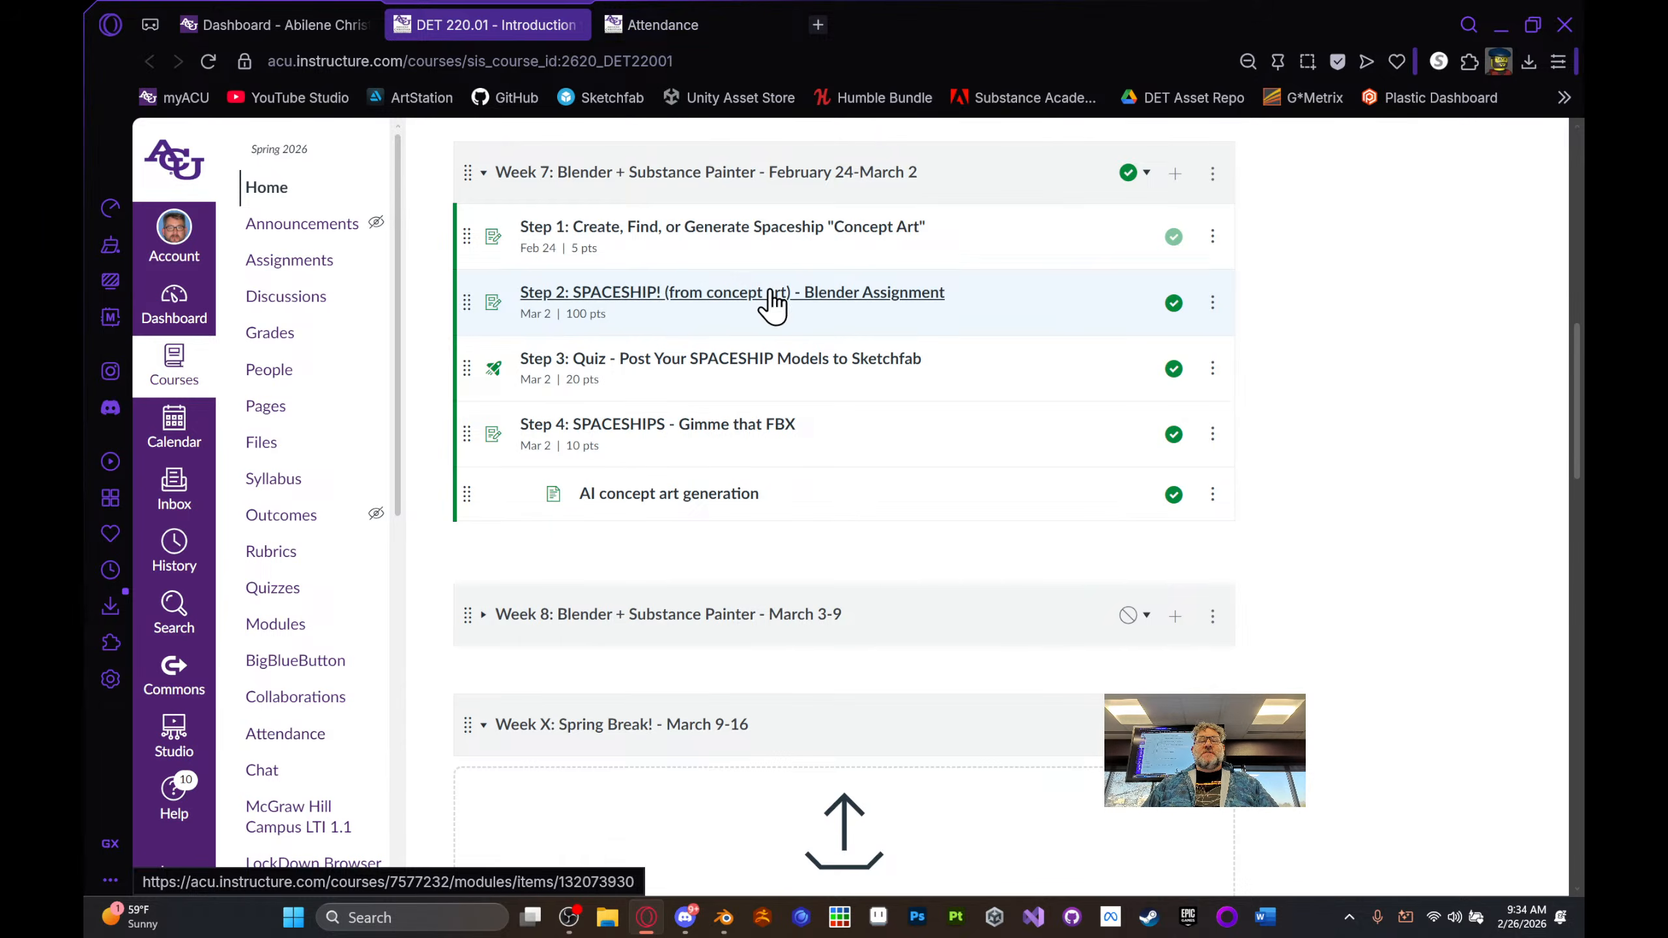
- Open the "Step 2: SPACESHIP! (from concept art)" Blender assignment in its own browser tab and read its Texturing instructions
middle_click(772, 289)
left_click(928, 24)
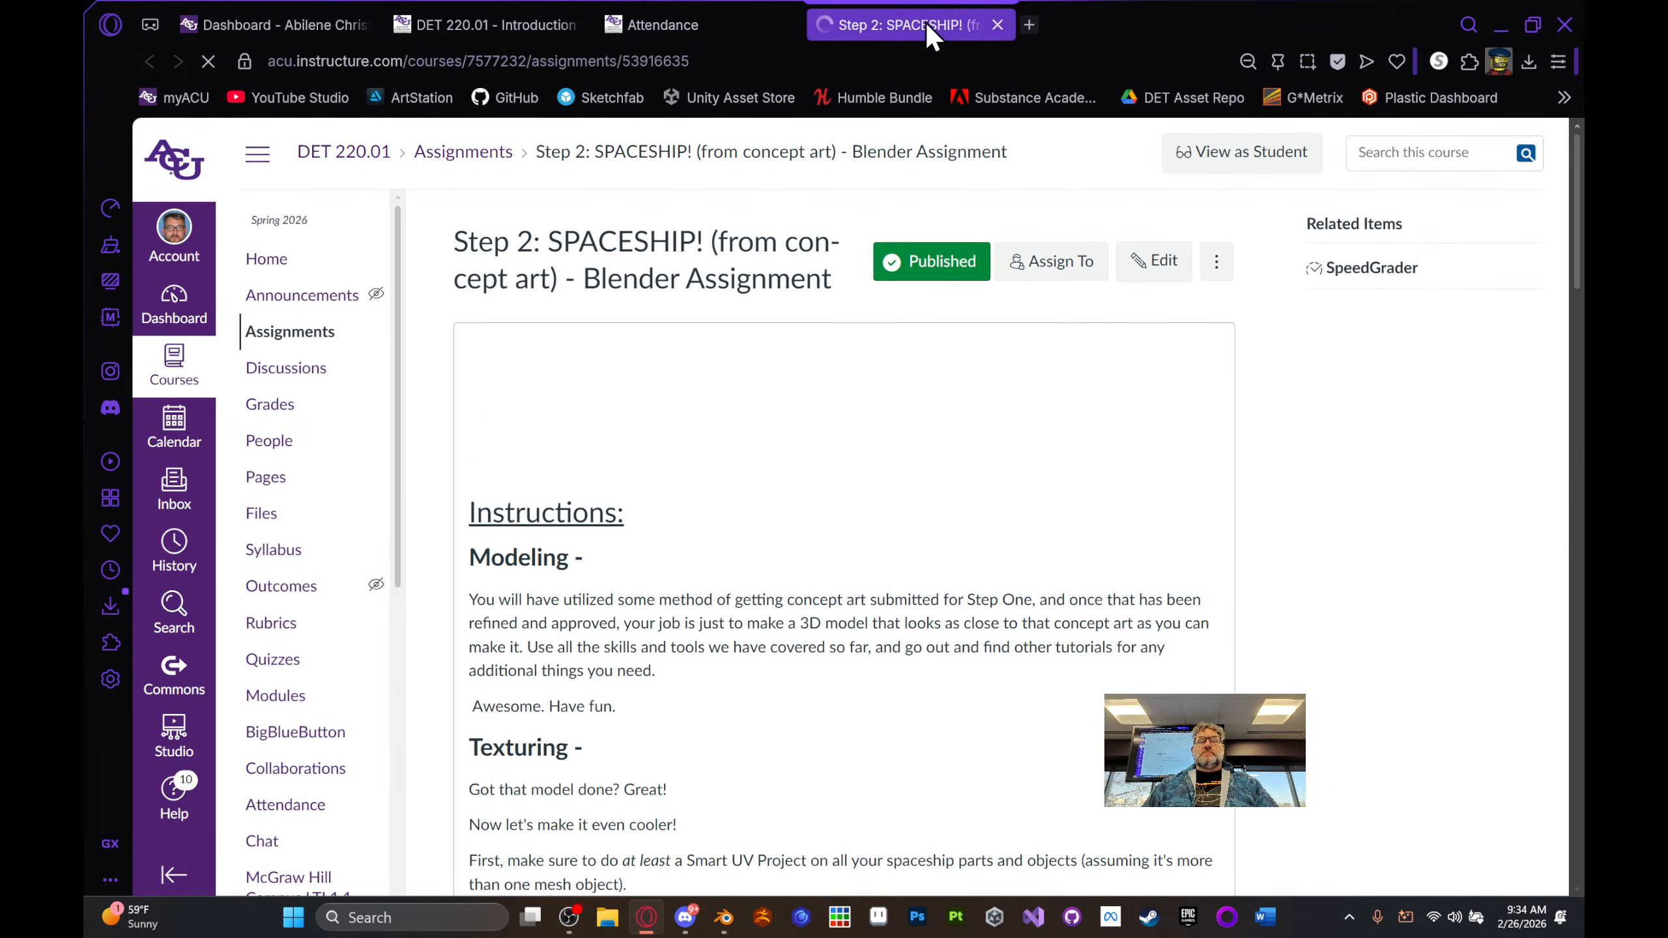
scroll(1012, 638, "down", 10)
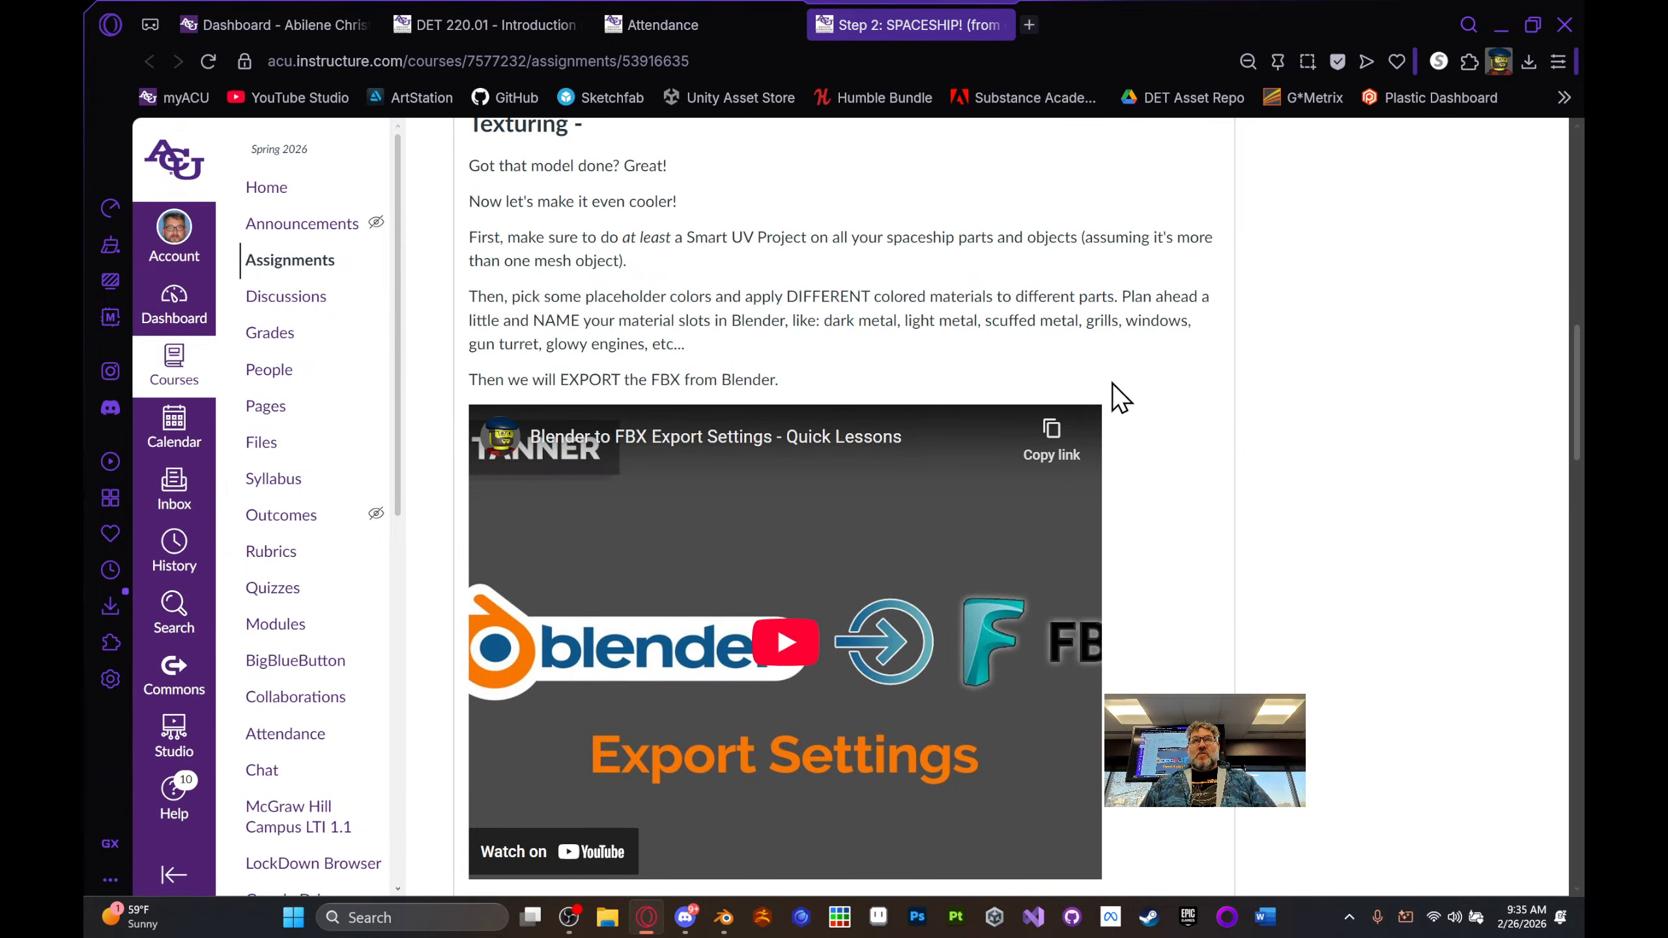
- Switch to Blender and examine the Station model's tower, curved hull and arm from several angles
left_click(724, 918)
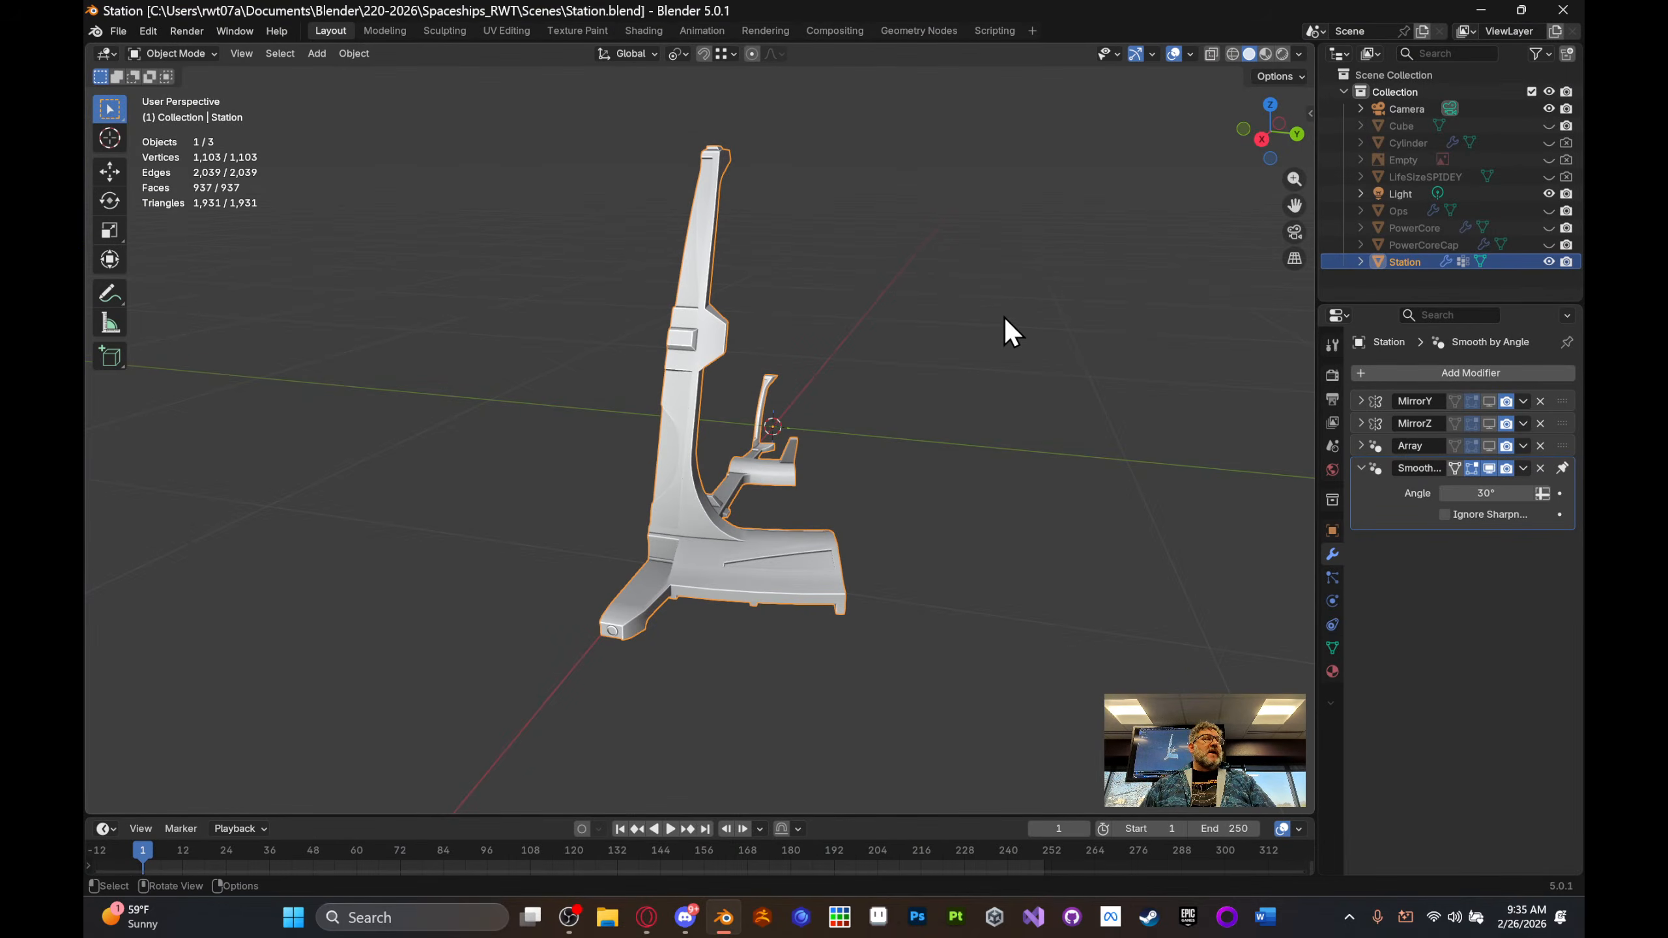
mouse_move(1003, 318)
middle_mouse_down()
mouse_move(998, 336)
mouse_move(1024, 290)
mouse_move(994, 333)
middle_mouse_up()
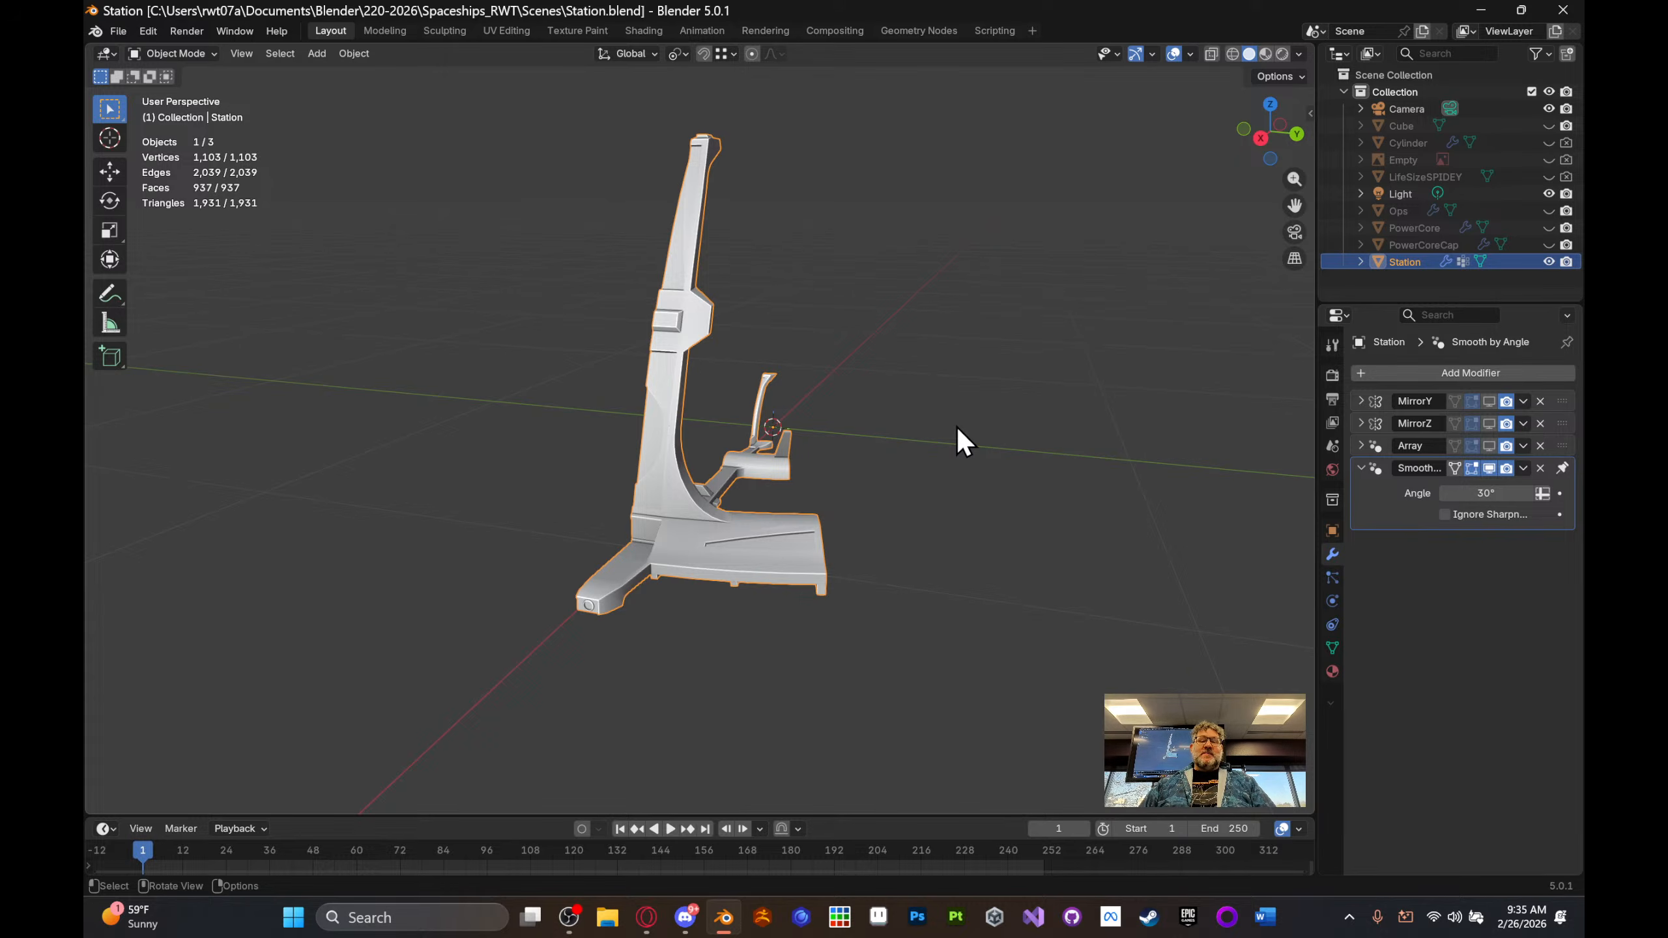
middle_click_drag(957, 428, 928, 472)
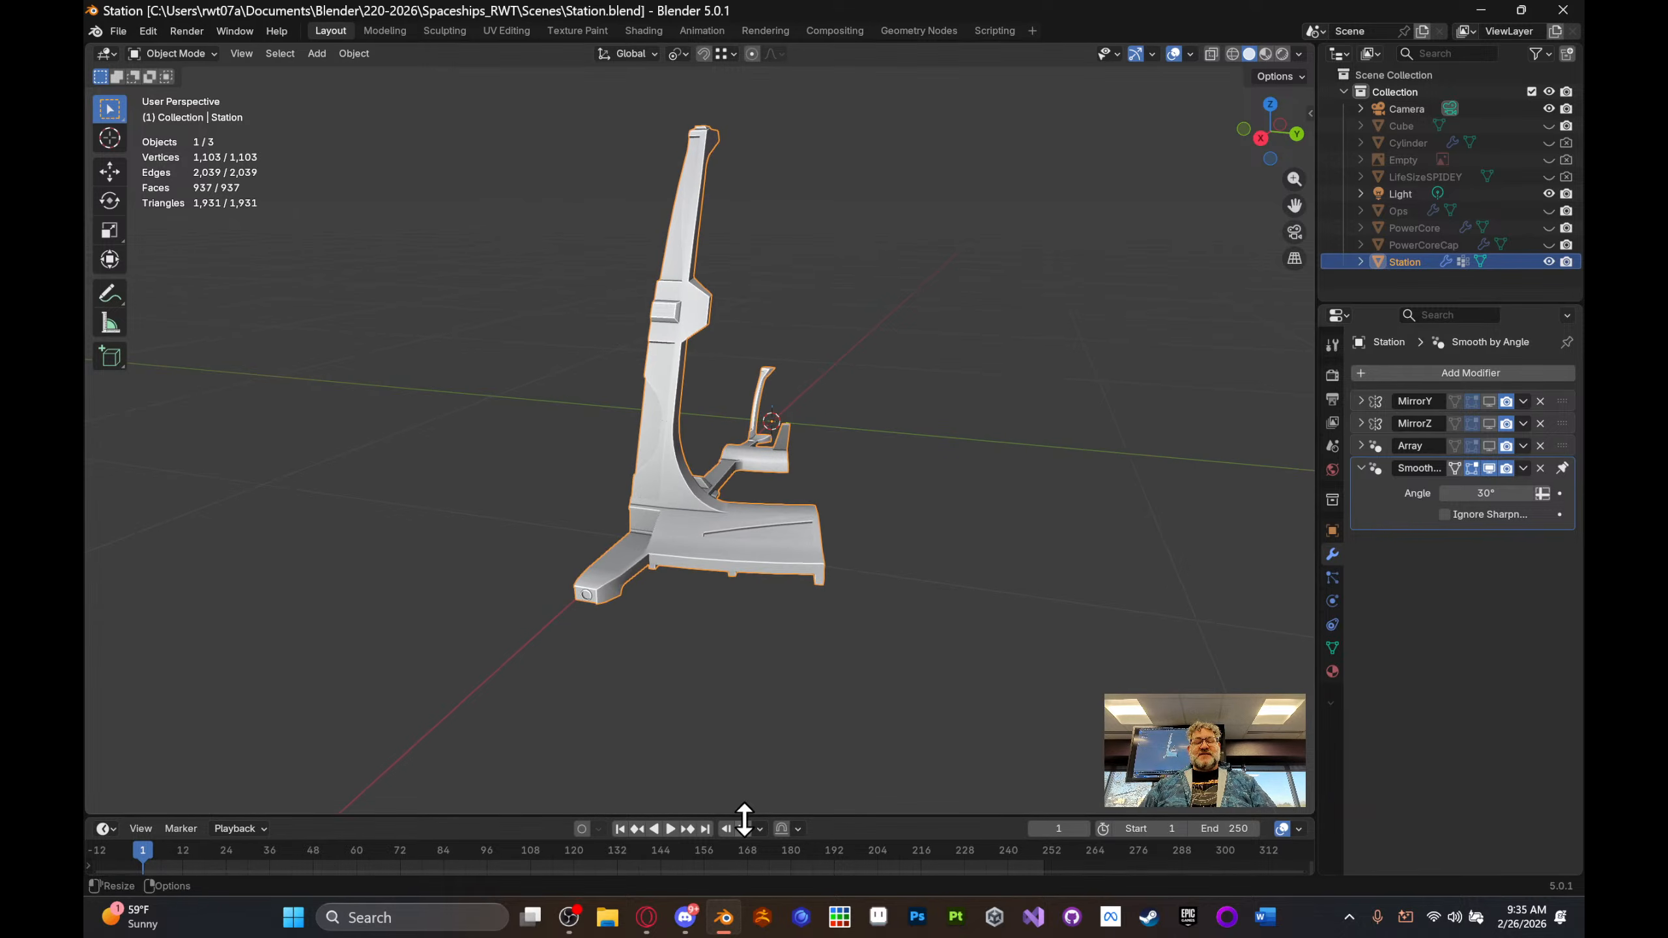
middle_click_drag(696, 522, 749, 558)
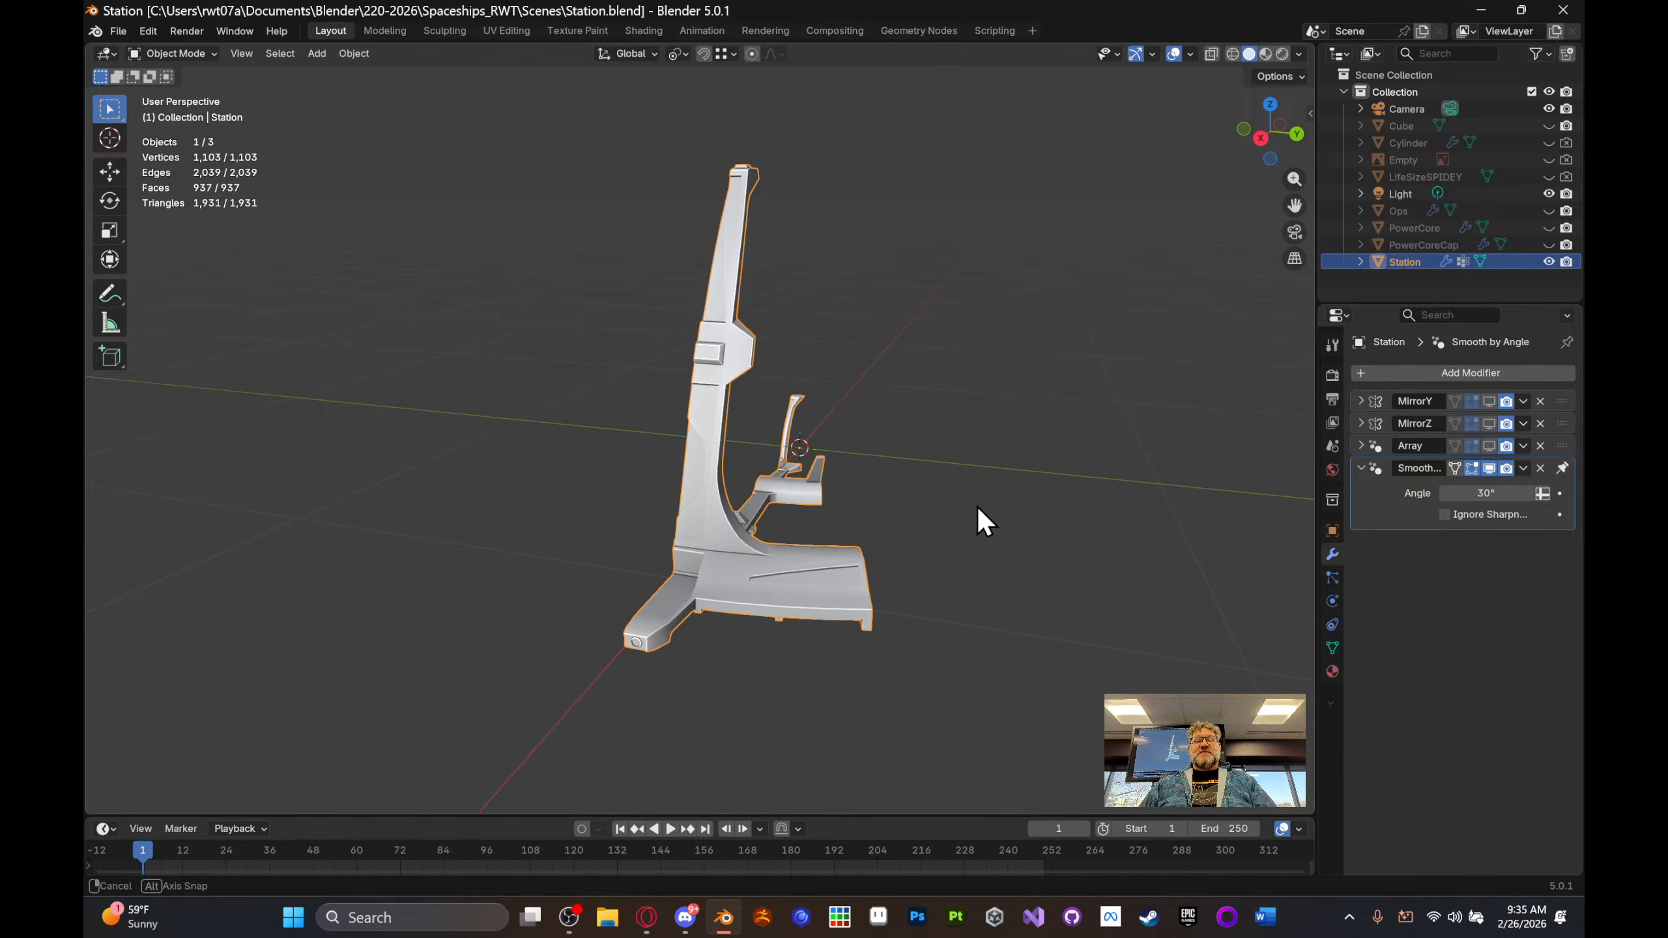
middle_click_drag(979, 522, 474, 285)
middle_click_drag(720, 211, 645, 263)
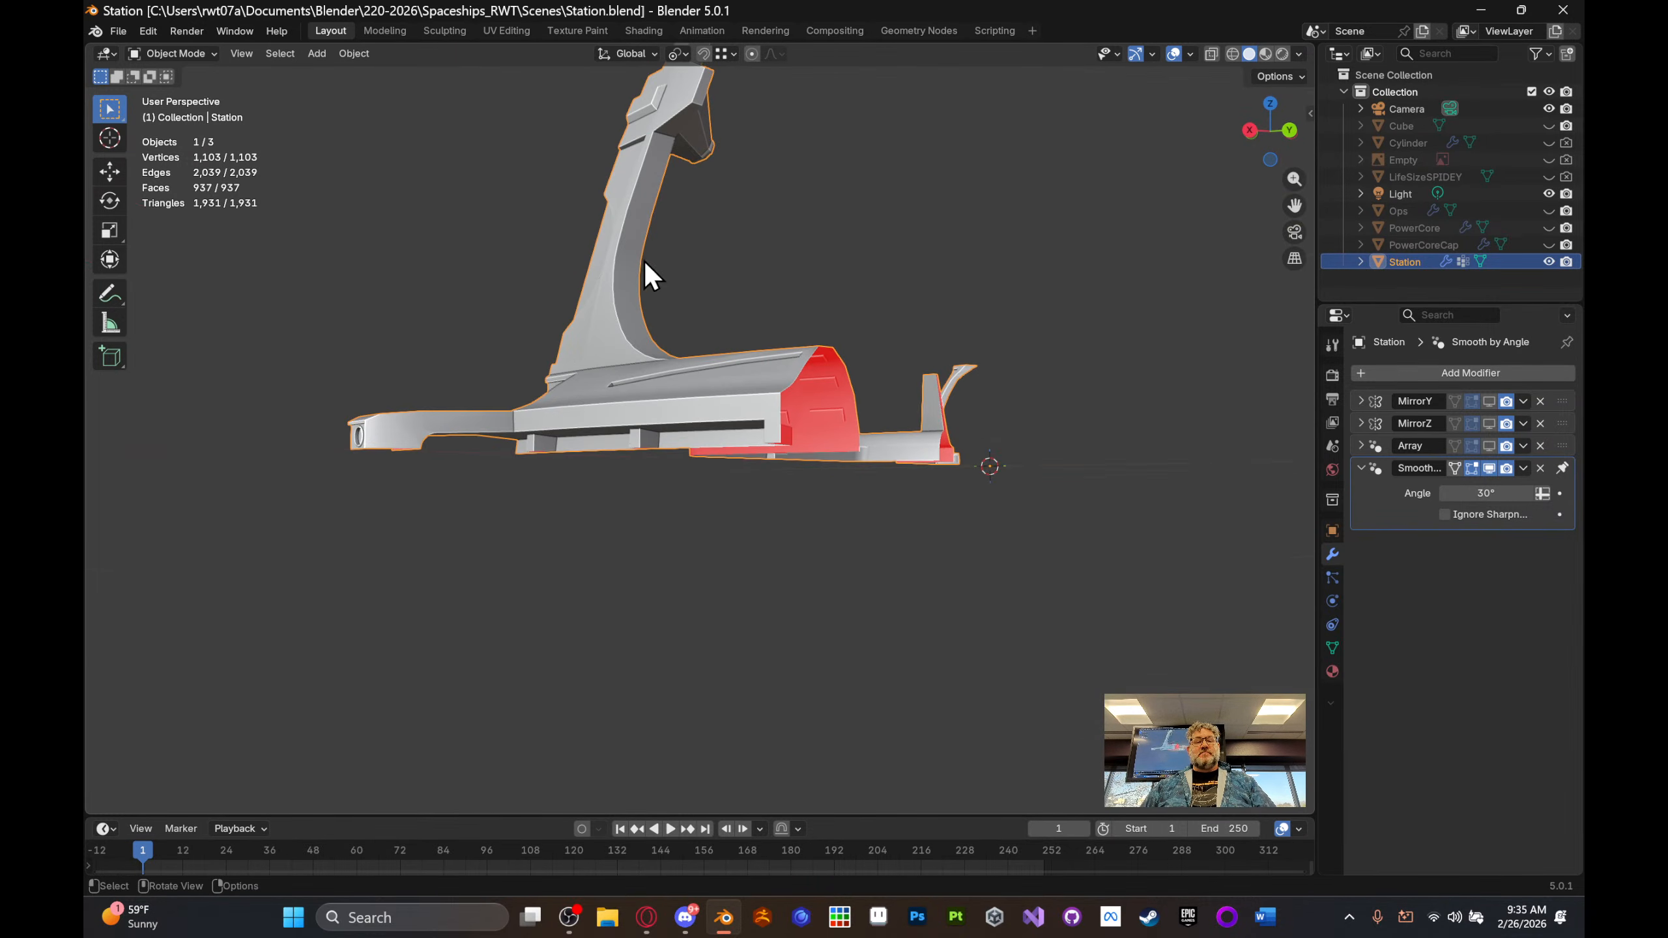
middle_click_drag(816, 282, 841, 340)
middle_click_drag(1199, 336, 1116, 383)
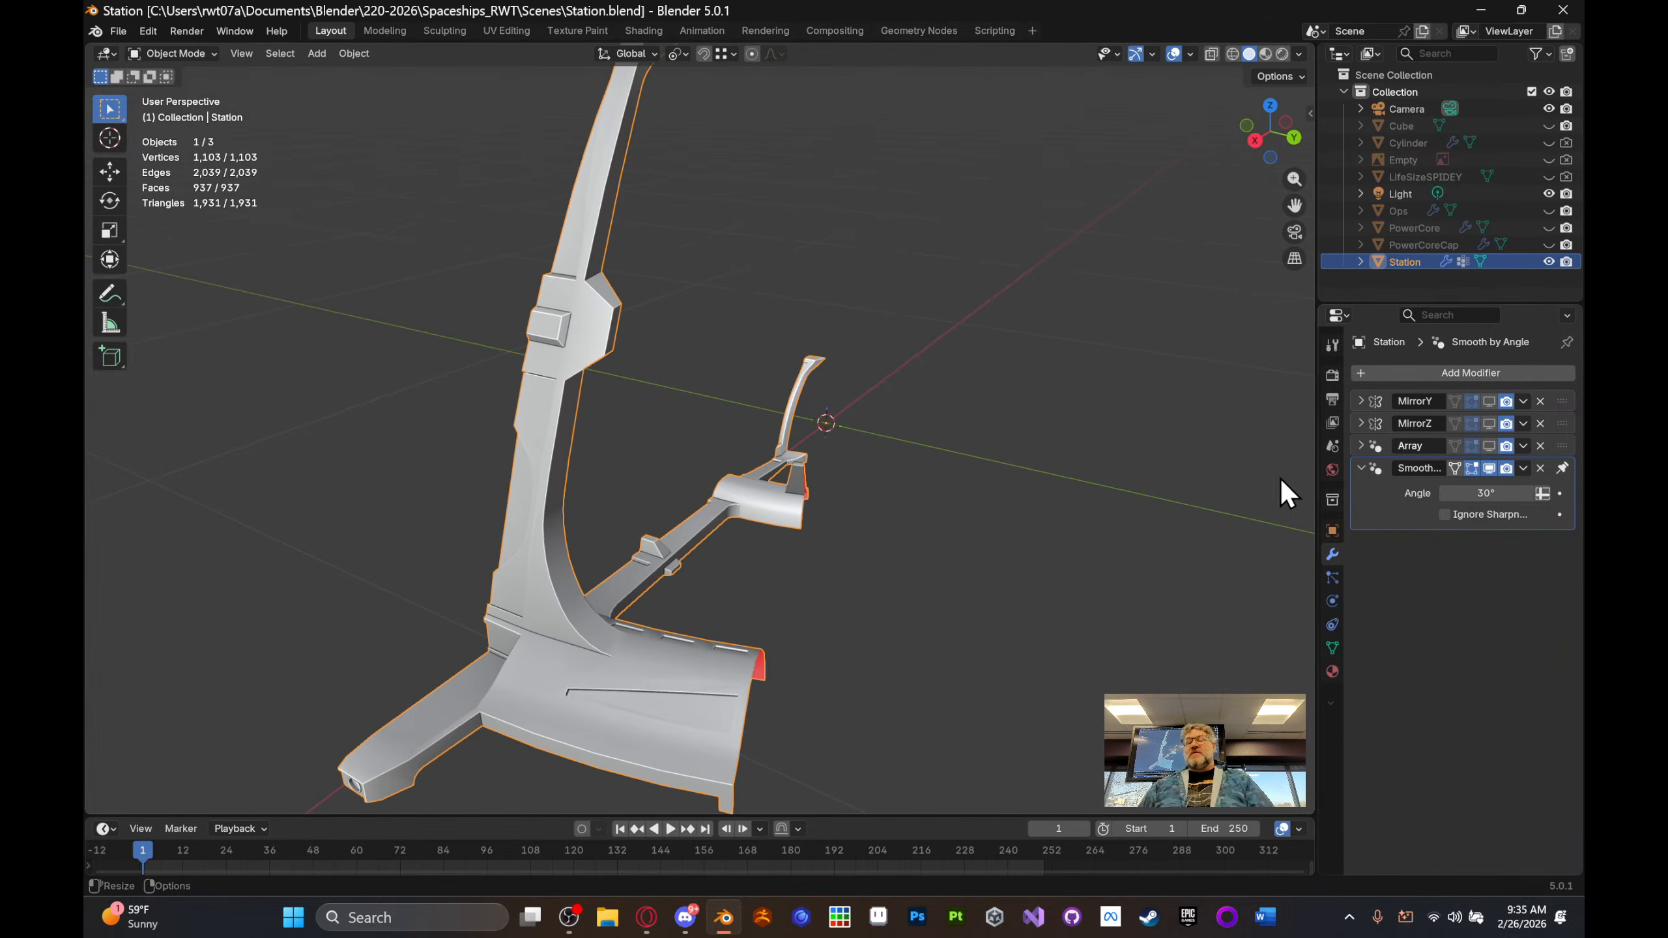
middle_click_drag(953, 467, 985, 447)
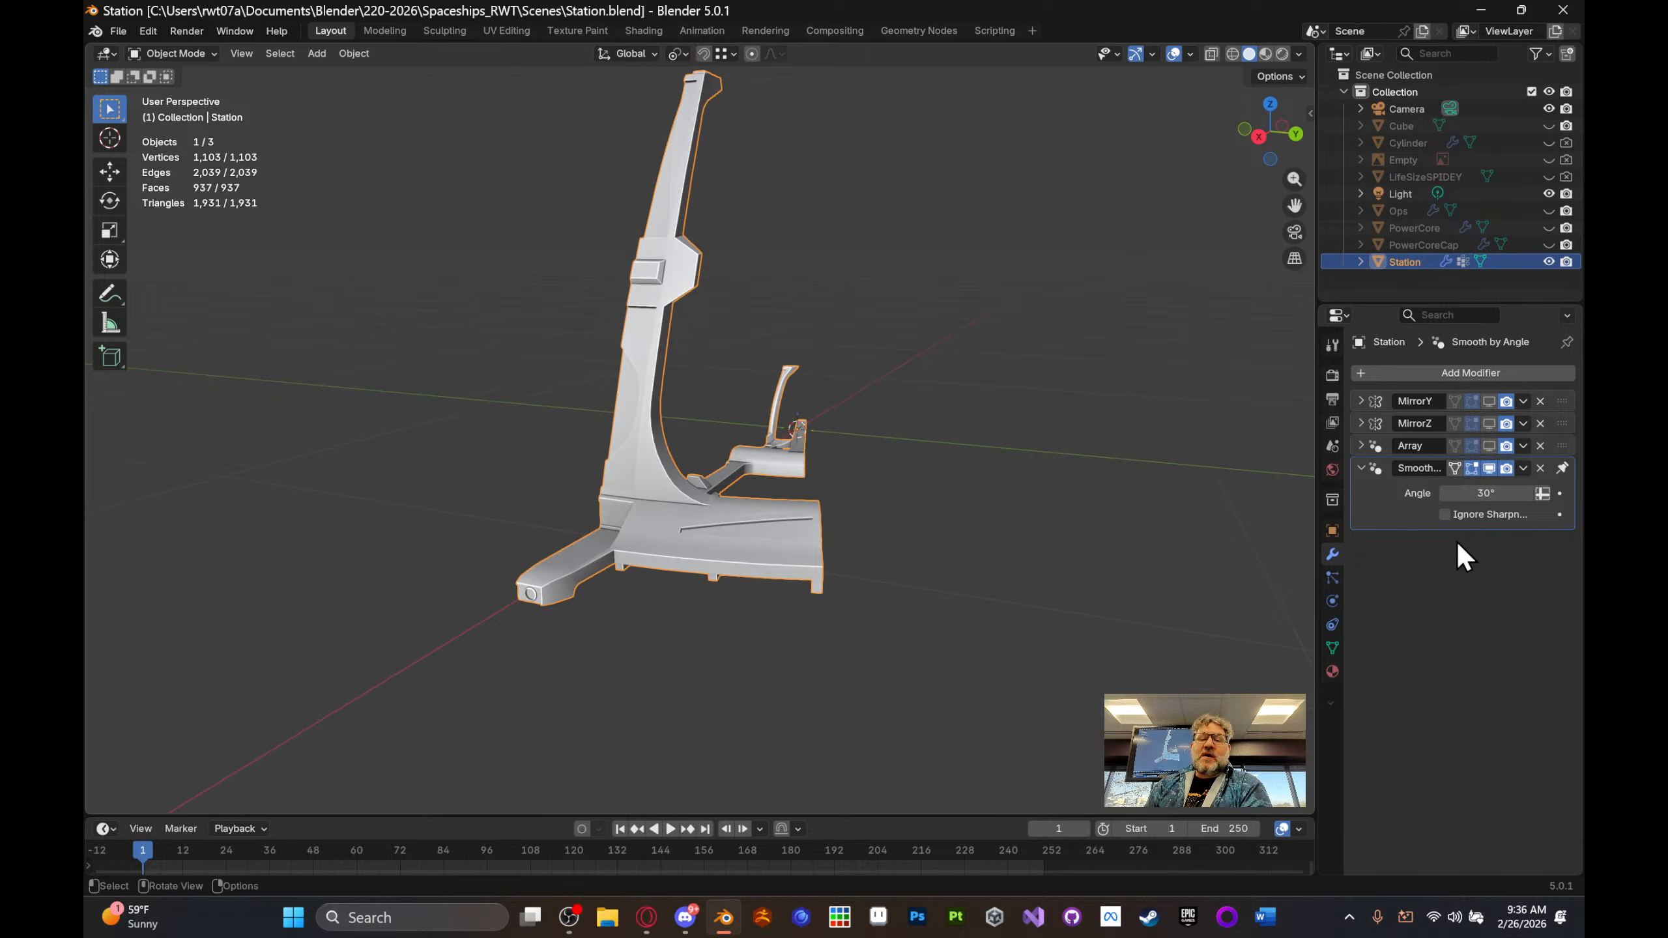
- Enable viewport display of the Station's MirrorY, MirrorZ and Array modifiers to inspect the complete station
left_click(1488, 401)
middle_click_drag(951, 416, 904, 451)
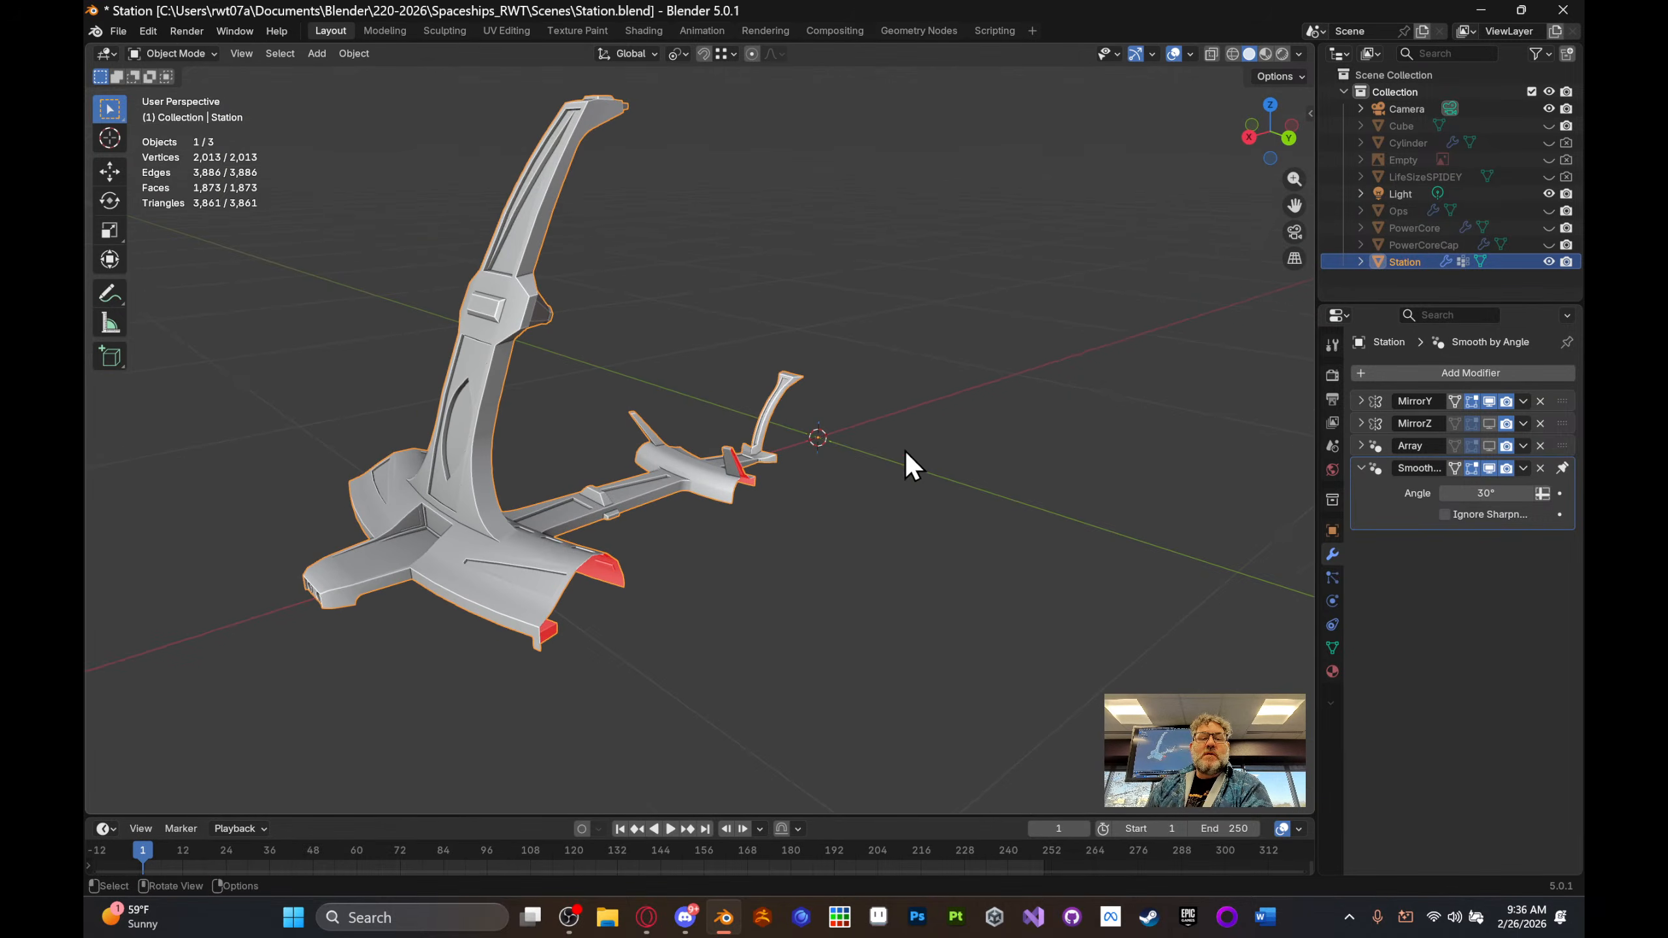
left_click(1488, 424)
middle_click_drag(1149, 445, 1157, 394)
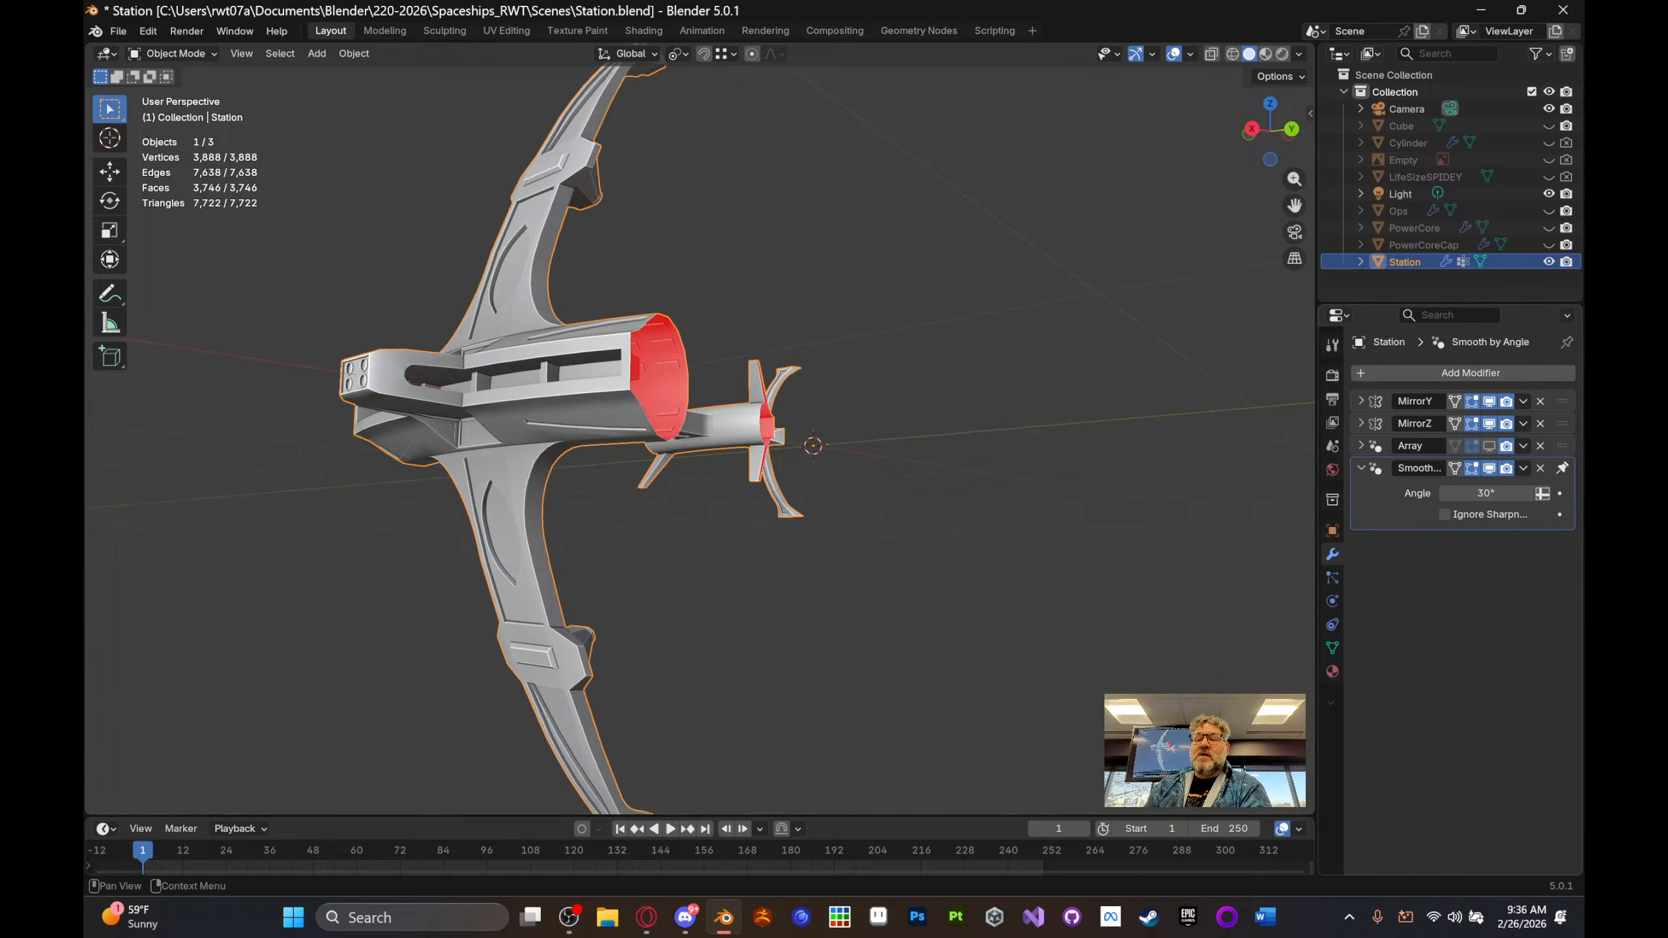
left_click(1489, 446)
middle_click_drag(813, 358, 812, 441)
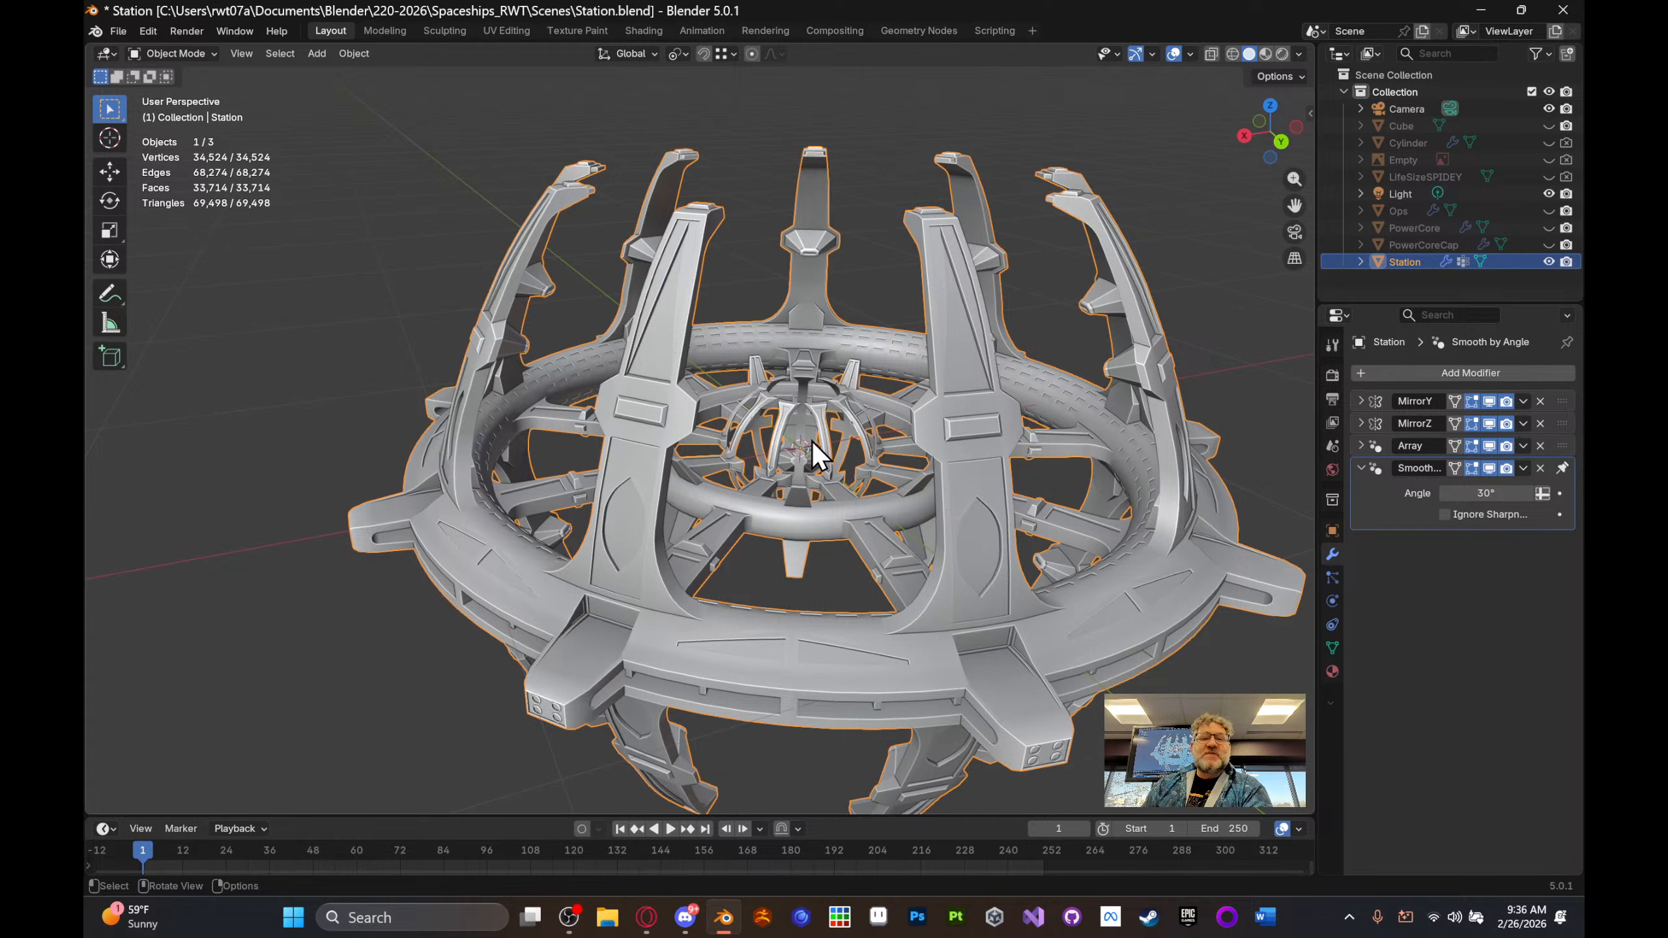
middle_click_drag(812, 441, 815, 432)
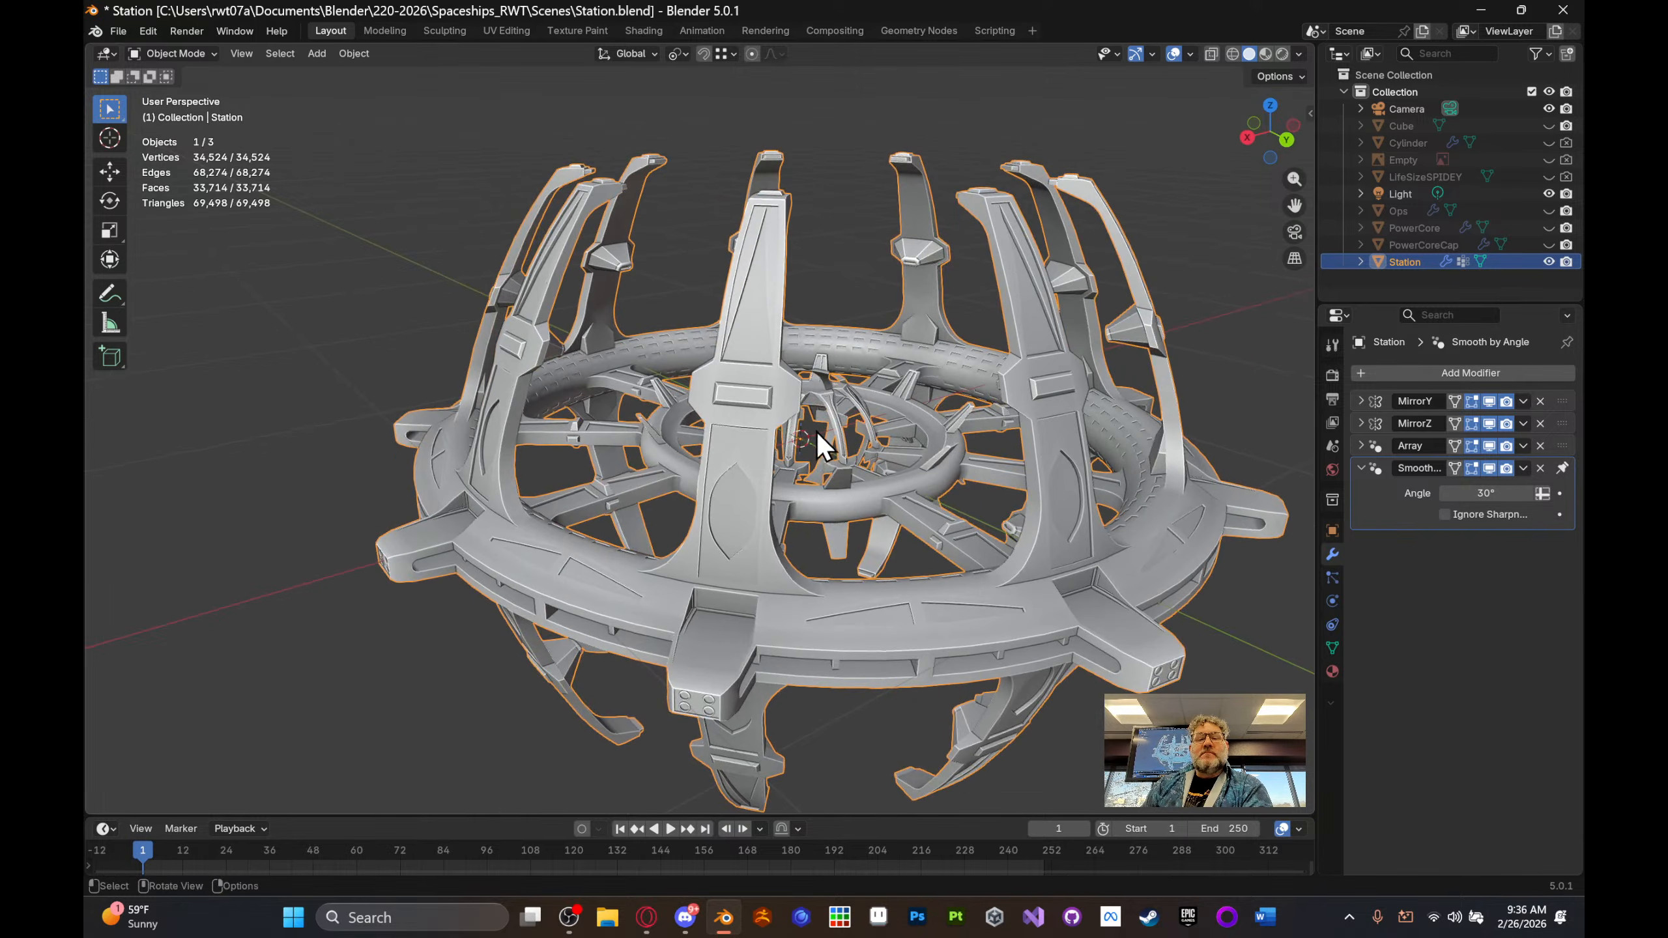
- Disable viewport display of the Station's MirrorY, MirrorZ and Array modifiers
left_click(1493, 398)
left_click(1490, 421)
left_click(1492, 446)
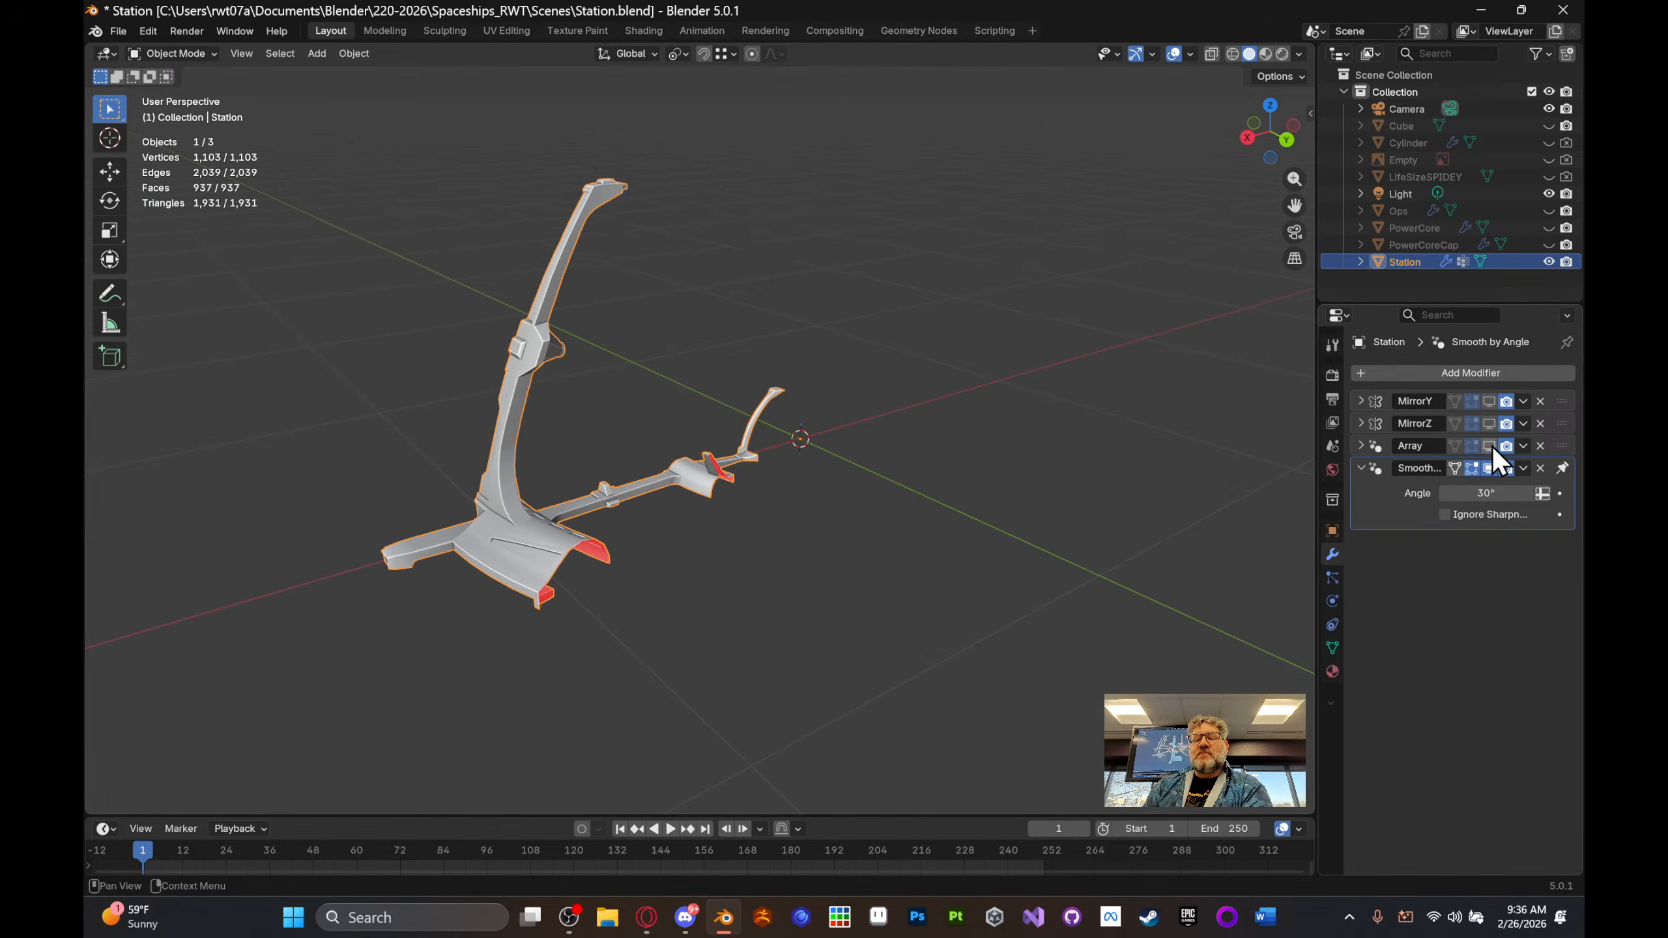
- Add a material slot to the Station with a new material named BaseMetal
middle_click_drag(1026, 494, 1028, 485)
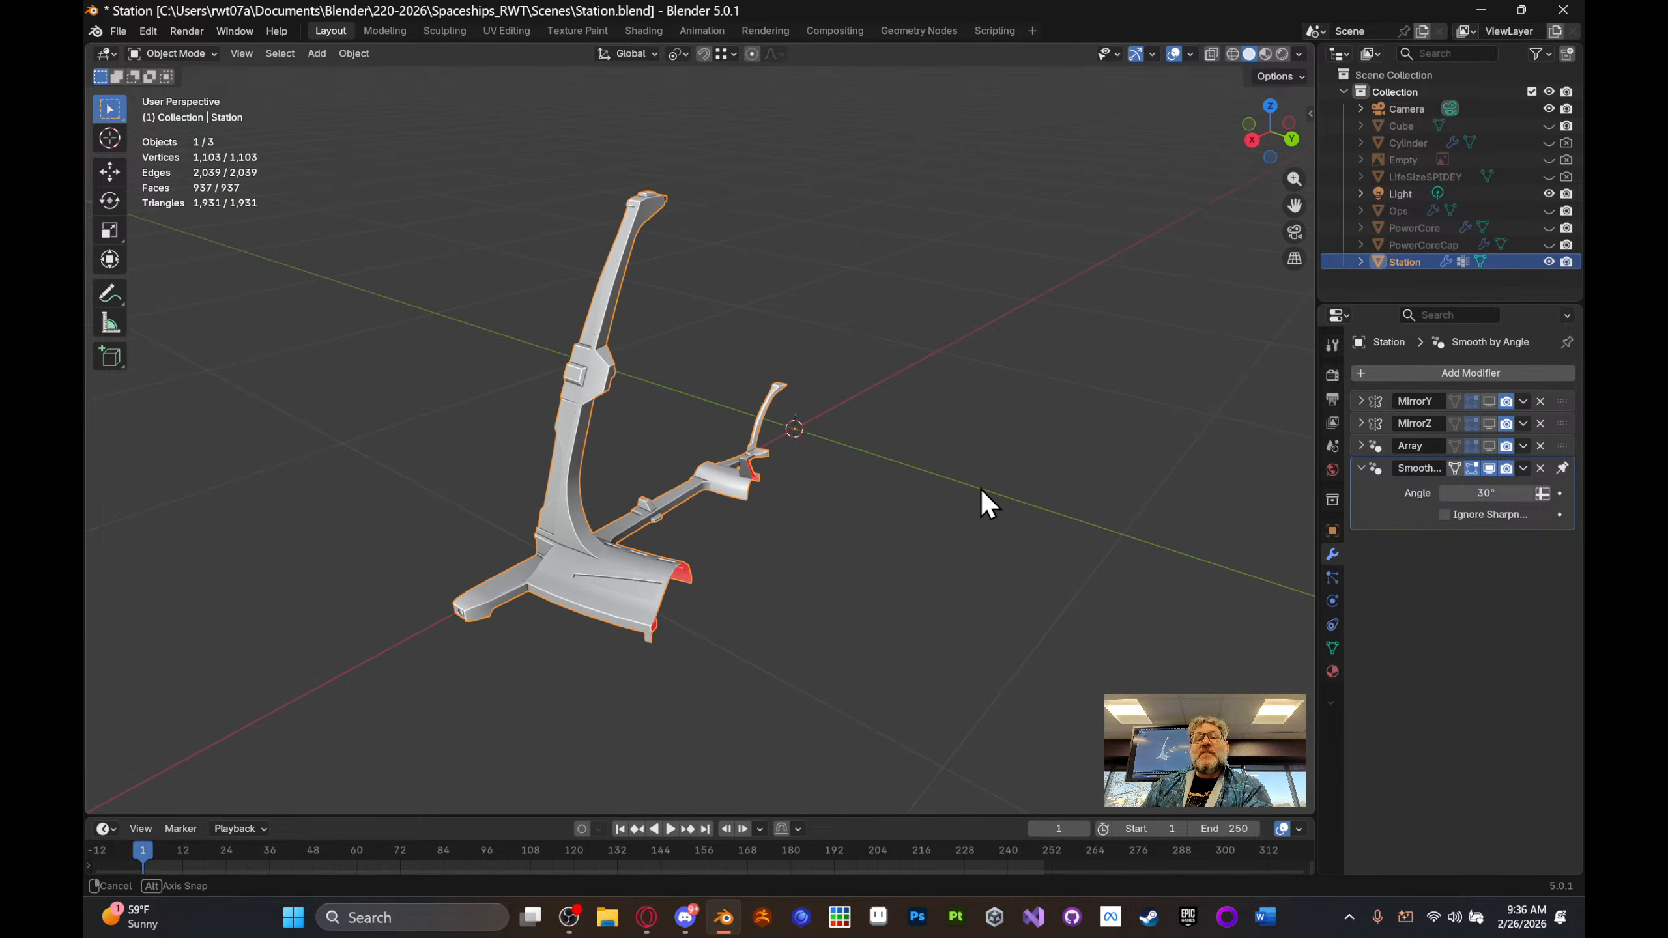
middle_click_drag(979, 489, 964, 425)
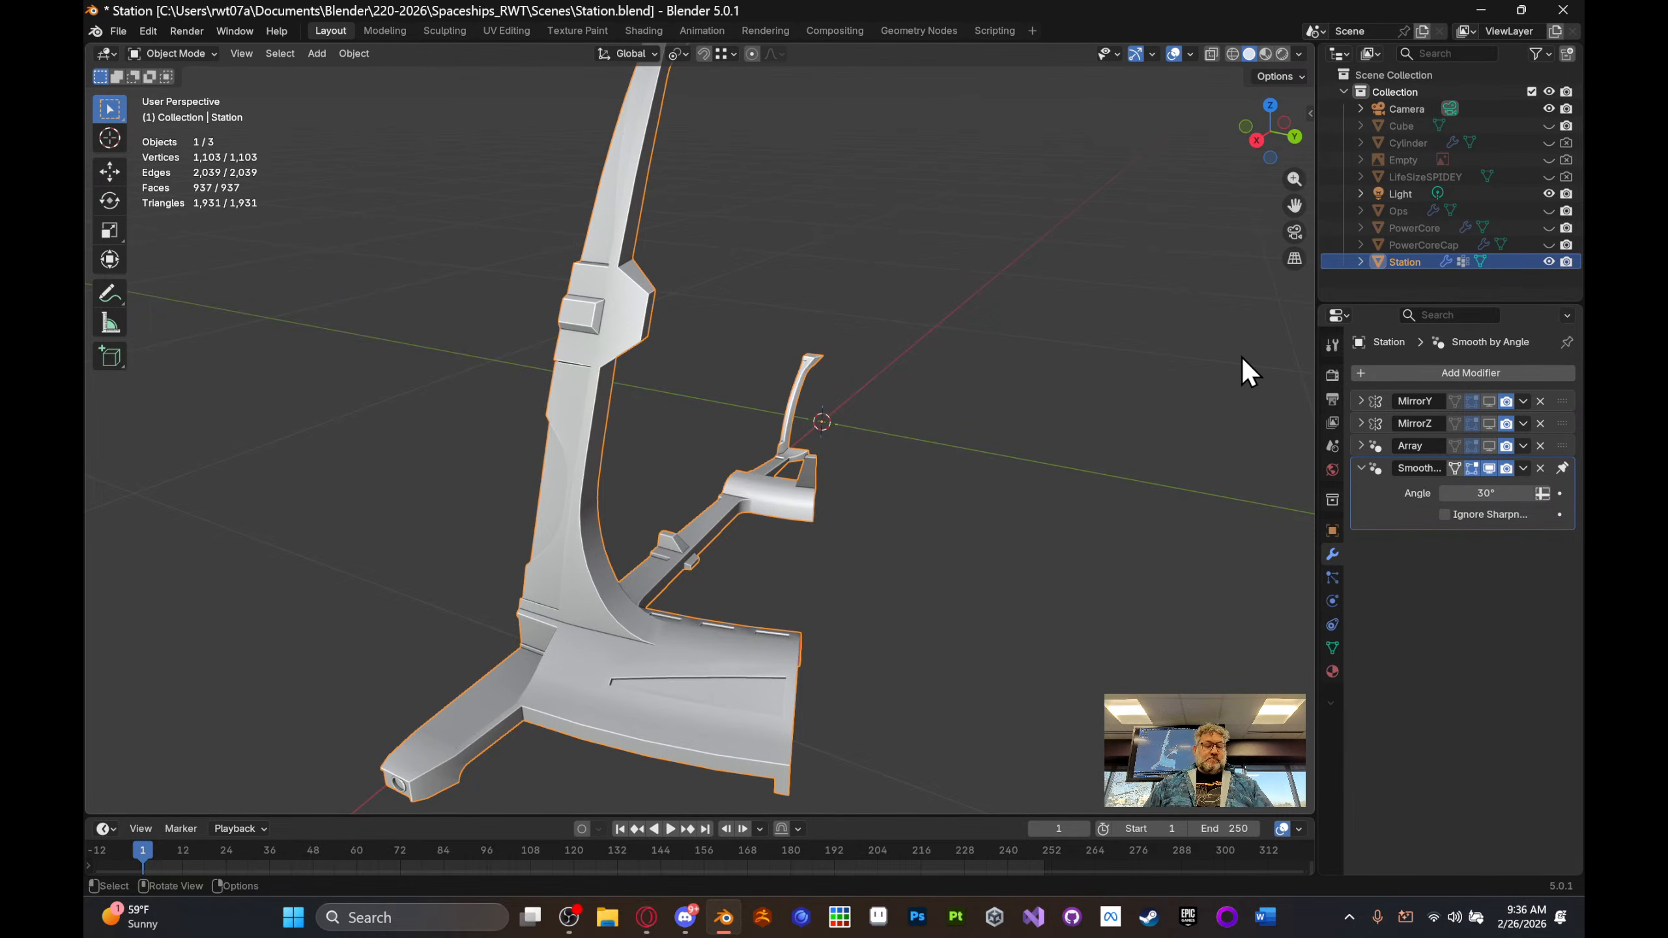
middle_click_drag(833, 391, 930, 376)
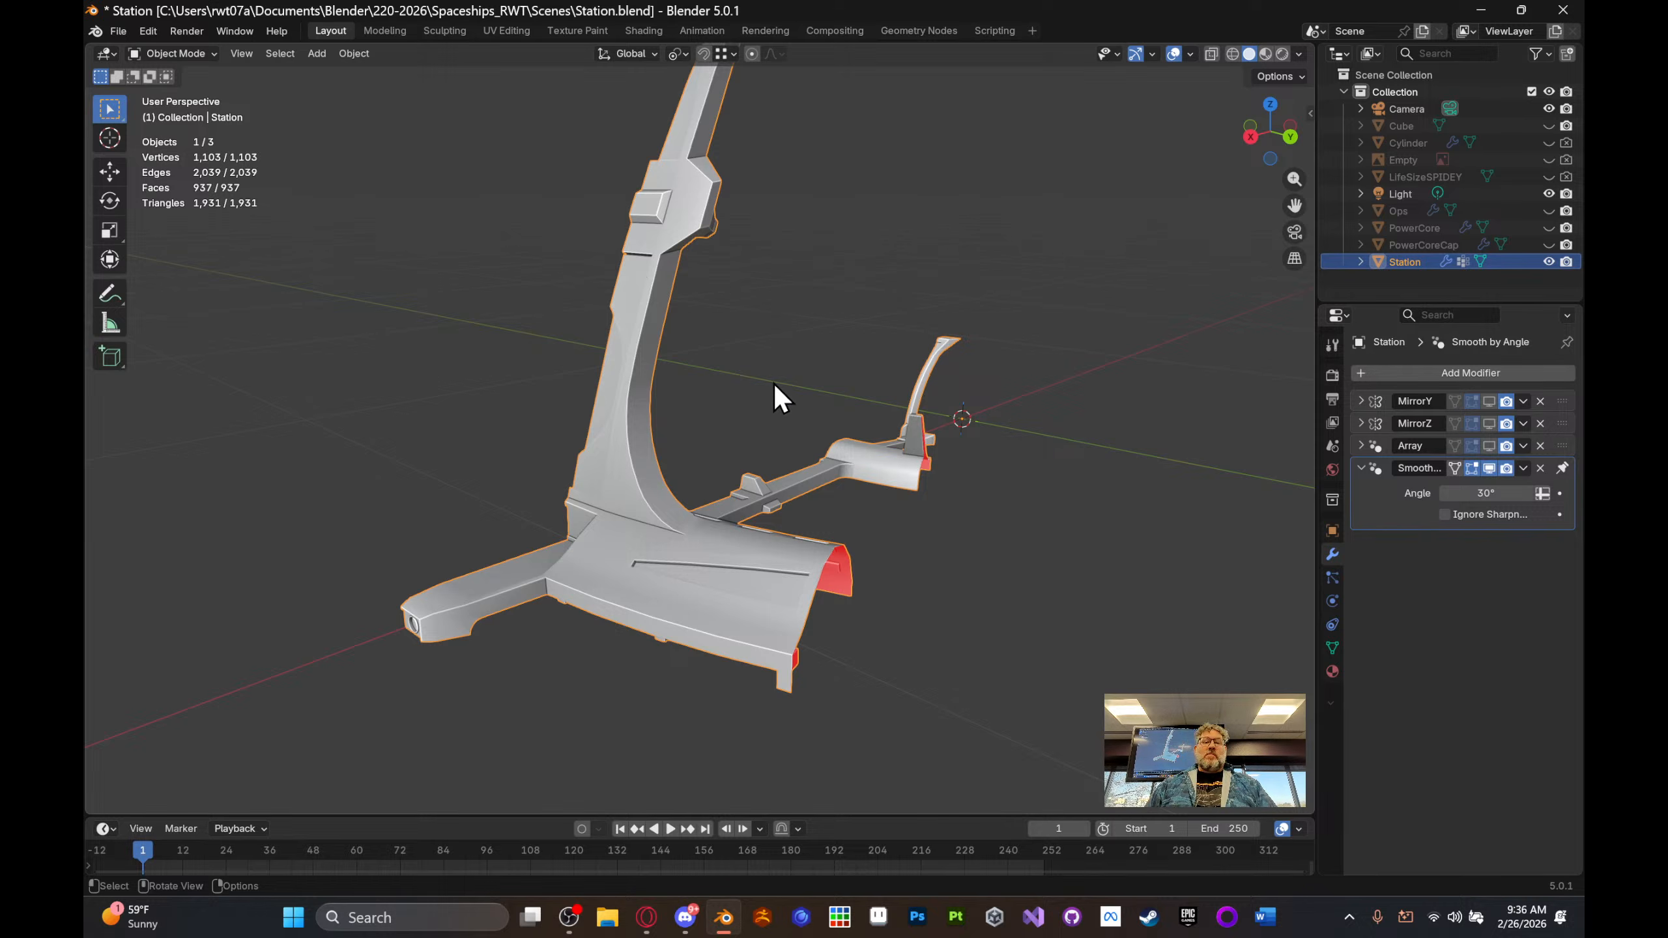
middle_click_drag(774, 383, 922, 414)
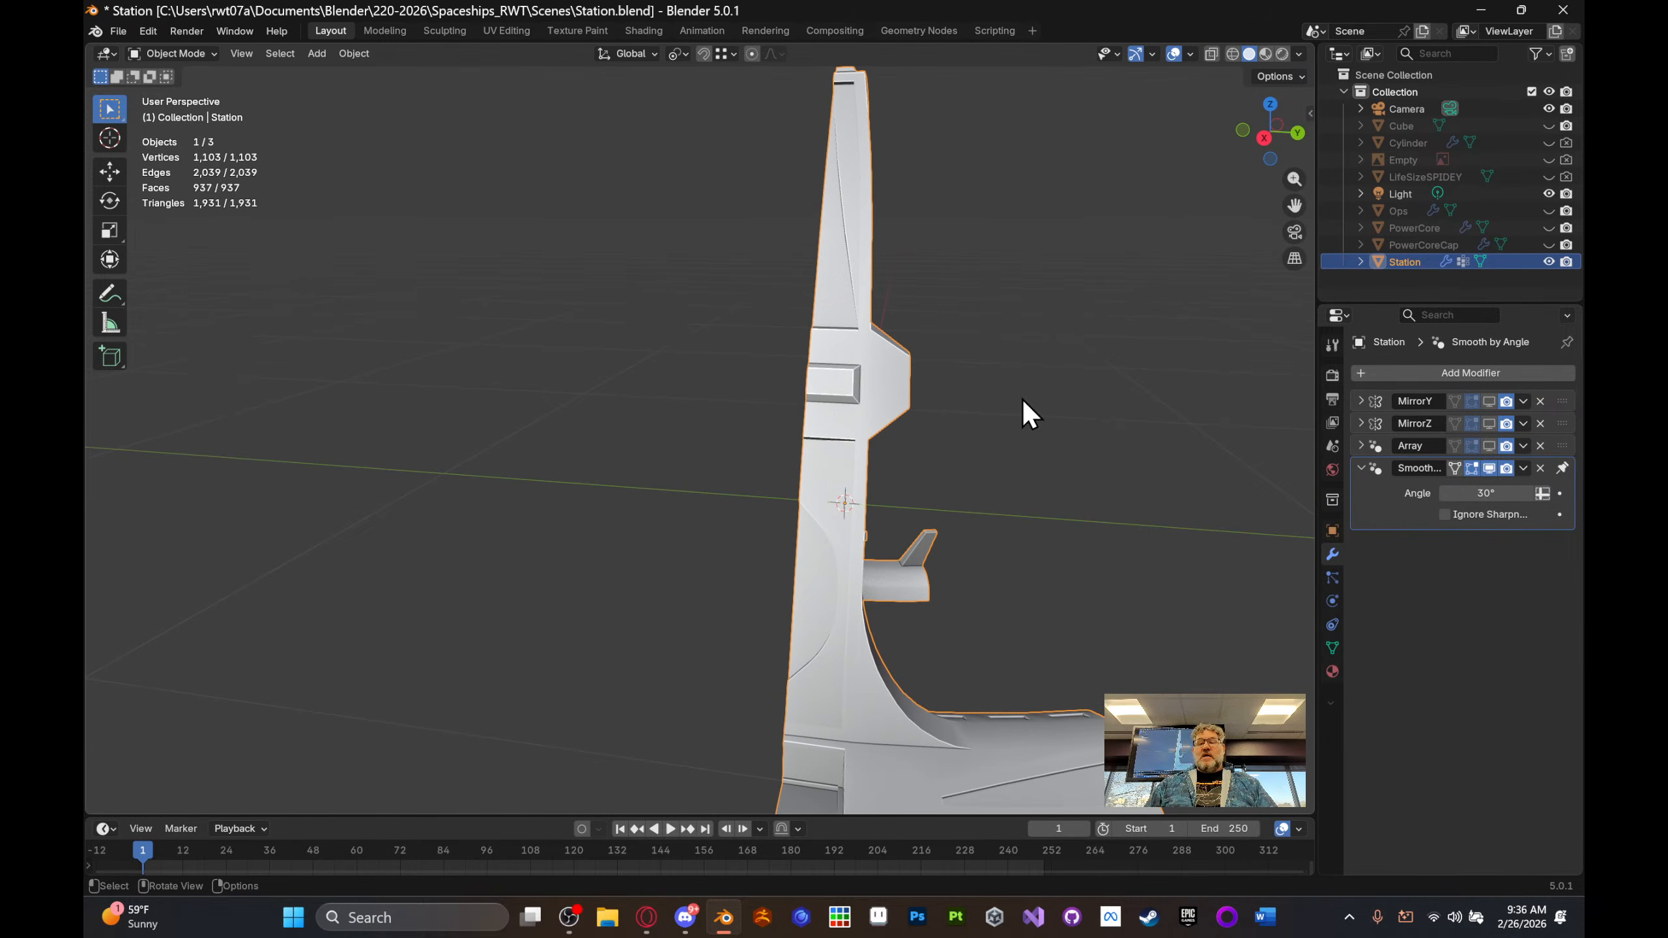
left_click(1333, 672)
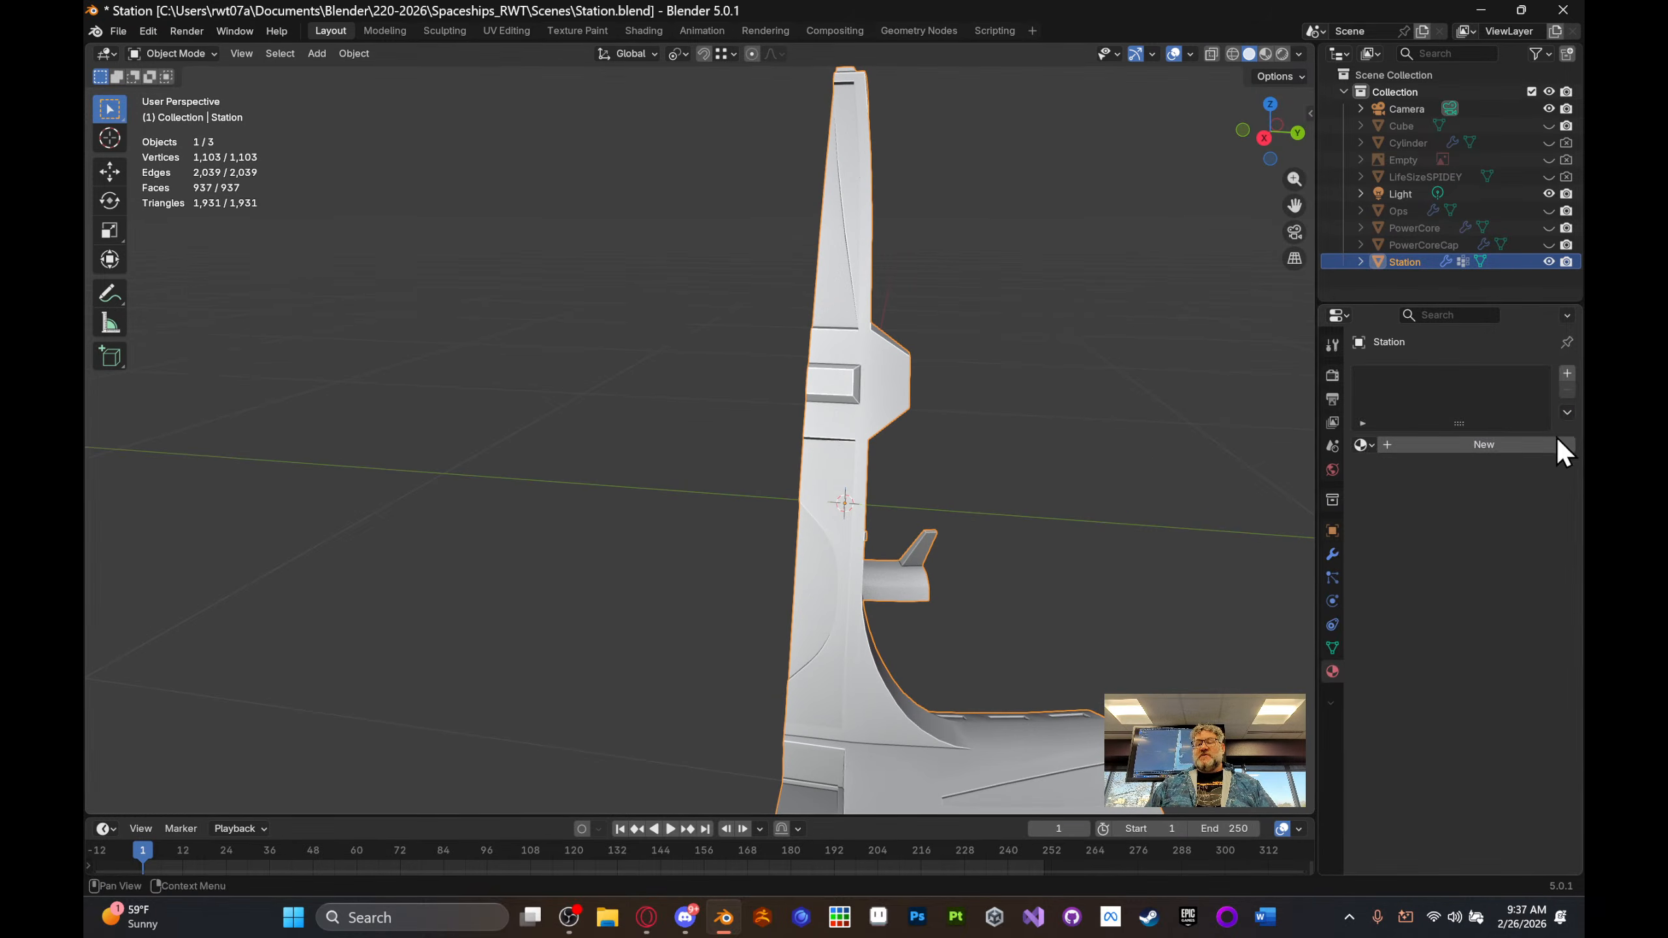
mouse_move(1087, 359)
middle_mouse_down()
mouse_move(1066, 352)
mouse_move(1049, 296)
mouse_move(1081, 337)
mouse_move(1054, 363)
mouse_move(1084, 360)
middle_mouse_up()
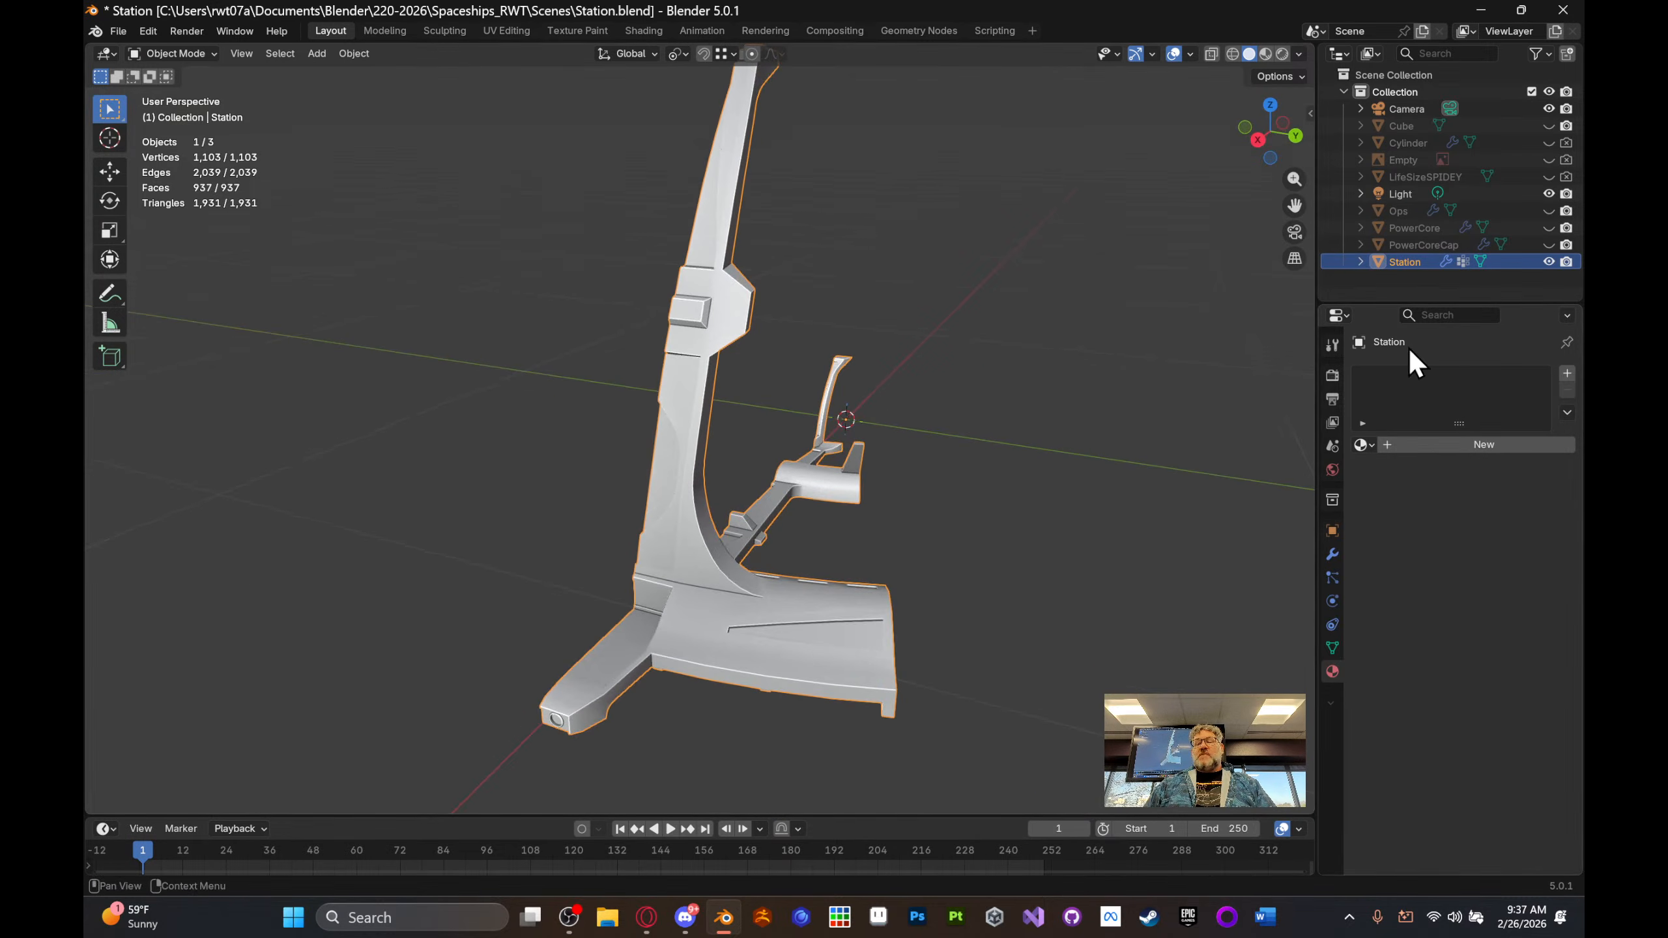
left_click(1570, 375)
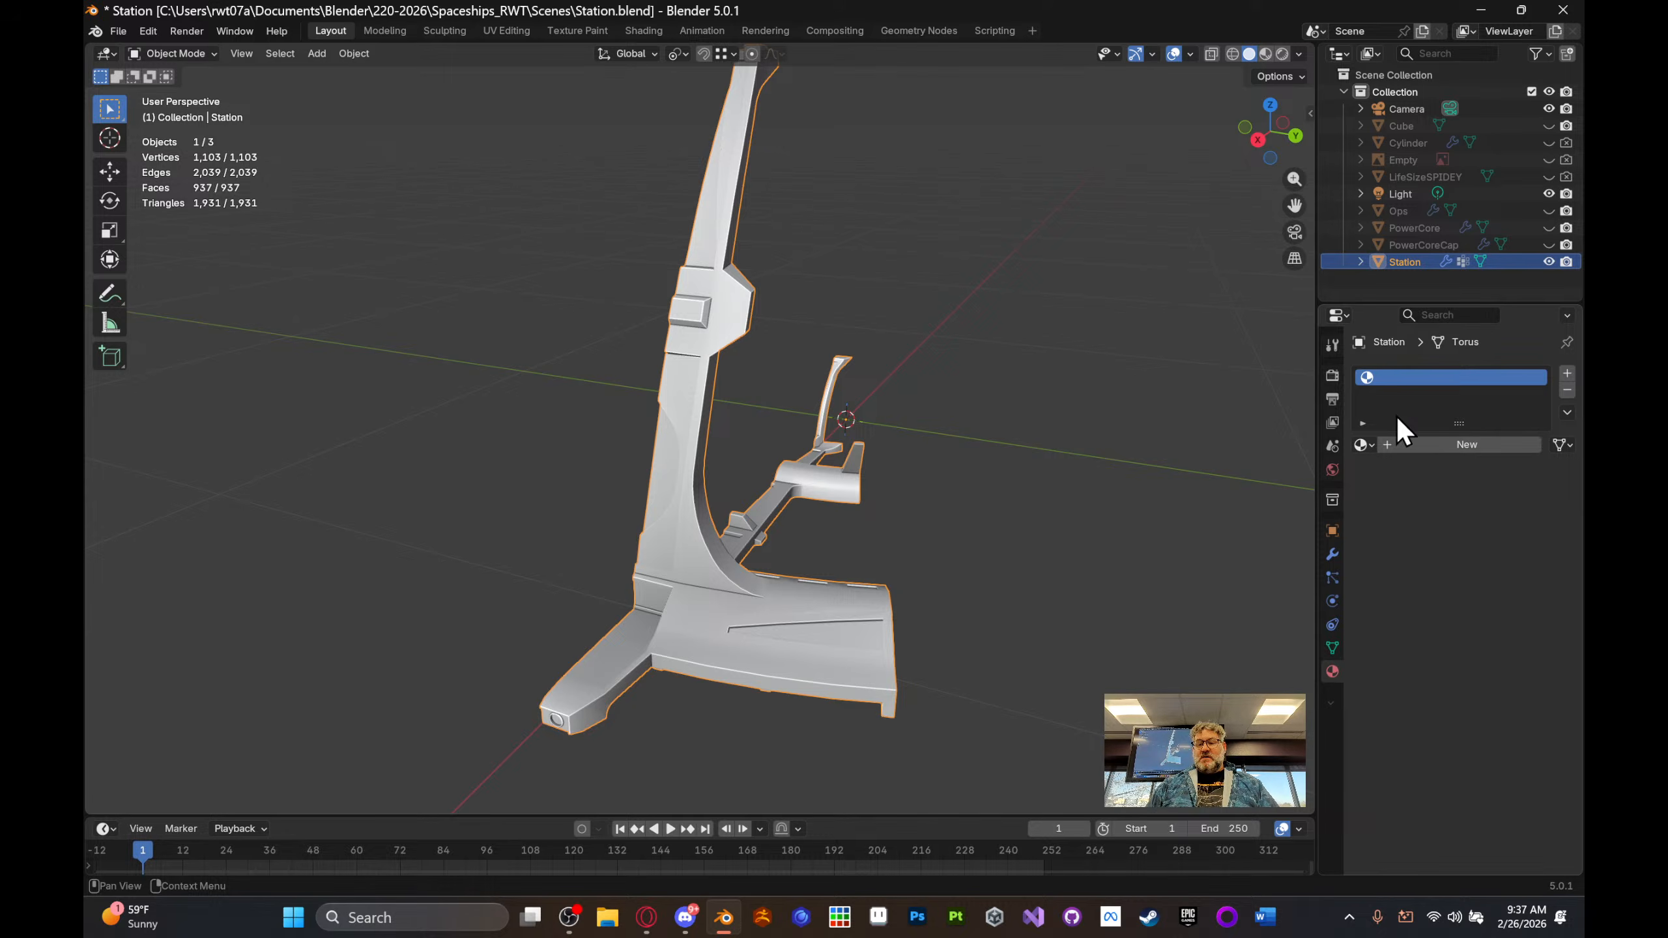
left_click(1384, 447)
left_click(1433, 446)
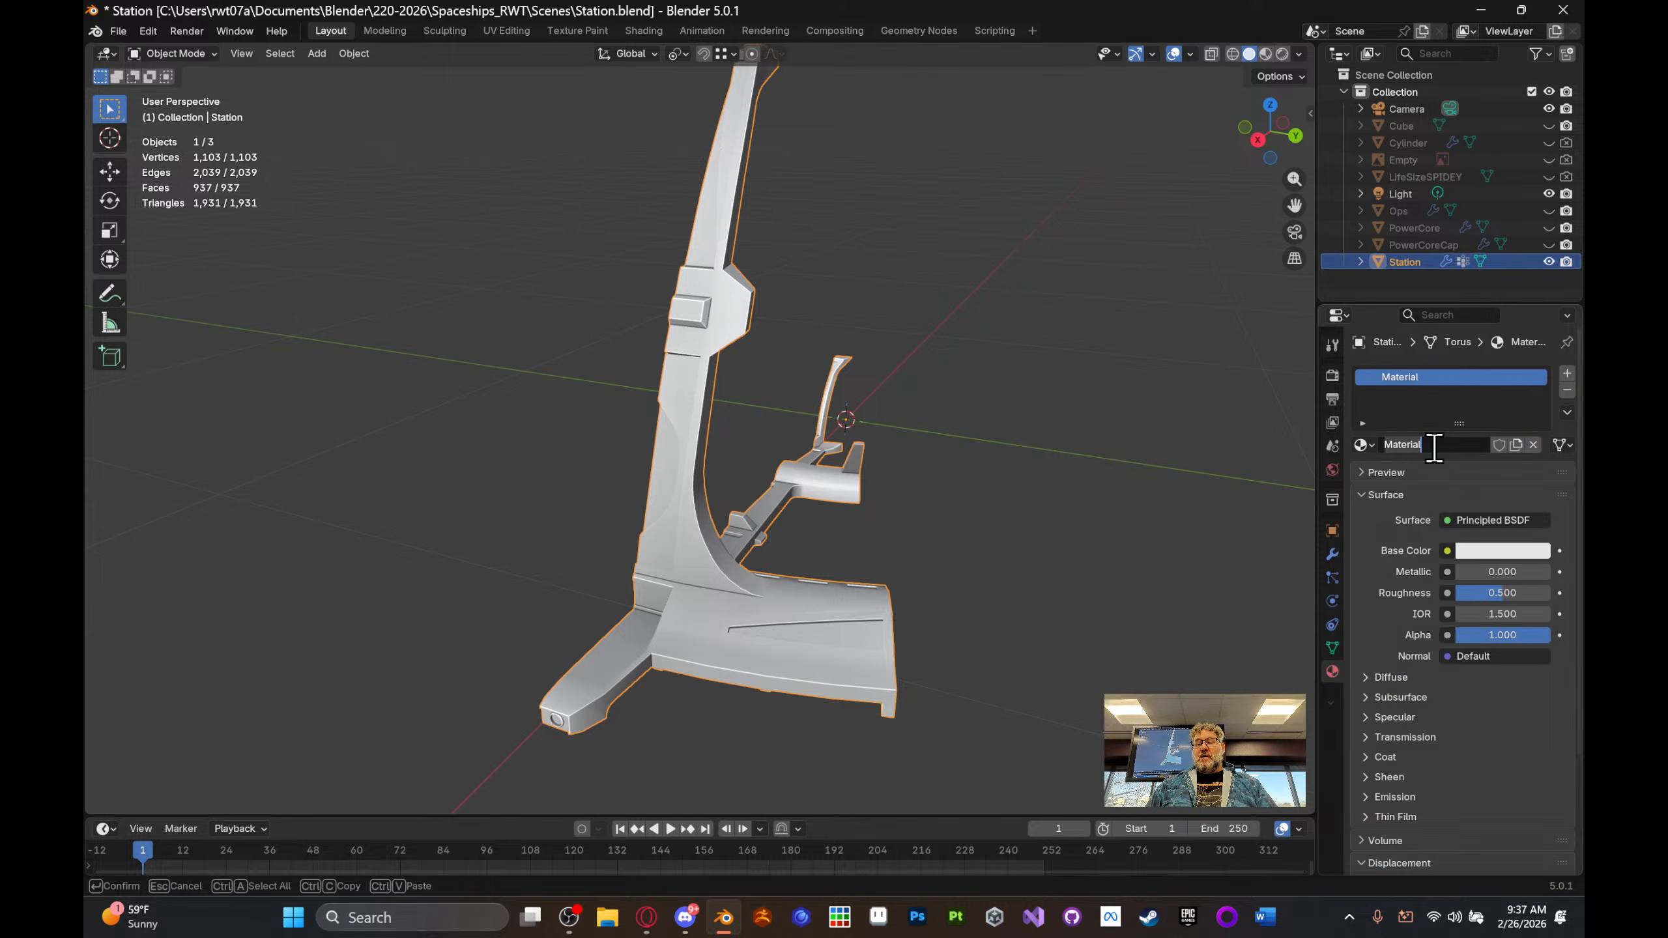
type("BaseMe")
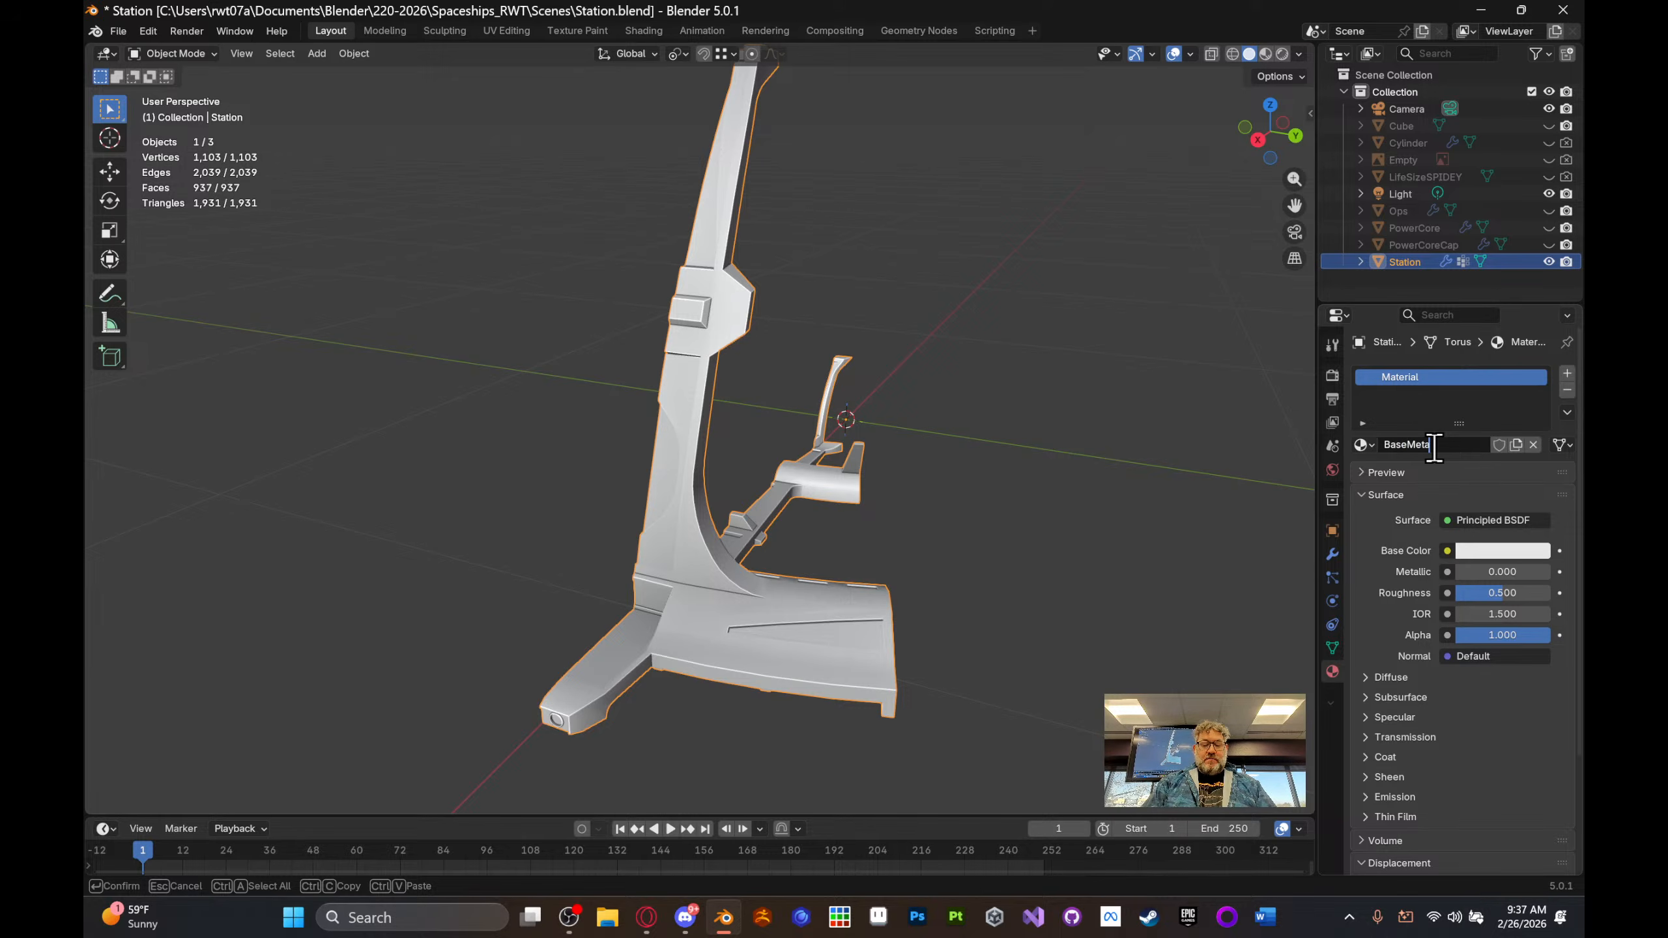
key("Return")
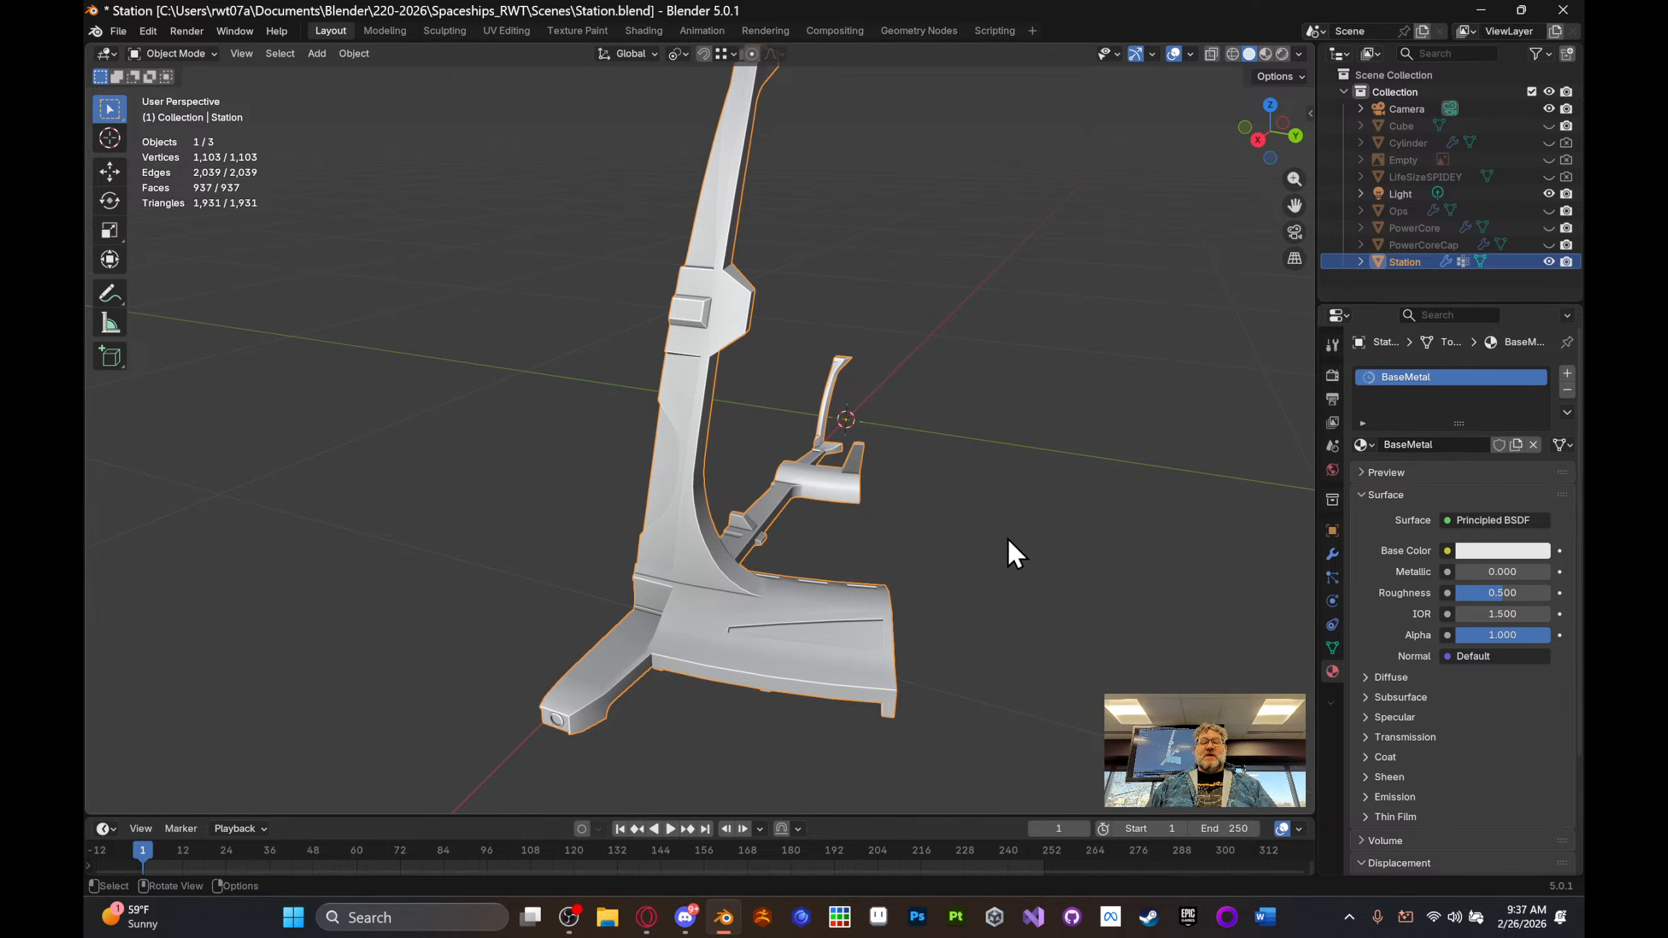
middle_click_drag(1003, 543, 1067, 454)
scroll(1013, 490, "up", 2)
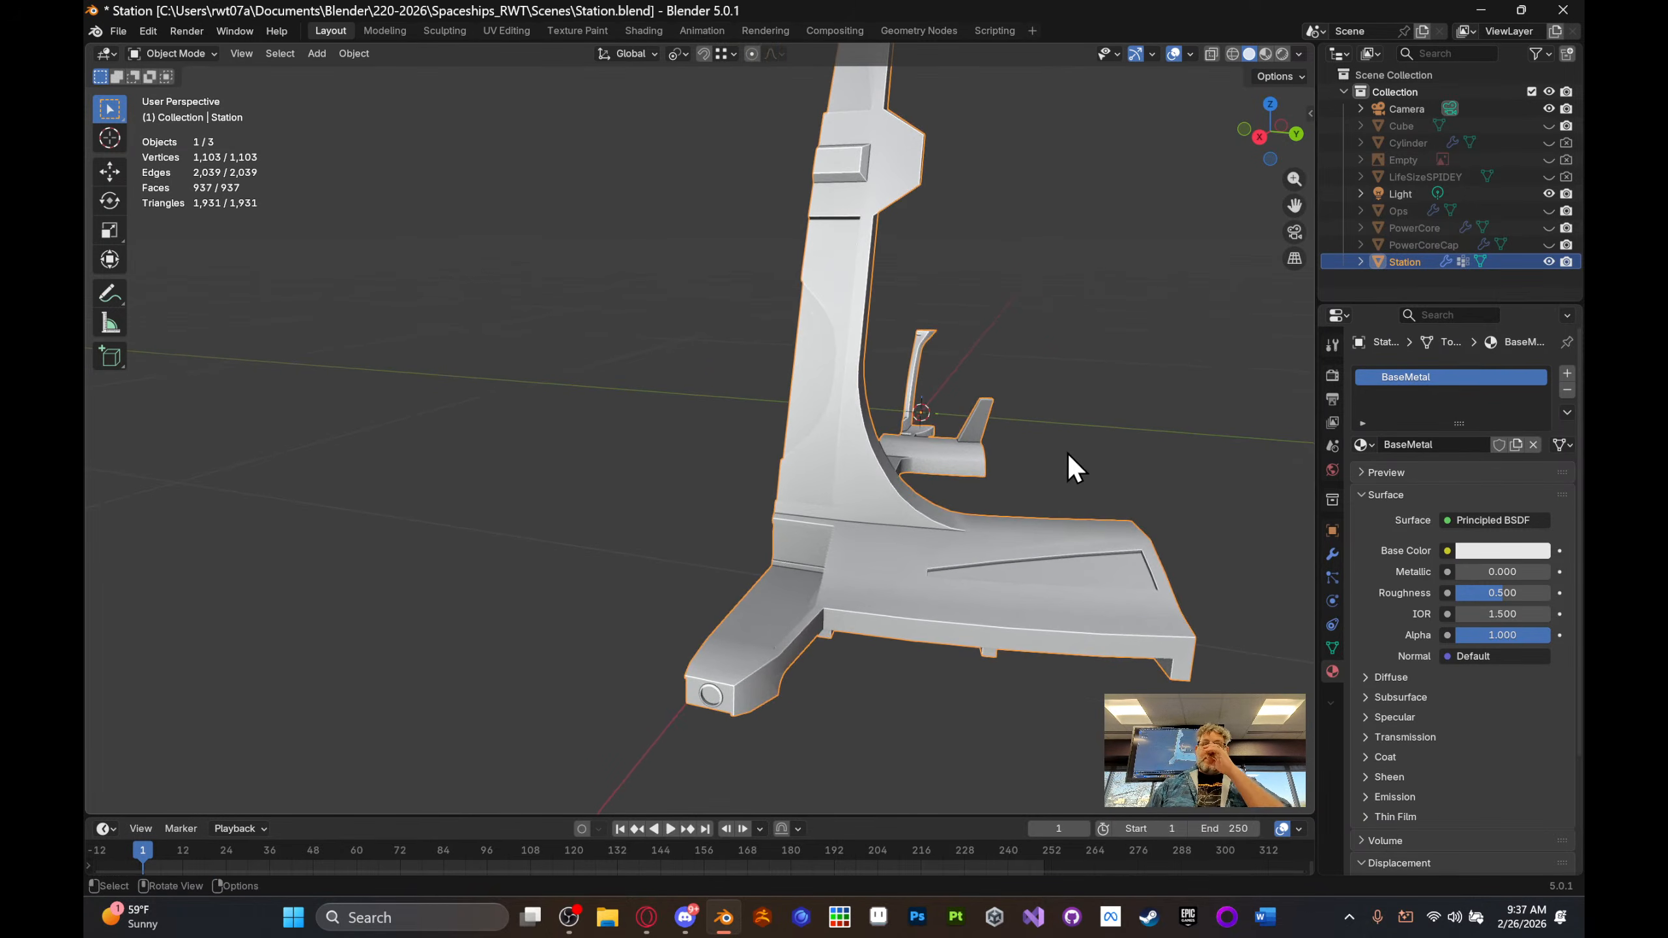
middle_click_drag(911, 445, 960, 449)
scroll(1011, 410, "up", 2)
scroll(1006, 412, "down", 2)
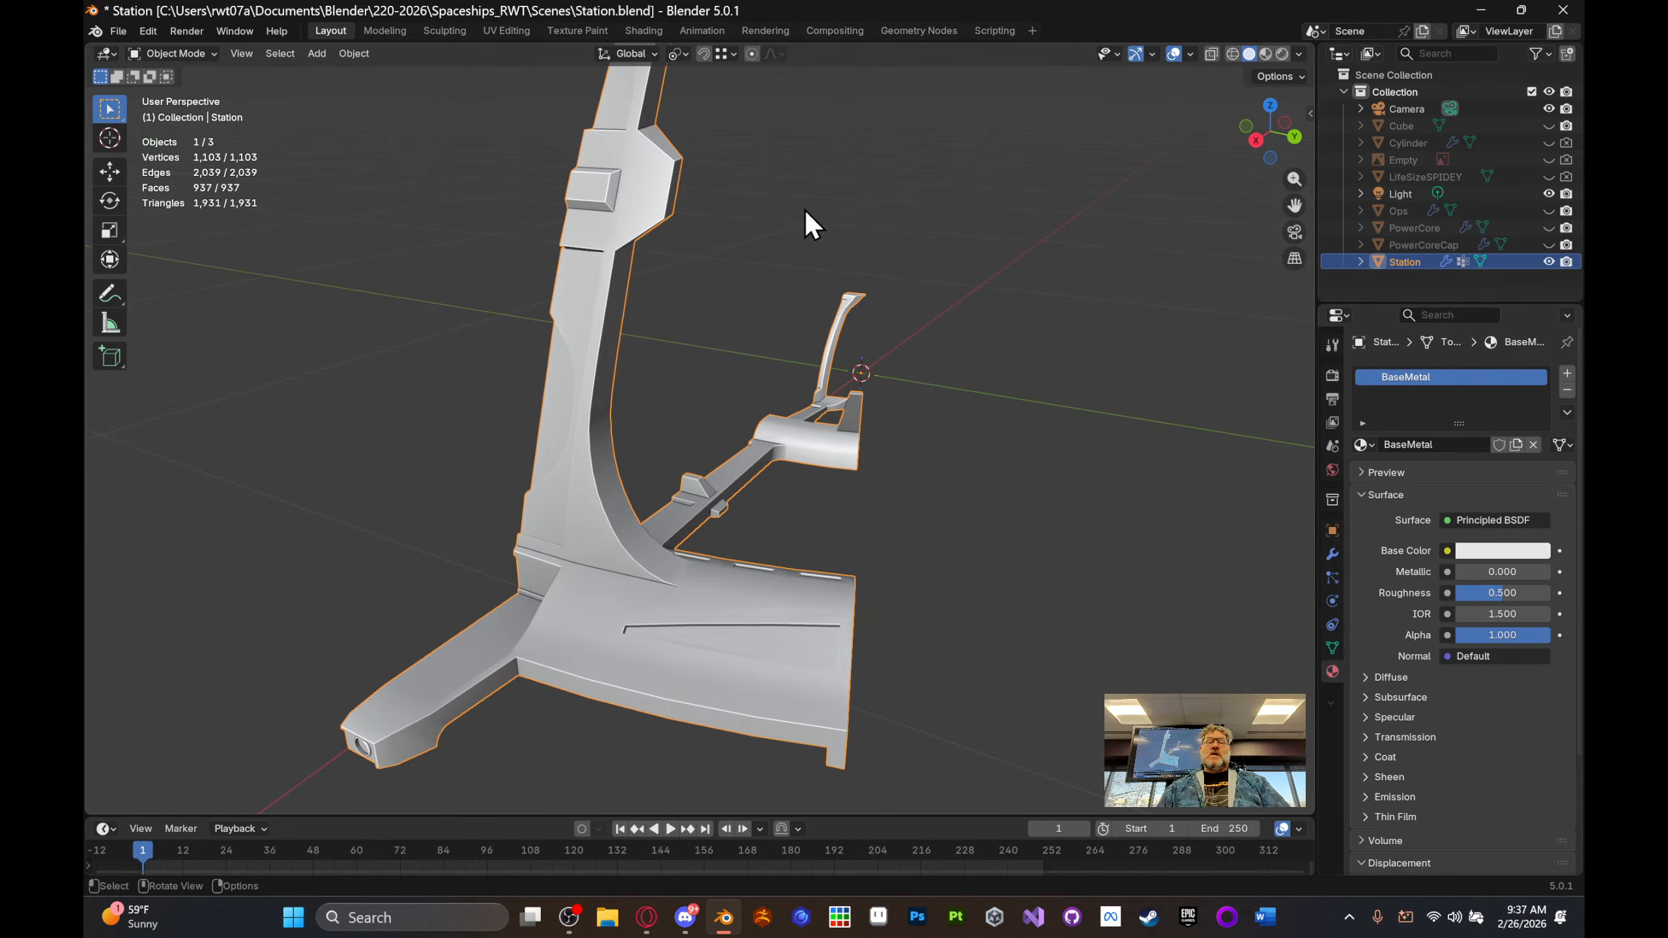
middle_click_drag(769, 241, 979, 306)
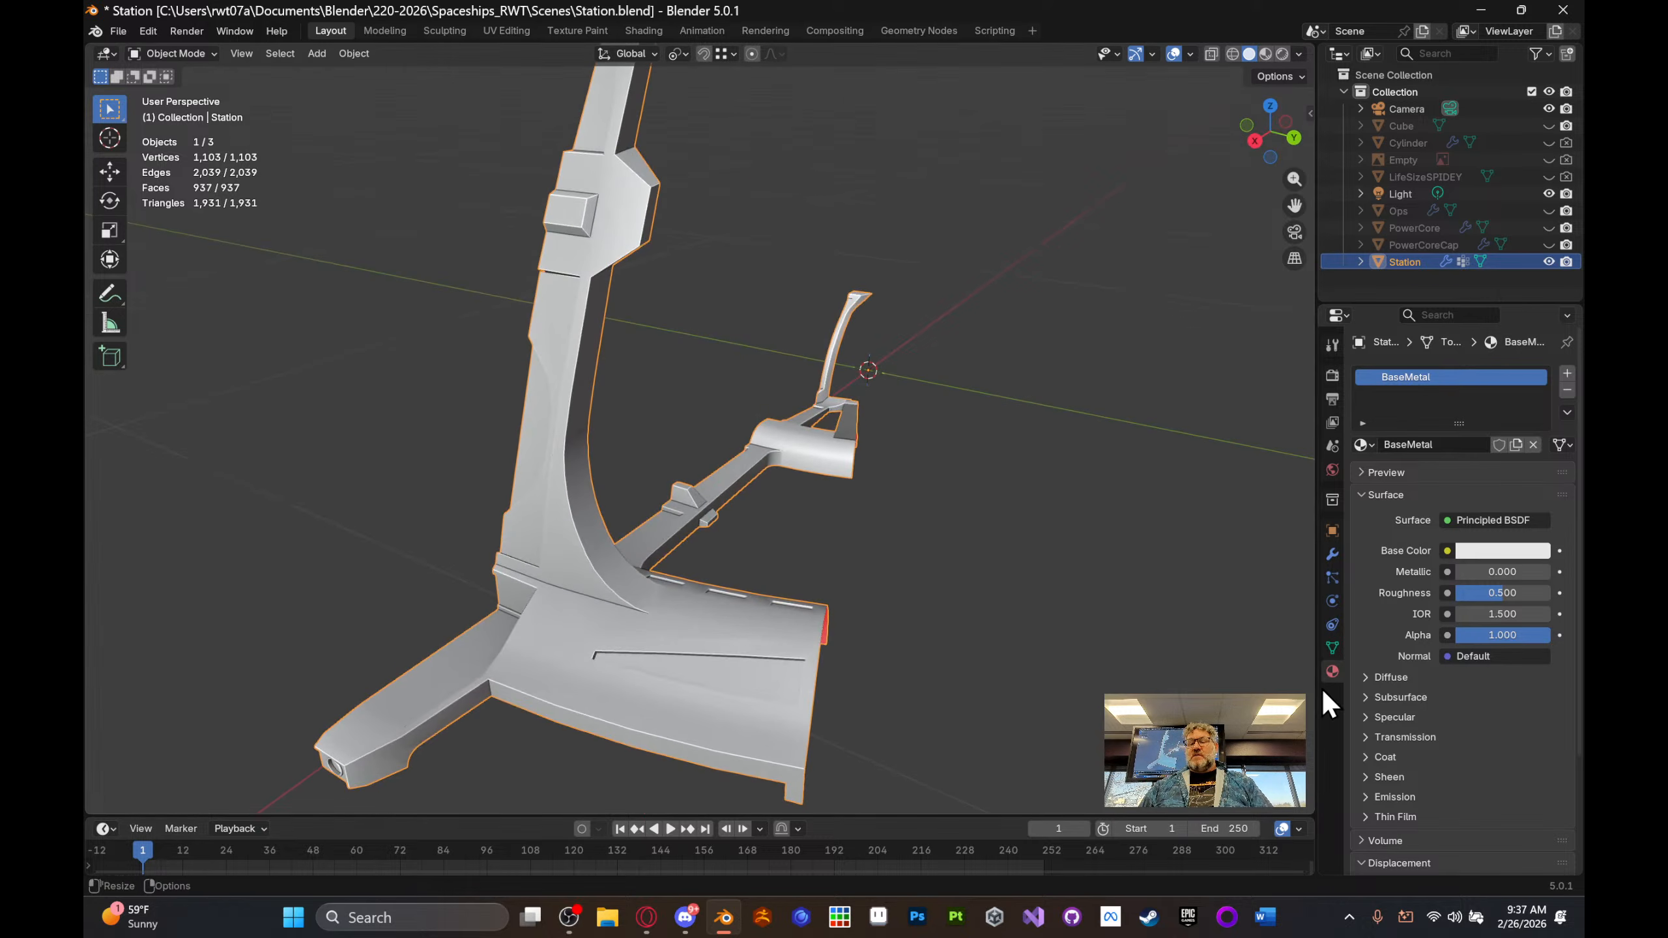
- In Edit Mode, clear the Station's selection and select only the faces stored in the Greeblers vertex group
left_click(1333, 647)
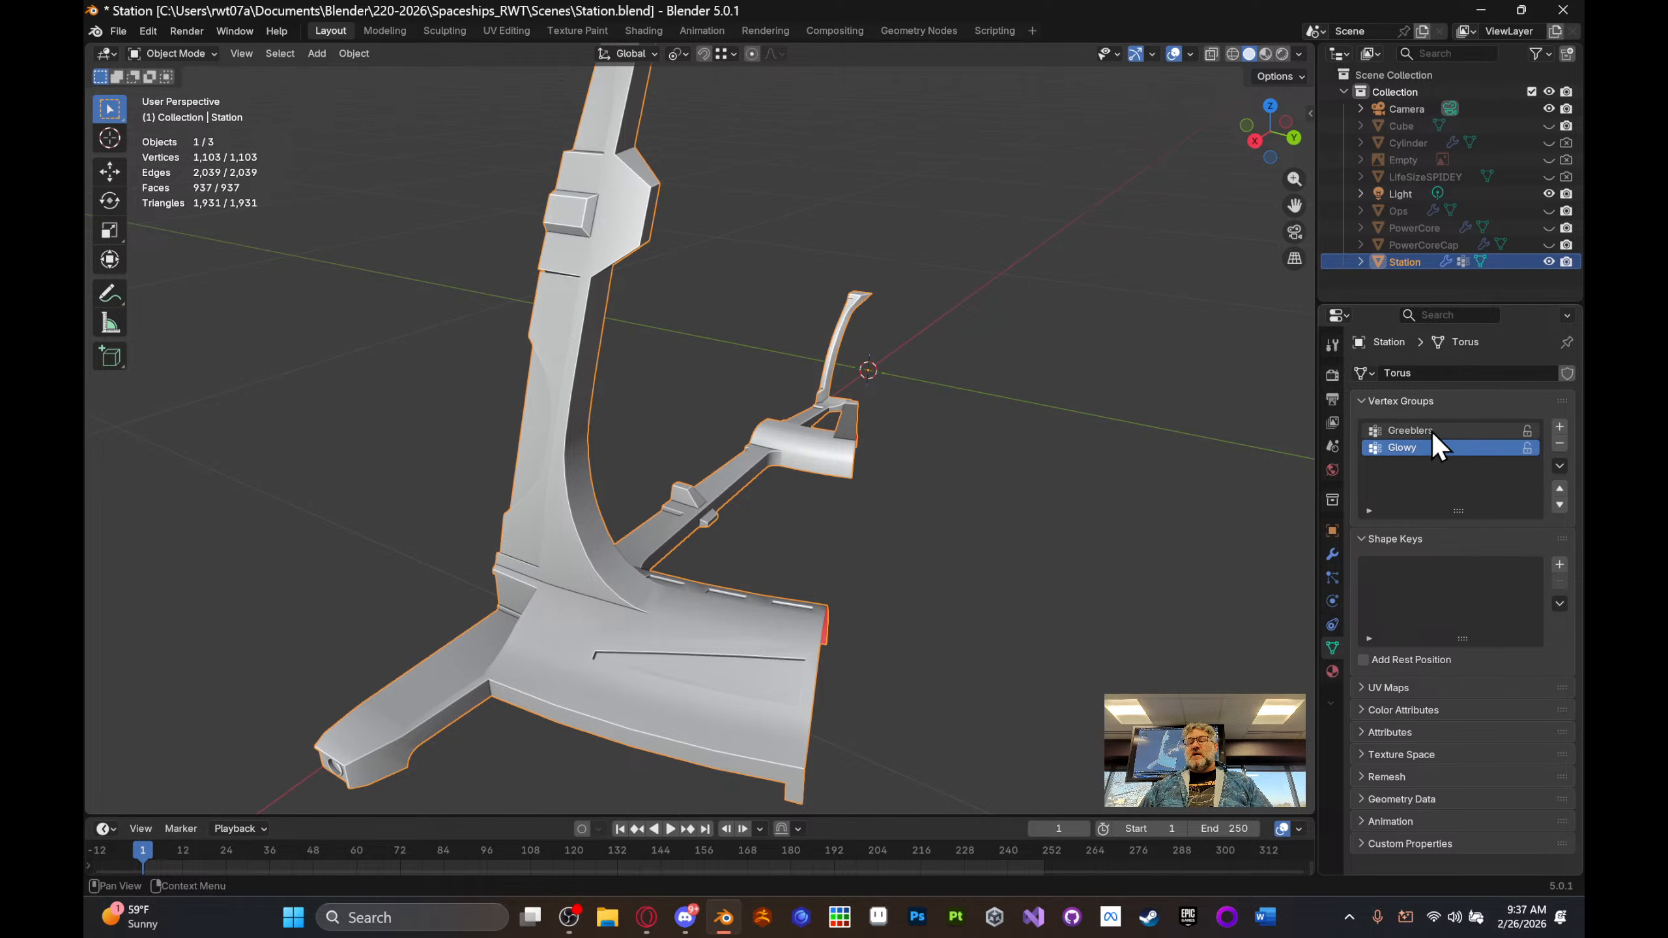
key("Tab")
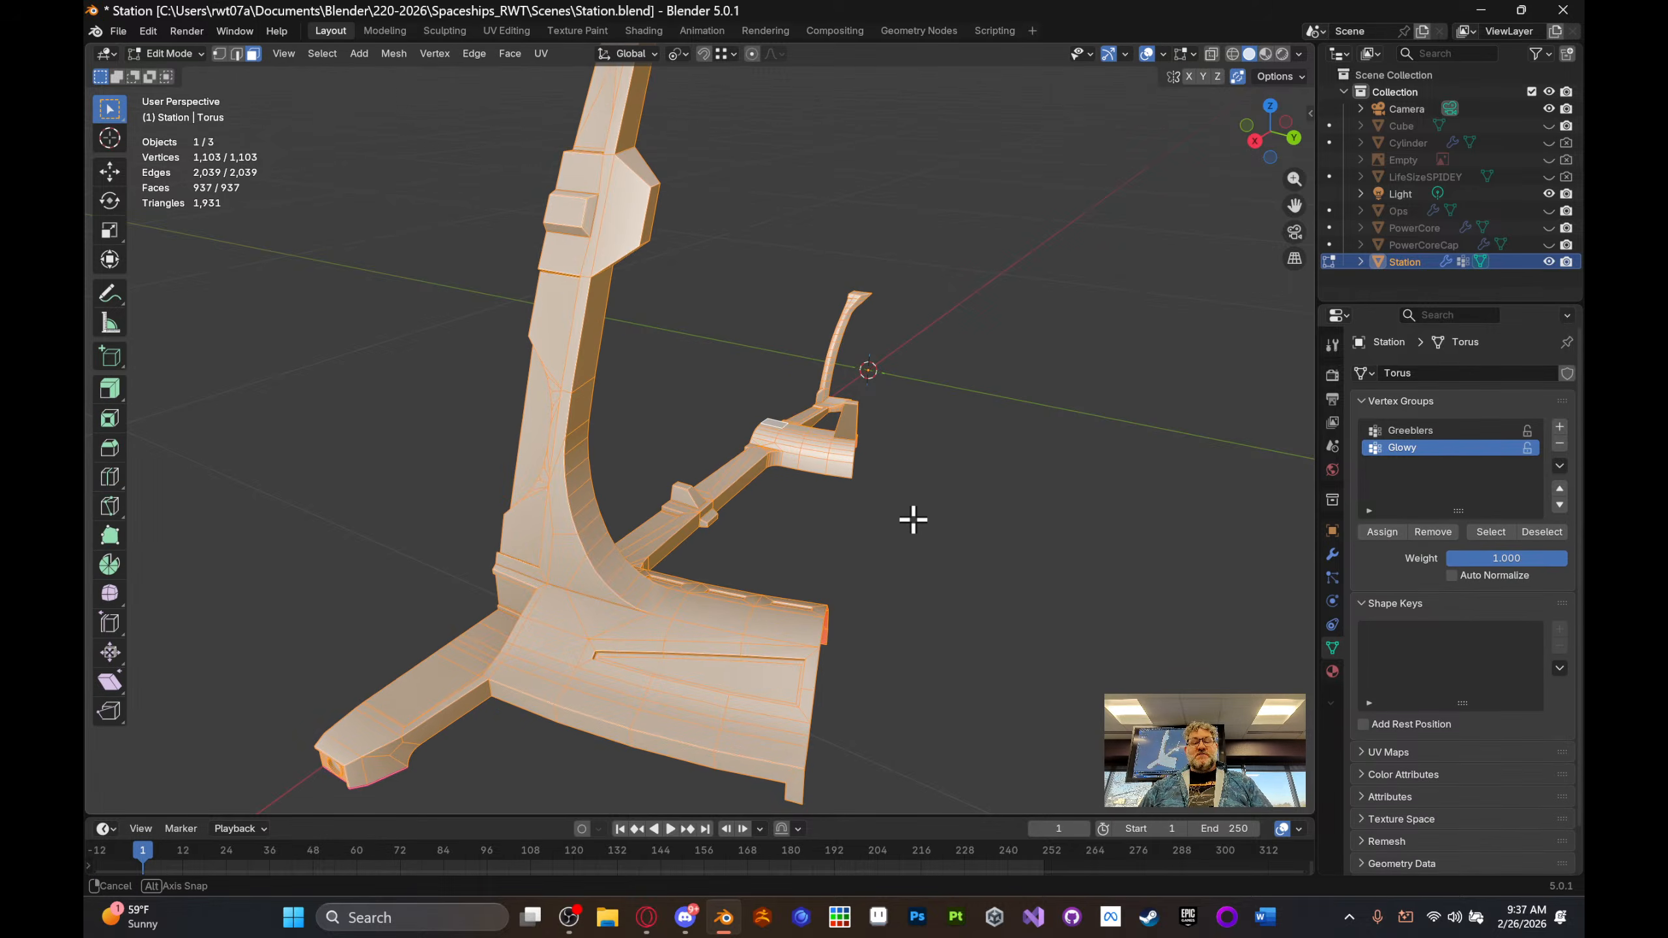
scroll(919, 526, "up", 3)
middle_click_drag(947, 494, 966, 452, "shift")
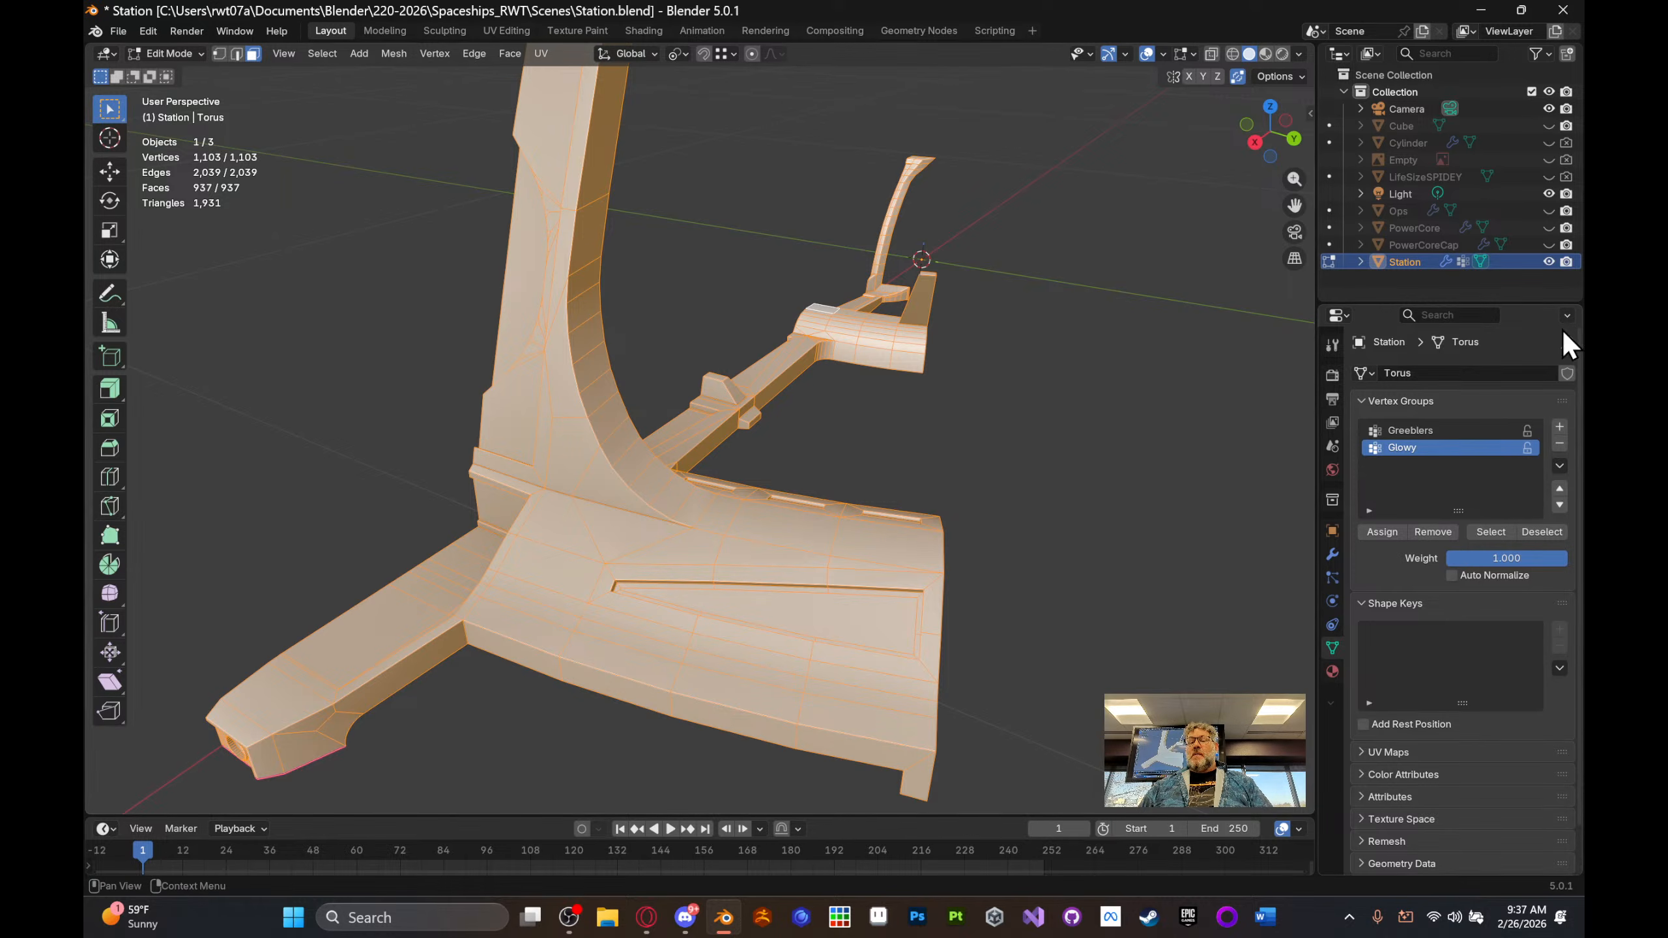
left_click(1202, 462)
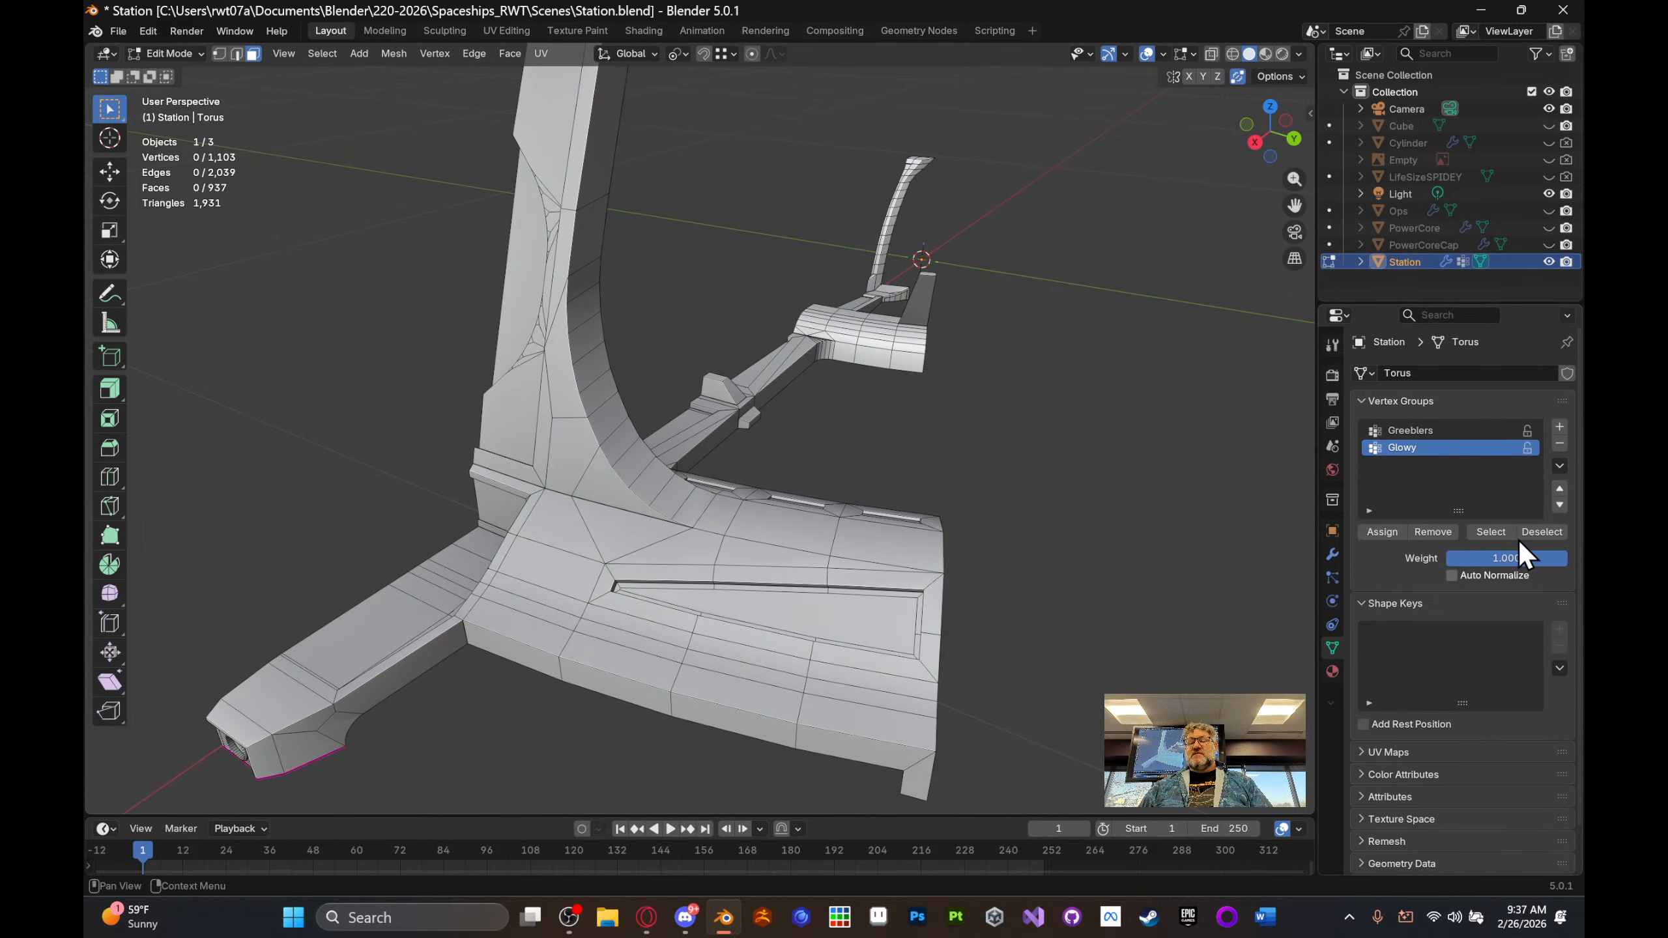
left_click(1434, 432)
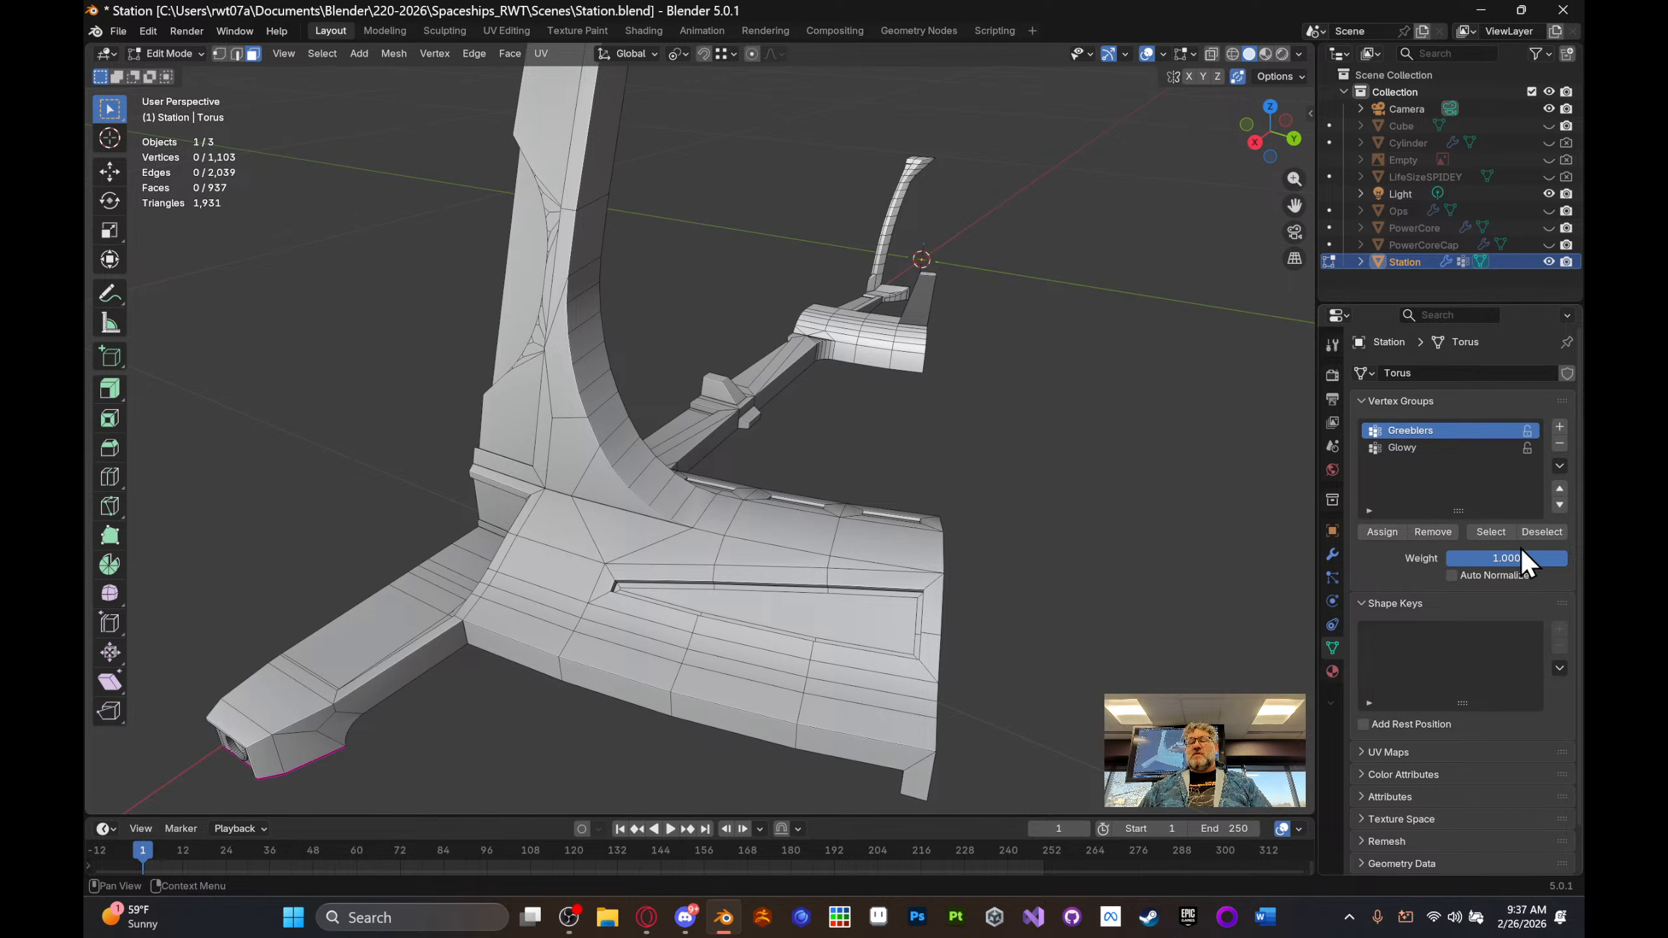
left_click(1490, 532)
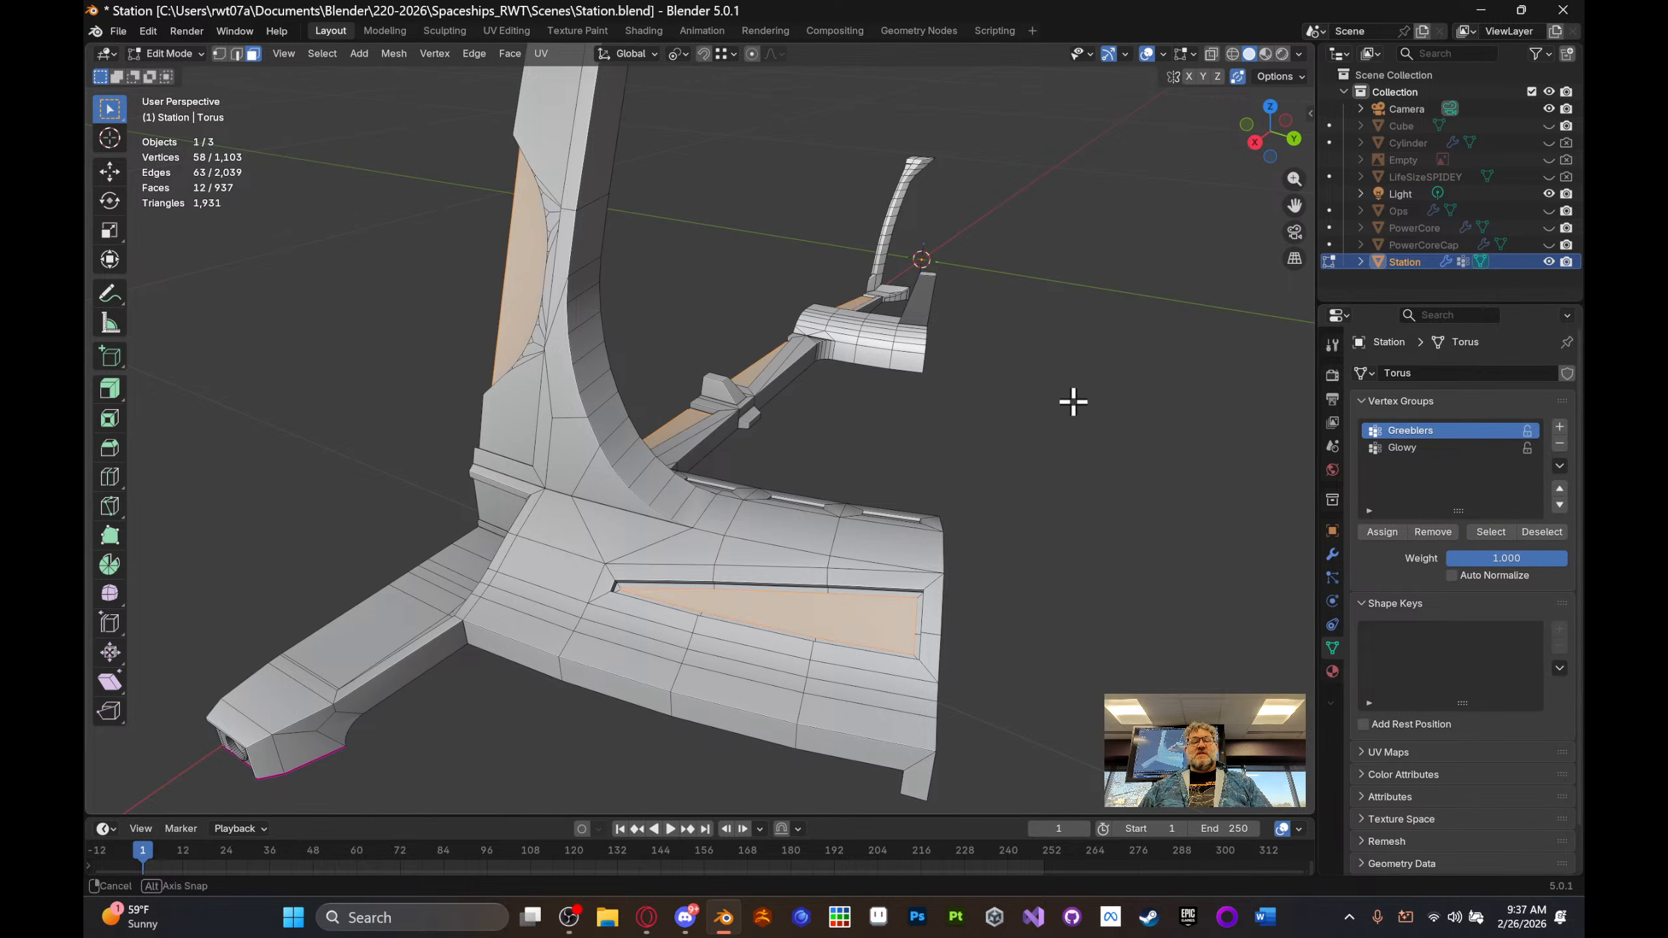
middle_click_drag(1072, 399, 1053, 446)
middle_click_drag(941, 428, 943, 552)
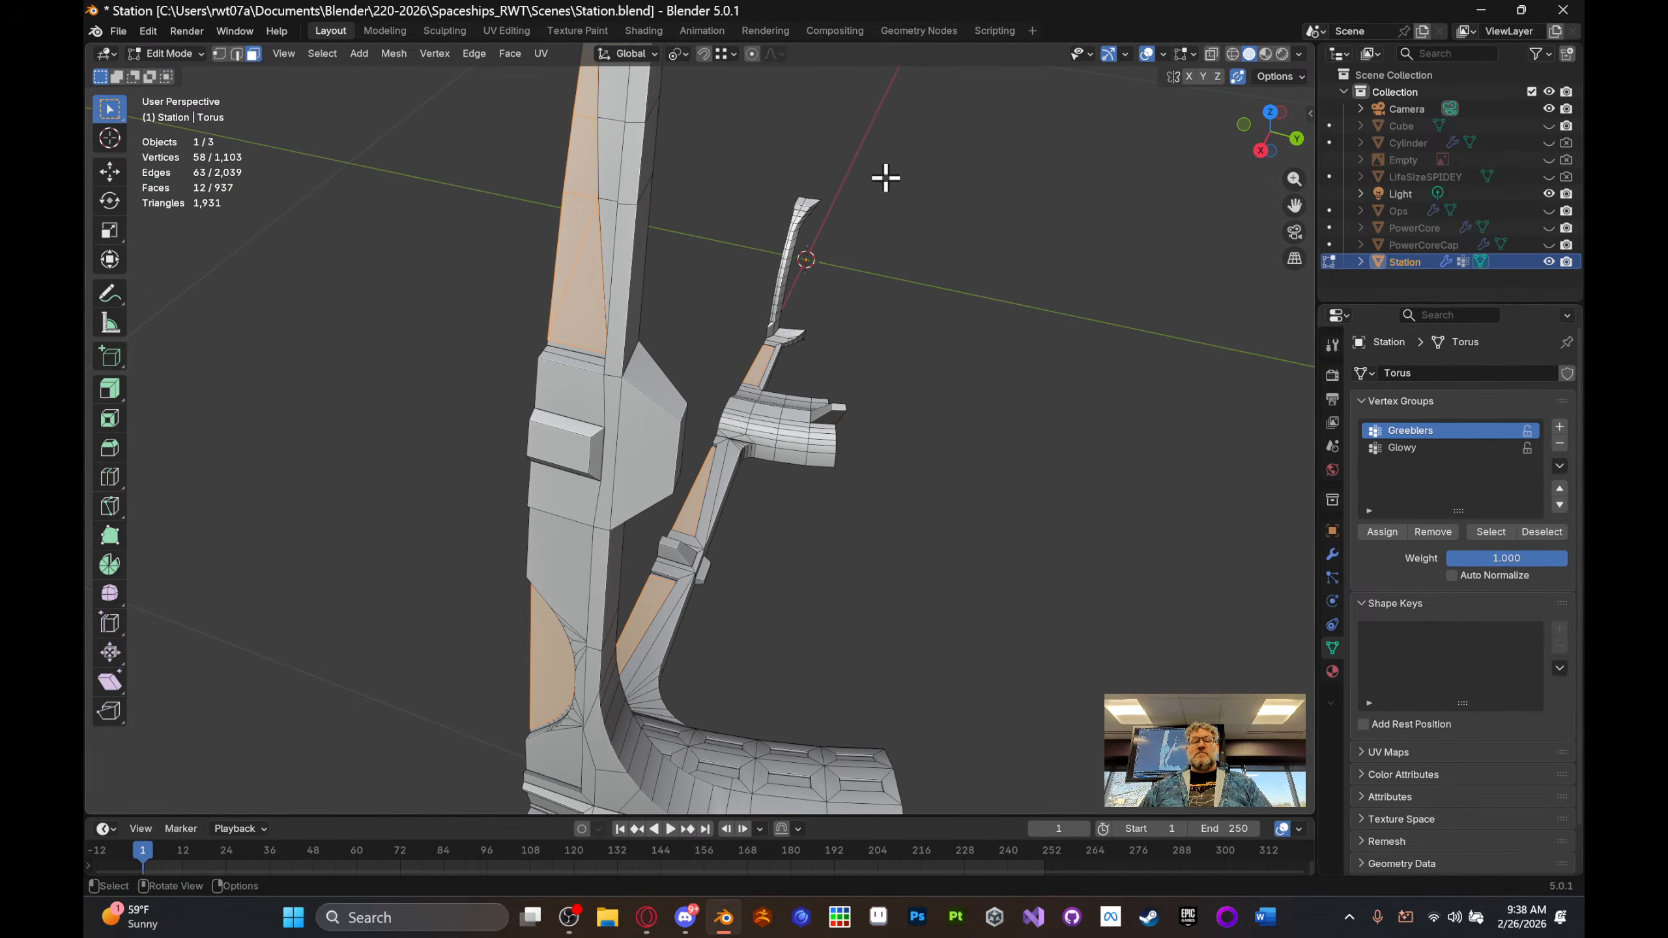
- Add a second material slot to the Station with a new material named Greeble and give it an orange base color
left_click(1337, 673)
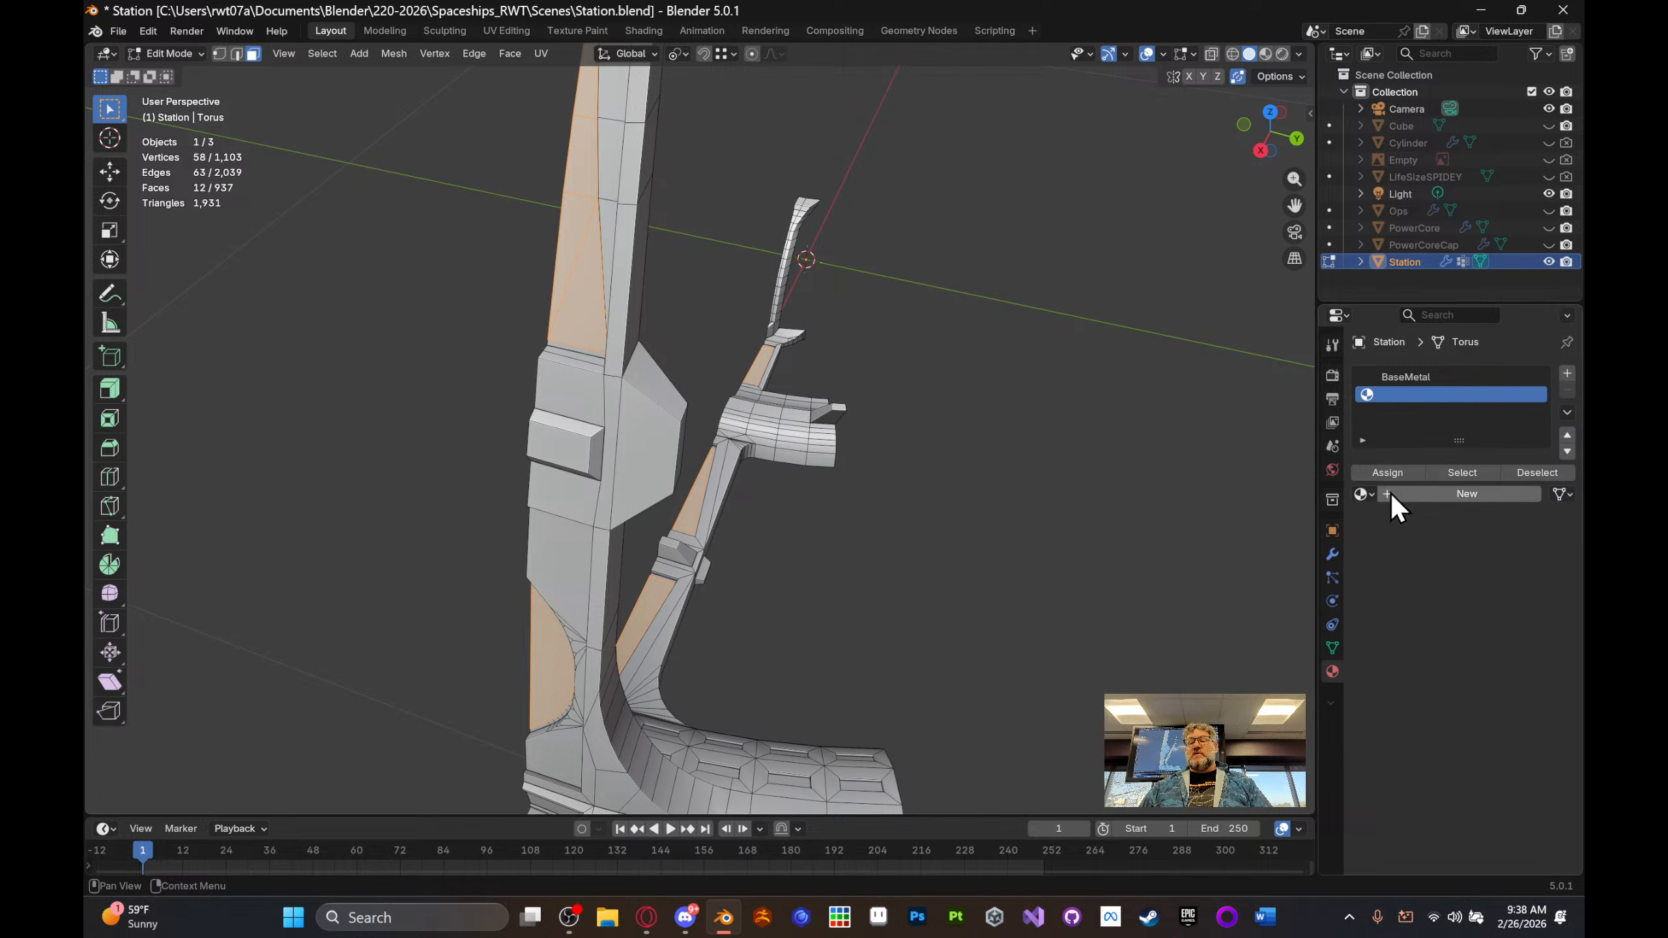
left_click(1390, 492)
left_click(1417, 492)
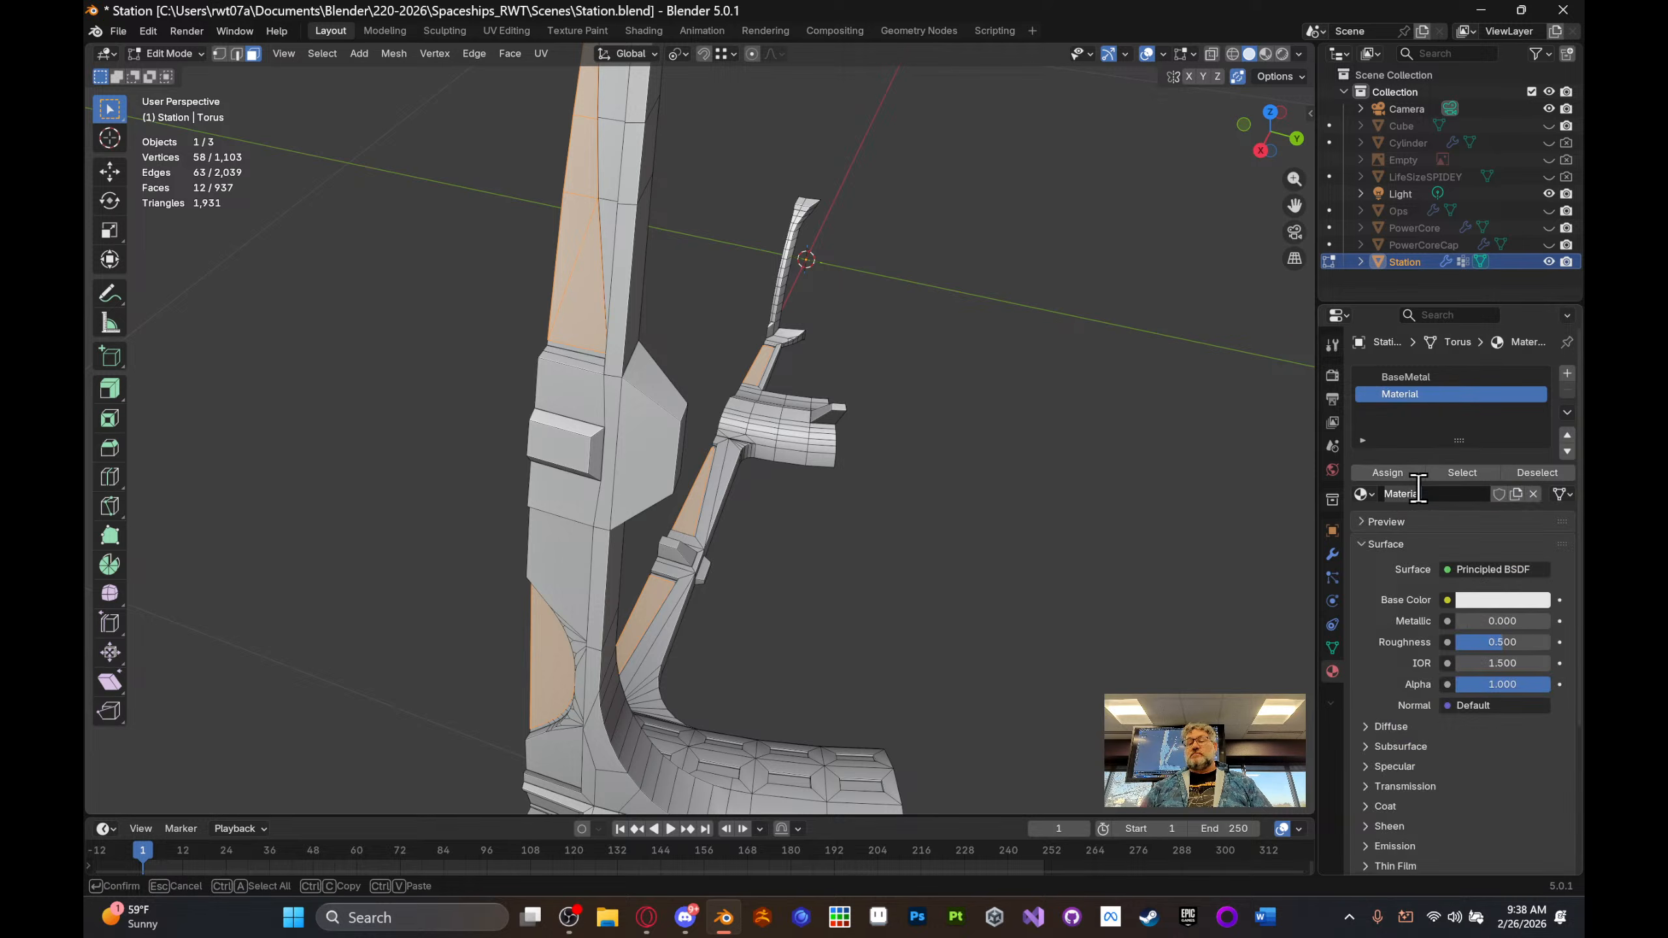
type("Greeble")
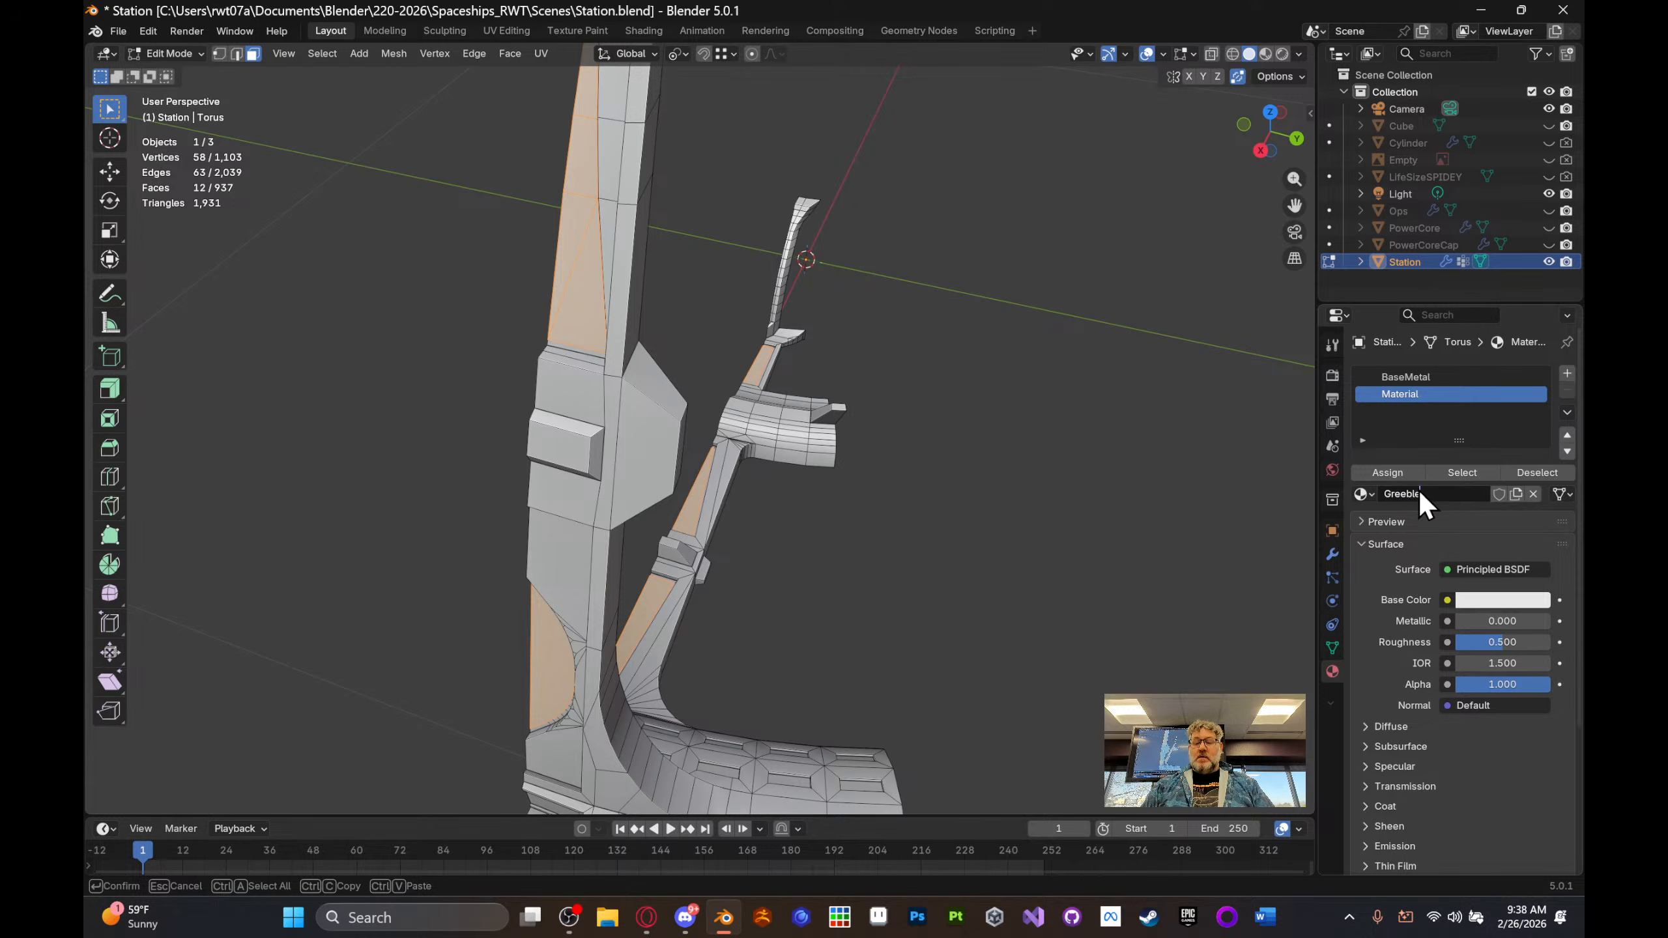
key("Return")
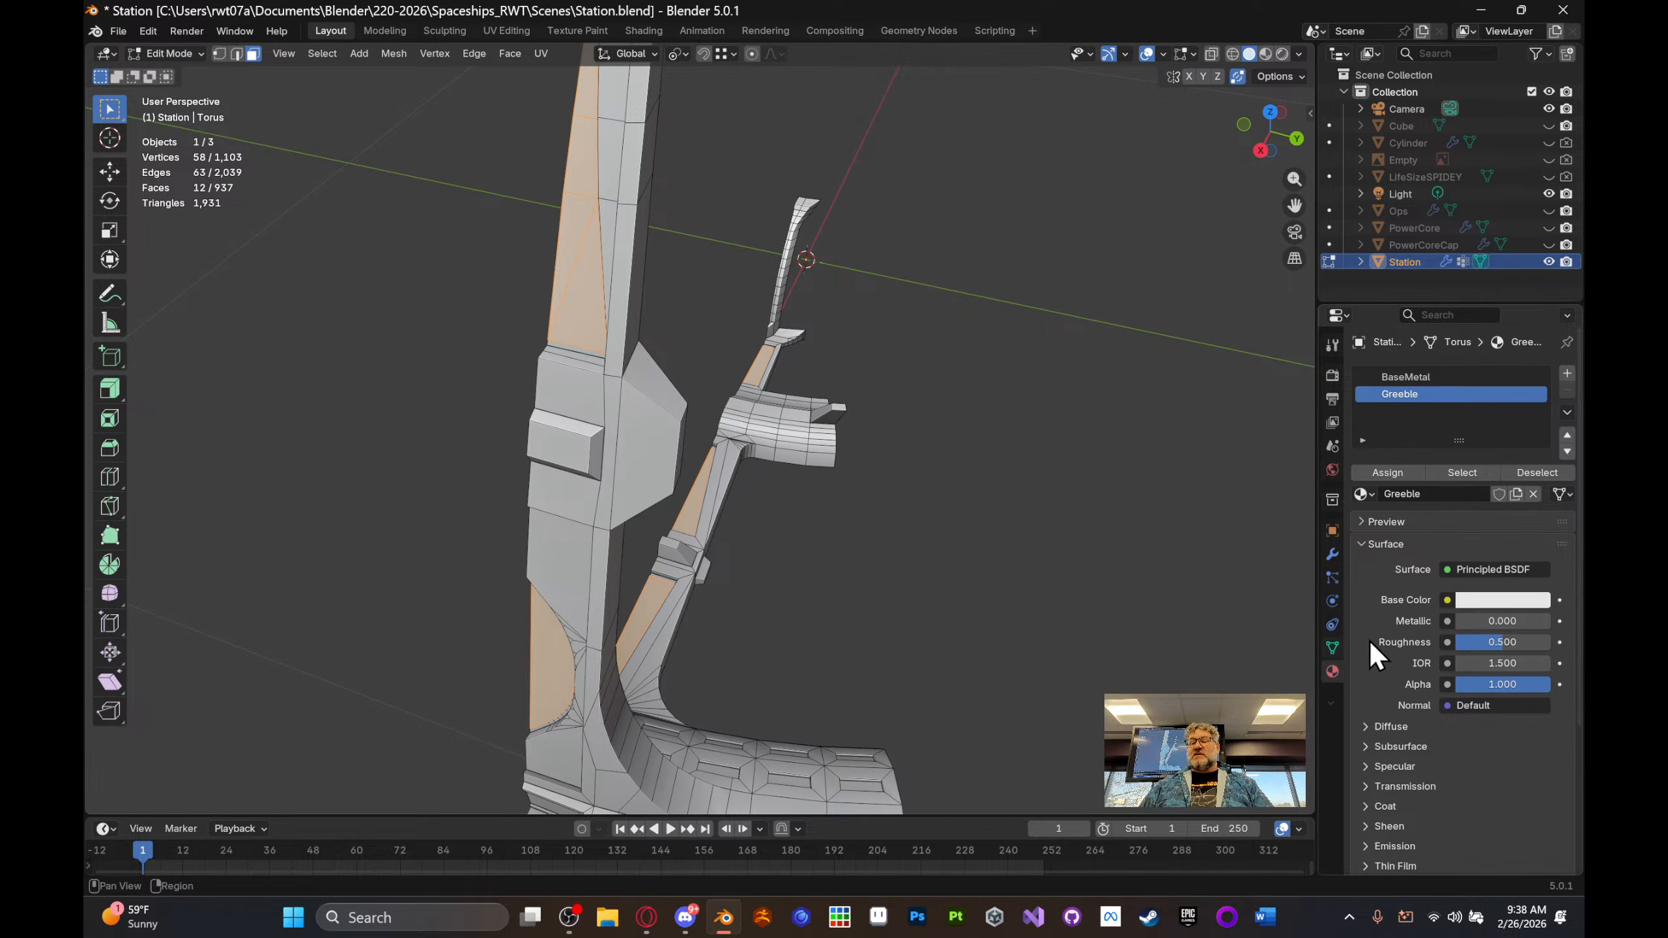
left_click(1496, 600)
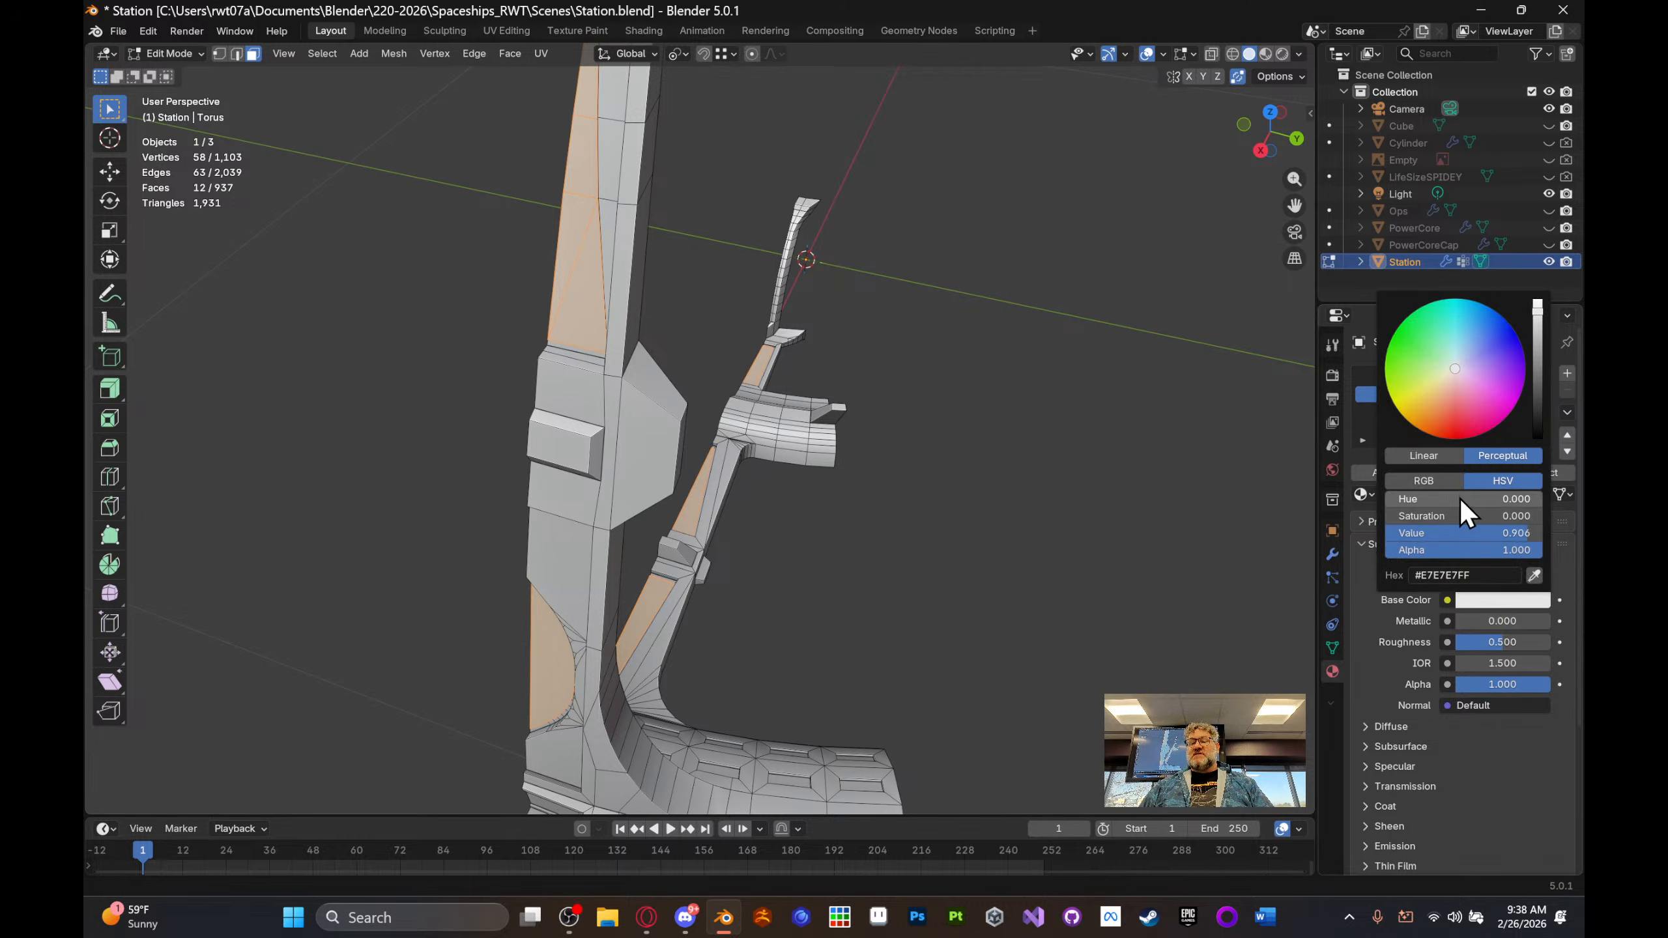
left_click_drag(1437, 400, 1436, 417)
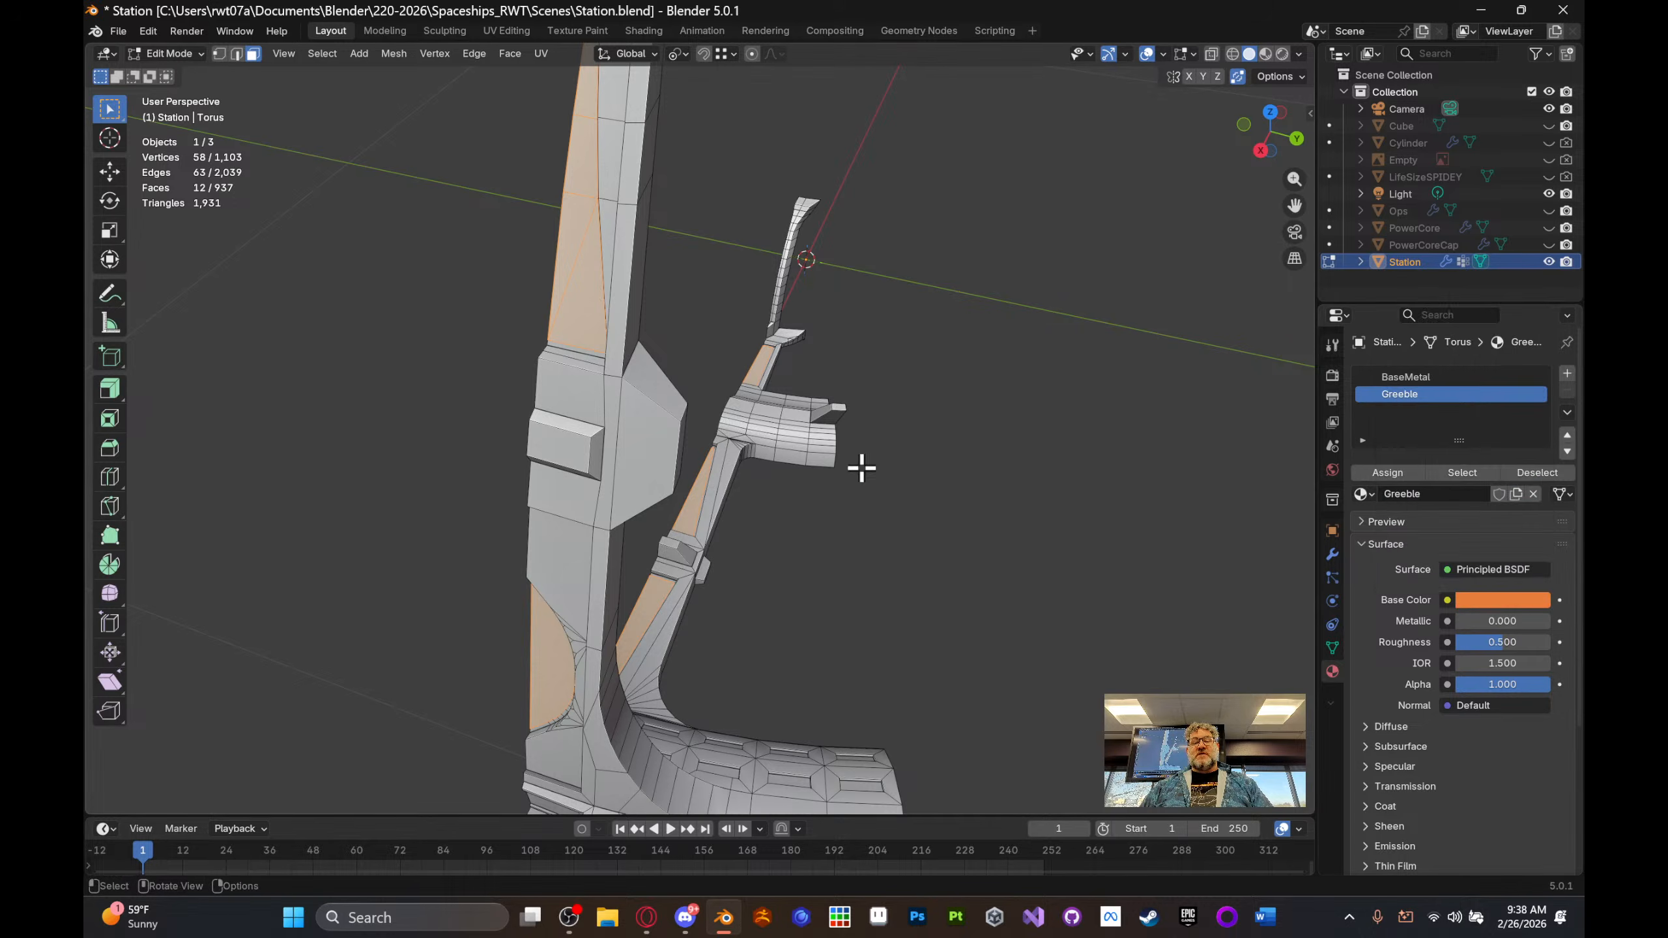
- Assign the Greeble material to the selected faces, switch the viewport to Material Preview and return to Object Mode
middle_click_drag(982, 428, 1007, 431)
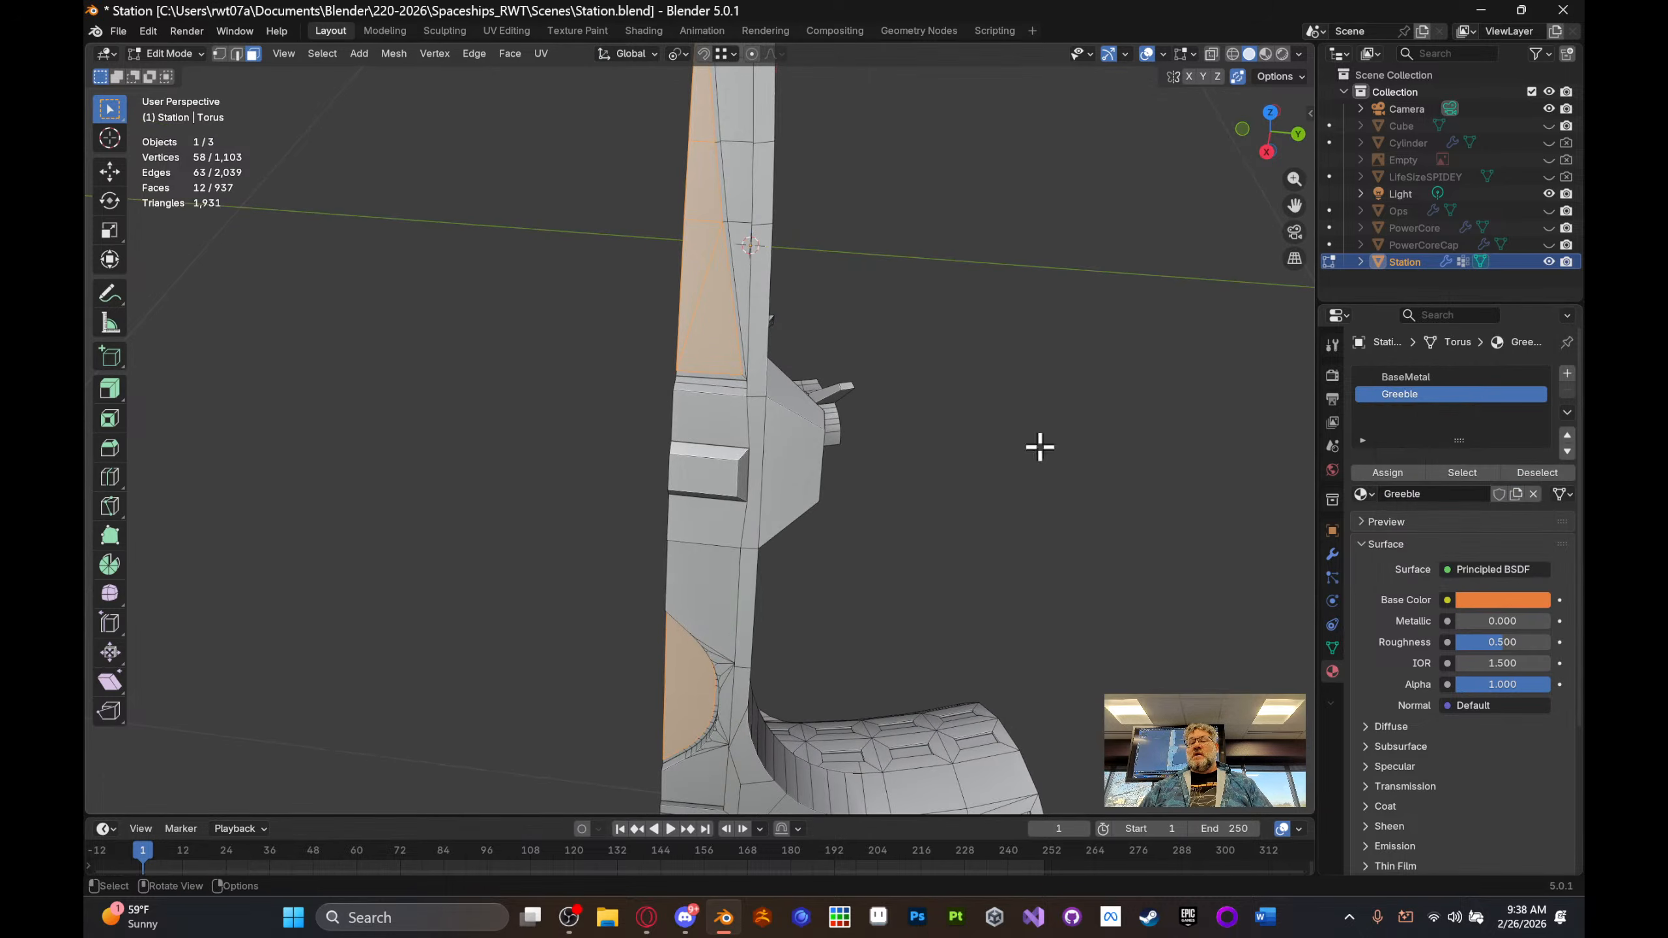
left_click(1265, 54)
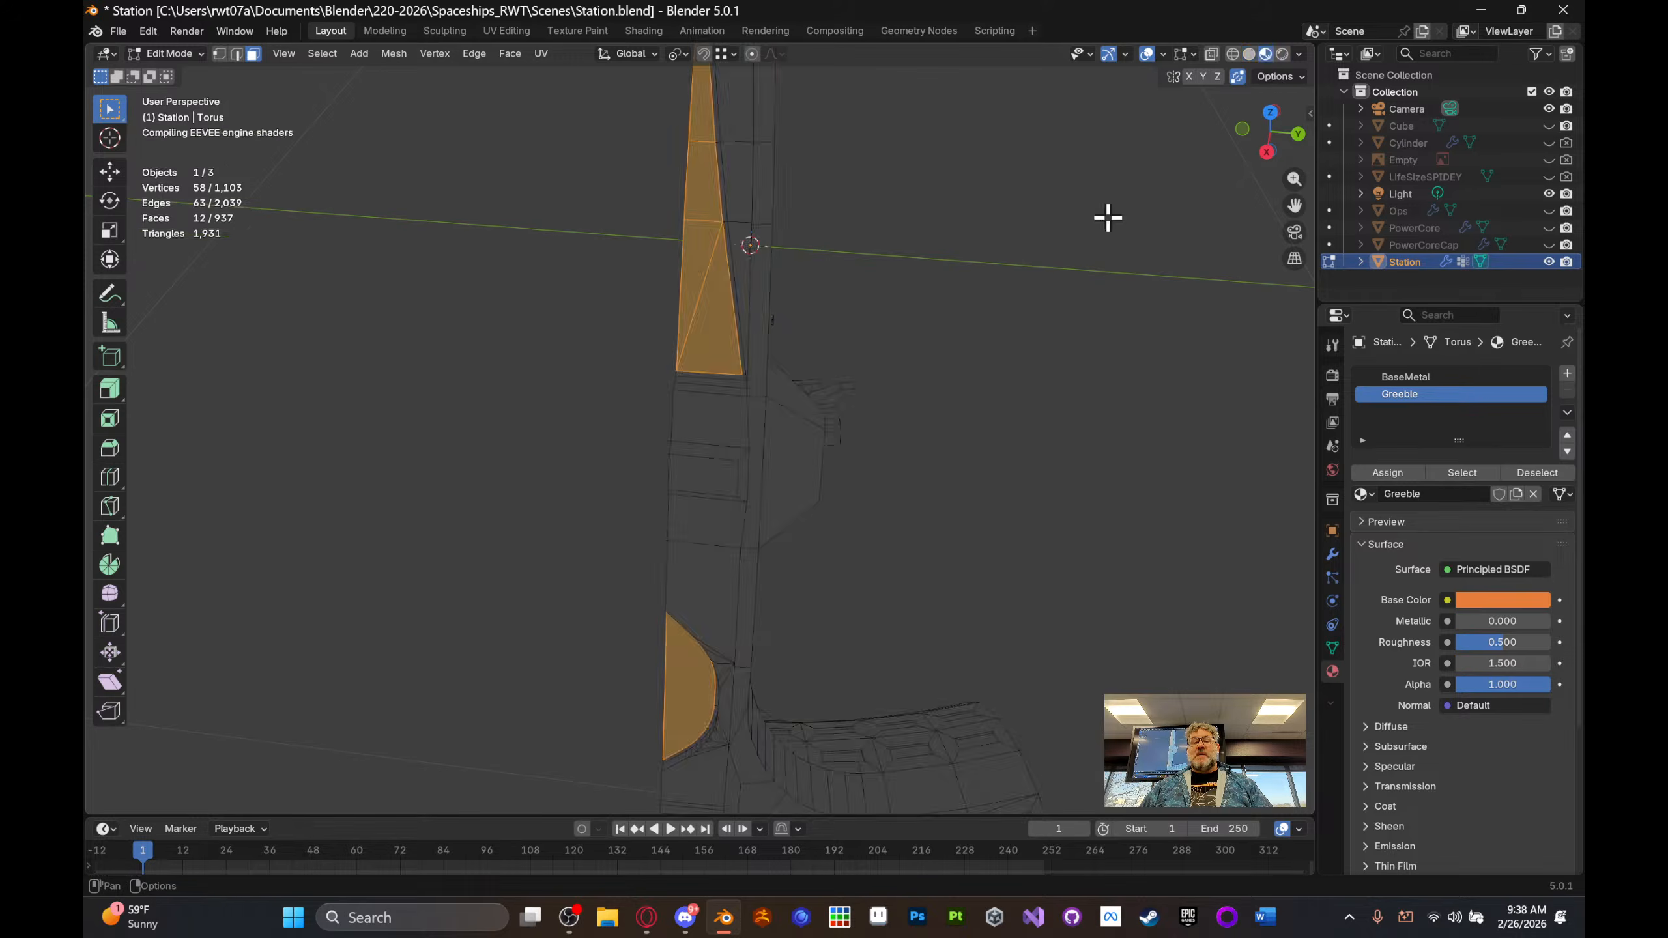
middle_click_drag(1105, 216, 1076, 279)
key("Tab")
middle_click_drag(986, 446, 892, 541)
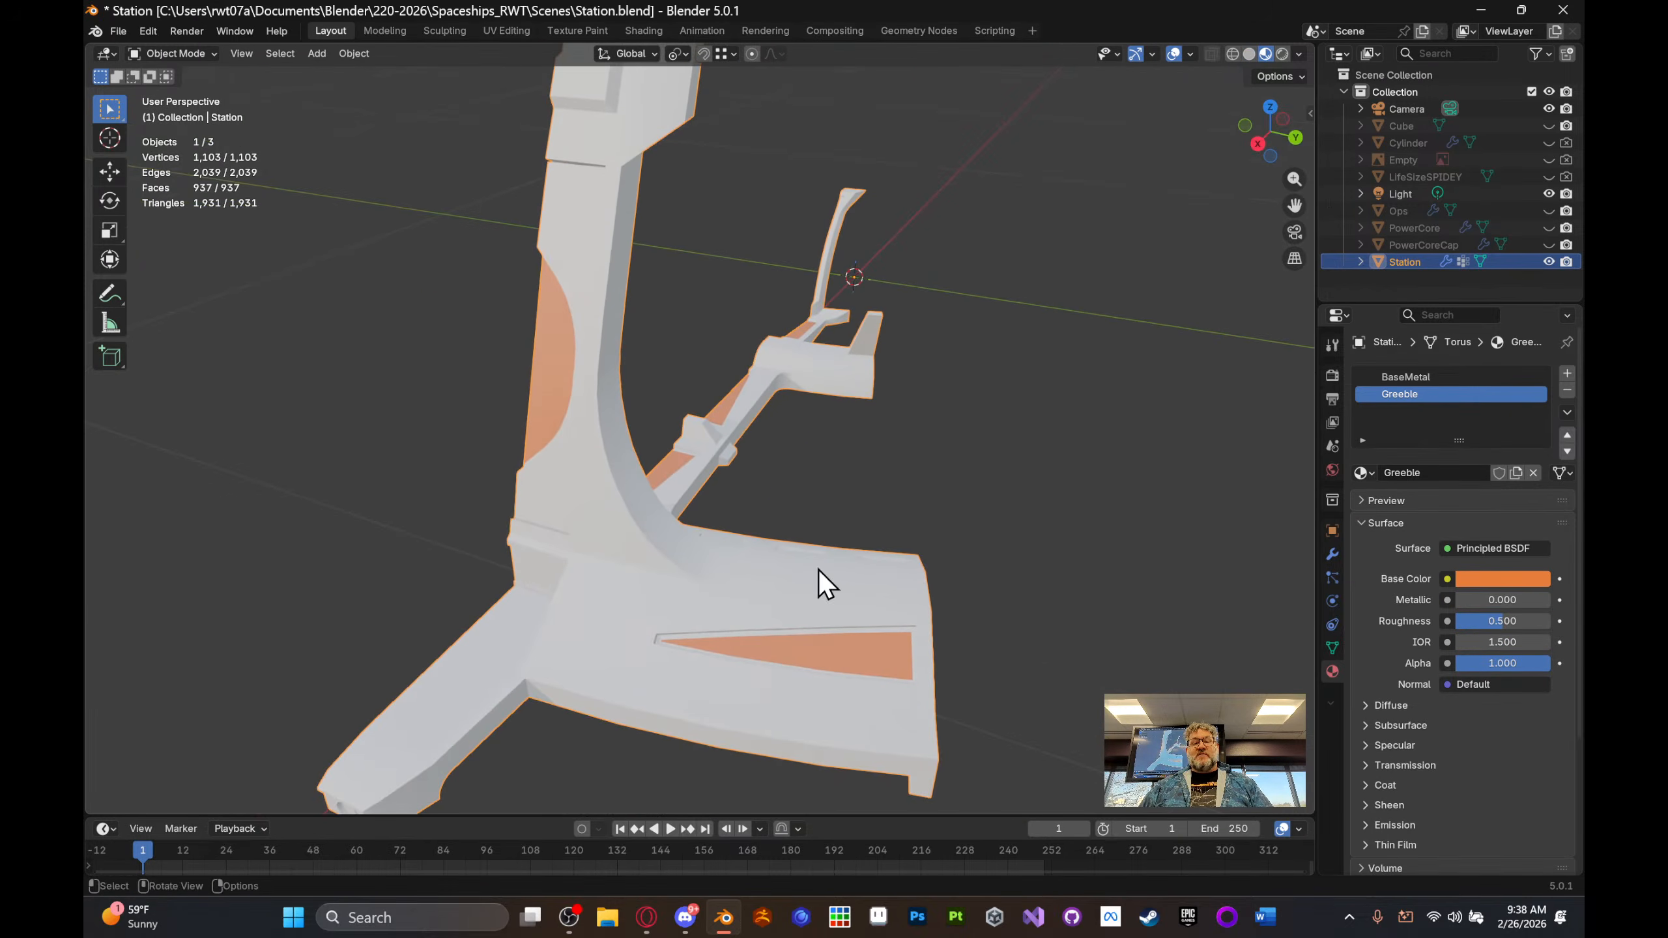
left_click(1430, 377)
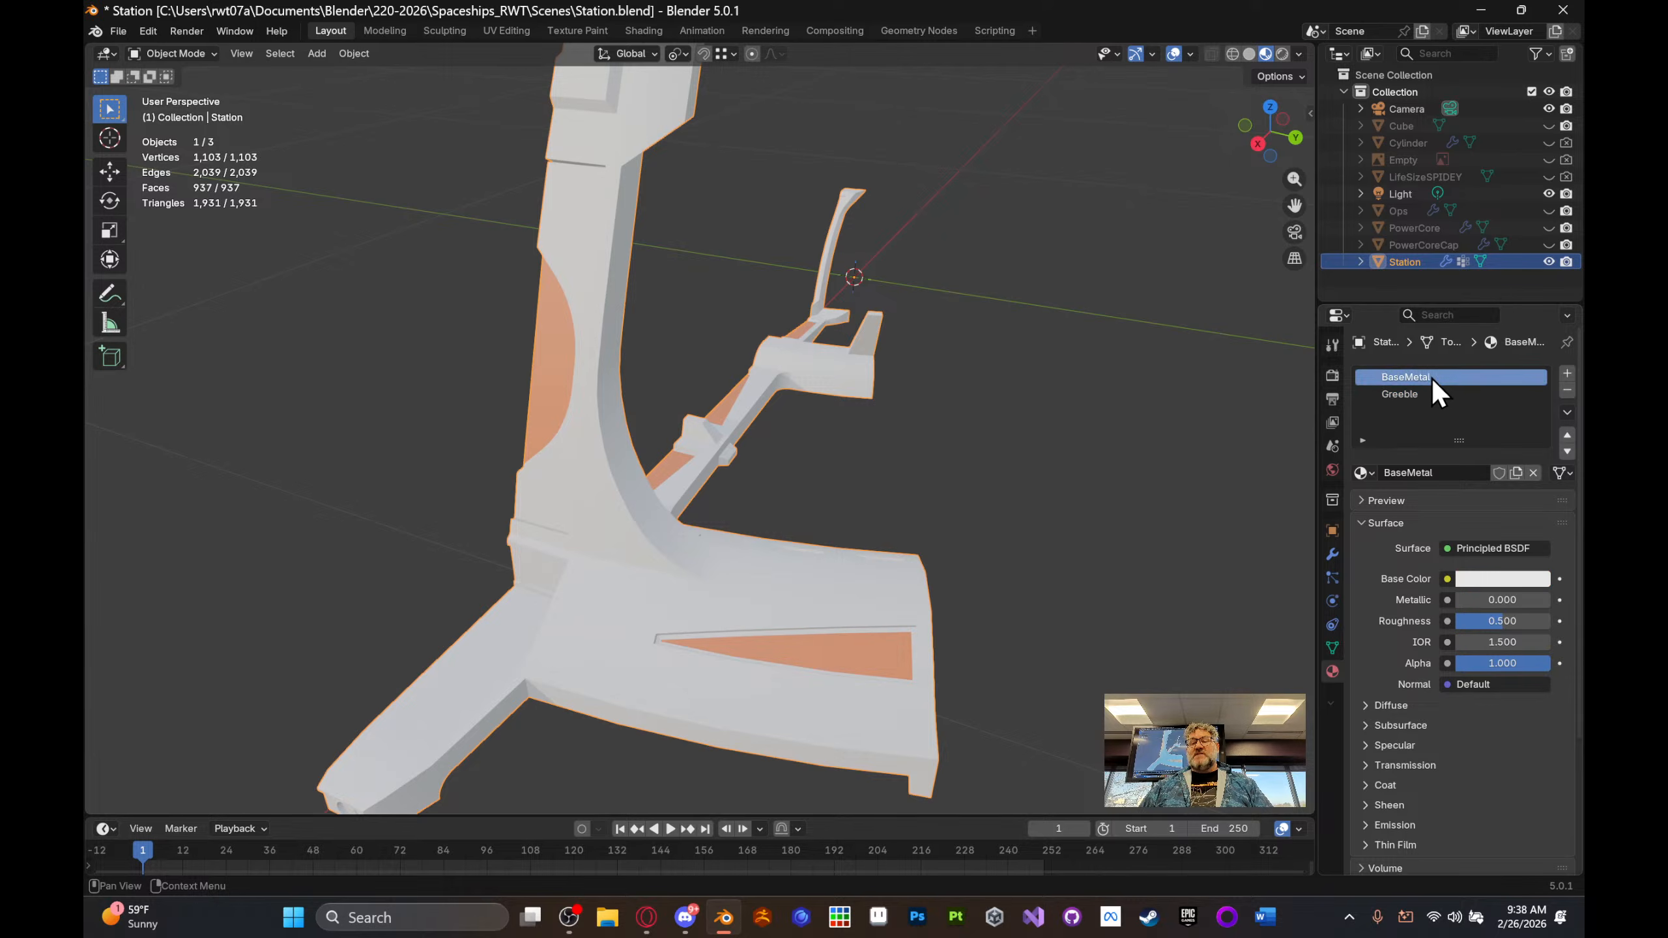
left_click(1513, 578)
left_click(1261, 493)
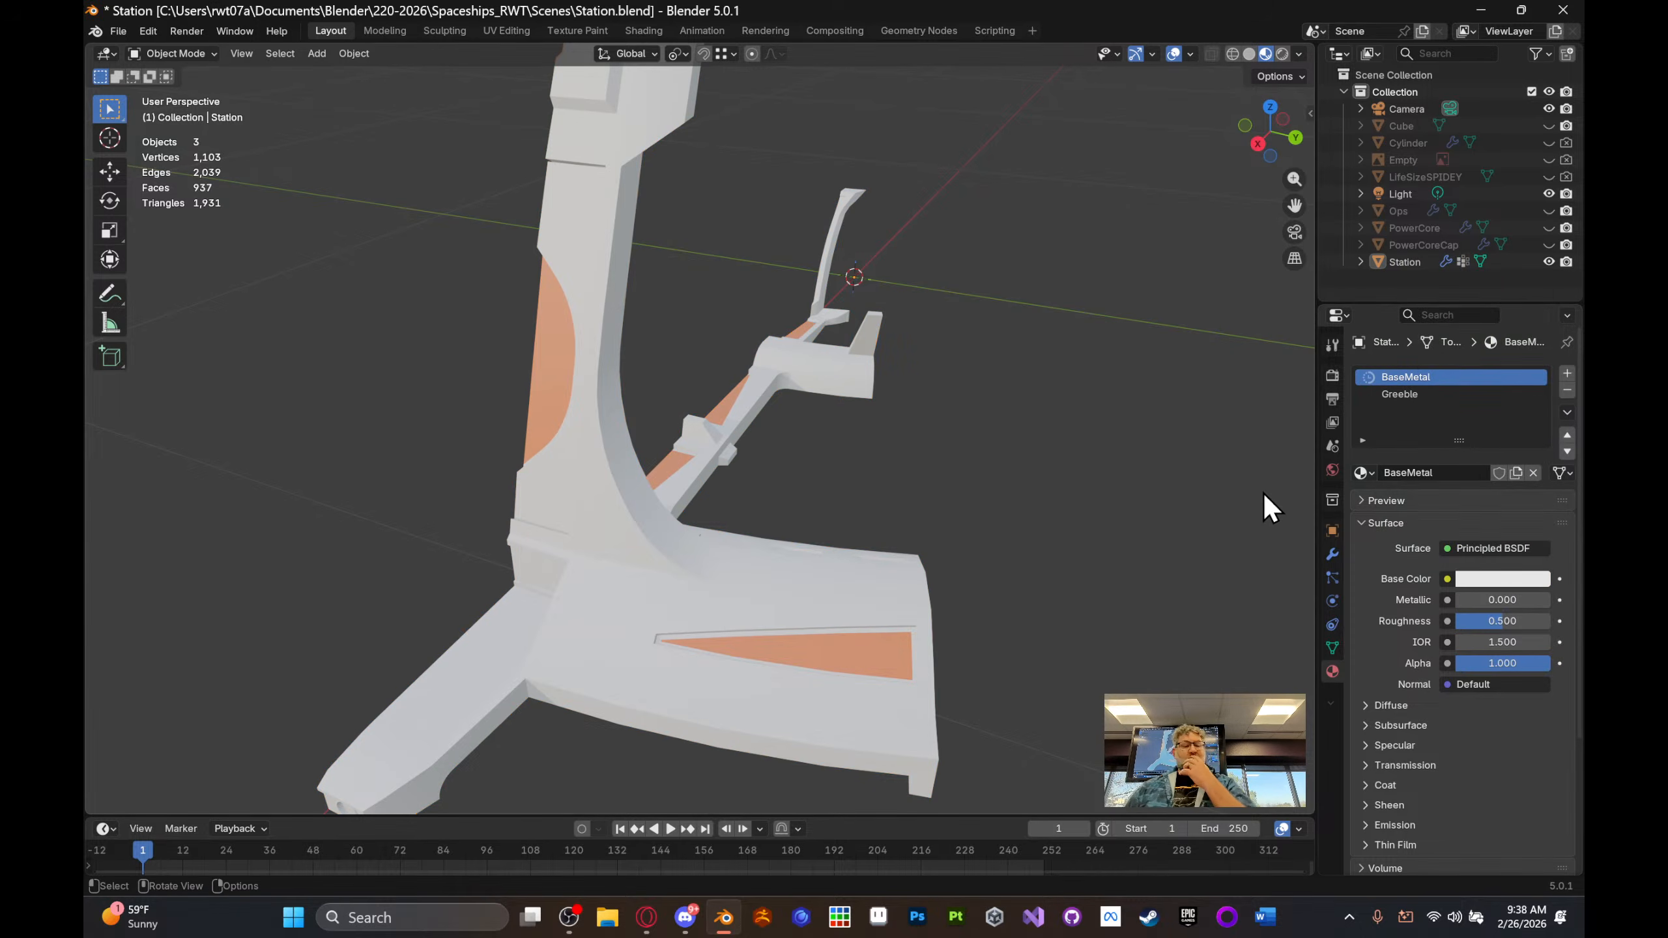
- In Edit Mode, select only the recessed circular face on the front end of the Station's protruding weapon block
middle_click_drag(1212, 420, 988, 373)
scroll(1028, 368, "up", 5)
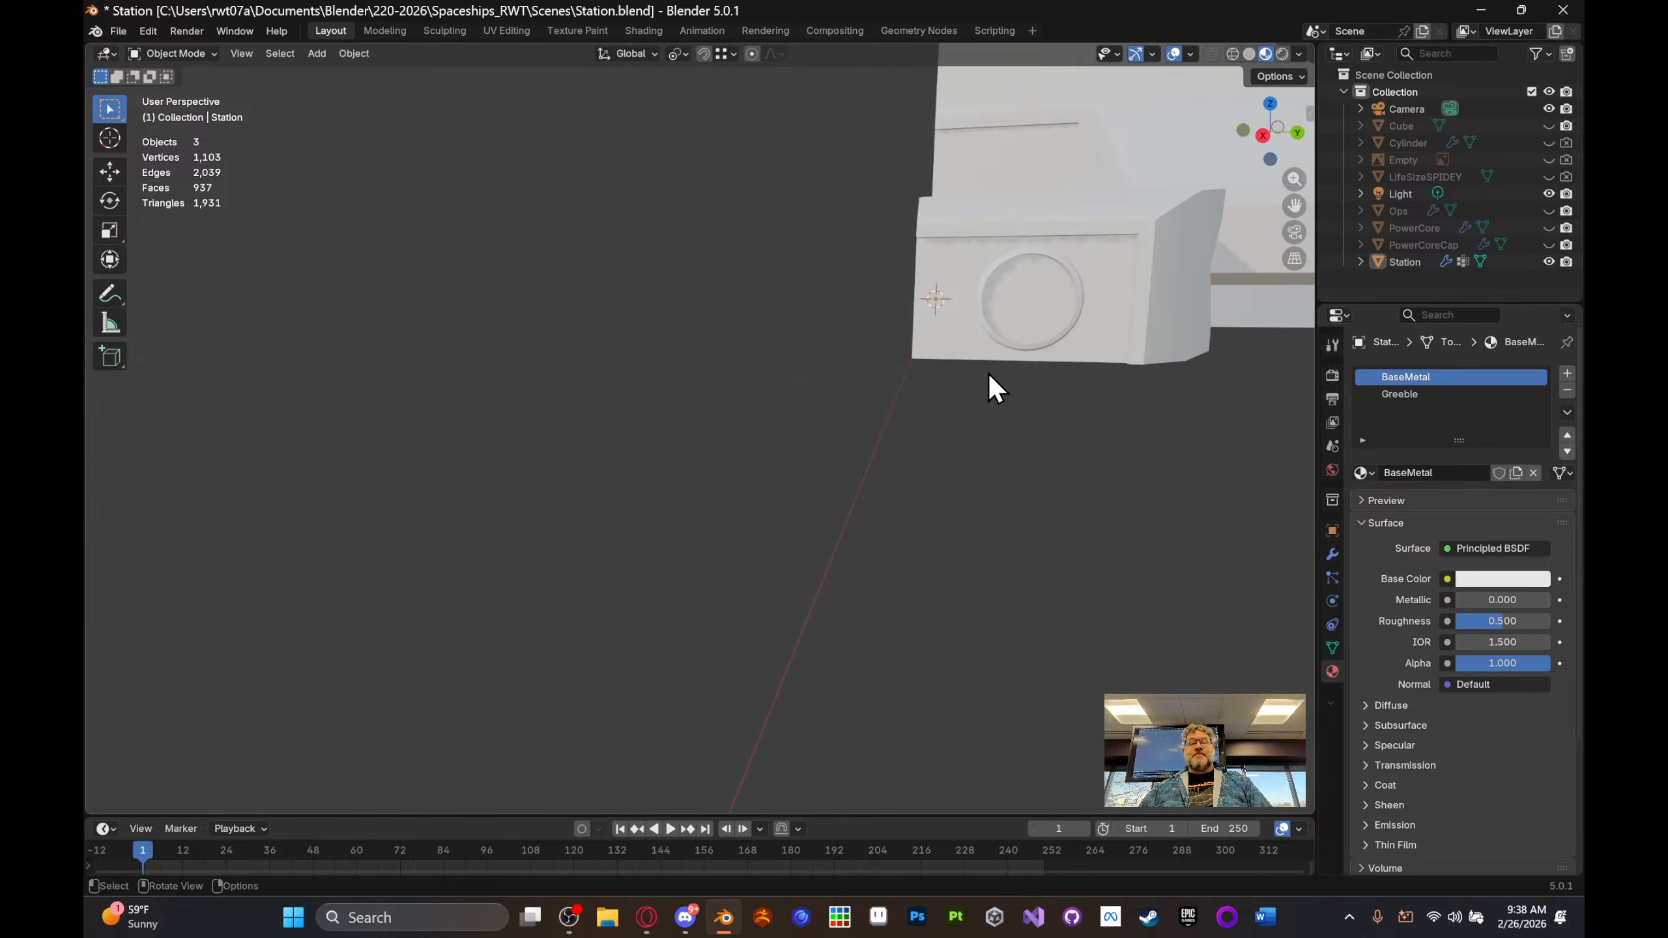
key("Tab")
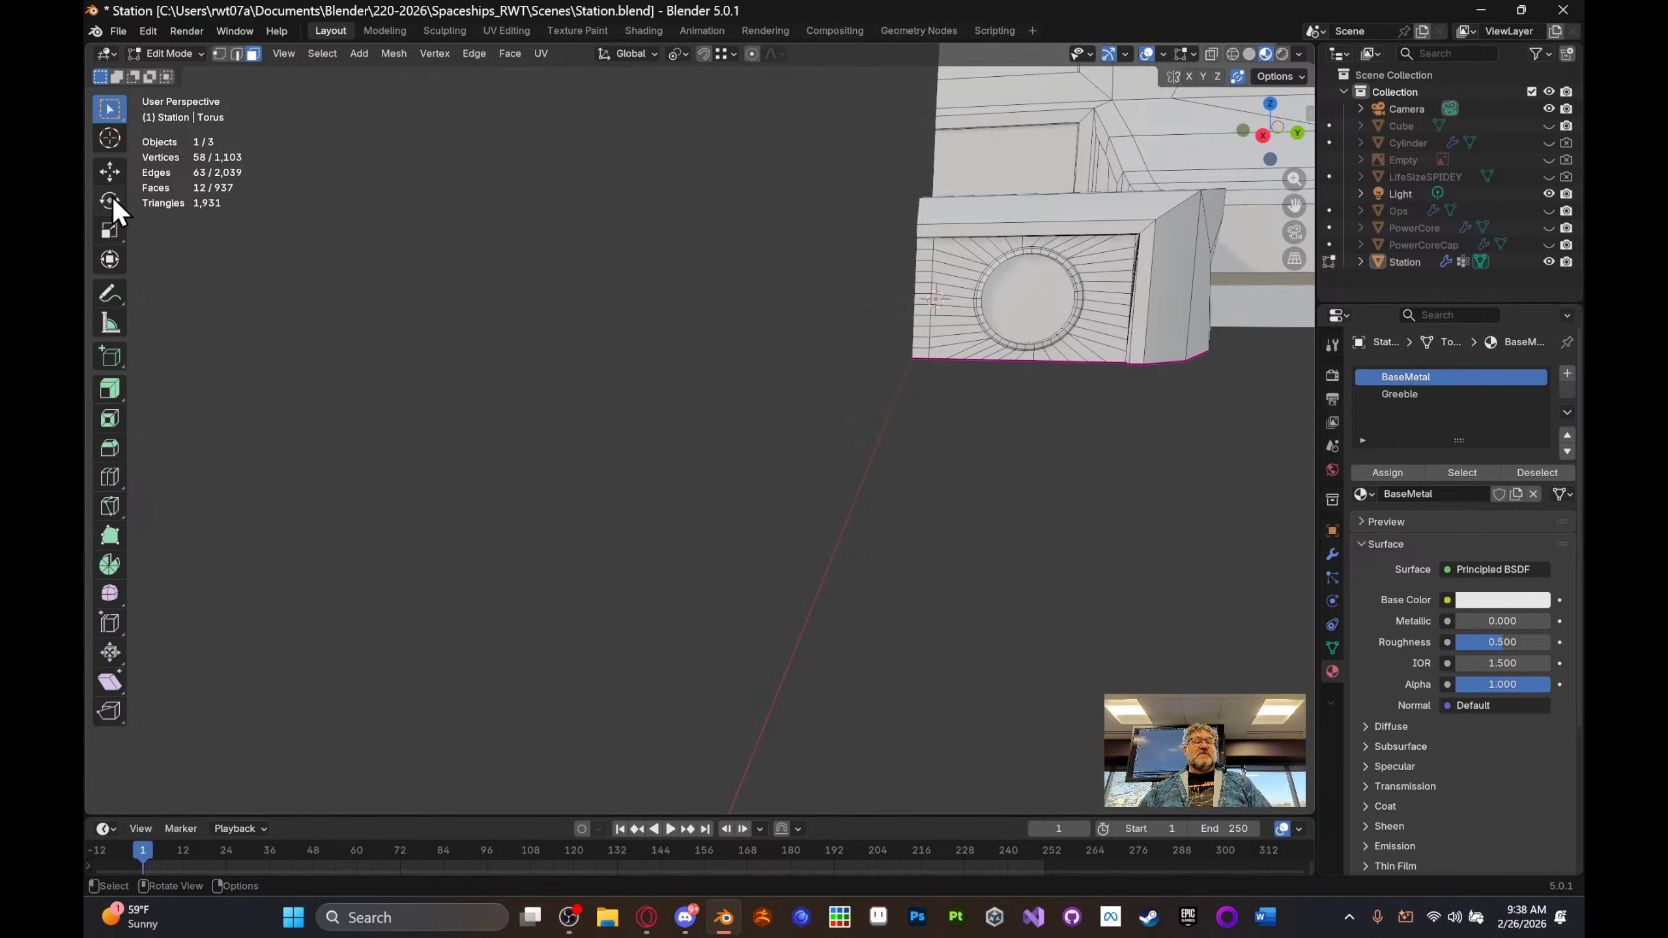
left_click(1026, 287)
middle_click_drag(1026, 287, 634, 270, "shift")
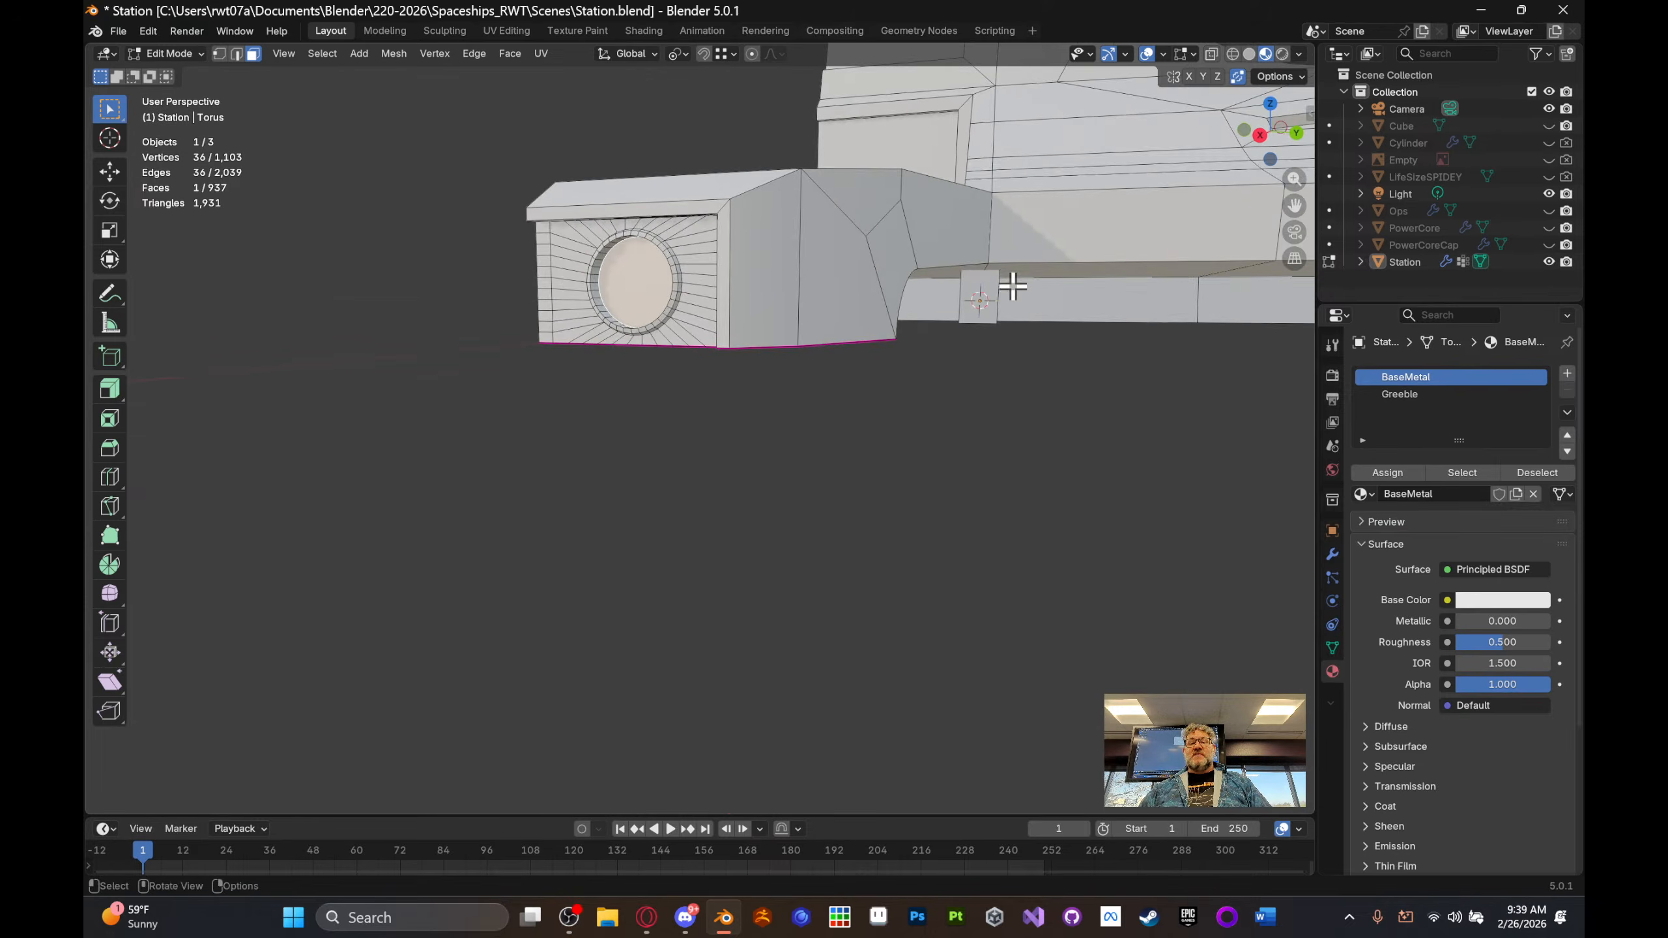
- Add a third material slot with a new material named WeaponGlow and give it a red base color
left_click(1566, 374)
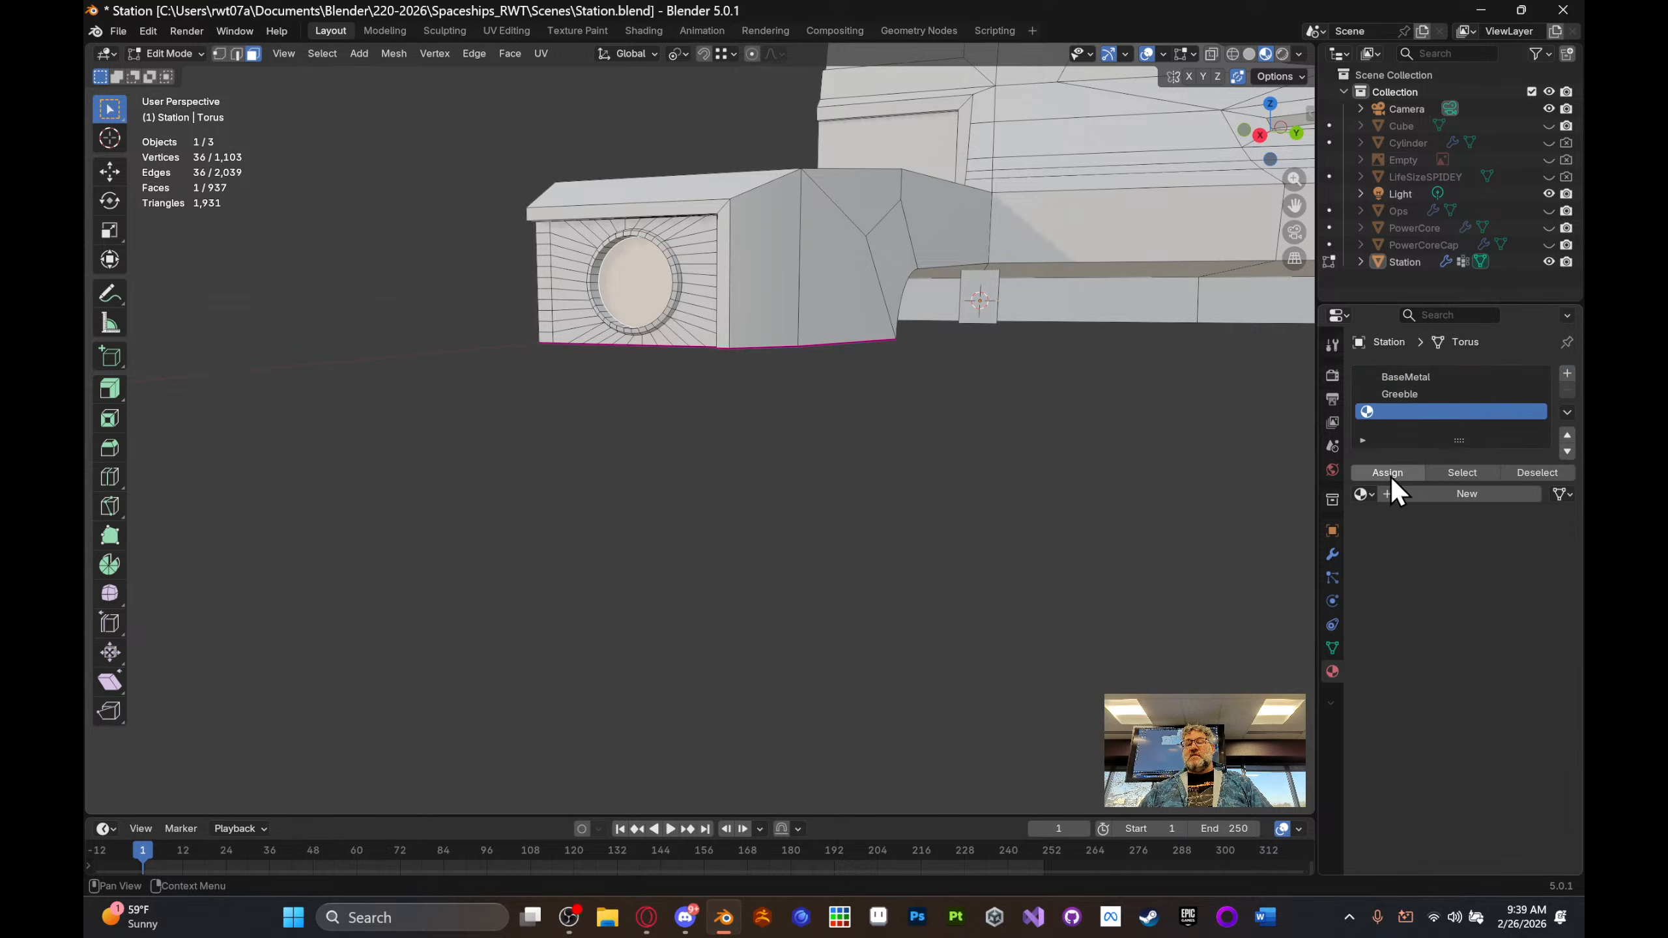
left_click(1391, 494)
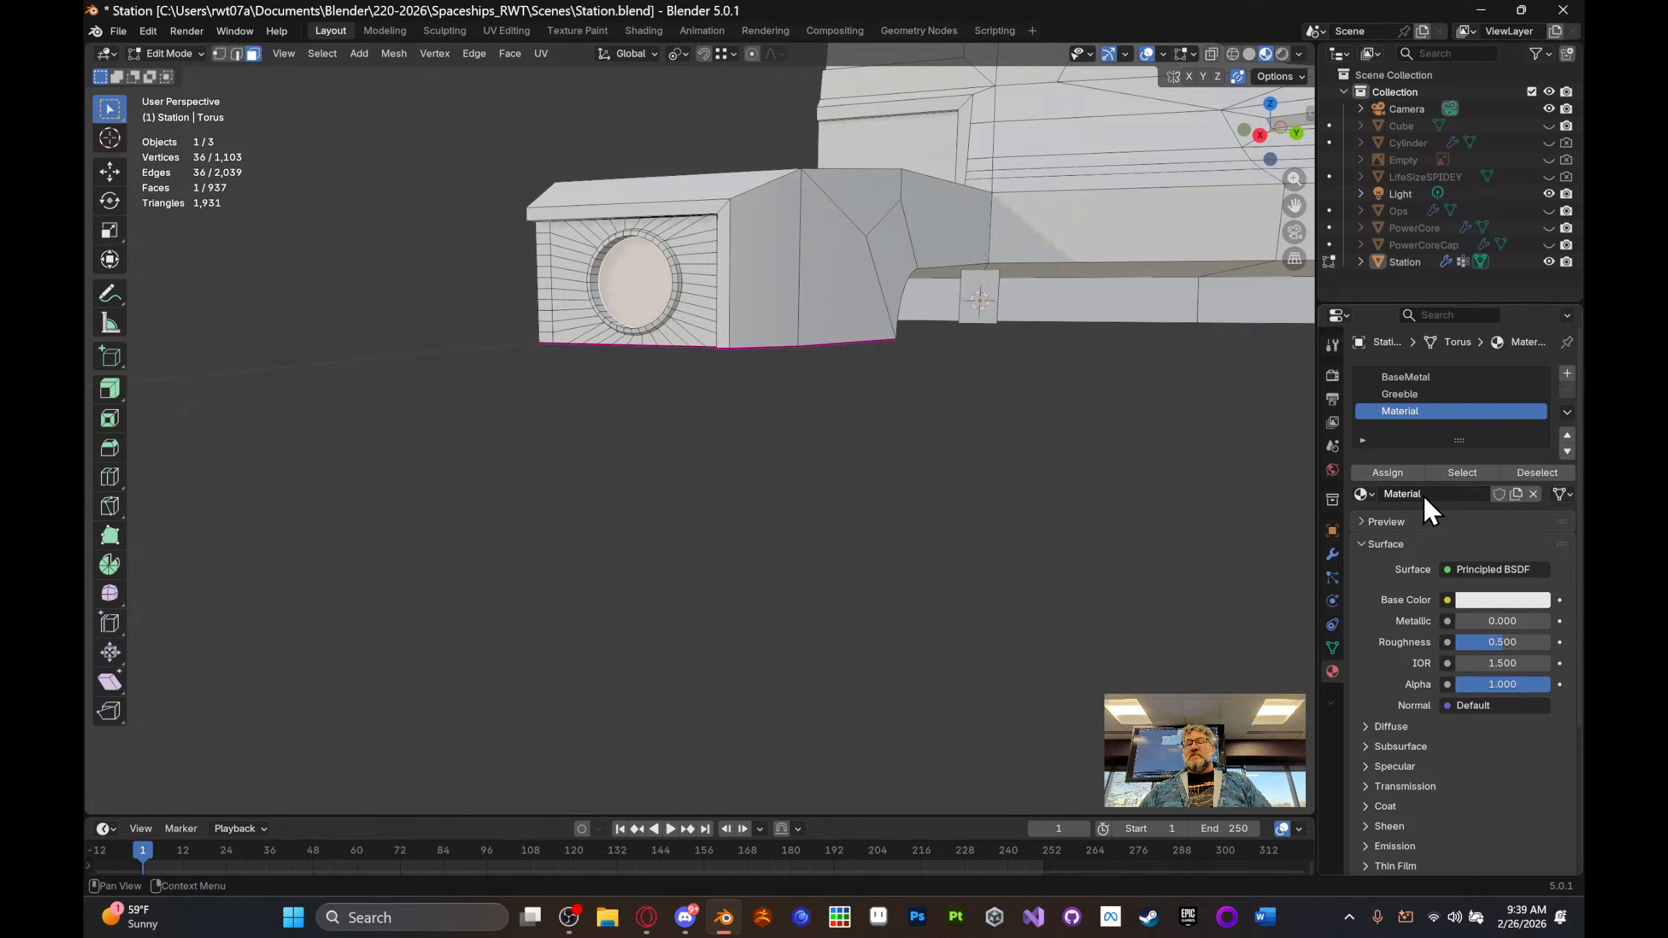
left_click(1418, 493)
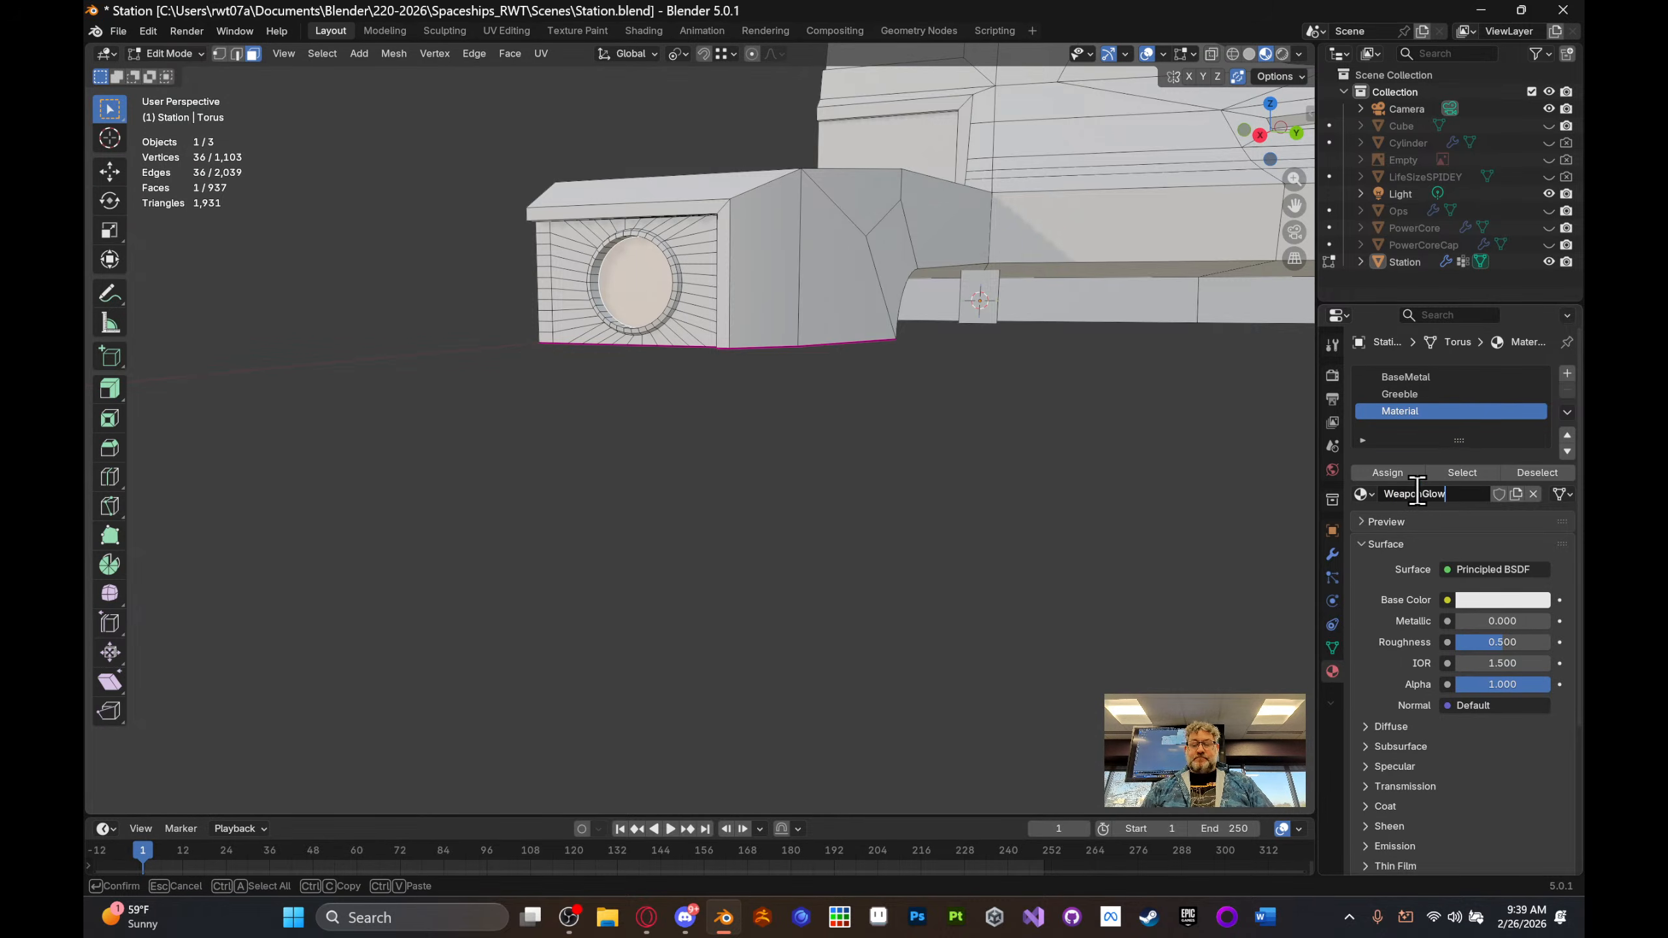
type("WeaponGlow")
key("Return")
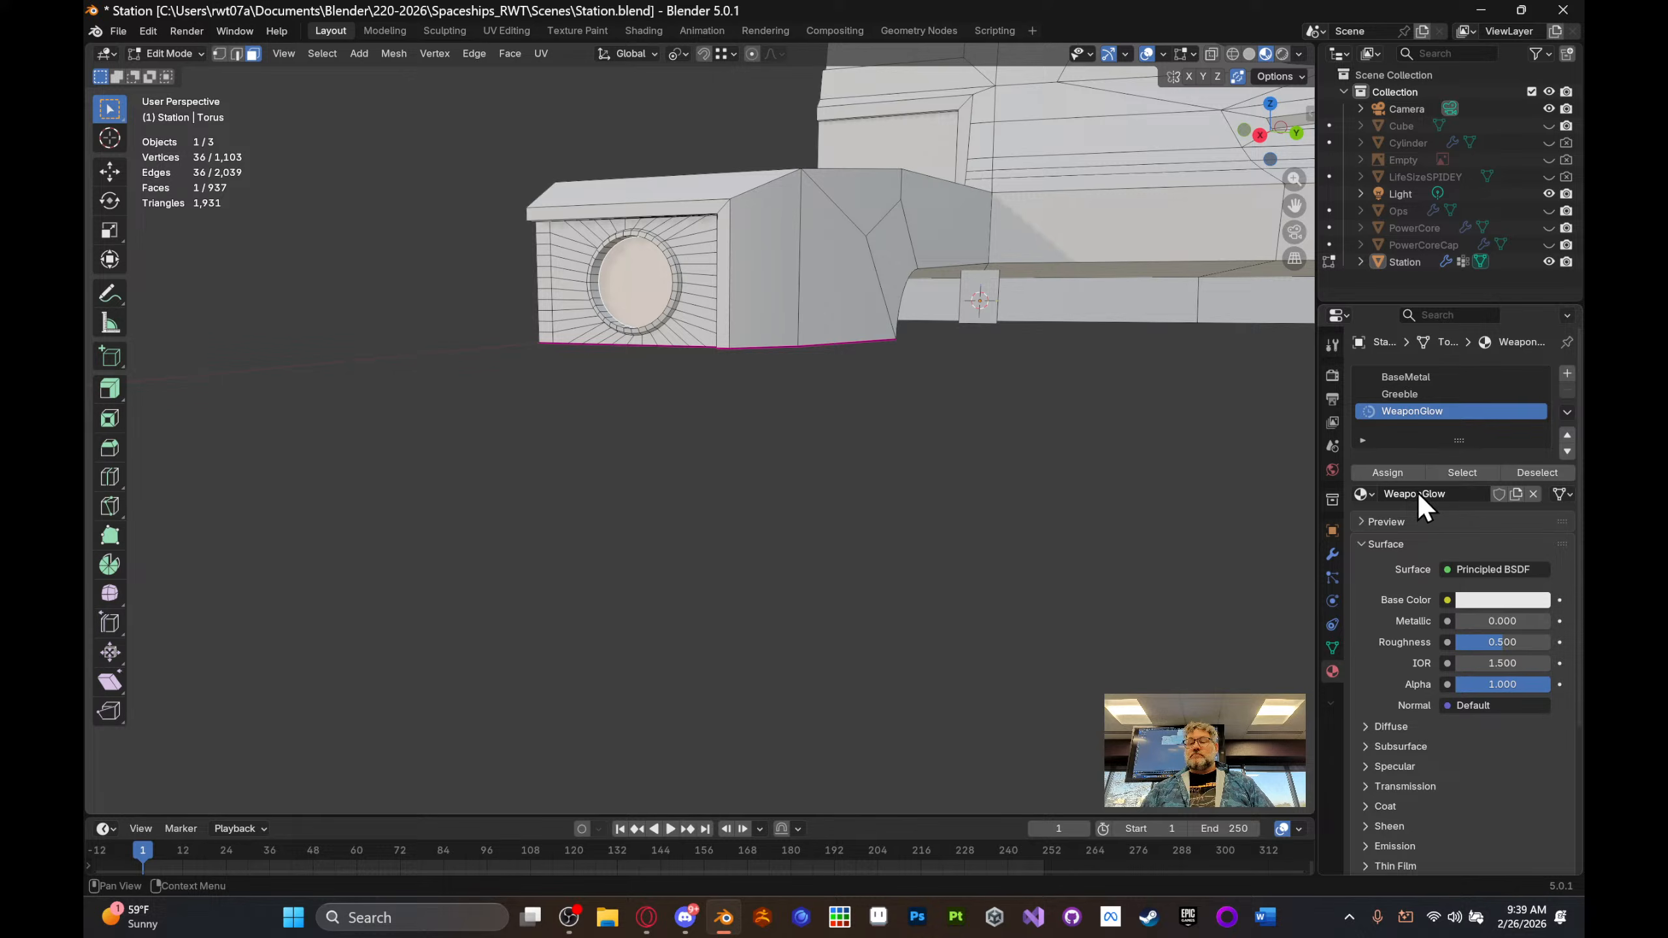
left_click(1516, 606)
left_click_drag(1470, 391, 1459, 439)
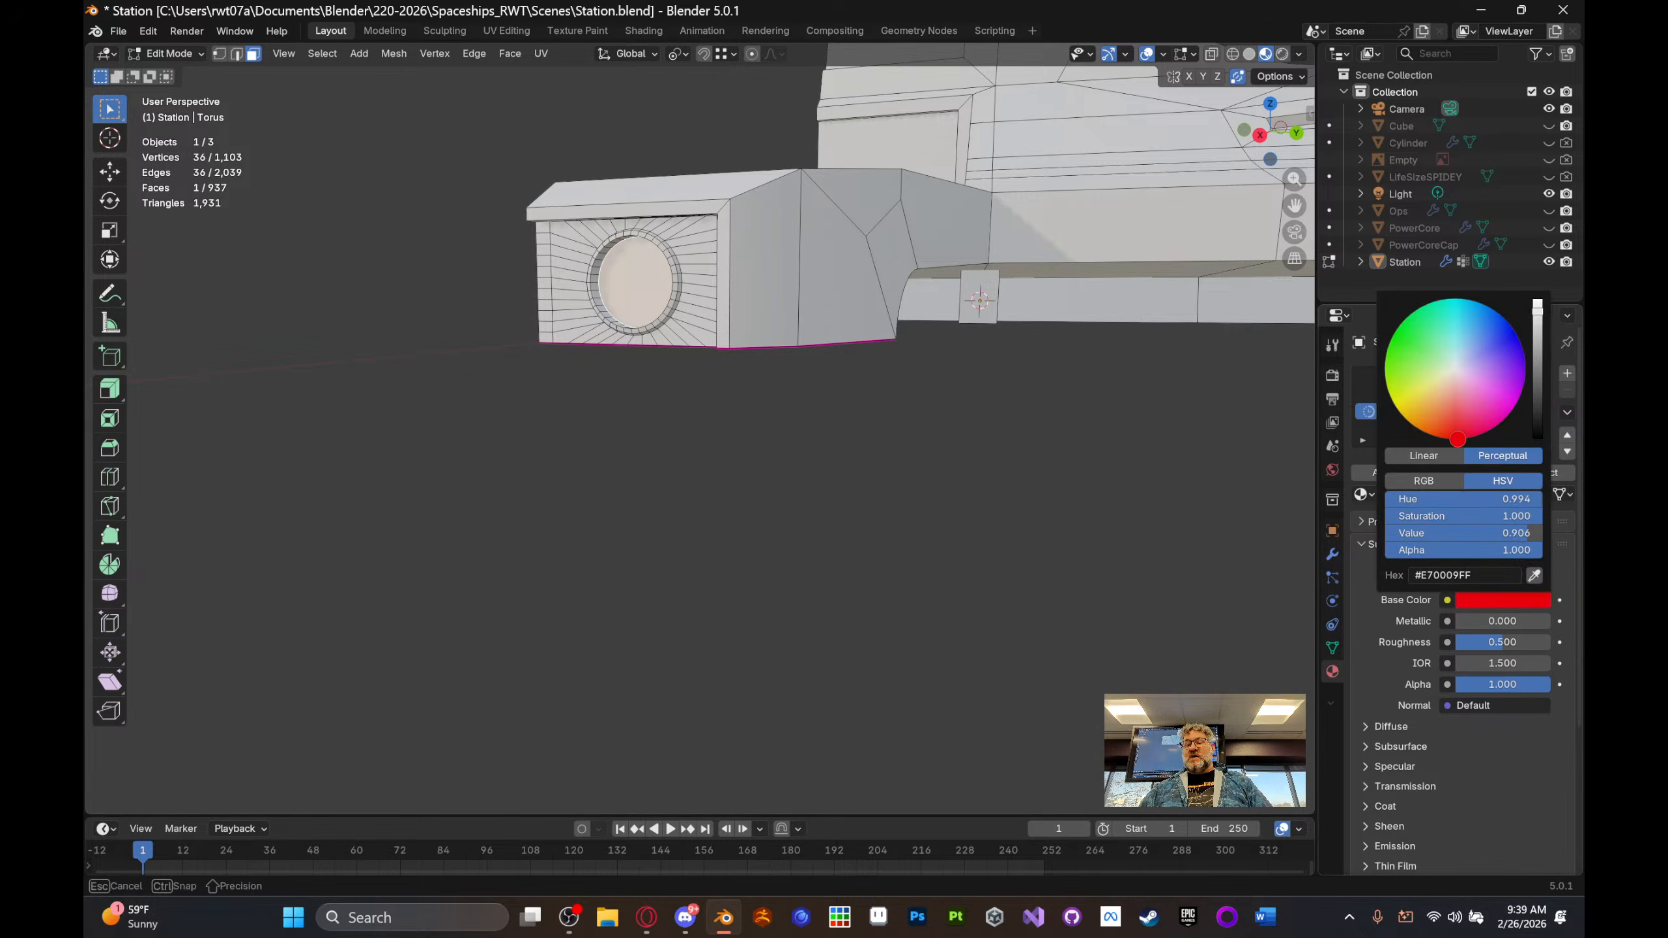
- Assign the WeaponGlow material to the selected circular face of the weapon block
mouse_move(1024, 516)
middle_mouse_down()
mouse_move(1089, 514)
mouse_move(1005, 514)
mouse_move(1031, 536)
middle_mouse_up()
scroll(1088, 515, "down", 5)
key("Tab")
key("Tab")
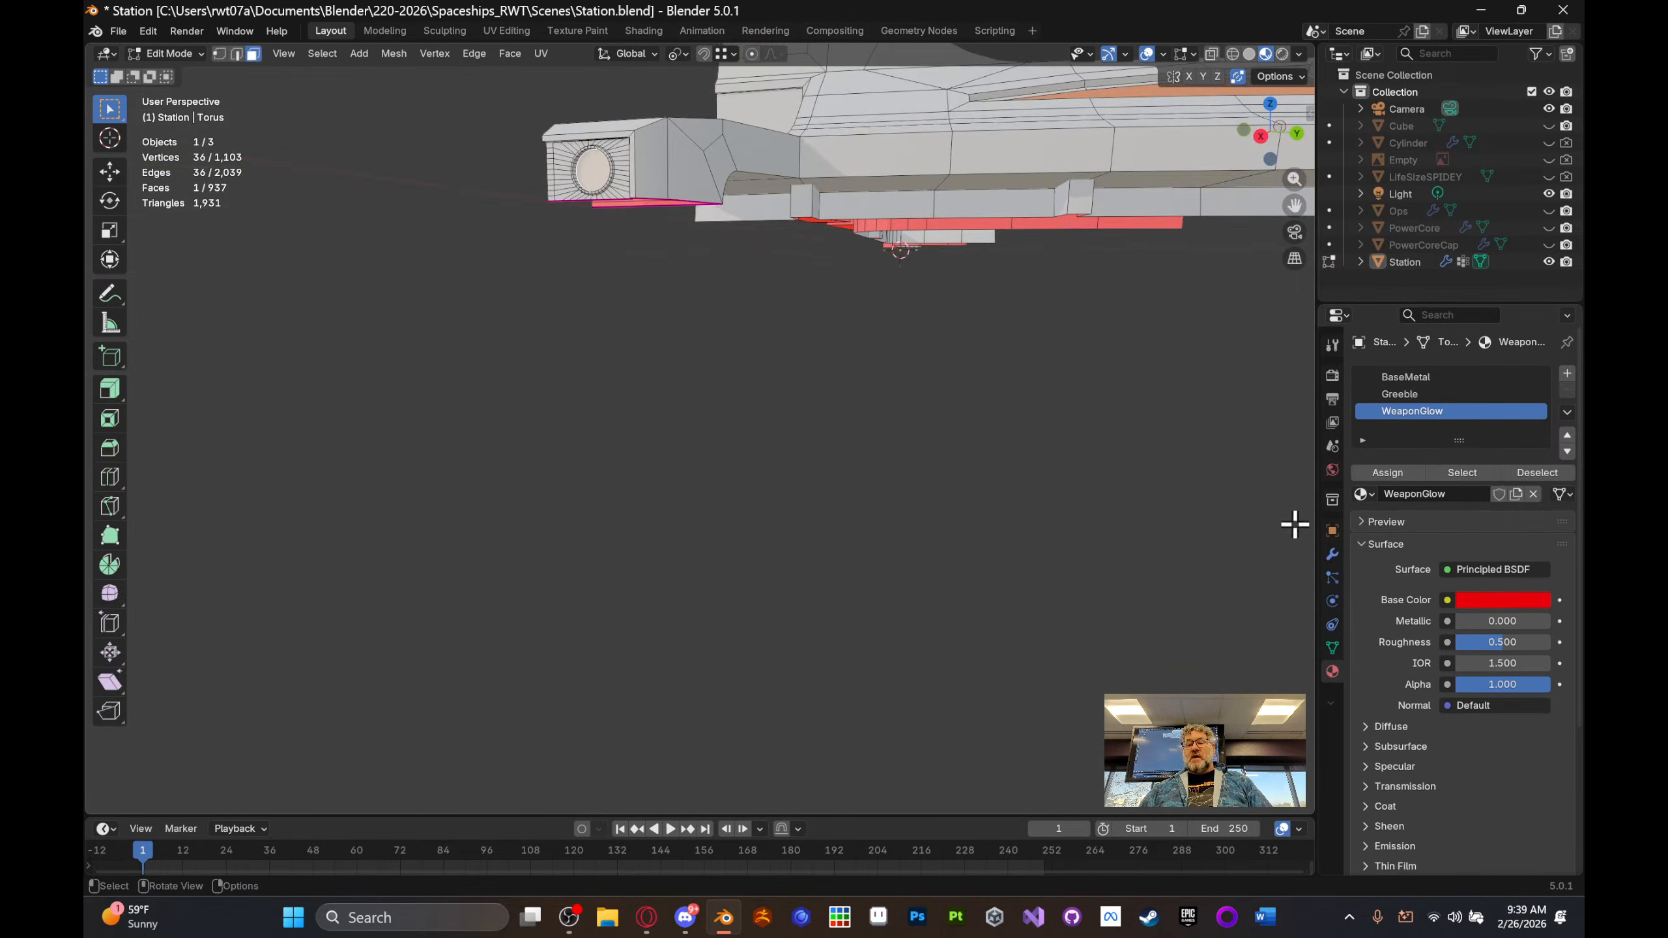
left_click(1387, 472)
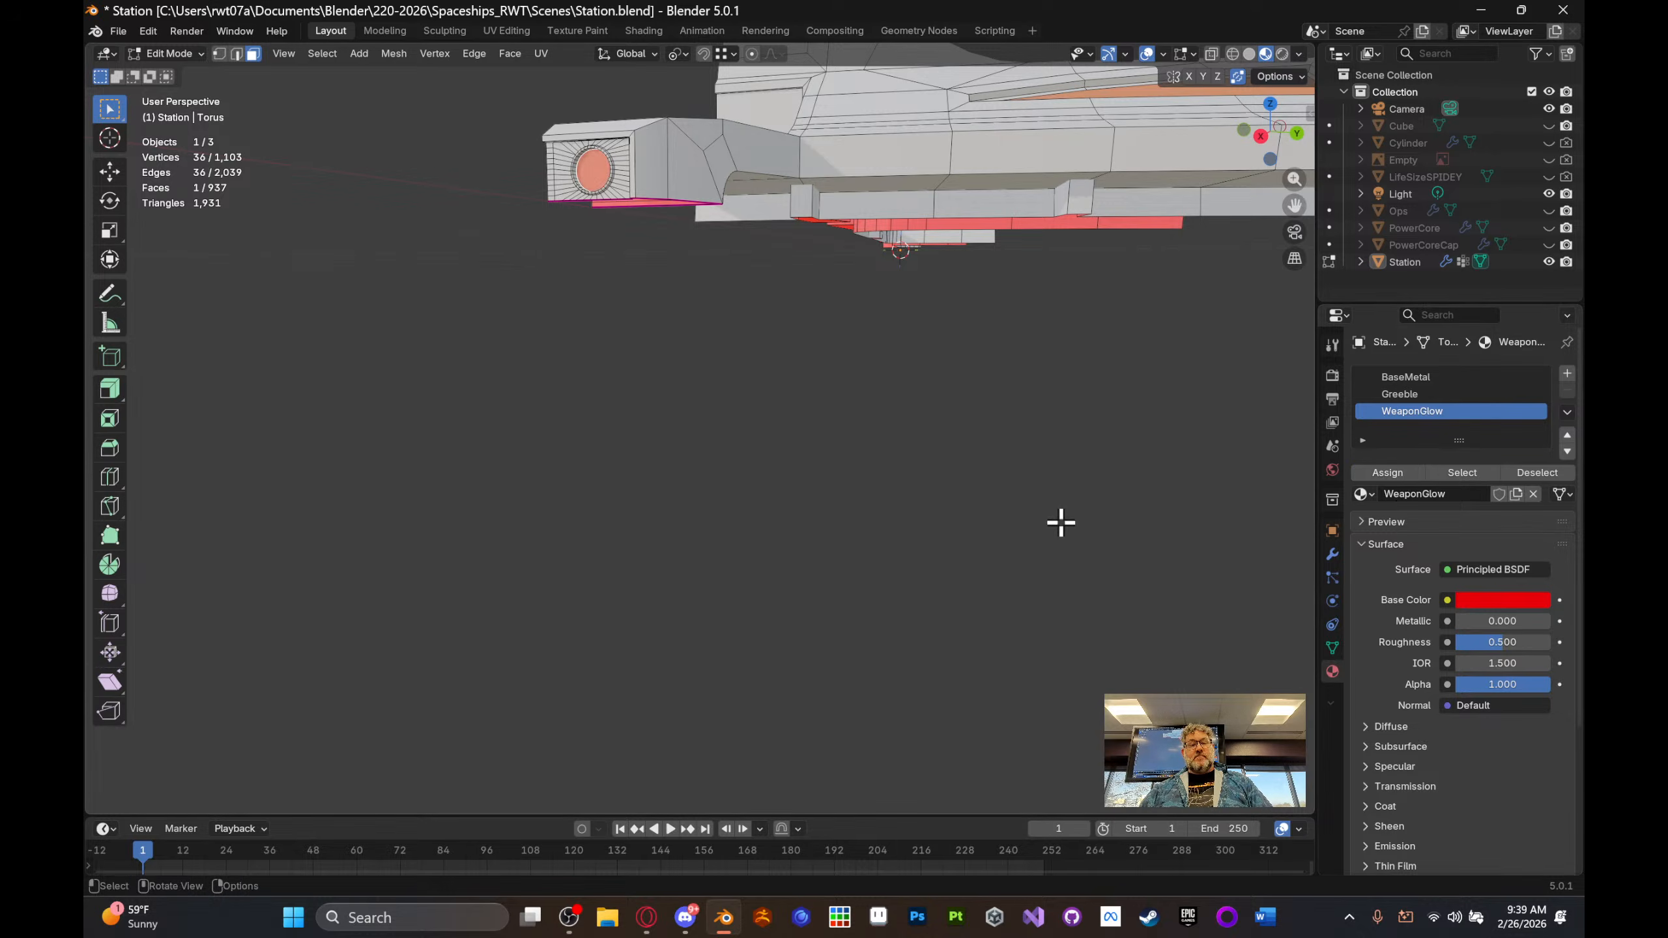
- In Object Mode, examine the weapon block's circular face and the Station's tall curved arm
key("Tab")
mouse_move(1034, 495)
middle_mouse_down()
mouse_move(1028, 584)
mouse_move(1030, 558)
mouse_move(1044, 573)
mouse_move(1043, 509)
middle_mouse_up()
scroll(1065, 507, "up", 1)
middle_click_drag(1124, 445, 1065, 480, "shift")
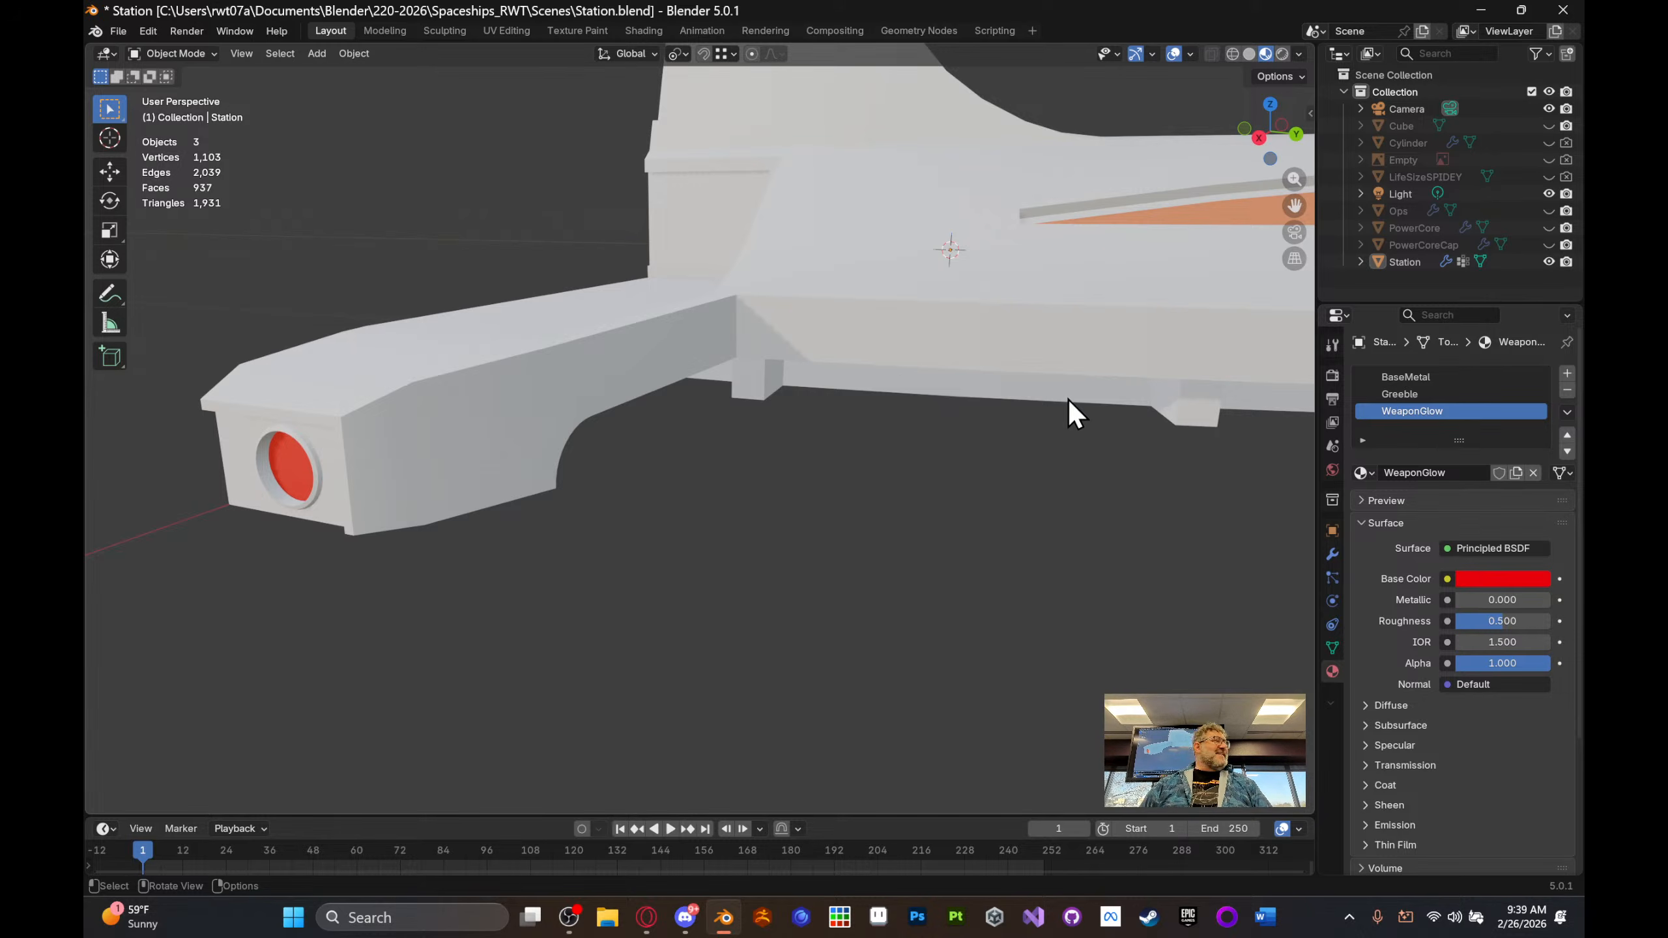
middle_click_drag(974, 418, 904, 456)
scroll(834, 406, "up", 4)
scroll(905, 457, "down", 3)
middle_click_drag(782, 479, 847, 373)
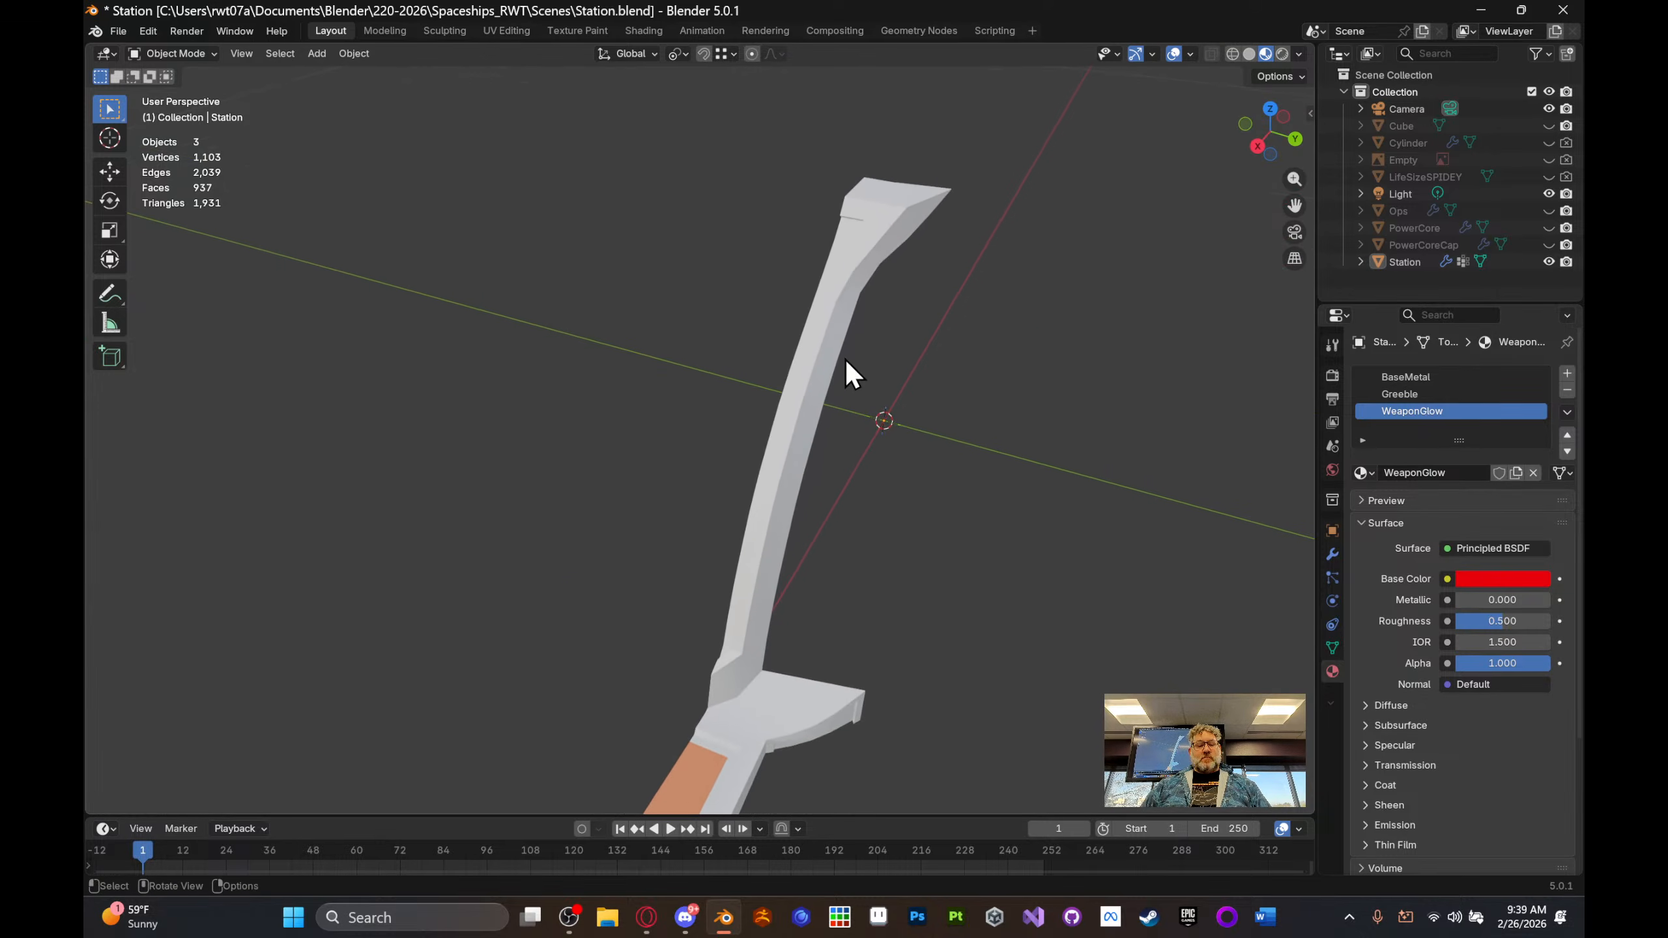
- In Edit Mode, clear the selection and select only the faces stored in the Glowy vertex group
left_click(1331, 645)
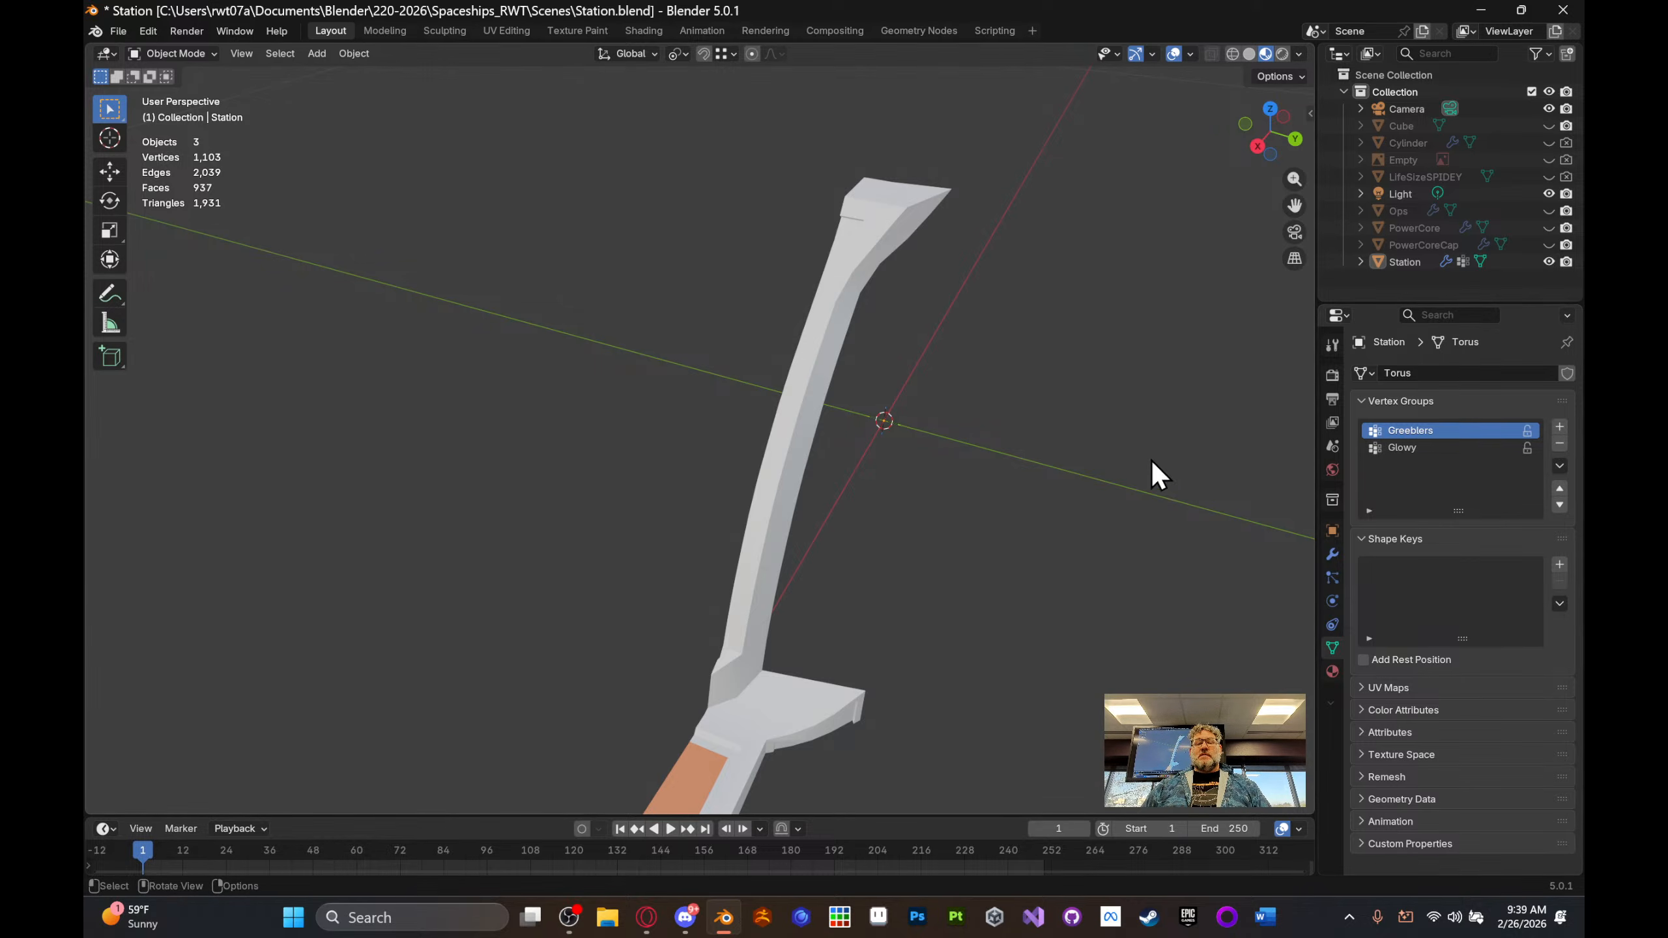
left_click(1418, 449)
middle_click_drag(1052, 355, 1042, 445)
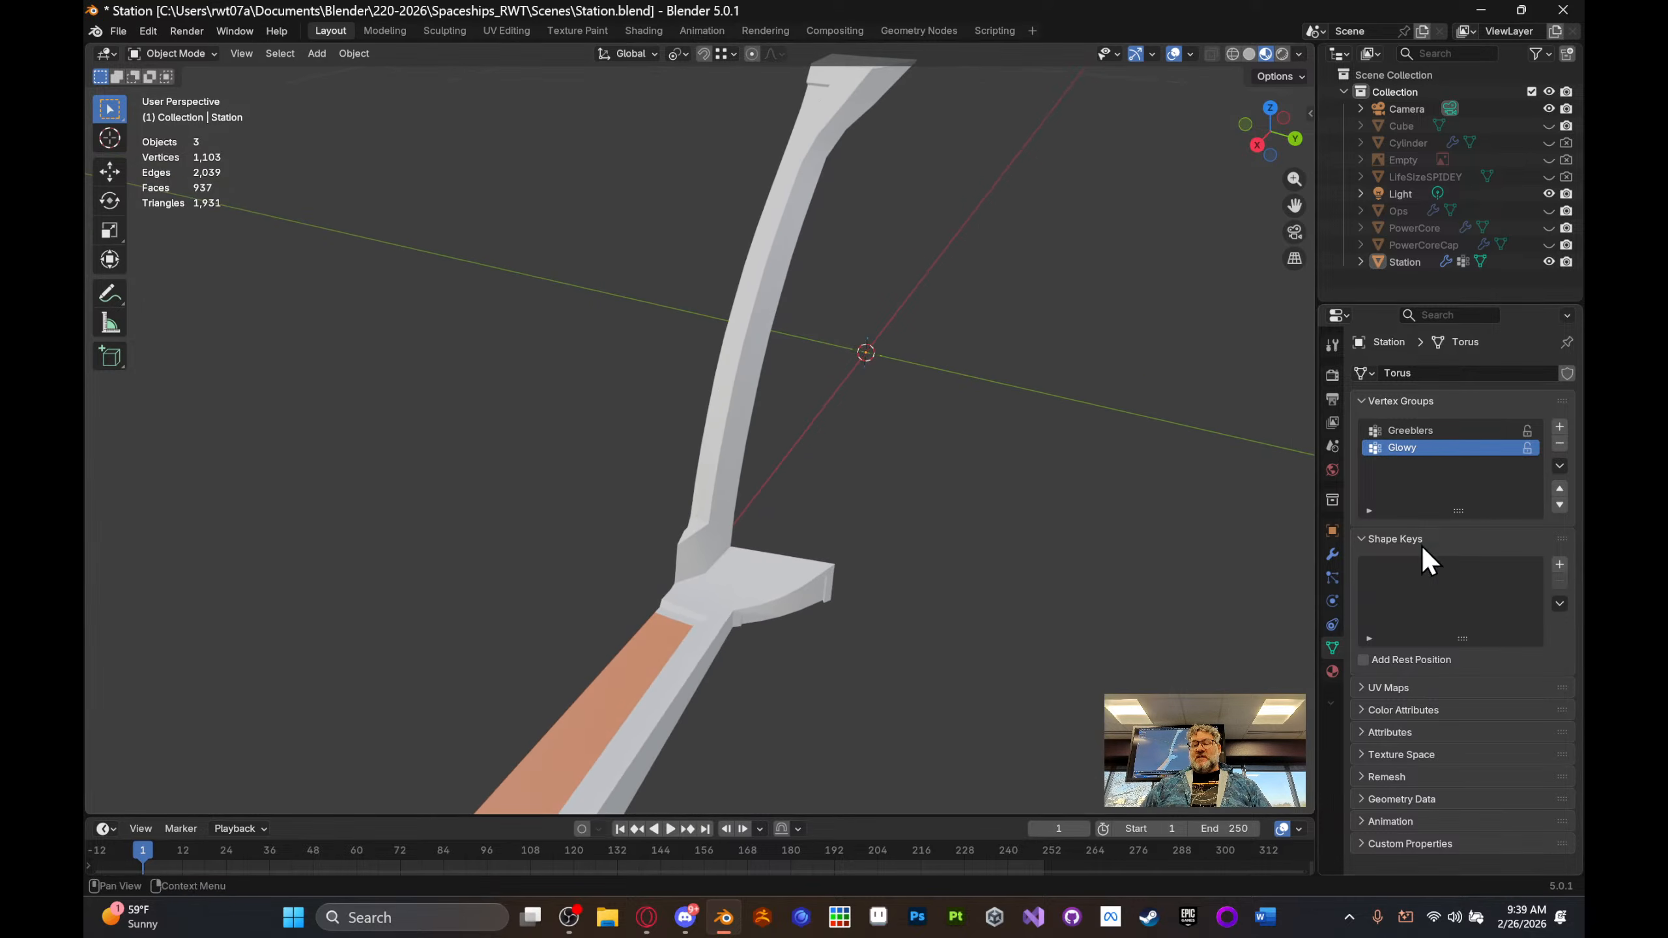
key("Tab")
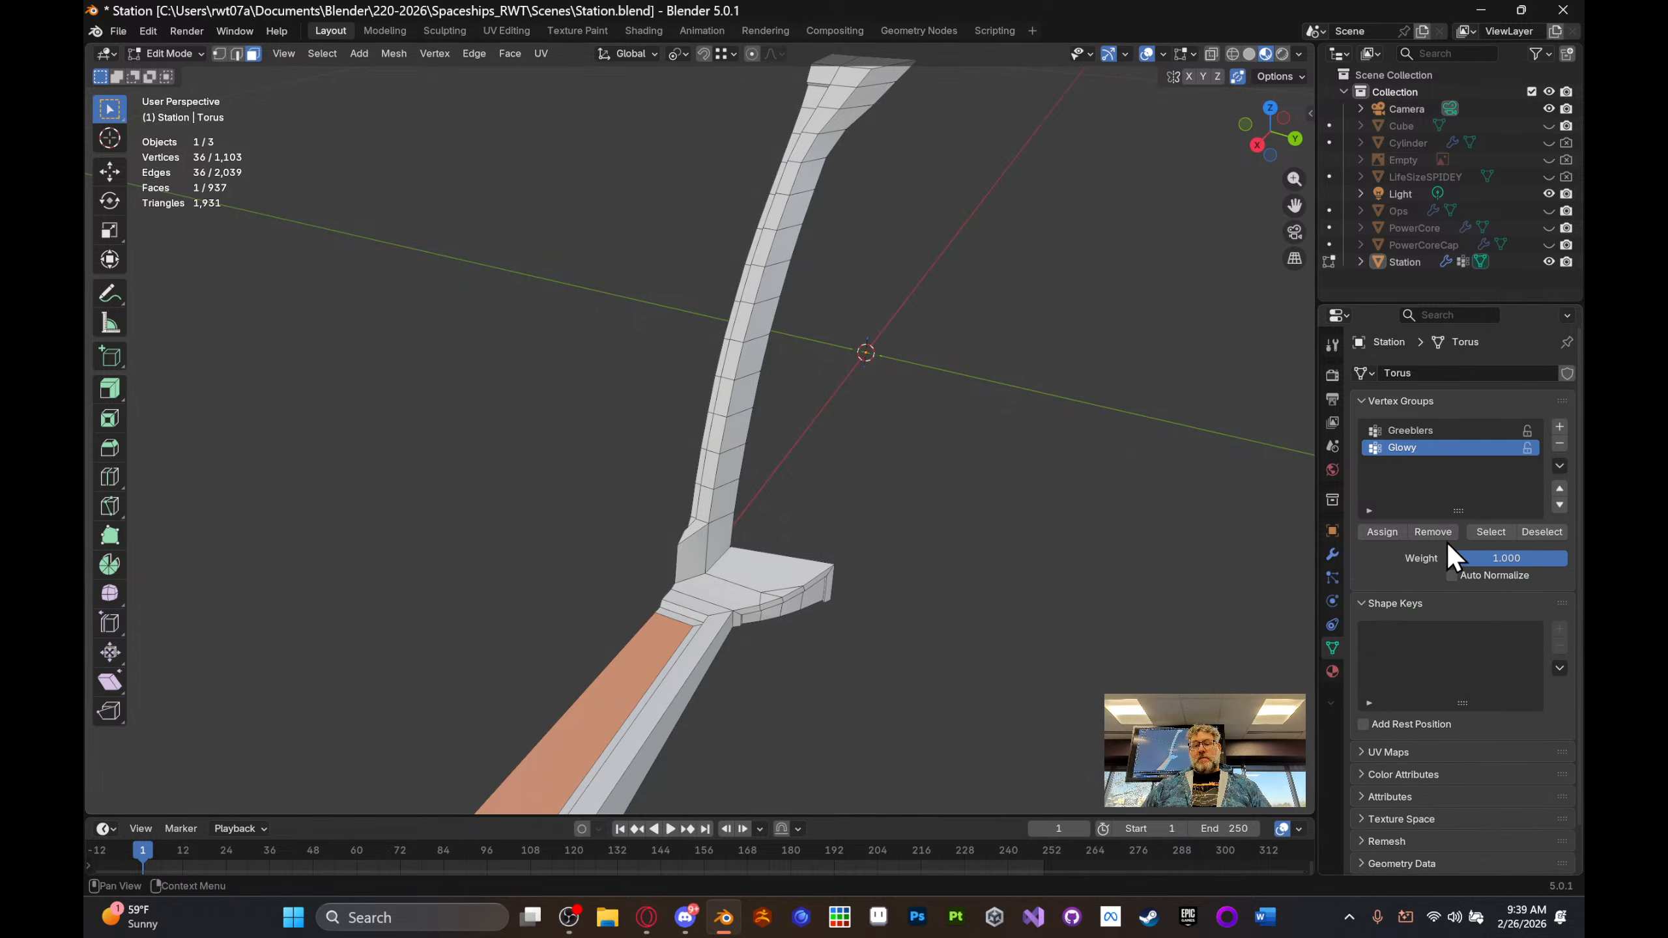
left_click(867, 416)
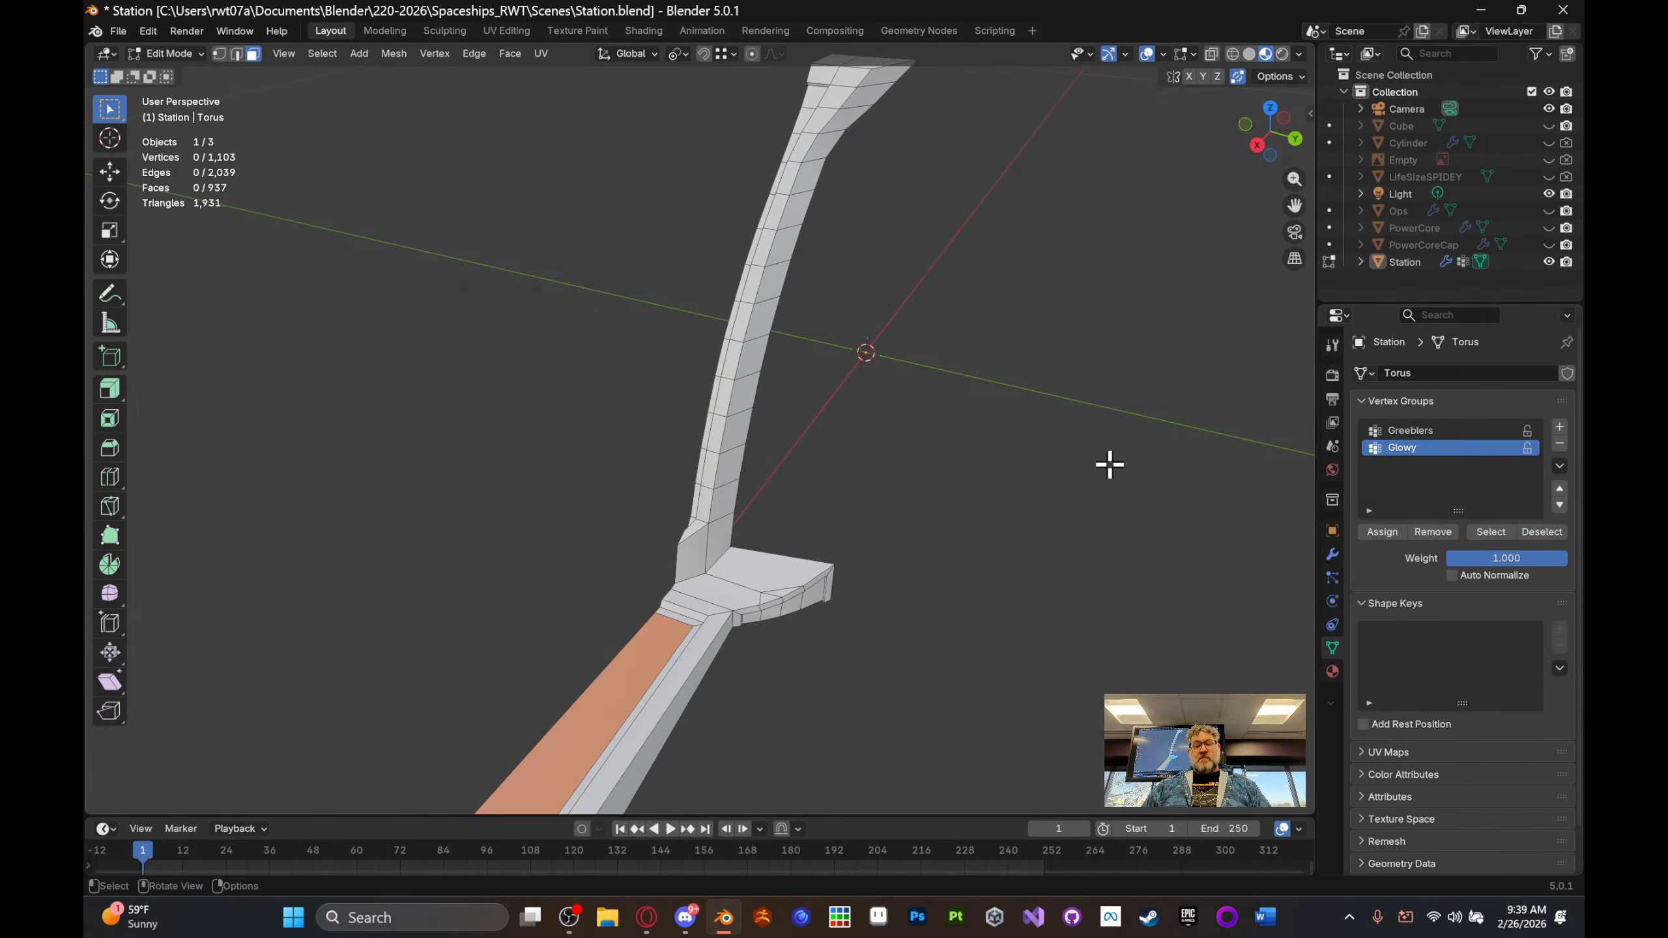
left_click(1490, 531)
middle_click_drag(882, 514, 821, 263)
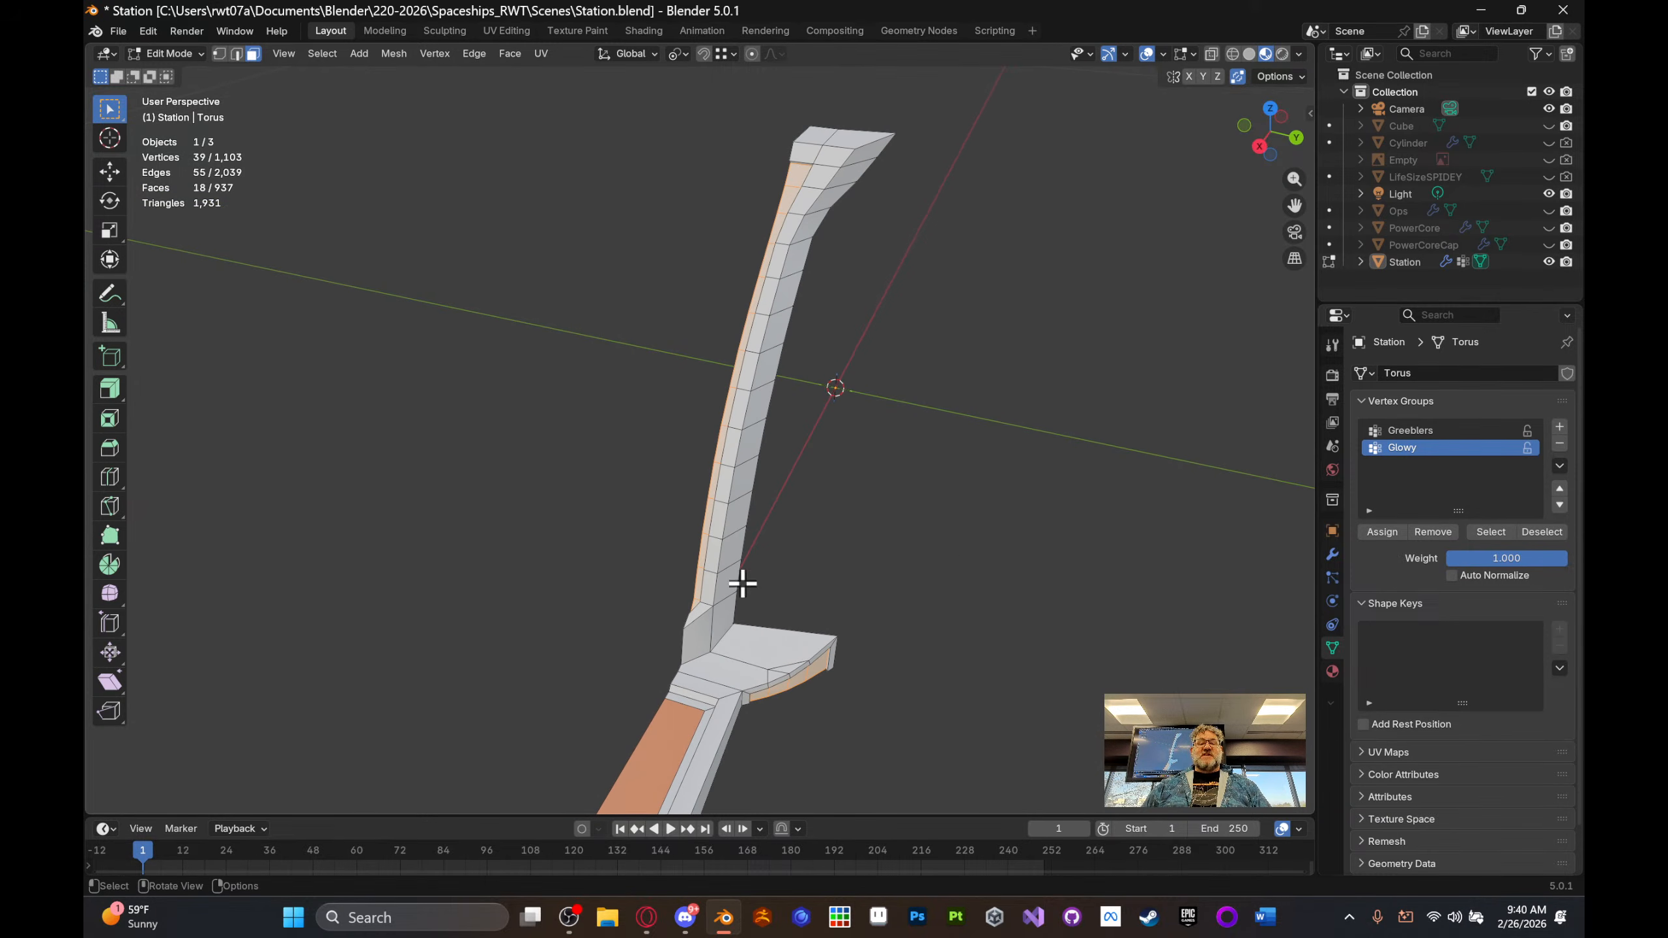
middle_click_drag(974, 556, 1202, 584)
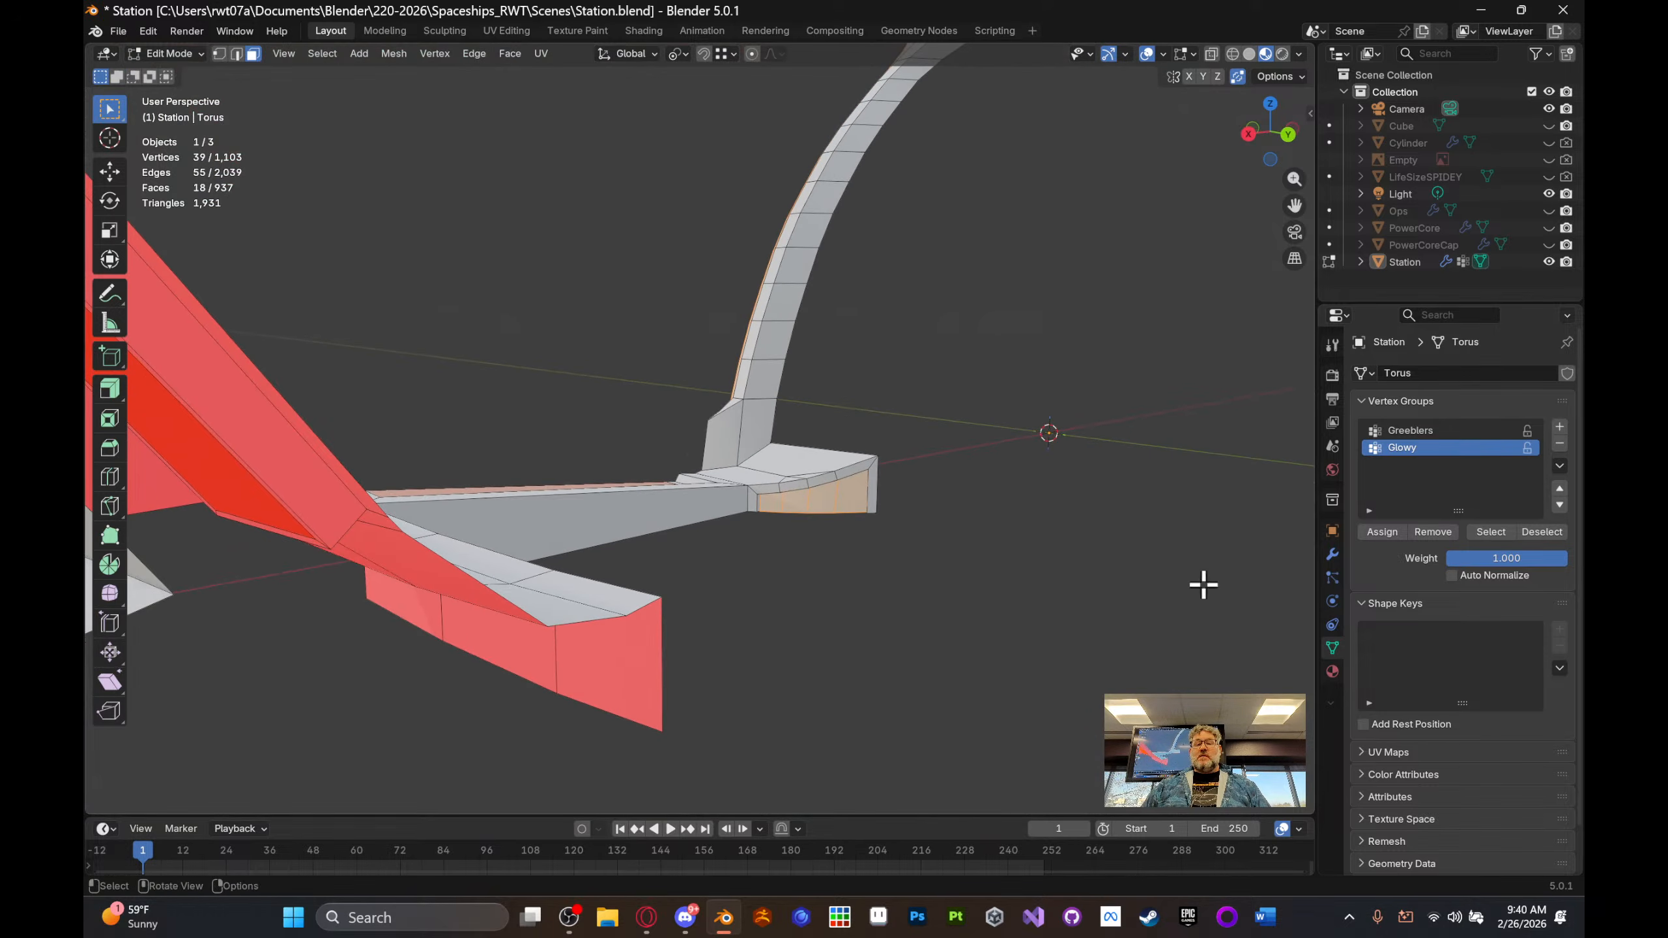
- Add a fourth material slot with a new material named EnergyGlow and give it a light blue base color
left_click(1331, 671)
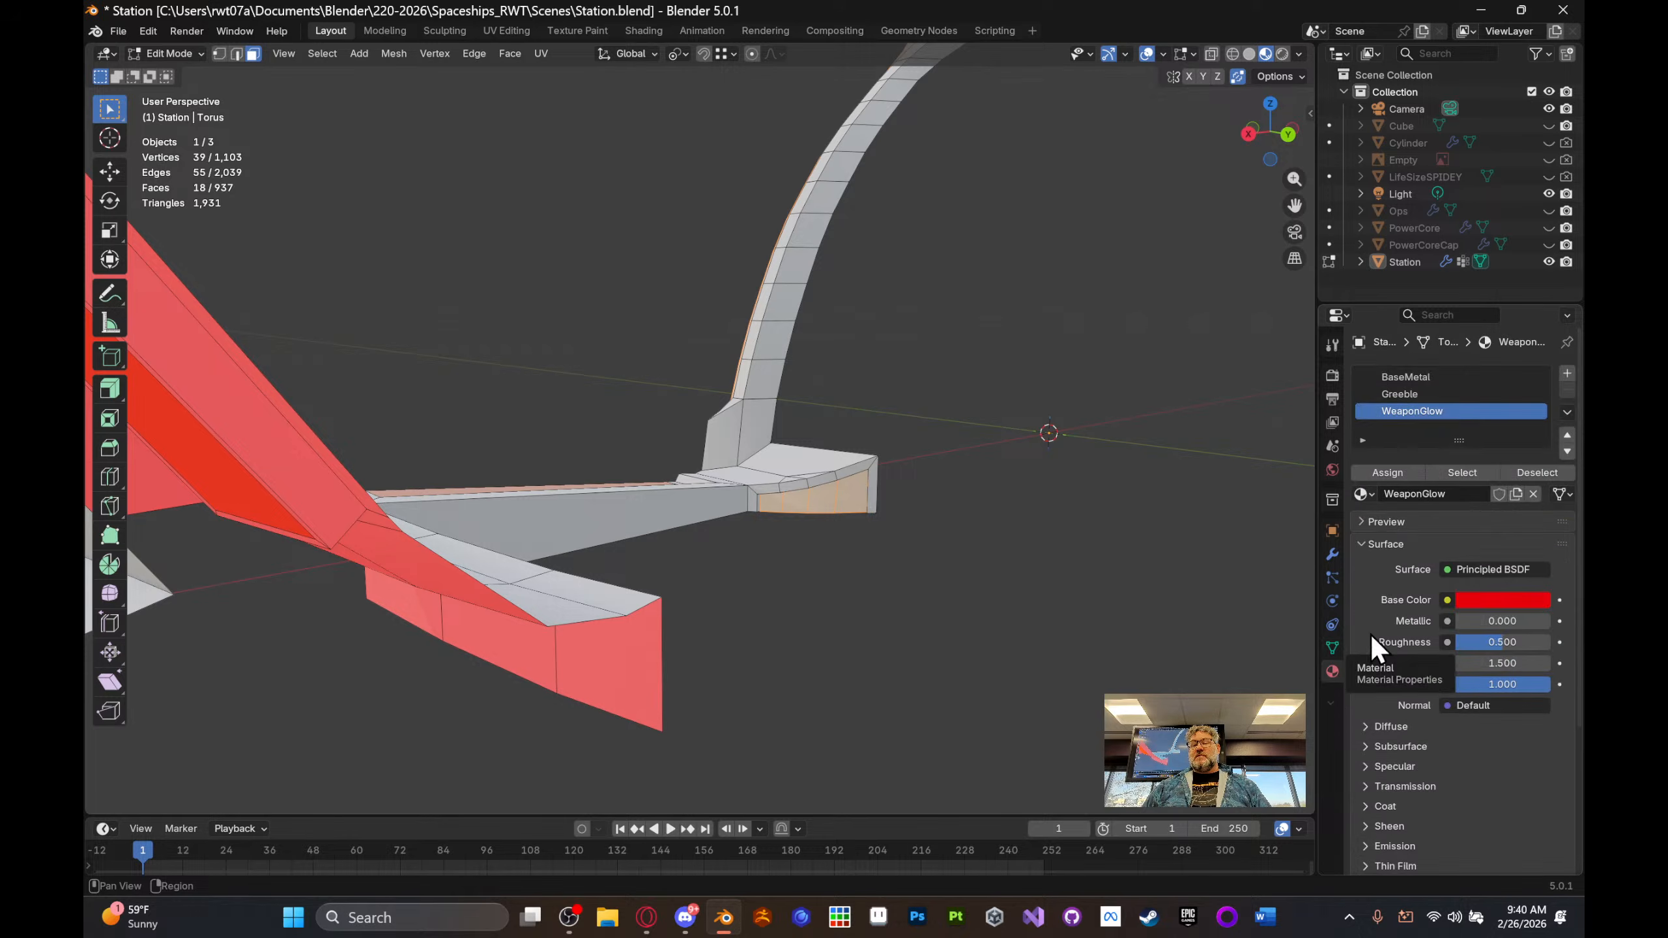
left_click(1568, 376)
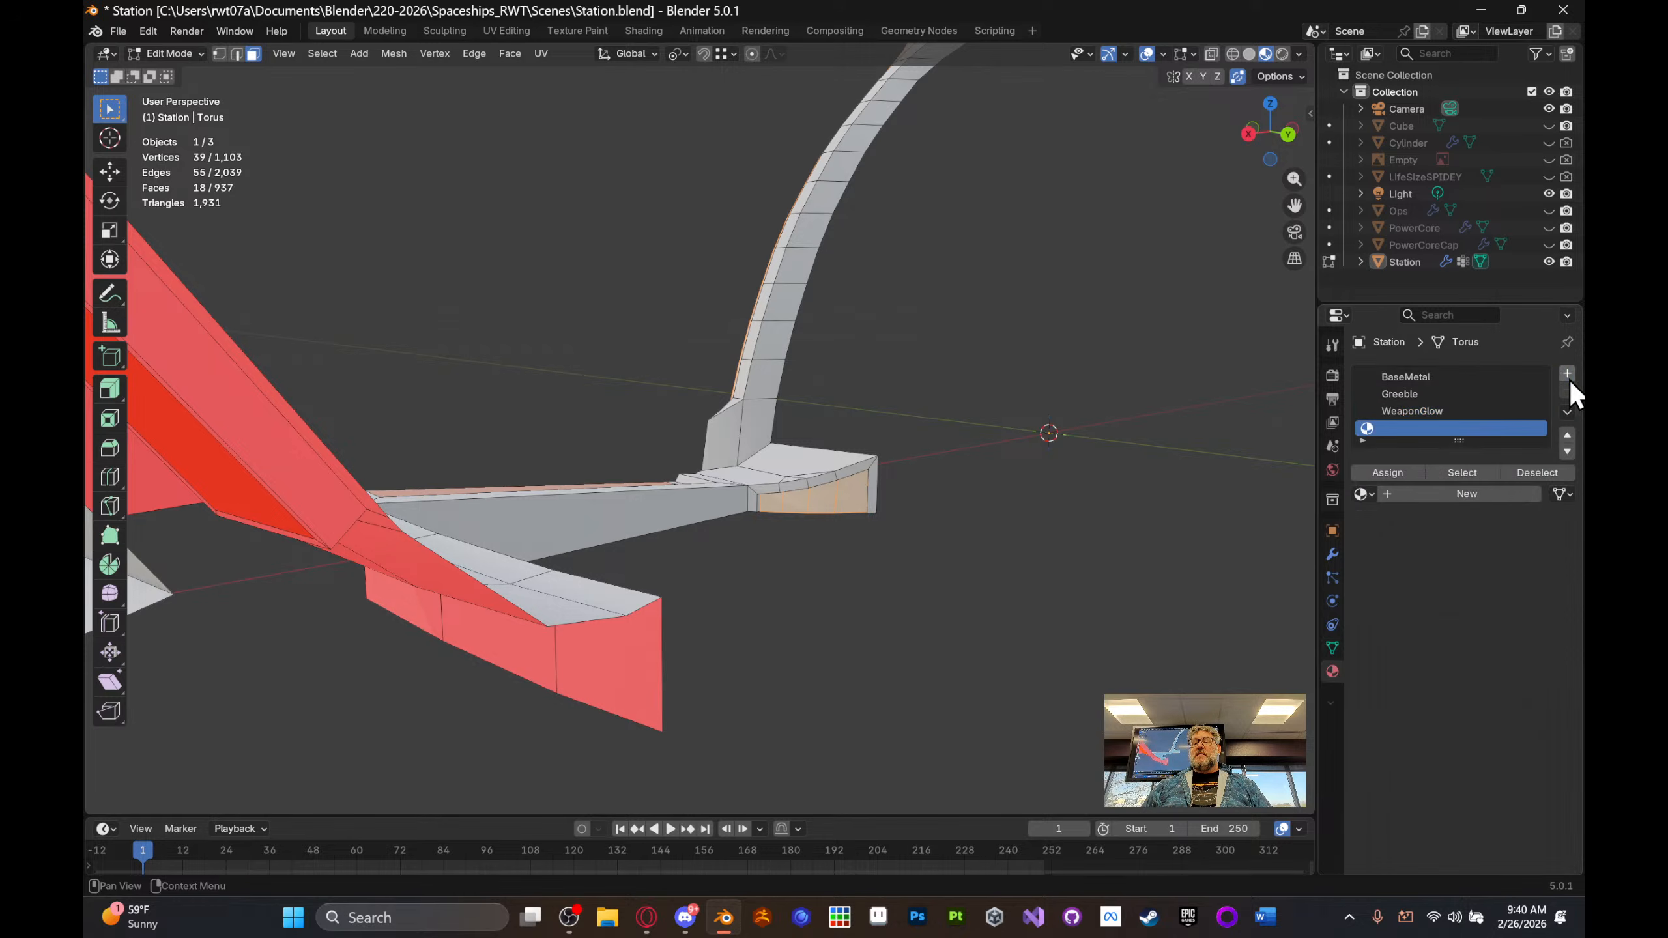
left_click(1385, 495)
left_click(1403, 494)
type("EnergyGlow")
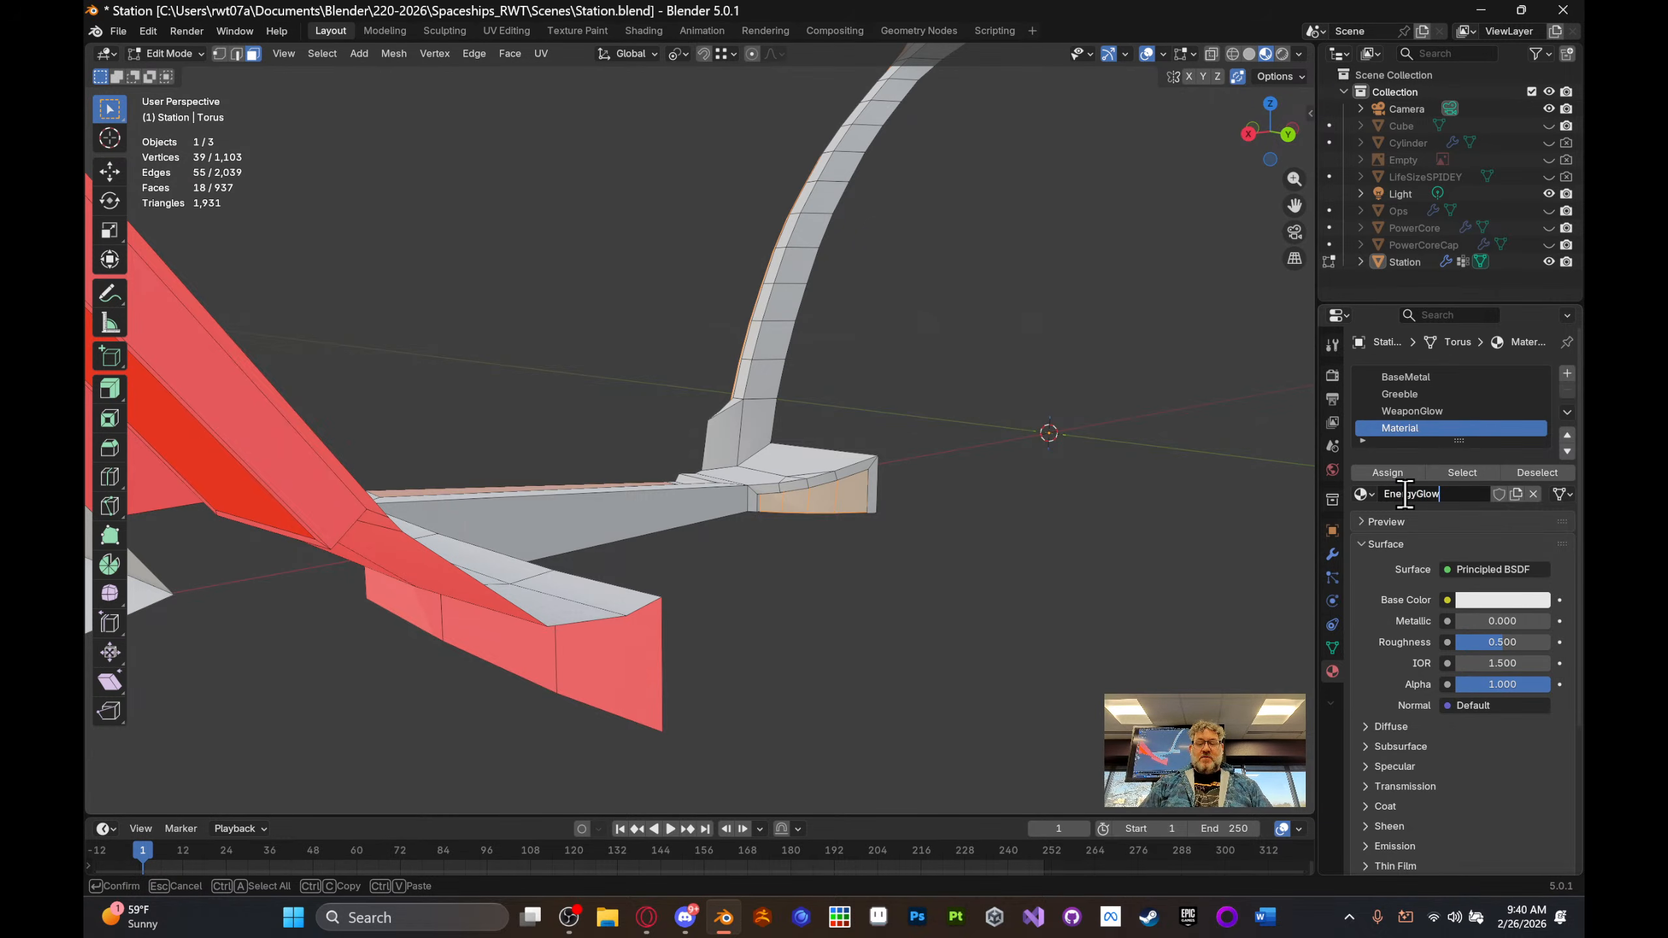
key("Return")
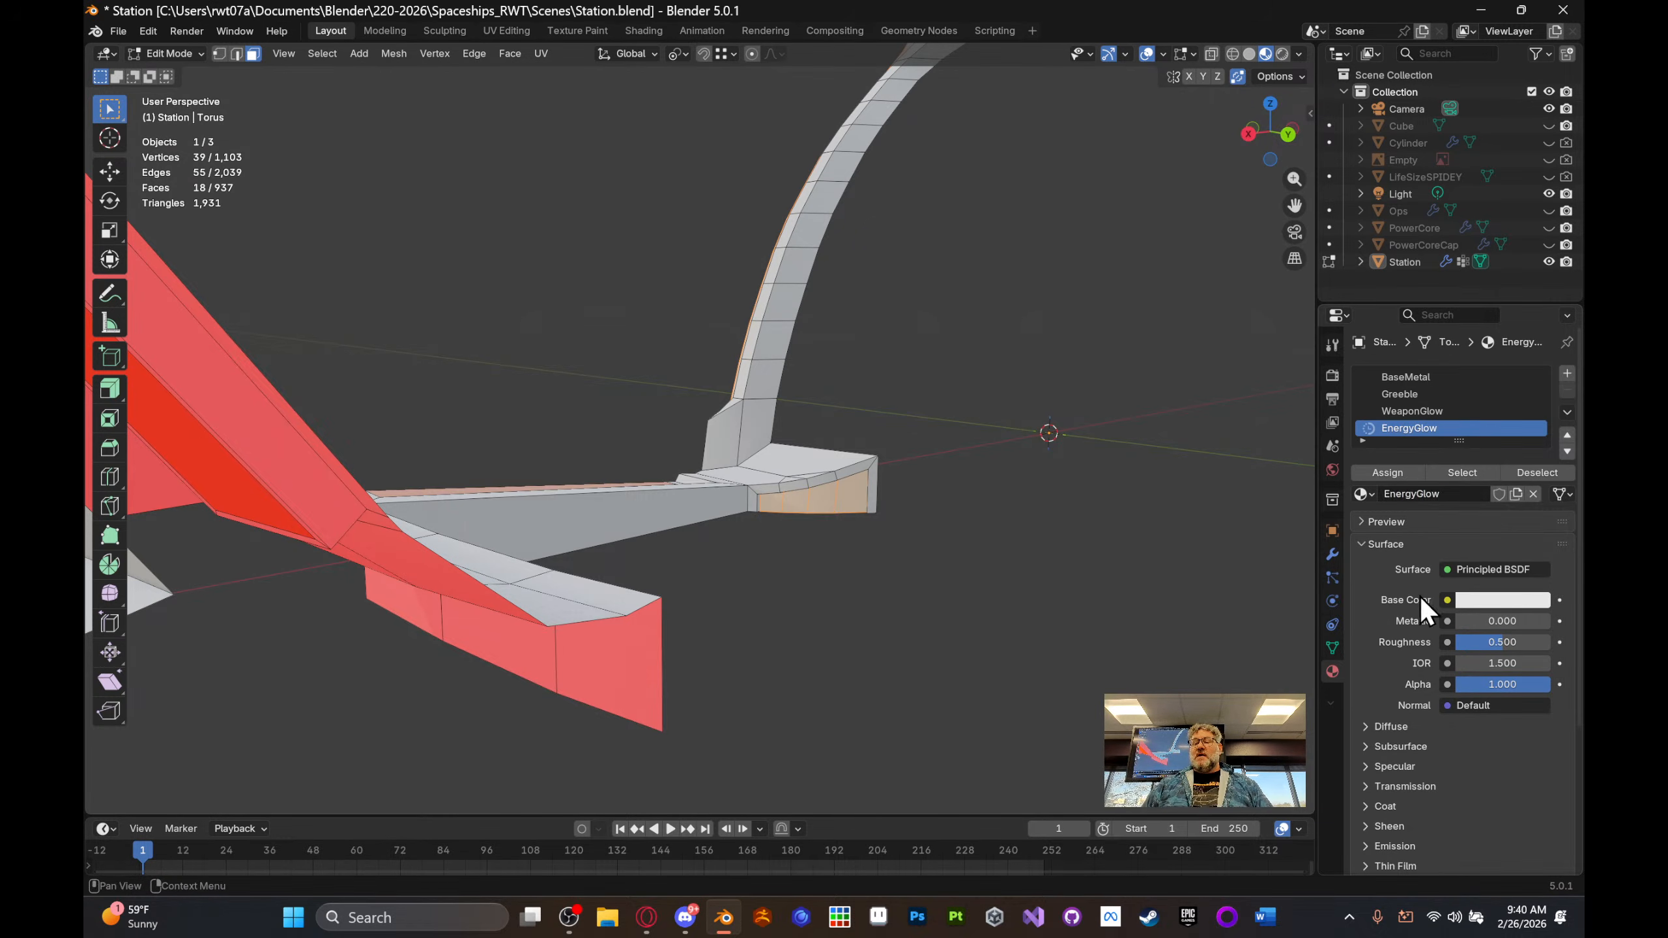
left_click(1519, 600)
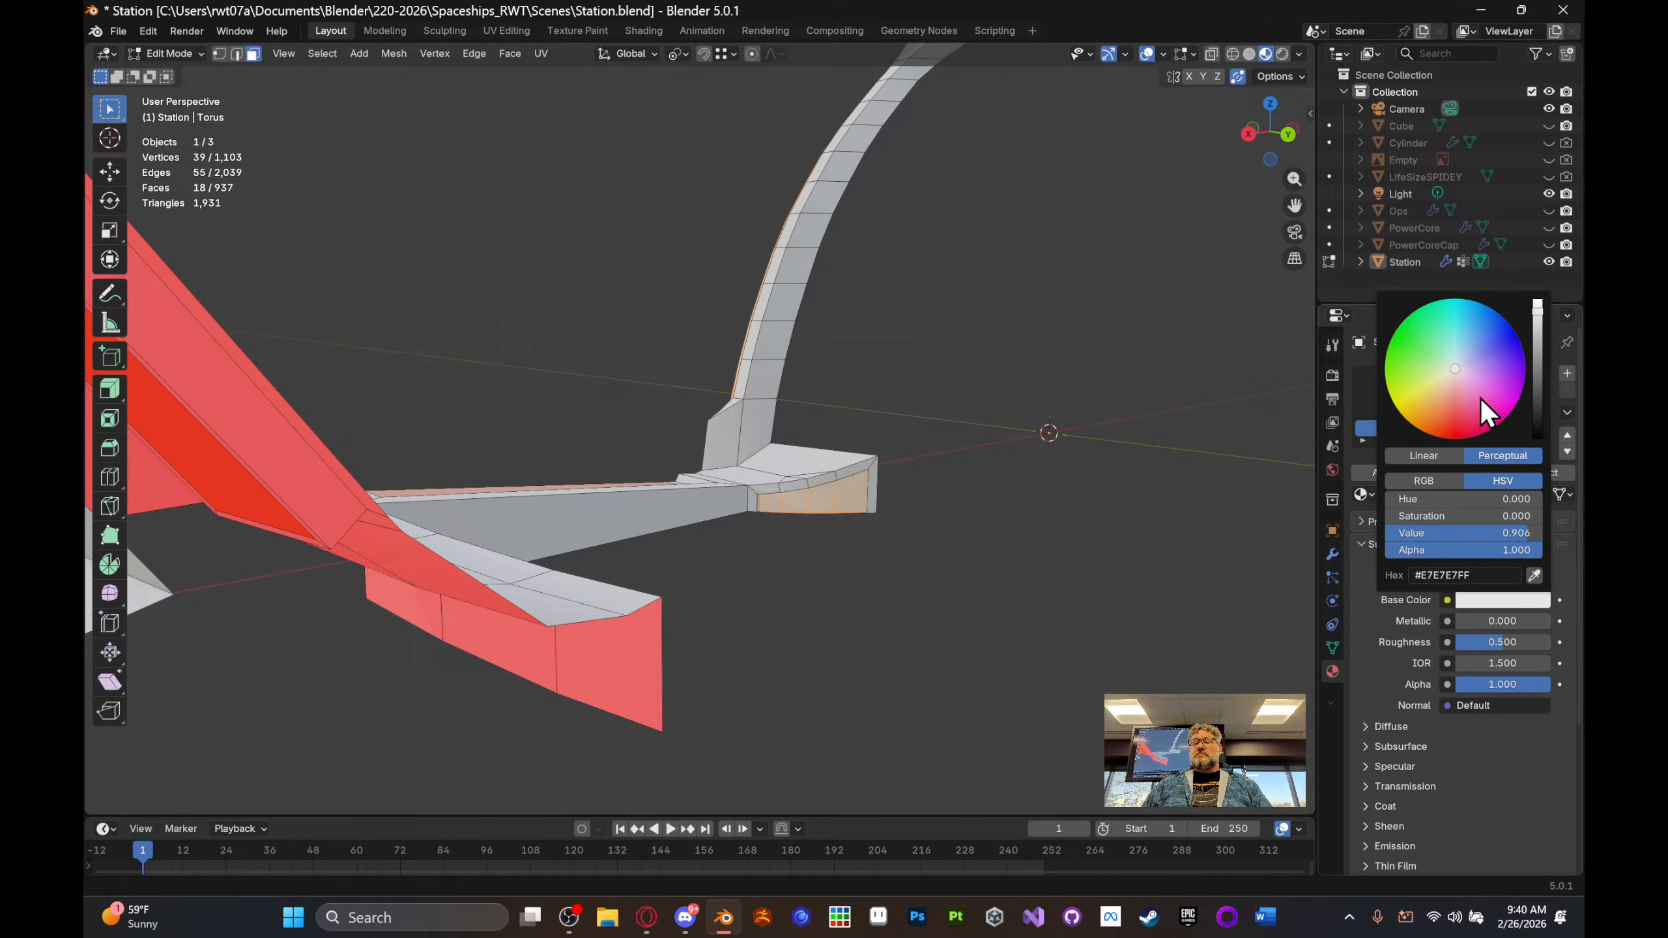
left_click_drag(1480, 398, 1469, 329)
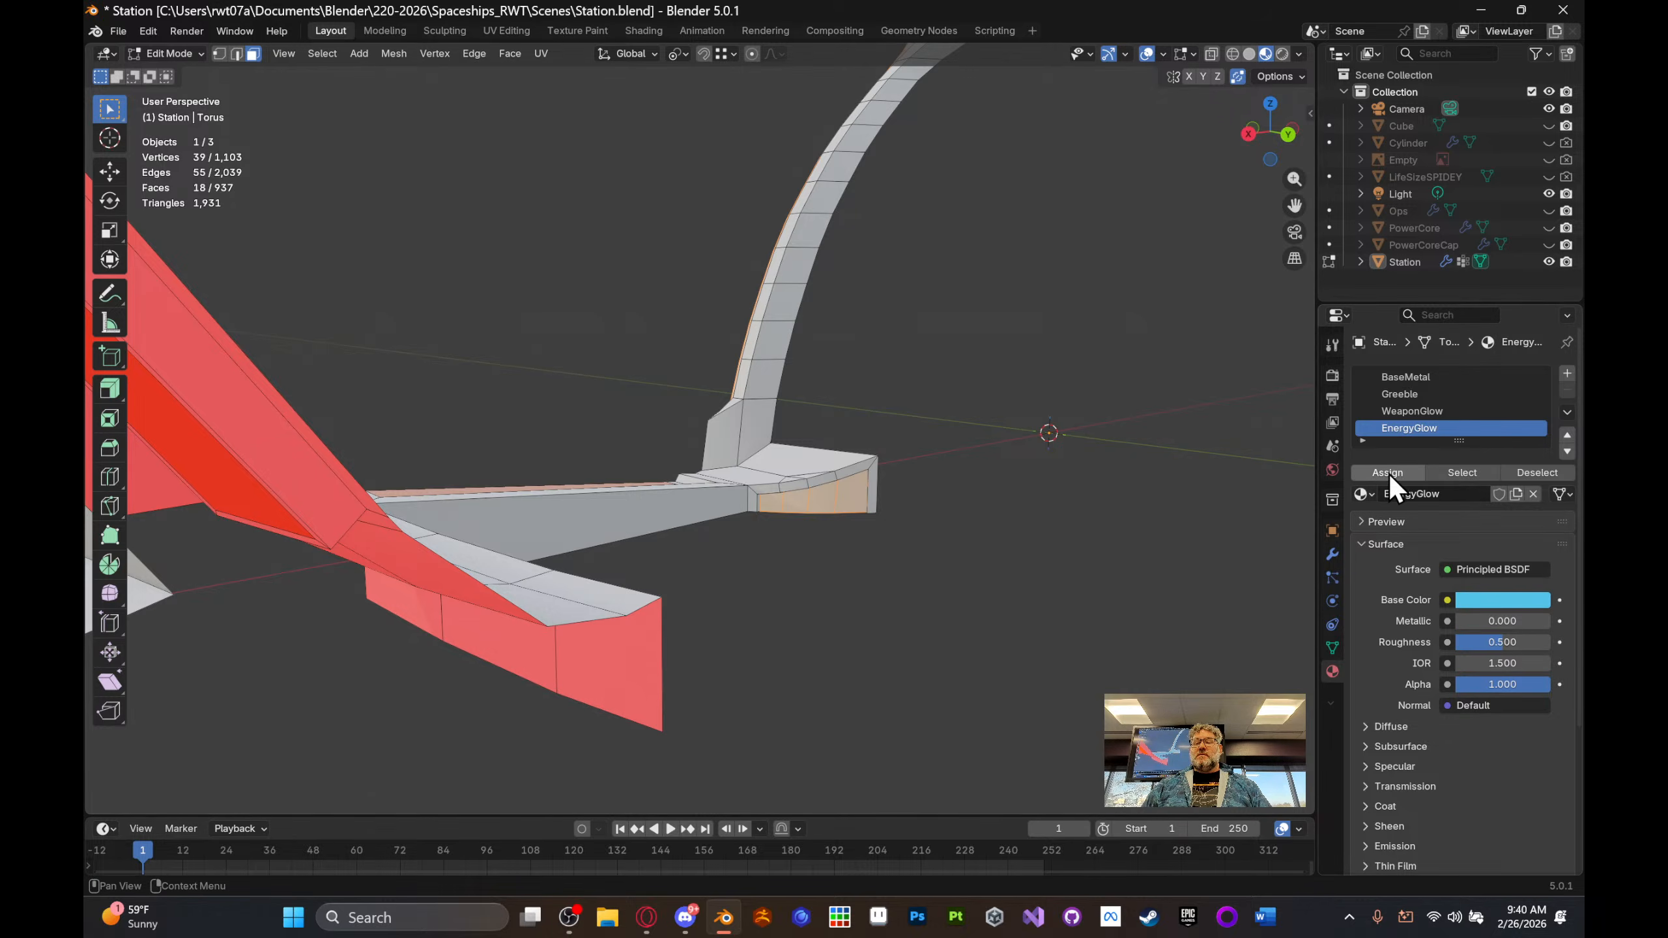
- Assign the EnergyGlow material to the selected Glowy faces and check the tall arm in Object Mode
left_click(1388, 472)
middle_click_drag(1151, 437, 729, 342)
key("Tab")
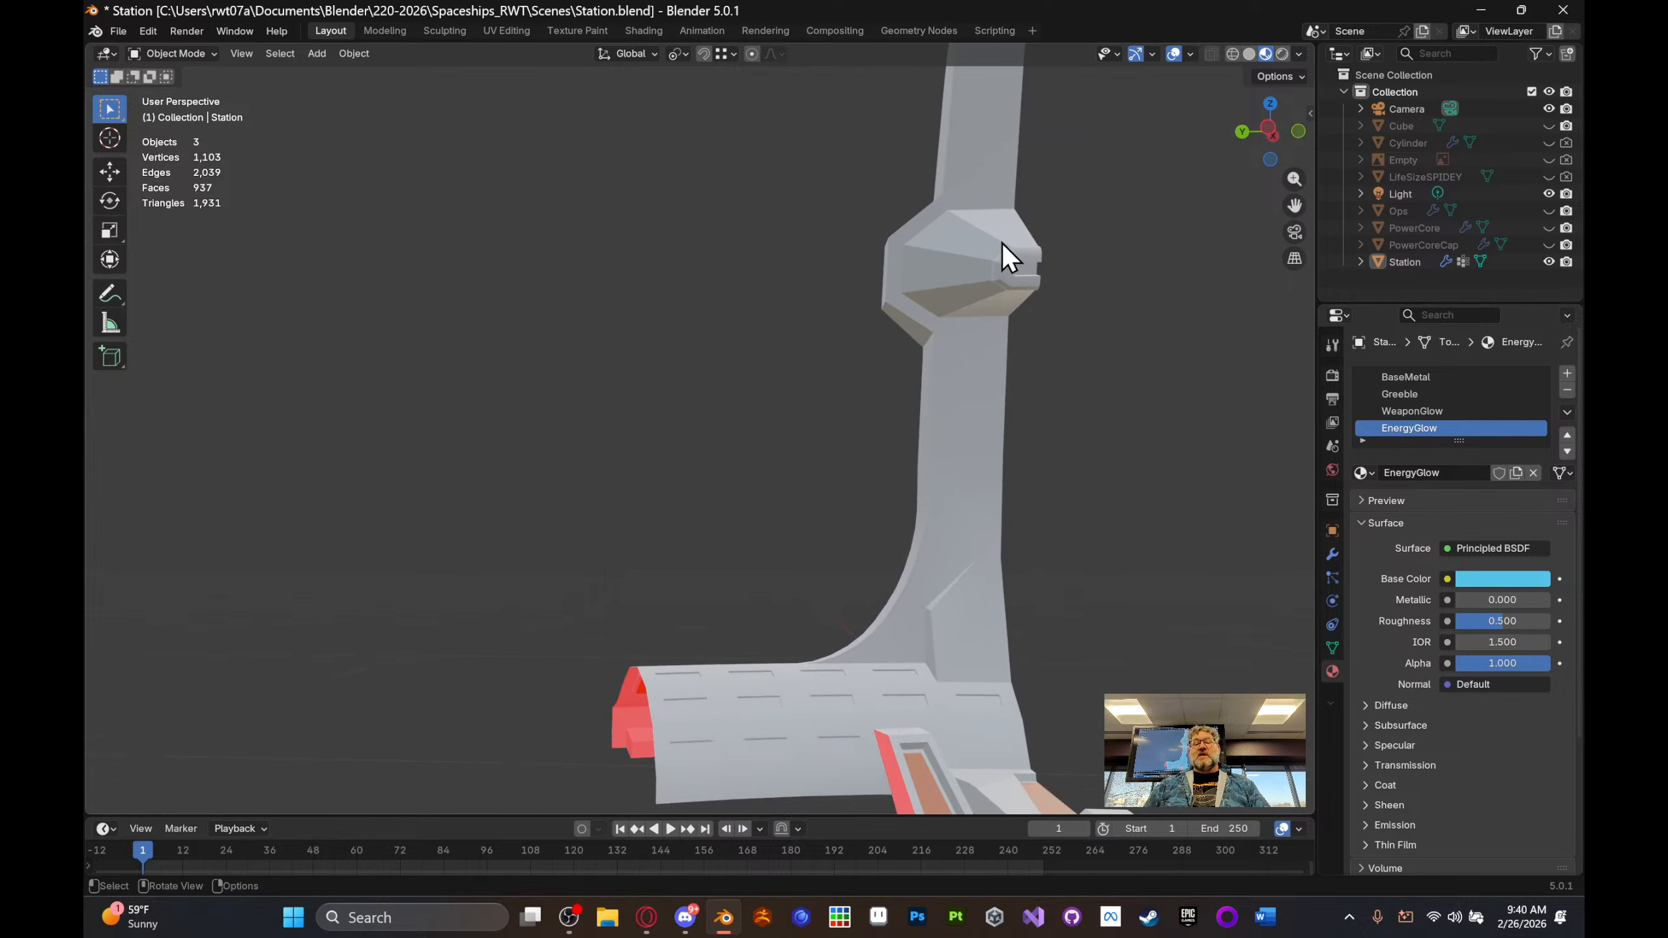
- In Edit Mode, select the small recessed face on the tall arm's faceted bulge and assign EnergyGlow to it
key("Tab")
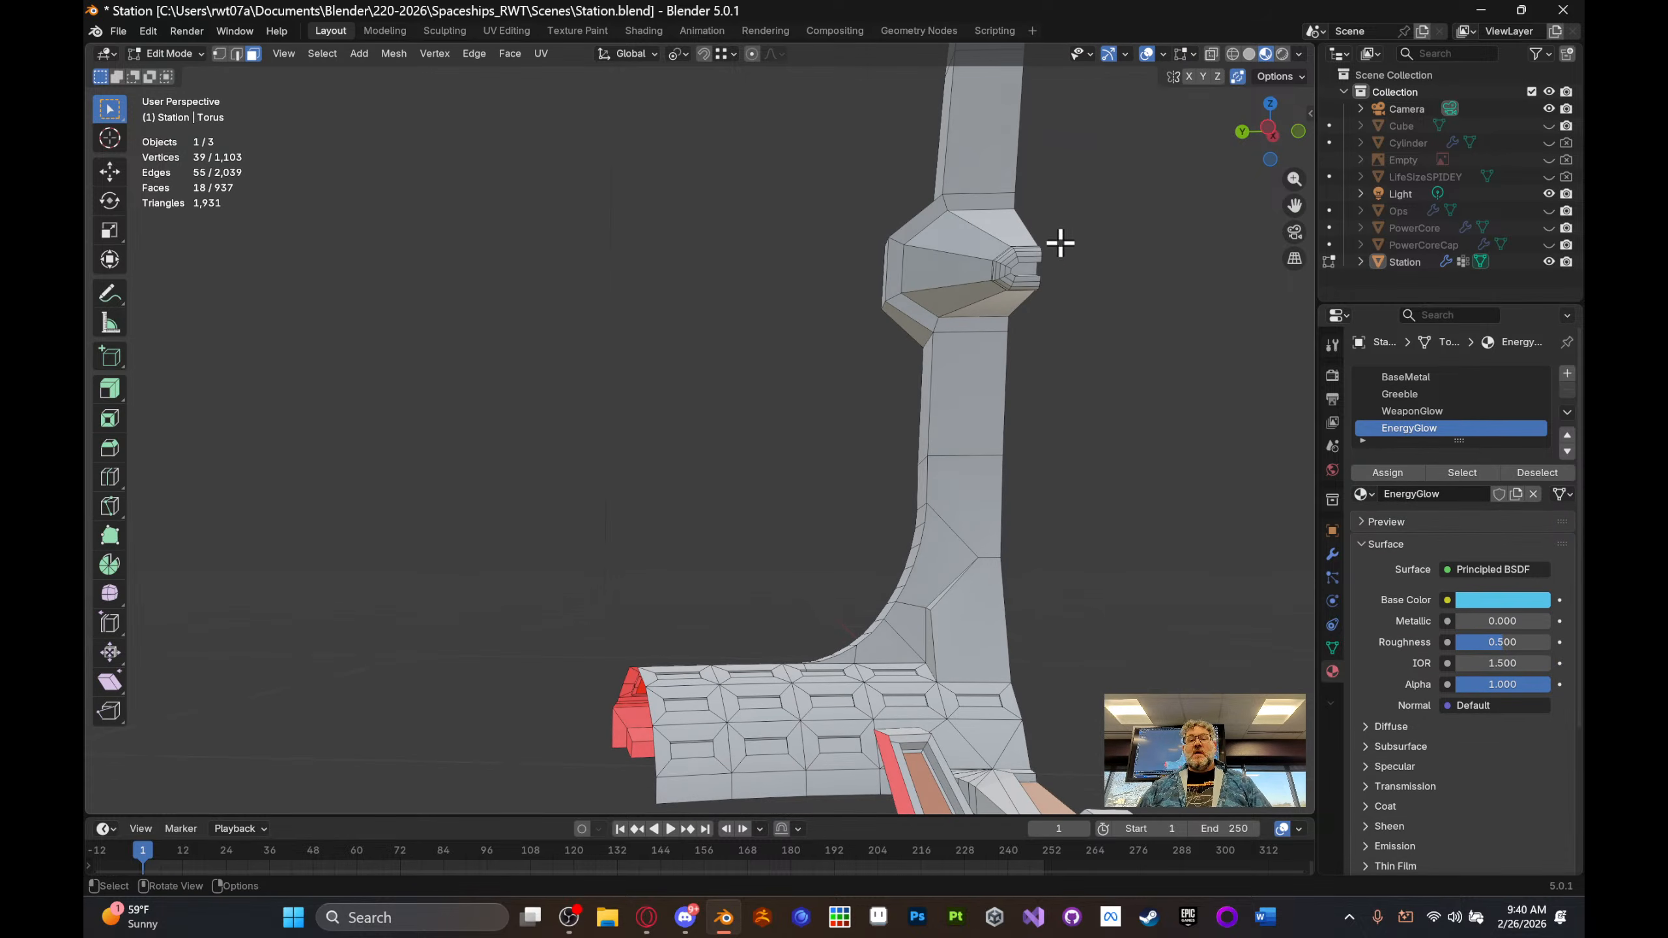
left_click(1020, 268)
middle_click_drag(1080, 260, 788, 289)
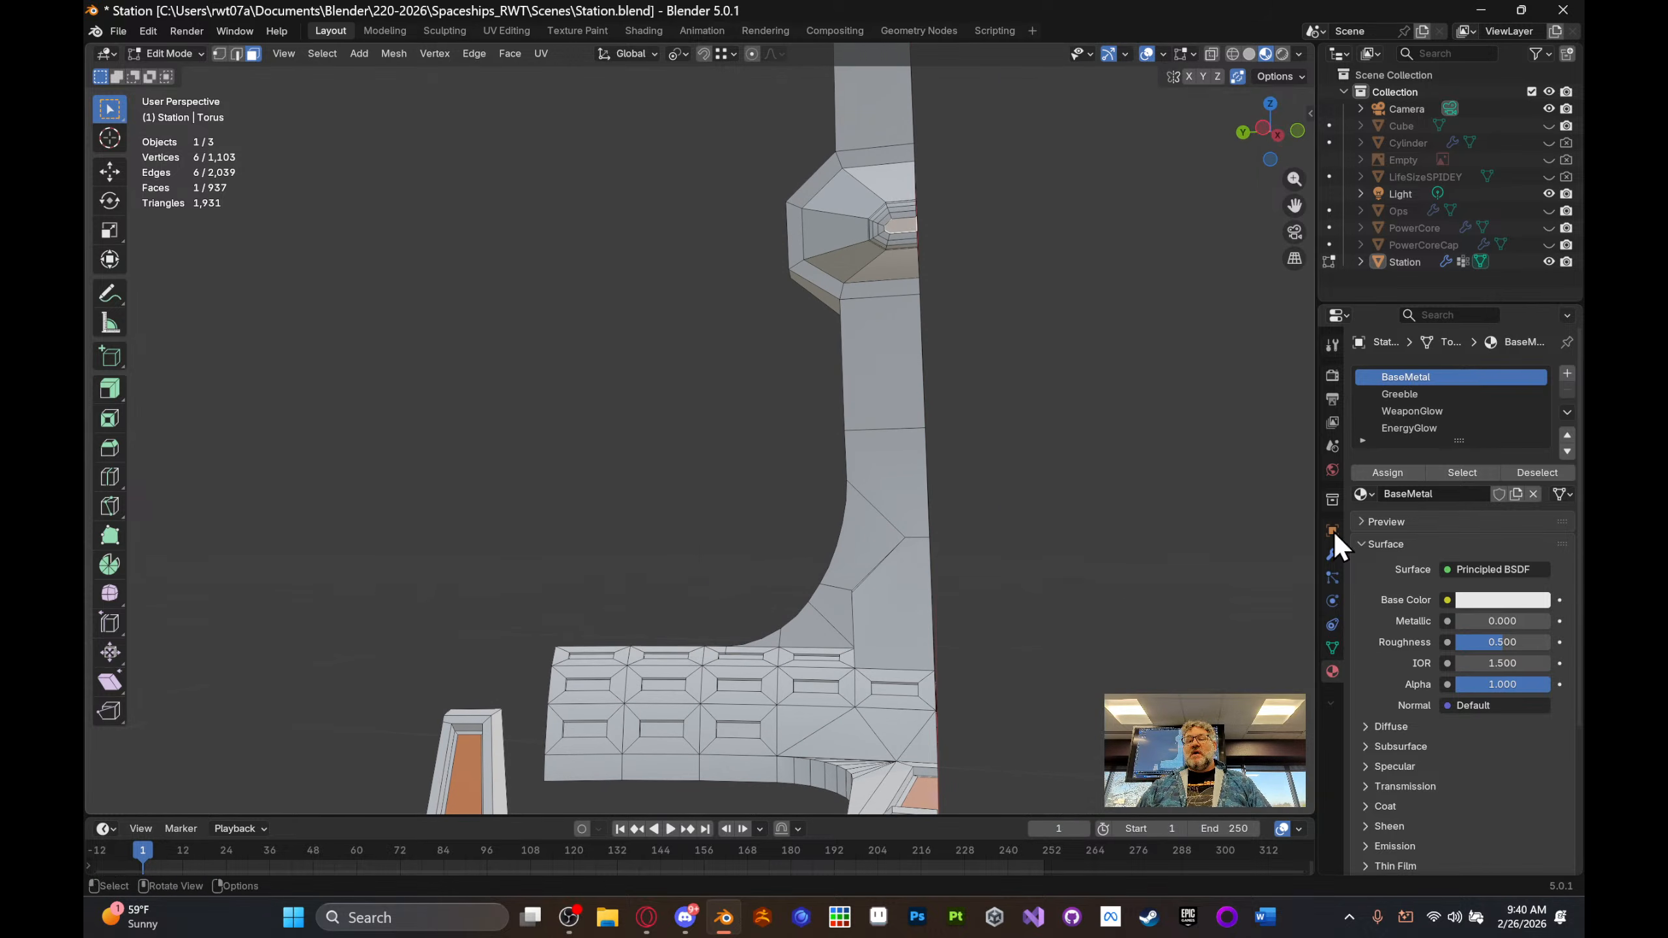
left_click(1425, 427)
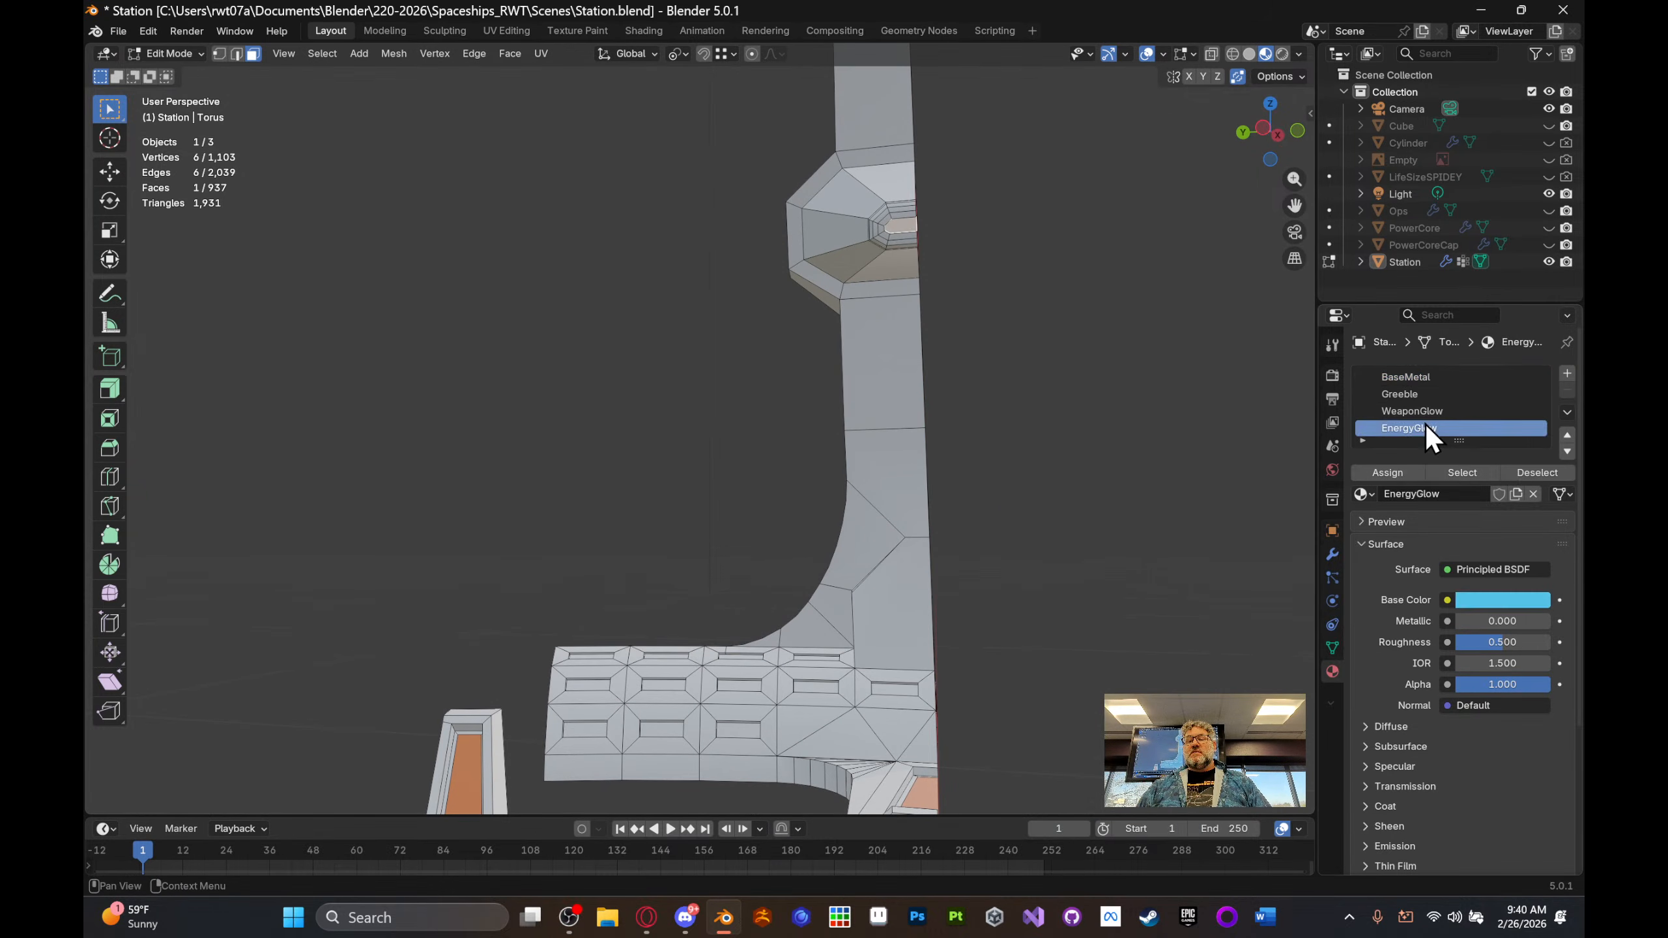
left_click(1398, 475)
- Select all 12 inset rectangular window faces on the curved hull section beneath the tall arm
middle_click_drag(1180, 502, 607, 501)
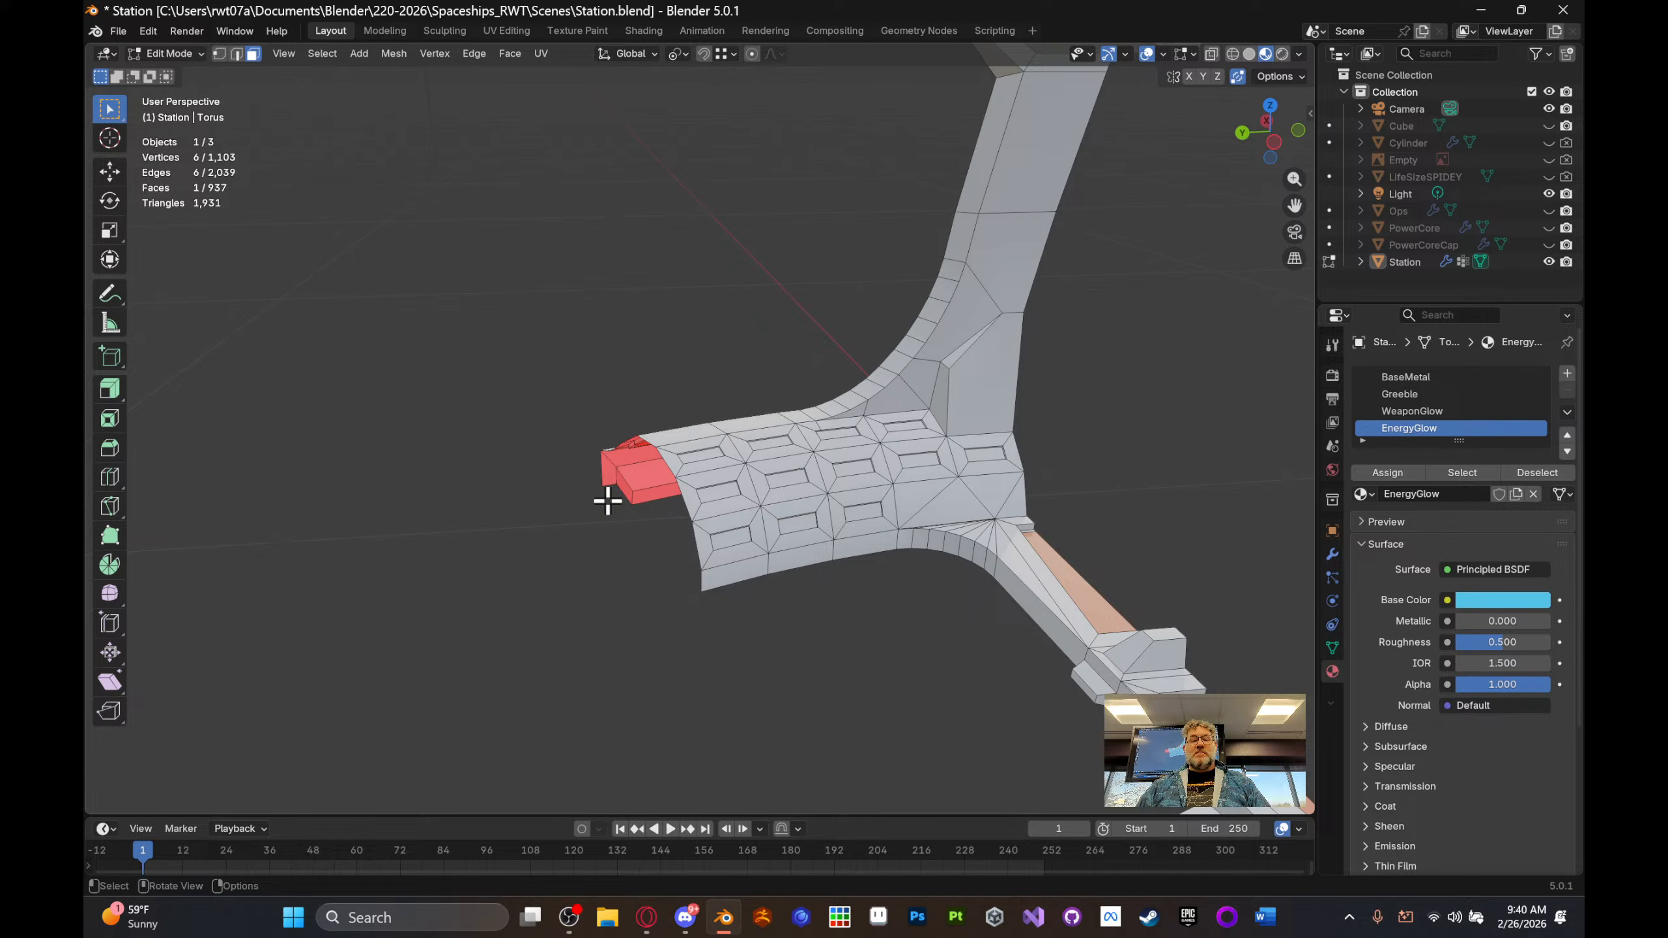
left_click(709, 457)
left_click(772, 443, "shift")
left_click(844, 432, "shift")
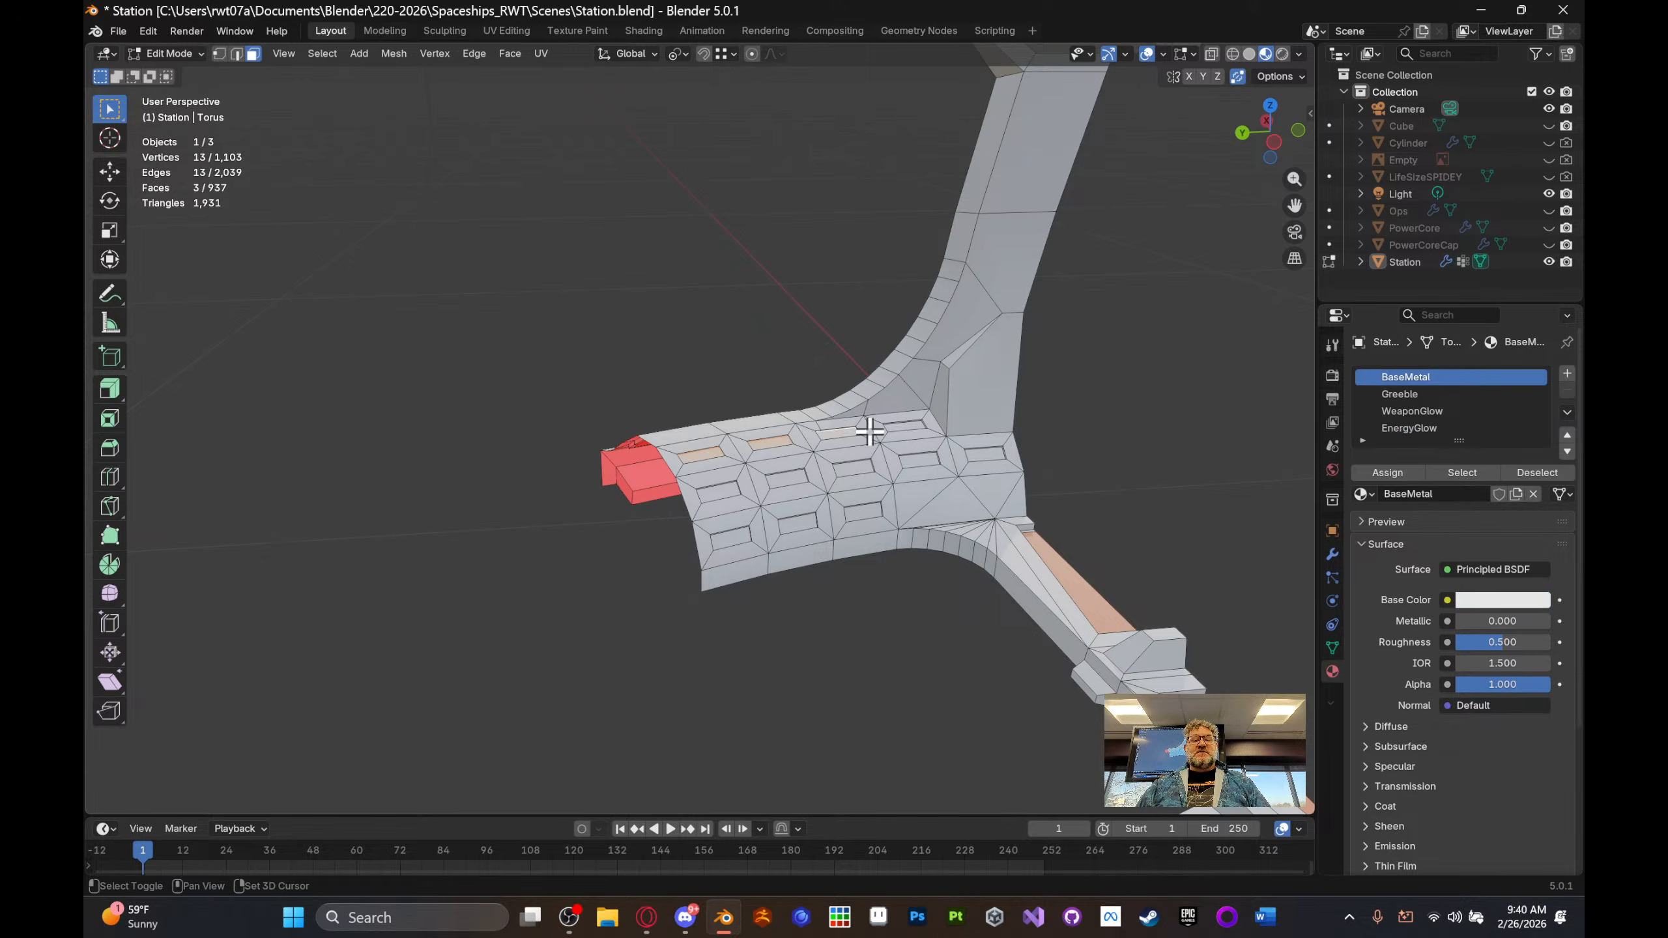
left_click(913, 425, "shift")
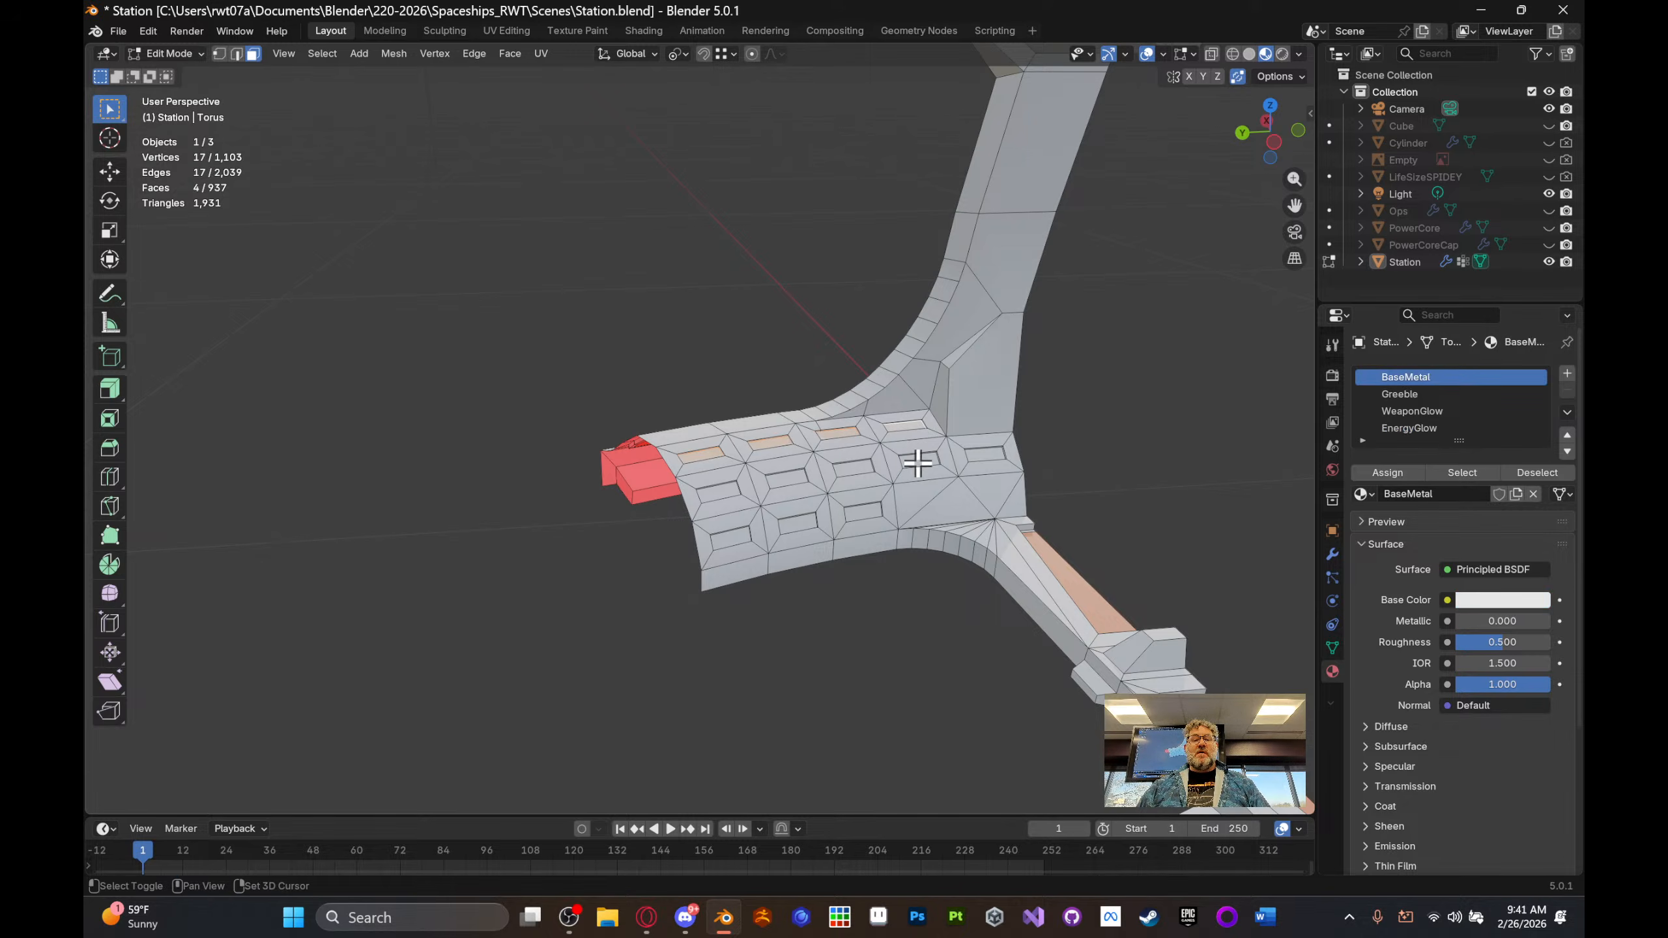
left_click(917, 463, "shift")
left_click(985, 456, "shift")
left_click(859, 468, "shift")
left_click(786, 480, "shift")
left_click(726, 493, "shift")
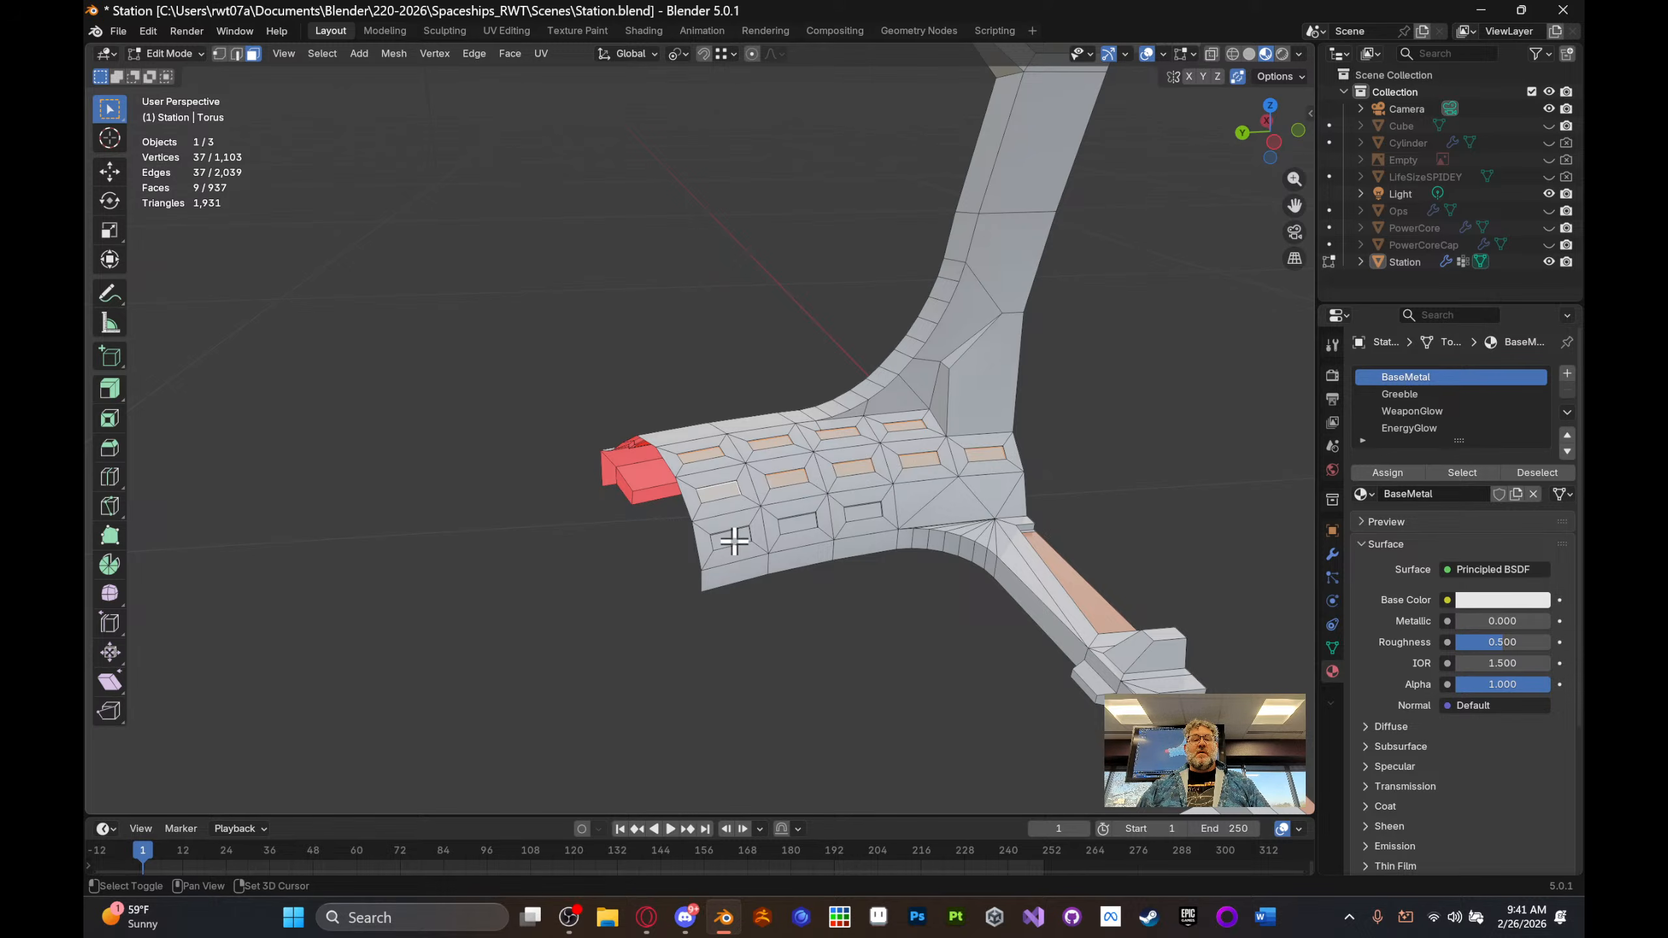
left_click(734, 540, "shift")
left_click(798, 523, "shift")
left_click(863, 512, "shift")
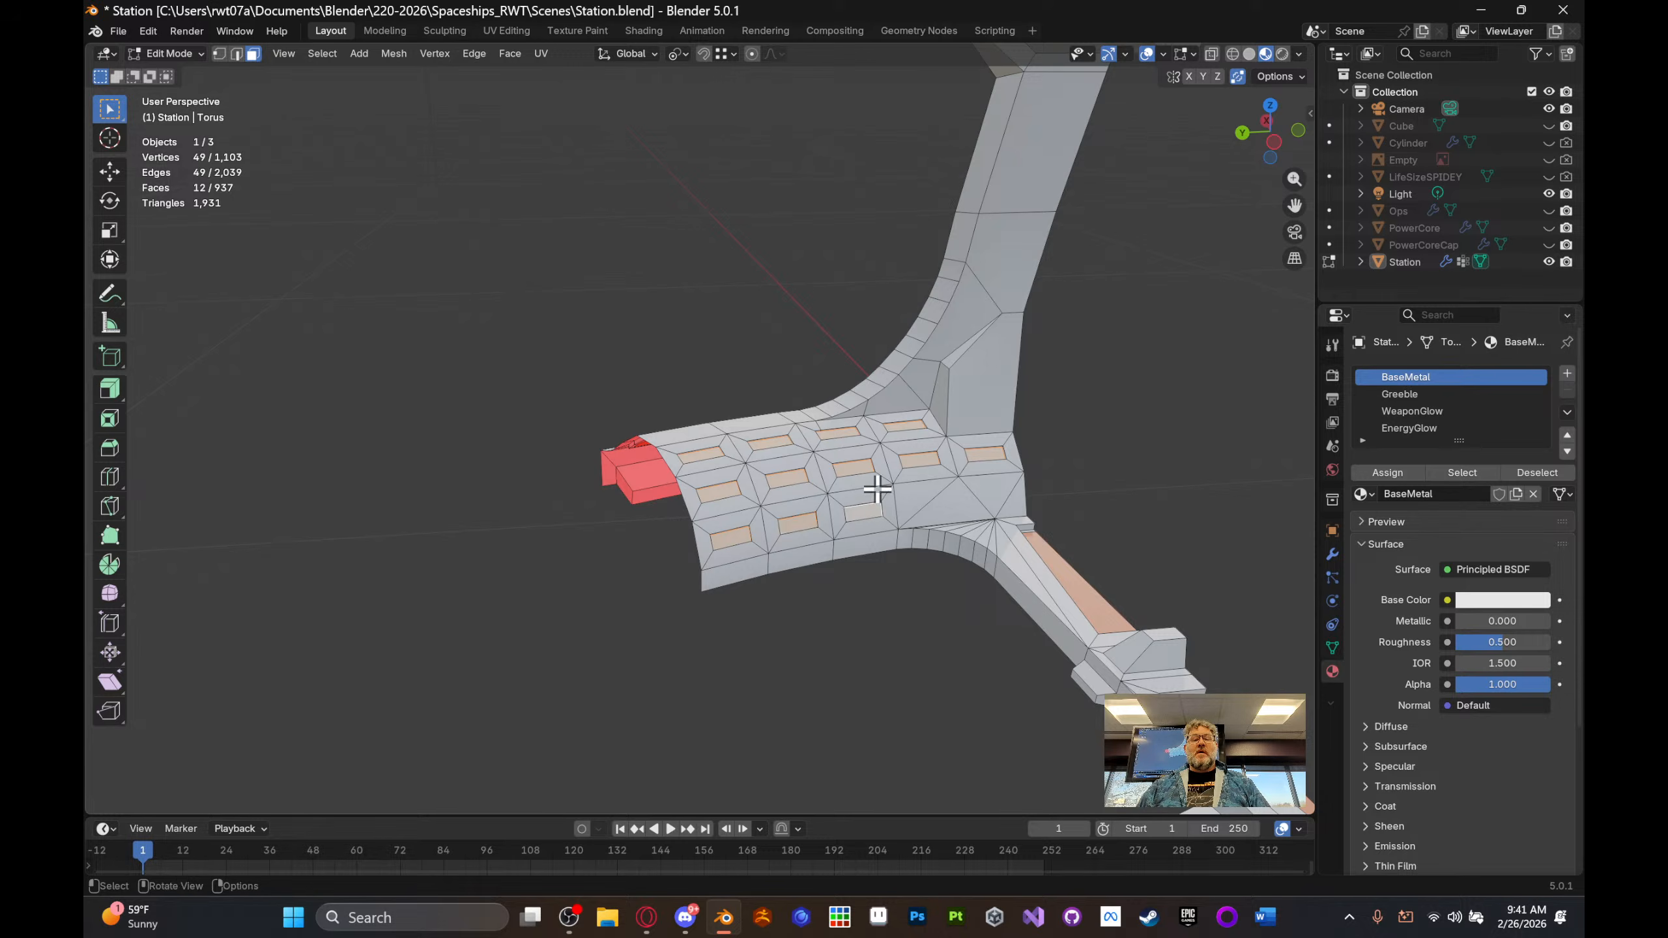
middle_click_drag(879, 487, 921, 481)
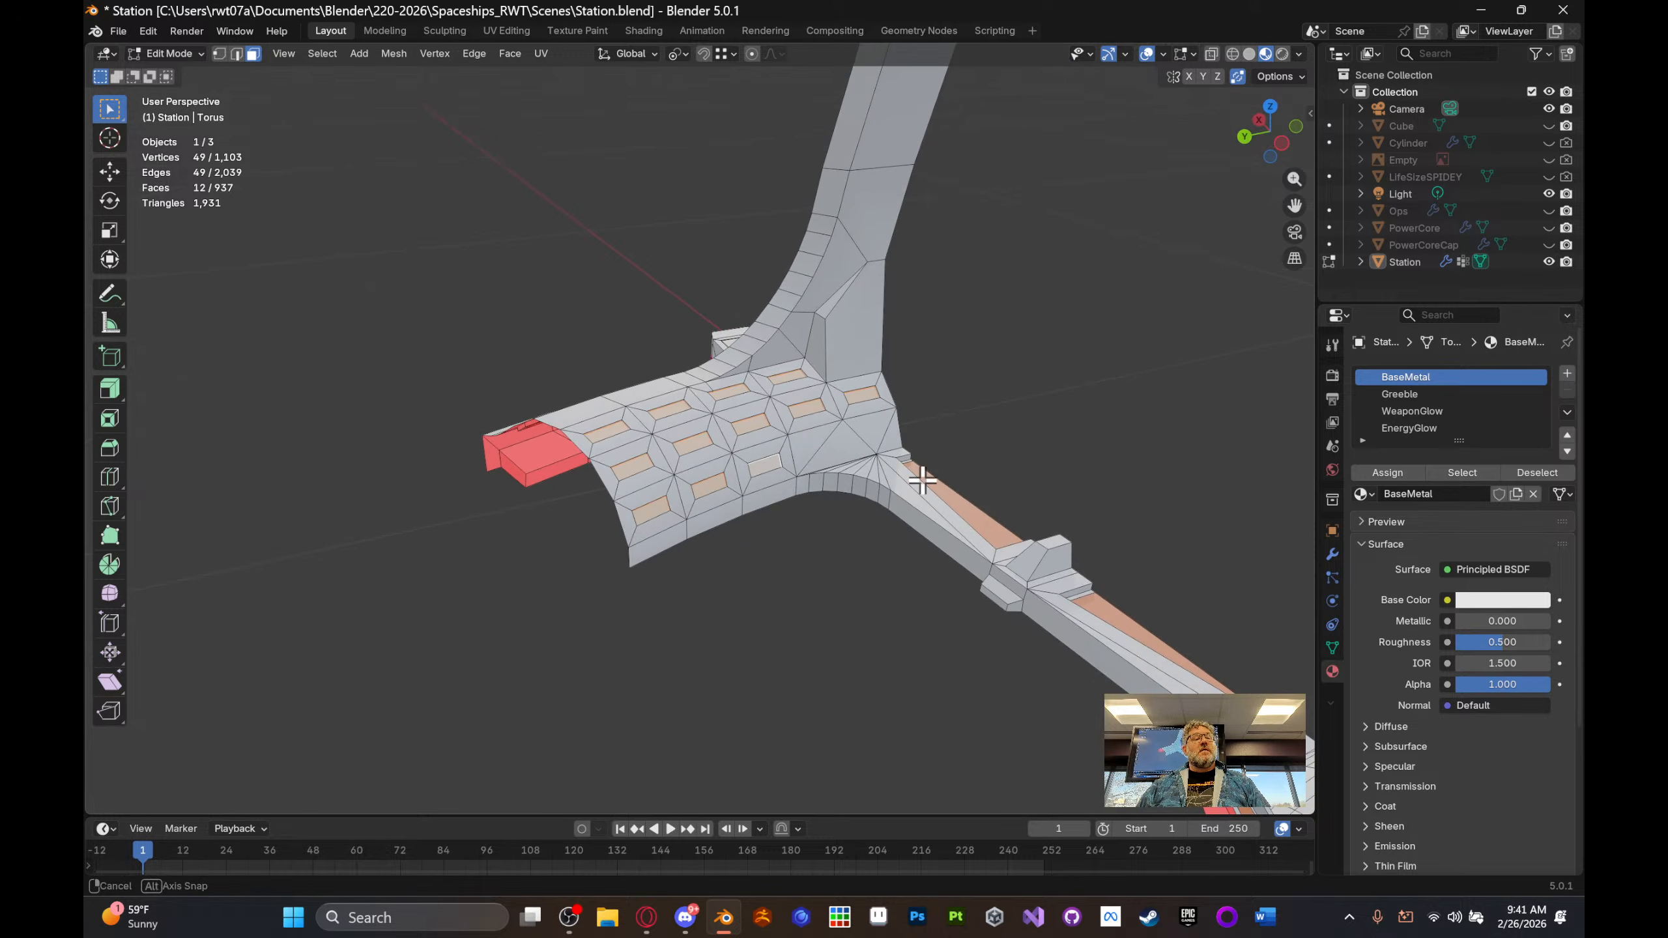
- Add a fifth material slot with a new material named Windows
left_click(1567, 374)
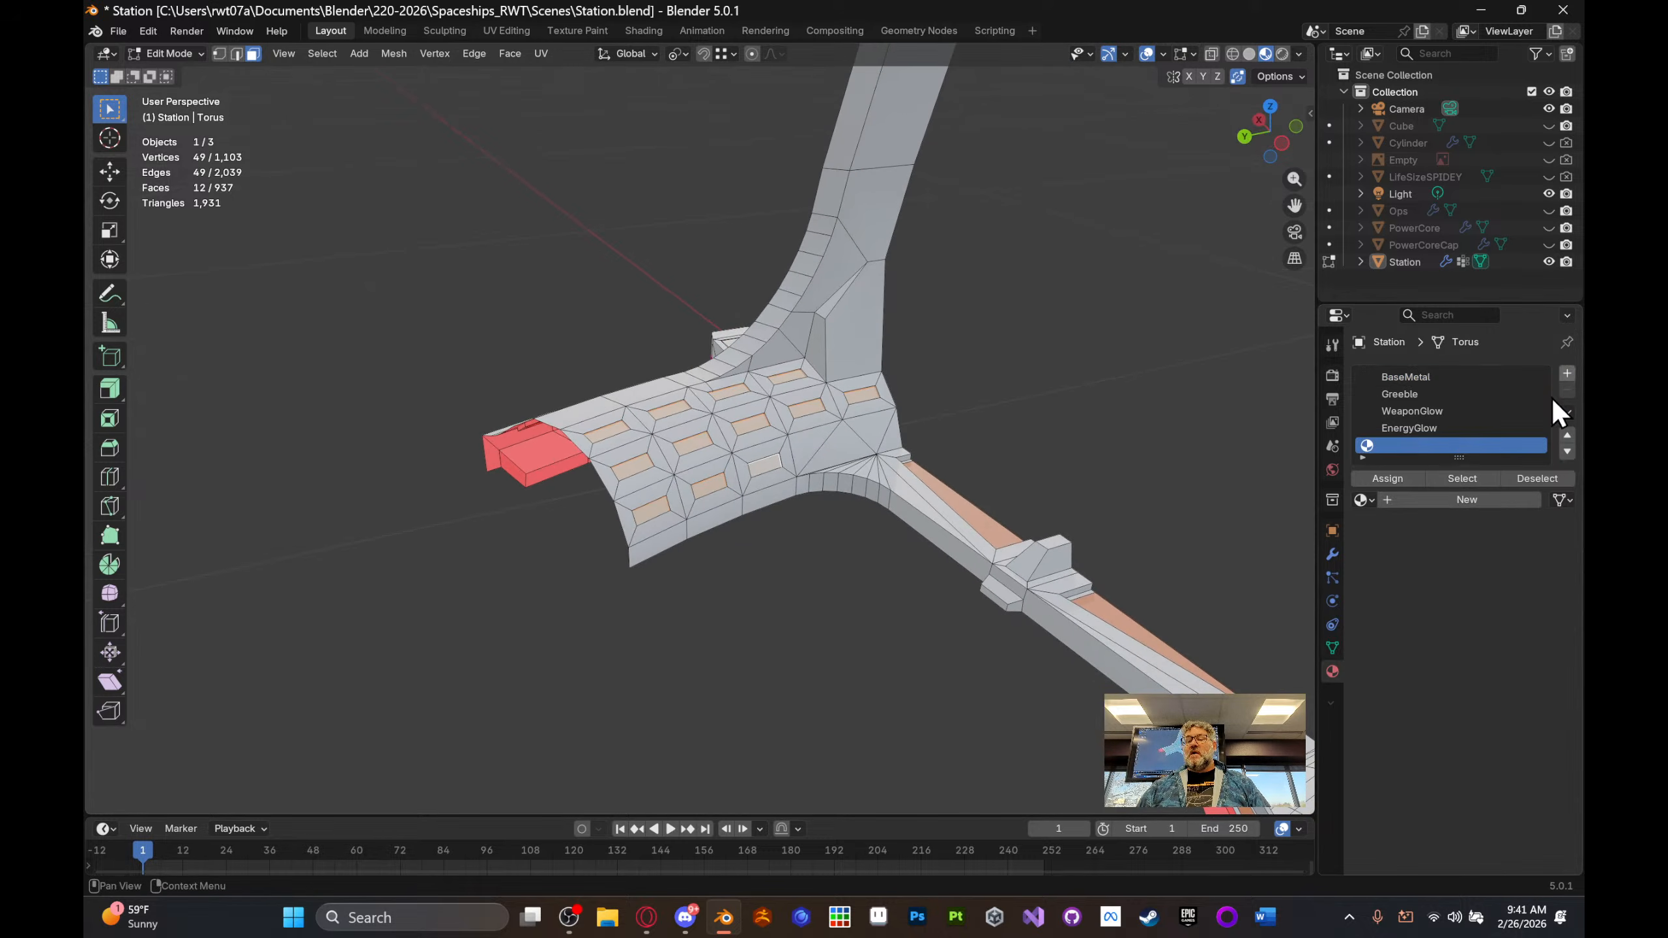
left_click(1391, 500)
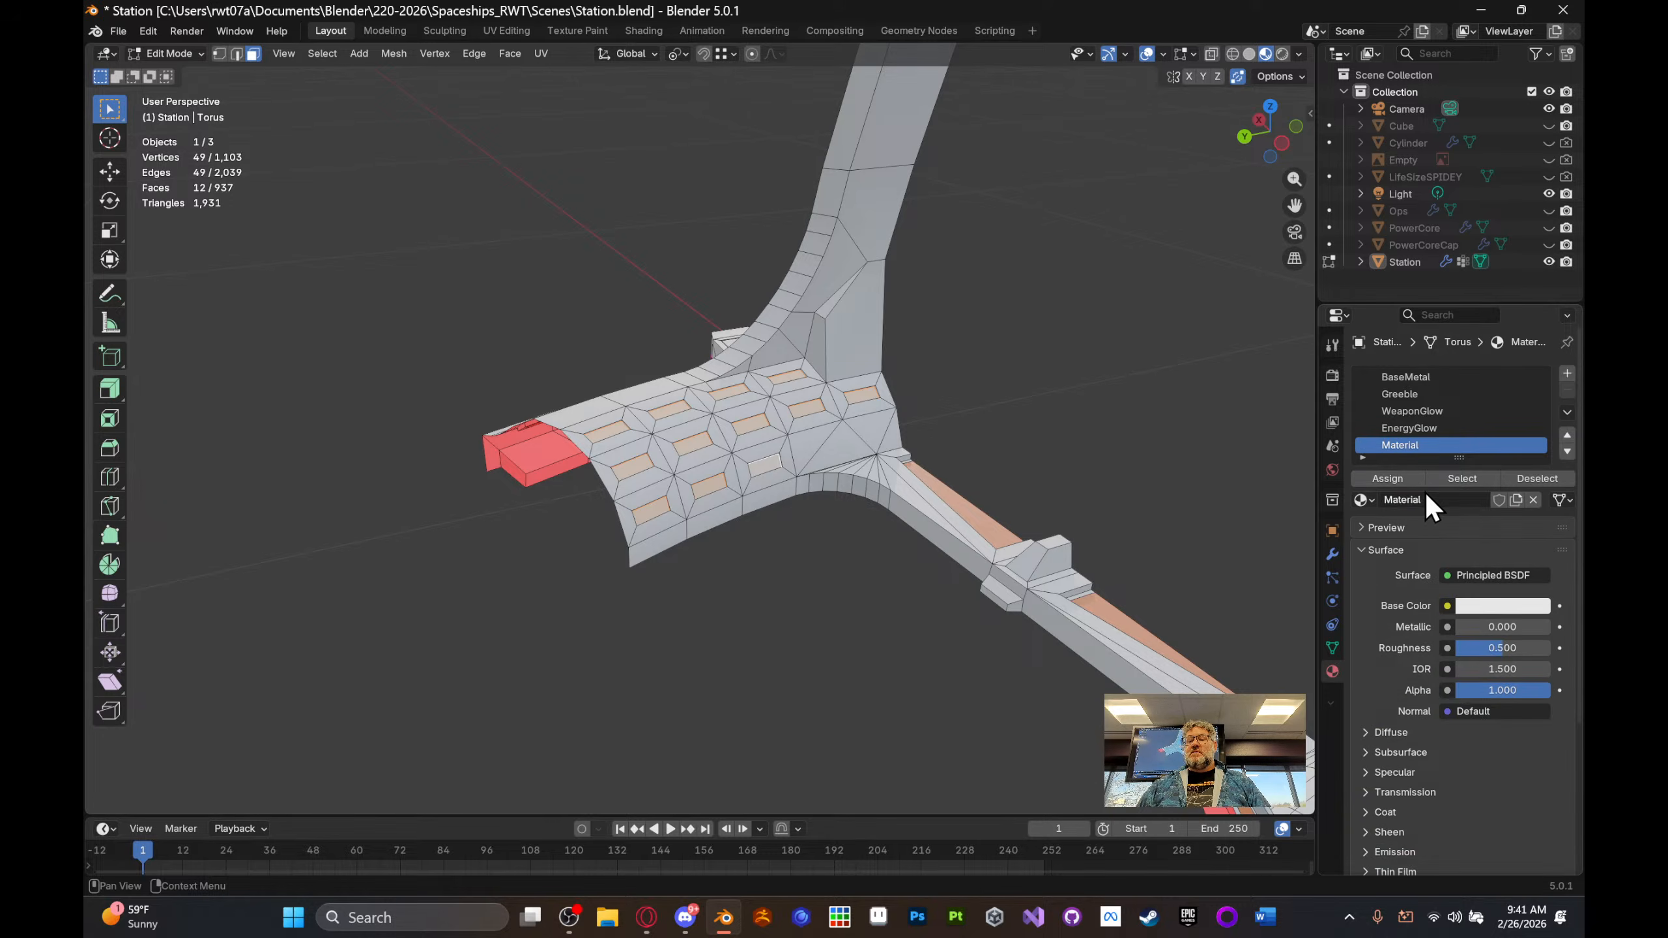
double_click(1419, 499)
type("Wind")
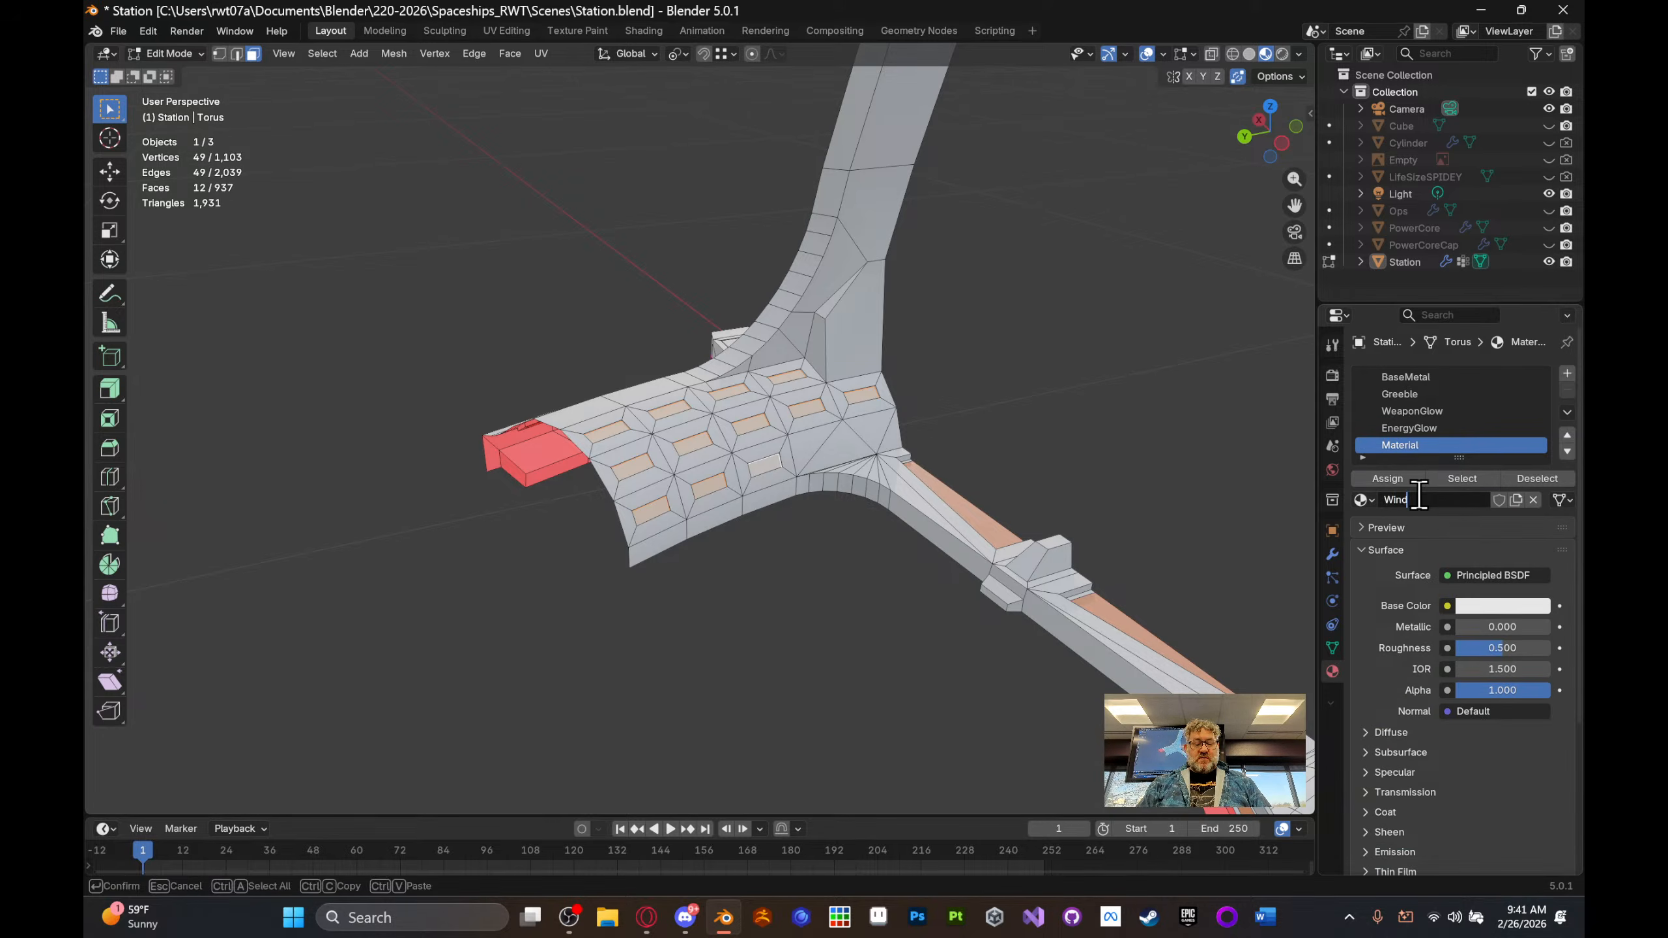
type("ows")
key("Return")
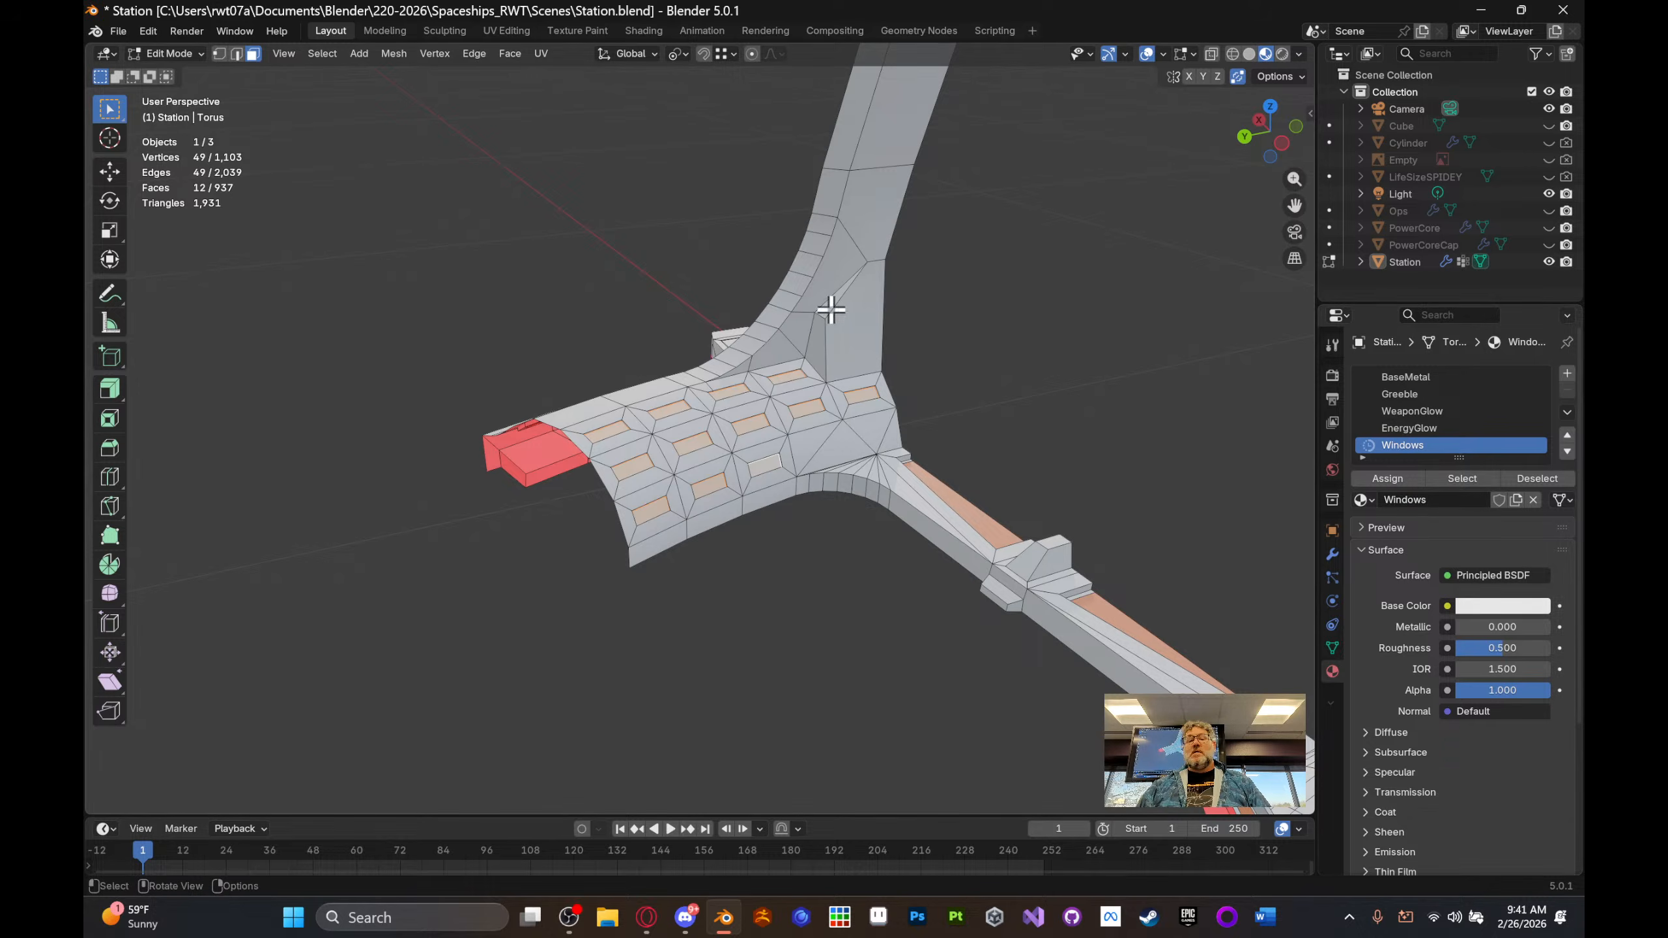
- Select only the five recessed strip faces between the support blocks under the outer edge of the hull
middle_click_drag(826, 309, 1090, 346)
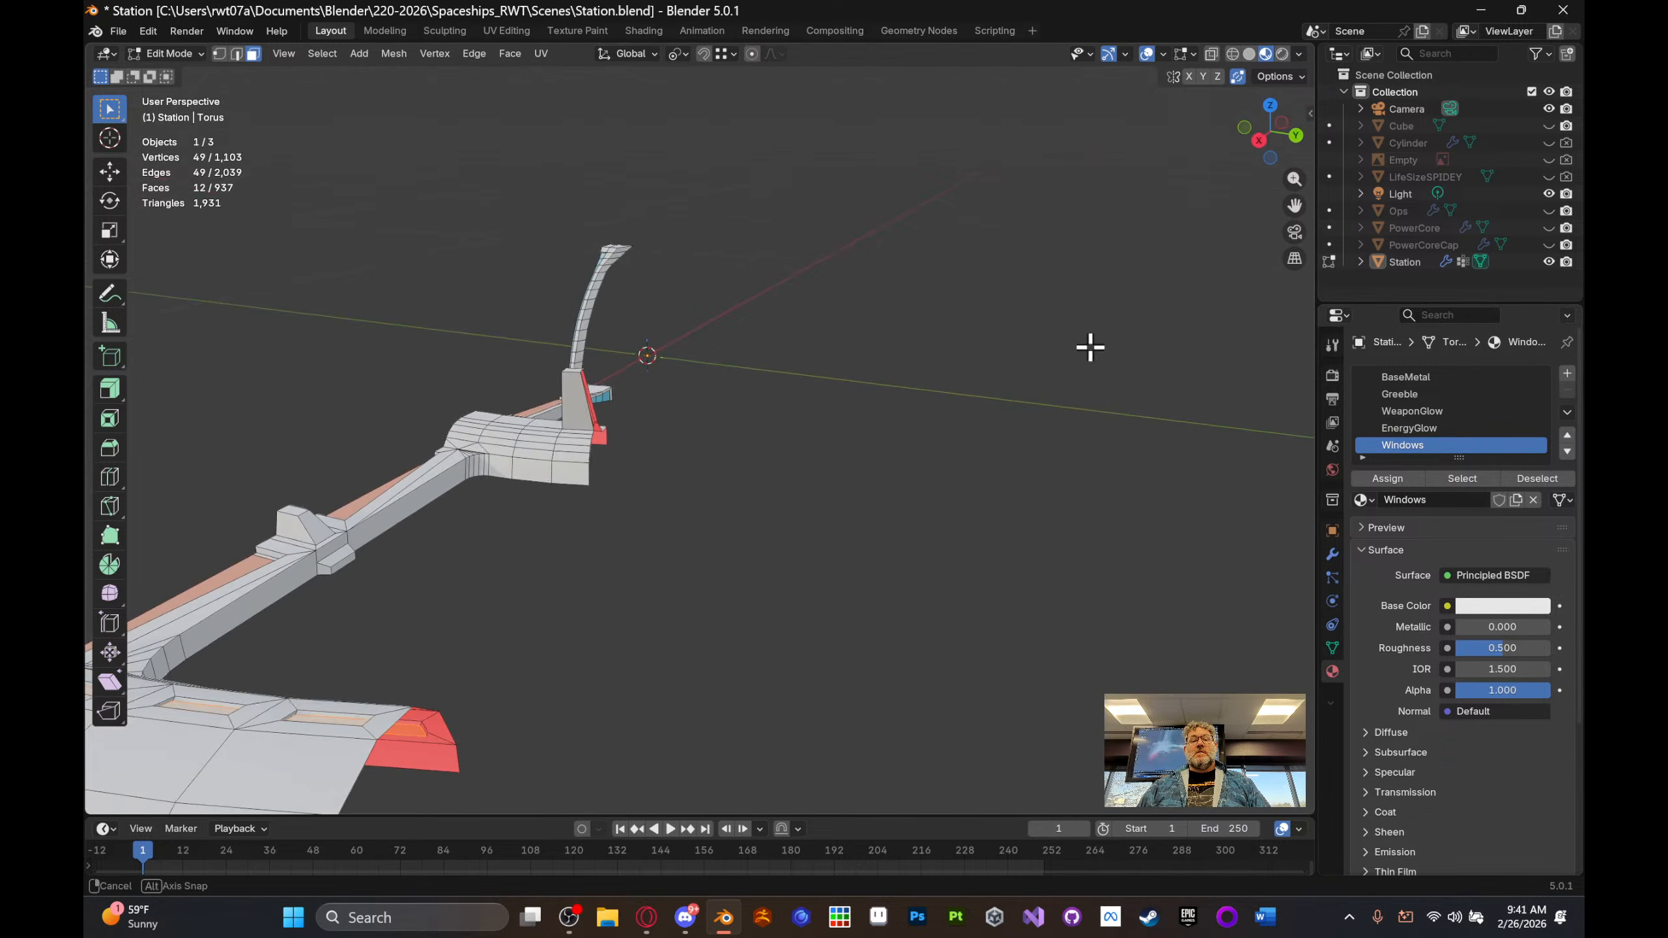
middle_click_drag(525, 572, 1050, 223, "shift")
scroll(1030, 368, "down", 2)
middle_click_drag(1029, 368, 1053, 326)
left_click(652, 334)
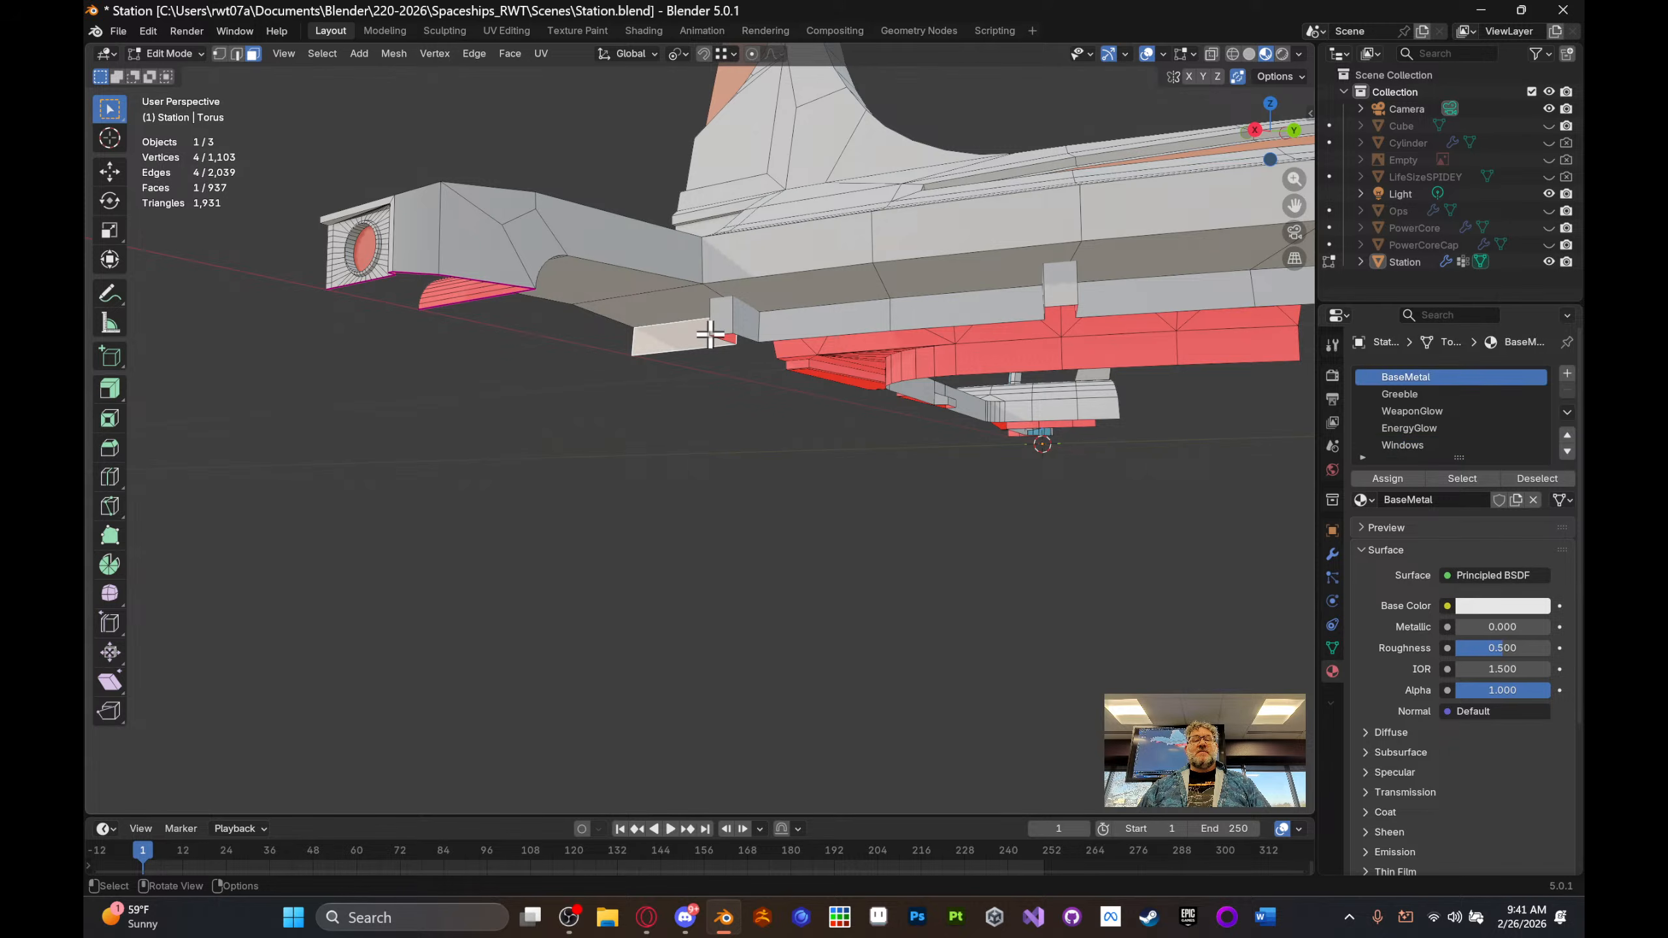
left_click(817, 316, "shift")
left_click(982, 303, "shift")
left_click(1140, 301, "shift")
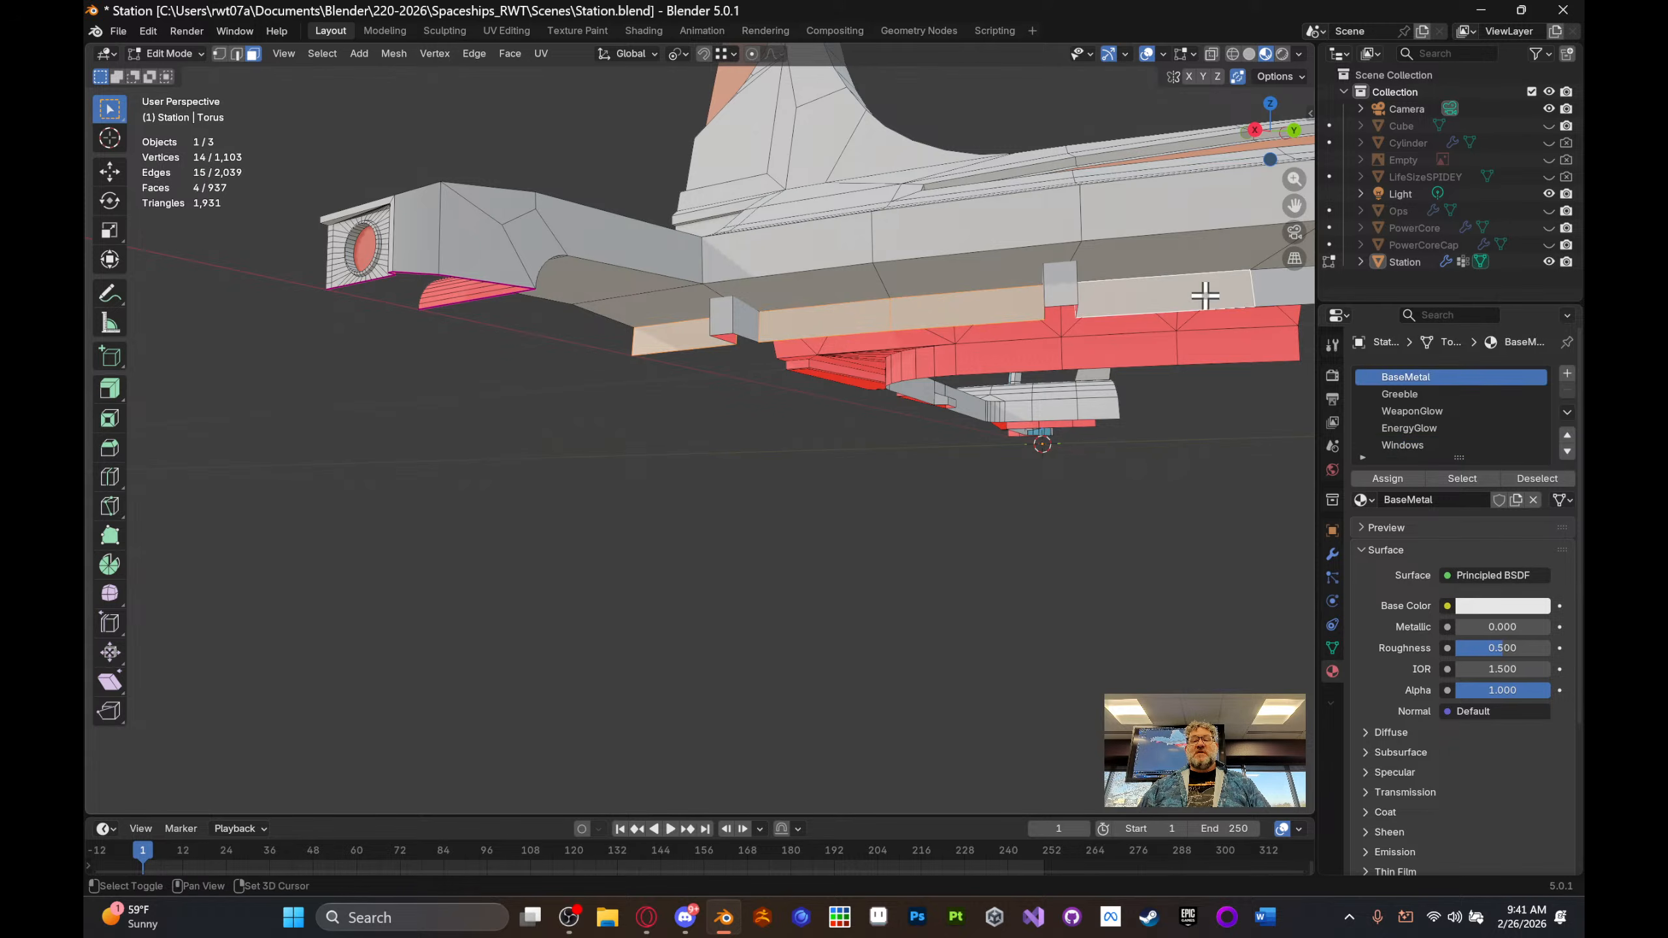
middle_click_drag(1205, 288, 1094, 313)
left_click(1091, 346, "shift")
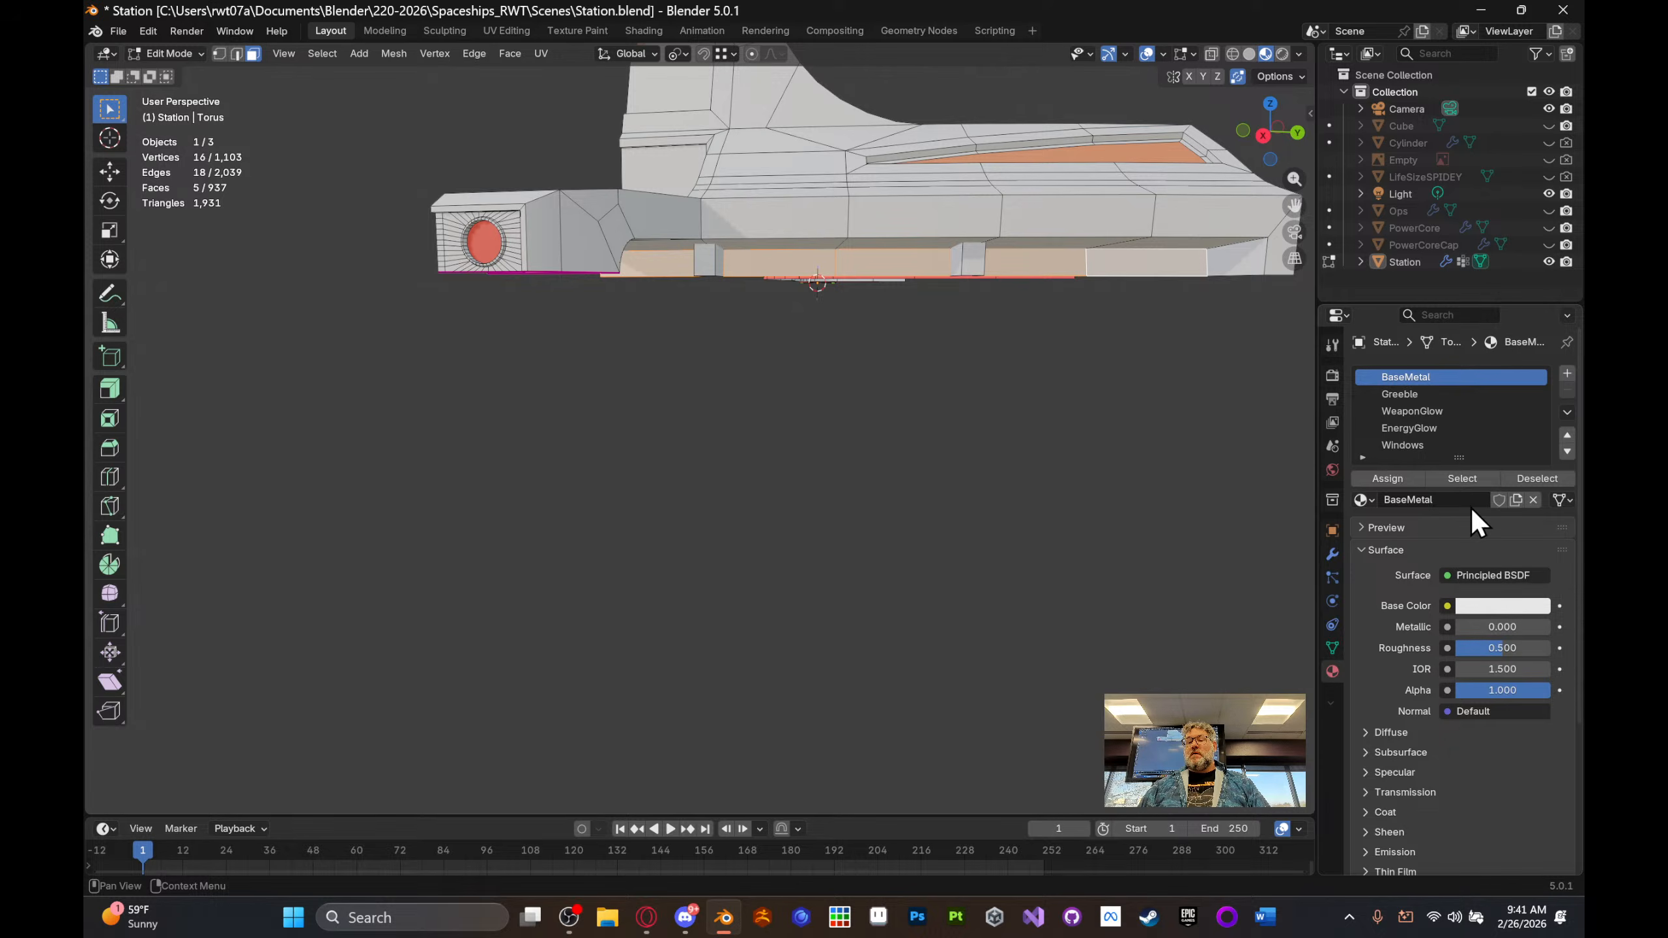
- Give the Windows material a yellow base color and assign it to the selected recessed strip faces
left_click(1408, 446)
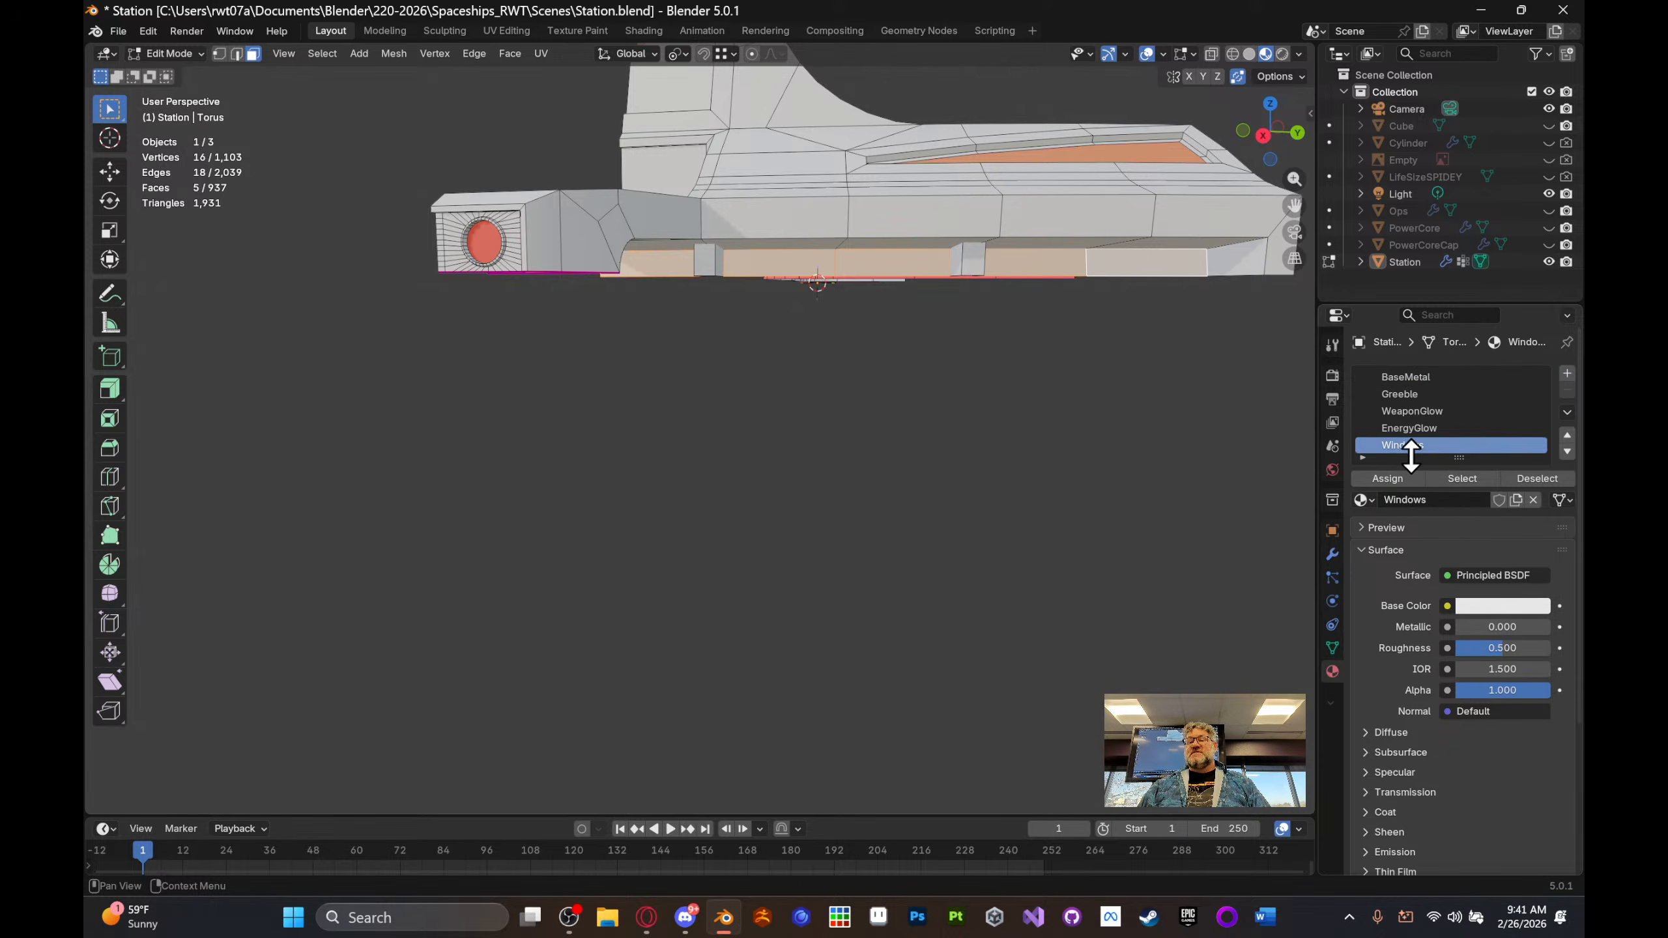
middle_click_drag(838, 467, 829, 536, "shift")
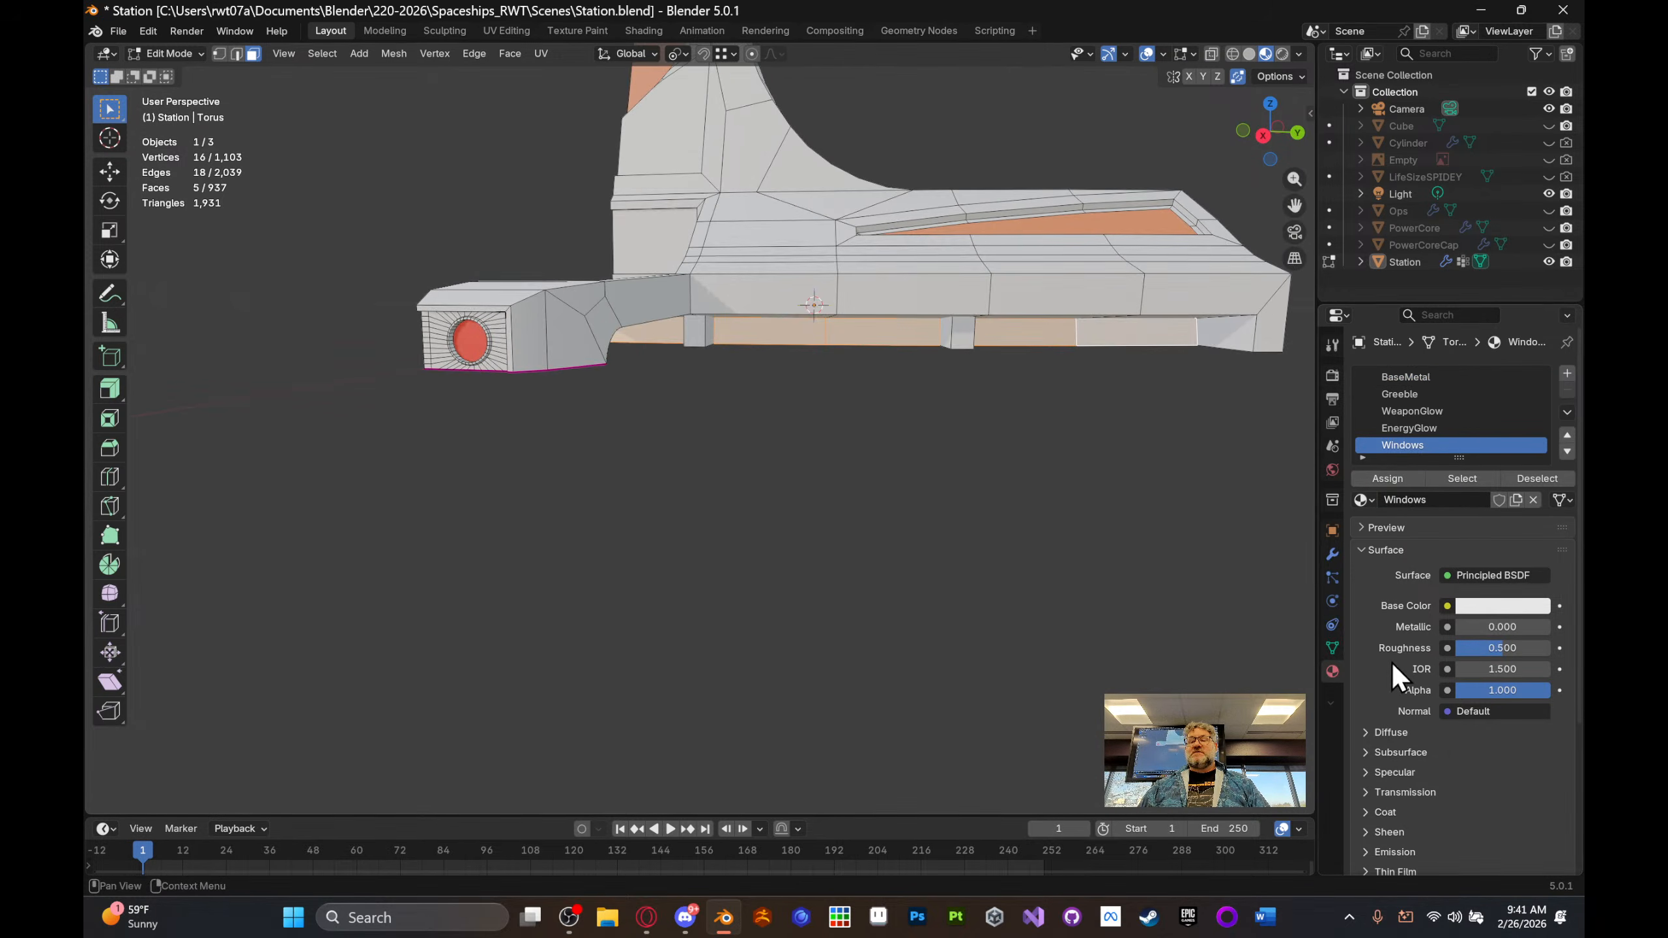
left_click(1493, 610)
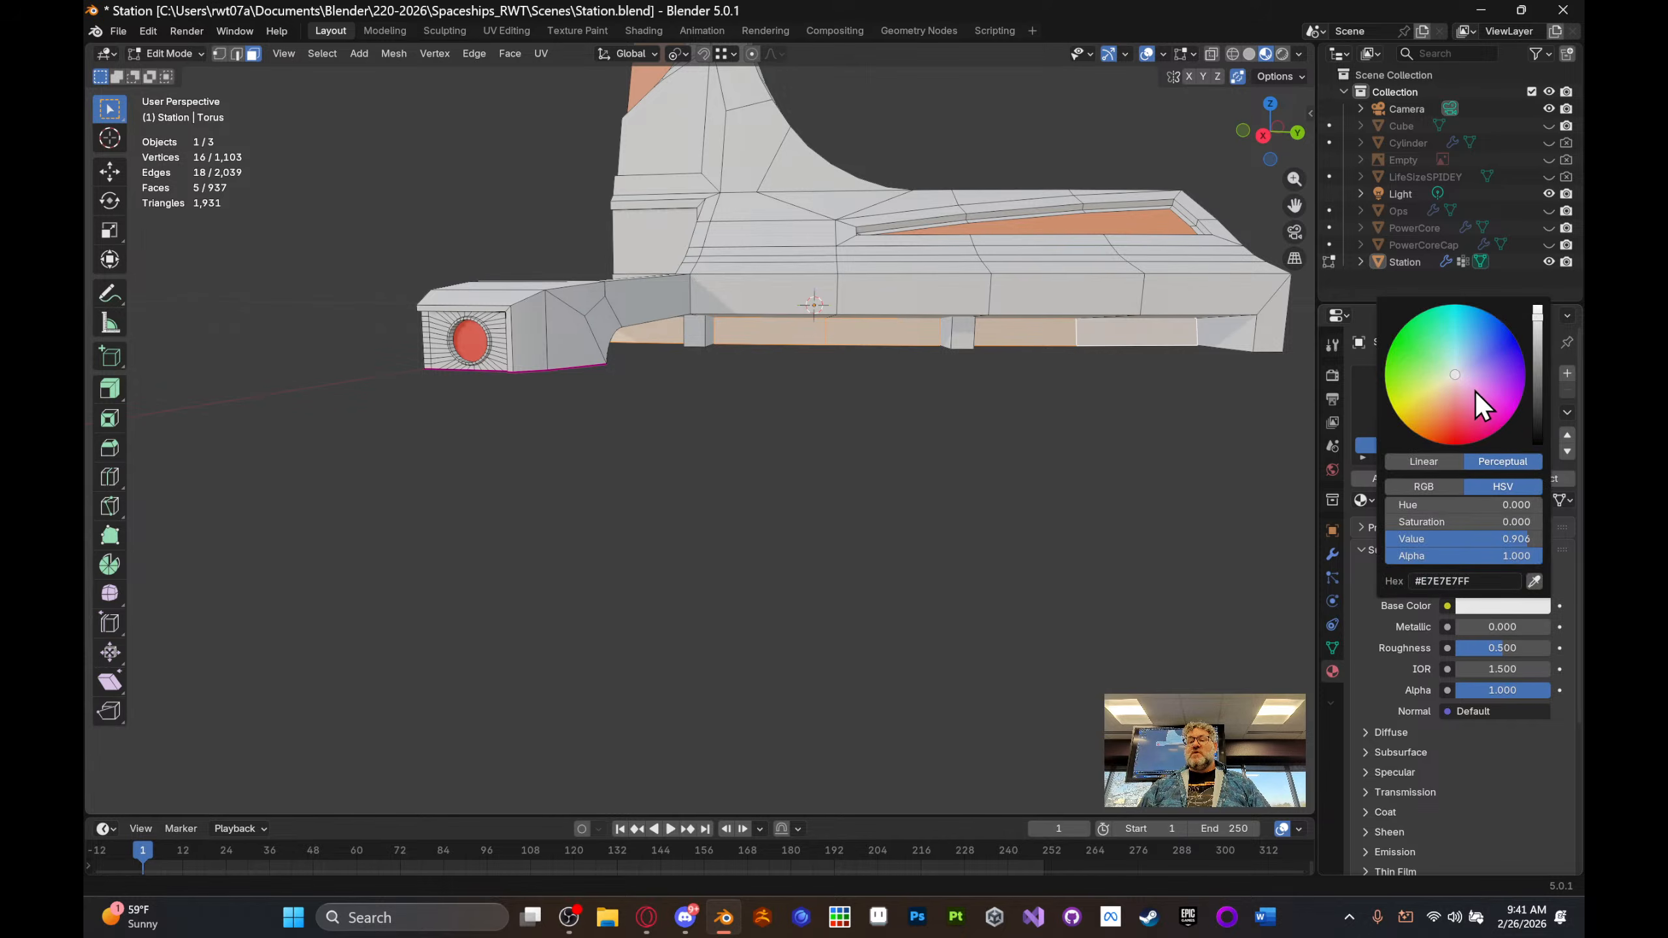
left_click_drag(1461, 383, 1394, 405)
middle_click_drag(957, 469, 846, 450)
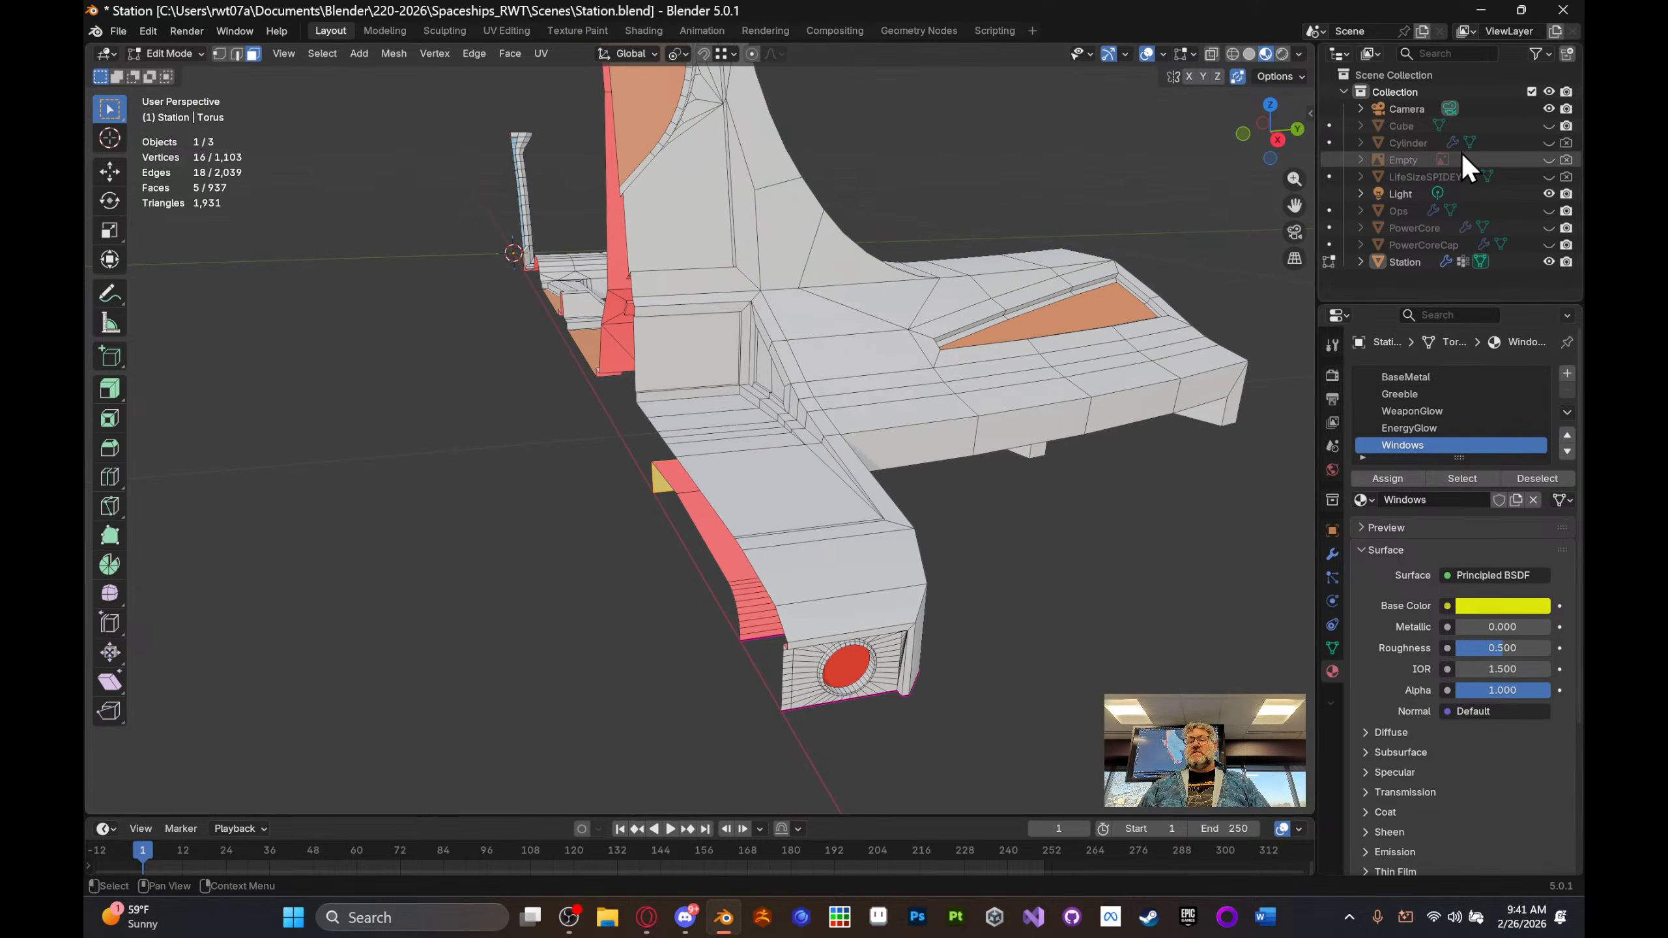
- Turn on the MirrorY modifier's viewport display and examine the mirrored Station in Object Mode
left_click(1333, 555)
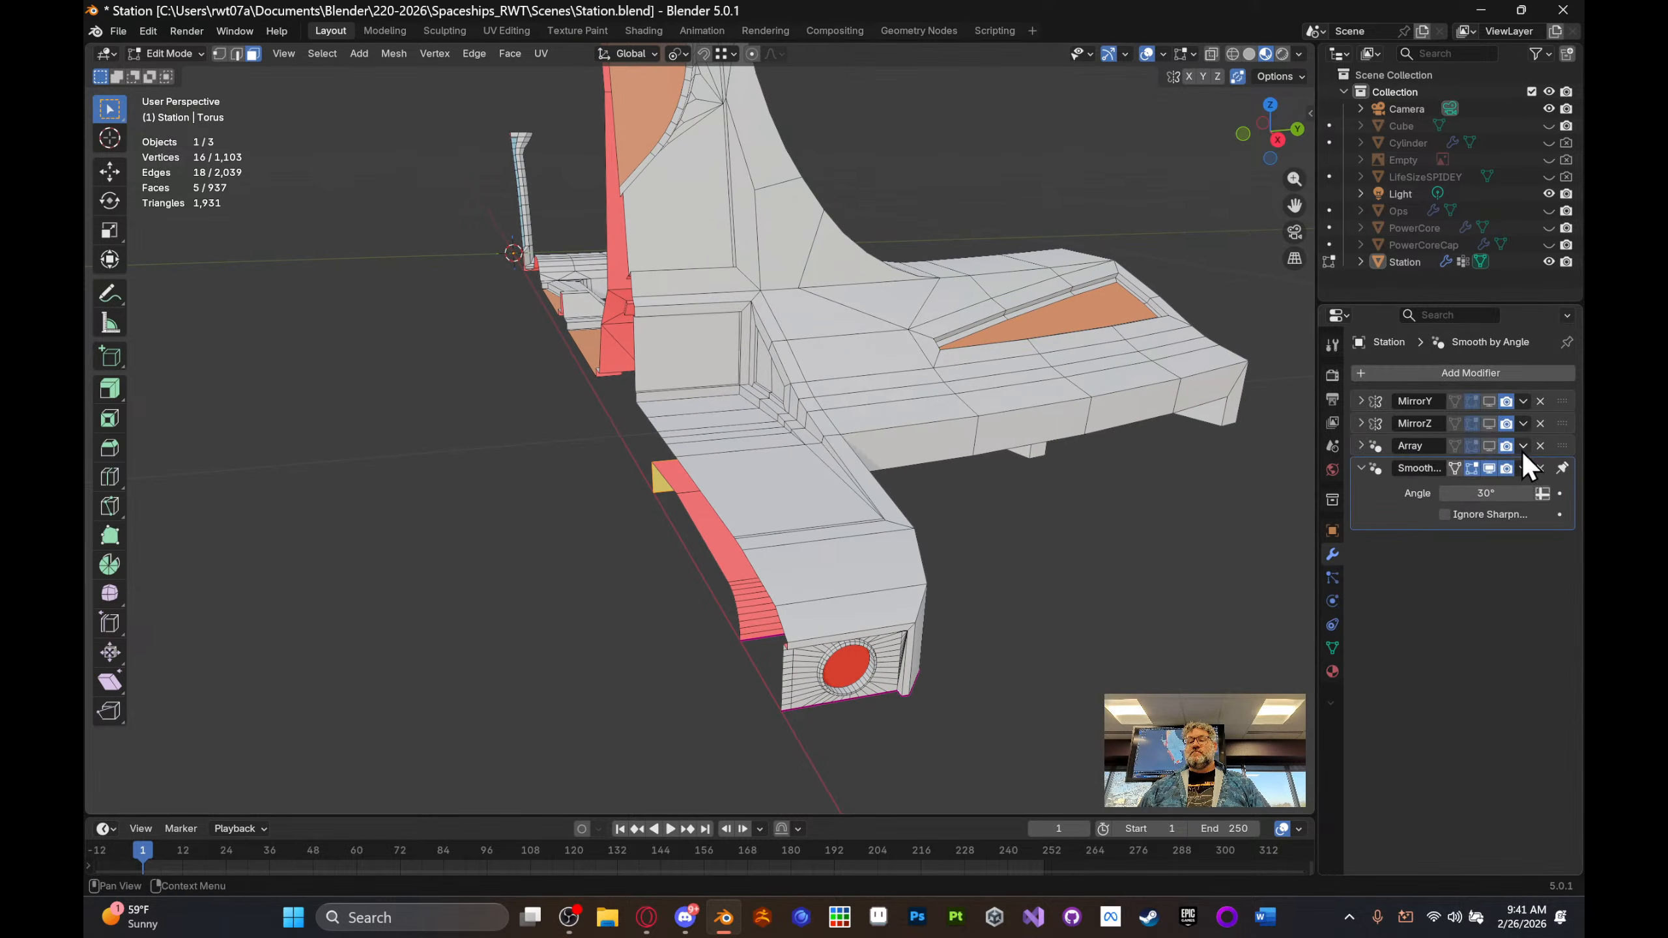
left_click(1488, 402)
middle_click_drag(1266, 465, 1146, 488)
key("Tab")
middle_click_drag(506, 413, 1071, 485)
middle_click_drag(945, 372, 956, 417)
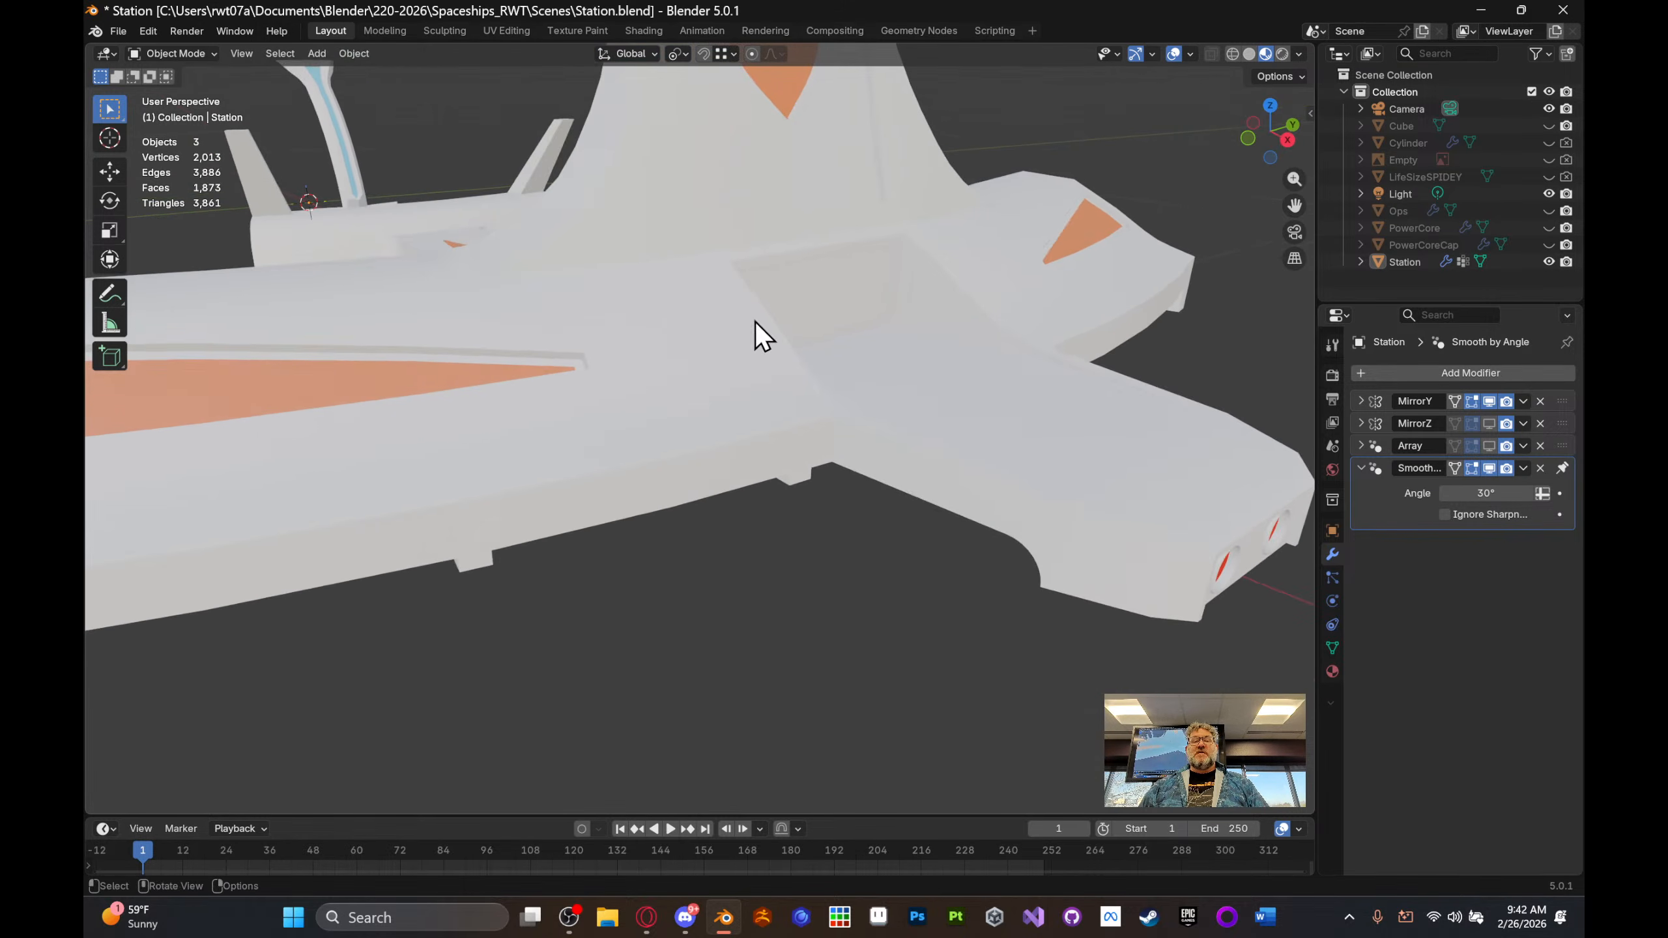
middle_click_drag(755, 320, 865, 386)
middle_click_drag(933, 444, 893, 416, "shift")
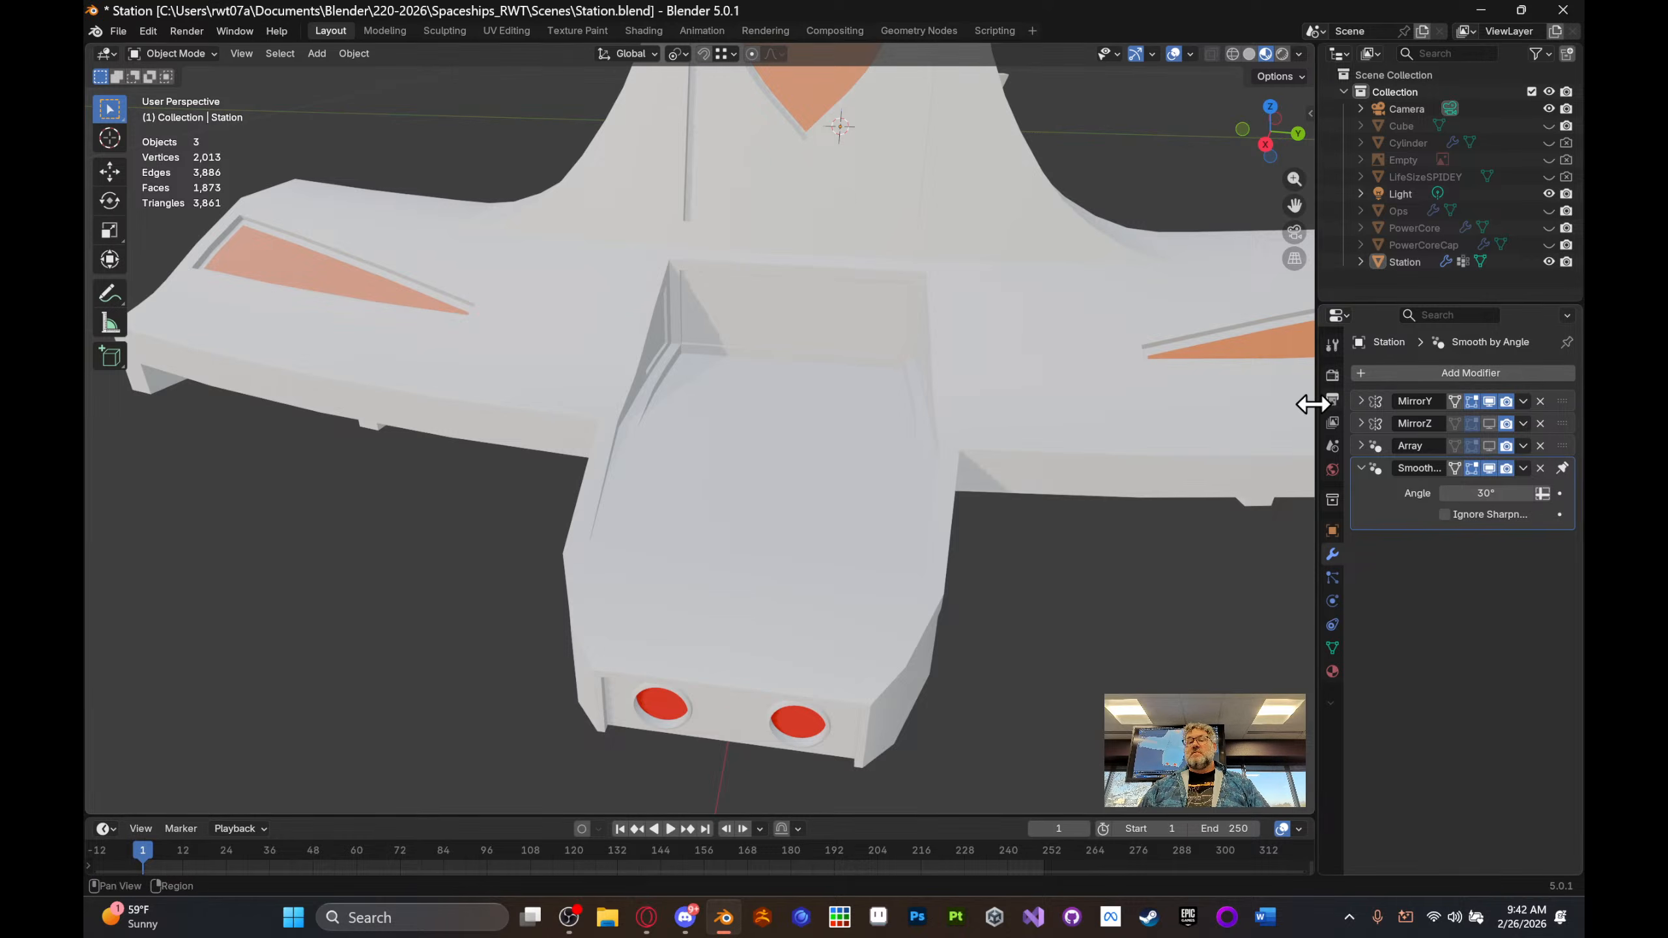
- In Edit Mode, select the recessed rectangular face behind the weapon block and assign the Windows material to it
key("Tab")
left_click(850, 339)
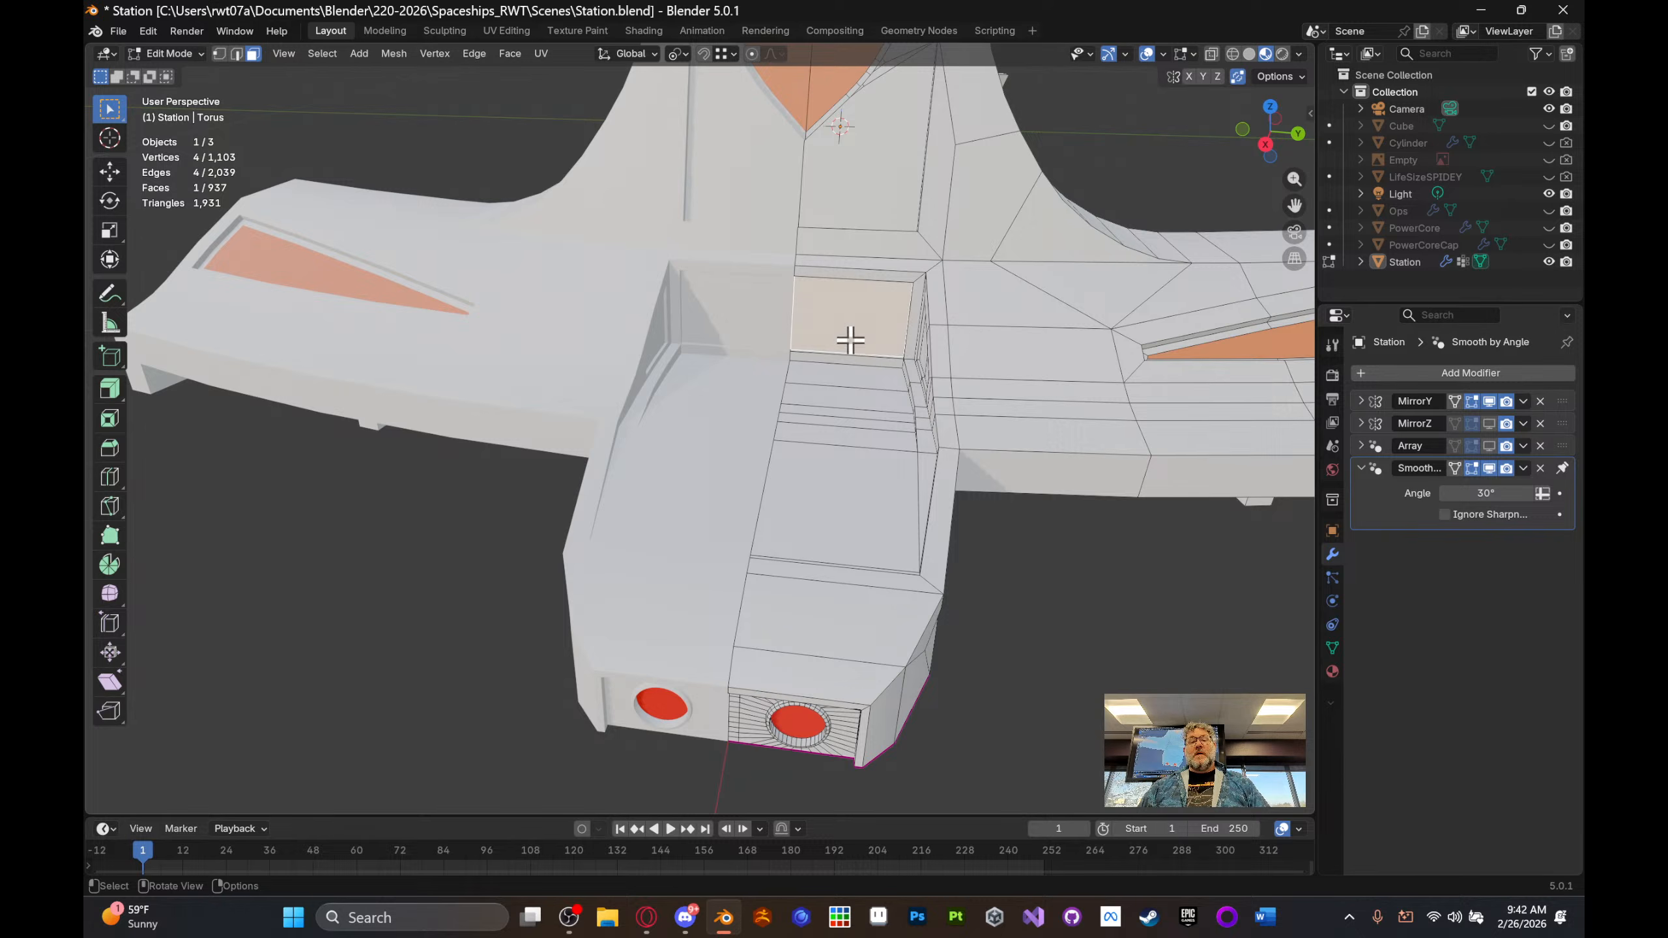
left_click(1333, 671)
left_click(1416, 447)
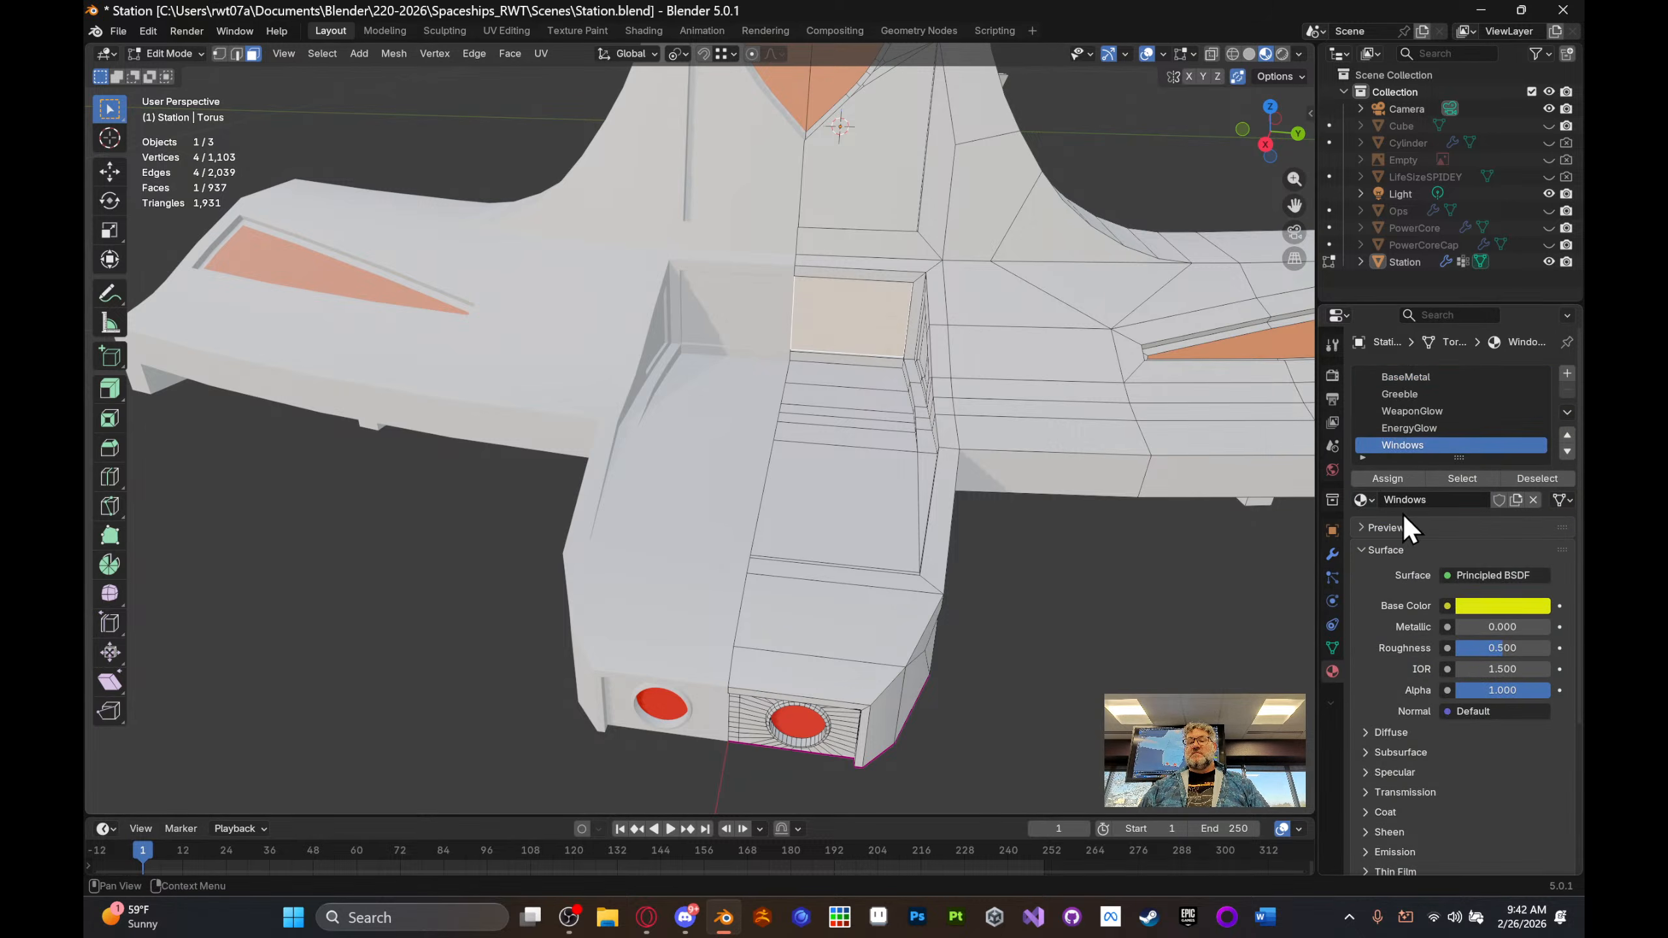
left_click(1388, 479)
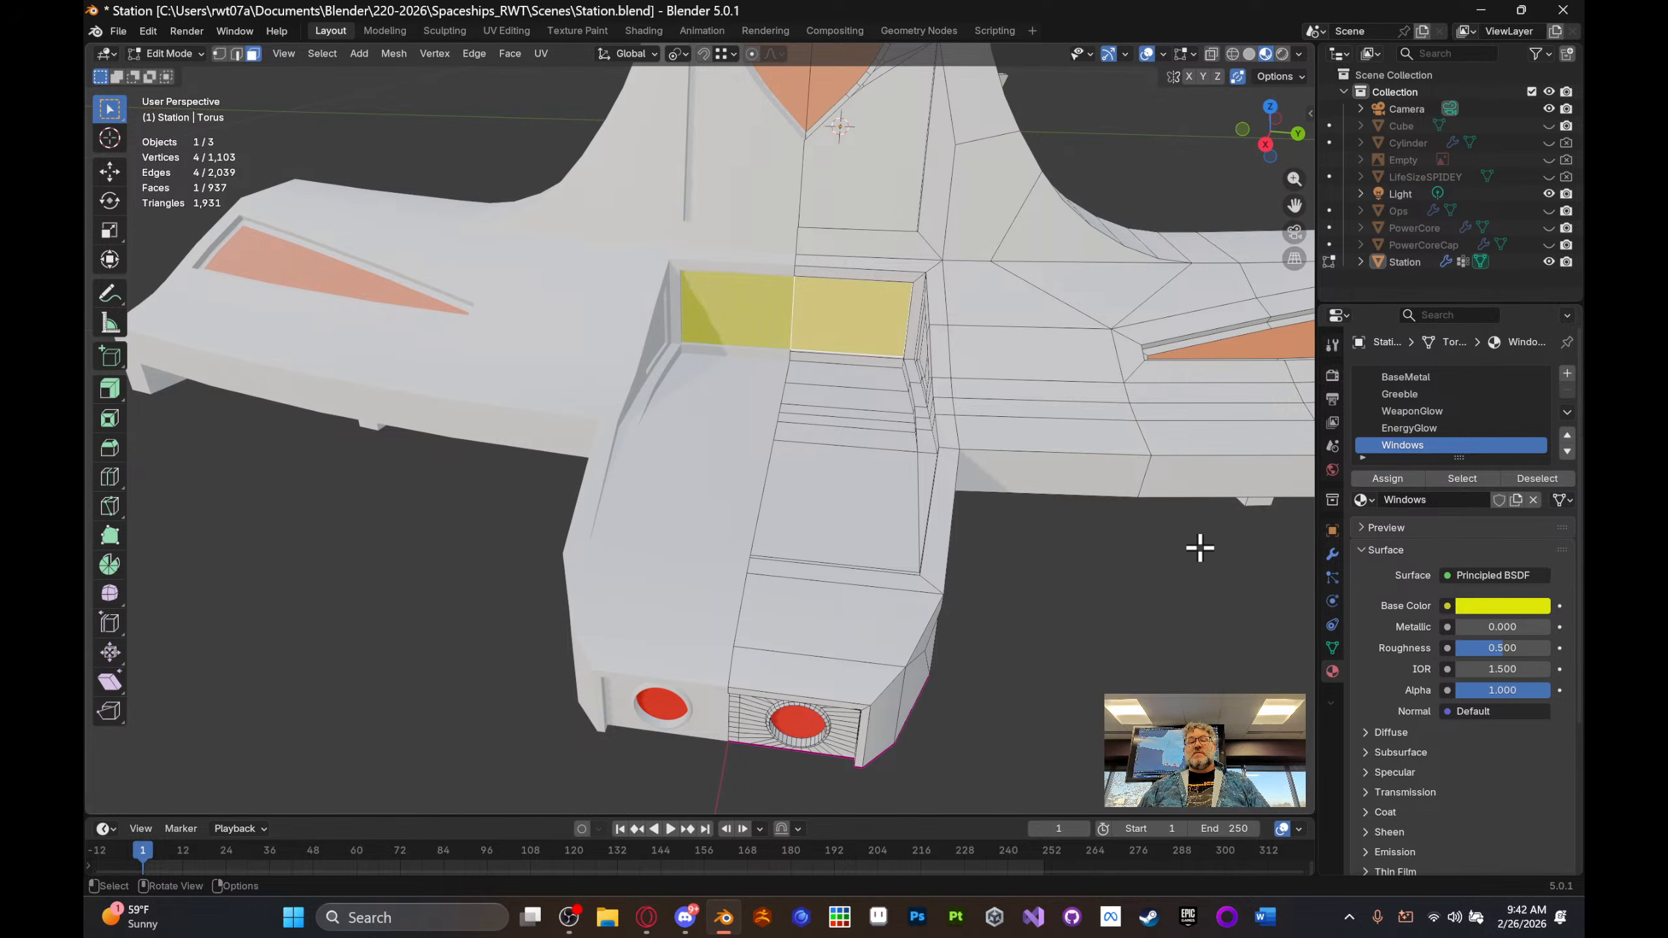
middle_click_drag(1108, 558, 1140, 584)
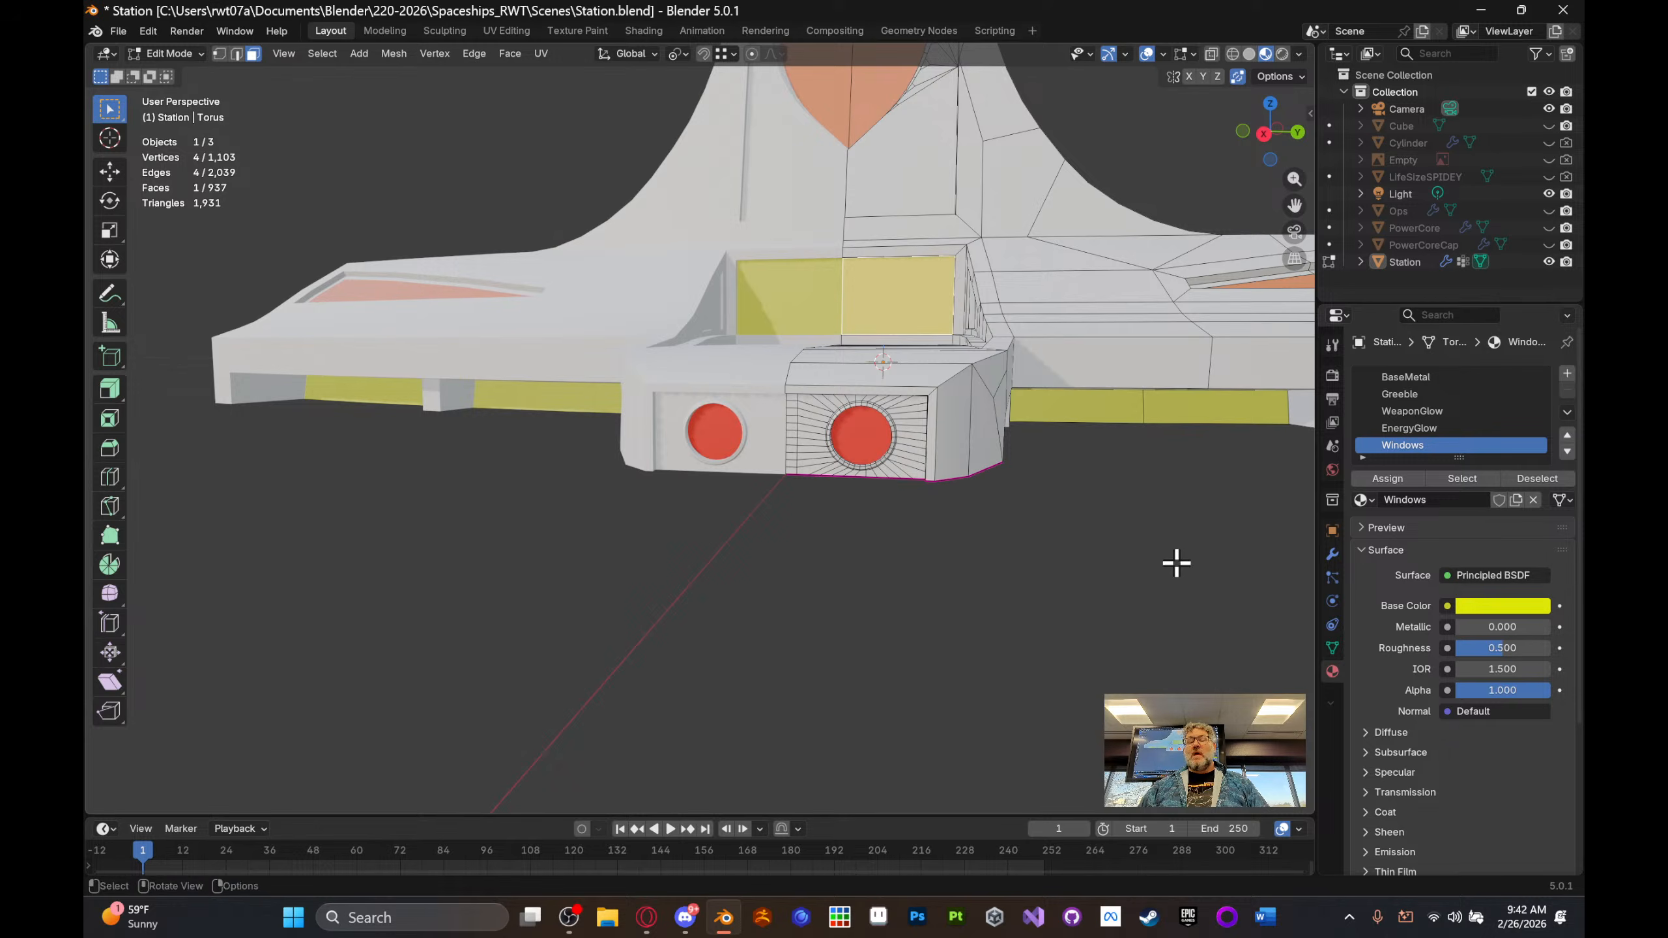
- Add a sixth material slot with a new material named AccentMetal and darken its base color to gray
left_click(1567, 374)
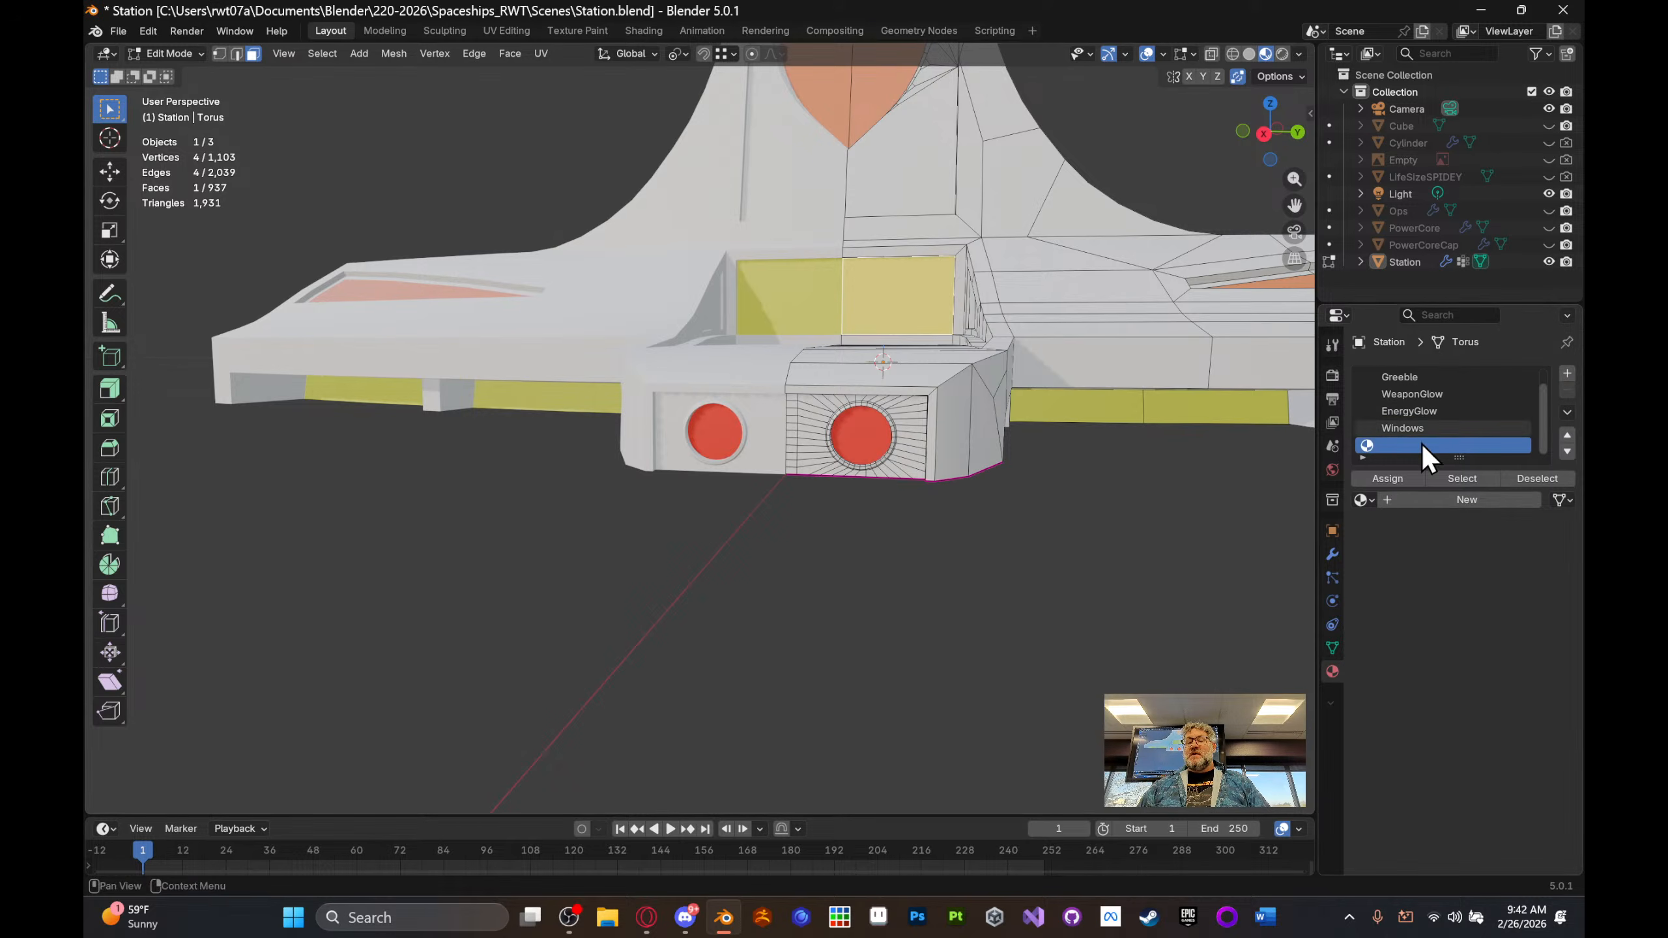
left_click(1383, 500)
left_click(1415, 497)
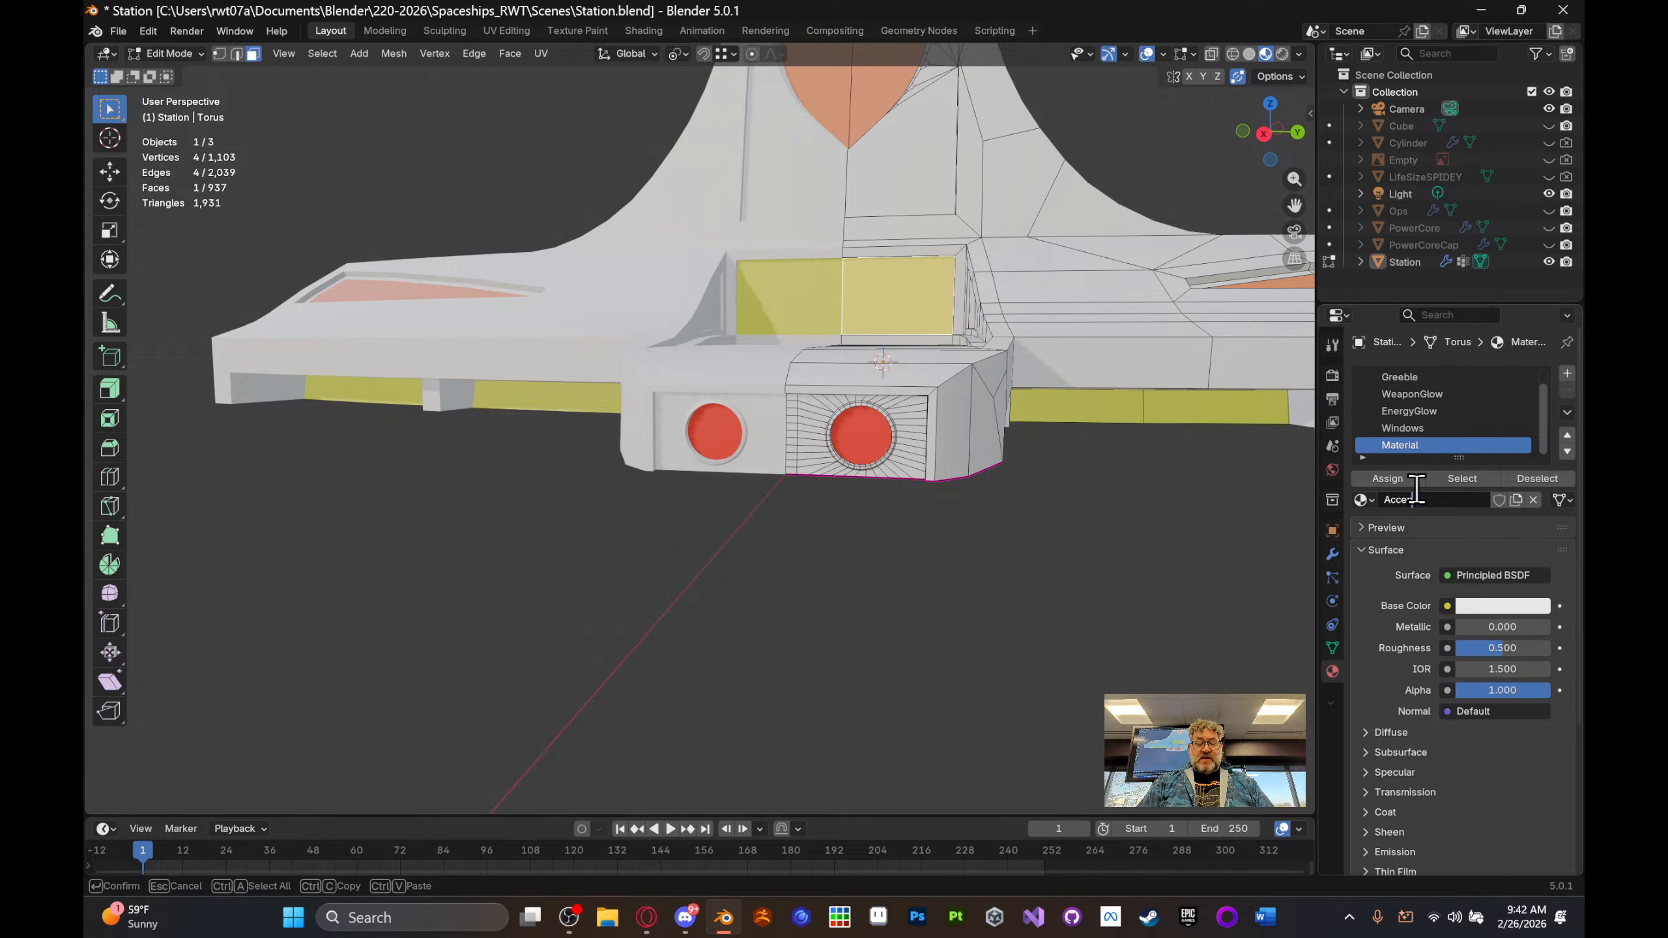
type("AccentMetal")
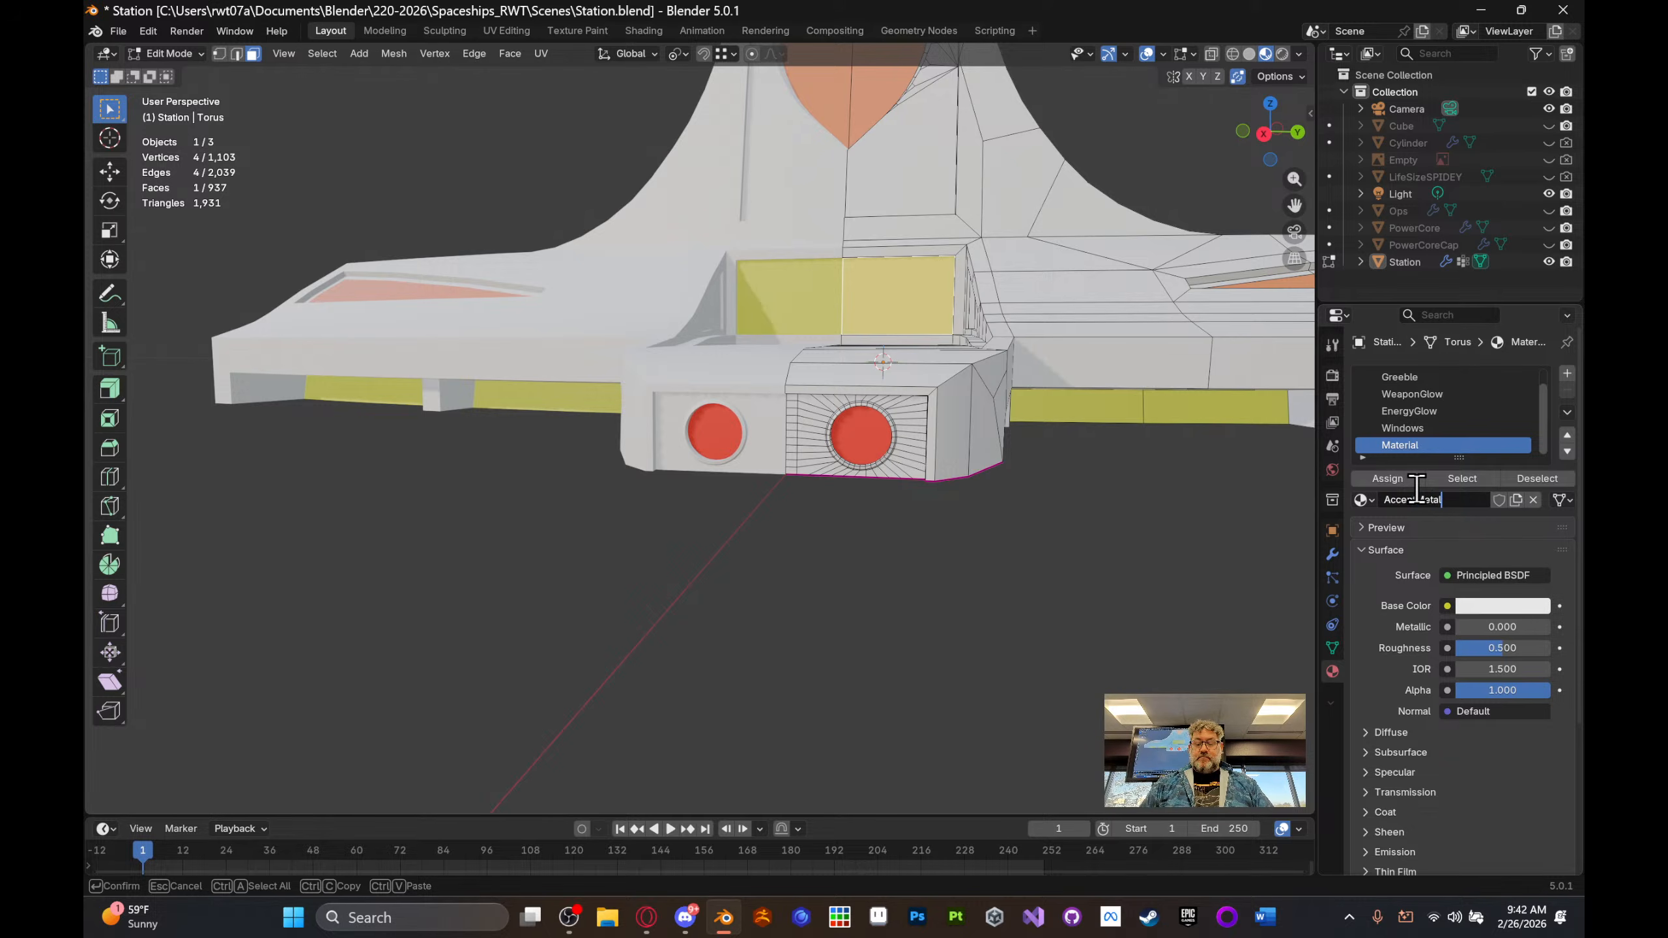
key("Return")
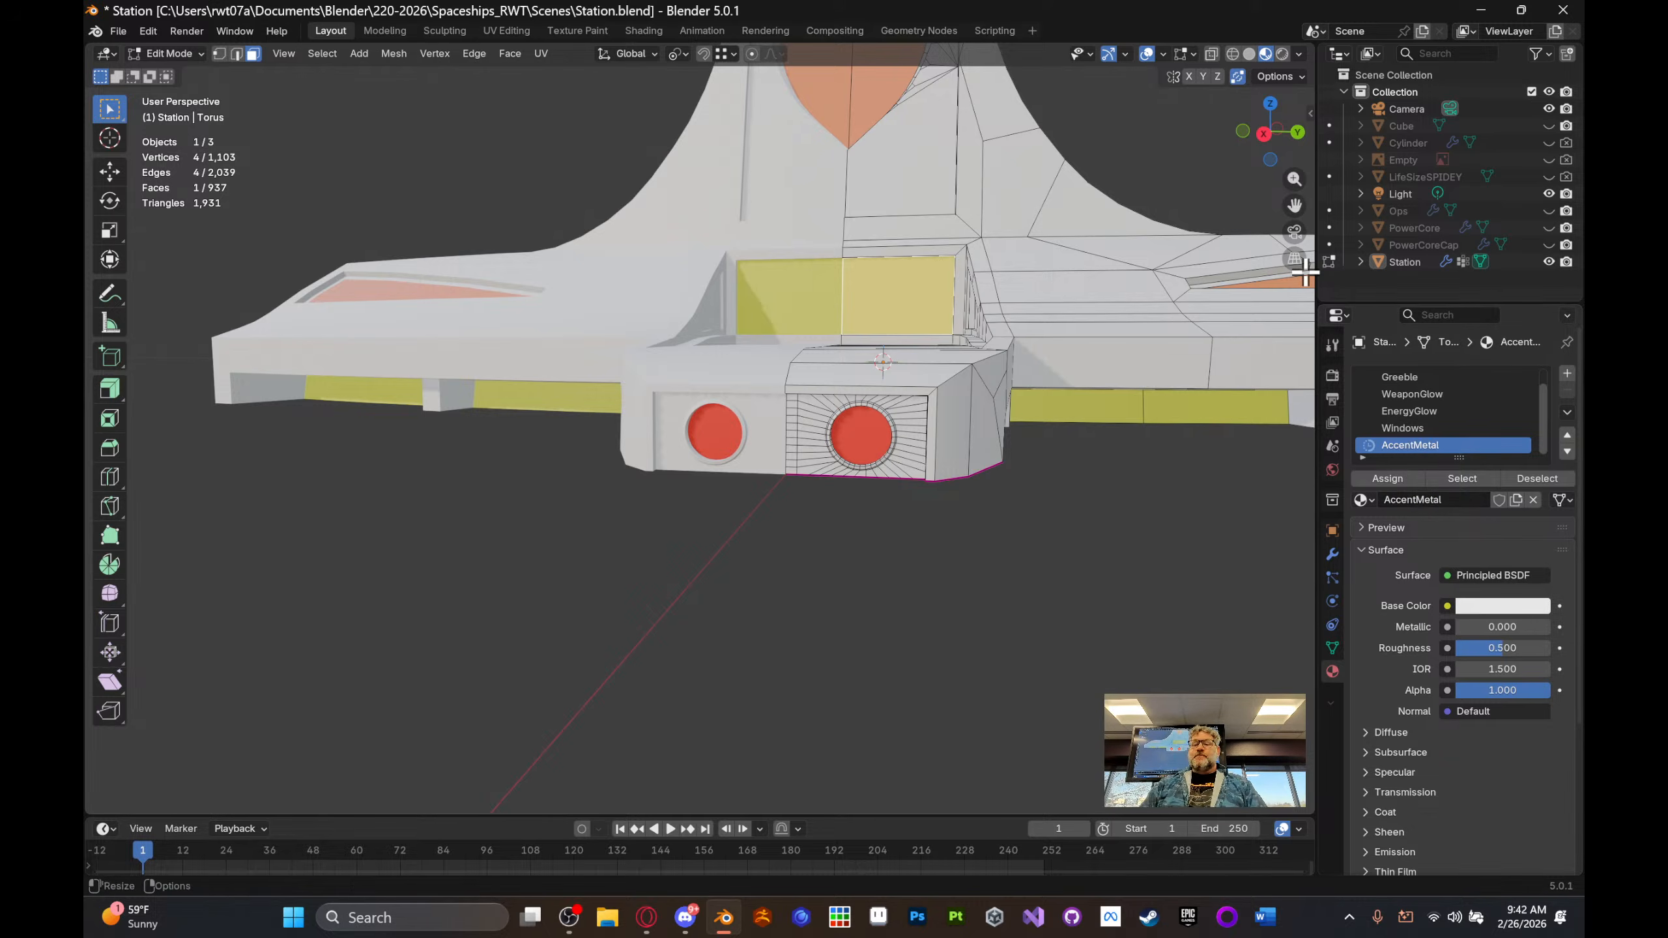
left_click(1499, 608)
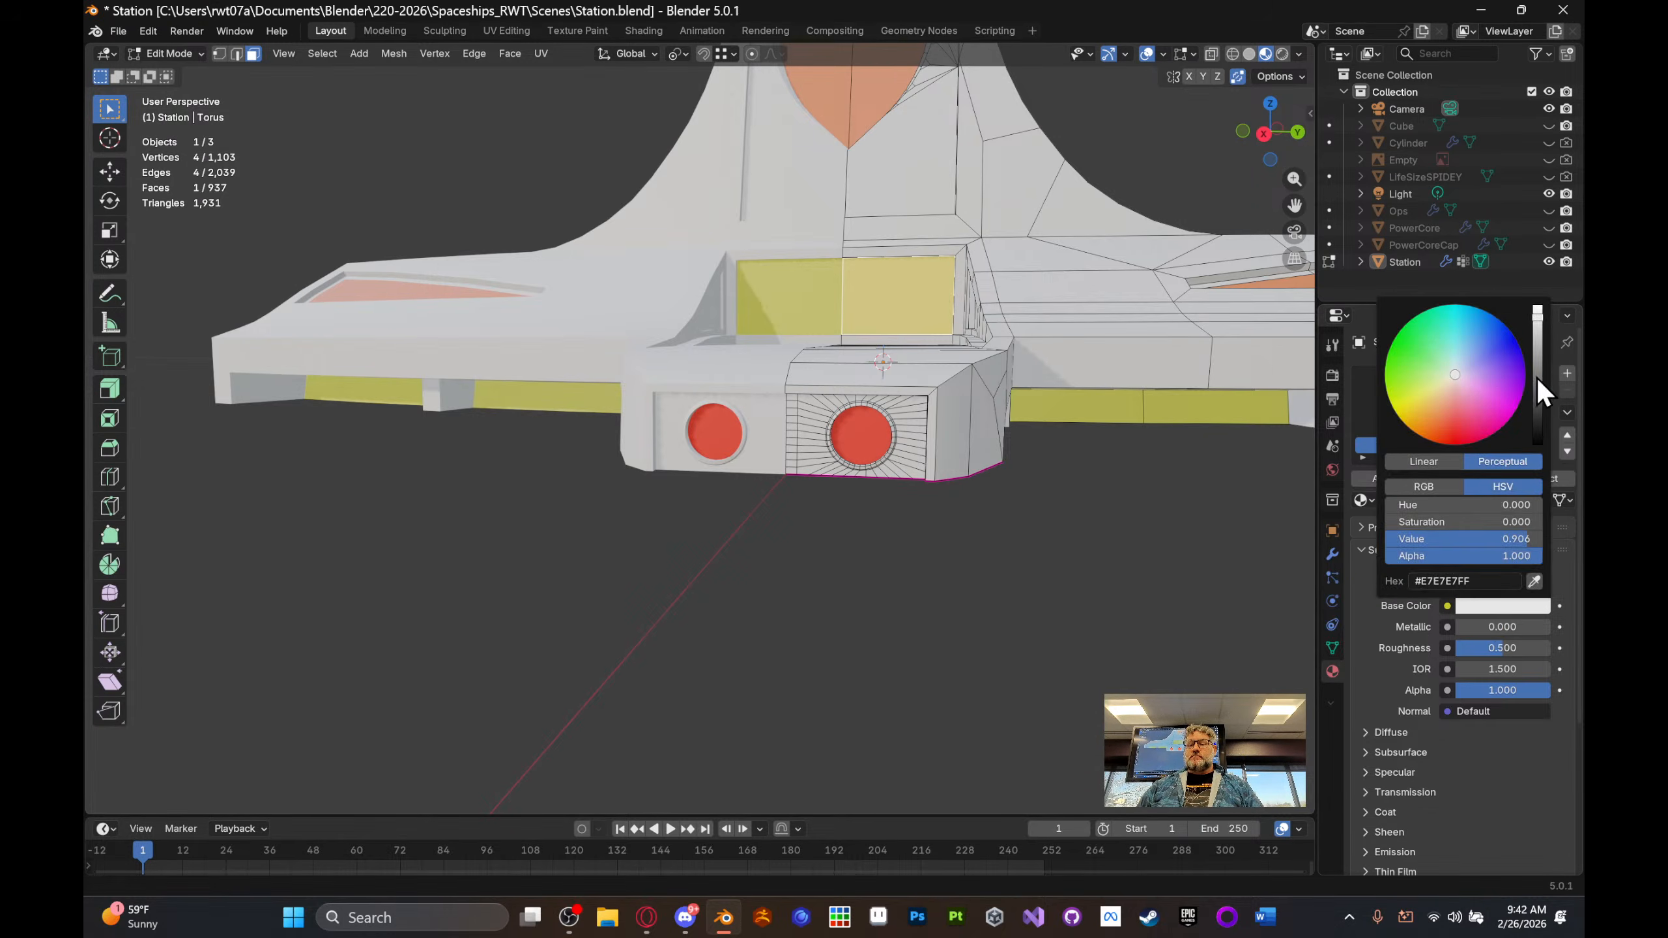
left_click_drag(1536, 378, 1537, 391)
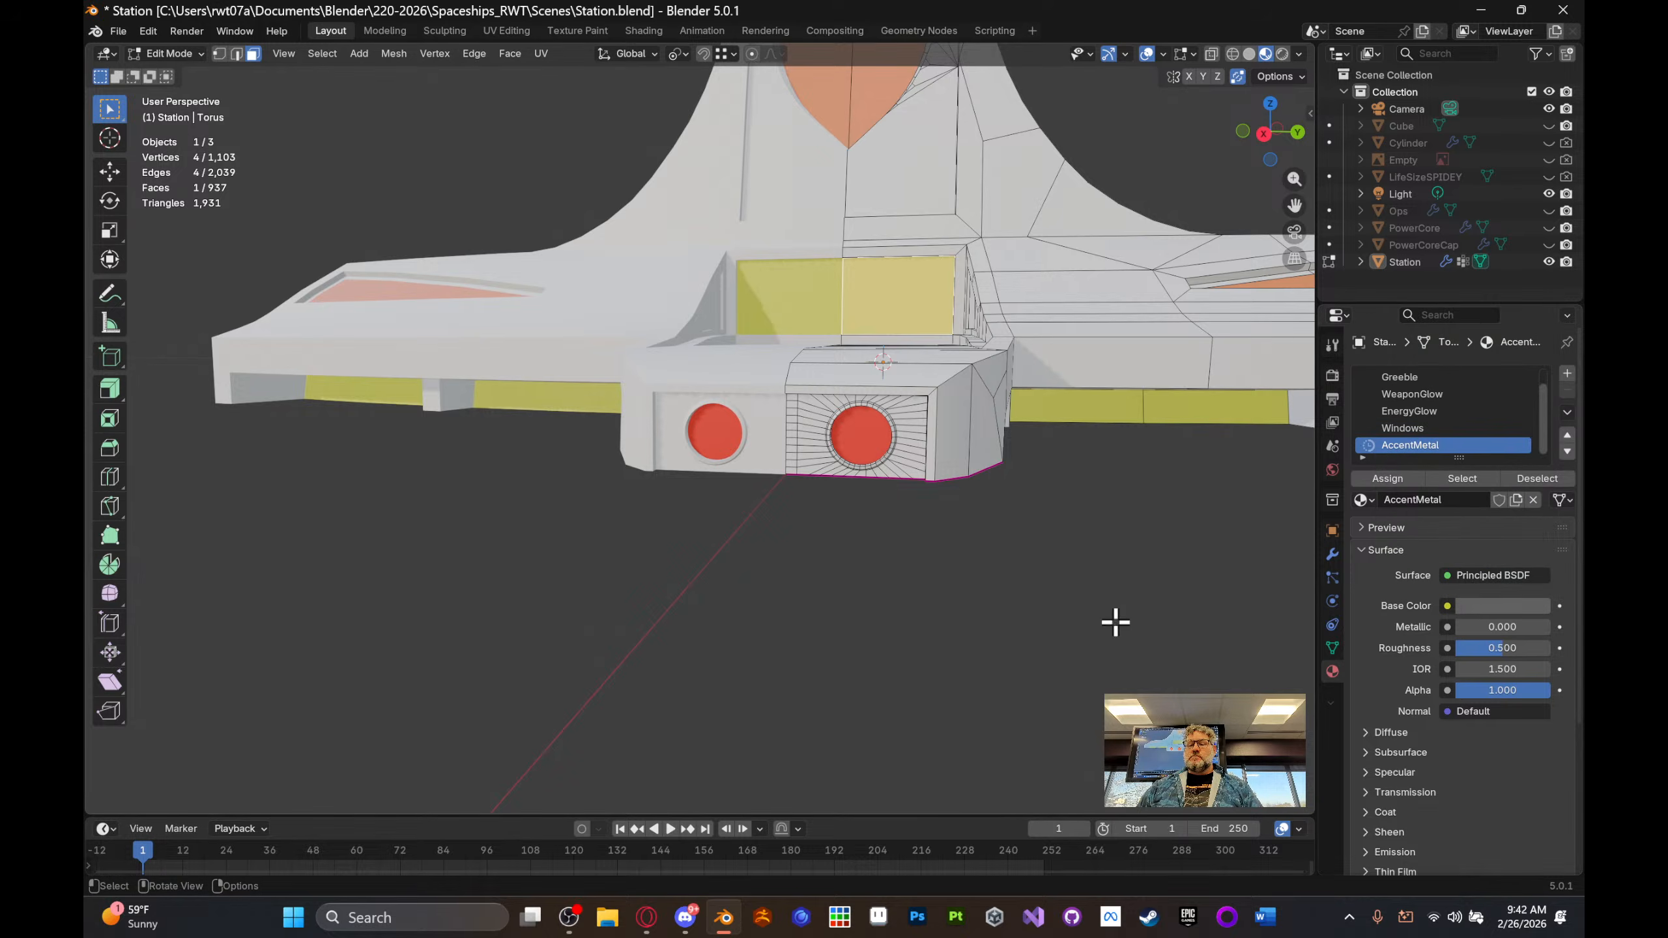
- Clear the selection and select the recessed tower panel faces from above the leaf-shaped orange inset down to its lower tip using a shortest path
key("alt+a")
middle_click_drag(941, 454, 997, 335)
left_click(961, 247)
middle_click_drag(907, 635, 916, 607)
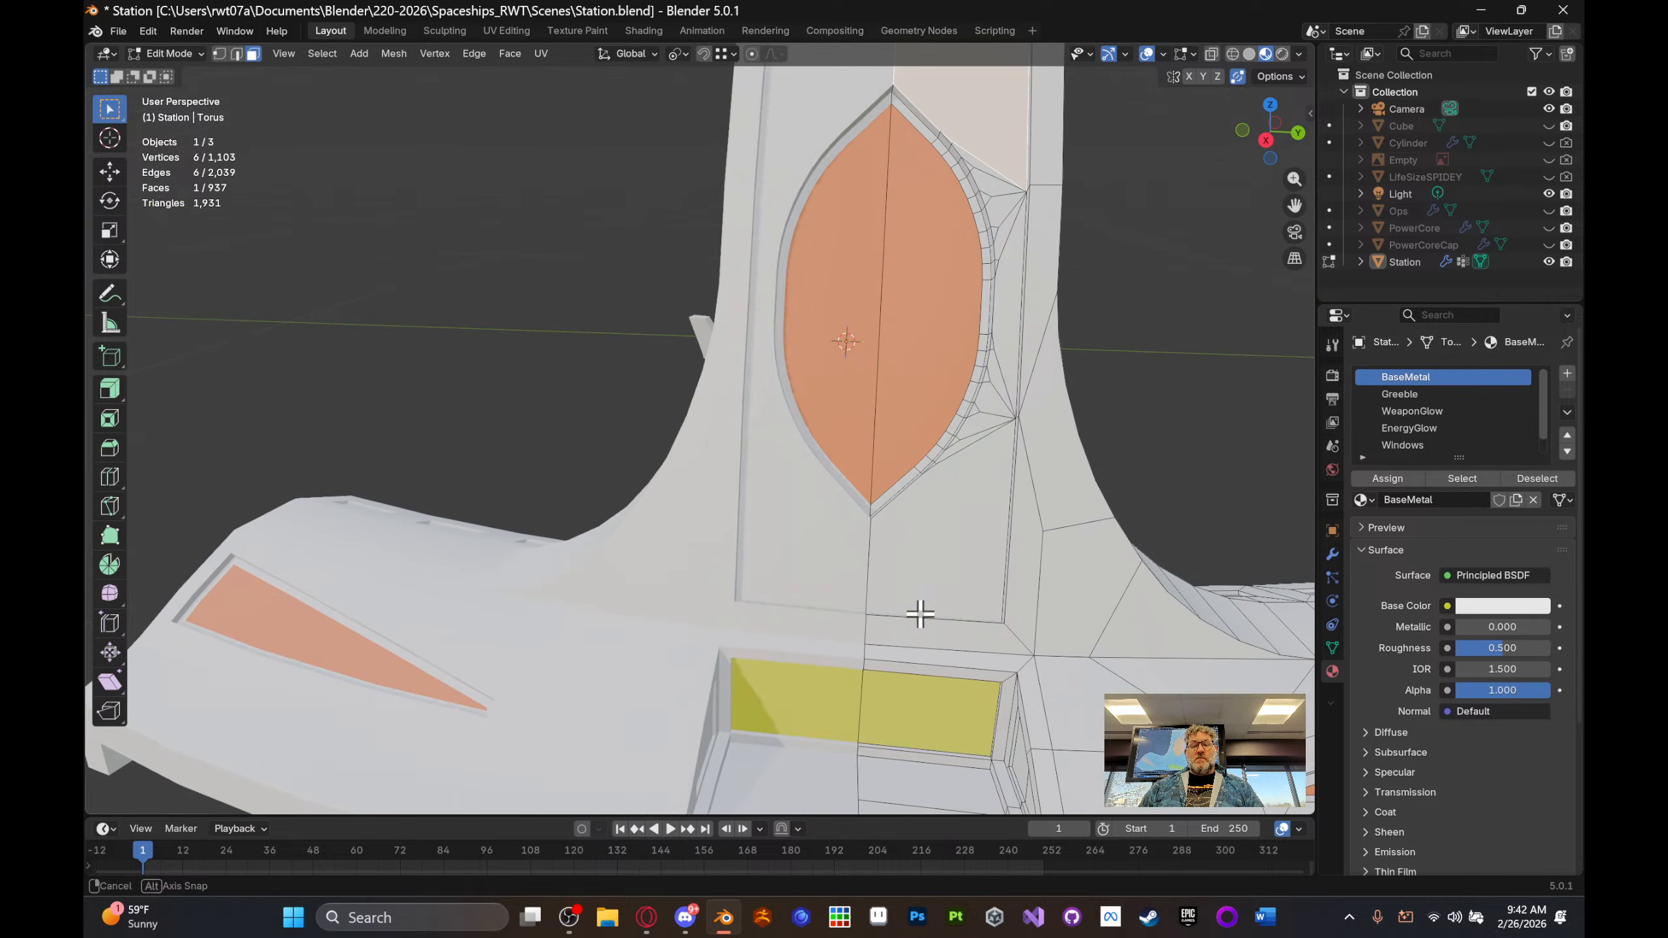
left_click(937, 550, "ctrl")
- Extend the shortest-path selection over the outer rim faces around the leaf-shaped orange inset, from upper tip to lower tip
middle_click_drag(990, 454, 1027, 346)
scroll(1027, 346, "up", 2)
middle_click_drag(1099, 246, 1025, 353, "shift")
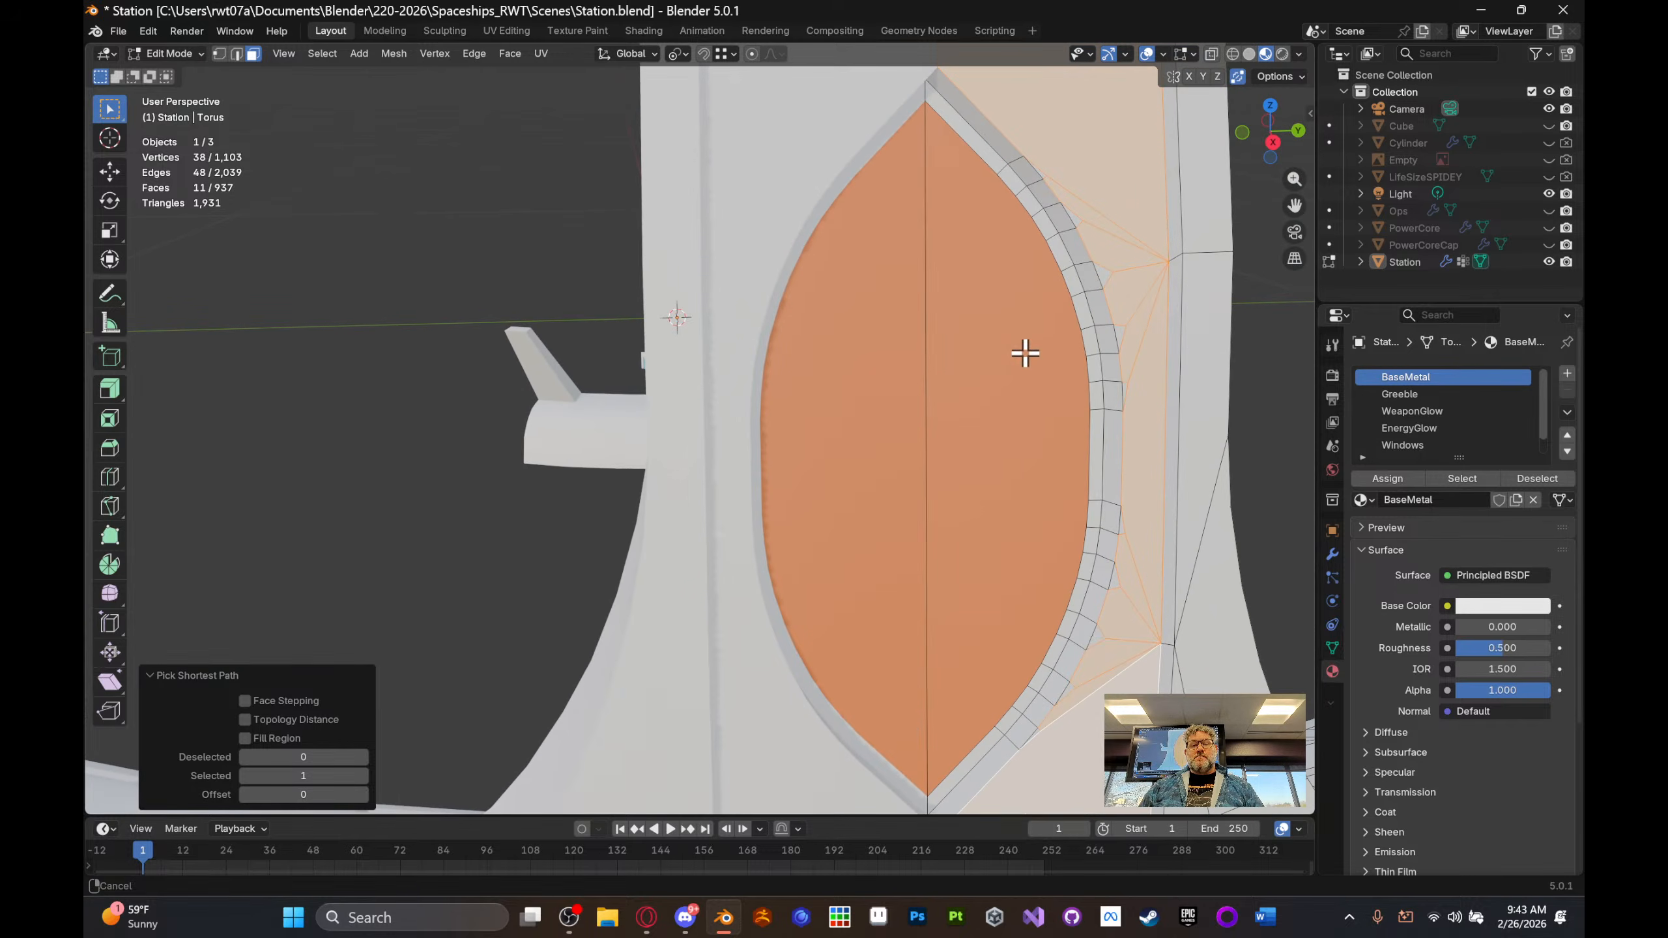
left_click(975, 121, "ctrl")
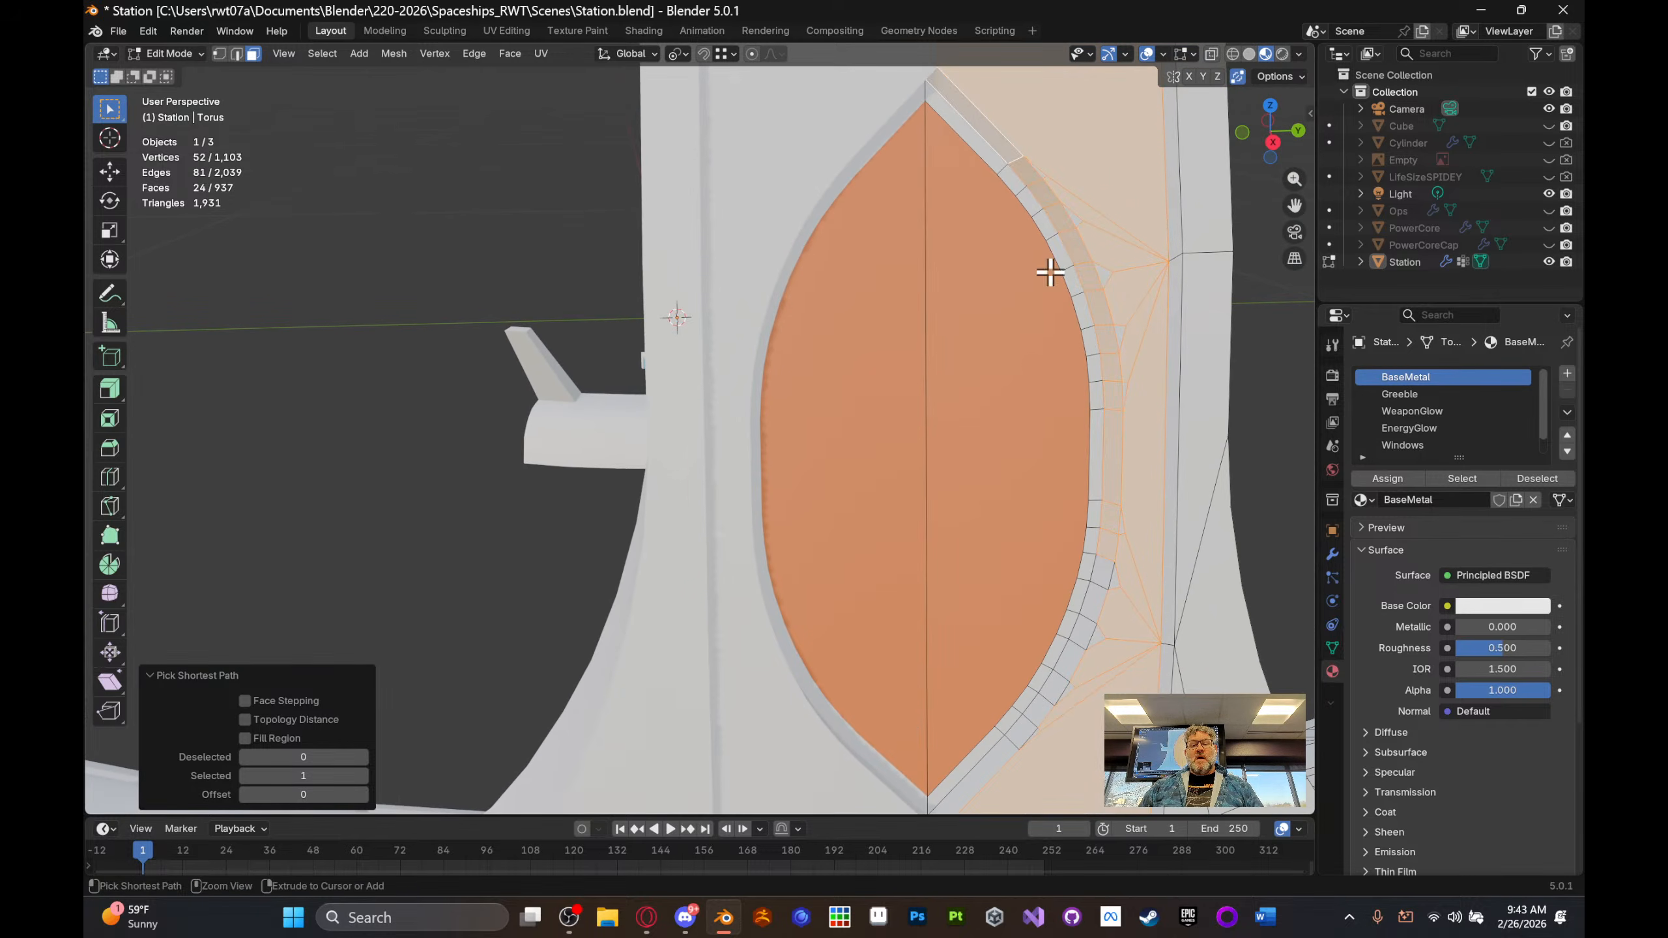
left_click(975, 771, "ctrl")
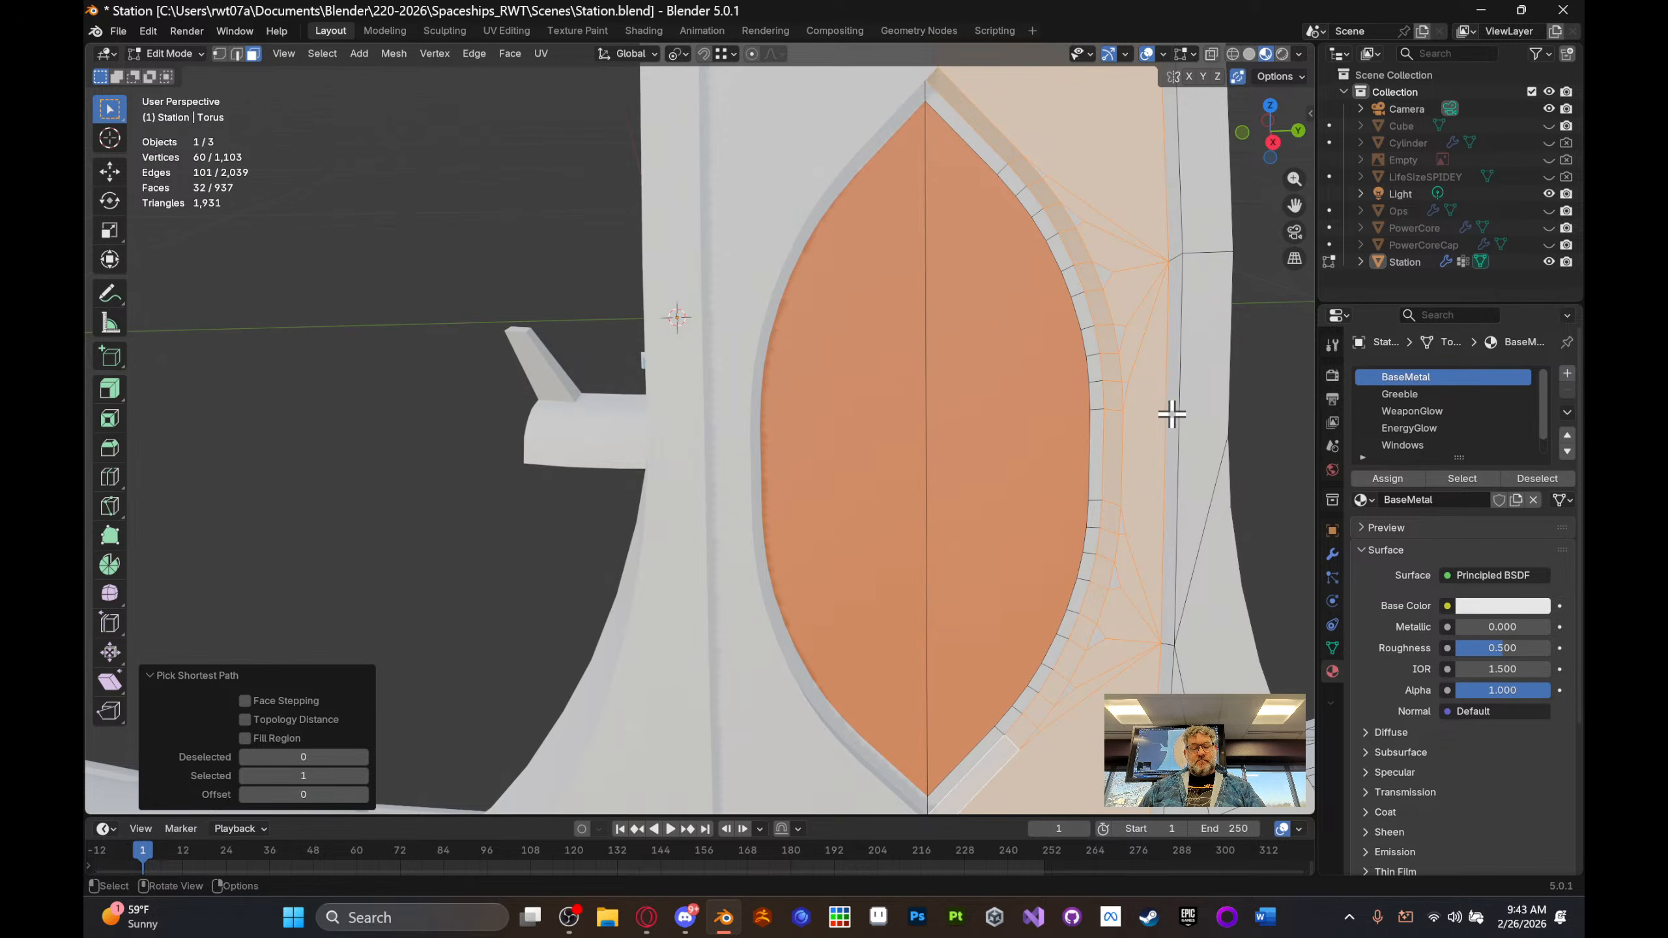
- Enable the Screencast Keys display in the viewport
key("n")
left_click(1306, 363)
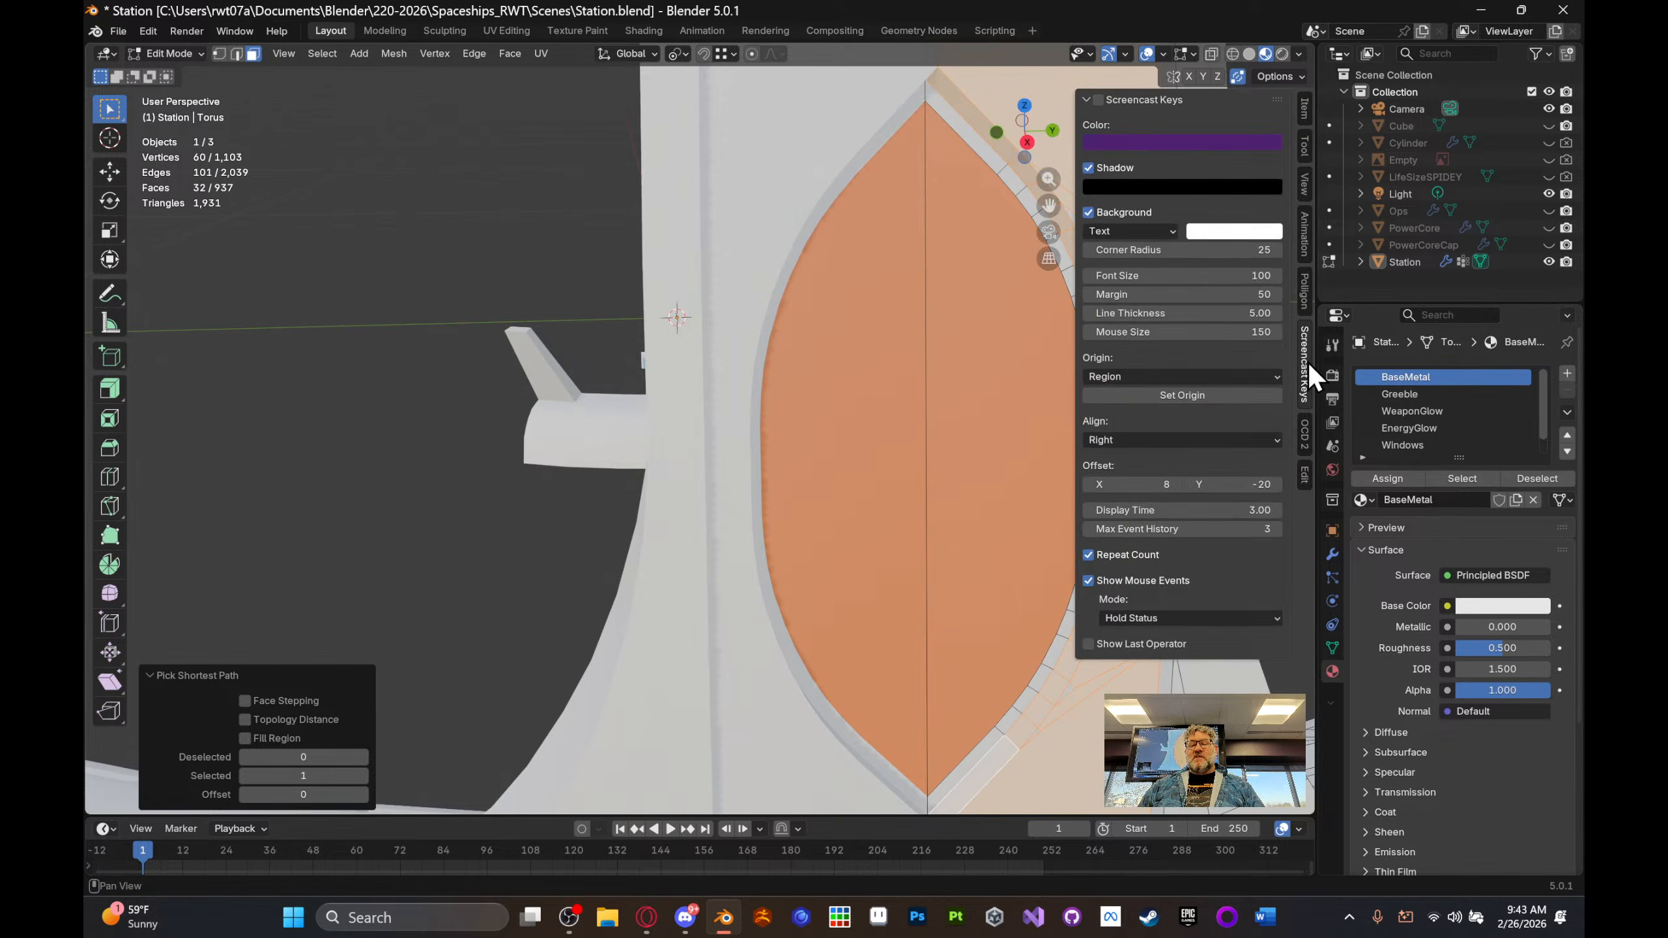
left_click(1097, 101)
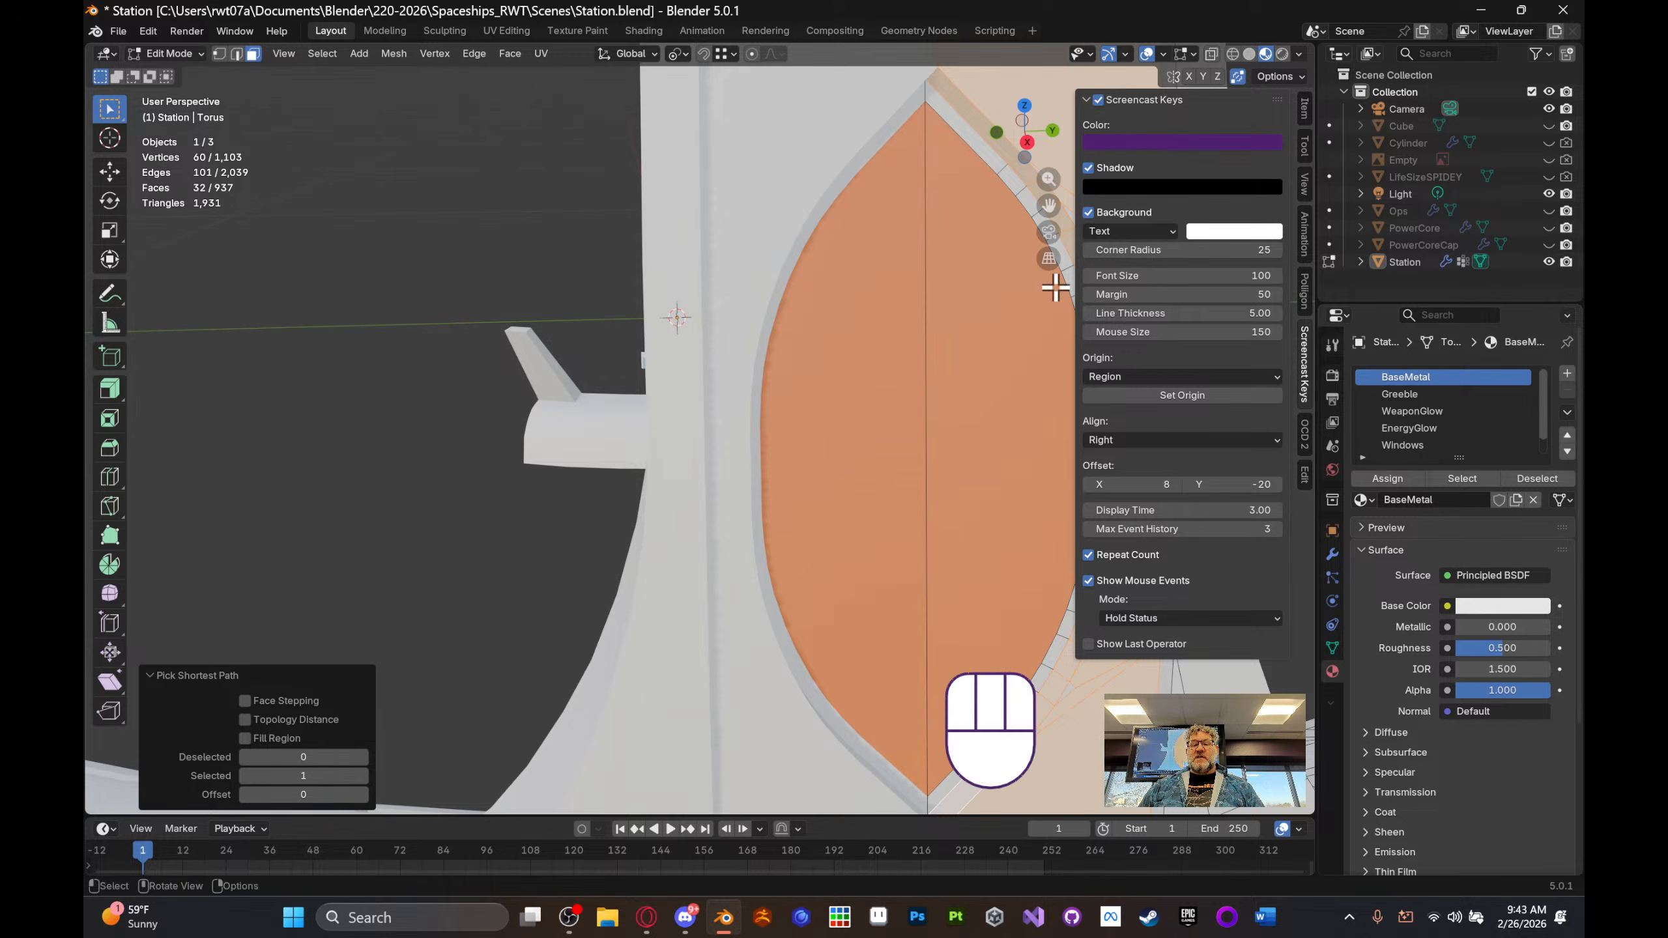
key("n")
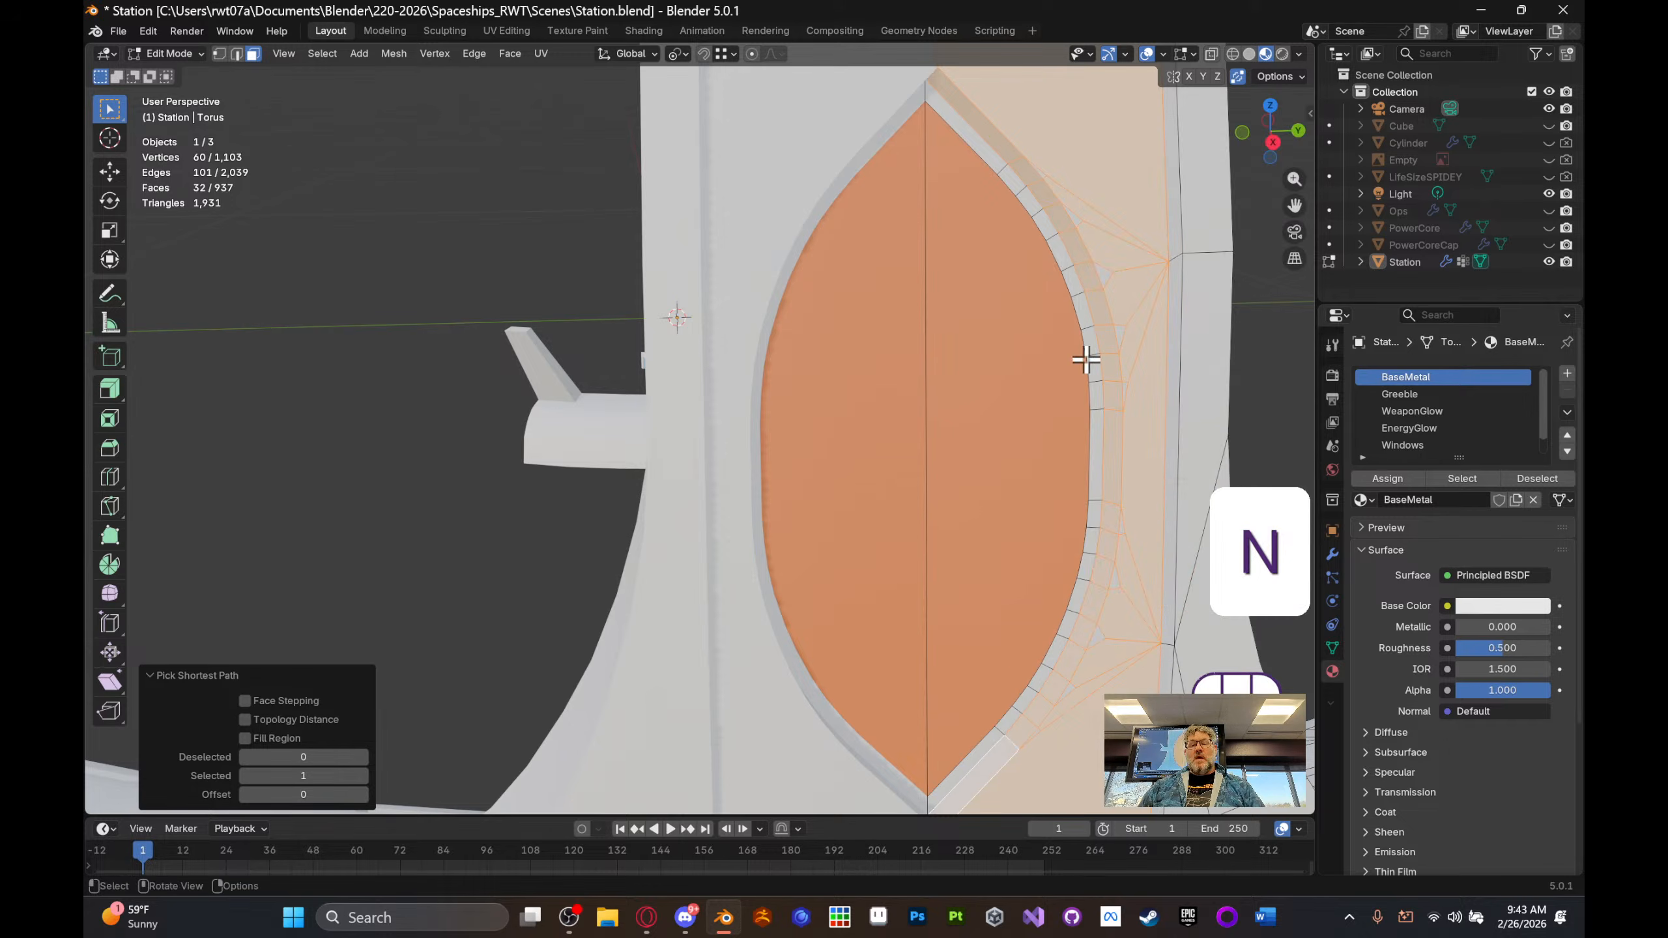
- Add the inner rim faces of the leaf-shaped inset to the selection, following the strip from its lower tip to its upper tip
key("ctrl")
key("ctrl")
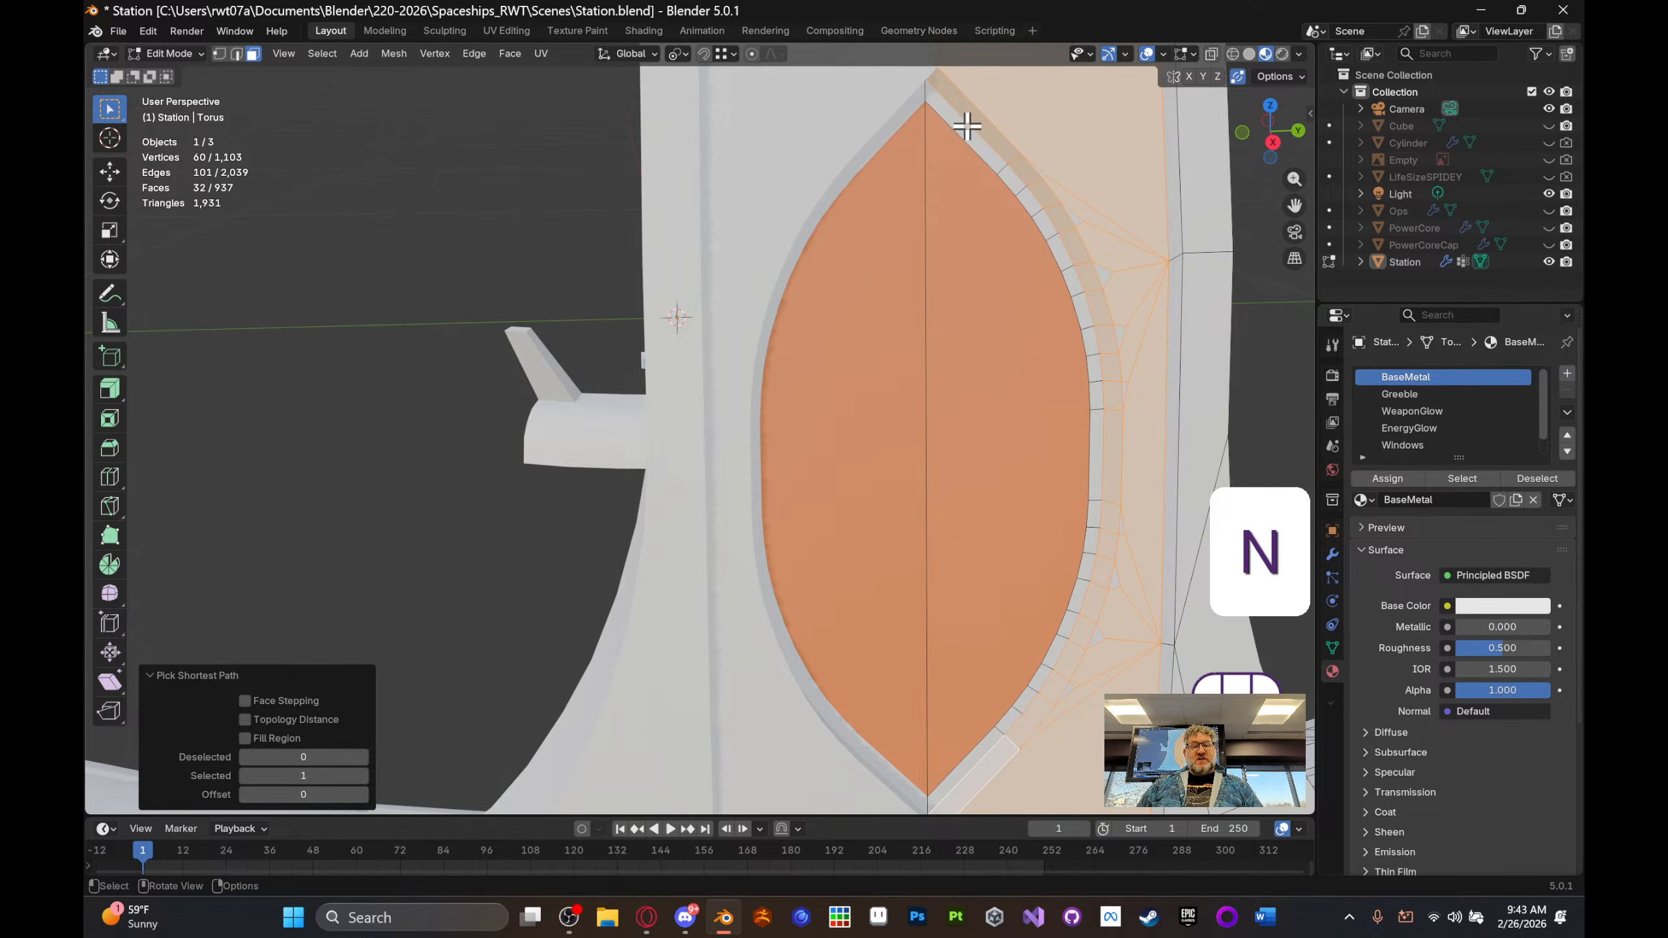
left_click(978, 751, "shift")
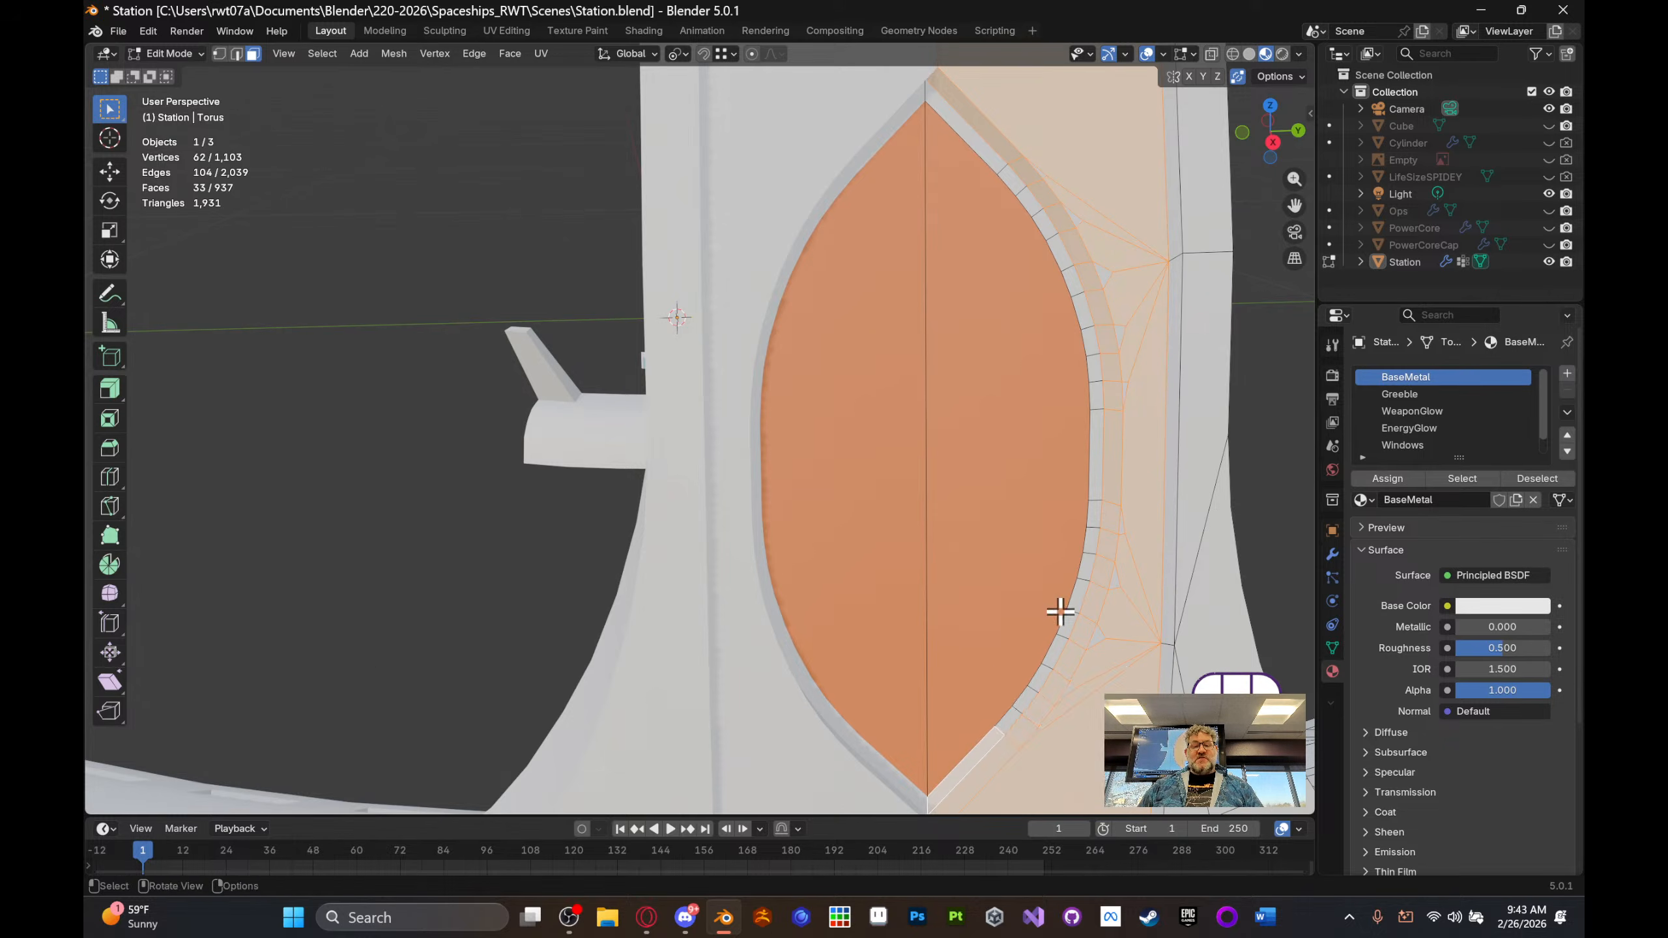
middle_click_drag(1094, 583, 1071, 511, "shift")
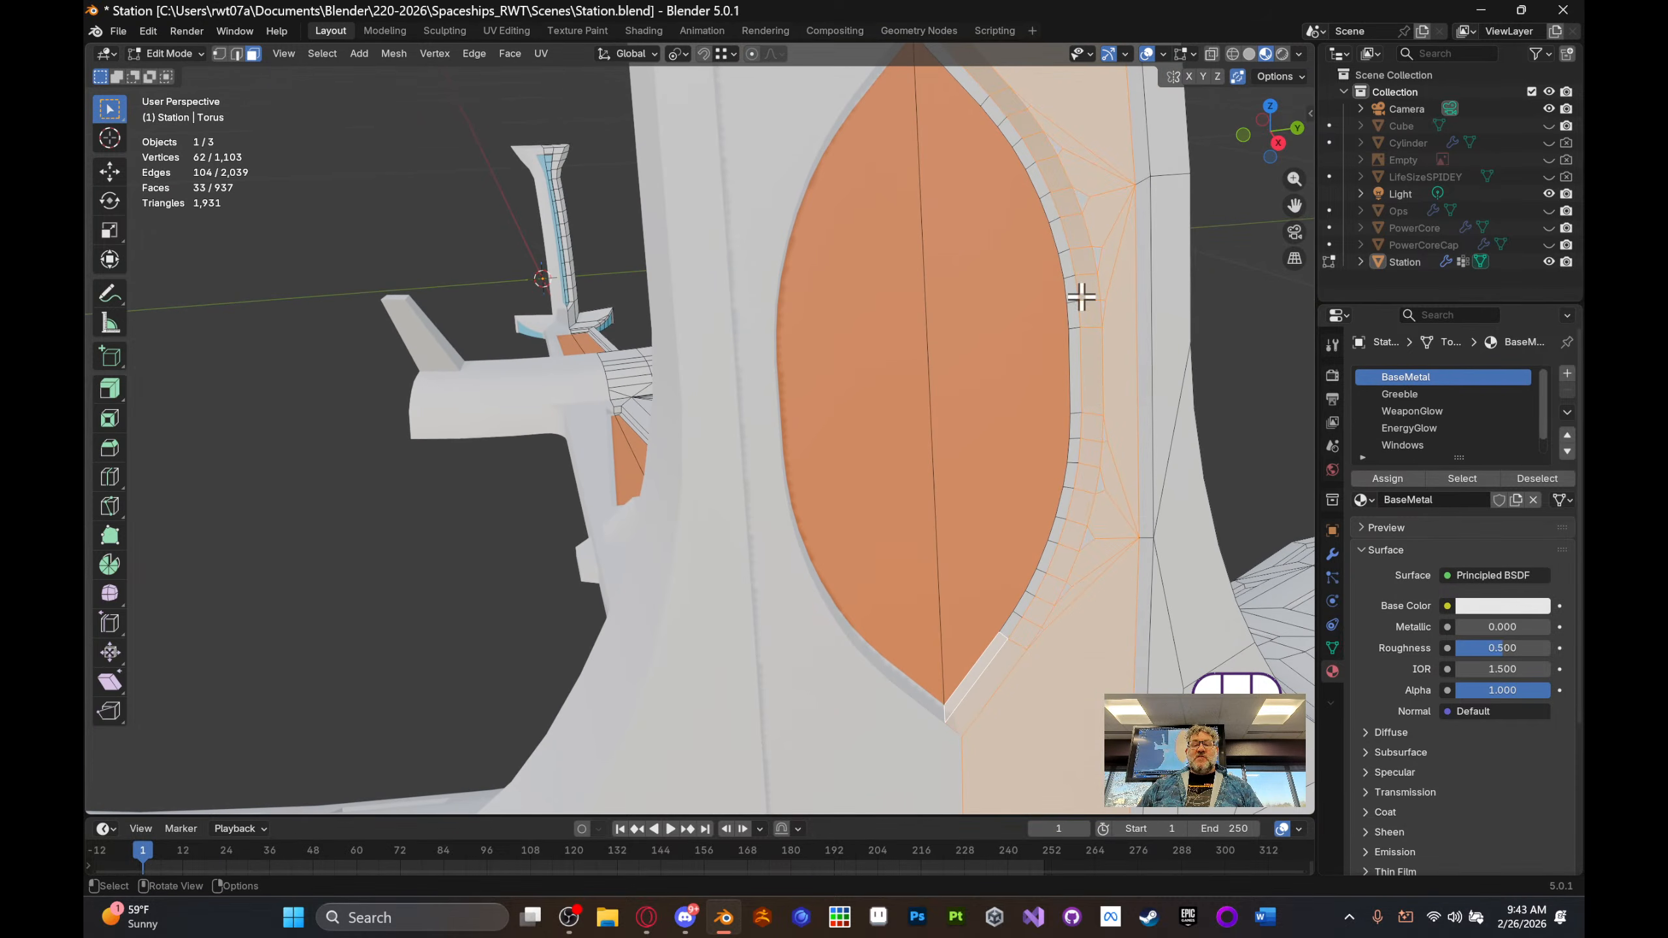
key("ctrl")
left_click(1077, 366, "ctrl")
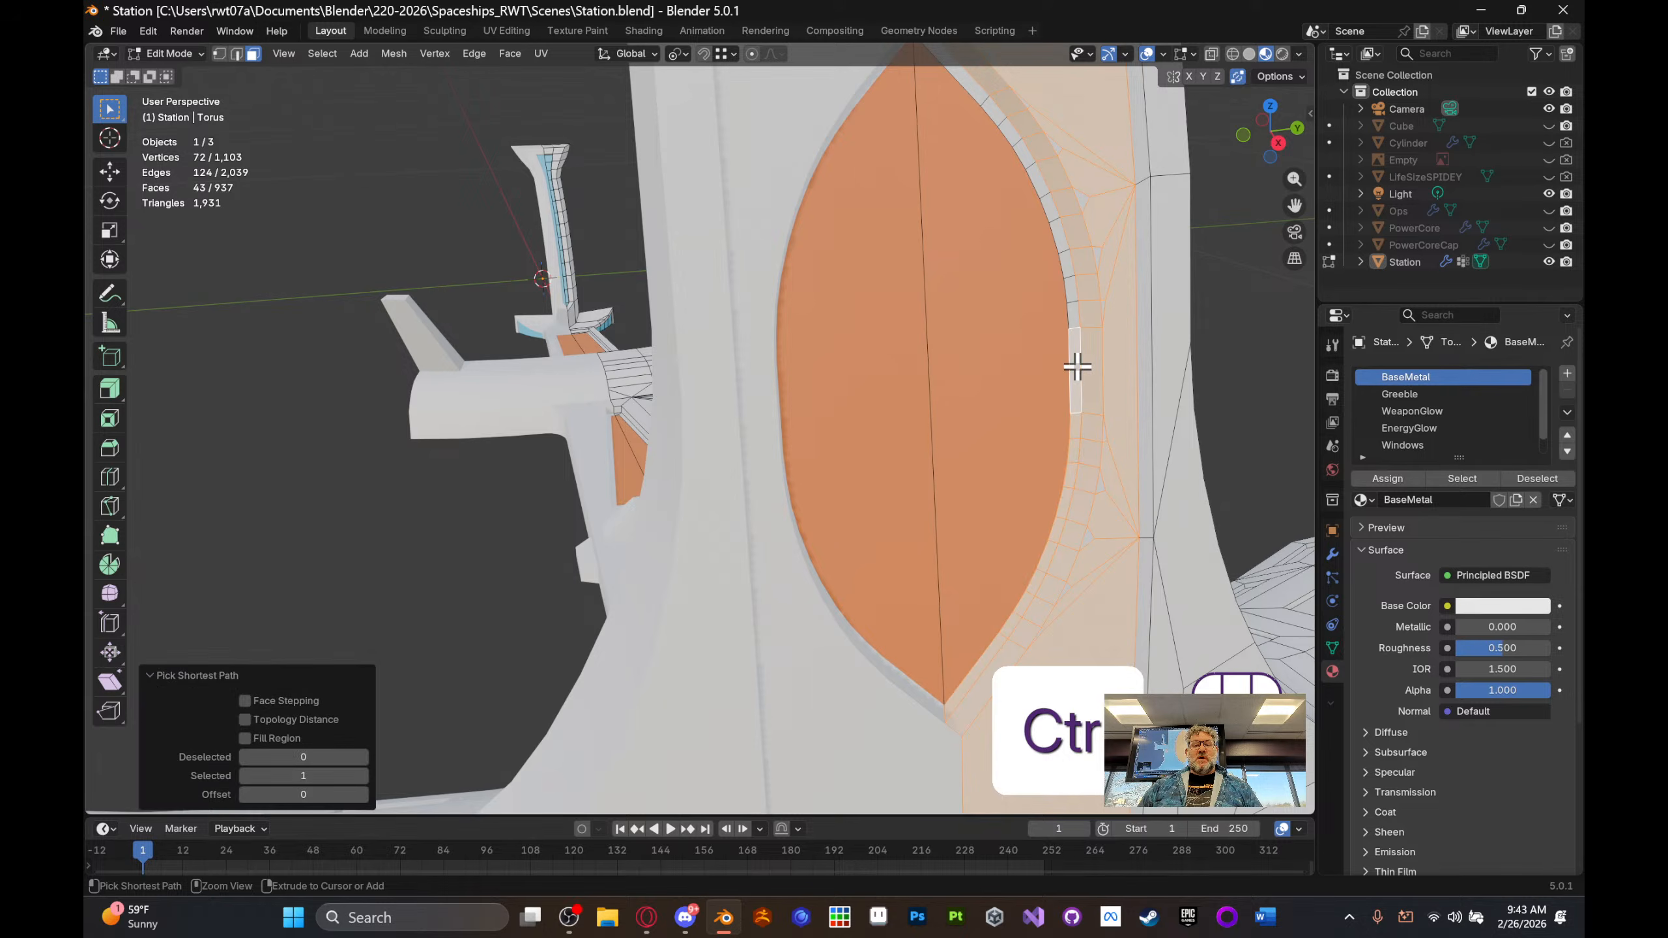
middle_click_drag(1057, 171, 1062, 223, "shift")
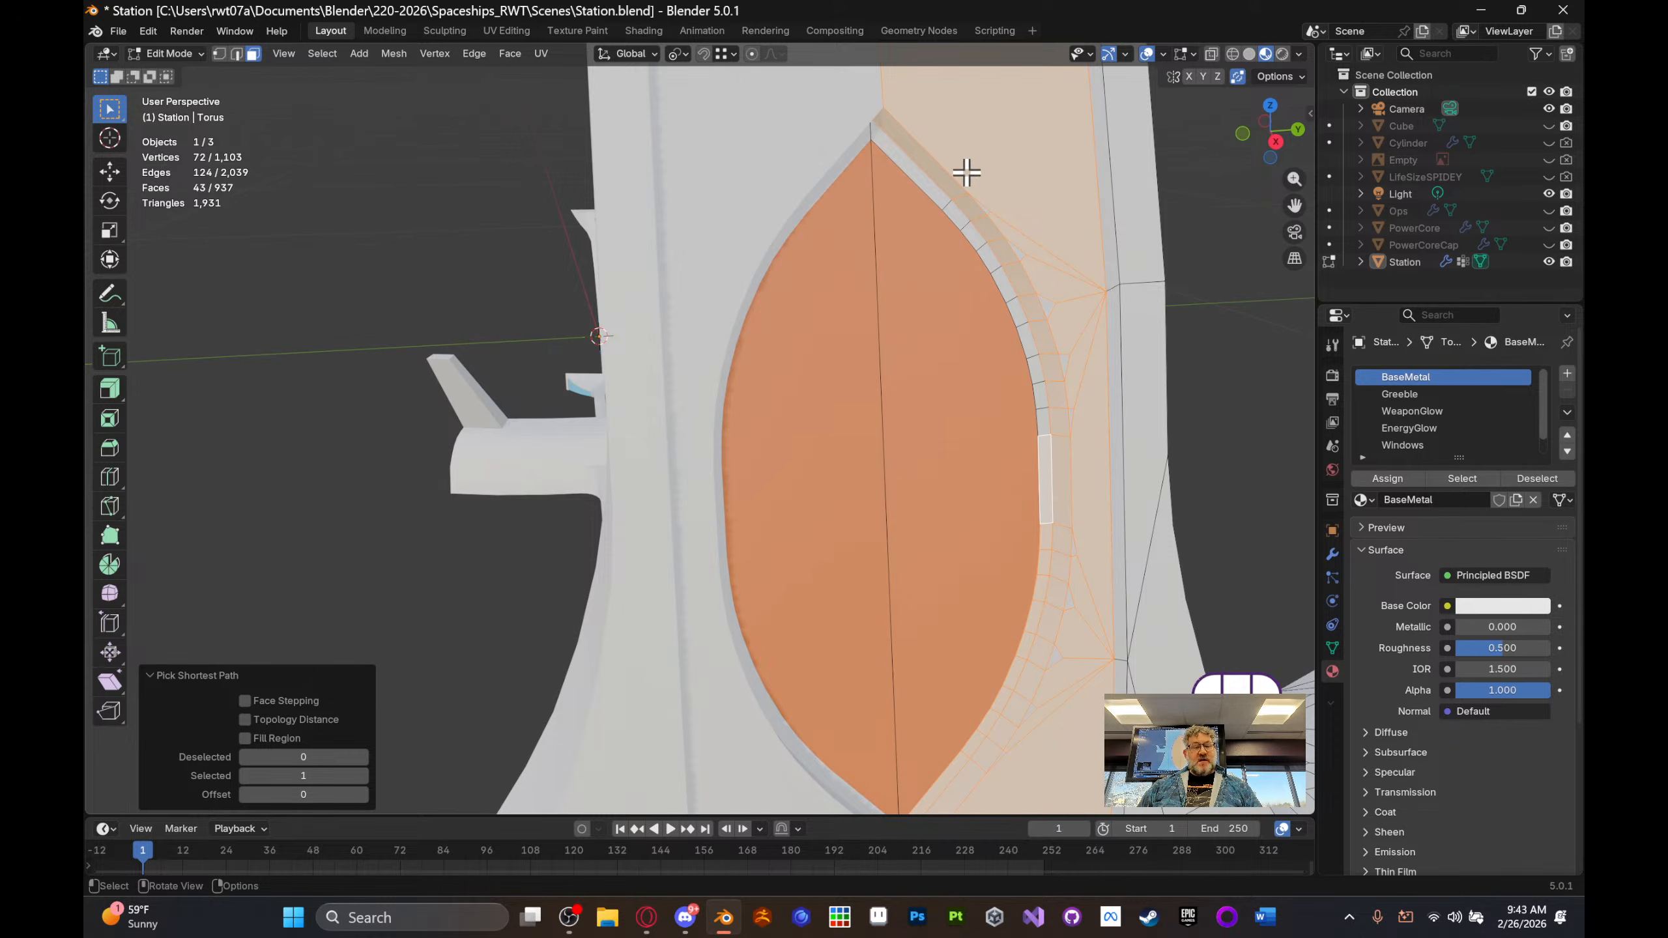
key("ctrl")
left_click(922, 176, "ctrl")
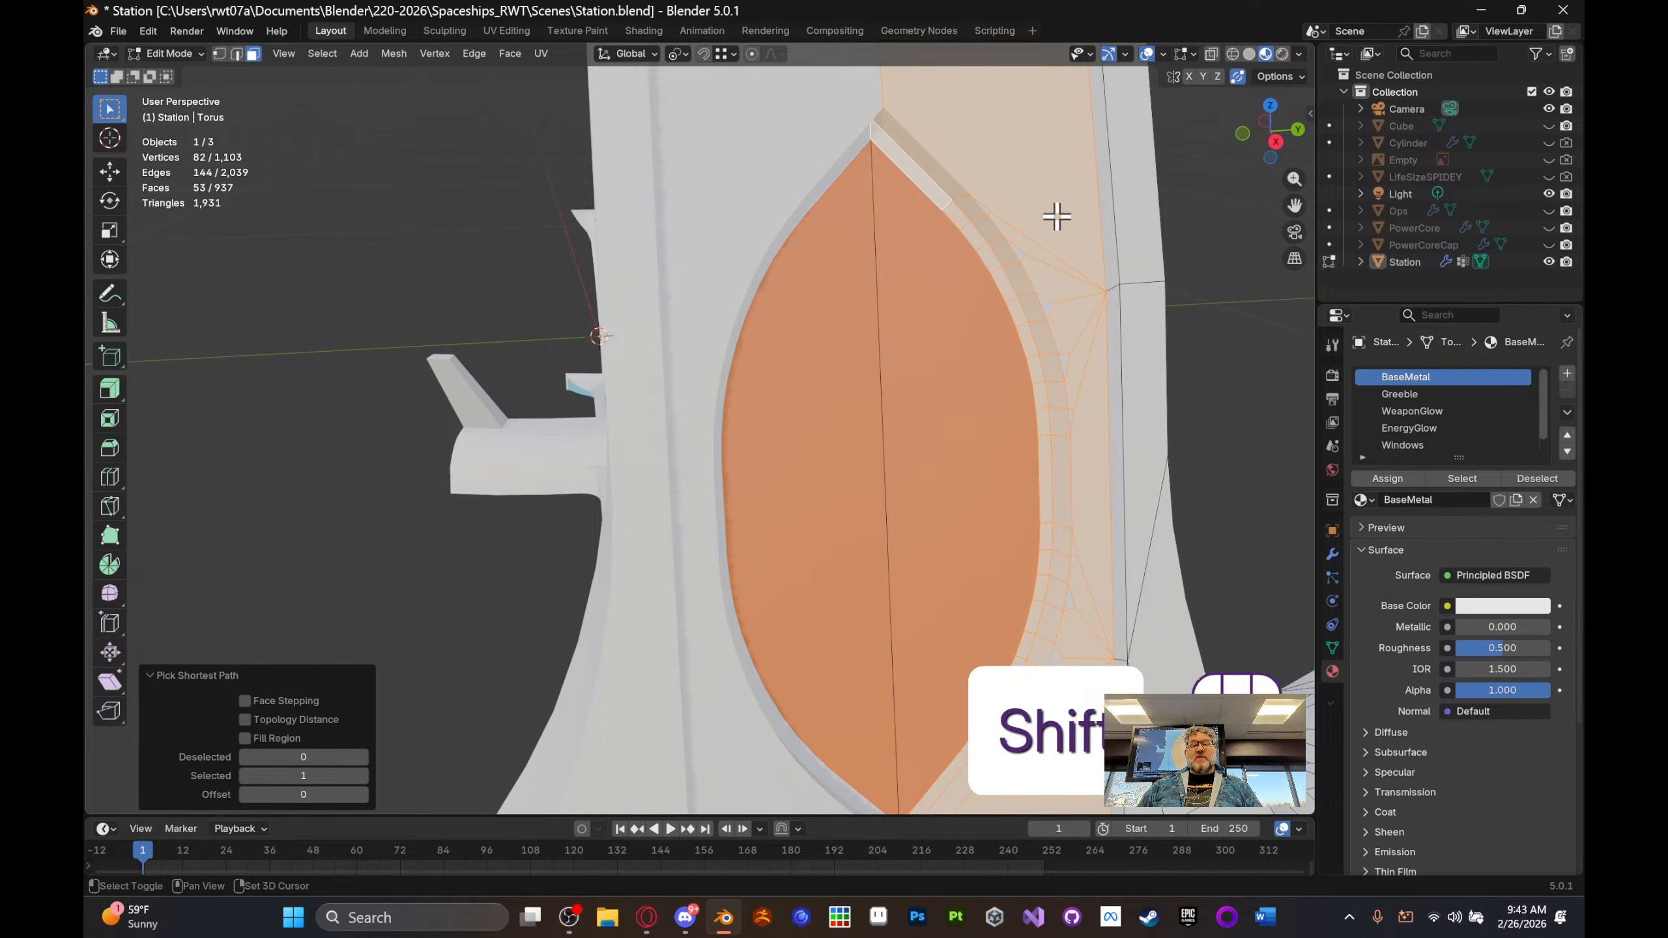
- Add the missed small faces between the leaf-shaped inset's rim and the surrounding recessed panel to the selection
middle_click_drag(1058, 209, 1036, 172, "shift")
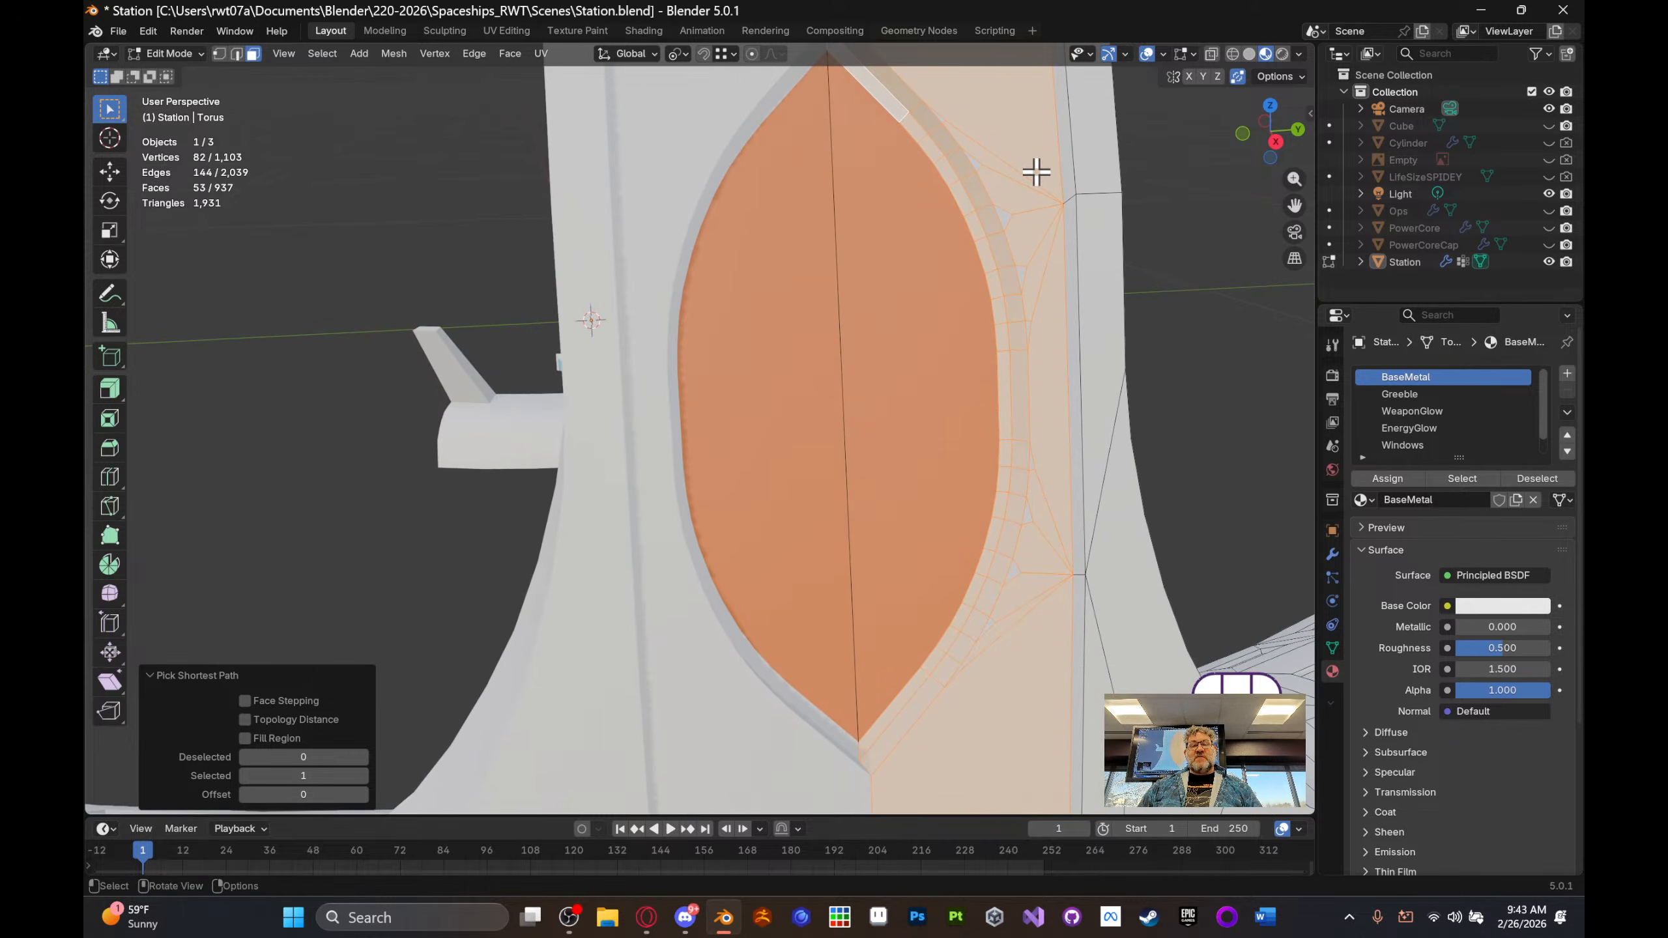
left_click(1010, 220, "shift")
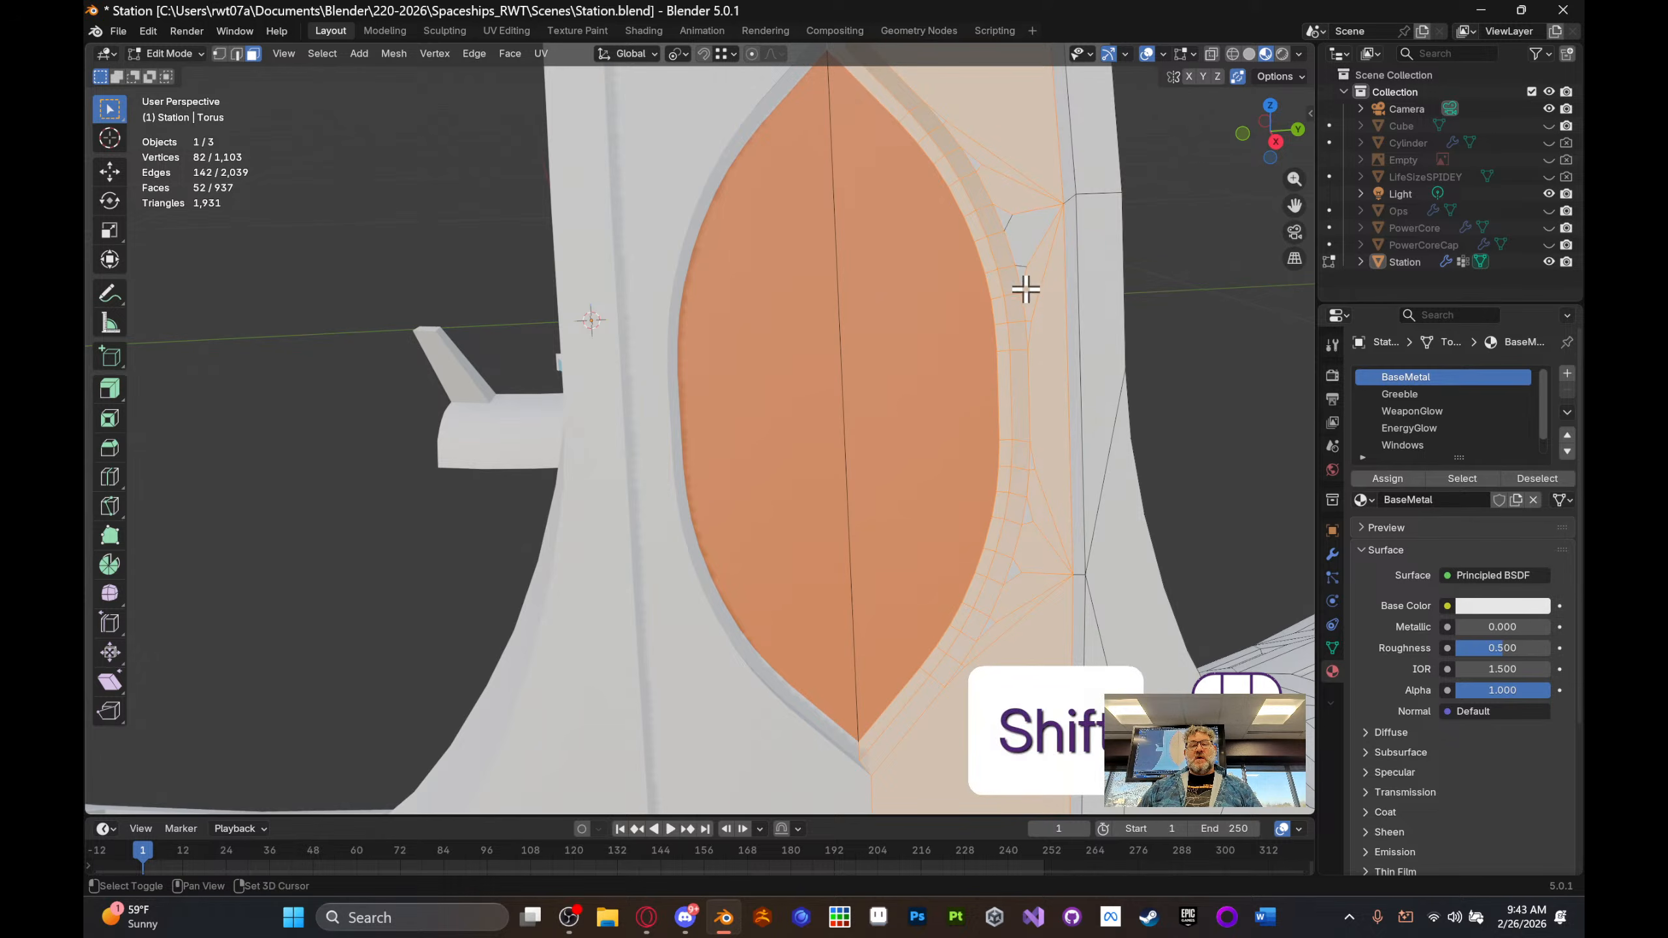
left_click(1025, 276, "shift")
left_click(1029, 244, "shift")
left_click(1004, 224, "shift")
left_click(1029, 284, "shift")
left_click(1030, 320, "shift")
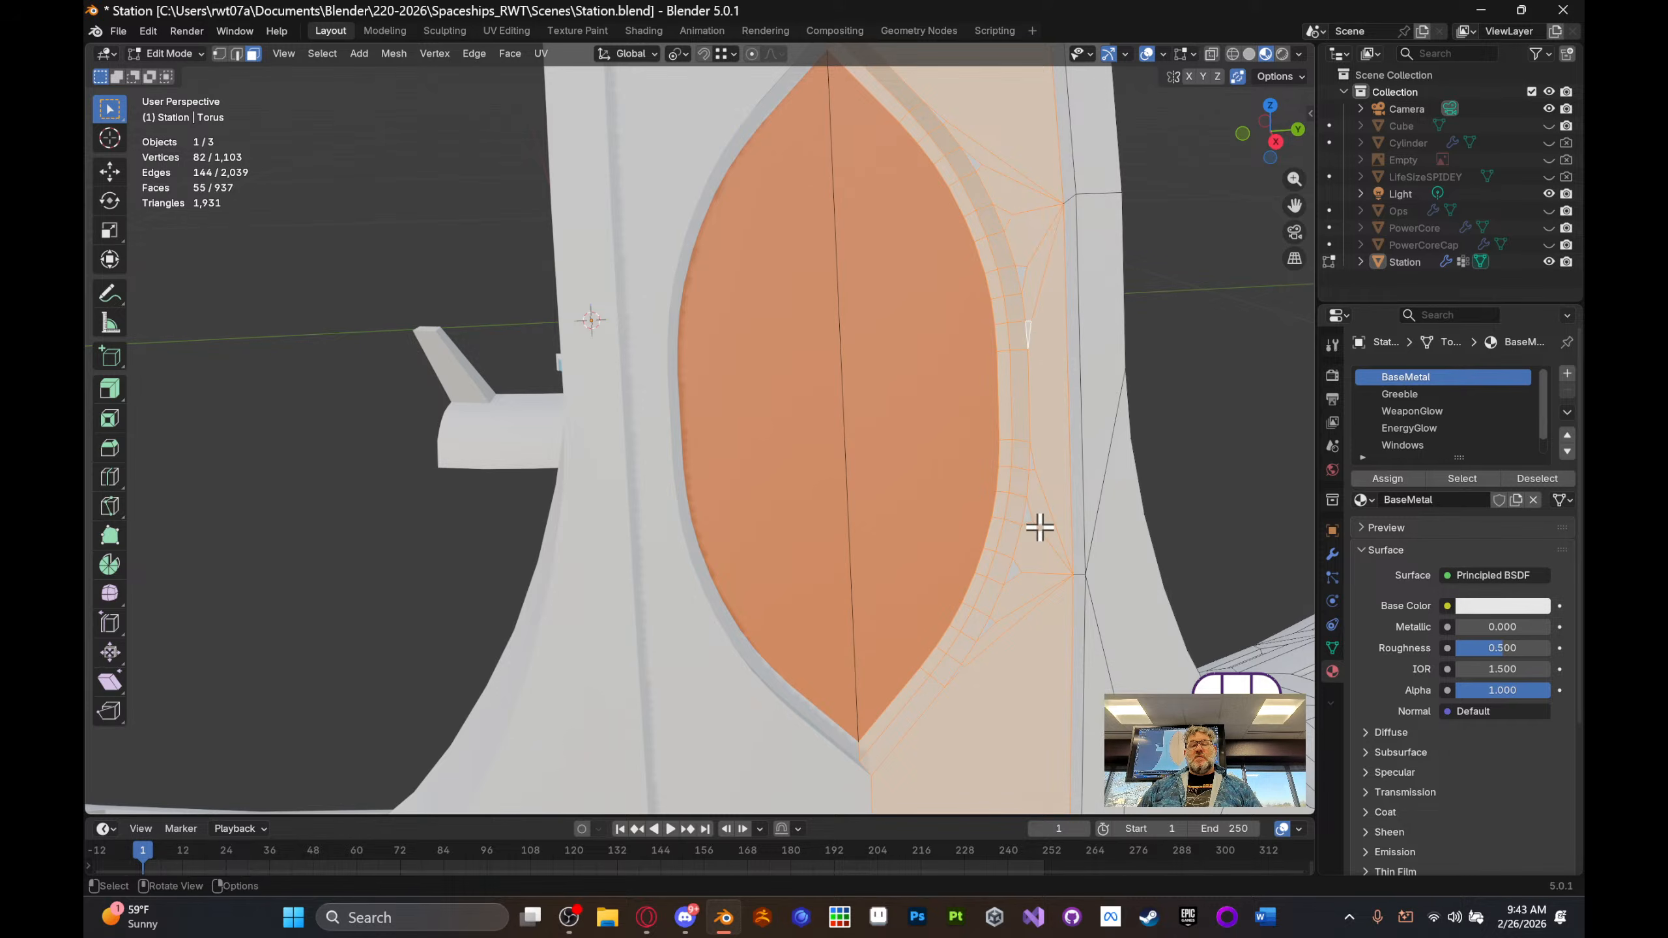
scroll(1039, 528, "down", 2)
scroll(1012, 529, "up", 4)
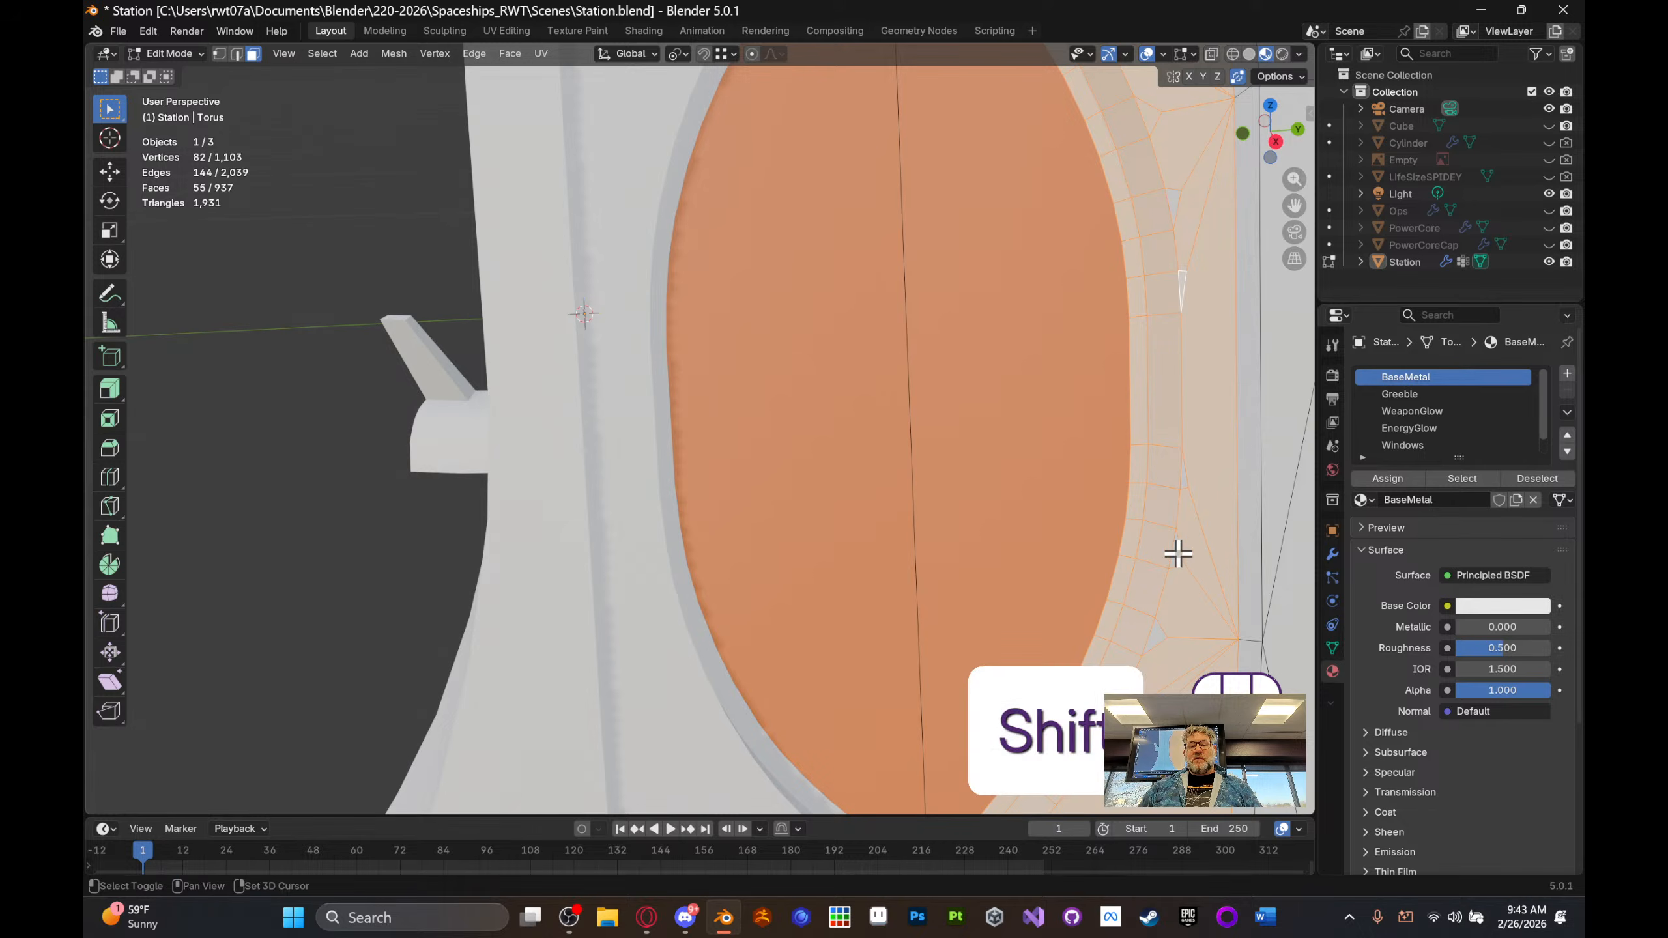
left_click(1177, 554, "shift")
left_click(1157, 629, "shift")
- Assign the AccentMetal material to the selected recessed panel and rim faces
scroll(1178, 542, "down", 4)
middle_click_drag(1177, 541, 1150, 639)
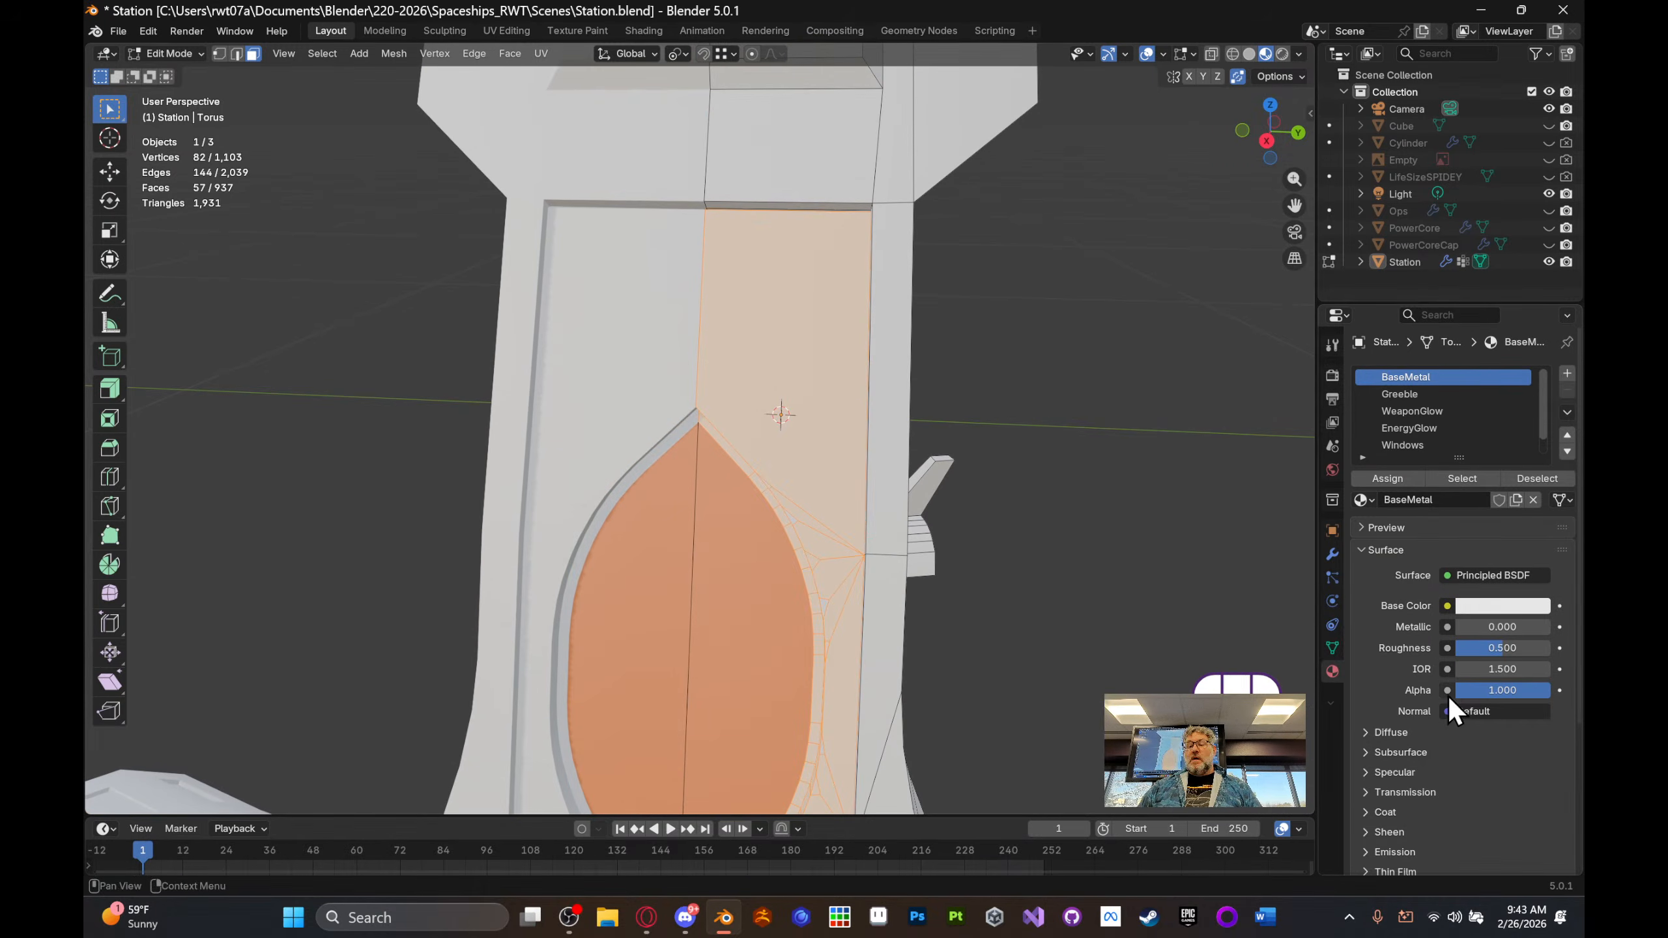
scroll(1432, 440, "down", 1)
left_click(1427, 445)
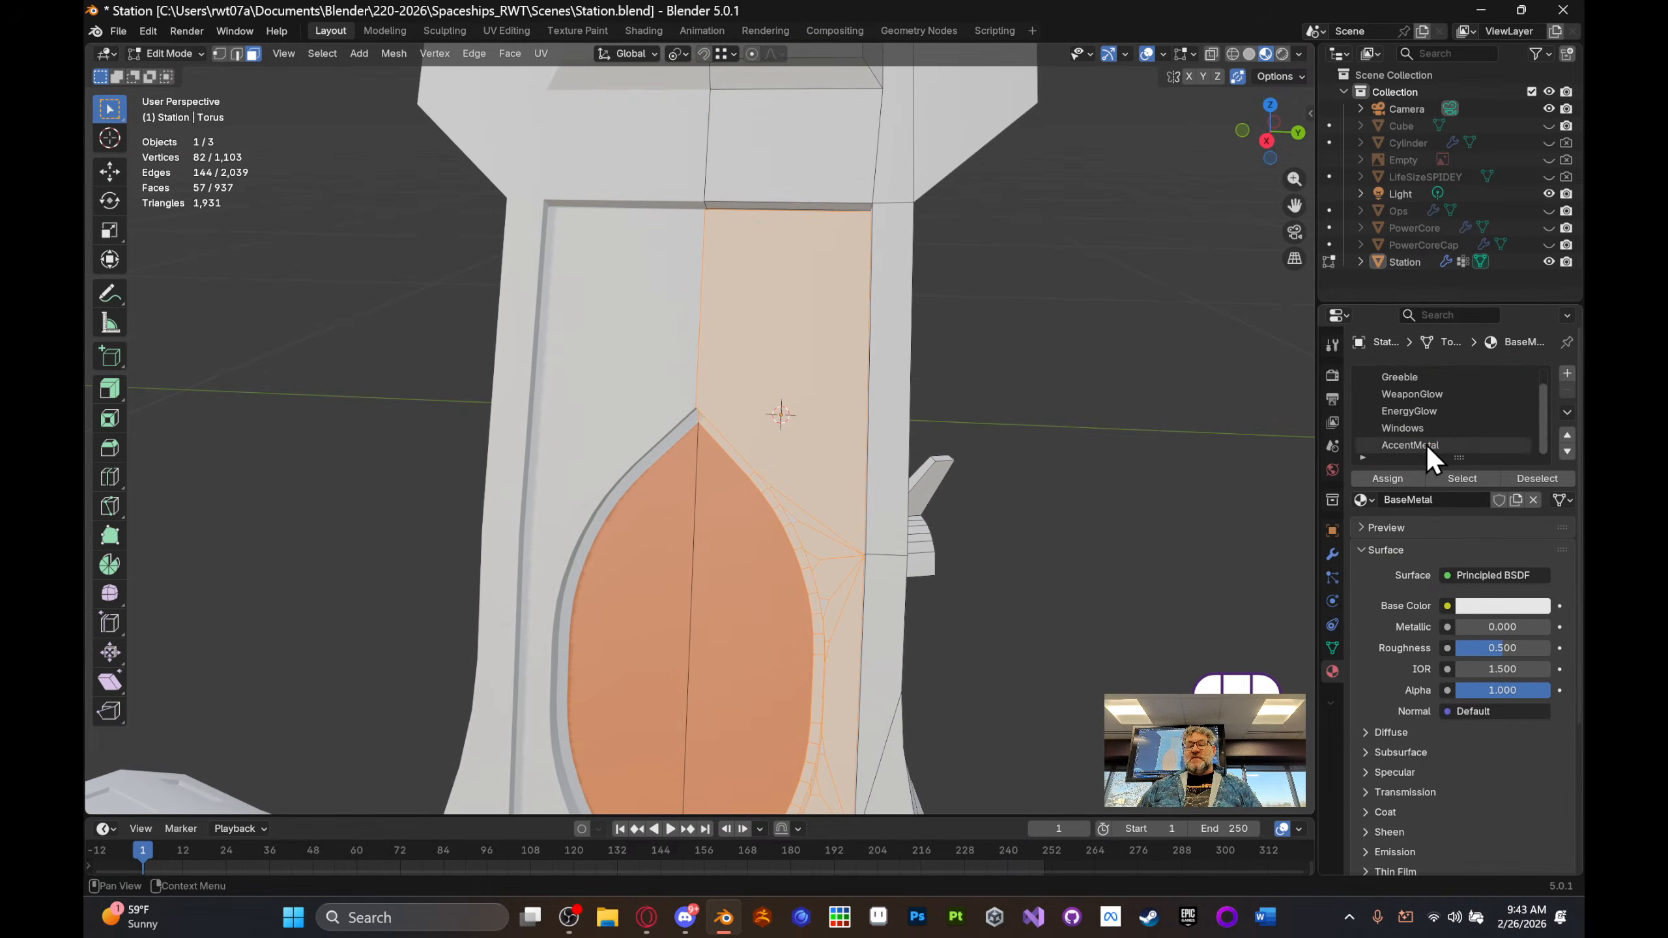
left_click(1392, 480)
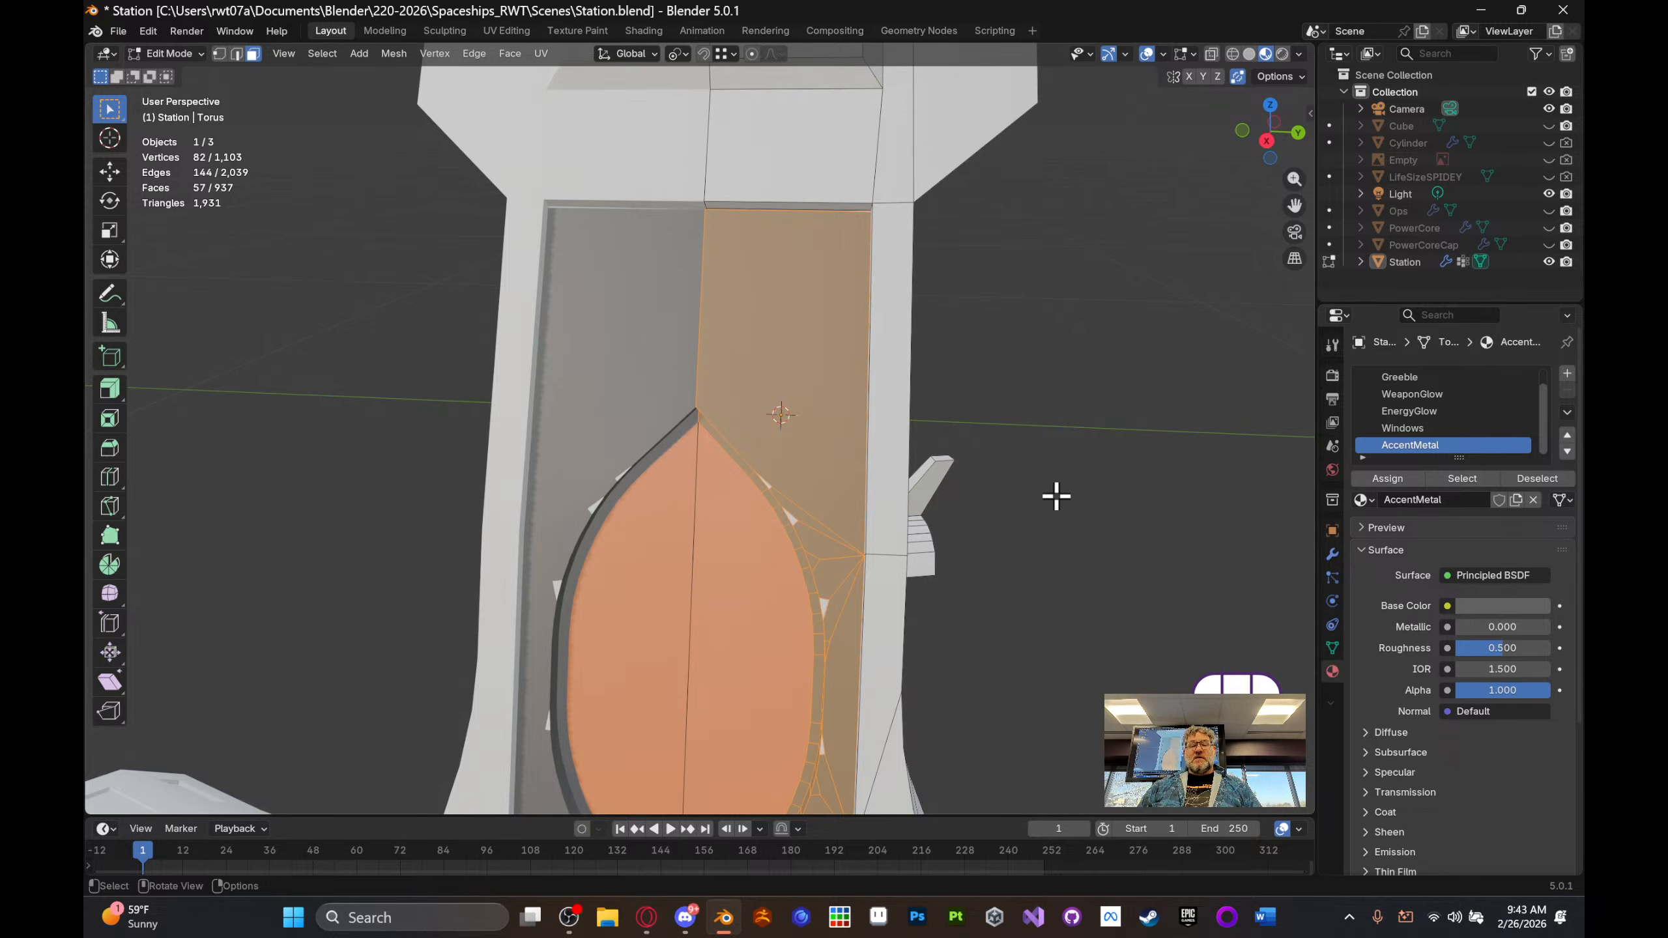
- Select the six leftover white triangular faces along the outer edge of the leaf-shaped inset's rim
middle_click_drag(1054, 496, 1049, 331)
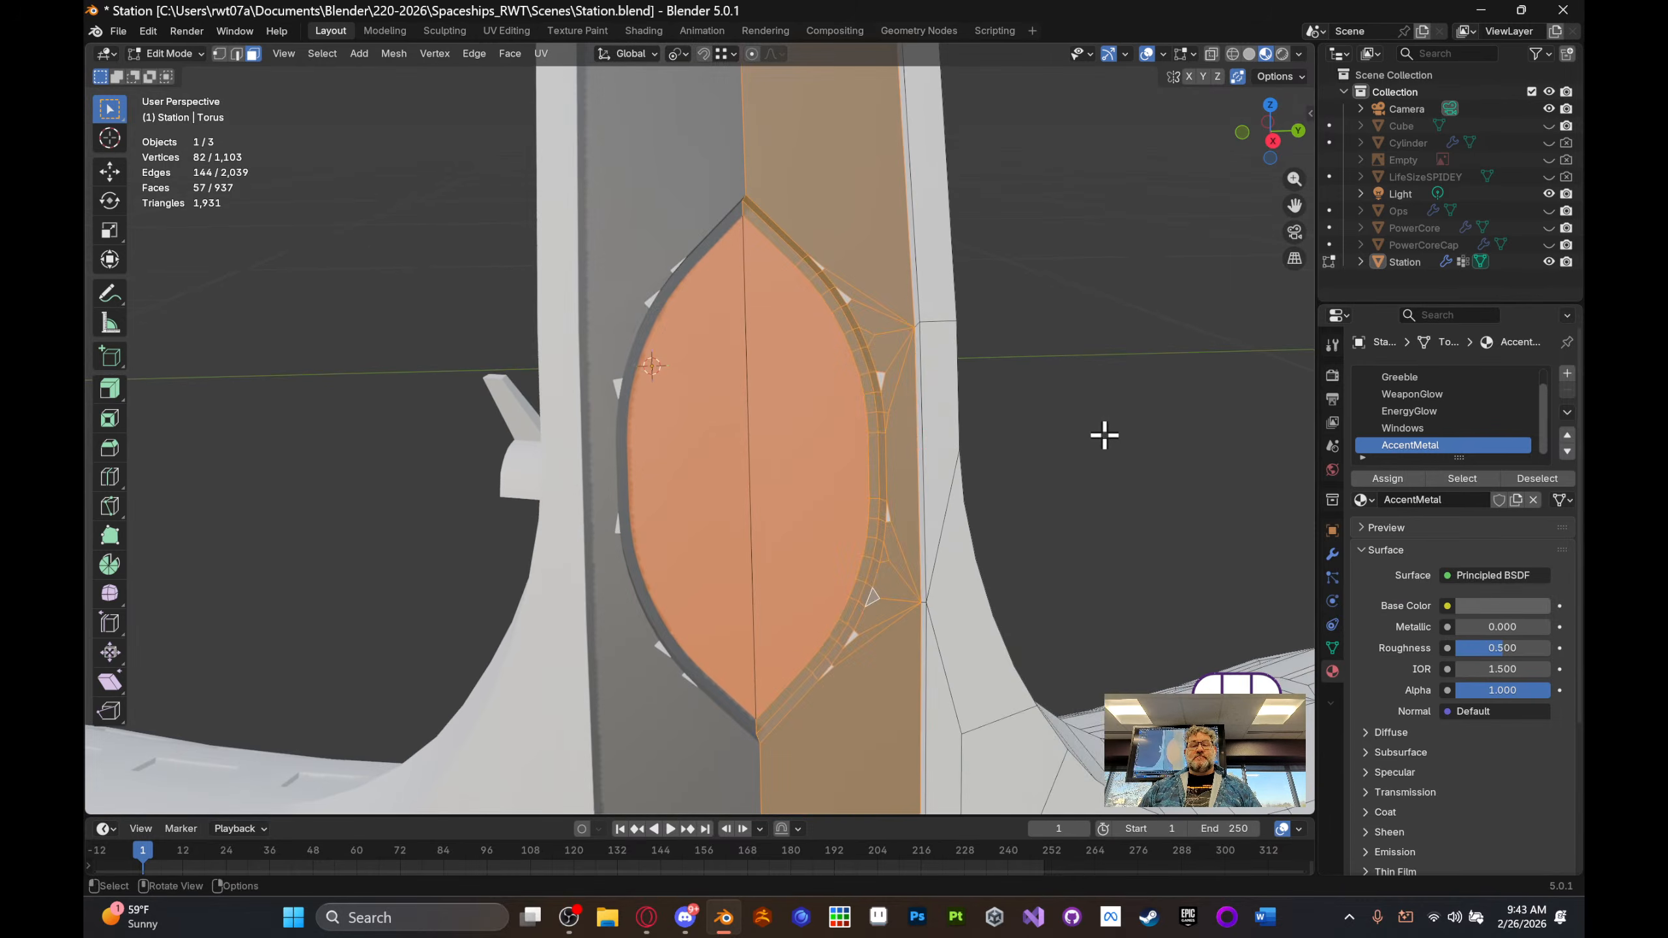
scroll(1103, 435, "up", 2)
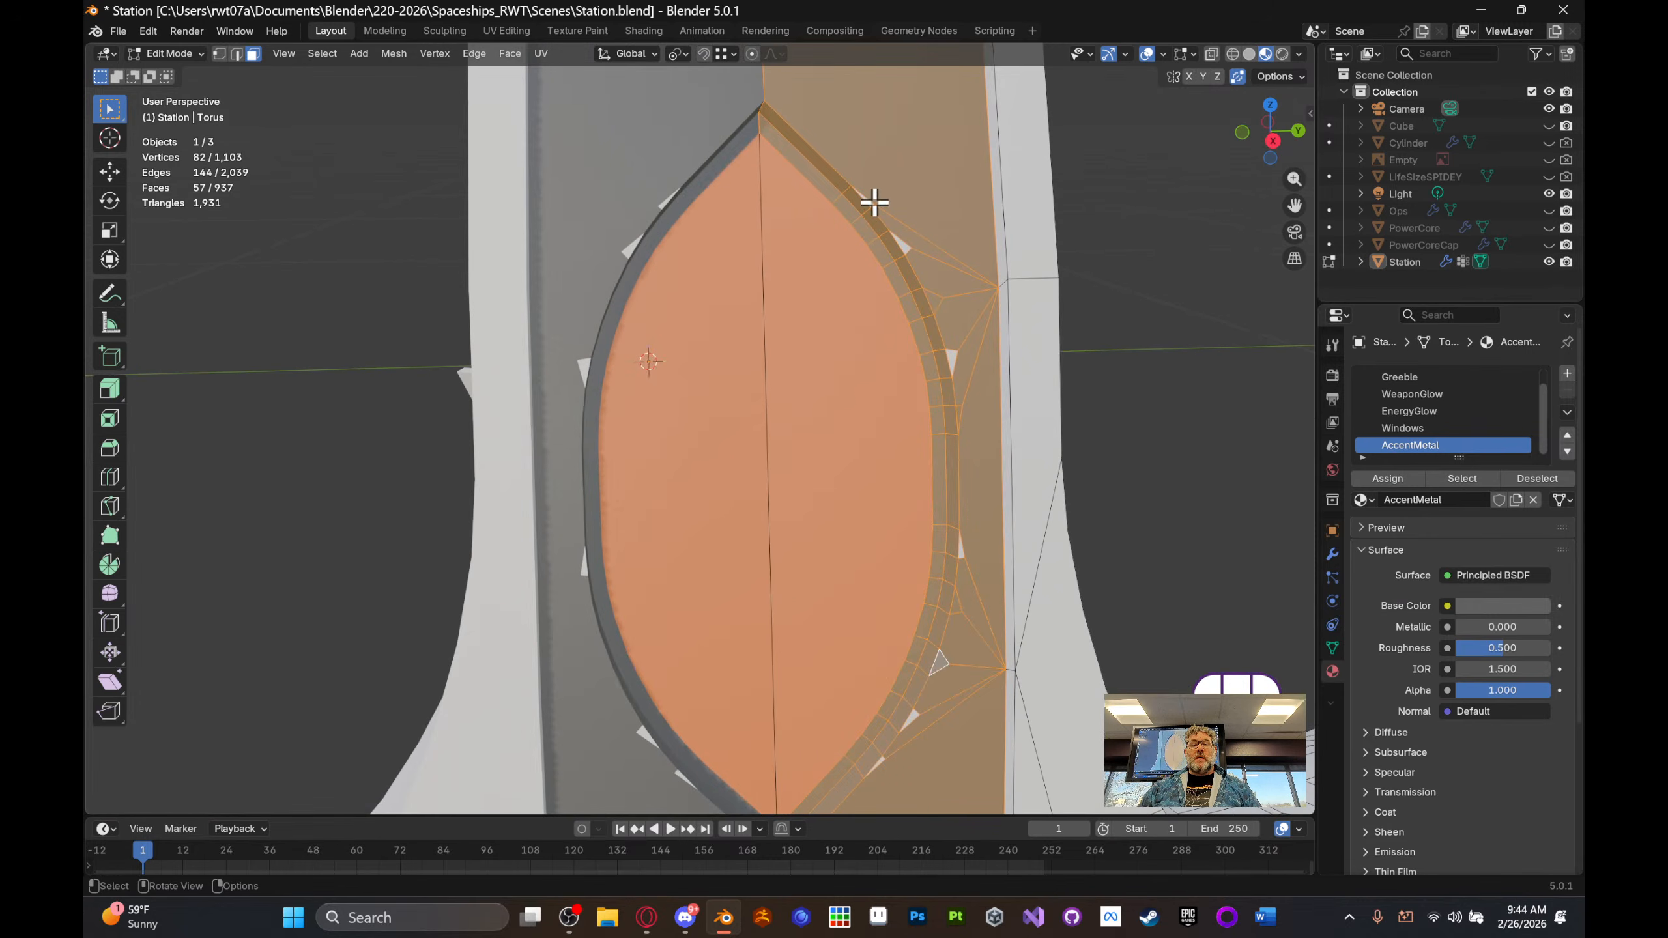
left_click(1000, 256)
scroll(874, 230, "down", 2)
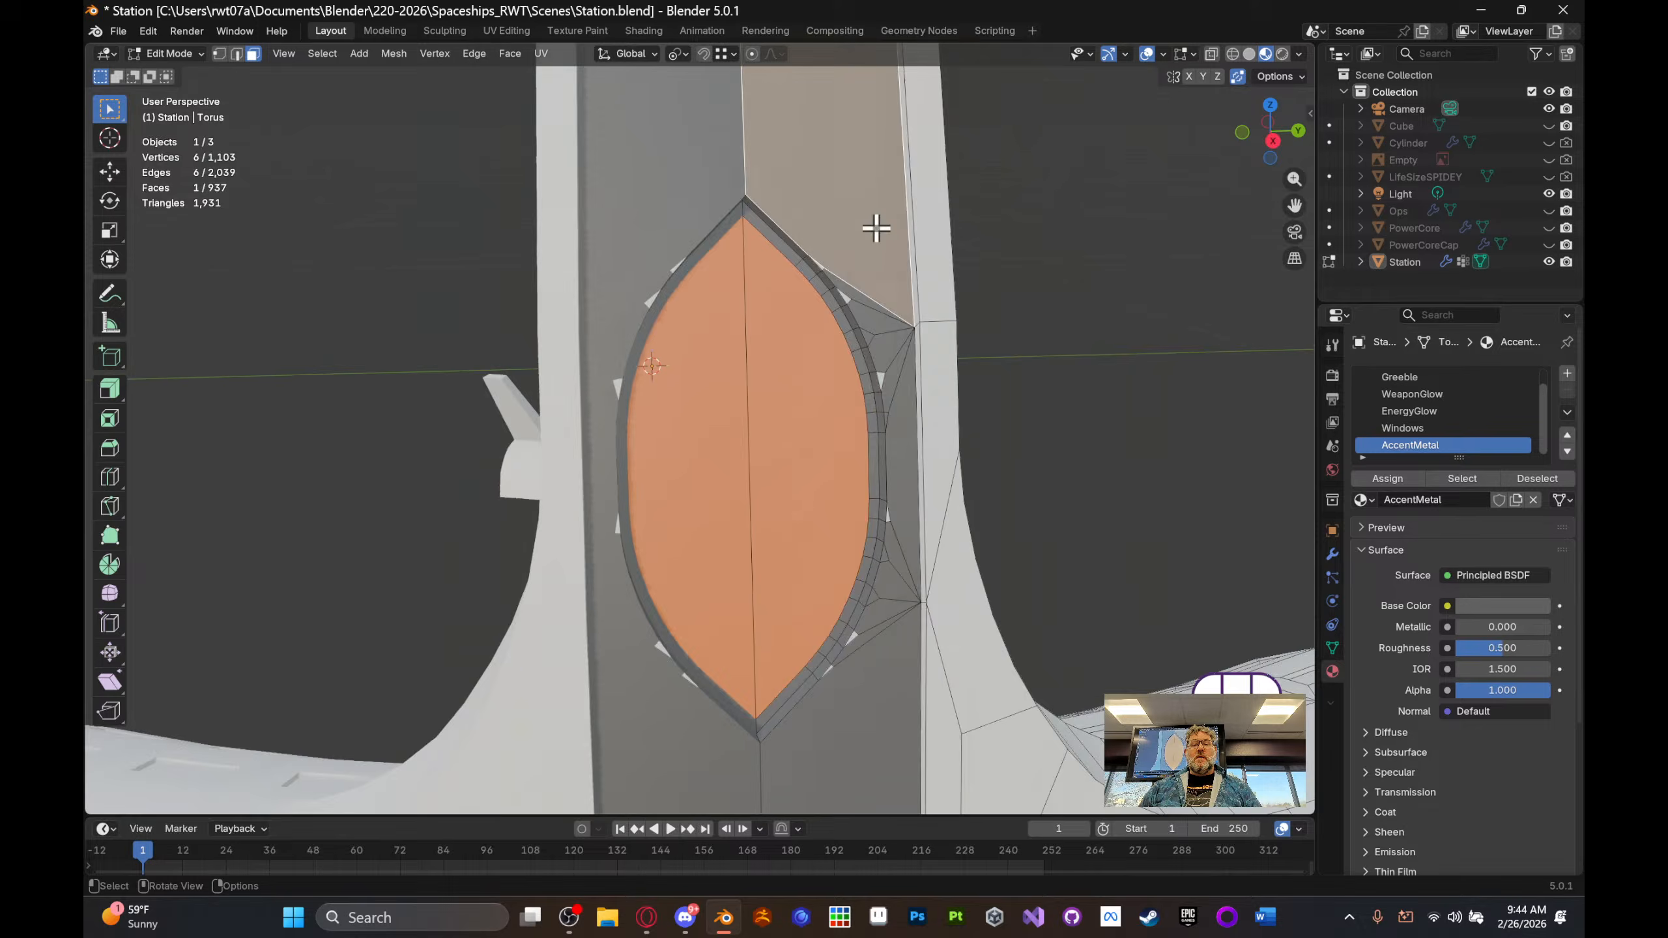
scroll(901, 212, "up", 5)
middle_click_drag(901, 223, 852, 294, "shift")
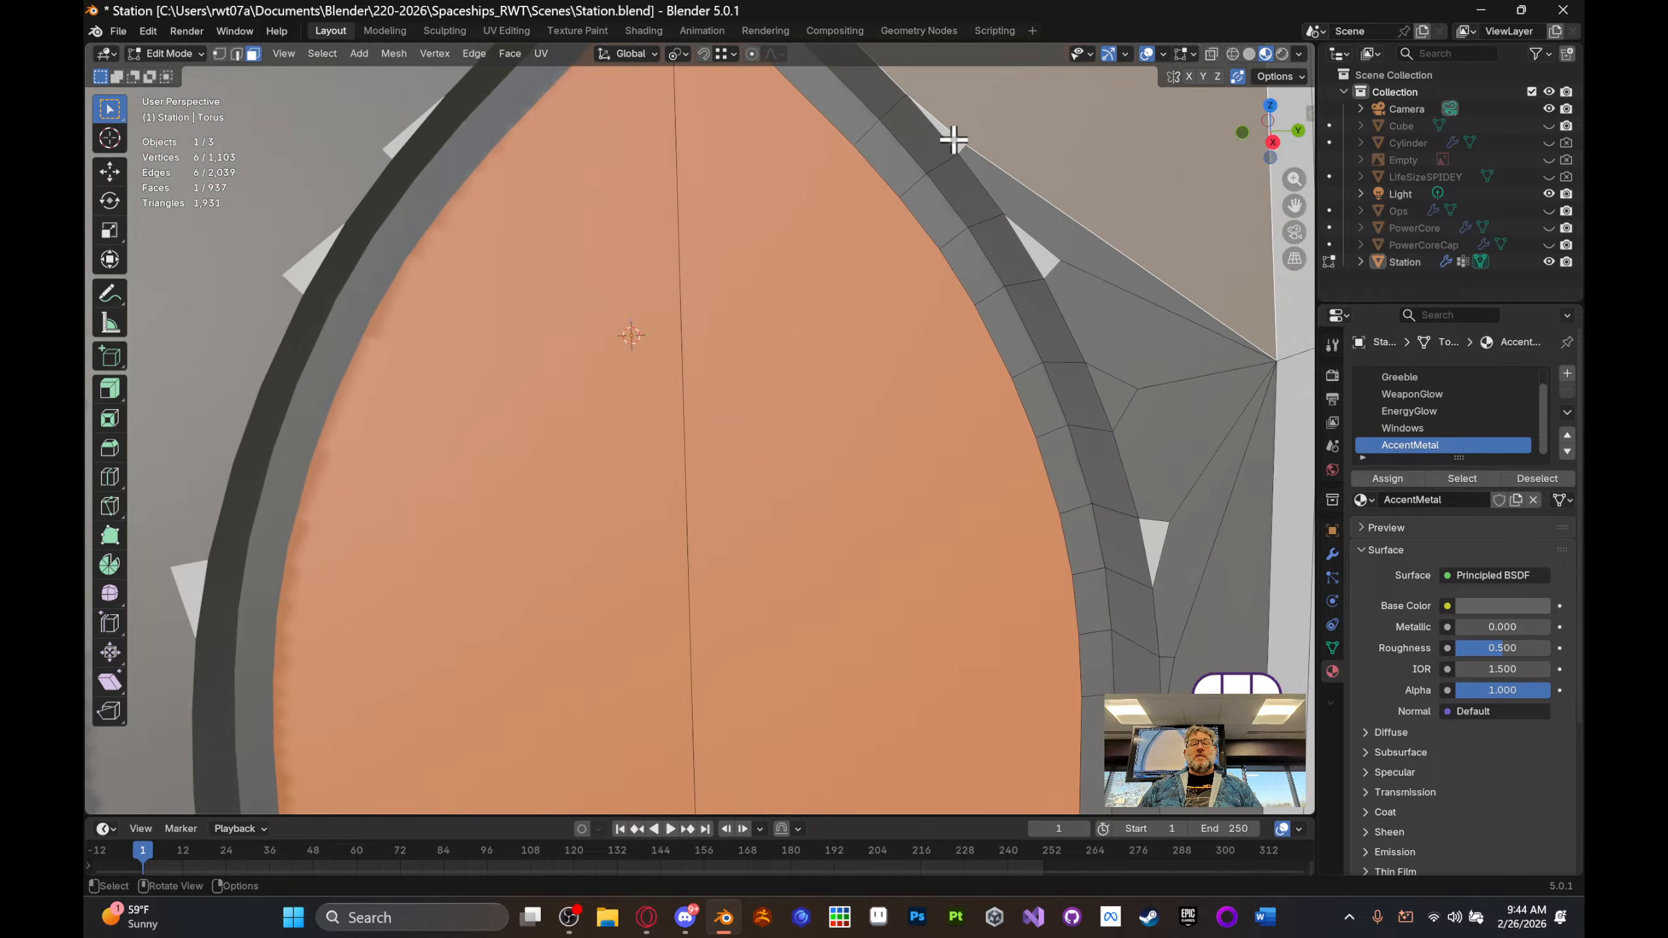
left_click(952, 139)
left_click(1043, 259, "shift")
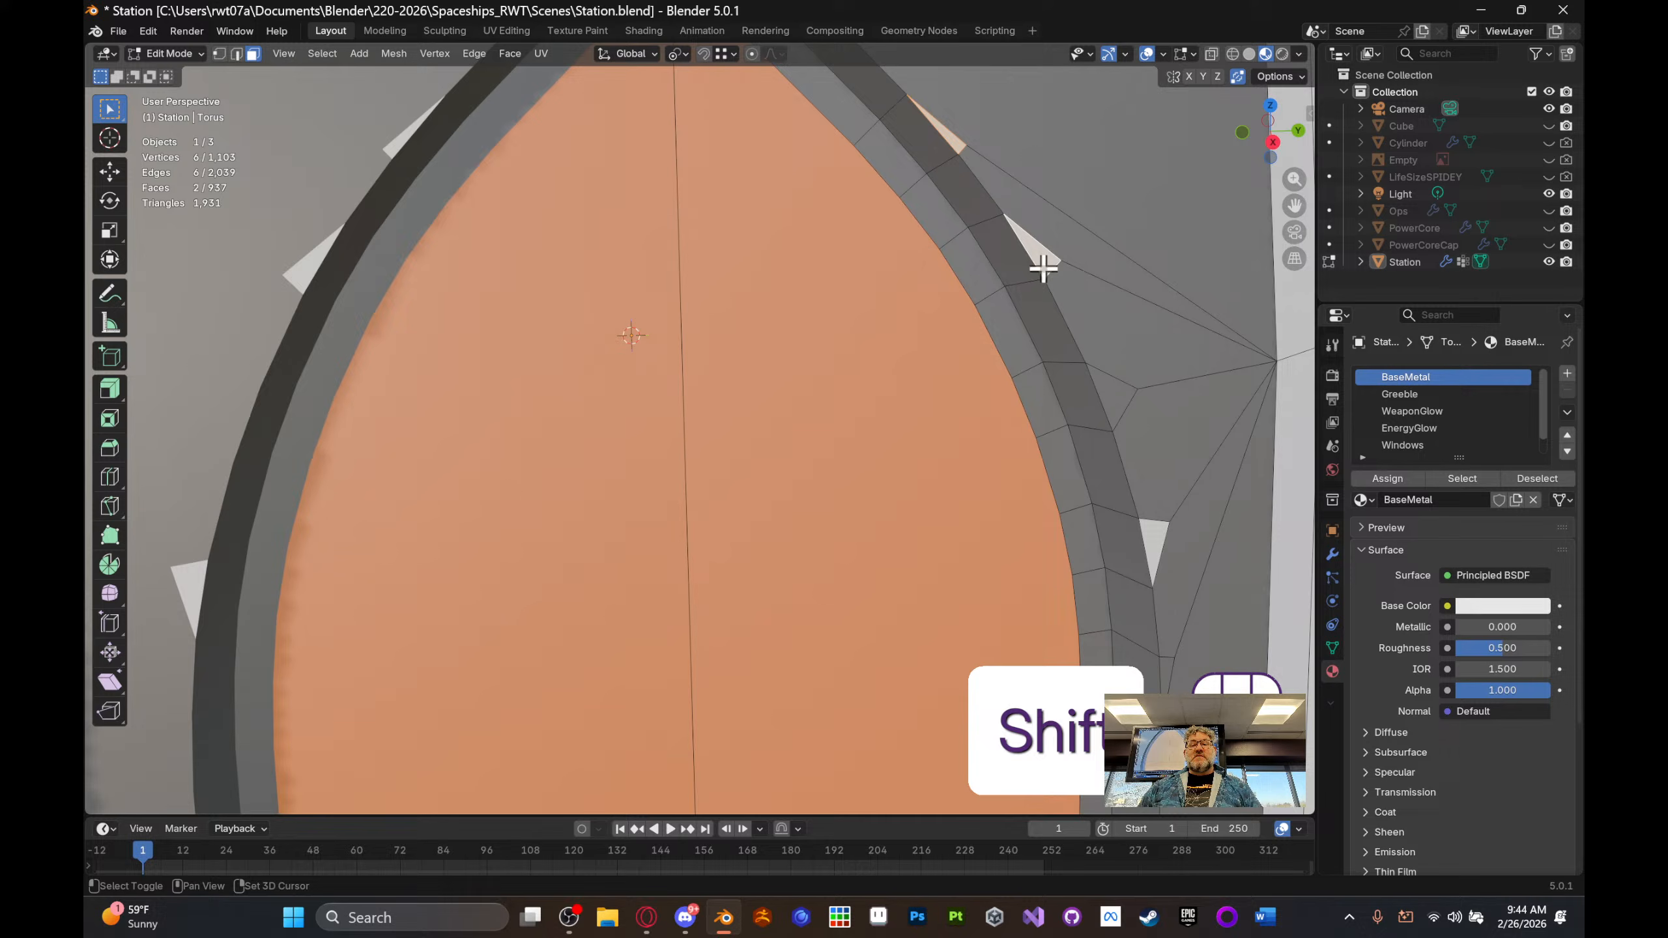
left_click(1151, 546, "shift")
middle_click_drag(1180, 522, 1124, 312, "shift")
left_click(961, 298, "shift")
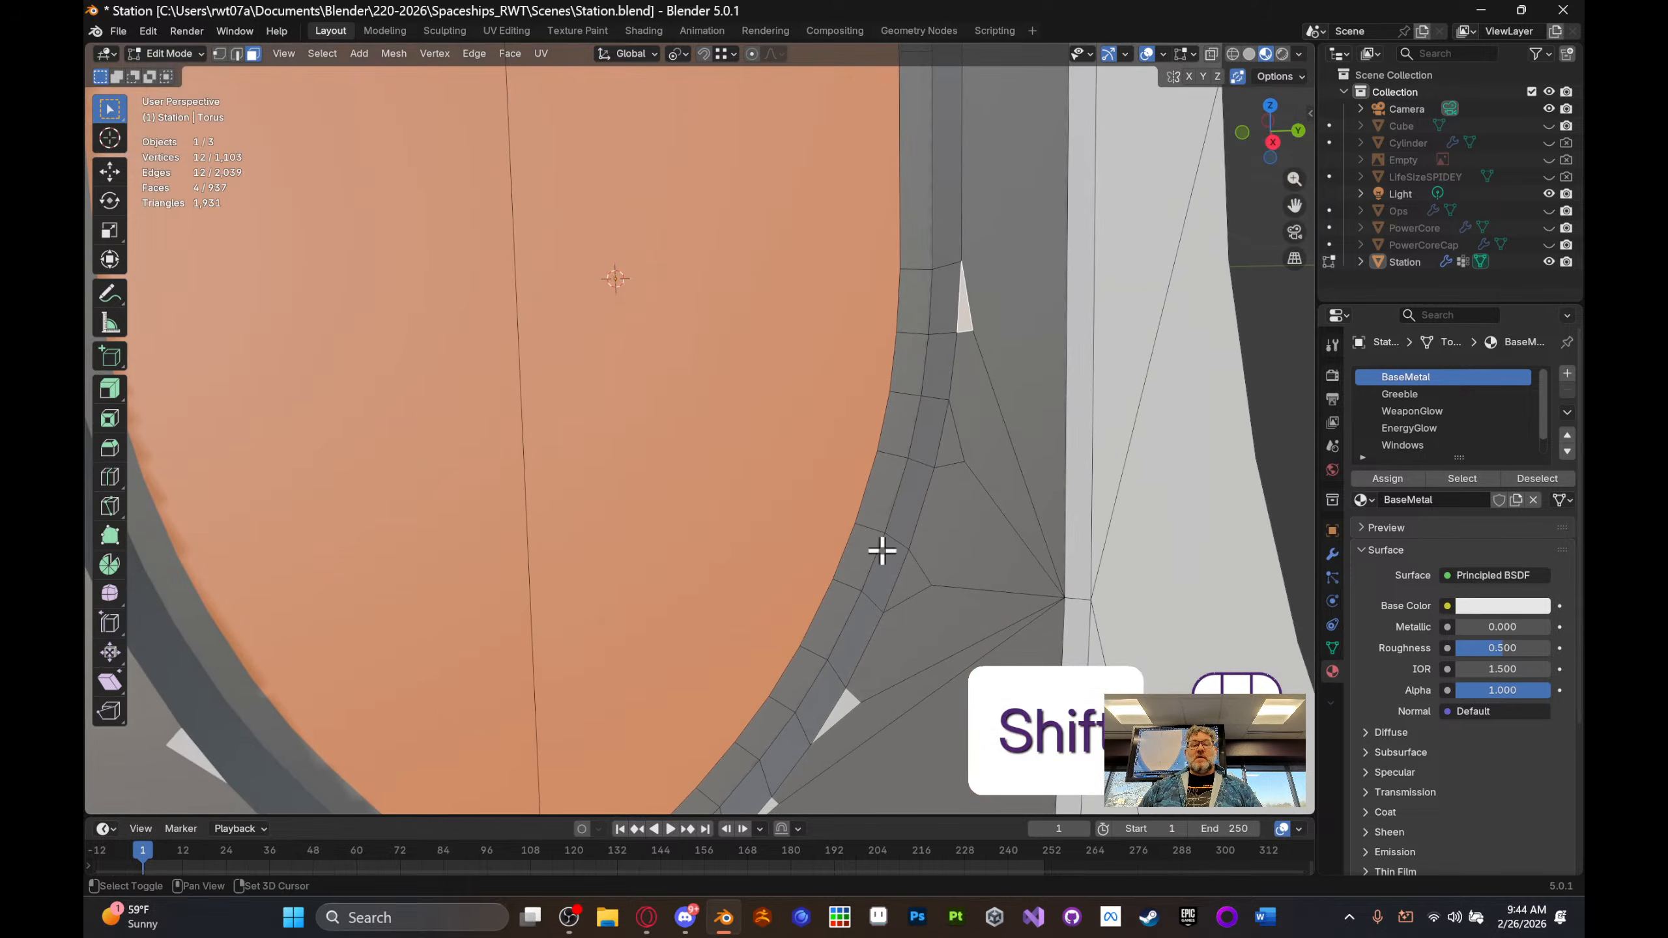
left_click(856, 694, "shift")
middle_click_drag(856, 694, 1105, 421, "shift")
left_click(1174, 368, "shift")
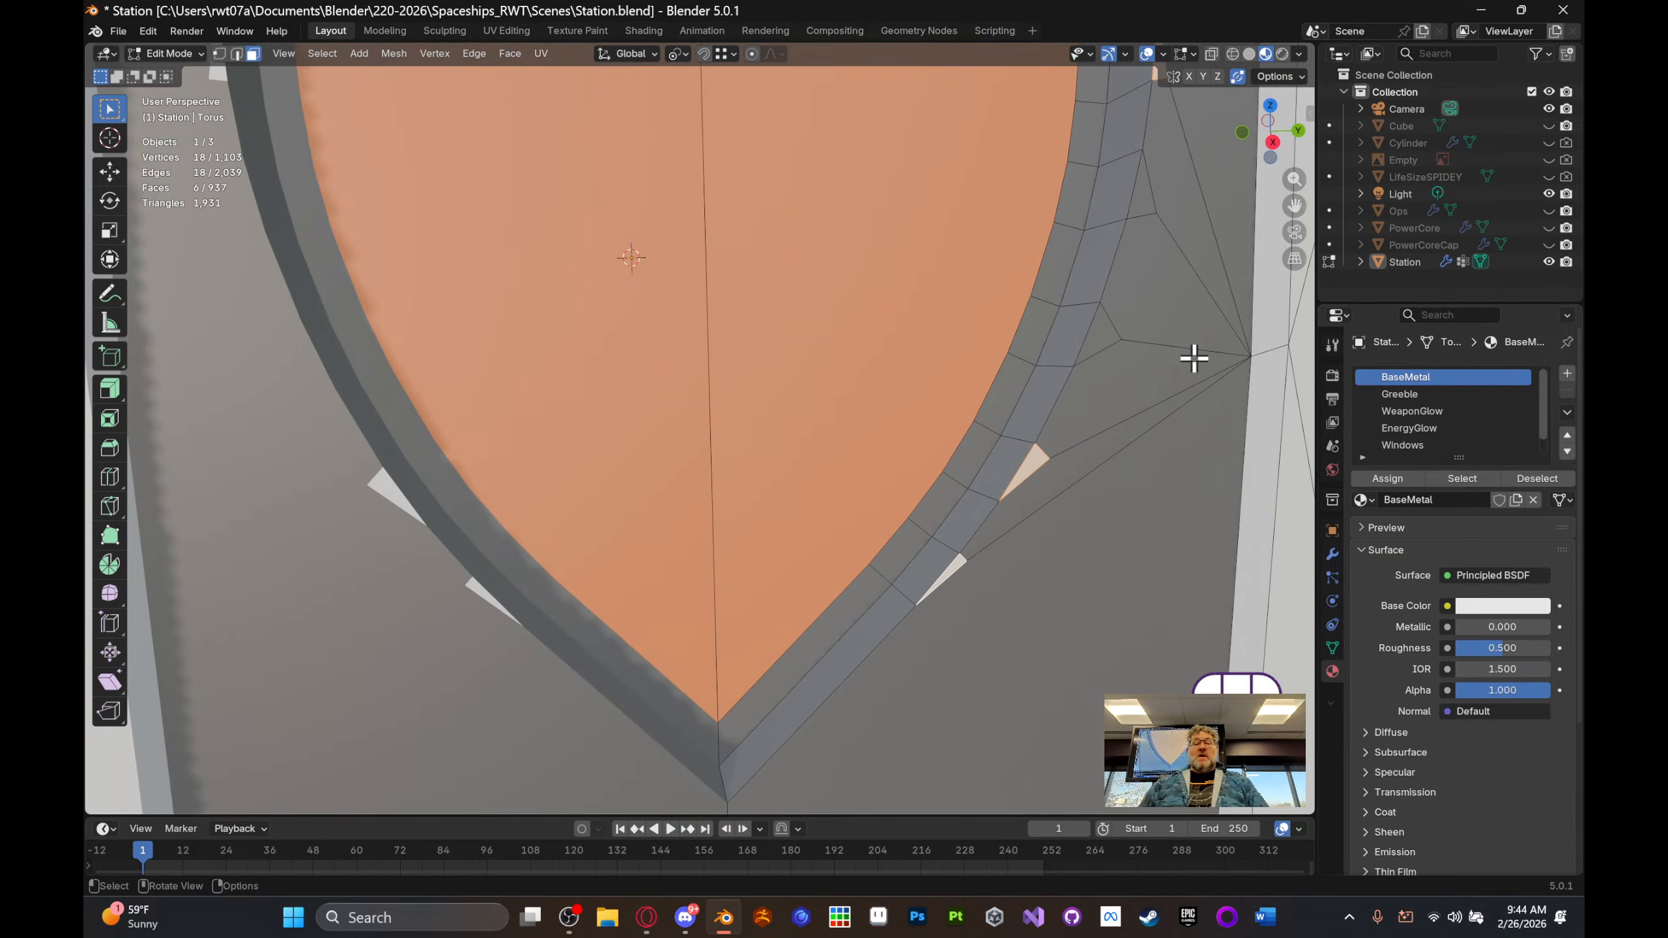
- Assign AccentMetal to the selected leftover triangles and check the tower in Object Mode
scroll(1469, 435, "down", 1)
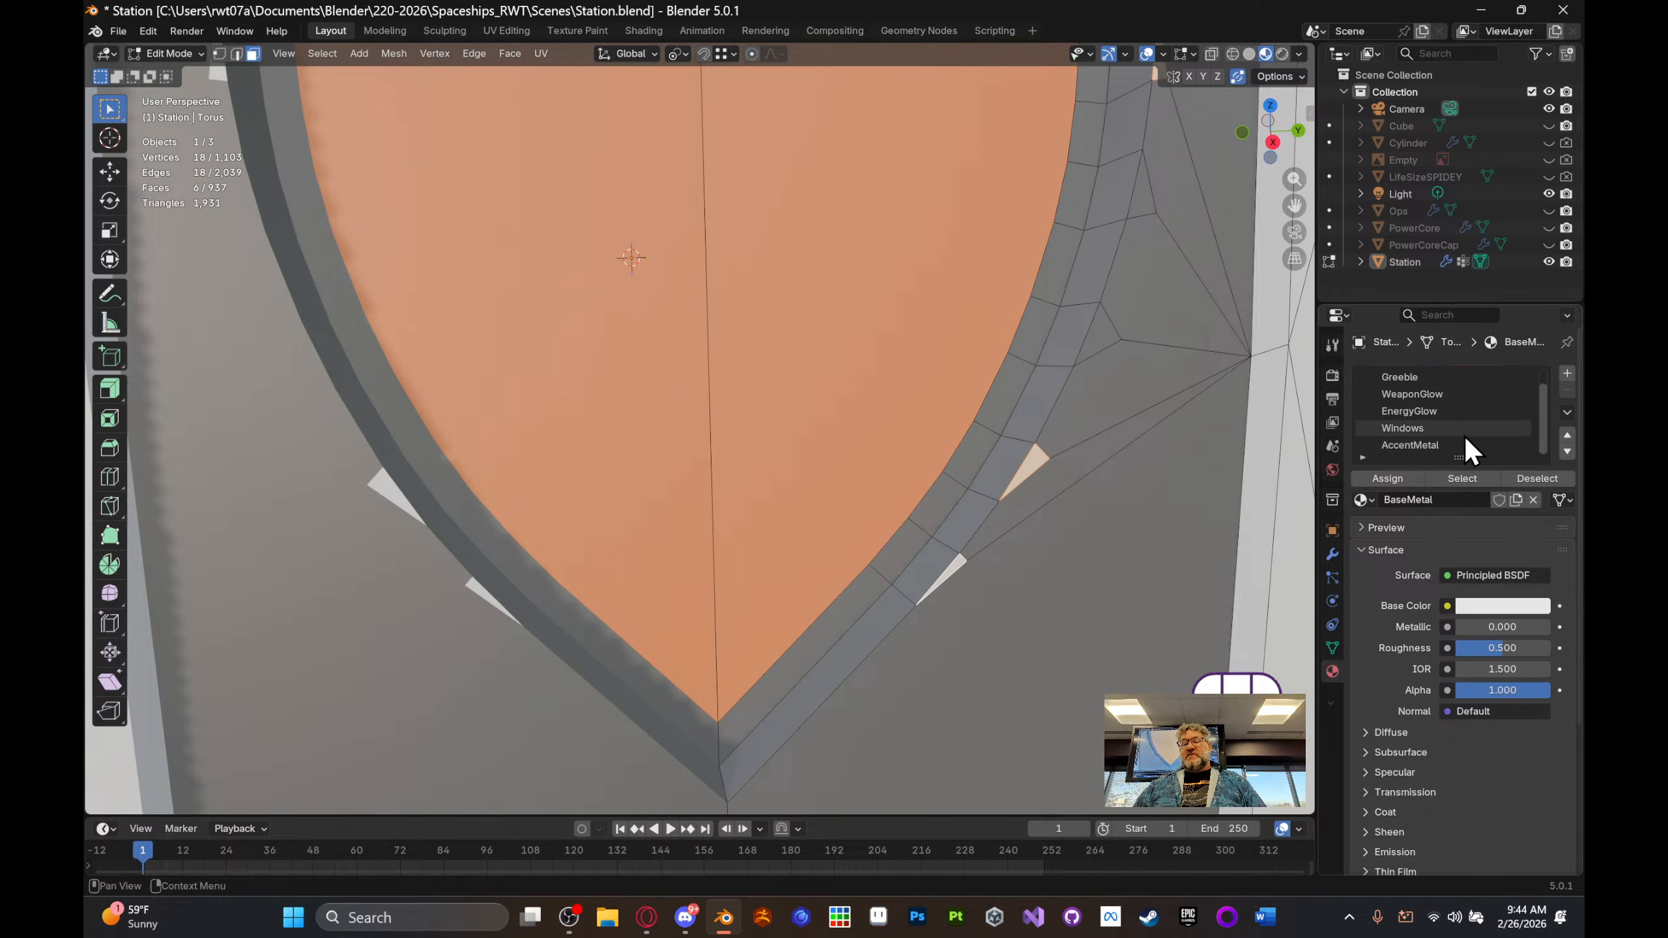
left_click(1461, 447)
left_click(1403, 478)
scroll(956, 391, "down", 8)
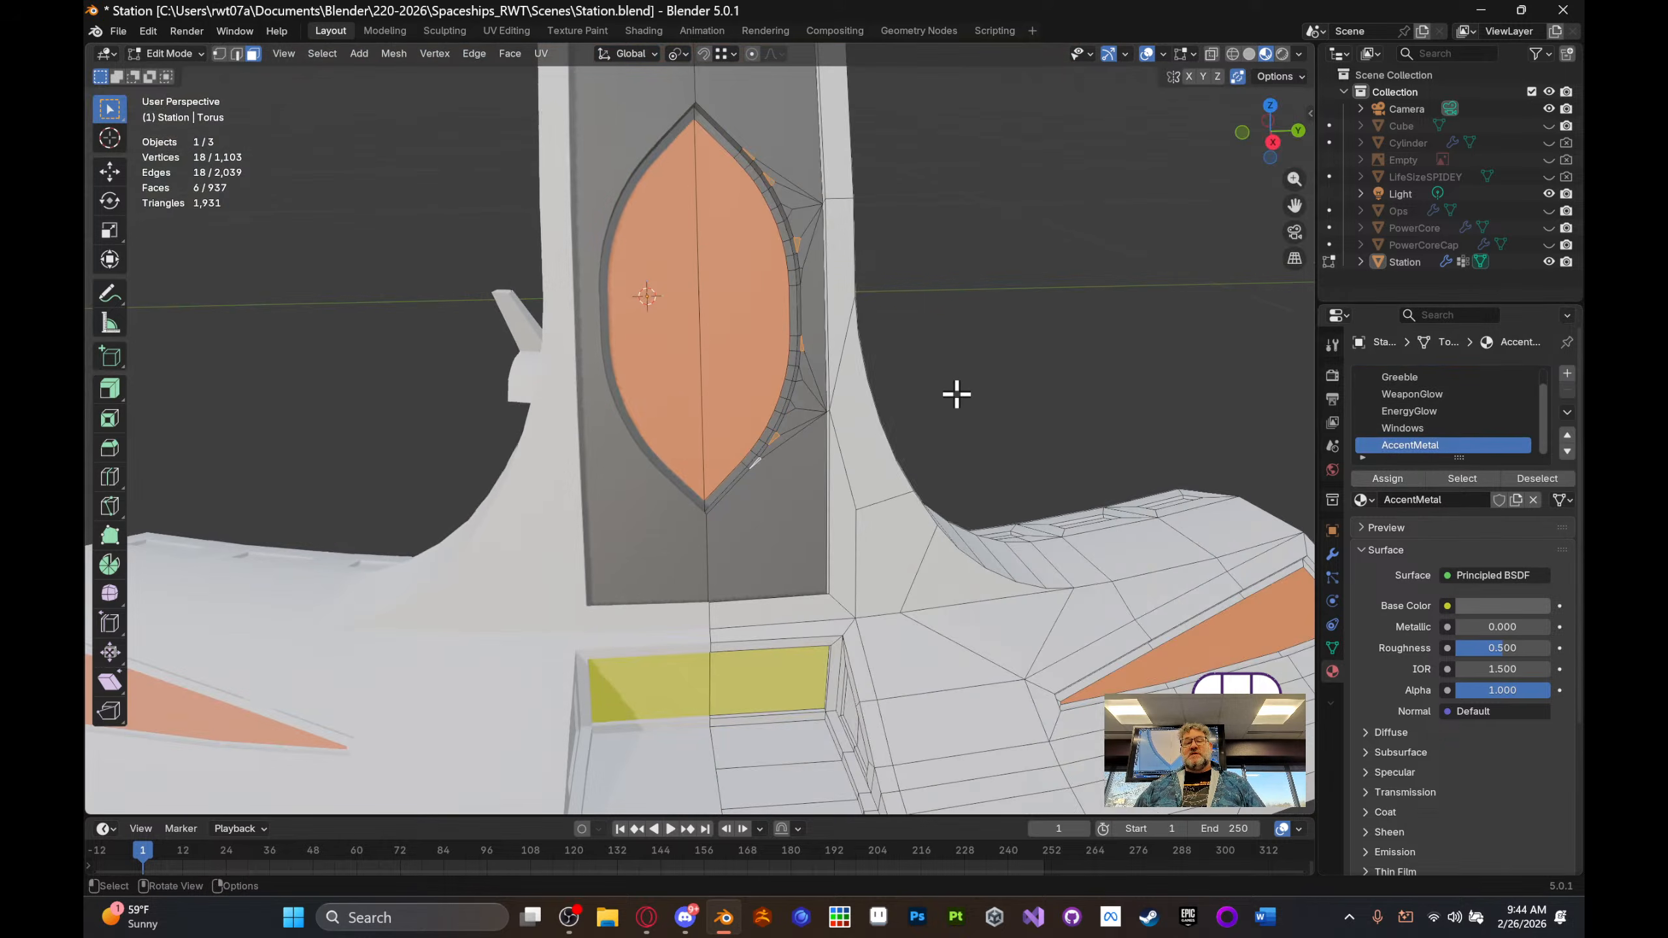
middle_click_drag(1014, 372, 1123, 659)
key("Tab")
key("Tab")
key("Tab")
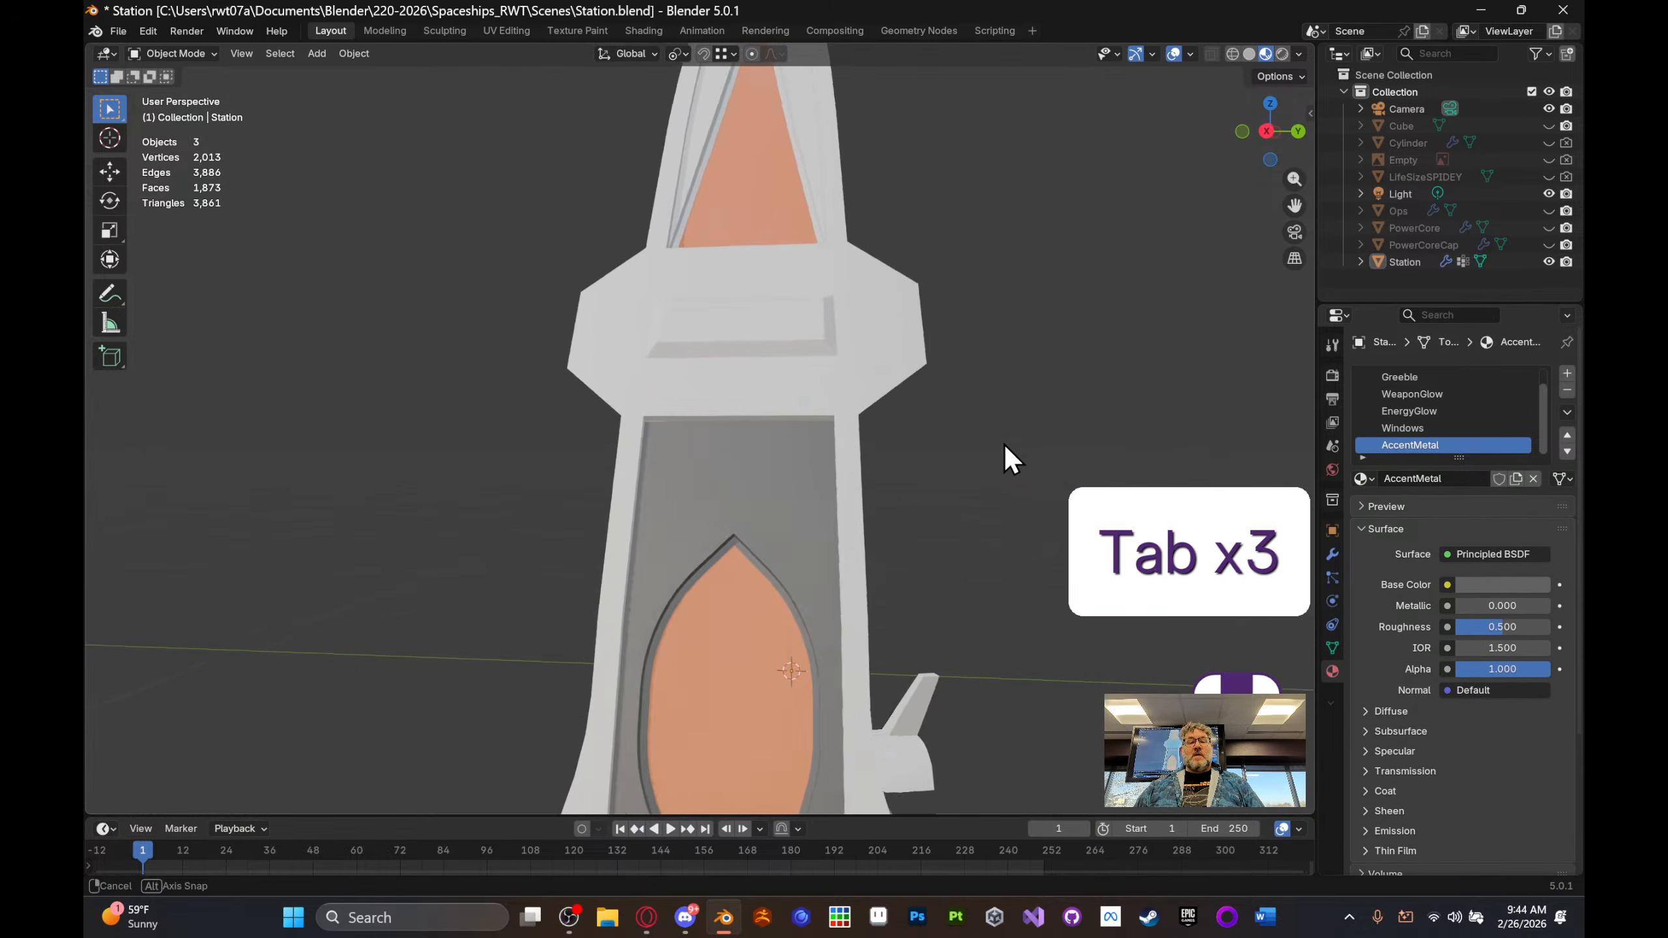
middle_click_drag(1003, 445, 841, 421)
- Enter Edit Mode and select the strip of recessed faces along the side of the upper tower's triangular inset
key("Tab")
left_click(856, 425)
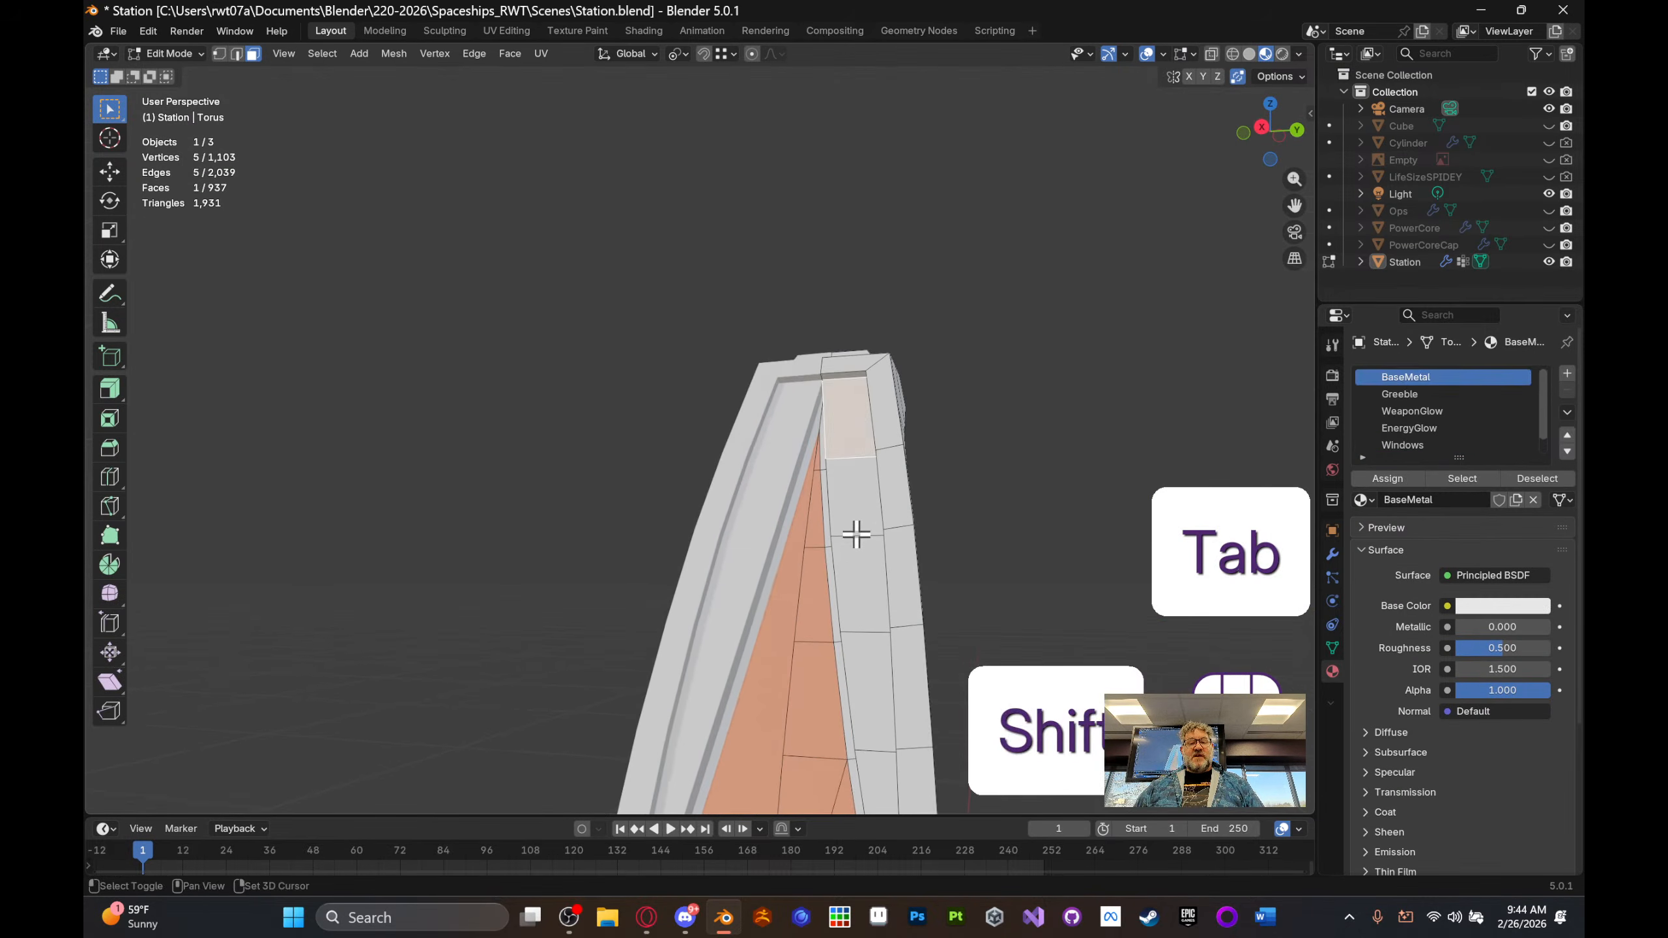
middle_click_drag(863, 662, 859, 284, "shift")
middle_click_drag(893, 450, 926, 524)
key("shift")
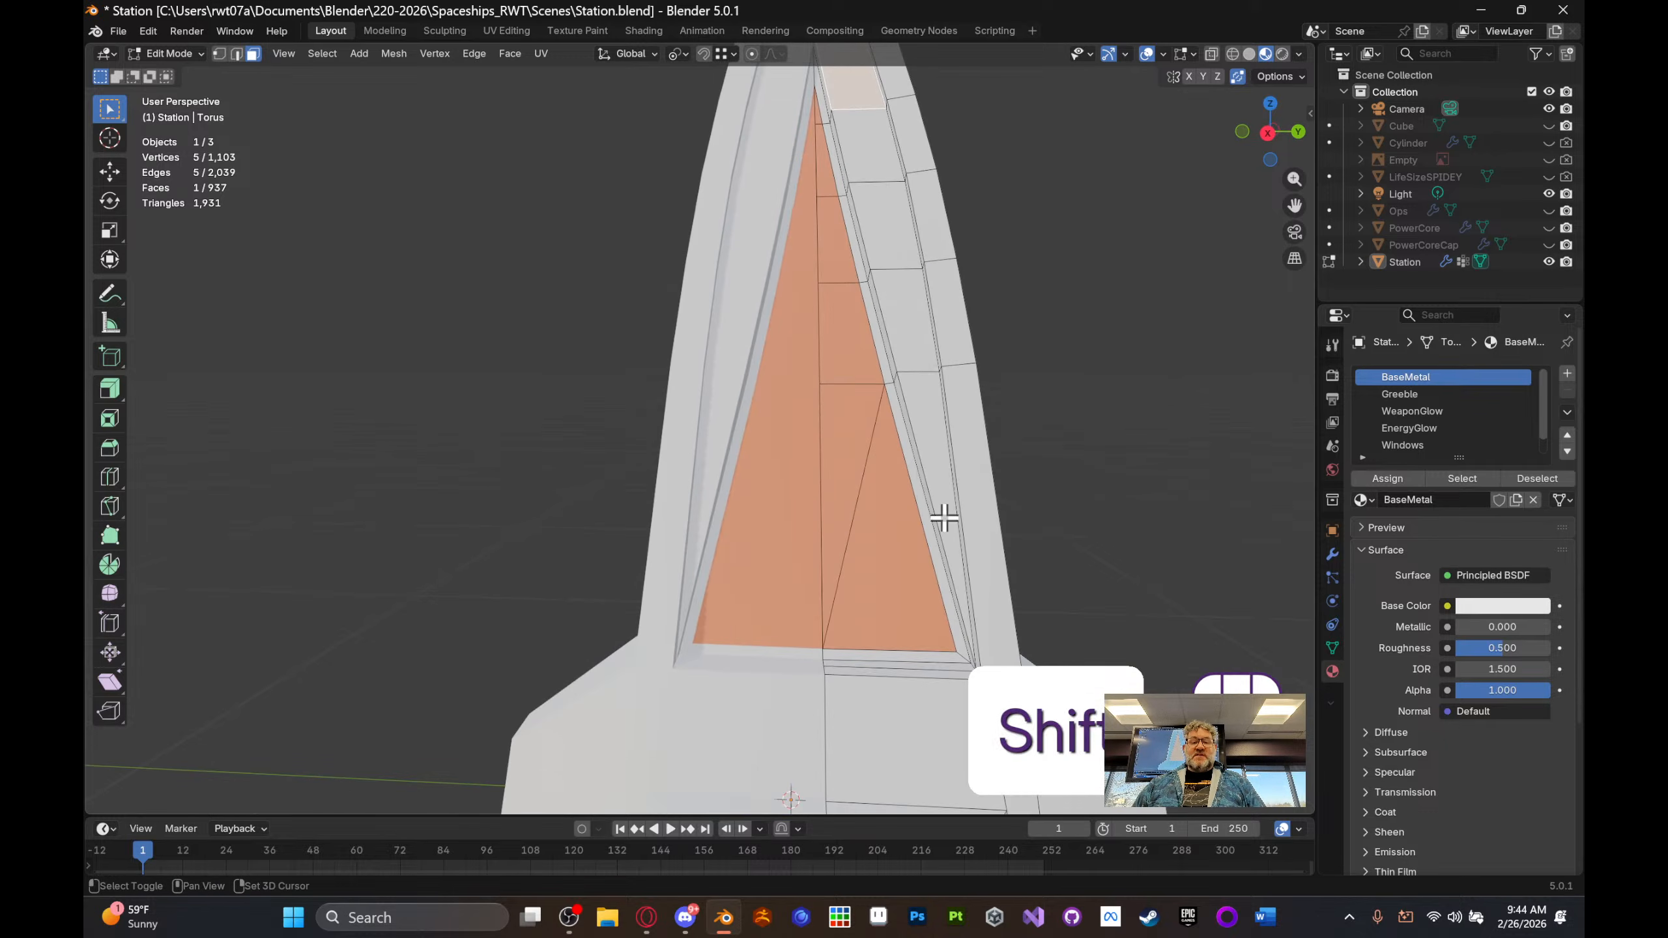
middle_click_drag(957, 511, 1039, 444, "shift")
key("ctrl")
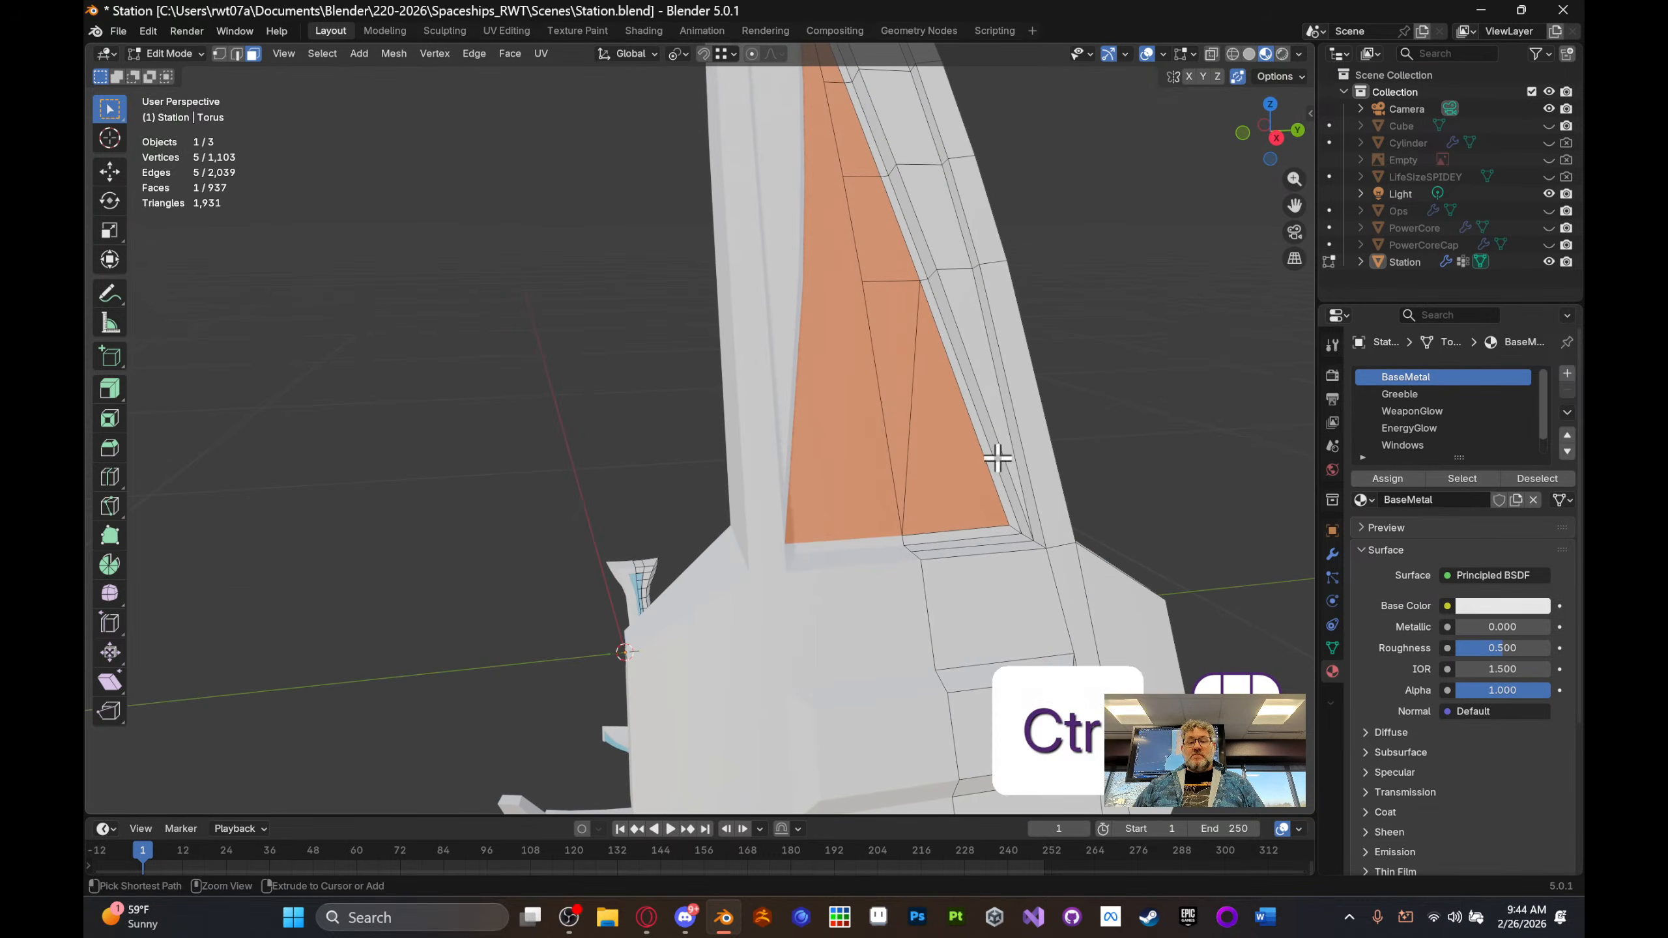
left_click(999, 432, "ctrl")
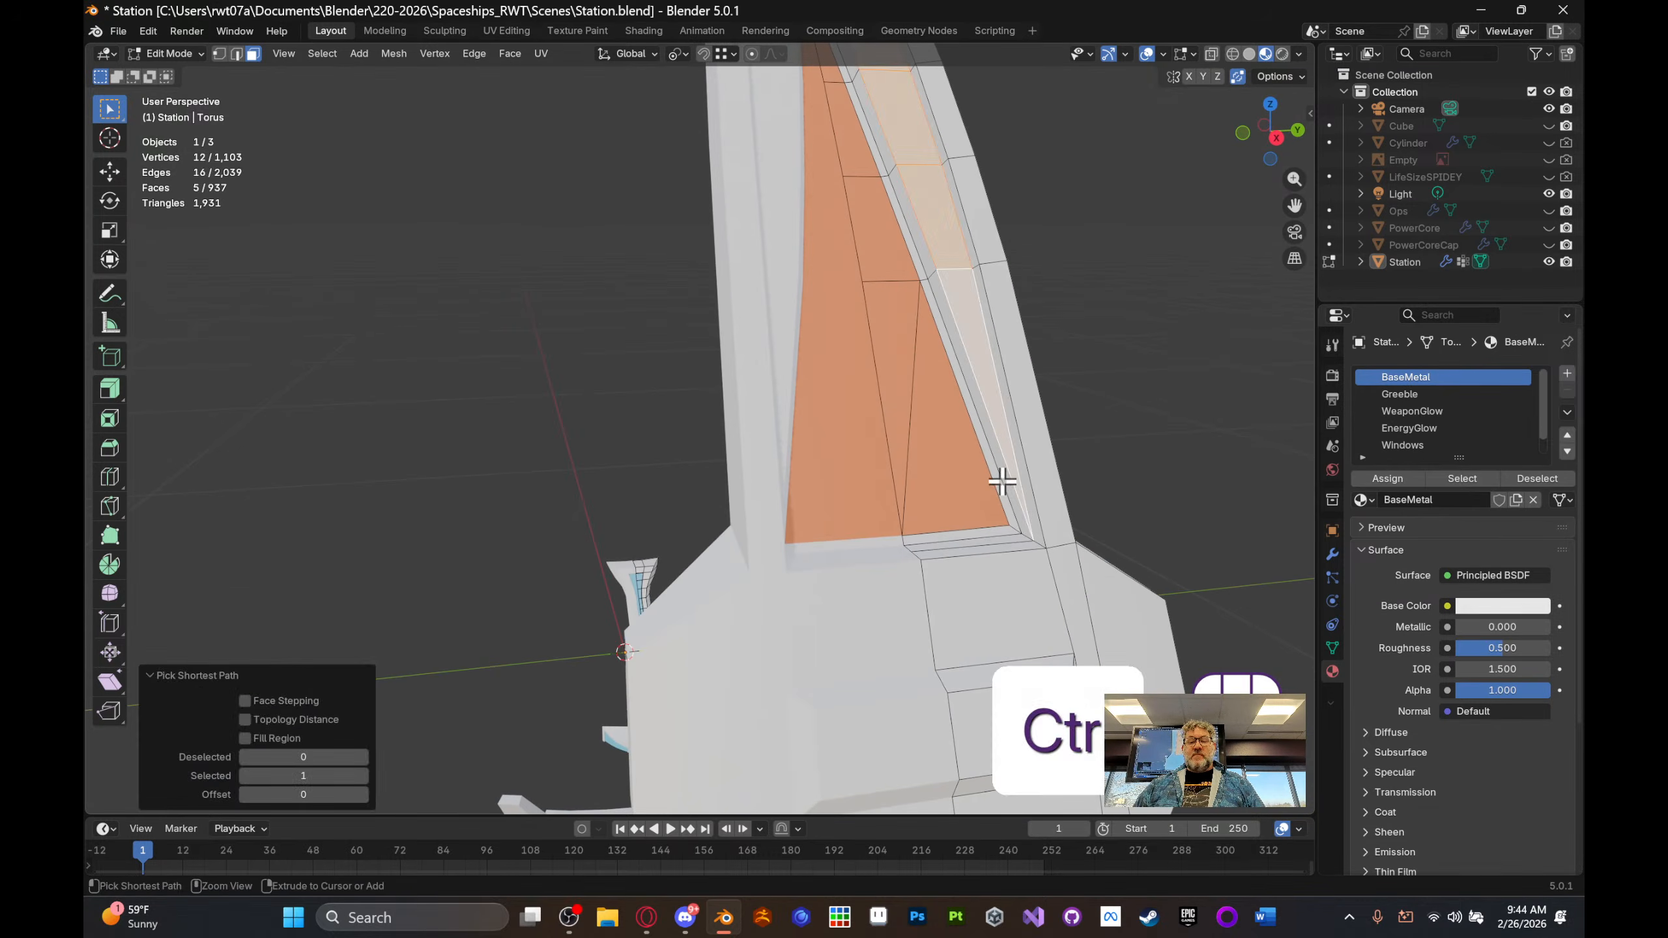
- Add the lower ledge faces and the thin inner rim faces around the upper tower's triangular inset to the selection
left_click(1008, 540, "ctrl")
left_click(1000, 529, "ctrl")
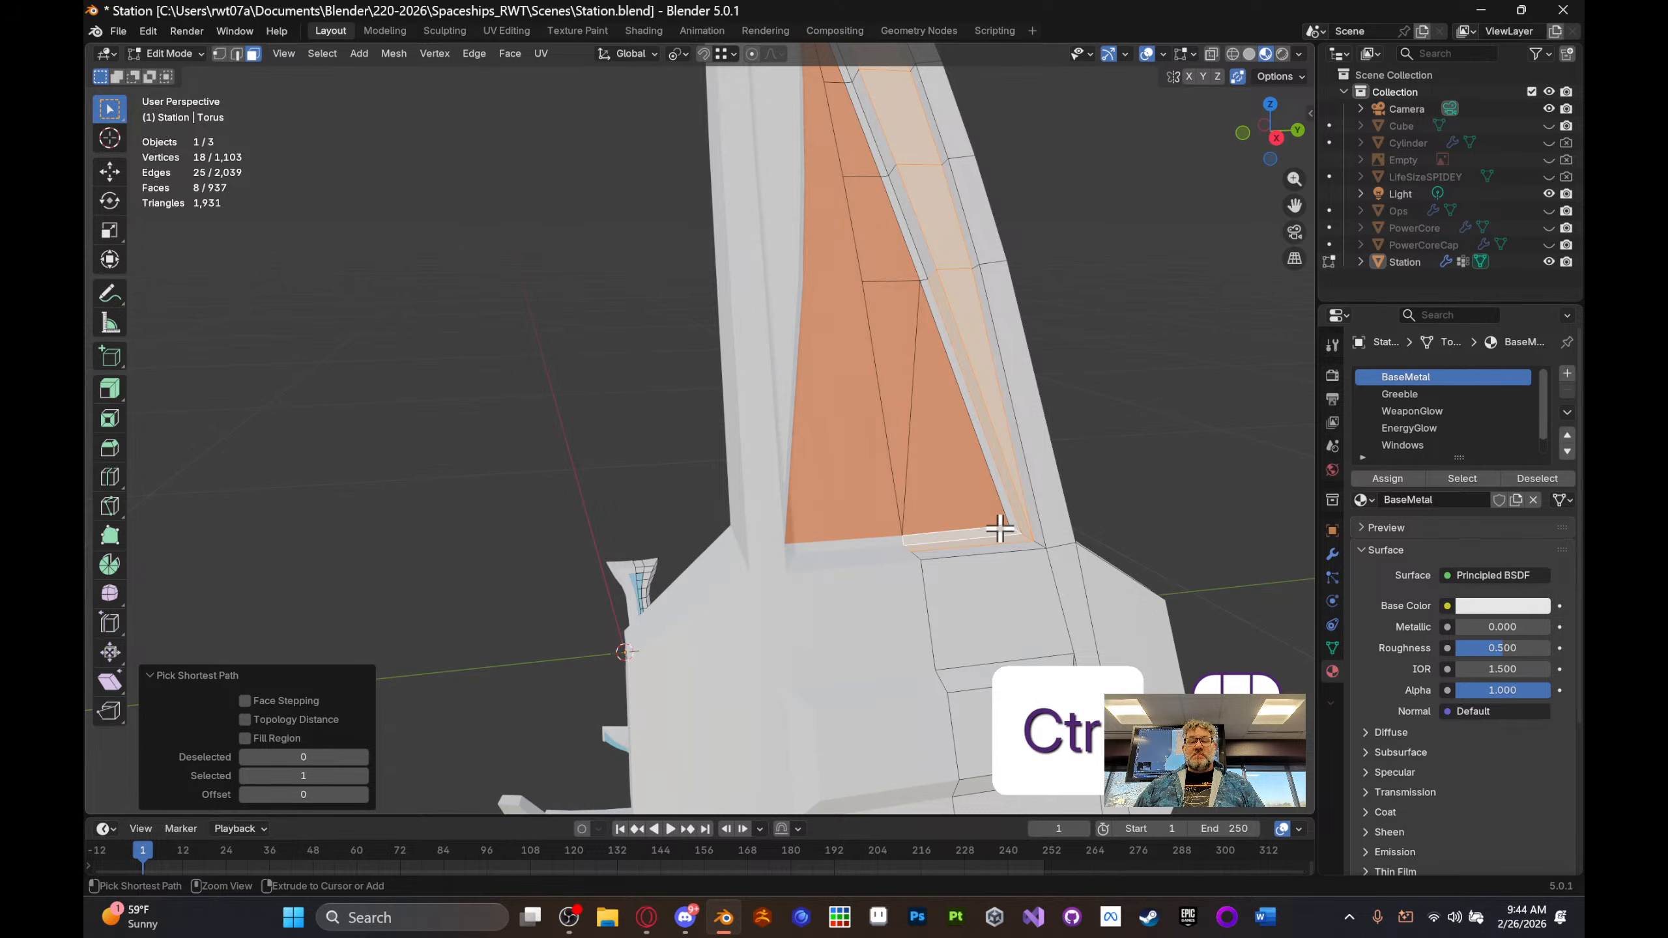
left_click(1009, 494, "ctrl")
middle_click_drag(945, 233, 968, 295, "shift")
left_click(861, 110, "ctrl")
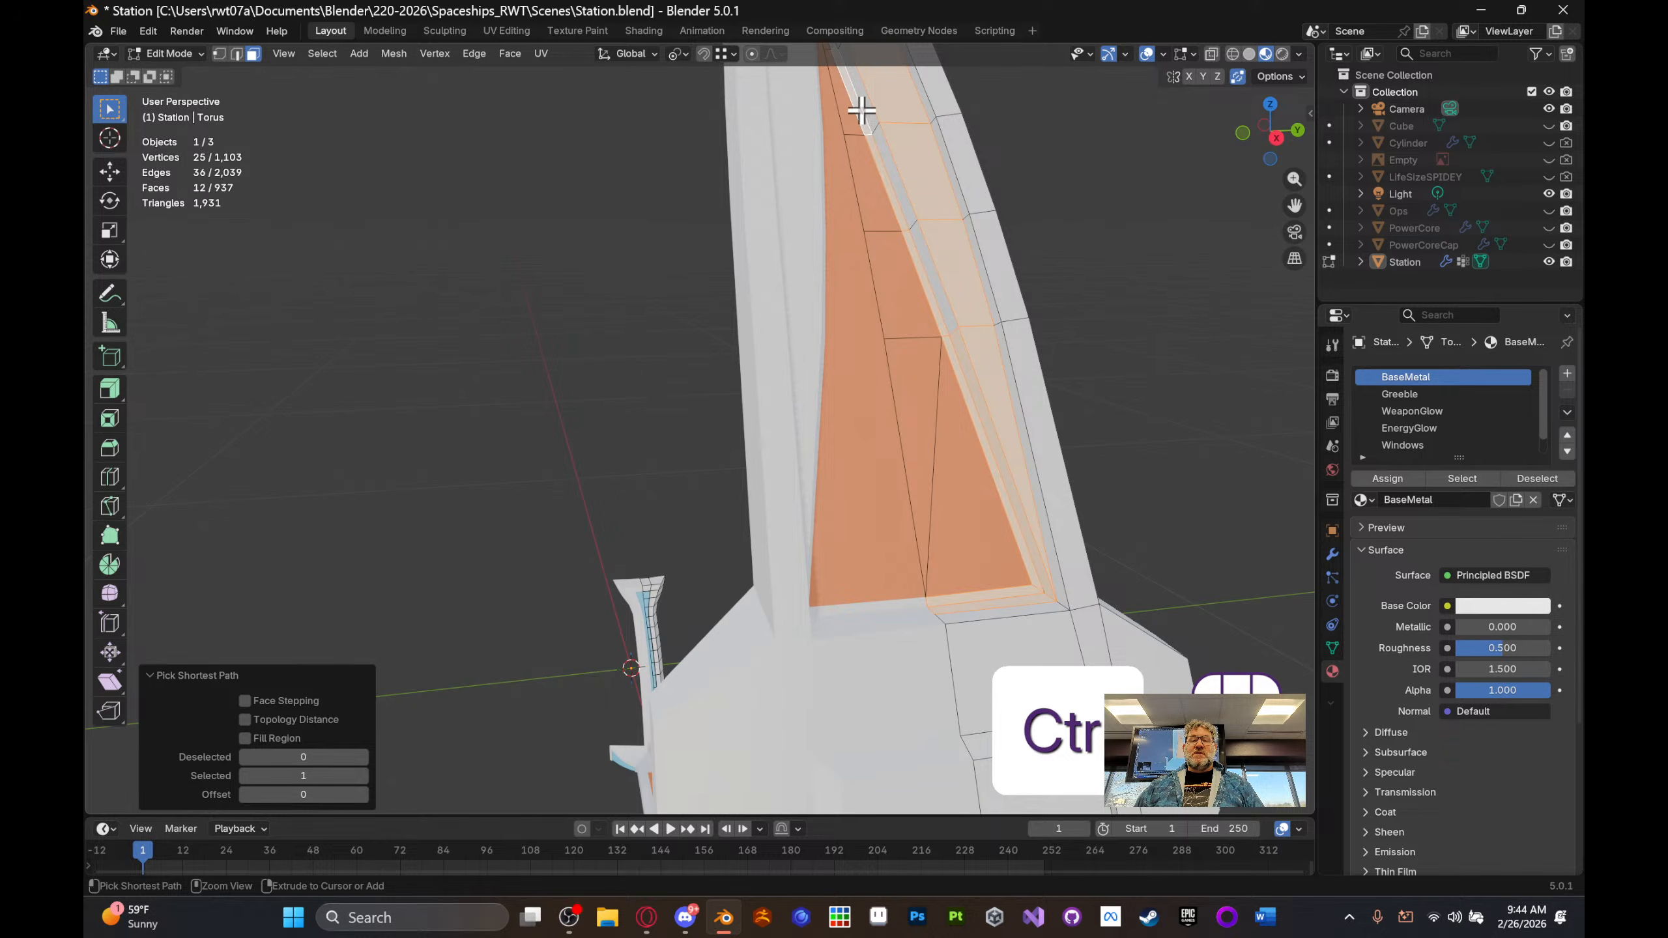
left_click(869, 111, "ctrl")
left_click(928, 267, "ctrl")
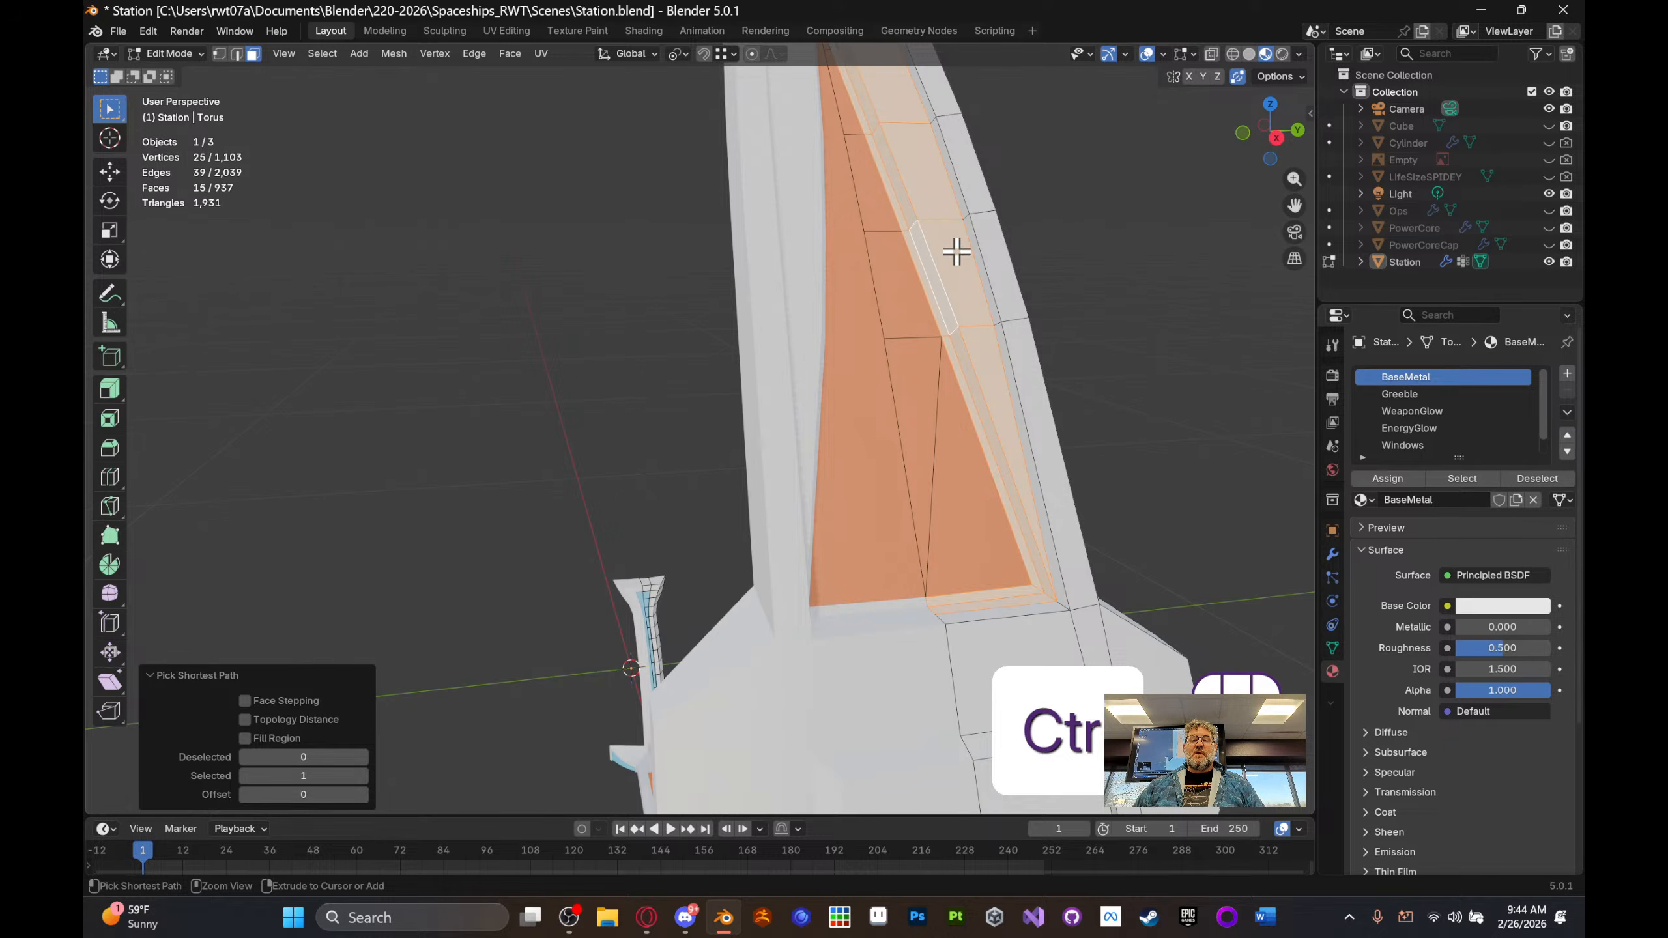
middle_click_drag(958, 251, 983, 388)
scroll(973, 355, "up", 3)
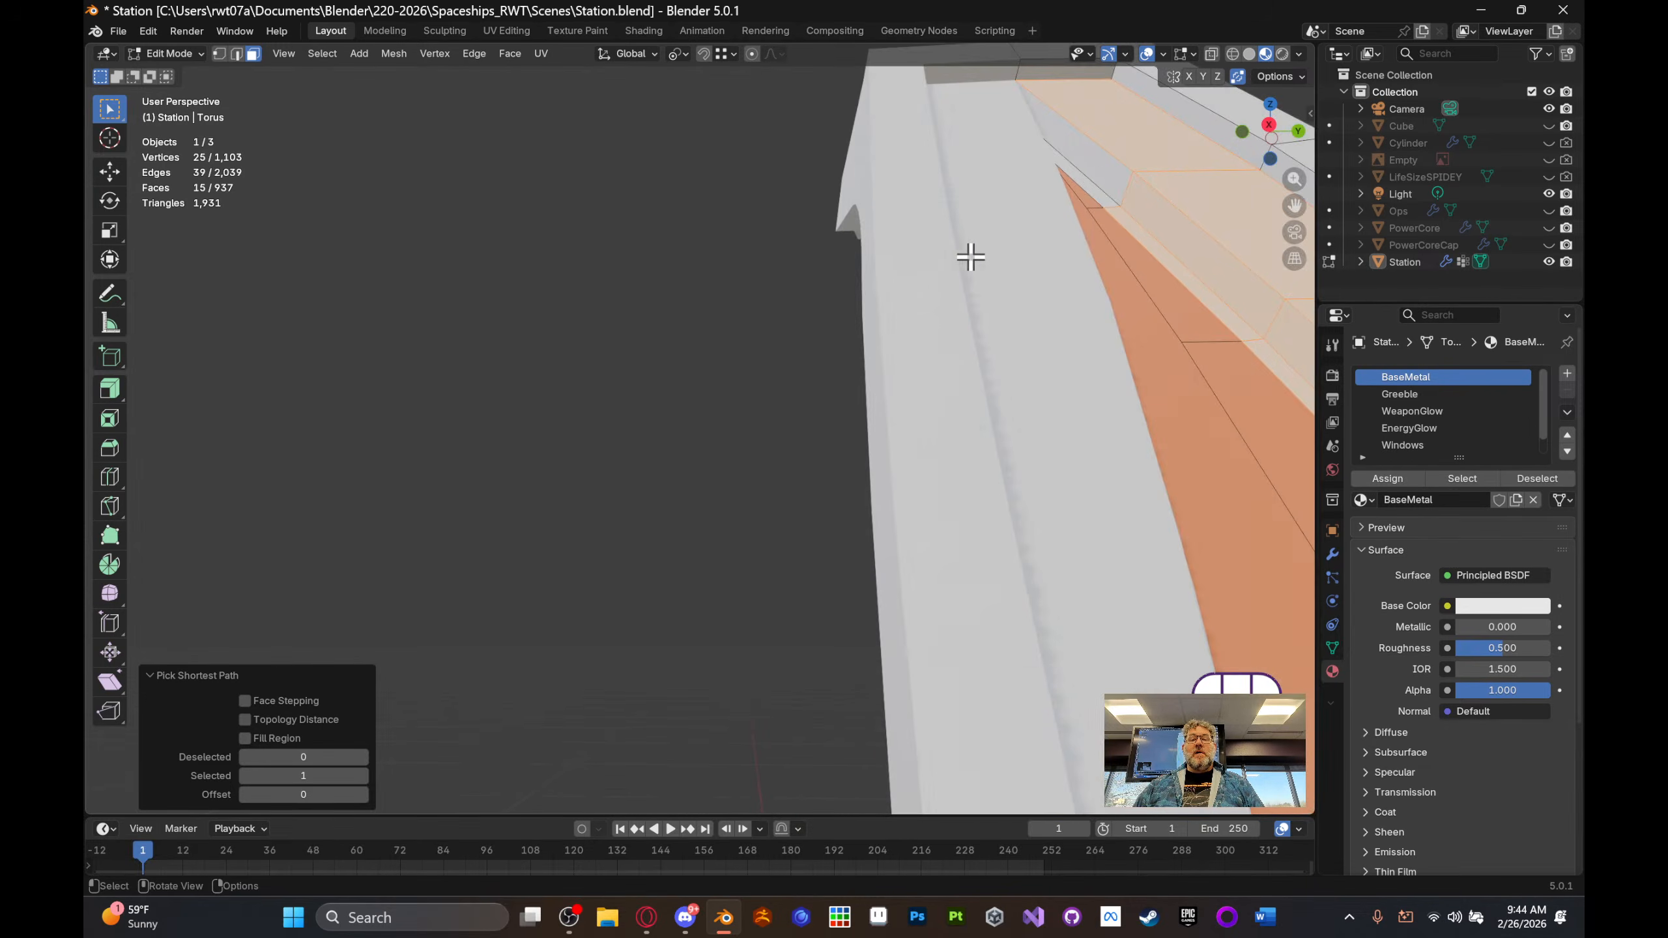
key("ctrl")
left_click(1116, 172, "ctrl")
- Assign the AccentMetal material to the selected recessed faces around the upper tower's triangular inset
middle_click_drag(1135, 163, 1152, 351)
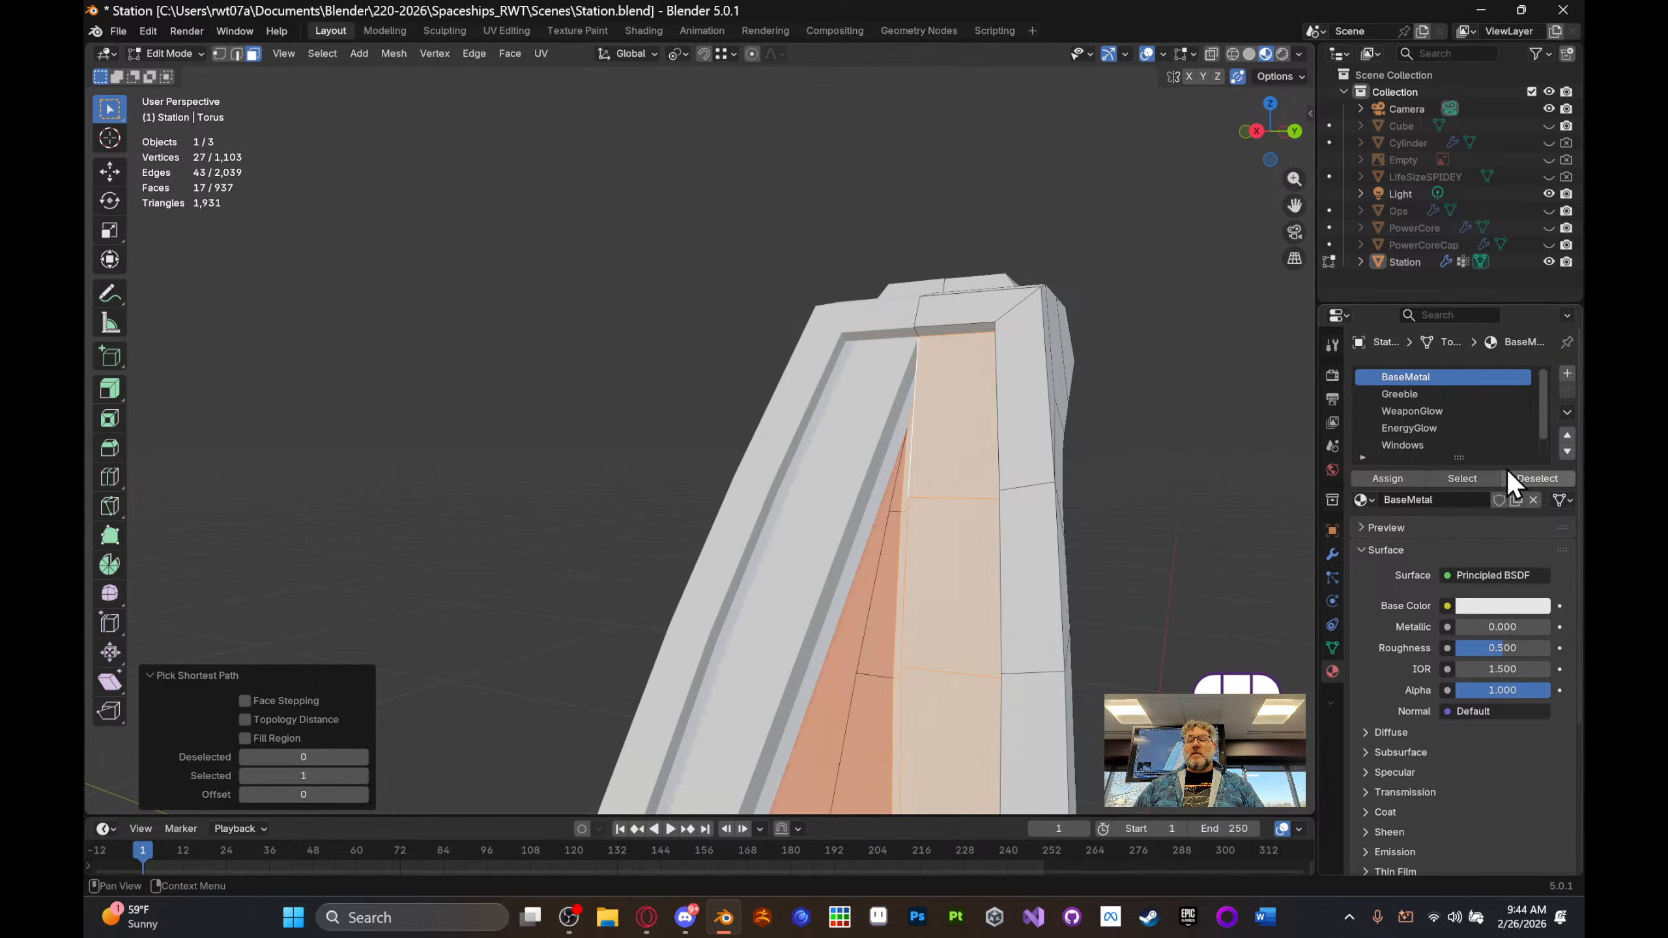
left_click(1406, 447)
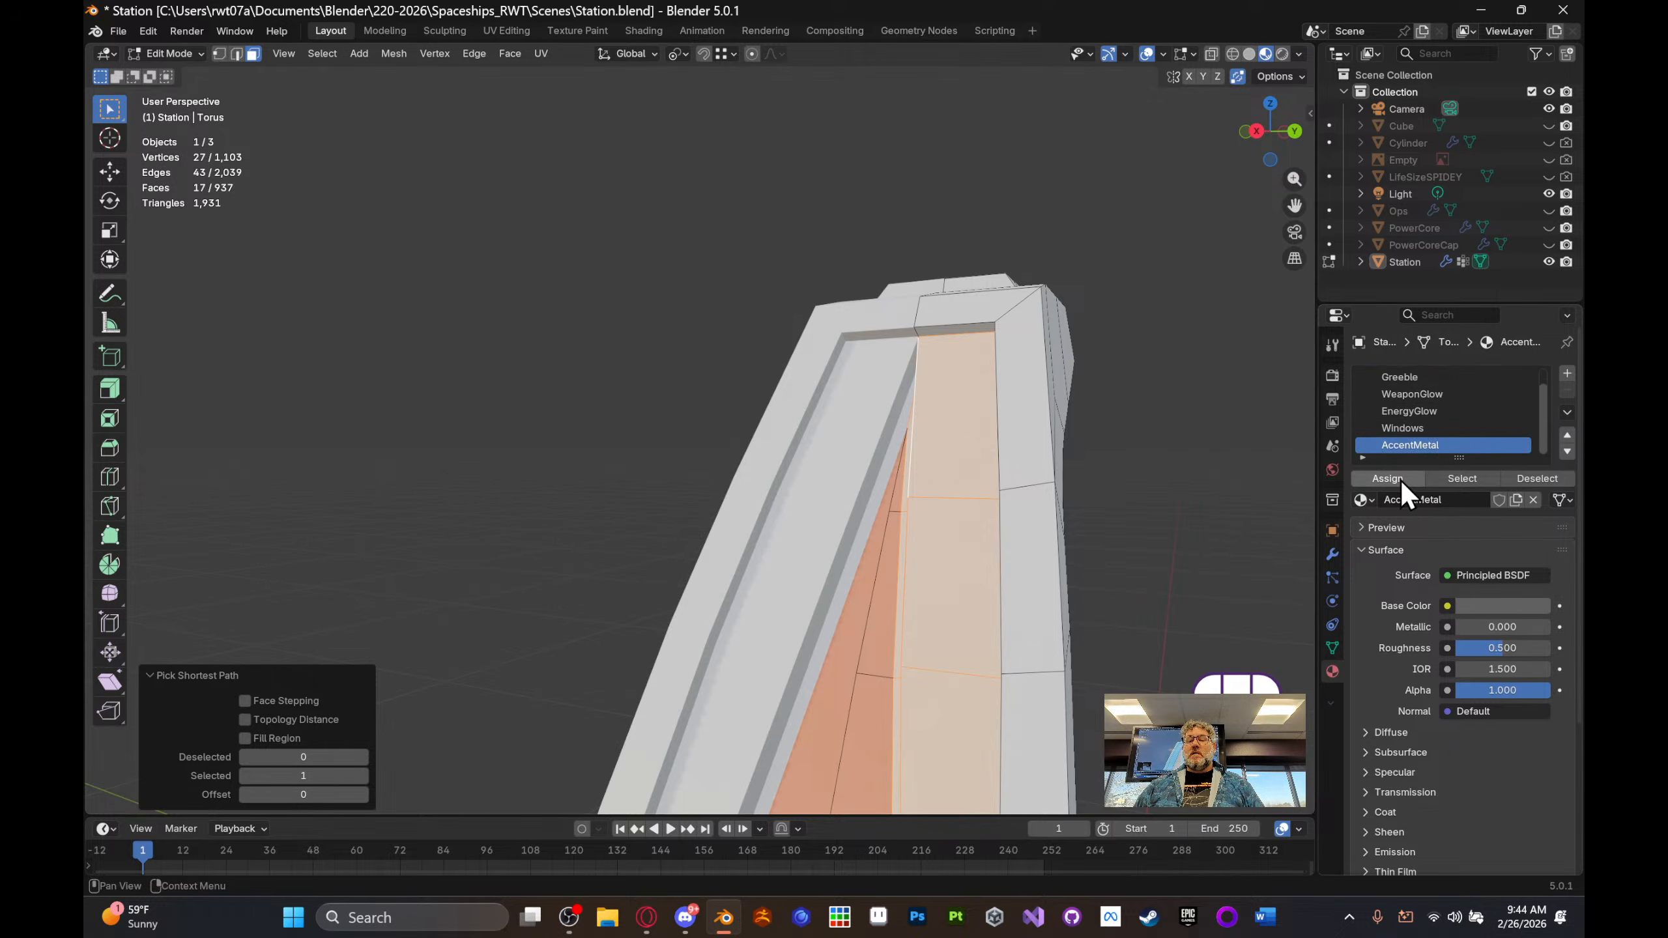
left_click(1387, 478)
middle_click_drag(937, 495, 954, 341)
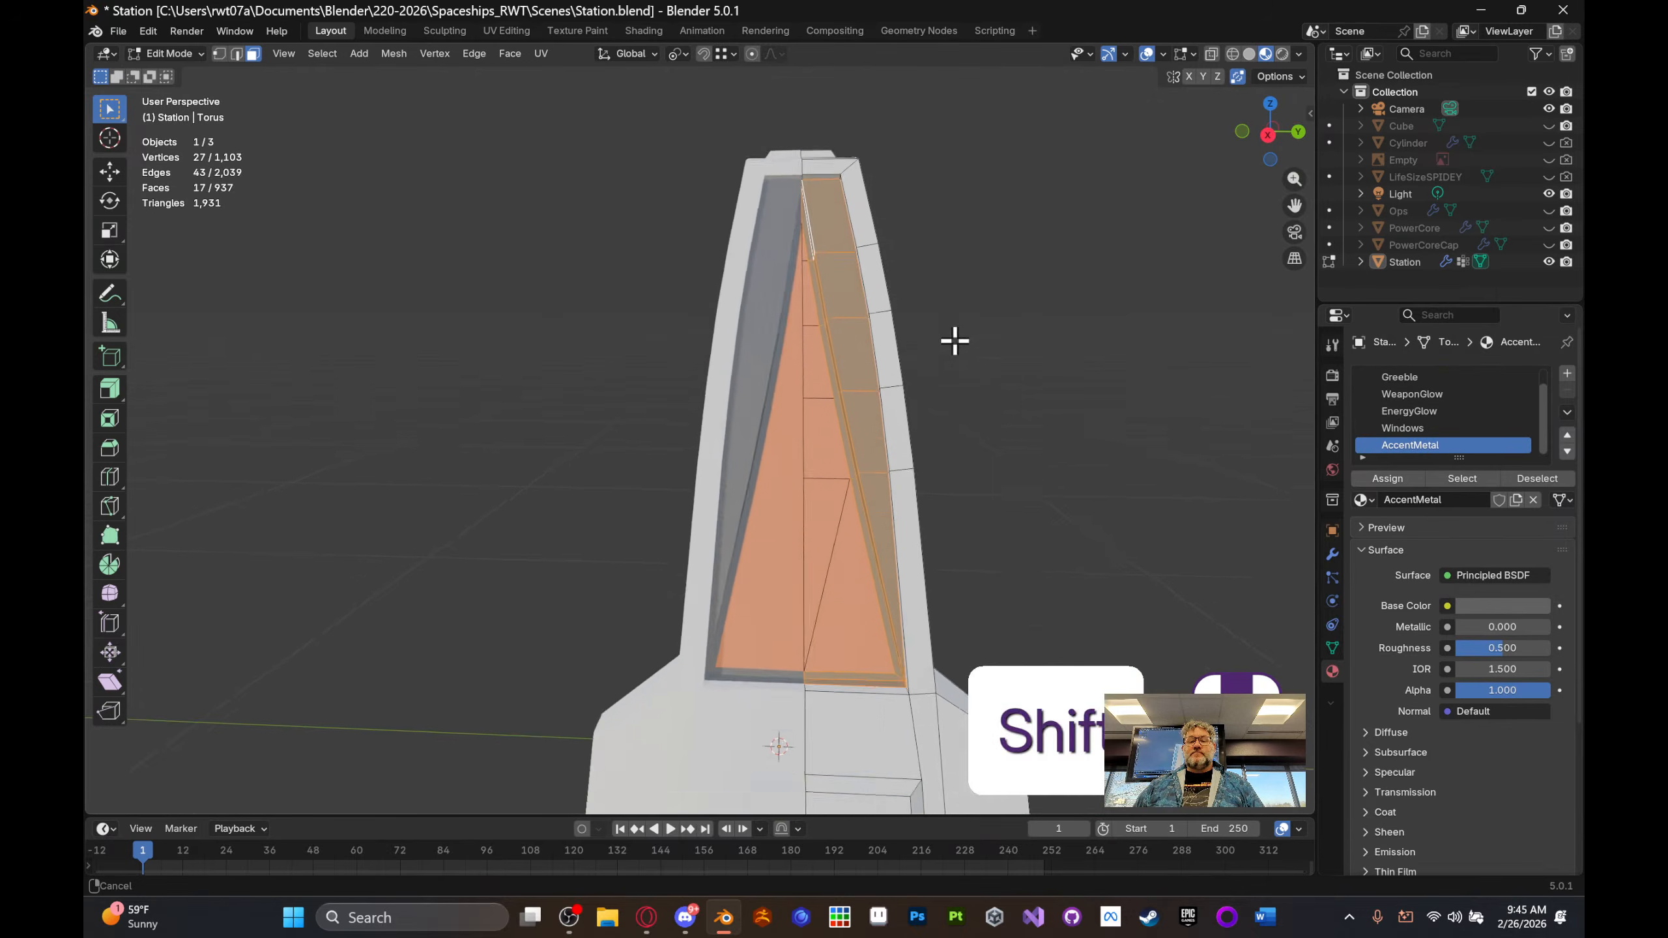
- Select the rim faces around the long triangular inset on the arm at the tower's base
scroll(954, 341, "down", 5)
middle_click_drag(941, 276, 803, 519, "shift")
scroll(978, 311, "up", 5)
left_click(779, 536)
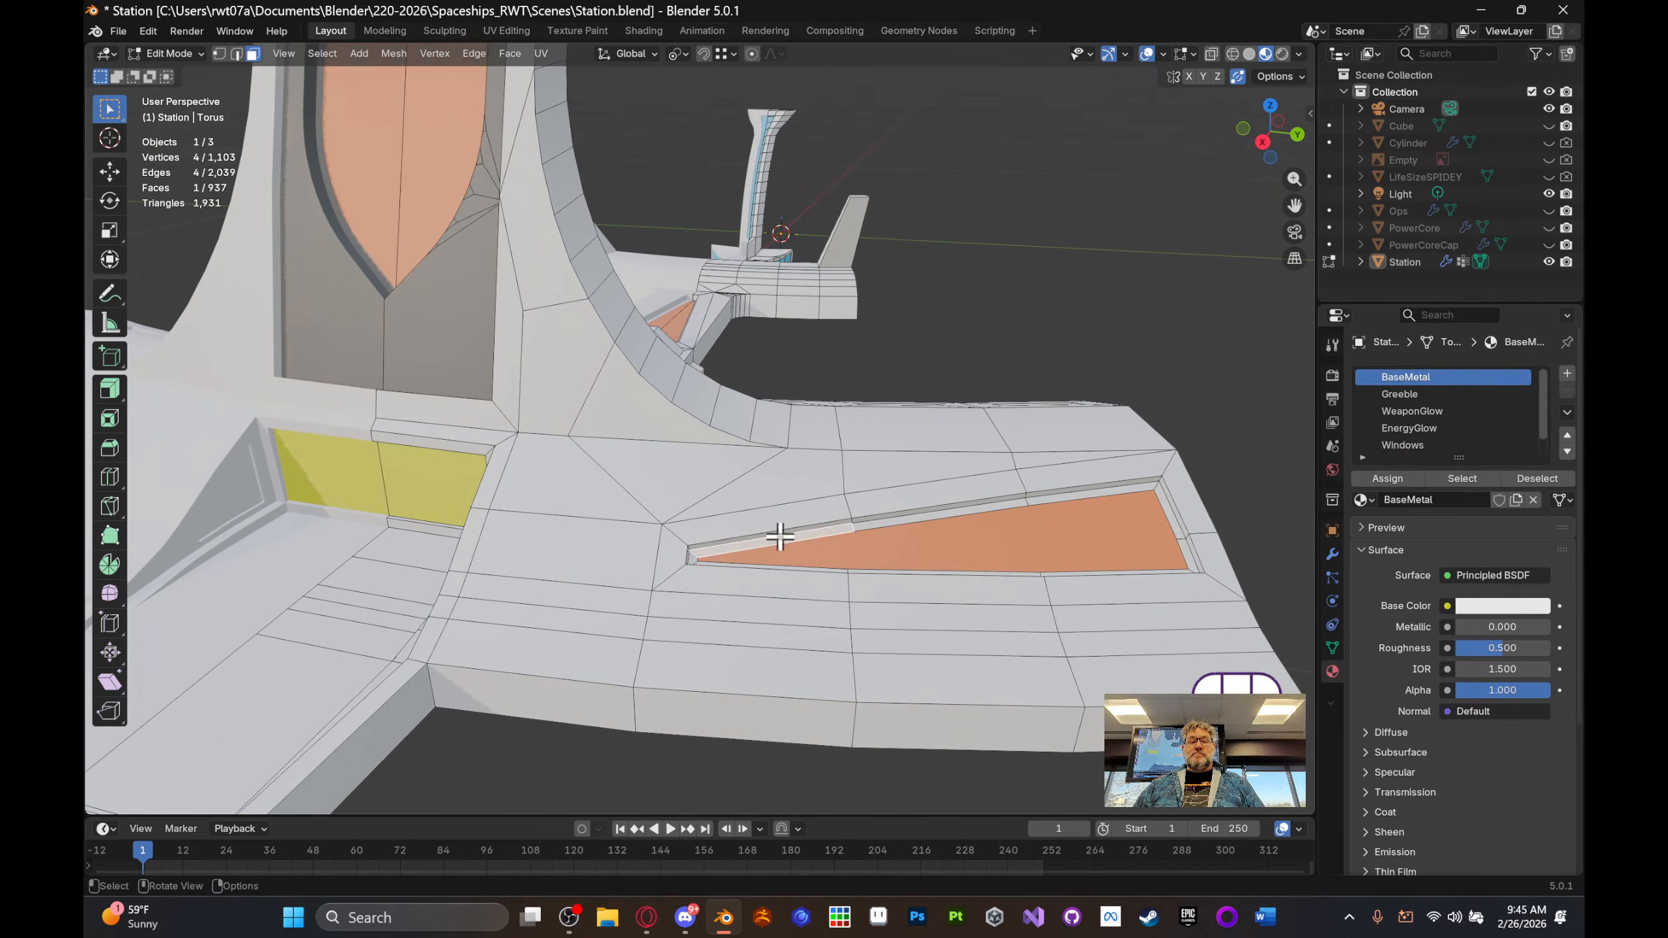
left_click(1129, 491, "ctrl")
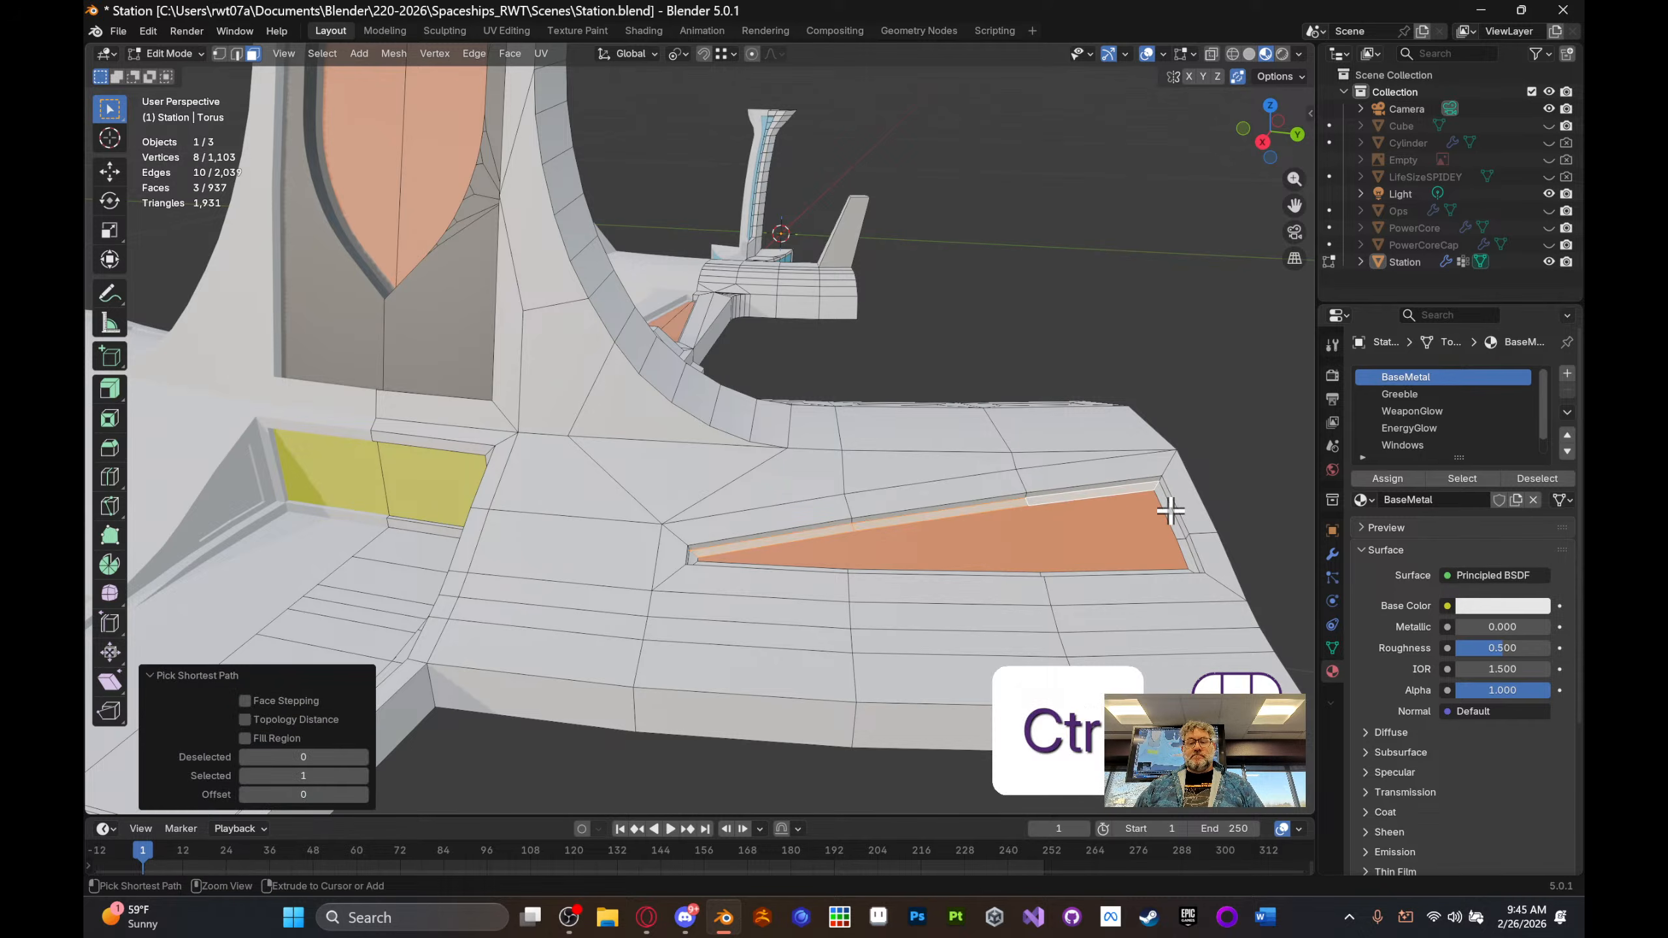
left_click(1188, 558, "ctrl")
middle_click_drag(1187, 527, 1069, 581)
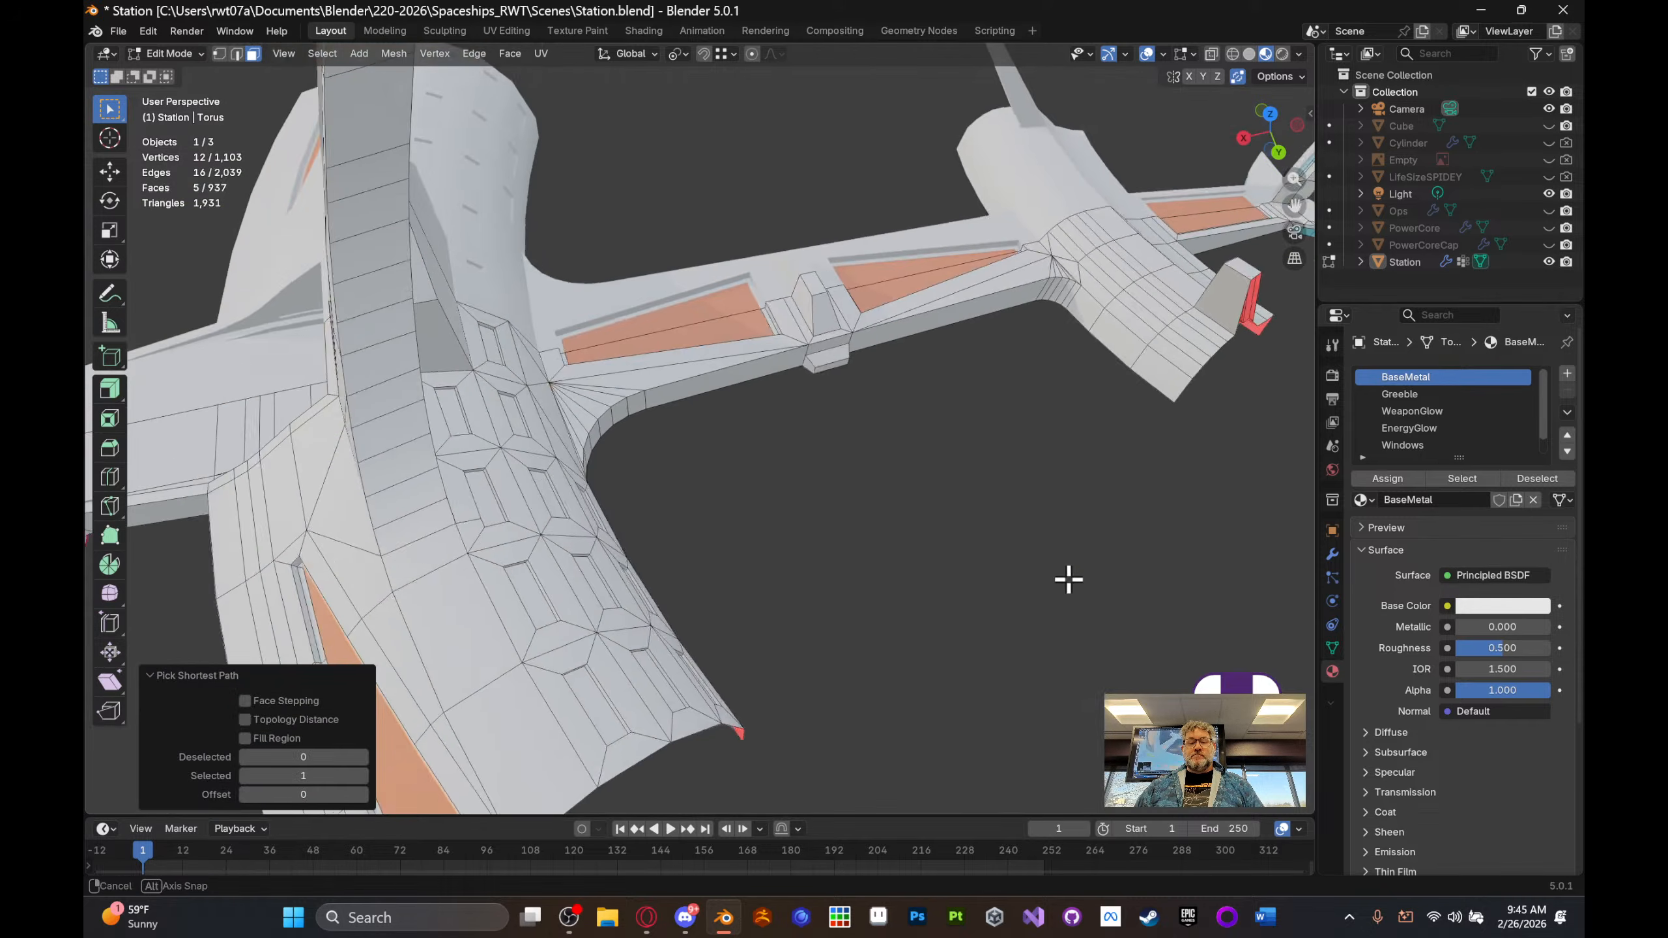
middle_click_drag(870, 486, 1038, 336, "shift")
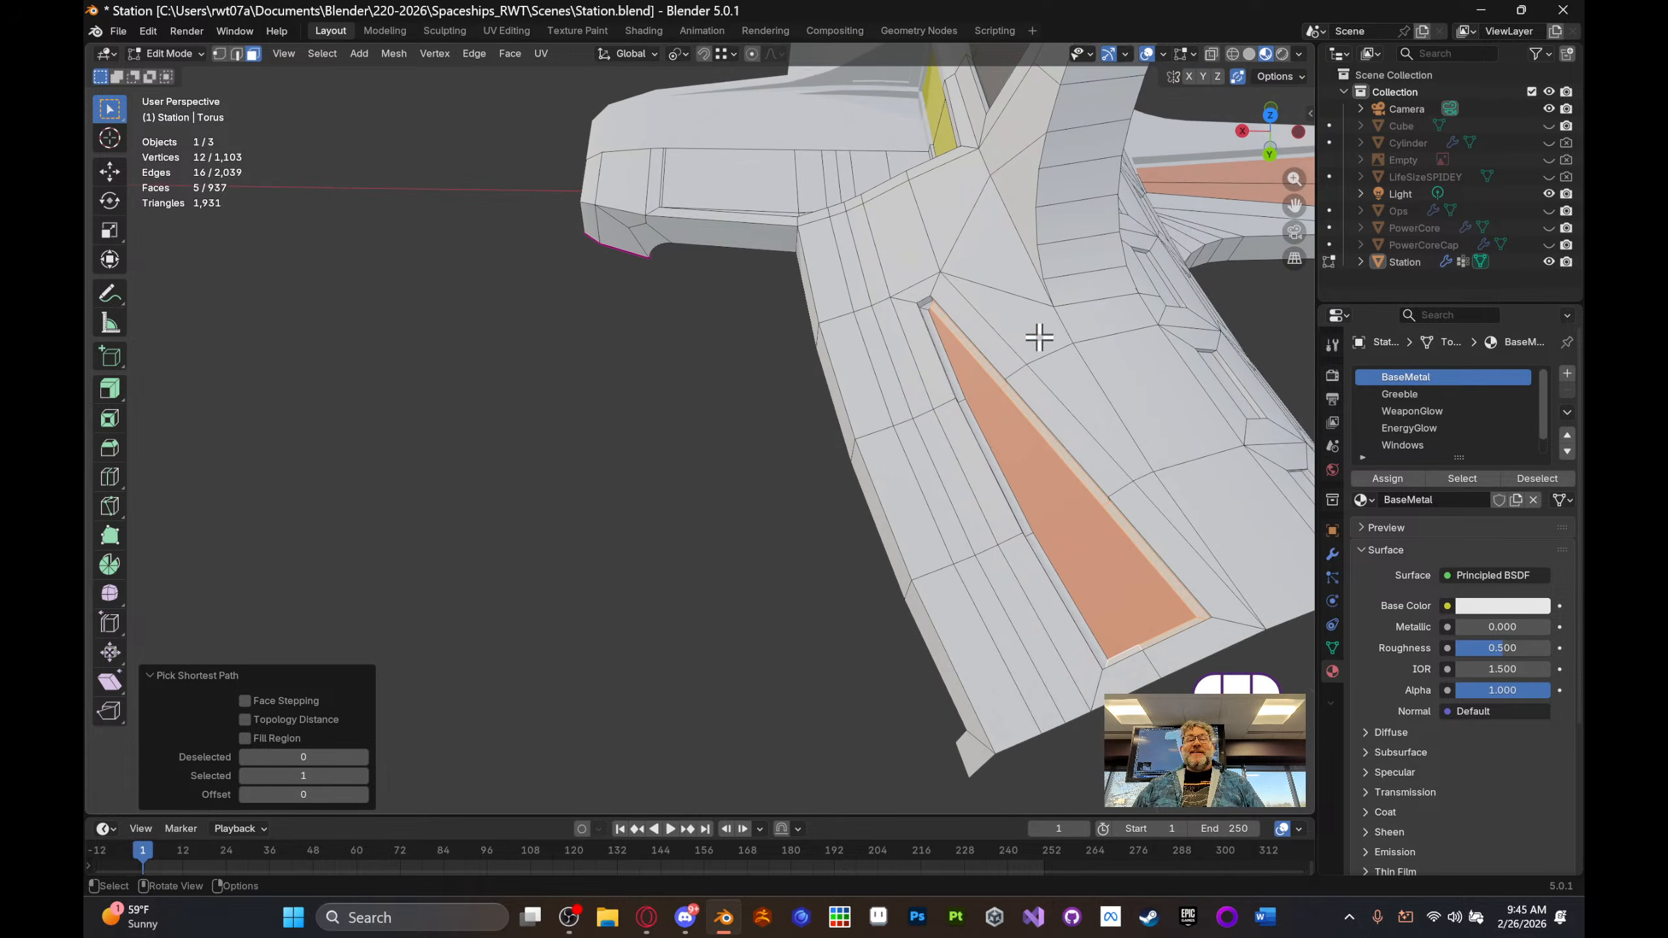
key("ctrl")
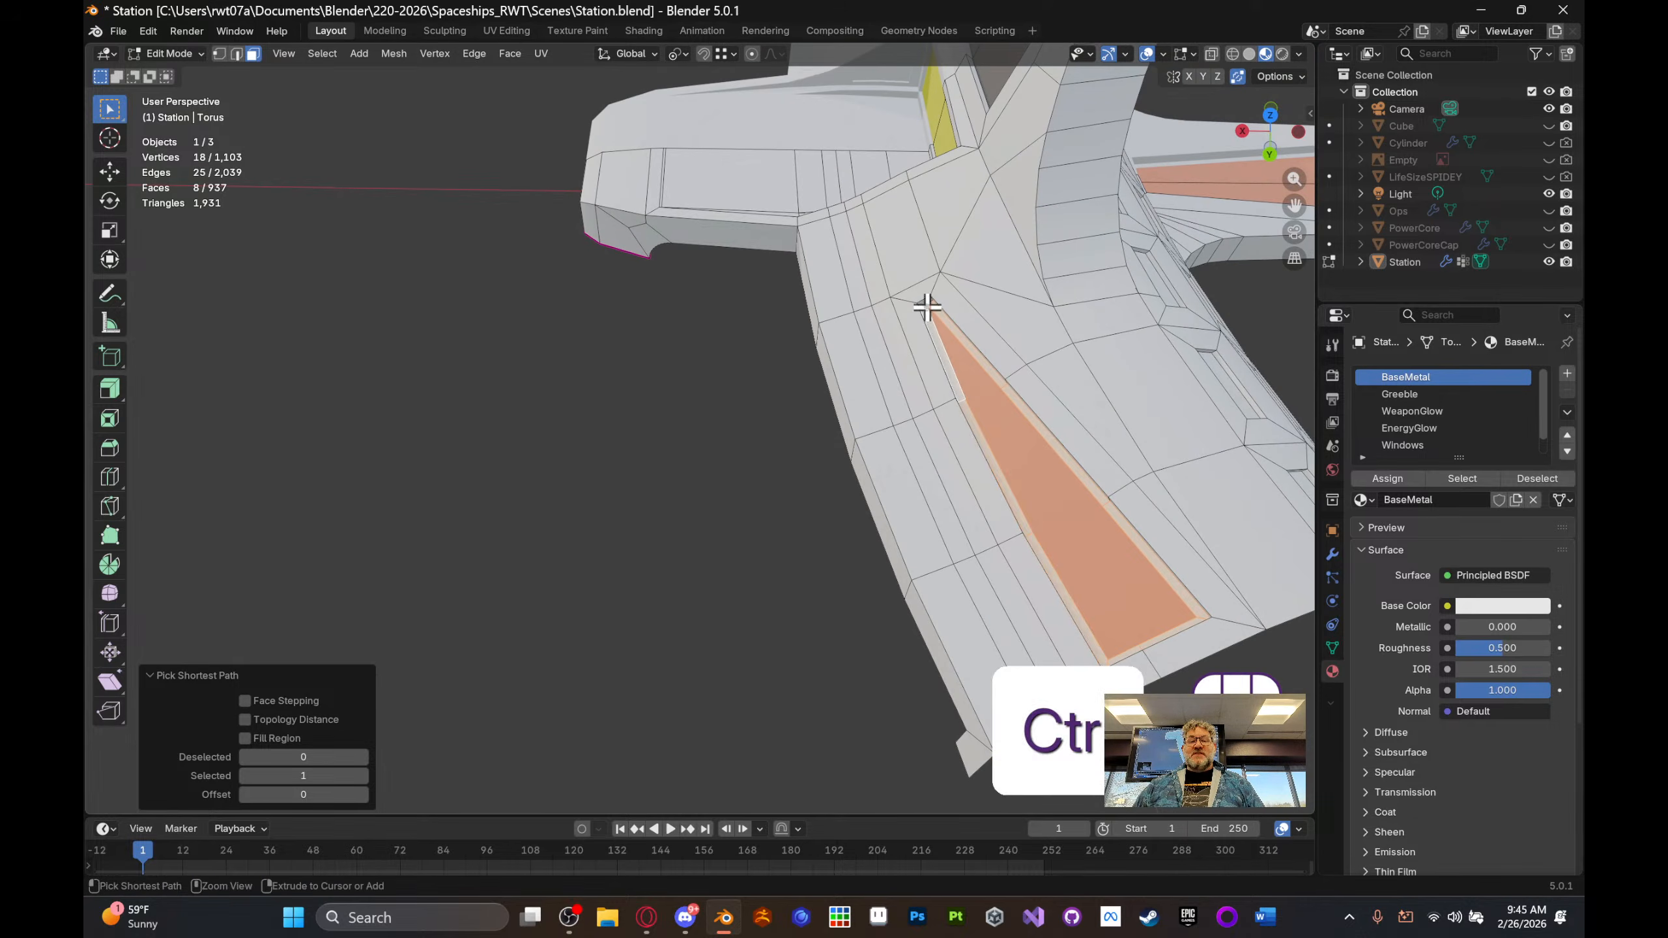
- Add the tiny rim face at the narrow tip of the arm's triangular inset to the selection
mouse_move(999, 316)
middle_mouse_down()
mouse_move(1027, 308)
mouse_move(991, 297)
middle_mouse_up()
scroll(1024, 279, "up", 4)
scroll(1015, 293, "up", 3)
scroll(963, 295, "up", 3)
middle_click_drag(1027, 216, 903, 306, "shift")
left_click(848, 314, "shift")
middle_click_drag(1147, 308, 889, 165, "shift")
scroll(985, 316, "down", 4)
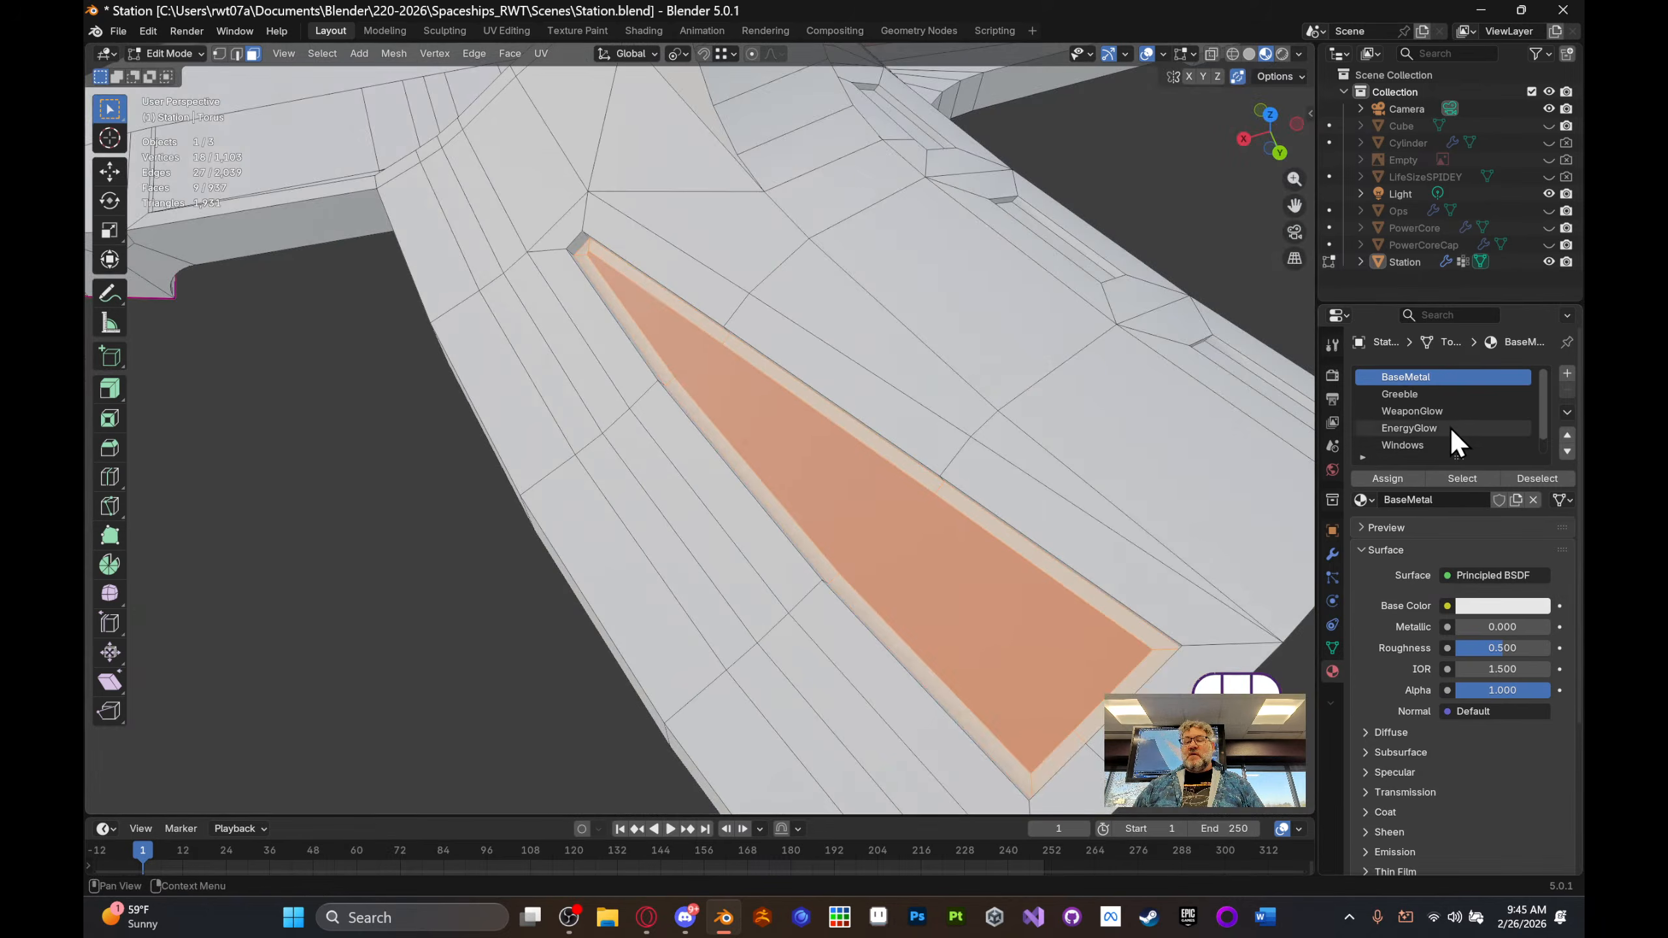
- Assign AccentMetal to the selected rim faces of the arm's triangular inset
scroll(1450, 428, "down", 1)
left_click(1421, 446)
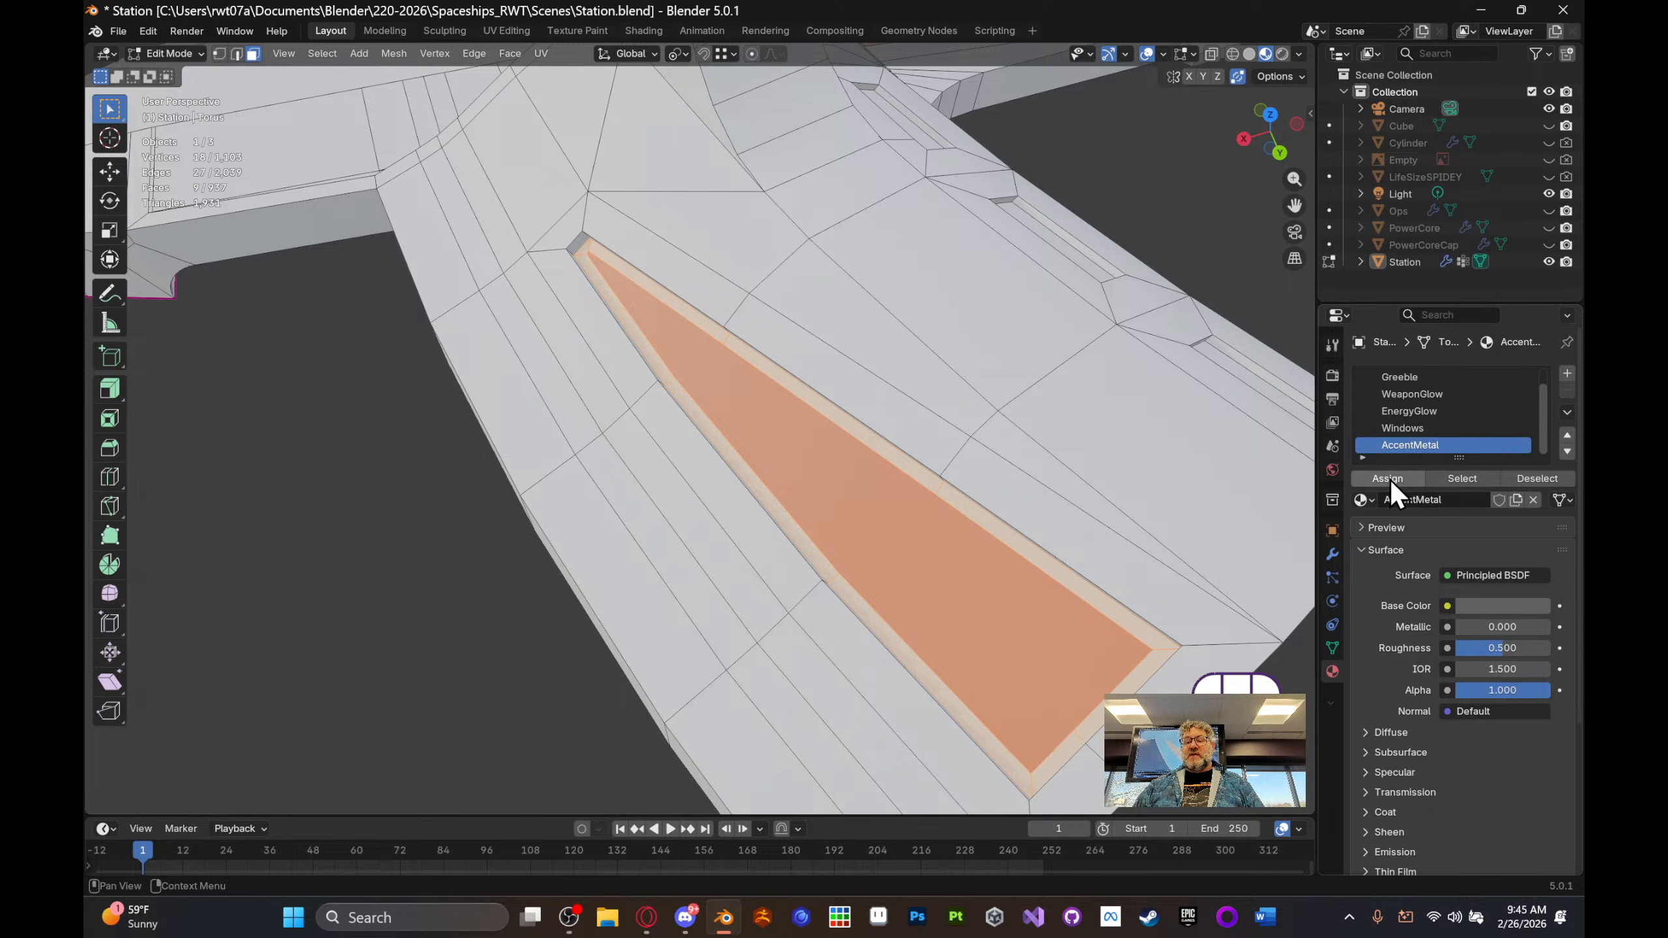
left_click(1391, 480)
- Select the rim faces of the tapered strut inset between the window-covered arm and the strut's raised middle block
middle_click_drag(932, 525, 609, 650)
middle_click_drag(930, 465, 565, 447)
middle_click_drag(975, 387, 934, 276, "shift")
scroll(934, 276, "up", 5)
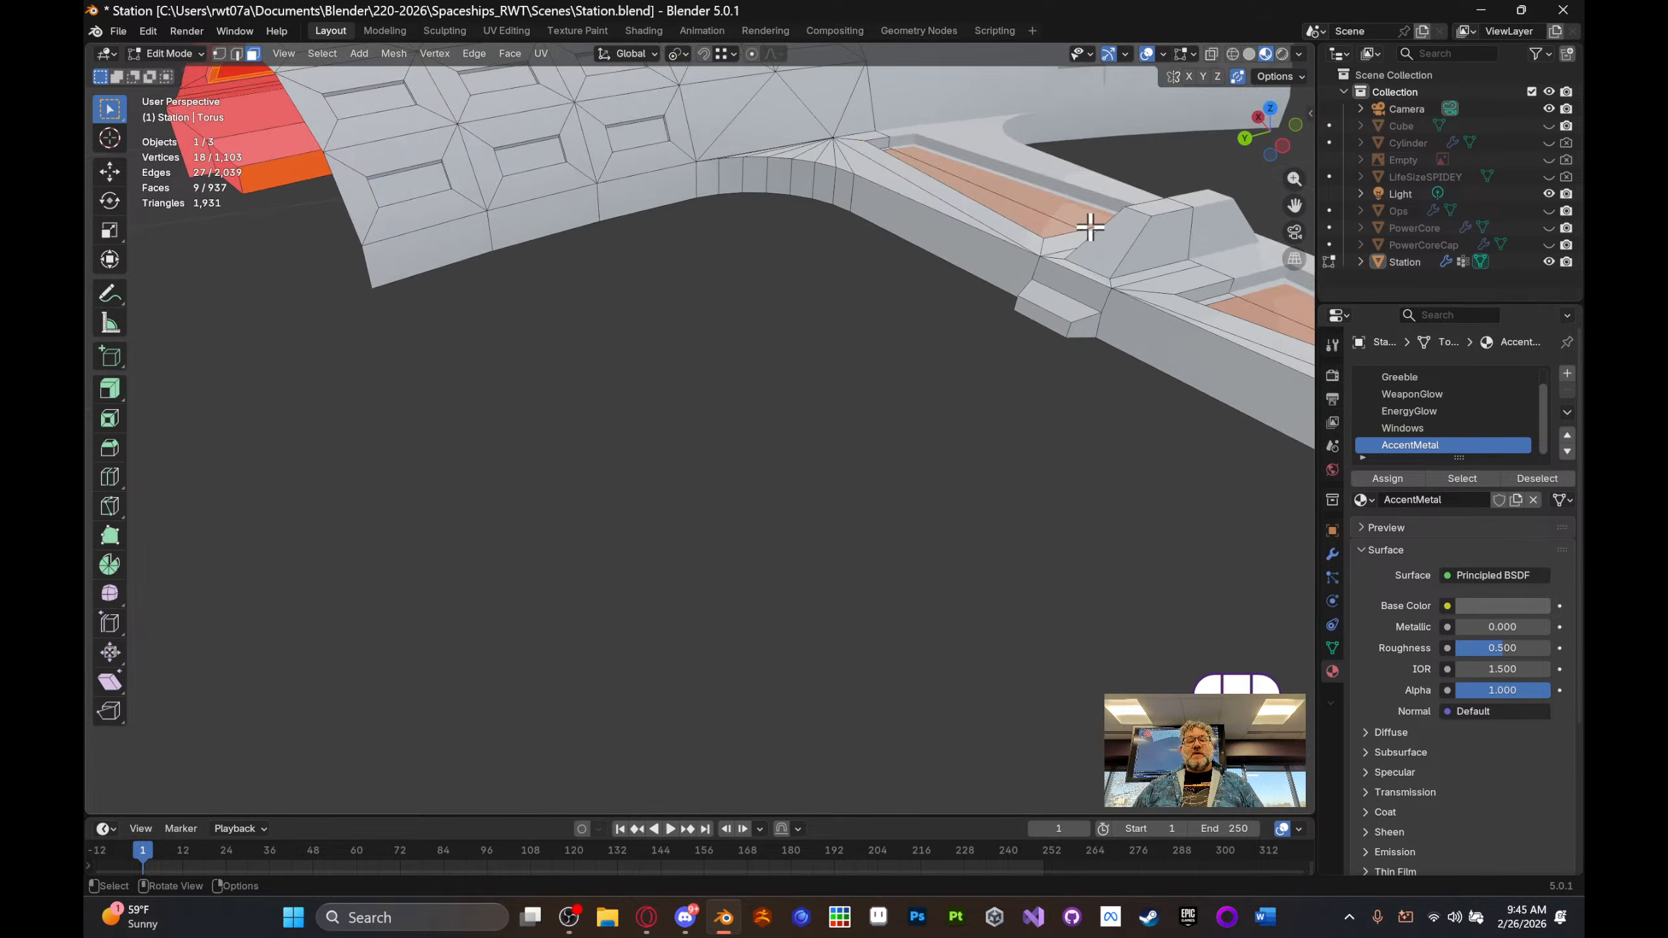
middle_click_drag(1090, 227, 1083, 269)
middle_click_drag(1084, 269, 966, 244, "shift")
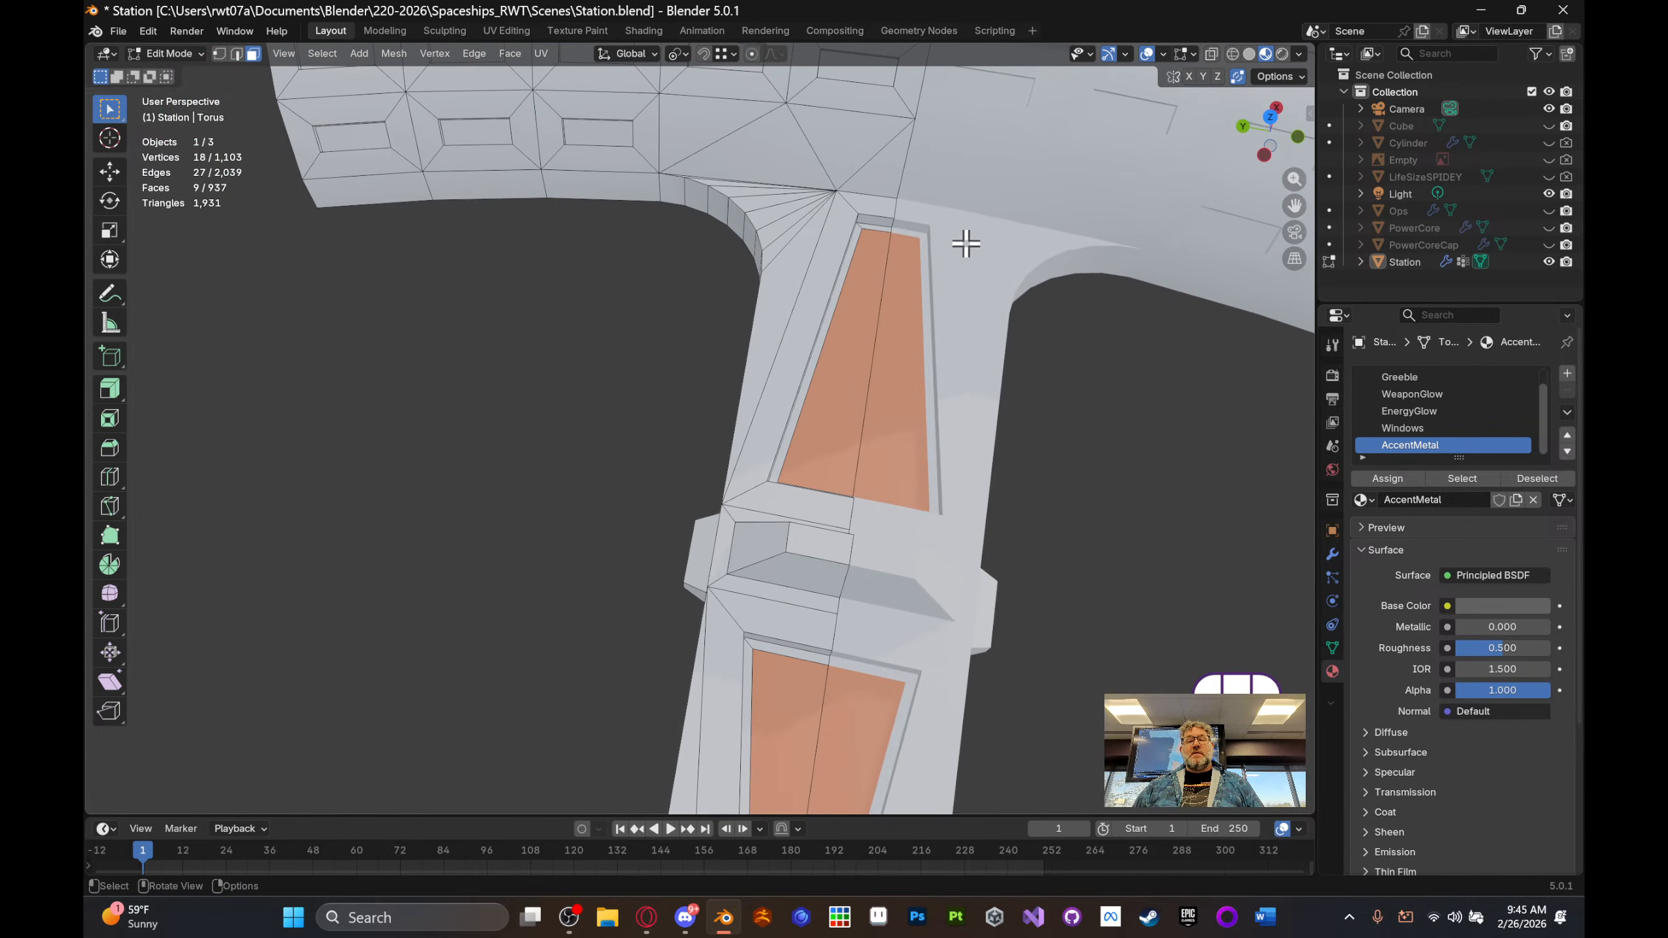
left_click(875, 230)
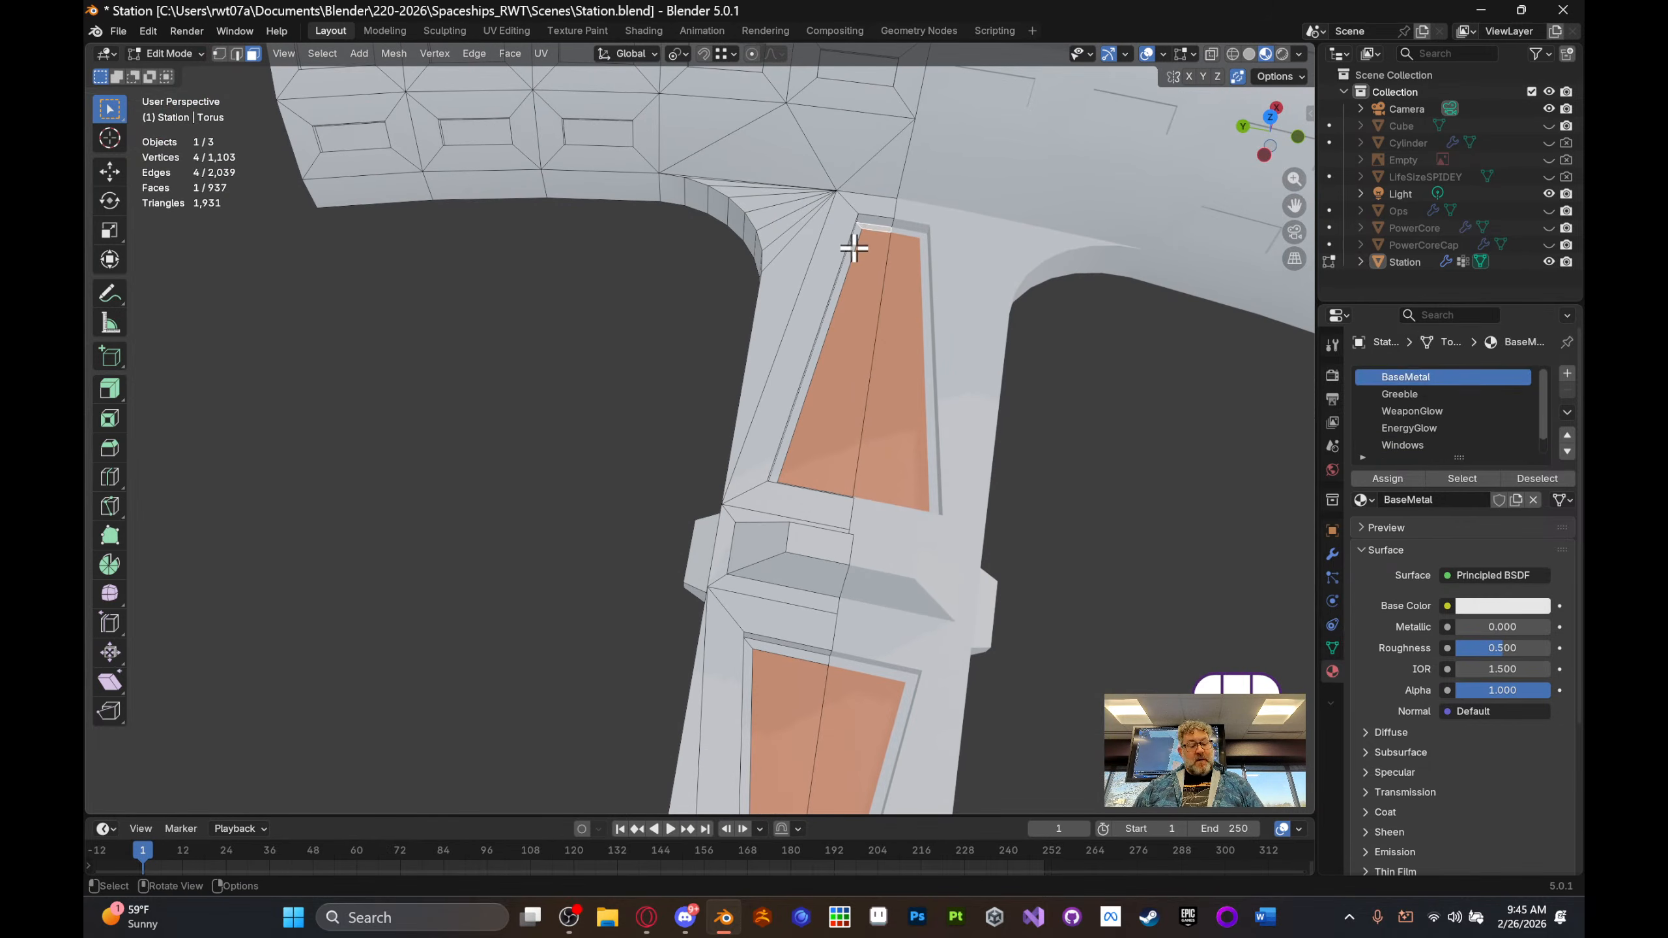
key("shift")
middle_click_drag(931, 408, 696, 417)
left_click(484, 361, "shift")
middle_click_drag(484, 361, 912, 518, "shift")
left_click(805, 413, "shift")
- Add the narrow-end, side and wide-end rim faces of the strut's second tapered inset to the selection
scroll(752, 395, "up", 1)
scroll(786, 497, "up", 3)
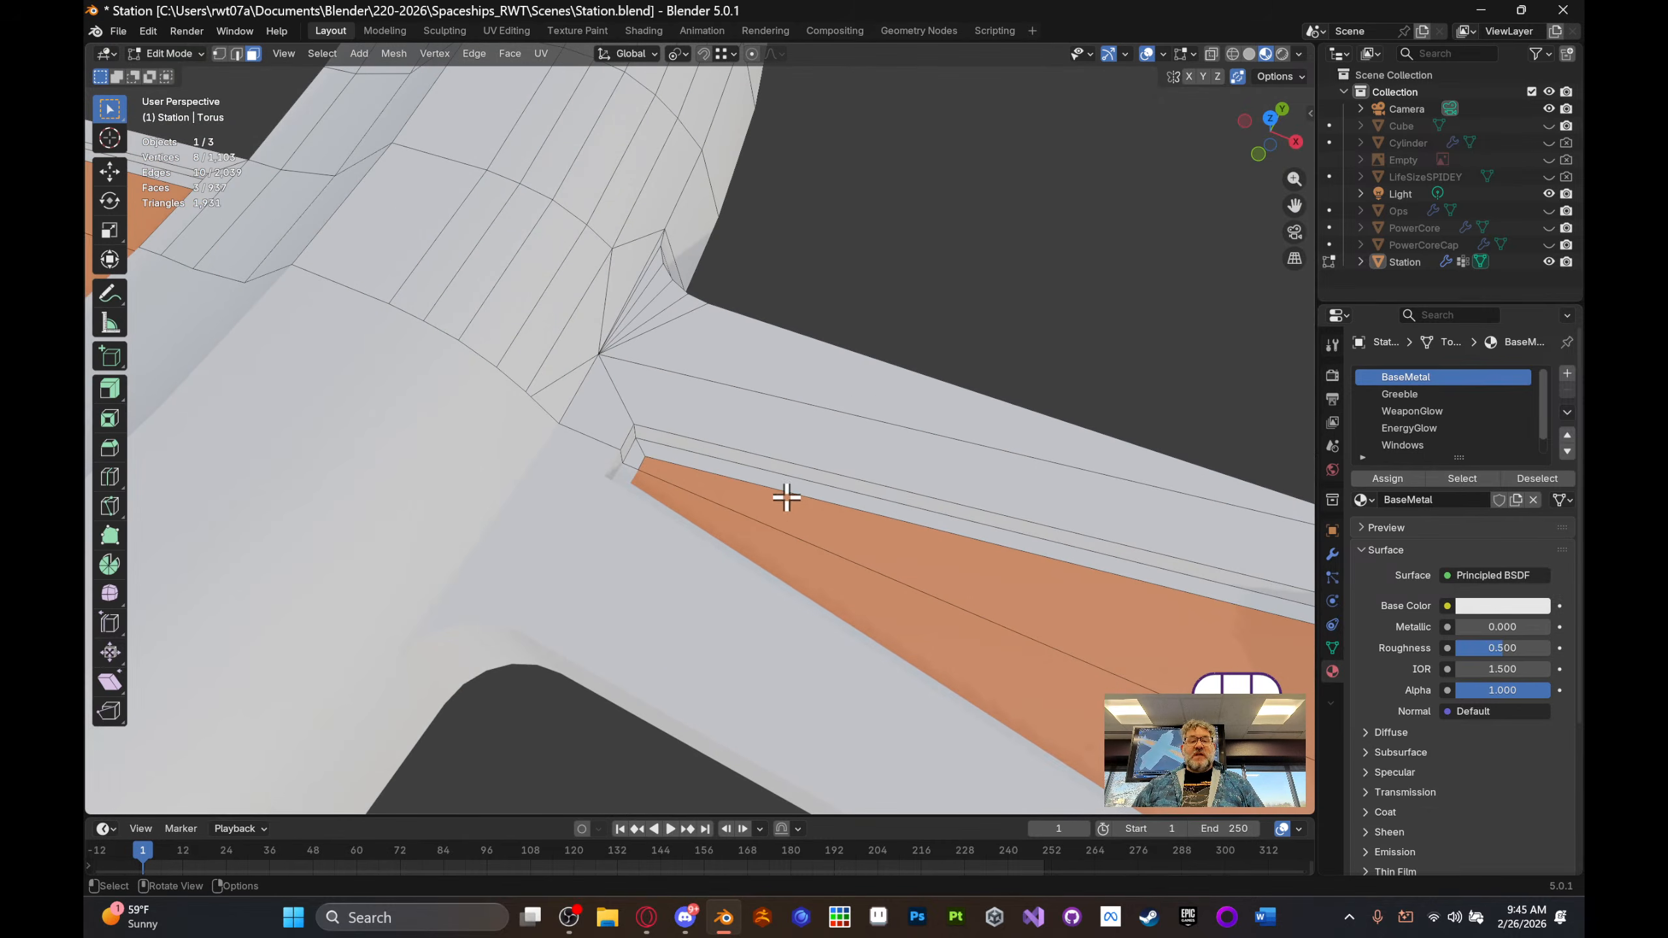
key("shift")
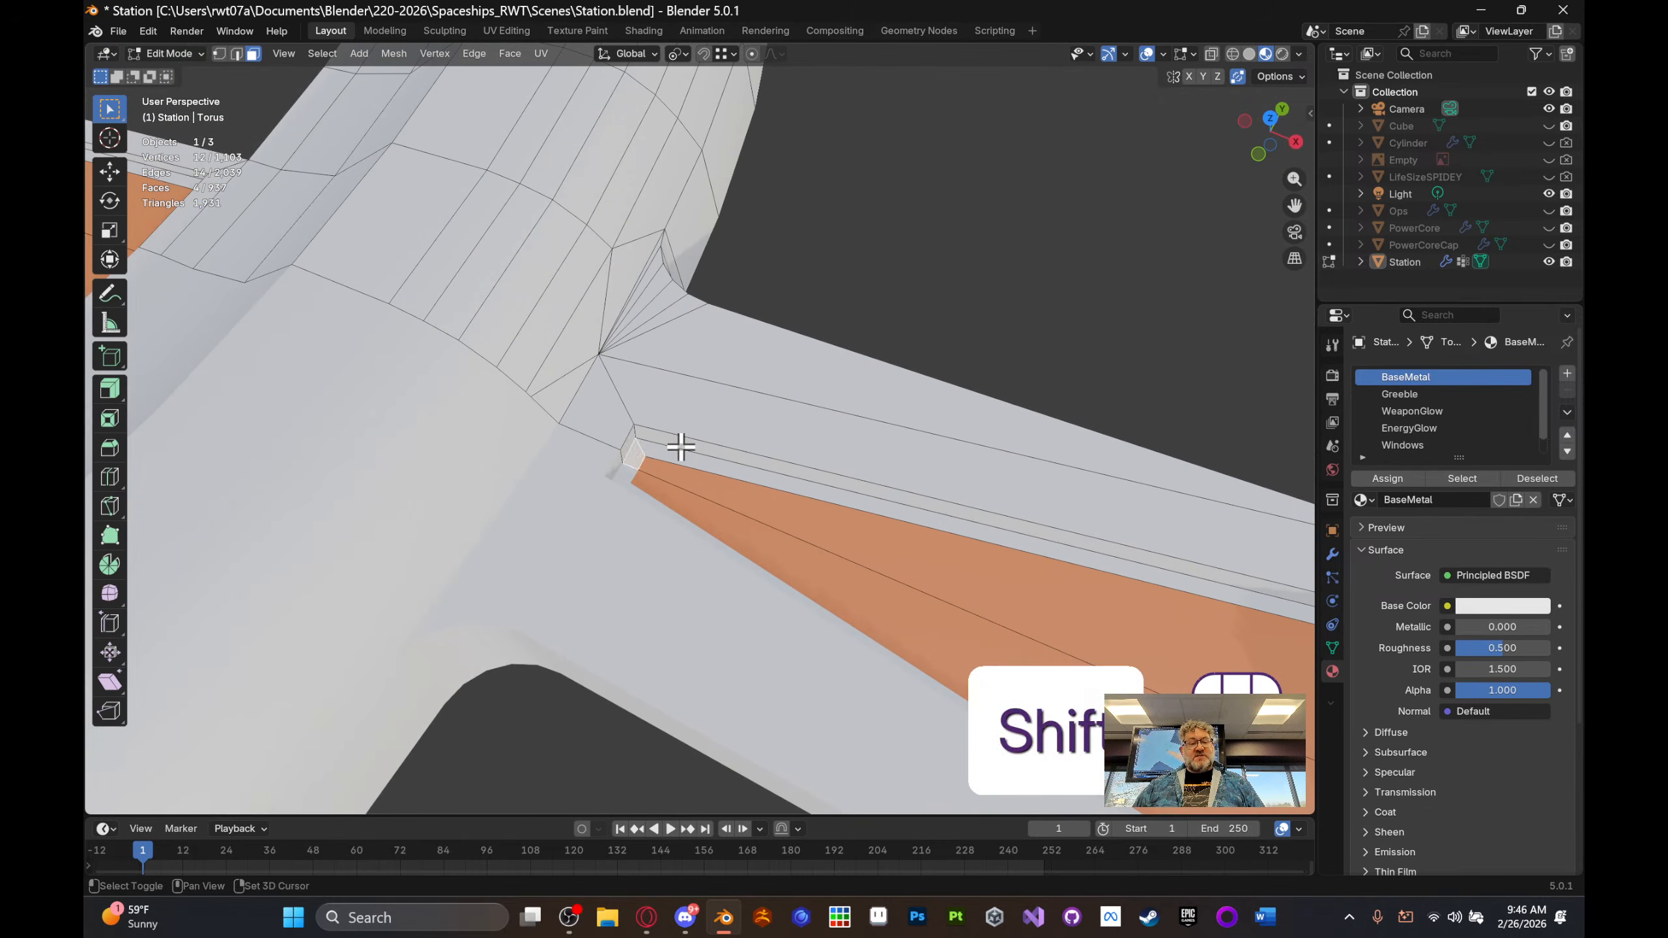
left_click(681, 447, "shift")
left_click(683, 453, "shift")
left_click(690, 442, "shift")
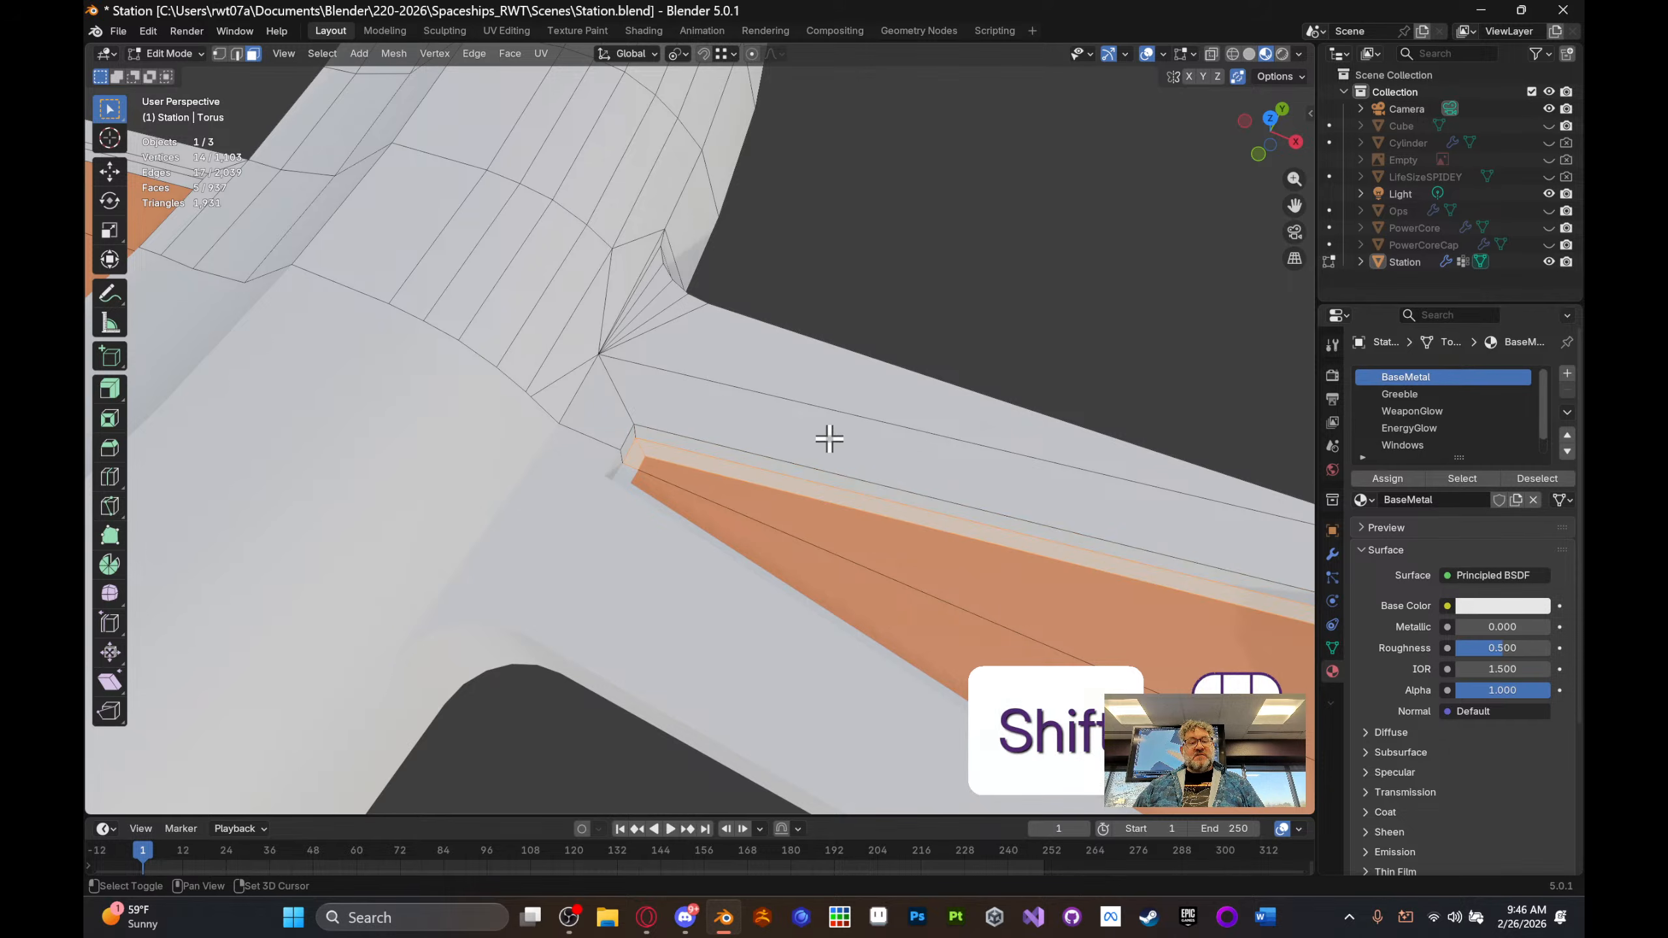
middle_click_drag(923, 491, 521, 228, "shift")
middle_click_drag(945, 375, 967, 363)
key("shift")
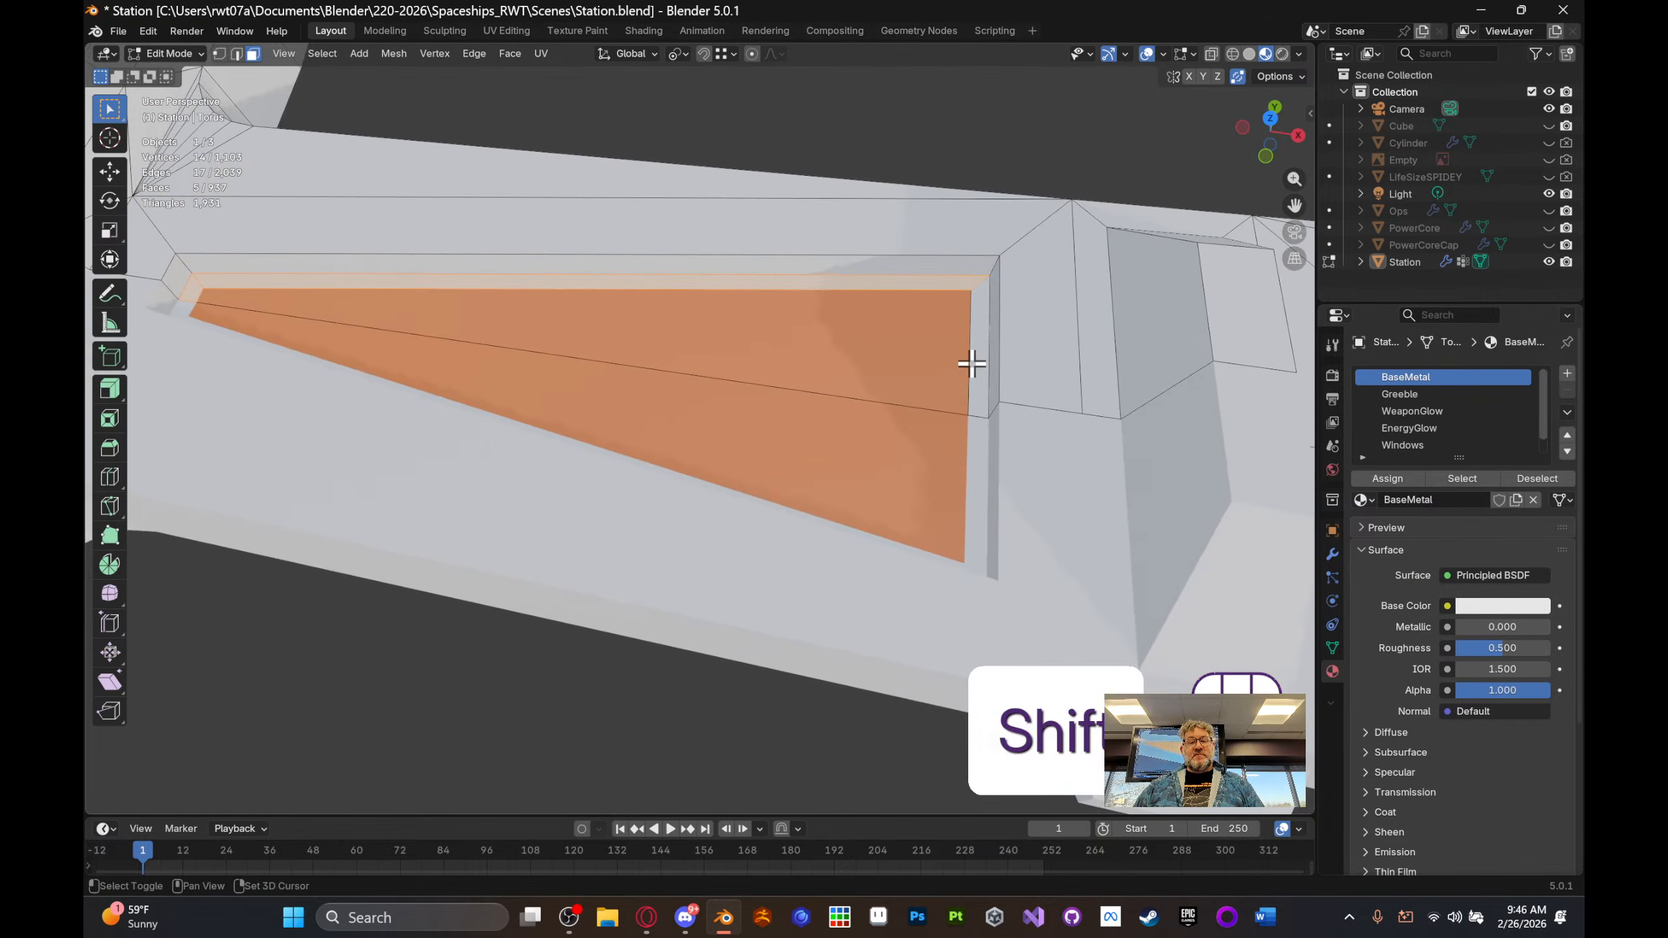
- Add the rim faces of the broad four-sided inset on the outer strut, including both ends, to the selection
middle_click_drag(820, 354, 754, 547, "shift")
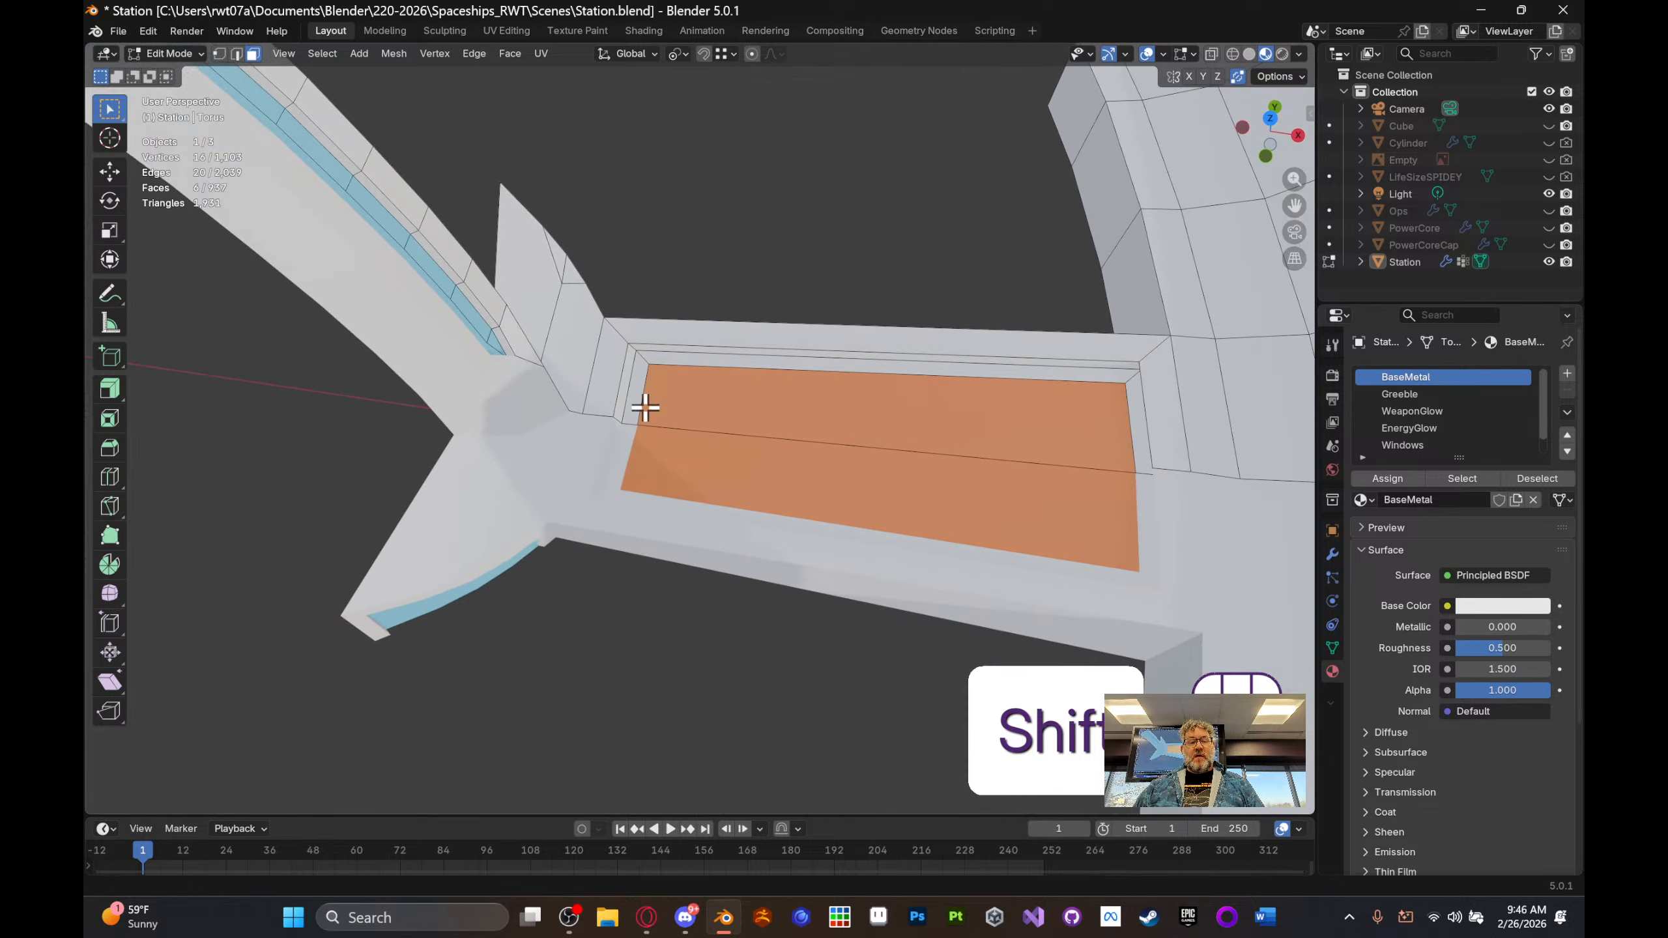
left_click(663, 361, "shift")
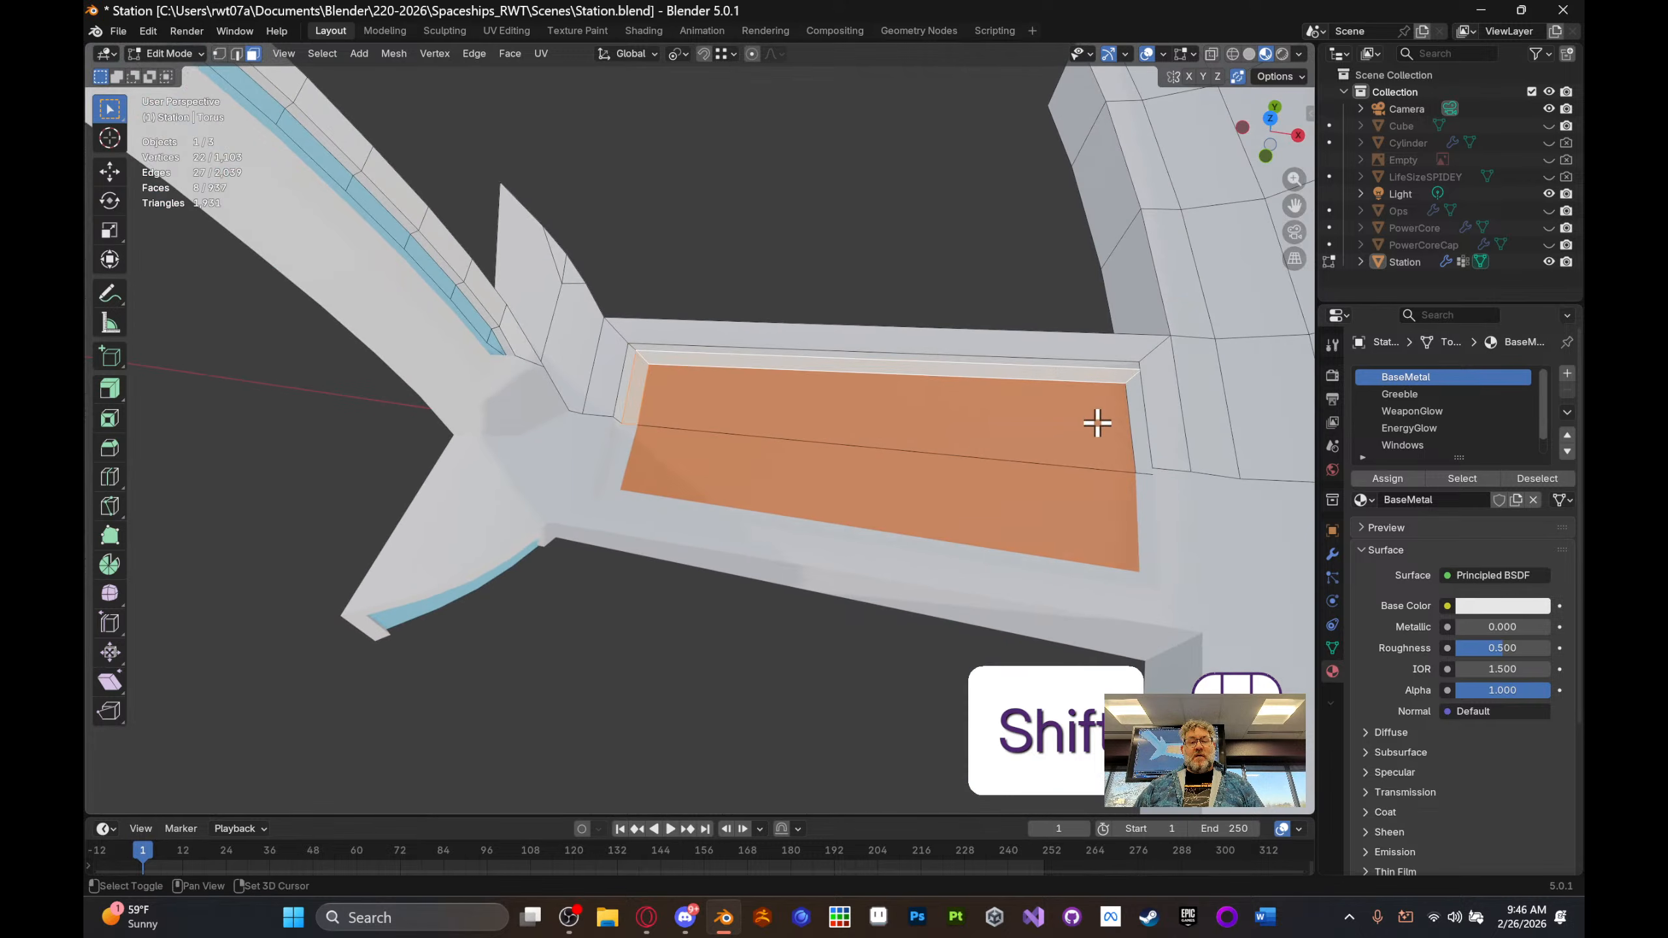
left_click(1140, 414, "shift")
- Assign AccentMetal to the selected rim faces of the three strut insets and clear the selection
middle_click_drag(1106, 447, 930, 419)
scroll(945, 406, "down", 6)
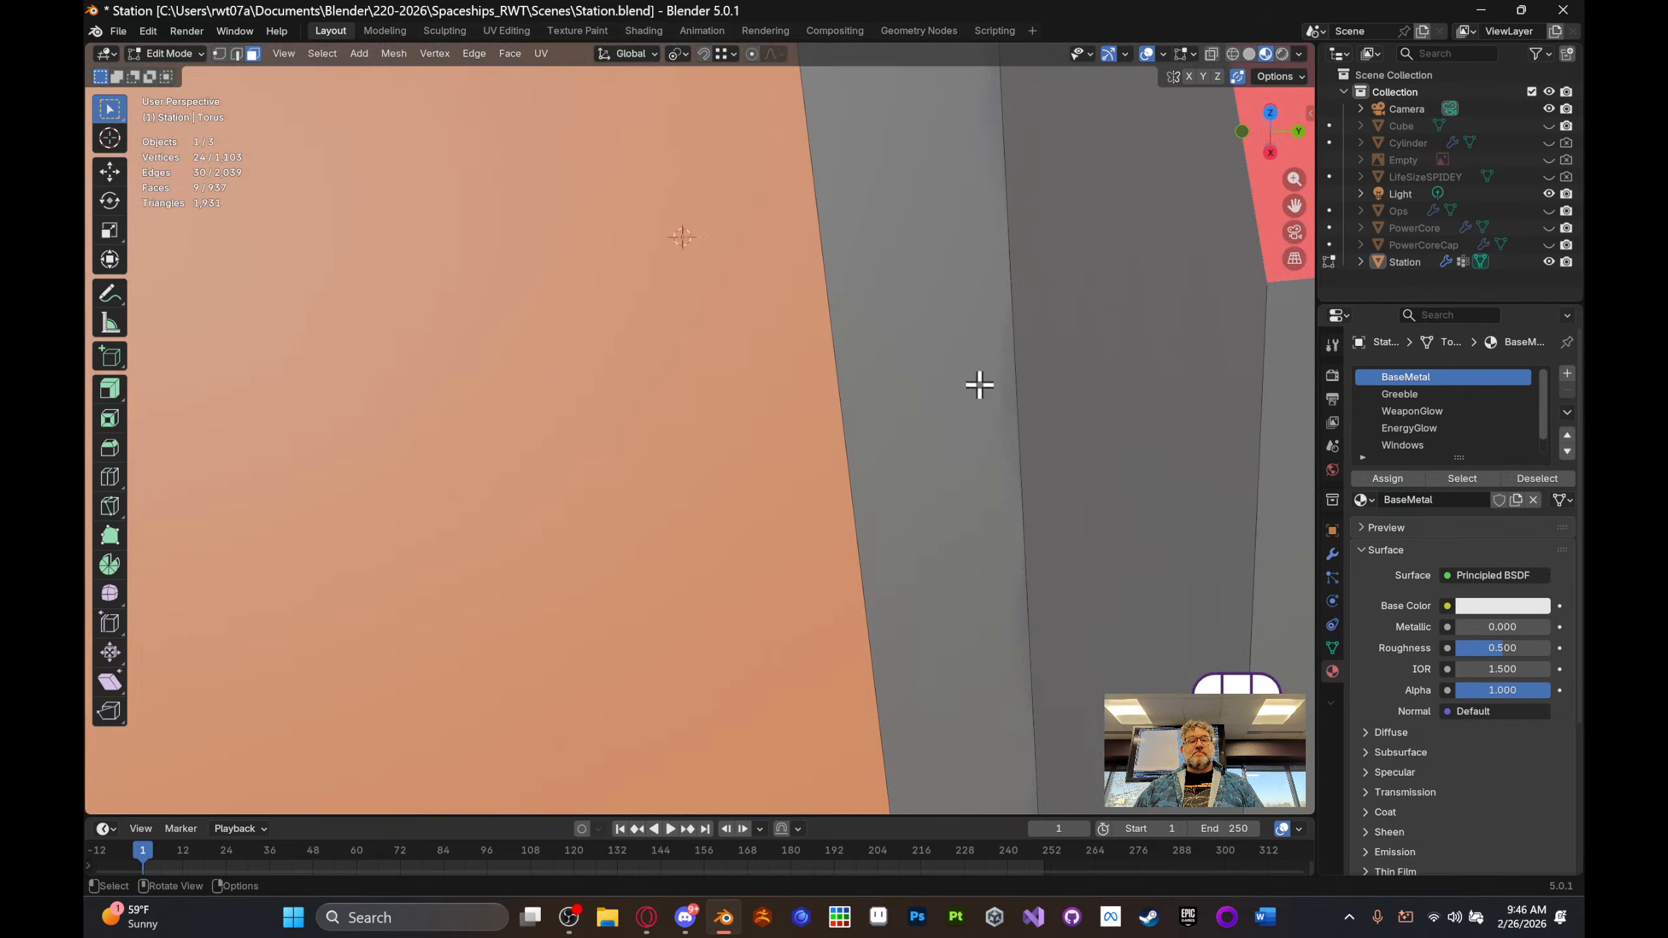
scroll(1002, 371, "up", 1)
middle_click_drag(1001, 370, 1074, 490)
scroll(1087, 506, "up", 2)
middle_click_drag(918, 541, 1016, 527, "shift")
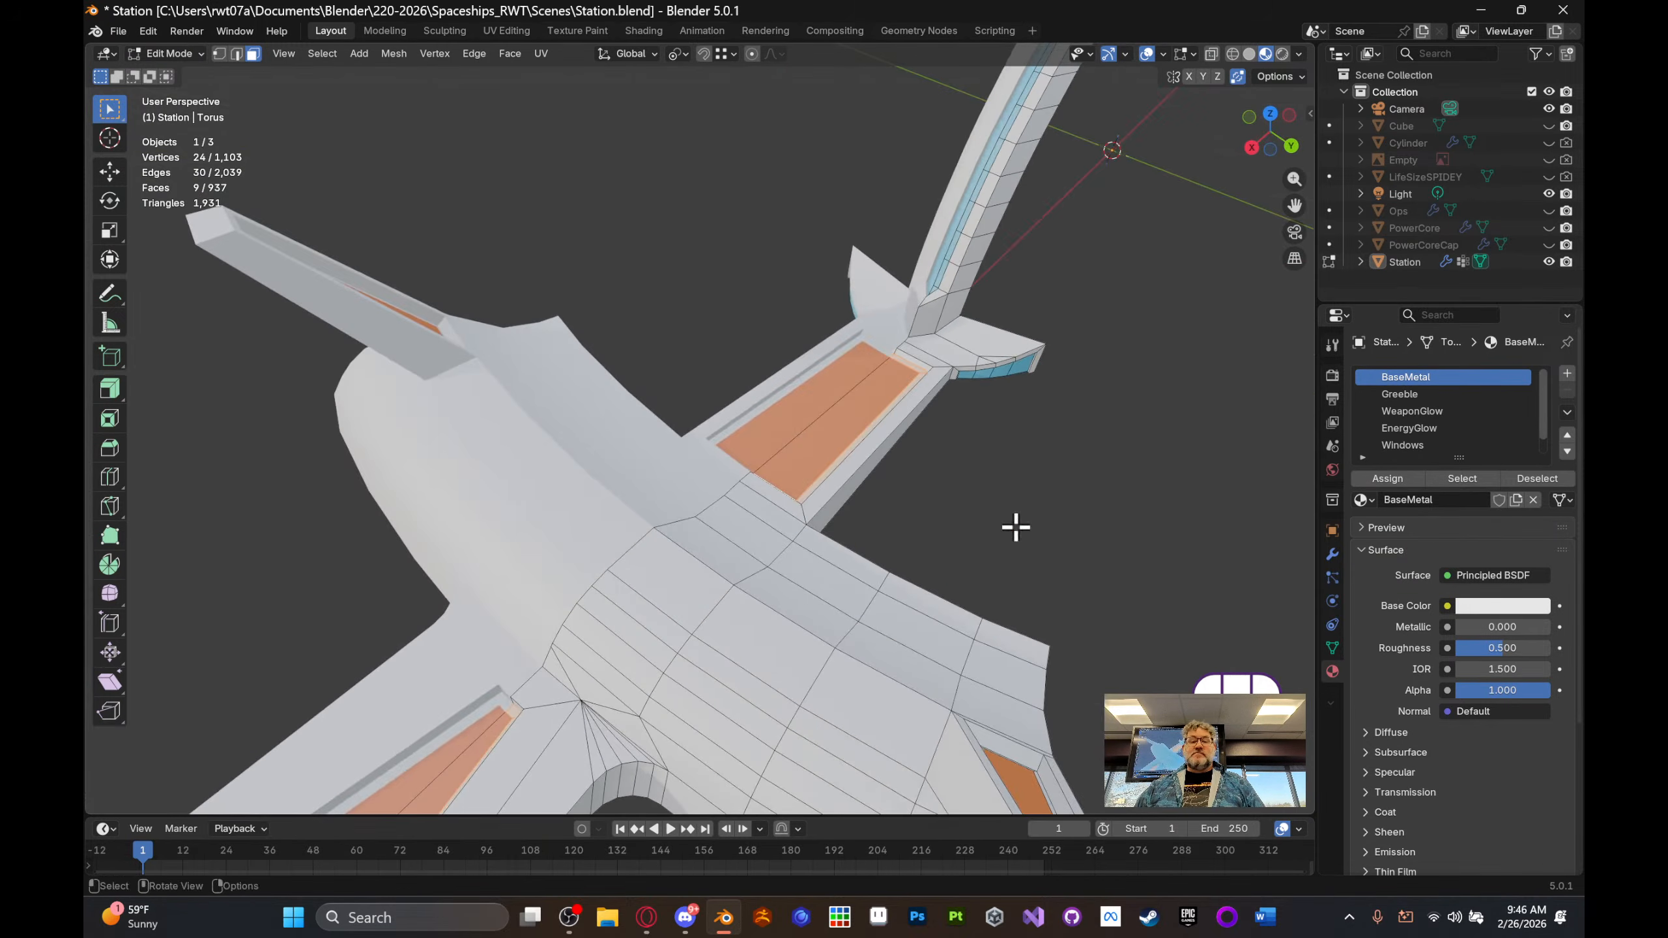
scroll(1459, 418, "down", 1)
left_click(1432, 447)
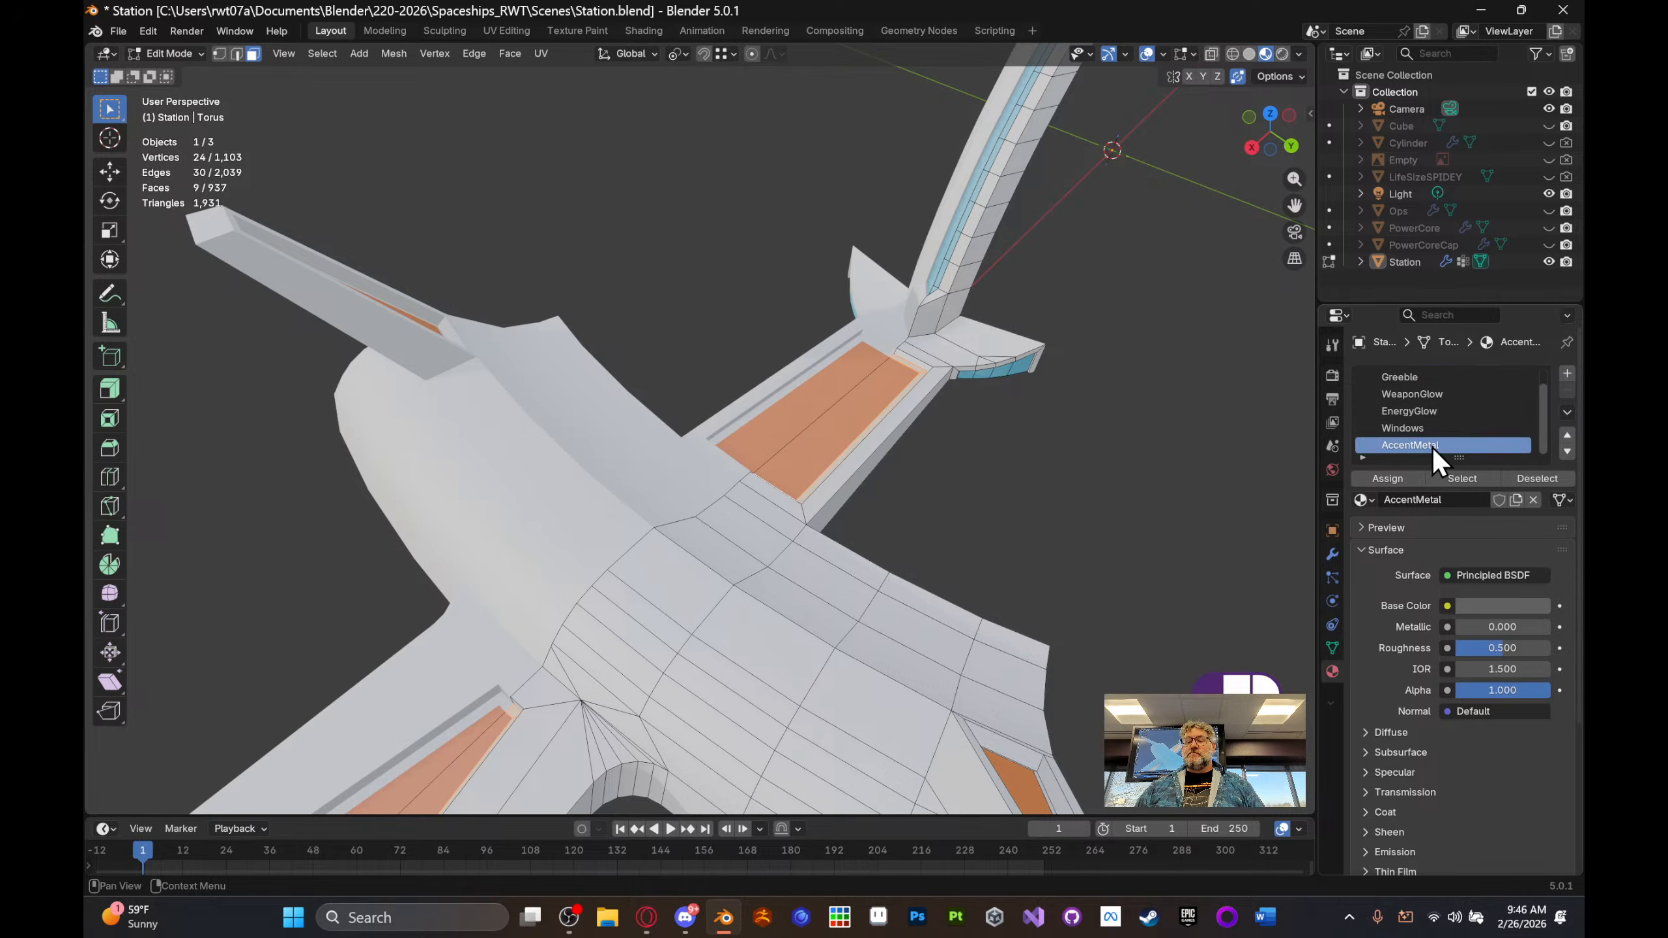
left_click(1399, 481)
key("alt+a")
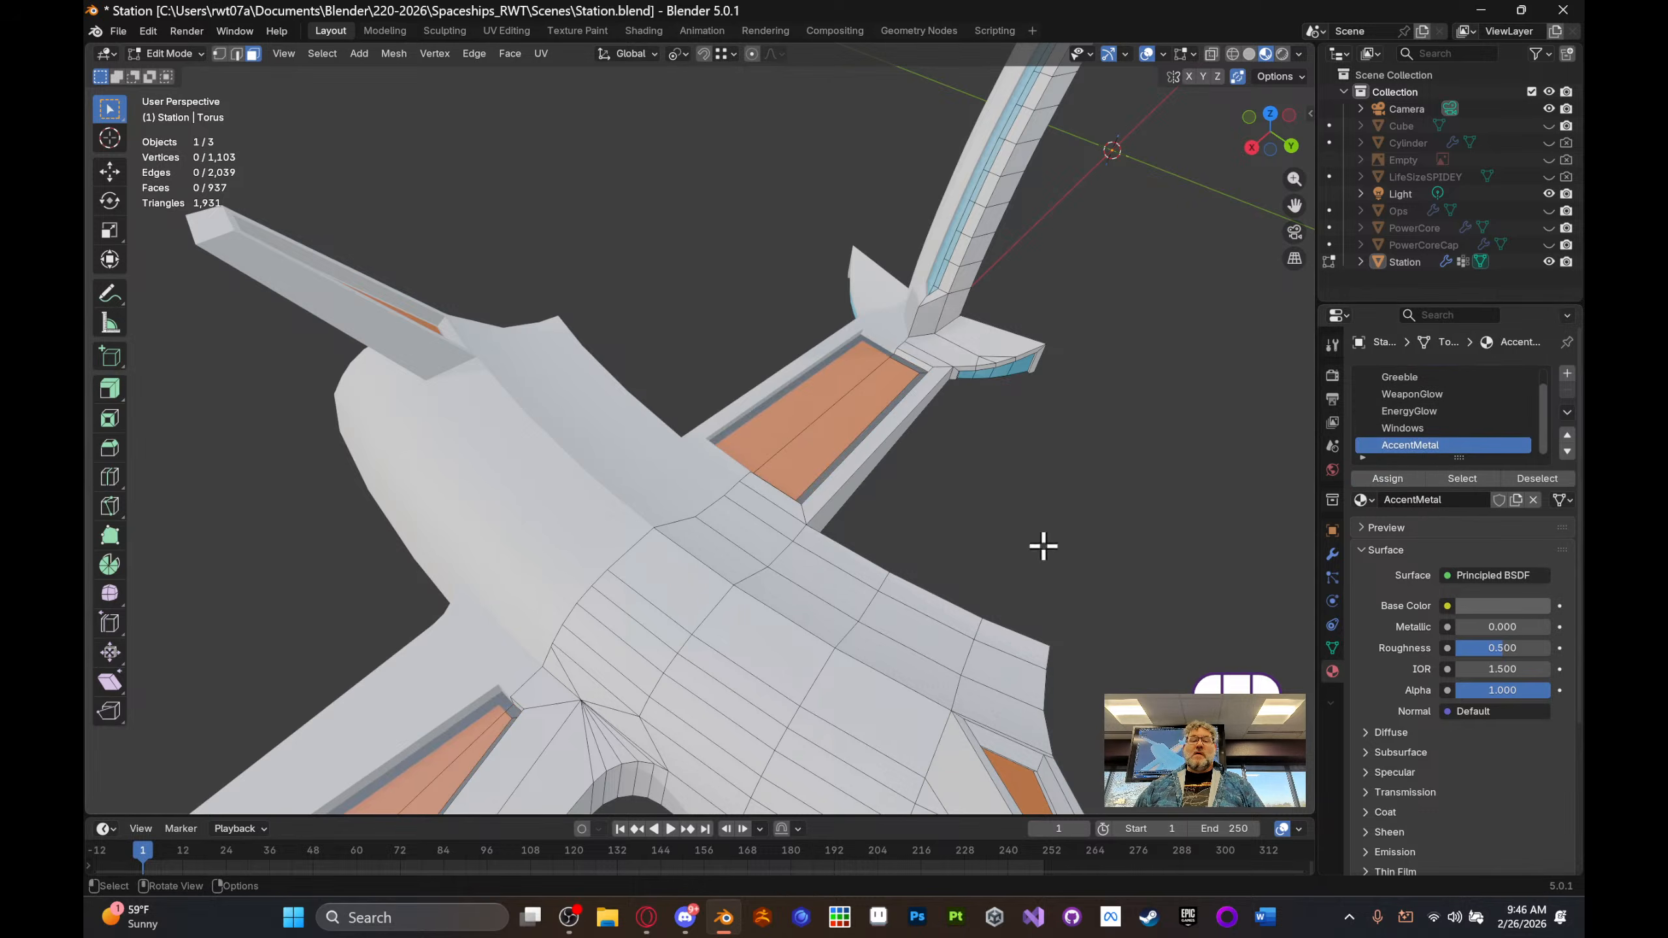
- Select the twelve small recessed rectangular faces on the side of the arm below the tower
middle_click_drag(1043, 547, 912, 440, "shift")
middle_click_drag(771, 480, 882, 812)
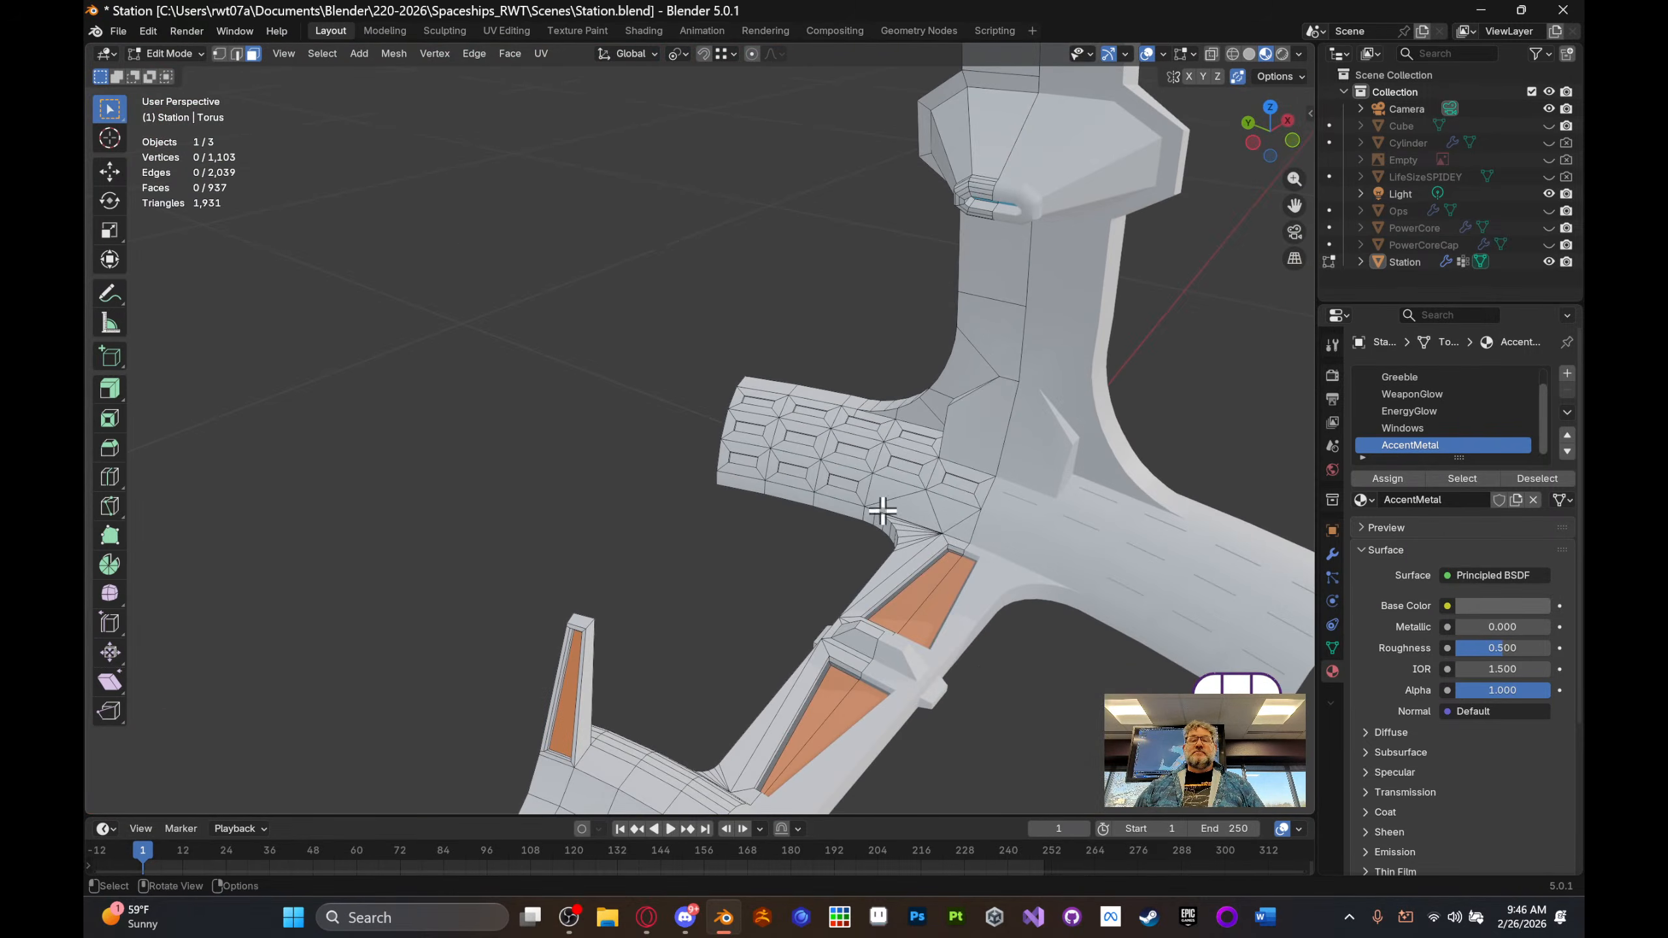
middle_click_drag(882, 511, 802, 815, "shift")
middle_click_drag(807, 701, 923, 627)
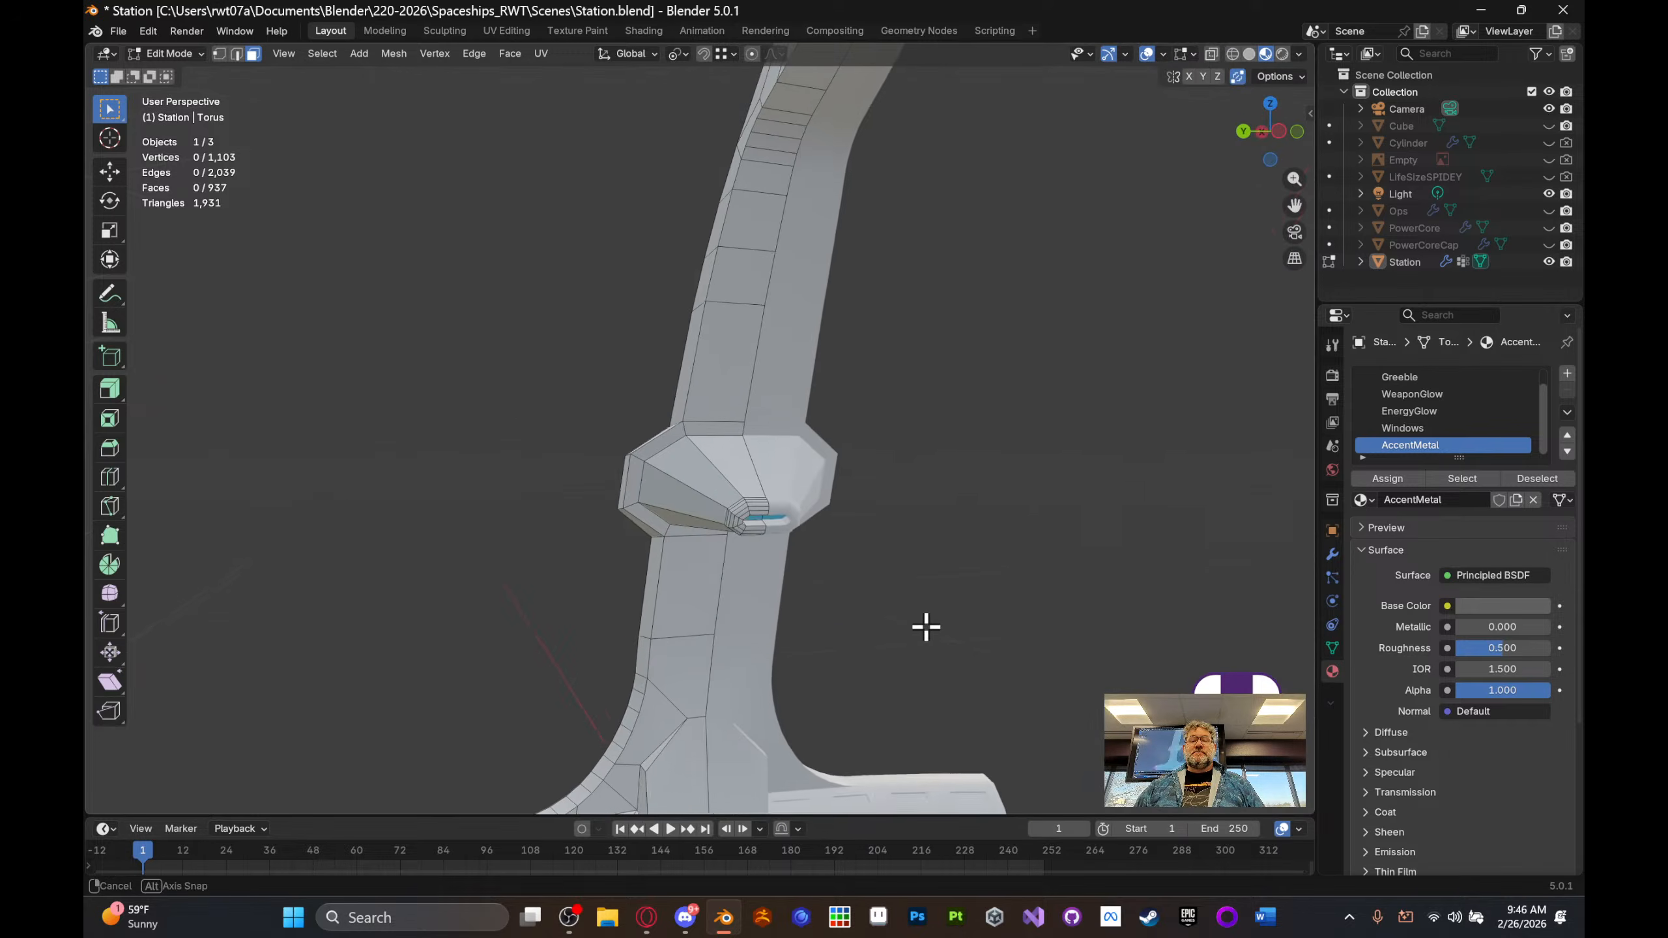
middle_click_drag(678, 684, 883, 471, "shift")
scroll(883, 472, "up", 2)
middle_click_drag(689, 701, 802, 289, "shift")
middle_click_drag(809, 309, 796, 396)
middle_click_drag(774, 320, 641, 335, "shift")
left_click(635, 365)
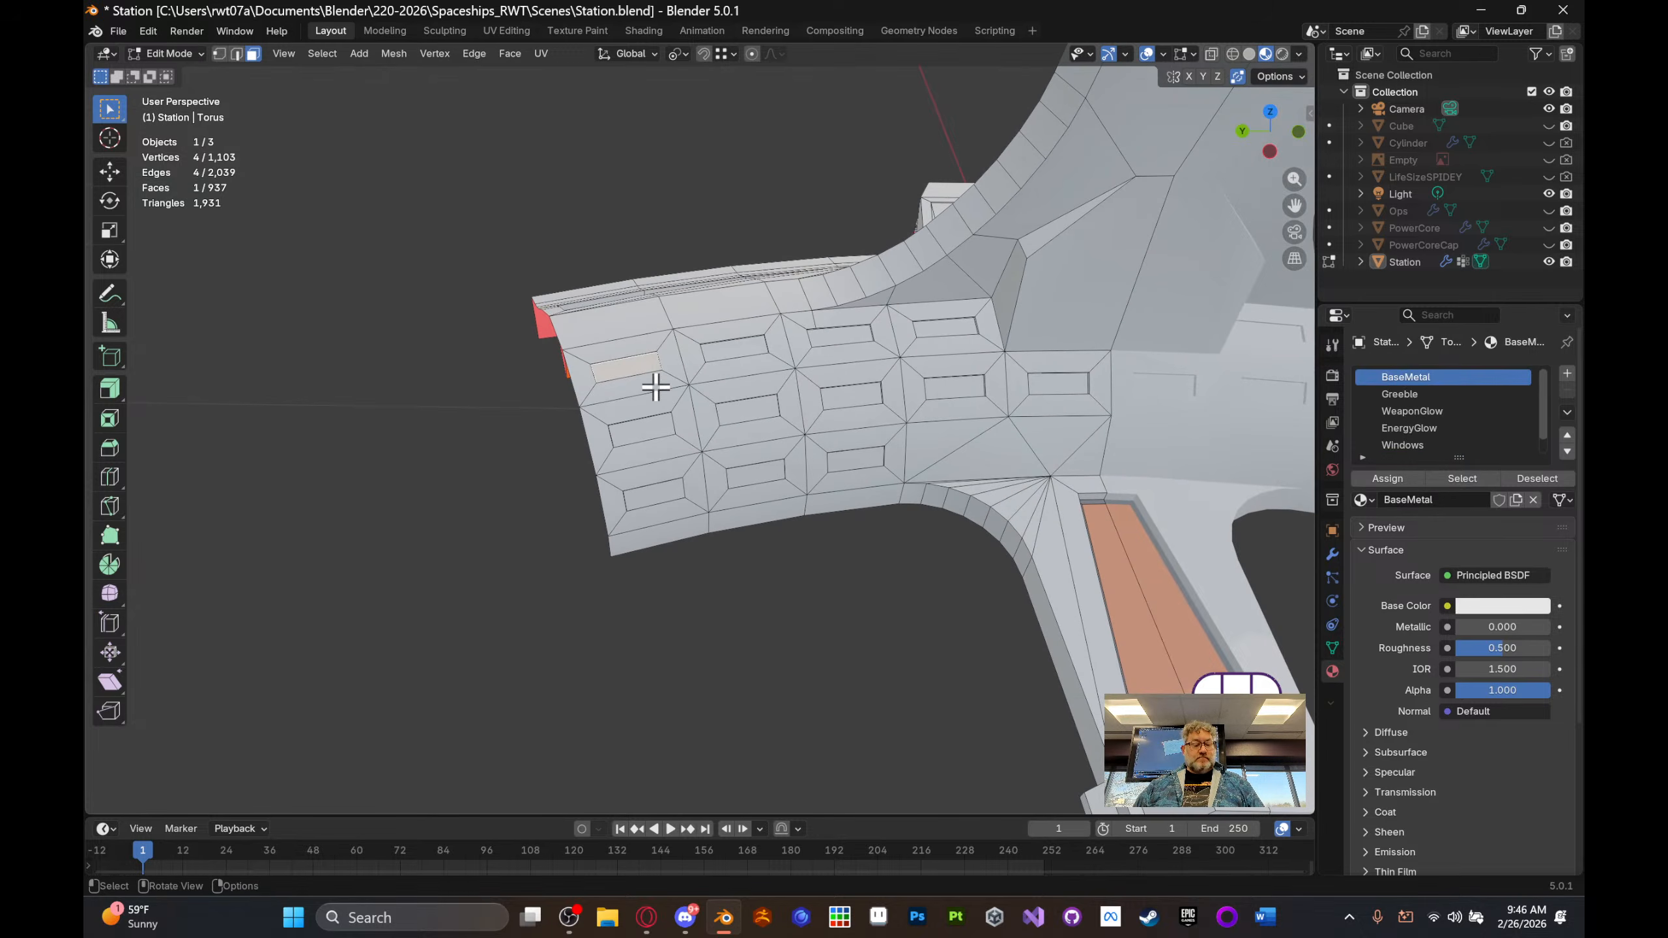
key("shift")
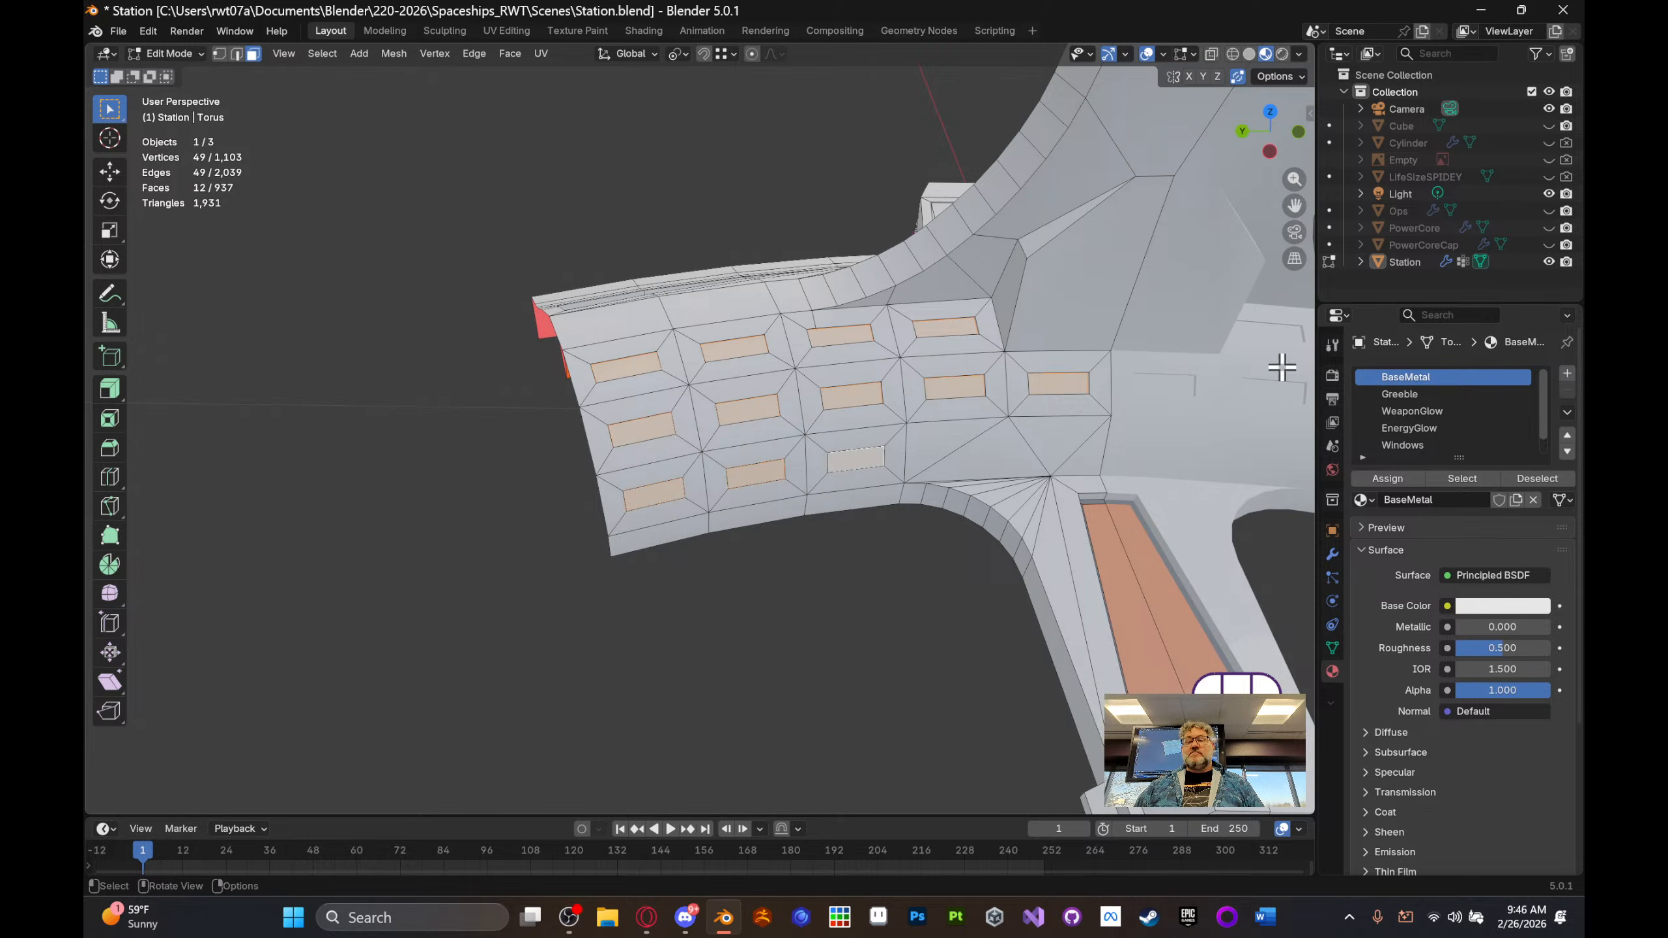
- Assign the Windows material to the selected small recessed faces on the side of the arm
left_click(1418, 446)
left_click(1396, 483)
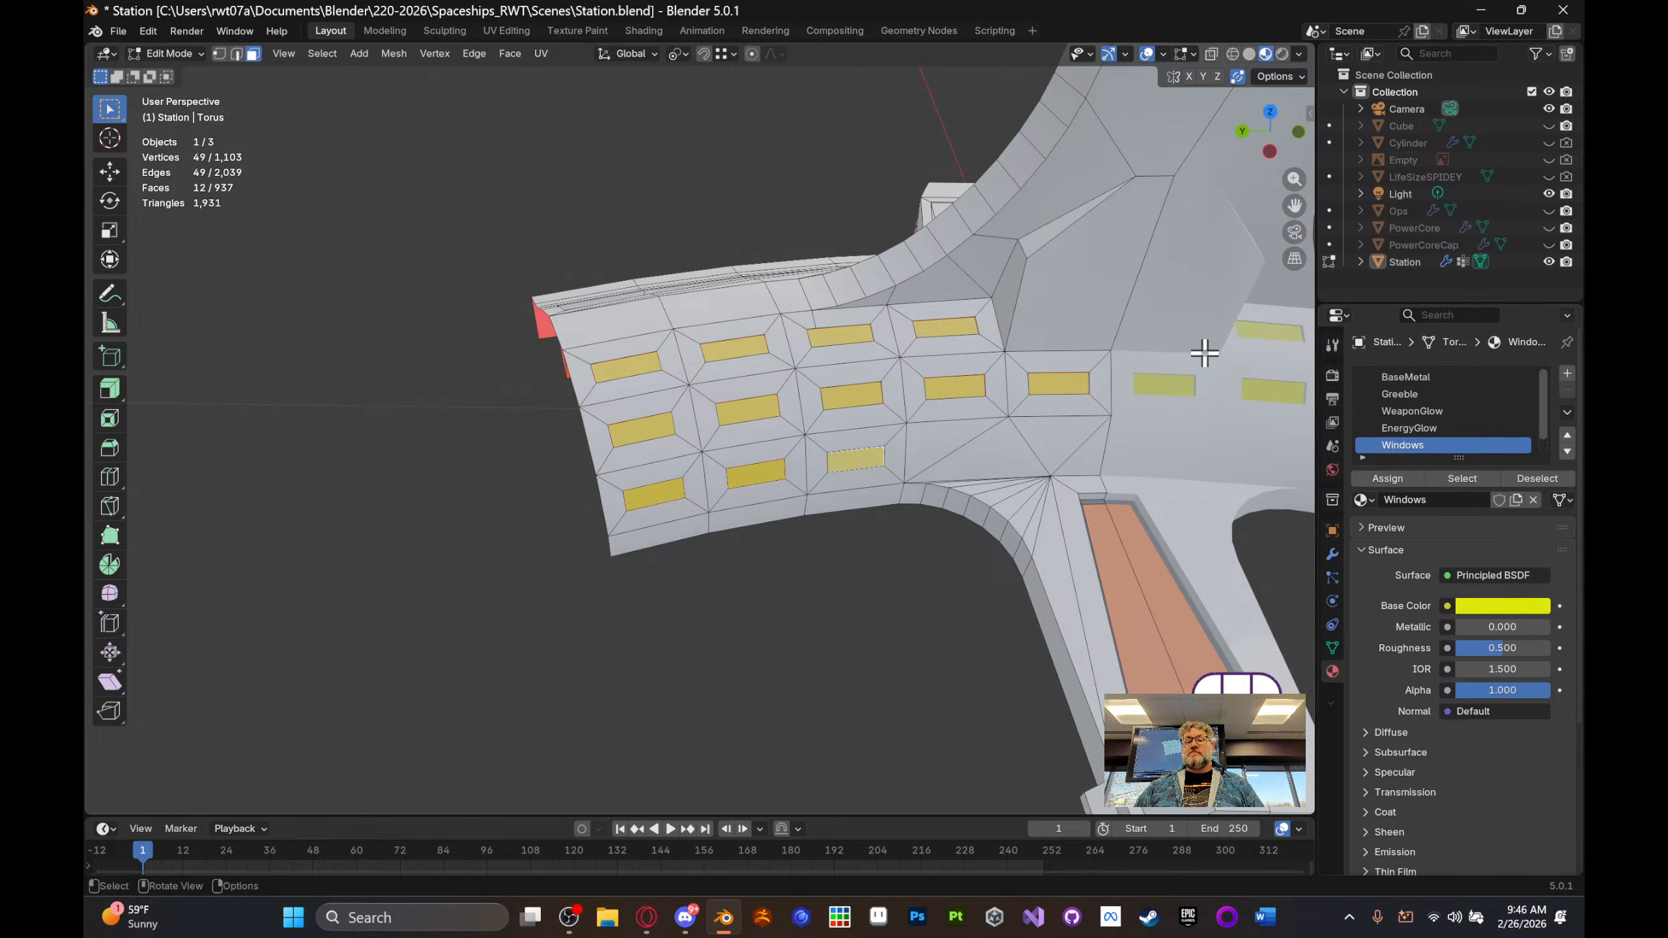
- Select the editable half of the tower's octagonal housing: its sloped faces, the slot's rim rings and the glowing slot face
middle_click_drag(1202, 350, 984, 359)
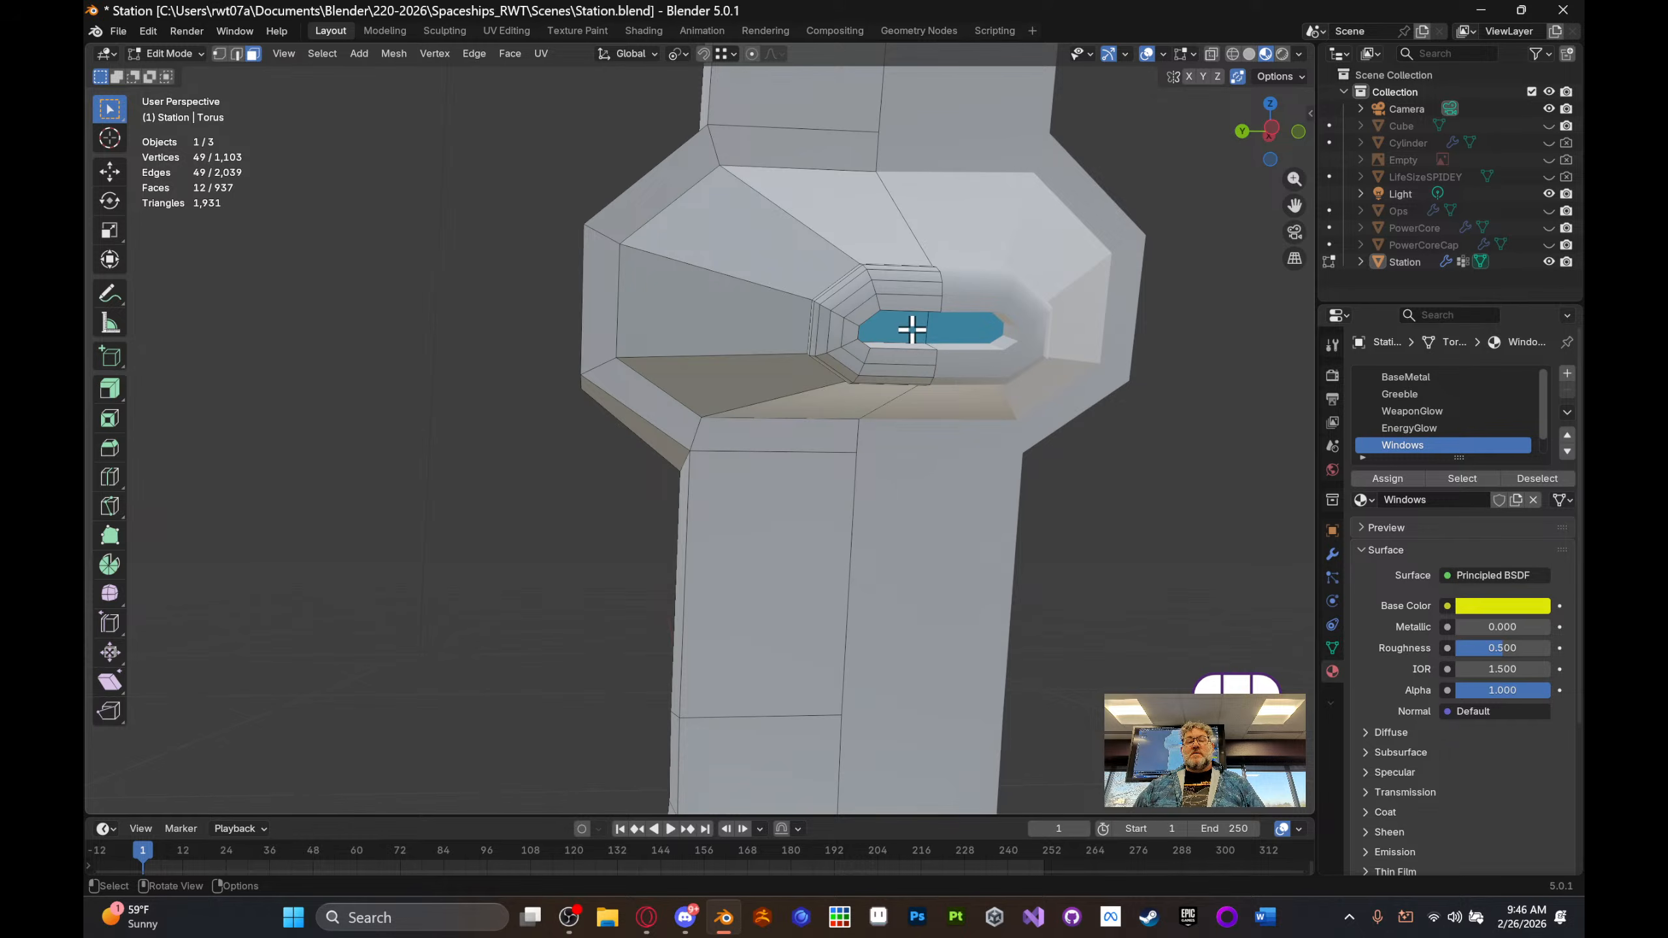
left_click(960, 325)
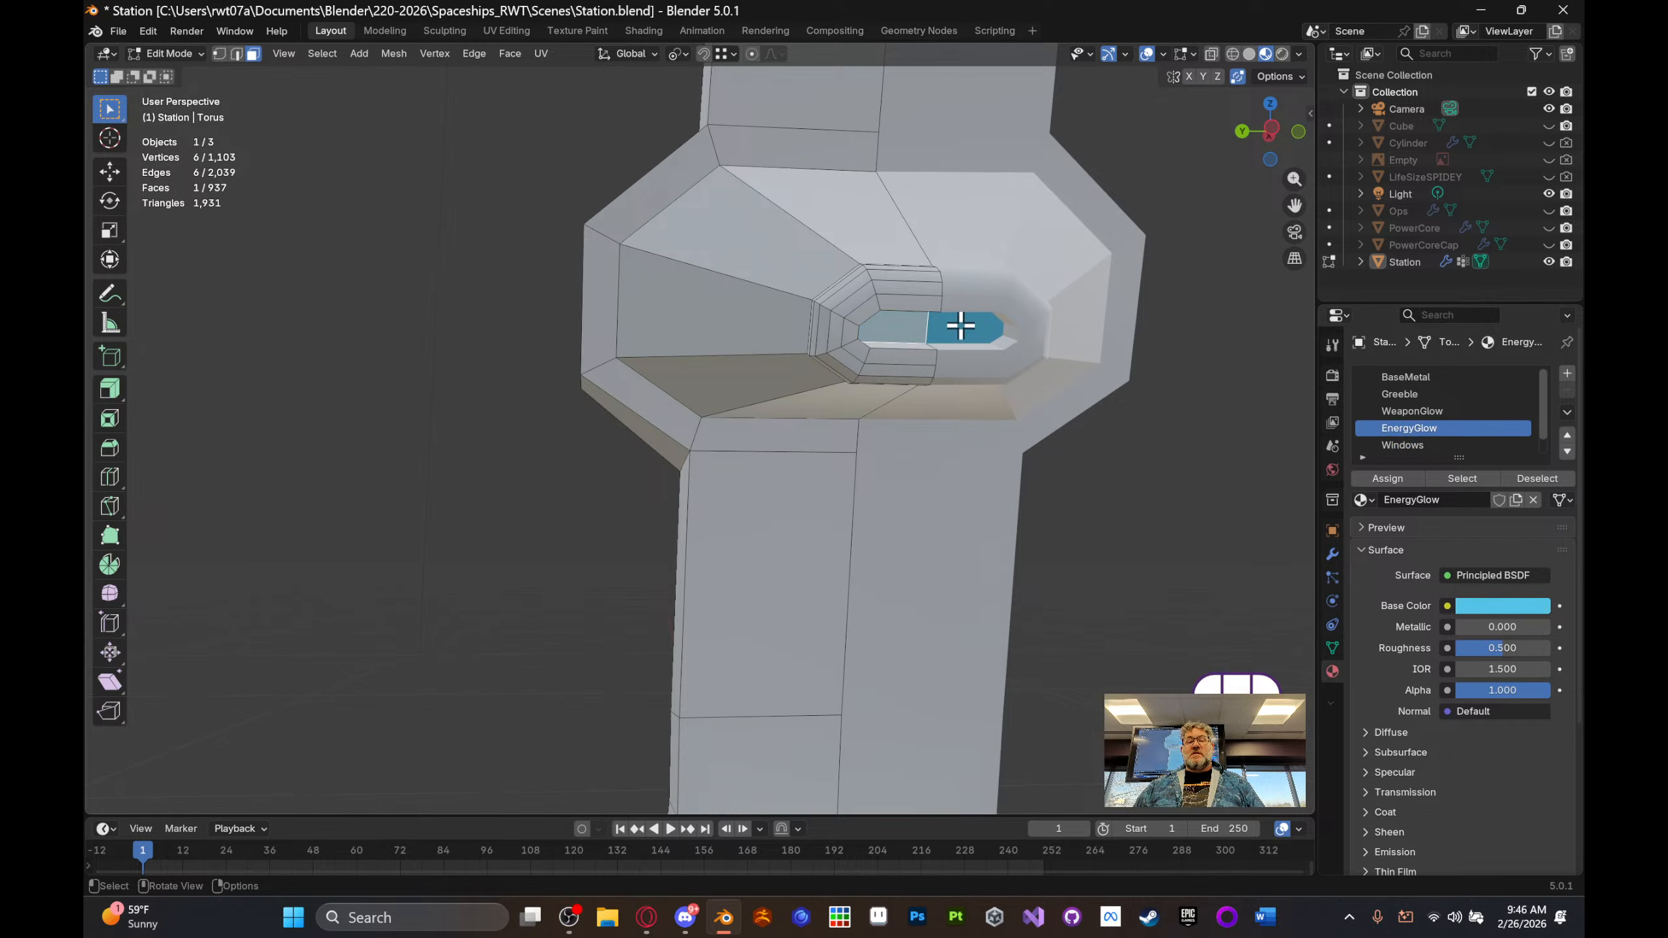
left_click(887, 247, "ctrl")
left_click(755, 256, "ctrl")
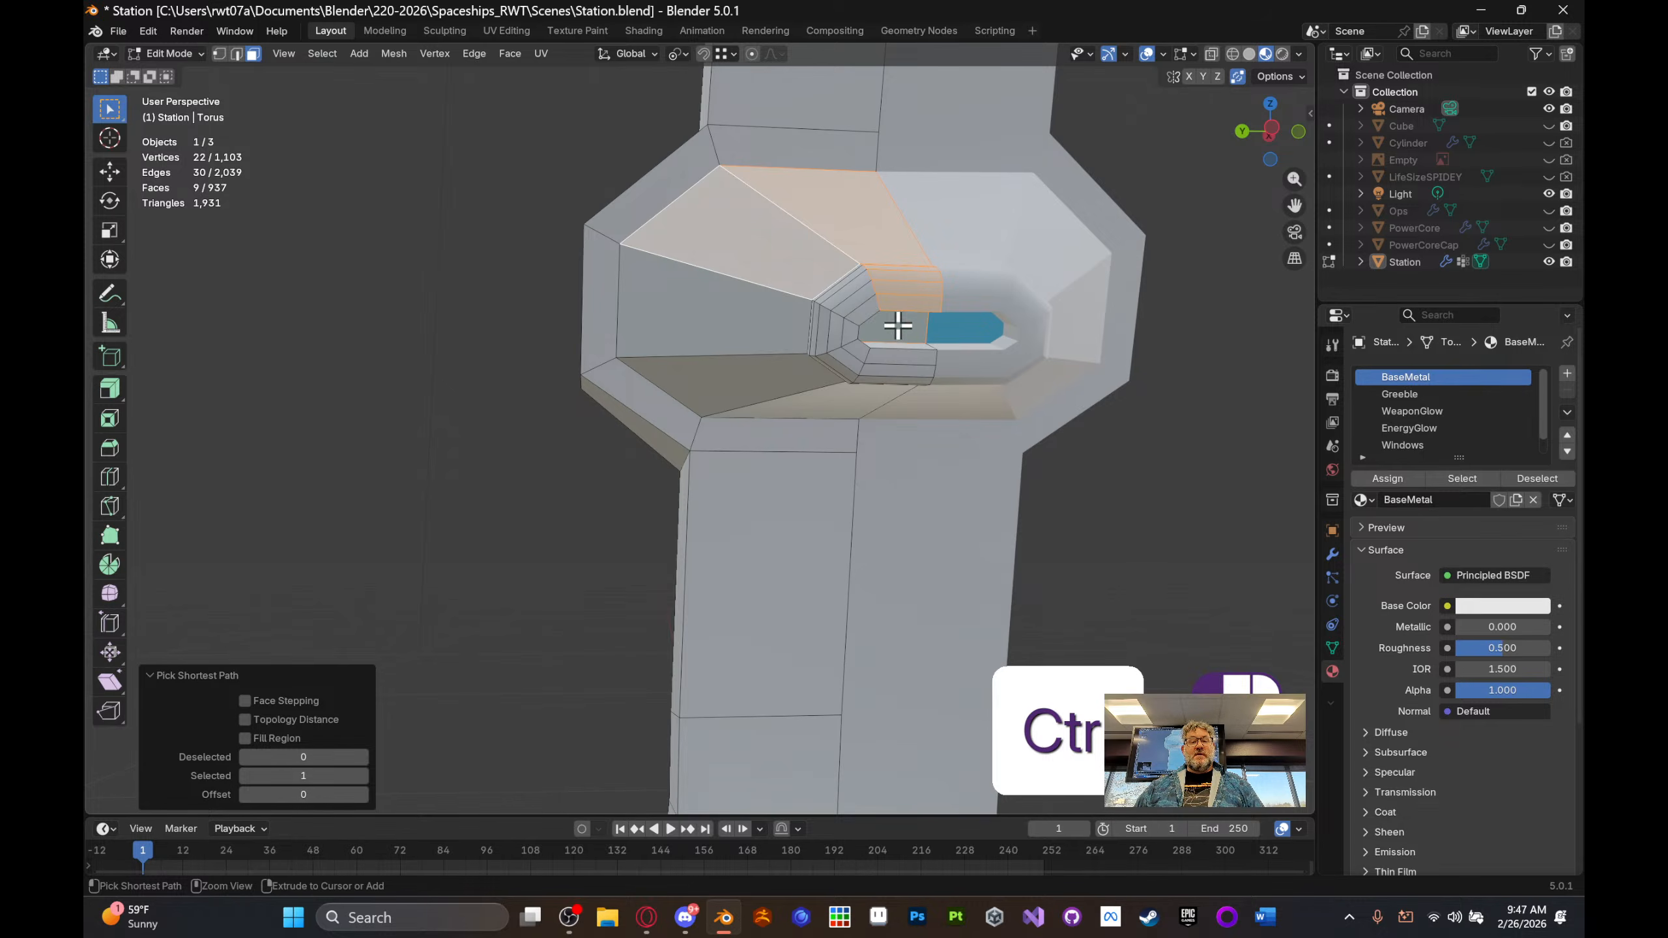
left_click(874, 329, "ctrl")
left_click(739, 322, "ctrl")
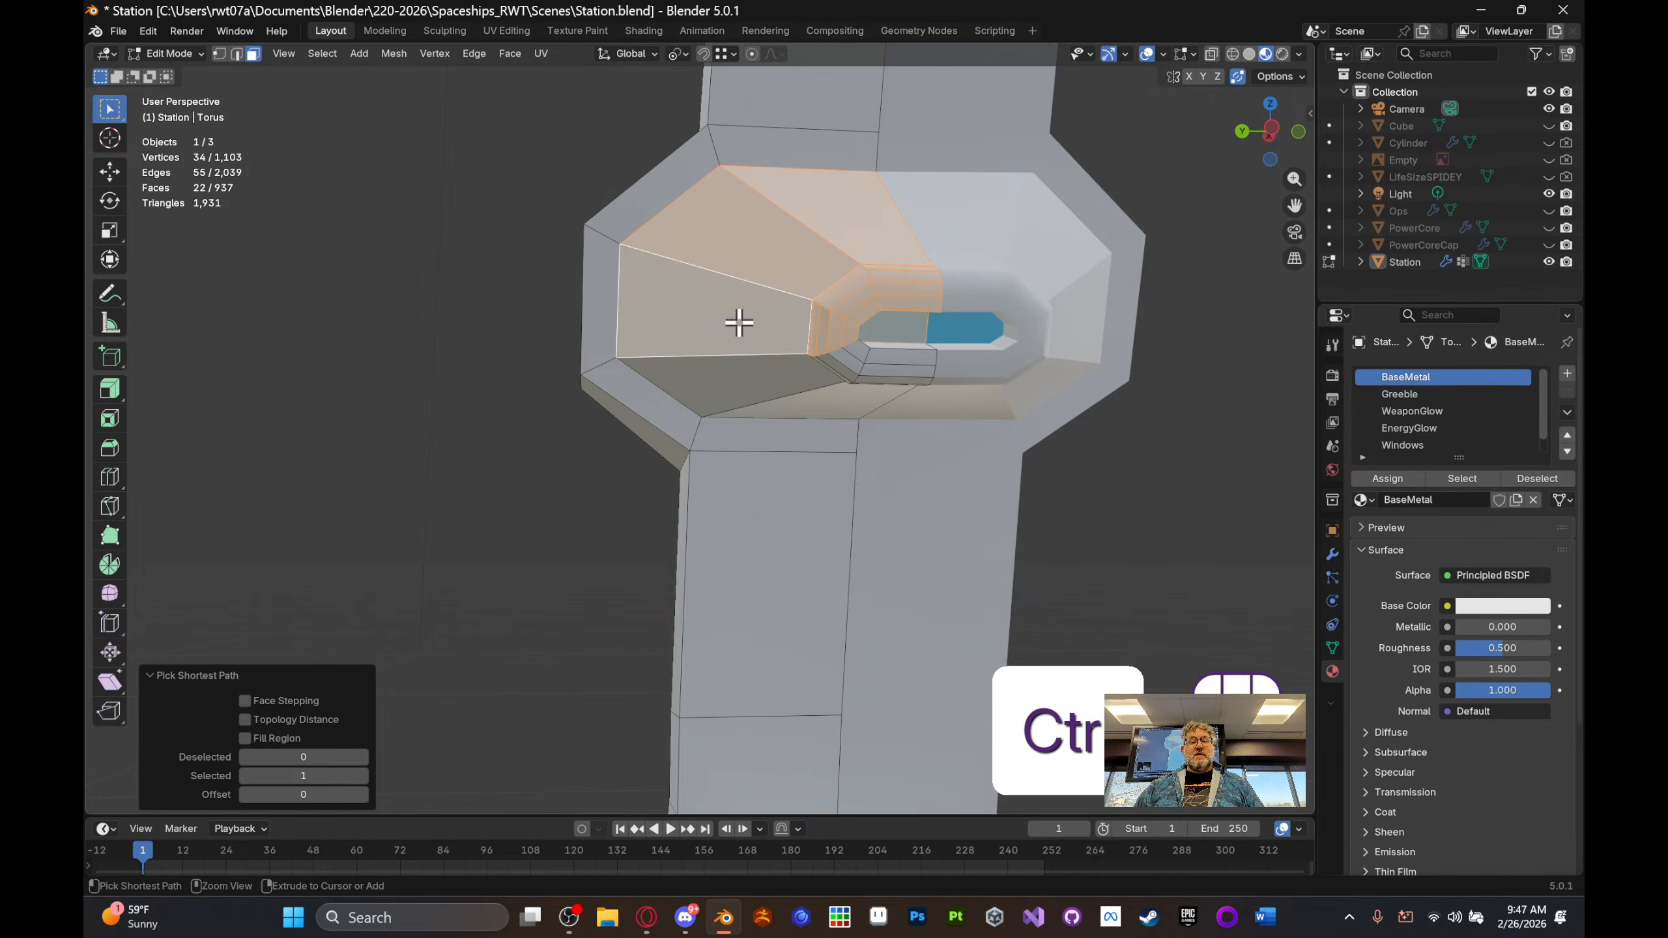
left_click(740, 381, "ctrl")
left_click(905, 329, "ctrl")
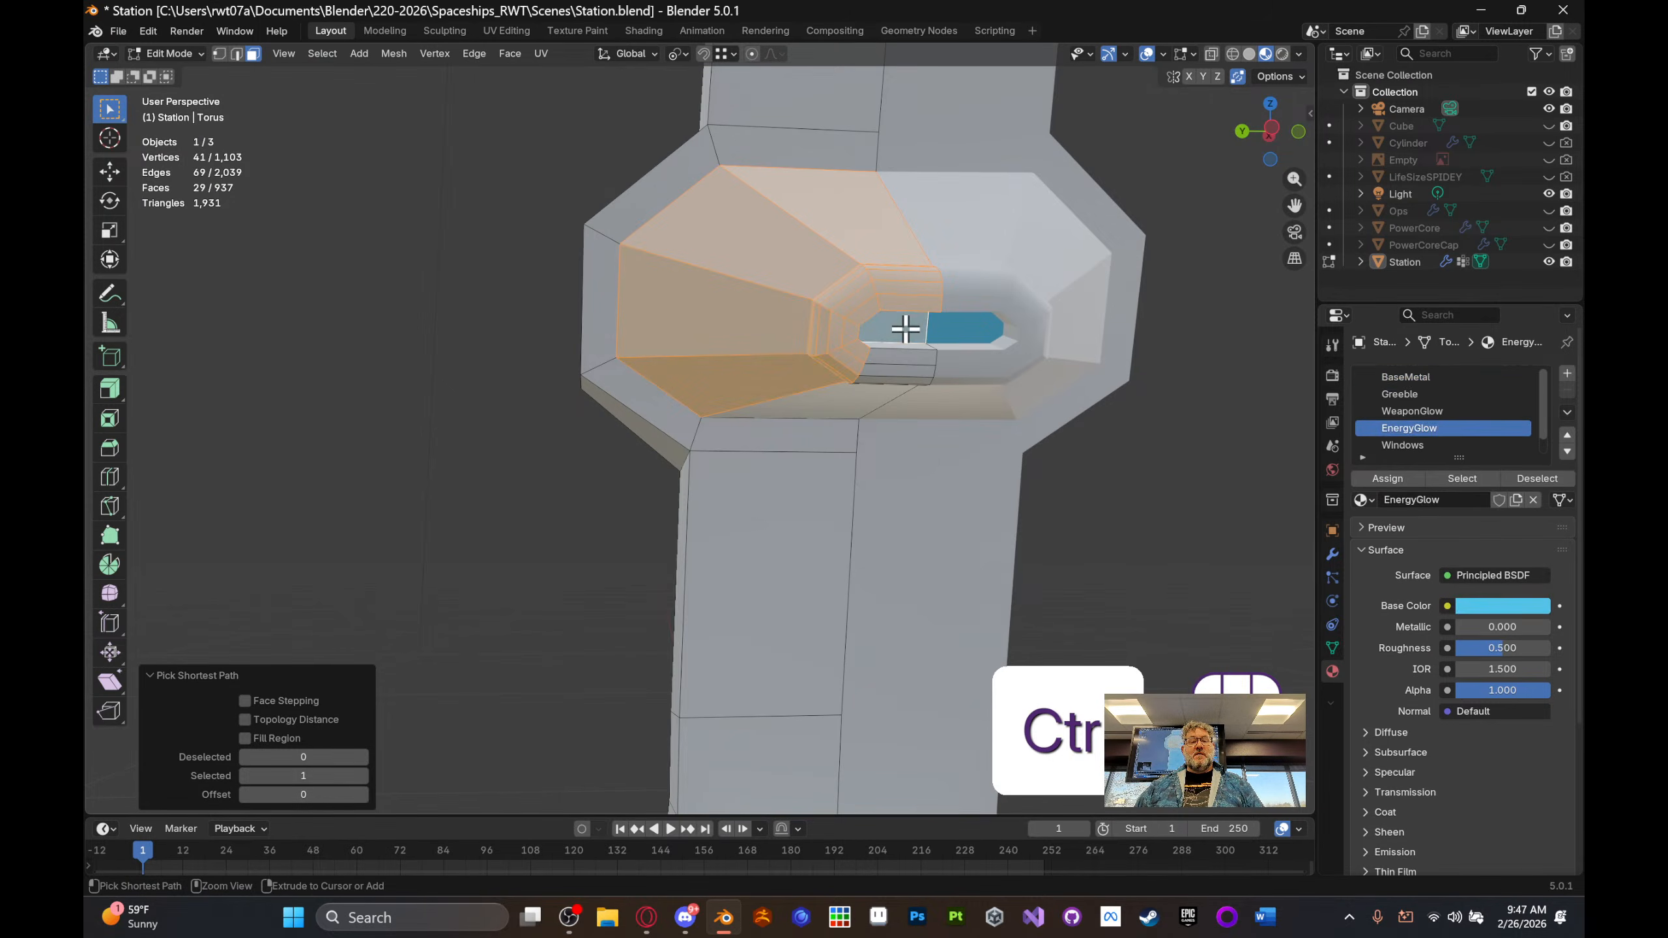
left_click(842, 400, "ctrl")
- Assign the AccentMetal material to the selected housing and slot rim faces
middle_click_drag(894, 355, 1378, 491)
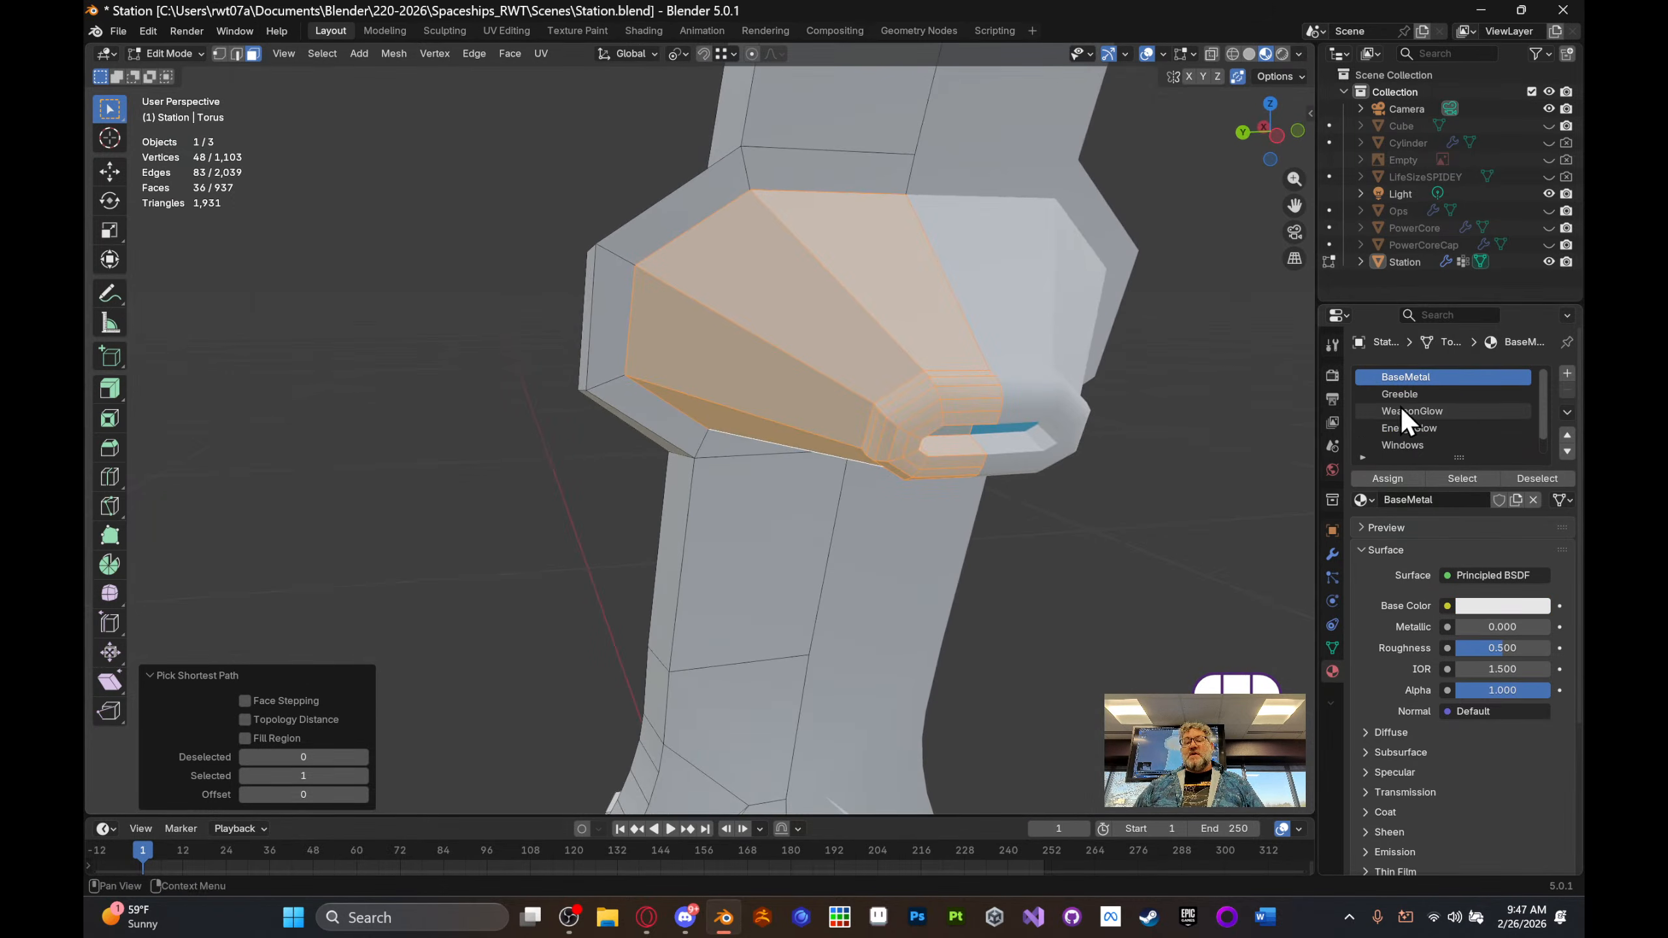
left_click(1431, 441)
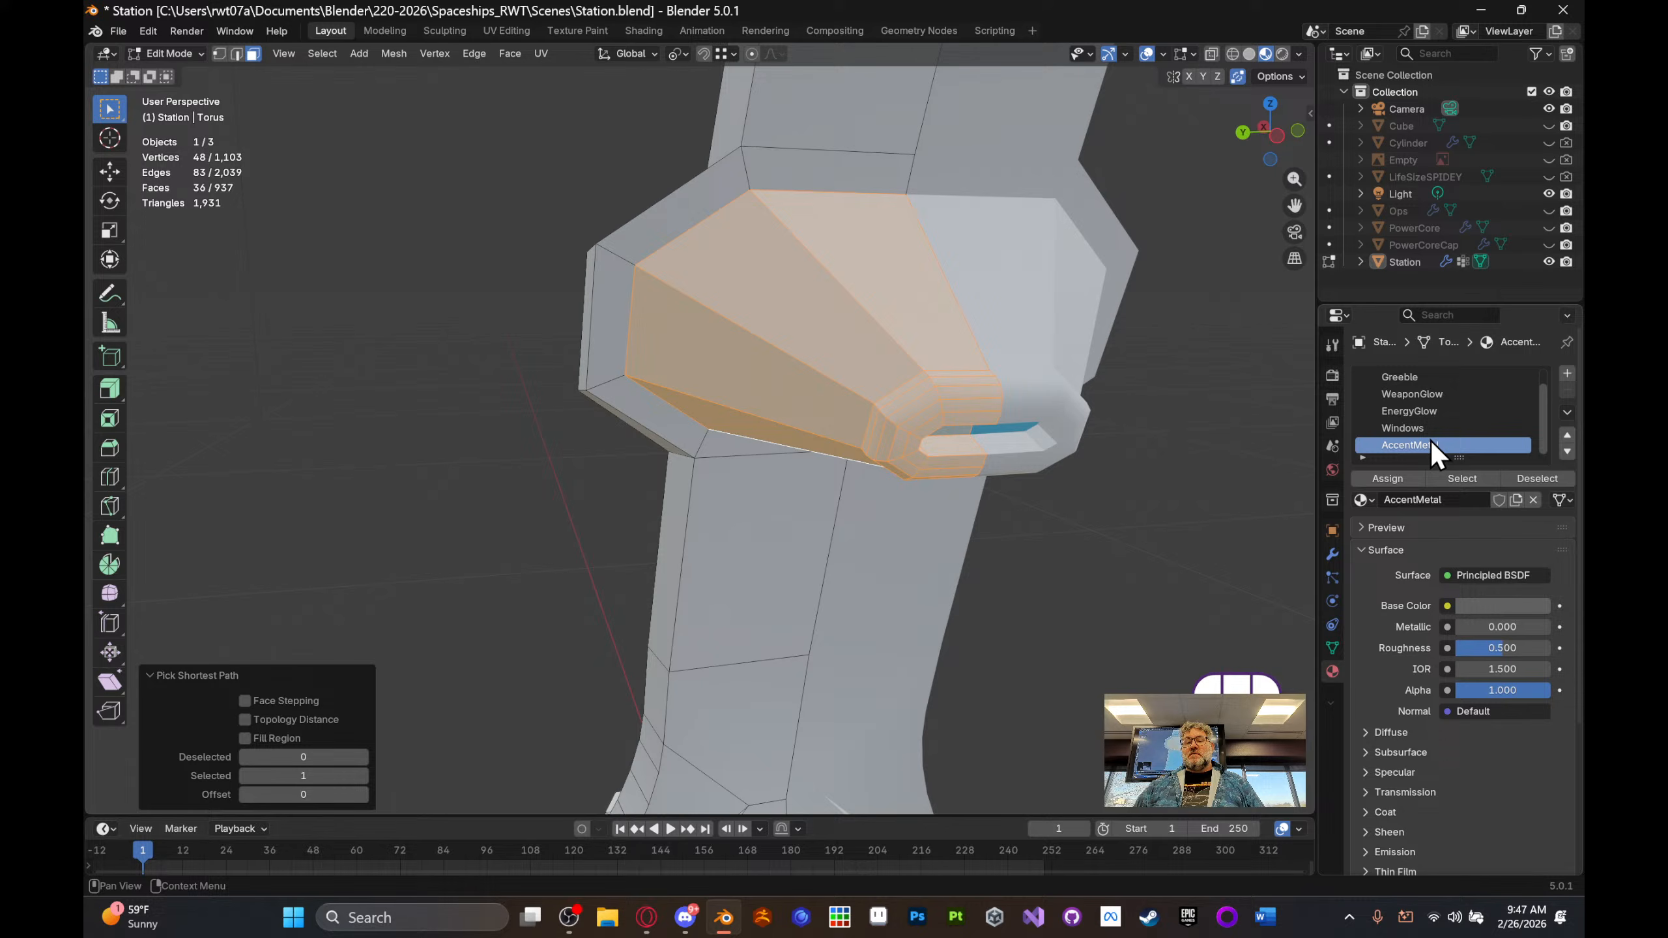
left_click(1399, 478)
- Reassign EnergyGlow to the inner face of the housing's slot and leave Edit Mode
middle_click_drag(1284, 440, 1221, 390)
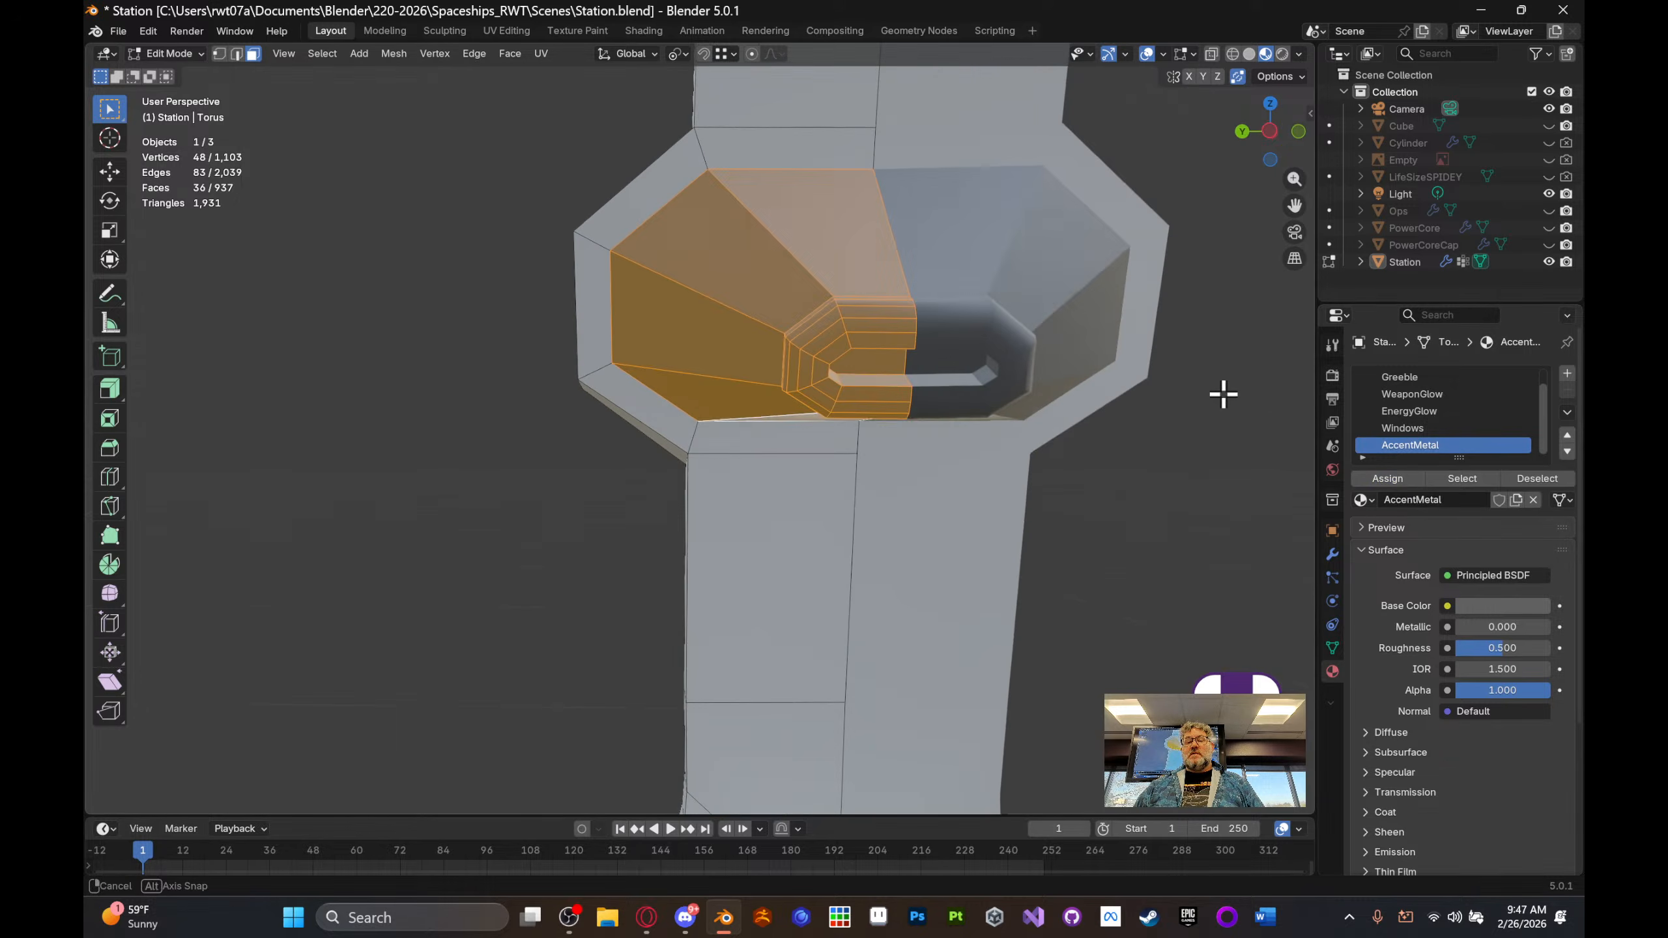
left_click(901, 376)
left_click(1437, 412)
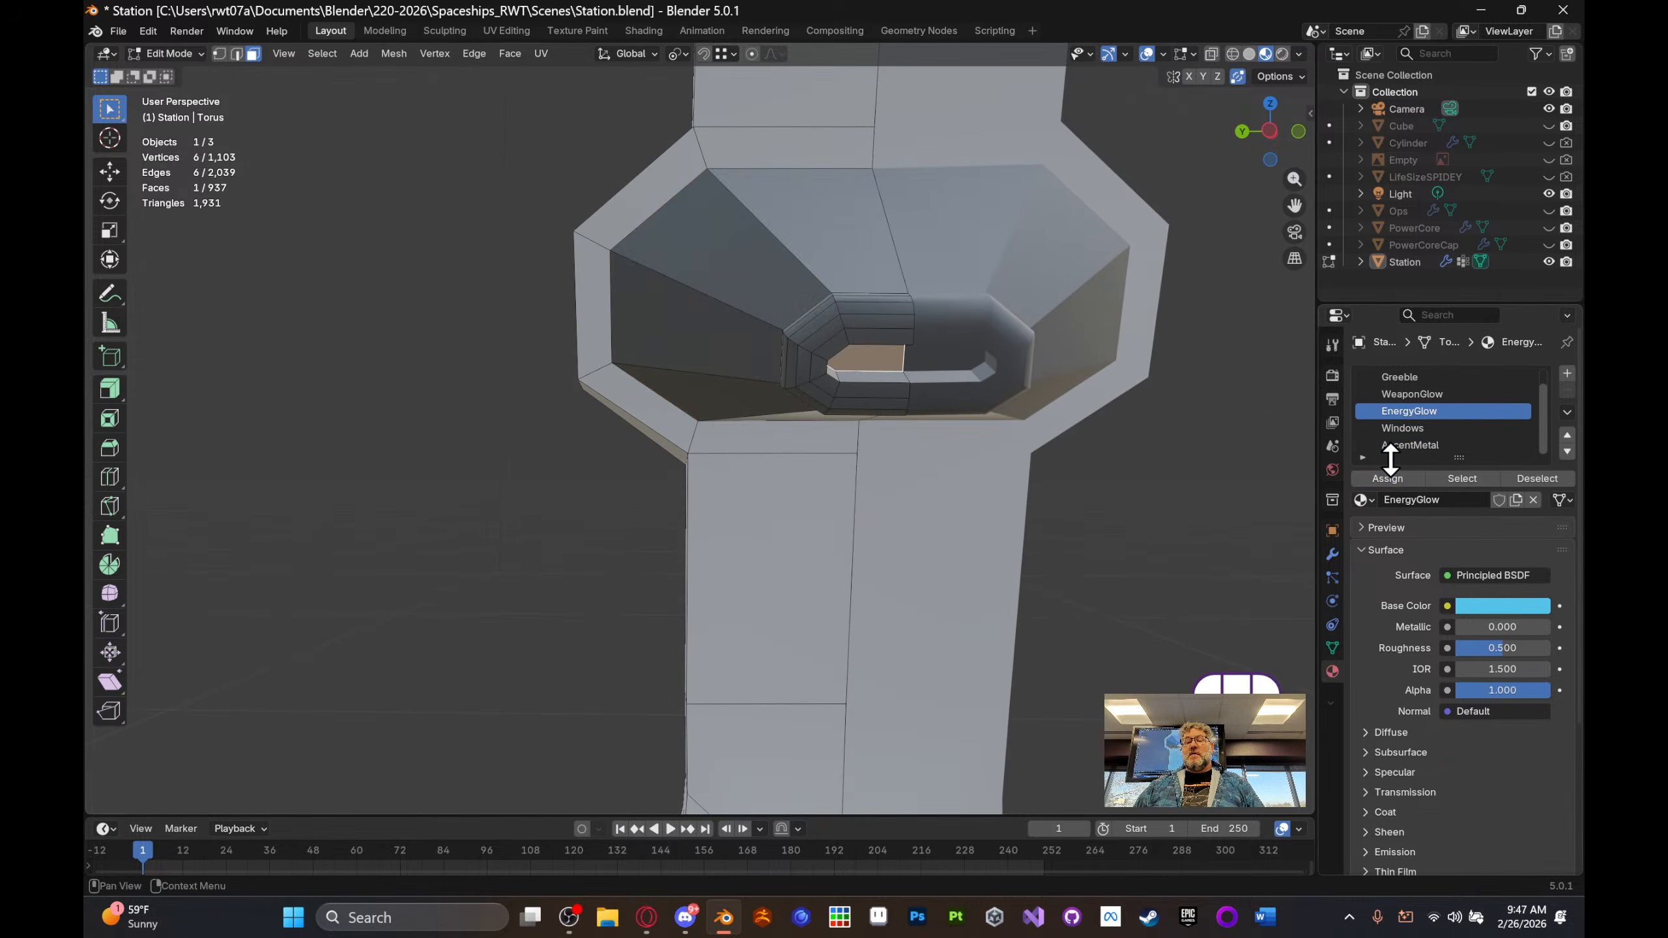
left_click(1392, 477)
middle_click_drag(1185, 410, 1182, 411)
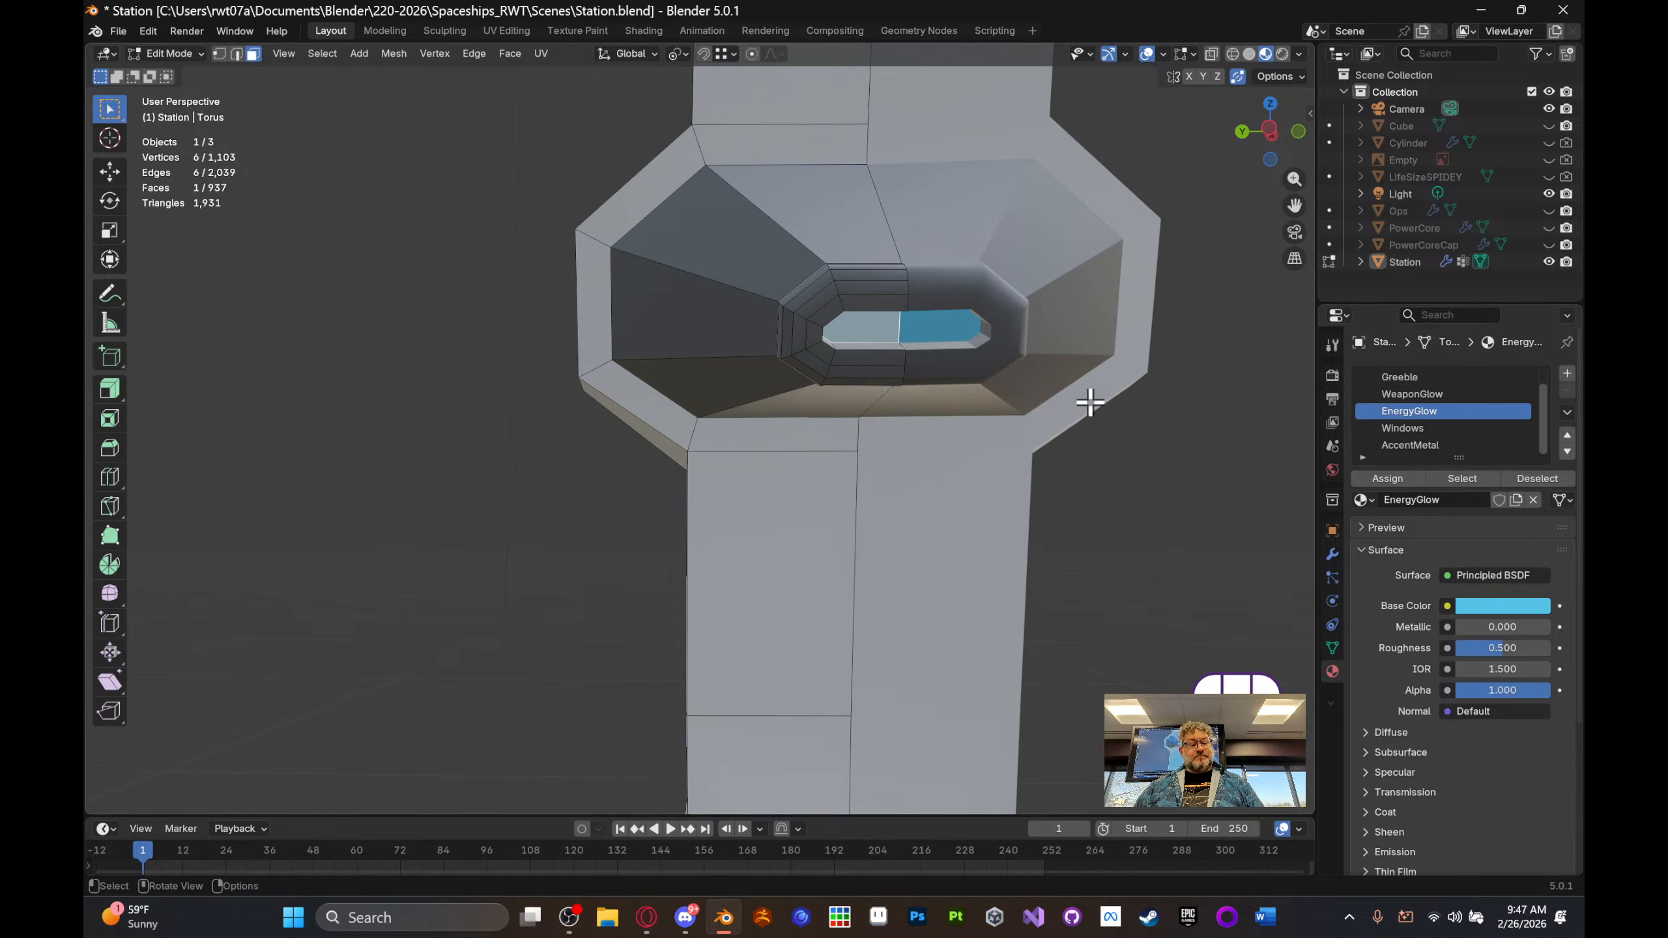
key("Tab")
- Select the red circular WeaponGlow face on the front of the protruding block in Edit Mode
middle_click_drag(908, 440, 844, 413)
scroll(937, 371, "up", 2)
scroll(938, 390, "up", 6)
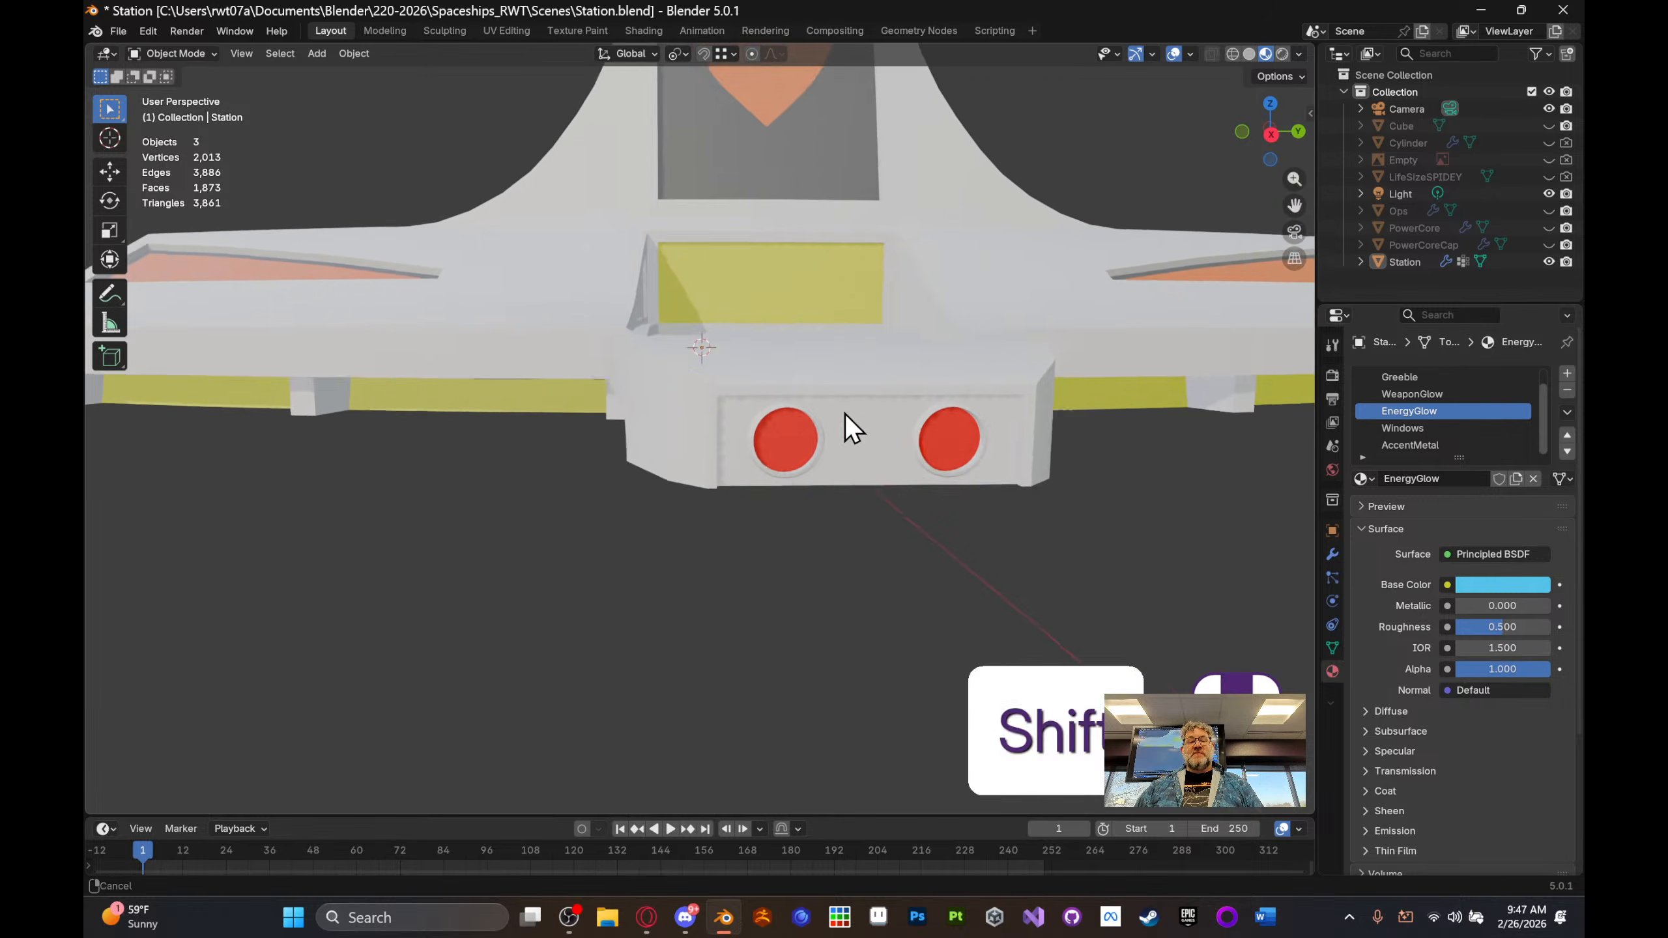
scroll(867, 434, "up", 2)
middle_click_drag(962, 465, 933, 461, "shift")
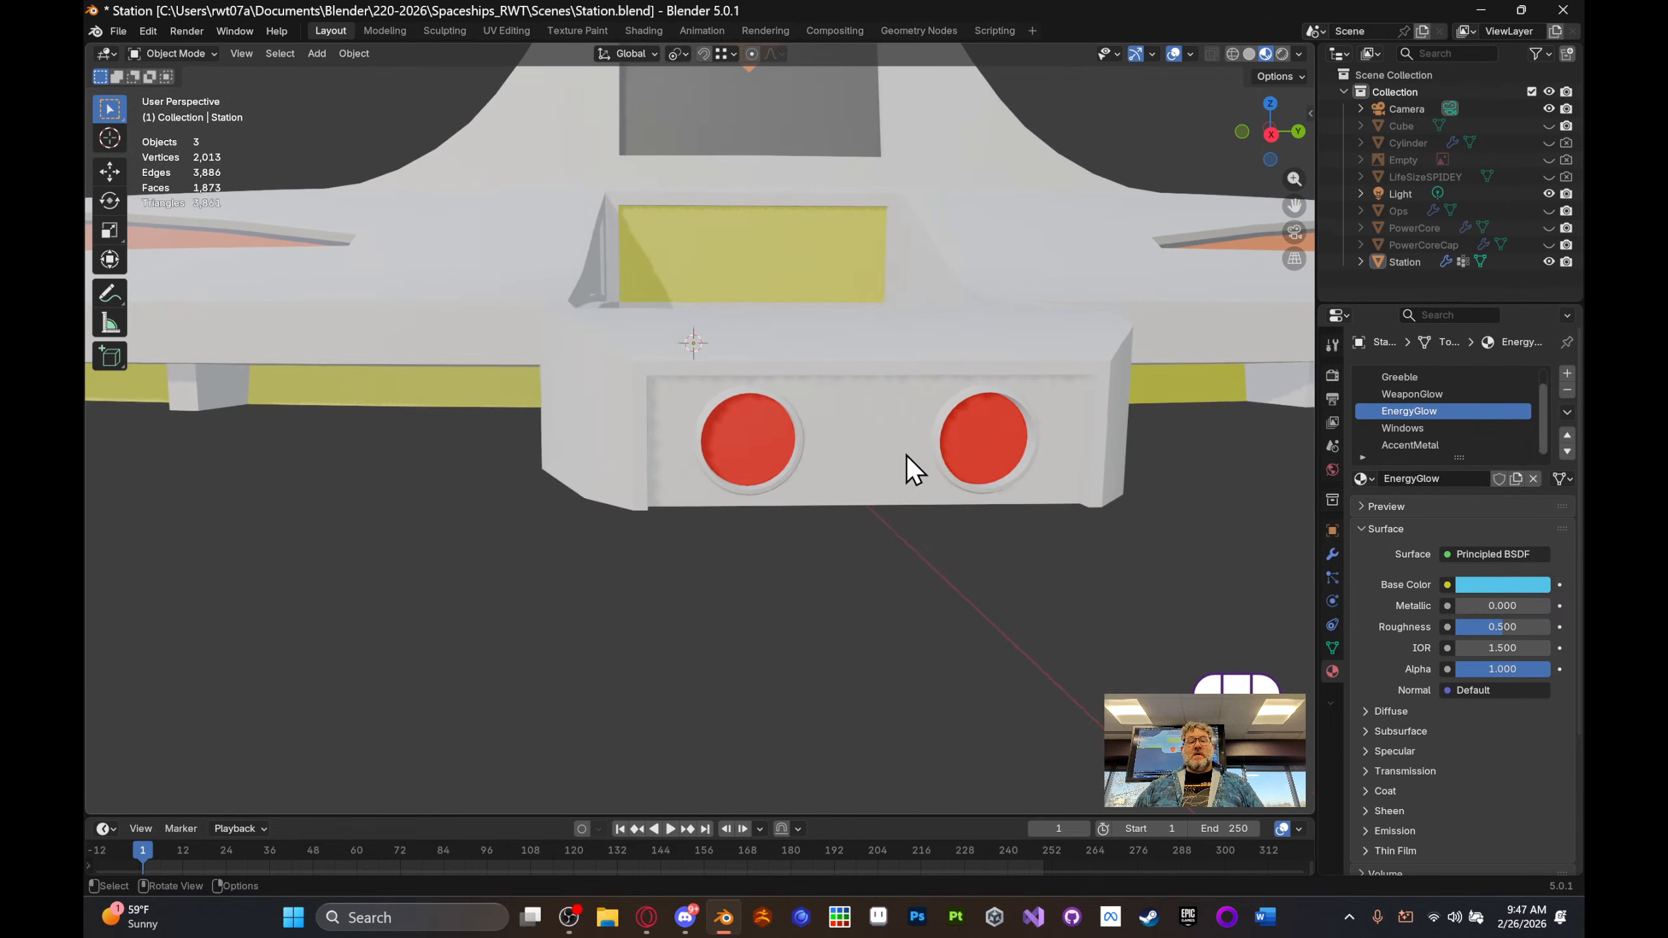
key("Tab")
middle_click_drag(807, 451, 920, 360)
middle_click_drag(1001, 297, 908, 414, "shift")
scroll(966, 346, "up", 5)
left_click(901, 432)
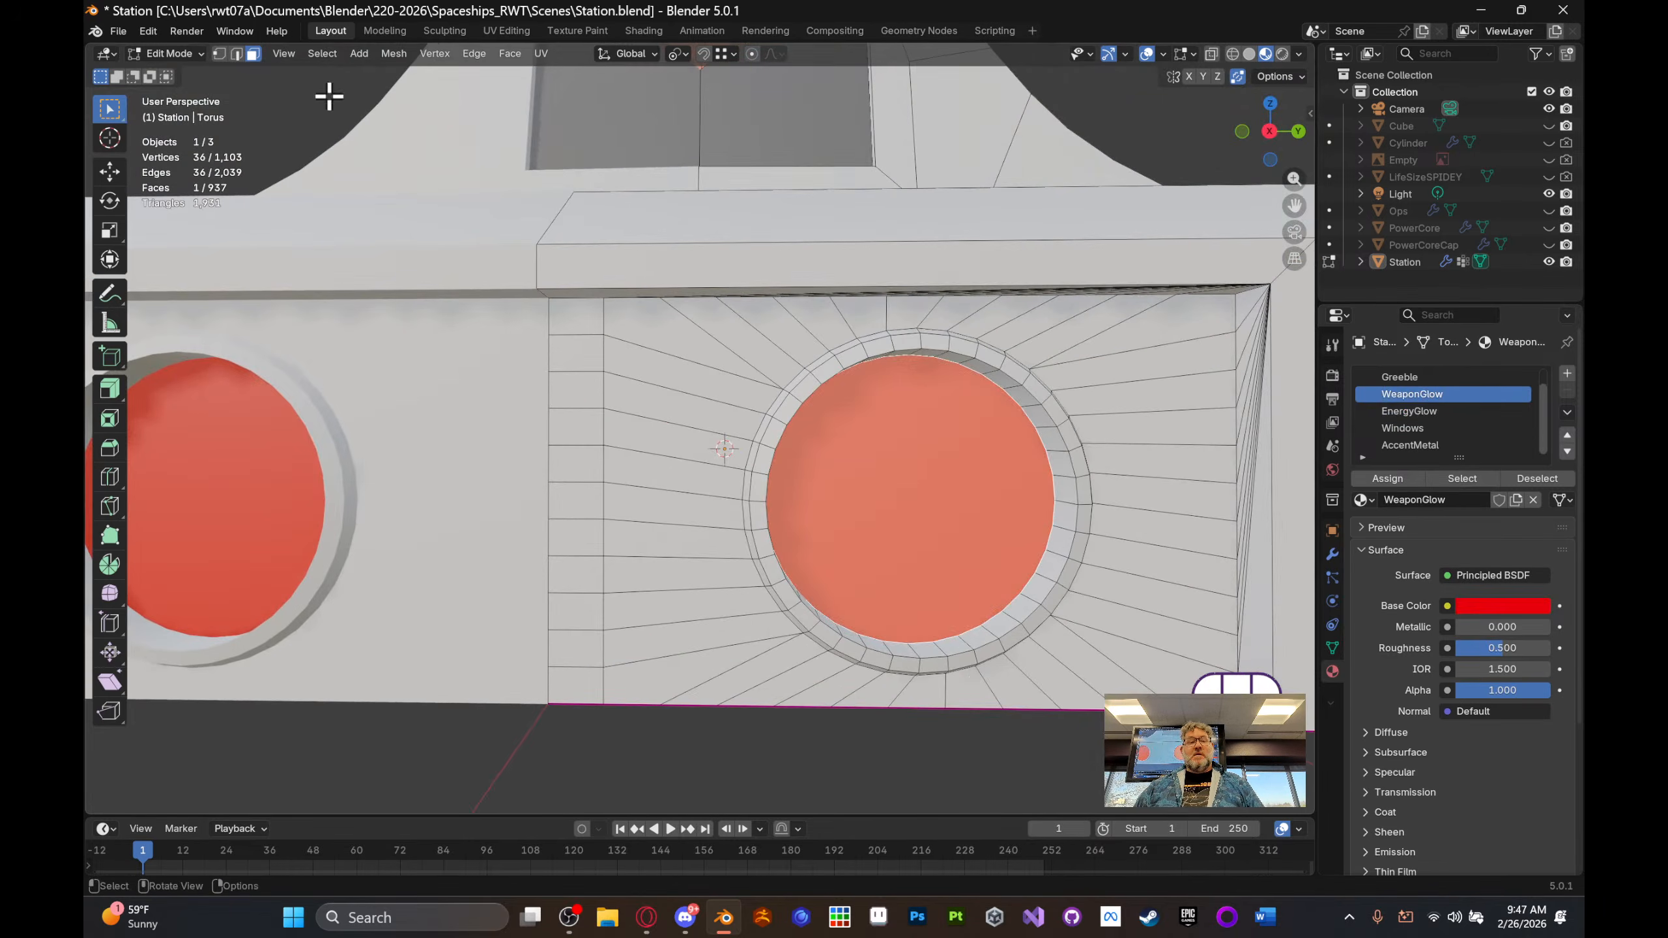
- Grow the selection four times from the red disc to cover its rim rings and the surrounding front panel
left_click(320, 54)
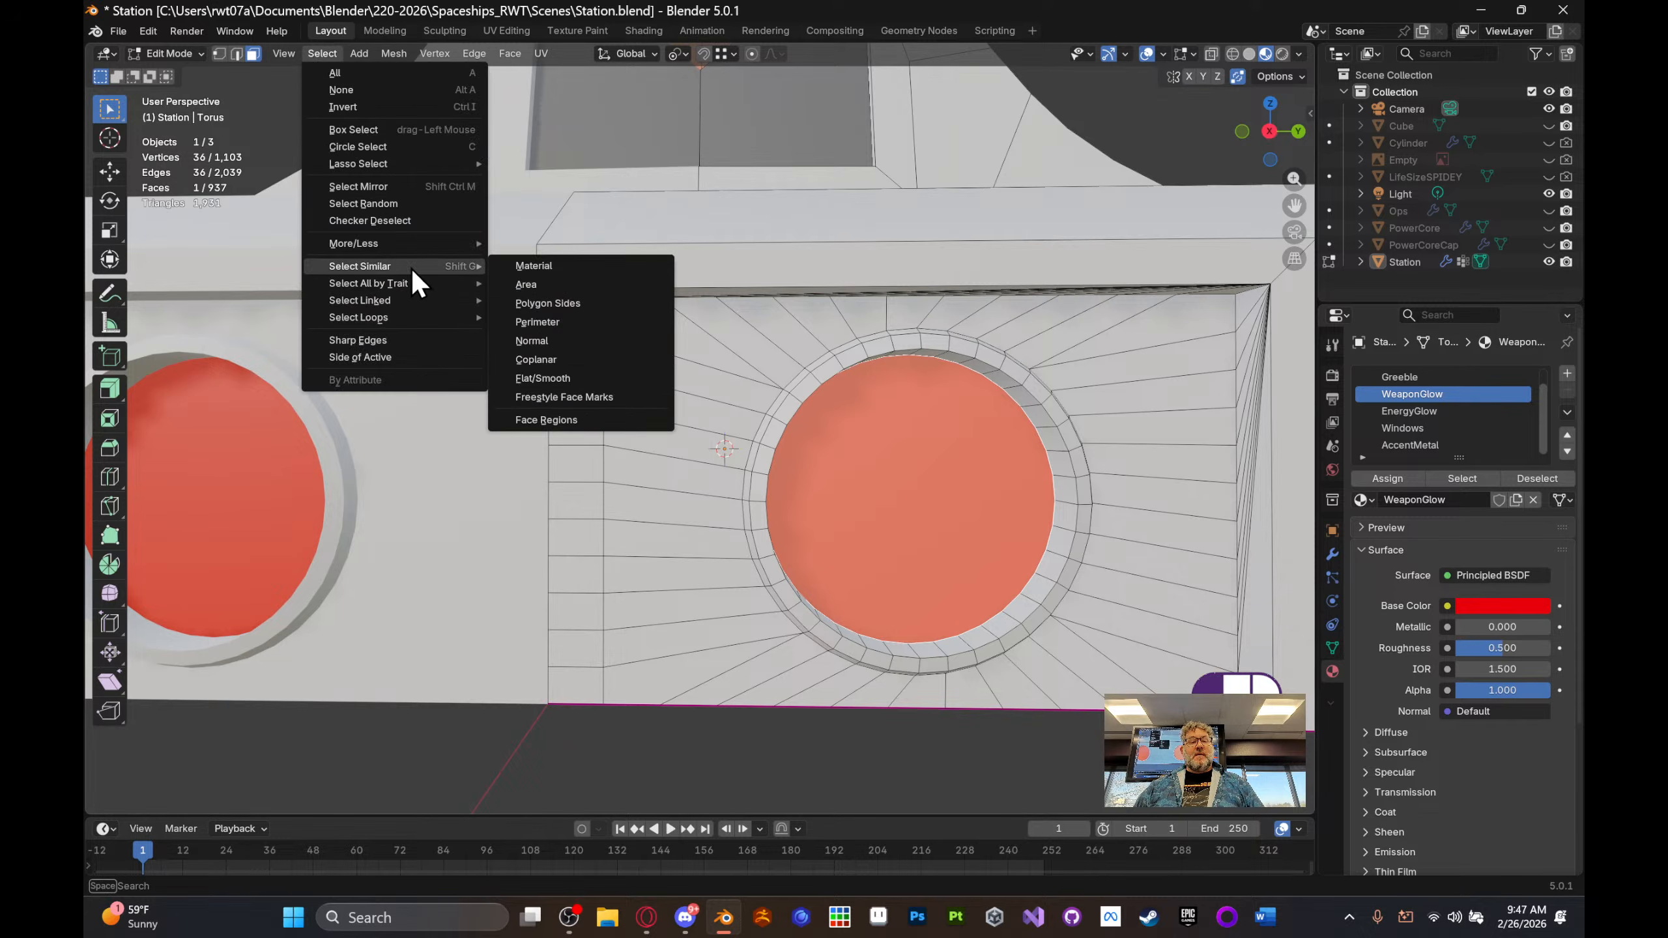
mouse_move(420, 243)
left_click(525, 243)
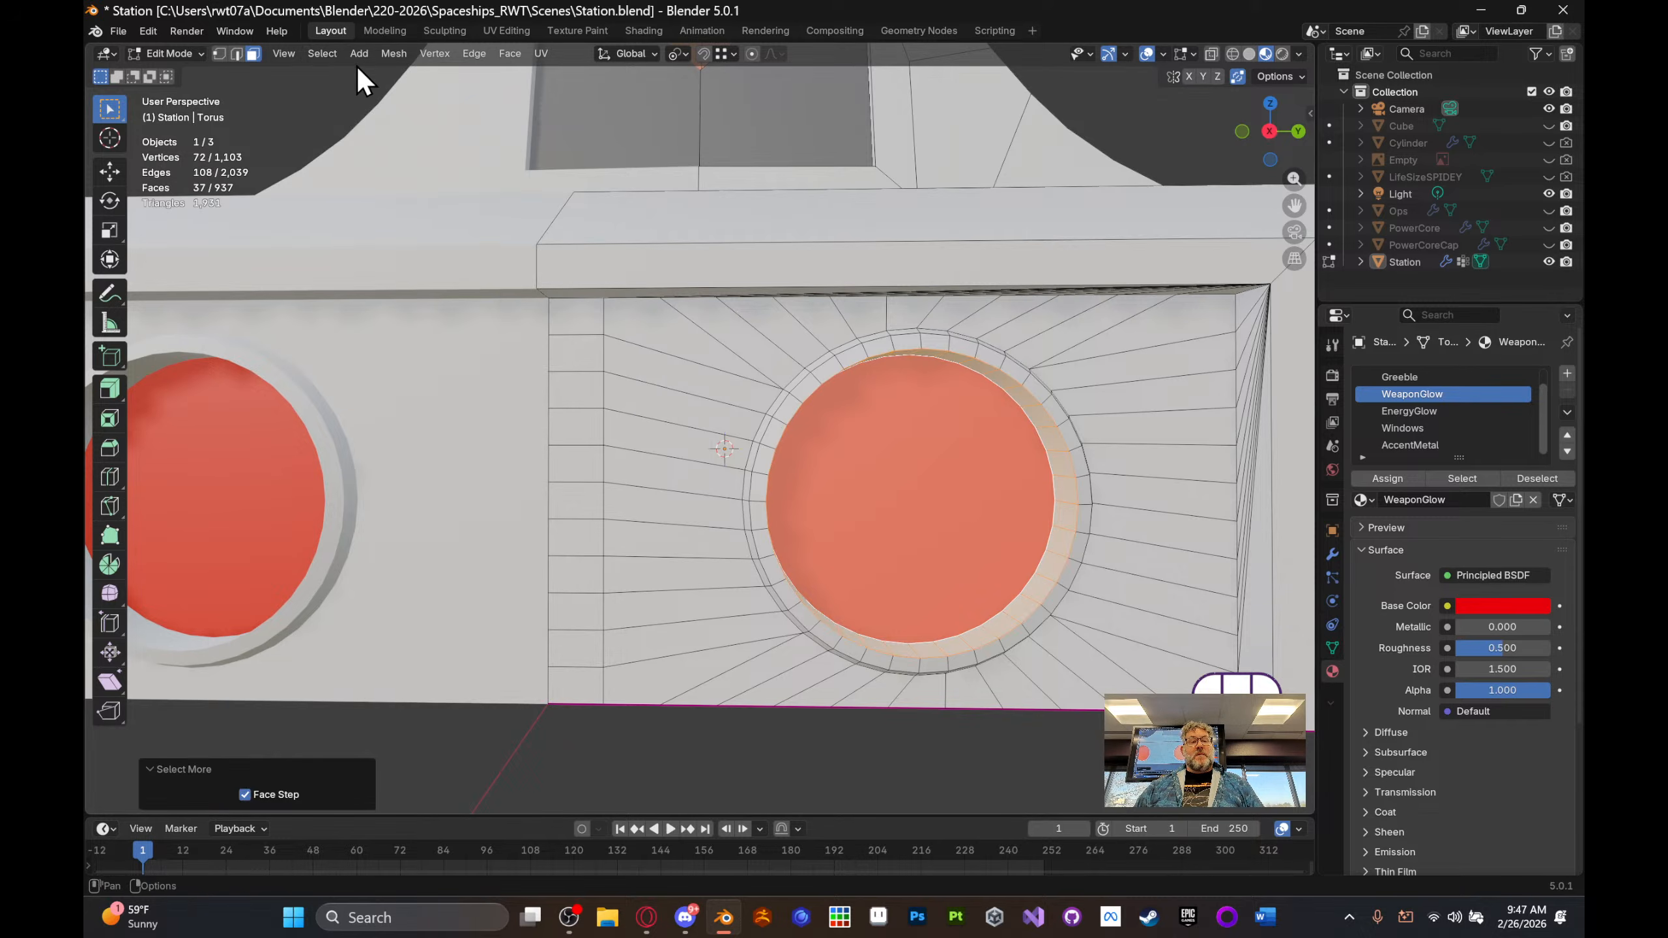
left_click(322, 55)
left_click(525, 242)
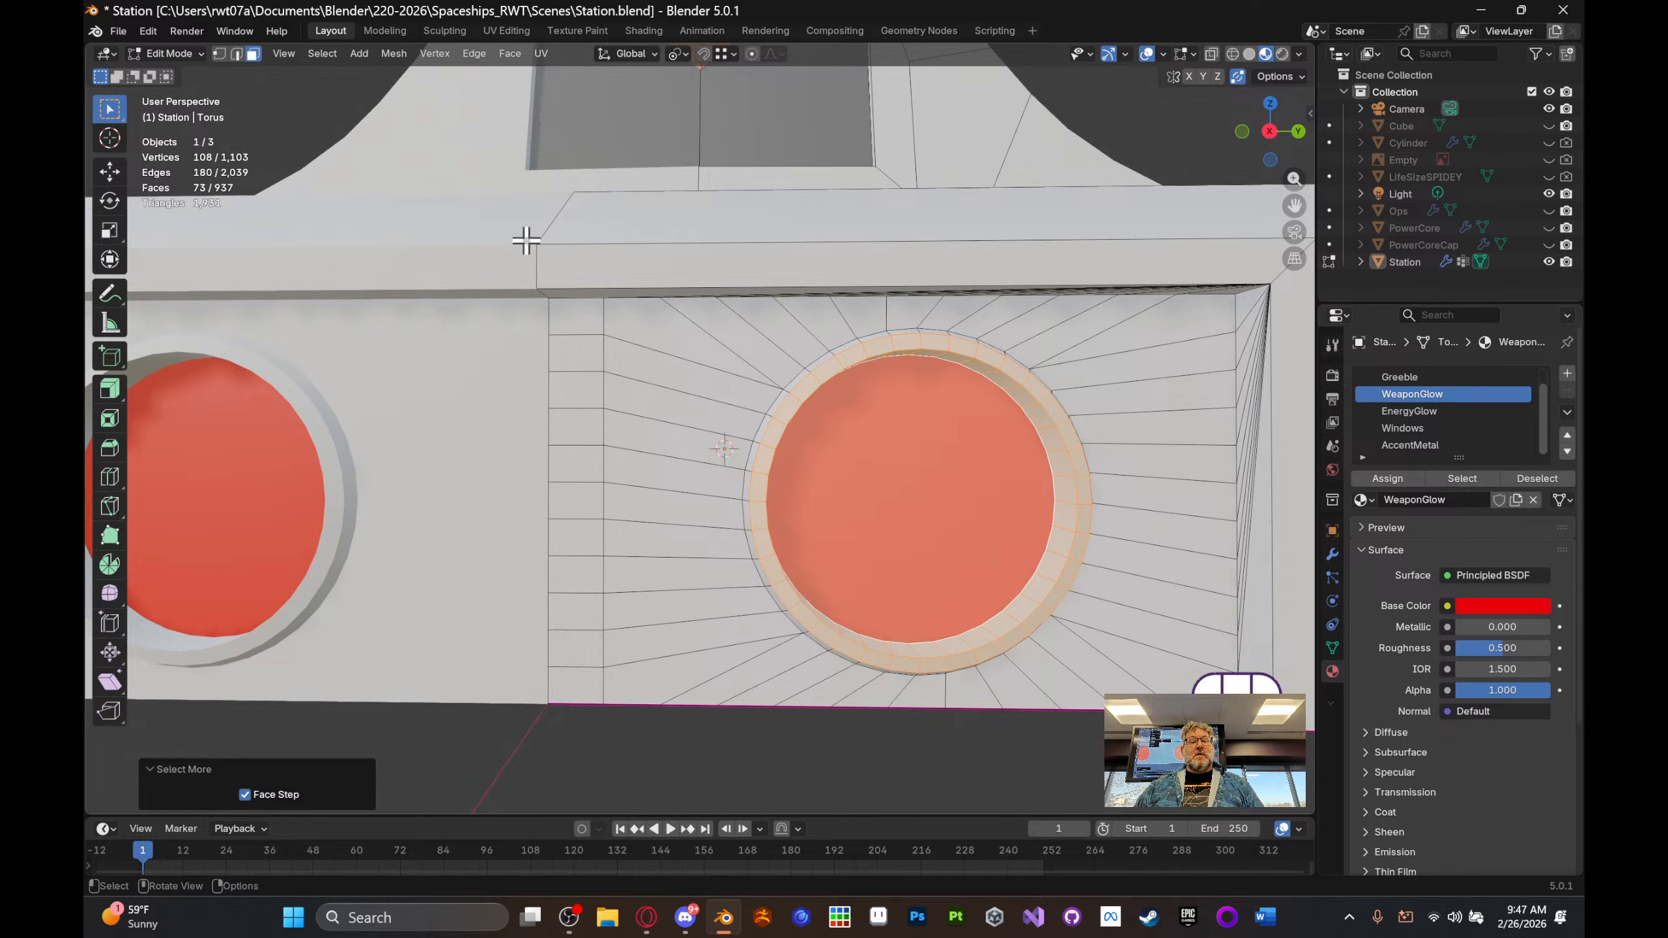
left_click(324, 56)
mouse_move(391, 247)
left_click(510, 242)
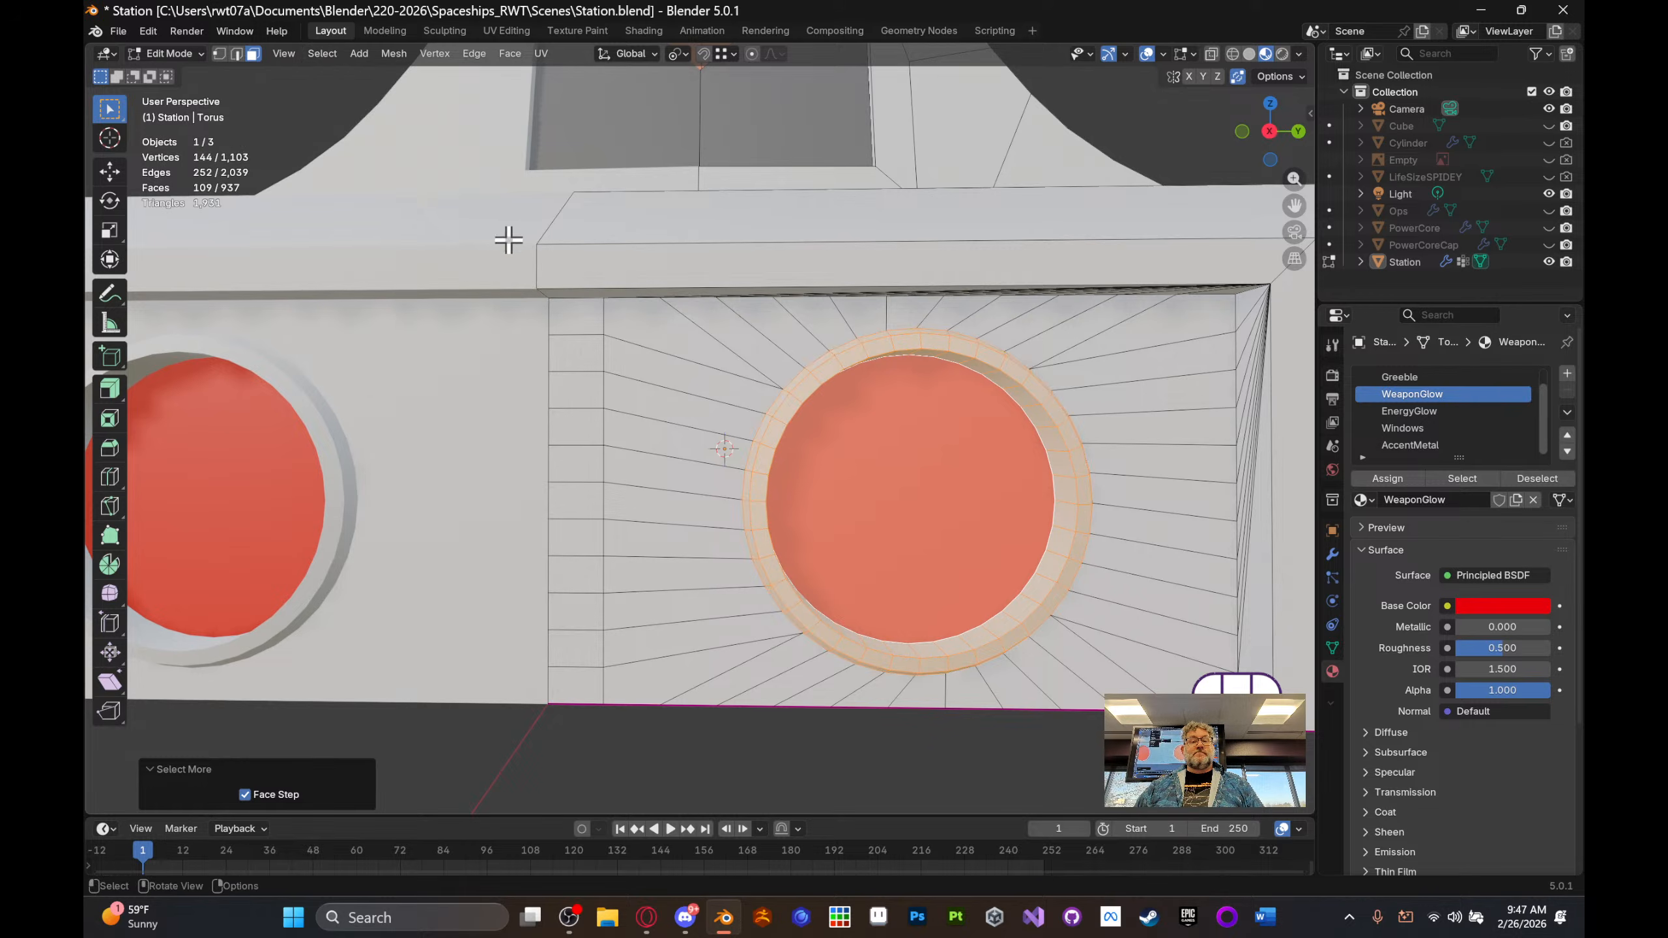
left_click(322, 54)
mouse_move(424, 244)
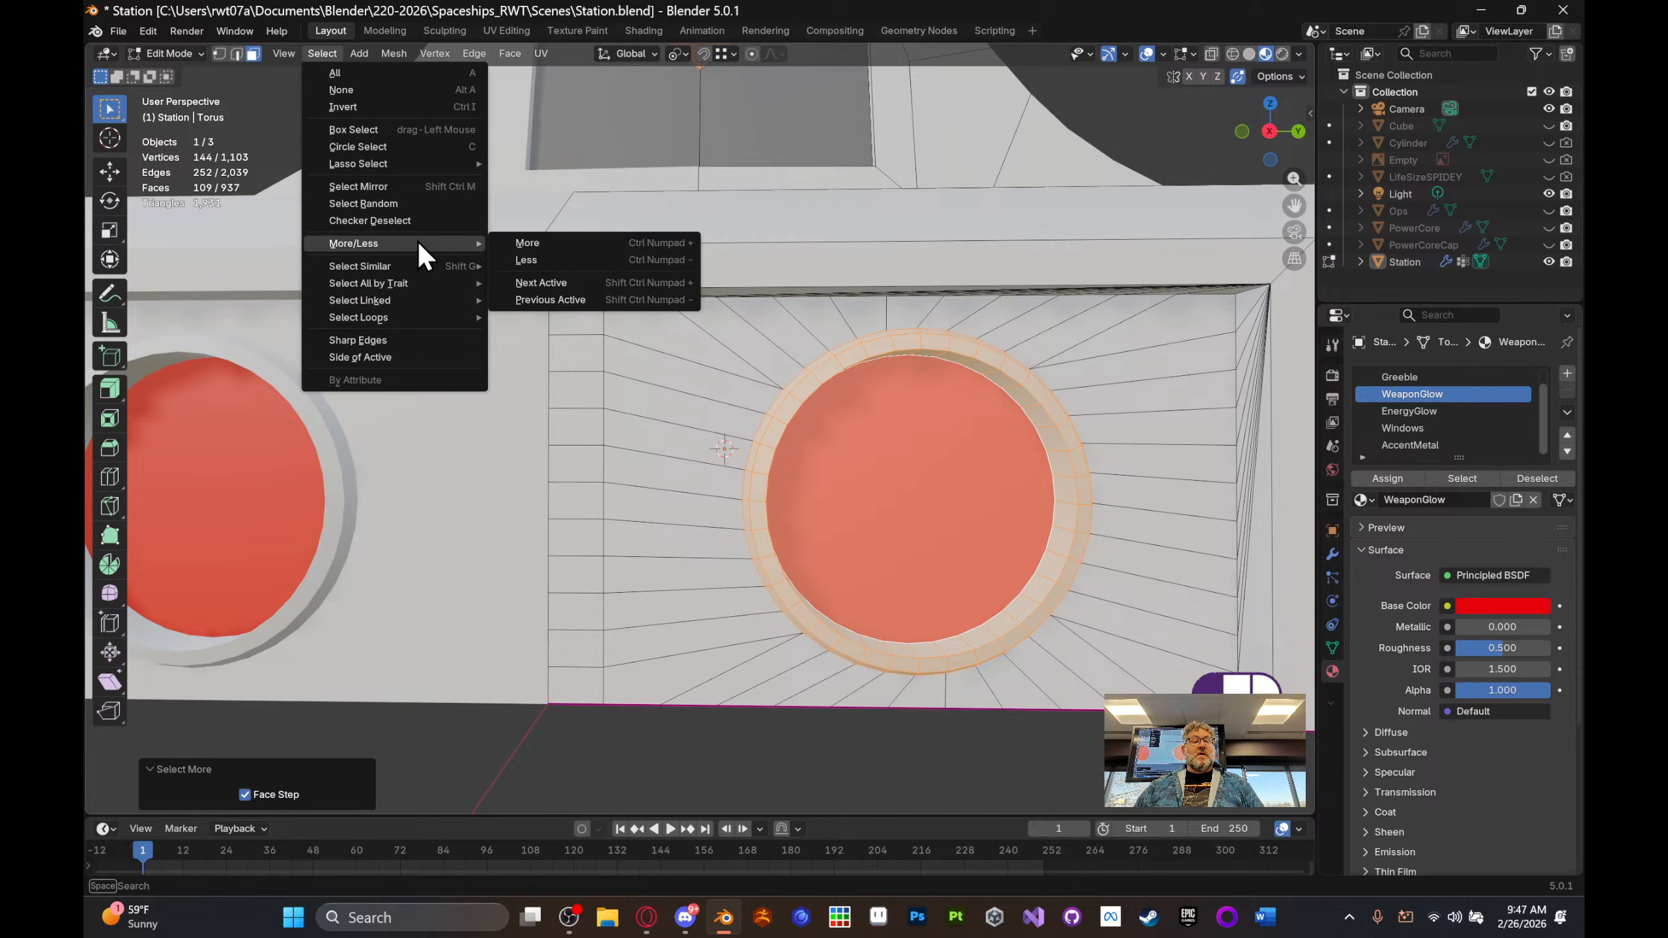
left_click(525, 243)
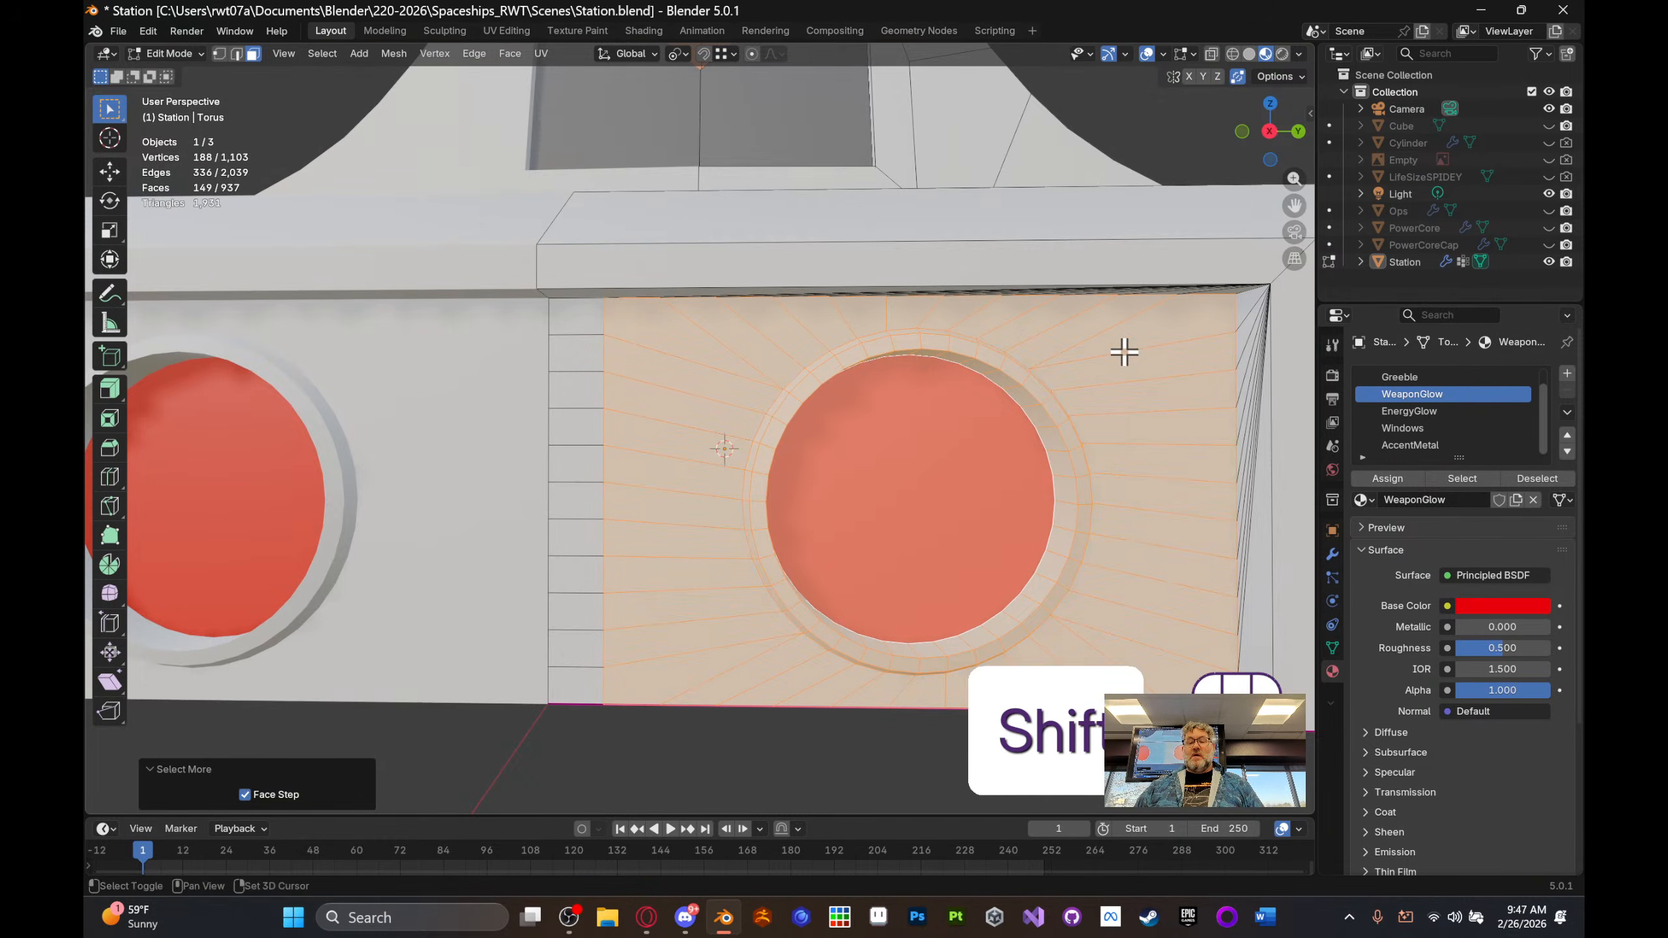
- Add the column of narrow faces along the block's mirror line to the selection and deselect the red disc
middle_click_drag(1120, 346, 974, 270, "shift")
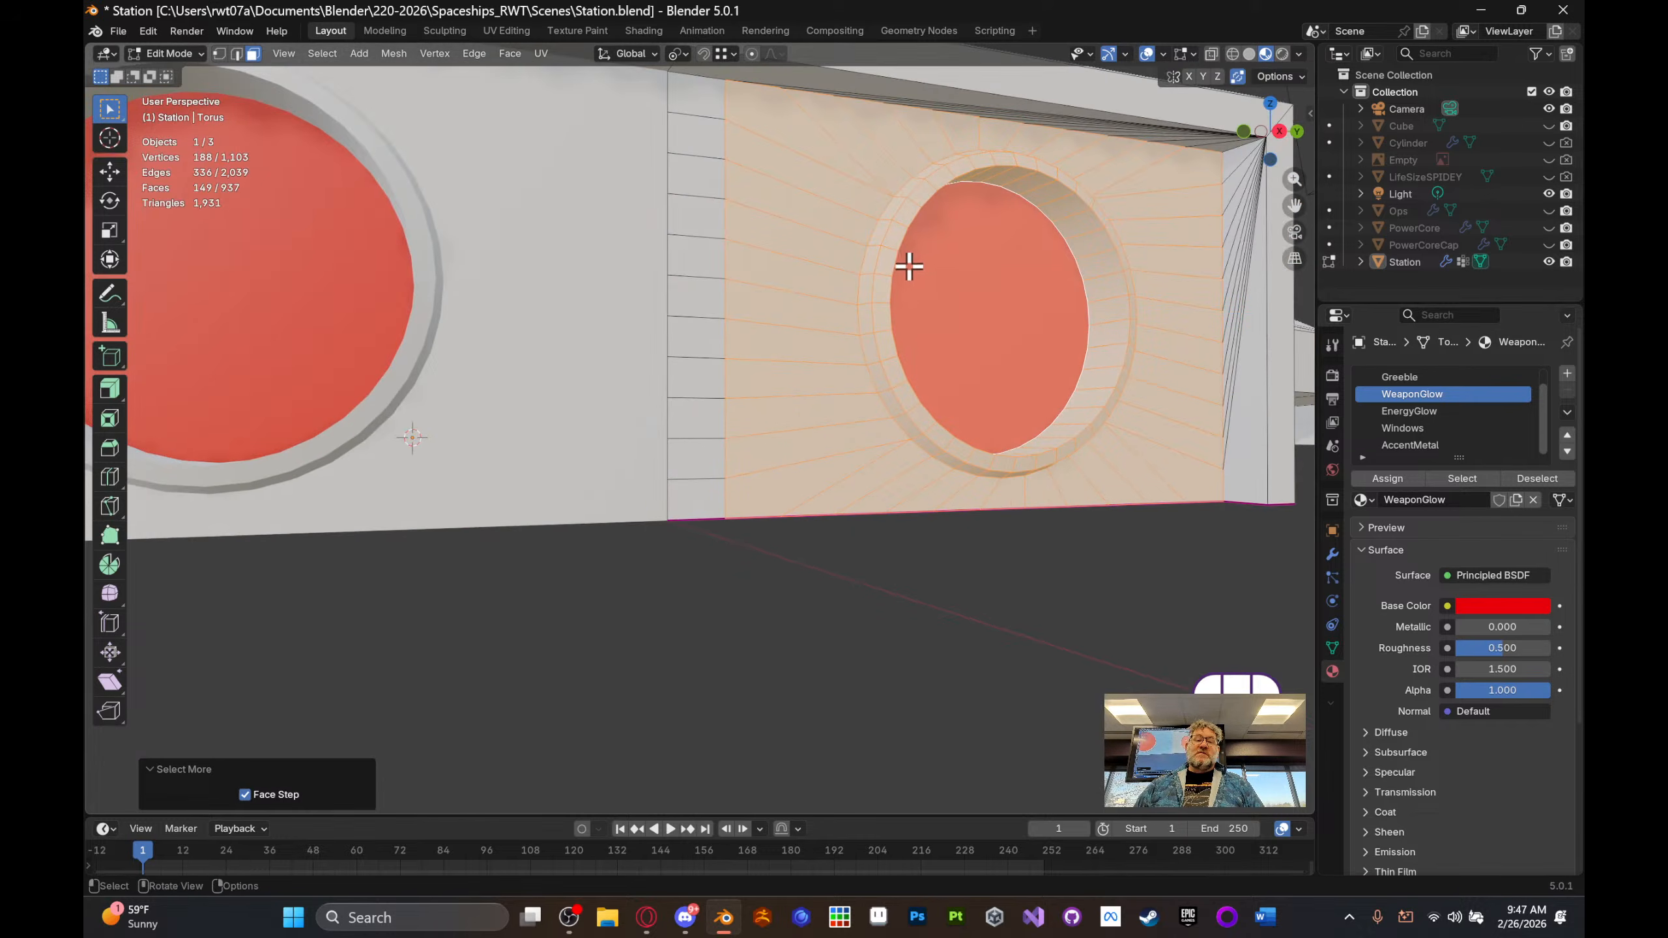
middle_click_drag(791, 204, 671, 155, "shift")
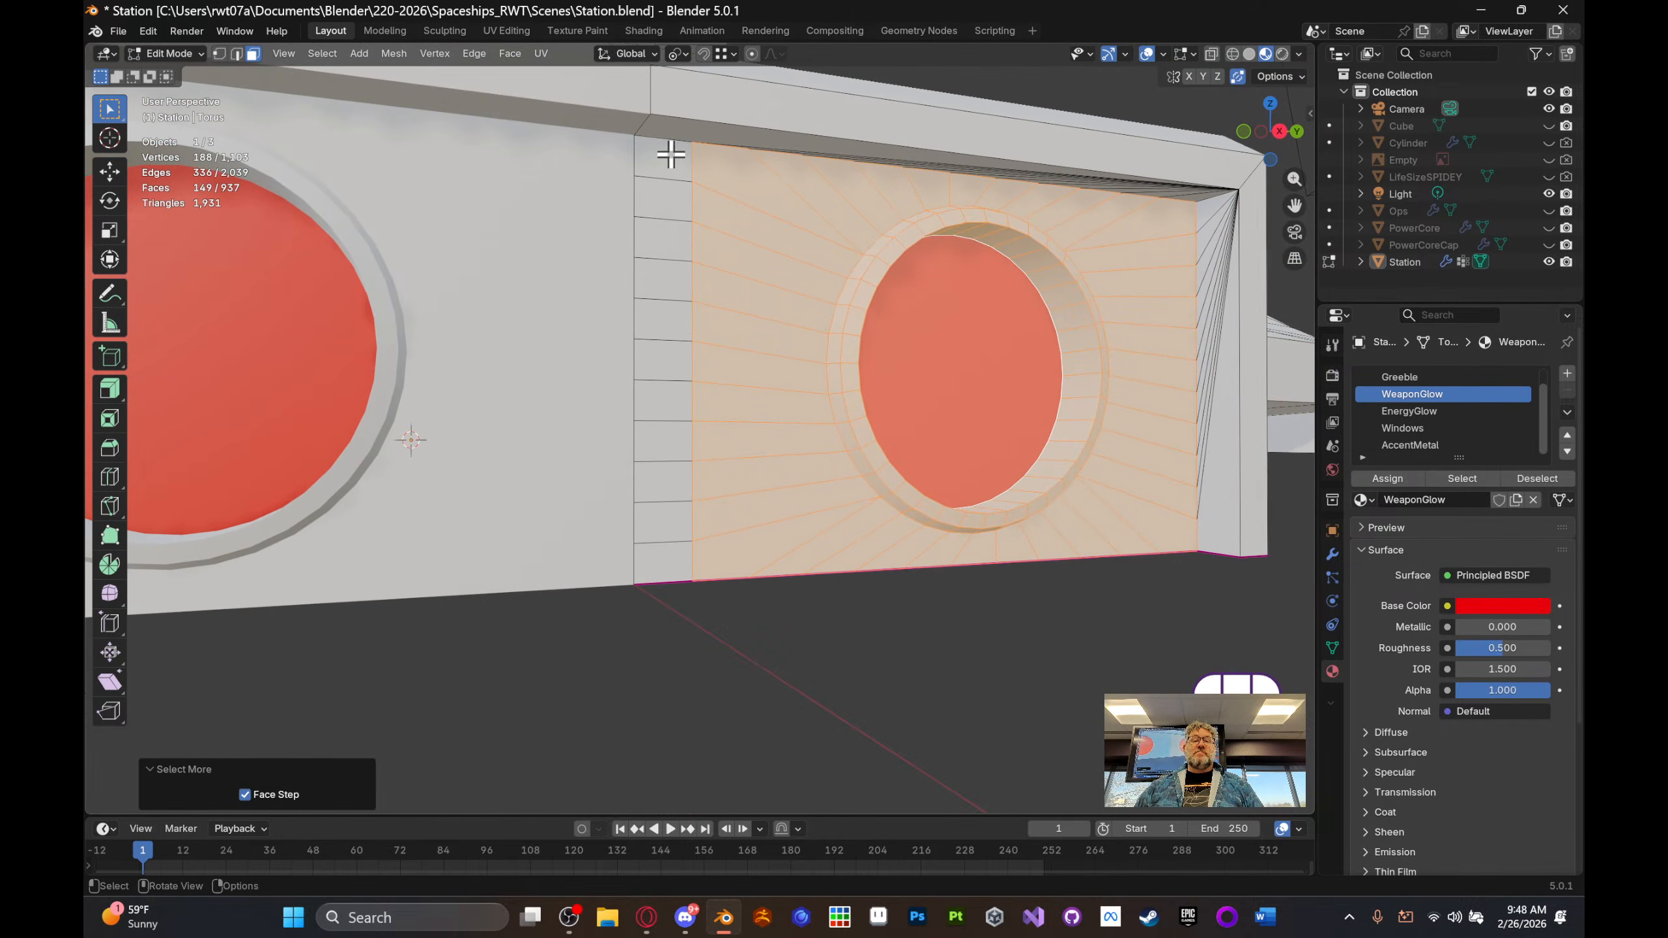
left_click(664, 151, "shift")
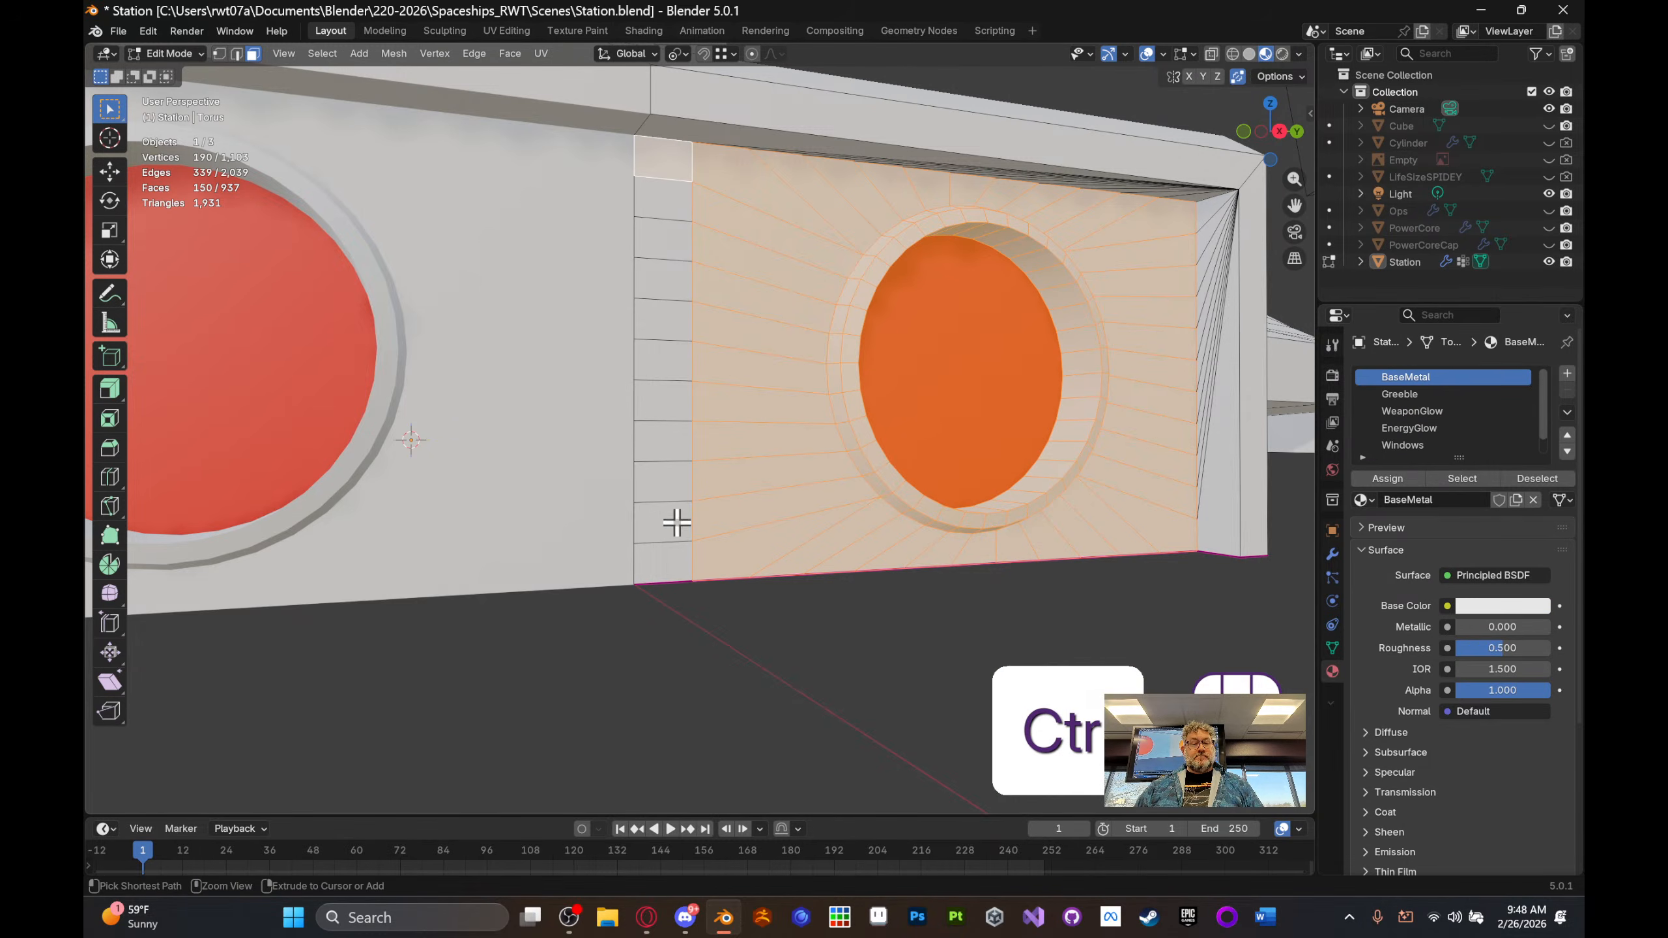
left_click(671, 556, "ctrl")
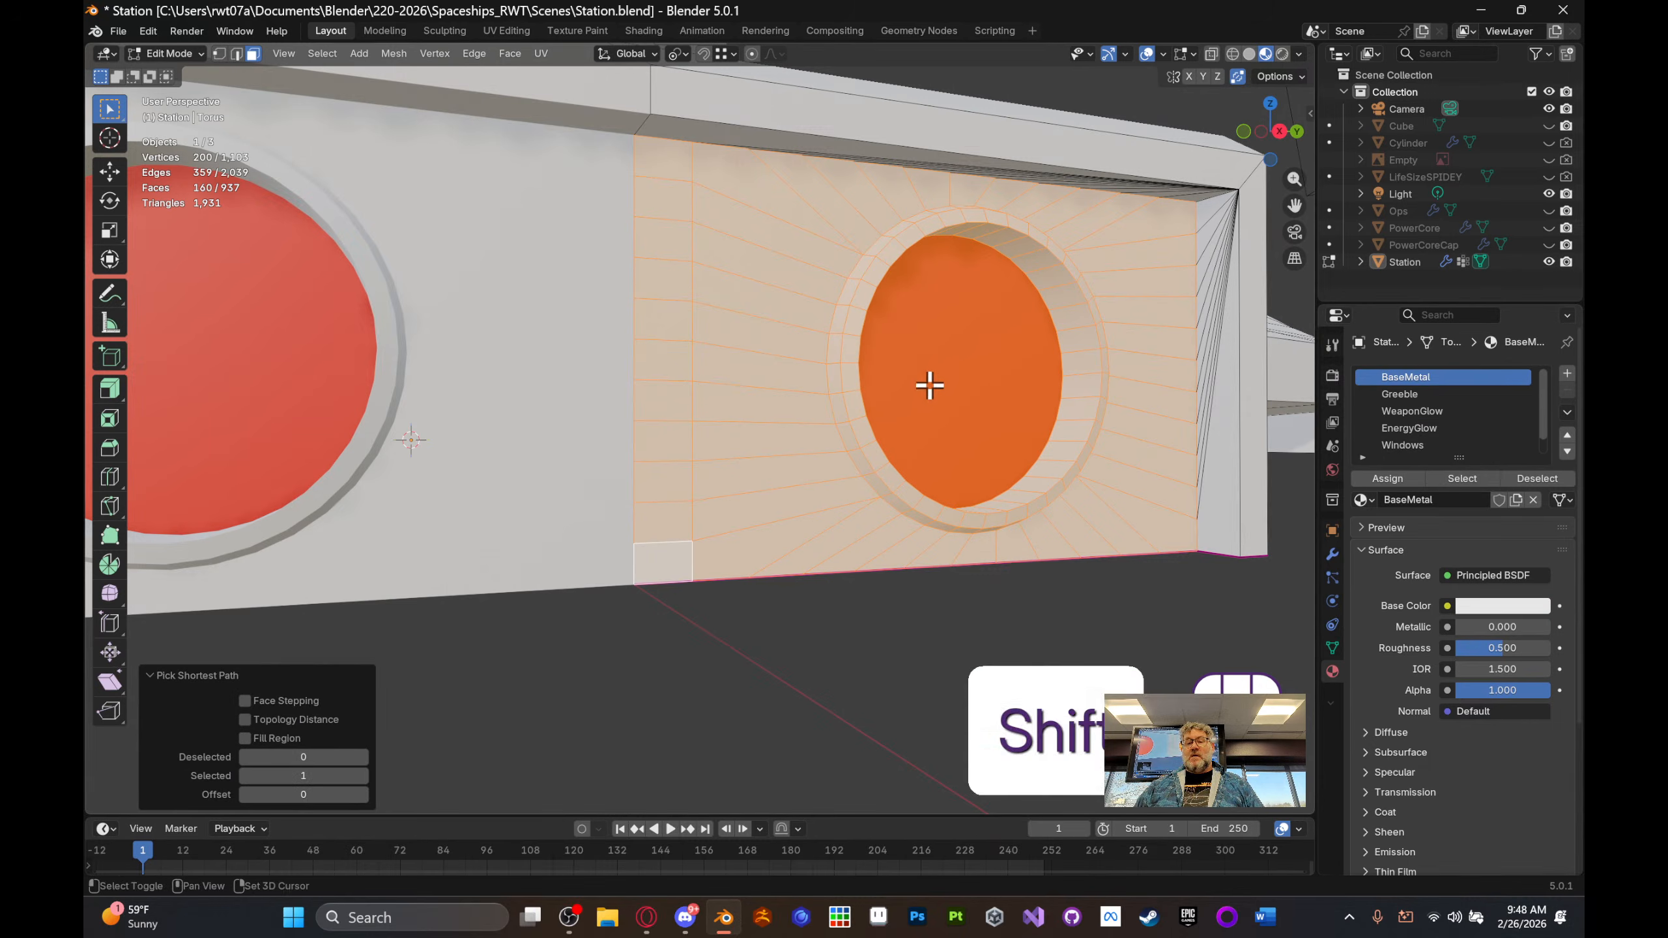
left_click(967, 374, "shift")
- Assign AccentMetal to the selected front panel and rim faces and leave Edit Mode
scroll(1442, 431, "down", 2)
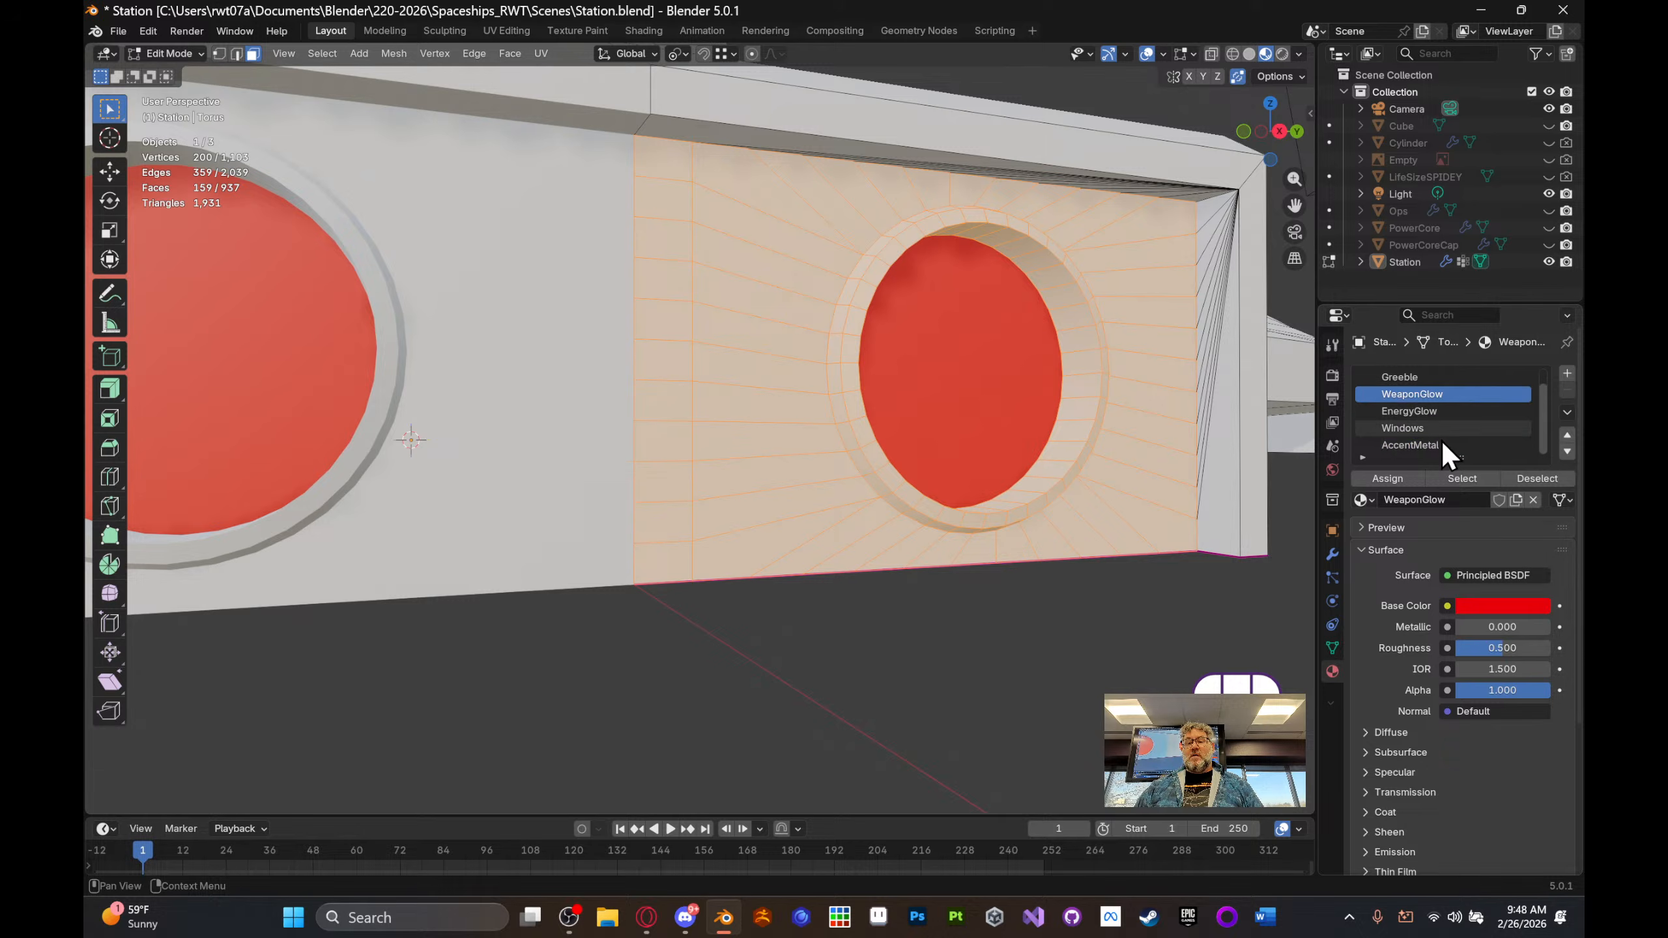
left_click(1431, 447)
left_click(1392, 477)
middle_click_drag(1292, 416, 1167, 434)
scroll(1090, 436, "down", 5)
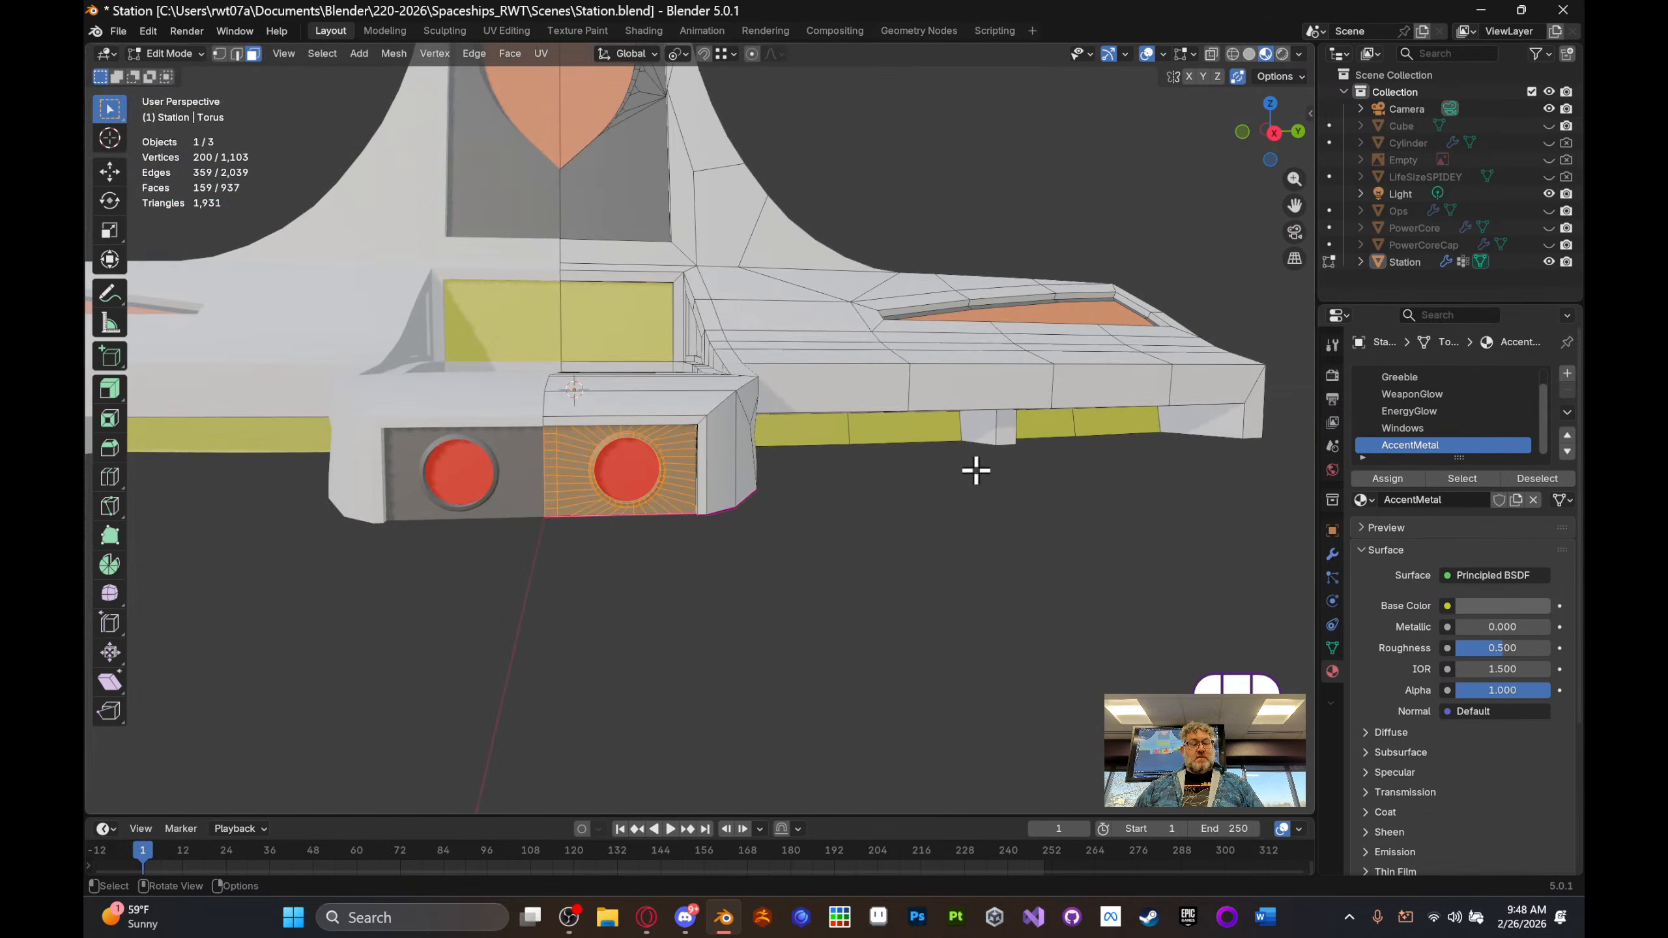
key("Tab")
- Turn off the viewport display of the Station's MirrorY modifier and check the unmirrored model
scroll(976, 470, "down", 8)
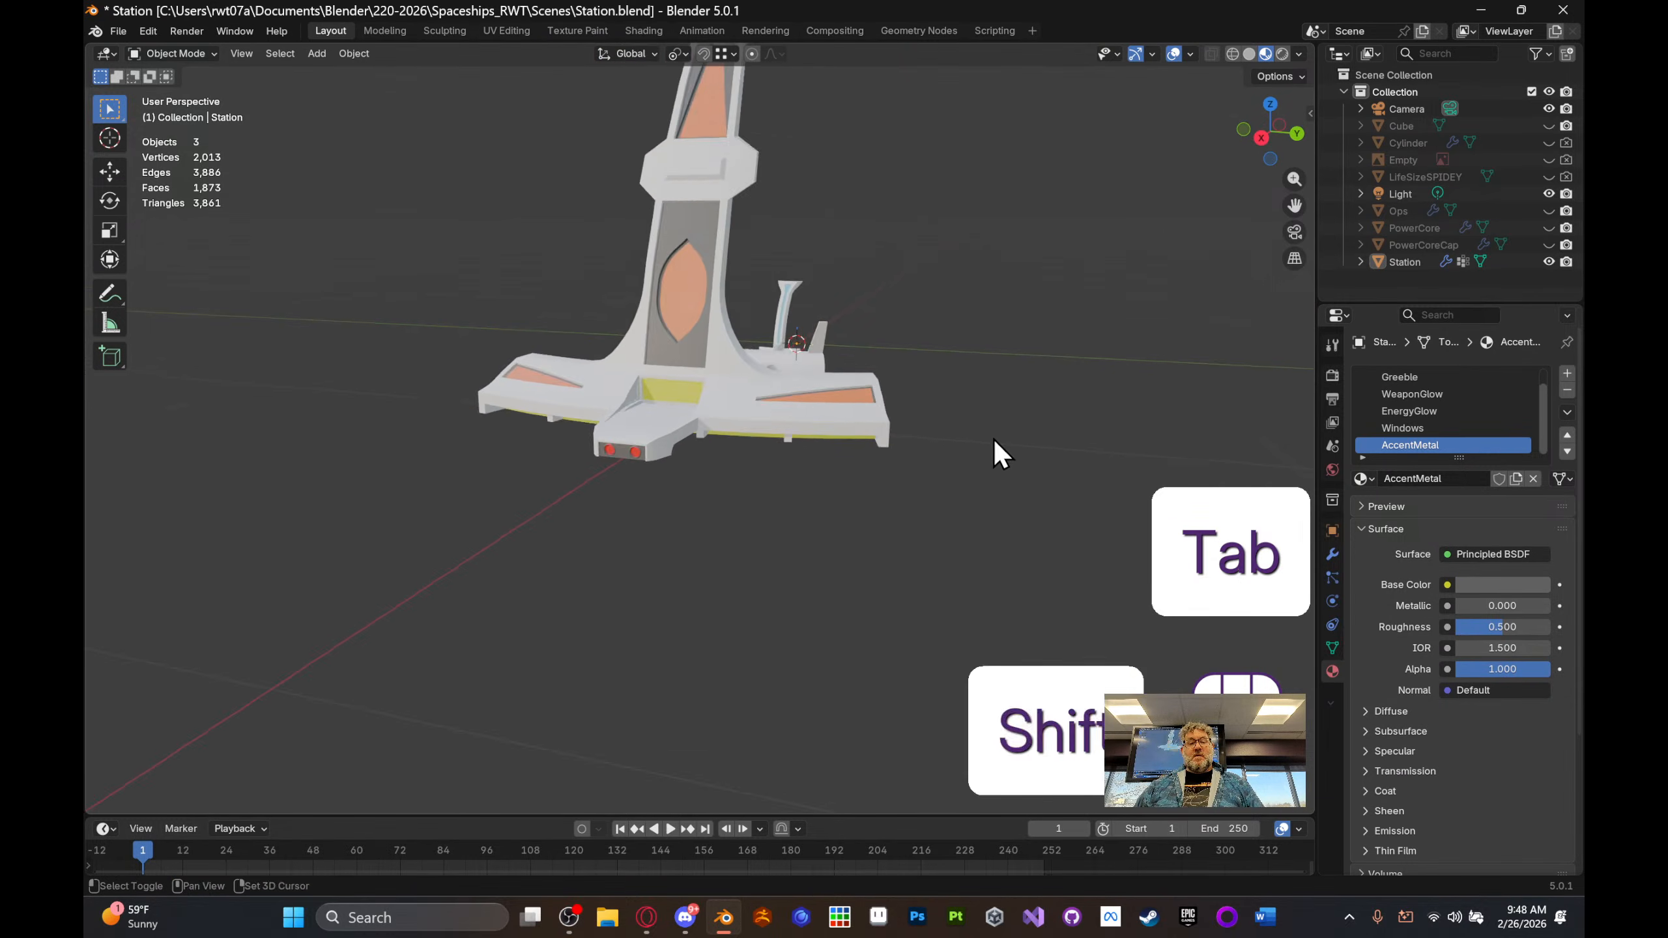
middle_click_drag(994, 440, 915, 469)
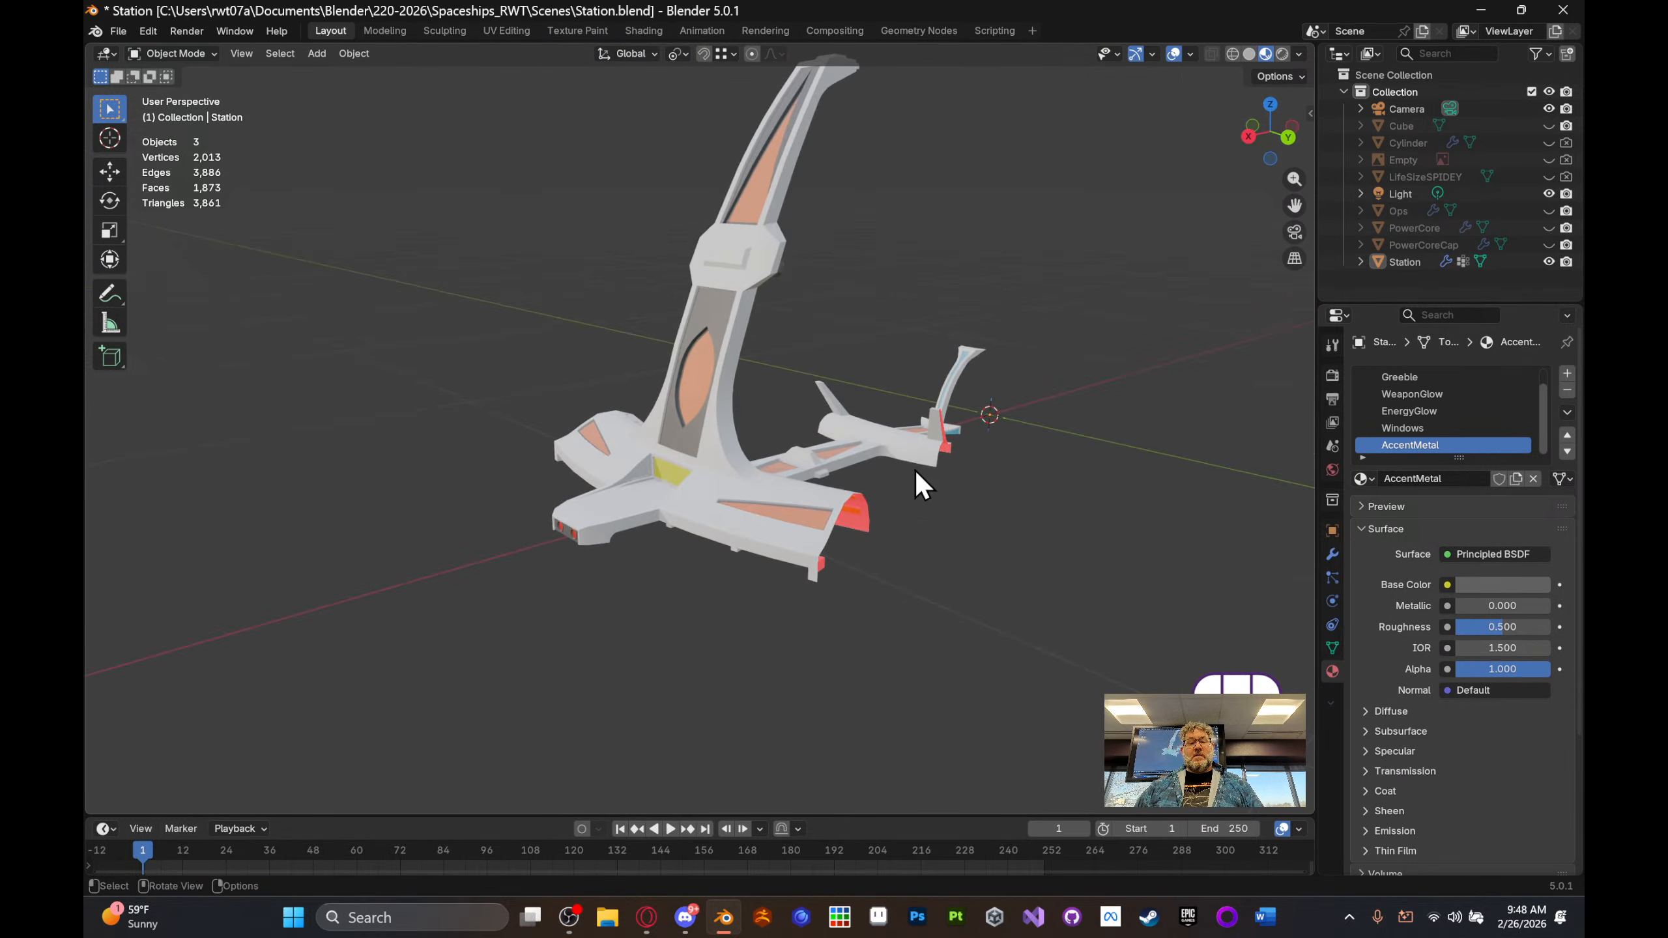
scroll(920, 472, "up", 2)
middle_click_drag(877, 514, 840, 475, "shift")
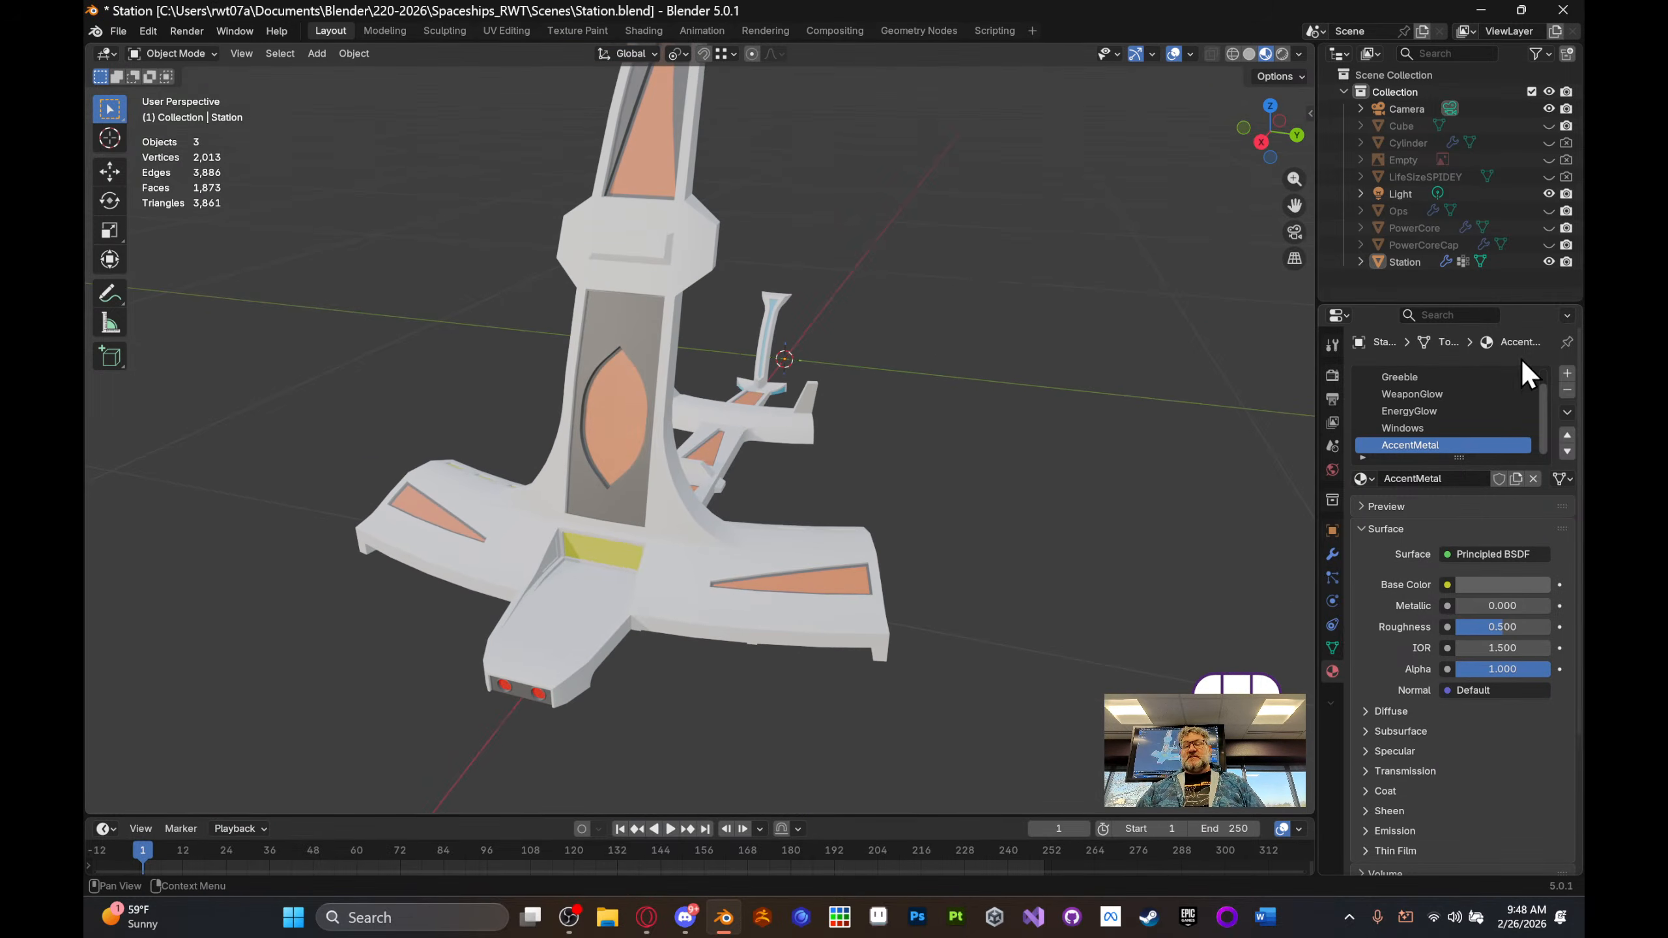
left_click(1335, 551)
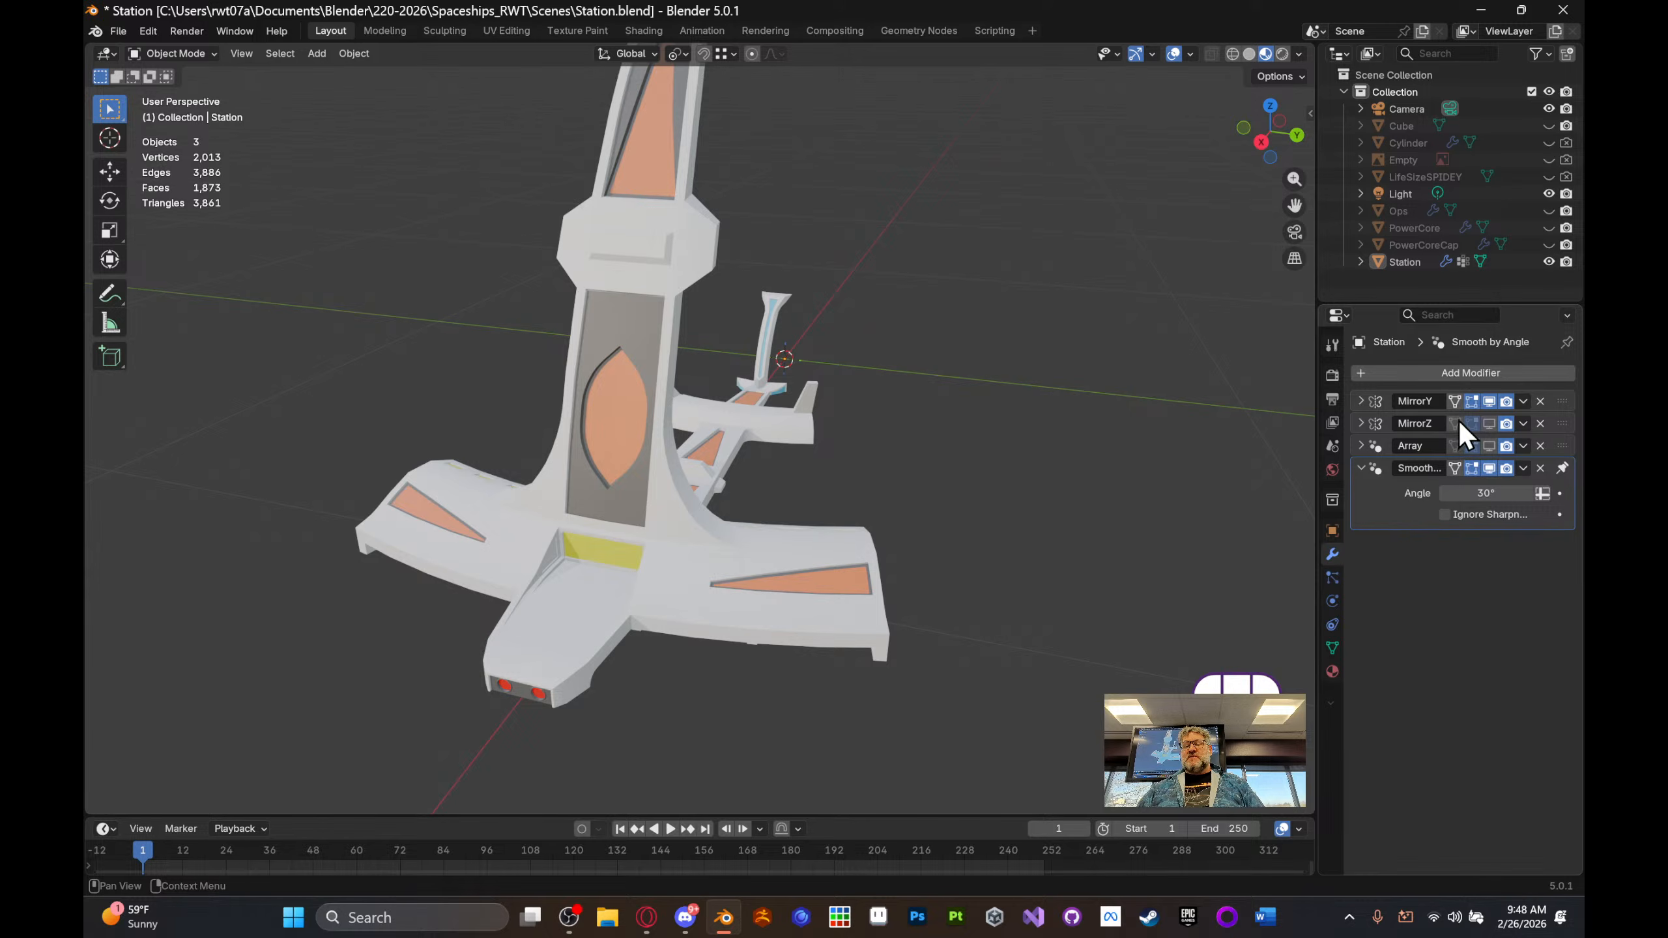
left_click(1487, 402)
middle_click_drag(1175, 519, 680, 650)
middle_click_drag(949, 522, 983, 514)
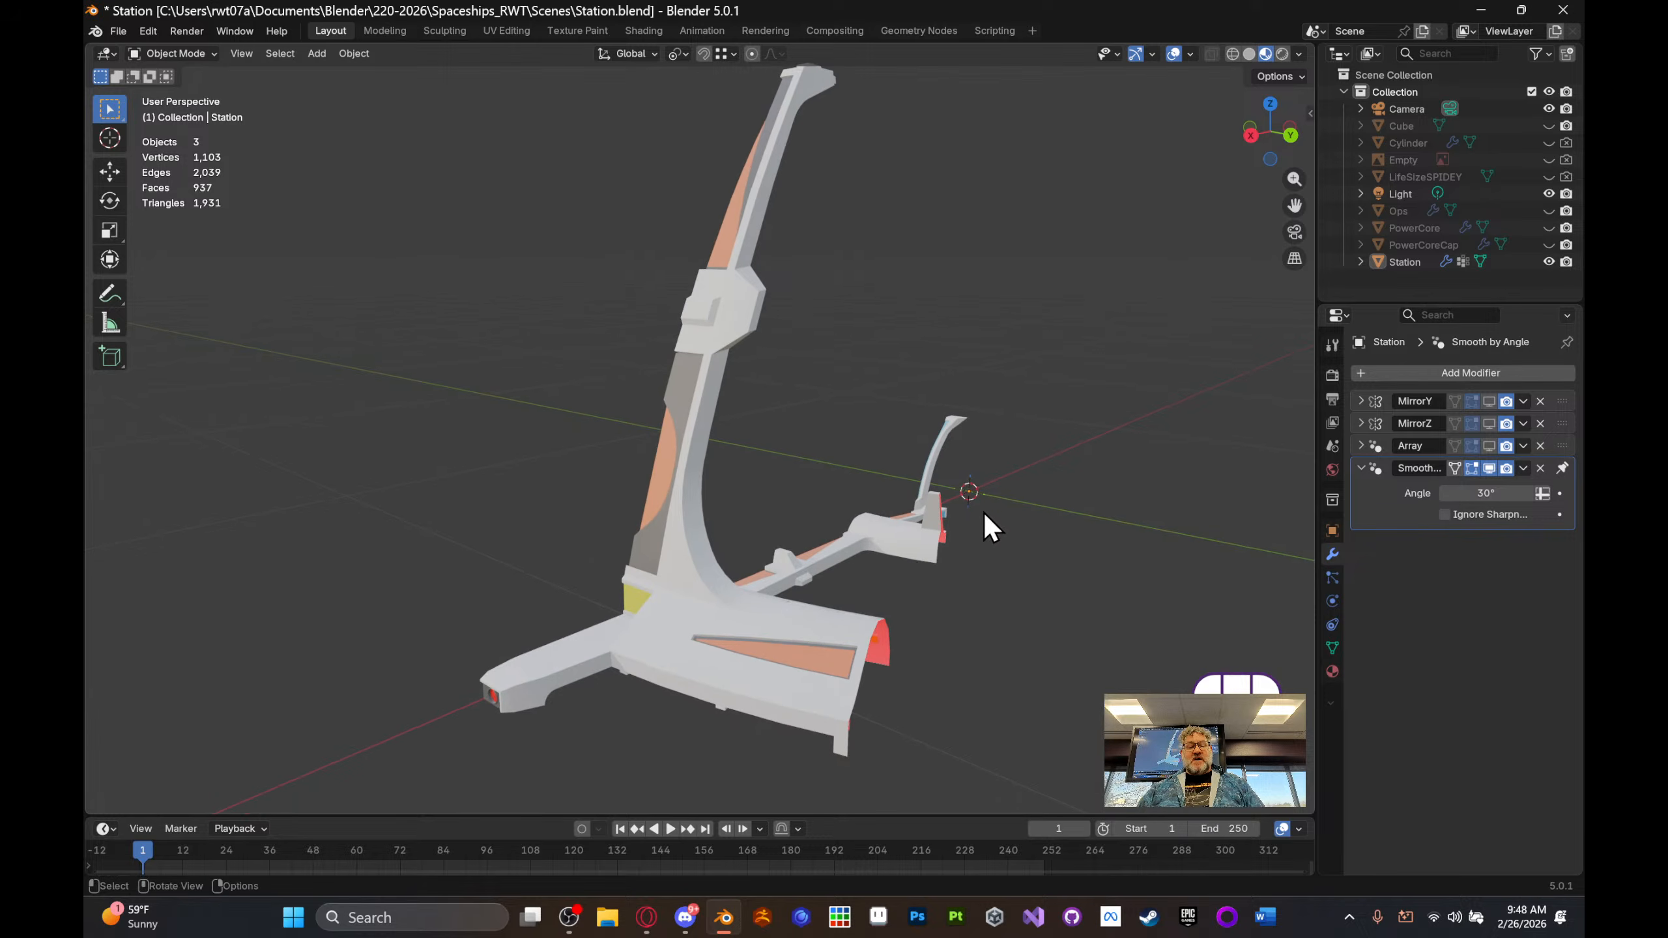
- Switch to the UV Editing workspace and select all of the Station's faces to inspect their UV layout up close
left_click(512, 34)
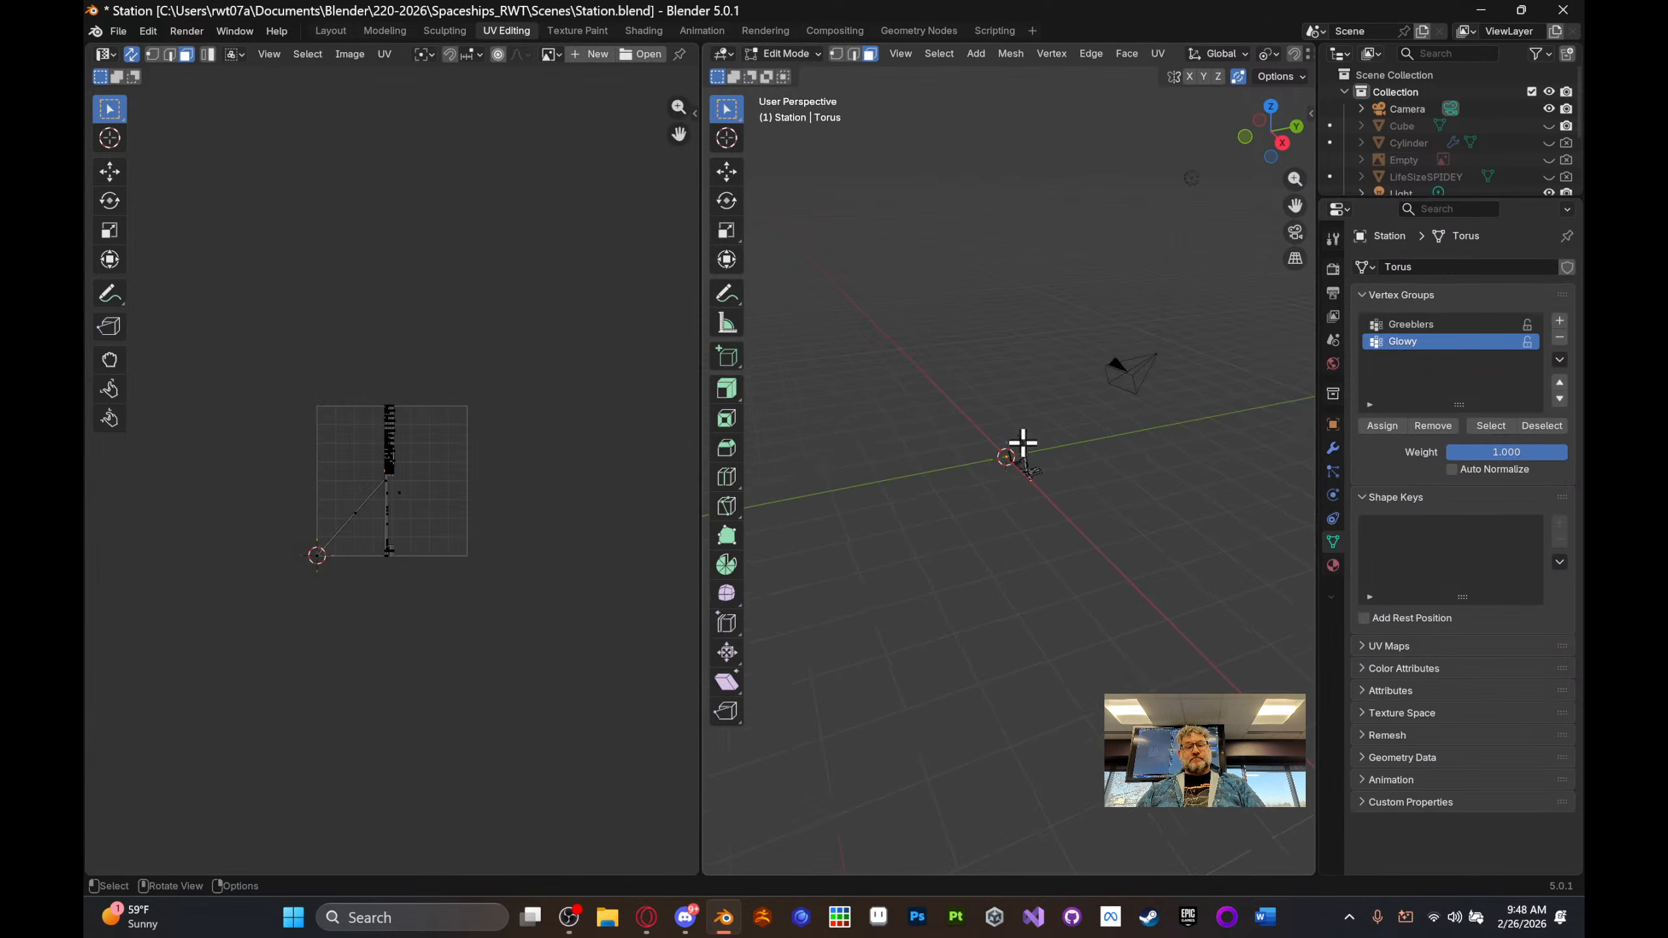
key("KP_Decimal")
middle_click_drag(1068, 413, 1071, 394)
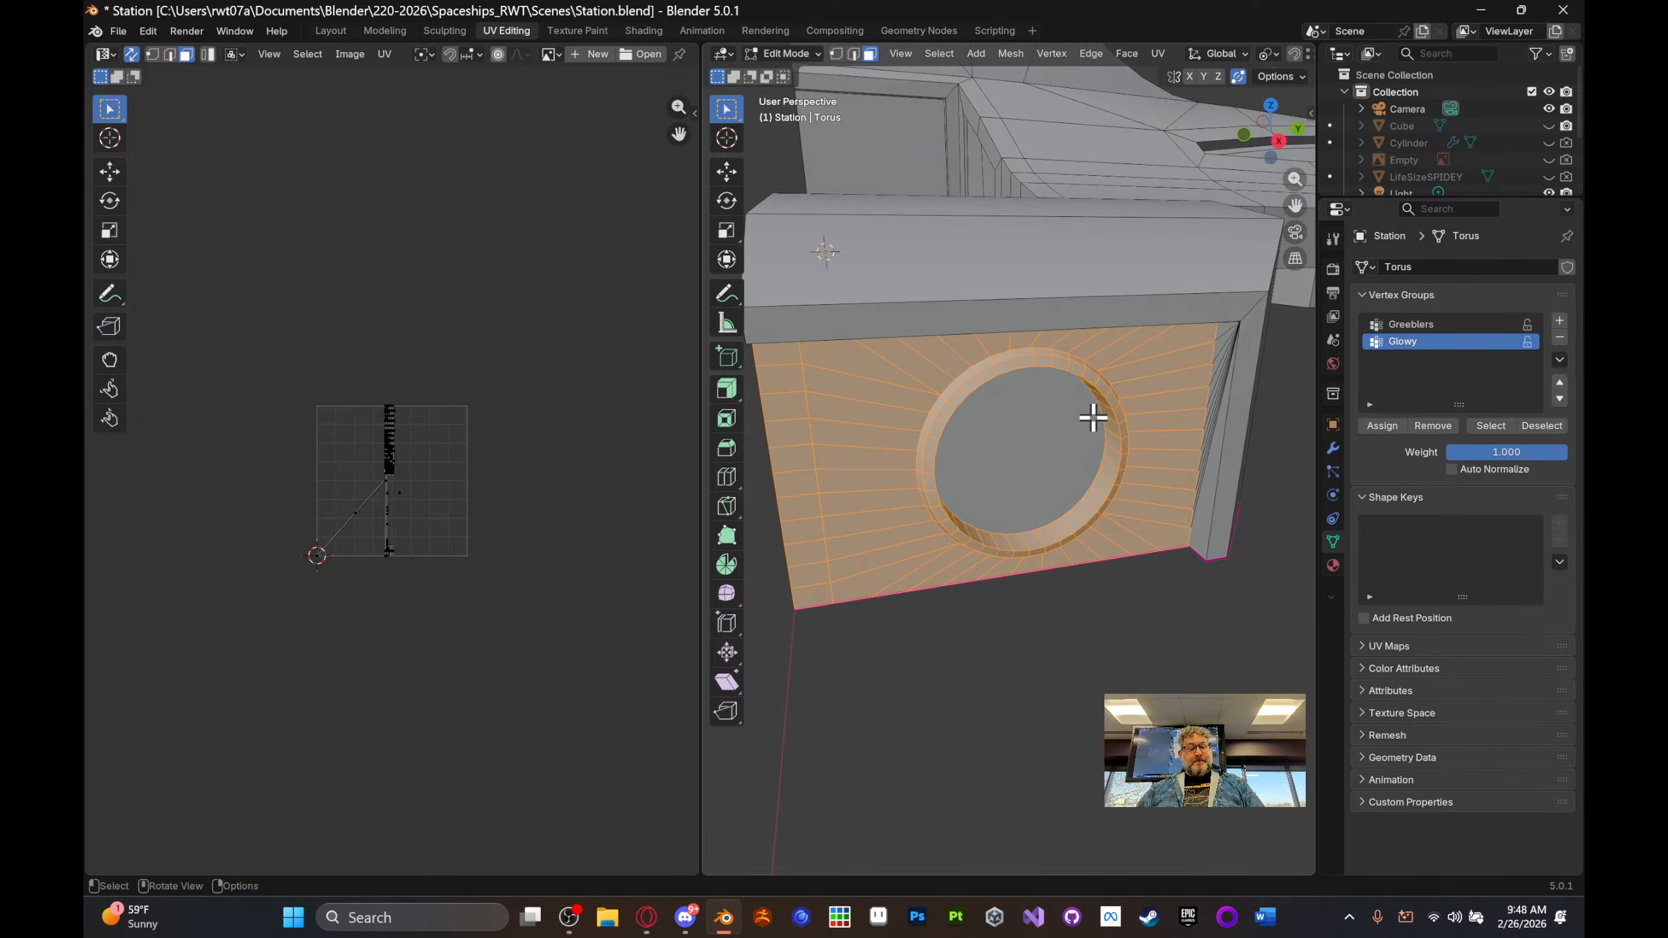
scroll(1093, 418, "down", 3)
key("a")
middle_click_drag(1090, 466, 1027, 455)
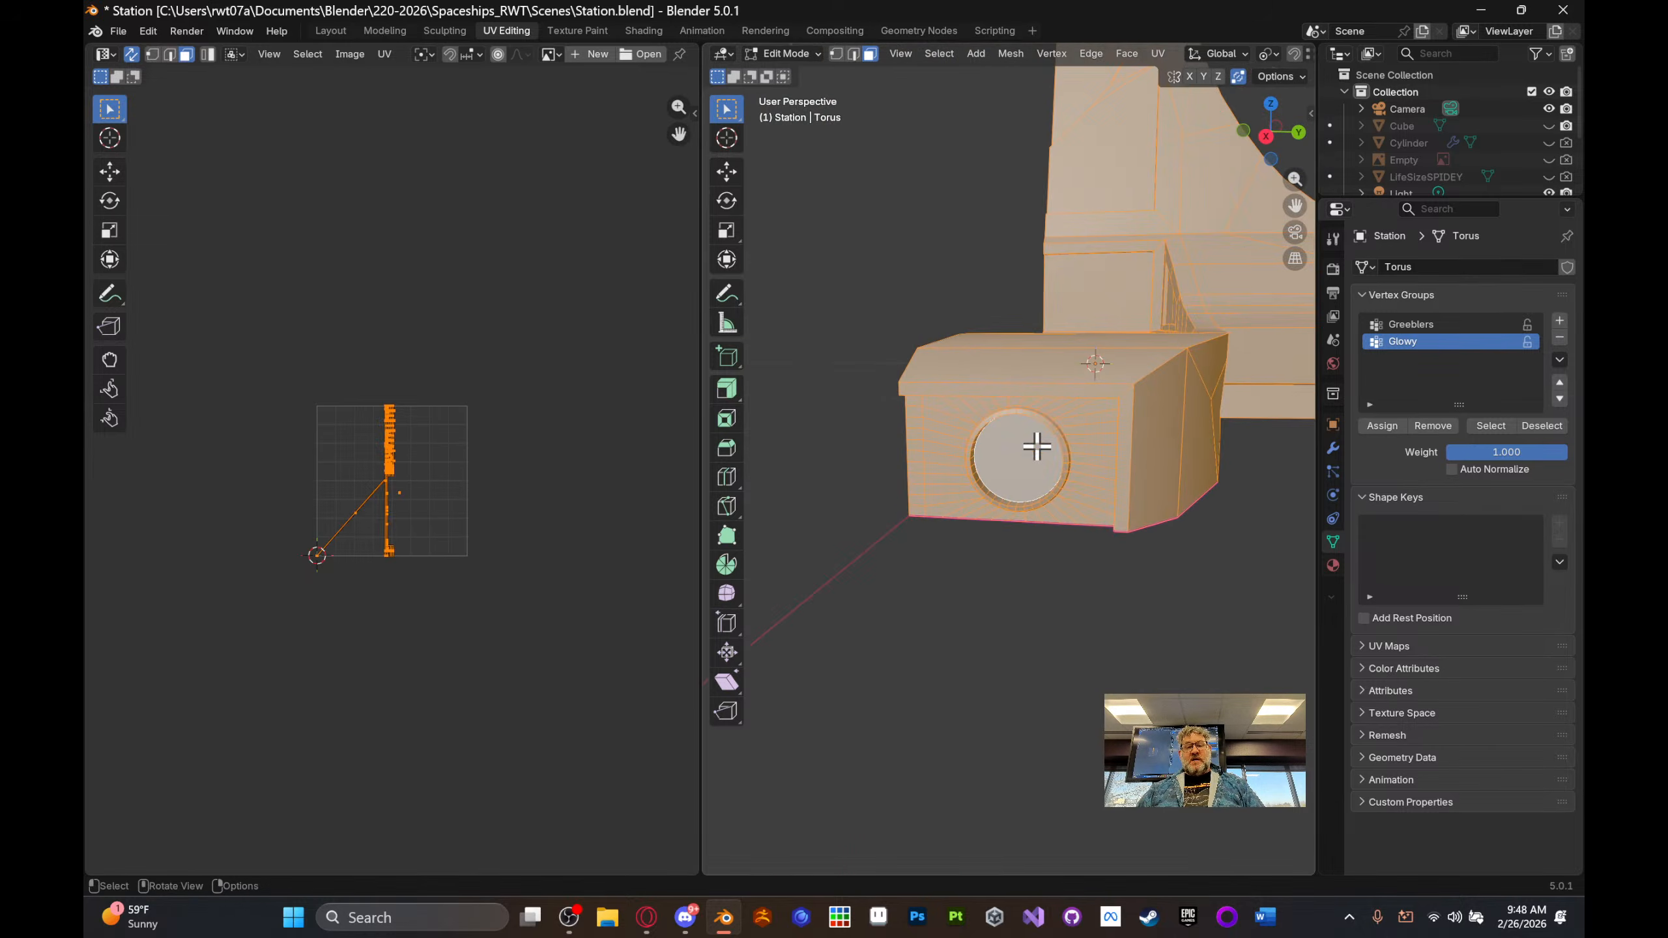
scroll(396, 501, "up", 4)
scroll(410, 495, "up", 3)
scroll(412, 490, "down", 1)
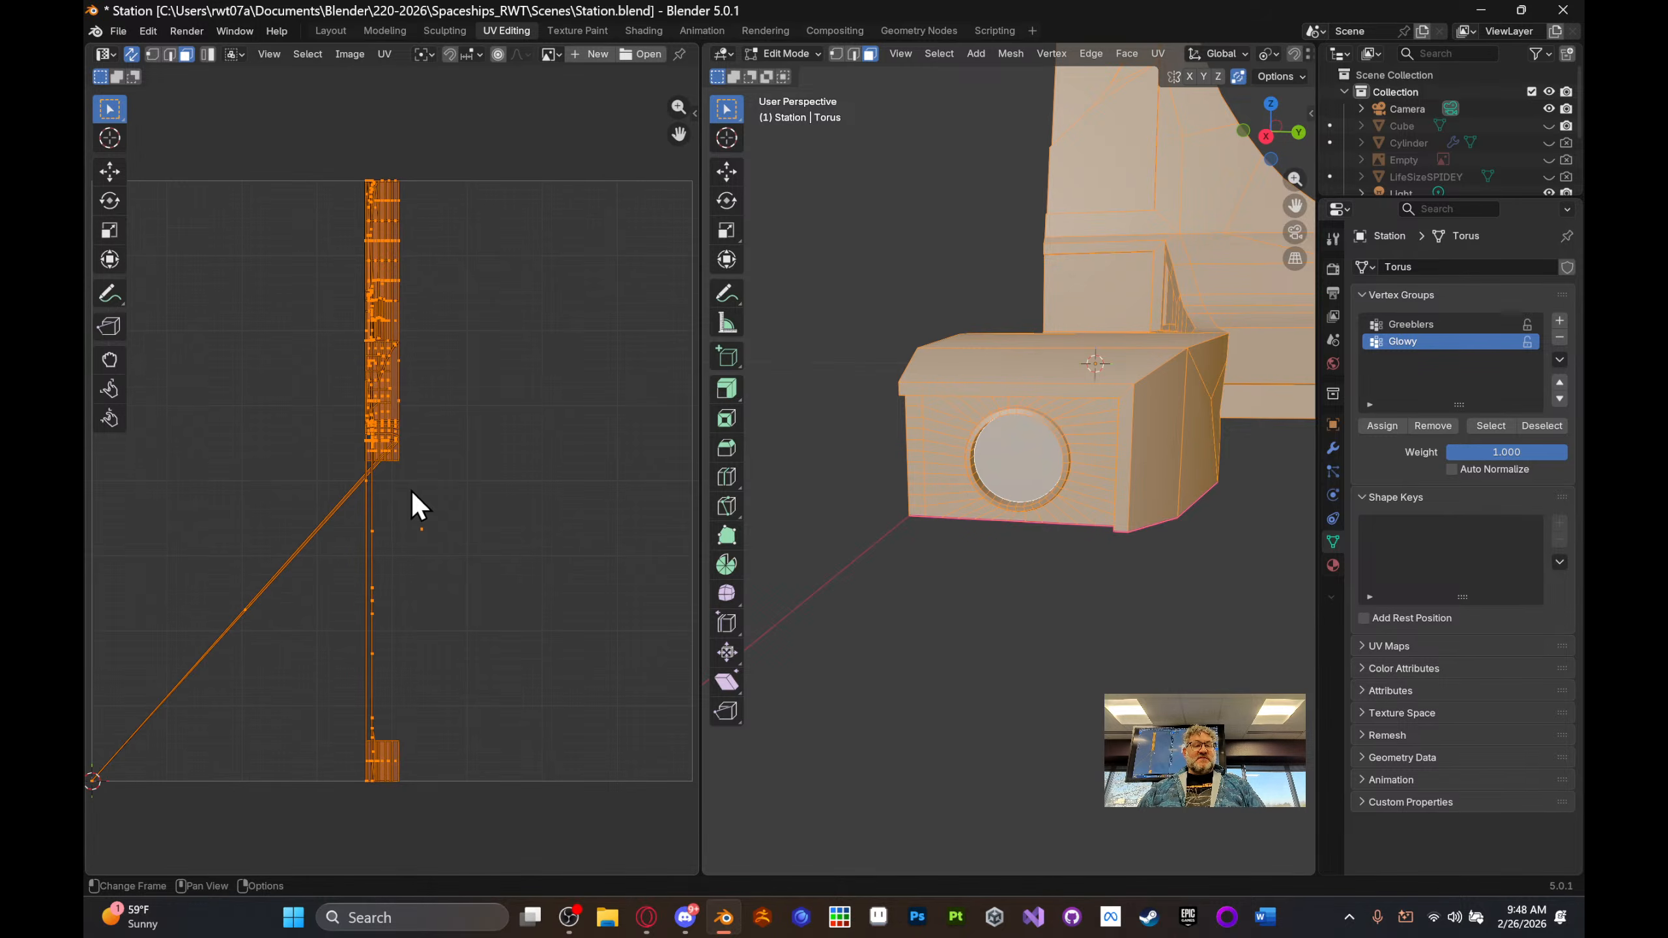
- Unwrap all of the Station's selected faces with the Angle Based method
middle_click_drag(412, 490, 448, 457)
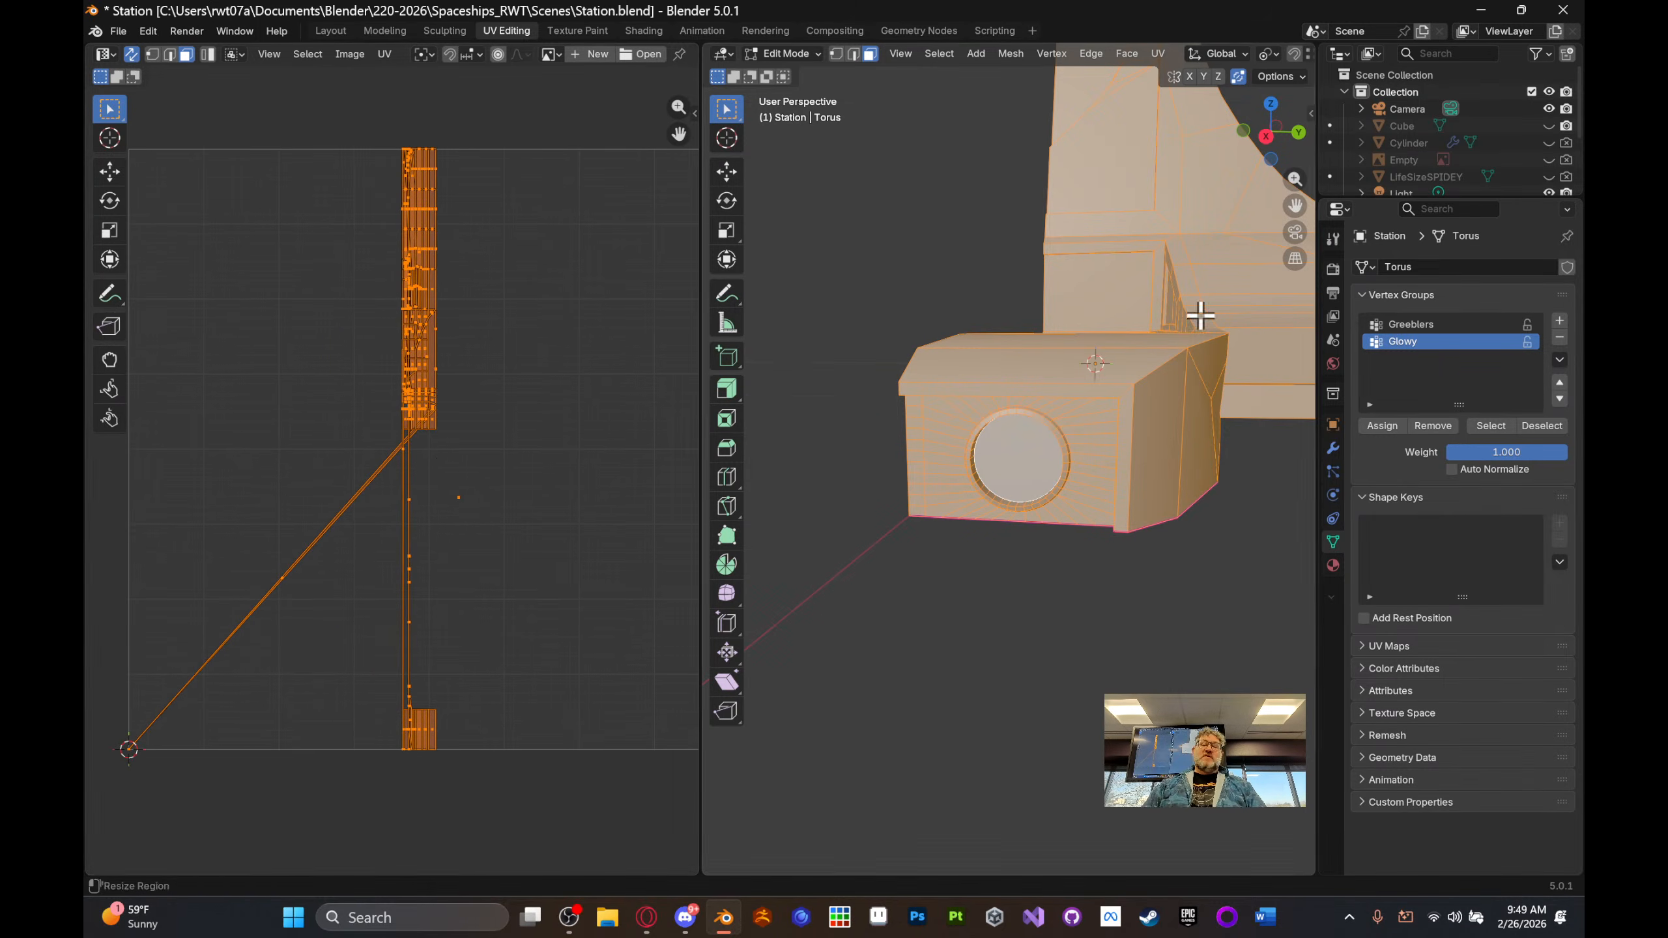
middle_click_drag(1191, 313, 1138, 597)
scroll(1086, 408, "down", 5)
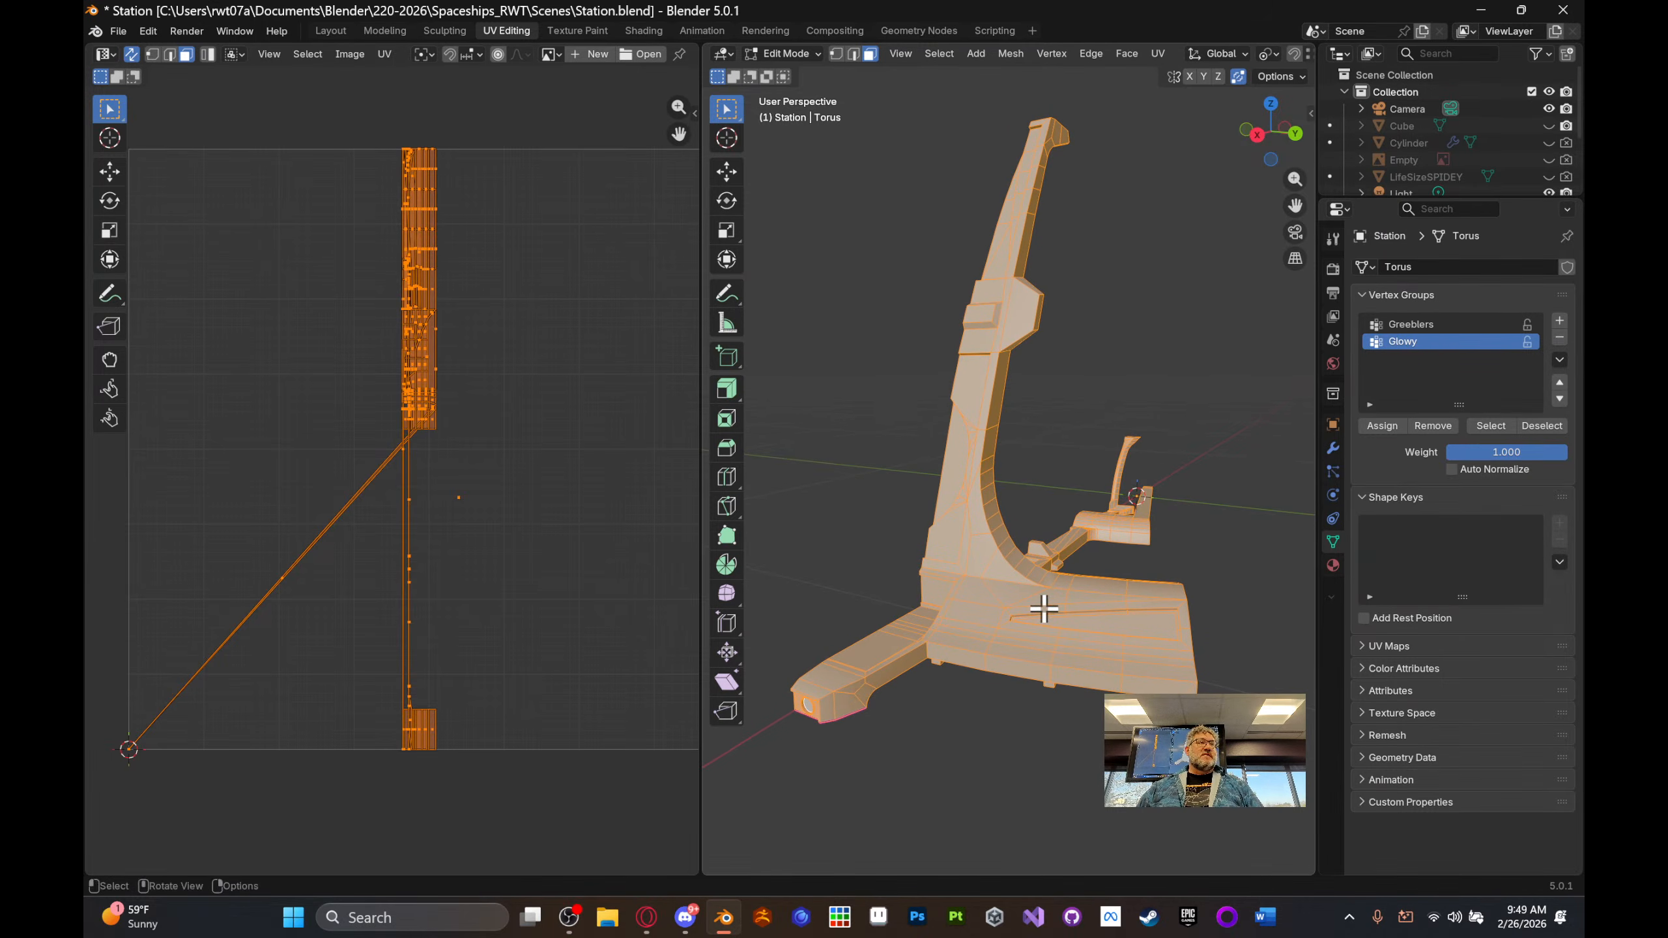
middle_click_drag(1024, 555, 1075, 559)
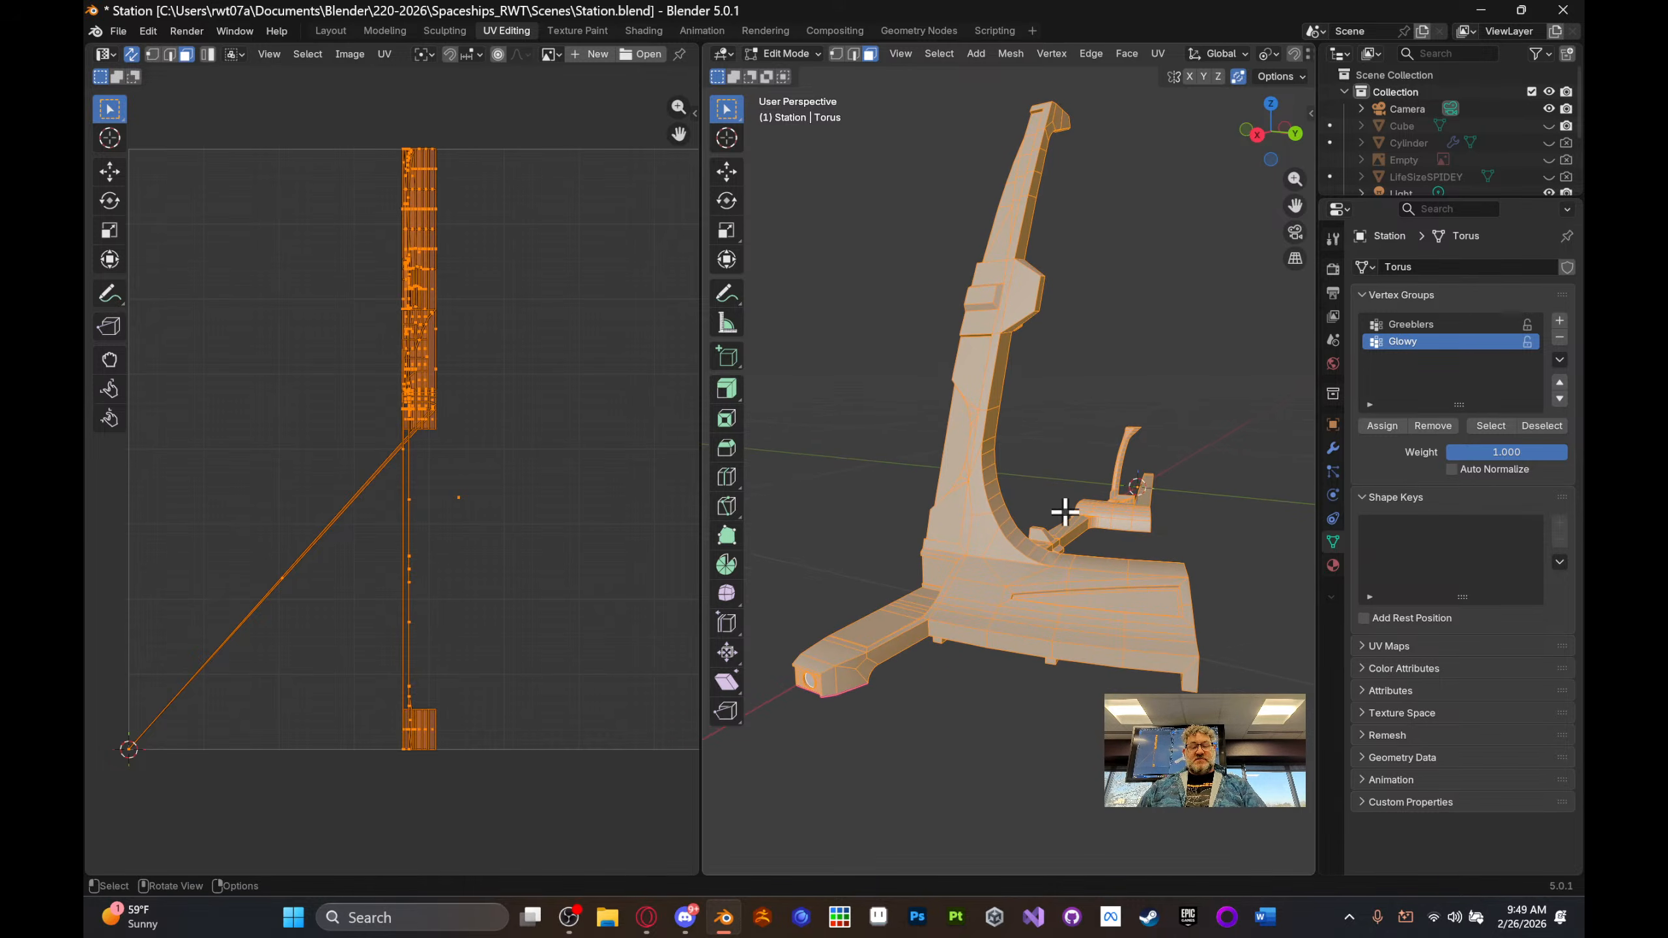
key("u")
left_click(1058, 497)
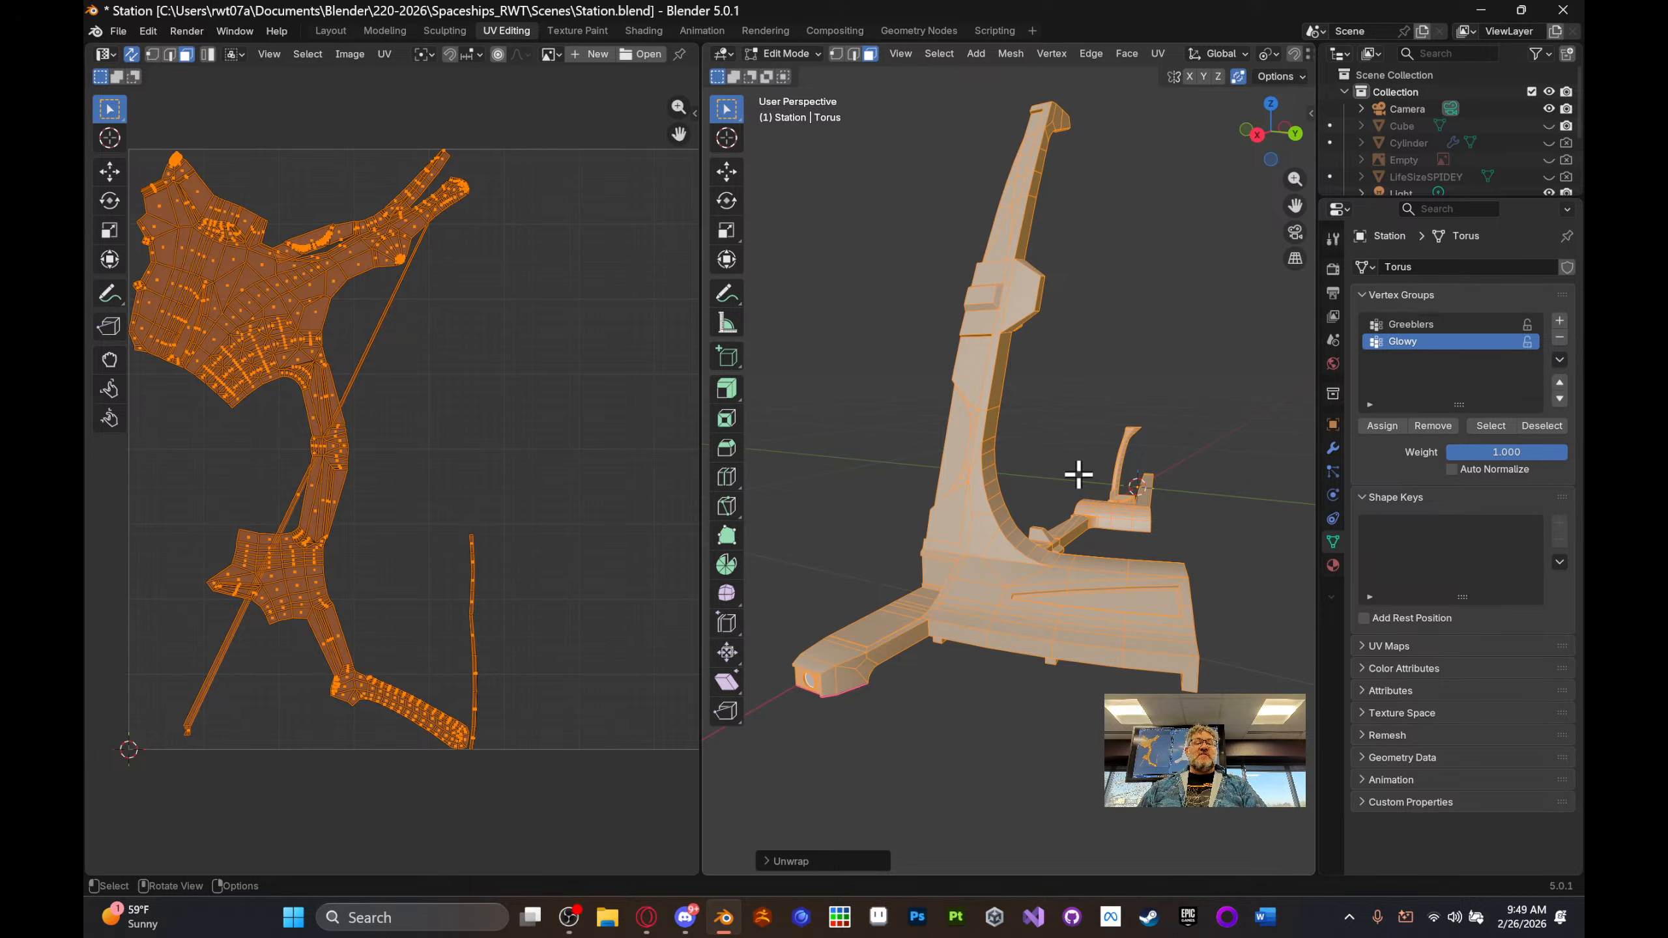
- Unwrap all of the Station's faces with Smart UV Project at a 66° angle limit and a 0.010 island margin
key("u")
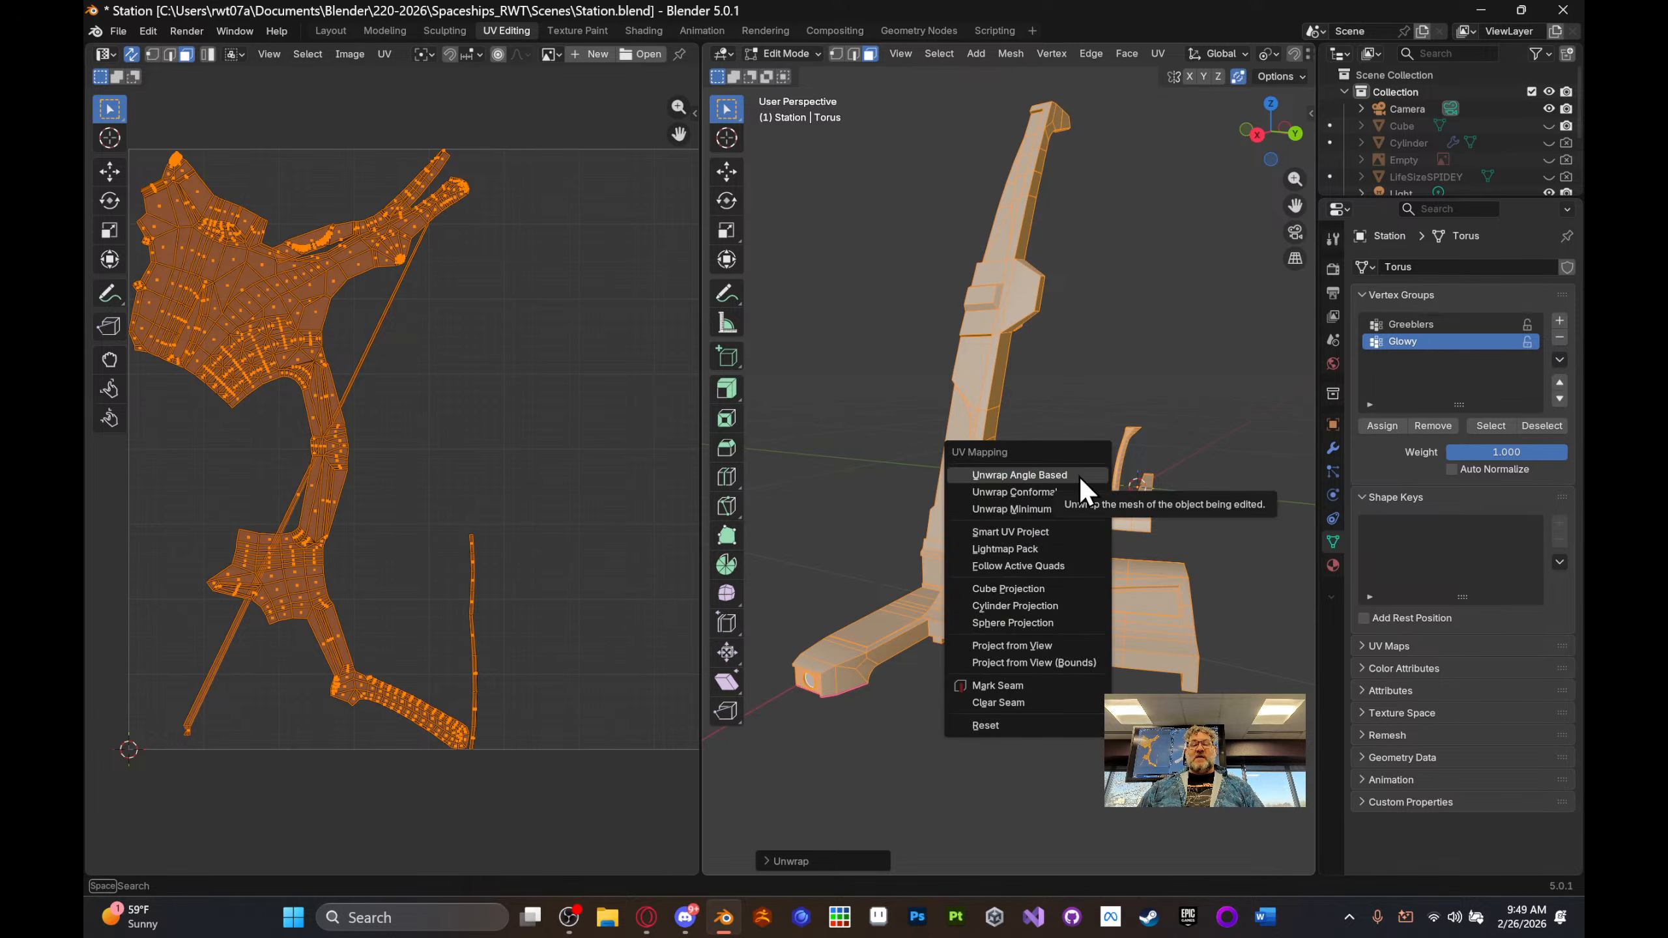
left_click(1042, 532)
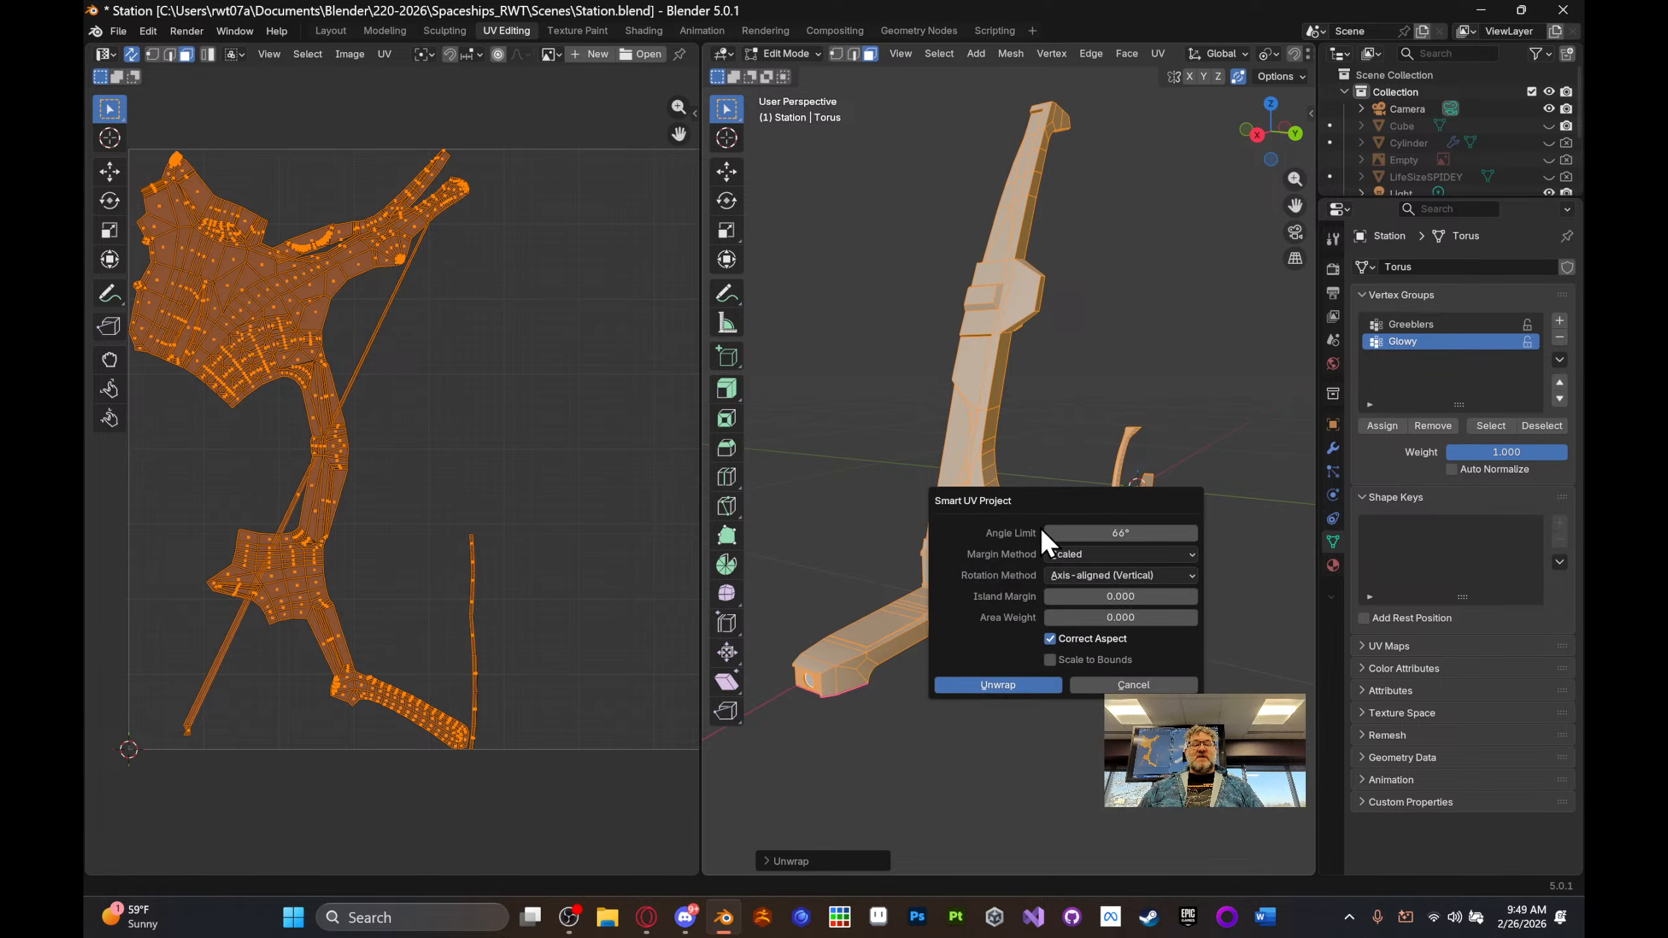
left_click(996, 685)
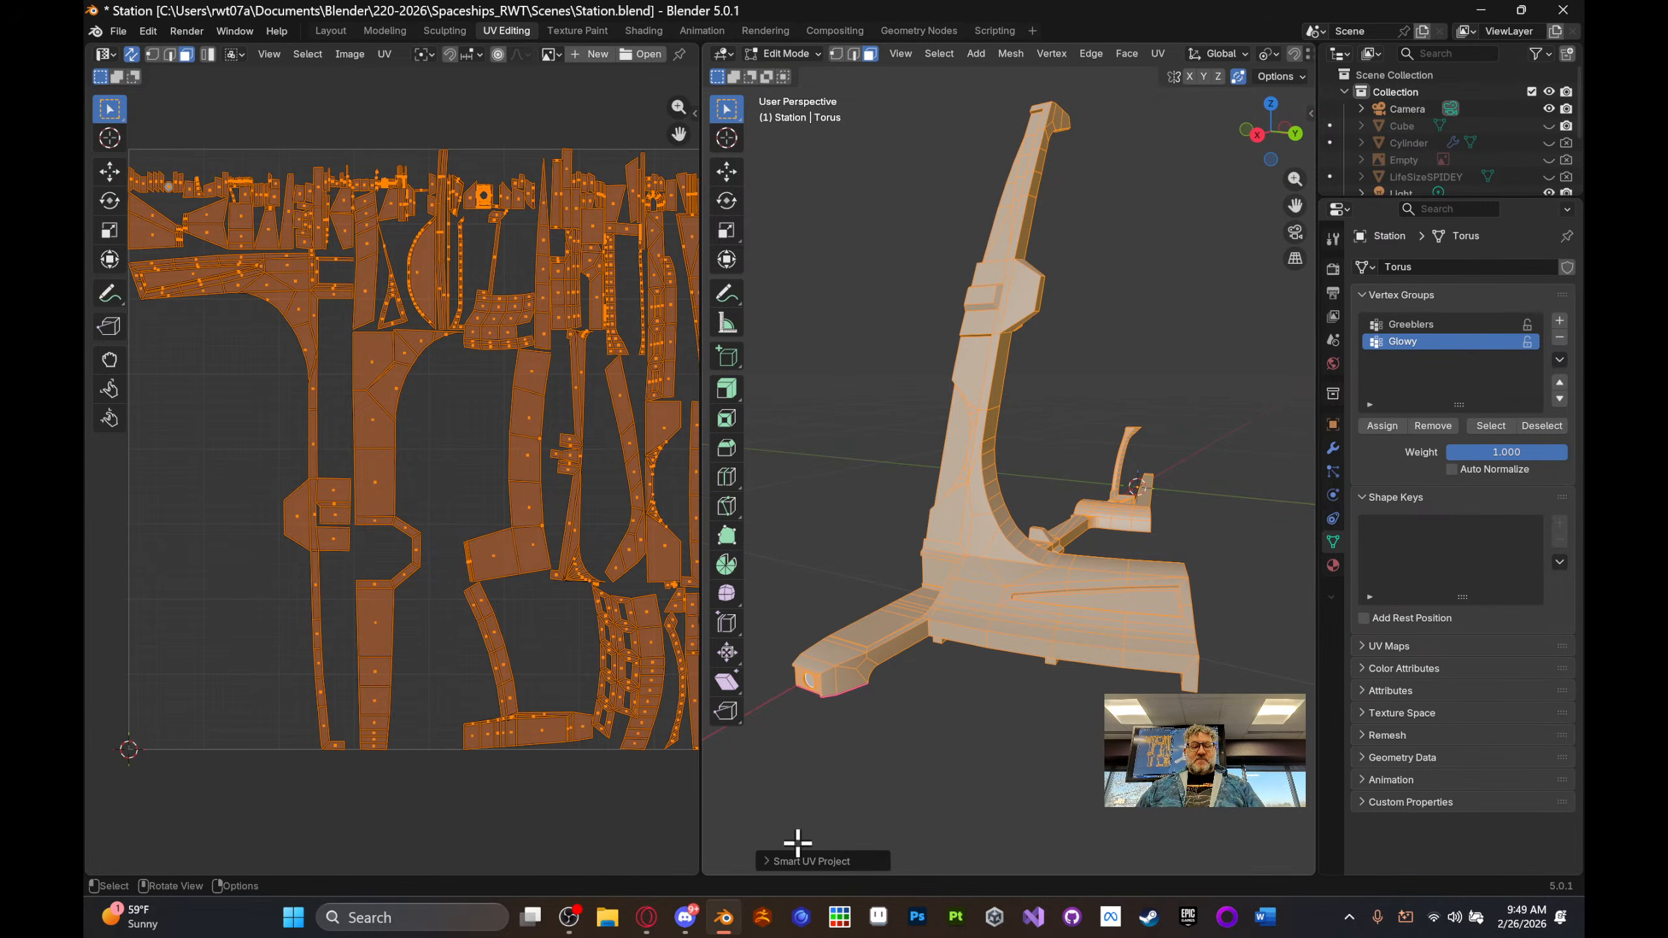
left_click(768, 861)
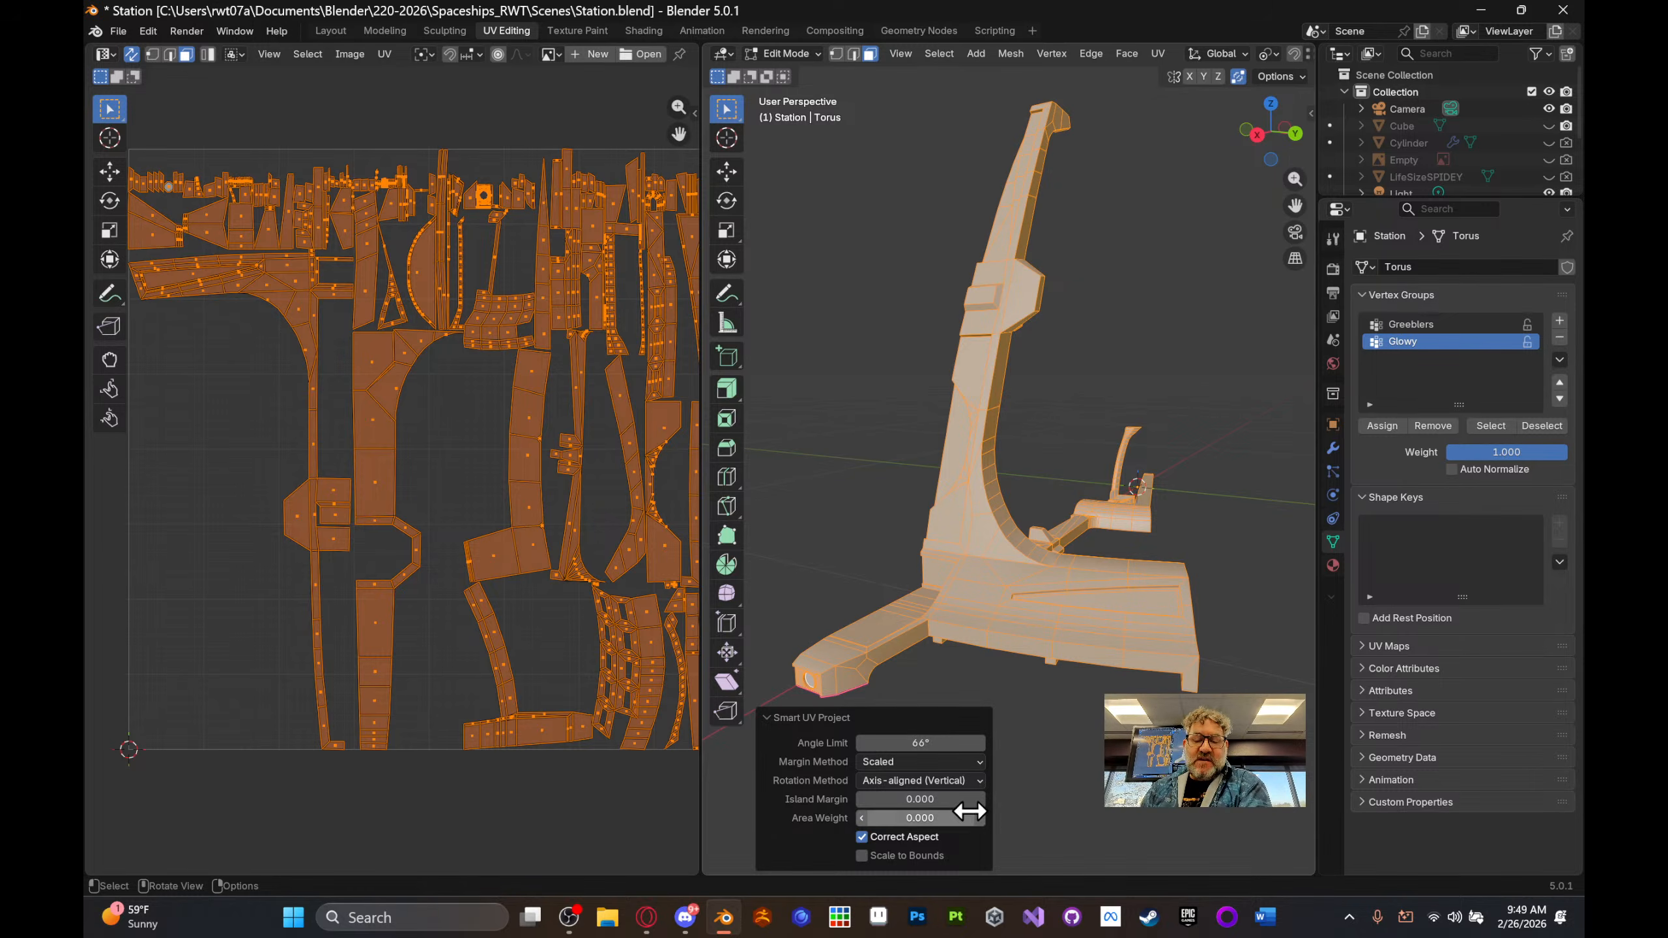
left_click_drag(968, 803, 983, 801)
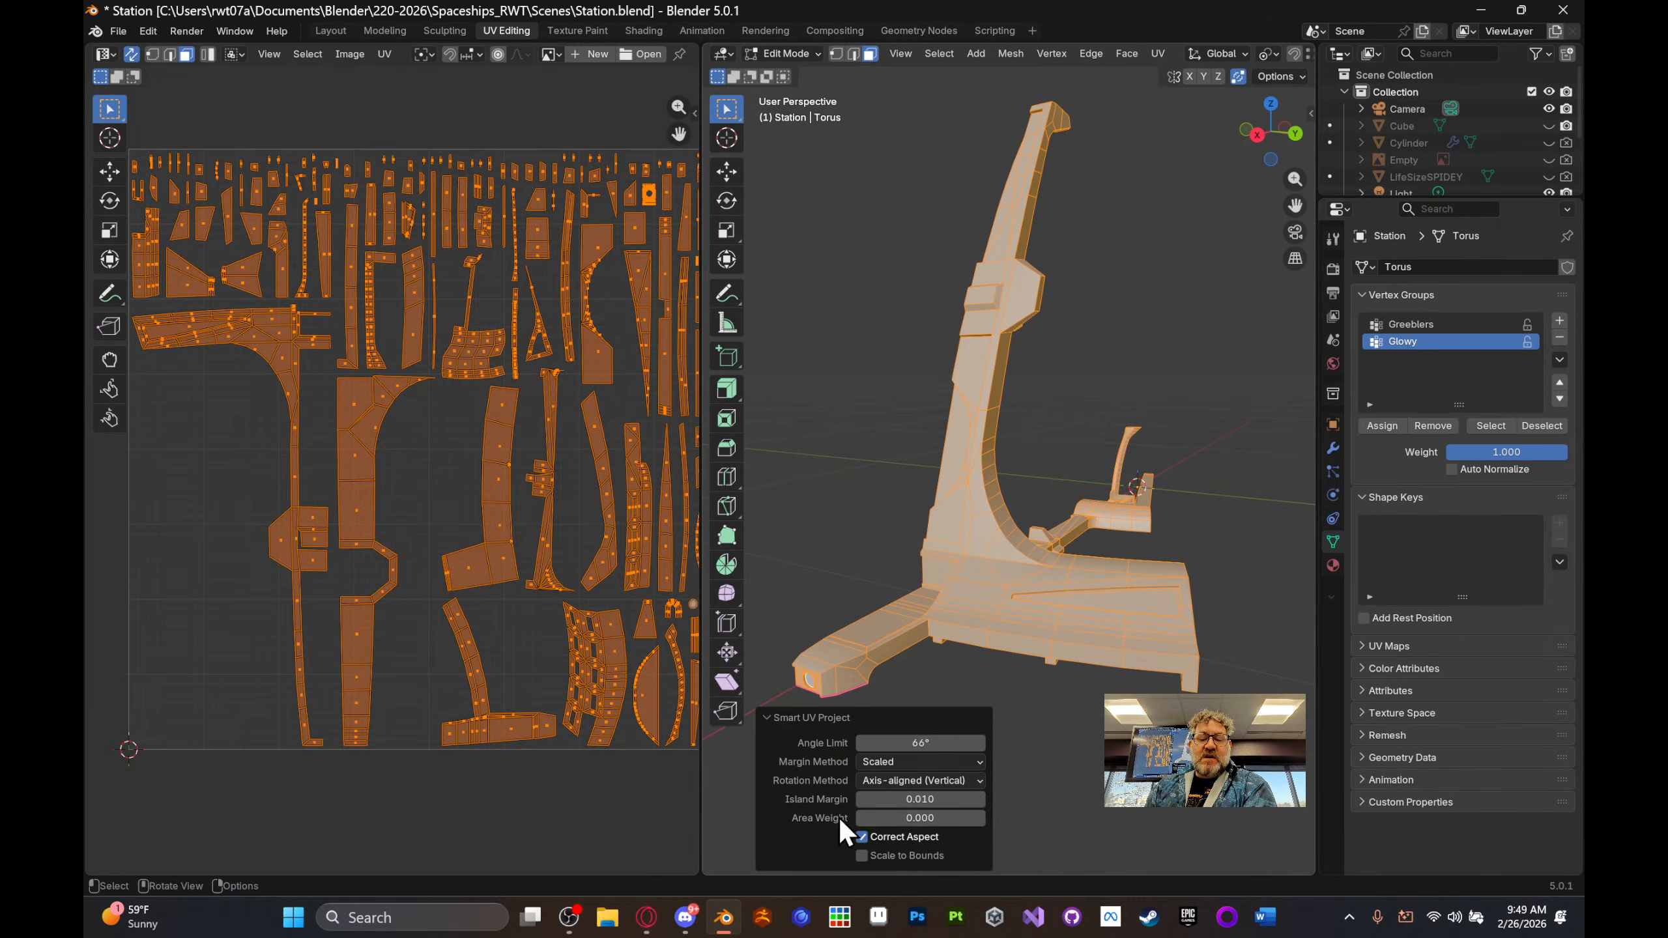
middle_click_drag(983, 377, 927, 421)
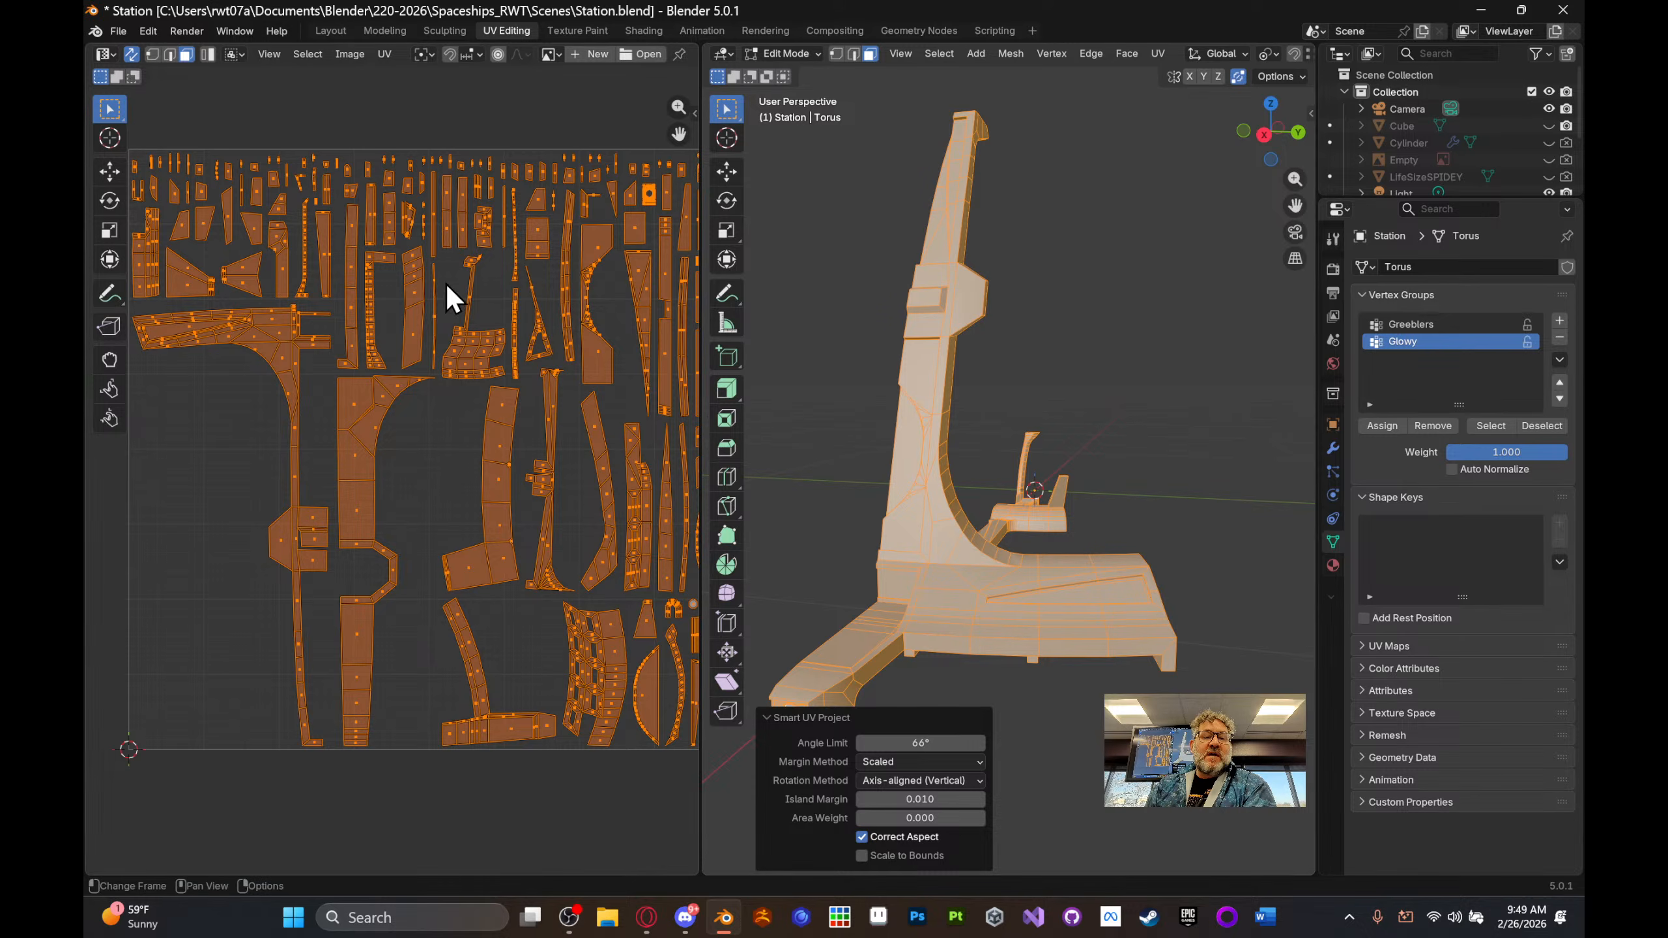
scroll(536, 258, "down", 1)
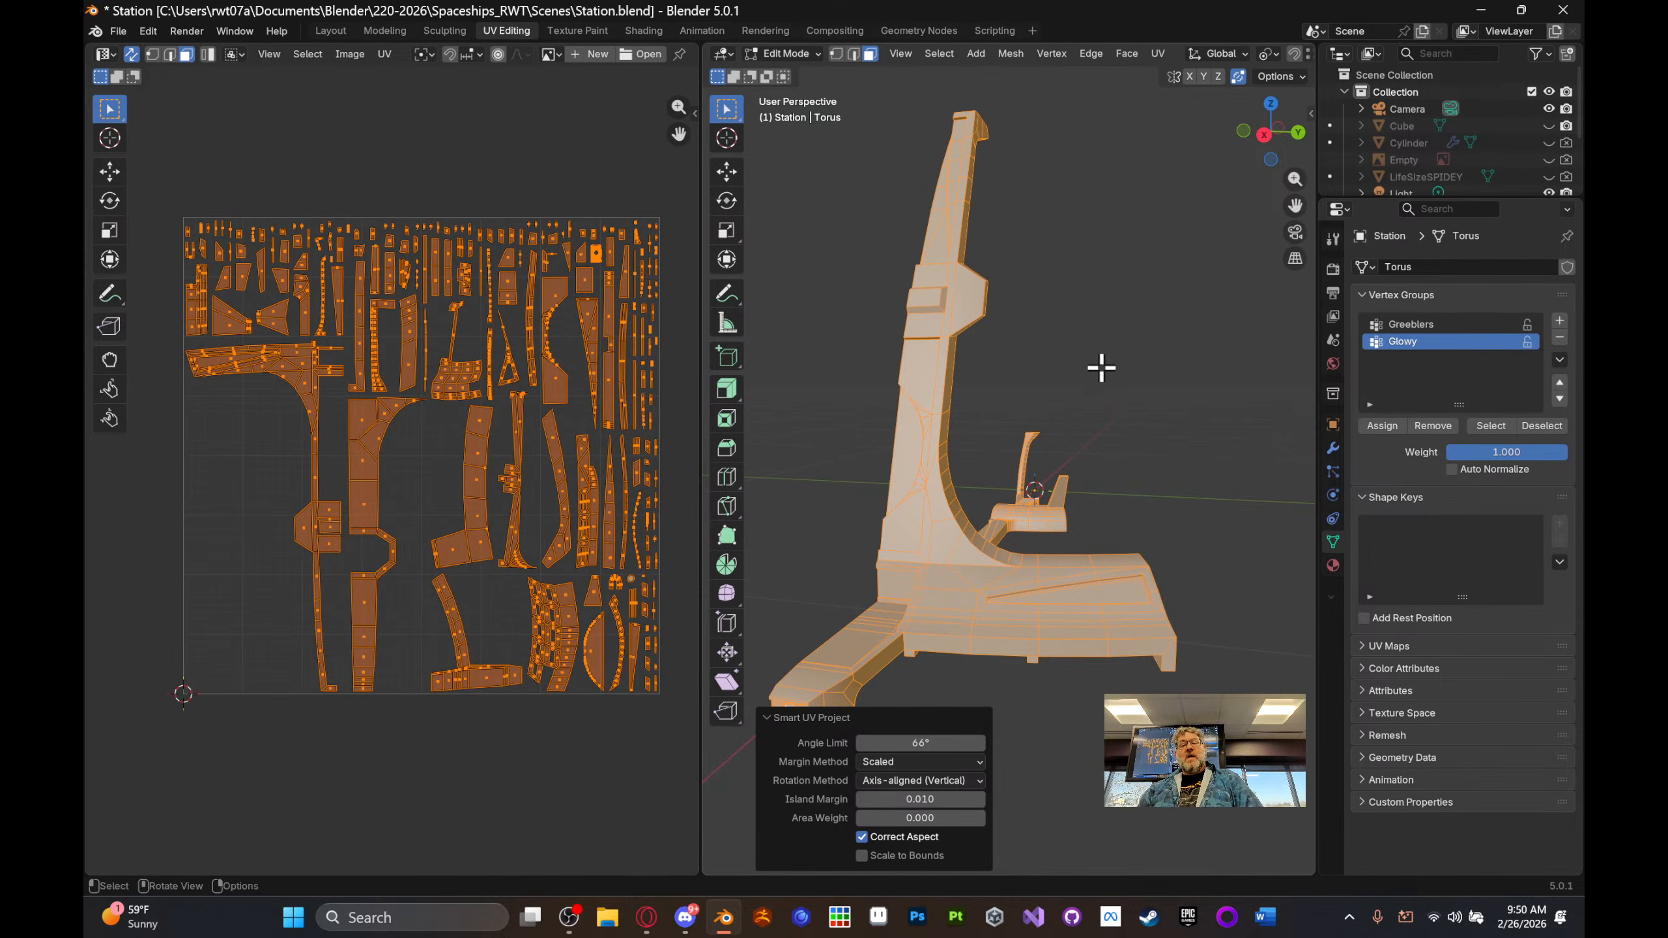
mouse_move(1099, 369)
middle_mouse_down()
mouse_move(1120, 373)
mouse_move(1103, 370)
middle_mouse_up()
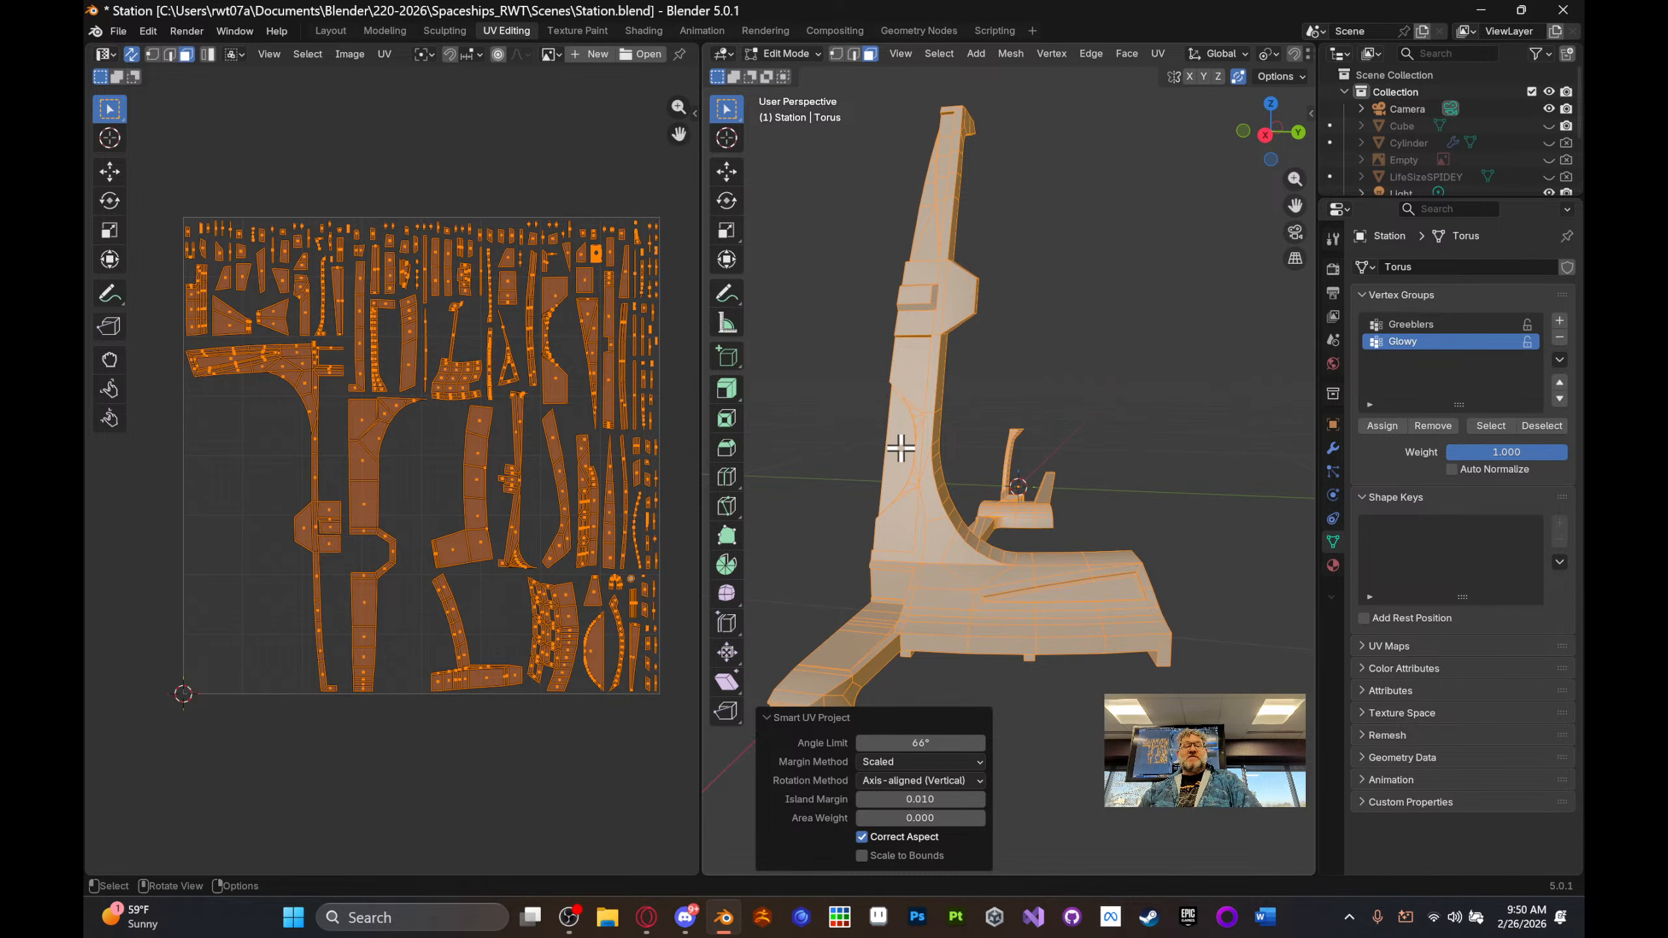
scroll(936, 394, "up", 1)
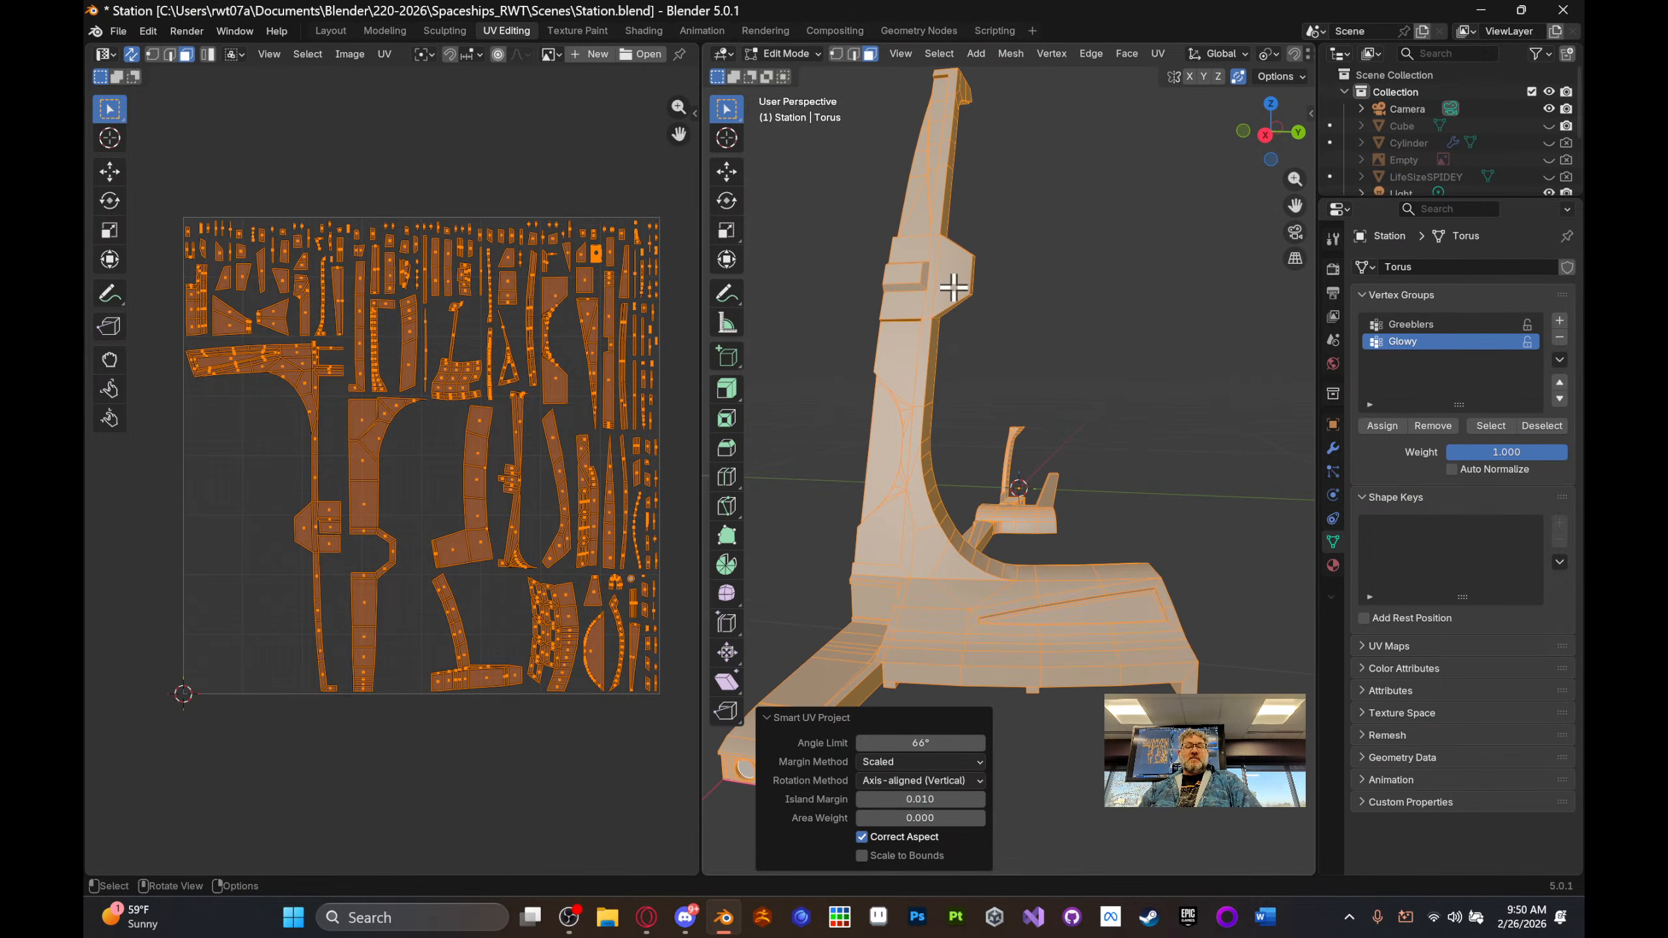
- Return to the Layout workspace, re-enable the viewport display of the Station's MirrorY modifier and check the mirrored section
left_click(330, 30)
middle_click_drag(952, 426, 727, 441)
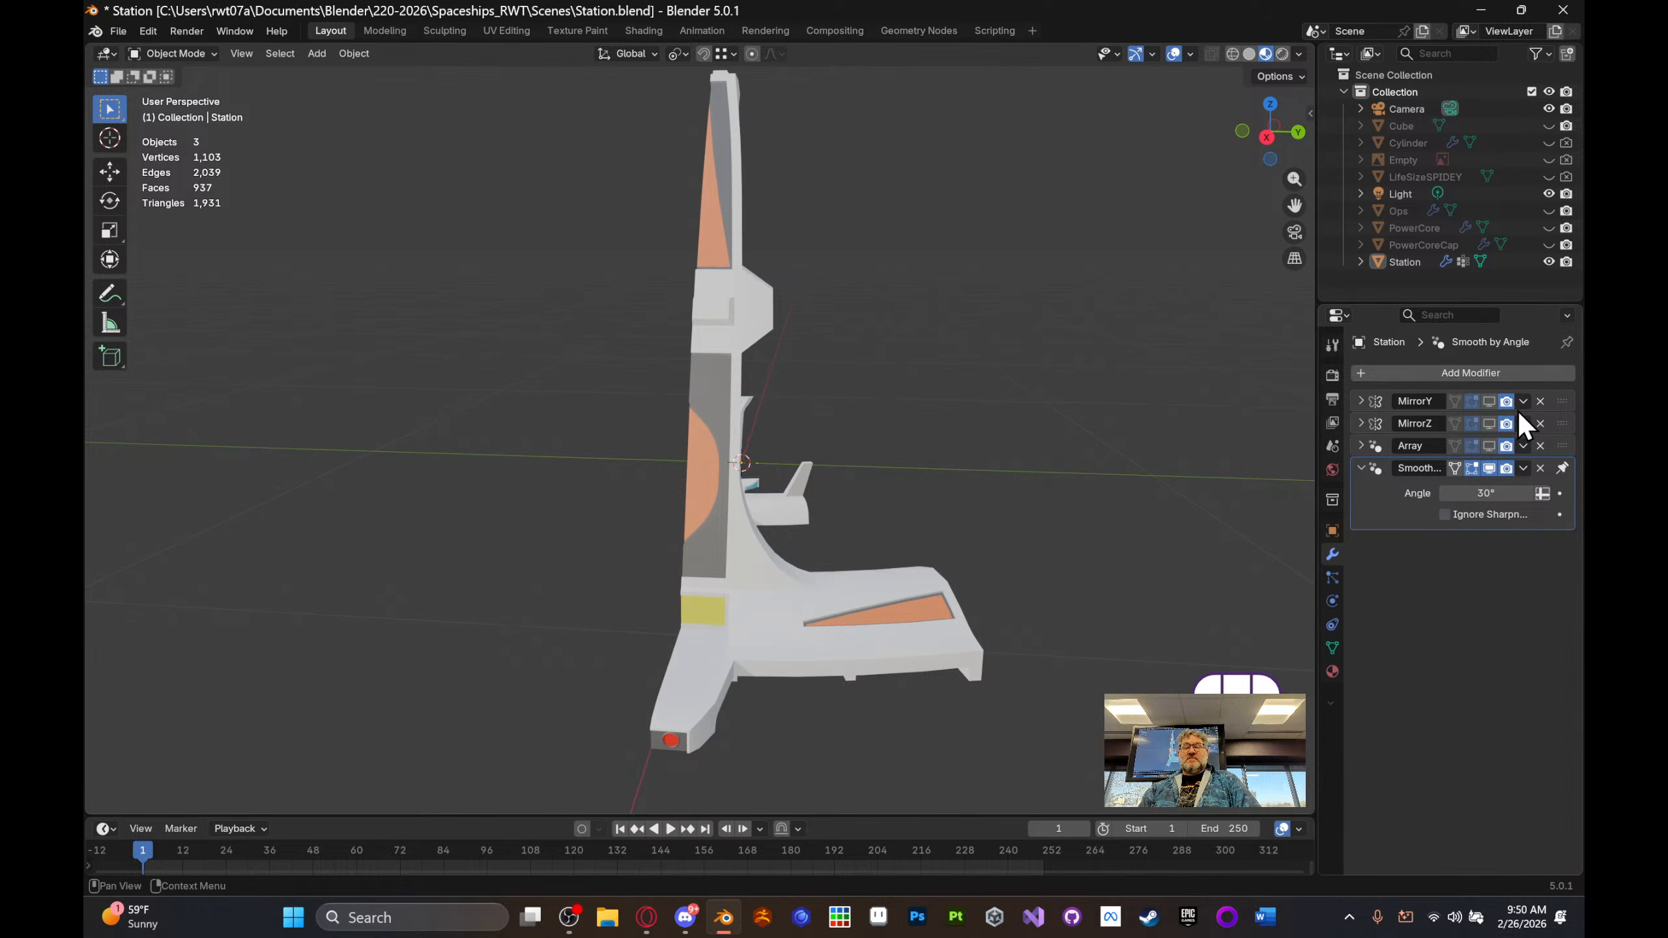
left_click(1489, 401)
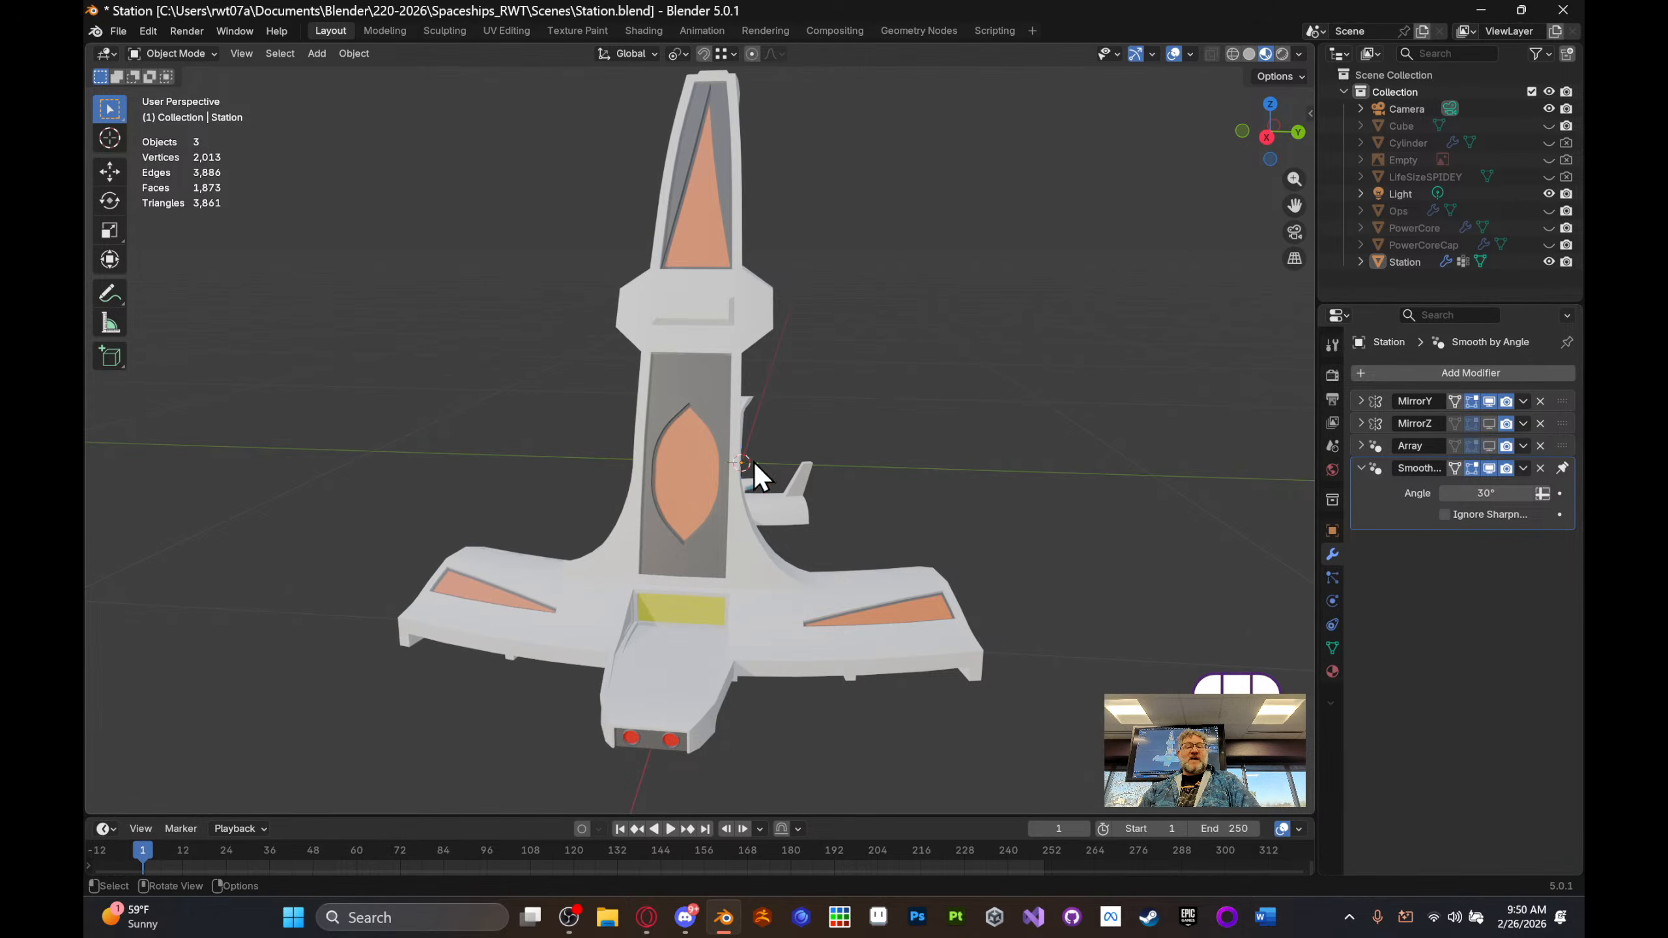
middle_click_drag(770, 460, 697, 641)
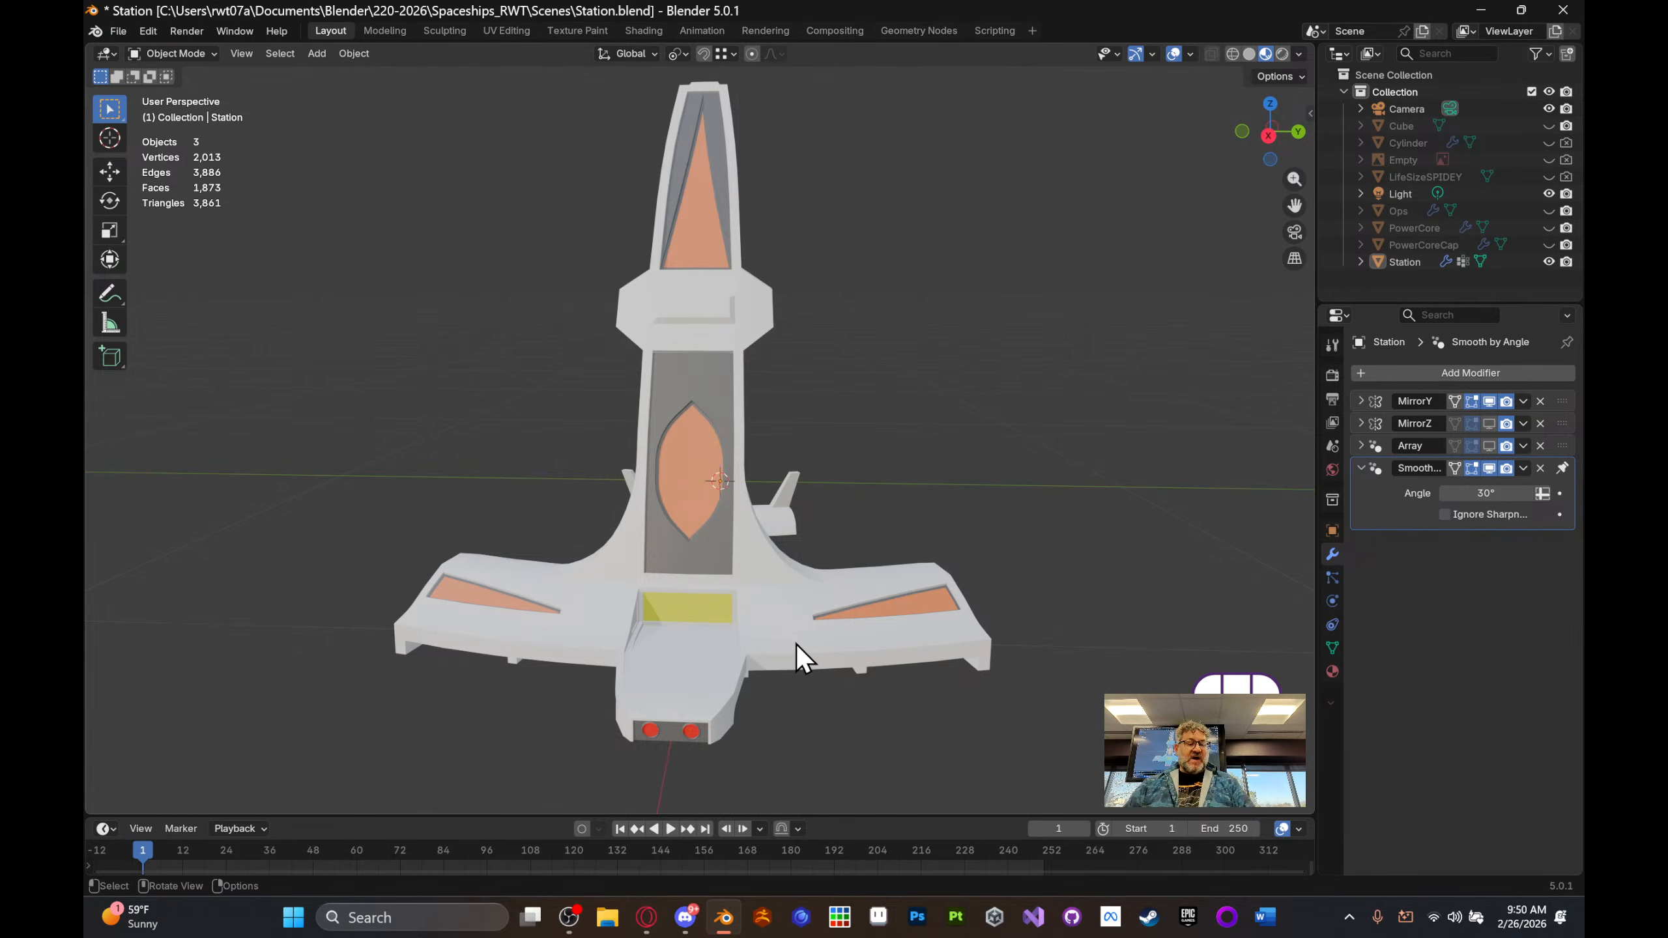
middle_click_drag(874, 466, 871, 524)
scroll(914, 516, "up", 2)
scroll(981, 519, "up", 2)
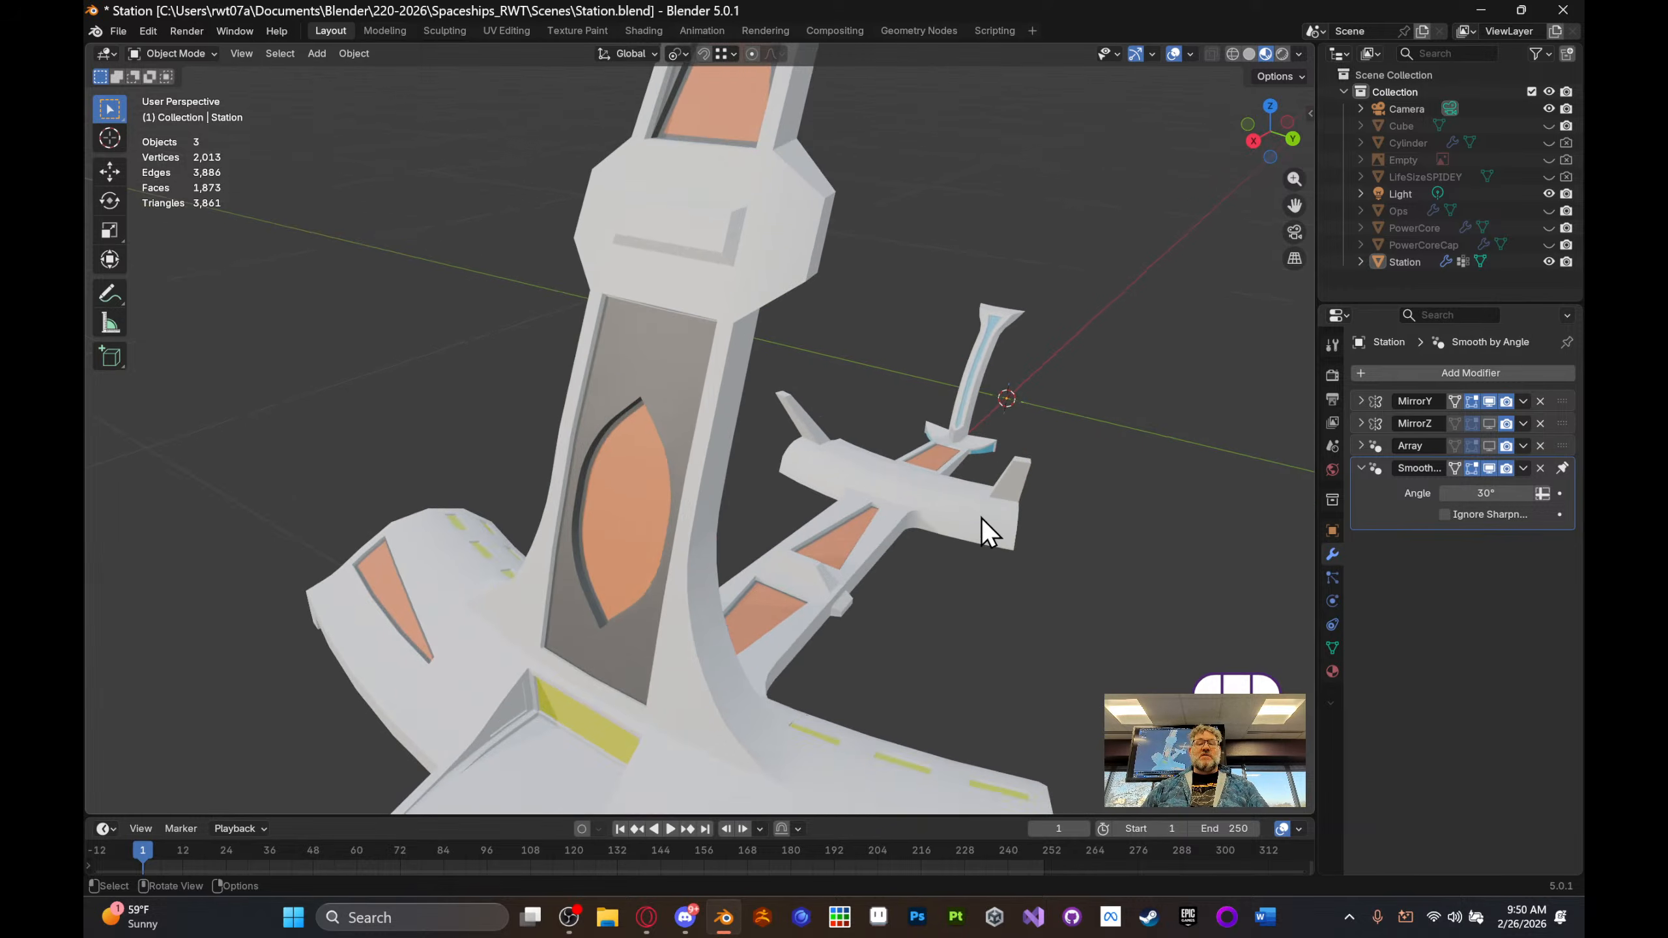
middle_click_drag(981, 520, 955, 391, "shift")
scroll(938, 485, "down", 3)
middle_click_drag(938, 484, 890, 462, "shift")
middle_click_drag(948, 402, 955, 435)
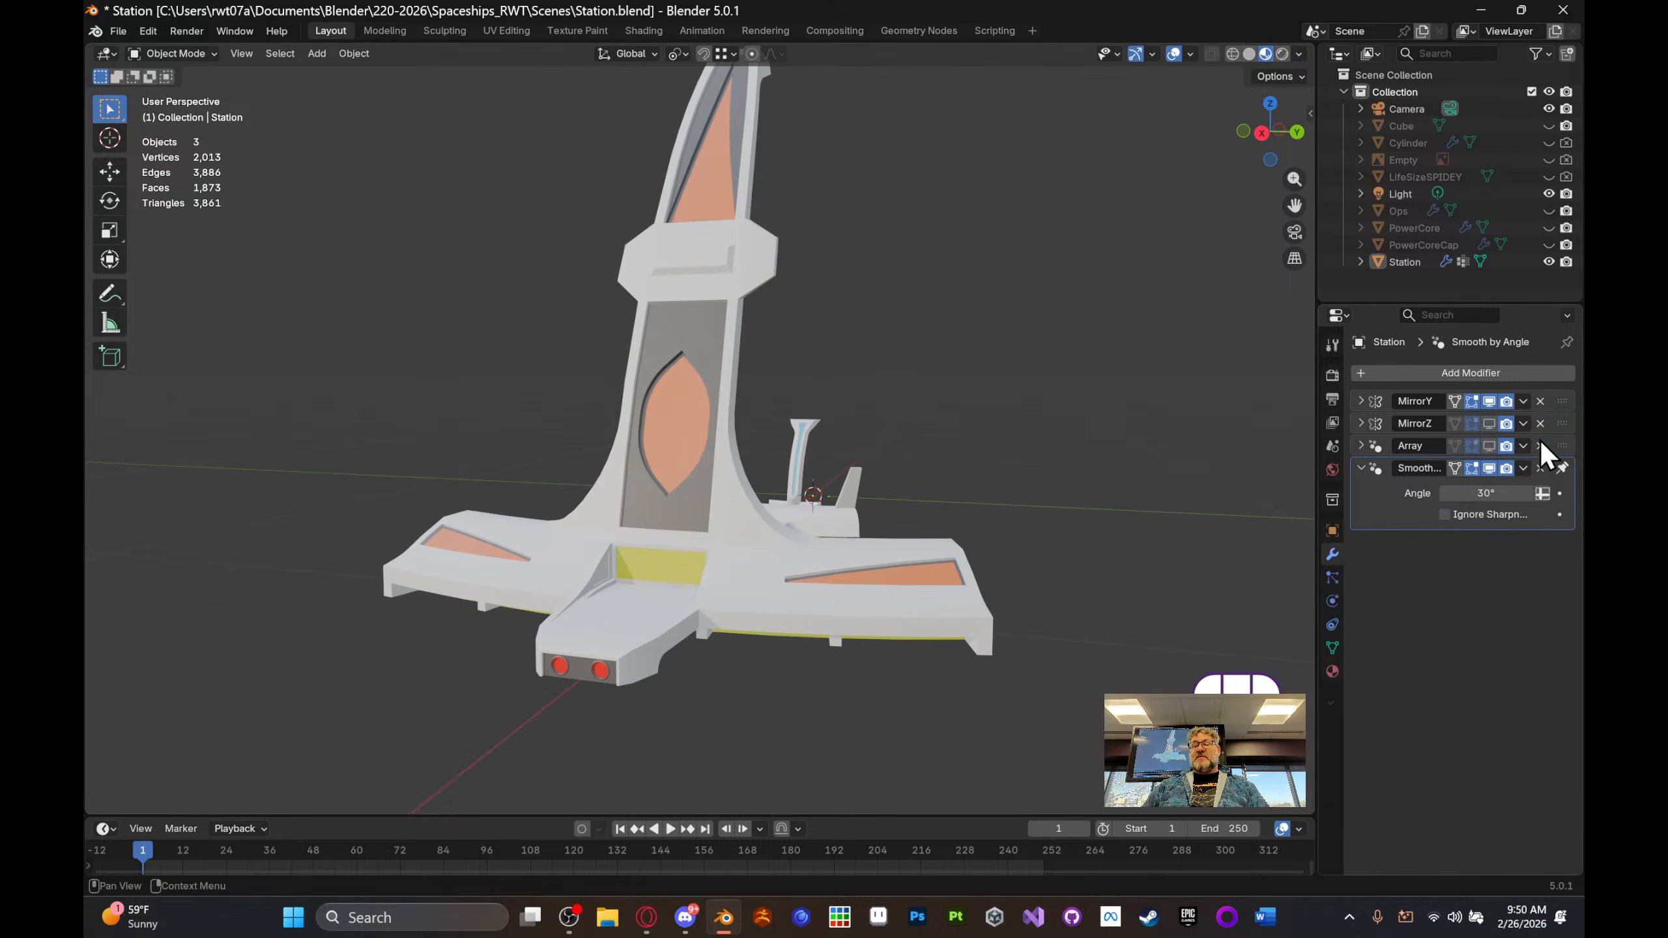
- Re-enable the viewport display of the Station's MirrorZ and Array modifiers and save the file
left_click(1489, 424)
left_click(1489, 445)
scroll(1089, 378, "up", 3)
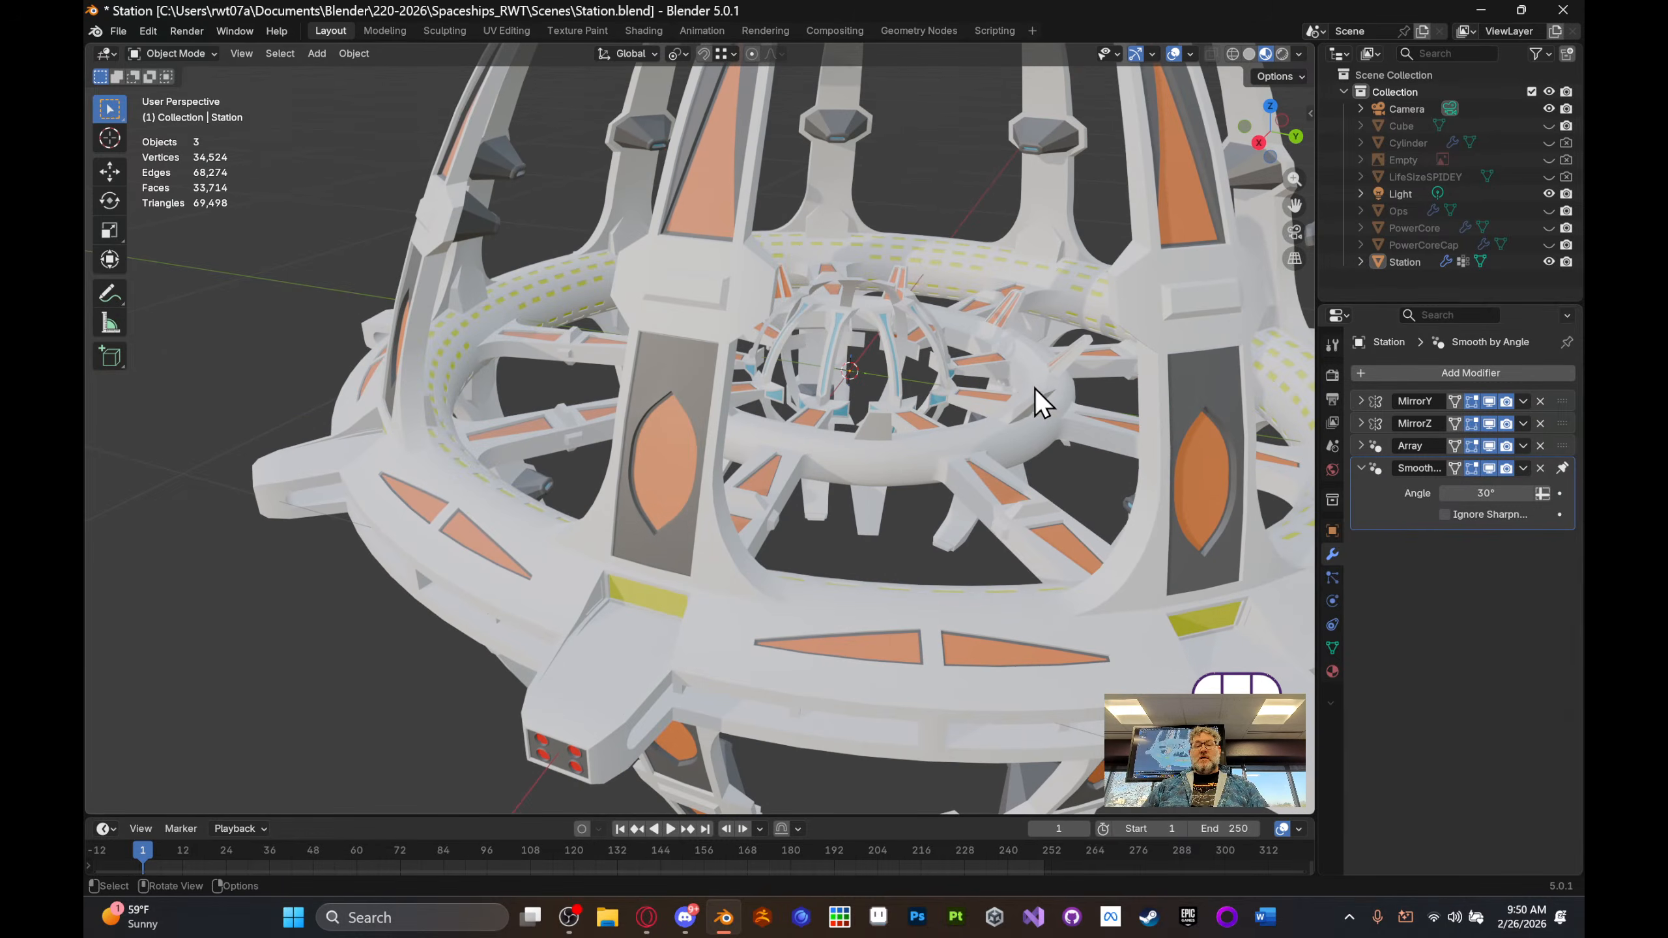
key("ctrl+s")
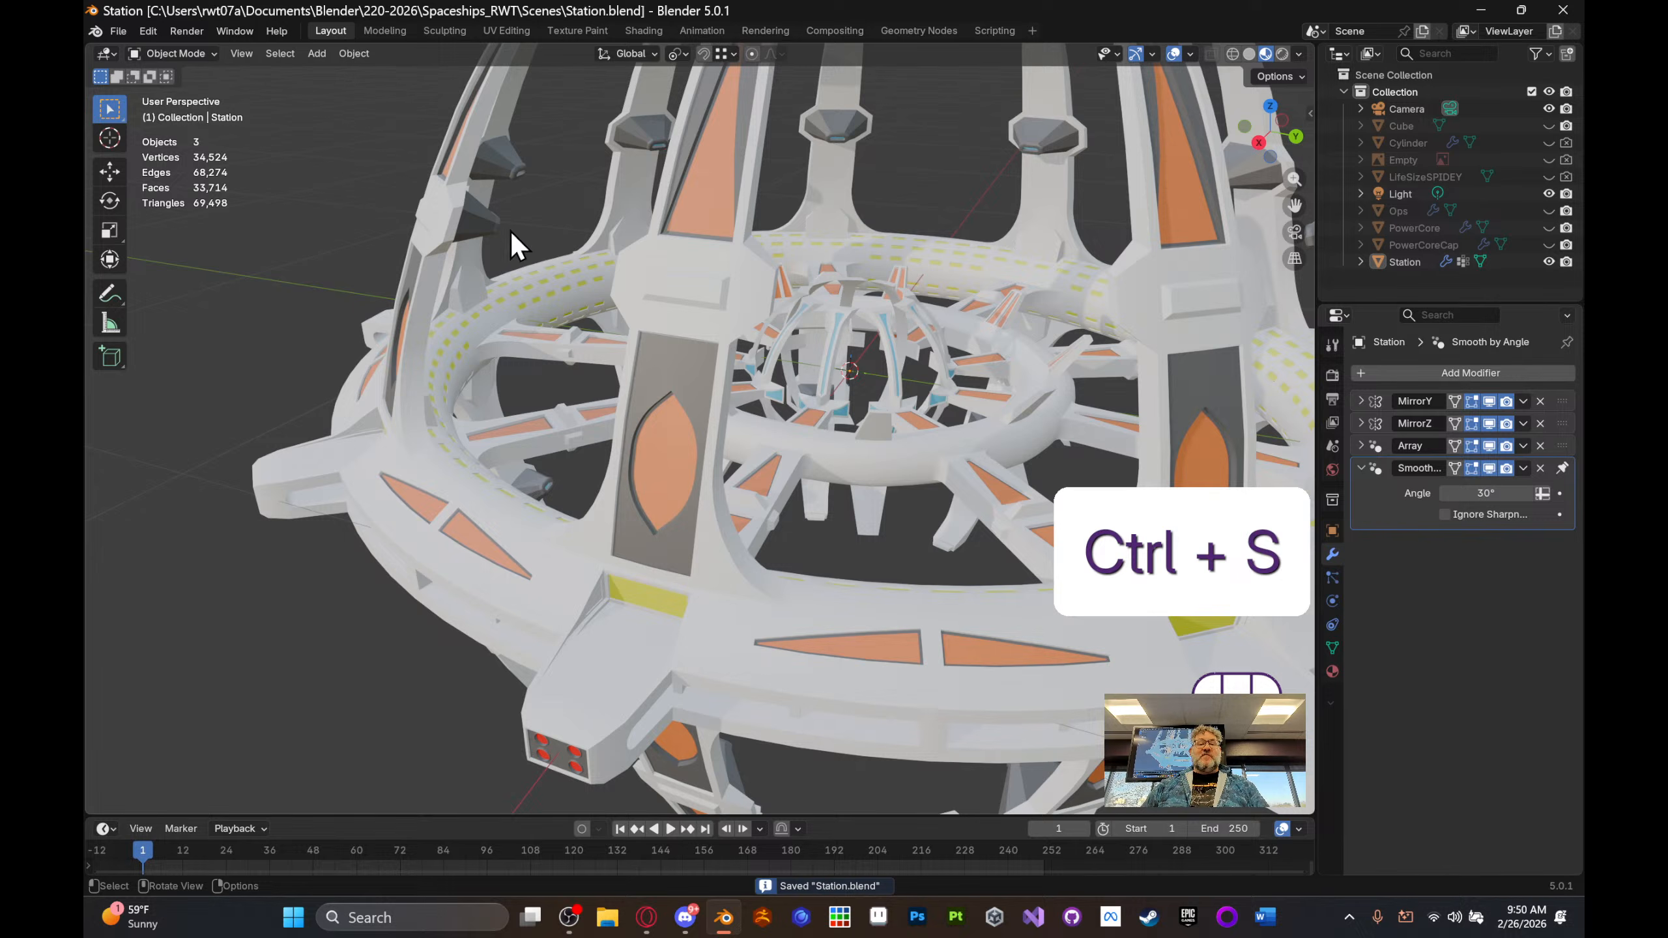
- Save the scene as a new file named StationPreExport.blend in the Scenes folder
left_click(115, 37)
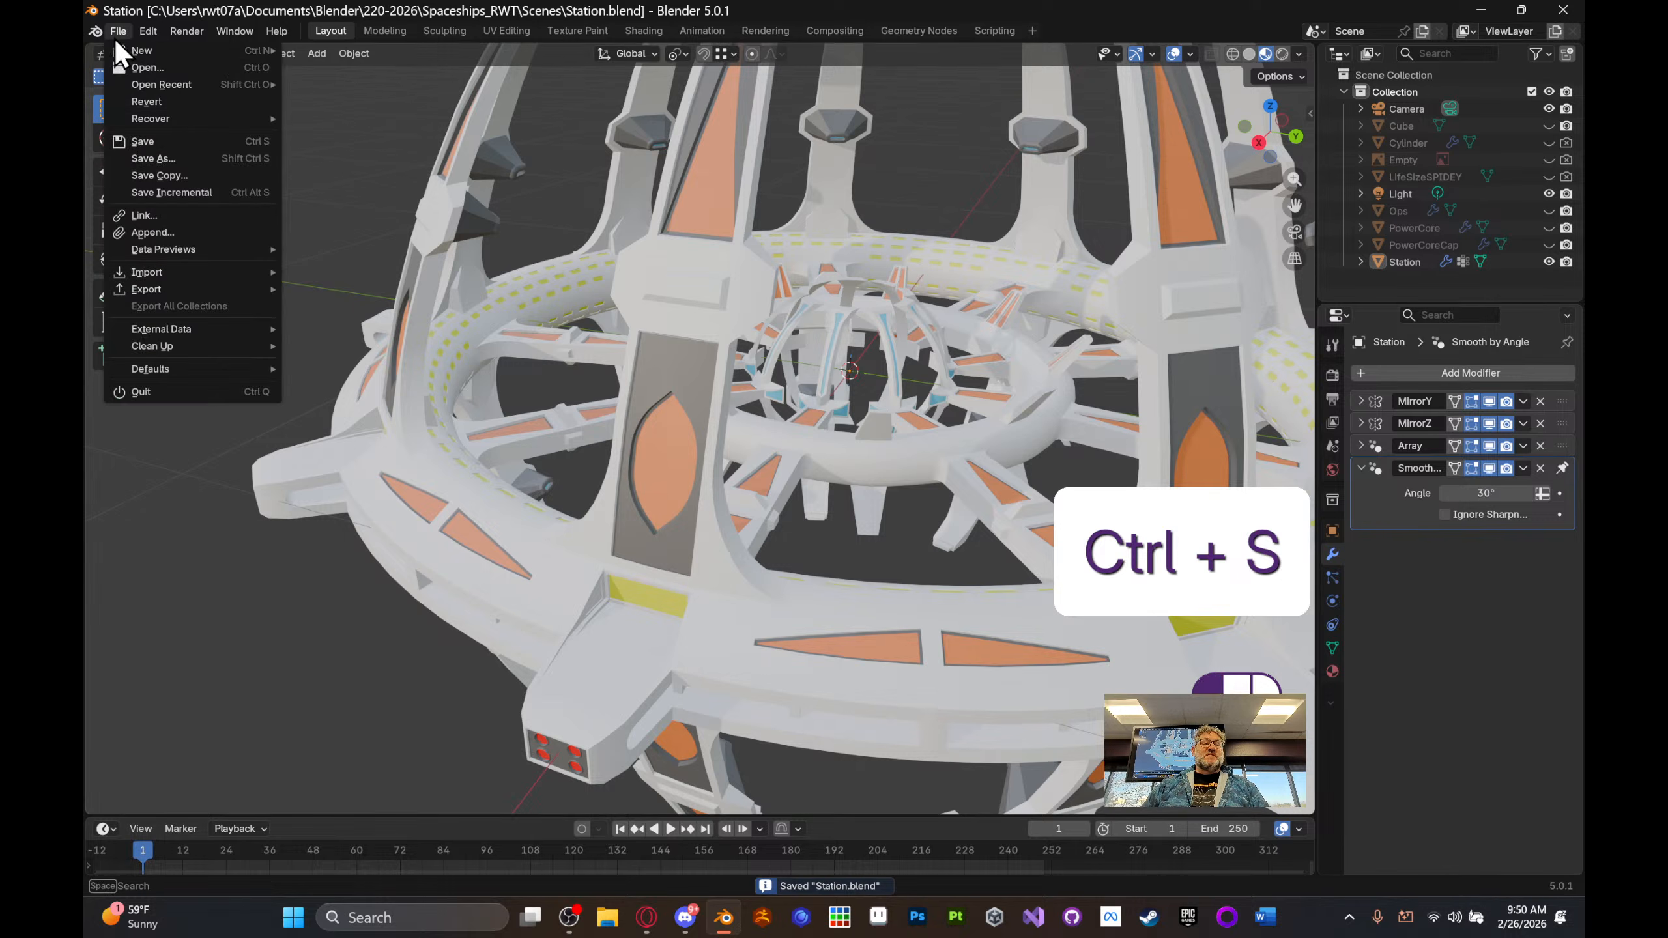
left_click(189, 153)
left_click(1027, 398)
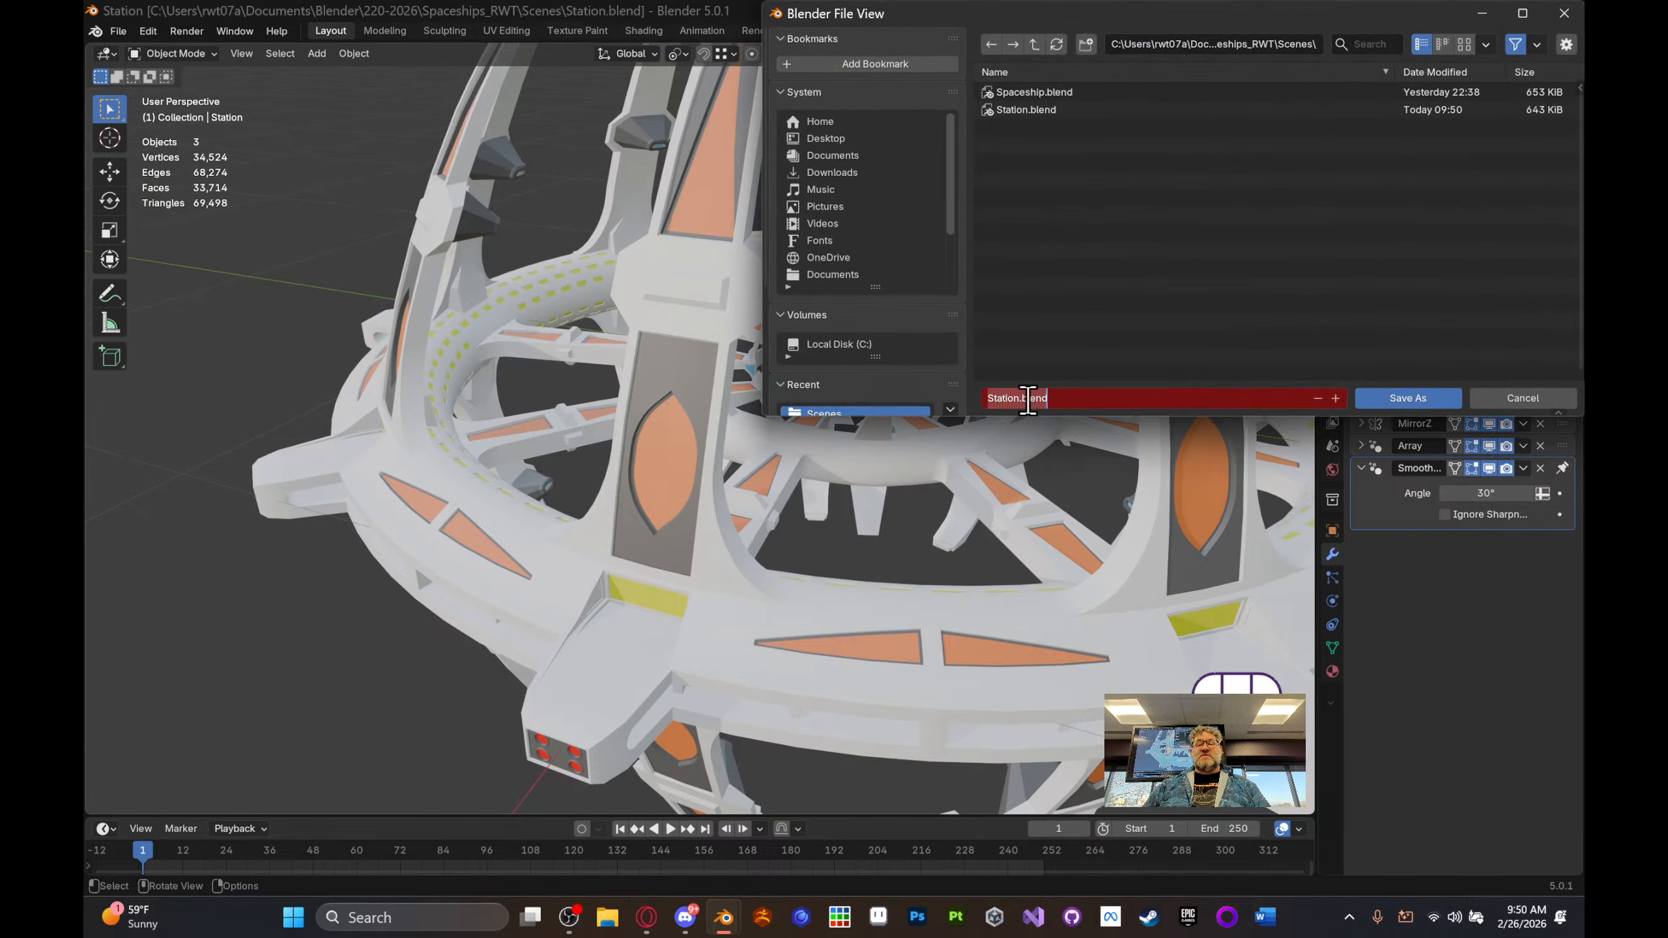
left_click(1018, 399)
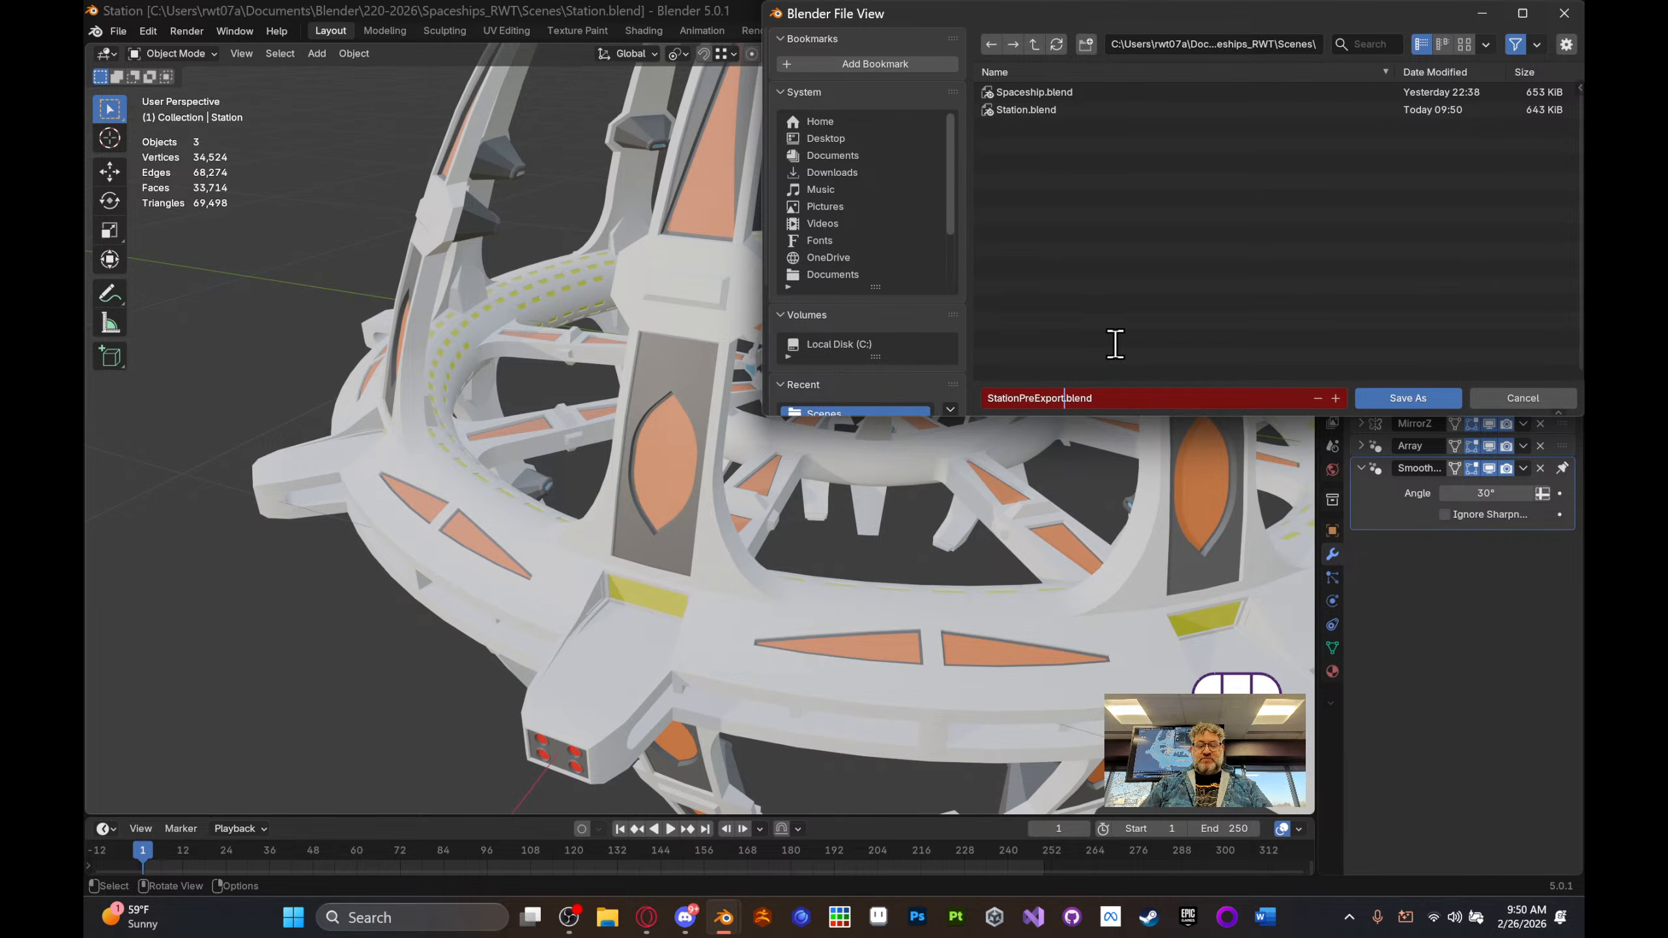
left_click(1114, 345)
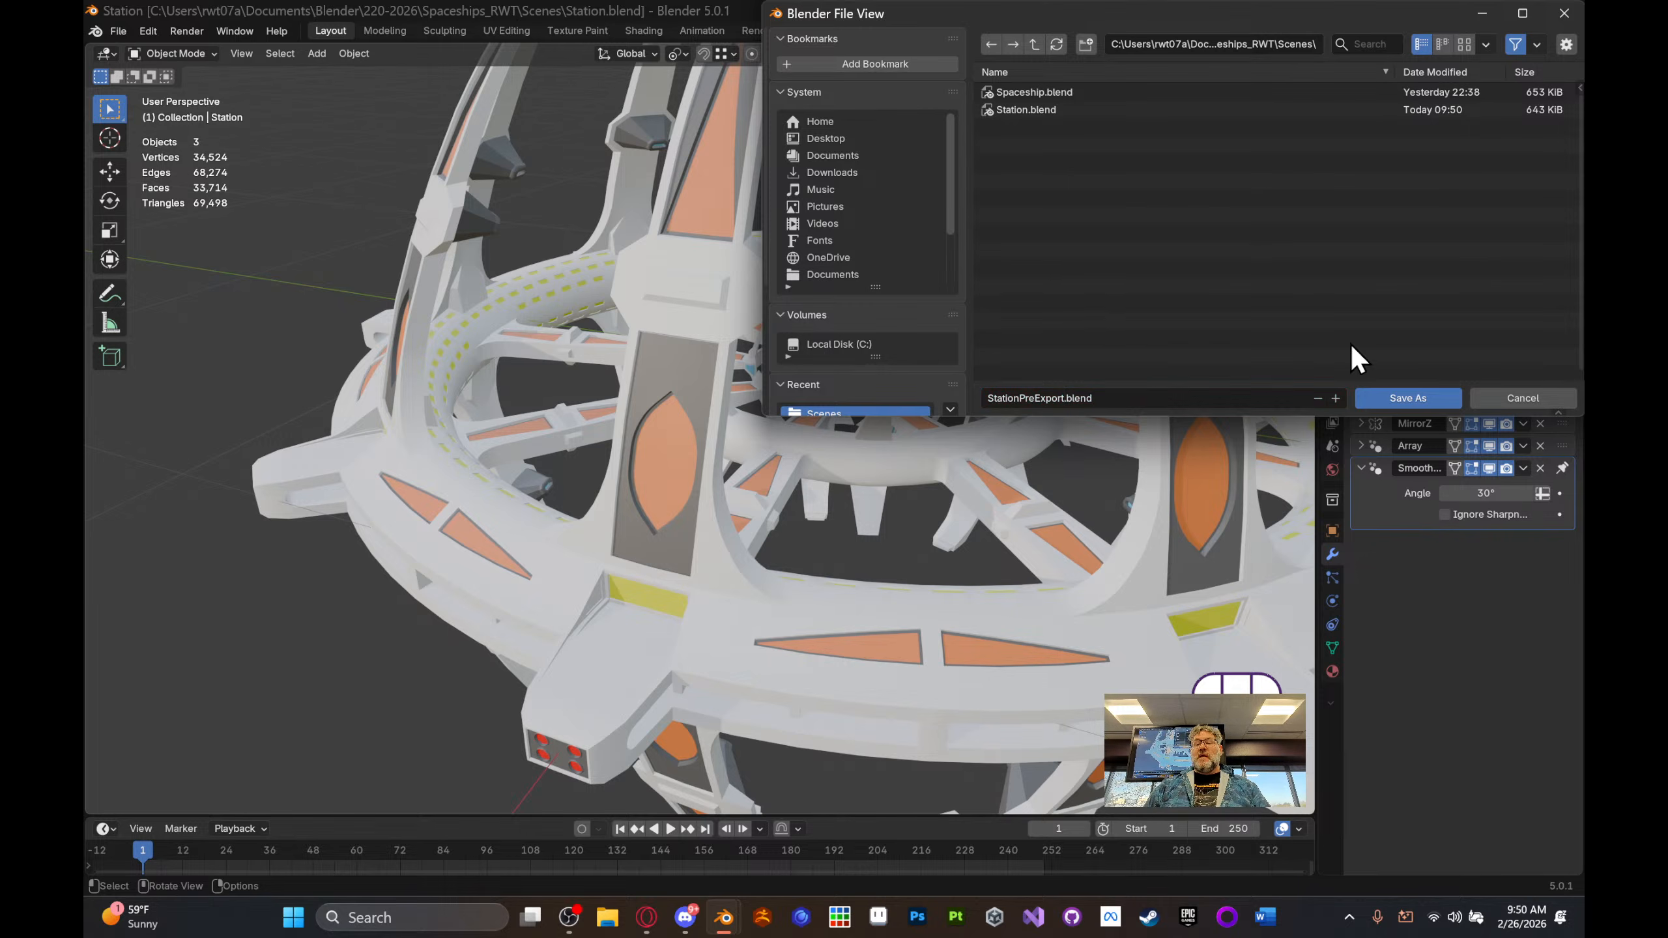
left_click(1395, 398)
- Apply the Station's MirrorY, MirrorZ, Array and Smooth by Angle modifiers in that order
middle_click_drag(1054, 417, 841, 450)
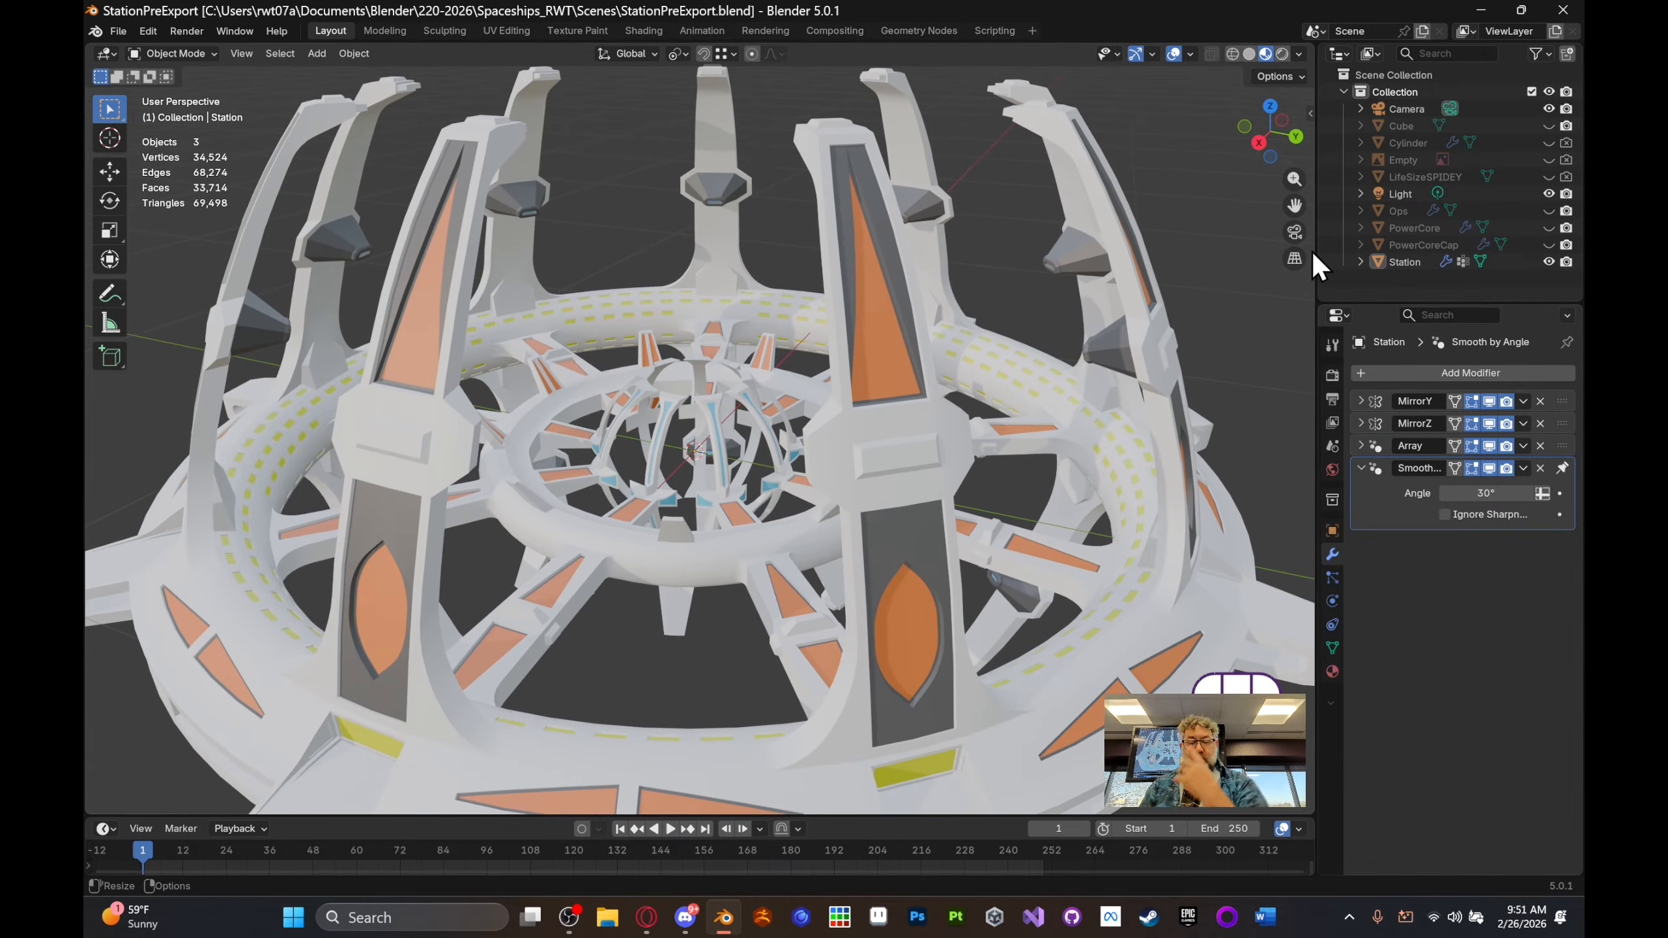
middle_click_drag(552, 492, 777, 554)
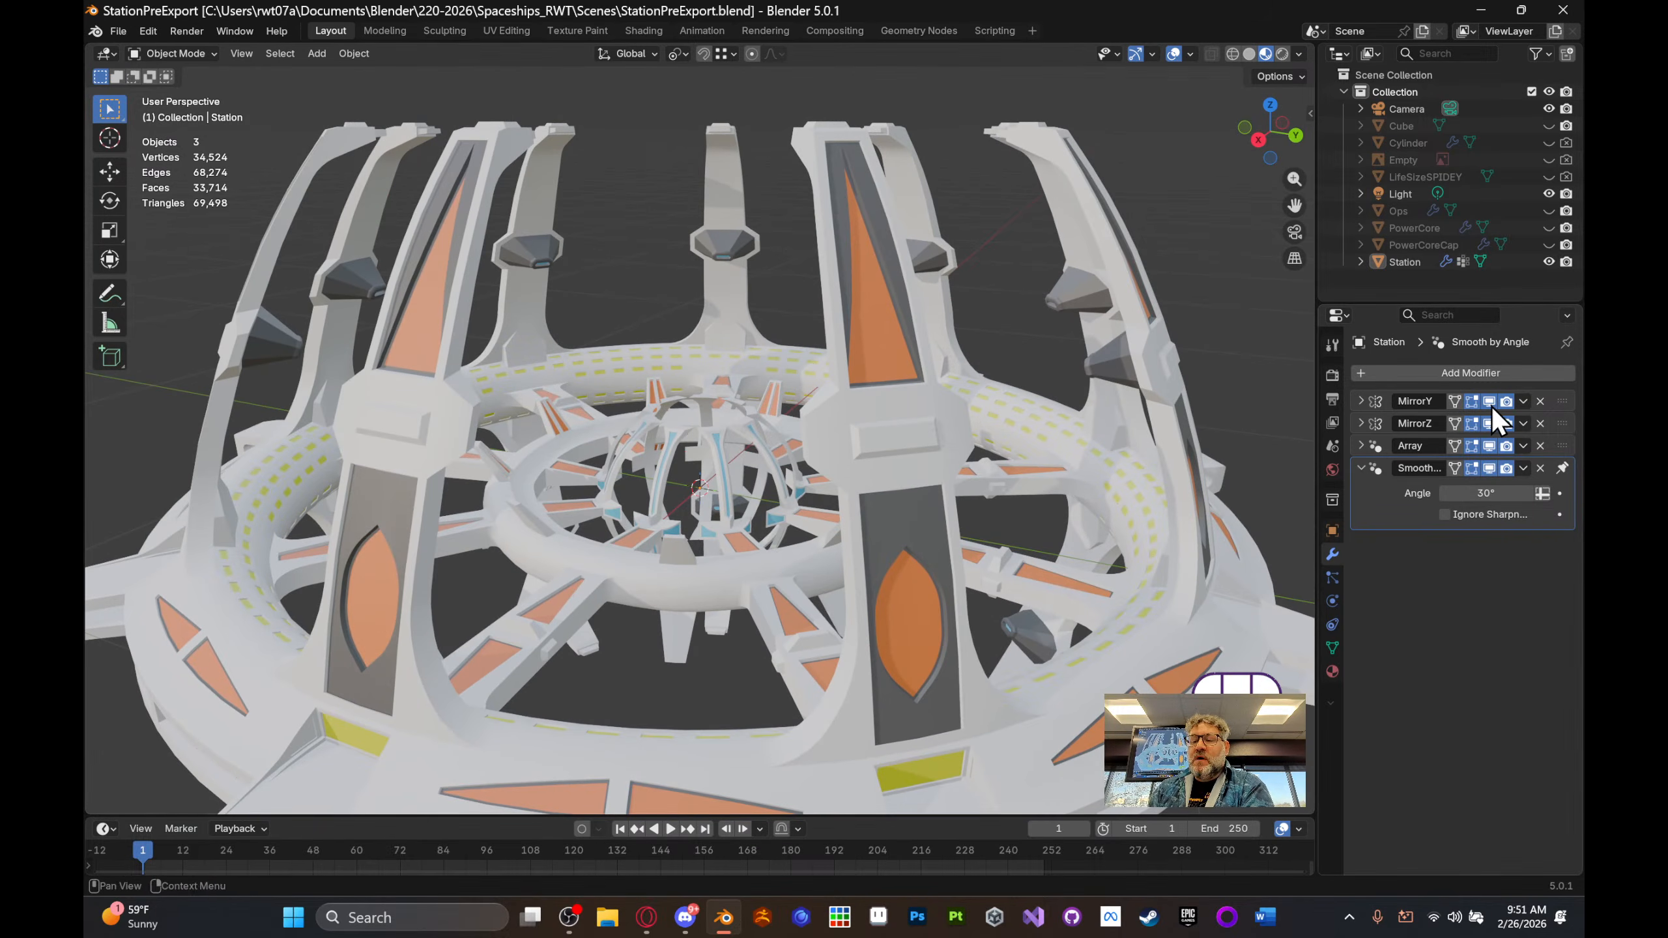
left_click(1525, 397)
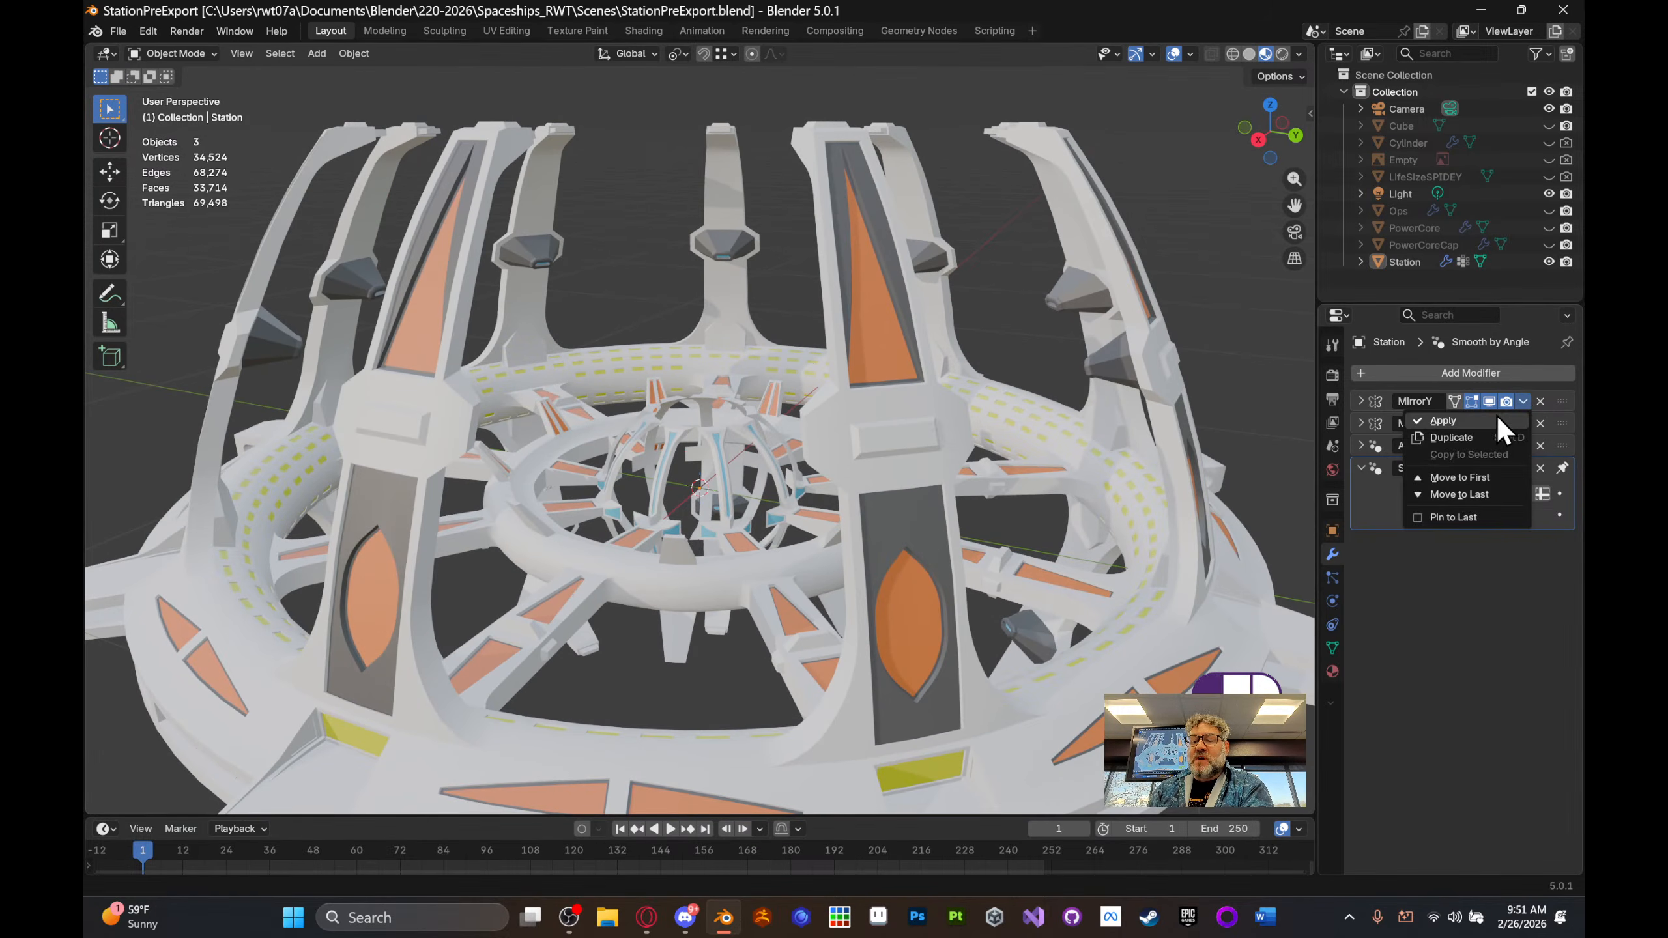
left_click(1495, 416)
left_click(1524, 402)
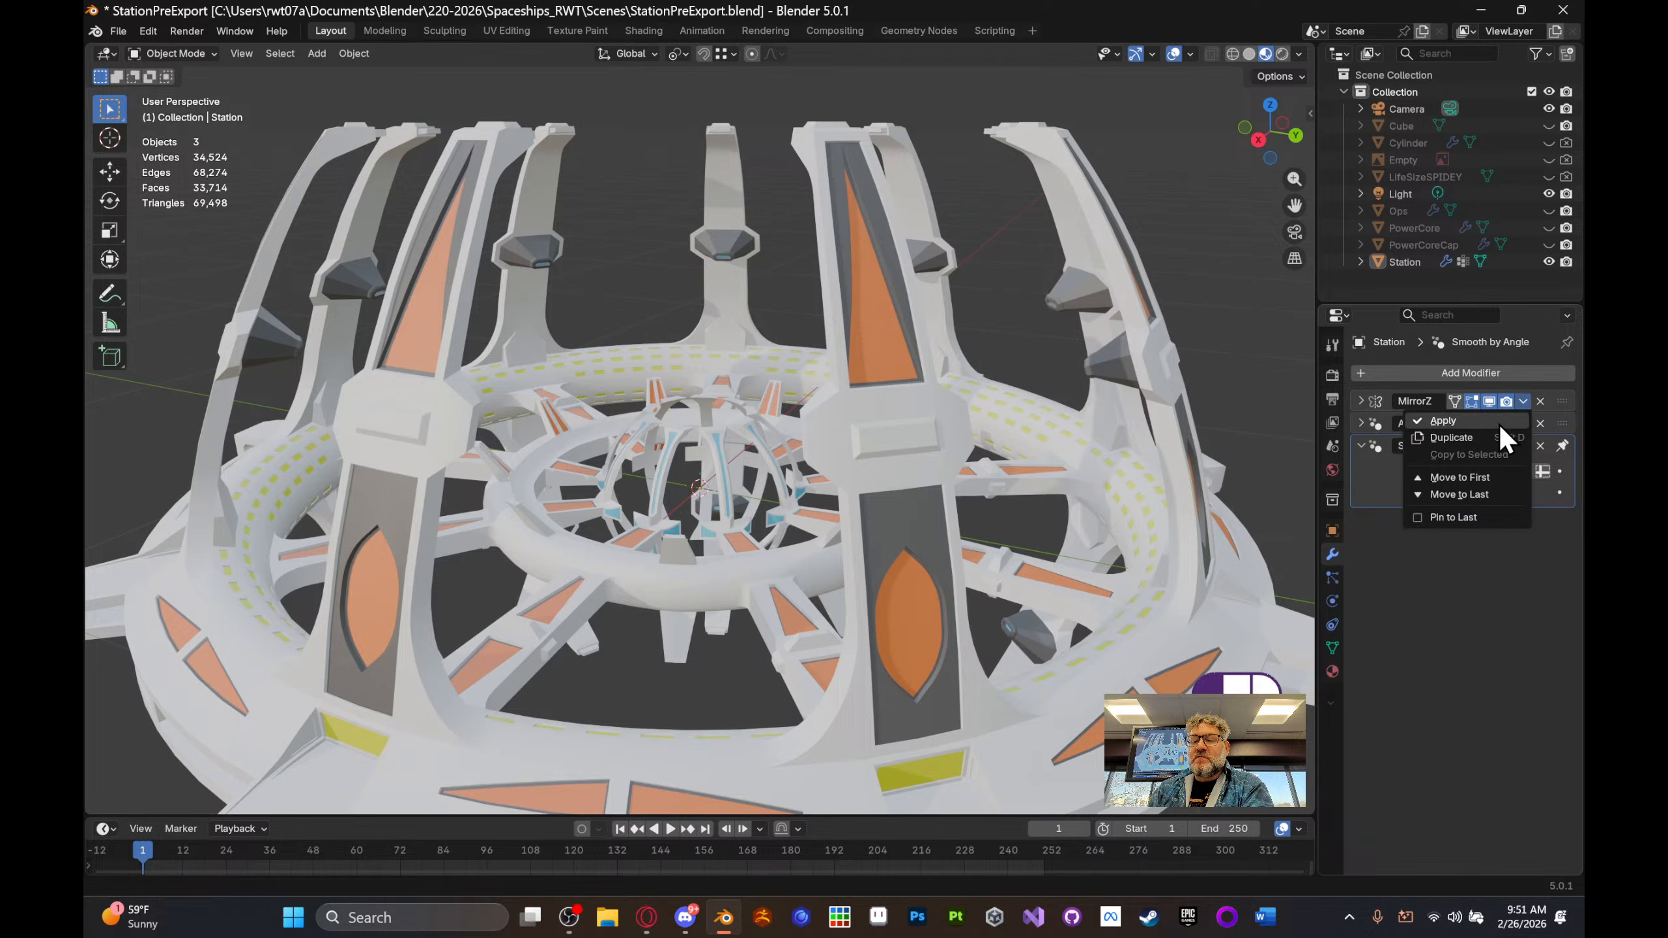
left_click(1498, 423)
left_click(1522, 401)
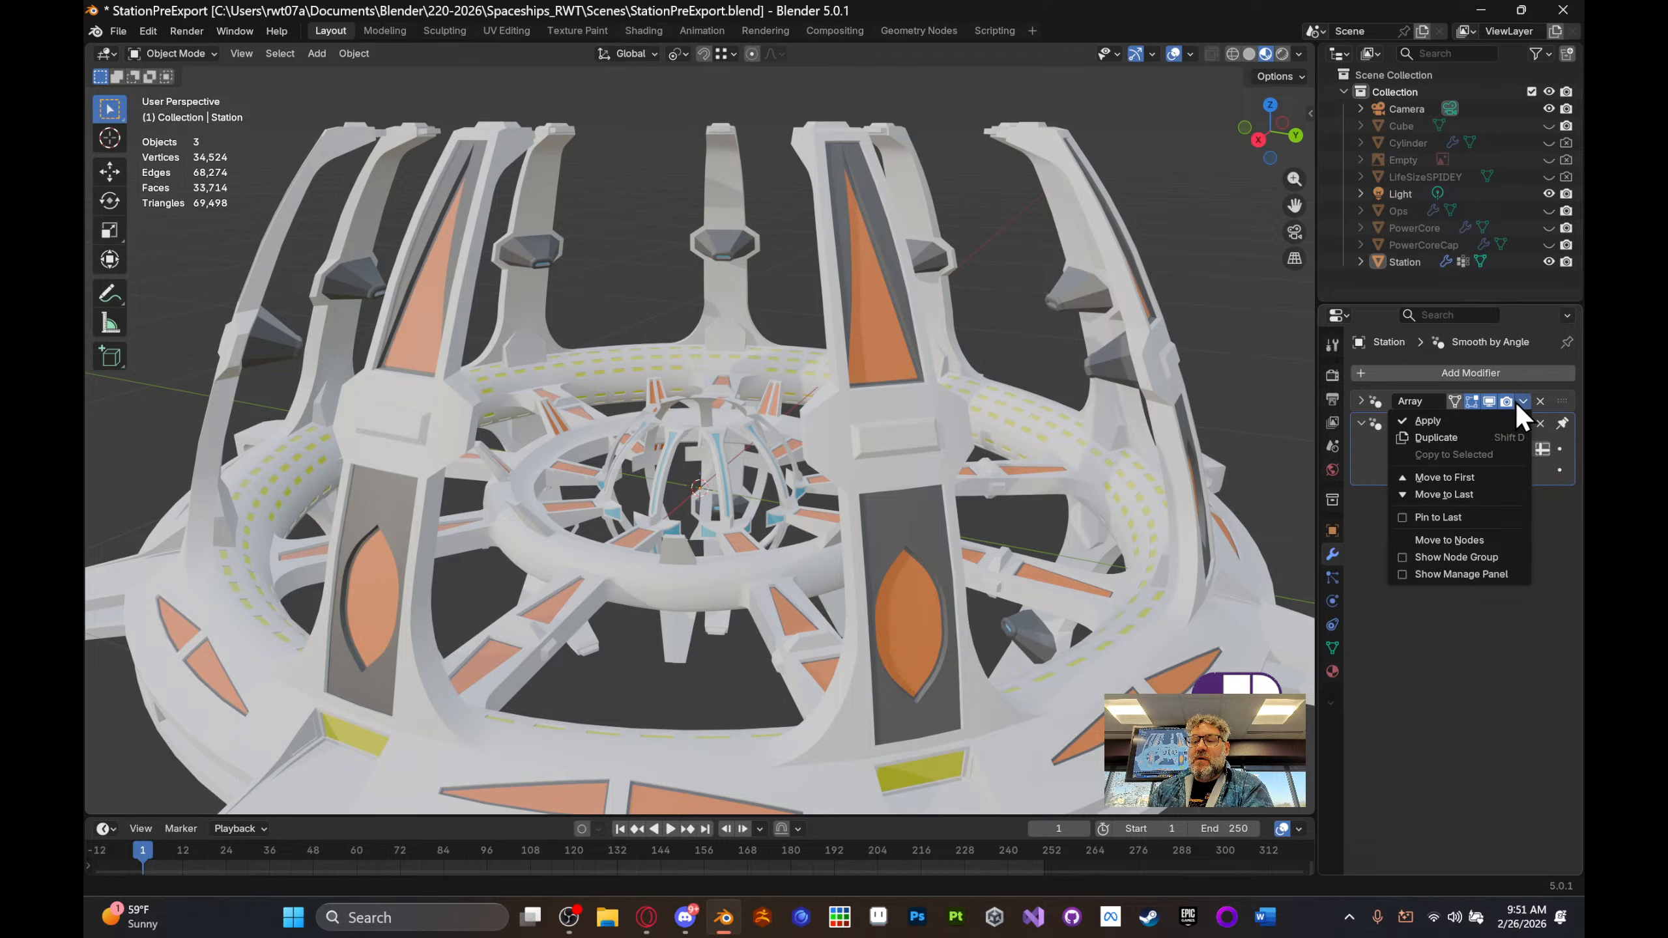
left_click(1490, 418)
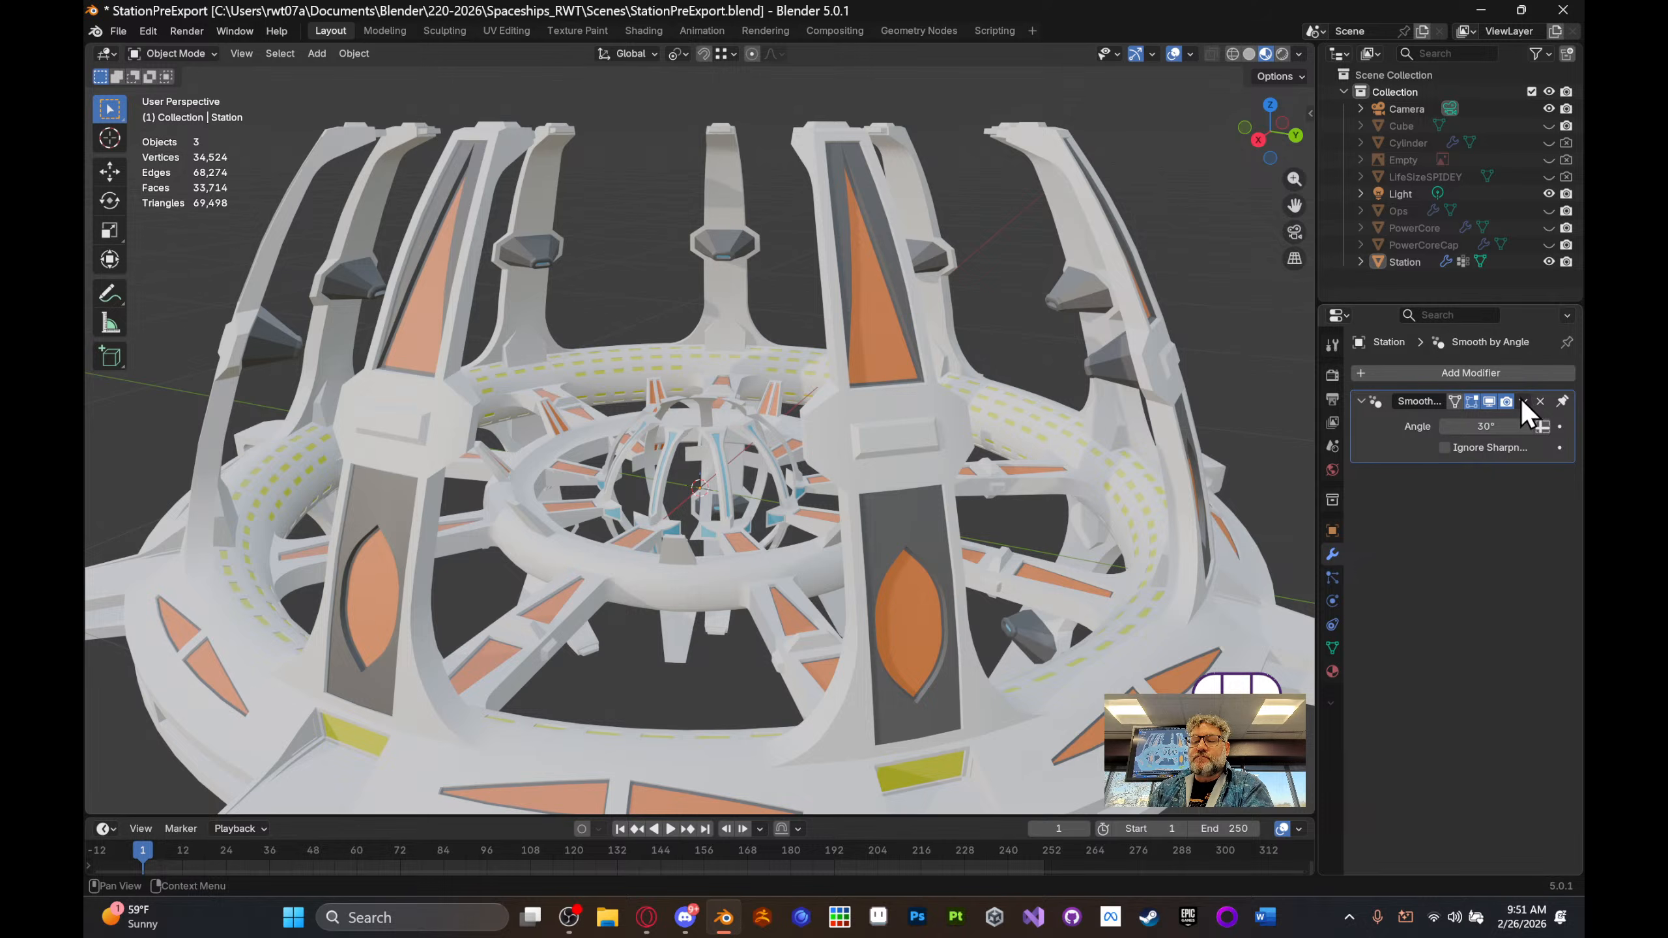
left_click(1519, 402)
left_click(1478, 419)
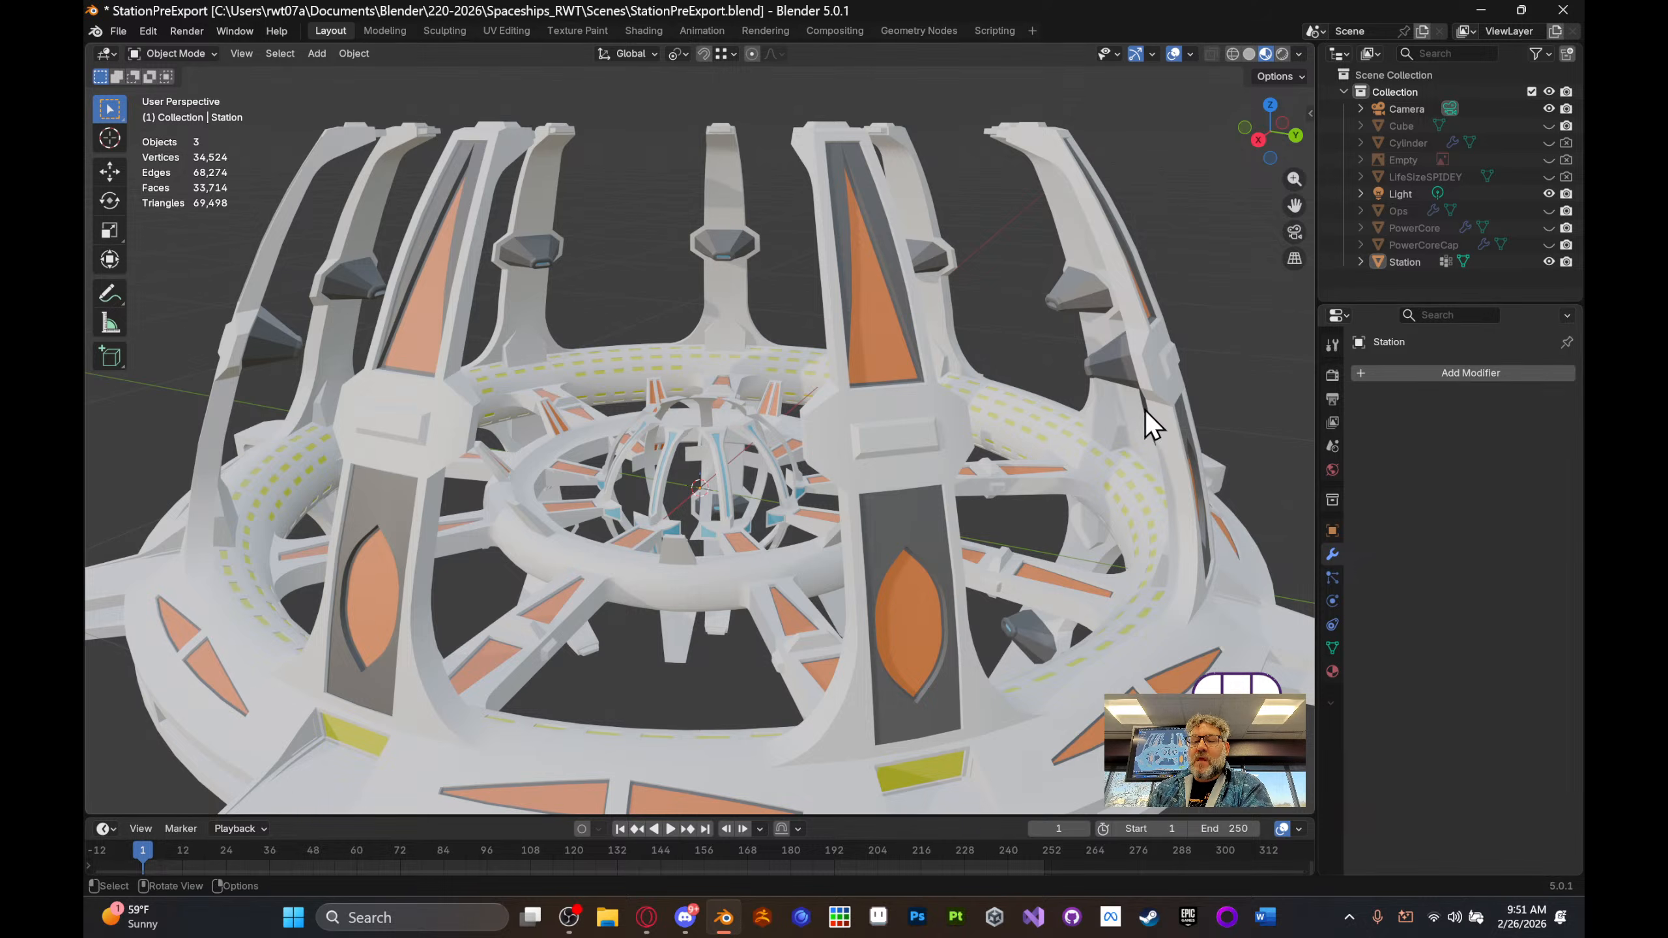
- Inspect the Station's real geometry in Edit Mode, and examine its inner rings up close in Object Mode
middle_click_drag(1145, 410, 1157, 434)
key("Tab")
middle_click_drag(1005, 522, 815, 535)
key("Tab")
scroll(953, 540, "up", 4)
scroll(878, 539, "up", 2)
middle_click_drag(932, 502, 990, 538)
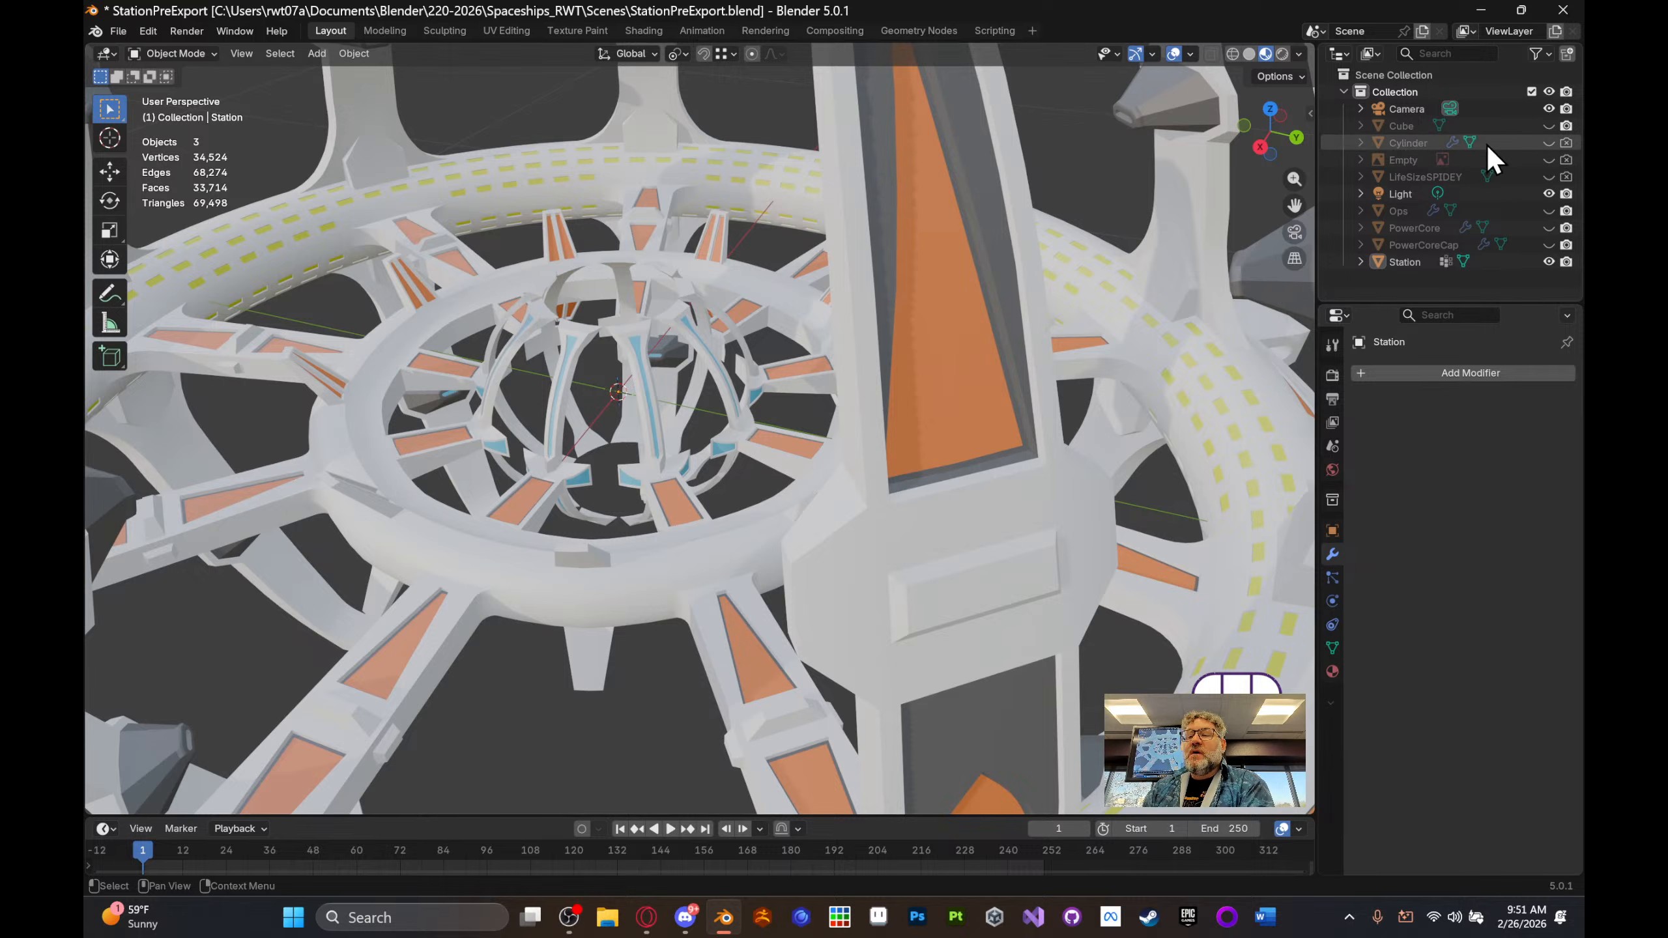
- Show the hidden Cylinder object in the viewport for a quick check and hide it again
left_click(1548, 143)
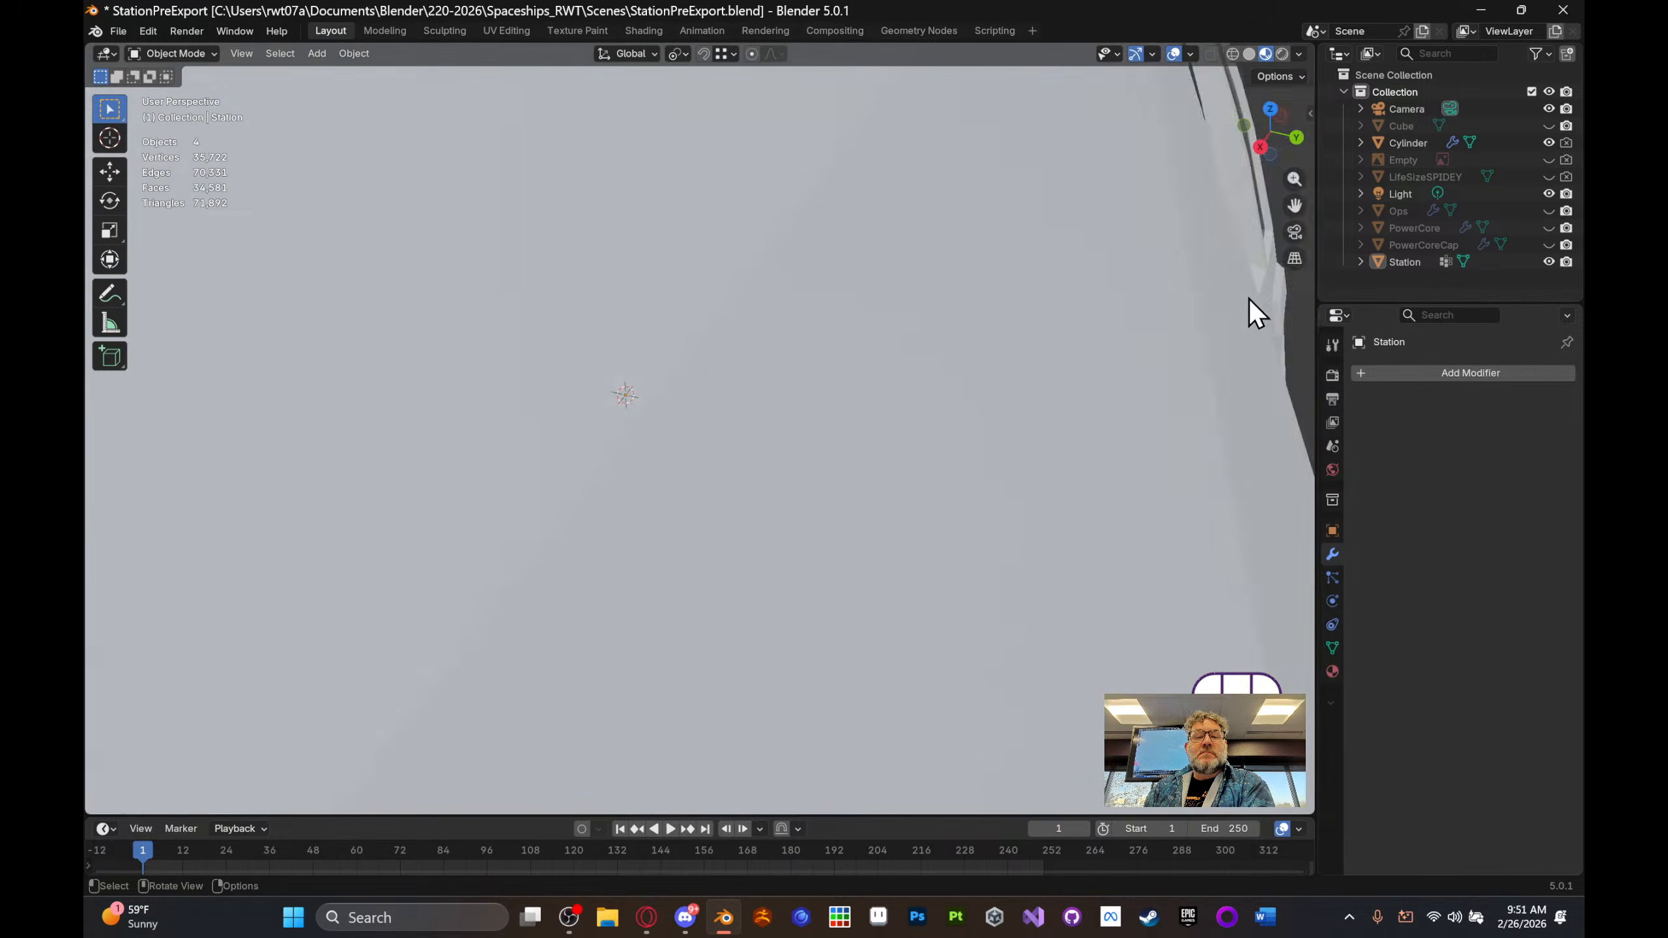
scroll(1006, 347, "down", 3)
scroll(1011, 339, "up", 2)
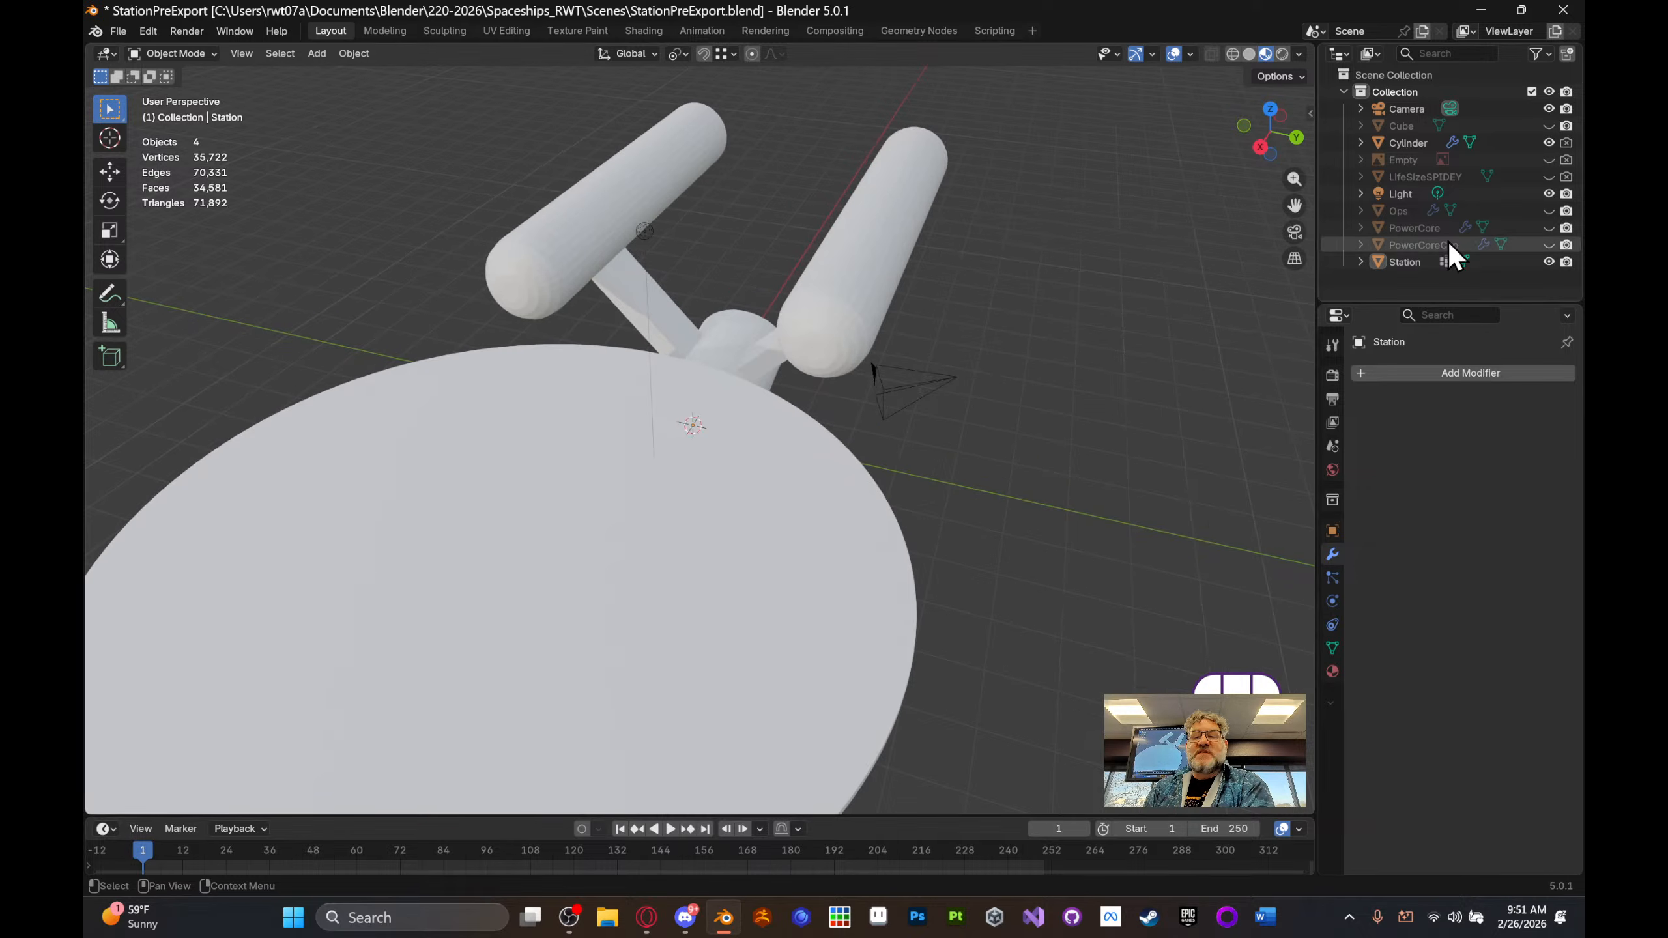
left_click(1548, 142)
middle_click_drag(1055, 414, 1076, 375)
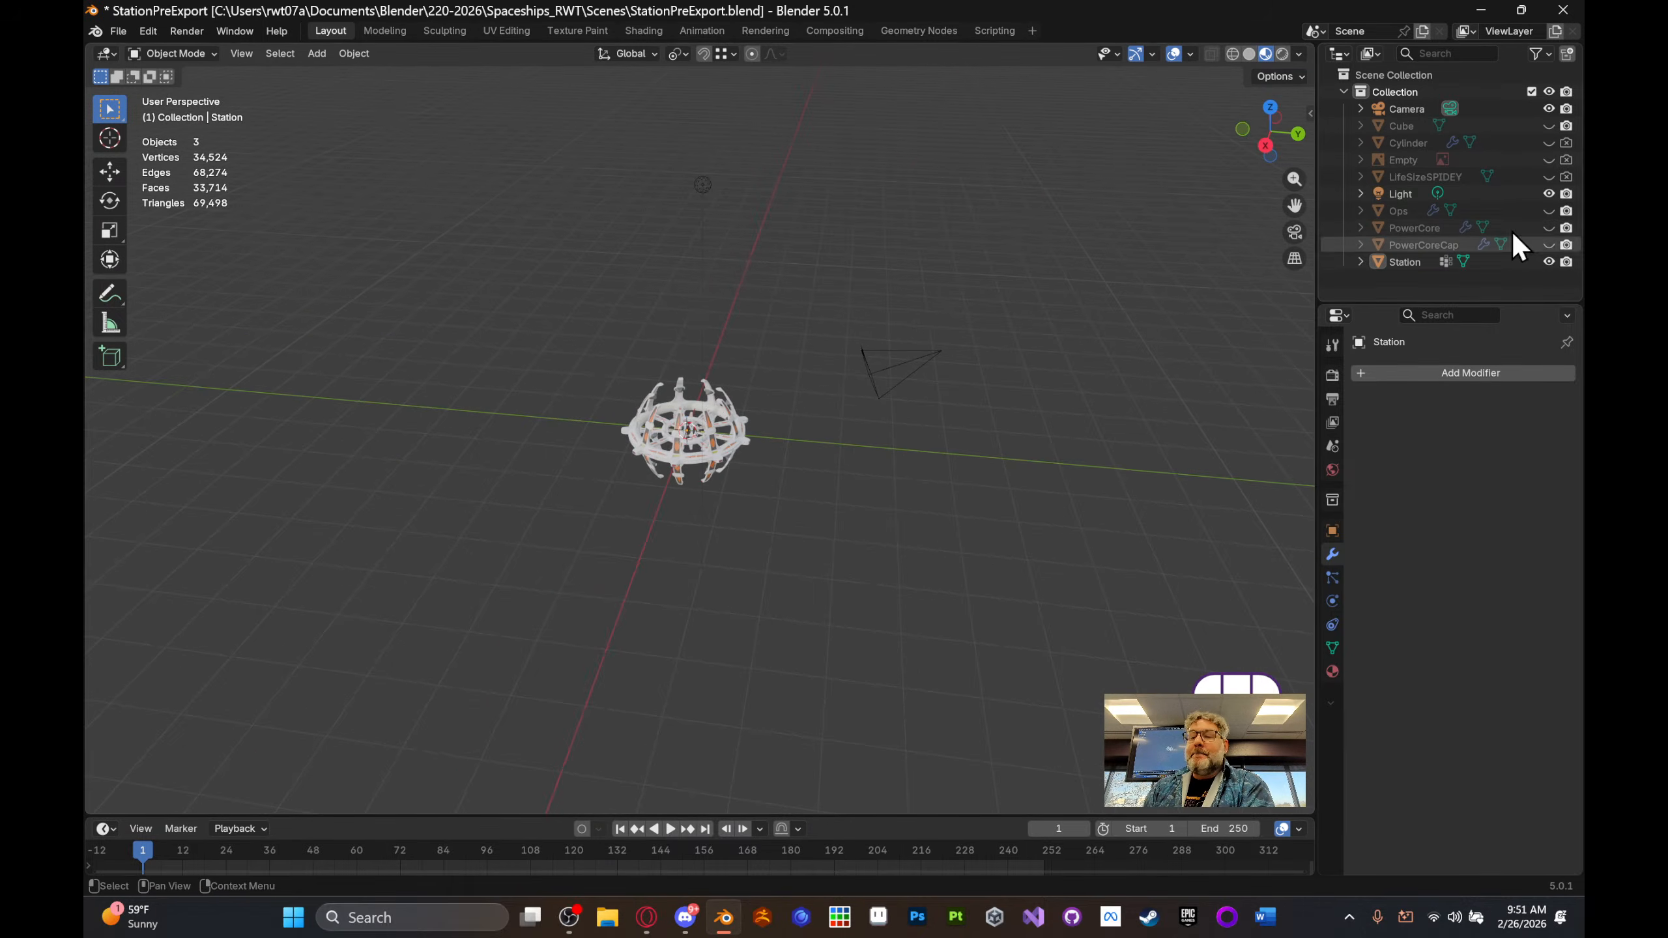
- Show the hidden PowerCore object in the viewport and select it for a close look at the Station's centre
left_click(1551, 126)
left_click(1550, 126)
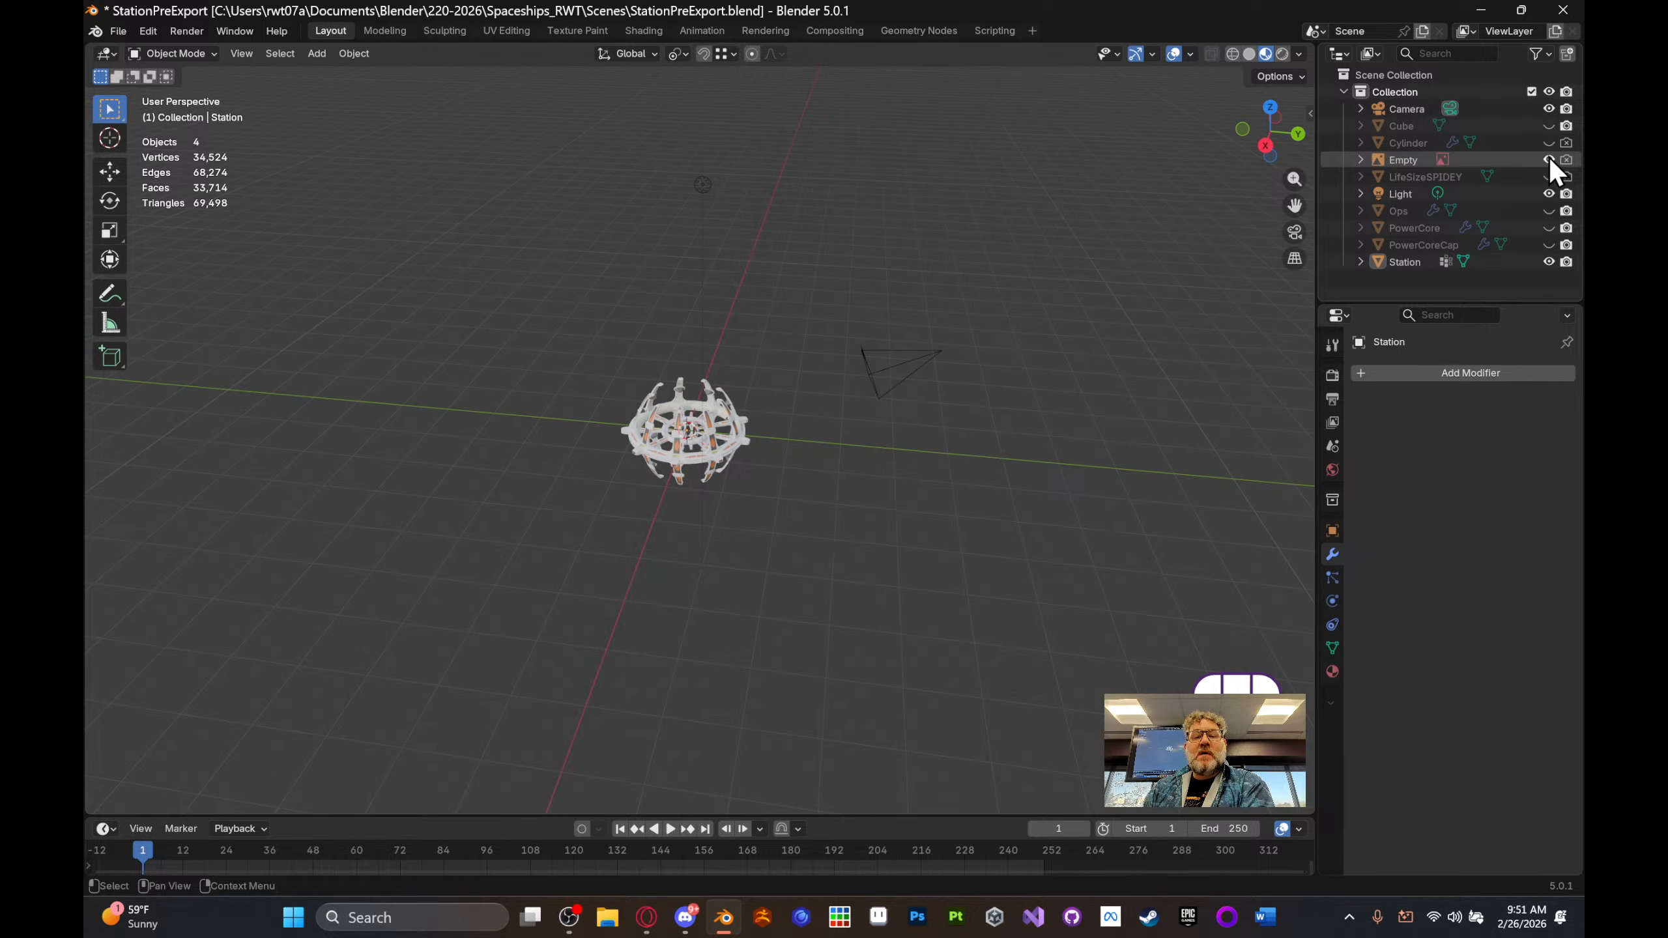
left_click(1552, 225)
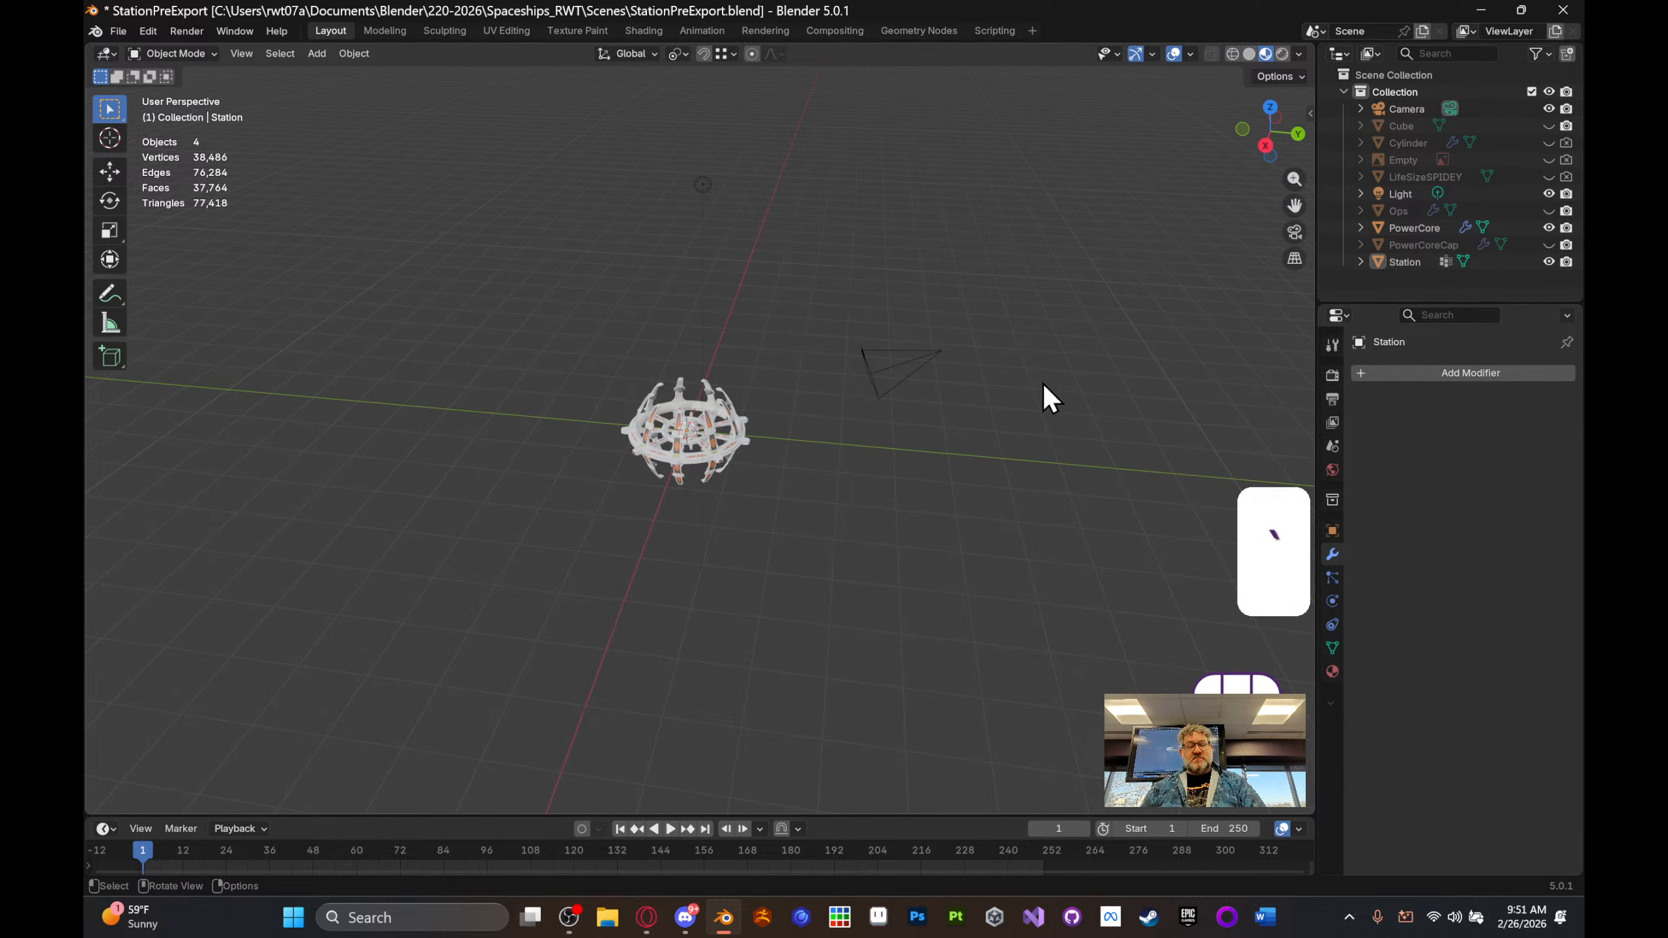
left_click(1418, 228)
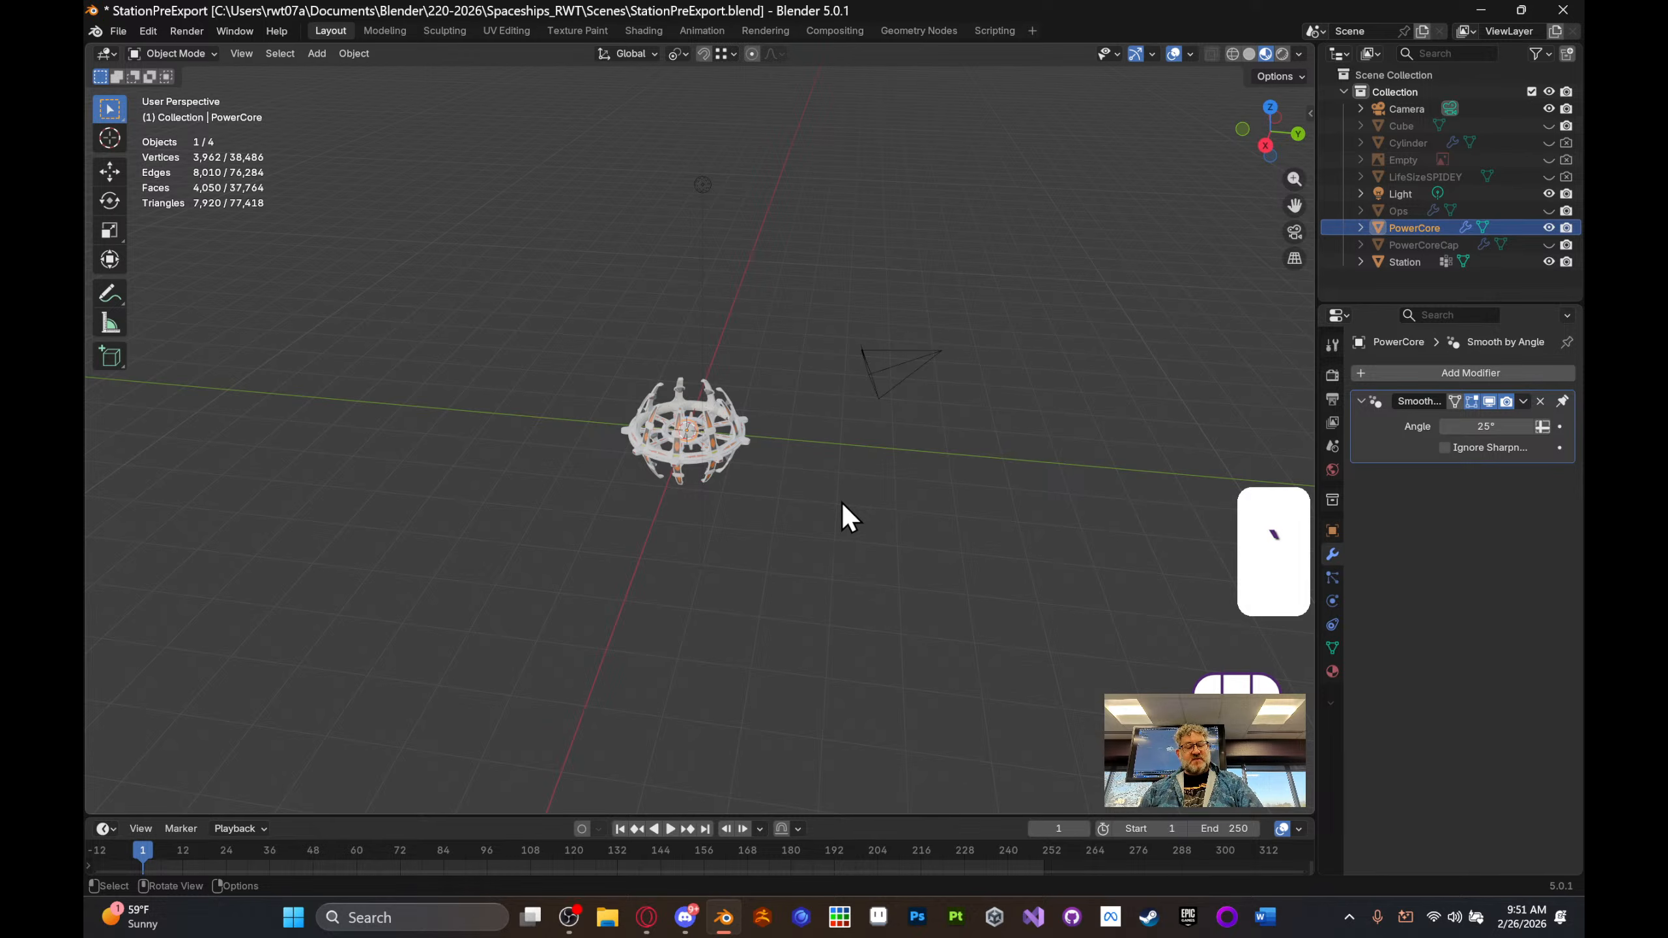
scroll(842, 503, "up", 10)
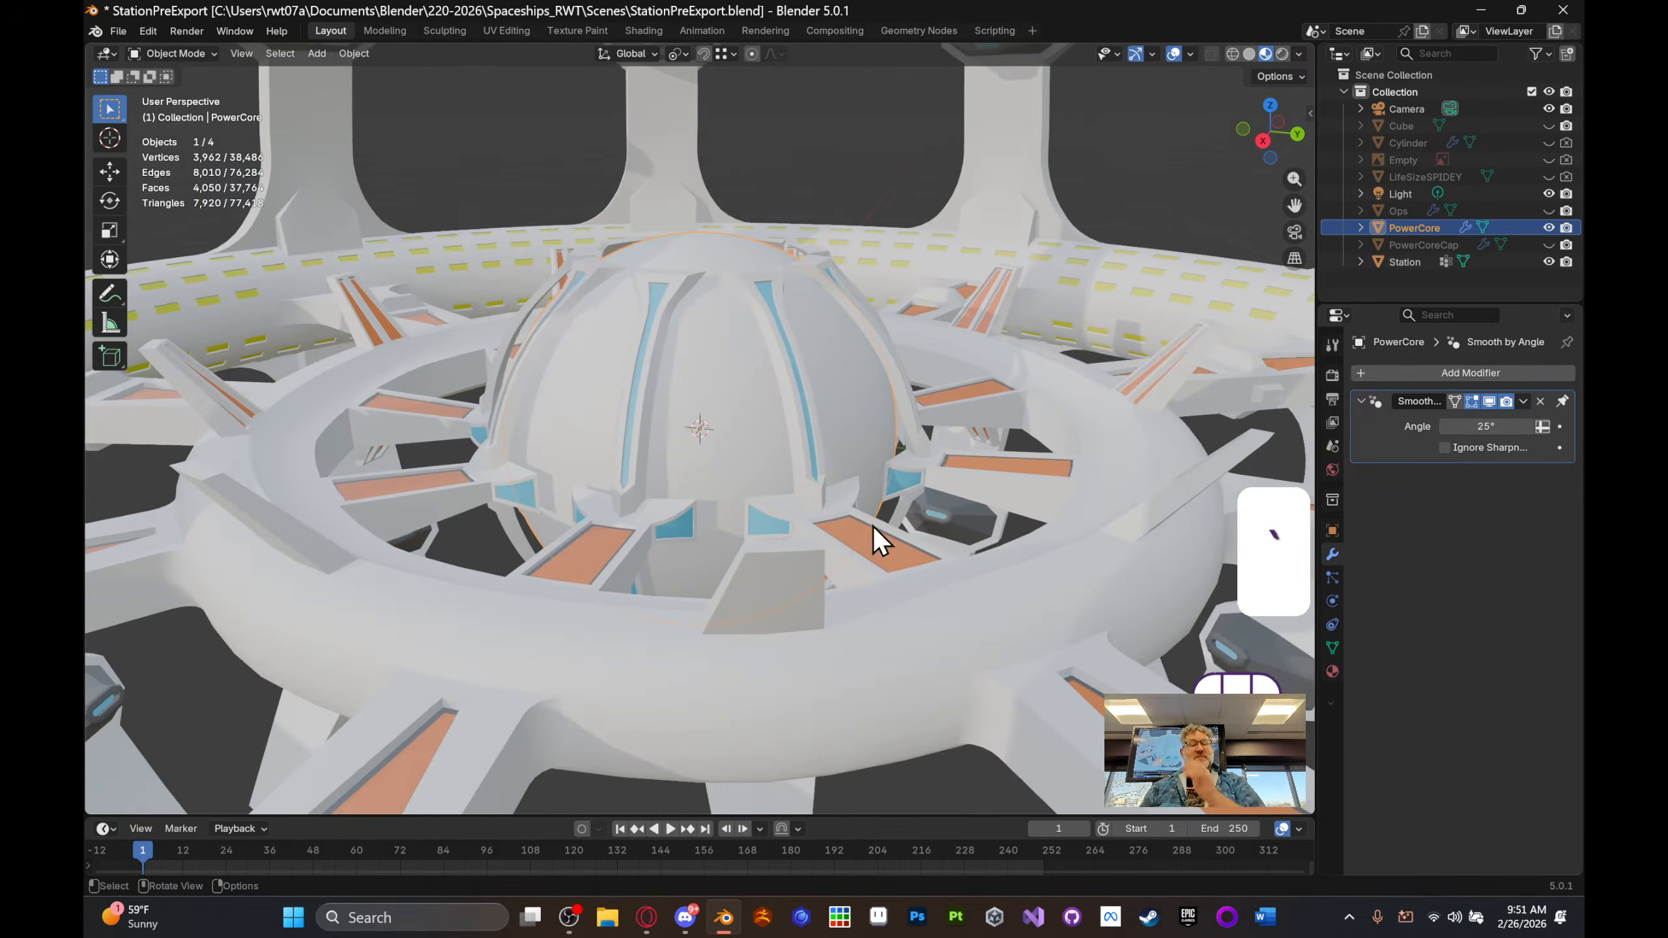
scroll(876, 542, "up", 3)
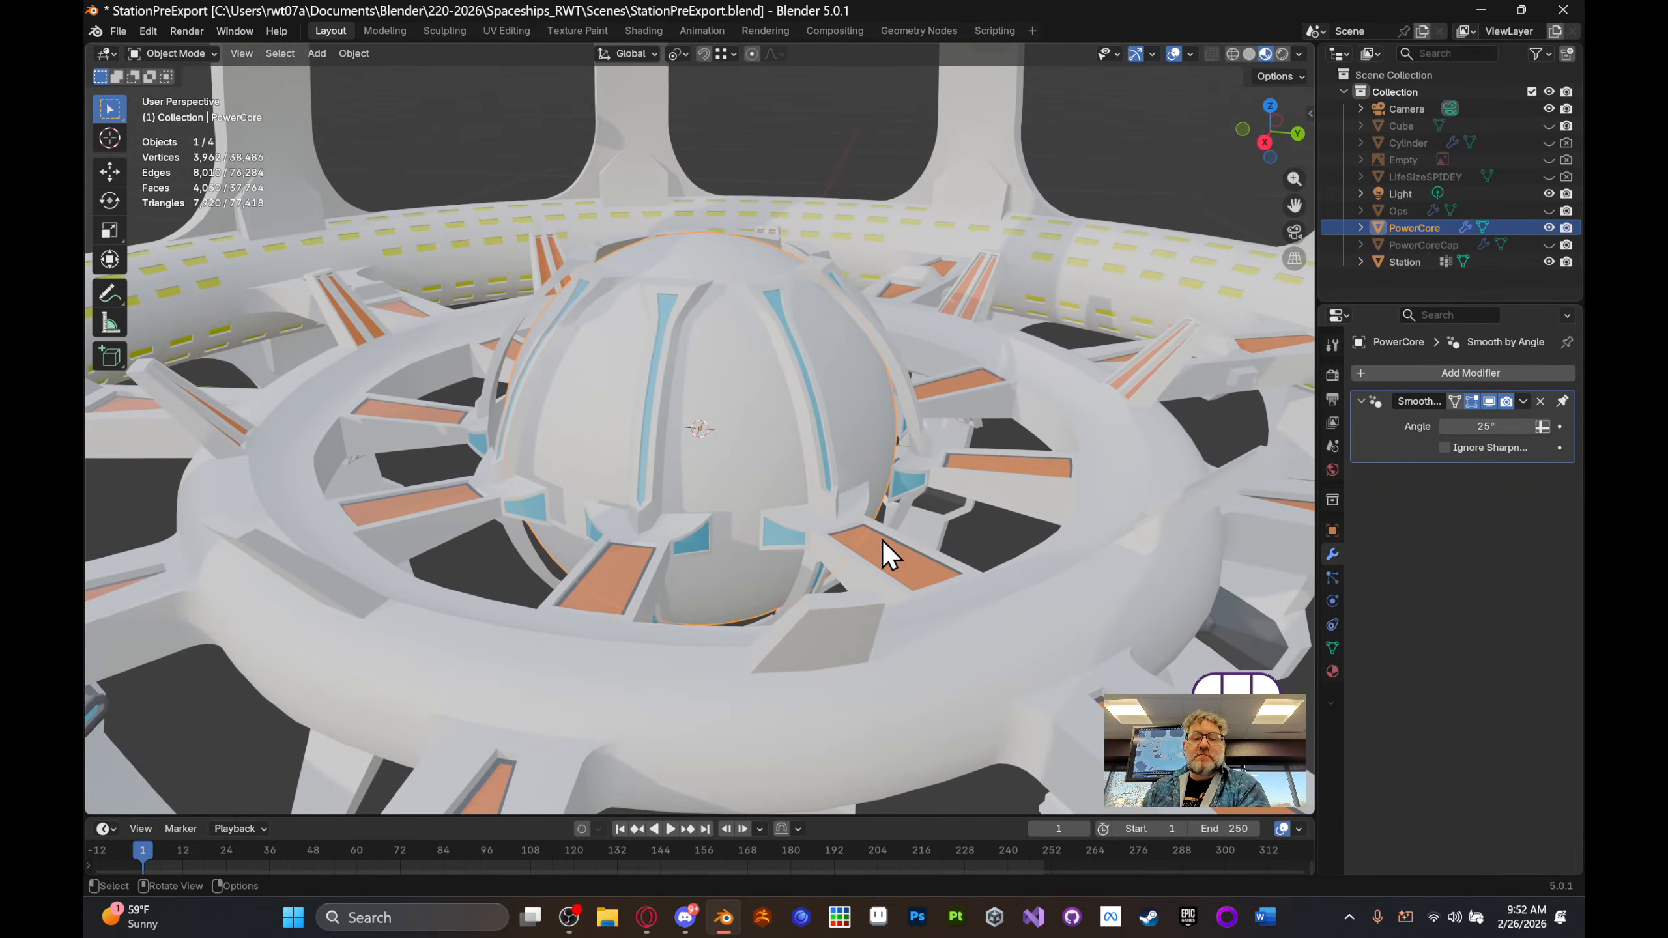
- Check the PowerCore's assigned material and its UV layout, and return to the Layout workspace
left_click(1333, 671)
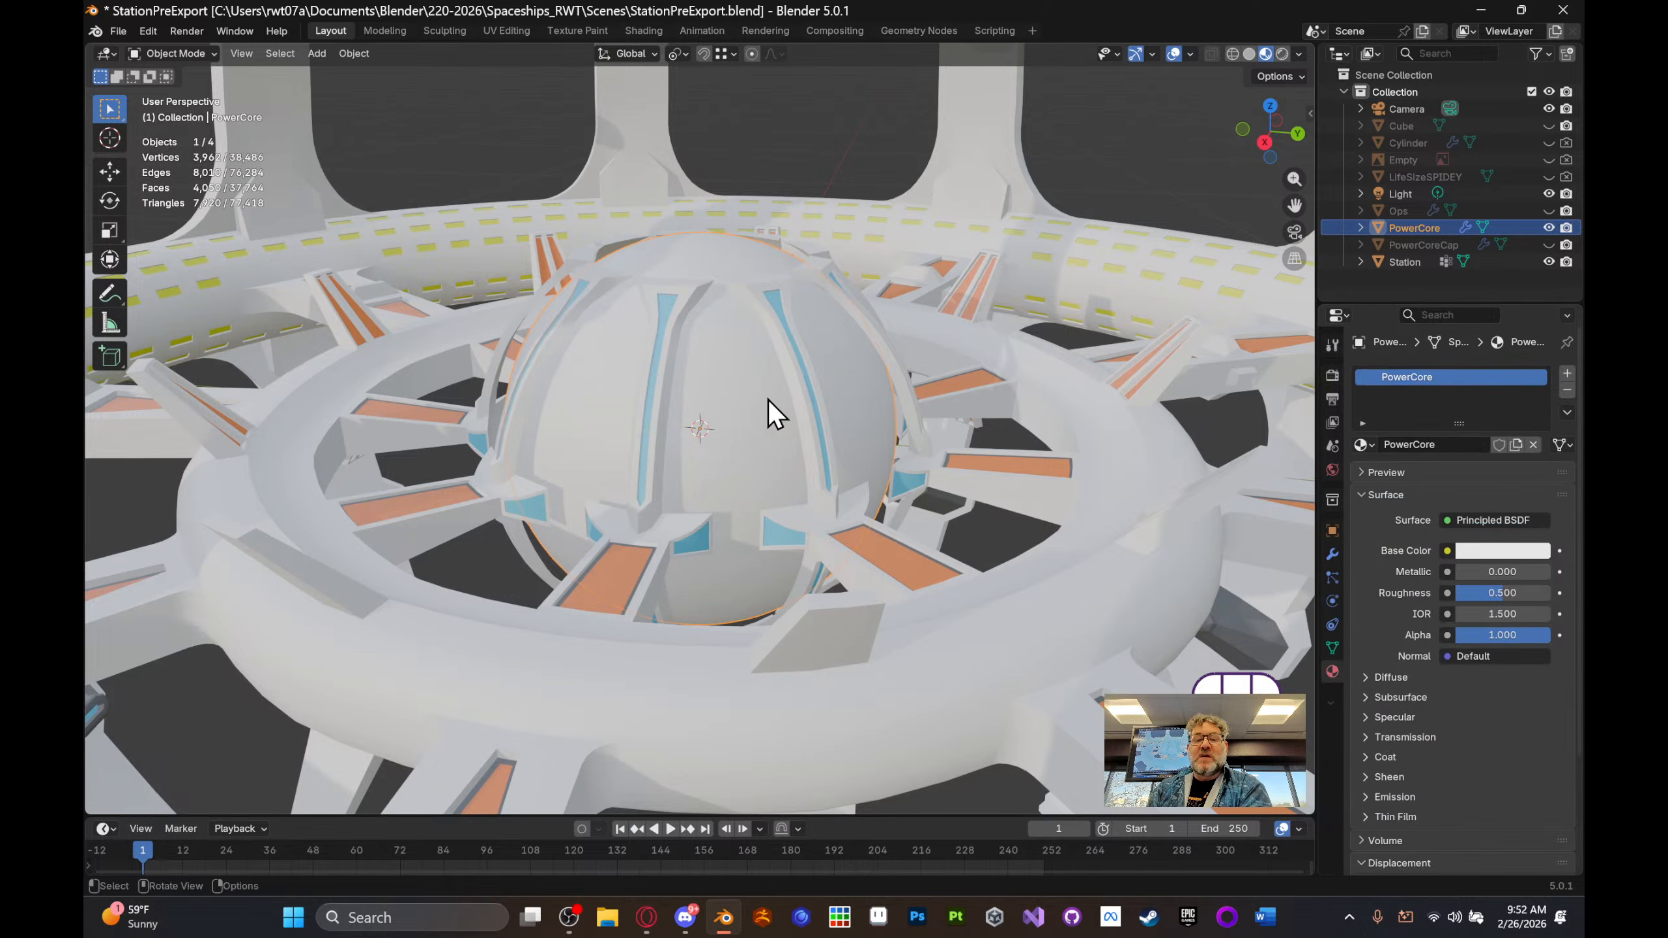
mouse_move(769, 399)
middle_mouse_down()
mouse_move(800, 394)
mouse_move(785, 399)
mouse_move(796, 411)
middle_mouse_up()
left_click(497, 27)
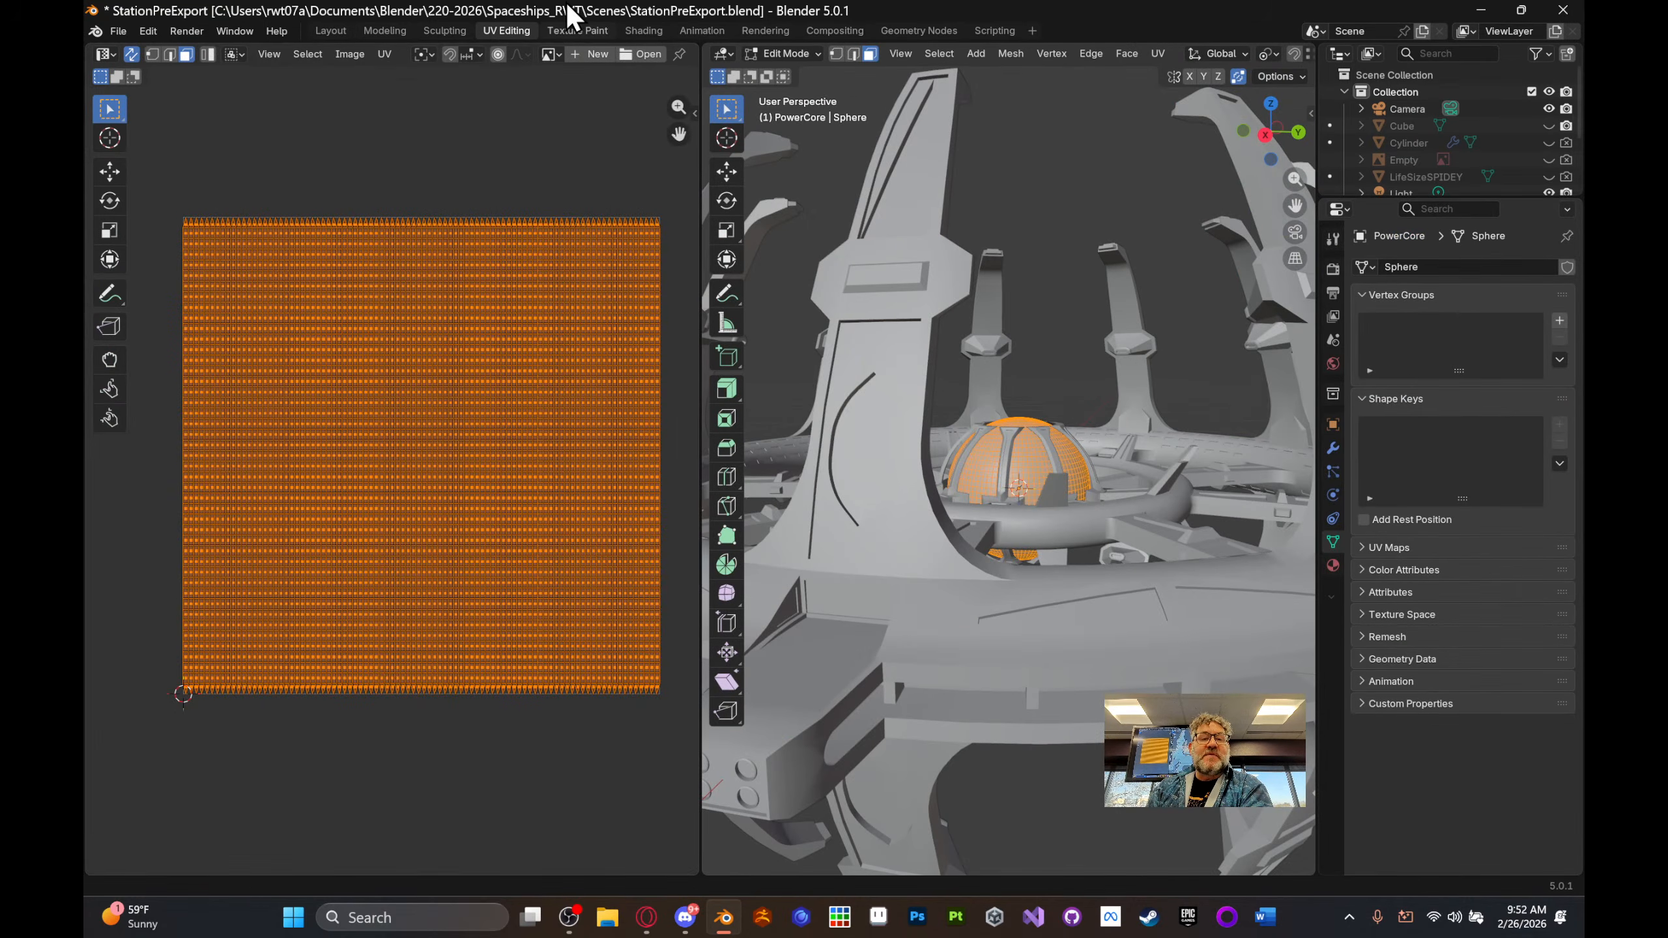
middle_click_drag(961, 224, 1075, 263)
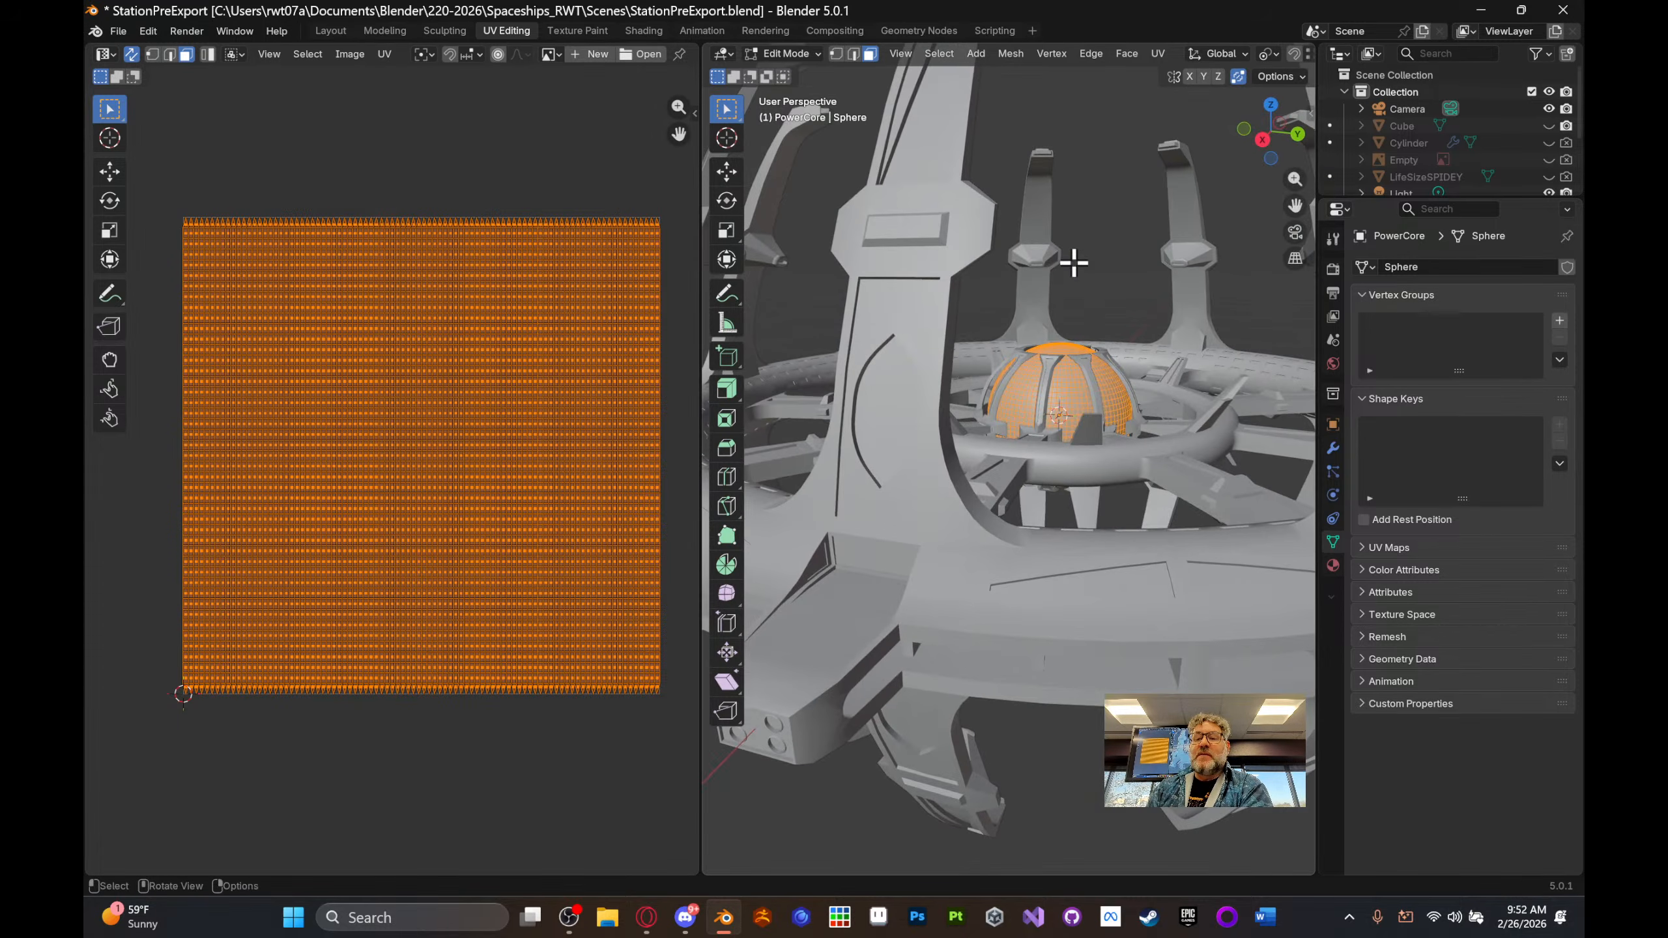
left_click(330, 30)
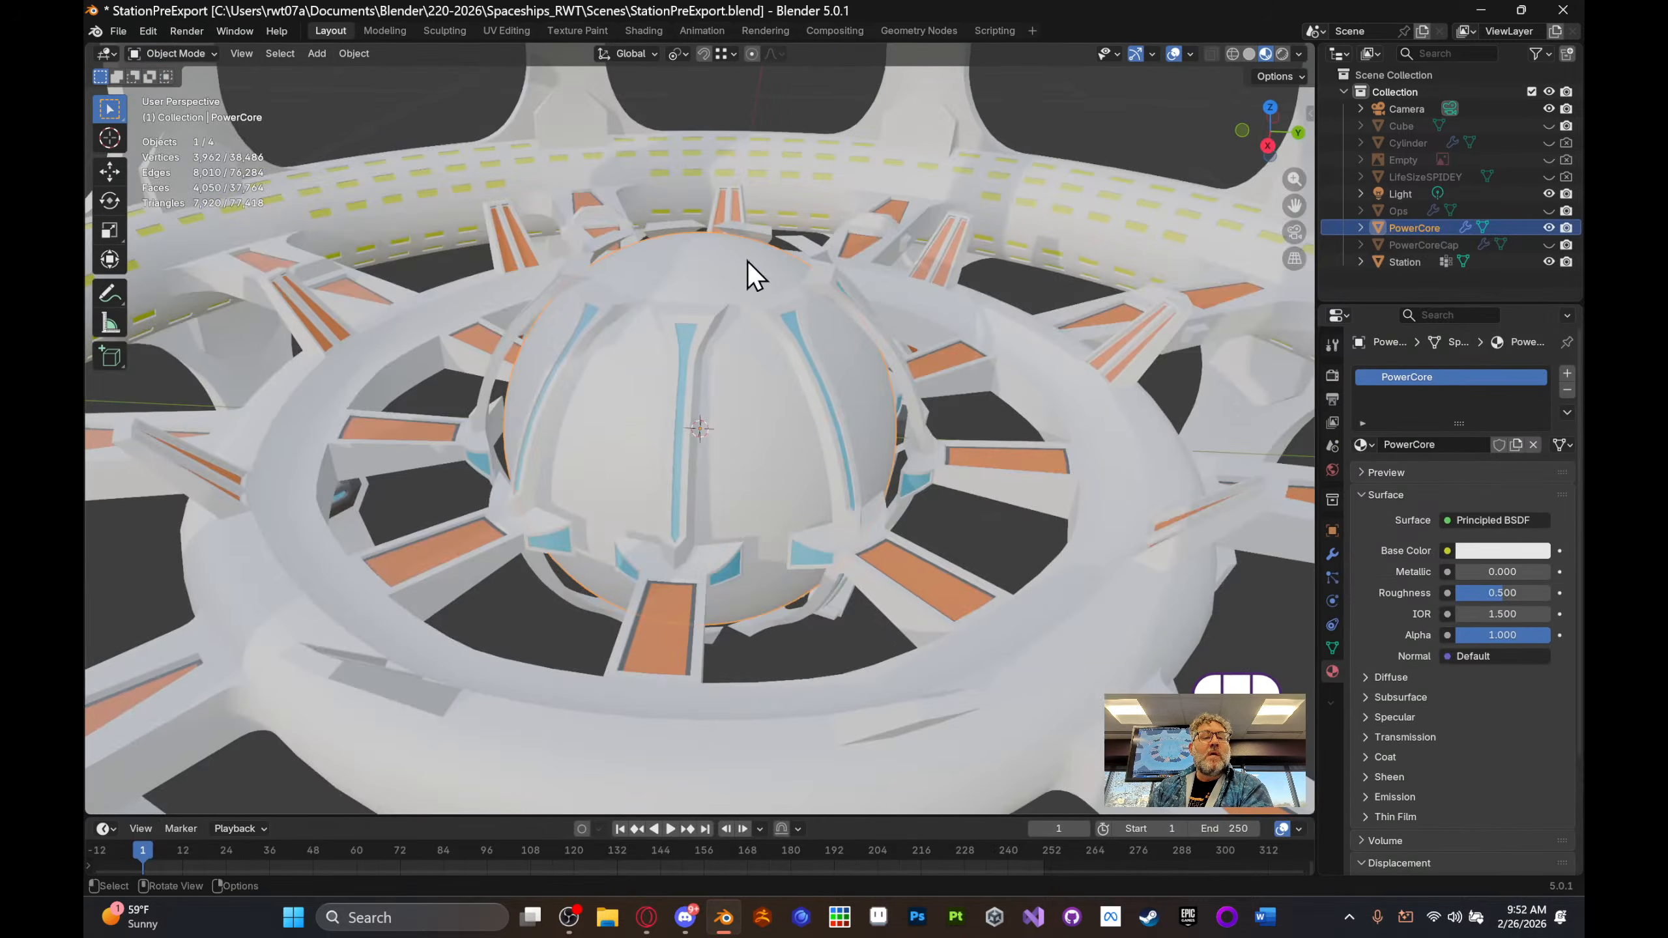
middle_click_drag(749, 262, 852, 292)
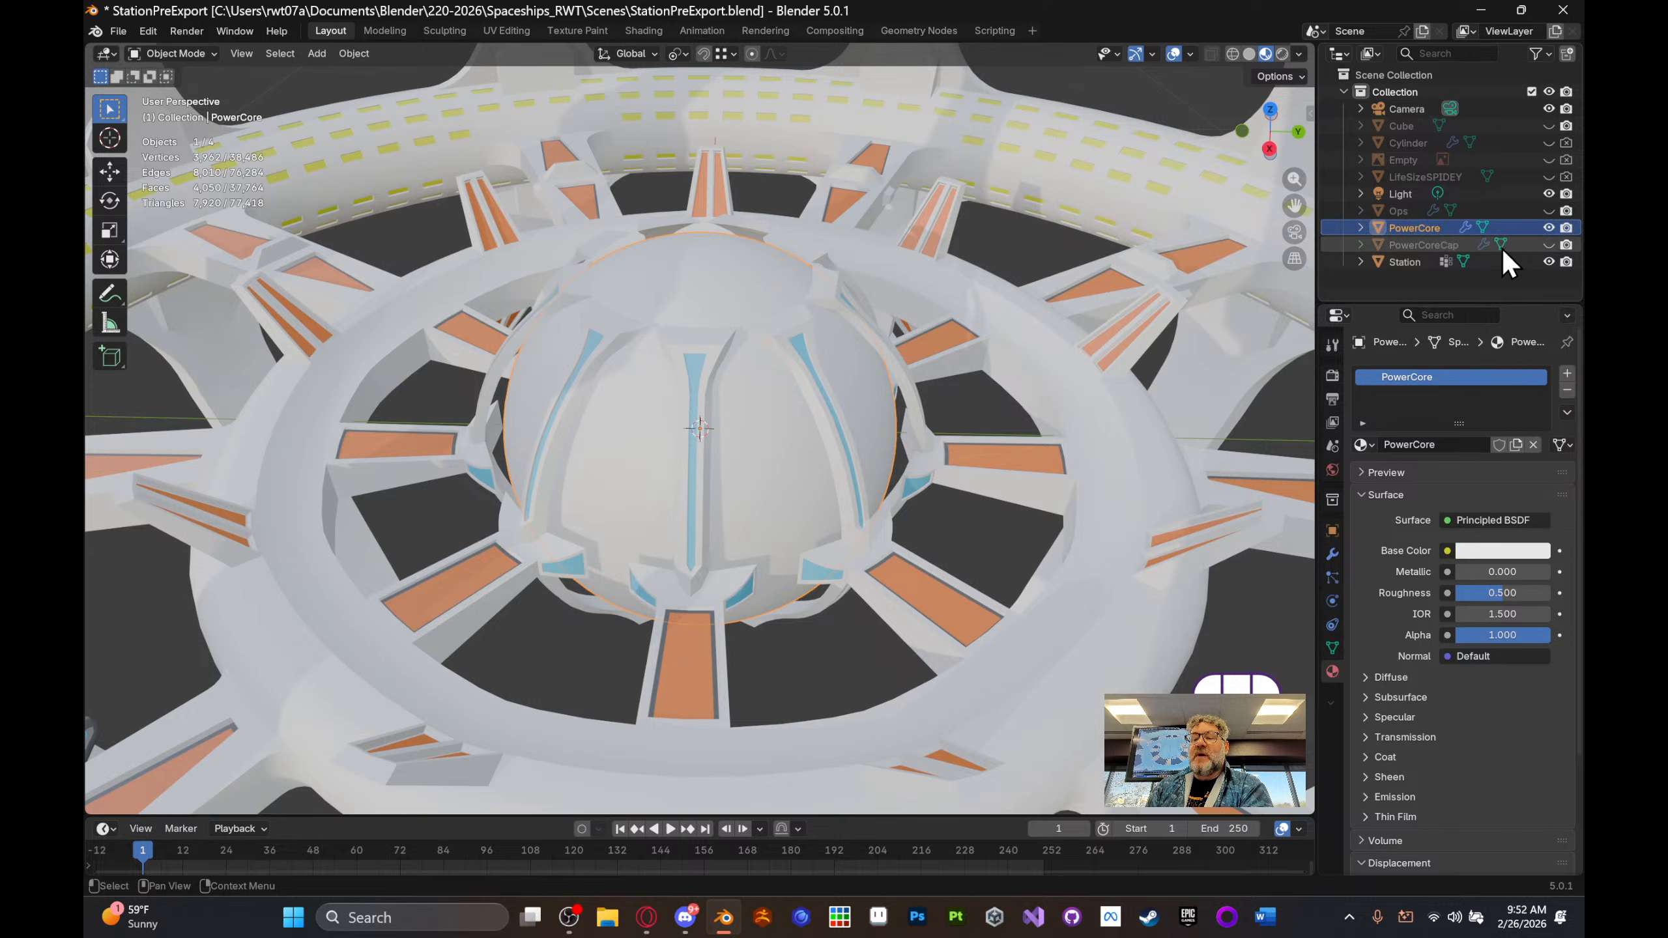
- Show the hidden PowerCoreCap, select it, and review its modifier stack and shape
left_click(1548, 245)
middle_click_drag(1287, 351, 1077, 339)
left_click(695, 277)
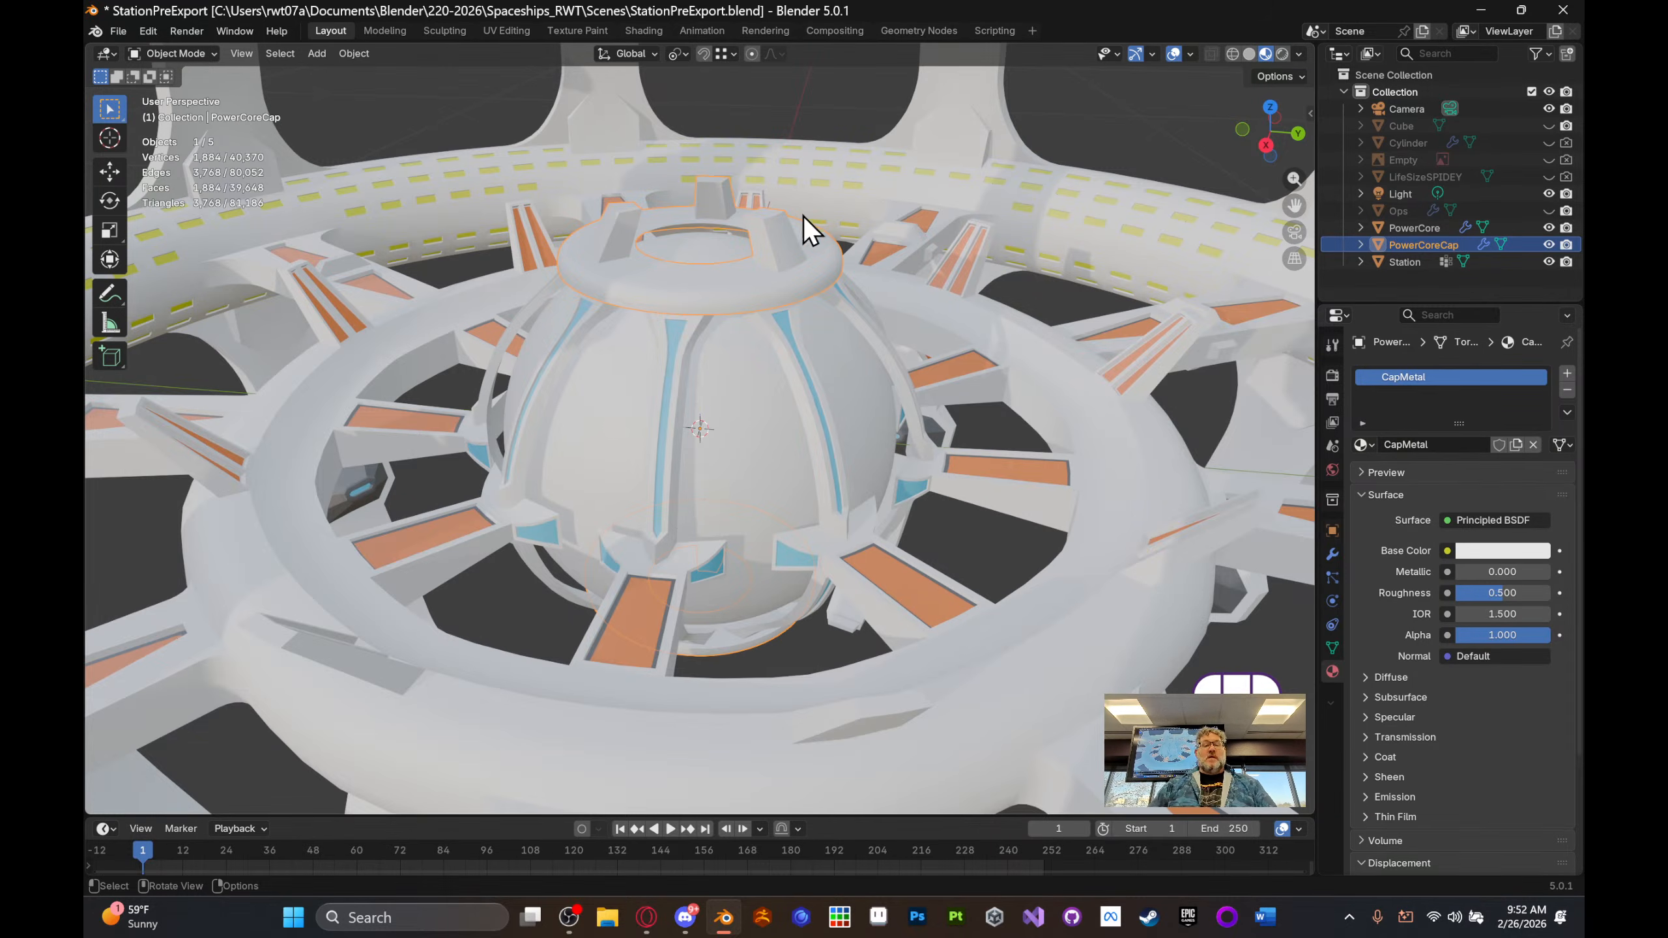
middle_click_drag(845, 245, 805, 369)
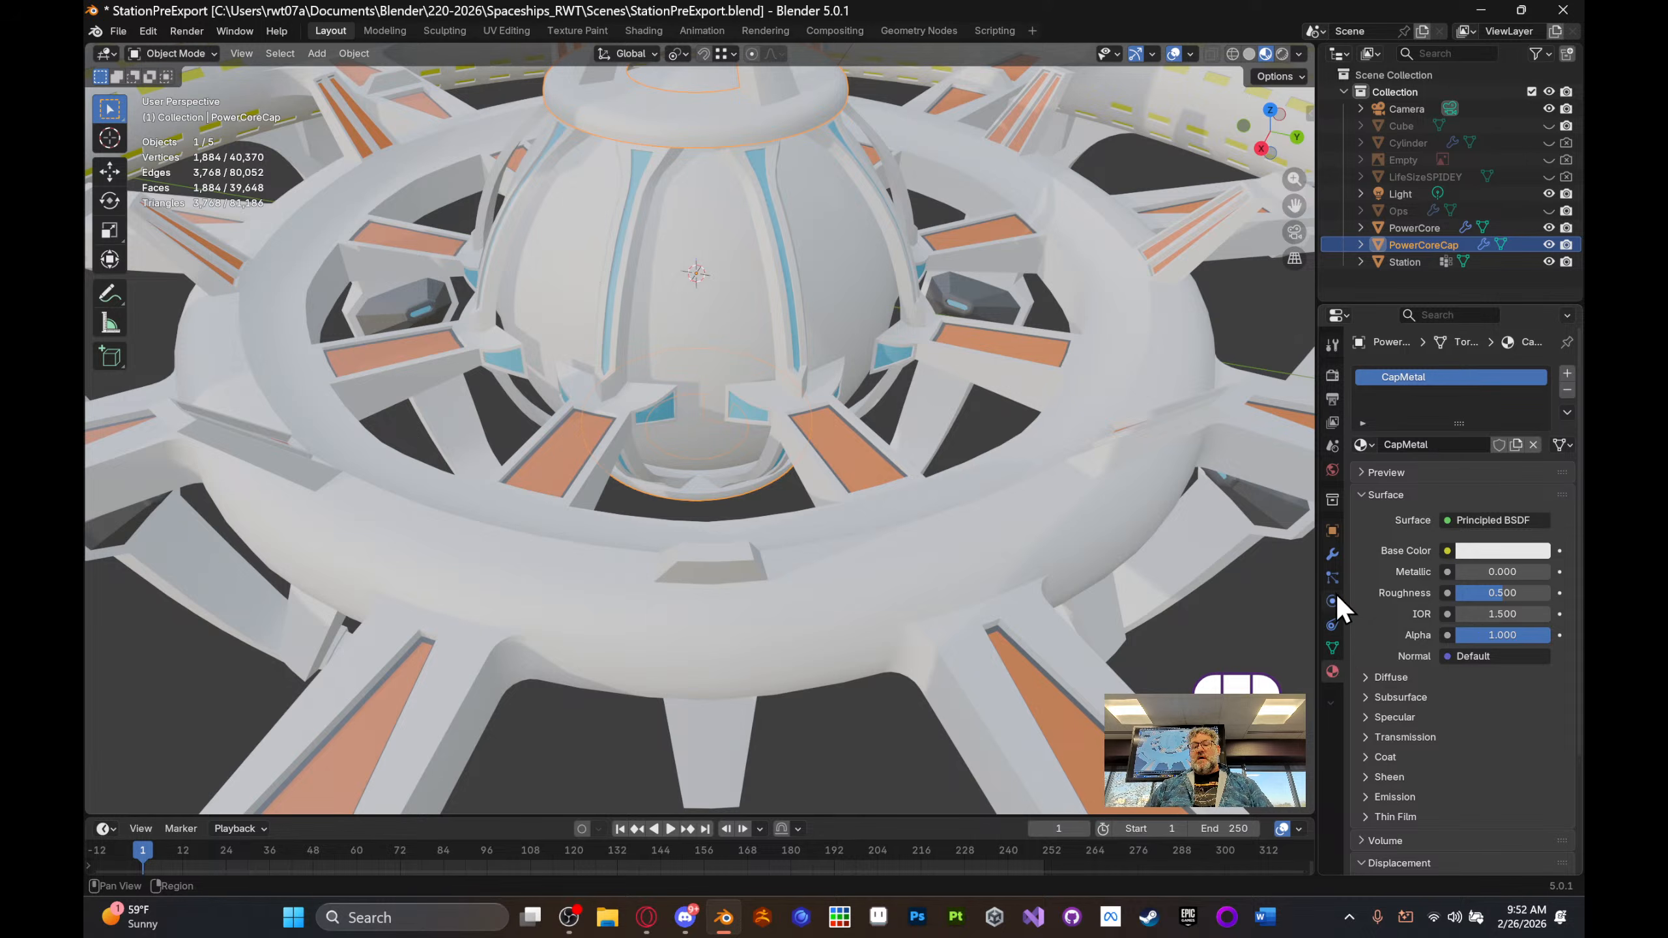
left_click(1333, 555)
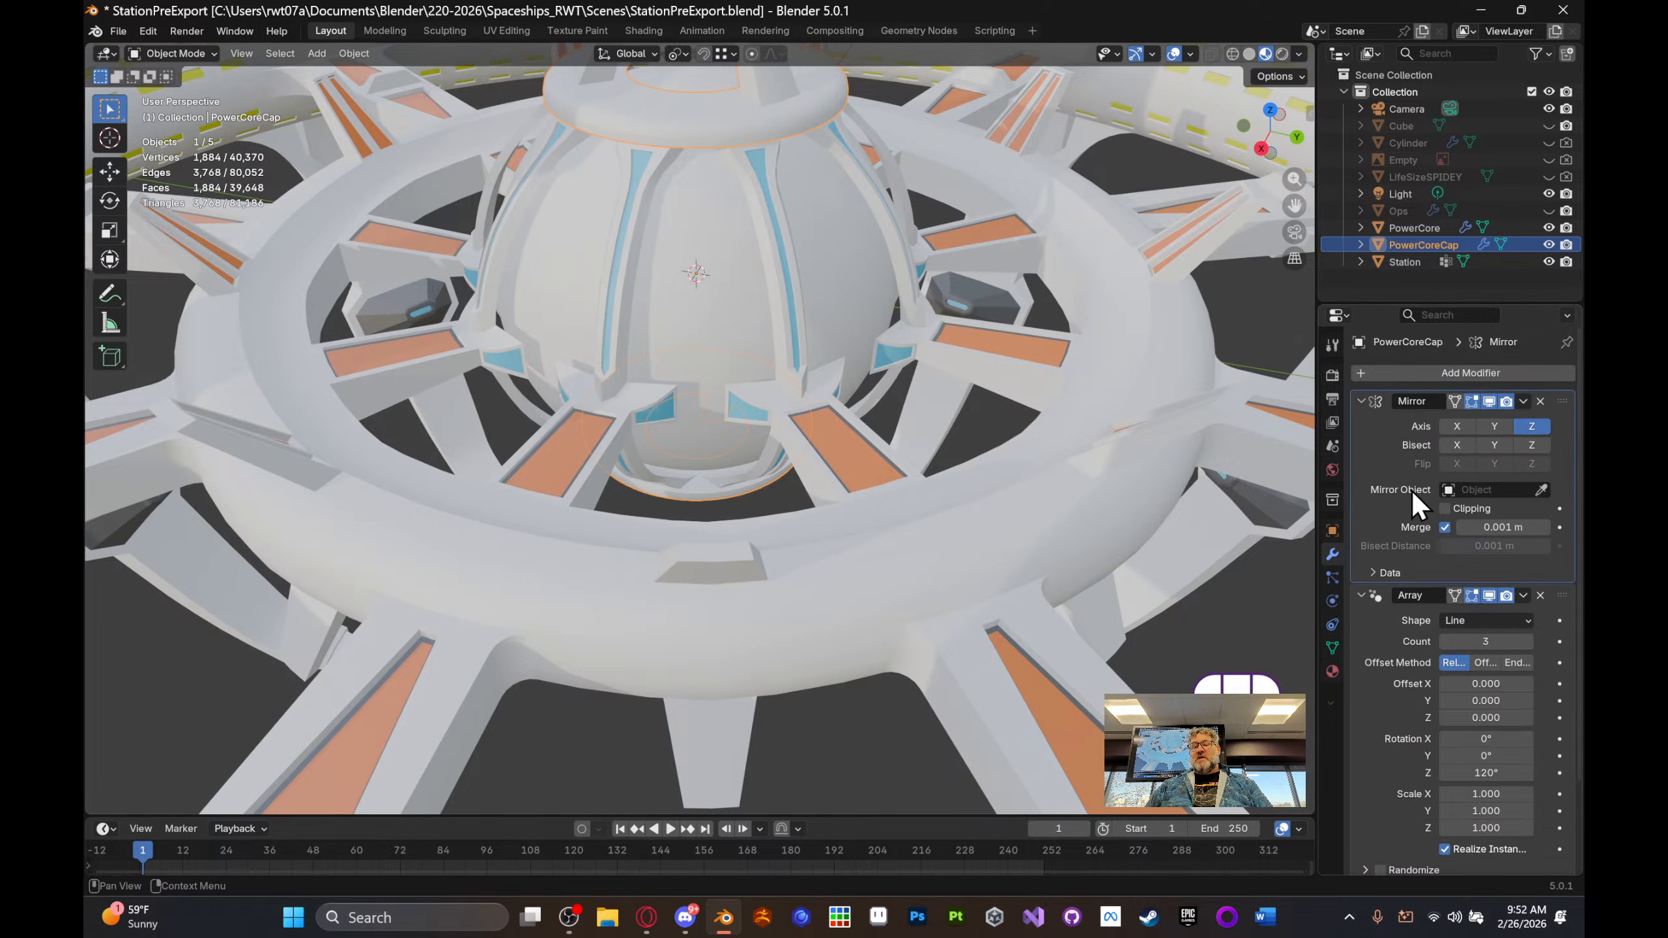
middle_click_drag(1092, 372, 1092, 562, "shift")
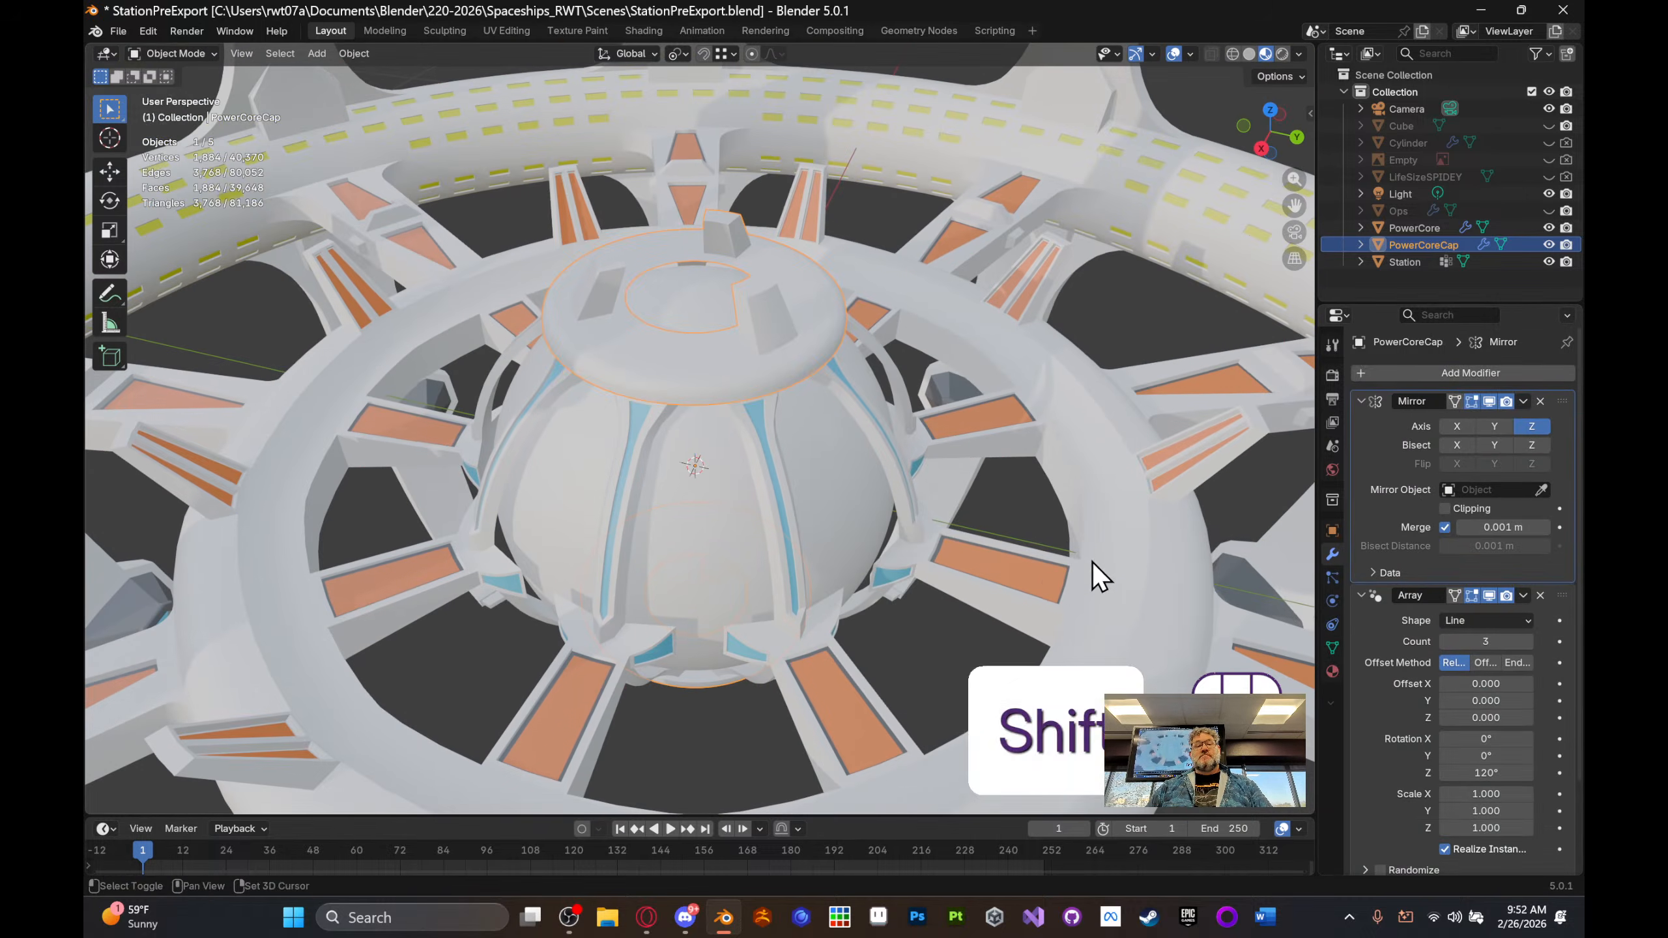
middle_click_drag(922, 463, 904, 472)
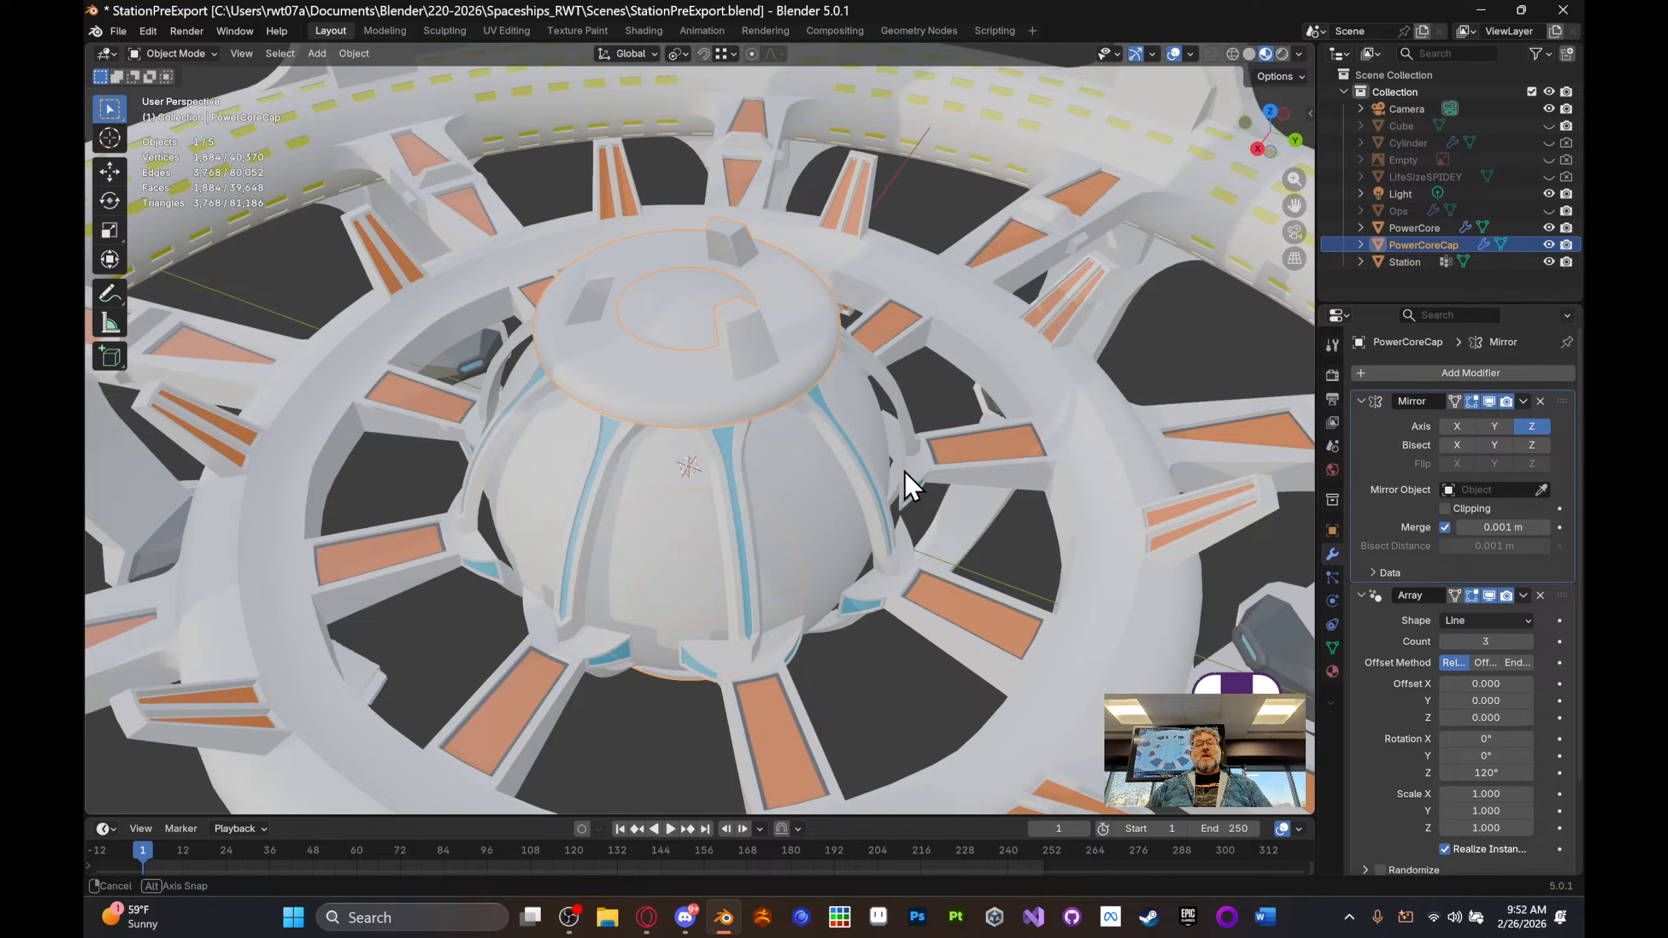
- Select all faces of the PowerCoreCap in the UV Editing workspace and try an Angle Based unwrap
left_click(519, 31)
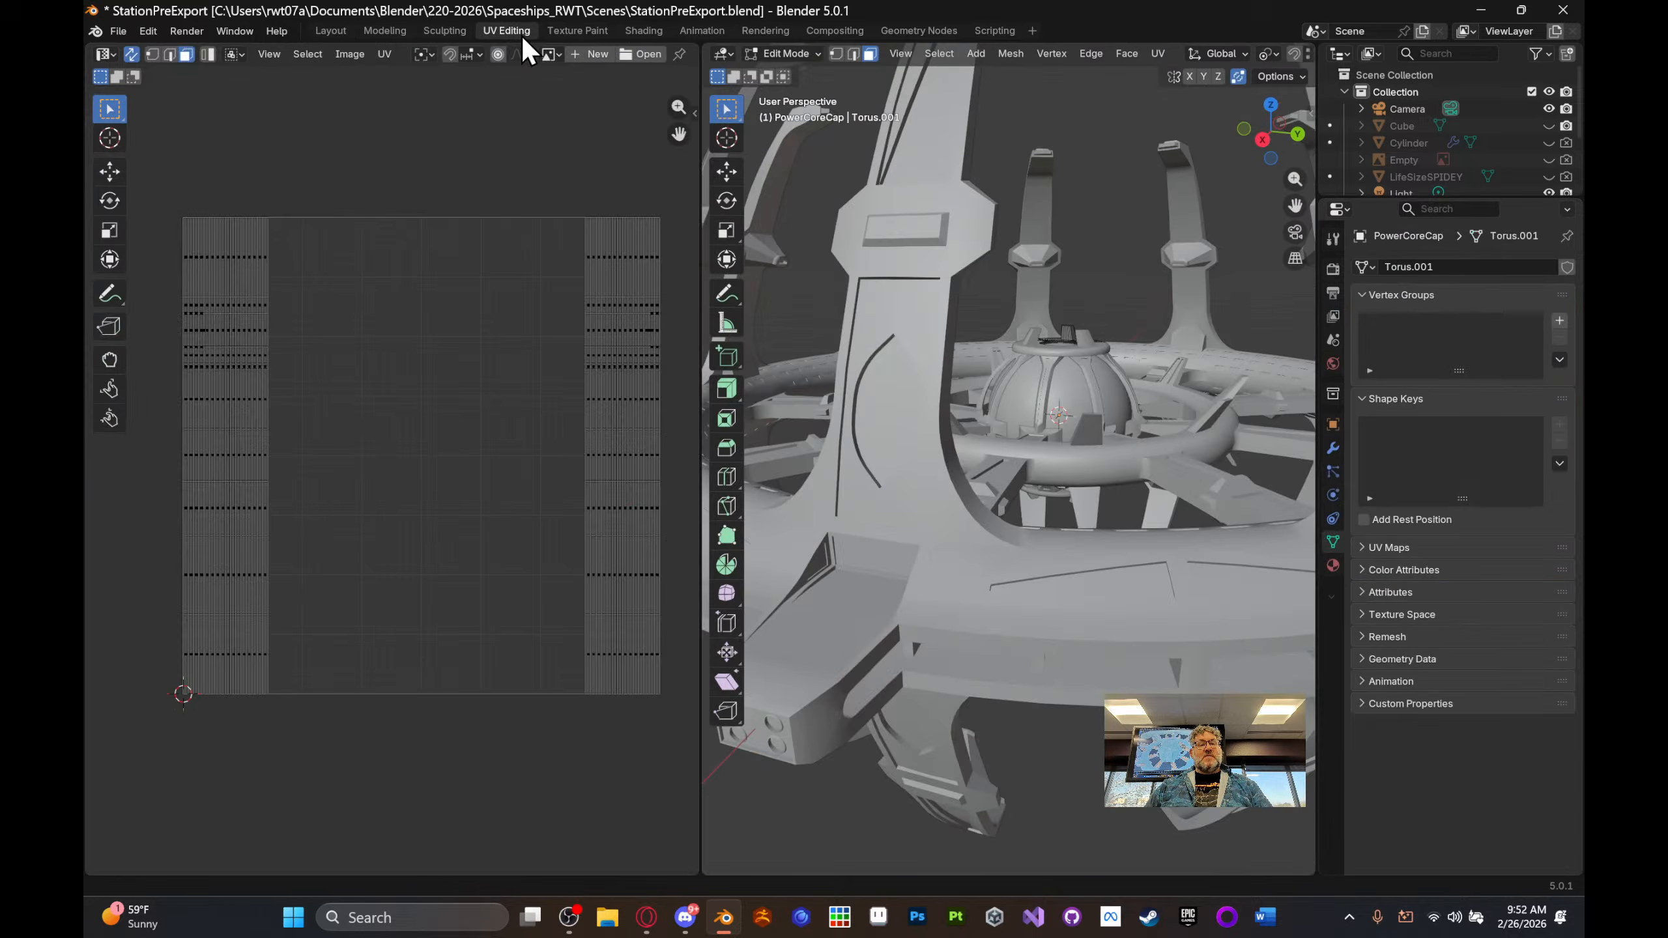
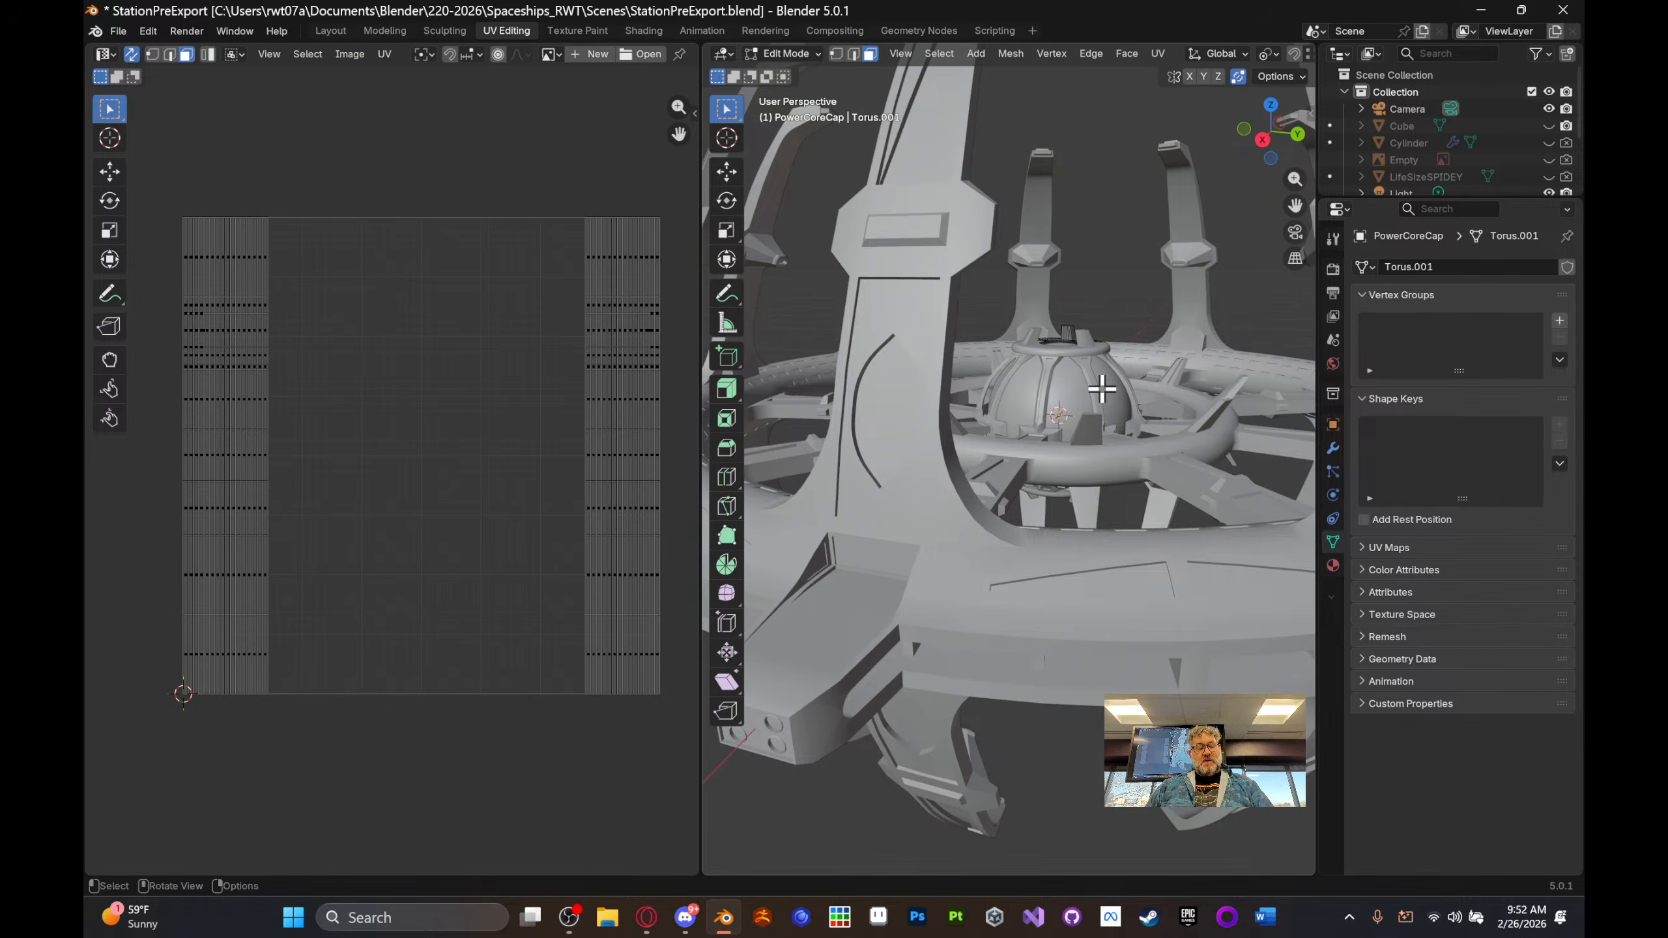
key("a")
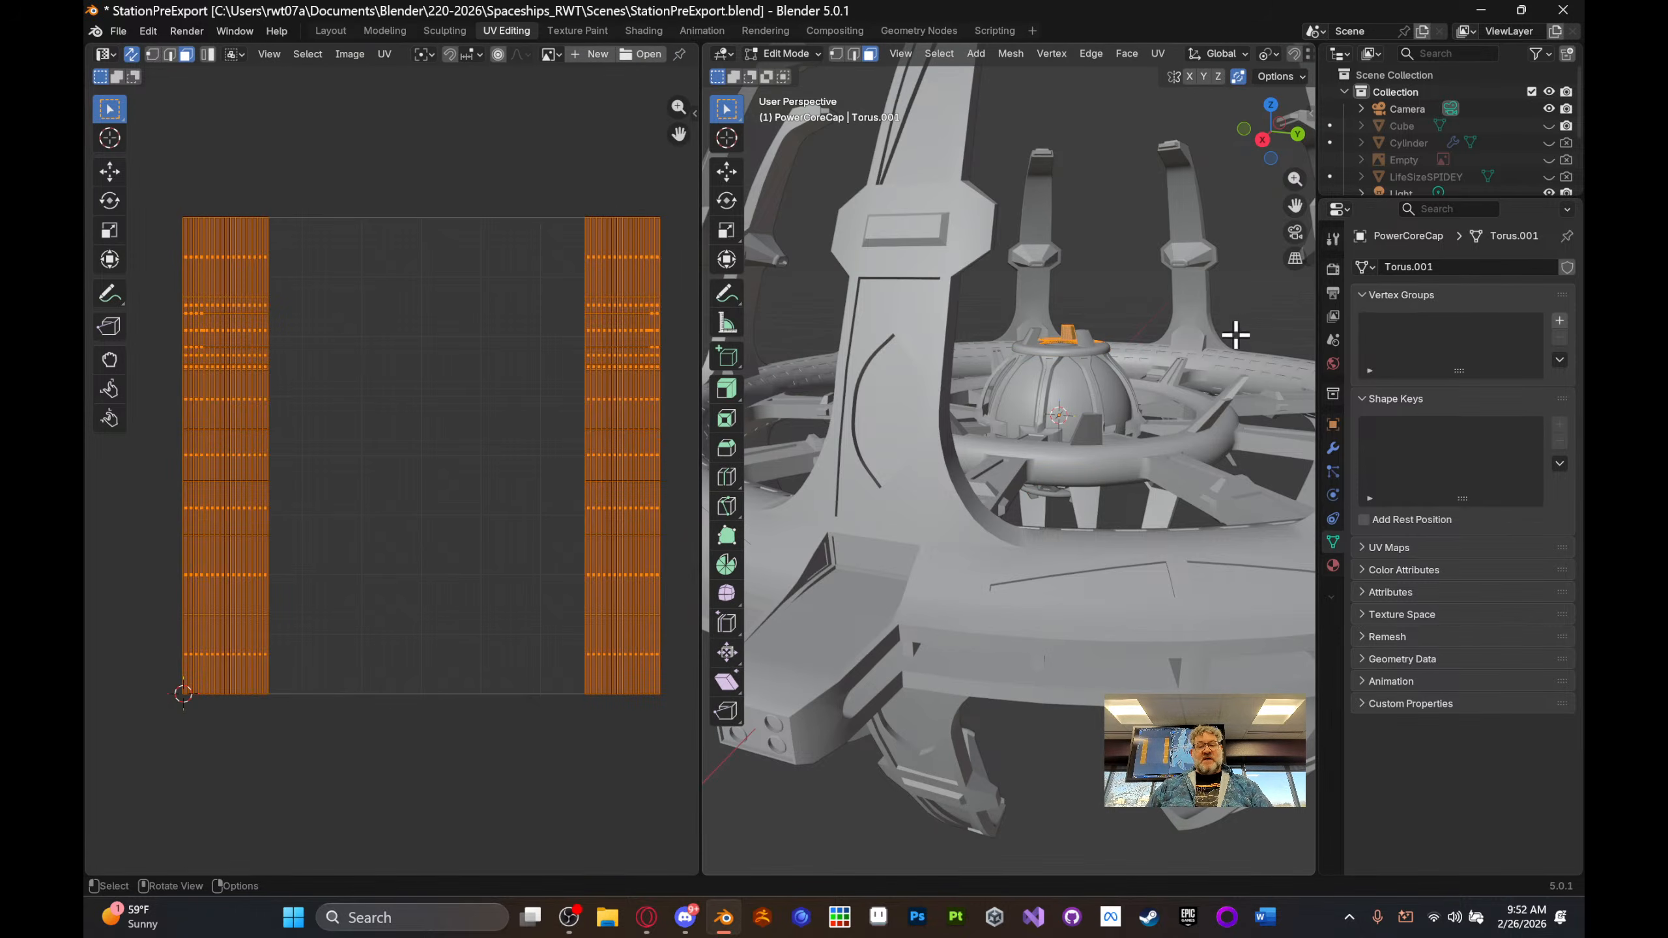
middle_click_drag(1121, 354, 931, 396)
scroll(1087, 370, "up", 8)
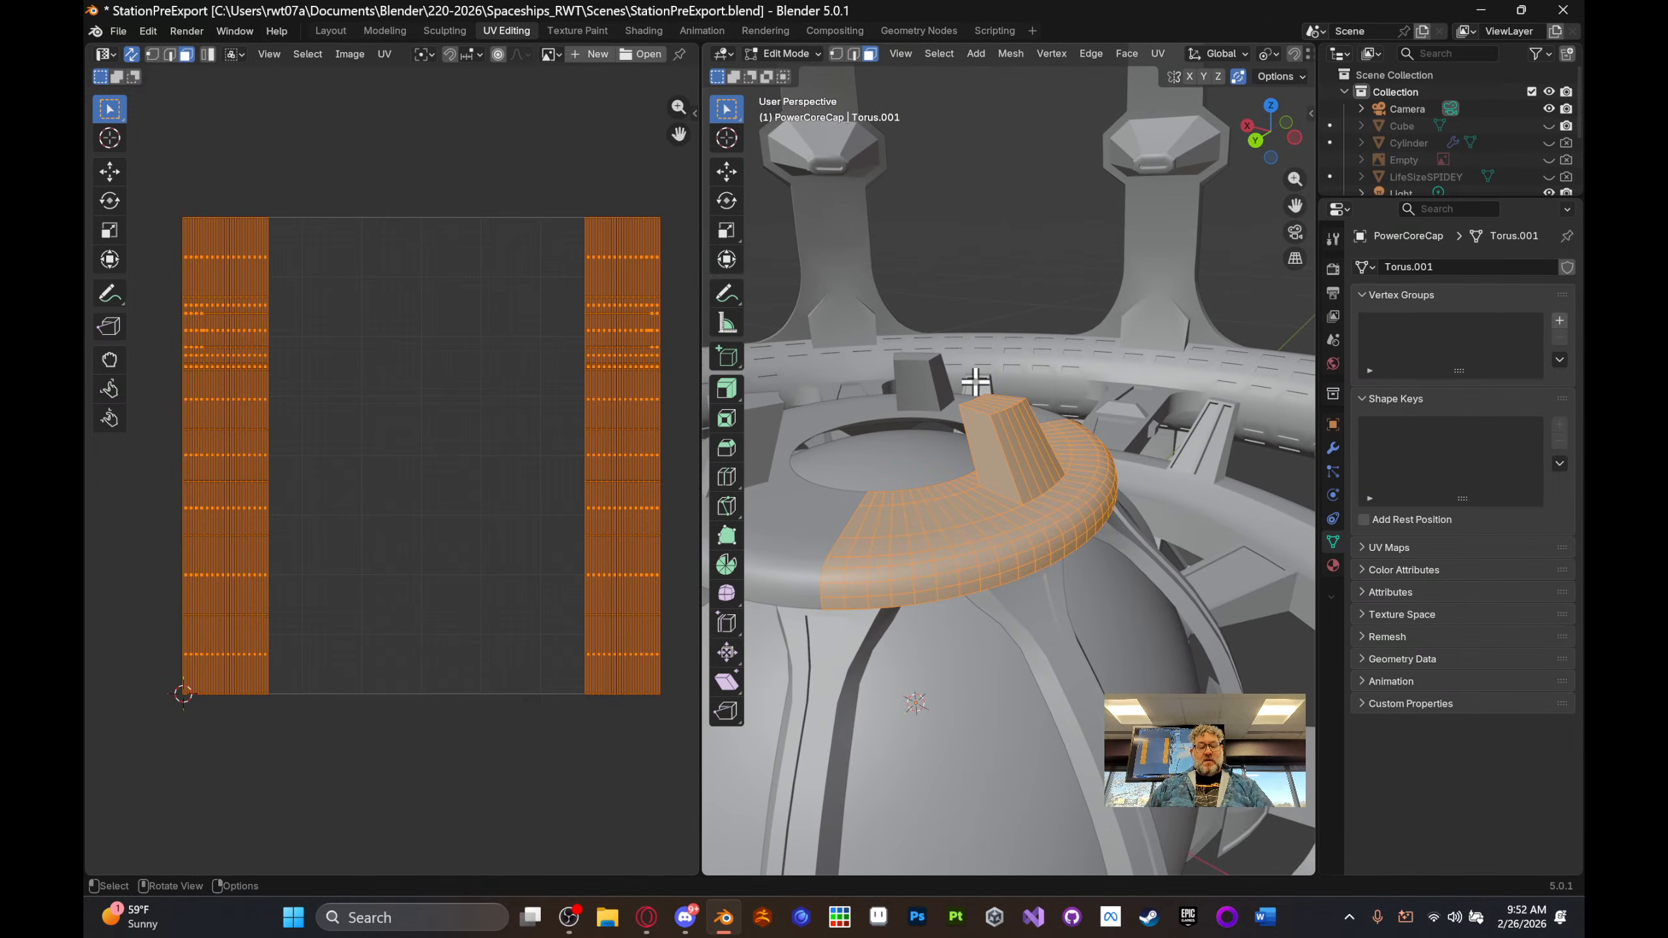
key("u")
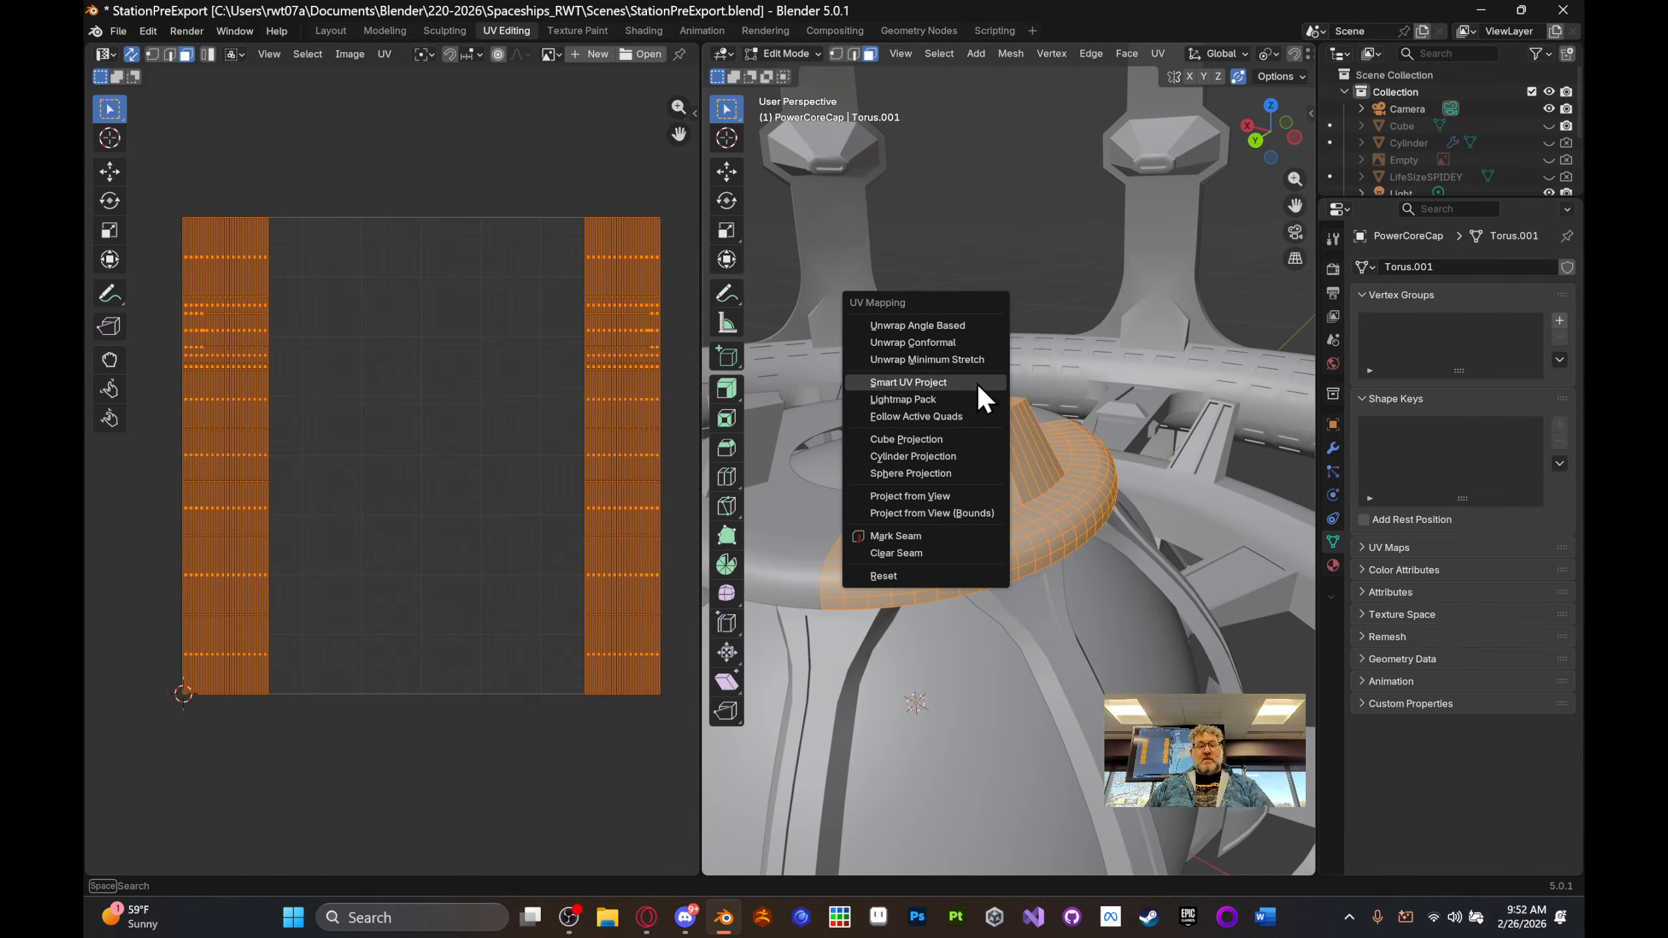
left_click(974, 323)
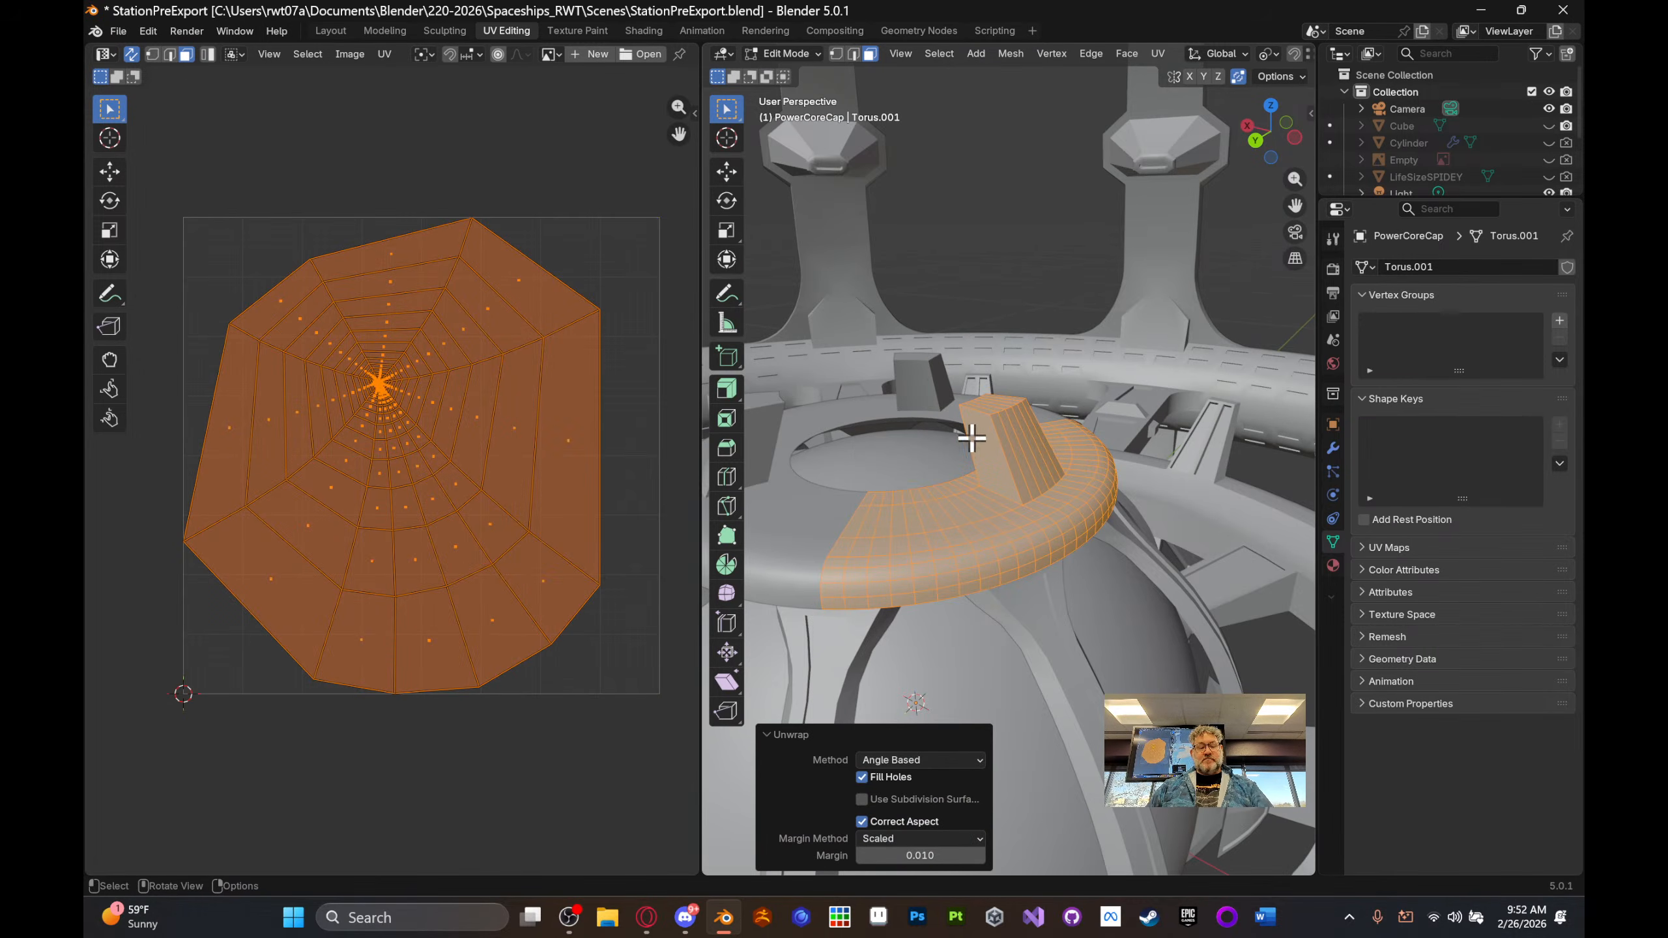
- Unwrap the PowerCoreCap's faces with Smart UV Project, using a 66° angle limit and 0.010 island margin
key("u")
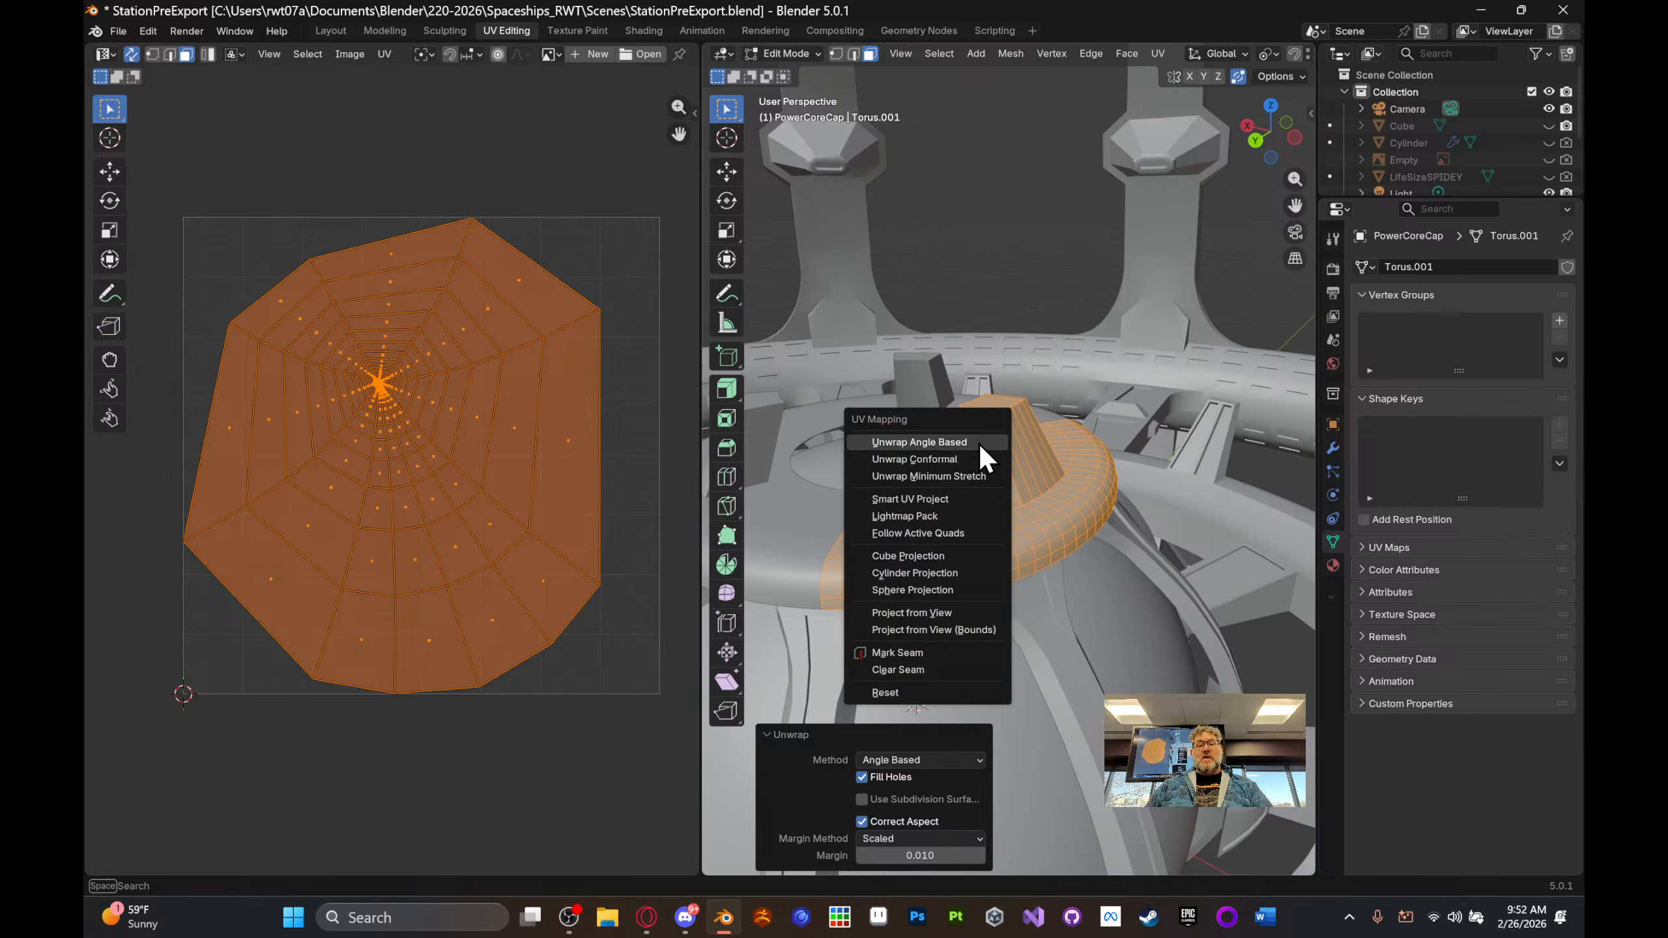
left_click(977, 496)
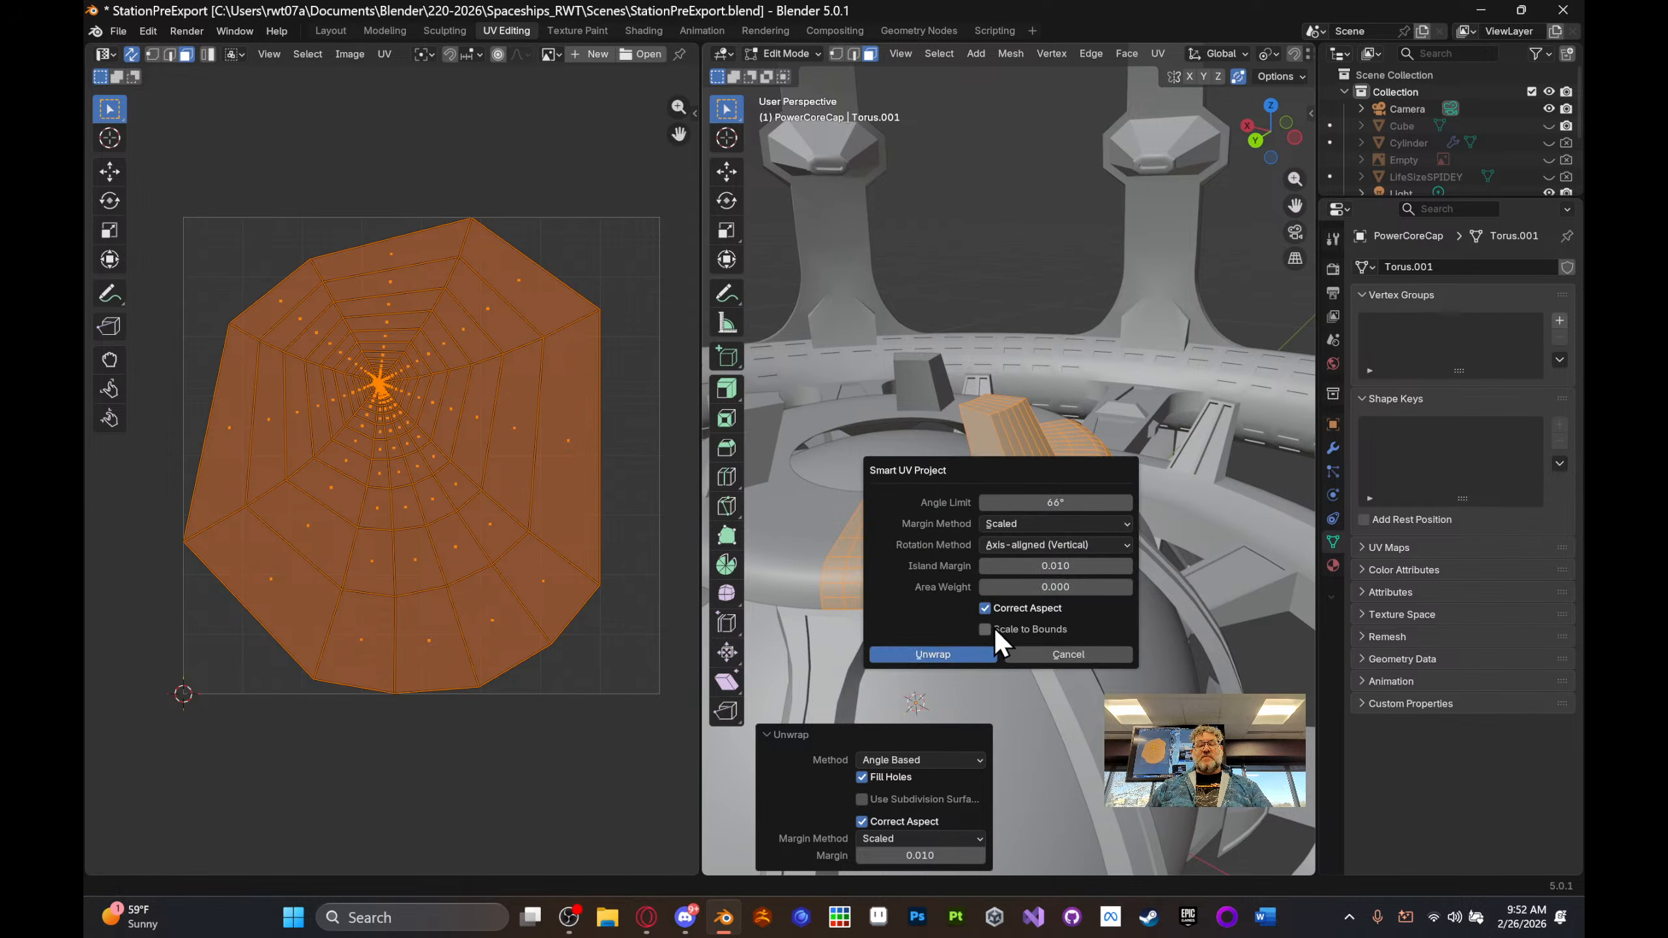
left_click(976, 655)
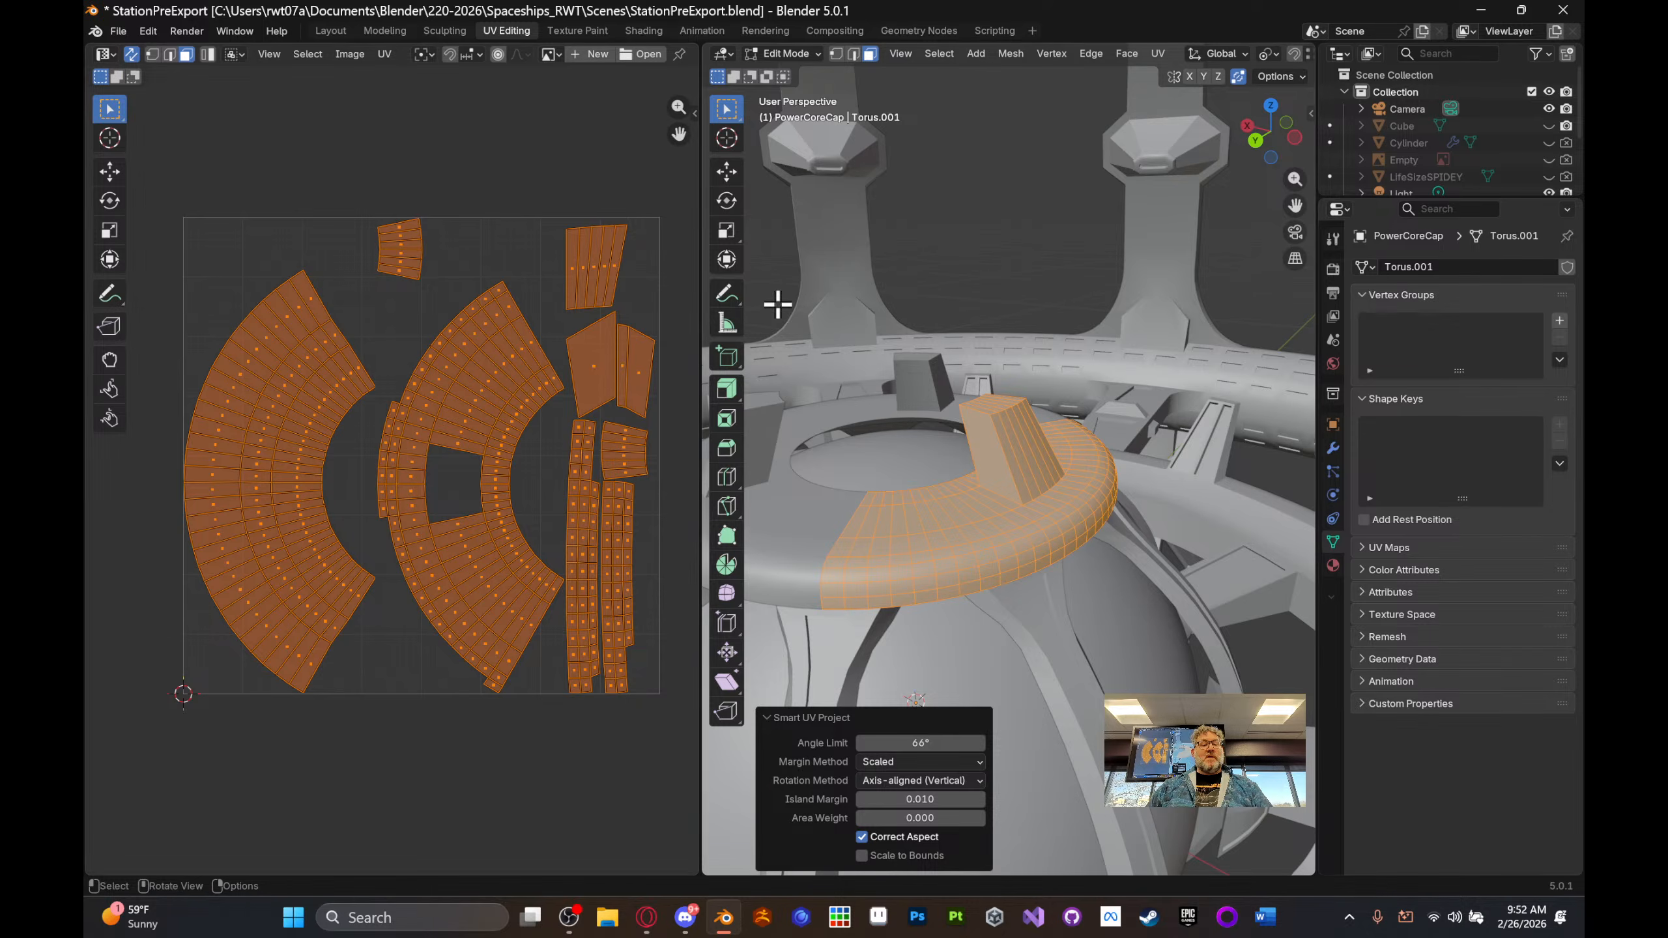
middle_click_drag(1005, 388, 1084, 378)
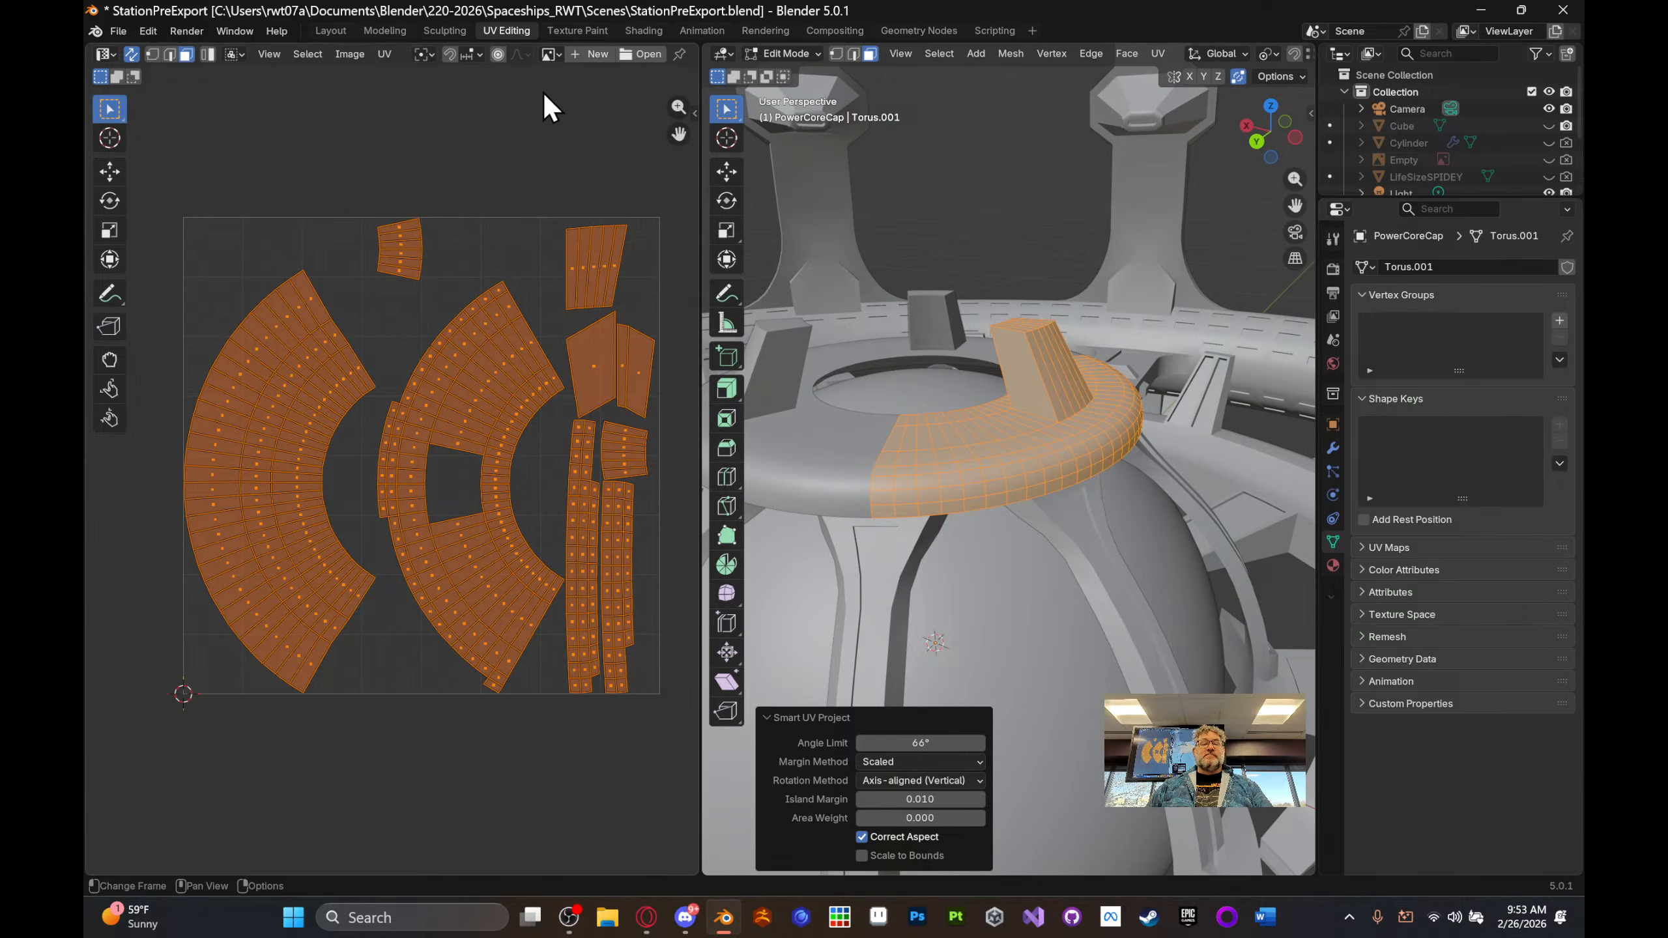
- Darken the base color of the PowerCoreCap's CapMetal material to a medium grey in the Layout workspace
left_click(332, 31)
mouse_move(1200, 407)
middle_mouse_down()
mouse_move(1170, 401)
mouse_move(1182, 434)
middle_mouse_up()
left_click(1332, 671)
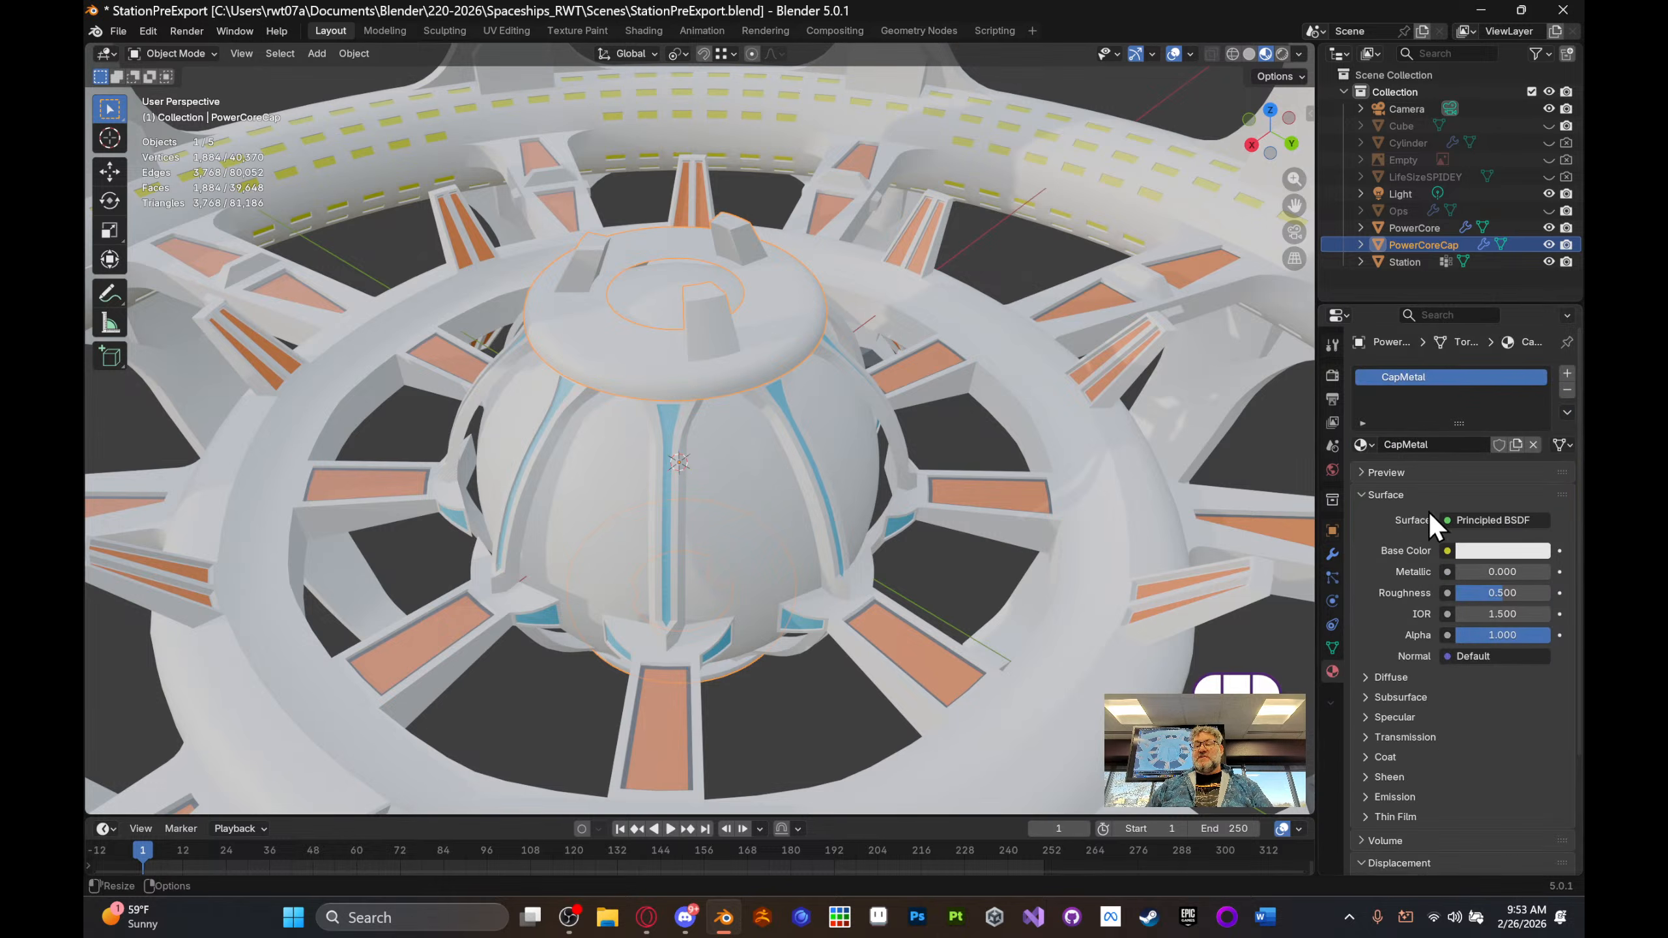
left_click(1504, 550)
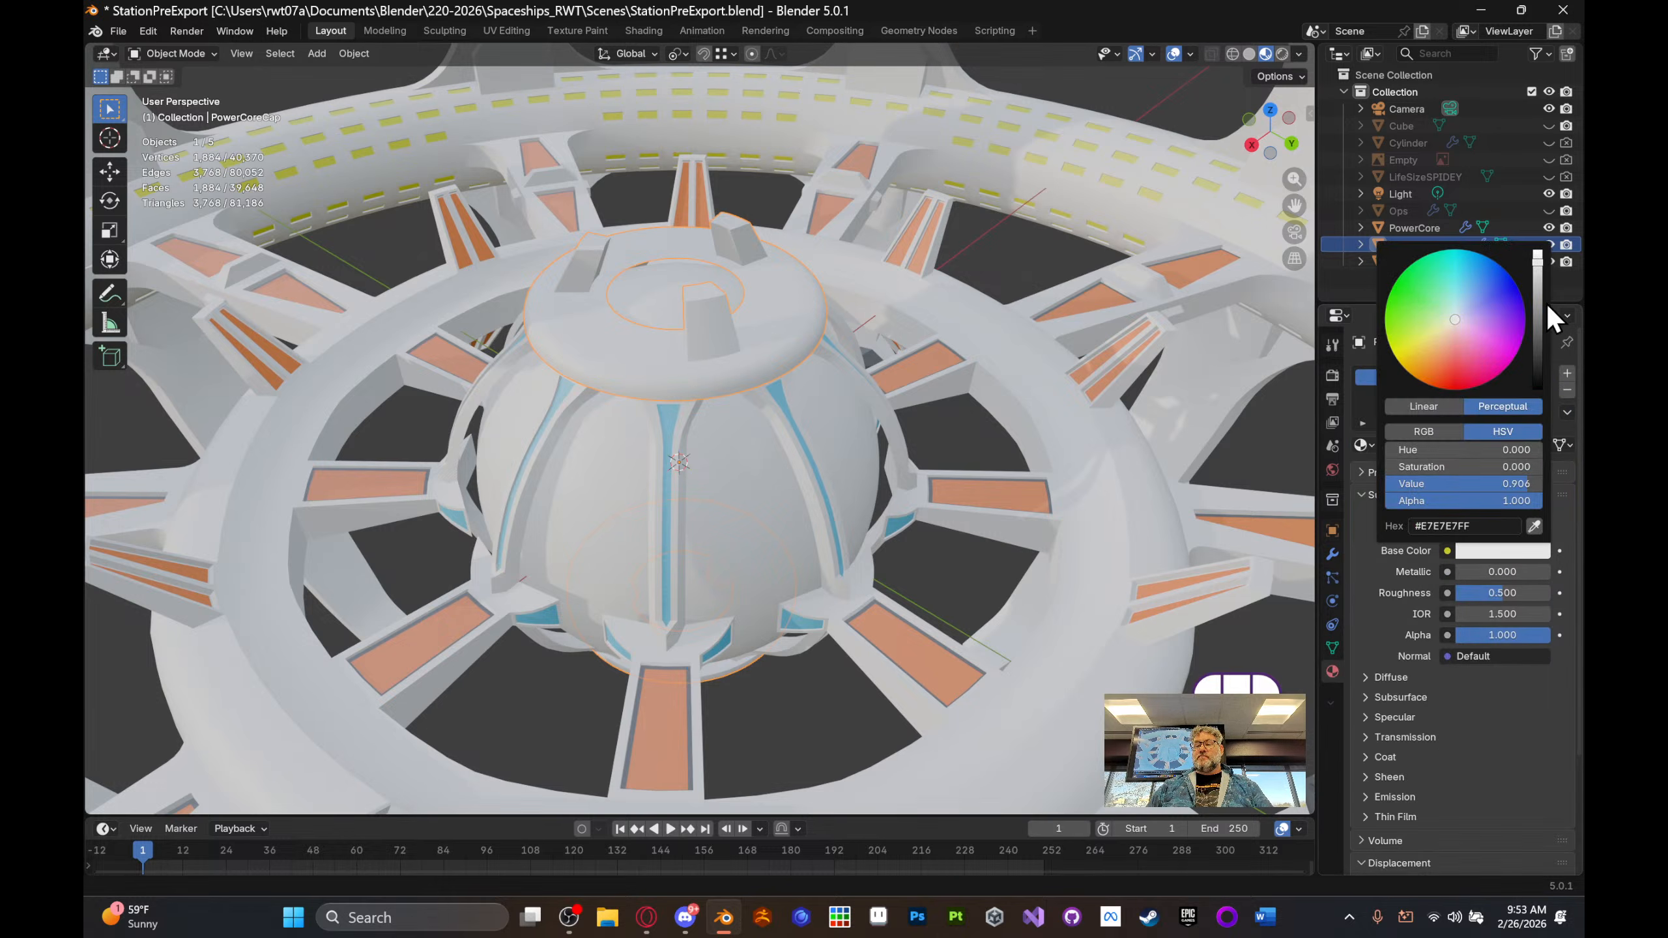
left_click_drag(1547, 303, 1547, 355)
middle_click_drag(988, 387, 951, 349)
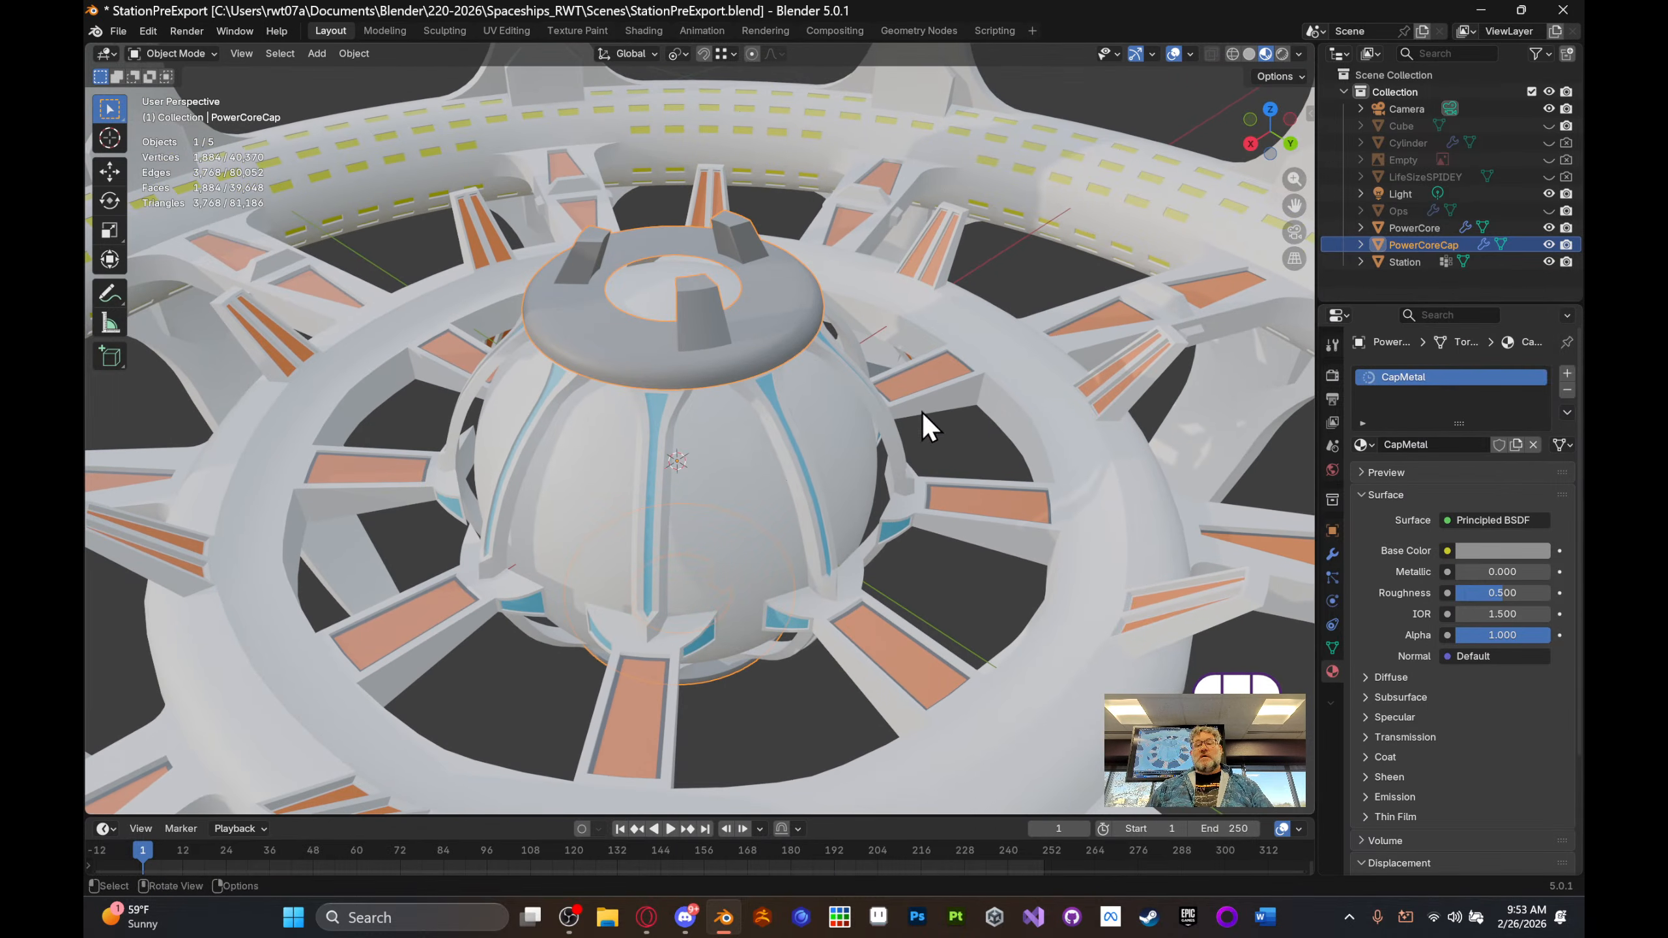
- Apply the PowerCoreCap's Mirror, Array and Smooth by Angle modifiers in that order
left_click(1331, 555)
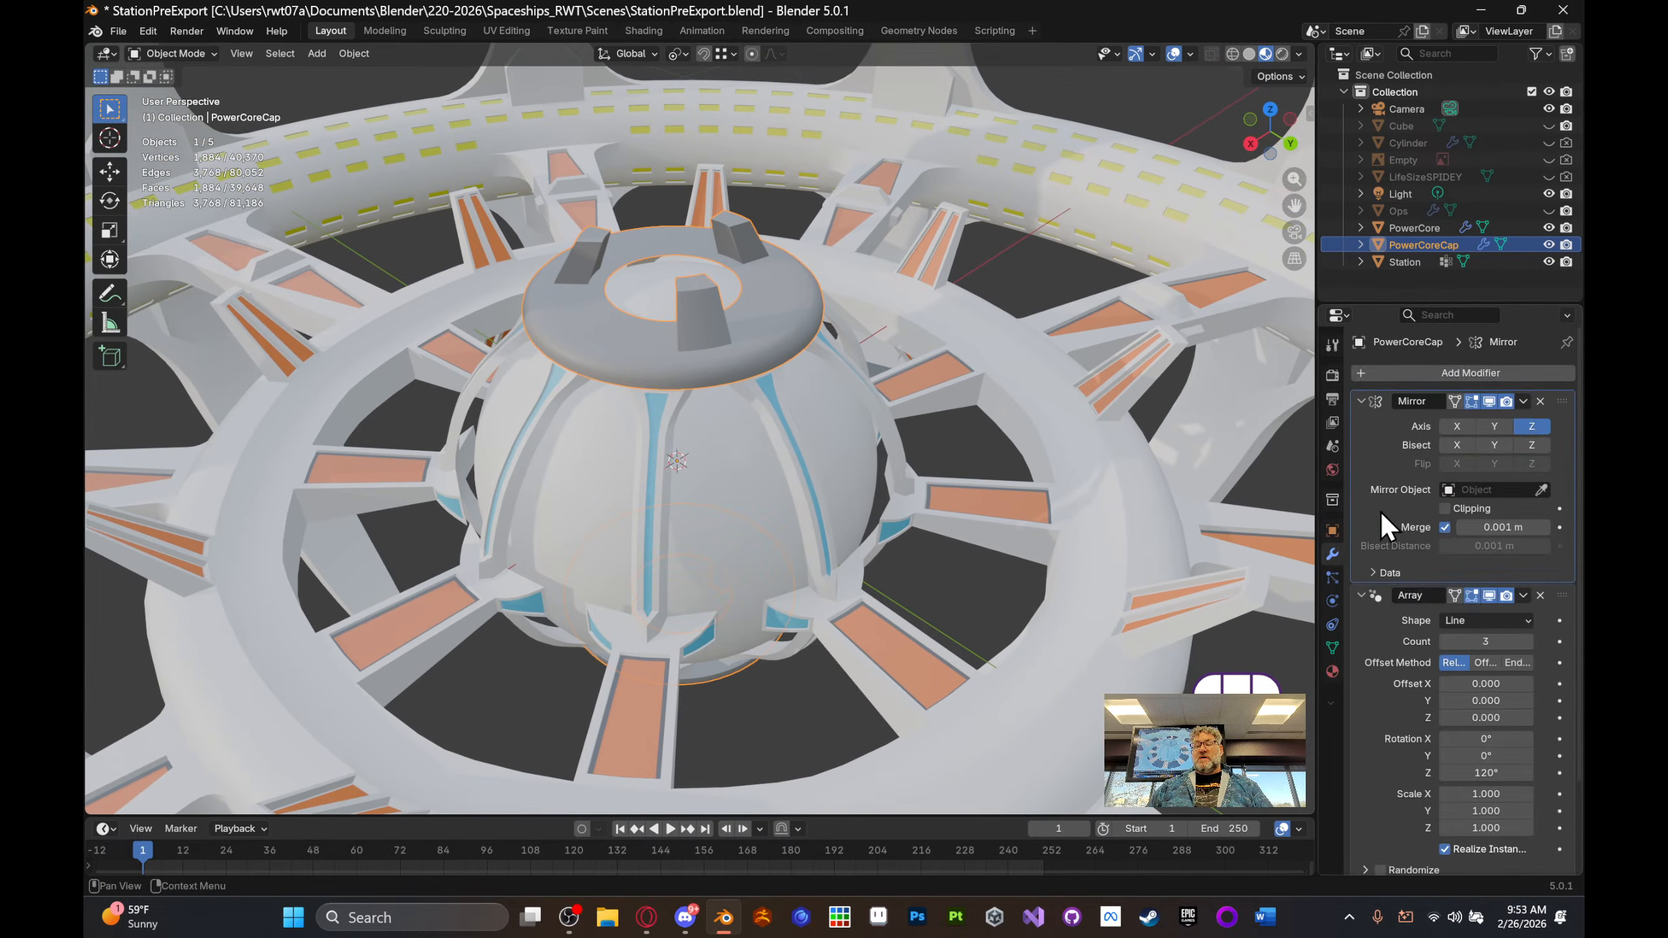
left_click(1522, 399)
left_click(1511, 424)
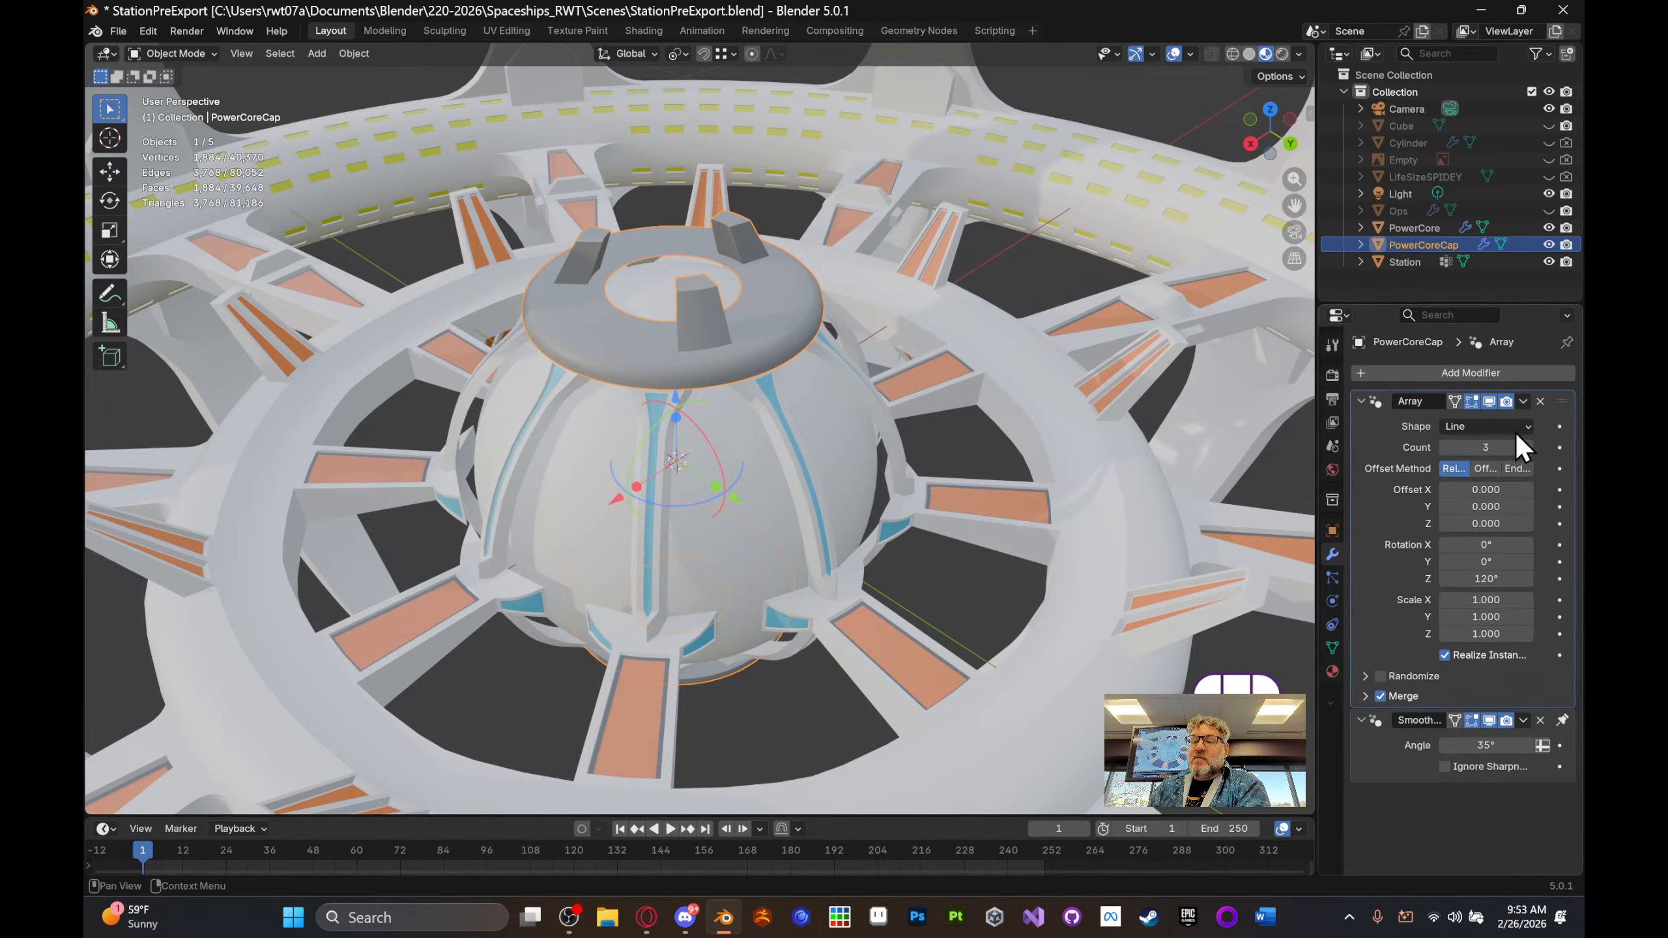
left_click(1522, 401)
left_click(1504, 417)
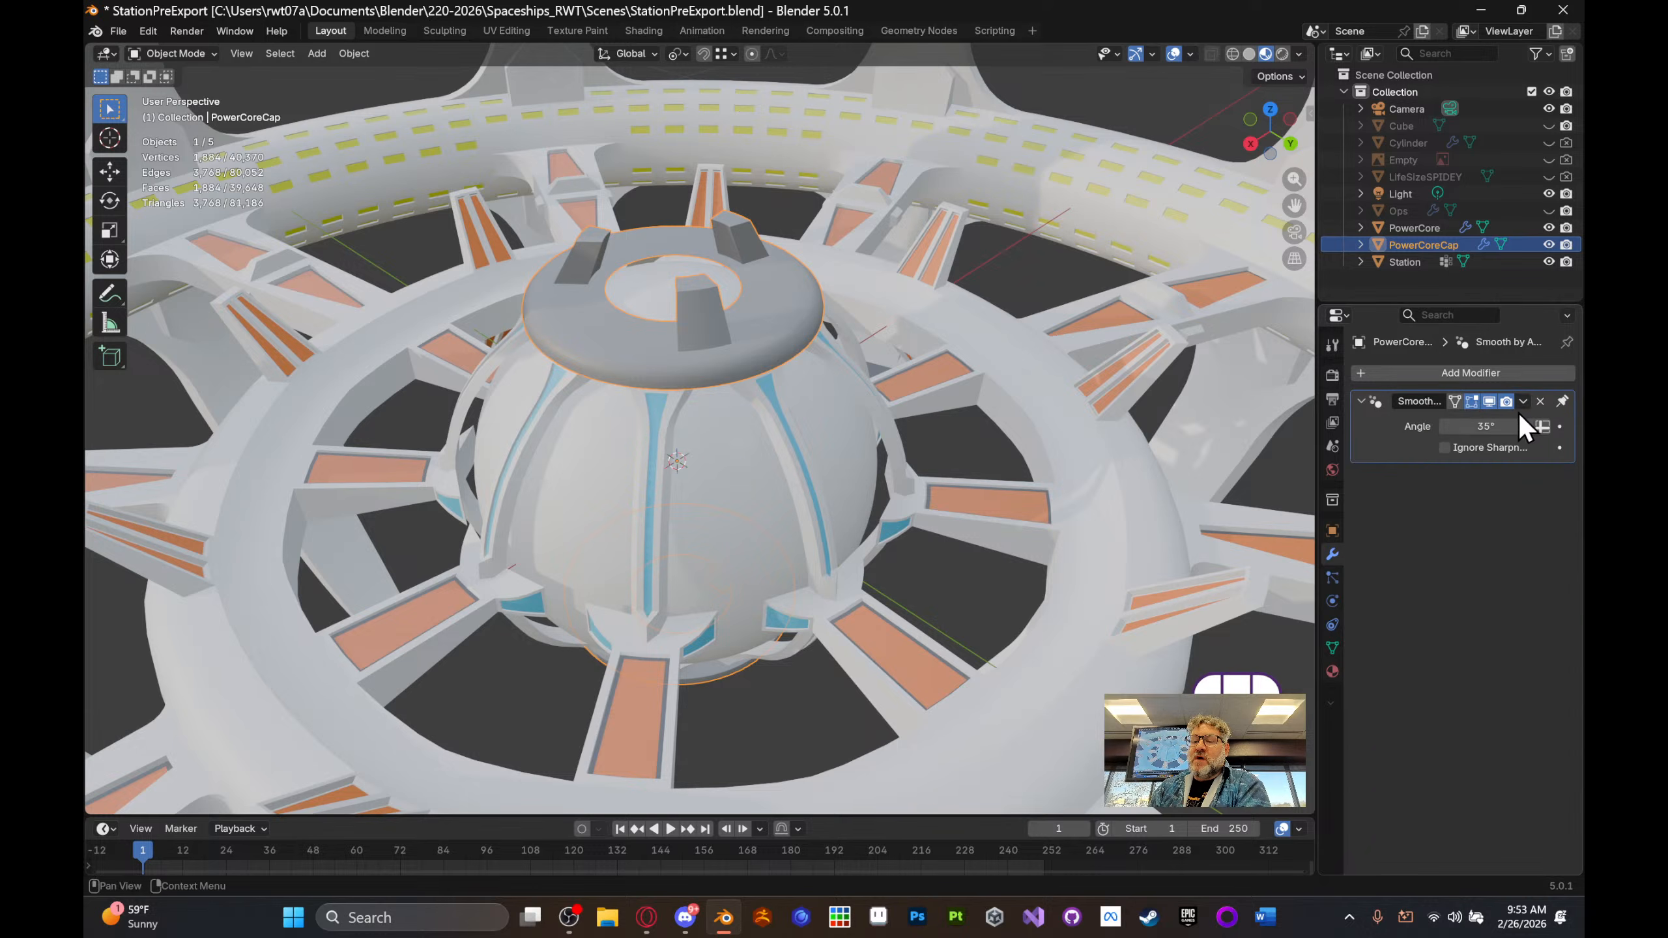
left_click(1523, 400)
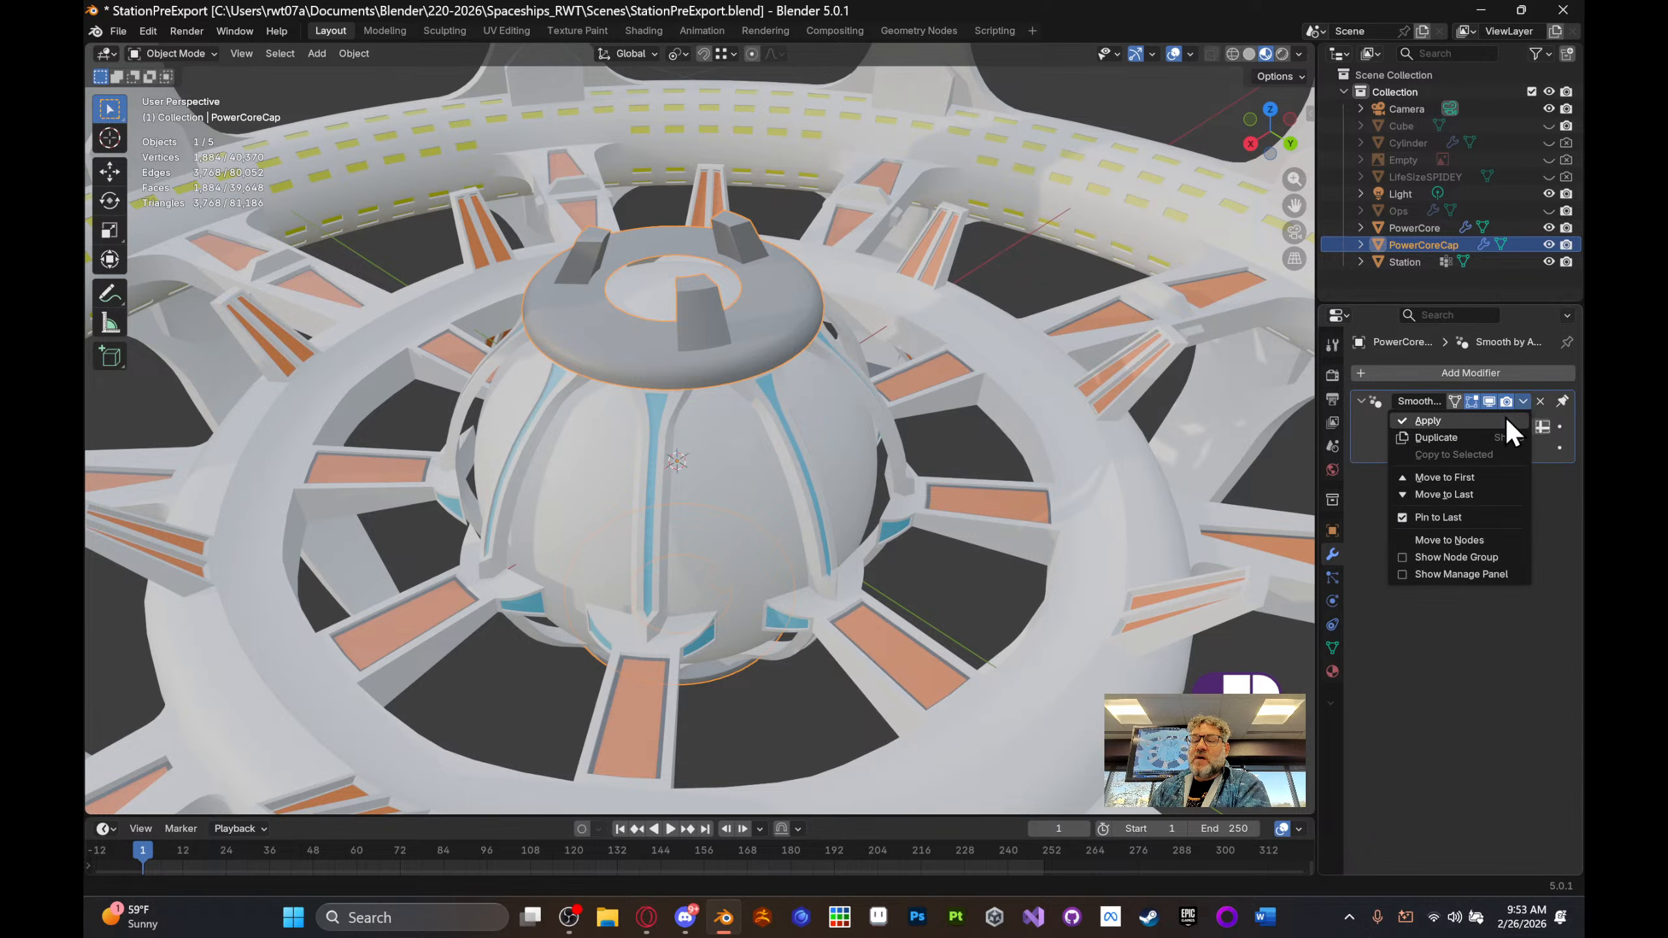
left_click(1506, 417)
- Show the hidden Ops object in the viewport and examine it up close above the PowerCoreCap
middle_click_drag(959, 451, 785, 461)
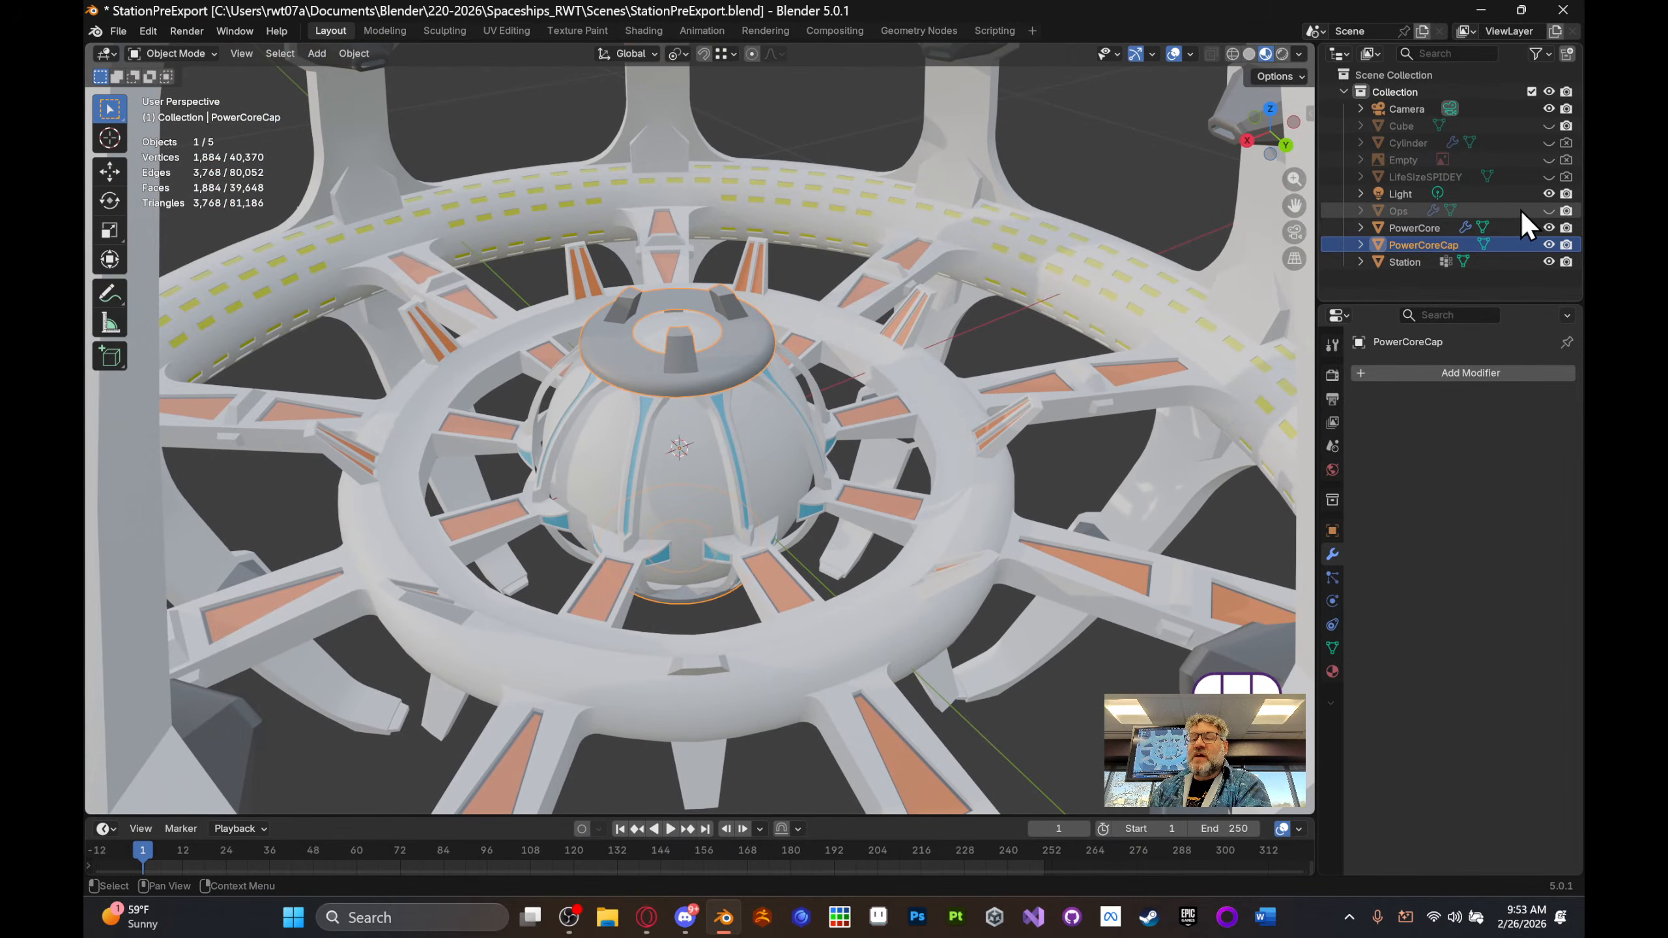
left_click(1547, 210)
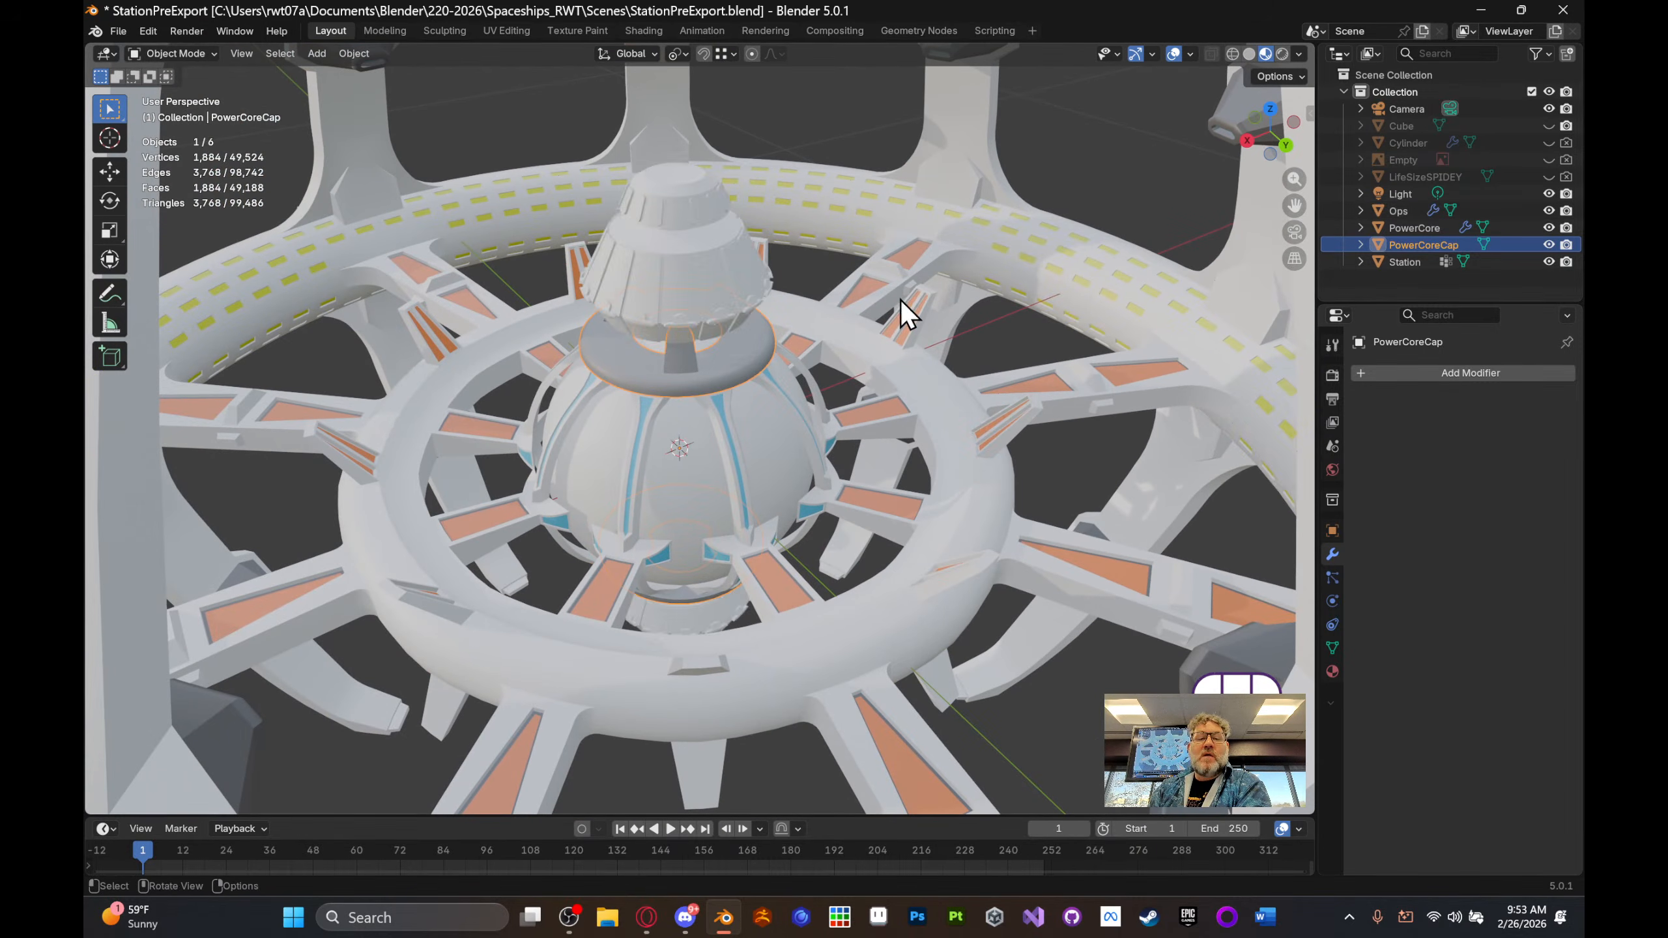
scroll(894, 298, "up", 5)
middle_click_drag(855, 315, 781, 440)
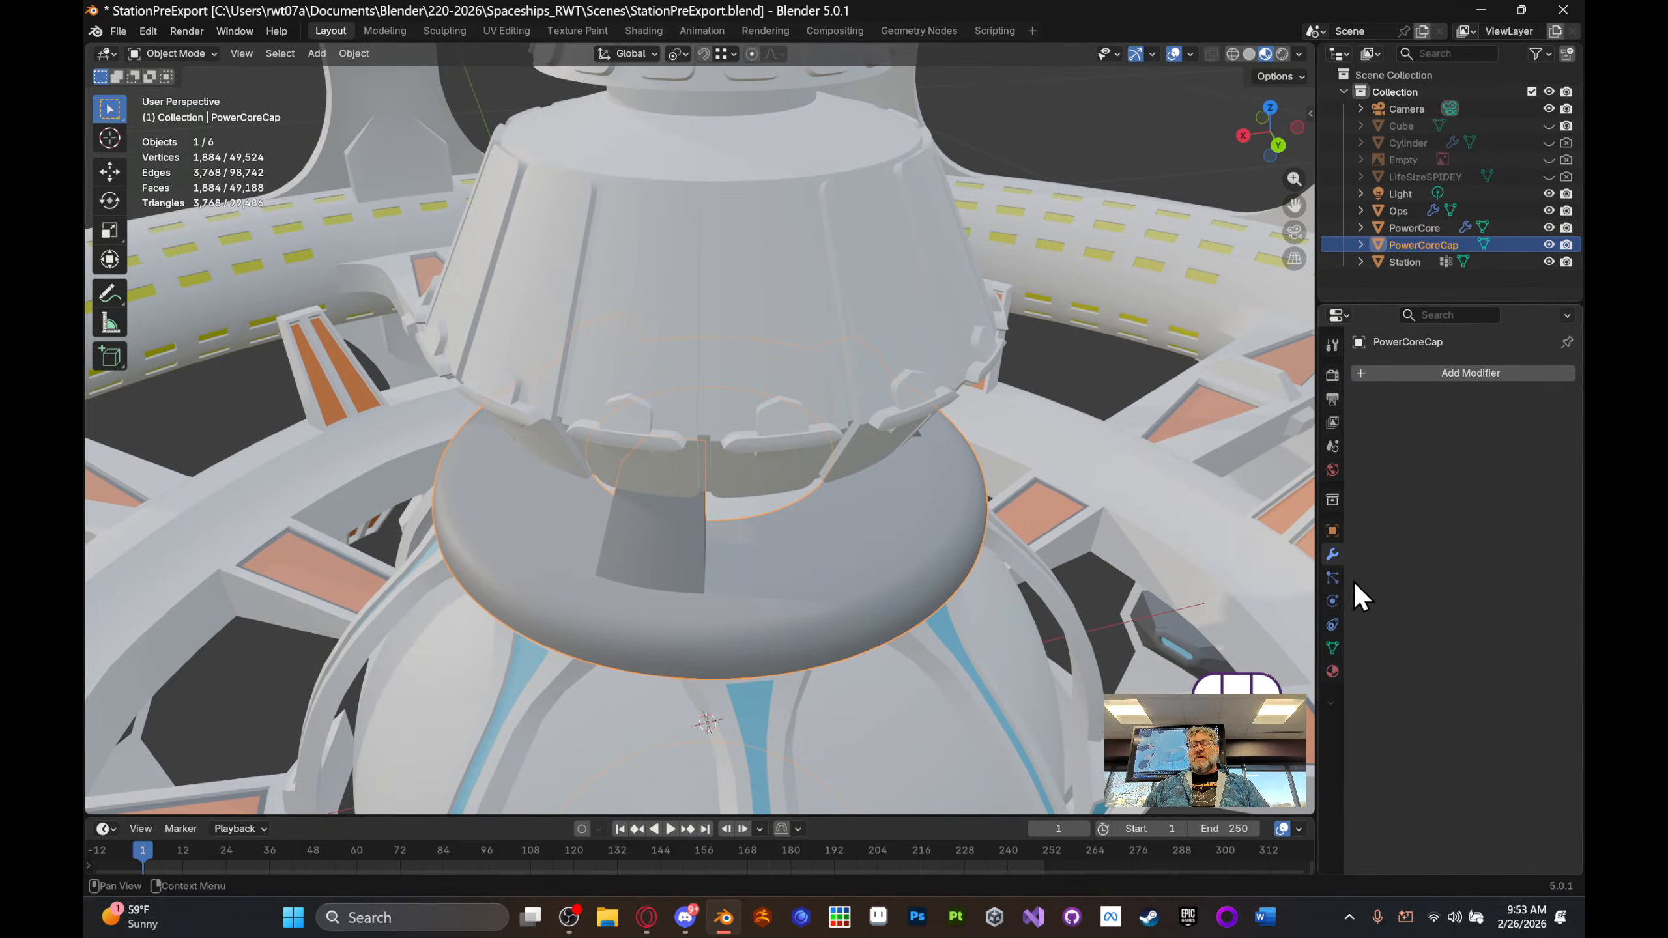
- Toggle the viewport display of the Ops object's Mirror and Array modifiers off and back on to inspect its base segment
left_click(889, 191)
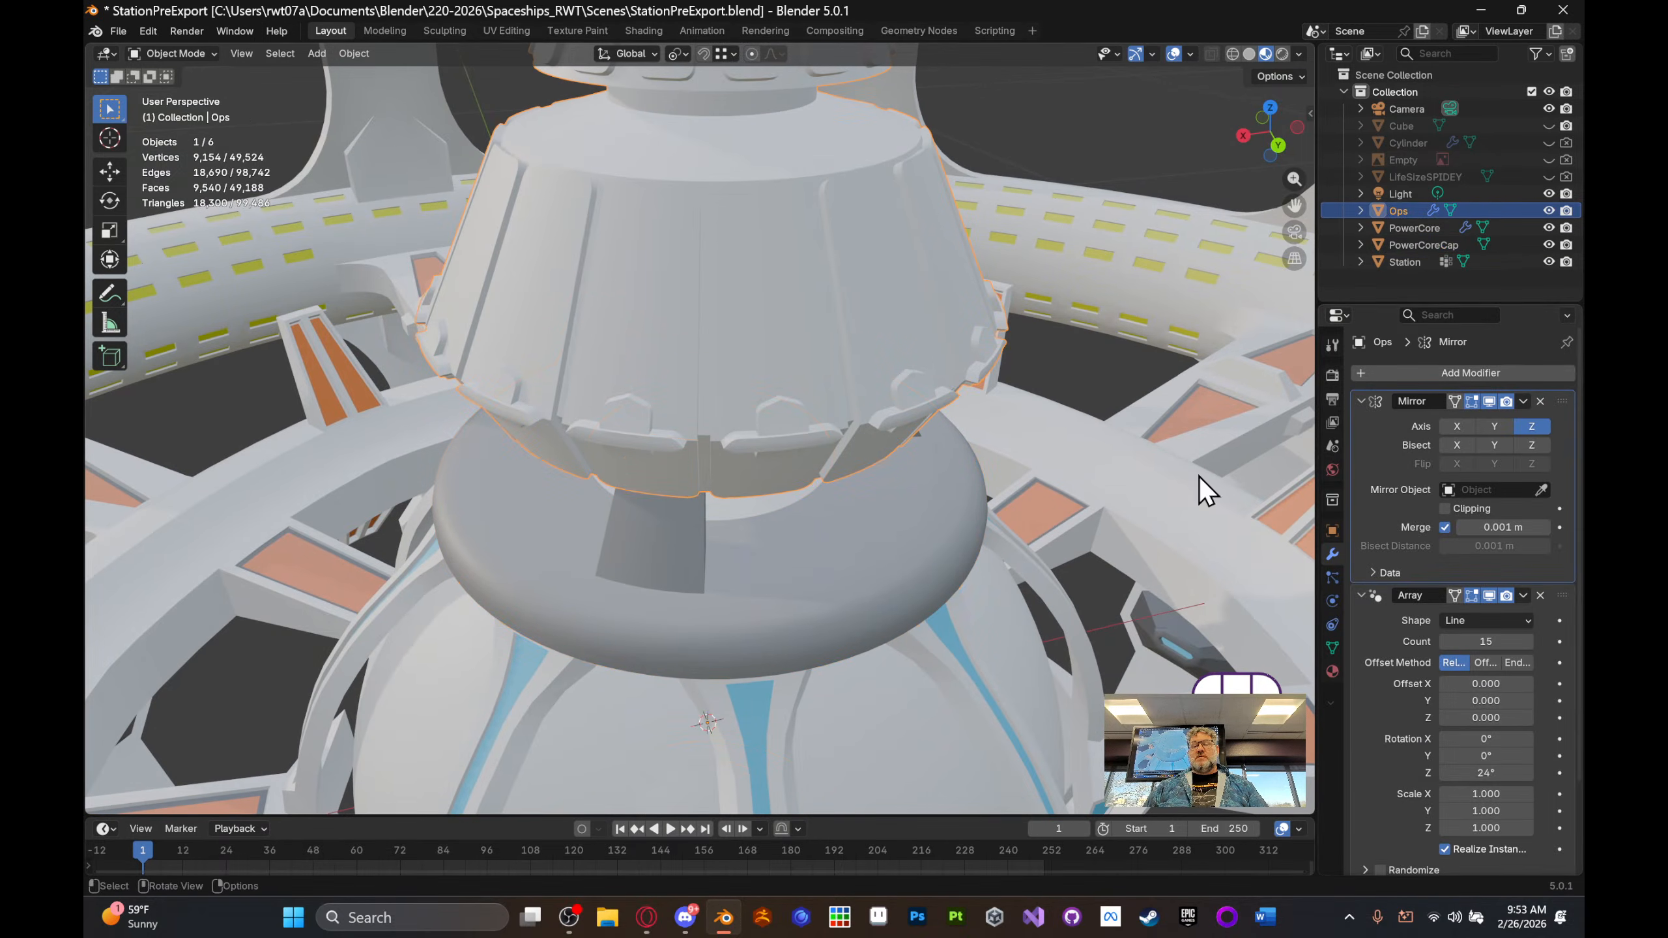
left_click(1362, 401)
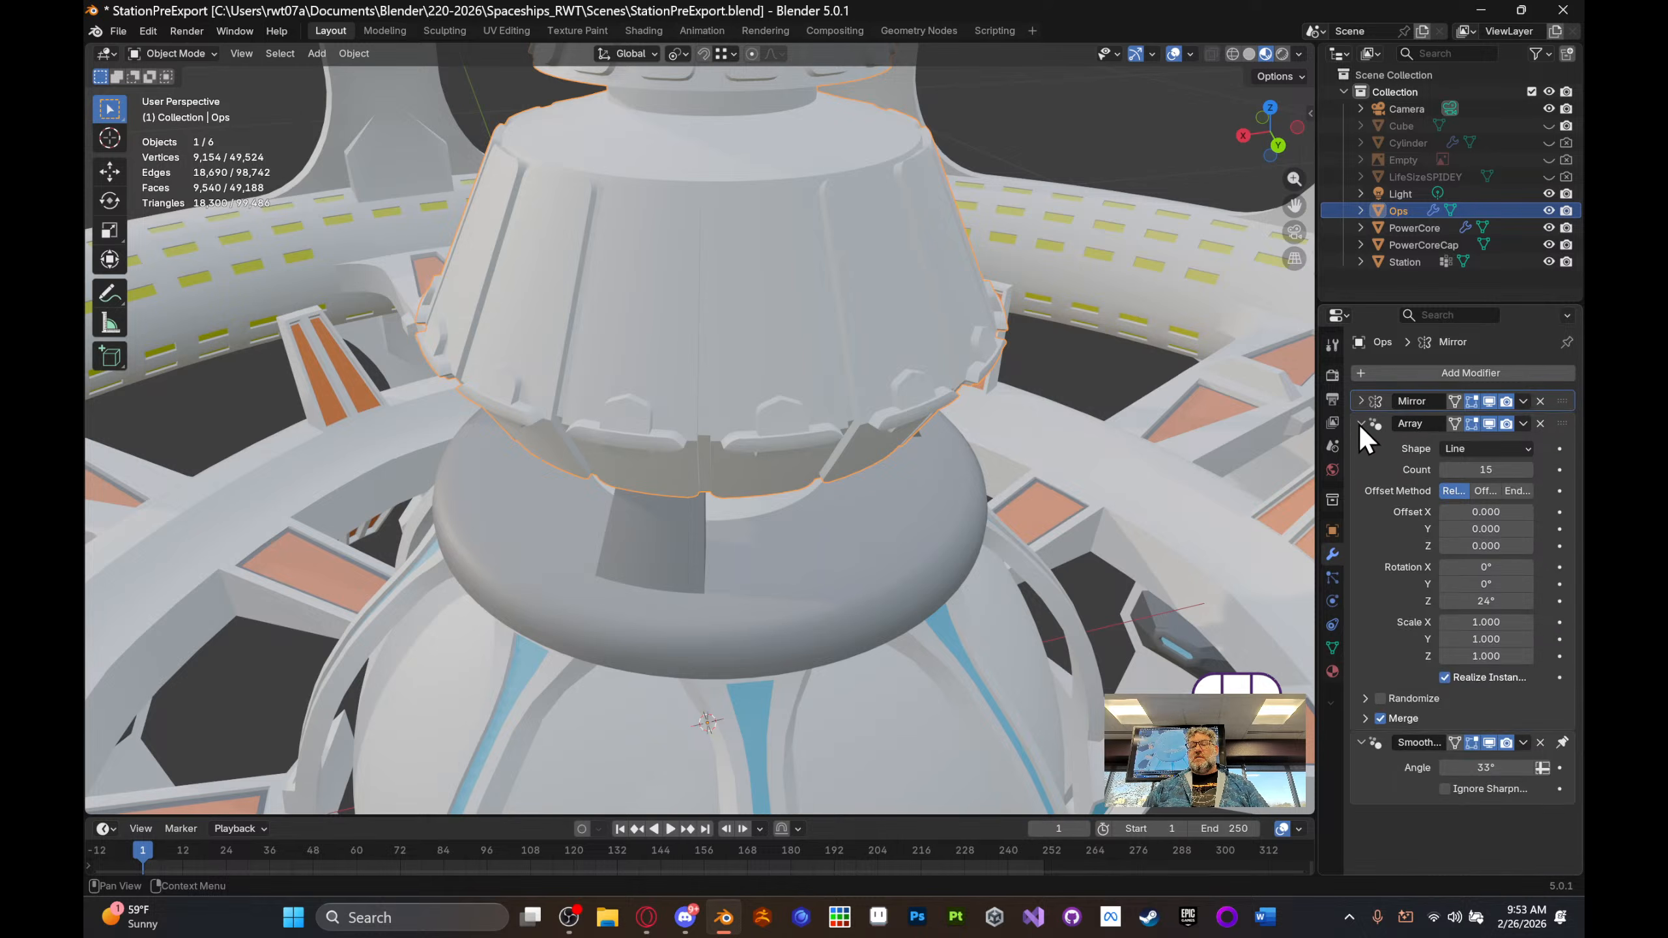
left_click(1359, 423)
left_click(1485, 402)
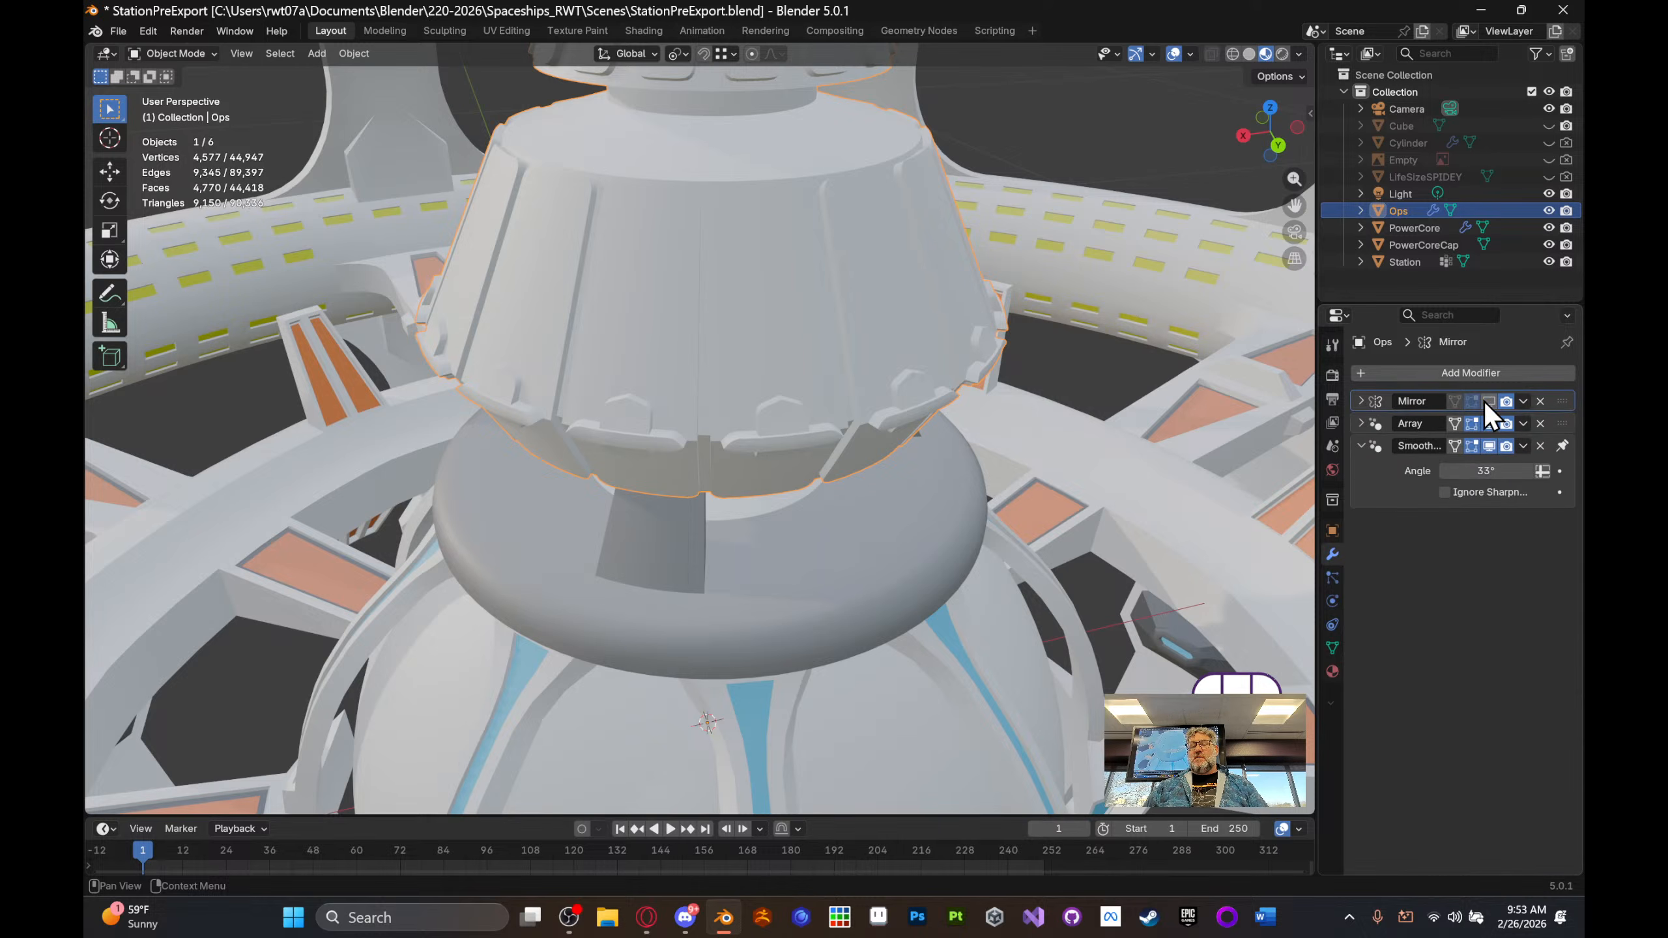
left_click(1488, 423)
middle_click_drag(1243, 458, 985, 526)
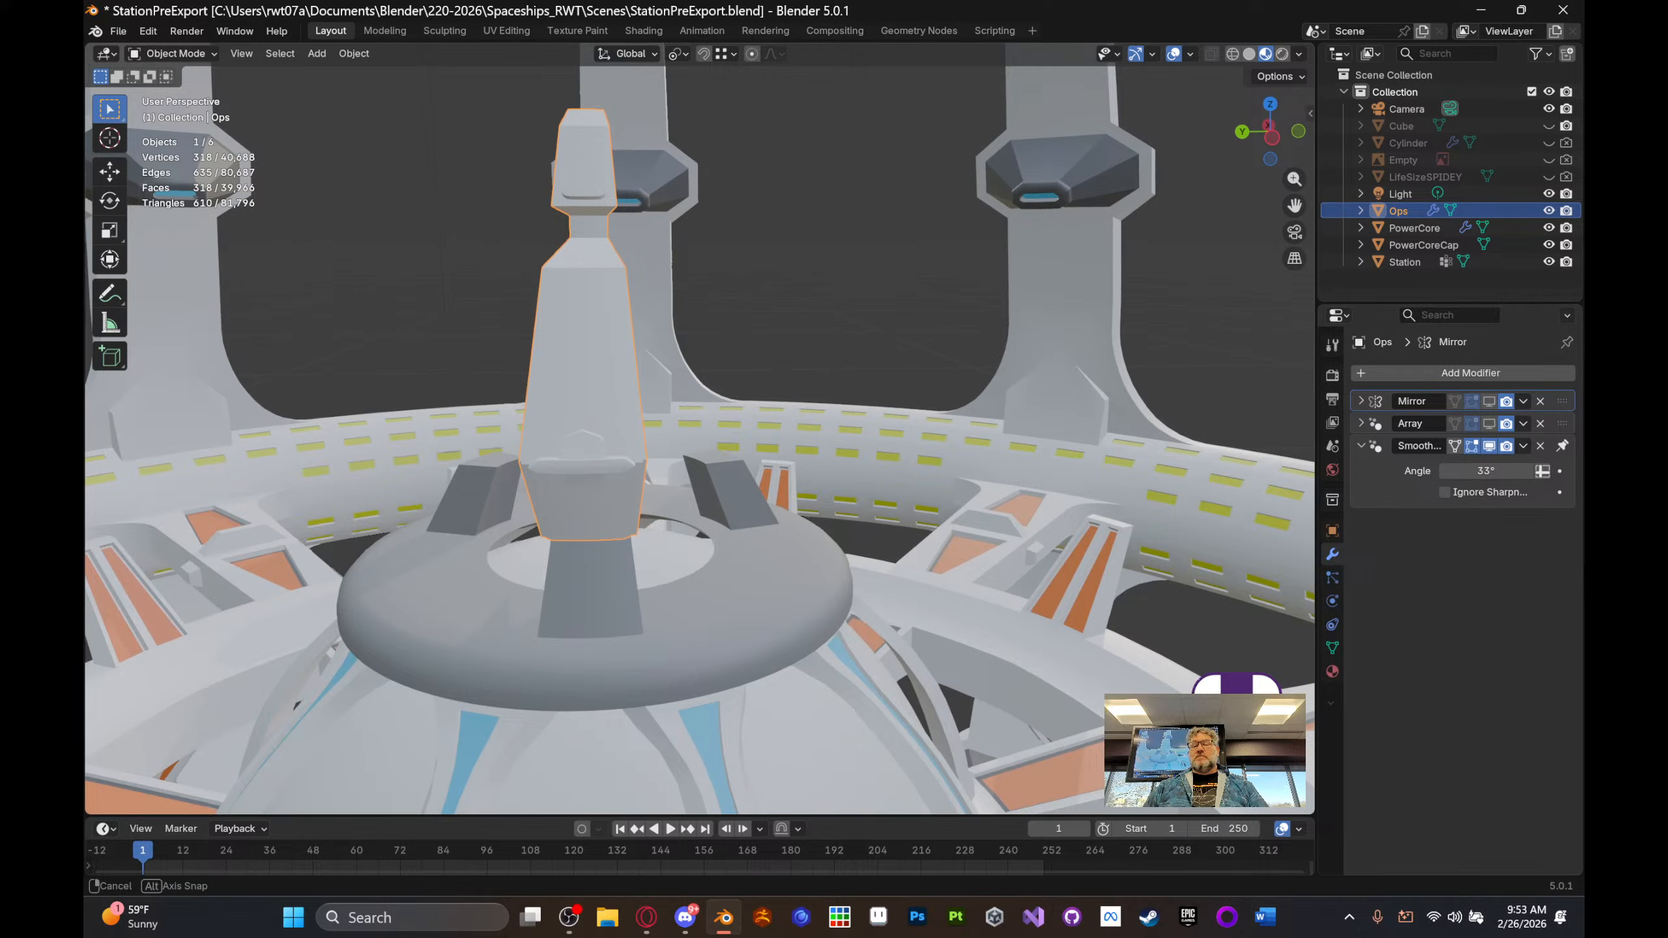
left_click(1489, 402)
middle_click_drag(717, 479, 839, 401, "shift")
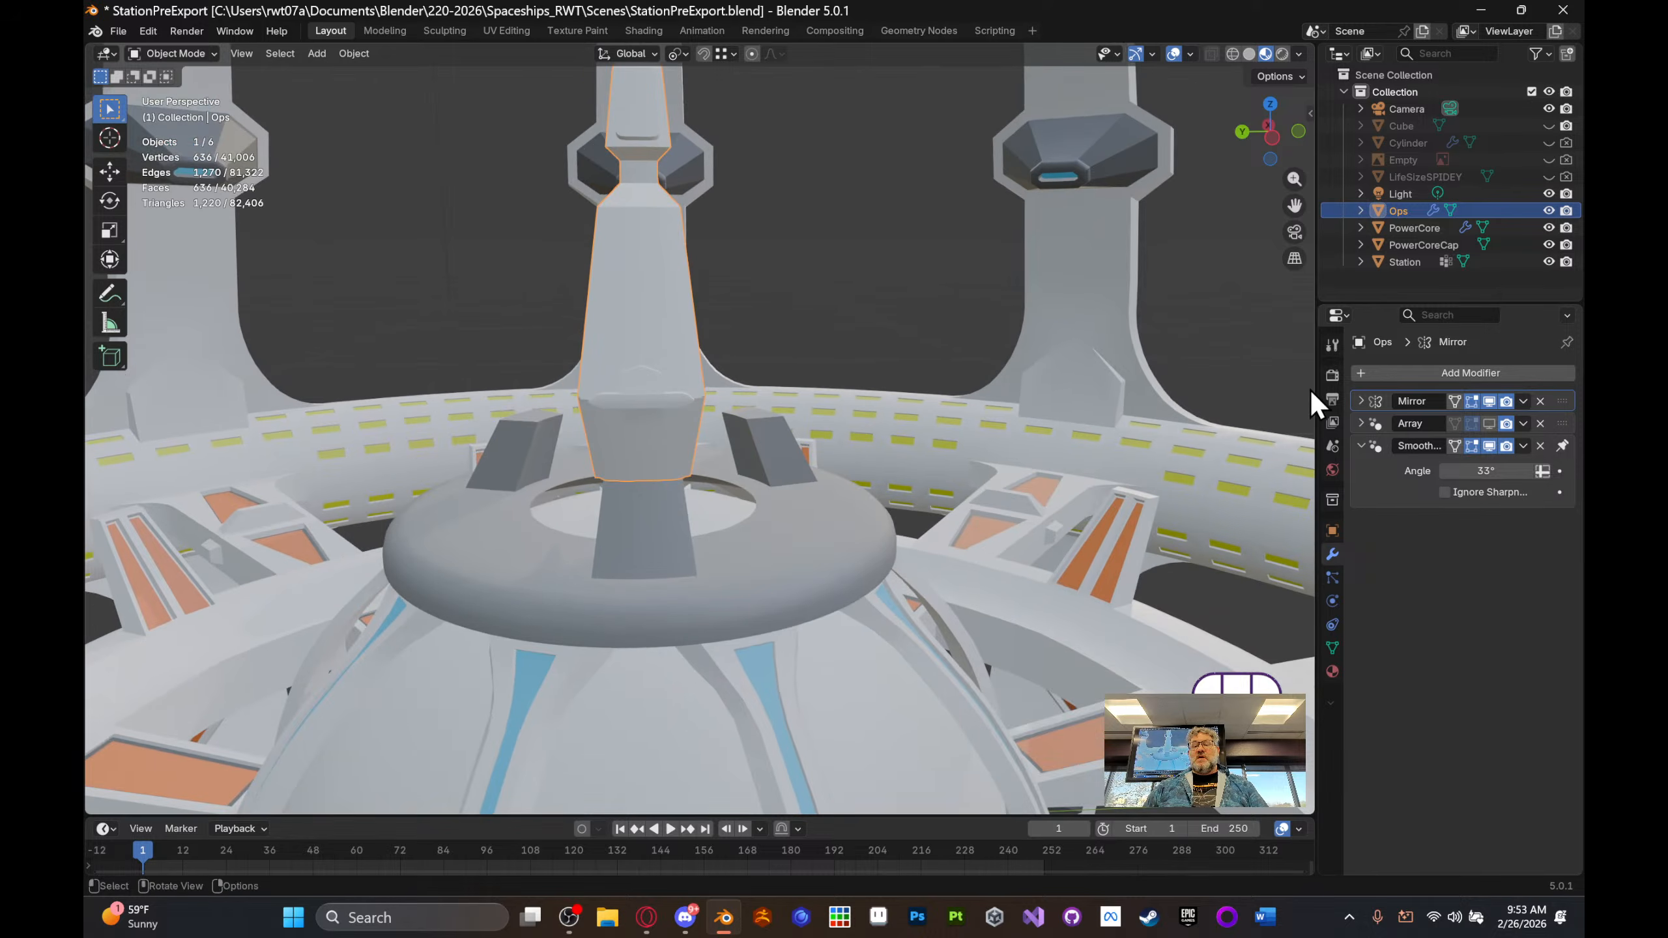
left_click(1489, 423)
middle_click_drag(1116, 434, 982, 460)
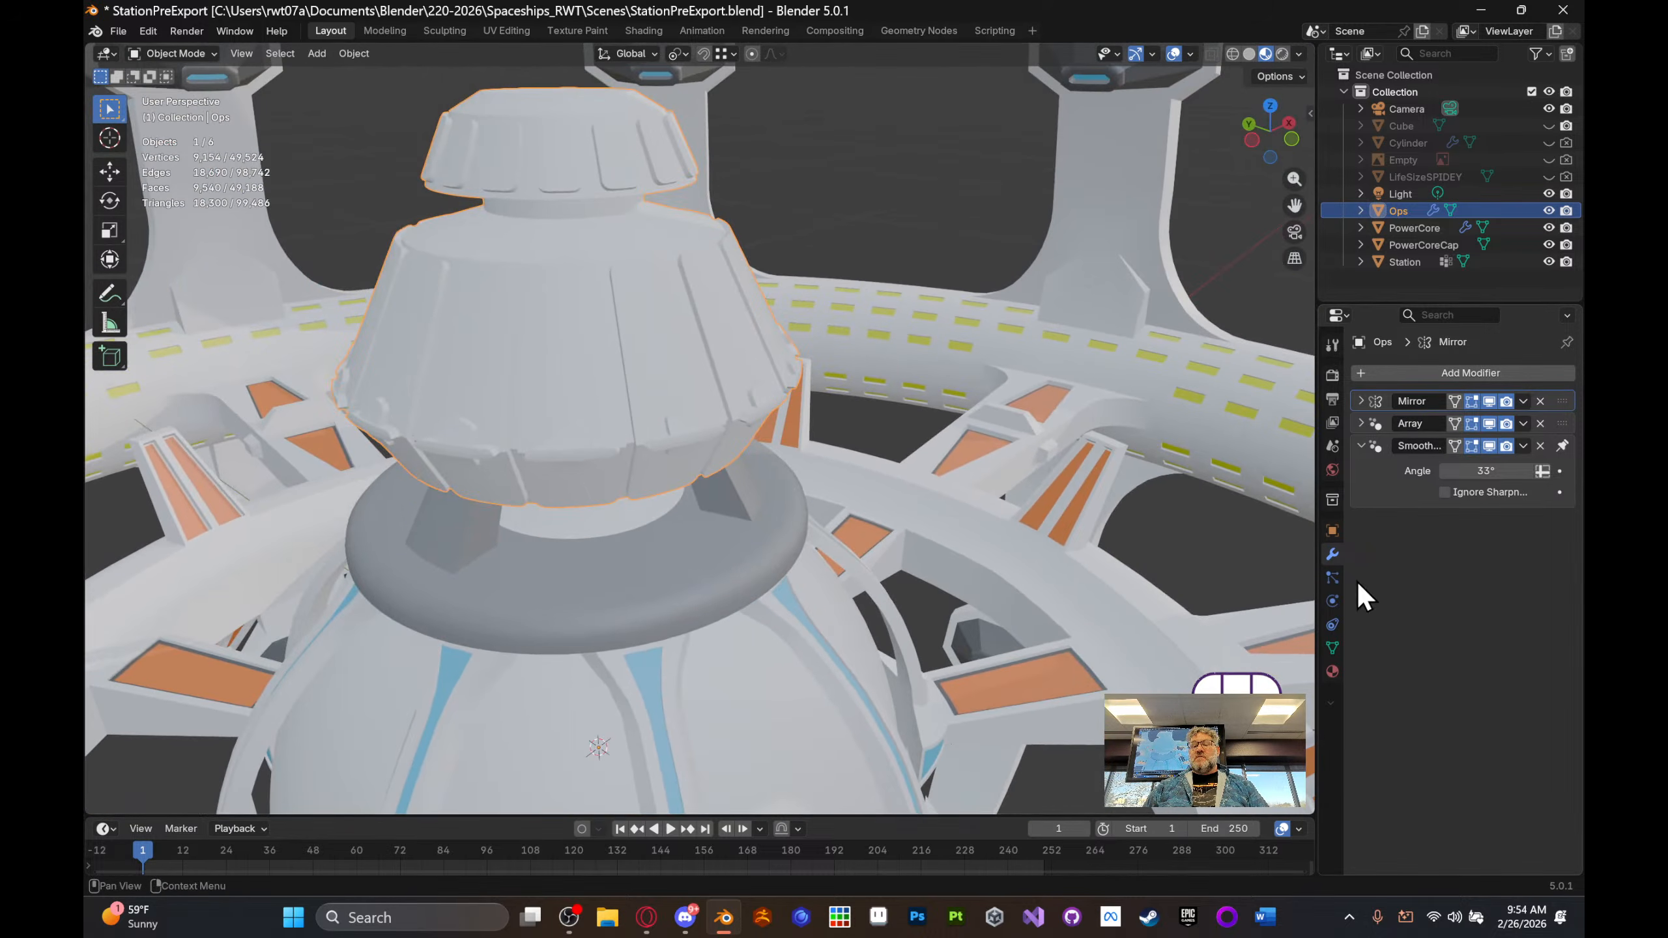
- Darken the base color of the Ops object's OpsBase material to a medium grey with a value of 0.512
left_click(1332, 671)
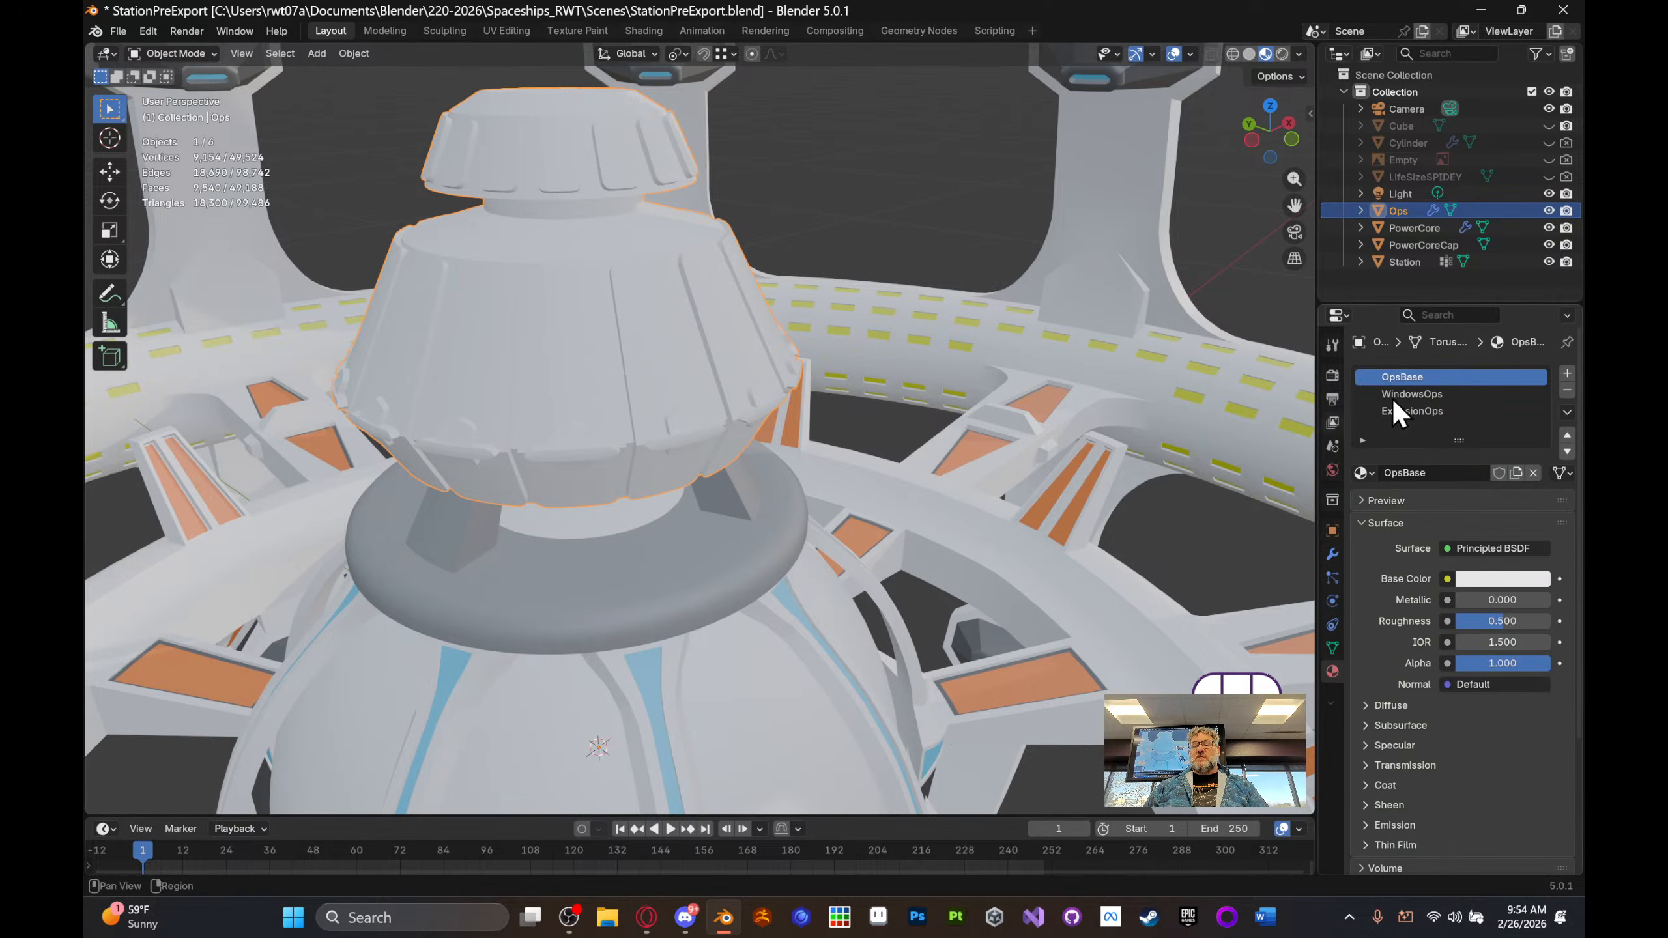
left_click(1510, 578)
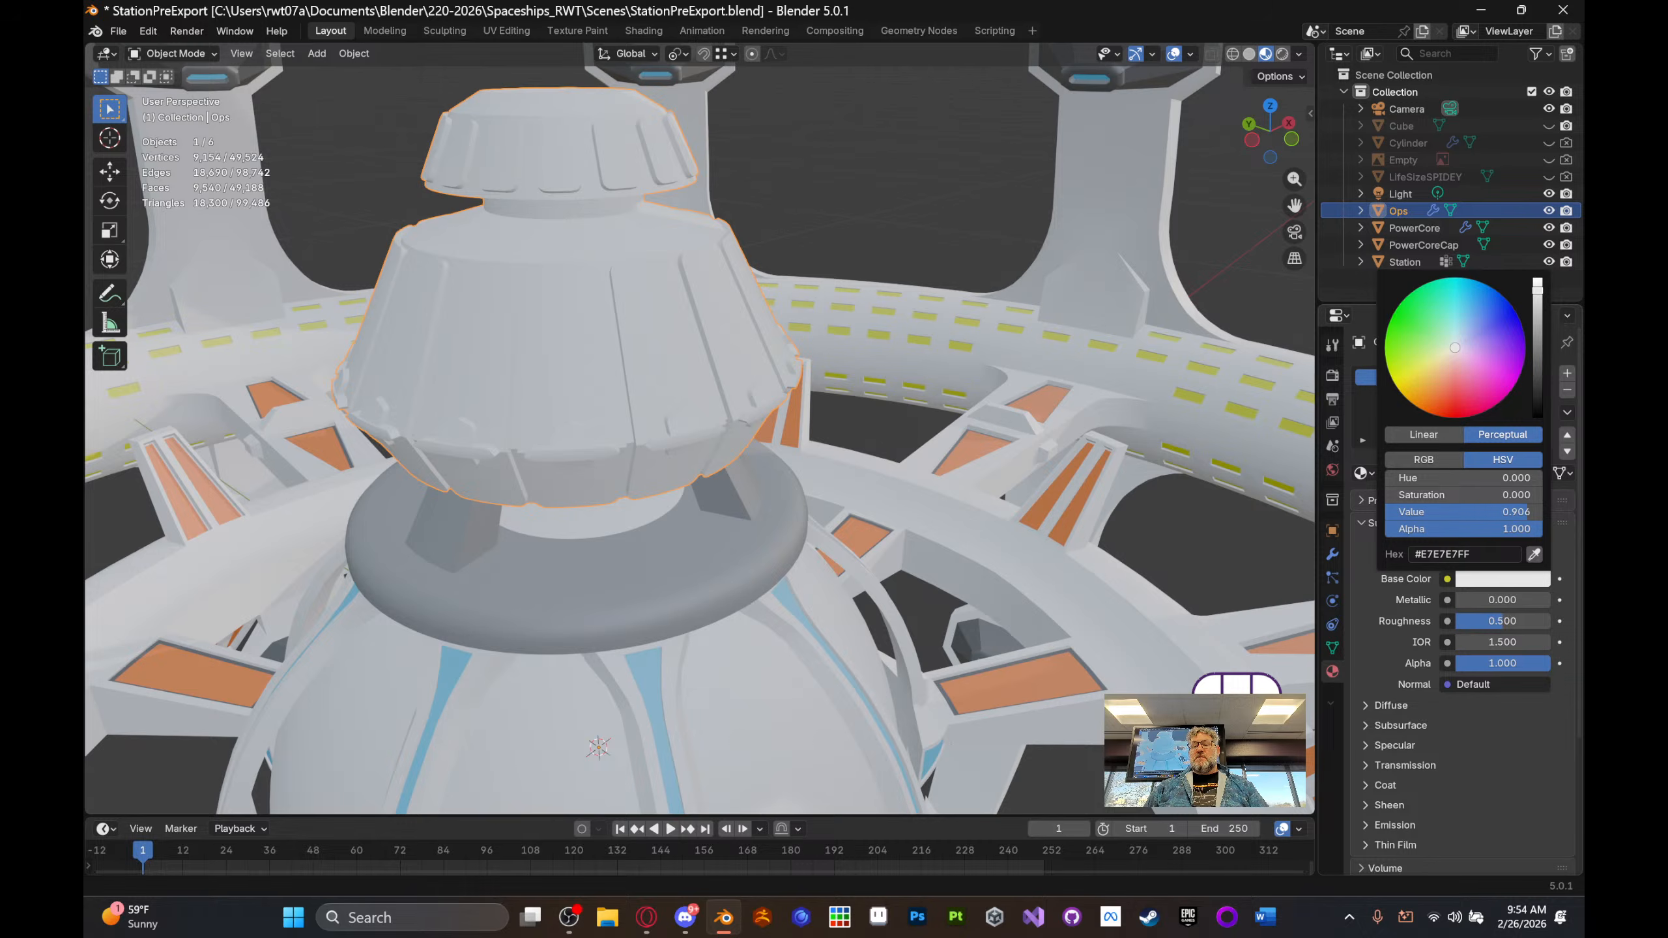
left_click_drag(1537, 284, 1536, 346)
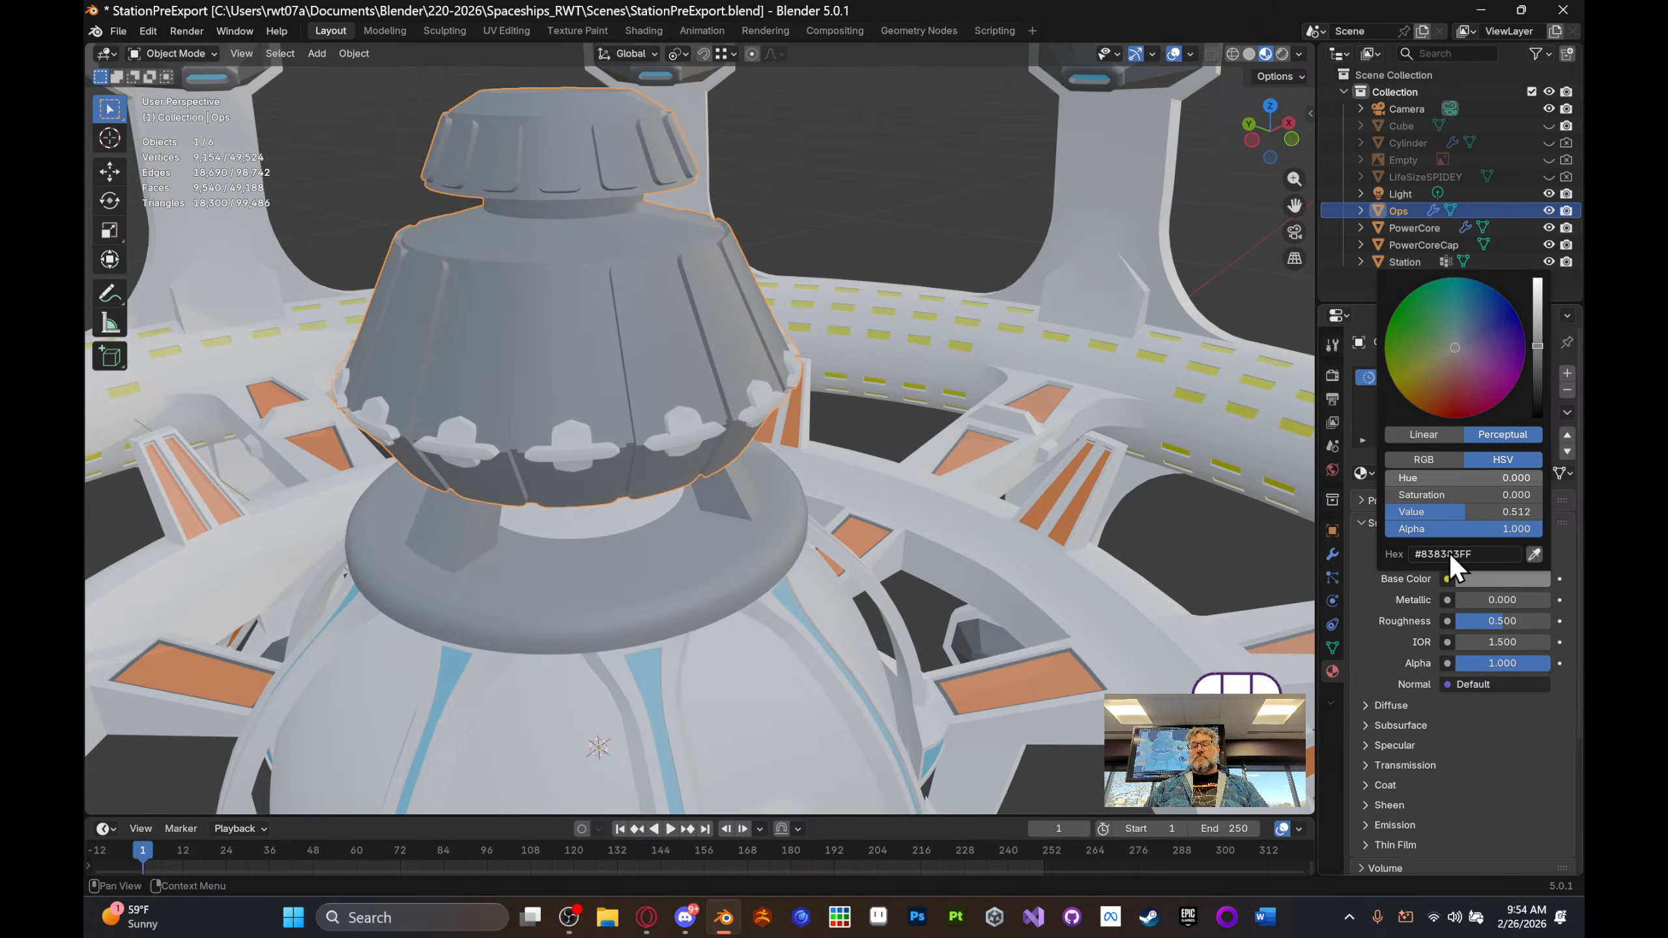
left_click(1502, 770)
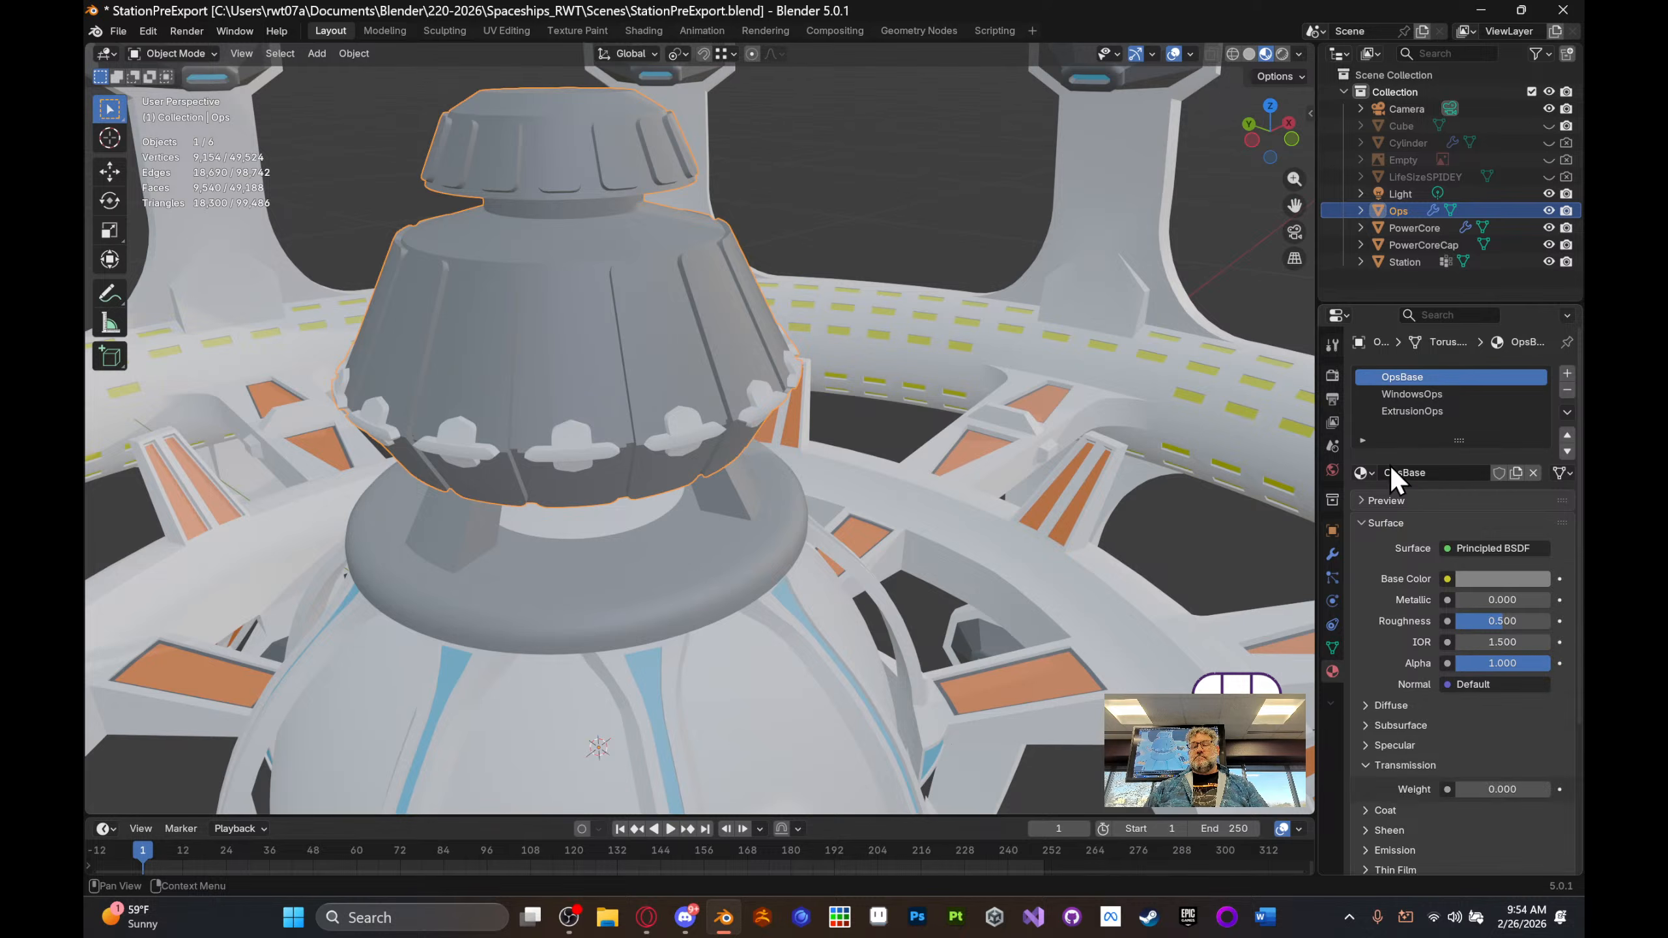
- Set the base color of the Ops object's ExtrusionOps material to yellow
left_click(1449, 393)
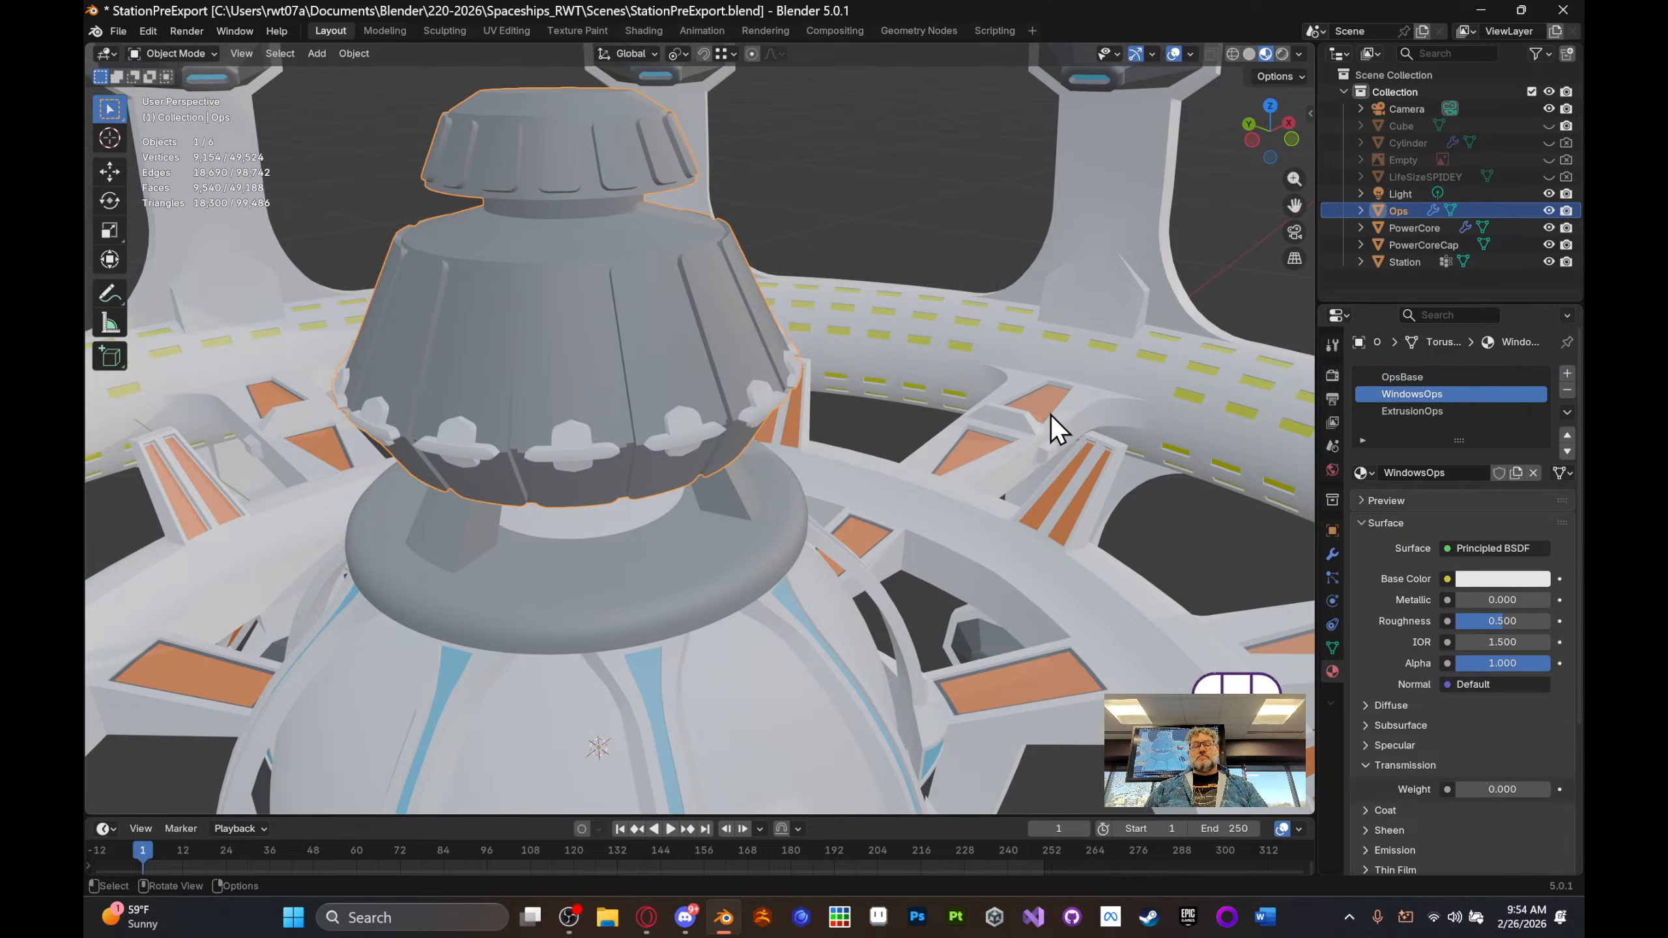
mouse_move(1050, 415)
middle_mouse_down()
mouse_move(1012, 362)
mouse_move(1037, 402)
middle_mouse_up()
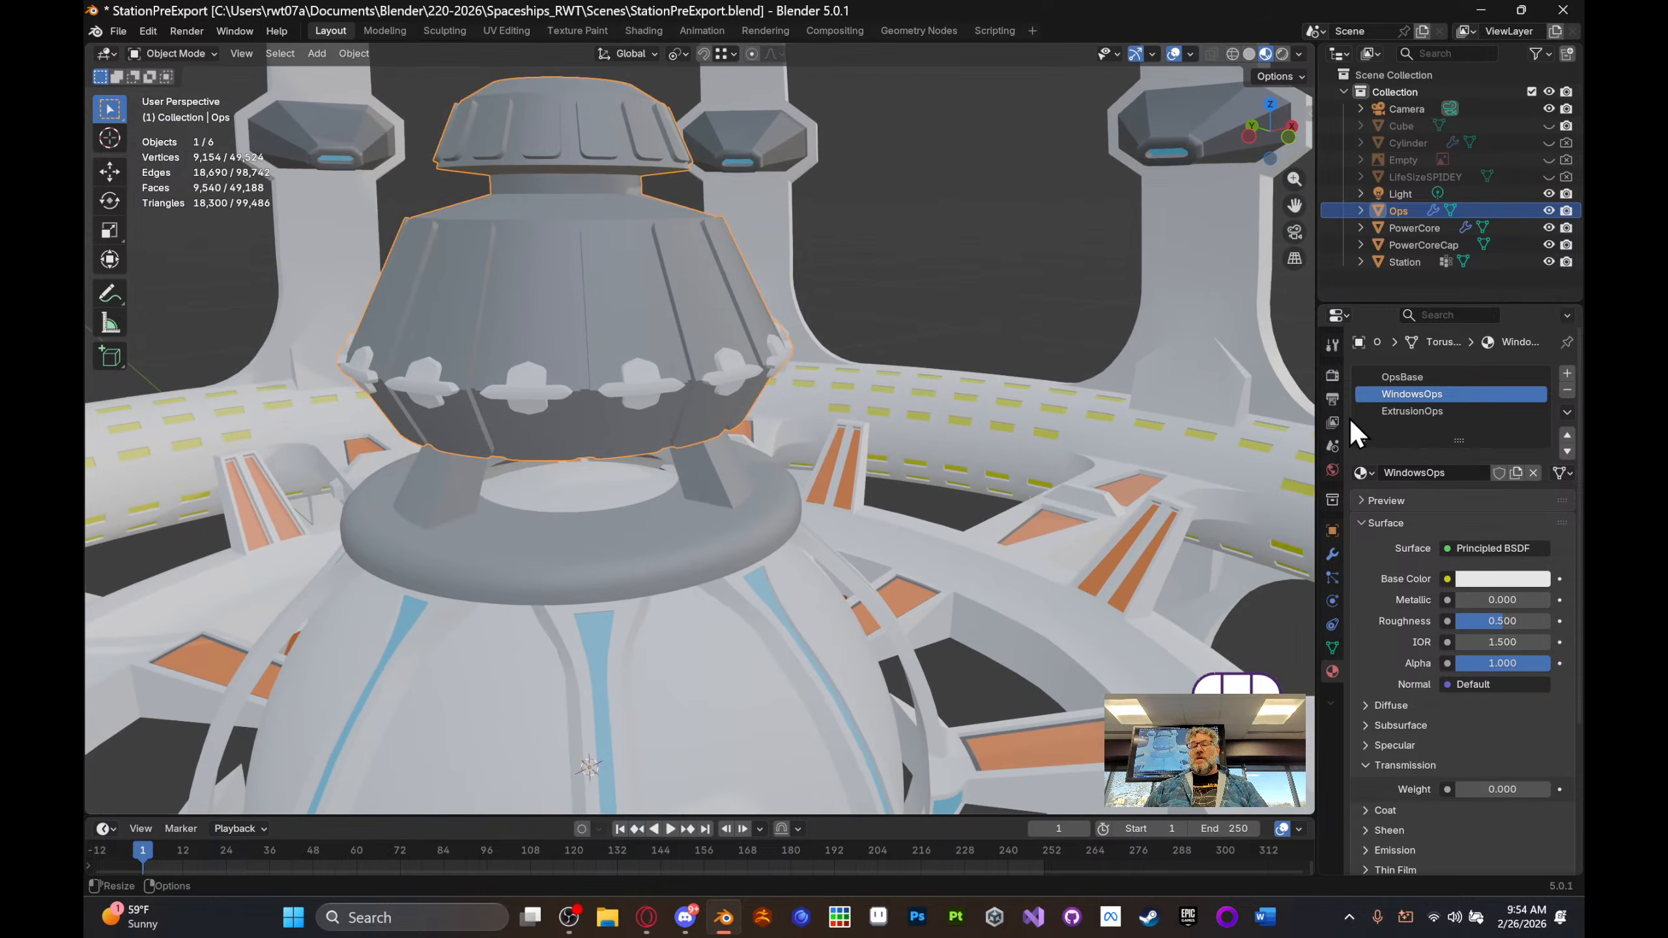
left_click(1458, 414)
left_click(1506, 576)
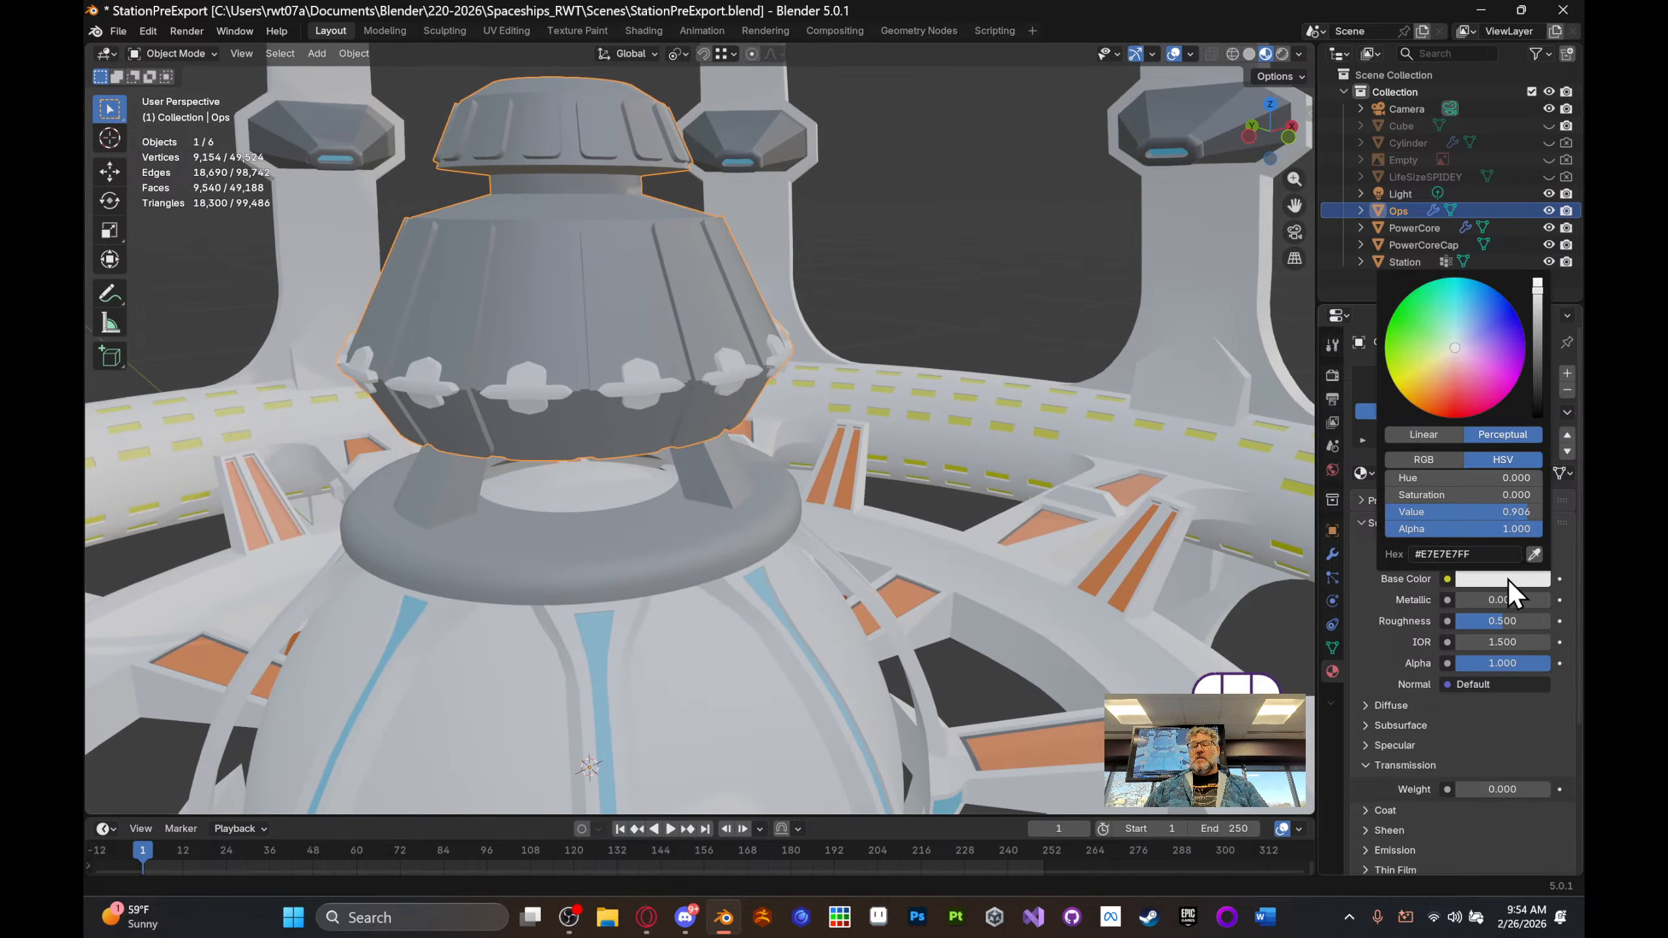
left_click_drag(1449, 361, 1421, 376)
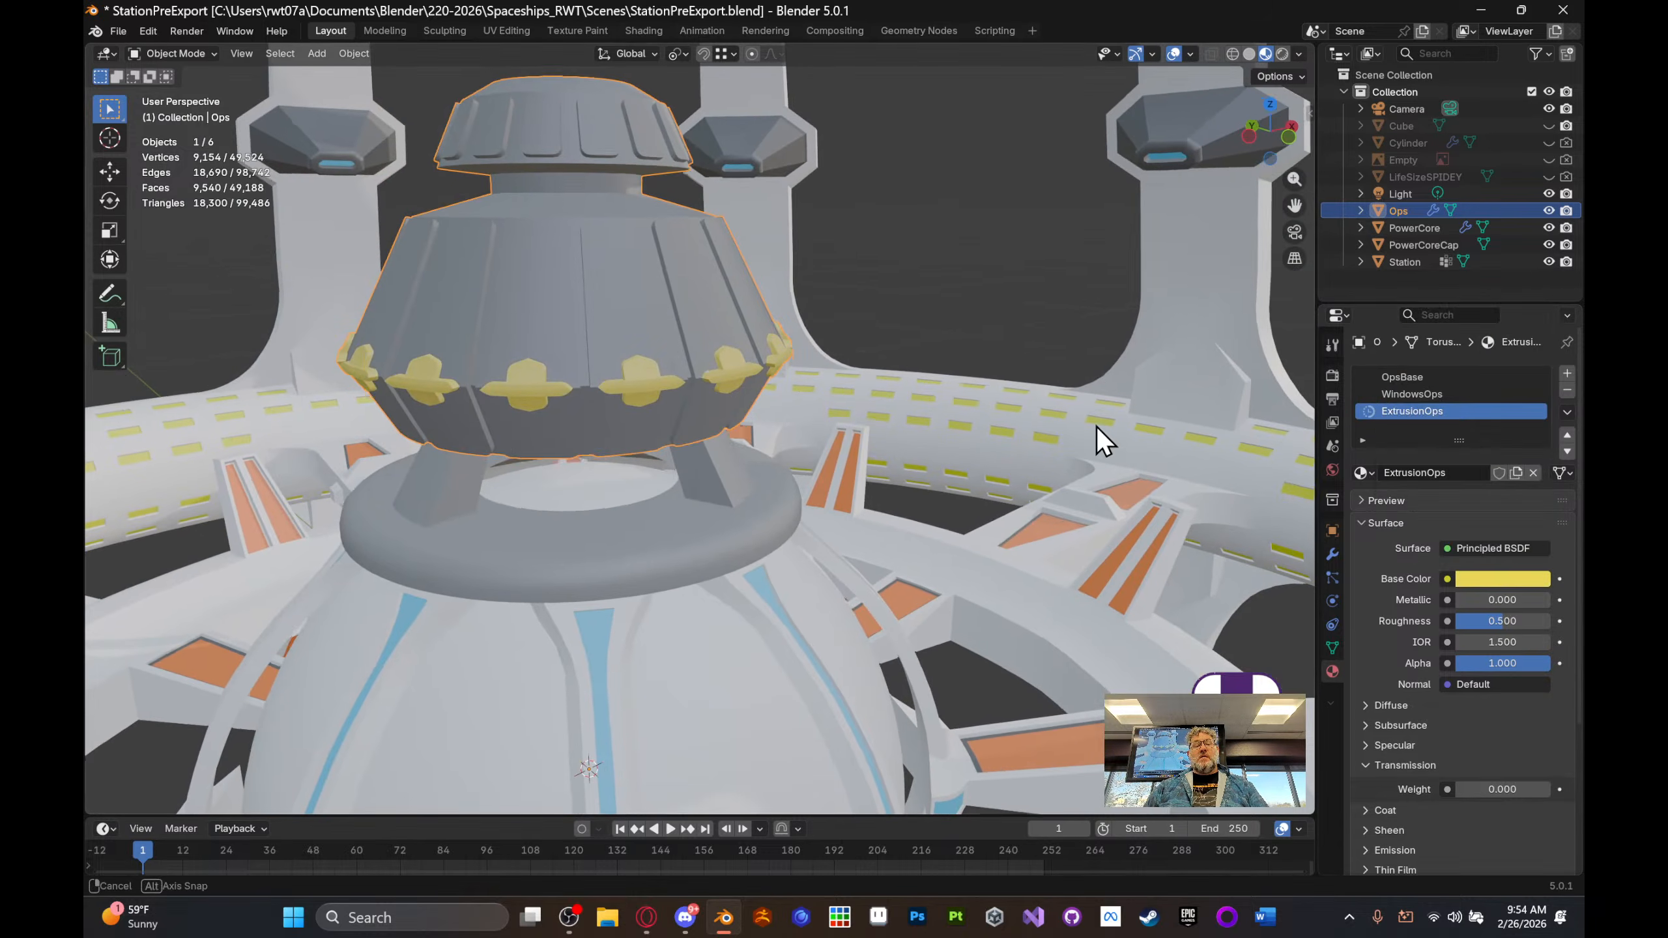
middle_click_drag(1096, 427, 1119, 436)
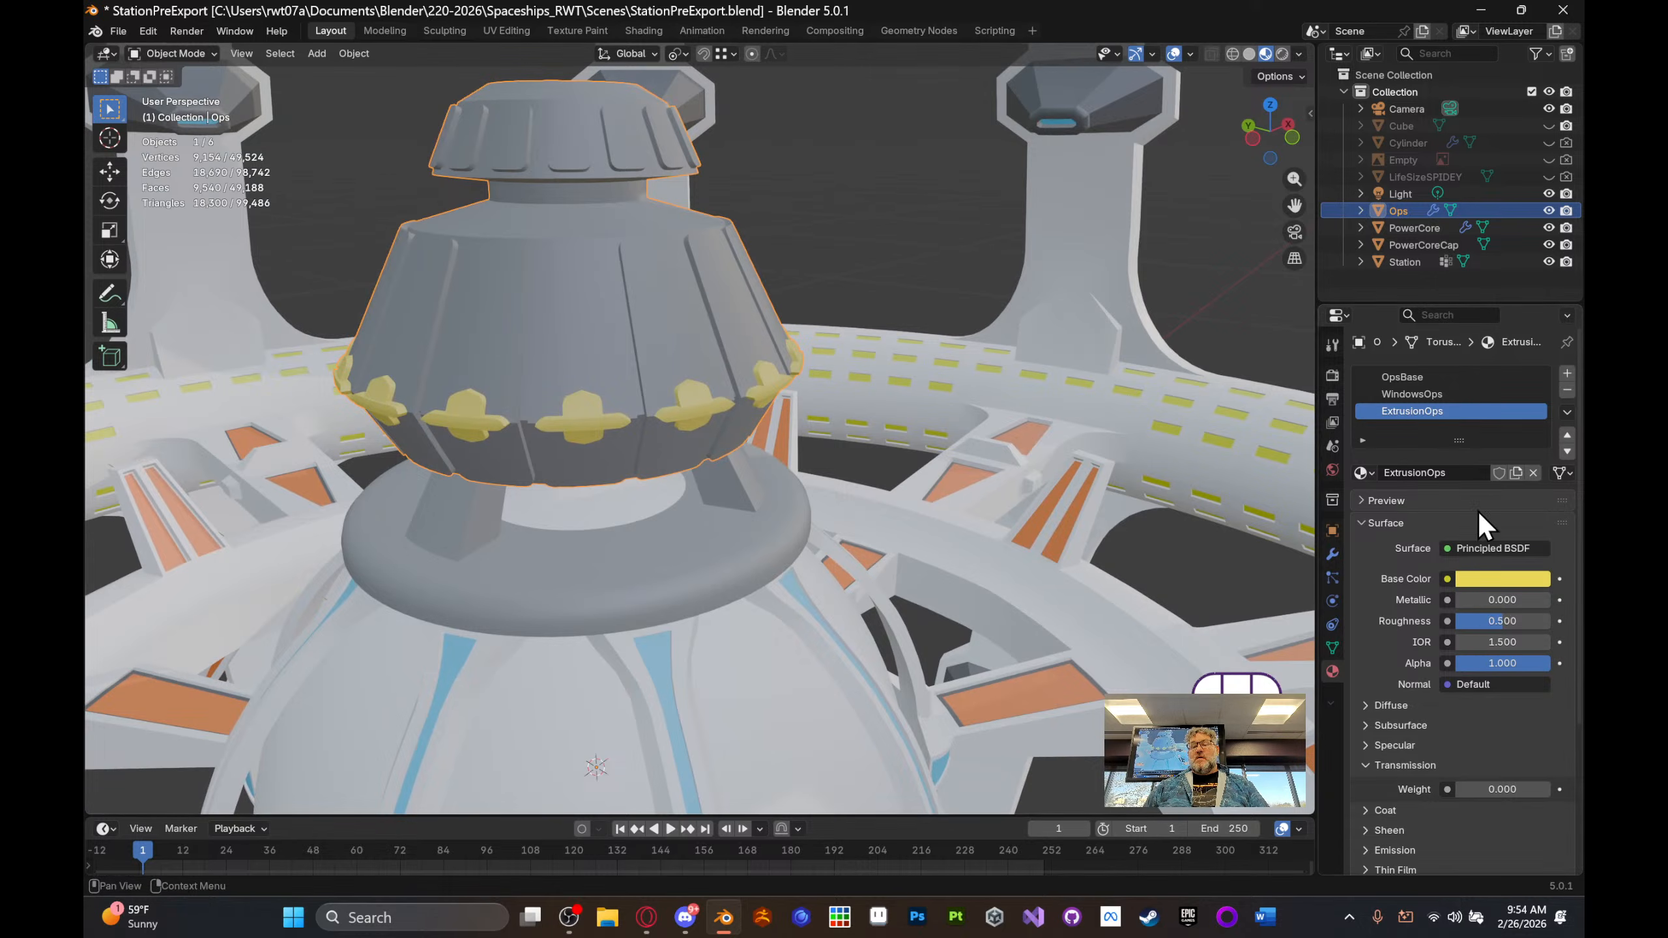
- Assign the WindowsOps material to the recessed window panel faces on the upper Ops tier, growing the face selection once to include their edges
left_click(1448, 398)
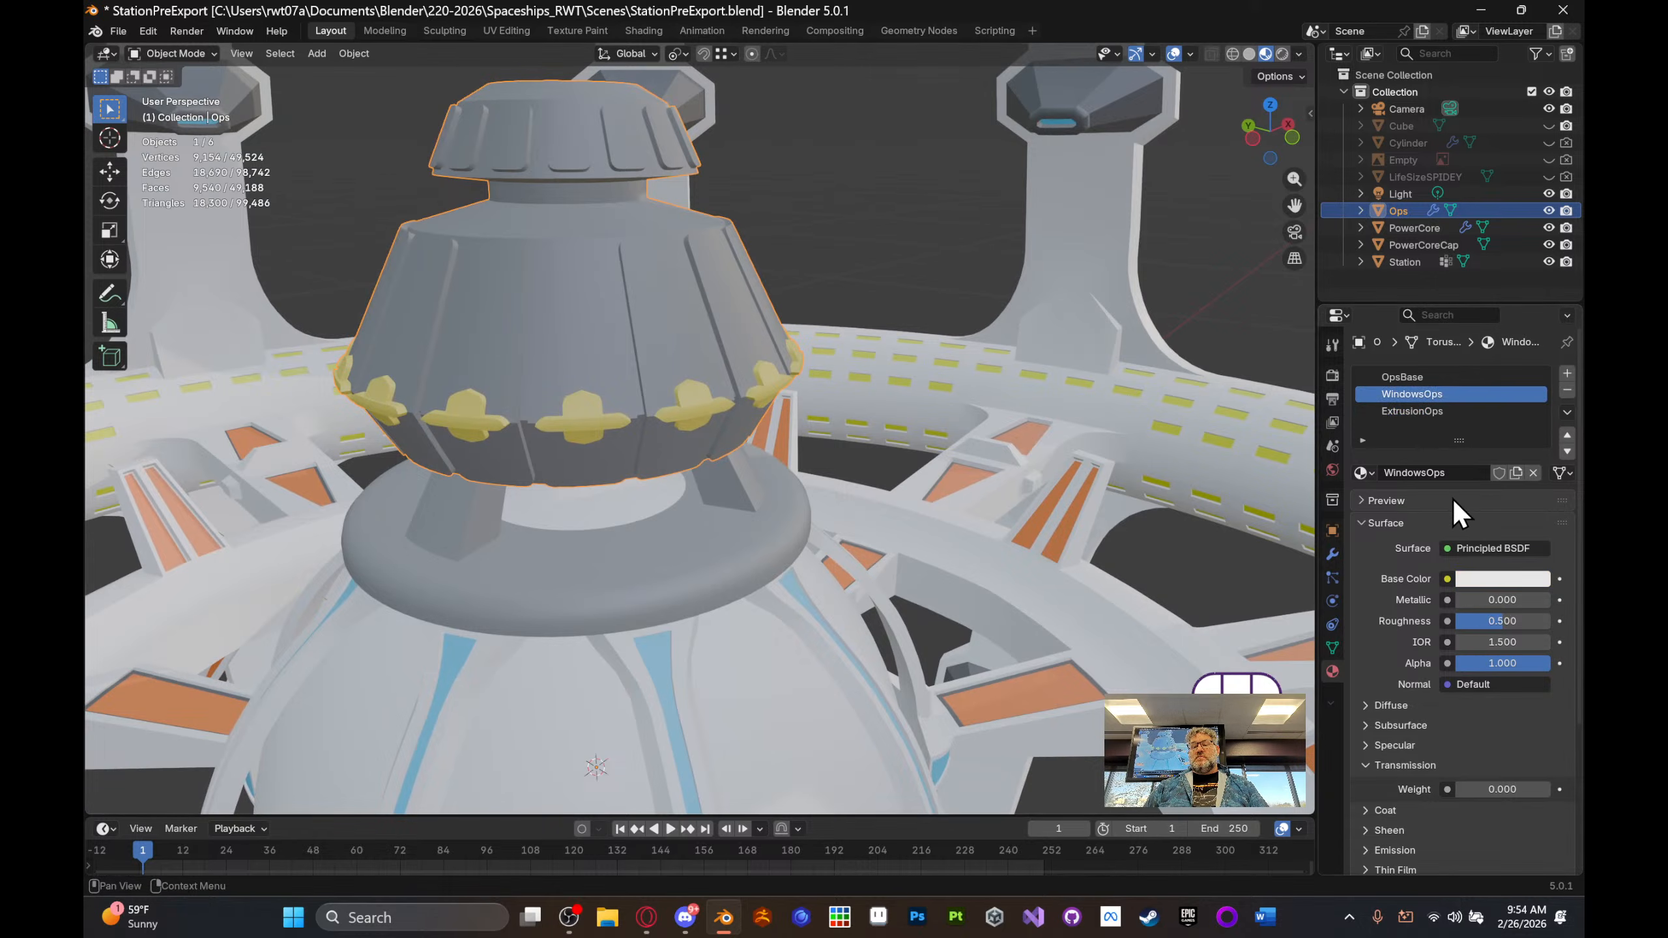
middle_click_drag(753, 386, 834, 335)
scroll(767, 384, "up", 2)
scroll(779, 296, "up", 2)
scroll(876, 307, "down", 1)
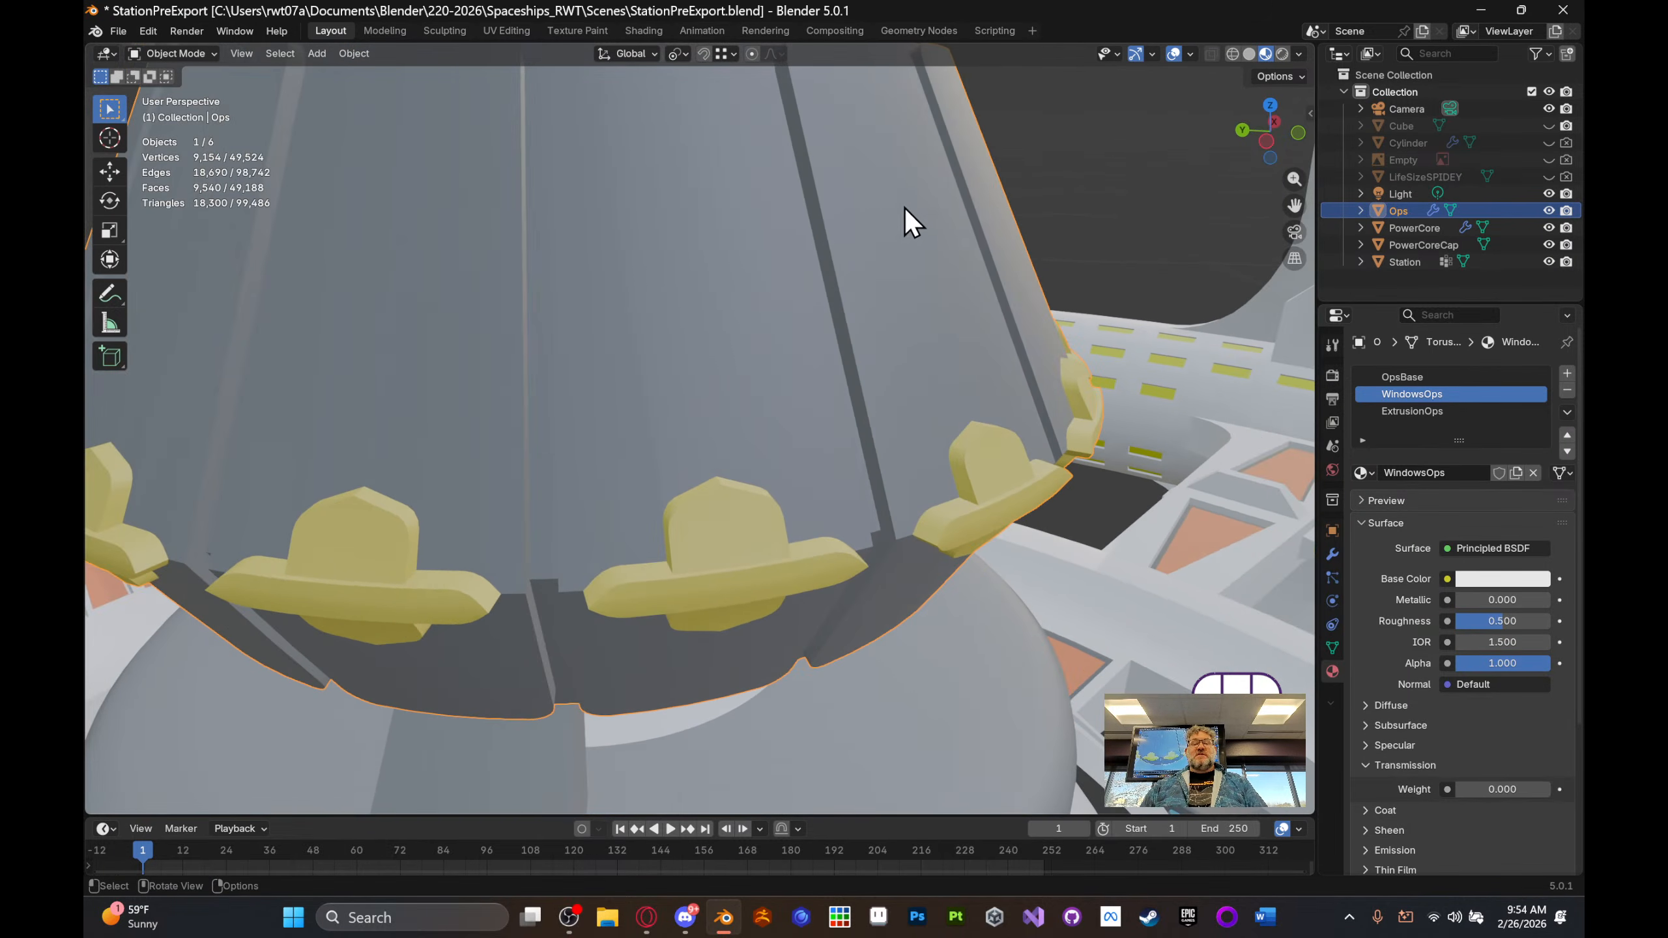
scroll(913, 231, "down", 4)
middle_click_drag(717, 315, 860, 419)
key("Tab")
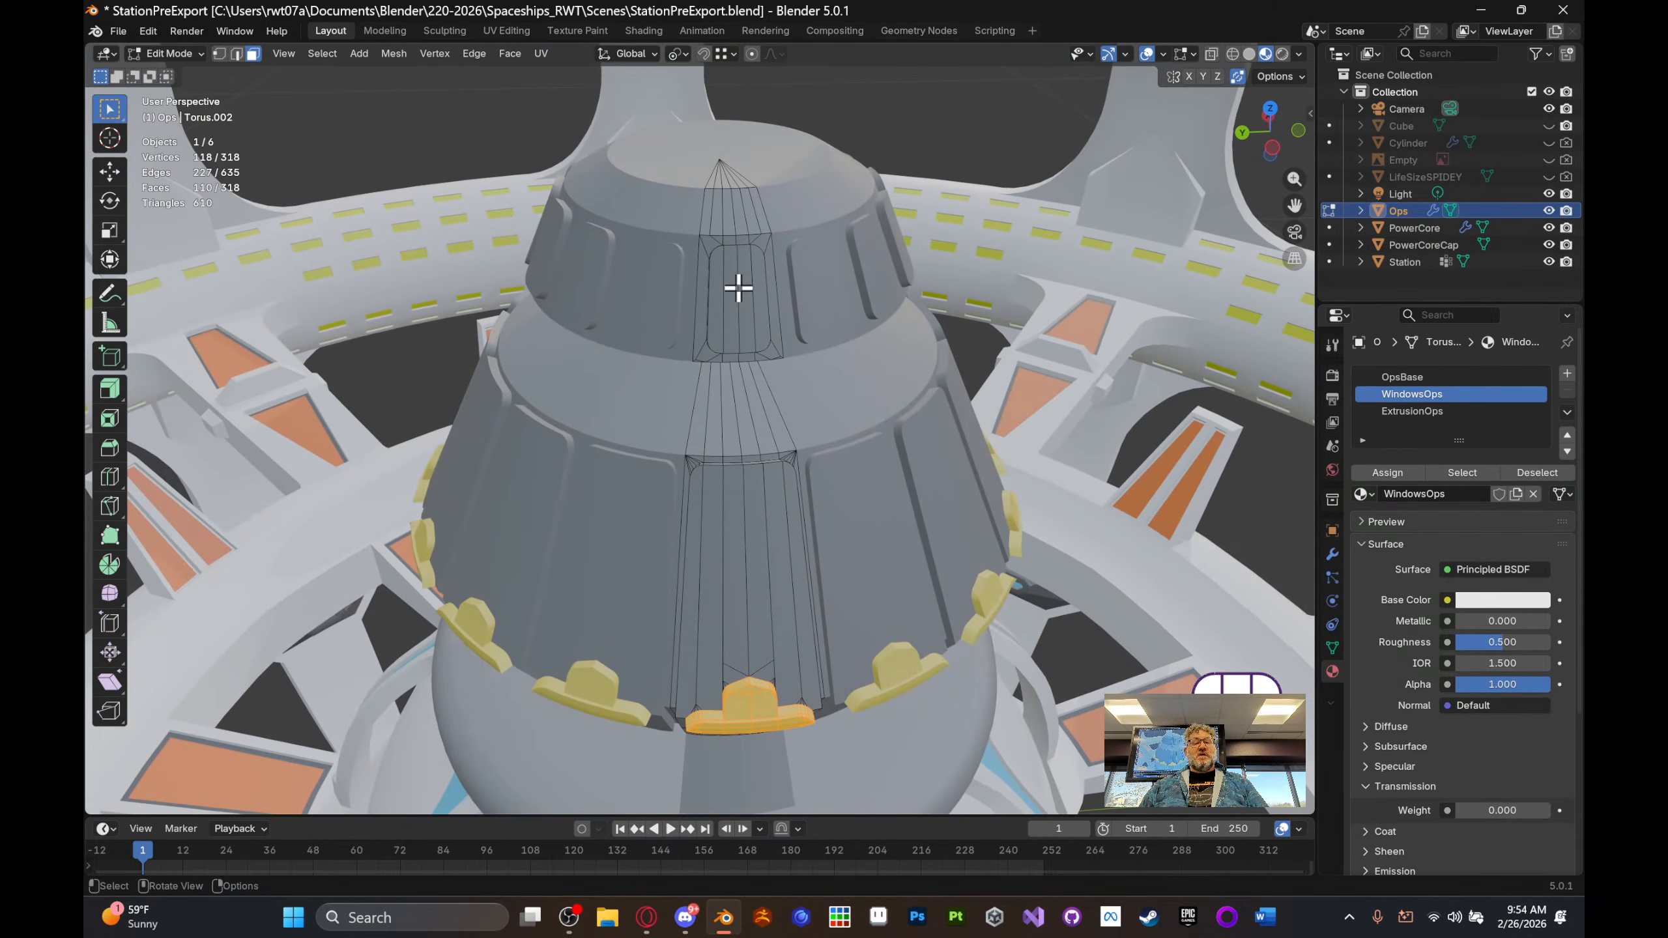
left_click(717, 293)
left_click(741, 292, "shift")
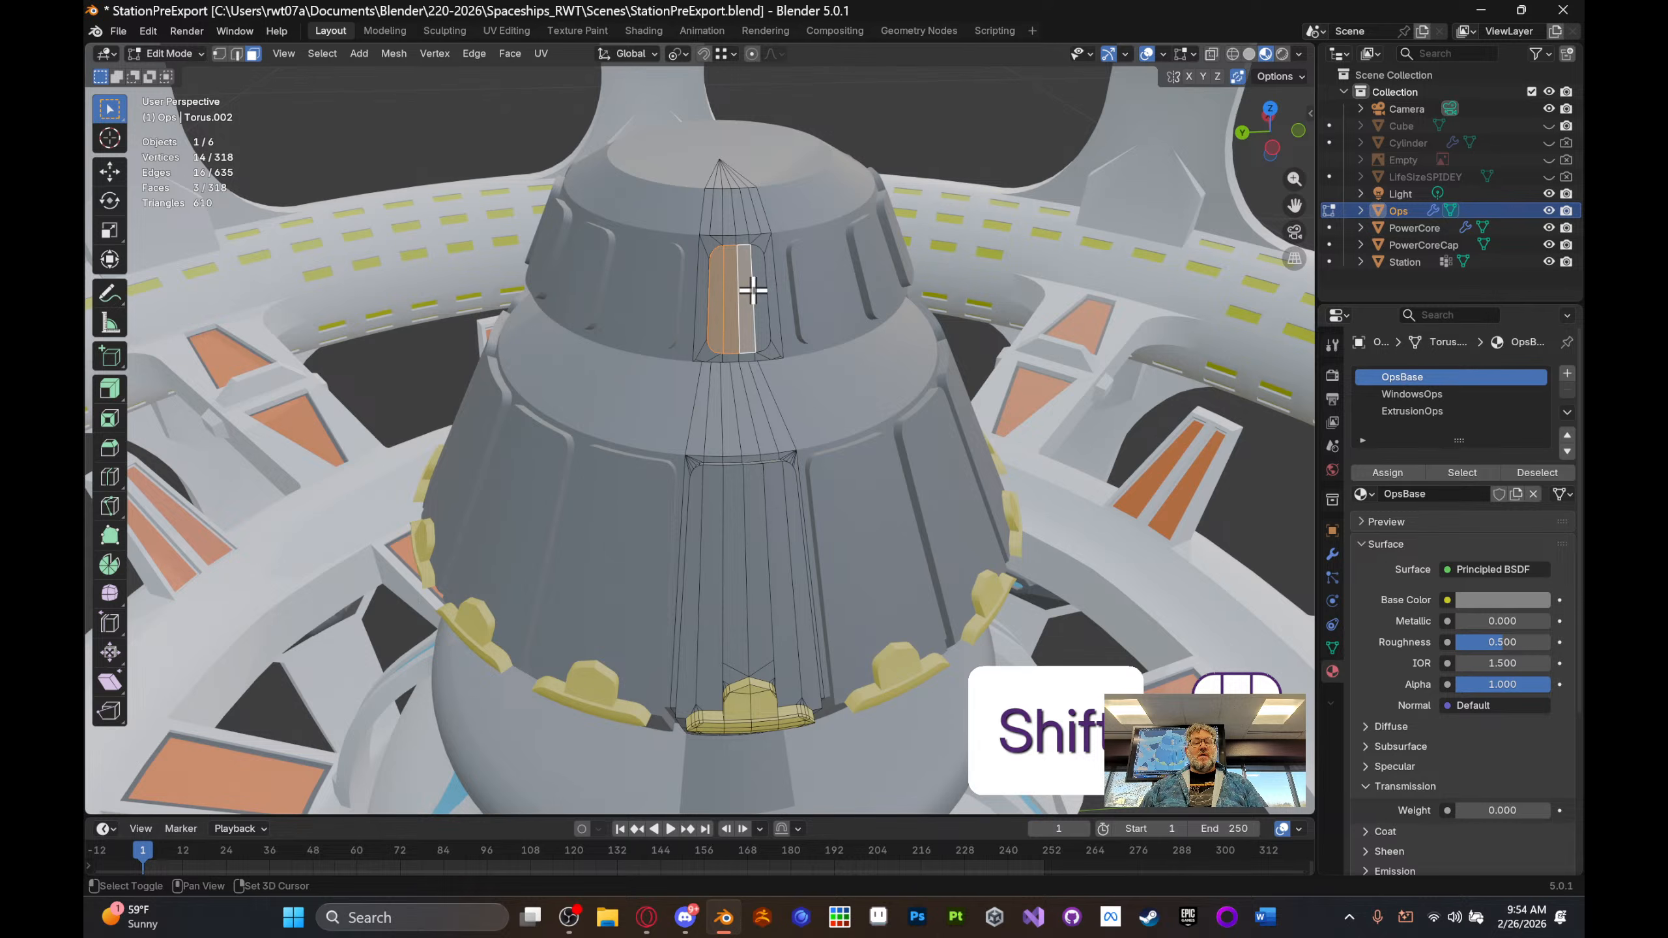
left_click(760, 293, "shift")
left_click(322, 52)
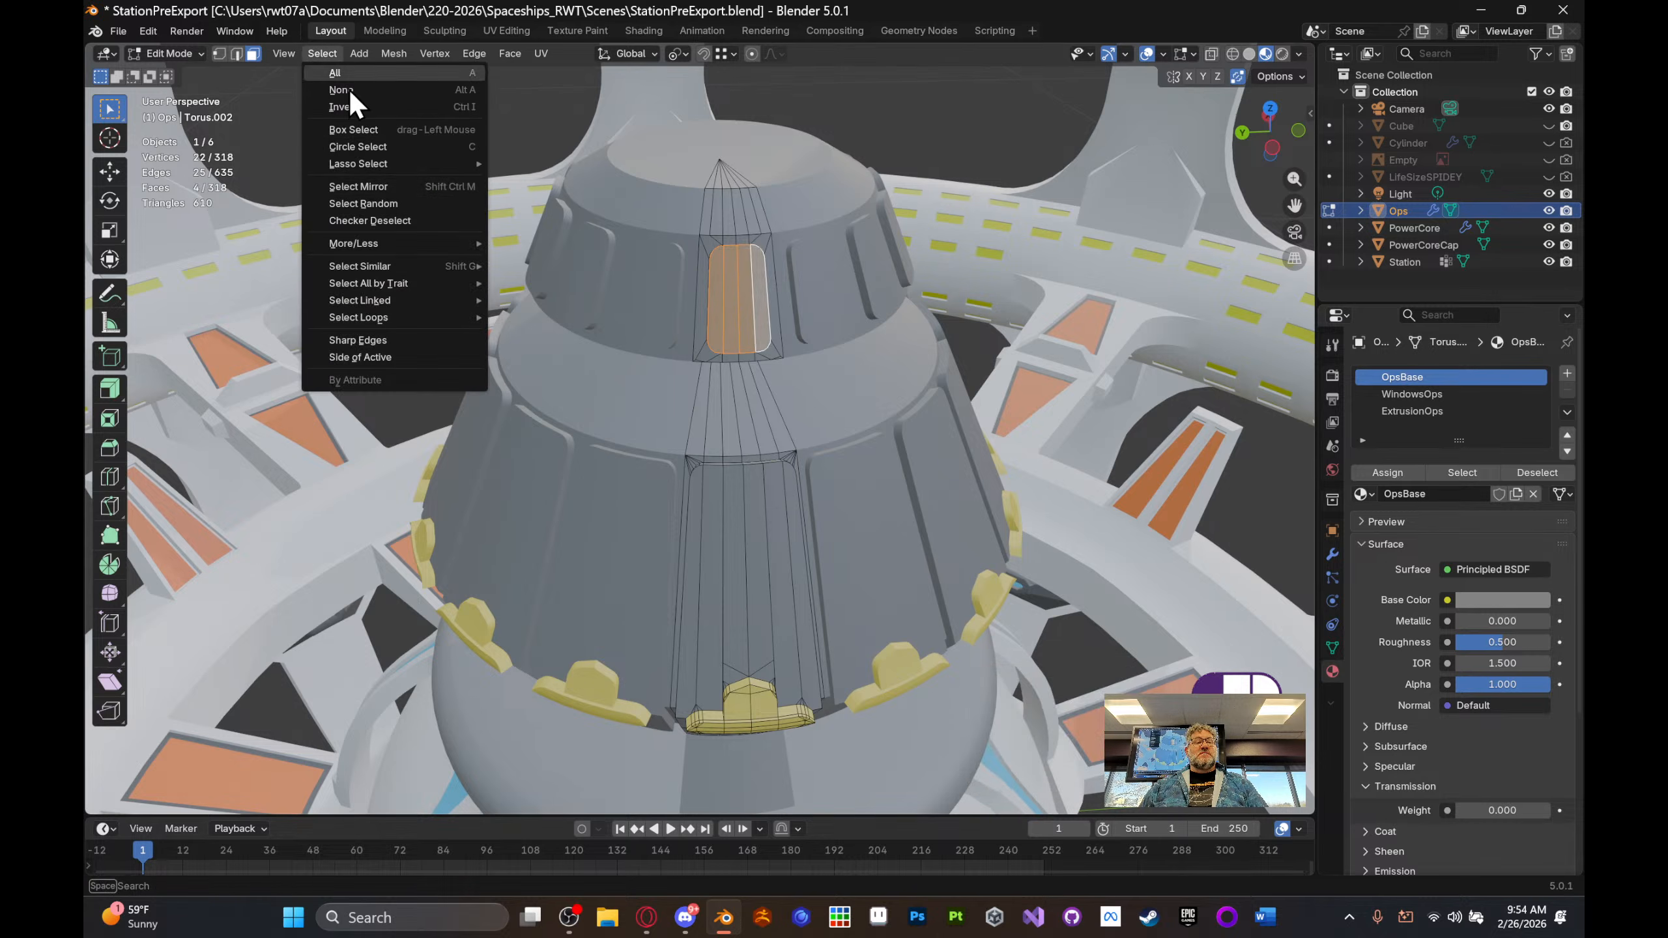
mouse_move(383, 244)
left_click(523, 245)
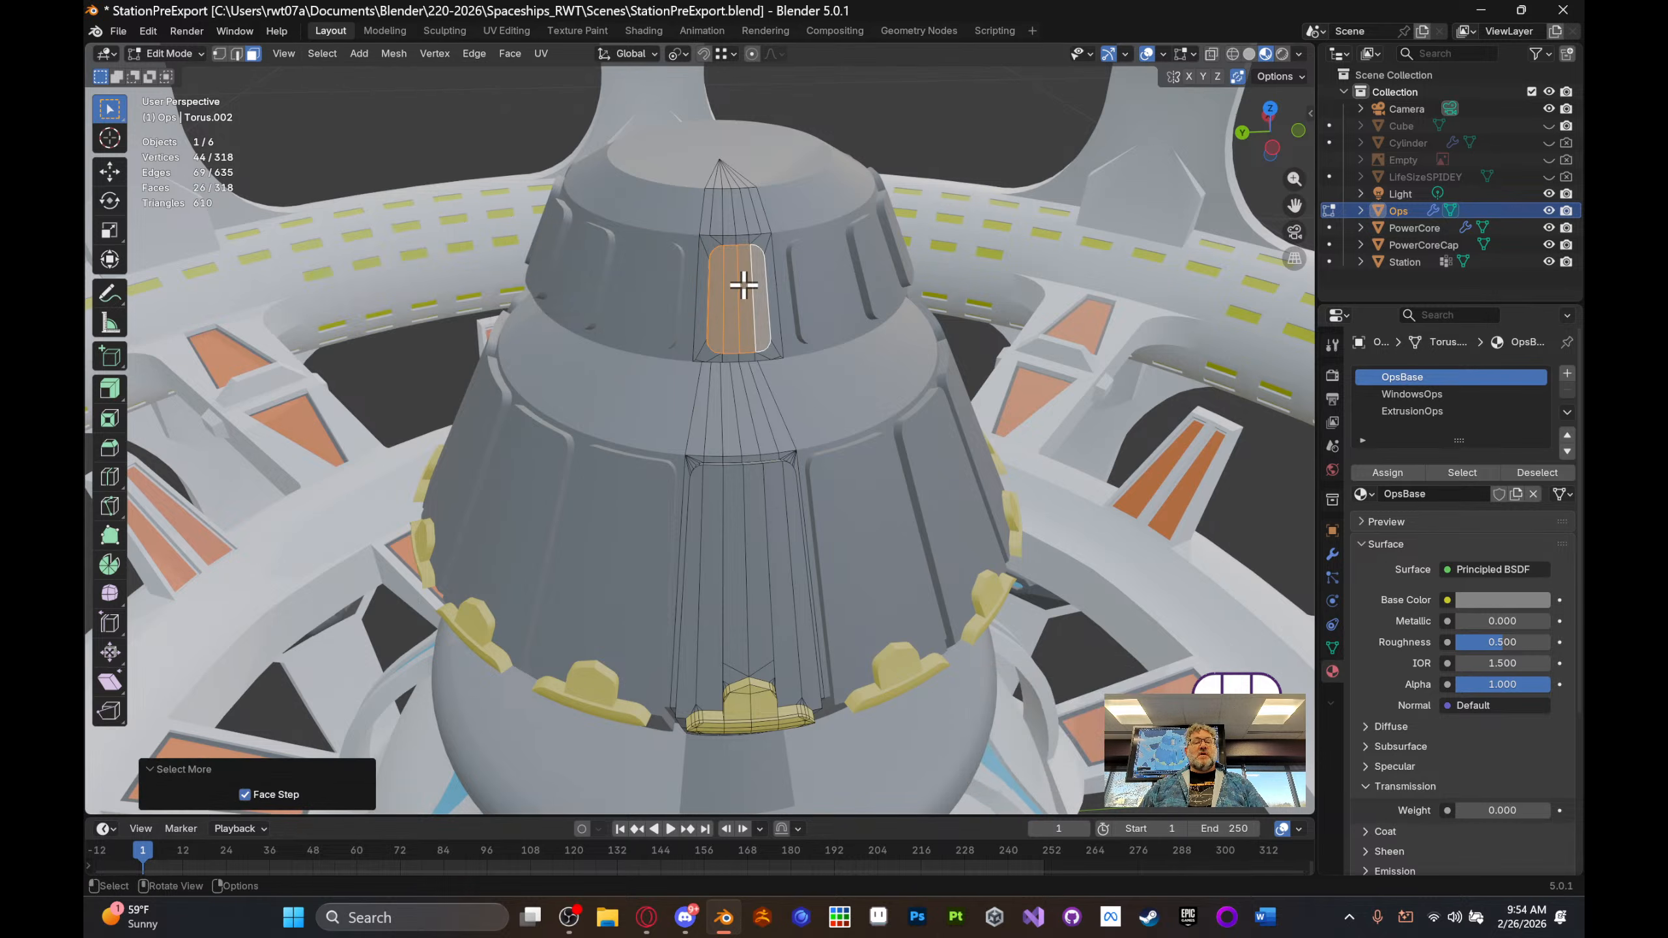
scroll(770, 280, "up", 6)
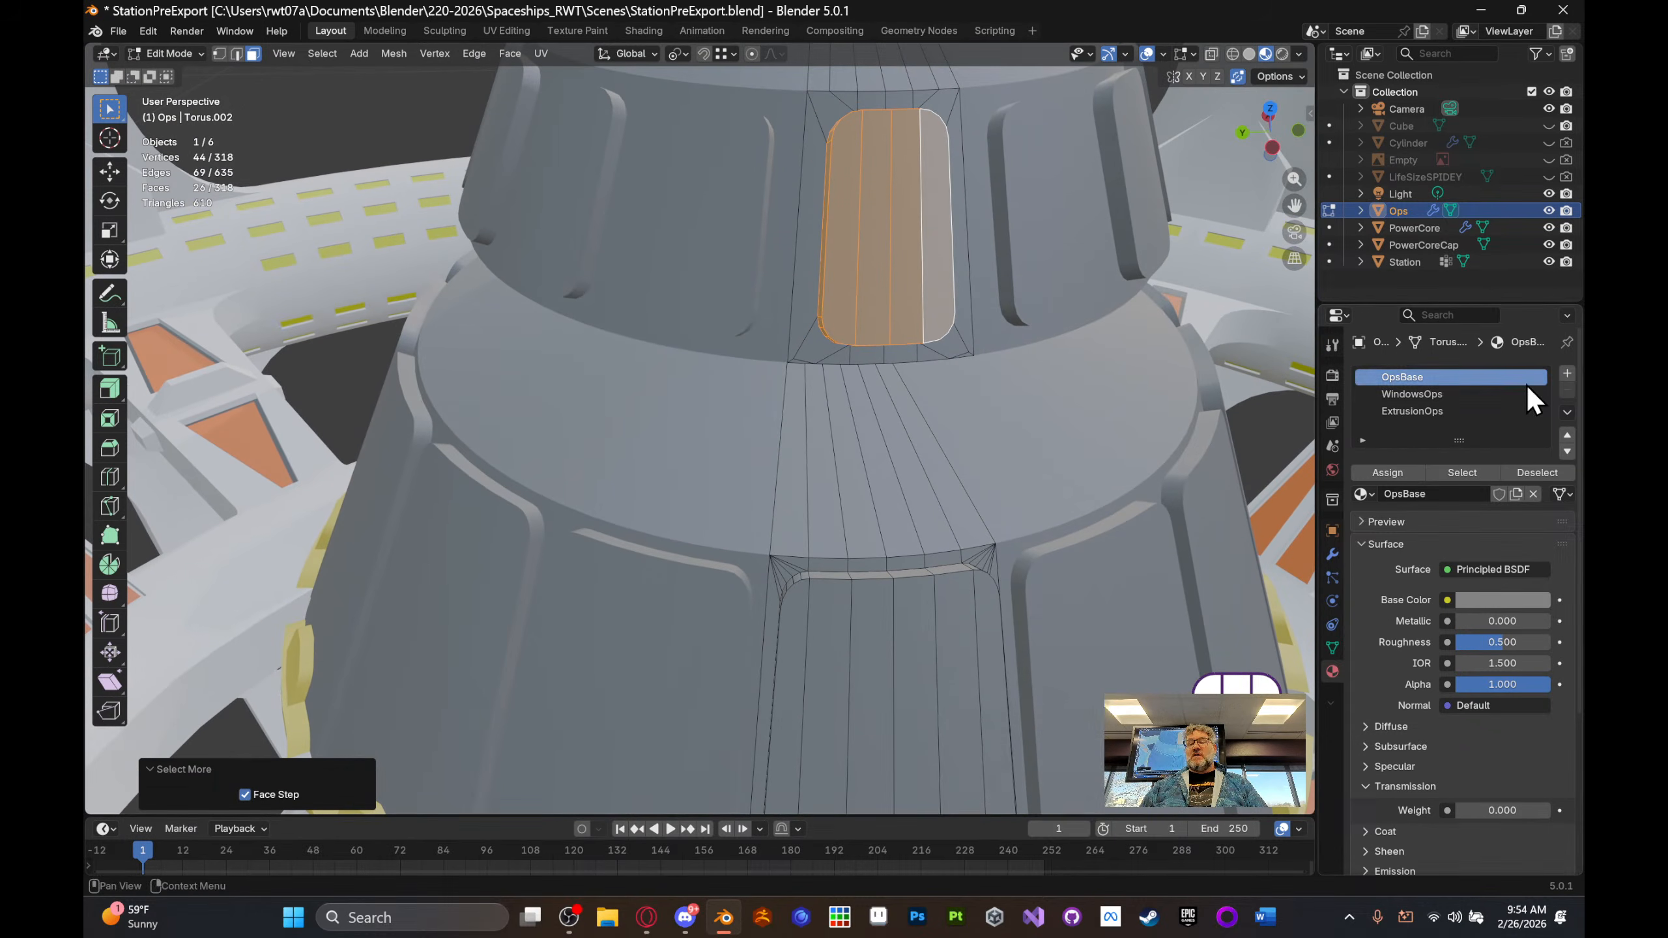
left_click(1504, 394)
left_click(1387, 473)
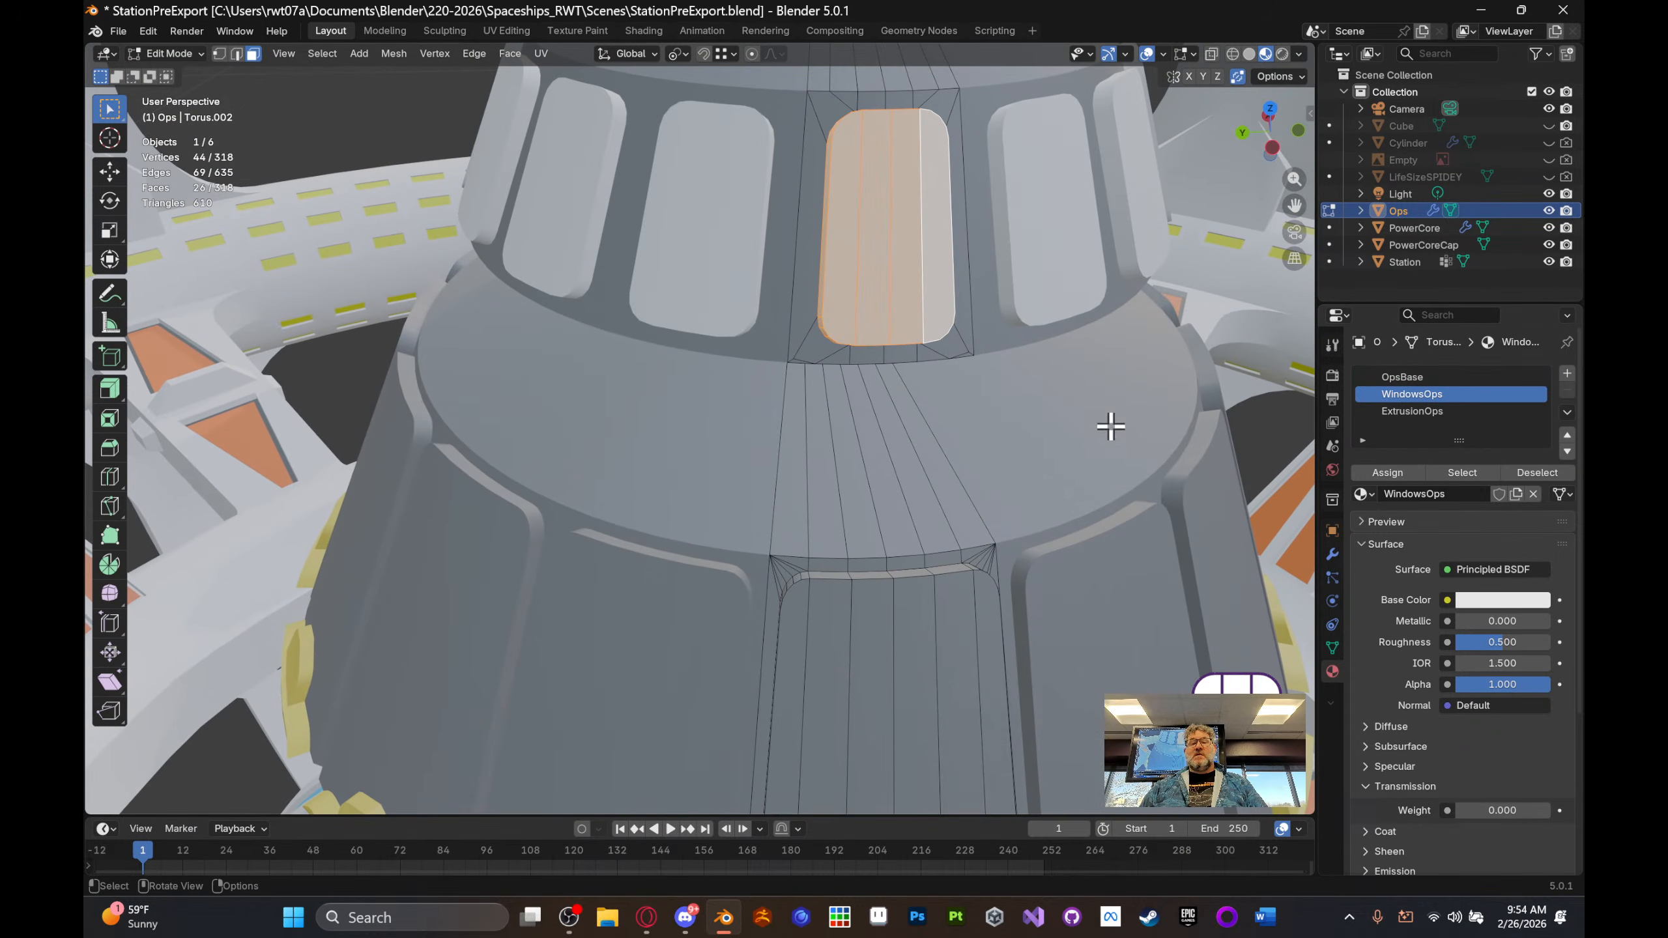
- Examine the lower Ops tier and its yellow extrusions from several angles, first in Edit Mode and then in Object Mode
middle_click_drag(1098, 440, 1124, 517)
middle_click_drag(1071, 351, 1061, 335, "shift")
scroll(1005, 351, "down", 3)
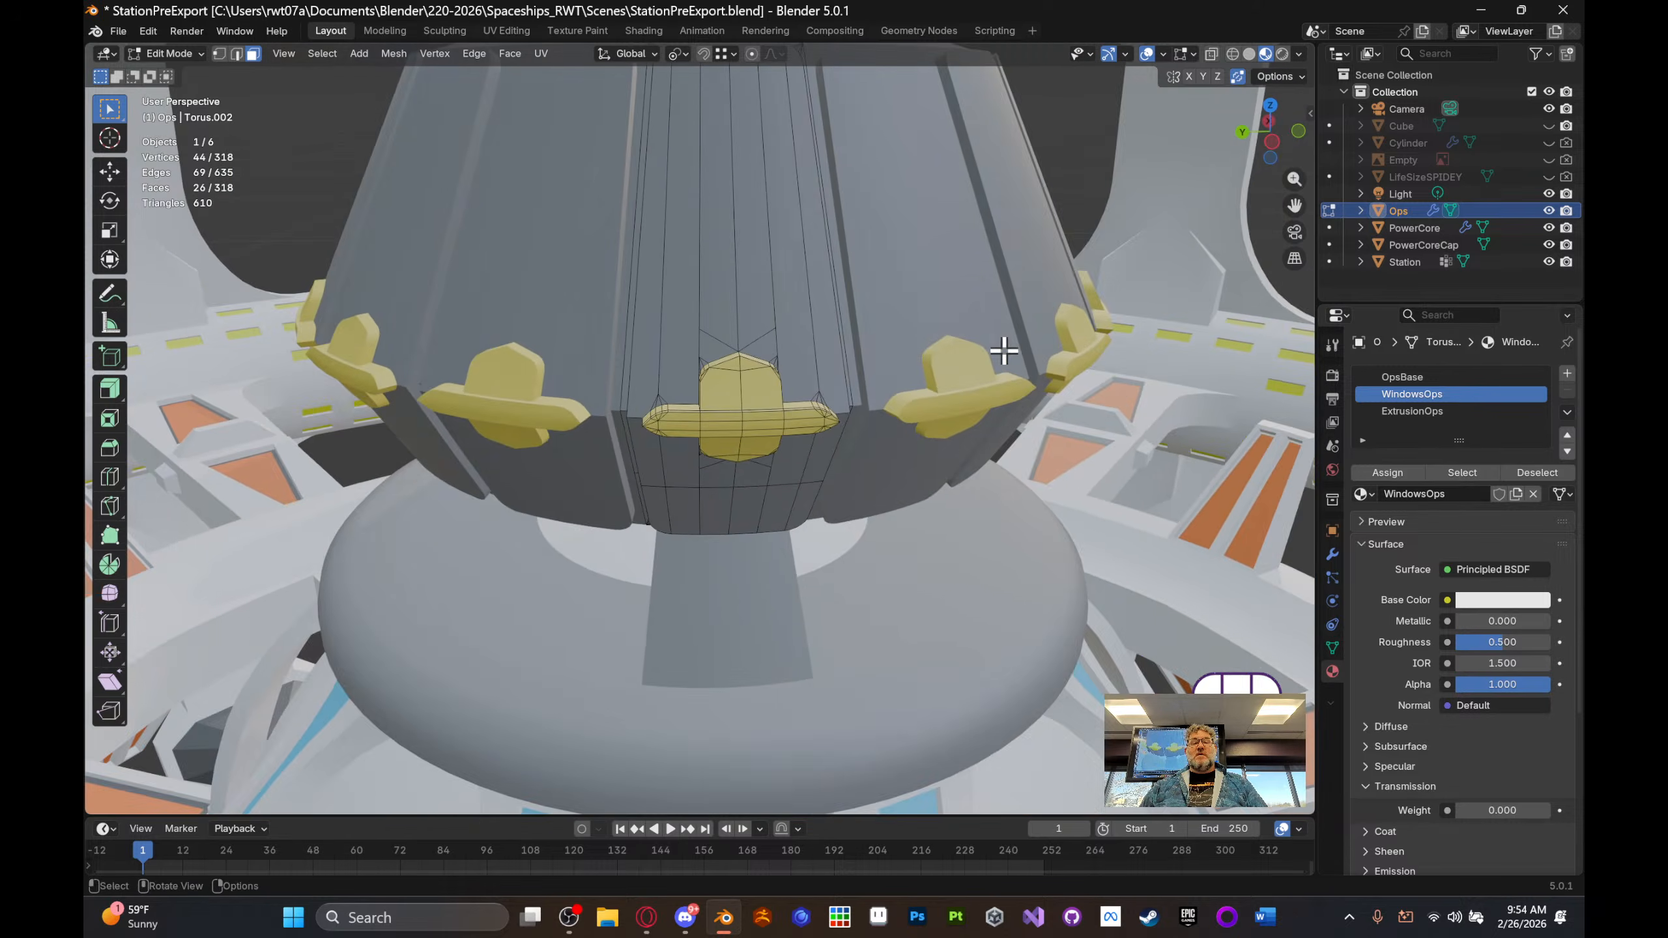
middle_click_drag(915, 354, 958, 340)
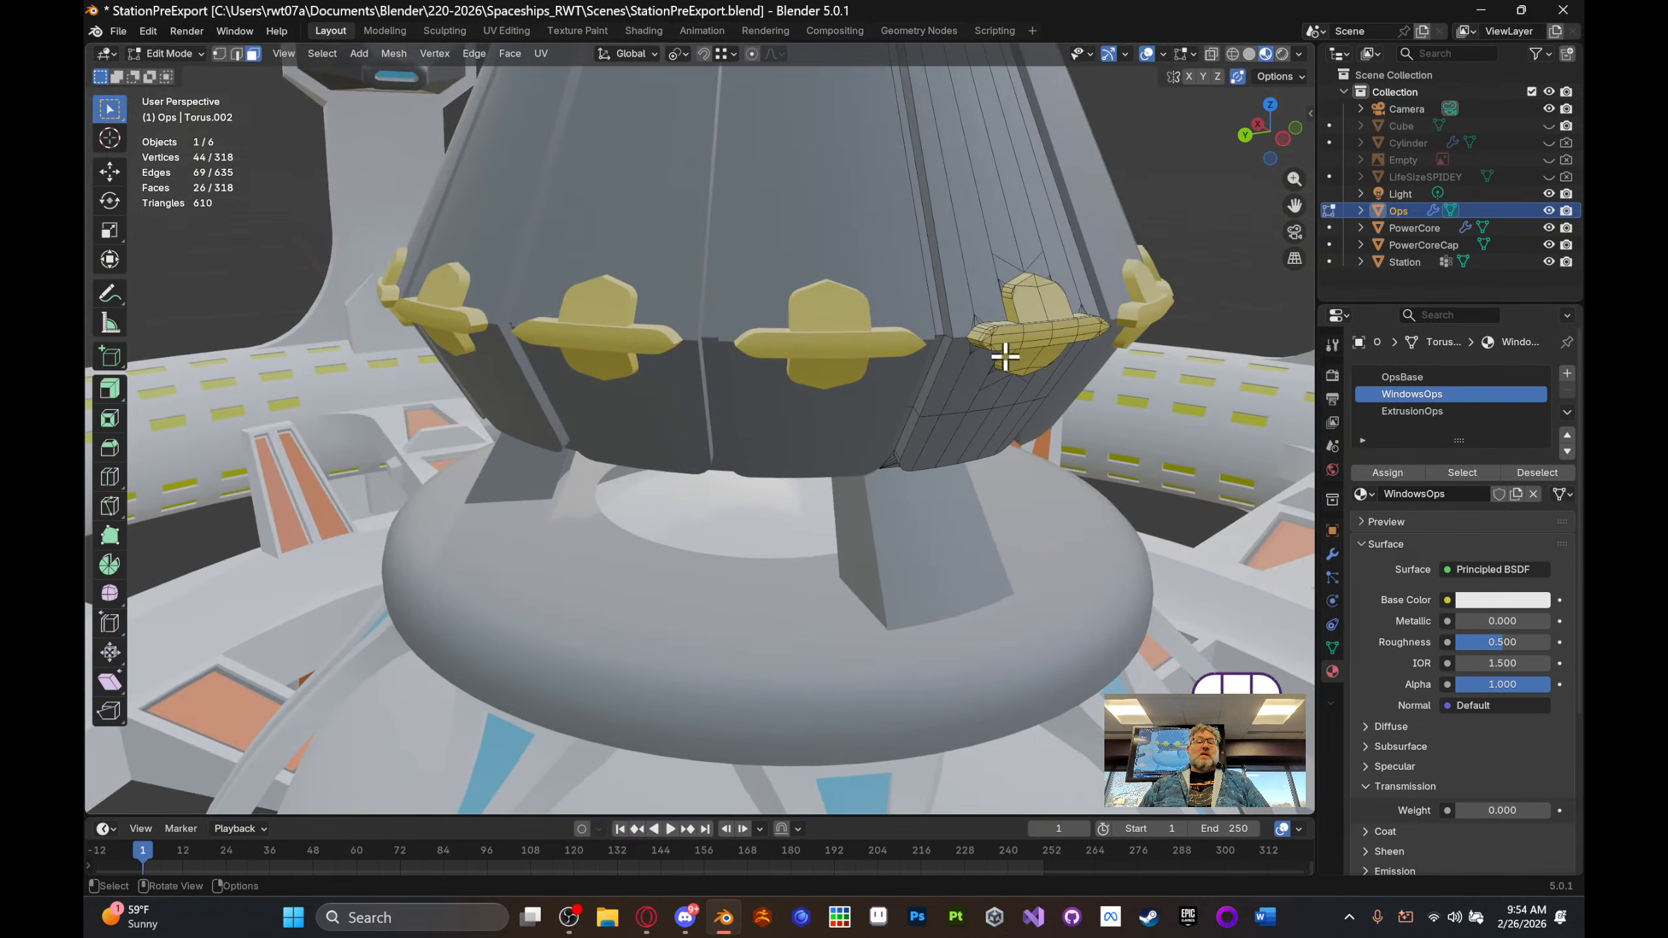
middle_click_drag(1045, 294, 1016, 334)
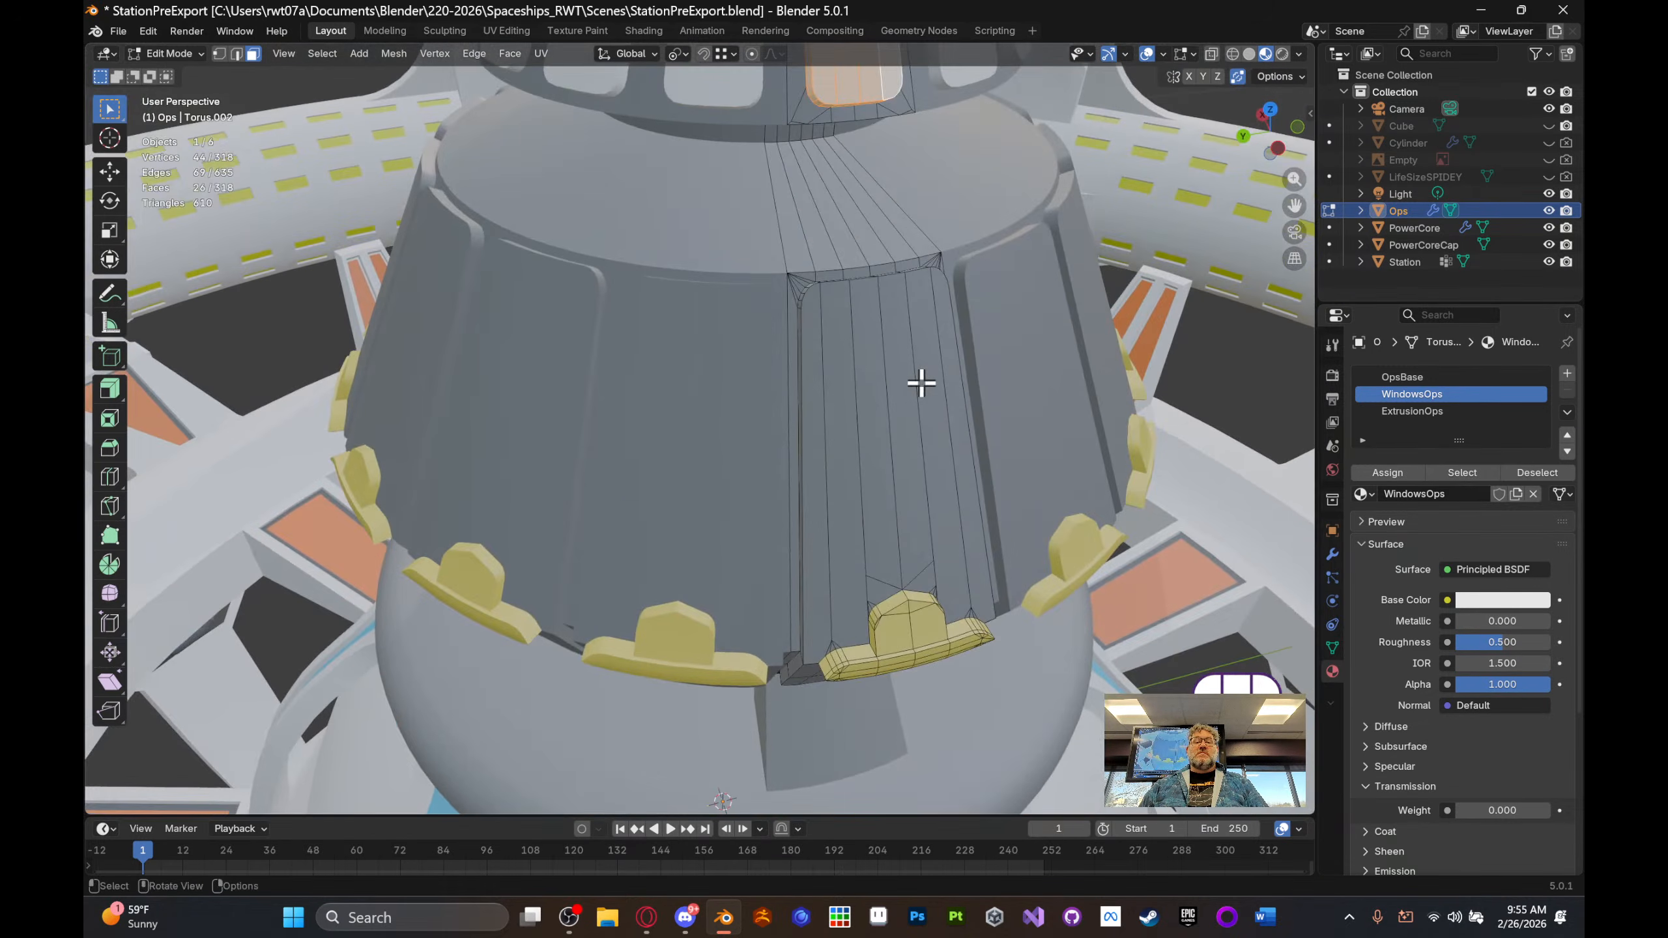
middle_click_drag(919, 390, 879, 433)
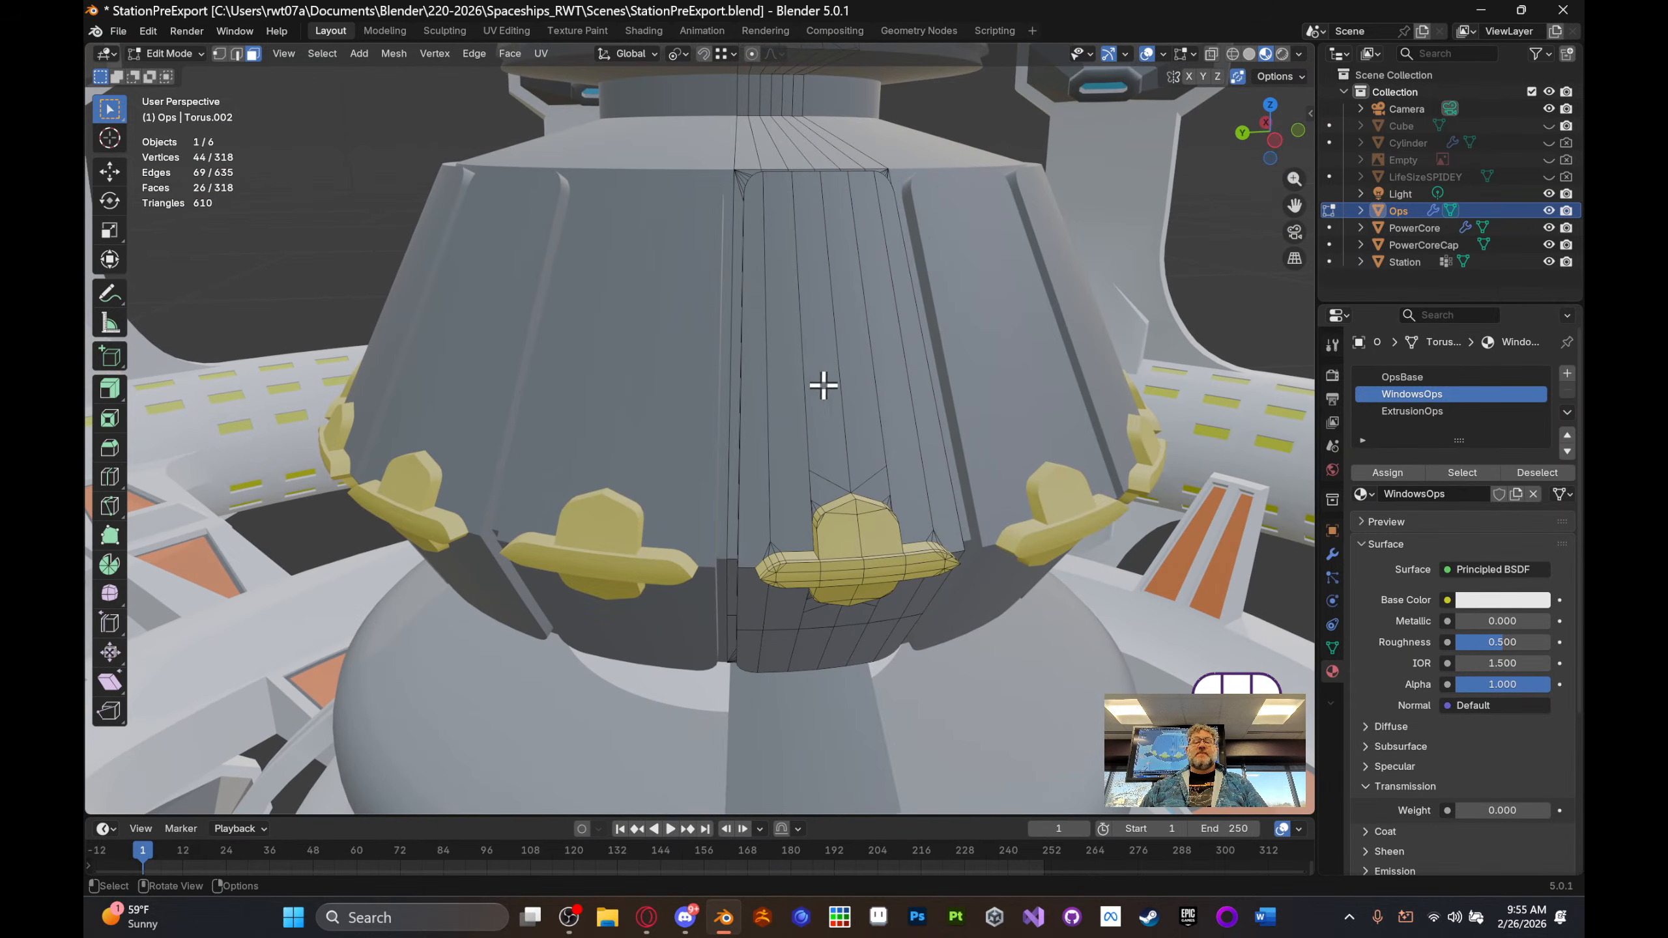
key("Tab")
scroll(864, 388, "down", 6)
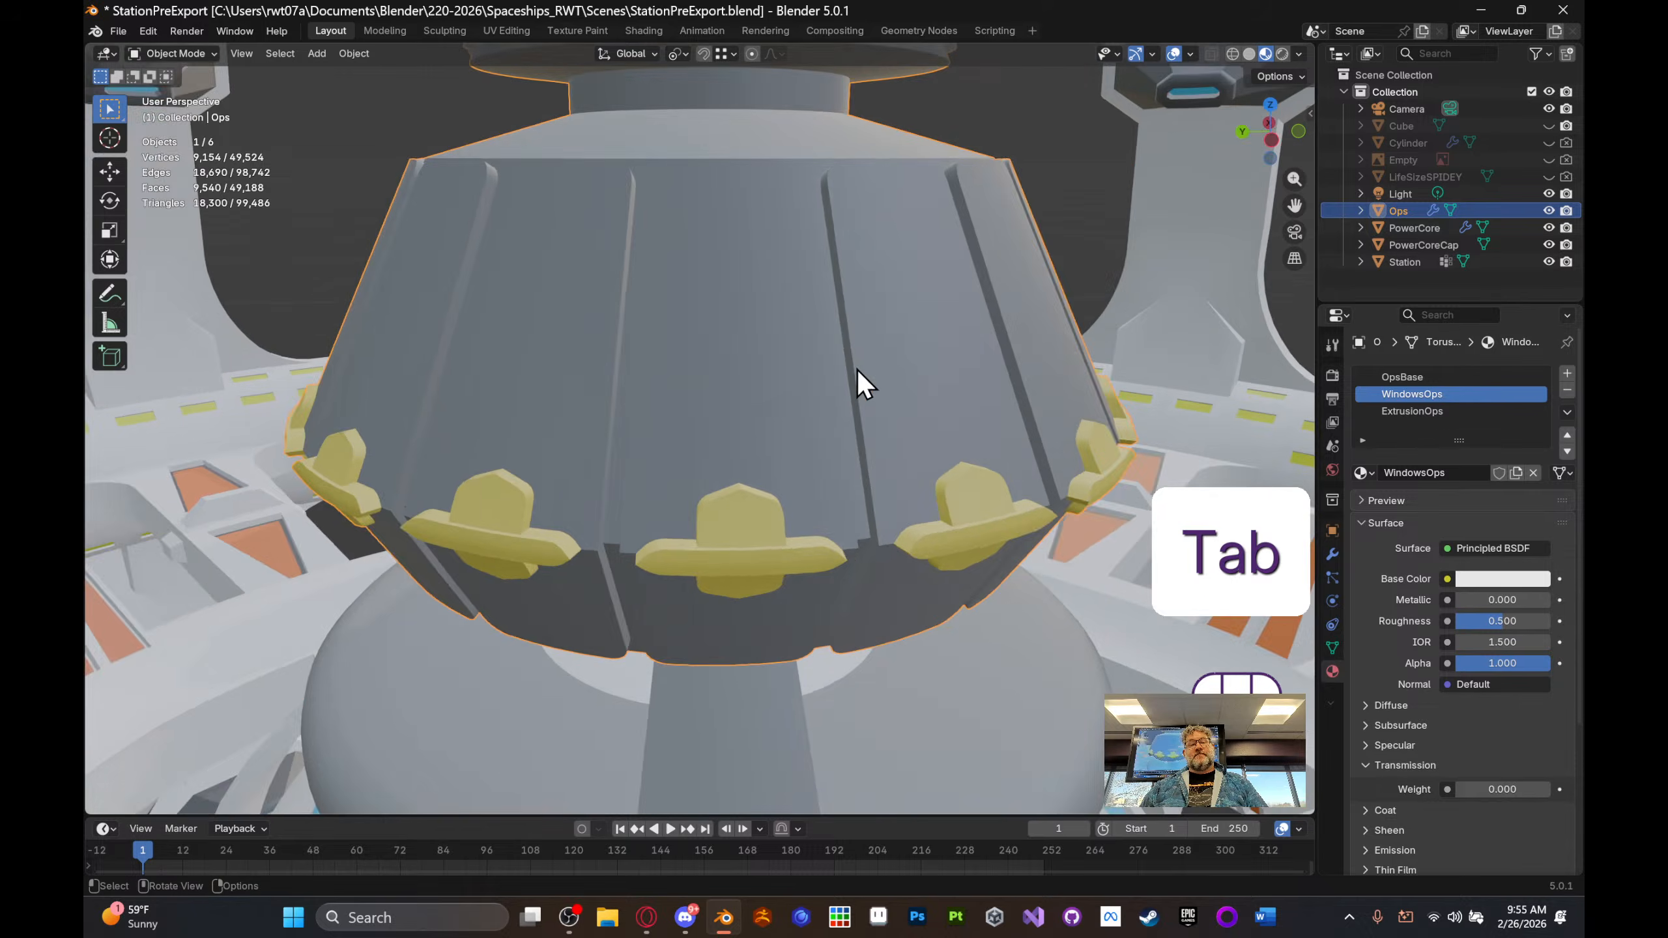
middle_click_drag(849, 404, 713, 384)
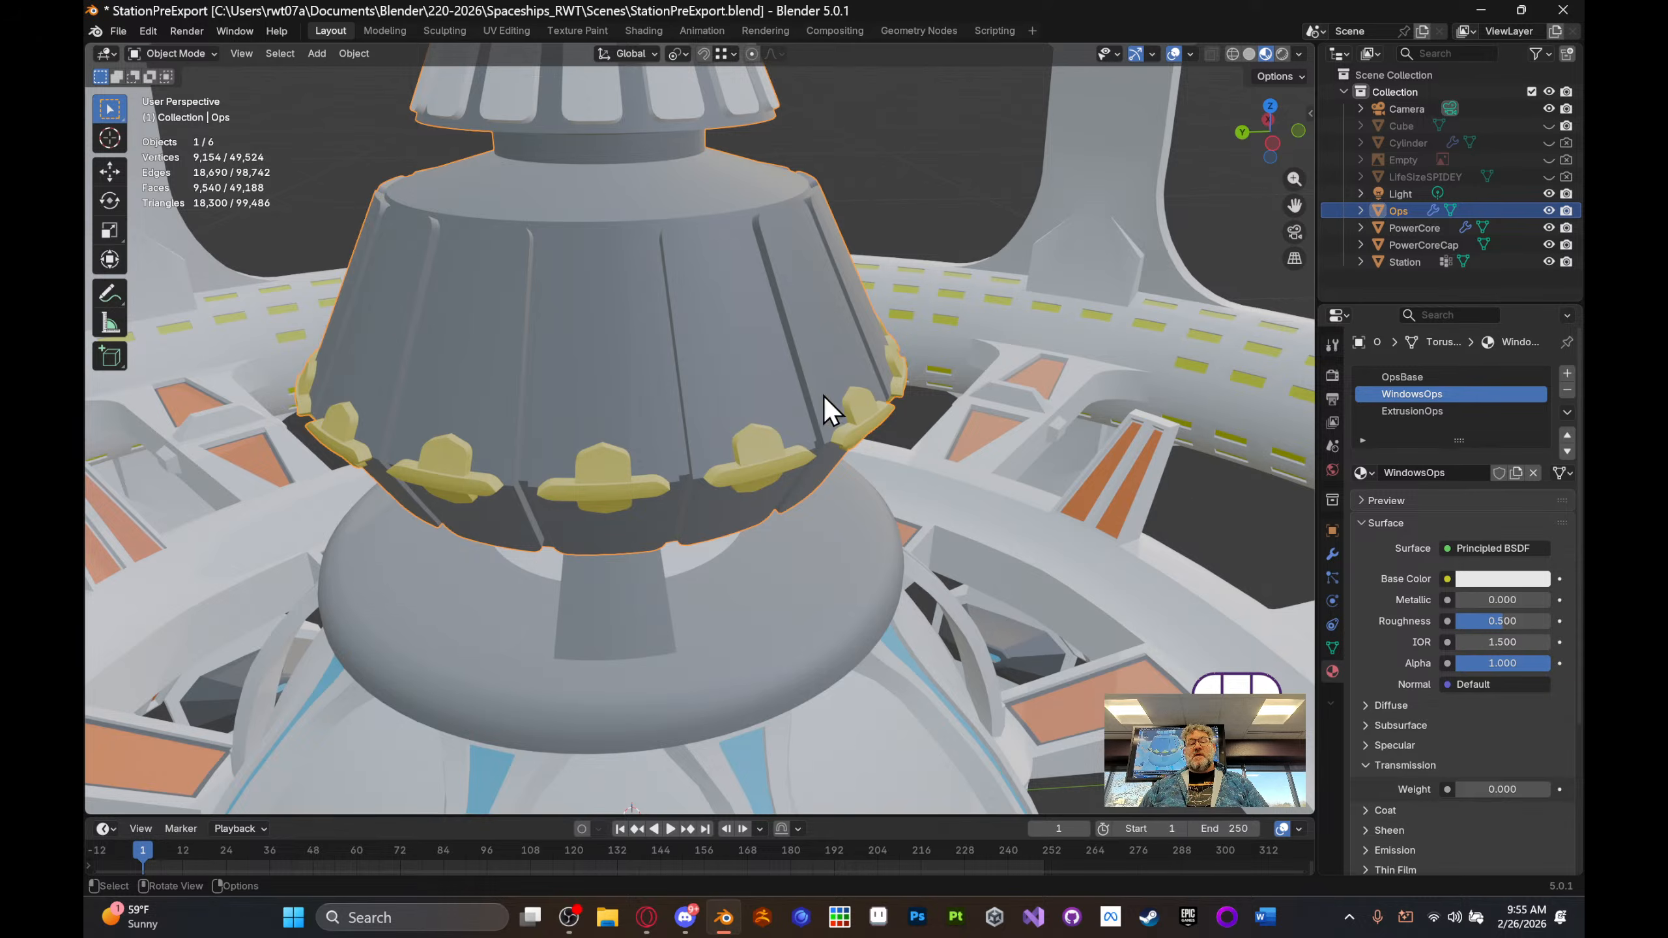
middle_click_drag(827, 410, 745, 428)
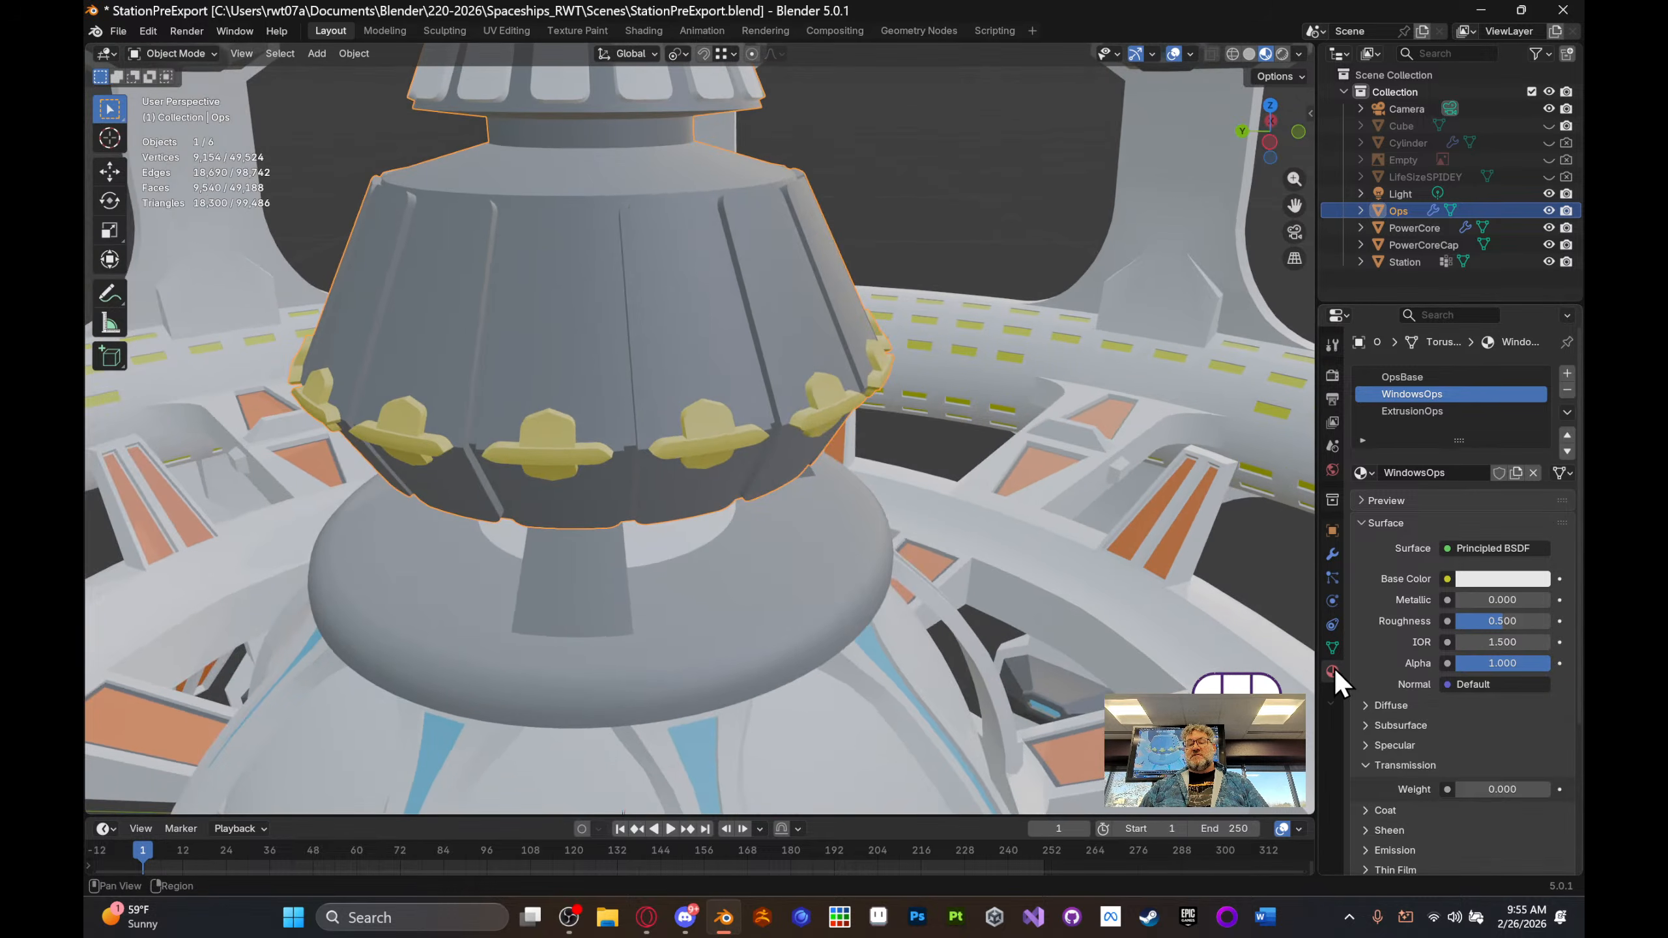
- Unwrap all faces of the Ops mesh with Smart UV Project, using a 66° angle limit and 0.010 island margin
left_click(511, 32)
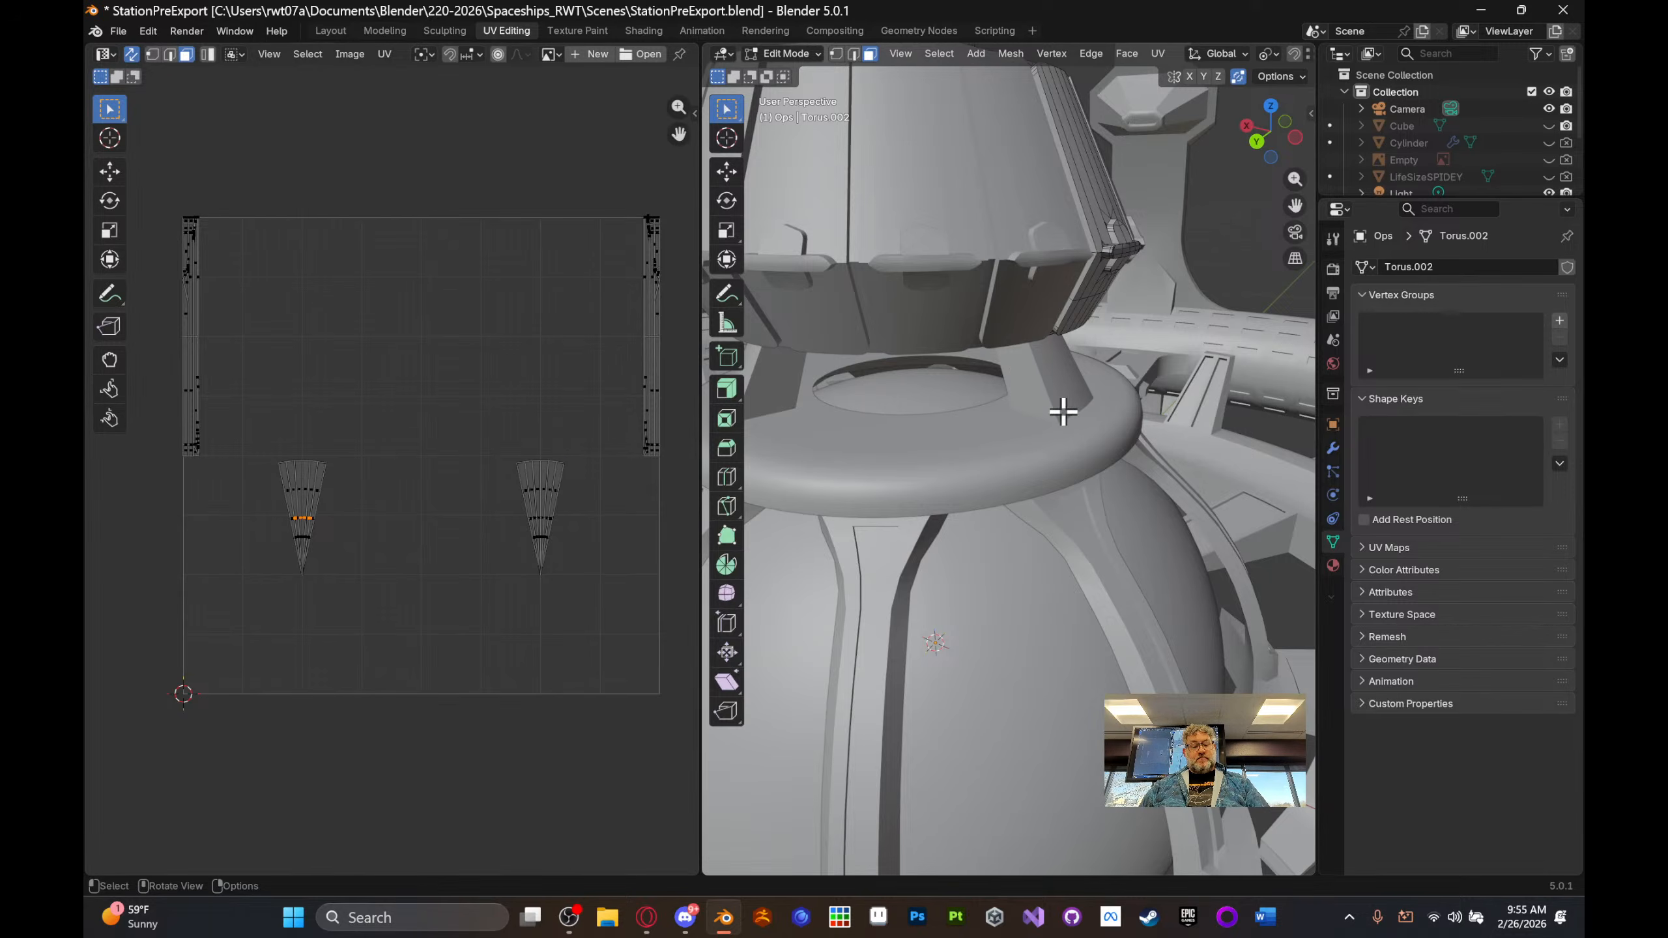
key("a")
middle_click_drag(1217, 302, 871, 454)
key("u")
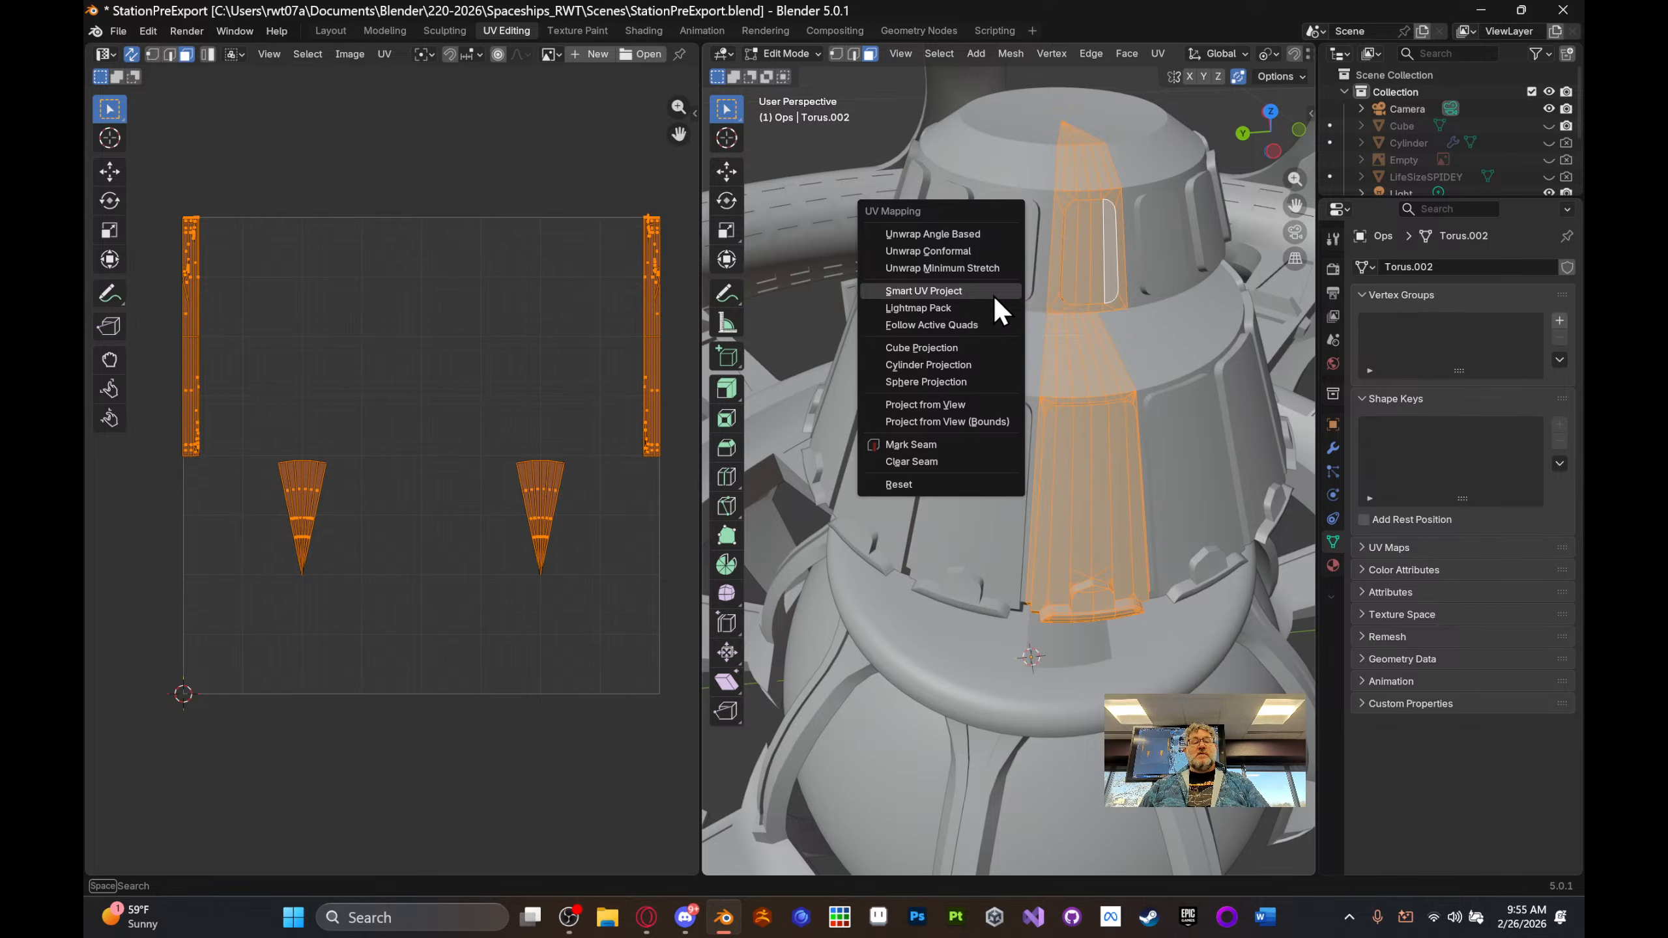
left_click(993, 296)
left_click(969, 455)
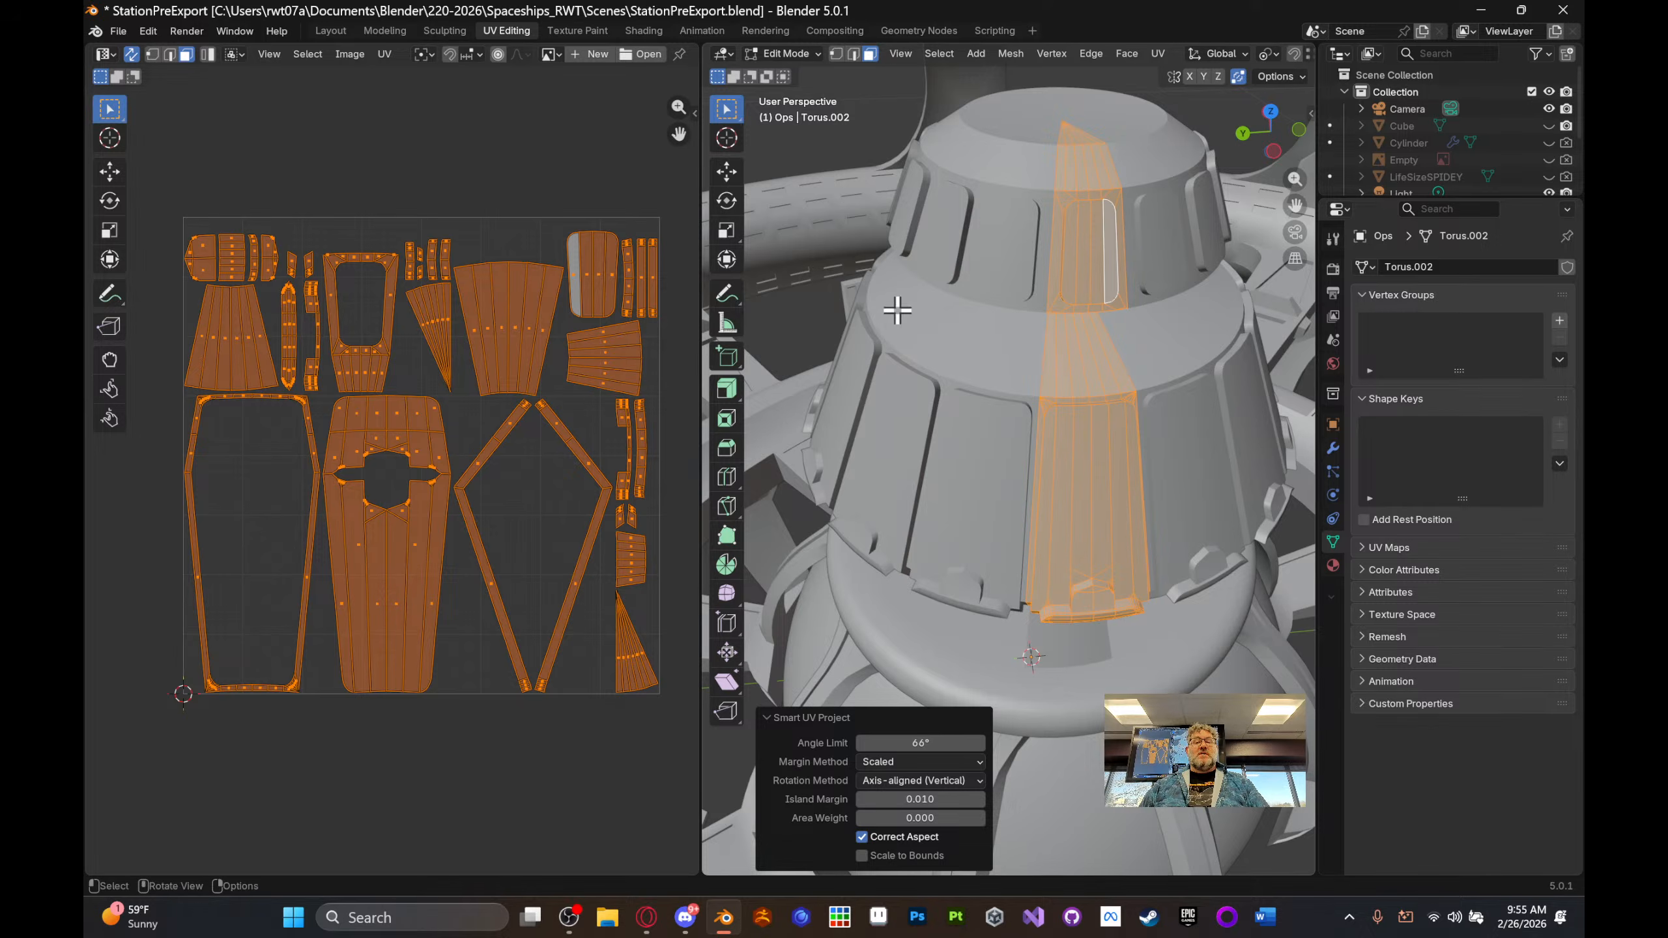
- Apply the Ops object's Mirror, Array and Smooth by Angle modifiers in that order in the Layout workspace
left_click(325, 31)
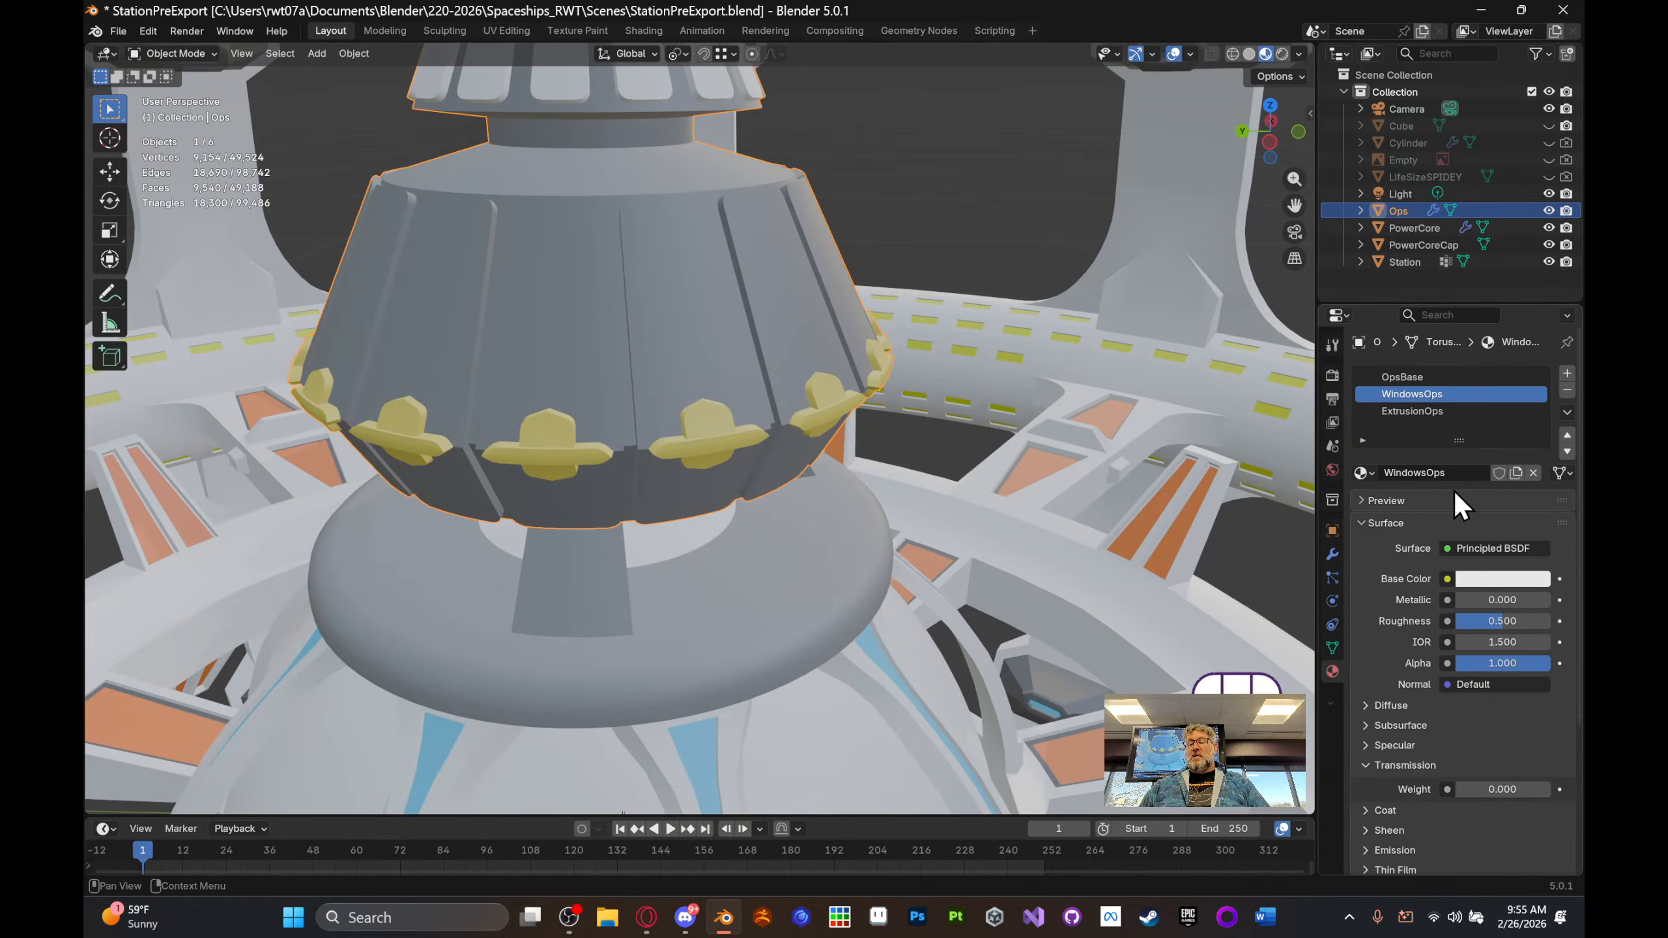
scroll(998, 460, "down", 4)
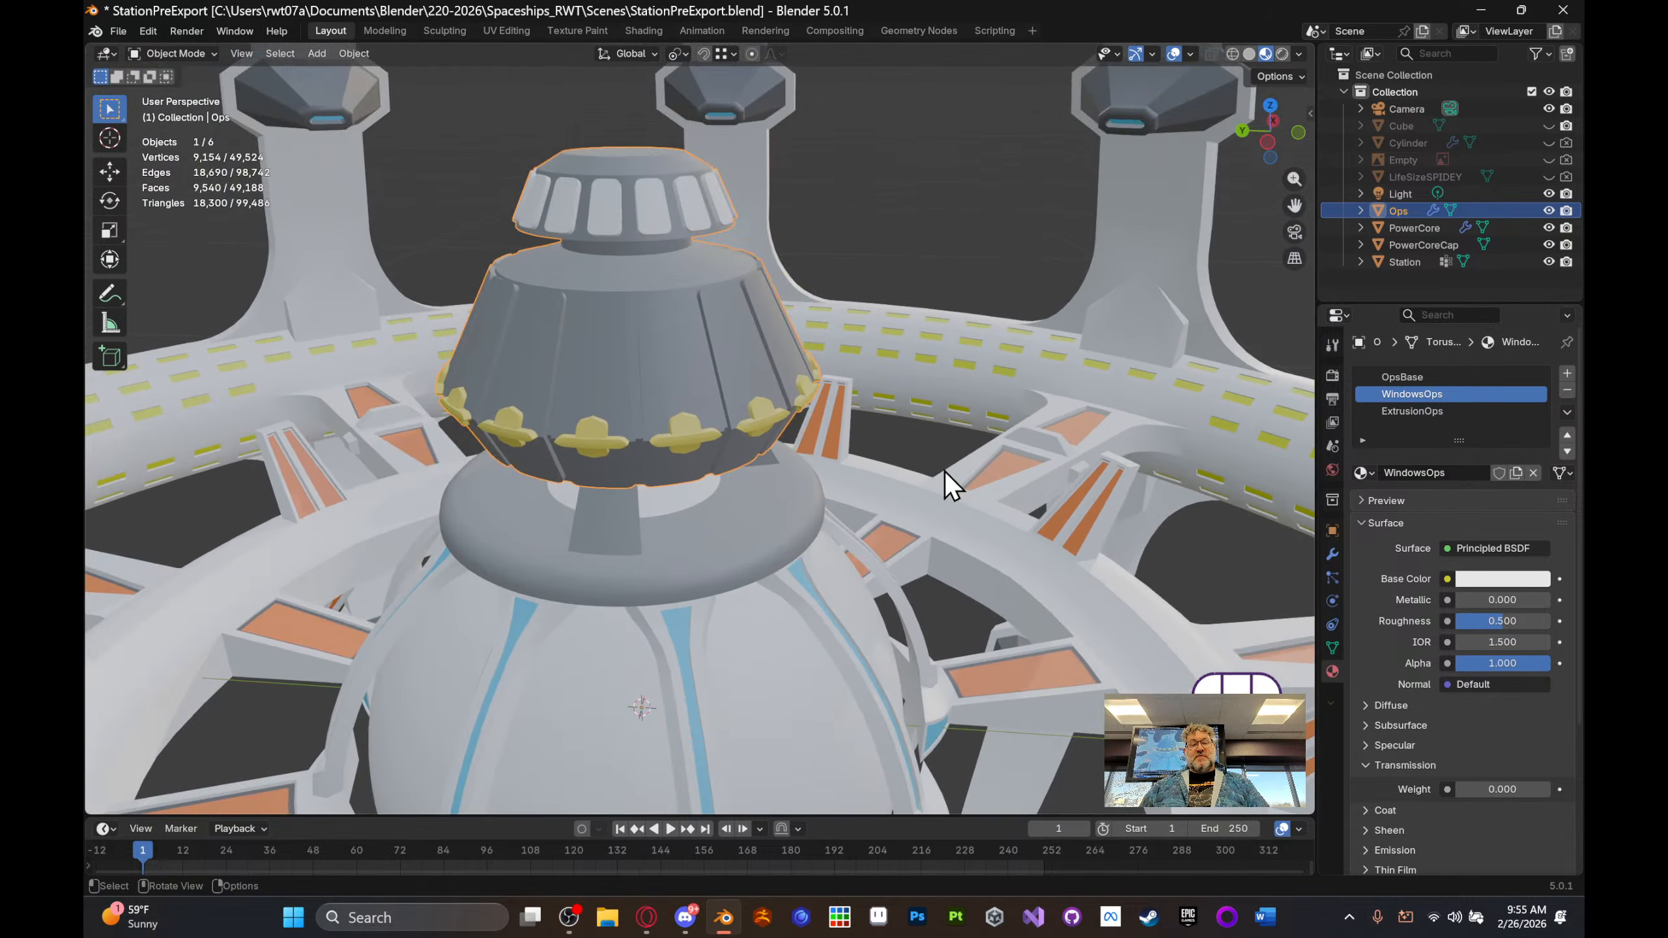
left_click(1332, 555)
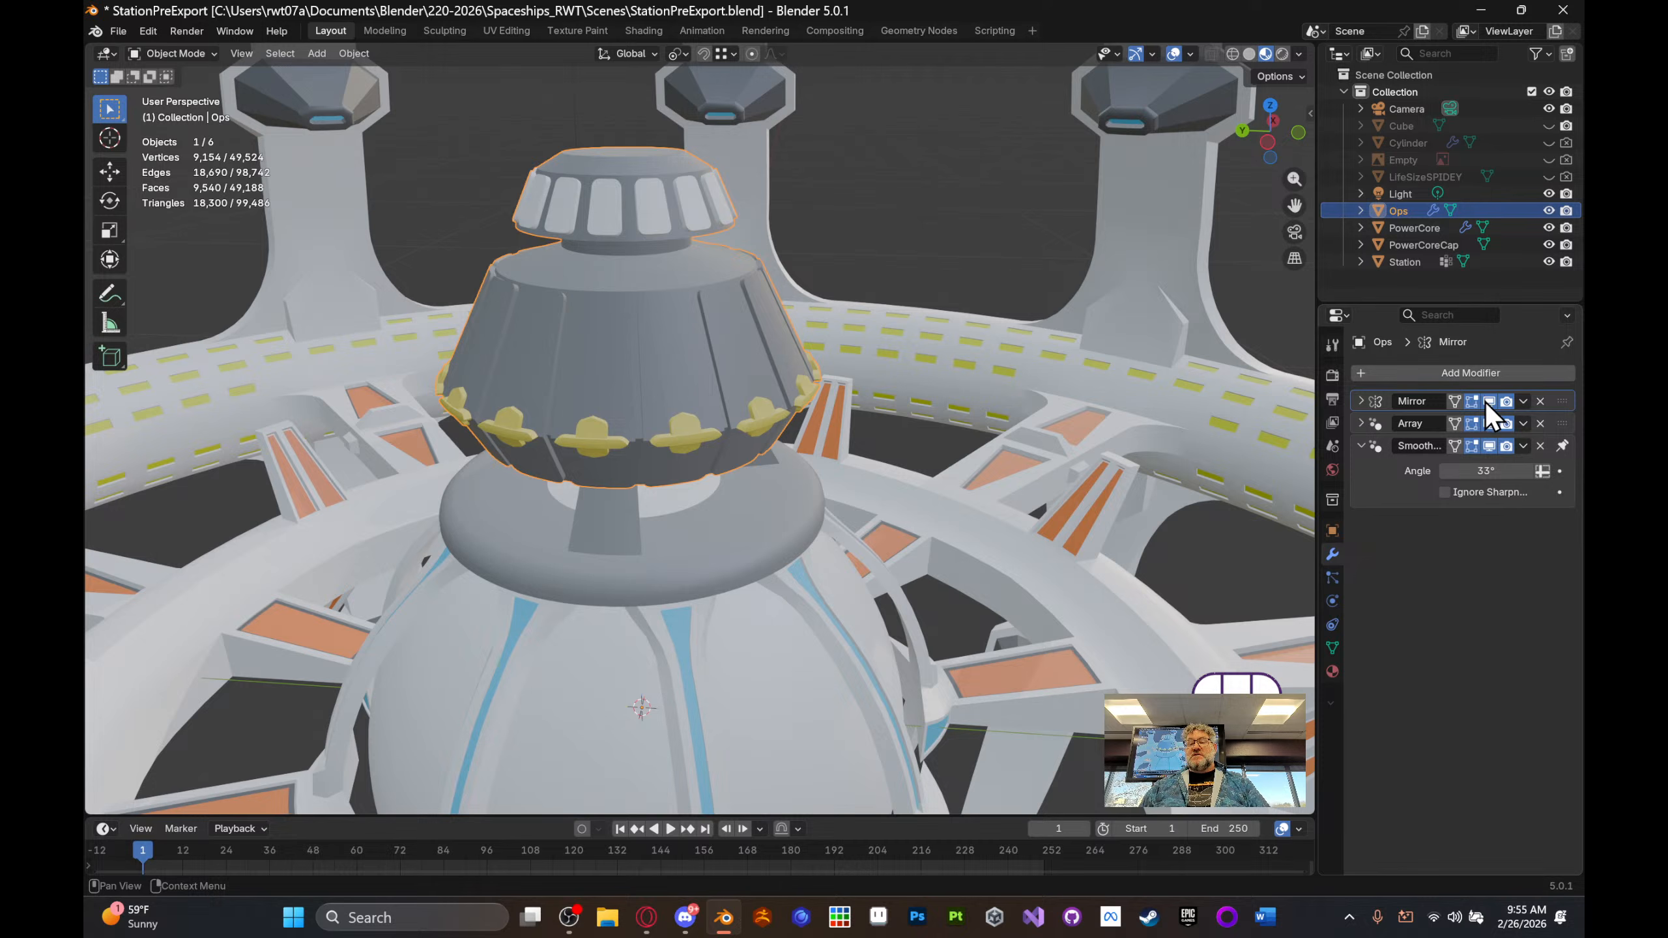
left_click(1522, 401)
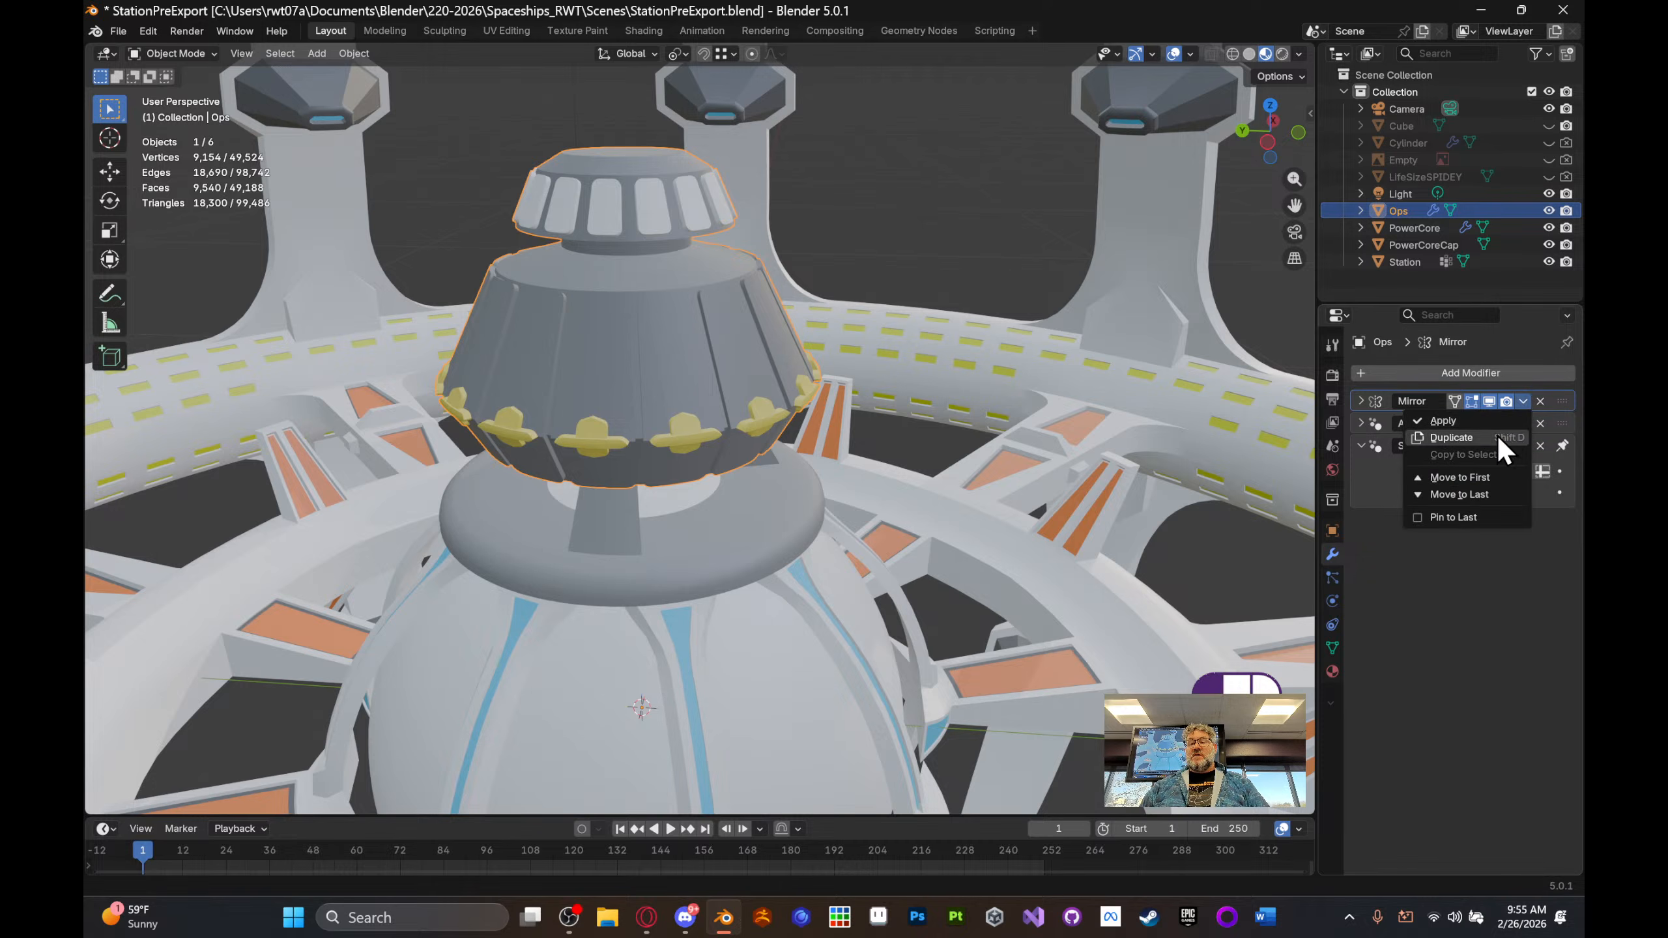
left_click(1506, 422)
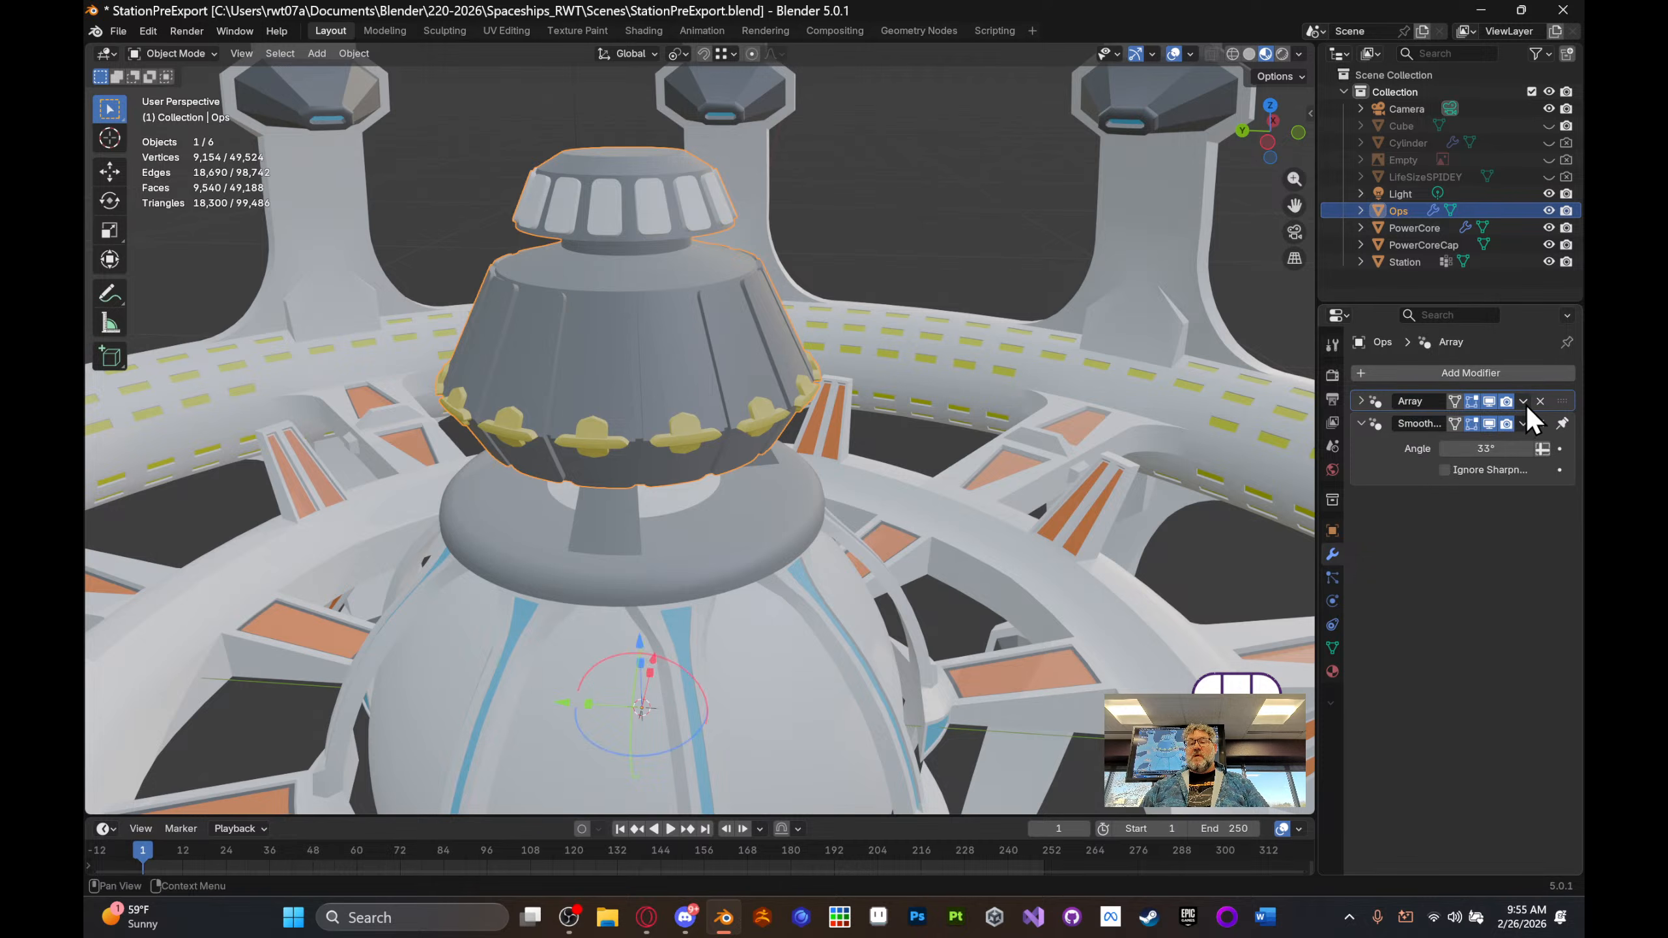
left_click(1524, 402)
left_click(1493, 421)
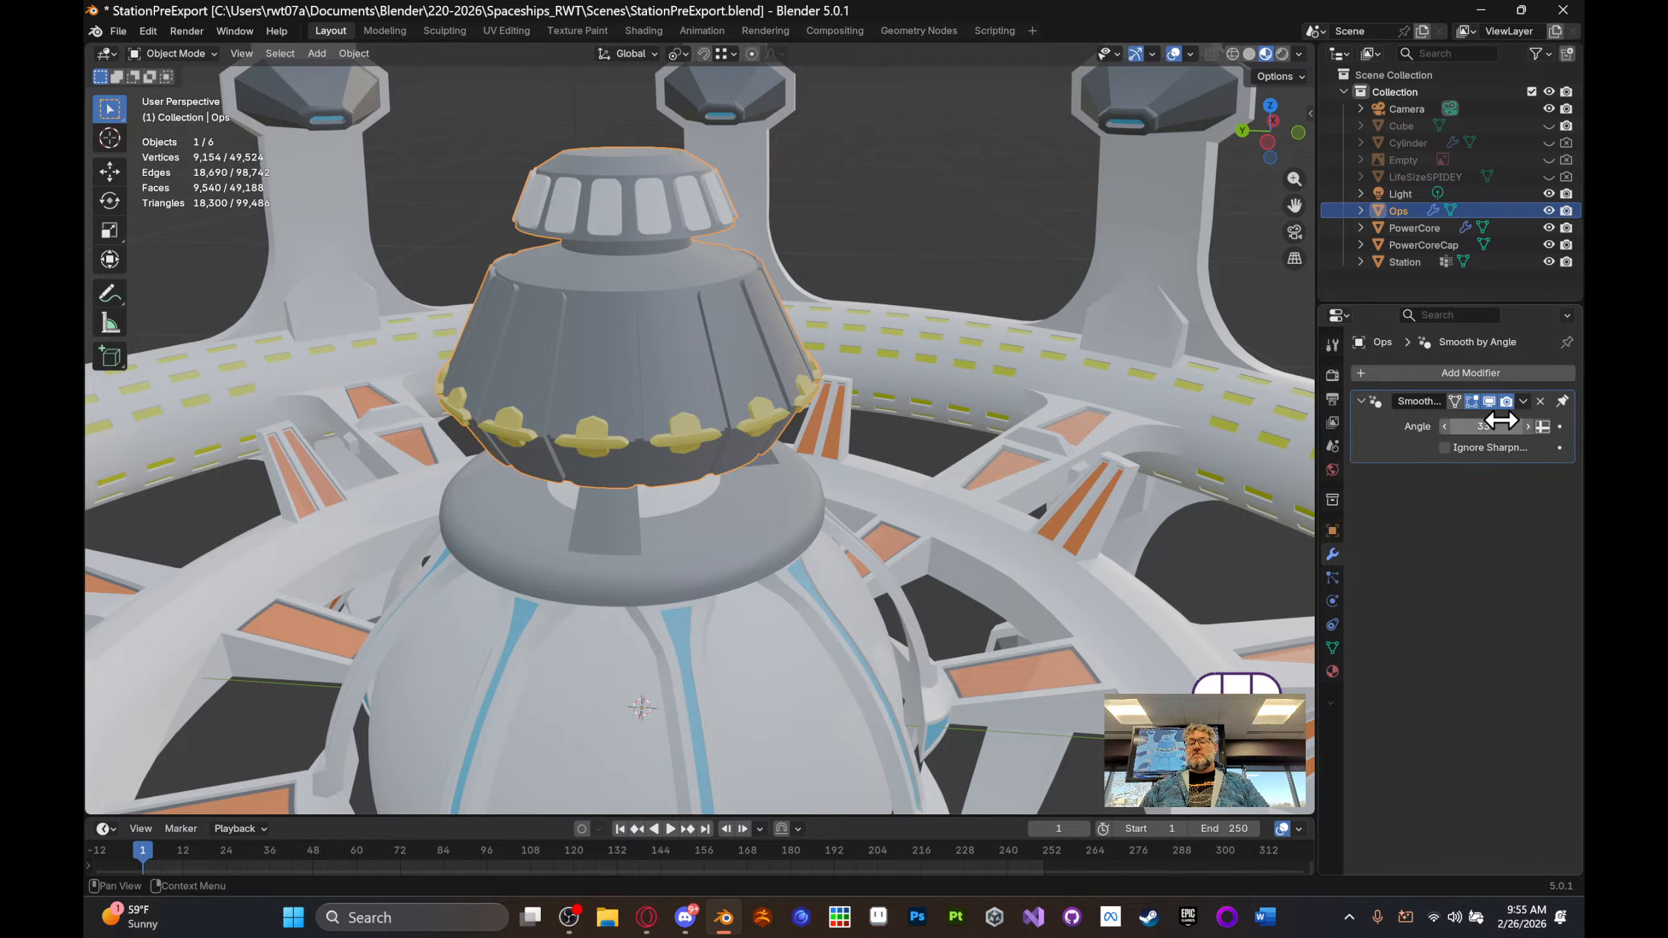
left_click(1522, 402)
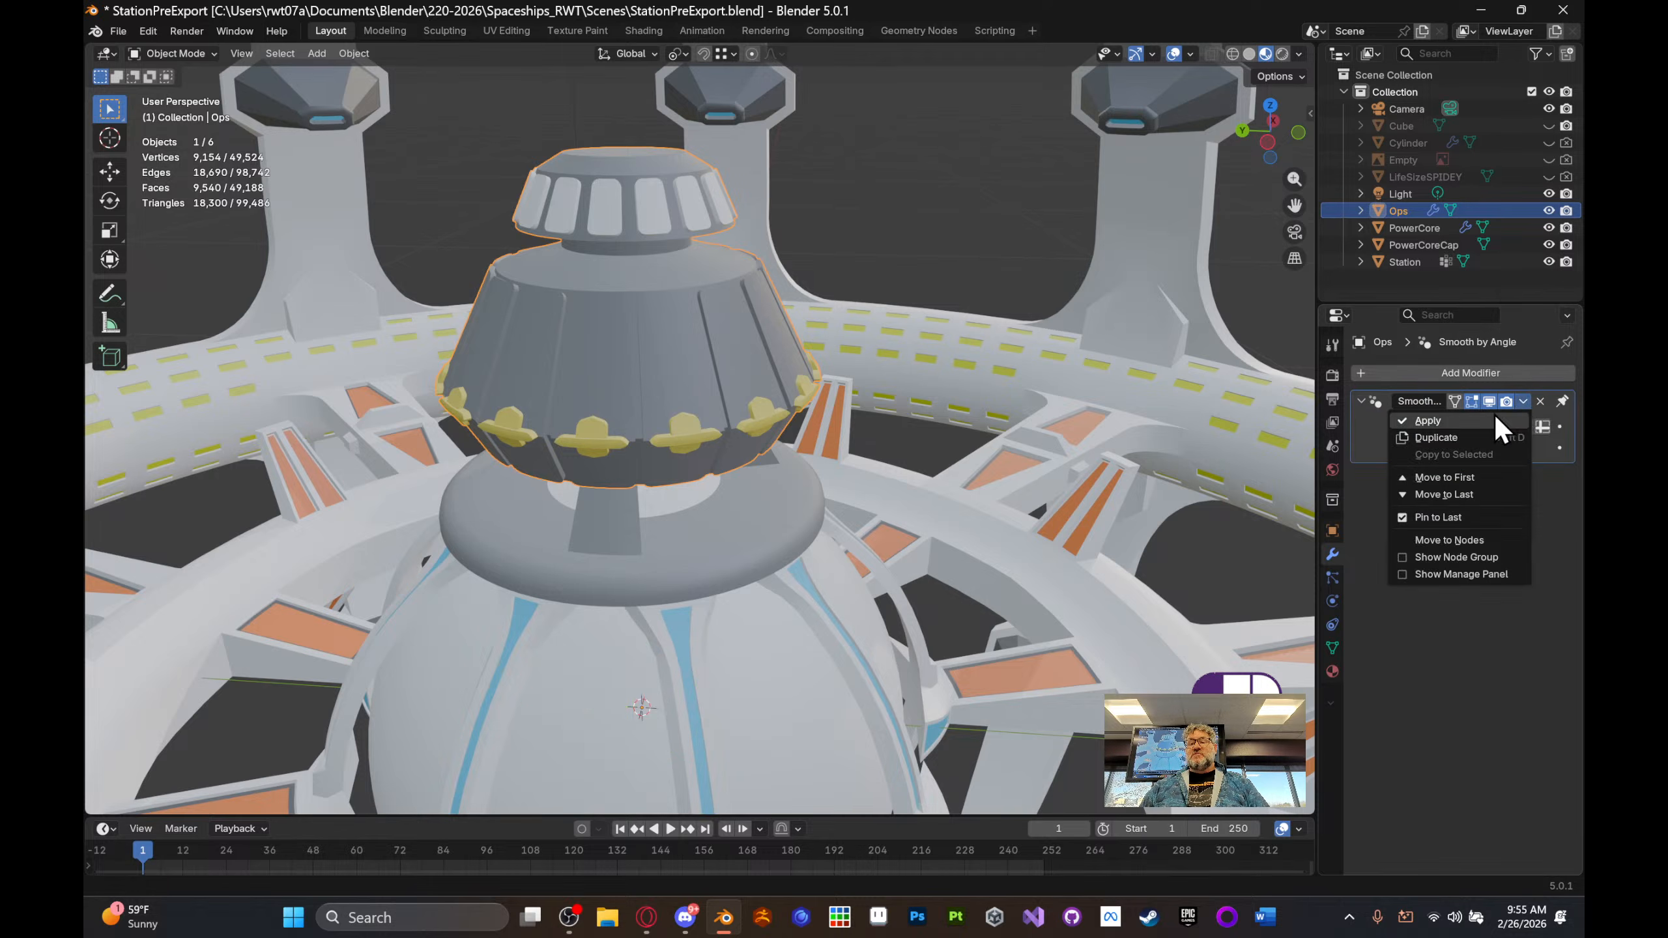
- Apply the Smooth by Angle modifier on the Ops object
left_click(1494, 415)
mouse_move(933, 438)
middle_mouse_down()
mouse_move(943, 420)
mouse_move(913, 460)
middle_mouse_up()
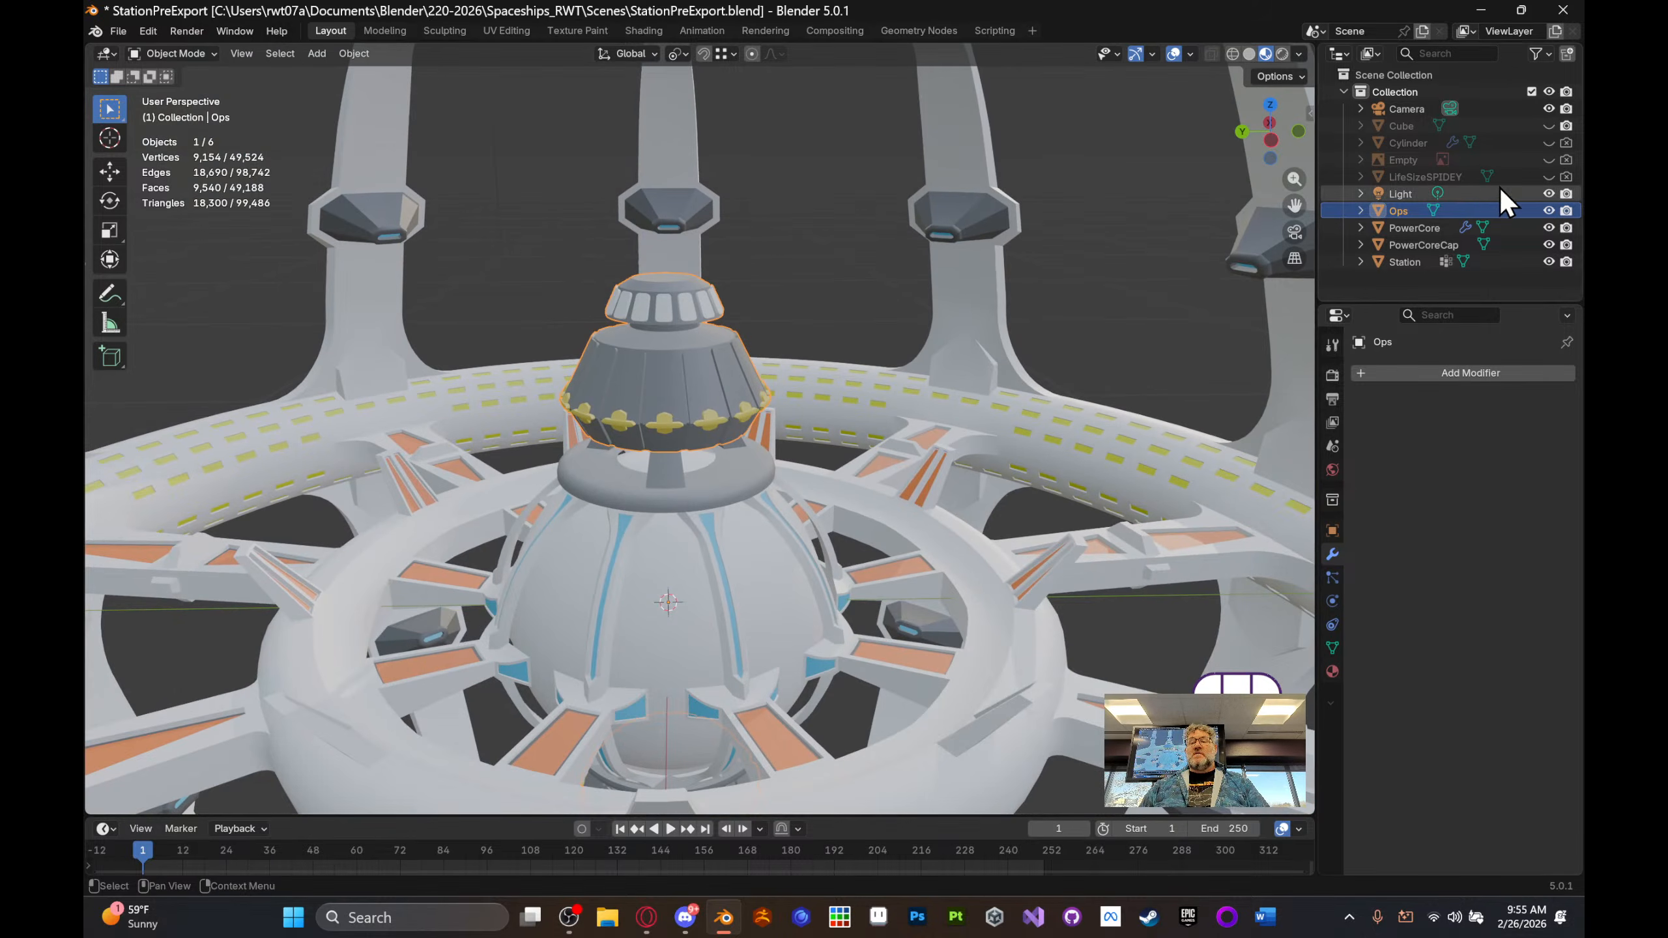
- Select the Station, PowerCoreCap, PowerCore and Ops objects together and save the file
left_click(1480, 191)
left_click(1480, 209, "shift")
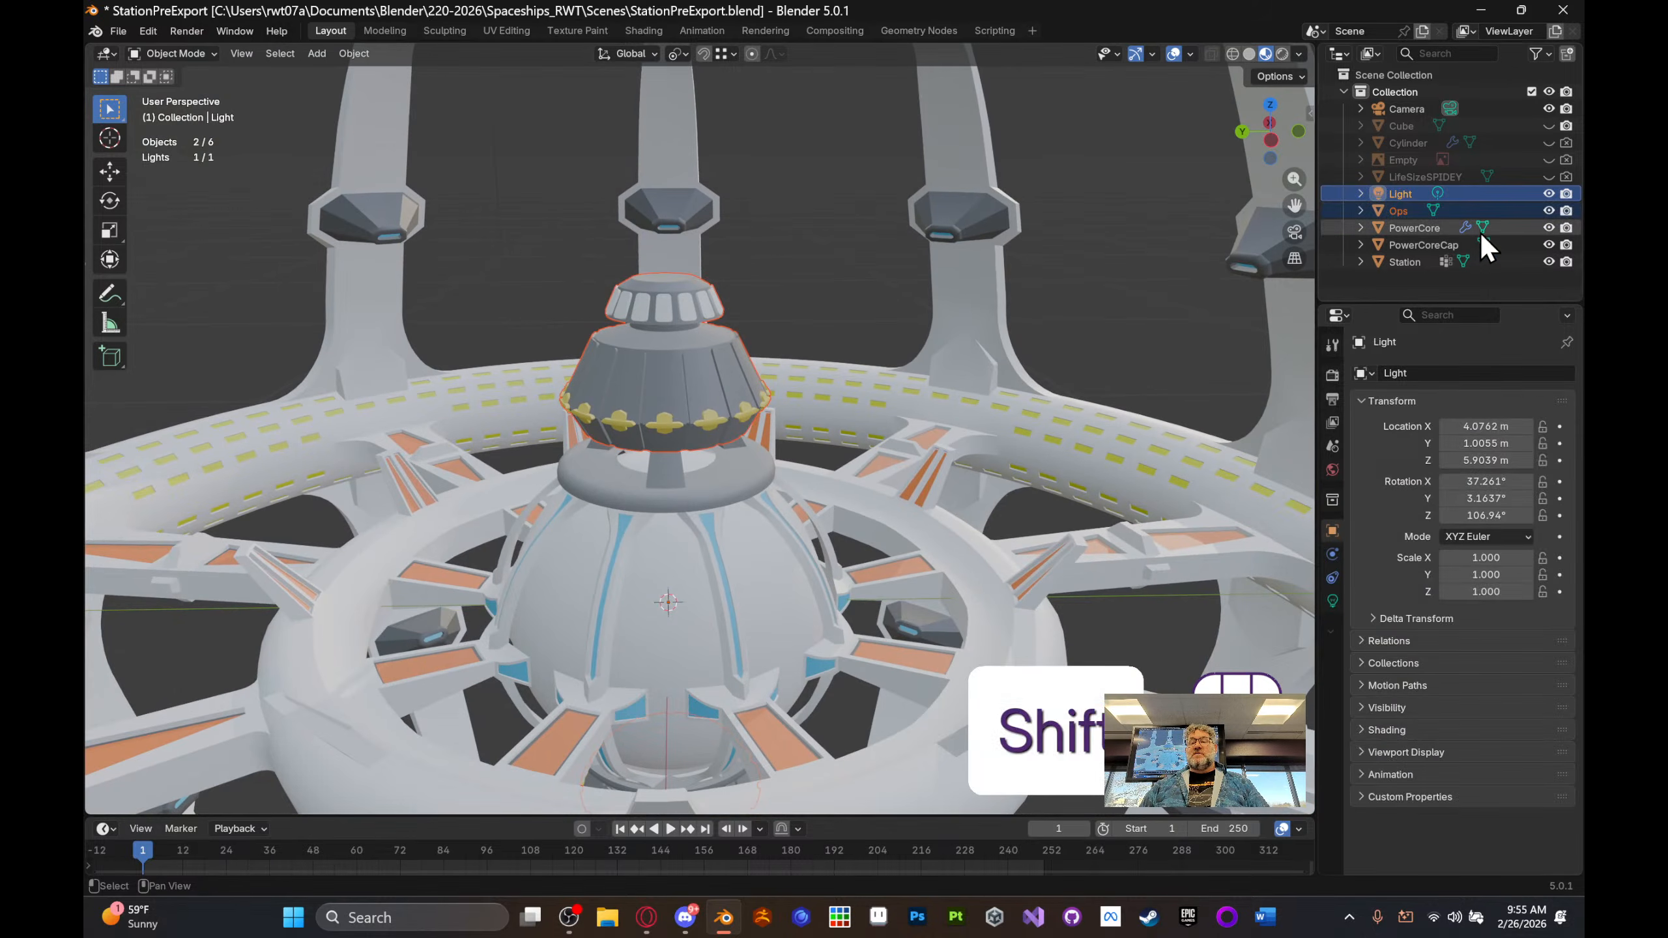
left_click(1426, 261)
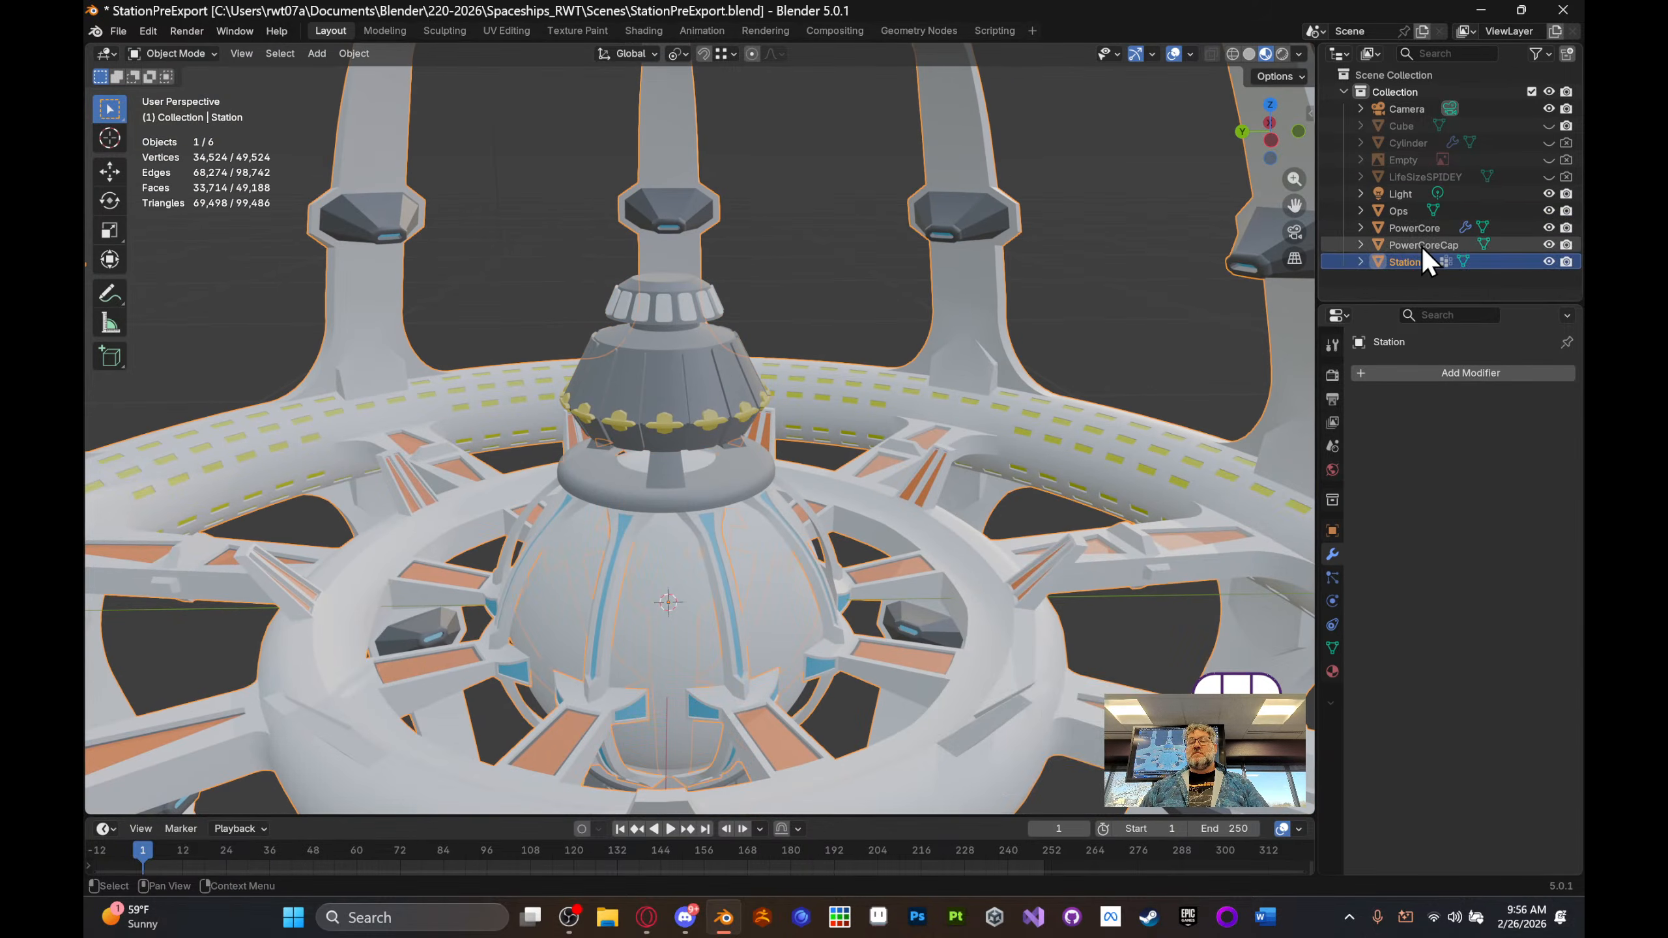
left_click(1422, 247, "ctrl")
left_click(1421, 230, "ctrl")
left_click(1415, 214, "ctrl")
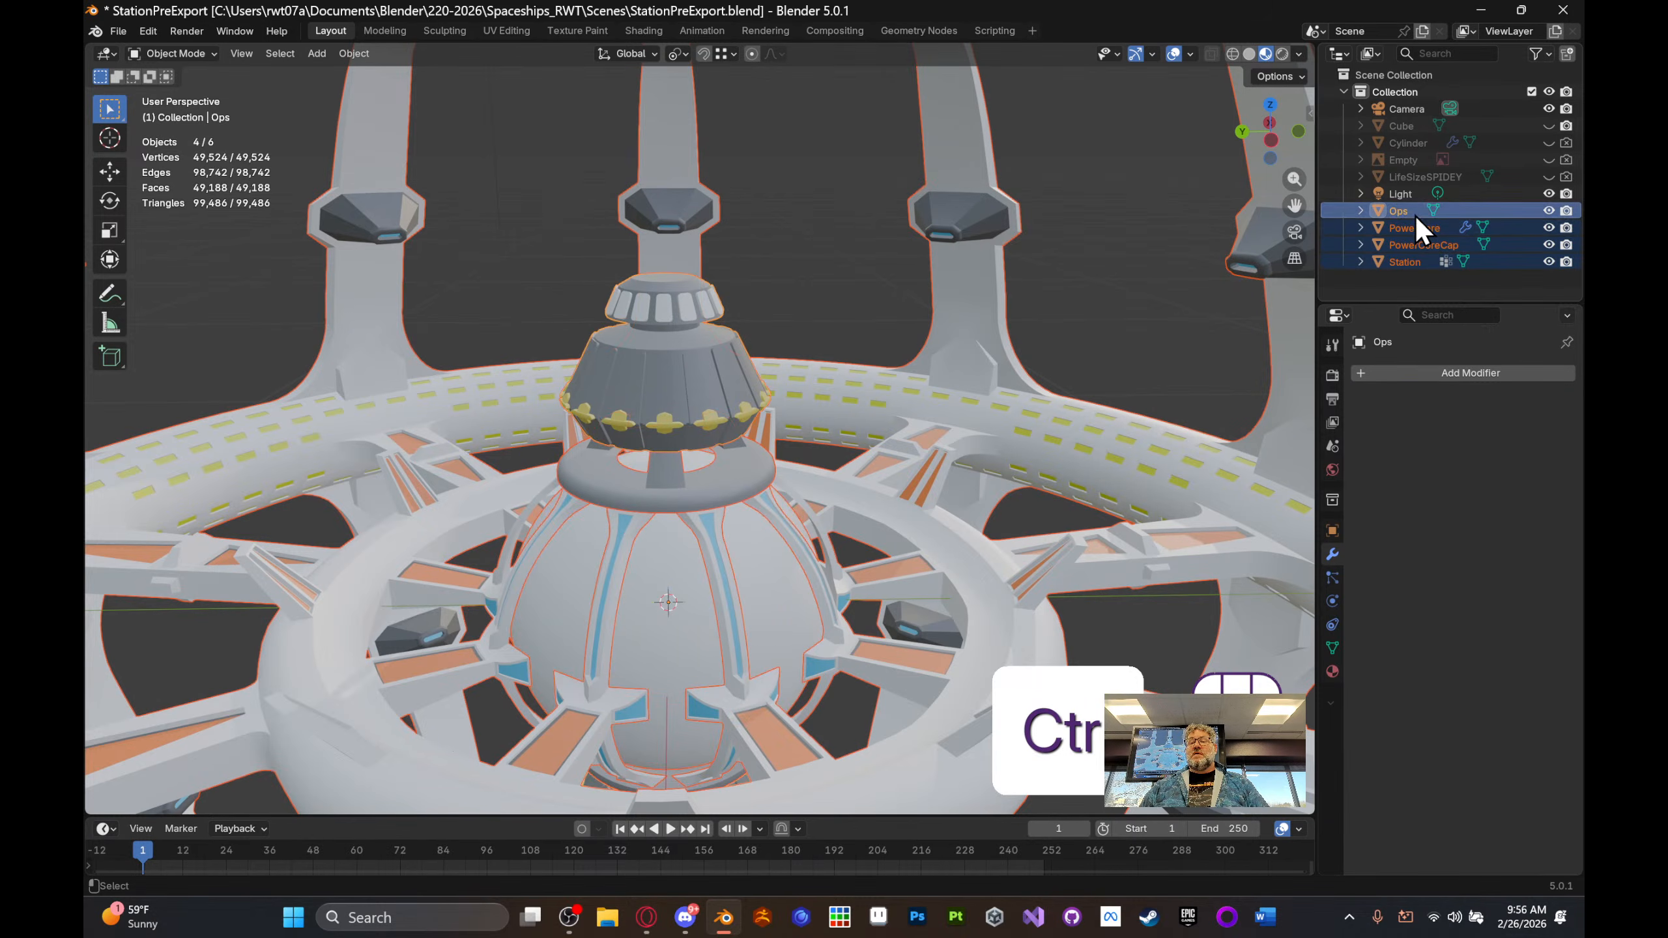
middle_click_drag(1169, 262, 920, 458)
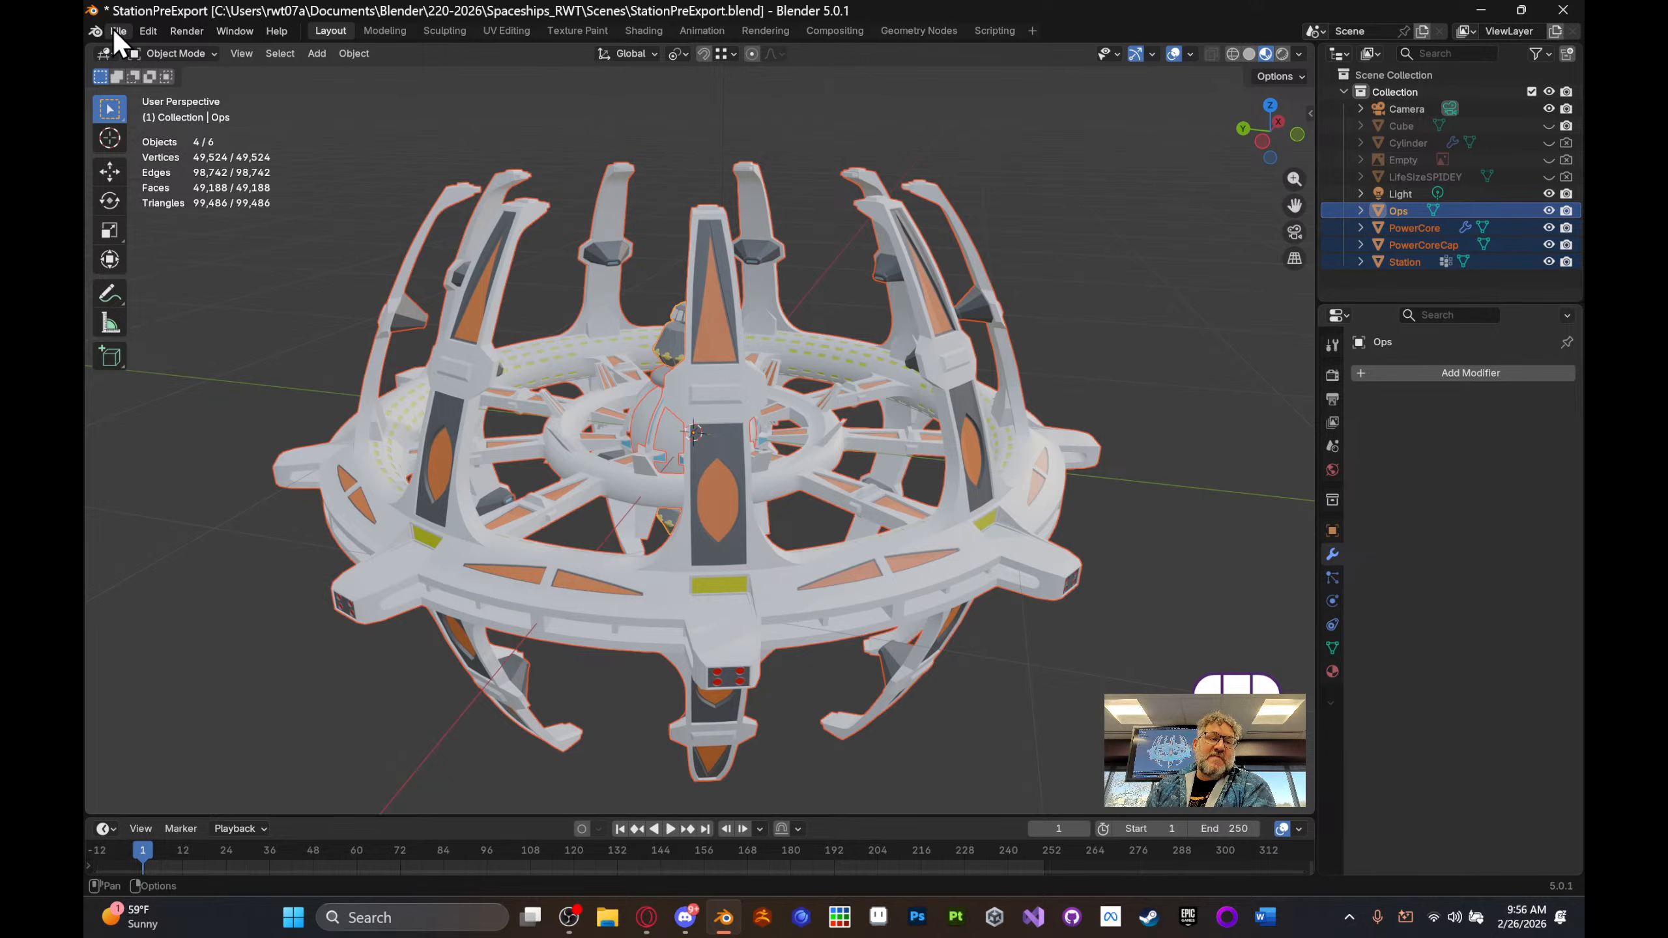
key("ctrl+s")
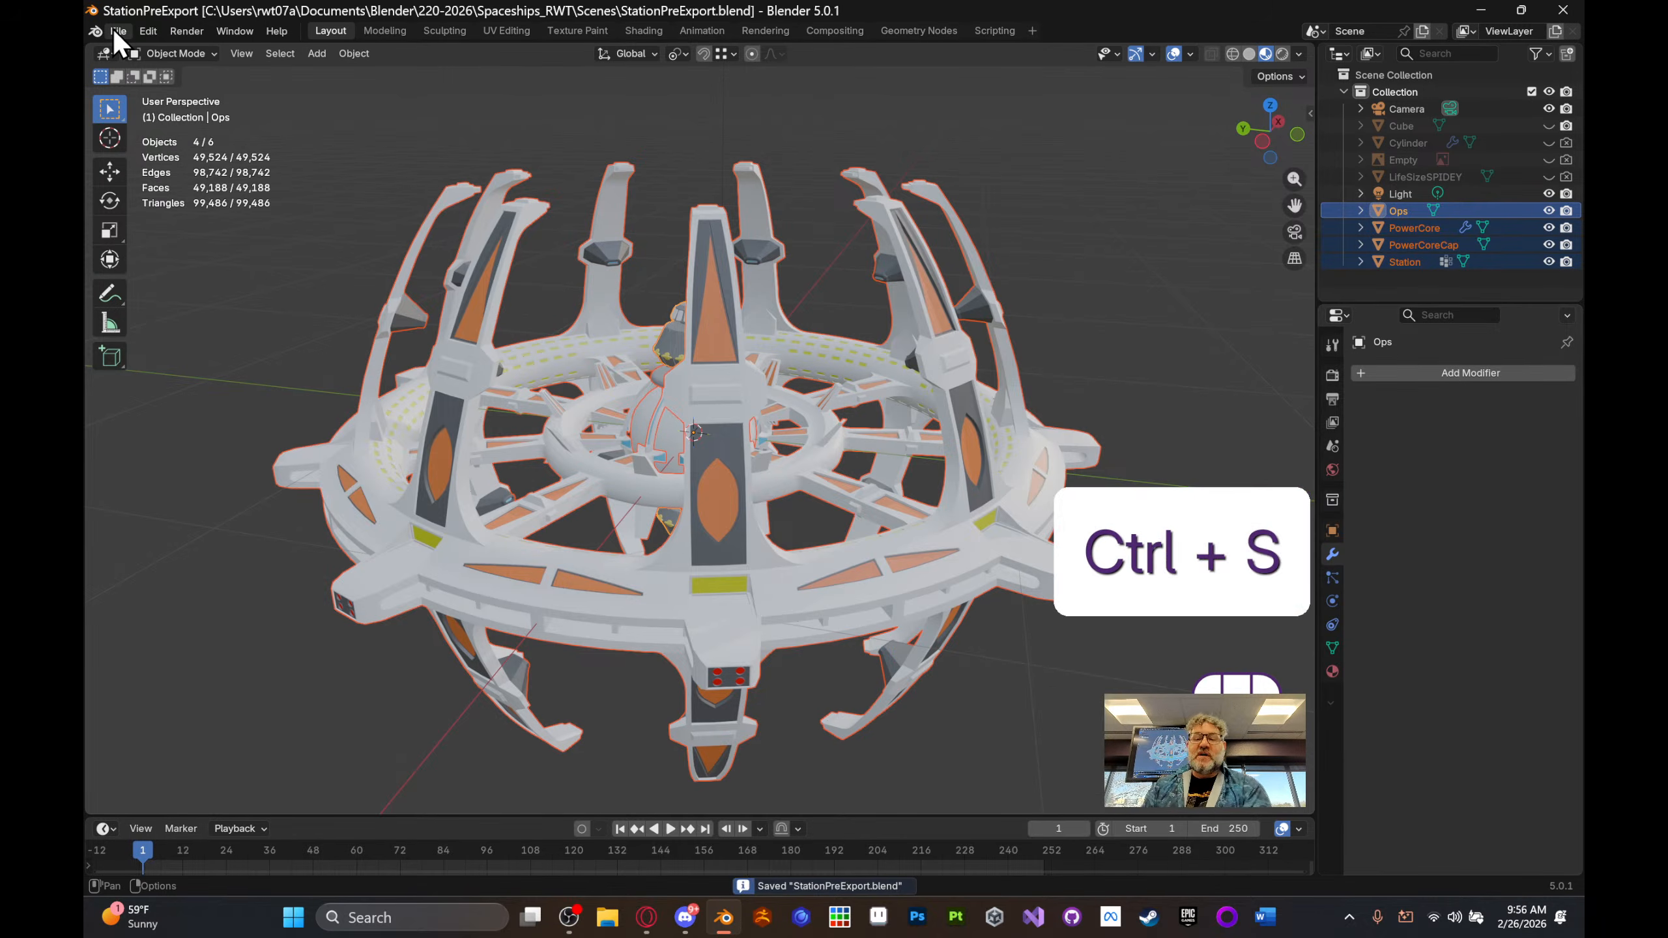
- Start an FBX export and choose the Exports folder of the Spaceships_RWT project as its destination
left_click(117, 31)
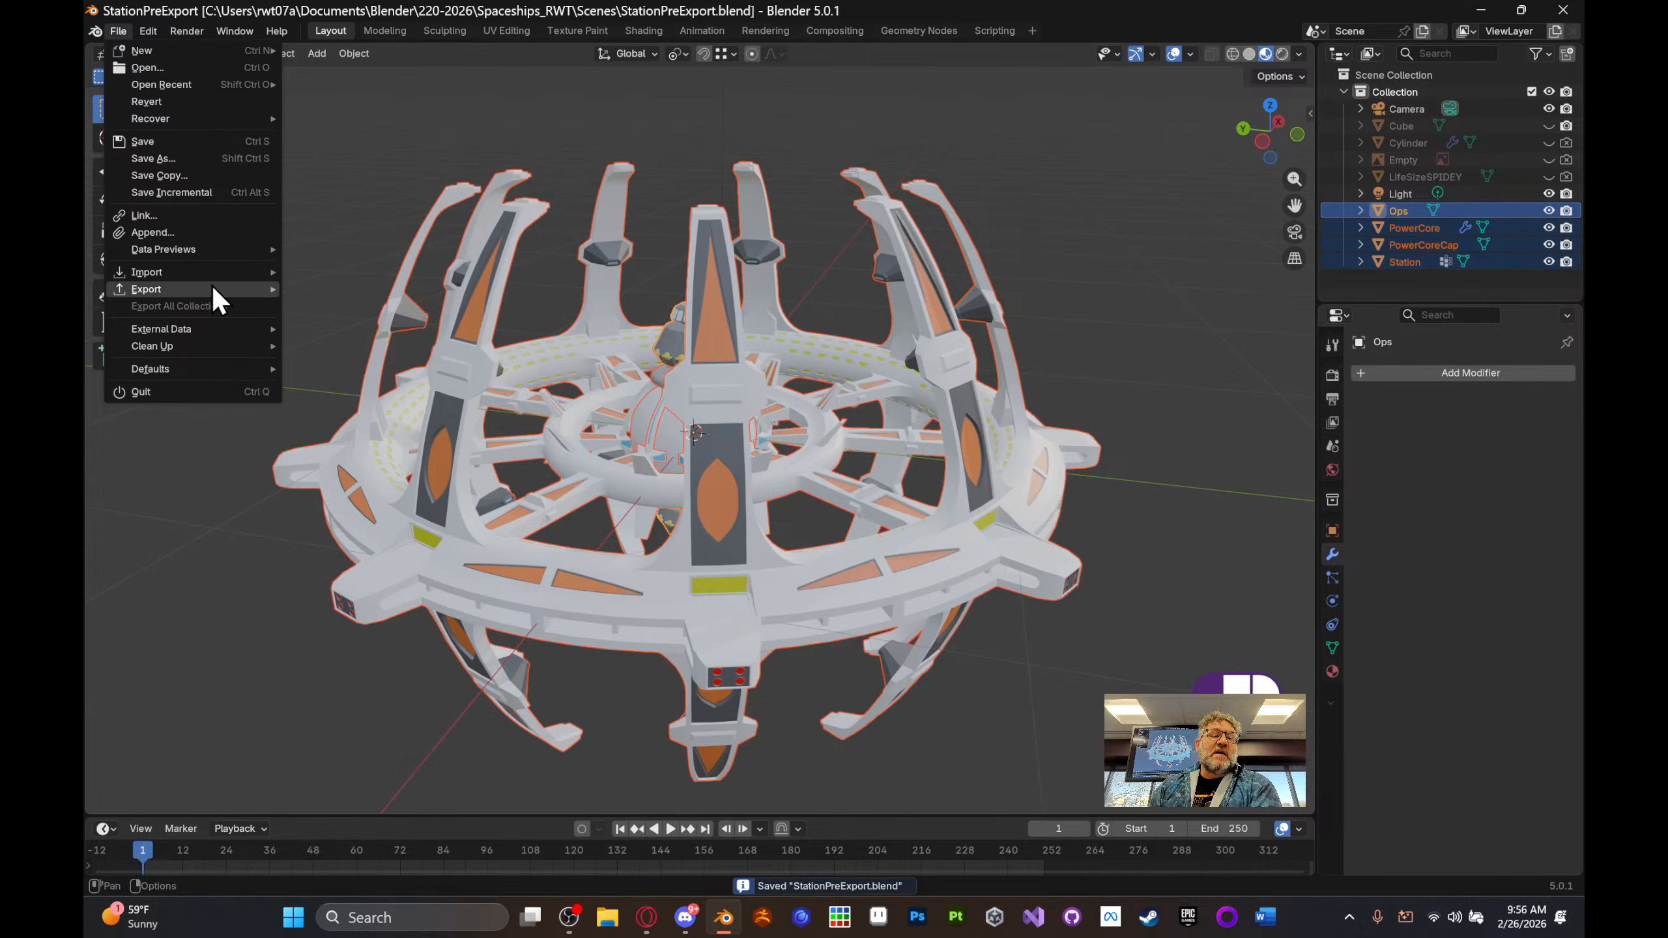
mouse_move(206, 277)
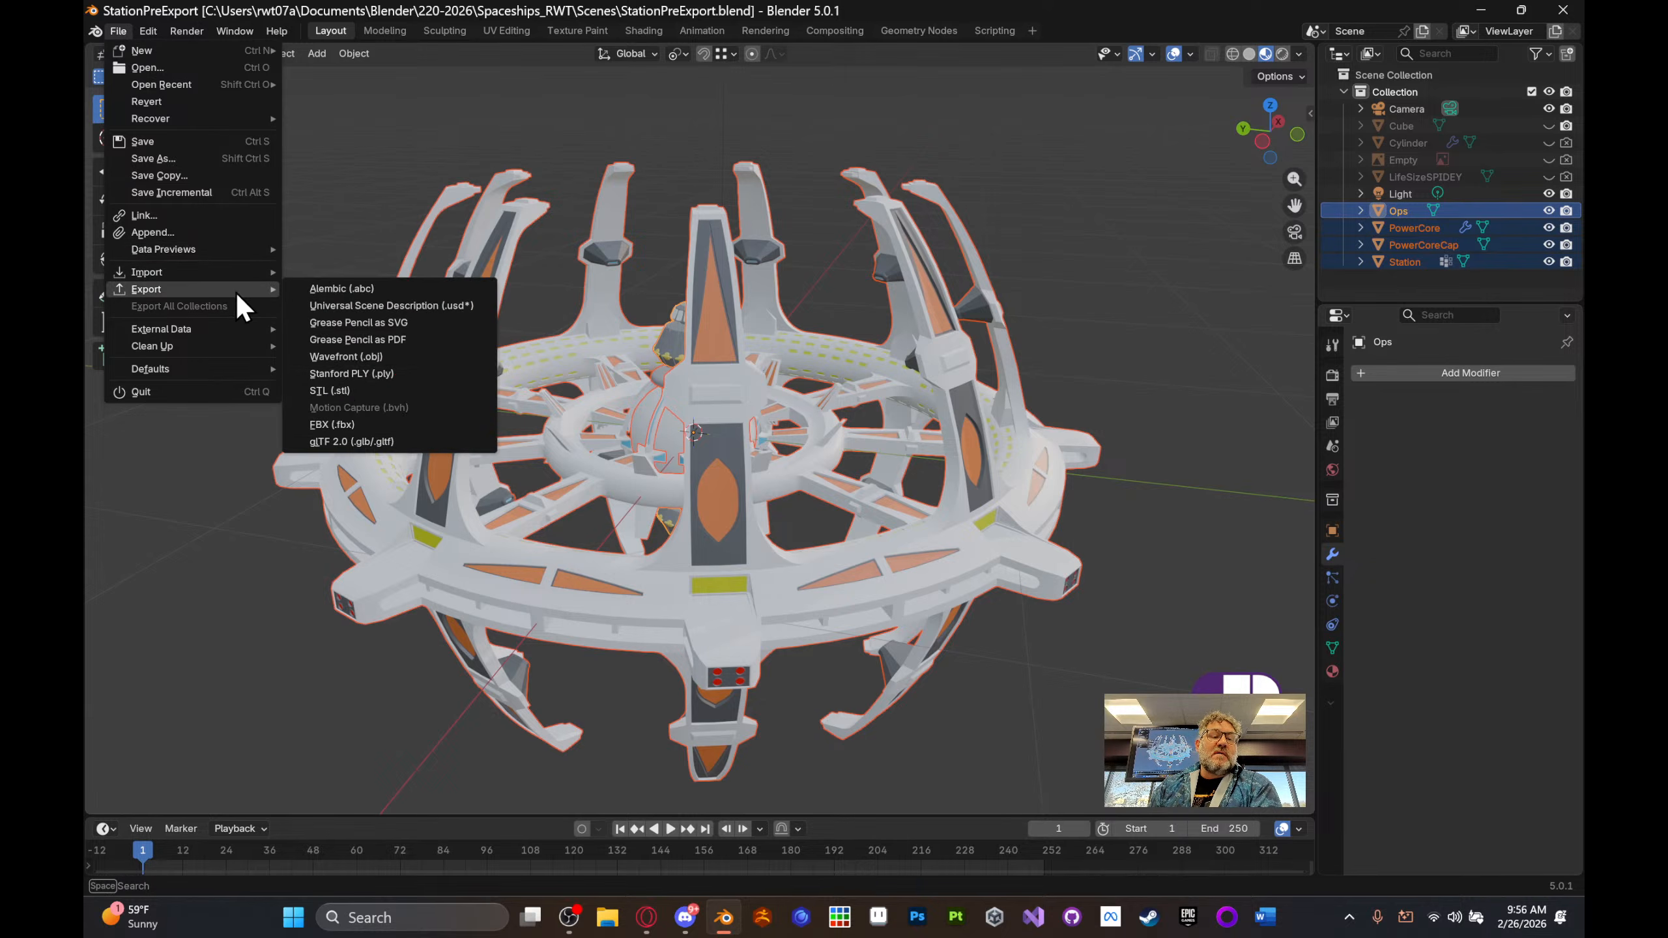
left_click(351, 425)
left_click_drag(1279, 40, 858, 180)
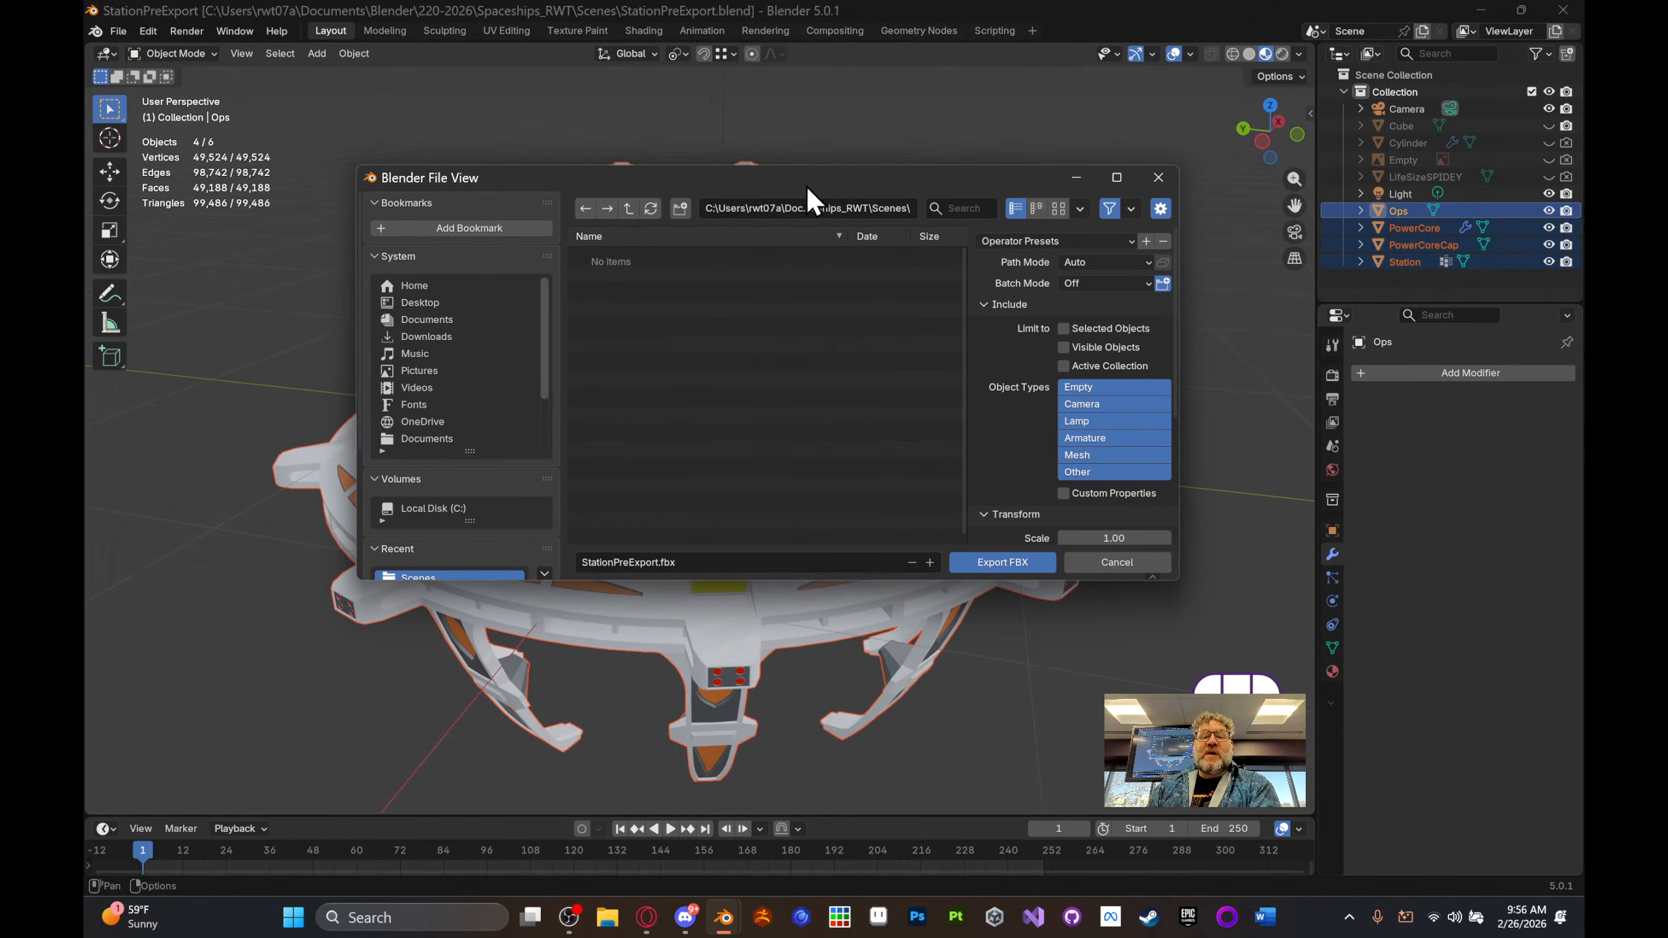
left_click(628, 209)
double_click(630, 262)
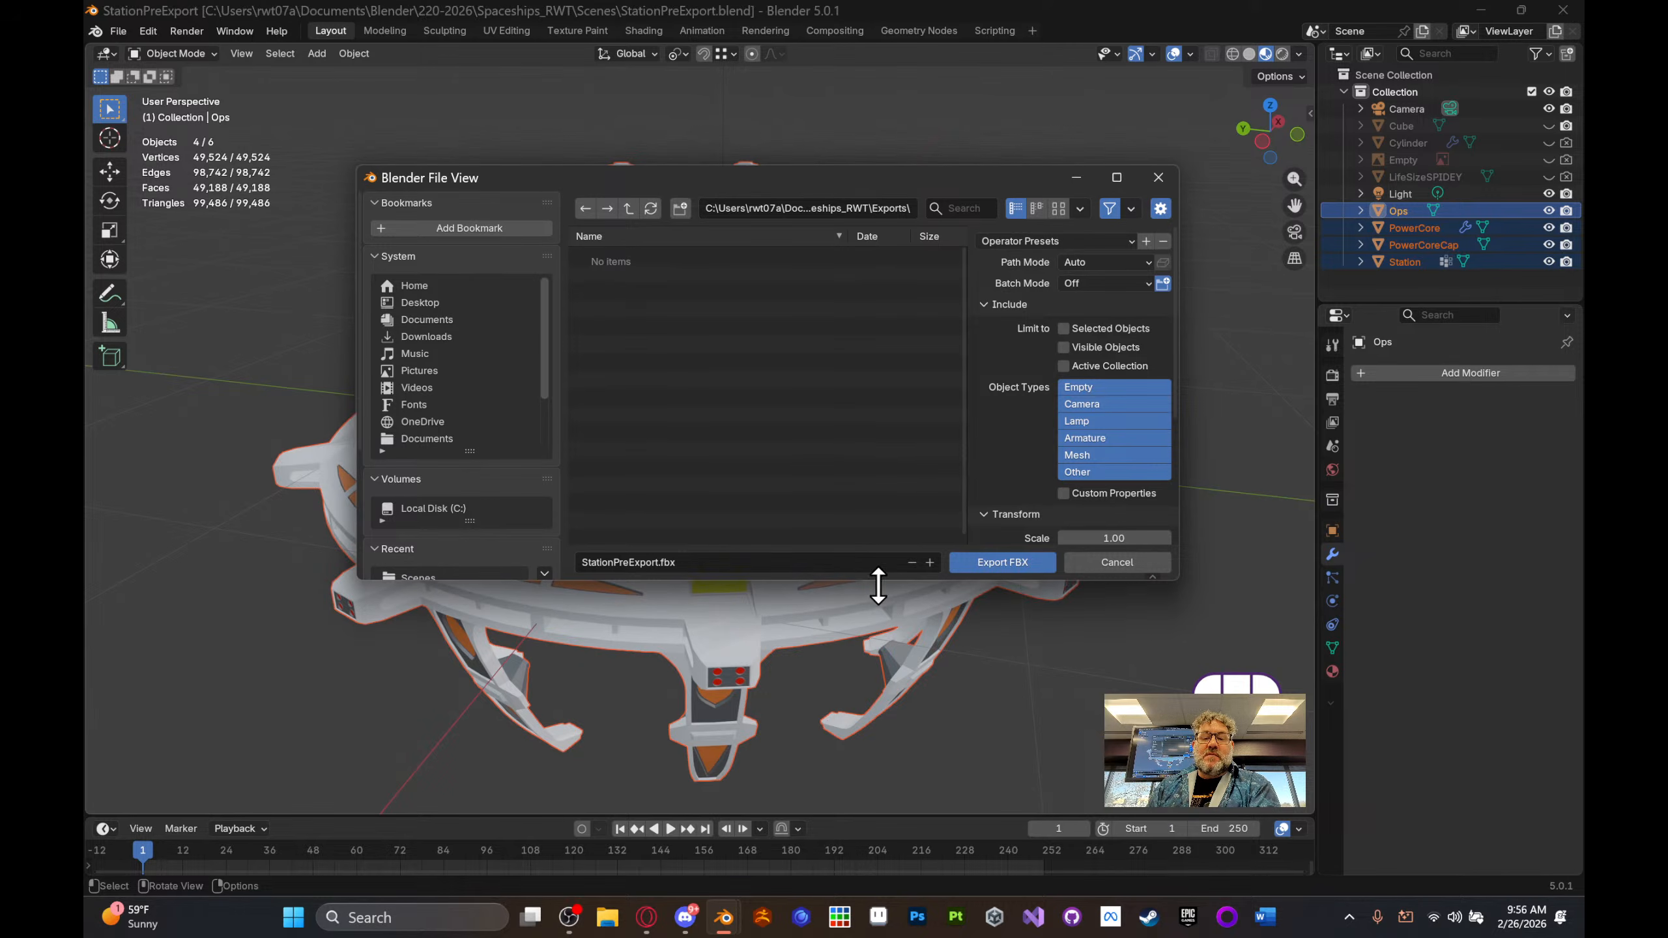
- Set the export's path mode to Copy with textures embedded, and limit it to the selected objects
left_click_drag(878, 581, 876, 699)
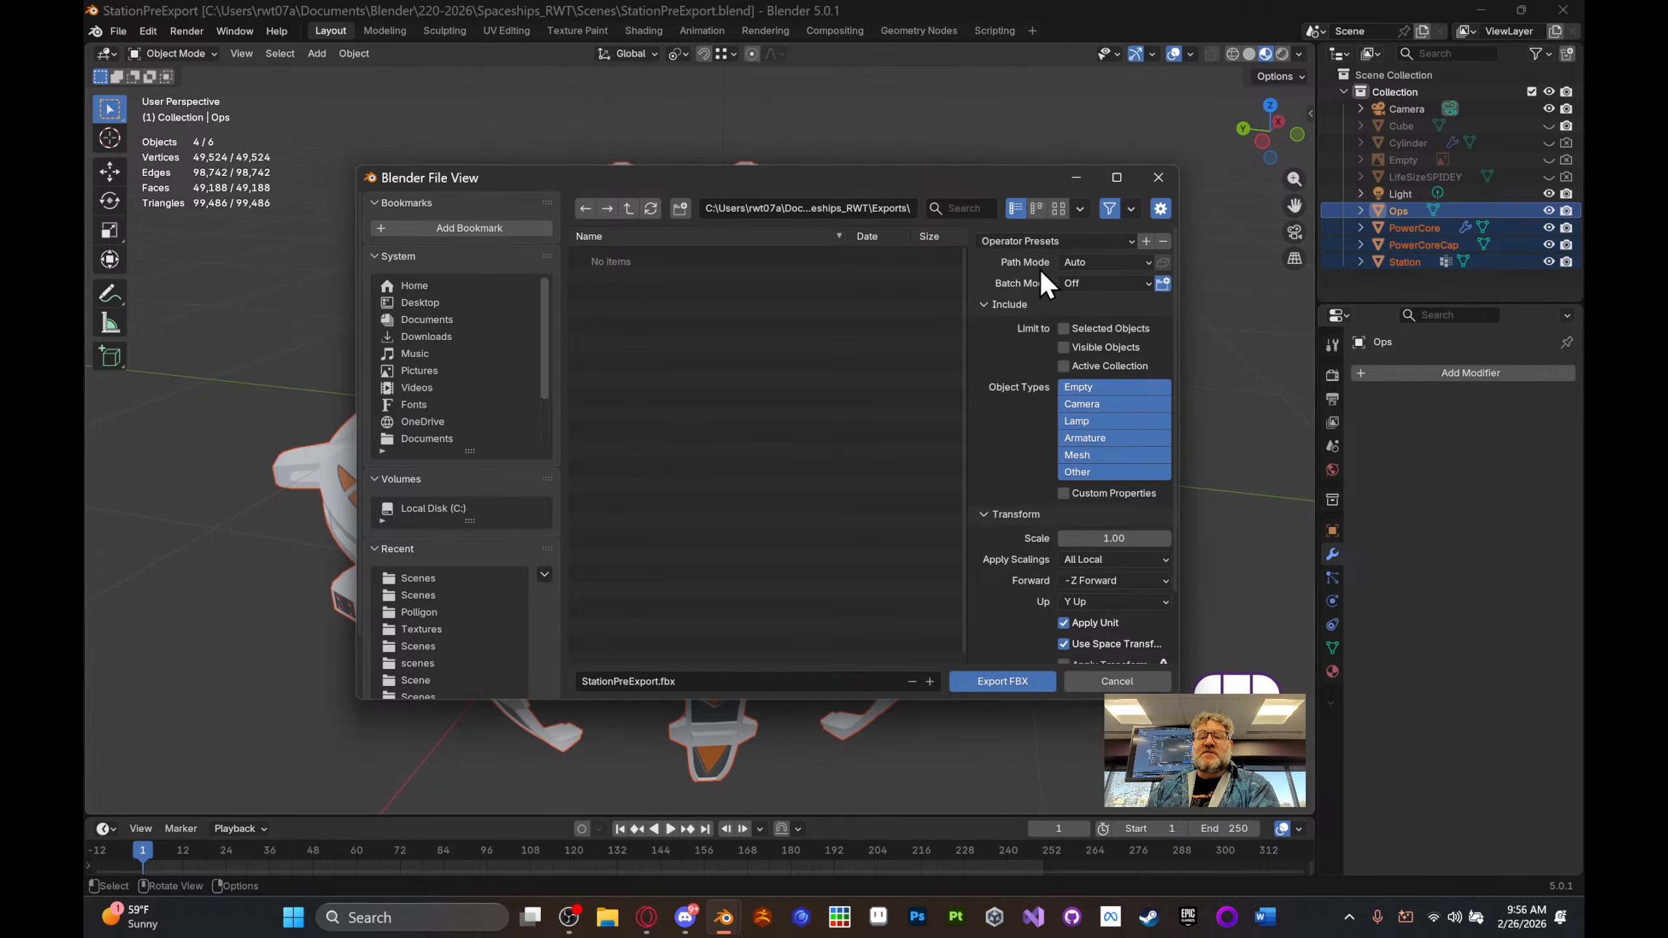
left_click(1117, 259)
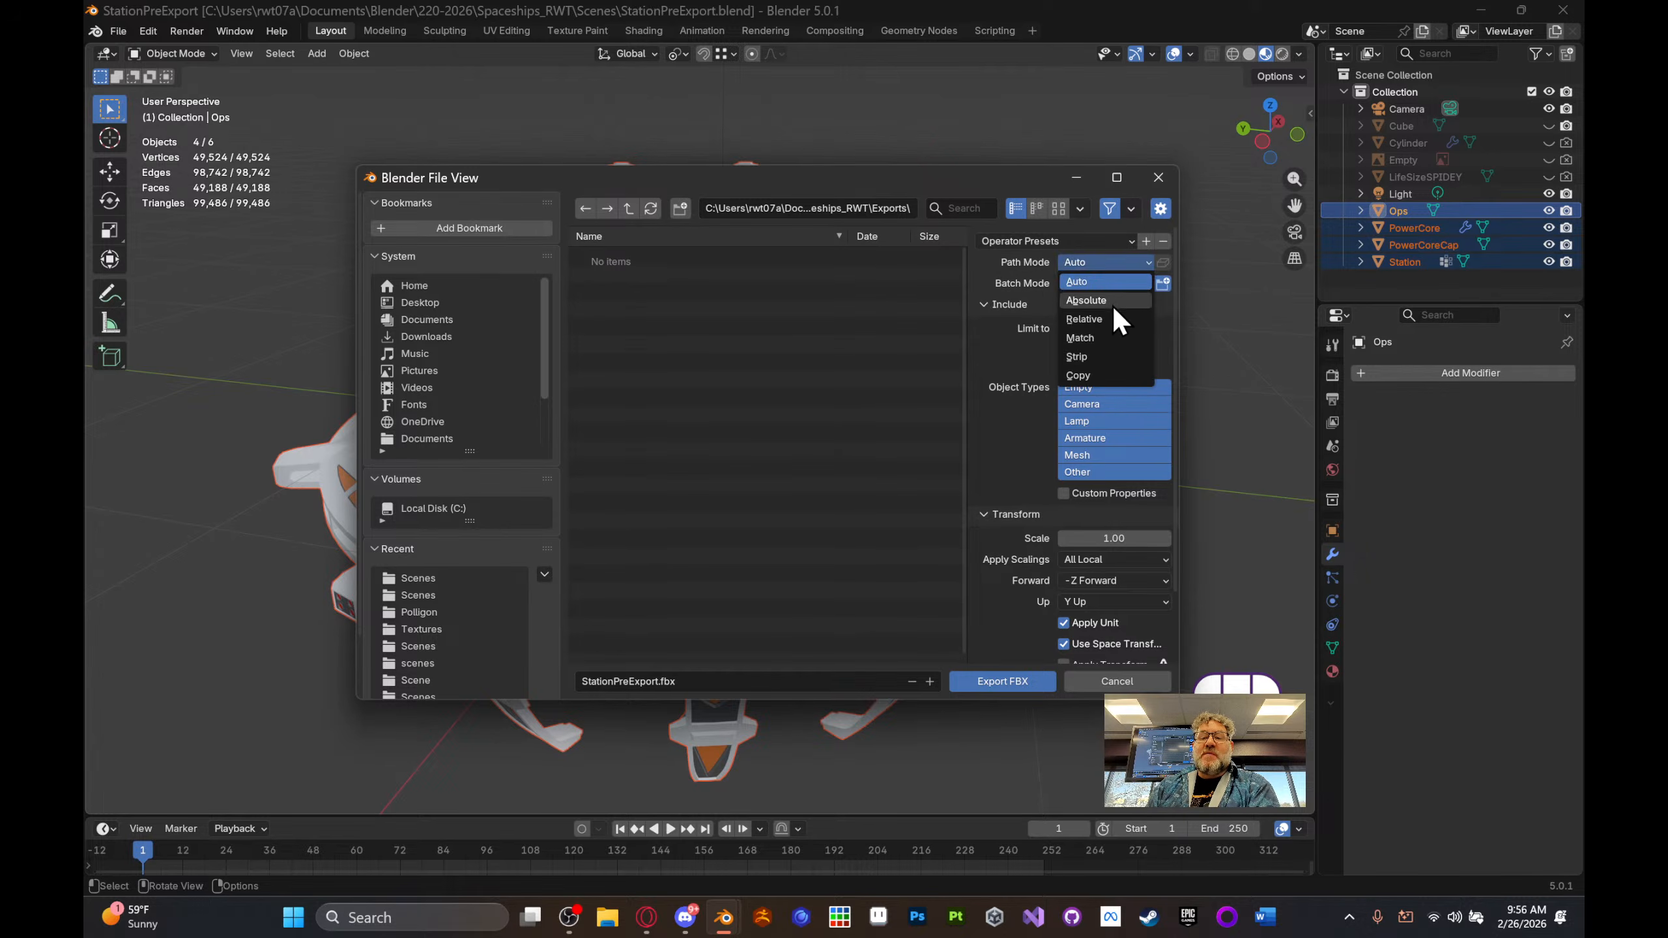
left_click(1103, 373)
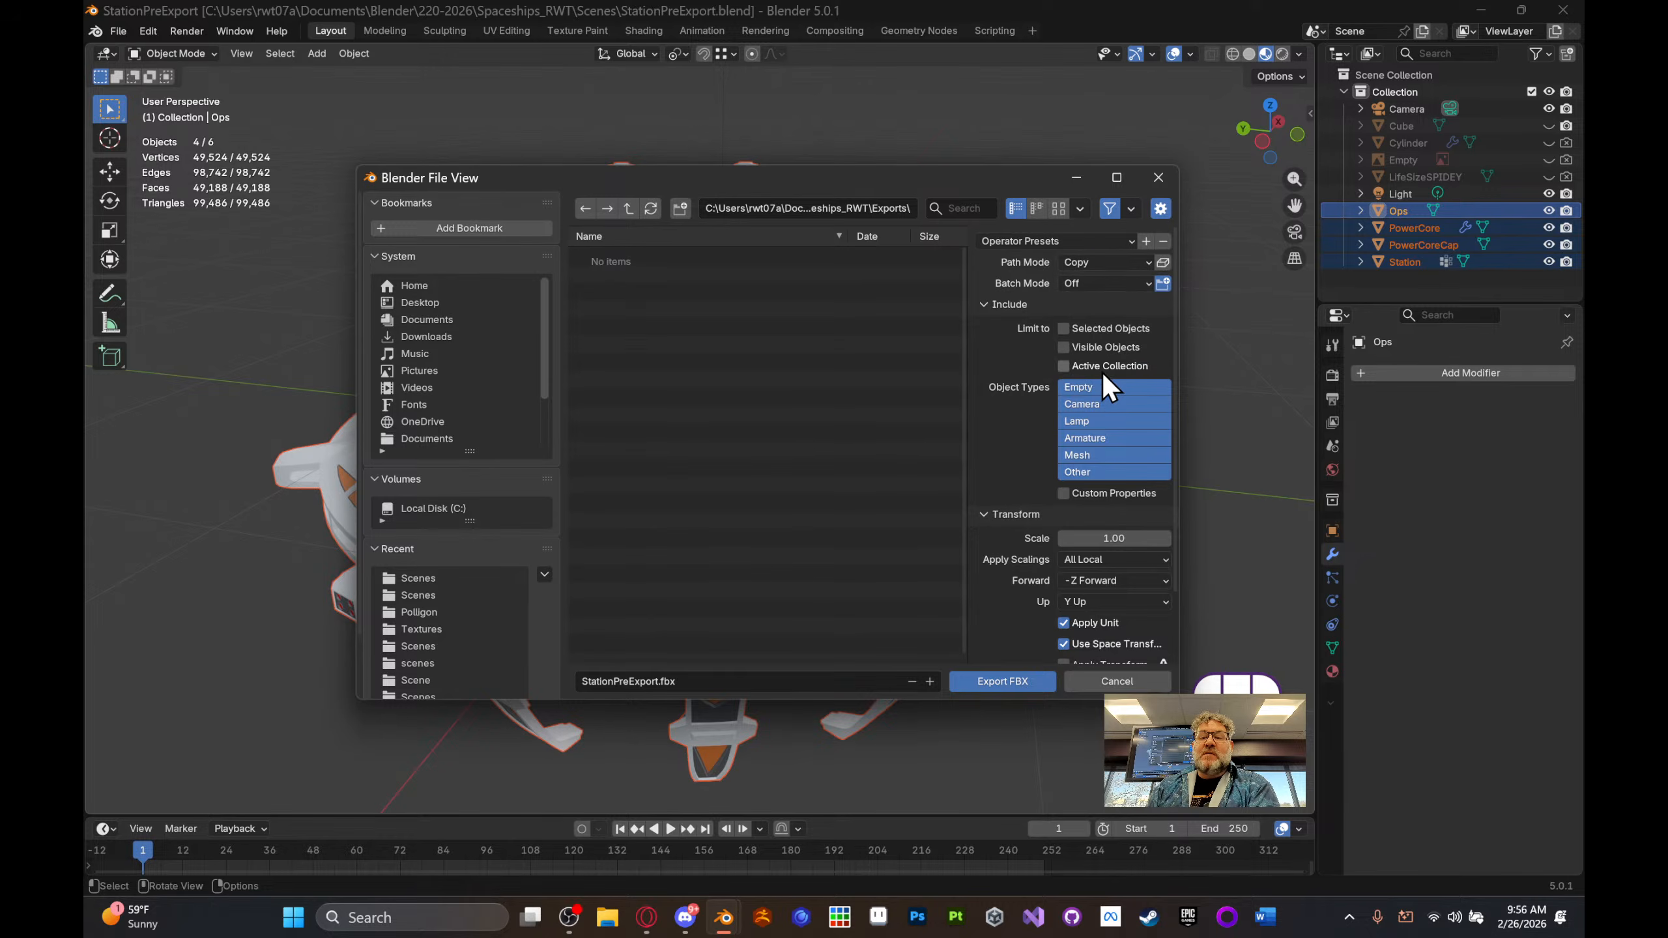
left_click(1162, 262)
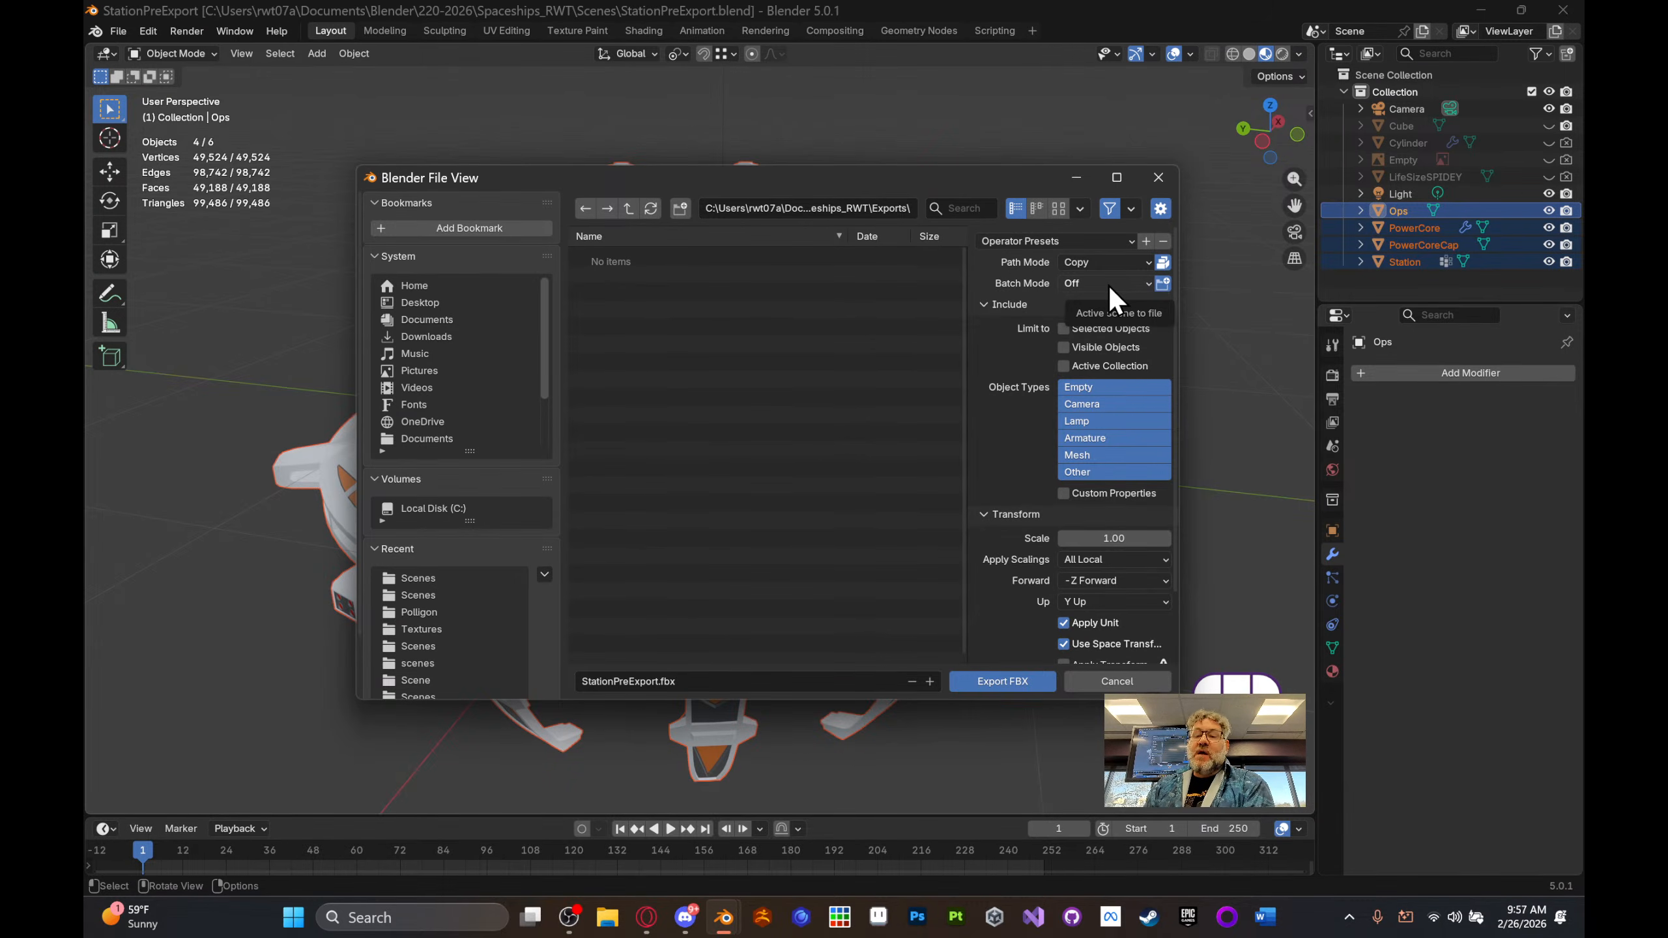
left_click(1063, 329)
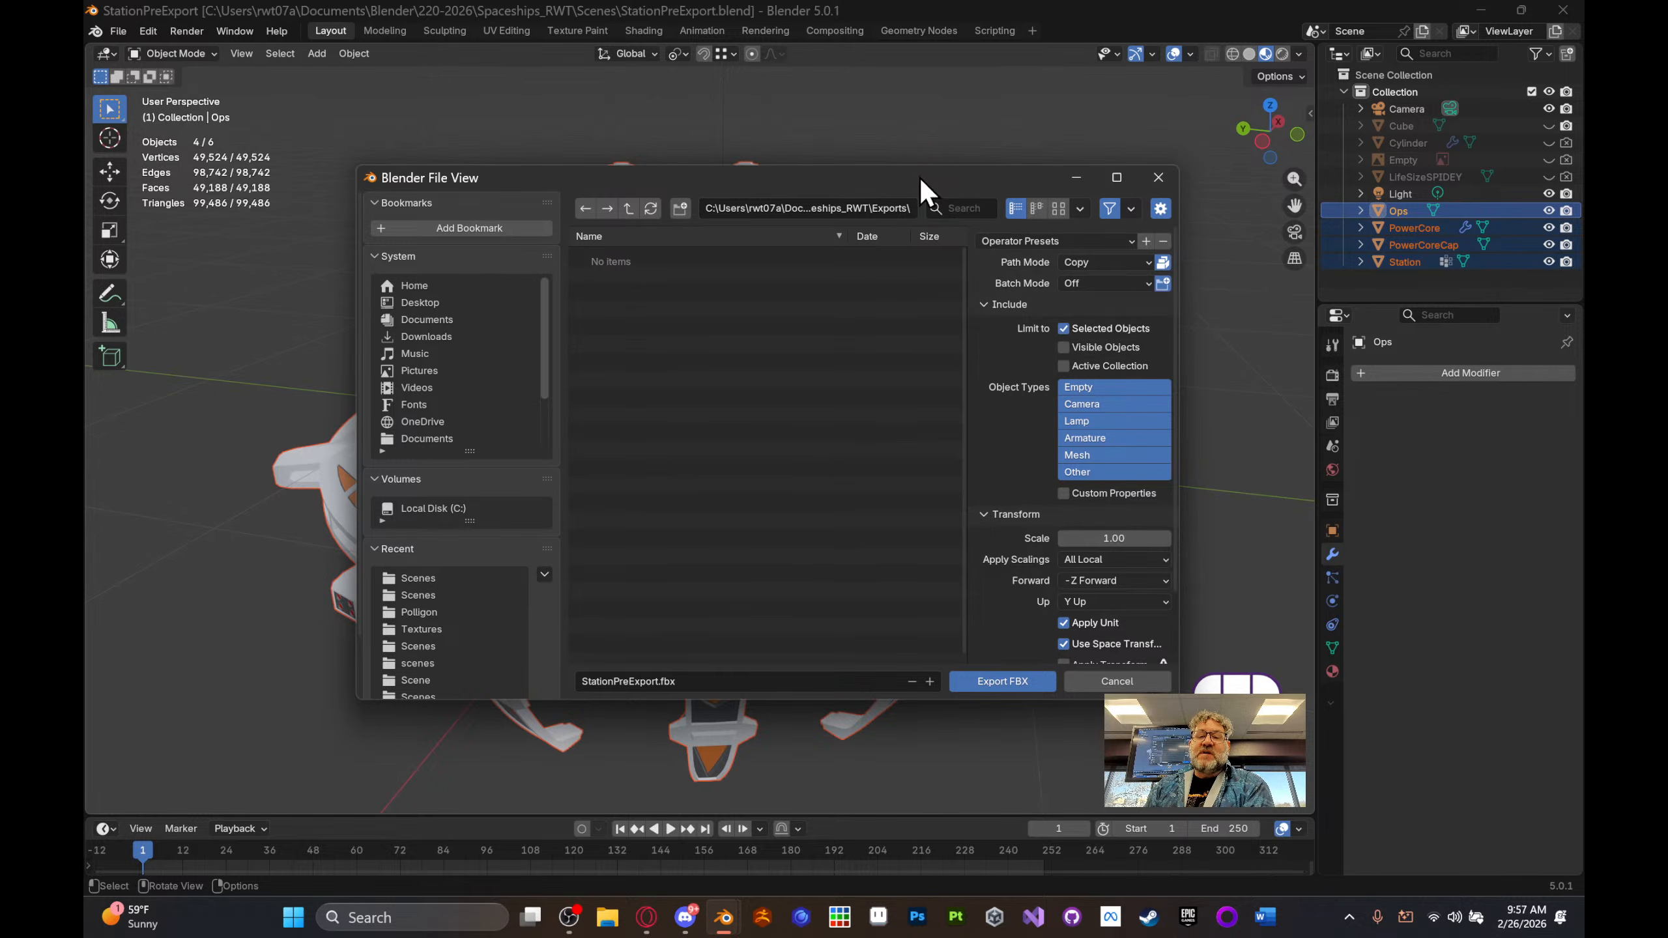
left_click_drag(920, 177, 852, 144)
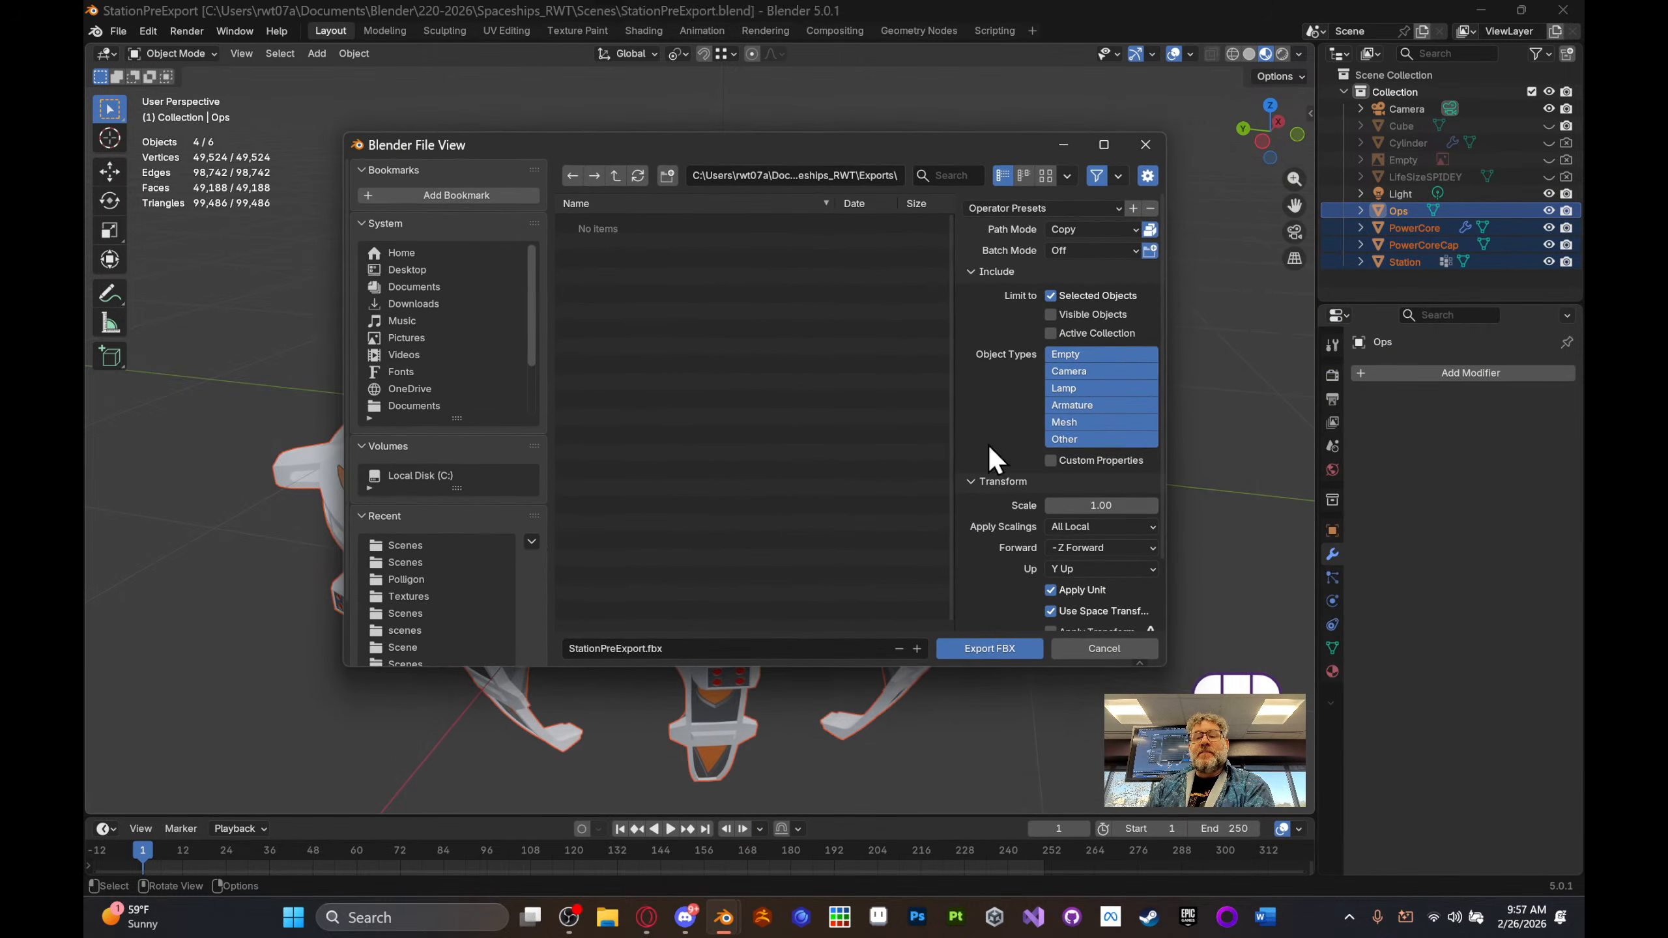
- Restrict the exported object types to Mesh and turn off animation export
left_click(1096, 422)
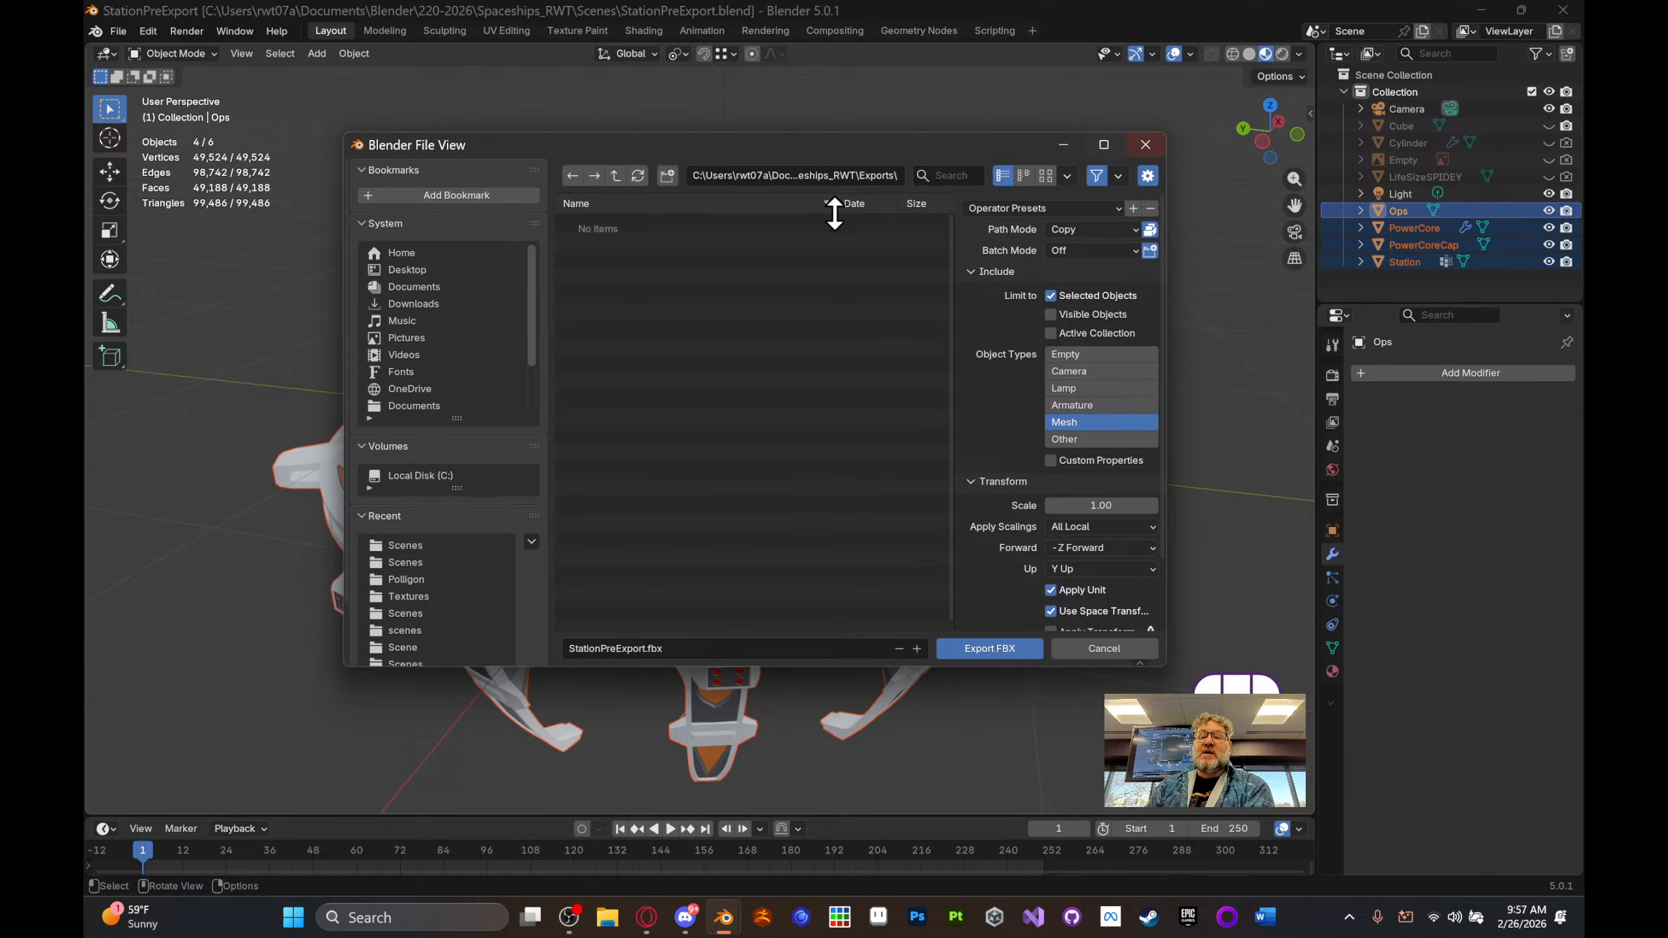
scroll(1017, 434, "down", 1)
scroll(1016, 434, "down", 1)
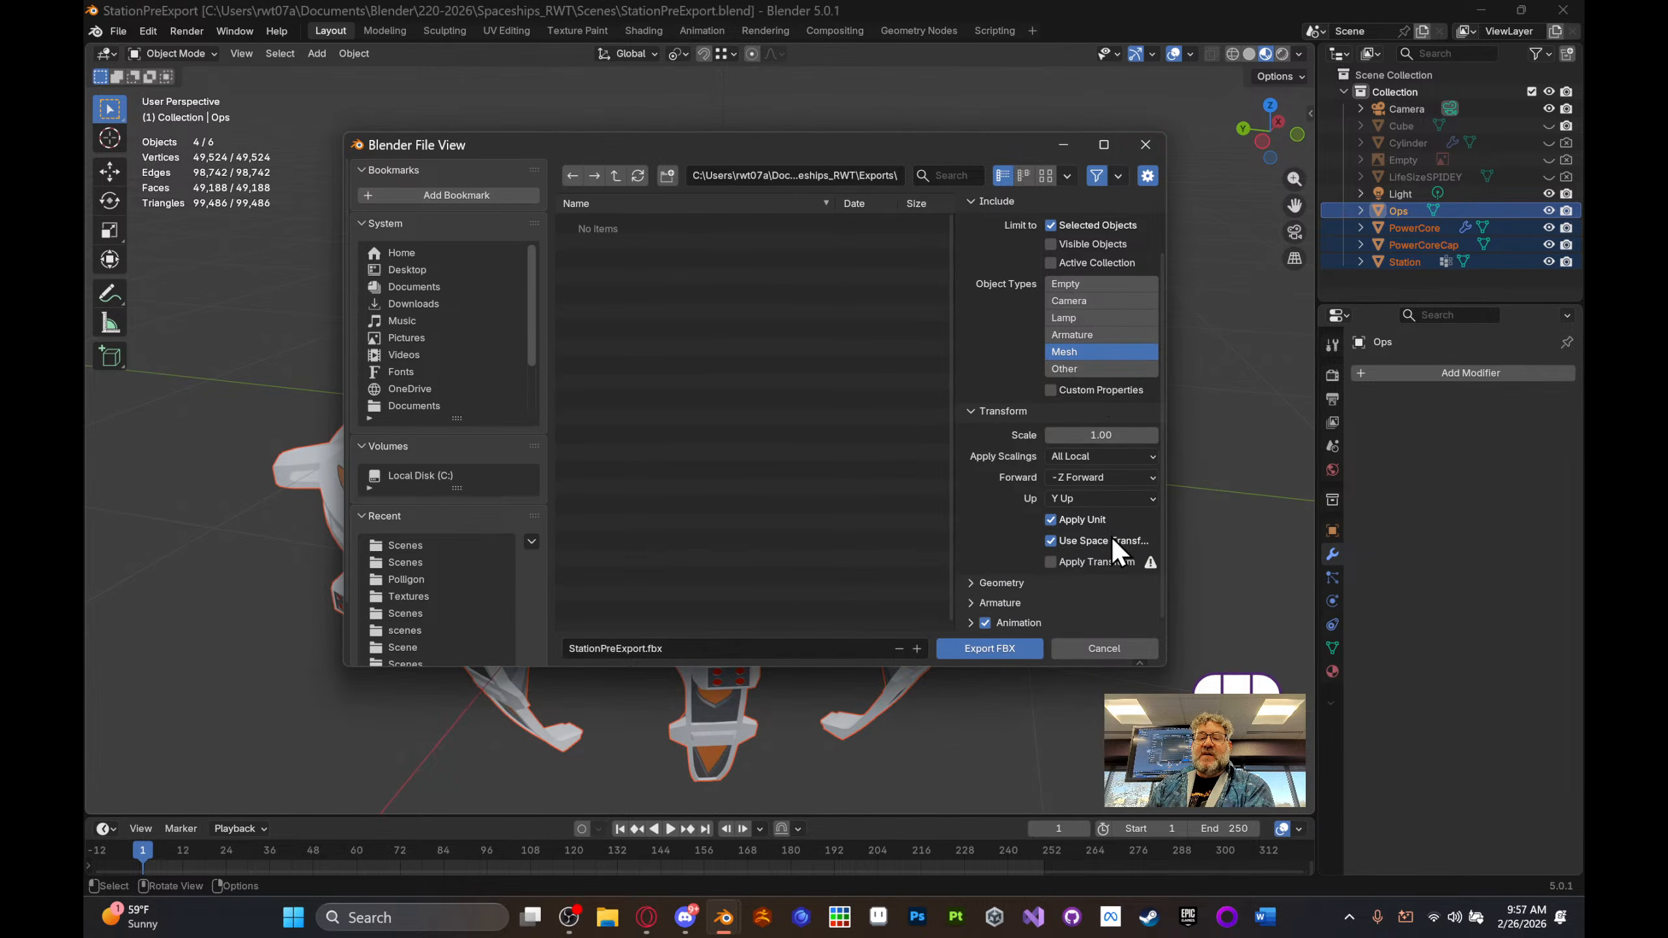
scroll(1111, 537, "down", 1)
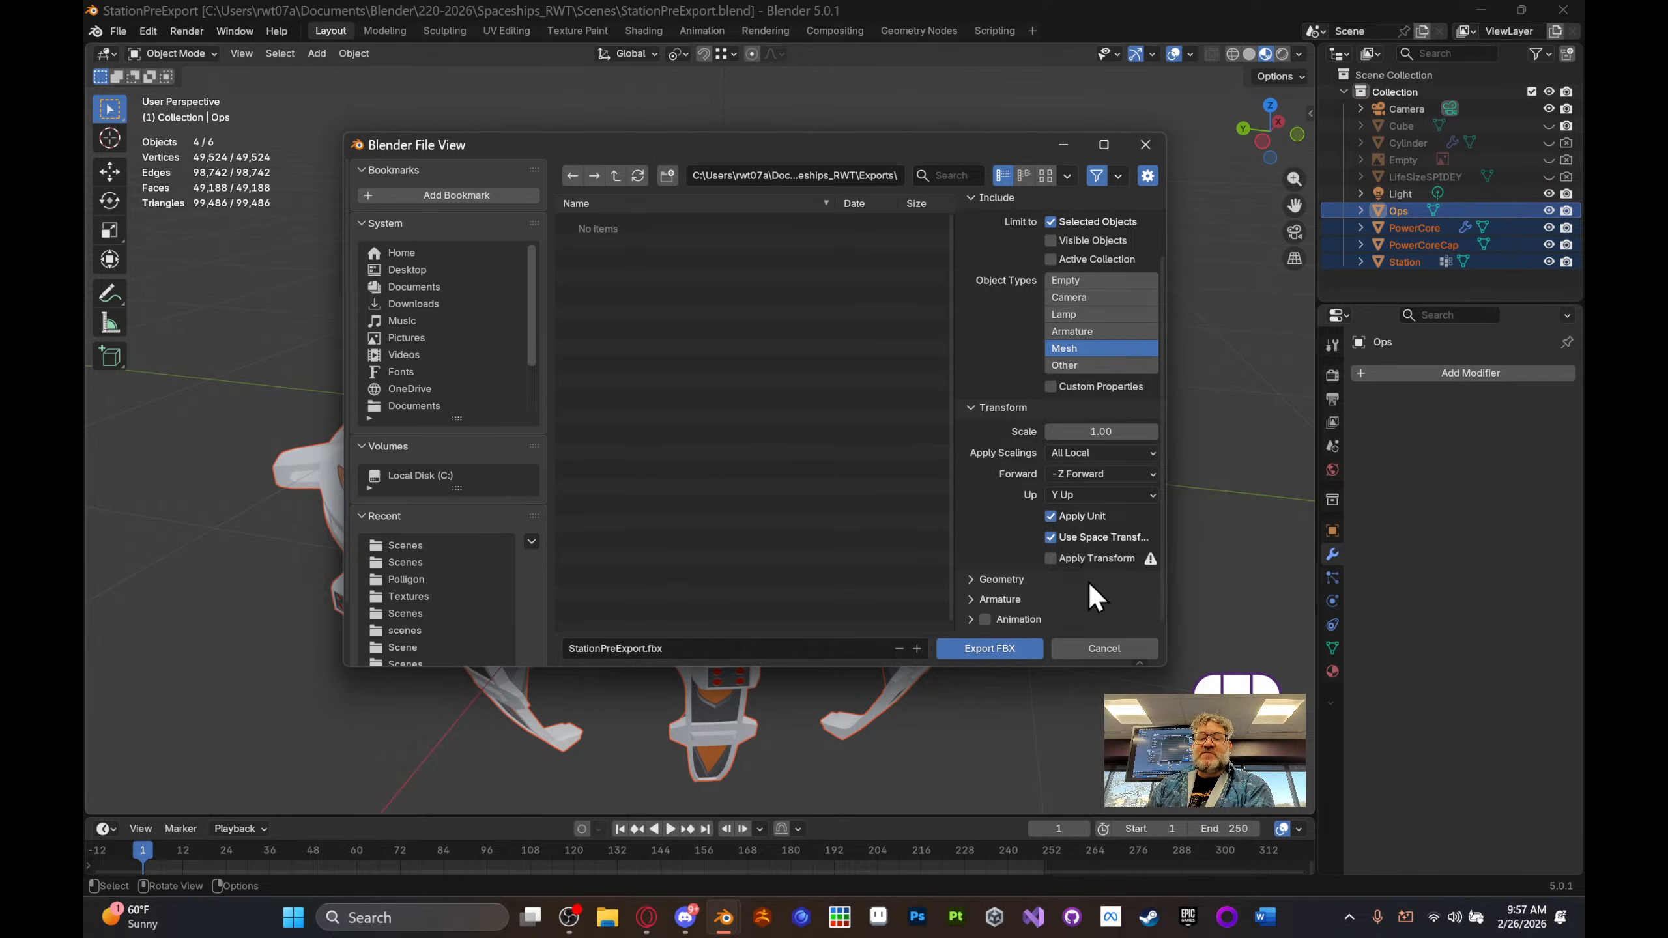
scroll(1104, 542, "up", 4)
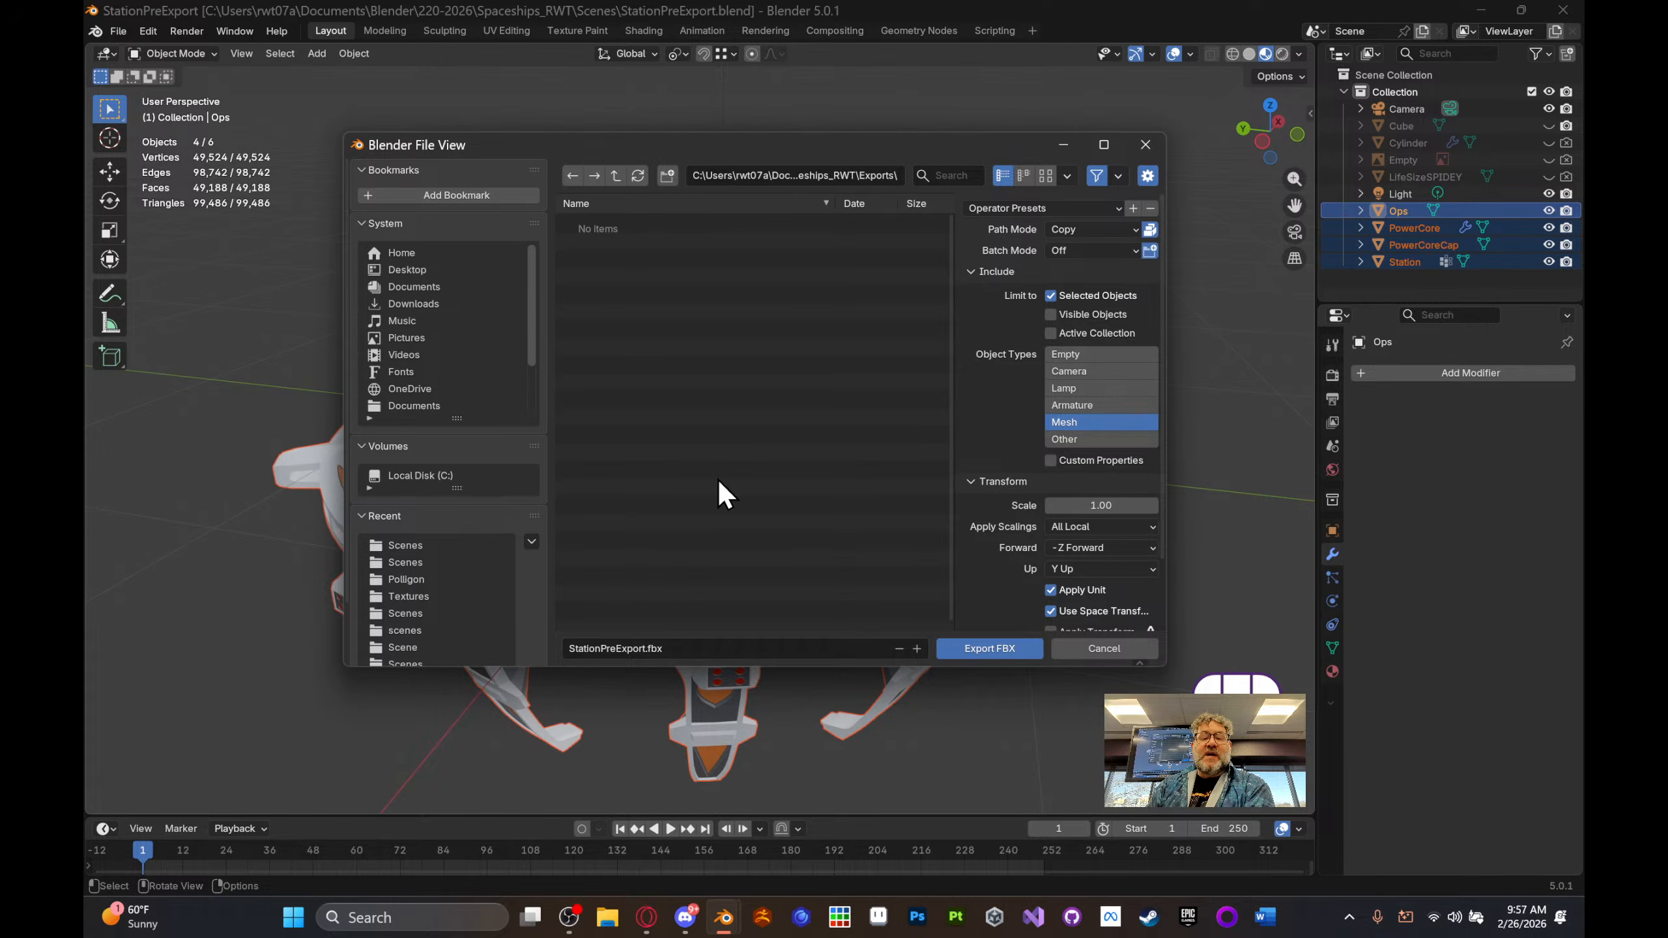
- Name the export file StationForPainting.fbx and export it
left_click(614, 647)
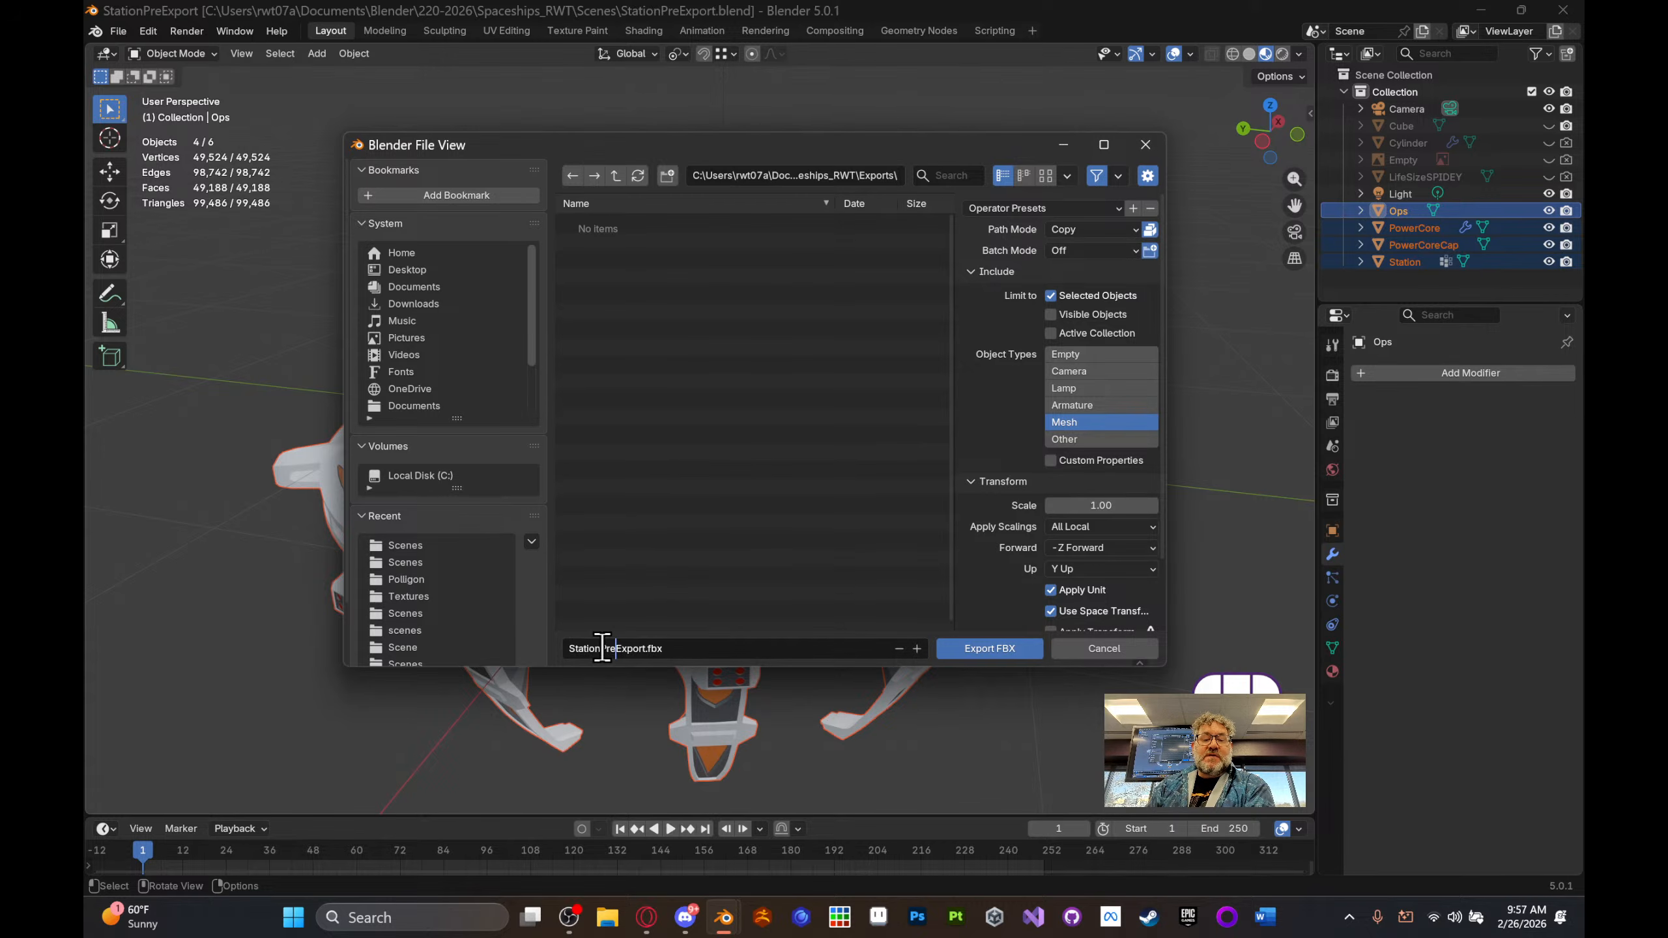
left_click_drag(602, 647, 651, 647)
type("ForP")
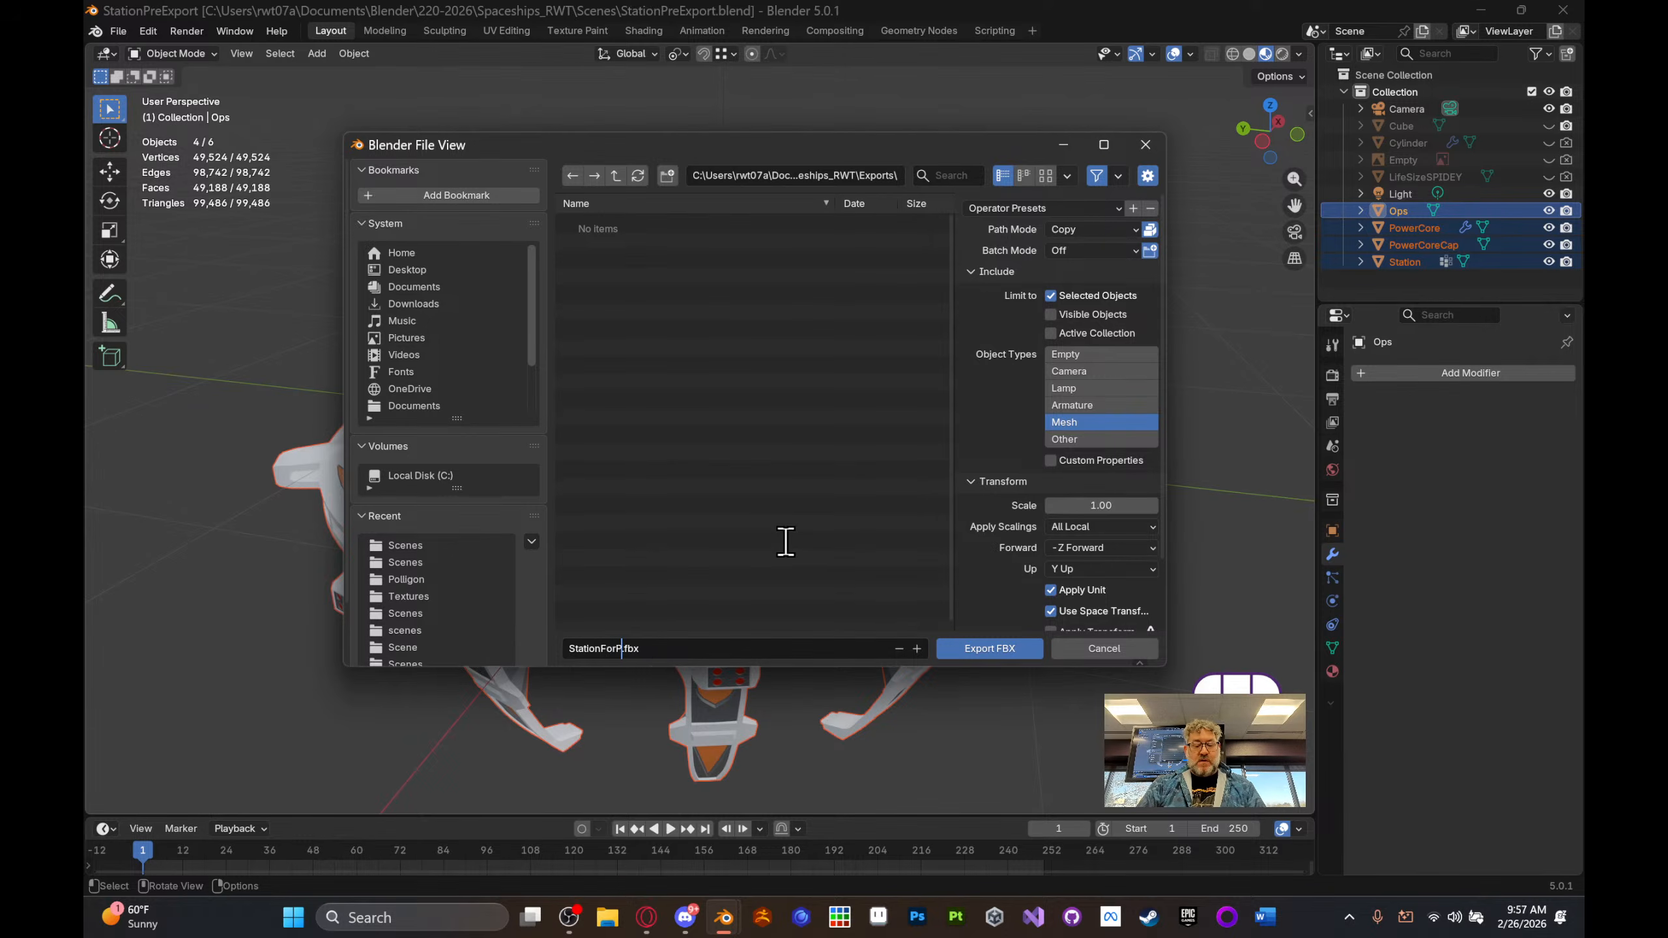
type("ainting")
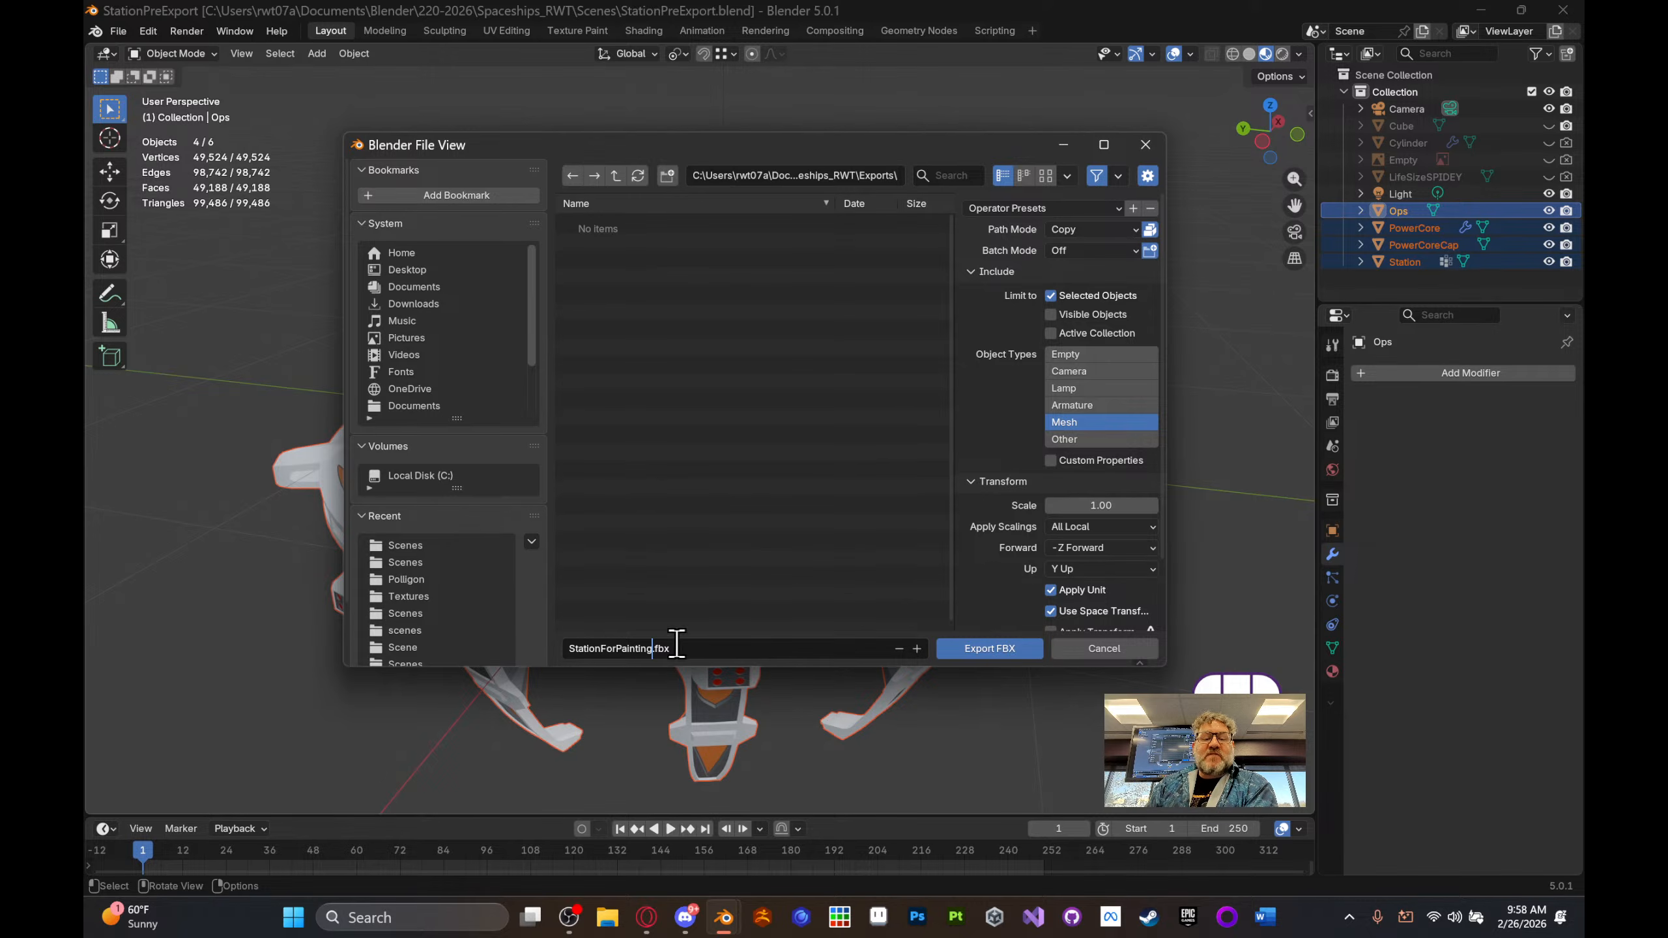
left_click(960, 653)
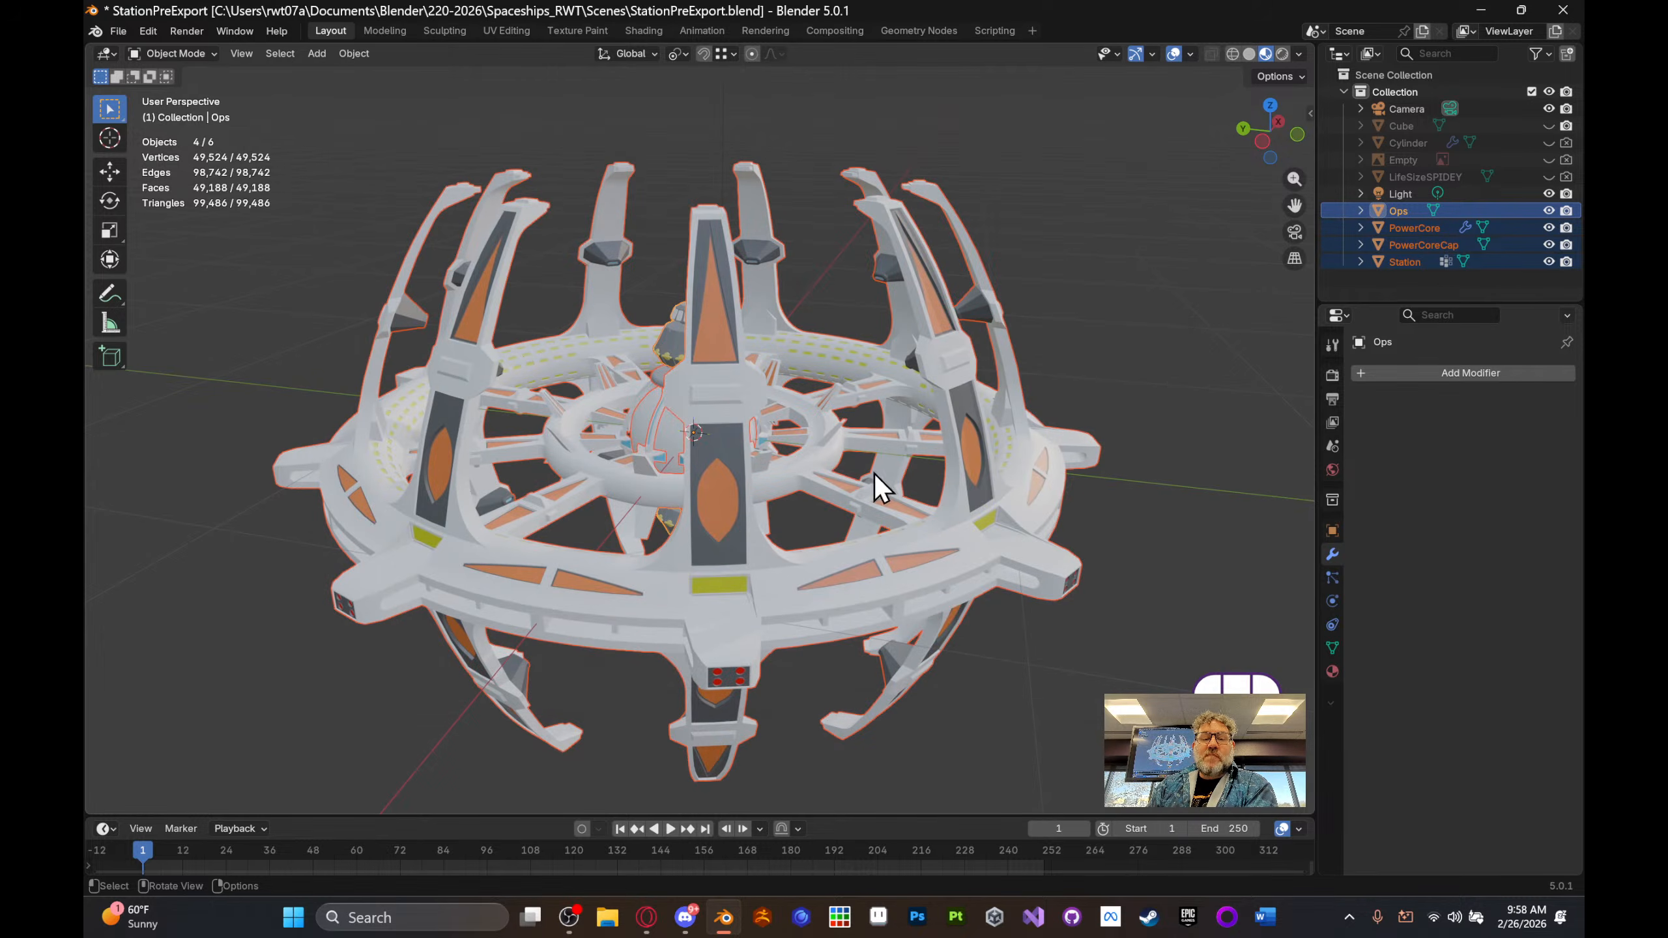
- Switch to File Explorer, browse to Documents > Blender > 220-2026 > Spaceships_RWT > Exports and open the StationForPainting file
key("super+e")
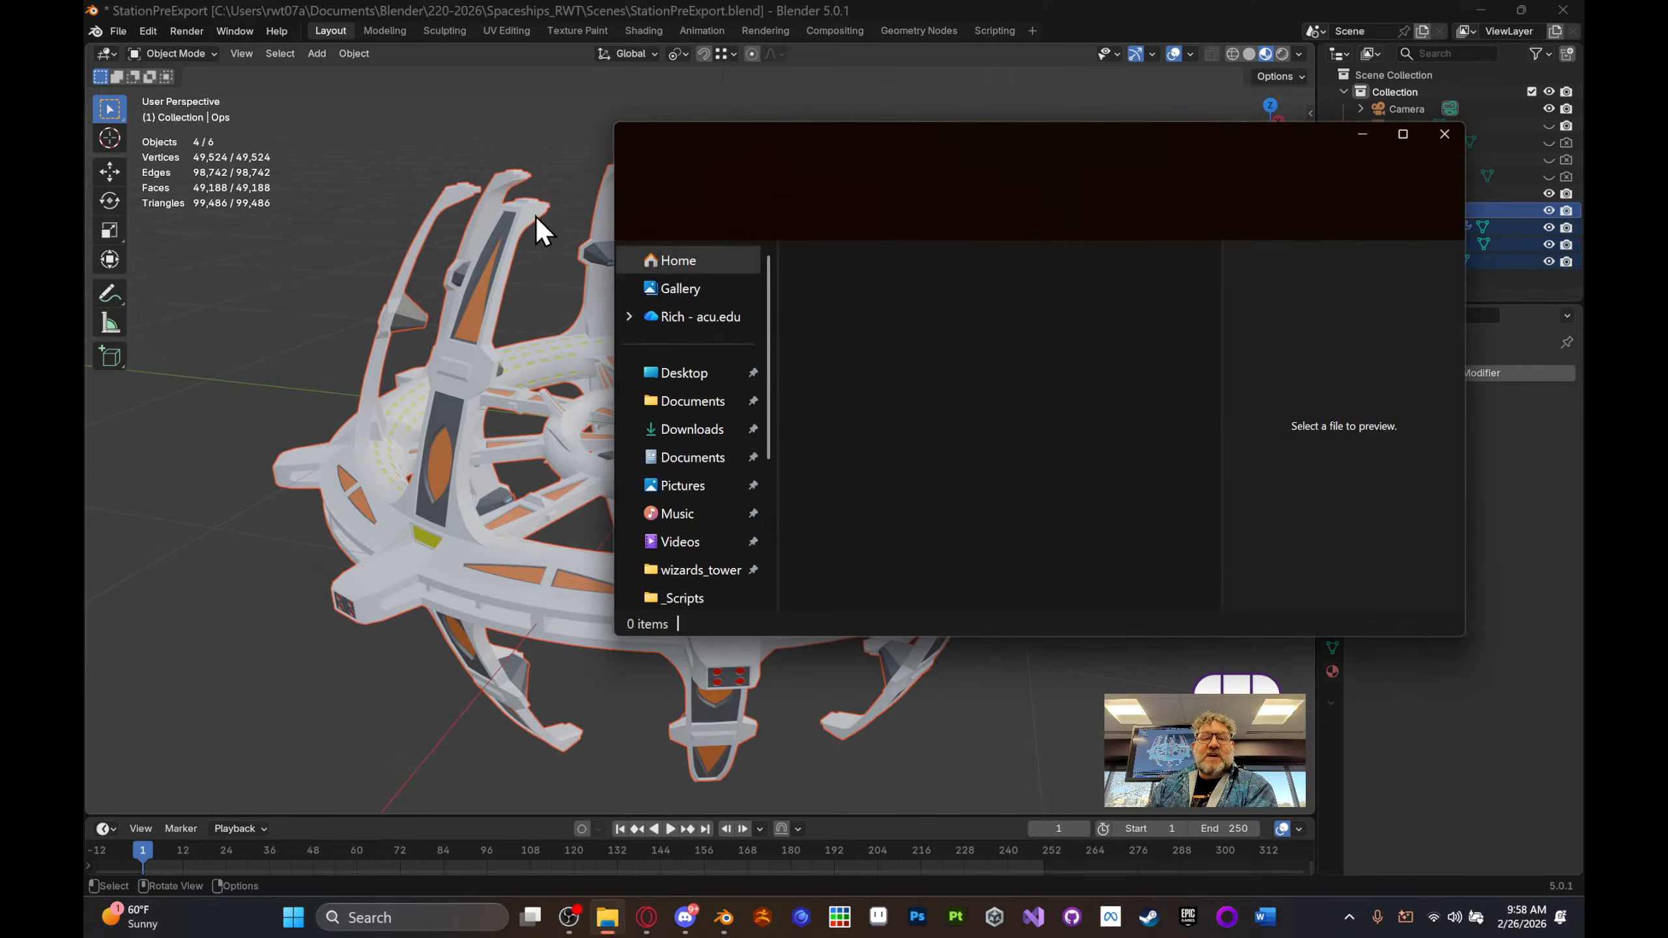
left_click(716, 402)
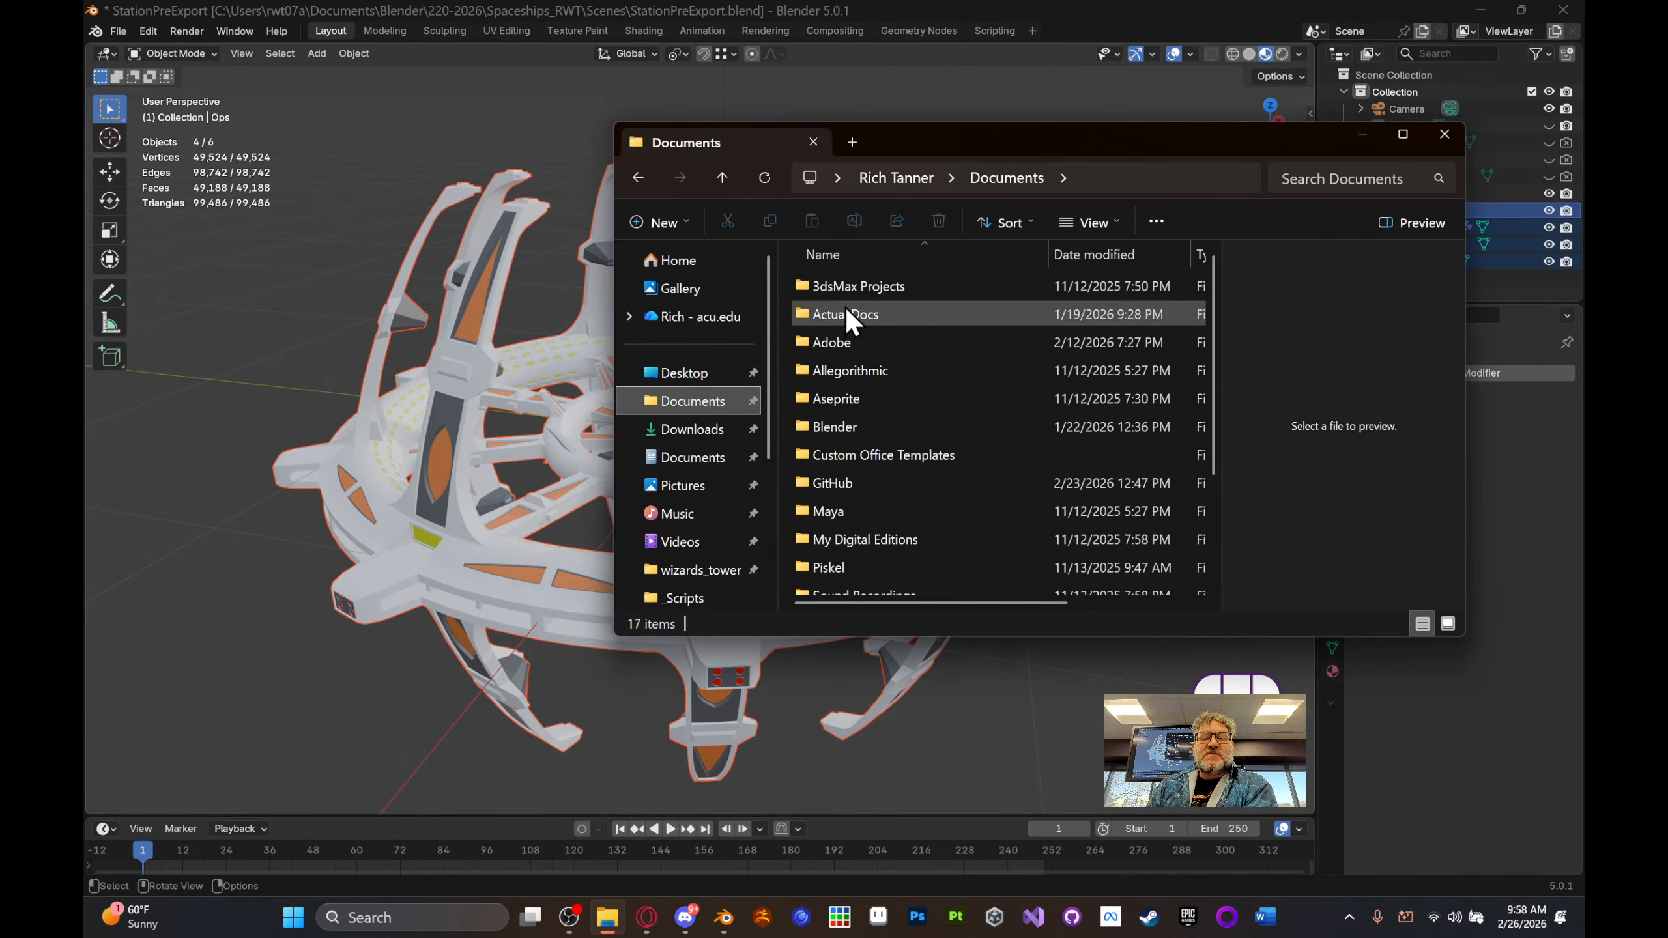
left_click(850, 425)
double_click(849, 426)
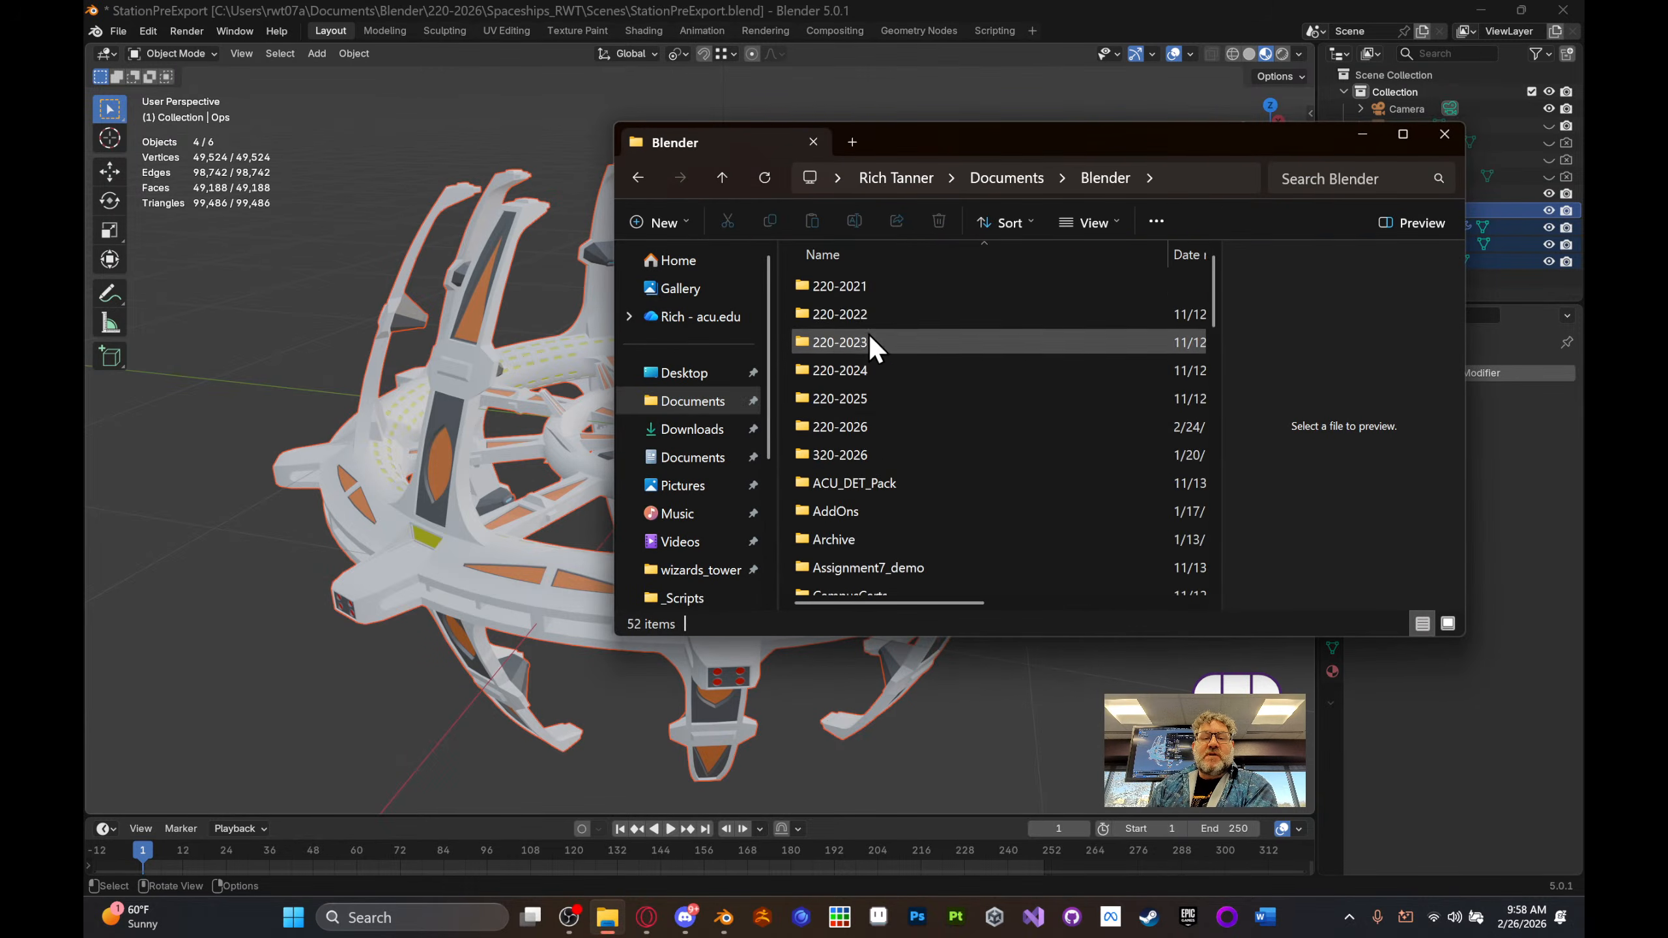
double_click(891, 434)
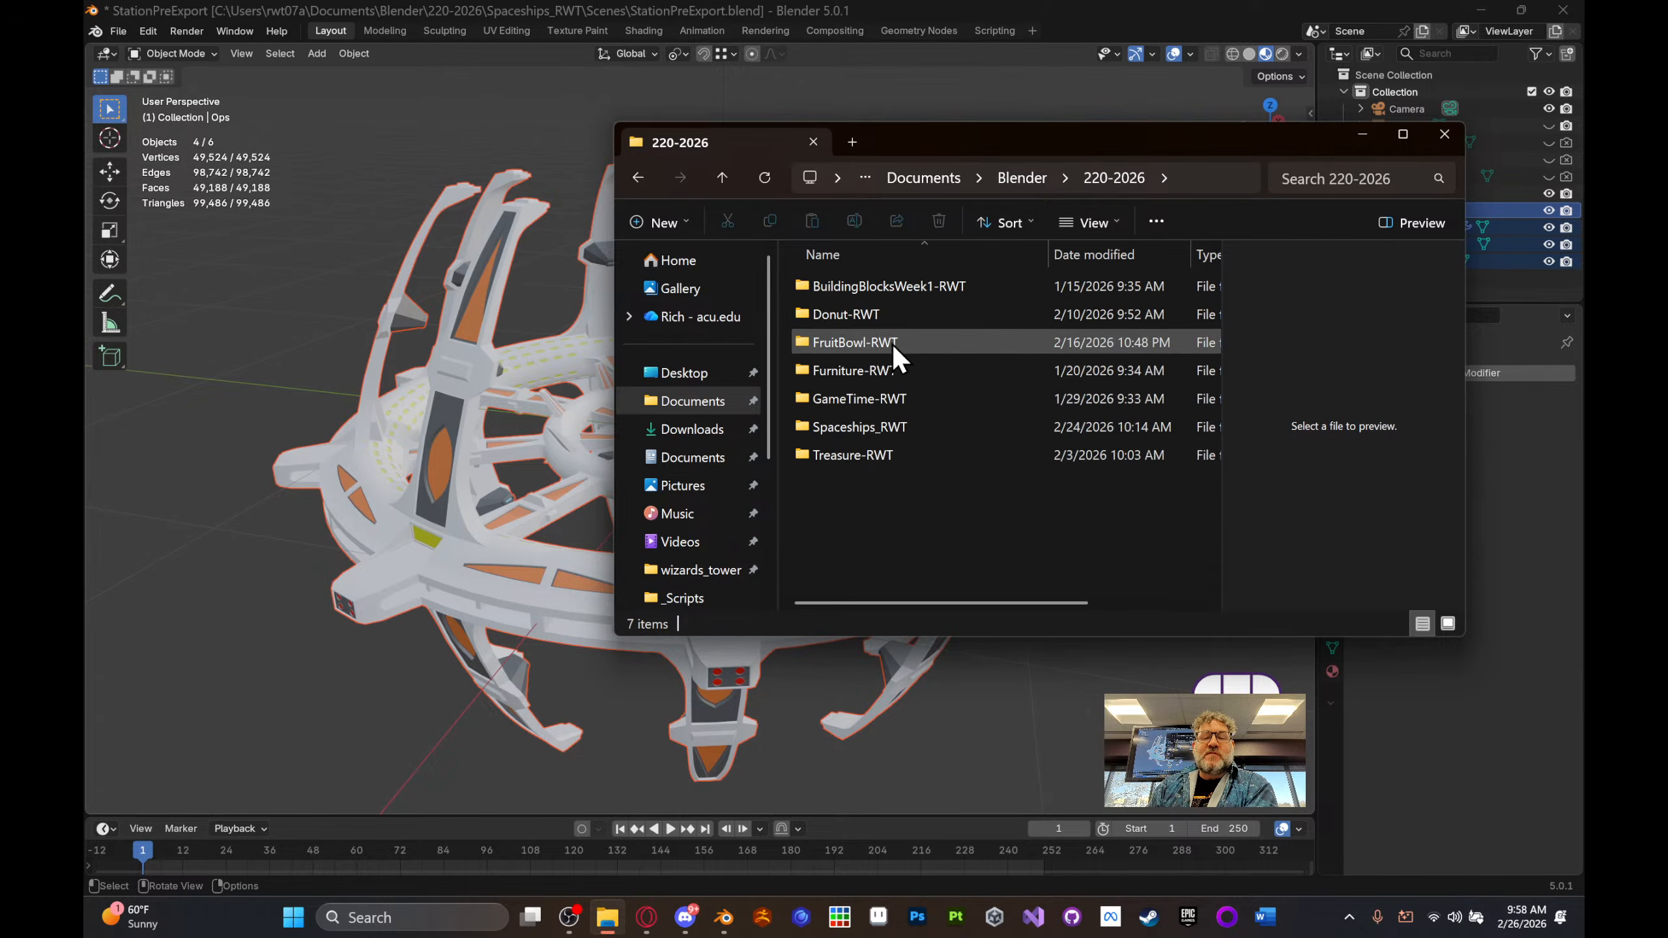
double_click(885, 428)
double_click(849, 289)
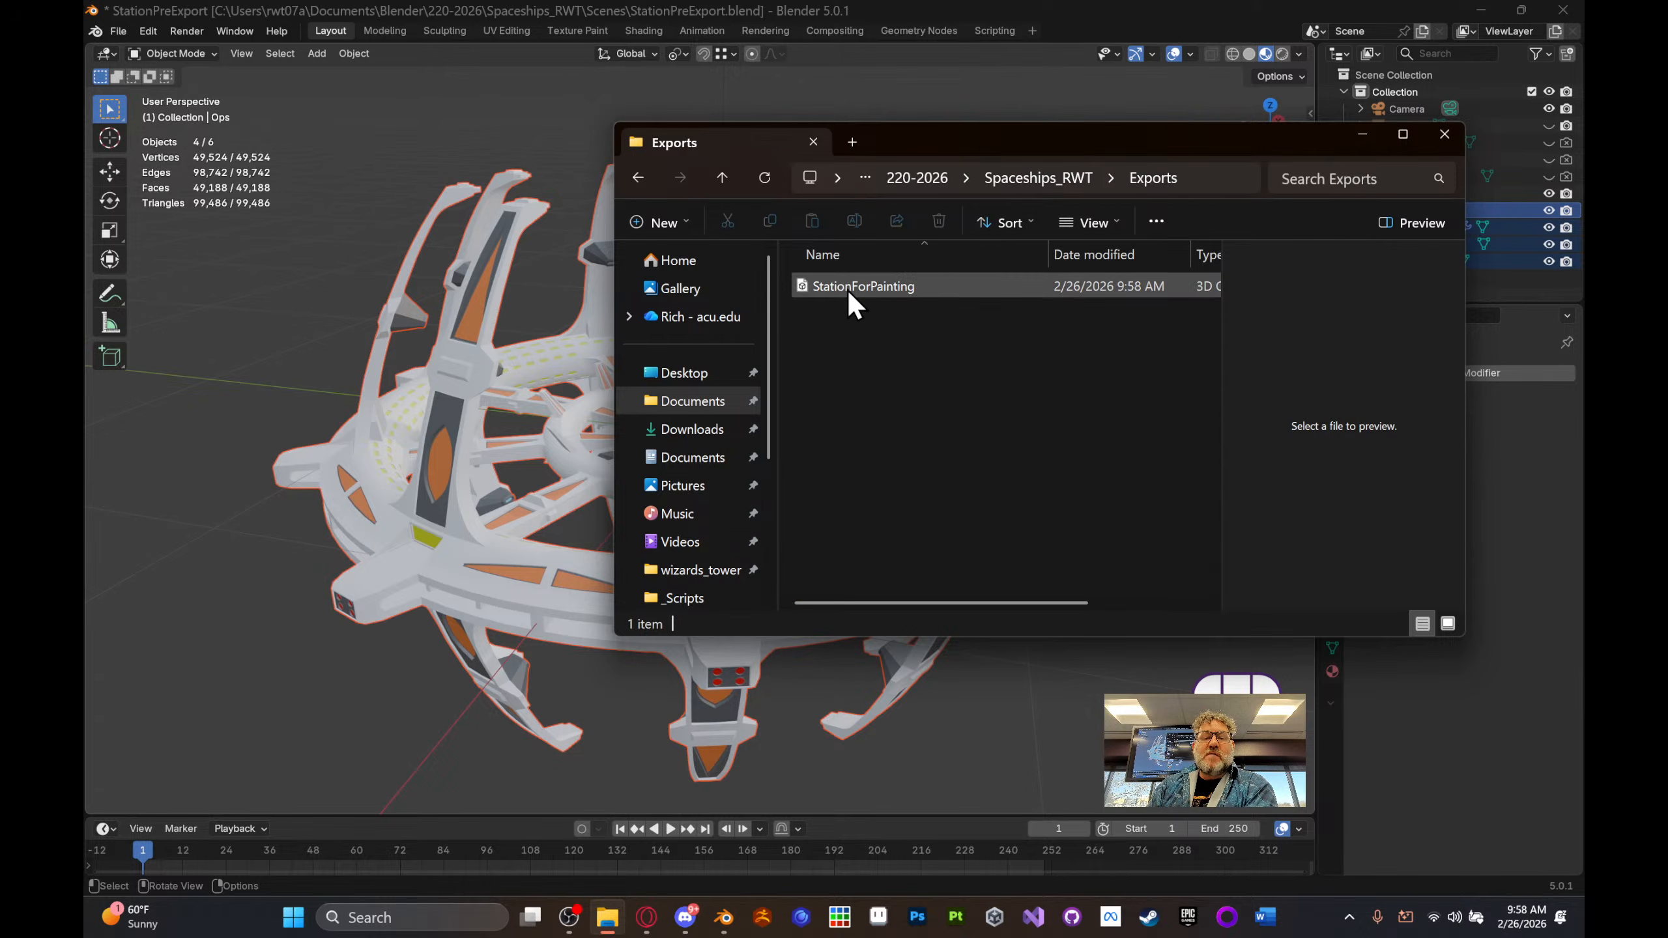
double_click(844, 289)
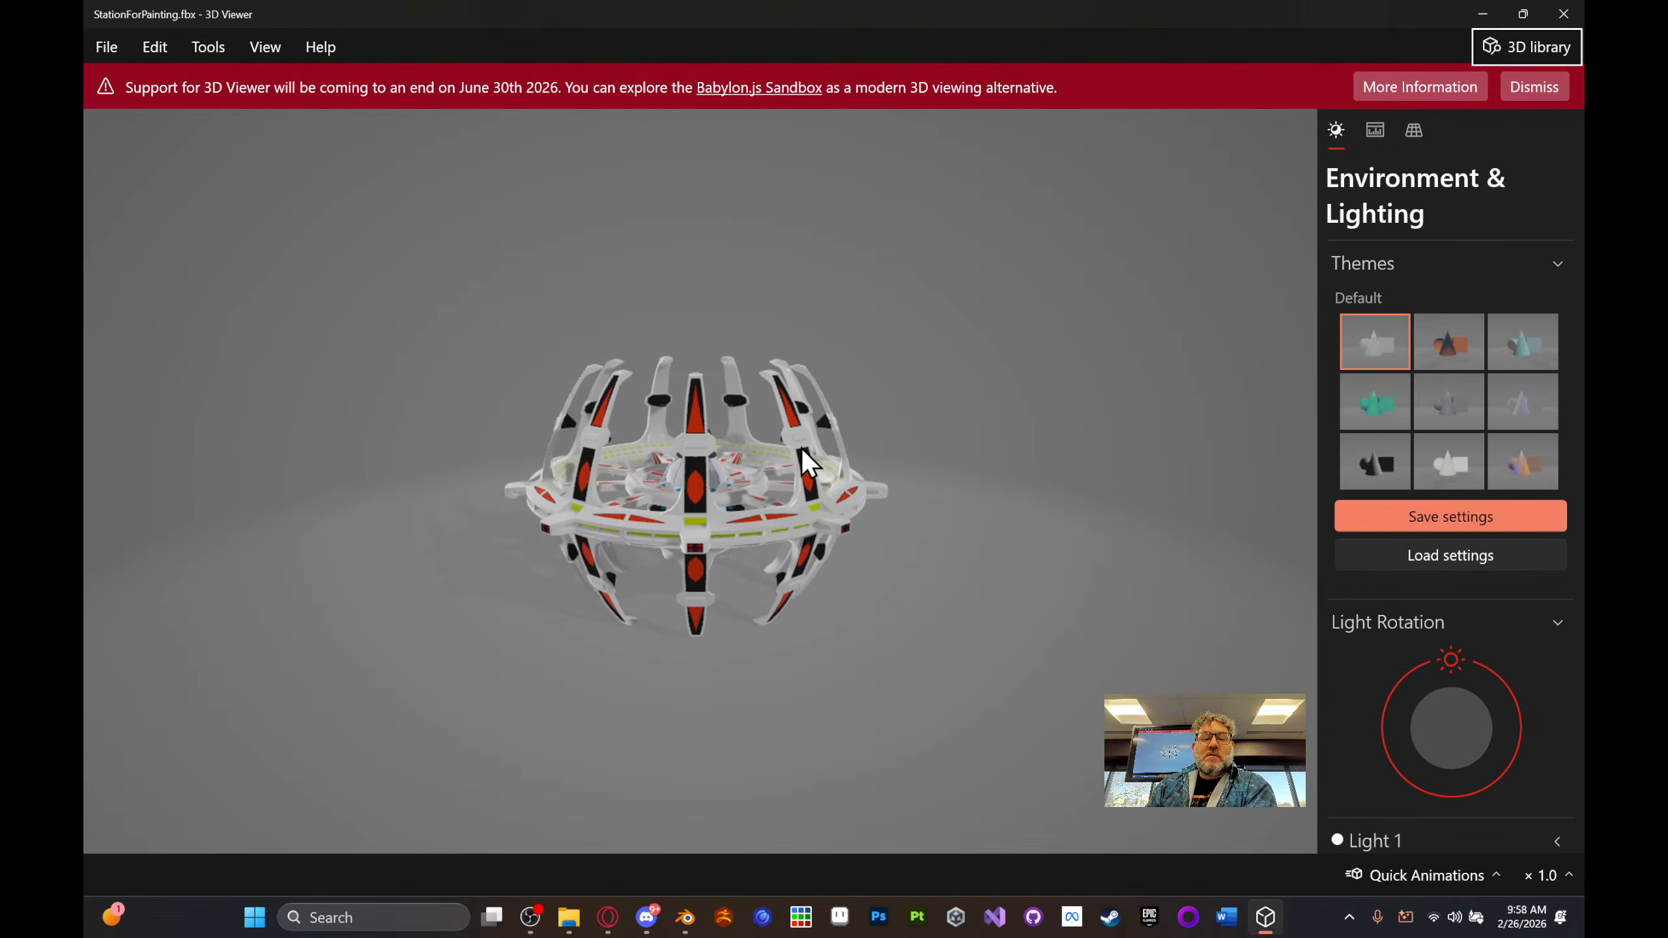
- Examine the exported station's geometry and material colours from several angles and distances in 3D Viewer
scroll(804, 431, "up", 5)
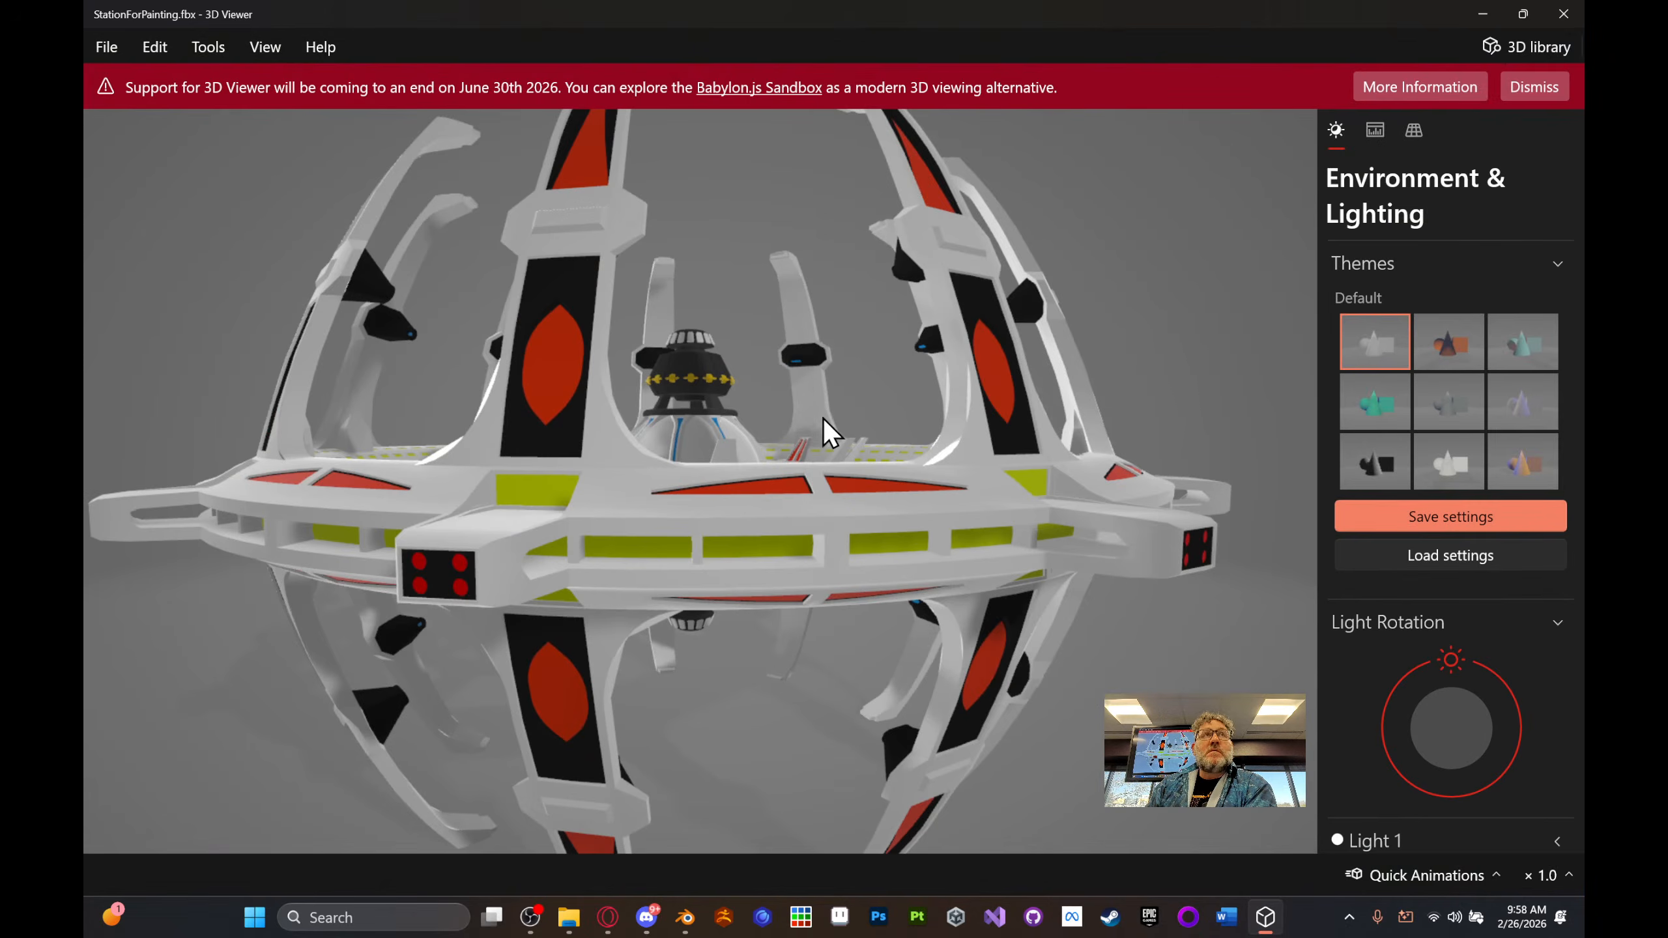
left_click_drag(839, 412, 580, 416)
scroll(695, 412, "down", 5)
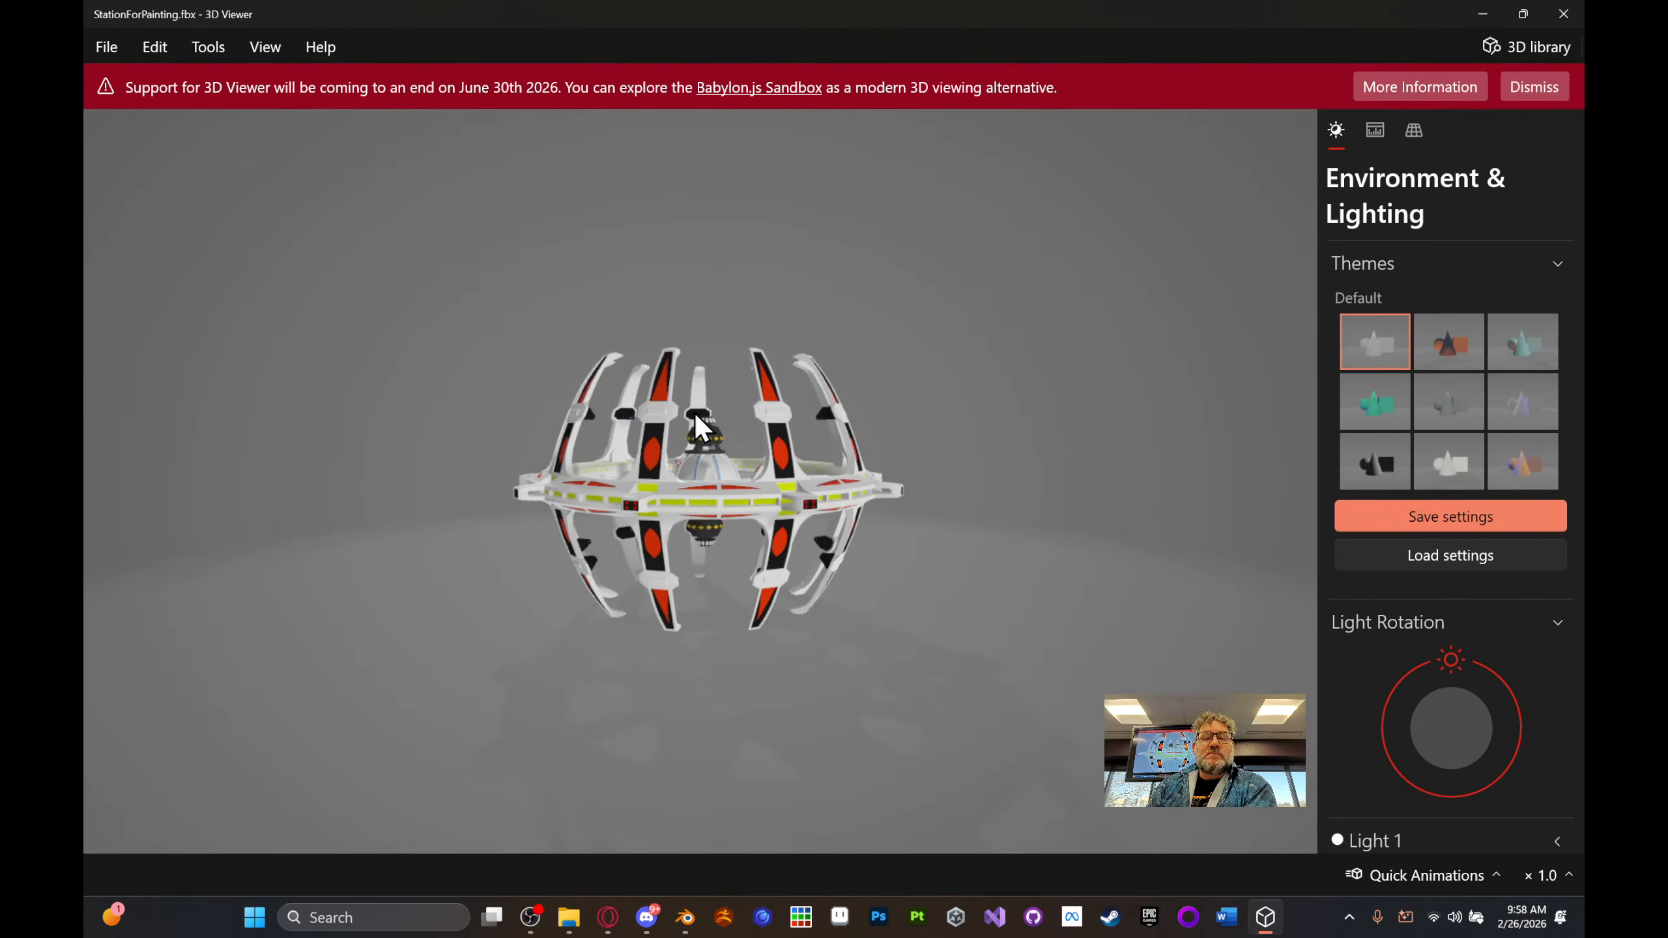
mouse_move(696, 422)
left_mouse_down()
mouse_move(727, 469)
mouse_move(772, 447)
mouse_move(736, 462)
mouse_move(711, 434)
left_mouse_up()
scroll(730, 465, "up", 5)
scroll(722, 452, "down", 5)
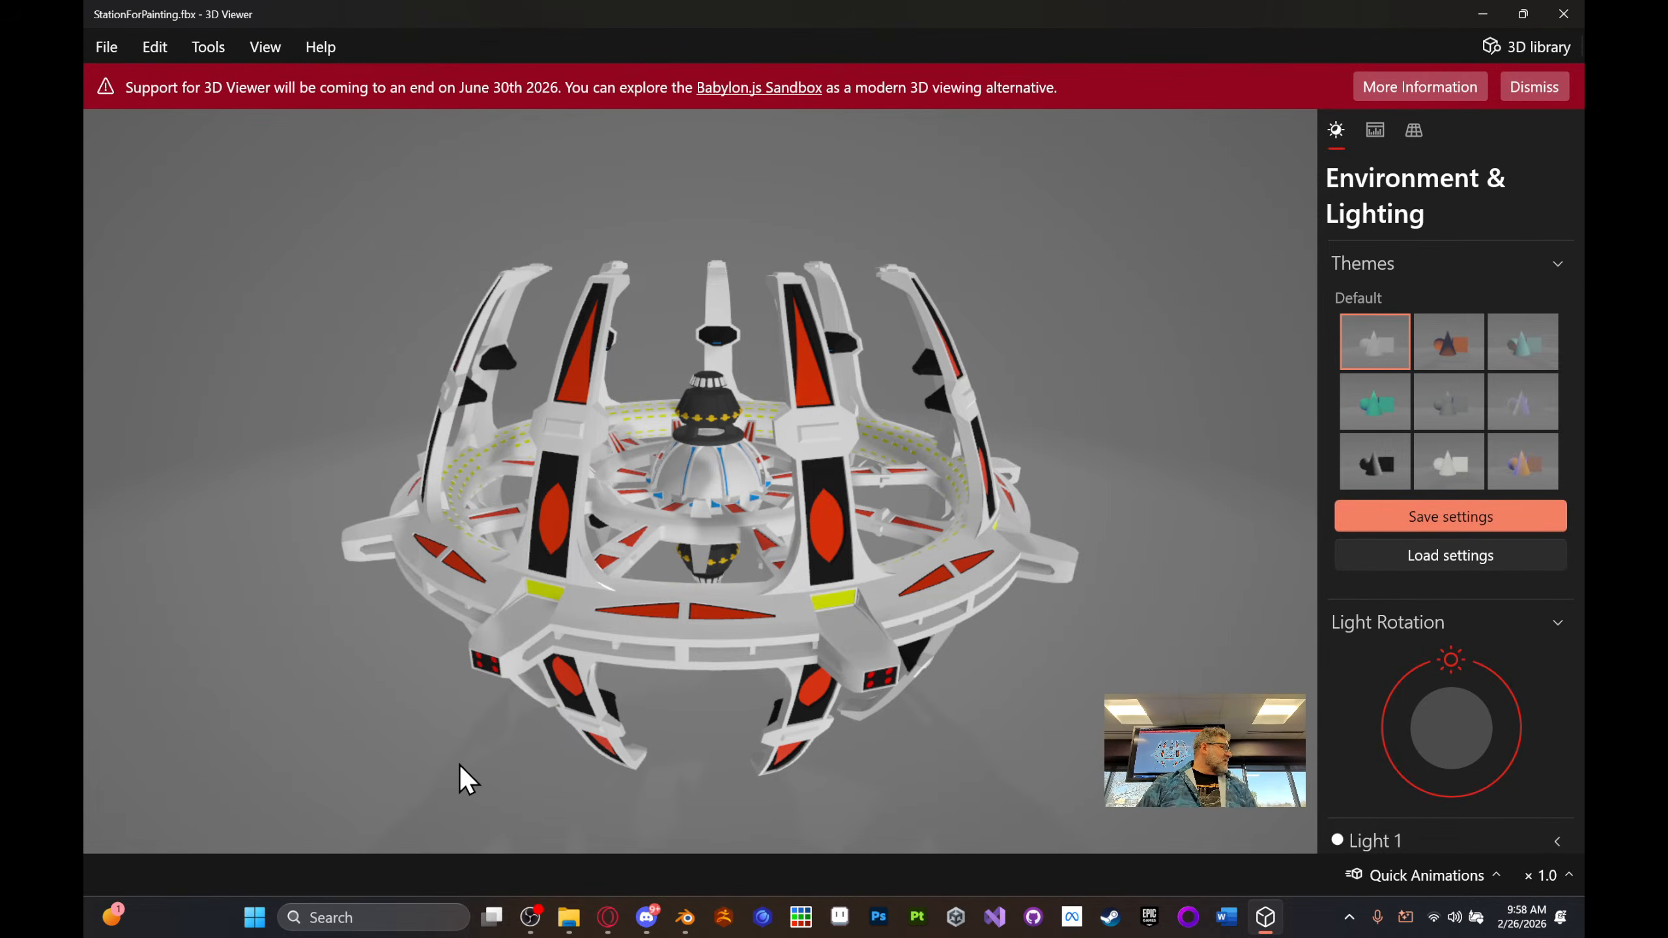
left_click_drag(958, 326, 985, 368)
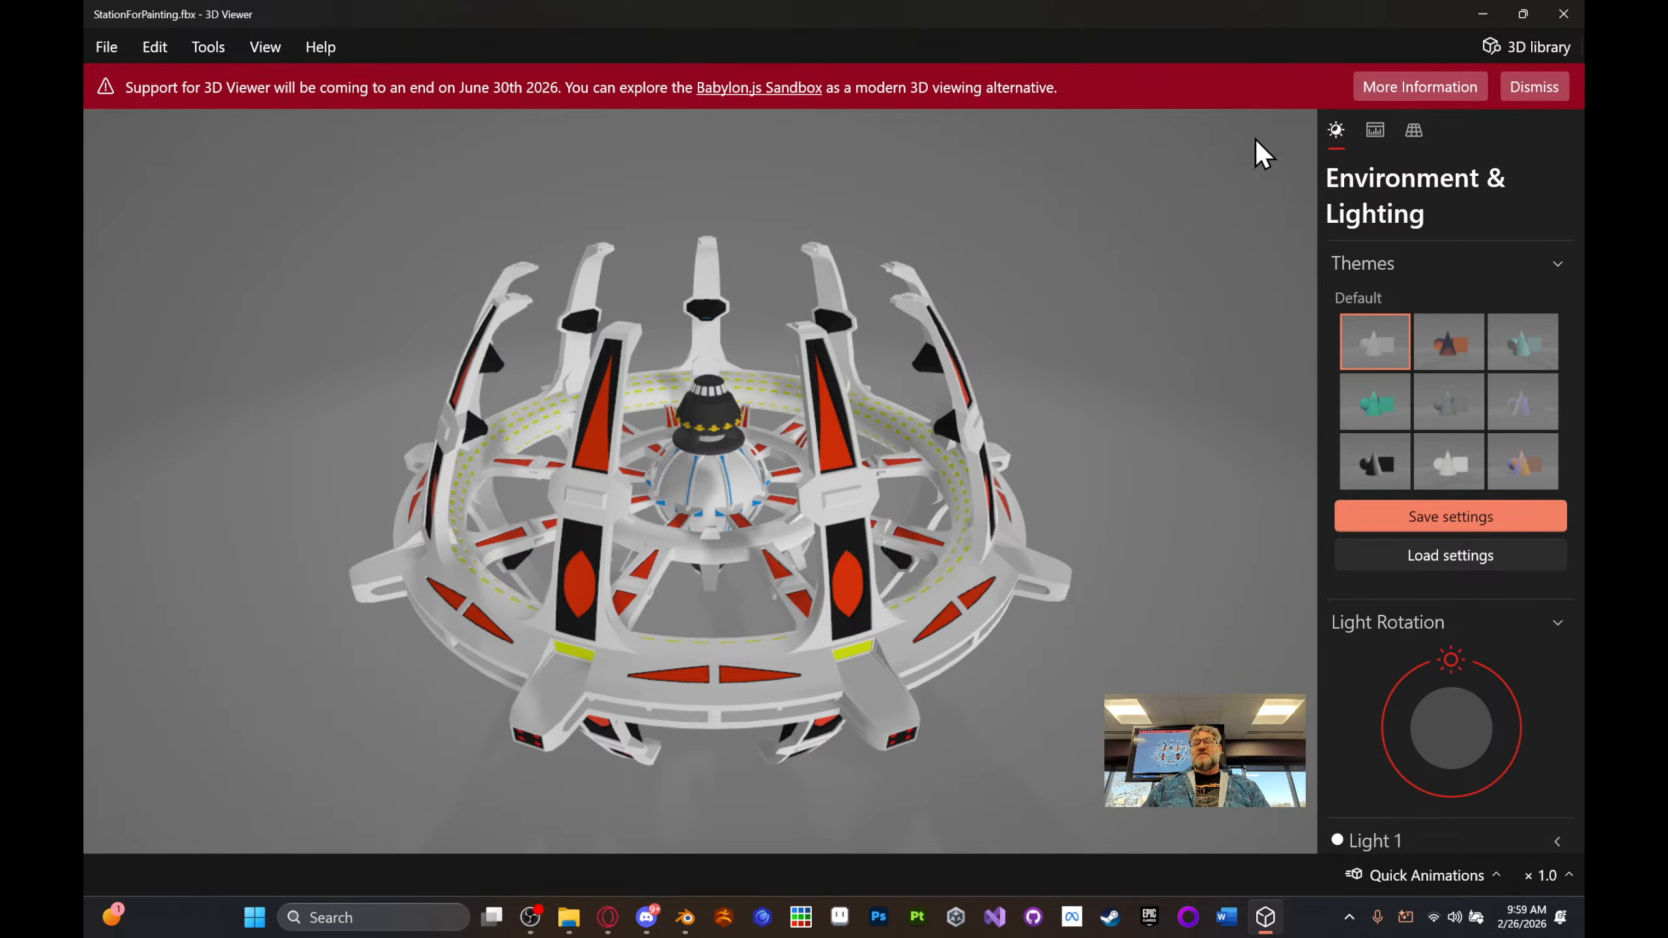
left_click_drag(923, 465, 788, 376)
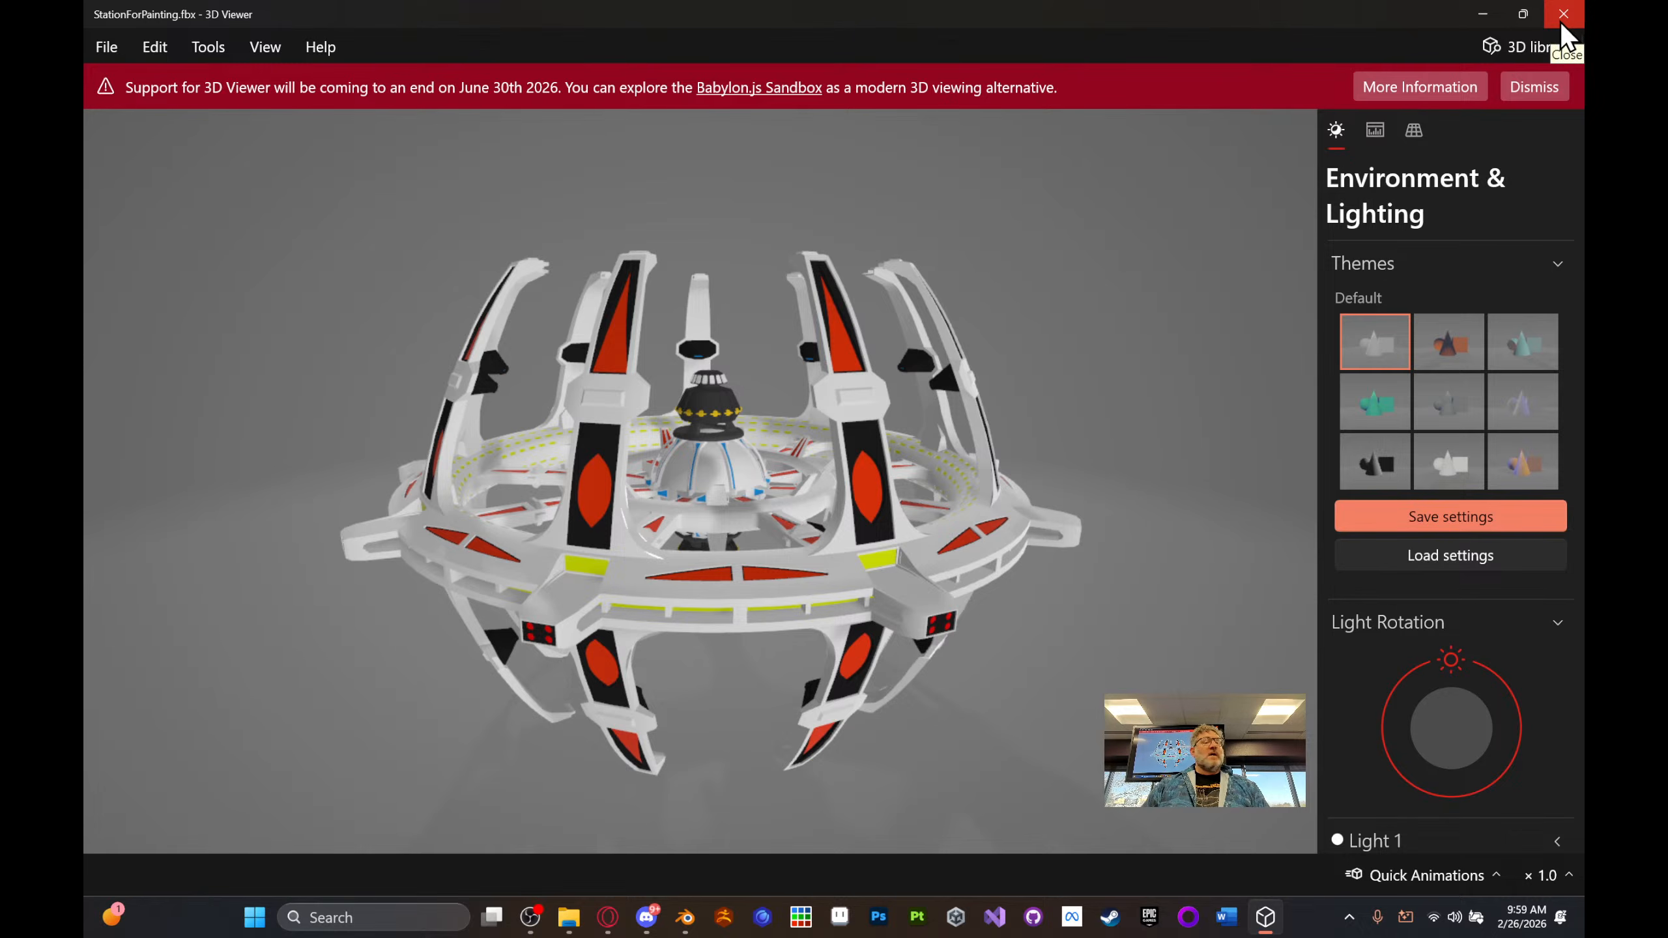
- Check in the 3D Viewer settings that opening FBX files is allowed, and return to the model
left_click(318, 52)
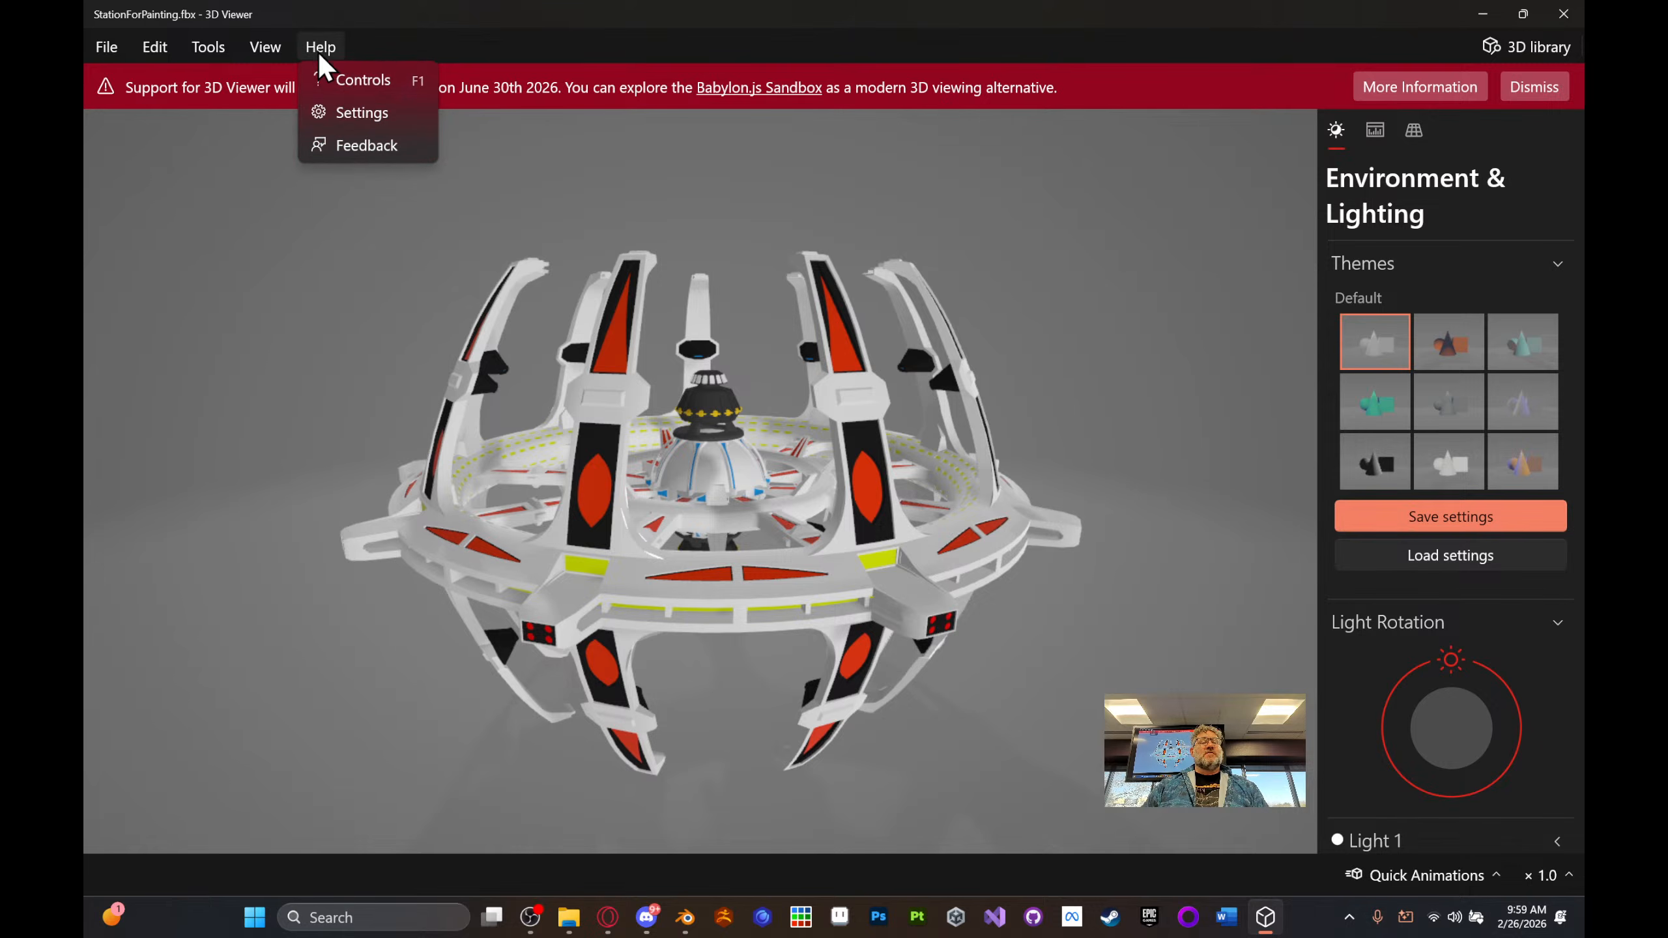
left_click(345, 114)
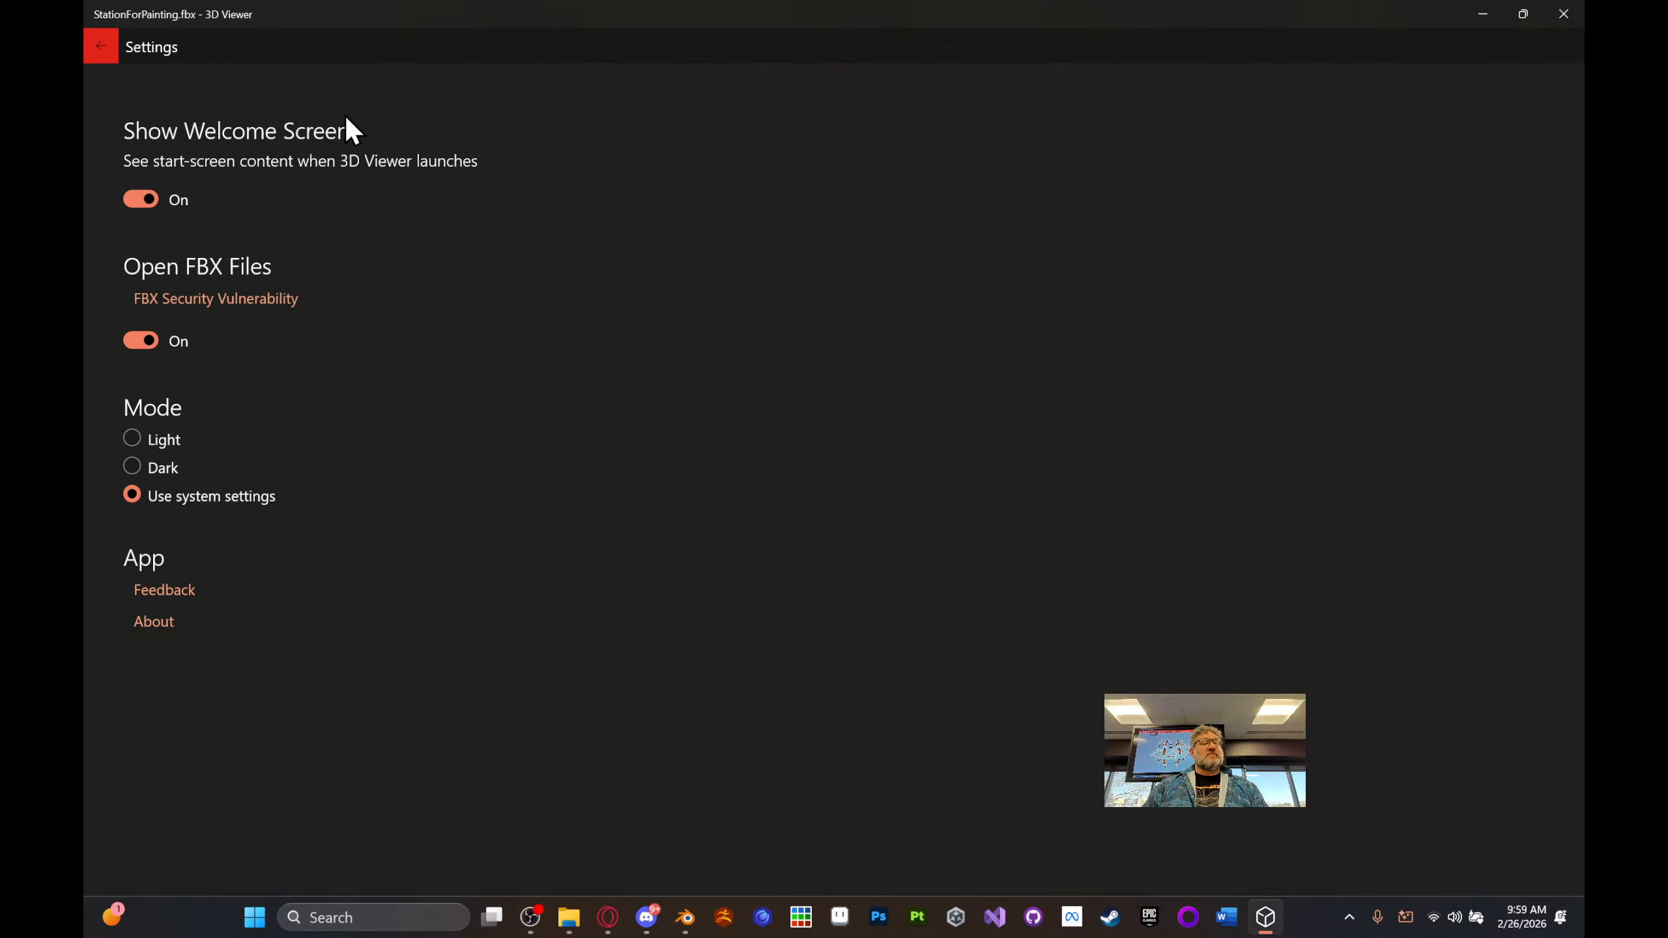
left_click(146, 356)
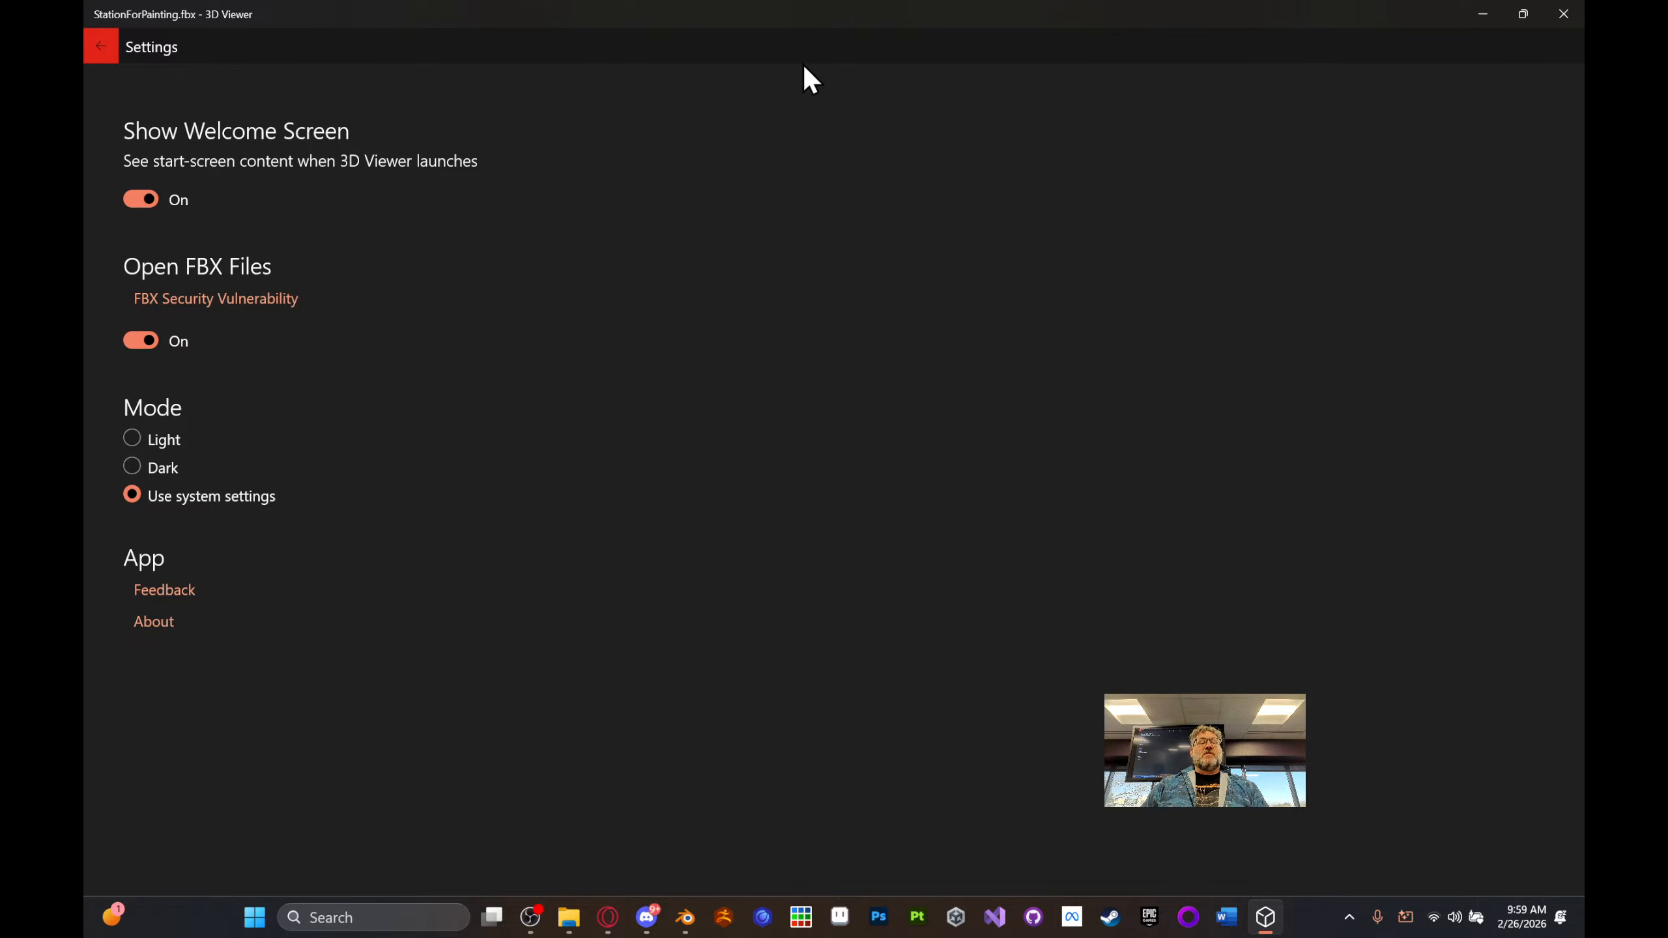
left_click(107, 50)
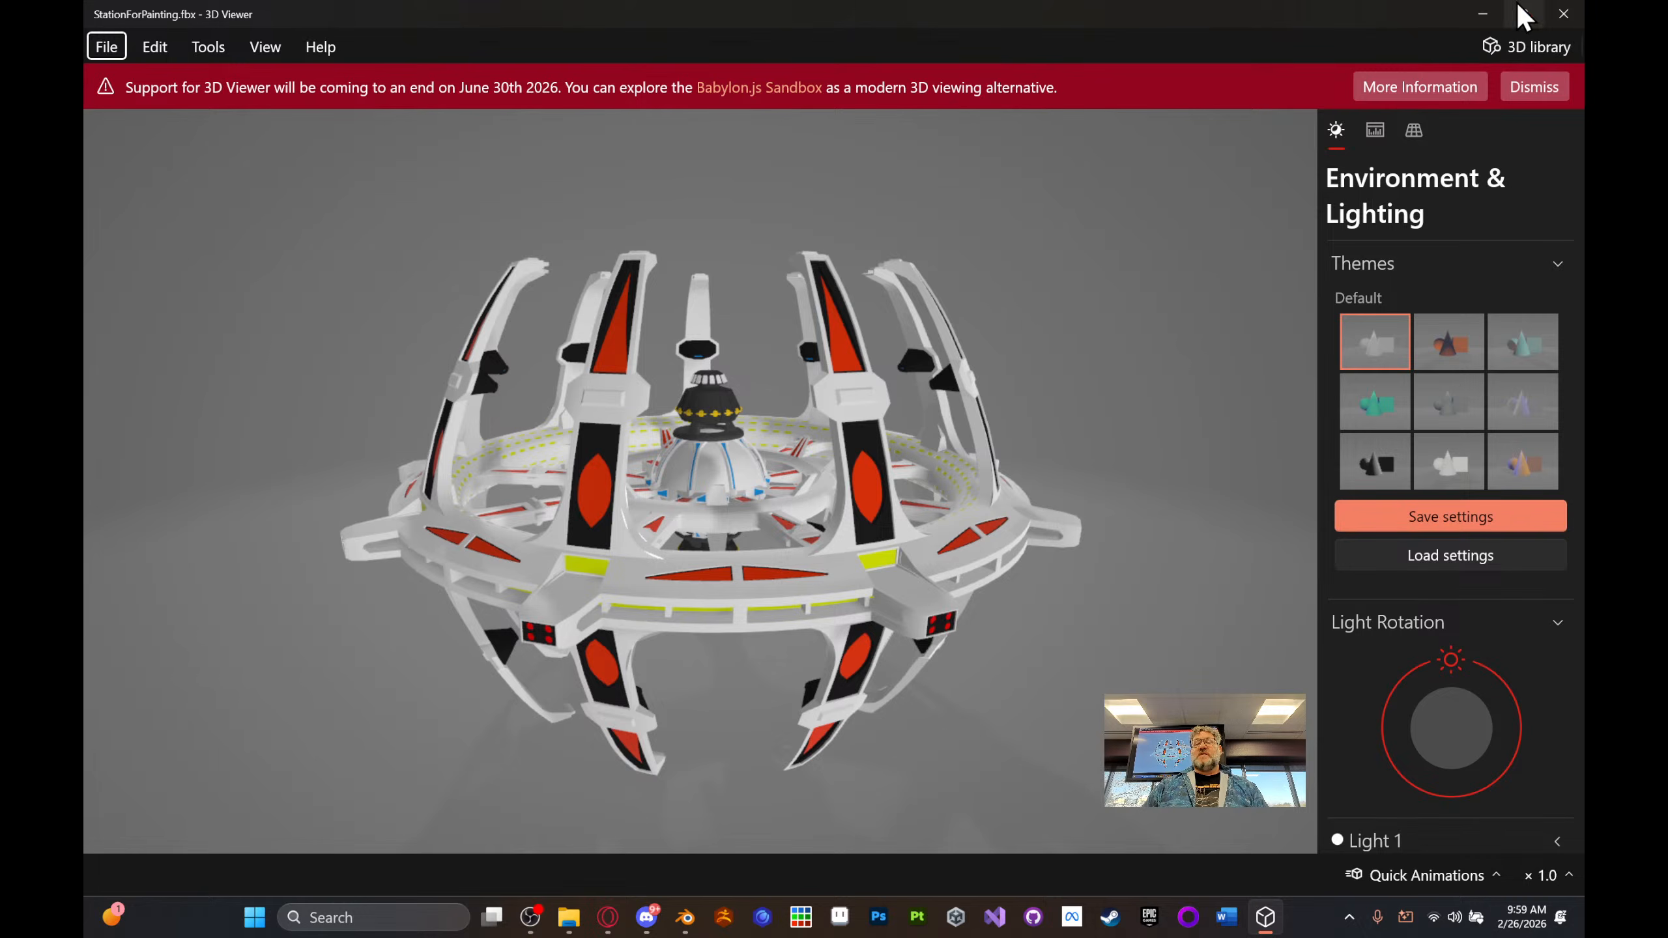
- Close 3D Viewer and the Exports folder window, save the StationPreExport scene in Blender and minimize Blender
left_click(1563, 14)
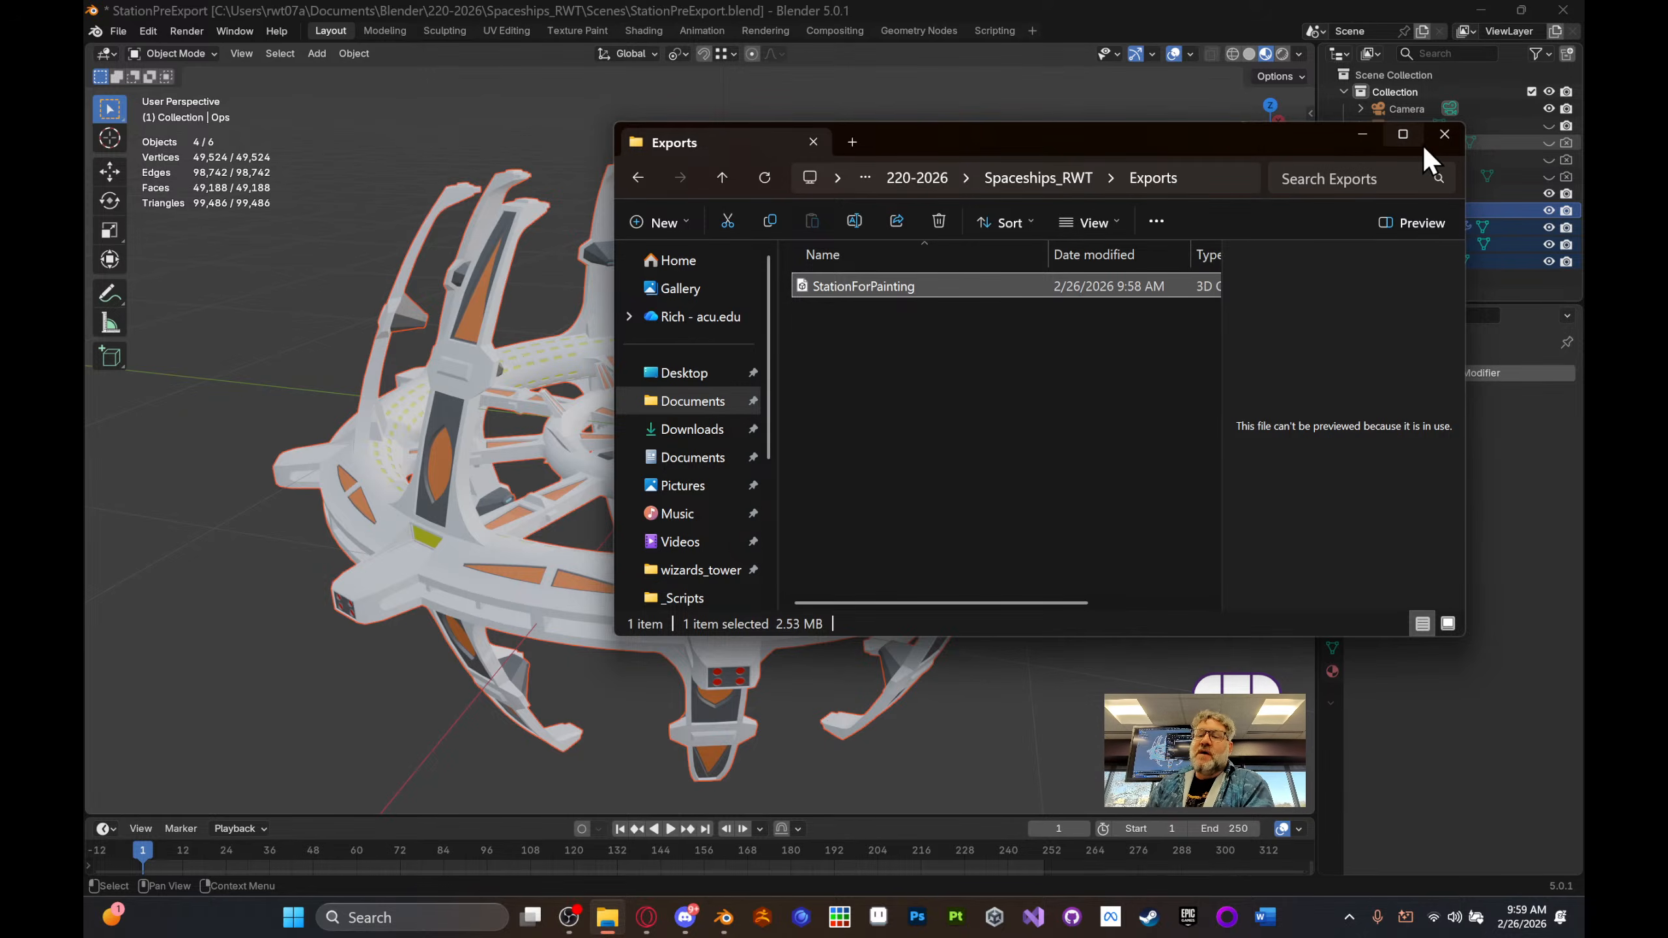
left_click(1443, 136)
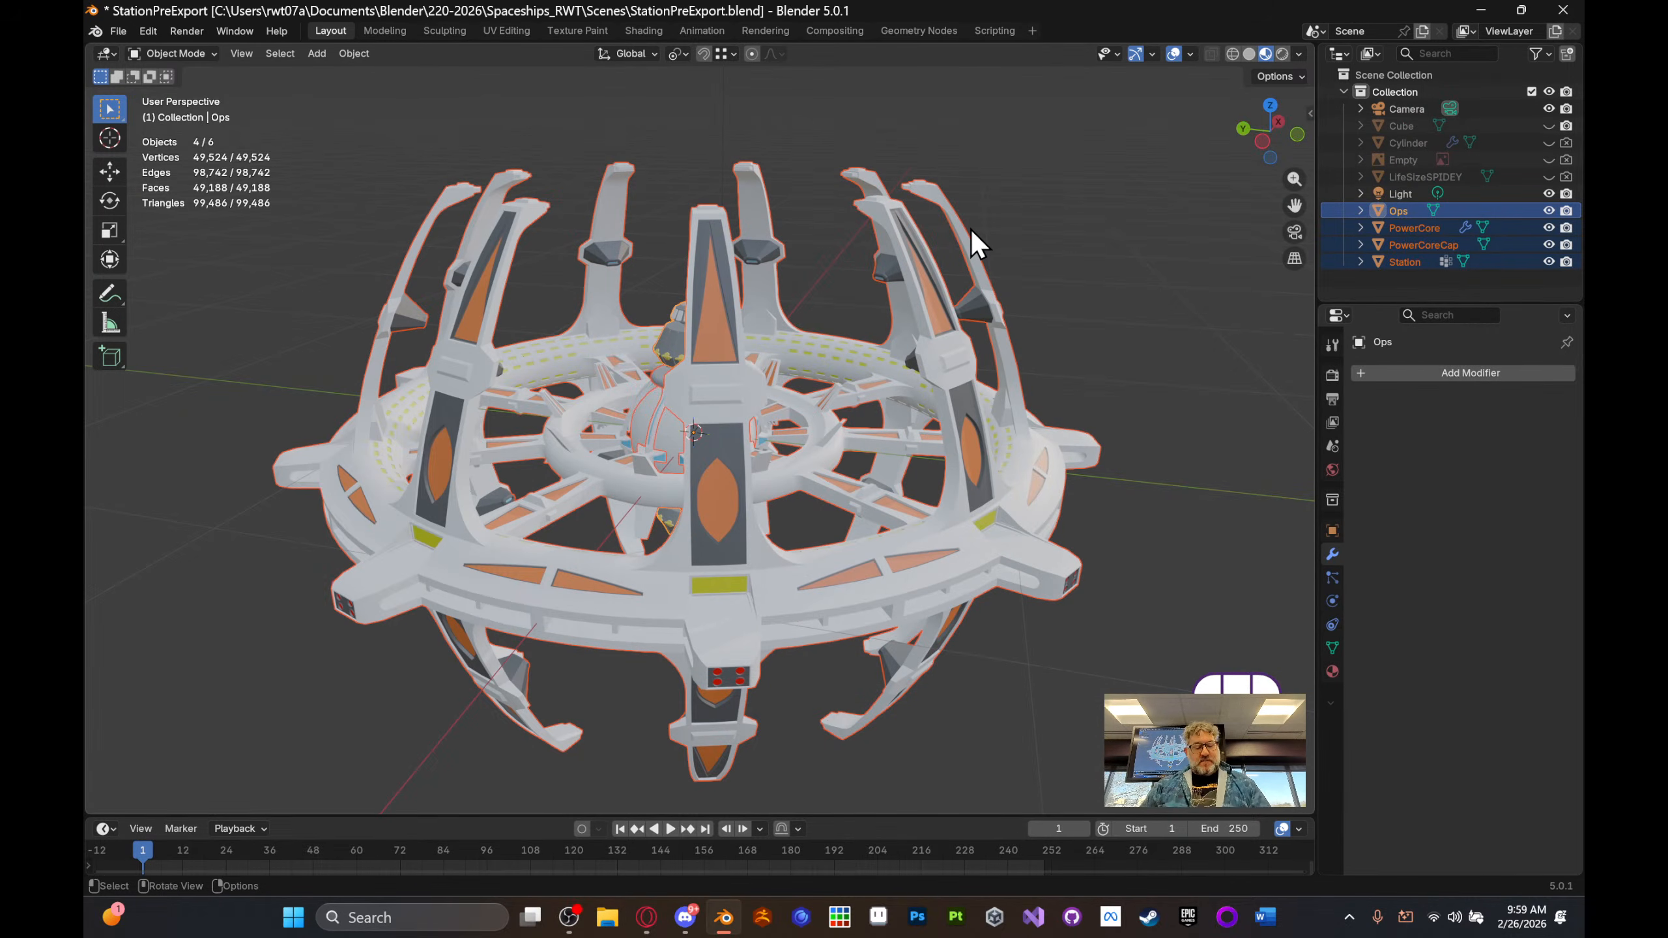
key("ctrl")
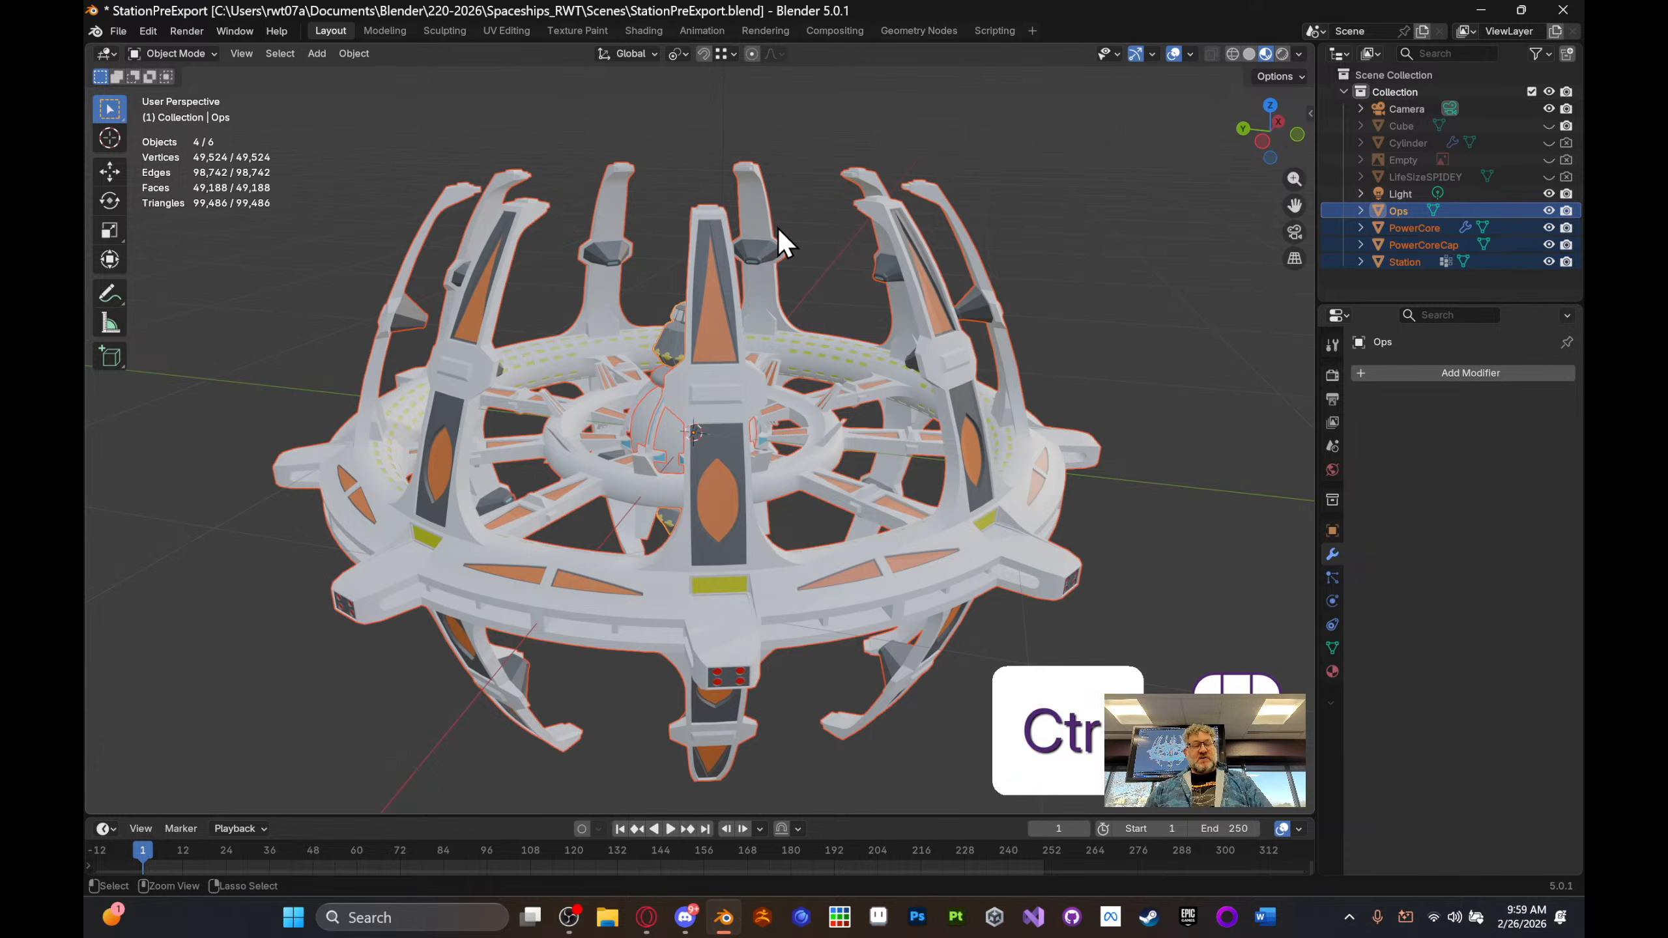
key("ctrl+s")
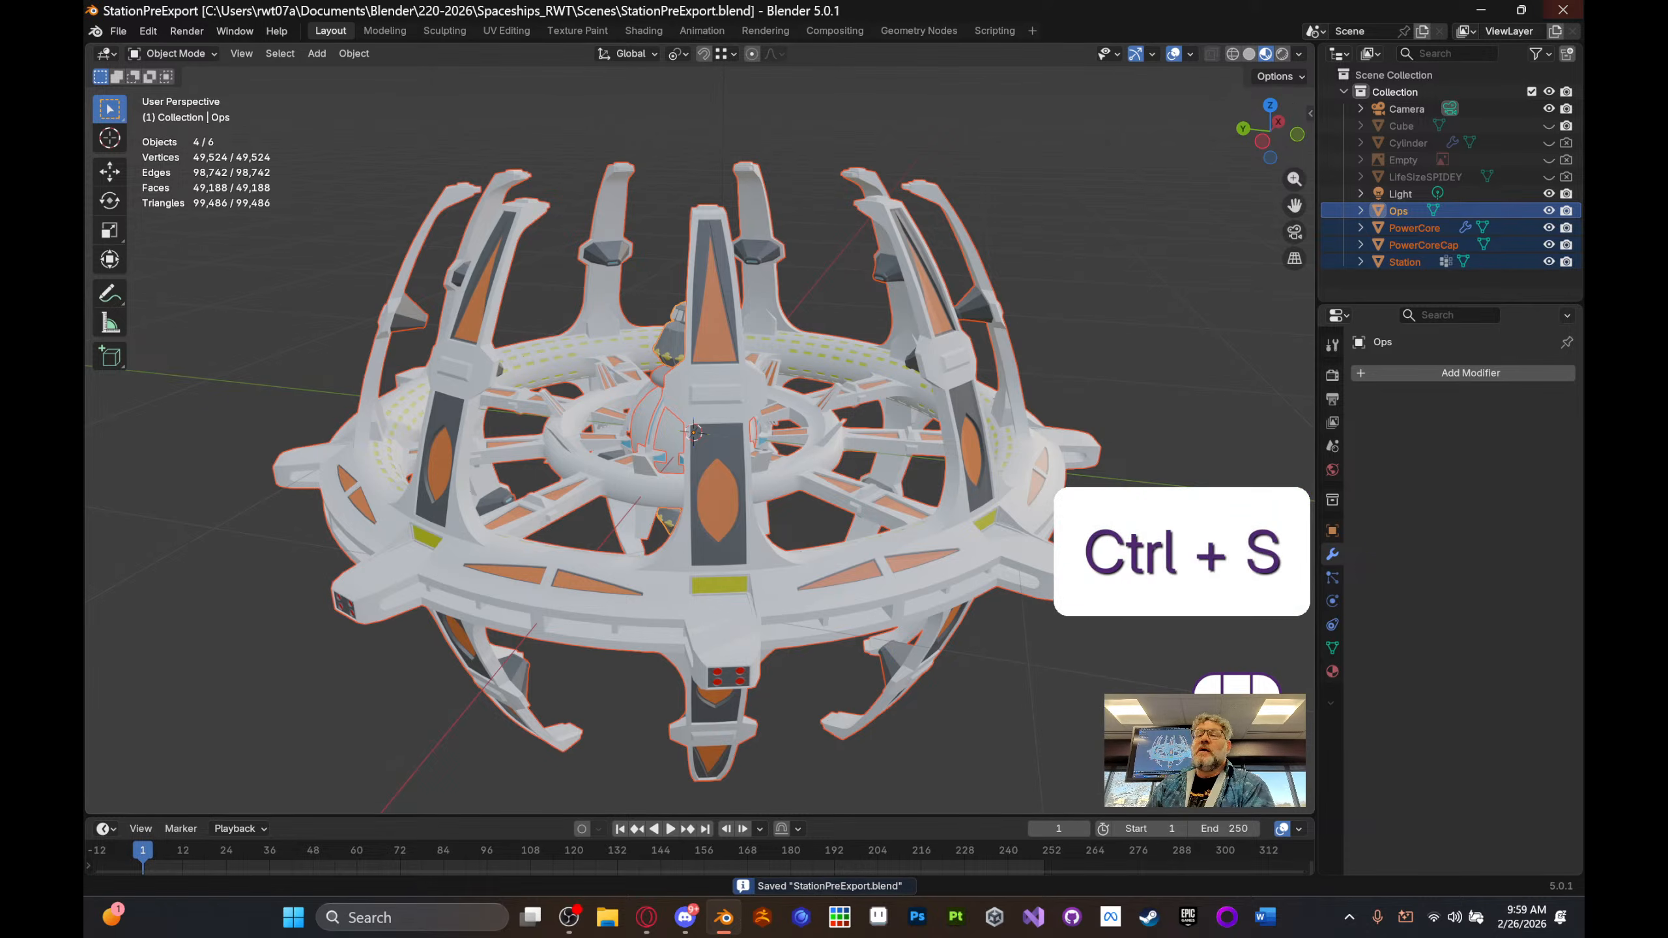
left_click(1480, 11)
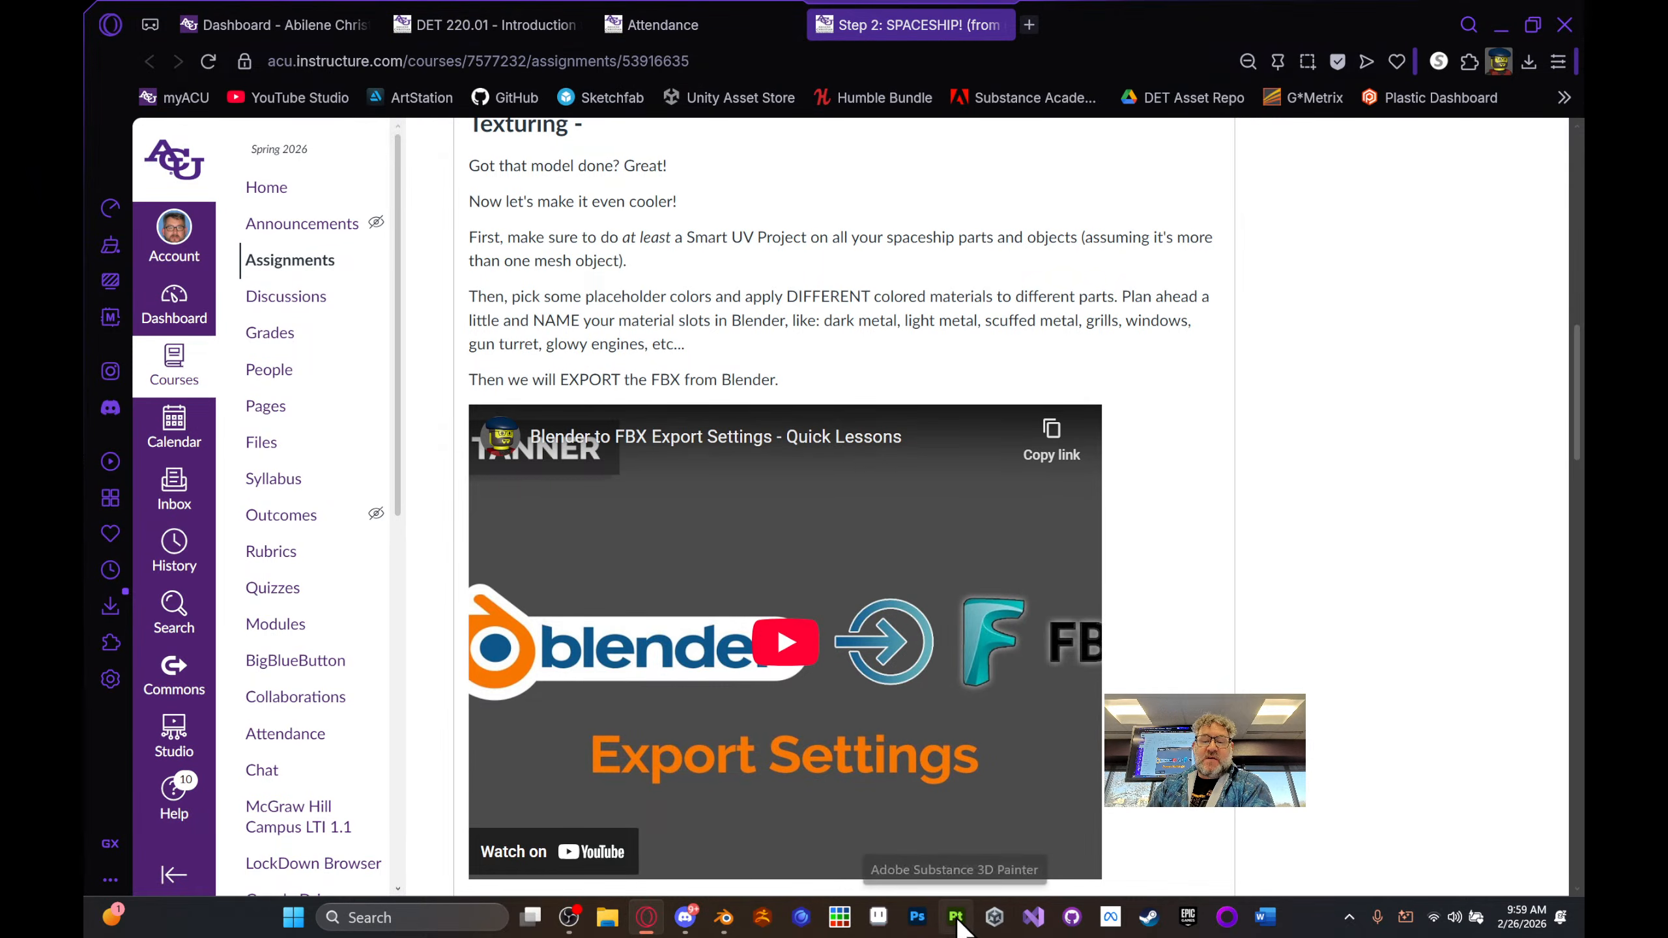
- Open Creative Cloud Desktop, look through its full app list for the Substance 3D programs, and close it
left_click(1350, 918)
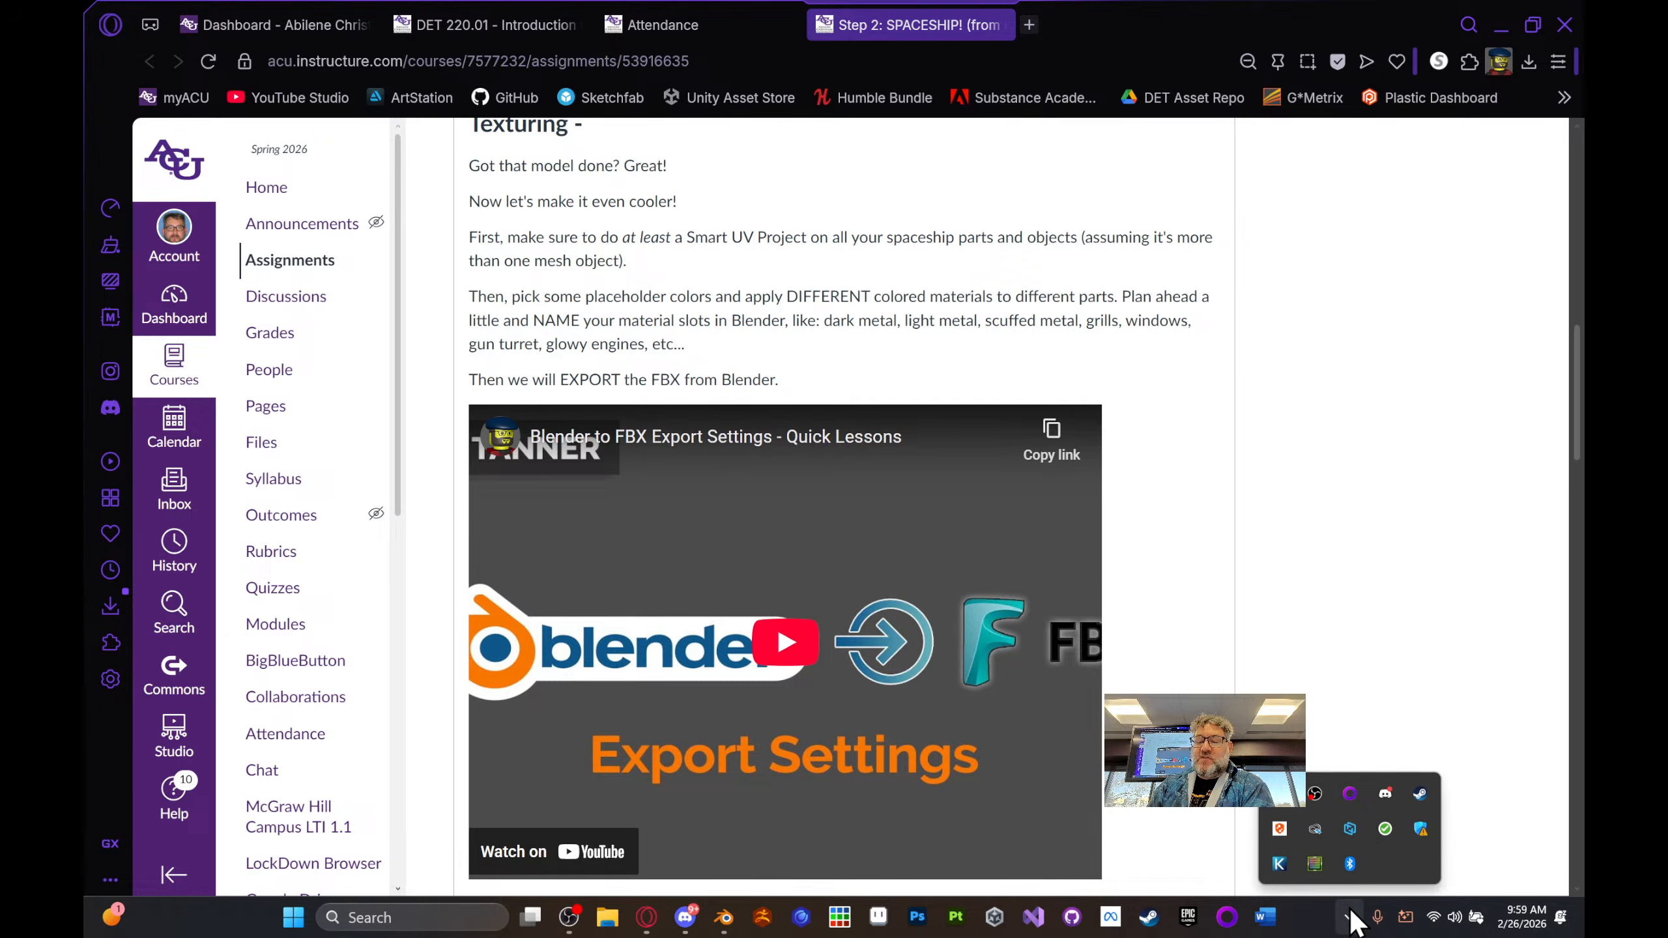
left_click(1314, 826)
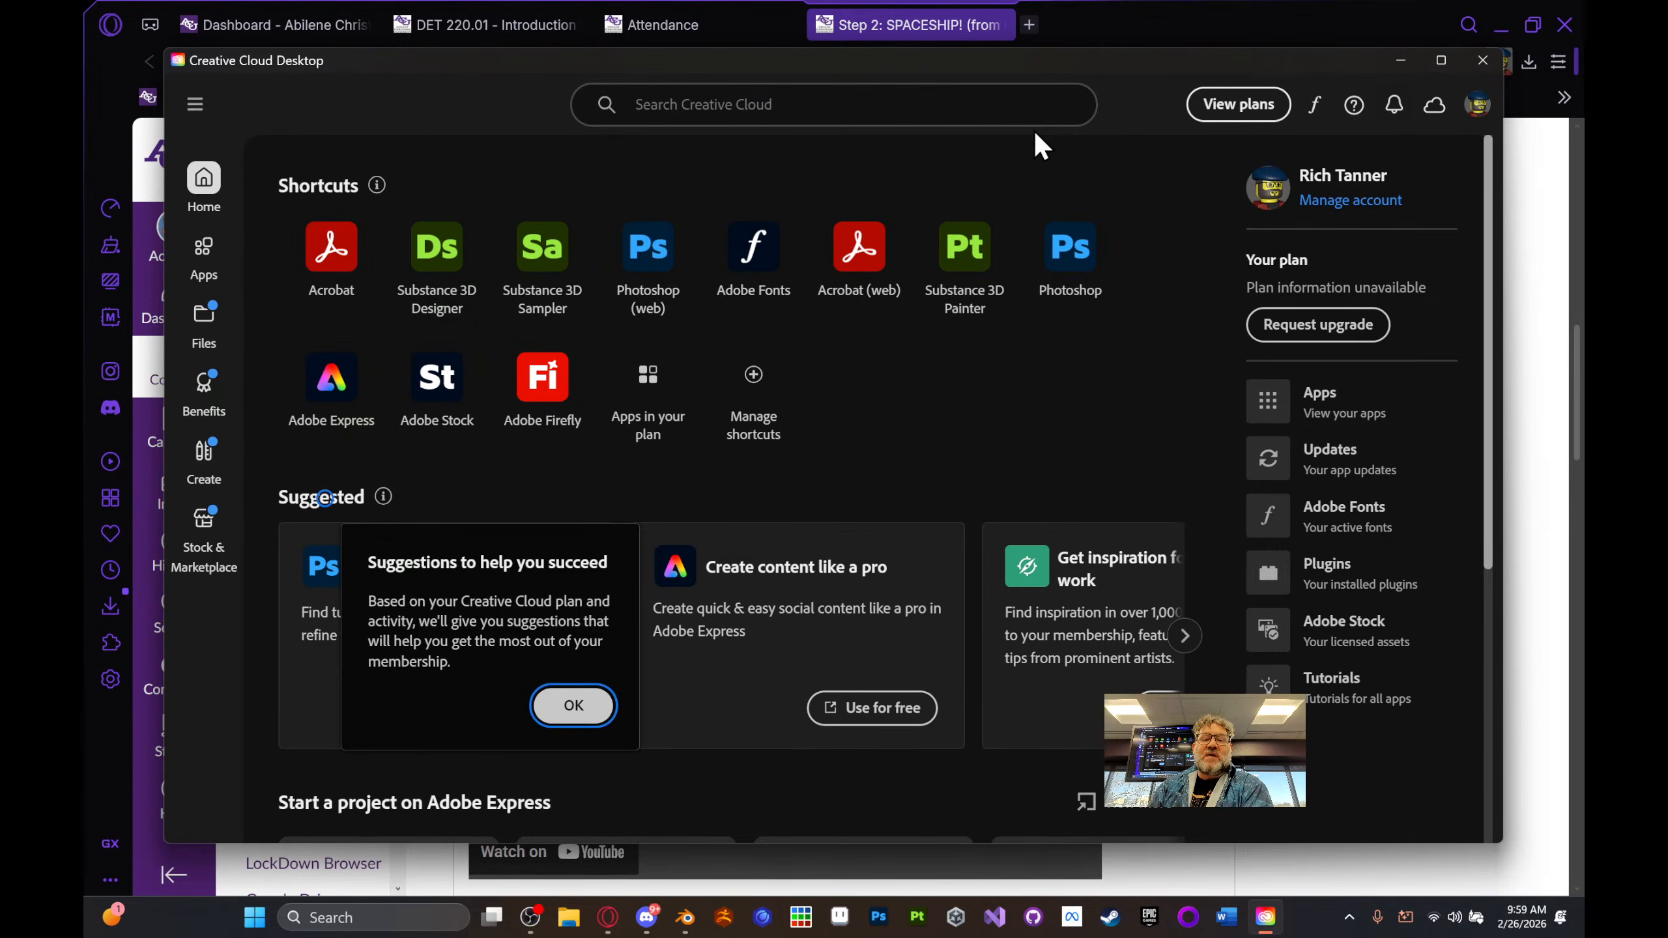
left_click(197, 262)
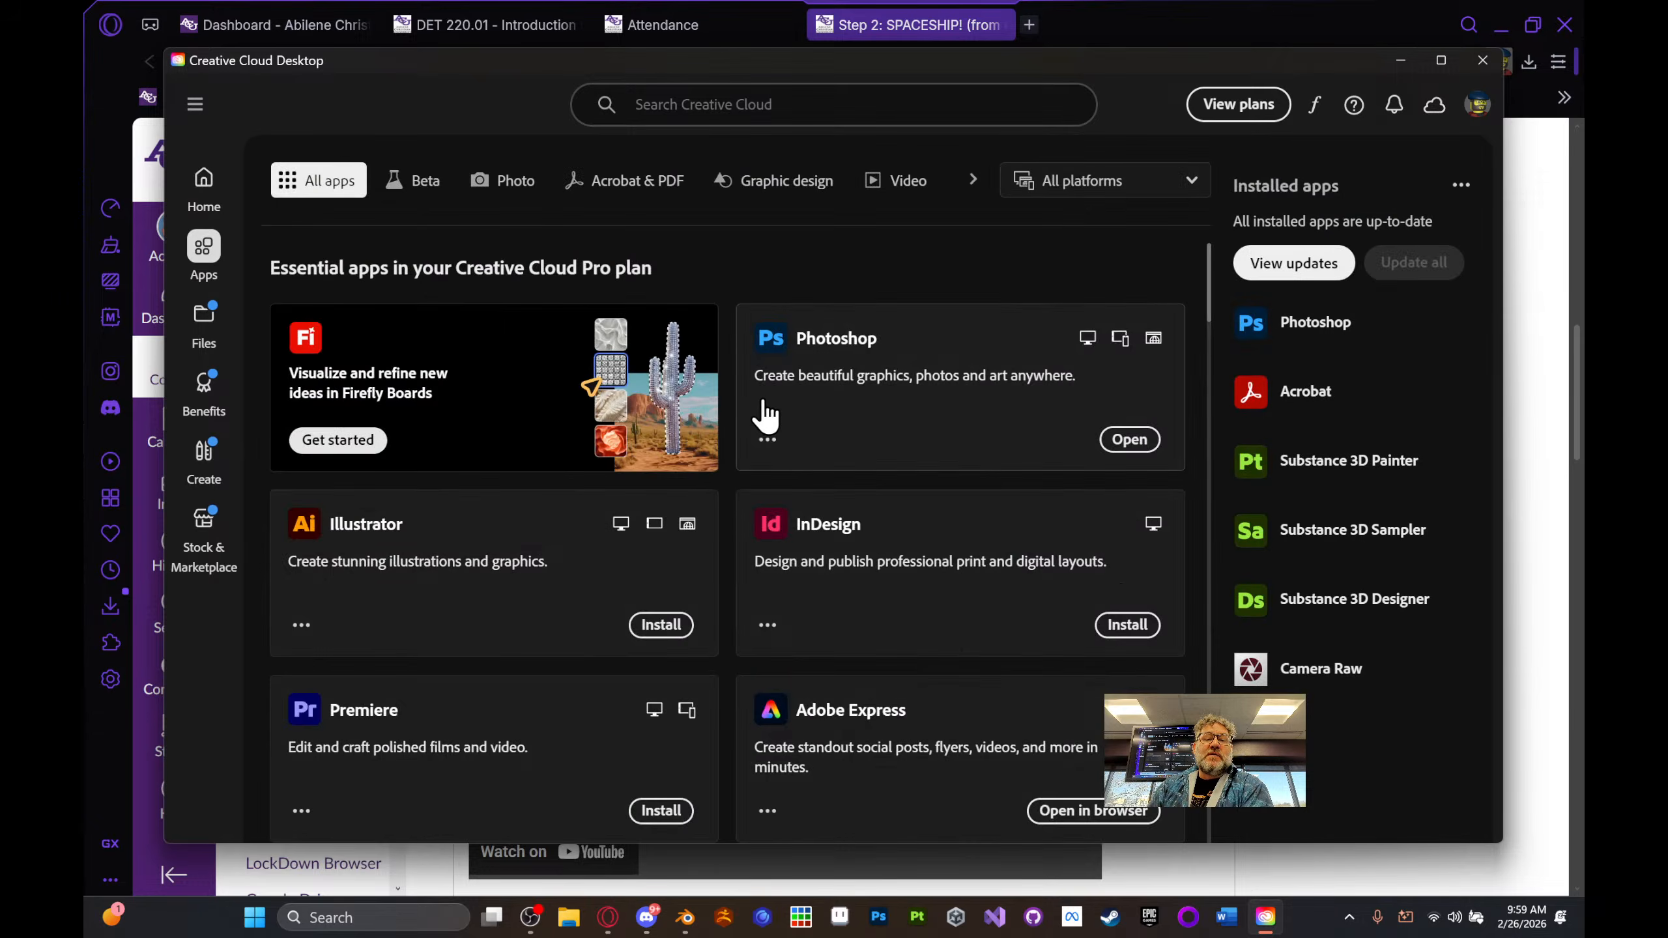
scroll(768, 420, "down", 10)
scroll(778, 460, "down", 5)
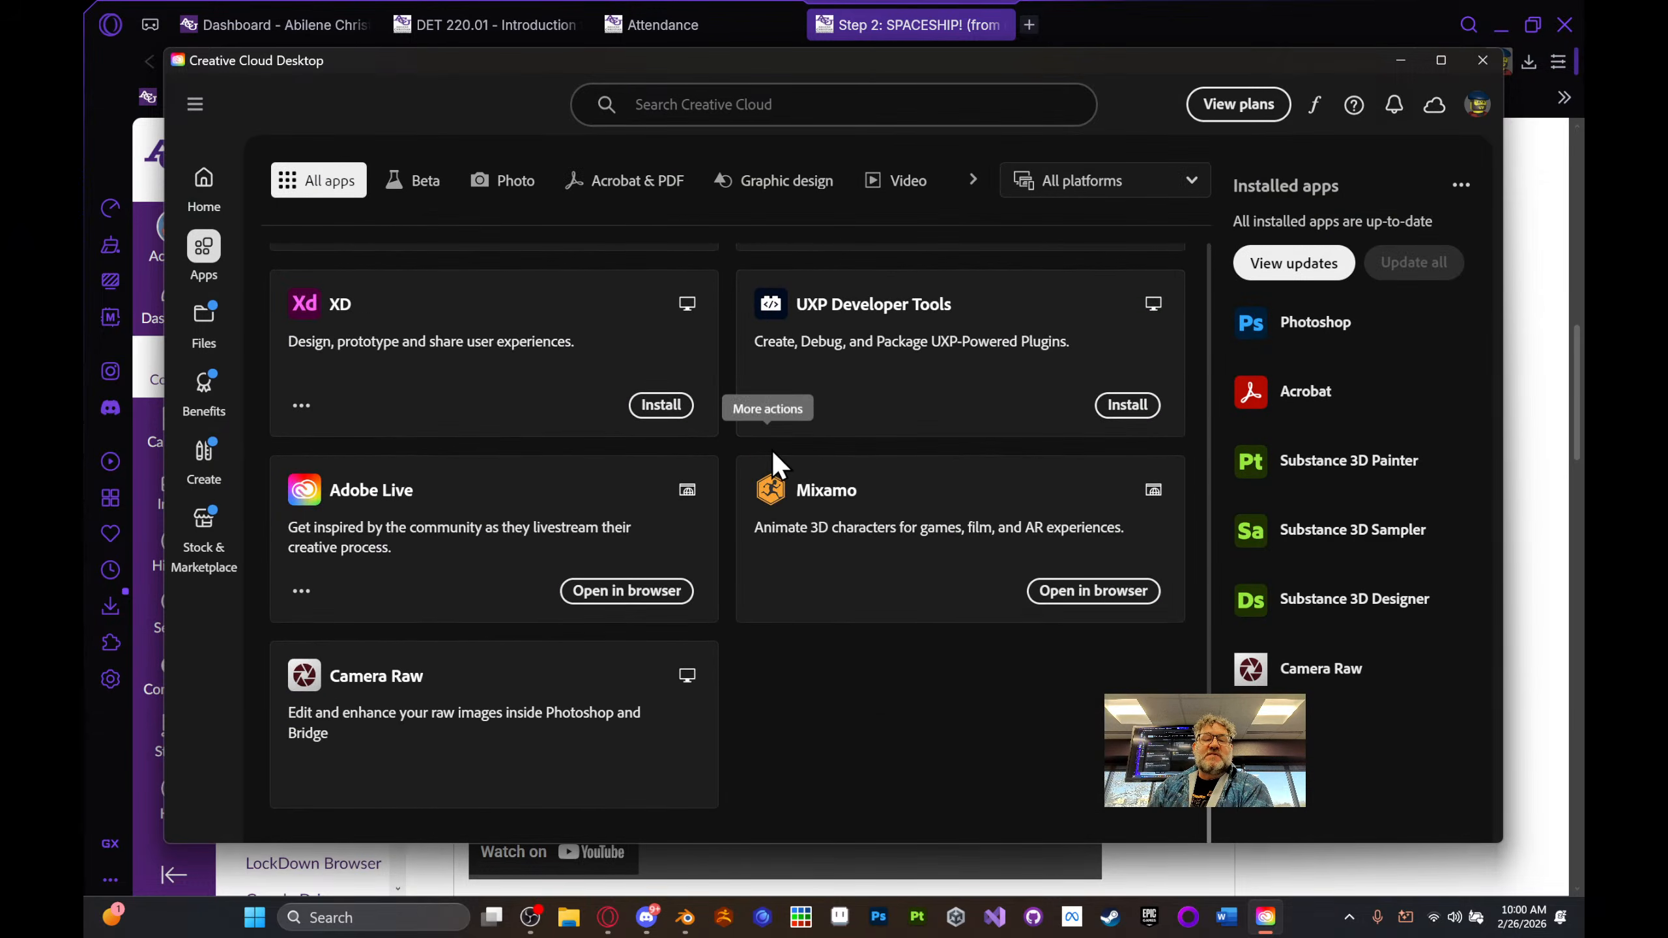
scroll(771, 451, "up", 10)
scroll(761, 463, "down", 5)
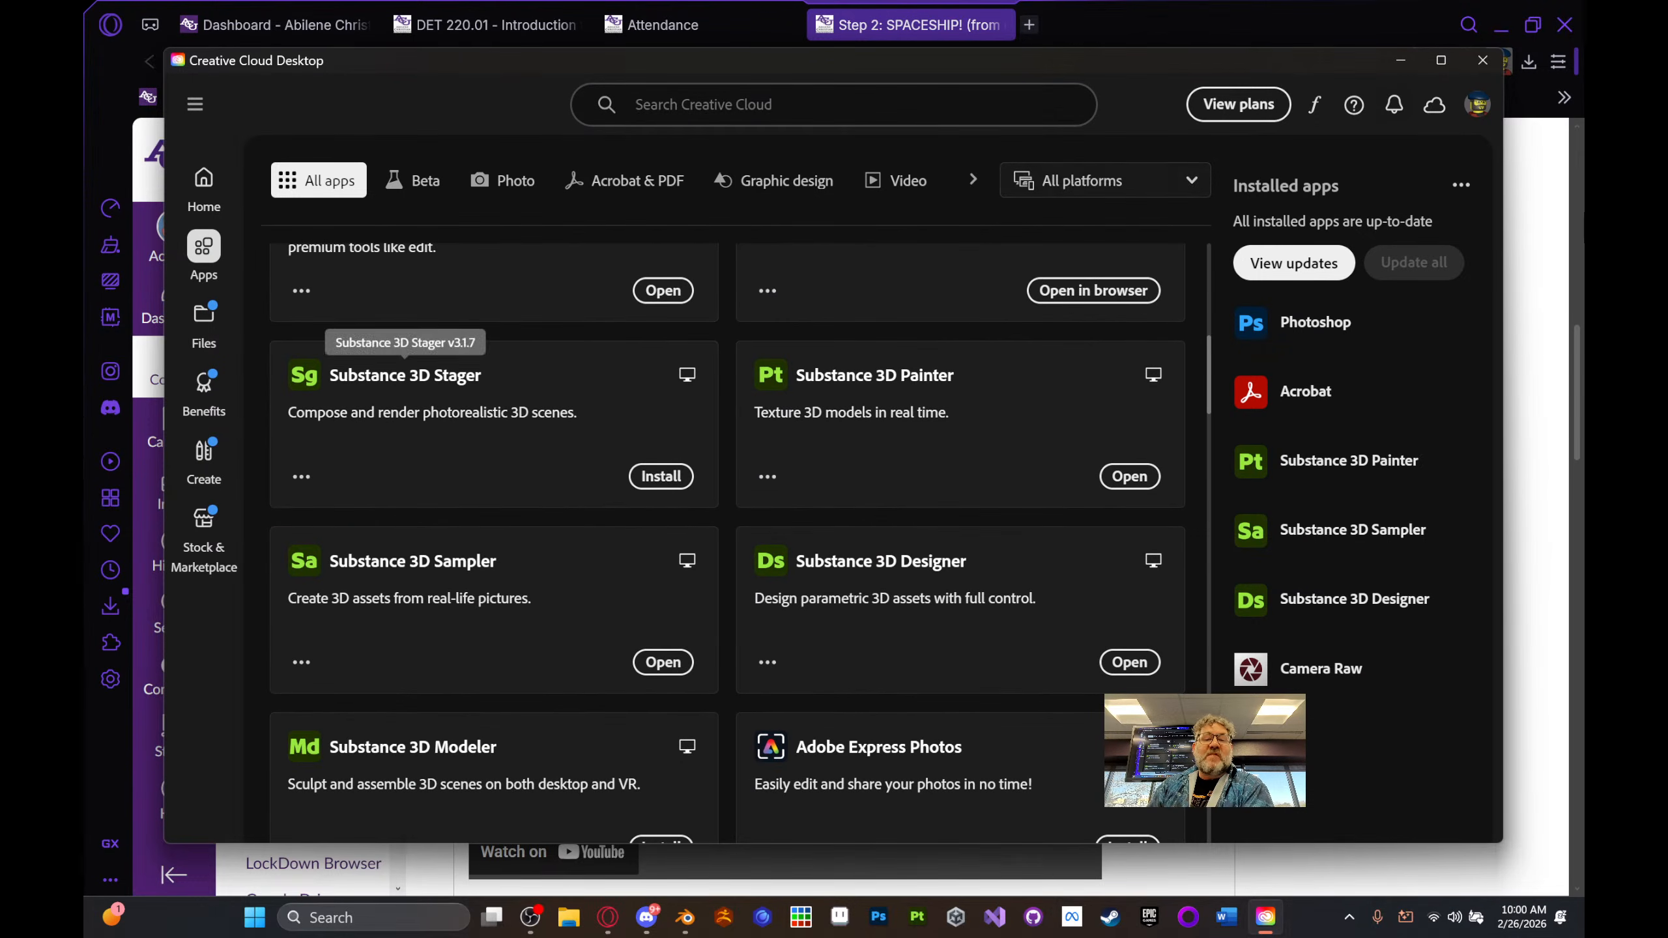
left_click(1484, 63)
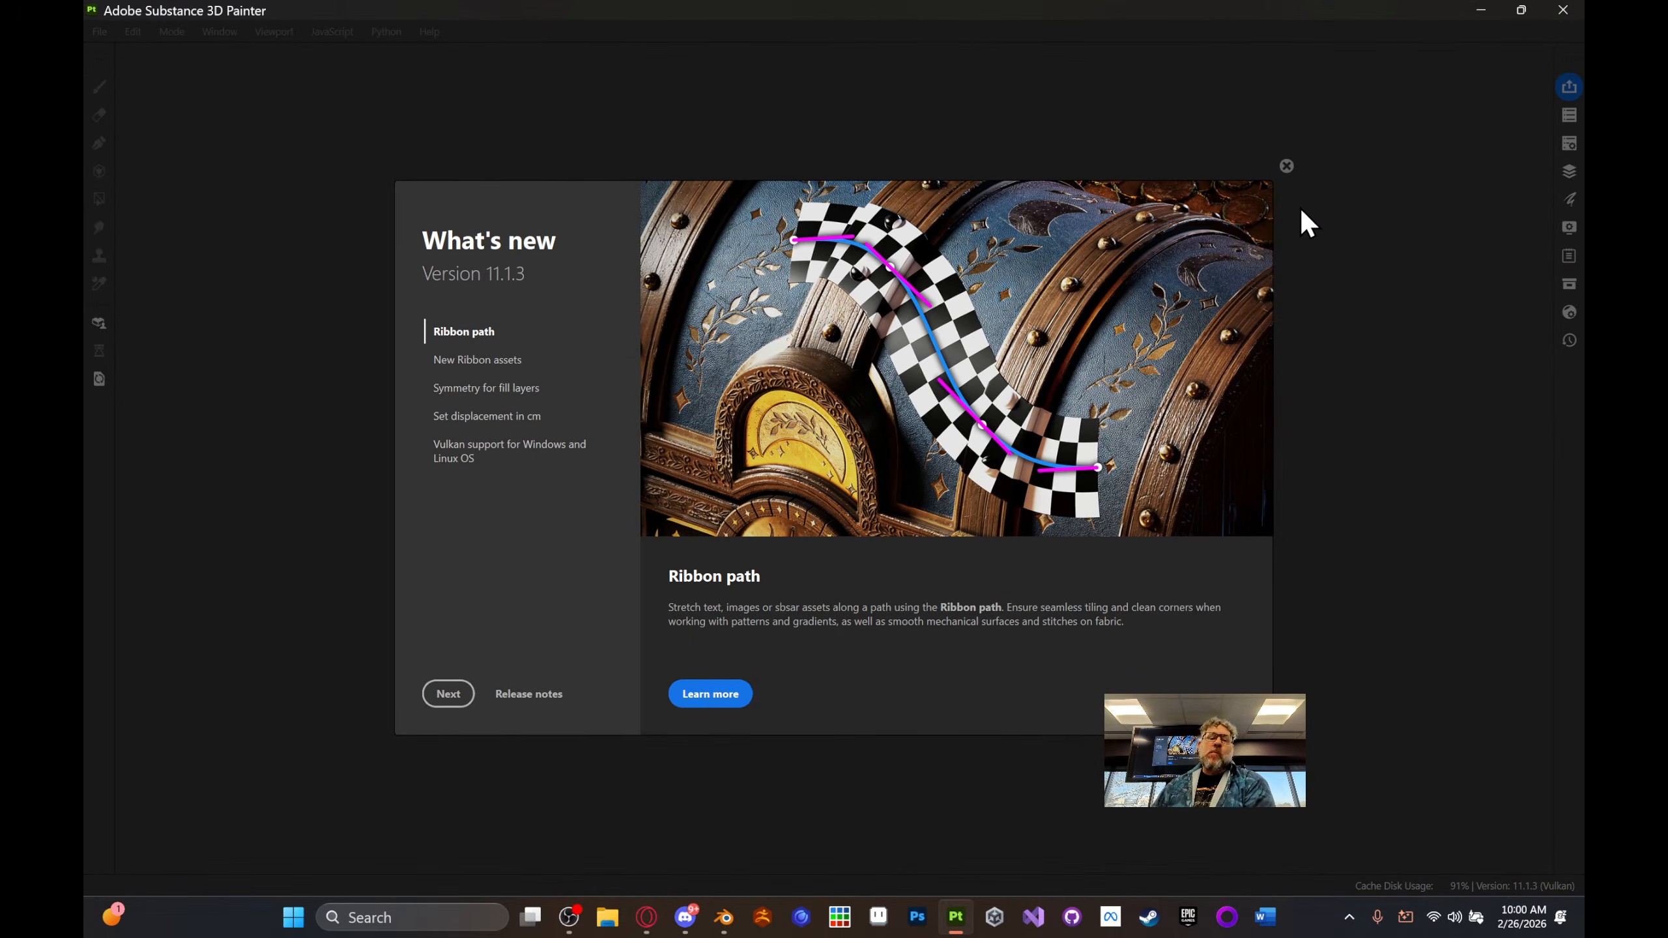
- In Adobe Substance 3D Painter, dismiss the What's new screen and start a new project with the Blender (starter_assets) template
left_click(1285, 167)
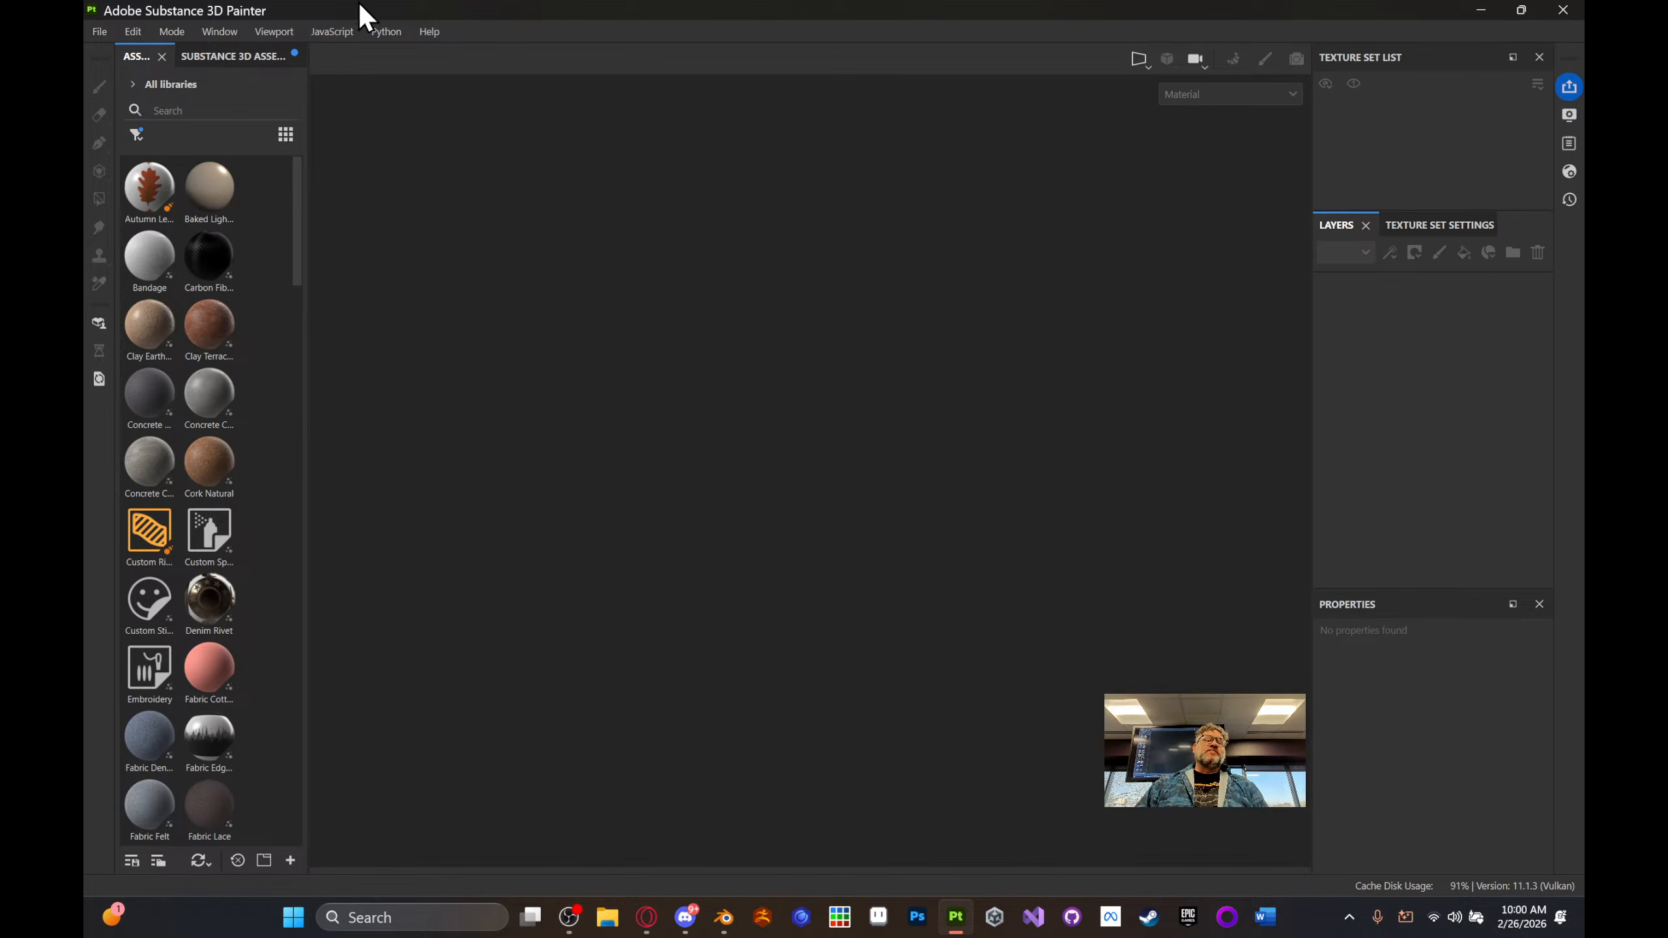
left_click(102, 36)
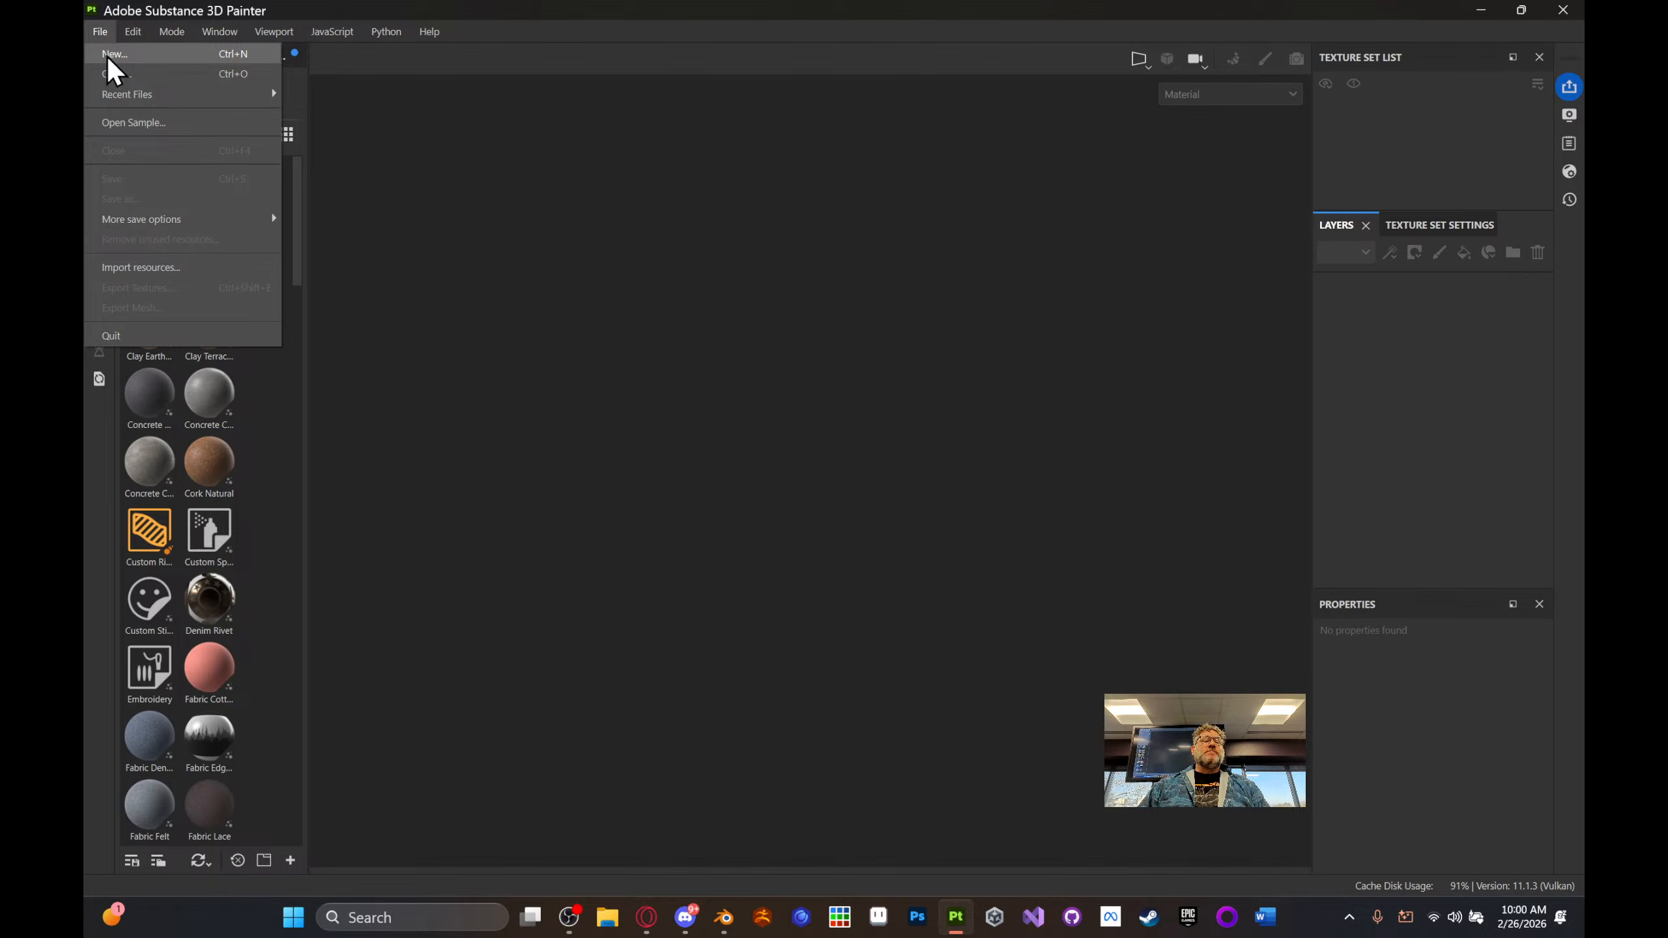
left_click(107, 56)
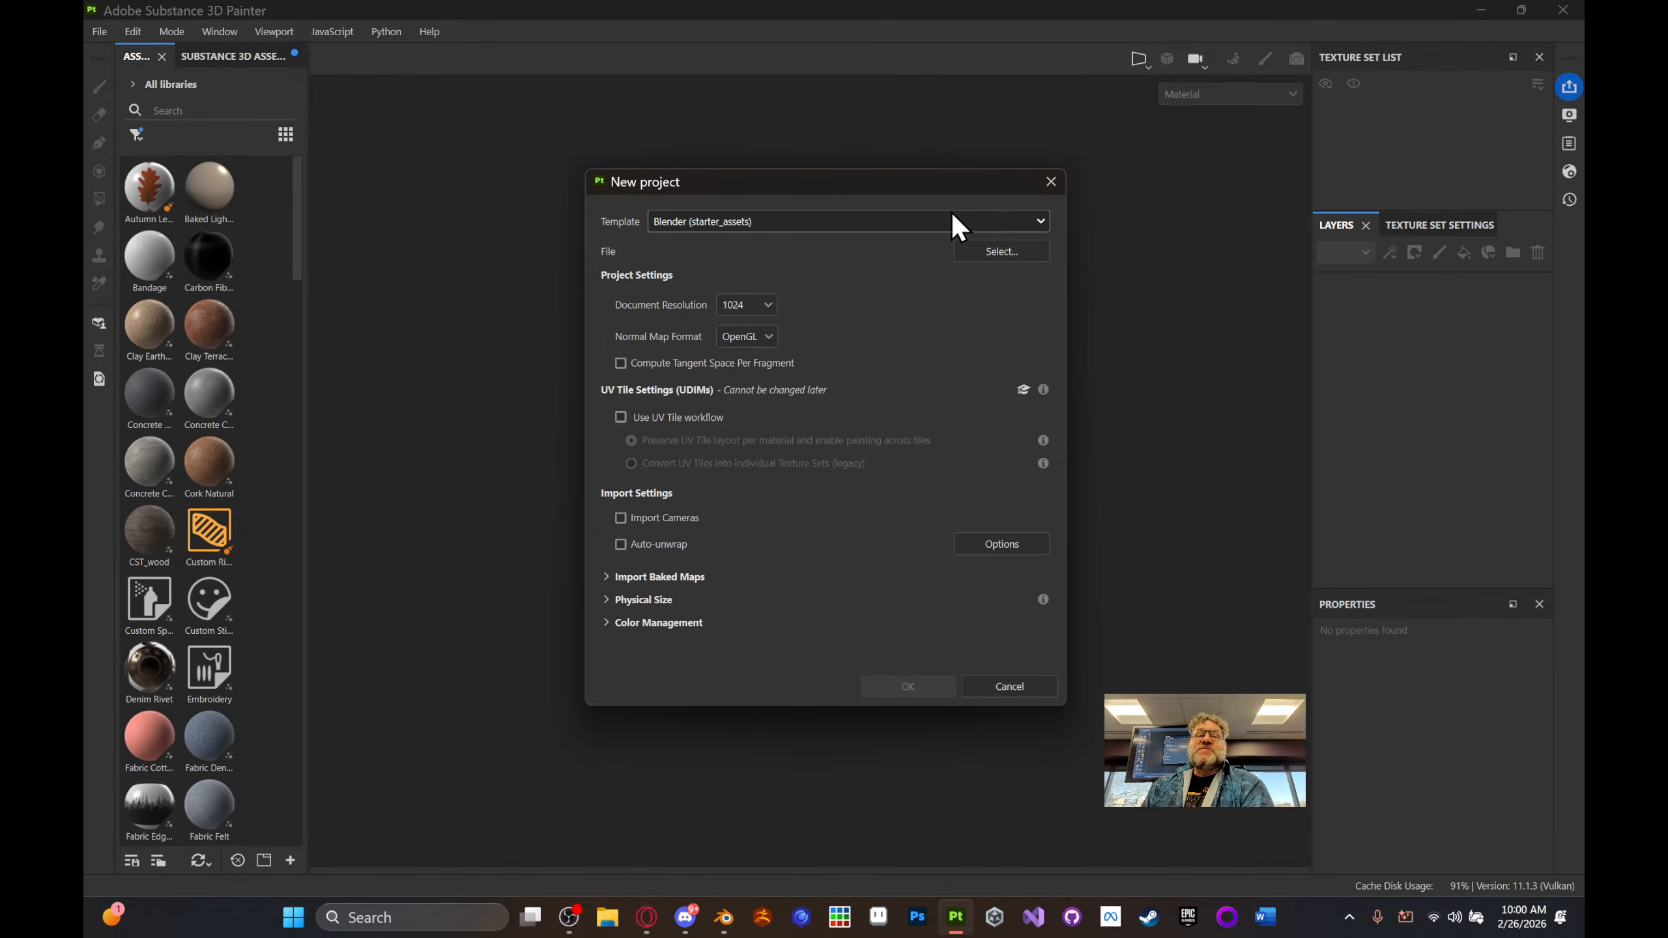
left_click(888, 222)
scroll(842, 307, "down", 4)
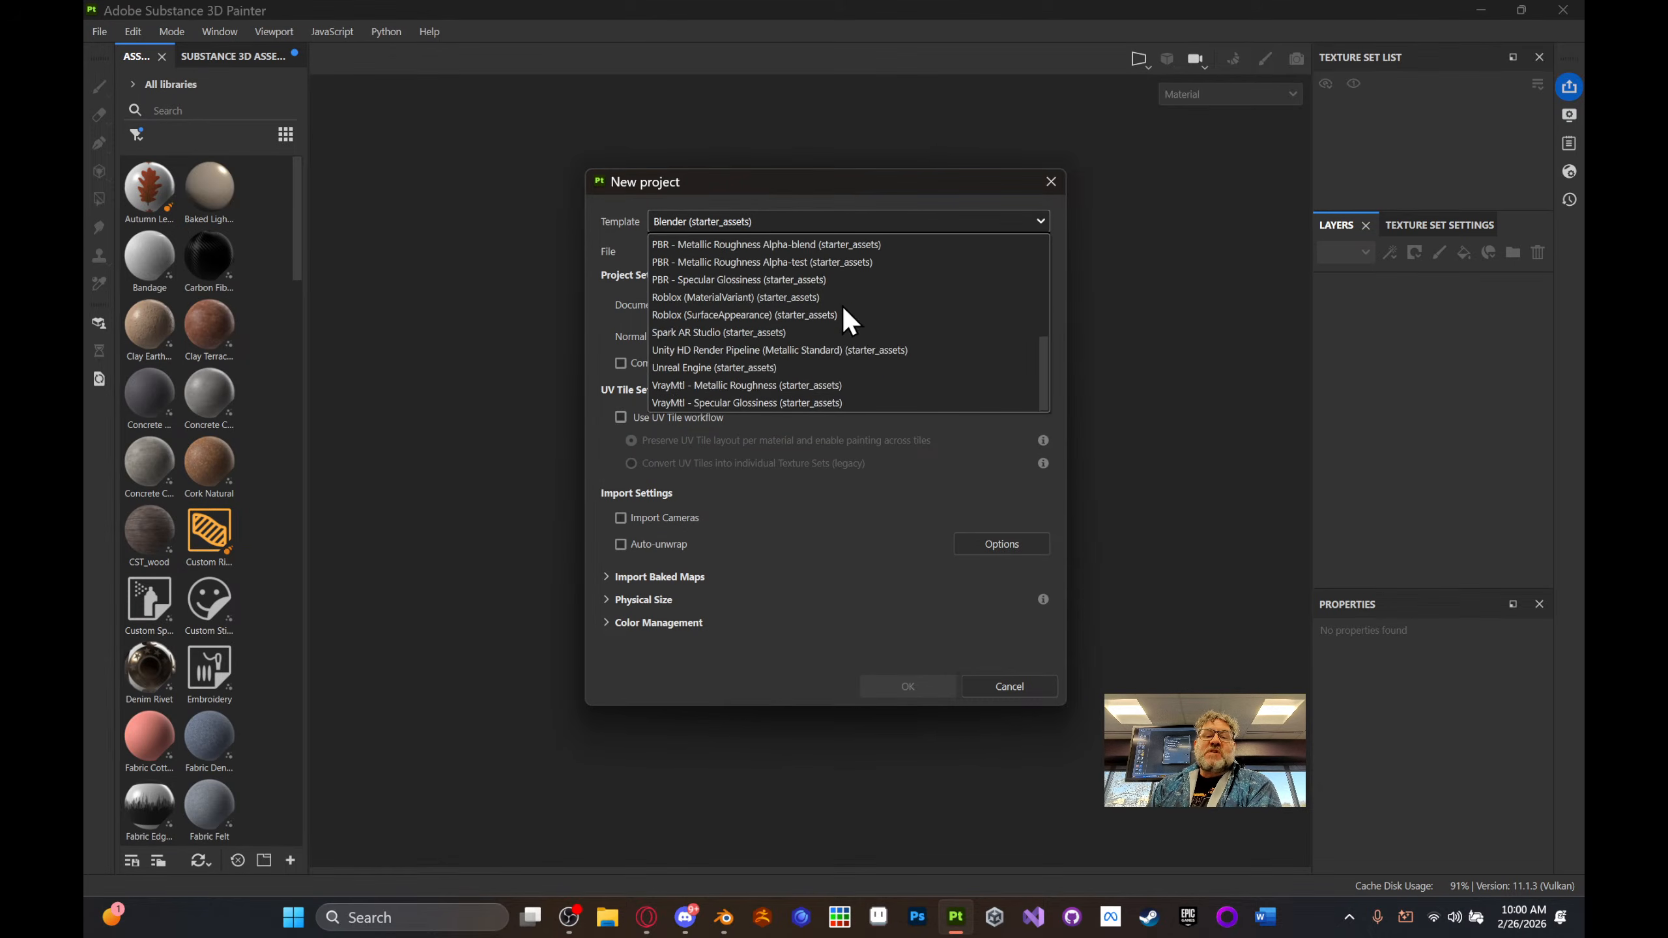
scroll(842, 306, "up", 5)
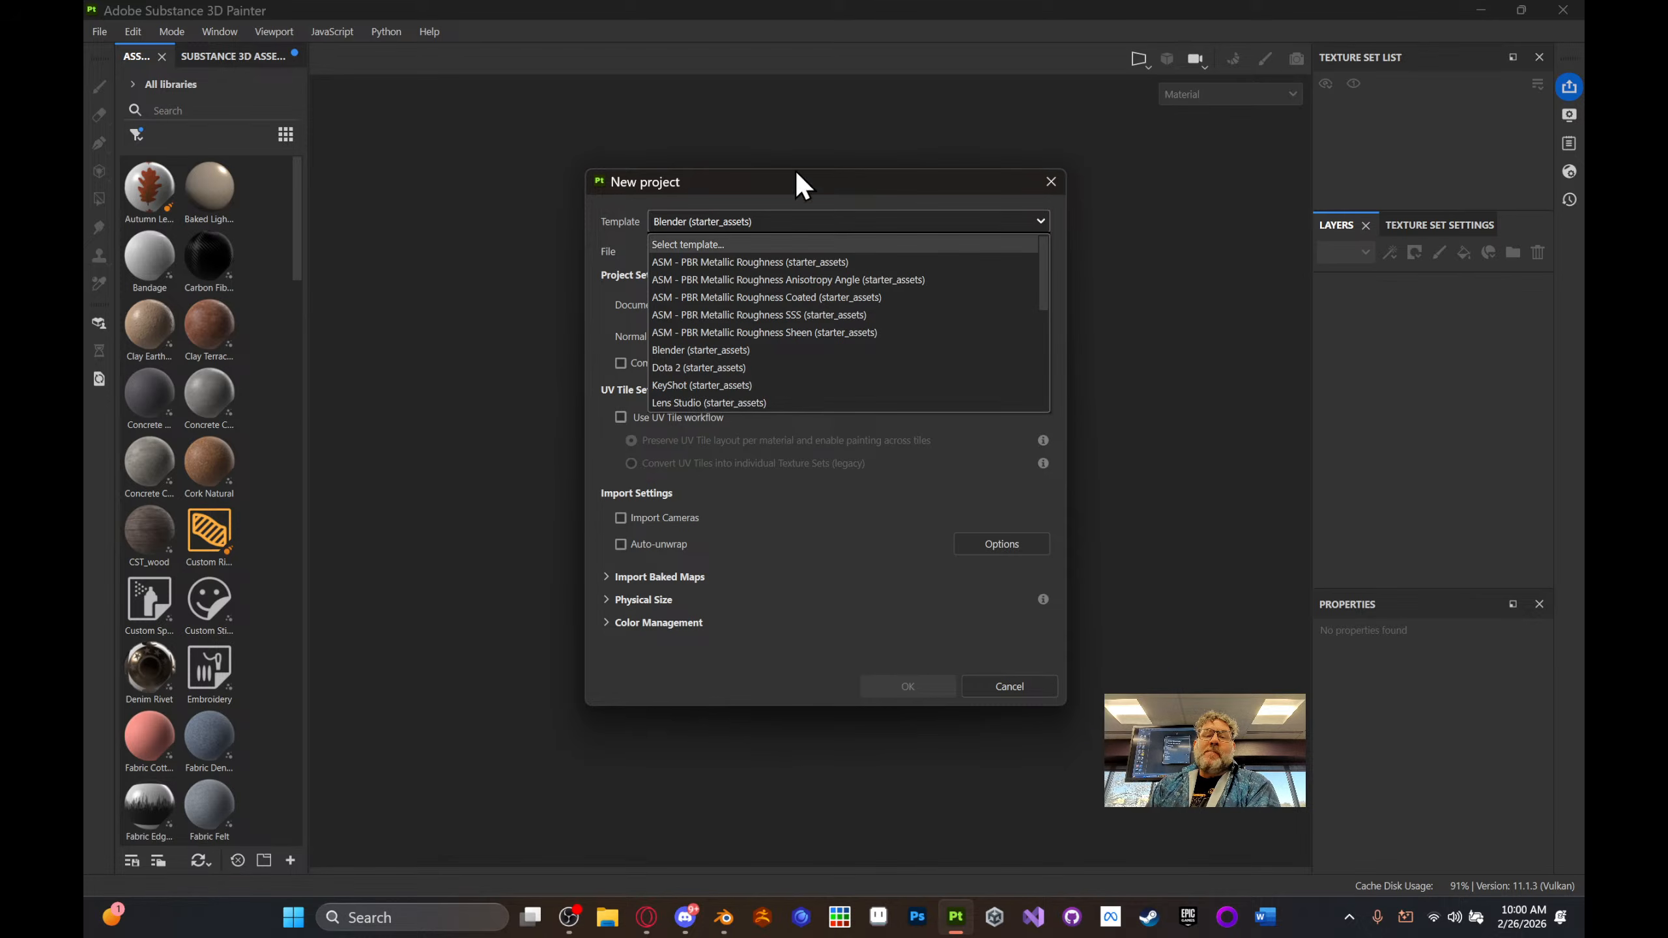
scroll(830, 266, "down", 2)
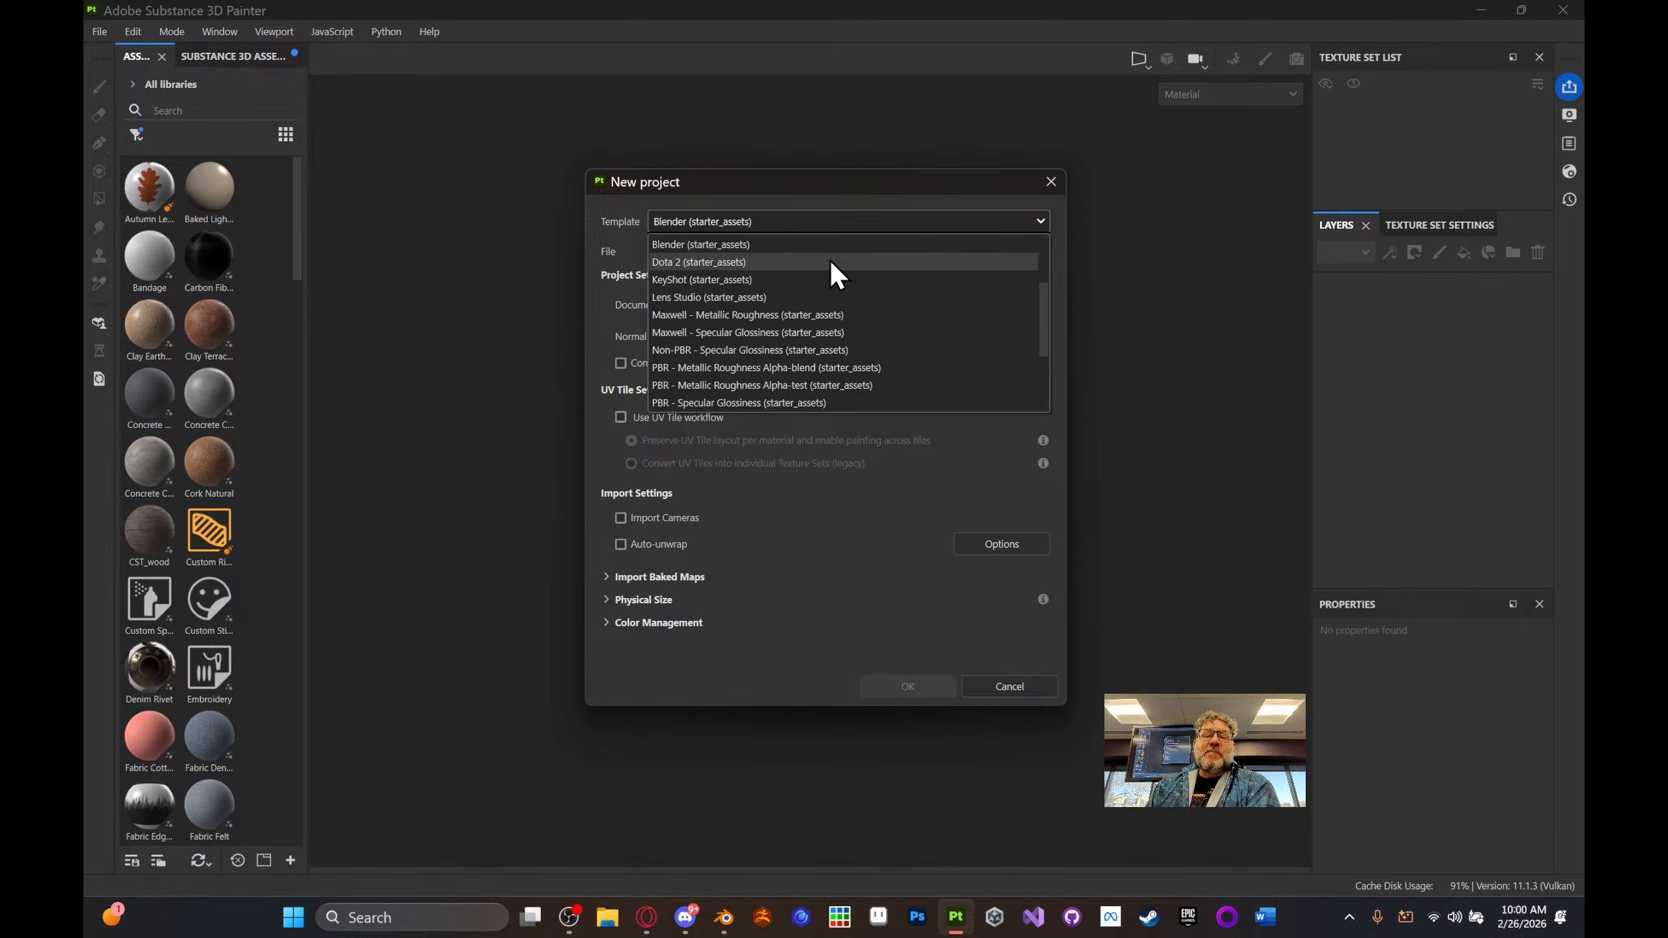
scroll(828, 265, "up", 2)
left_click(748, 353)
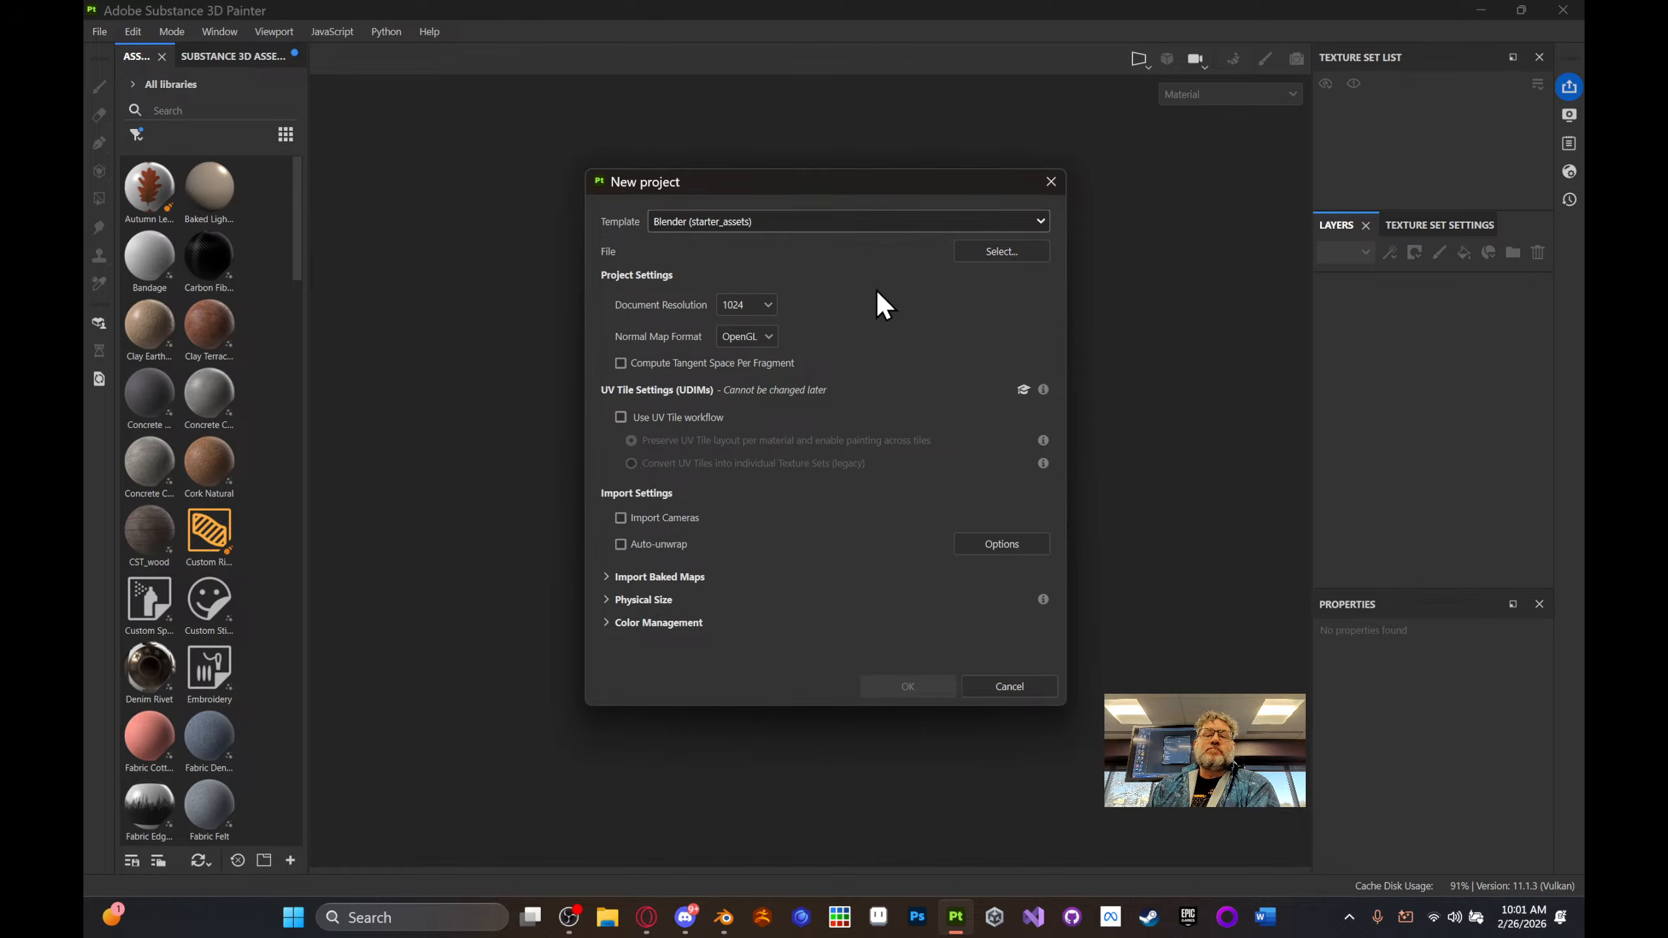
- Choose StationForPainting from Documents > Blender > 220-2026 > Spaceships_RWT > Exports as the project's mesh file
left_click(997, 251)
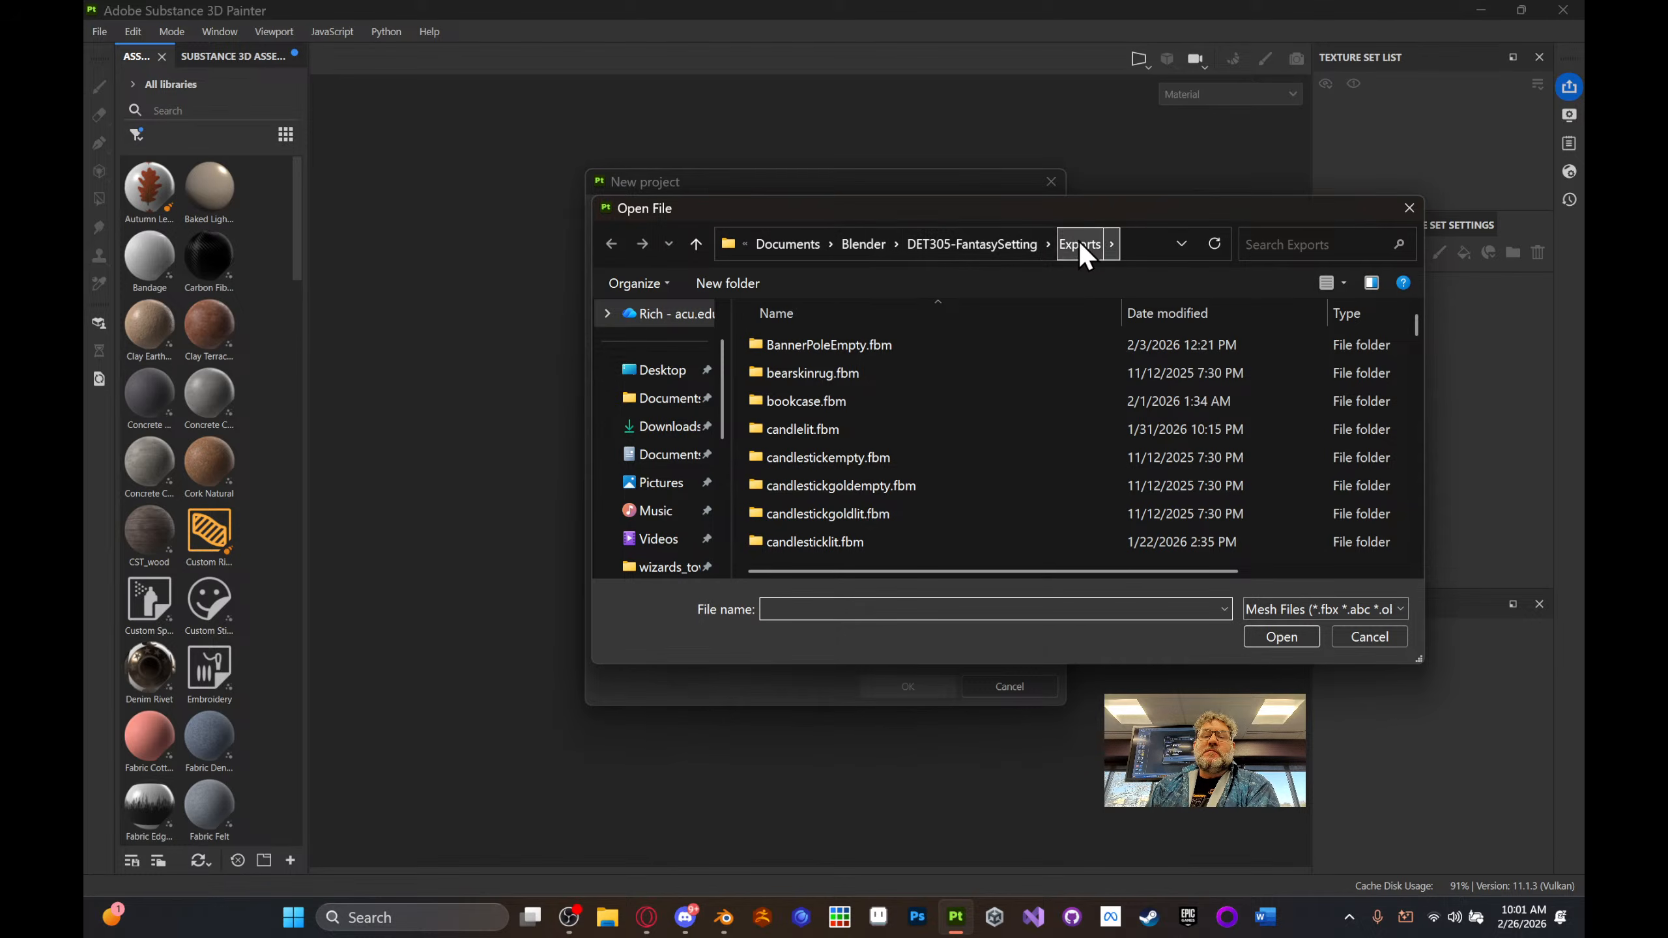
left_click(848, 242)
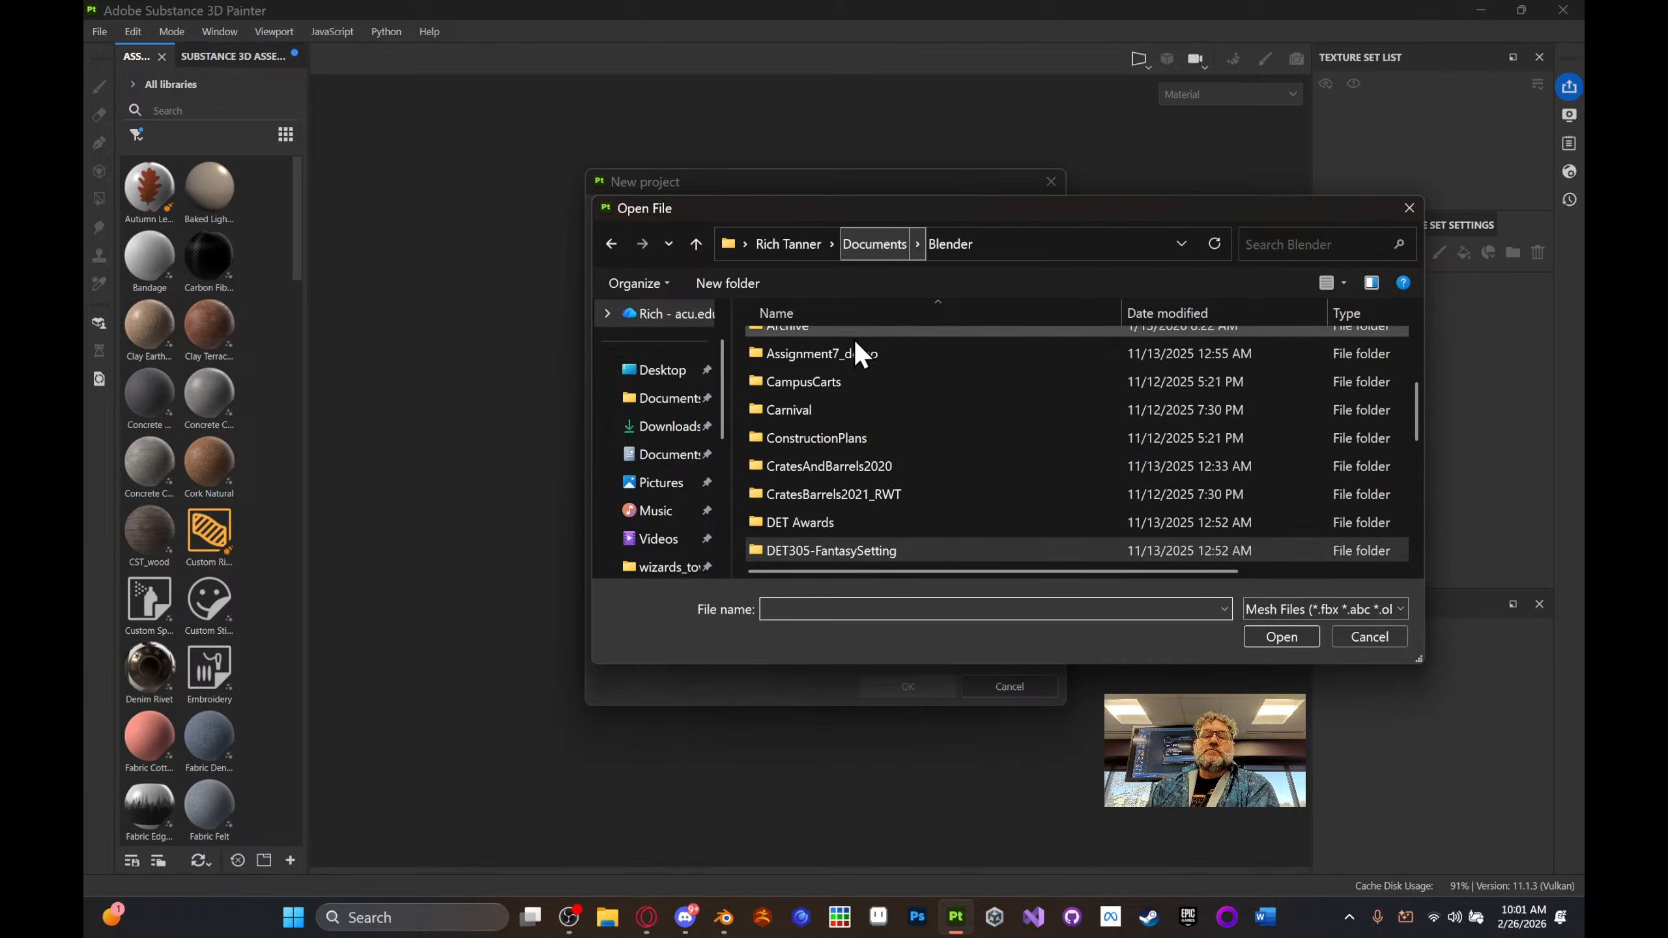
scroll(873, 425, "up", 5)
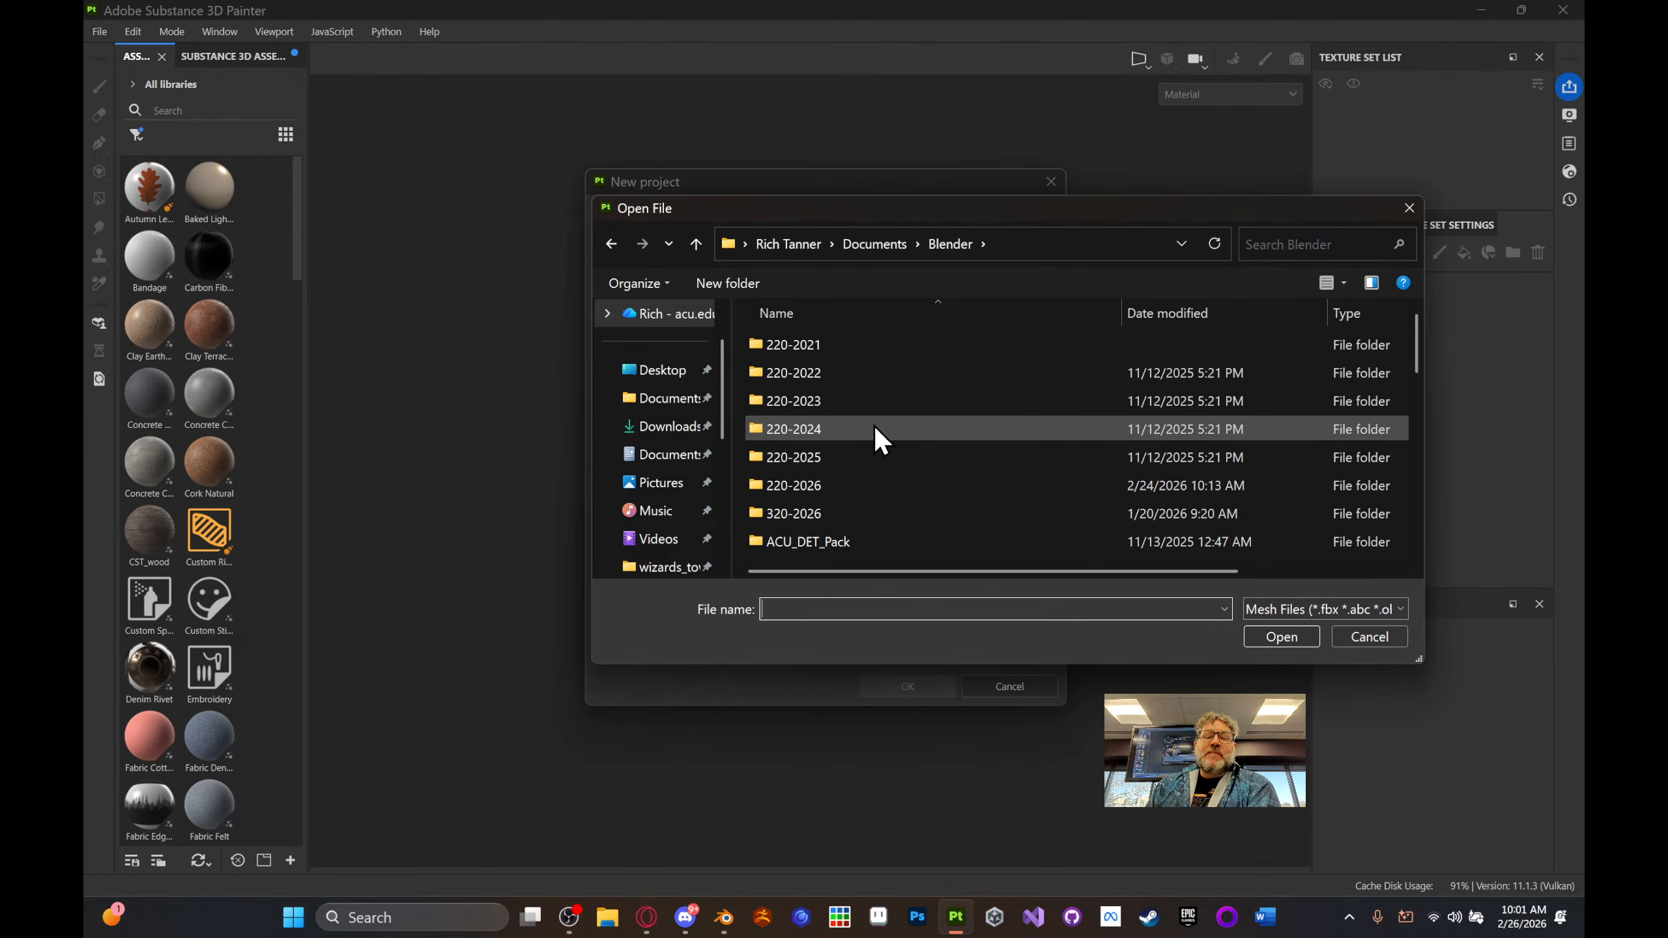
double_click(839, 485)
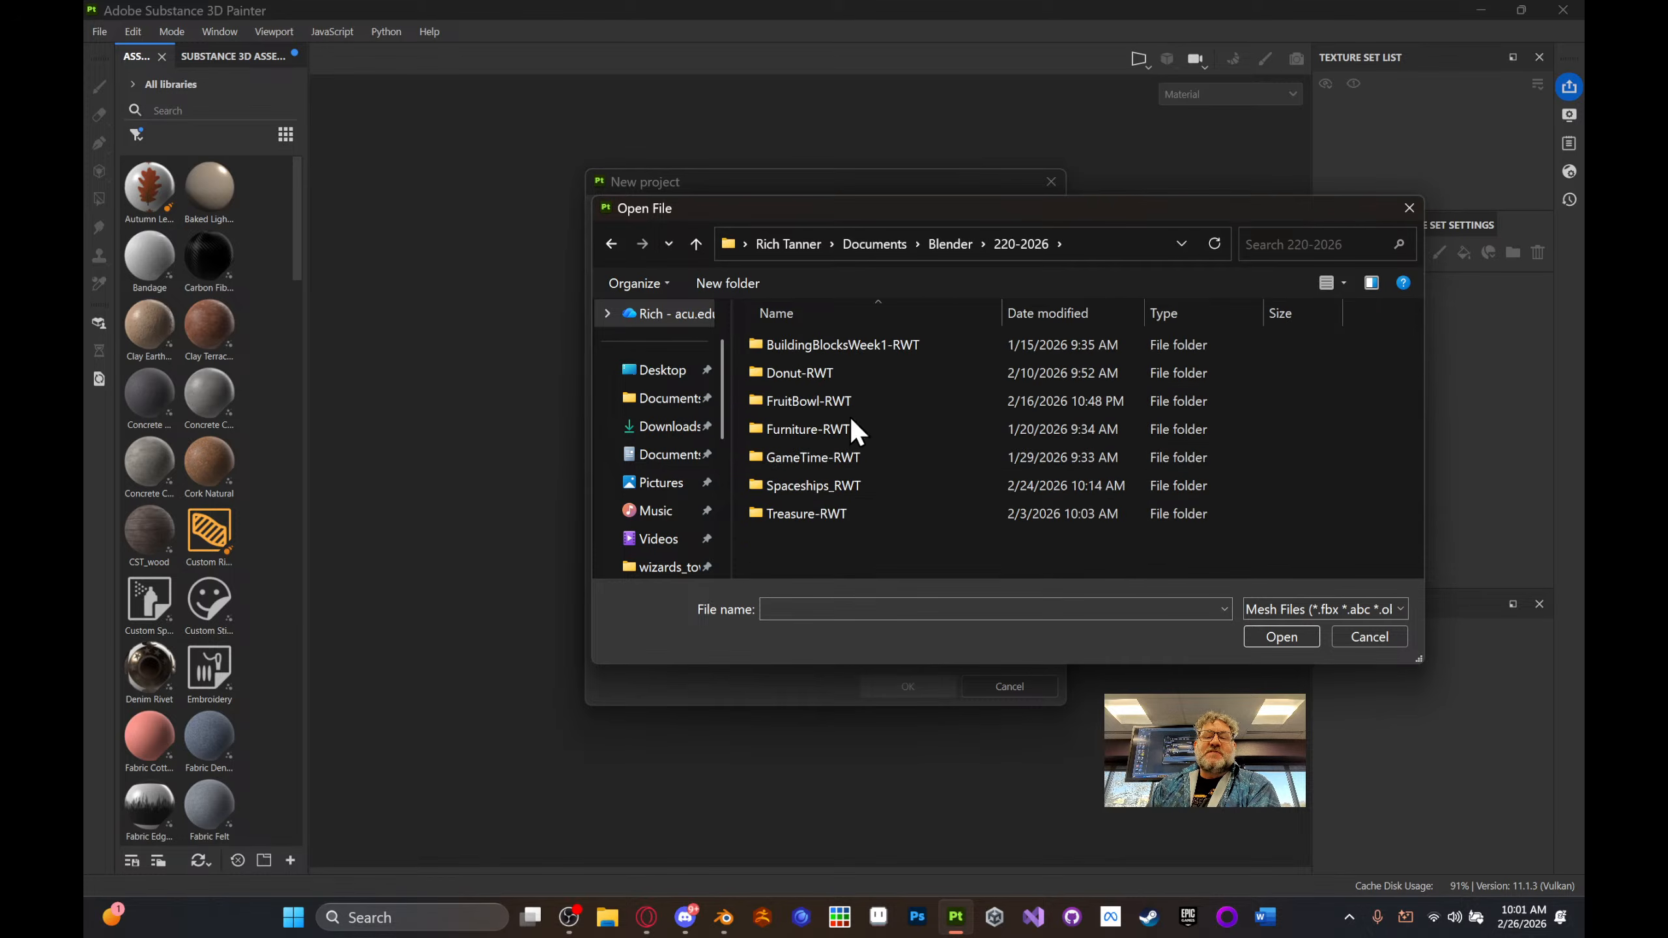
double_click(827, 480)
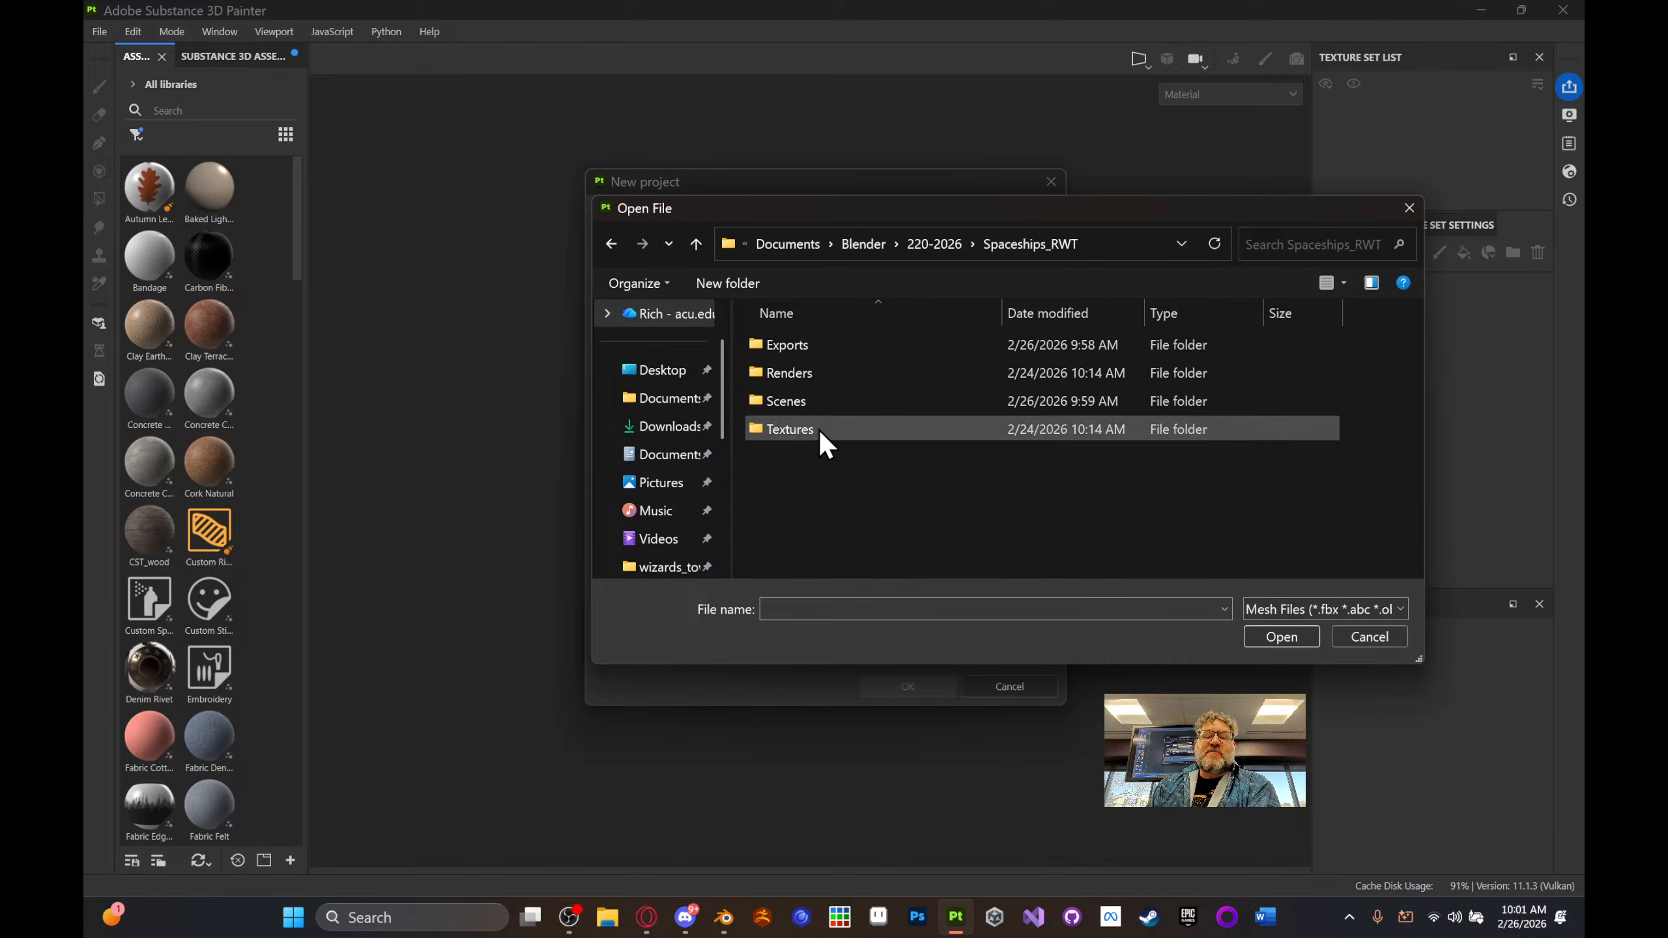
double_click(793, 346)
left_click(793, 348)
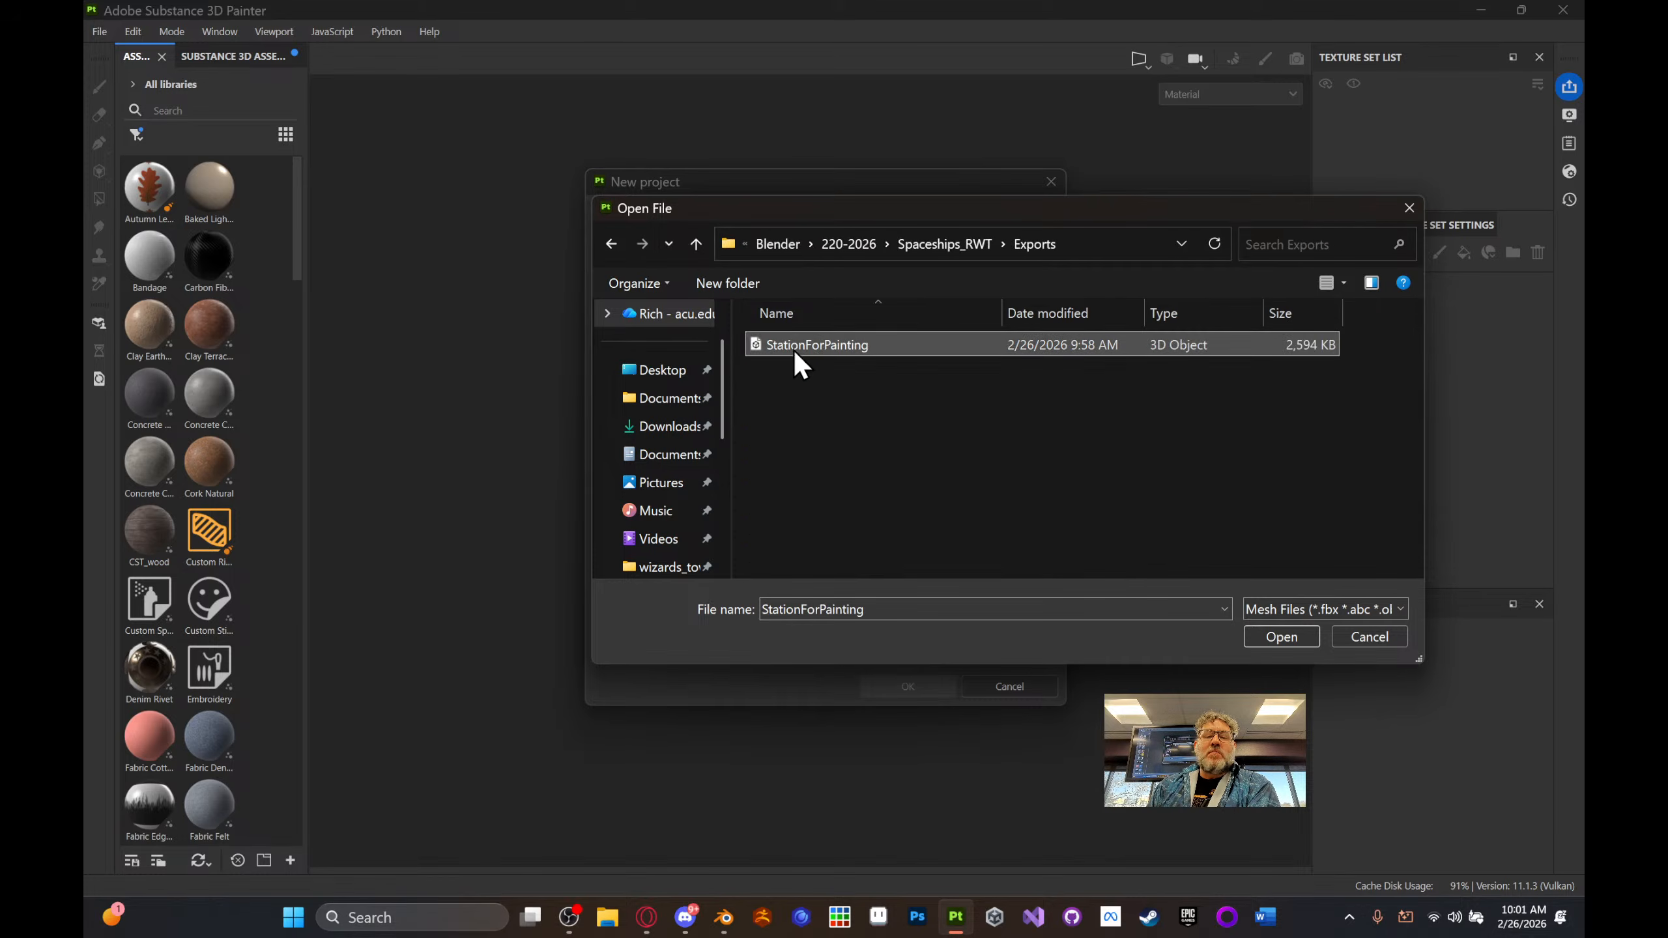
left_click(1281, 636)
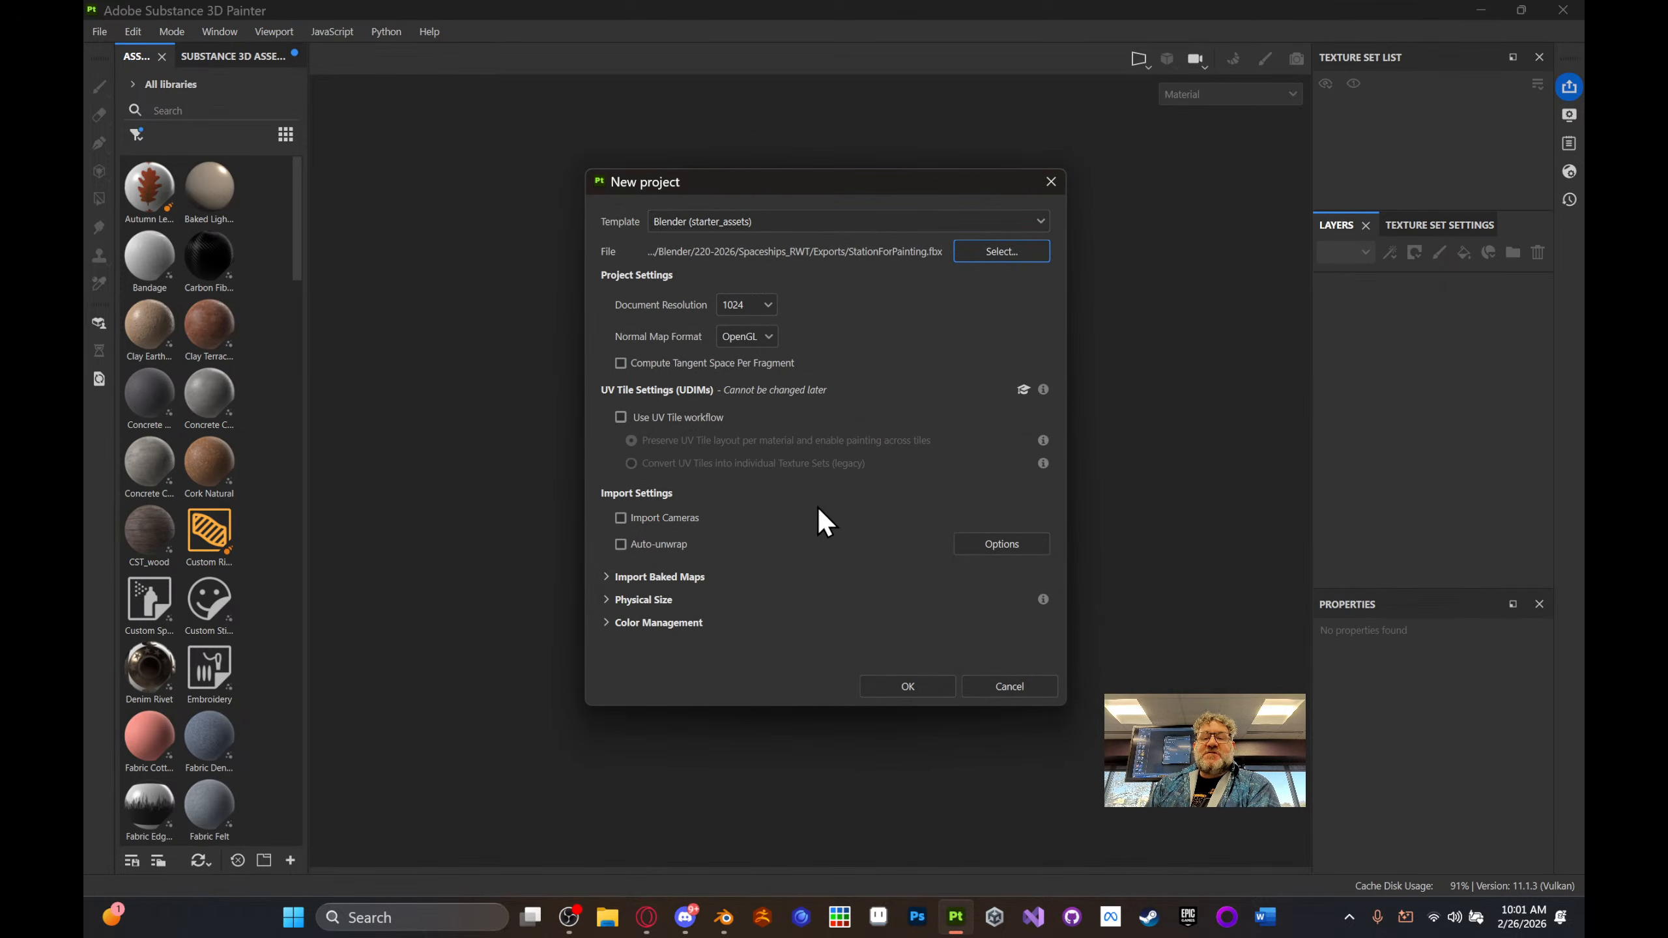
- Set the document resolution to 4096, expand the baked map import options without adding maps, and create the project
left_click(769, 305)
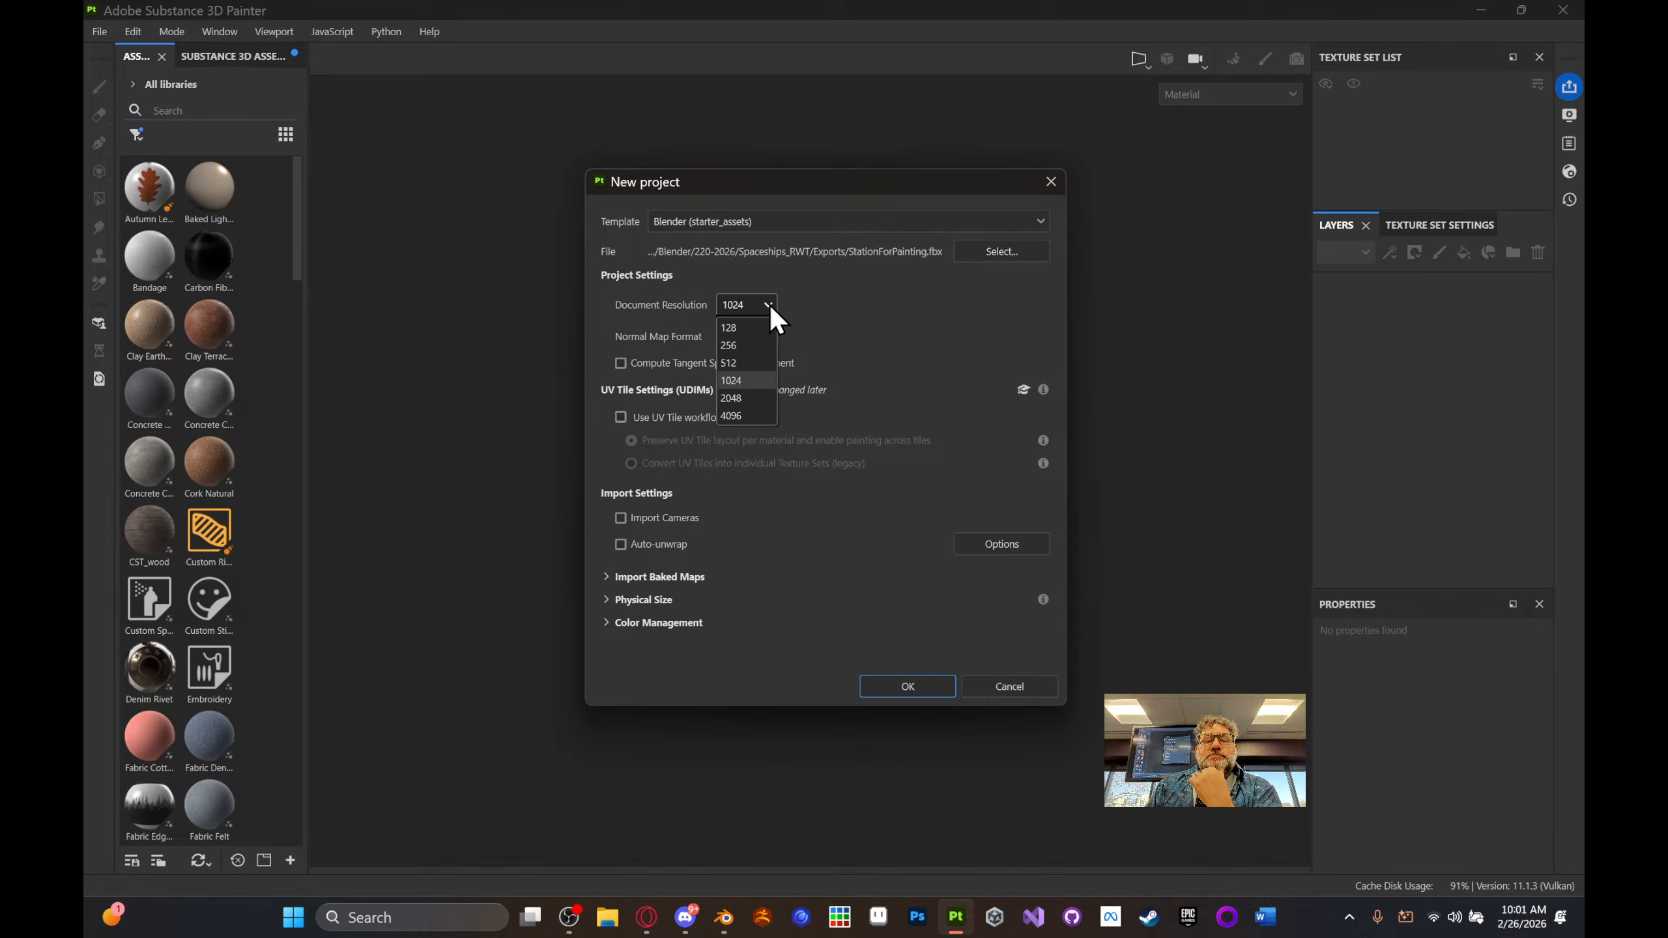
left_click(769, 305)
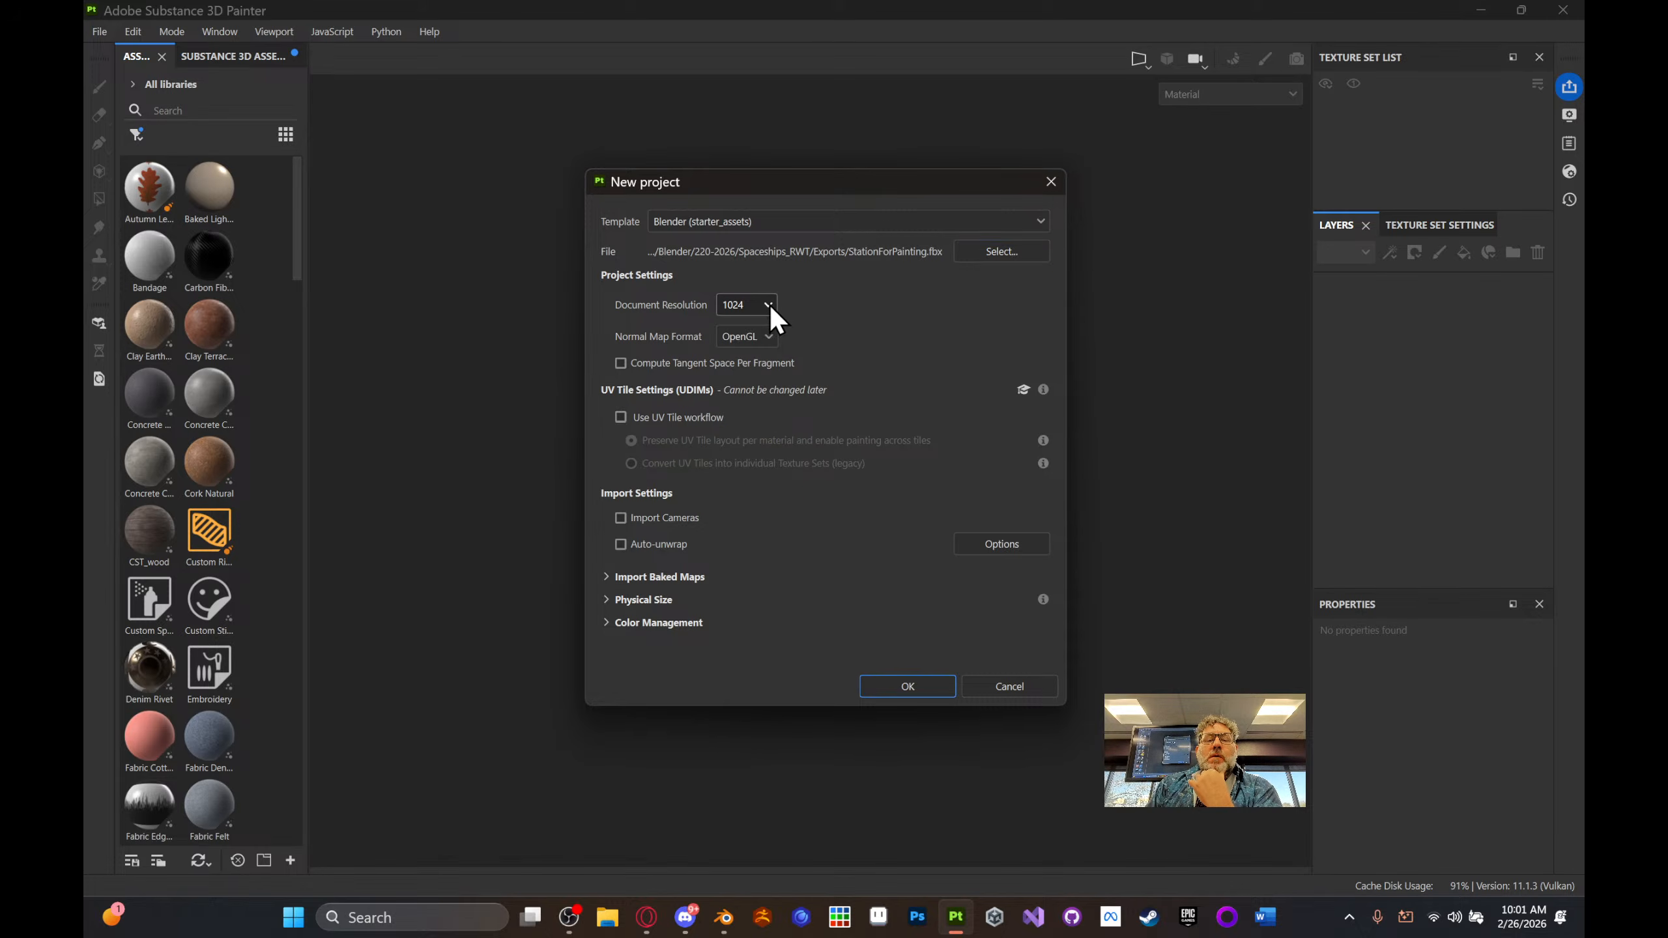
left_click(769, 305)
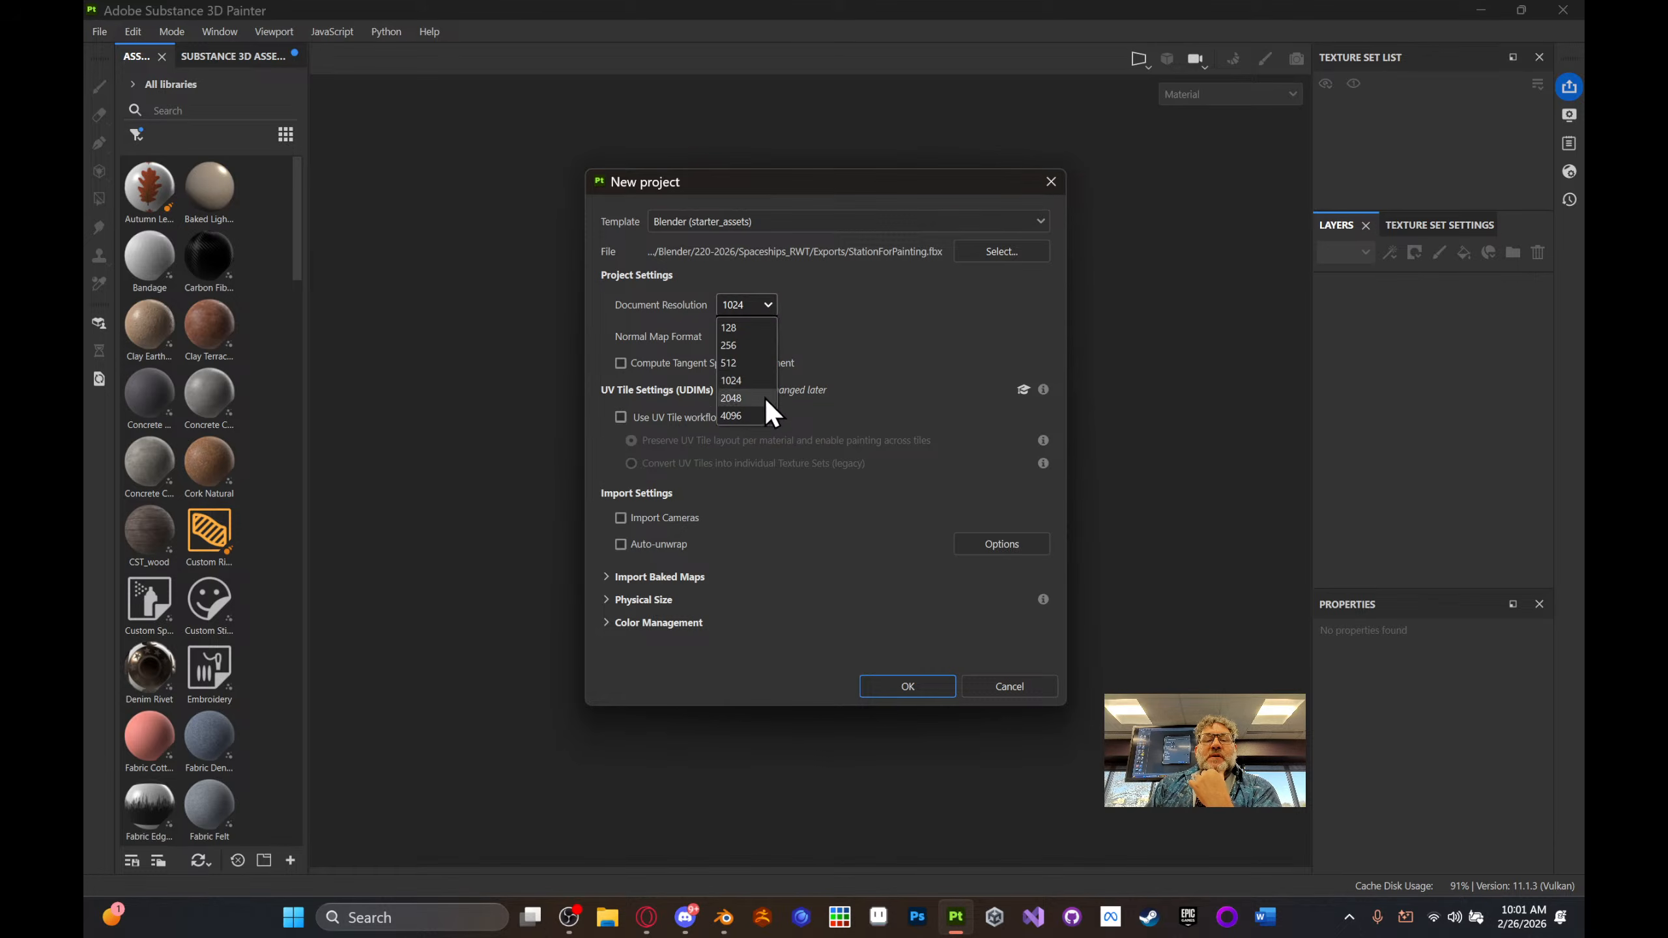
left_click(758, 414)
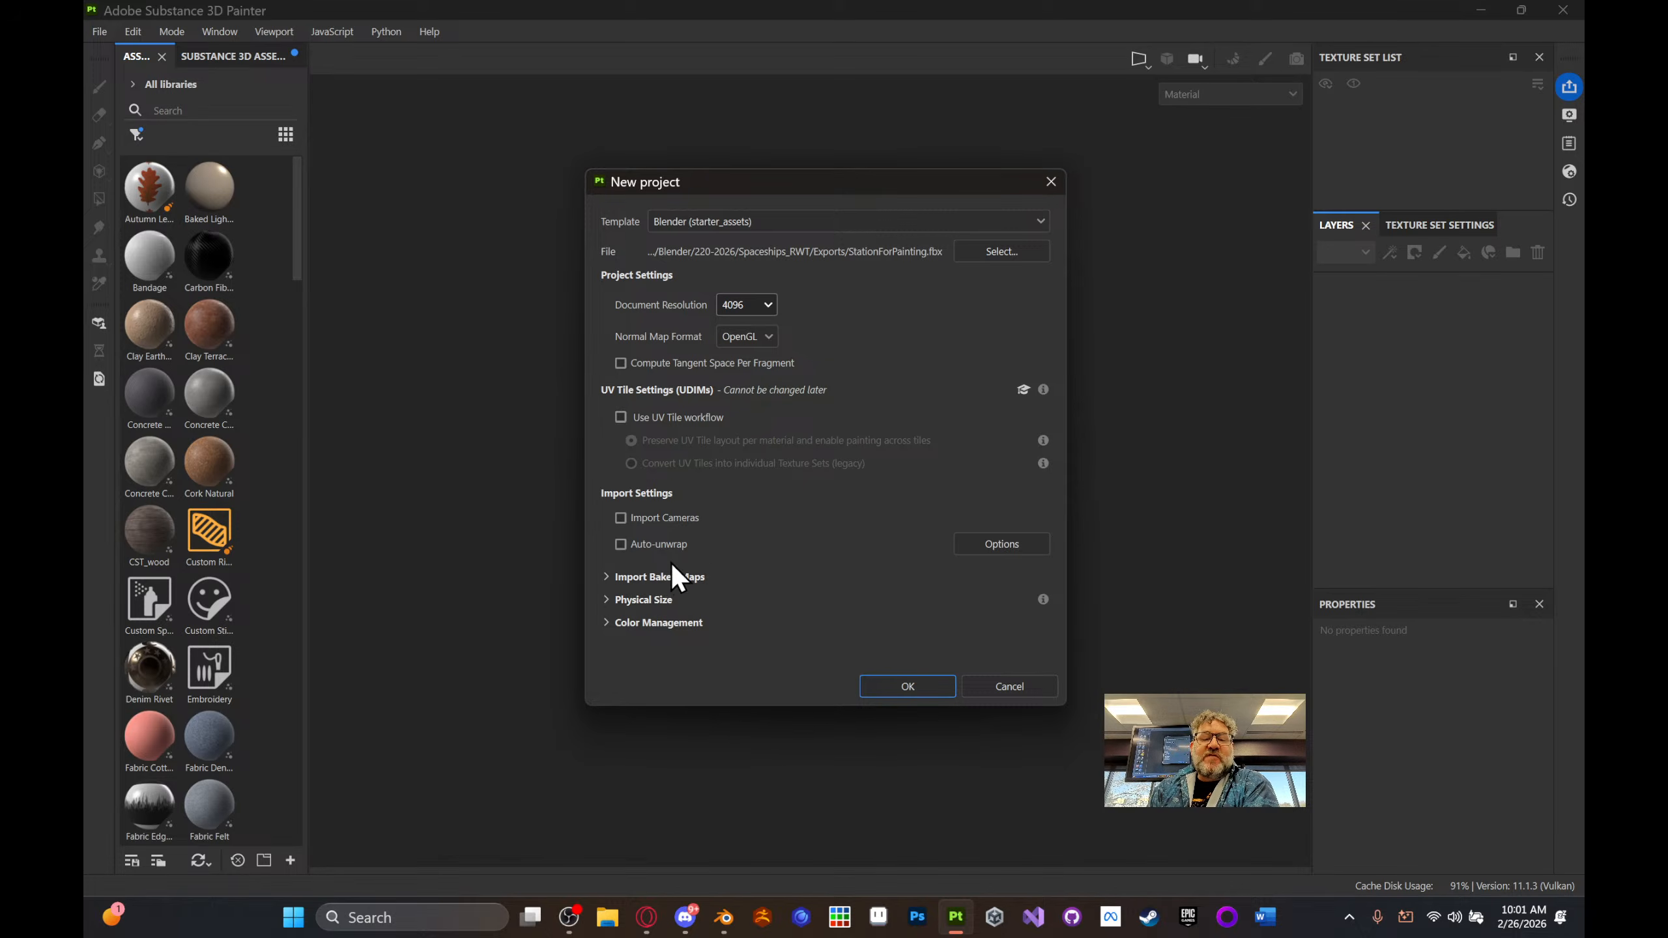
left_click(647, 577)
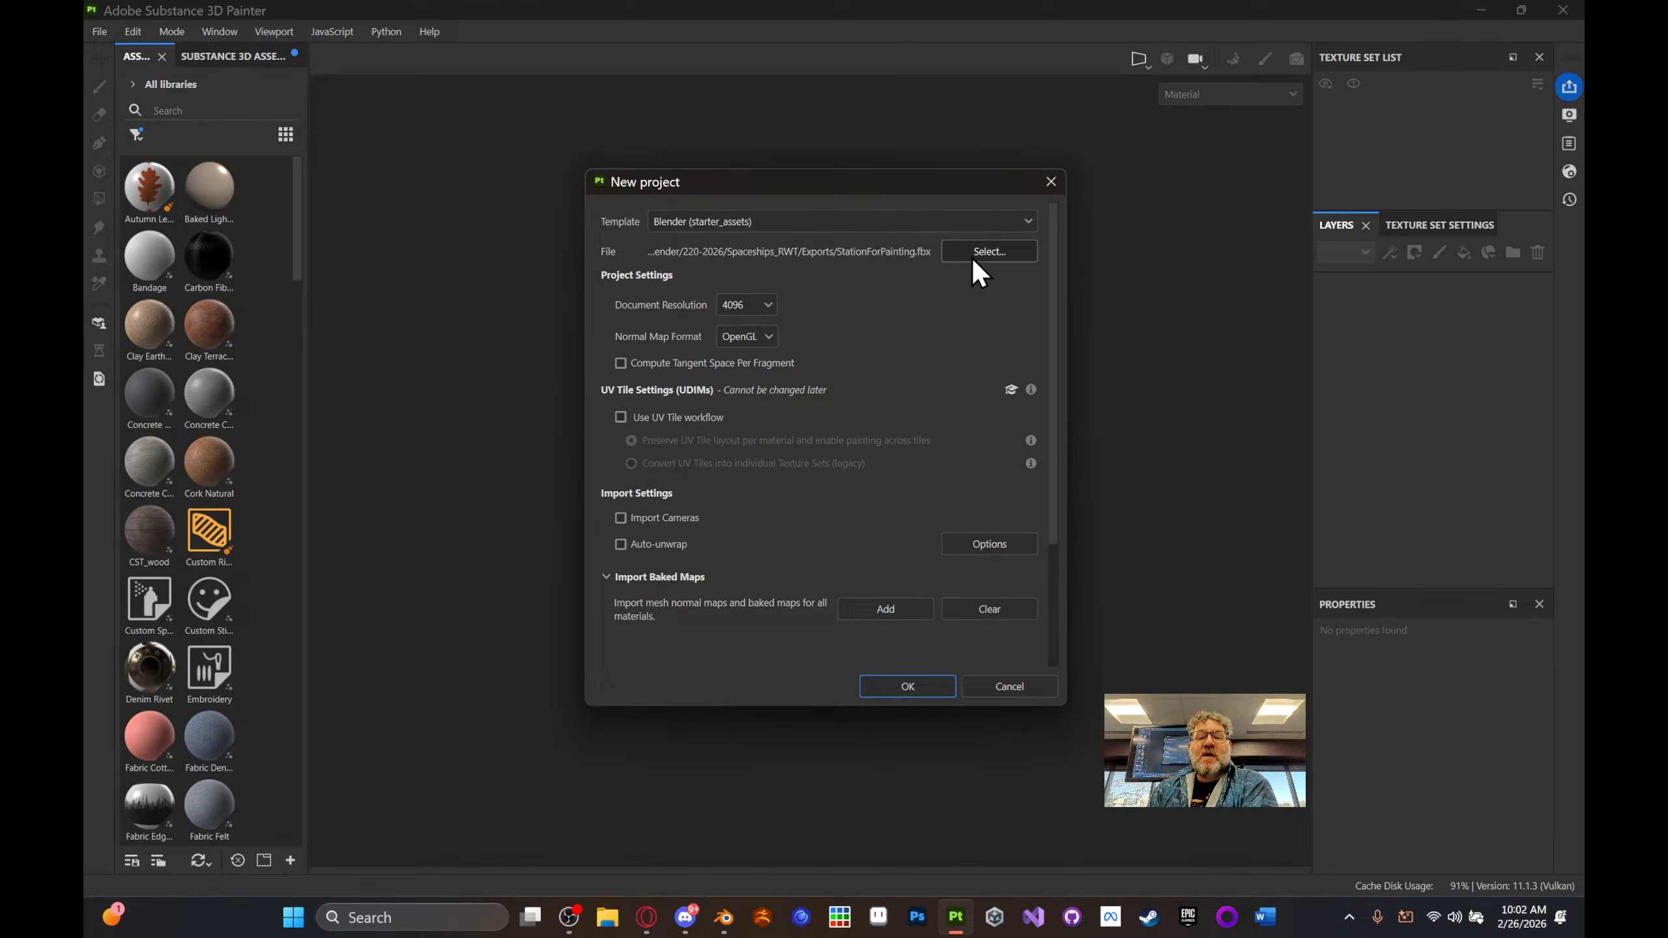
left_click(908, 686)
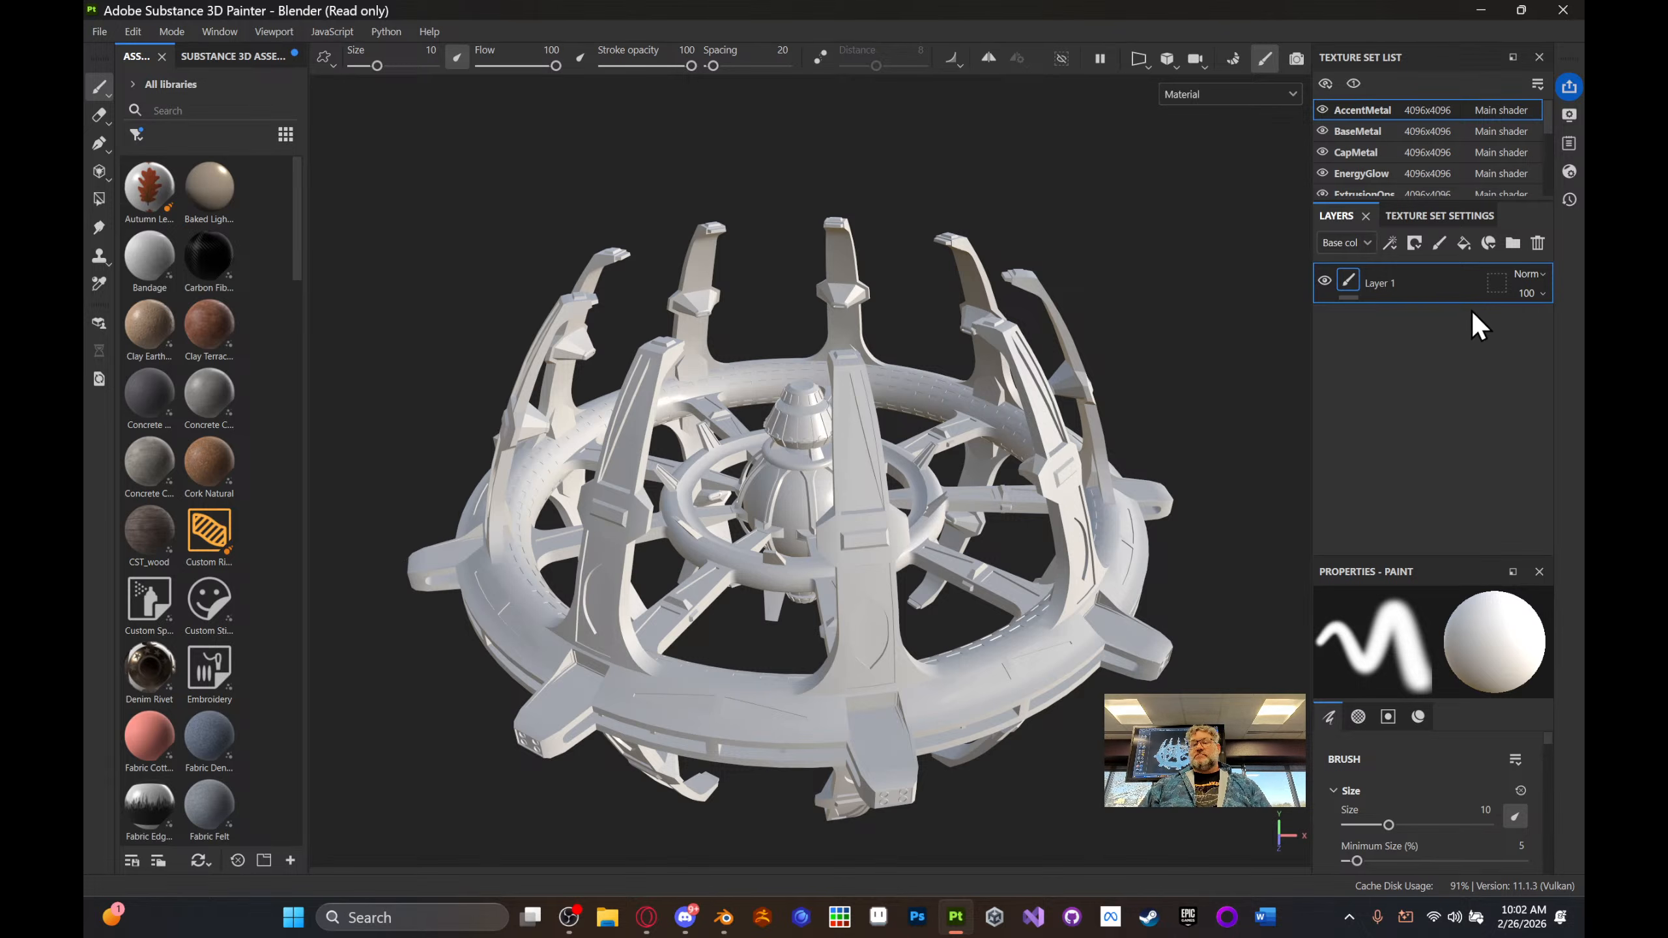
- Enlarge the texture set list to show every set, and filter the assets to smart materials only
left_click_drag(1442, 201, 1446, 345)
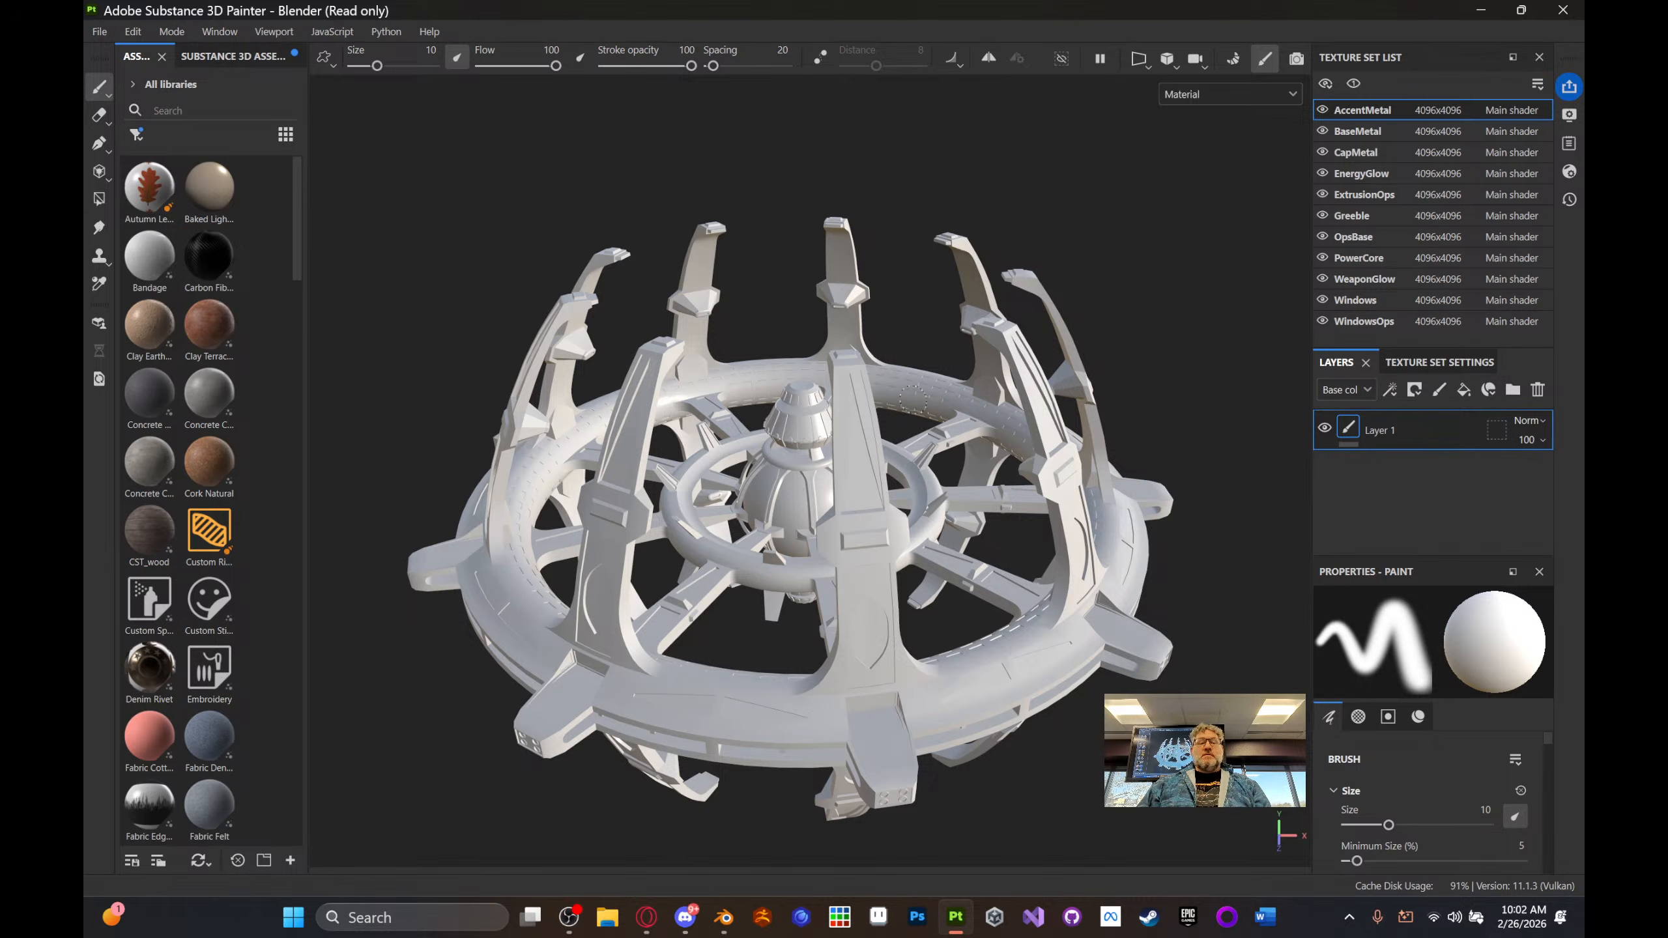
left_click(139, 133)
left_click(141, 135)
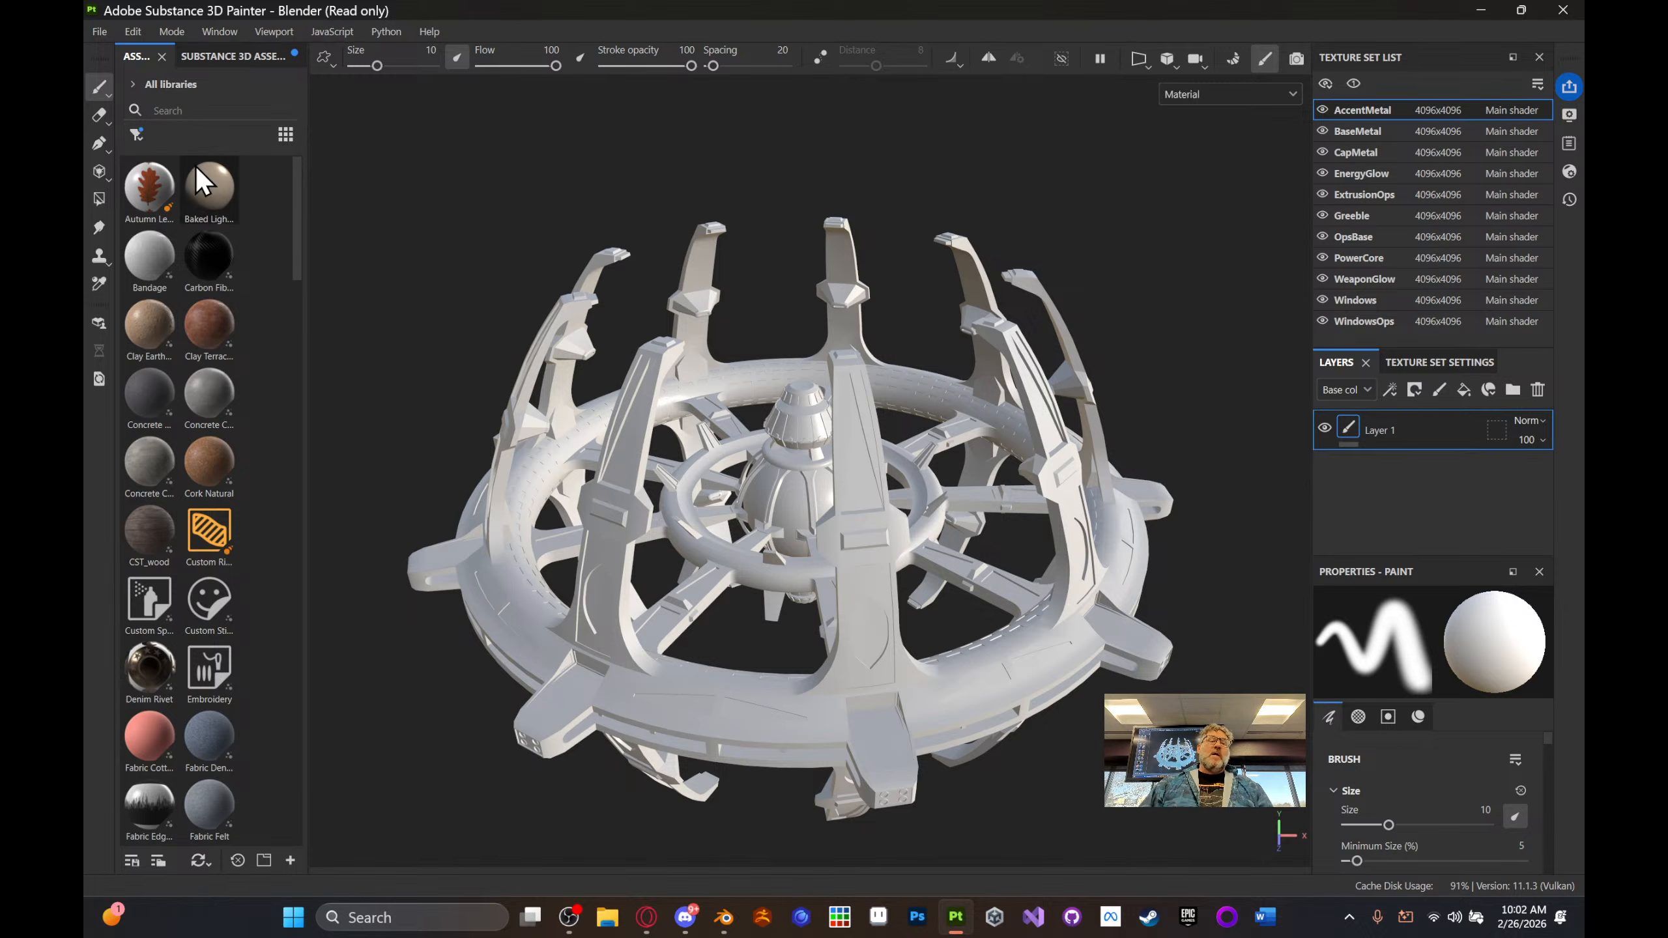
left_click(145, 143)
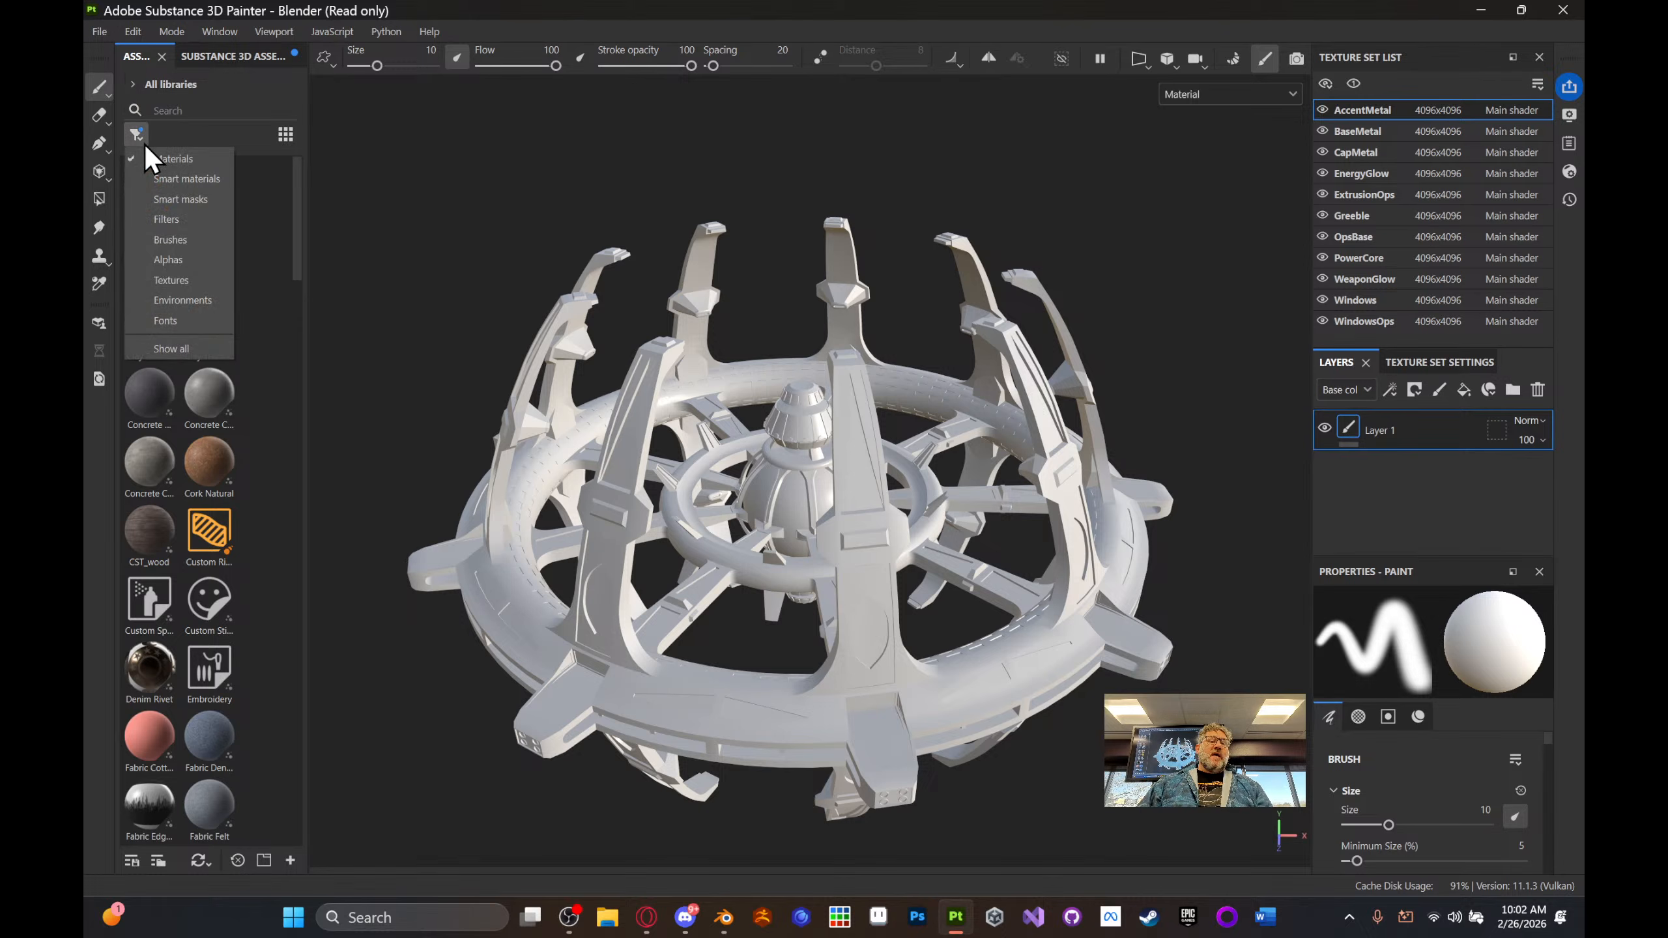
left_click(172, 178)
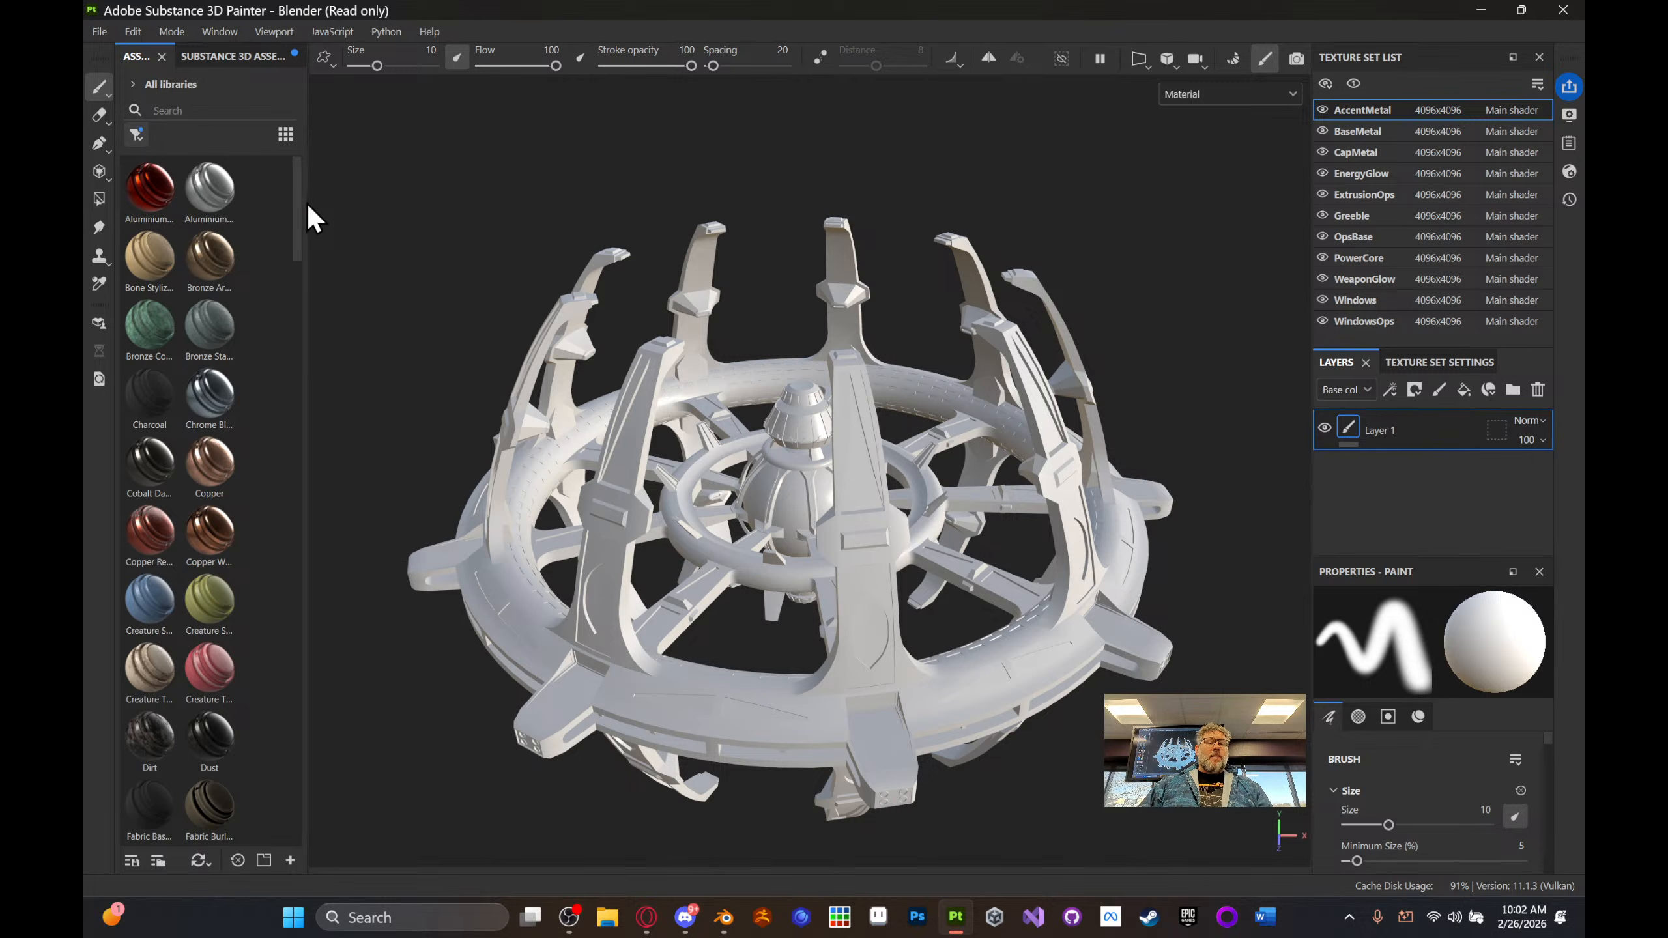
- Apply the Machinery smart material to the station's BaseMetal texture set
left_click_drag(299, 219, 312, 498)
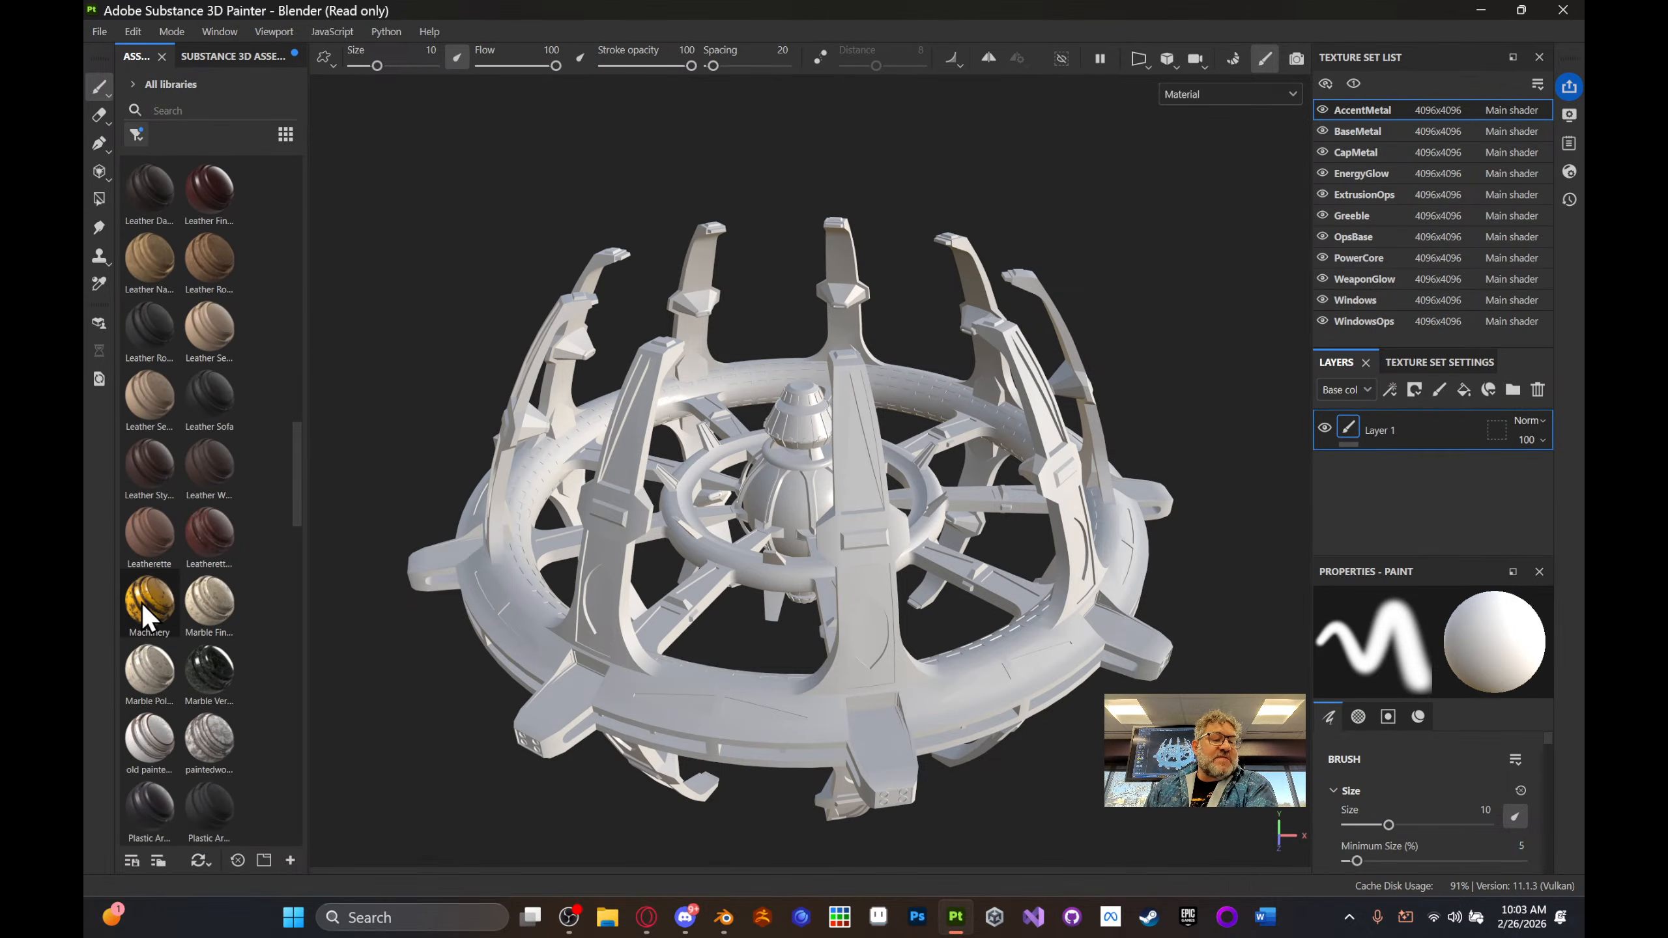
mouse_move(136, 617)
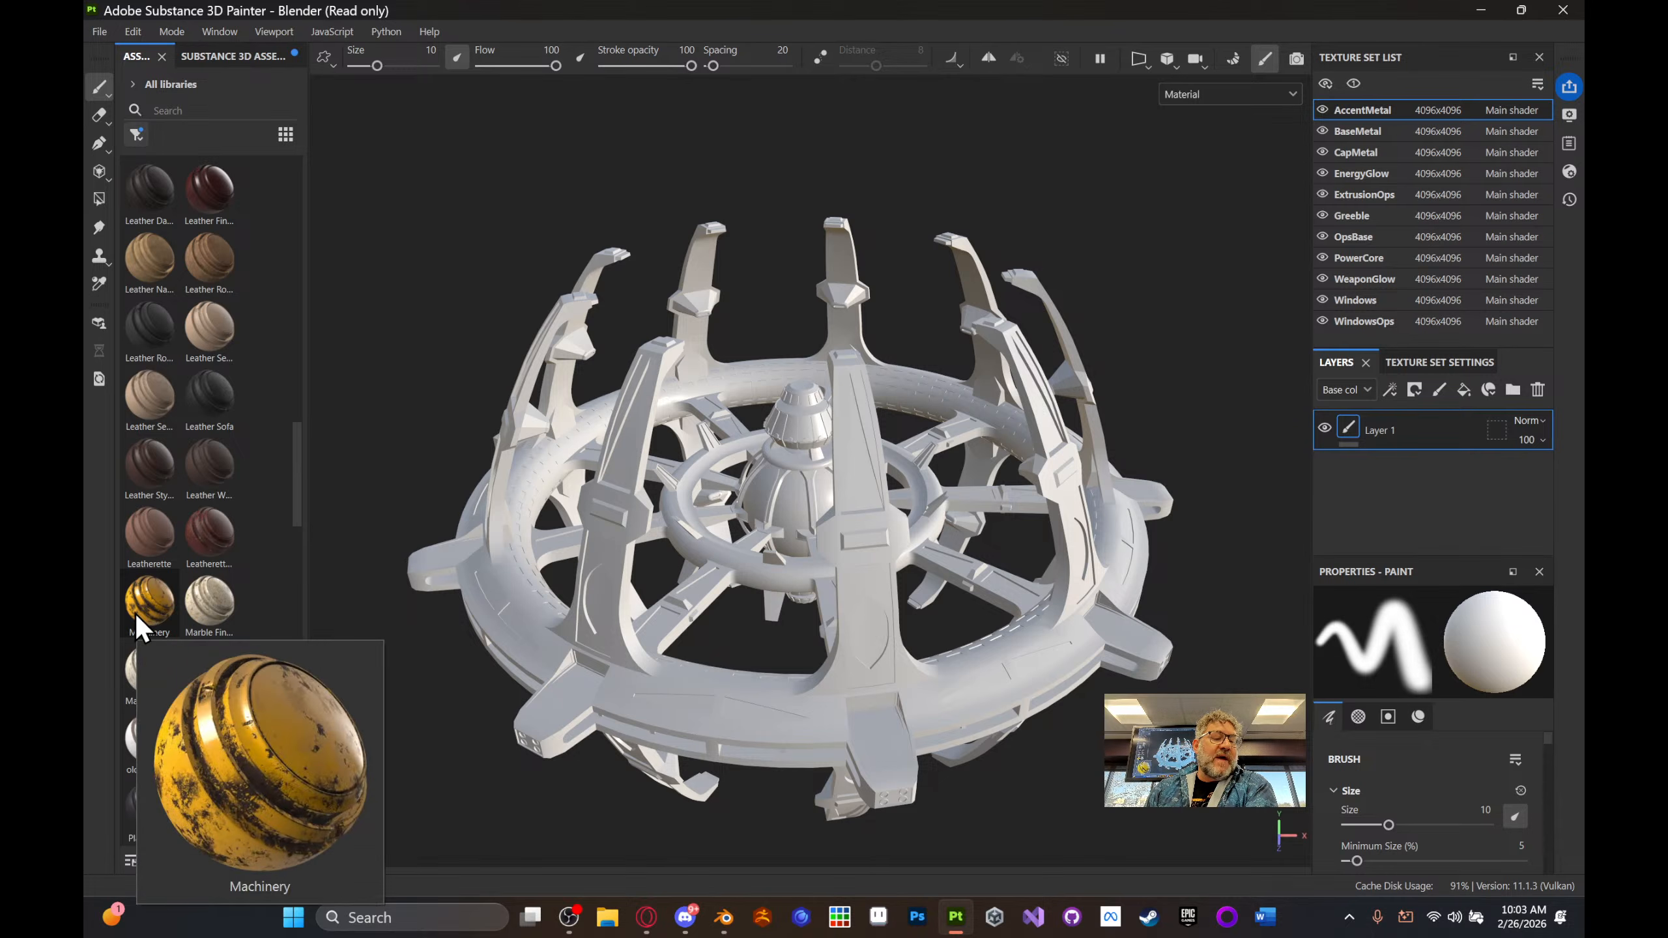
left_click_drag(135, 613, 633, 681)
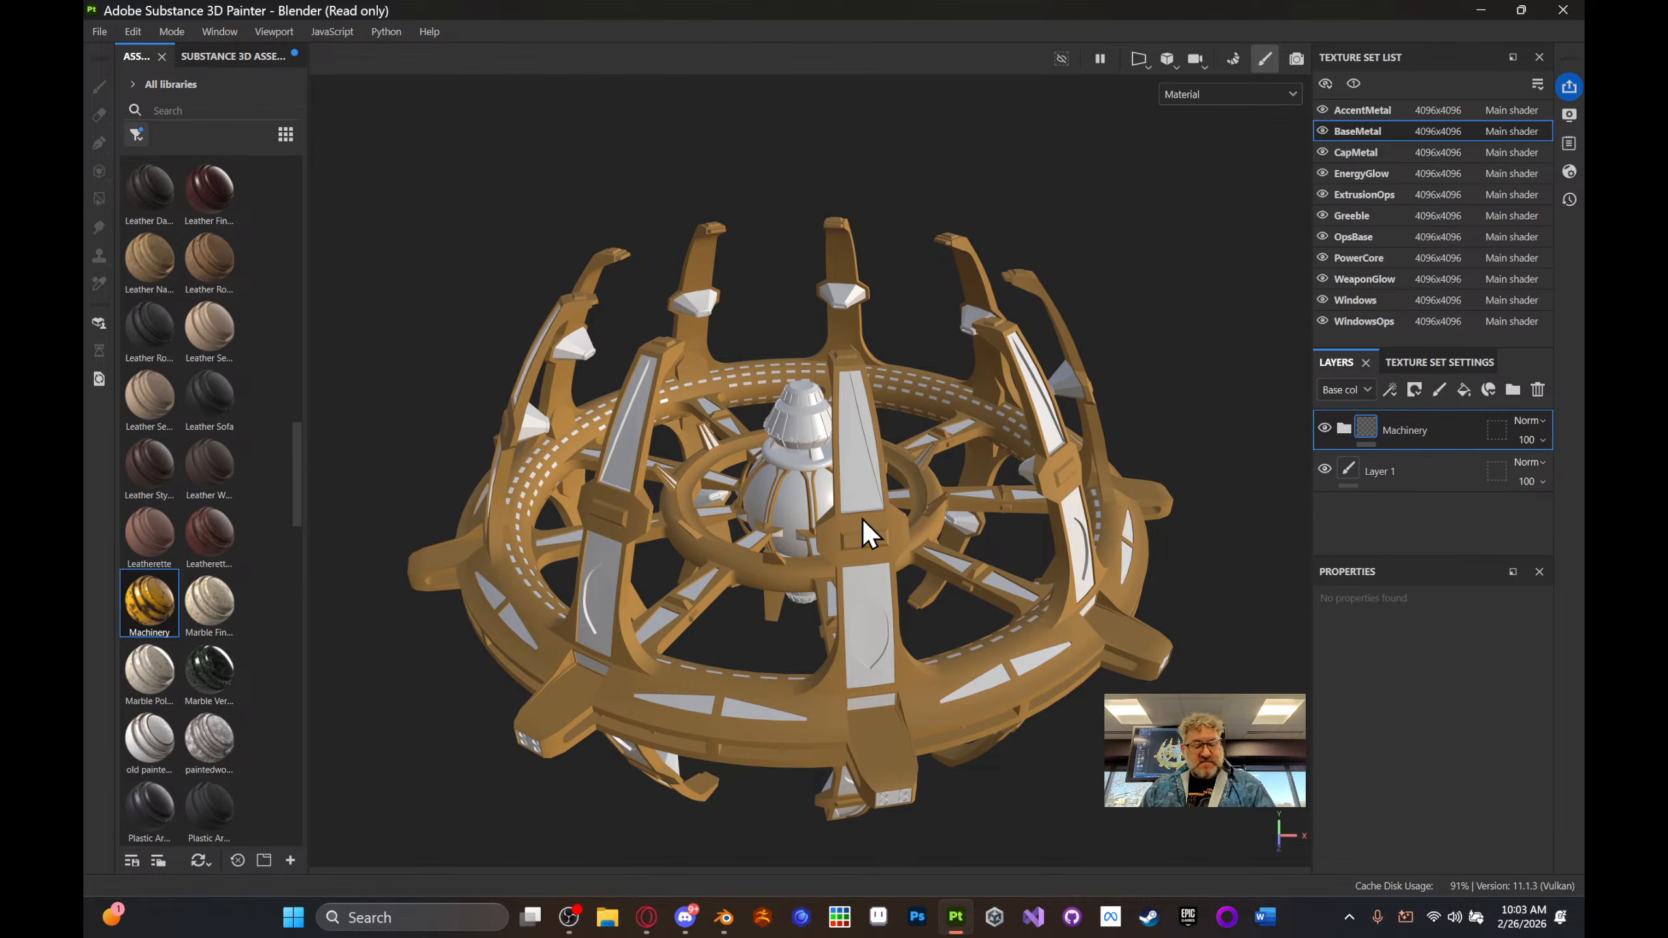
left_click_drag(862, 519, 903, 546, "alt")
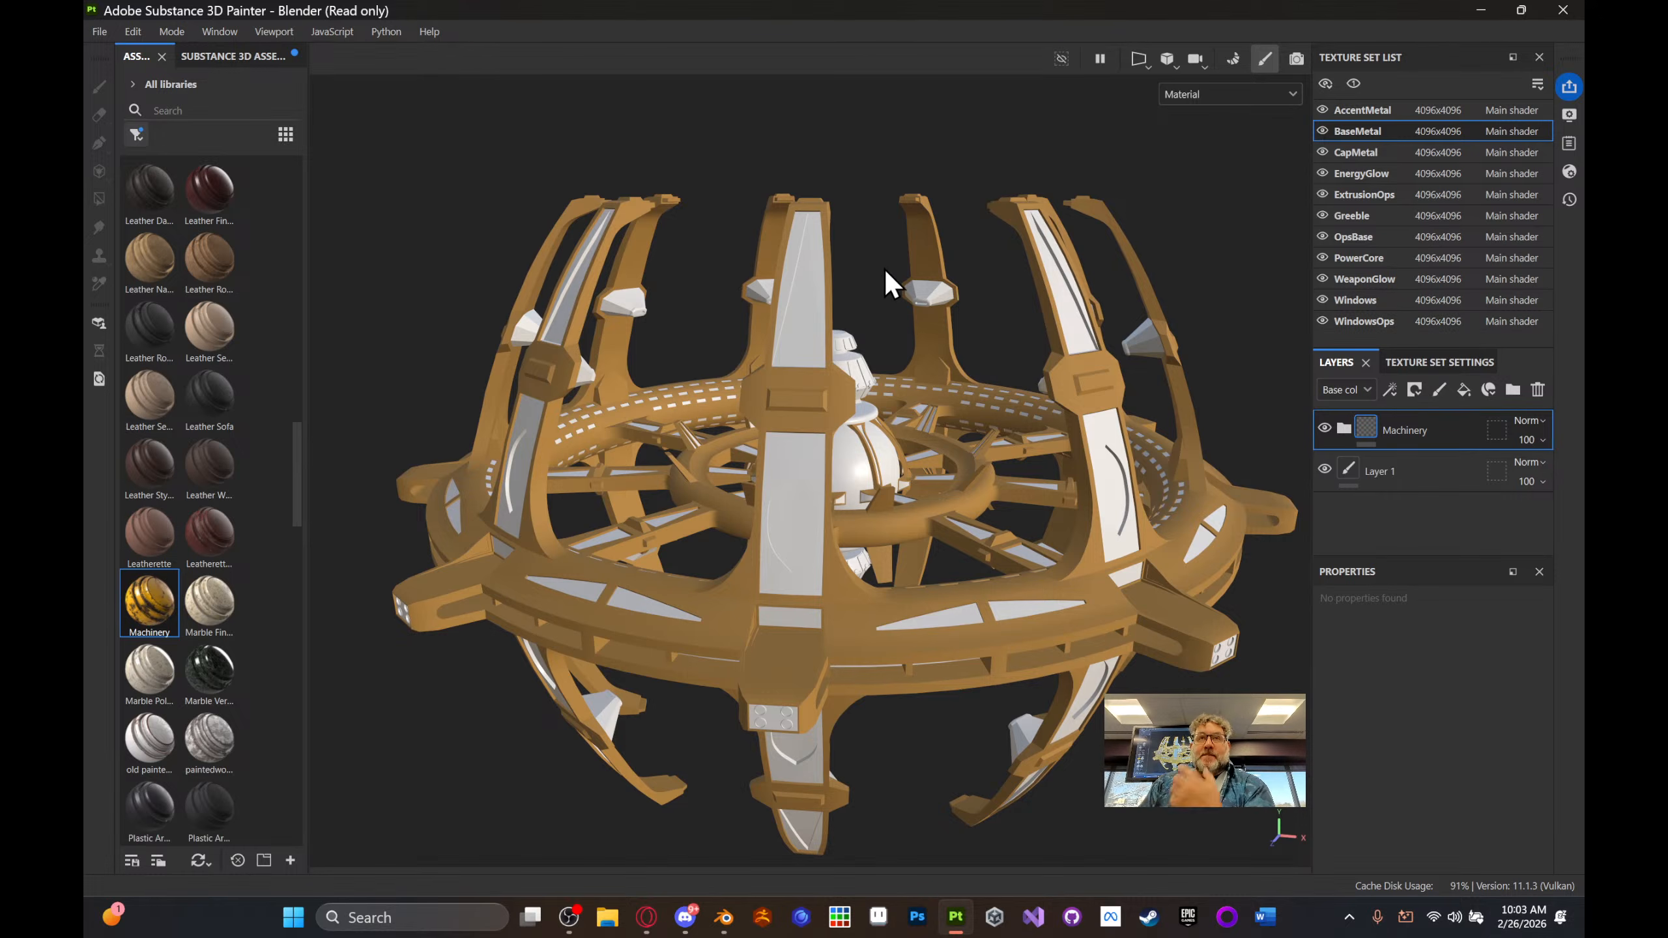
- Bake the mesh maps for all texture sets with the existing bake settings and return to painting mode
left_click(1470, 368)
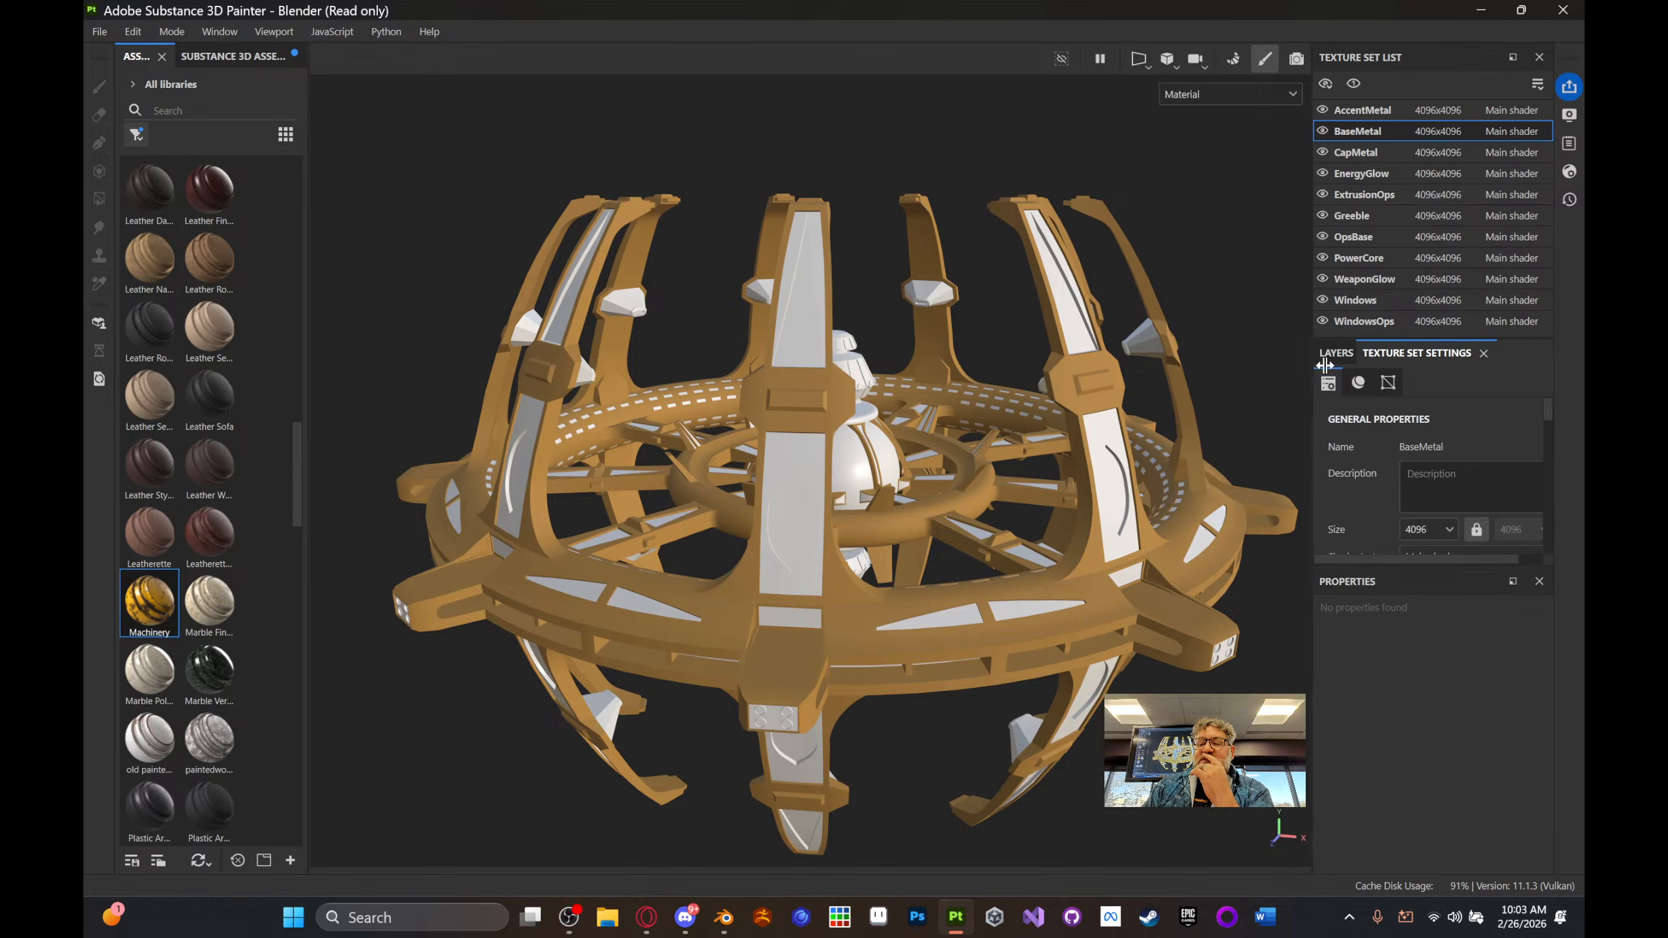
left_click(1386, 385)
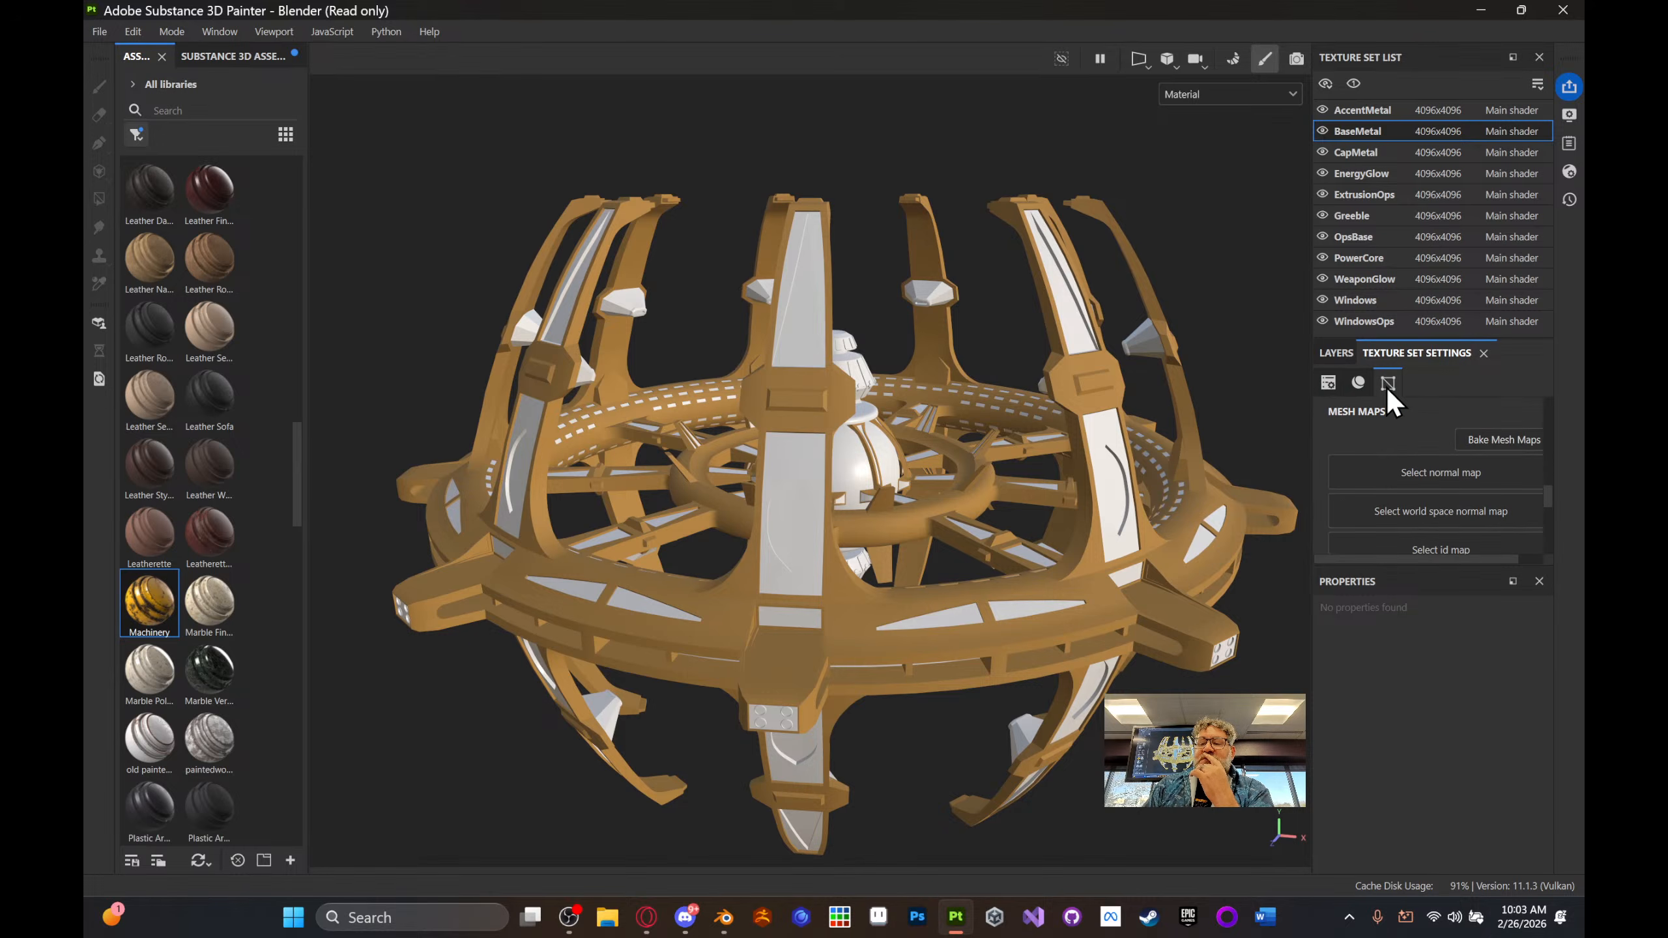
left_click(1498, 446)
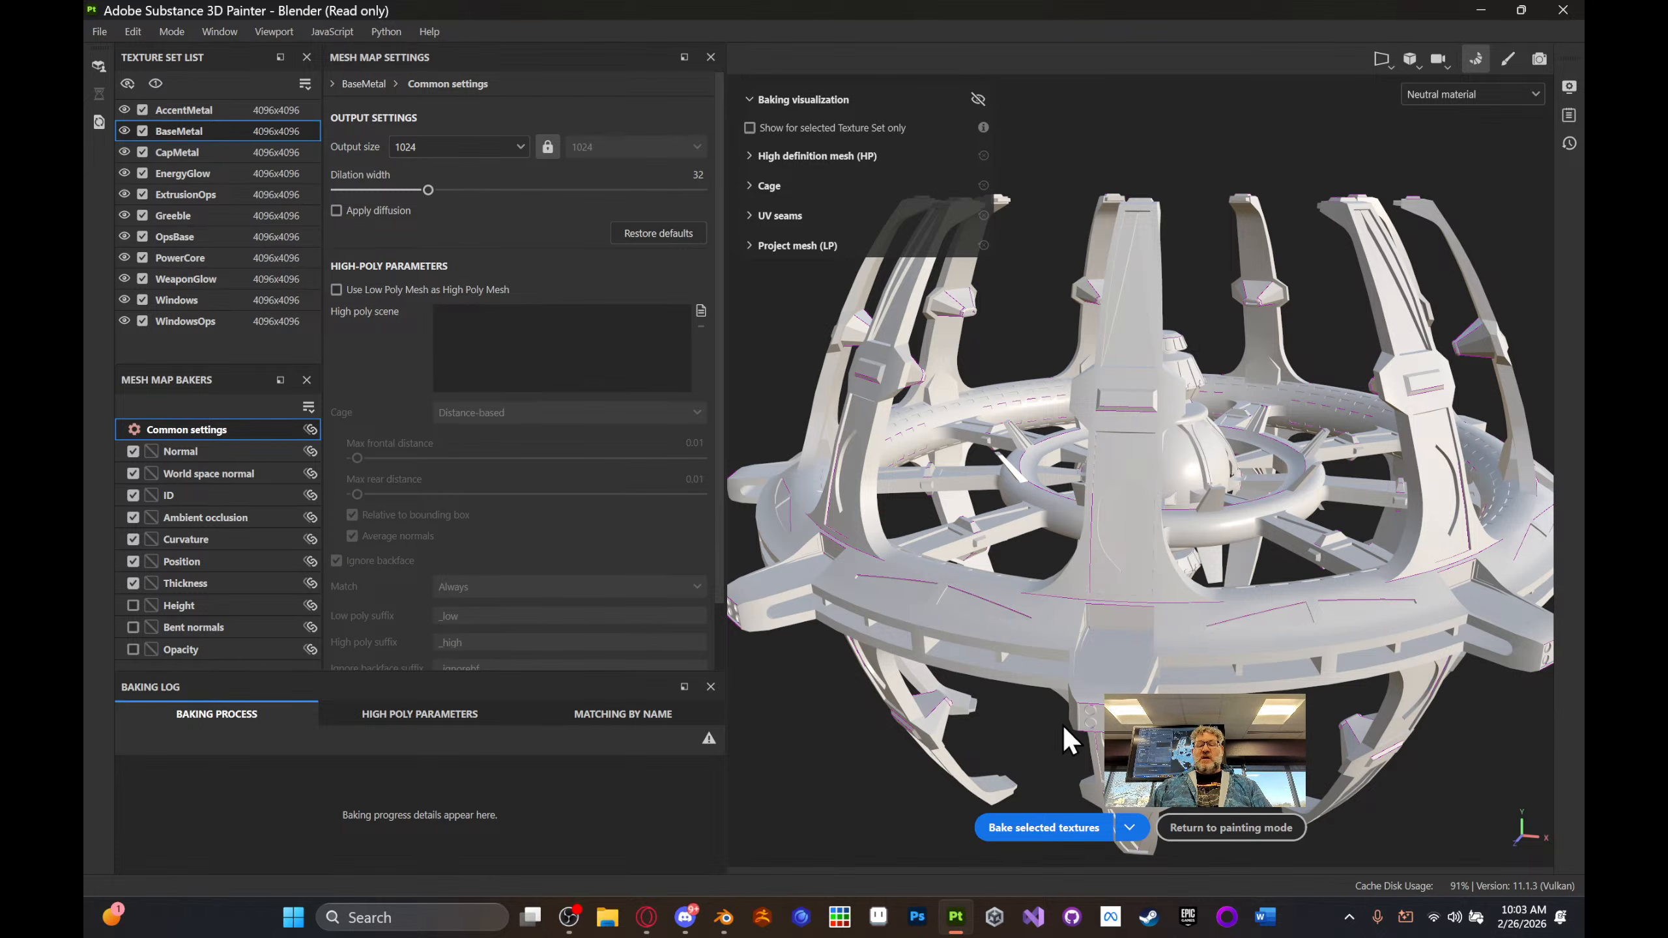
left_click(1043, 826)
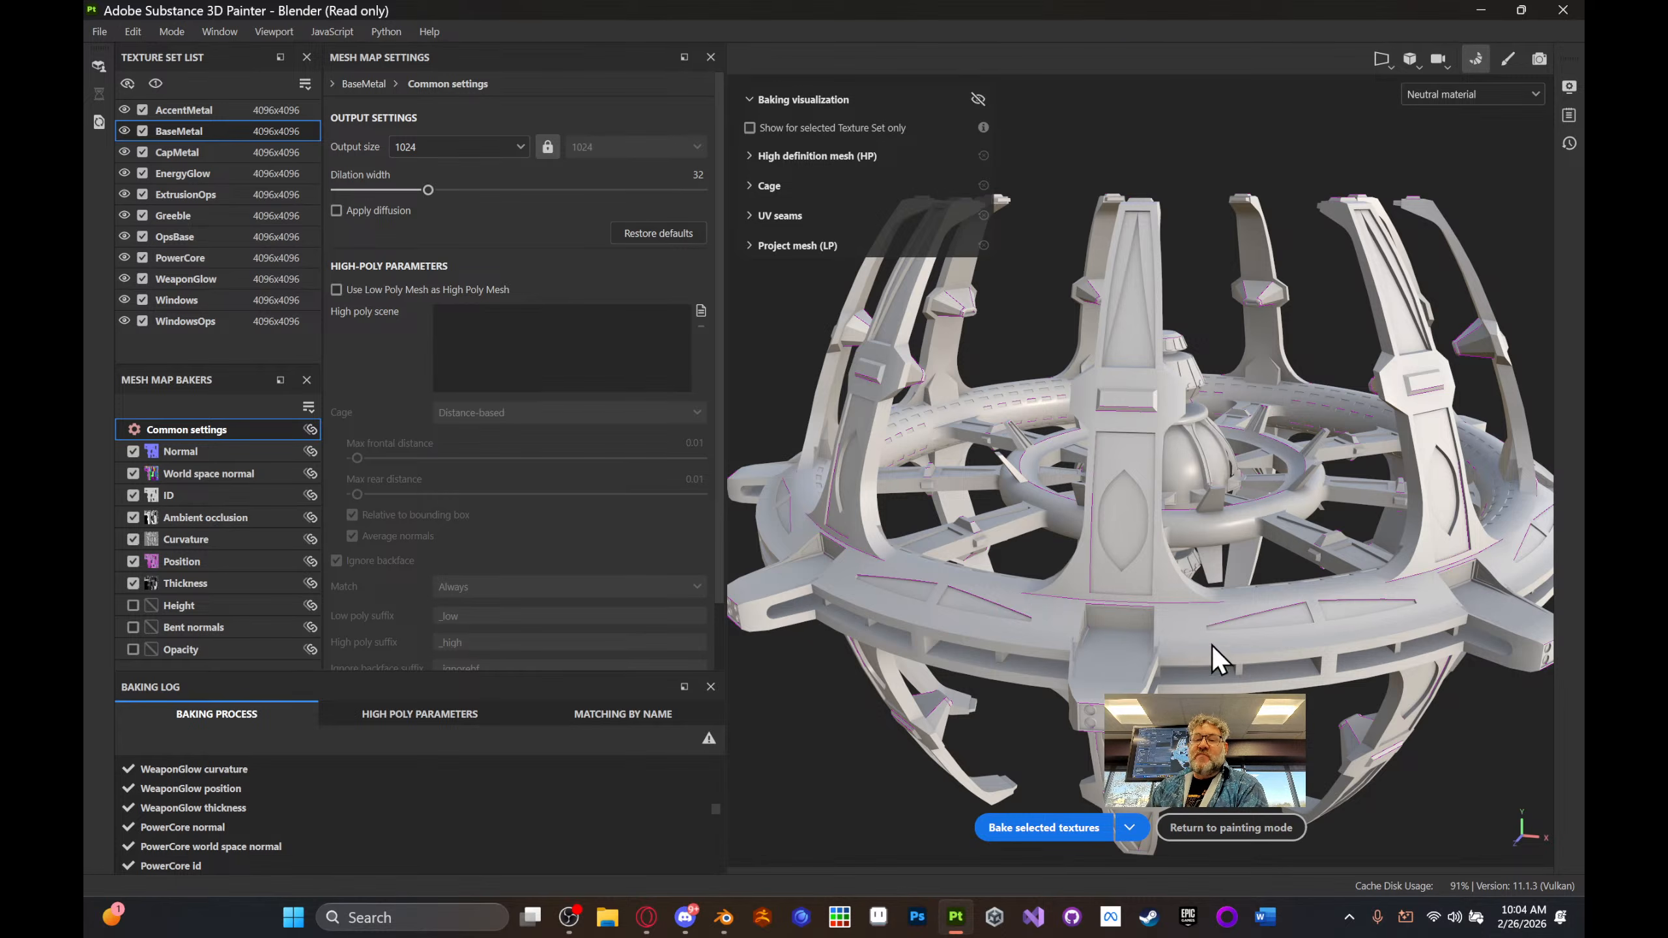
left_click(1210, 829)
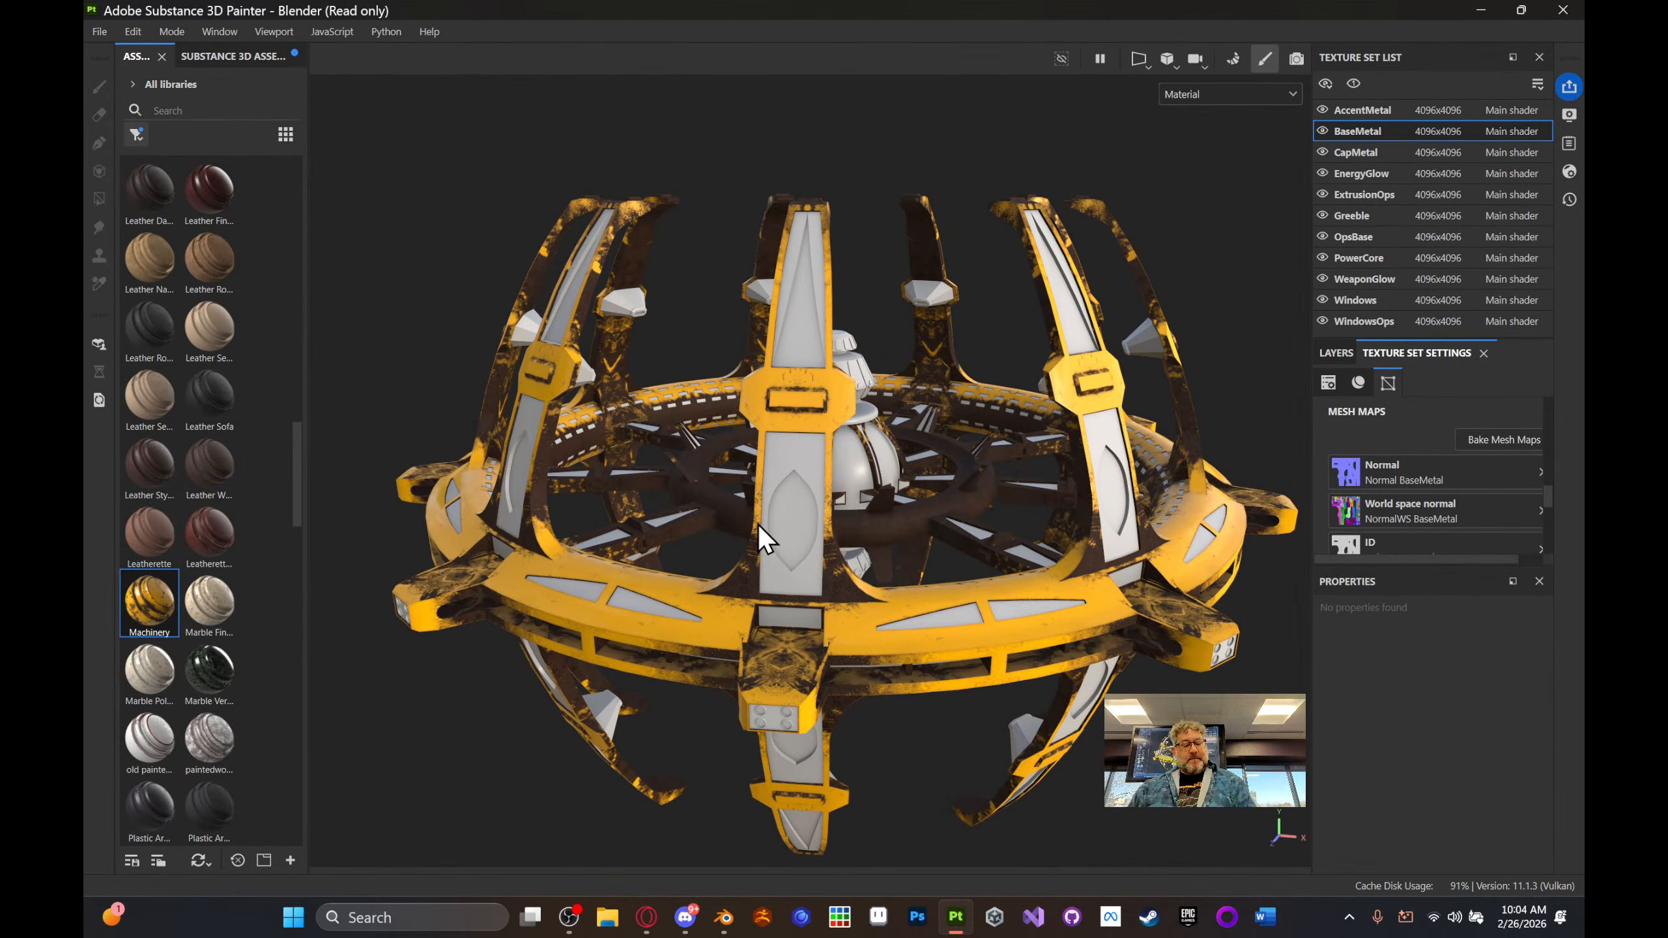
- Examine from several angles and distances how the Machinery material wears along the station's edges and rings
left_click_drag(771, 531, 885, 427, "alt")
scroll(847, 600, "up", 3)
left_click_drag(867, 472, 905, 652, "alt")
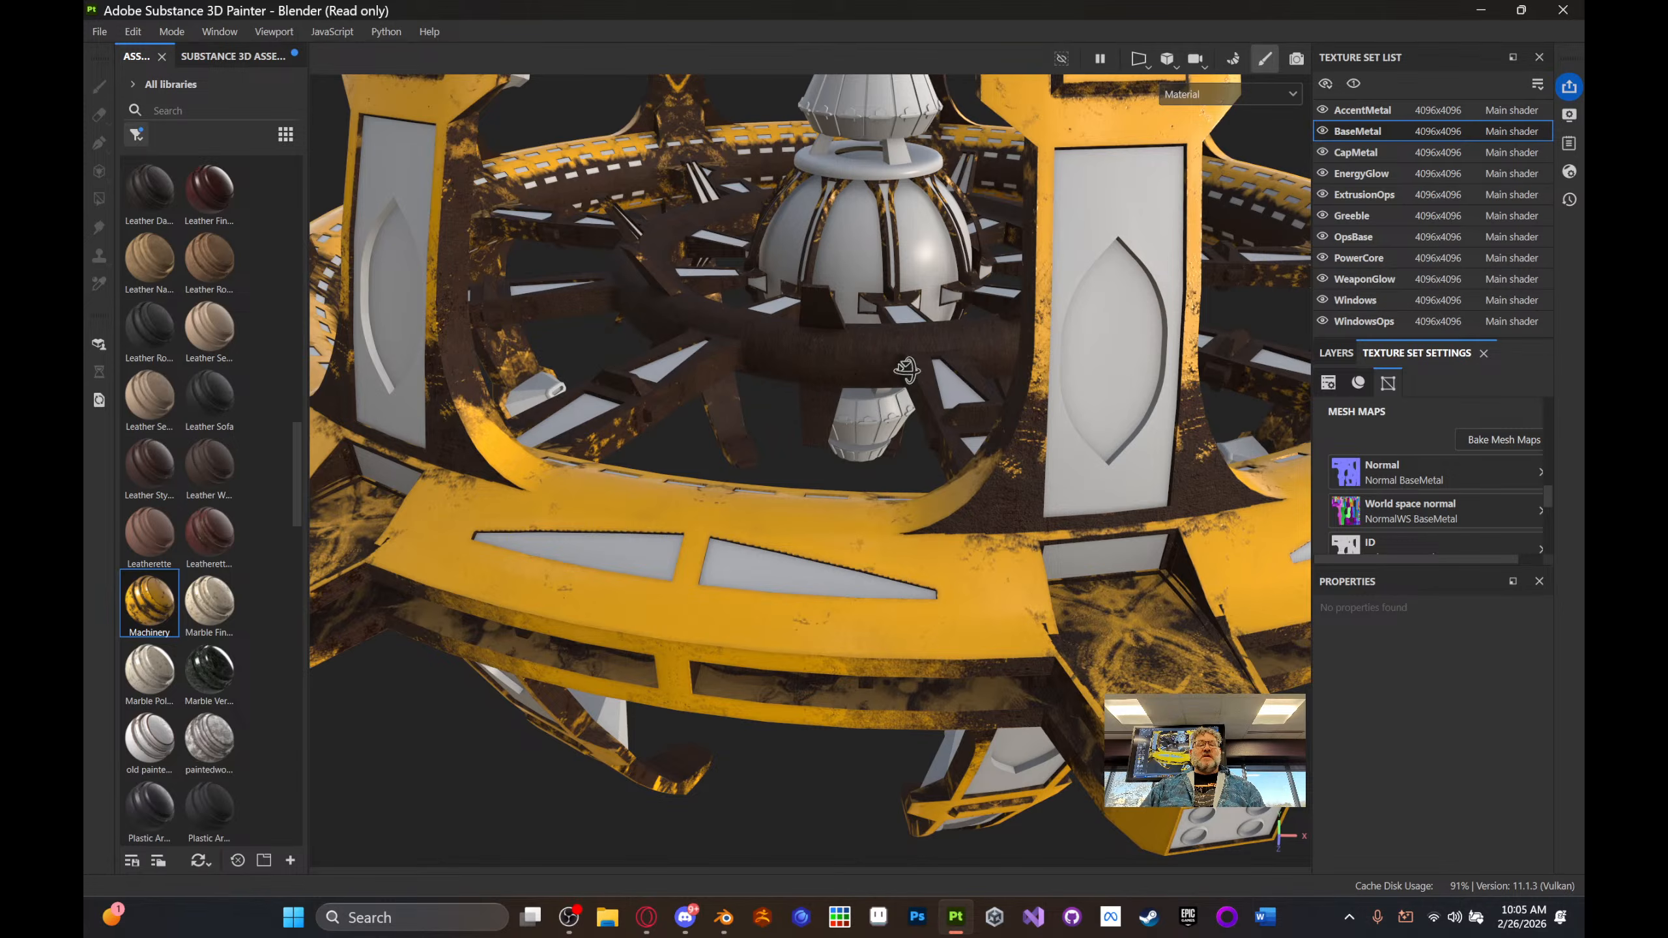
left_click_drag(906, 371, 899, 414, "alt")
scroll(899, 414, "down", 5)
left_click_drag(1040, 413, 894, 529, "alt")
scroll(922, 460, "up", 3)
left_click_drag(920, 461, 688, 415, "alt")
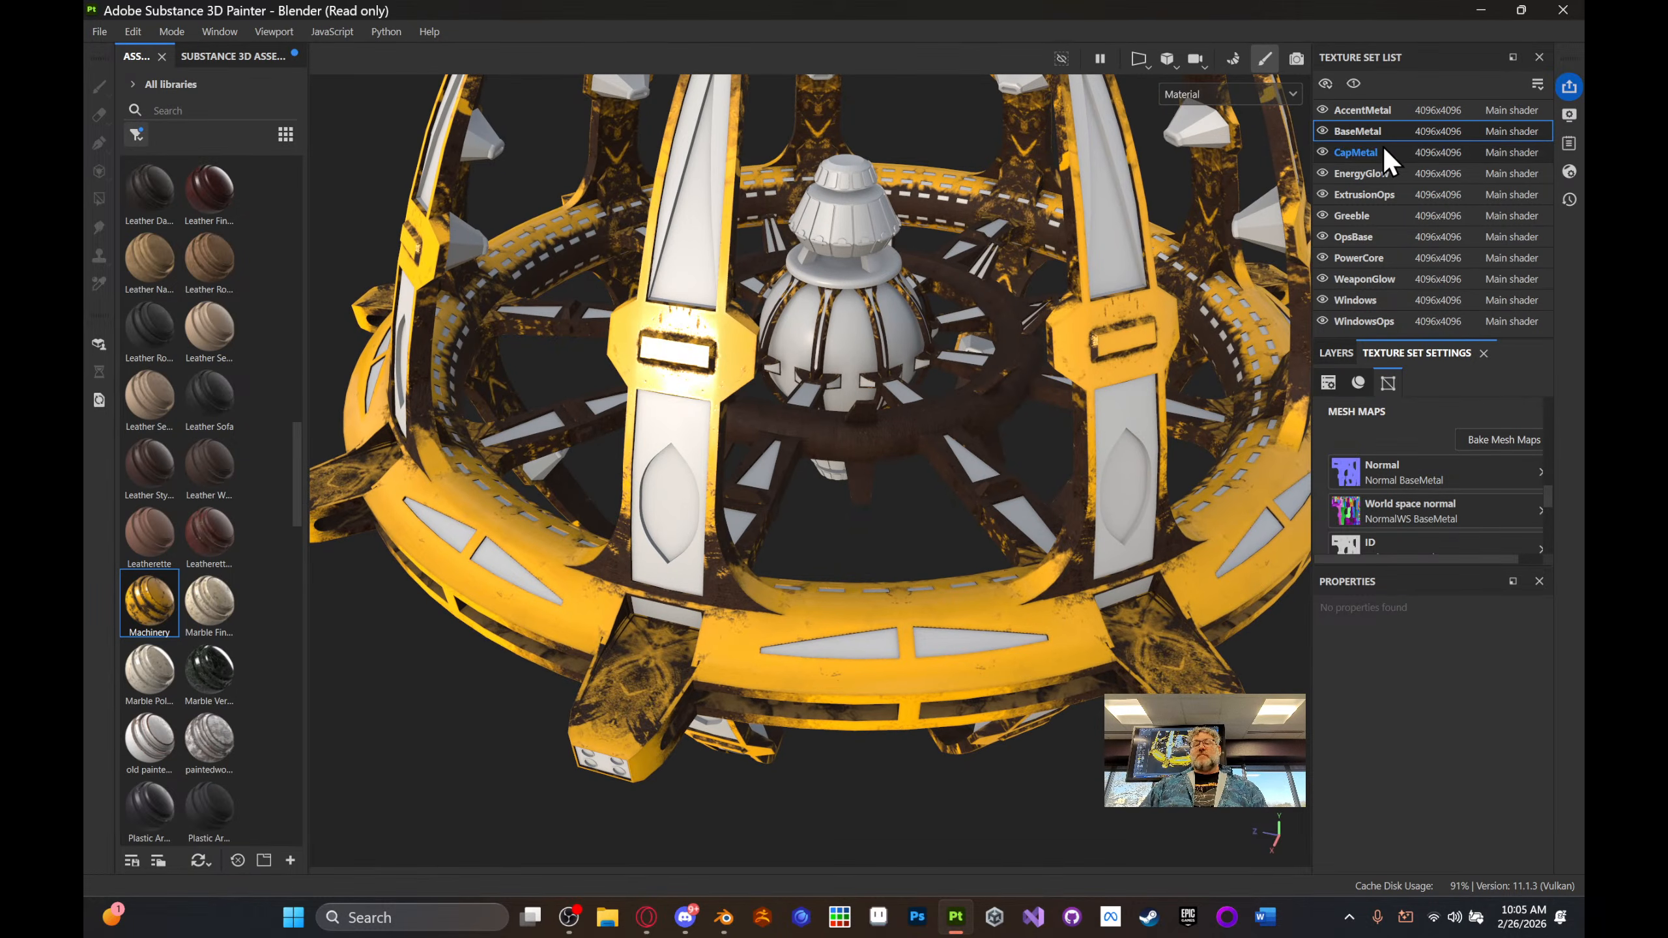
- Look inside the Machinery layer group of the BaseMetal texture set and remove the group
left_click(1337, 355)
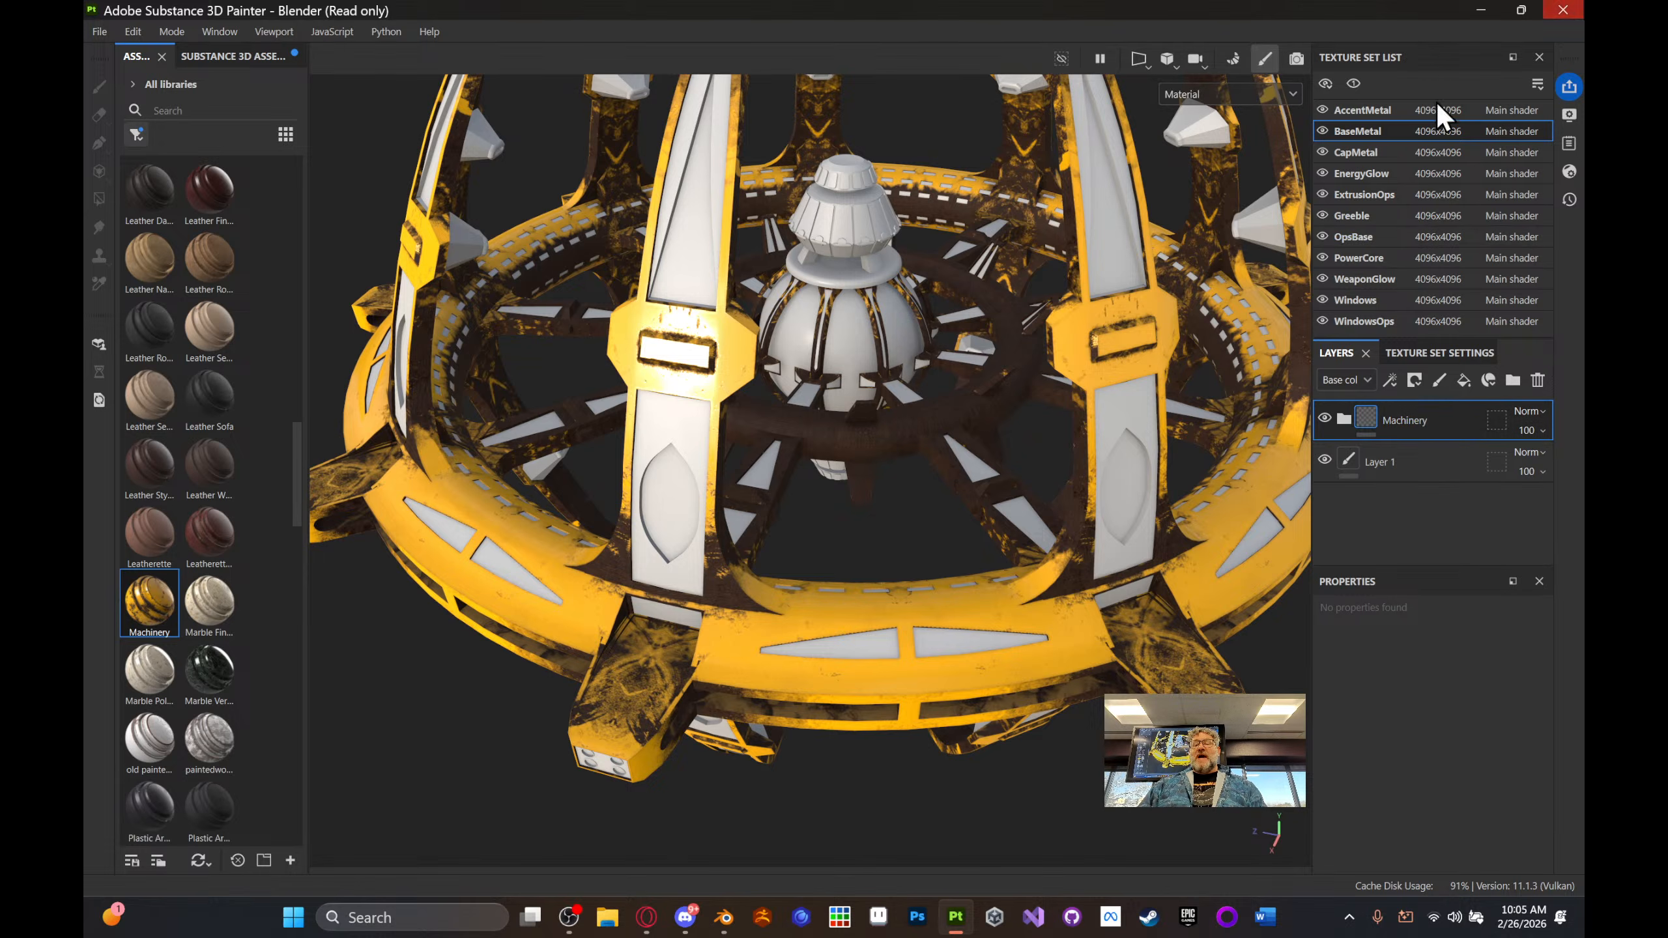
left_click(1401, 116)
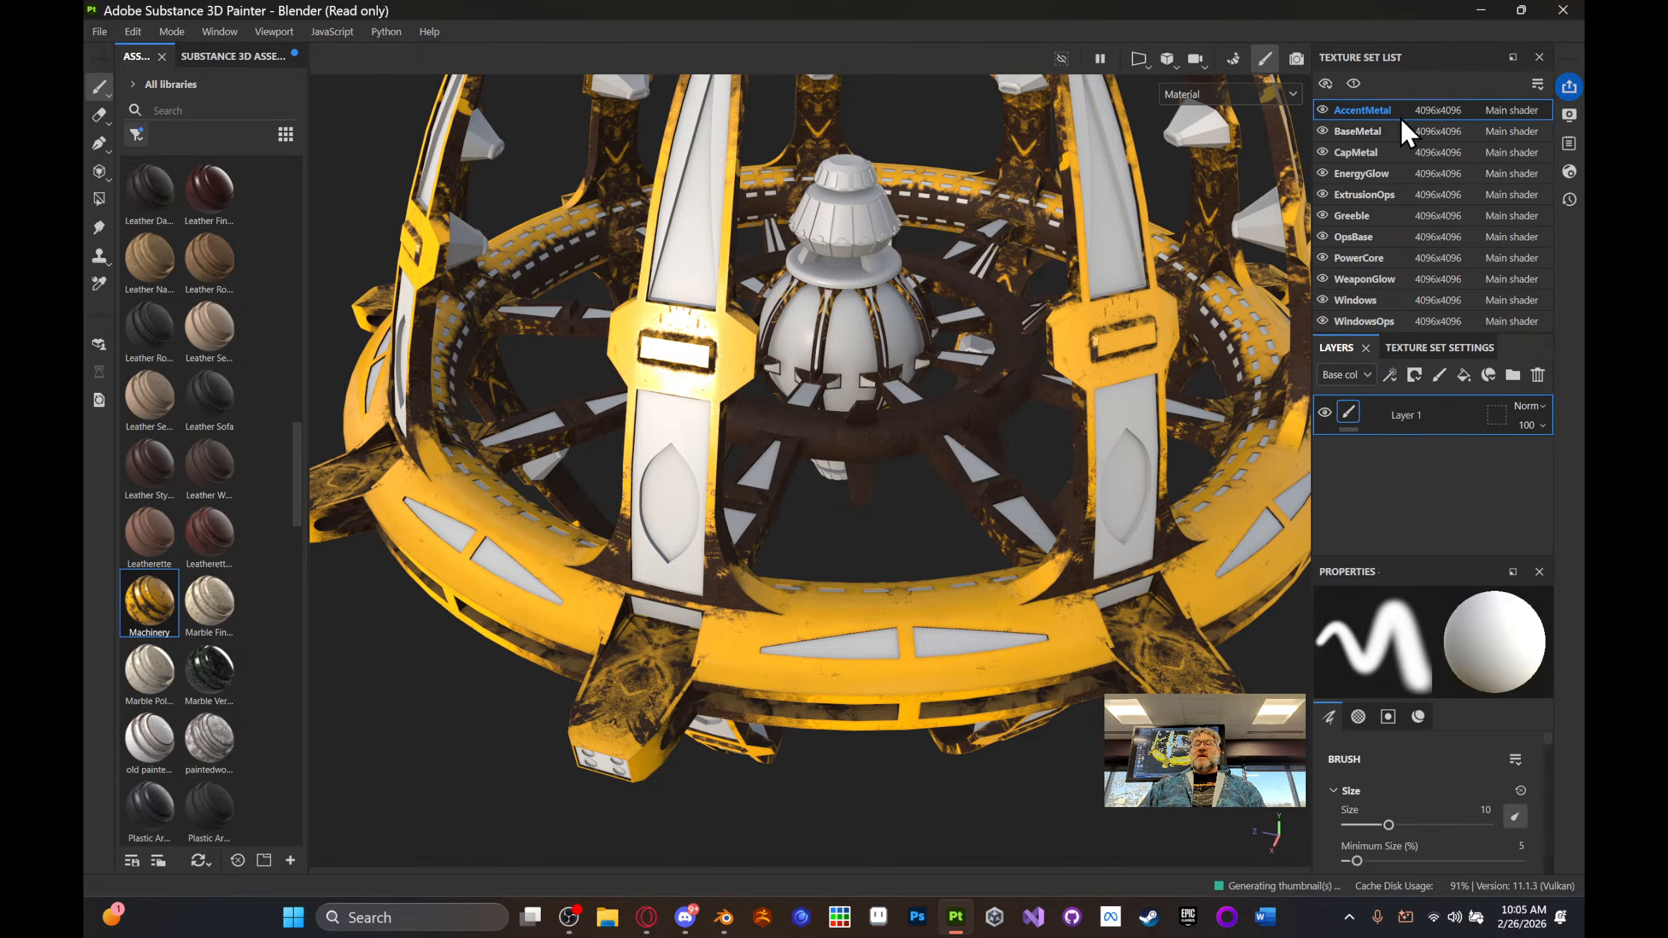
left_click(1385, 131)
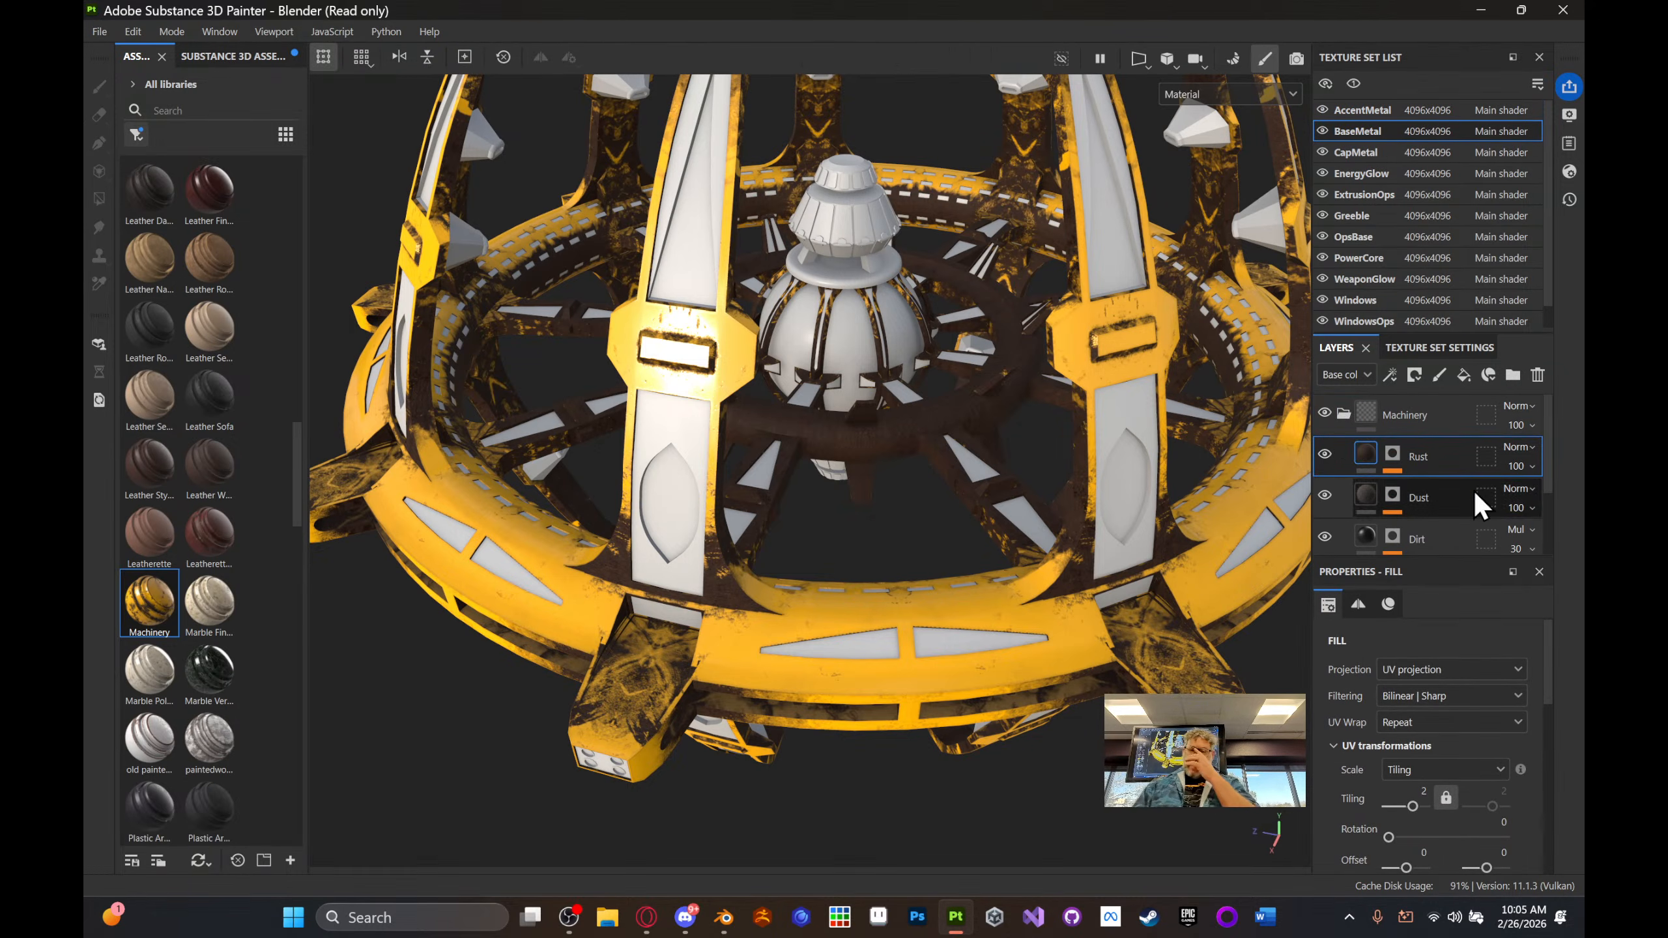
left_click(1339, 414)
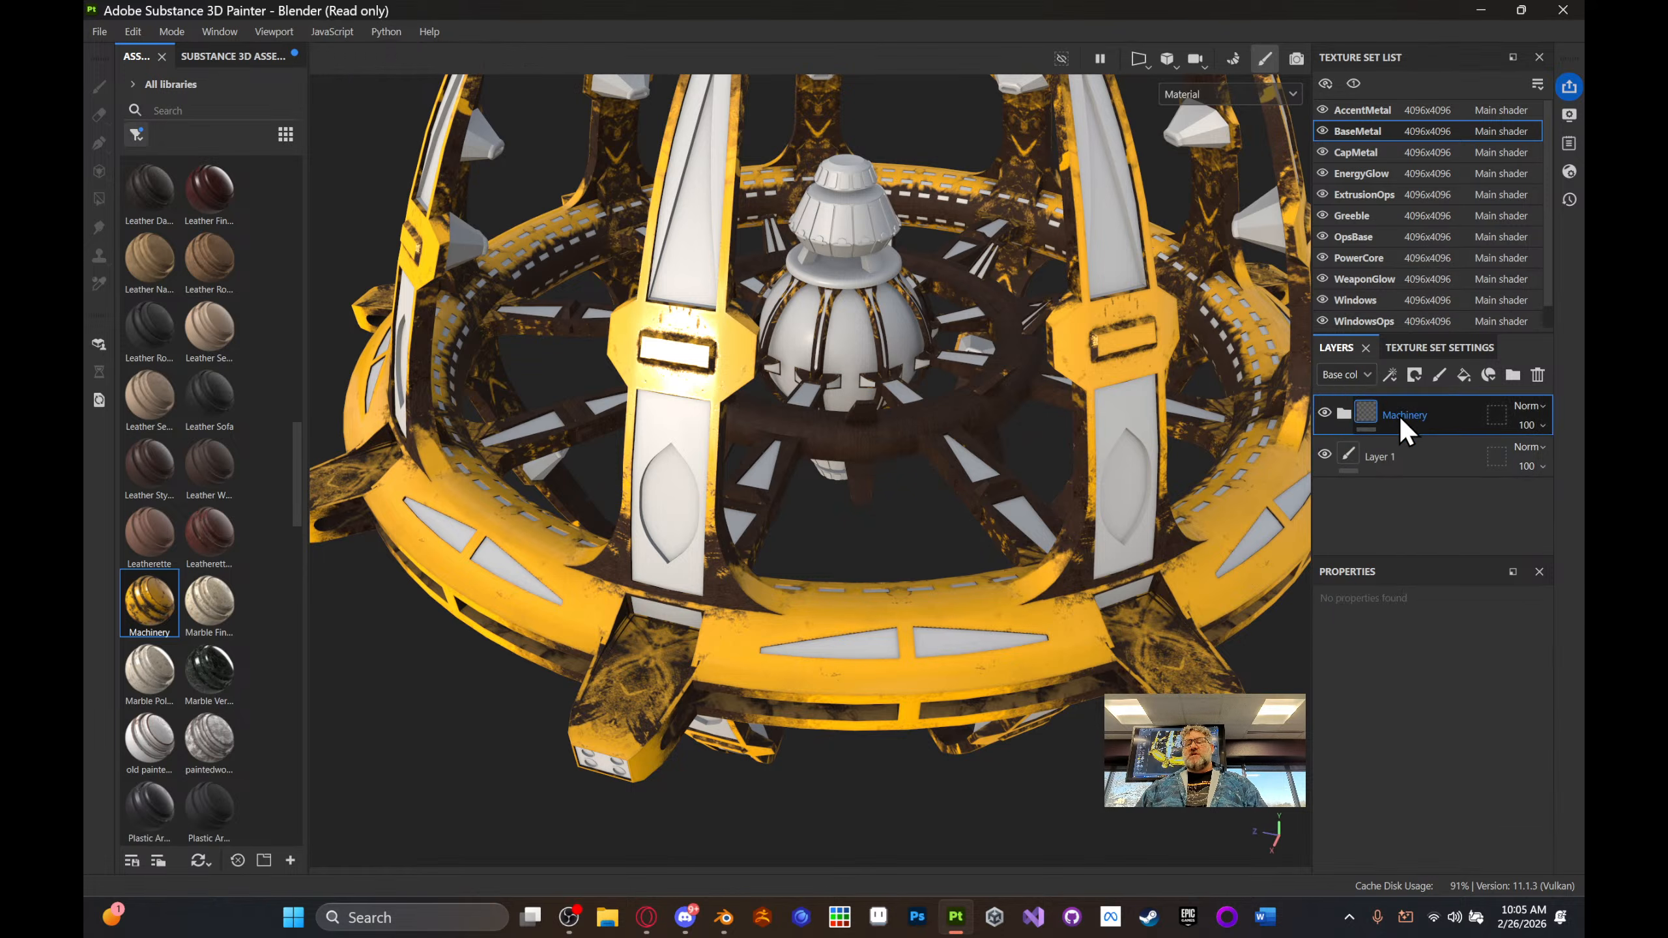
right_click(1400, 417)
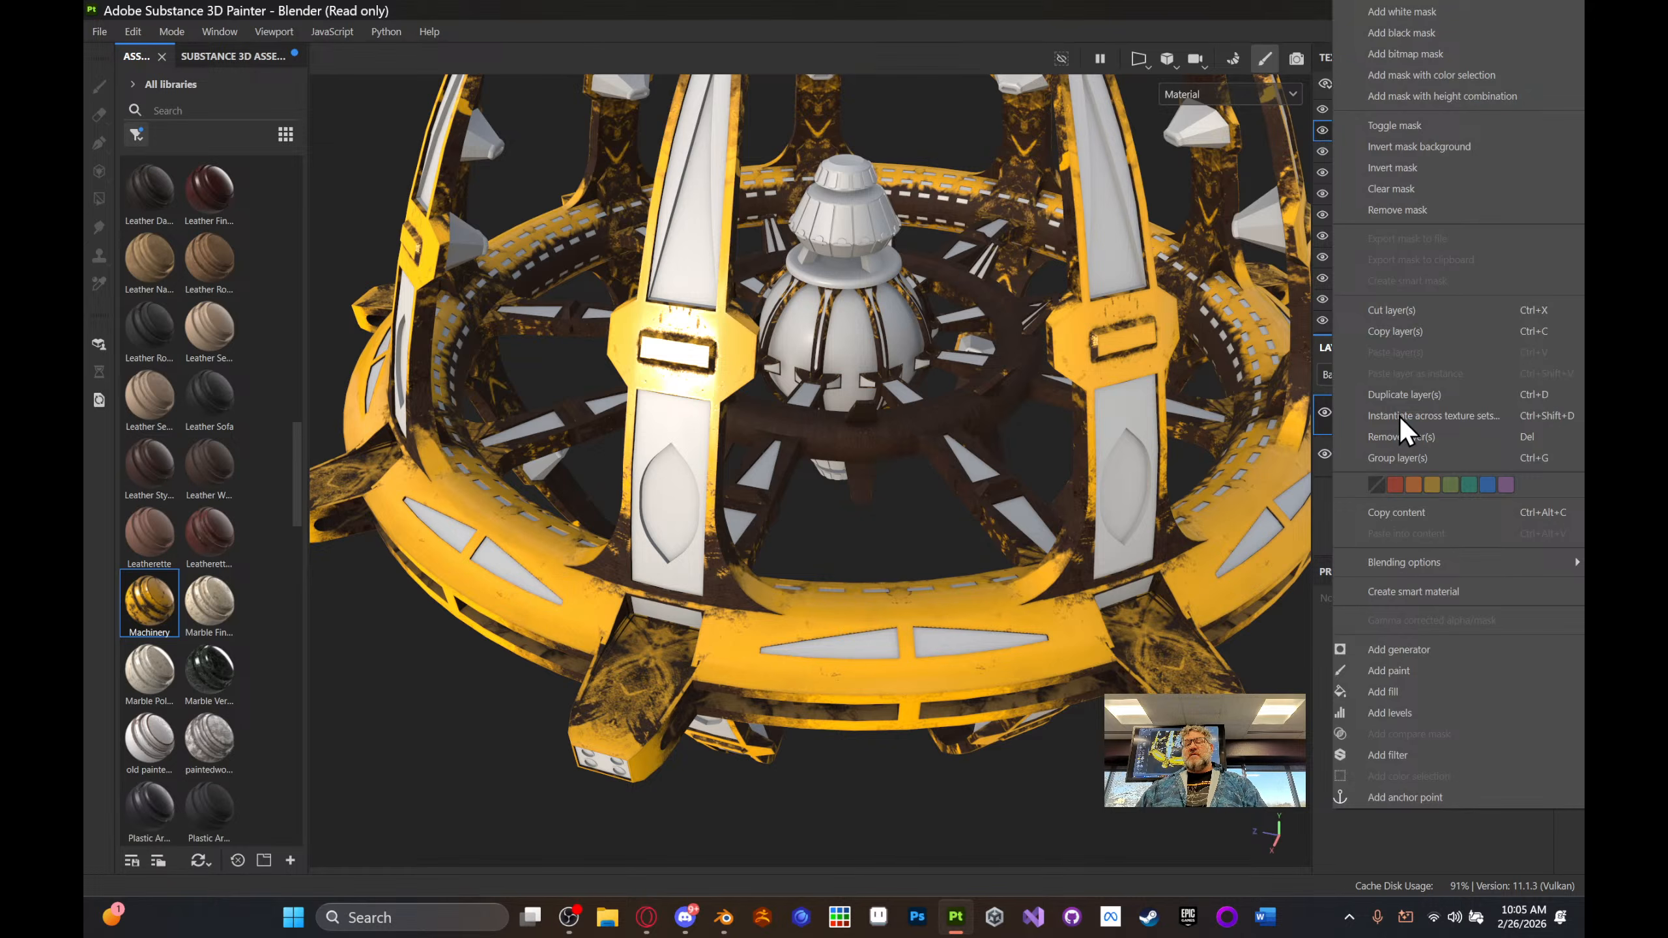
left_click(1458, 437)
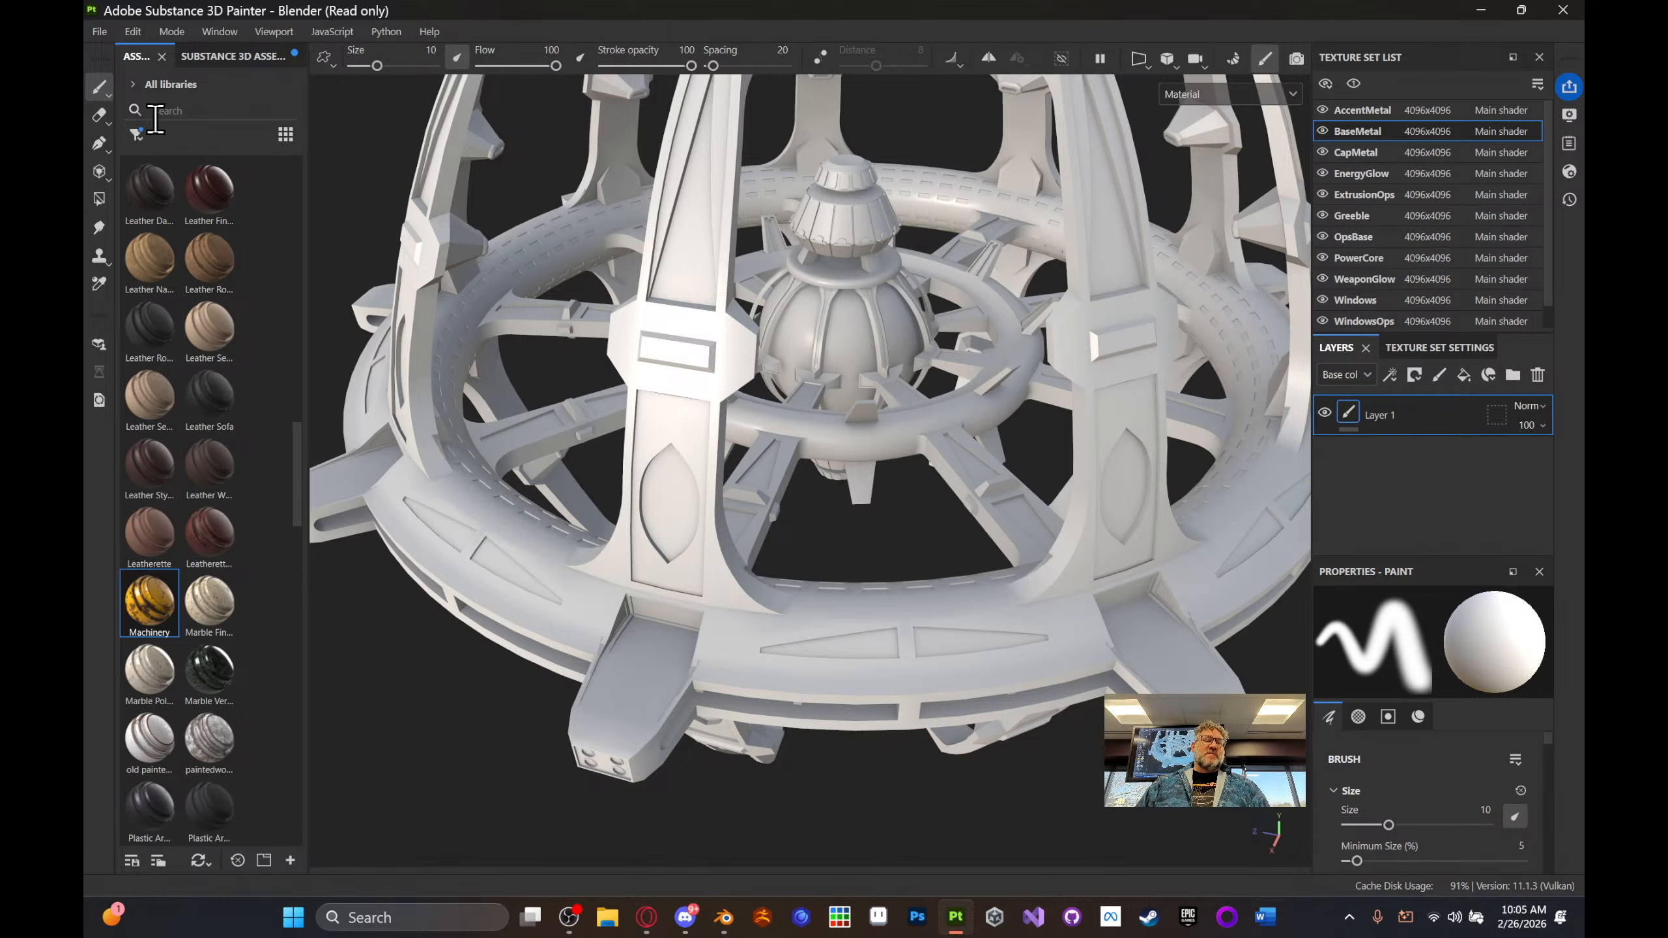
- Search the smart materials for "metal" and apply Steel Scratched to the BaseMetal texture set
left_click(201, 102)
type("metal")
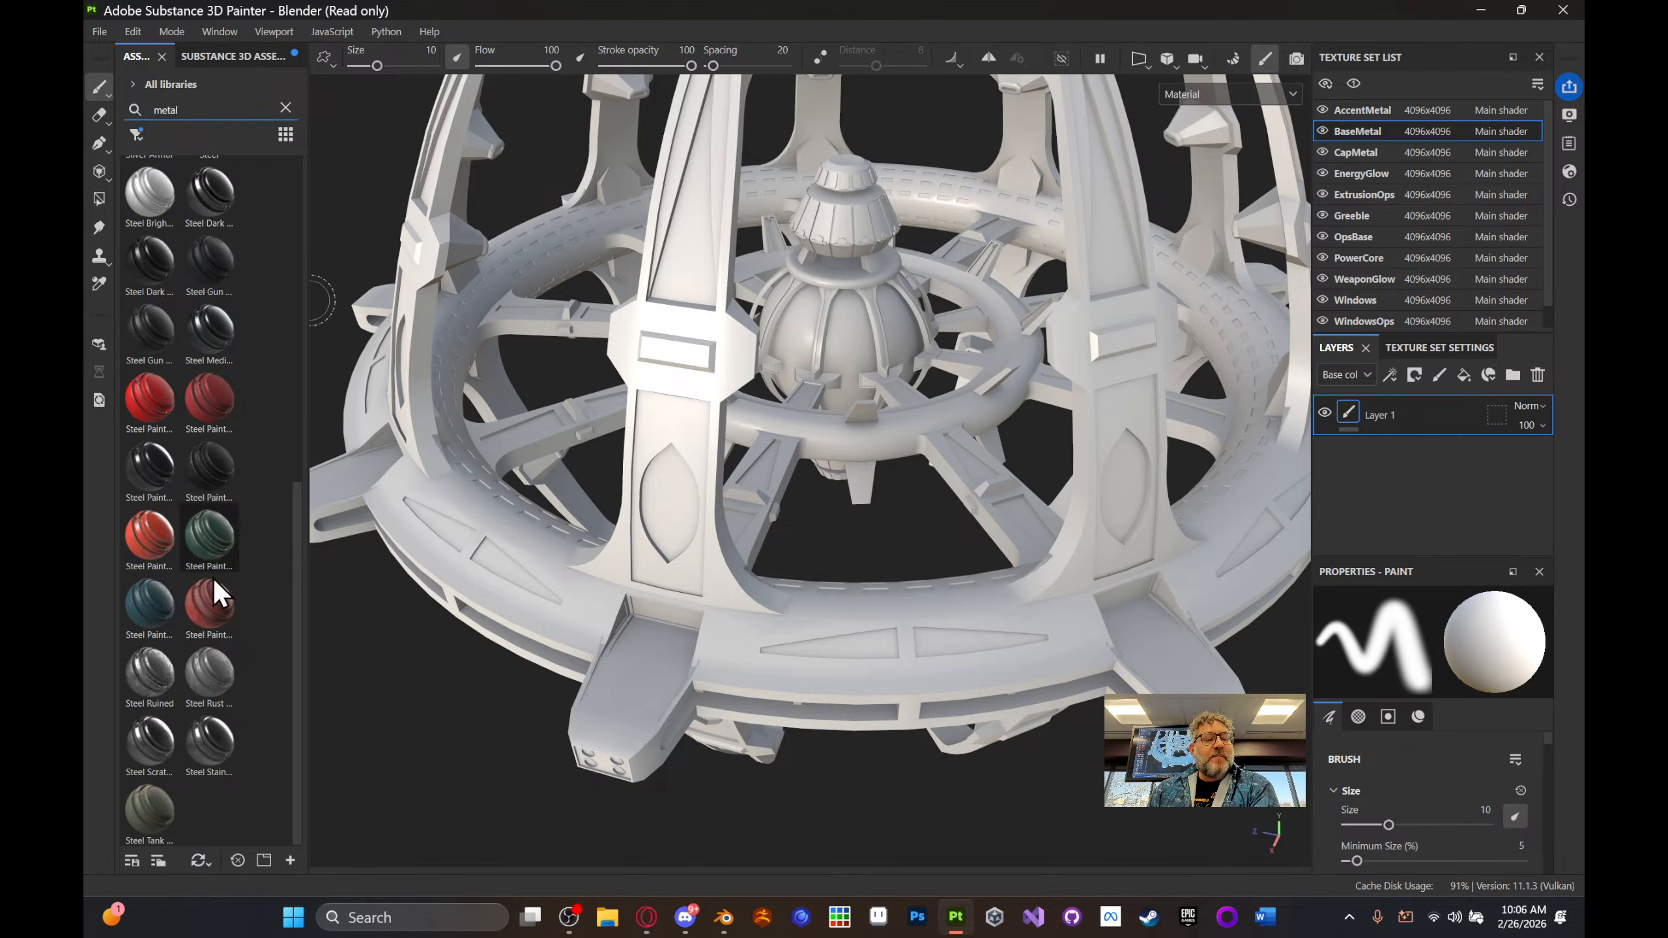
mouse_move(170, 660)
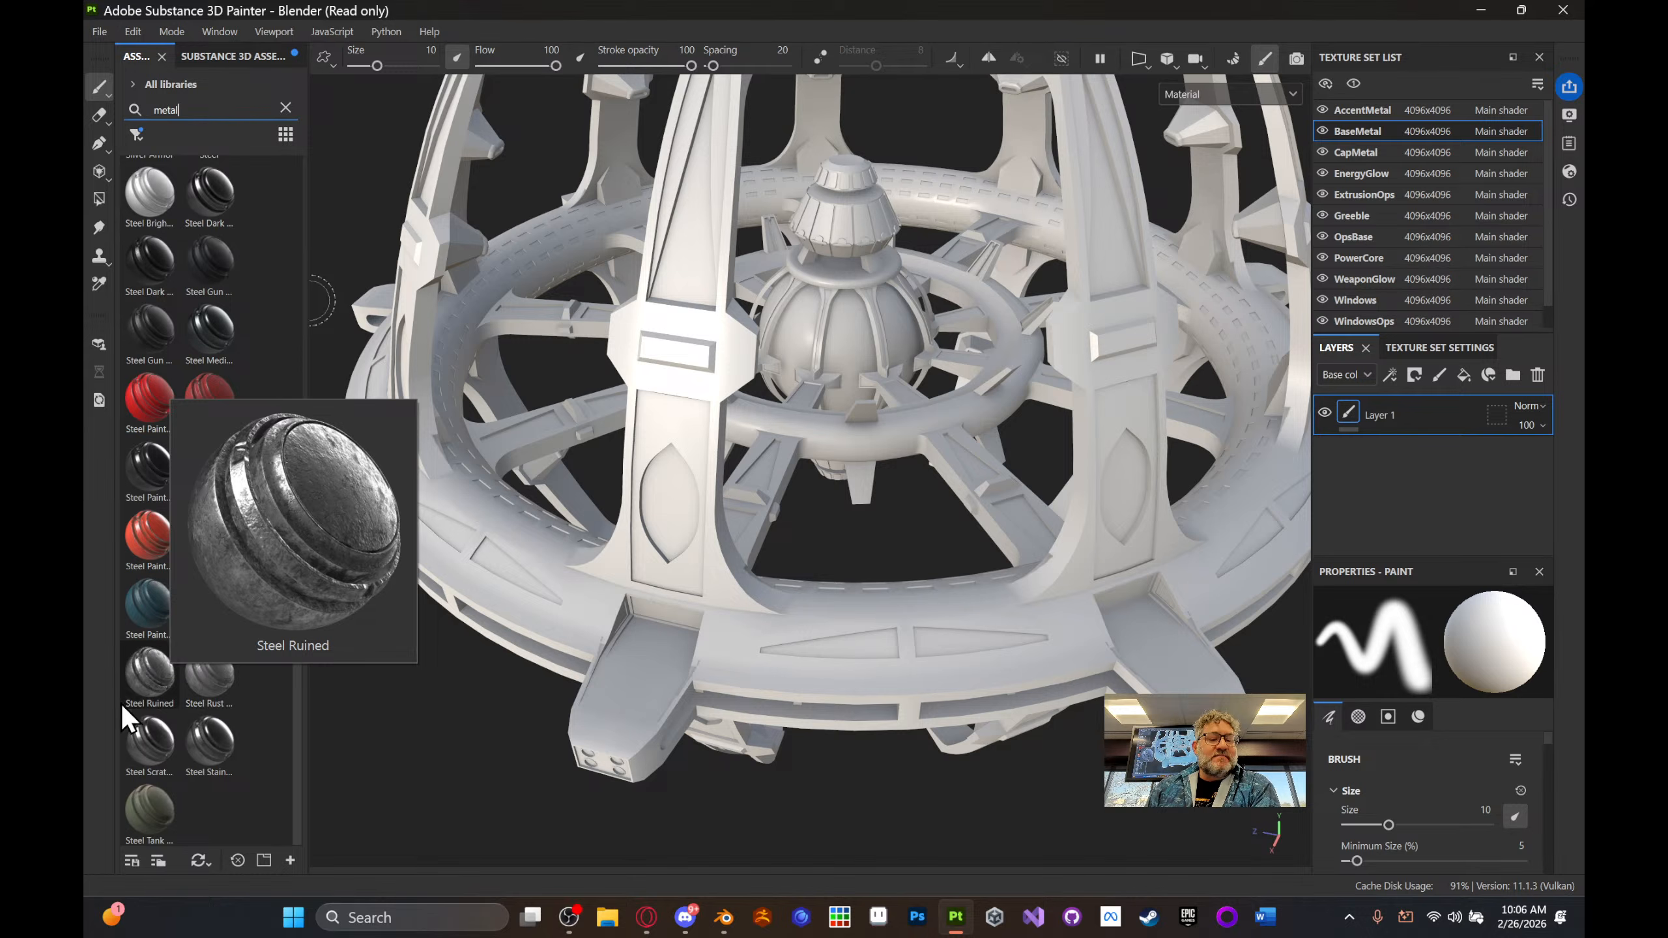
mouse_move(135, 746)
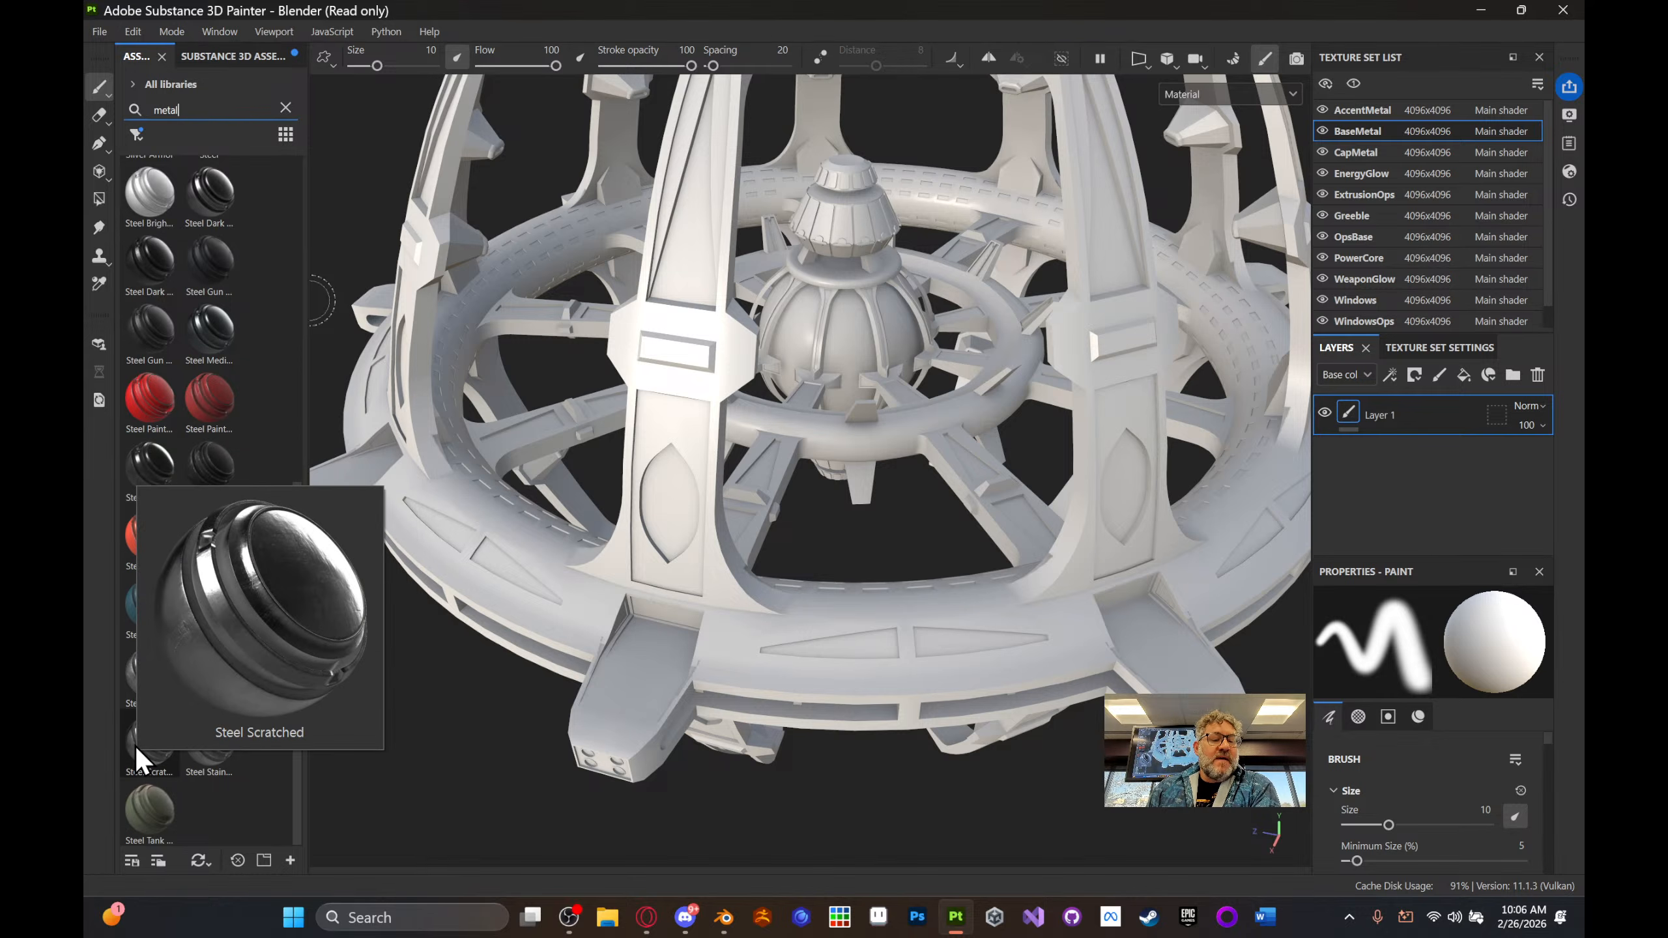
mouse_move(218, 748)
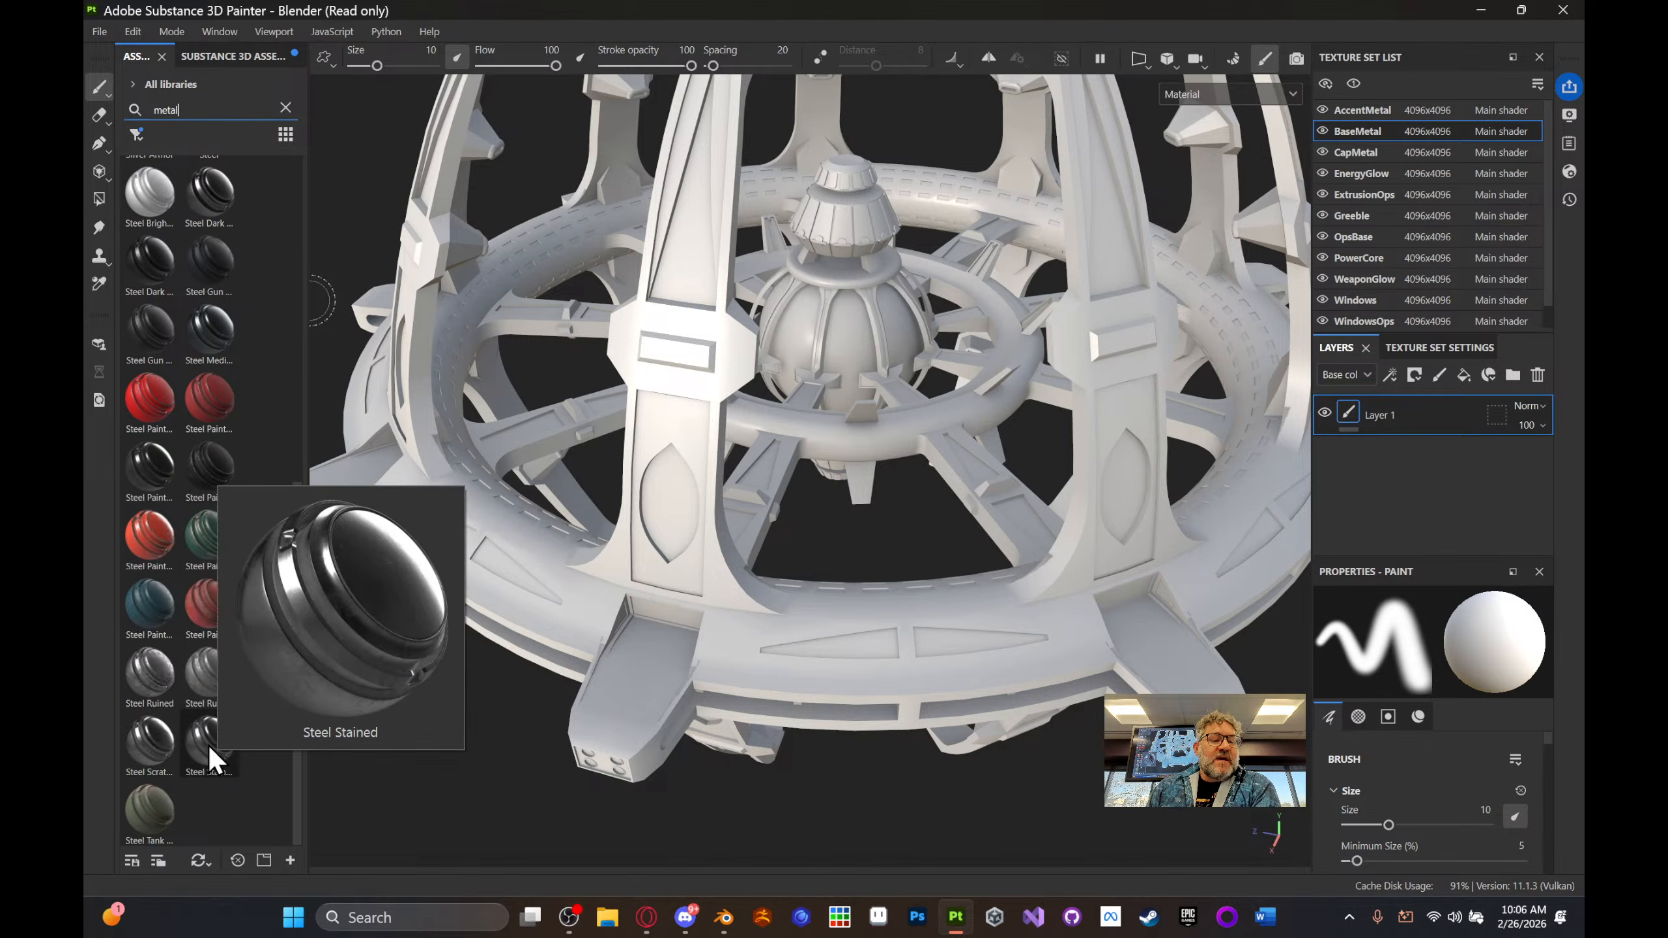
left_click(154, 740)
left_click_drag(152, 740, 524, 546)
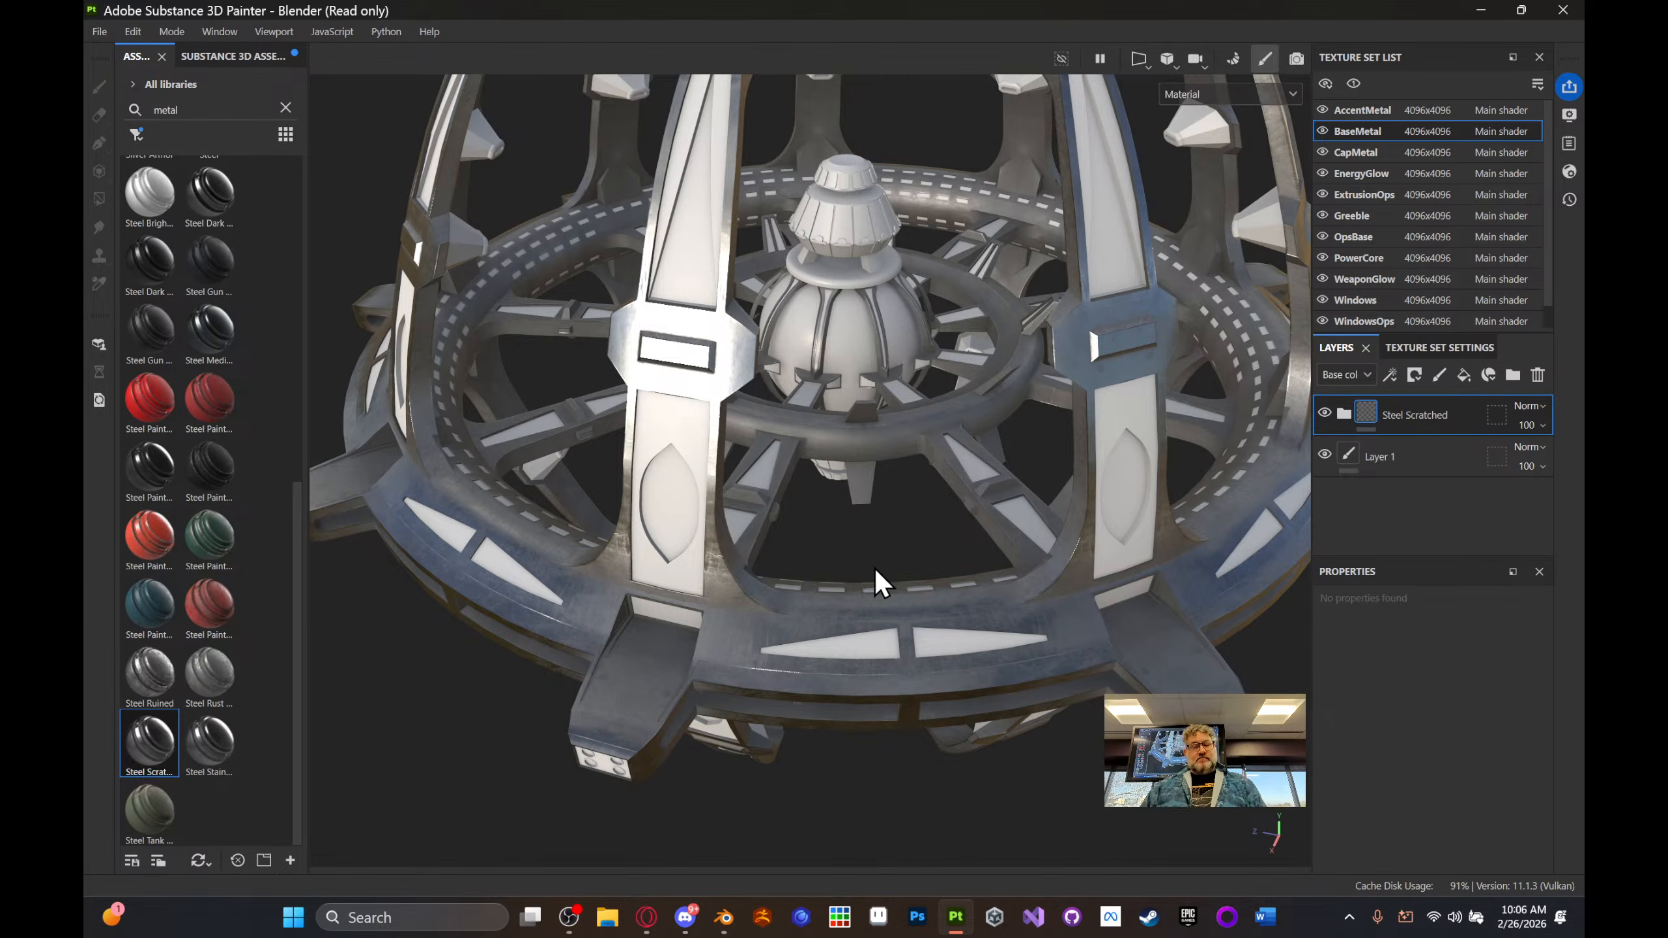
- Inspect the scratched steel up close, and apply the Steel Stained smart material to the AccentMetal texture set
left_click_drag(874, 580, 1016, 686, "alt")
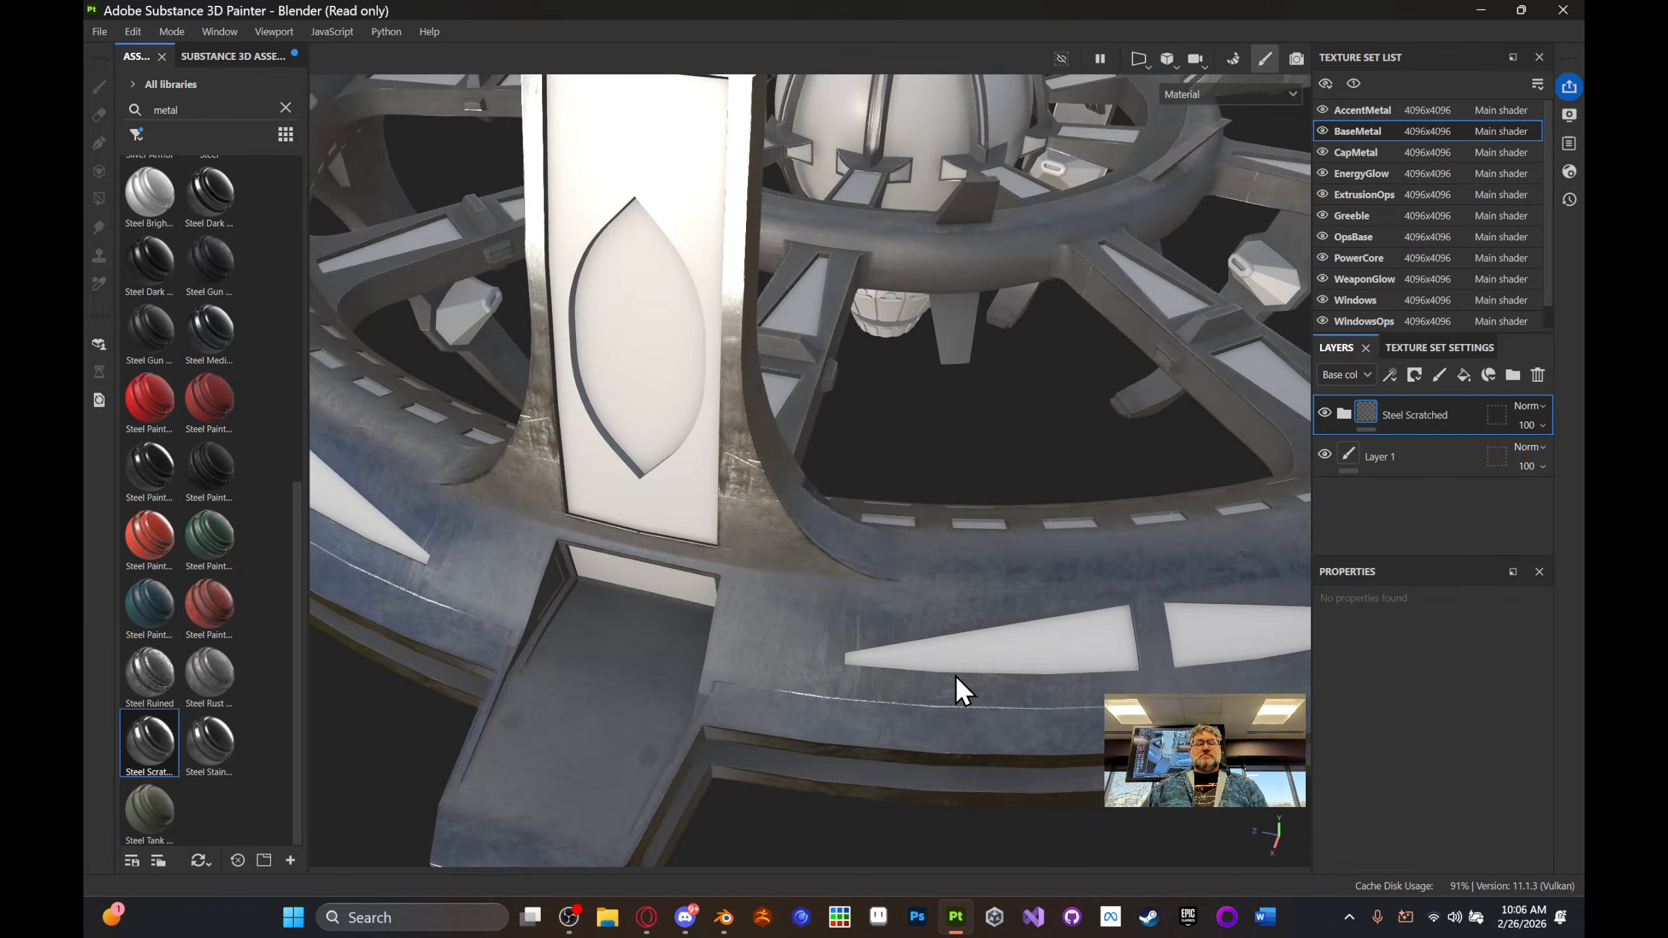
scroll(956, 677, "down", 4)
middle_click_drag(878, 659, 826, 618, "alt")
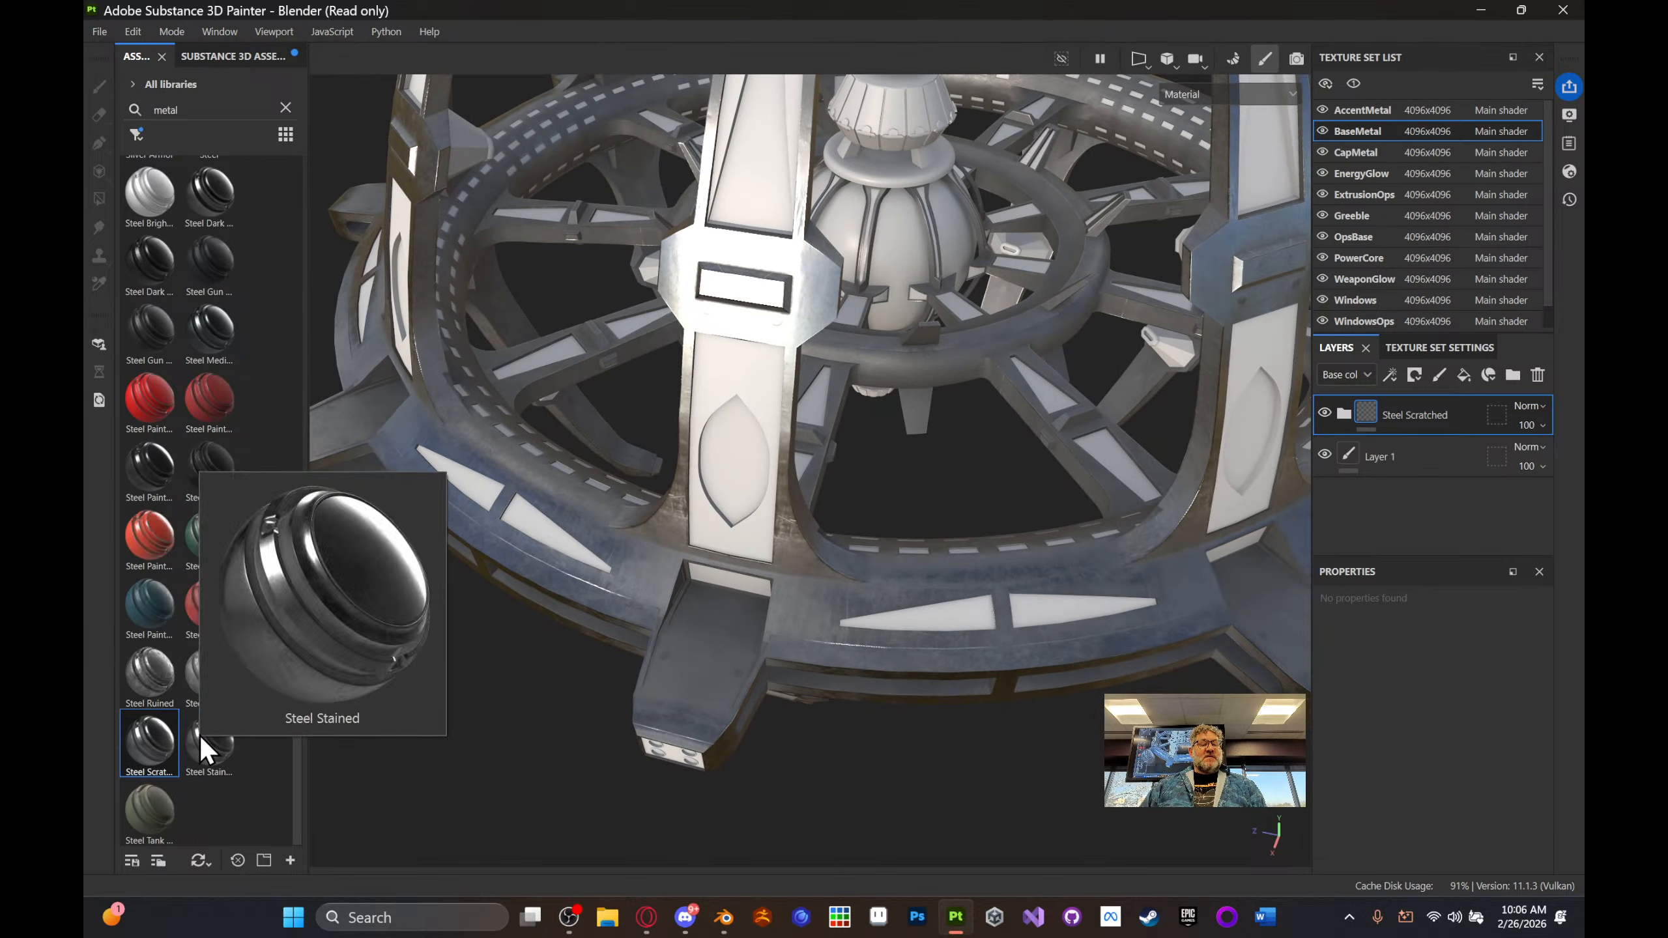
left_click_drag(207, 737, 716, 383)
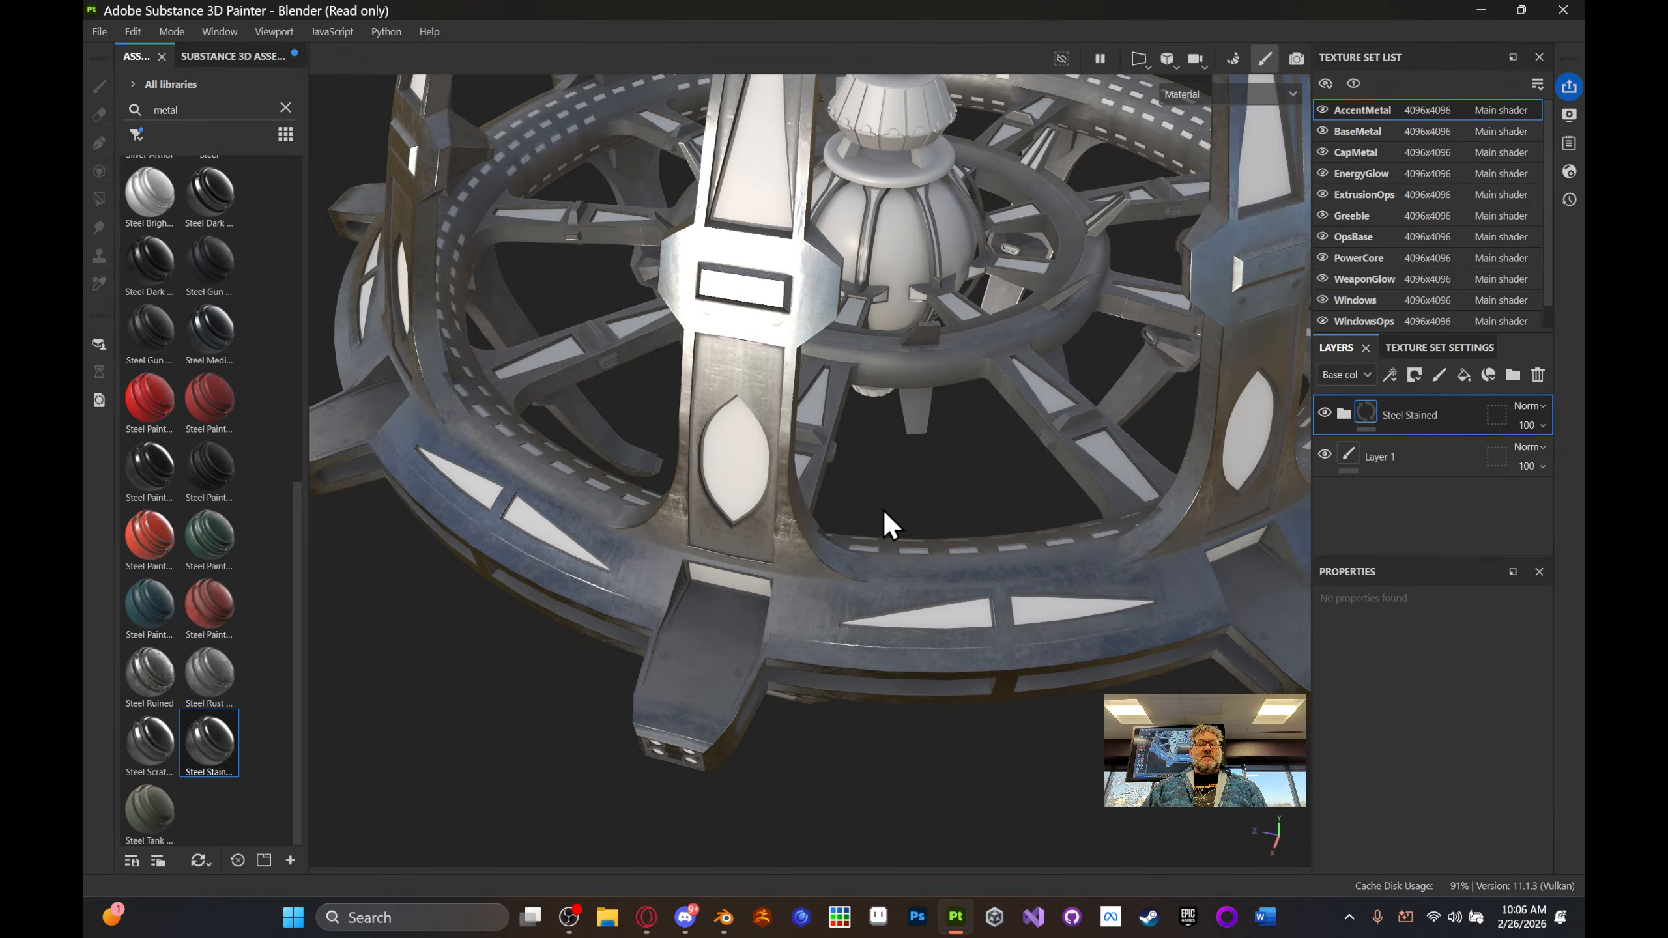
left_click_drag(884, 511, 990, 519, "alt")
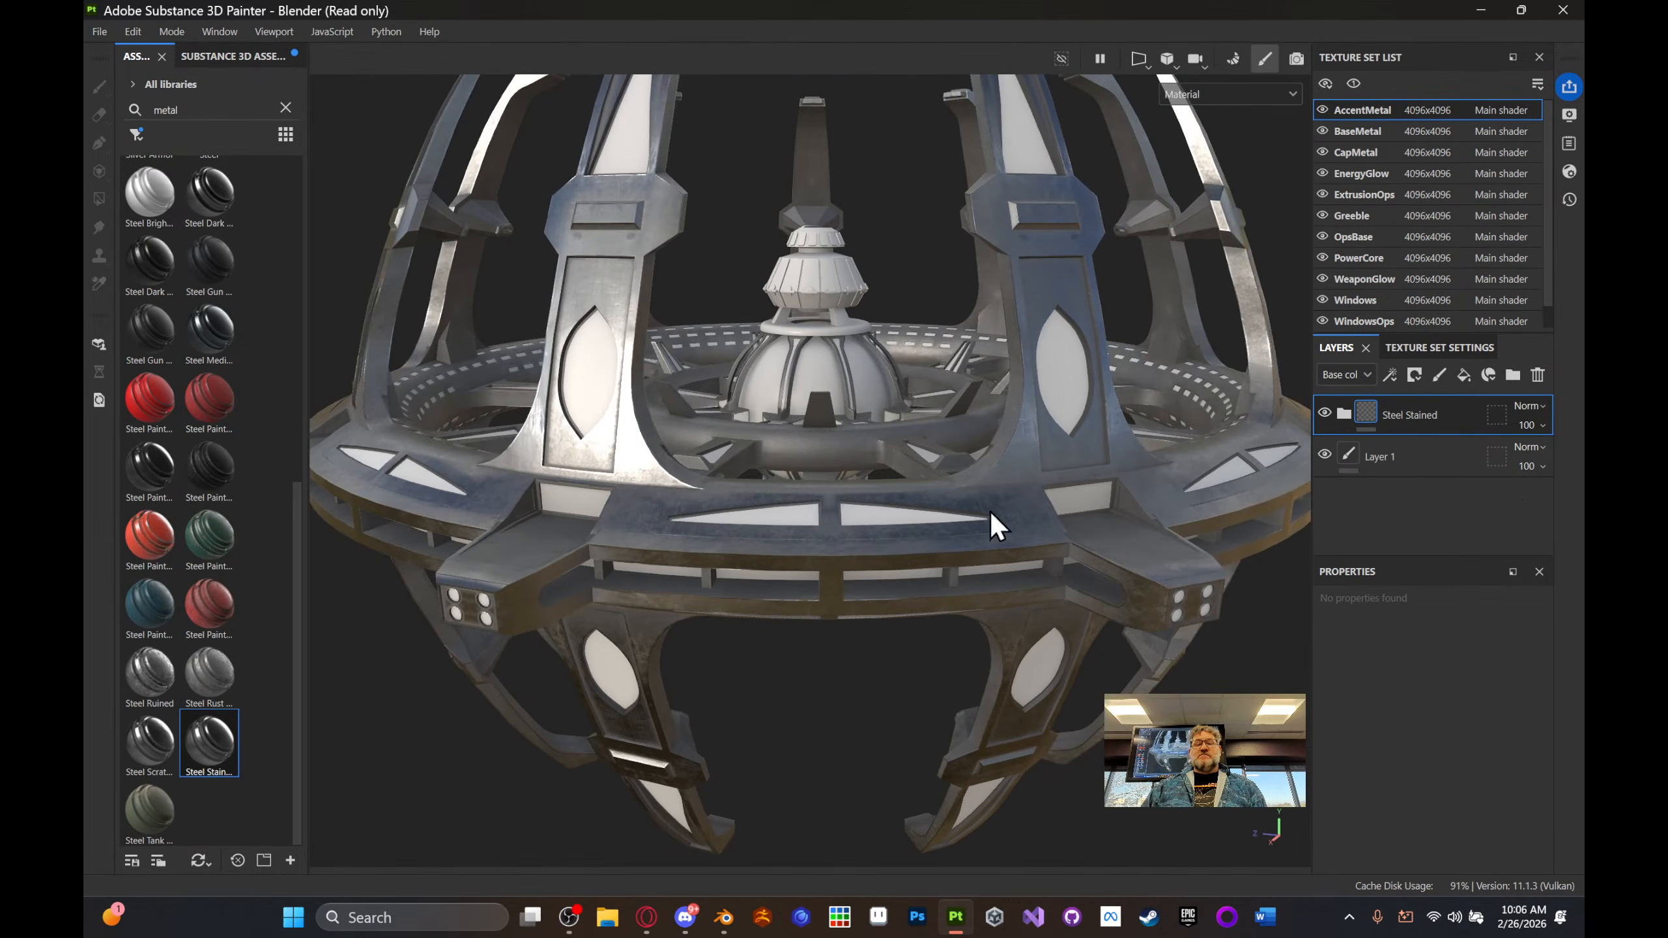
- Look inside AccentMetal's Steel Stained group, try the Darken (Min) blending mode on it, and return it to Normal
left_click(1342, 414)
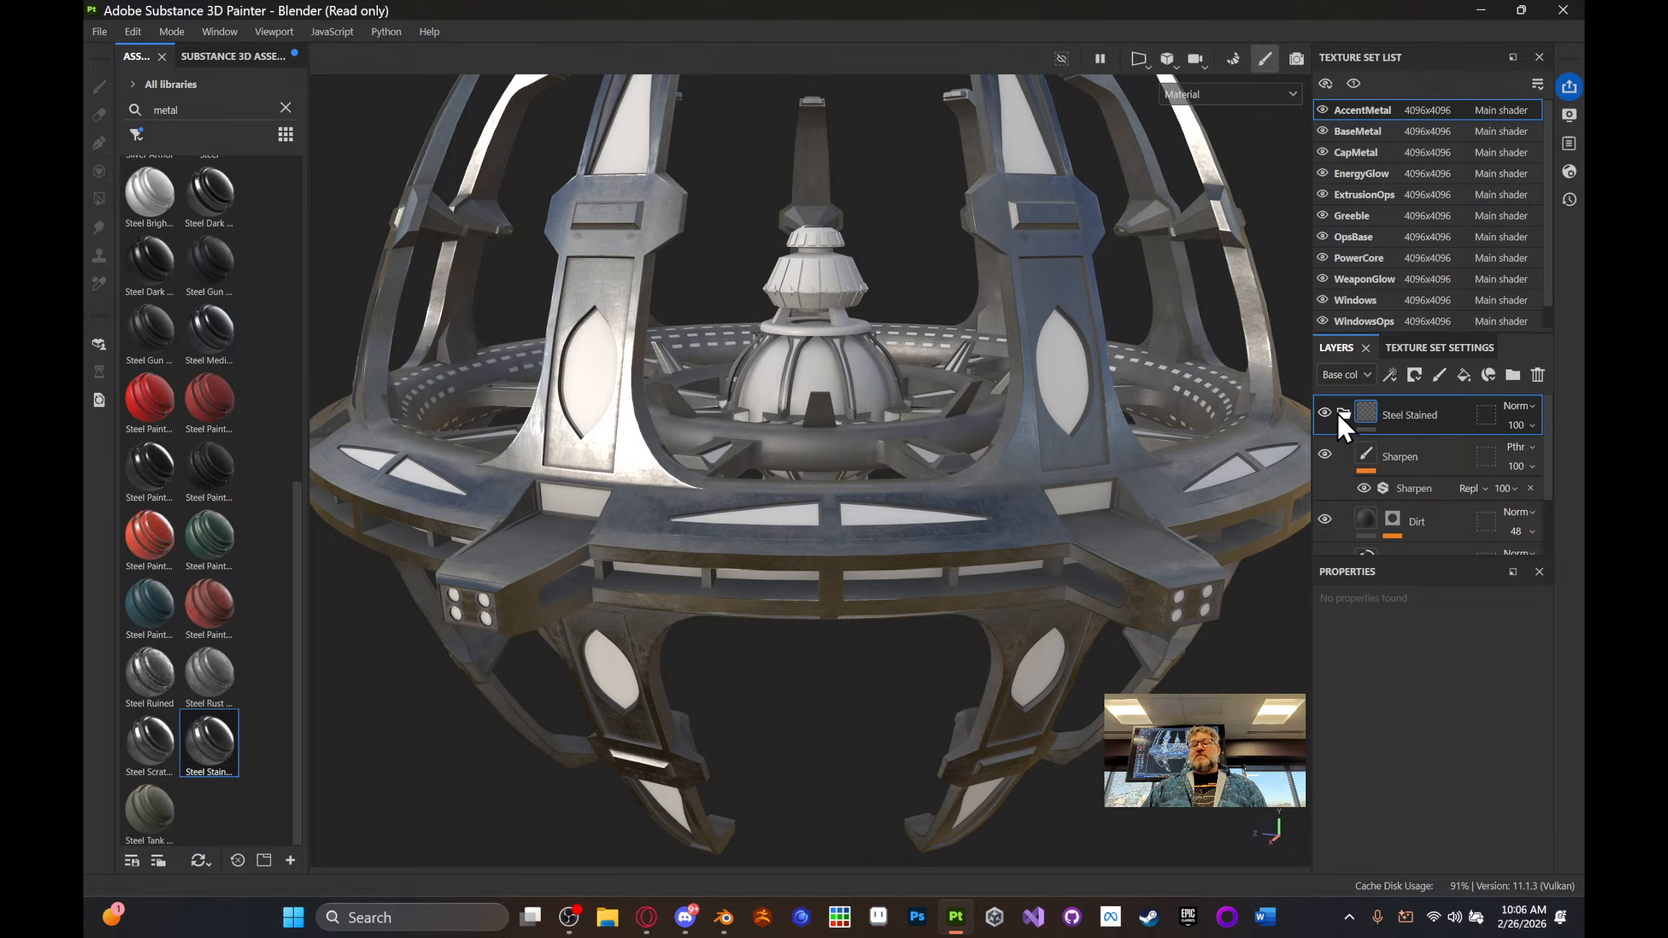
left_click(1340, 413)
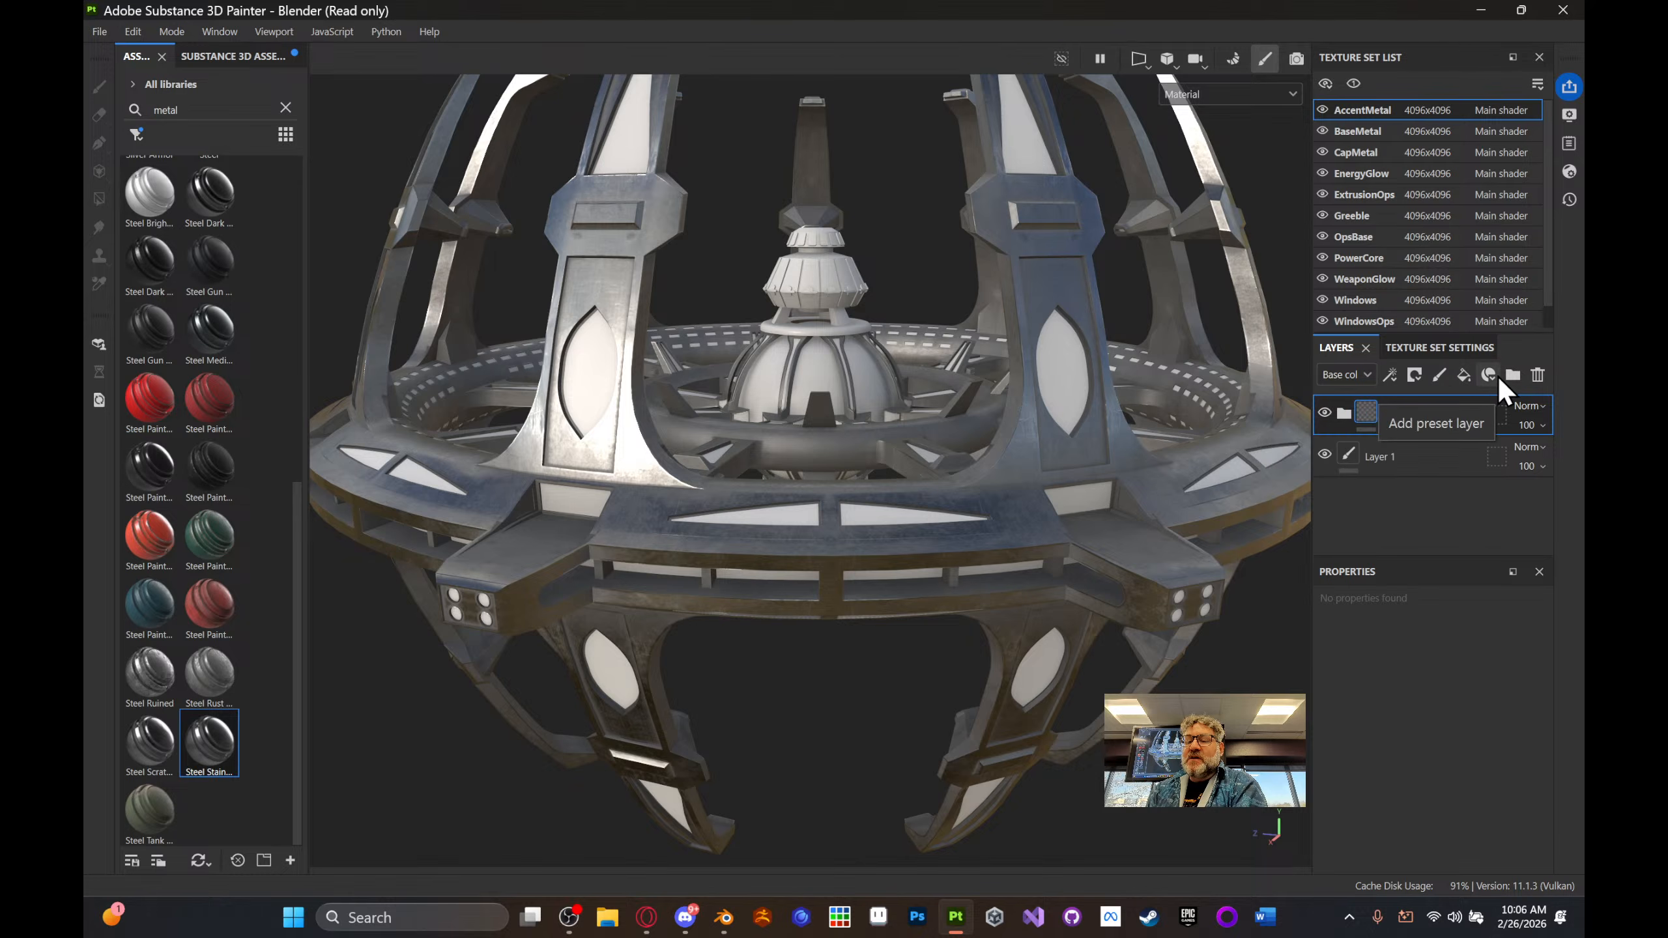
left_click(1543, 406)
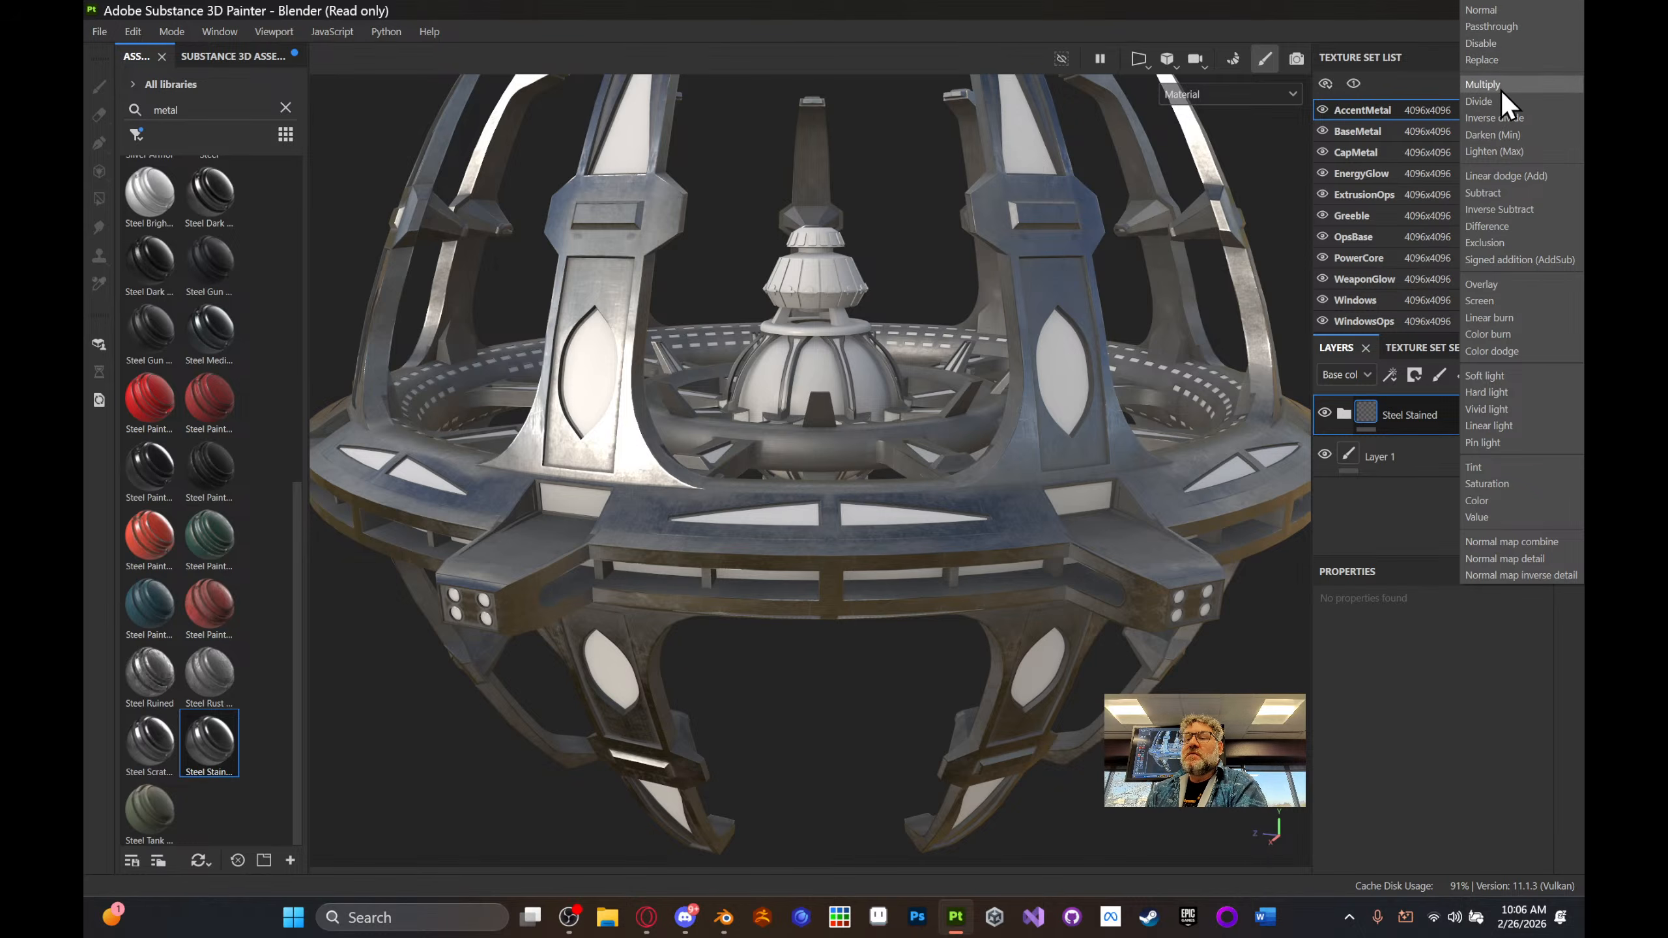
left_click(1509, 140)
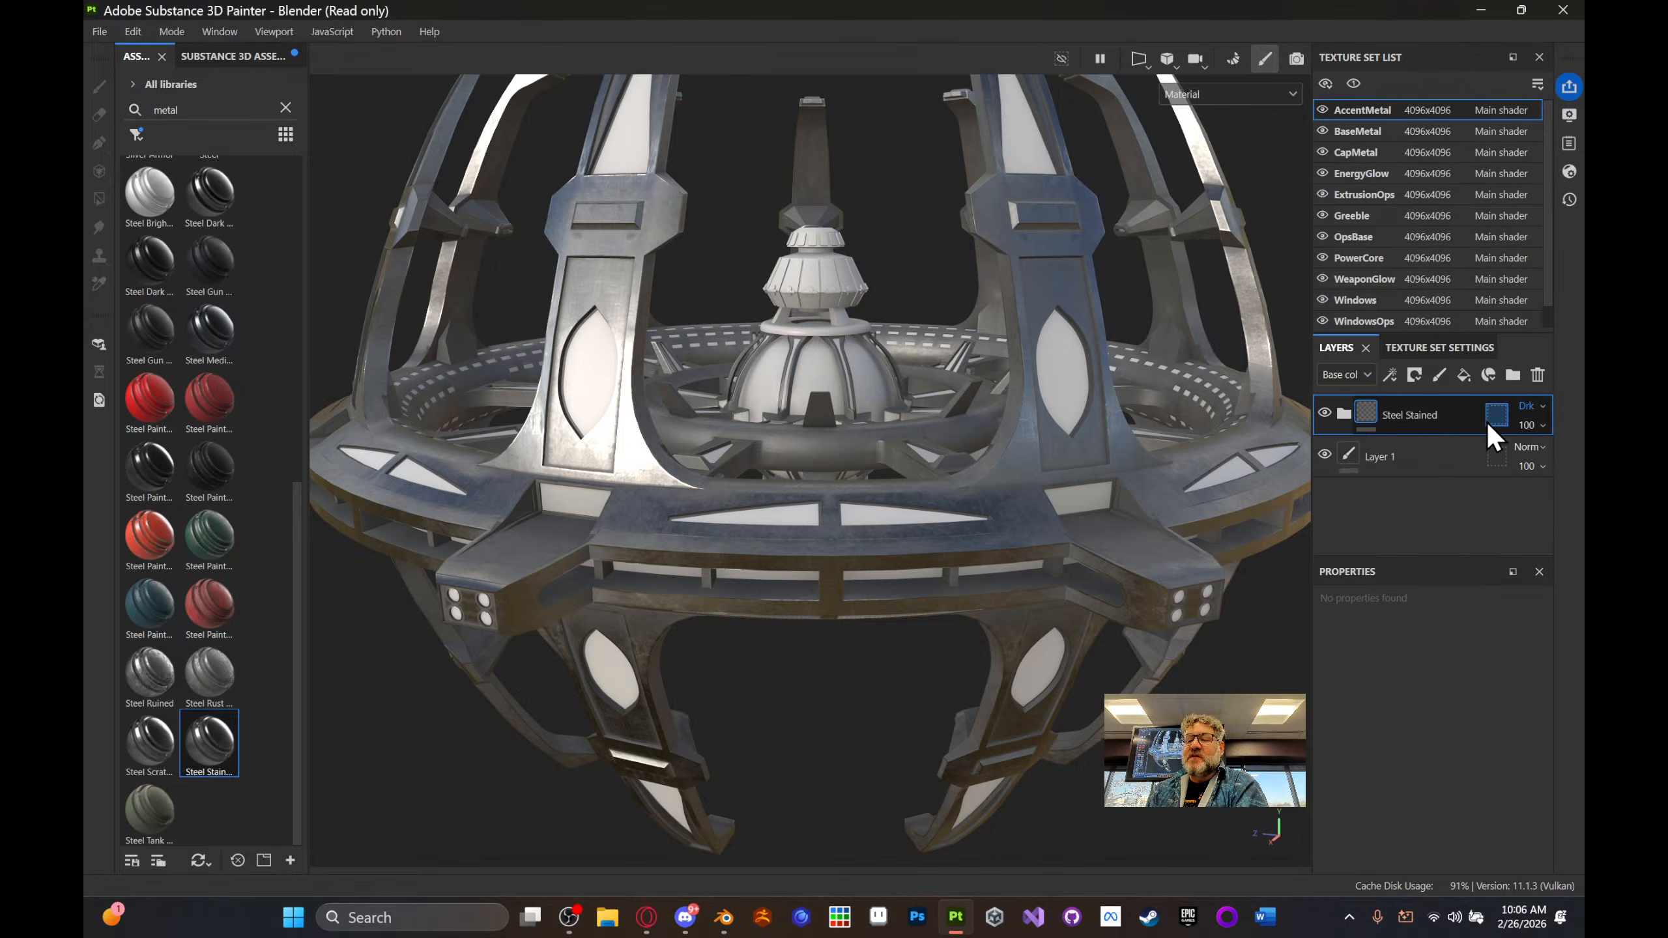
left_click(1524, 407)
left_click(1522, 4)
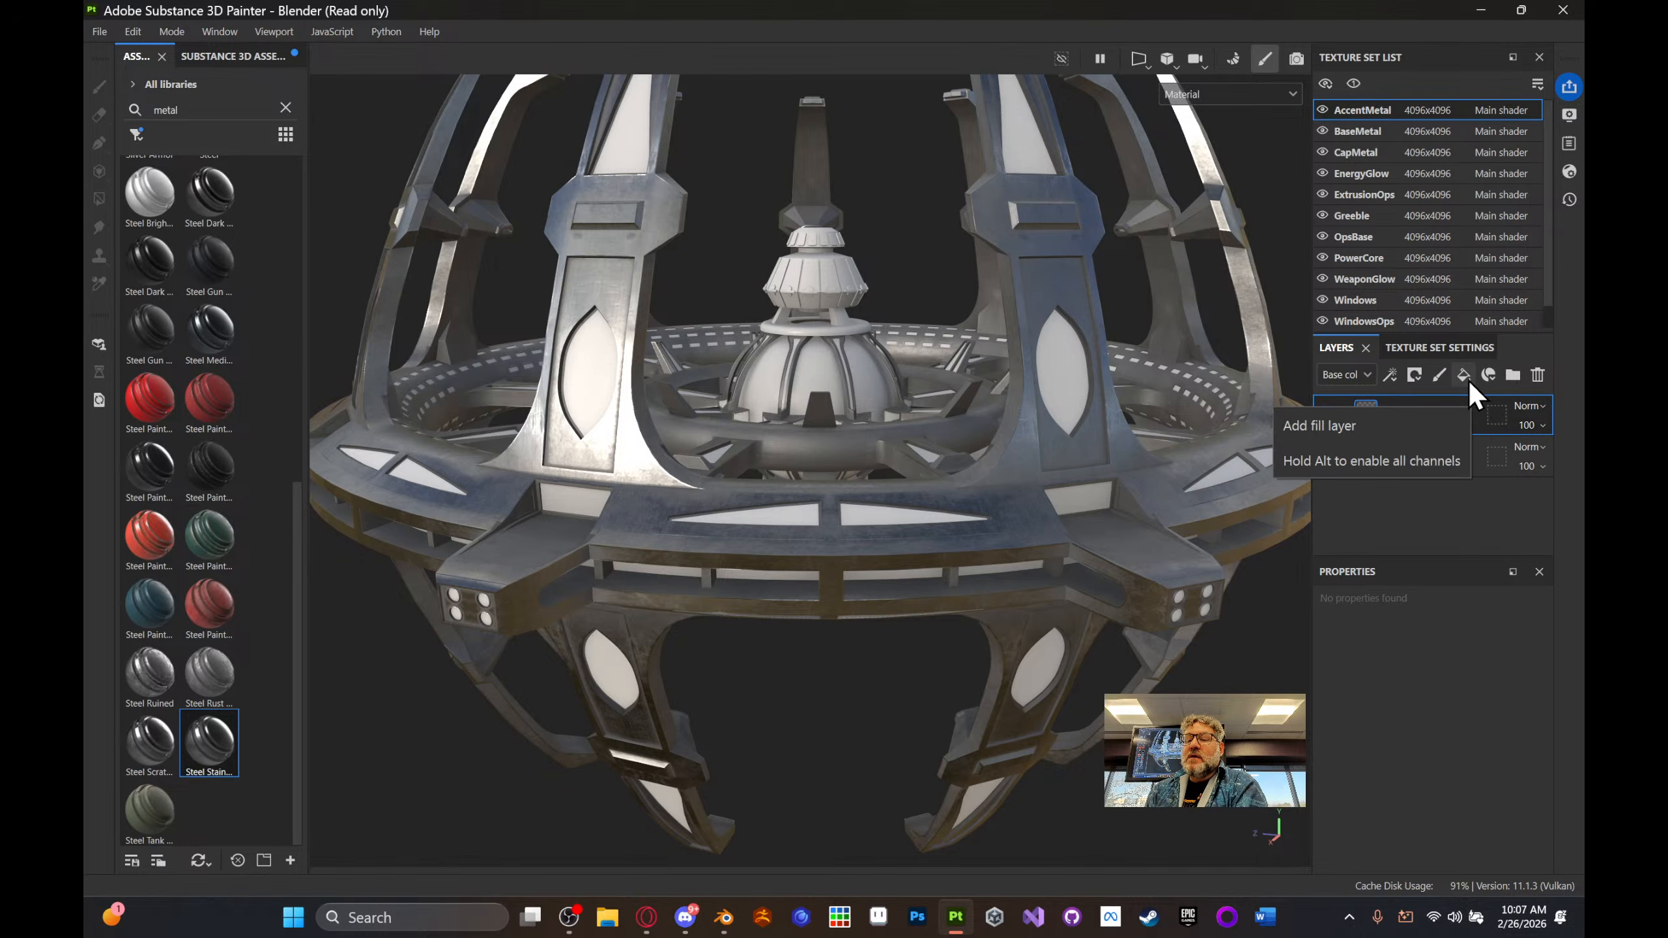
- Try a fill effect on the Steel Stained group, and remove that effect
left_click(1391, 375)
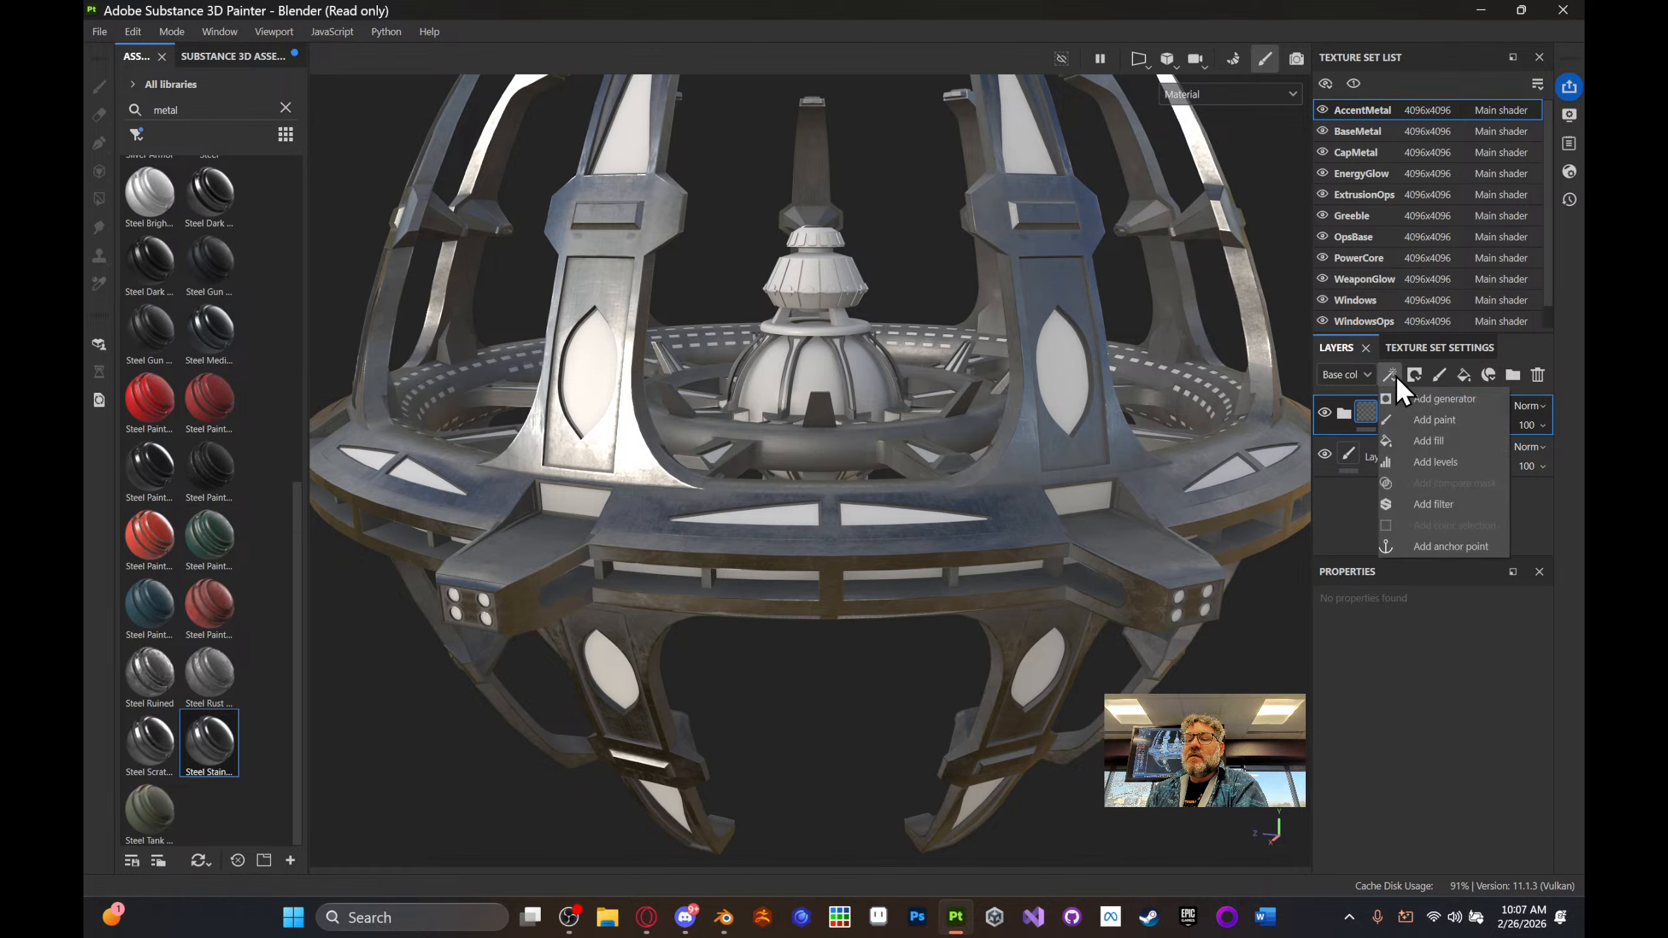
left_click(1430, 443)
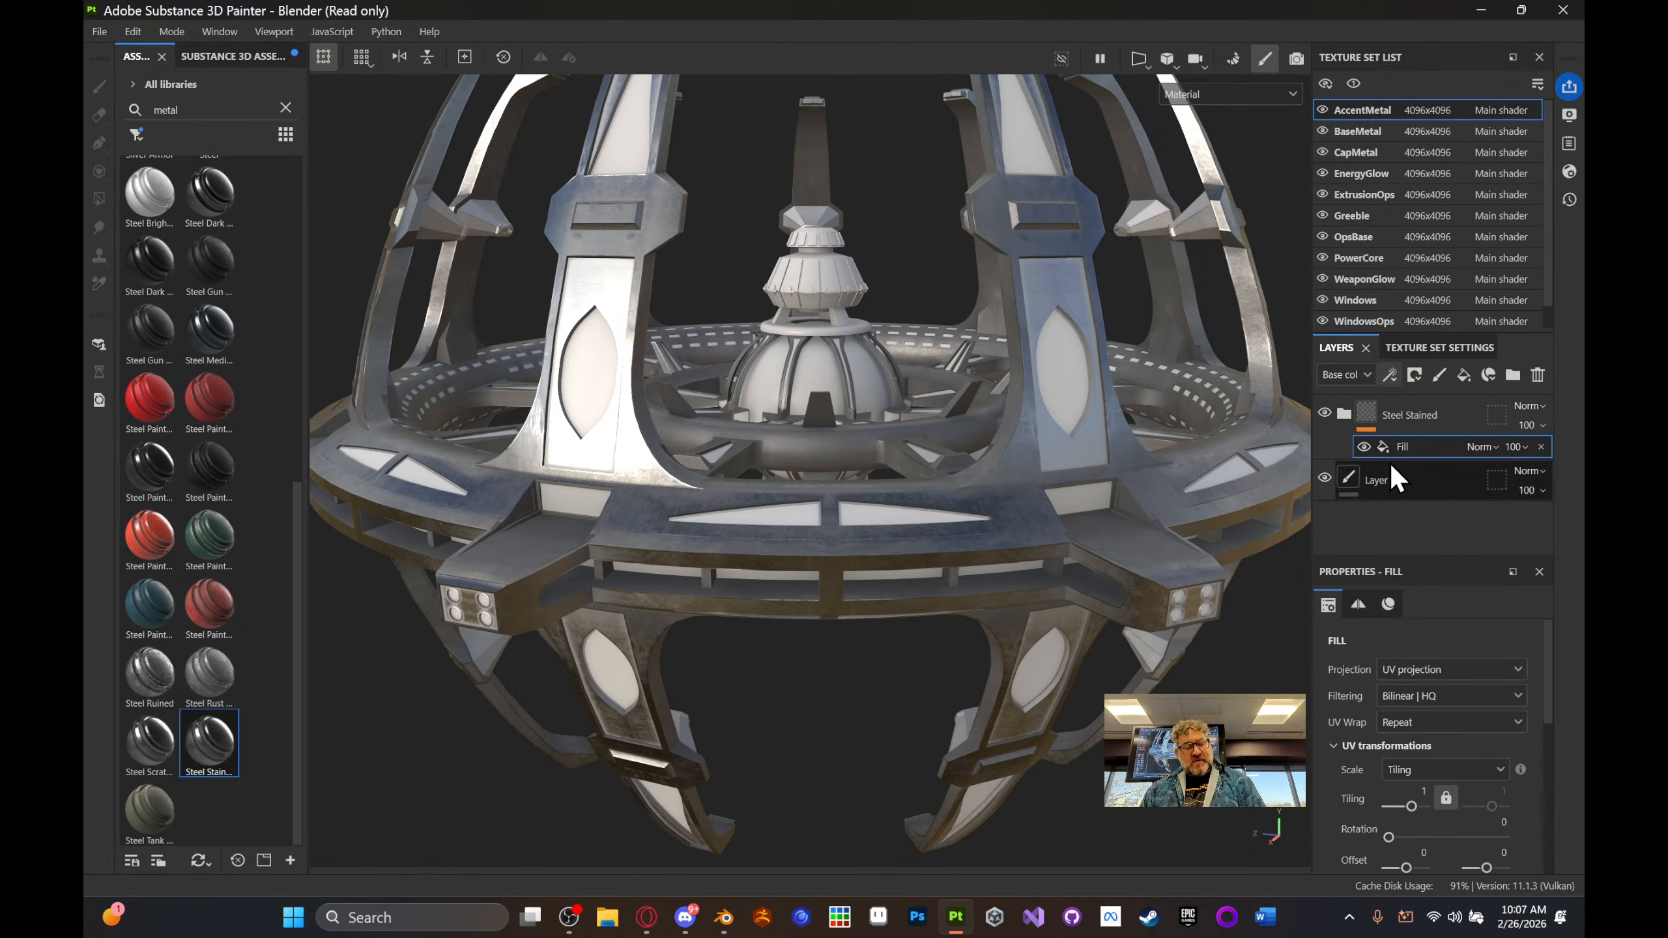
key("Delete")
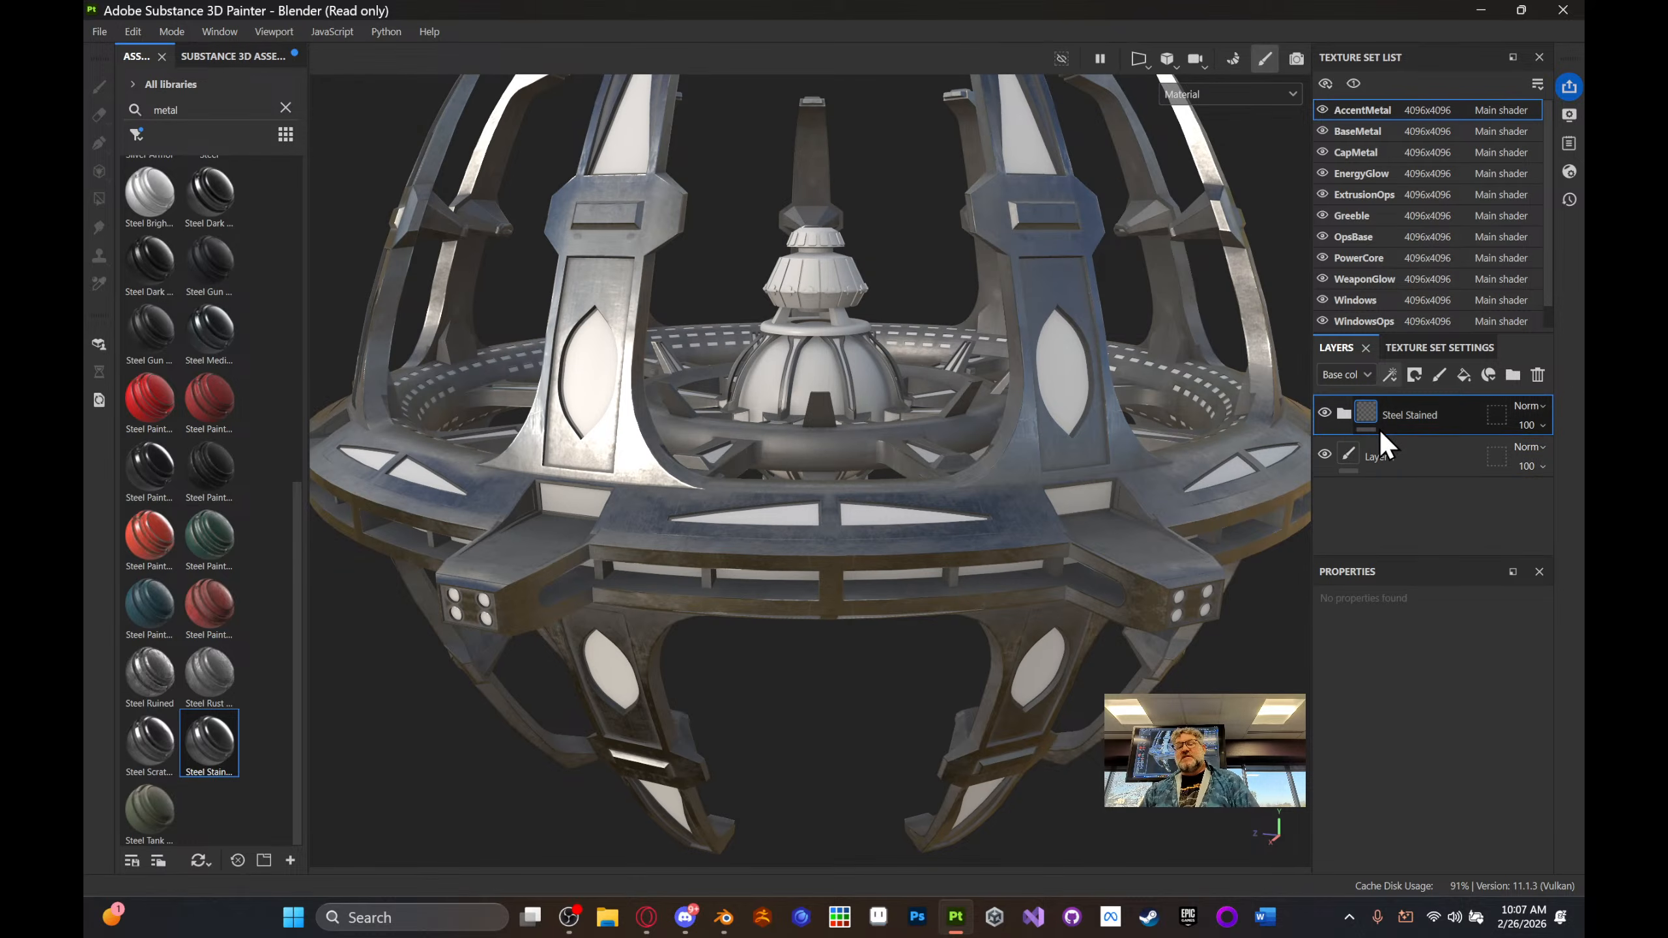
- Examine the layers inside the Steel Stained group and the fill and material properties of Steel Base and Dirt
left_click(1338, 416)
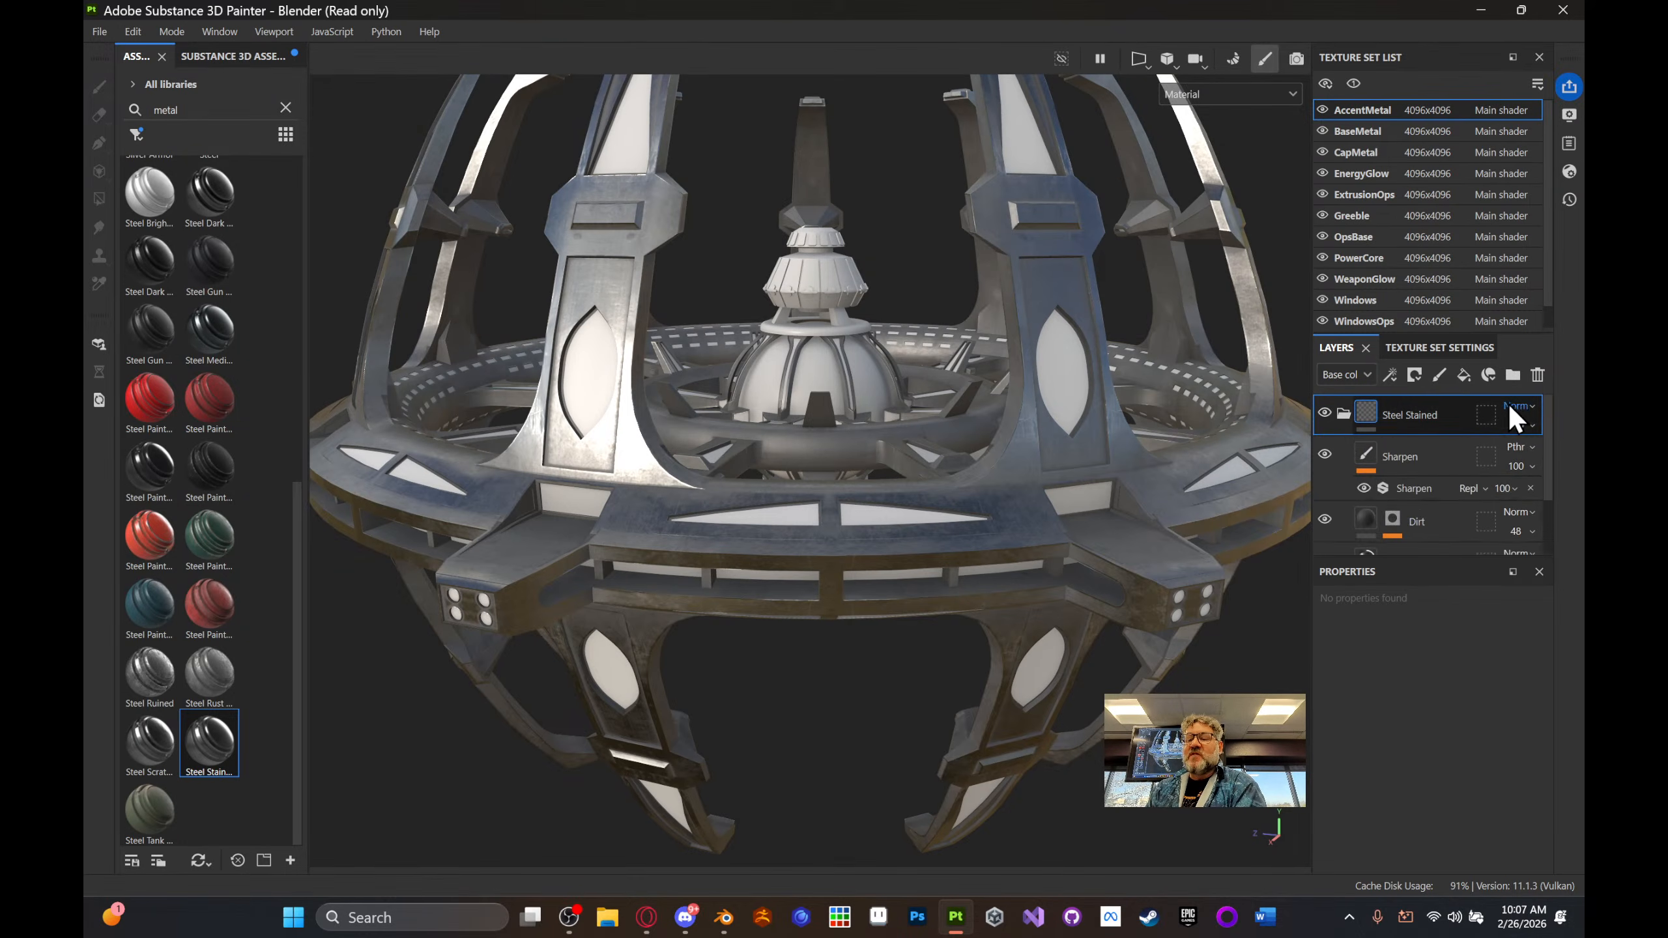
scroll(1454, 425, "down", 3)
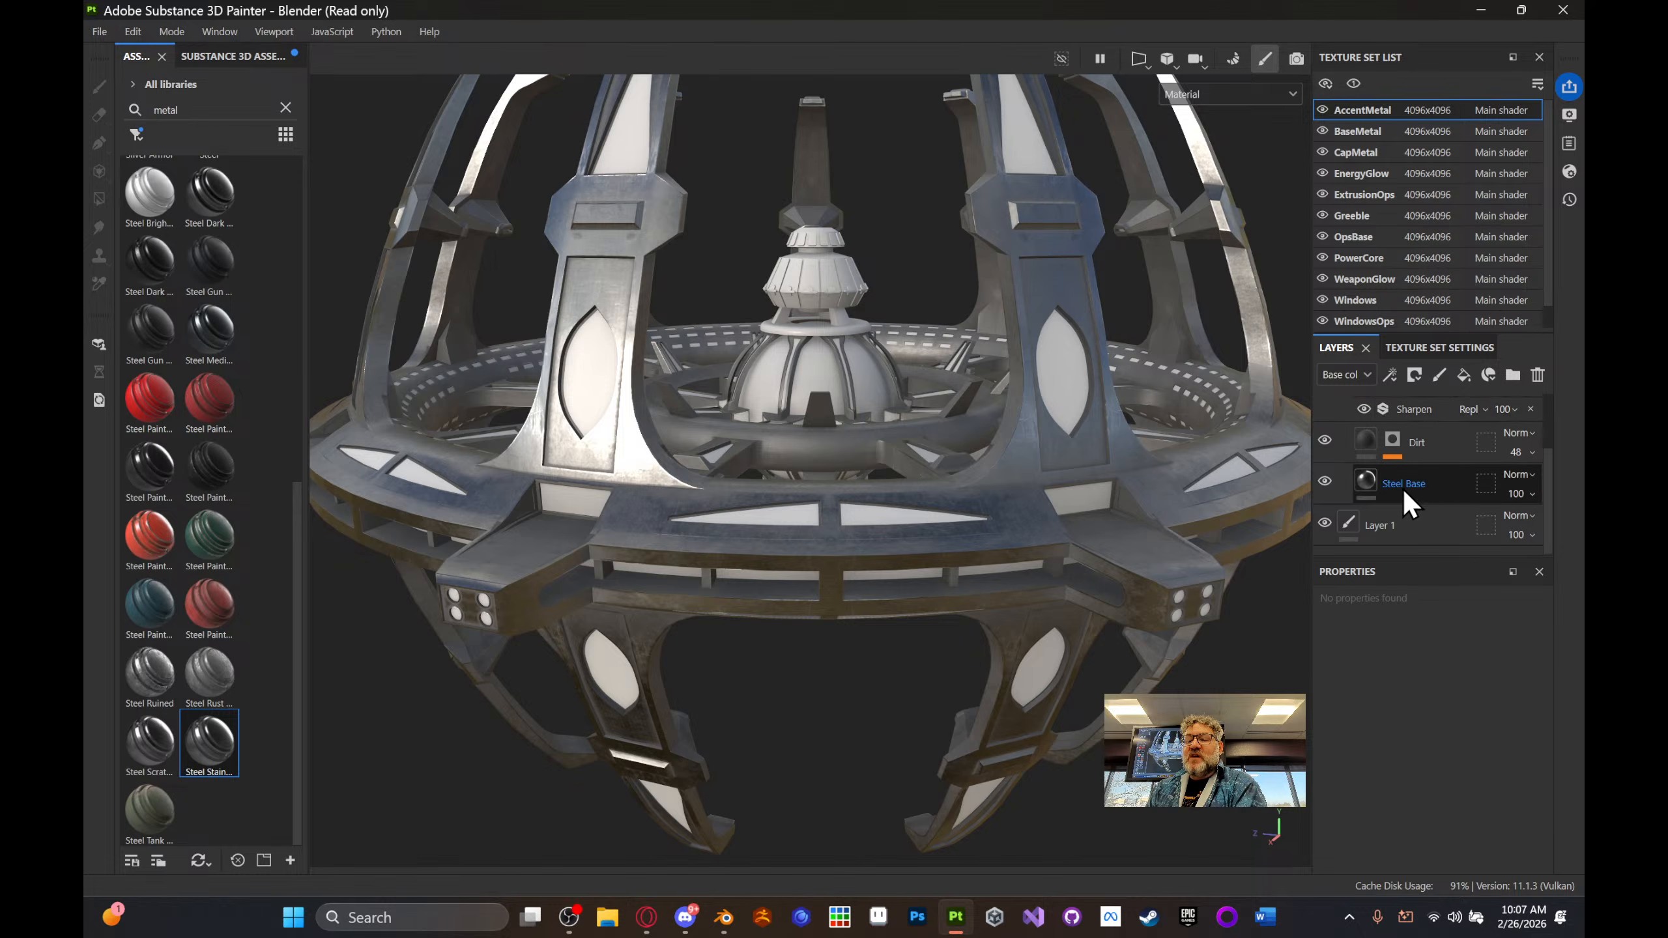
scroll(1429, 449, "up", 3)
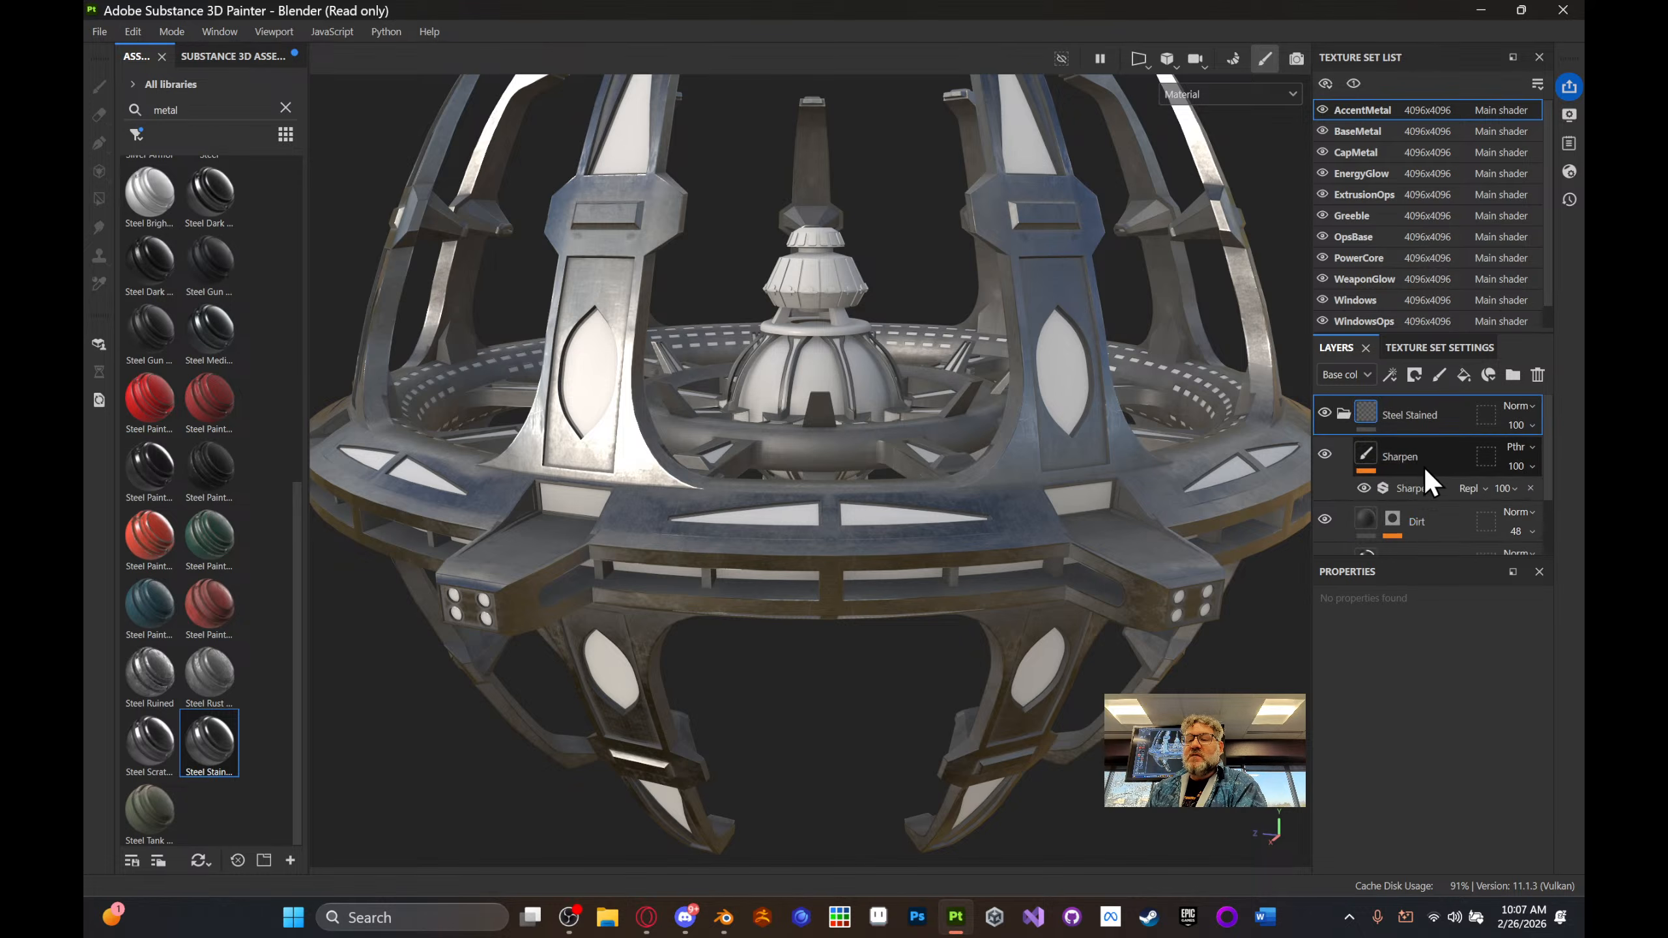
scroll(1407, 459, "down", 2)
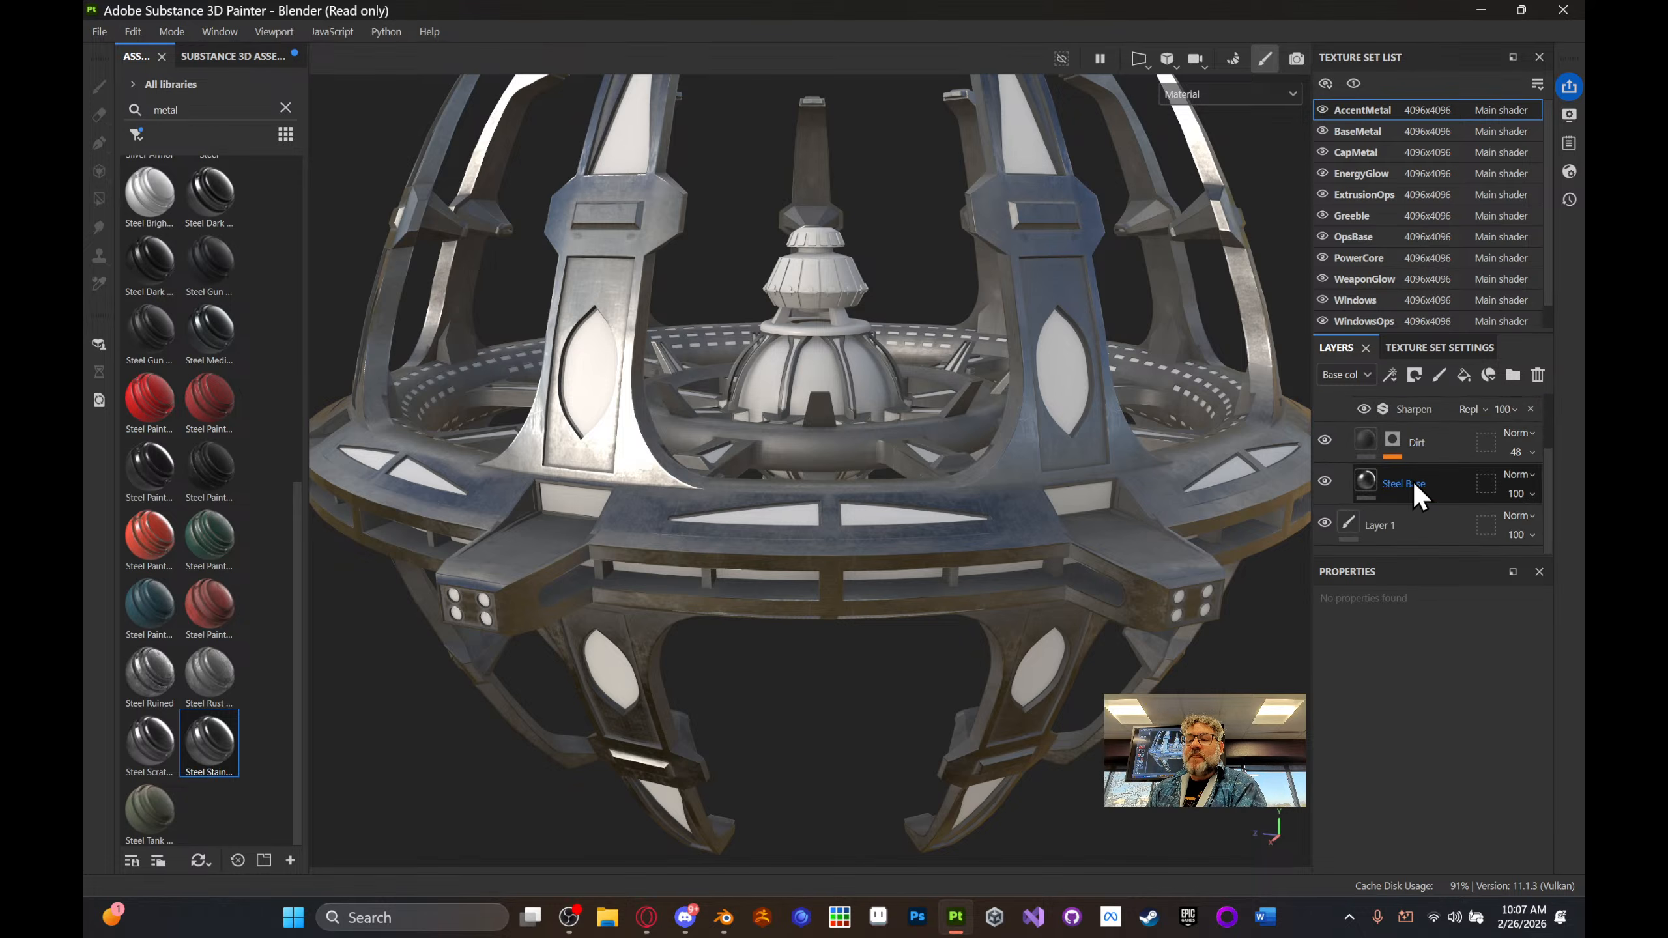
left_click(1412, 482)
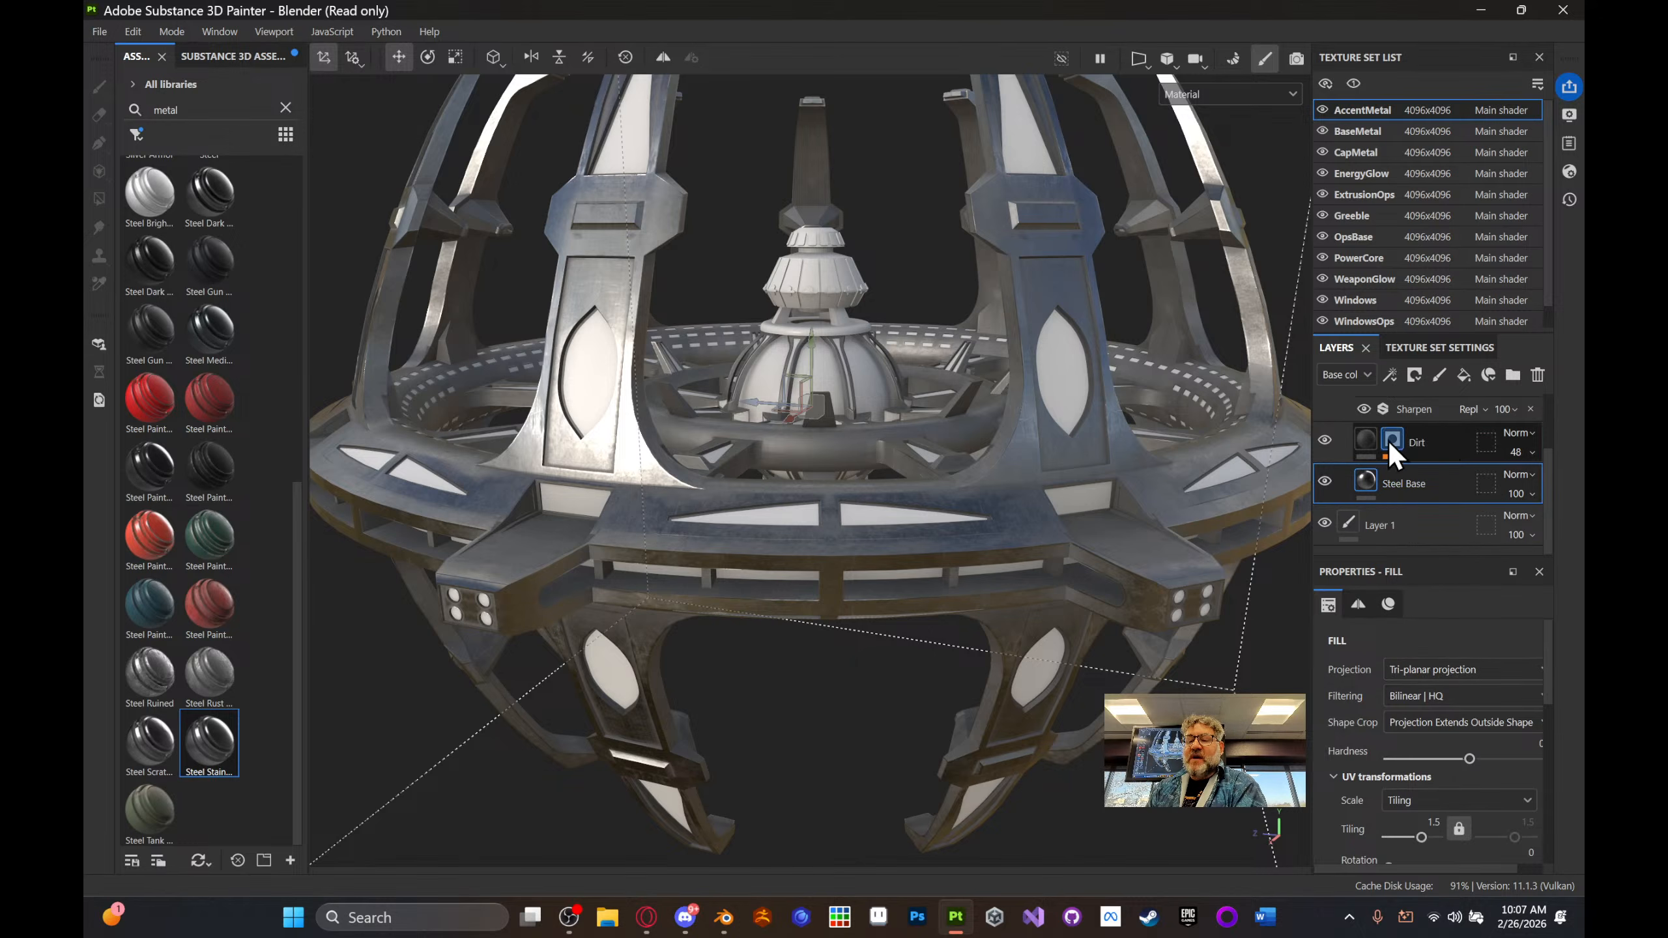
left_click(1444, 434)
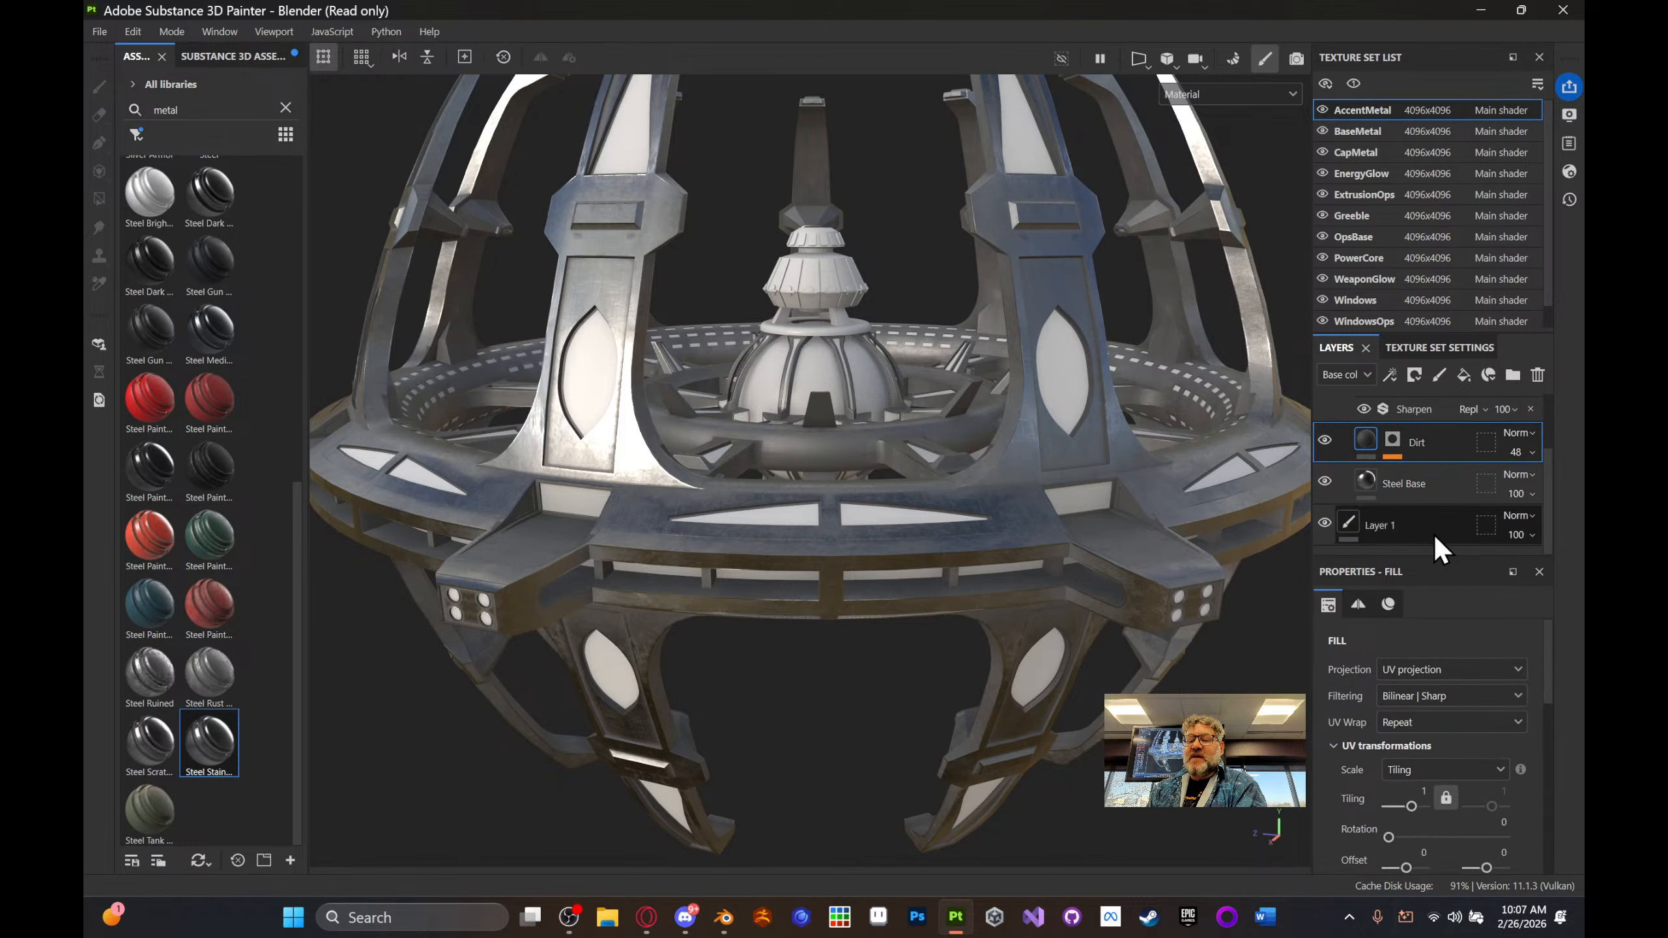
left_click(1433, 492)
scroll(1434, 699, "down", 10)
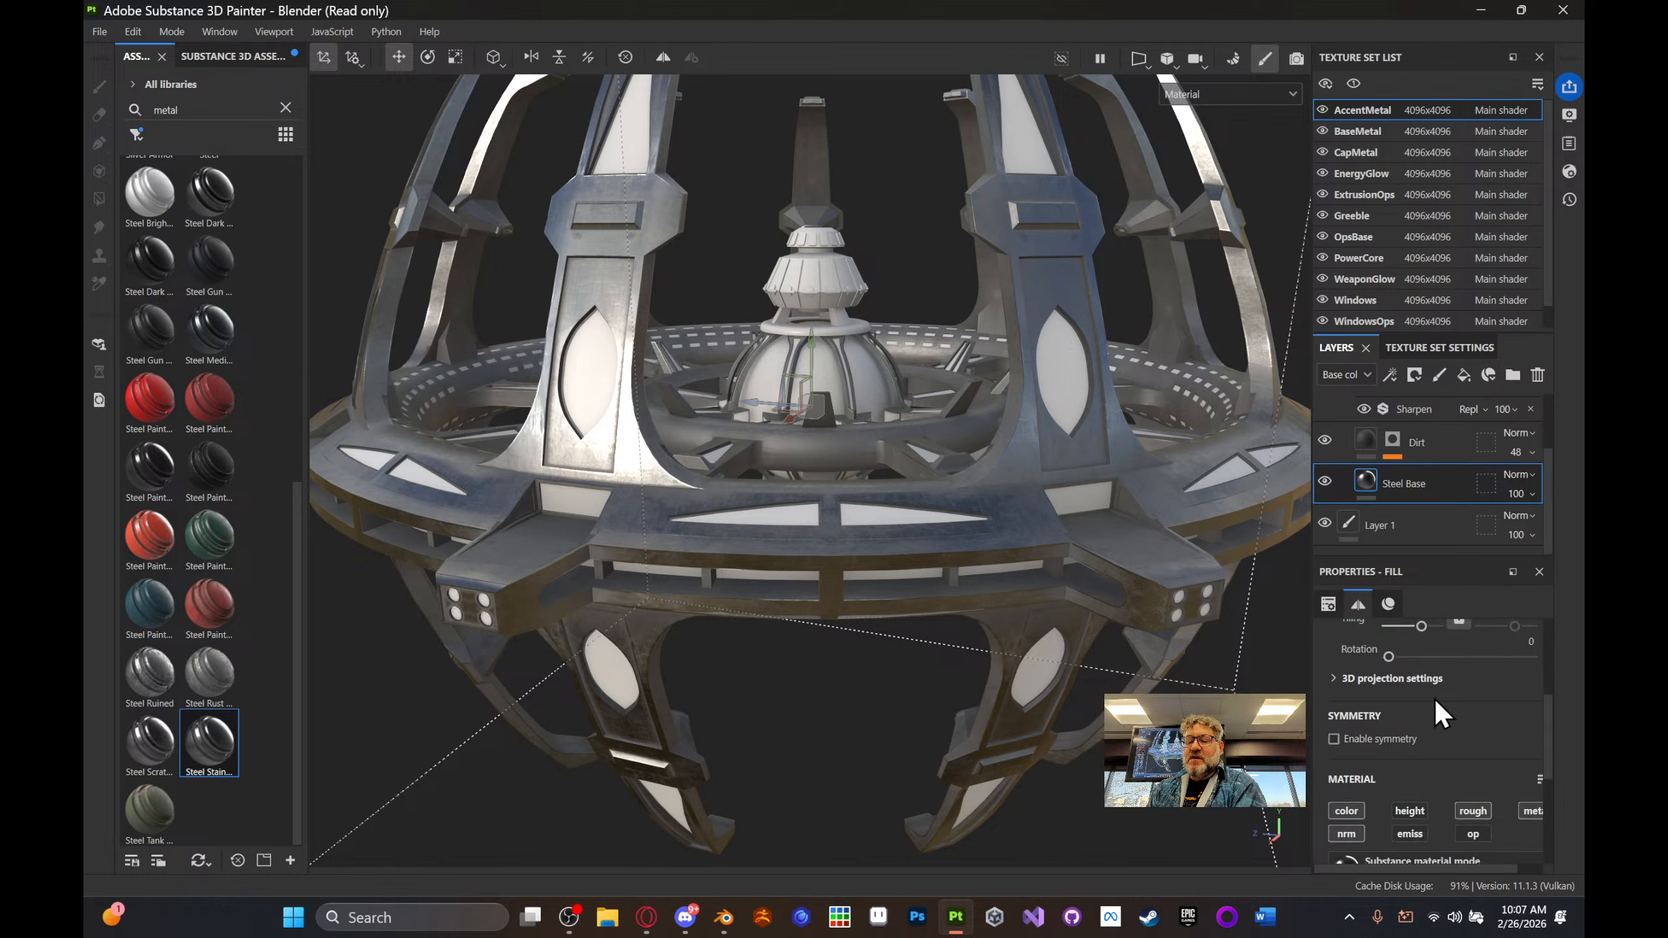
scroll(1434, 699, "up", 3)
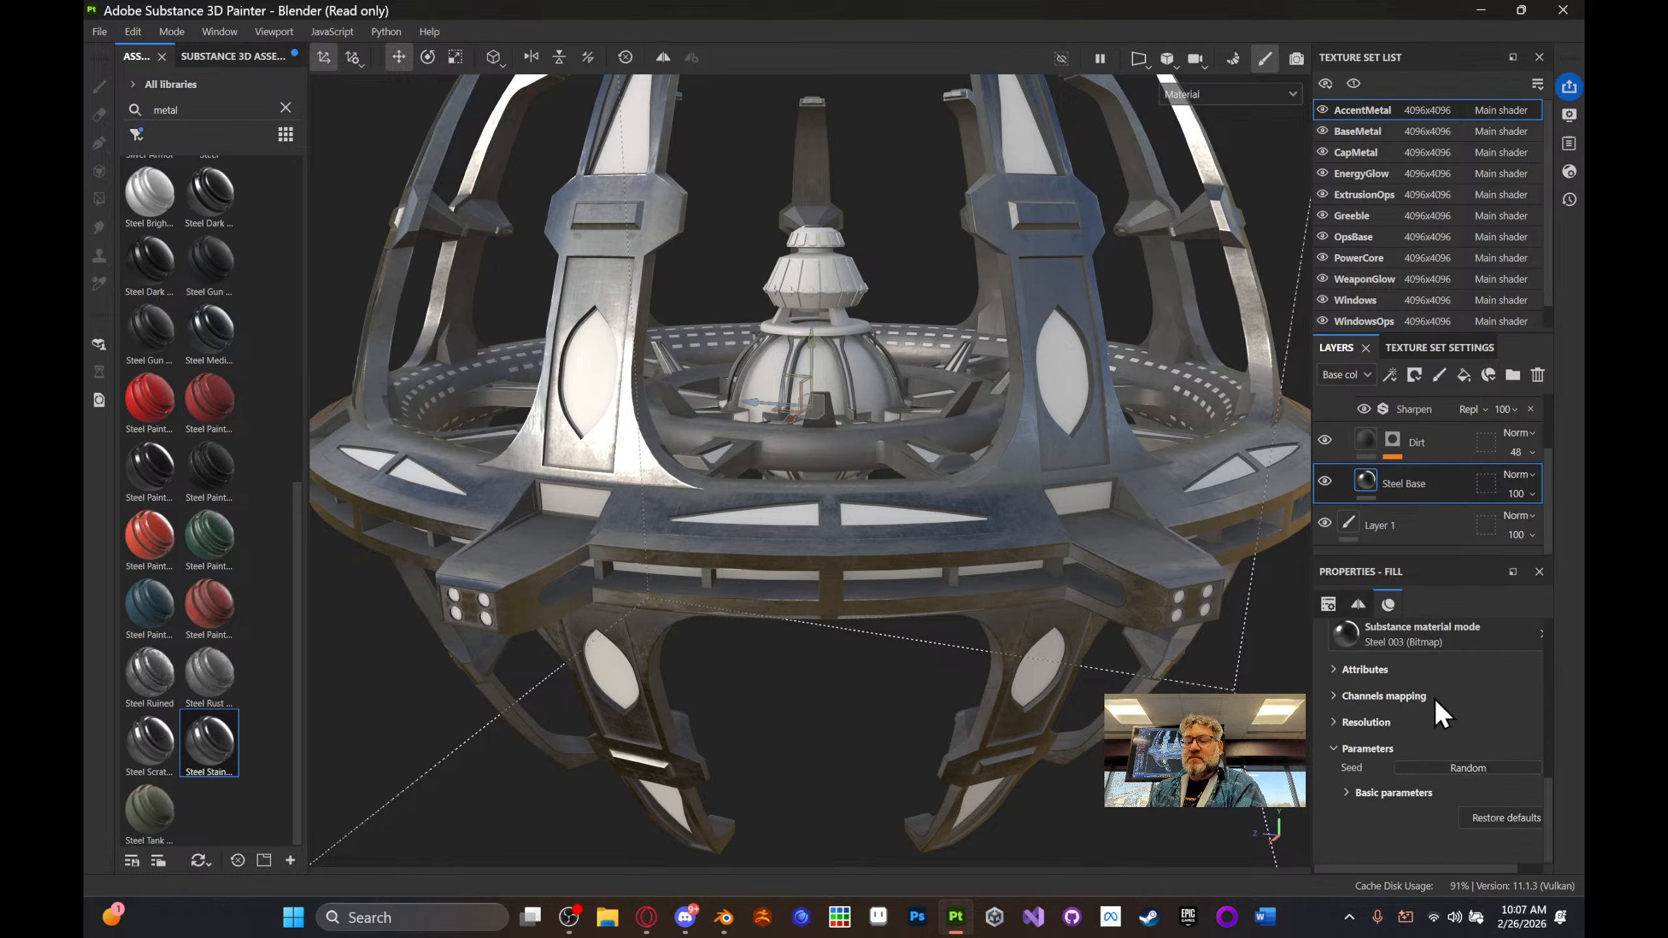
scroll(1441, 711, "up", 5)
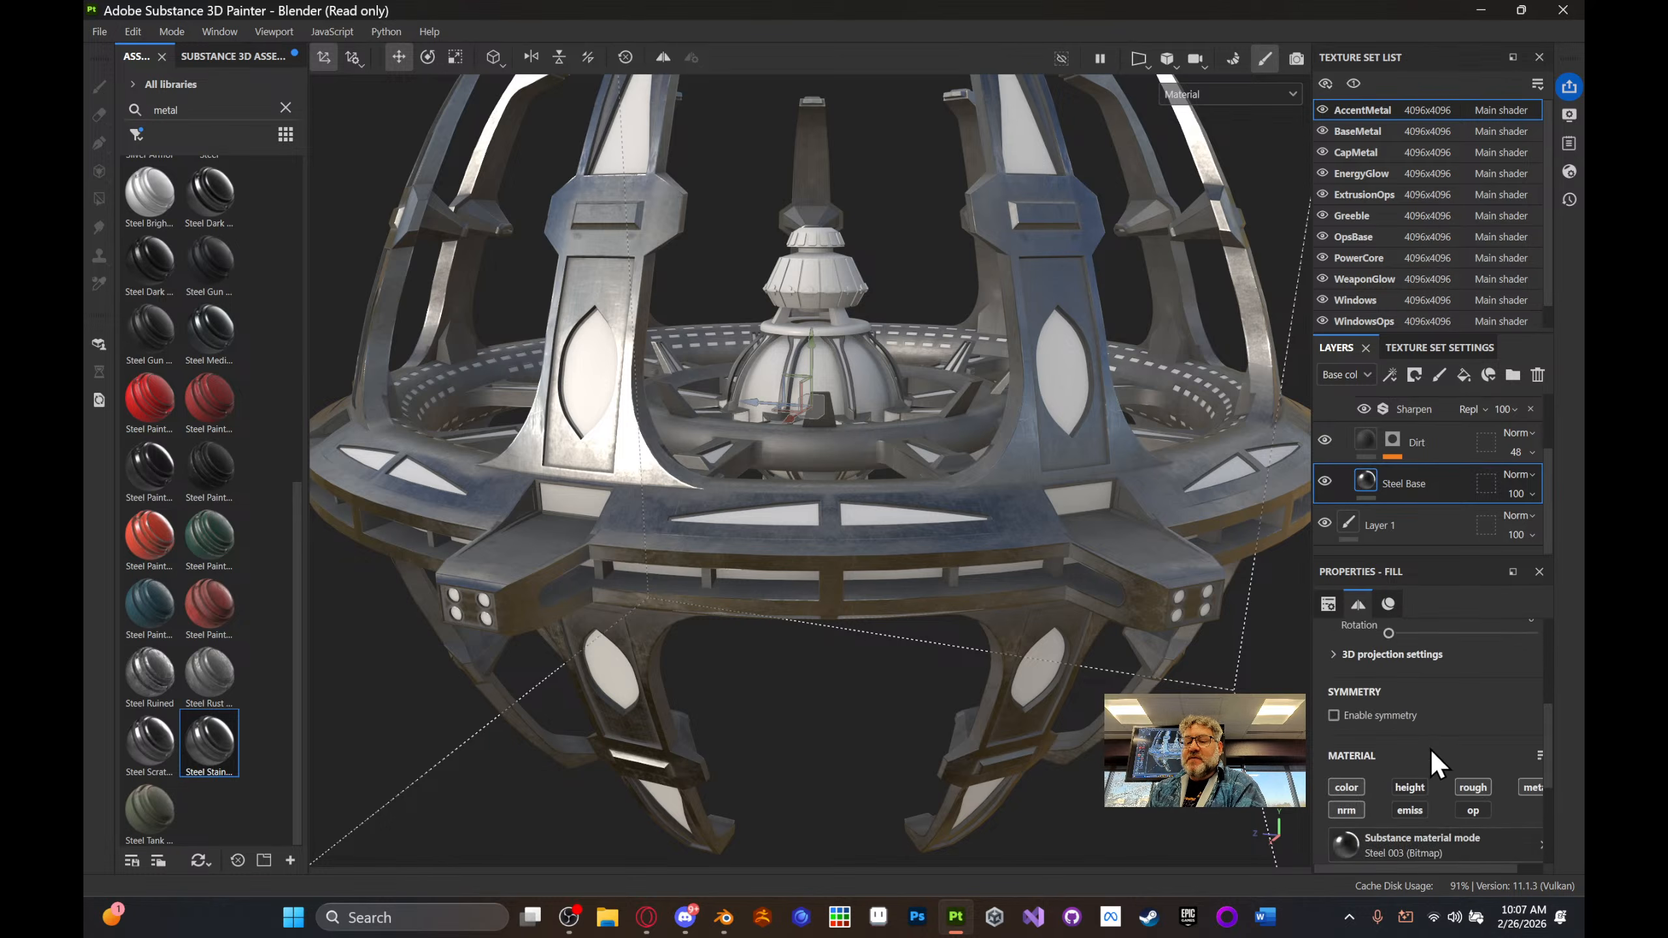
scroll(1441, 768, "up", 2)
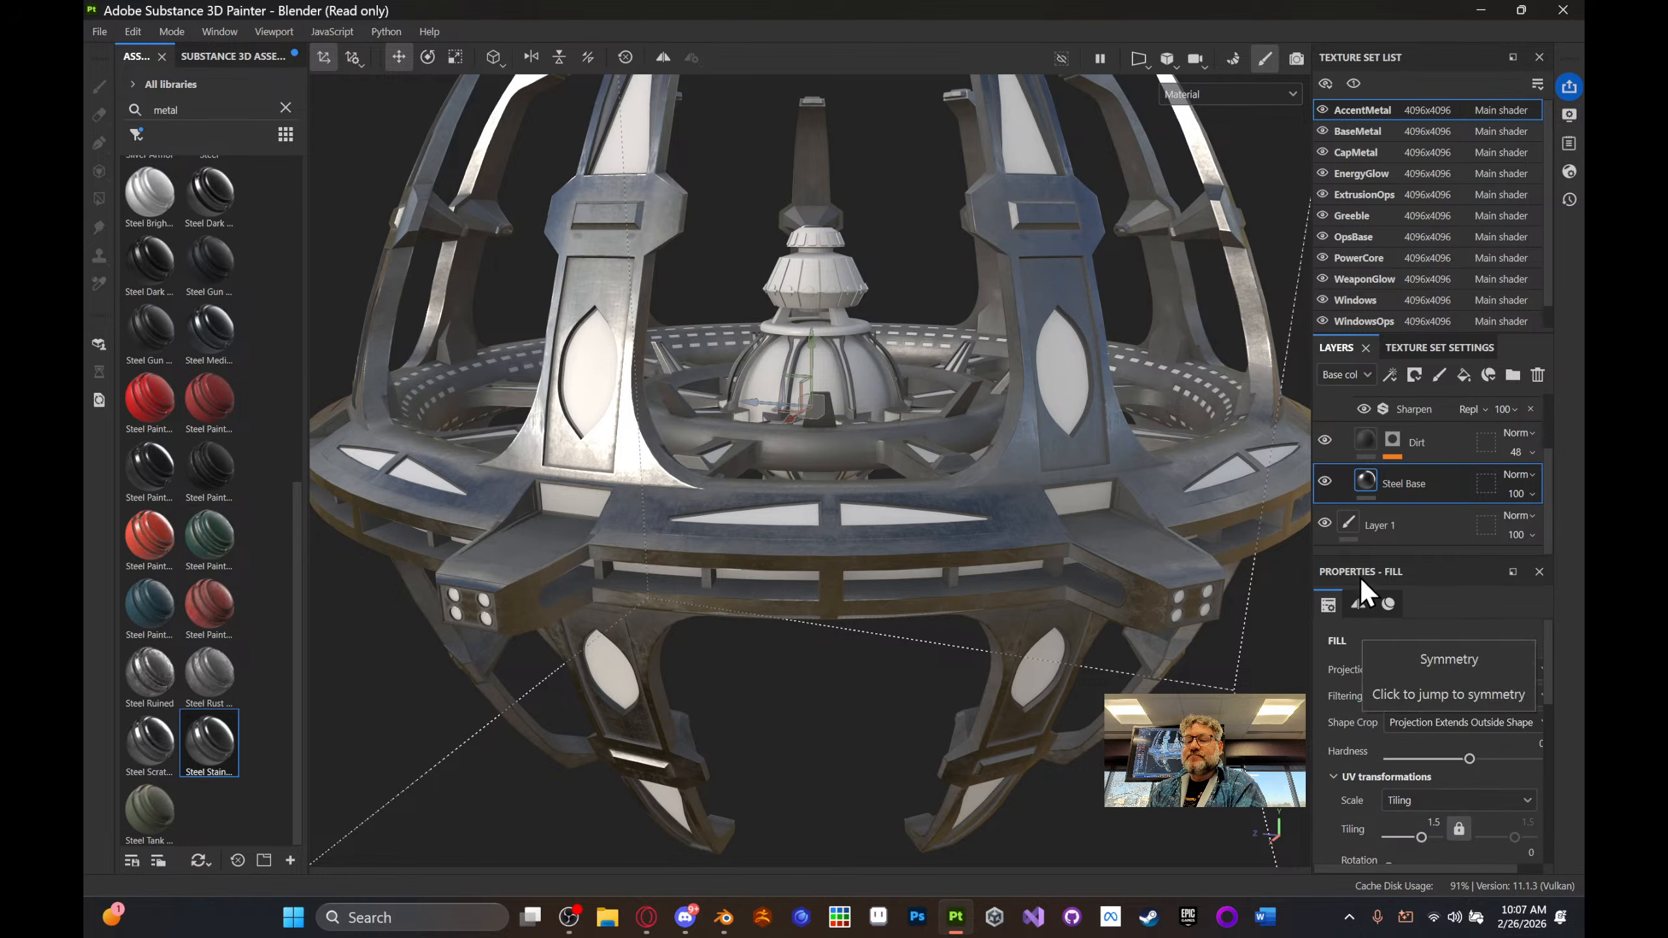
- Add a paint layer above Dirt in the Steel Stained group, and look through the painting tools, returning to Paint
left_click(1437, 446)
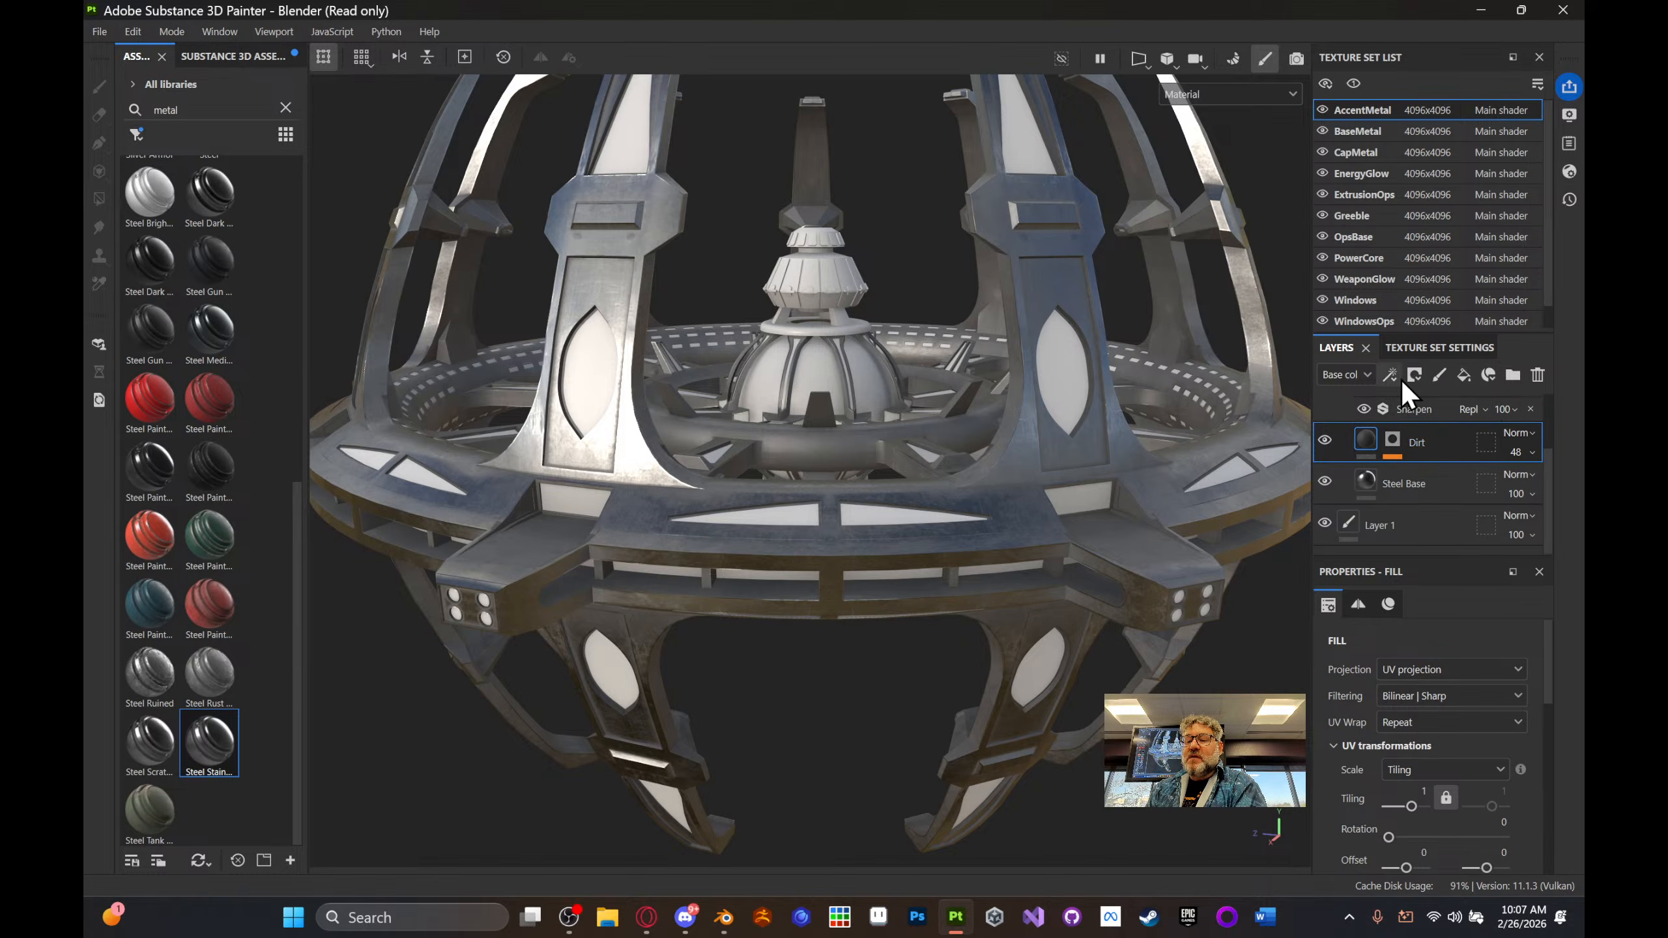
left_click(1441, 374)
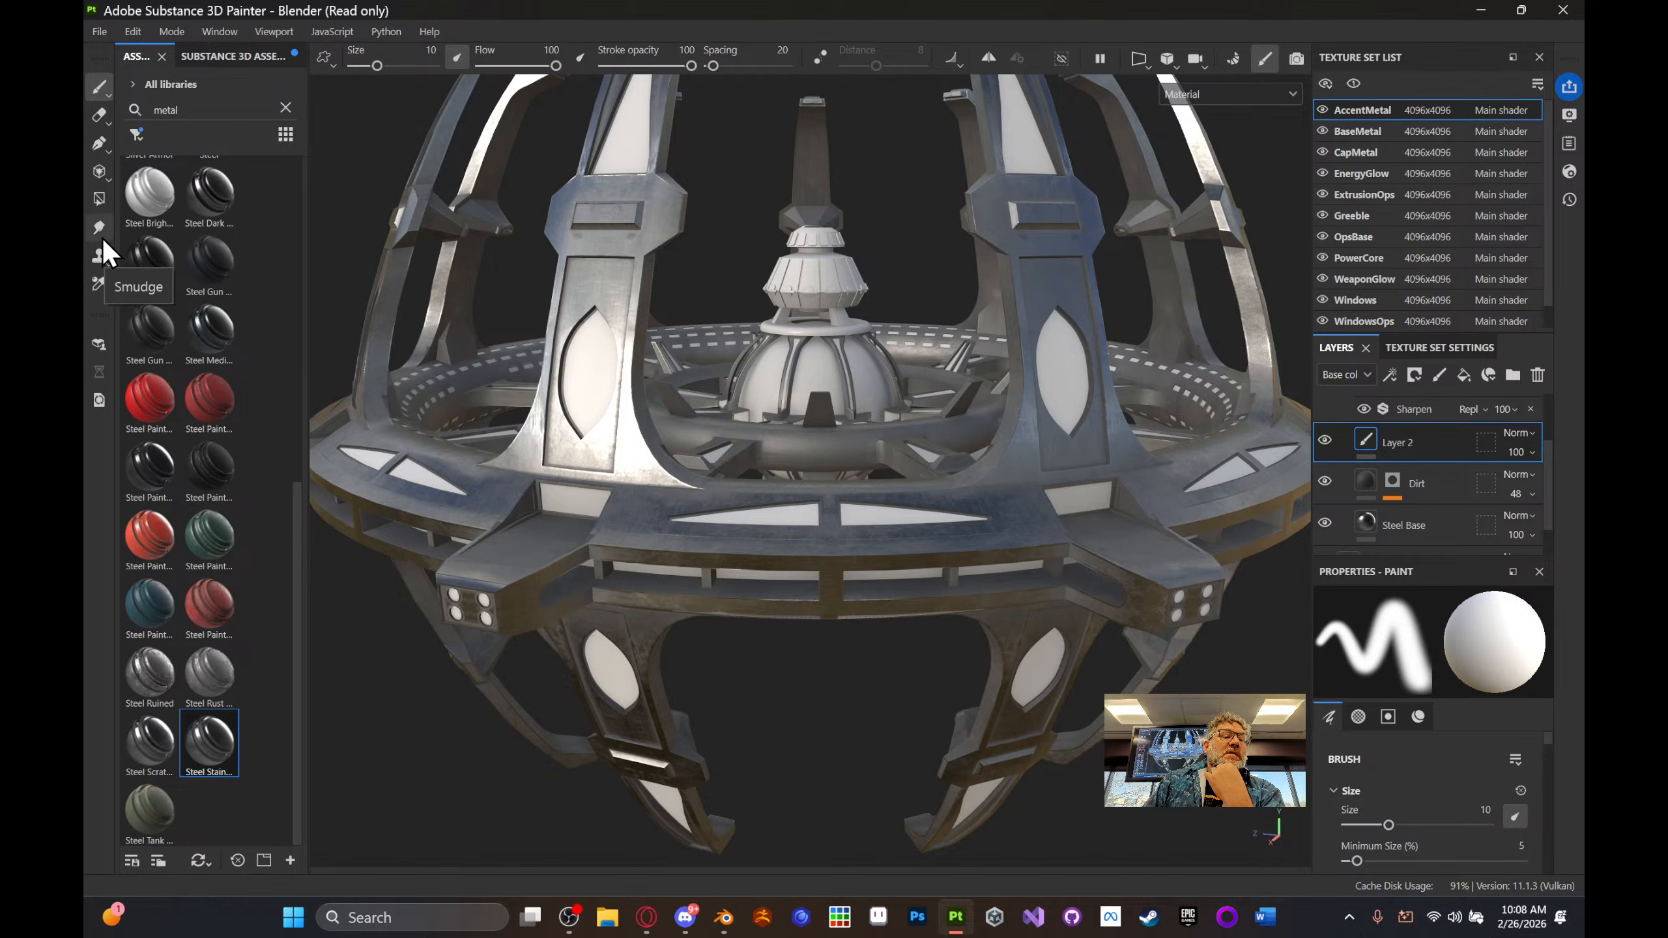
left_click(110, 151)
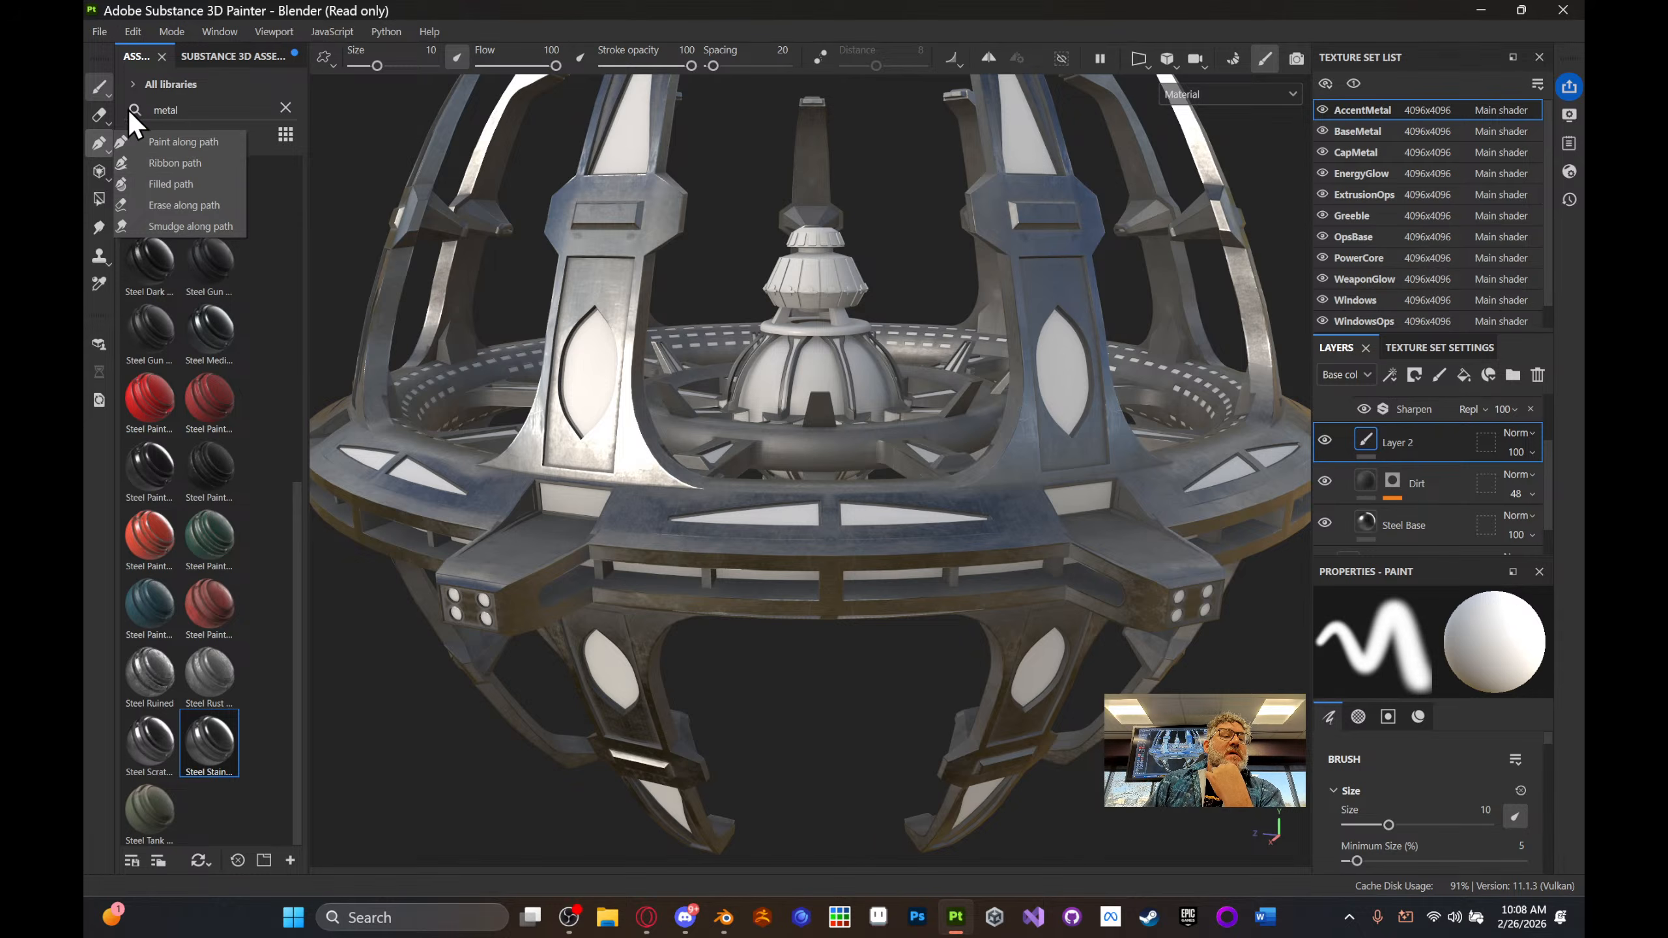
left_click(106, 97)
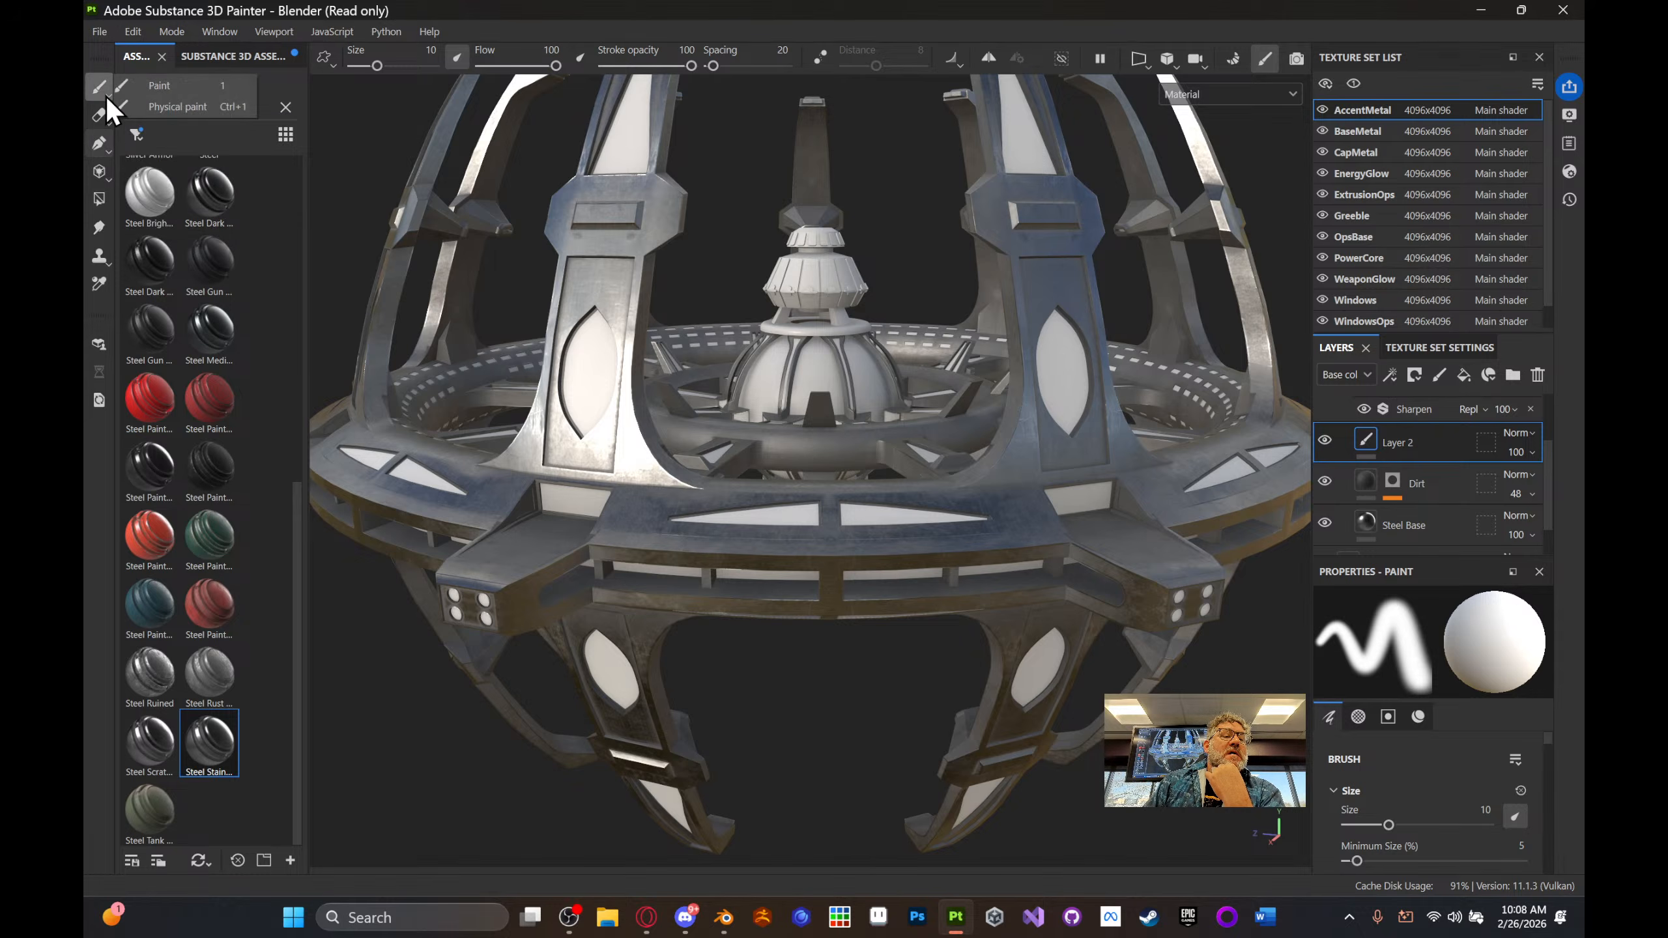
left_click(106, 263)
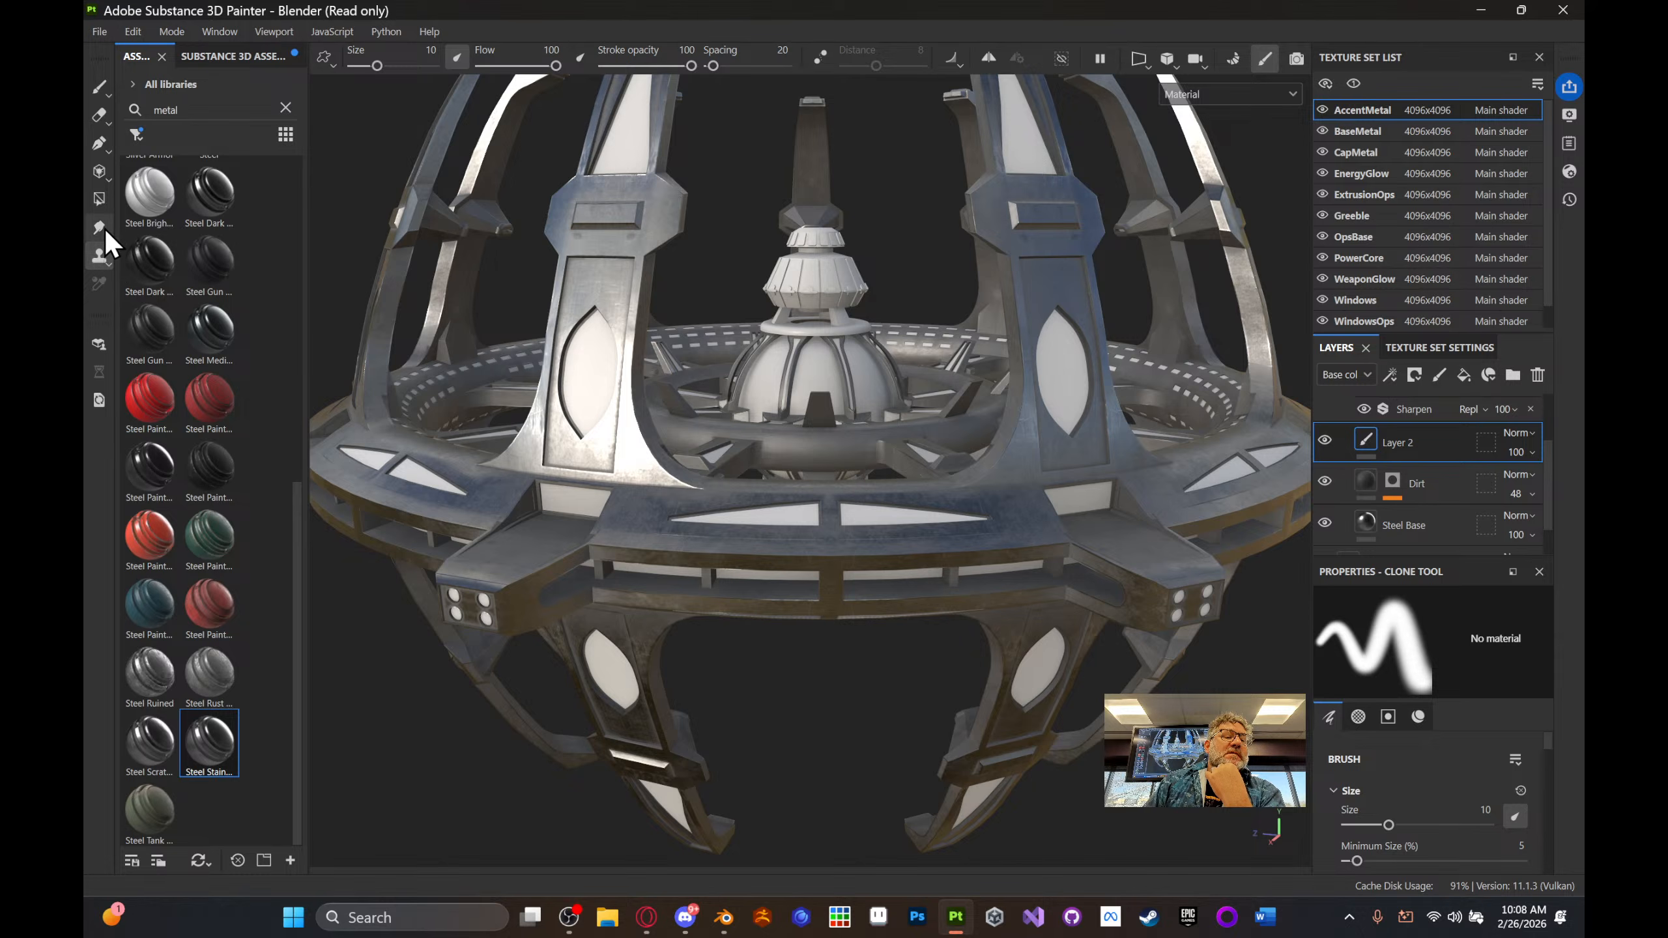
left_click(108, 176)
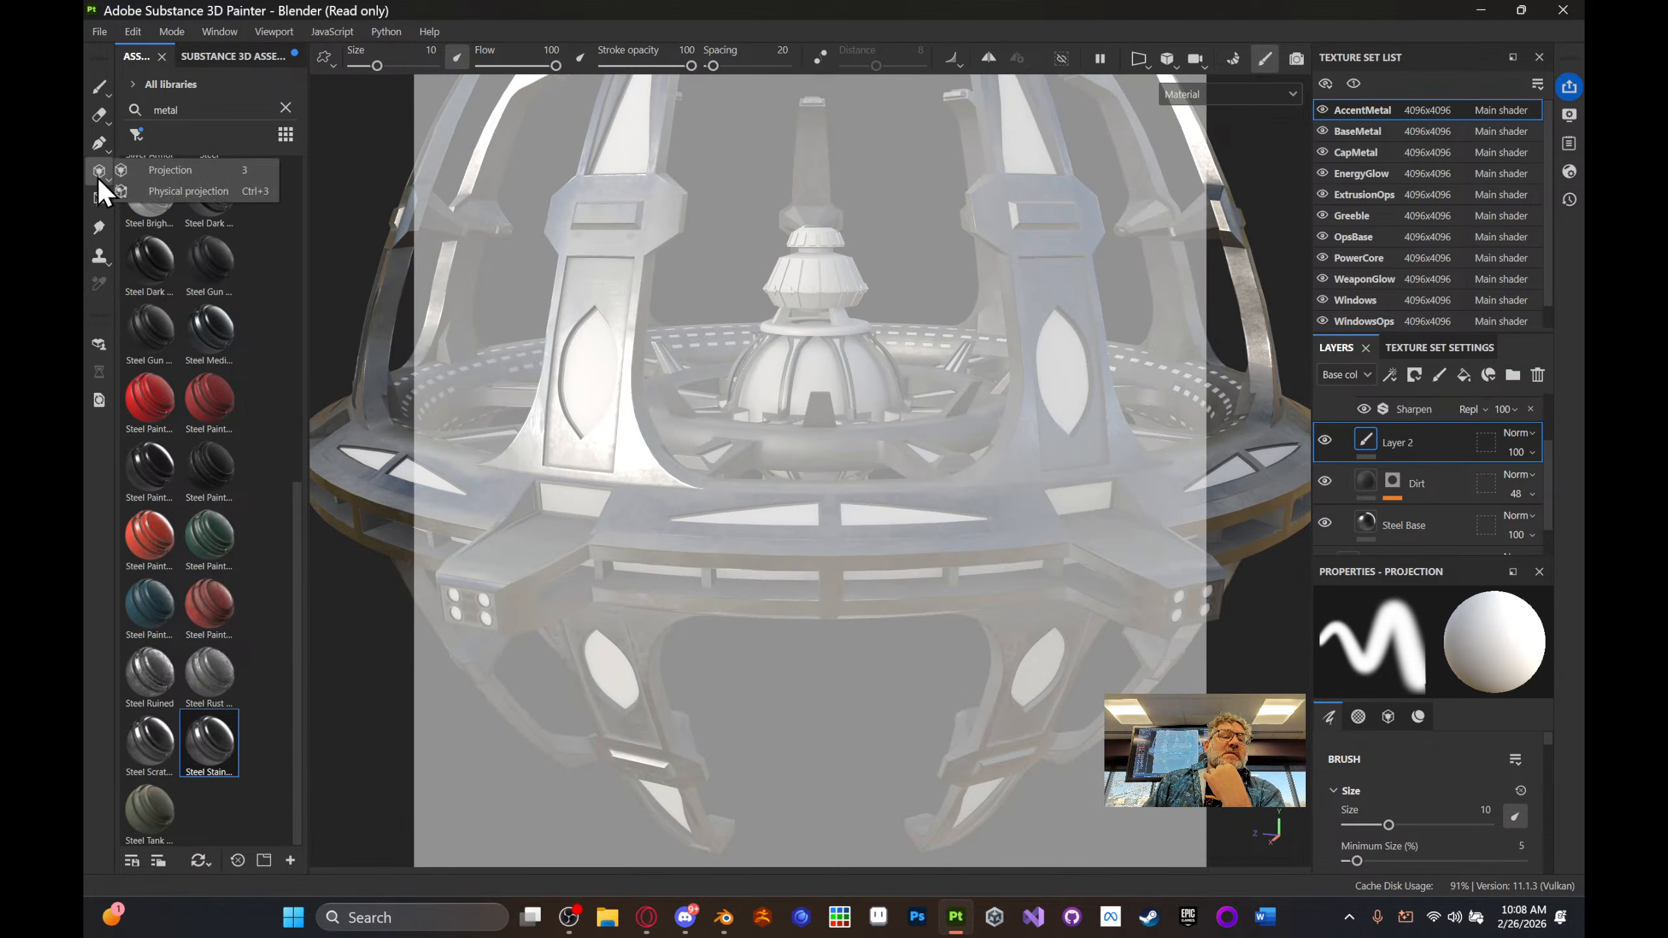
left_click(99, 87)
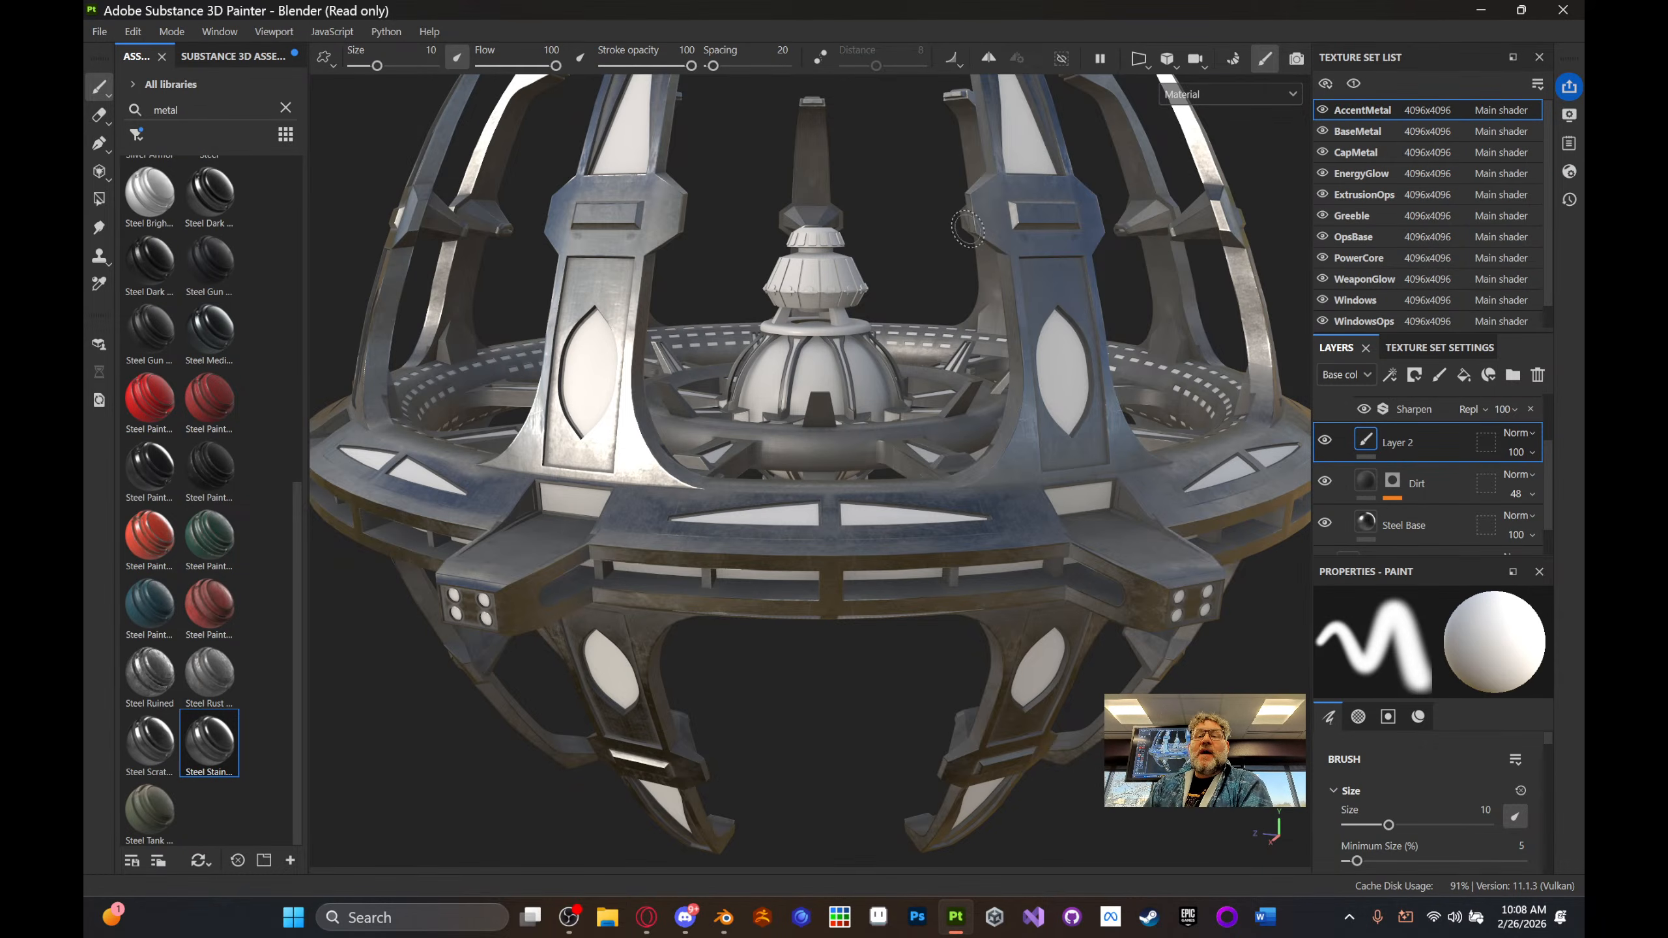
scroll(928, 330, "down", 5)
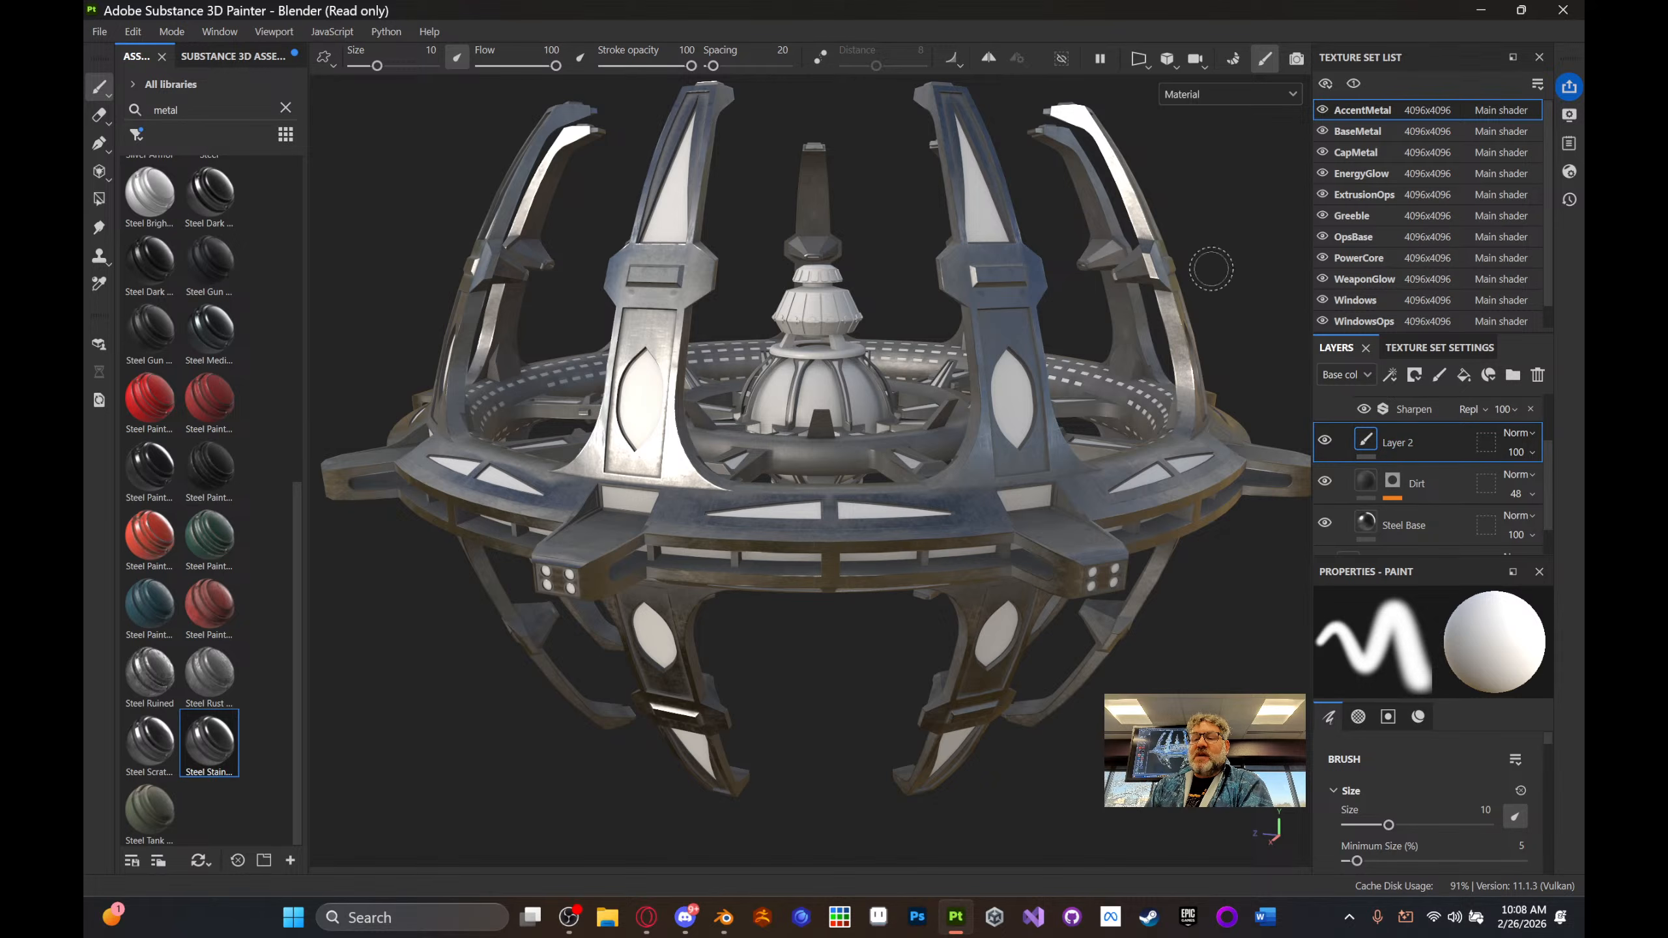
scroll(969, 305, "down", 2)
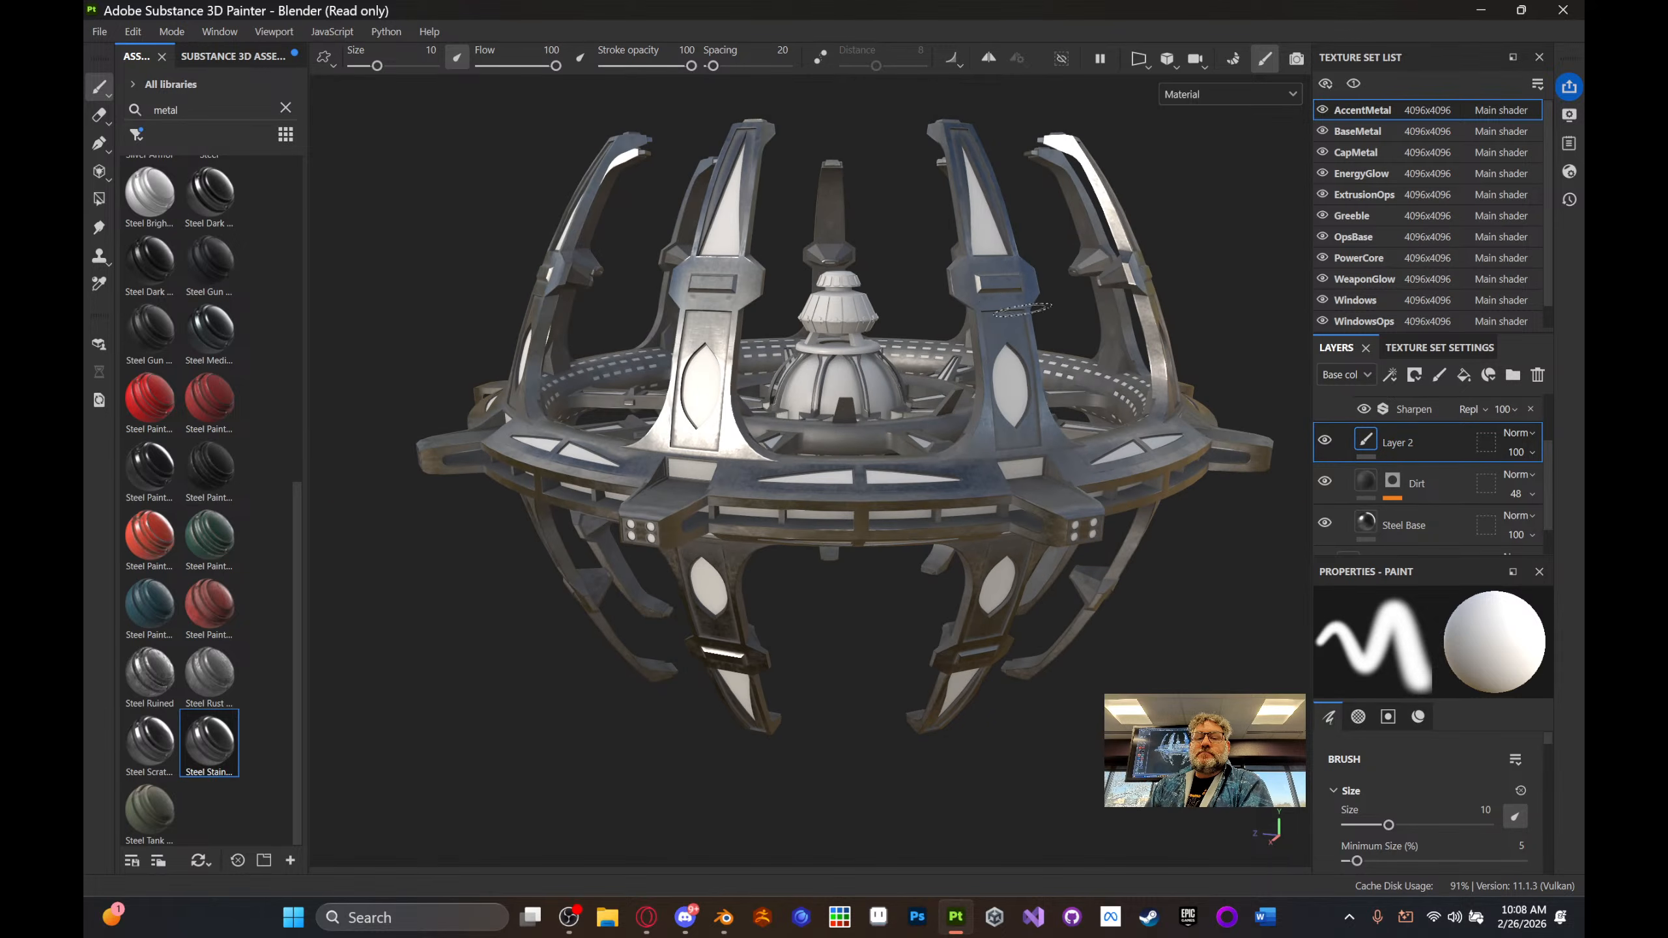
scroll(1022, 308, "up", 2)
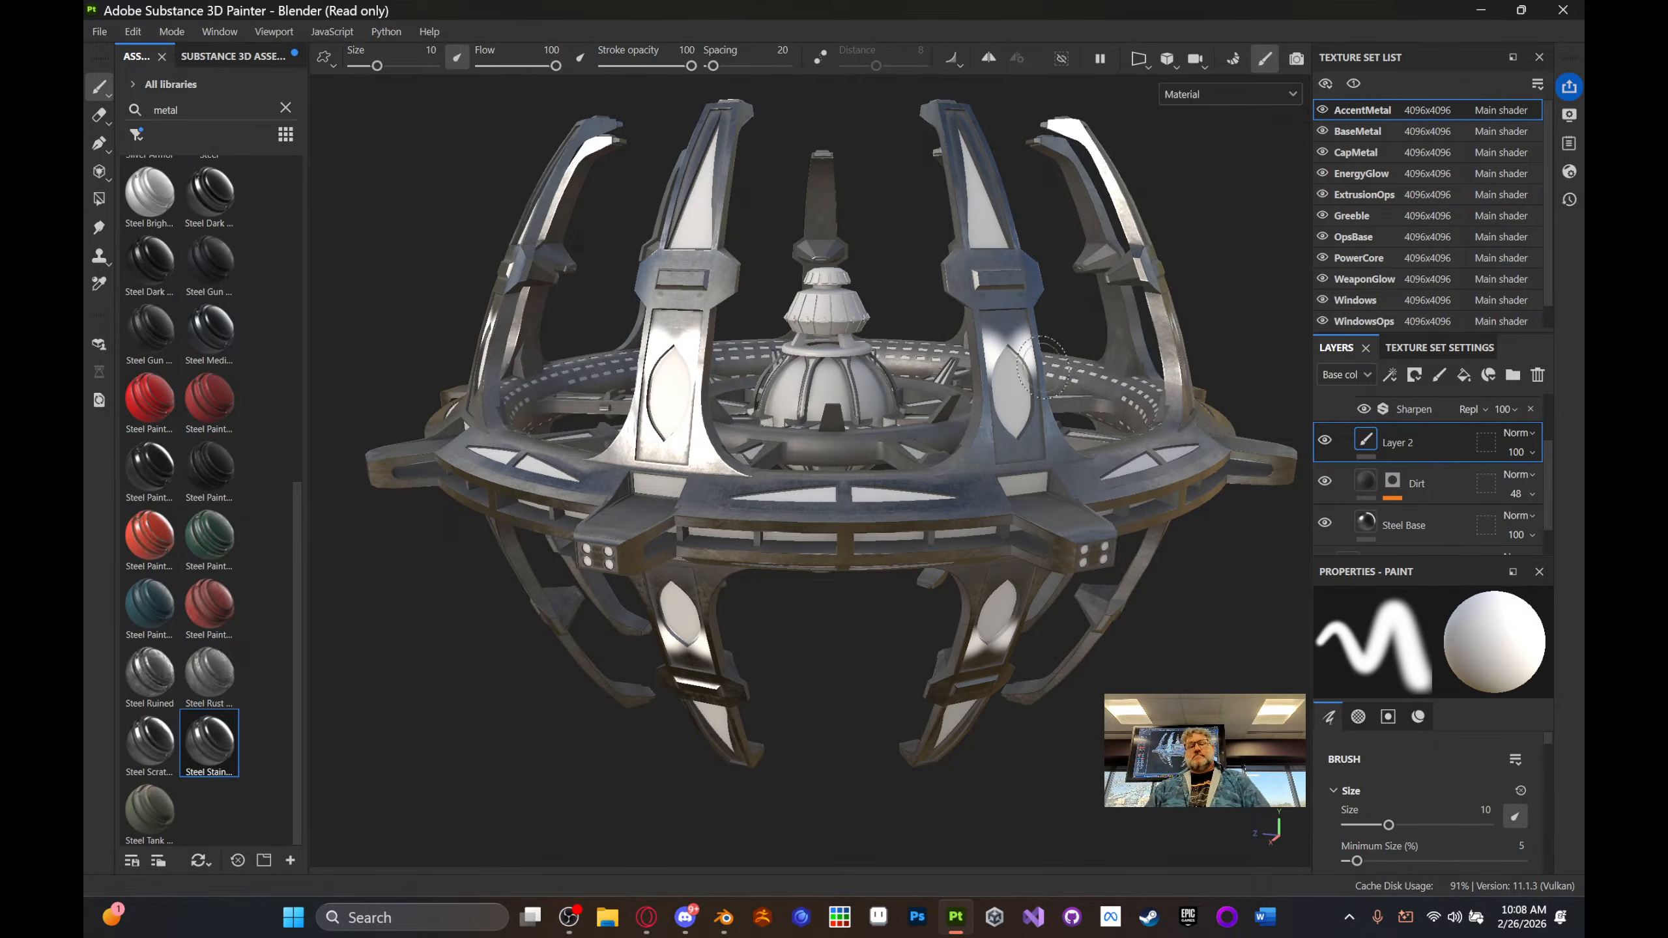
mouse_move(1116, 340)
left_mouse_down("alt")
mouse_move(1129, 332)
mouse_move(1057, 343)
mouse_move(1124, 300)
mouse_move(1108, 333)
left_mouse_up("alt")
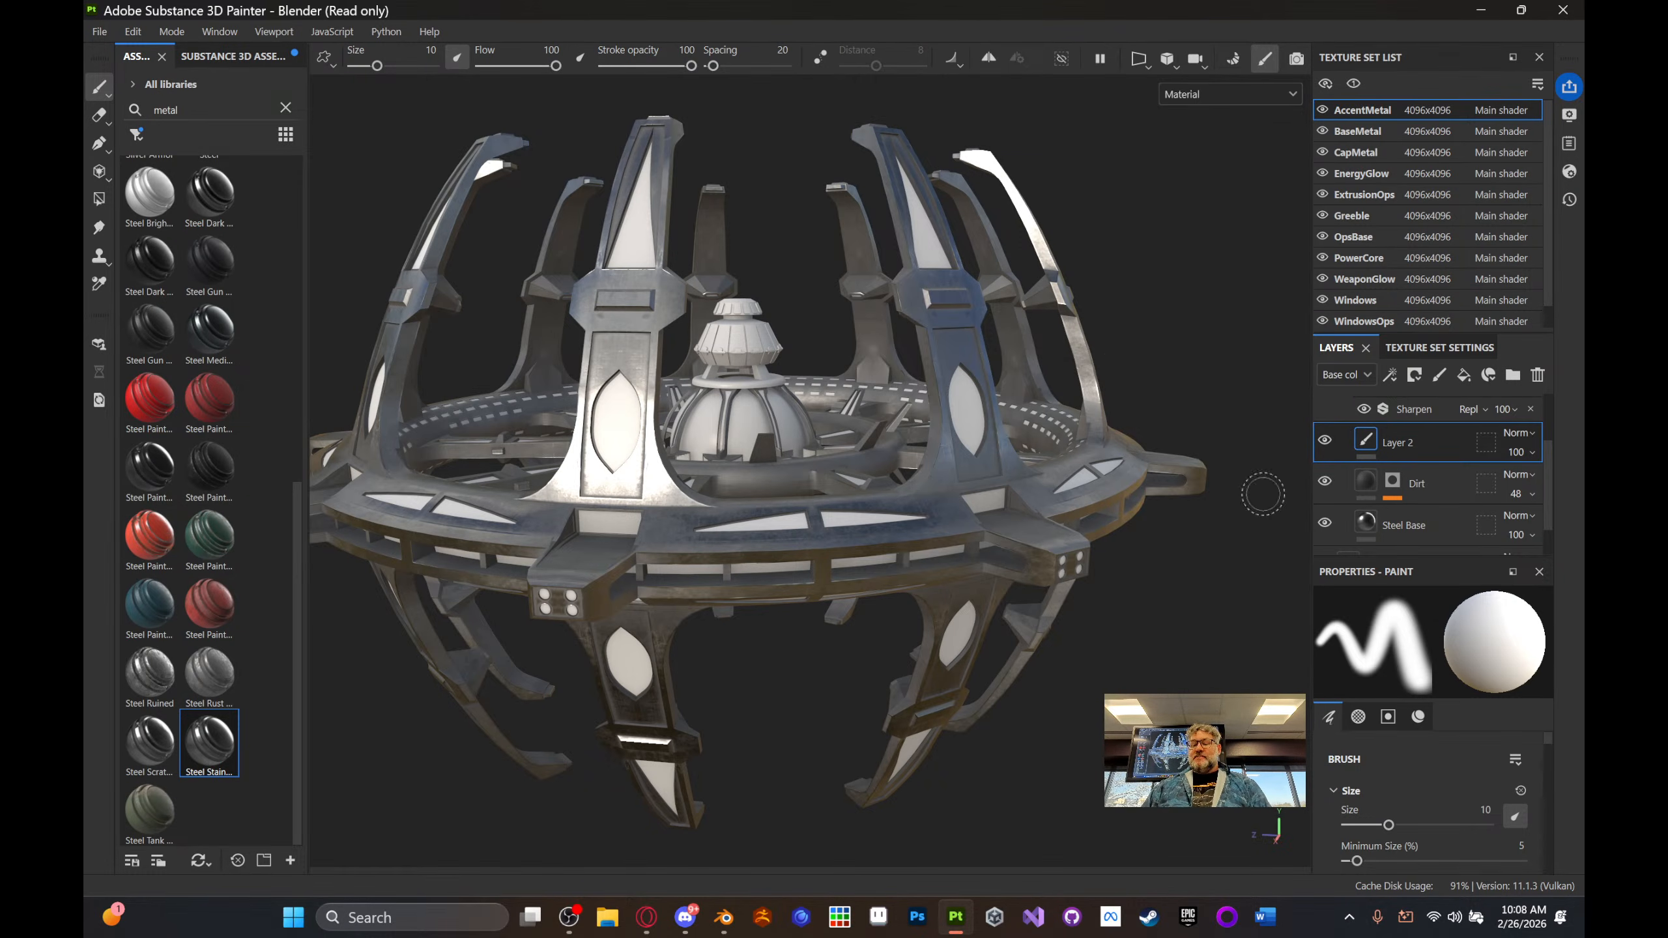
left_click(1150, 64)
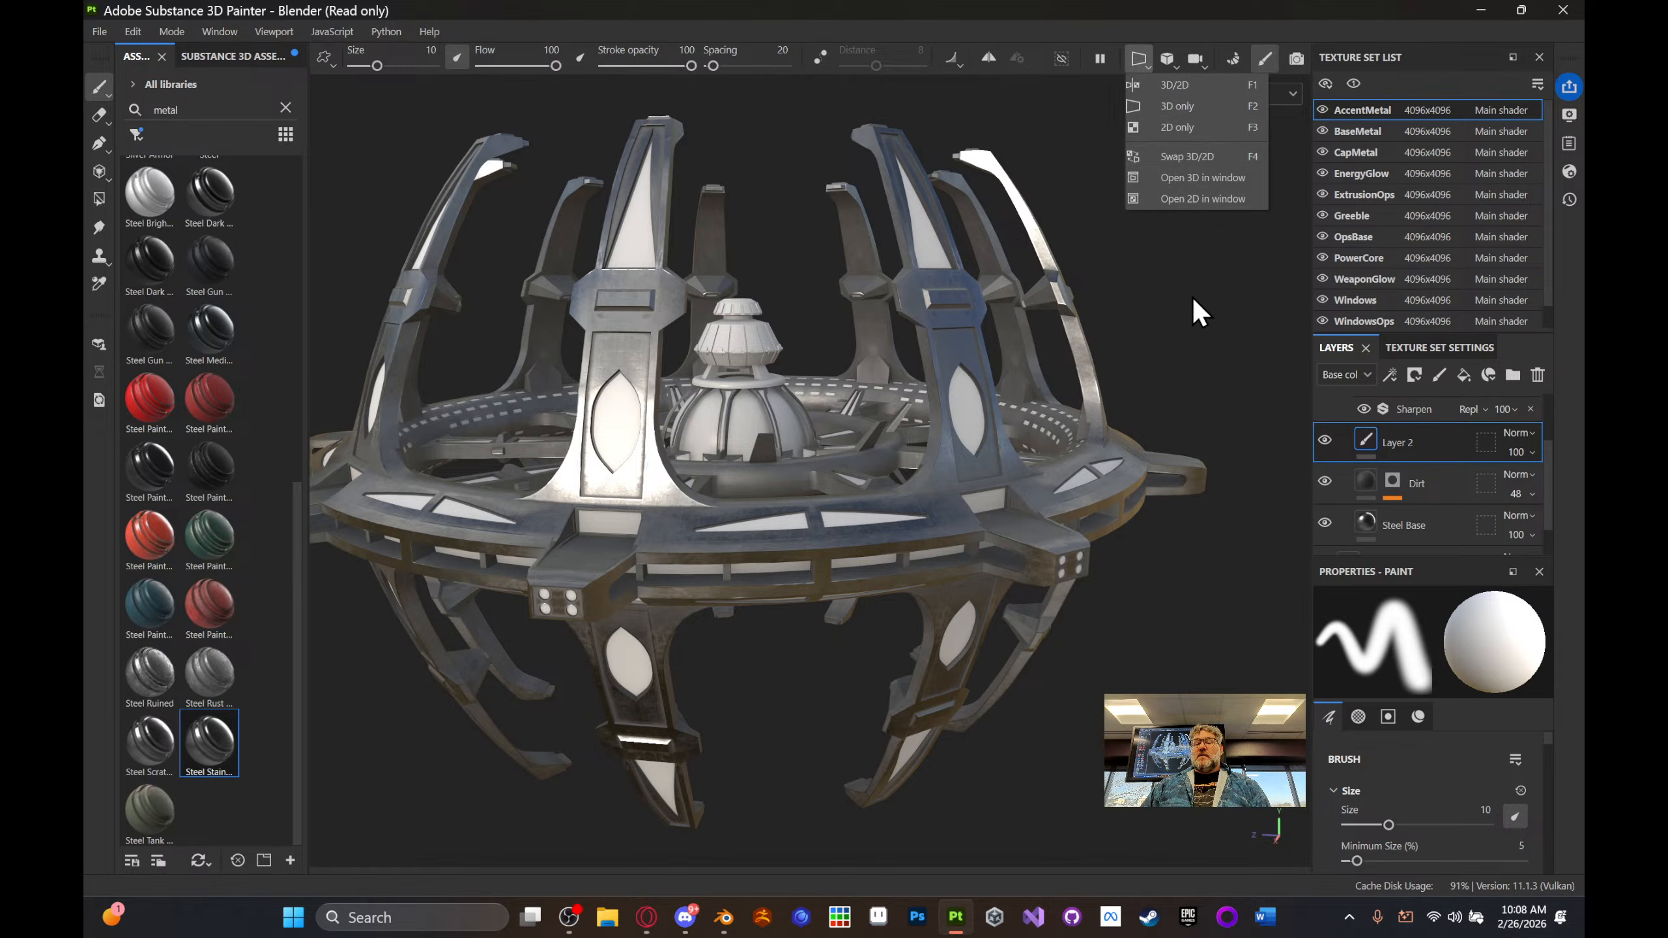
- Separate Texture Set Settings from the layer stack, and add a fill layer with a black mask above Layer 2
left_click(1436, 348)
left_click_drag(1436, 349, 1482, 352)
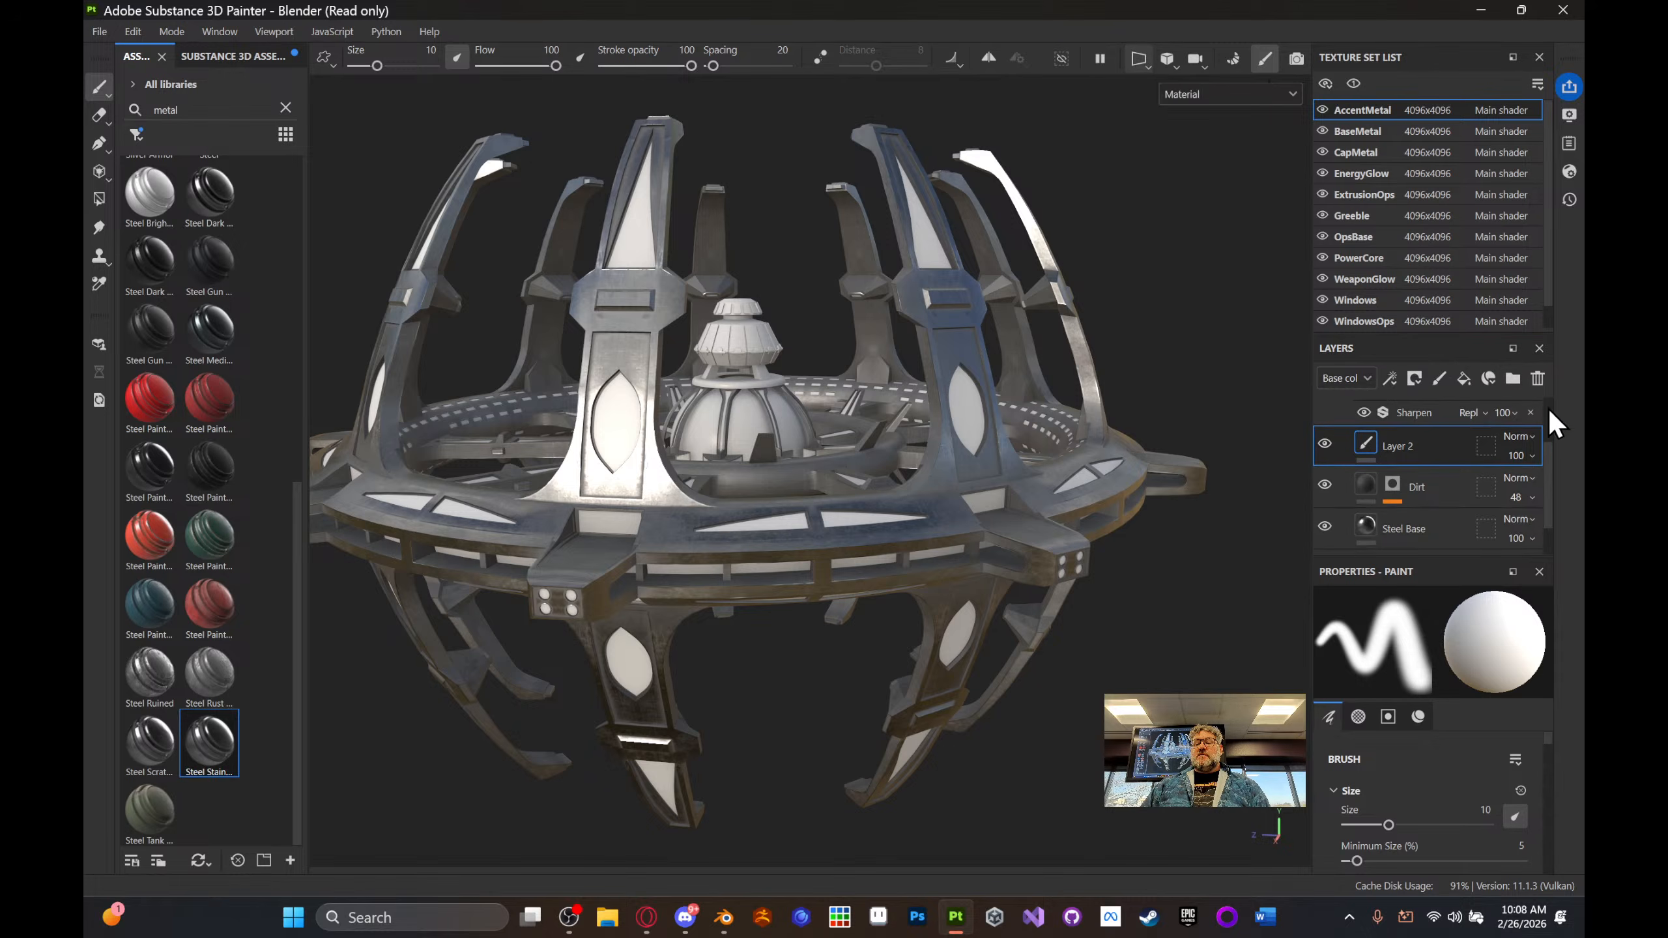
left_click(1469, 380)
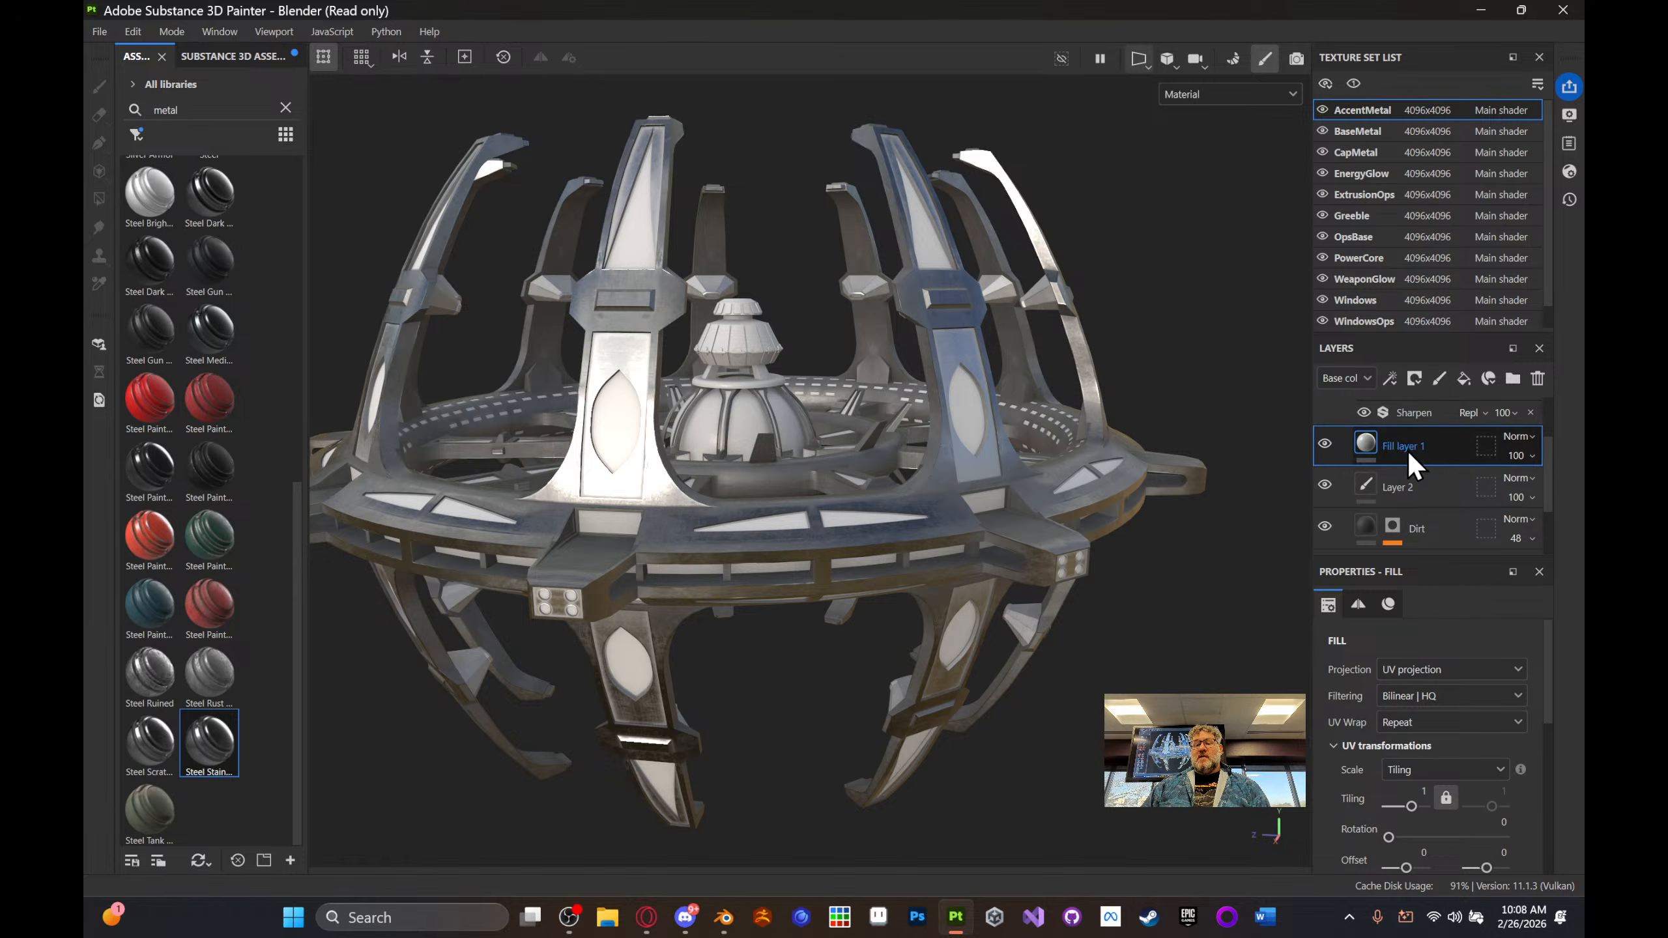
right_click(1428, 452)
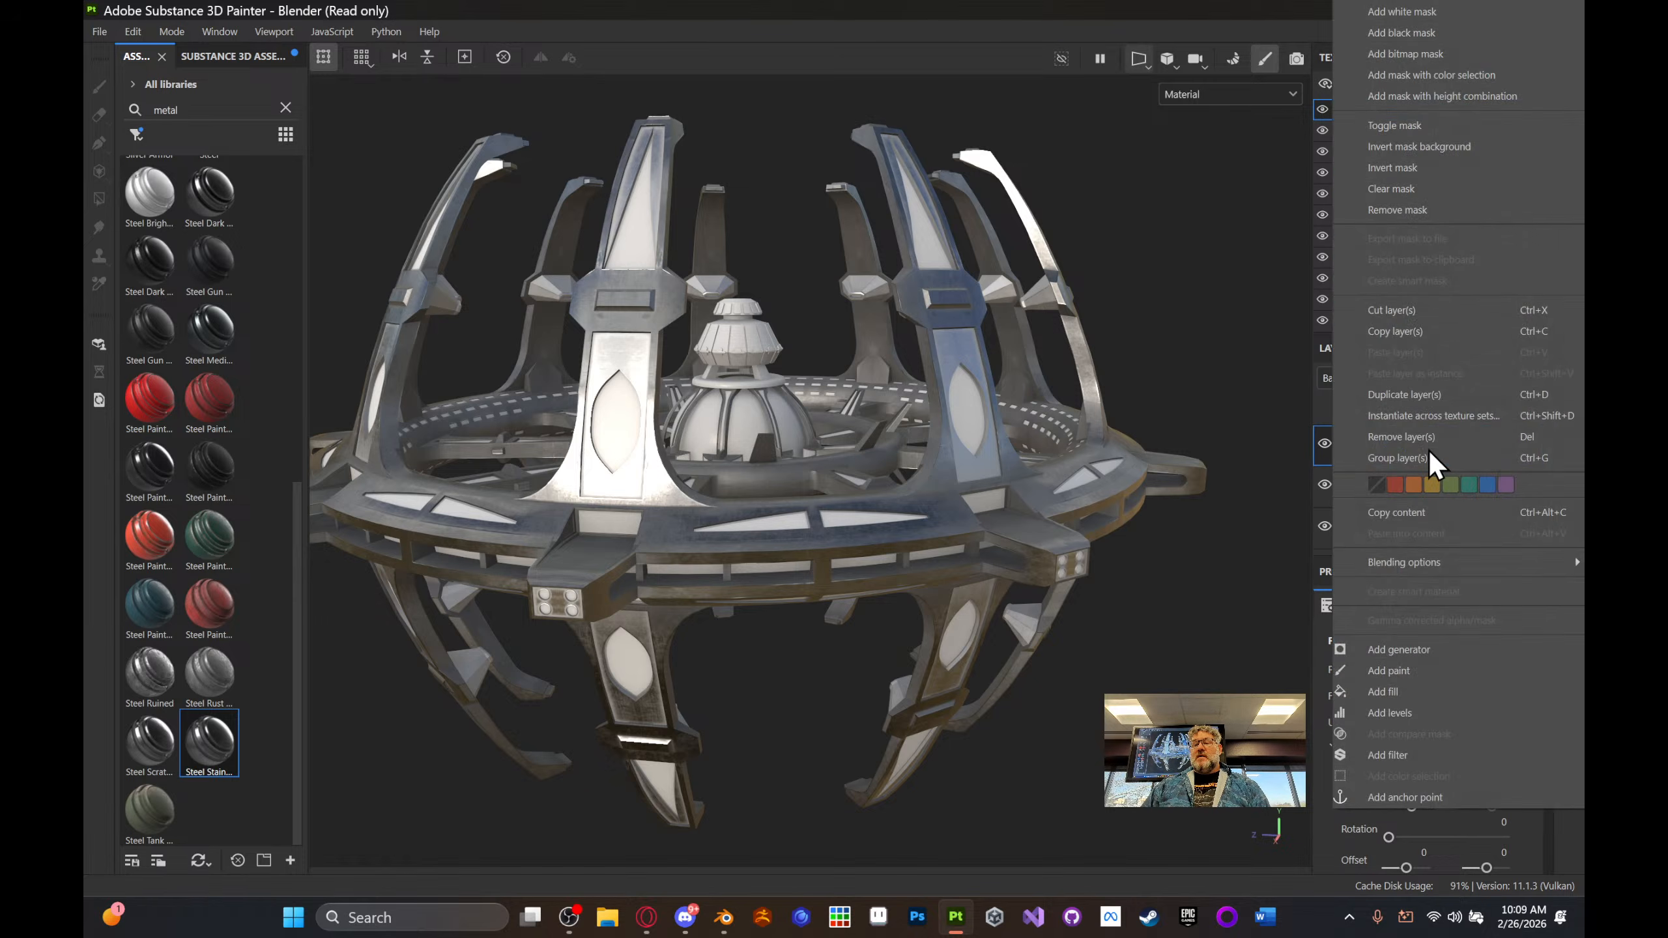
left_click(1444, 32)
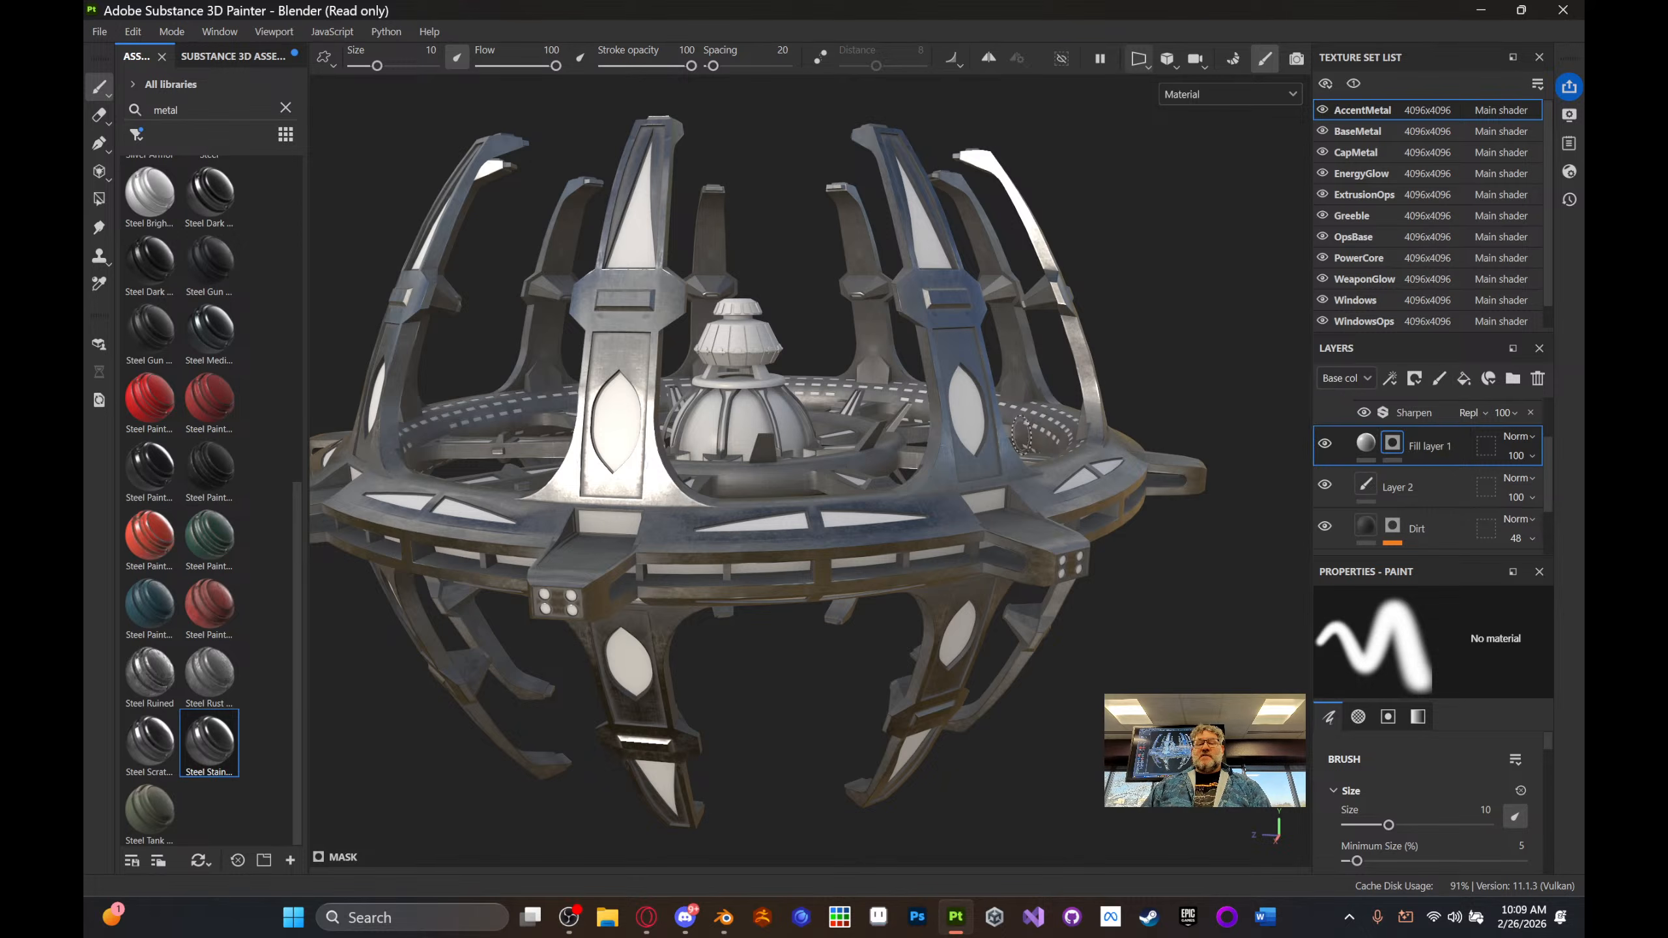
- Switch to the 2D only view of AccentMetal, and show the grayscale setting of the mask's paint brush
left_click_drag(1004, 445, 1077, 483, "alt")
scroll(1077, 483, "up", 4)
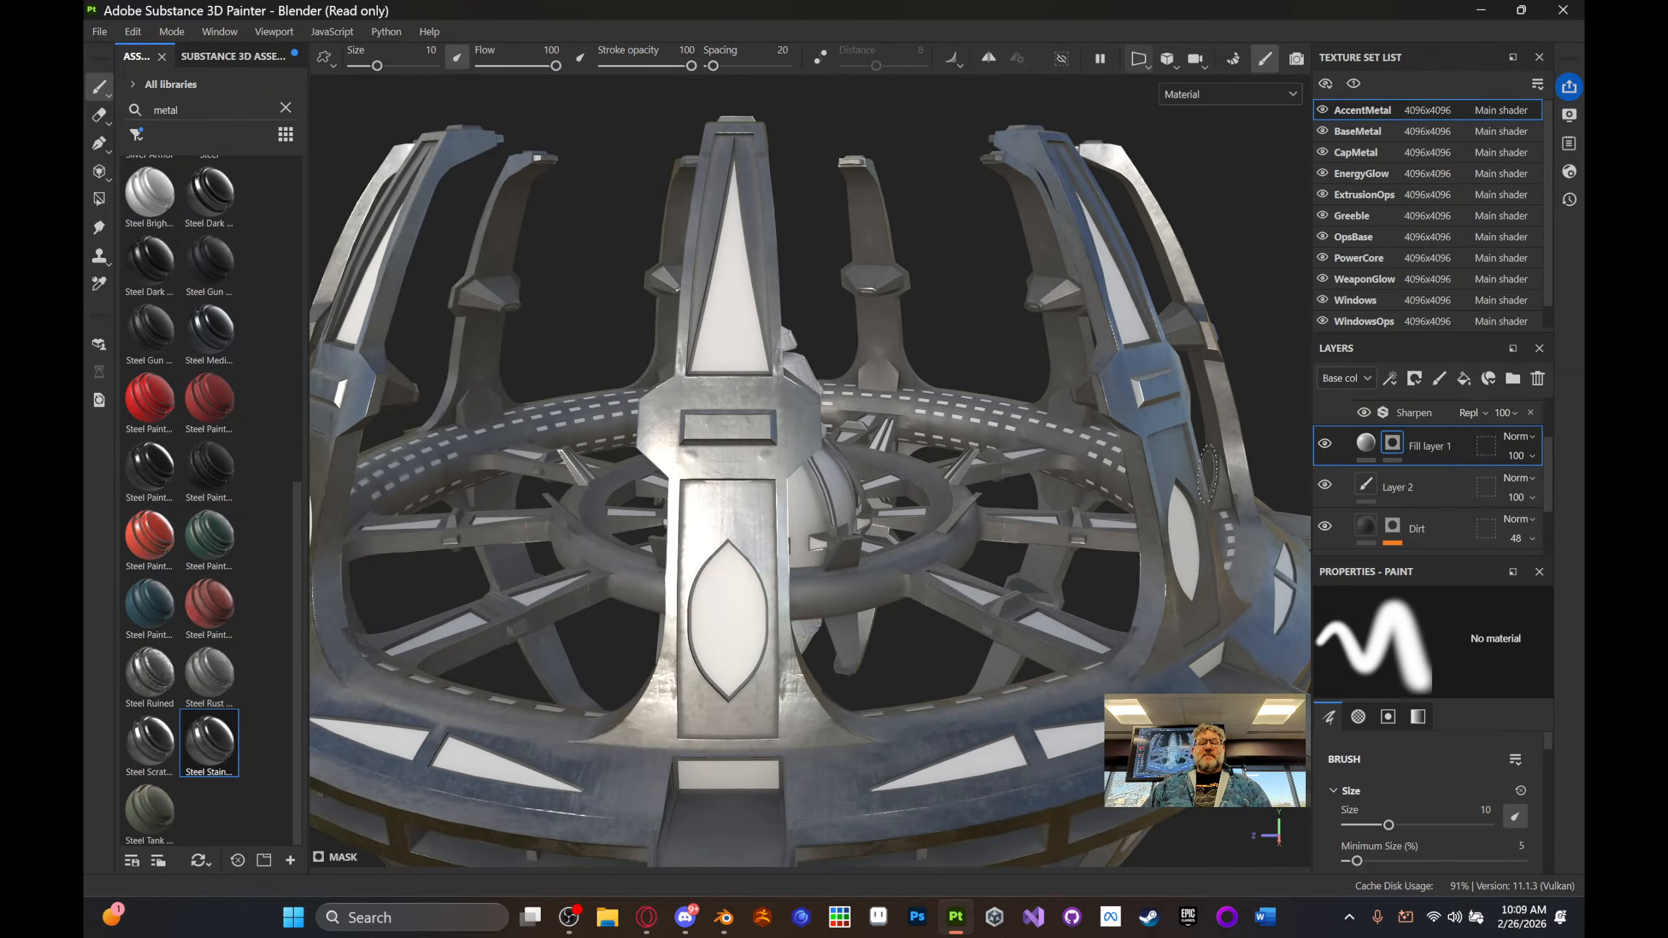
middle_click_drag(1077, 483, 1131, 456, "alt")
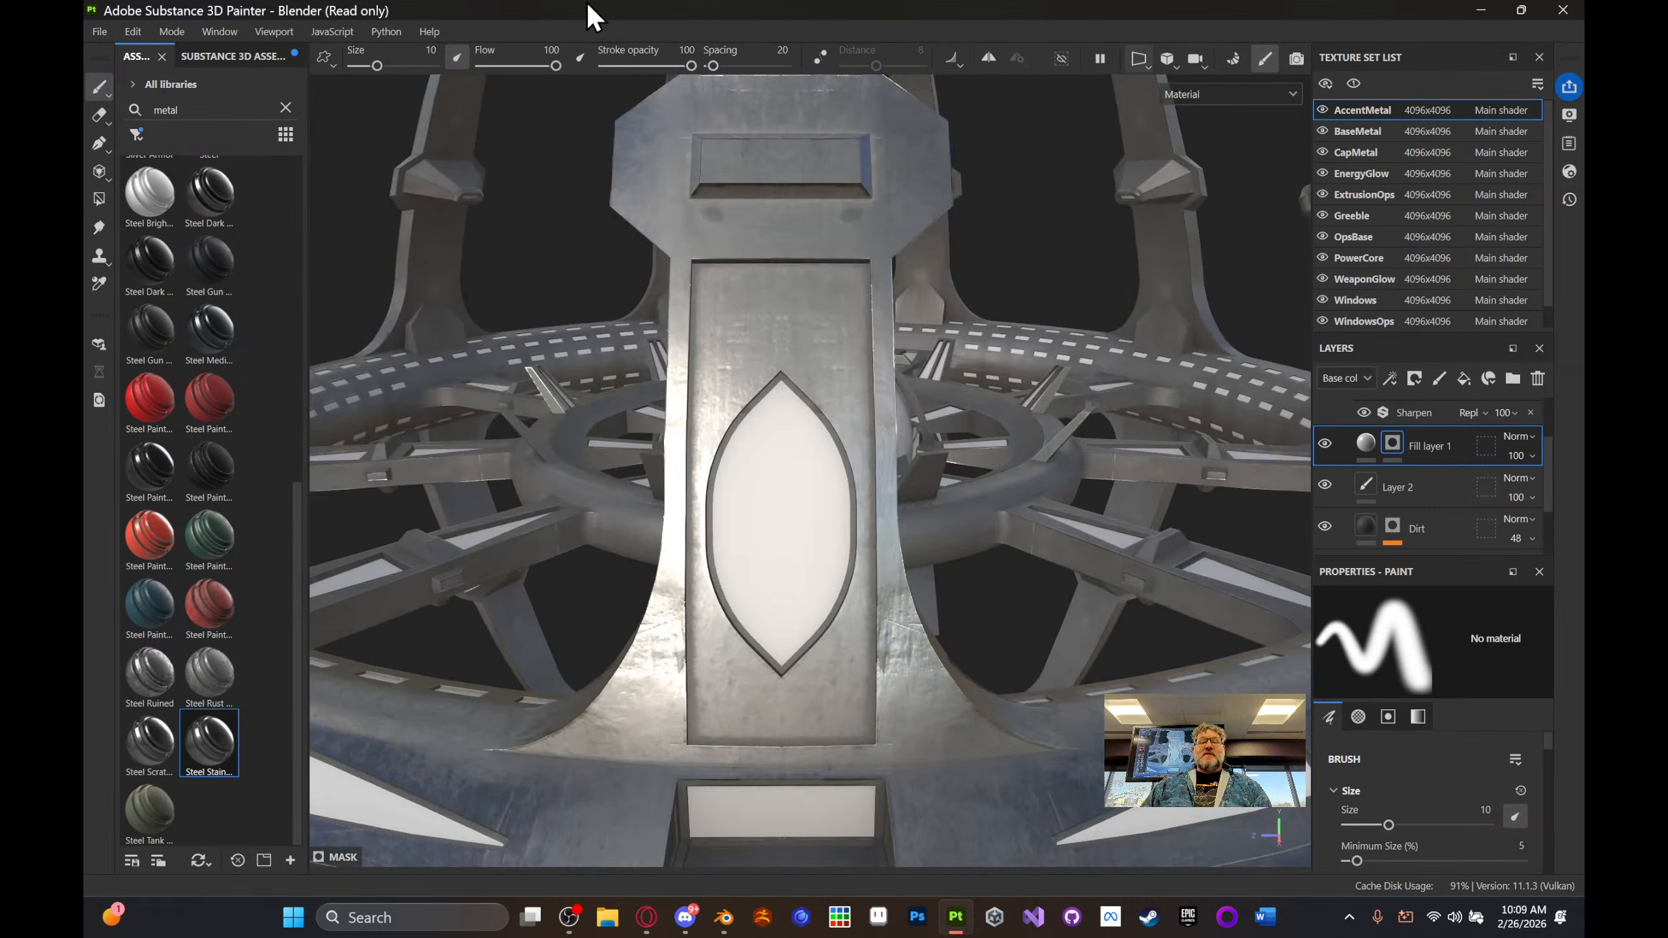
left_click(1149, 66)
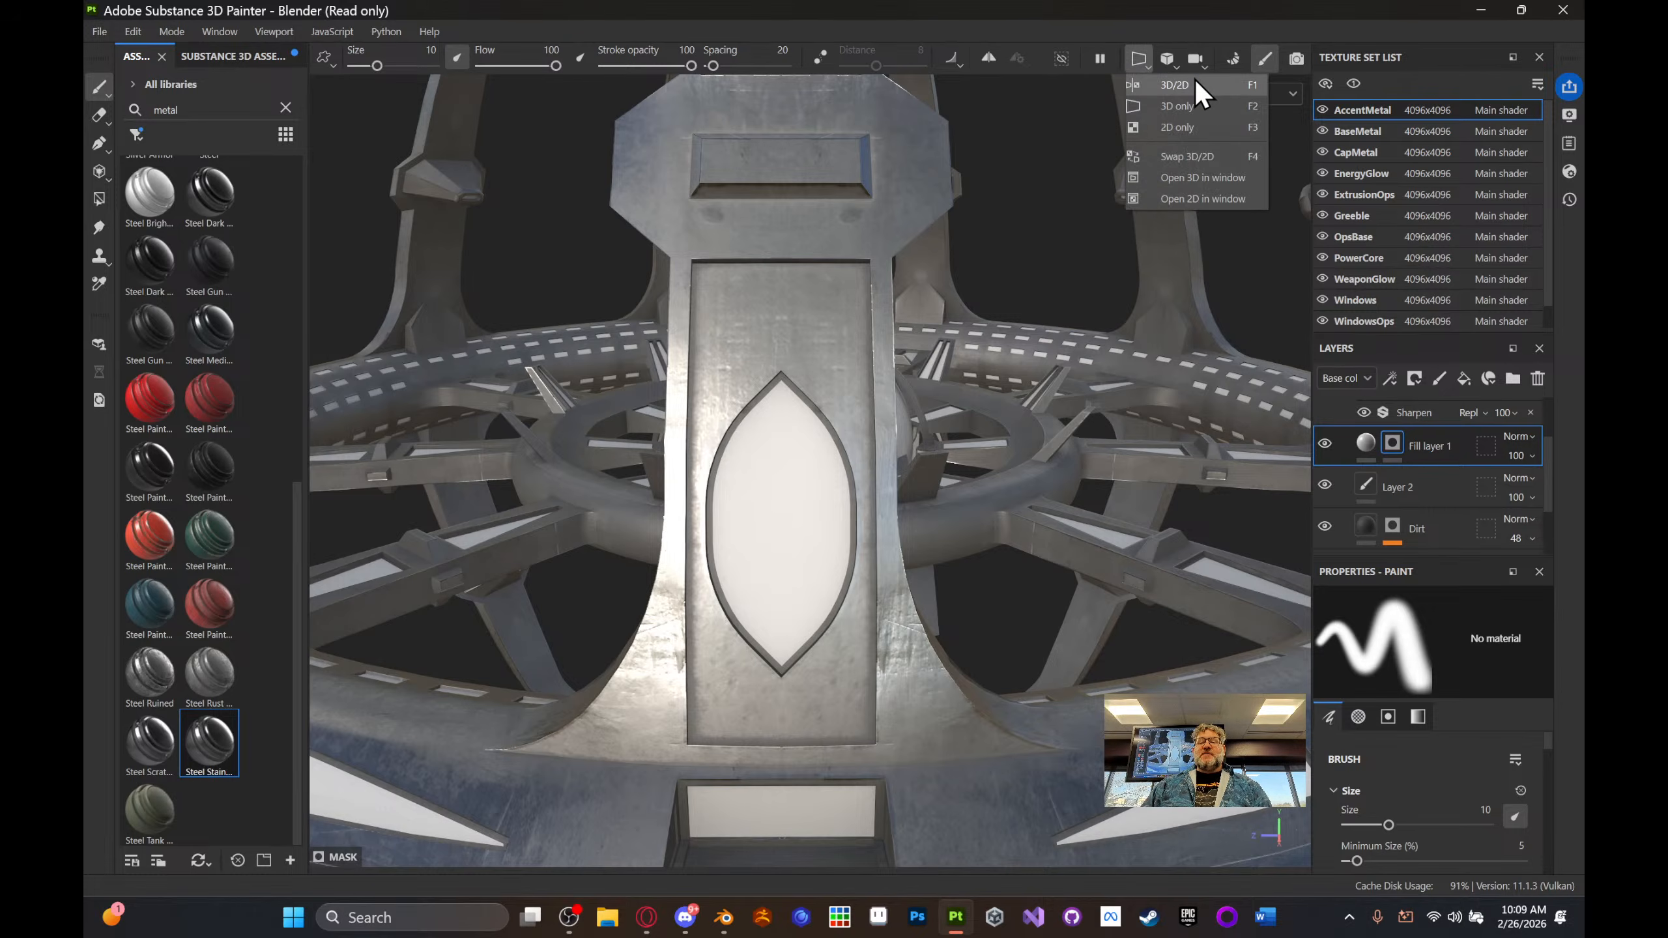
left_click(1194, 126)
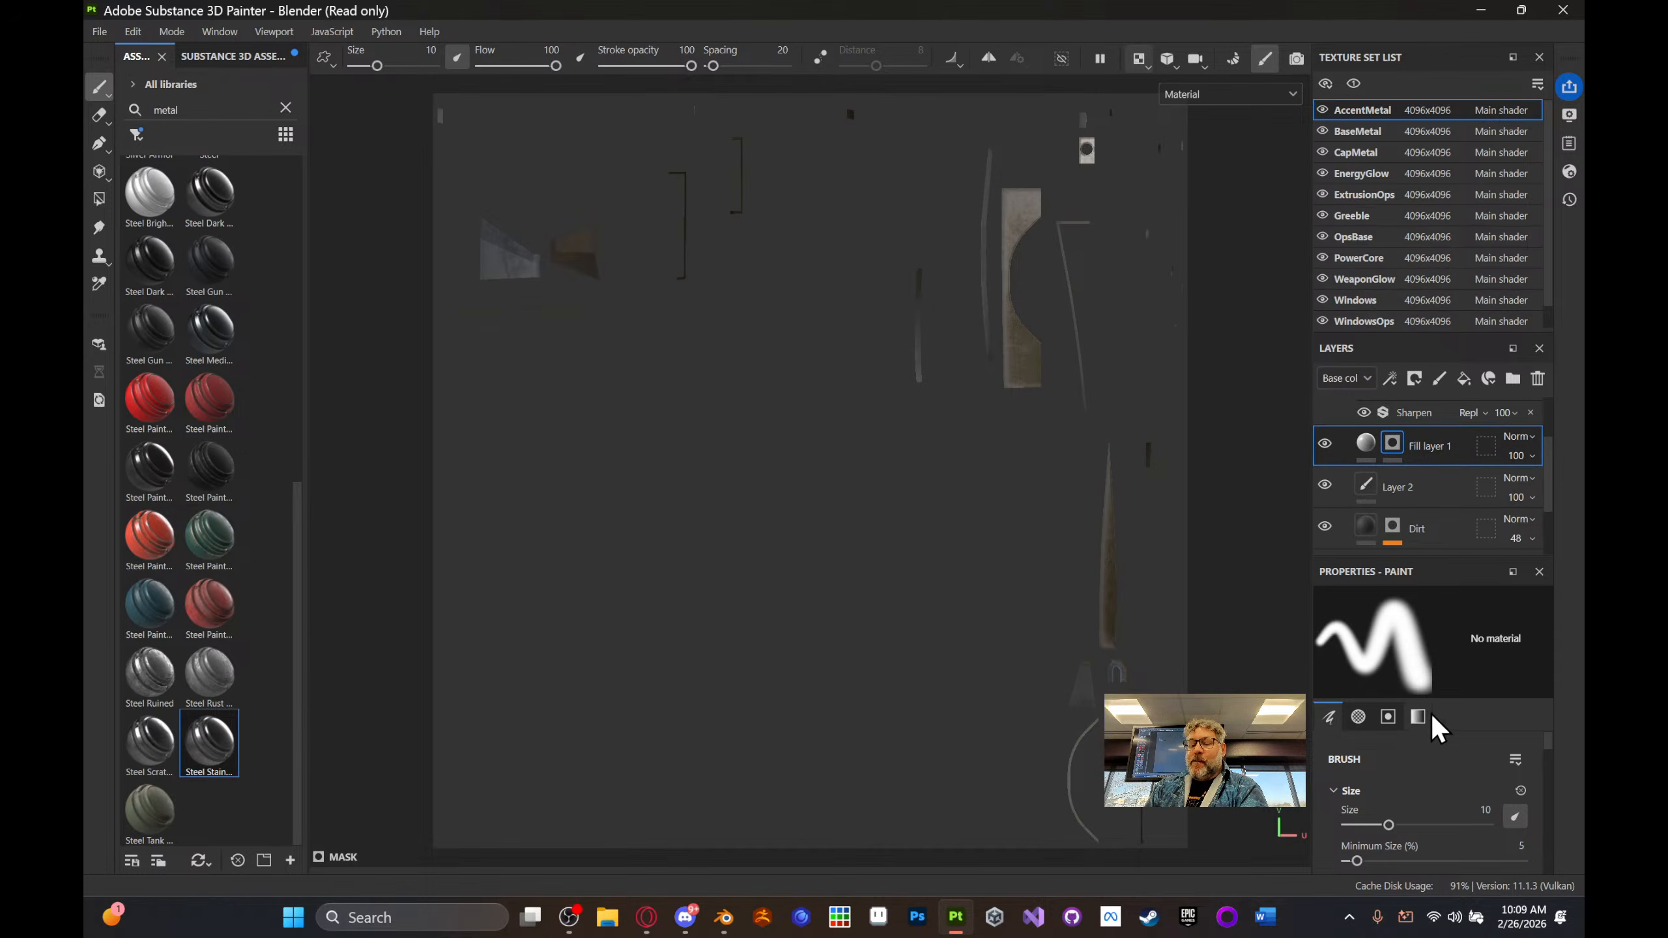
scroll(1371, 766, "down", 5)
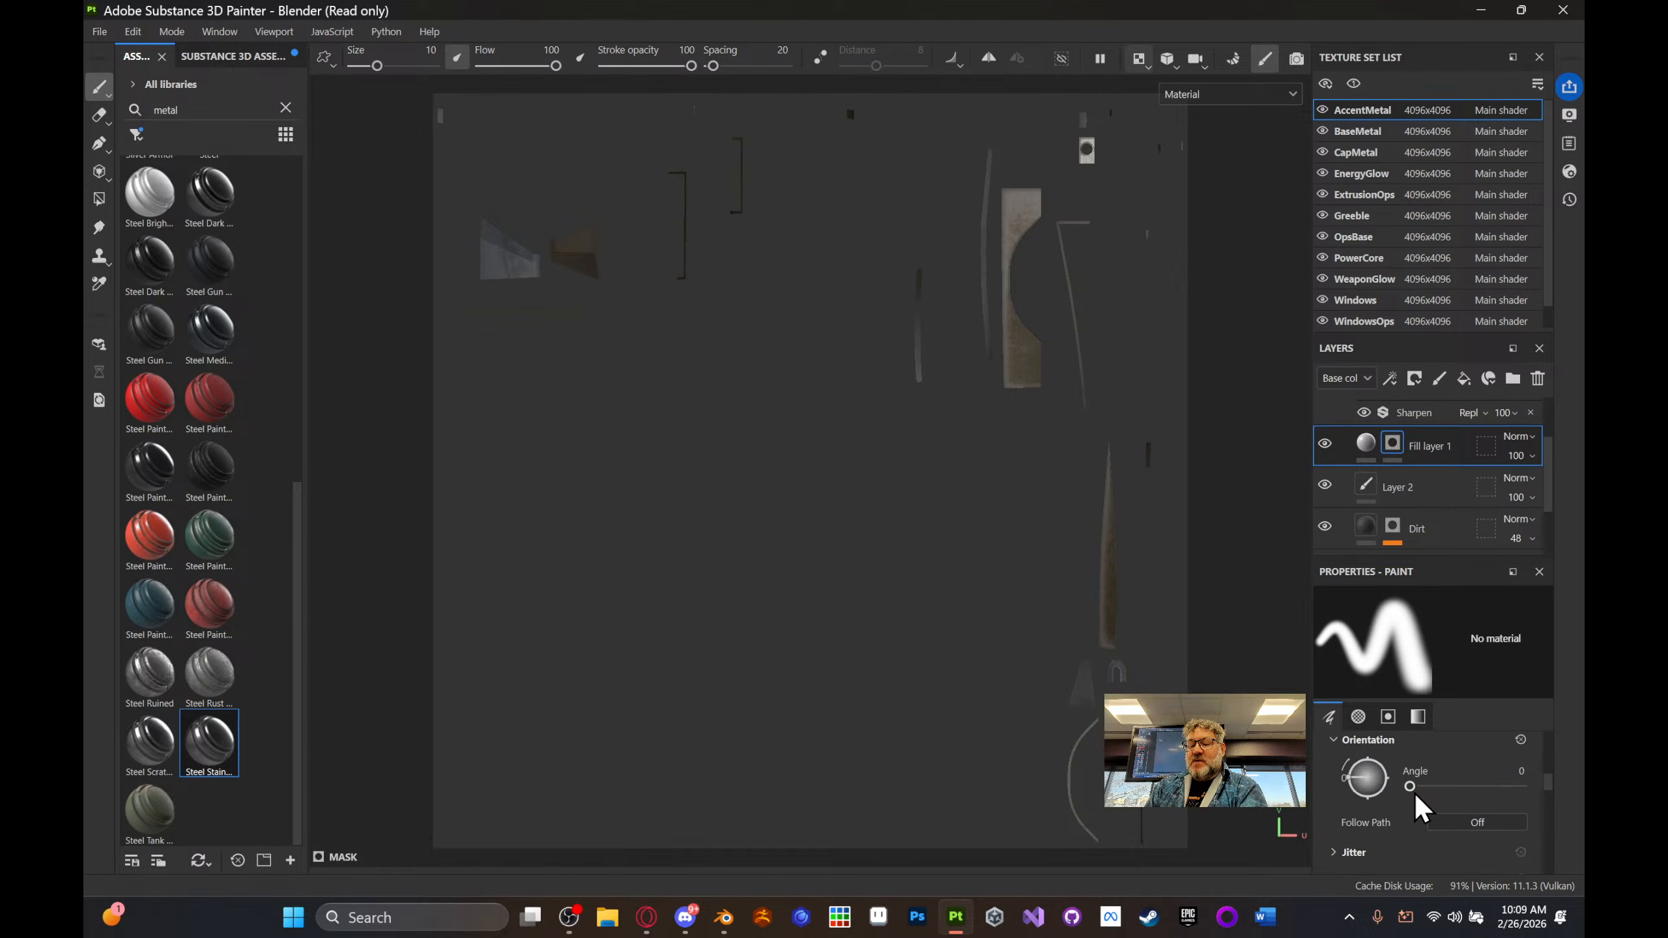
scroll(1417, 795, "down", 10)
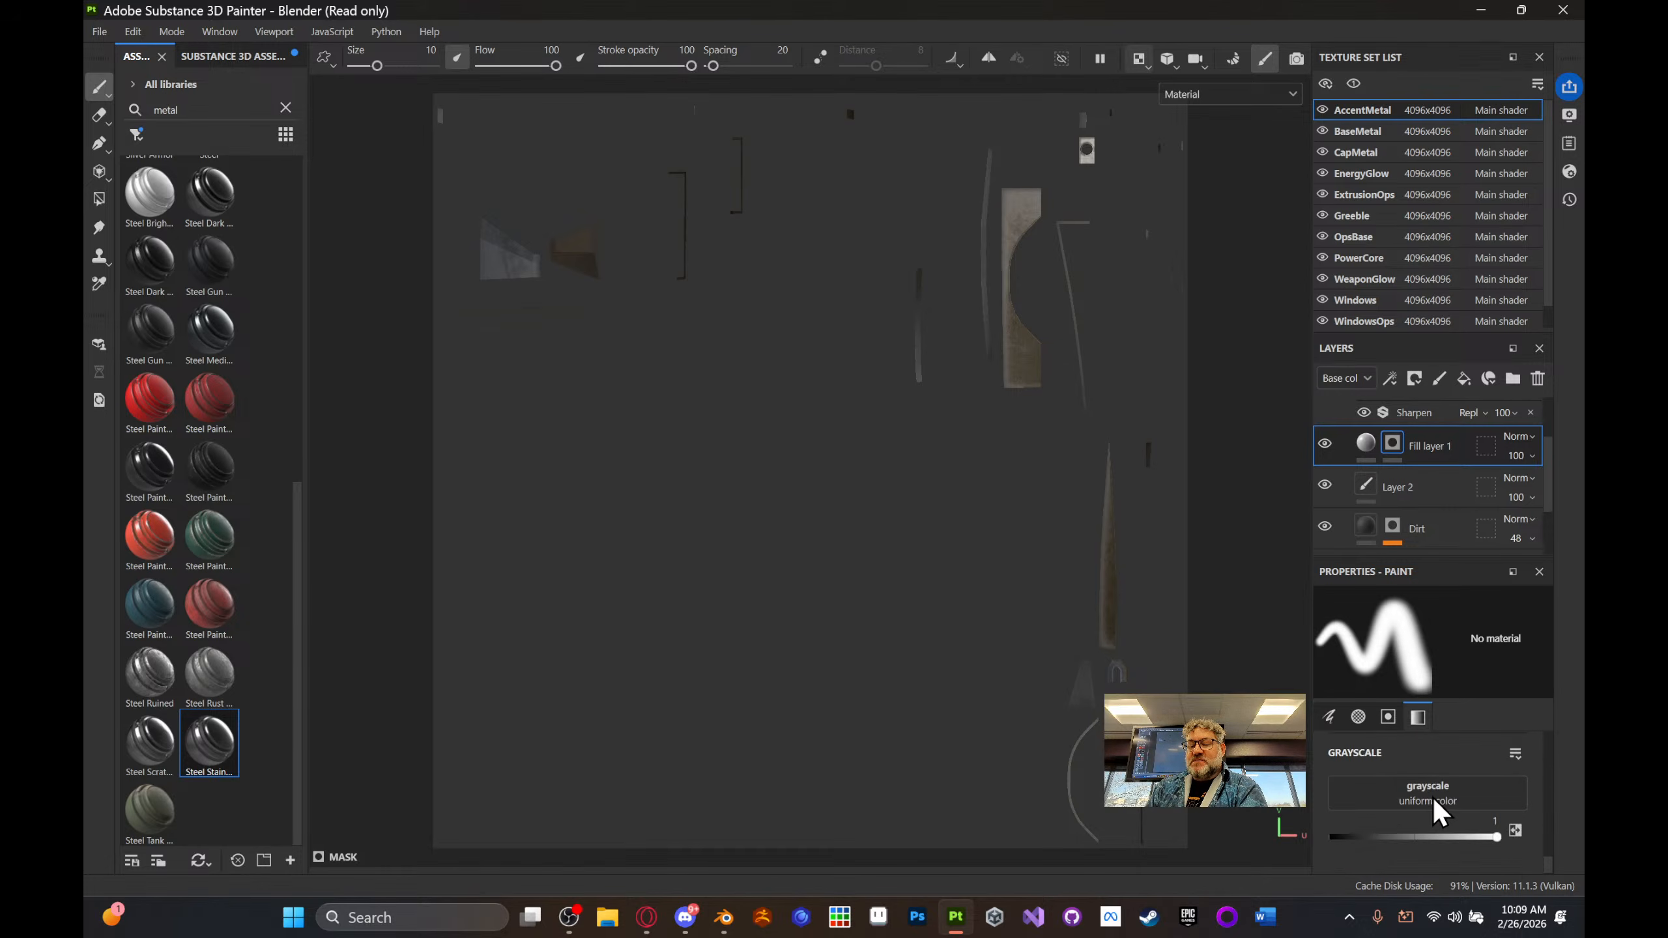
- Set the grayscale value of the mask's paint brush to 0.433 and return to its brush size settings
scroll(1434, 804, "up", 5)
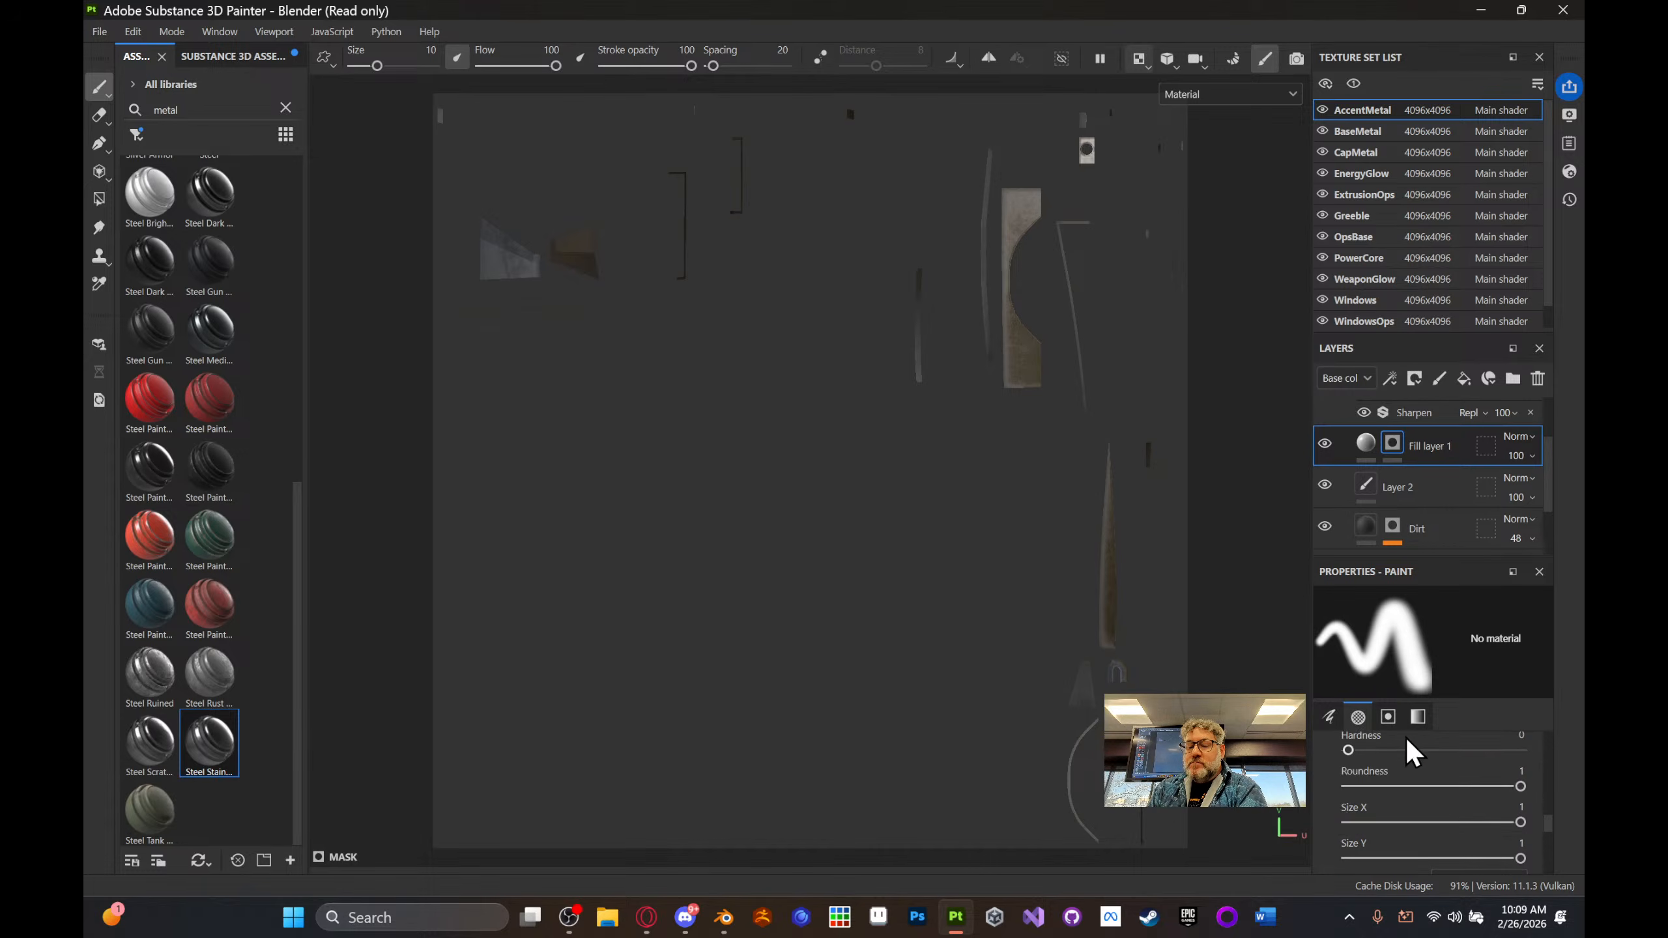
left_click(1417, 716)
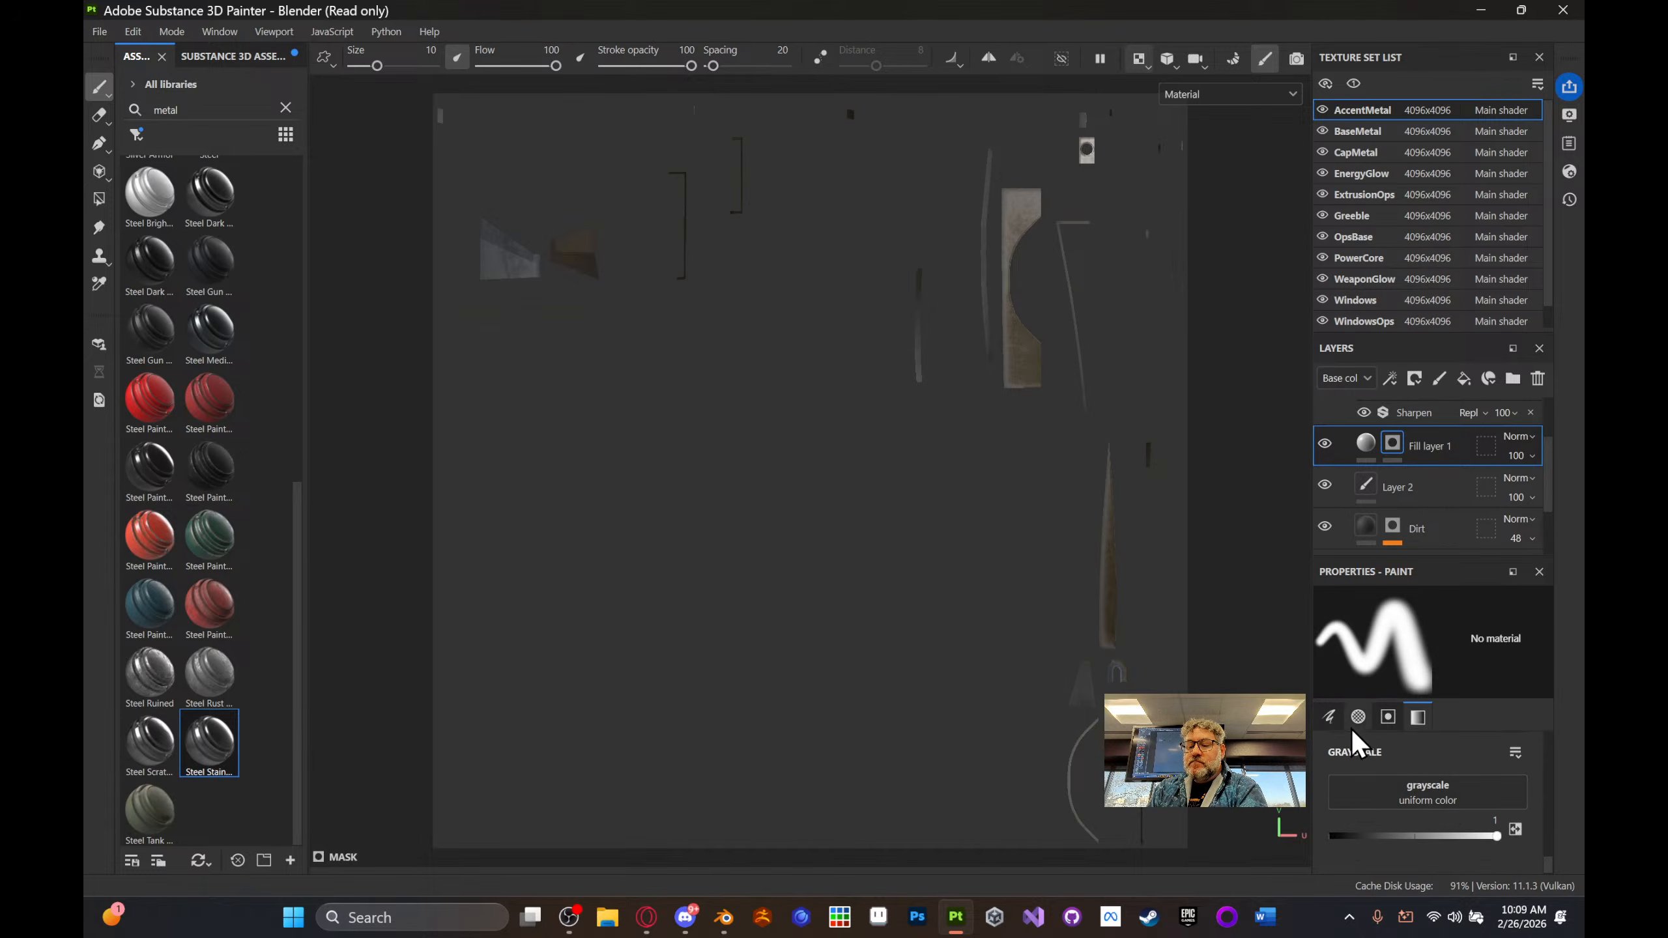
left_click_drag(1500, 839, 1404, 836)
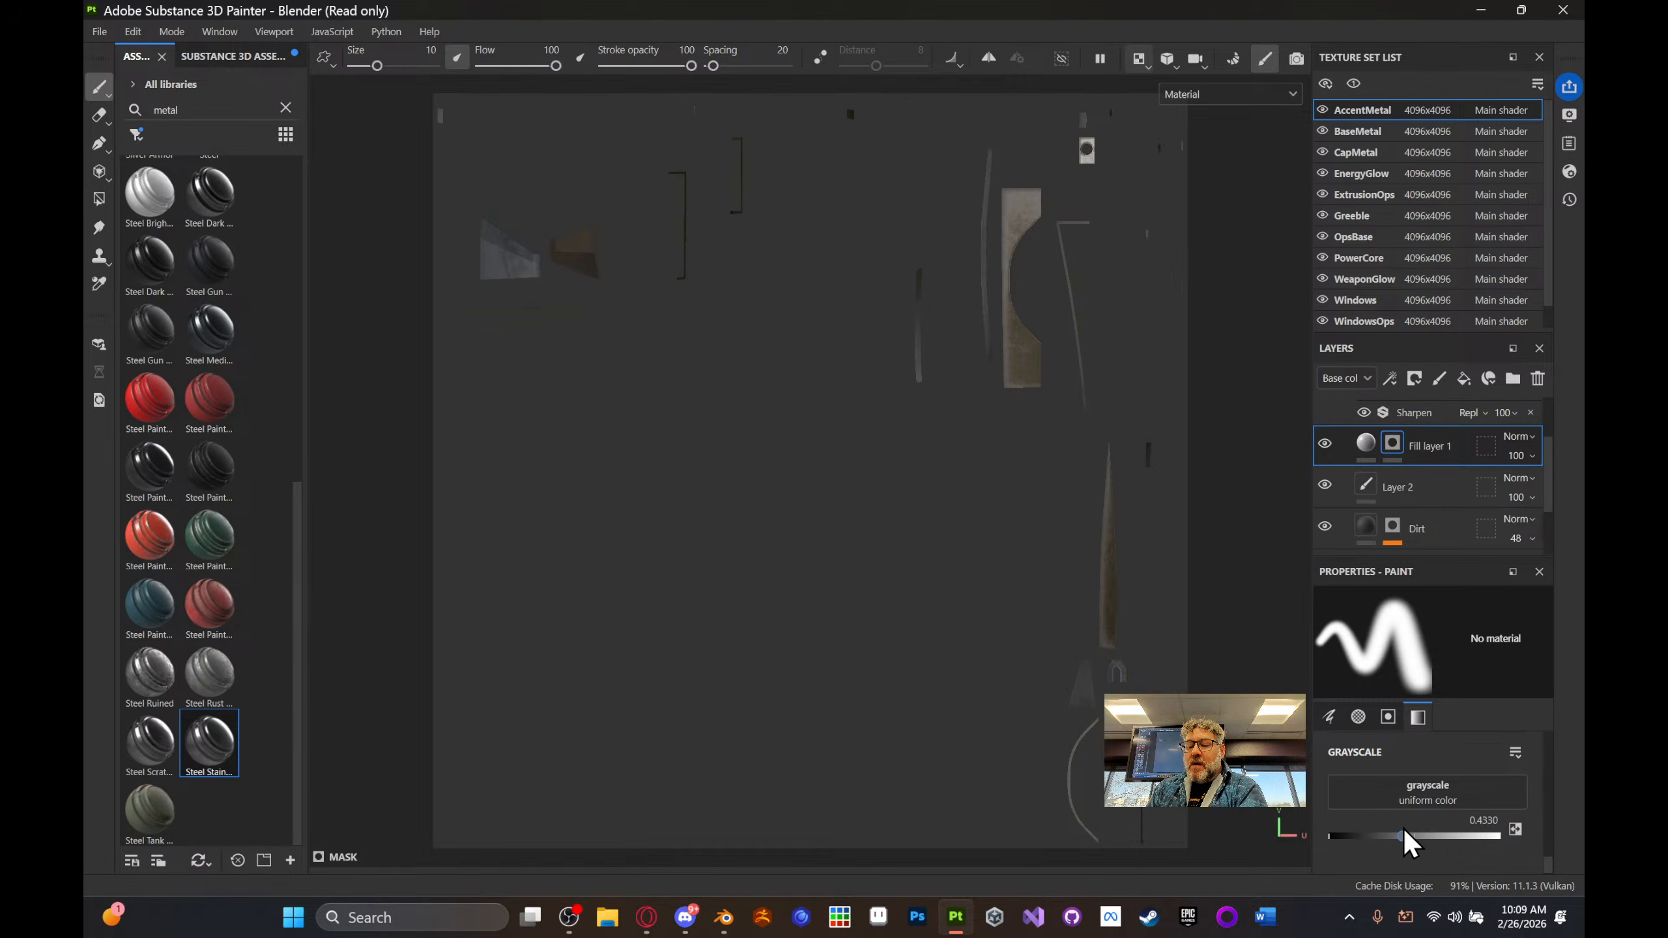
left_click(1331, 720)
scroll(1416, 784, "up", 1)
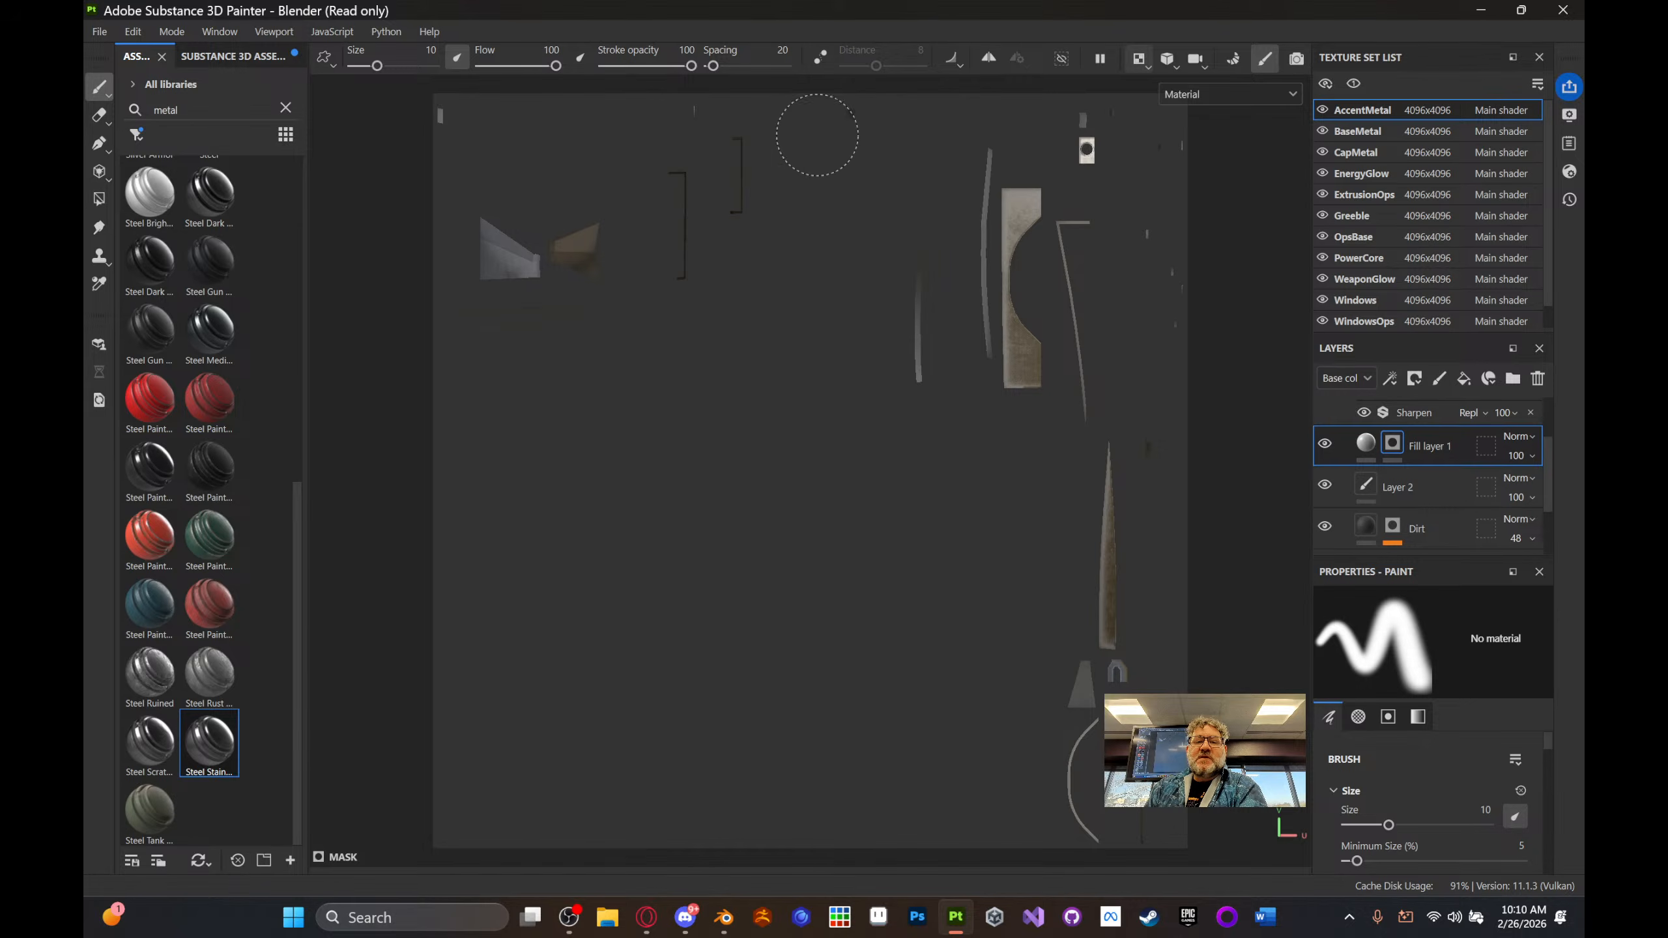
mouse_move(515, 193)
left_mouse_down()
mouse_move(573, 227)
mouse_move(467, 212)
mouse_move(554, 297)
left_mouse_up()
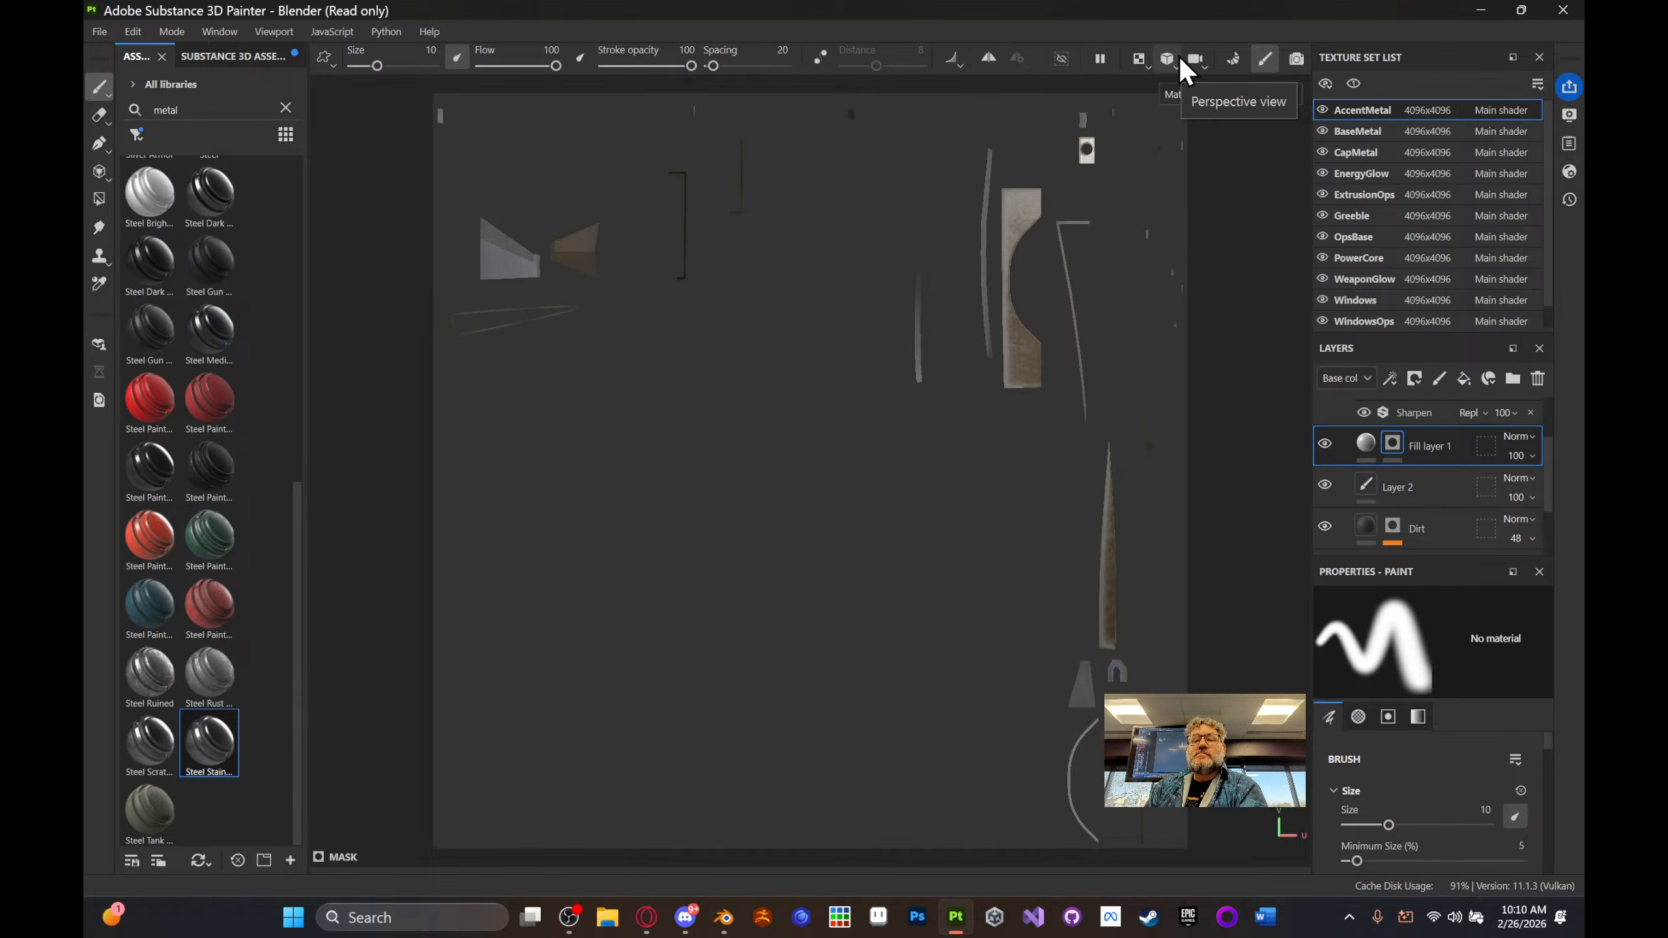
- Return to the 3D only view and examine the station's metal surfaces on the upper arms, ring and lower arms
left_click(1149, 65)
left_click(1173, 100)
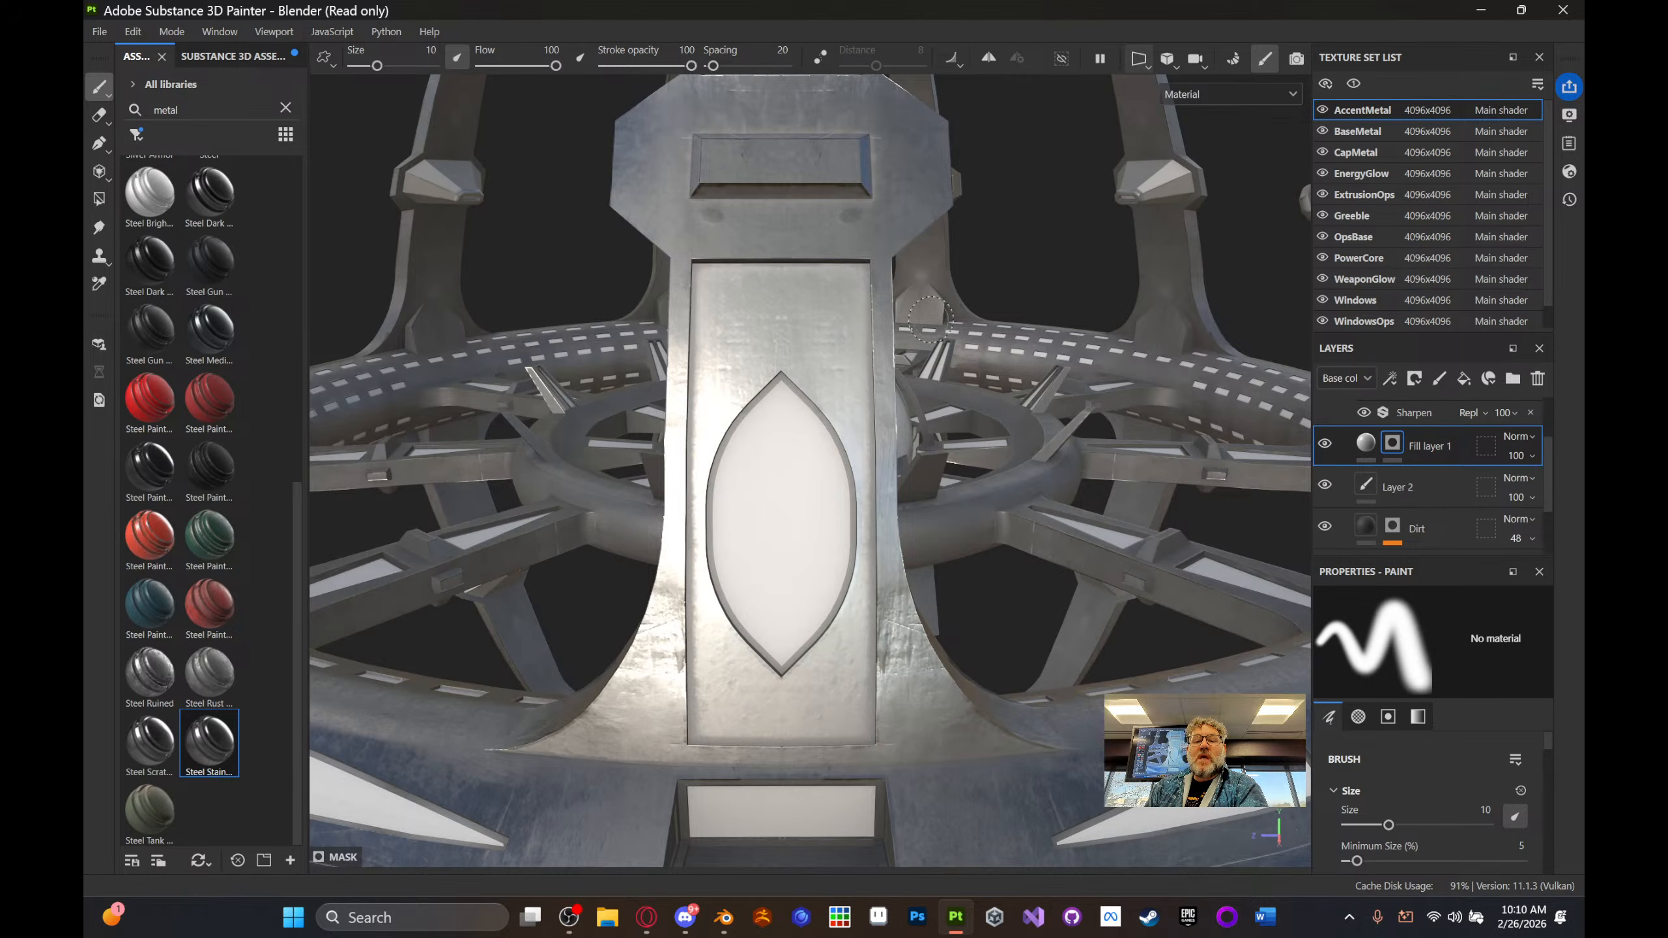
scroll(905, 366, "down", 5)
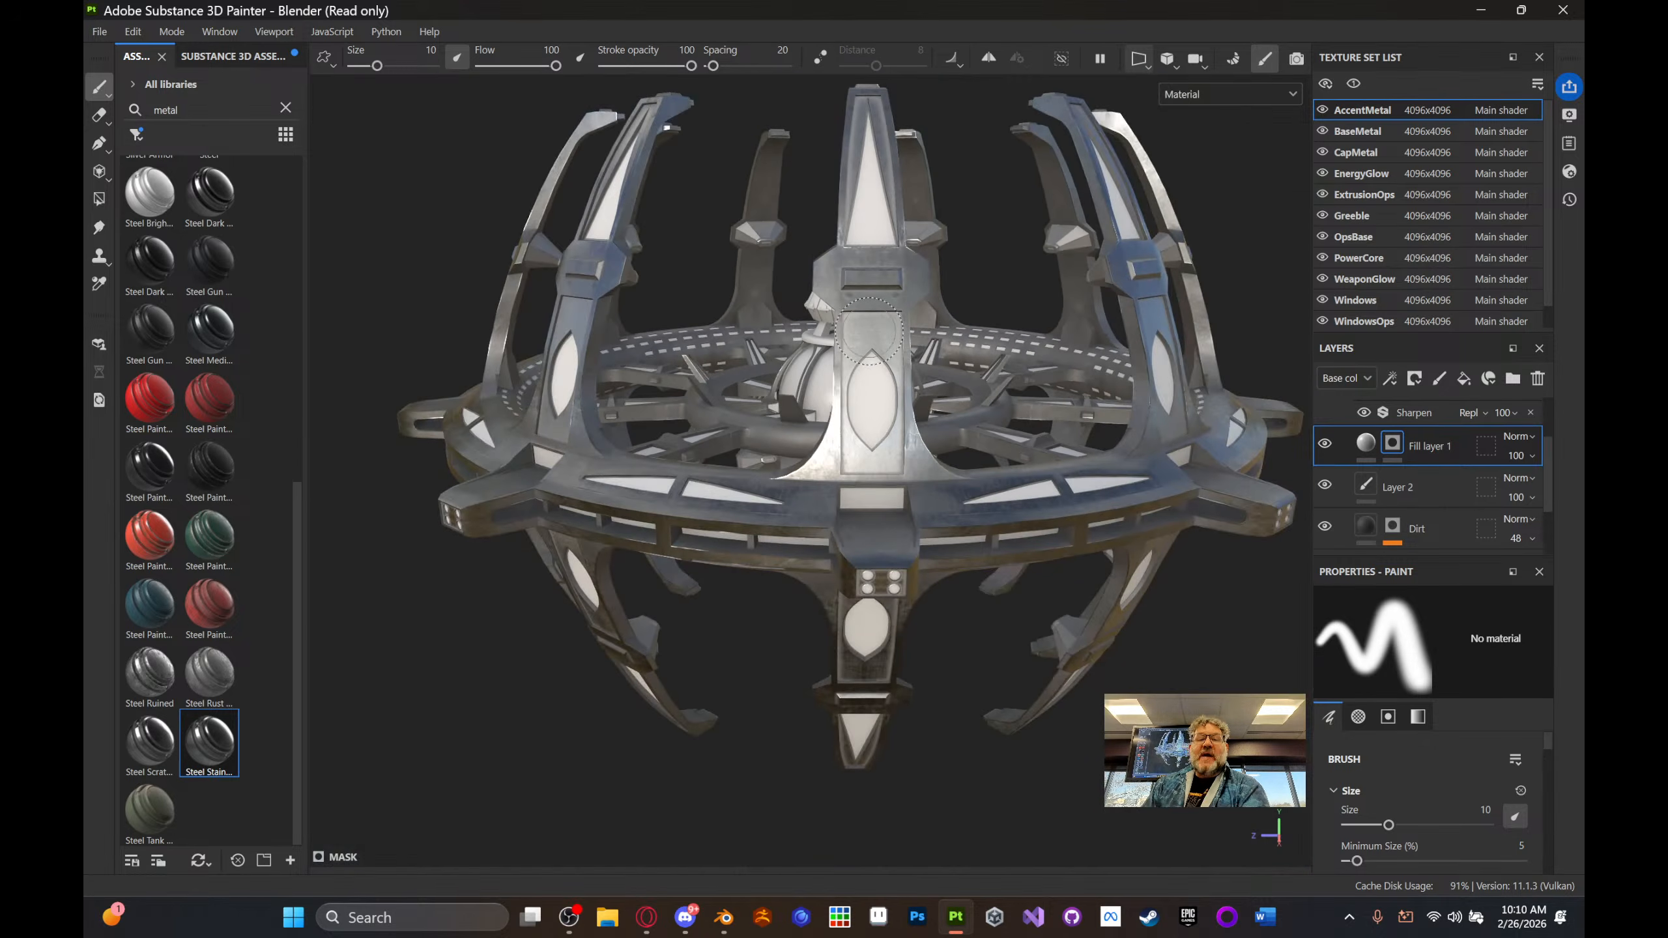
left_click_drag(927, 310, 1013, 299, "alt")
middle_click_drag(968, 365, 611, 341, "alt")
scroll(803, 391, "up", 4)
scroll(800, 394, "down", 3)
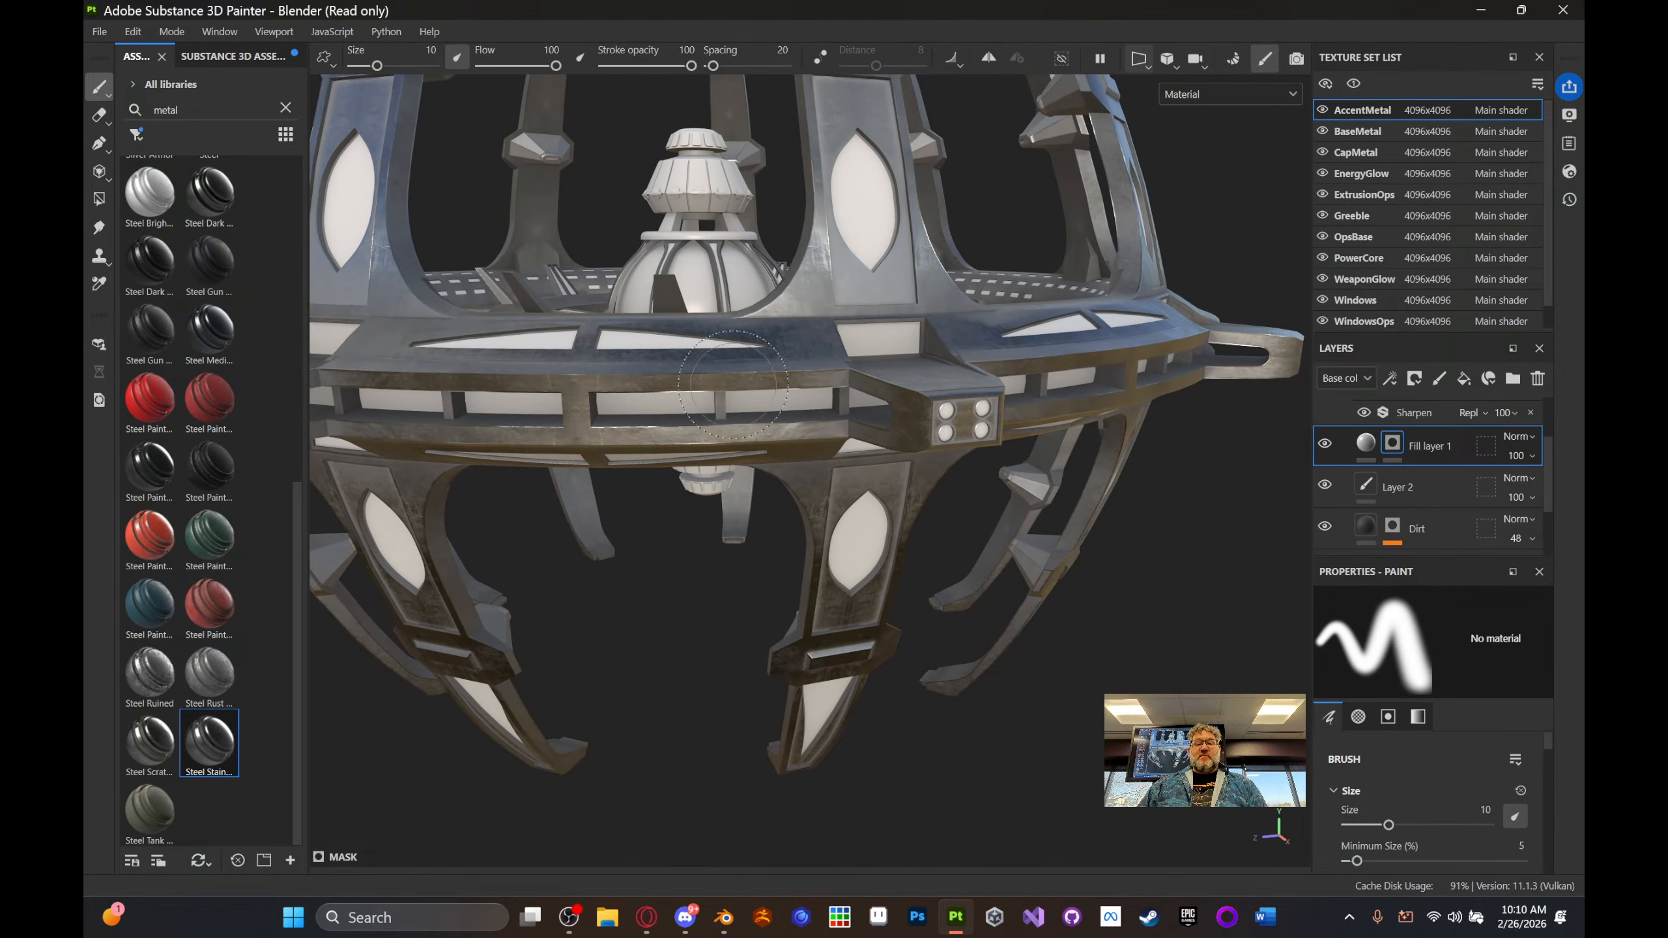
mouse_move(734, 385)
middle_mouse_down("alt")
mouse_move(763, 339)
mouse_move(926, 375)
middle_mouse_up("alt")
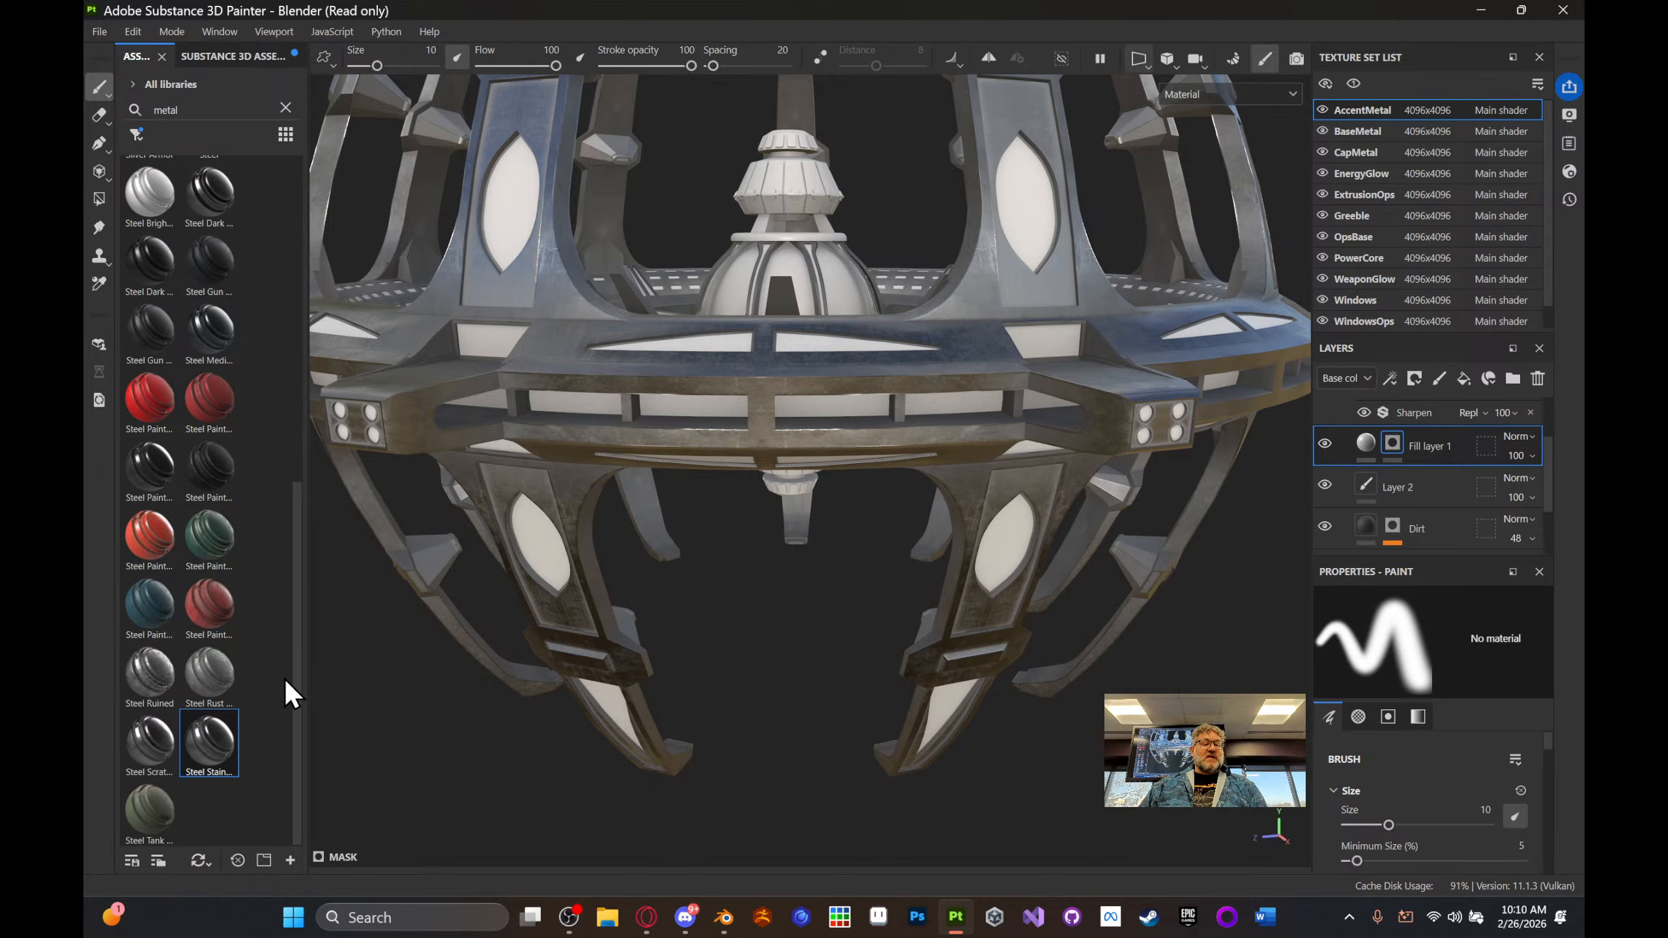
- Apply the Steel Dark smart material listed right after Steel Bright Layered to the AccentMetal texture set
left_click_drag(304, 665, 299, 446)
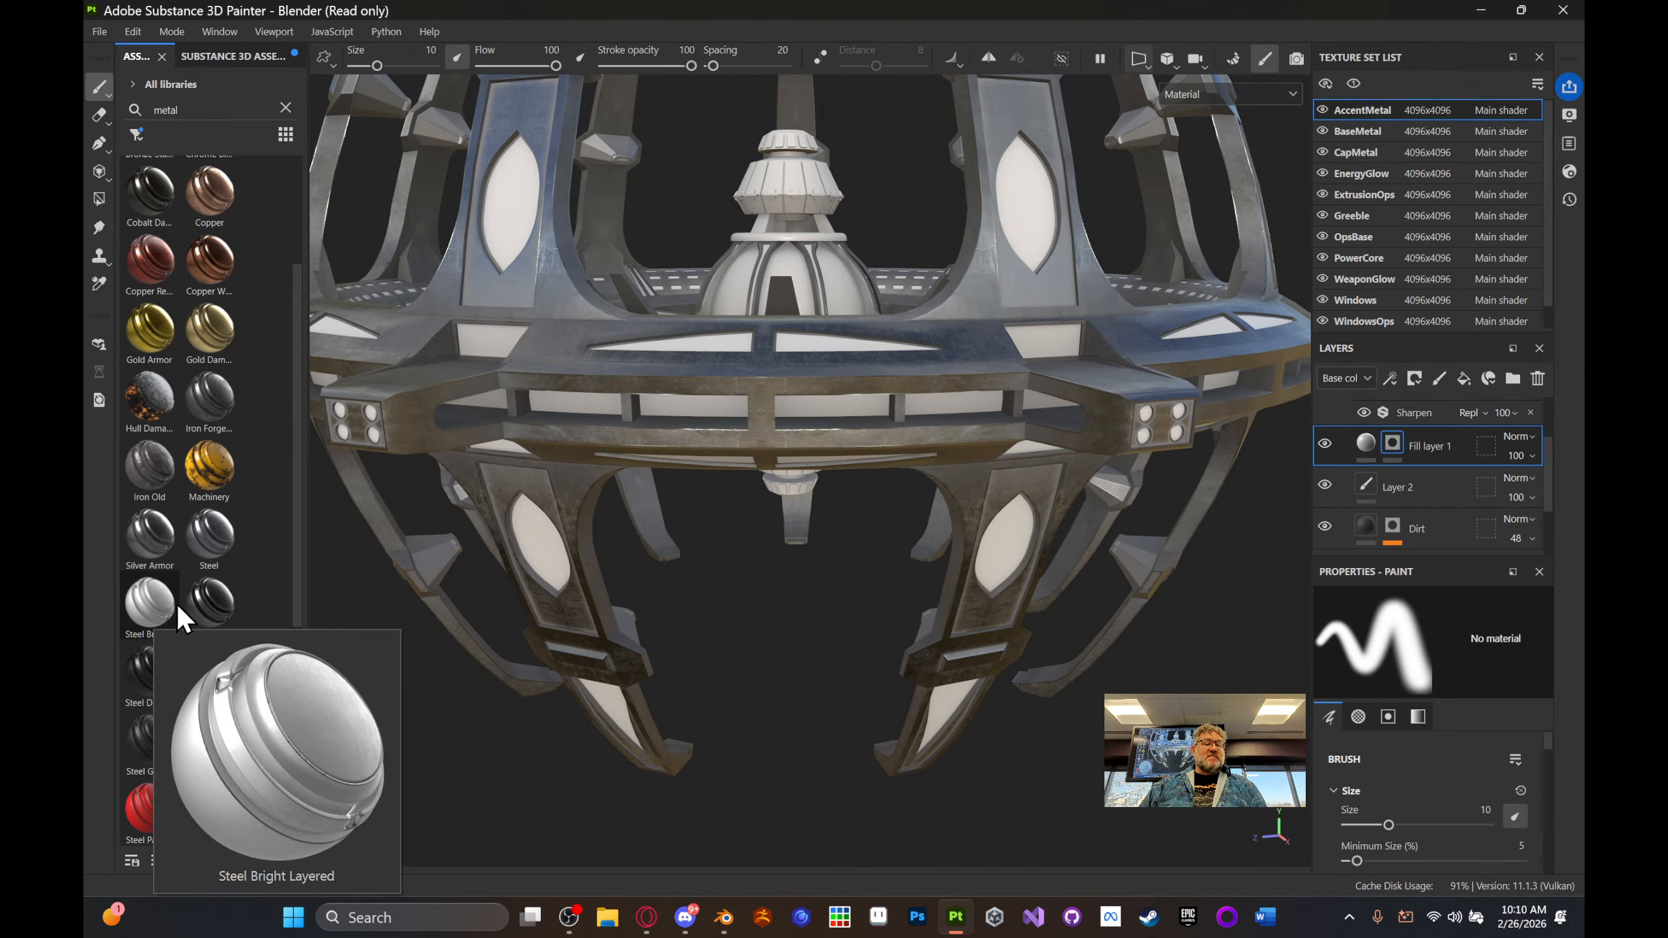
mouse_move(212, 611)
left_click_drag(209, 612, 1016, 102)
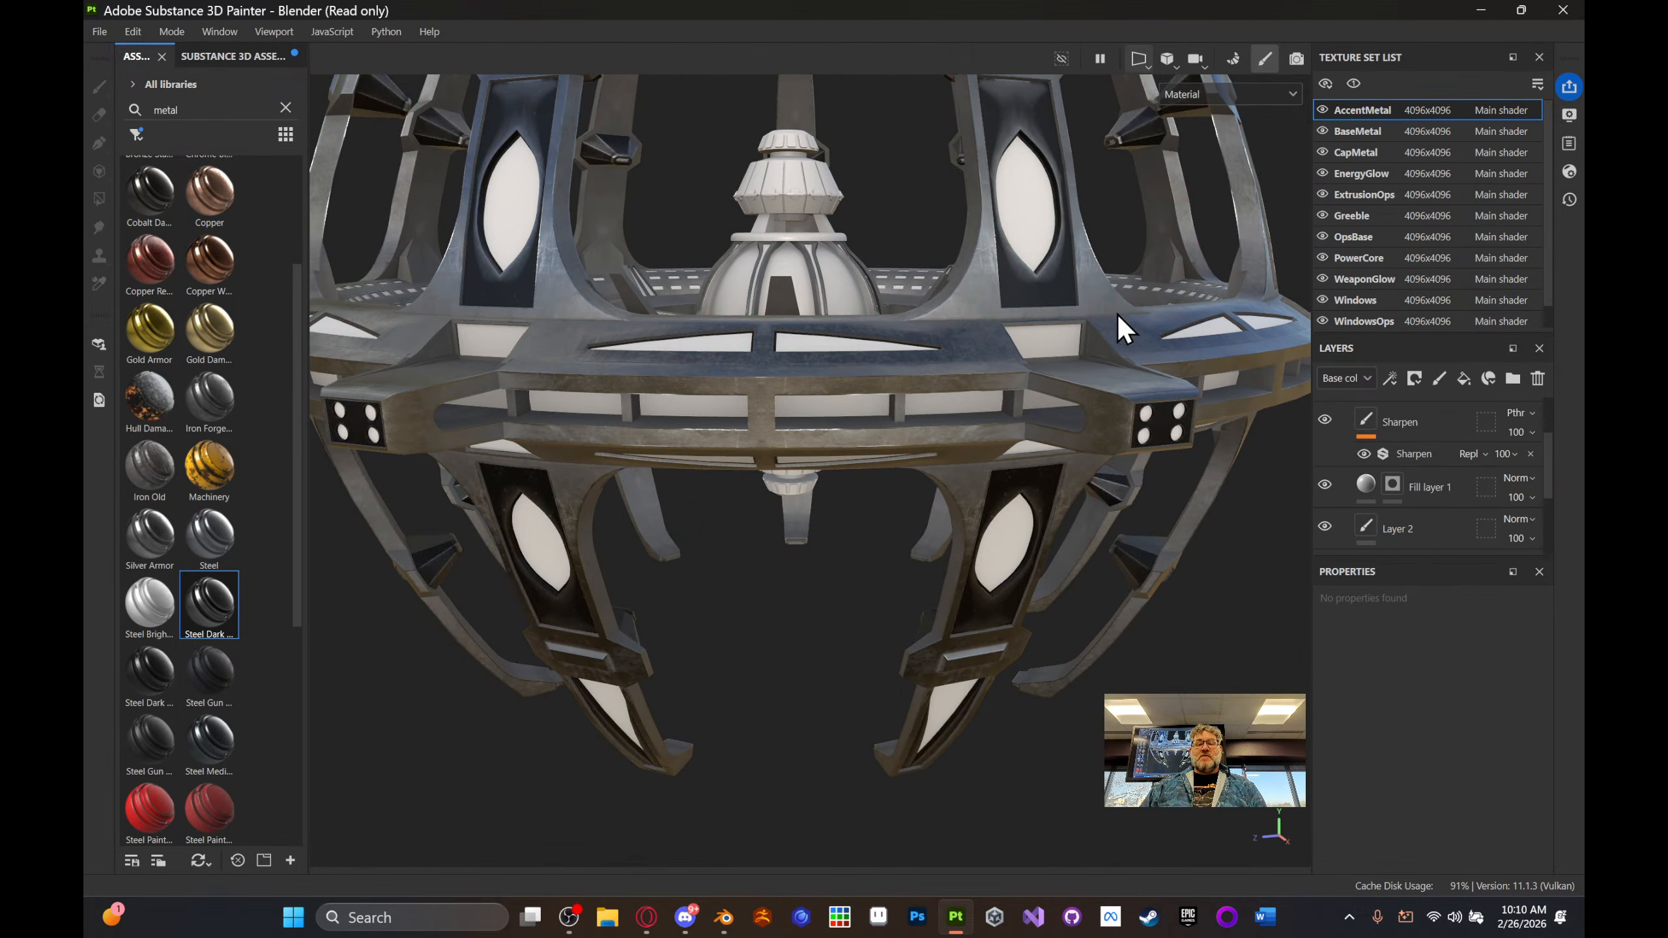
left_click_drag(1117, 314, 991, 488, "alt")
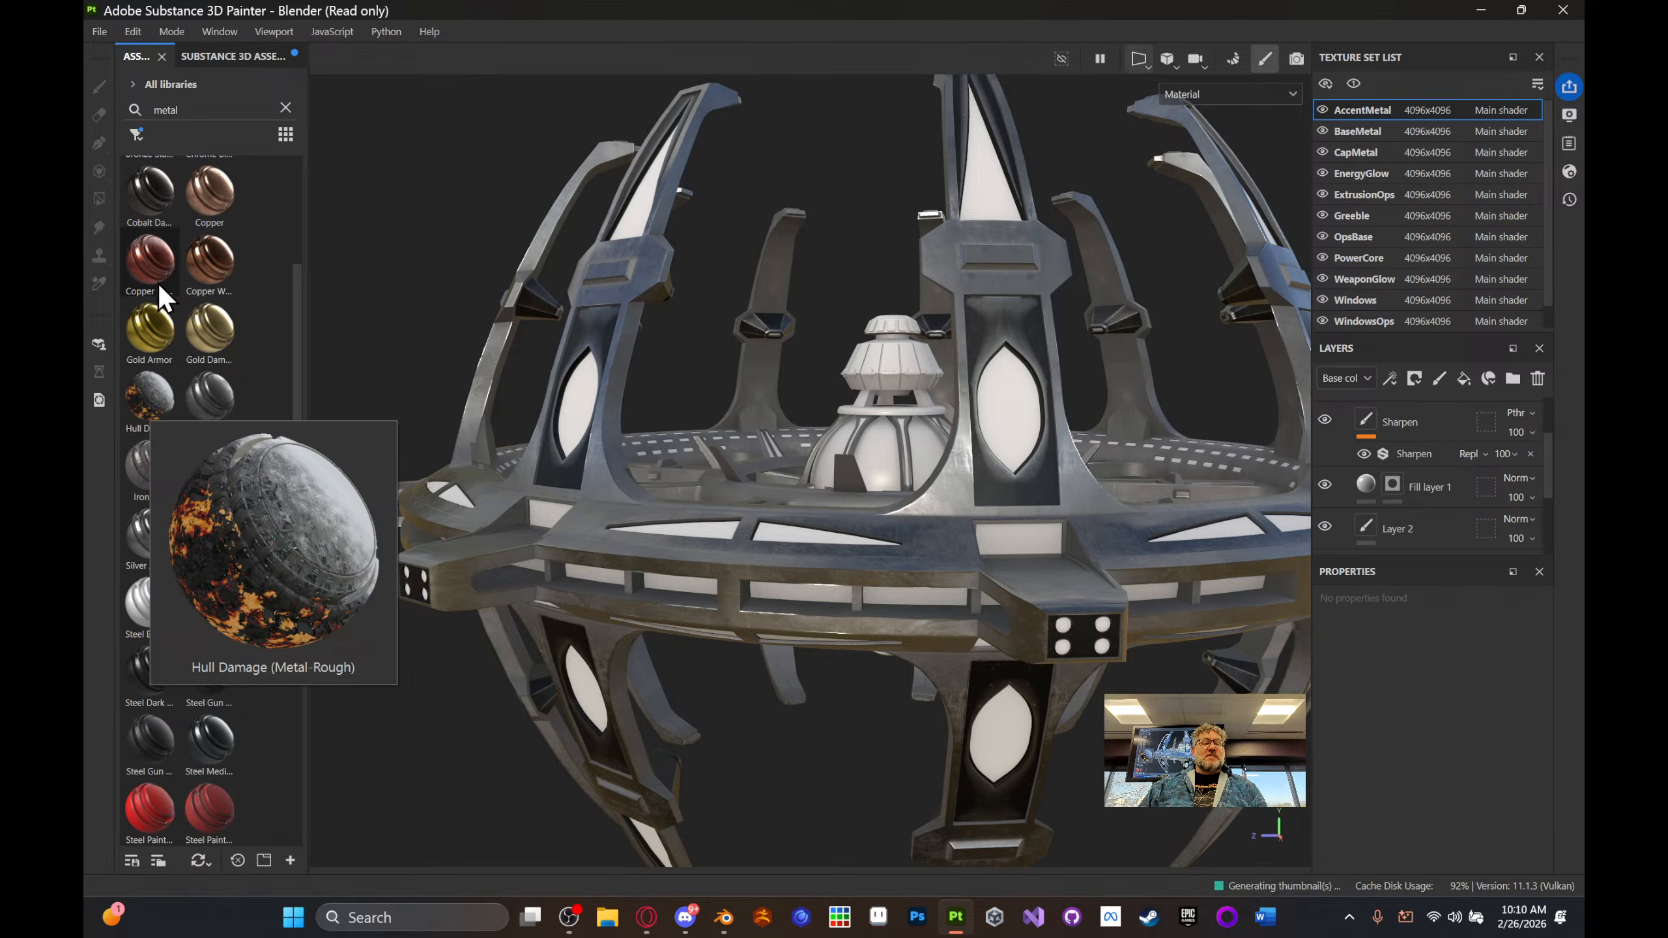
- Apply the Copper Worn smart material to the Greeble texture set and check it around the station
mouse_move(217, 260)
left_click_drag(210, 253, 720, 536)
left_click_drag(836, 393, 894, 439, "alt")
scroll(894, 438, "down", 2)
middle_click_drag(920, 514, 1021, 498, "alt")
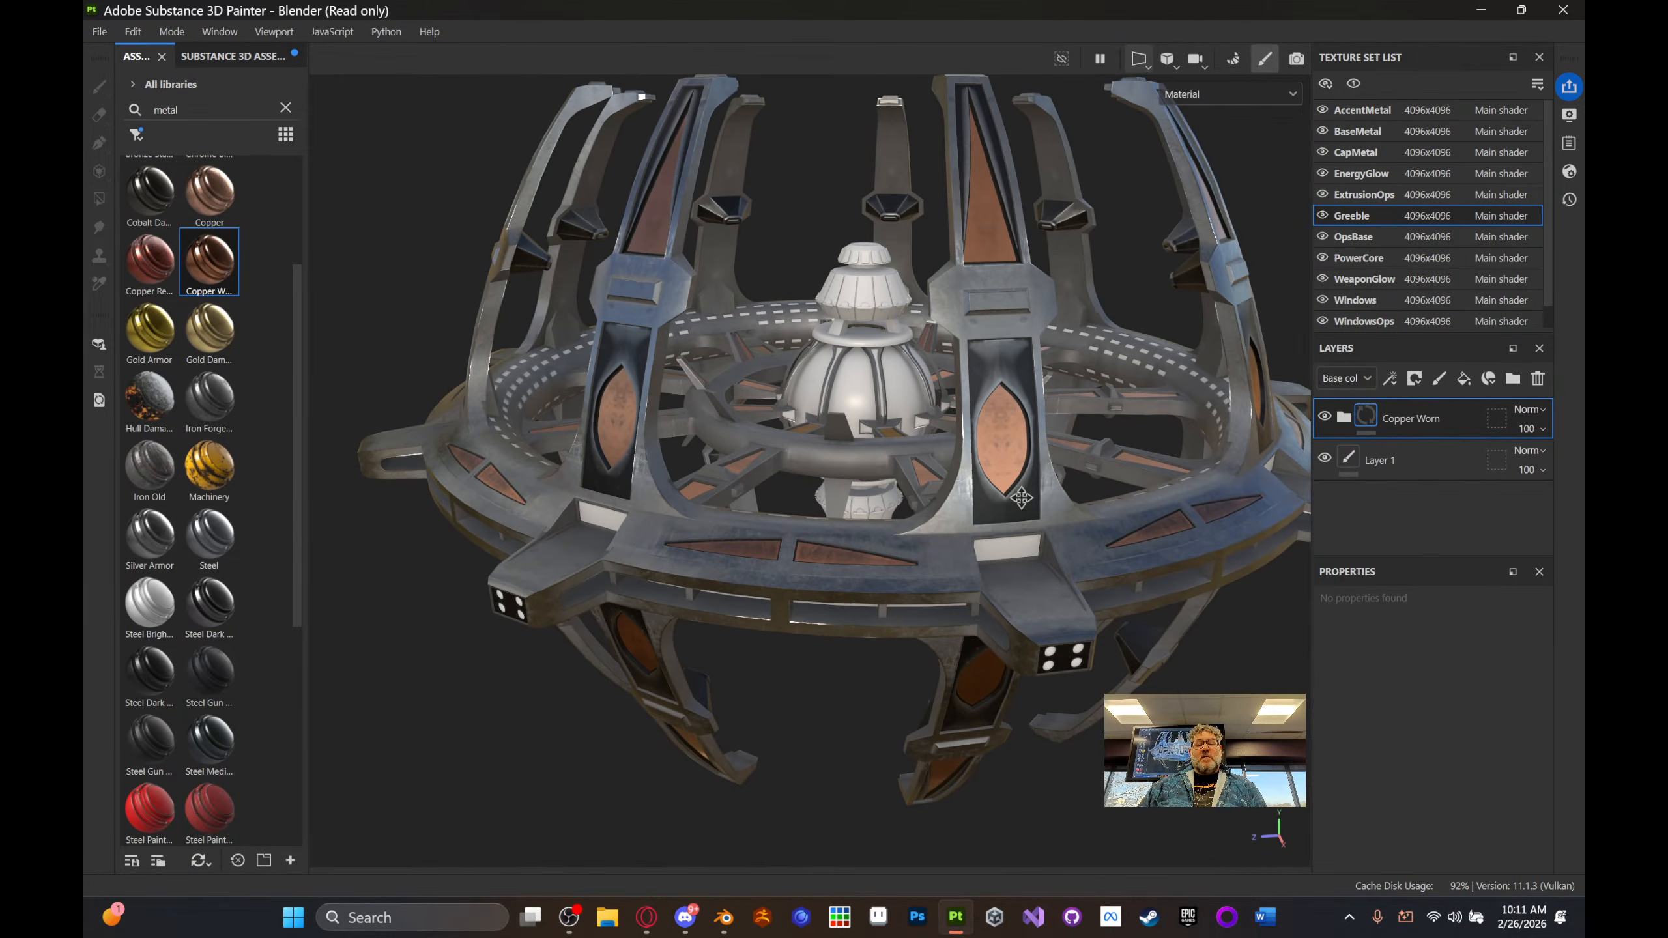
left_click_drag(982, 493, 853, 526, "alt")
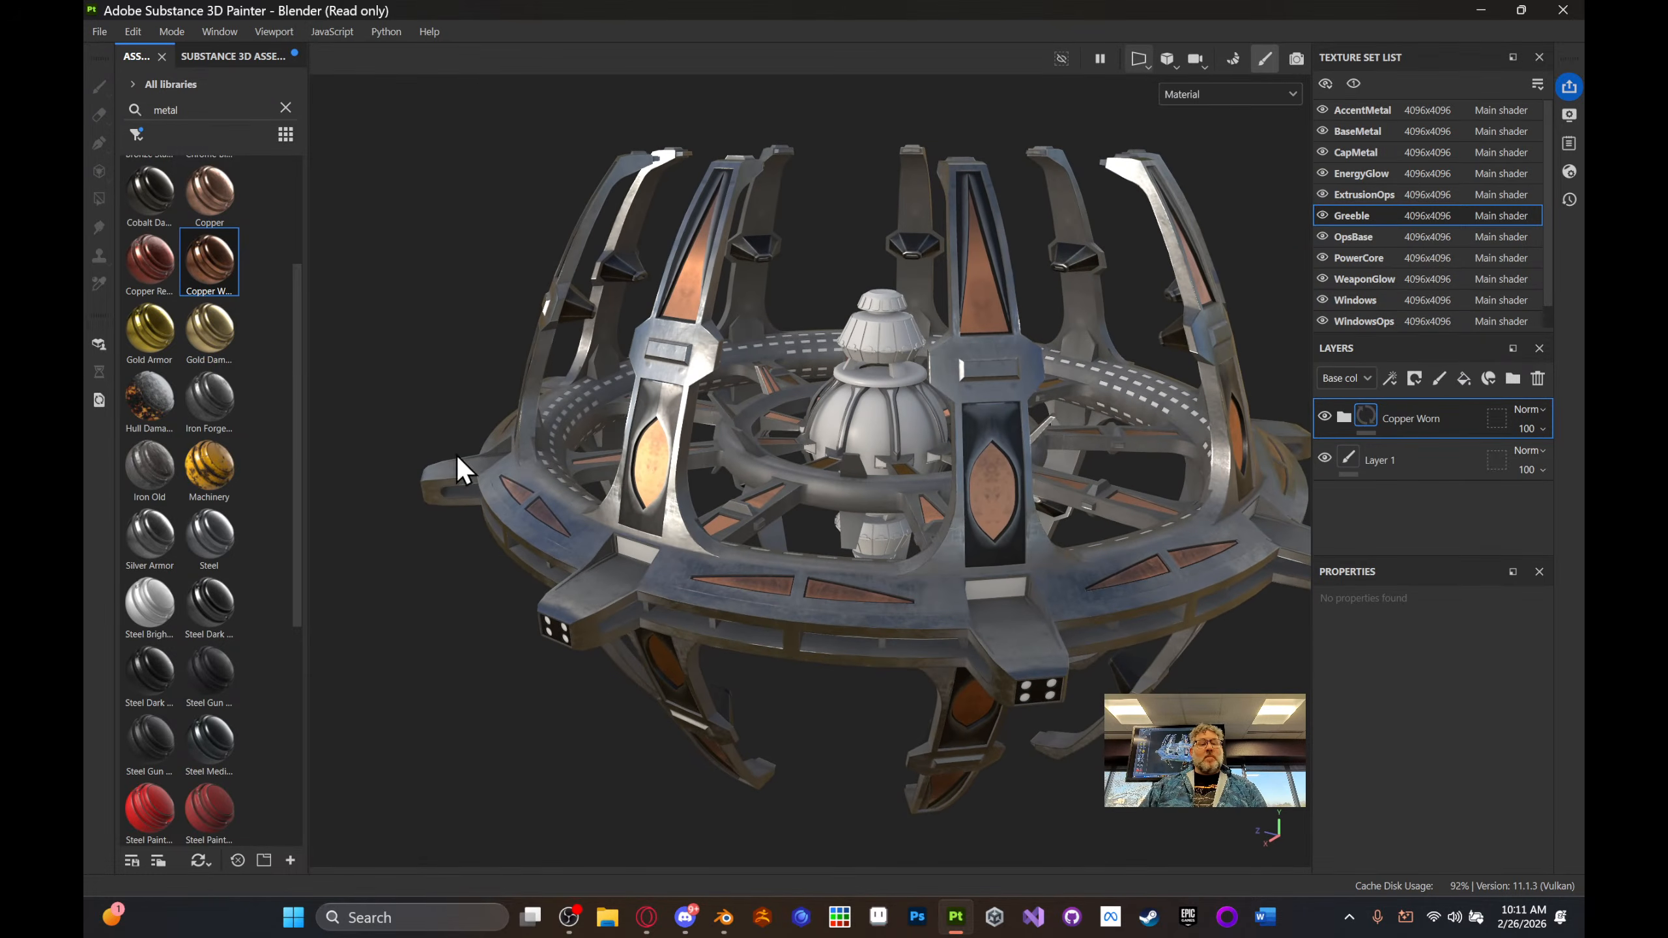
- Clear the metal search so the full smart material library is listed
left_click(284, 107)
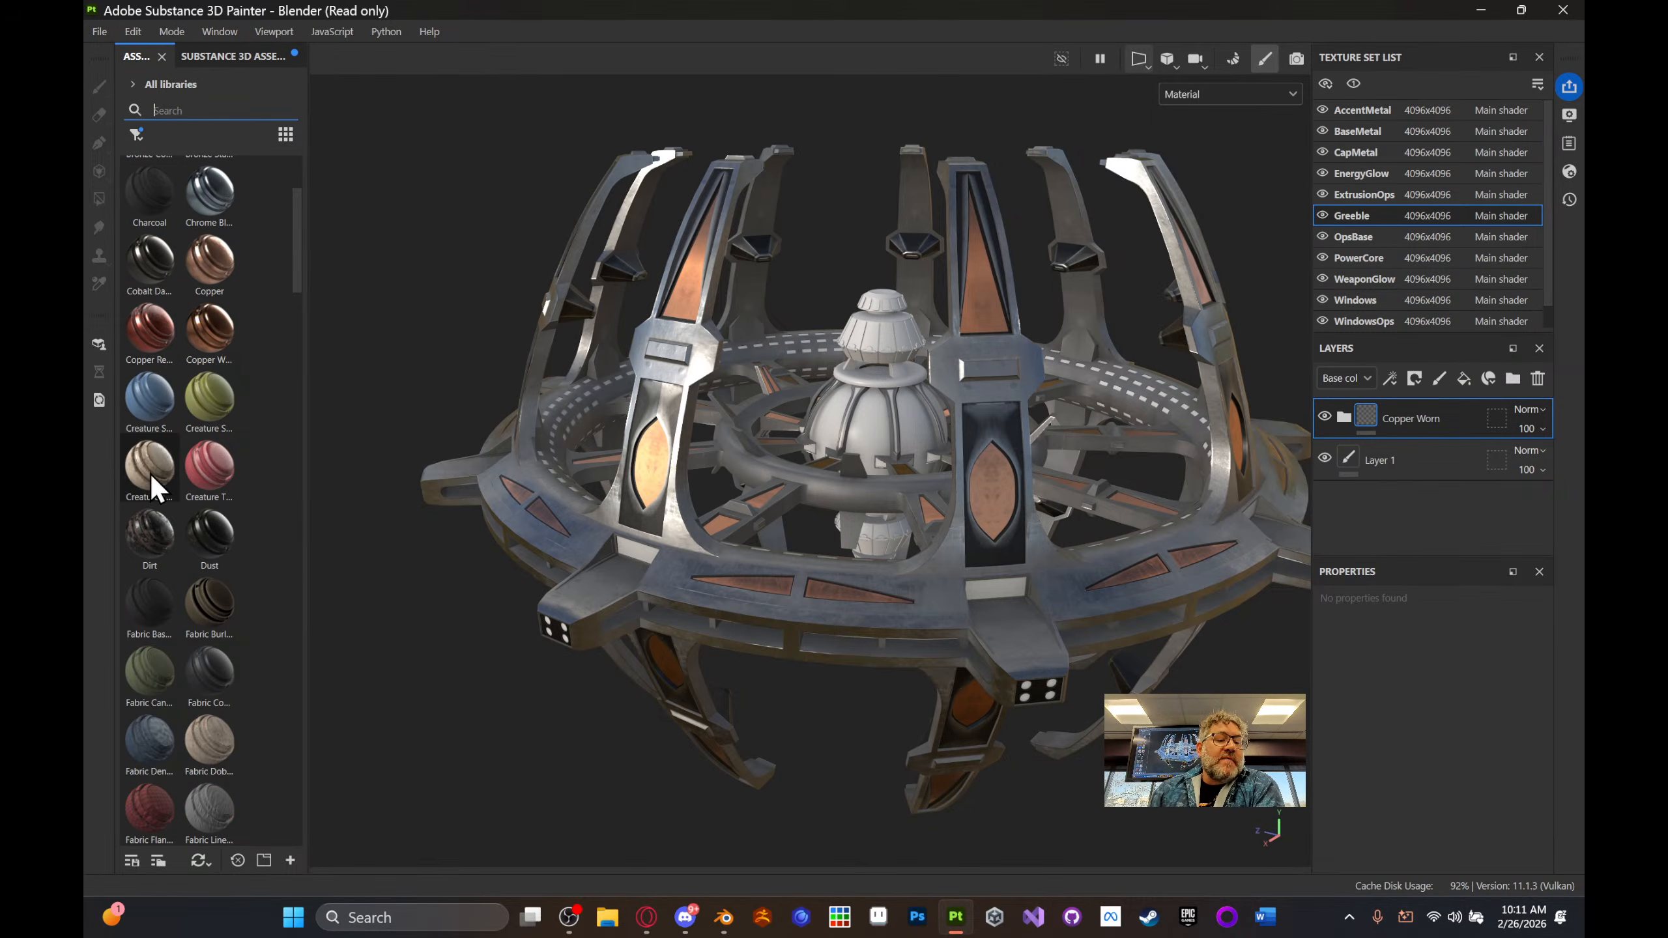
mouse_move(151, 474)
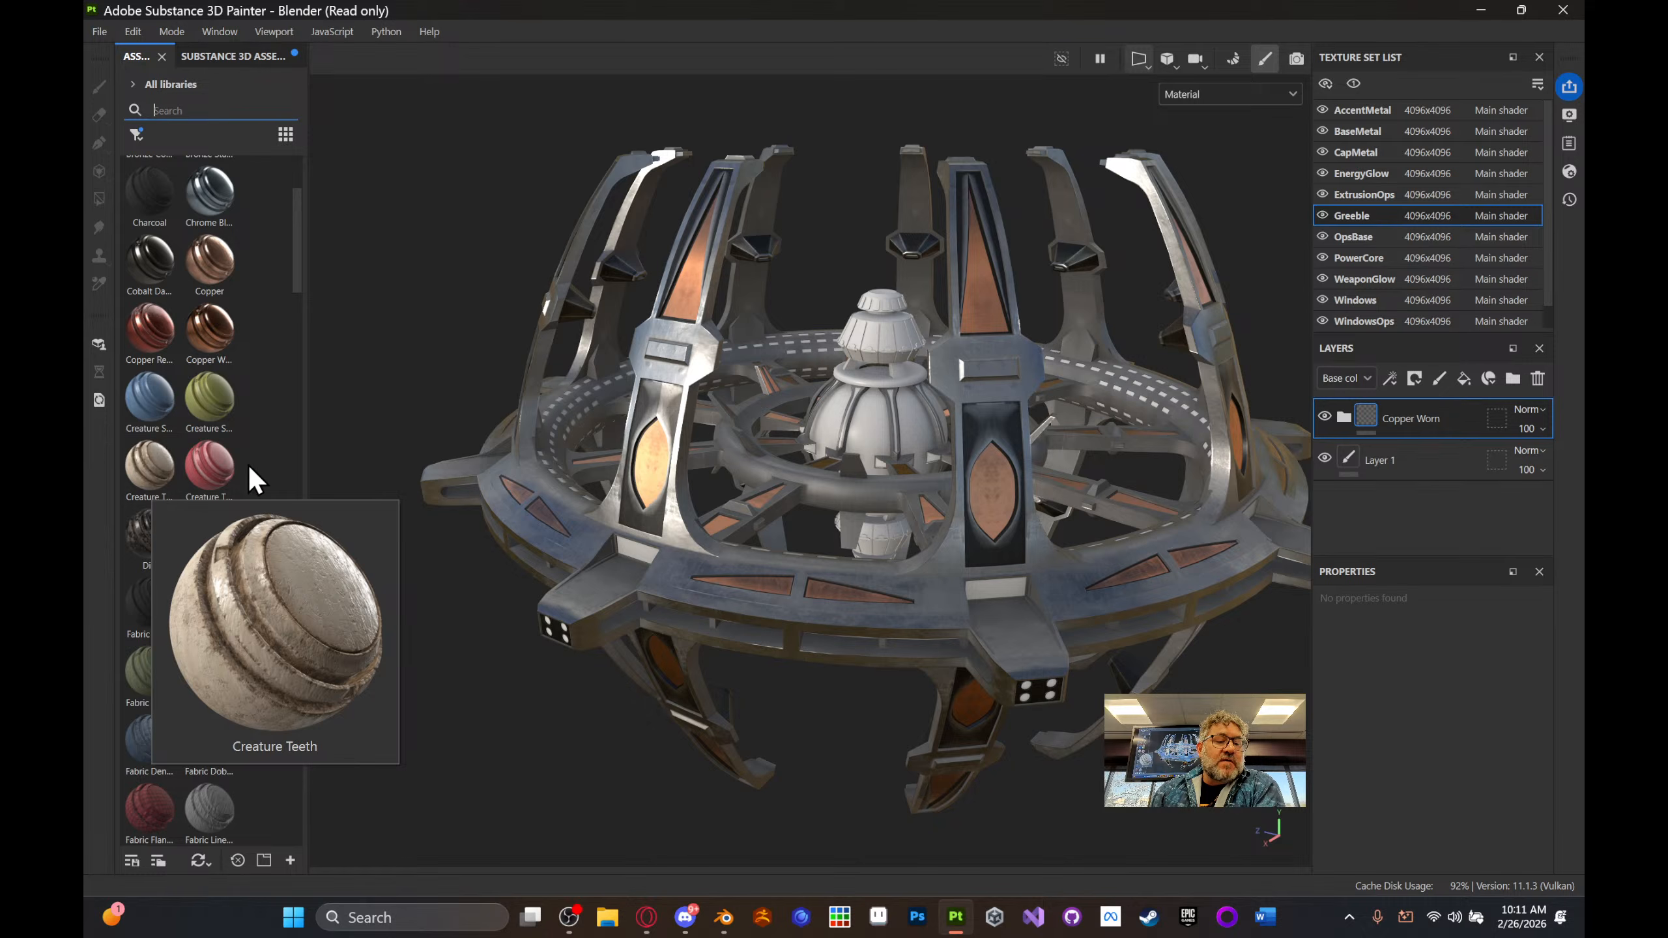
mouse_move(225, 475)
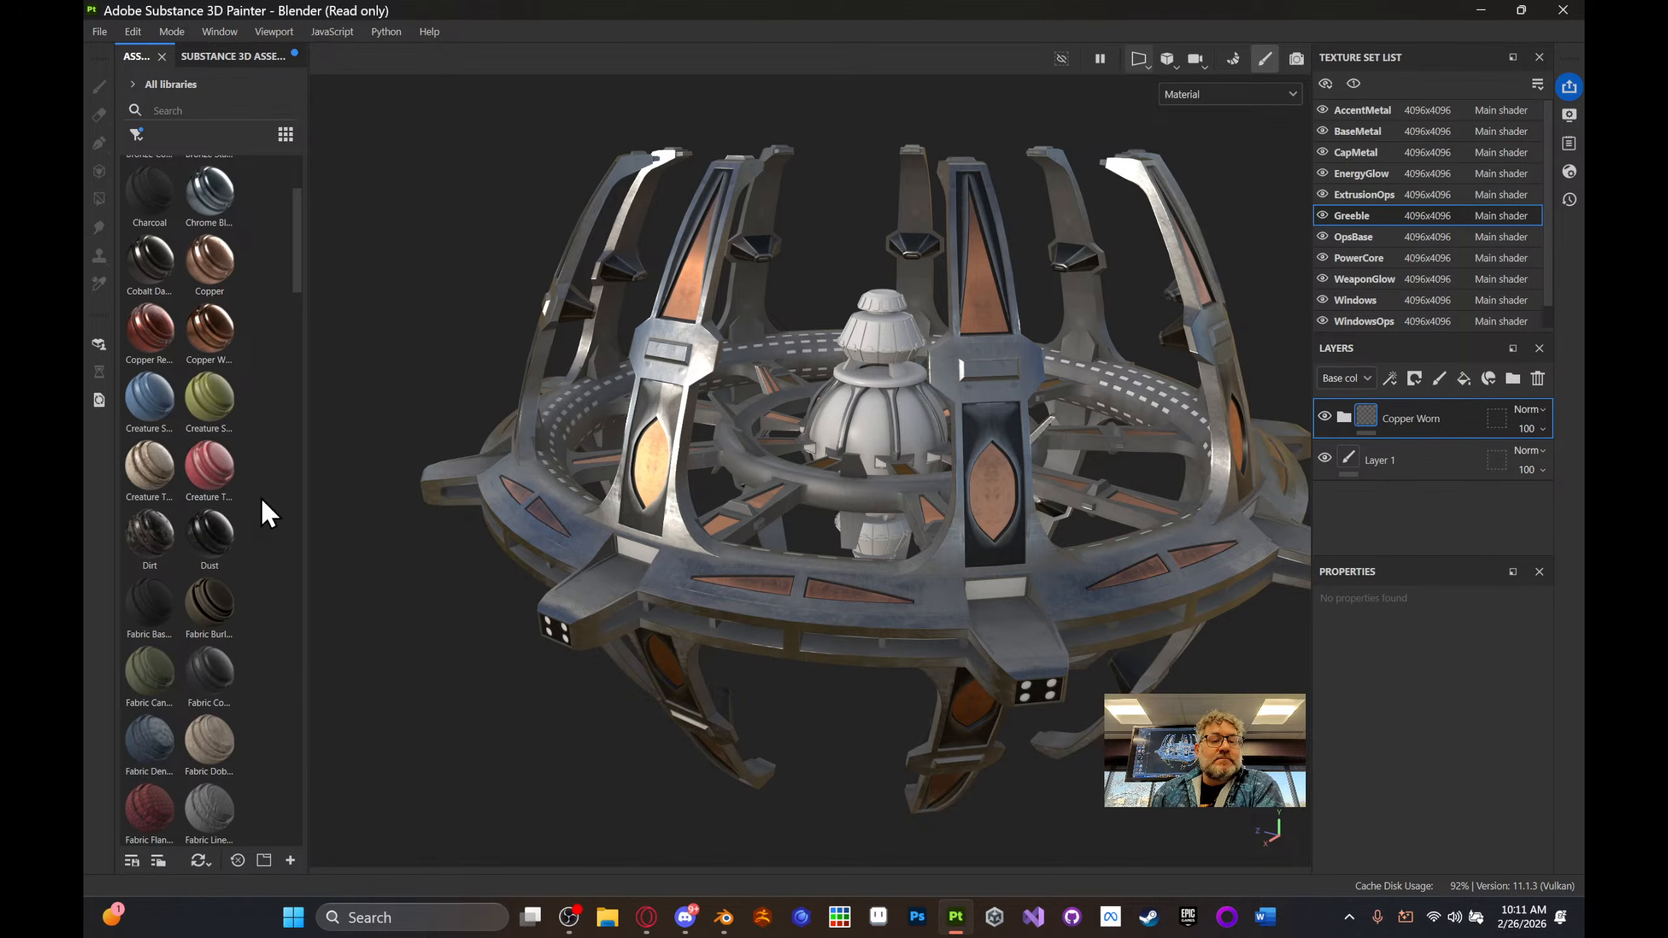
- Try the Creature Tongue smart material on the Windows texture set, inspect it up close and delete its layer group
left_click_drag(209, 466, 634, 595)
scroll(798, 568, "up", 5)
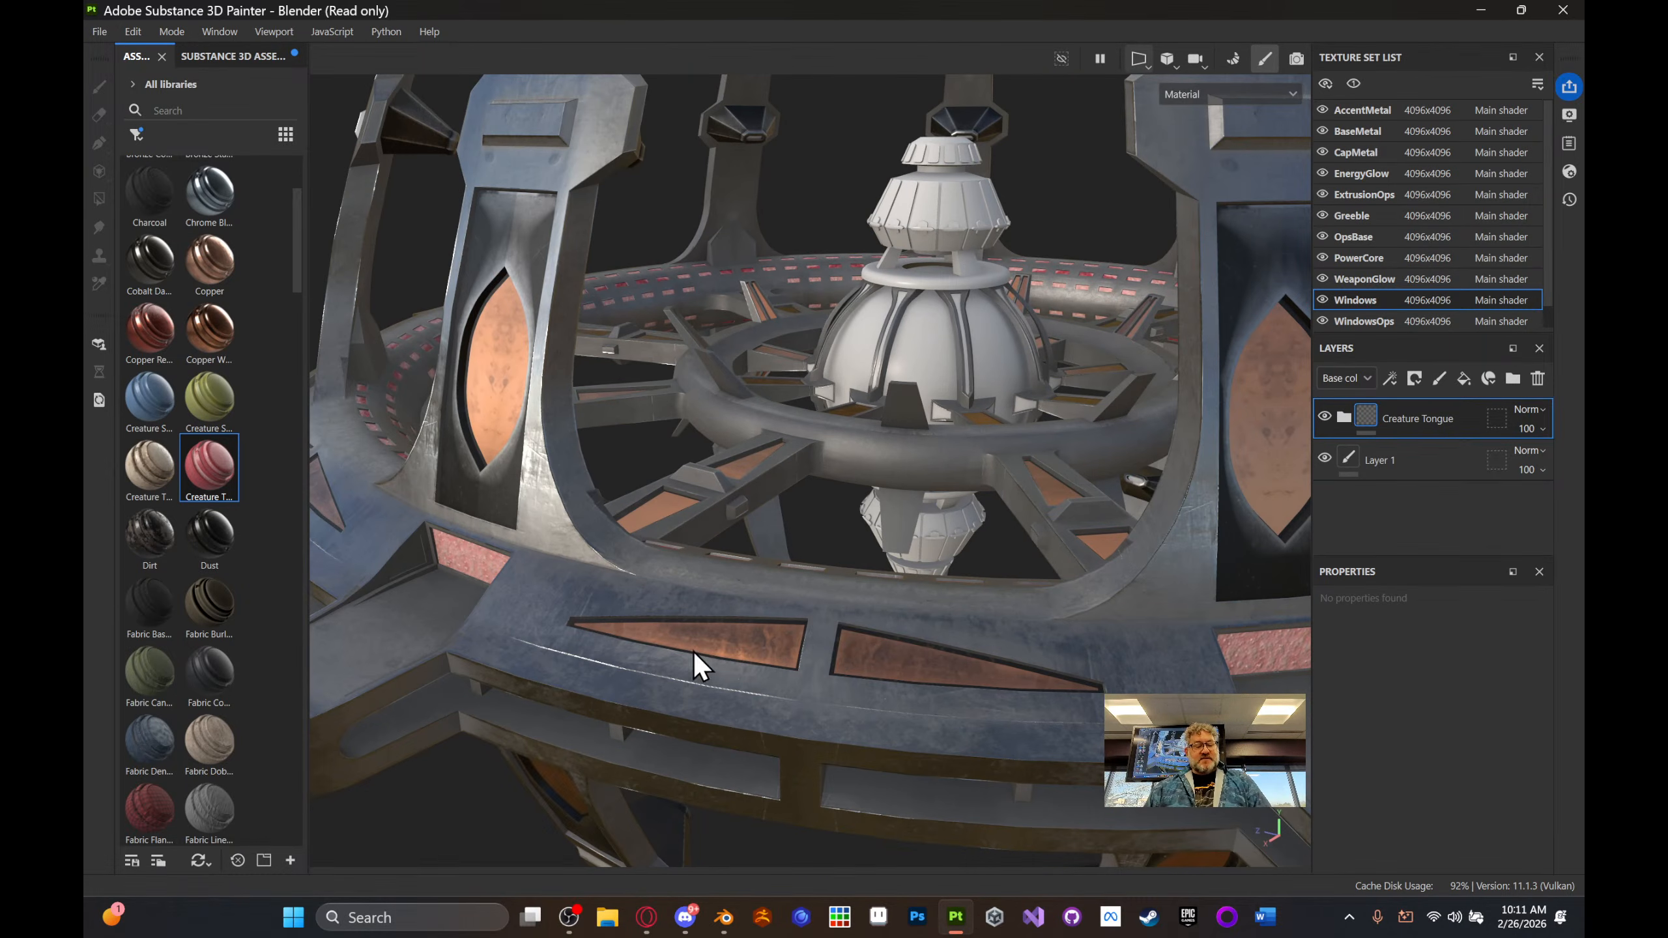
left_click_drag(595, 686, 1013, 578, "alt")
scroll(1013, 579, "up", 4)
middle_click_drag(905, 606, 1286, 462, "alt")
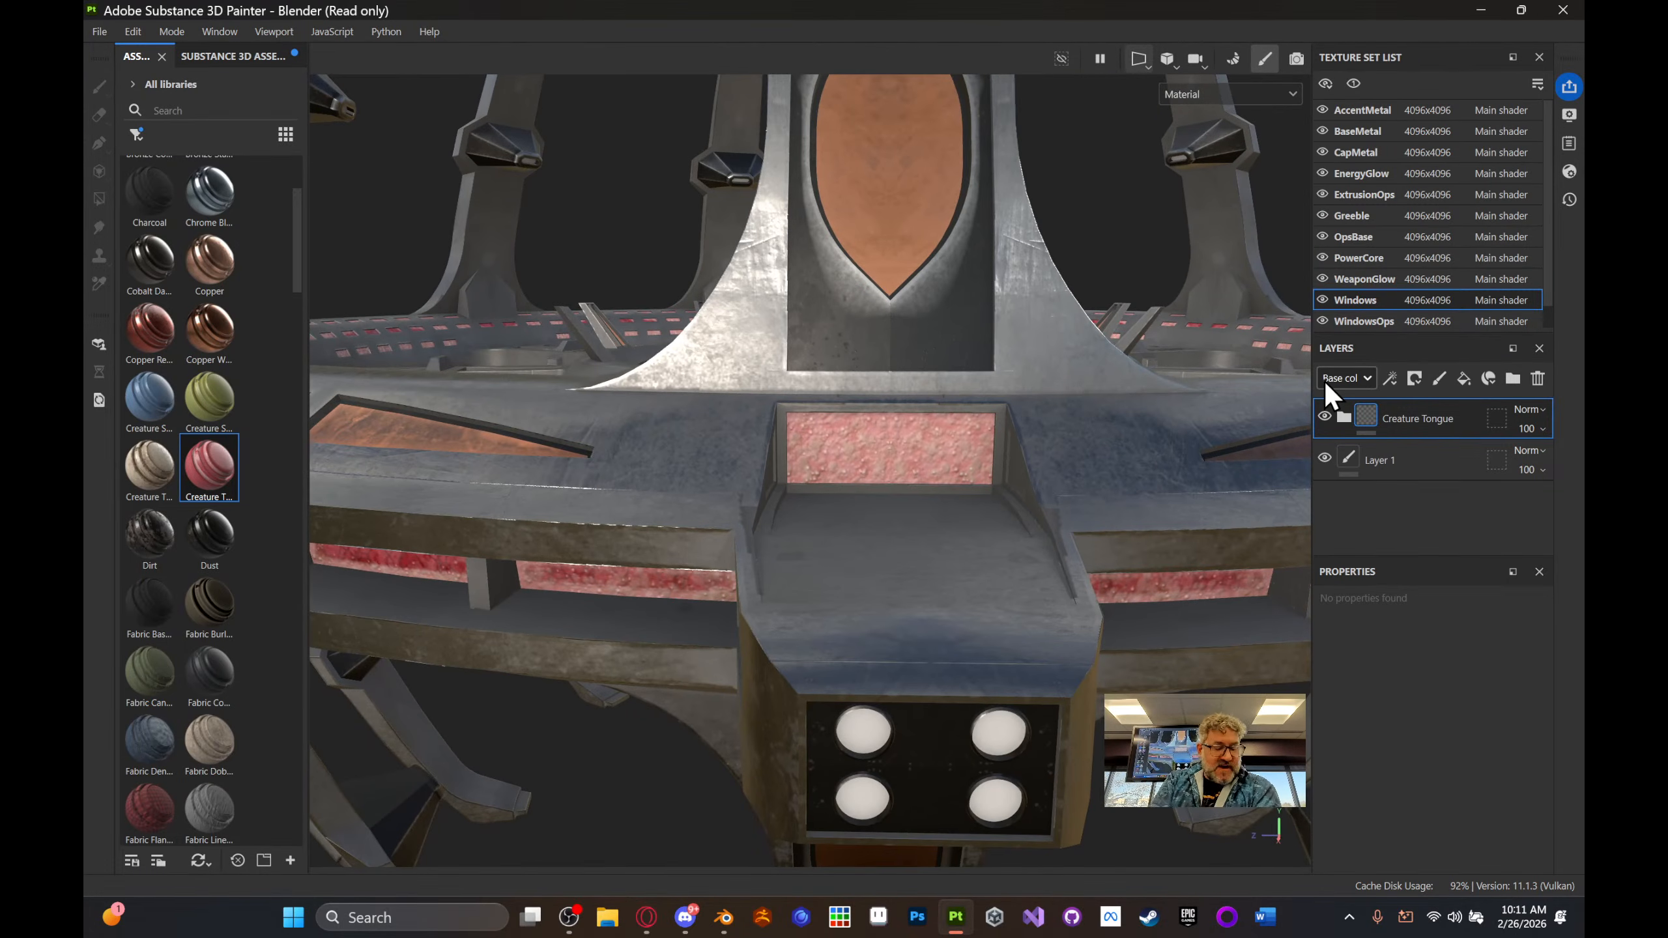
key("Delete")
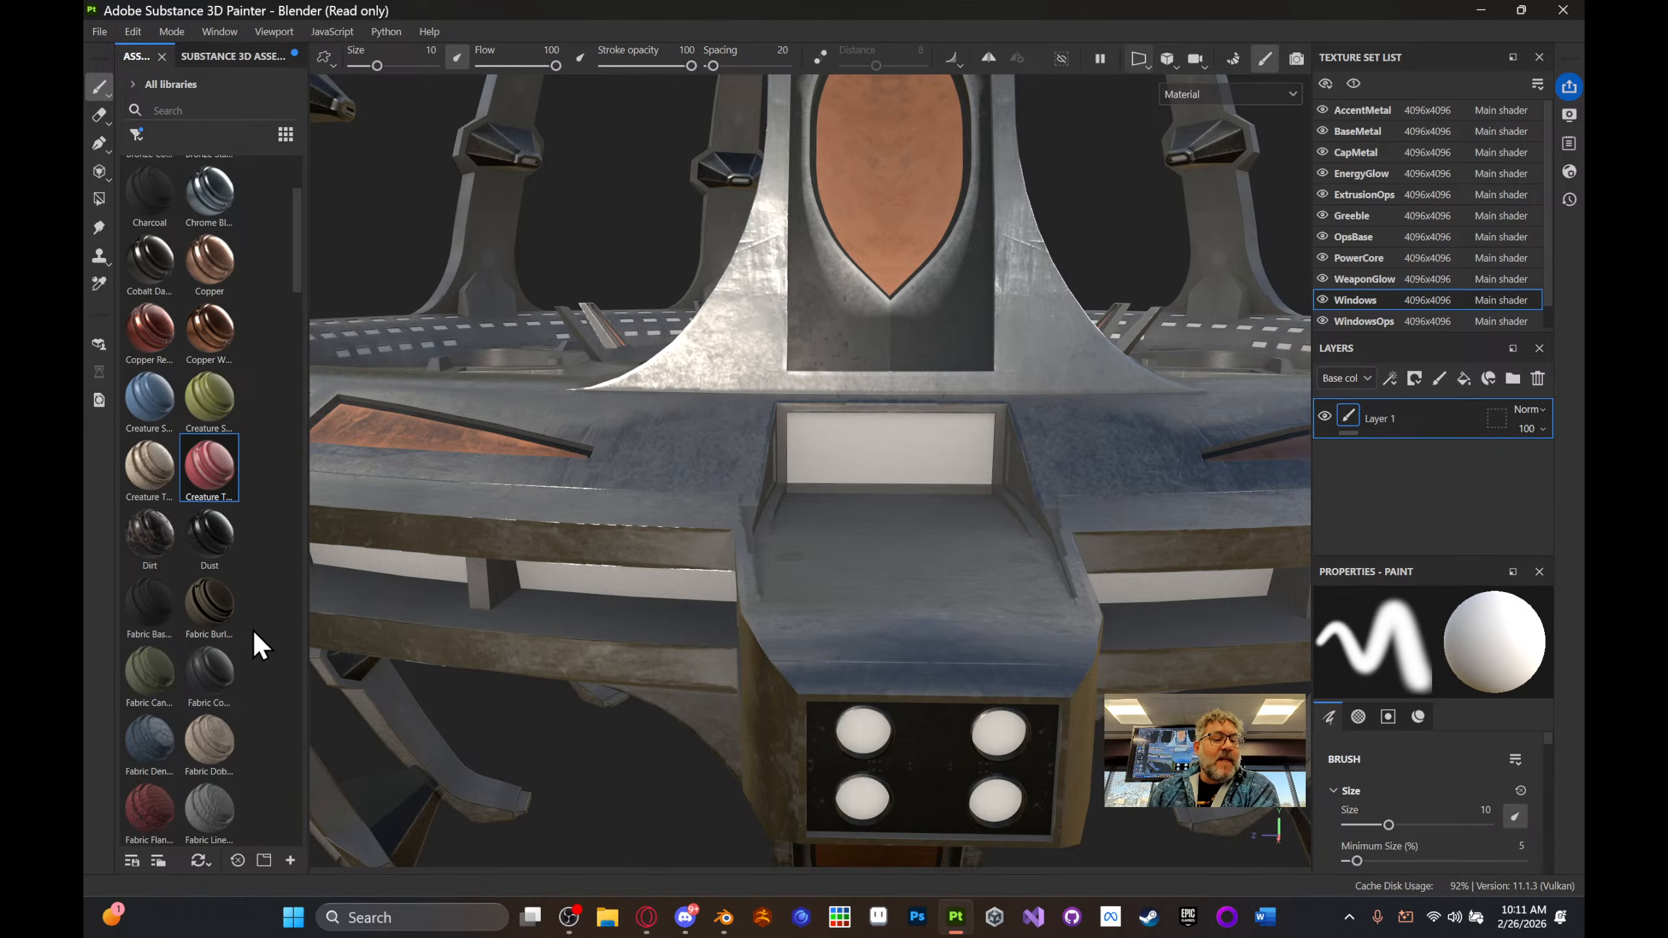
- Find the Glass Visor smart material in the library and apply it to the Windows texture set
scroll(258, 639, "down", 15)
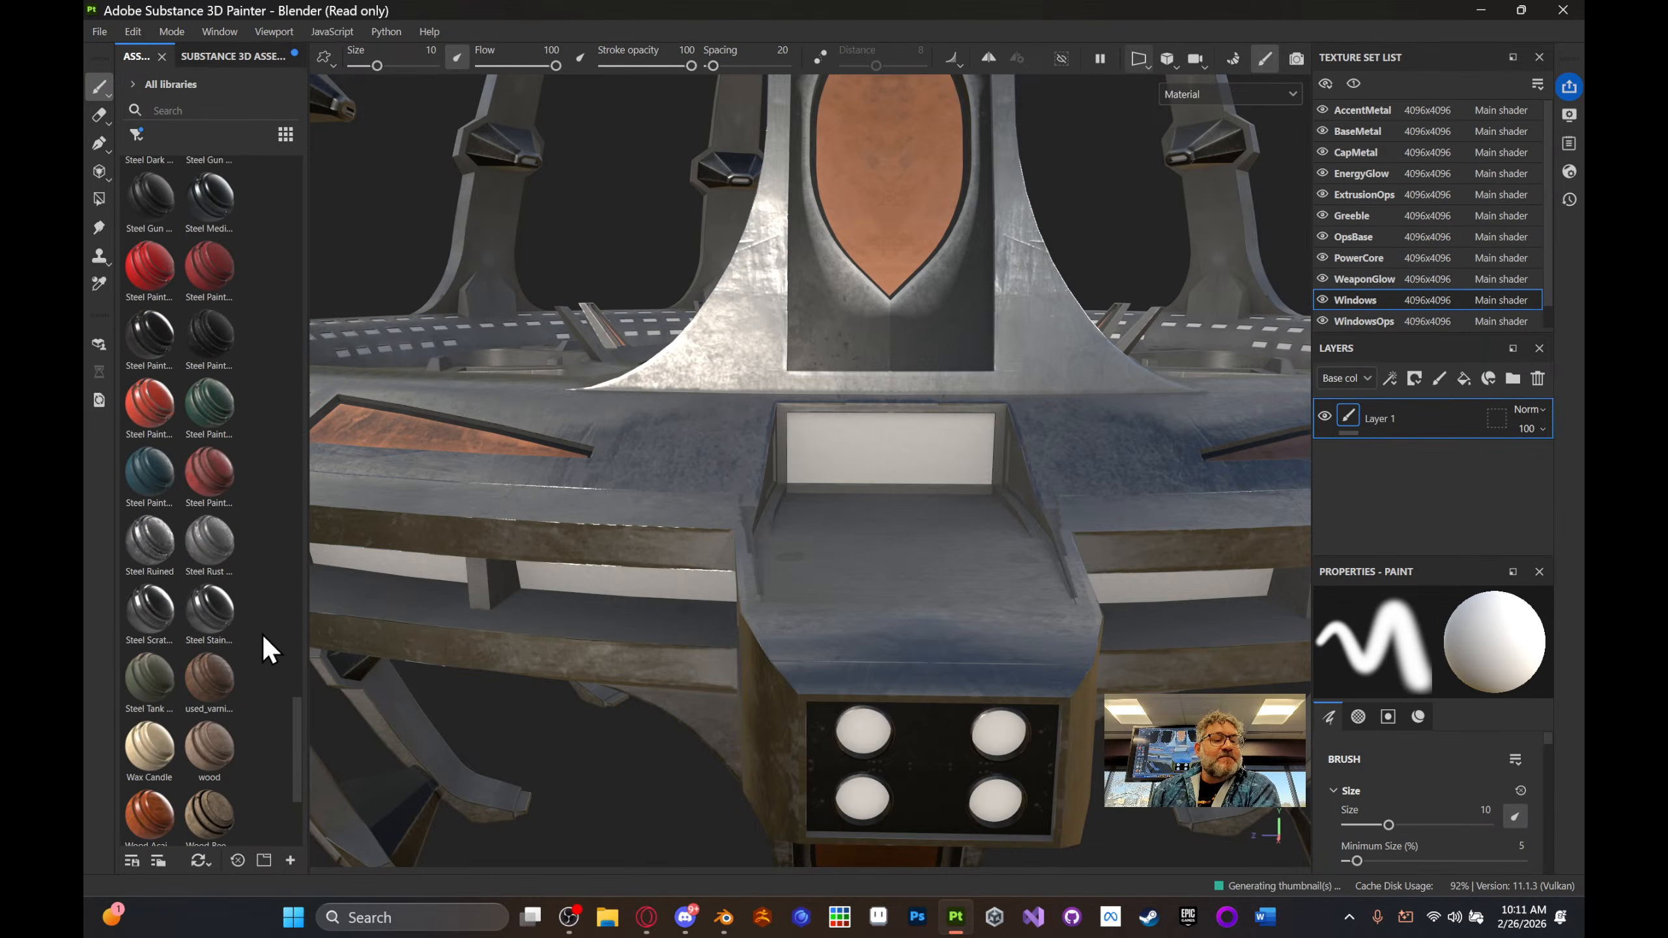
scroll(243, 617, "up", 5)
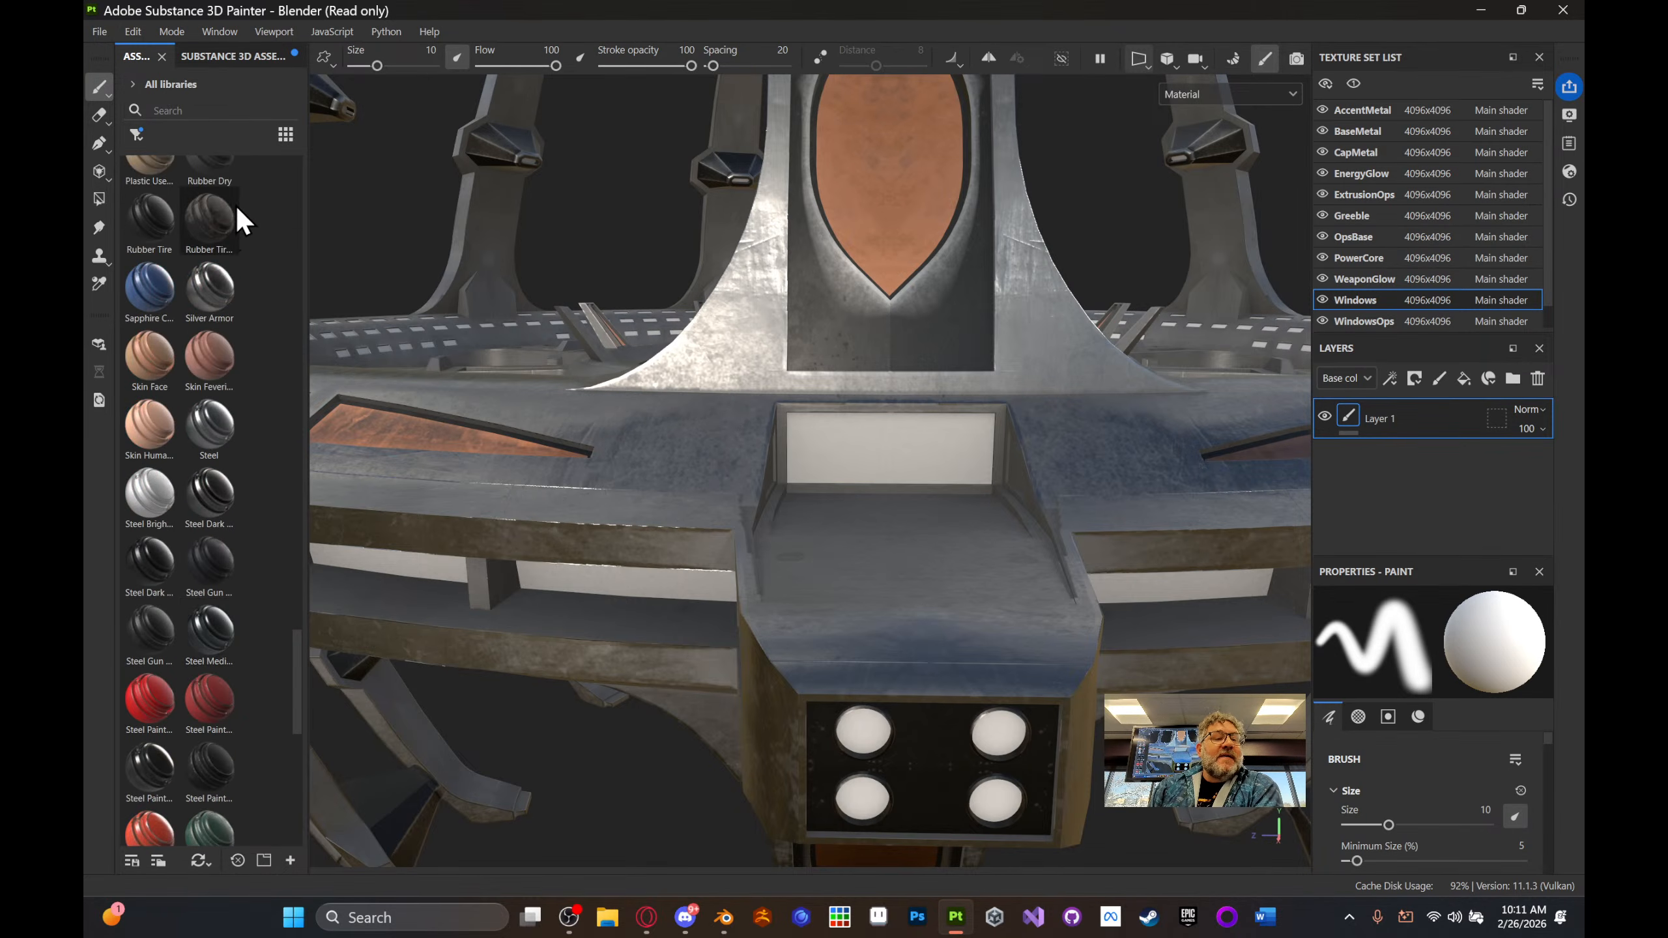
scroll(189, 469, "down", 5)
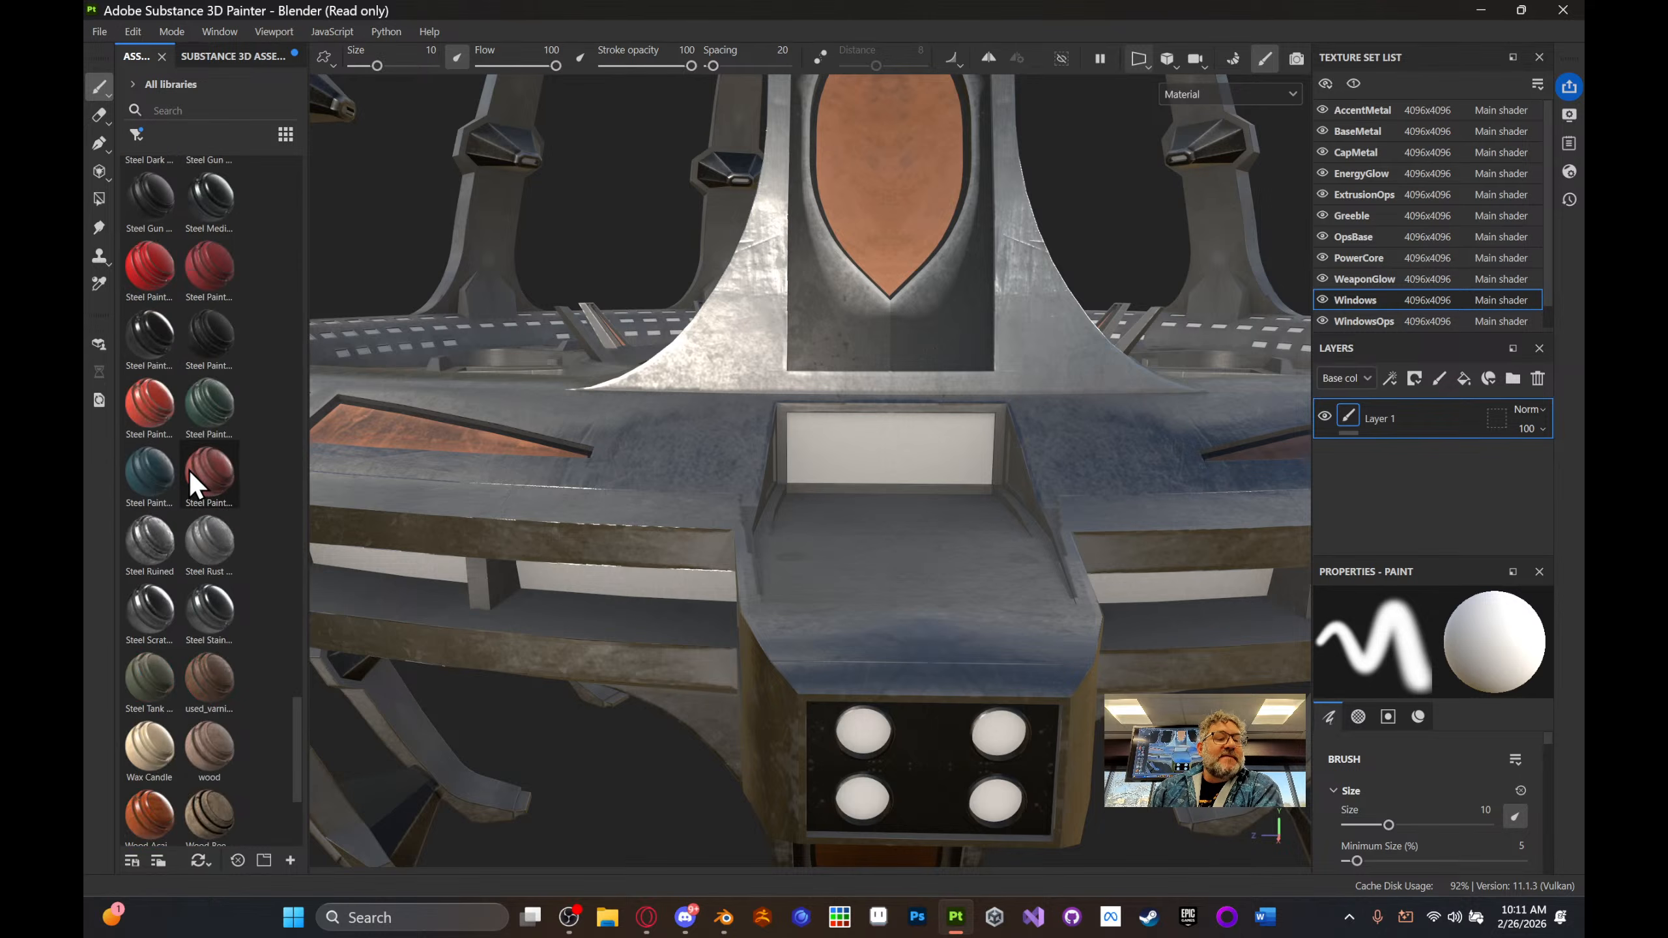
scroll(190, 474, "down", 4)
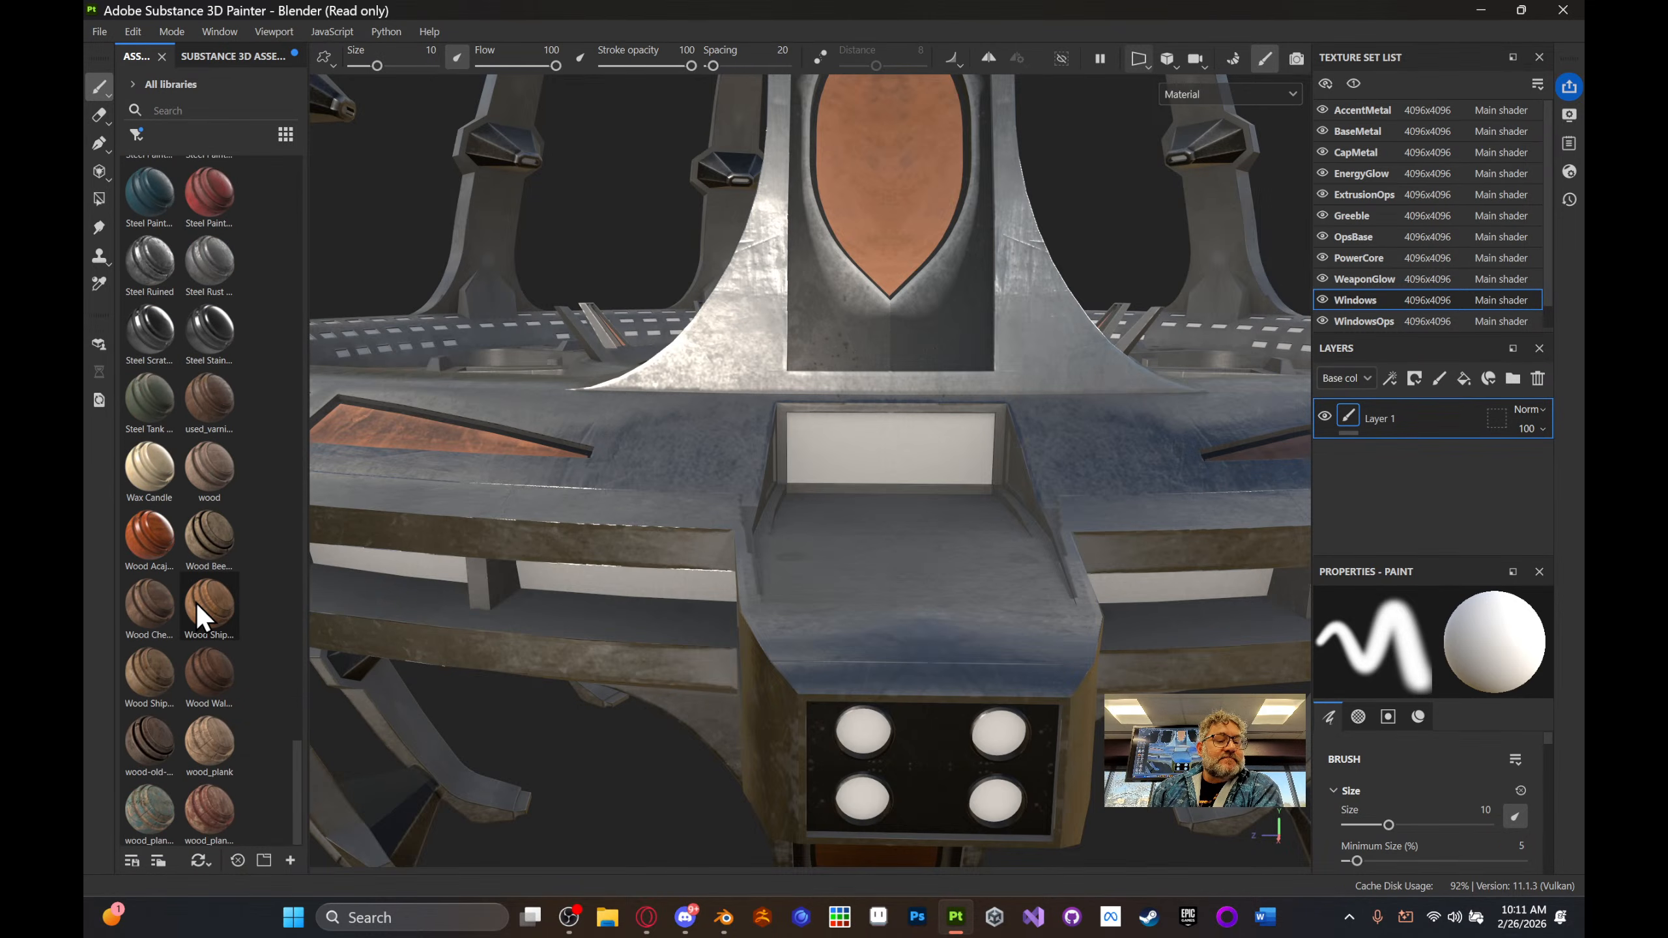
scroll(196, 602, "up", 10)
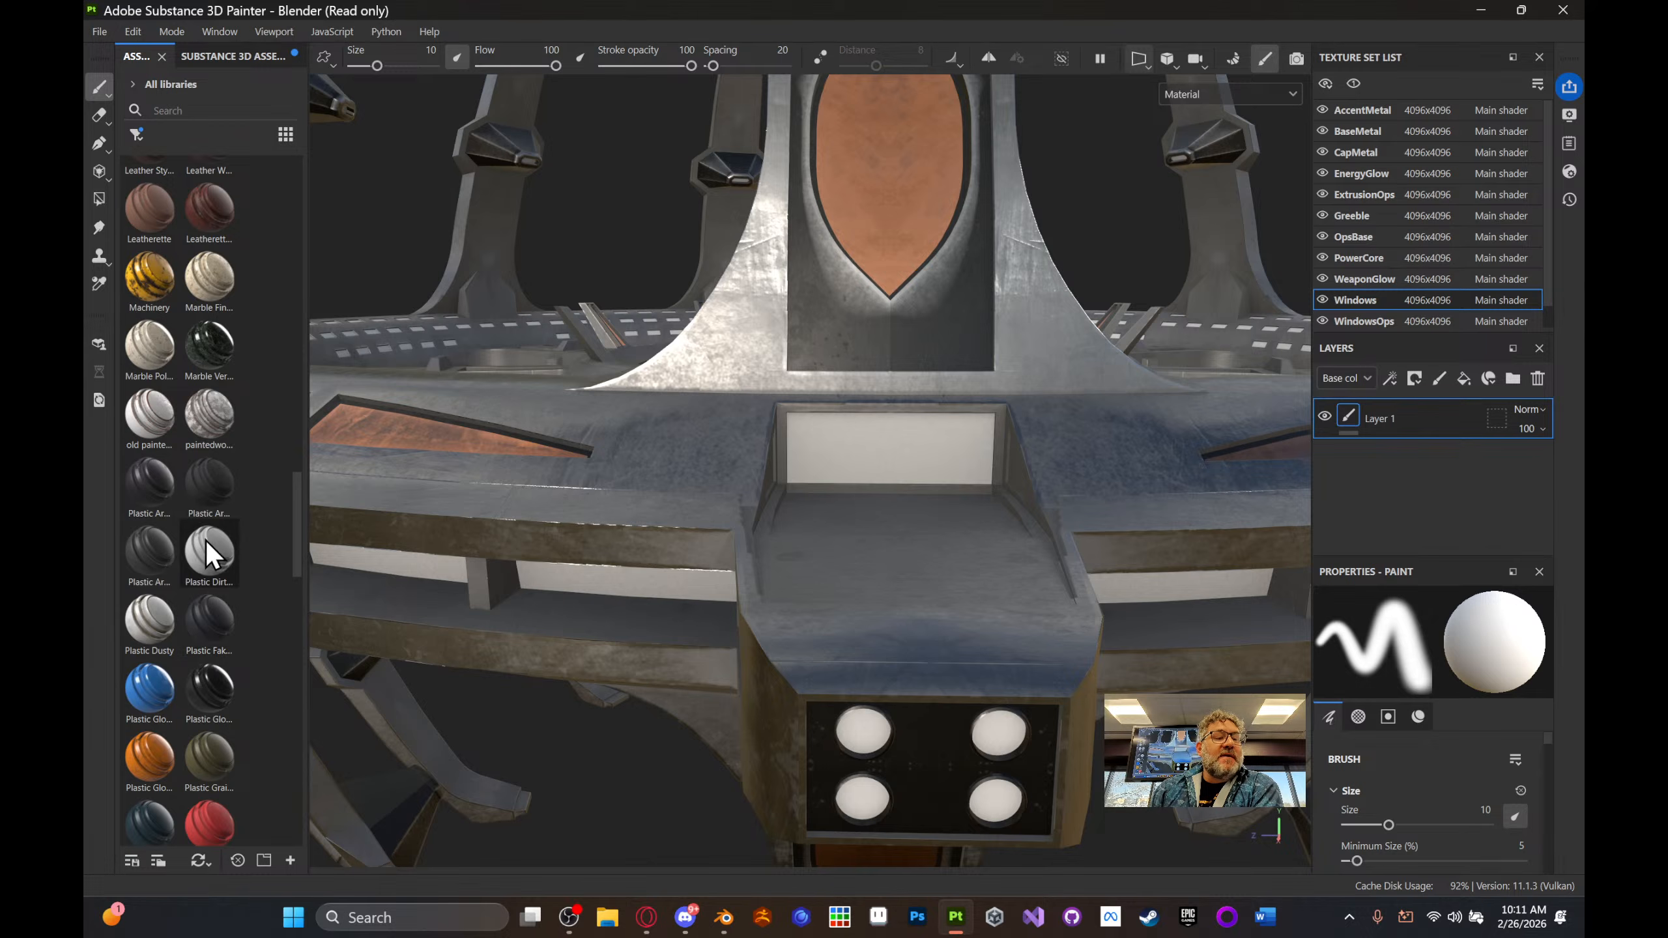
mouse_move(188, 380)
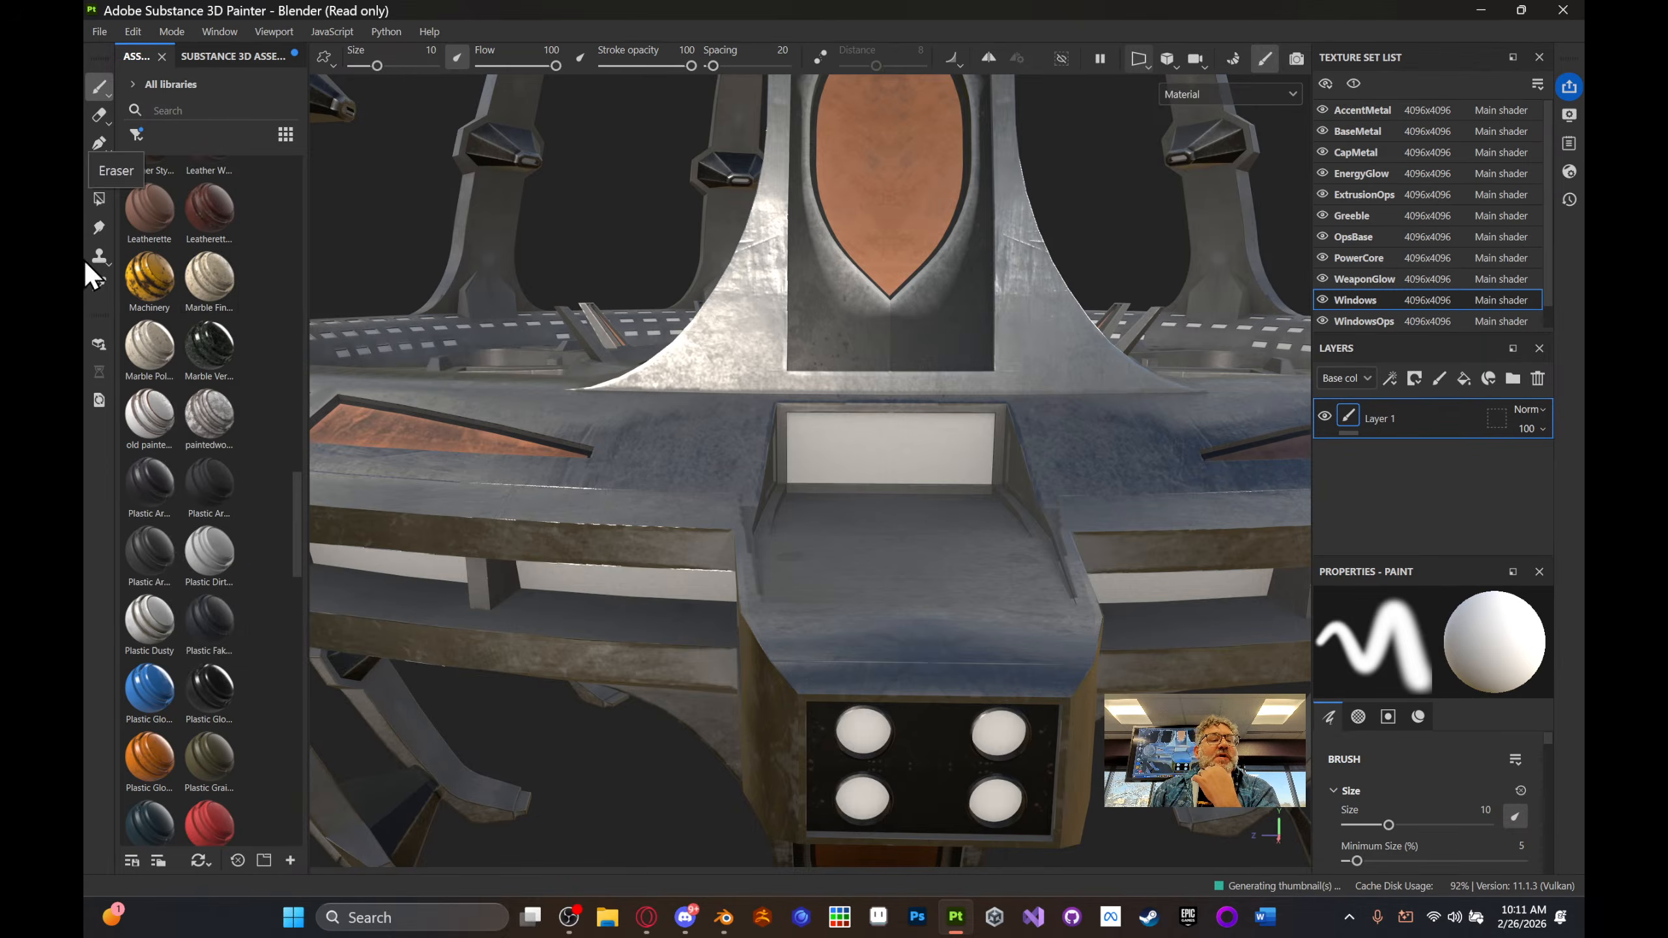
mouse_move(200, 420)
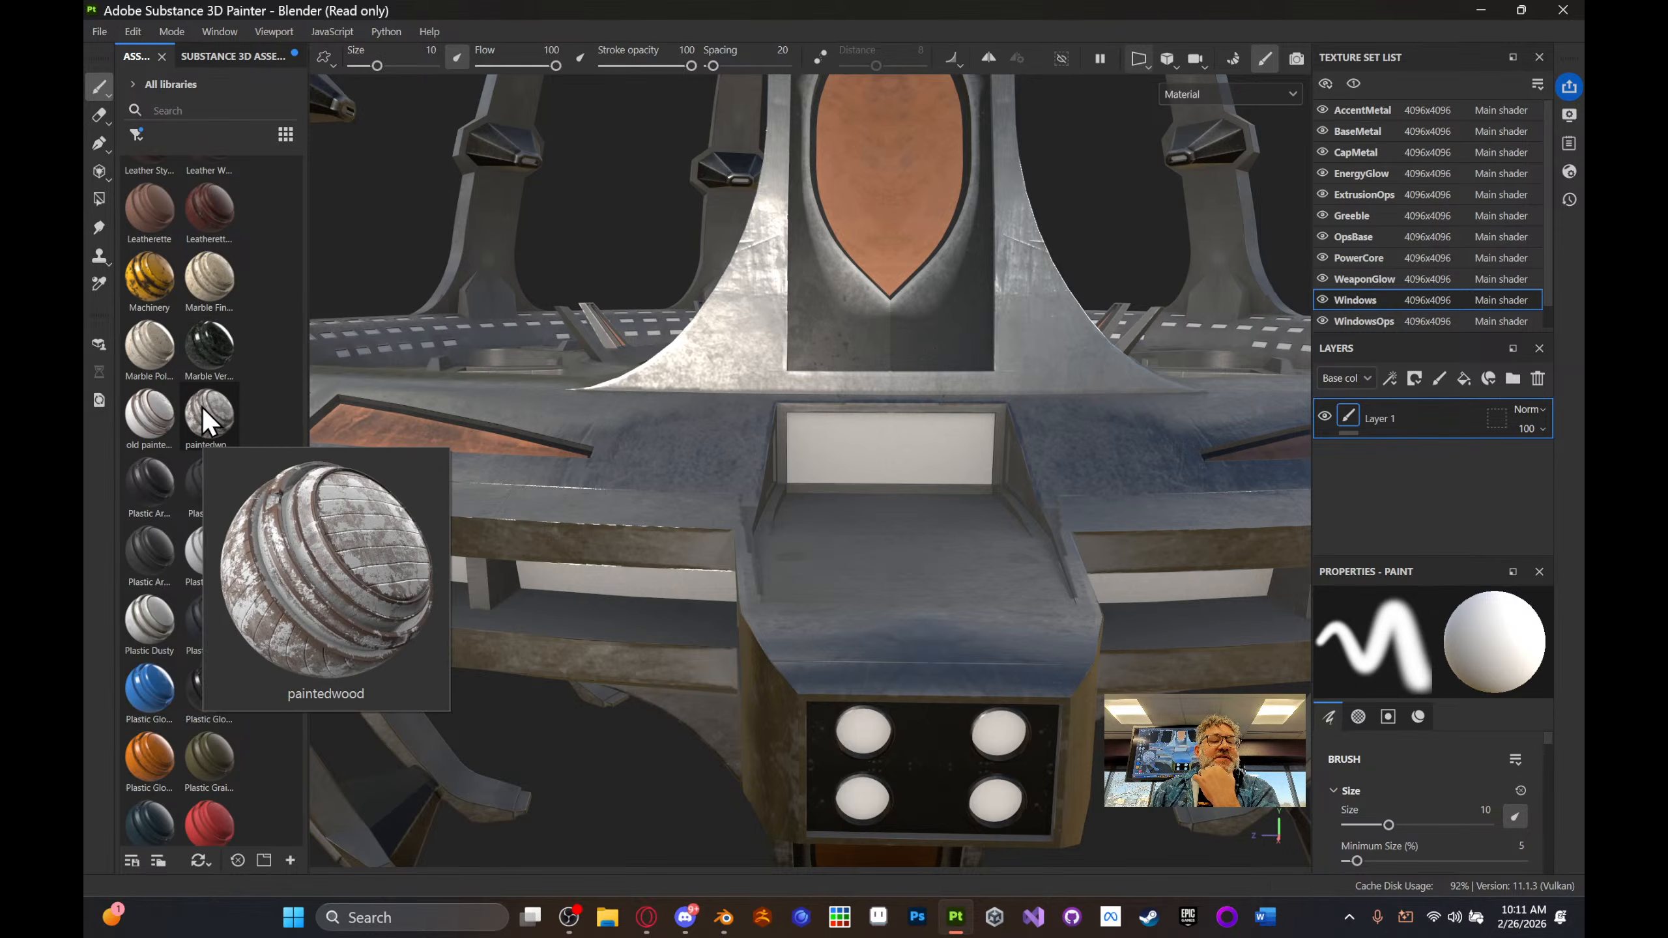
scroll(211, 365, "up", 10)
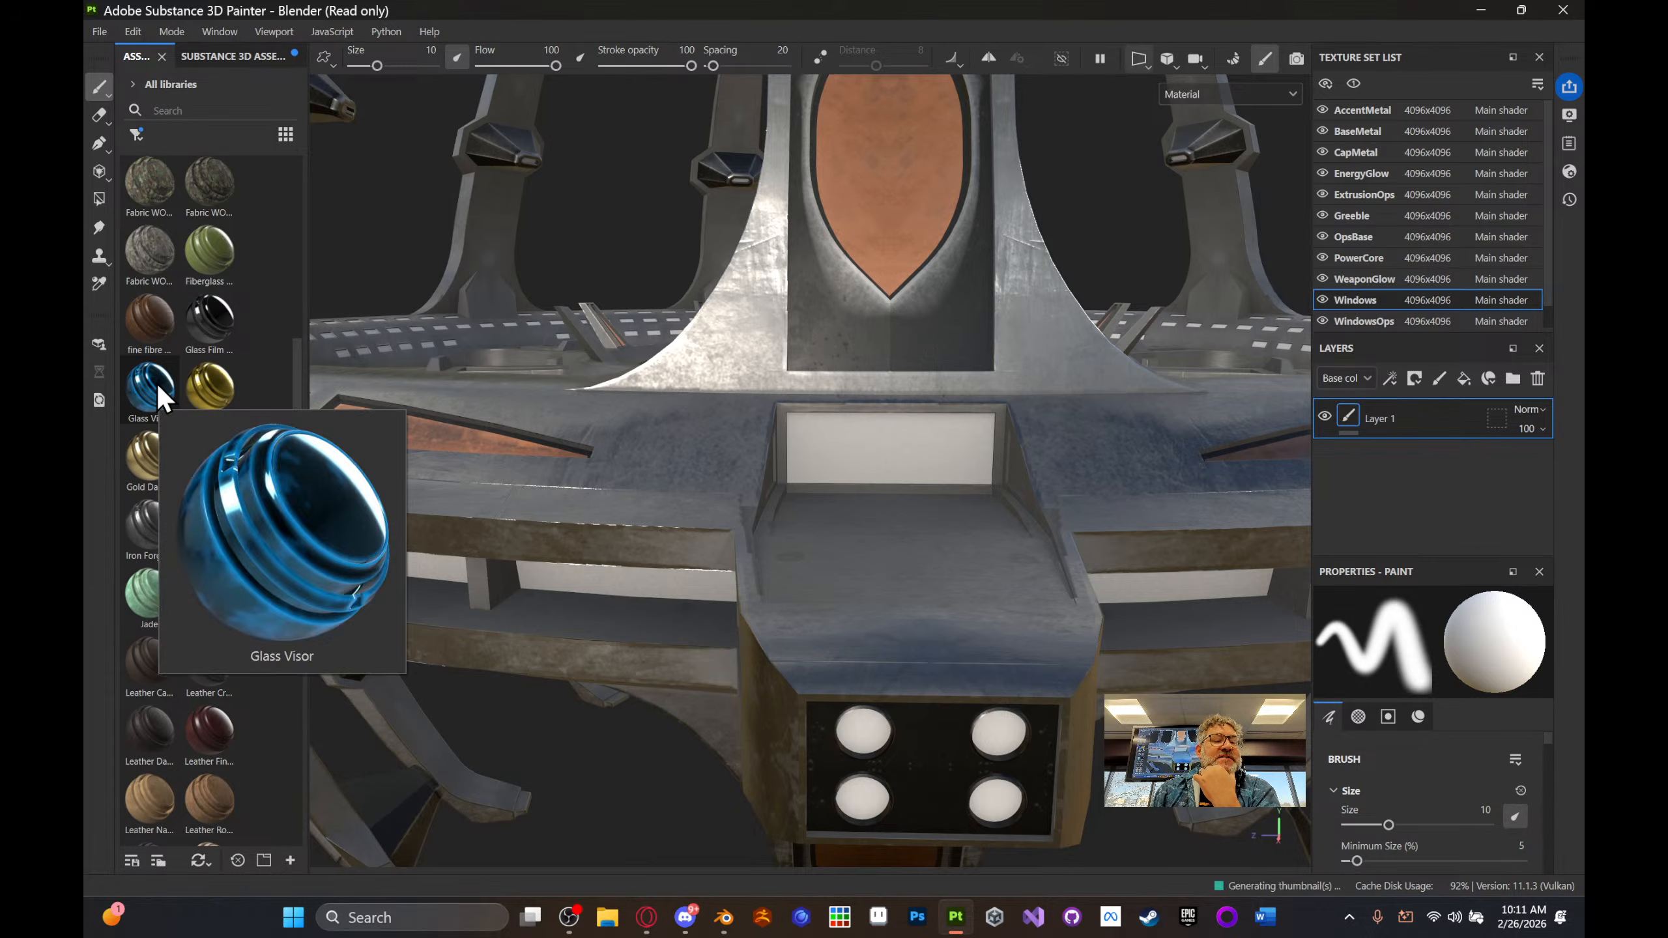
left_click_drag(156, 383, 831, 425)
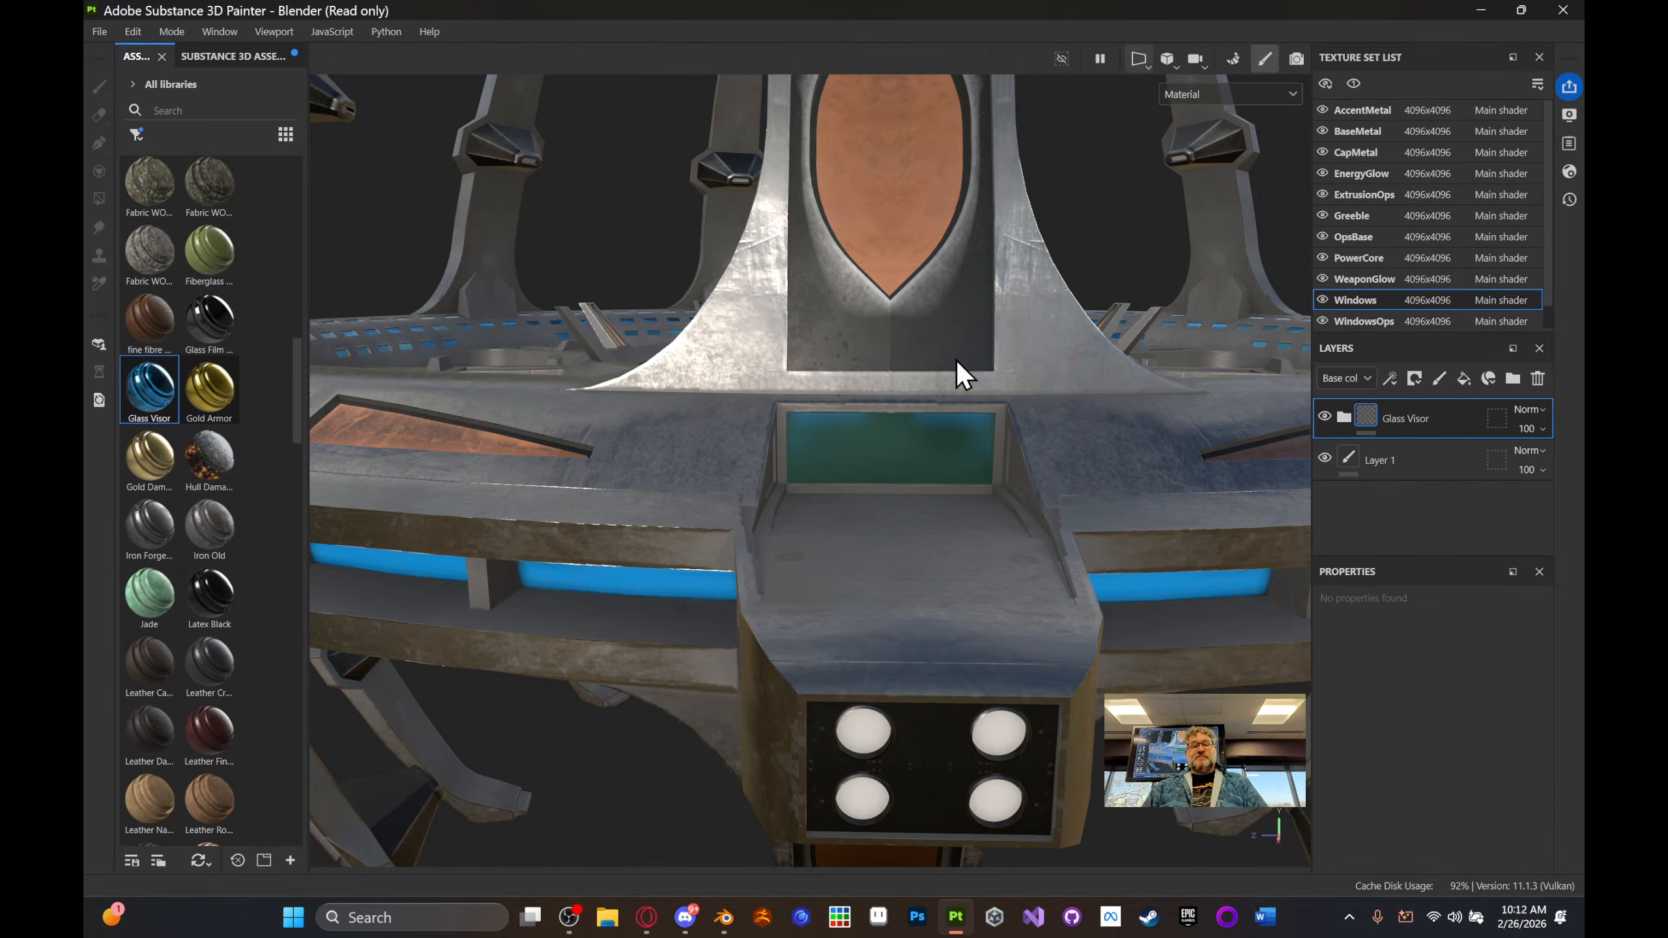
left_click_drag(956, 361, 781, 366, "alt")
left_click_drag(907, 384, 1211, 485, "alt")
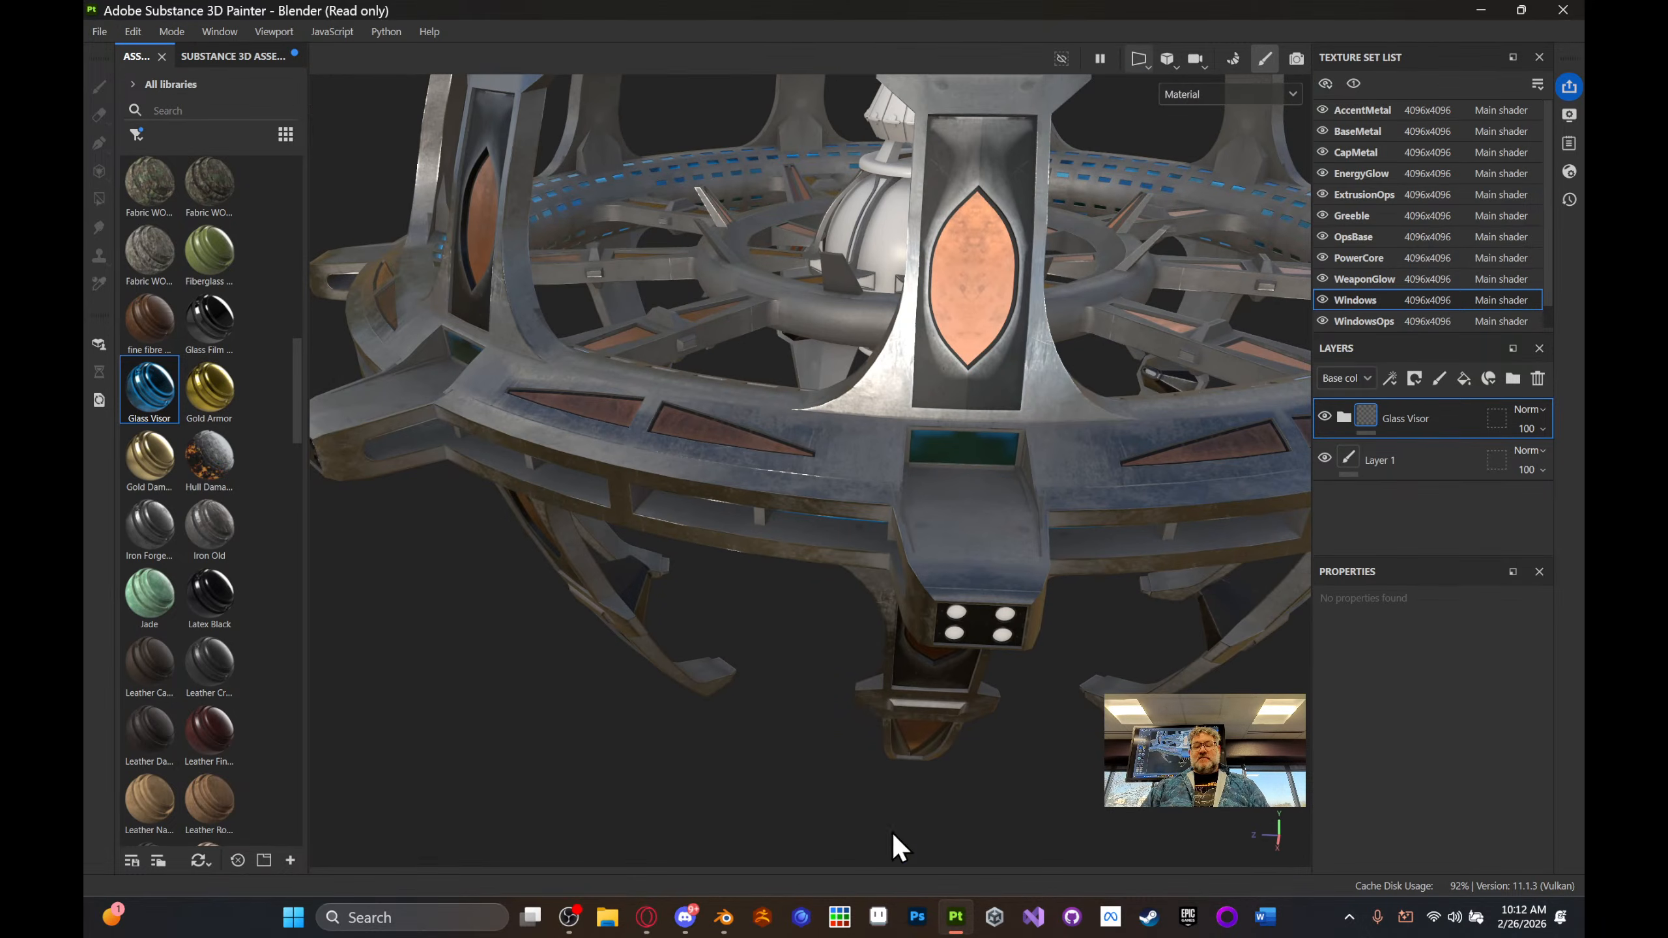
- Switch to the Opera browser and search the web for "substance materials adobe" in a new tab
left_click(640, 923)
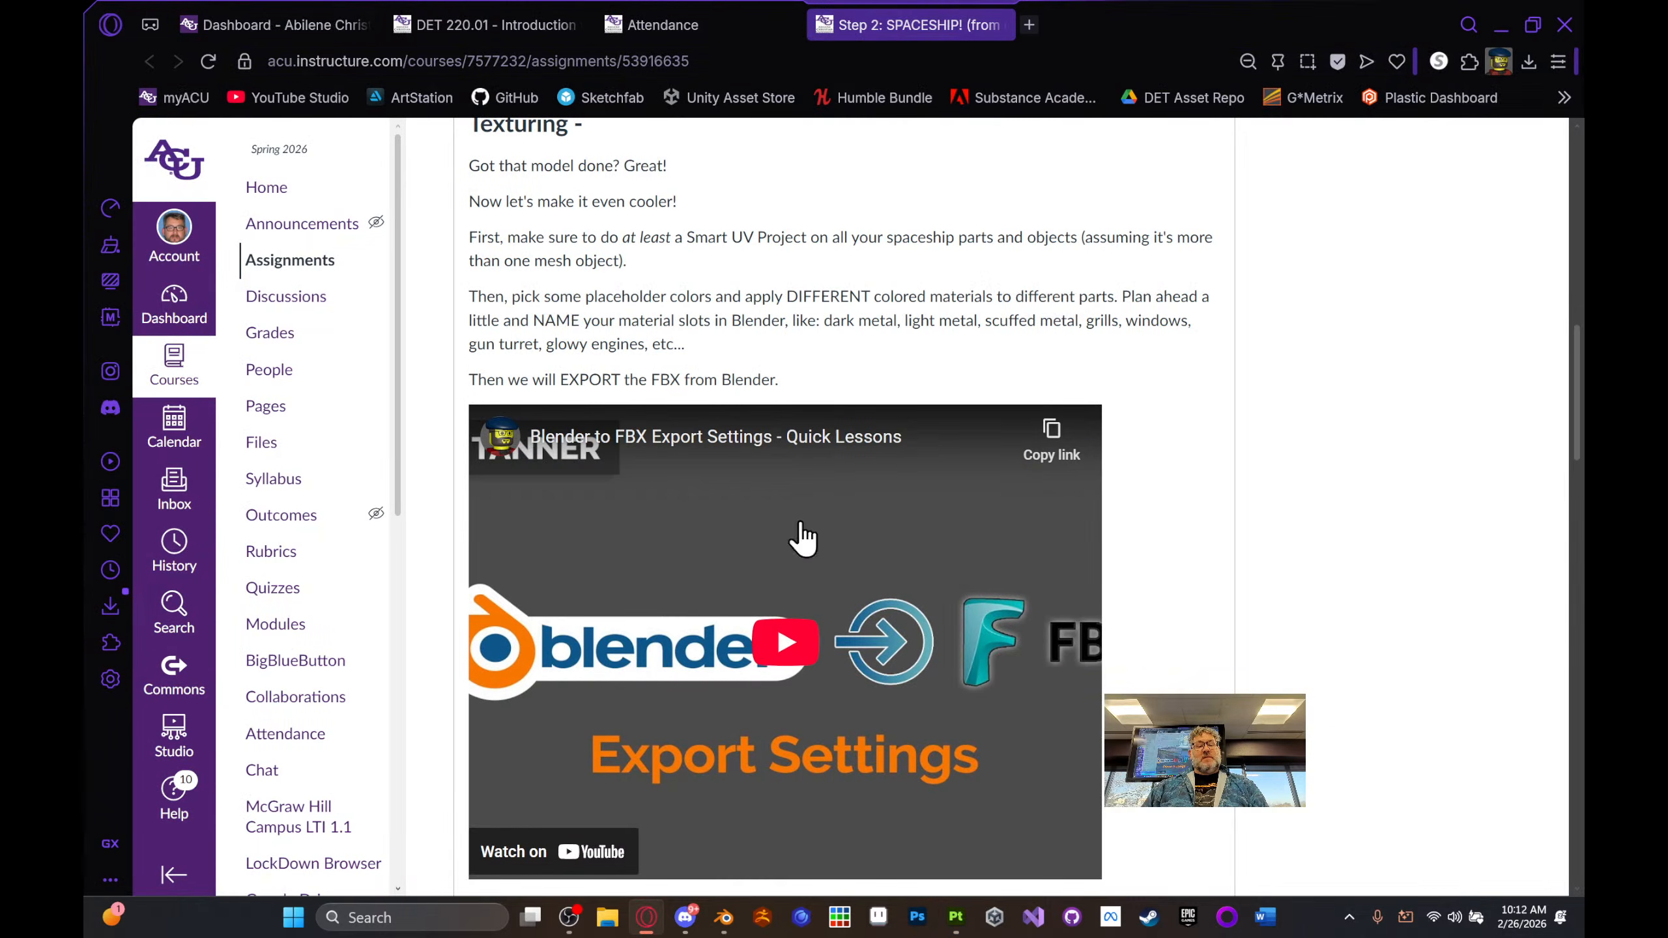
left_click(1032, 24)
type("subs")
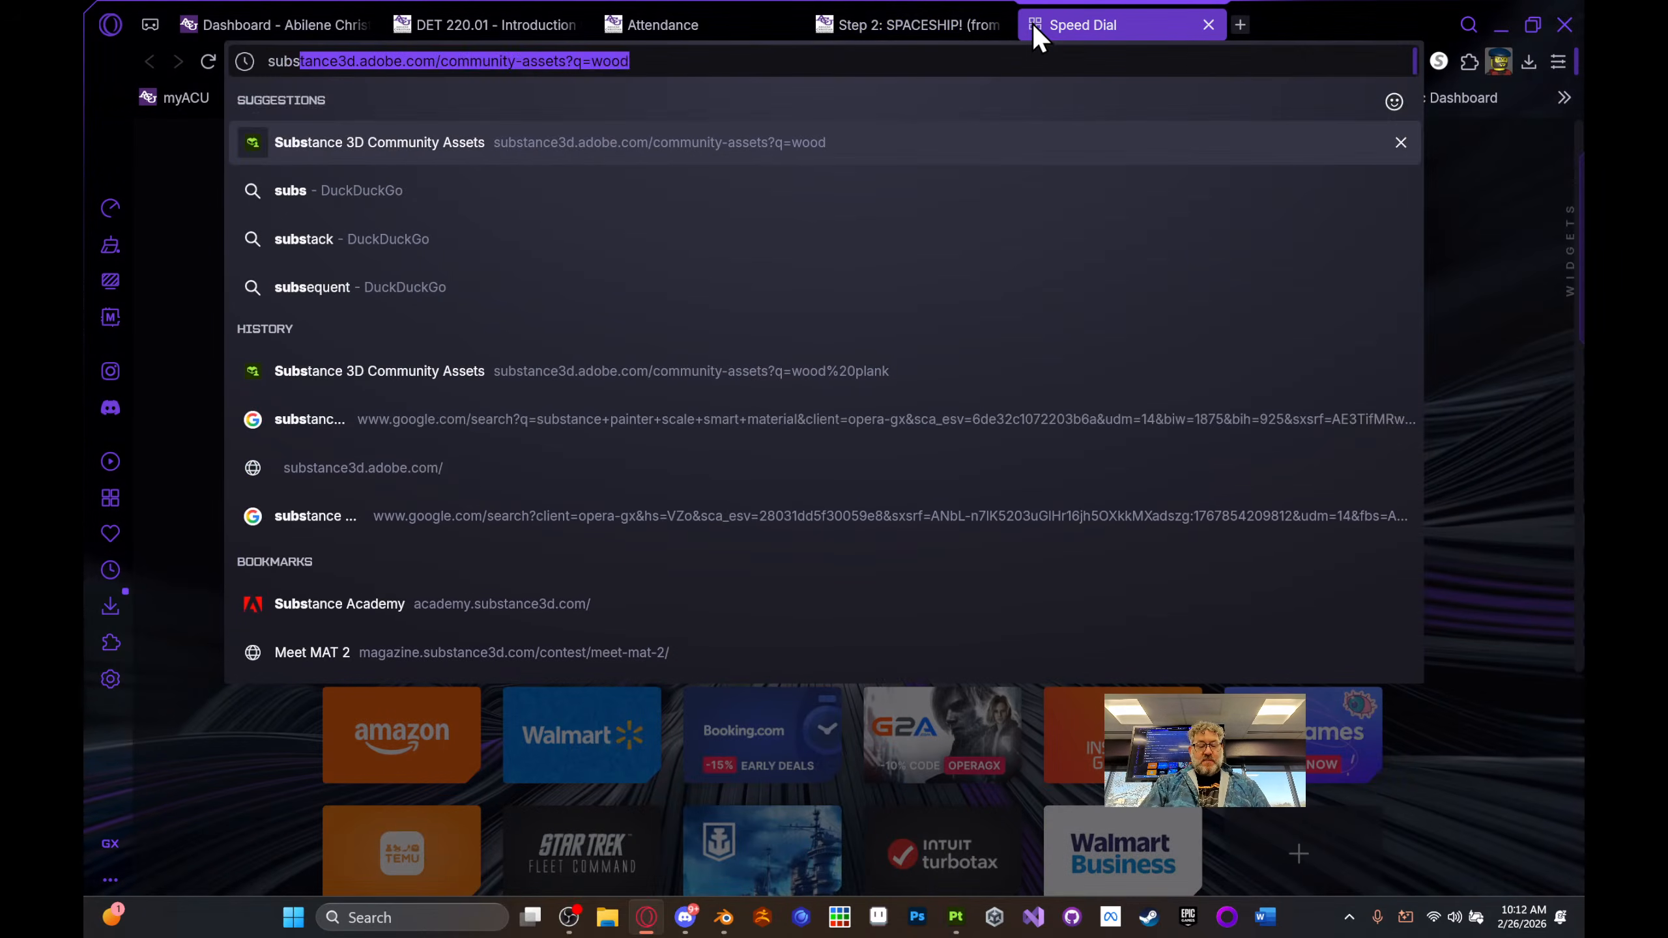
type("tance")
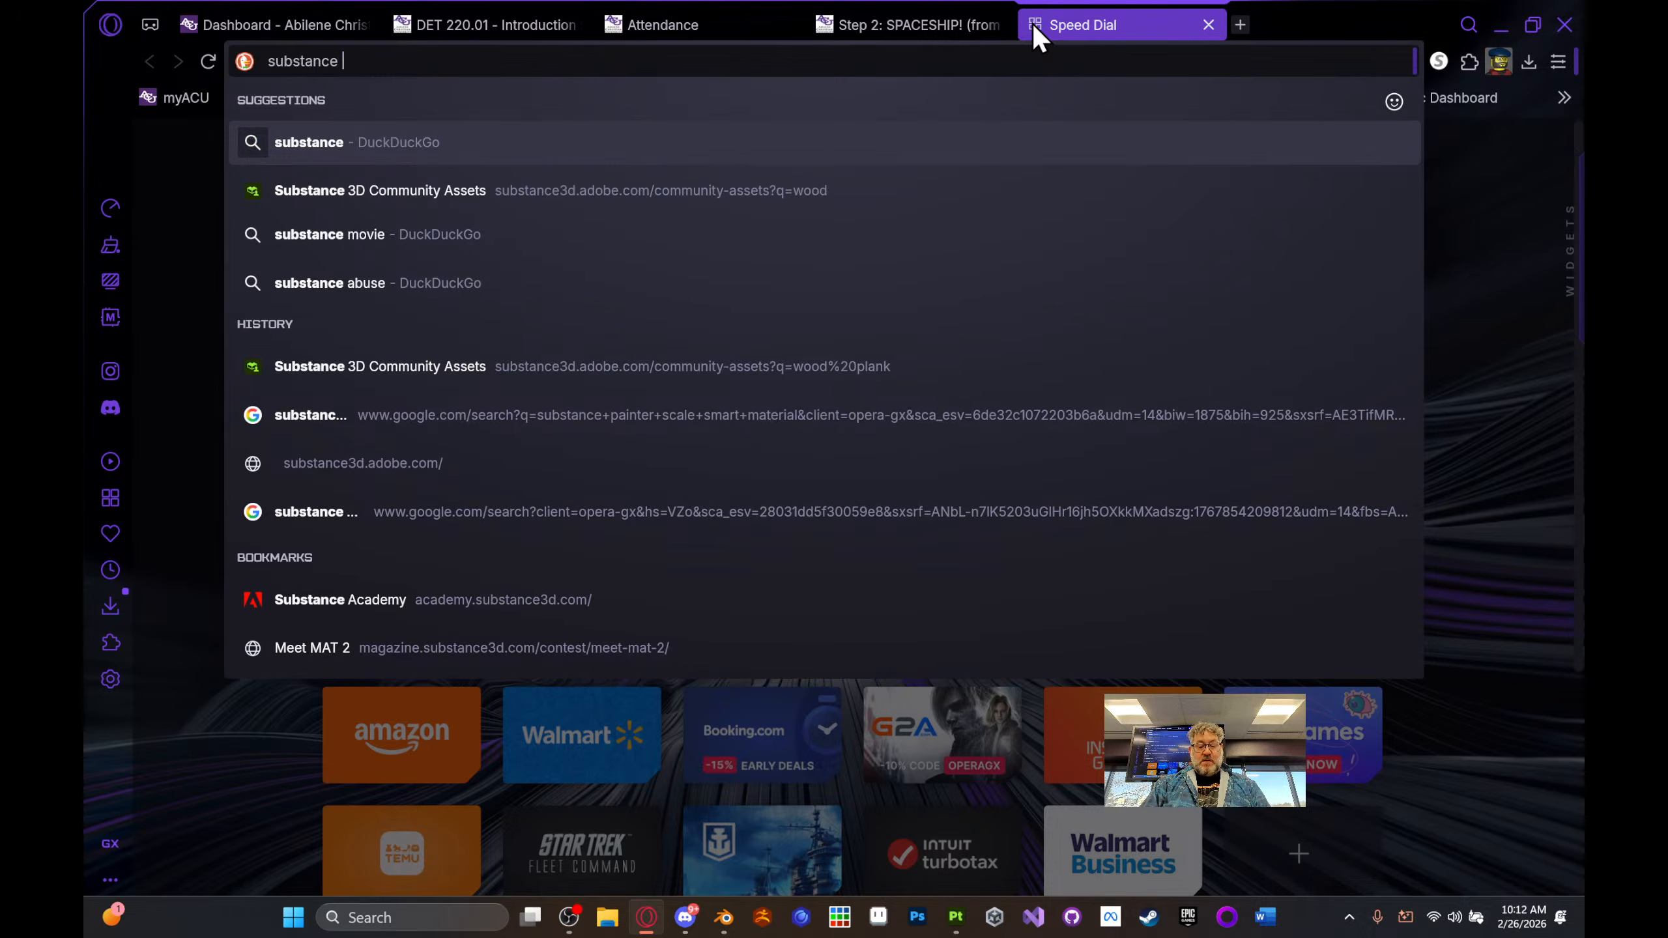
type(" materials")
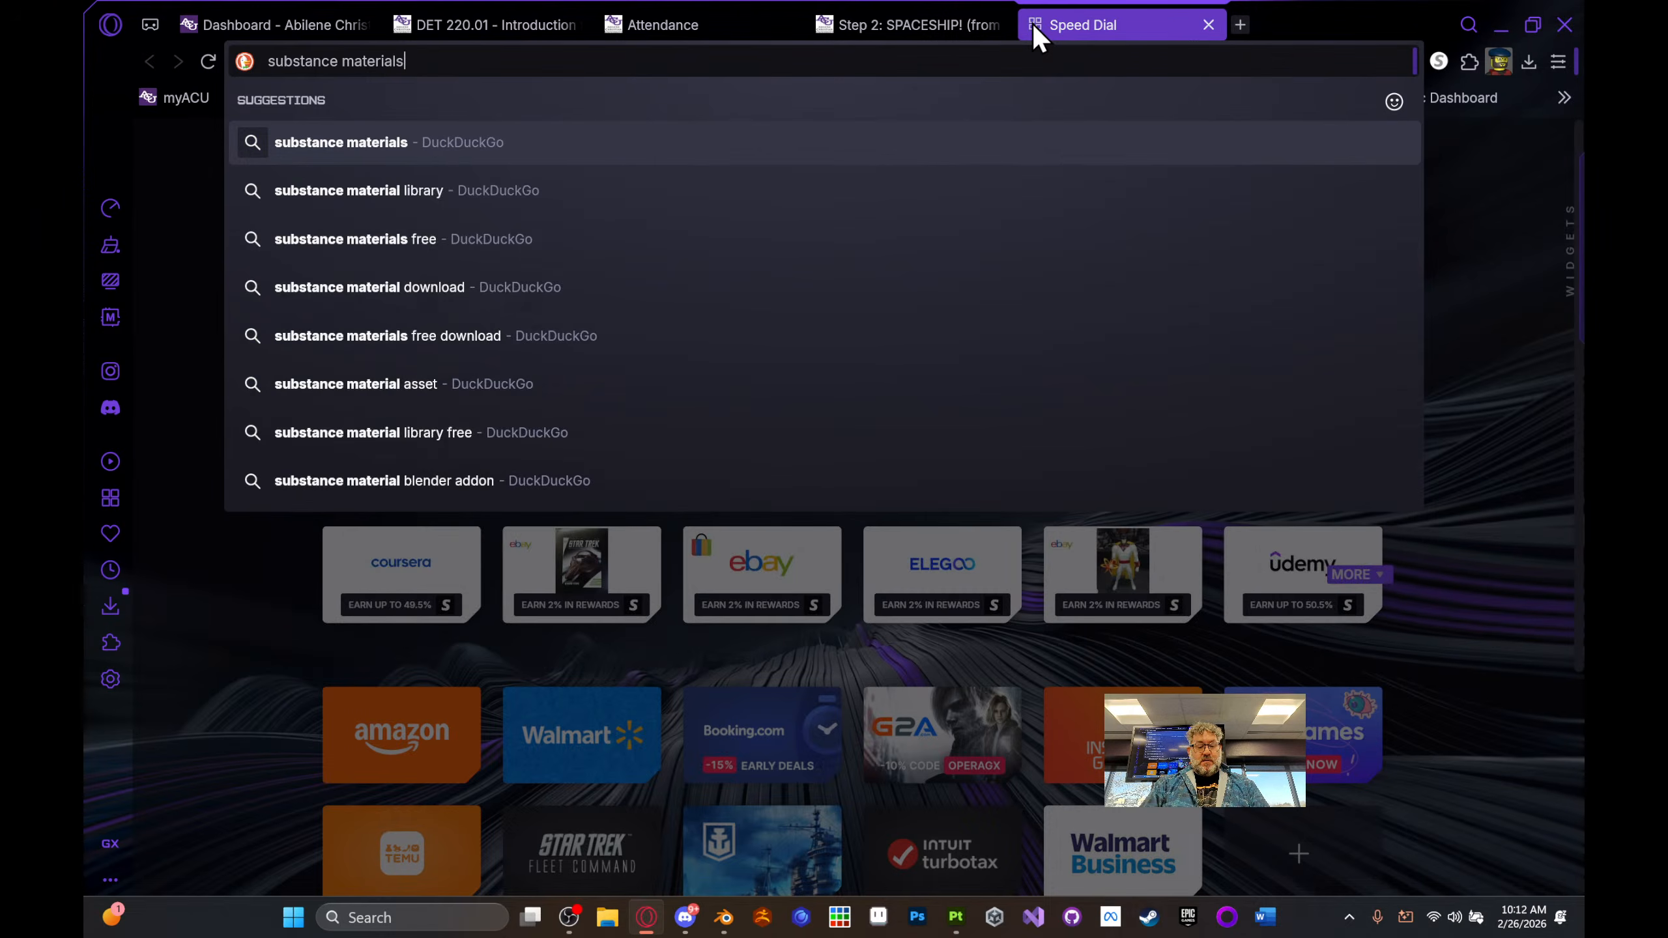
type(" adobe")
key("Return")
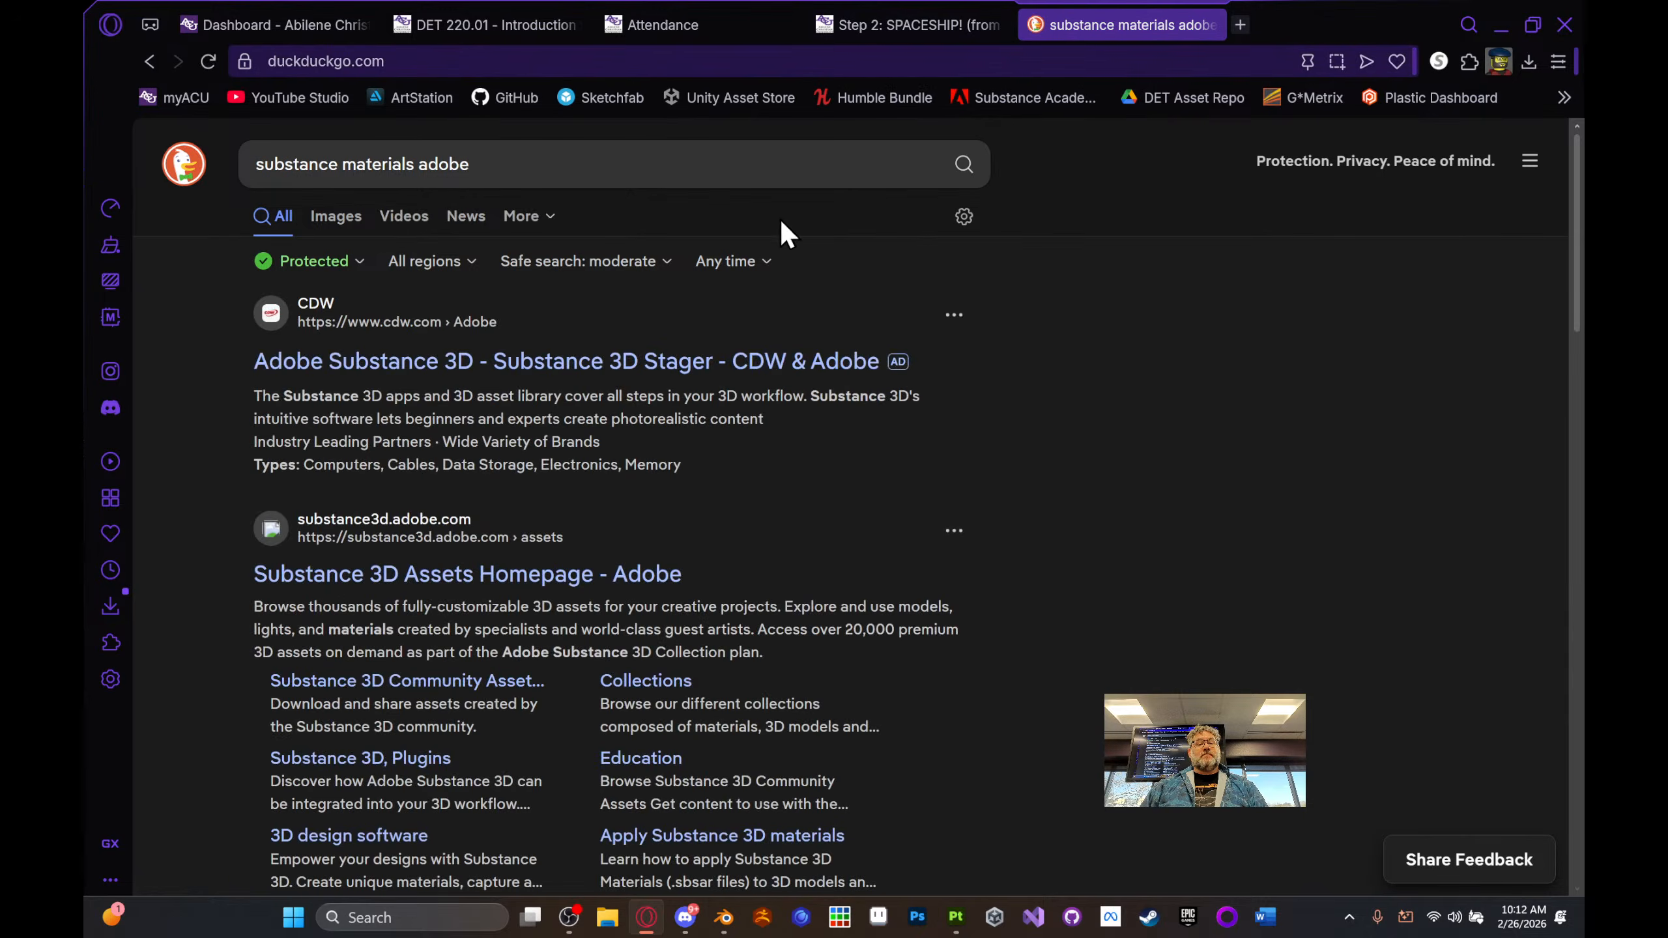
- Open the Substance 3D Assets homepage from the search results and search its library for "window"
scroll(809, 306, "down", 3)
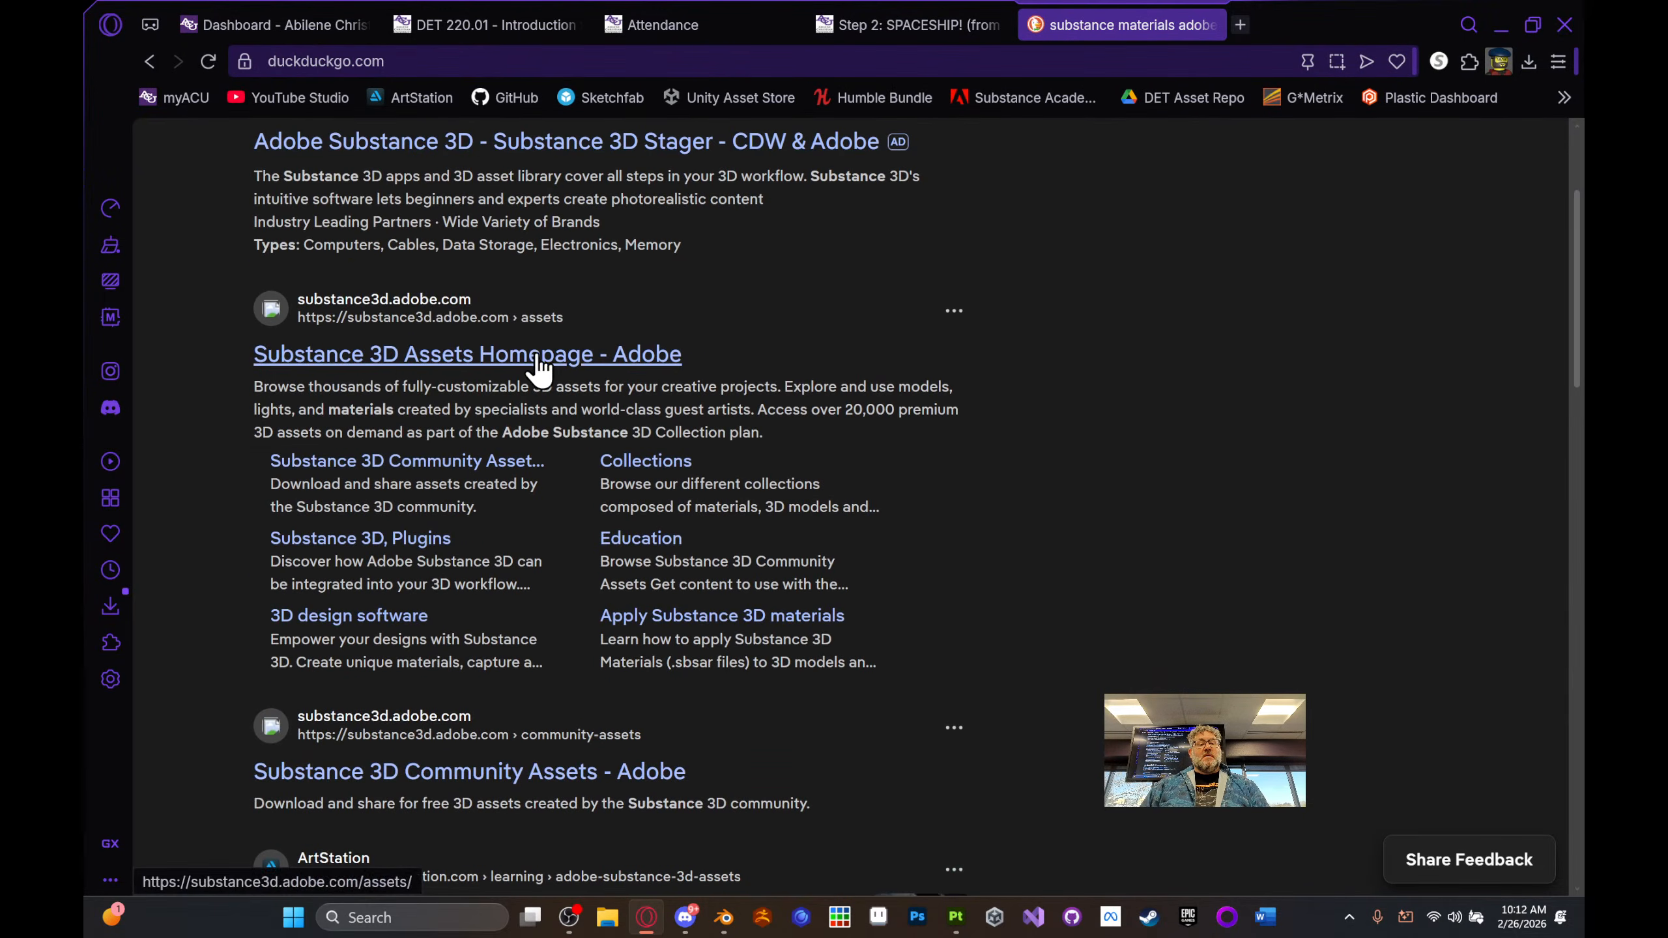
left_click(410, 356)
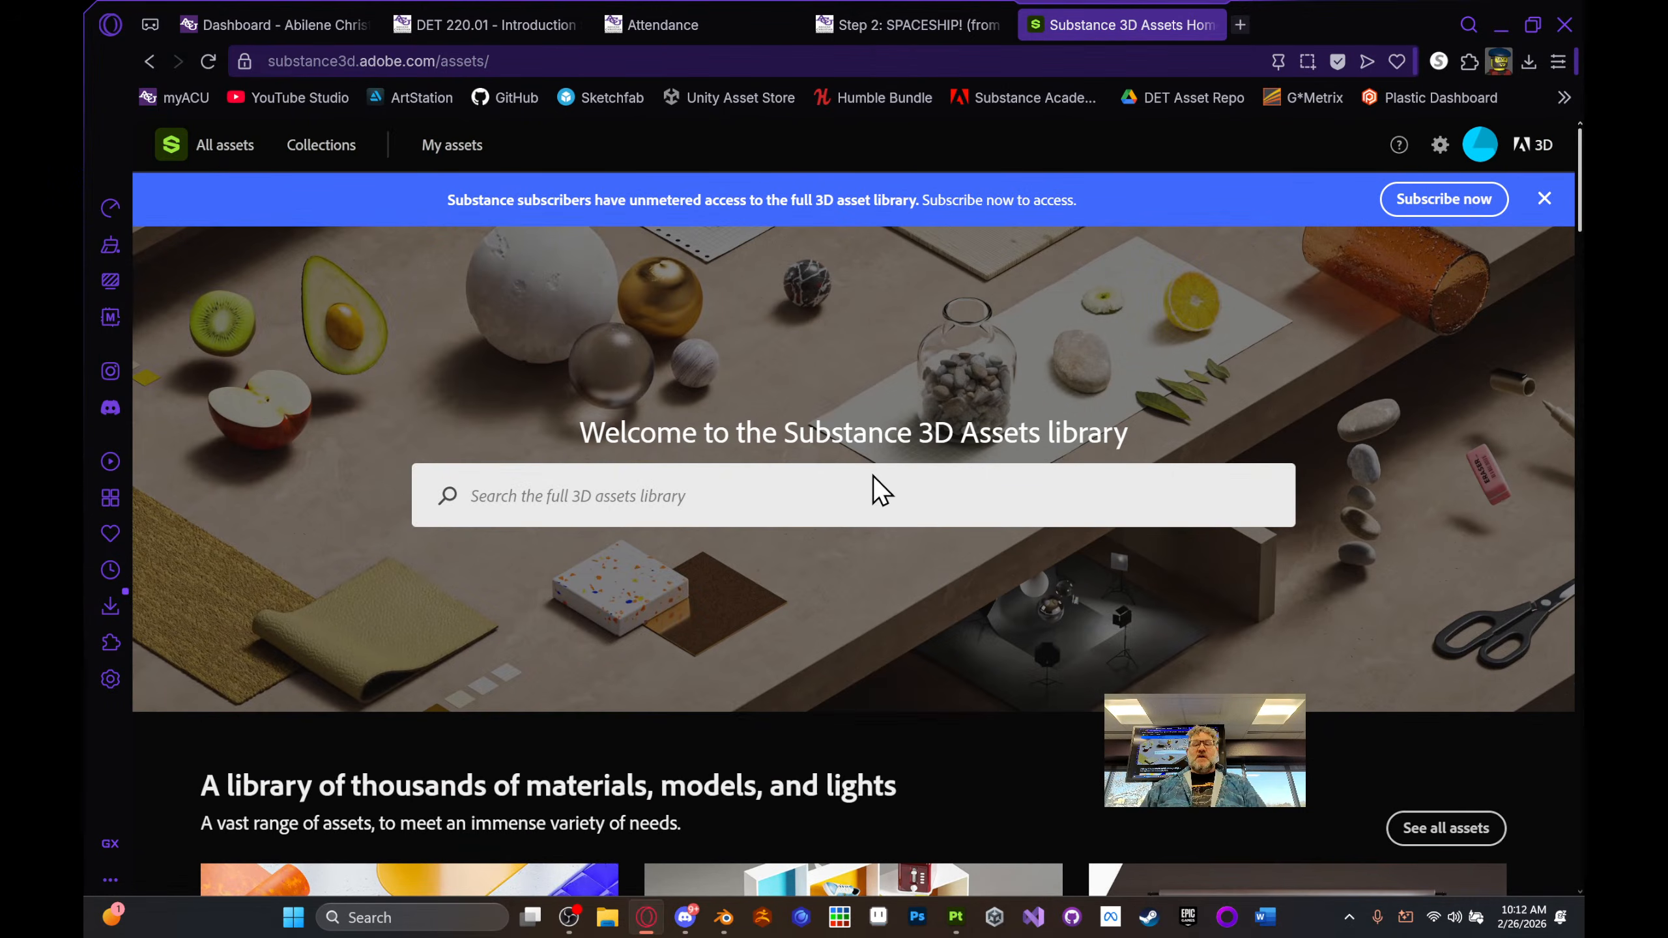
left_click(803, 492)
type("win")
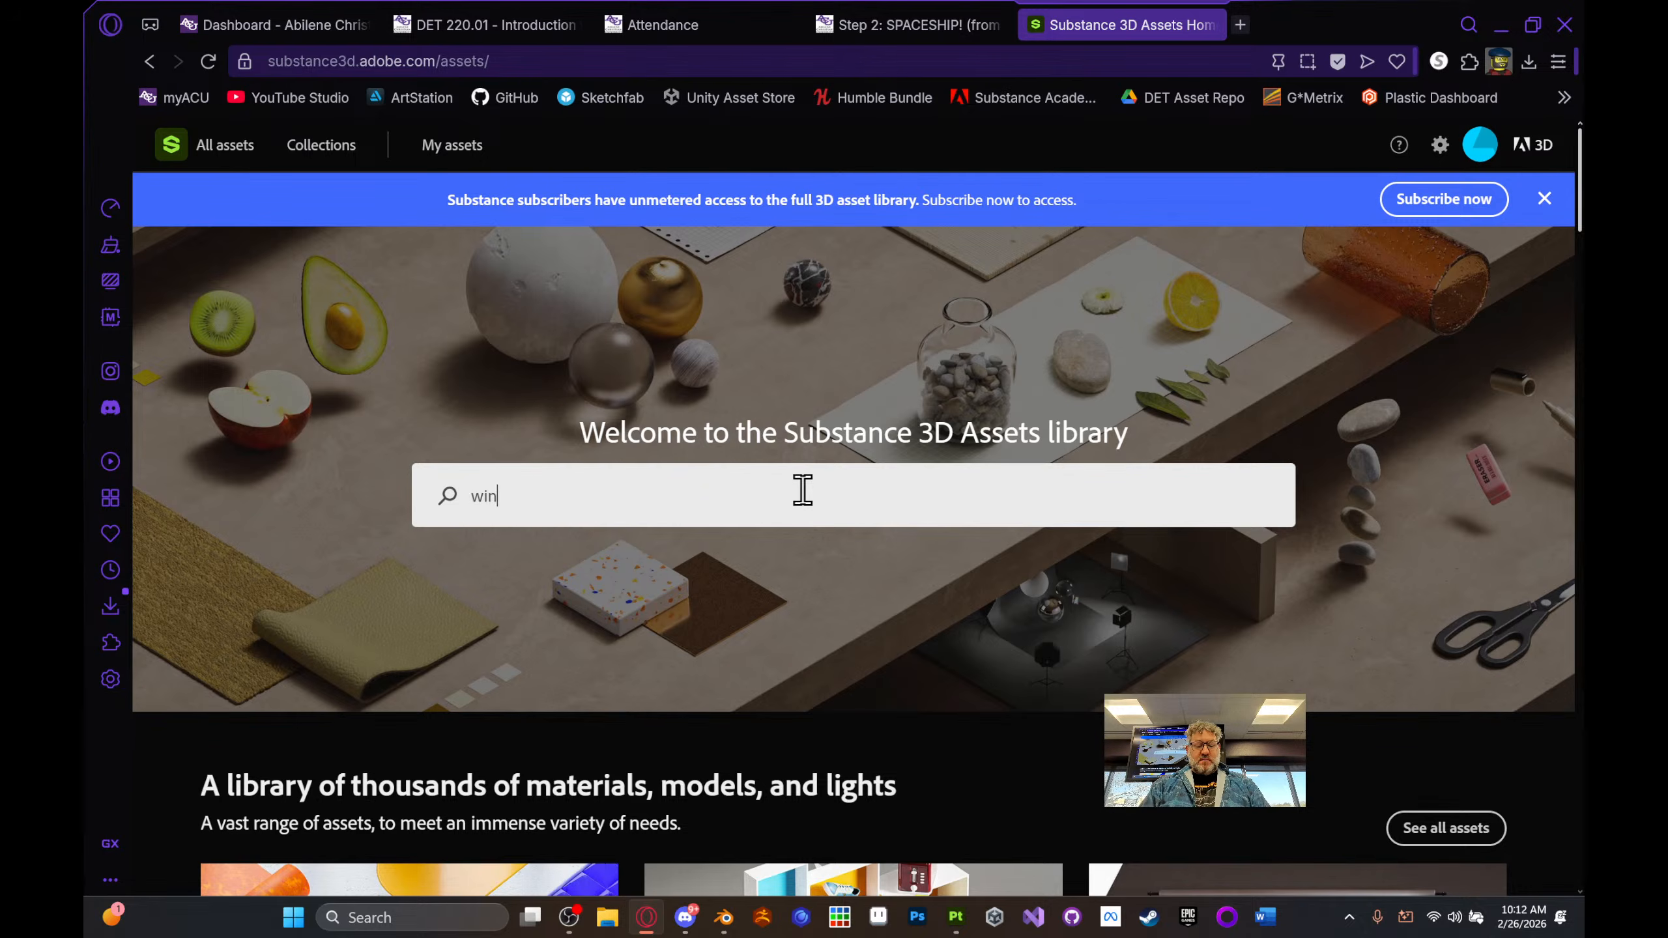
type("dow")
key("Return")
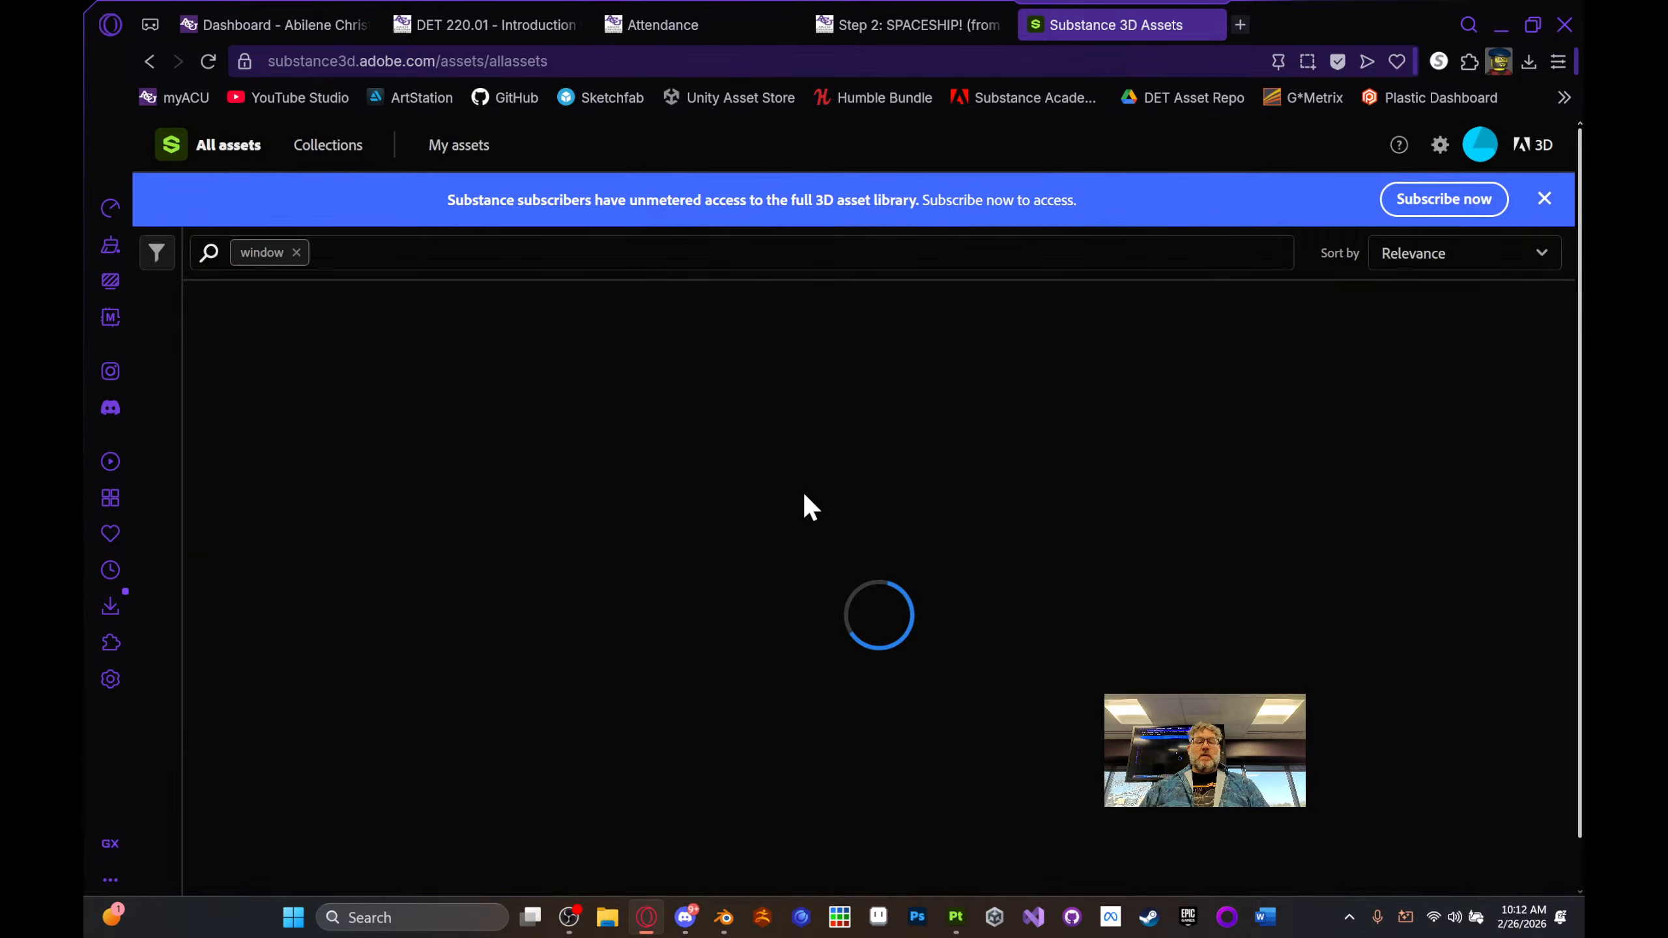
- Look through the window assets for a suitable material and dismiss the subscription banner
scroll(800, 522, "down", 10)
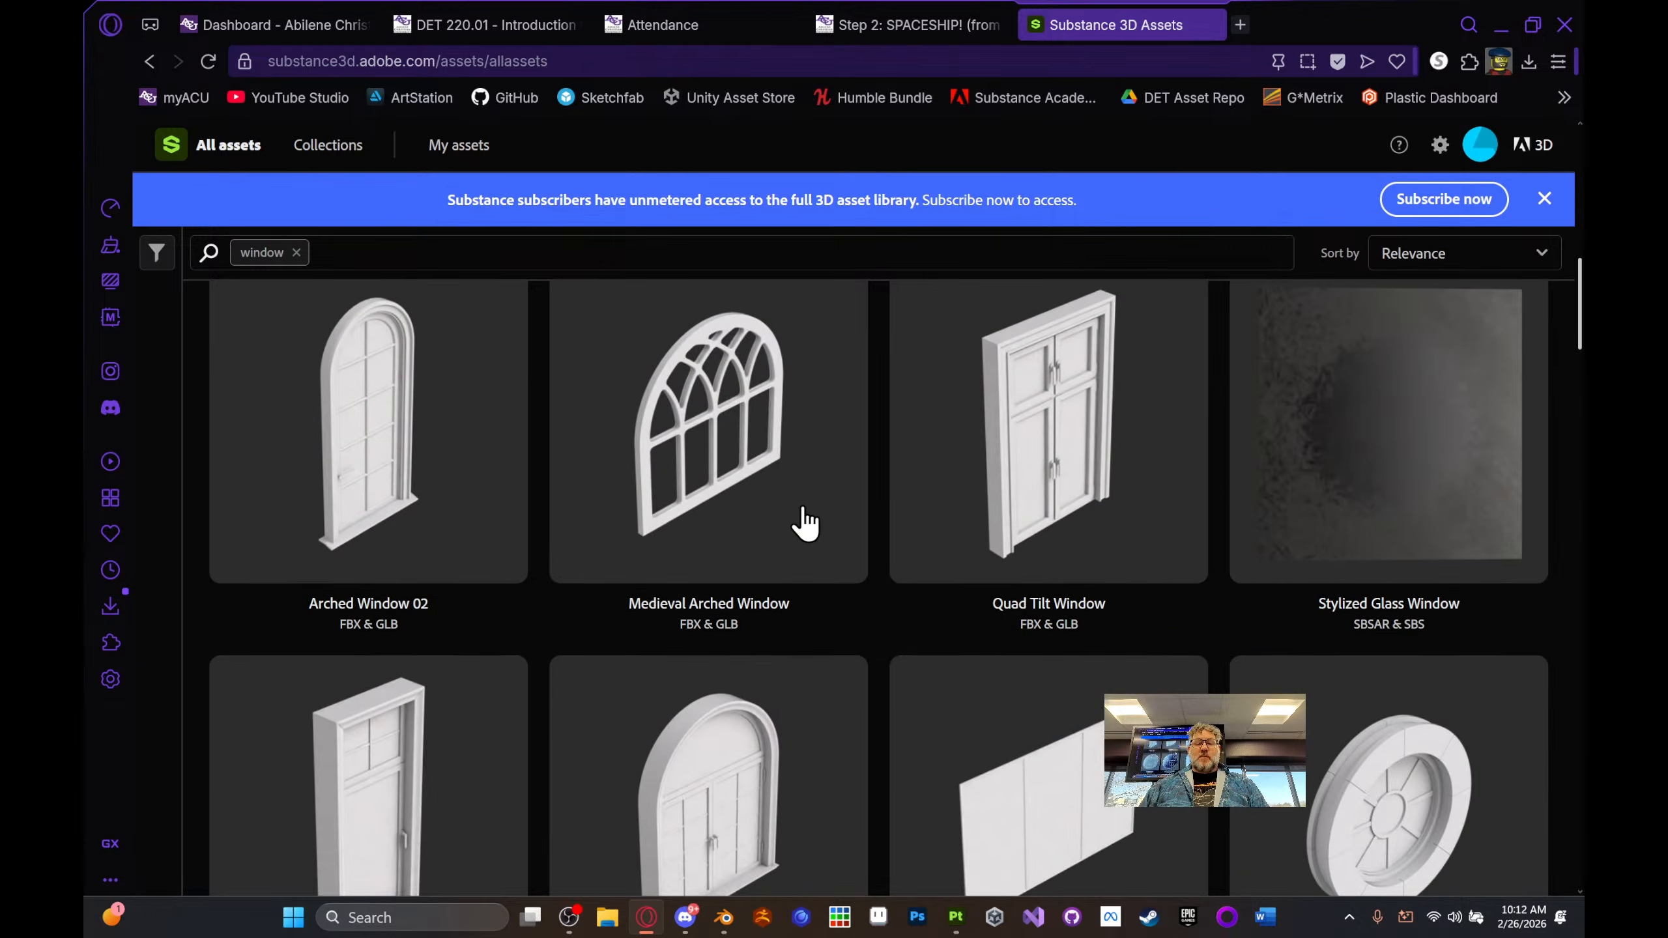
scroll(802, 522, "up", 8)
scroll(805, 523, "up", 2)
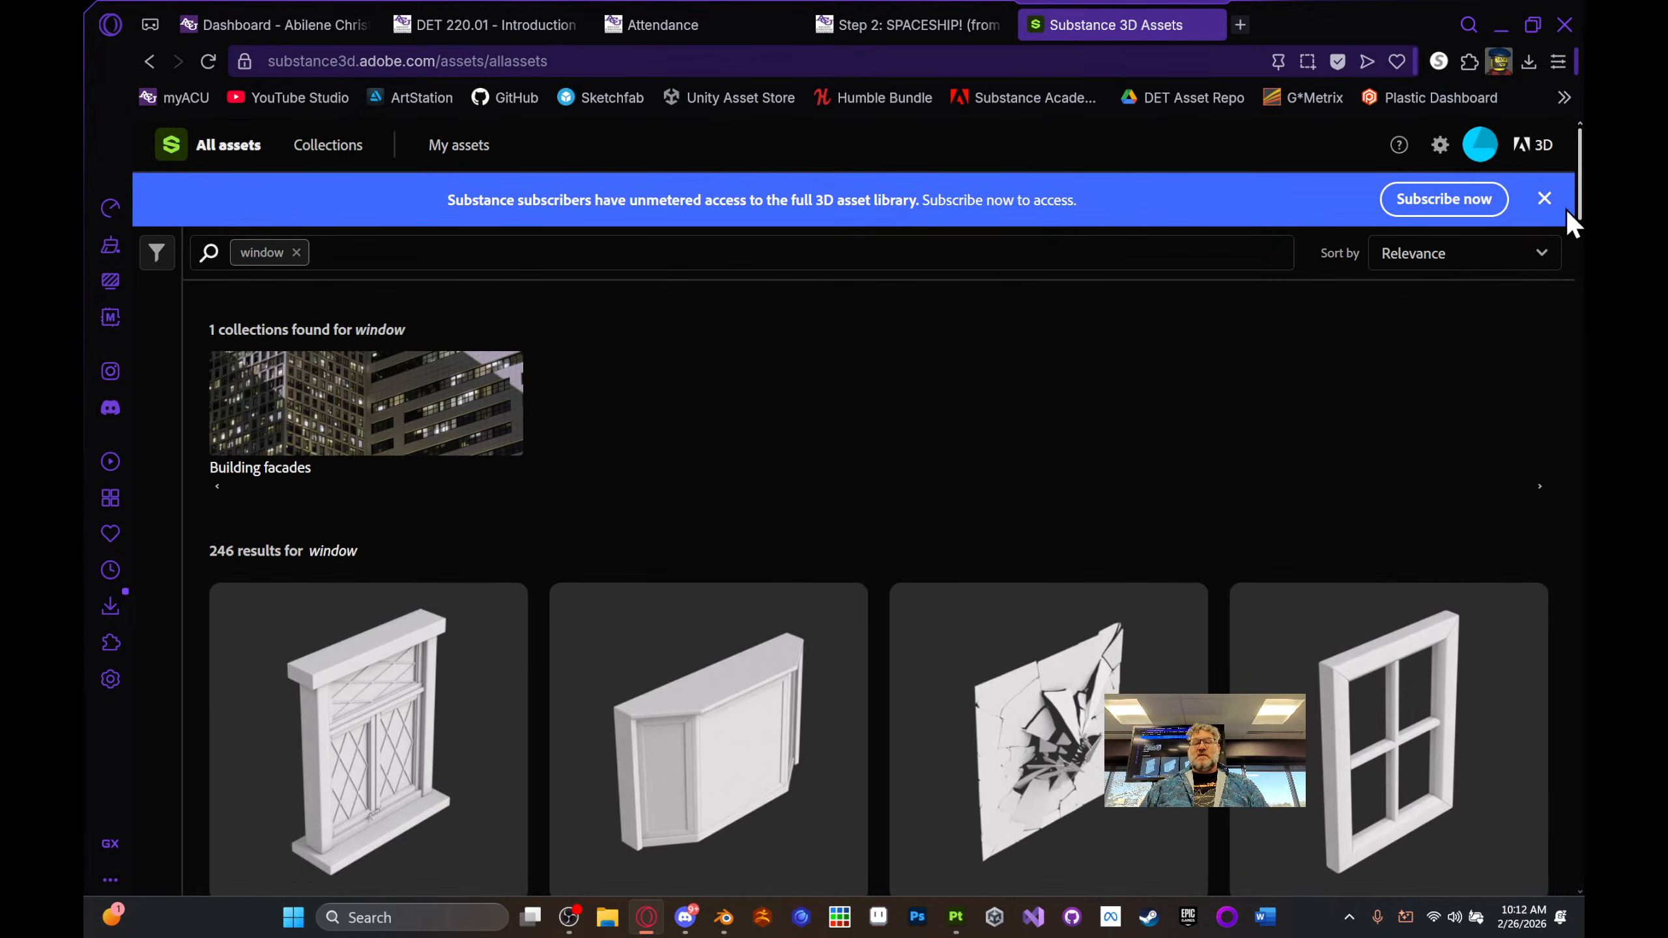
left_click(1544, 198)
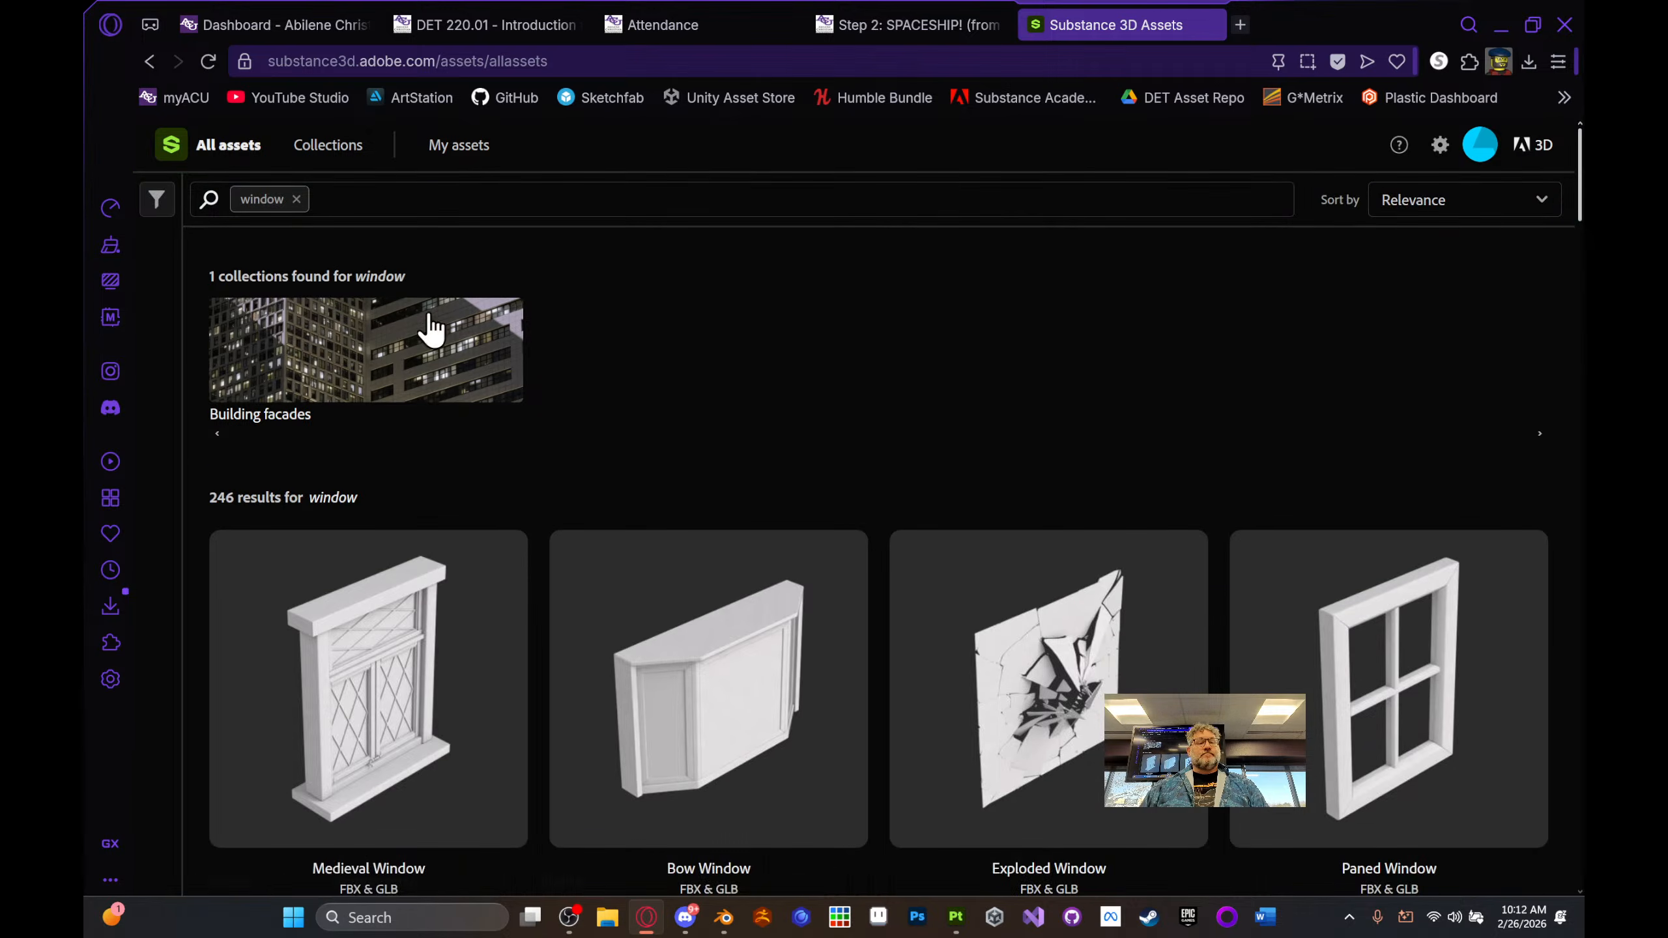
scroll(700, 384, "down", 10)
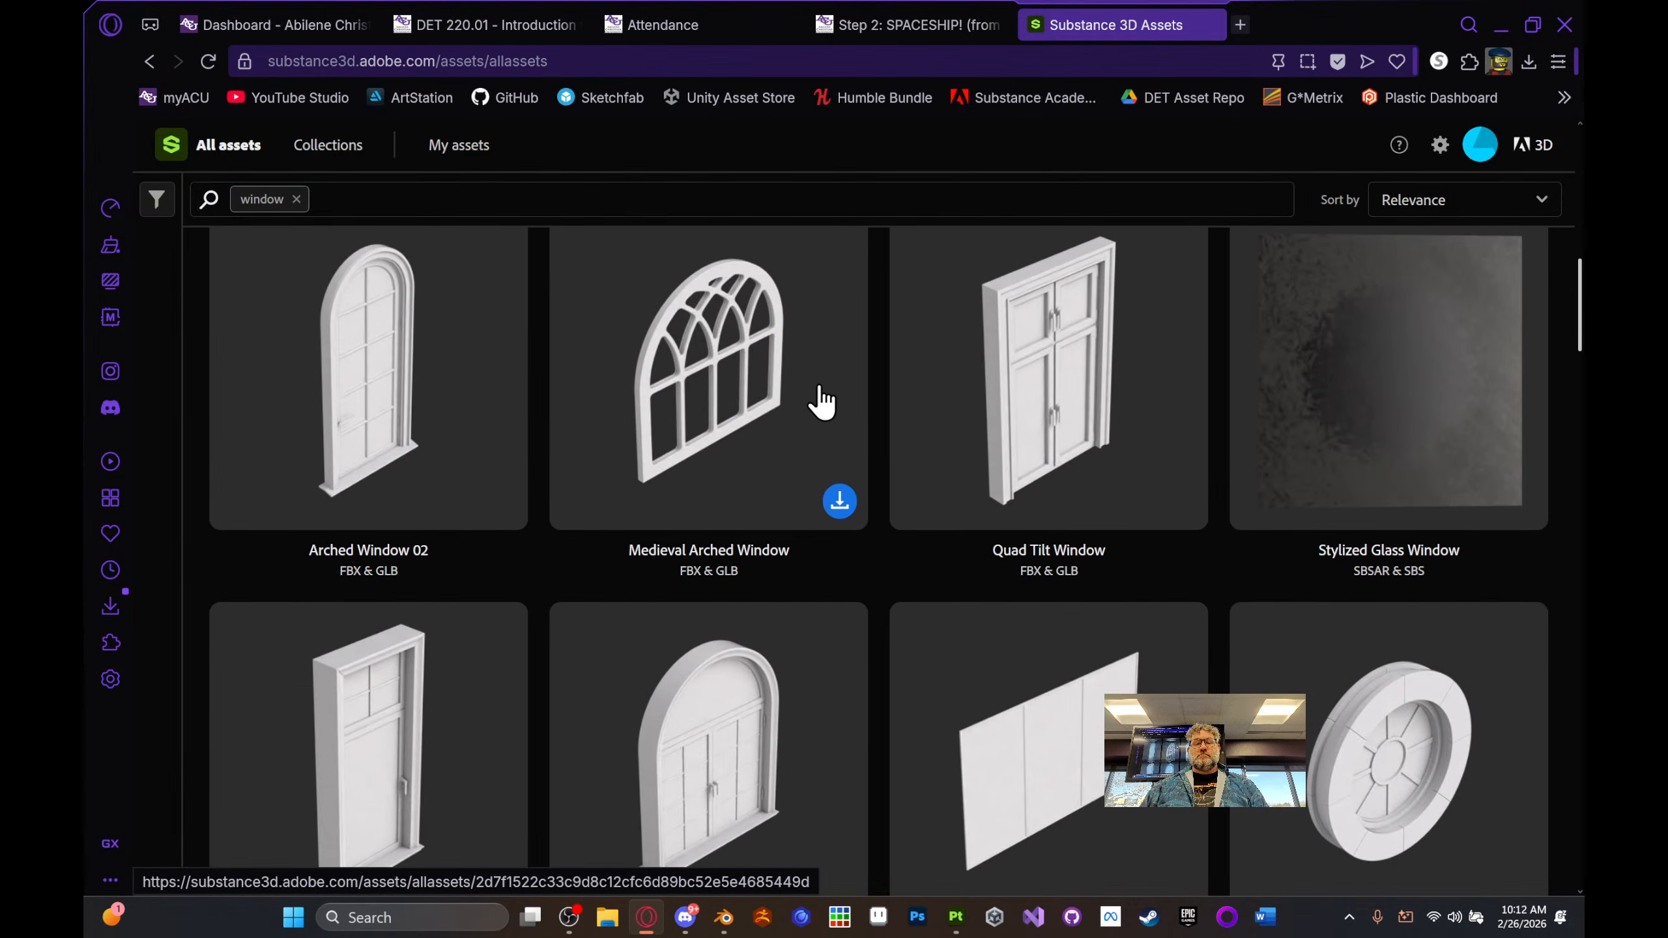
scroll(821, 401, "down", 15)
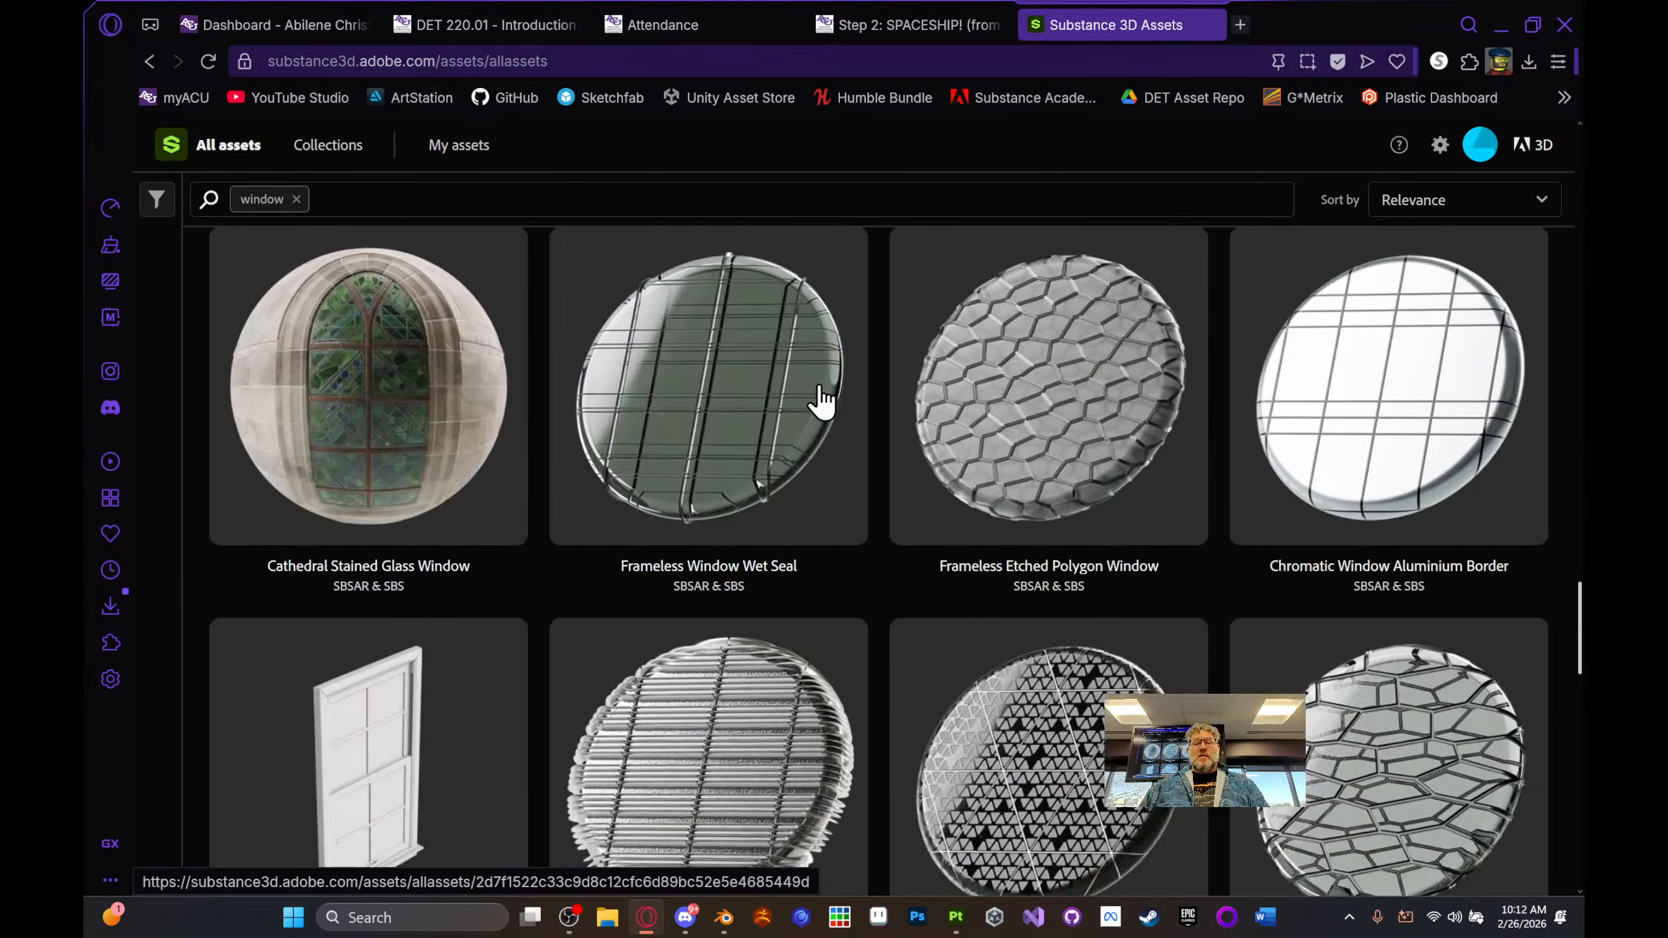
scroll(821, 414, "up", 20)
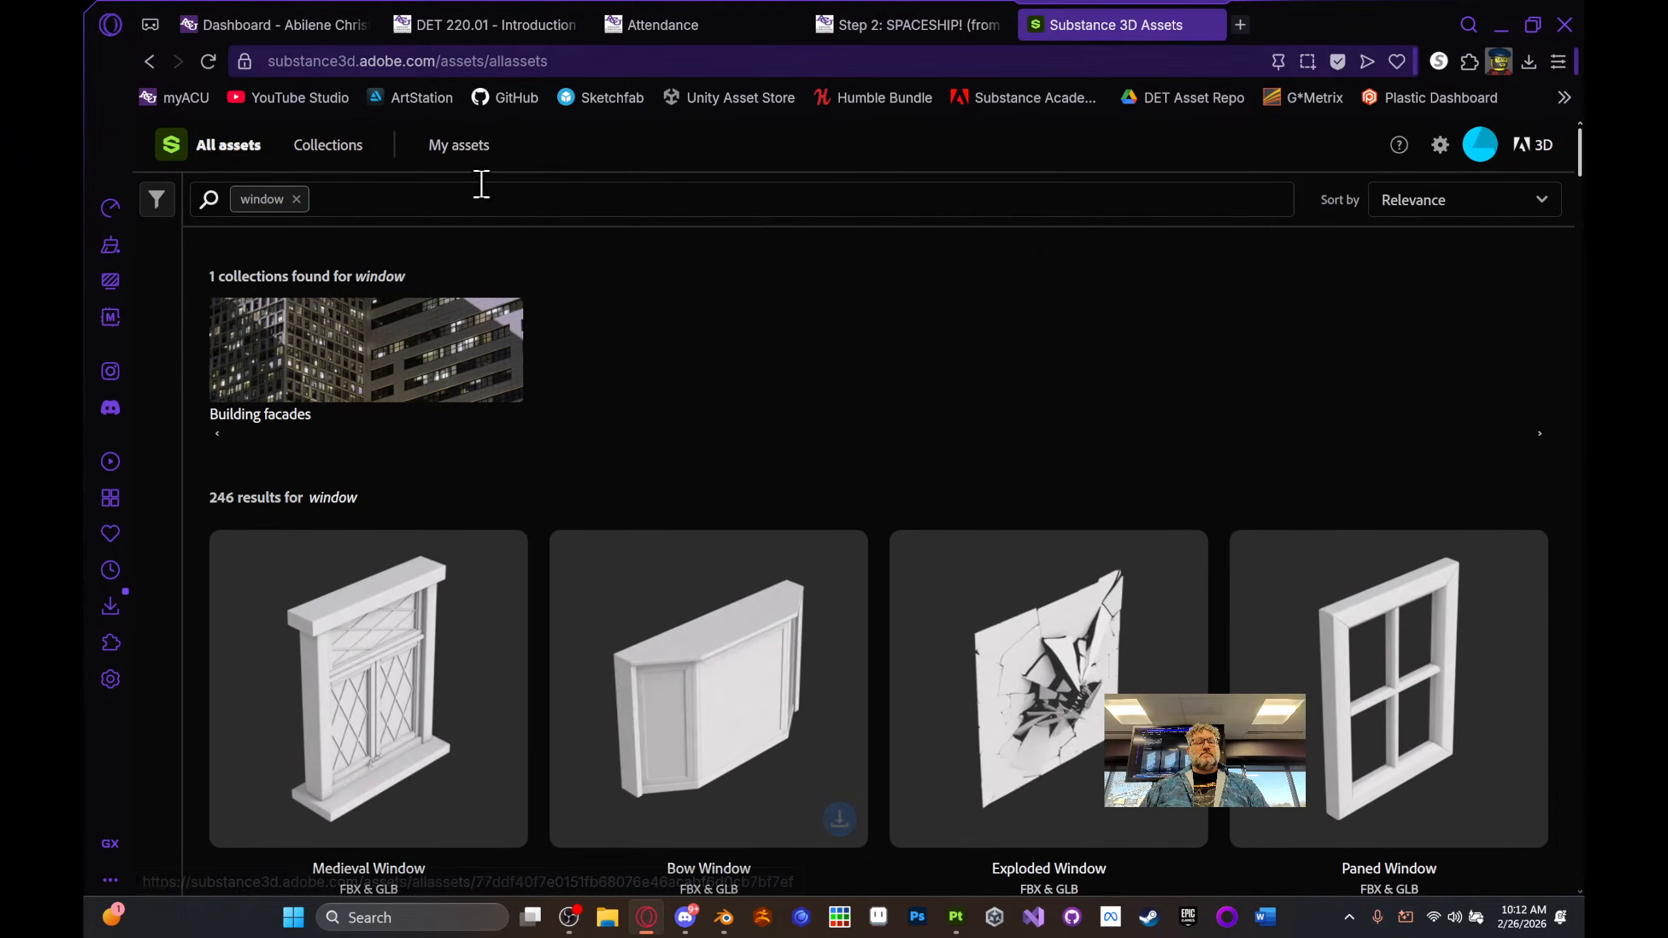
- List all assets without the window search, then open the collections overview and browse the available collections
left_click(238, 157)
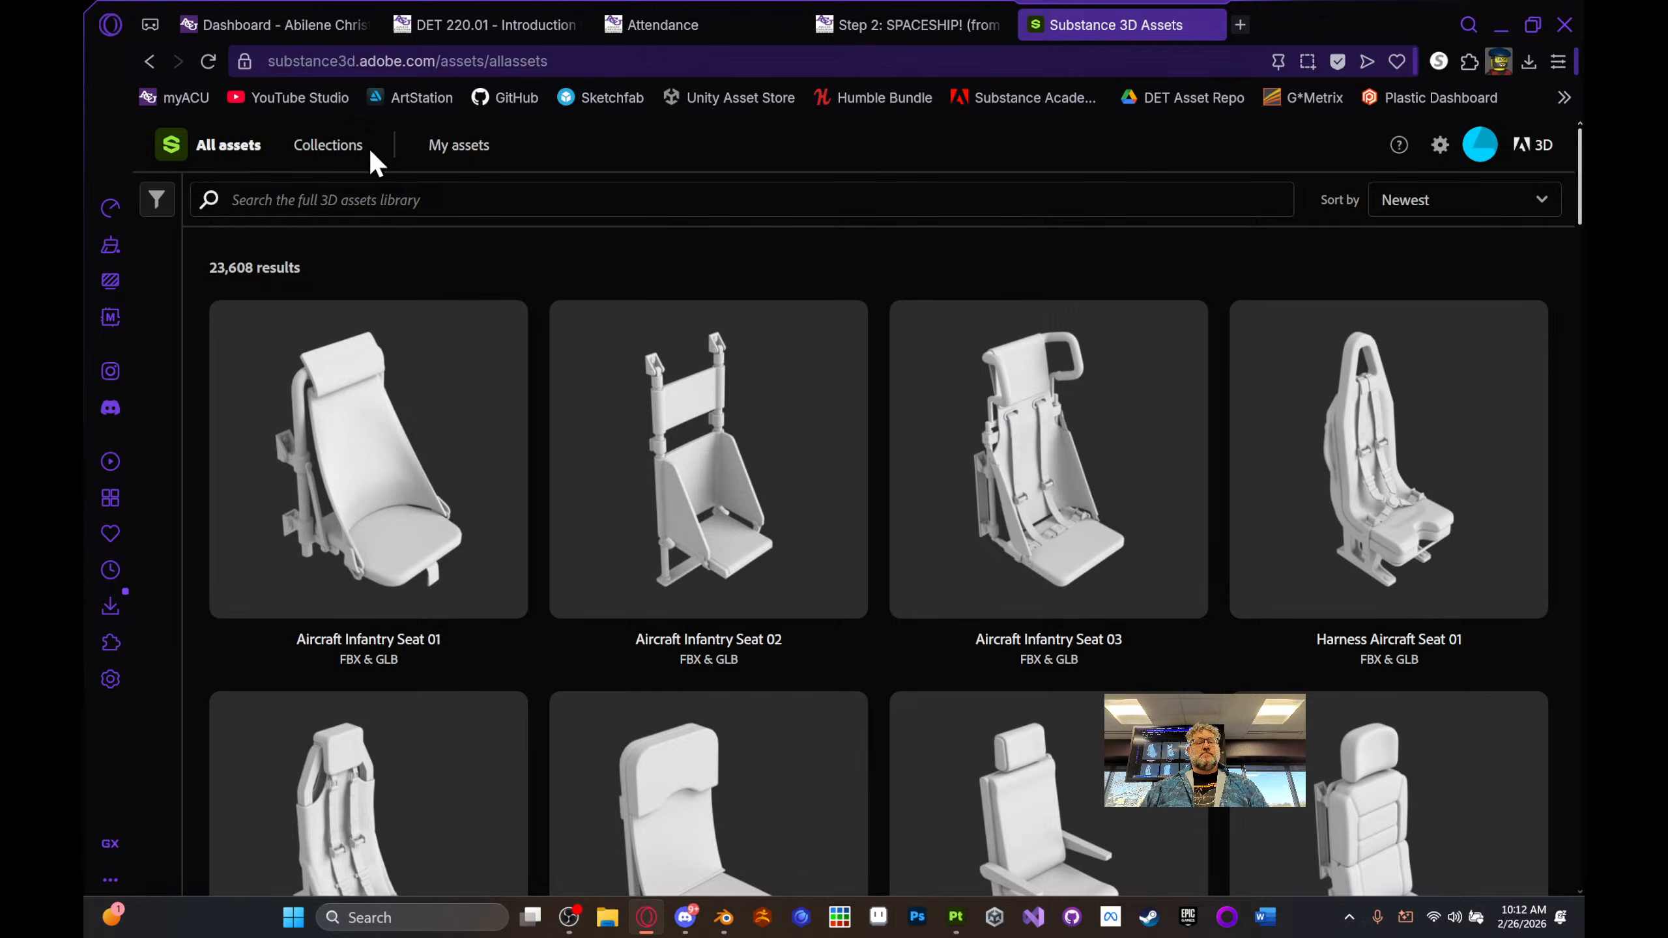
left_click(348, 155)
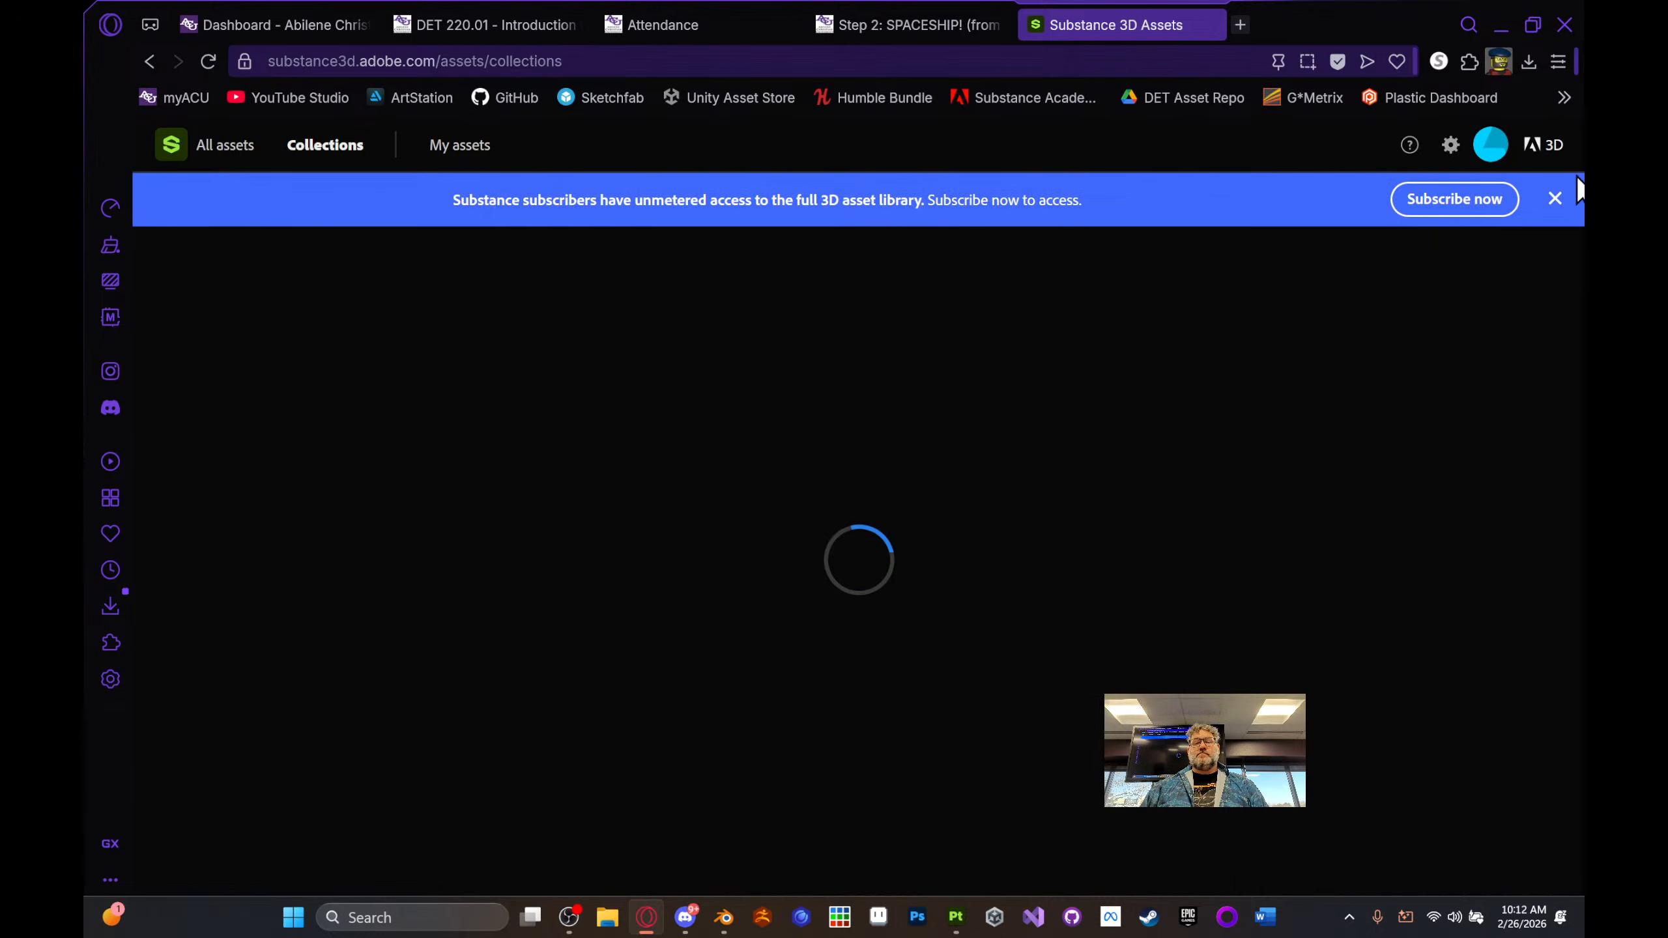
left_click(1544, 199)
scroll(756, 373, "down", 5)
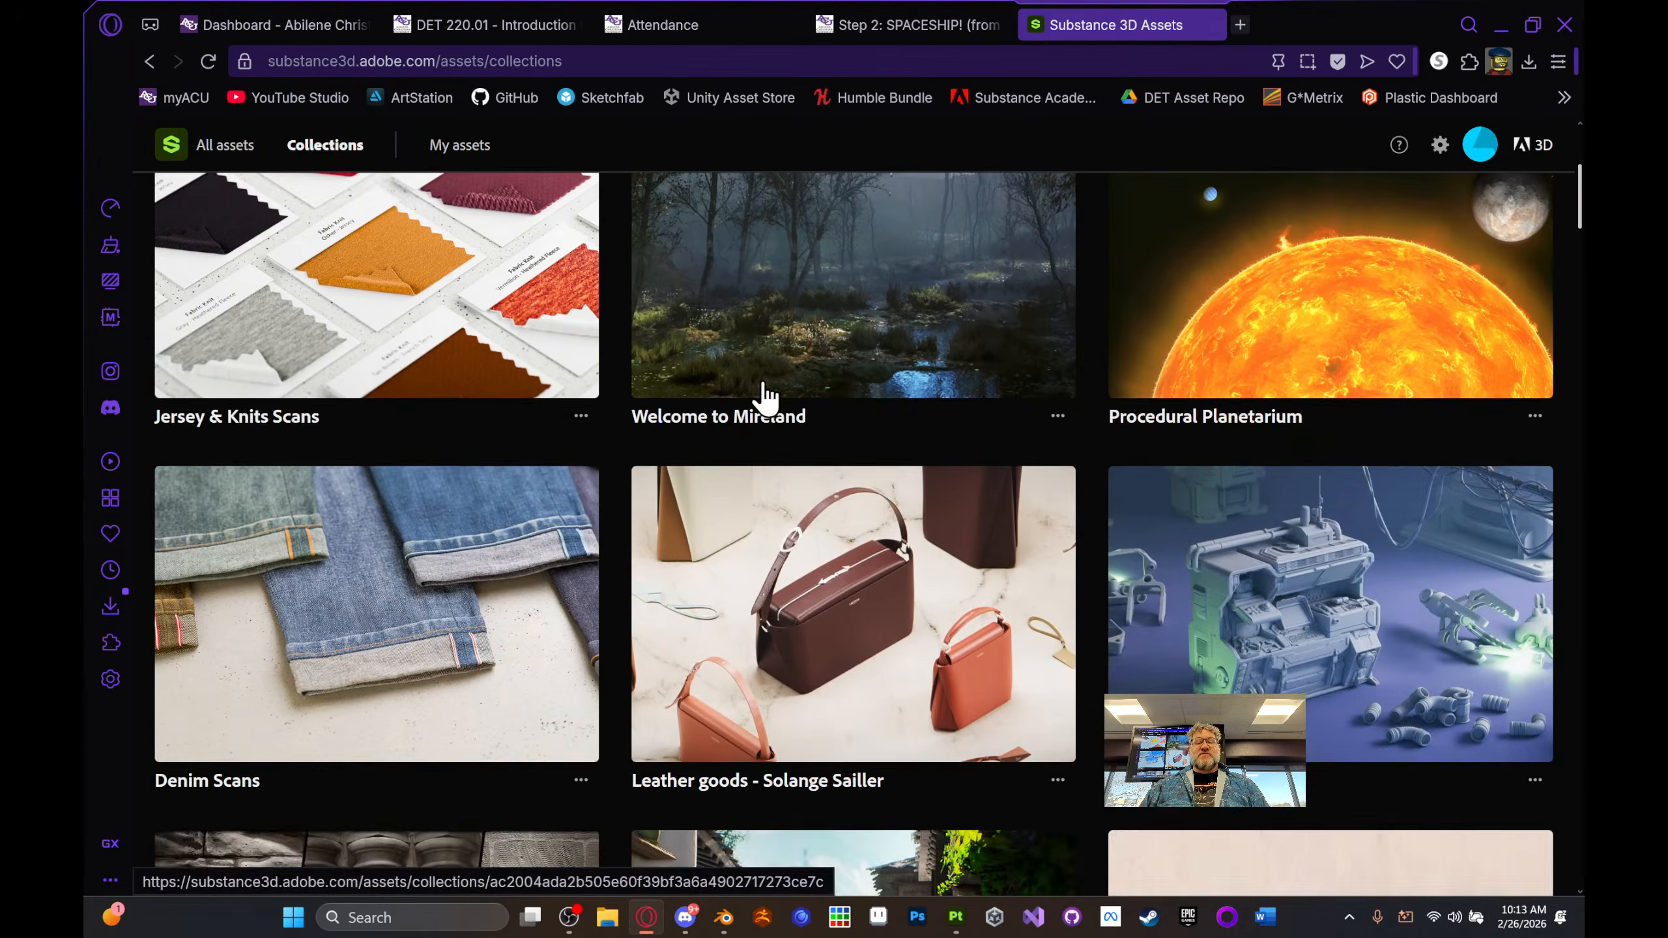
scroll(763, 395, "up", 5)
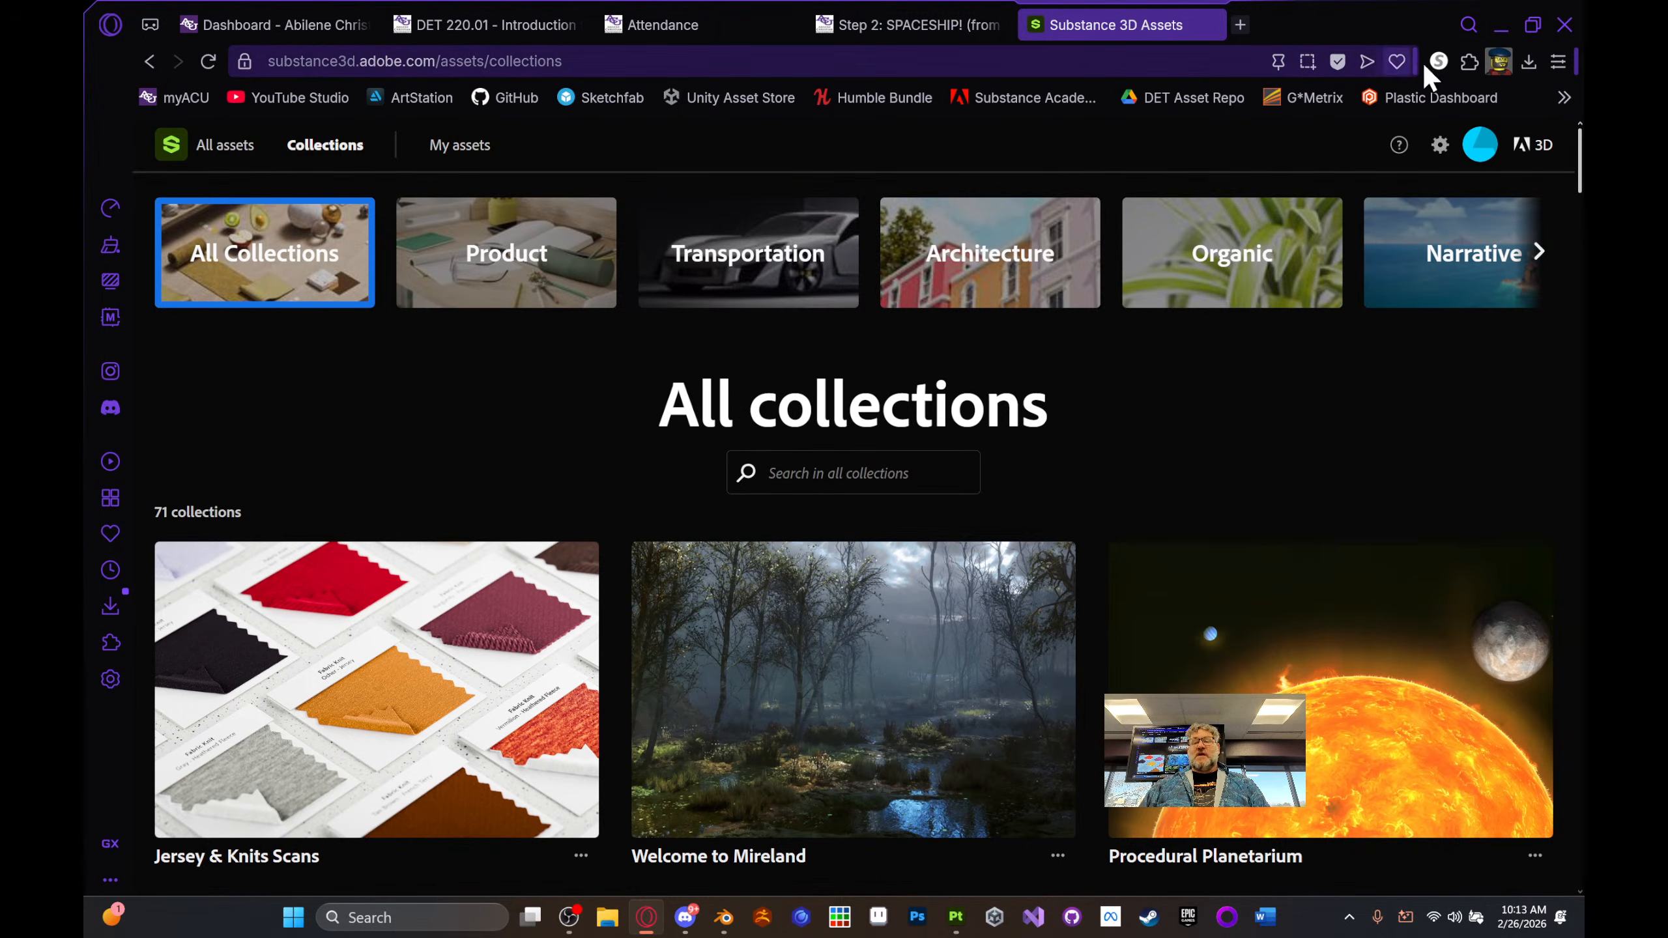
- Return to Adobe Substance 3D Painter and inspect the Glass Visor windows around the station's outer ring
left_click(1501, 28)
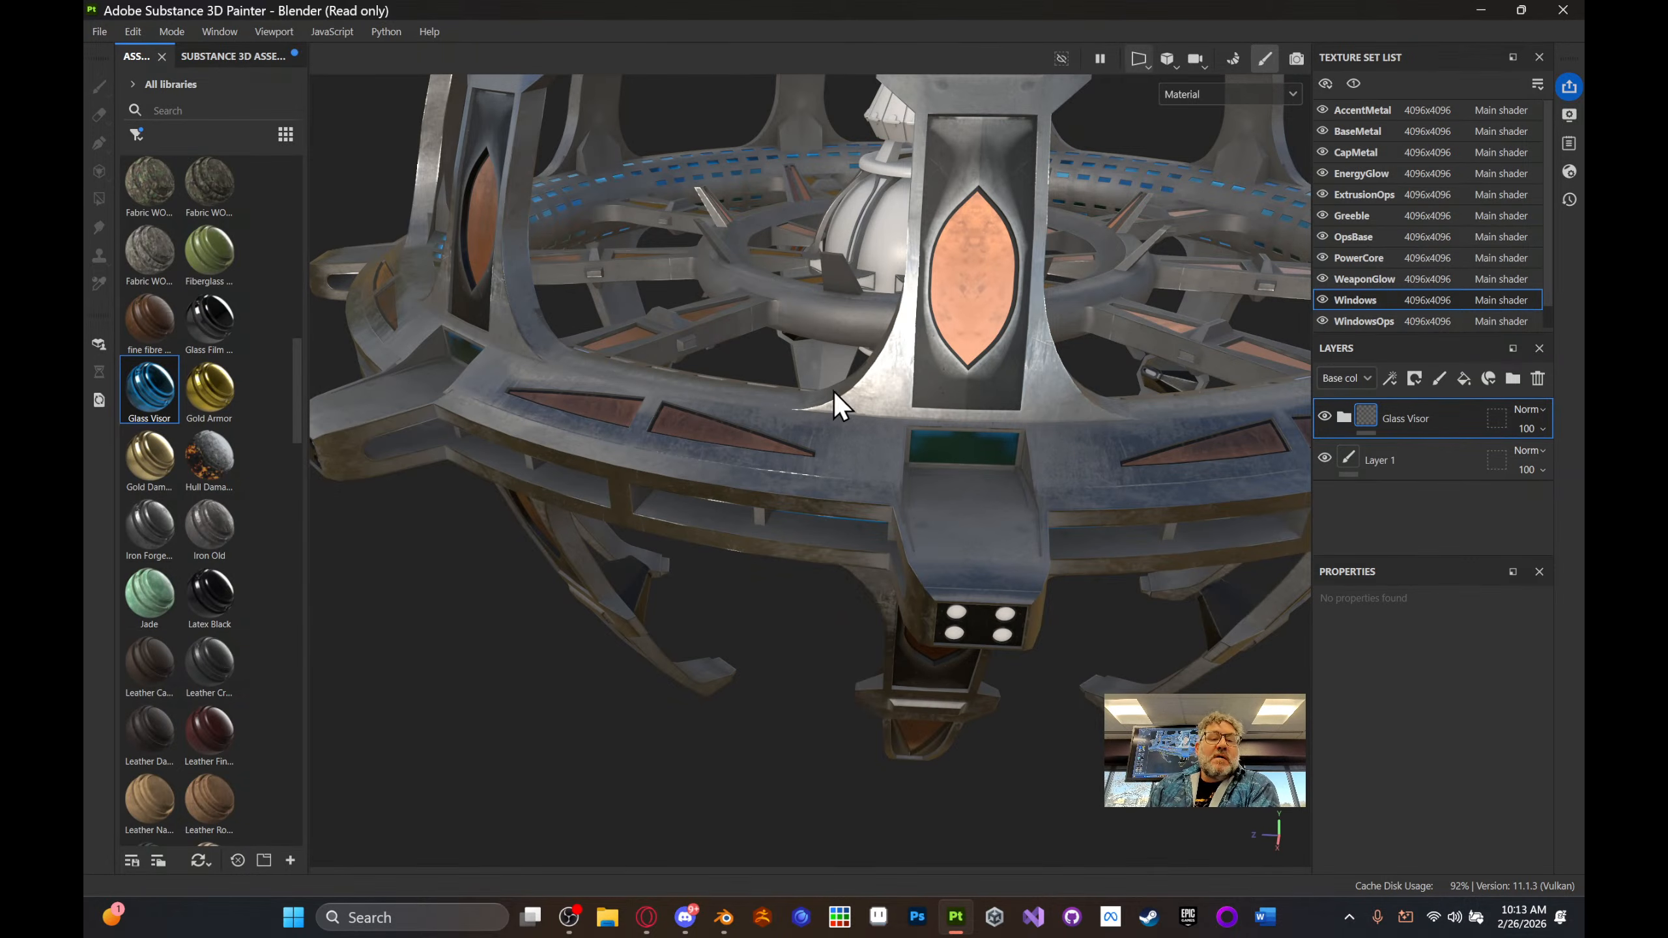
left_click_drag(838, 511, 765, 389, "alt")
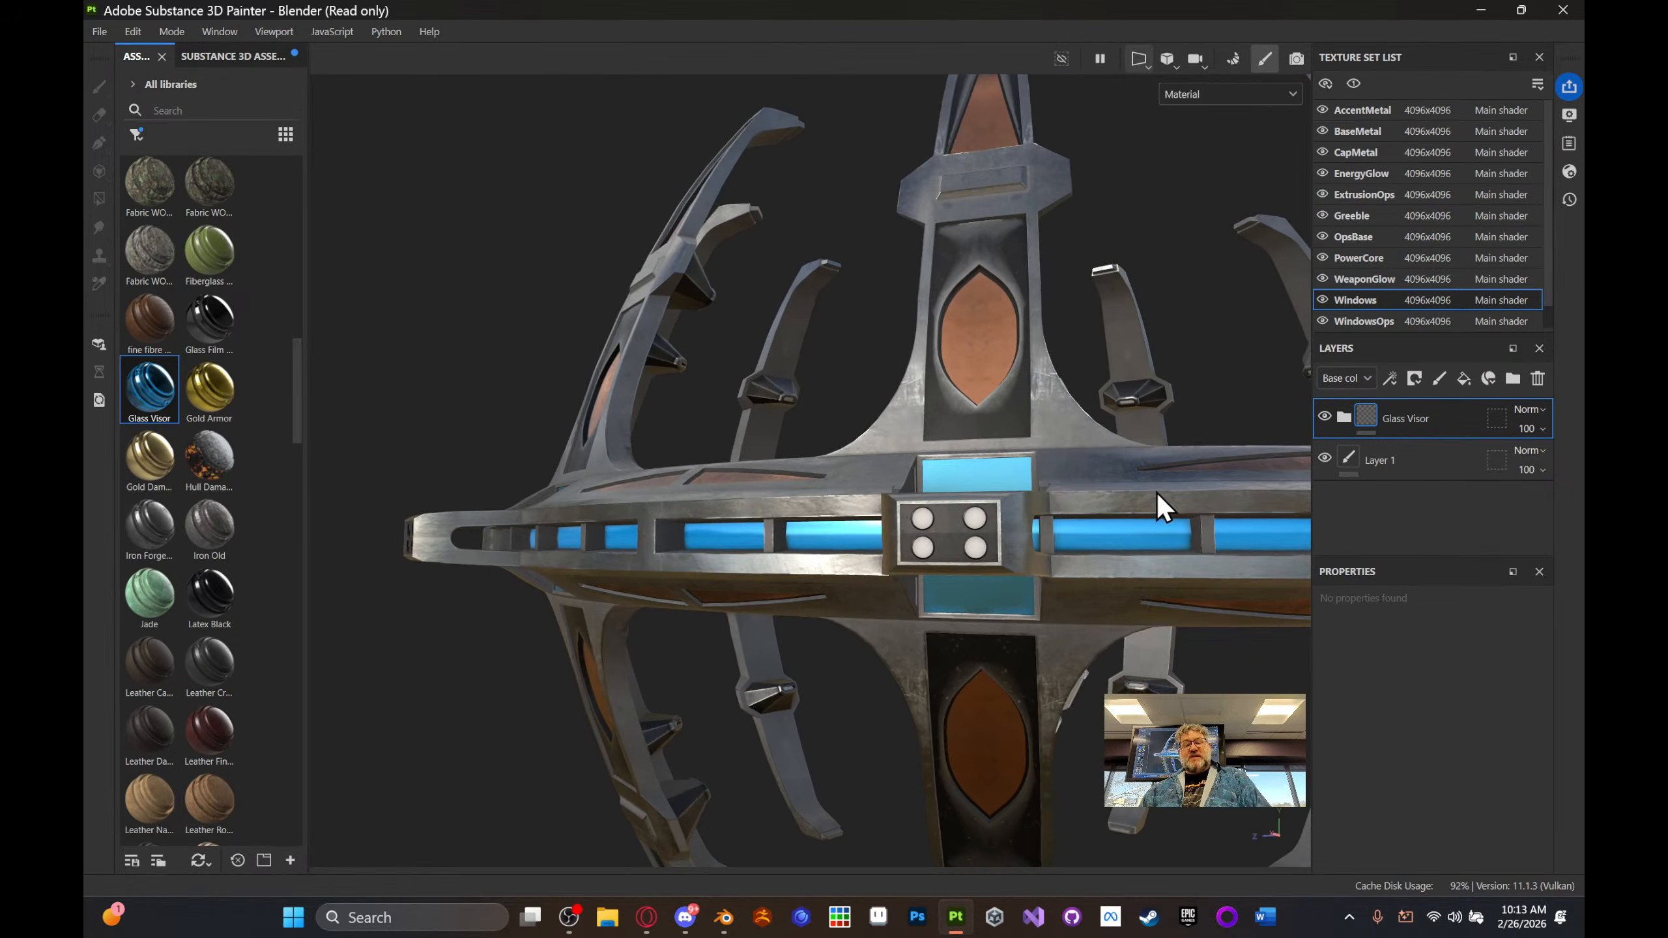
middle_click_drag(1157, 492, 1032, 433, "alt")
left_click_drag(1032, 433, 1084, 437, "alt")
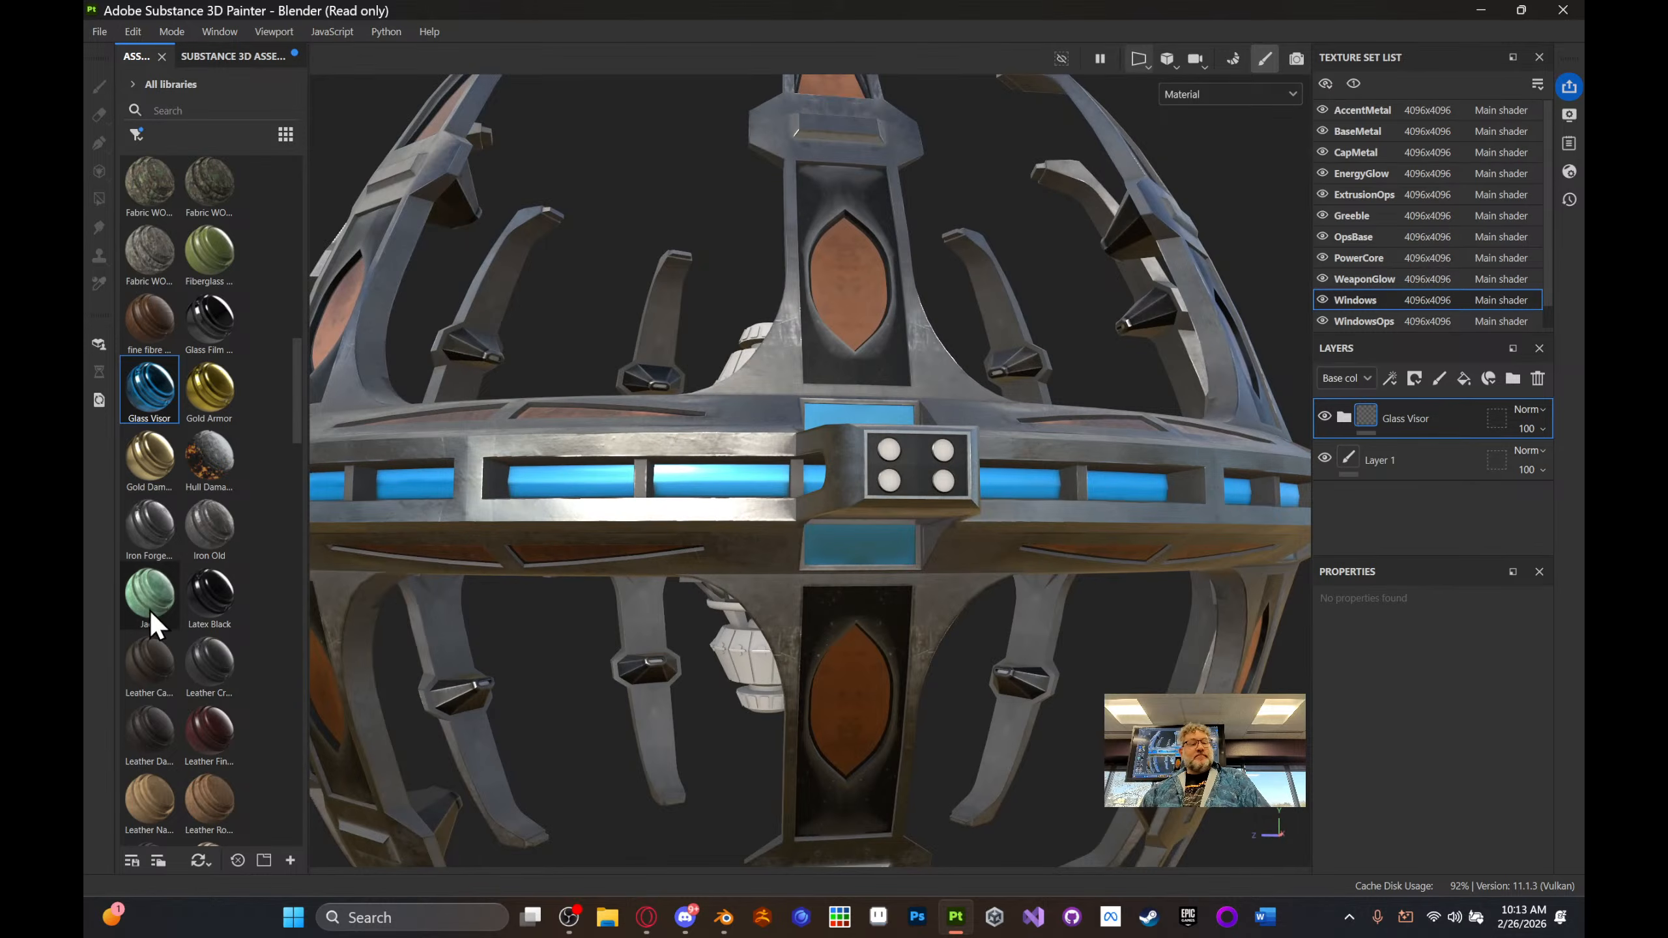
- Look through the smart materials, search them for "glow" and clear the search
scroll(212, 389, "down", 15)
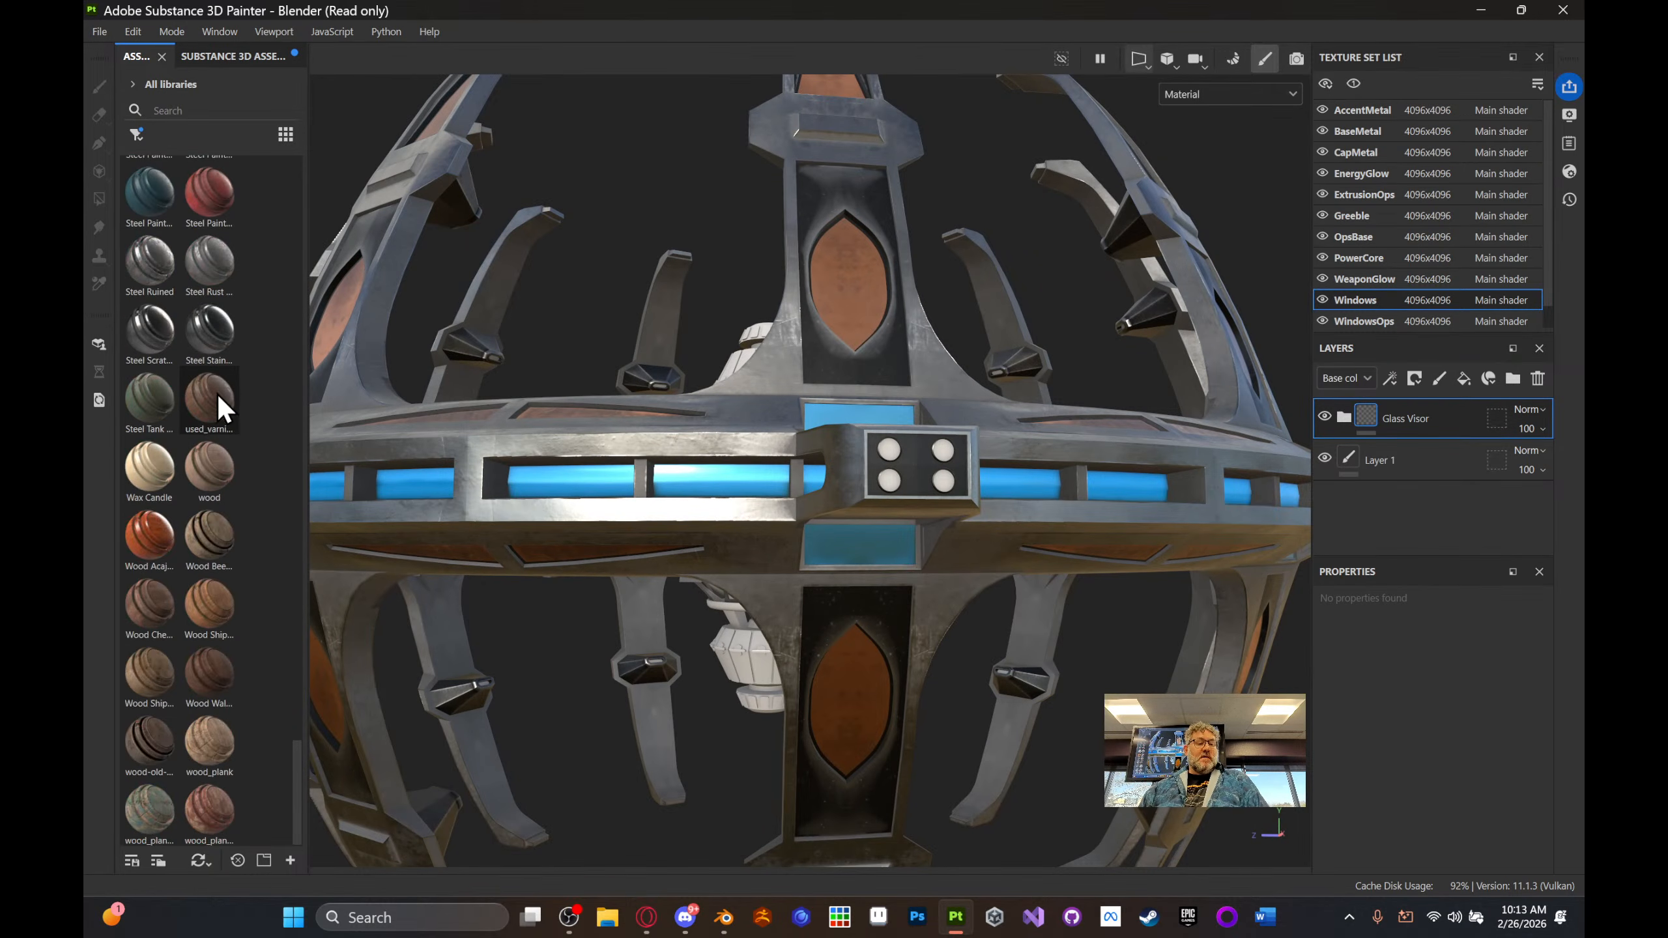
scroll(203, 329, "up", 10)
left_click(224, 109)
type("glow")
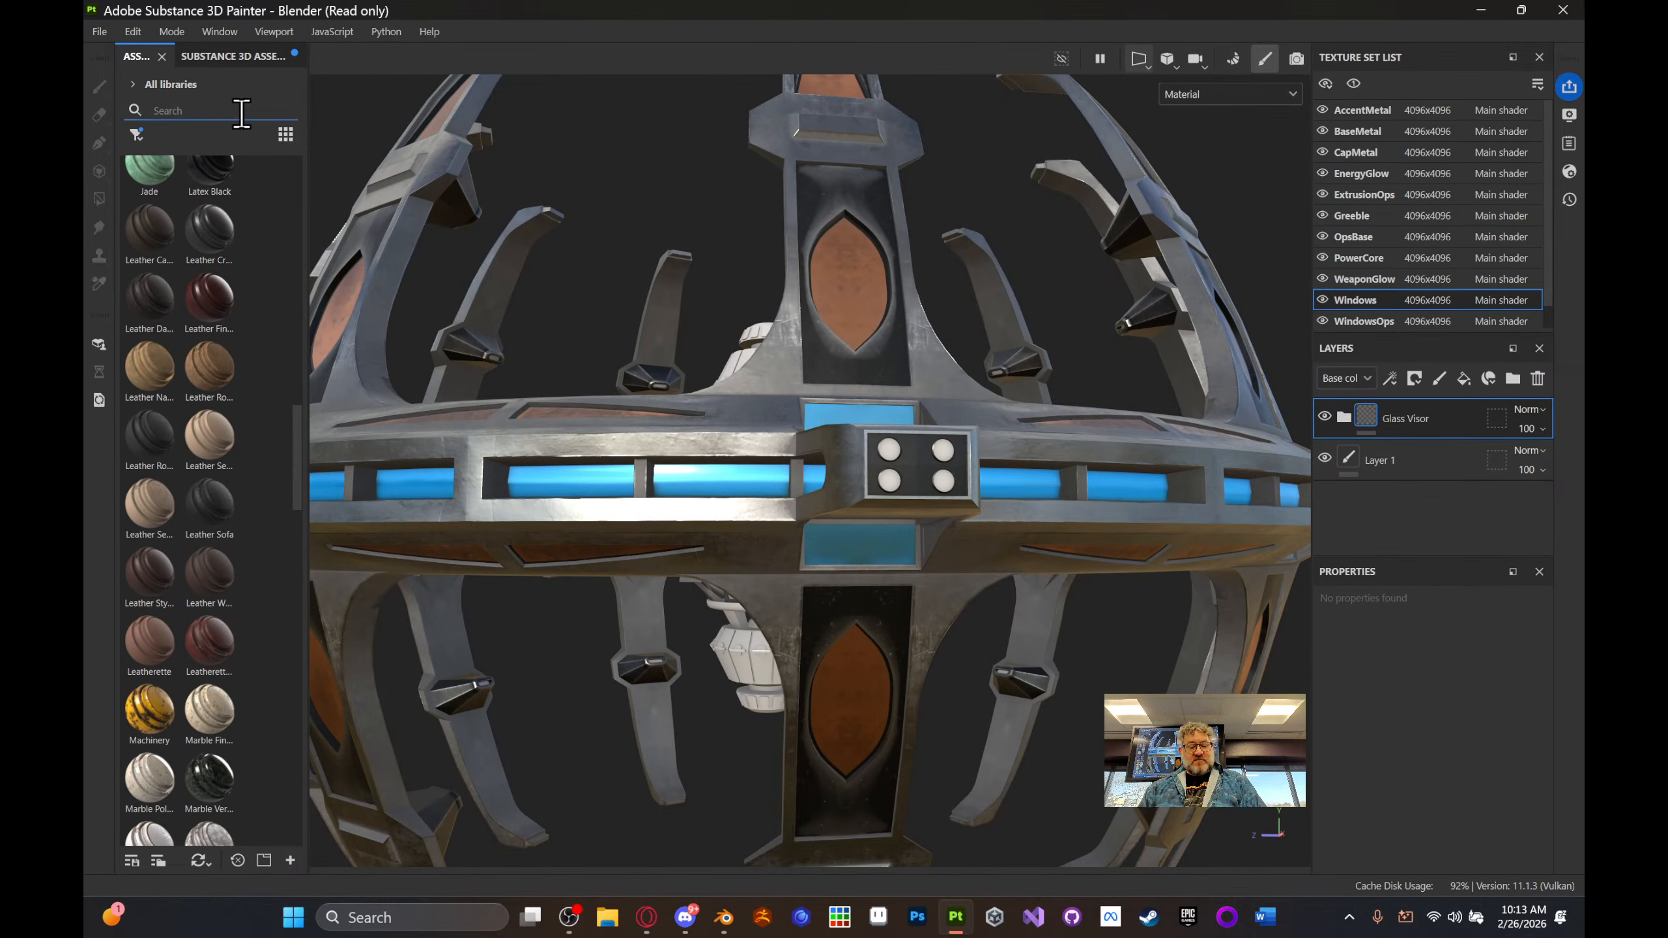
key("BackSpace")
key("BackSpace")
key("BackSpace")
key("BackSpace")
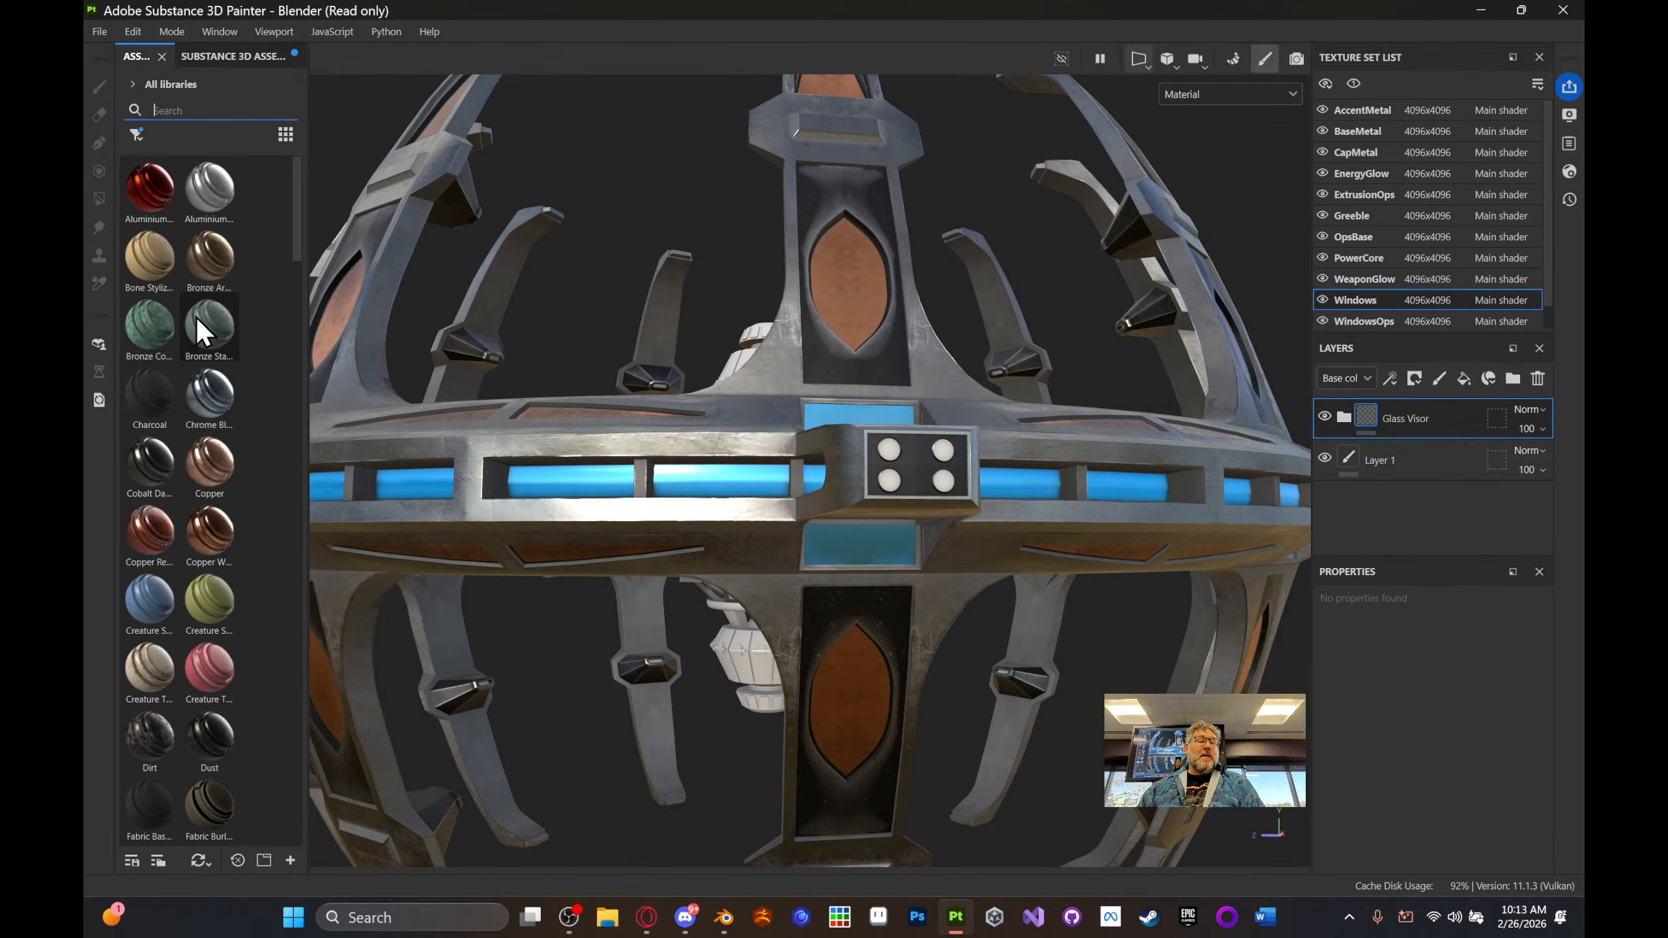
- Filter the asset library to Materials, search it for "glo" and clear the search
left_click(141, 135)
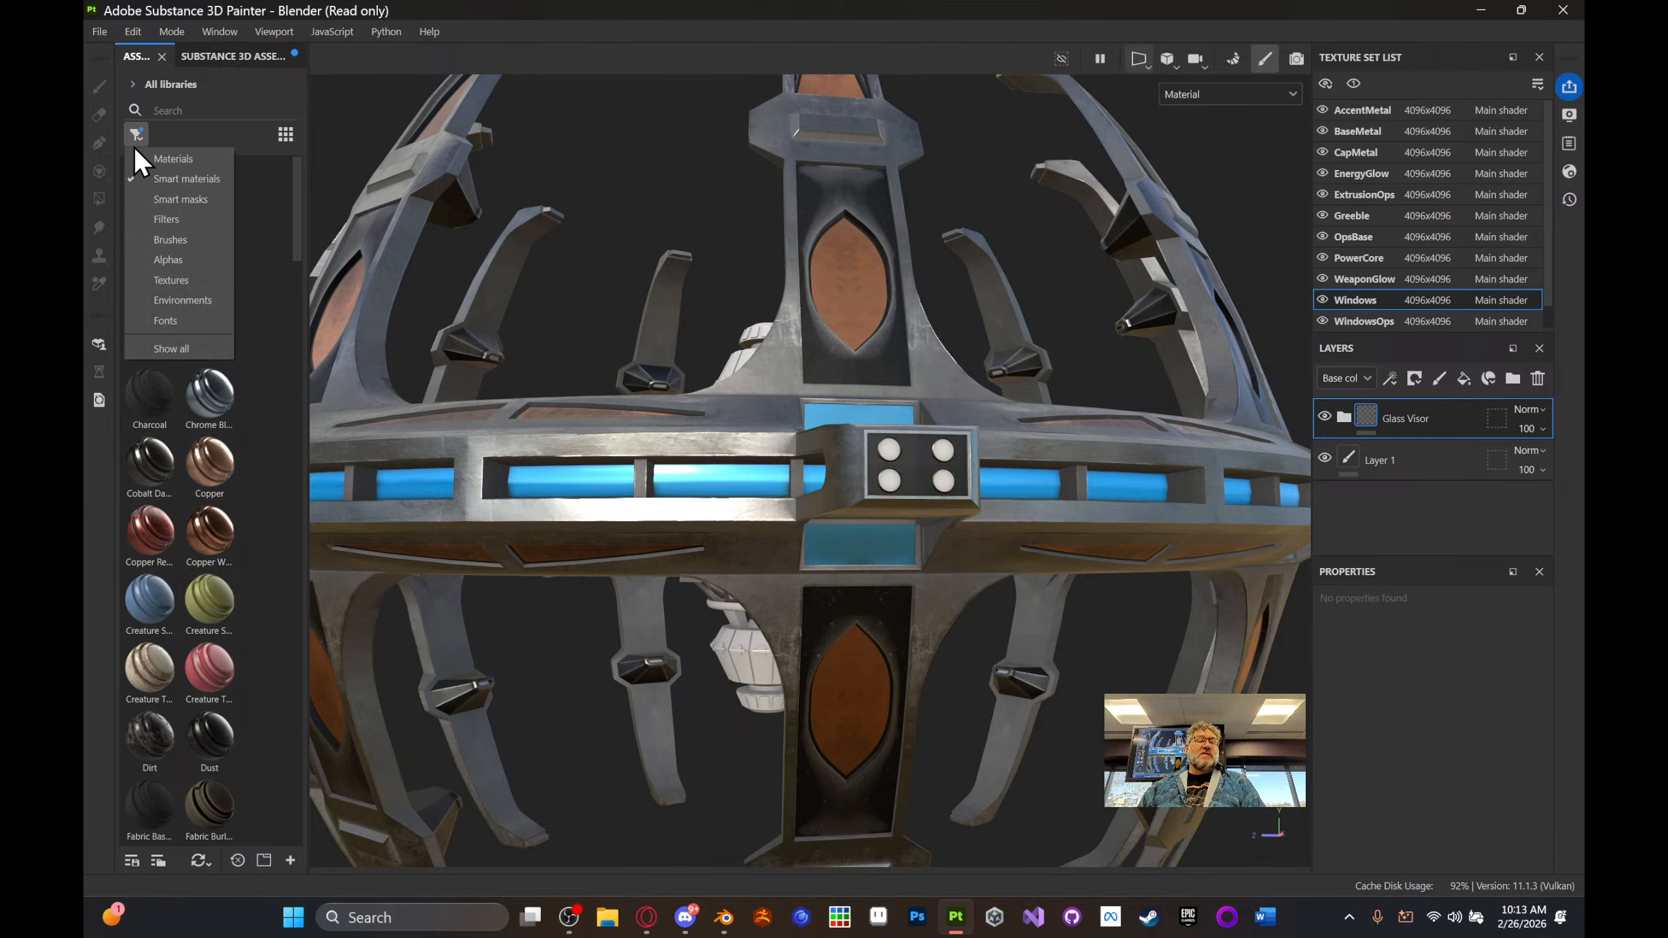
left_click(200, 164)
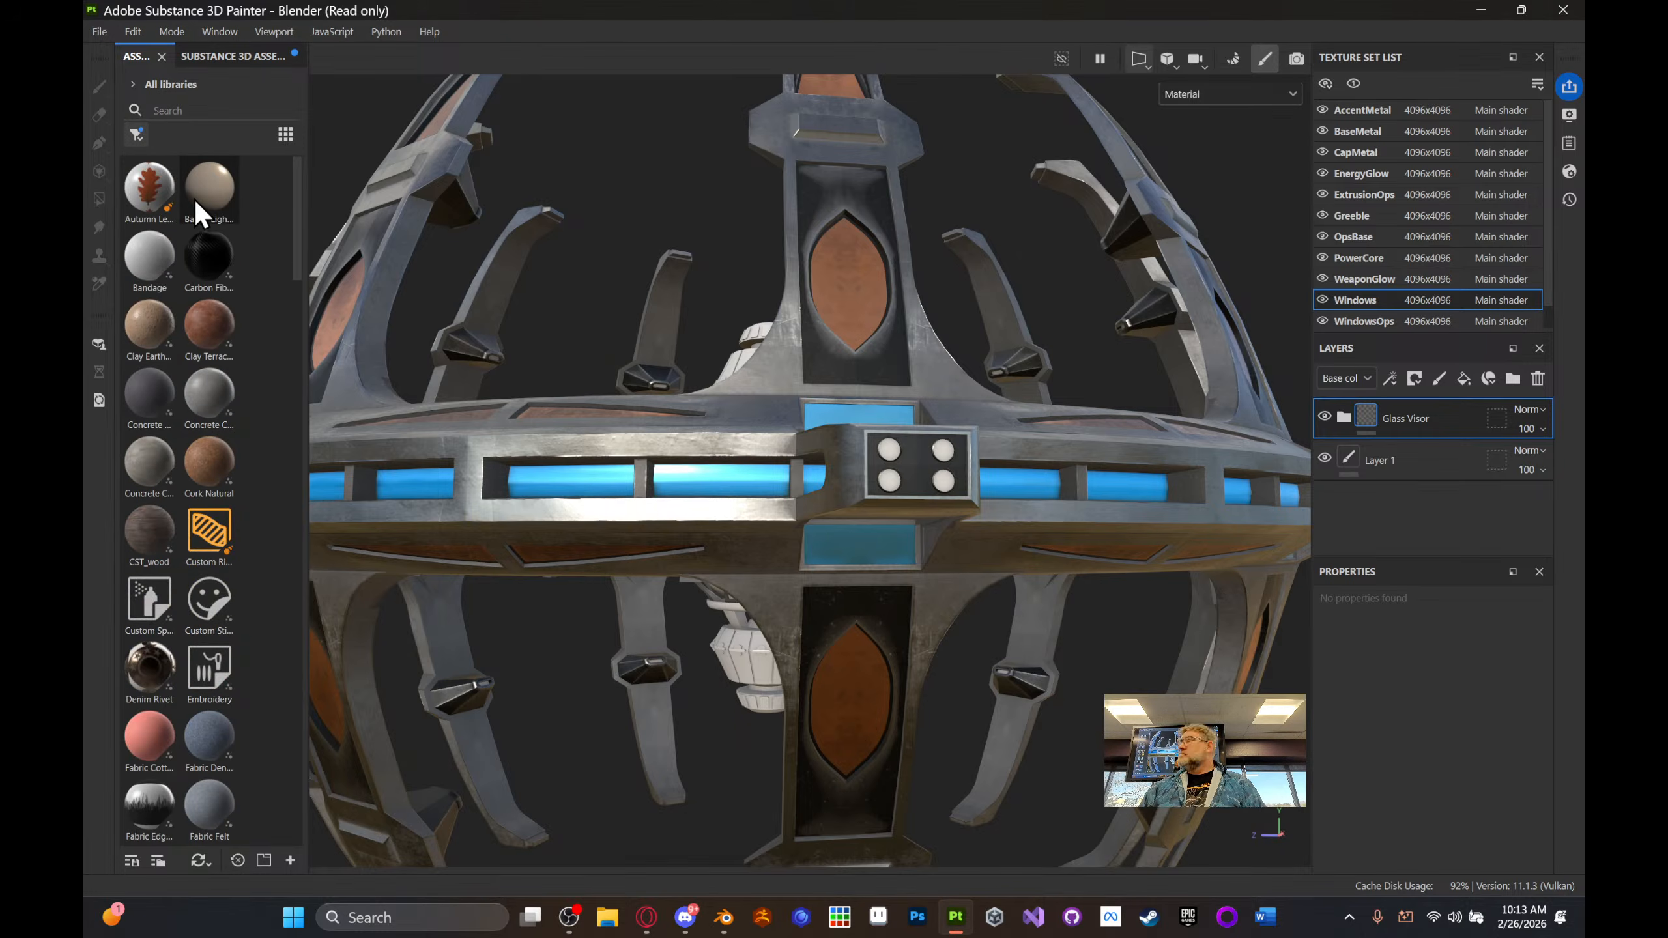
left_click(226, 108)
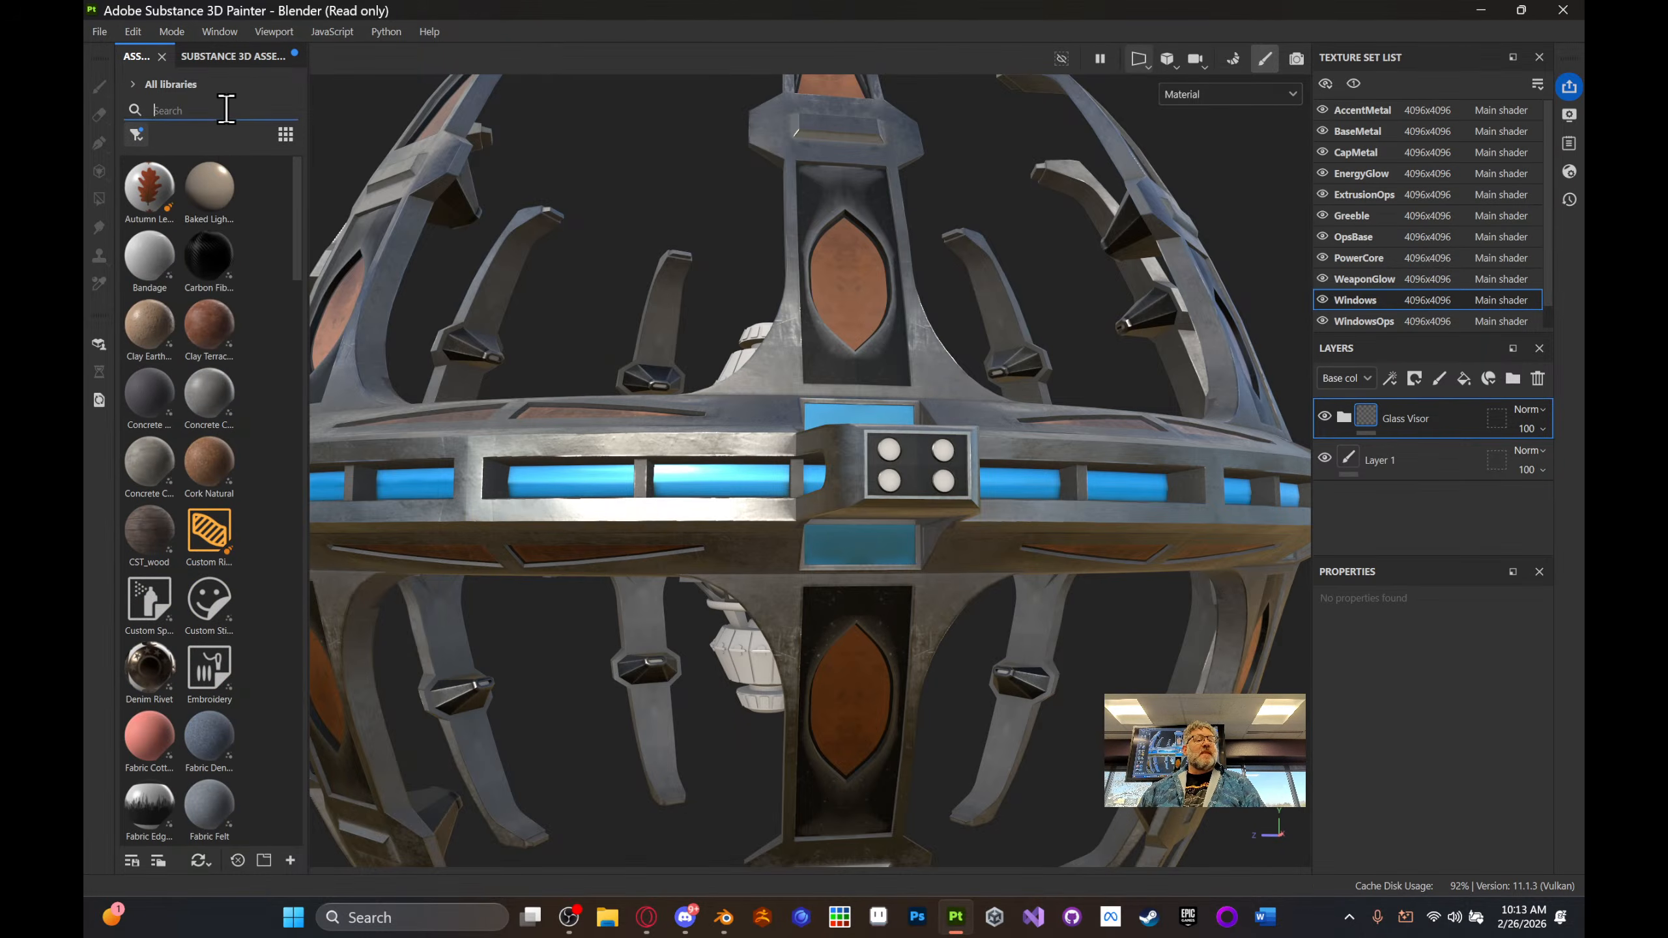
type("glas")
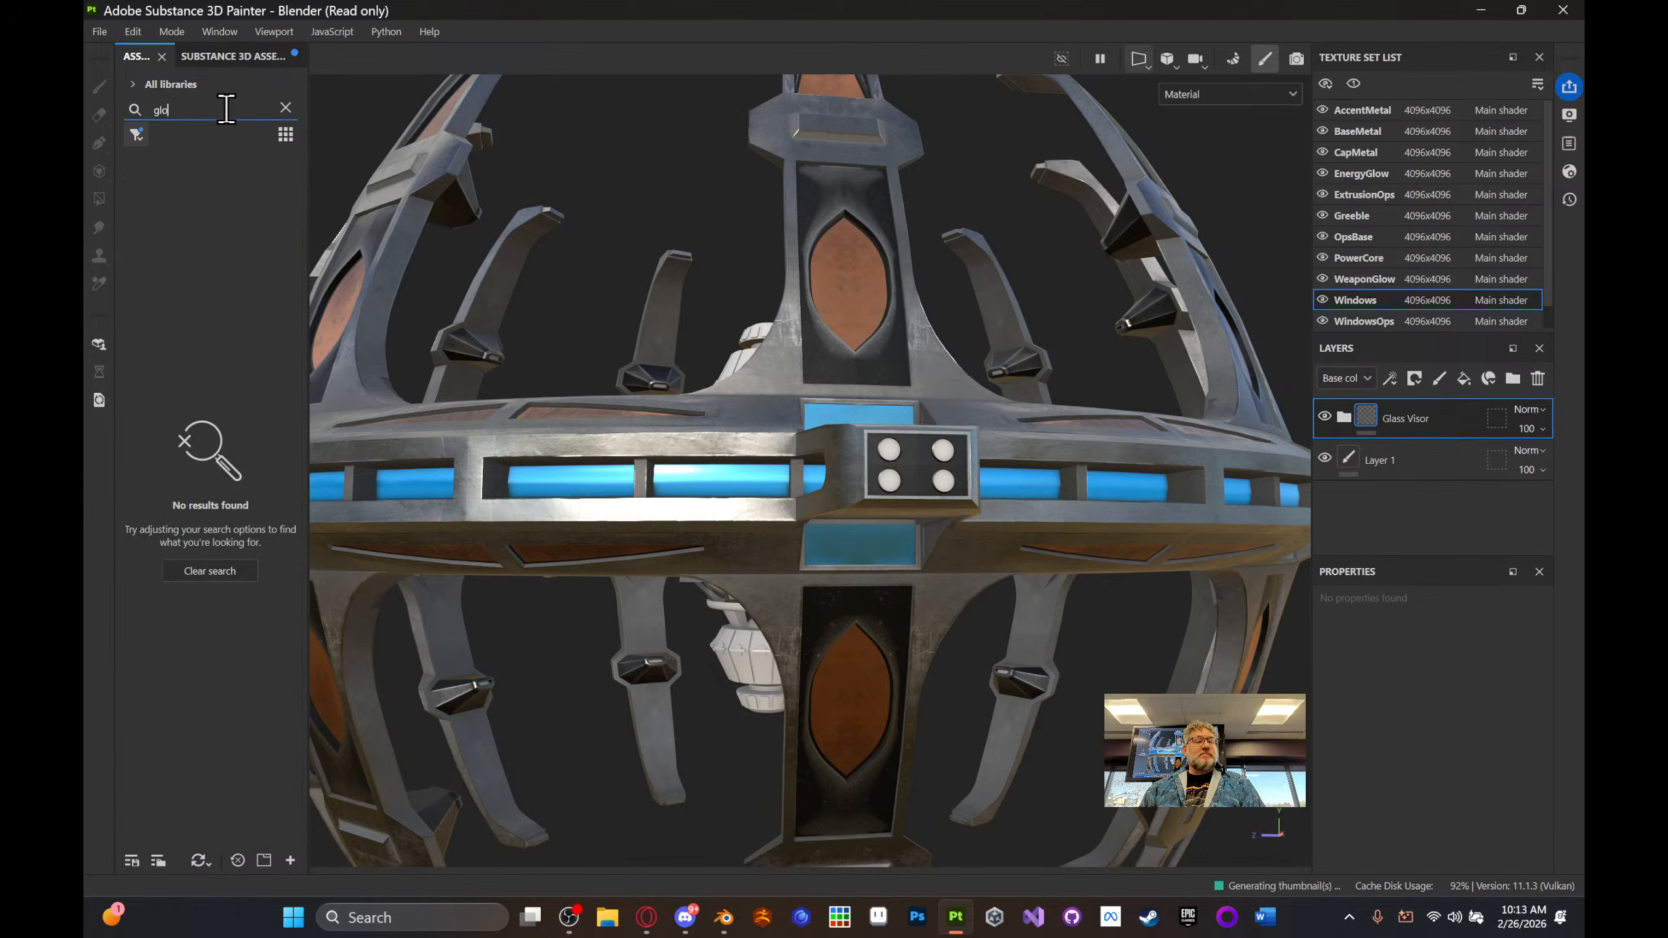
key("BackSpace")
key("BackSpace")
key("BackSpace")
key("BackSpace")
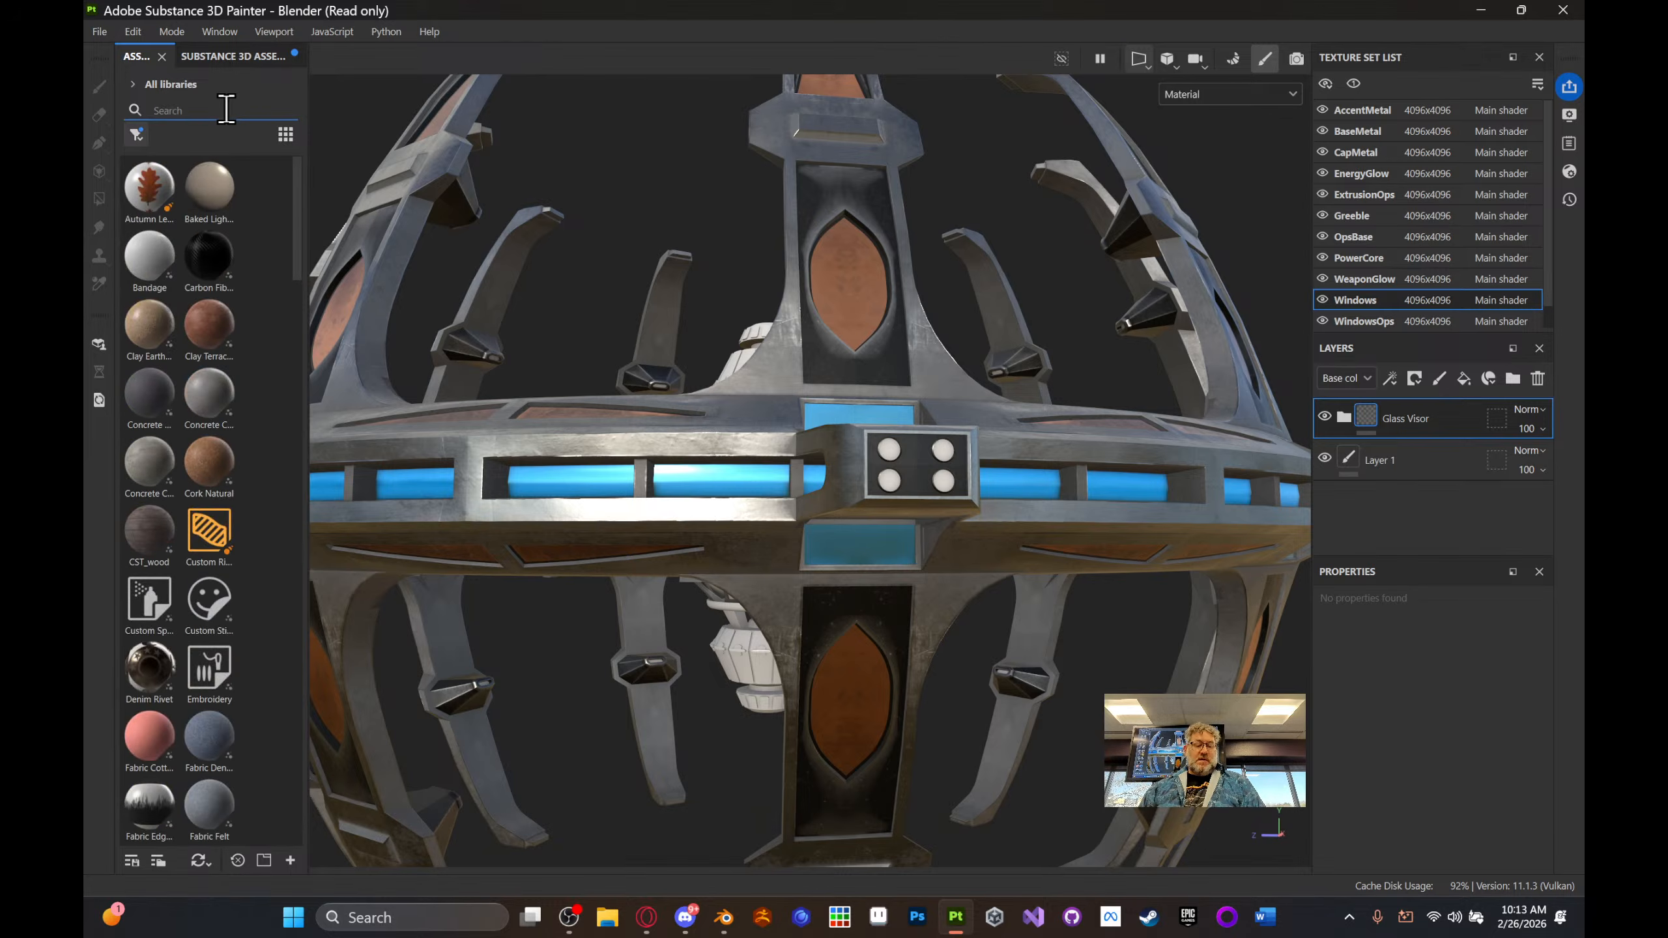
- Search the materials for "emis" and clear the search
type("emi")
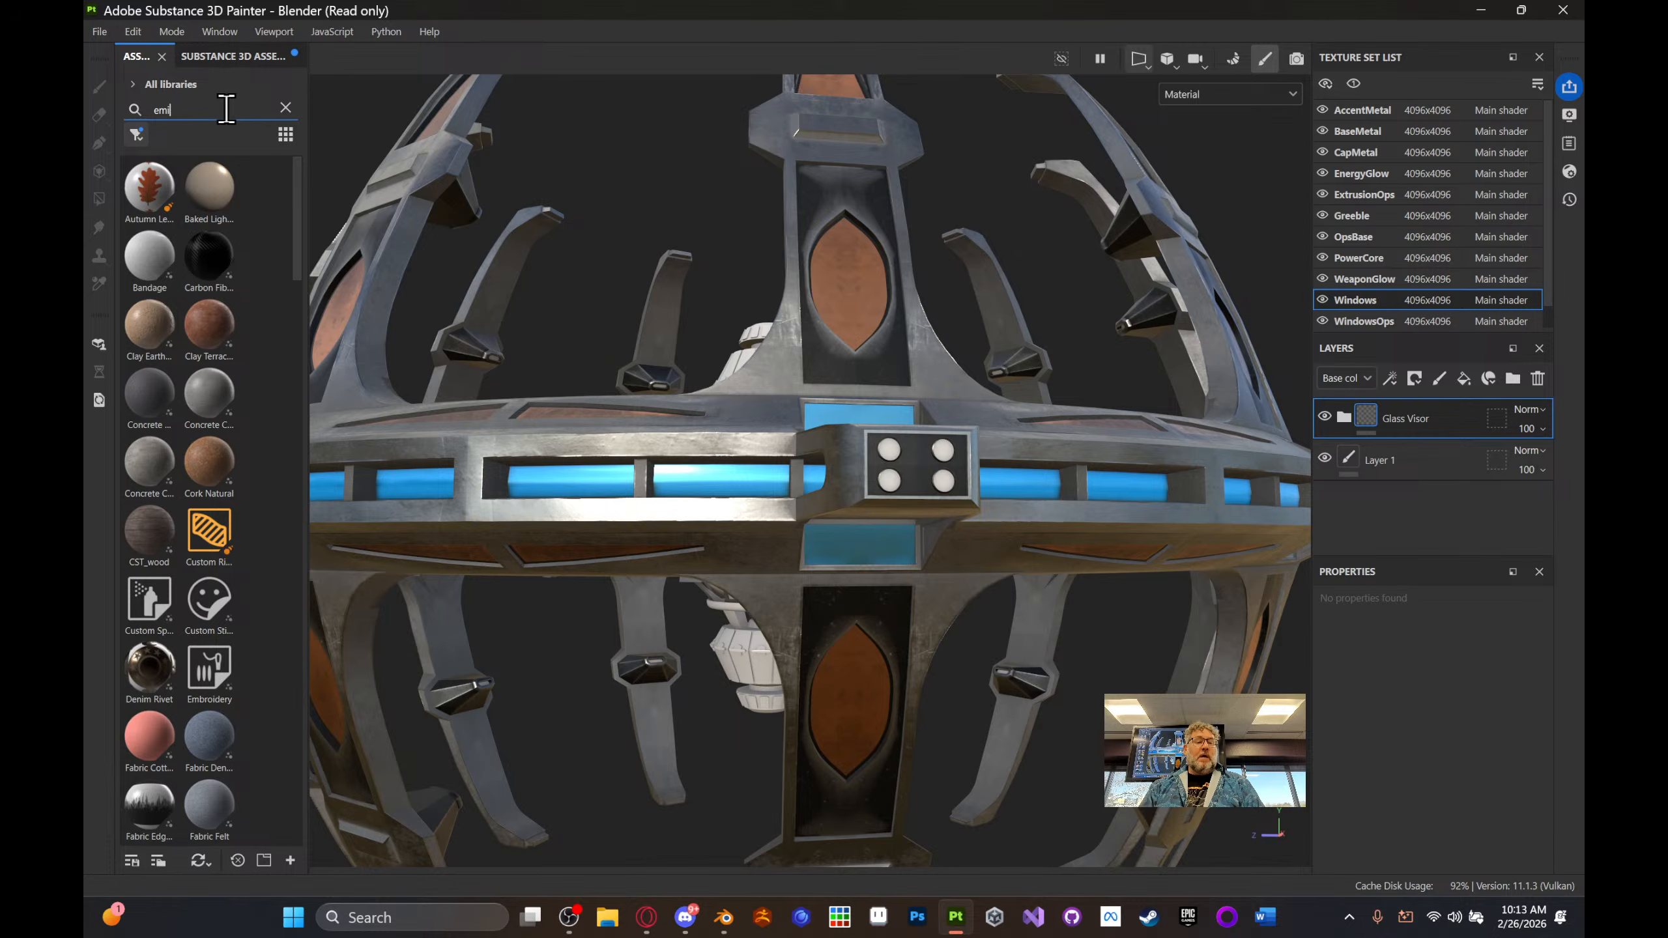
type("s")
key("BackSpace")
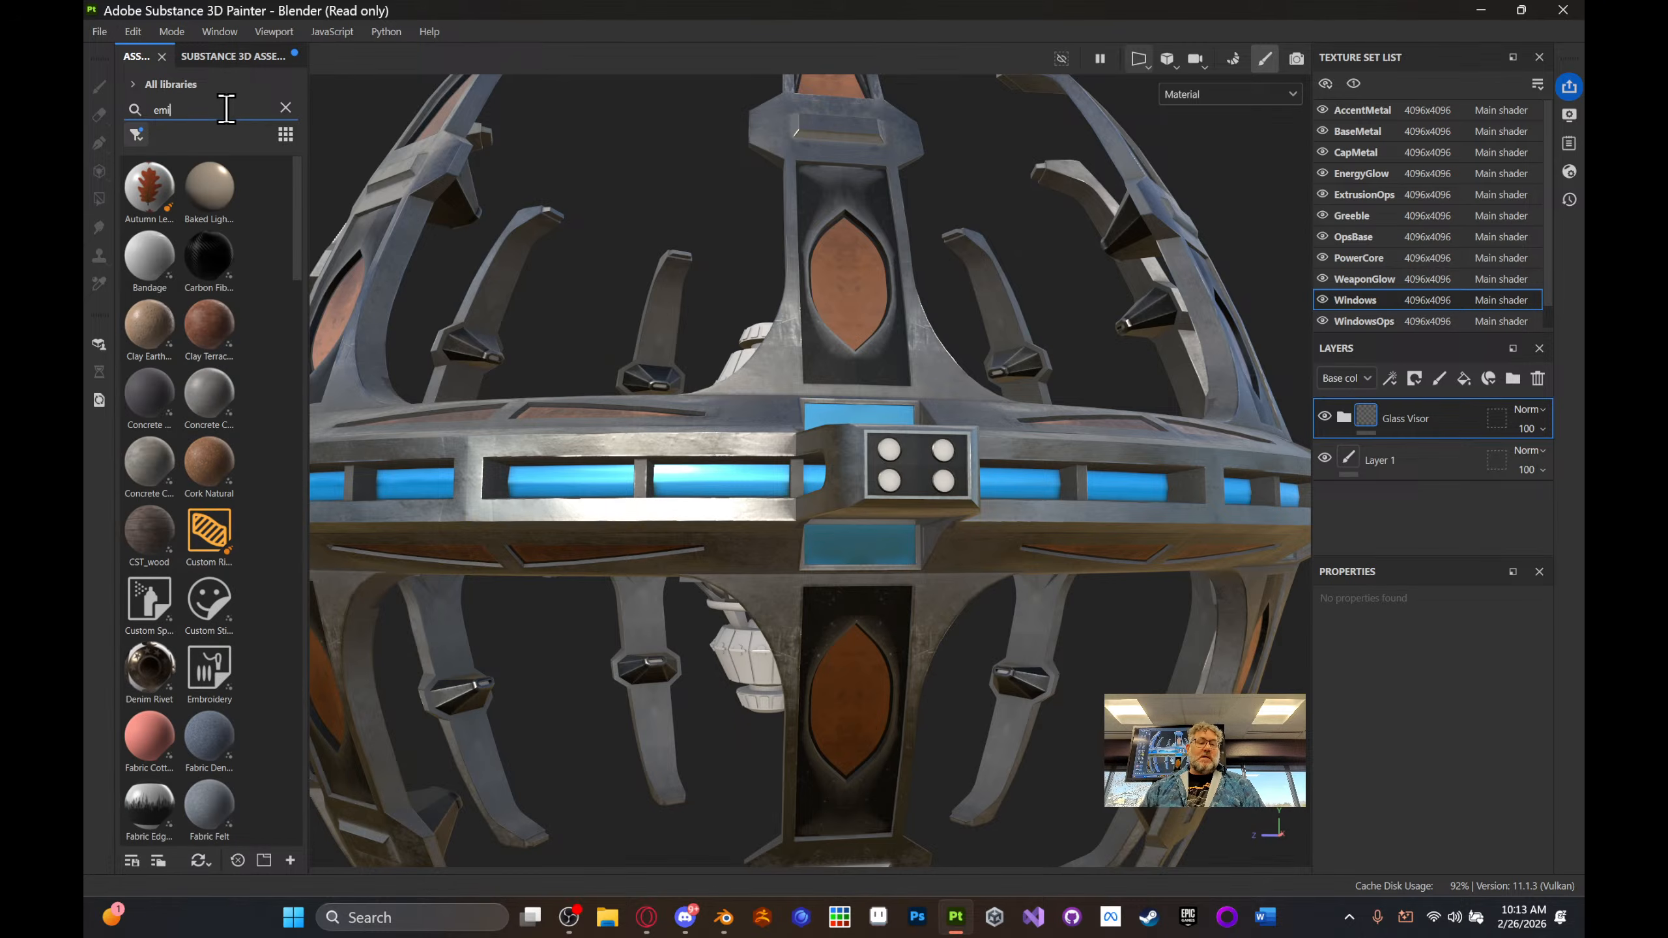
key("BackSpace")
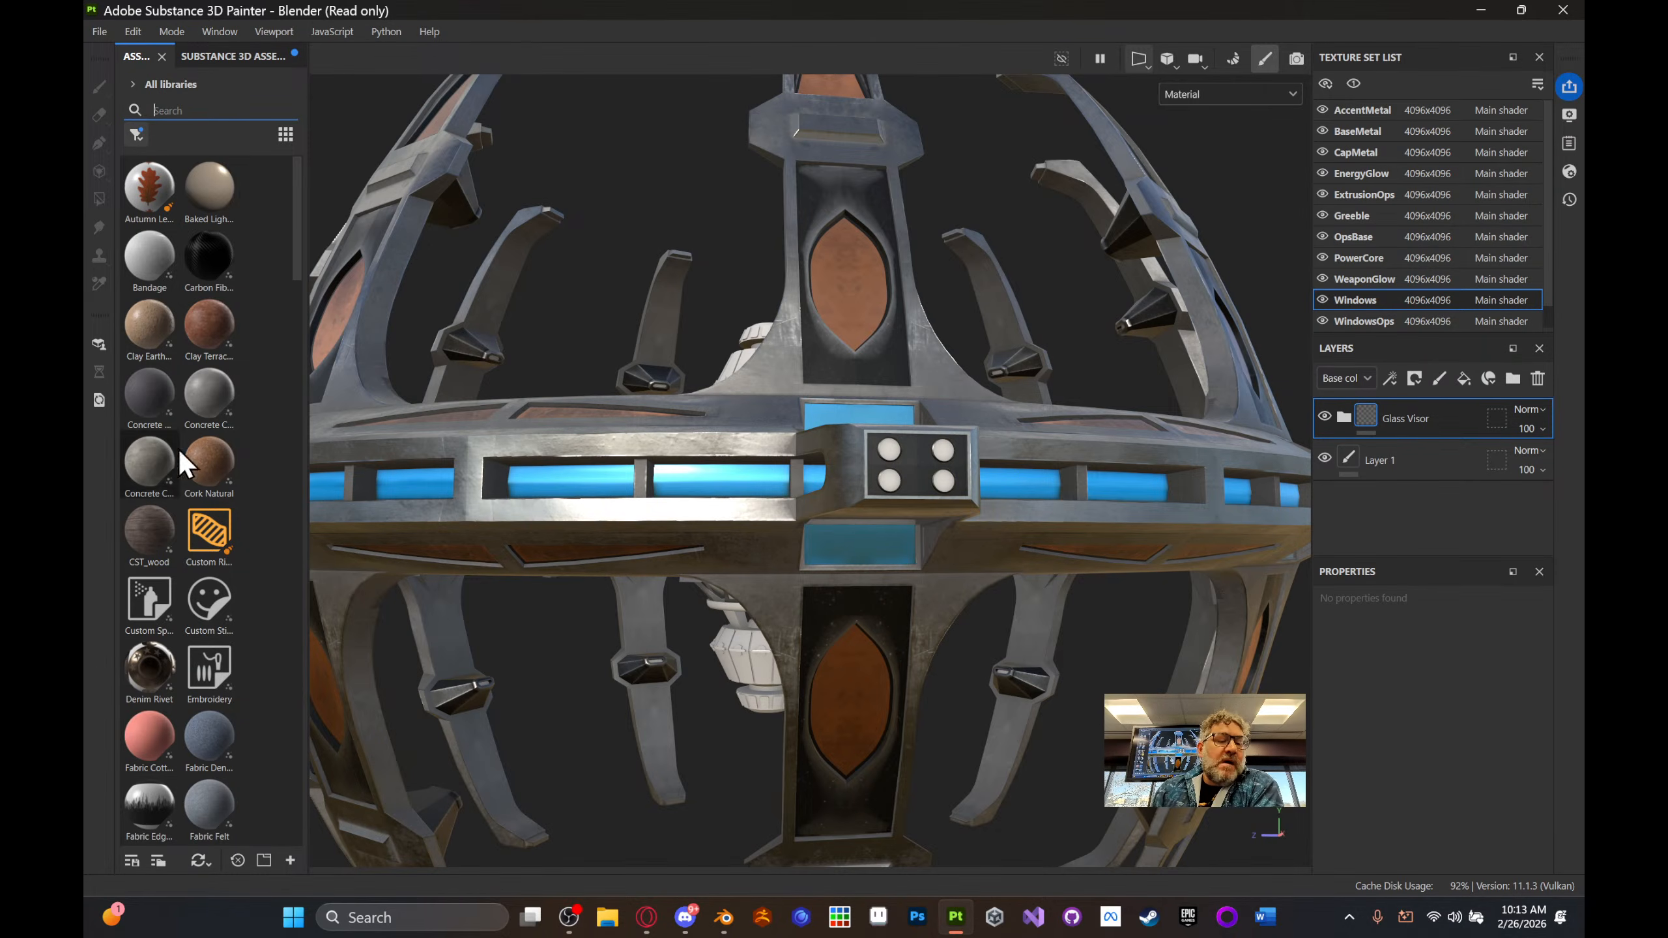
- Browse the full list of materials for one suited to glowing windows
scroll(178, 449, "down", 10)
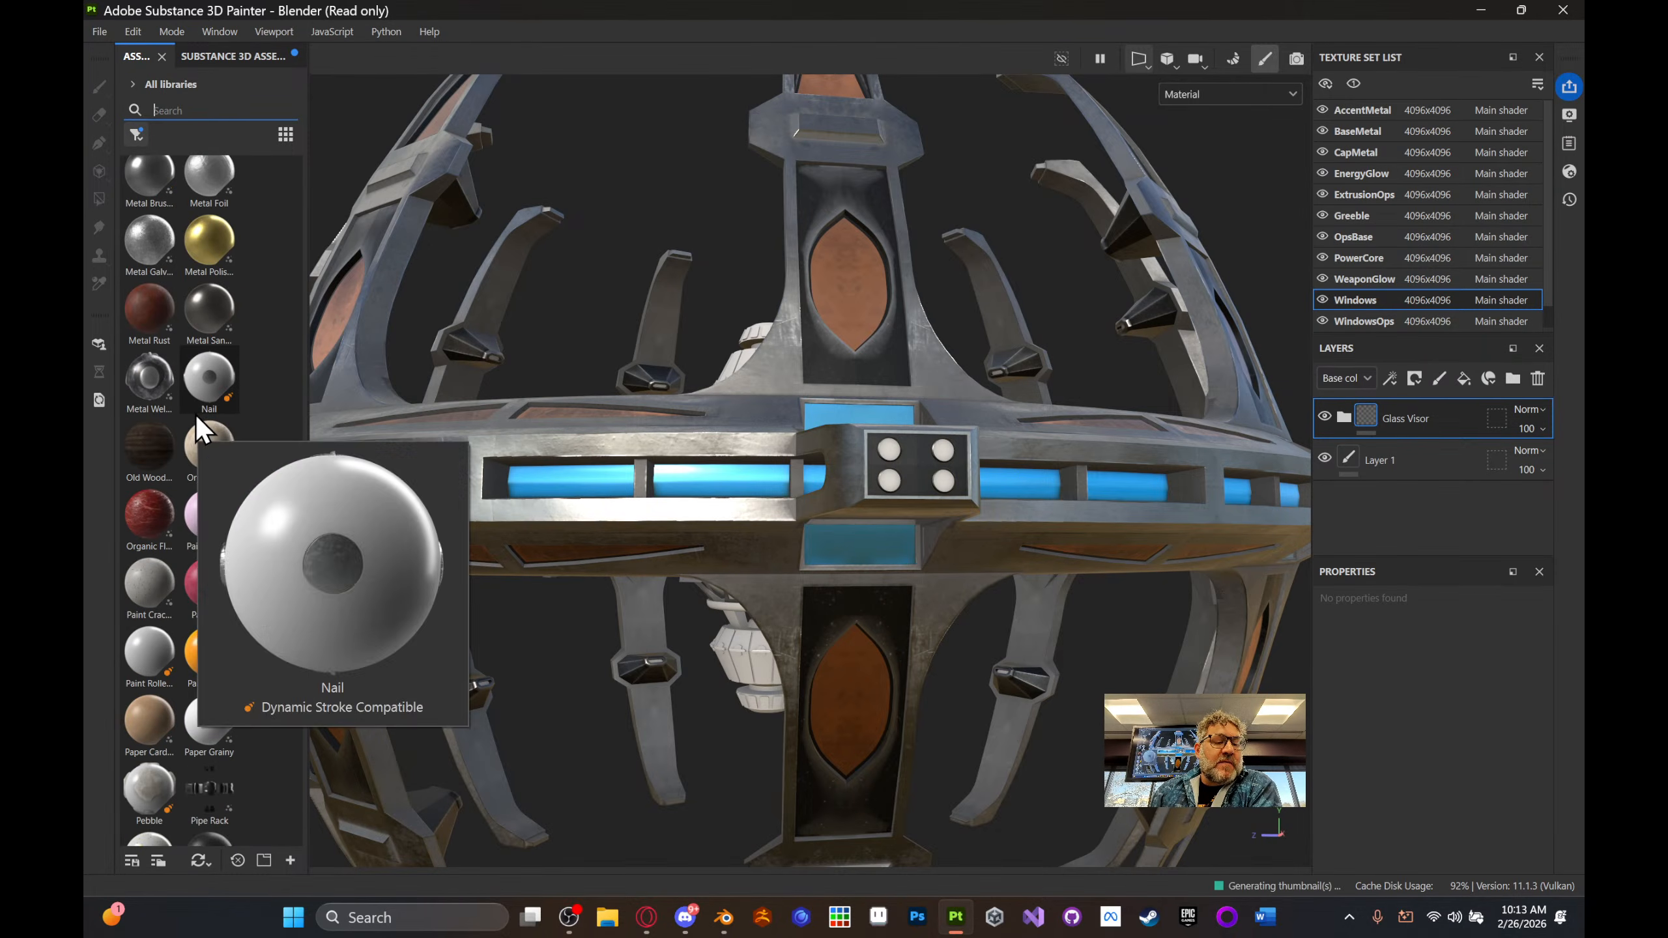
scroll(210, 460, "down", 5)
scroll(209, 434, "down", 6)
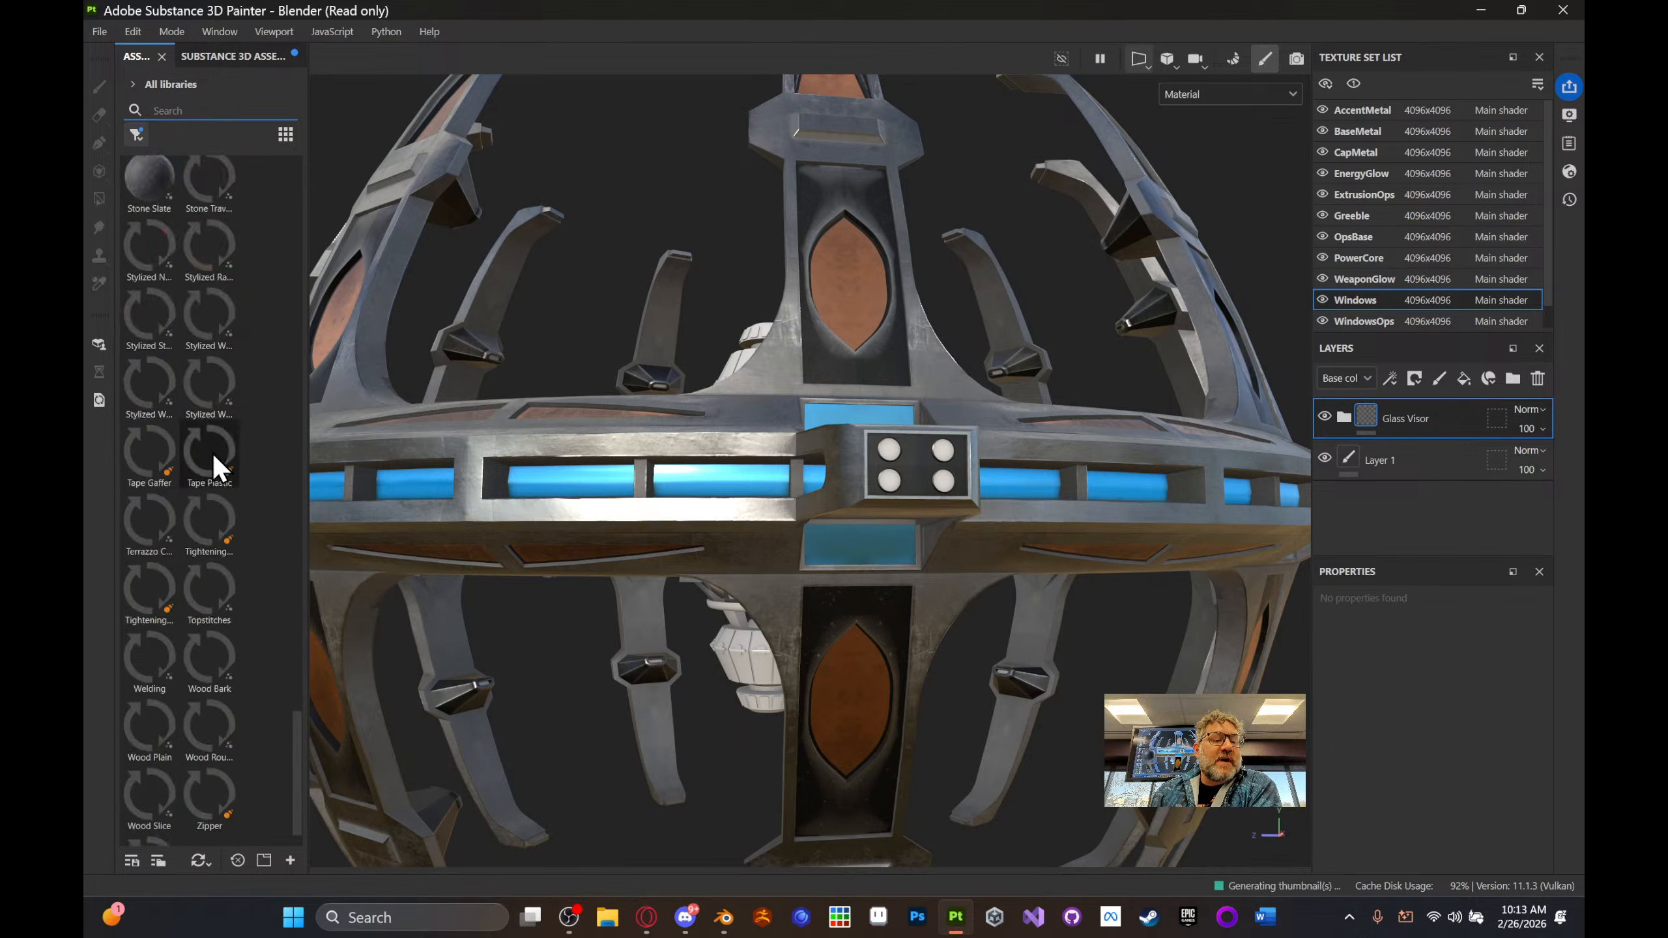
scroll(227, 697, "up", 6)
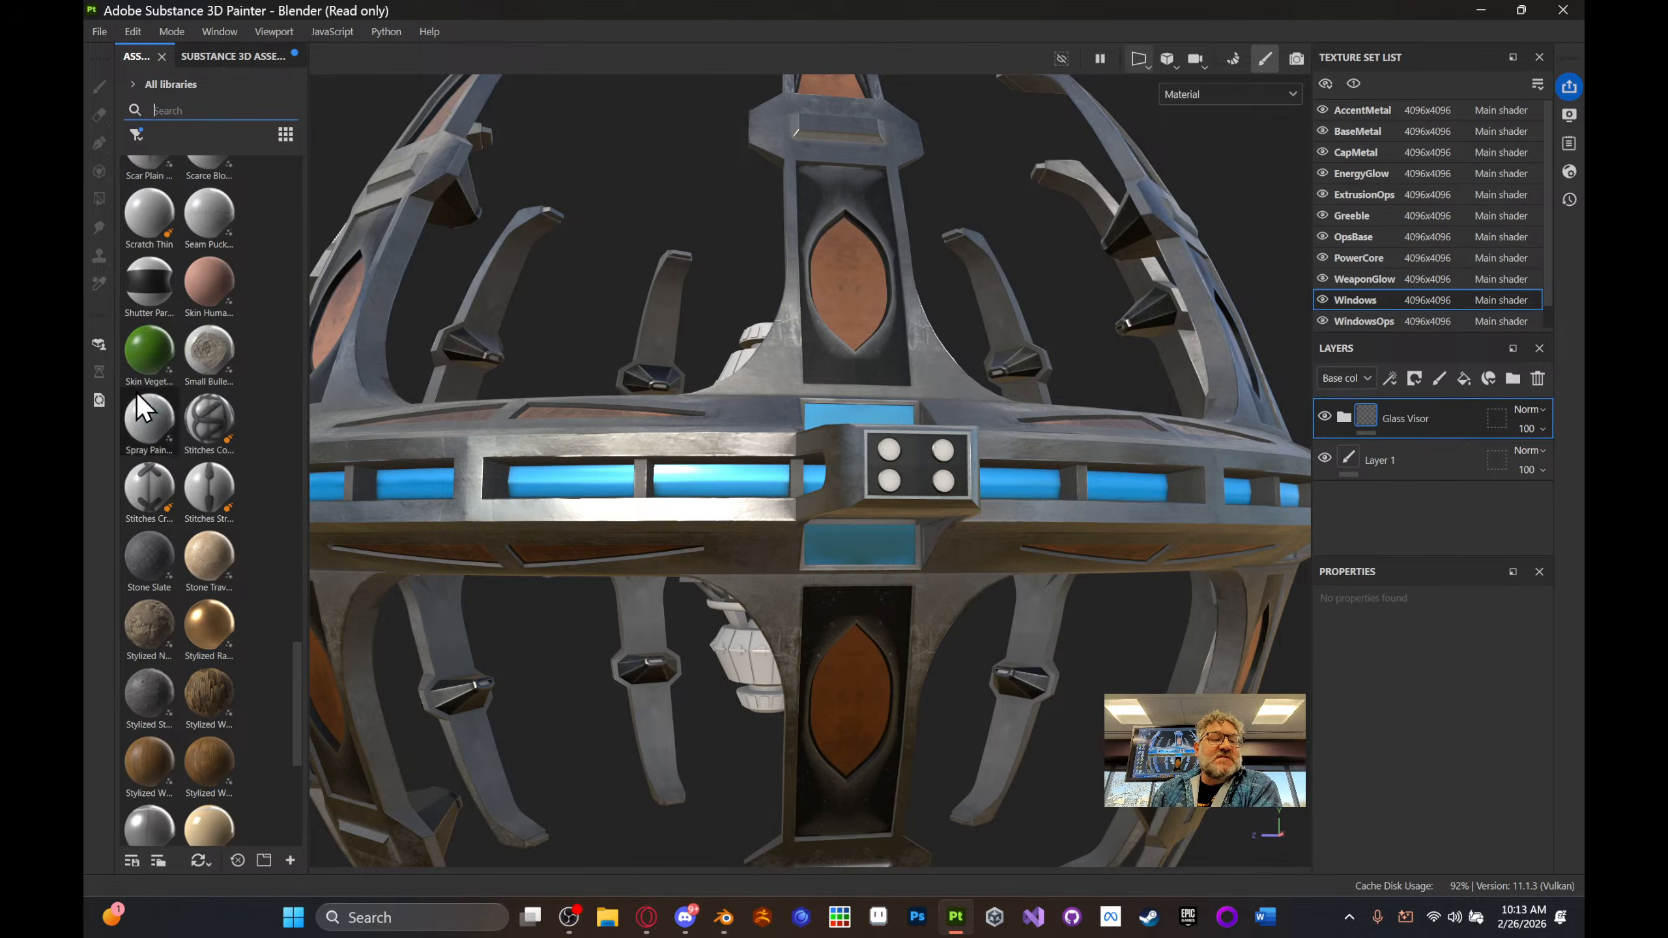
scroll(235, 368, "up", 15)
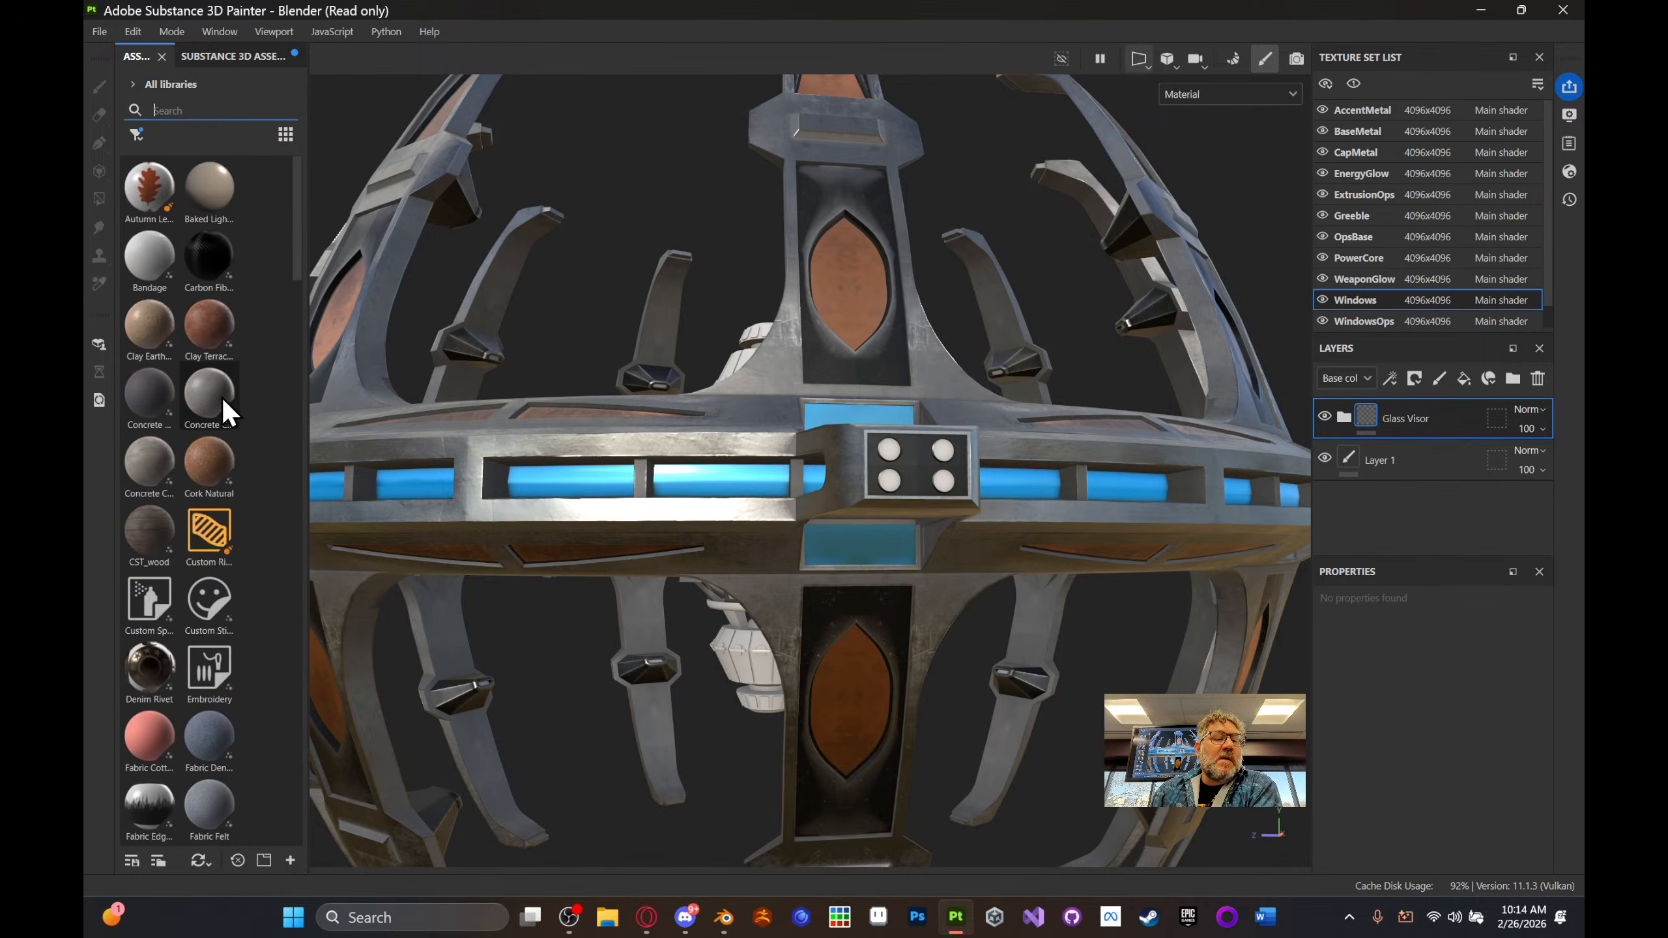
- Set the asset library filter to show all asset types and look through the list
left_click(144, 136)
left_click(184, 342)
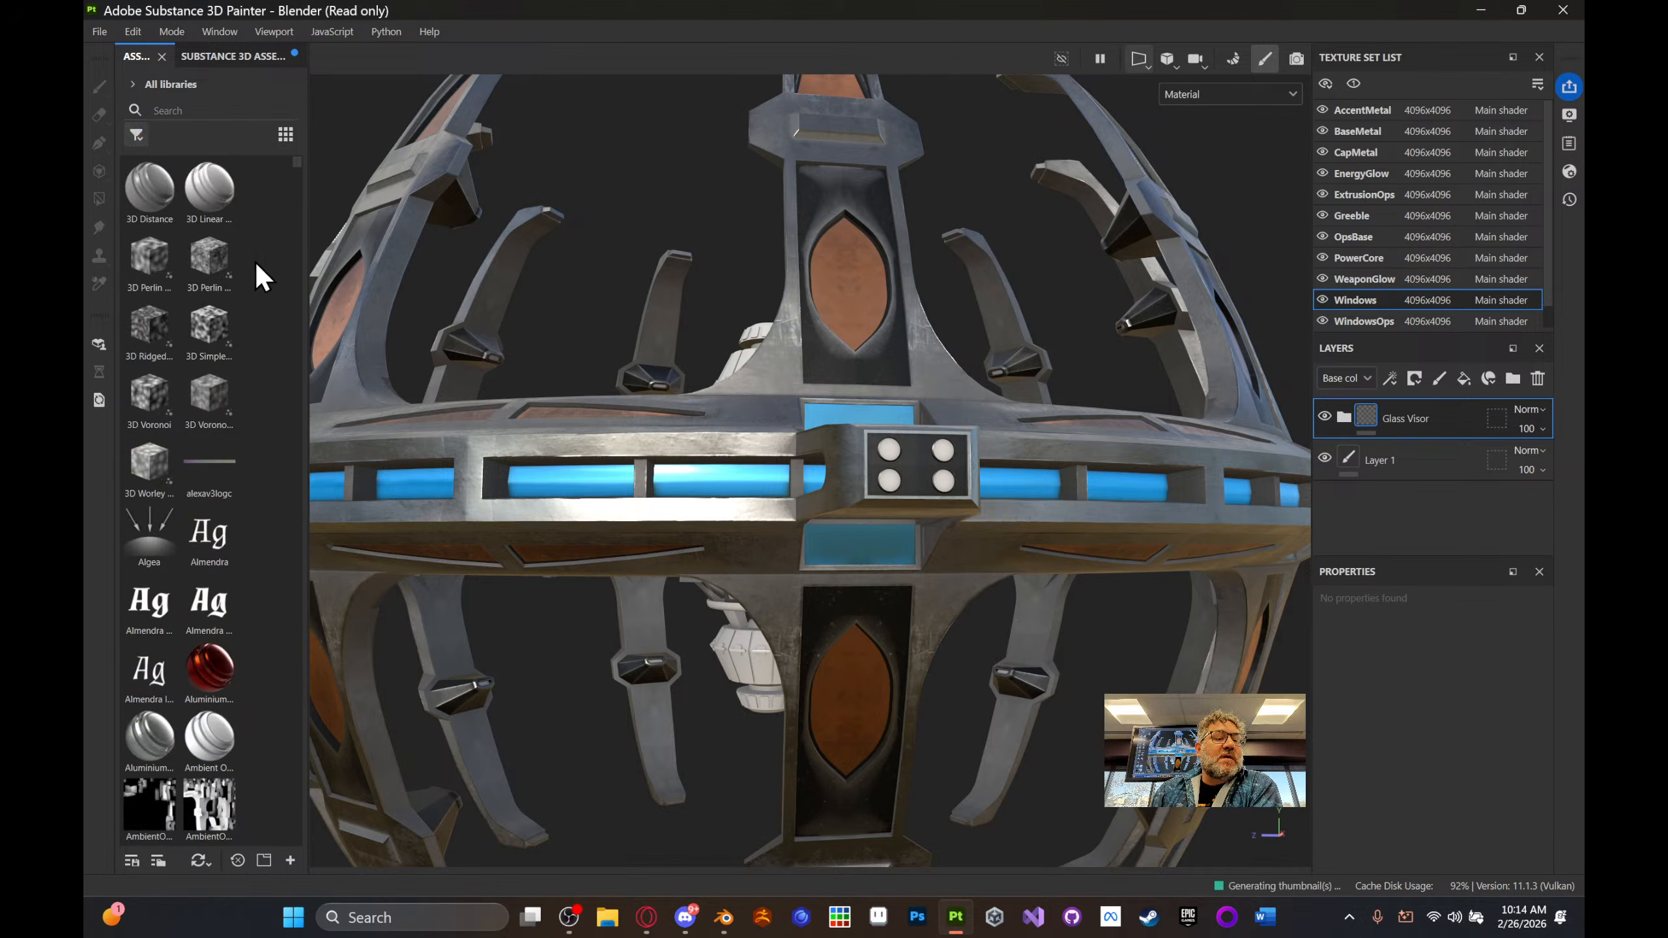
scroll(193, 260, "down", 10)
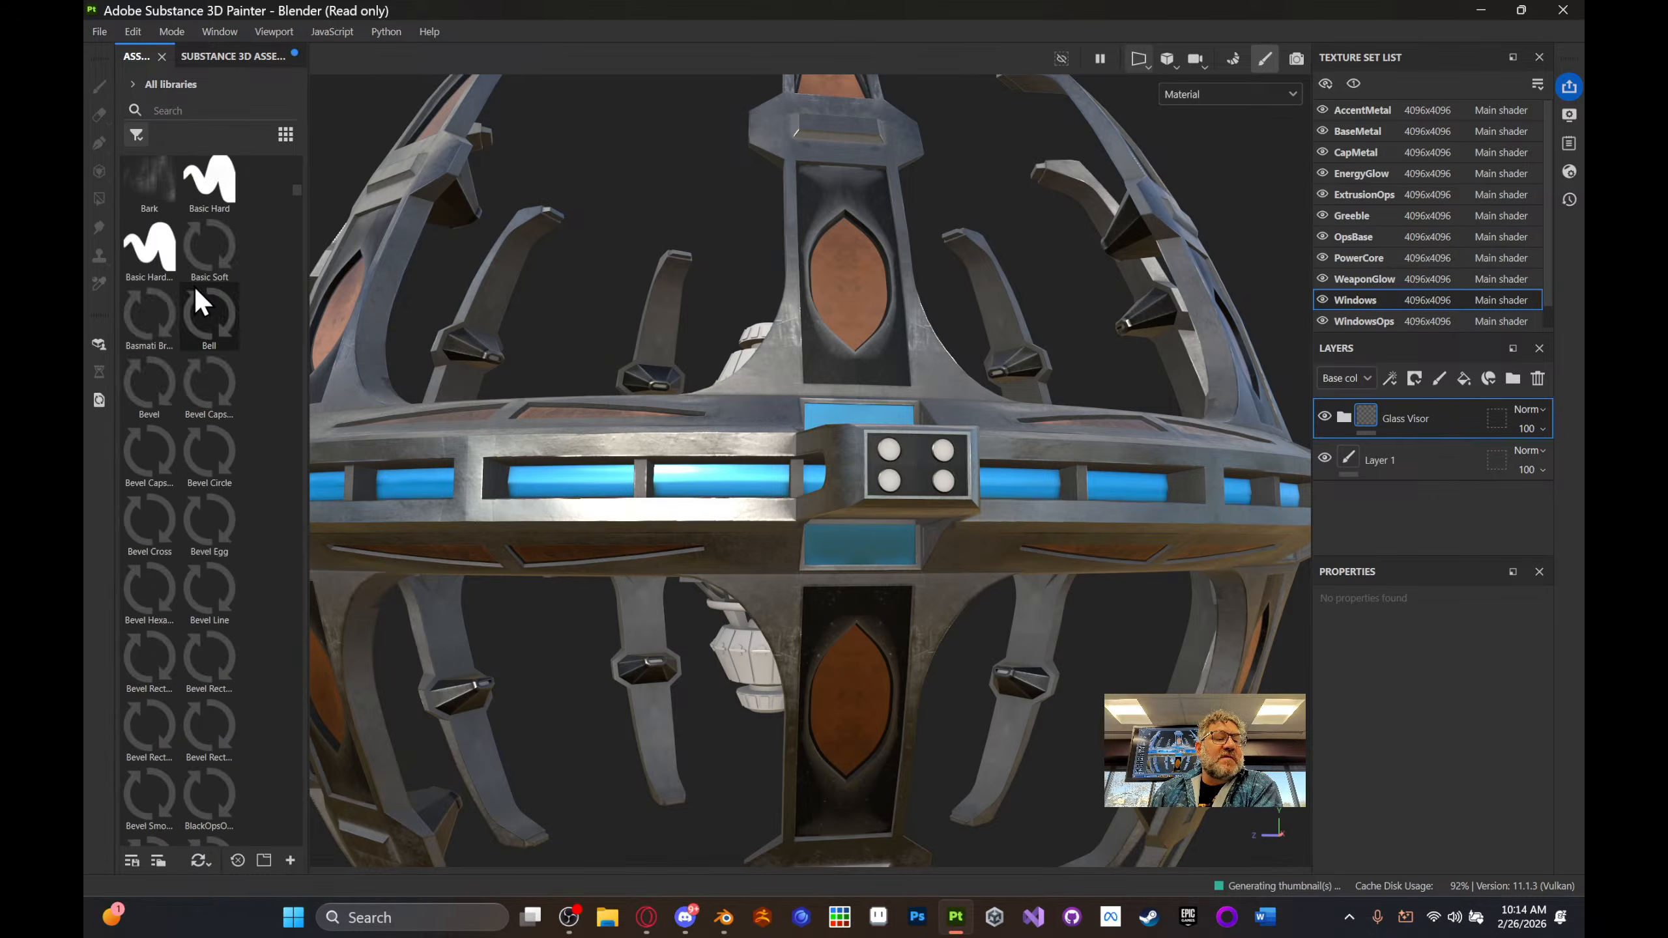
scroll(197, 281, "up", 10)
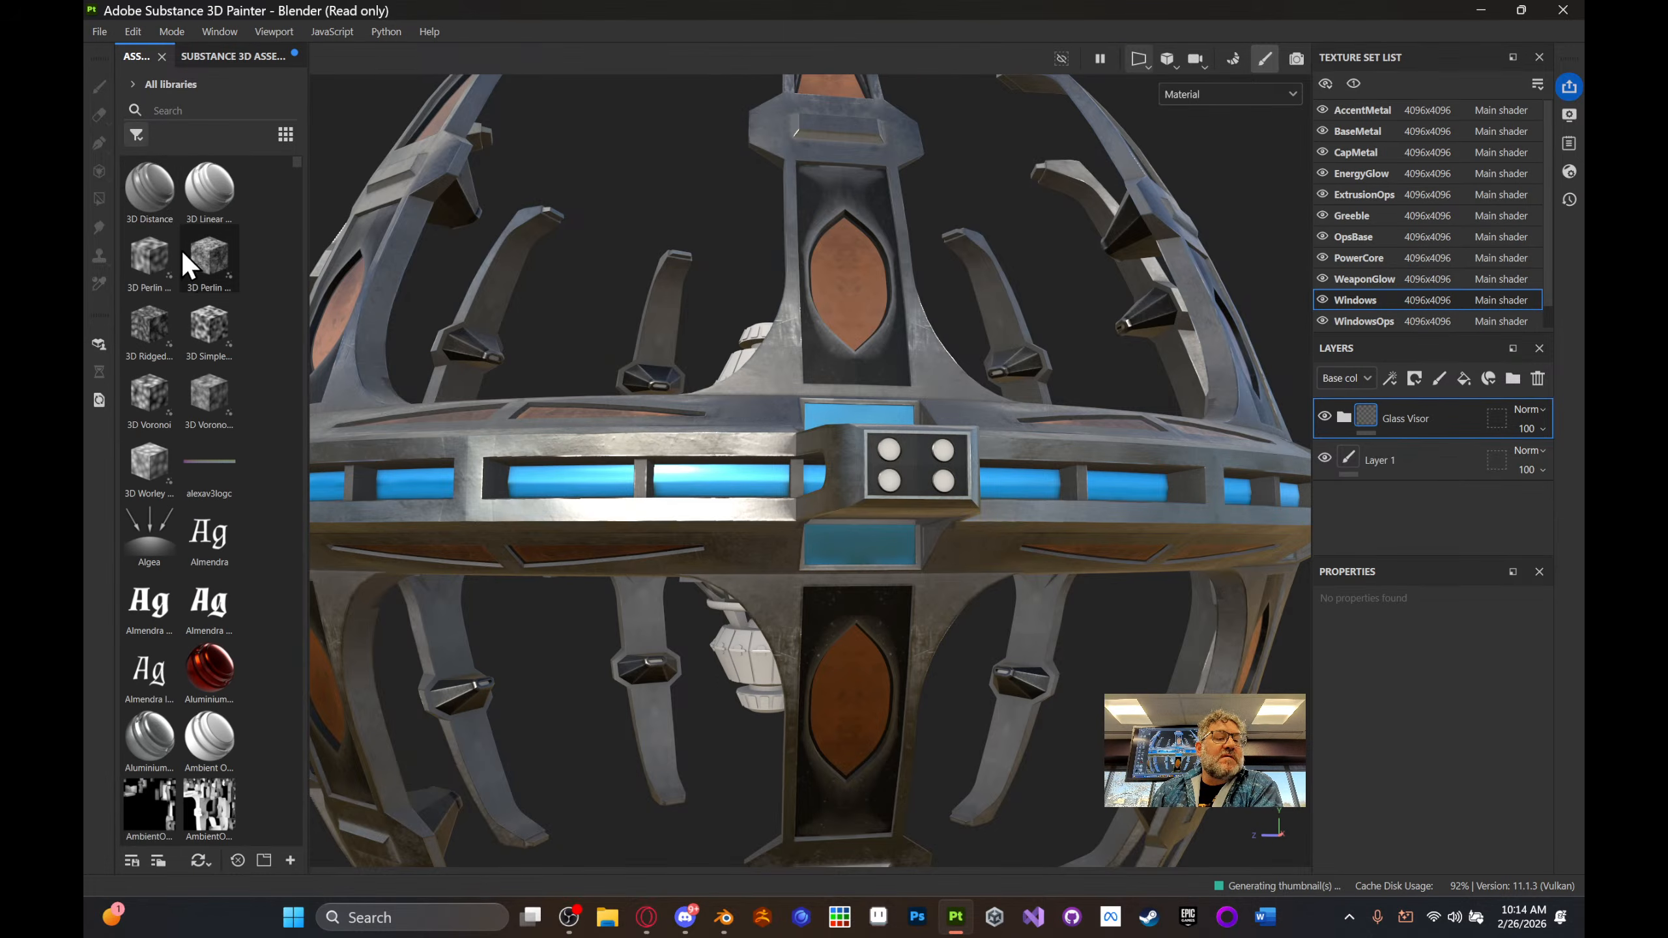
- Filter the asset library to smart masks and look through the list
left_click(144, 135)
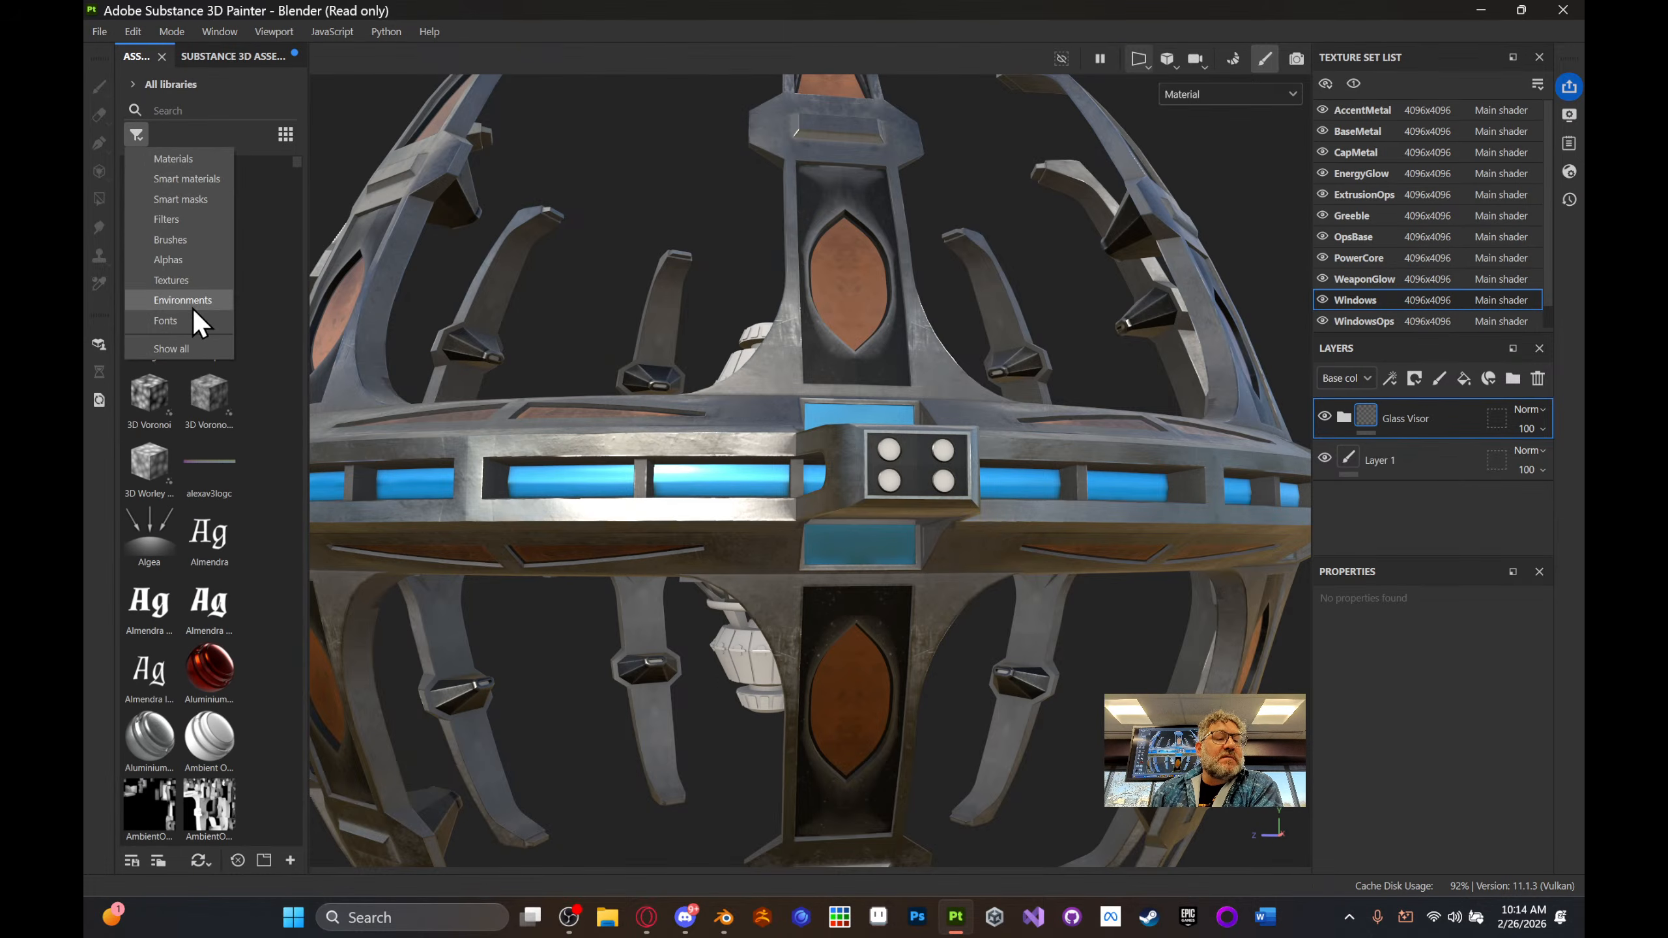
left_click(181, 202)
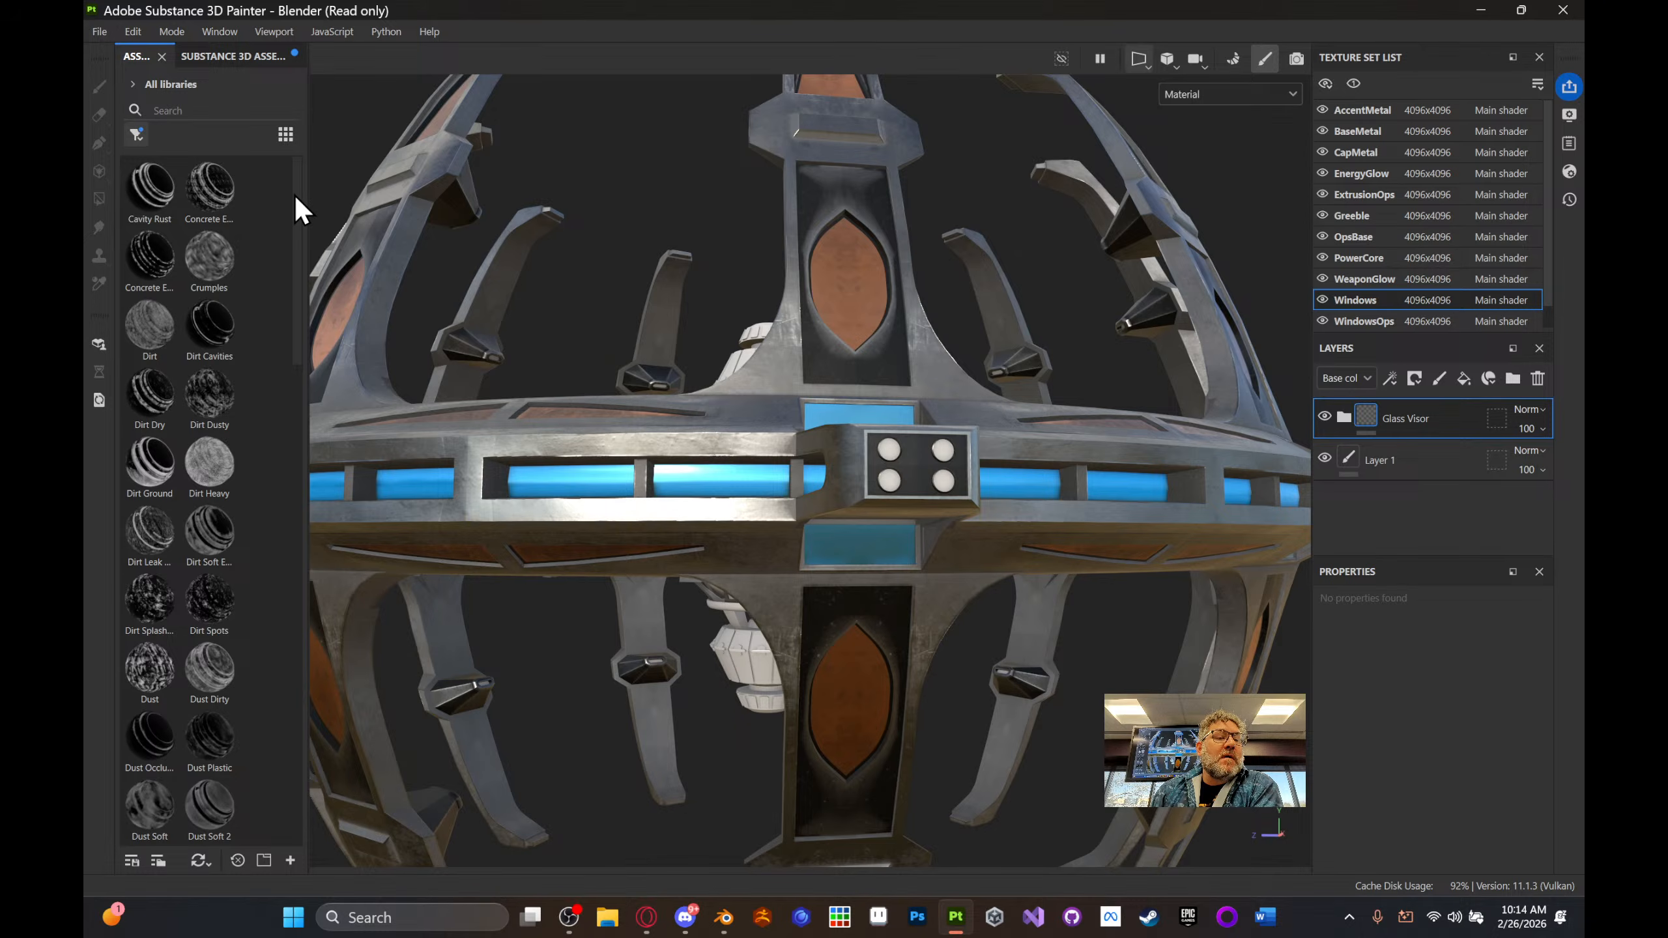
left_click_drag(294, 196, 305, 751)
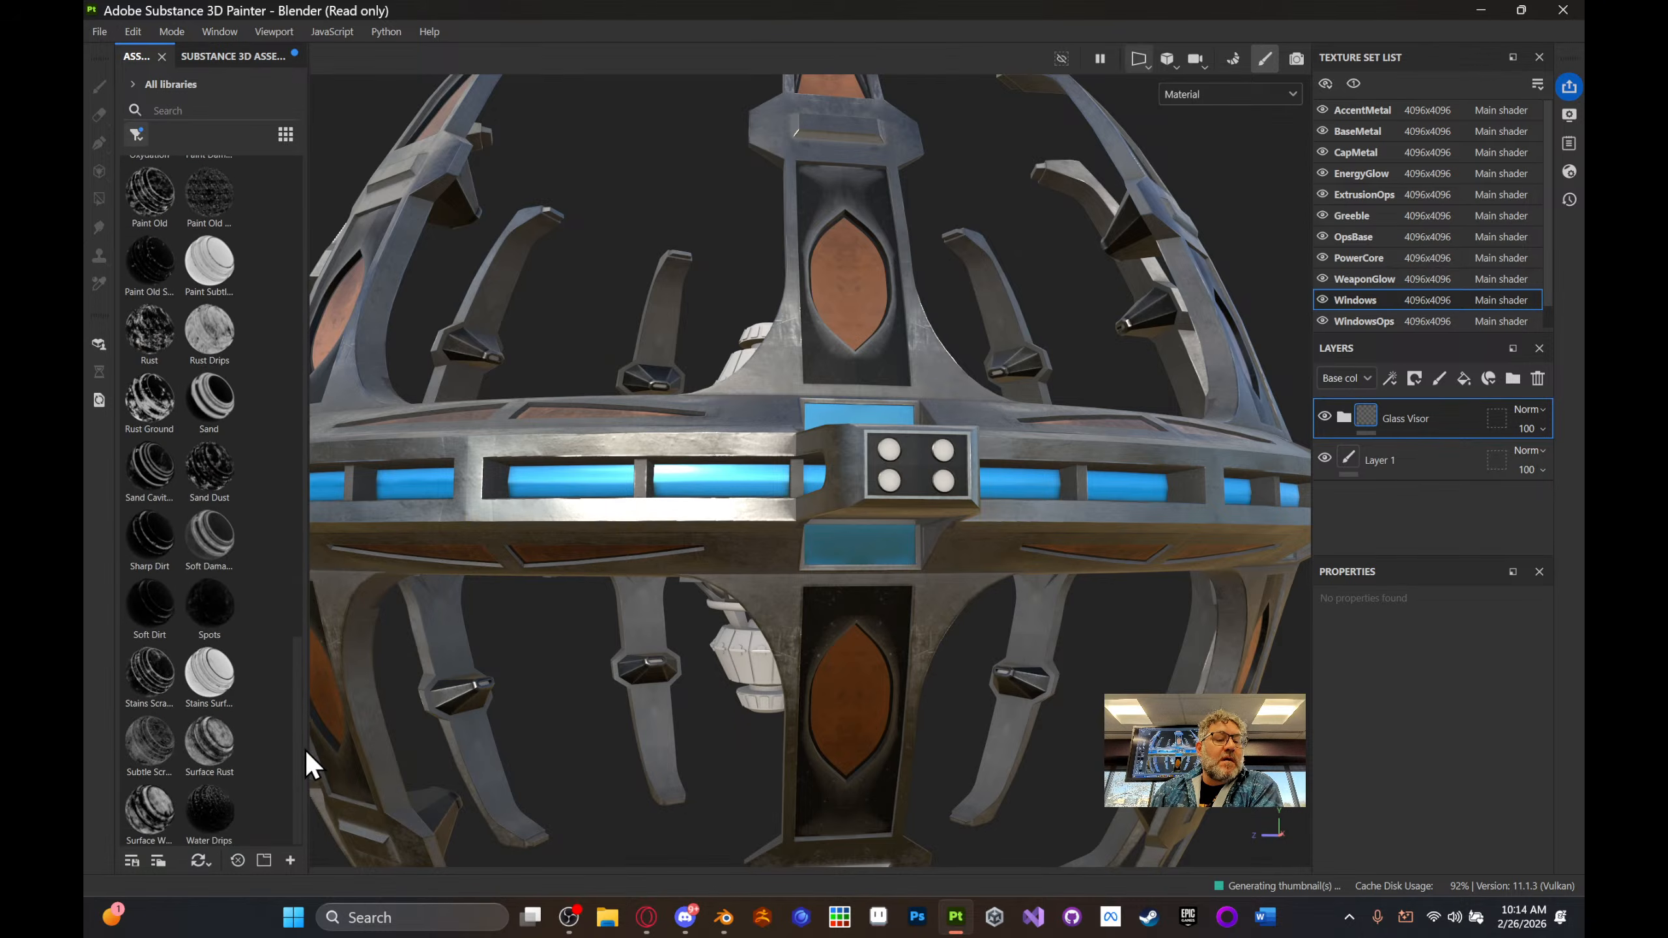
- Filter the asset library to smart materials and apply Plastic Thick Cracked to the round WeaponGlow discs on the weapon panel
left_click(139, 136)
left_click(200, 181)
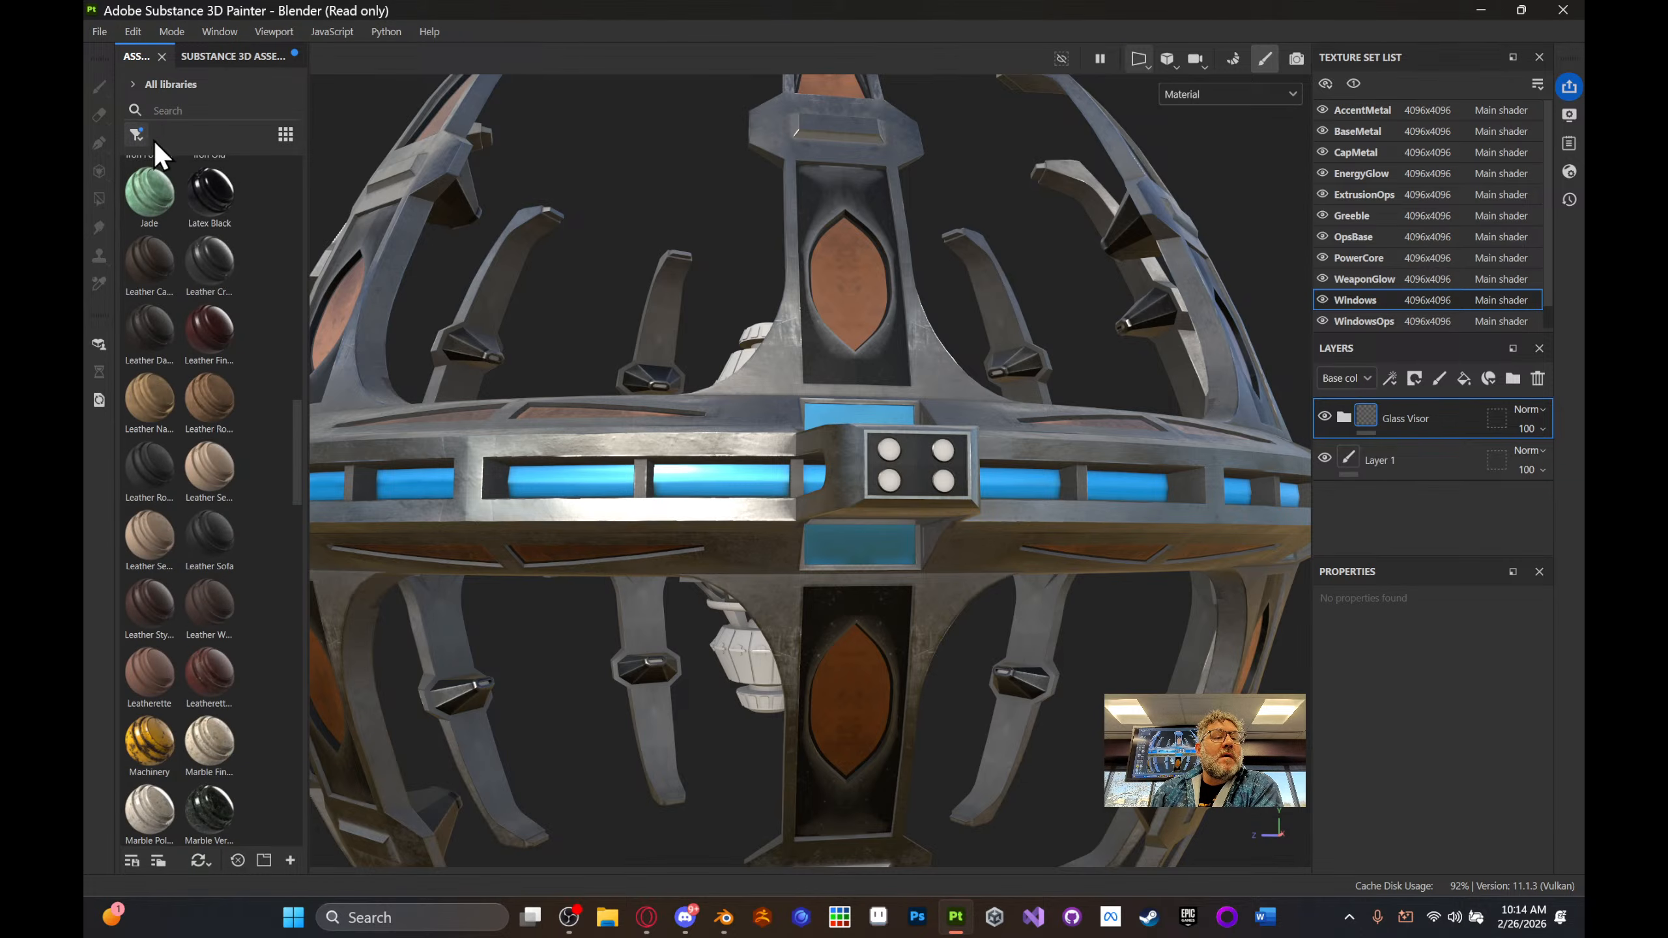
left_click_drag(297, 429, 296, 598)
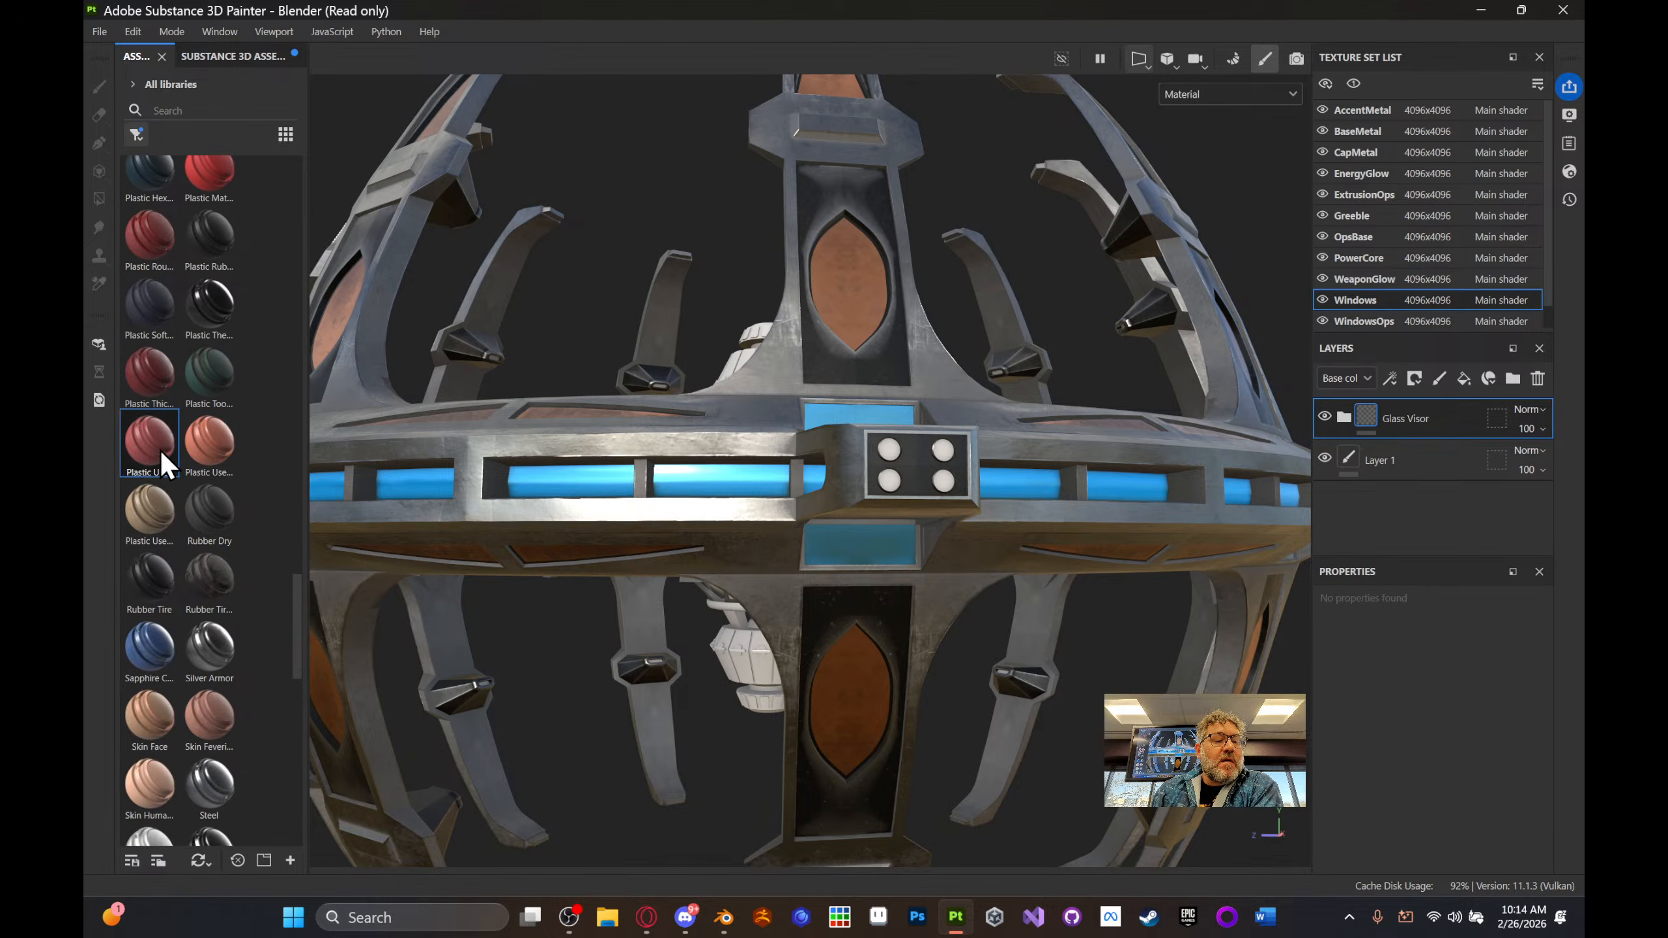
mouse_move(155, 438)
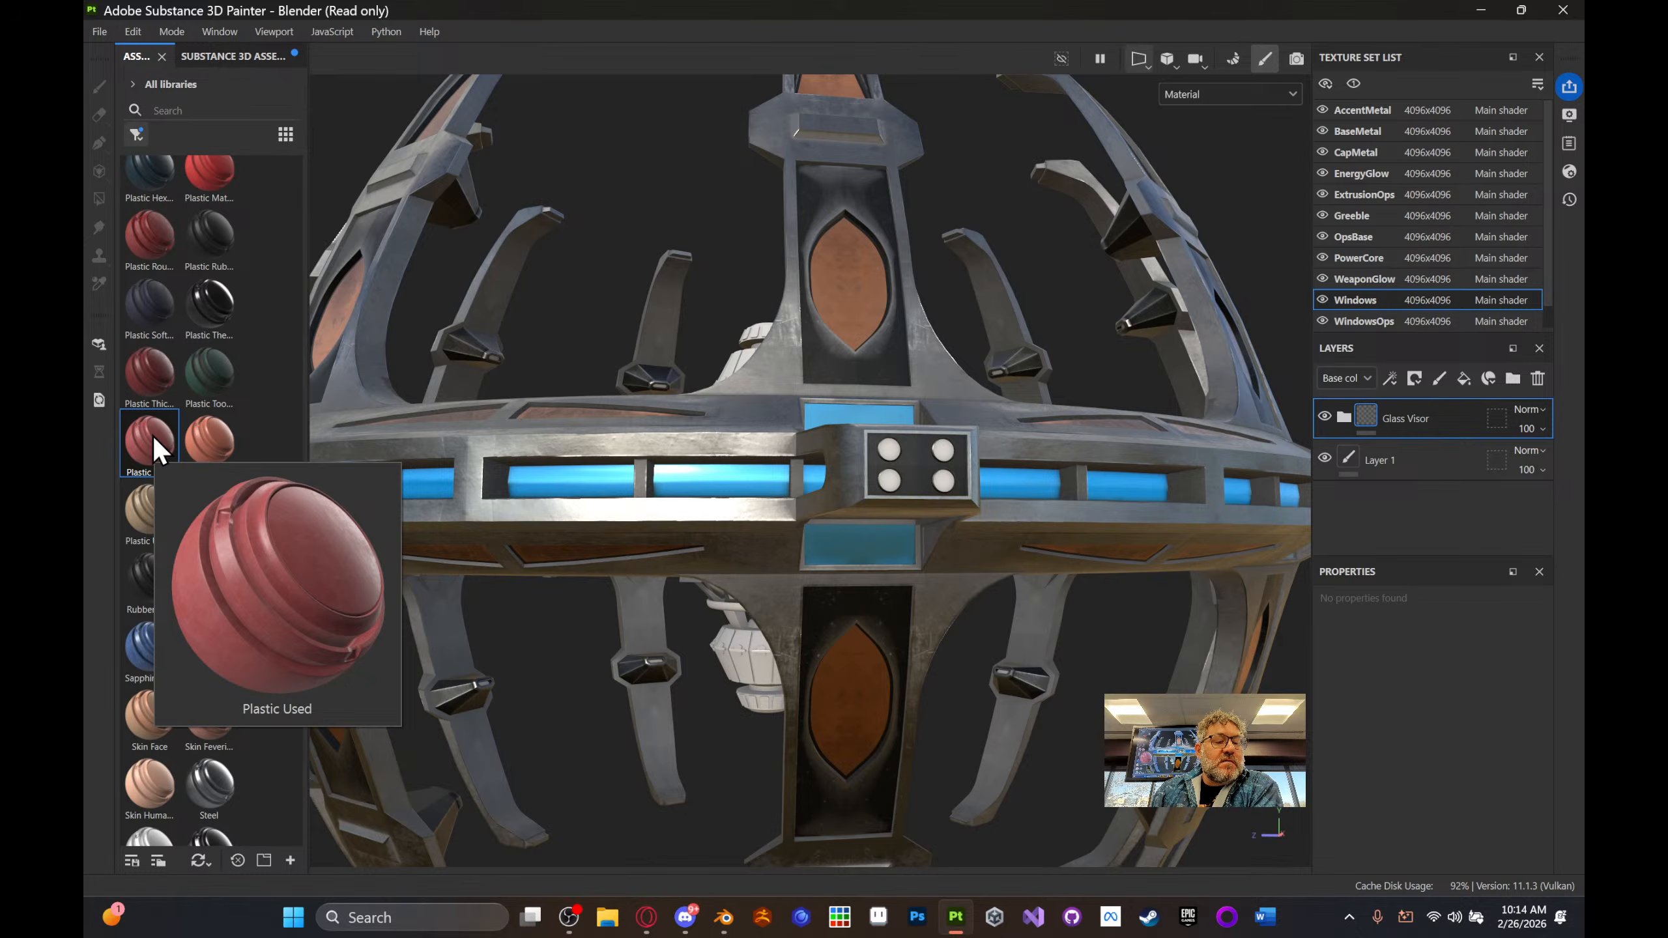
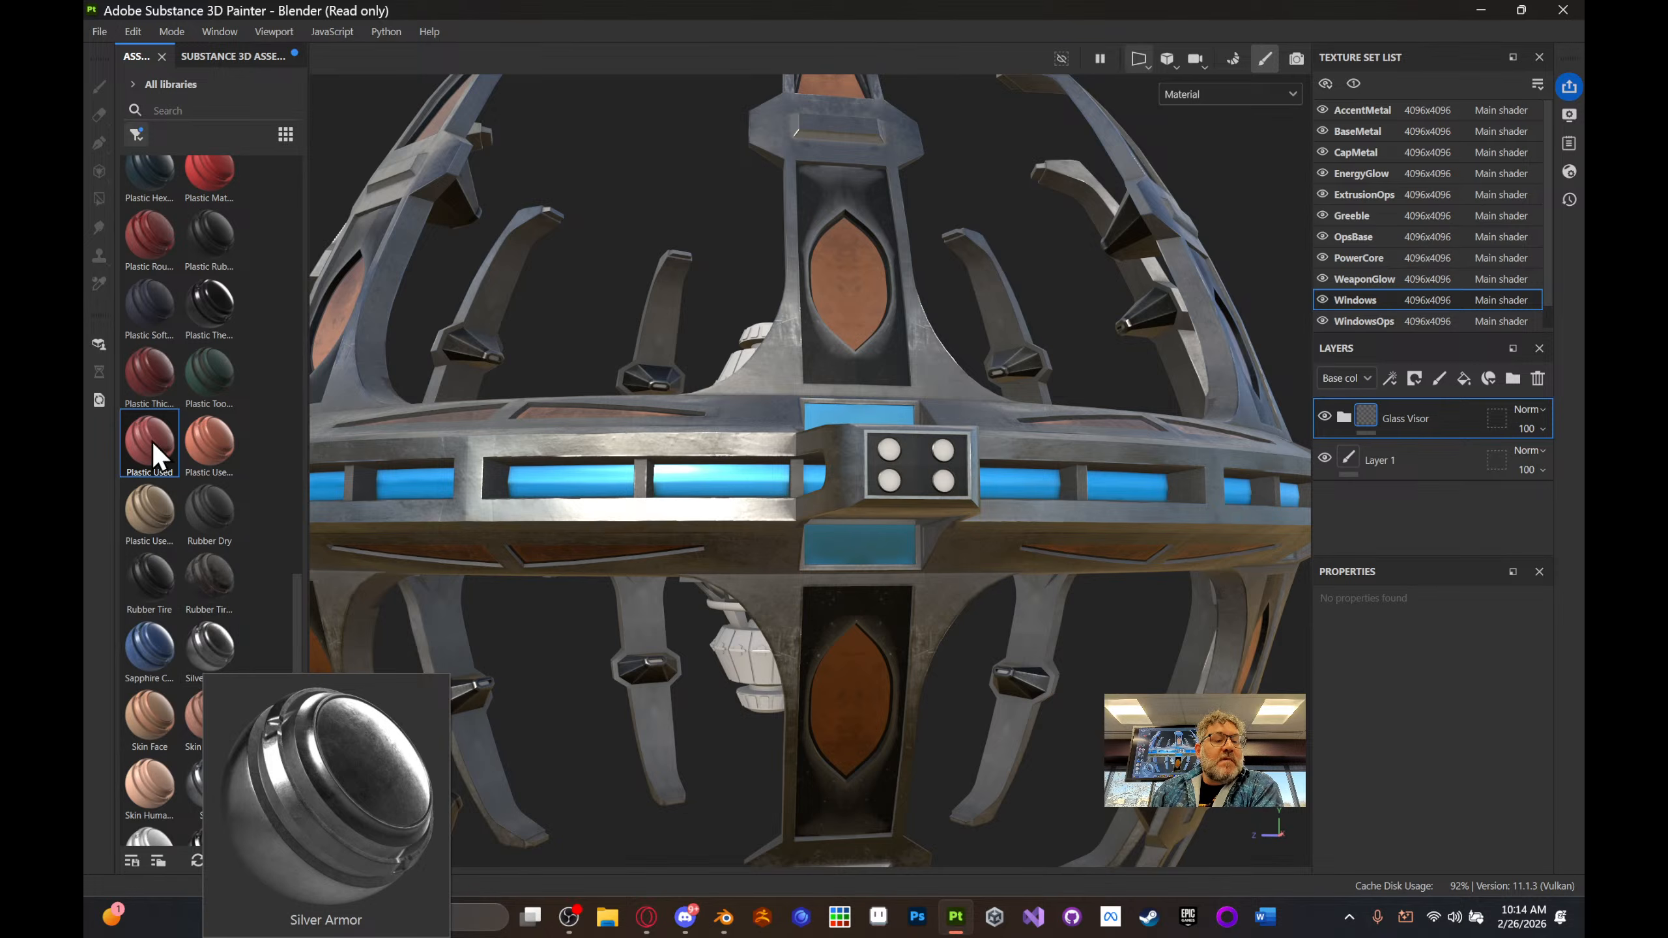
left_click_drag(148, 380, 880, 446)
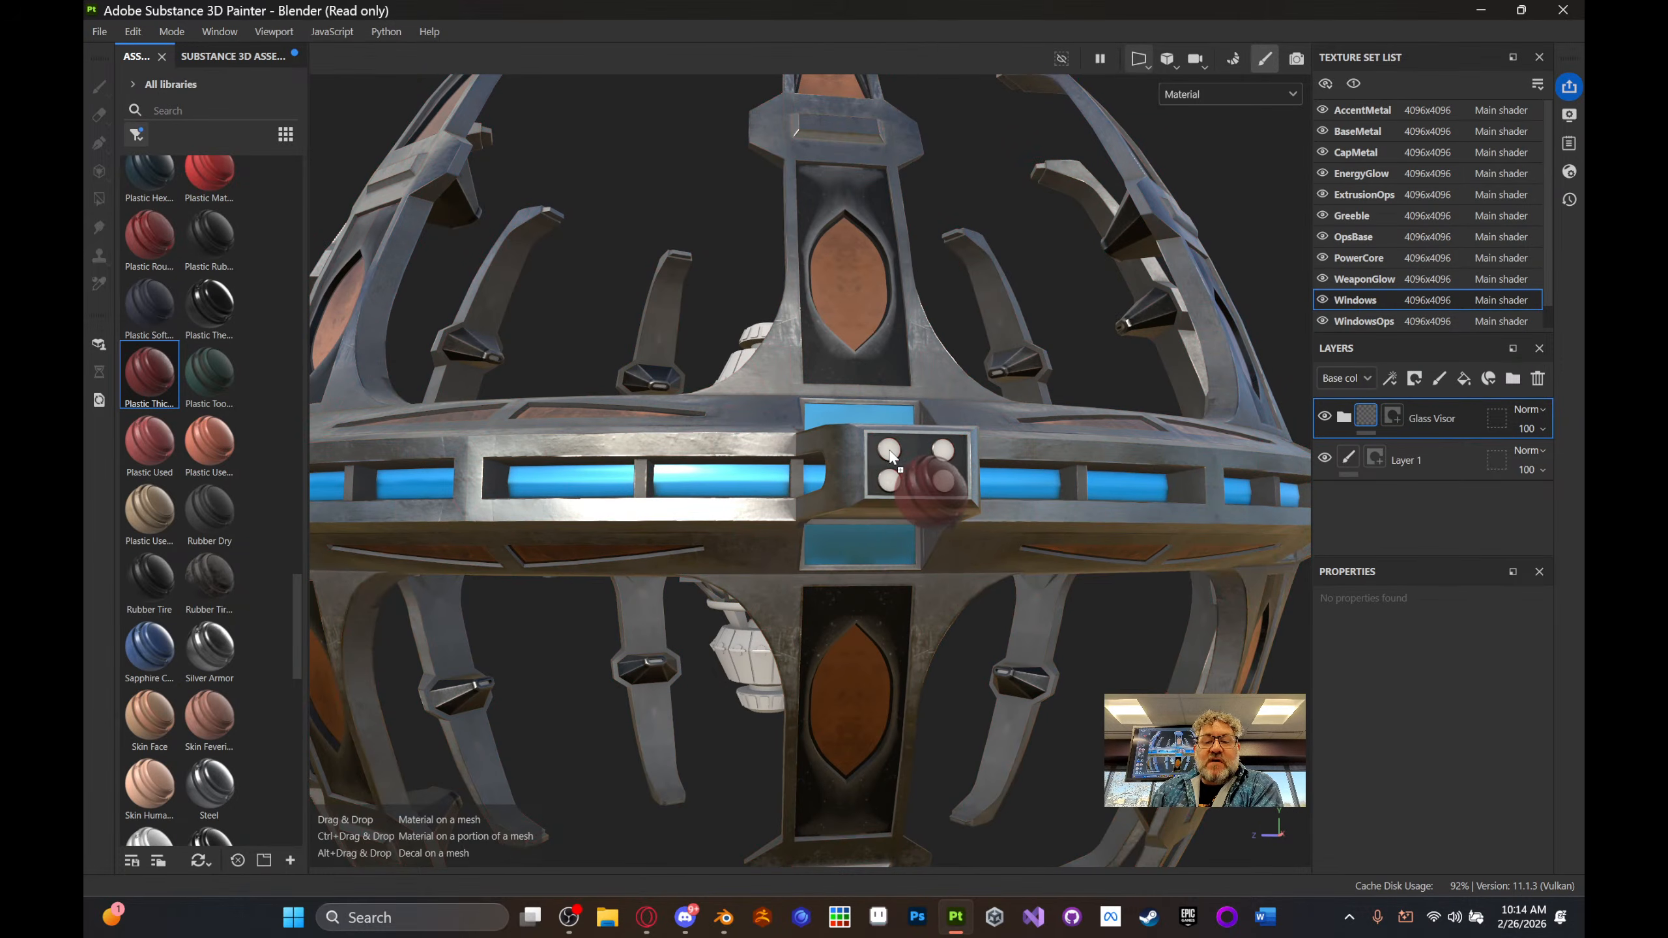
scroll(936, 418, "up", 6)
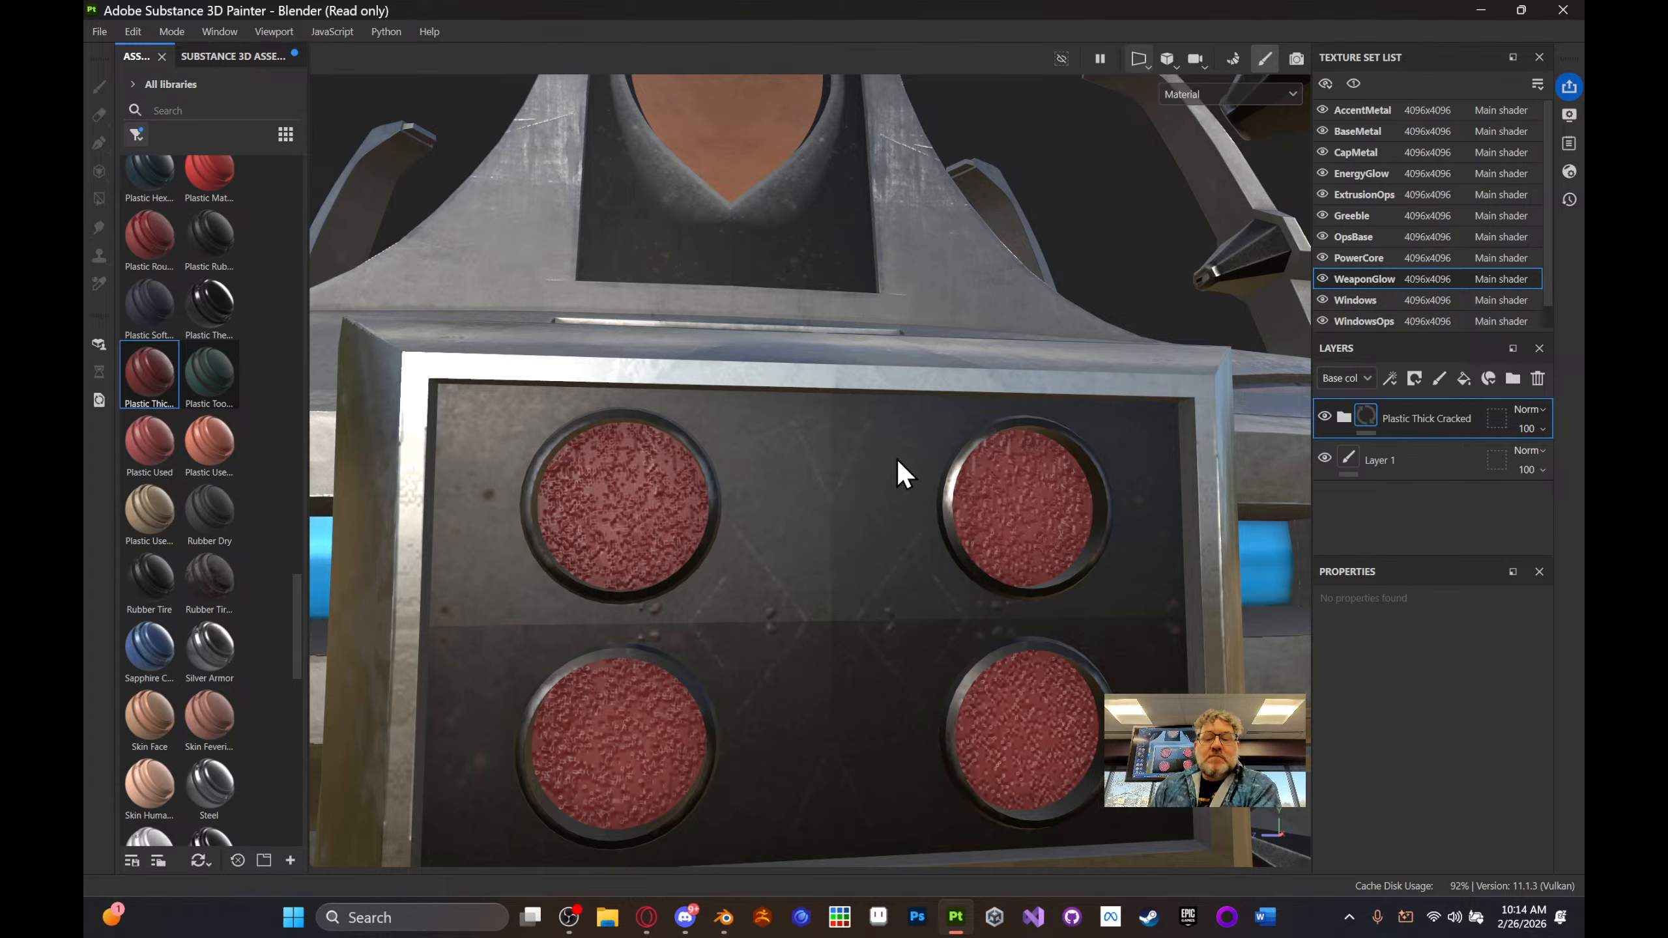
left_click_drag(873, 449, 1002, 402, "alt")
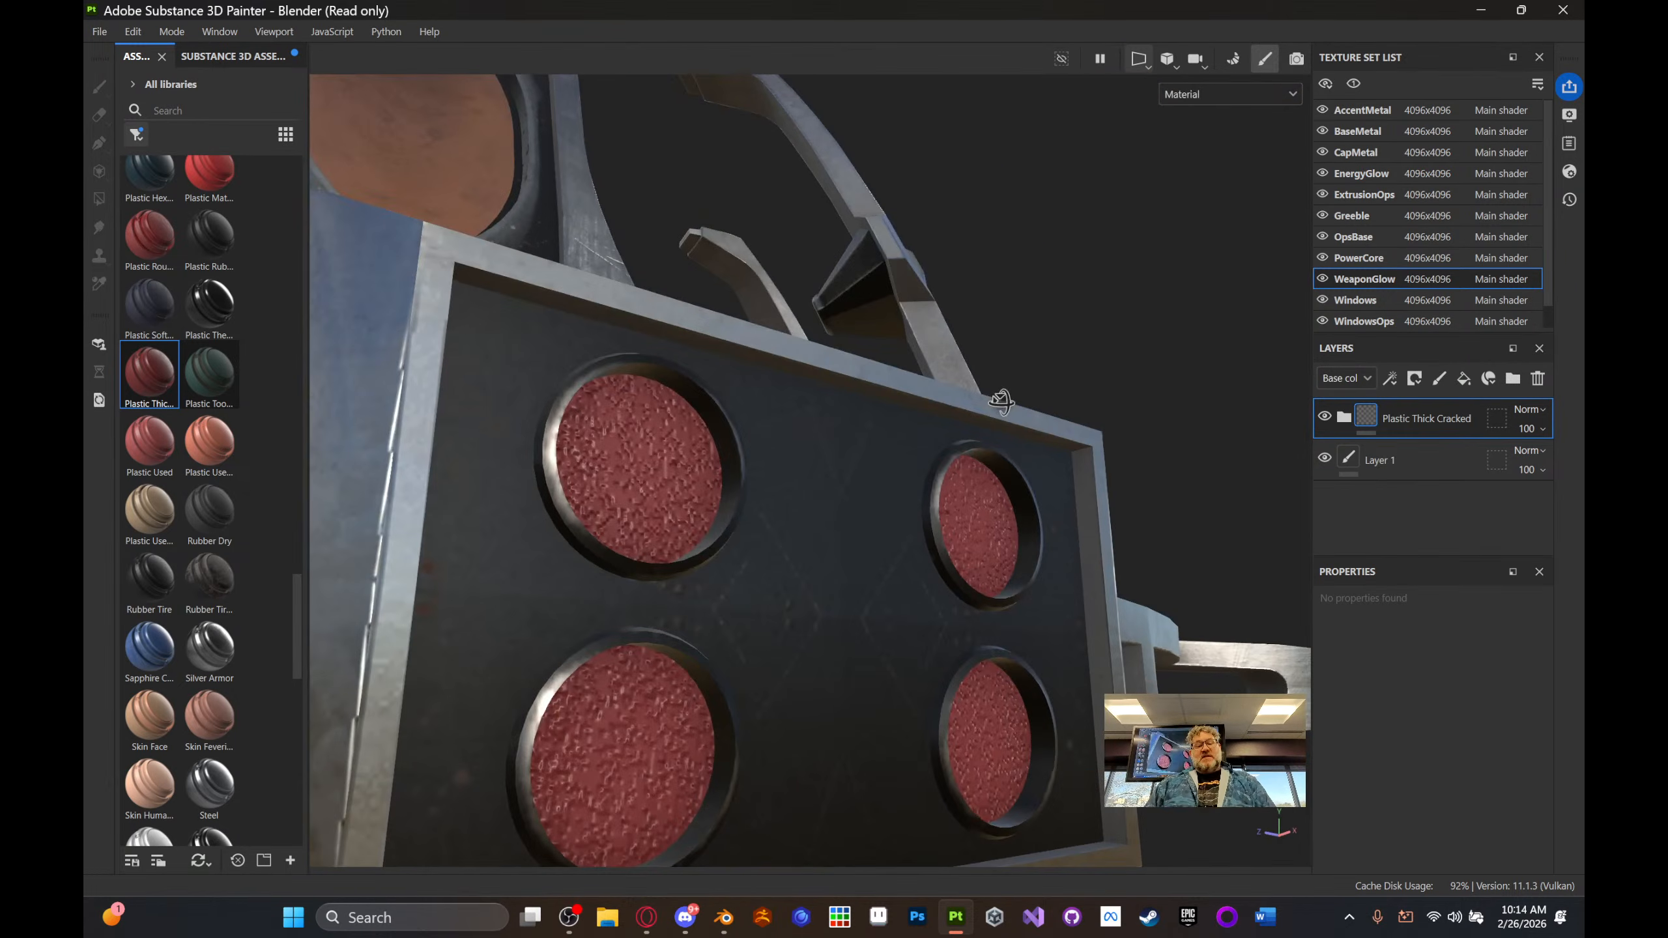
left_click_drag(938, 474, 860, 405, "alt")
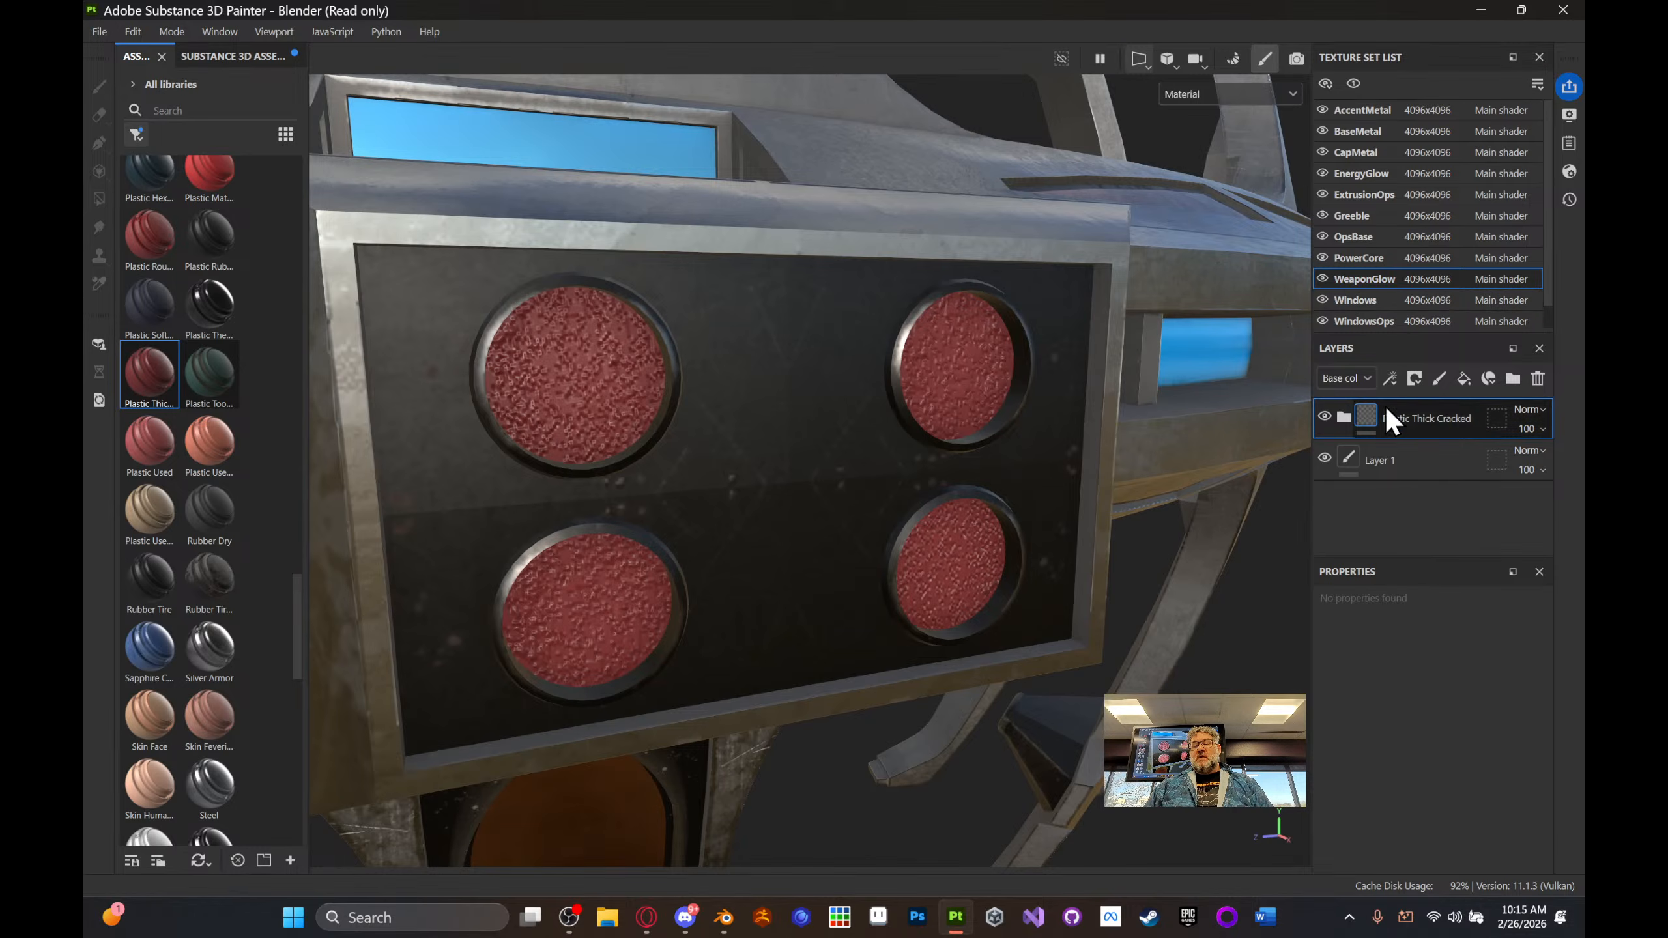
- Expand the Plastic Thick Cracked group and examine the fill and material channel settings of its Plastic layer
left_click(1340, 420)
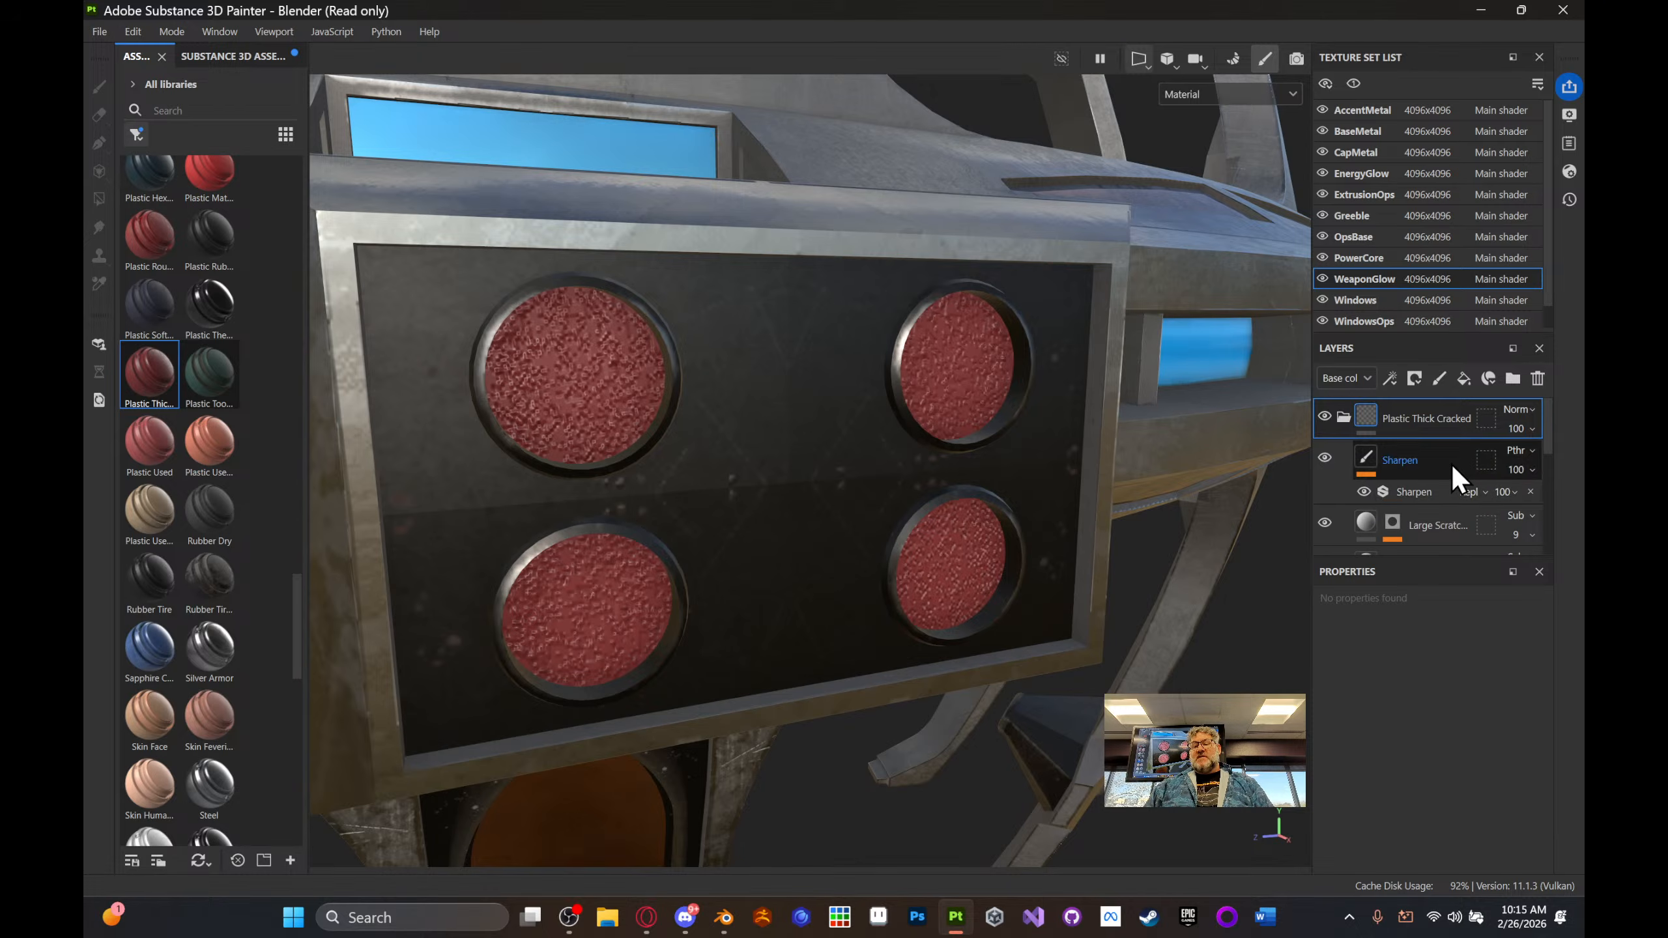
scroll(1451, 463, "down", 1)
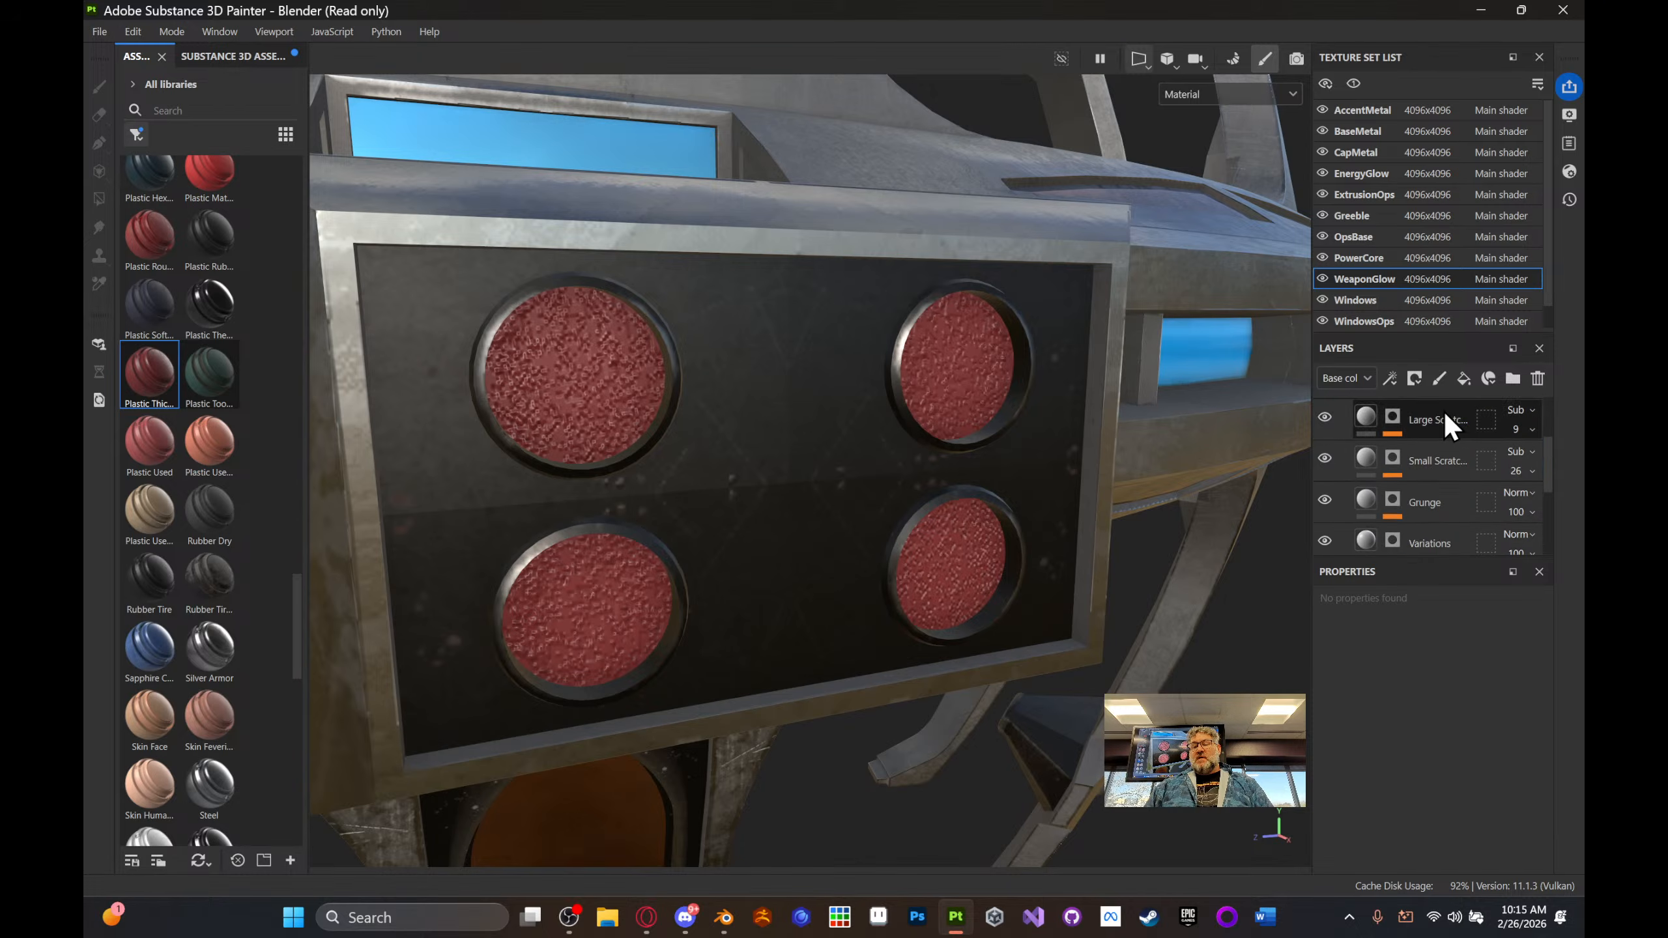
scroll(1444, 412, "down", 2)
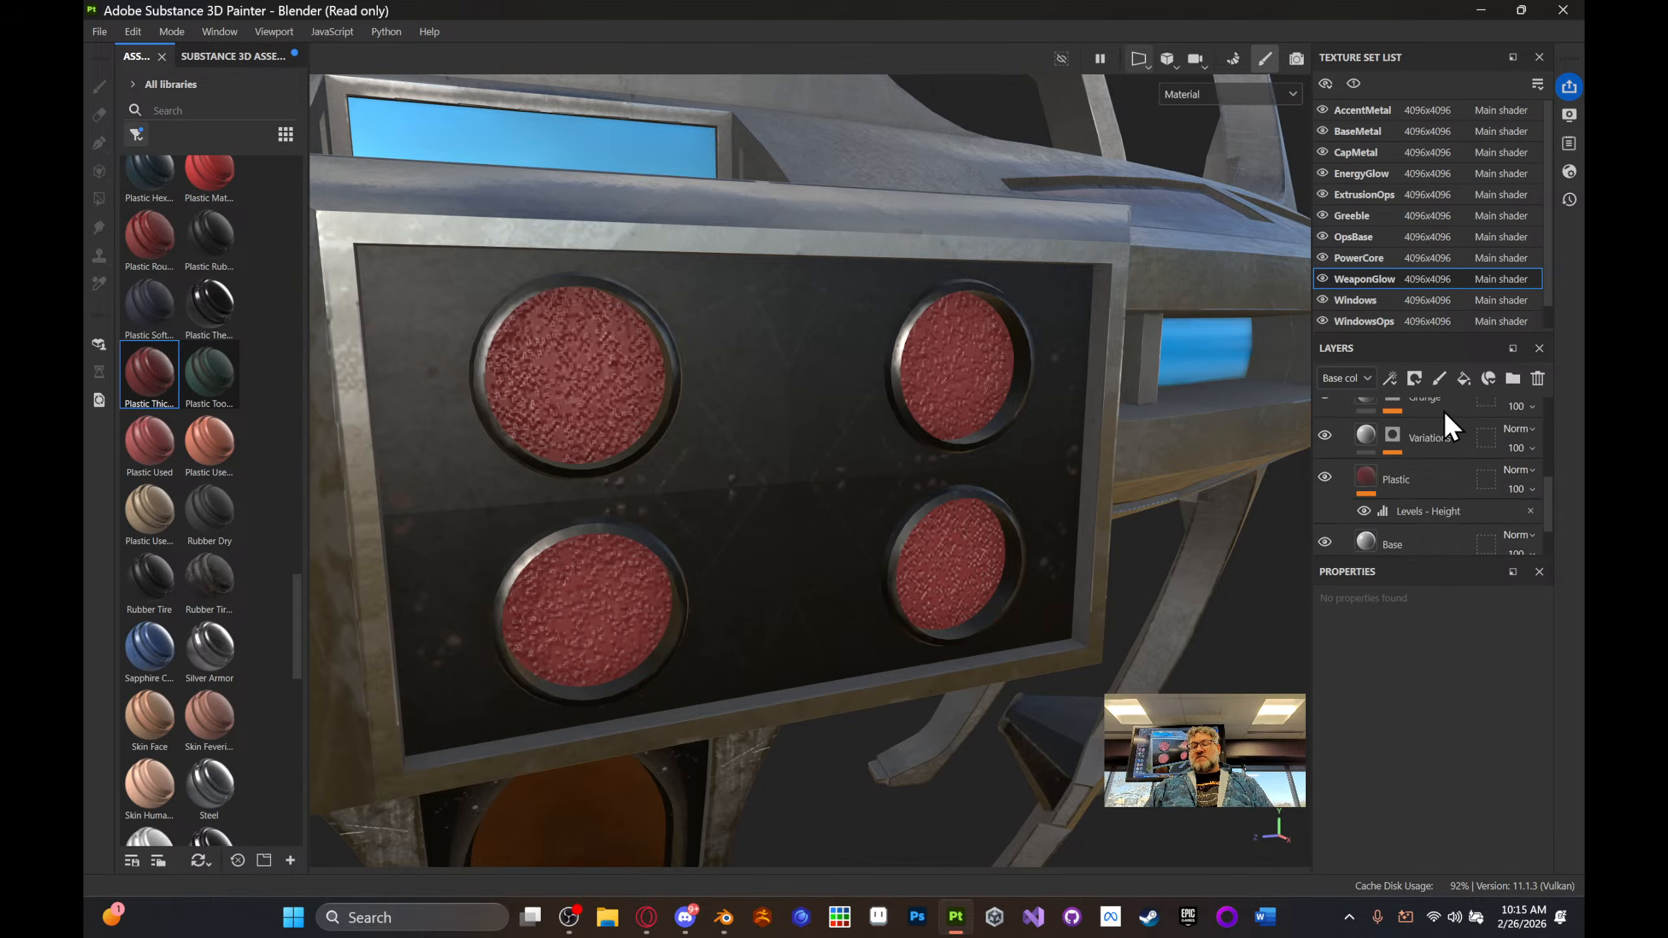
left_click(1422, 480)
scroll(1433, 483, "down", 1)
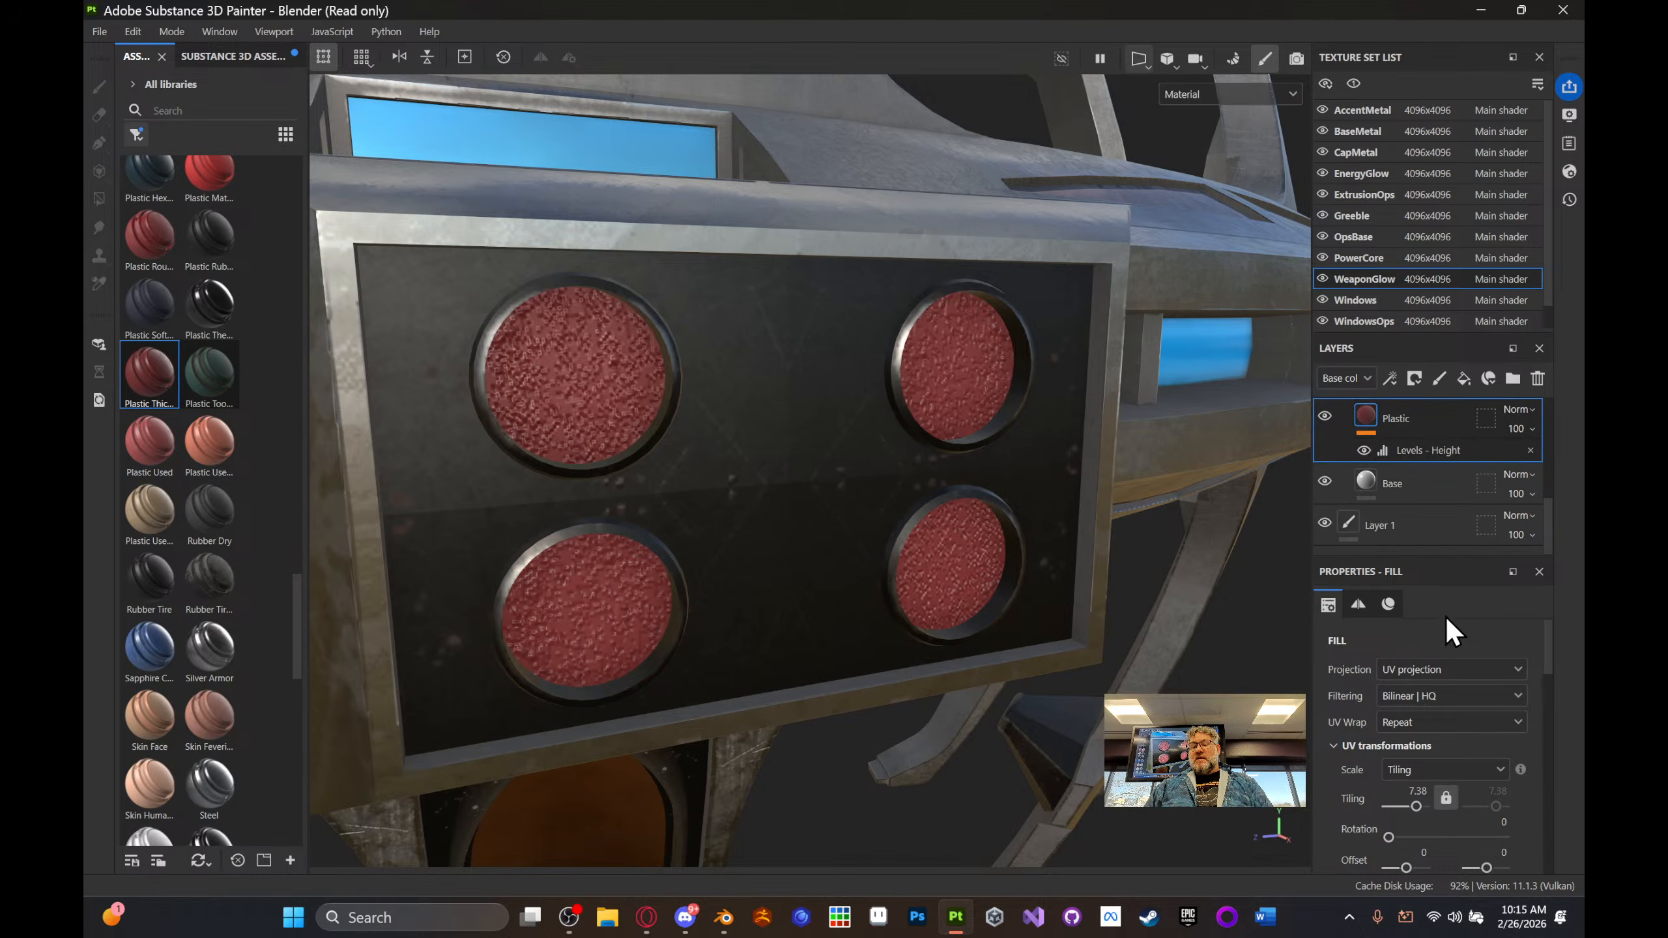
scroll(1448, 627, "down", 2)
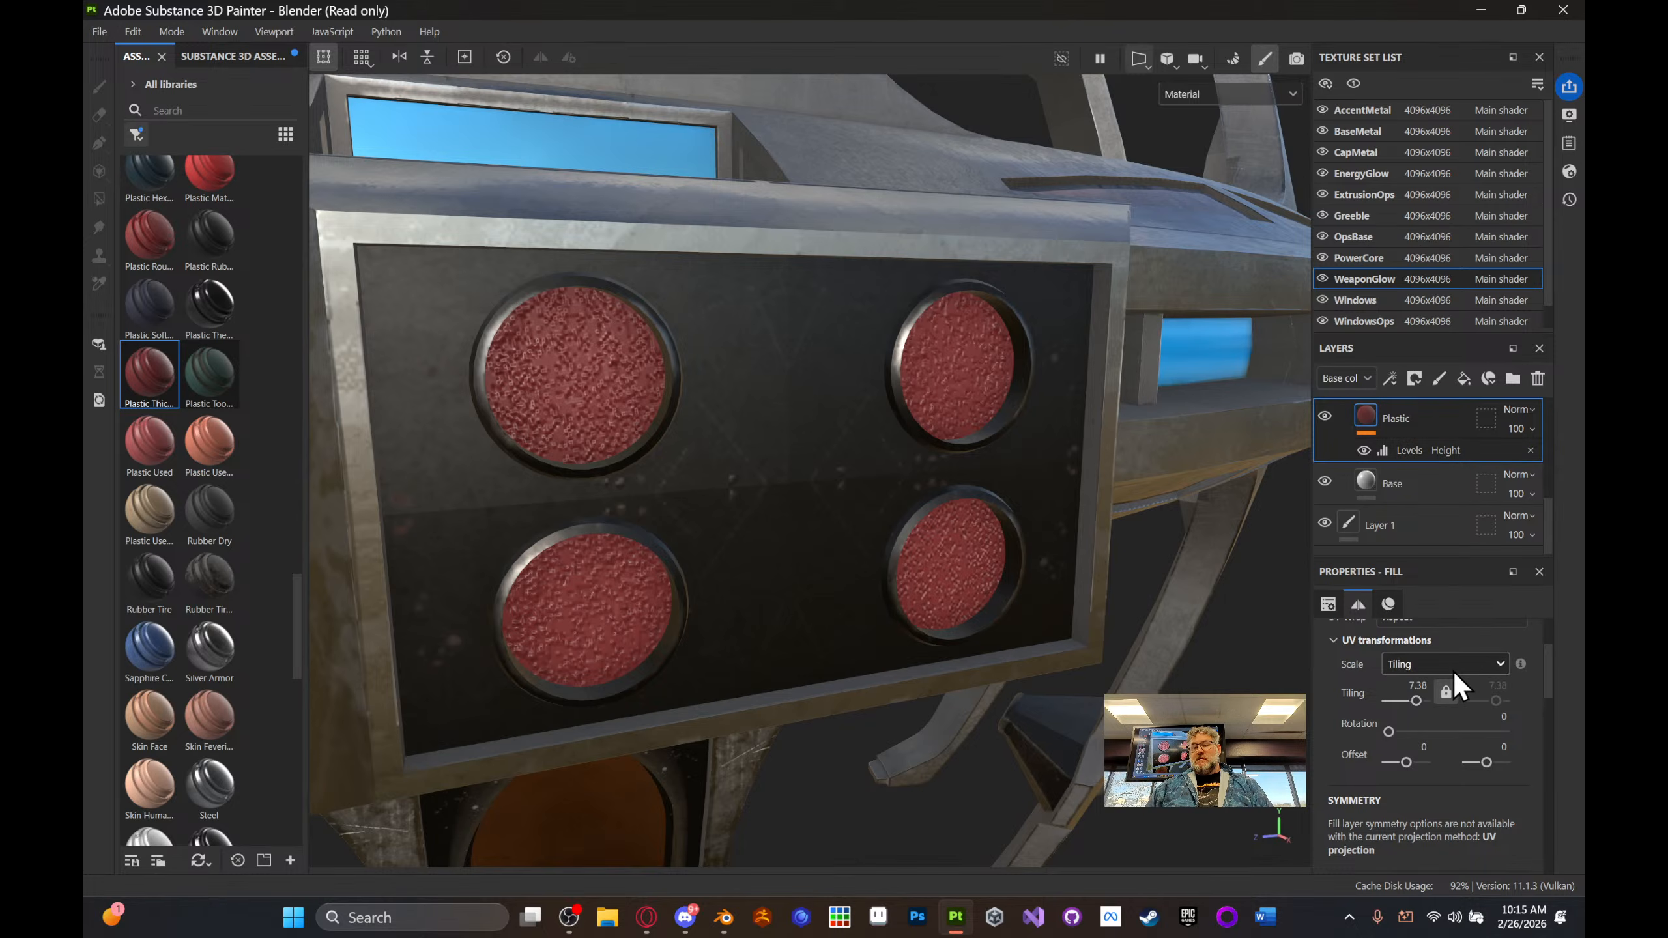
scroll(1444, 665, "down", 5)
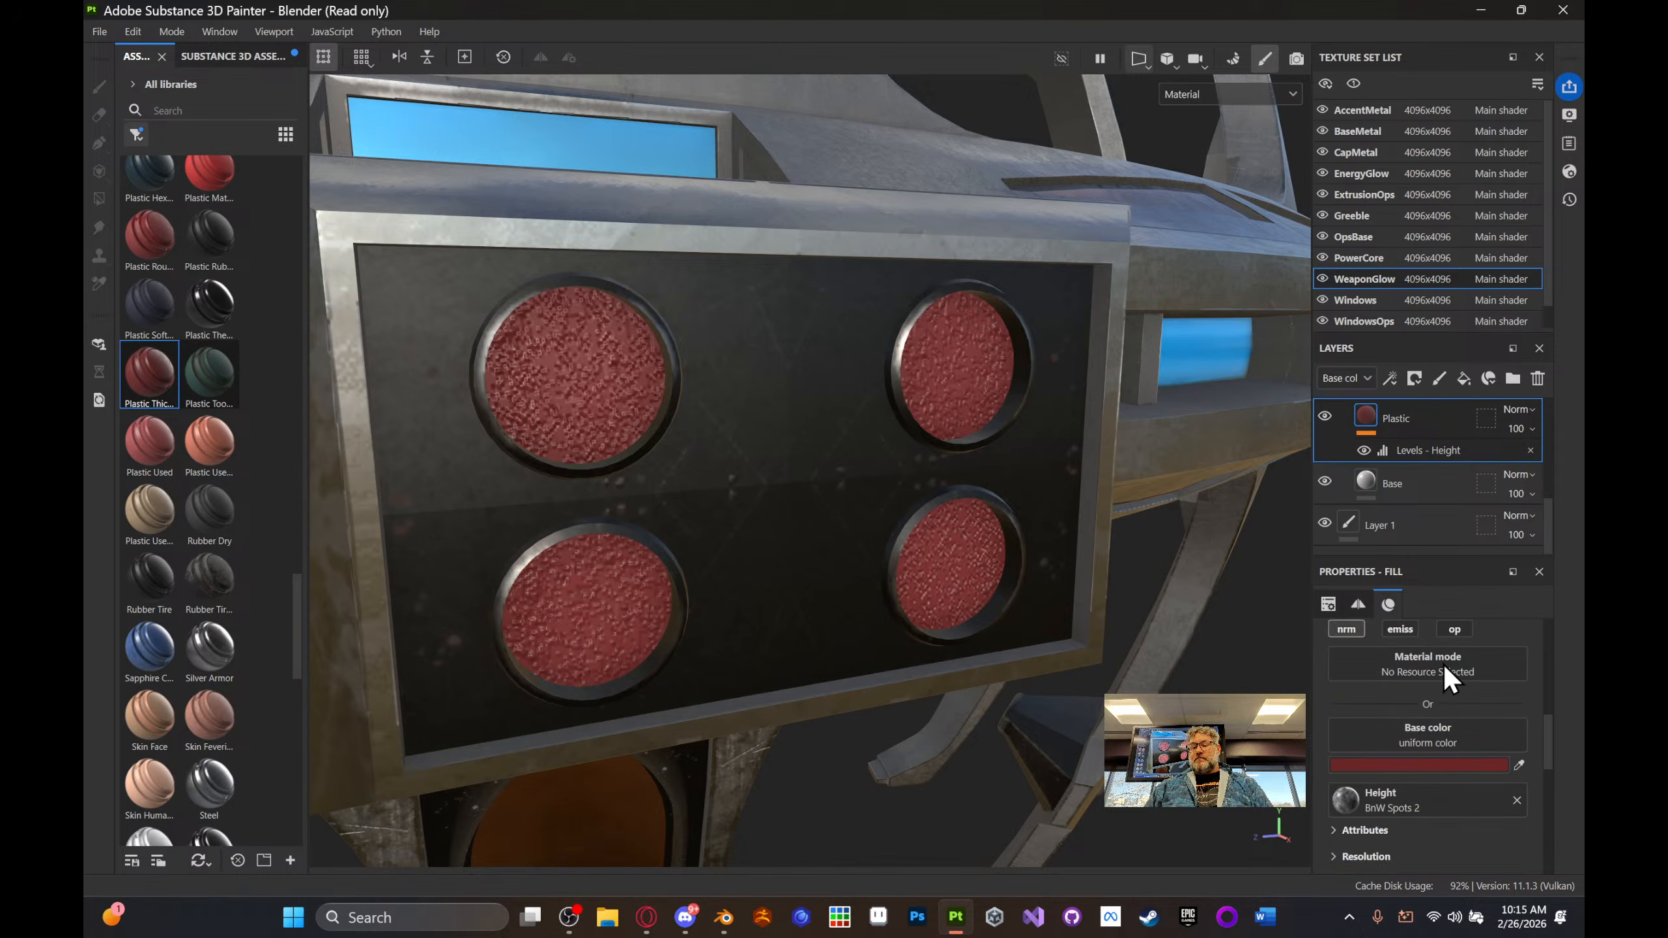
scroll(1452, 702, "up", 1)
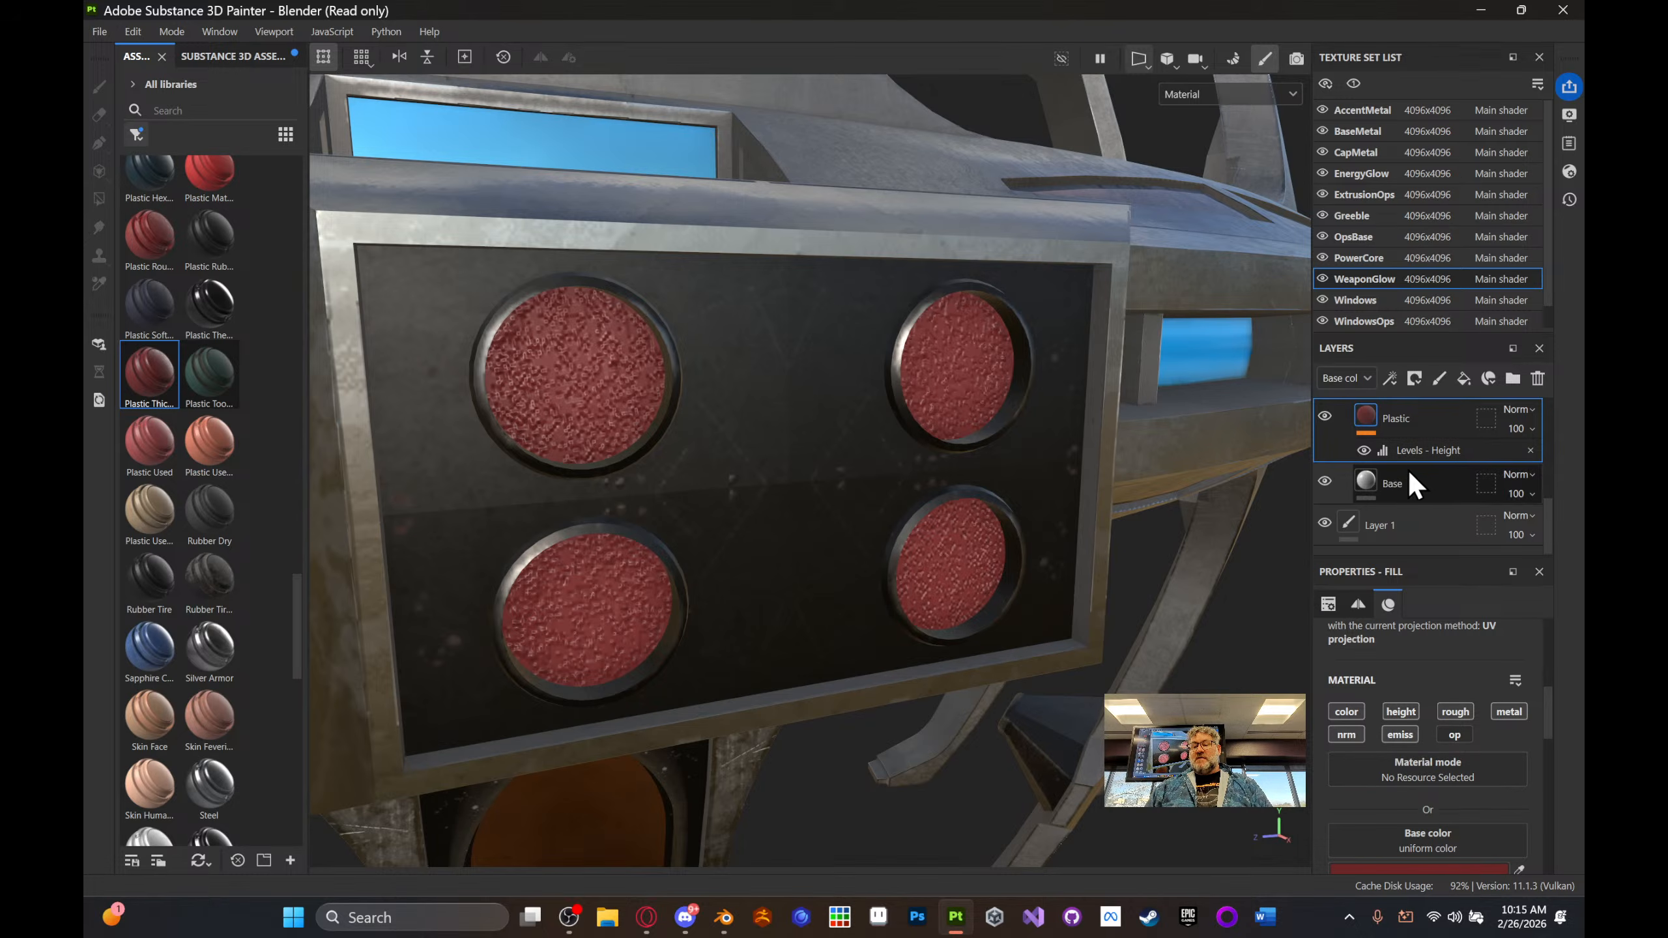
- Set the base color of the Base layer in the Plastic Thick Cracked group to pure red, FF0000
left_click(1394, 482)
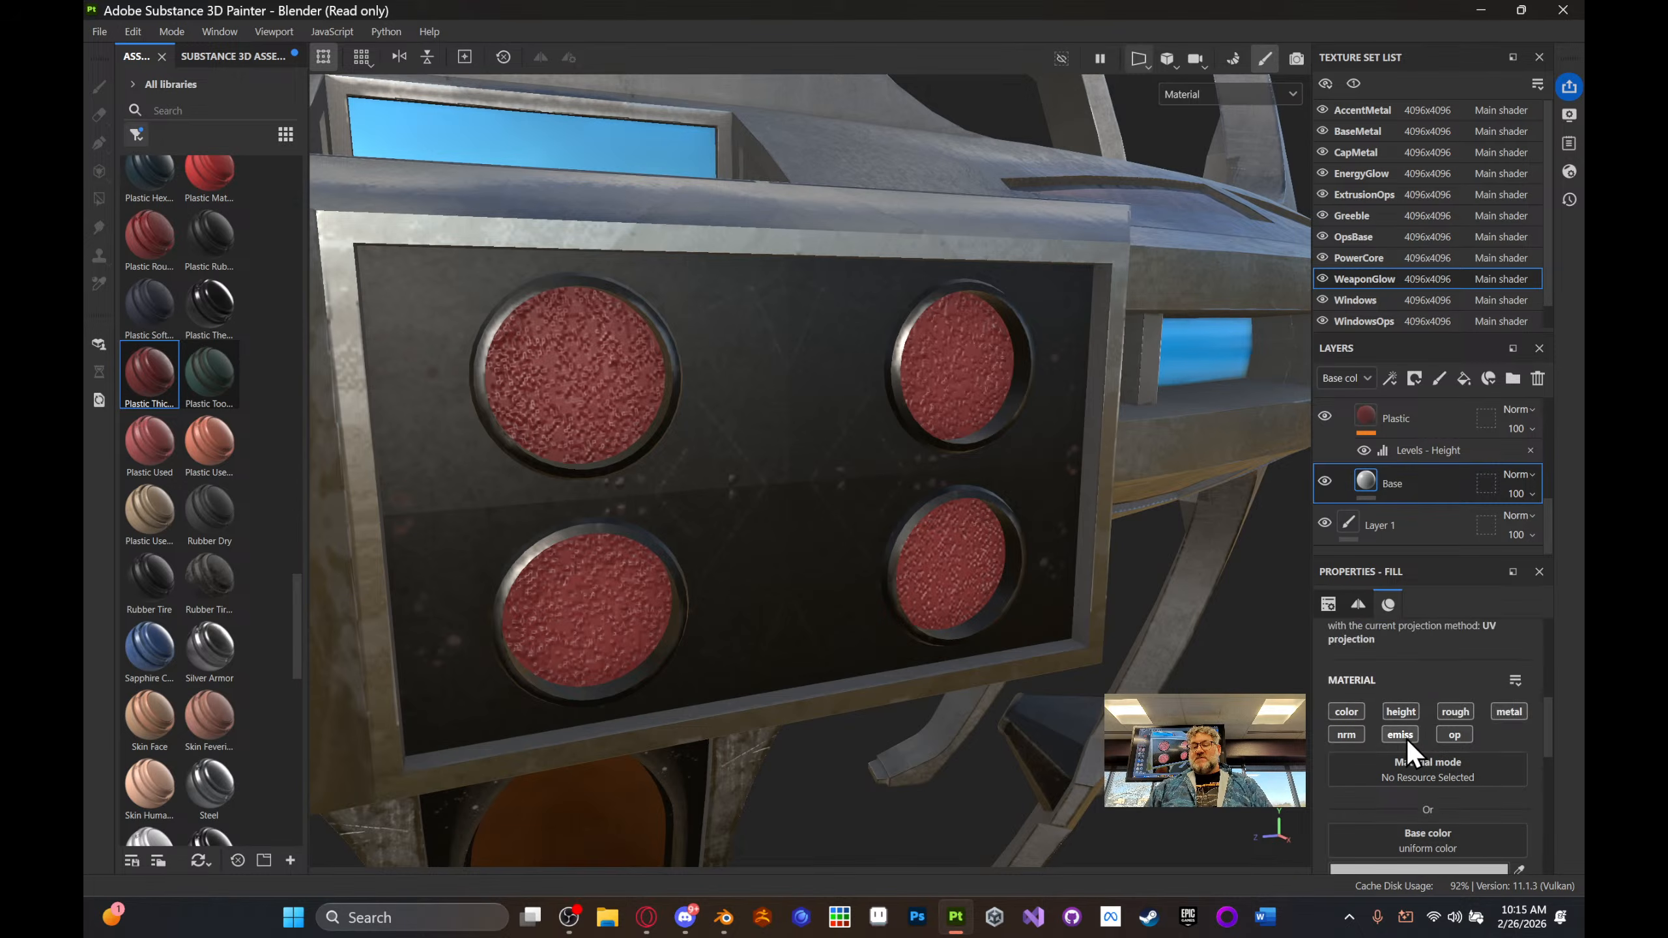
scroll(1458, 654, "down", 2)
left_click_drag(1058, 489, 1029, 485, "alt")
middle_click_drag(1029, 485, 1095, 436, "alt")
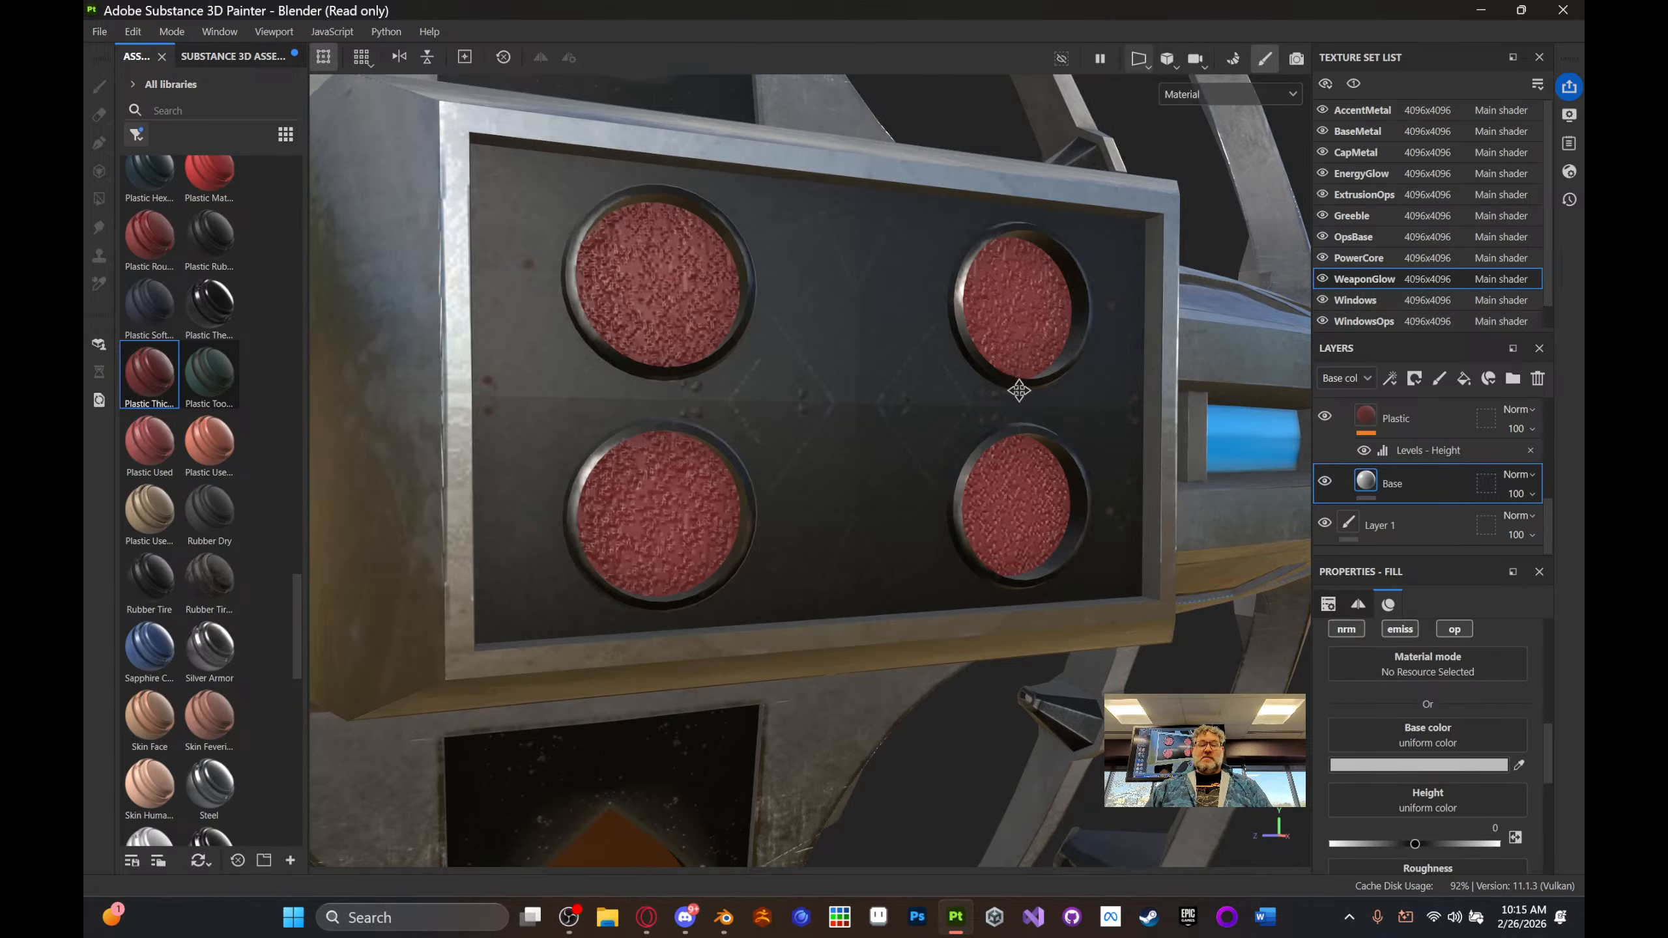
middle_click_drag(1018, 391, 1003, 378, "alt")
mouse_move(1003, 378)
left_mouse_down("alt")
mouse_move(1020, 321)
mouse_move(990, 373)
left_mouse_up("alt")
mouse_move(990, 372)
middle_mouse_down("alt")
mouse_move(1016, 347)
mouse_move(1019, 387)
middle_mouse_up("alt")
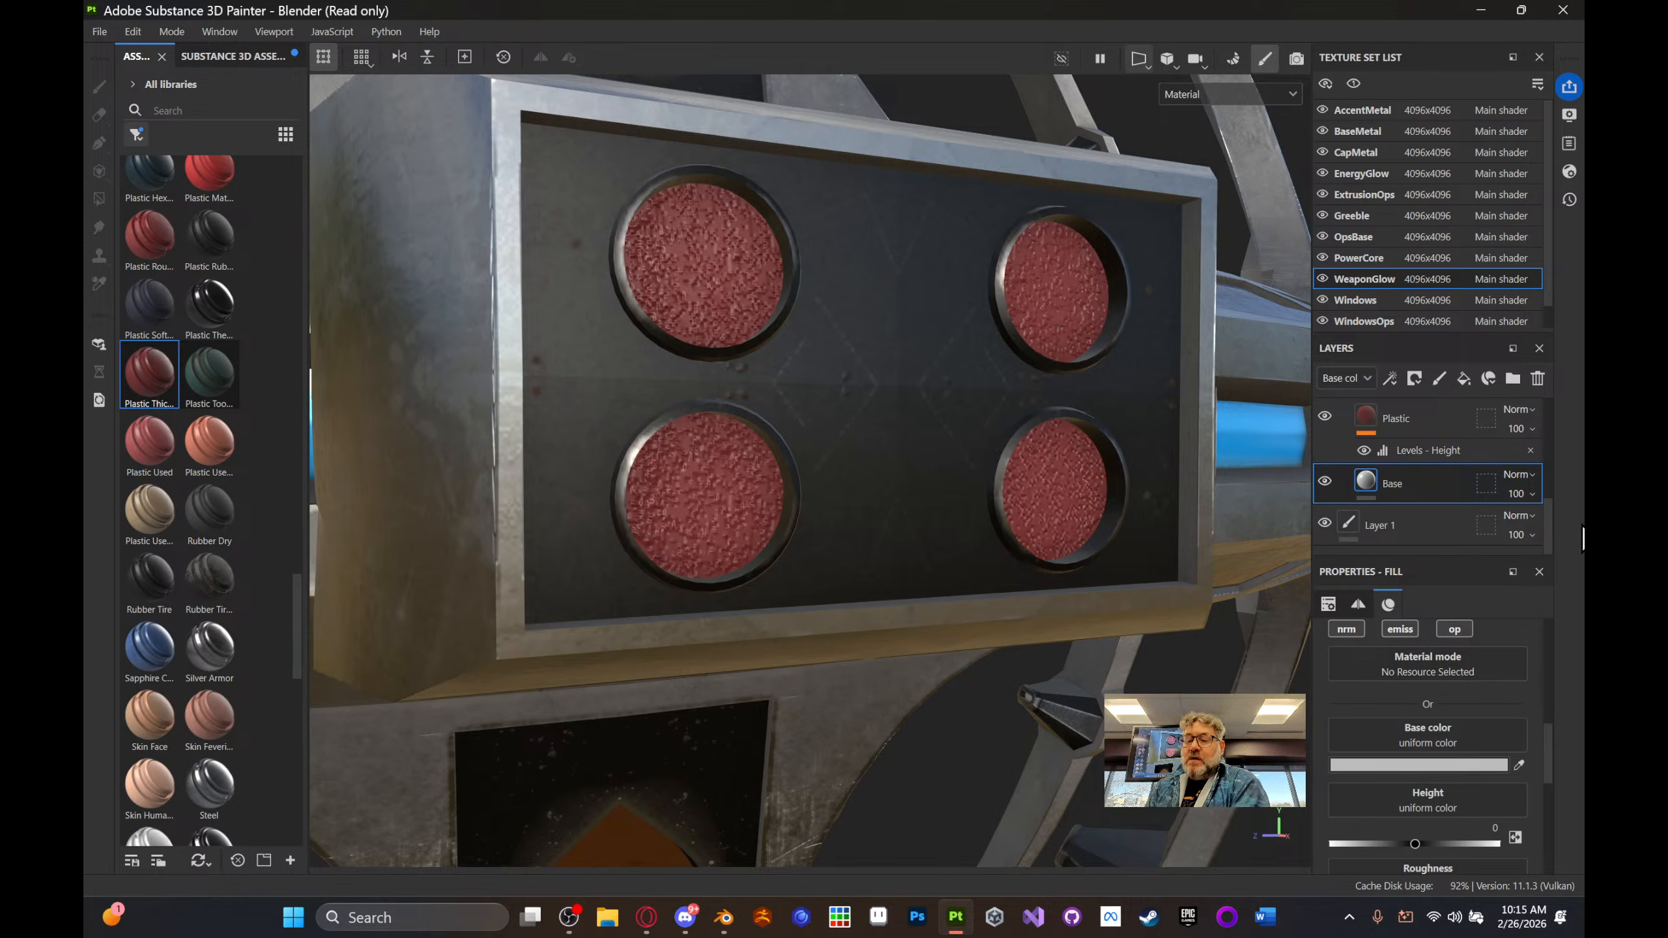
scroll(1435, 718, "down", 2)
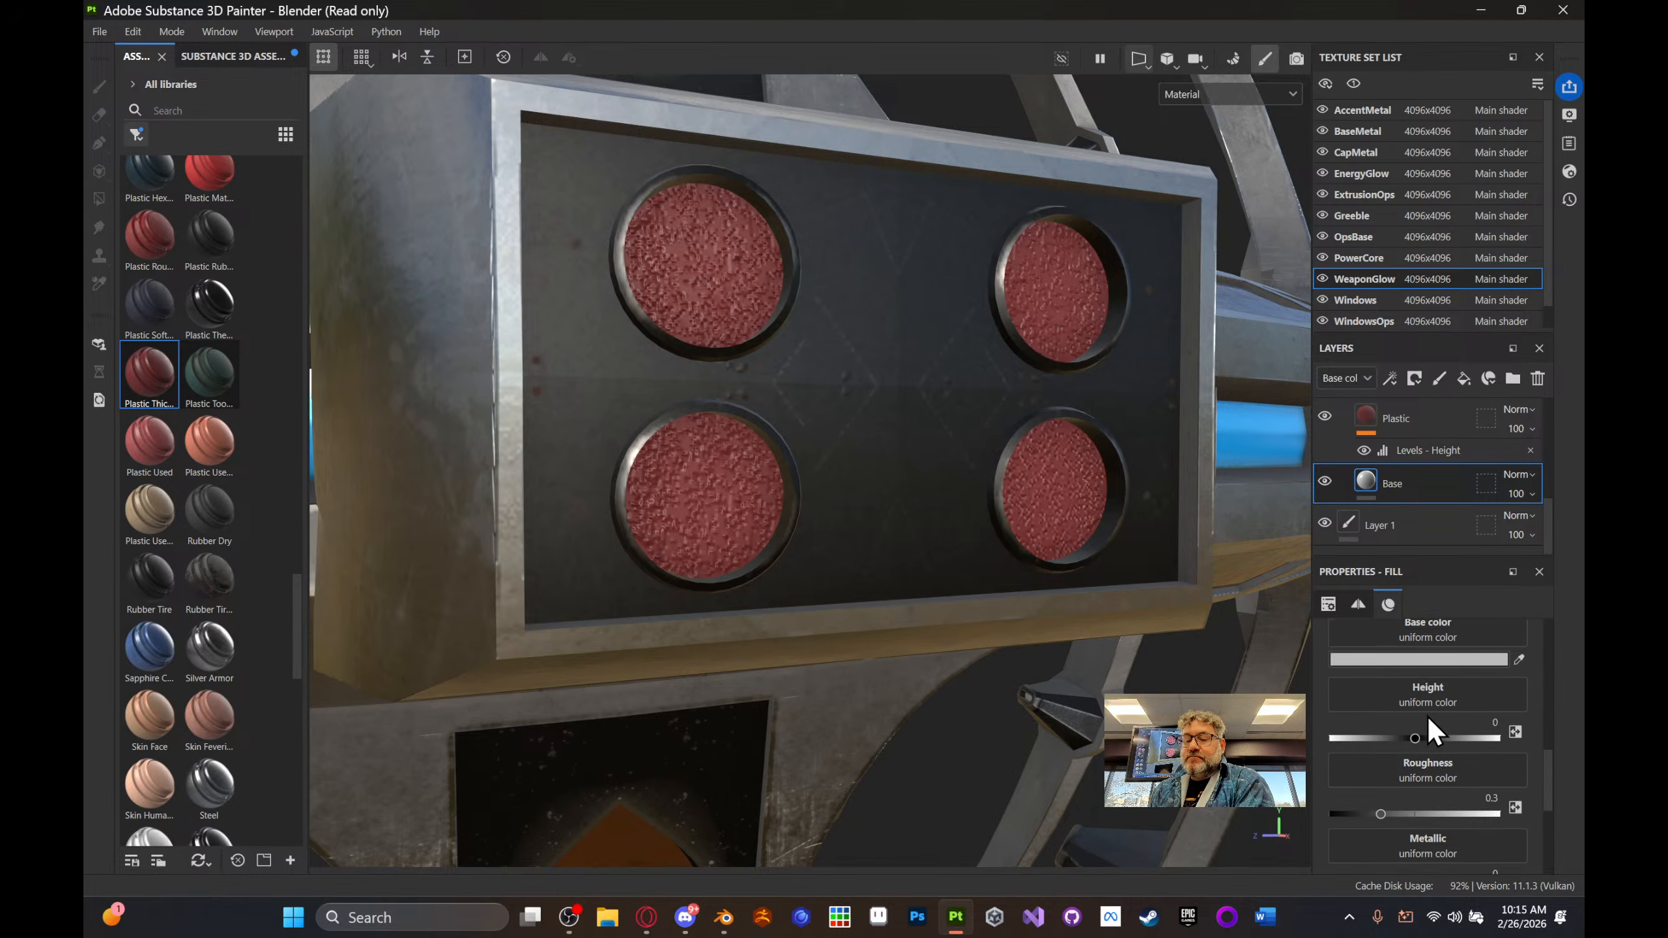
left_click(1443, 662)
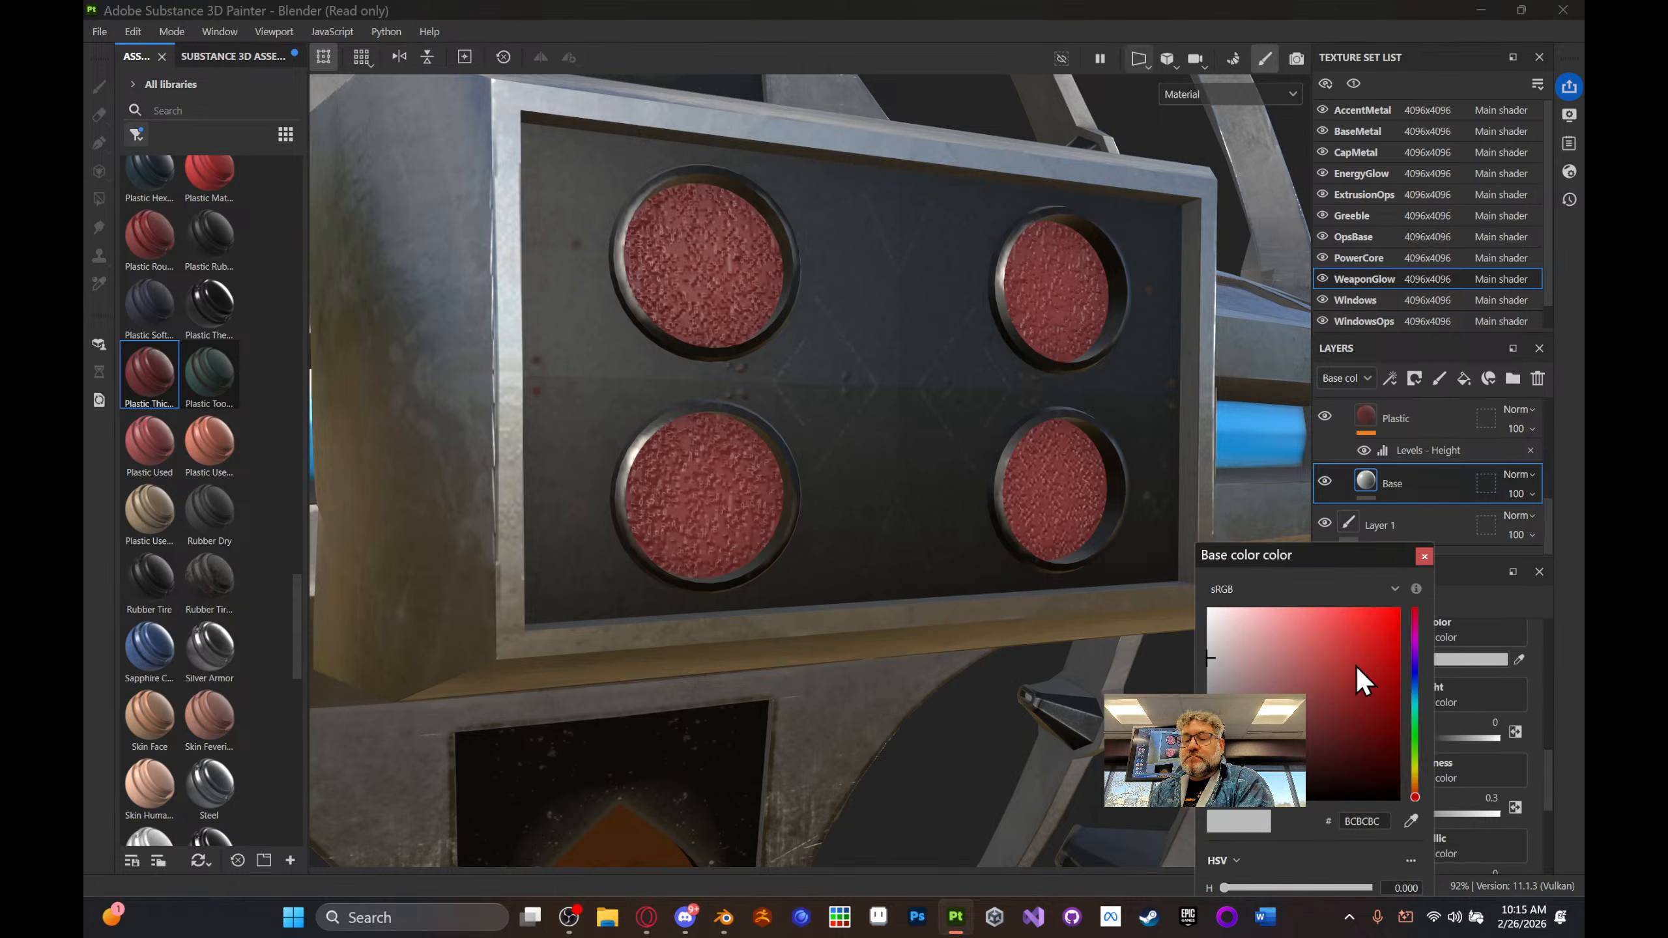
left_click_drag(1355, 667, 1400, 609)
mouse_move(1416, 591)
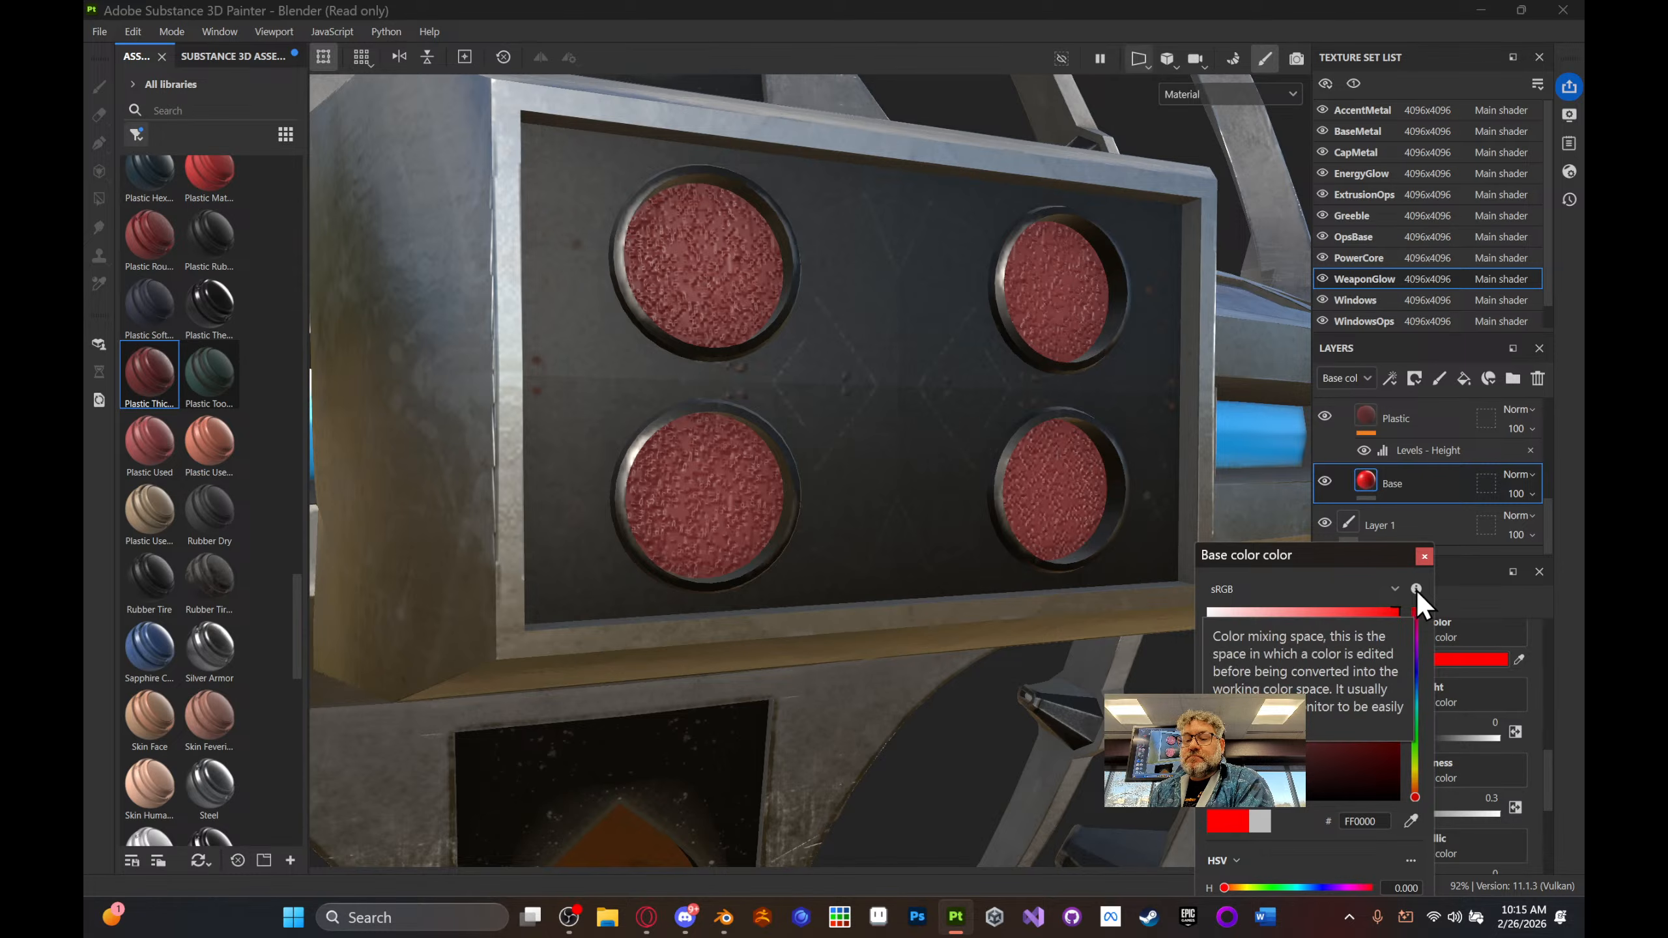
left_click(1497, 612)
left_click(1423, 558)
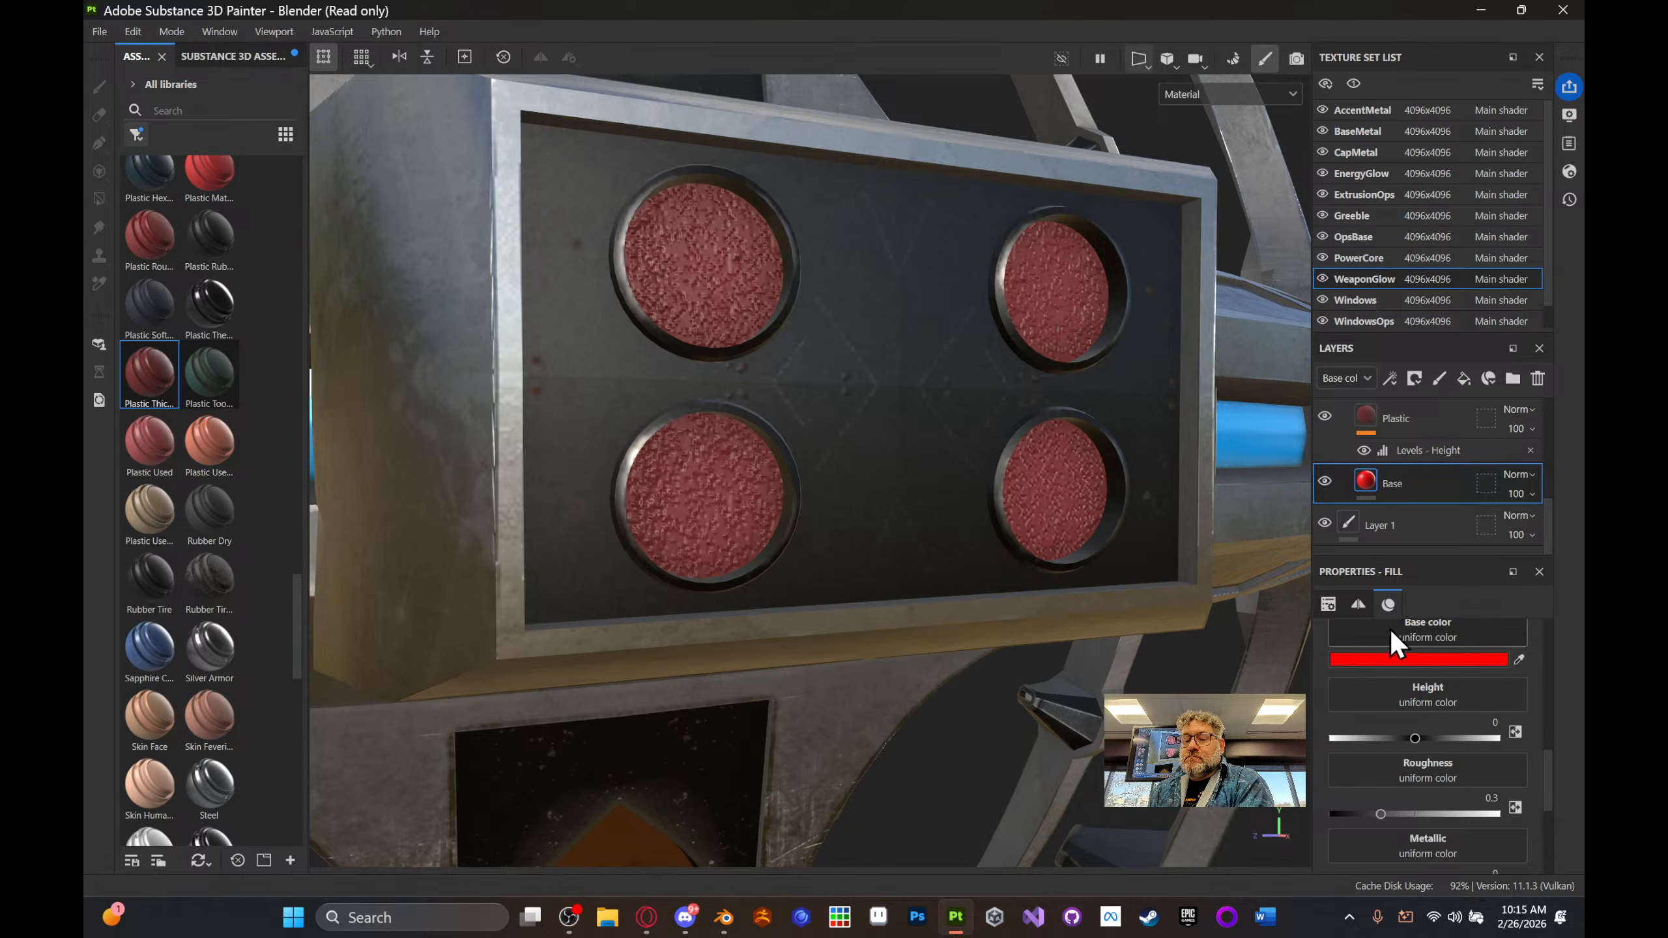
- Set the Base layer's emissive color to red FF0101 and move the layer above the Plastic layer
scroll(1491, 709, "down", 4)
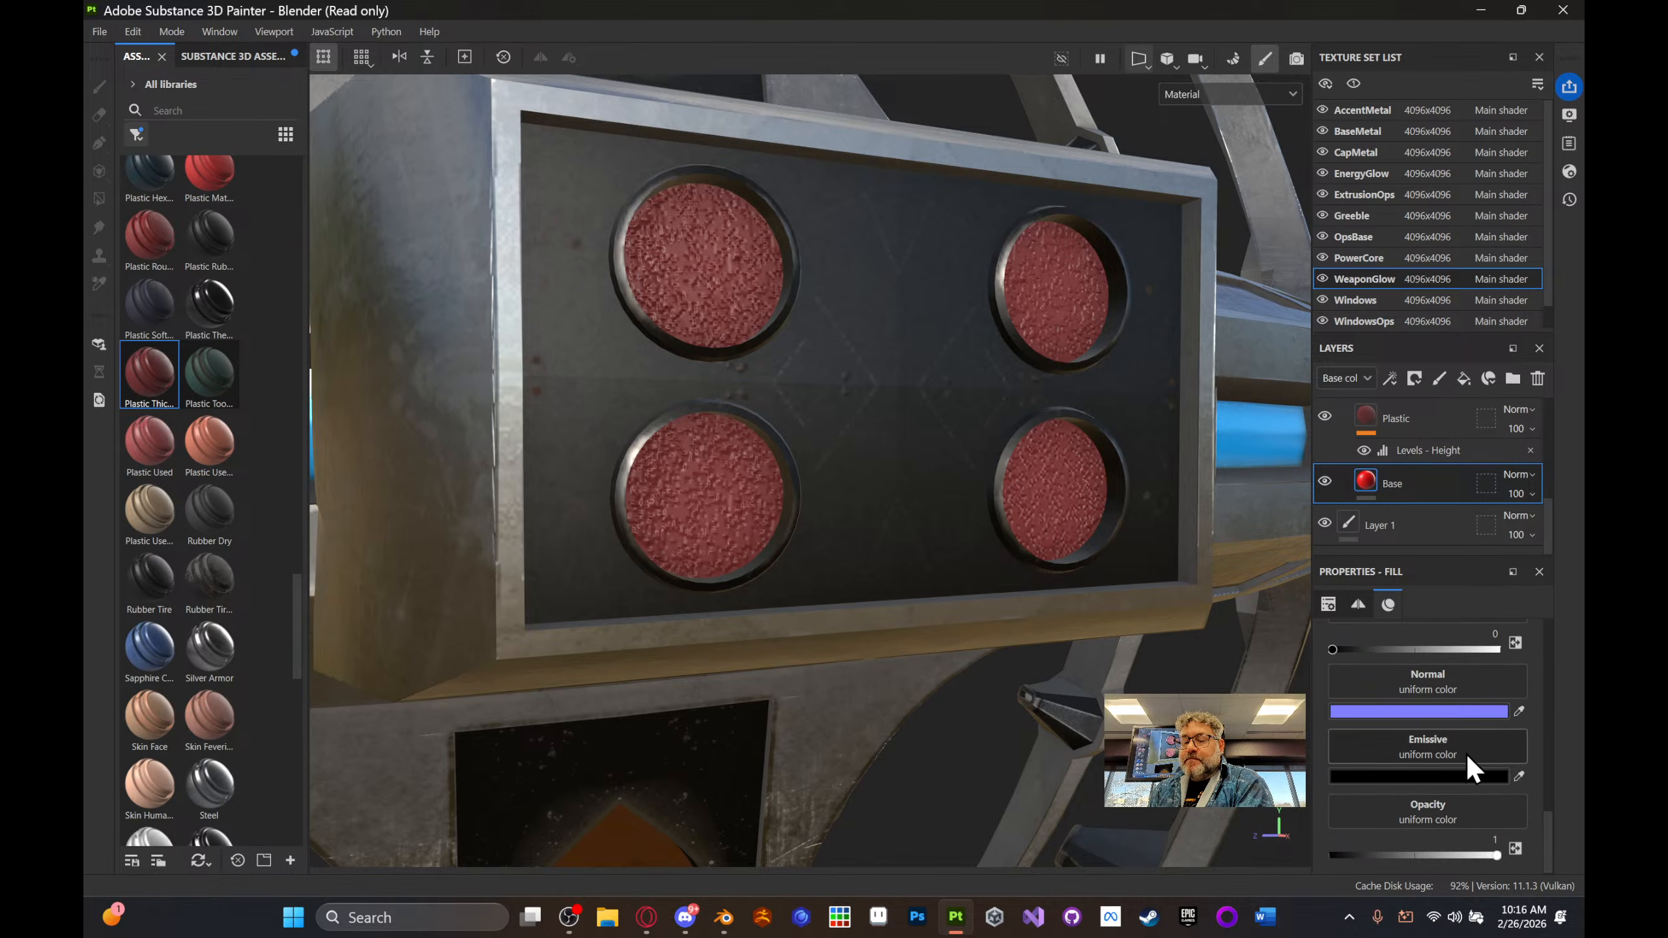
left_click(1454, 770)
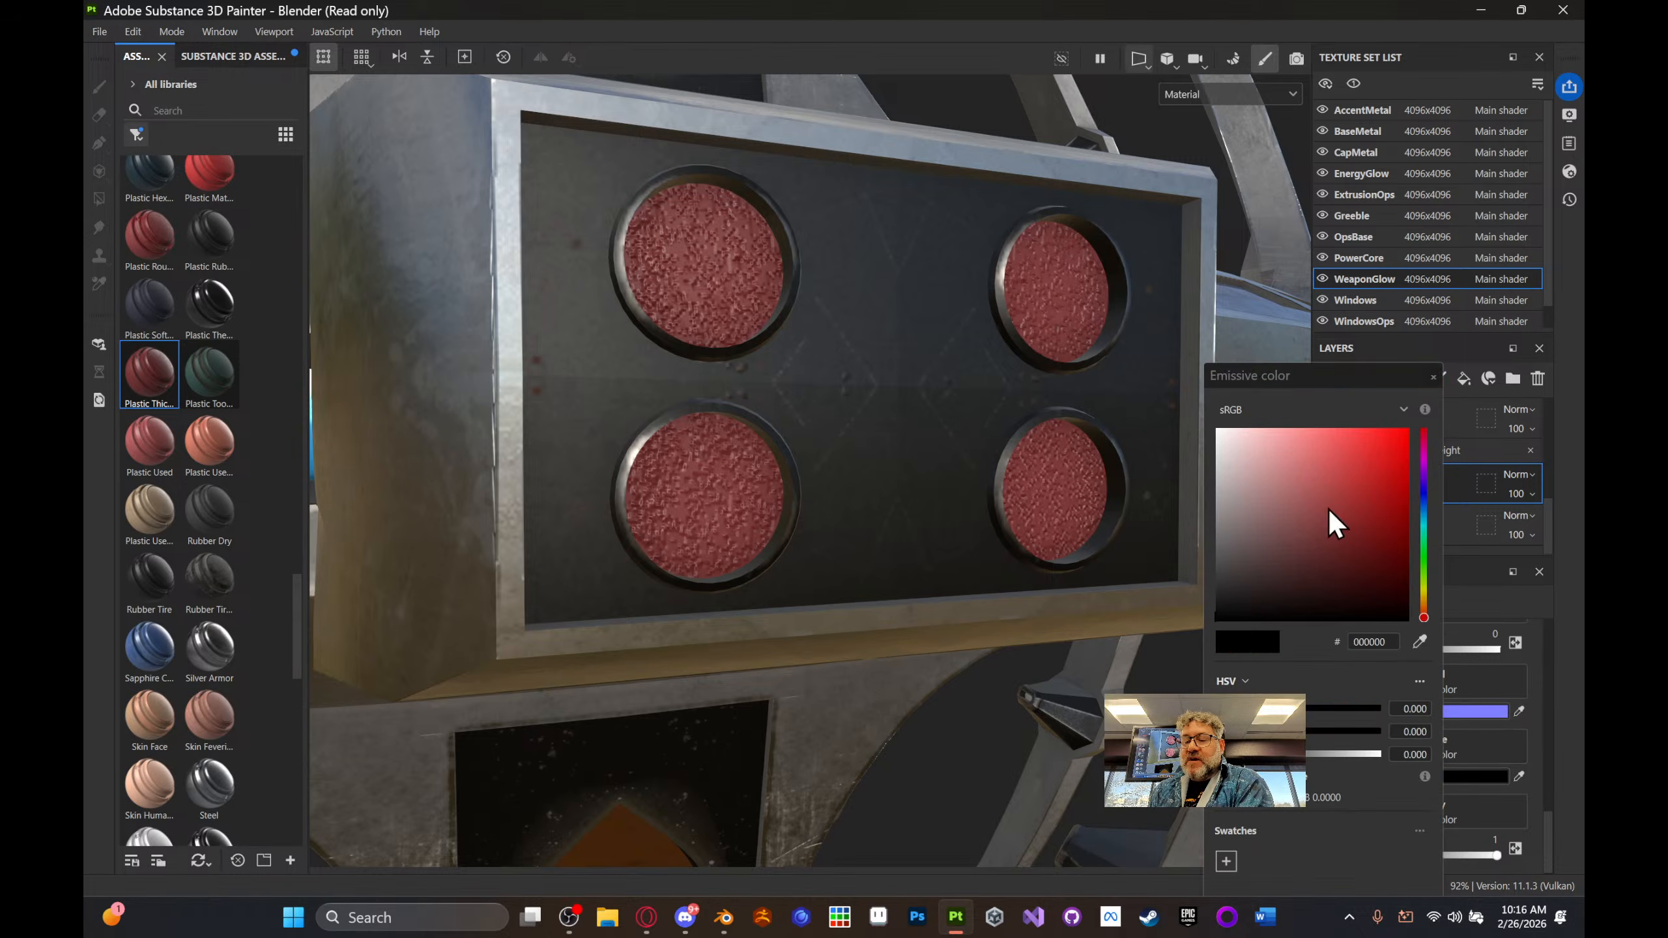
left_click_drag(1329, 509, 1449, 381)
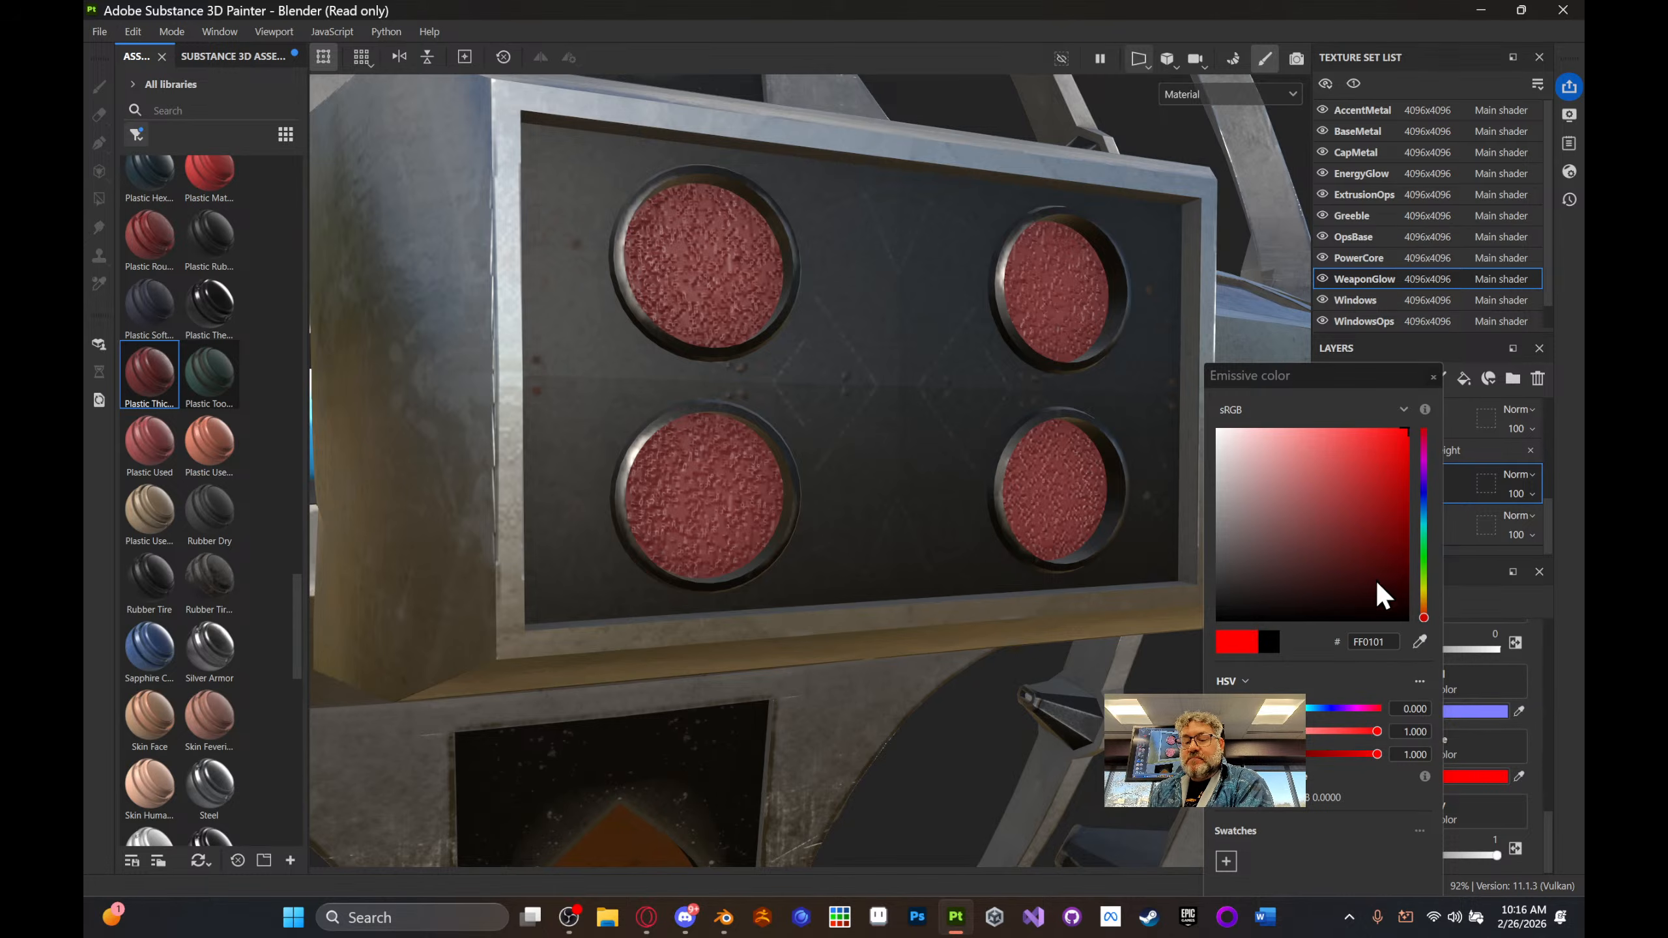
left_click(1432, 376)
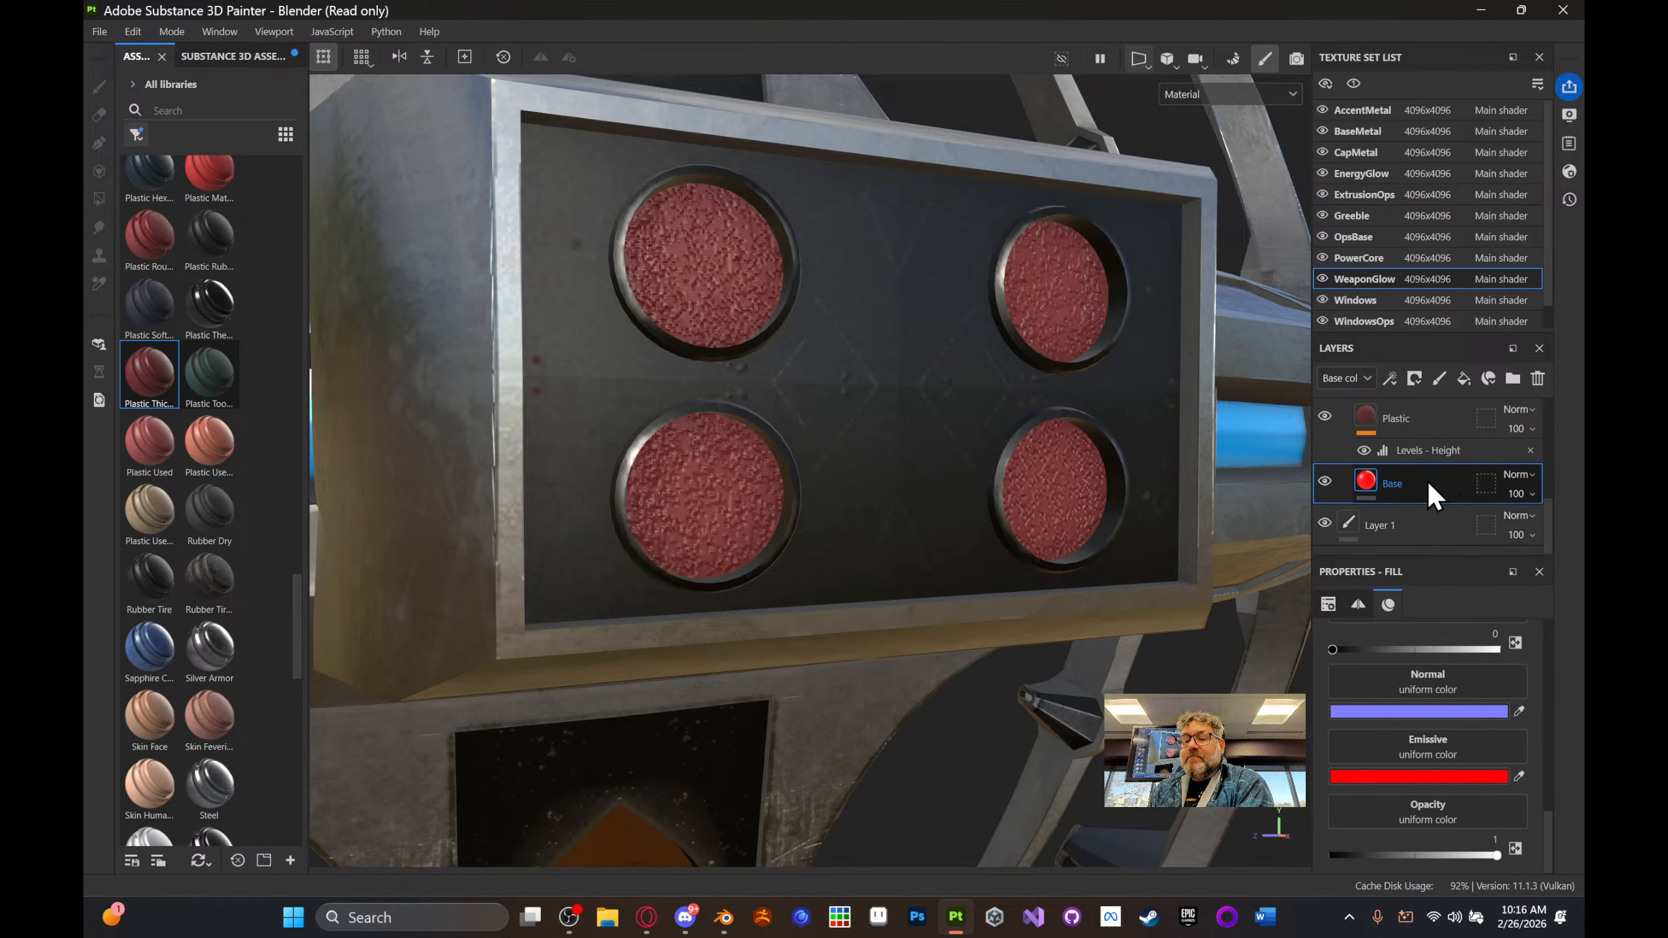
left_click_drag(1423, 486, 1423, 412)
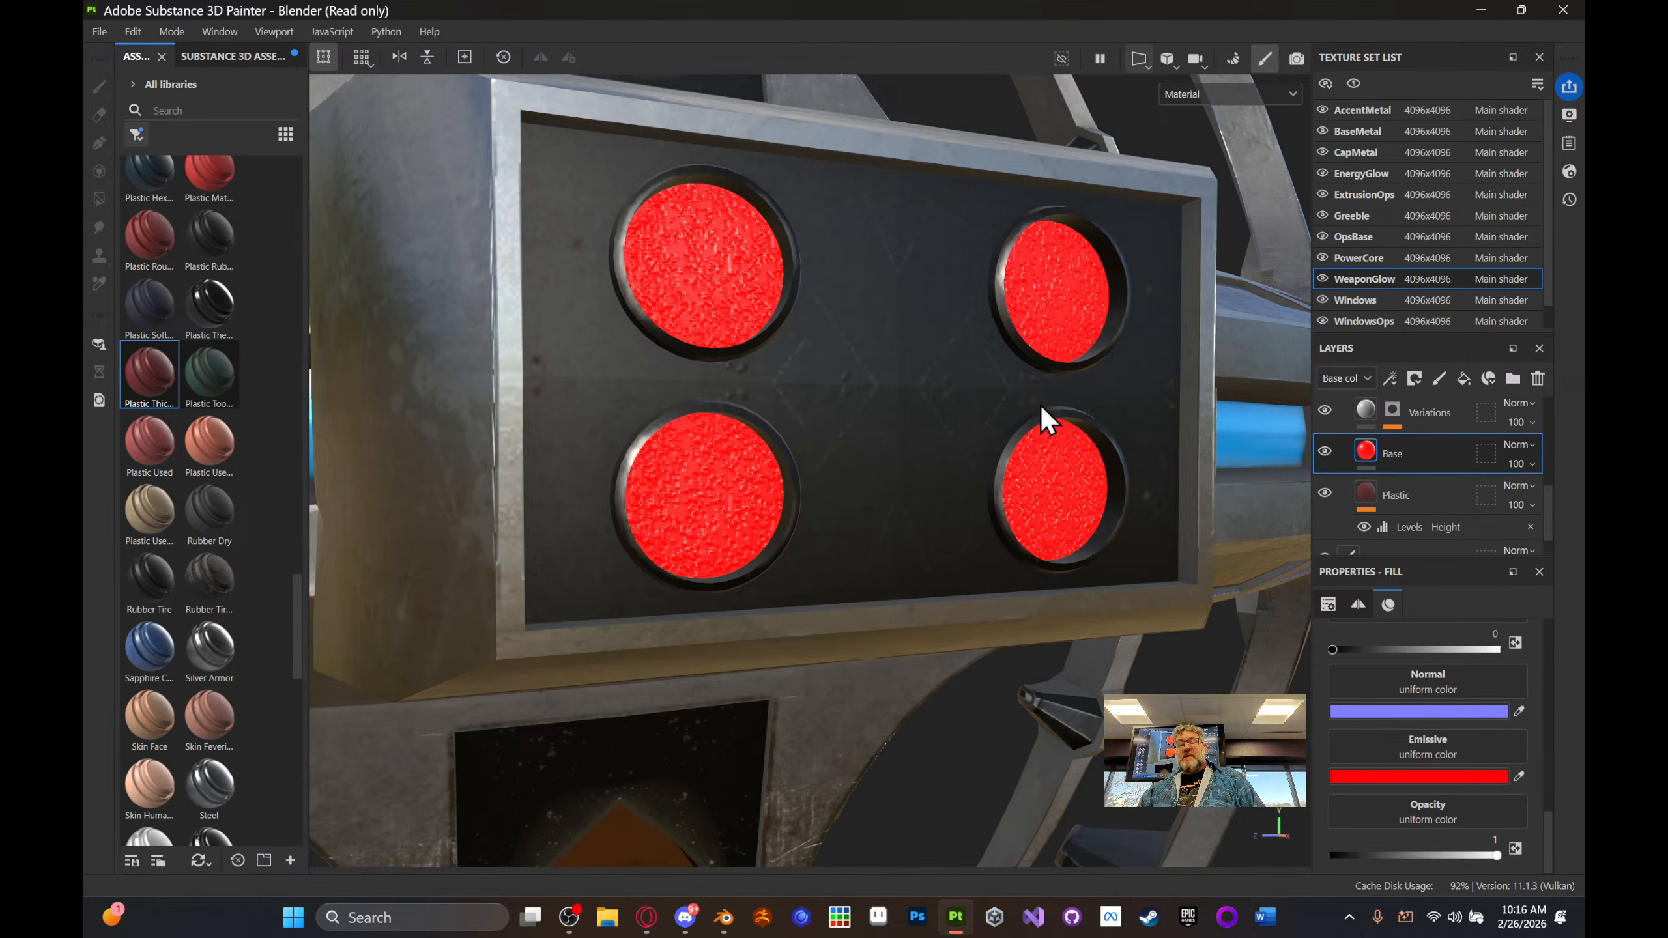
- Examine the red weapon lights from a distance and inspect the untextured core at the station's center
scroll(1093, 368, "down", 10)
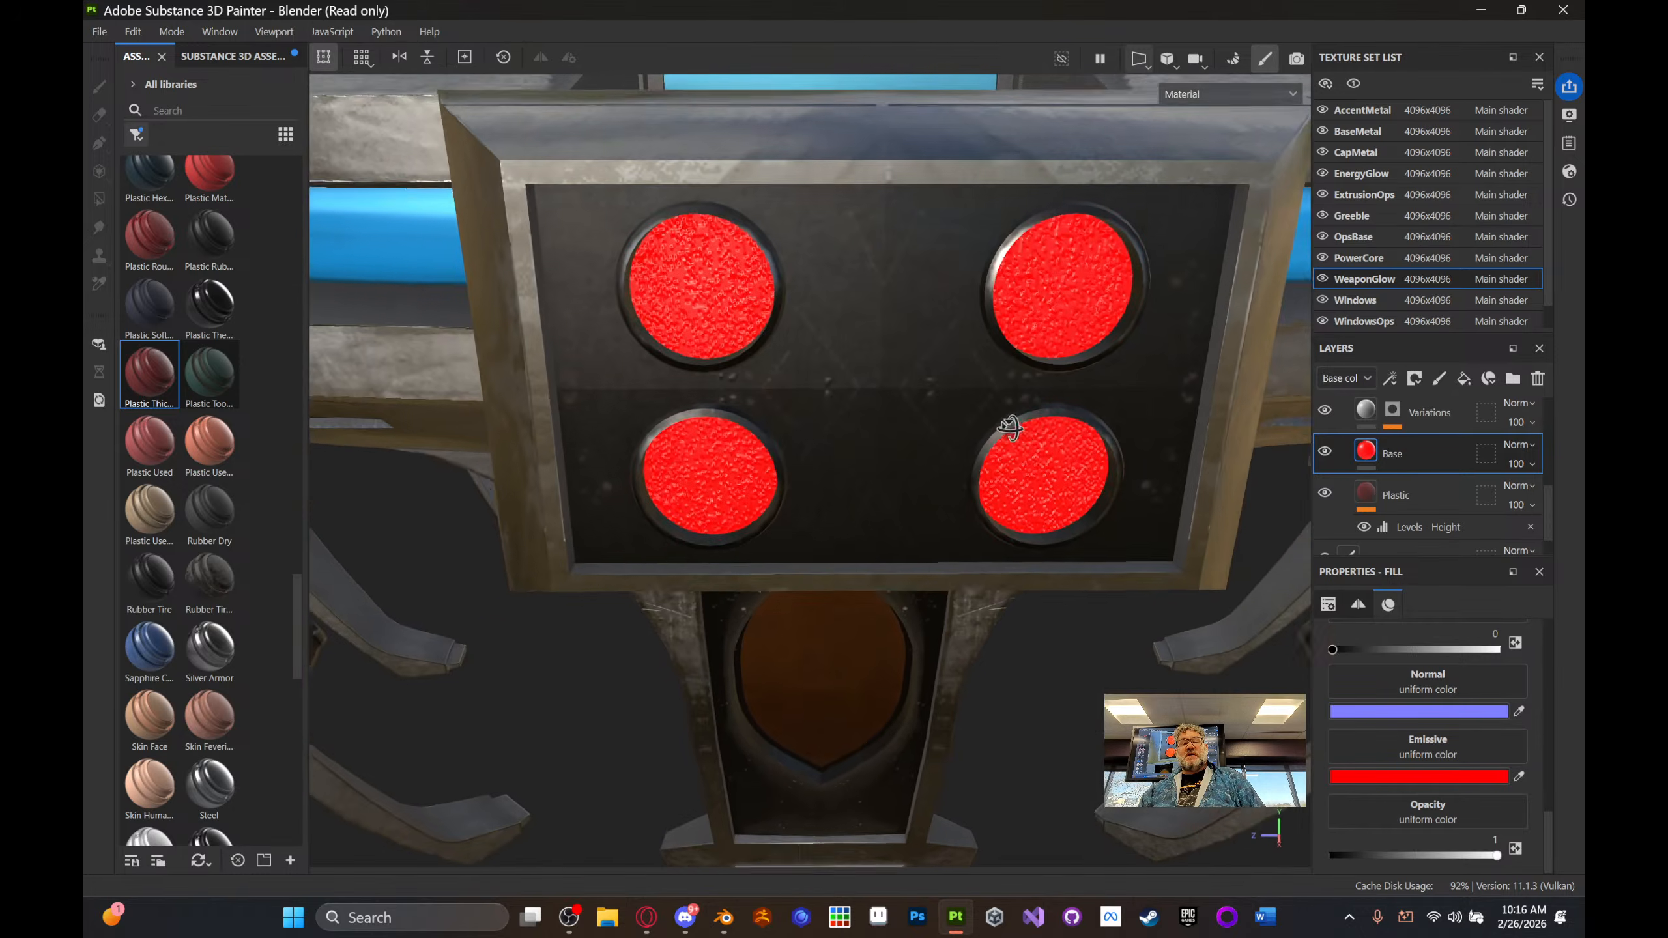
scroll(945, 469, "down", 5)
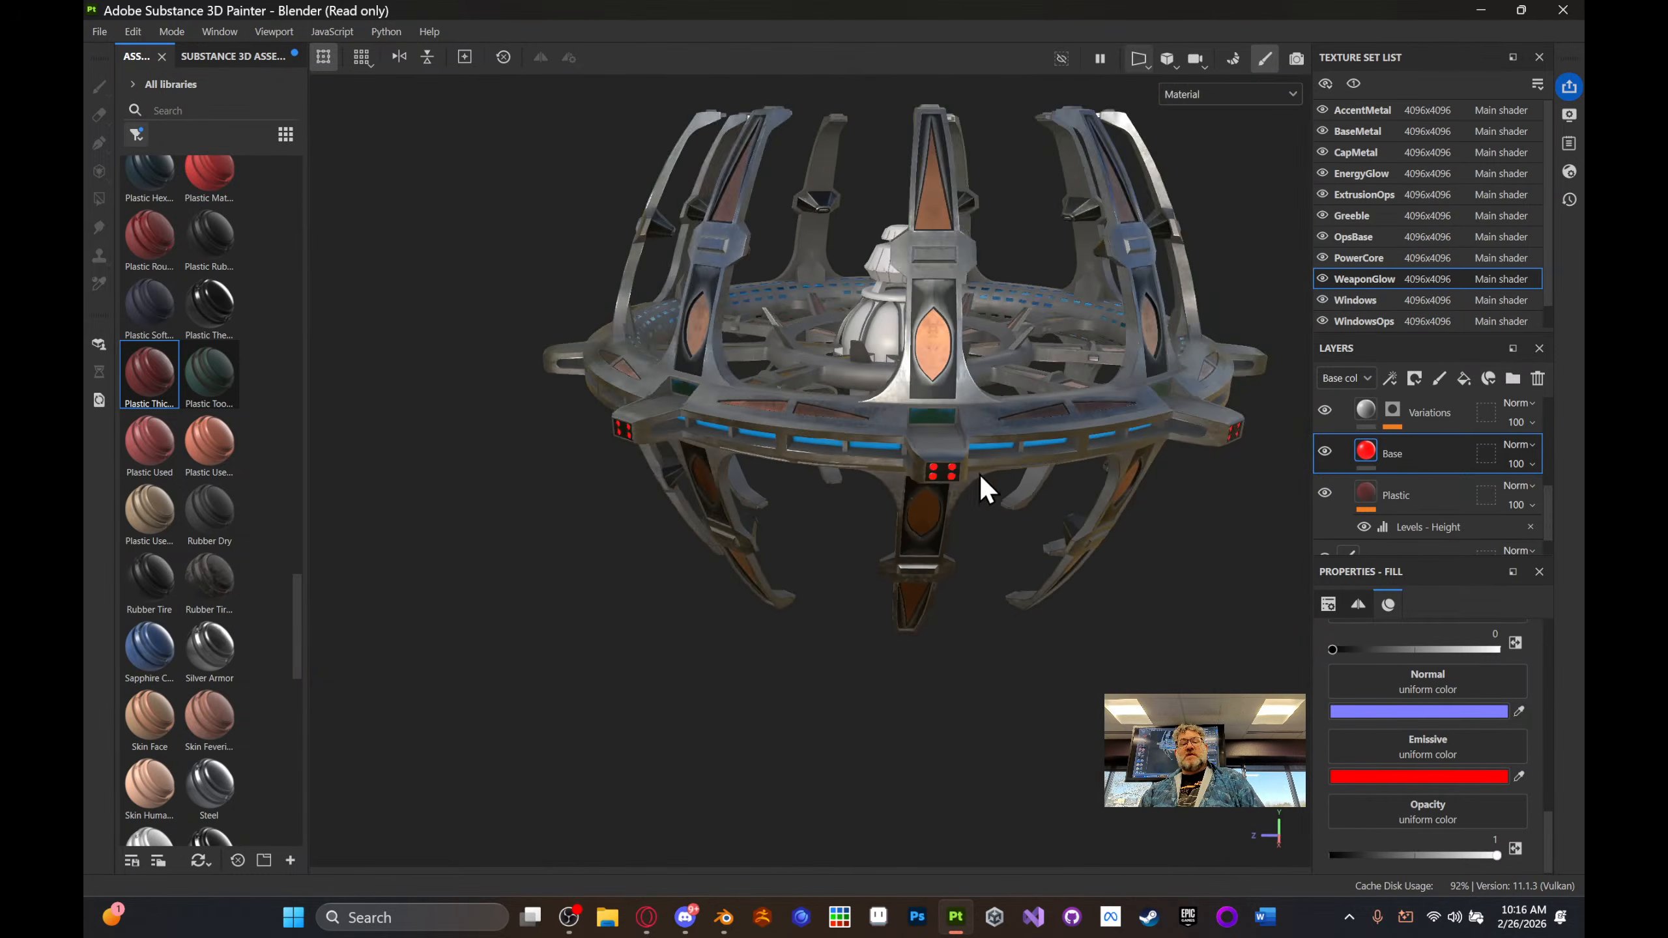
left_click_drag(980, 474, 896, 404, "alt")
middle_click_drag(1034, 414, 836, 448, "alt")
left_click_drag(835, 448, 669, 516, "alt")
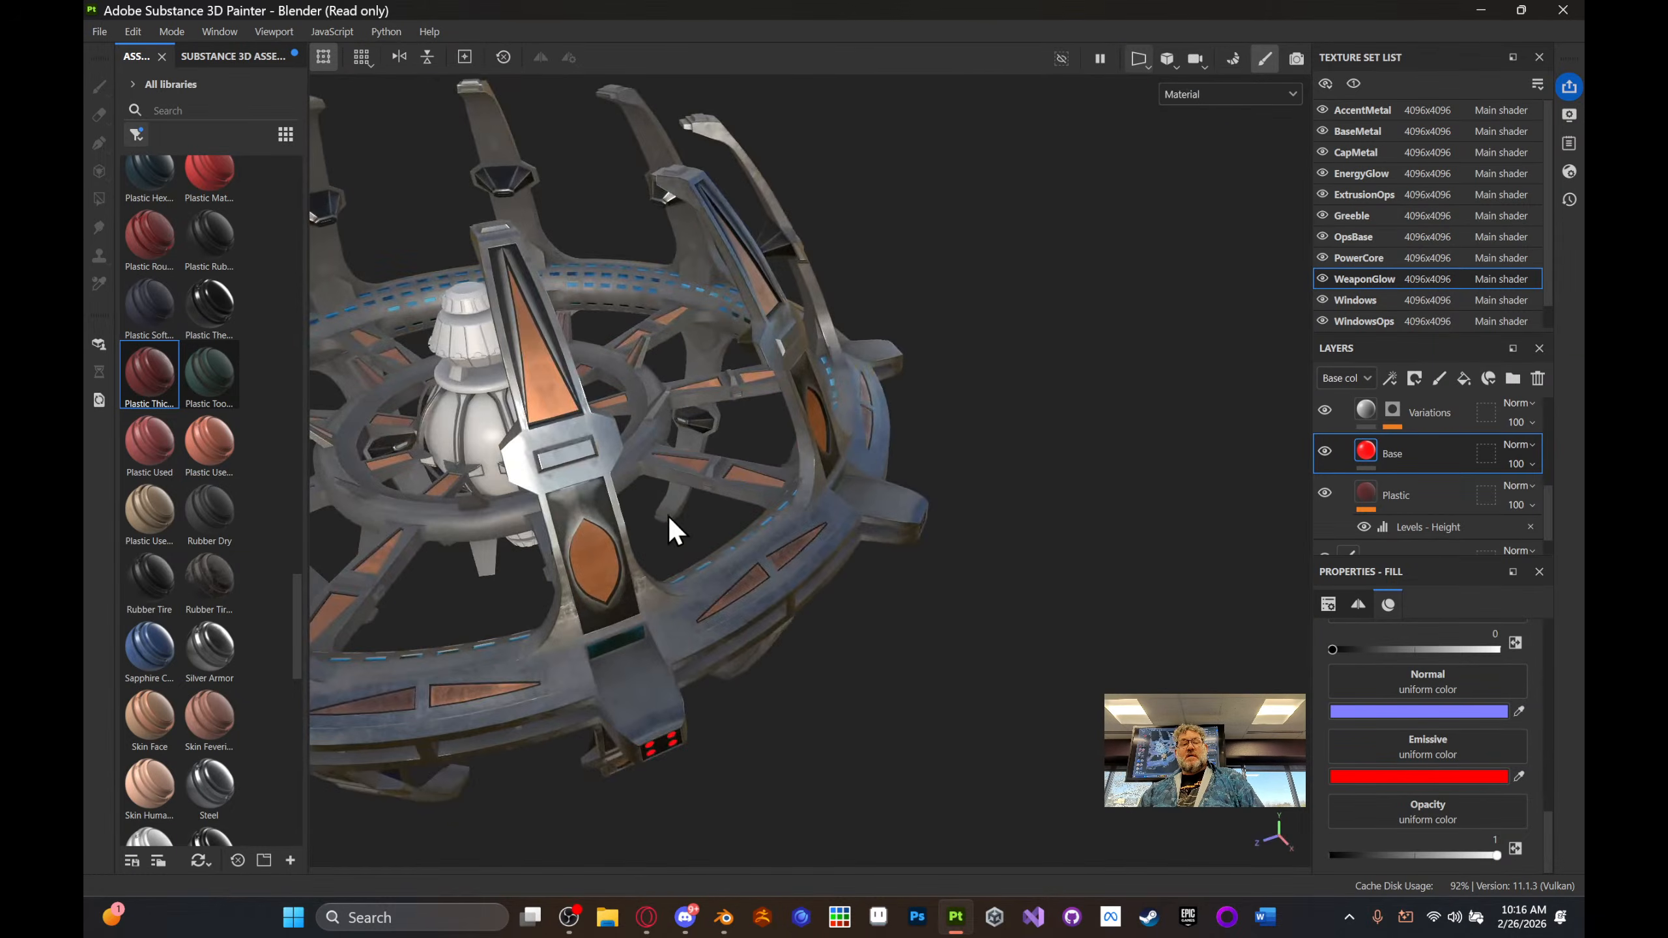
middle_click_drag(668, 517, 869, 603, "alt")
scroll(1156, 457, "up", 3)
scroll(933, 603, "up", 4)
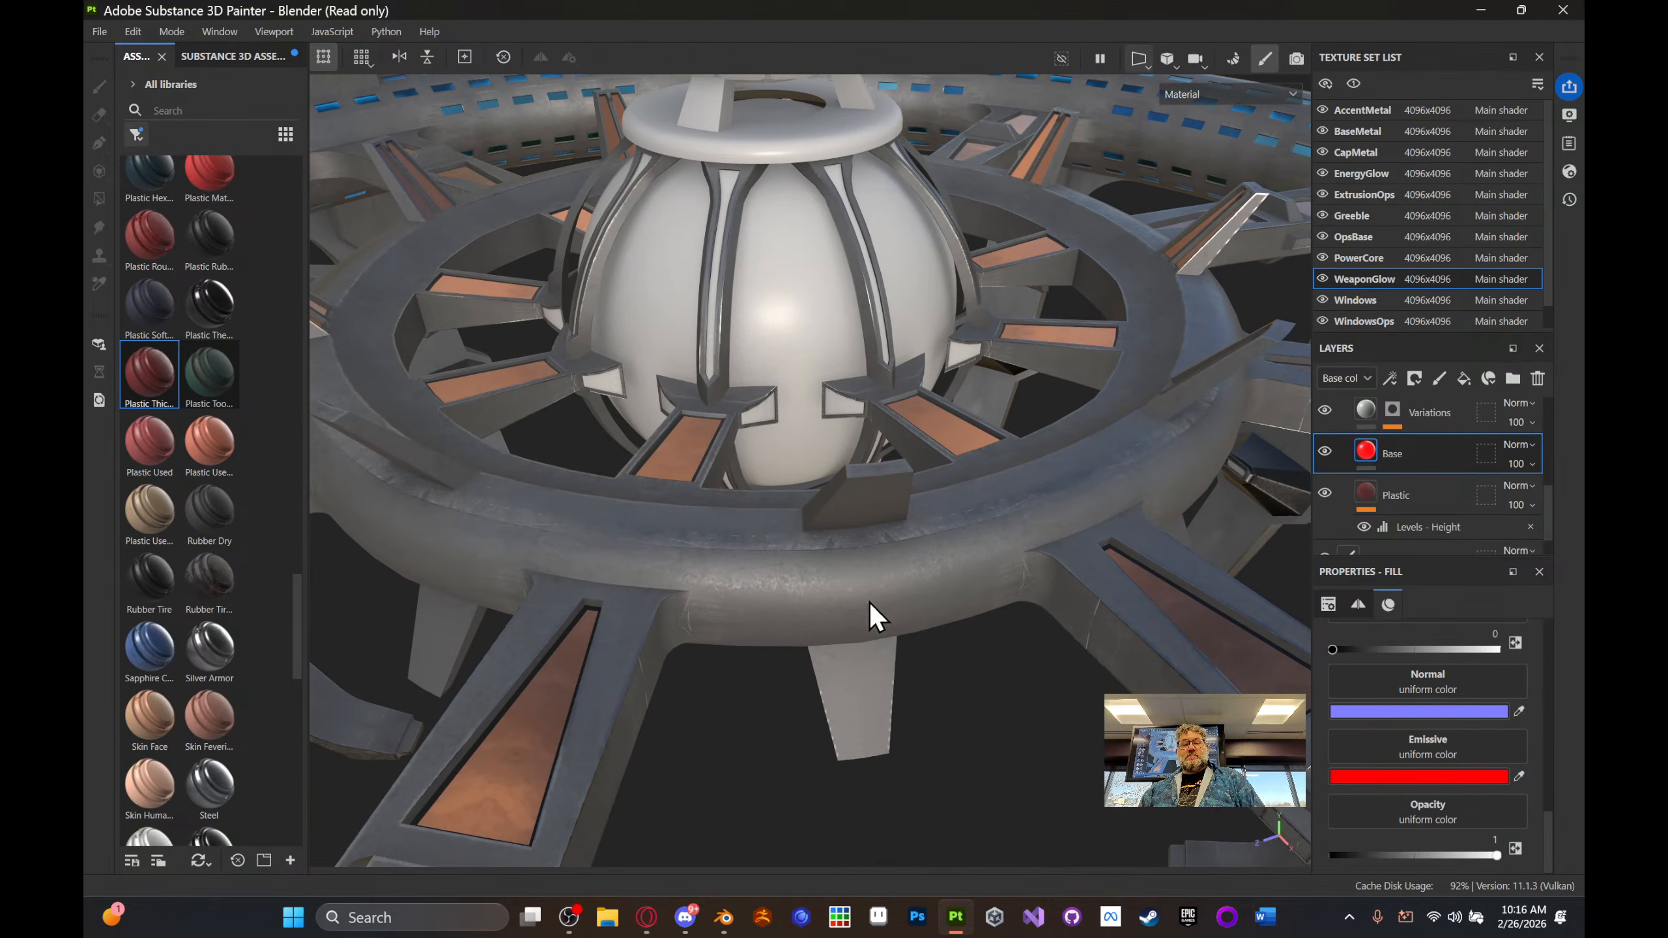
middle_click_drag(1159, 615, 1331, 621, "alt")
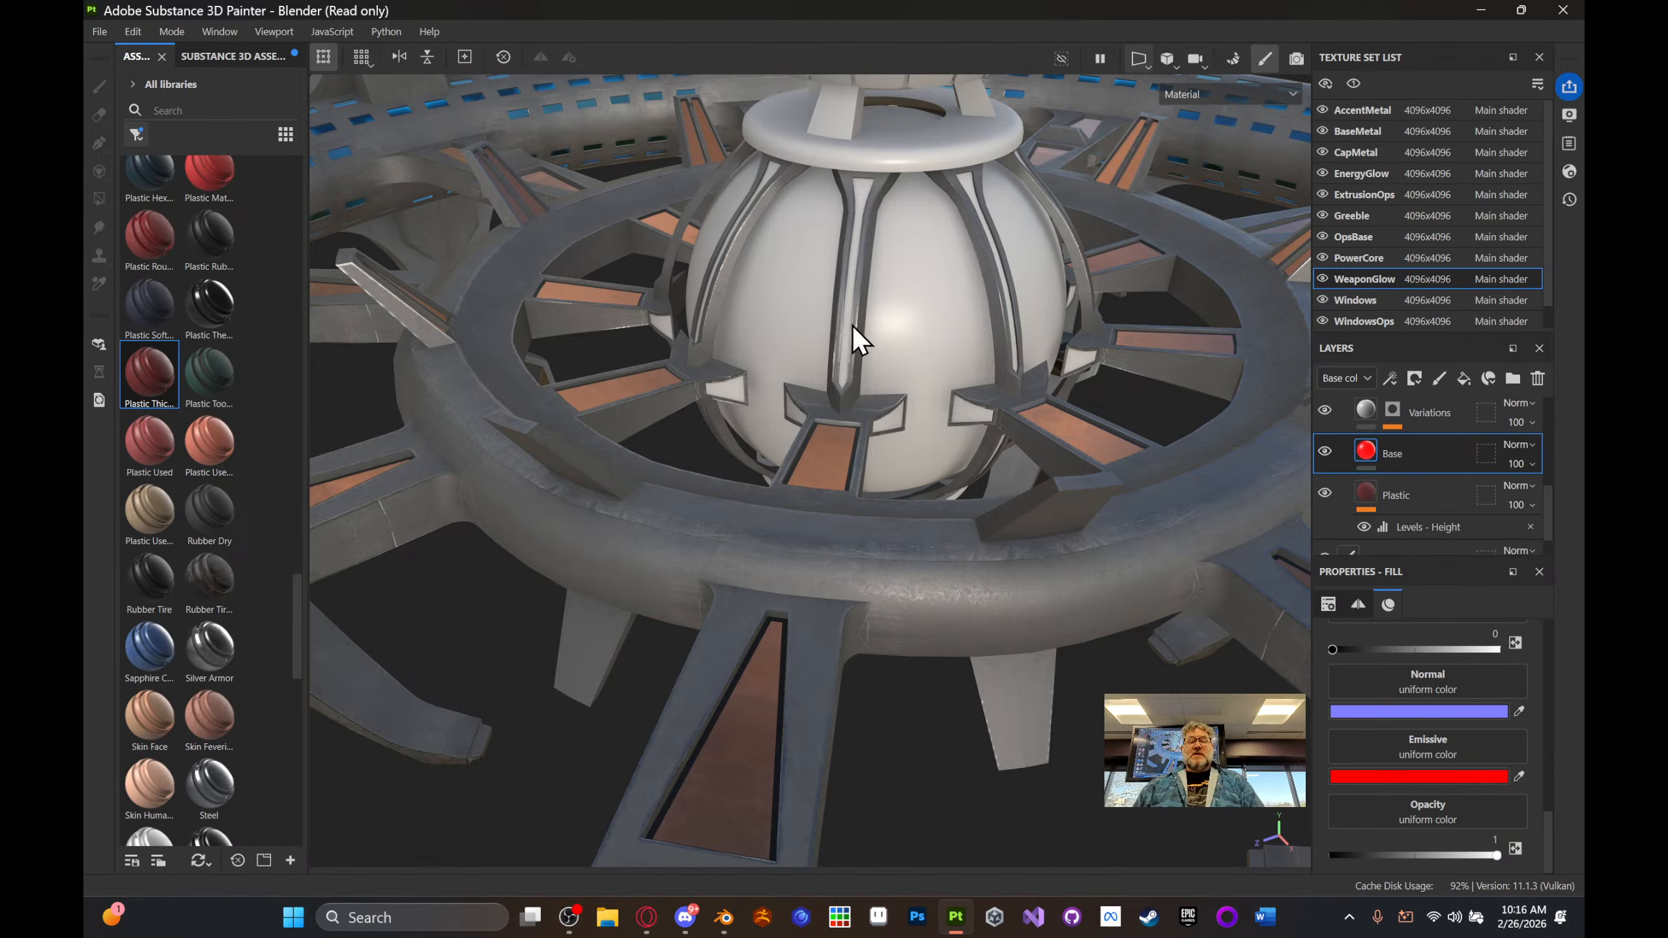
- Examine the untextured central core and its surrounding rings, and browse the remaining smart materials for a suitable one
left_click_drag(811, 374, 915, 331, "alt")
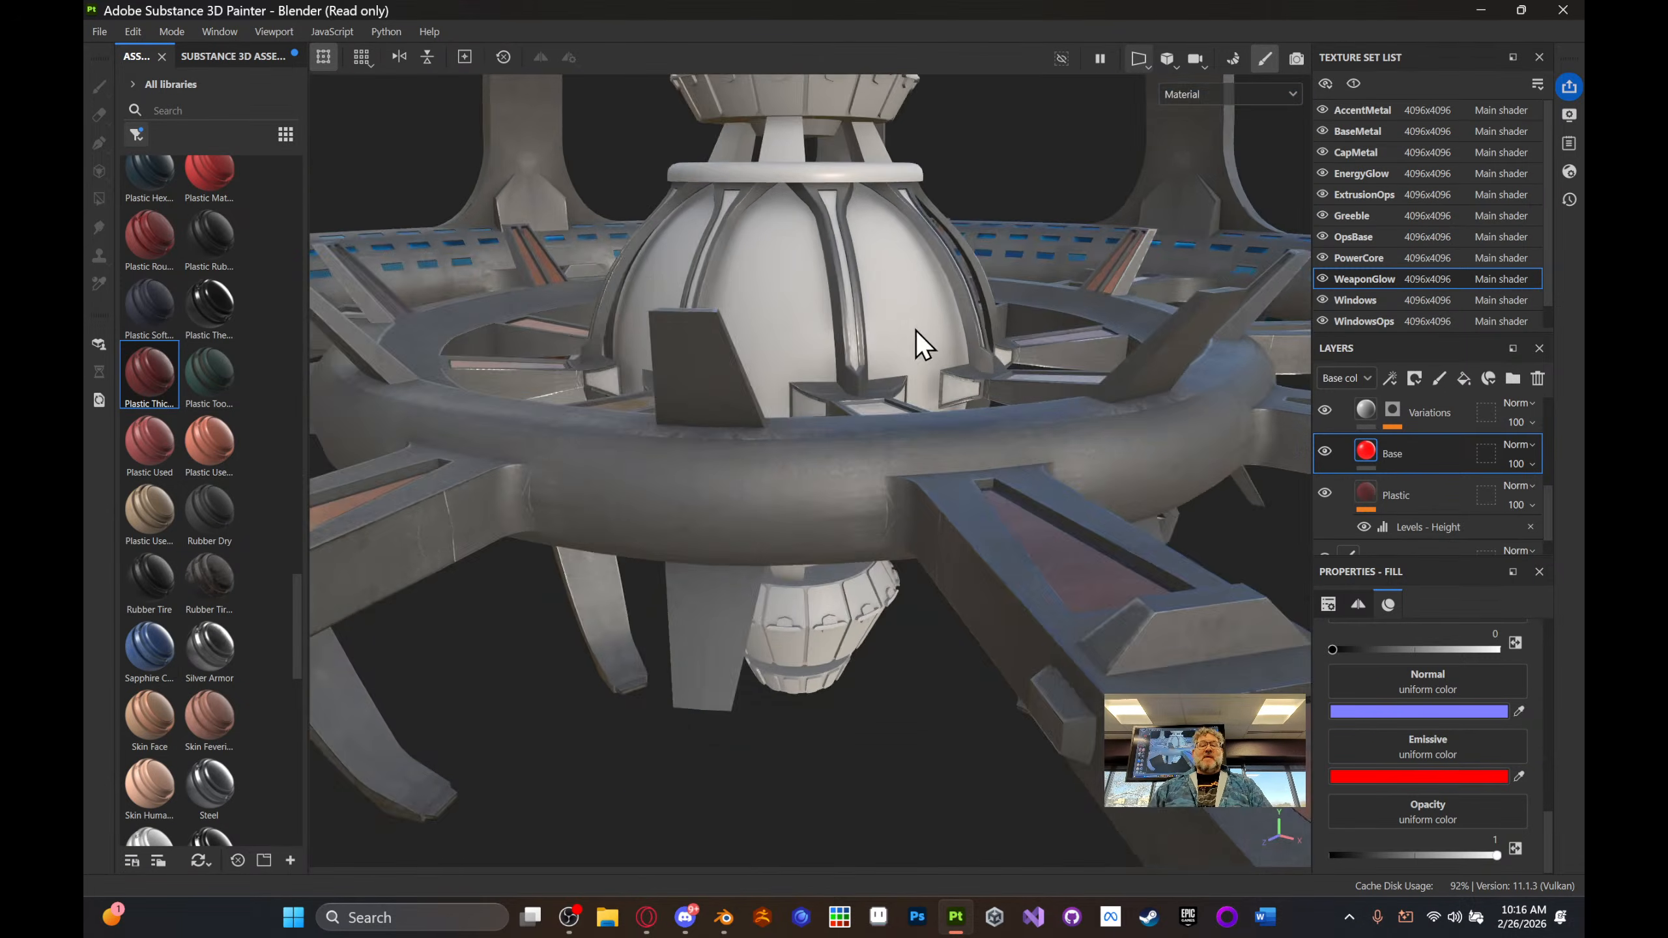
scroll(915, 331, "down", 5)
middle_click_drag(956, 404, 796, 294, "alt")
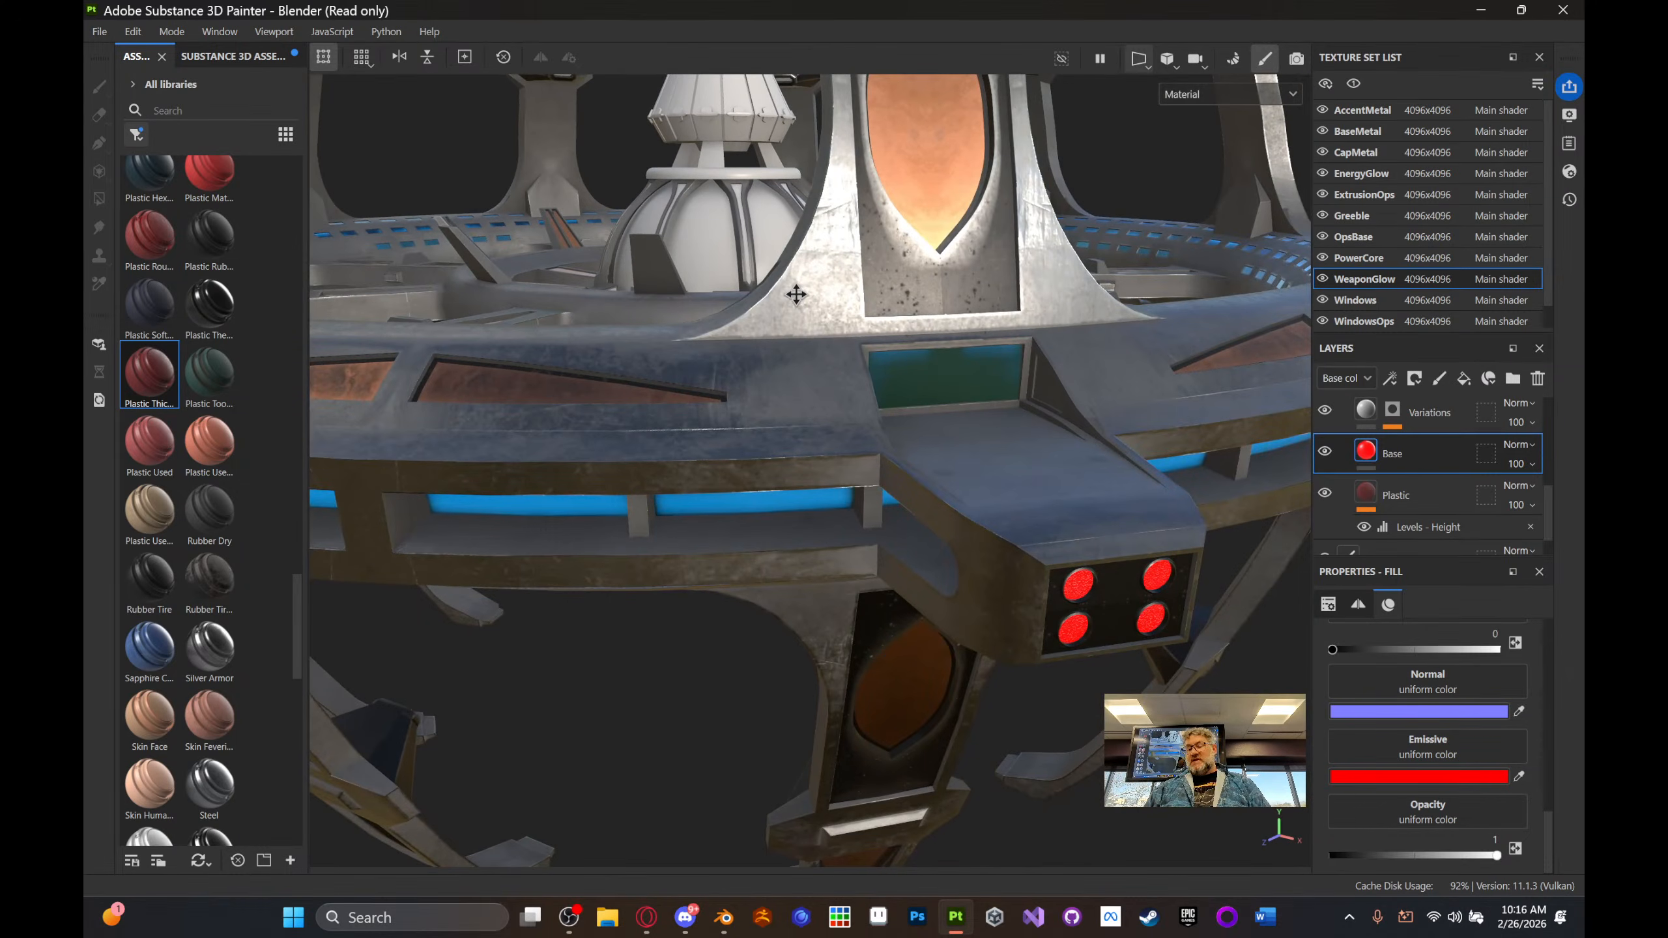
left_click_drag(797, 294, 1045, 416, "alt")
middle_click_drag(910, 415, 951, 483, "alt")
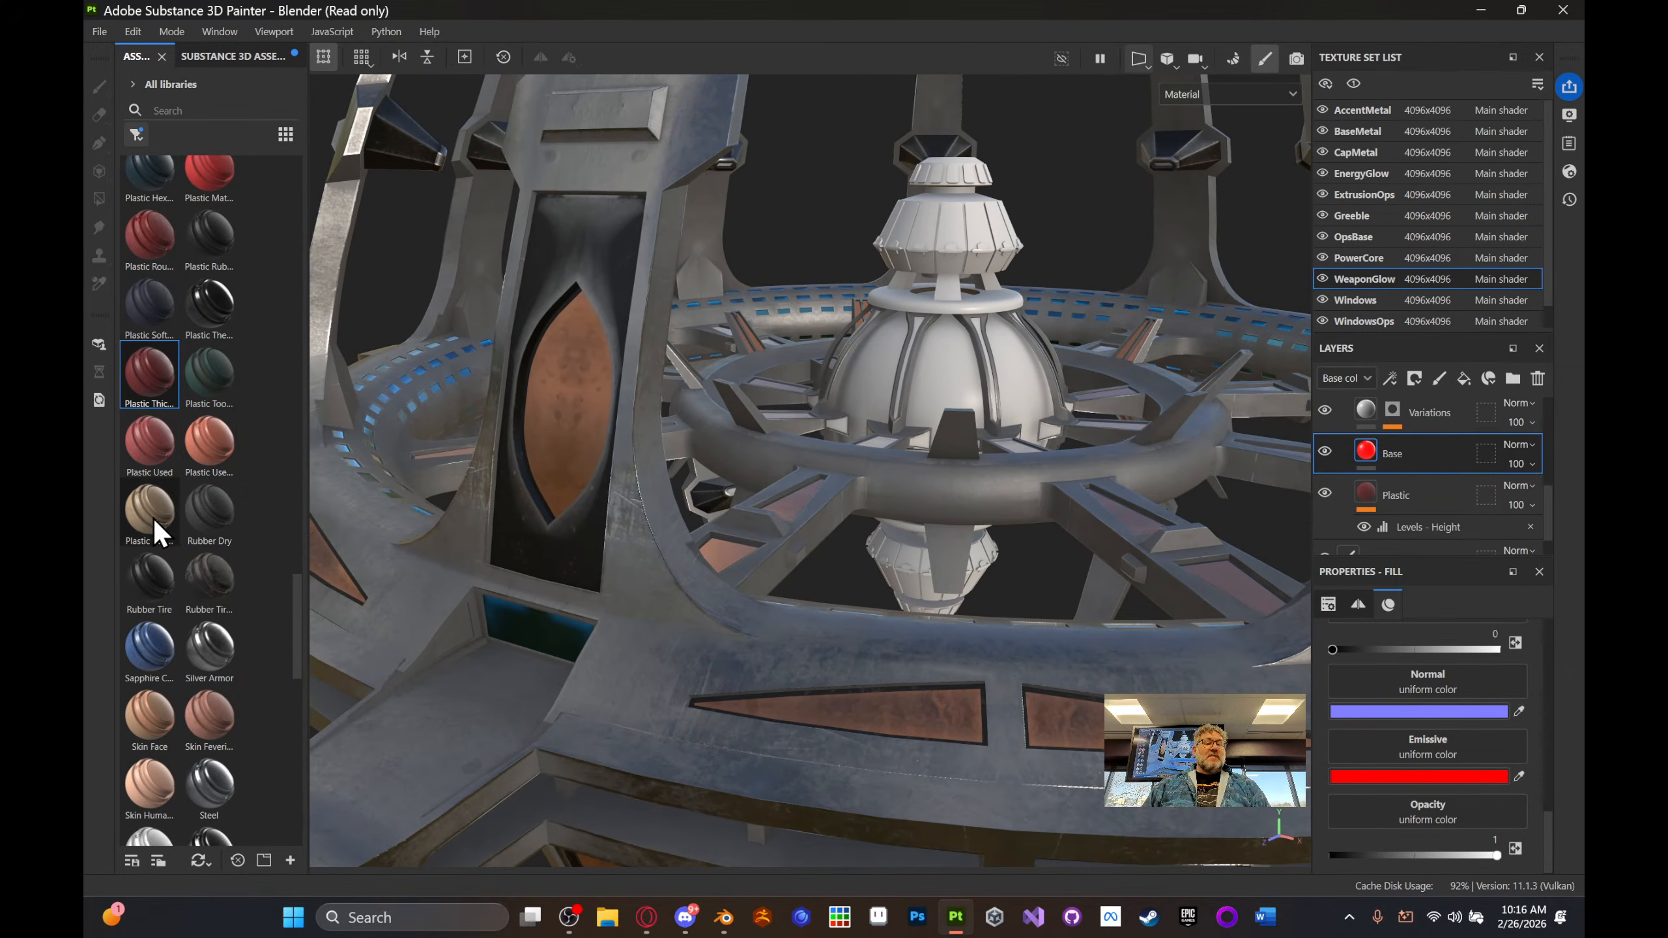
scroll(153, 519, "down", 10)
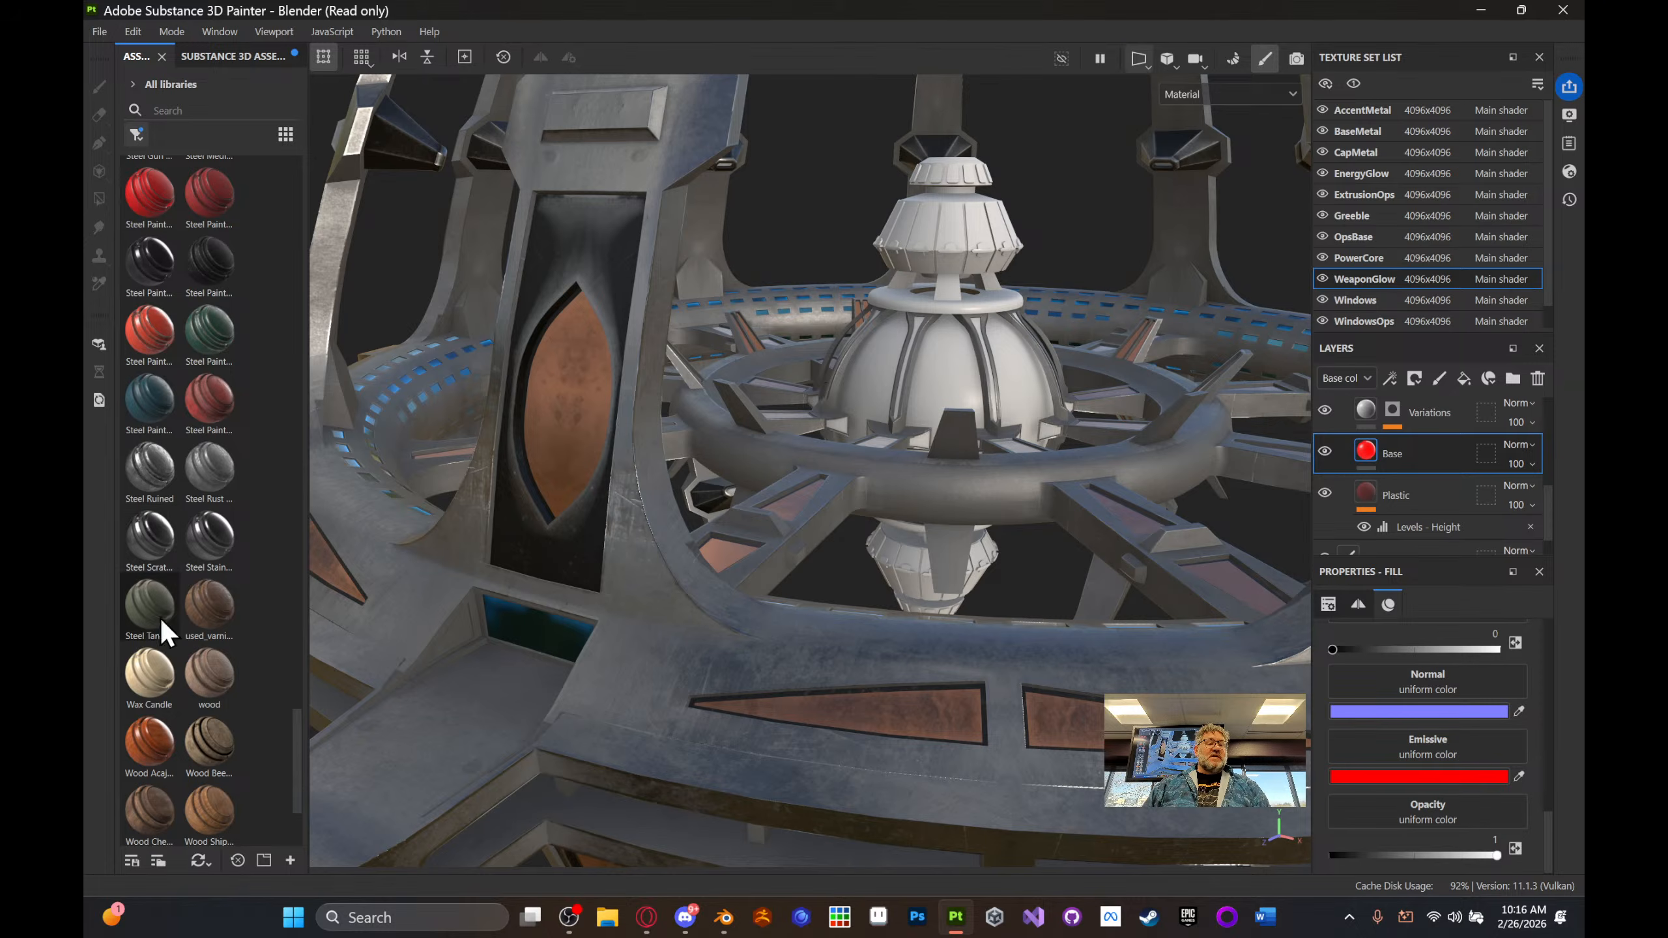
left_click_drag(972, 420, 770, 466, "alt")
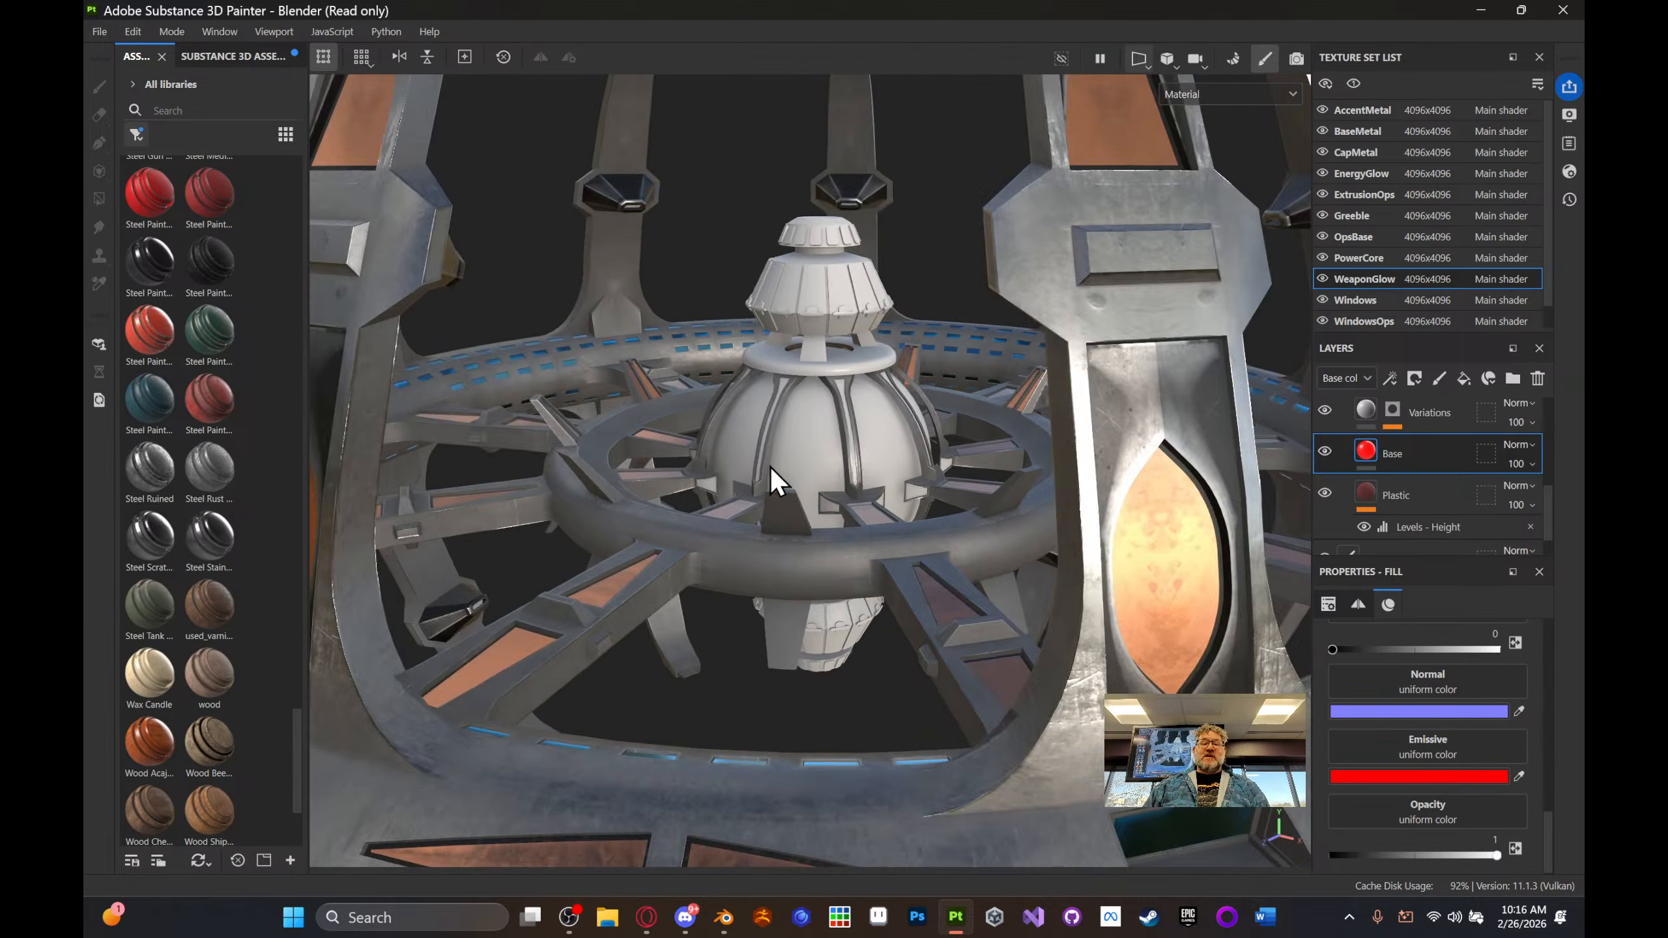
scroll(770, 467, "up", 4)
middle_click_drag(788, 454, 916, 406, "alt")
left_click_drag(895, 438, 714, 540, "alt")
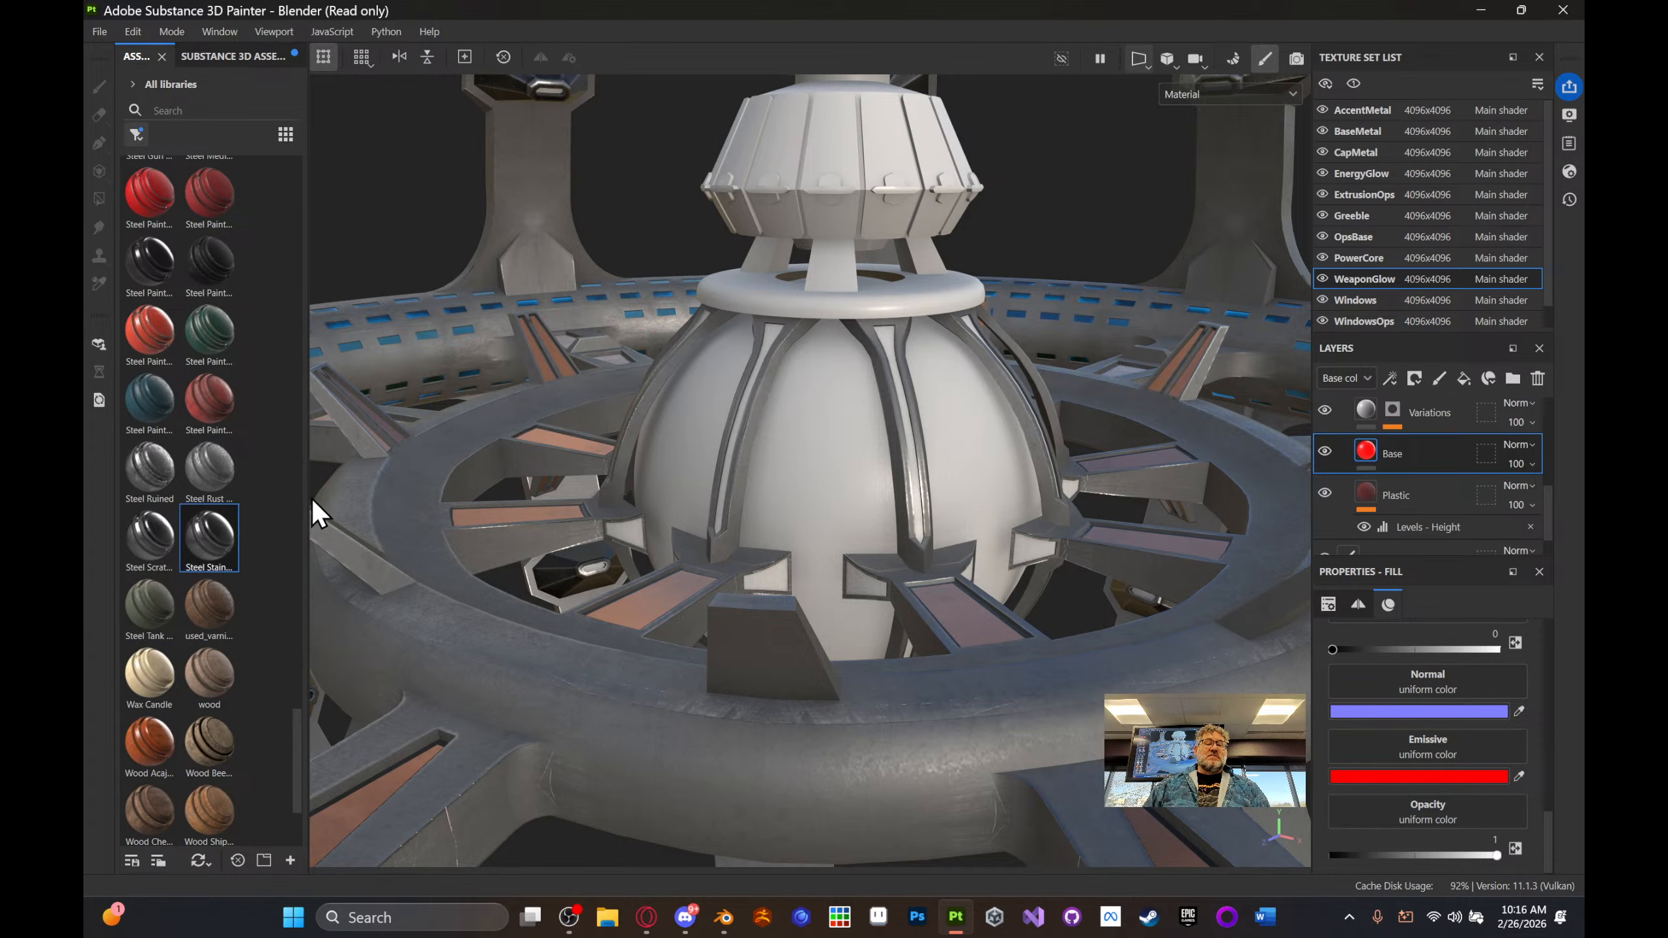
- Apply the blue Plastic Glossy smart material to the EnergyGlow strips around the central core
scroll(199, 512, "up", 5)
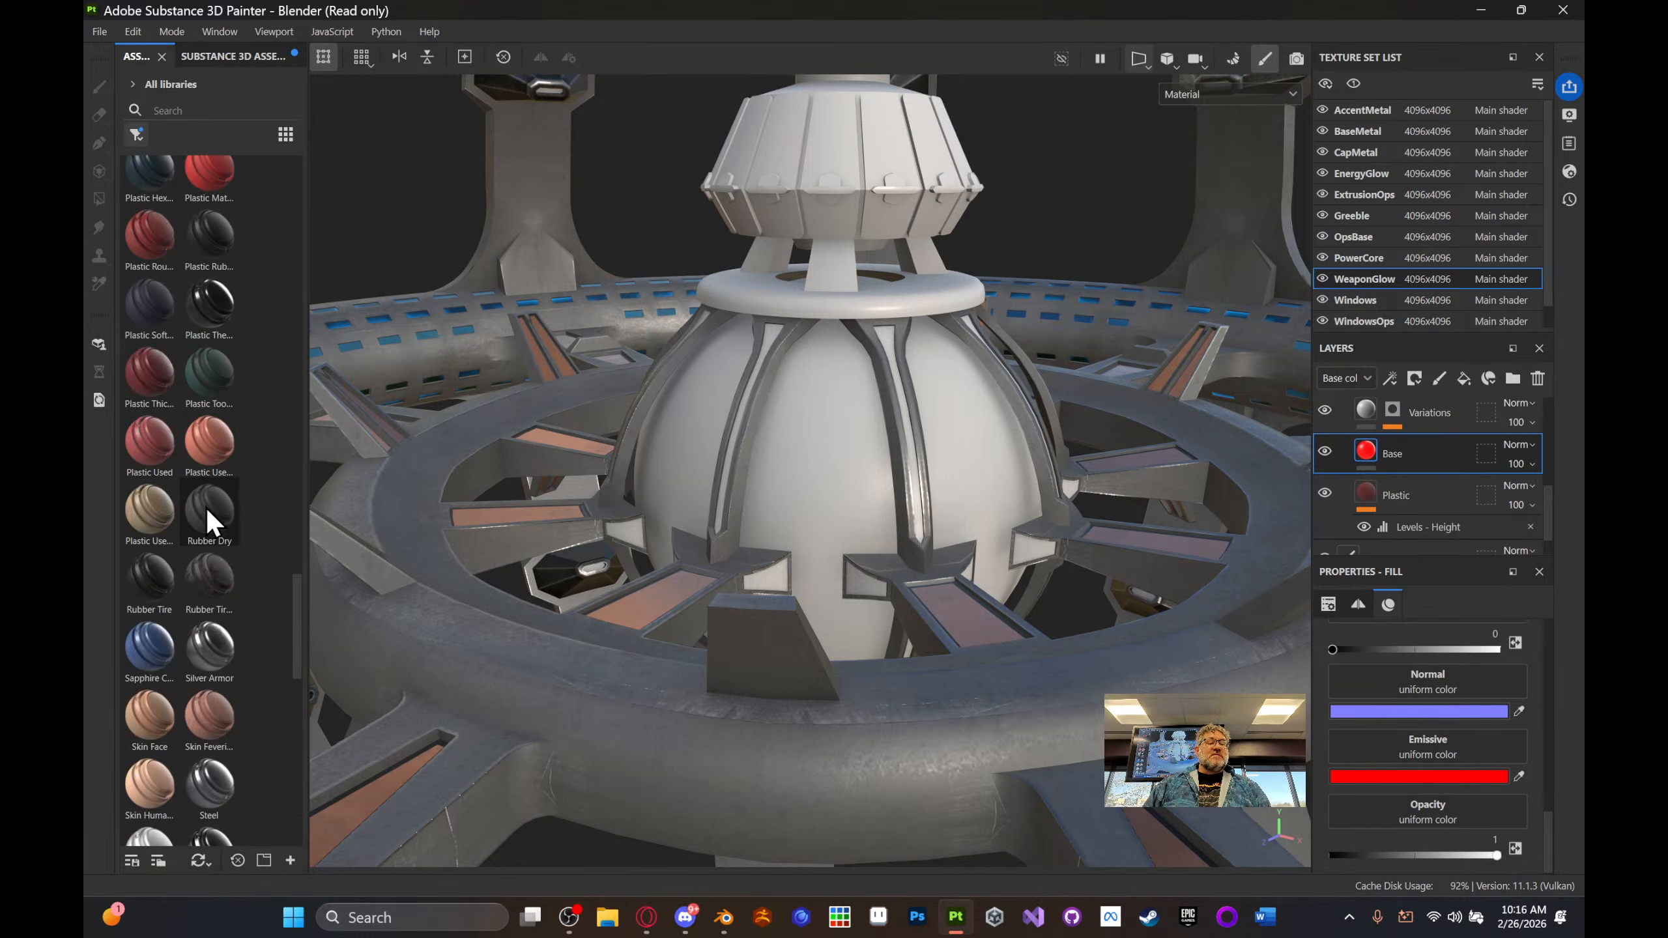
scroll(211, 525, "up", 2)
scroll(207, 591, "up", 2)
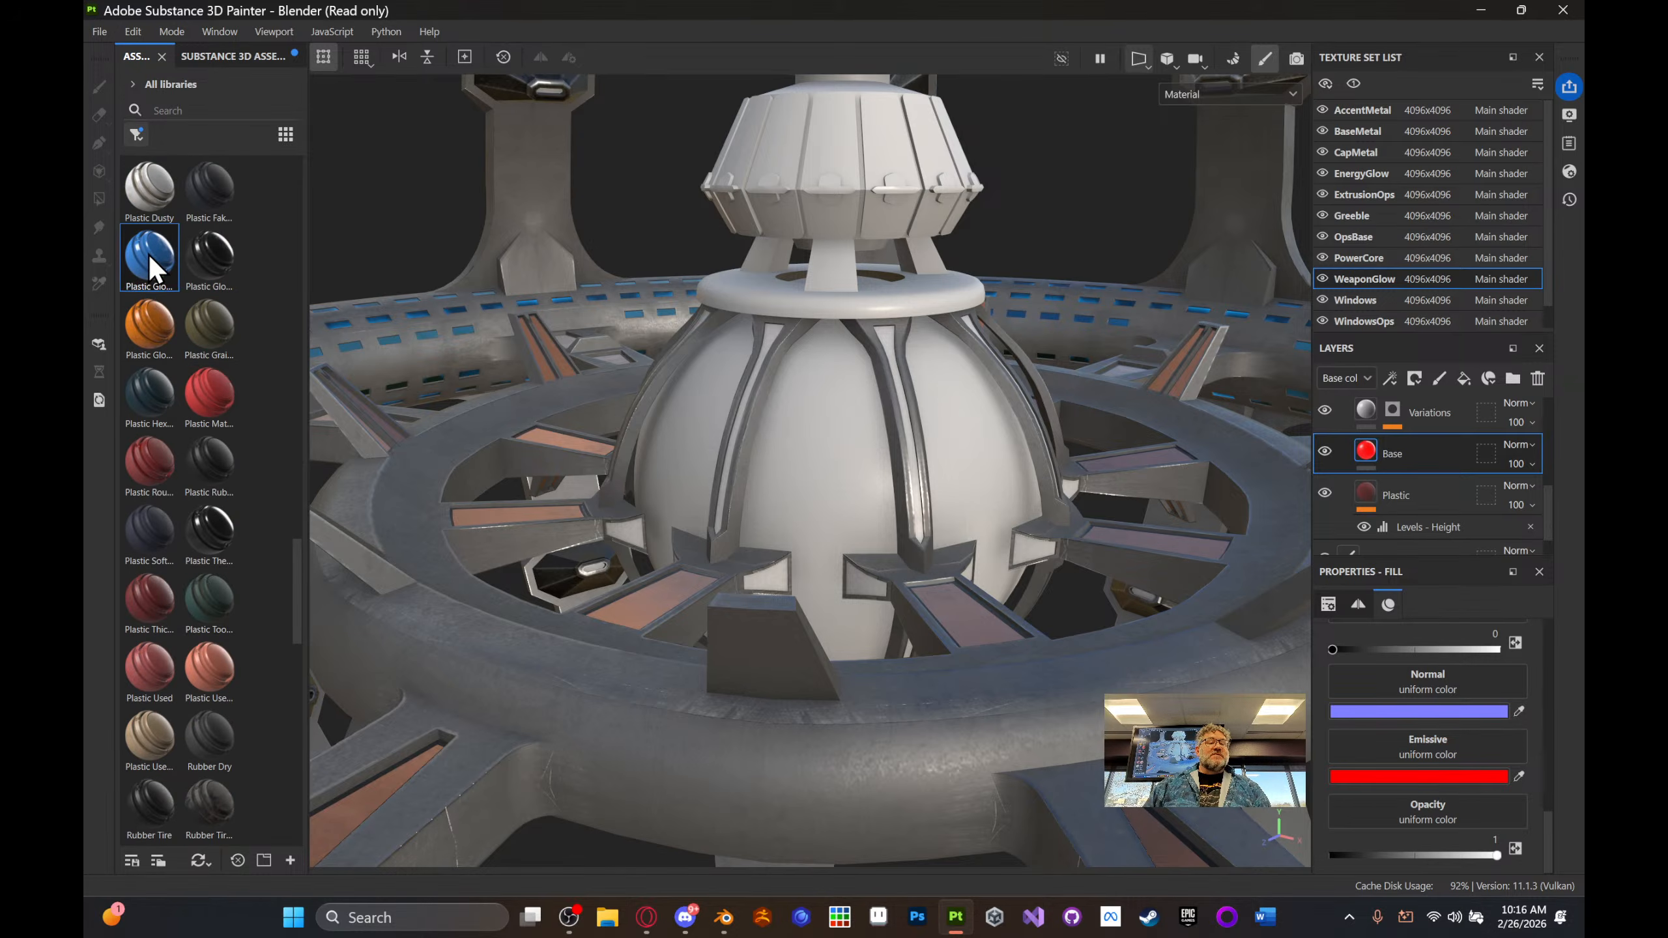
left_click_drag(151, 268, 768, 592)
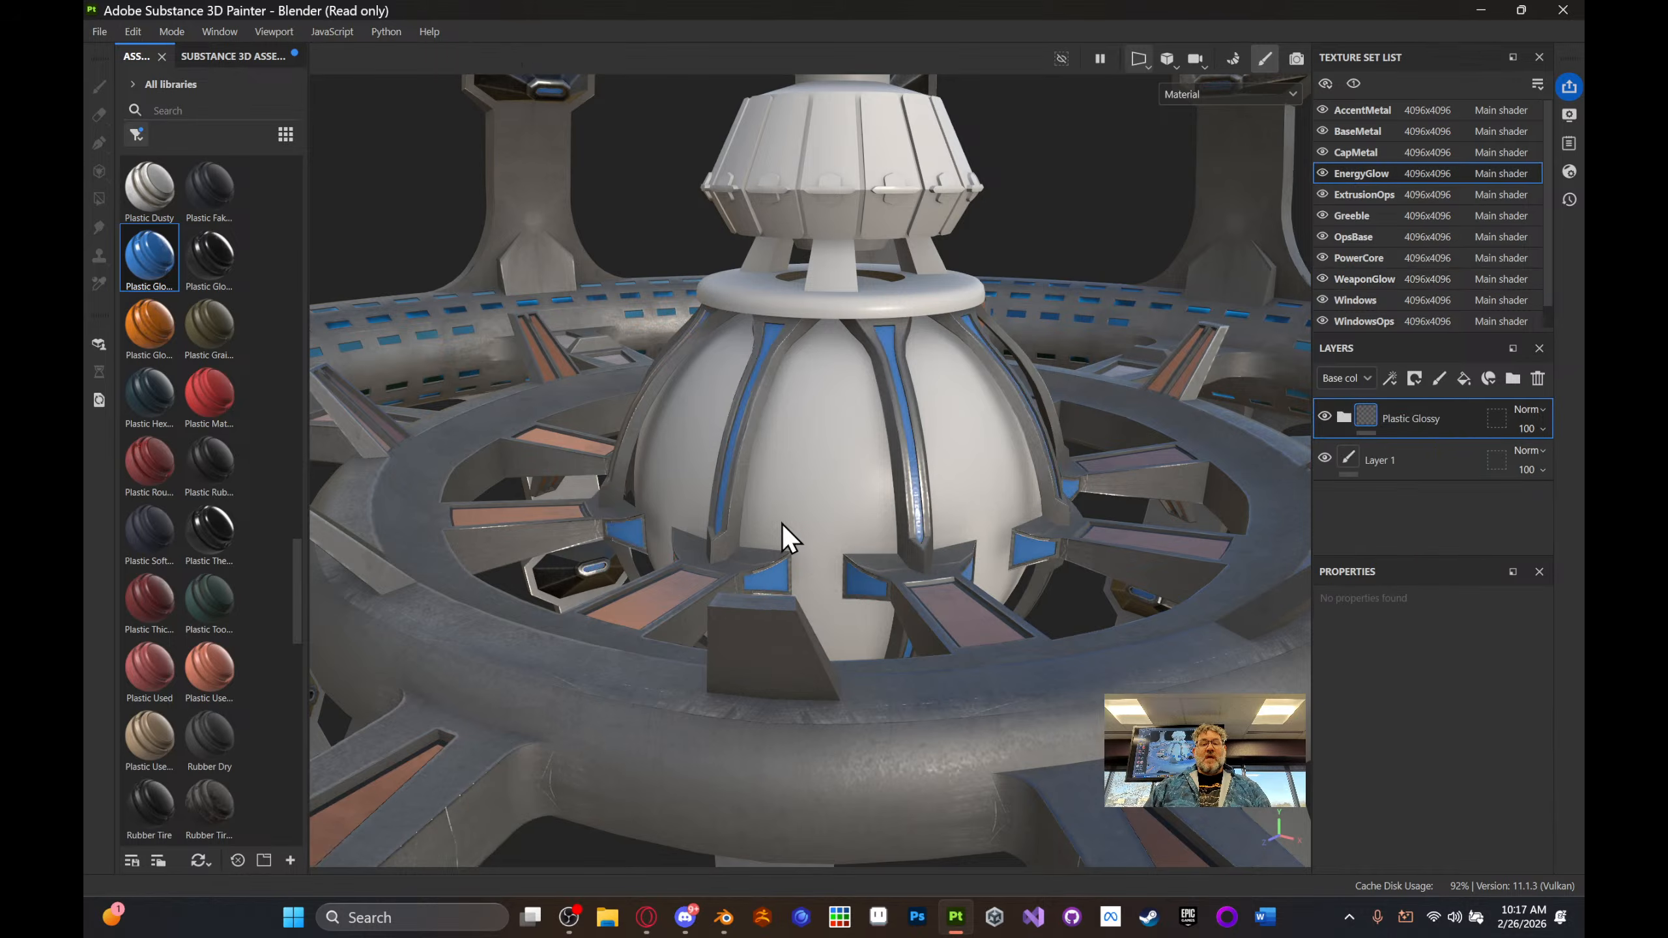
- Expand the Plastic Glossy group in the EnergyGlow texture set and open the Plastic Base layer's fill properties
scroll(782, 540, "up", 5)
scroll(738, 459, "up", 5)
middle_click_drag(733, 474, 601, 434, "alt")
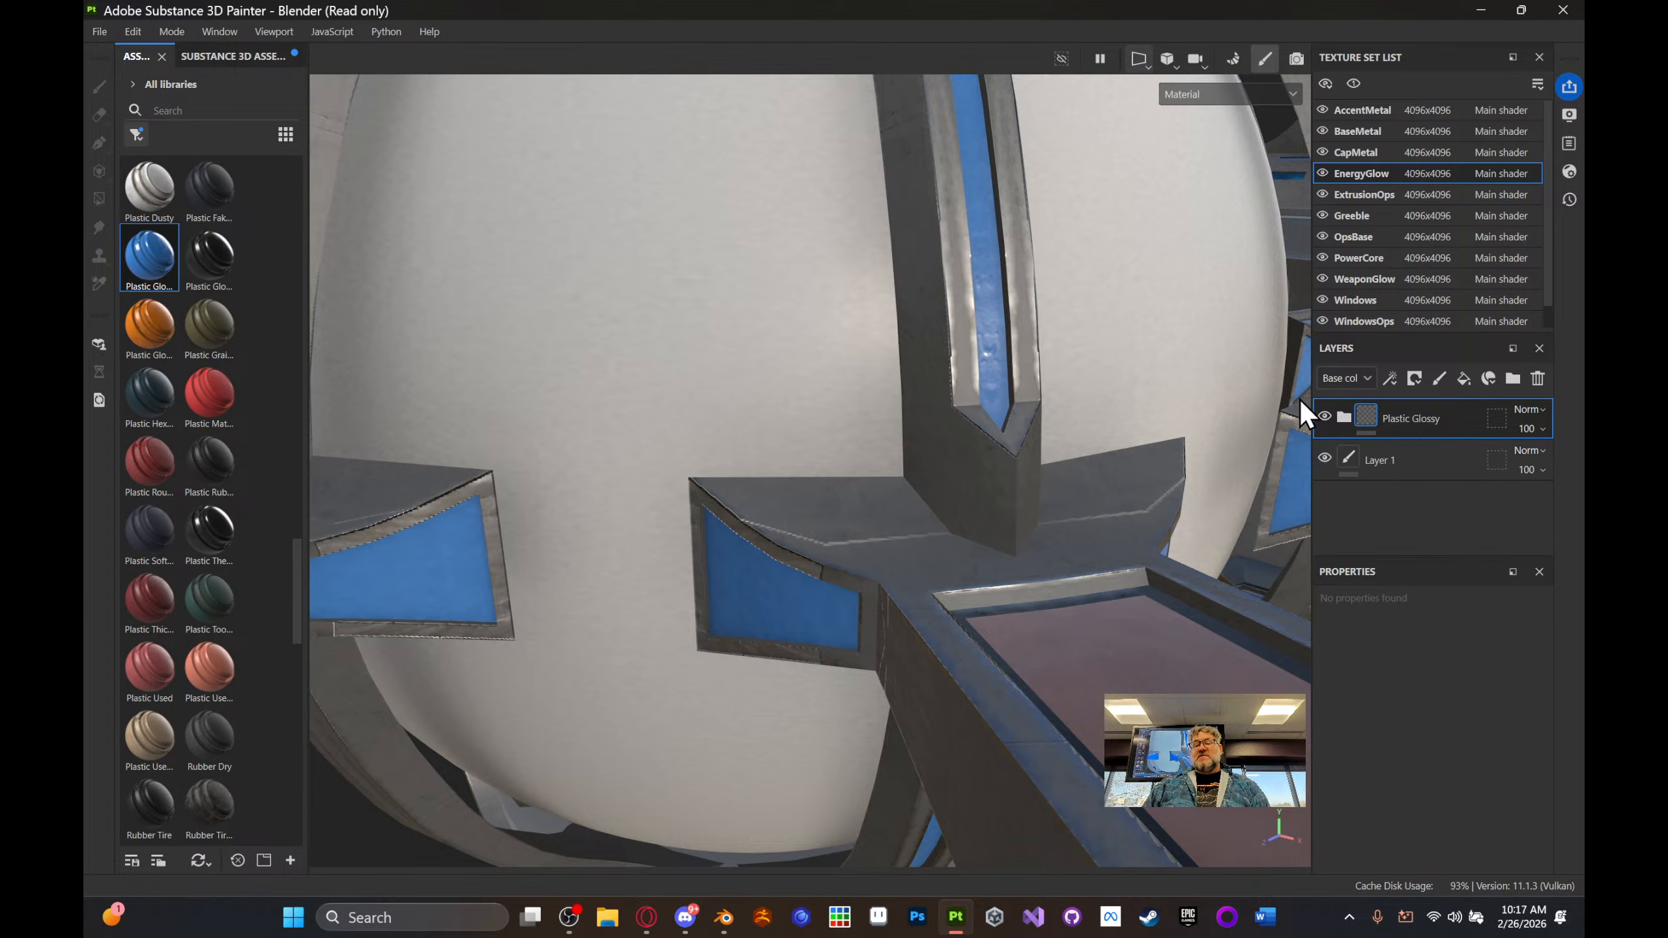
left_click(1342, 416)
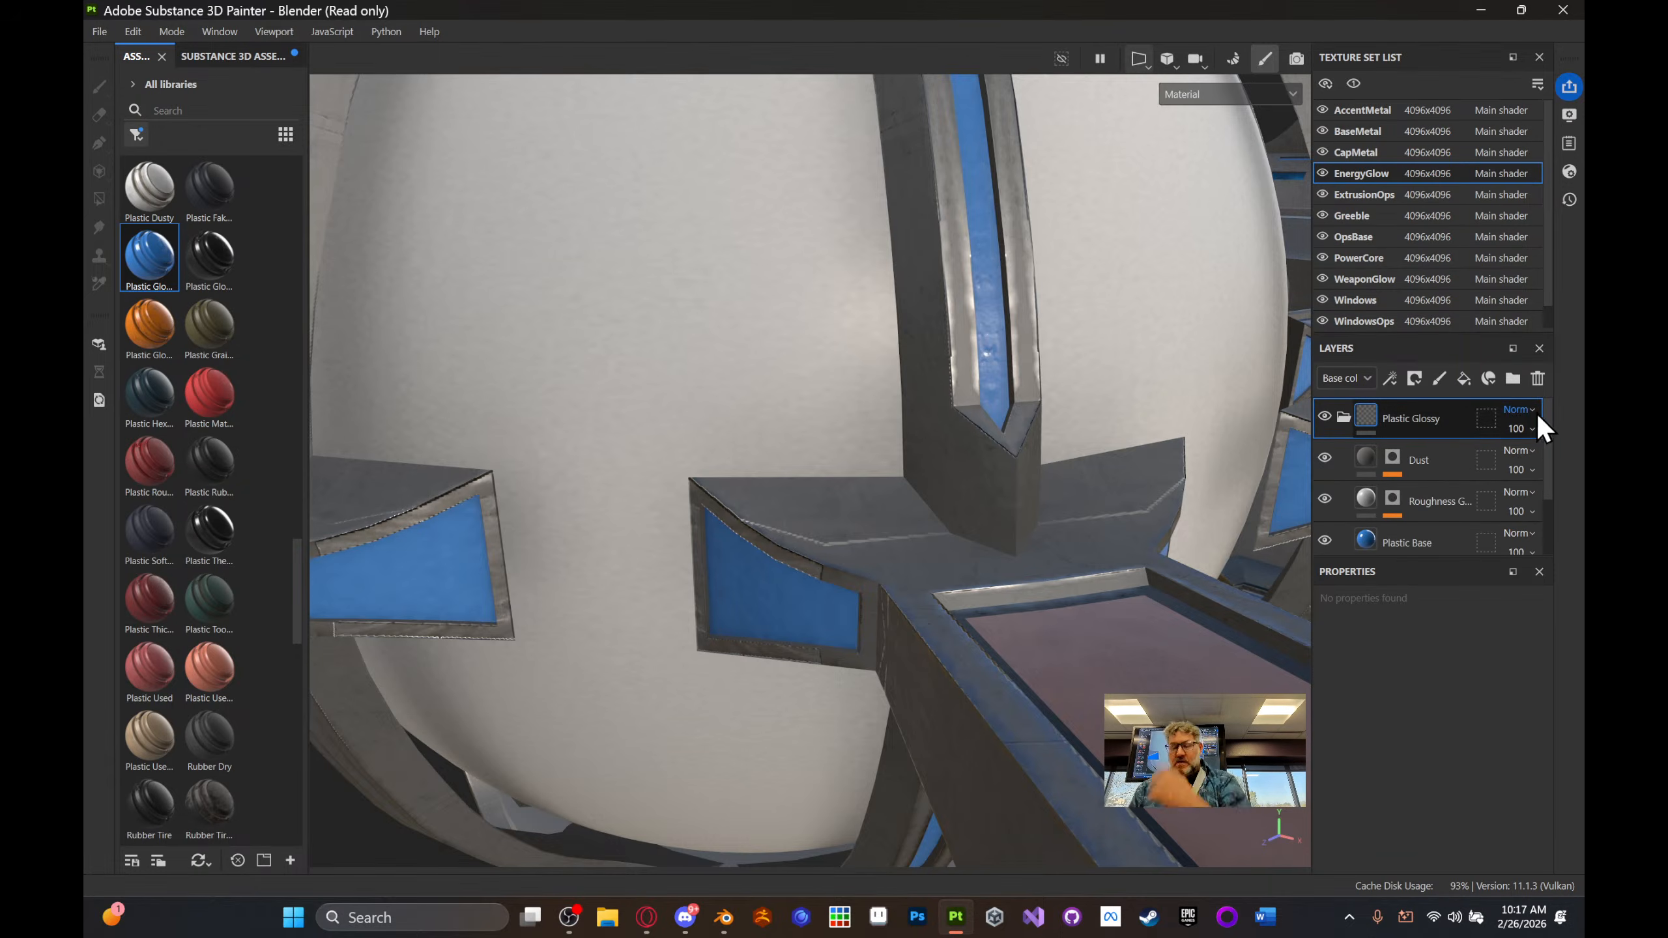
scroll(1398, 513, "down", 2)
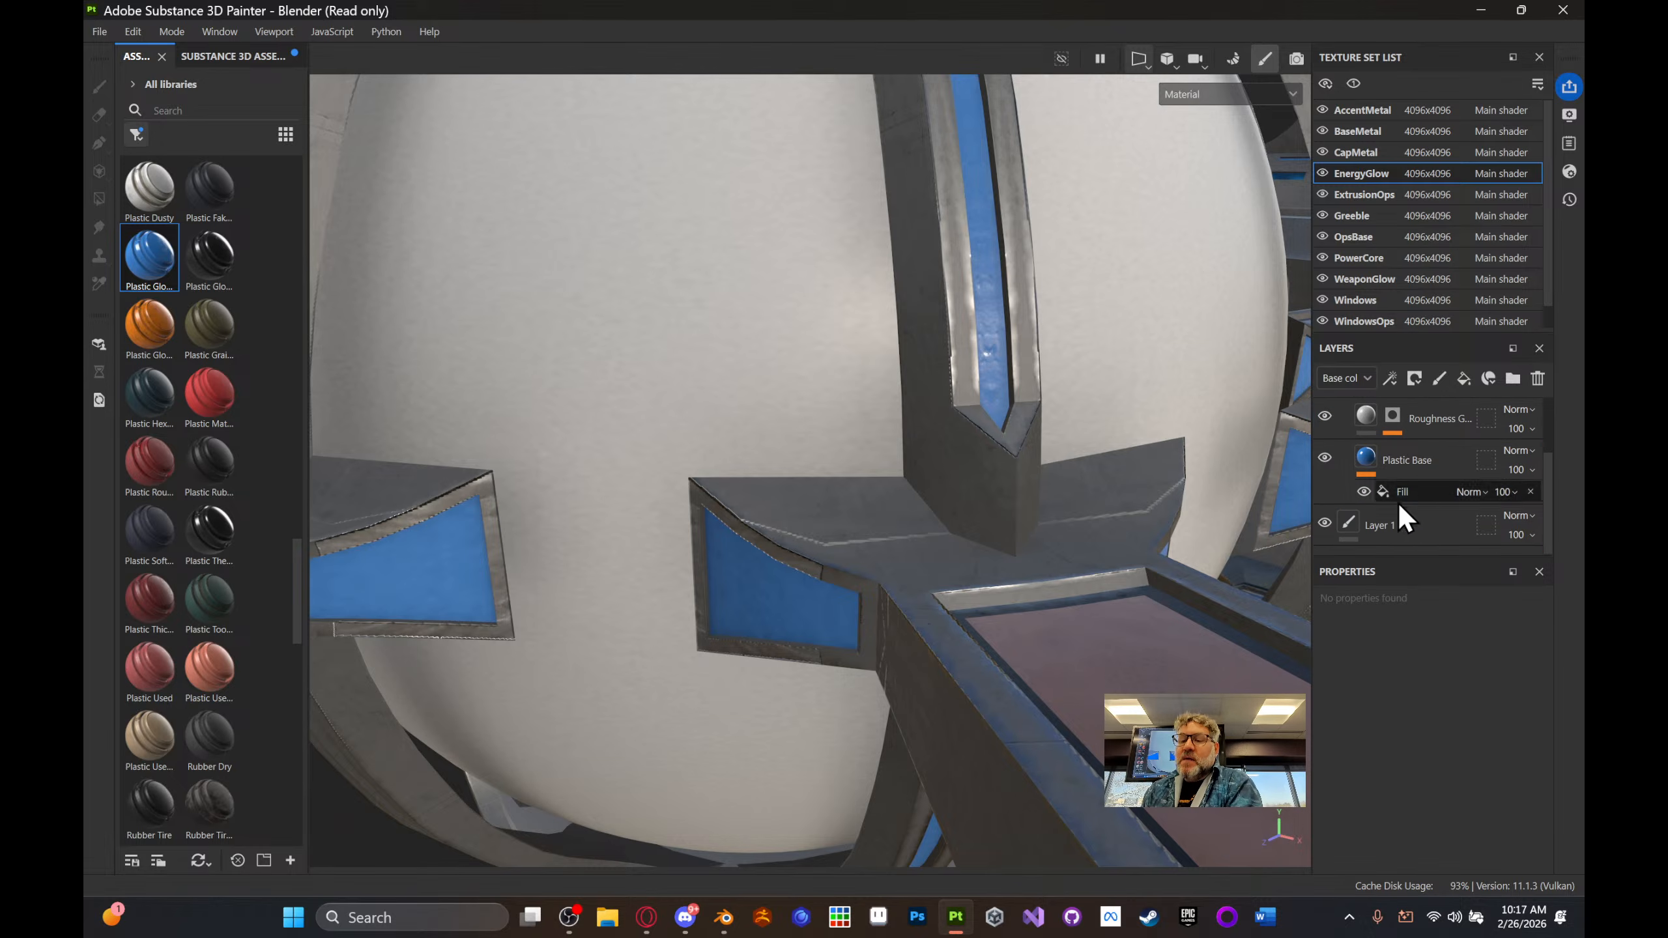
left_click(1409, 467)
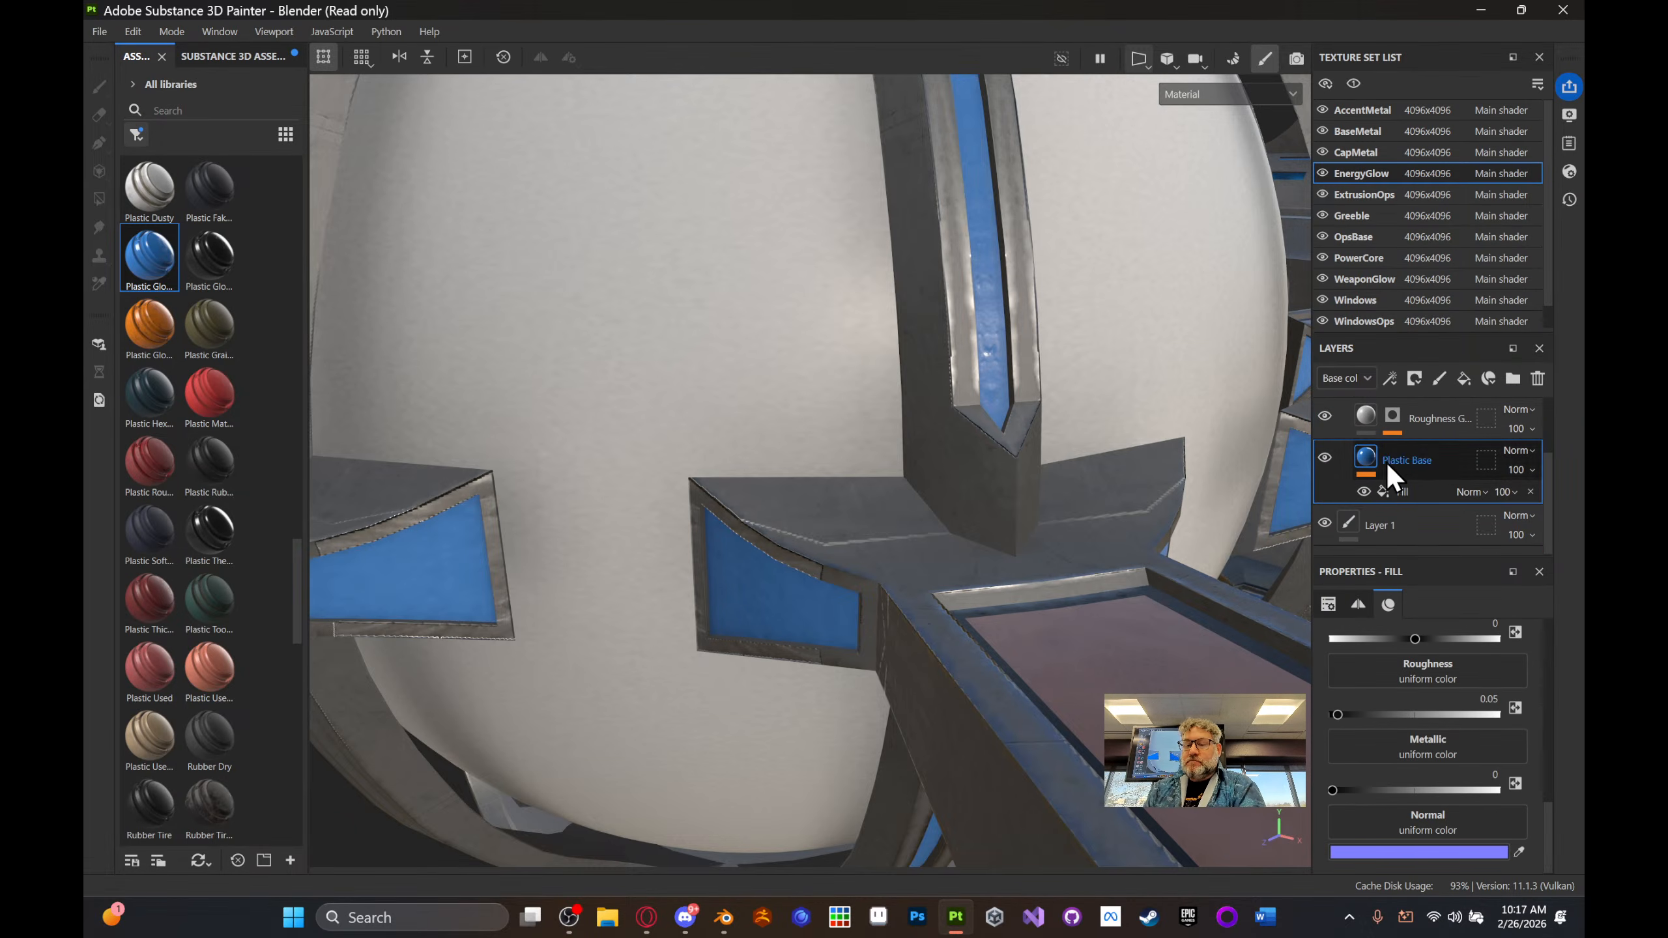
- Set the Plastic Base layer's emissive color to blue 4B7BB5, sampled from the energy strip on the model
left_click(1325, 603)
scroll(1487, 785, "down", 2)
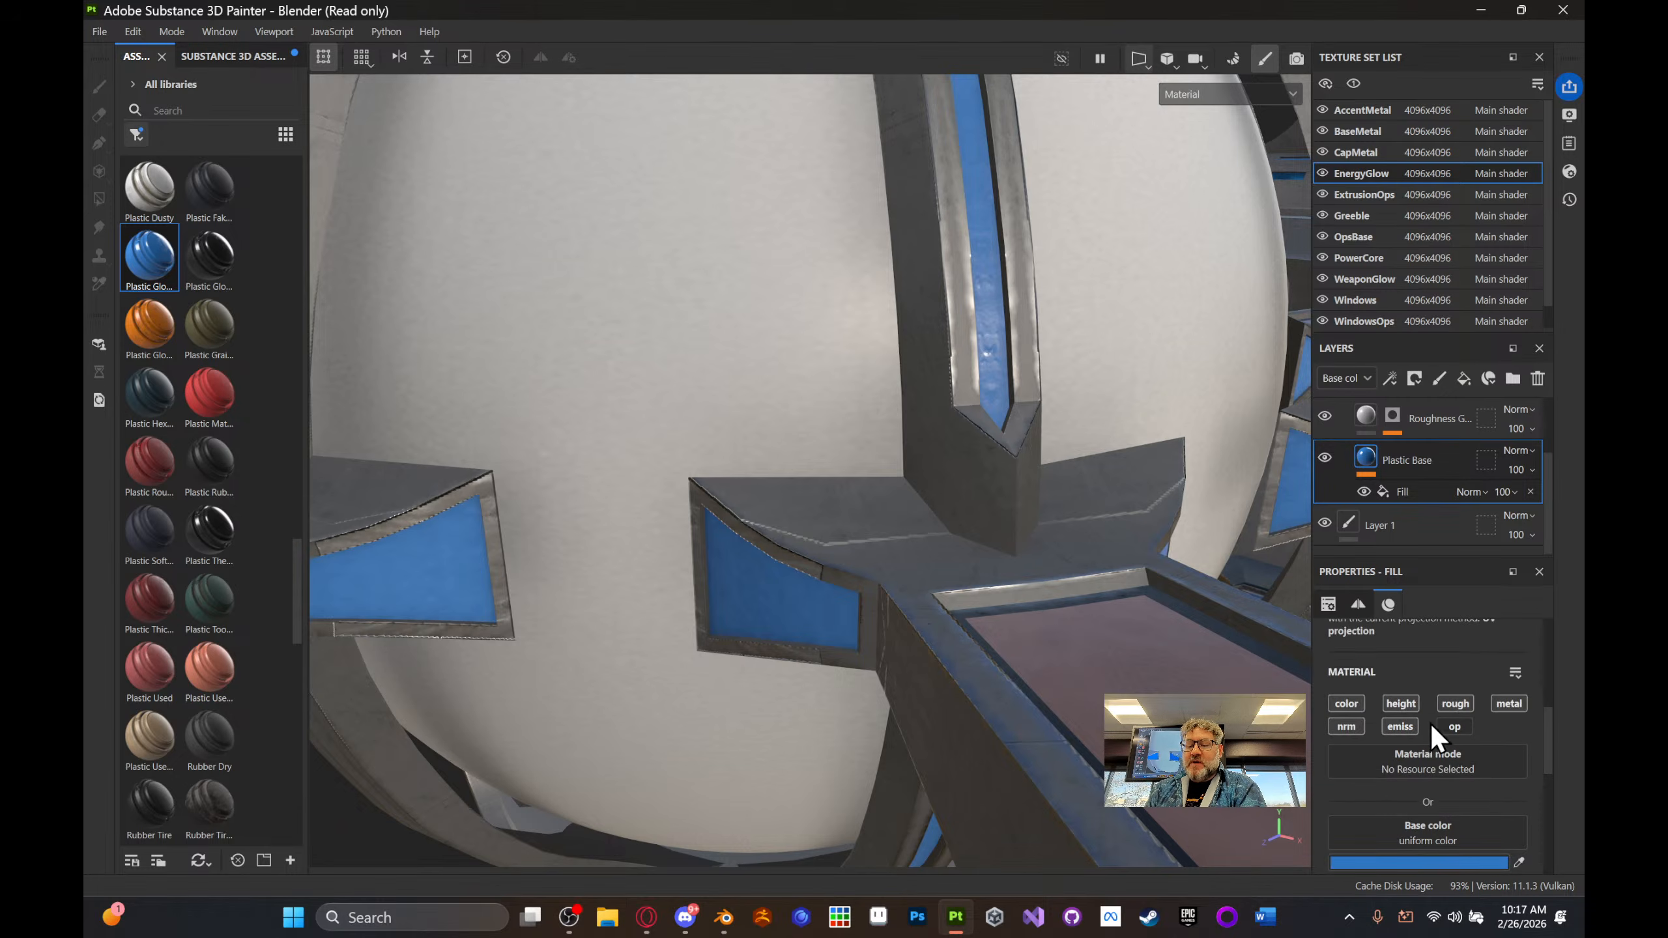
scroll(1418, 711, "down", 5)
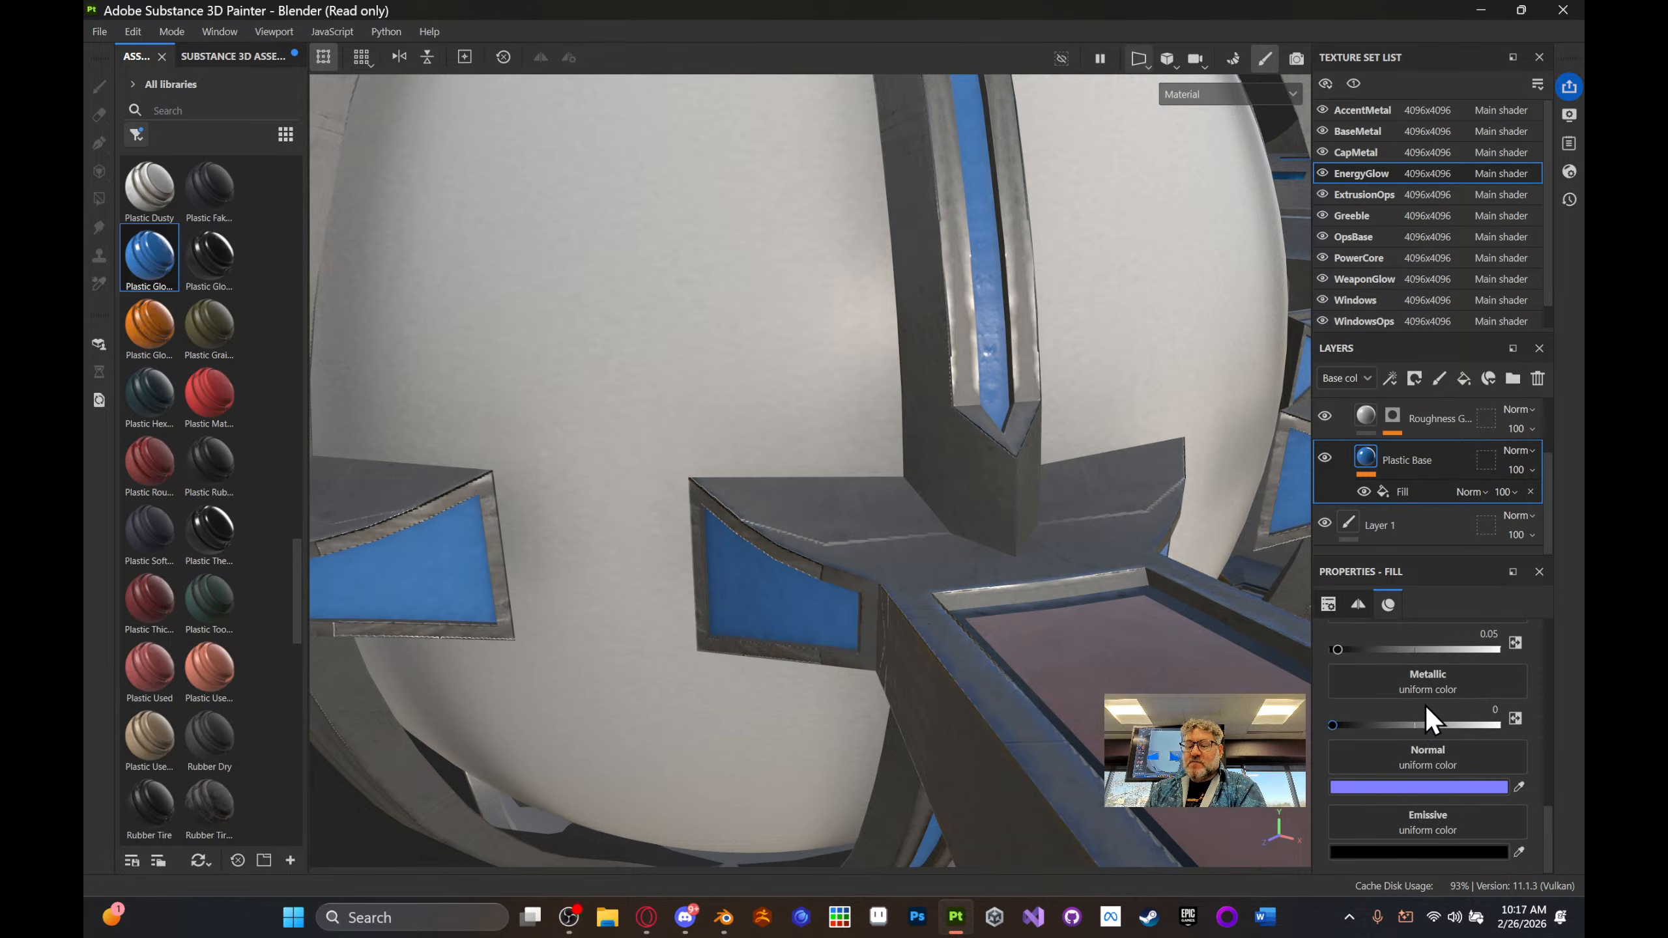
left_click(1435, 853)
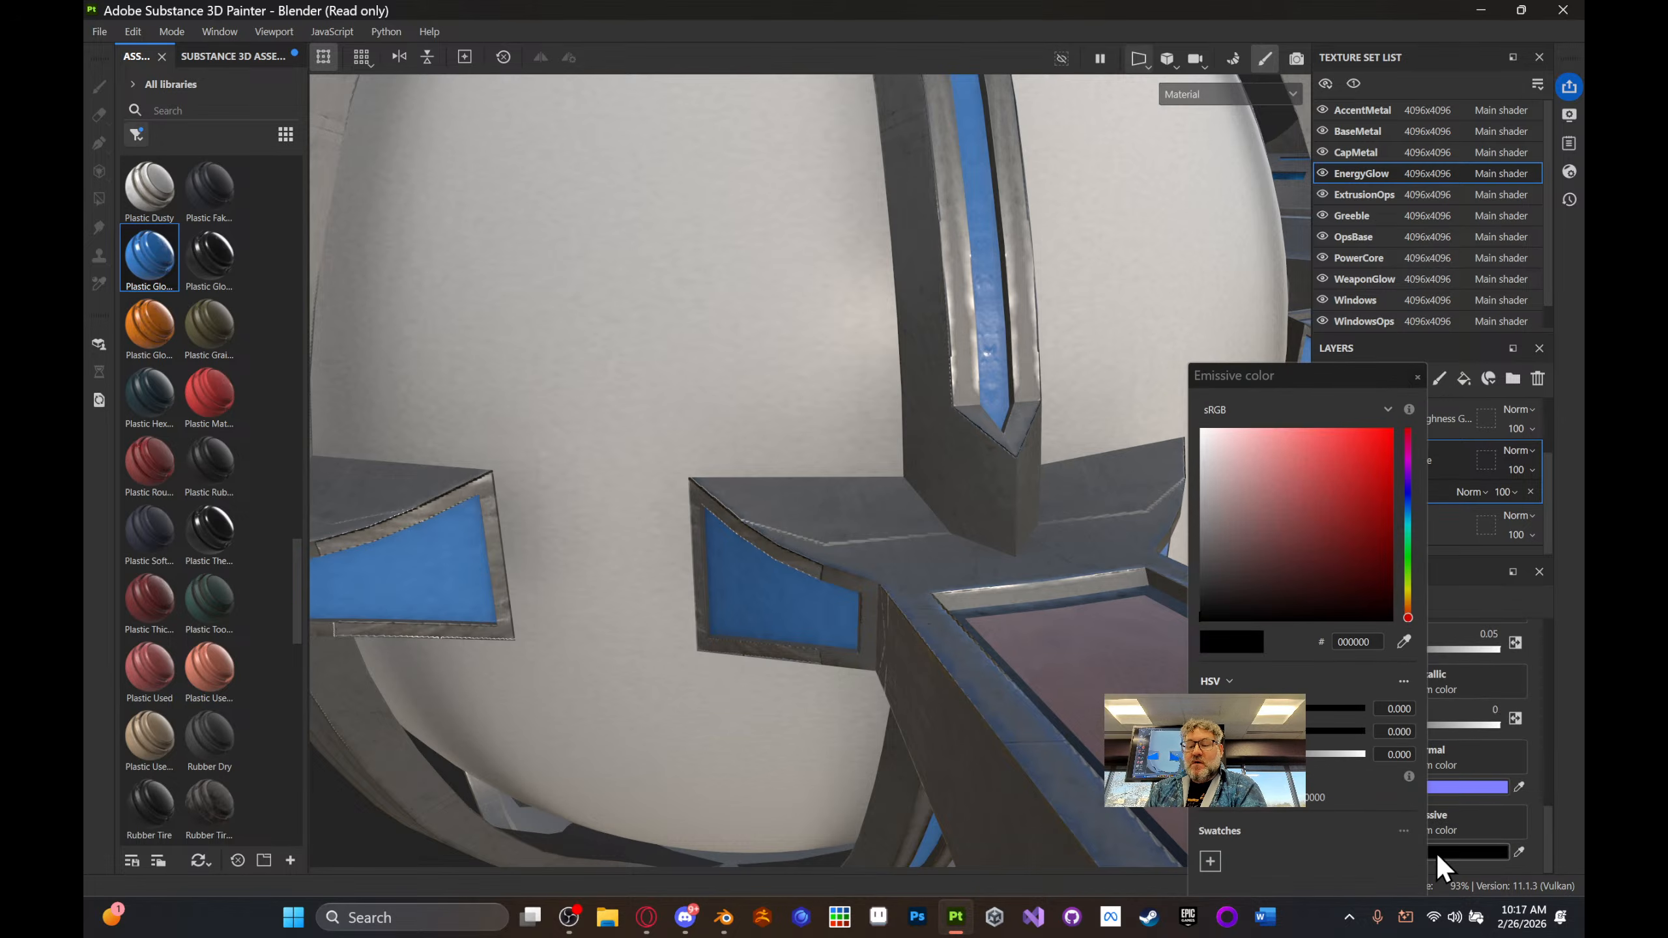
left_click(1518, 851)
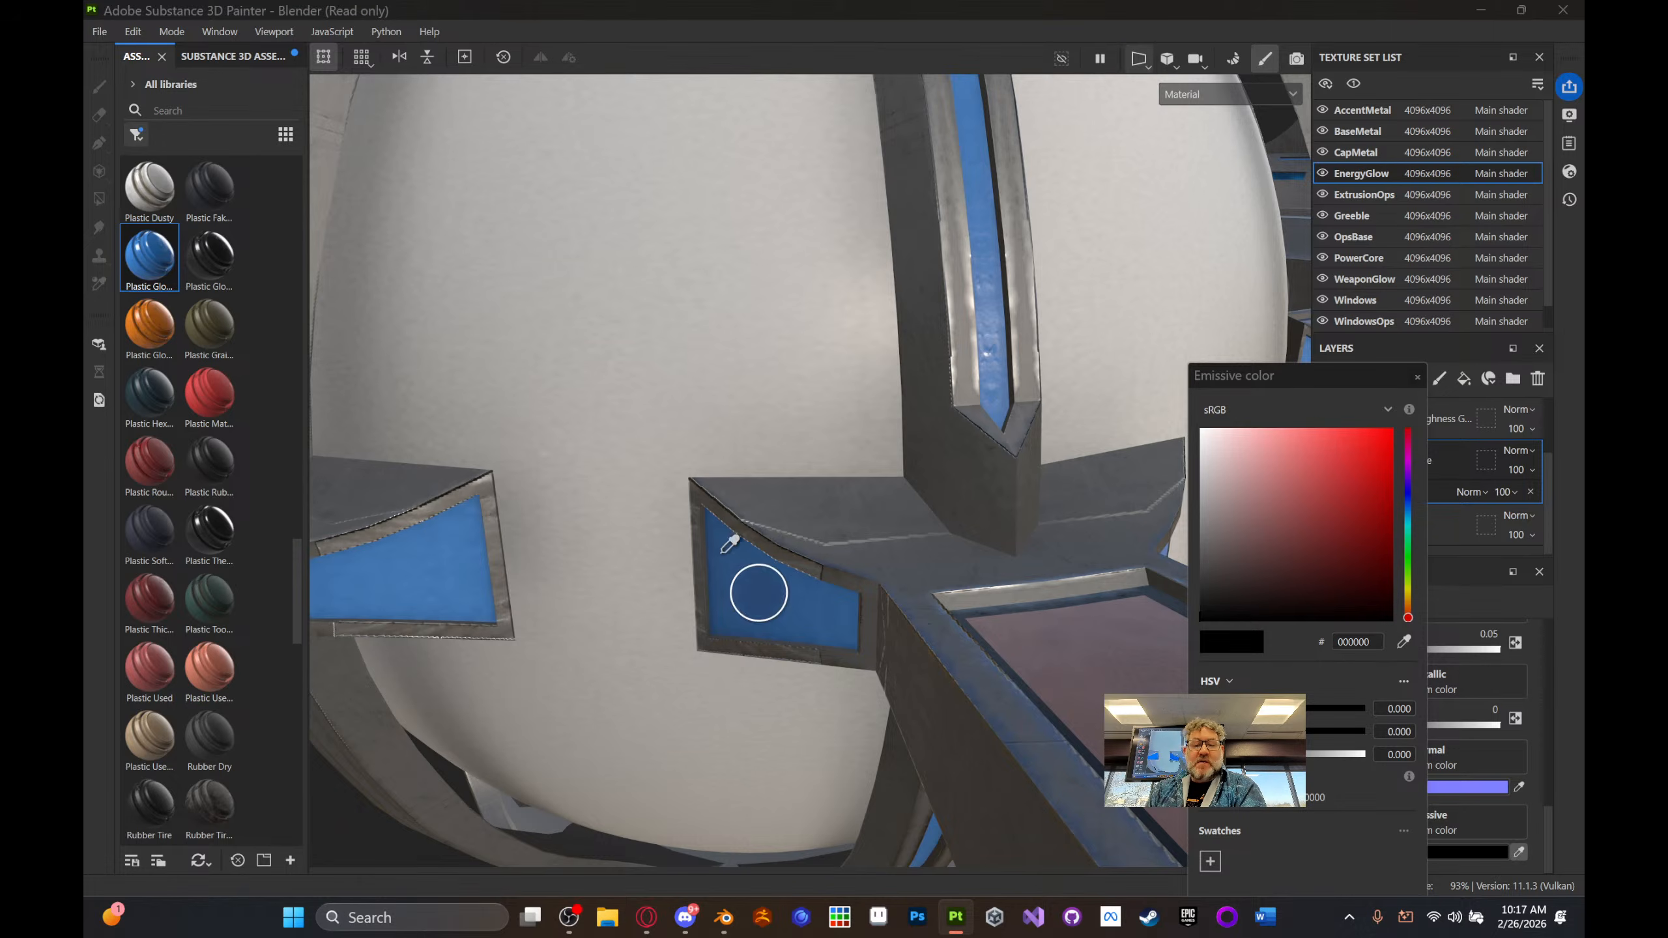
left_click(987, 214)
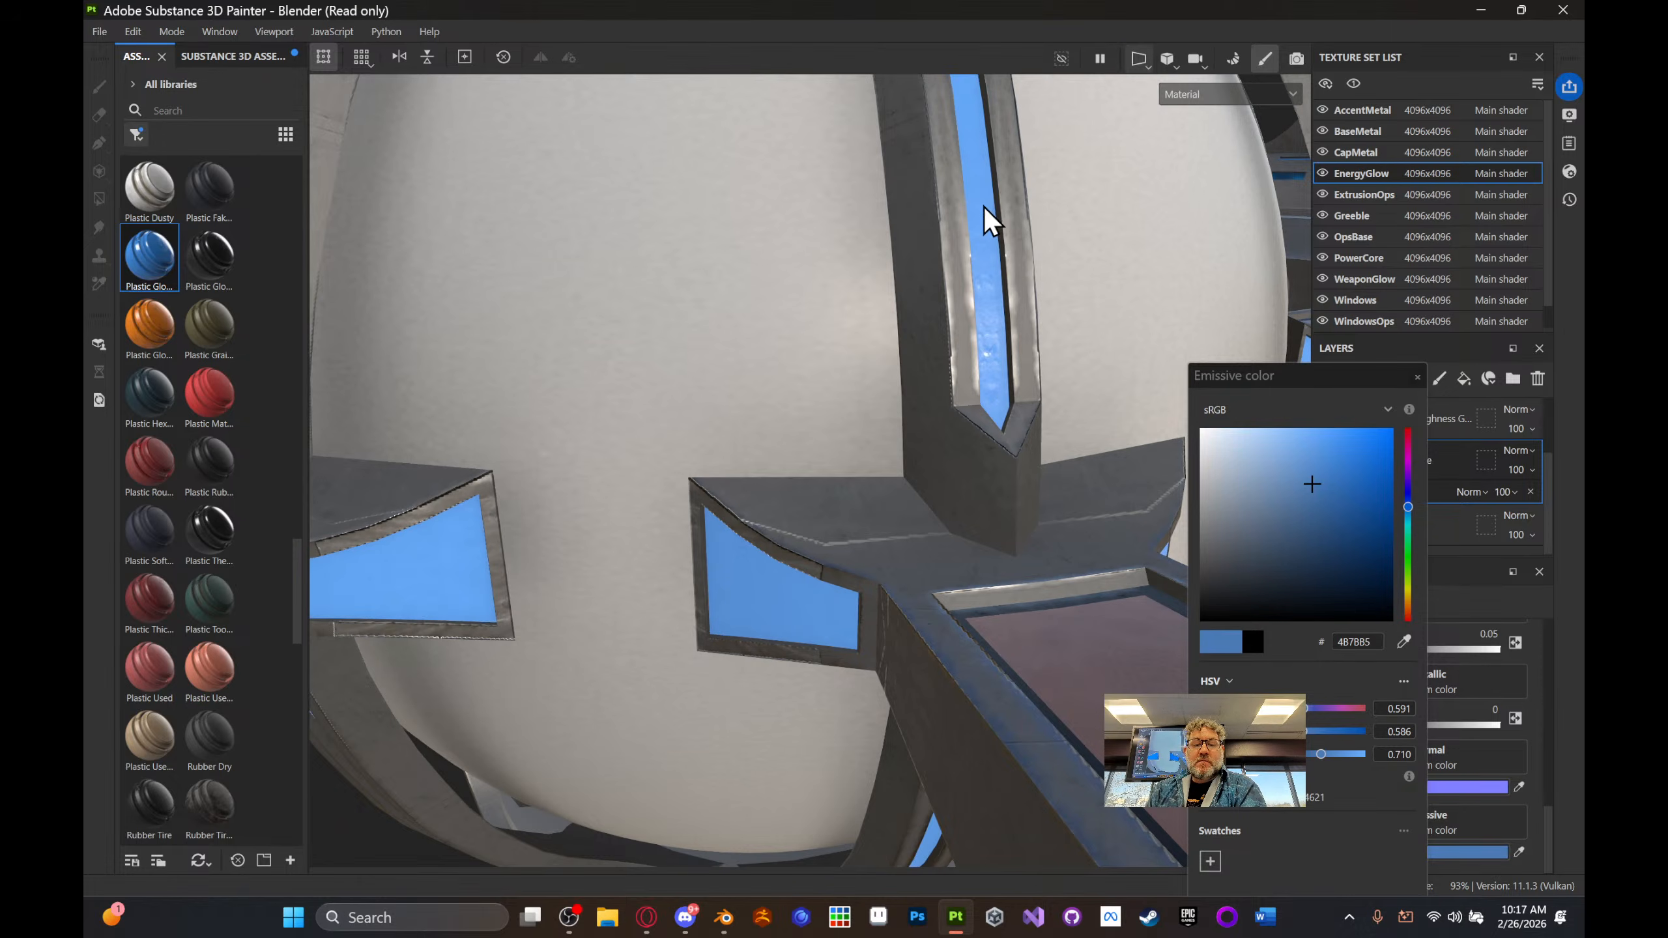
left_click(1416, 378)
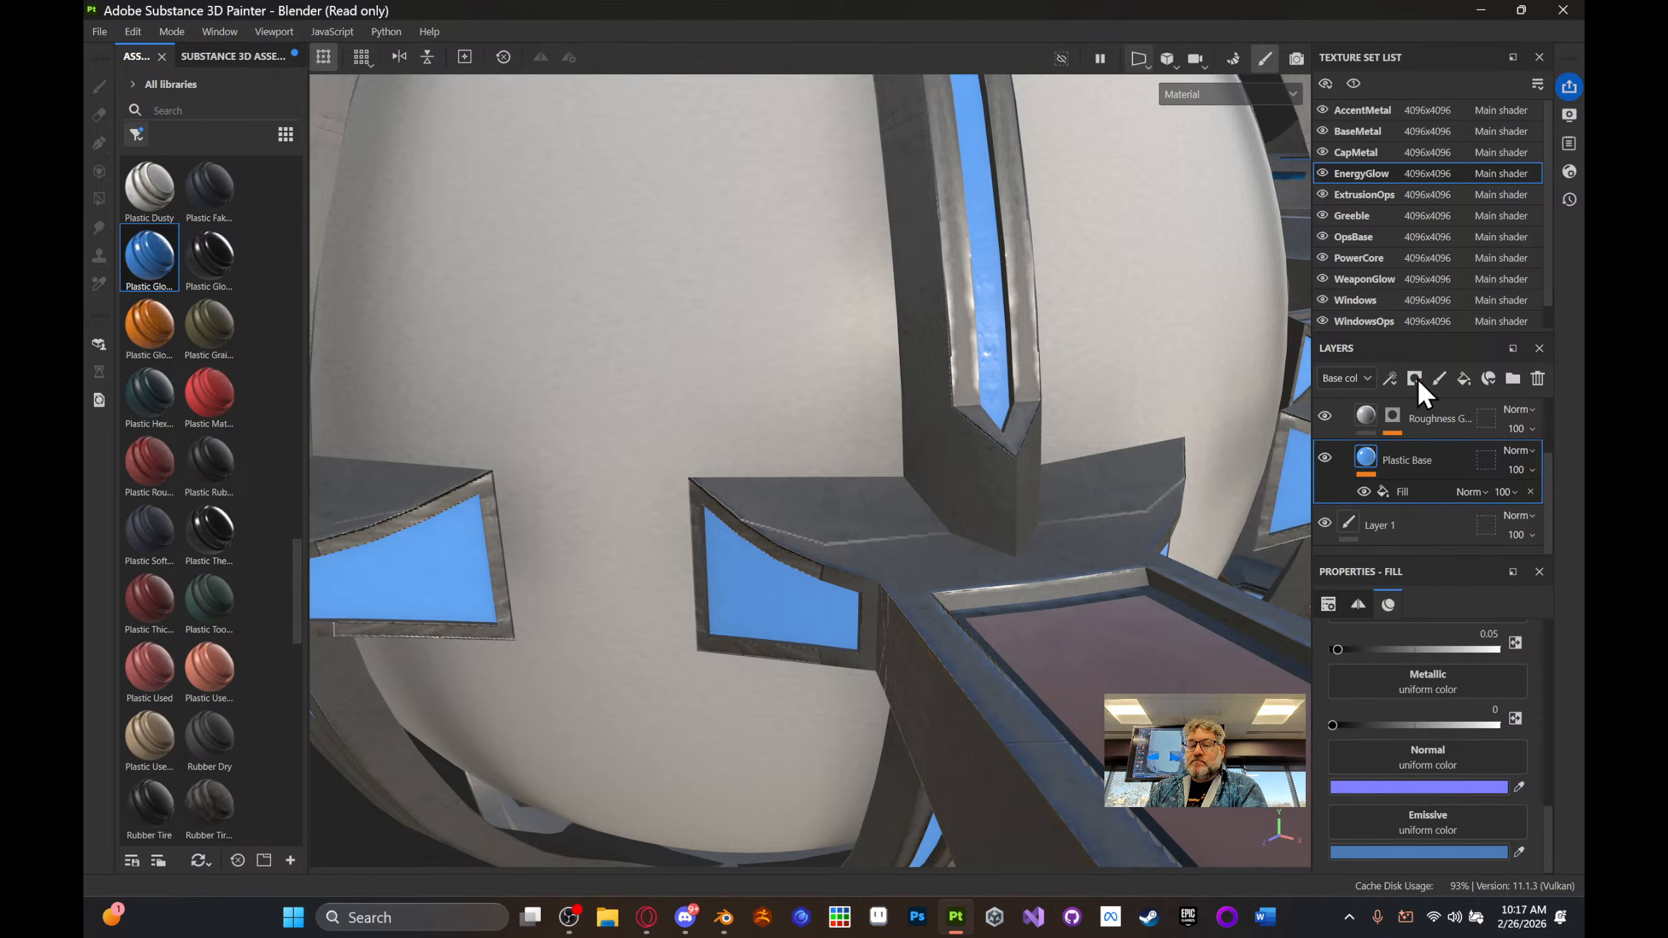
- Copy the Plastic Glossy group from the EnergyGlow texture set and paste it into the PowerCore texture set
scroll(998, 589, "down", 5)
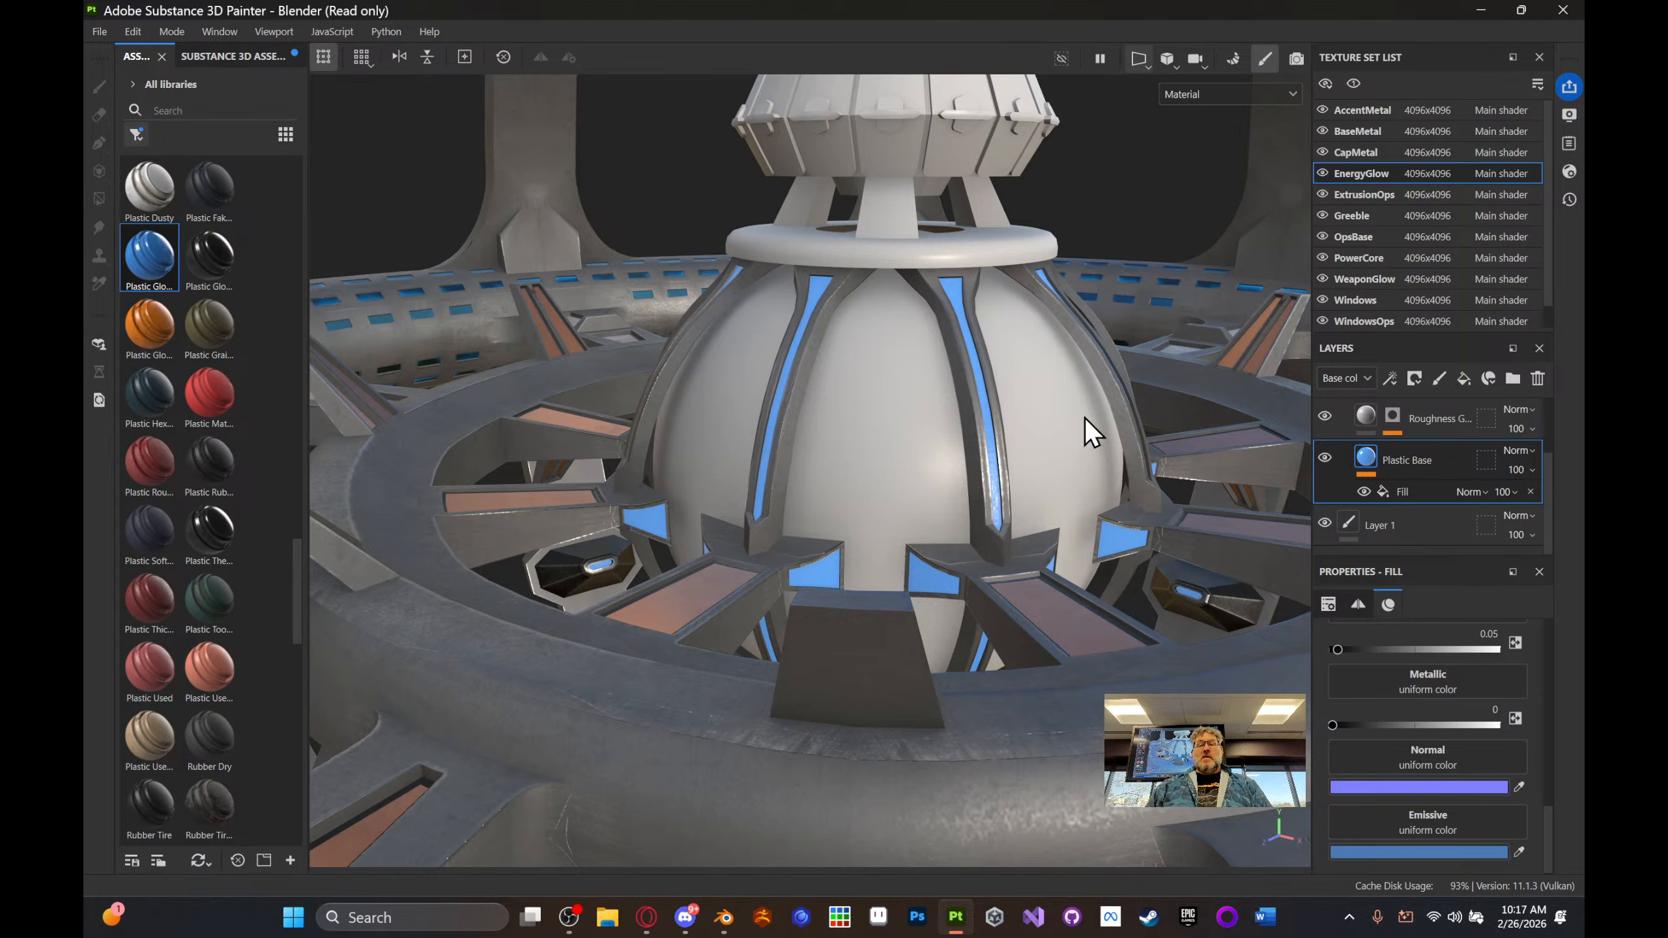
left_click_drag(1084, 417, 1099, 581, "alt")
left_click_drag(909, 605, 949, 566, "alt")
middle_click_drag(949, 566, 1220, 454, "alt")
middle_click_drag(853, 643, 838, 613, "alt")
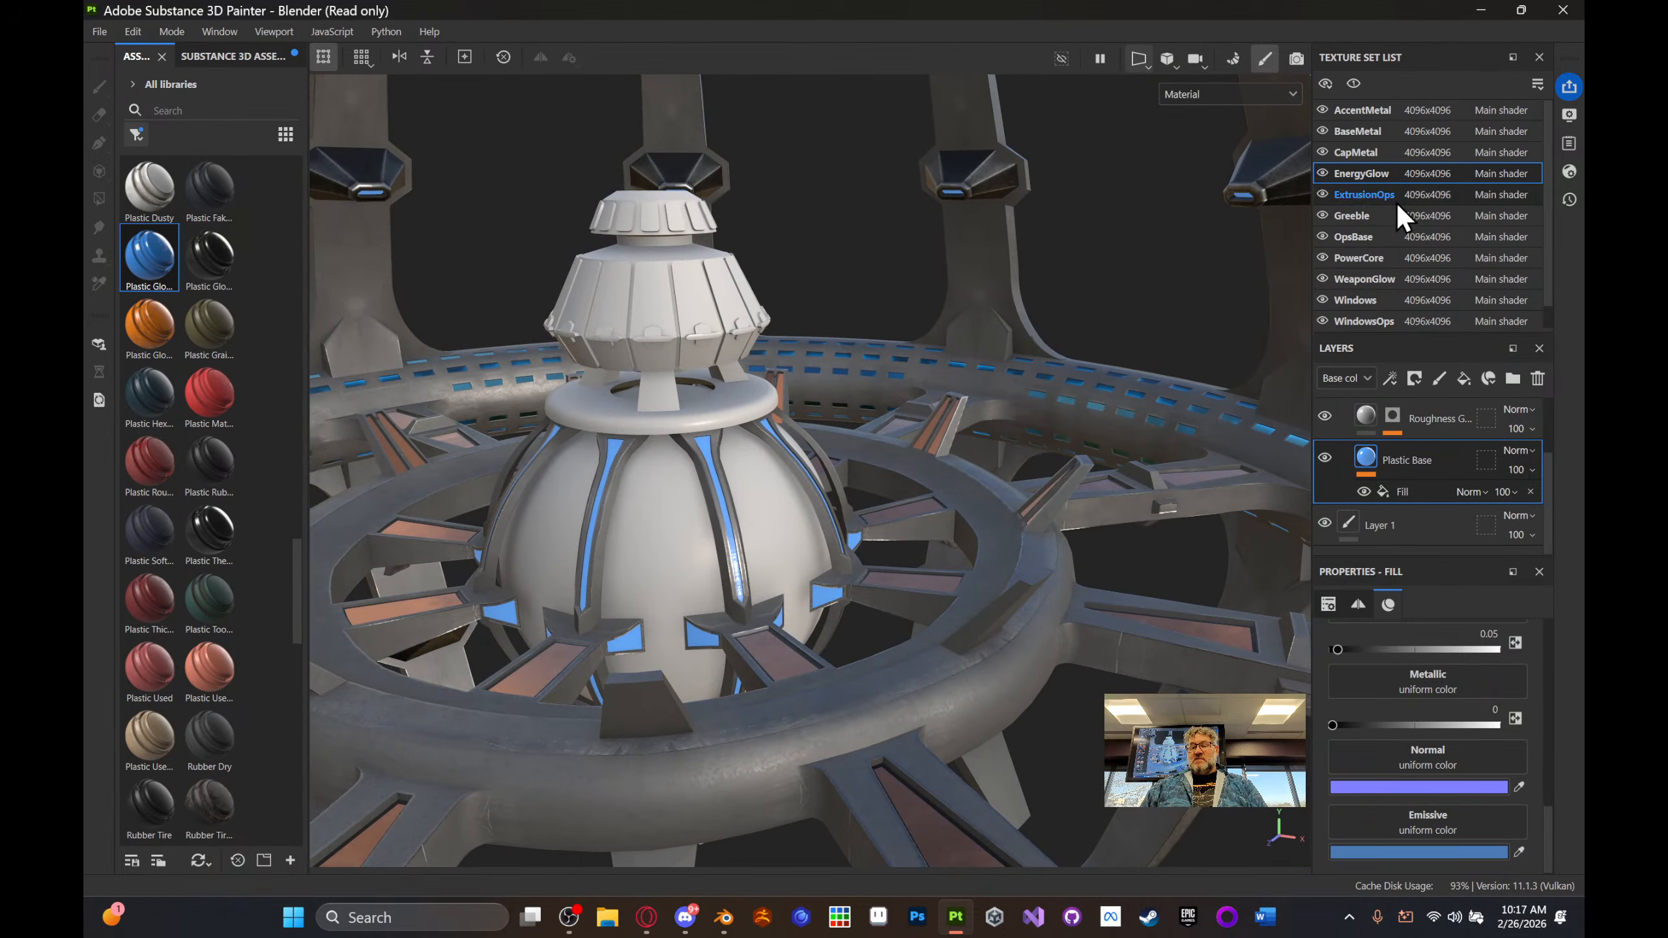
scroll(1394, 444, "up", 2)
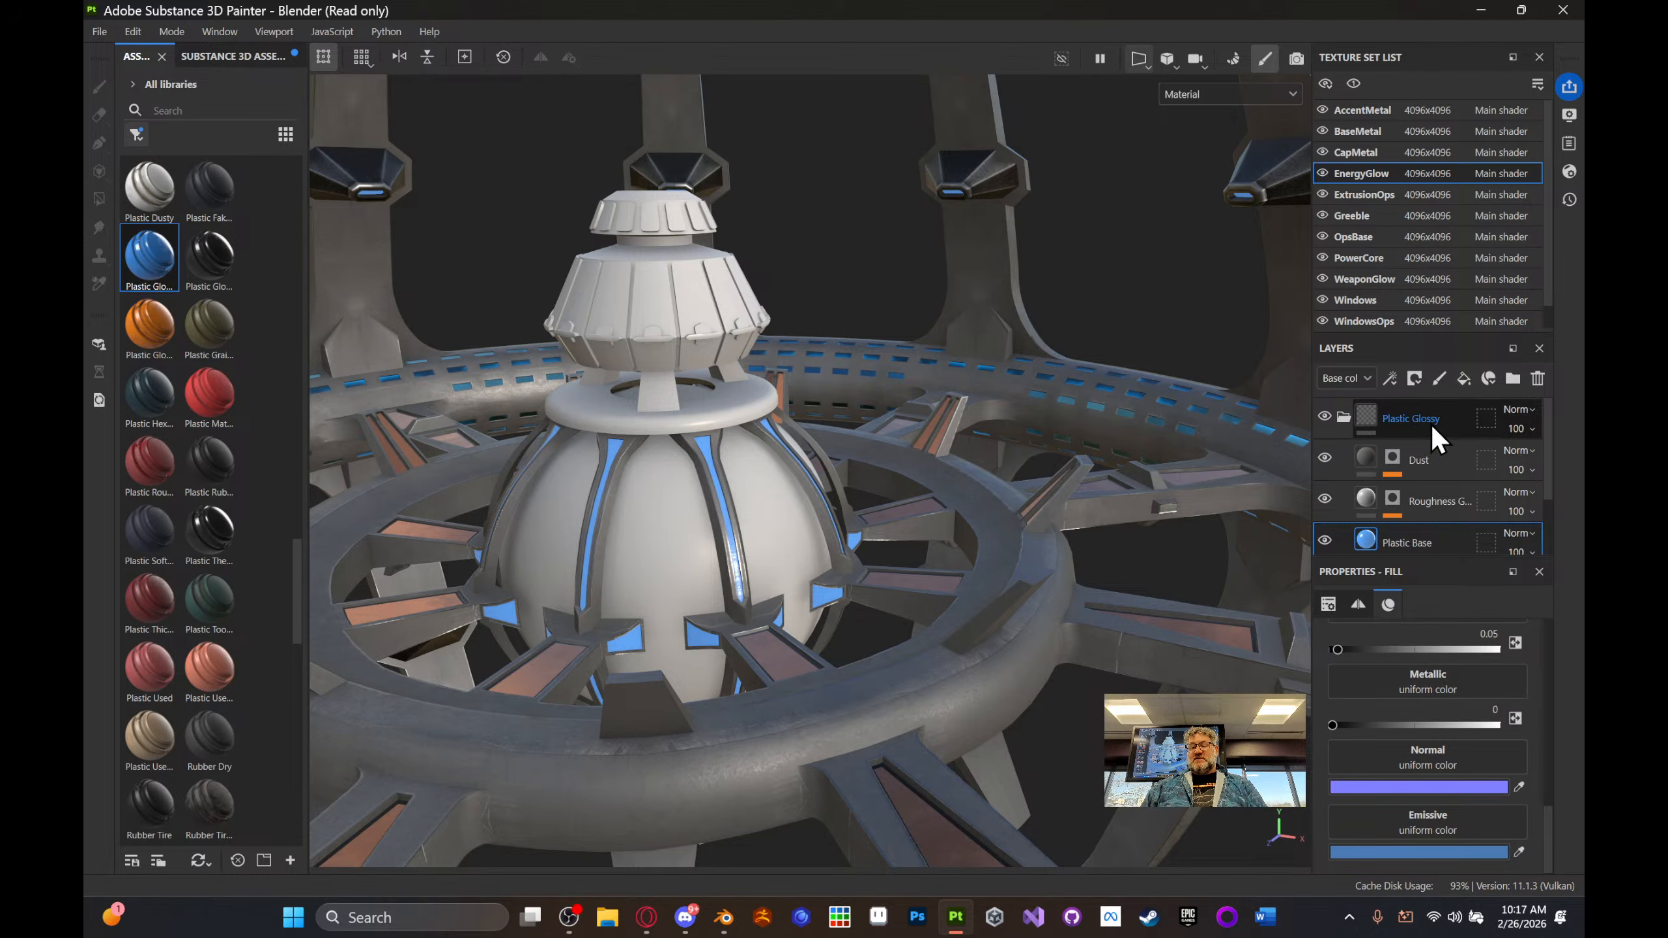
left_click(1397, 428)
right_click(1421, 427)
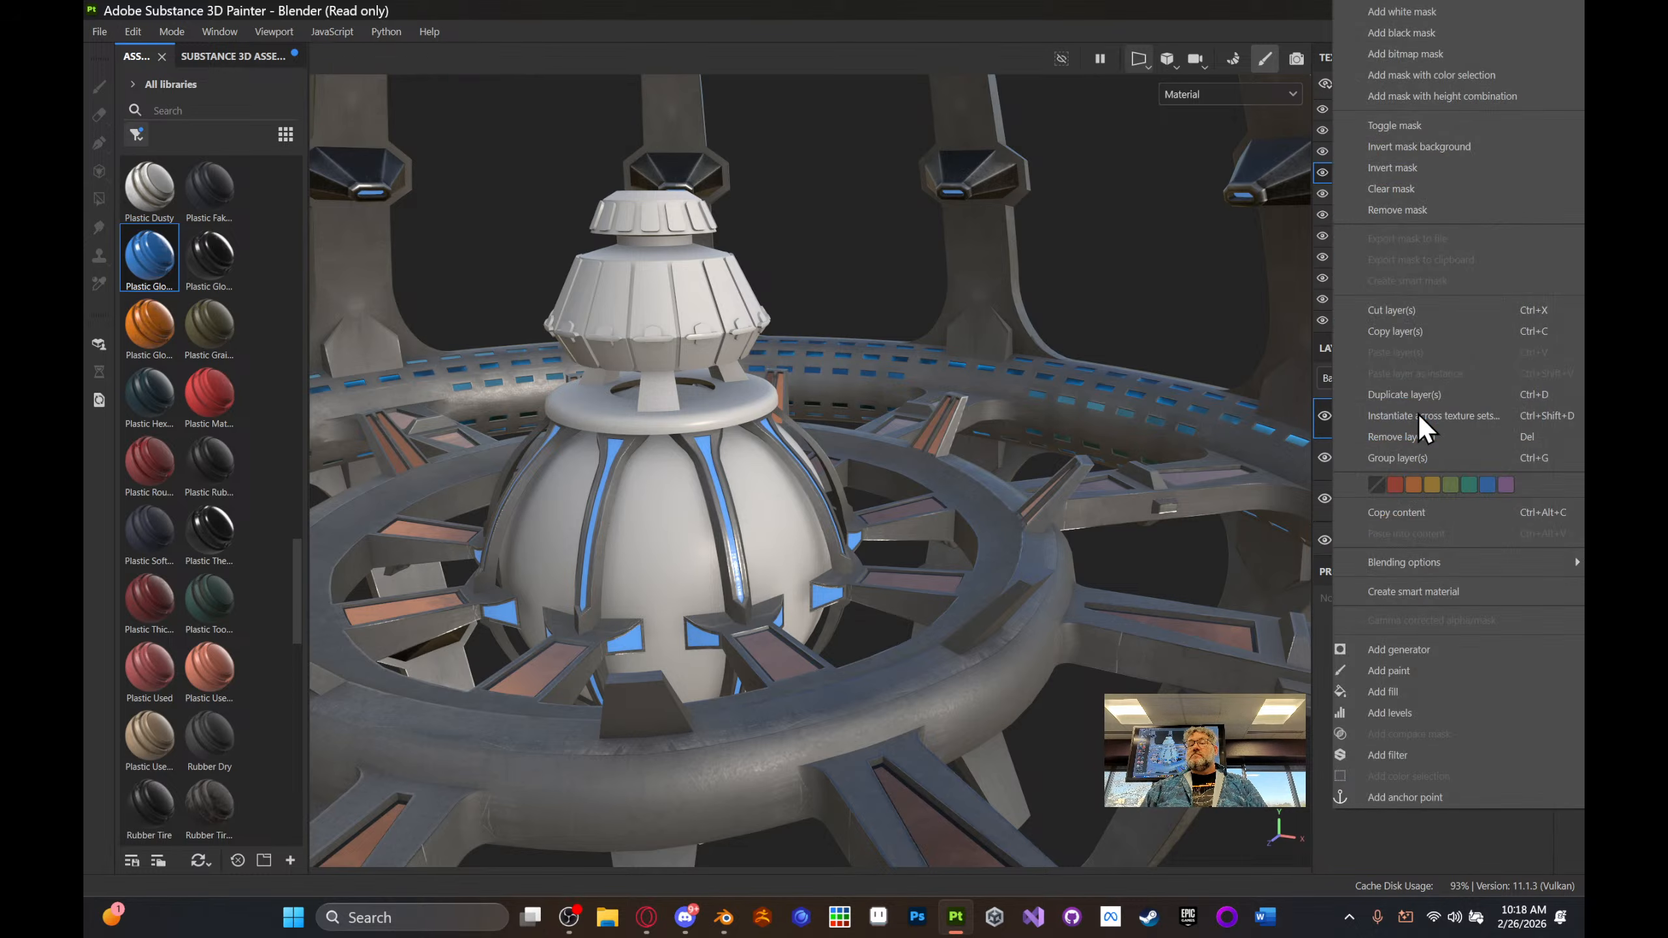
left_click(1453, 331)
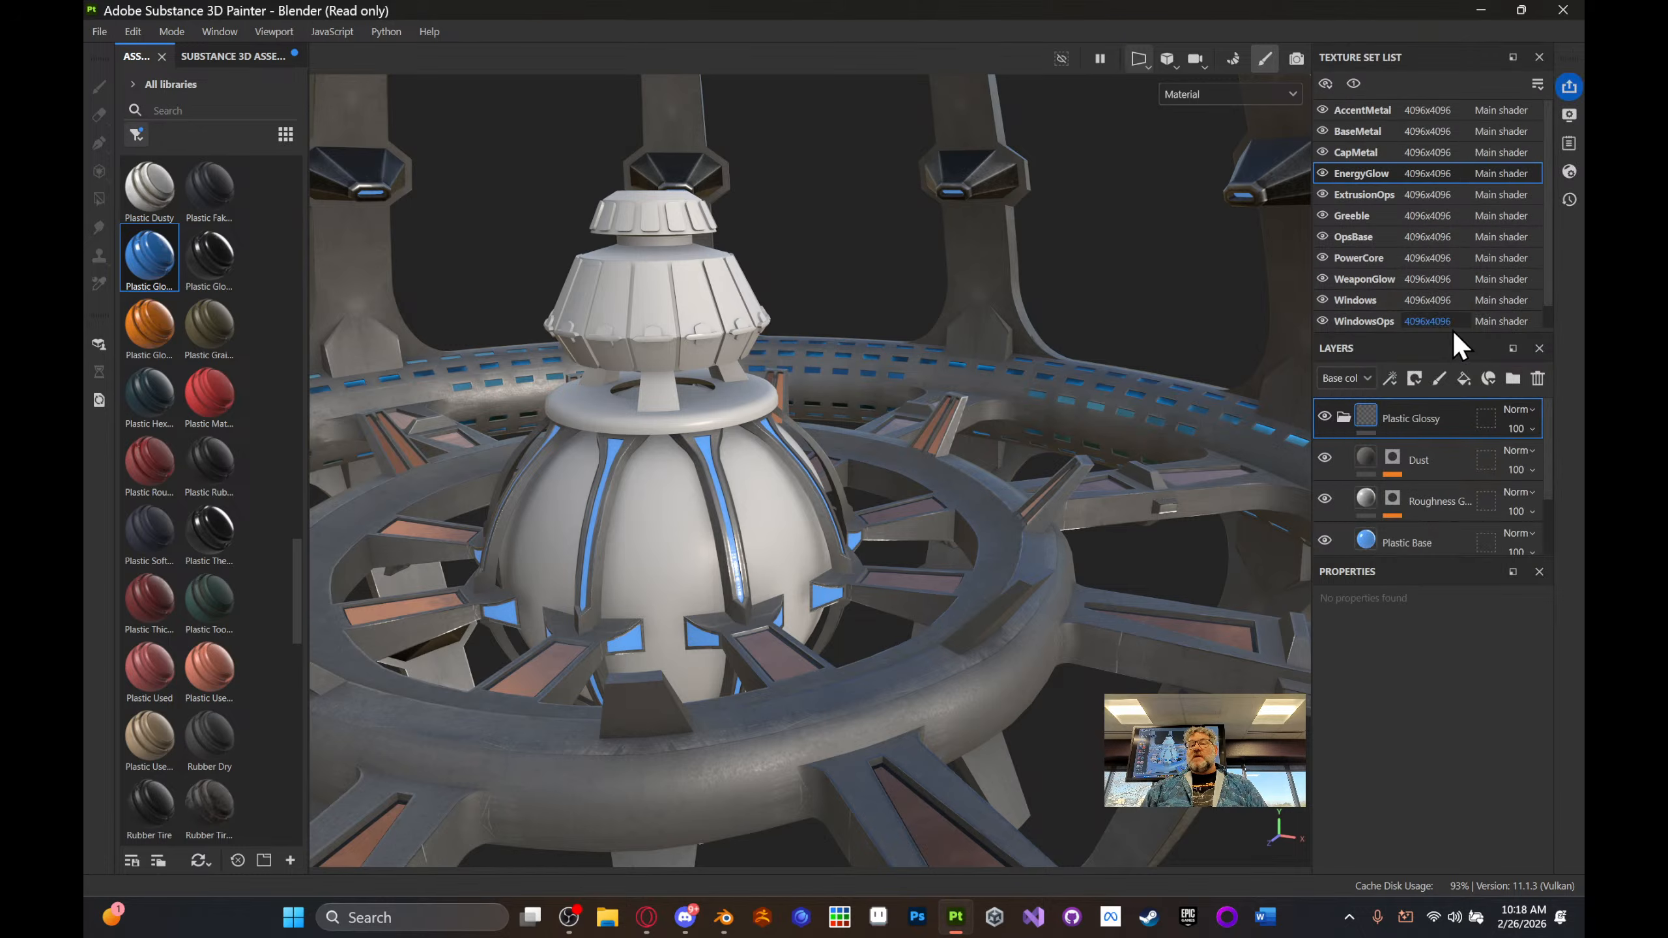
left_click(775, 507)
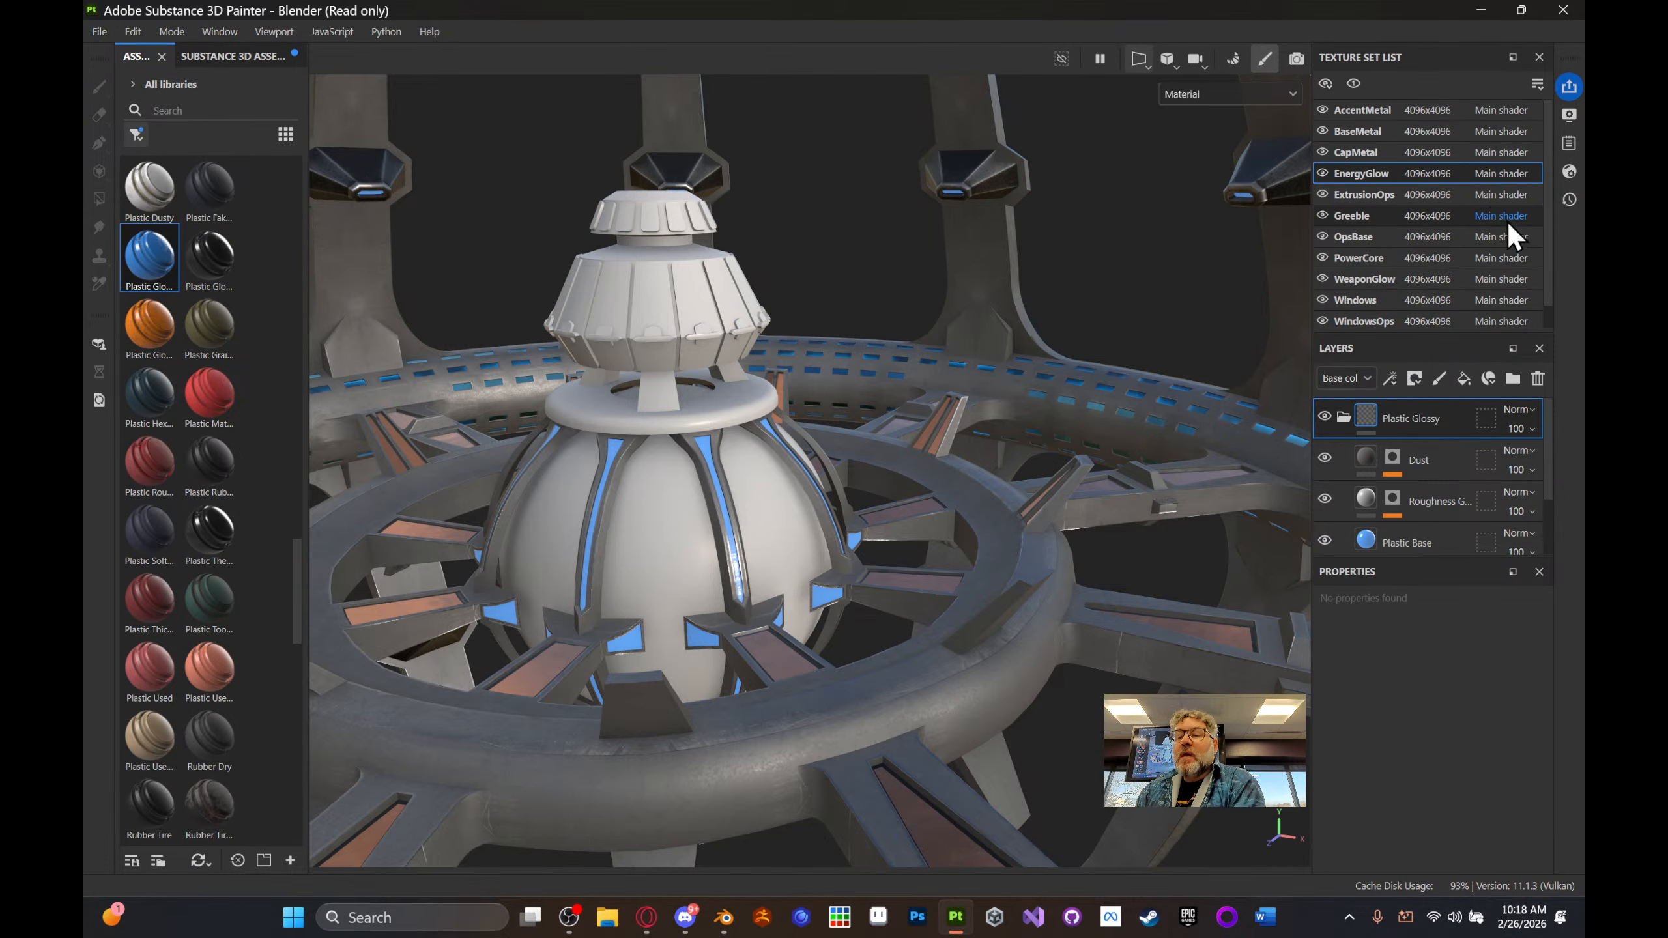
scroll(1464, 207, "down", 1)
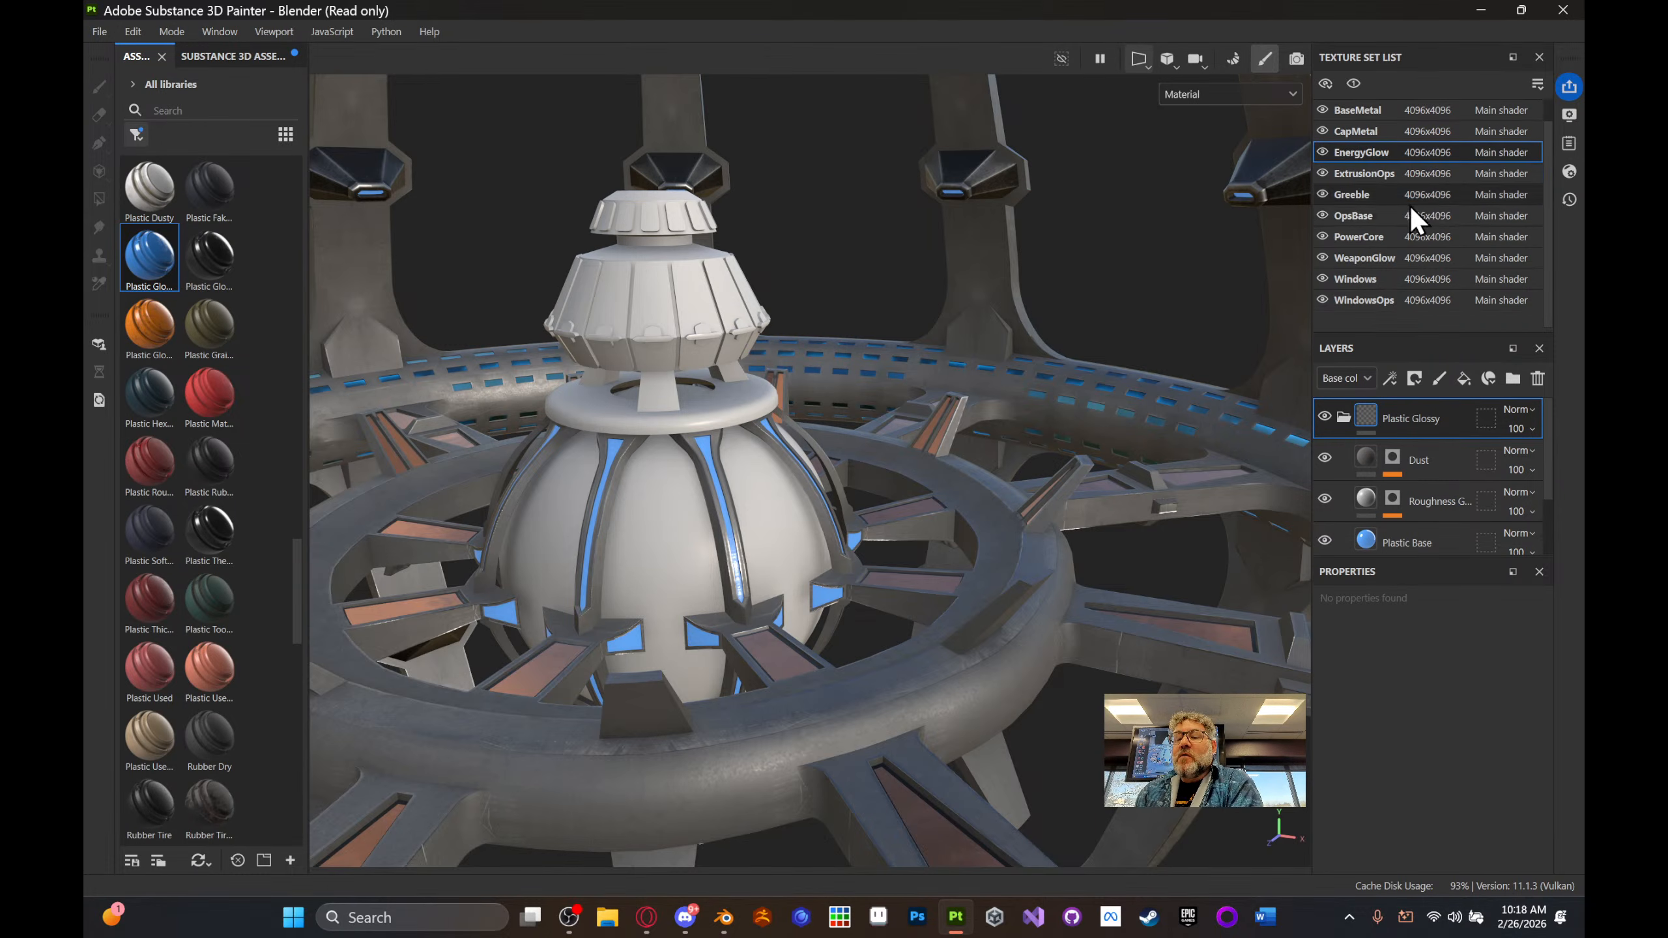
left_click(1376, 238)
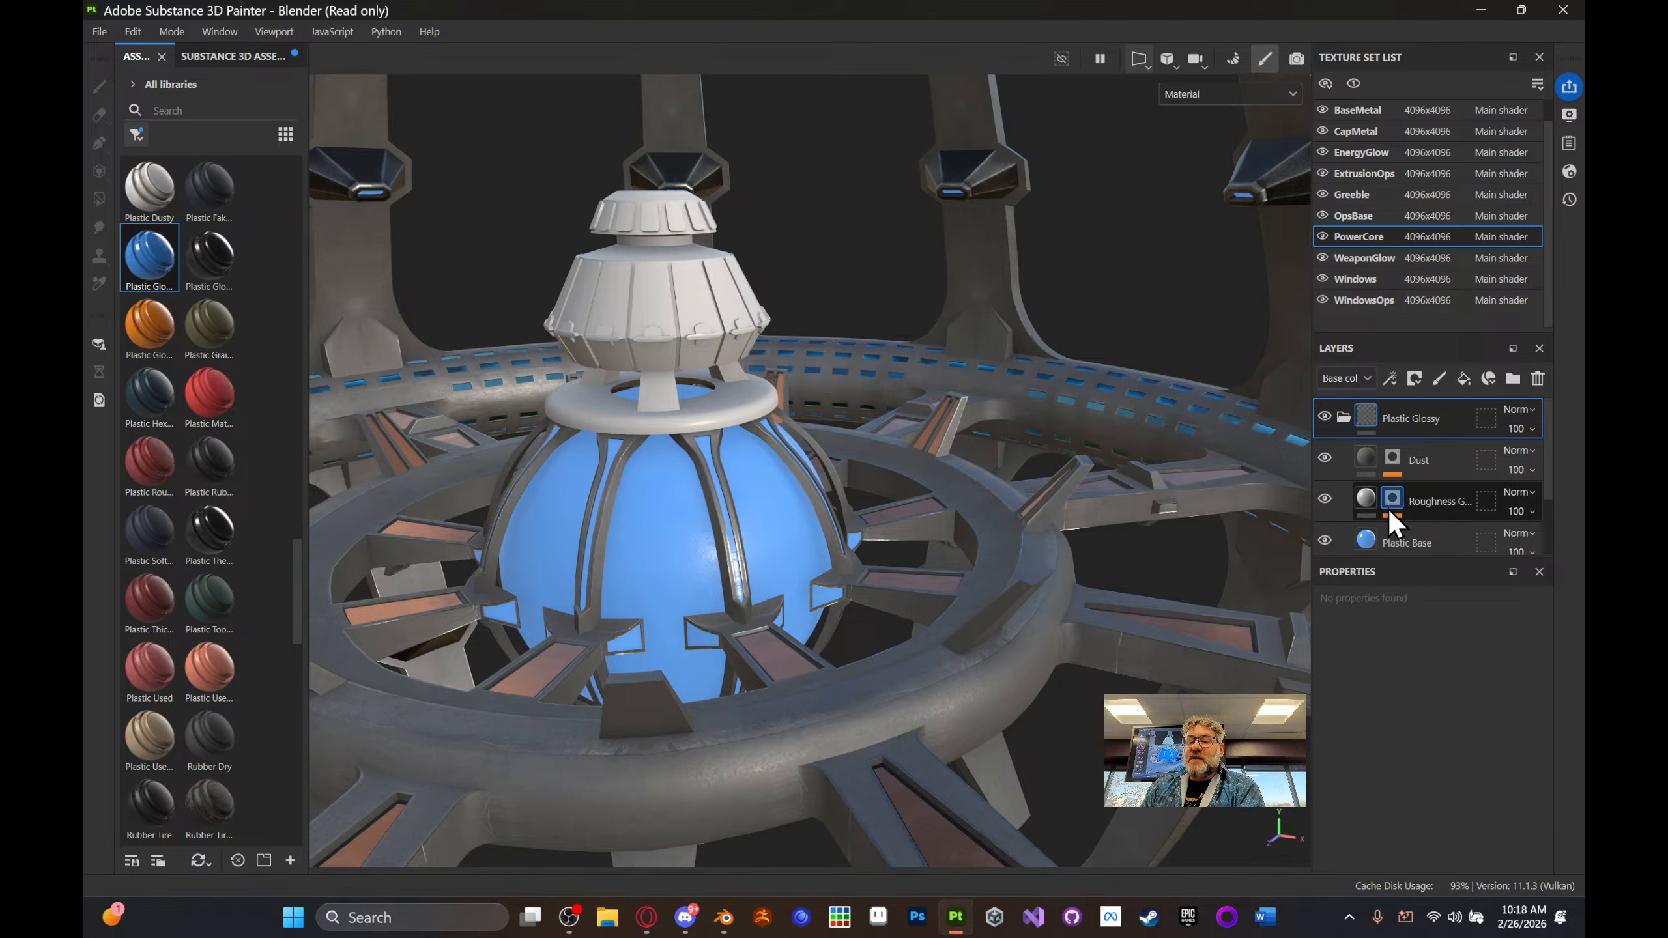
- Hide the Dust and roughness layers of the Plastic Glossy group in the PowerCore texture set
scroll(1391, 514, "down", 2)
scroll(1395, 516, "up", 2)
scroll(1418, 516, "down", 2)
scroll(1412, 522, "up", 2)
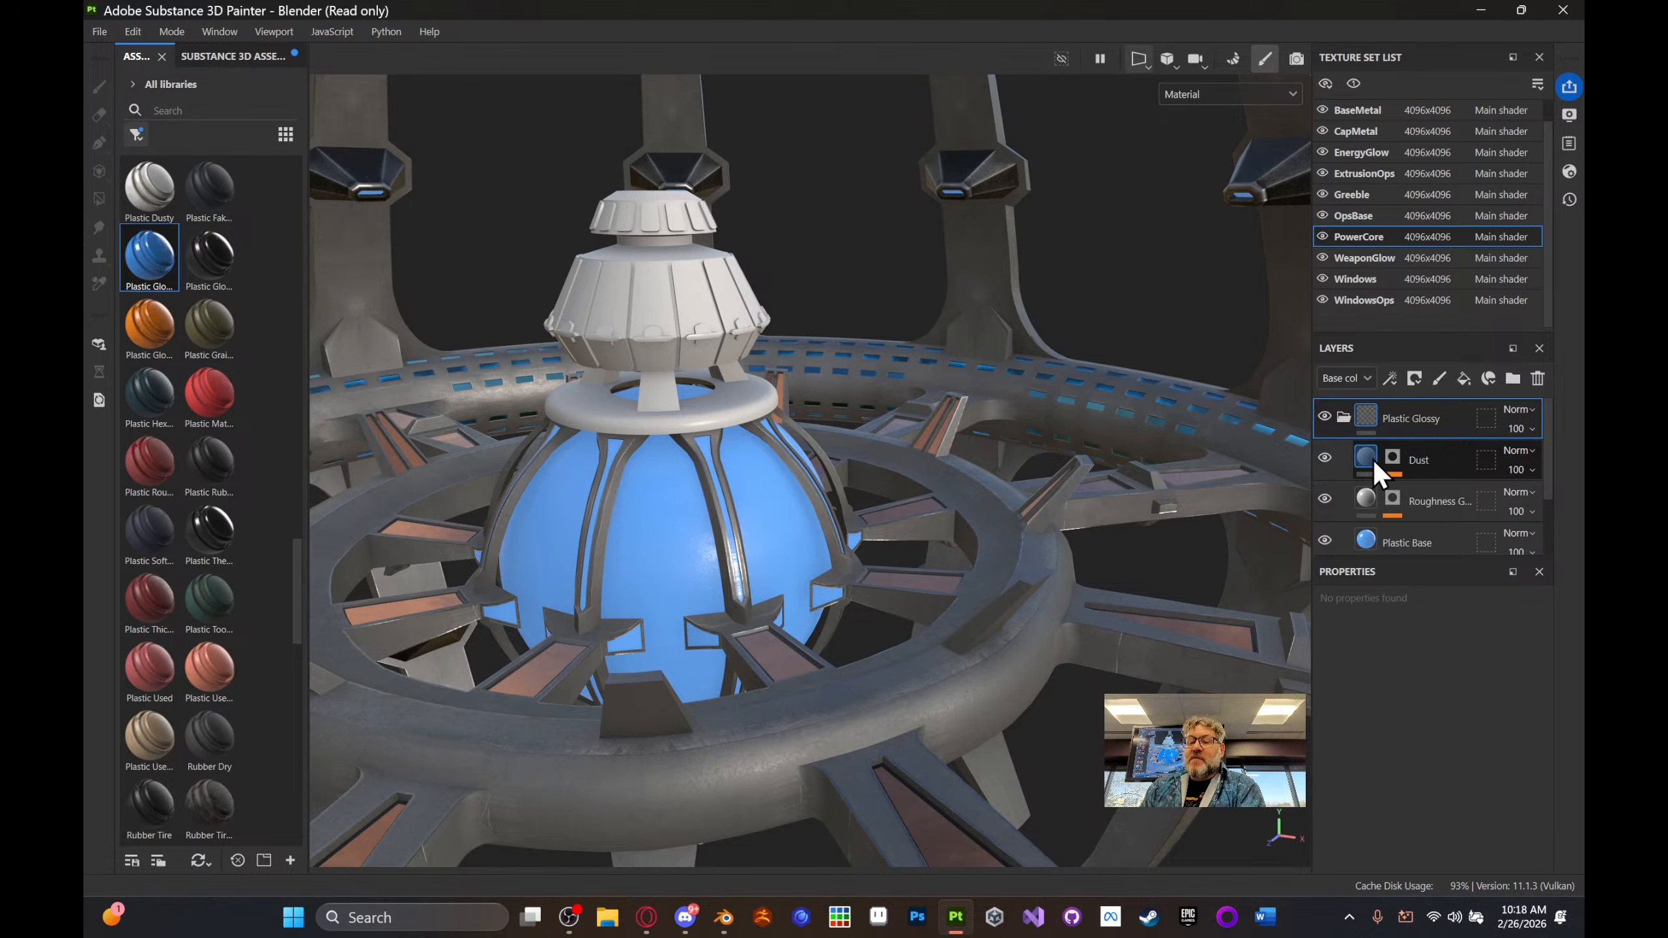
left_click(1324, 499)
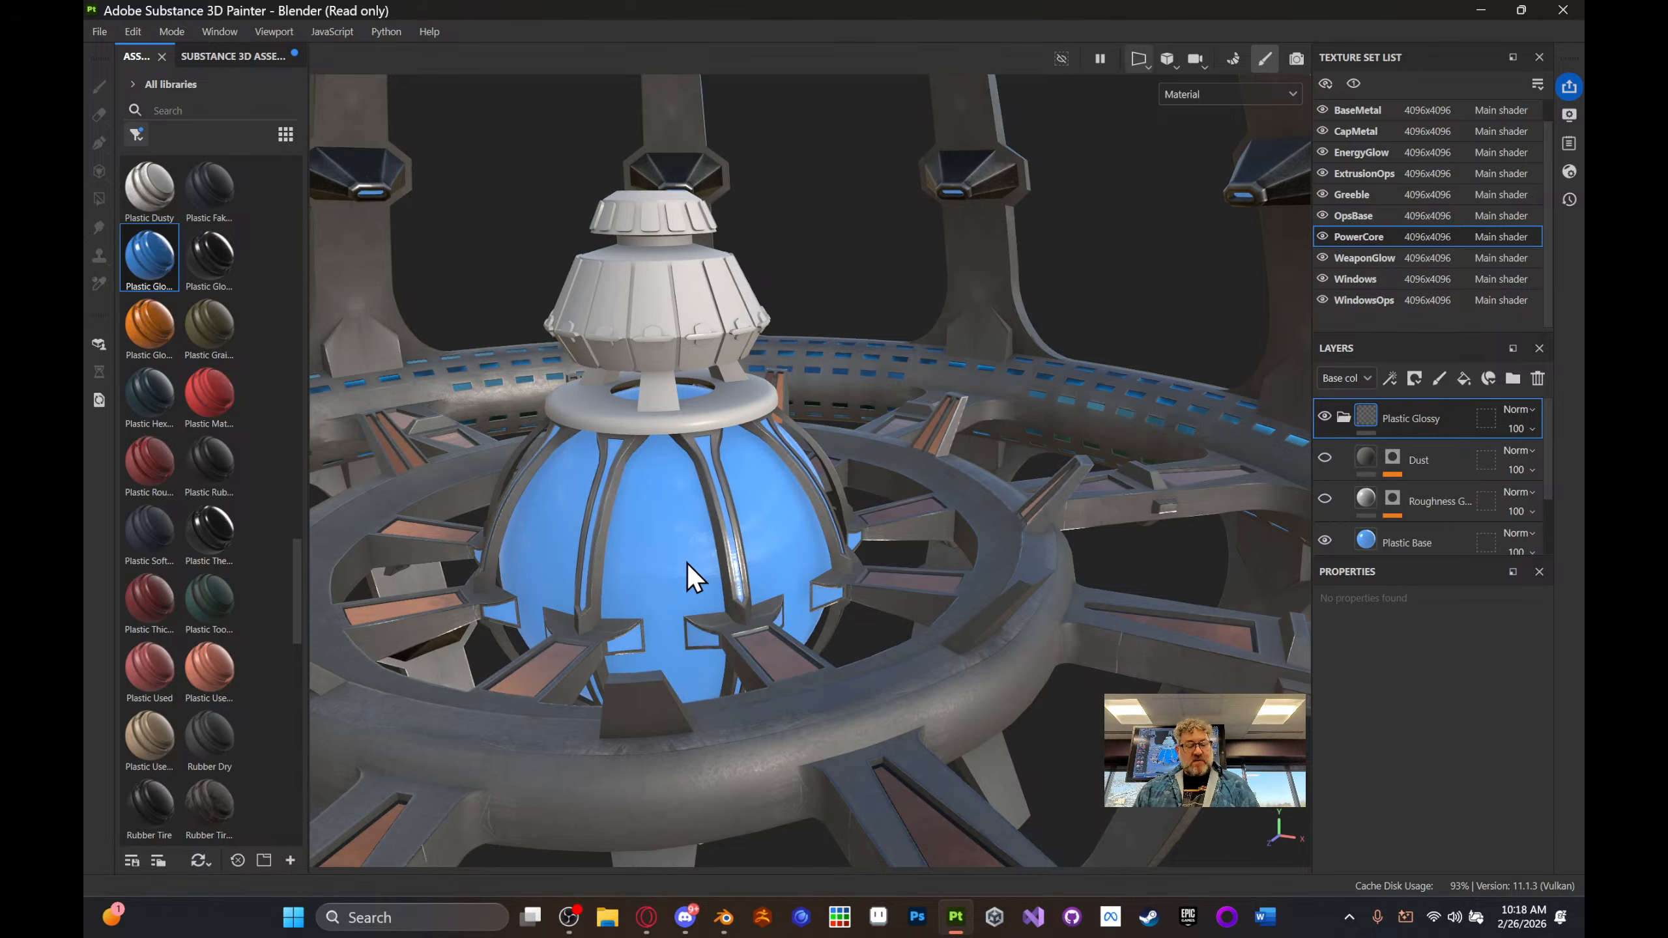
- Set the emissive color of PowerCore's Plastic Base layer to a pale grayish blue, 97A4B4
left_click_drag(686, 563, 640, 579, "alt")
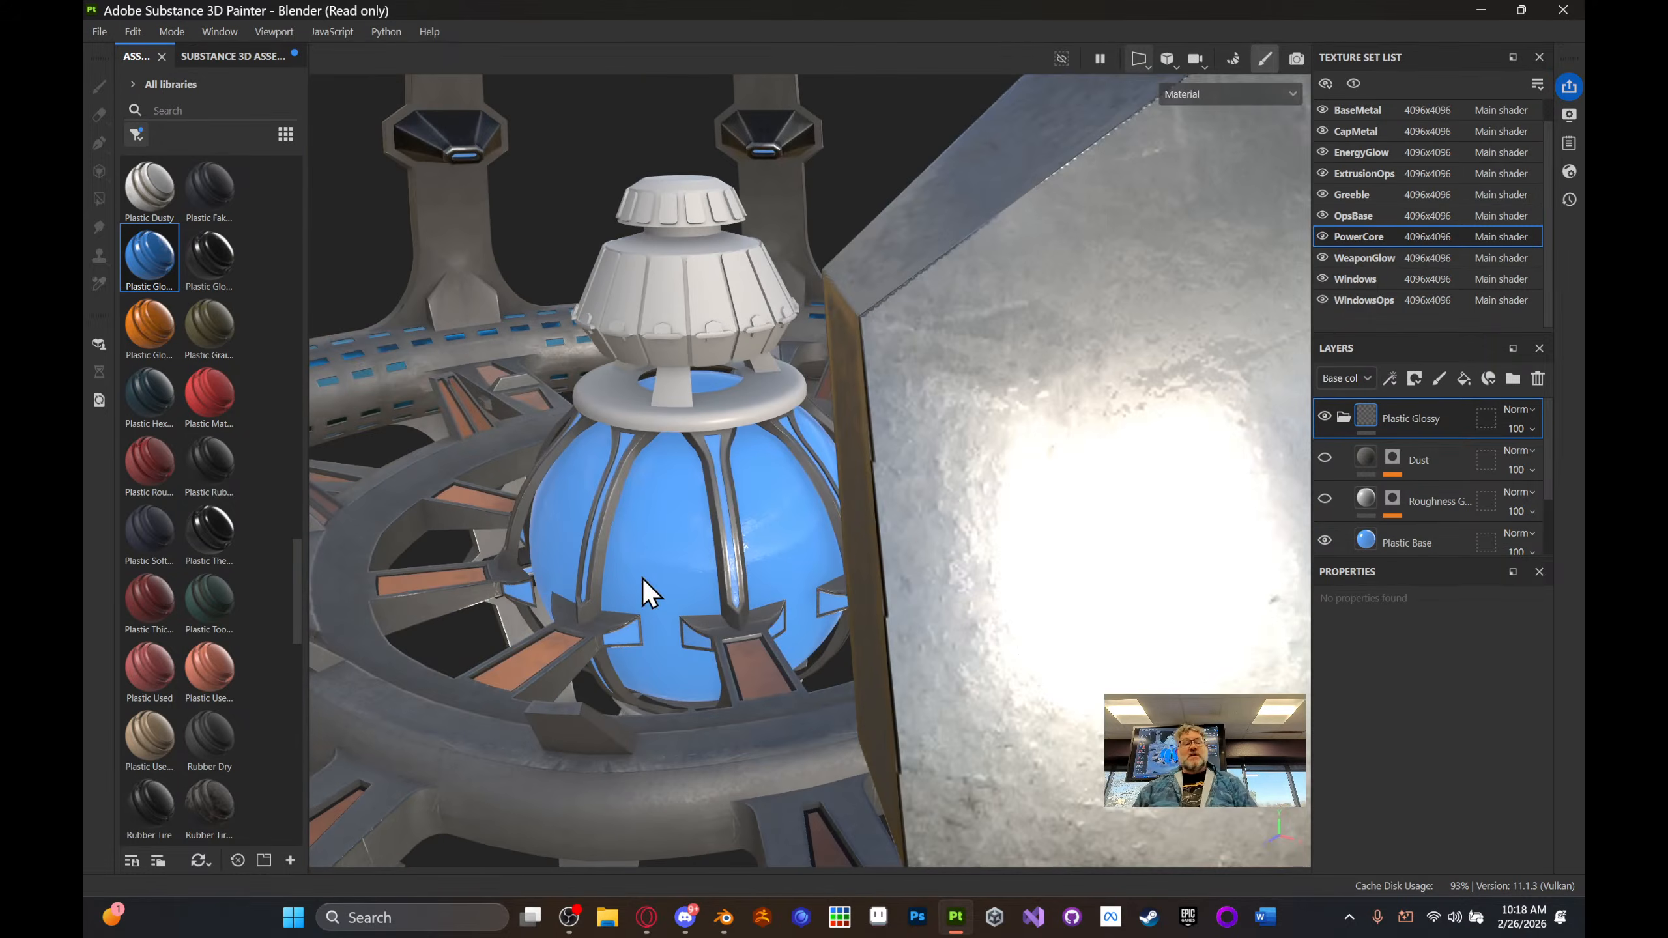
scroll(637, 578, "up", 4)
middle_click_drag(676, 558, 729, 522, "alt")
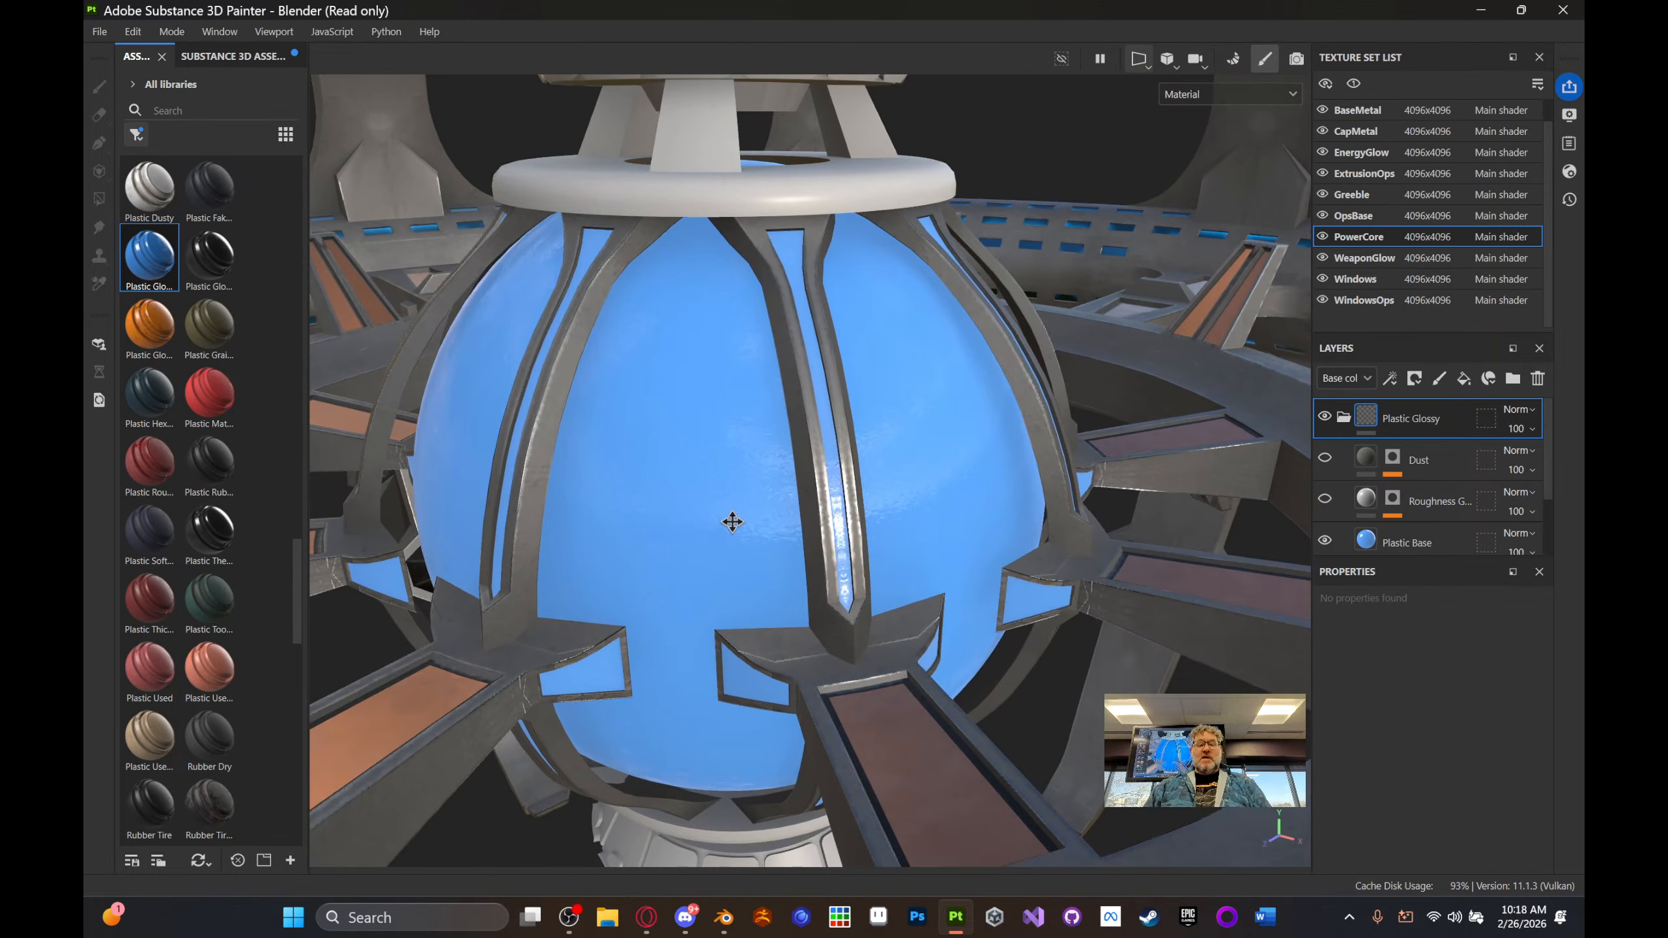
left_click(1444, 542)
left_click(1491, 853)
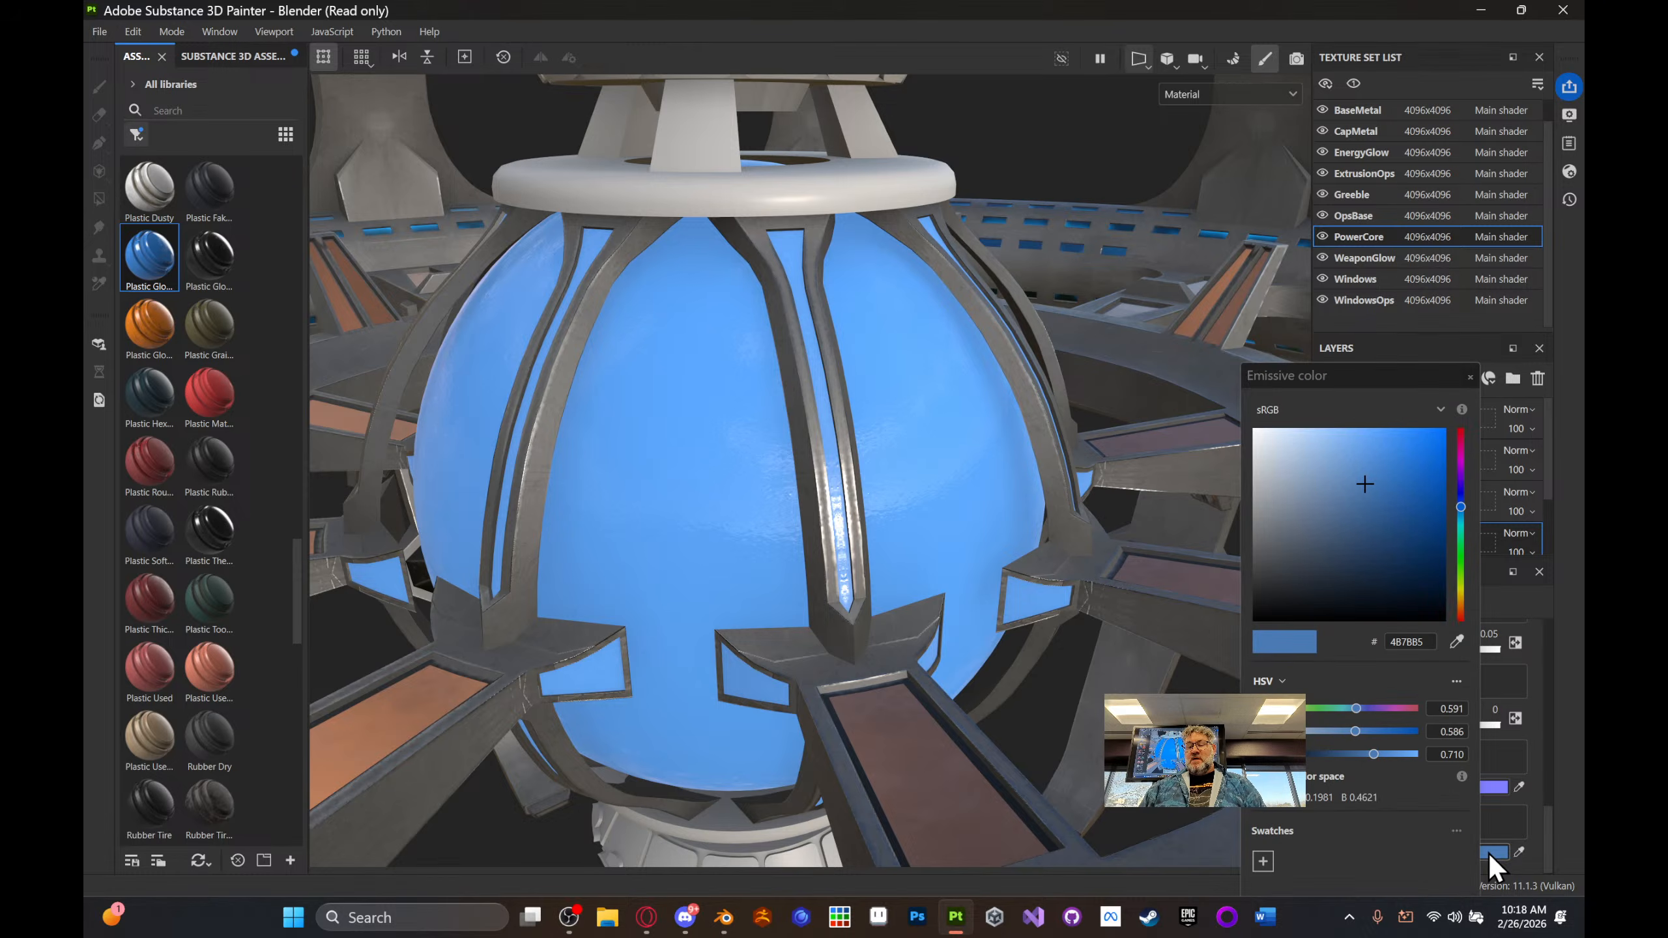
left_click_drag(1363, 485, 1285, 490)
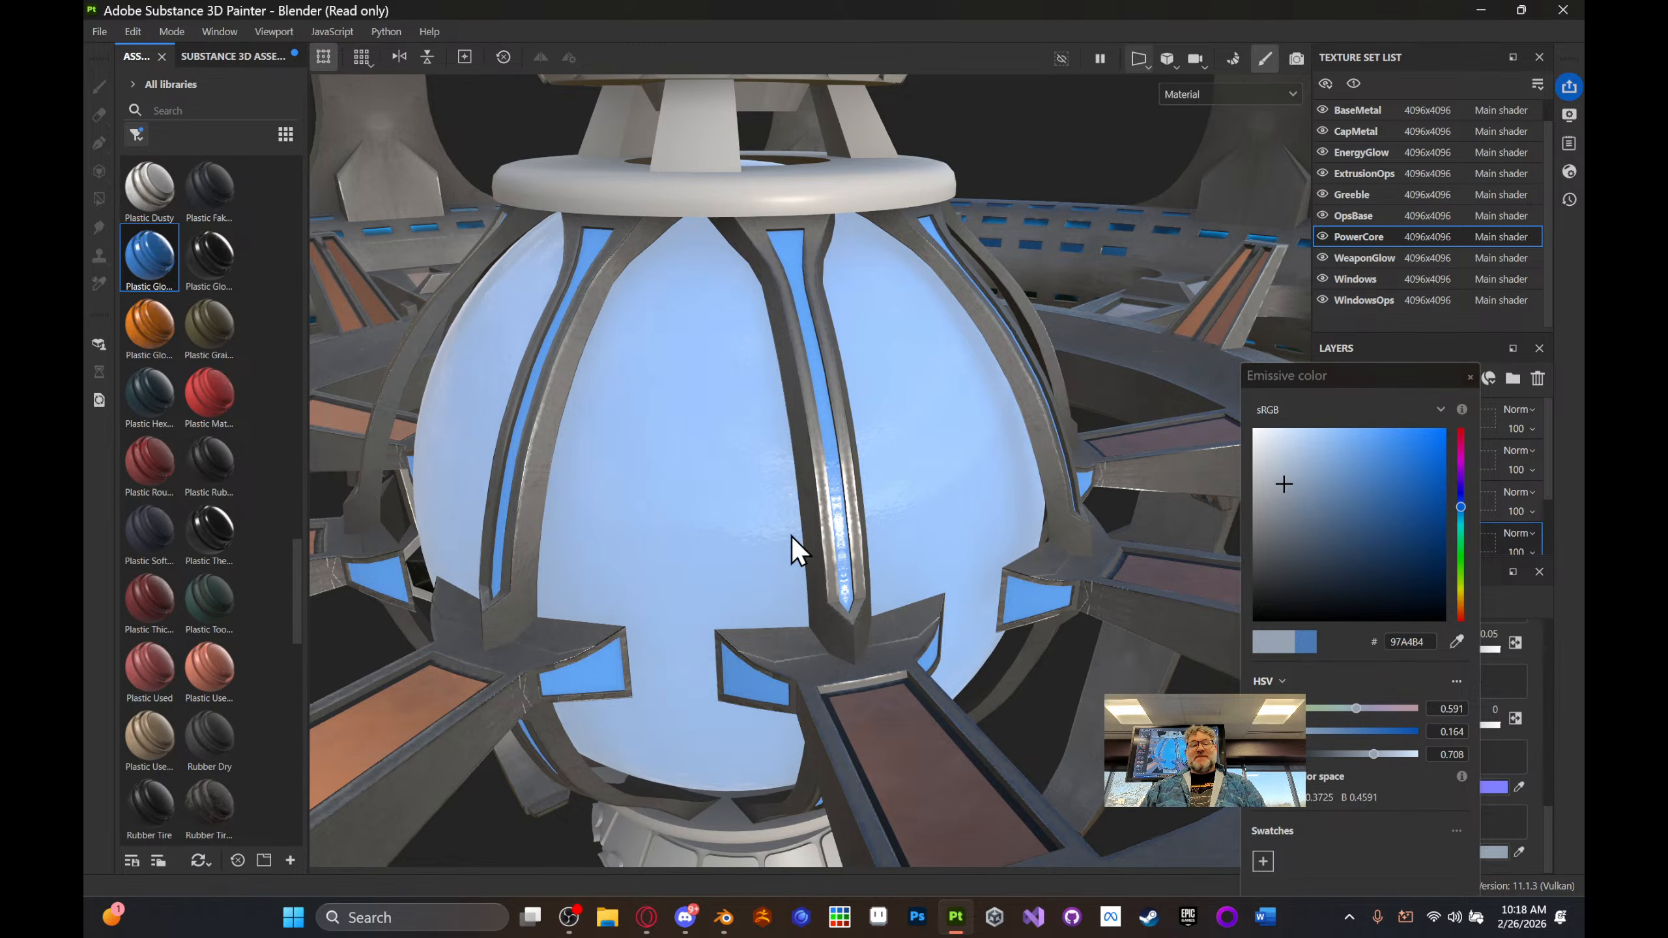
- Examine the recolored power core and the surrounding station structure from several angles and distances
scroll(794, 535, "down", 4)
left_click_drag(801, 527, 821, 386, "alt")
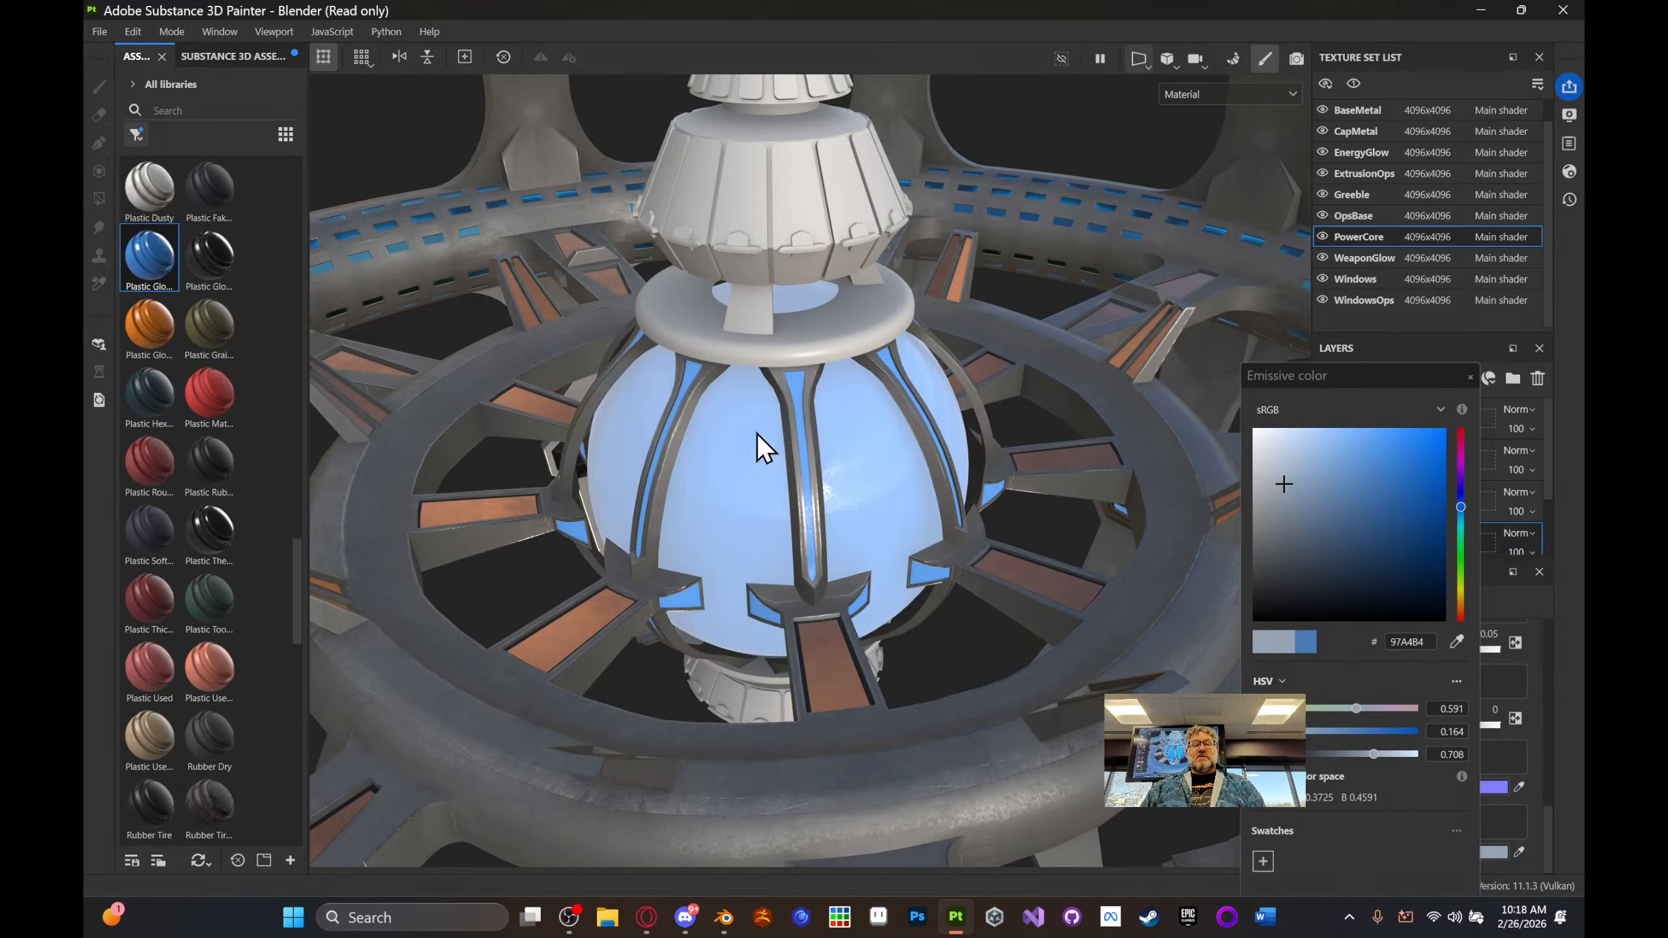
mouse_move(863, 511)
left_mouse_down("alt")
mouse_move(876, 522)
mouse_move(887, 498)
mouse_move(788, 486)
mouse_move(707, 443)
left_mouse_up("alt")
middle_click_drag(707, 443, 697, 438, "alt")
left_click_drag(931, 435, 982, 676, "alt")
scroll(933, 621, "up", 8)
scroll(977, 635, "down", 10)
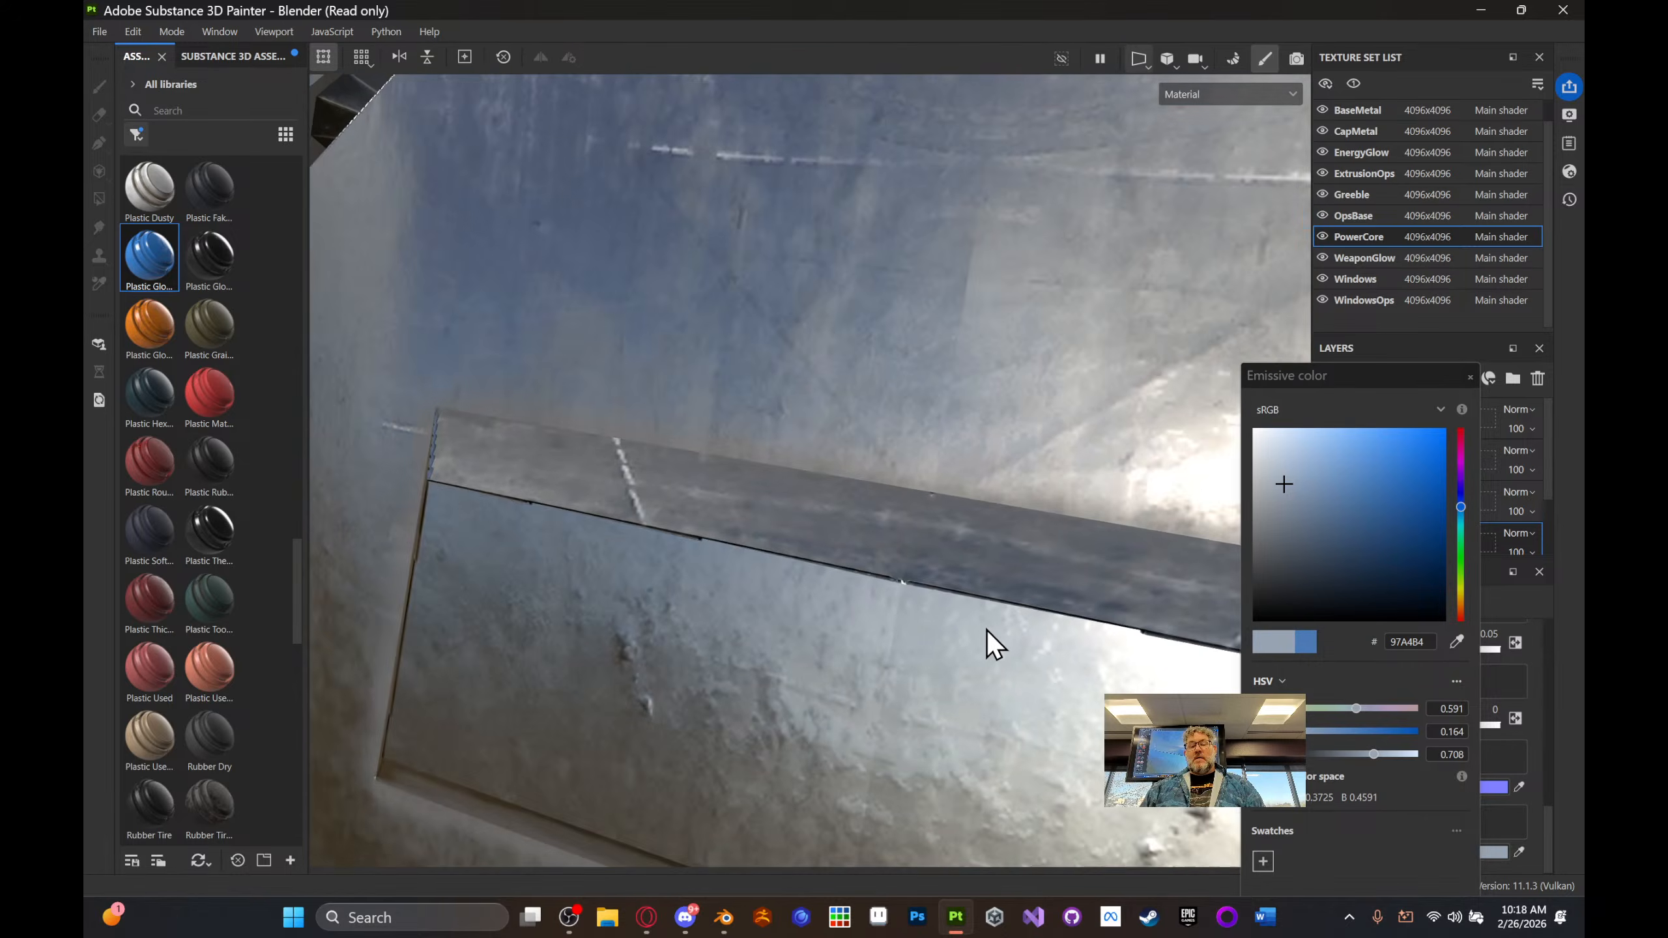
- Apply the Steel Scratched smart material to the CapMetal ring above the power core and to the OpsBase tower
scroll(953, 652, "down", 3)
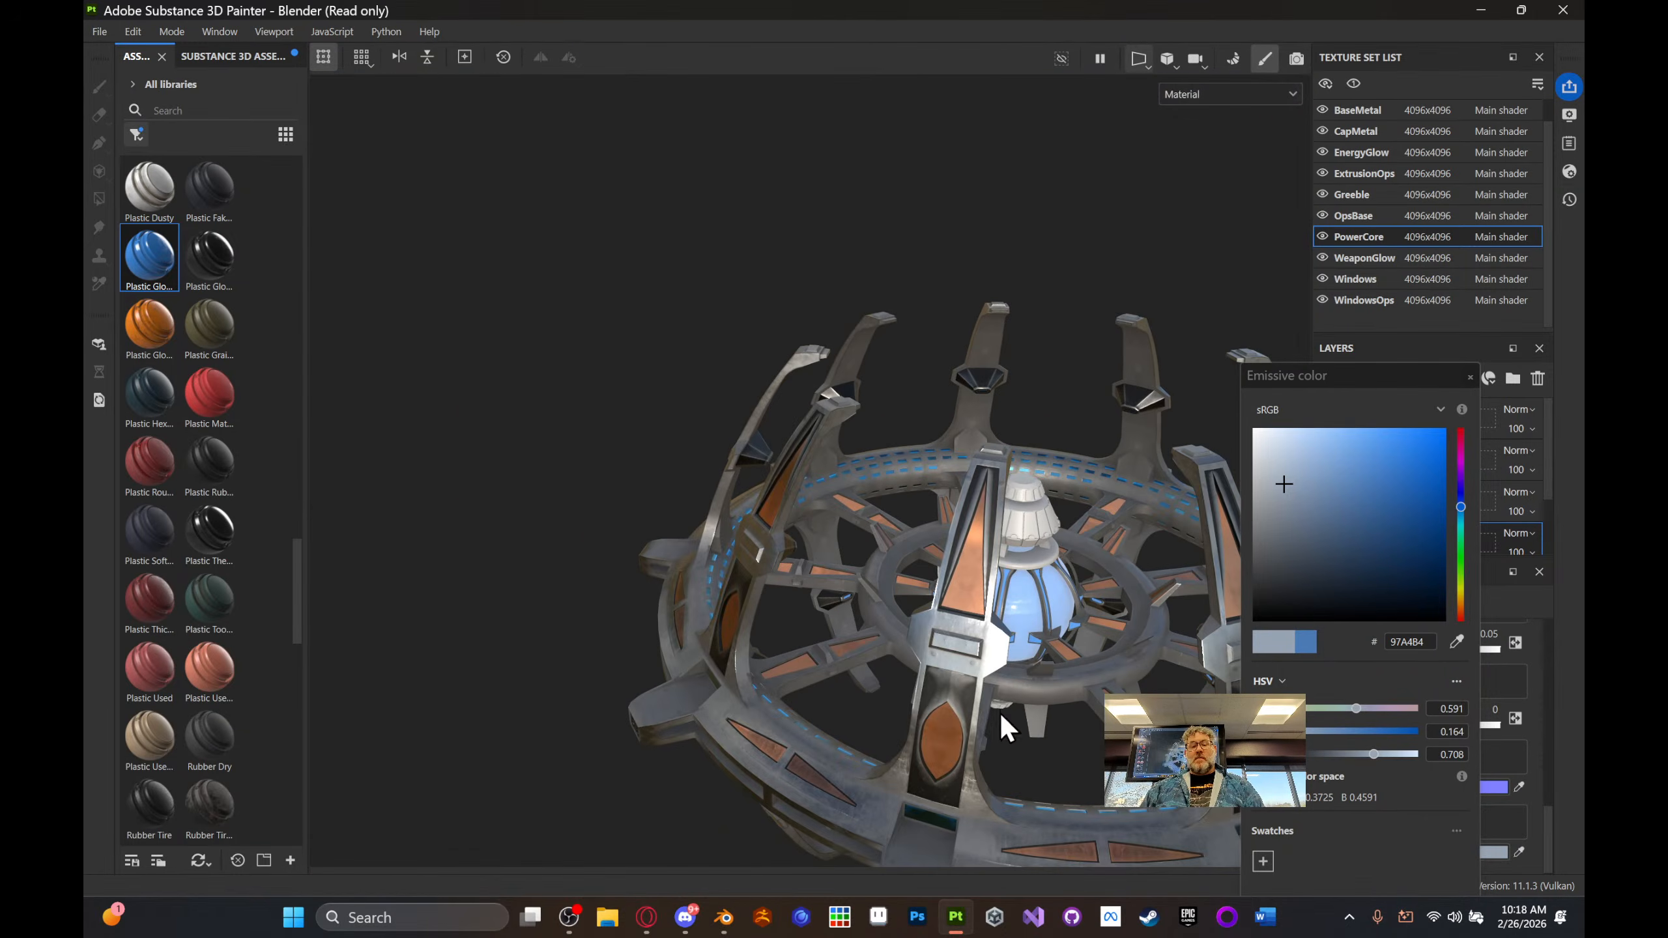
left_click_drag(808, 577, 927, 652, "alt")
middle_click_drag(928, 652, 946, 717, "alt")
scroll(946, 716, "up", 5)
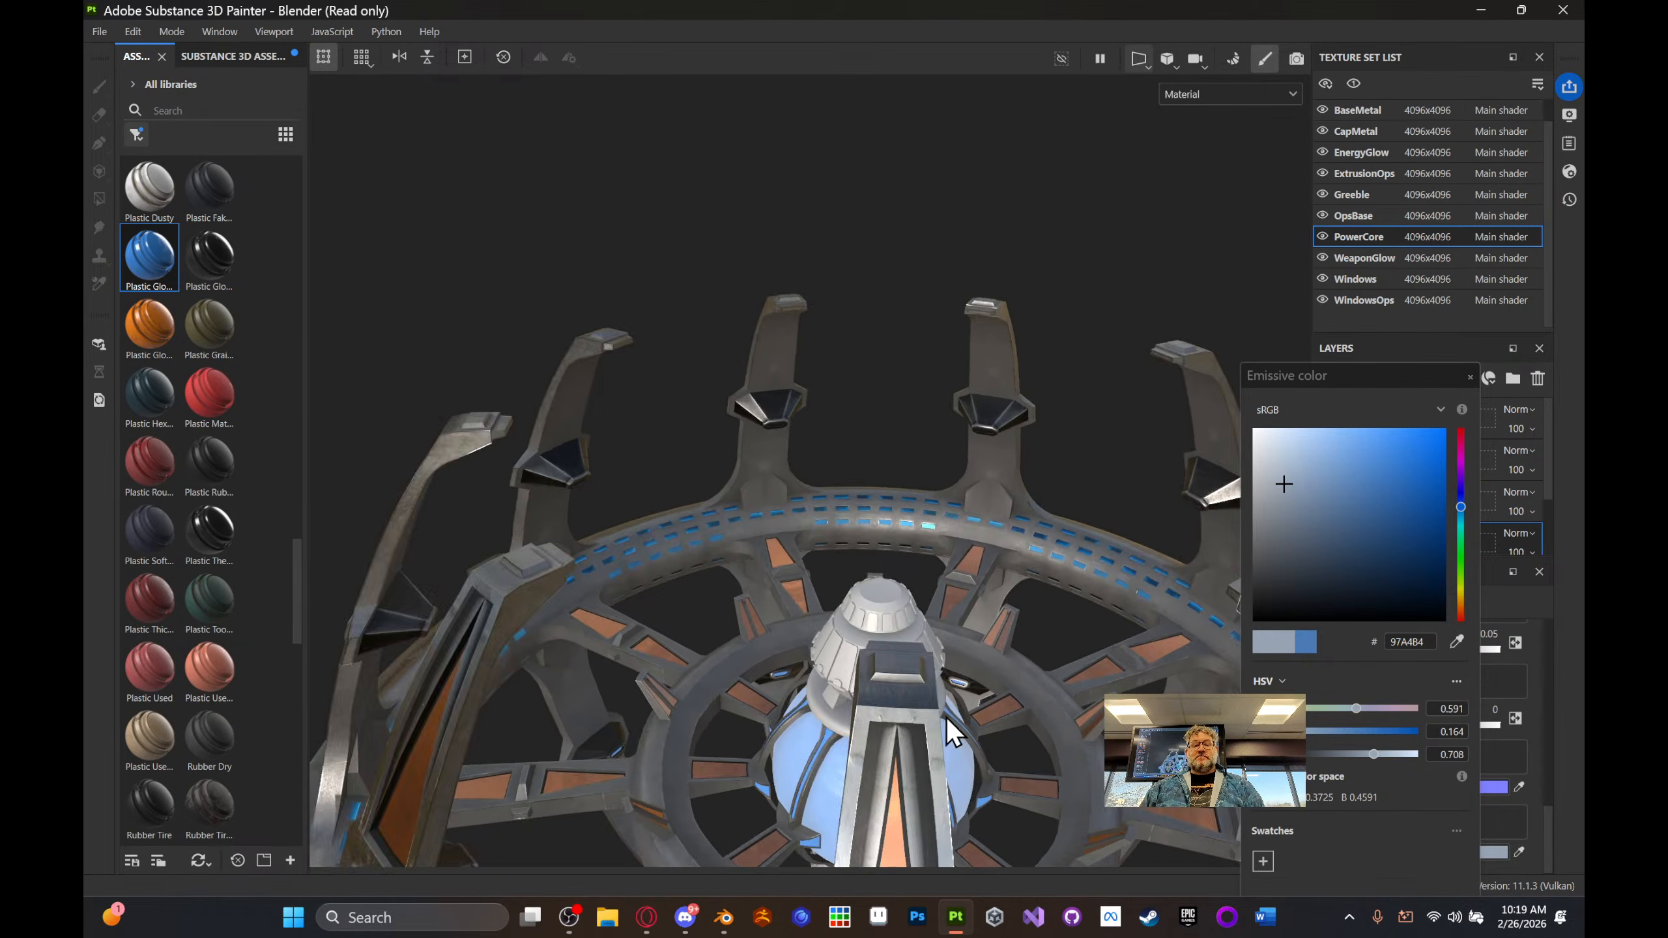
left_click_drag(964, 767, 808, 711, "alt")
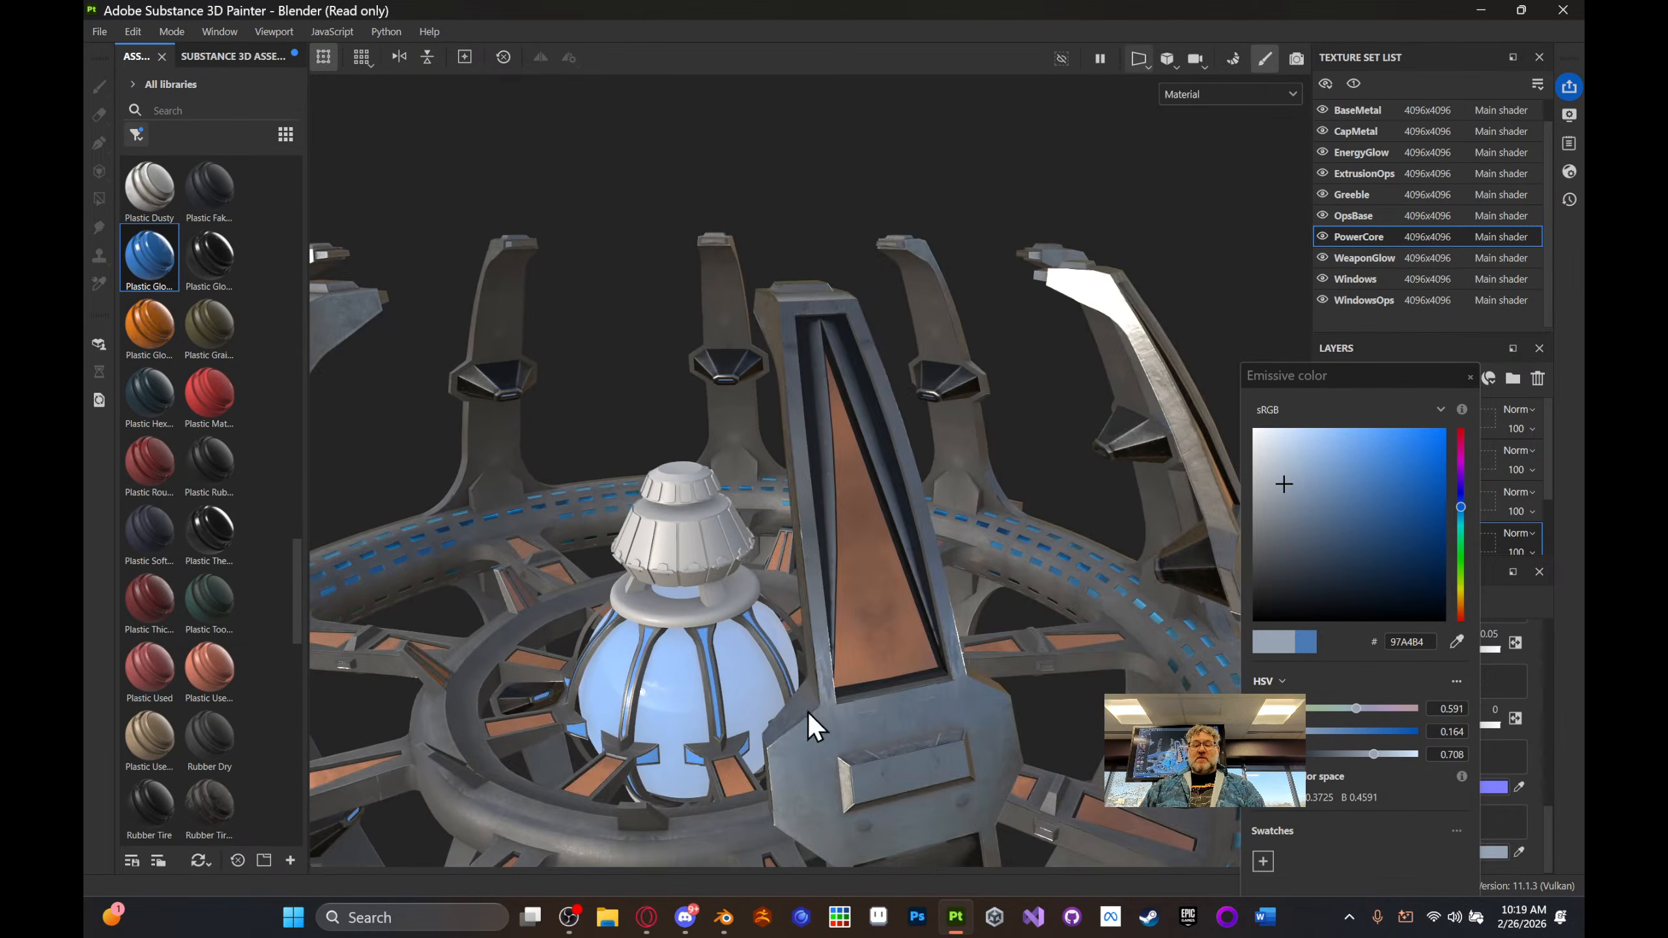
middle_click_drag(808, 712, 1037, 732, "alt")
scroll(817, 673, "up", 7)
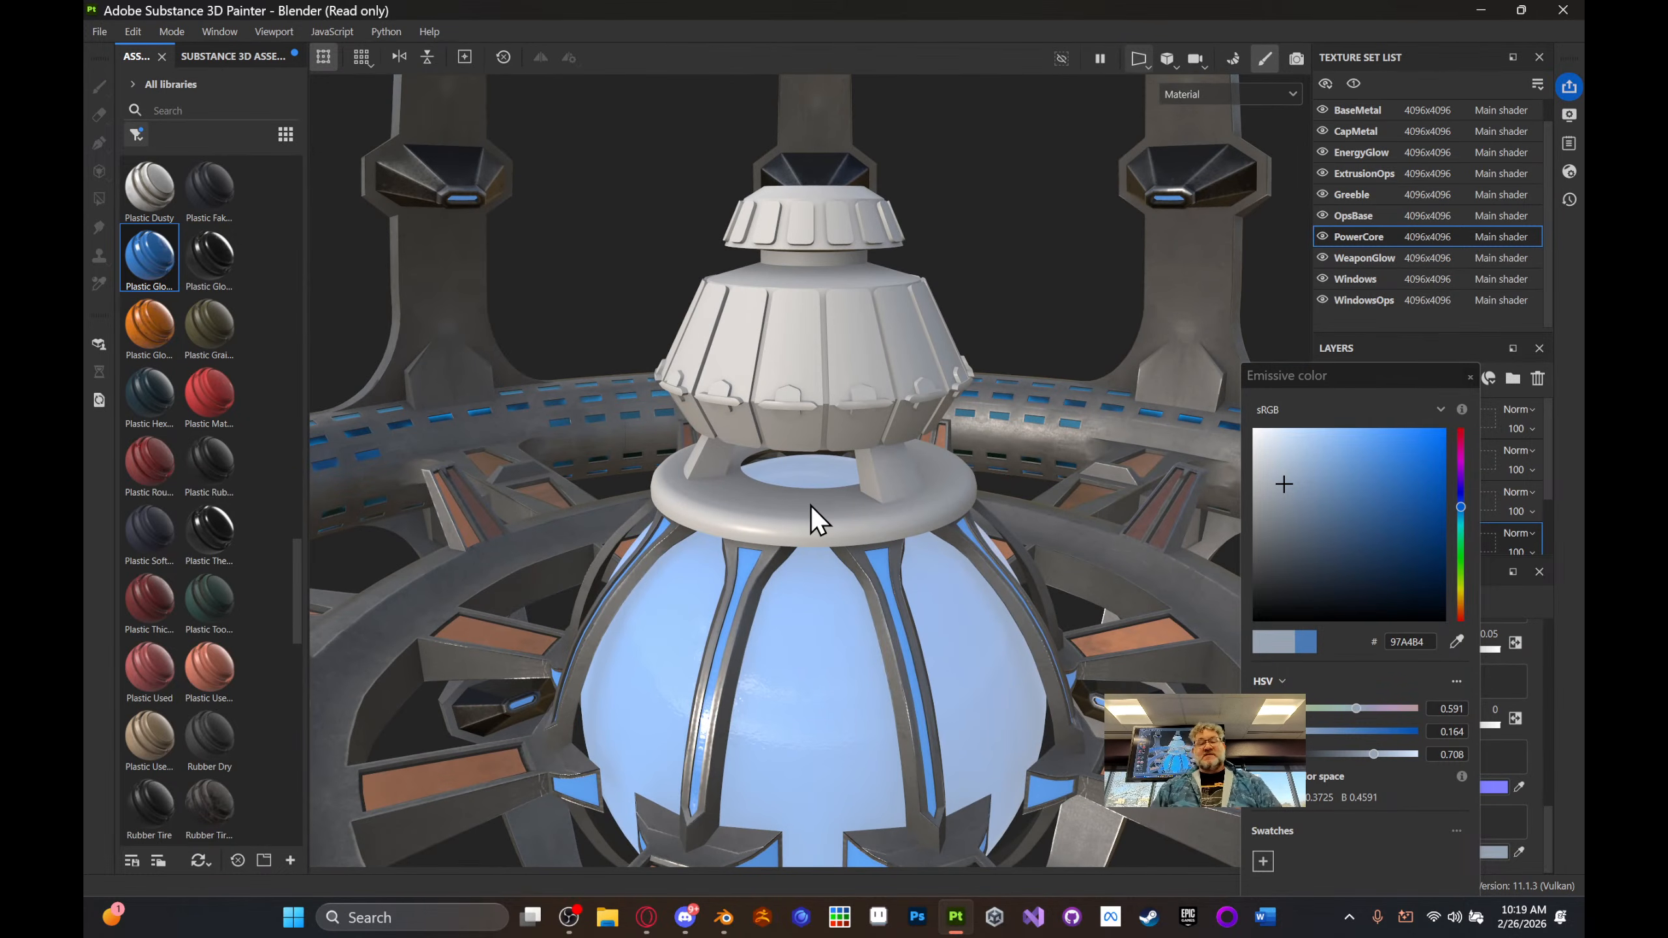
left_click(862, 510)
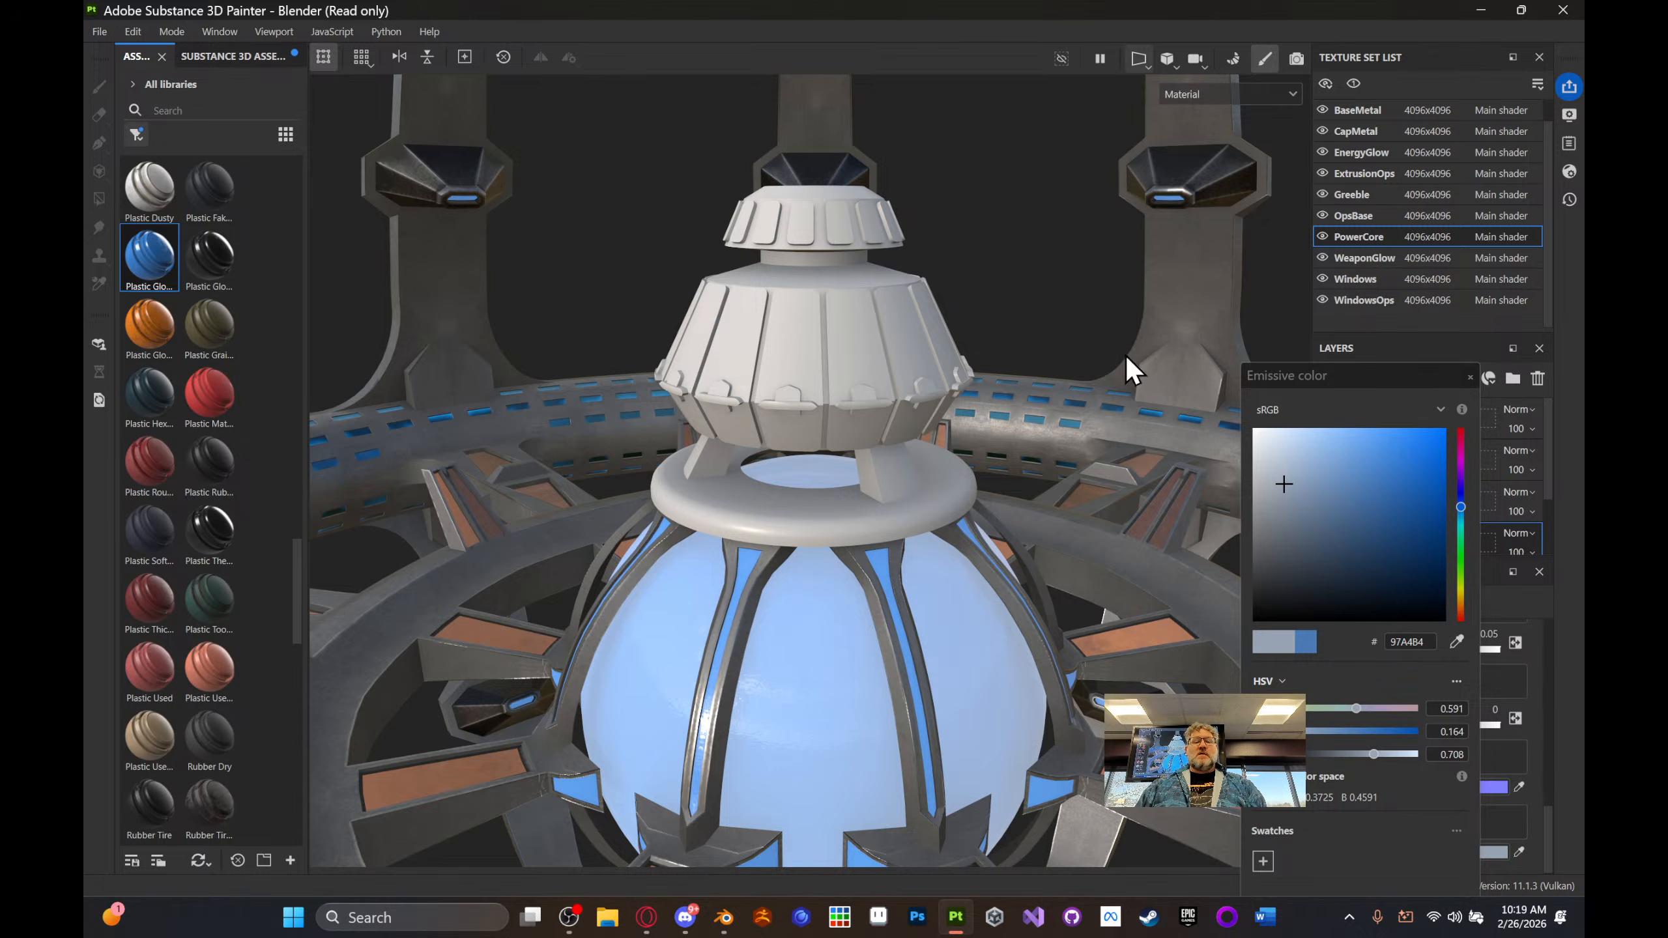
scroll(168, 394, "down", 10)
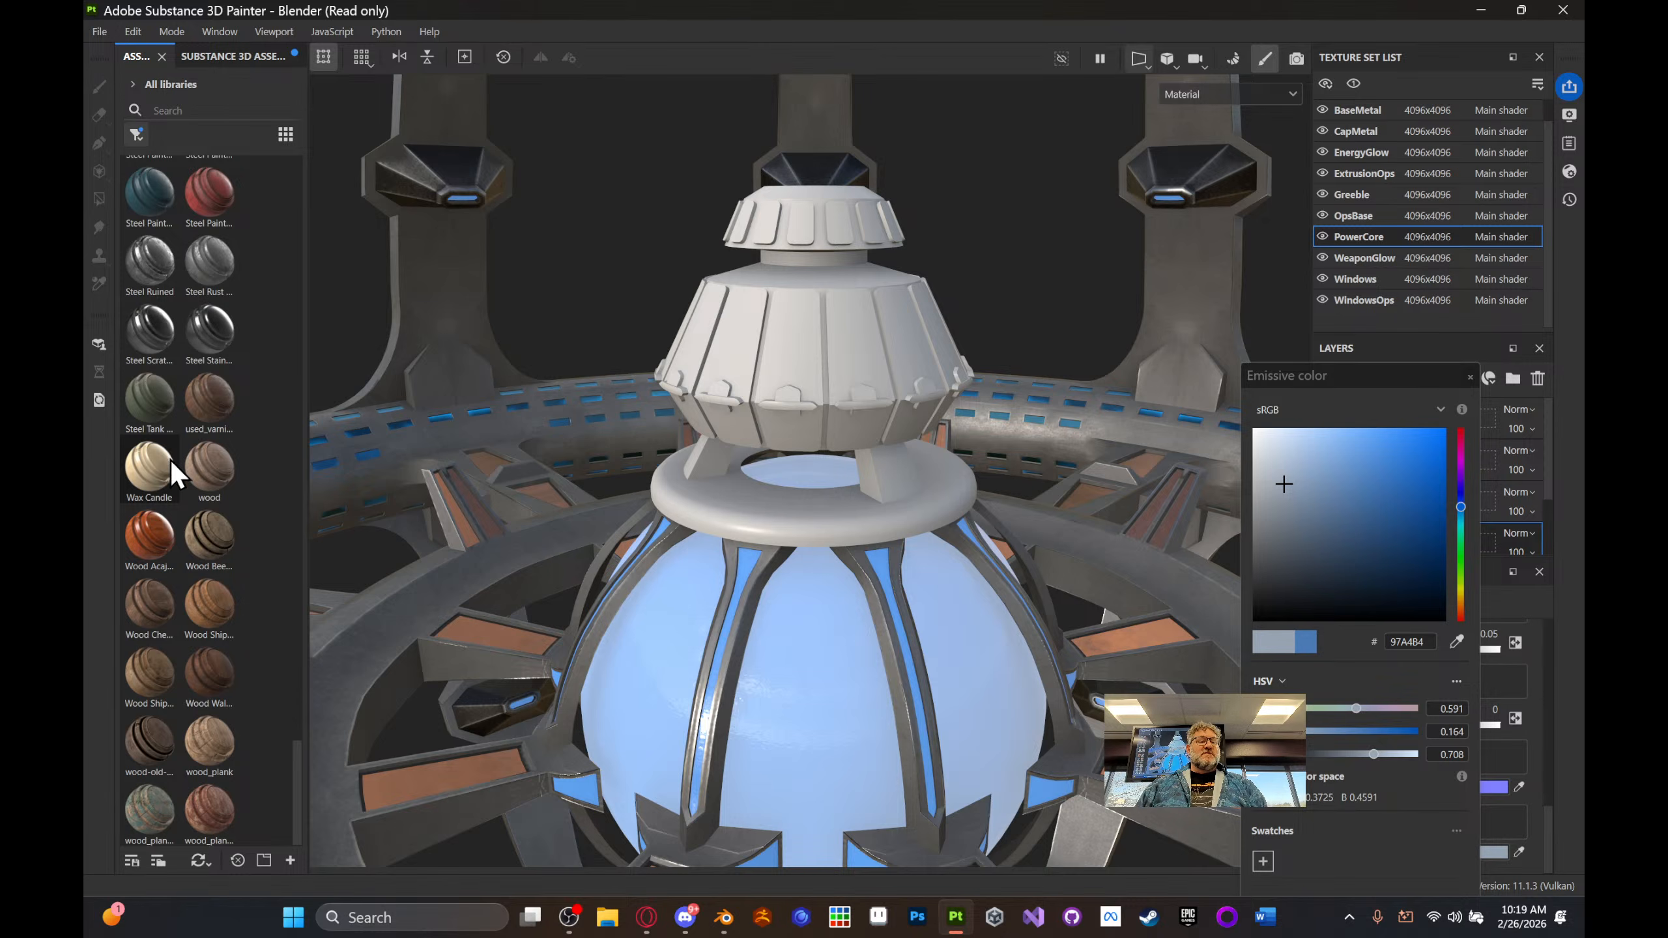
left_click_drag(165, 344, 868, 492)
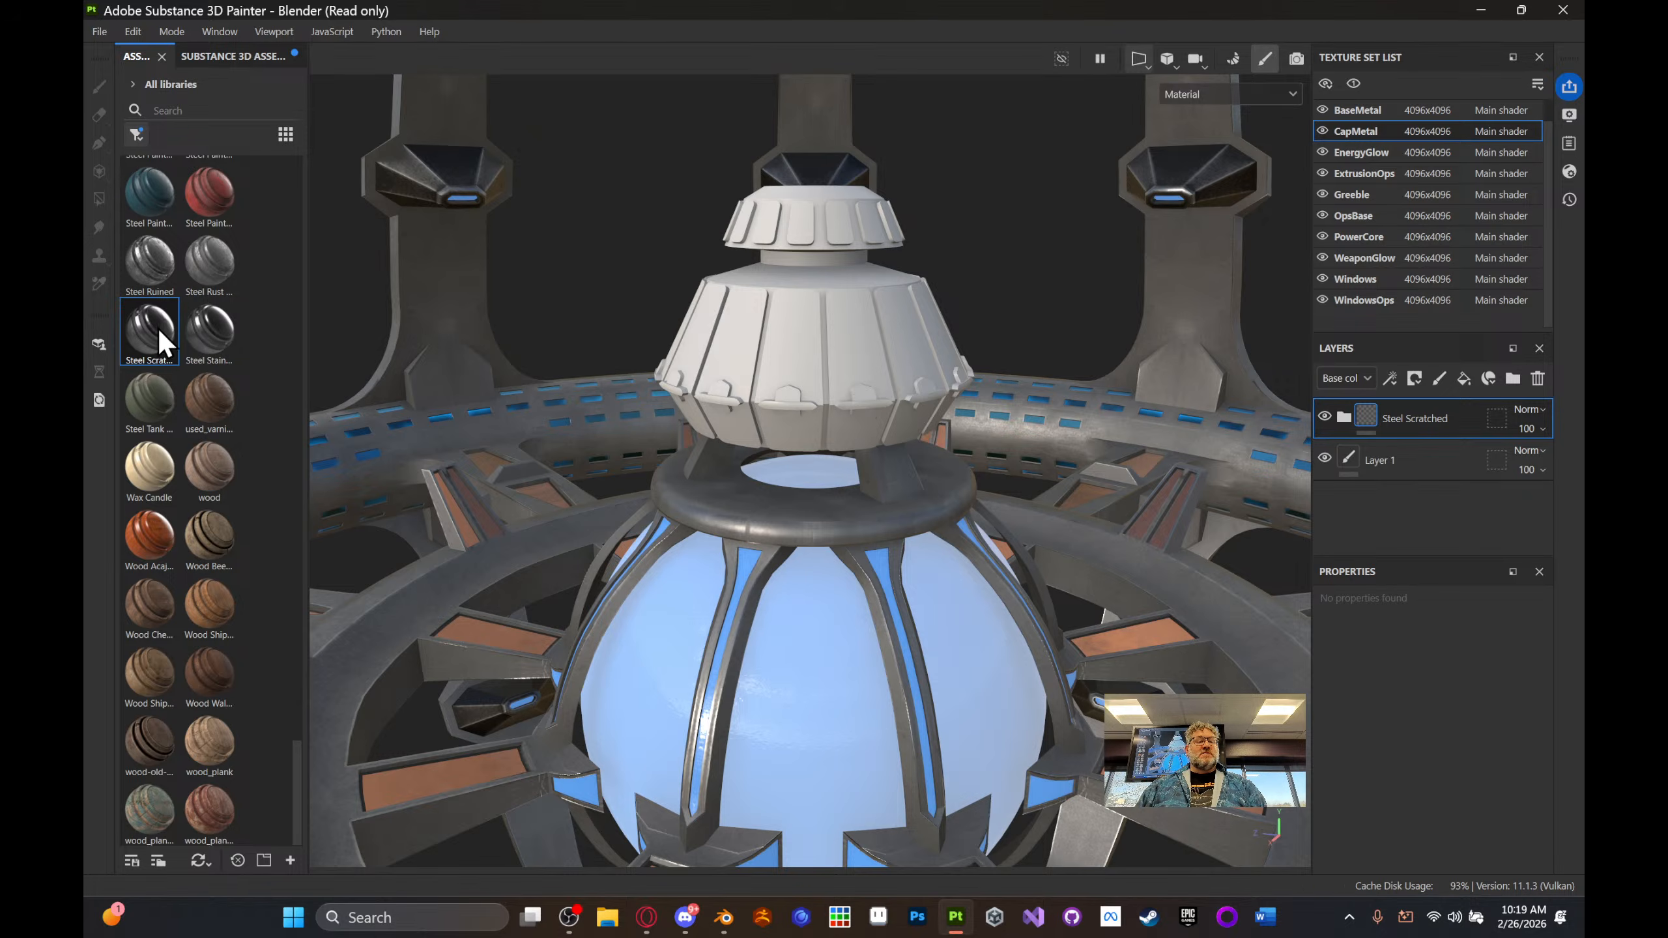
left_click_drag(158, 328, 775, 279)
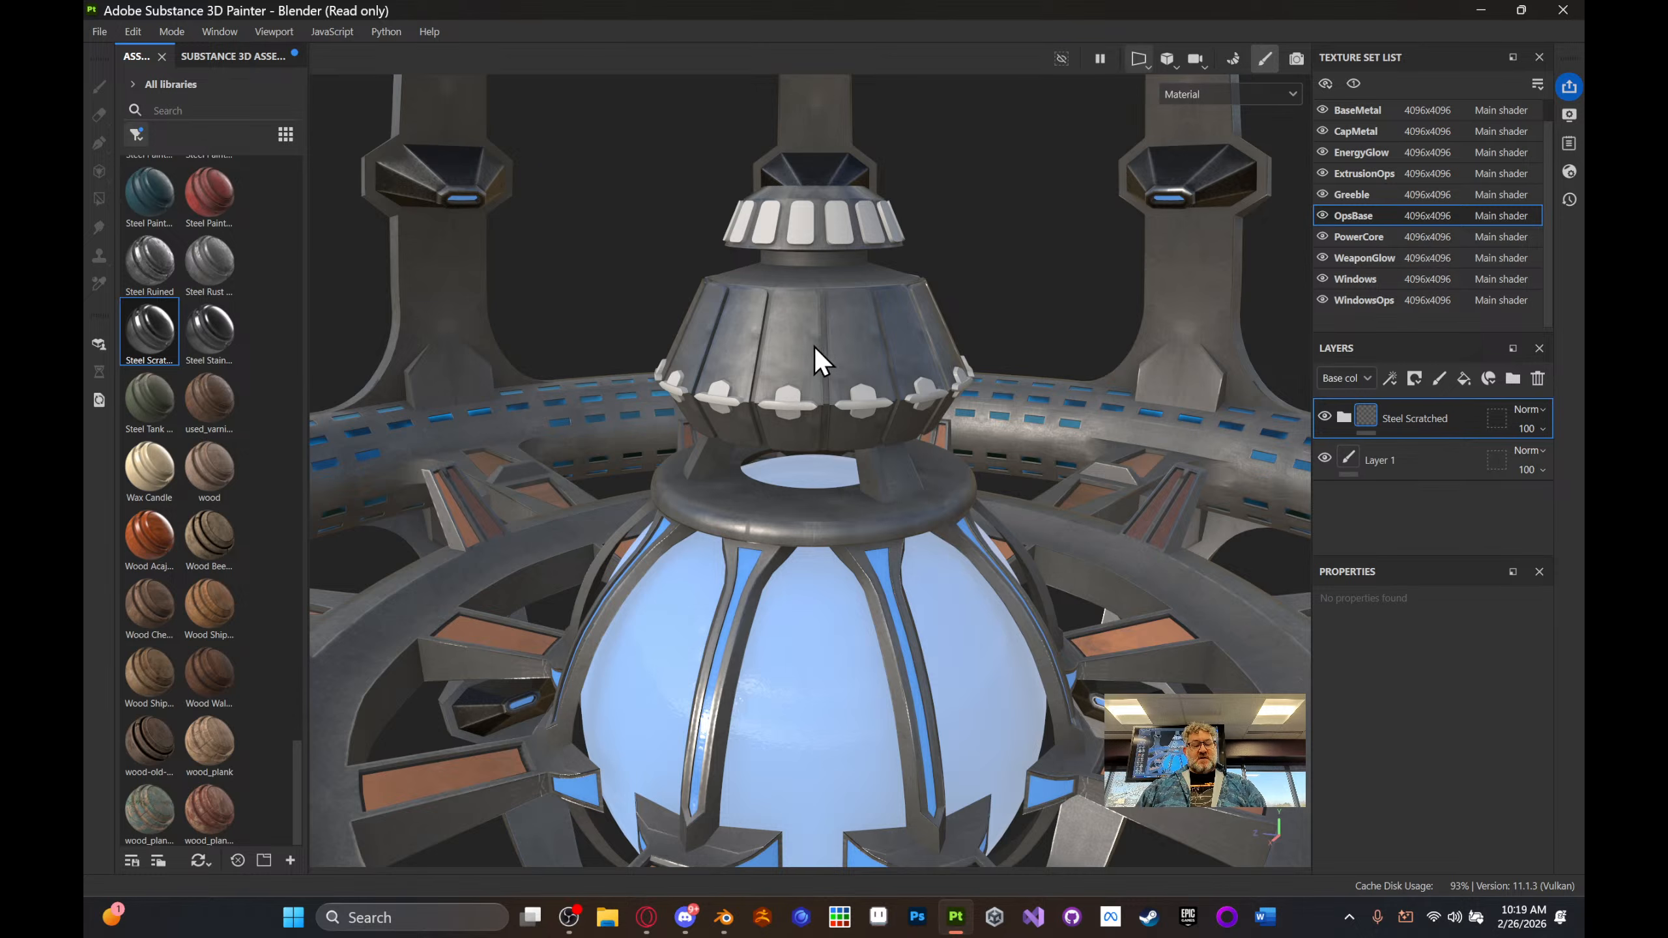
- Apply the Copper Worn smart material to the ExtrusionOps clamps around the lower edge of the operations tower
mouse_move(211, 309)
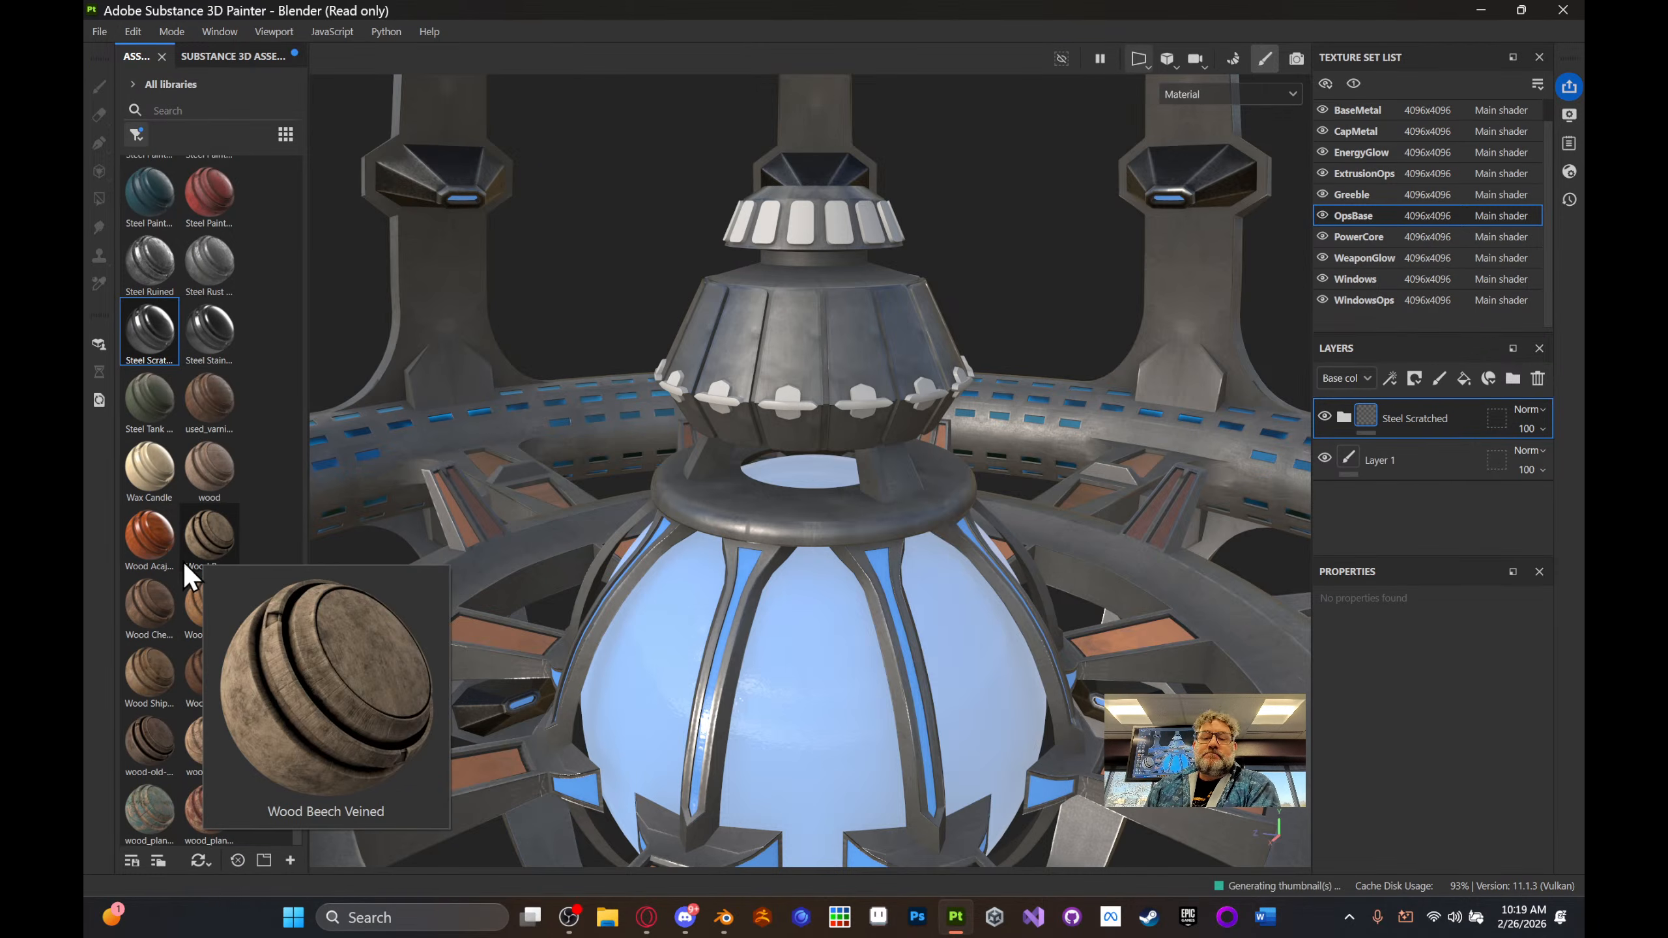
mouse_move(175, 580)
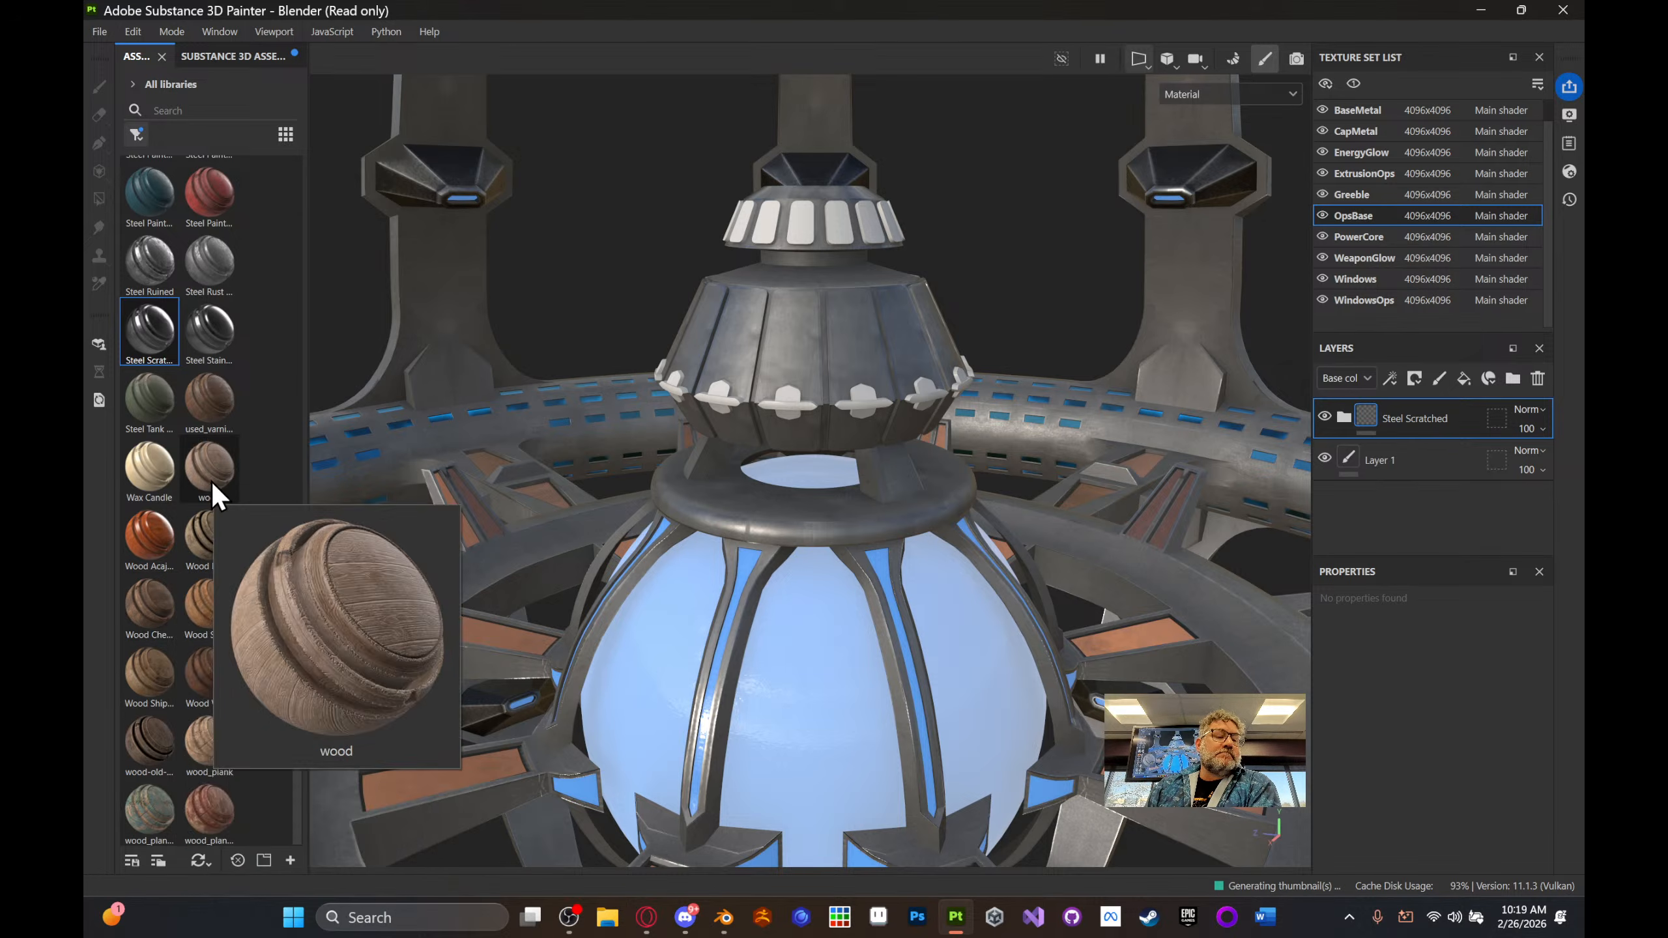
scroll(211, 483, "up", 5)
scroll(211, 484, "up", 8)
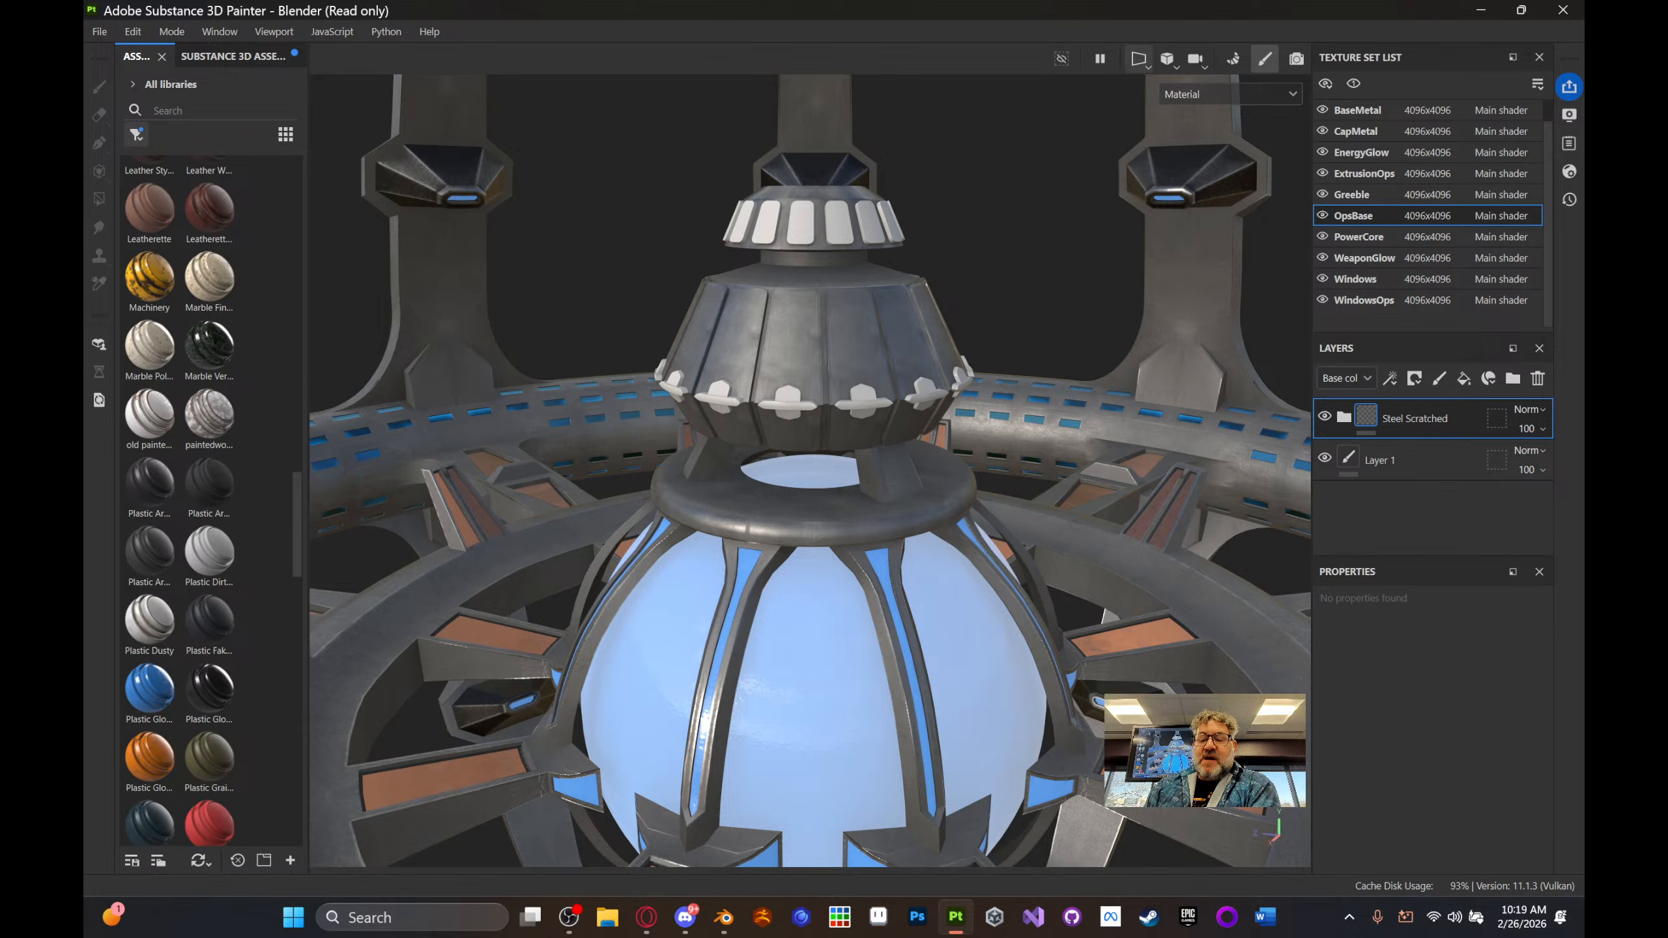
scroll(190, 416, "up", 8)
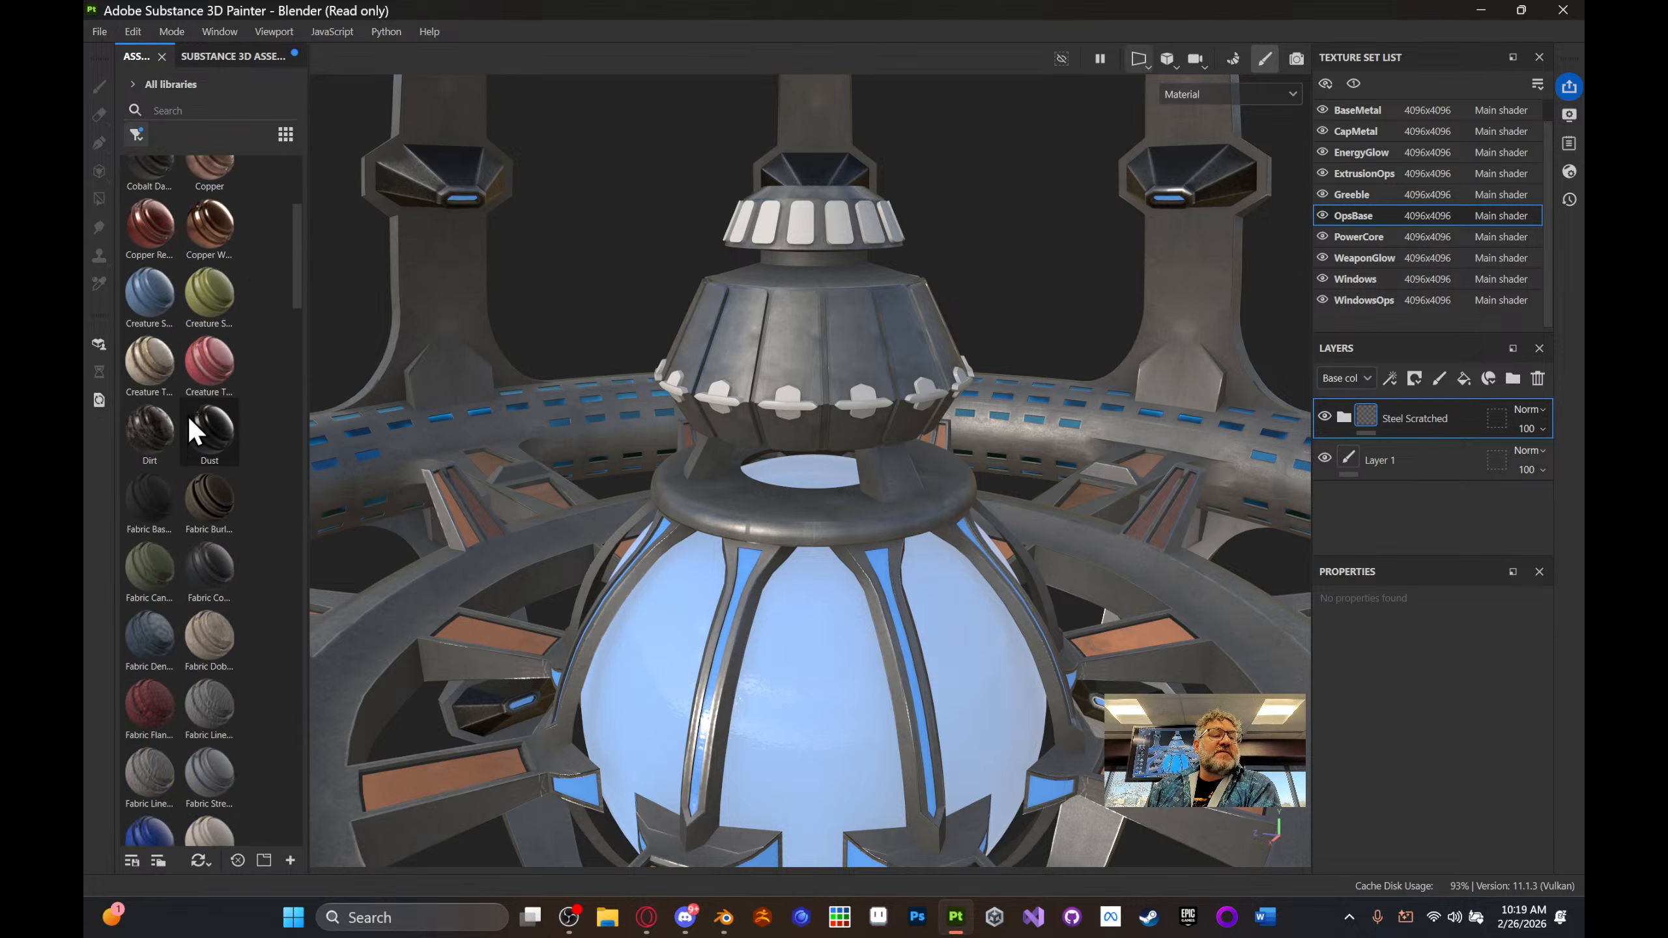
scroll(187, 417, "up", 5)
left_click_drag(207, 535, 787, 401)
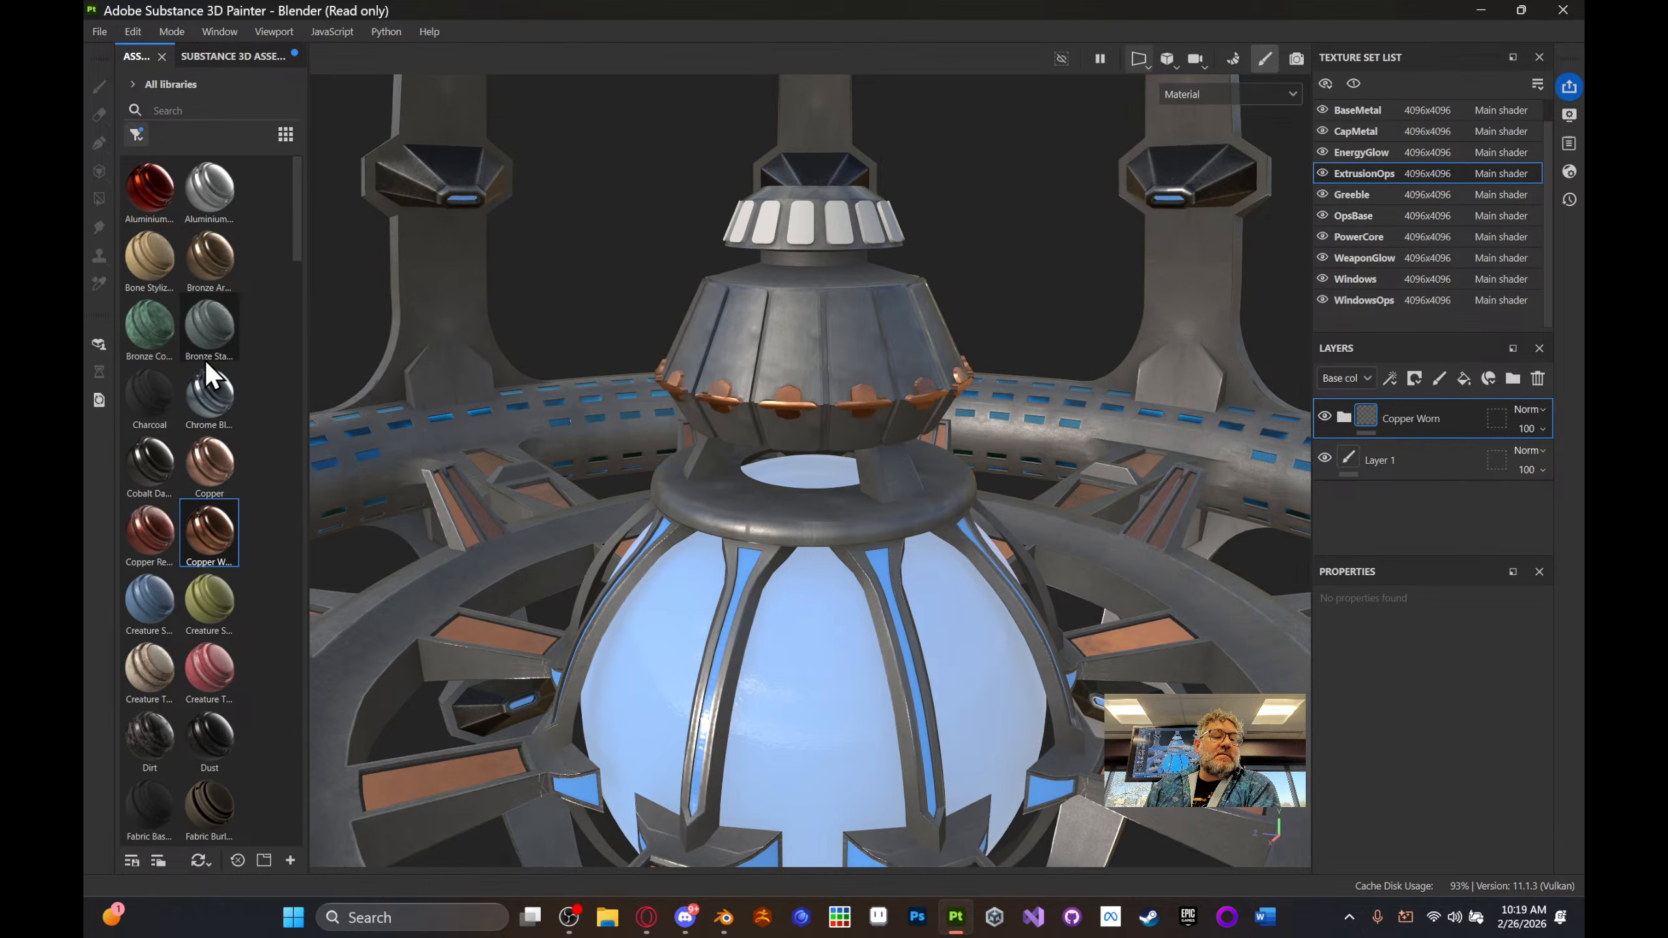
- Apply the Gold Damaged smart material to the WindowsOps panels around the top of the operations tower
scroll(204, 360, "down", 6)
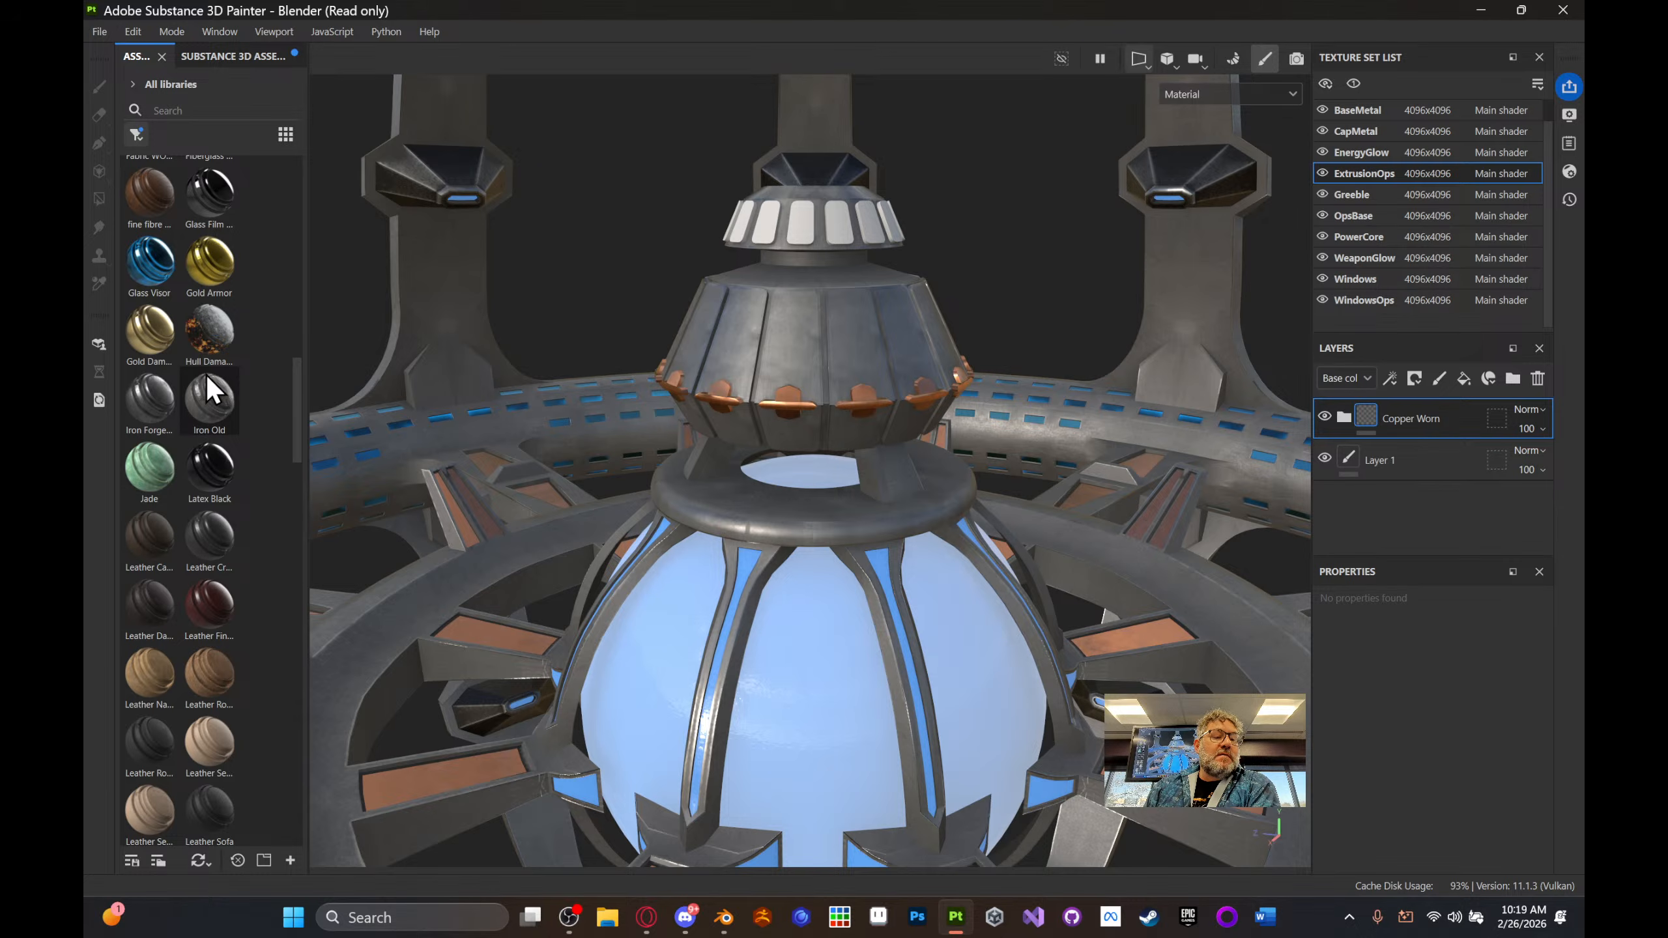
left_click_drag(150, 328, 803, 238)
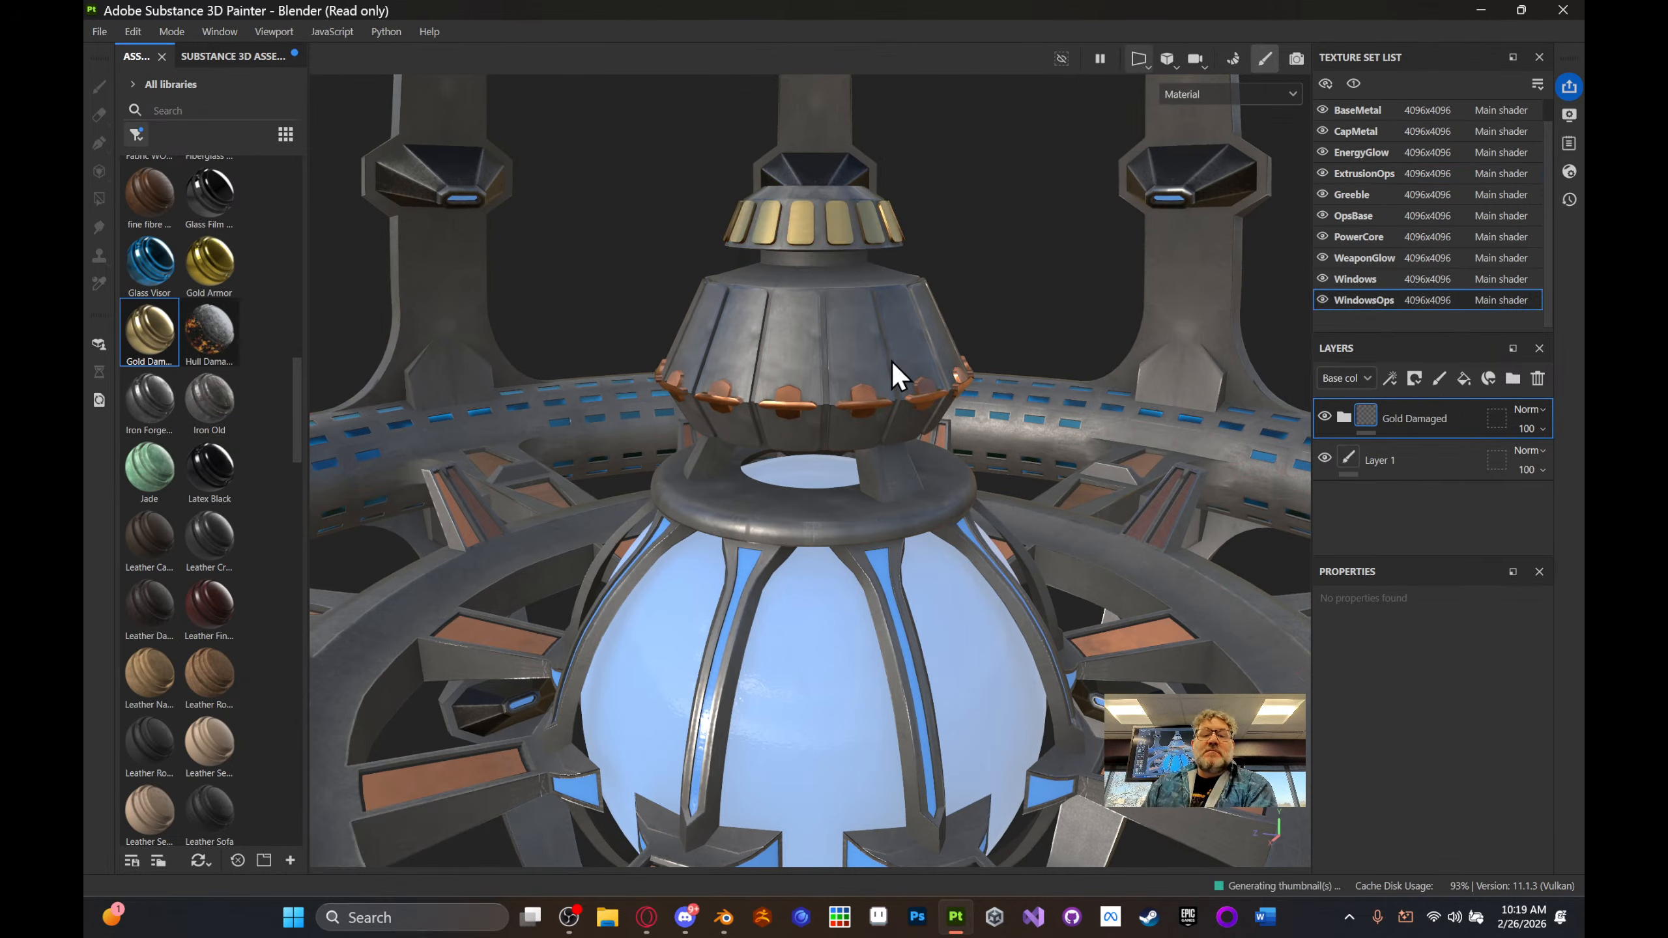
left_click_drag(915, 362, 818, 409, "alt")
middle_click_drag(821, 480, 1050, 527, "alt")
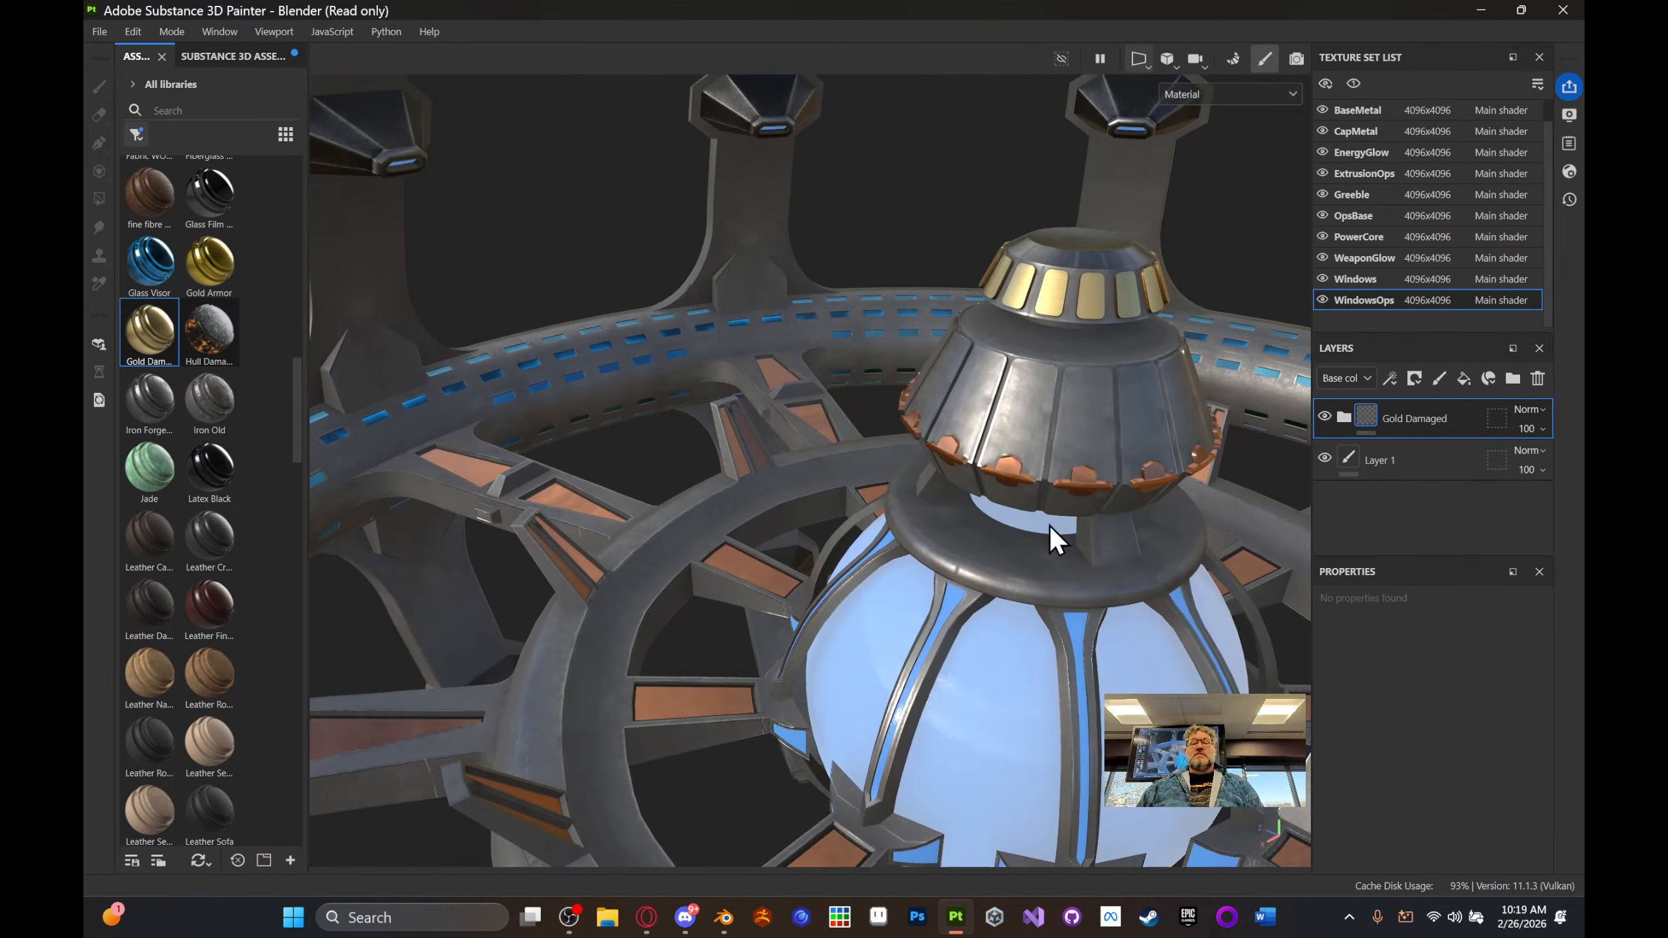
scroll(1127, 331, "up", 8)
scroll(1097, 339, "down", 10)
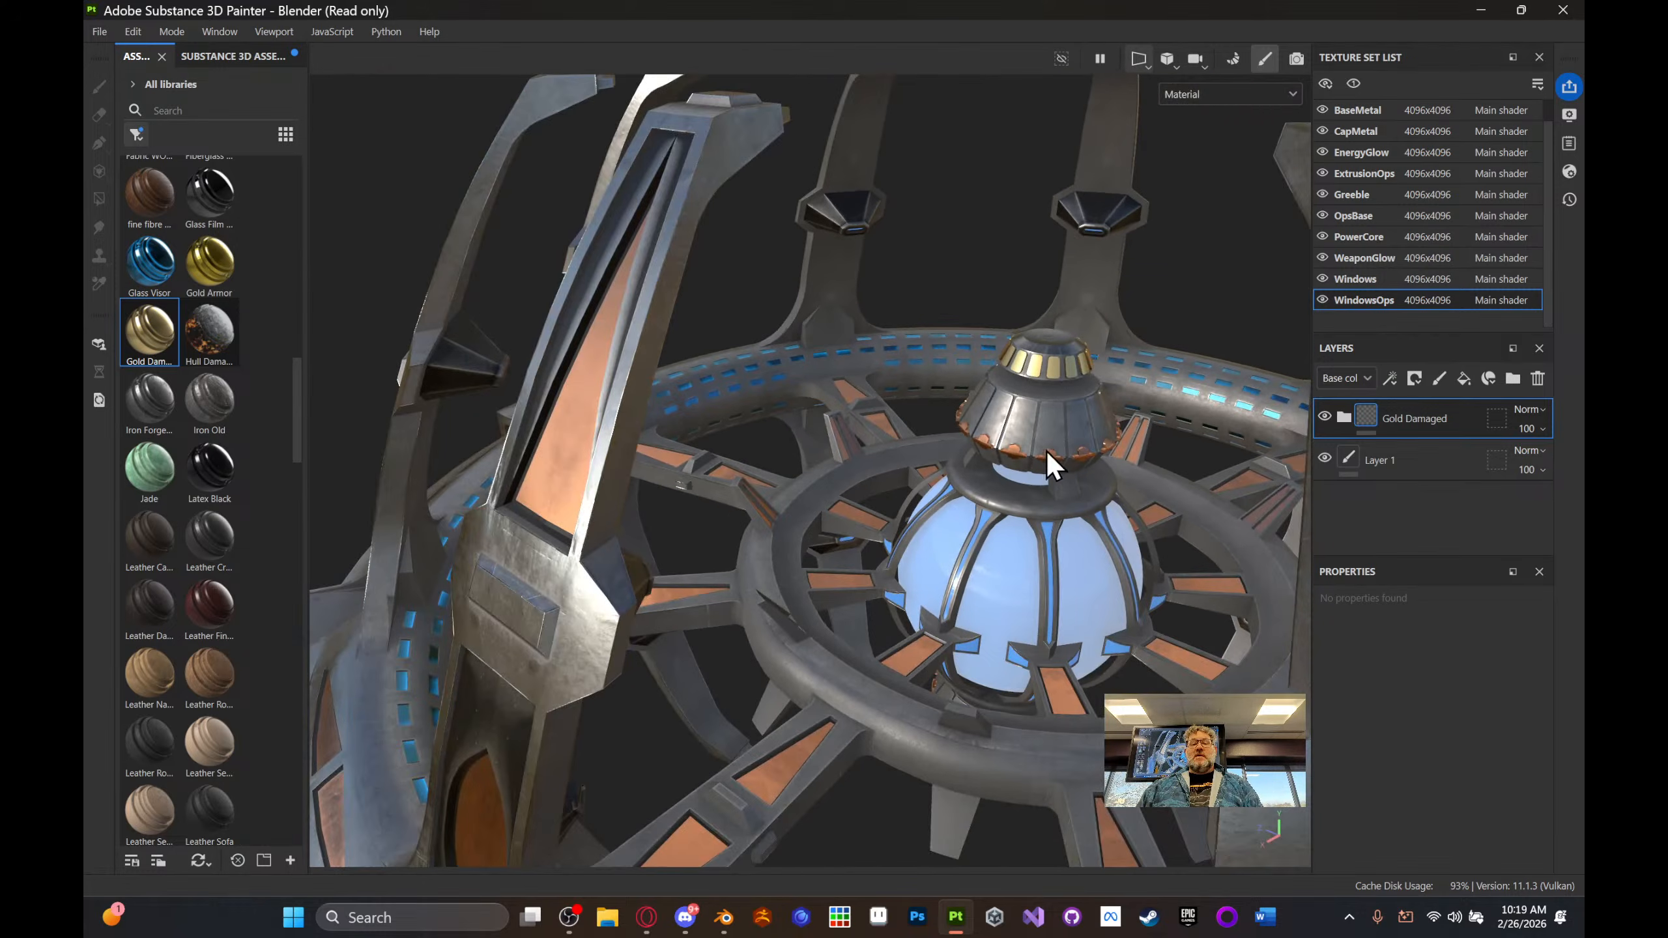
- Apply the Gold Armor smart material to the station ring's Windows texture set, then hide and collapse its Glass Visor group
left_click_drag(1047, 453, 1136, 483, "alt")
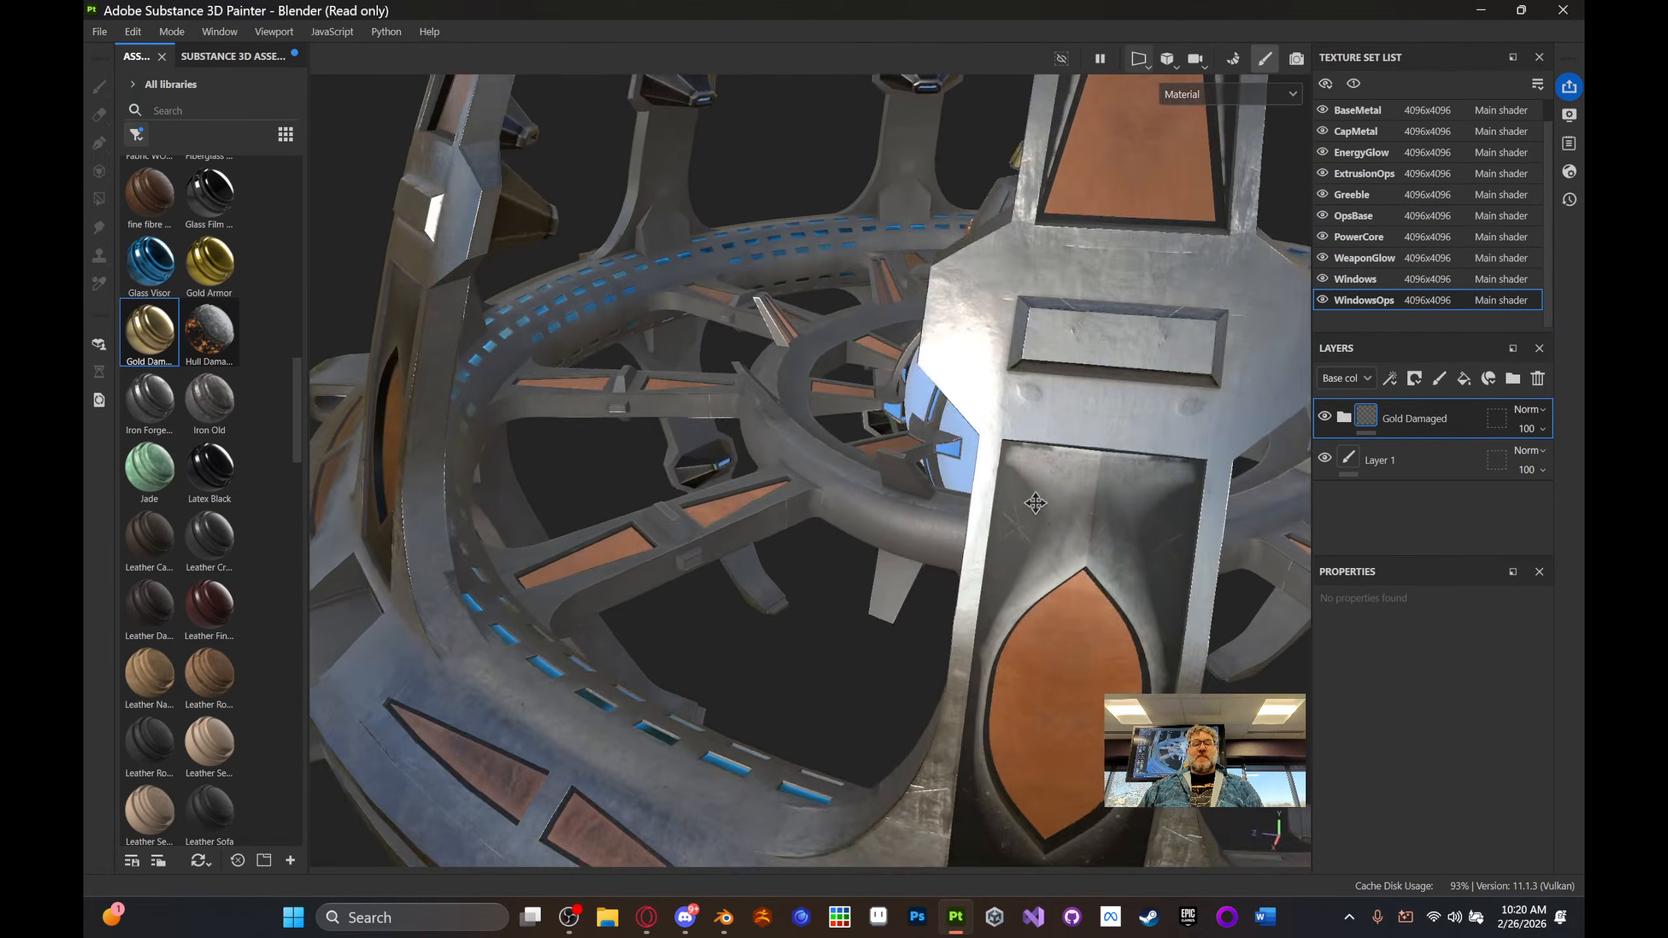
middle_click_drag(1071, 420, 1152, 72, "alt")
left_click_drag(838, 423, 909, 378, "alt")
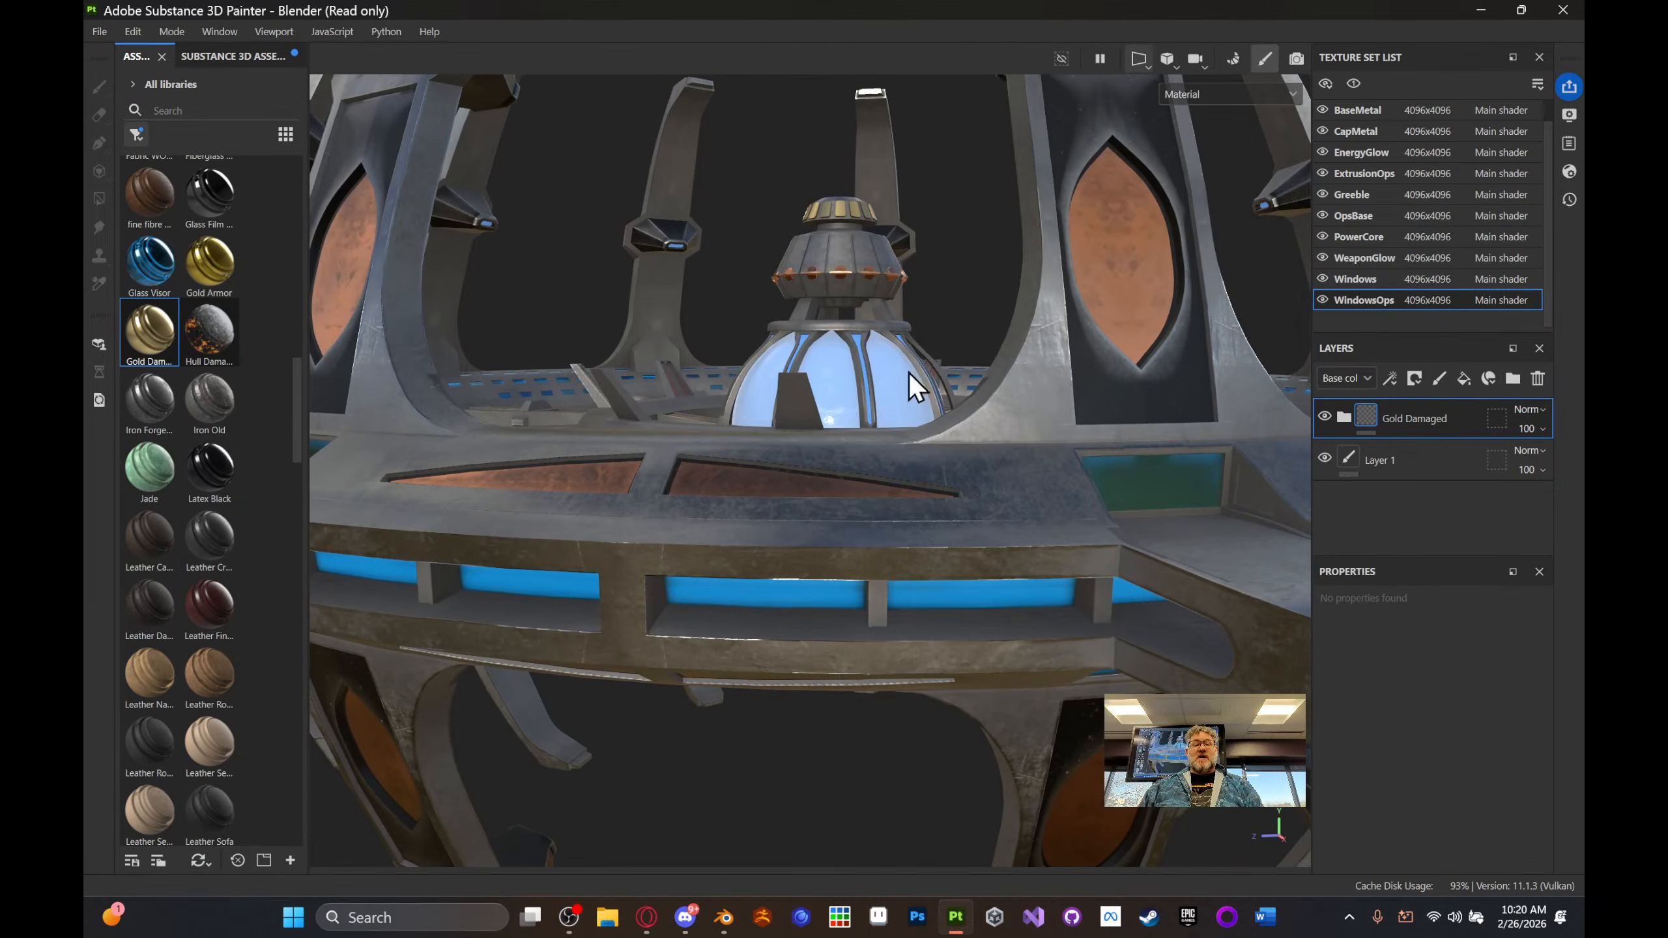
left_click_drag(217, 259, 688, 610)
left_click_drag(967, 545, 860, 518, "alt")
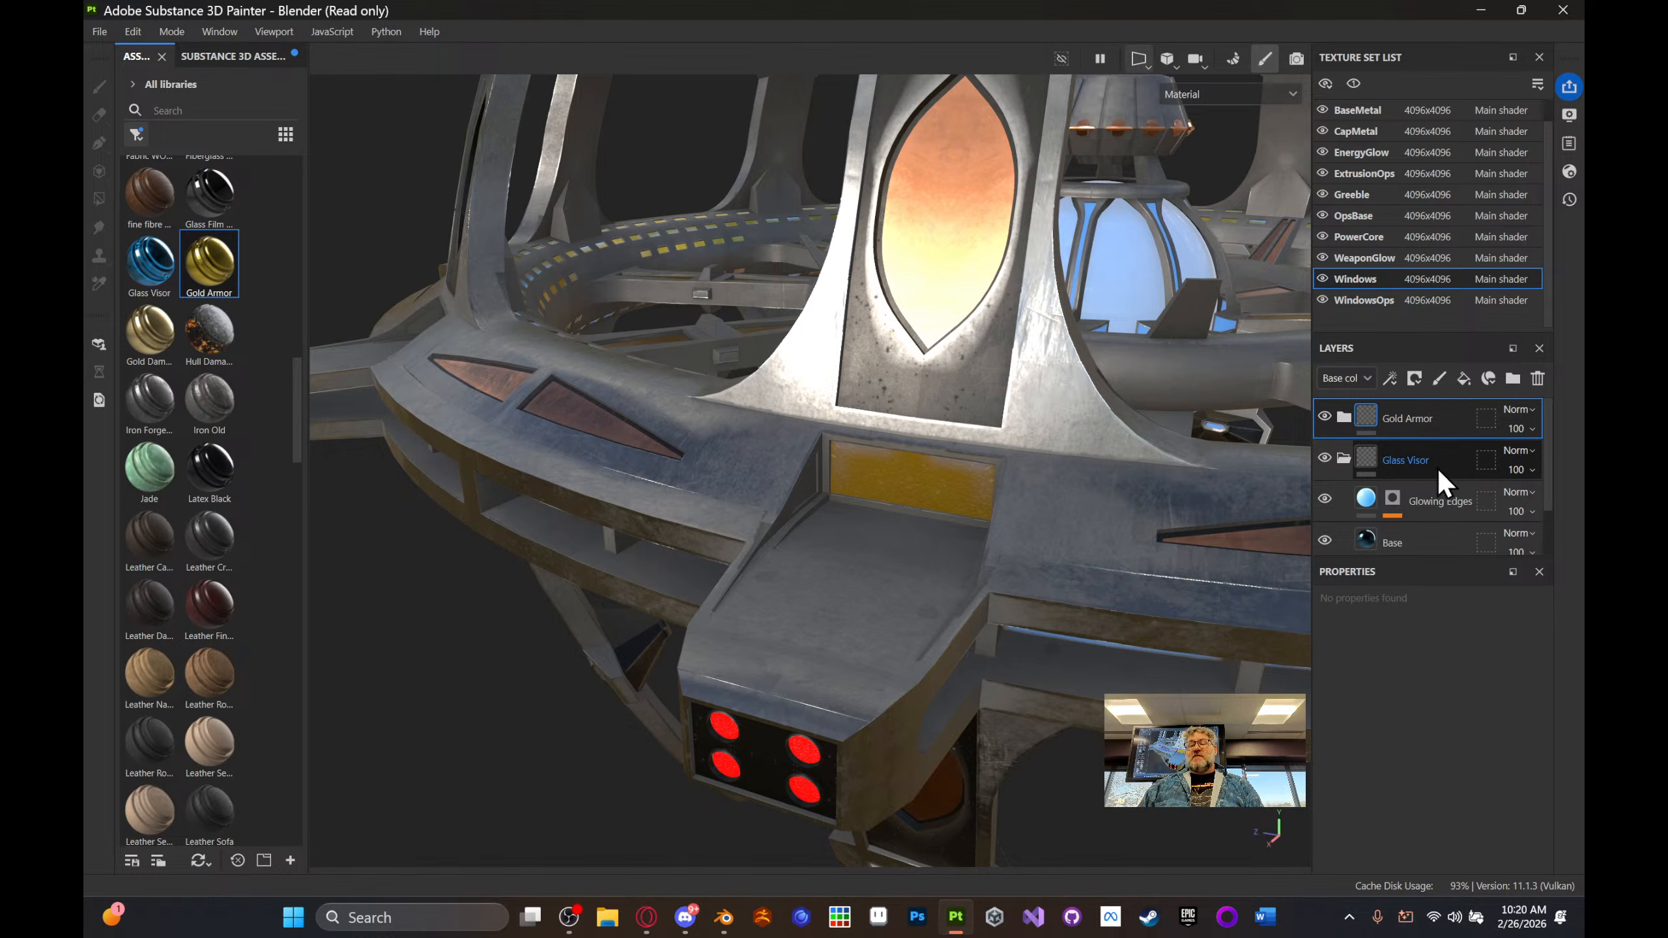
left_click(1329, 456)
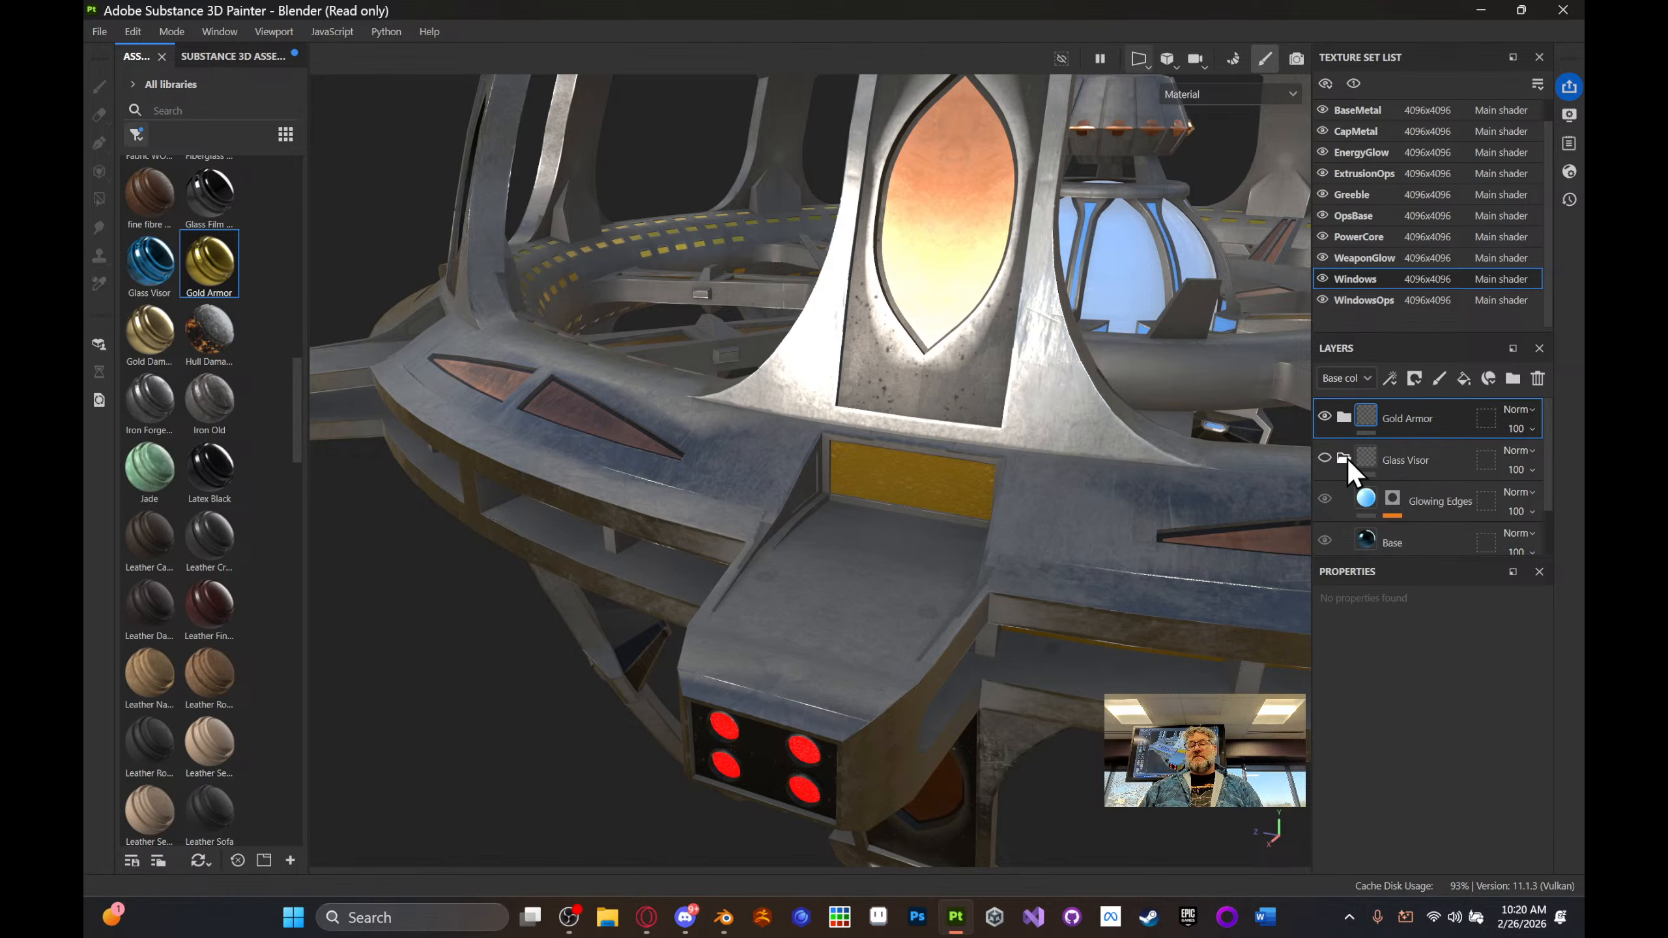
left_click(1345, 458)
- Examine the gold windows along the station's outer ring from the front, from above and at close range
left_click_drag(928, 416, 1017, 260, "alt")
scroll(854, 328, "down", 5)
middle_click_drag(1017, 260, 919, 420, "alt")
left_click_drag(1007, 431, 975, 356, "alt")
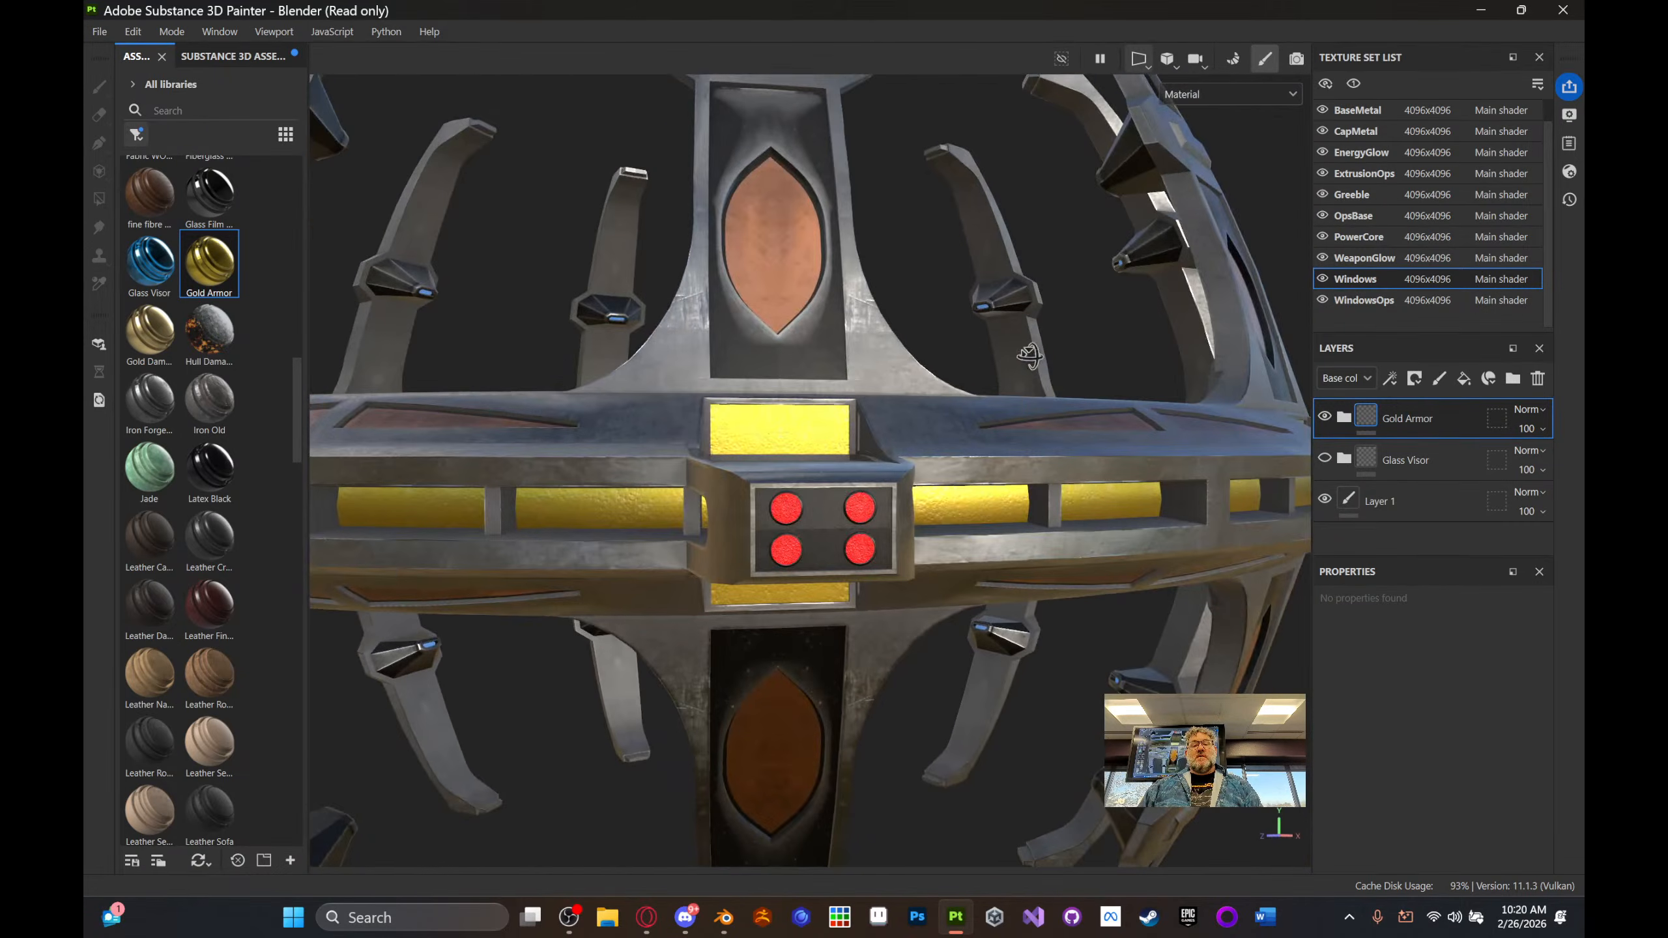
scroll(967, 438, "down", 5)
left_click_drag(767, 452, 933, 503, "alt")
middle_click_drag(933, 502, 787, 452, "alt")
scroll(868, 595, "up", 6)
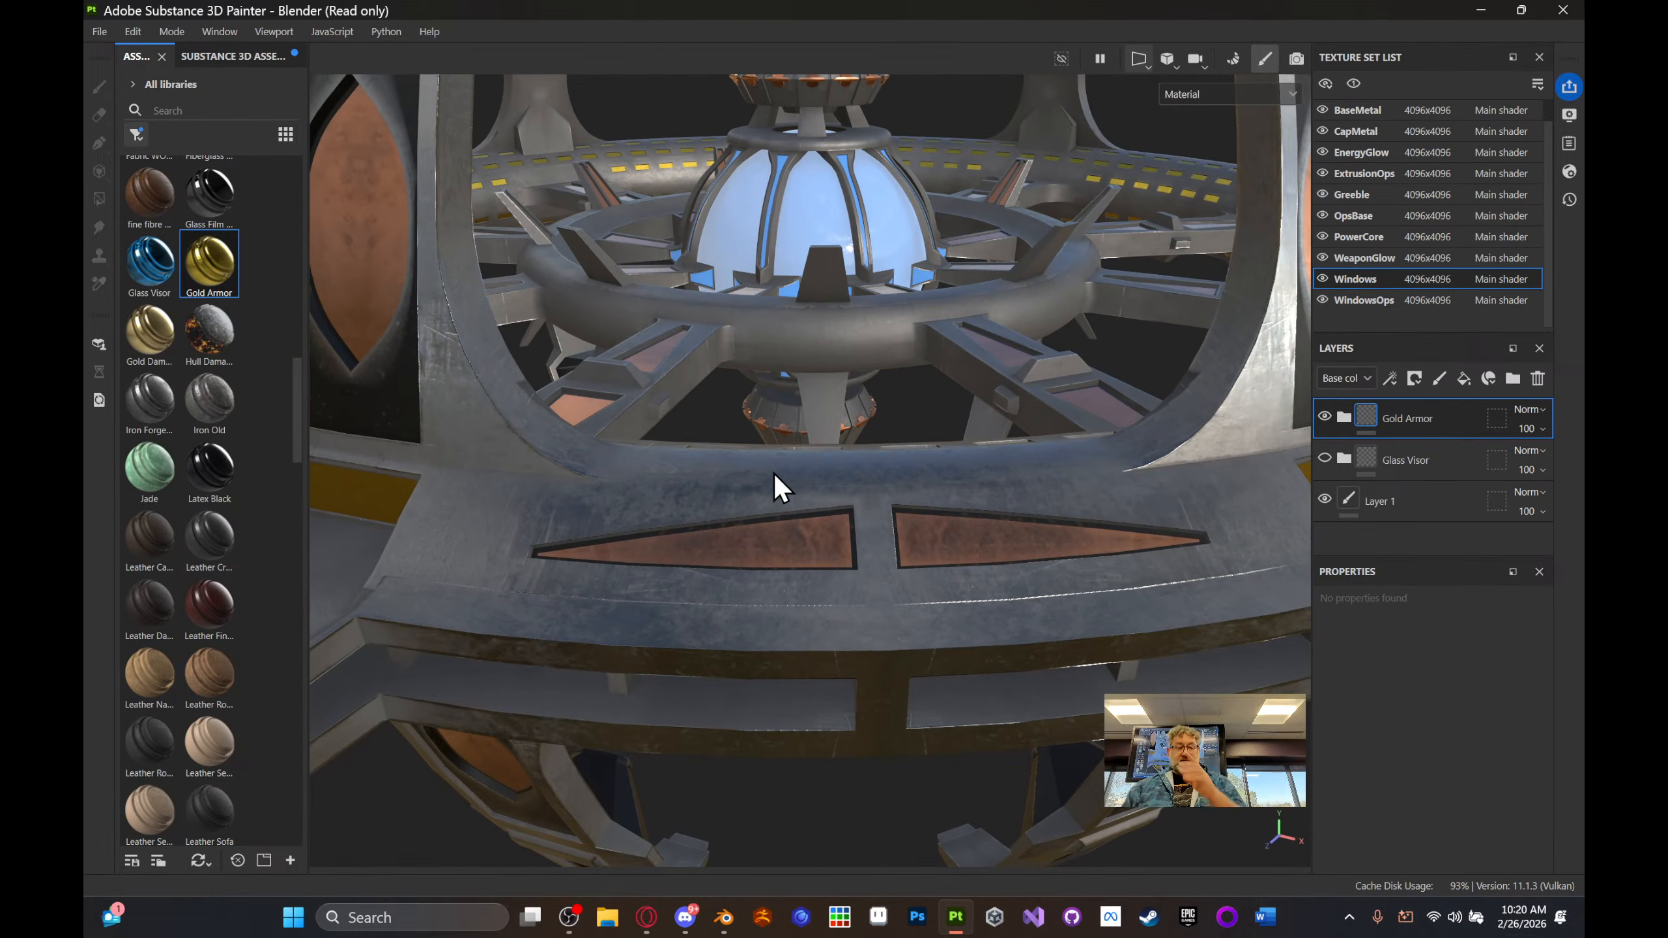
- Move Layer 1 above the Gold Armor group in the Windows texture set's layer stack
left_click_drag(730, 477, 757, 505, "alt")
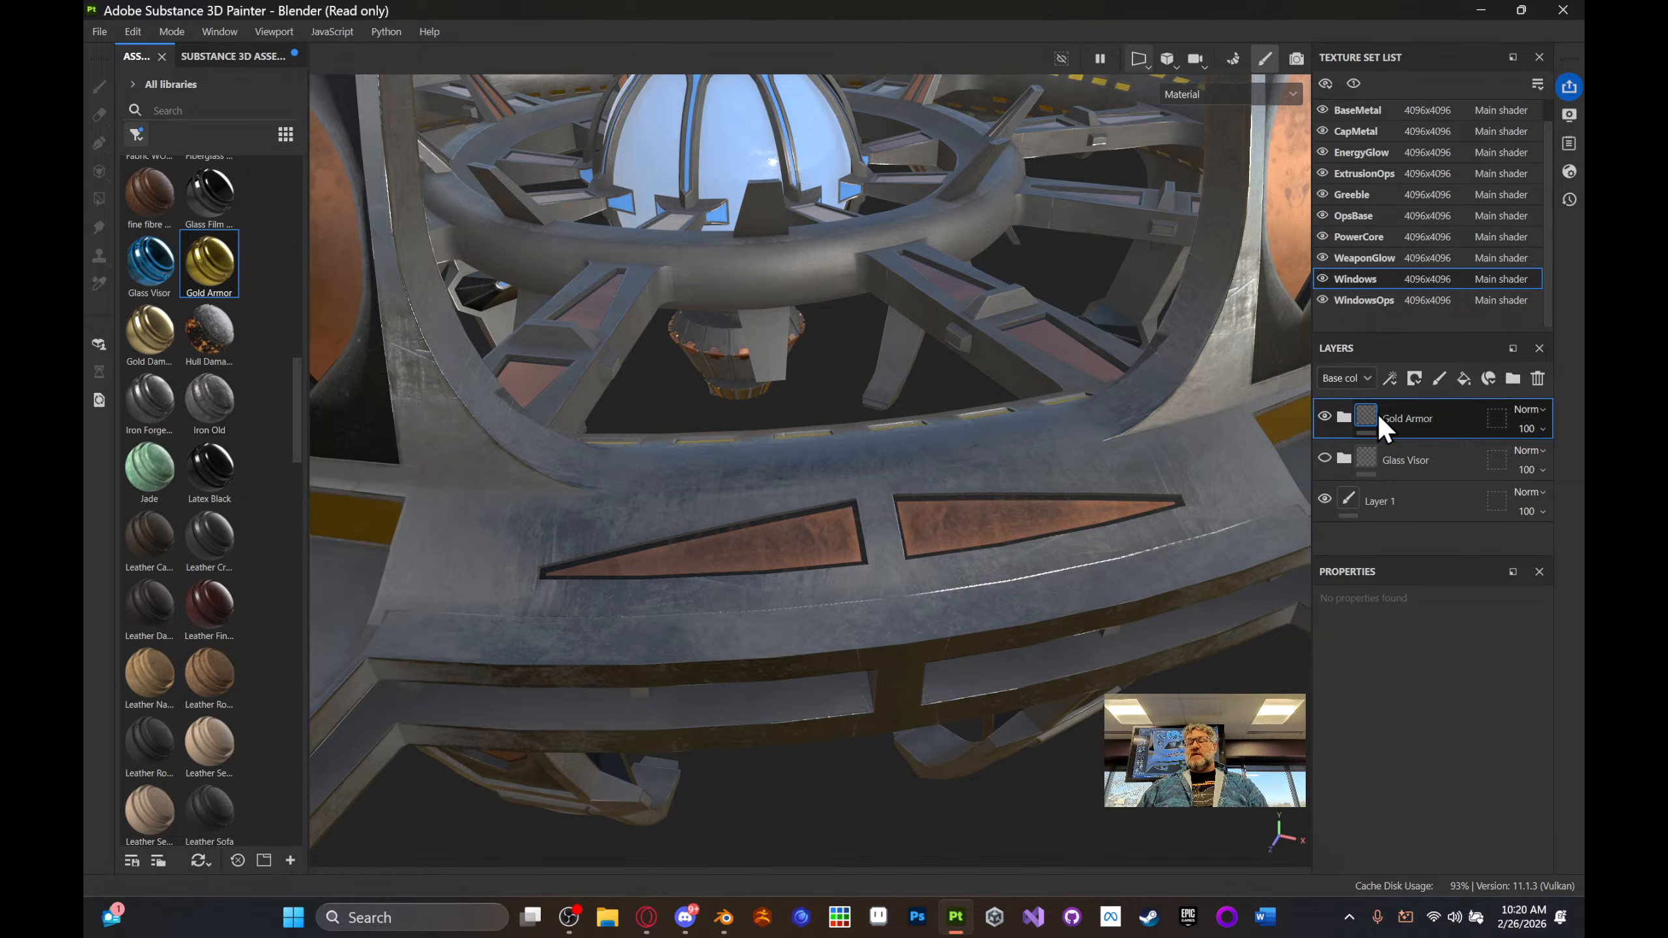
left_click_drag(1399, 500, 1407, 402)
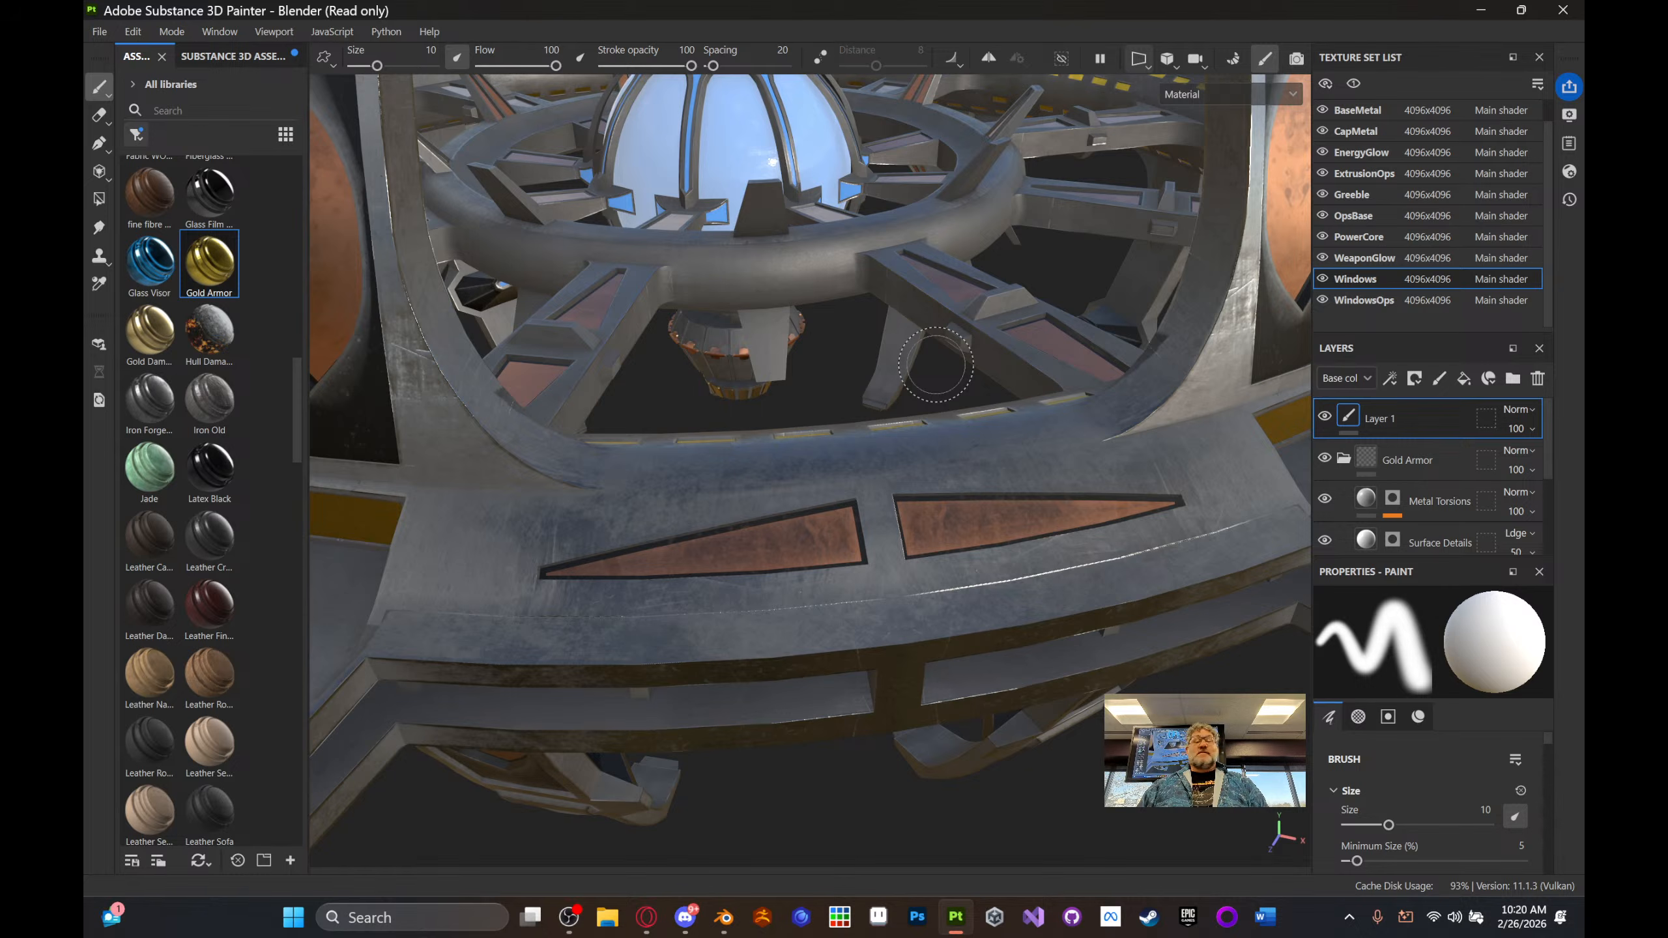
- Examine the whole textured station from several angles and distances, including its pylons, window rows and power core
left_click_drag(944, 370, 1052, 670, "alt")
middle_click_drag(1109, 666, 847, 657, "alt")
scroll(852, 526, "down", 5)
left_click_drag(847, 657, 1156, 434, "alt")
mouse_move(1155, 434)
middle_mouse_down("alt")
mouse_move(927, 410)
mouse_move(903, 439)
middle_mouse_up("alt")
left_click_drag(903, 439, 863, 489, "alt")
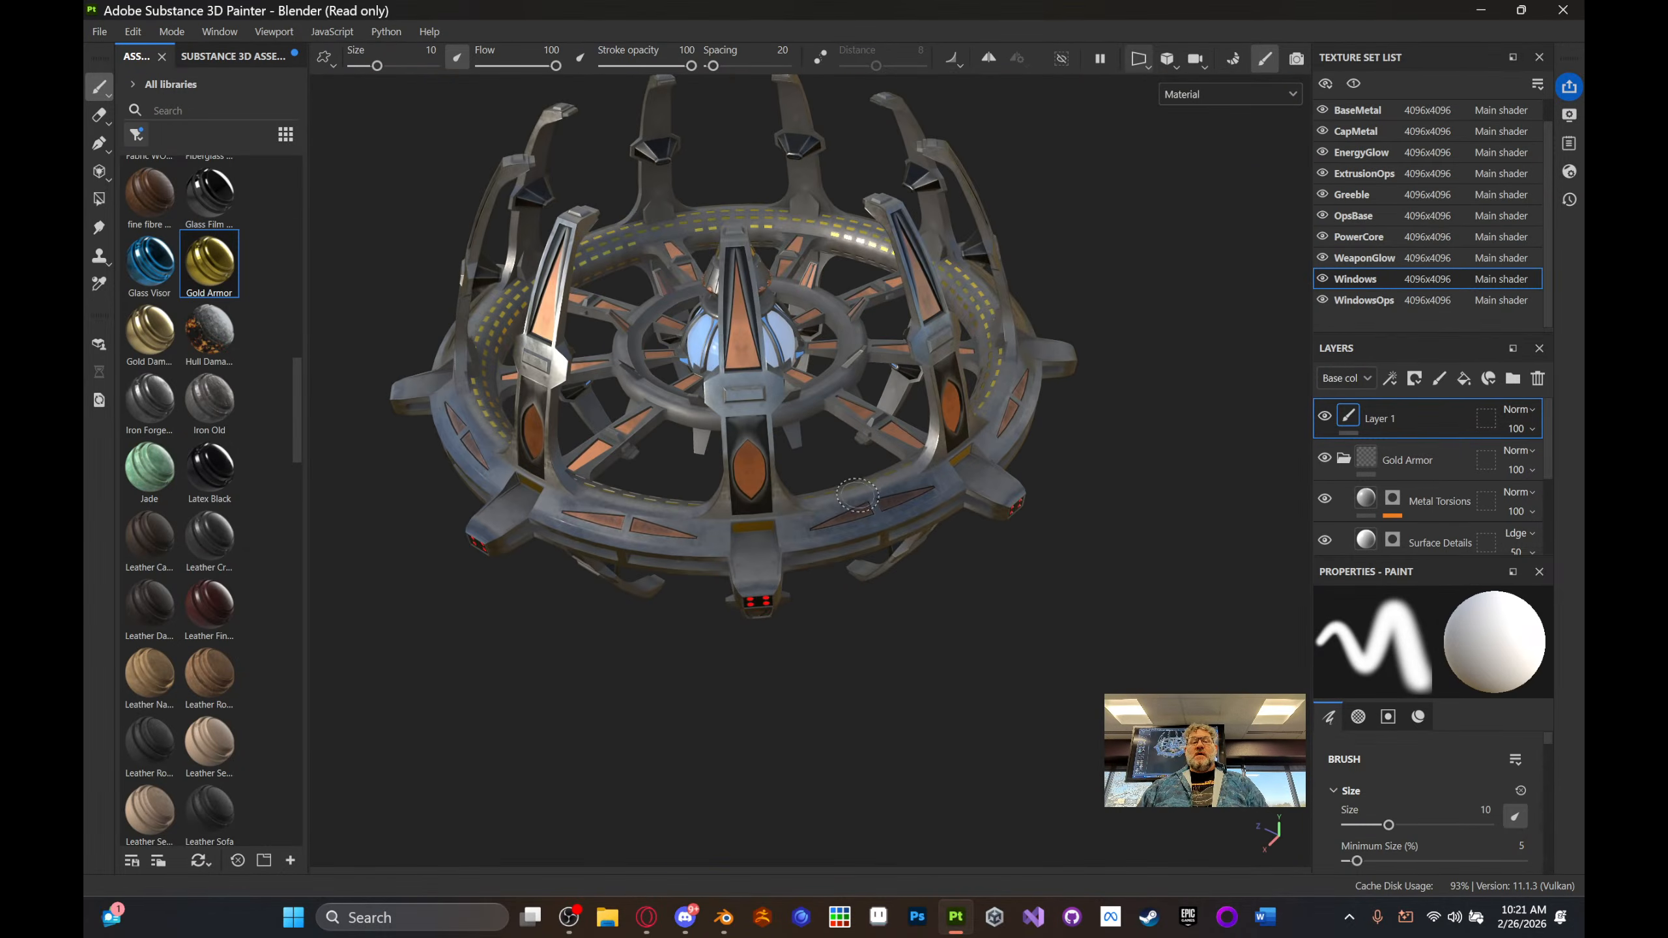
mouse_move(863, 489)
middle_mouse_down("alt")
mouse_move(975, 555)
mouse_move(961, 608)
middle_mouse_up("alt")
scroll(975, 555, "up", 4)
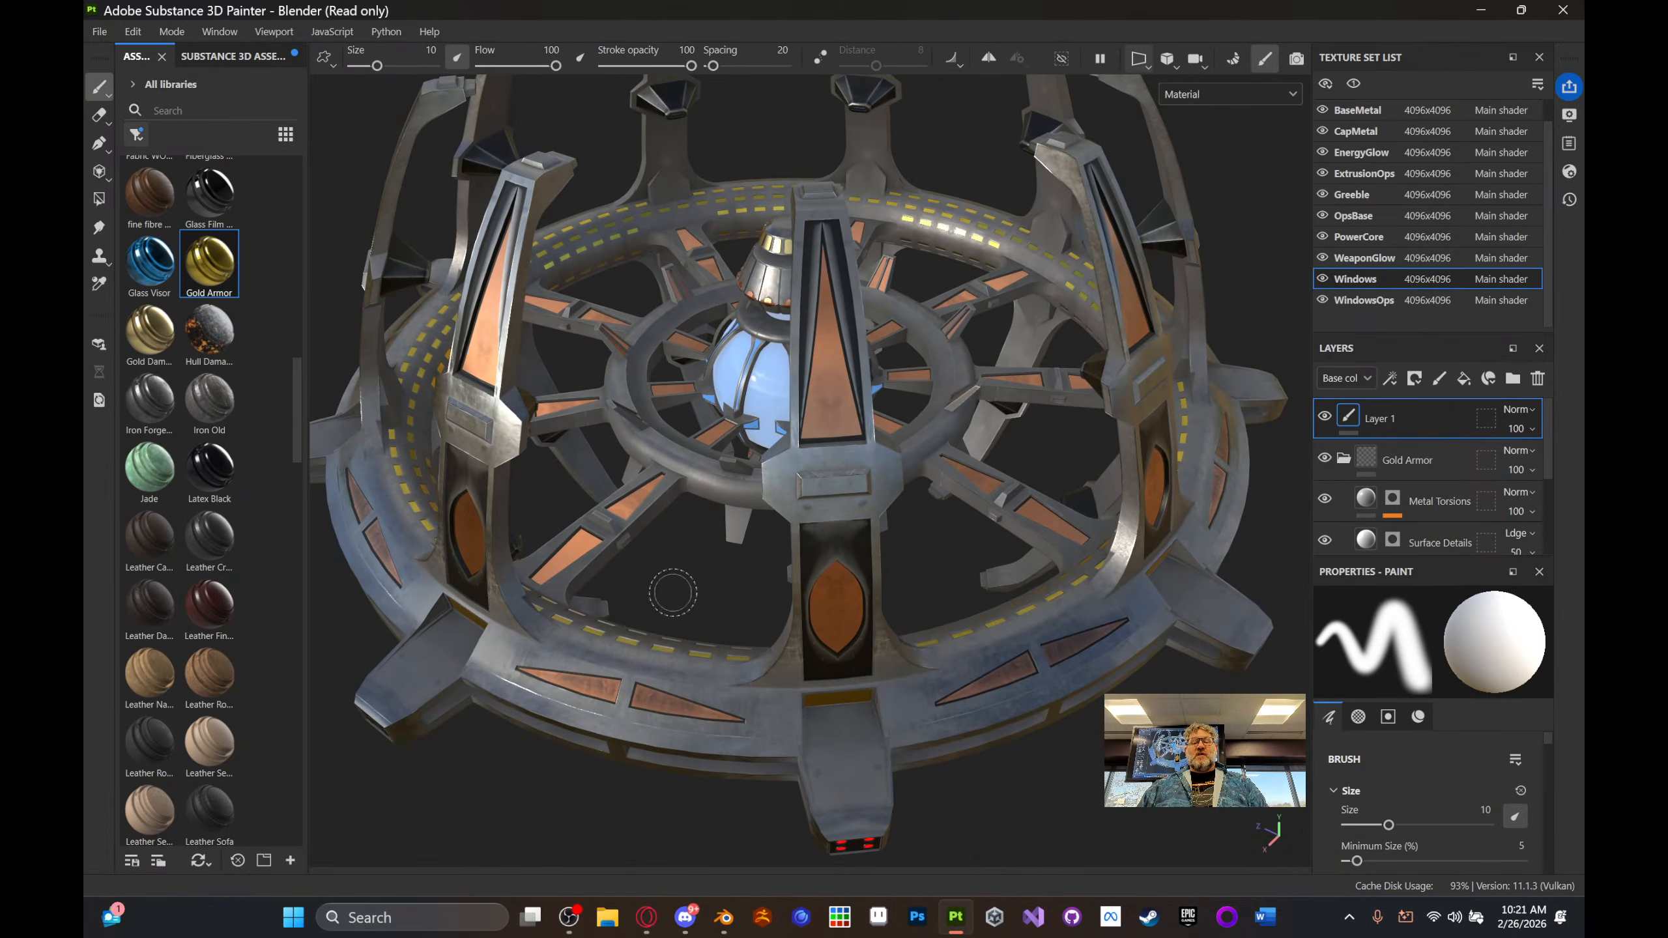
left_click_drag(673, 592, 894, 444, "alt")
middle_click_drag(894, 444, 989, 491, "alt")
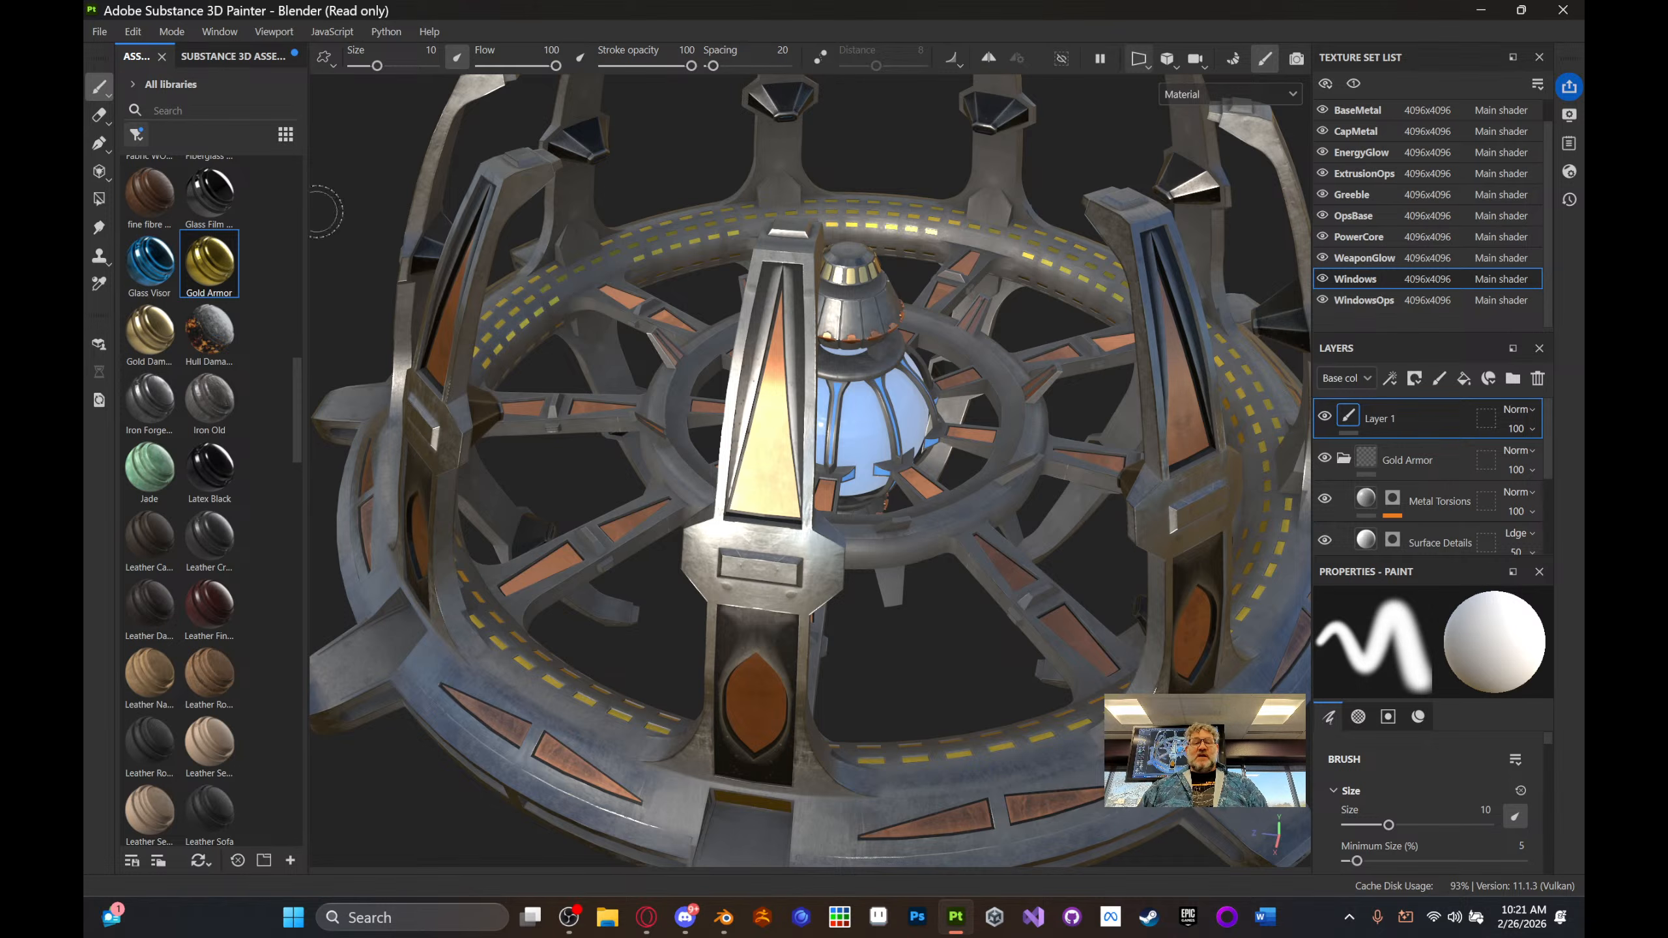
- Start saving the project as a new .spp file in the Blender, 220-2026, Spaceships_RWT, Exports folder
left_click(103, 35)
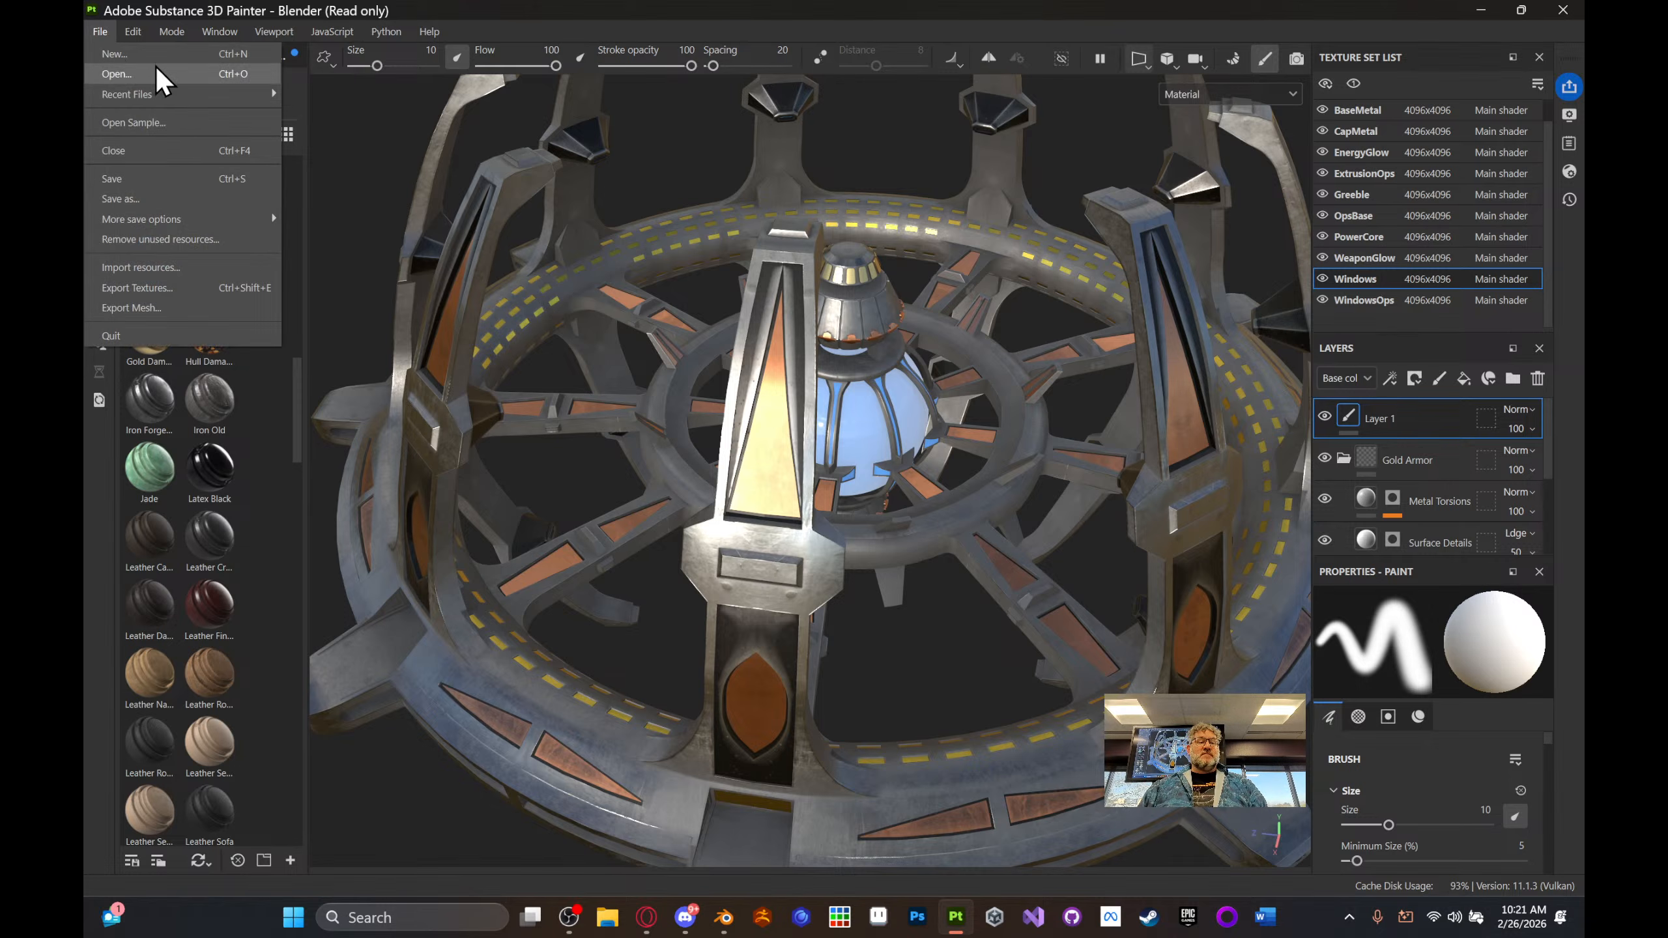
left_click(170, 198)
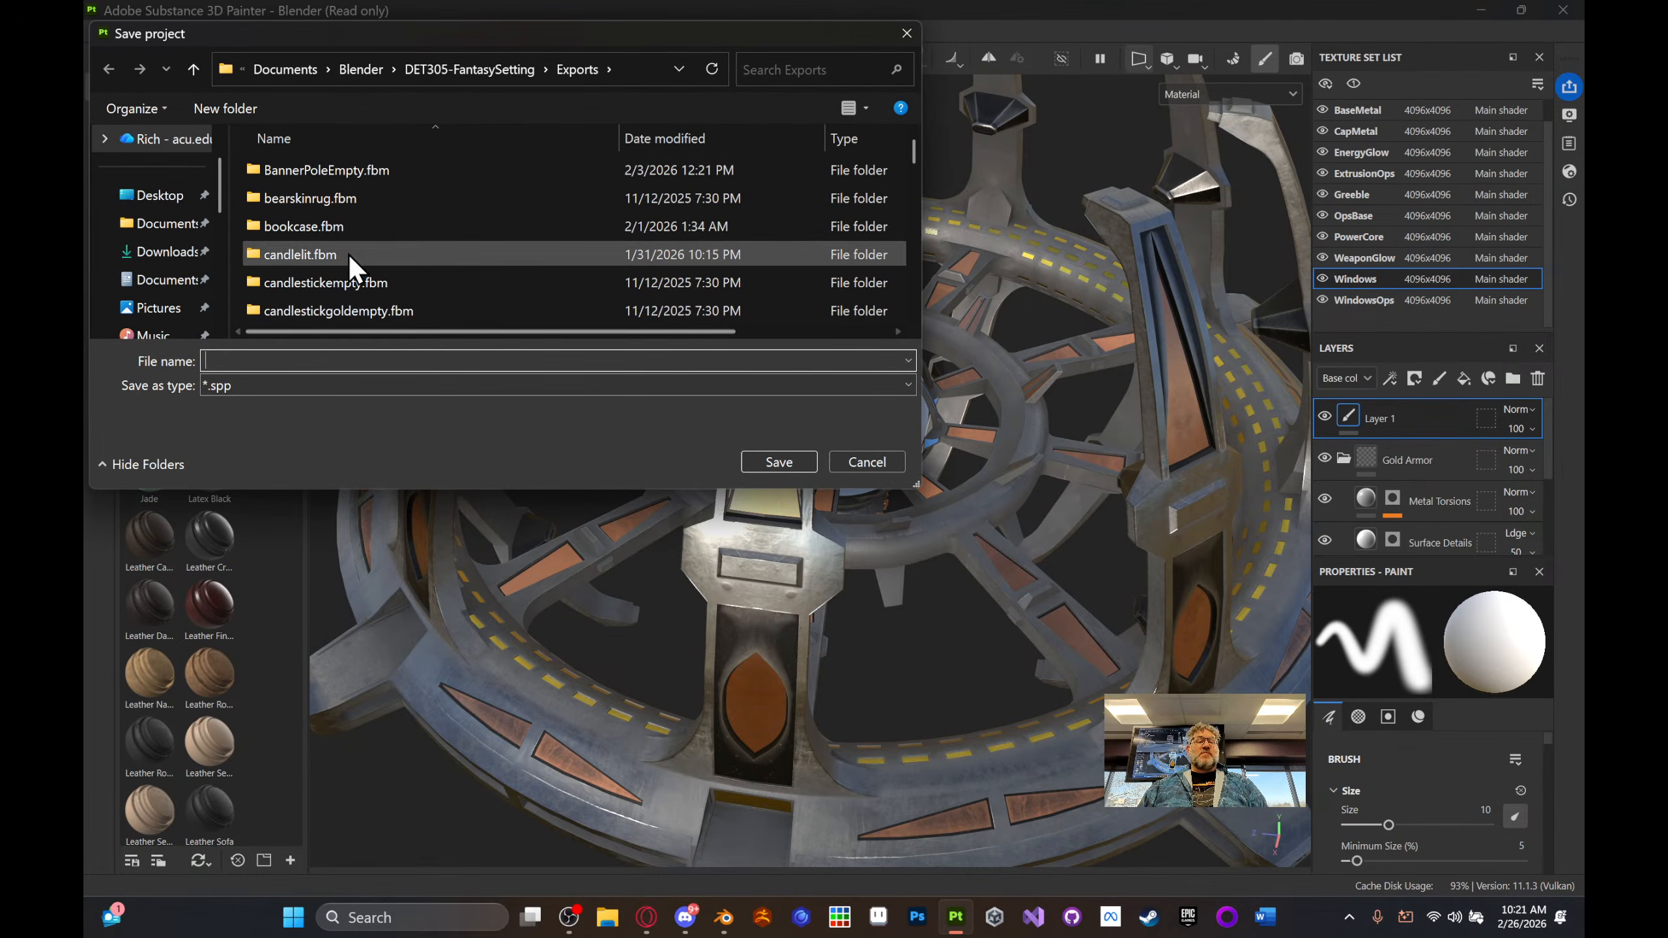
left_click(361, 69)
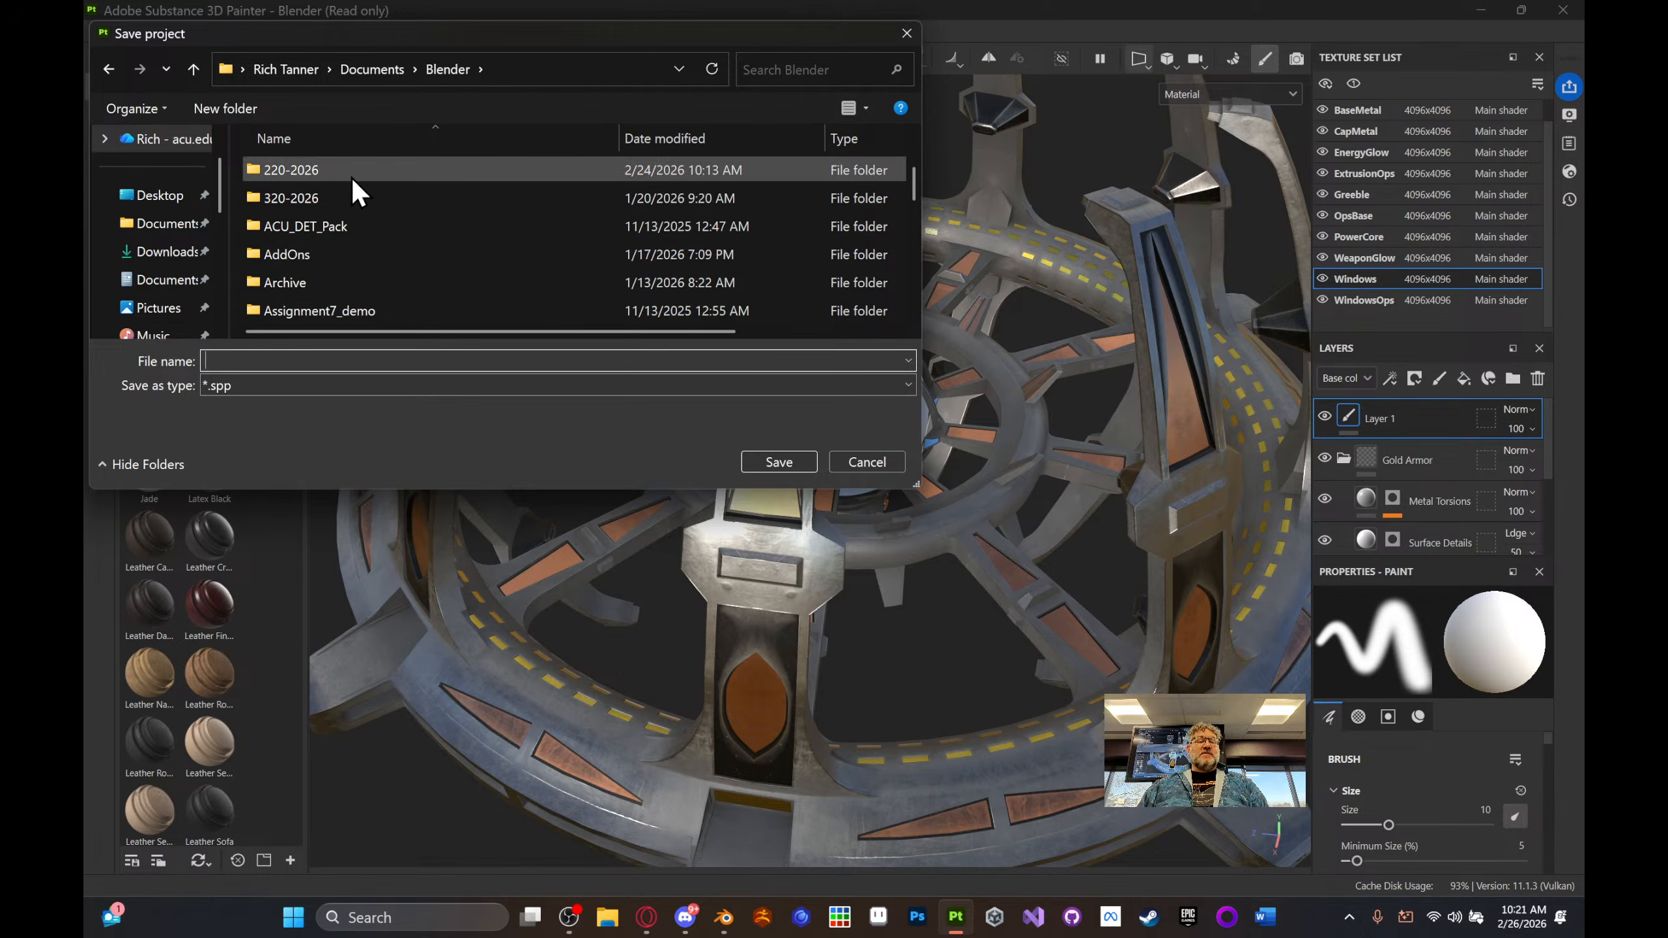
double_click(352, 177)
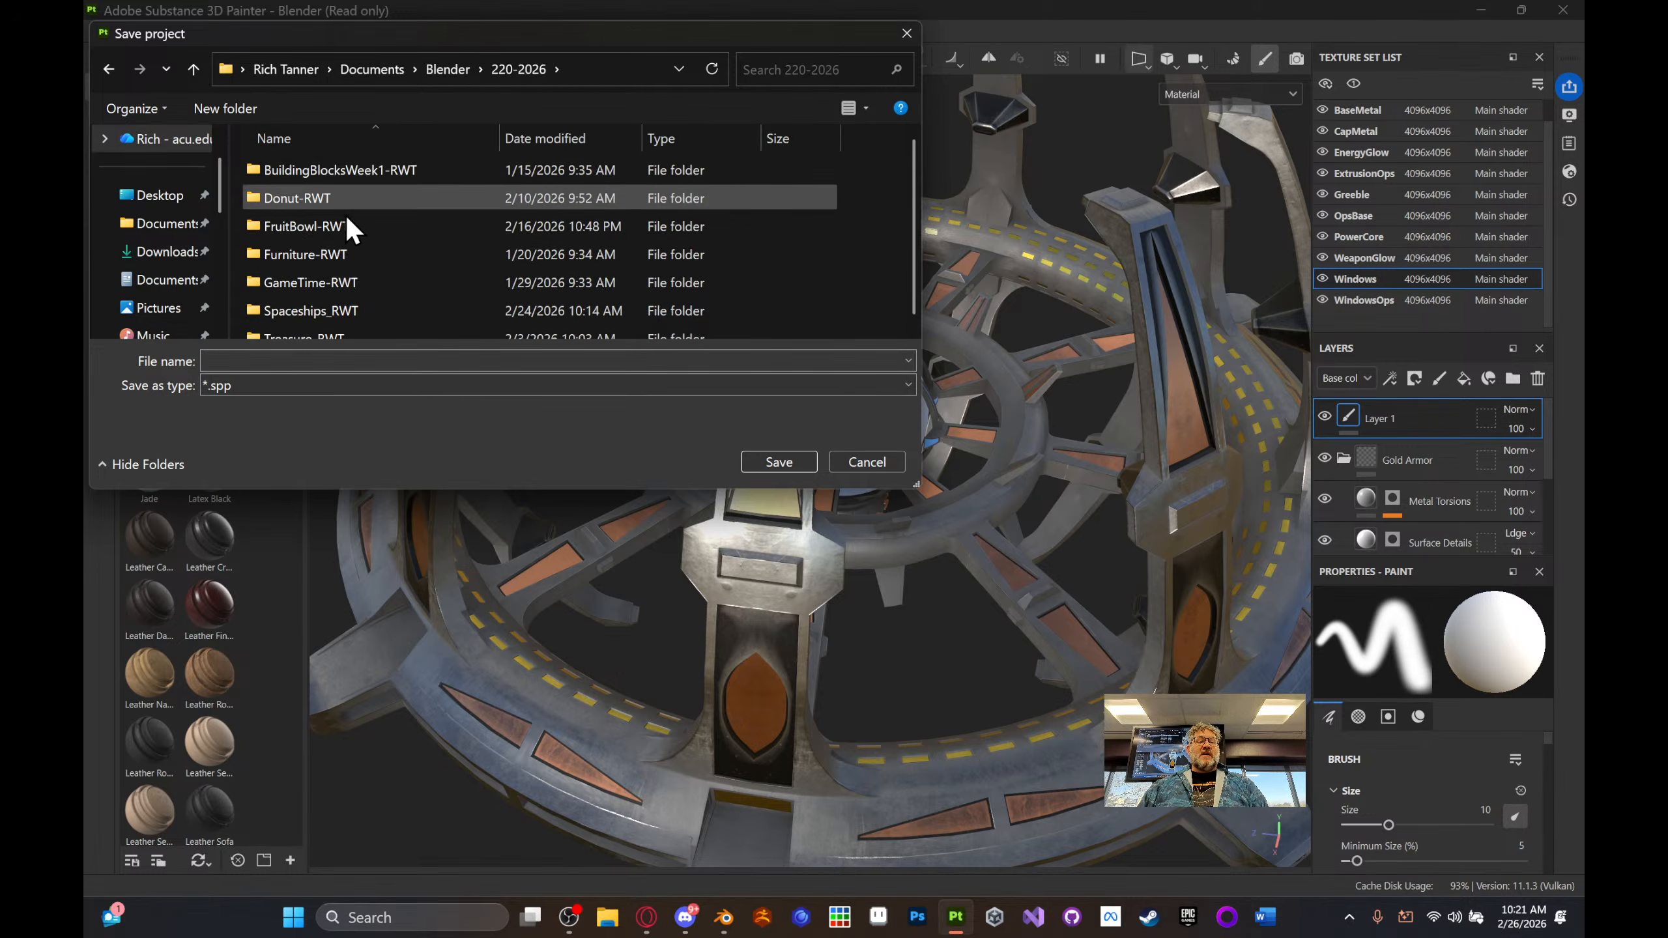
scroll(433, 174, "down", 1)
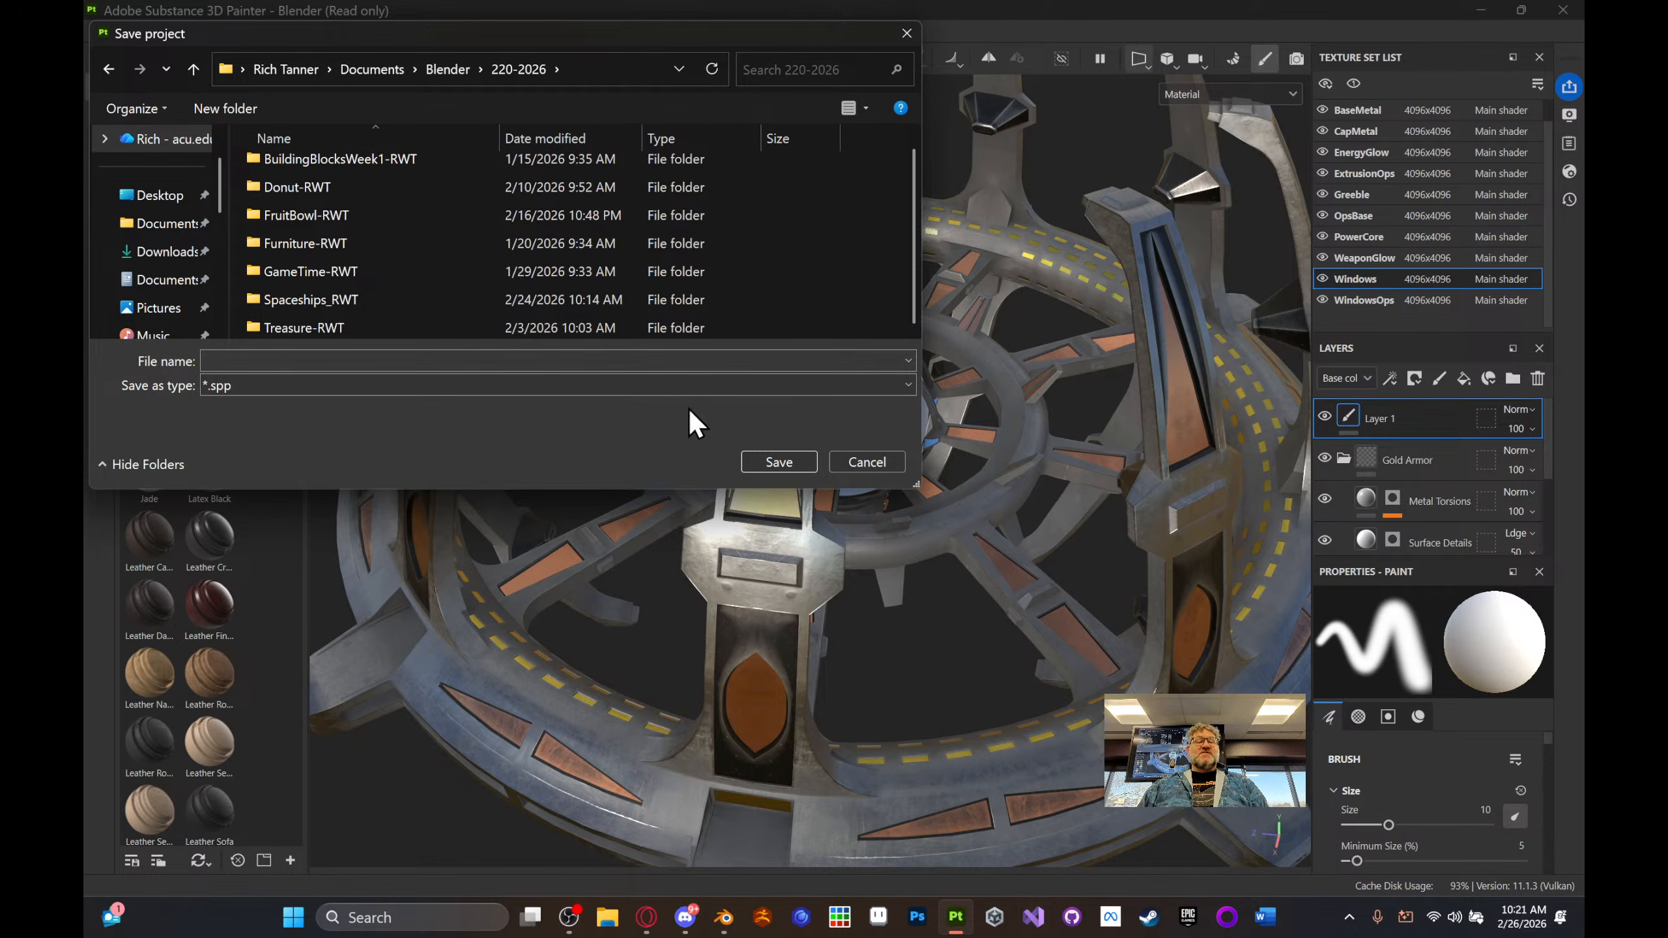
double_click(304, 297)
double_click(300, 179)
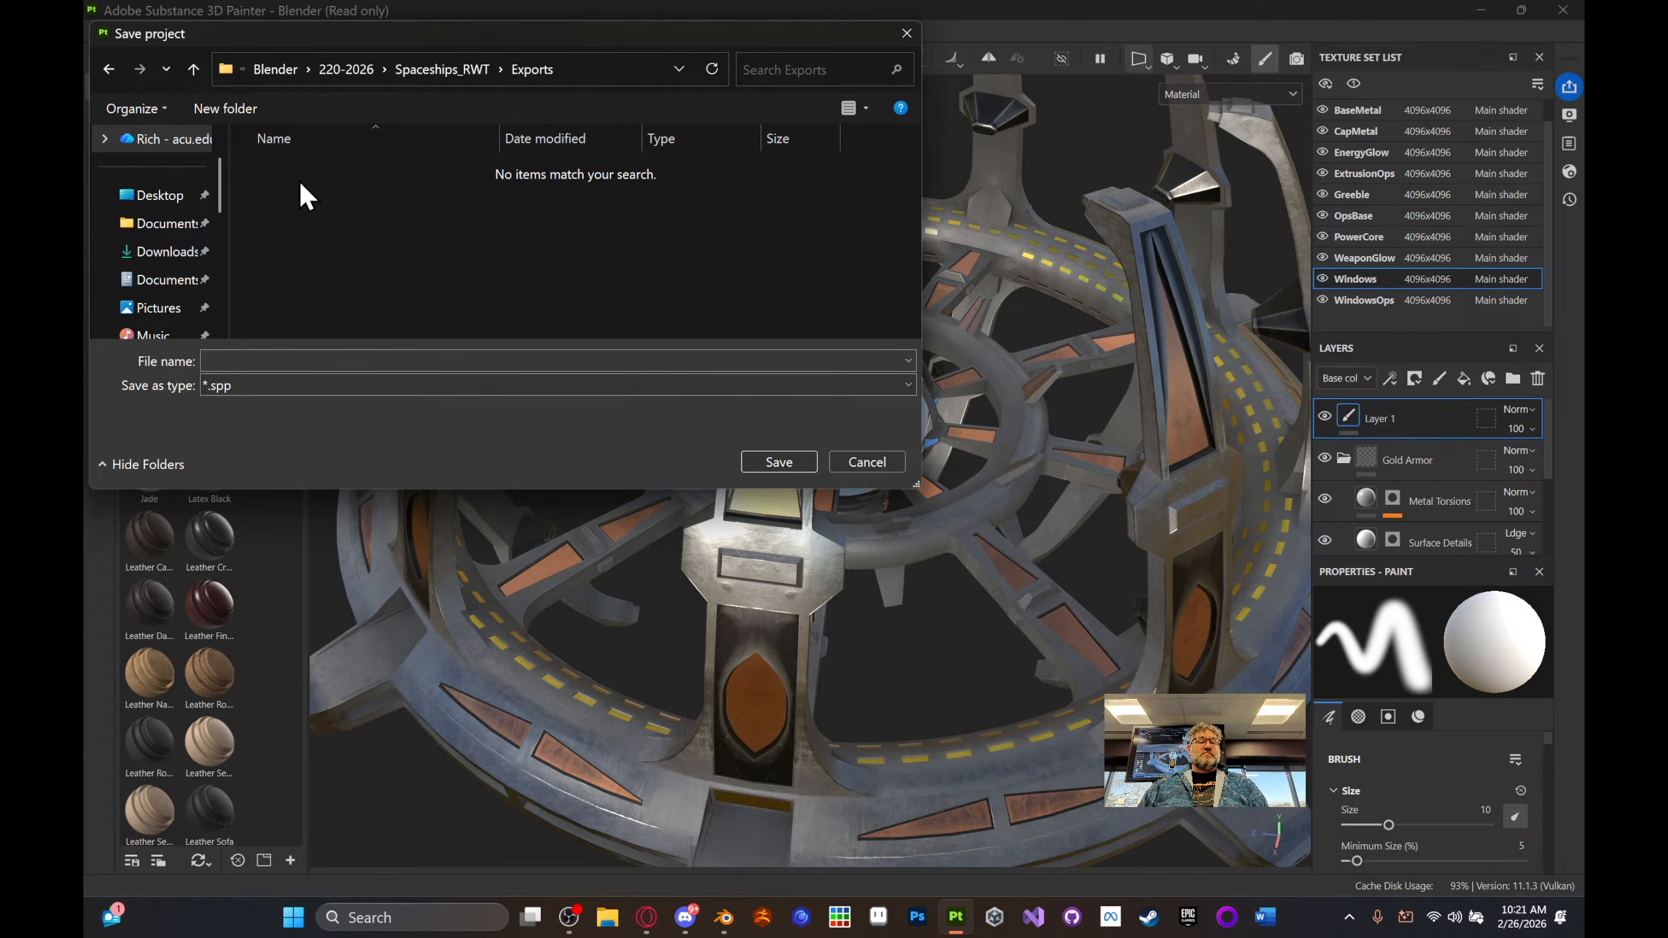
- Save the project as PaintedStation in the Exports folder
left_click(289, 358)
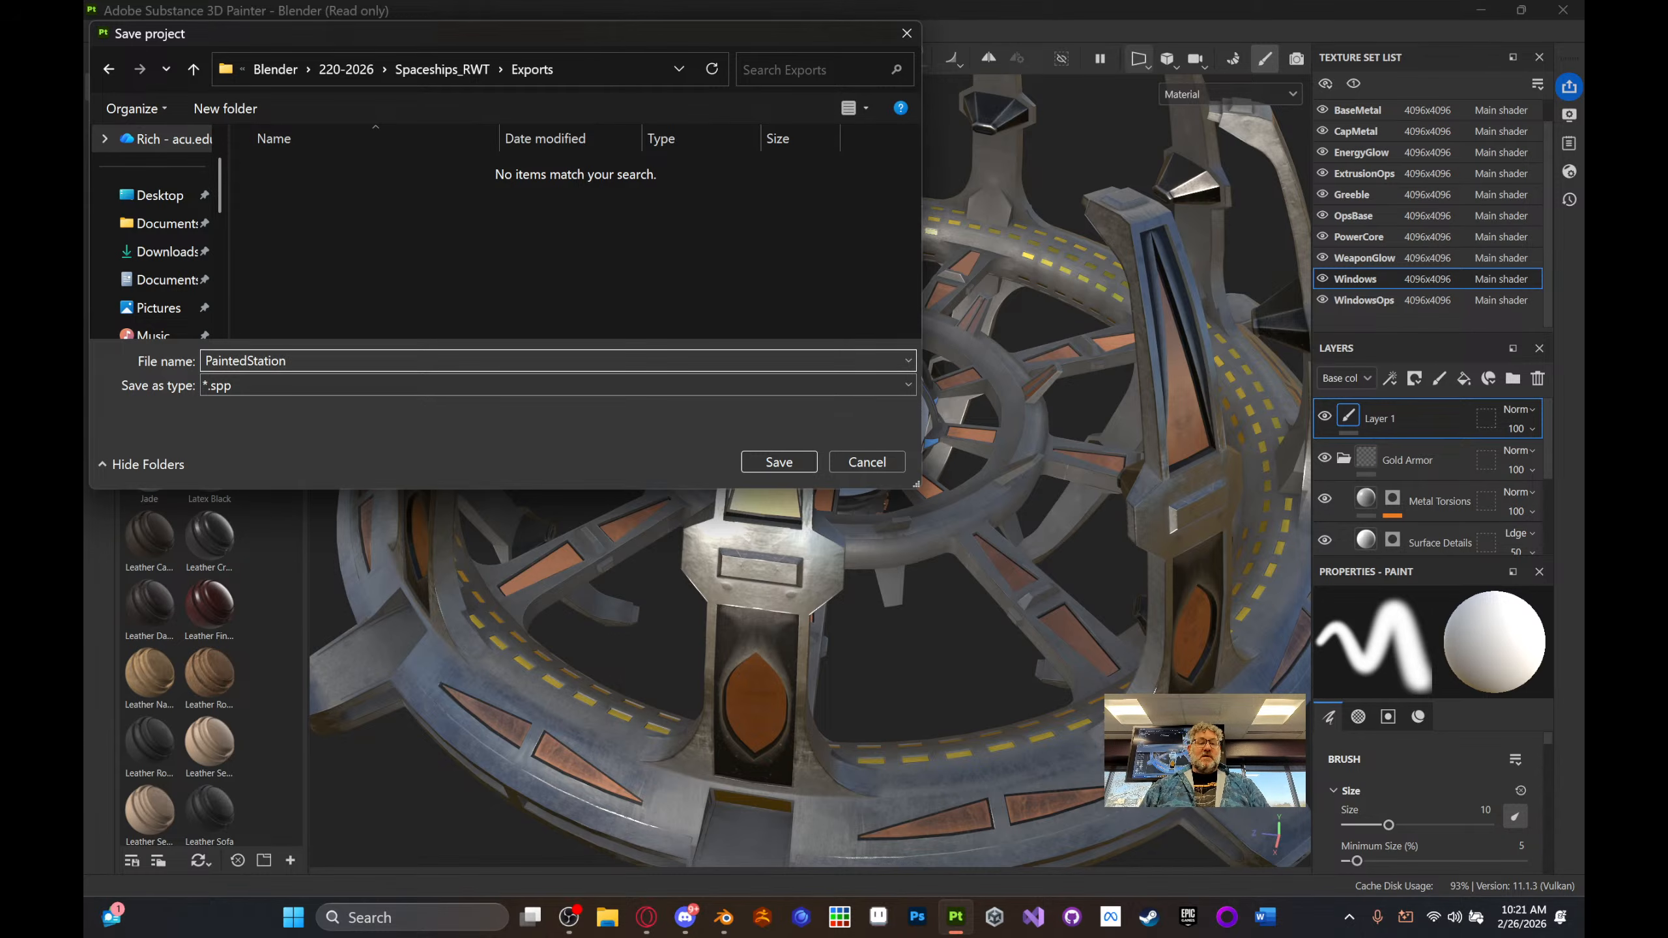
left_click(803, 459)
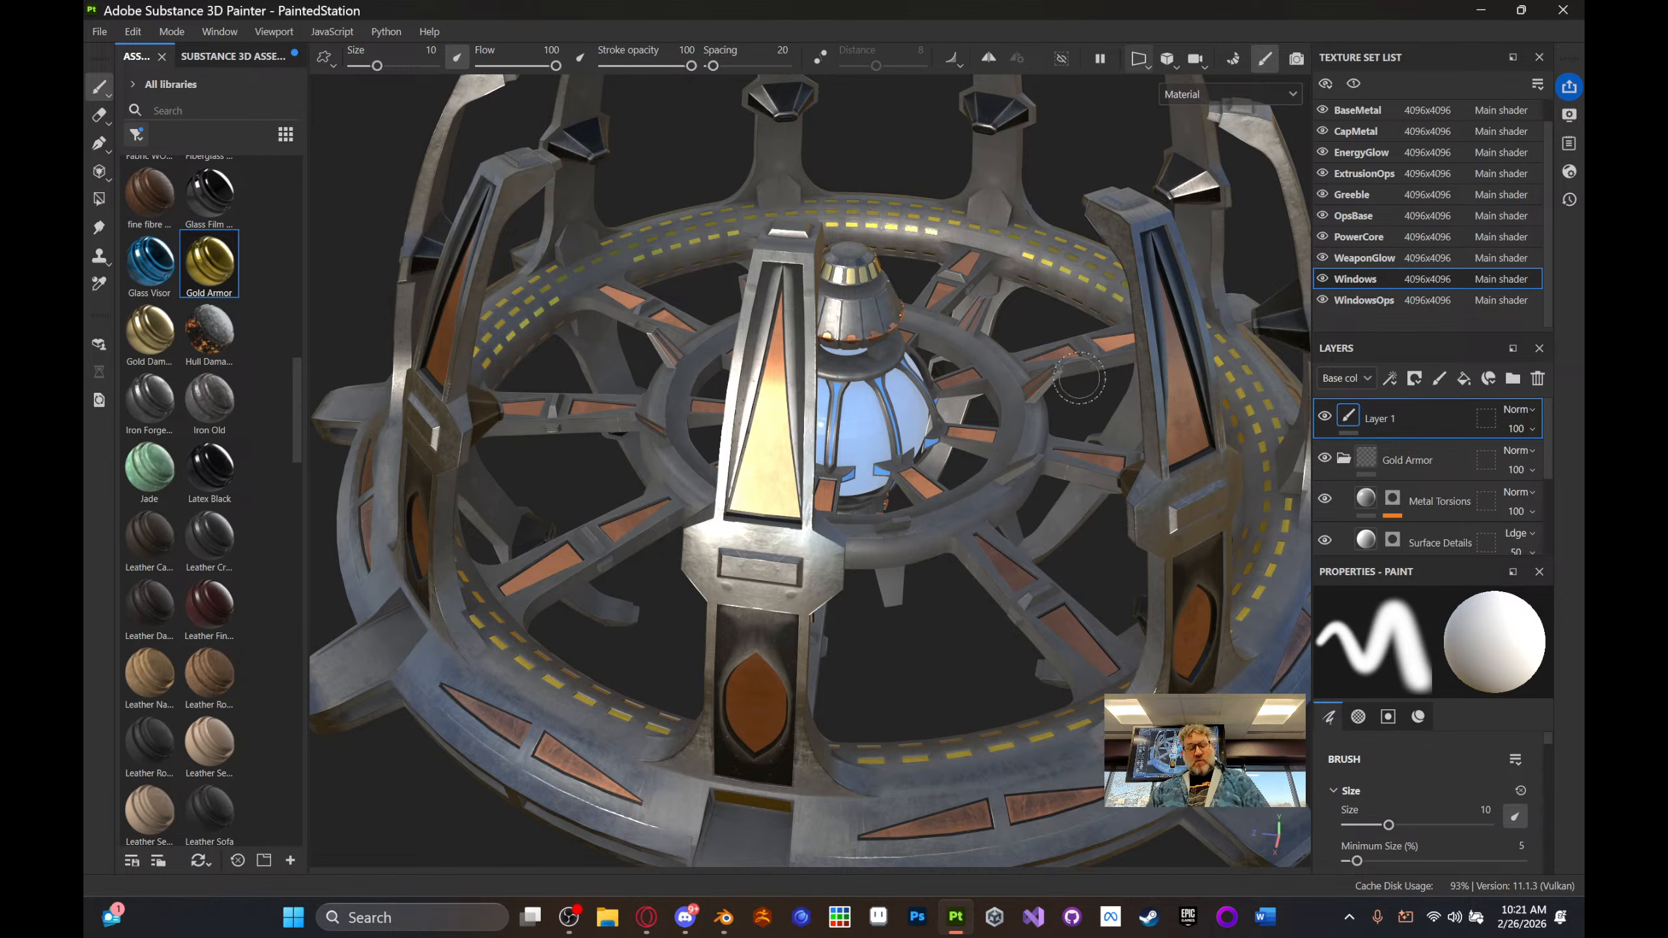
- Collapse and hide the Gold Armor layer group and show the Glass Visor group on the Windows texture set
left_click_drag(866, 462, 931, 346, "alt")
left_click_drag(812, 452, 932, 394, "alt")
scroll(1116, 507, "up", 2)
scroll(1116, 508, "up", 4)
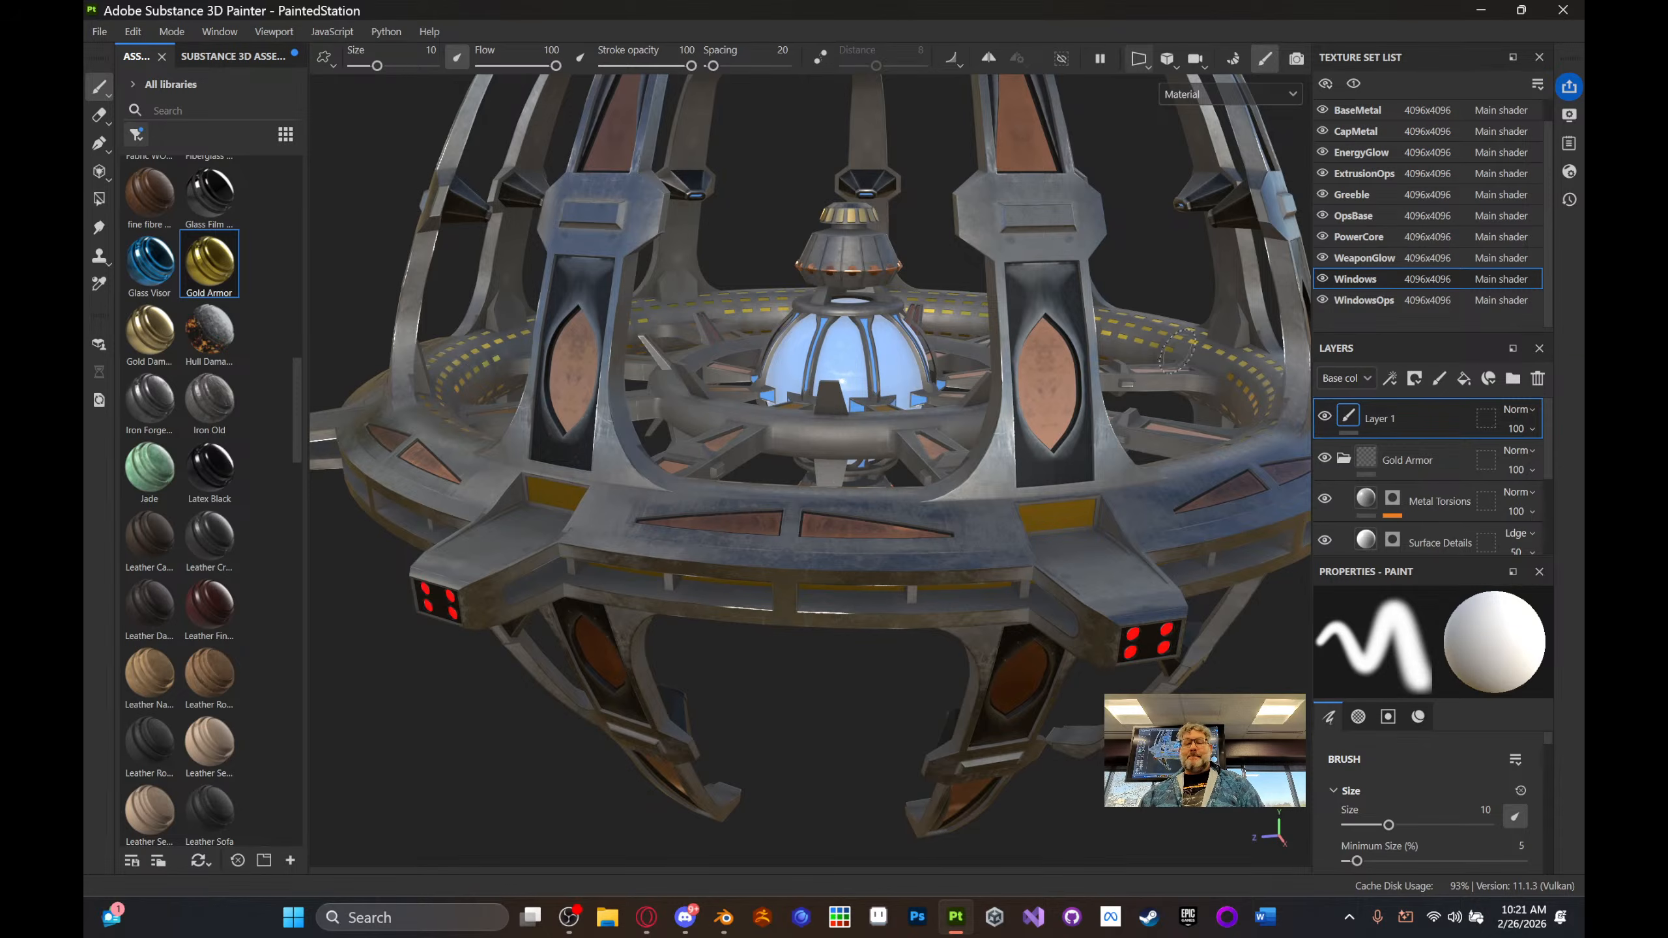
left_click(1347, 458)
left_click(1339, 499)
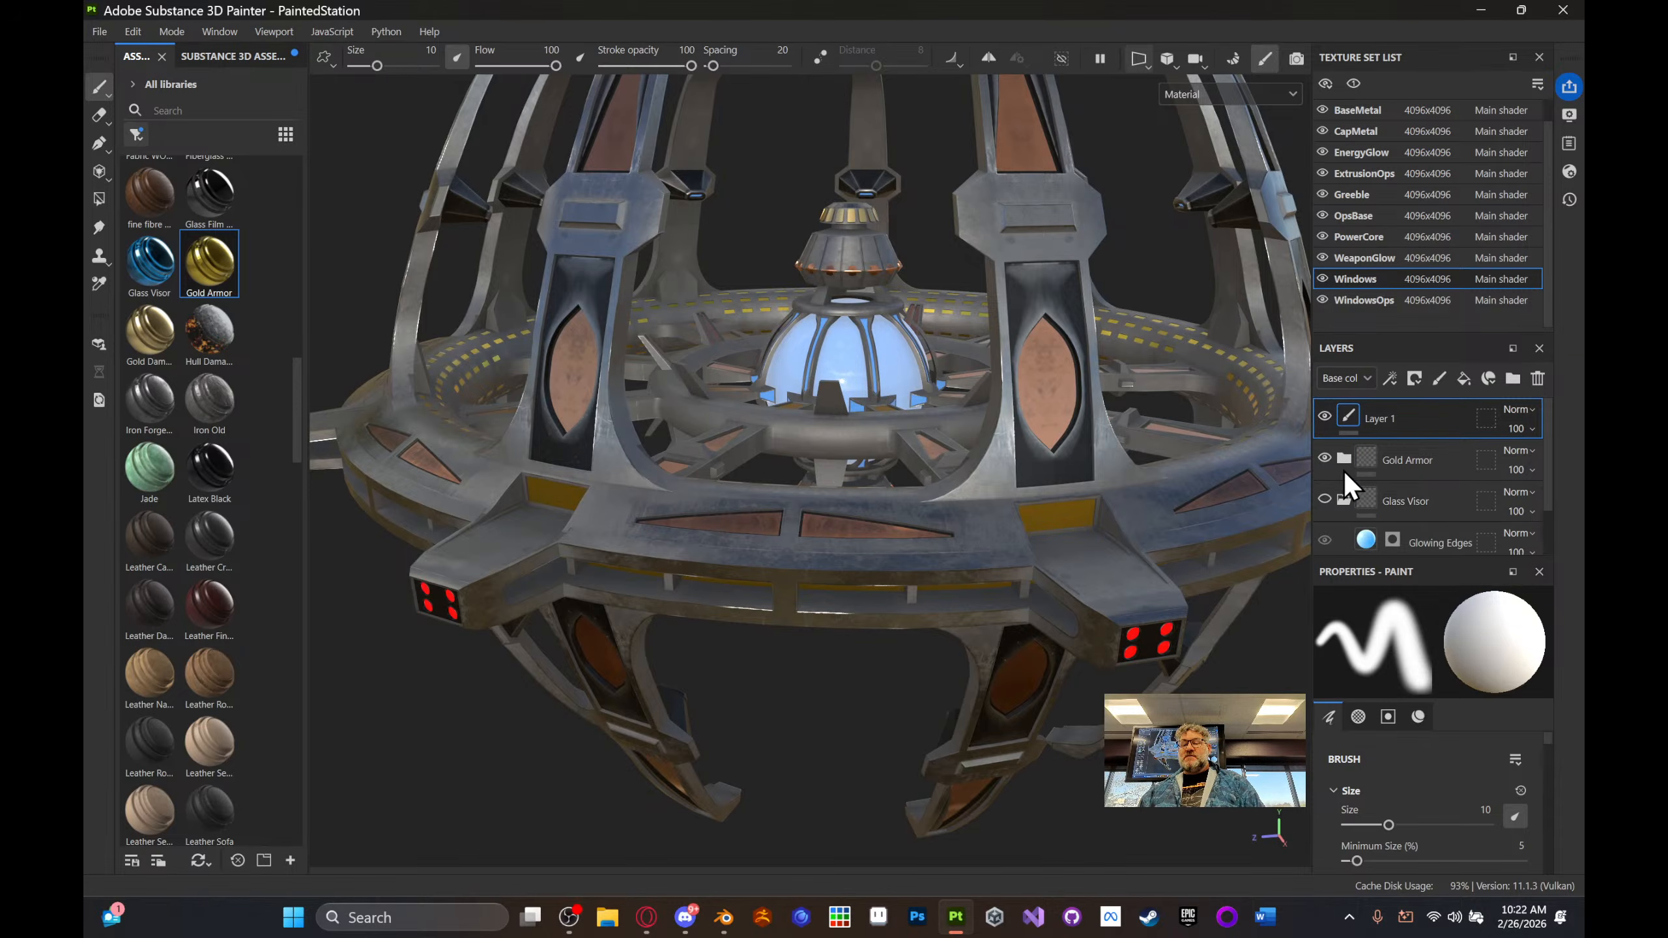
left_click(1324, 458)
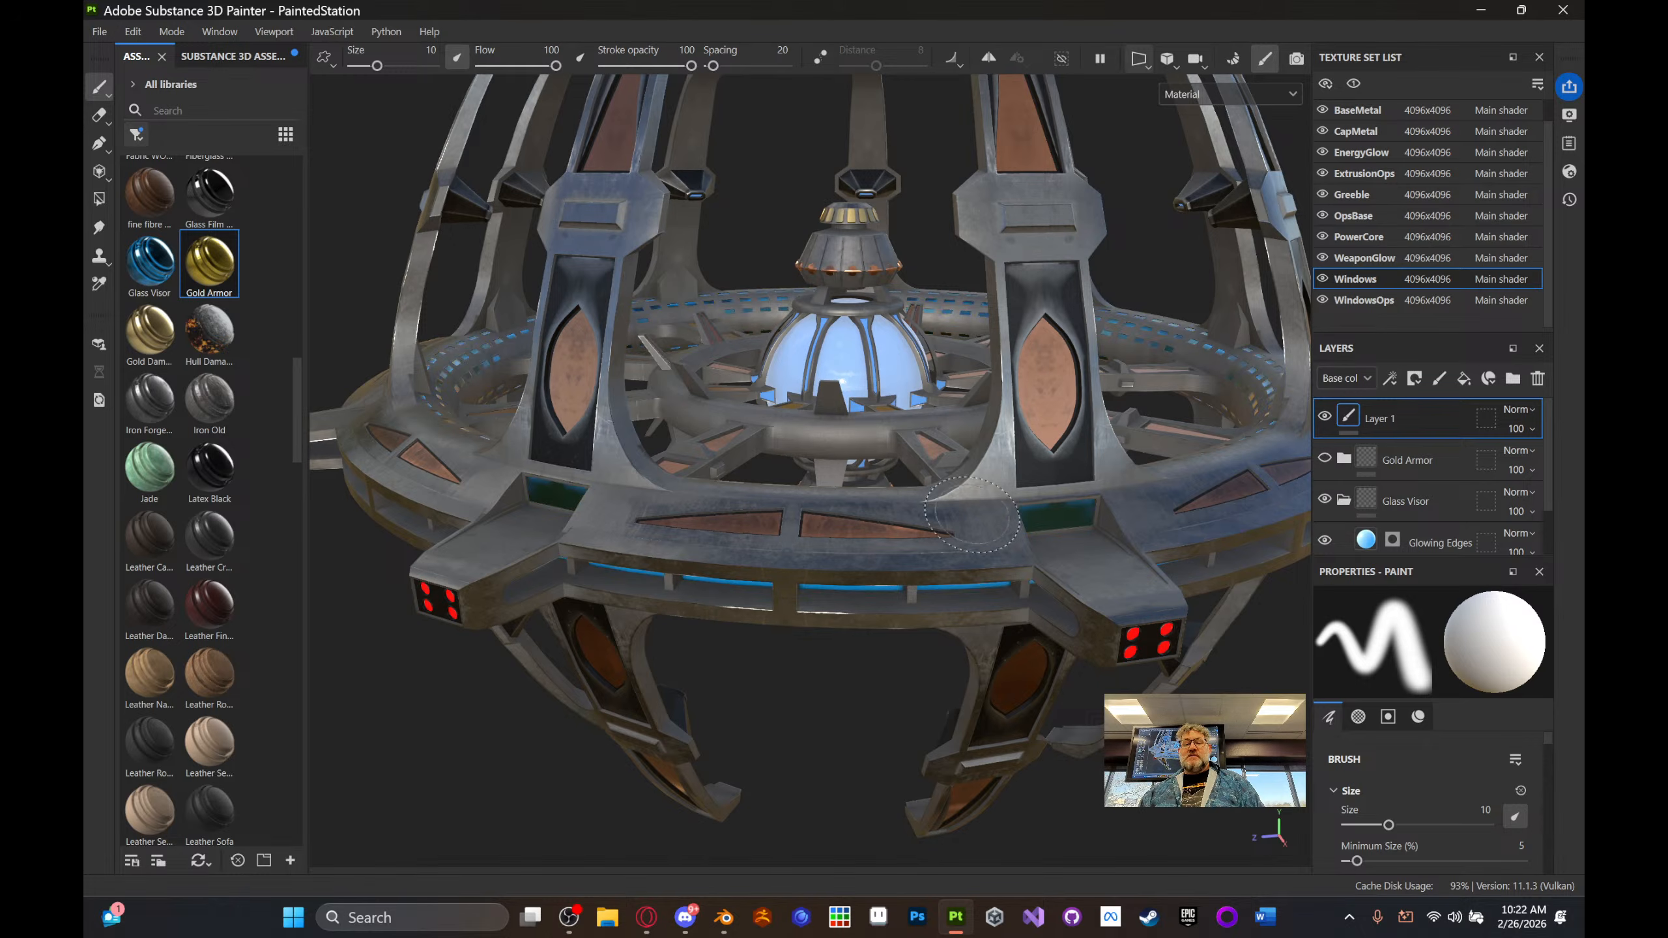
mouse_move(1044, 539)
left_mouse_down("alt")
mouse_move(1069, 549)
mouse_move(990, 570)
left_mouse_up("alt")
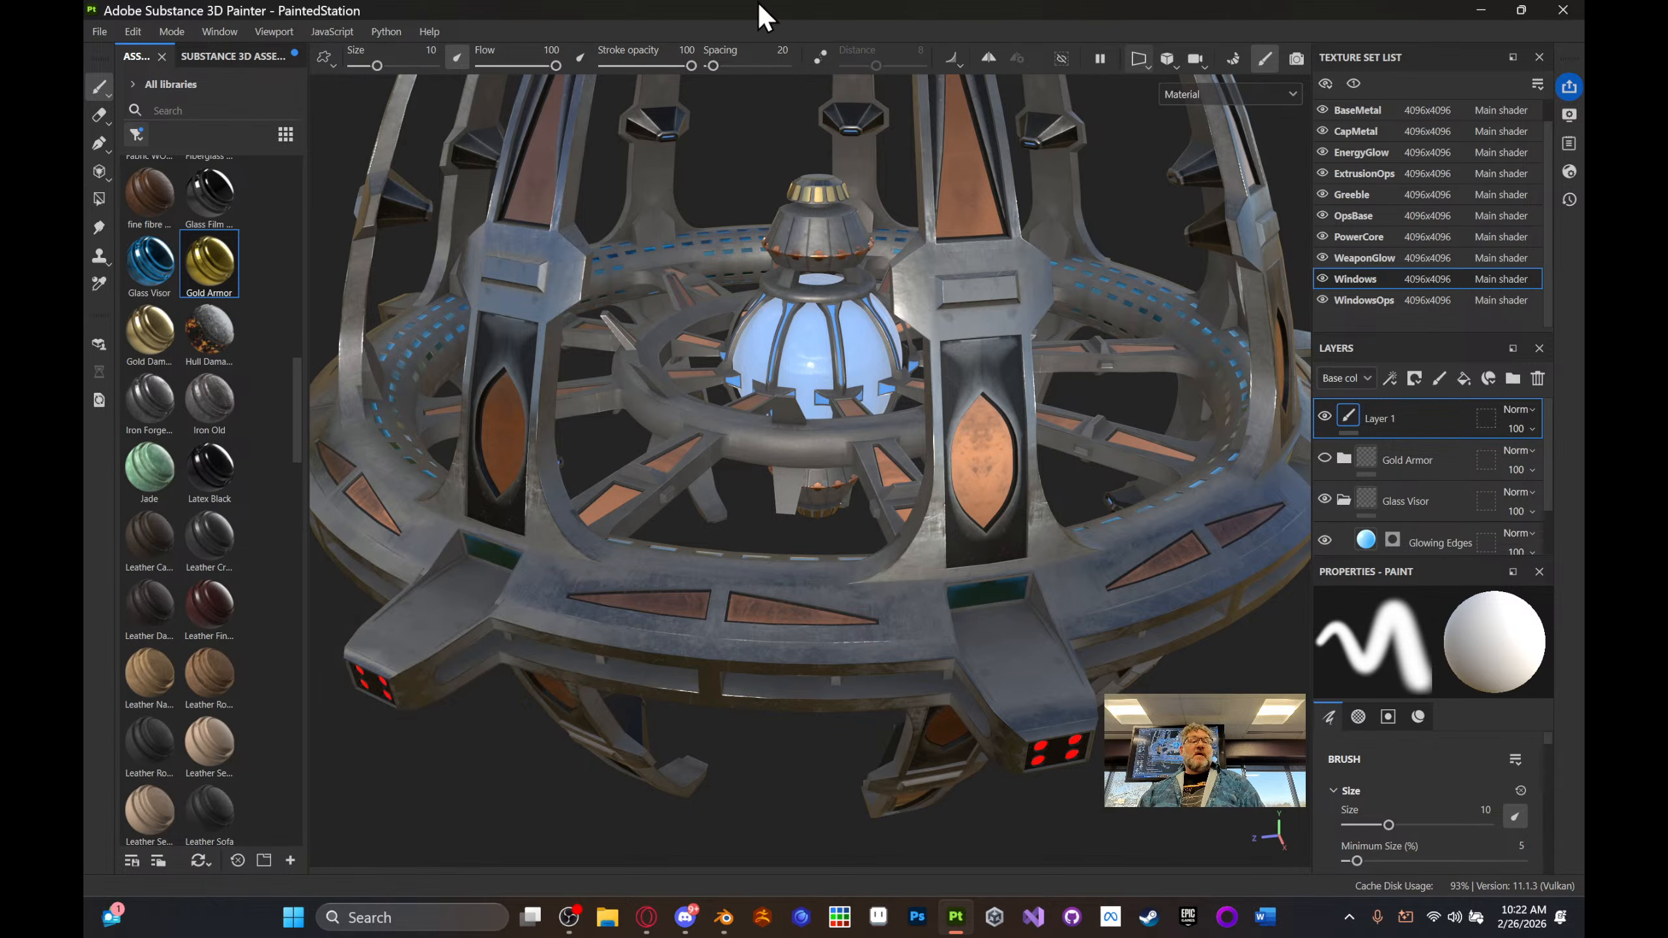
- Start a texture export and review the full list of texture files set for export
left_click(110, 32)
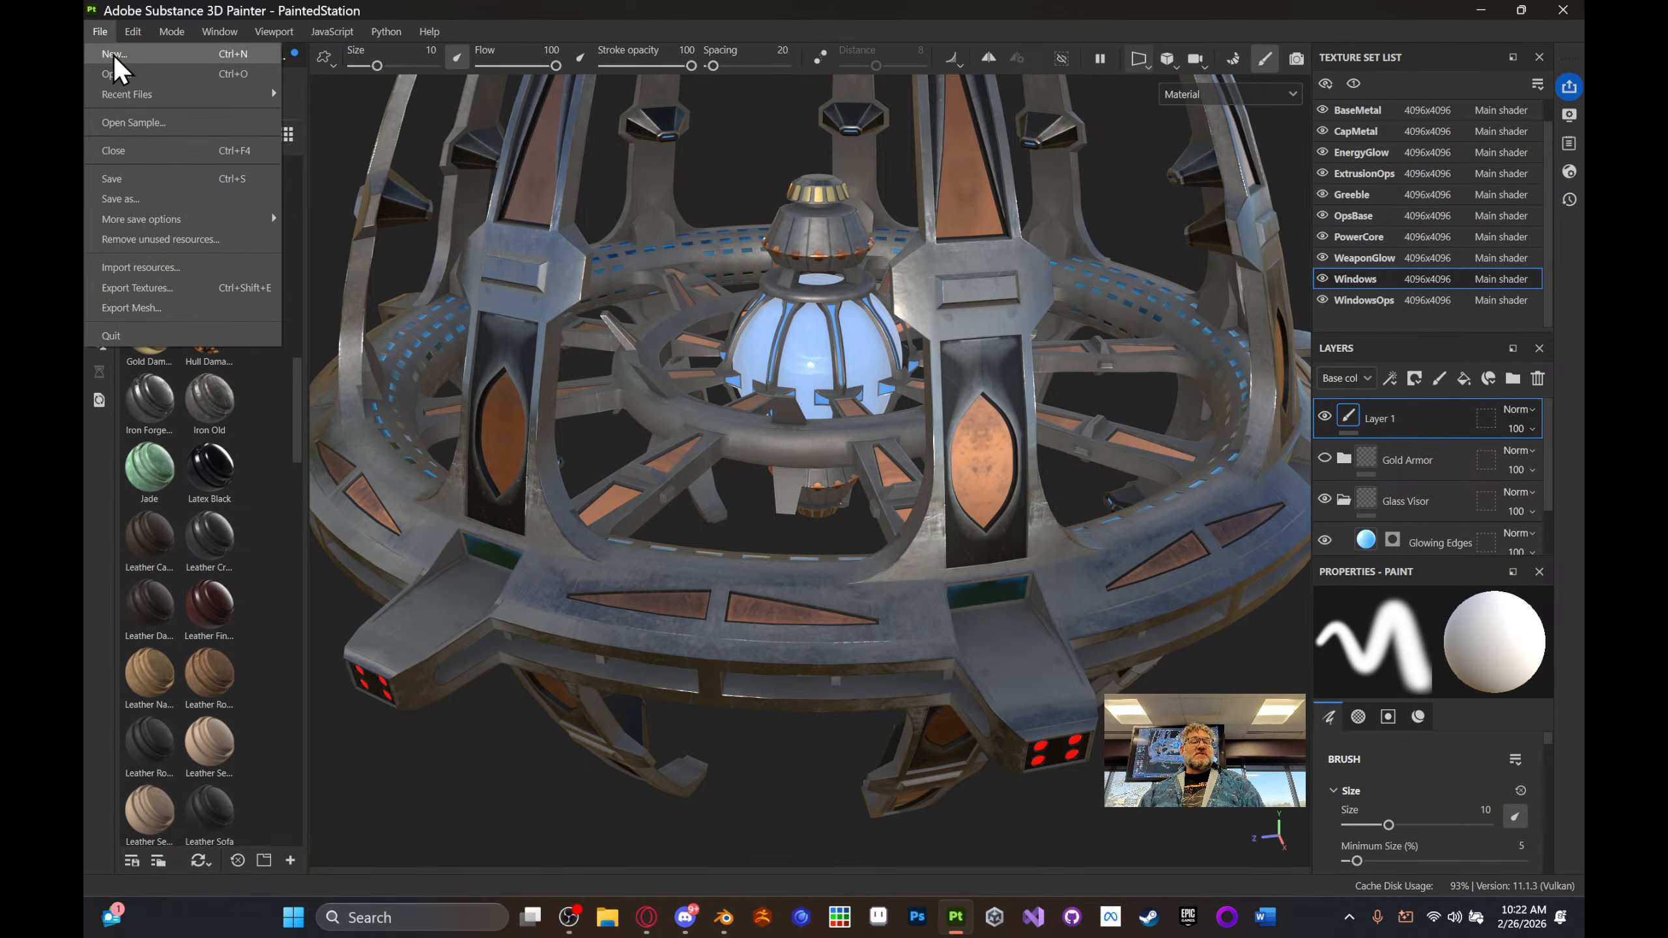
left_click(232, 296)
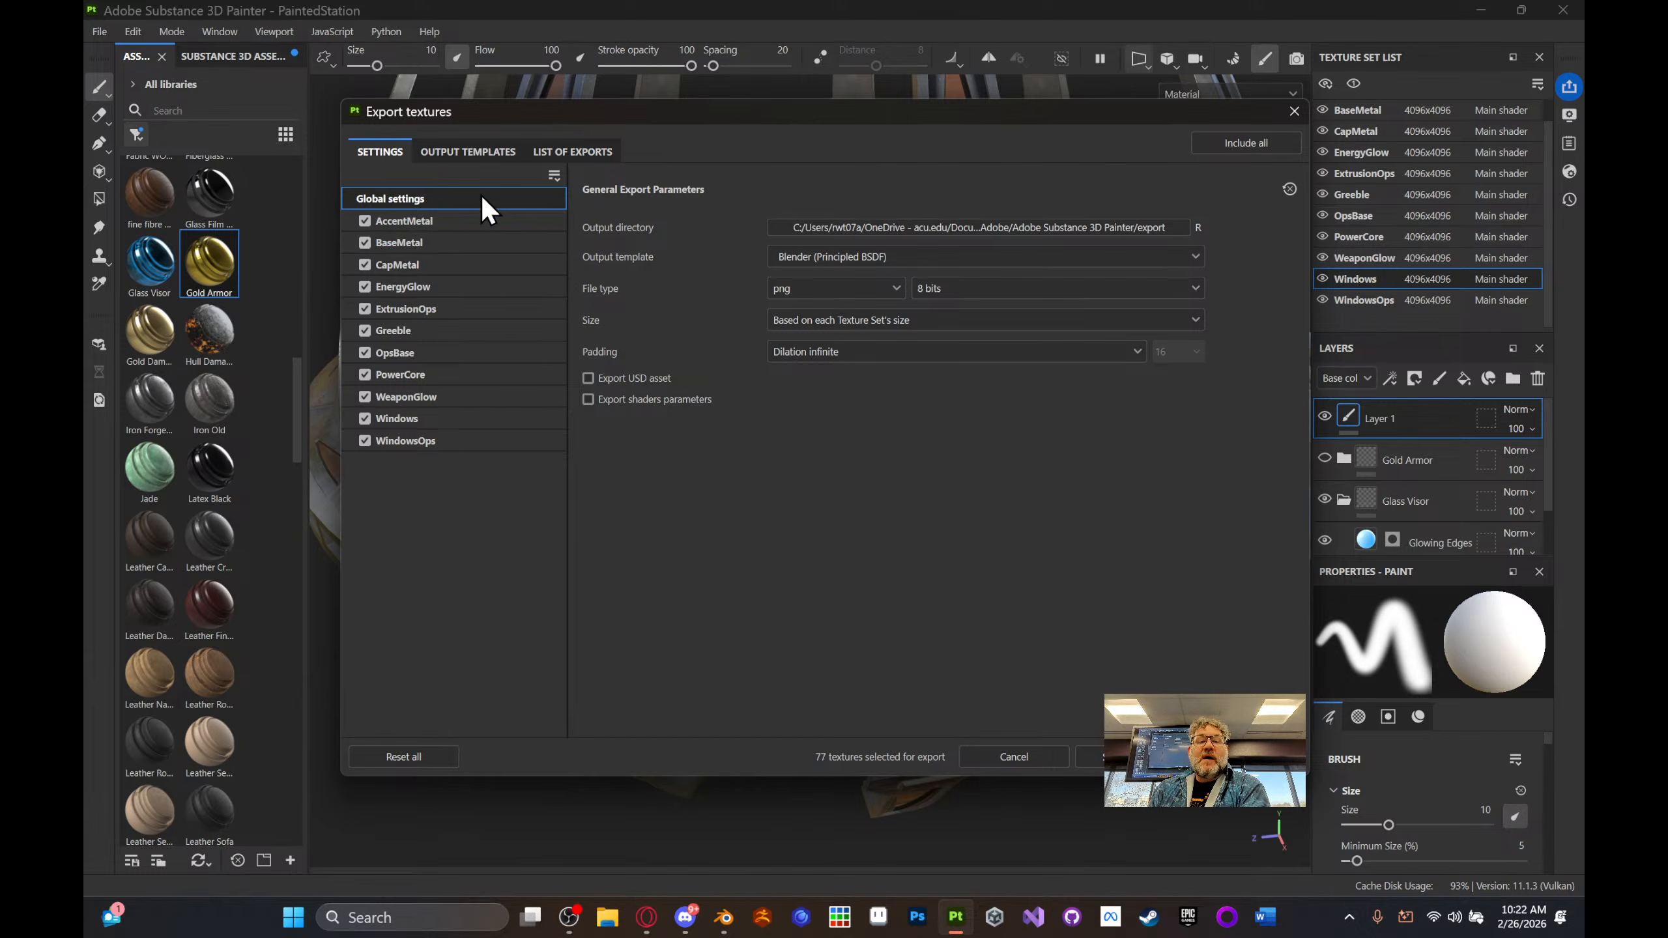
left_click(587, 154)
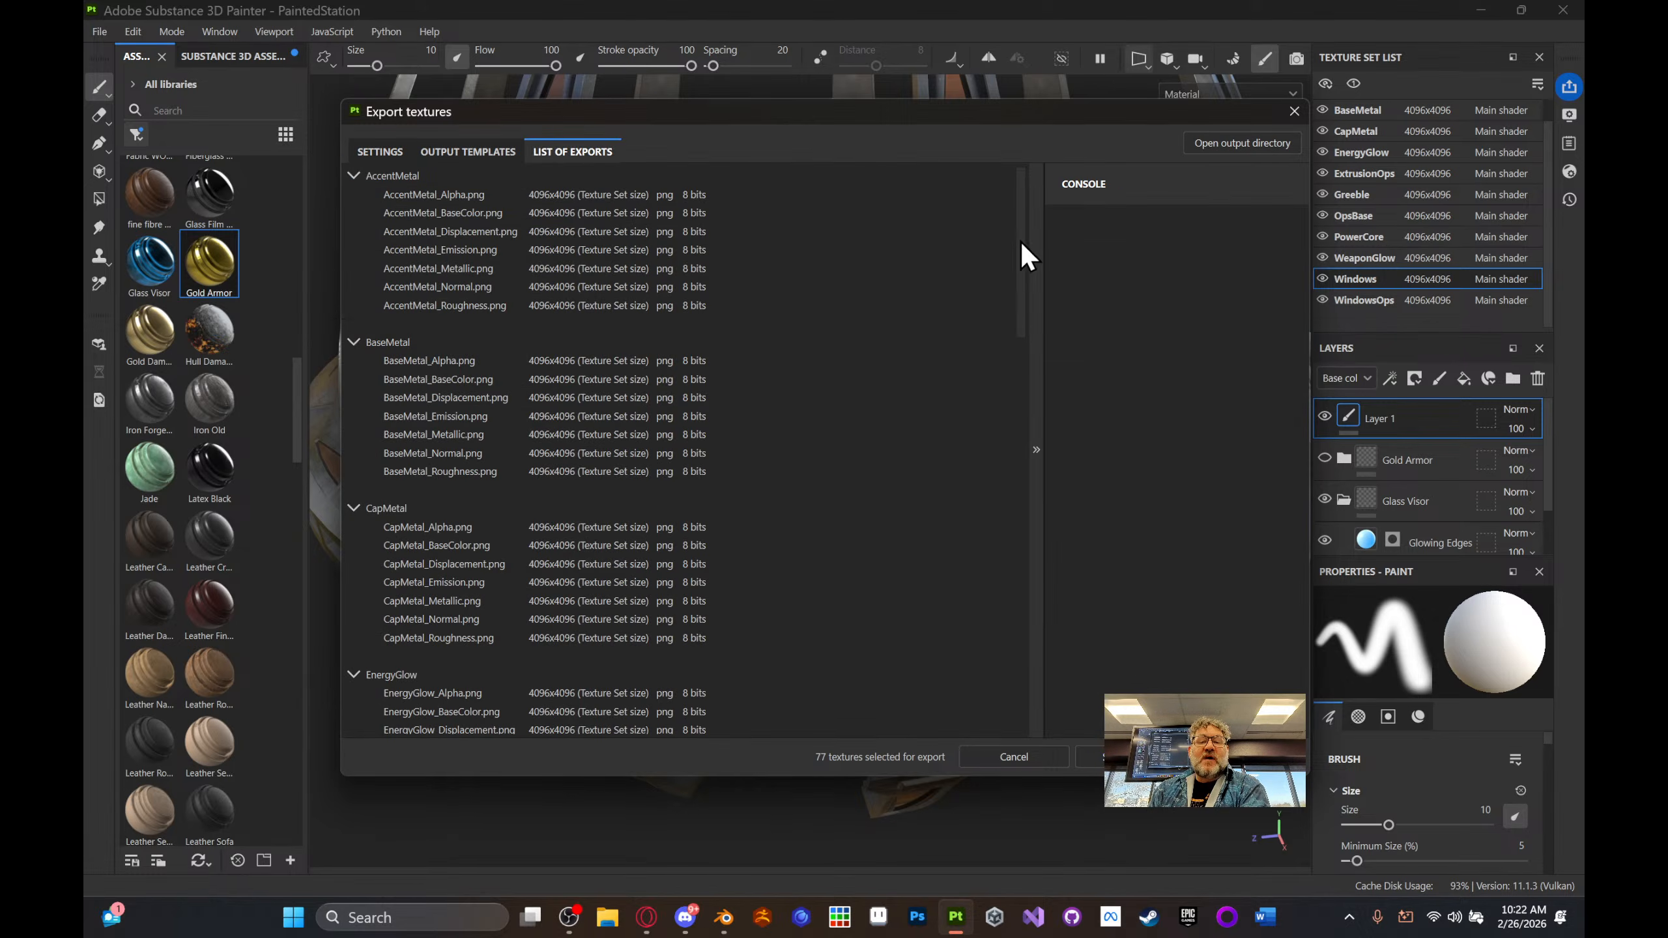
left_click_drag(1019, 239, 1043, 659)
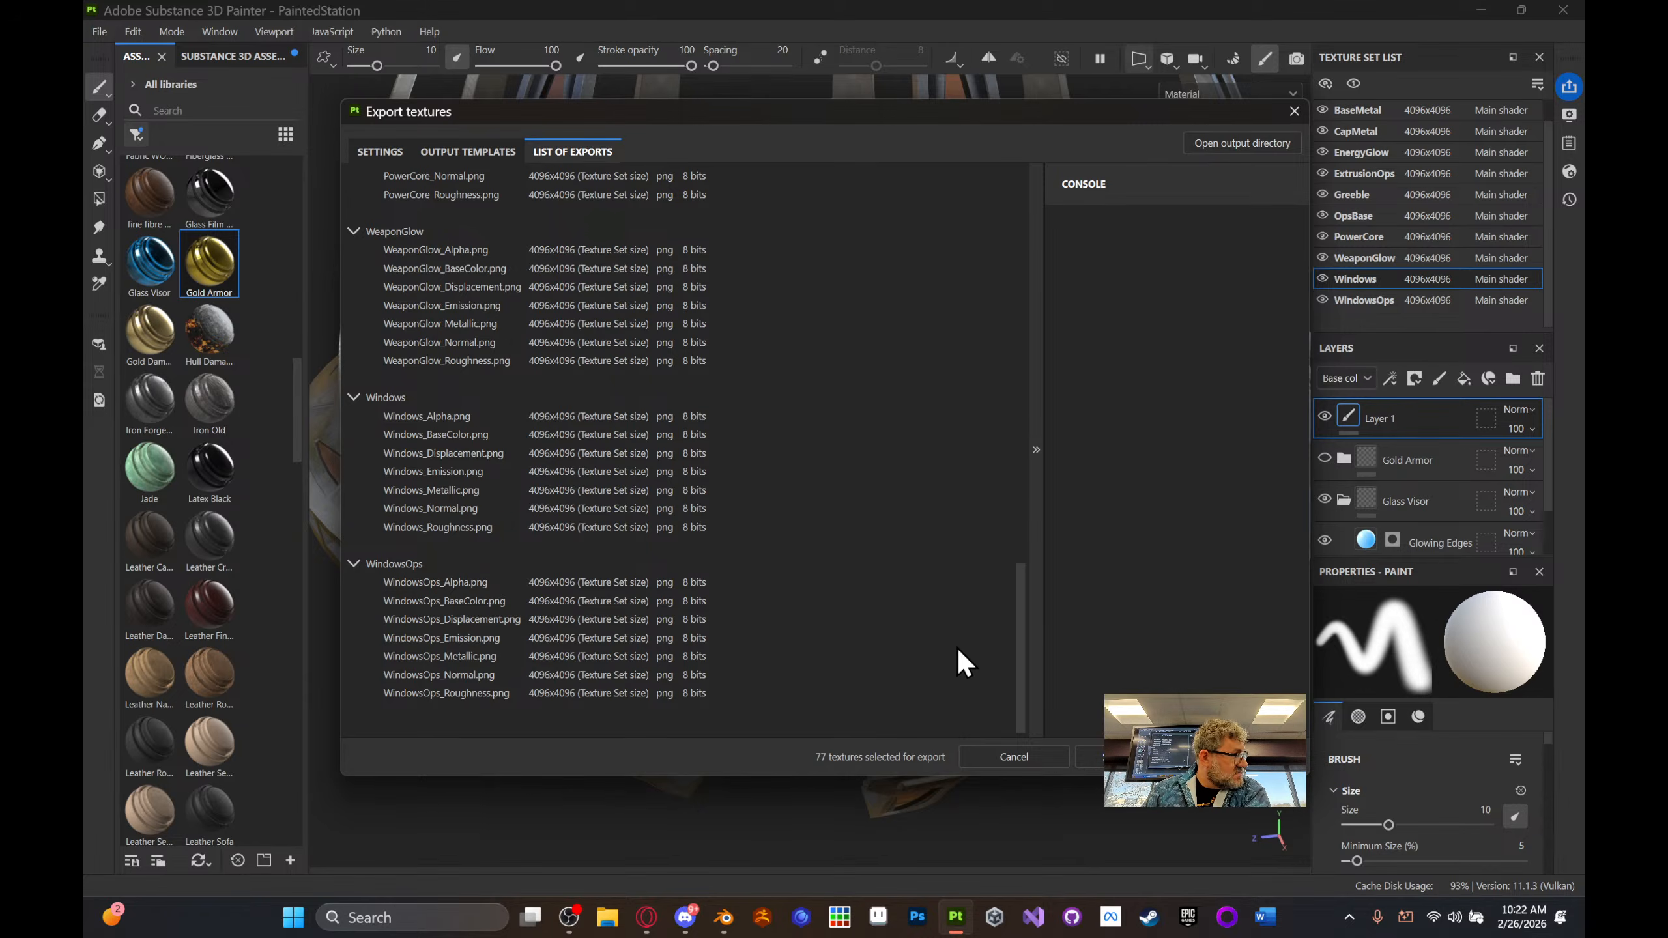
left_click_drag(1016, 623, 964, 156)
- Remove the Alpha and Displacement output maps from the Blender (Principled BSDF) export template
left_click(455, 151)
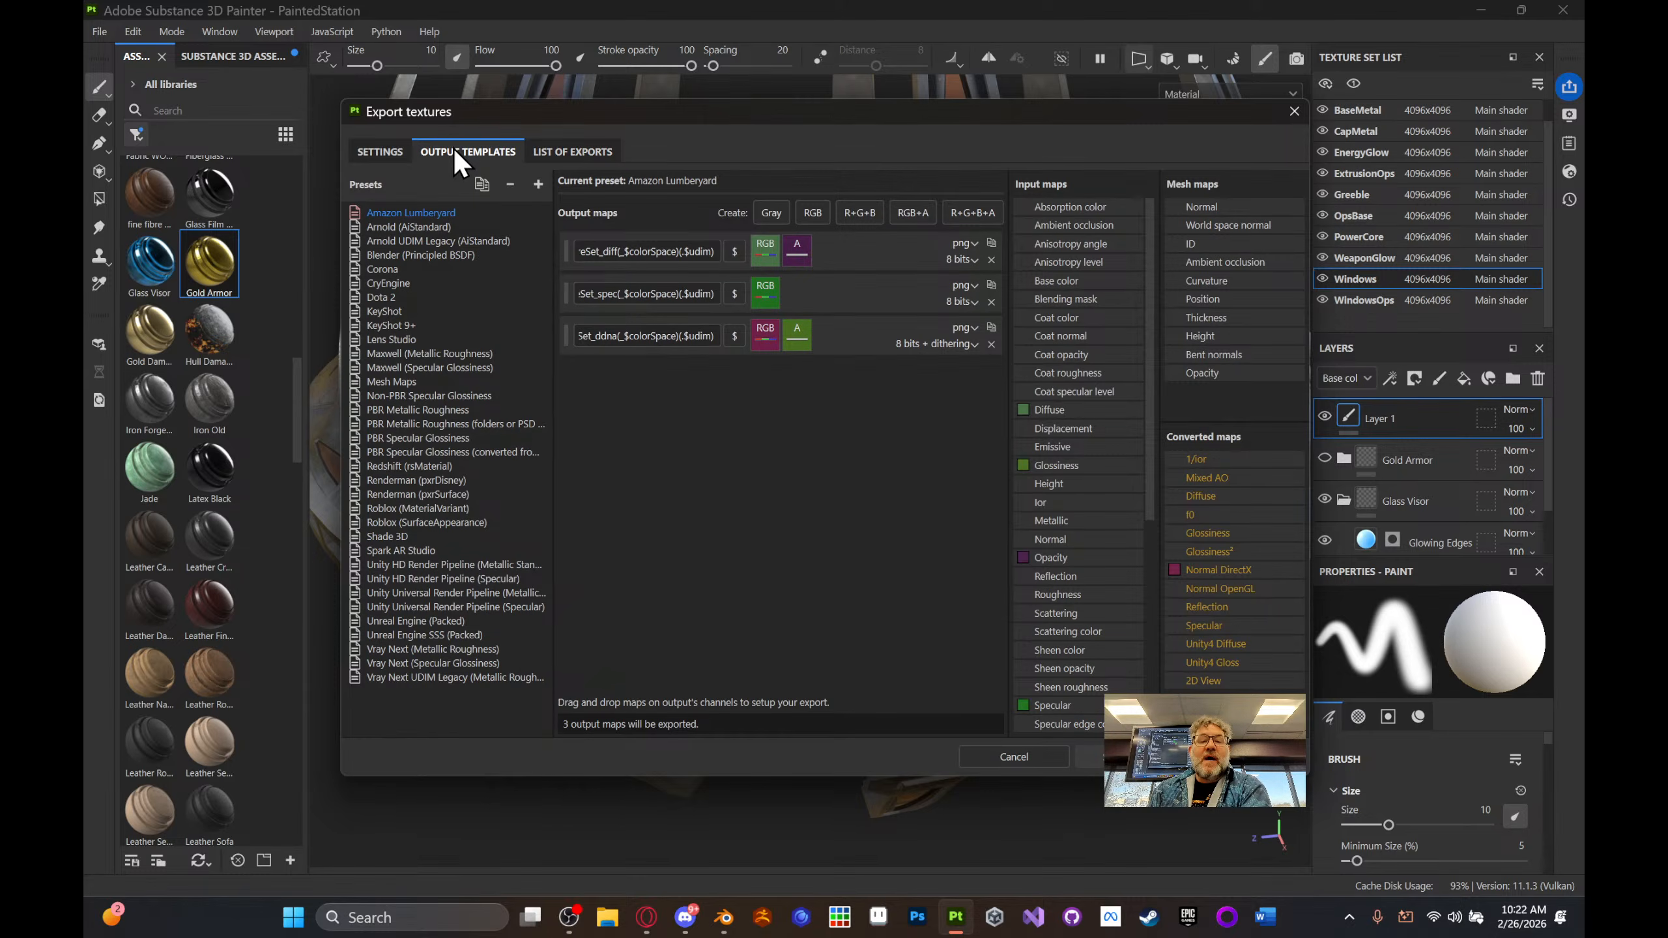
left_click(403, 255)
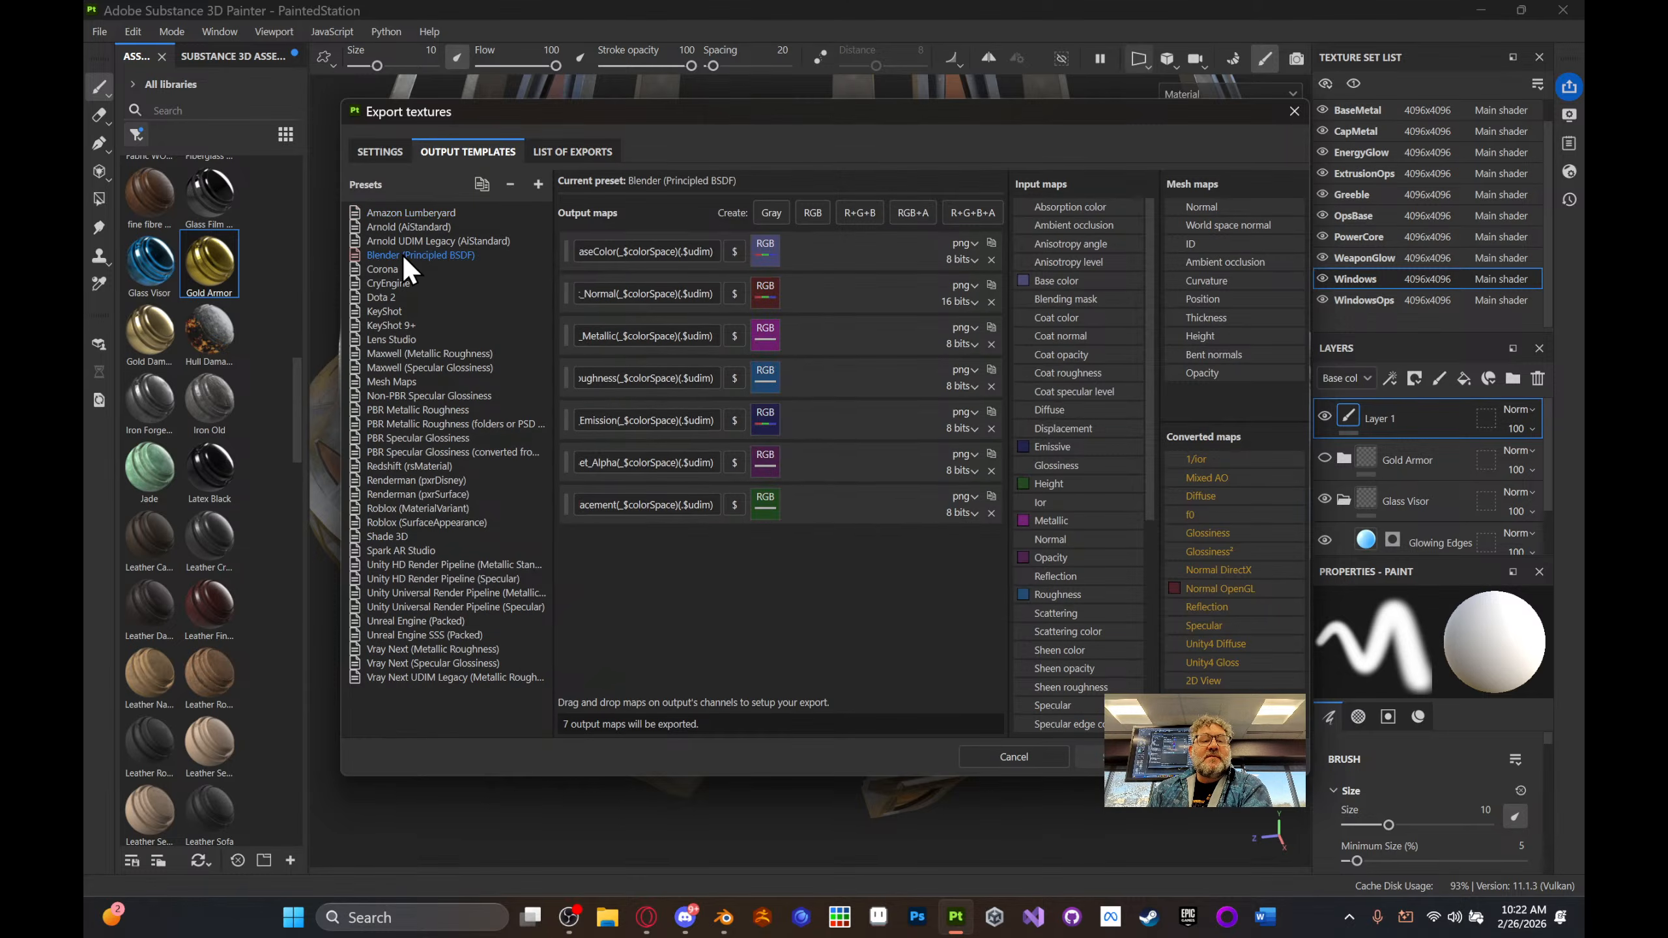
double_click(402, 255)
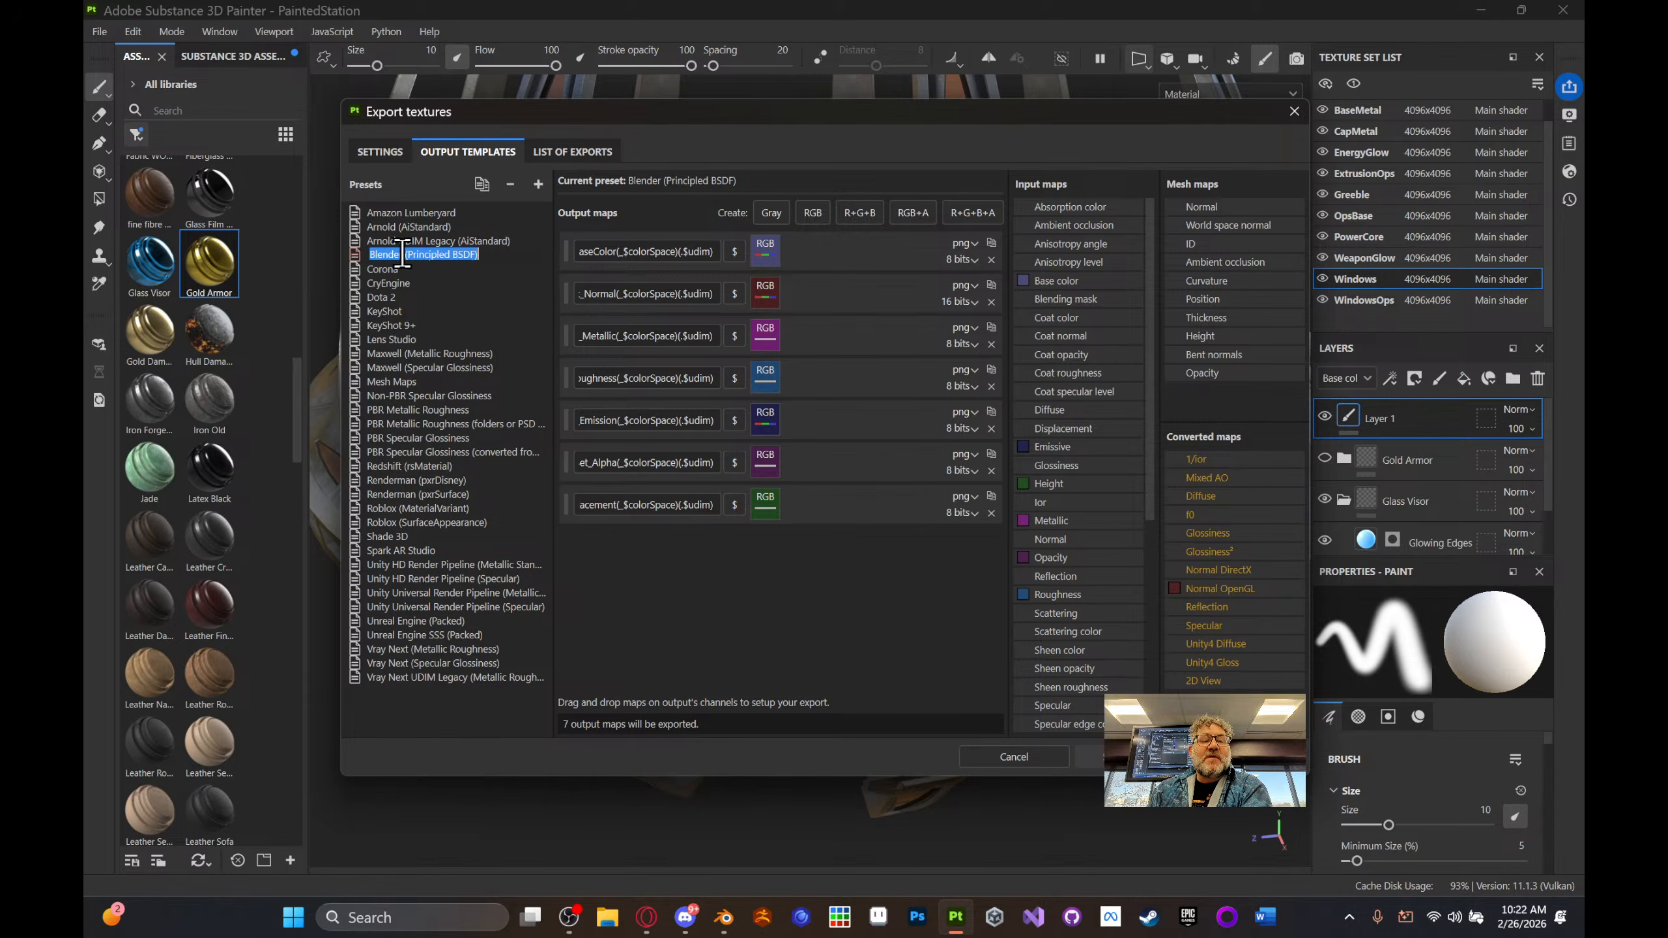
left_click(355, 261)
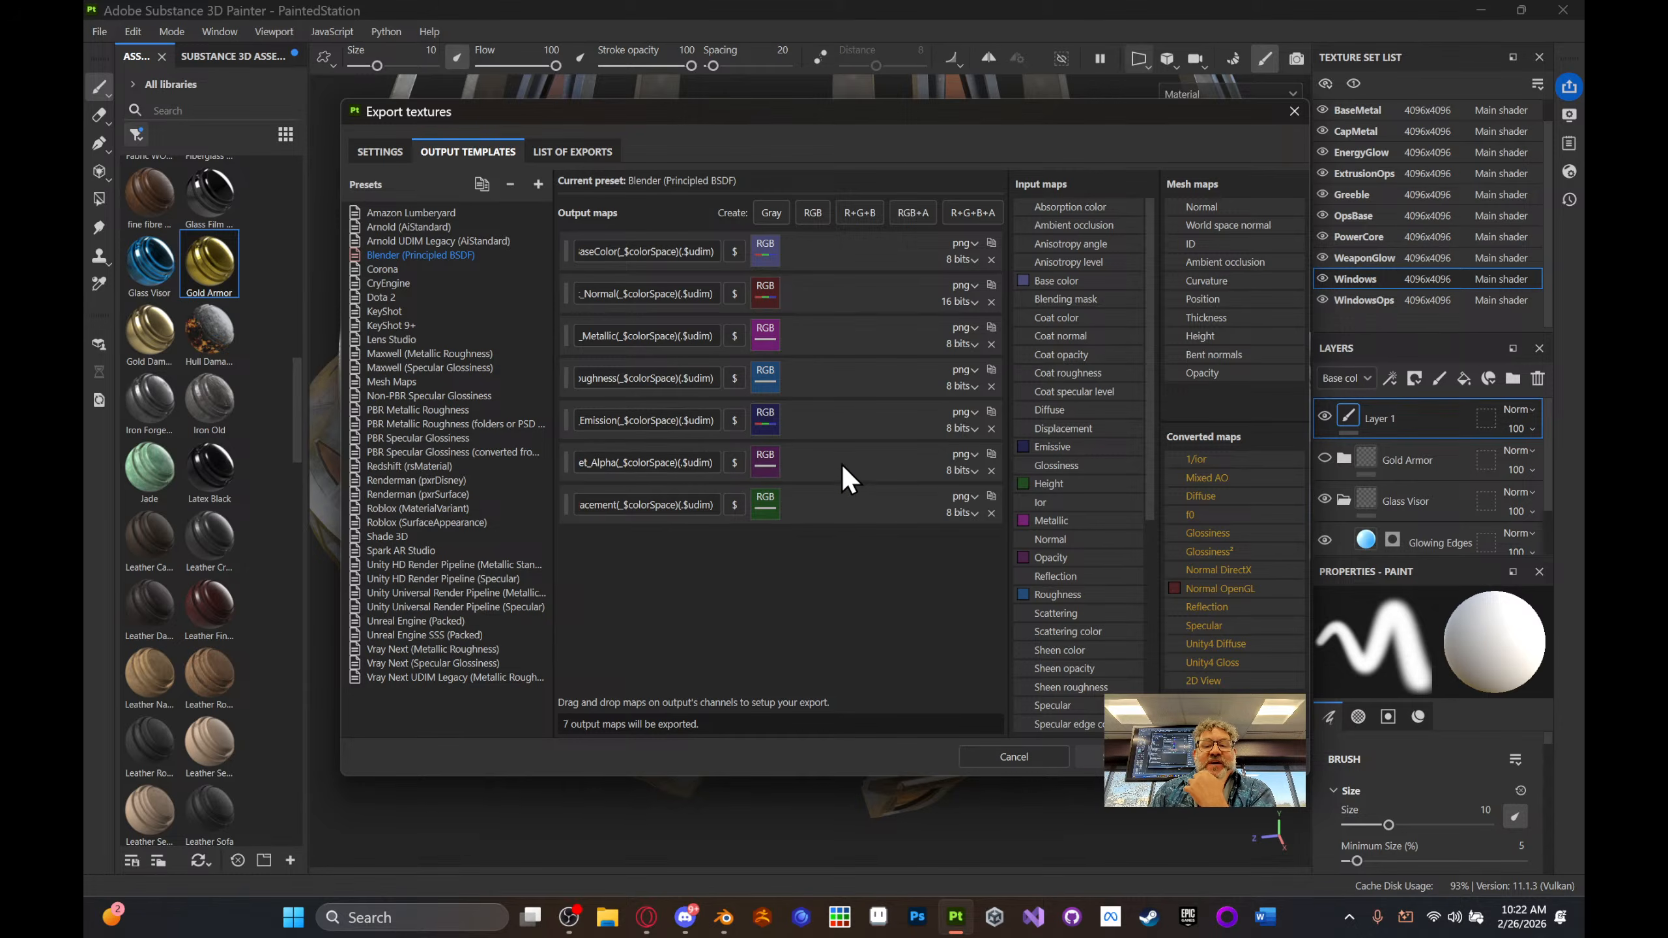
left_click(992, 471)
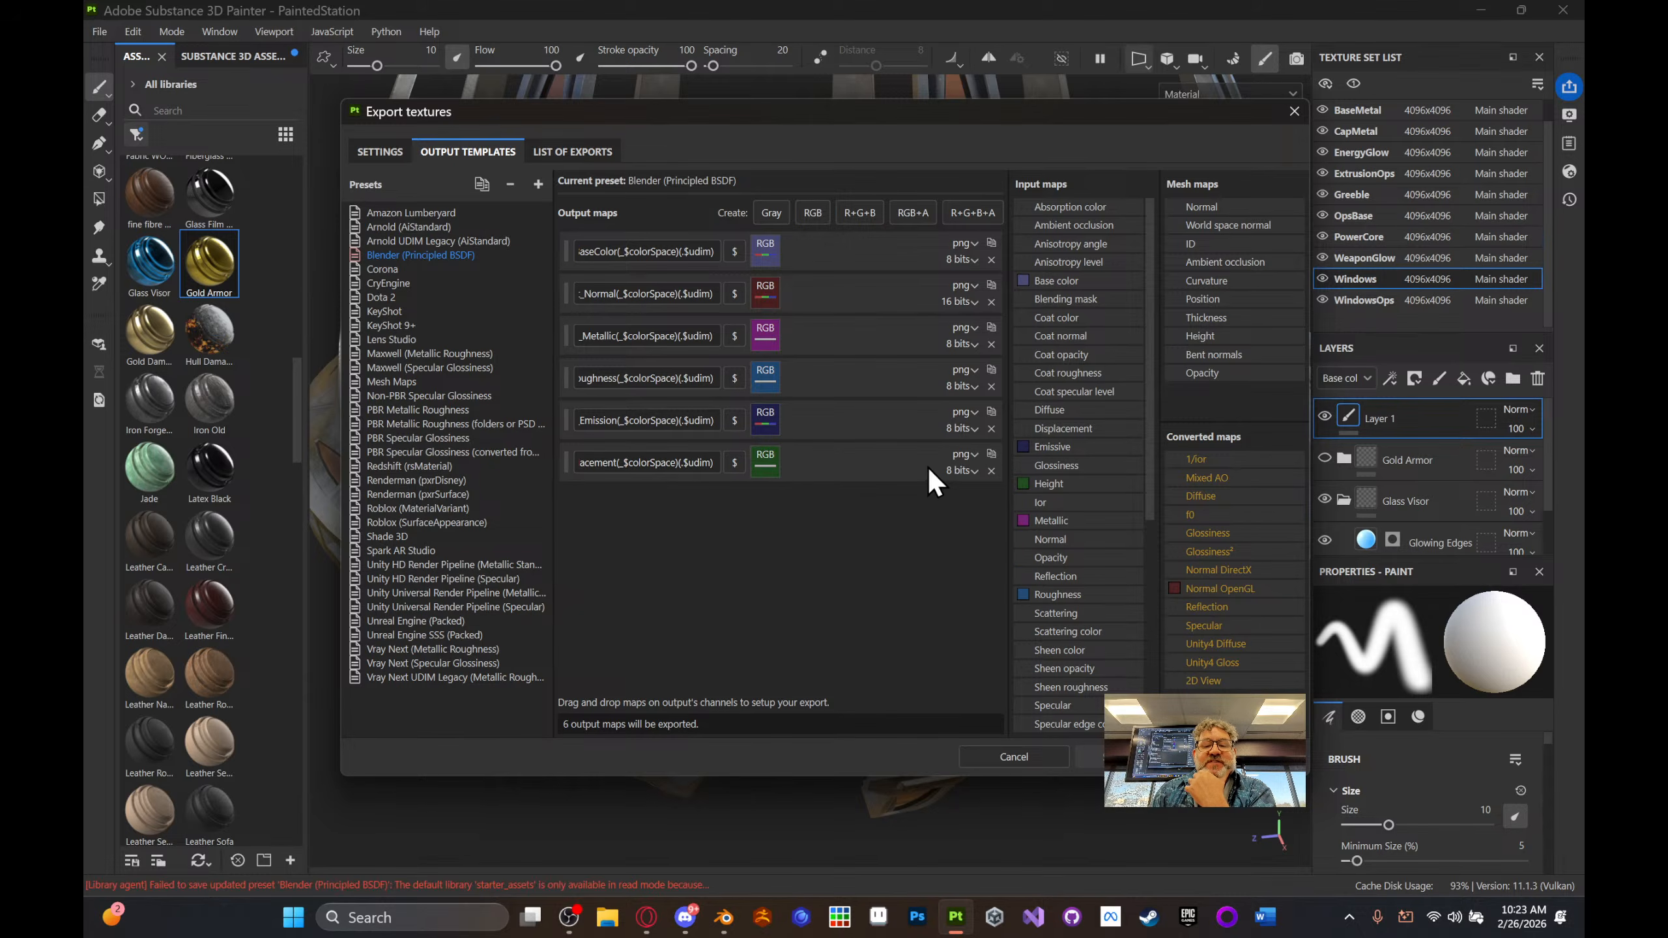
left_click(991, 471)
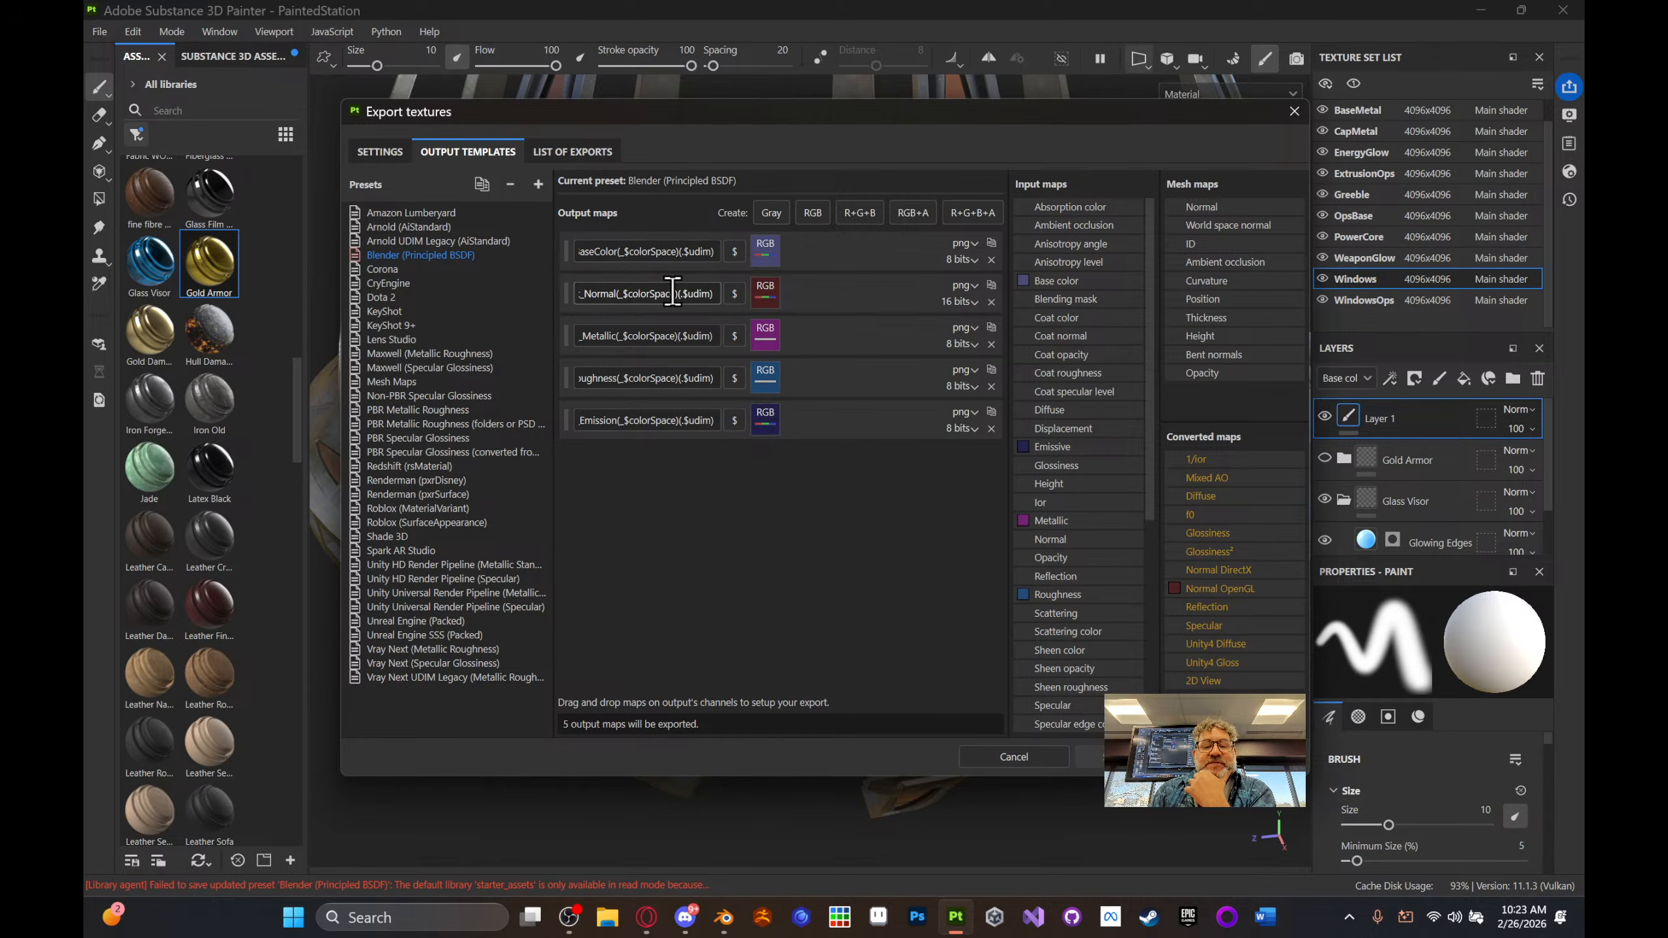
- Refresh the export list and check which maps each texture set will export
left_click(580, 151)
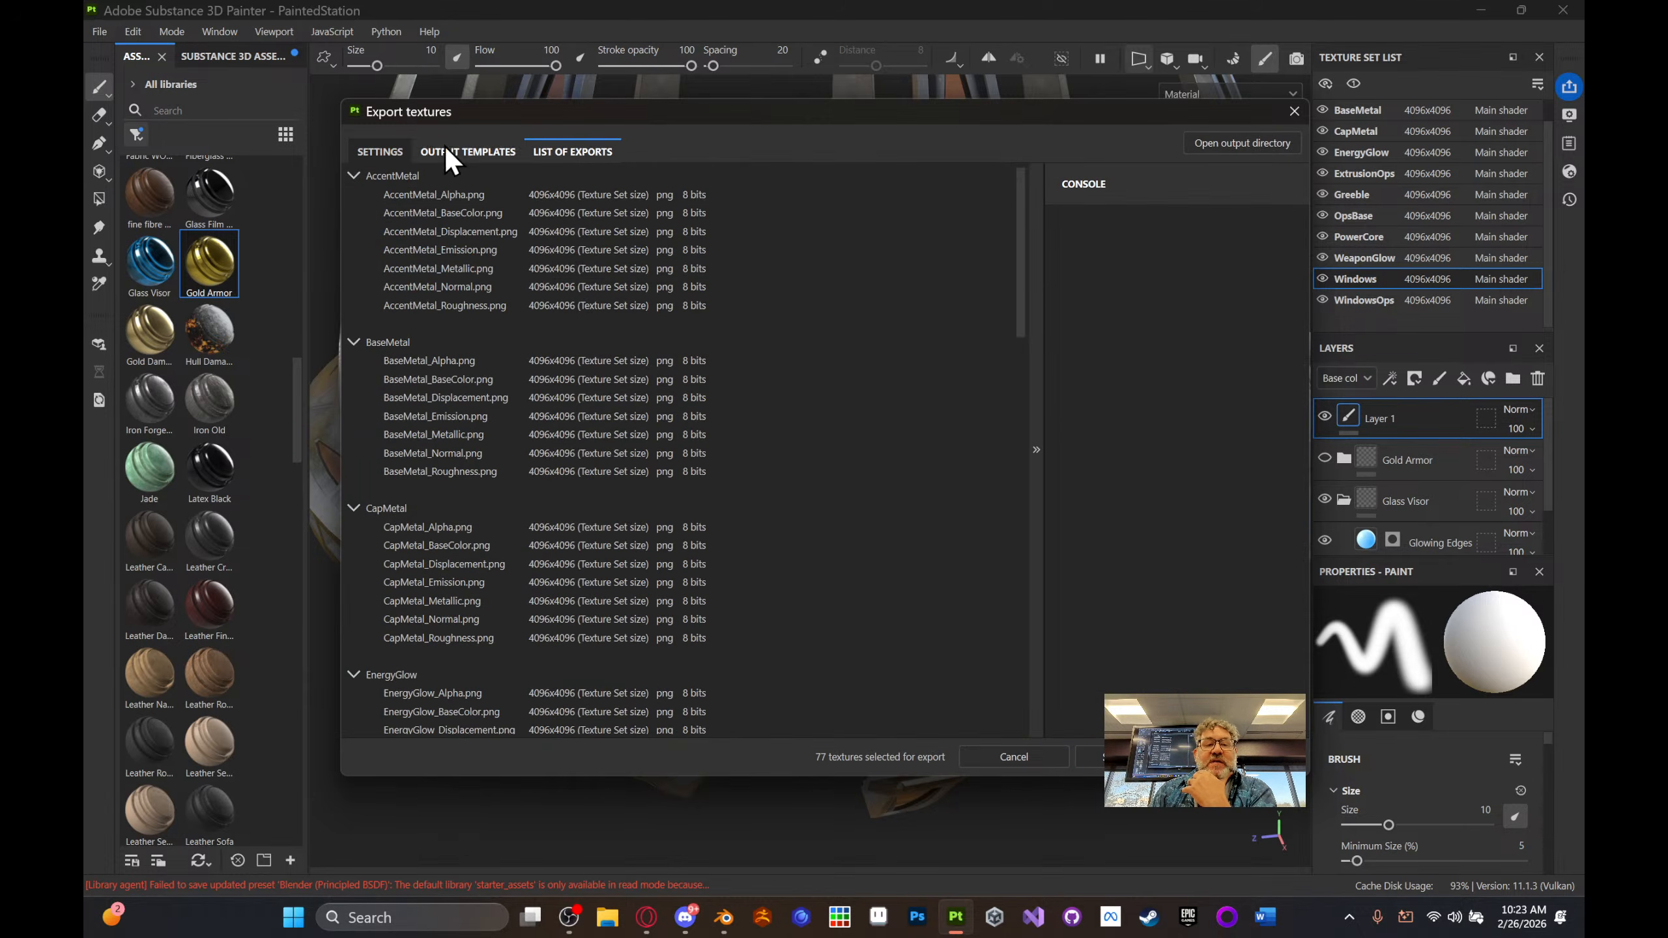
left_click(384, 152)
left_click(582, 158)
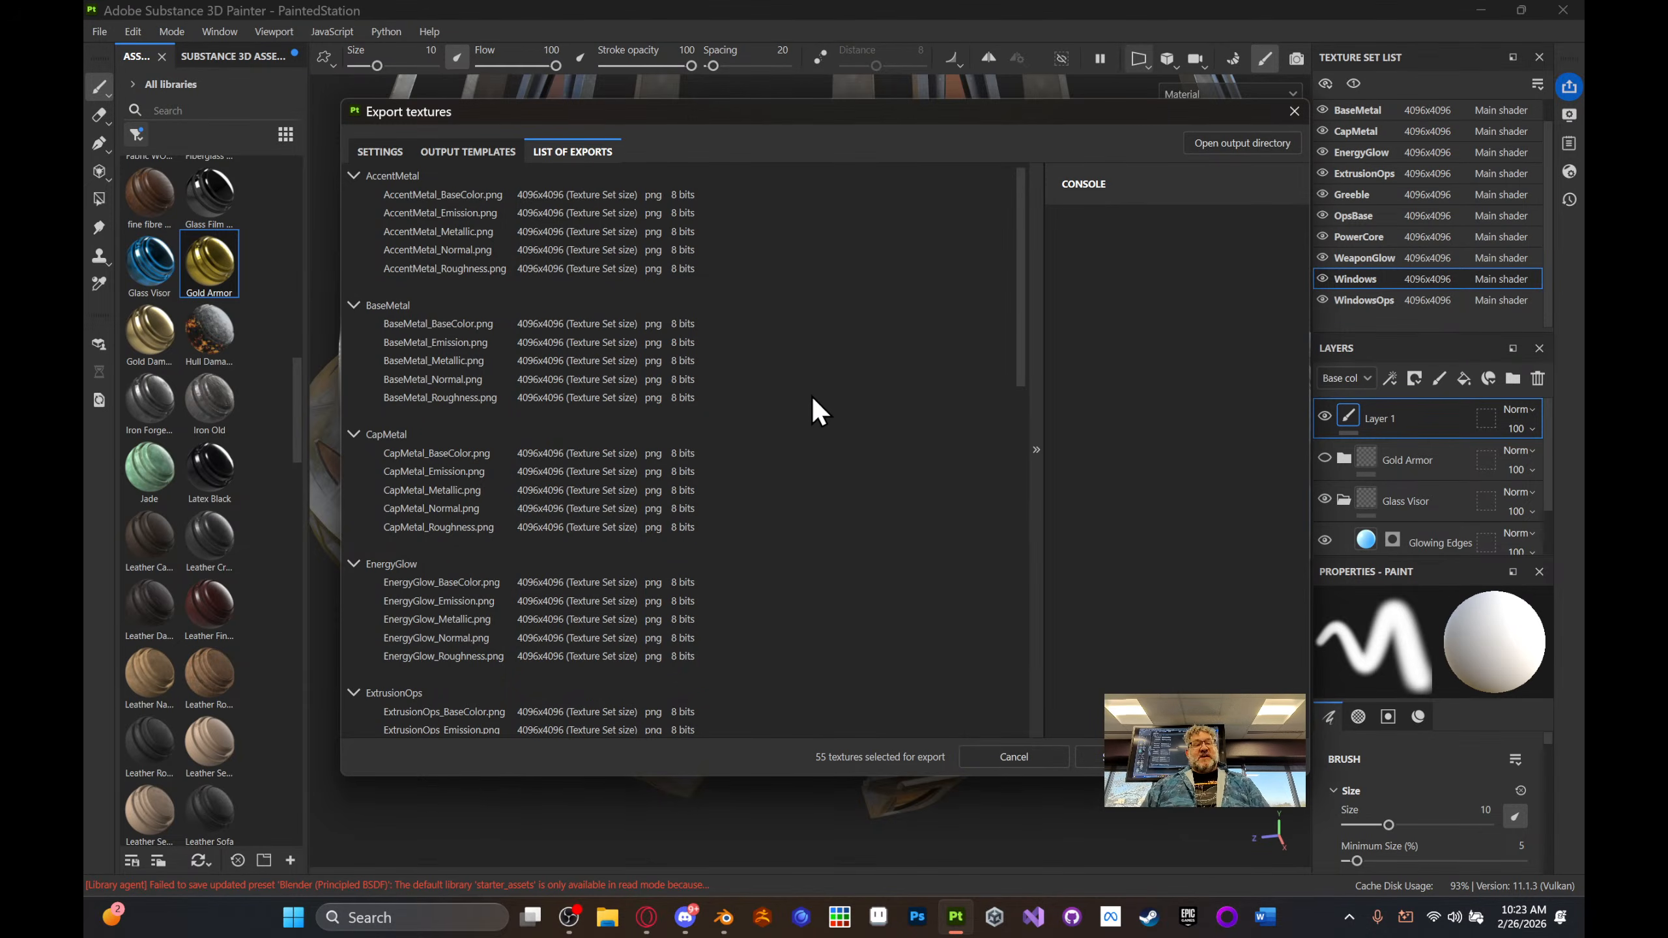
scroll(846, 371, "down", 6)
scroll(849, 372, "up", 6)
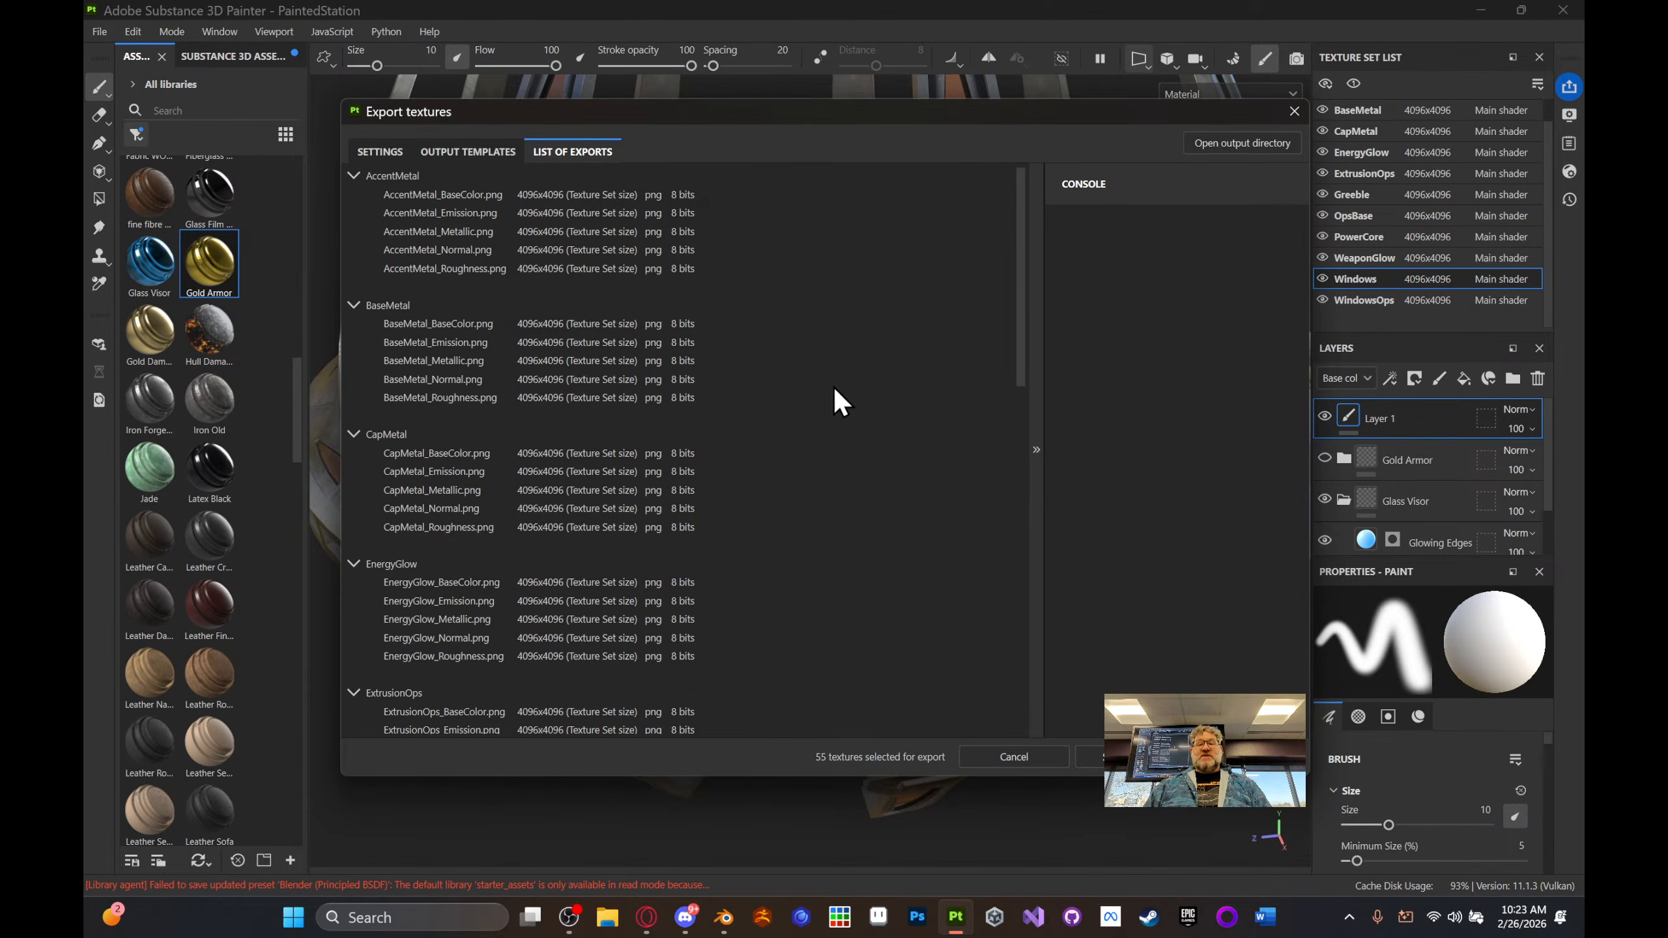
- Browse for the export output directory to the Textures folder in Documents > Blender > 220-2026 > Spaceships_RWT
left_click(374, 148)
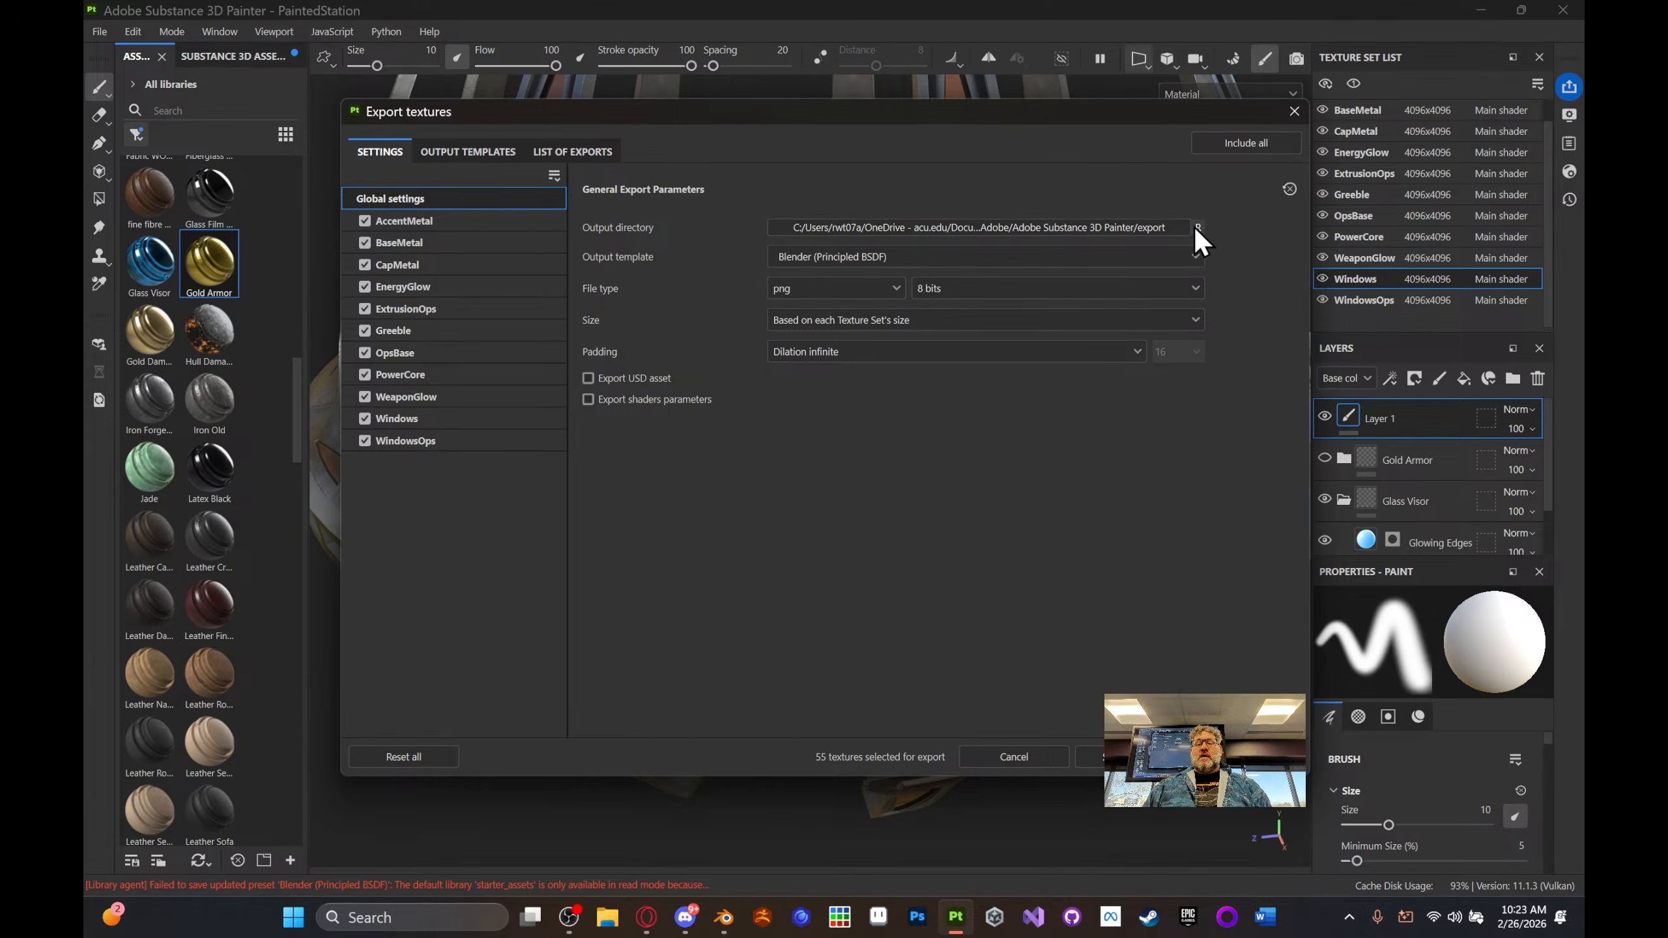
left_click(1125, 227)
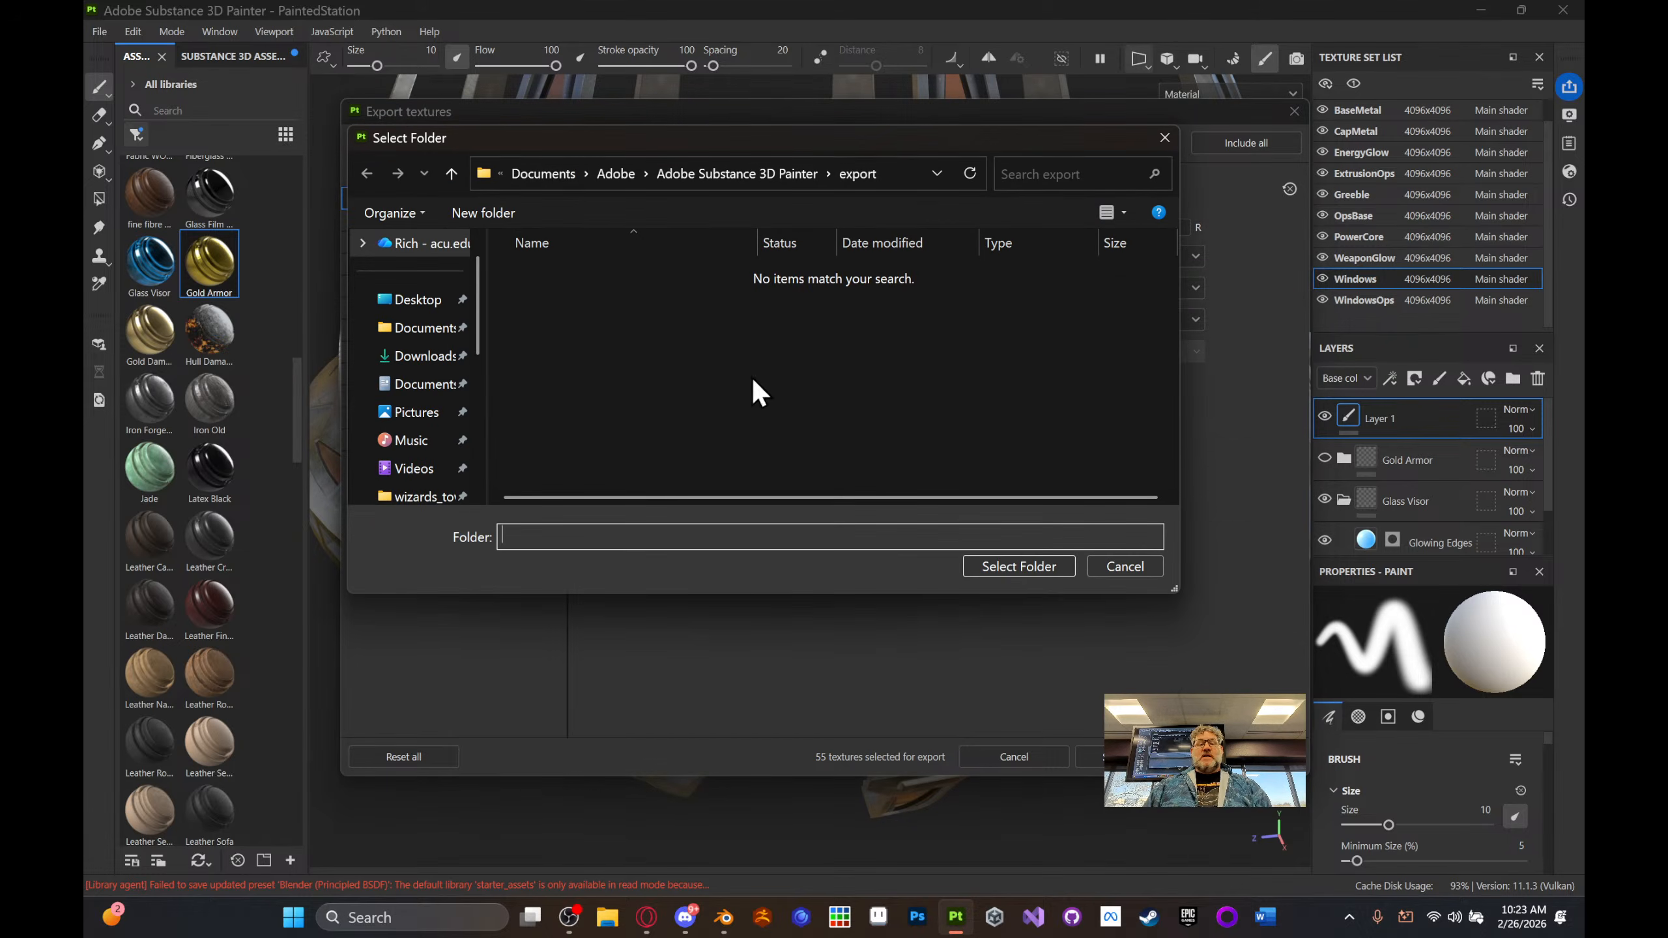
left_click(552, 173)
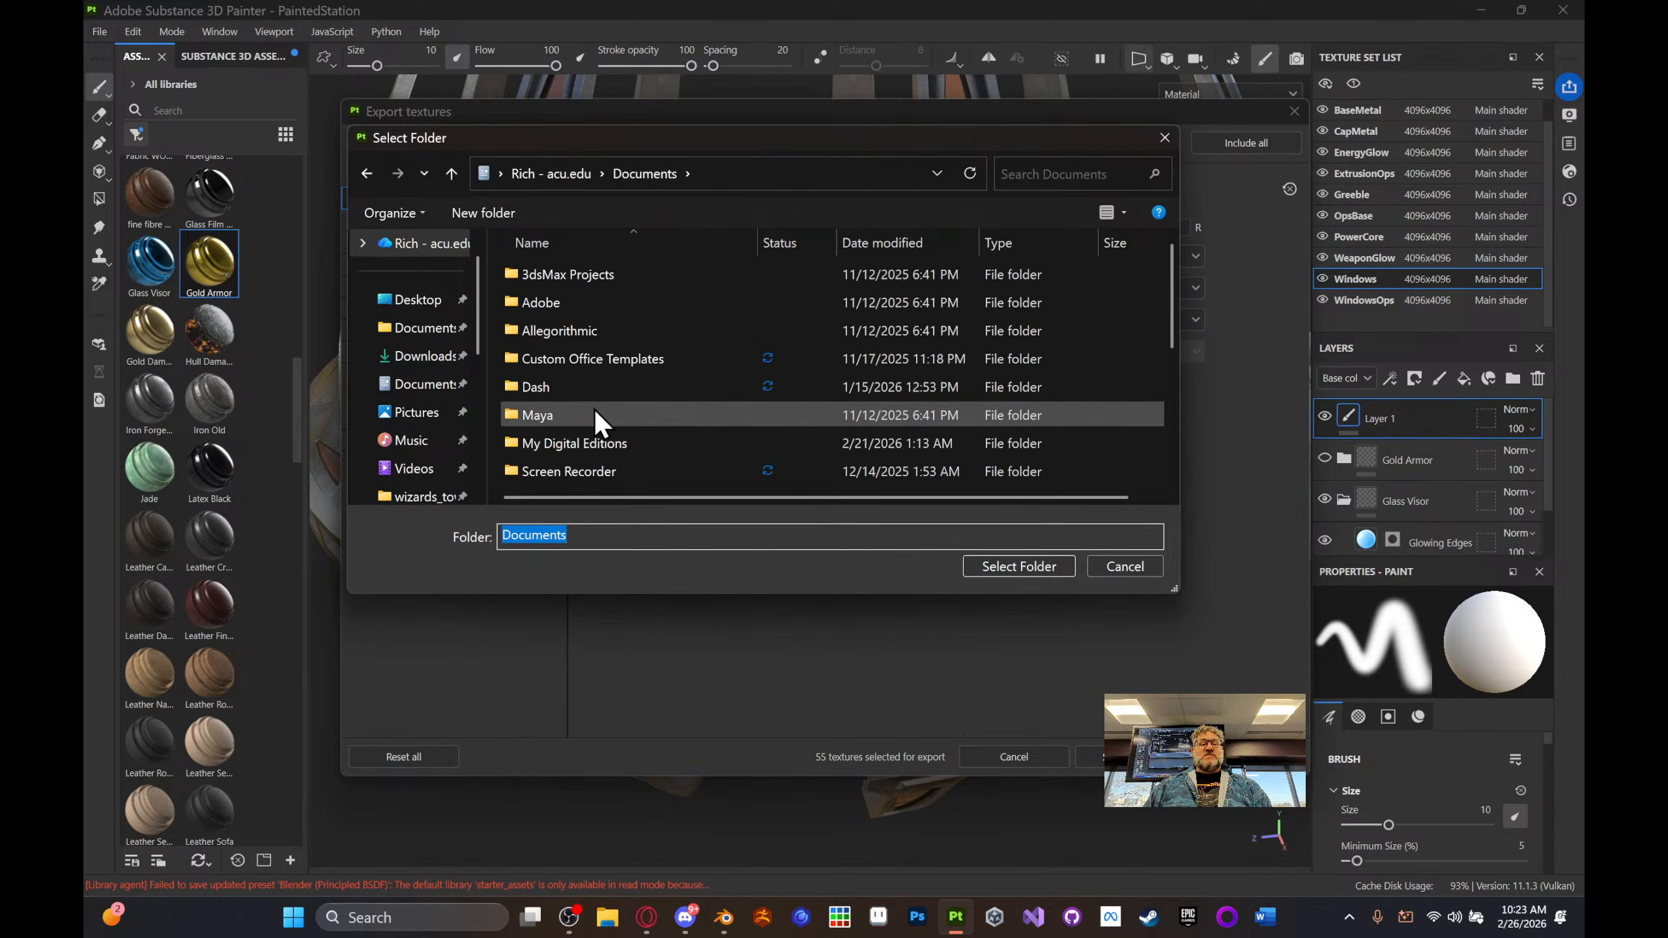
scroll(594, 409, "down", 2)
scroll(594, 409, "up", 2)
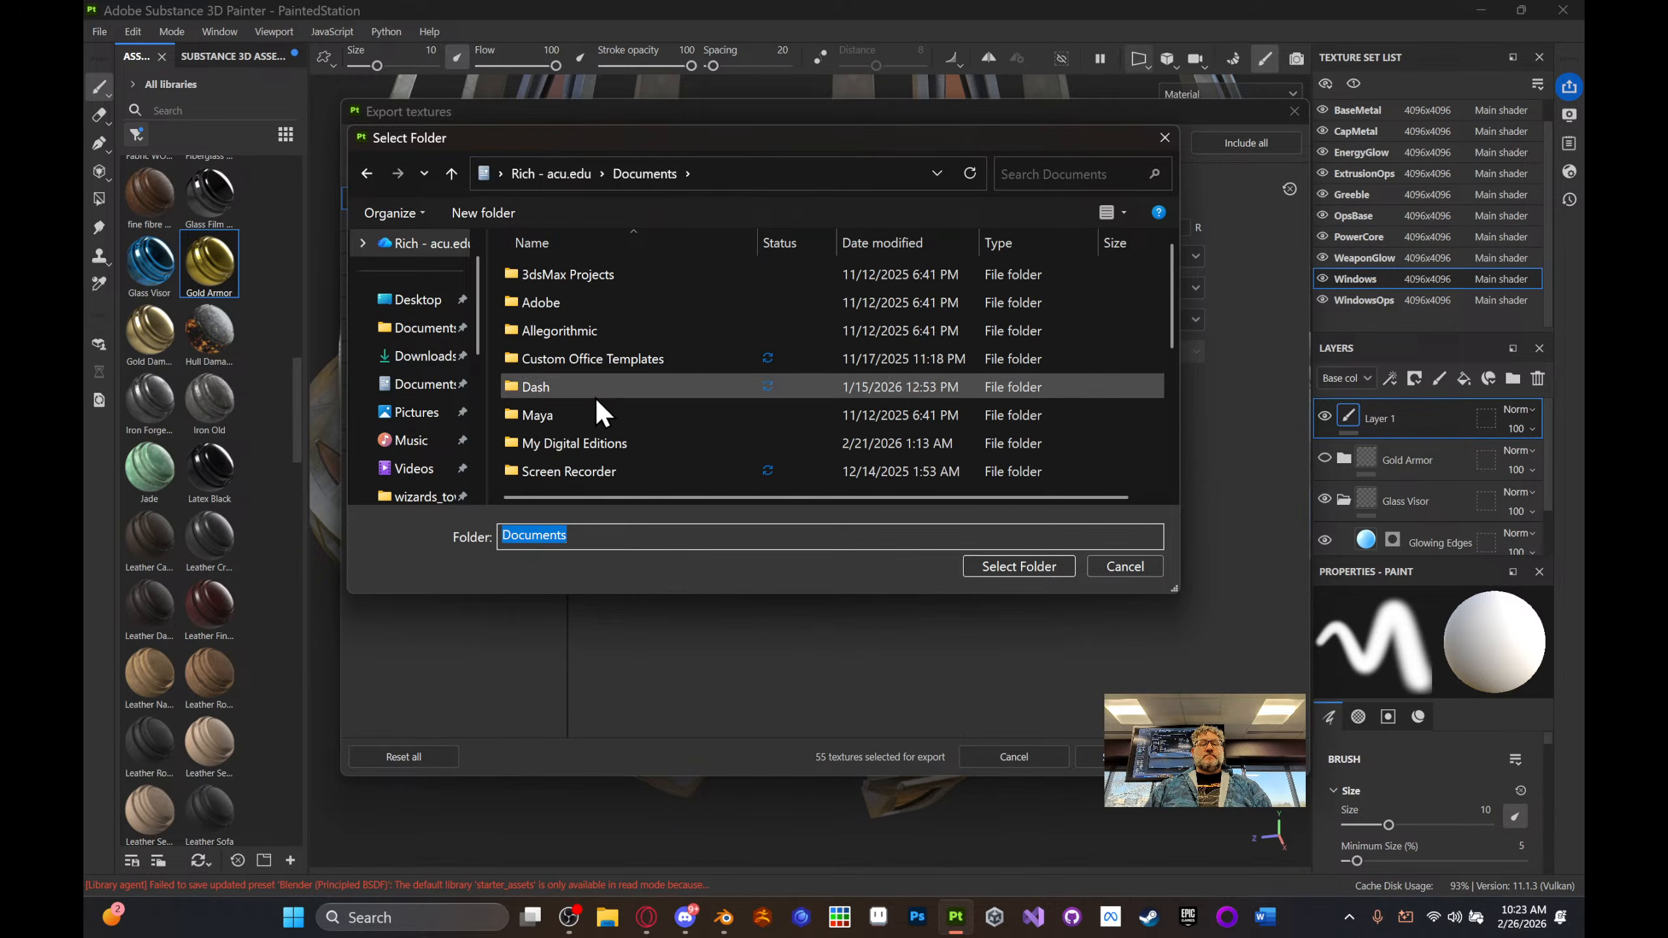
left_click(423, 327)
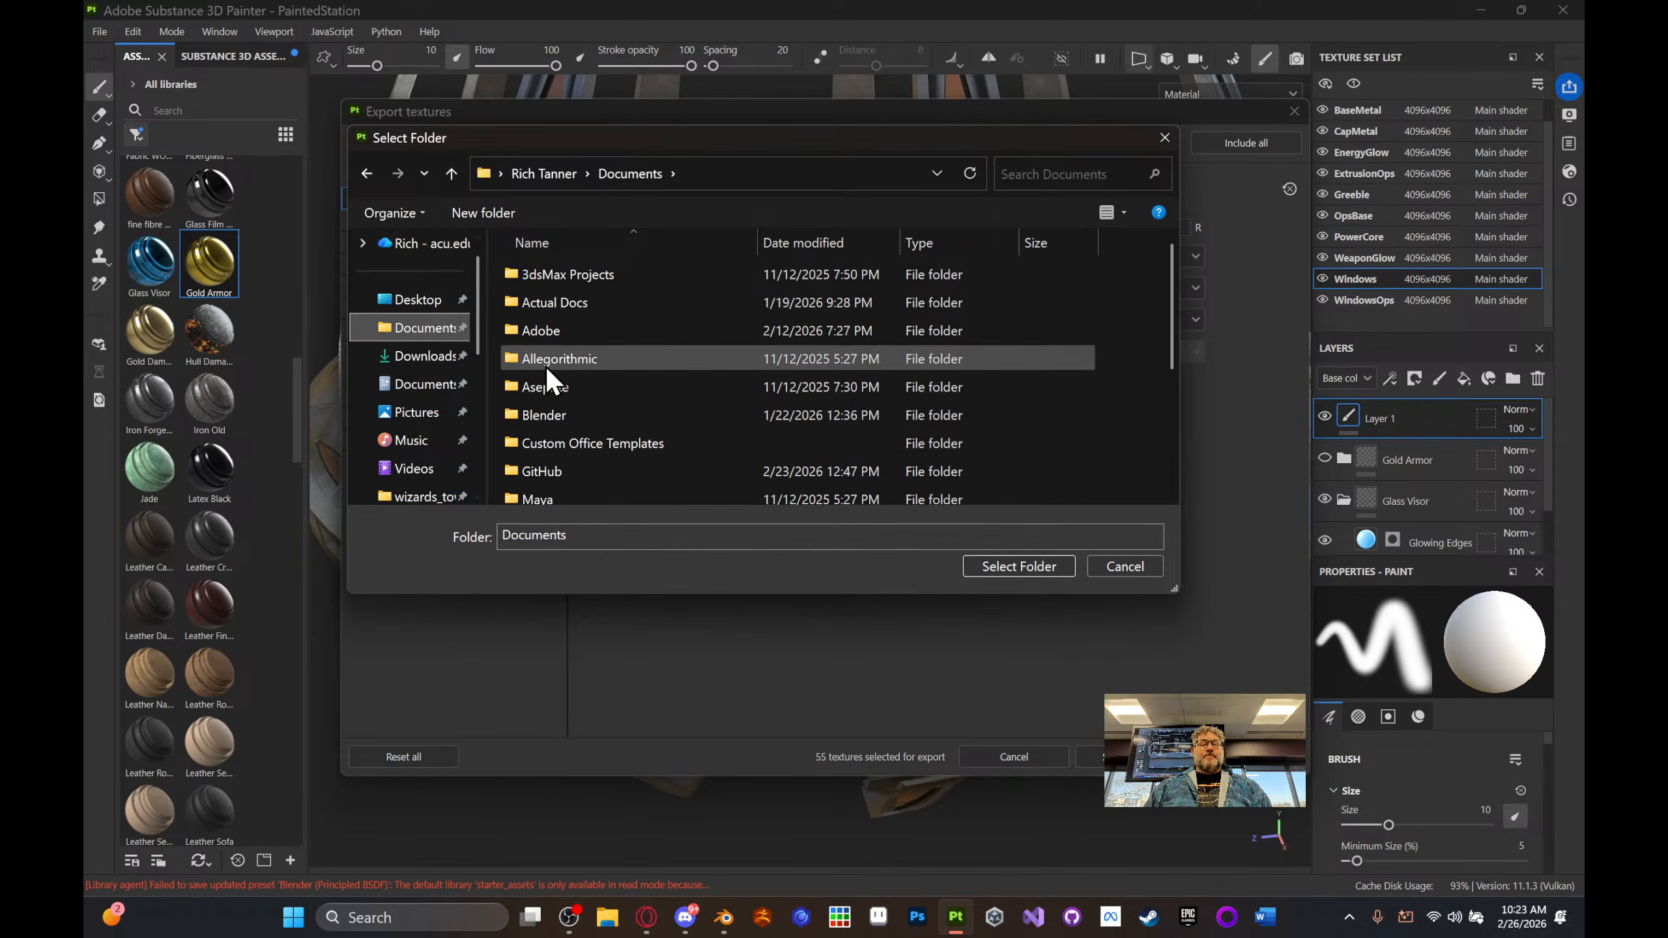
double_click(555, 420)
double_click(599, 414)
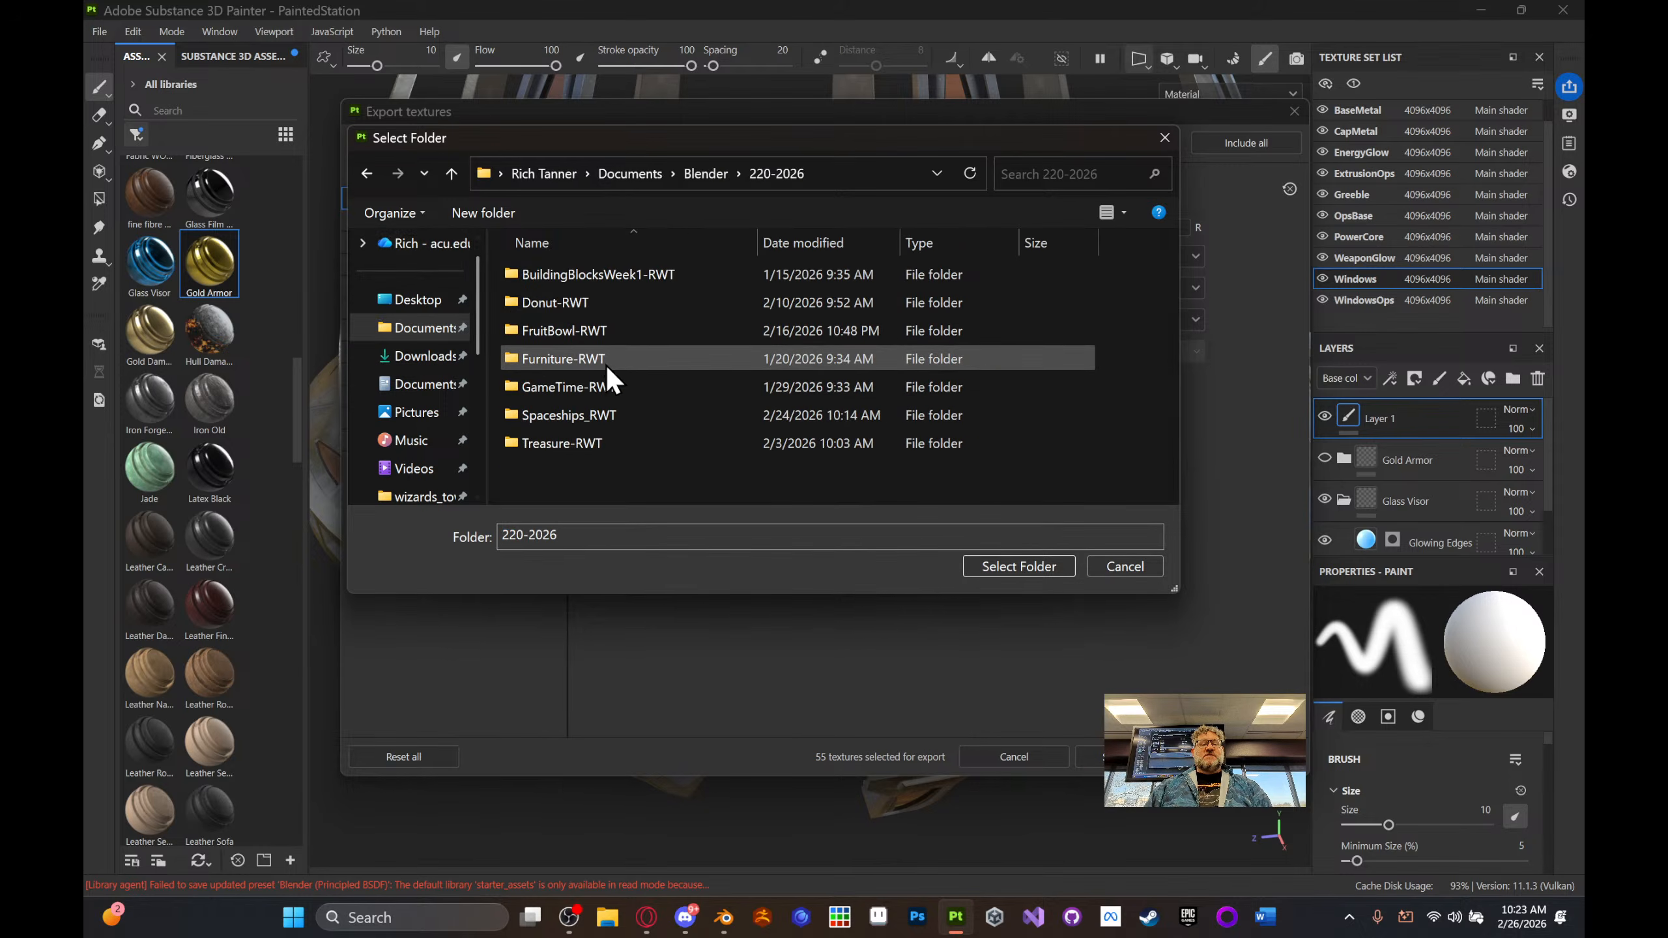
double_click(579, 413)
double_click(573, 363)
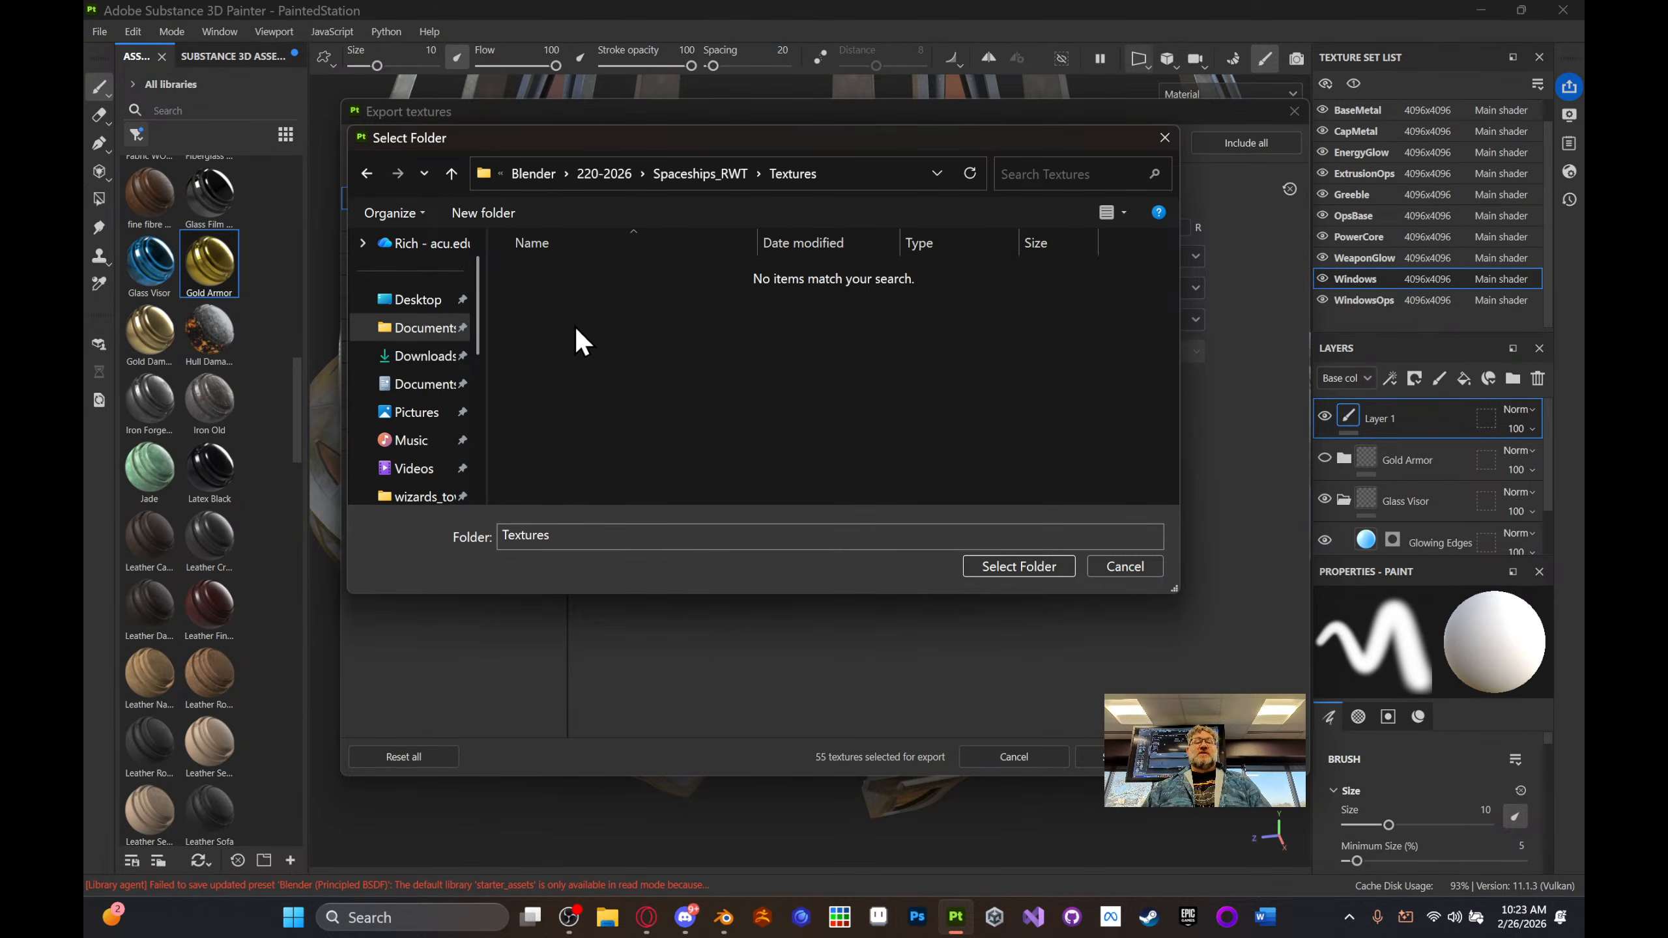
- Create a folder named StationPaint inside Textures and choose it as the export output directory
right_click(576, 327)
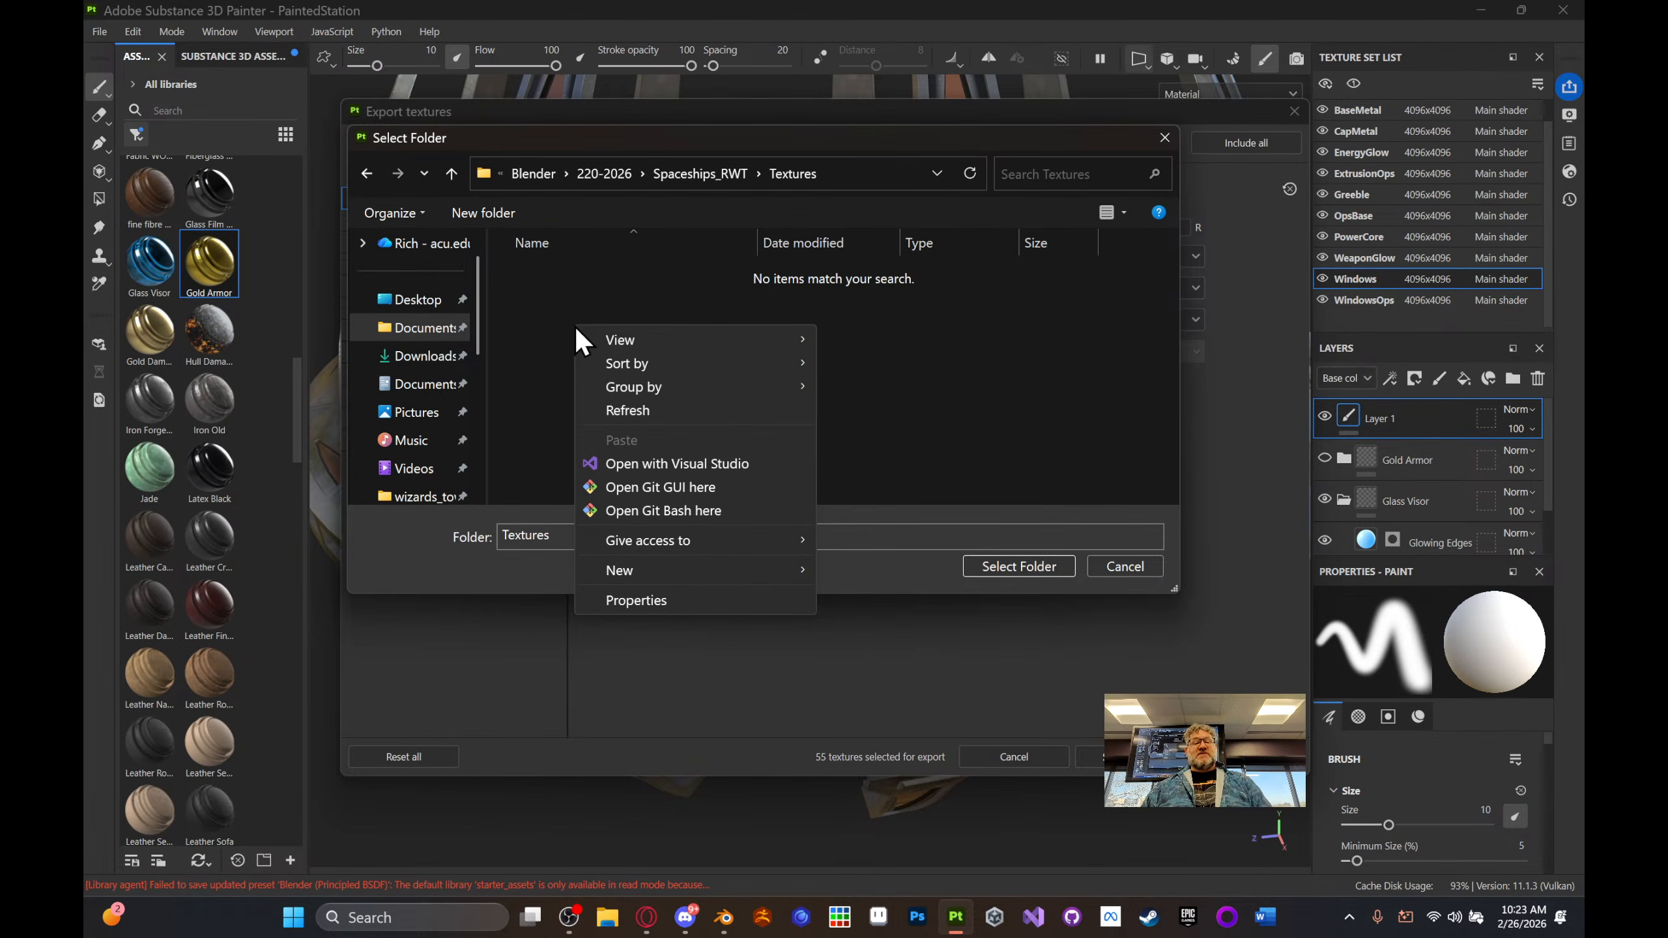
mouse_move(696, 569)
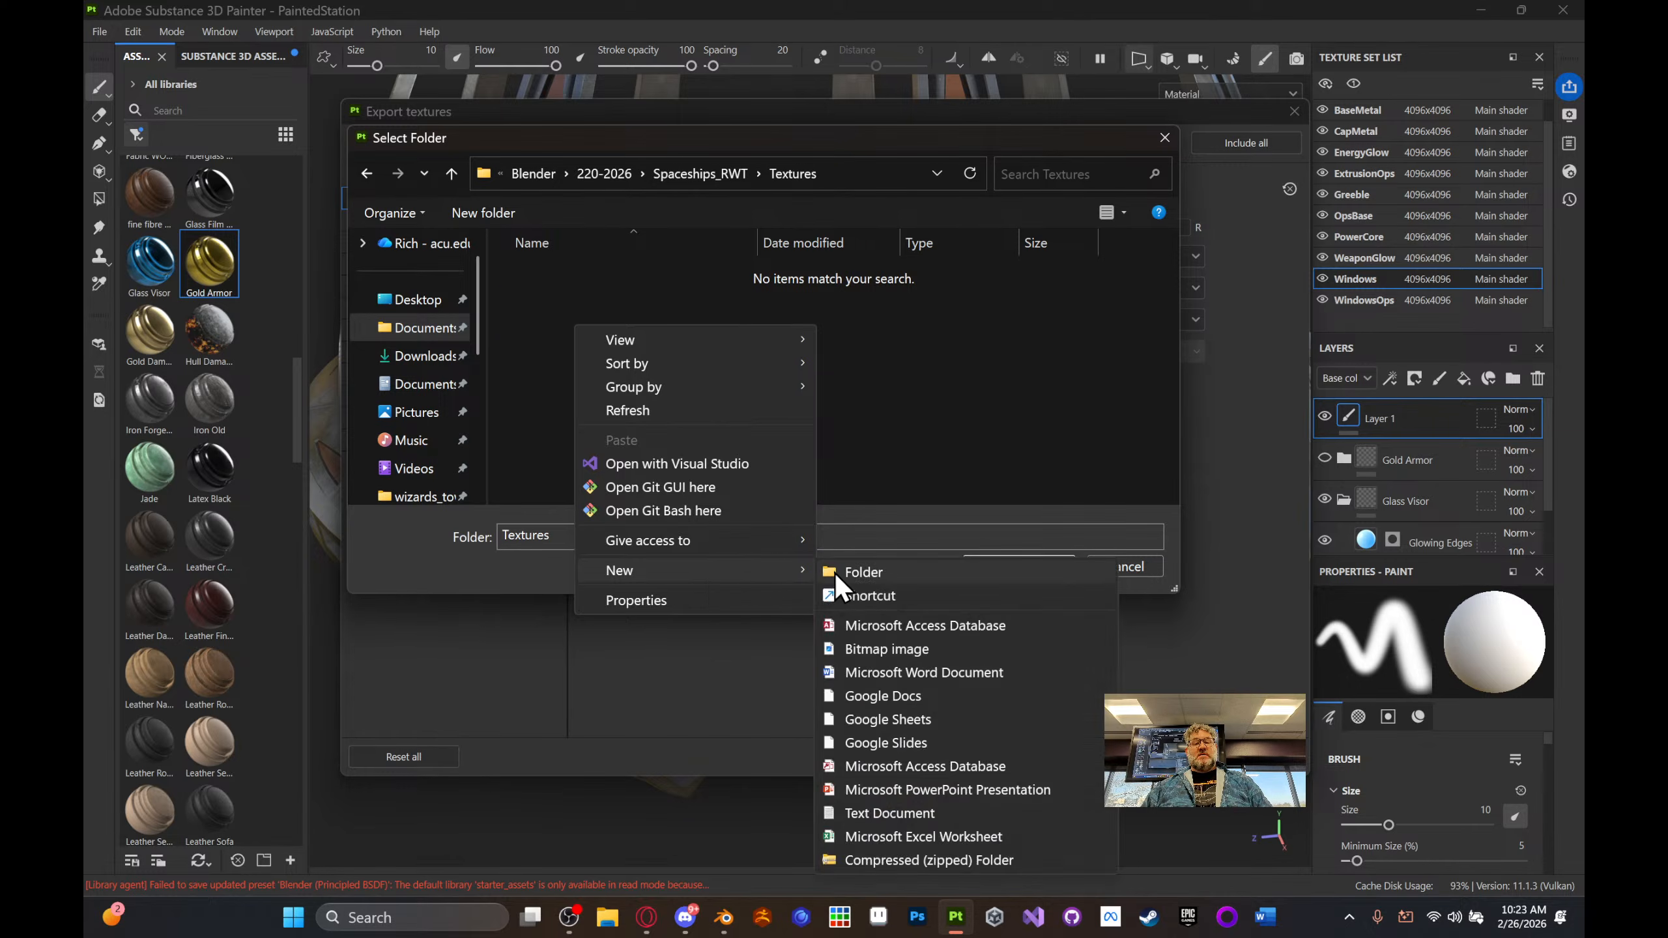
left_click(836, 572)
type("Stat")
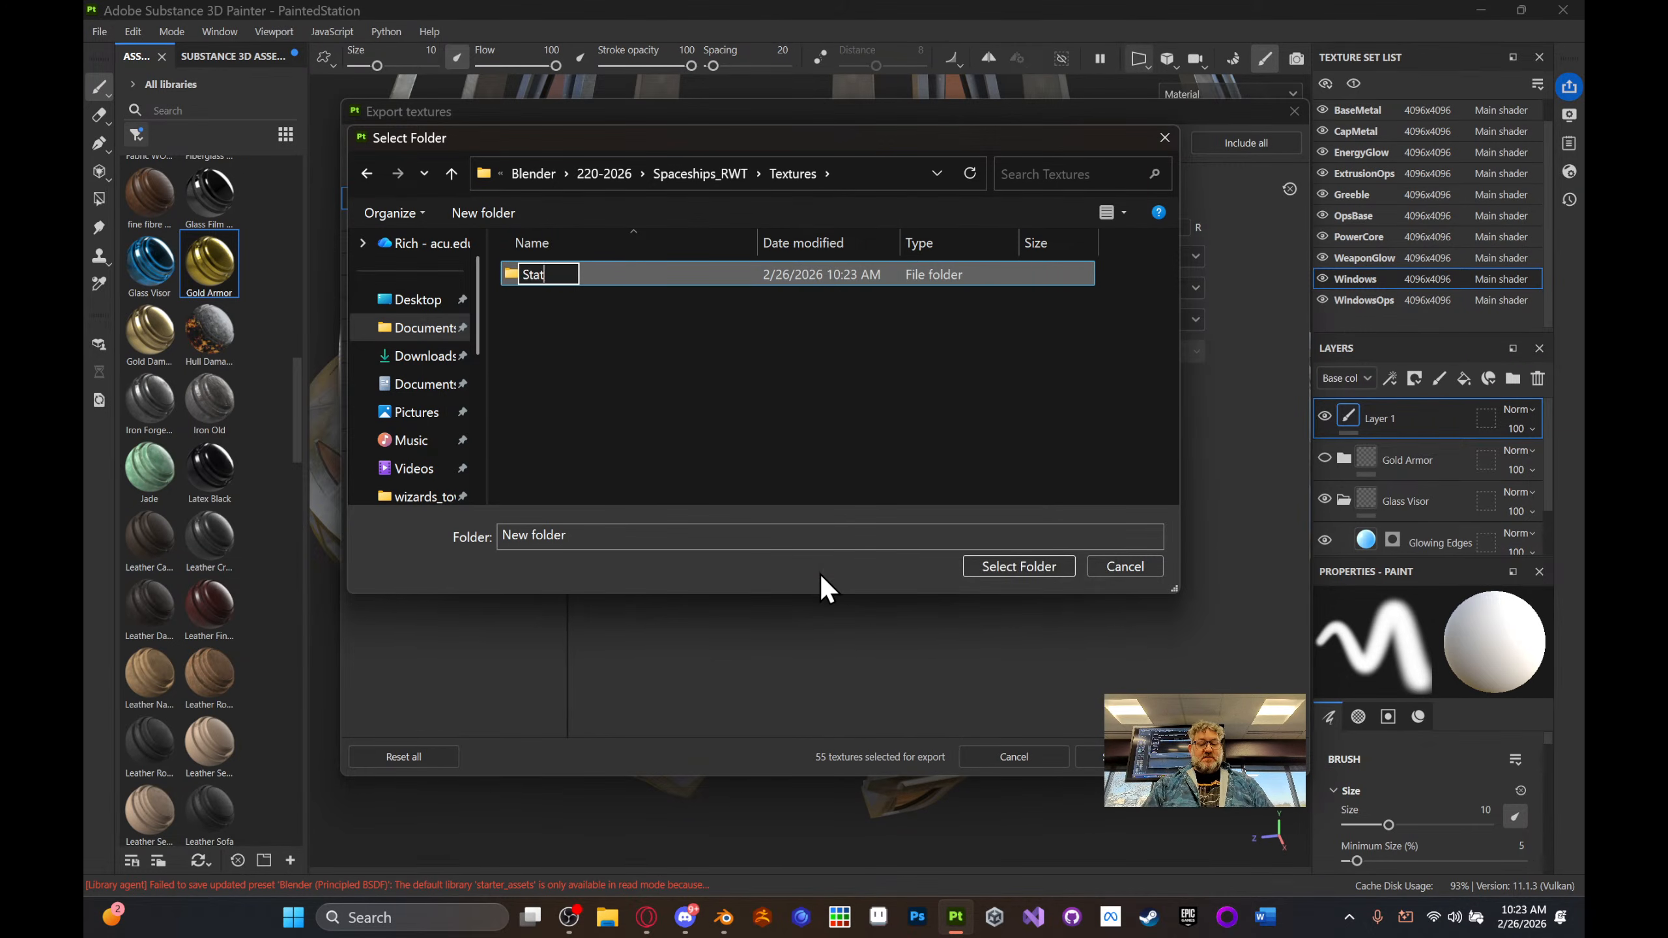
type("ionPaint")
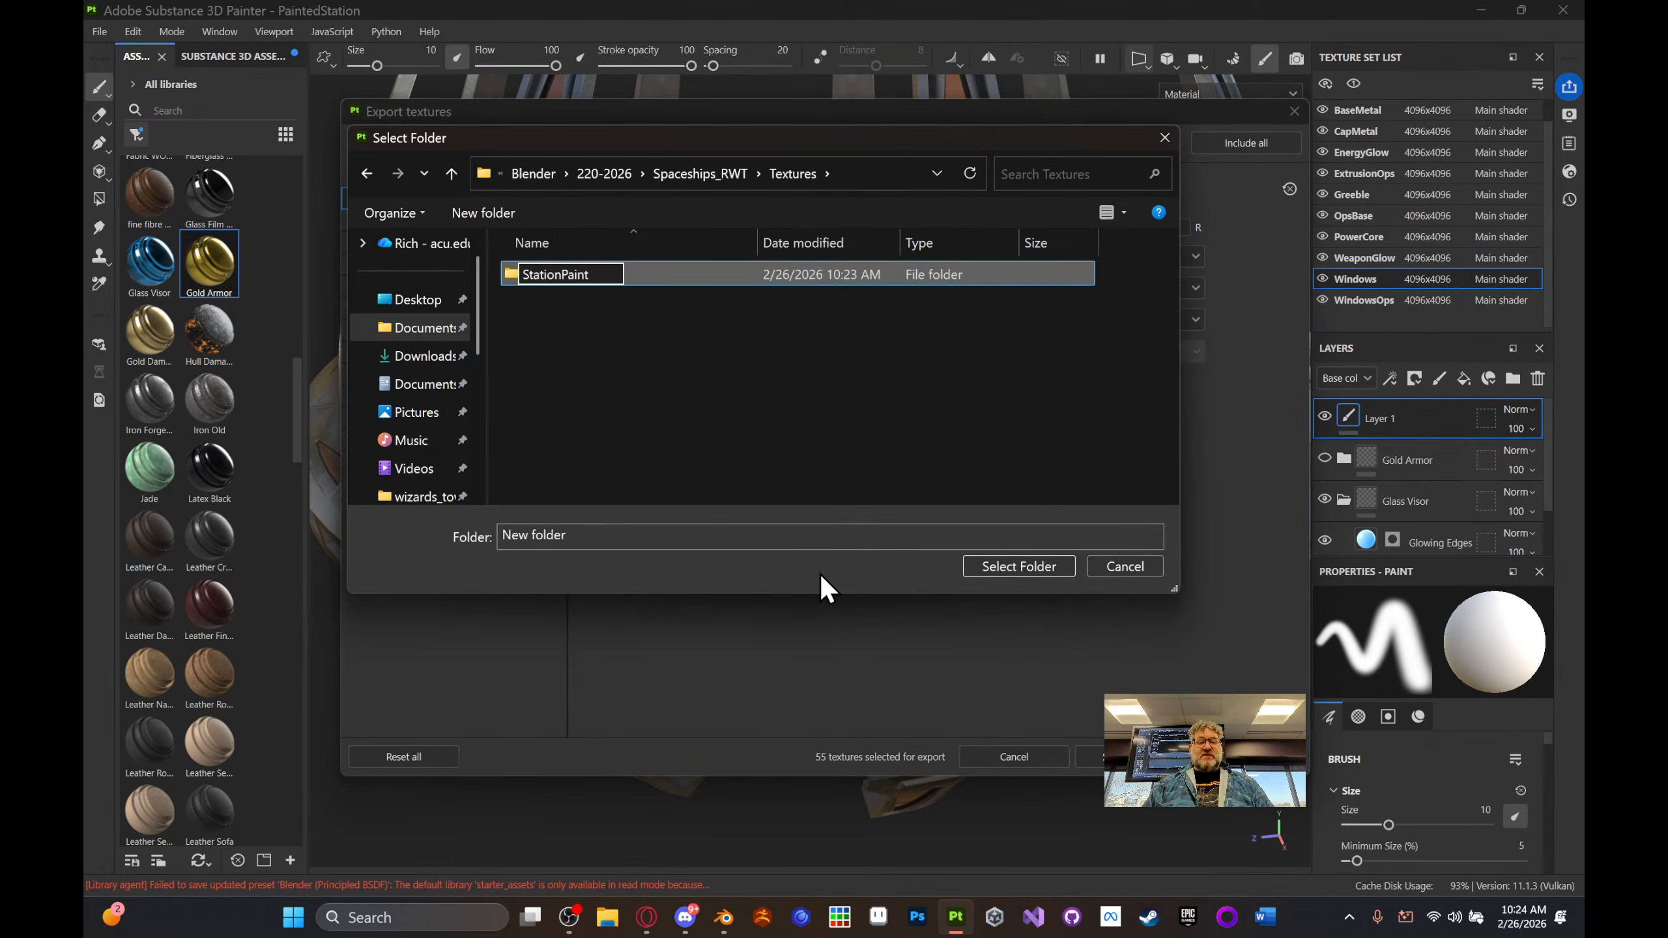
key("Return")
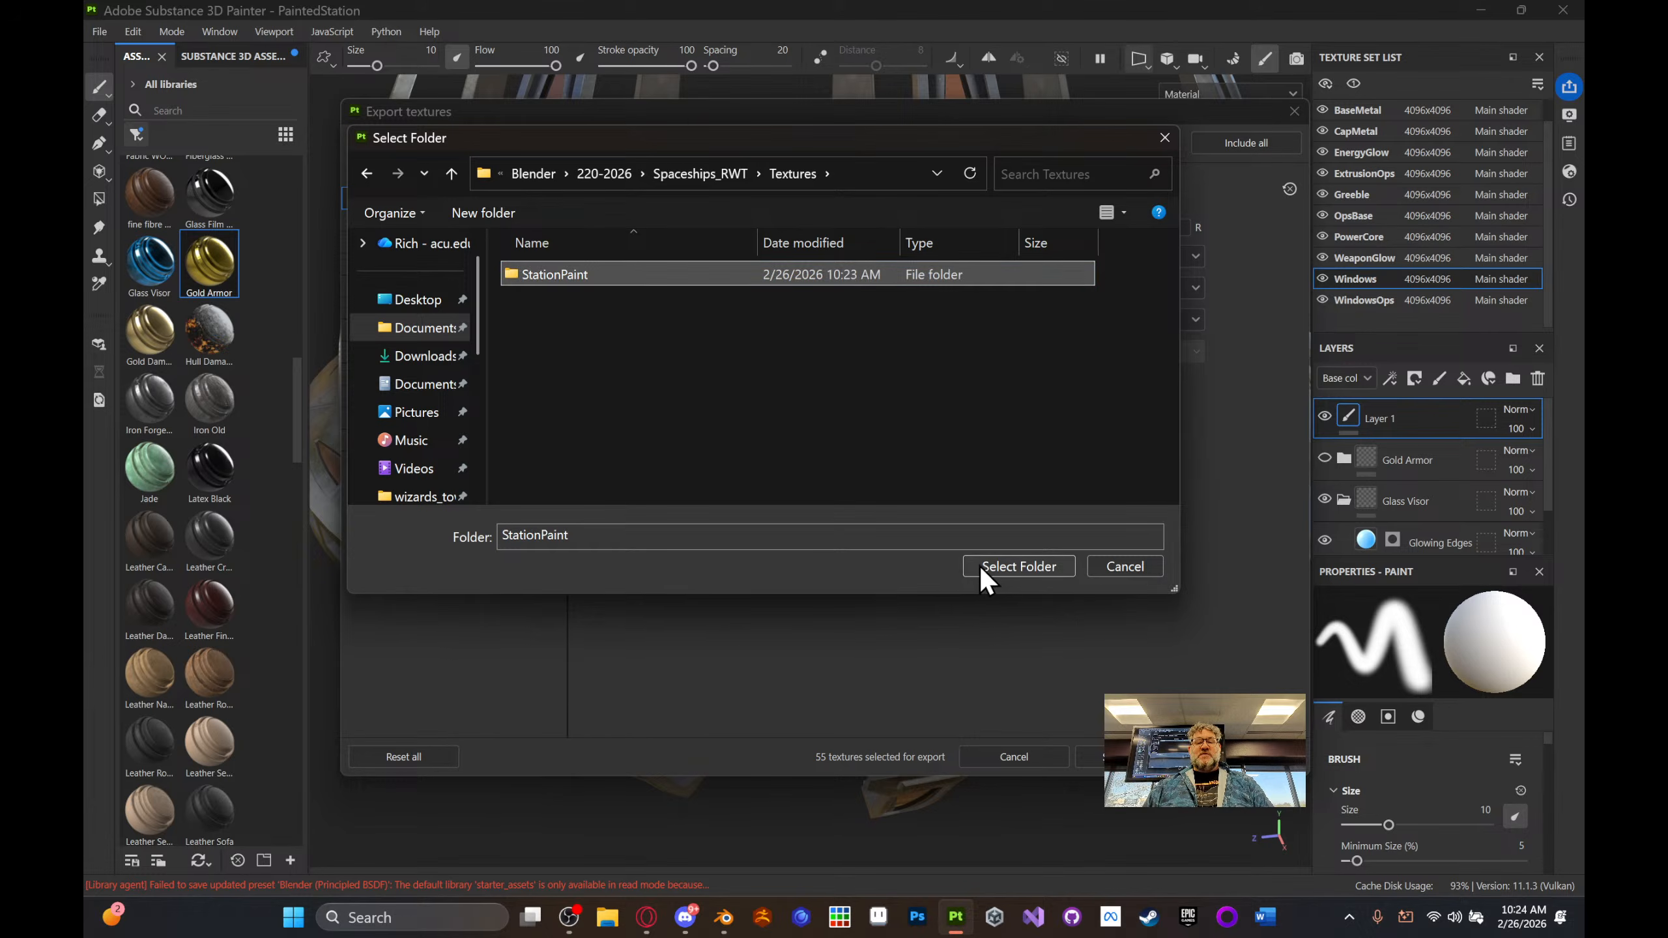
left_click(1017, 567)
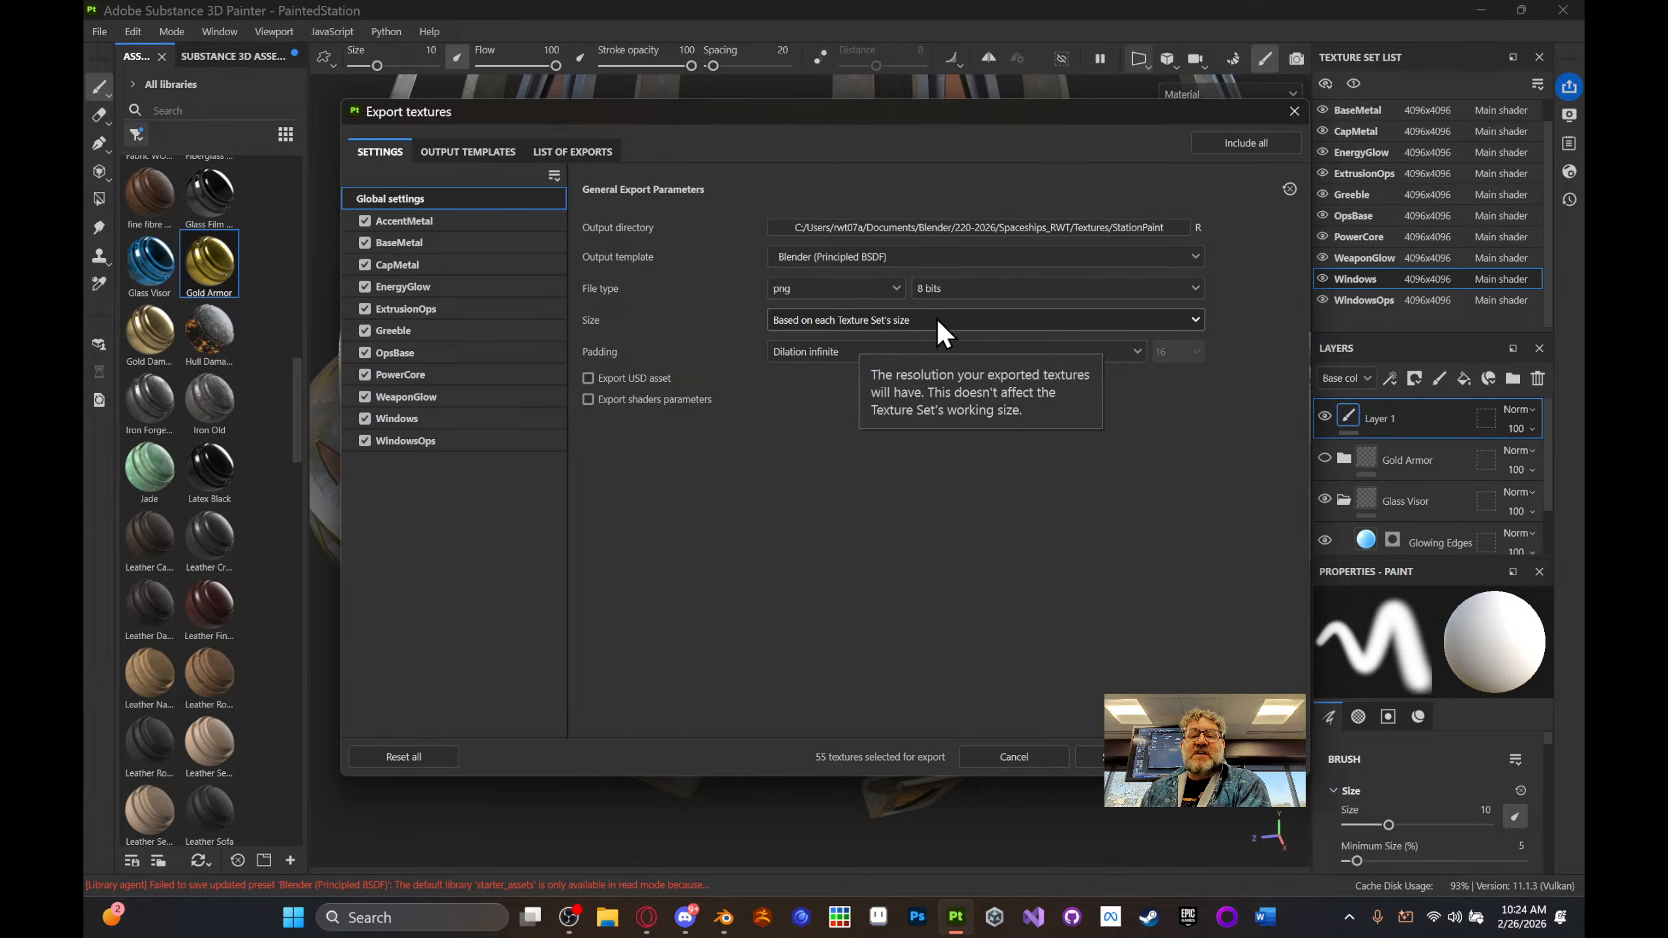
- Set the maximum export size for all texture sets to 4096
left_click(1196, 320)
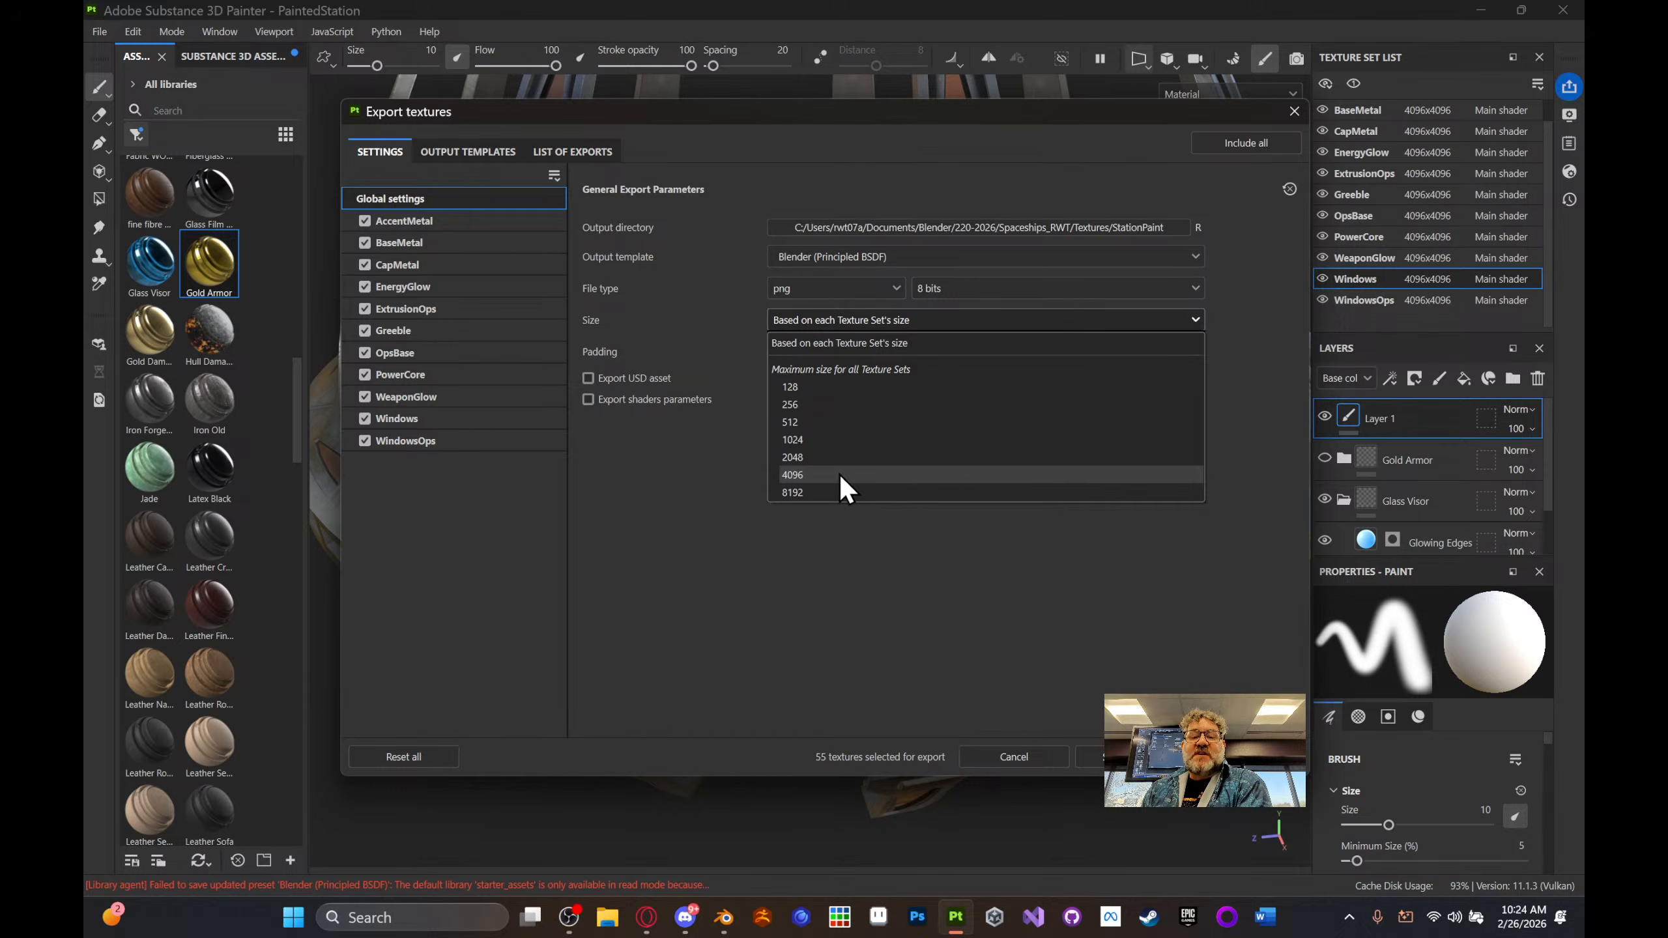
left_click(839, 474)
left_click(1125, 323)
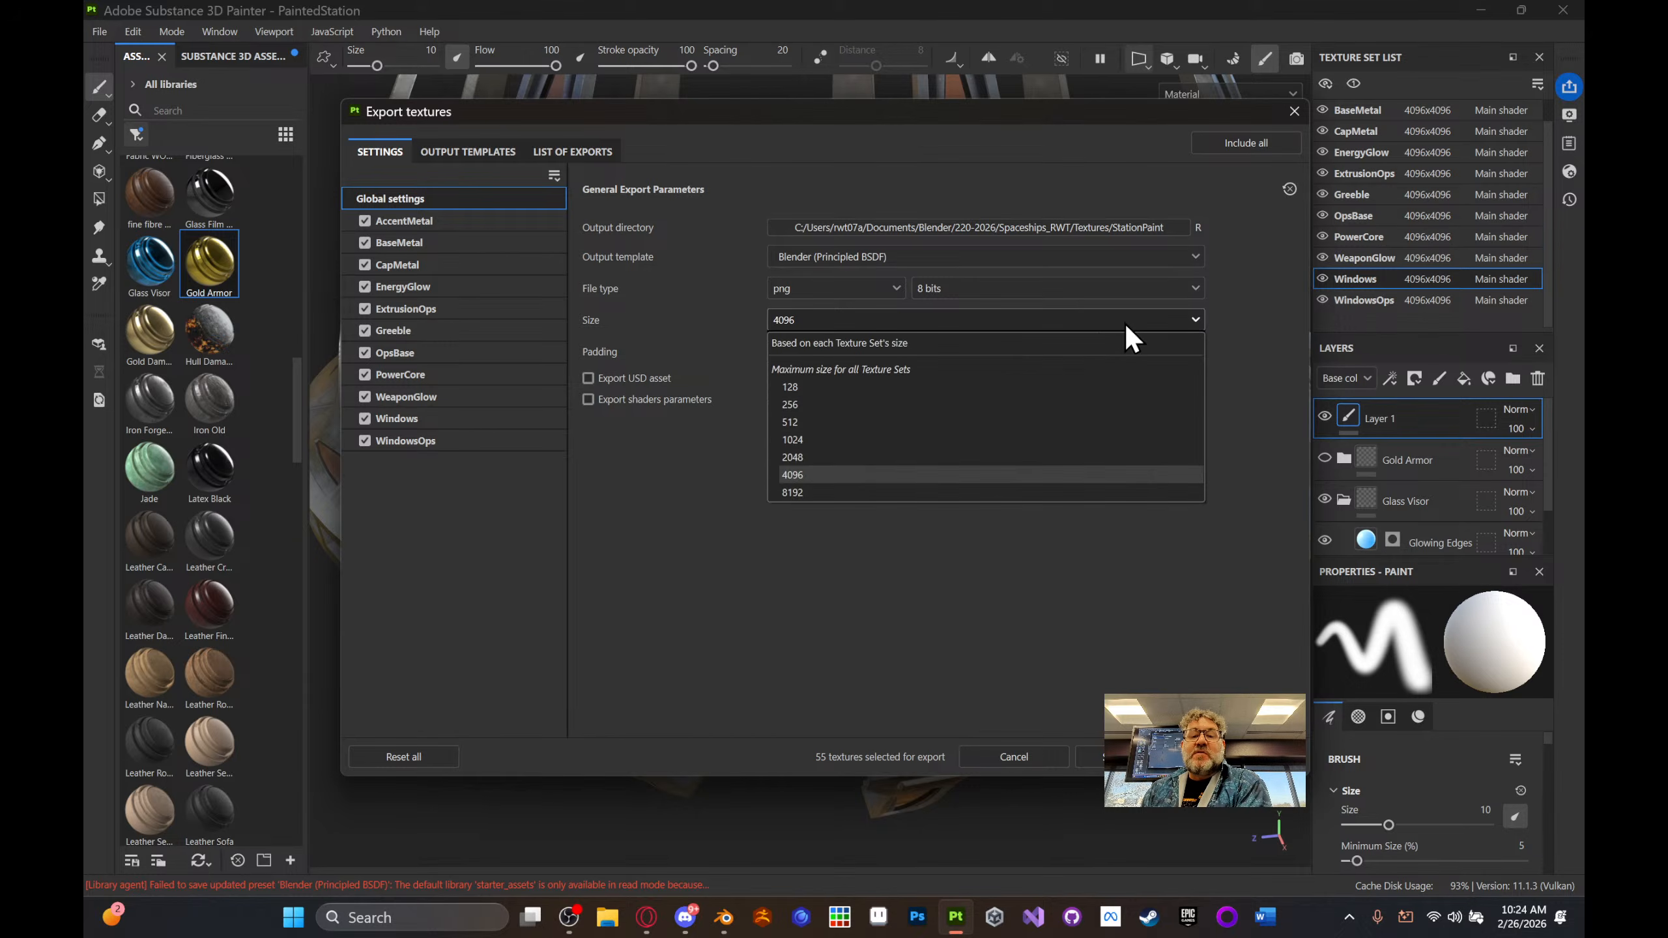
left_click(808, 473)
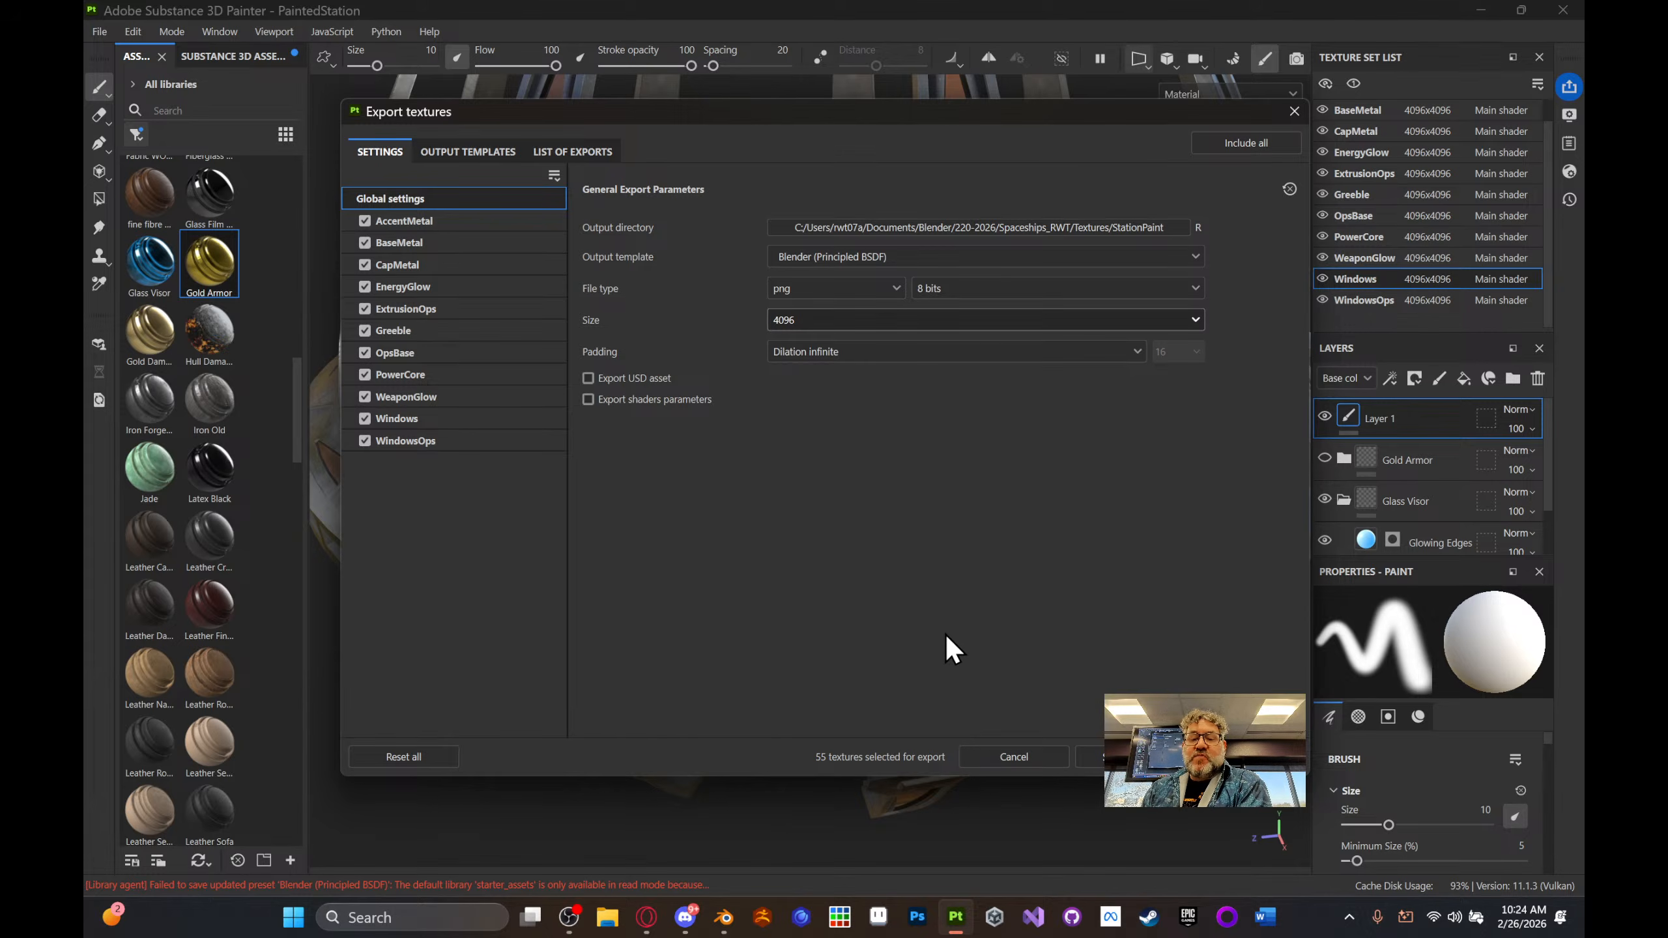
- Export the textures of all texture sets as PNG maps to the StationPaint folder and close the export dialog
left_click(1130, 756)
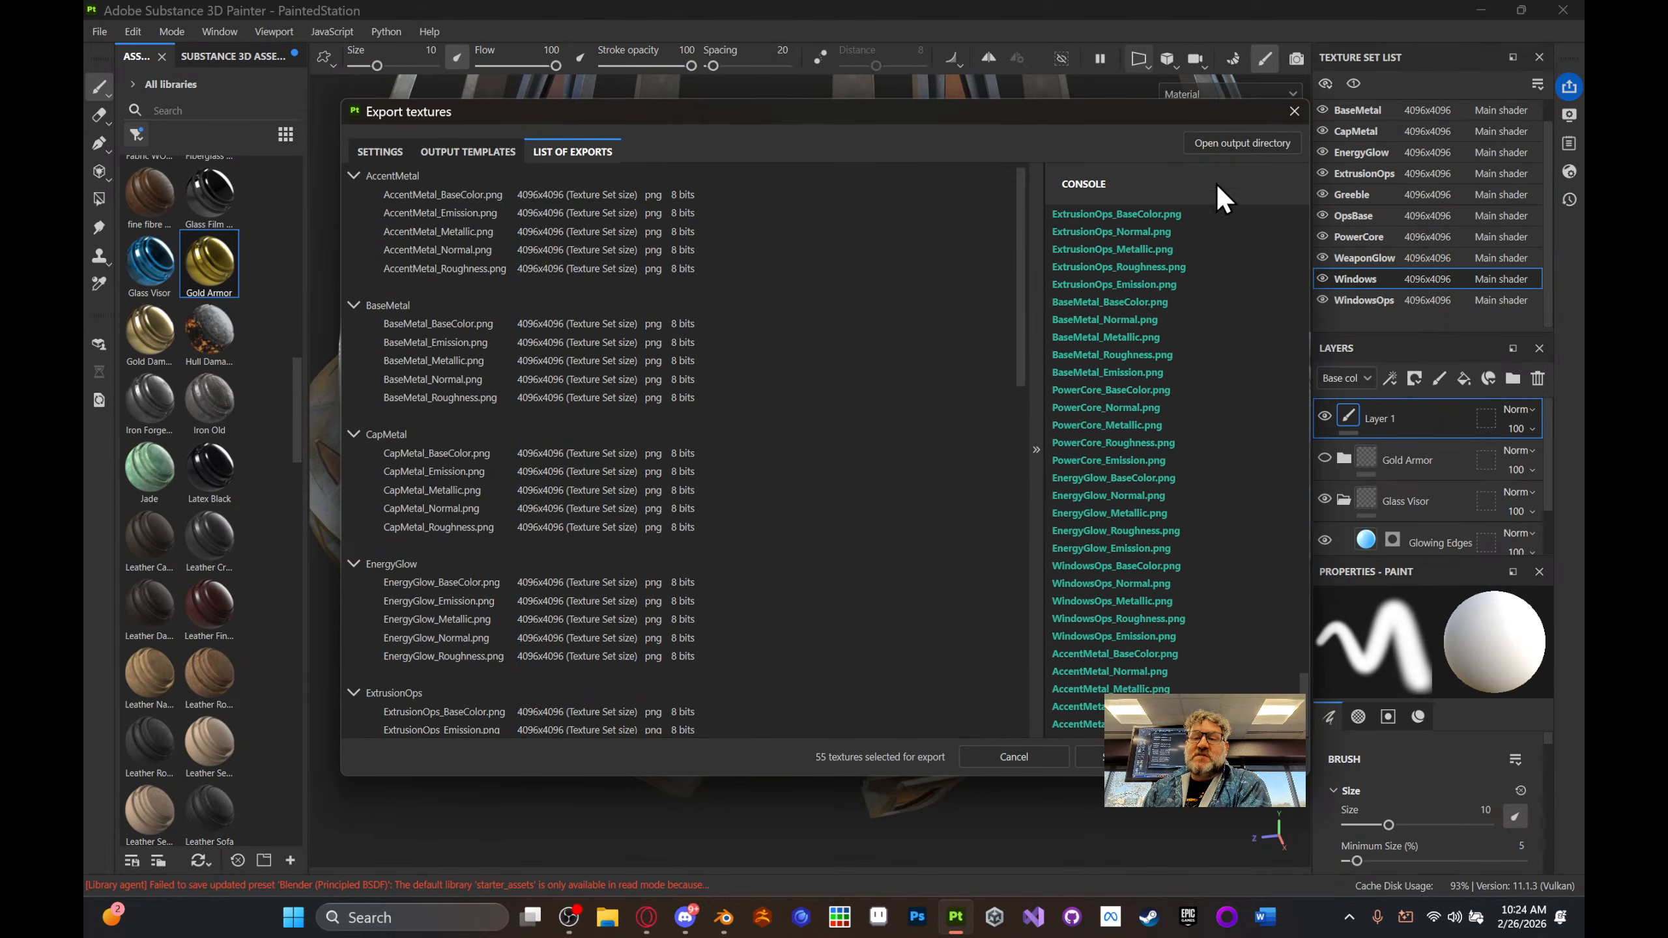
left_click(1294, 111)
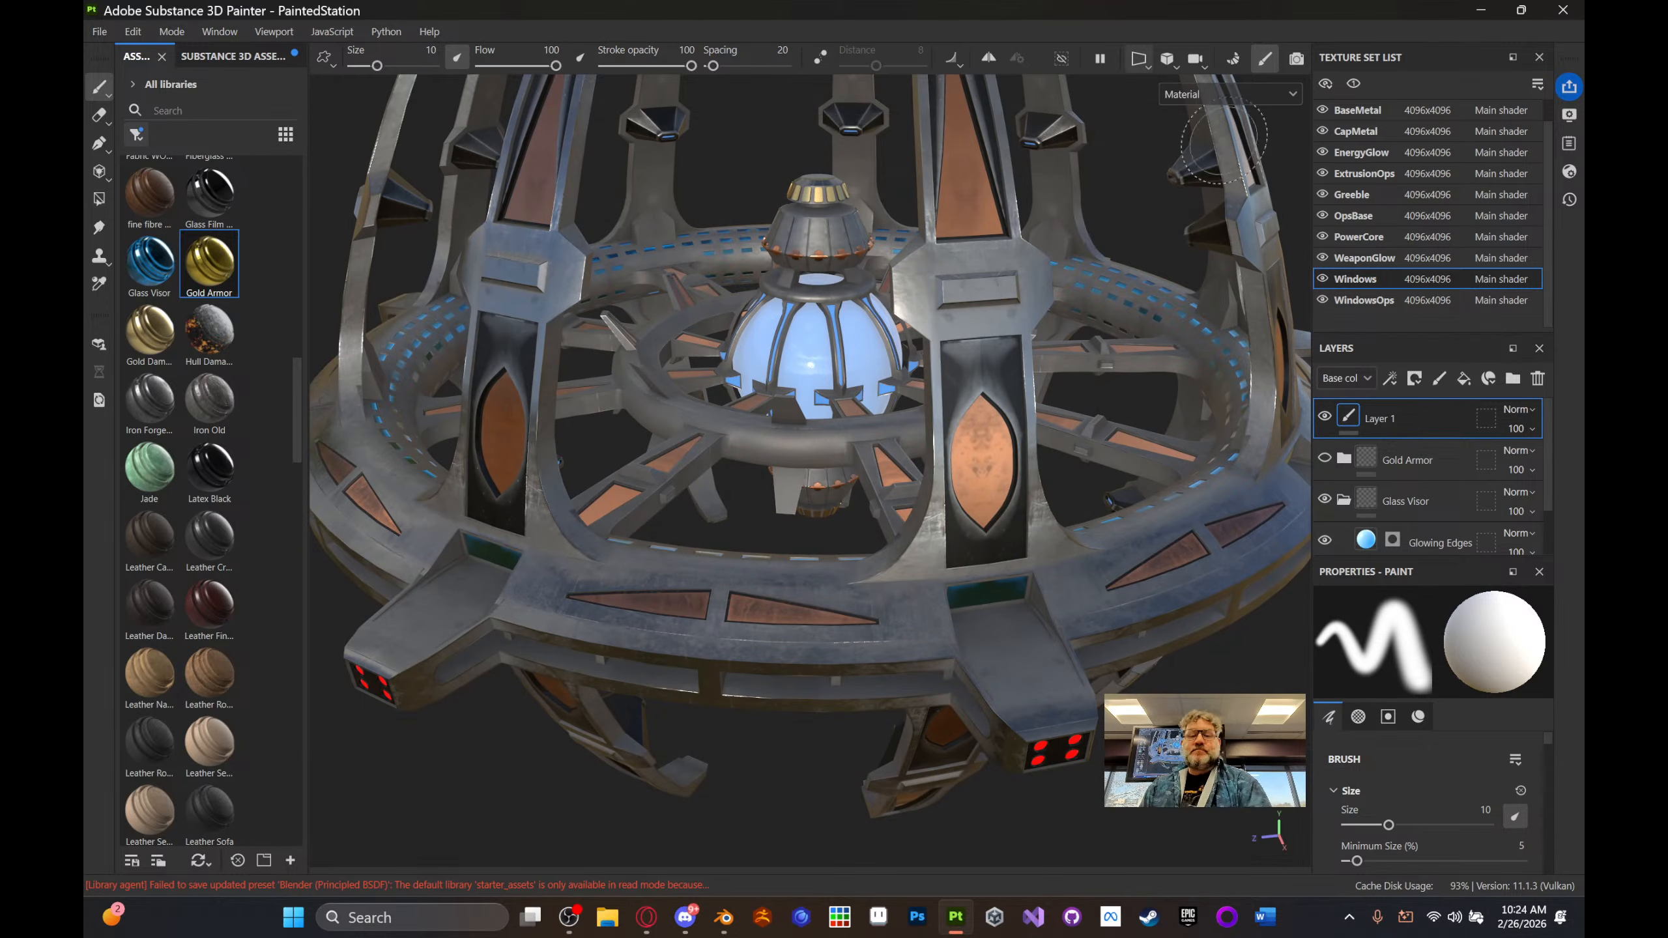
- Check the exported maps in Documents > Blender > 220-2026 > Spaceships_RWT > Textures > StationPaint
left_click(607, 919)
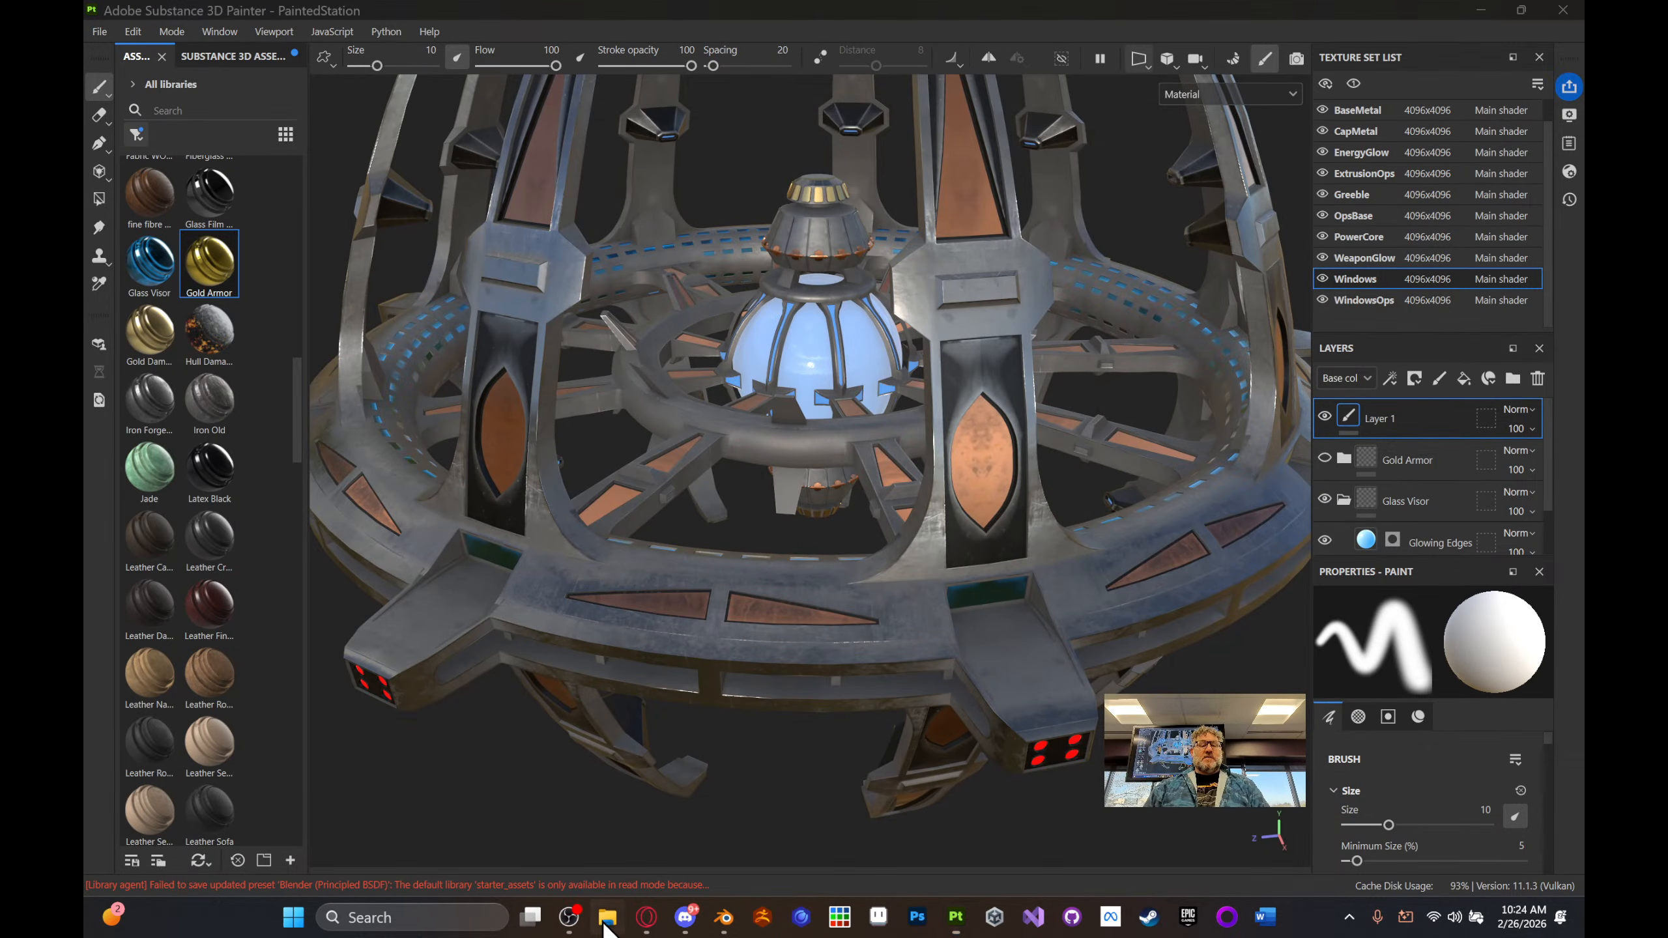
left_click(690, 341)
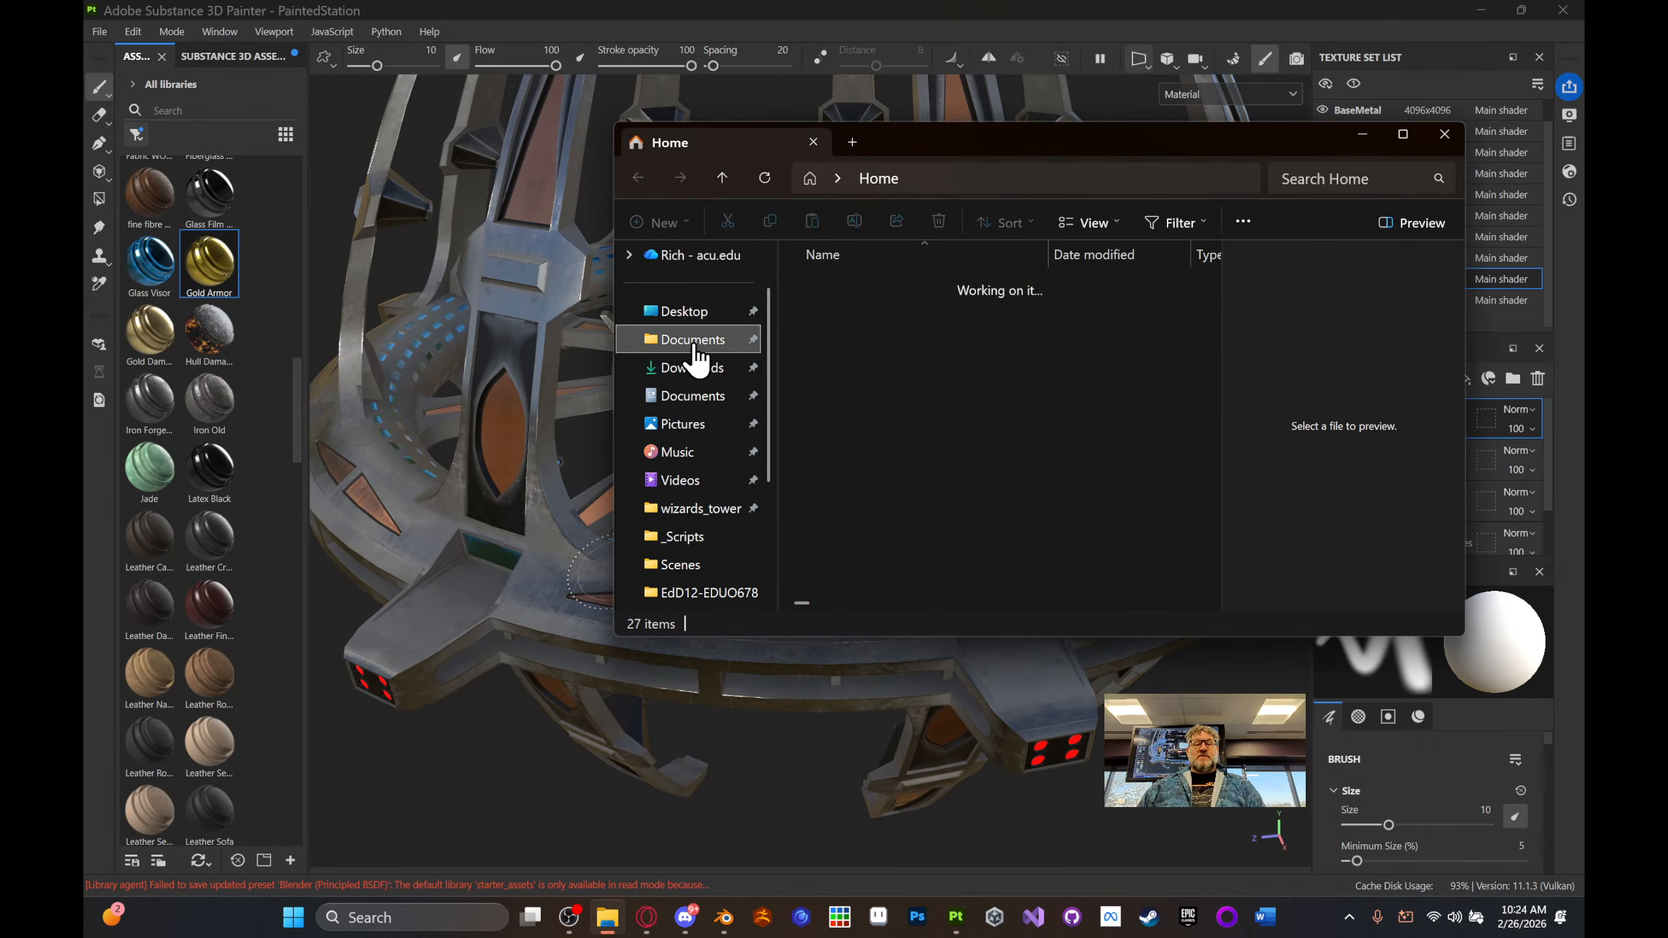
double_click(840, 428)
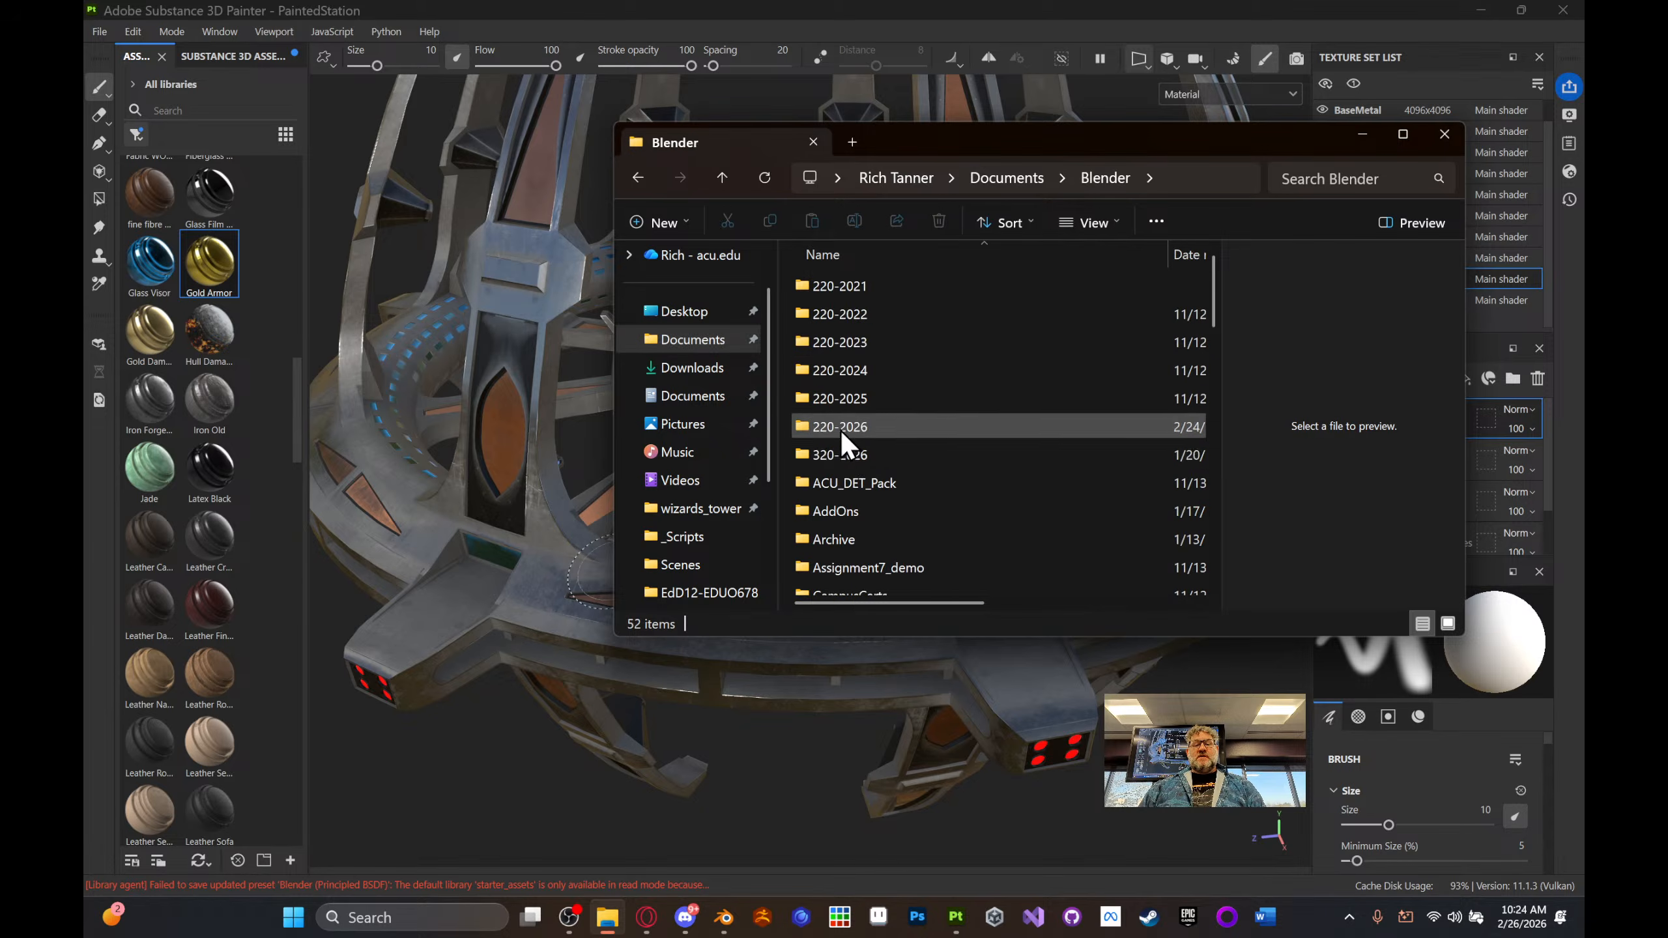
double_click(844, 427)
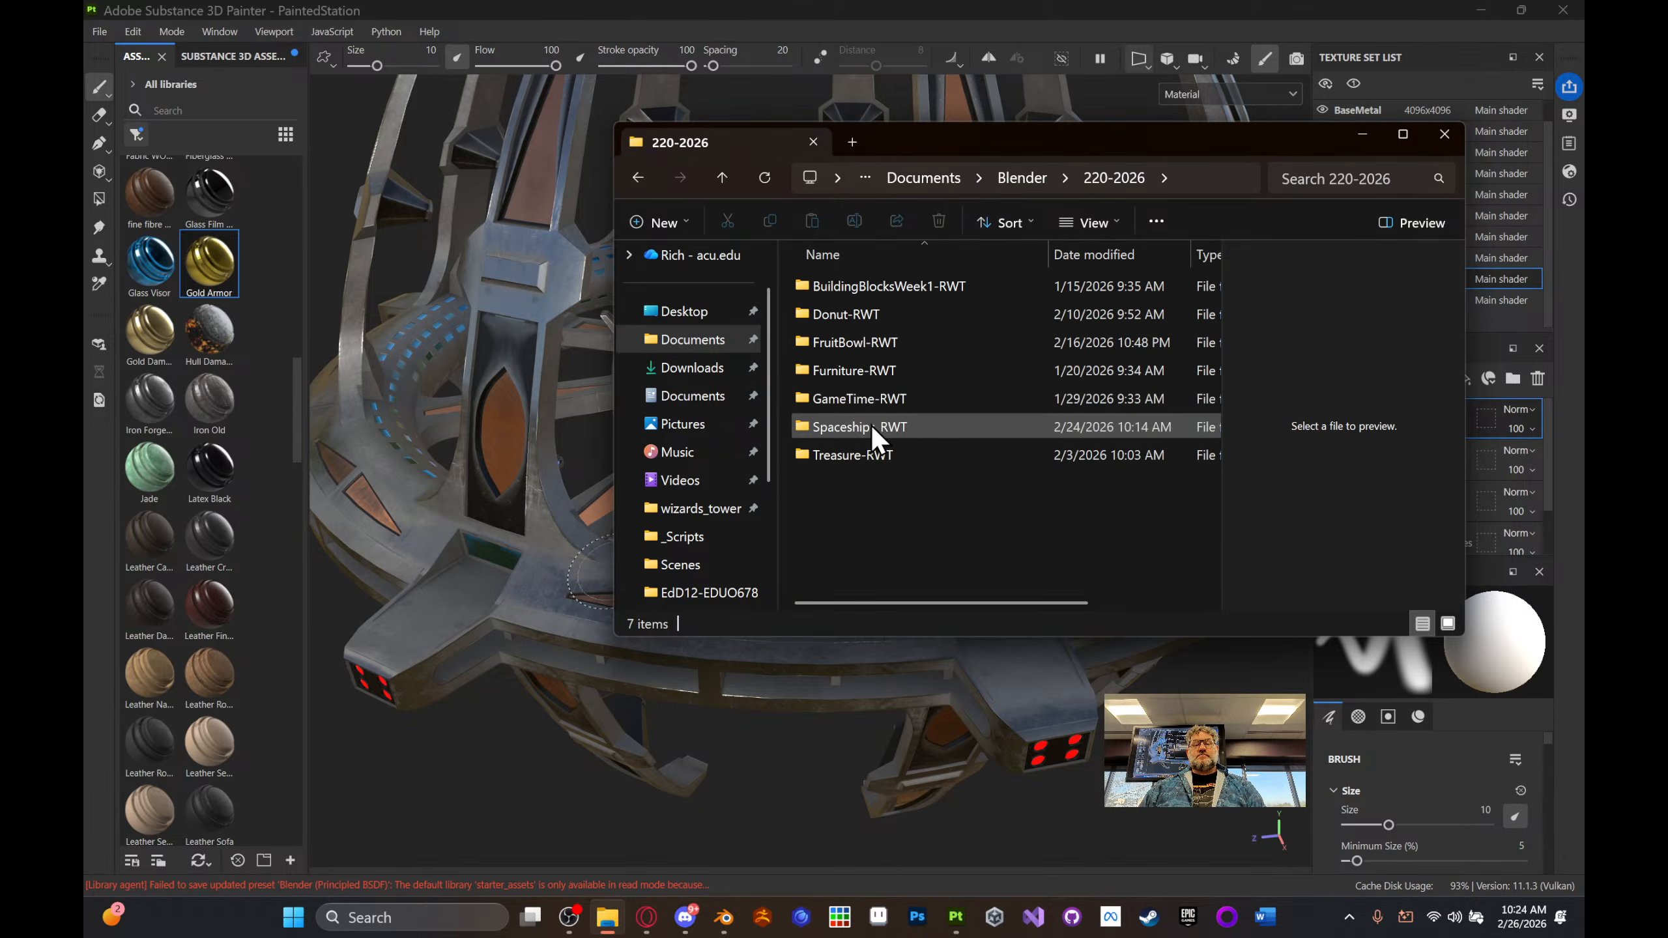
double_click(874, 430)
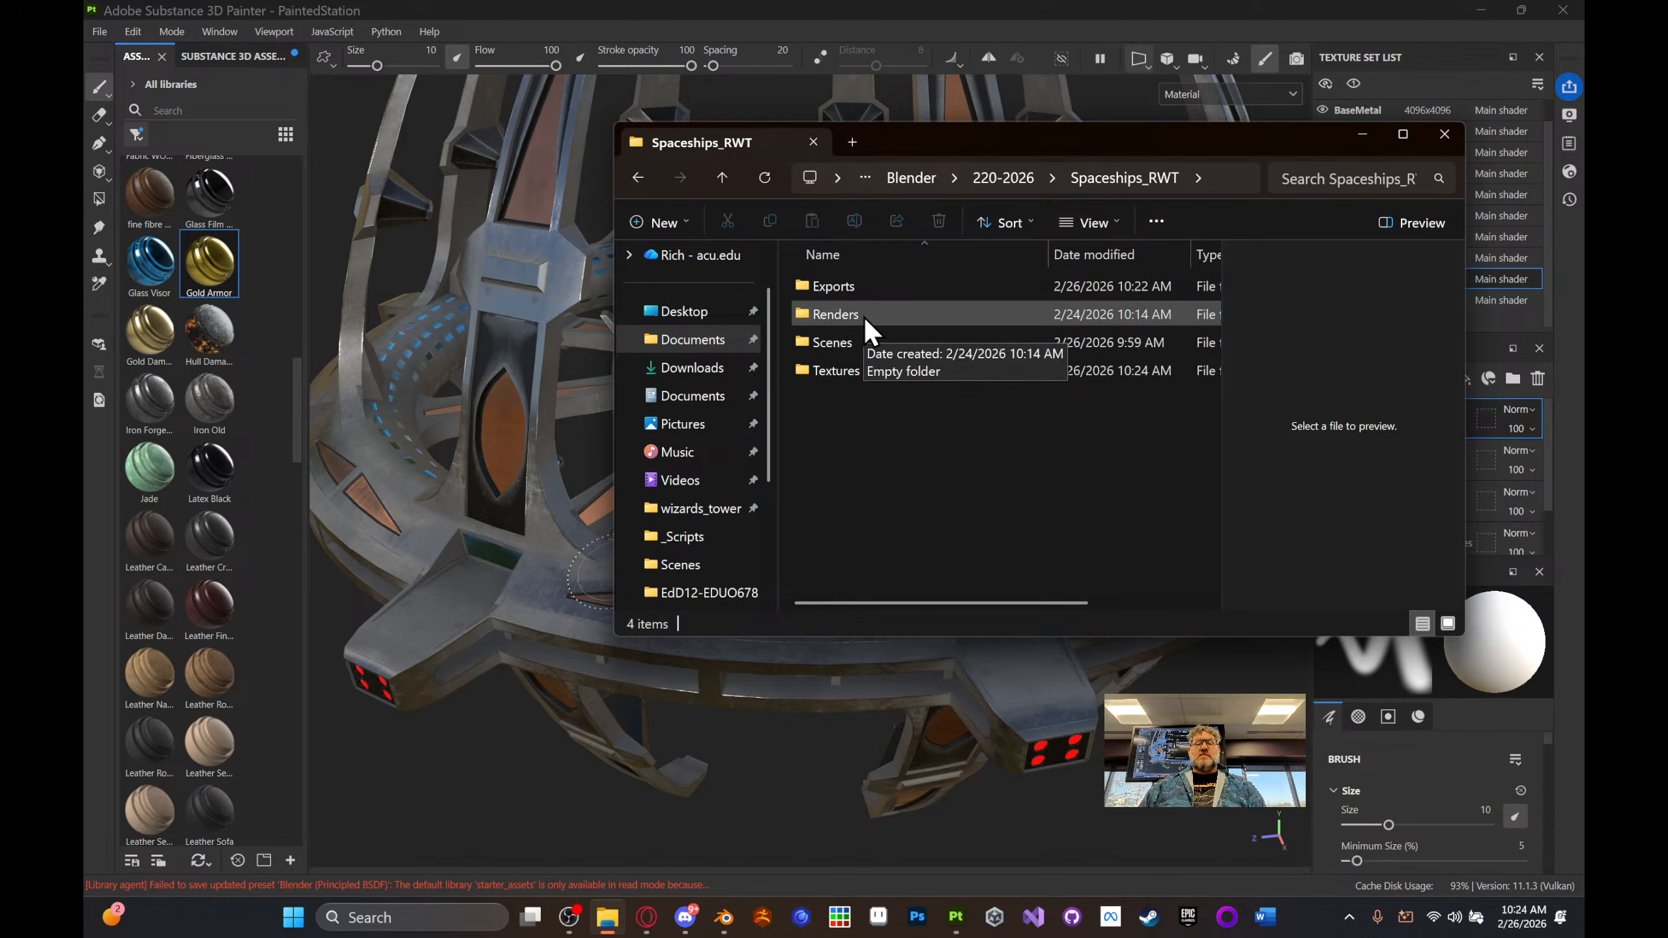
double_click(870, 369)
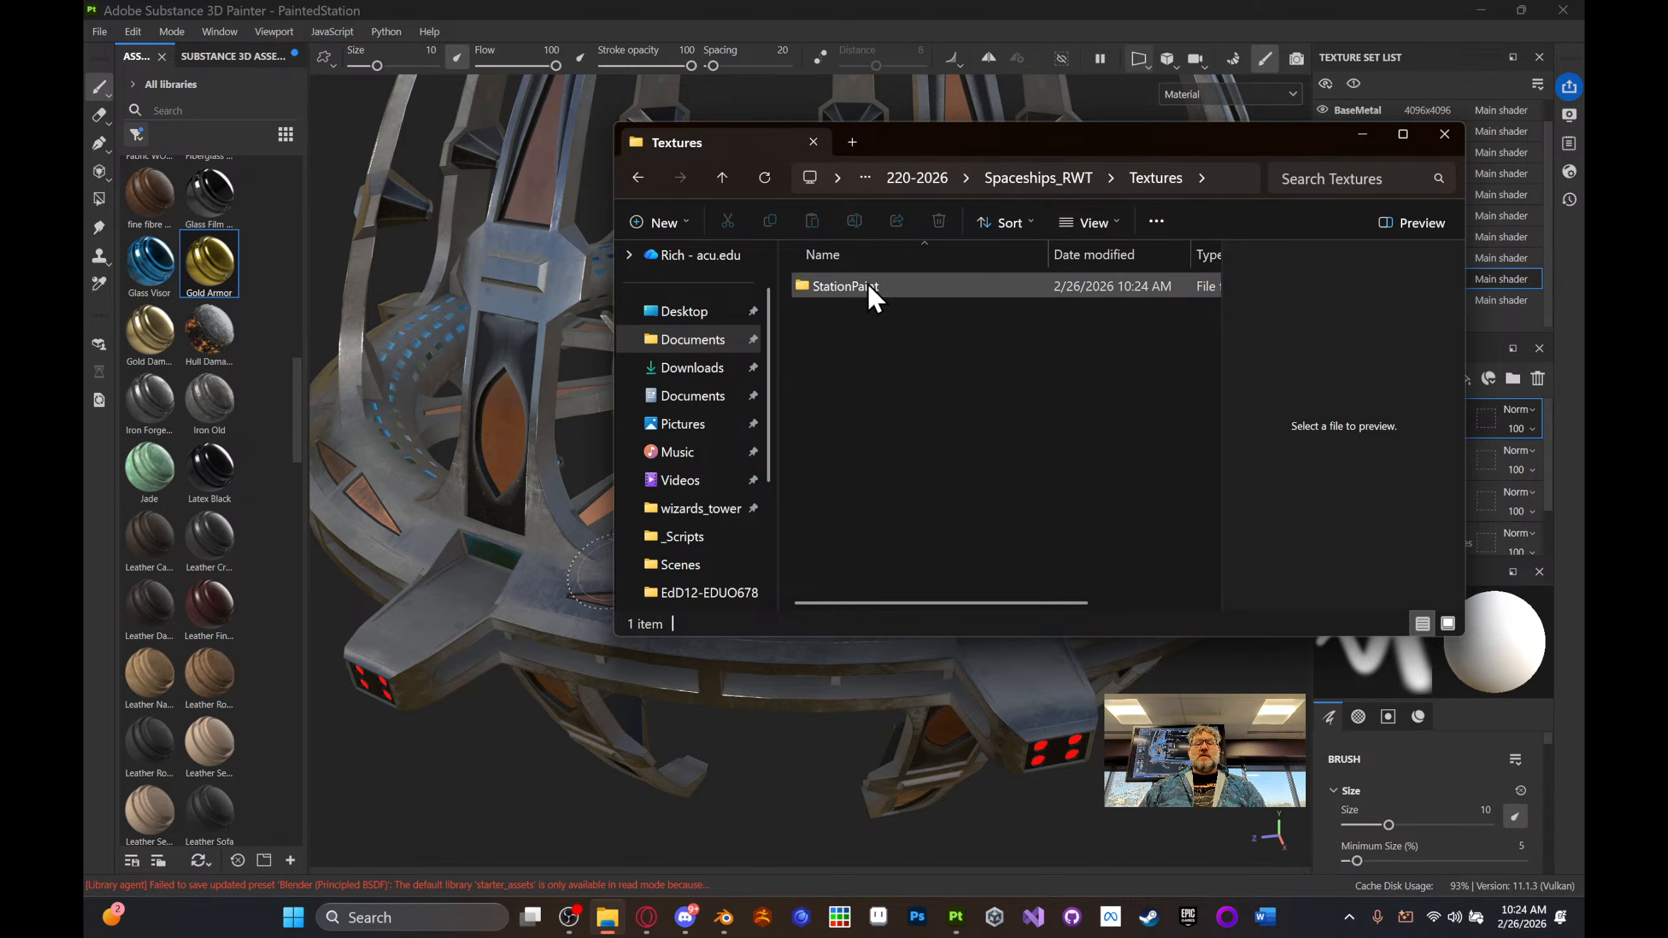
double_click(868, 287)
left_click_drag(1214, 304, 1239, 426)
scroll(1243, 344, "up", 3)
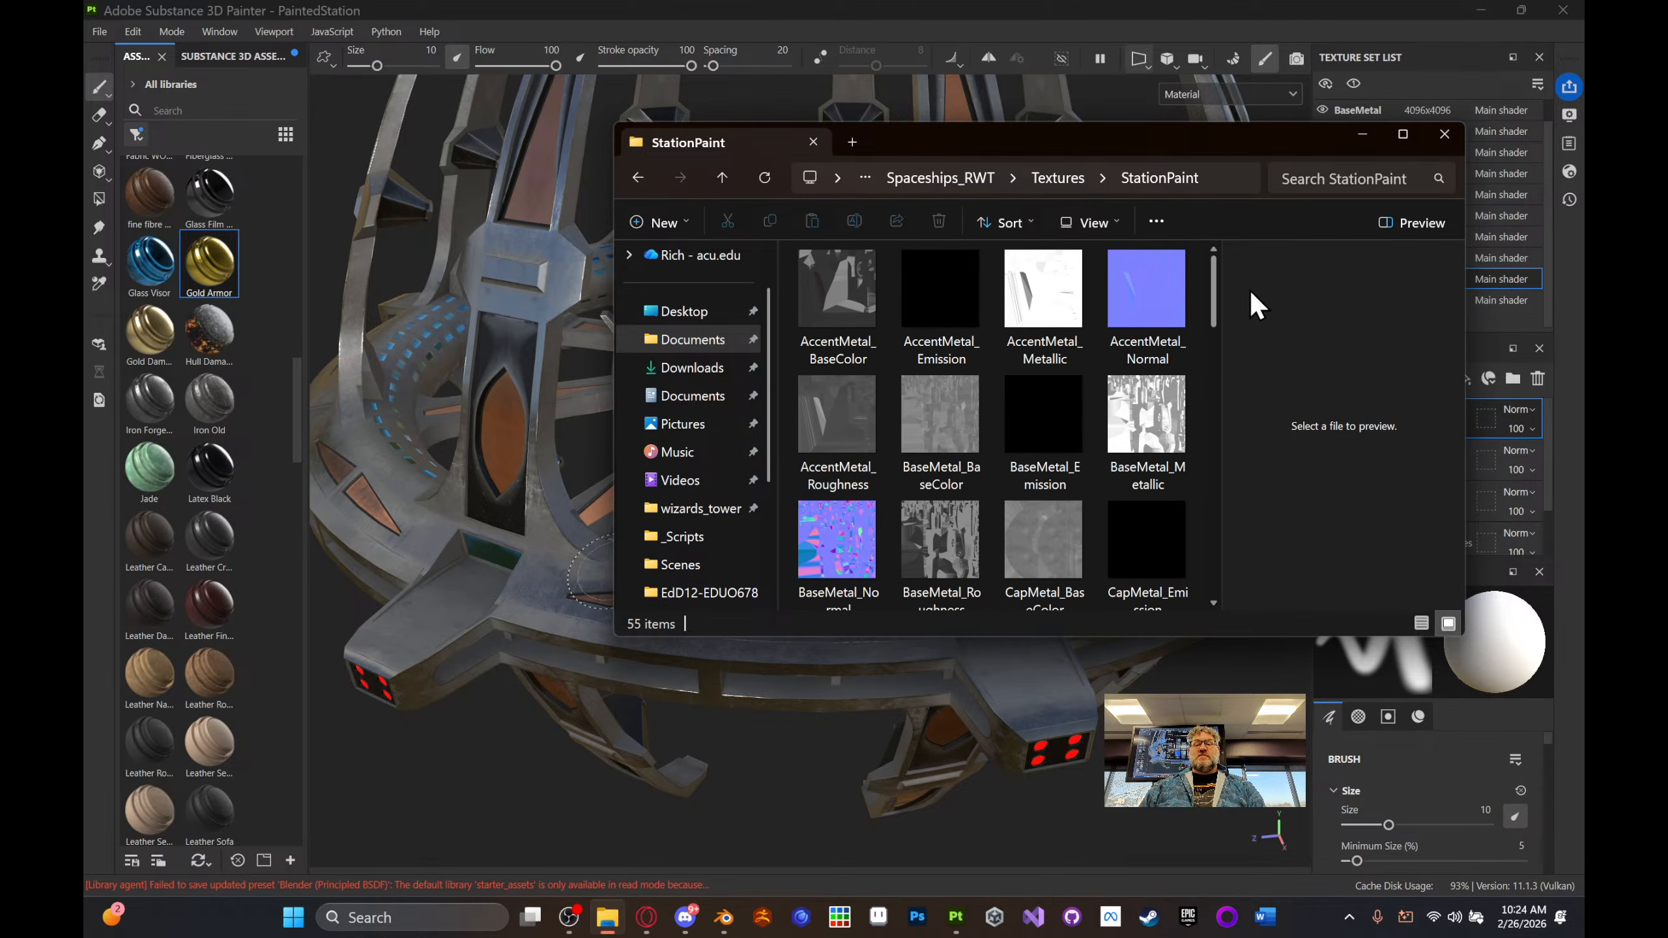
left_click(1442, 138)
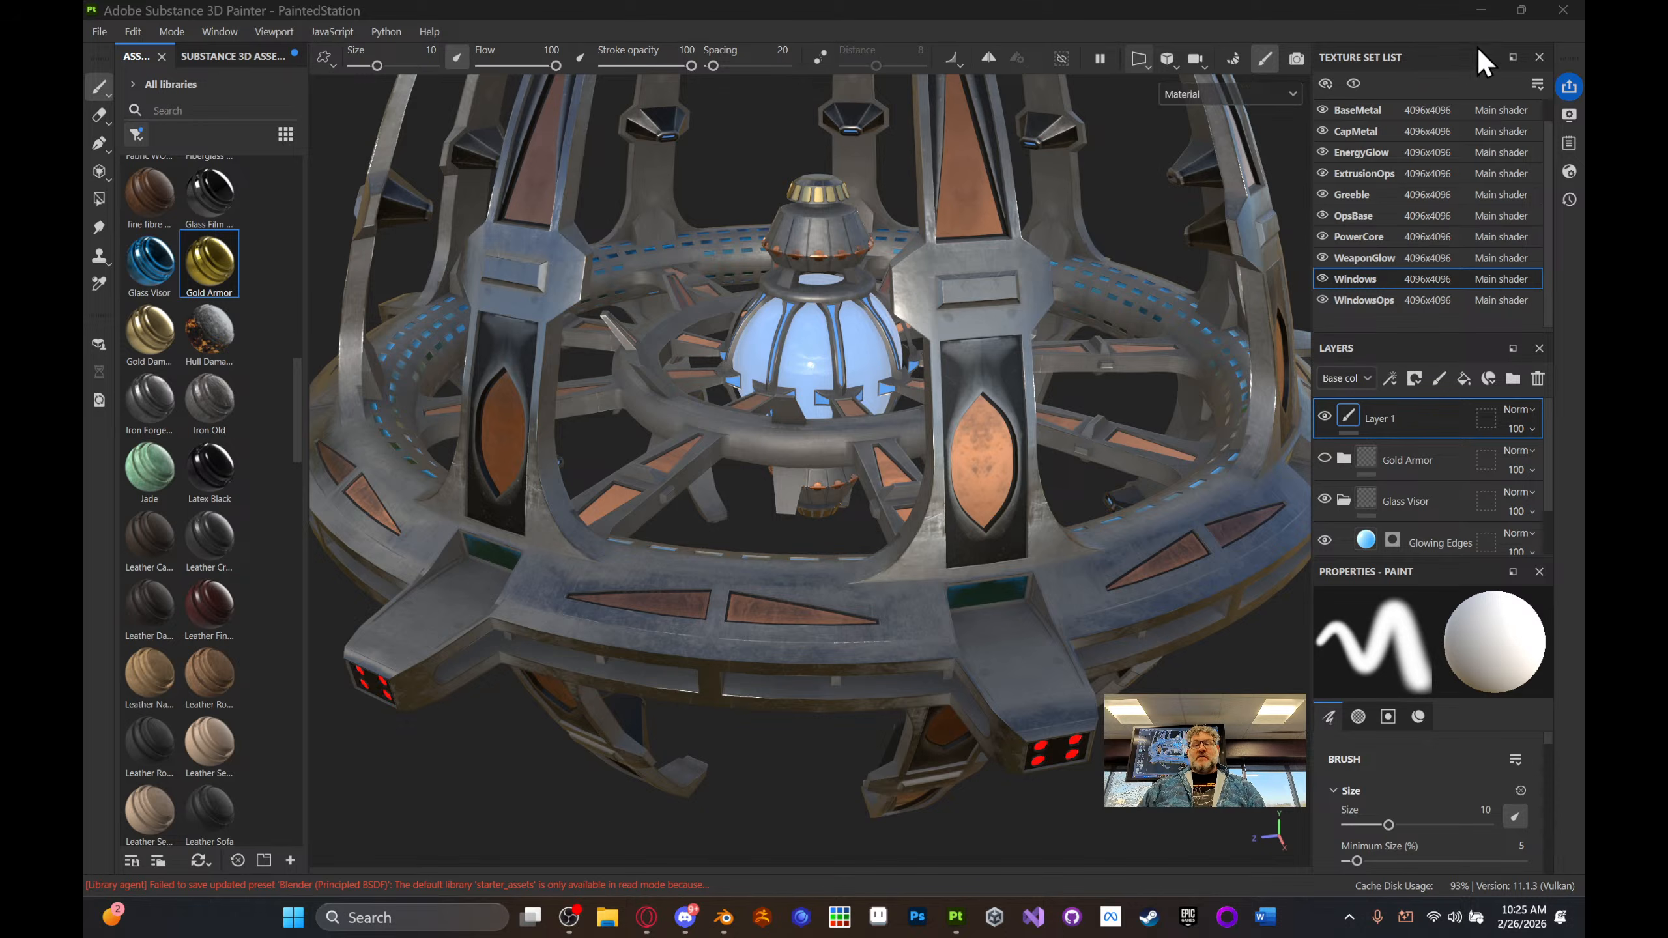
- Close Substance 3D Painter and save the changes to the PaintedStation project
left_click(1563, 8)
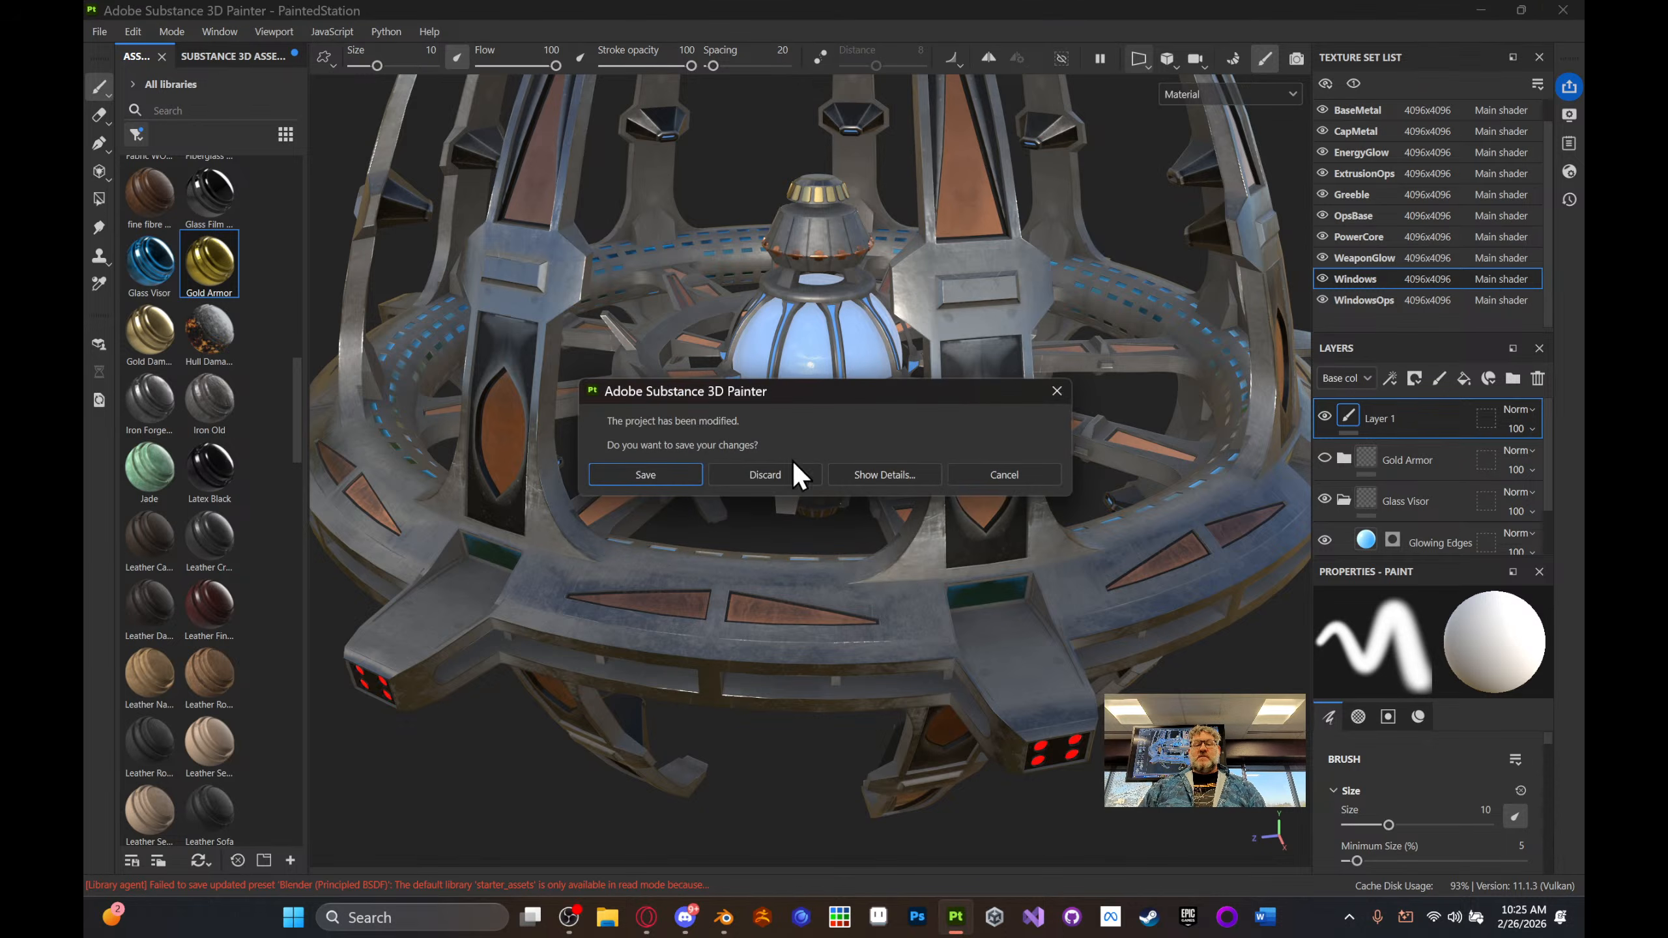
left_click(649, 474)
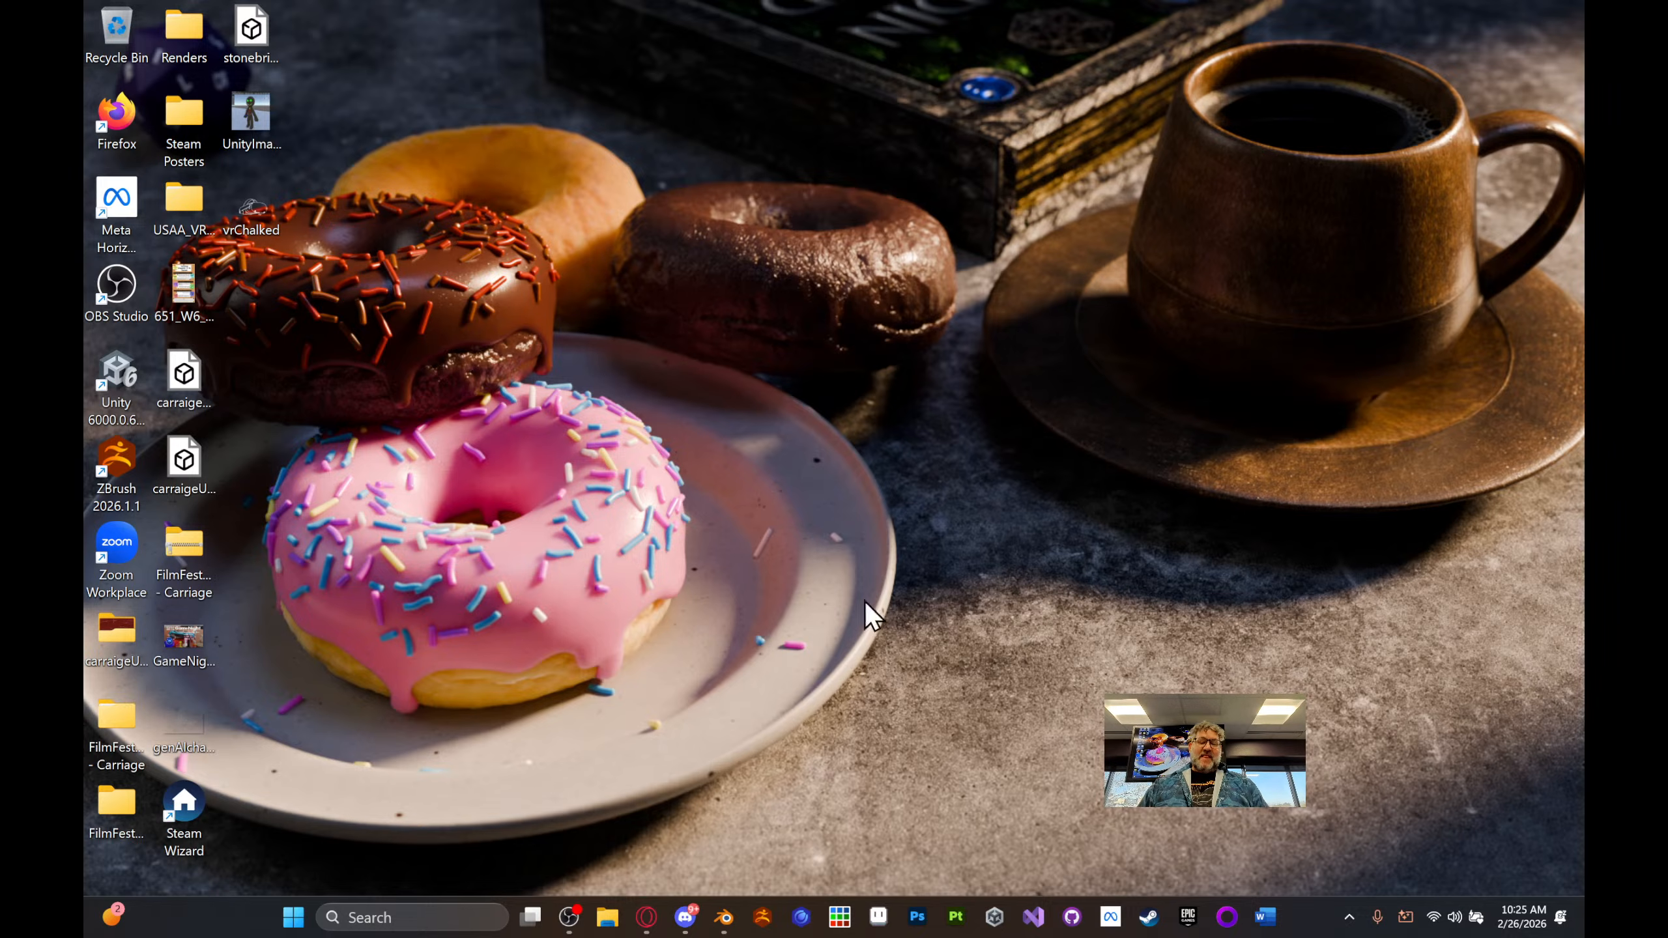
- Switch to Blender with the StationPreExport scene and deselect all the station objects
left_click(729, 915)
middle_click_drag(947, 514, 911, 483, "shift")
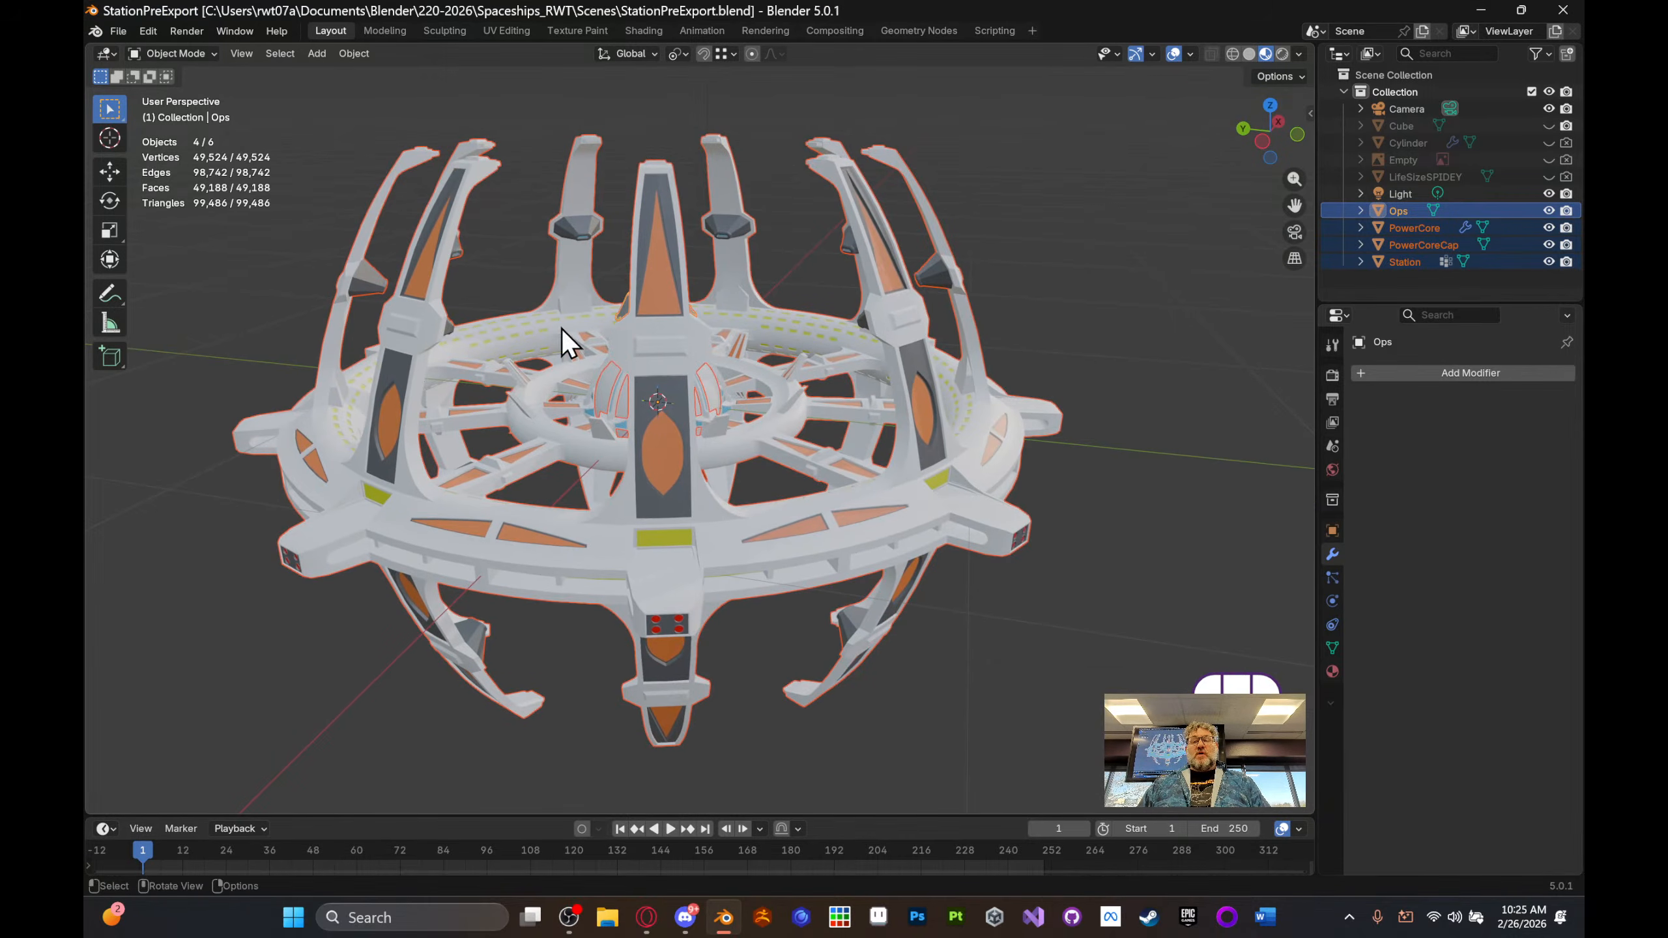
left_click(1116, 259)
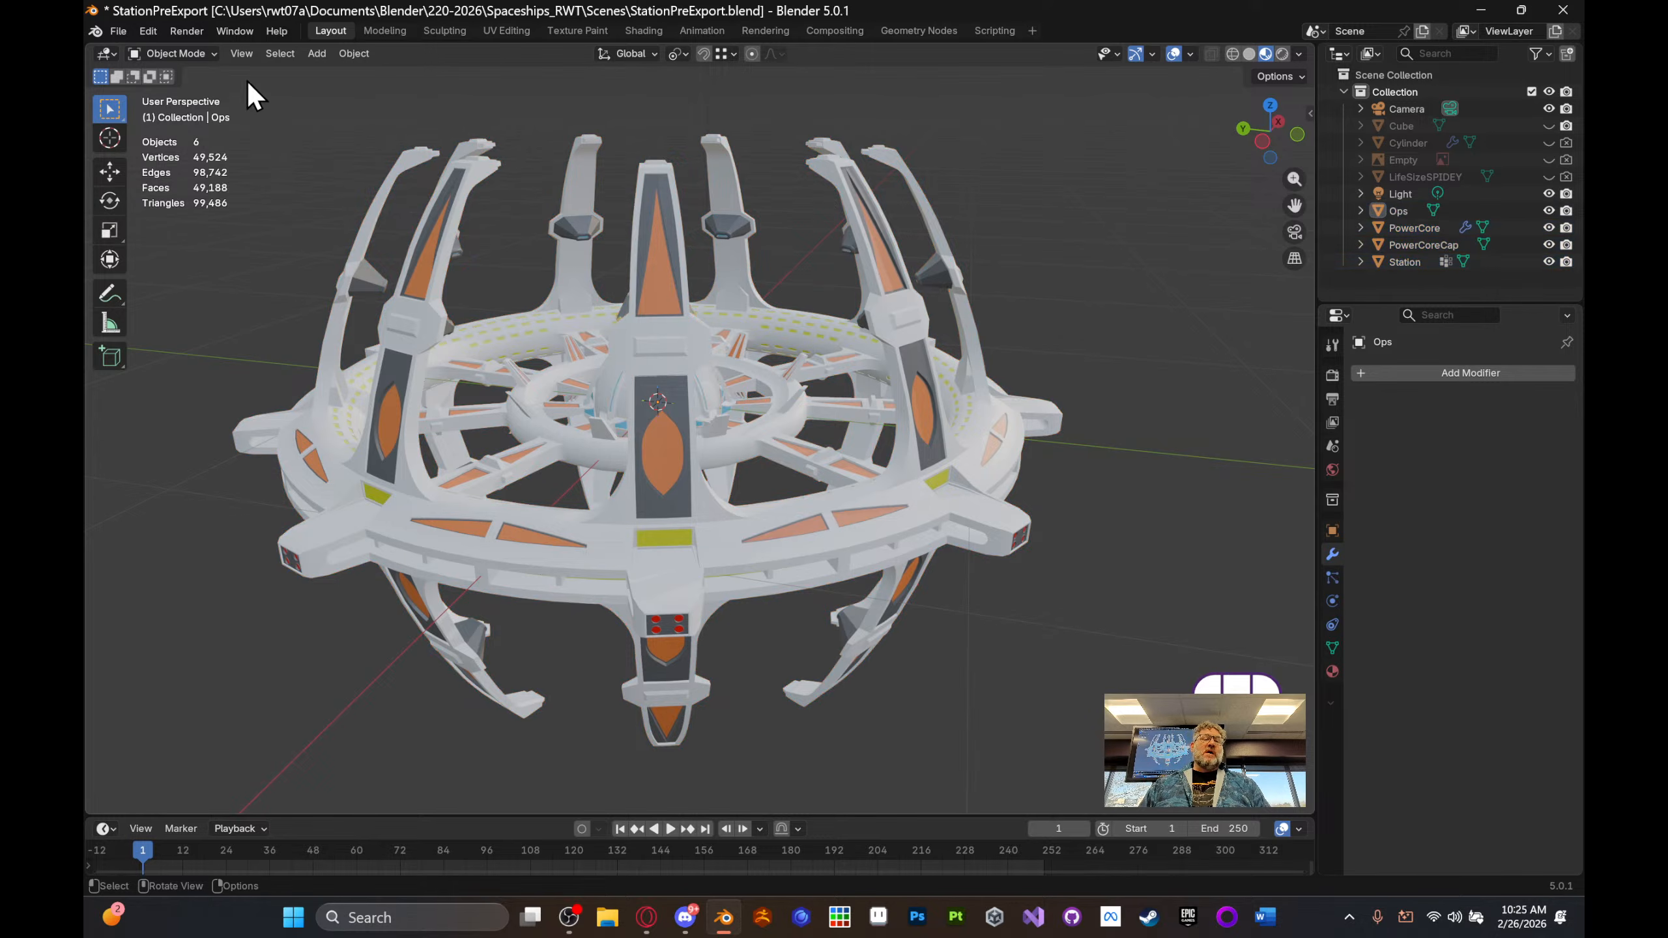
- Search the add-ons in Blender's preferences for "node" to check whether Node Wrangler is enabled
left_click(156, 29)
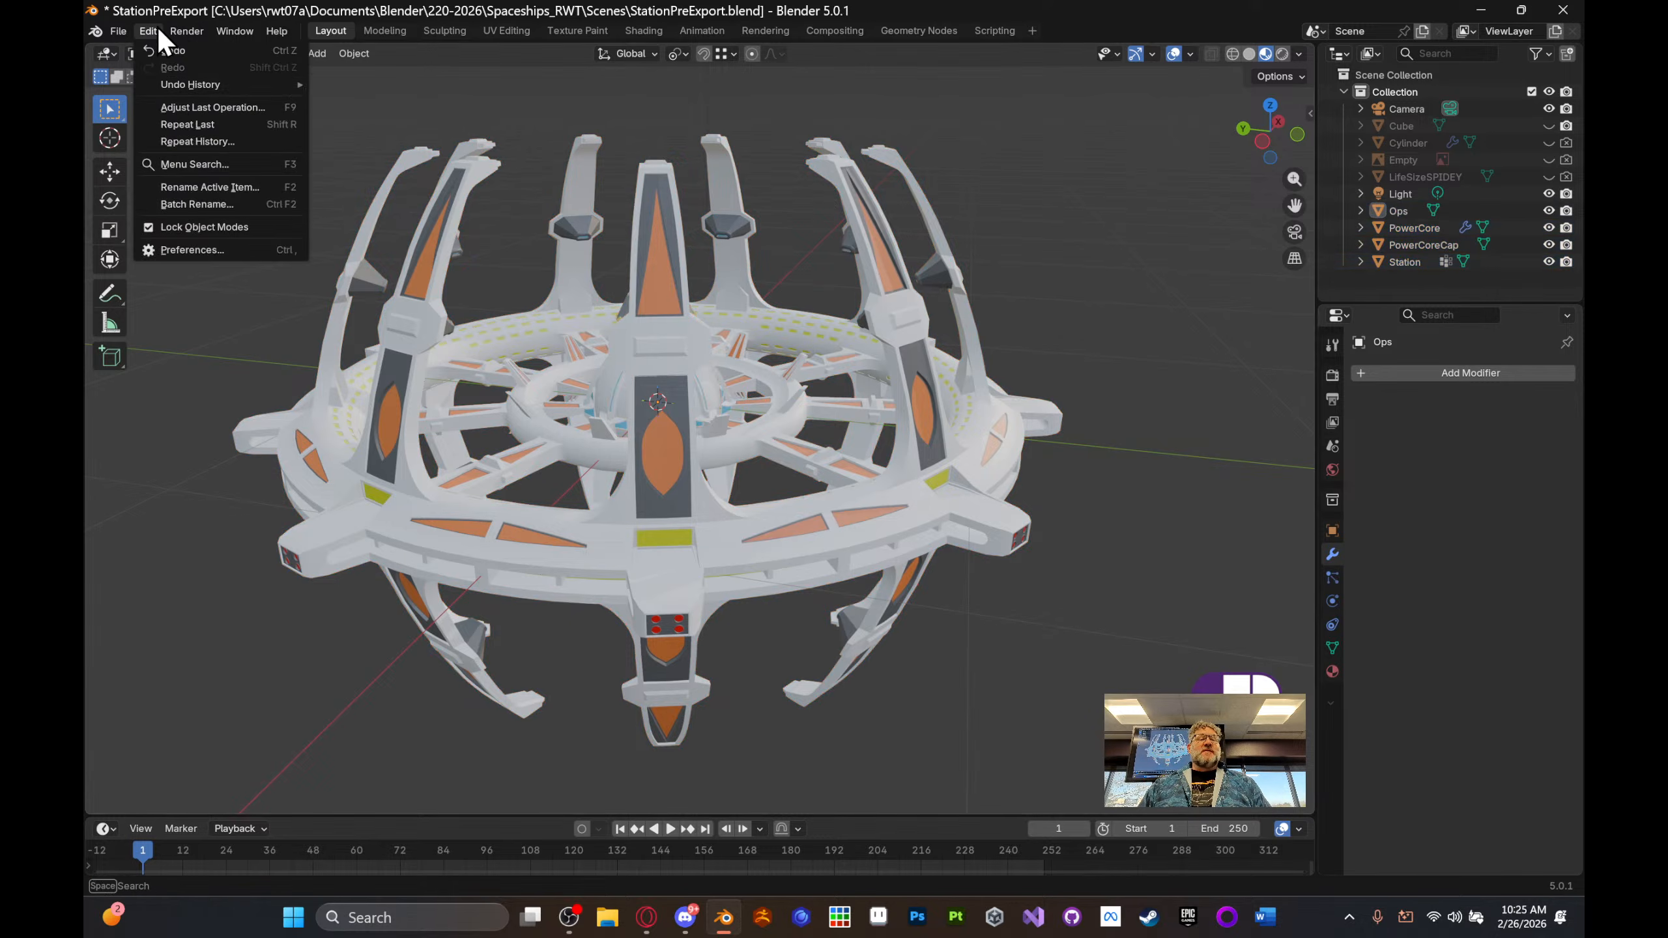
left_click(192, 249)
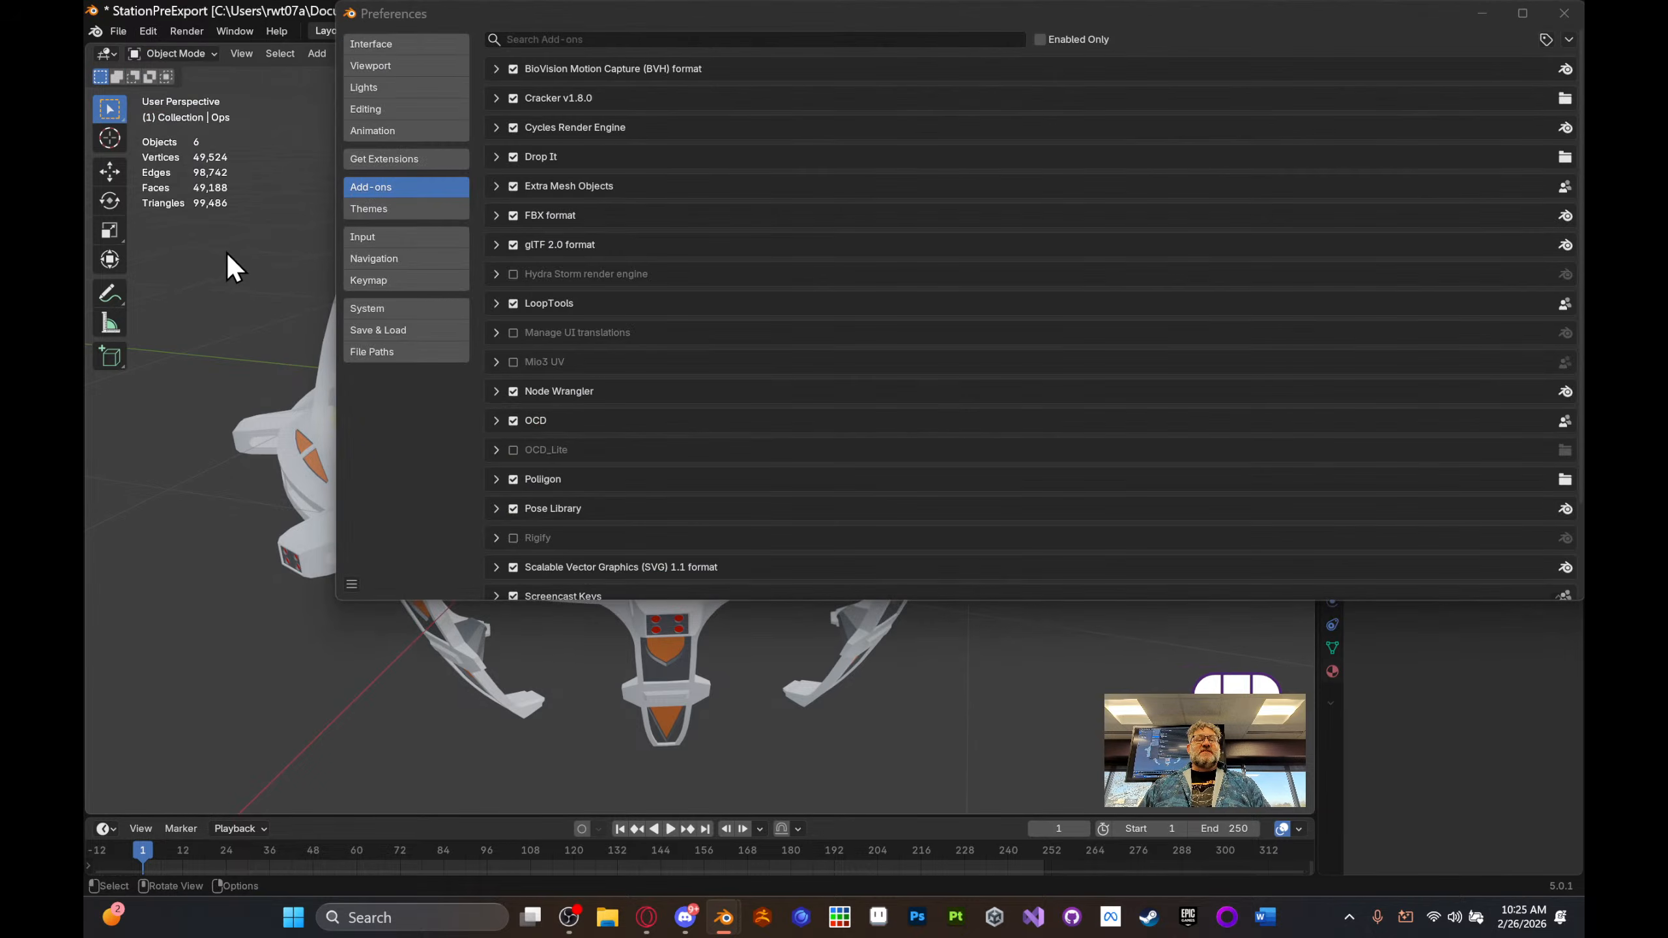
left_click(427, 162)
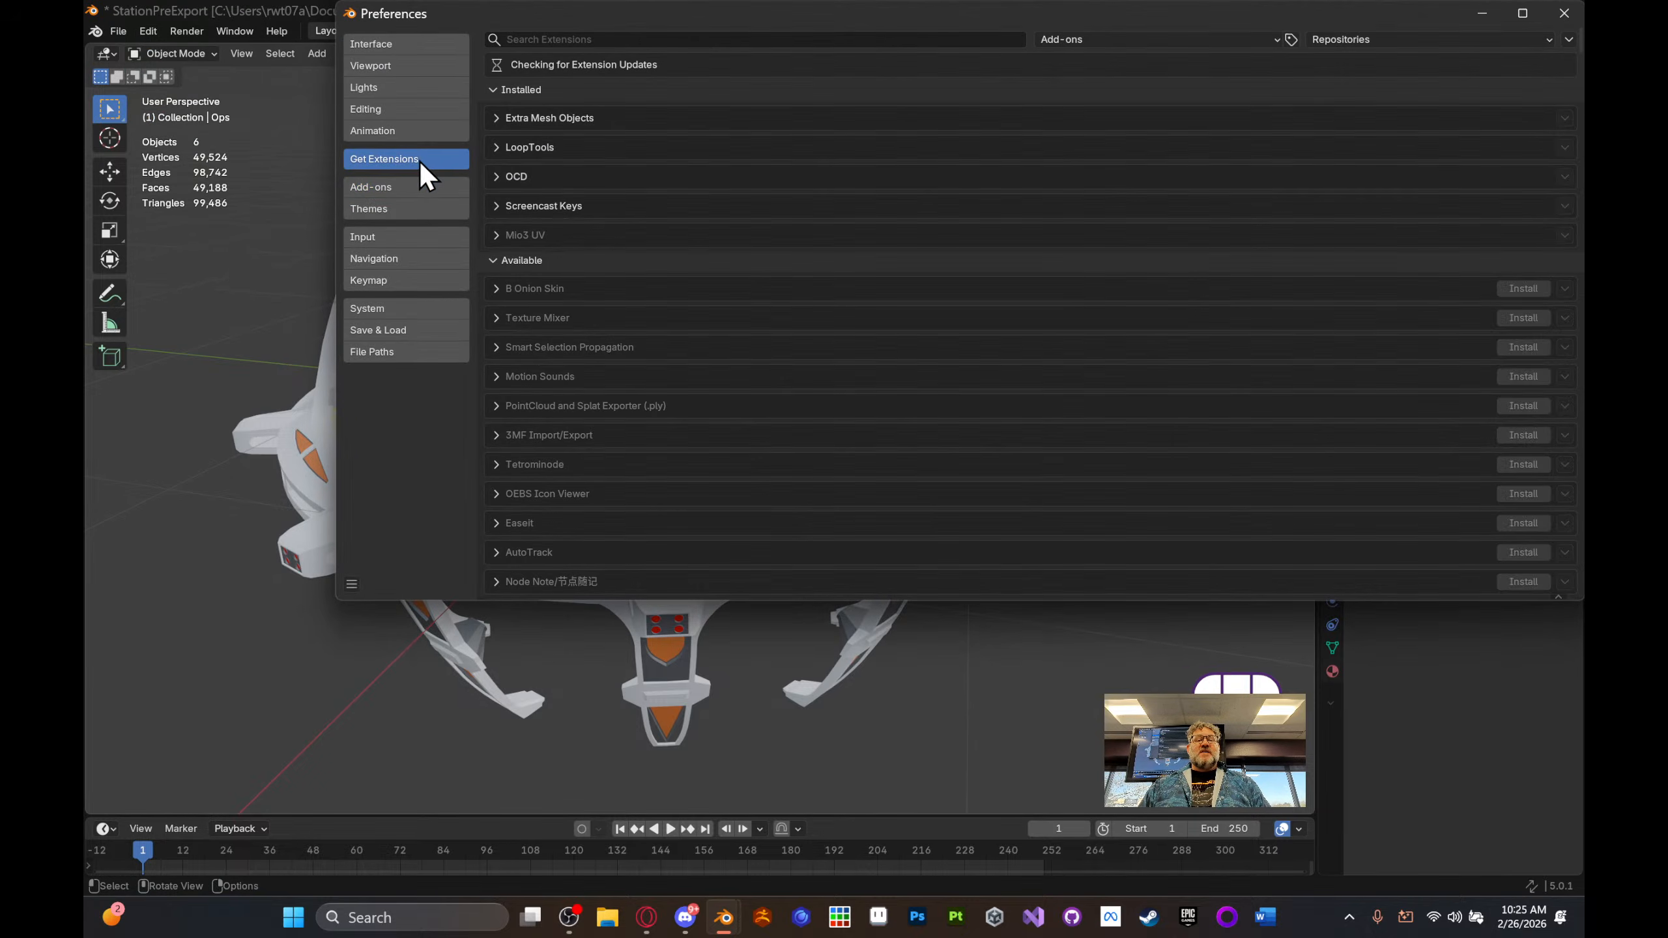
left_click(397, 187)
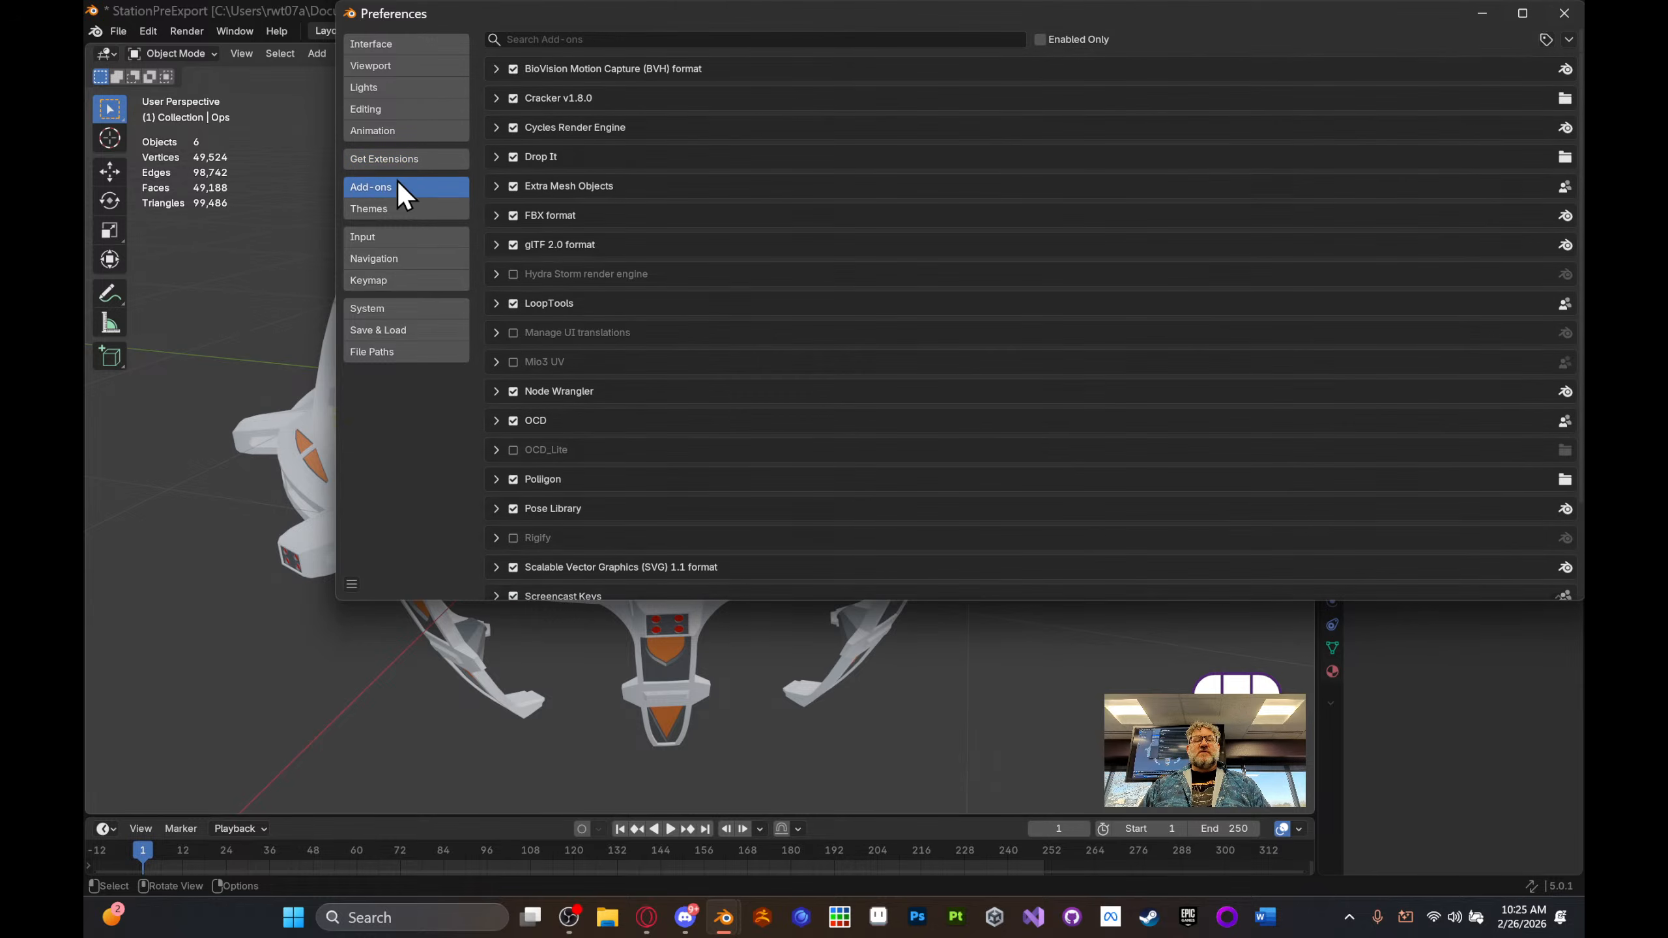
left_click(741, 37)
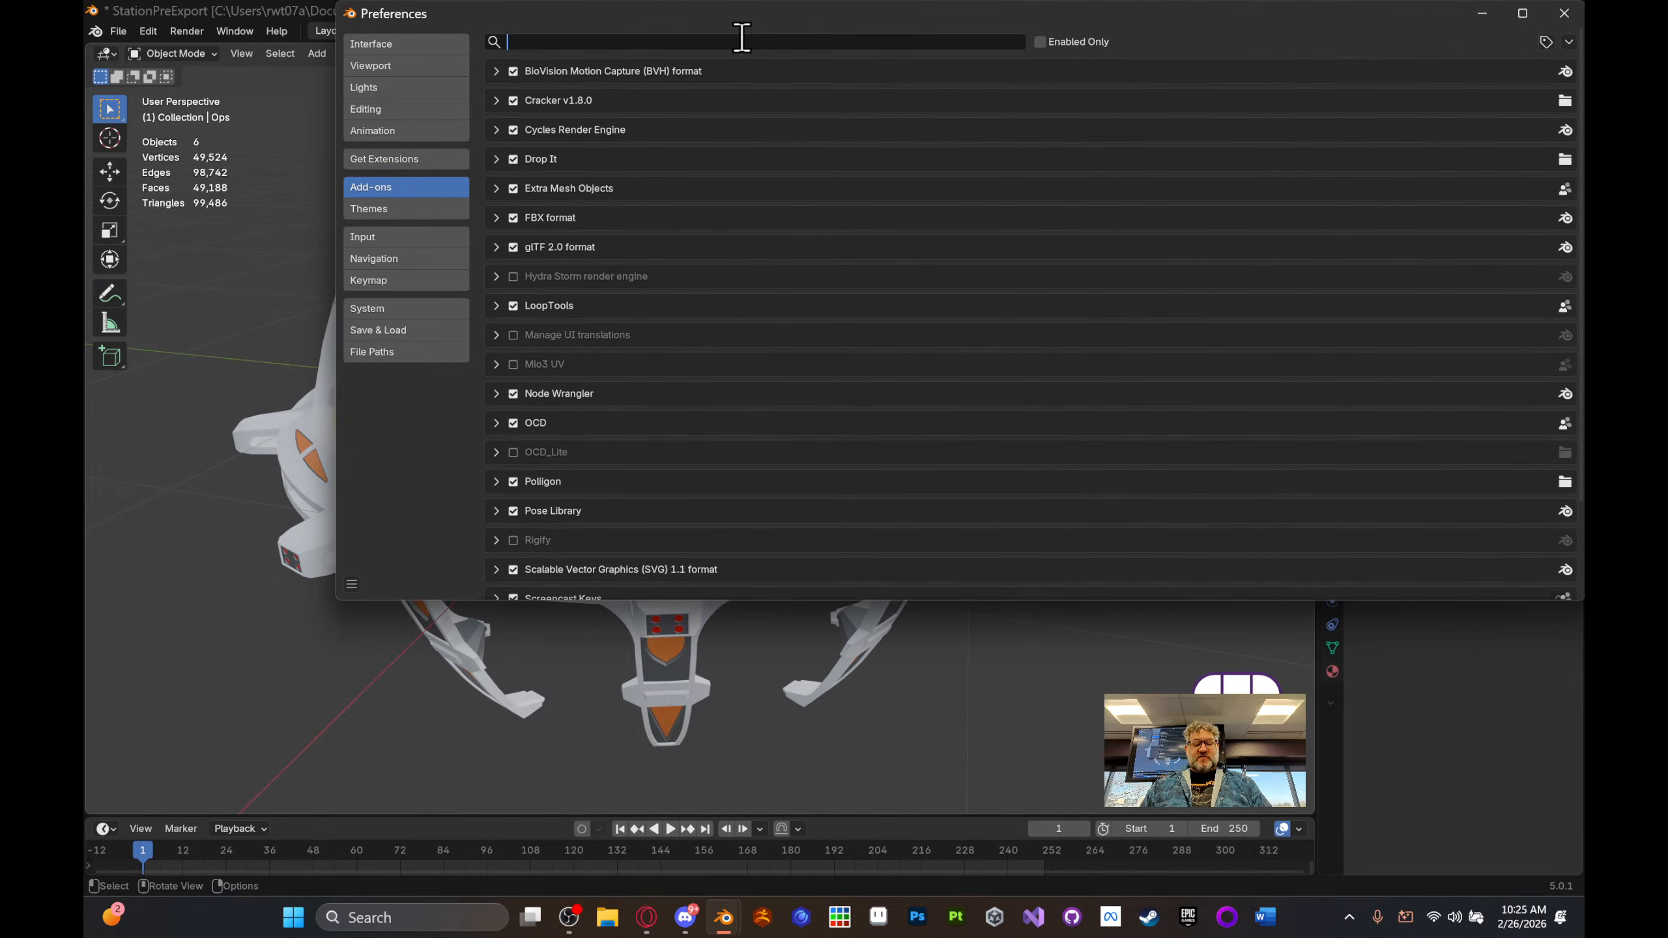
type("node")
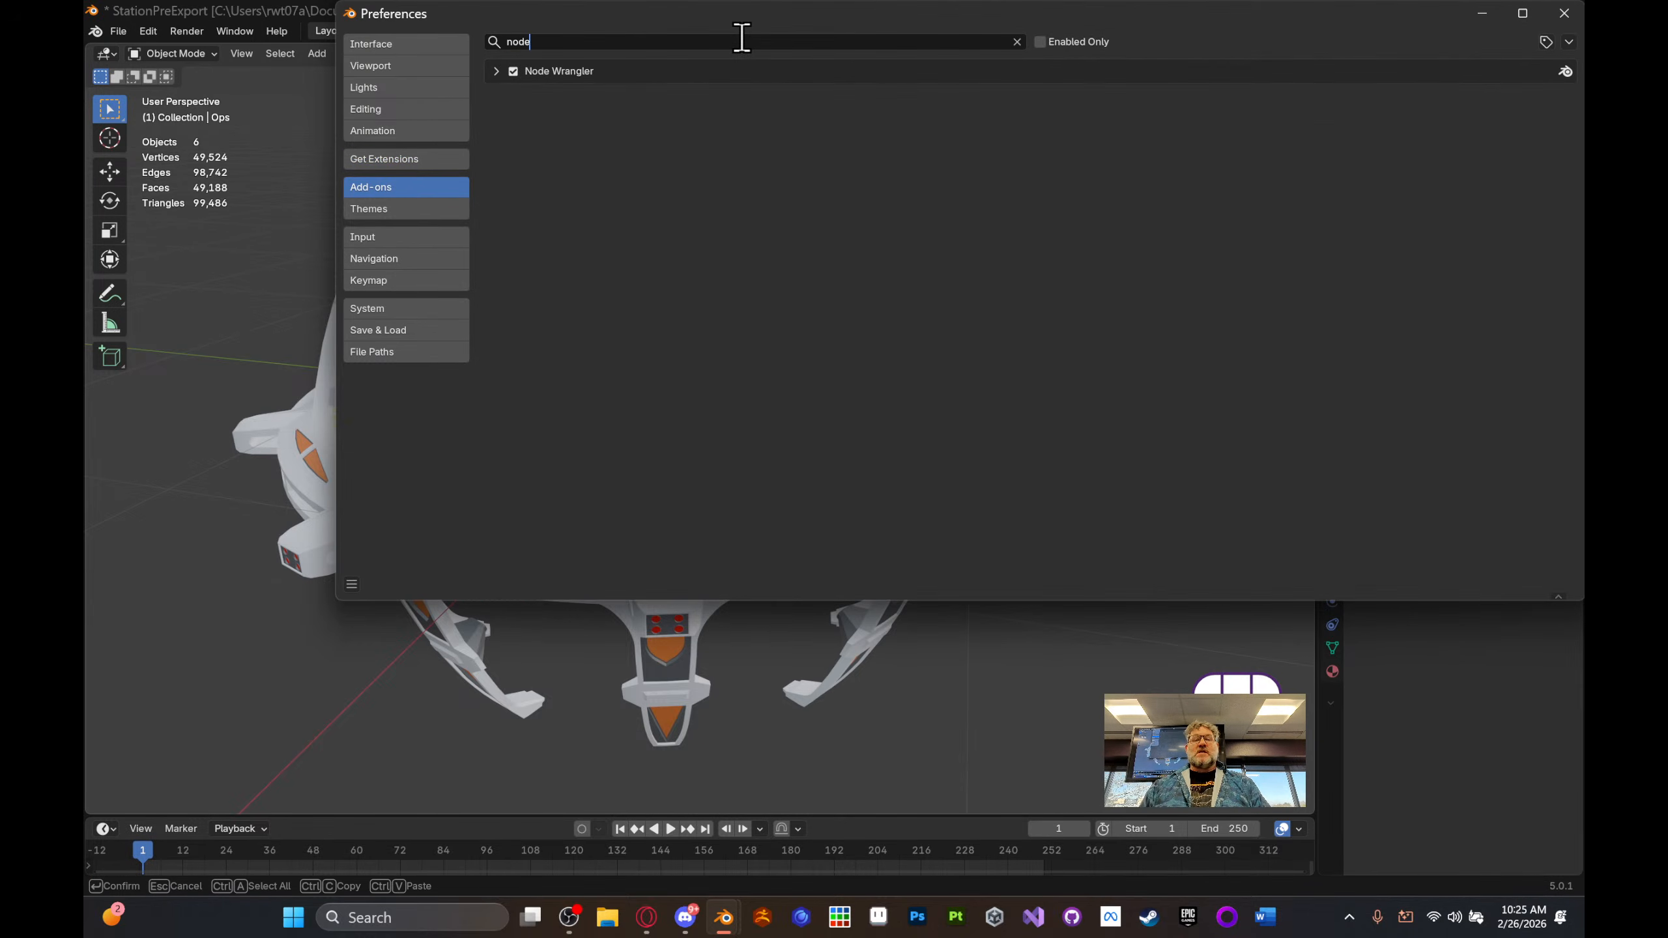
left_click(494, 72)
left_click(492, 72)
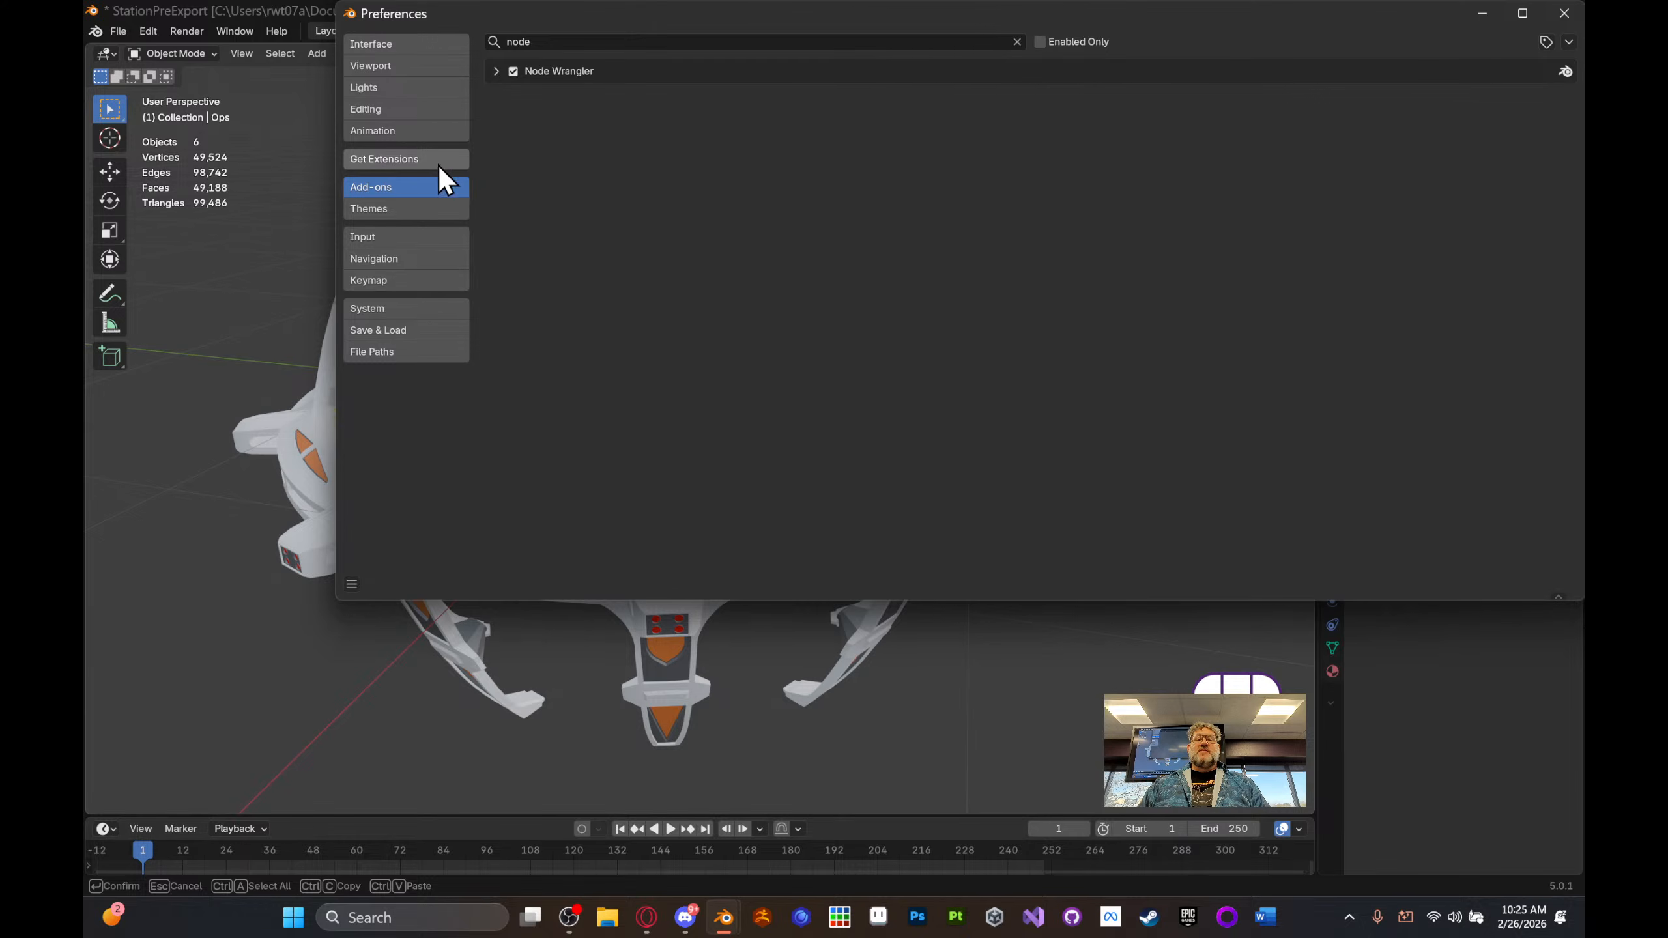
- Search the available extensions for "node", and clear the search text
left_click(420, 159)
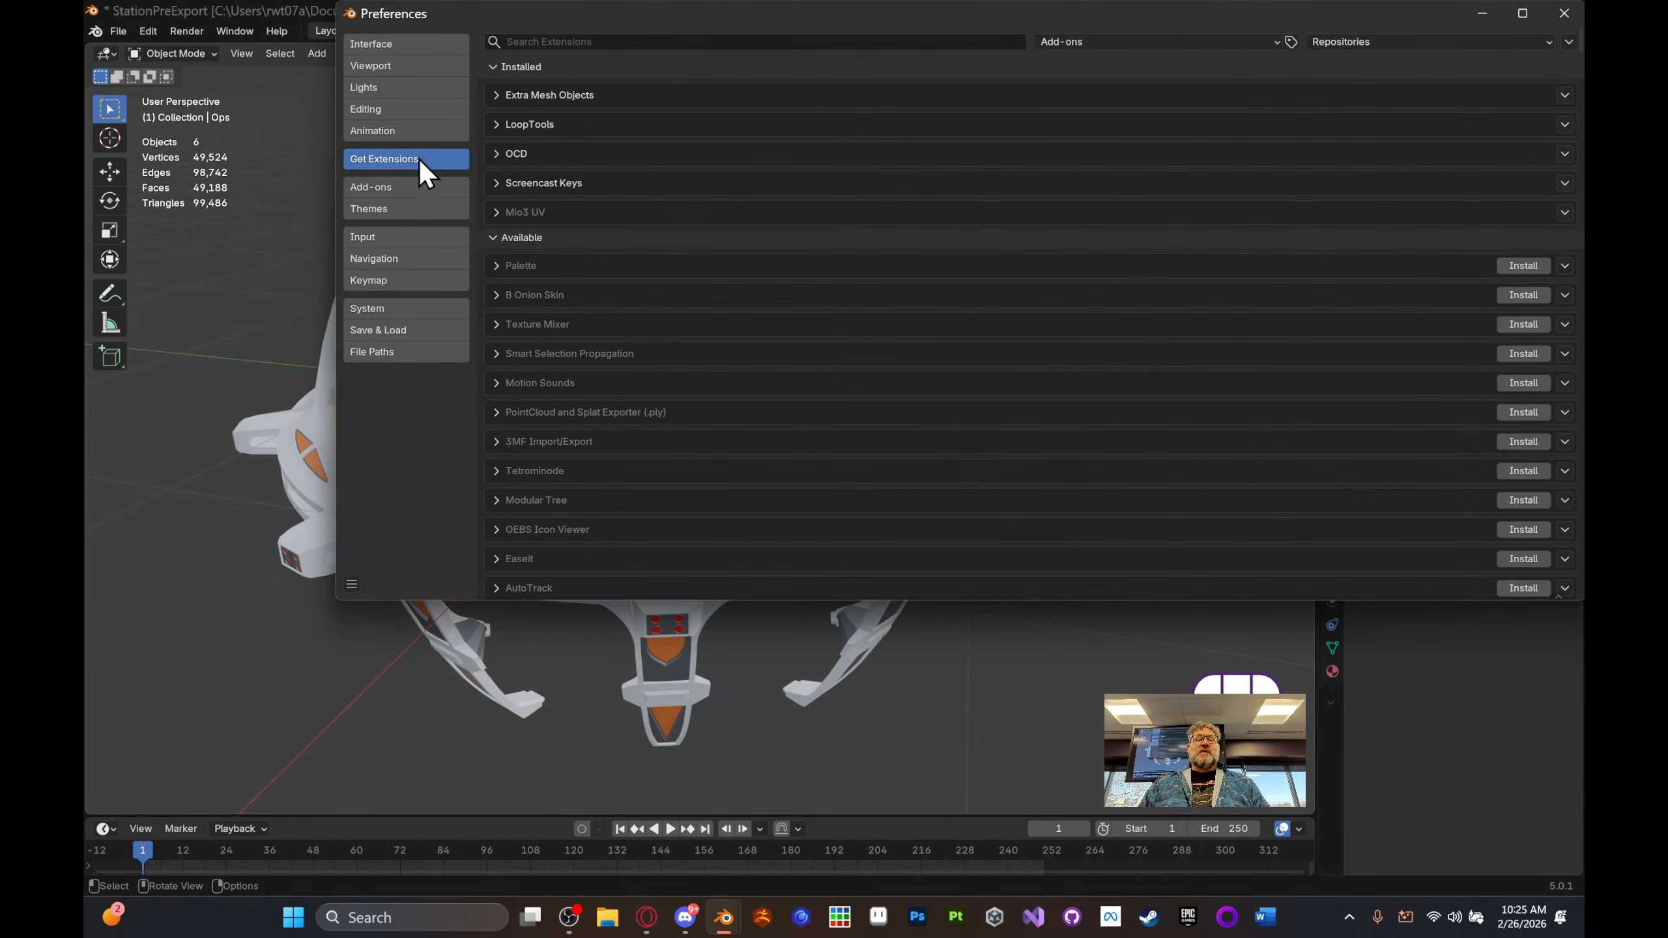
left_click(584, 37)
type("node")
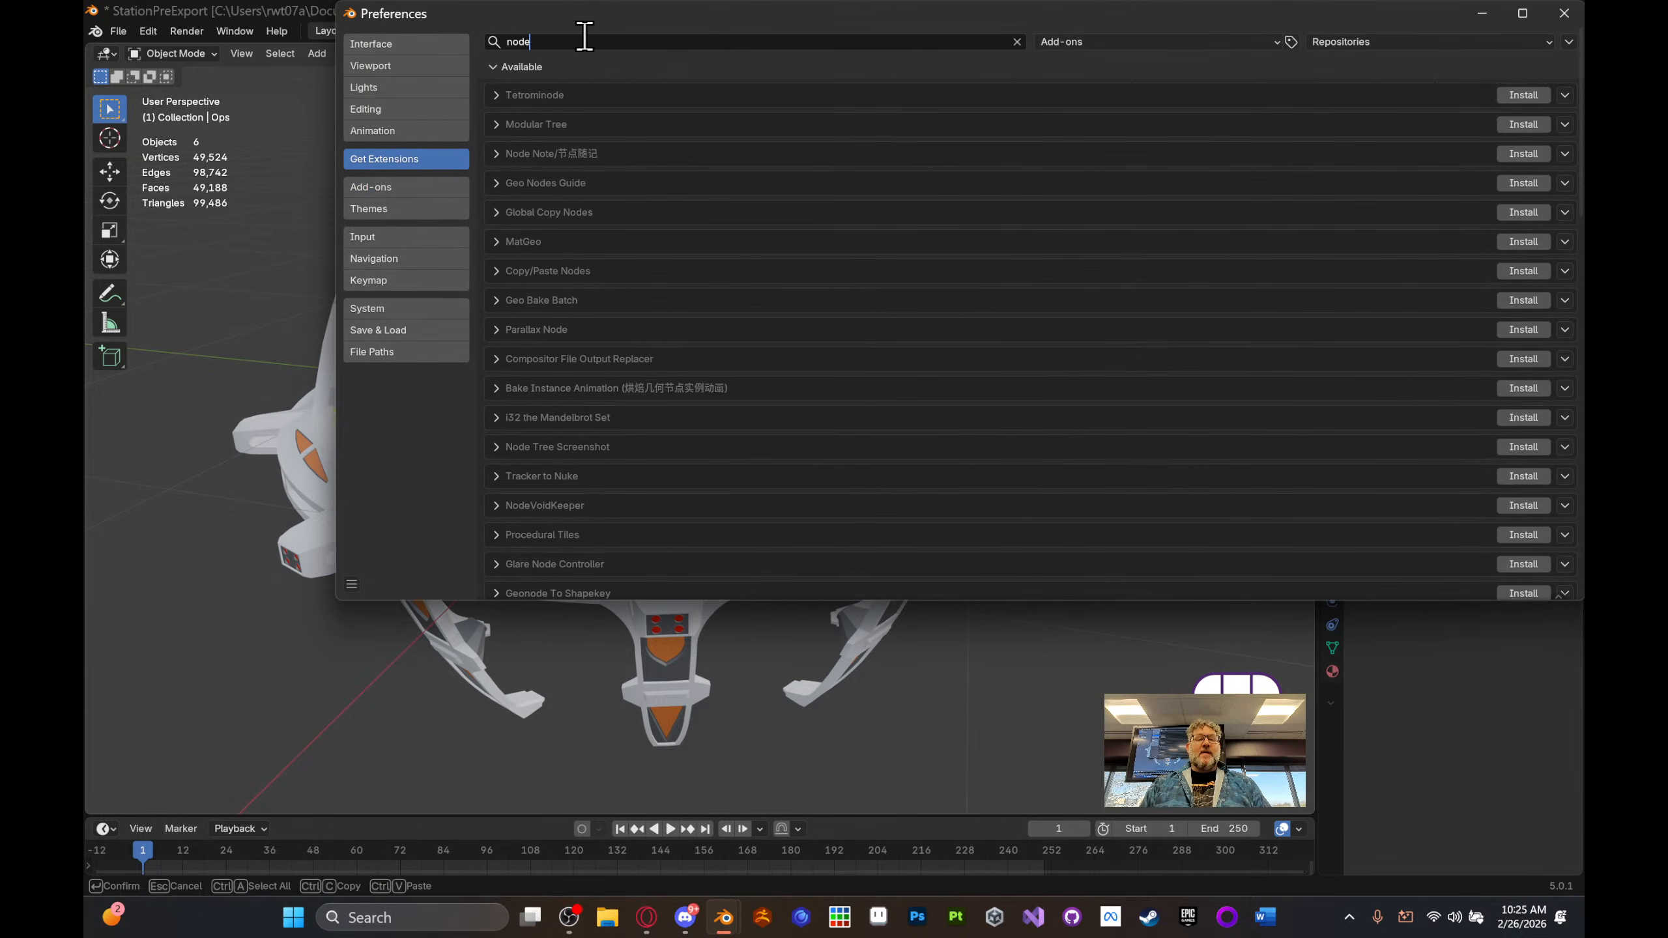
key("BackSpace")
key("BackSpace")
key("BackSpace")
key("BackSpace")
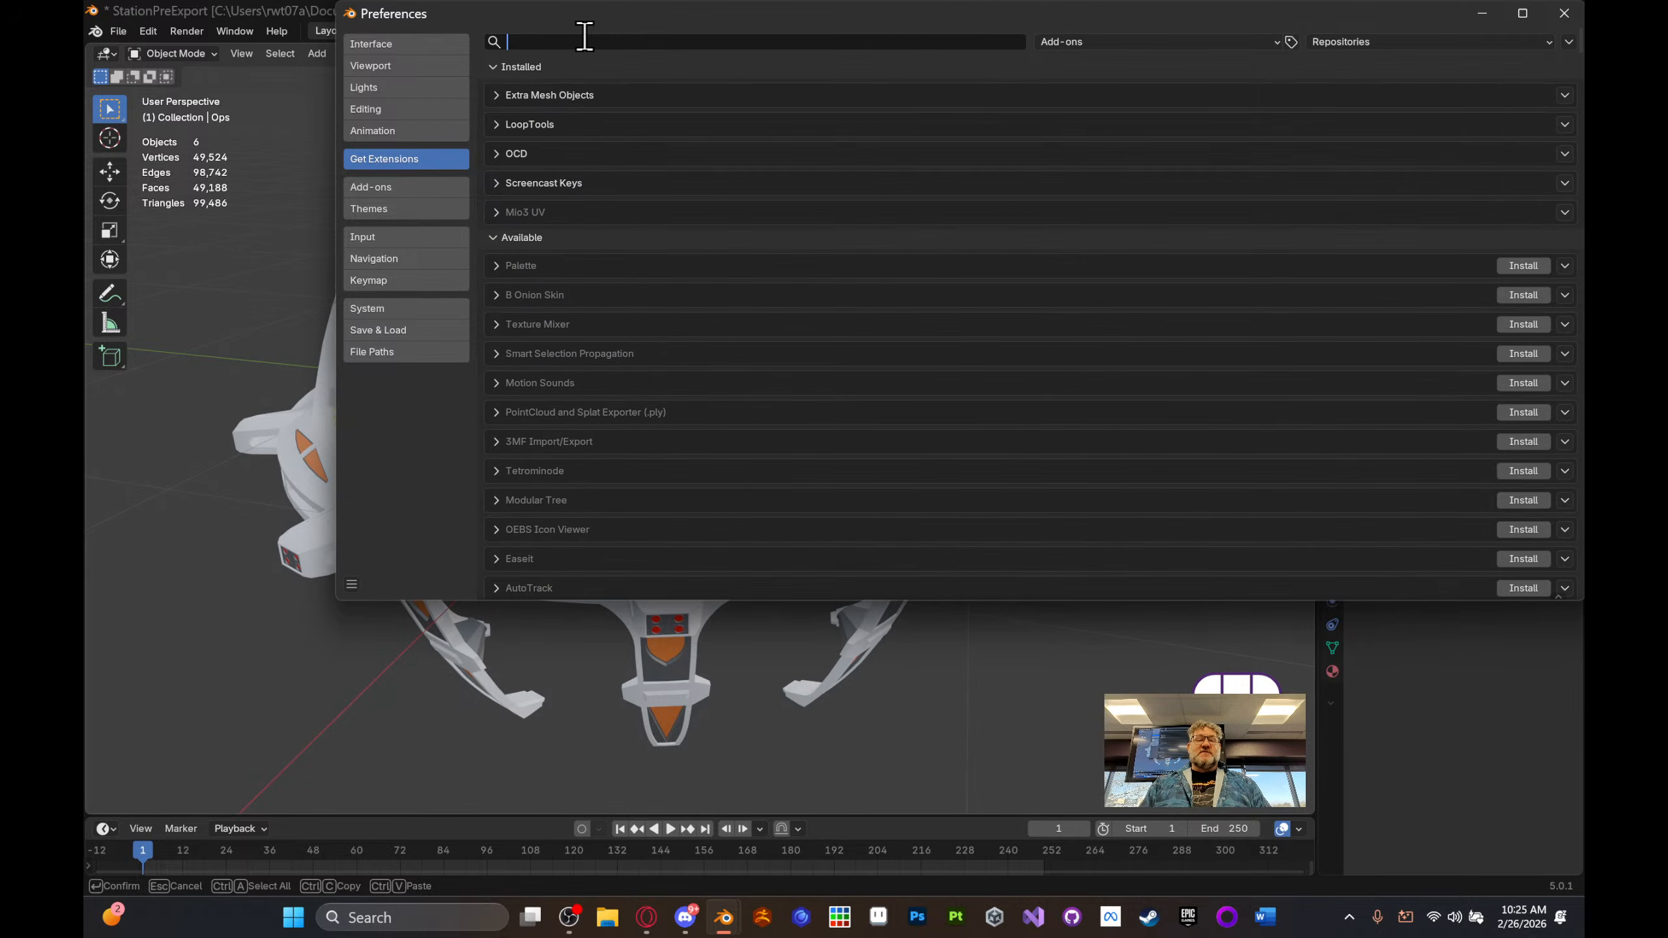
- Review the Node Wrangler details among the installed add-ons and close the preferences
left_click(420, 185)
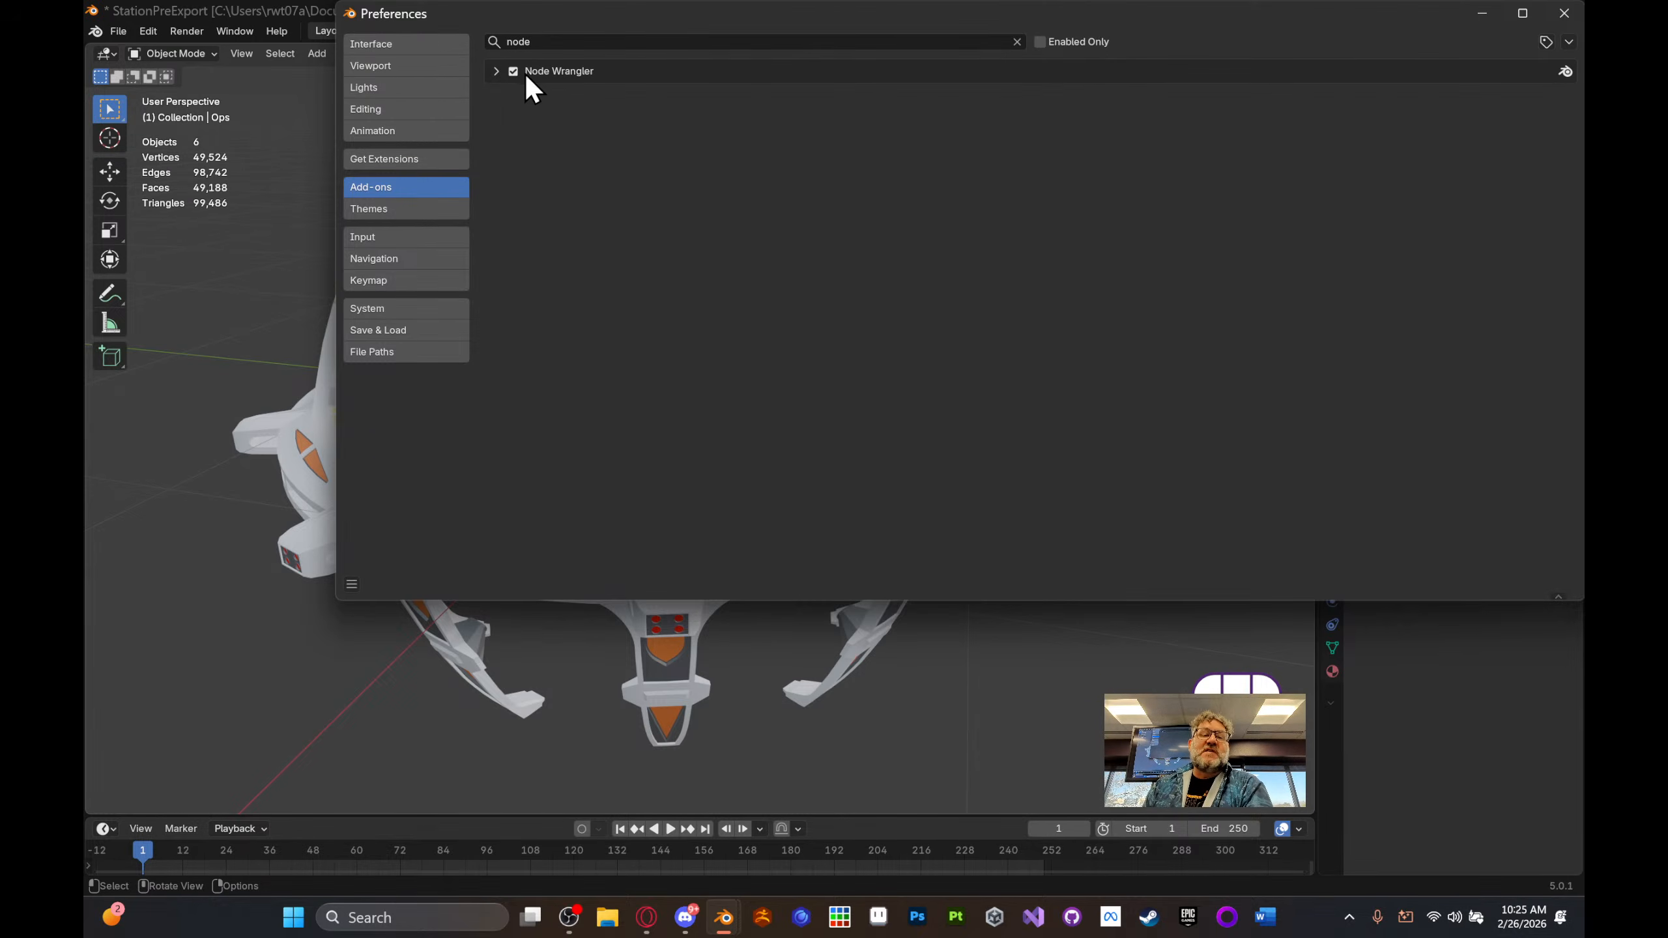
left_click(496, 71)
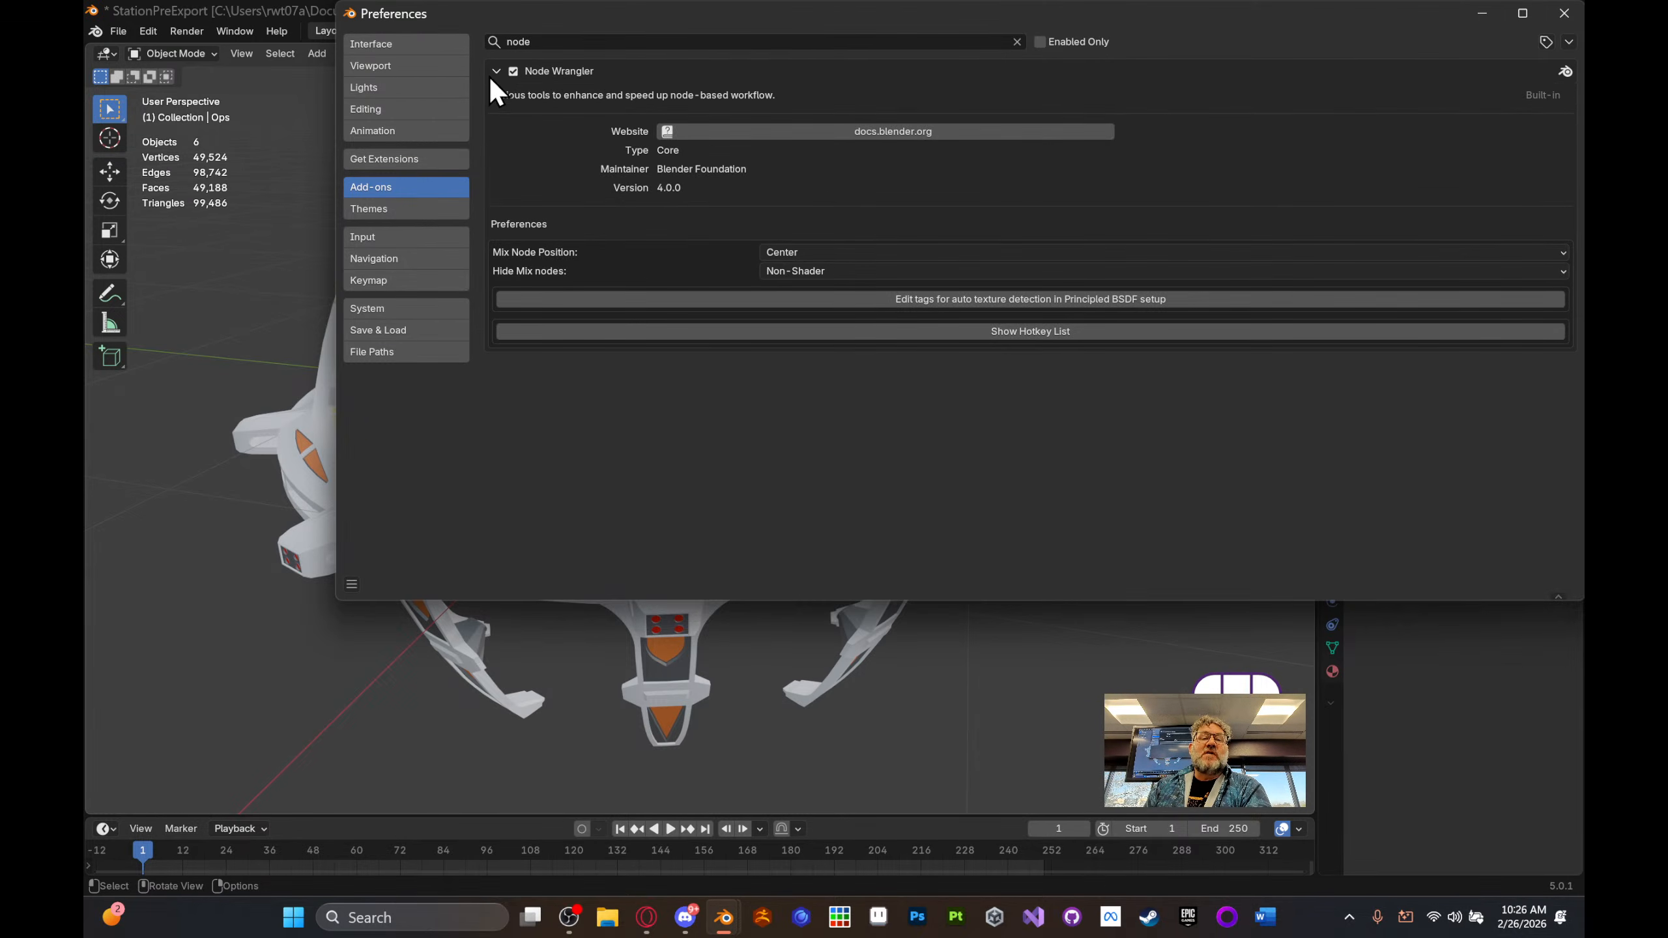
left_click(496, 71)
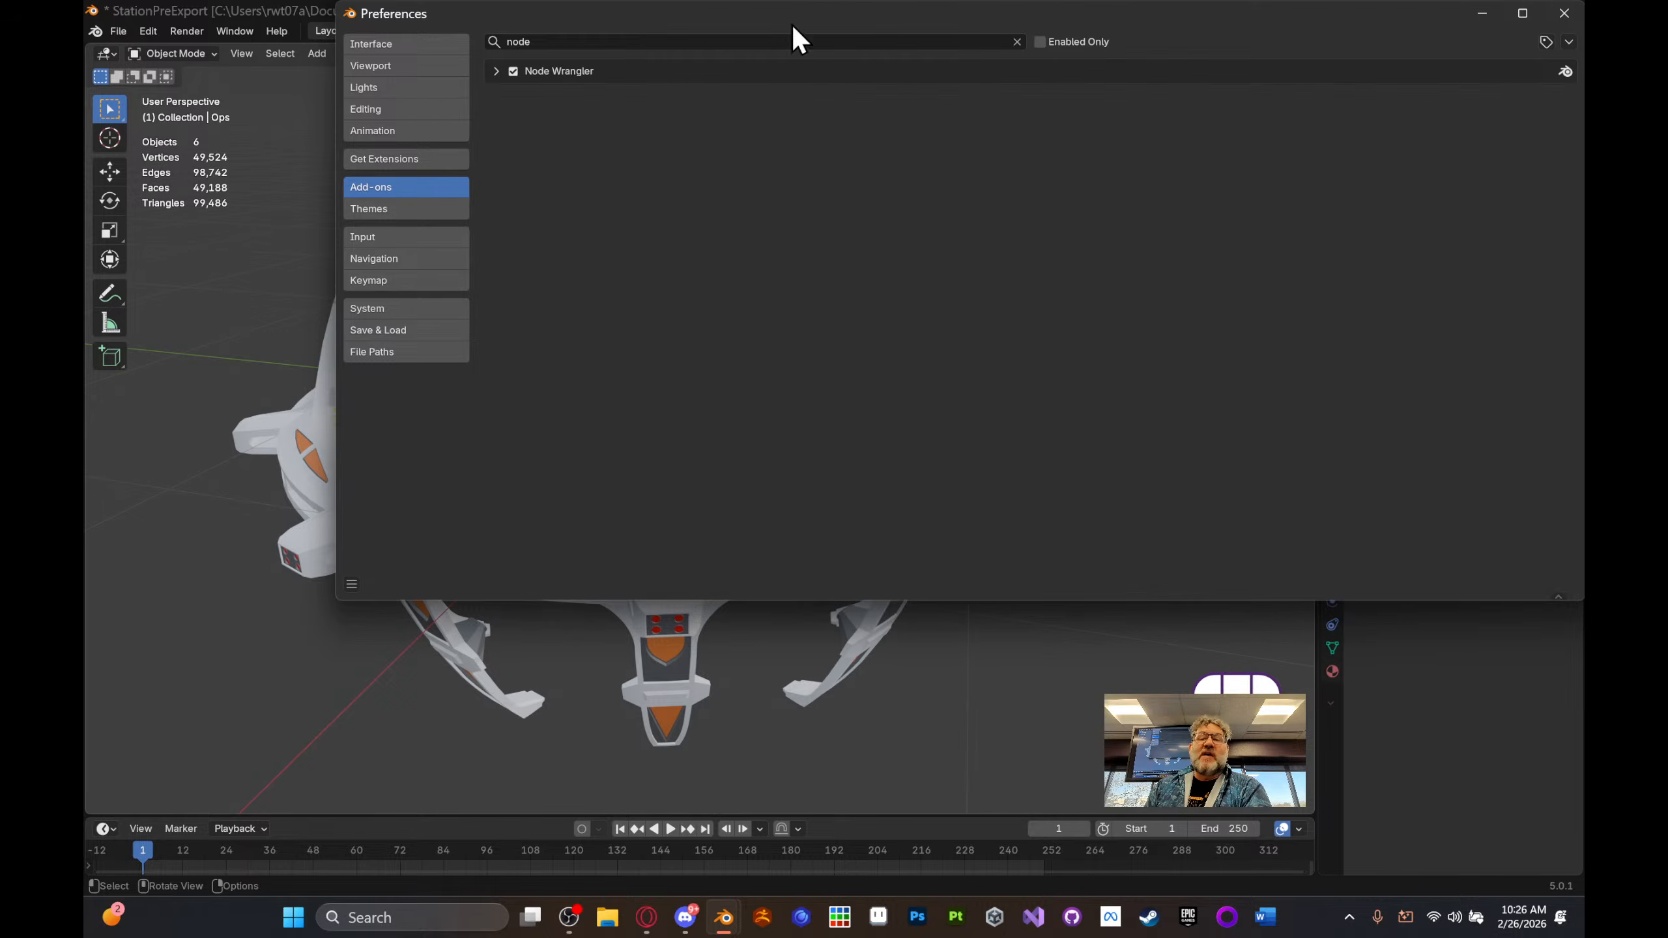
left_click(1563, 13)
- Open the Shading workspace and select the Station object
middle_click_drag(739, 378, 664, 404)
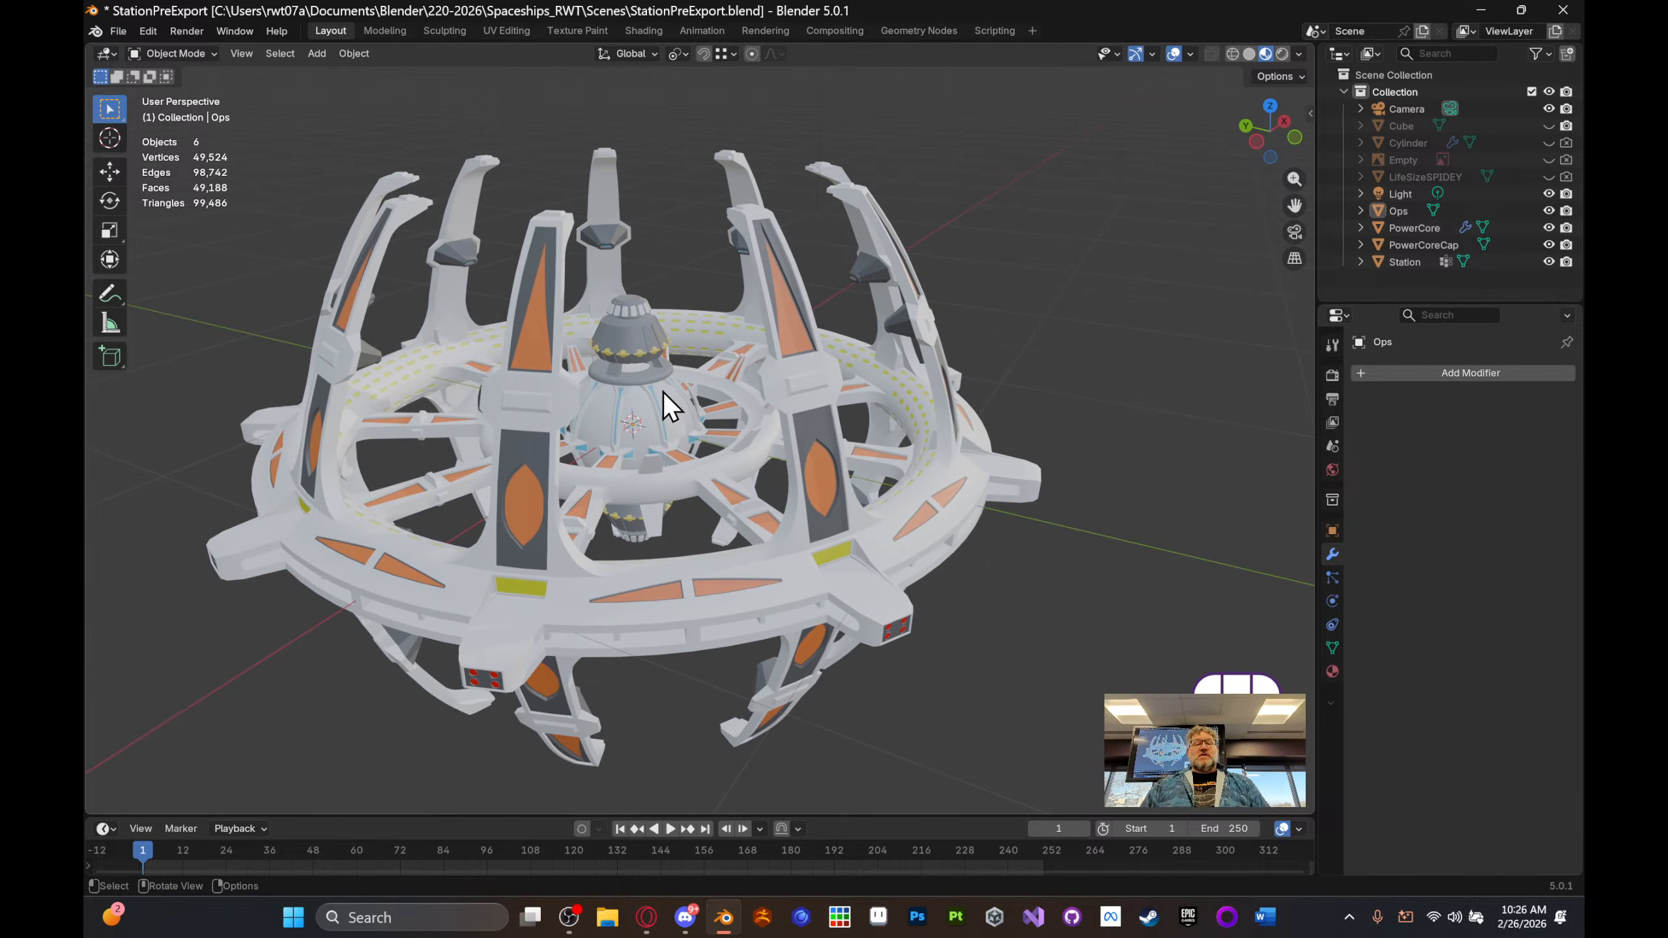
left_click(645, 30)
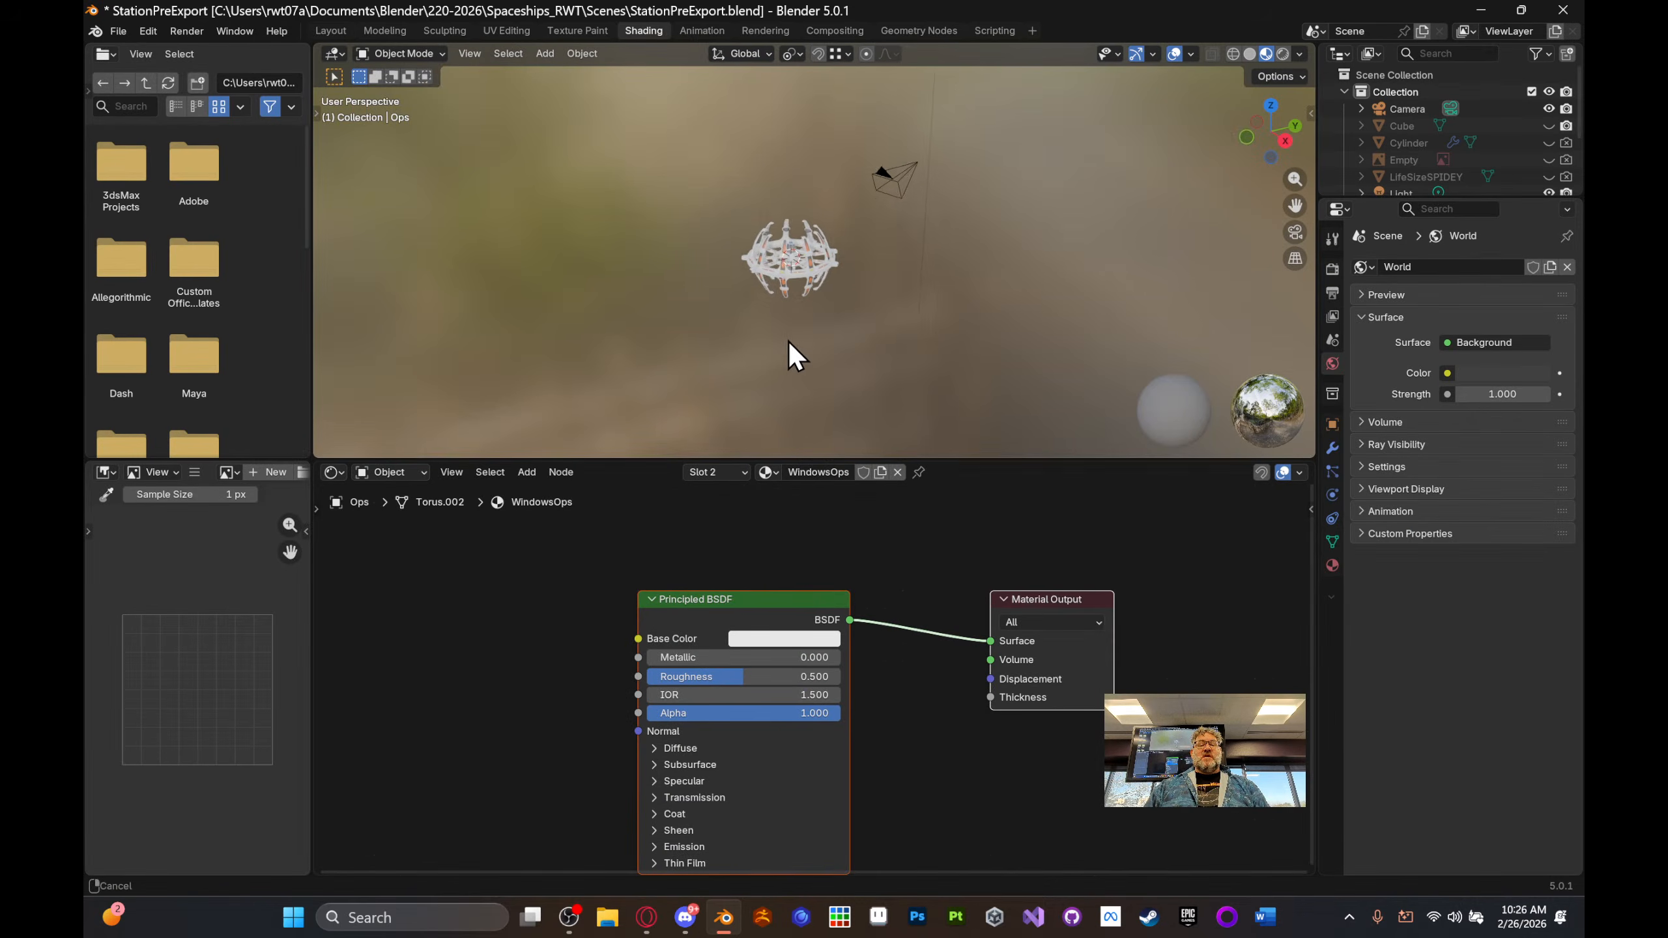
scroll(790, 352, "up", 10)
middle_click_drag(785, 381, 883, 229, "shift")
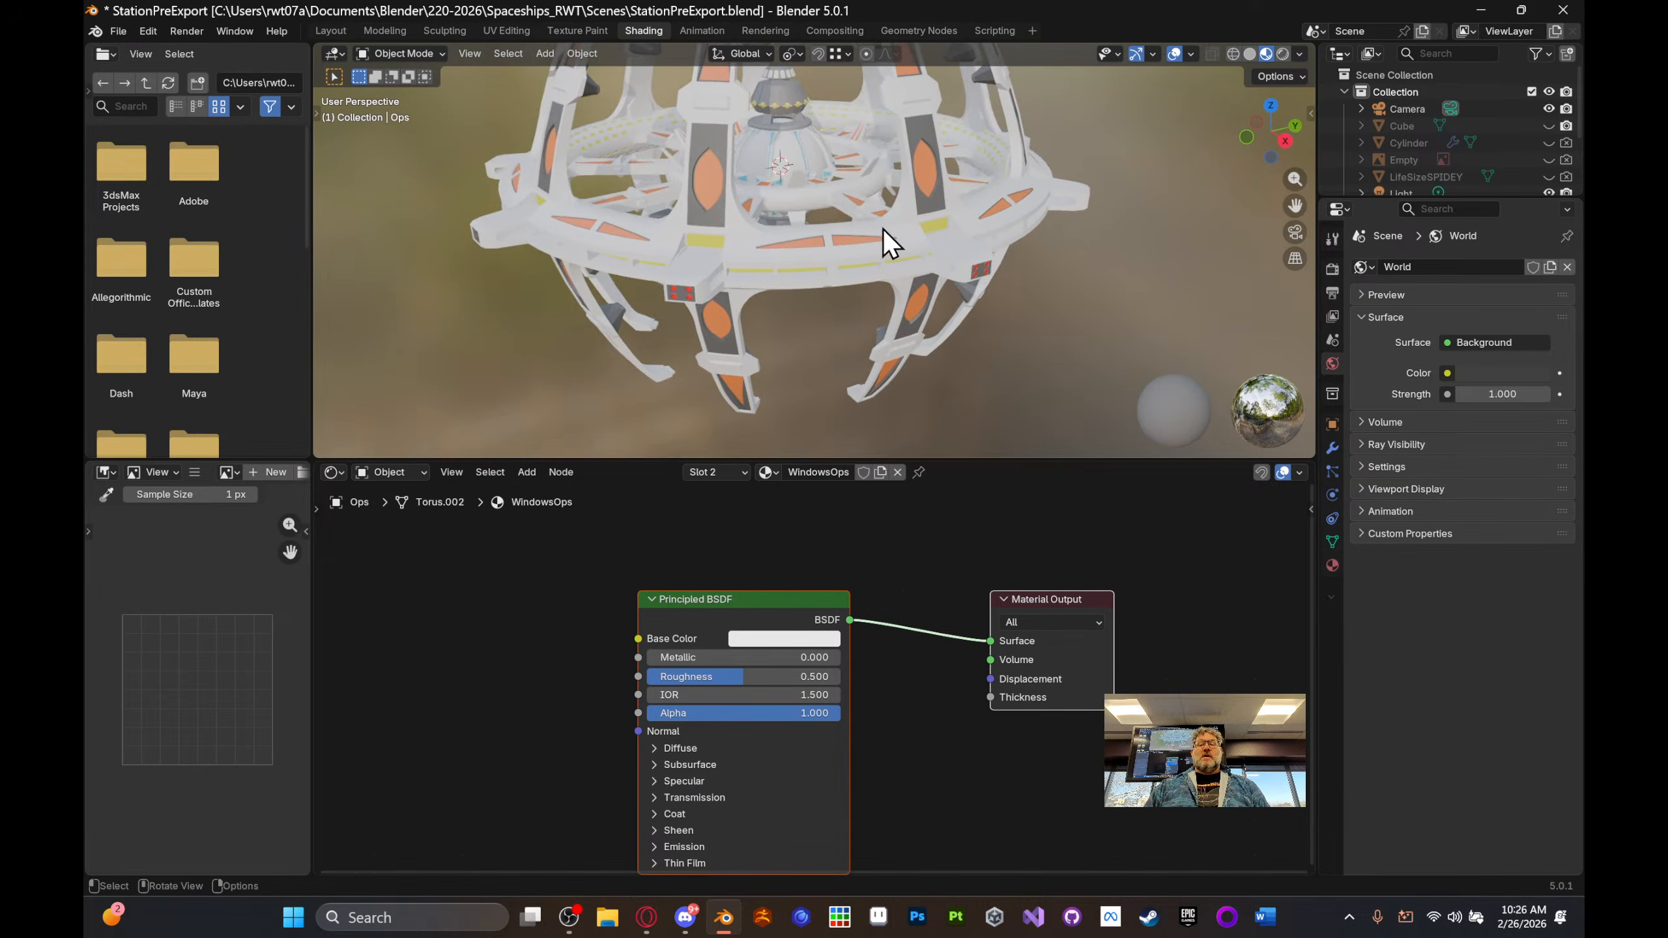
left_click(862, 263)
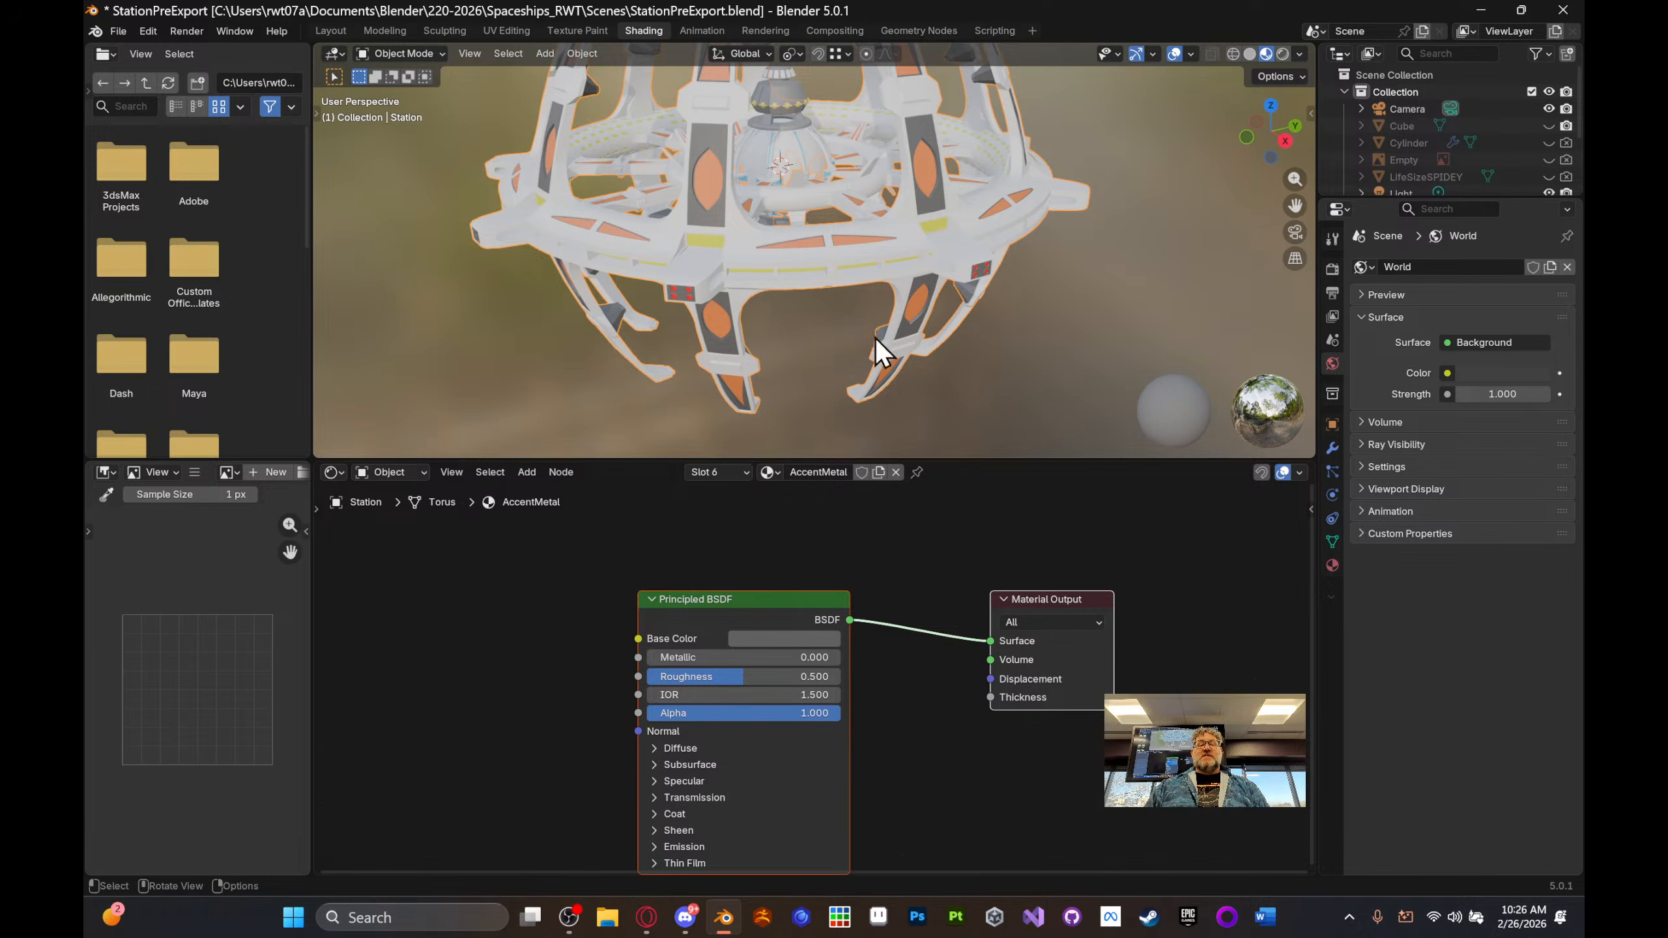
- Make BaseMetal the active material of the Station and select its Principled BSDF node
left_click(1333, 567)
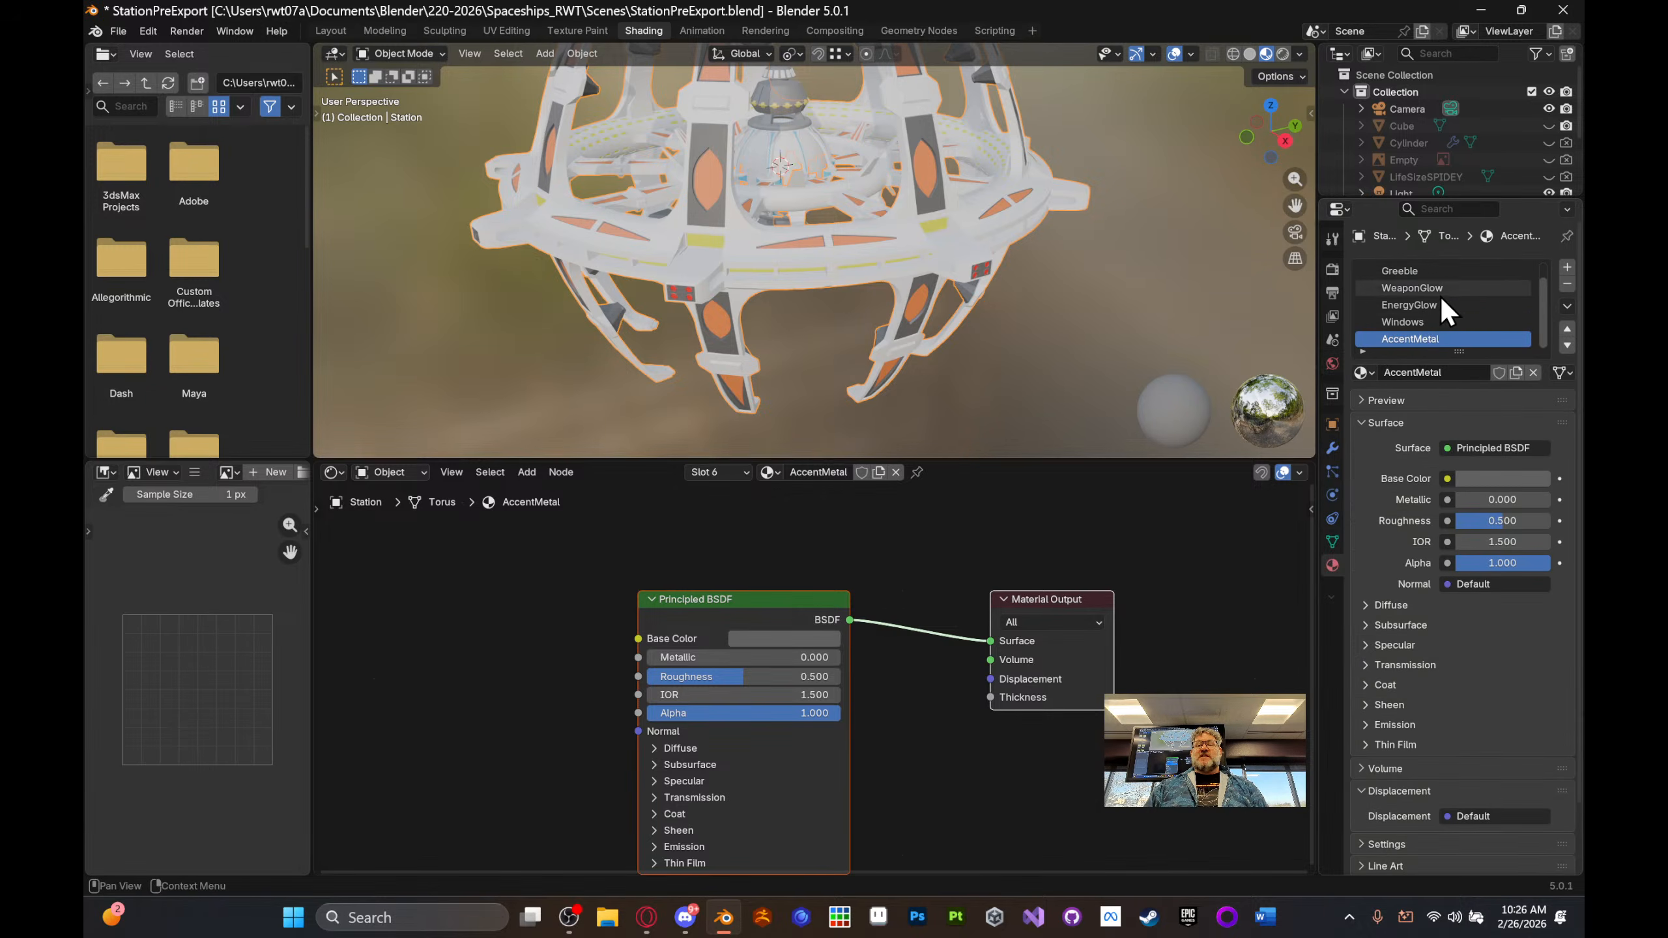
scroll(1439, 311, "up", 1)
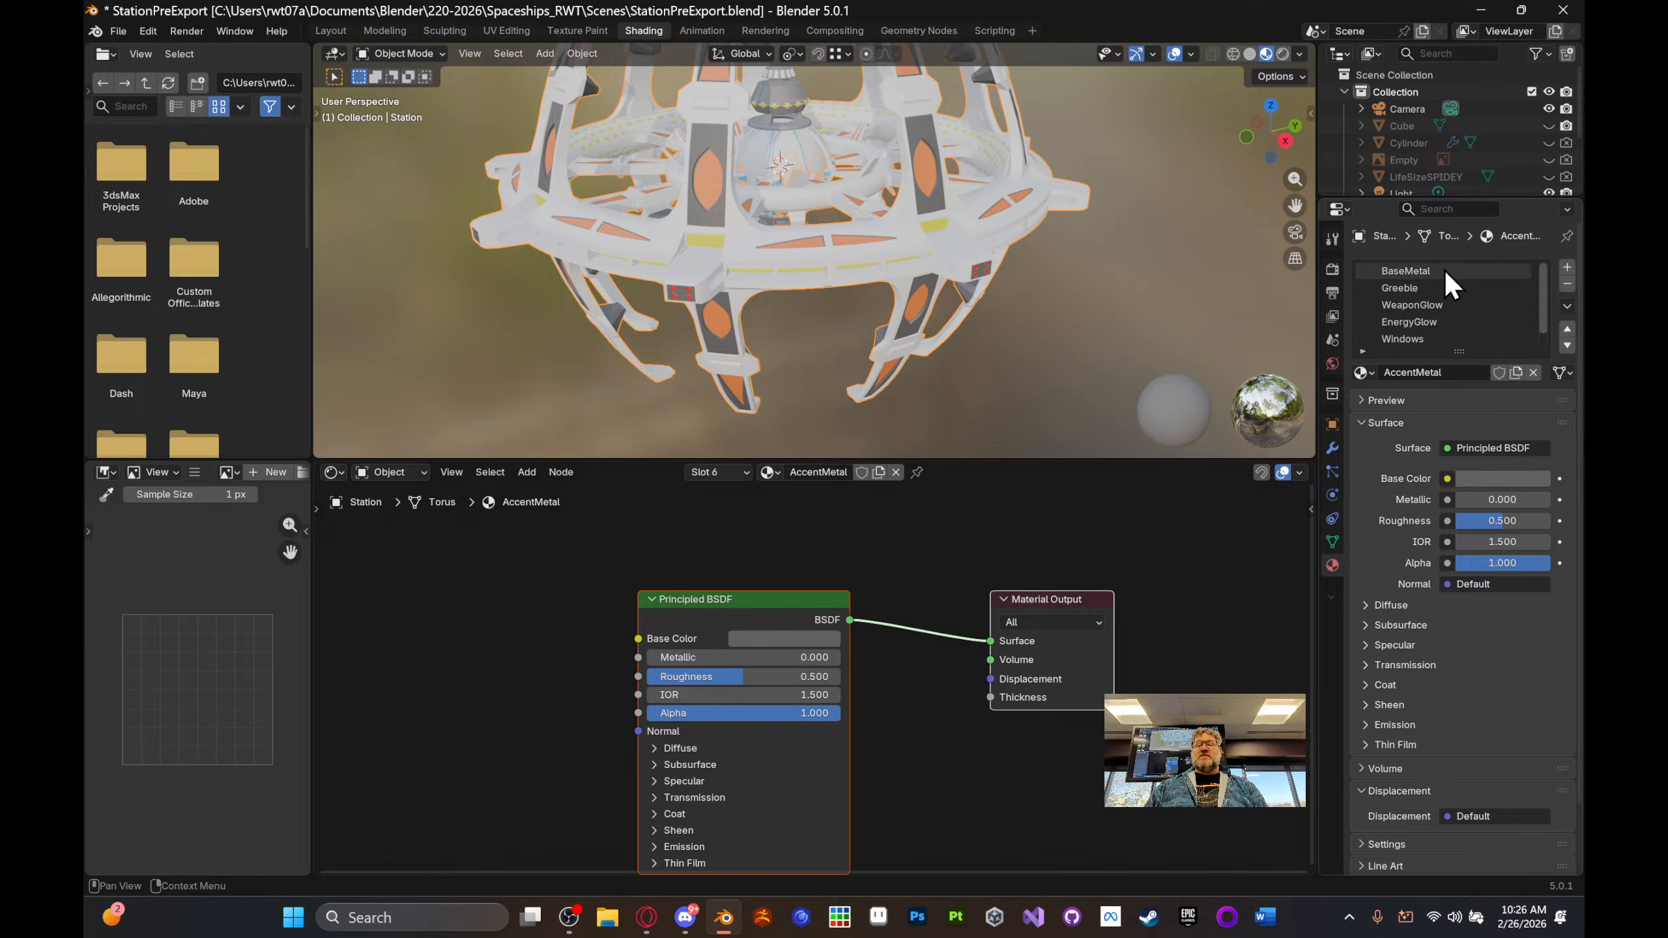
left_click(1444, 271)
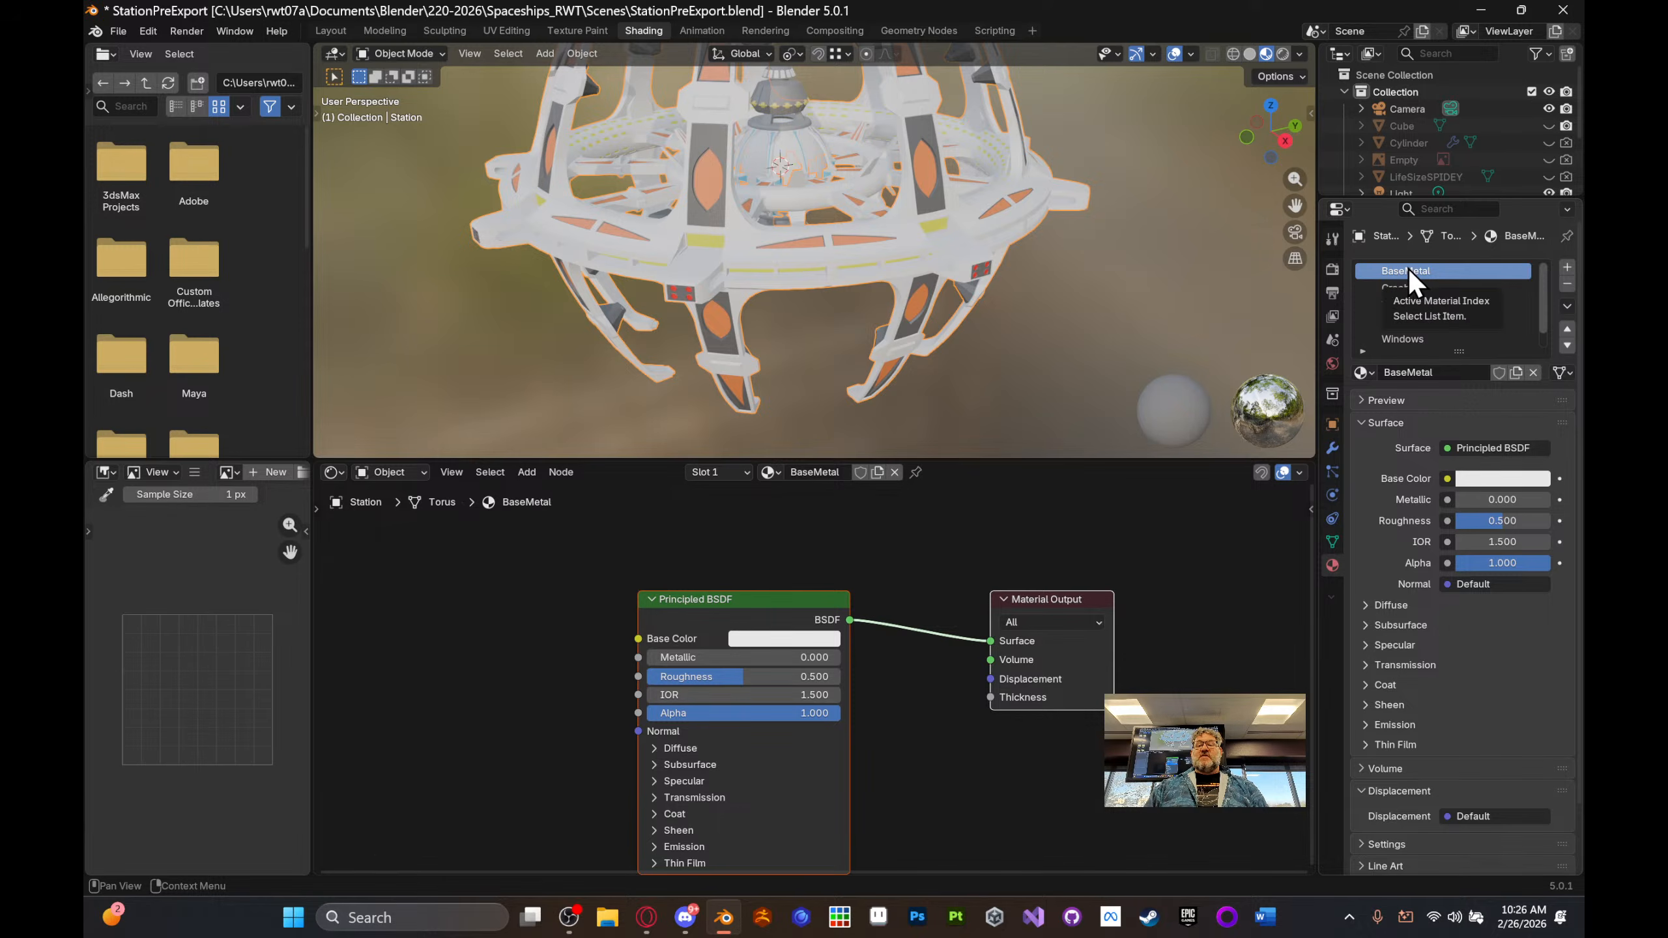
left_click(722, 592)
left_click(722, 600)
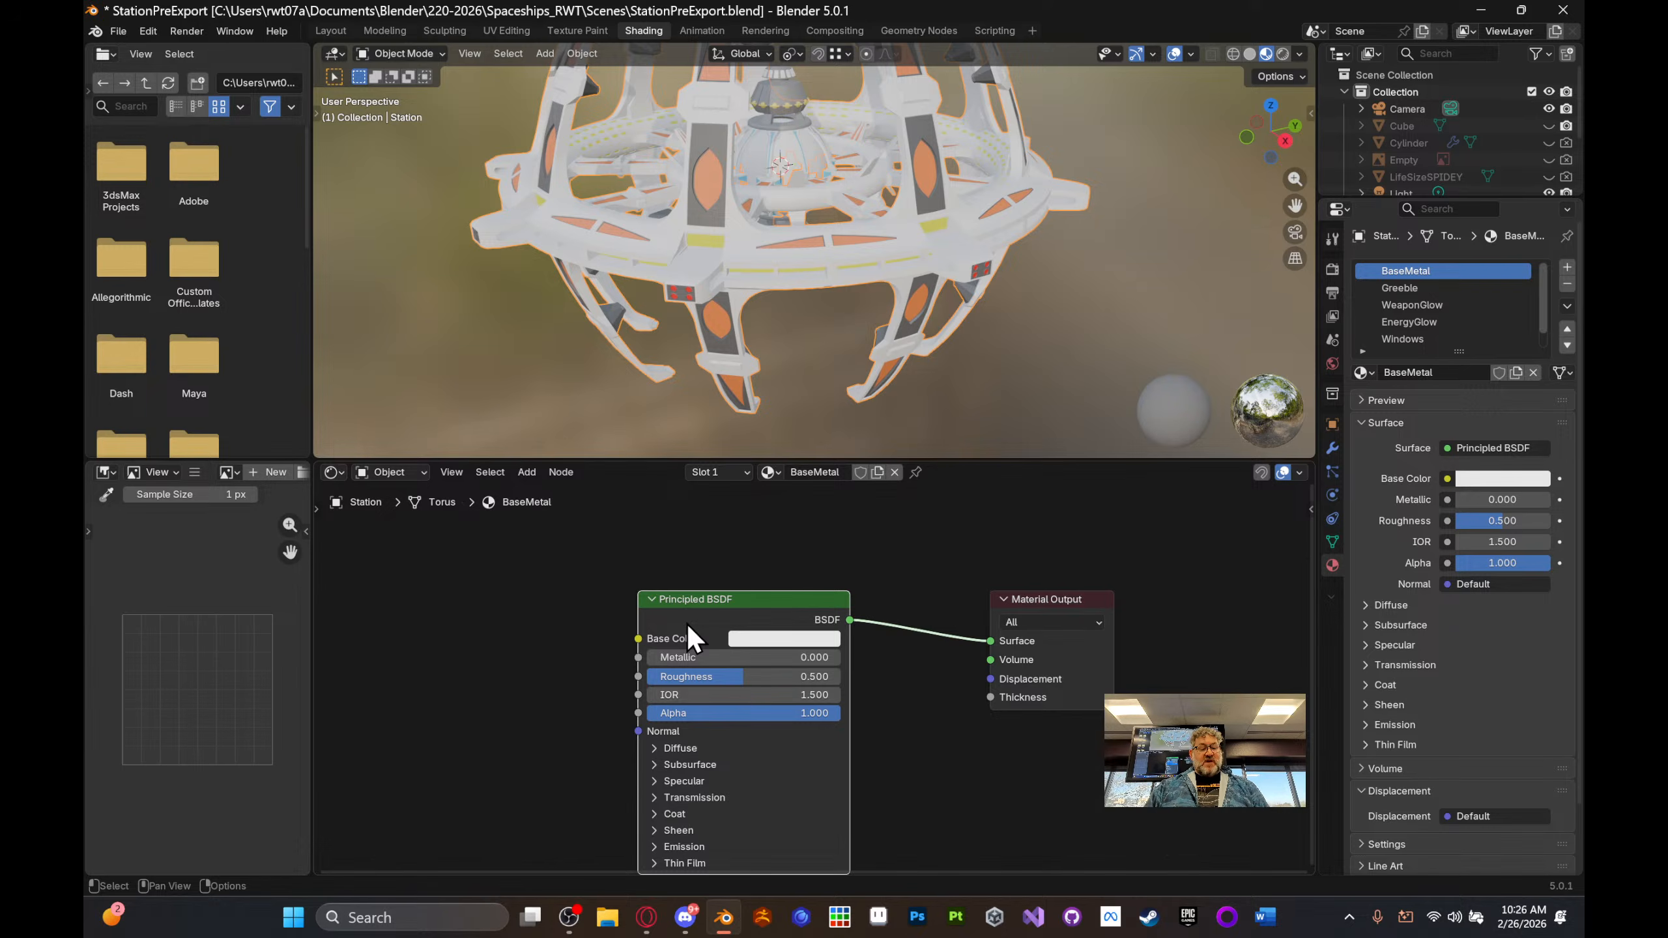
- Run Node Wrangler's Principled Texture Setup on BaseMetal with the five BaseMetal maps, BaseColor through Roughness, from Textures\StationPaint
key("ctrl+shift+t")
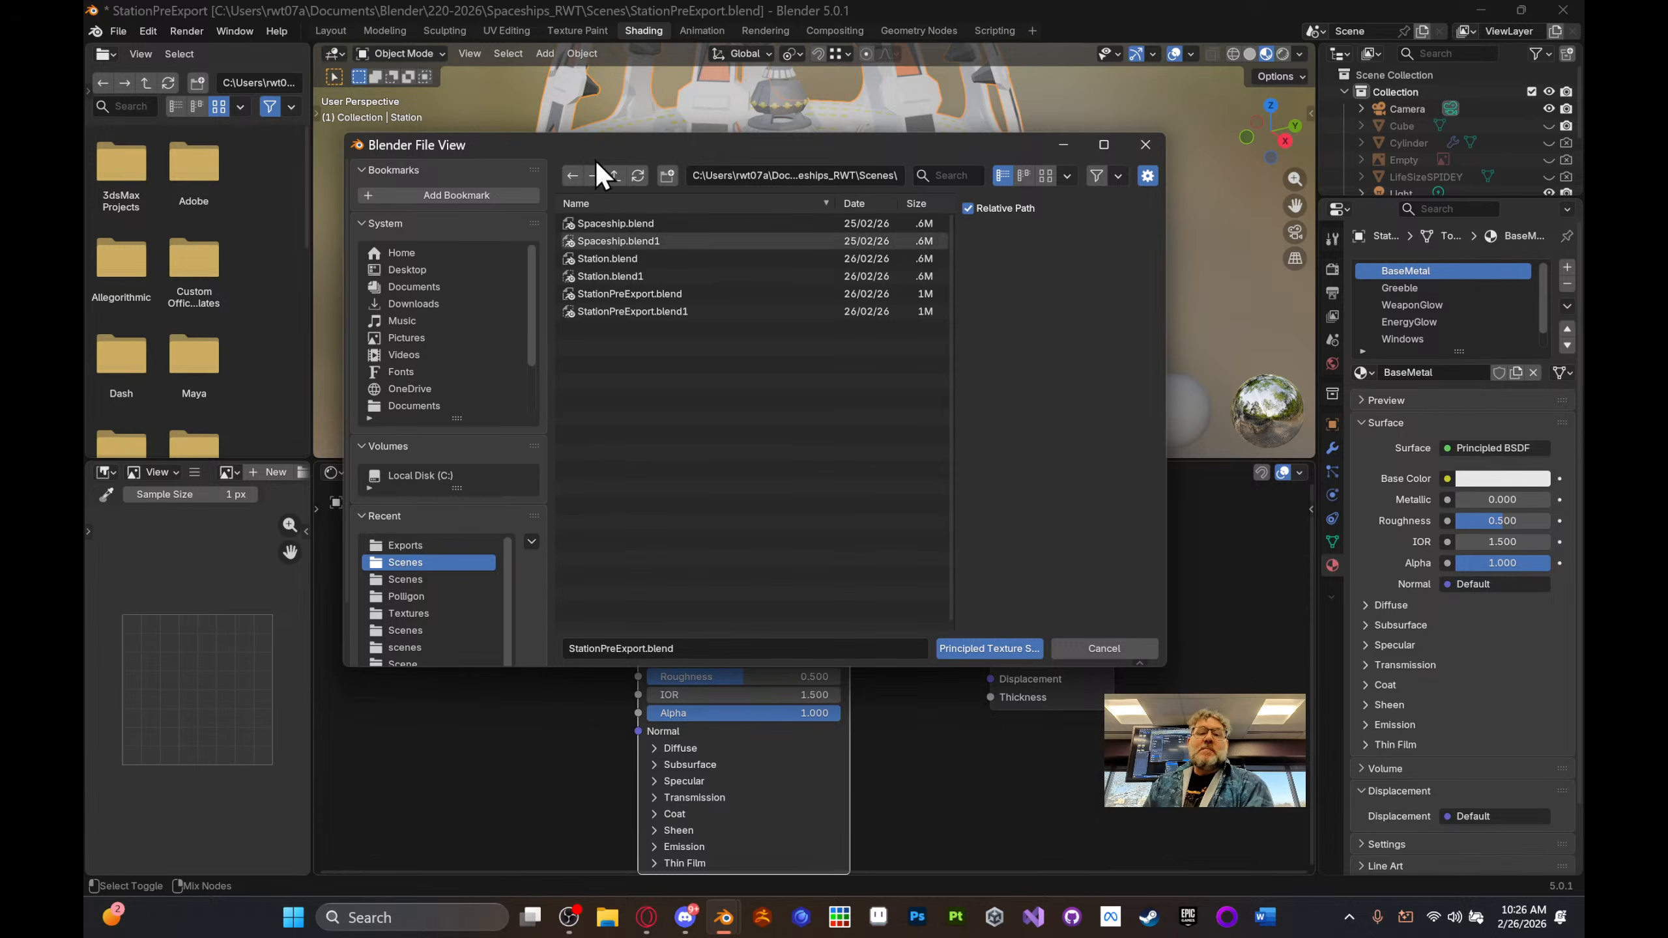
left_click(614, 176)
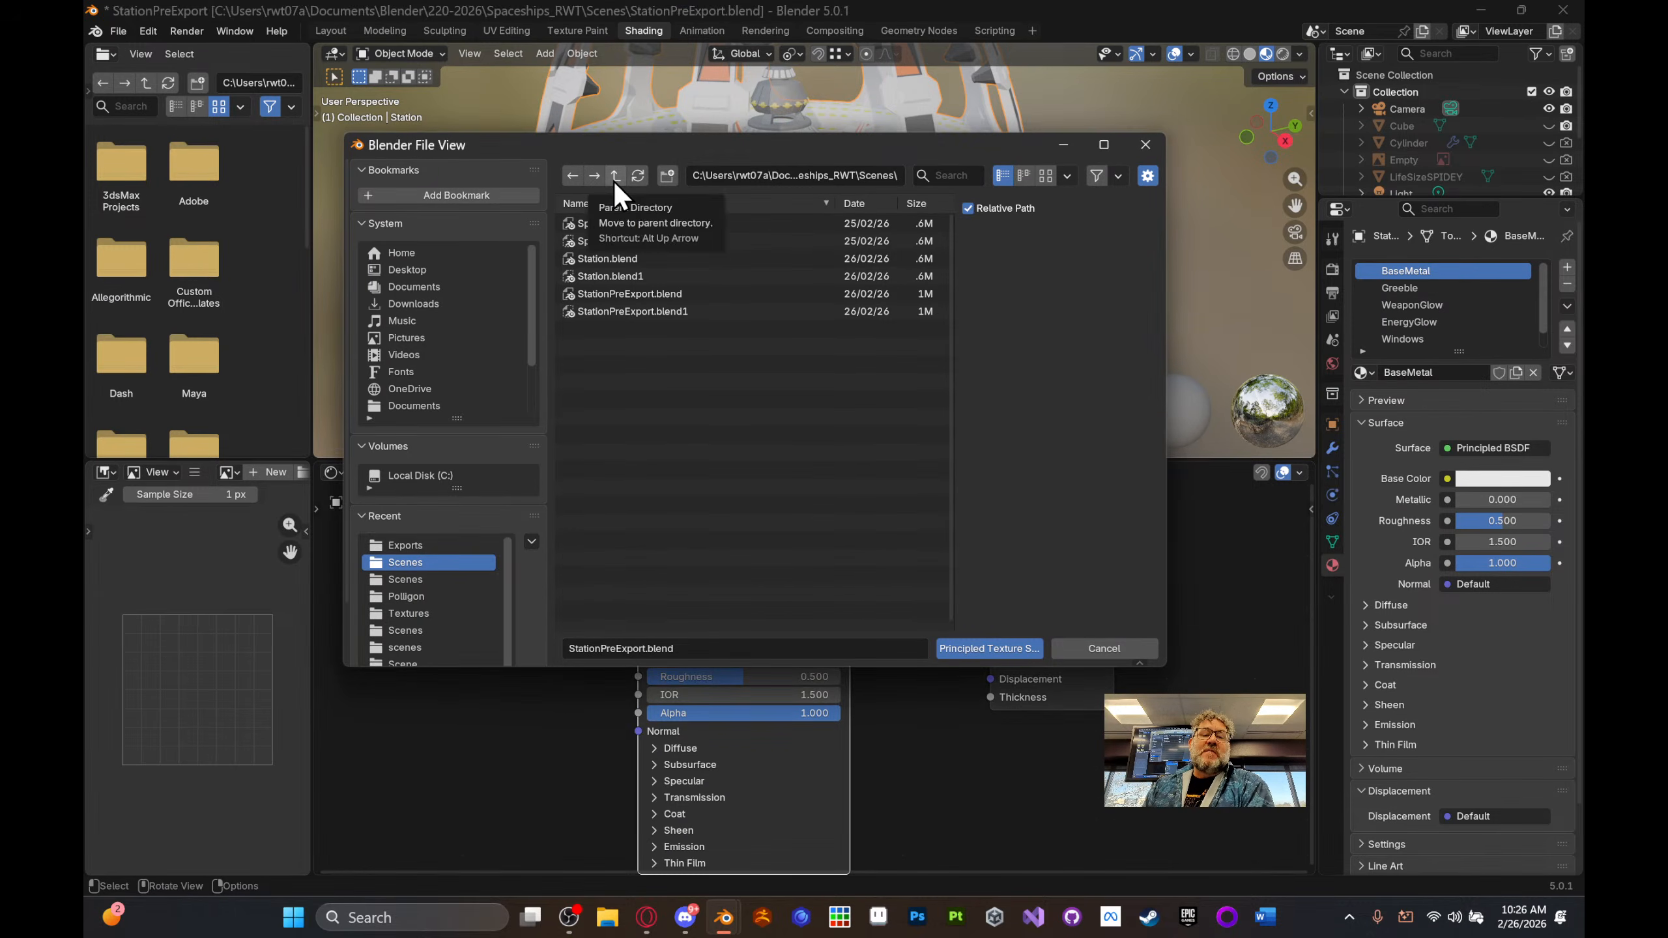
left_click(617, 276)
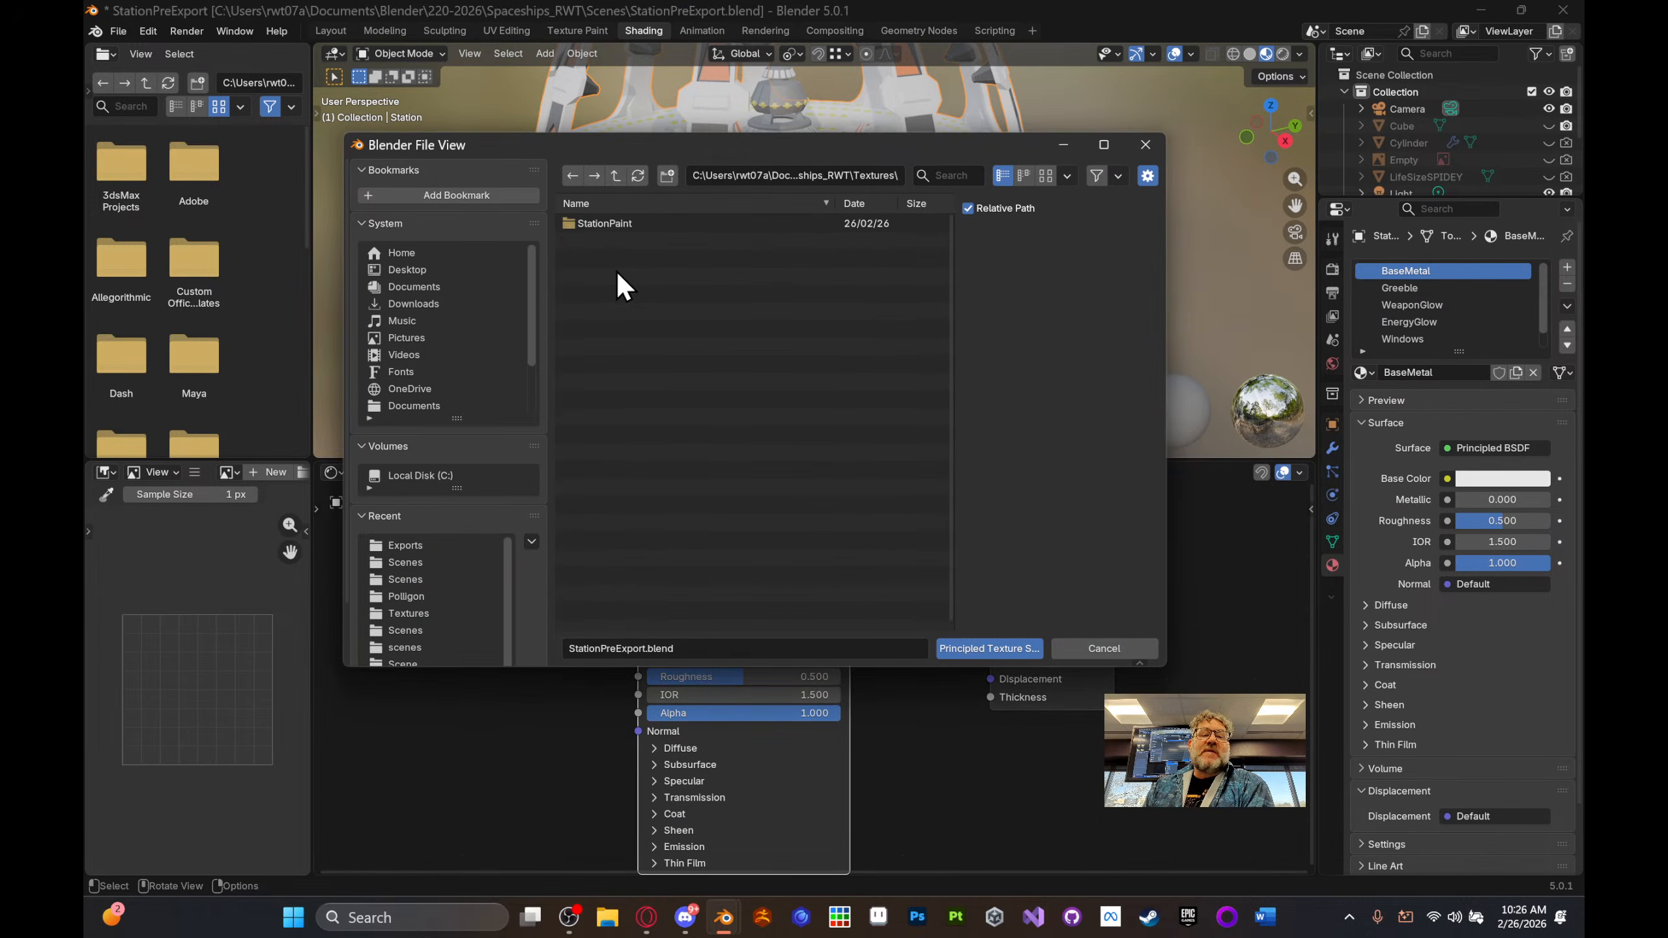
left_click(617, 227)
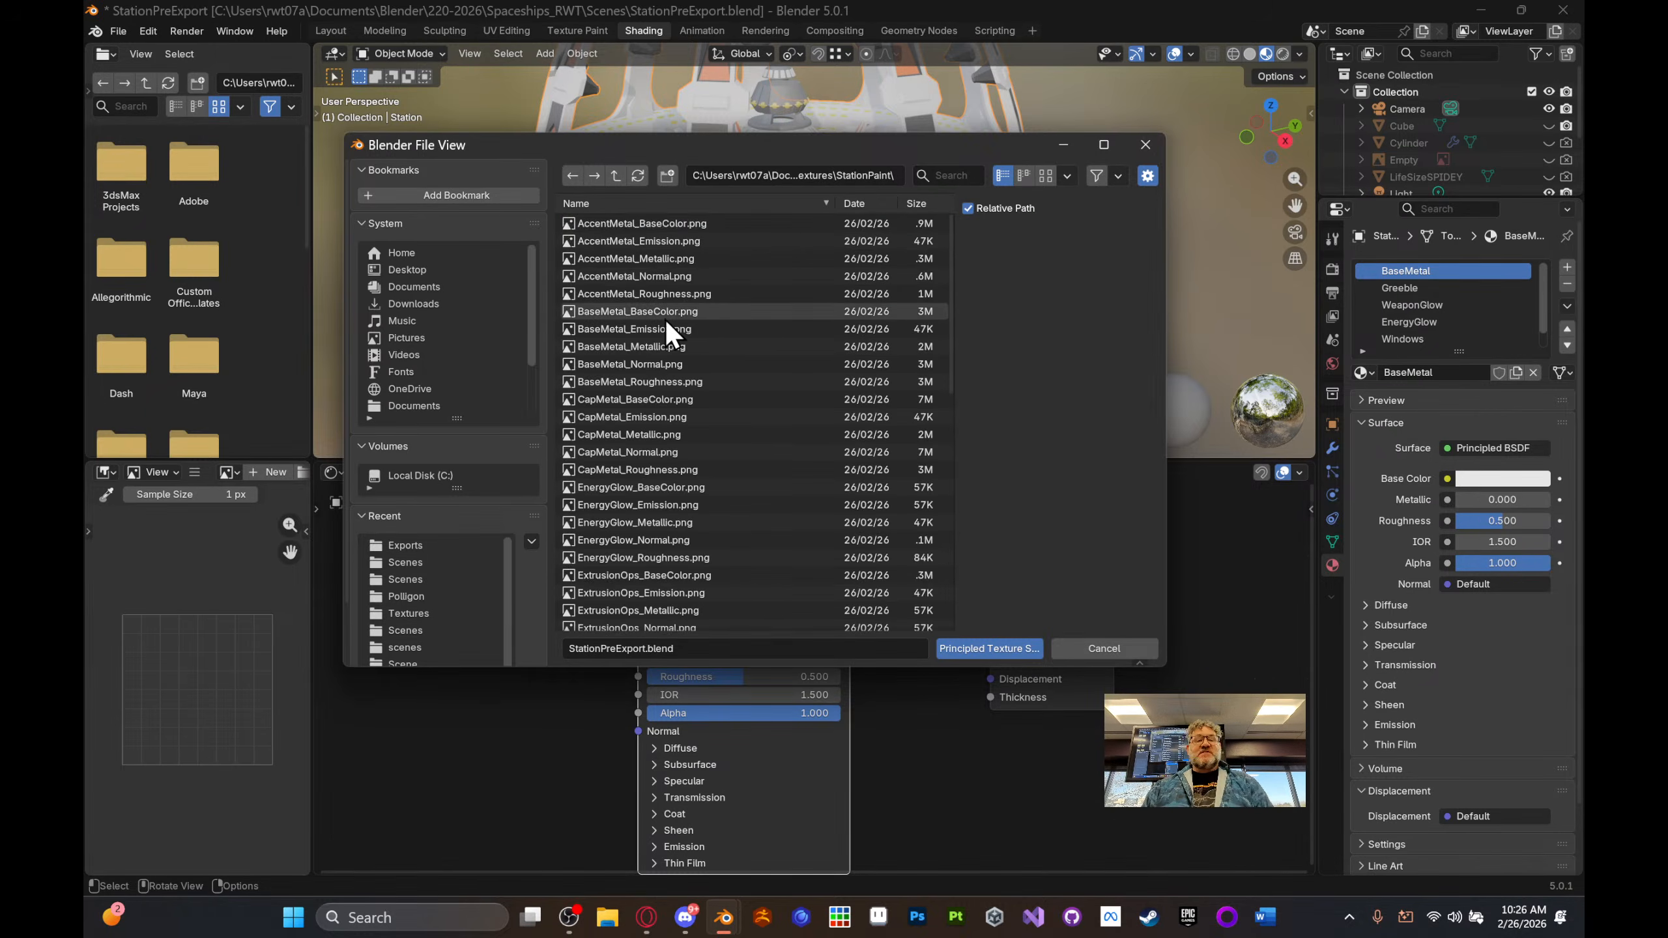
left_click(603, 316)
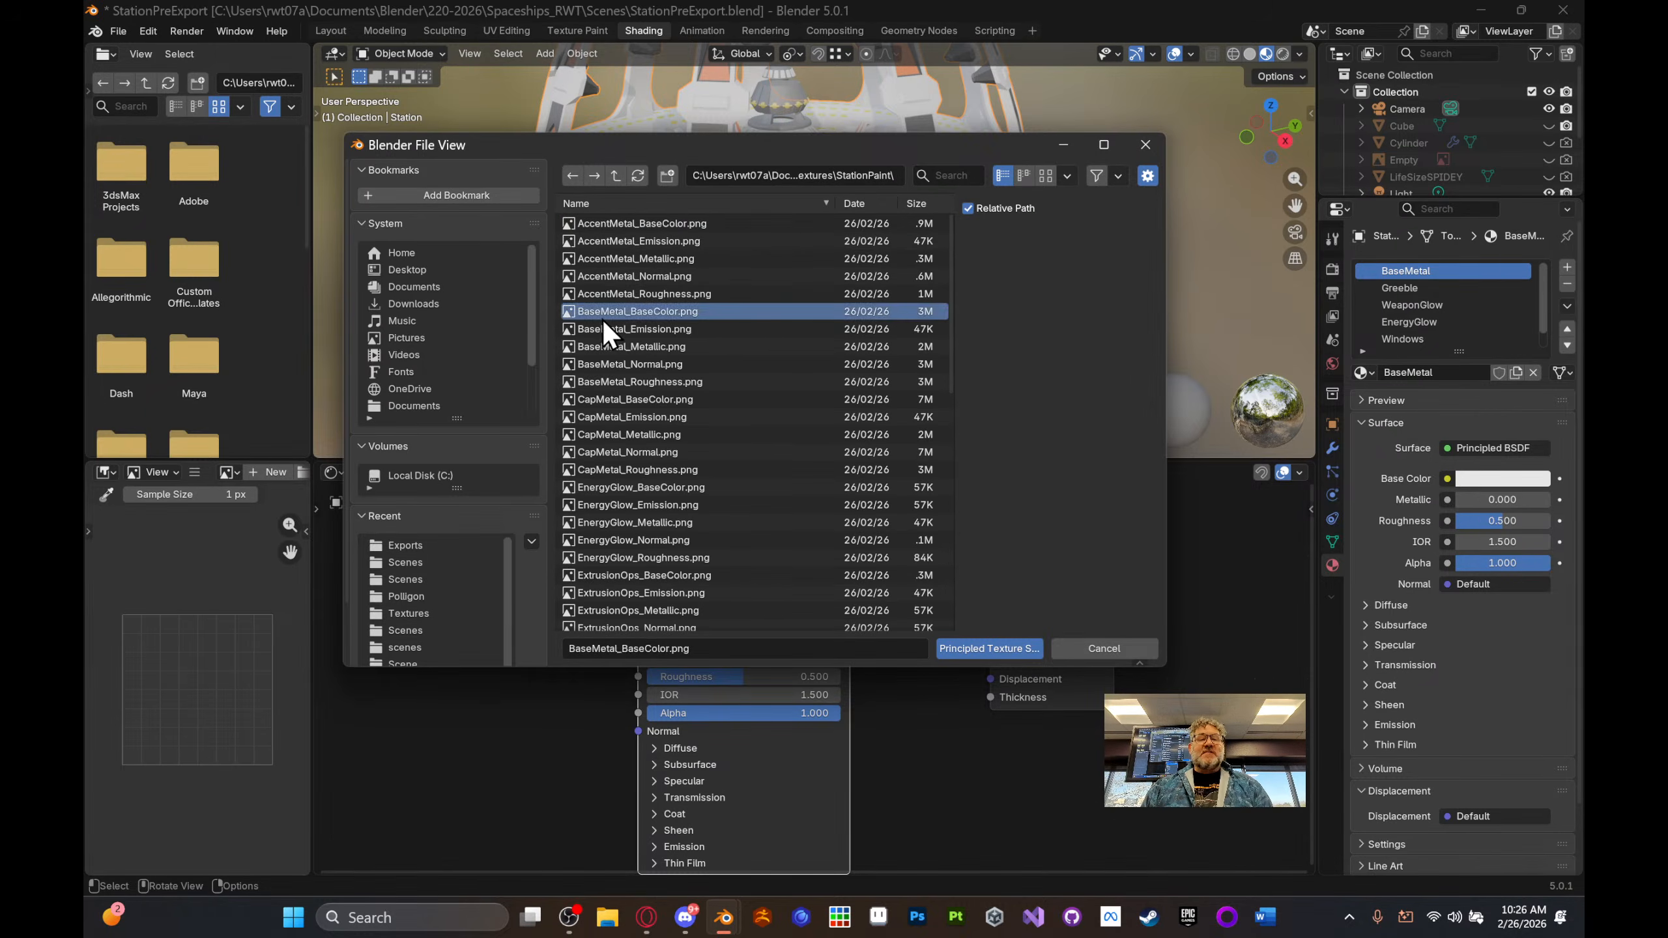
left_click(602, 380, "shift")
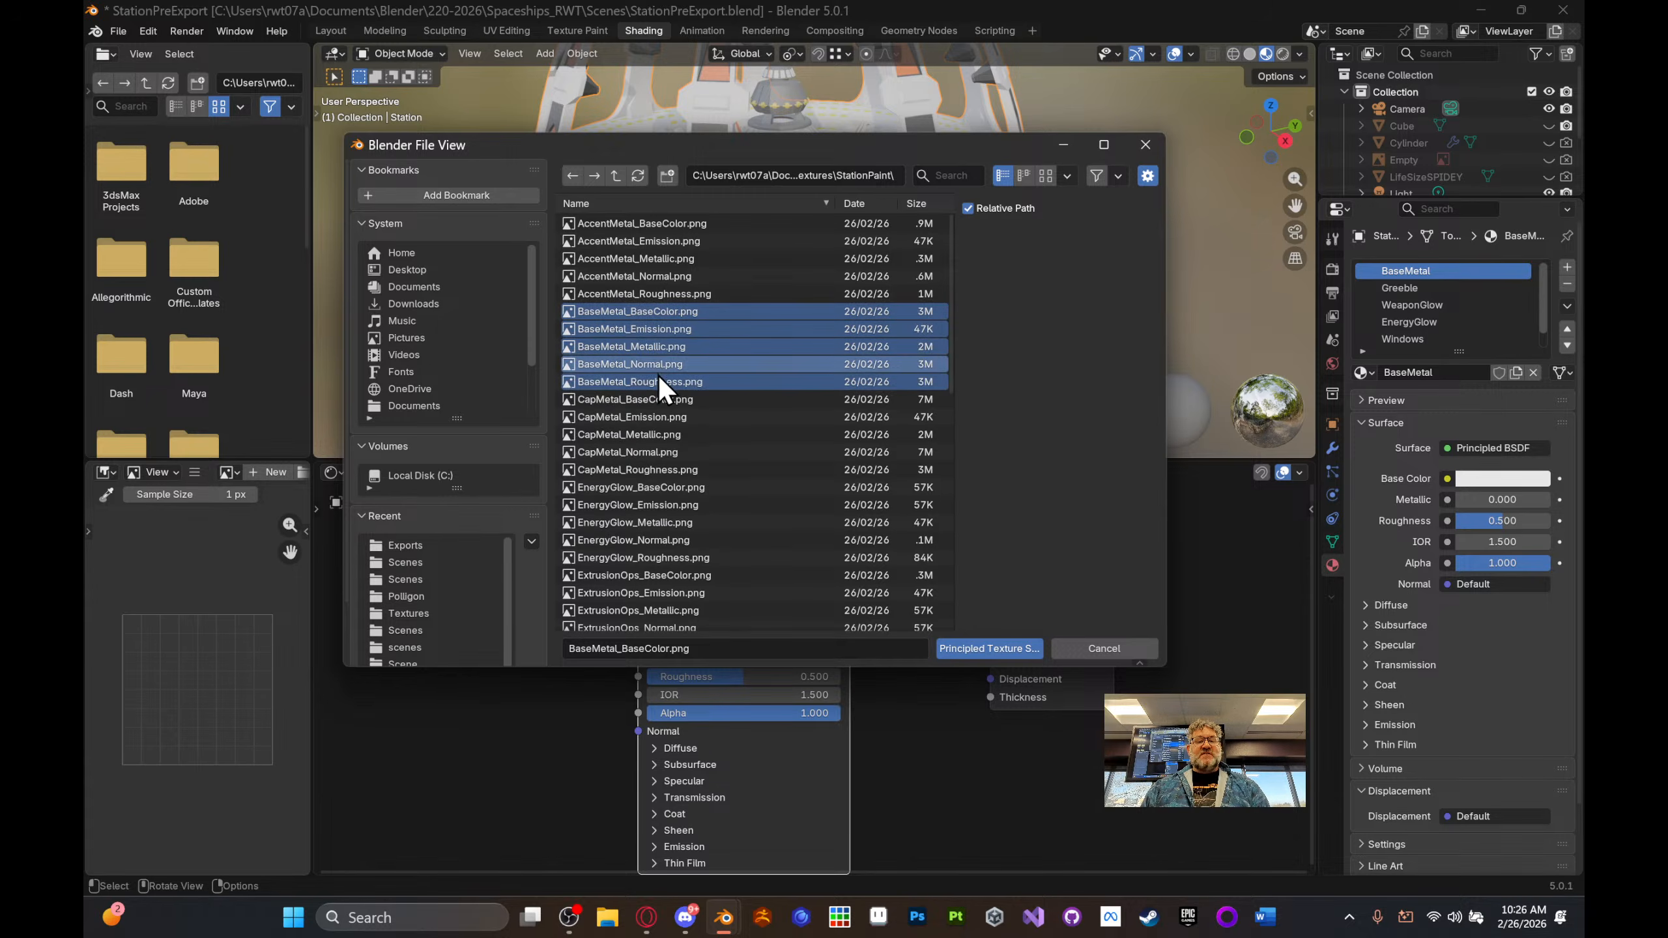
left_click(982, 650)
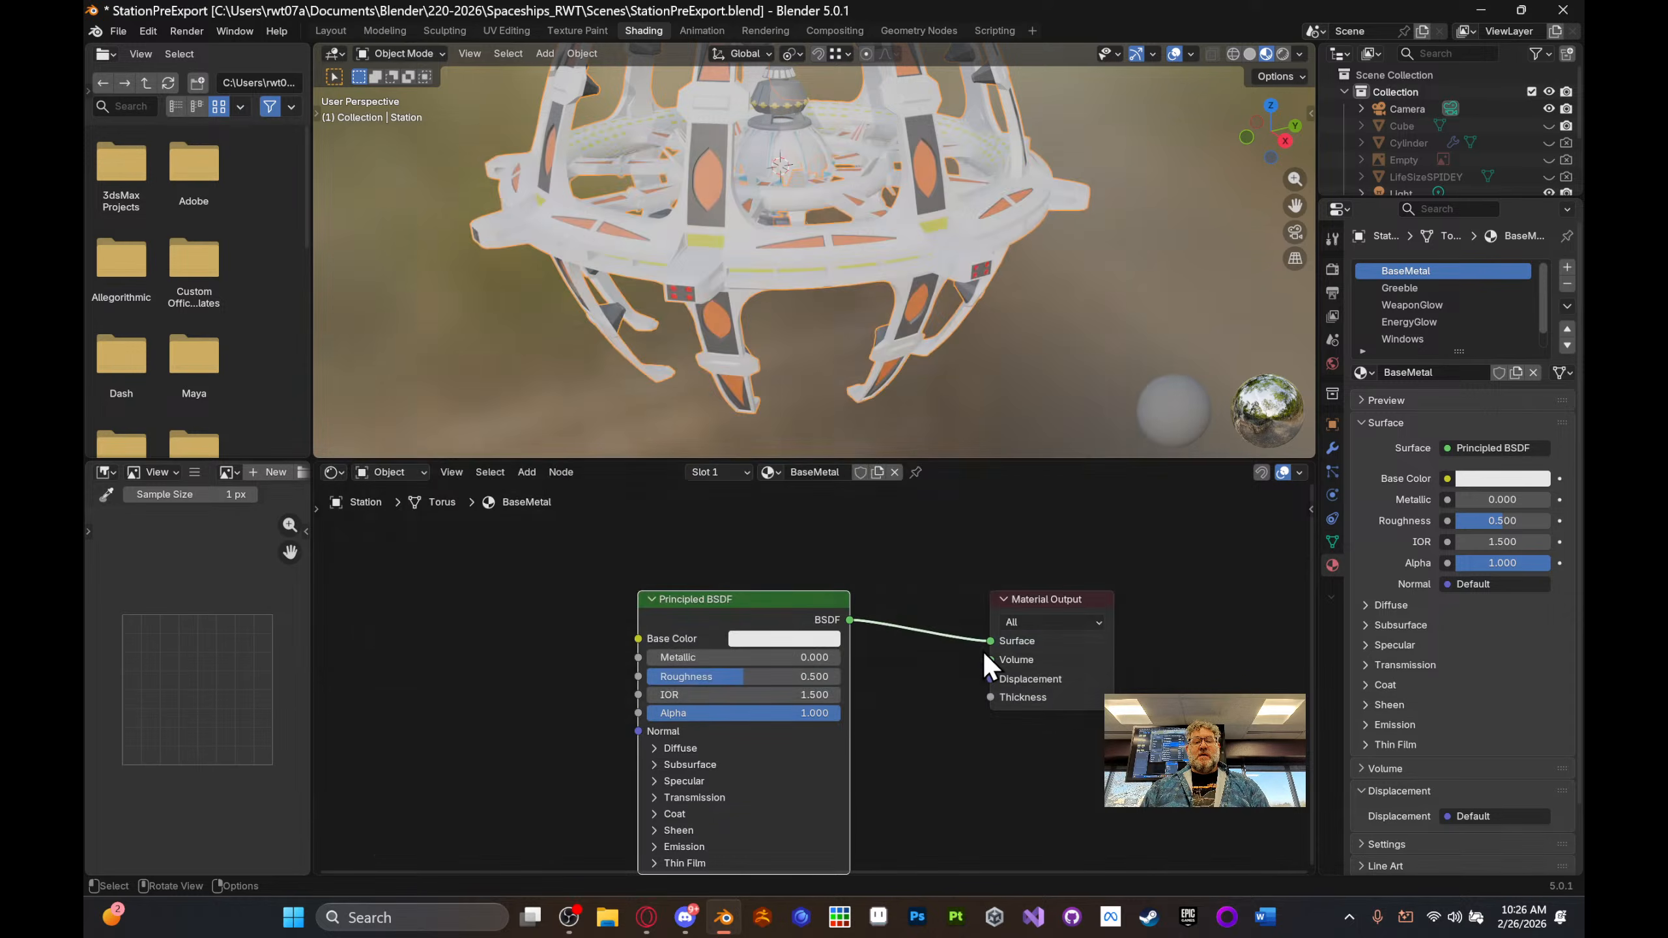
- Examine the BaseMetal texture node network and inspect the textured metal surface on the station's ring up close and from farther away
scroll(855, 653, "down", 5)
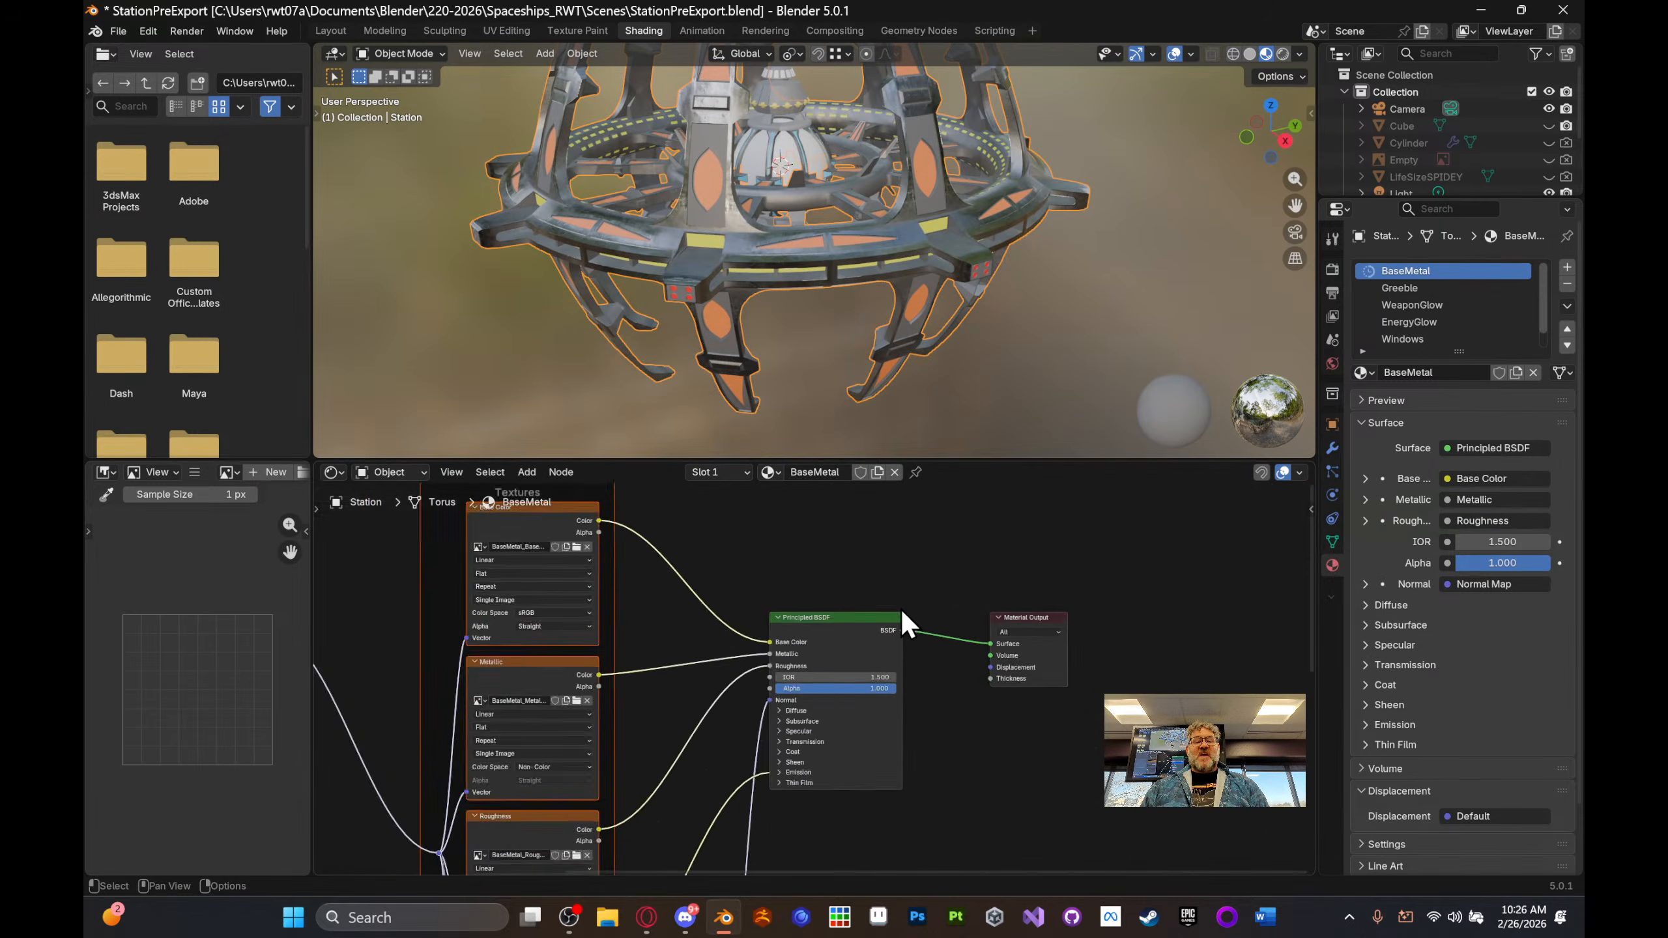
middle_click_drag(883, 641, 996, 611, "shift")
scroll(949, 309, "up", 10)
scroll(952, 270, "down", 5)
middle_click_drag(957, 263, 972, 285, "shift")
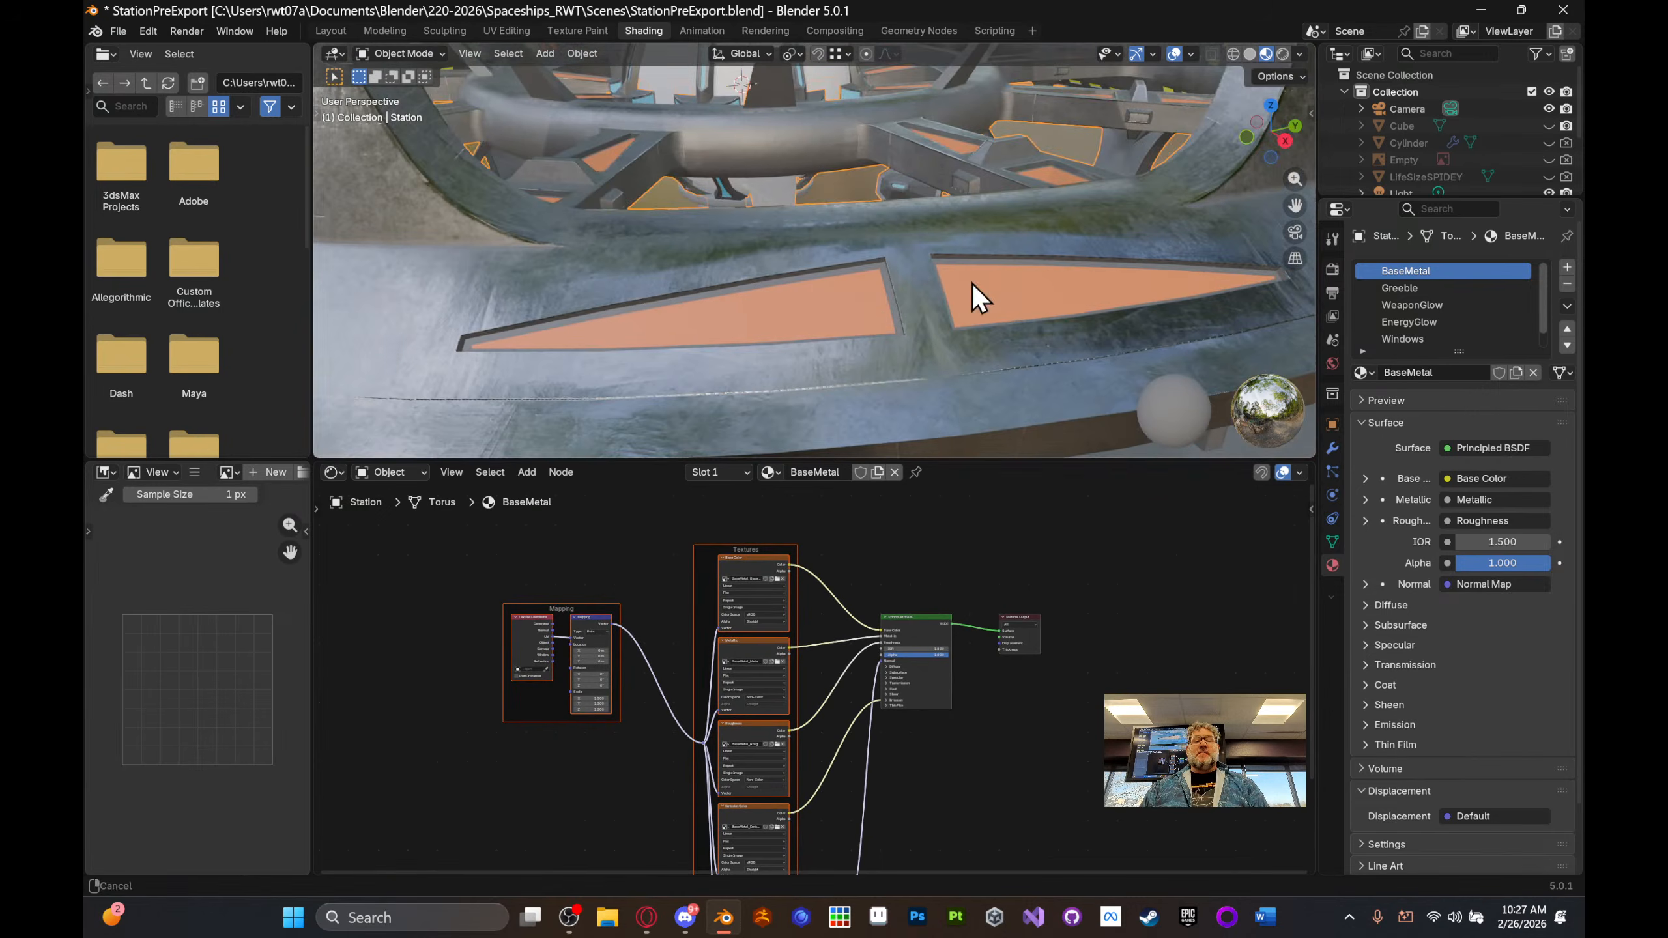
middle_click_drag(925, 336, 1032, 291, "shift")
scroll(1015, 322, "down", 2)
scroll(1025, 295, "down", 5)
scroll(957, 298, "down", 10)
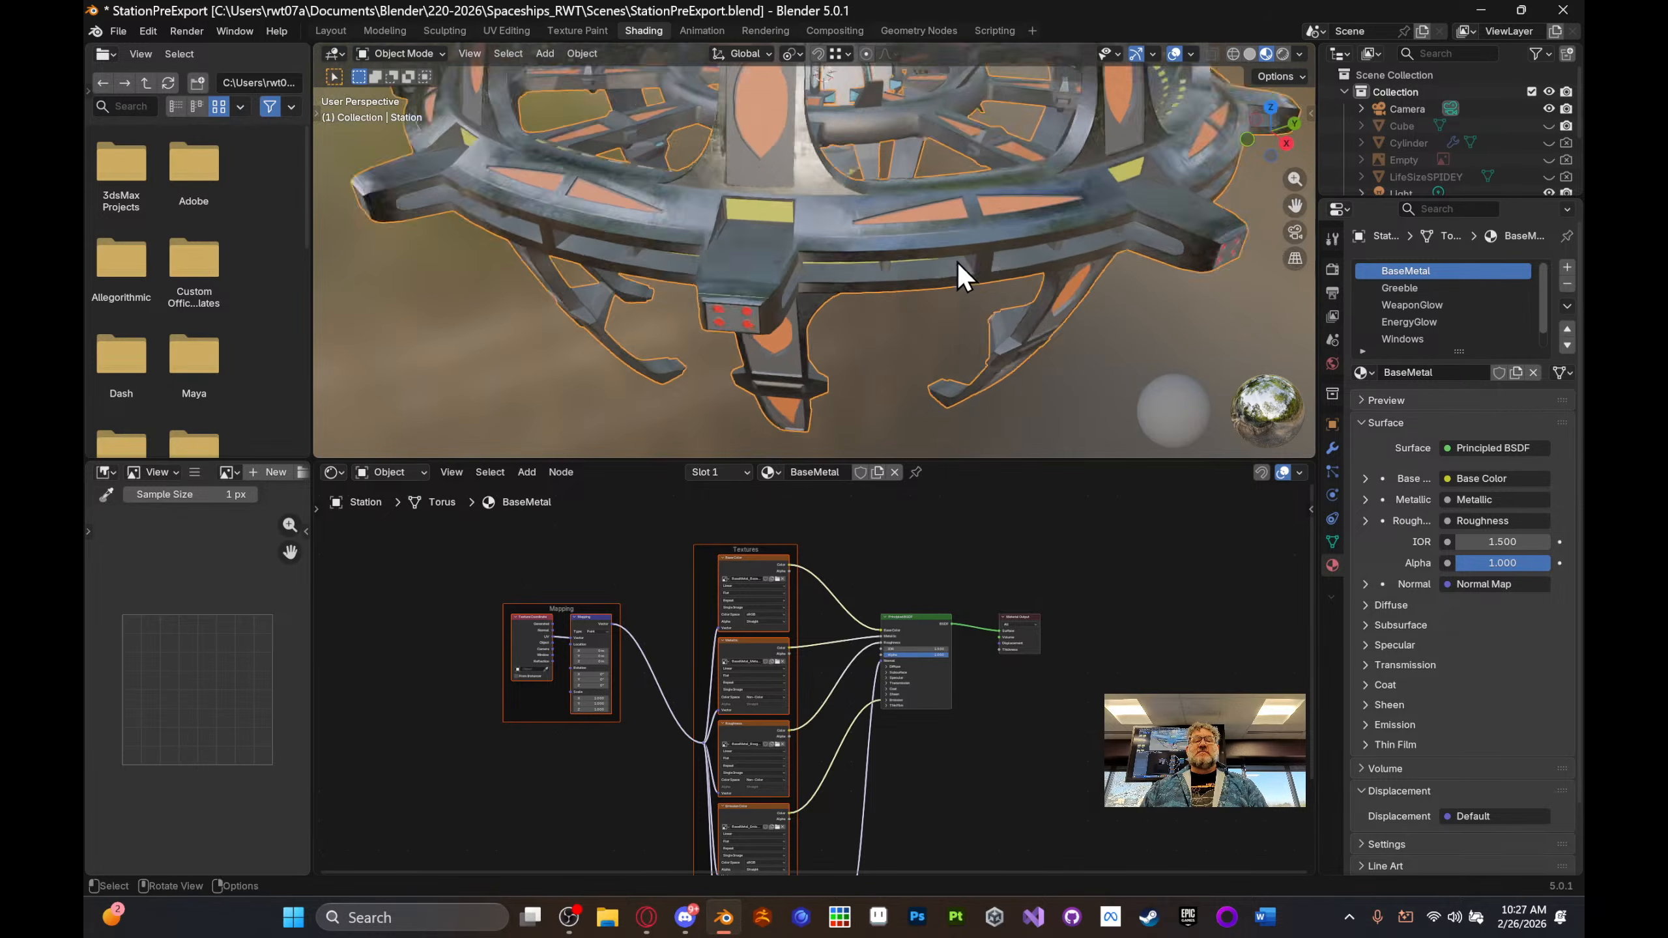
middle_click_drag(939, 267, 901, 327, "shift")
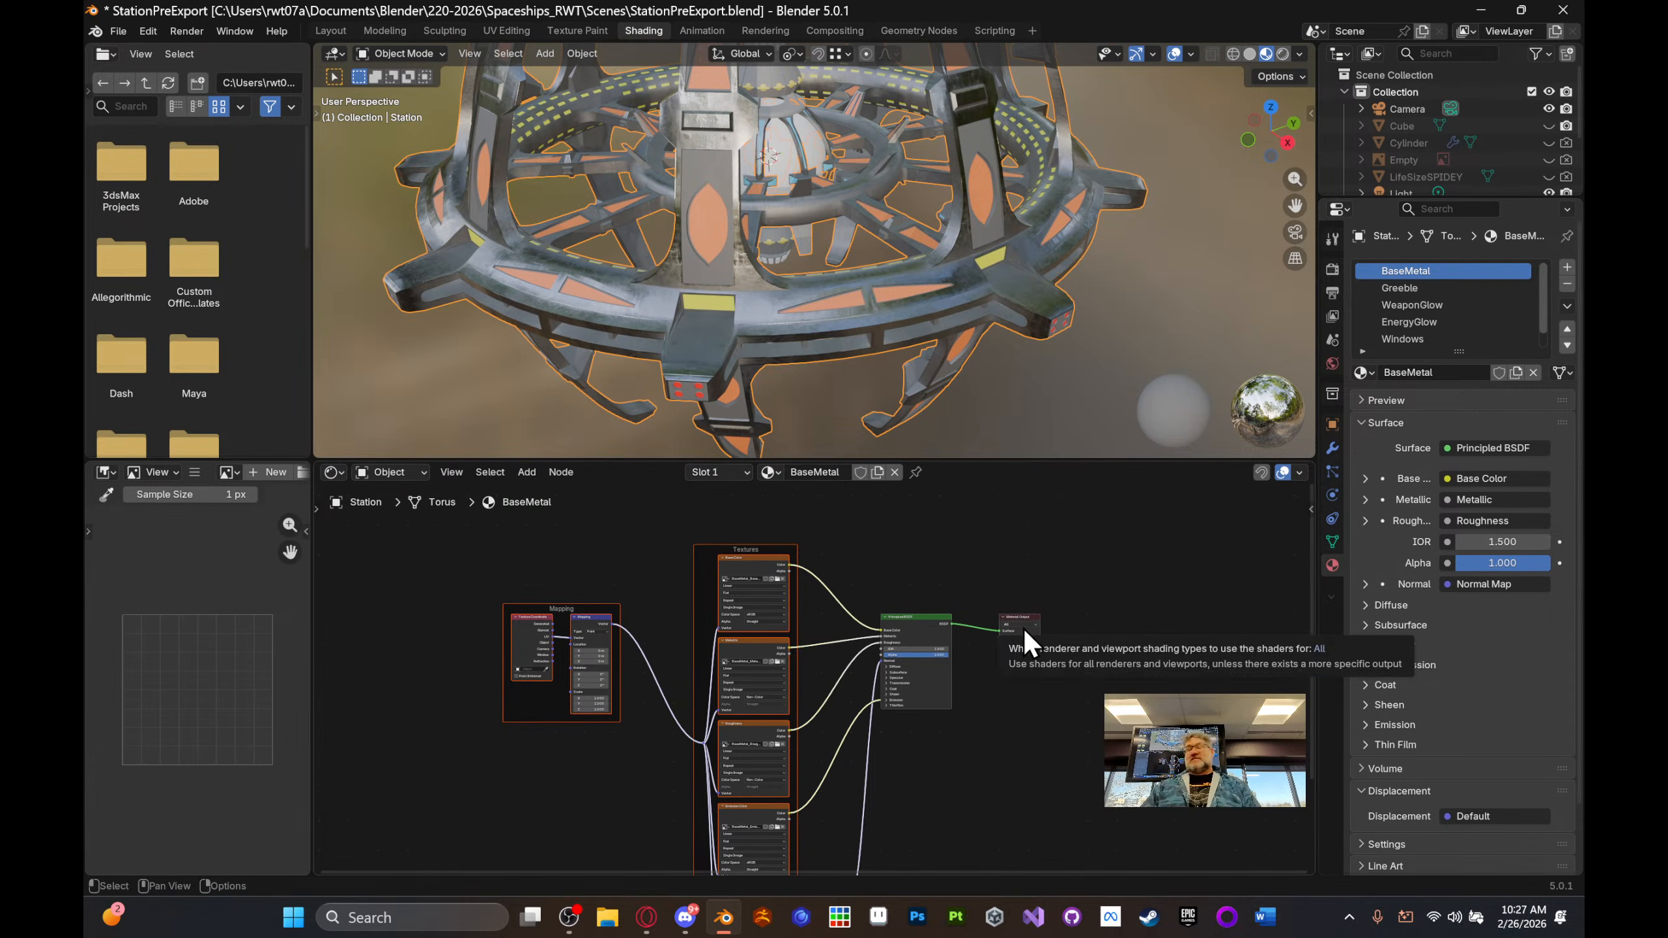
- Run Principled Texture Setup on the Greeble material's Principled BSDF with the five Greeble maps, Greeble_BaseColor.png through Greeble_Roughness.png
left_click(1396, 289)
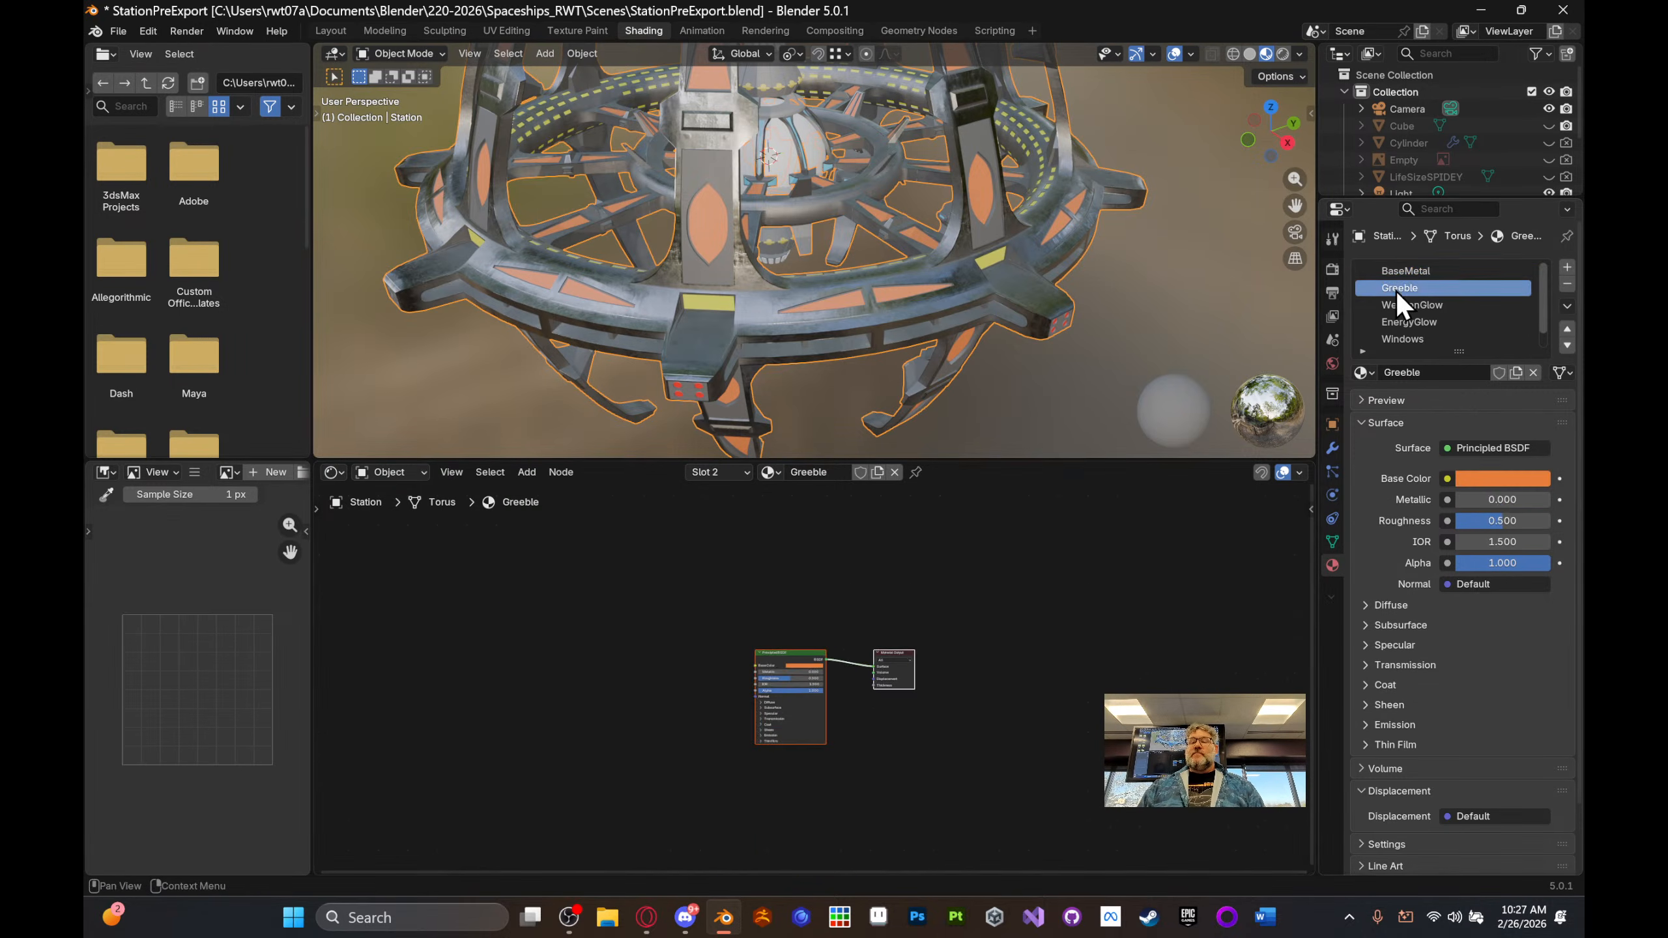
key("alt+a")
left_click(779, 656)
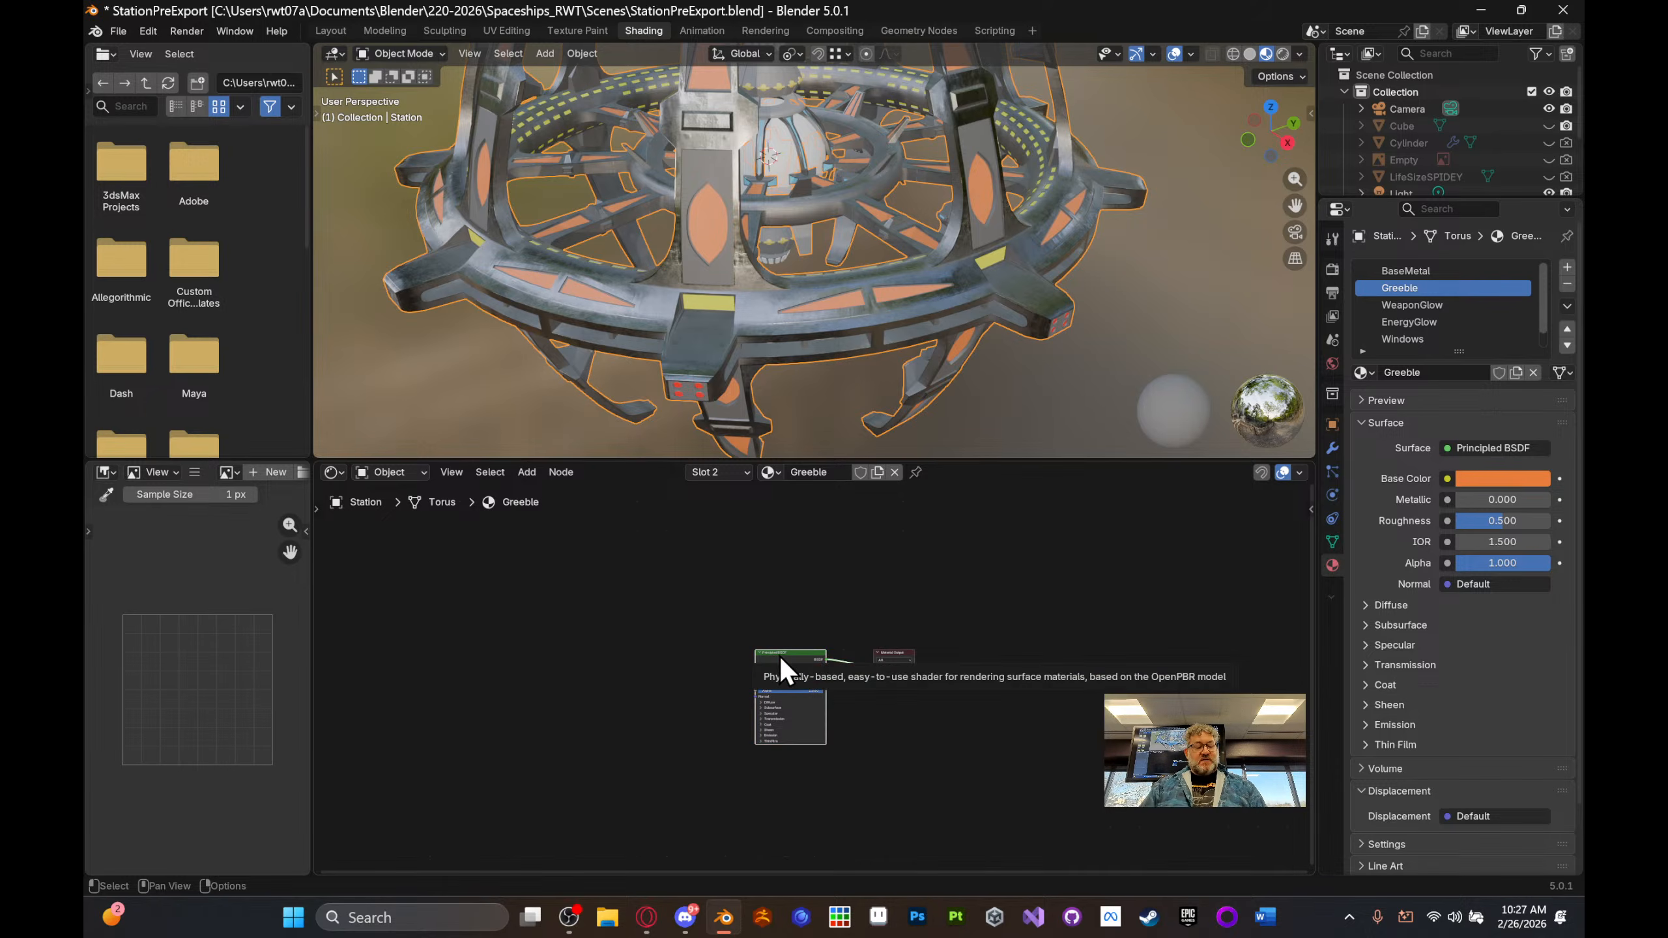
key("ctrl+shift+t")
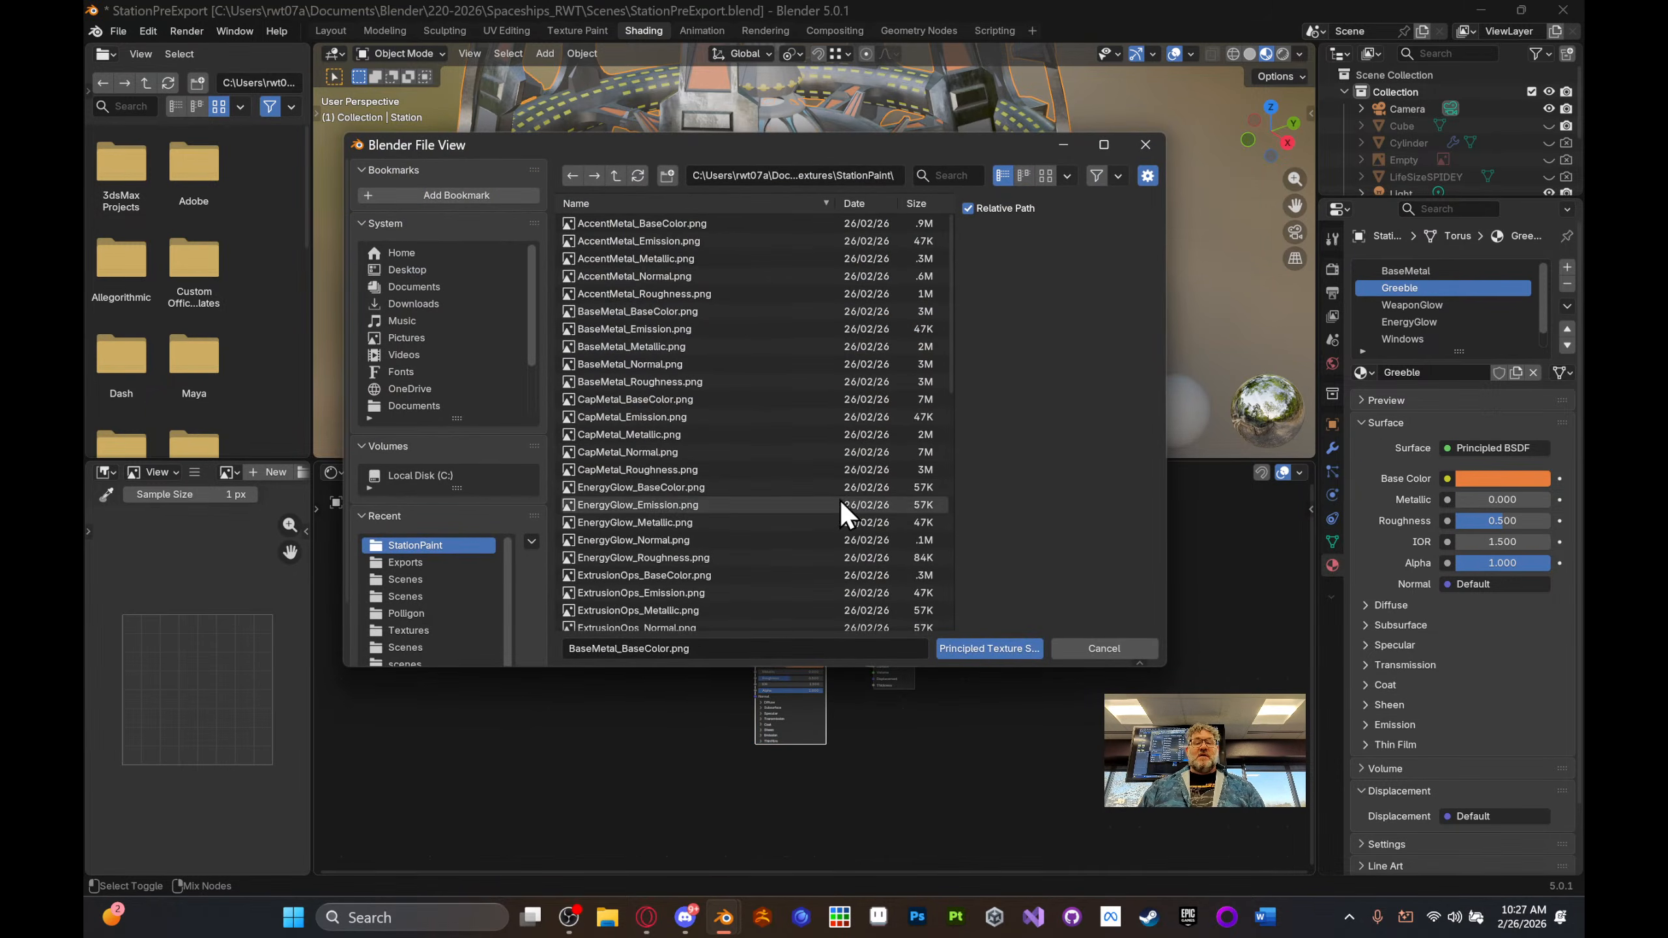
scroll(673, 467, "down", 4)
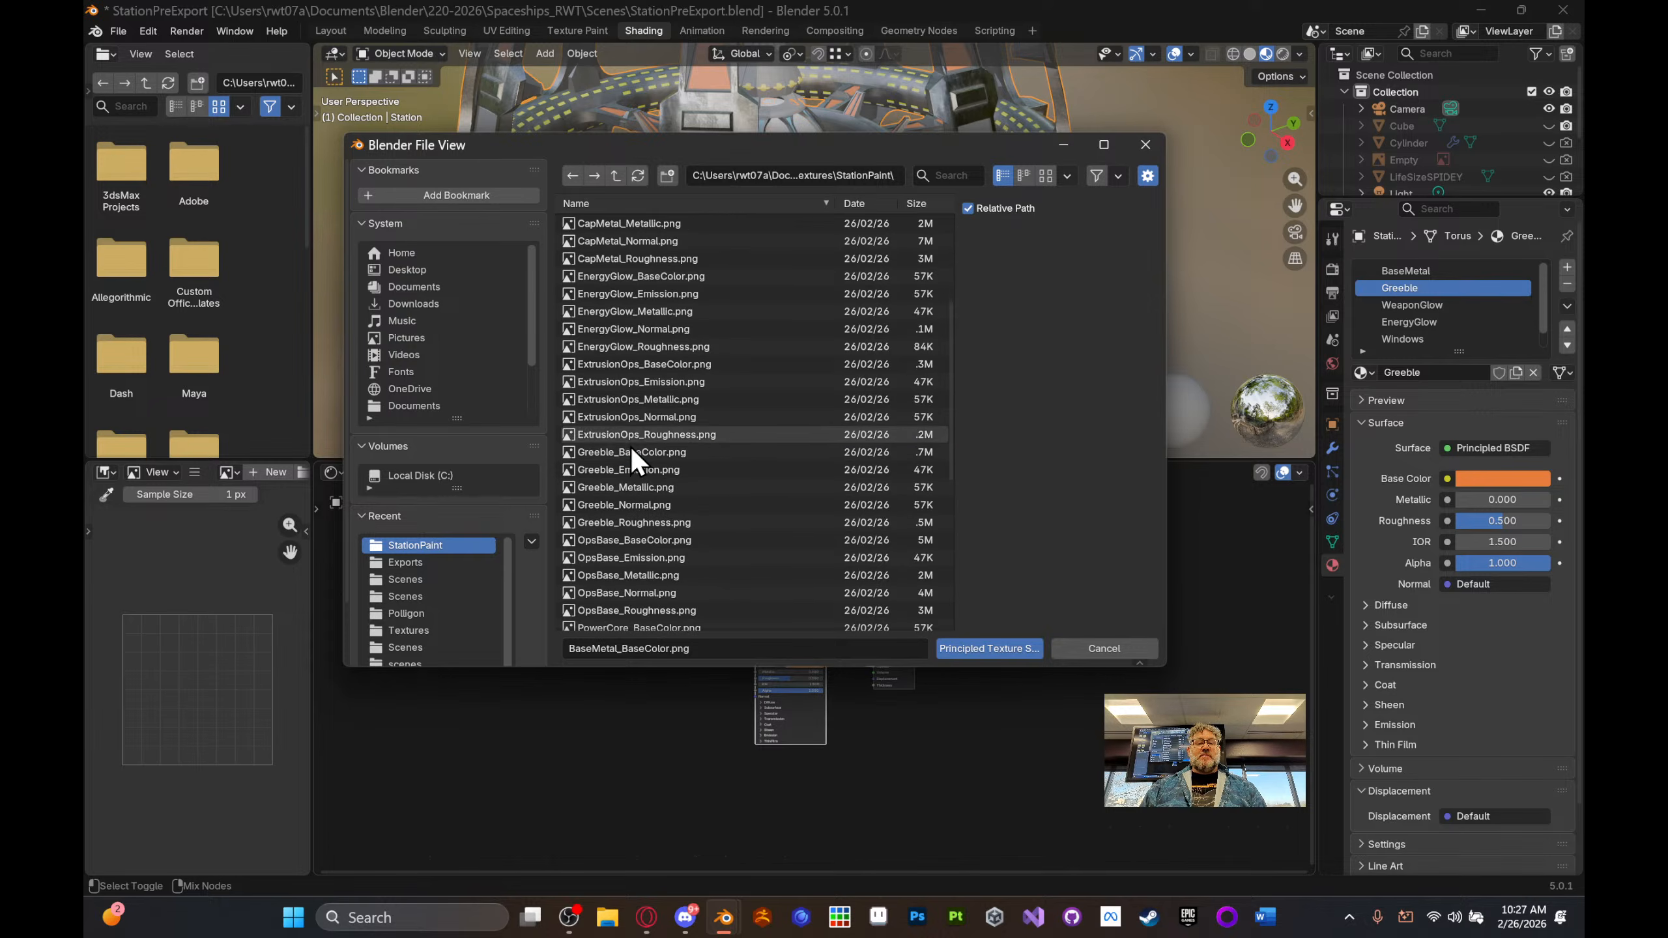
left_click(632, 452)
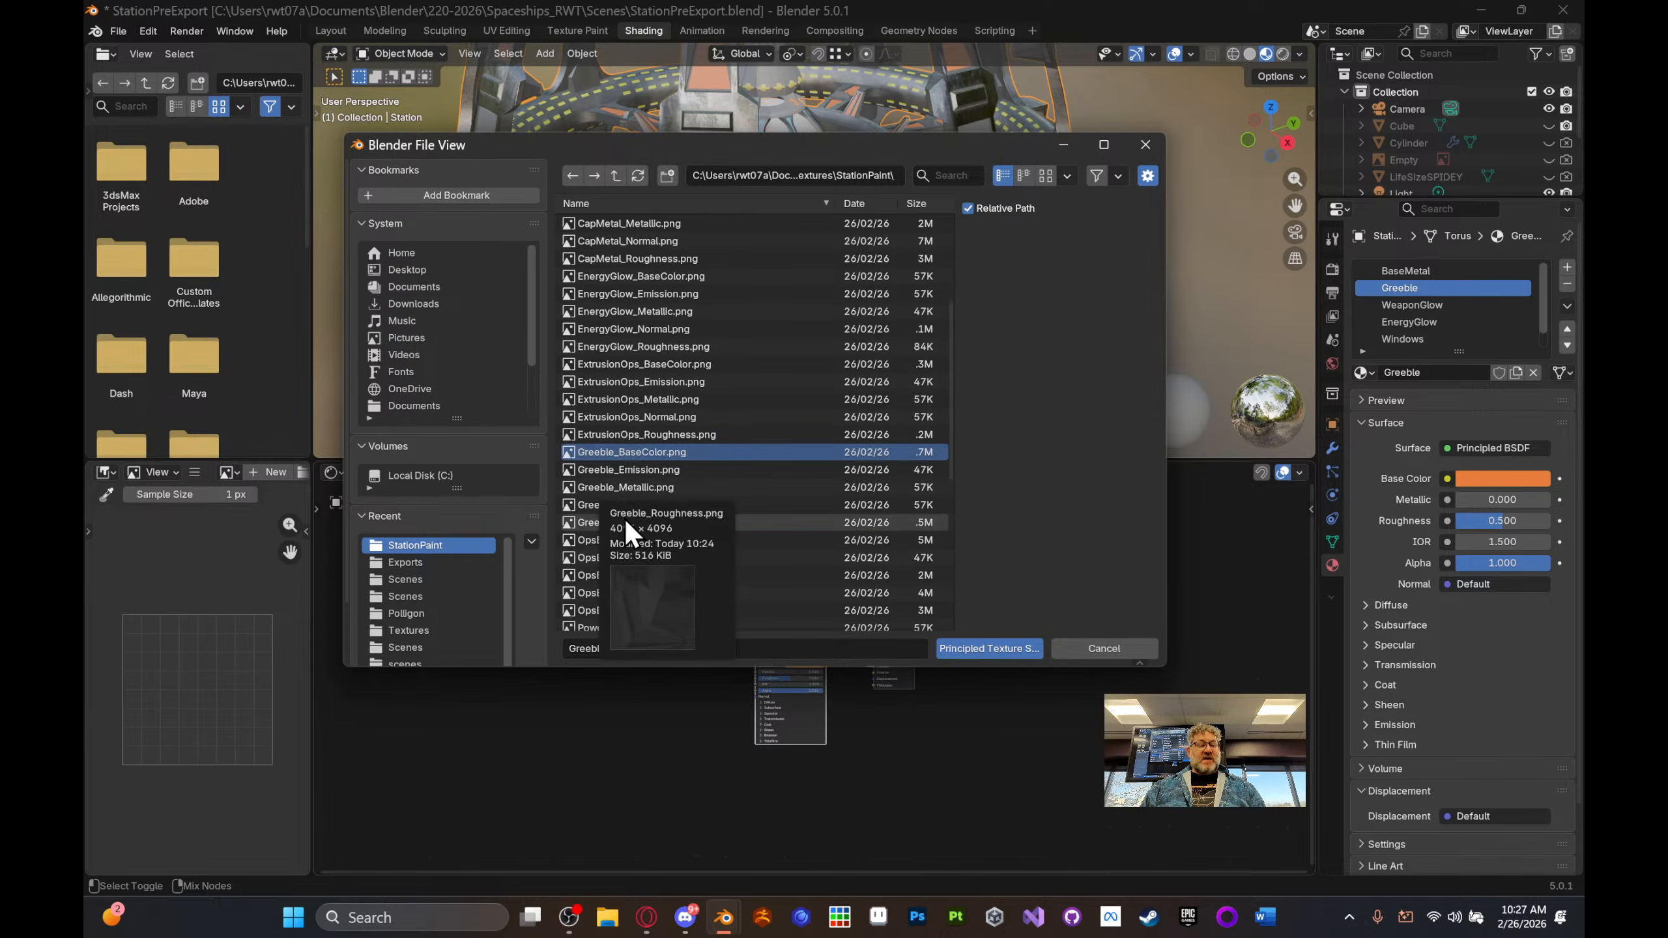
left_click(625, 519, "shift")
left_click(989, 649)
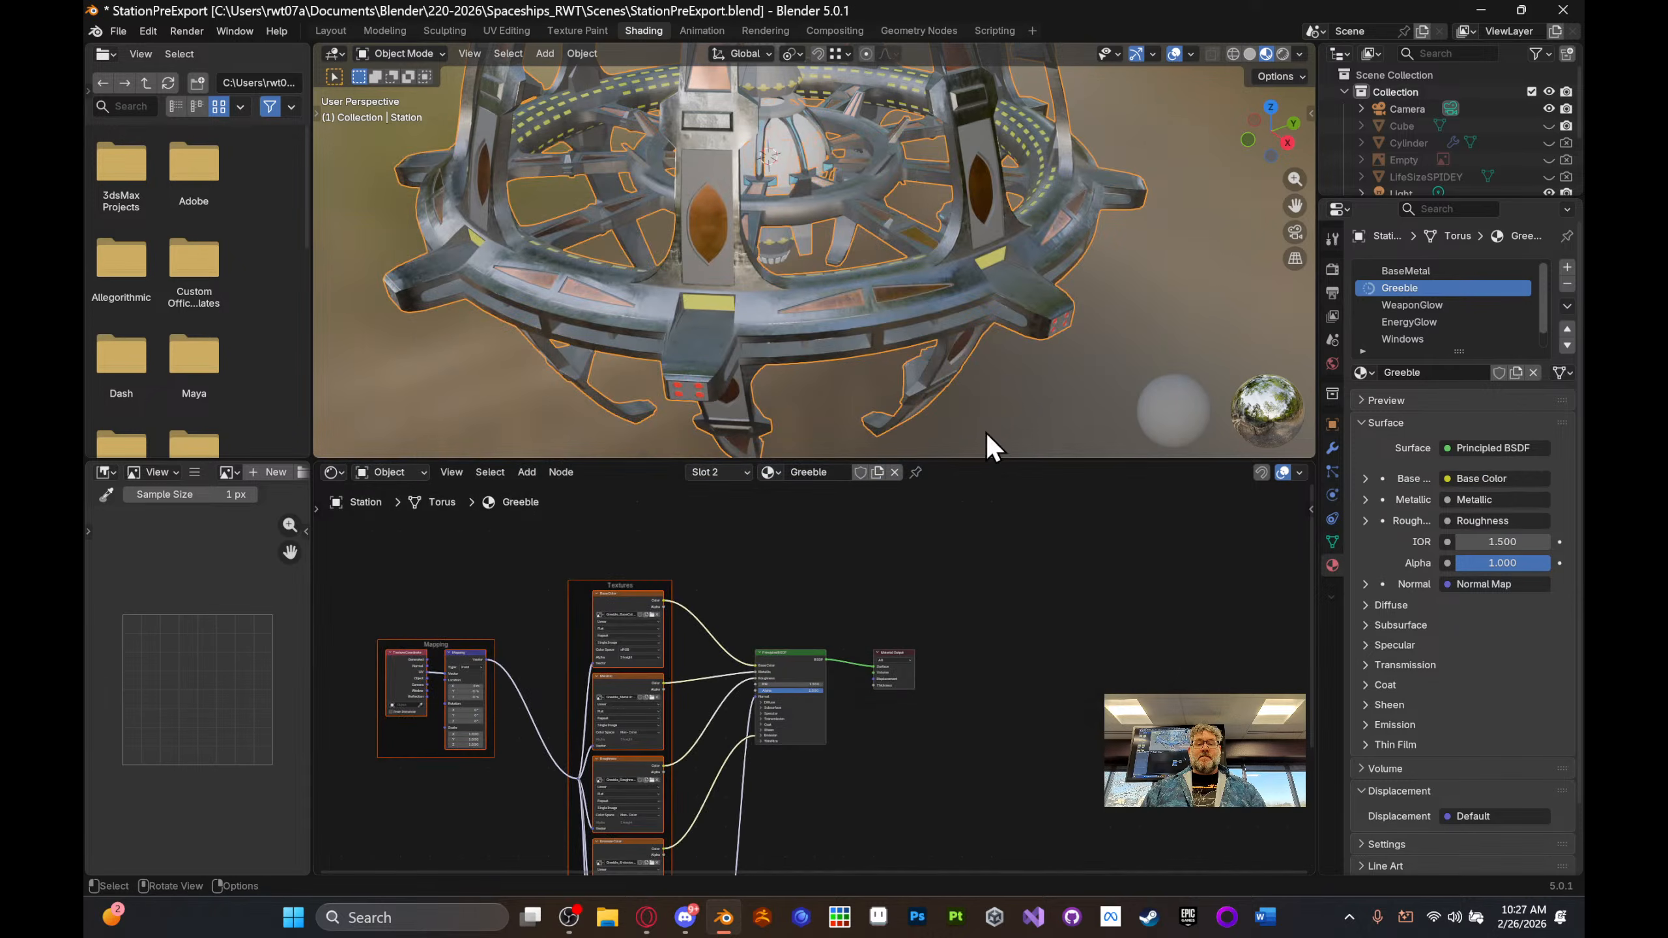
- Run Principled Texture Setup on the WeaponGlow material's Principled BSDF with the five WeaponGlow maps, WeaponGlow_BaseColor.png through WeaponGlow_Roughness.png
left_click(1448, 306)
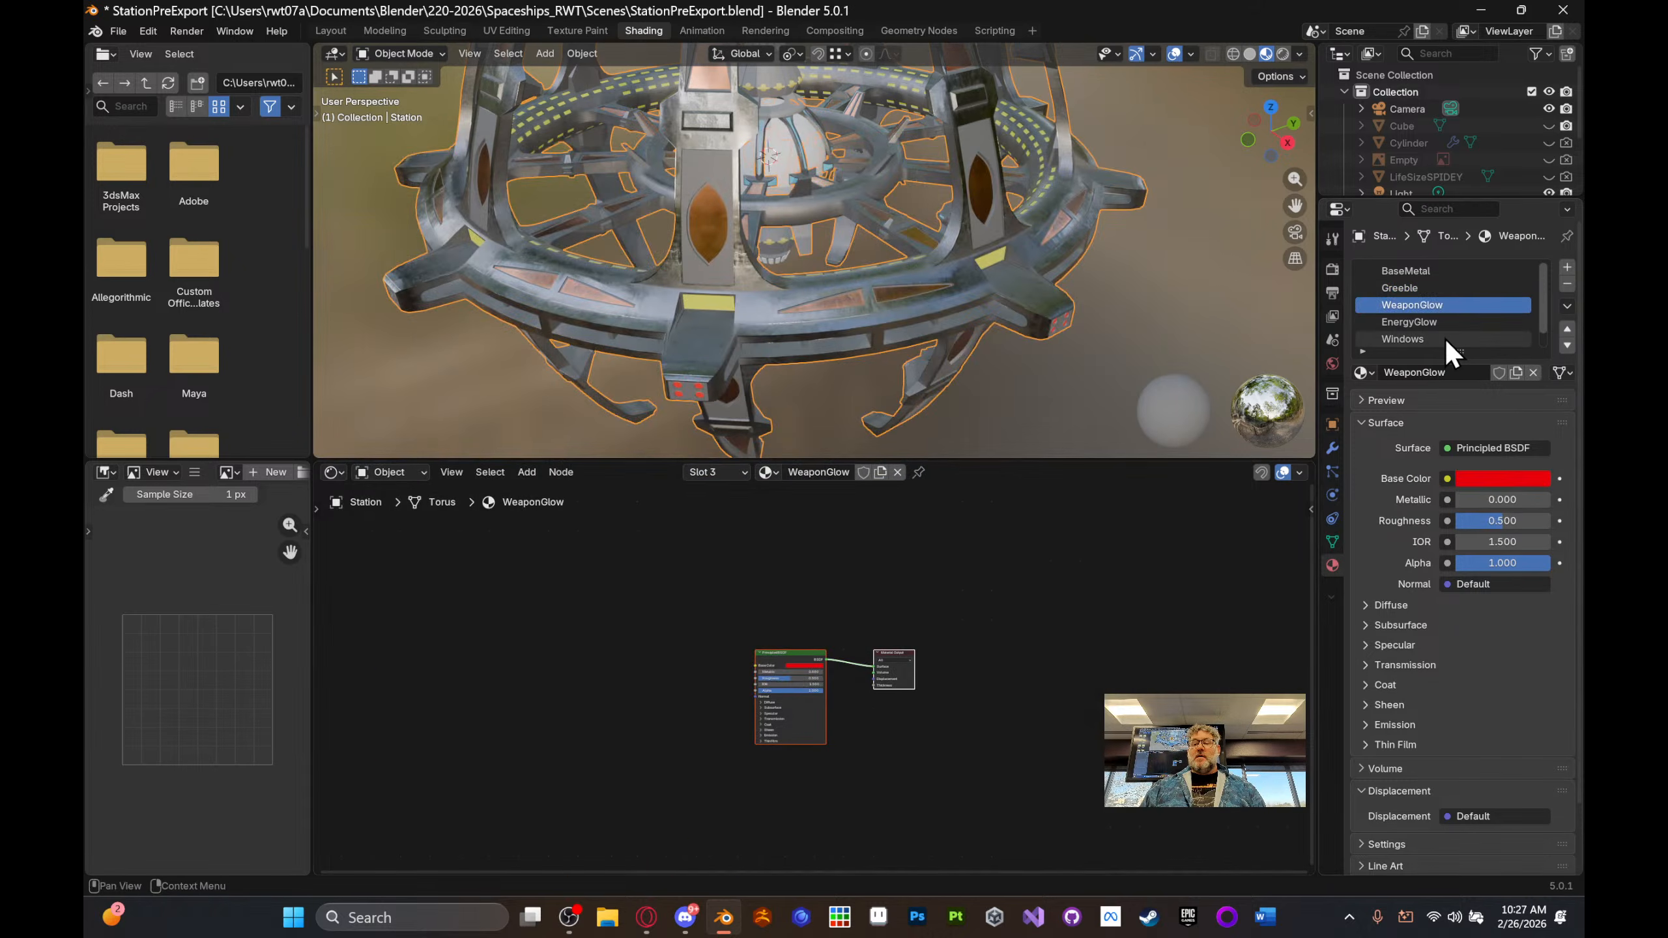
left_click(787, 651)
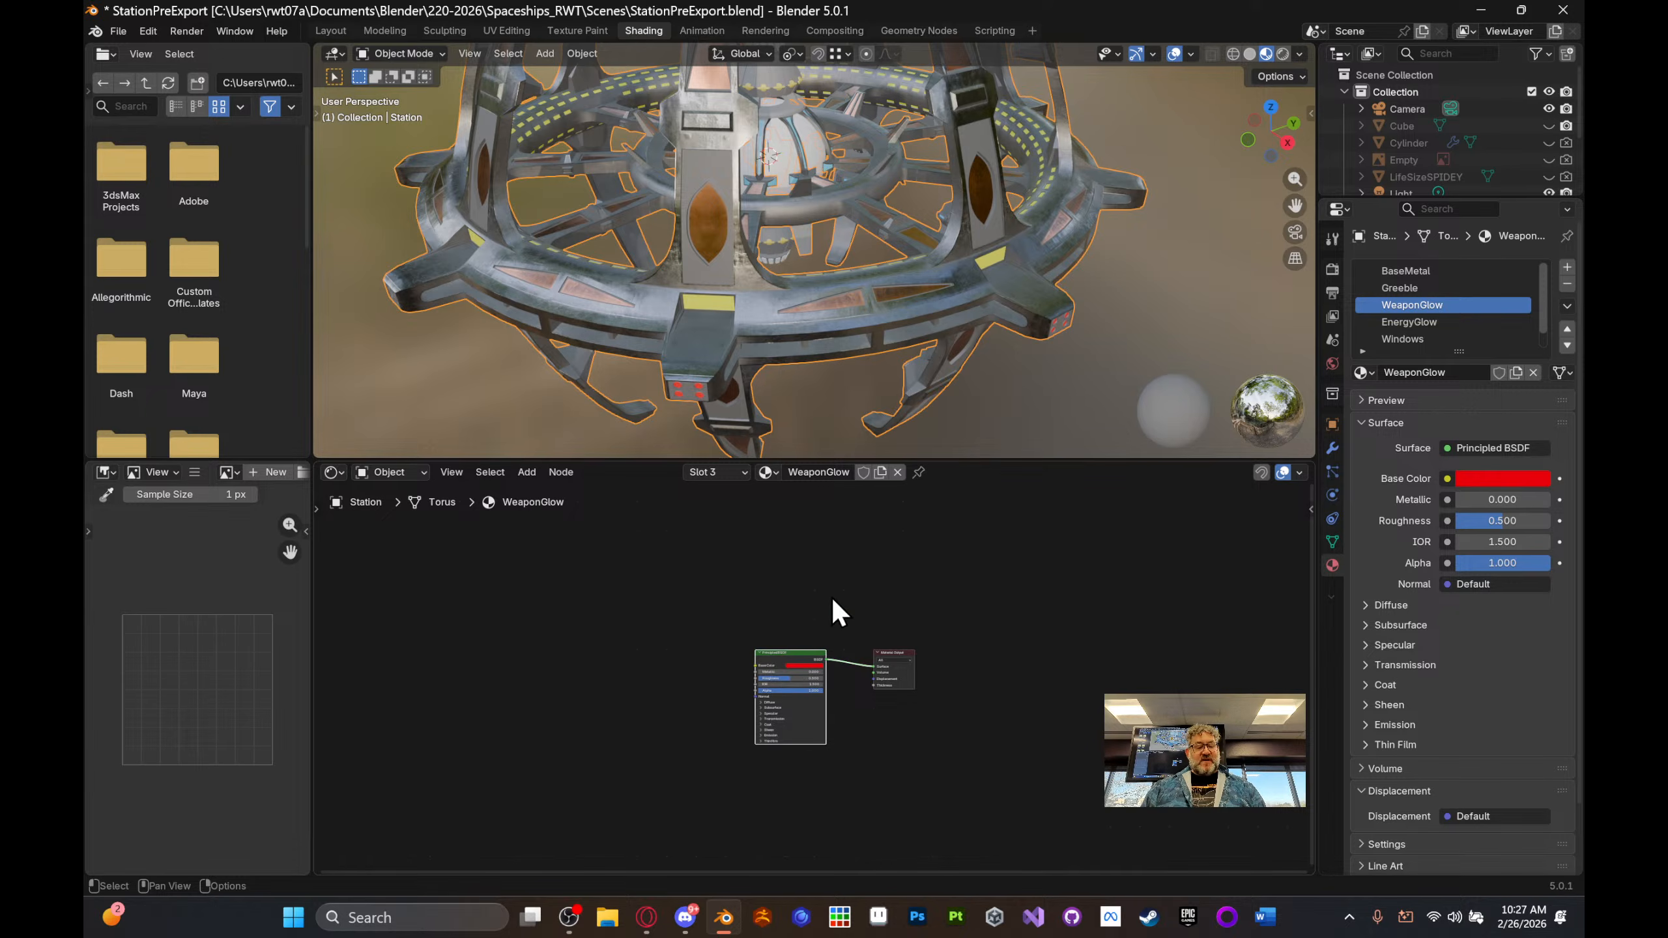
key("ctrl+shift+t")
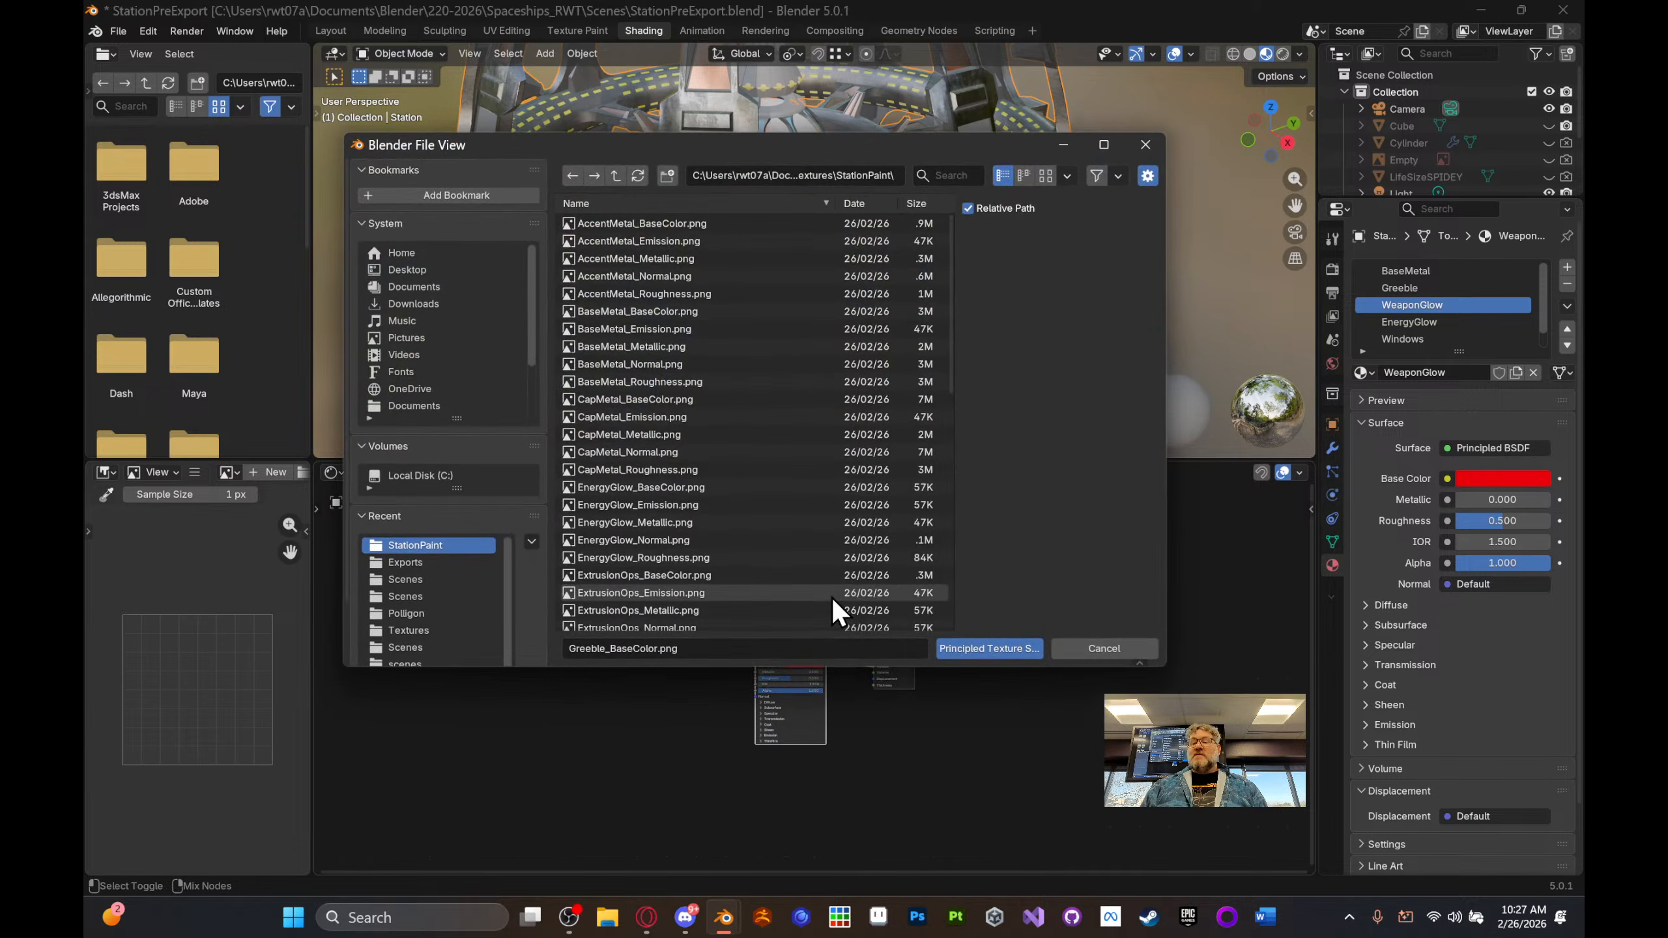
scroll(739, 490, "down", 10)
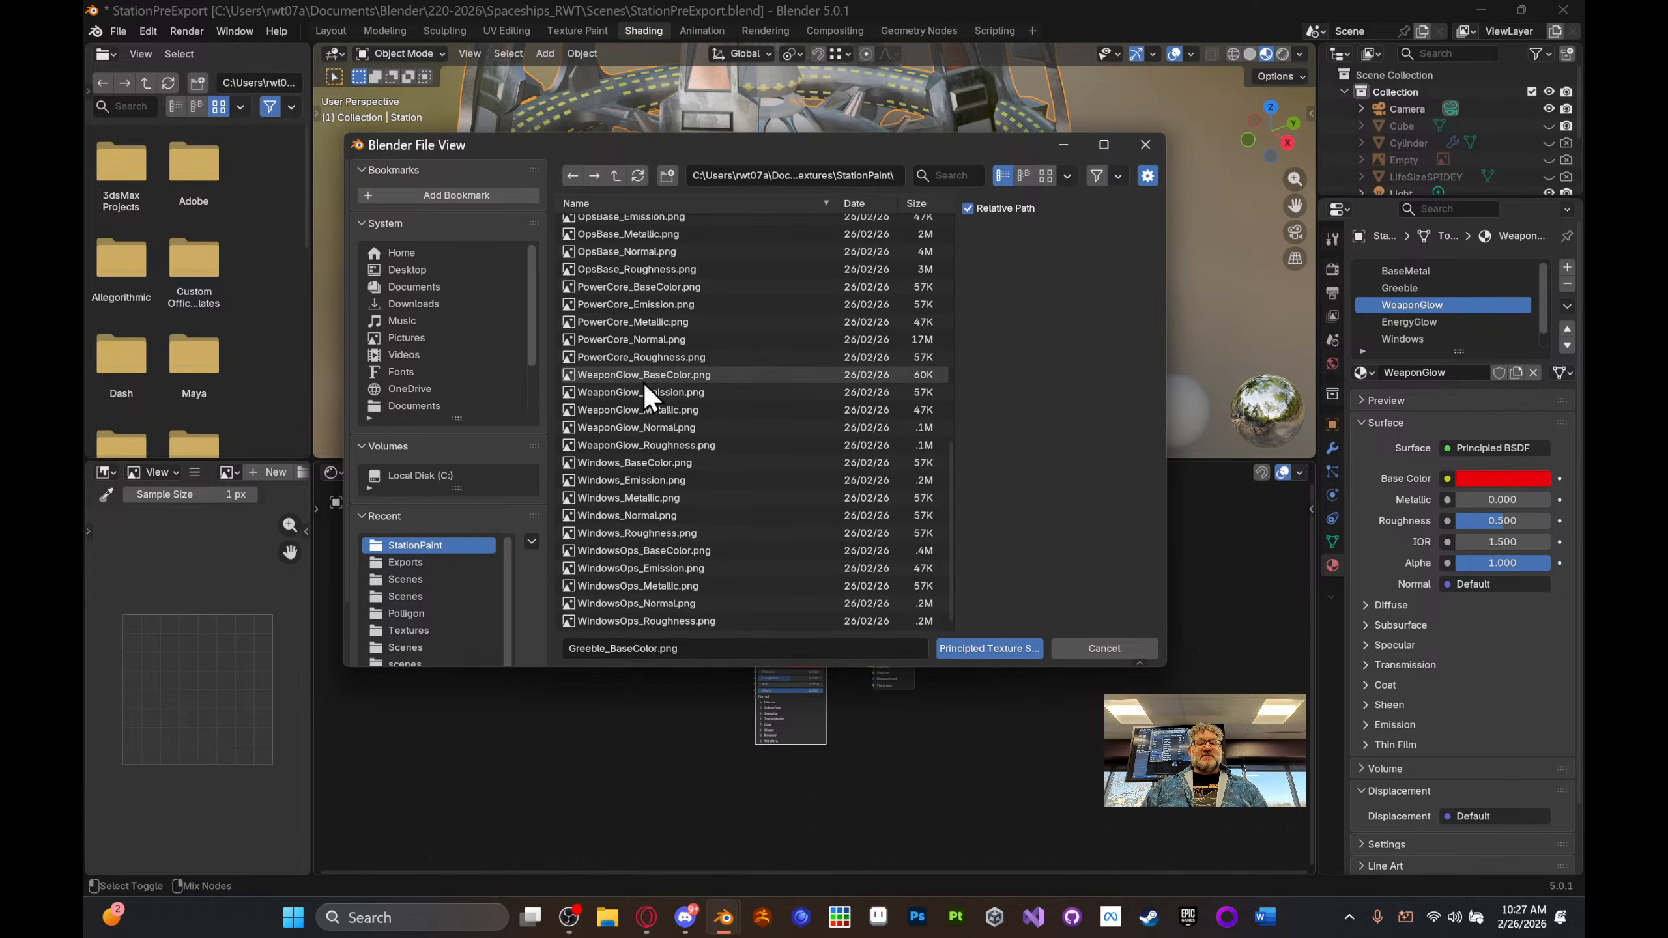
left_click(646, 376)
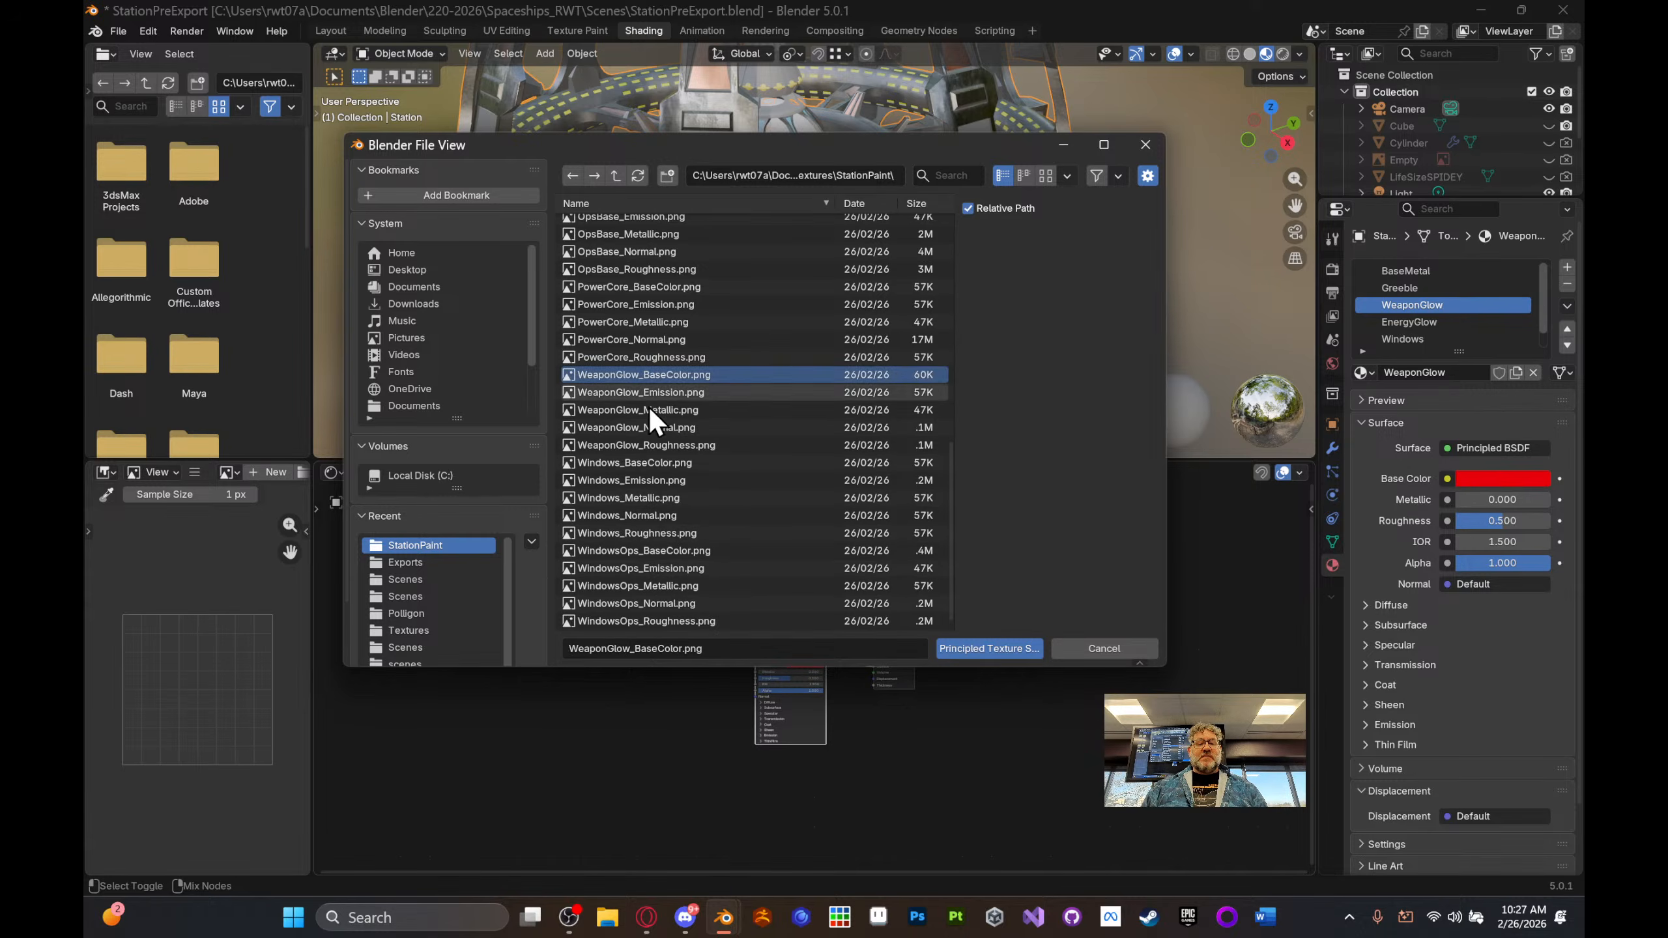
left_click(642, 445, "shift")
left_click(977, 649)
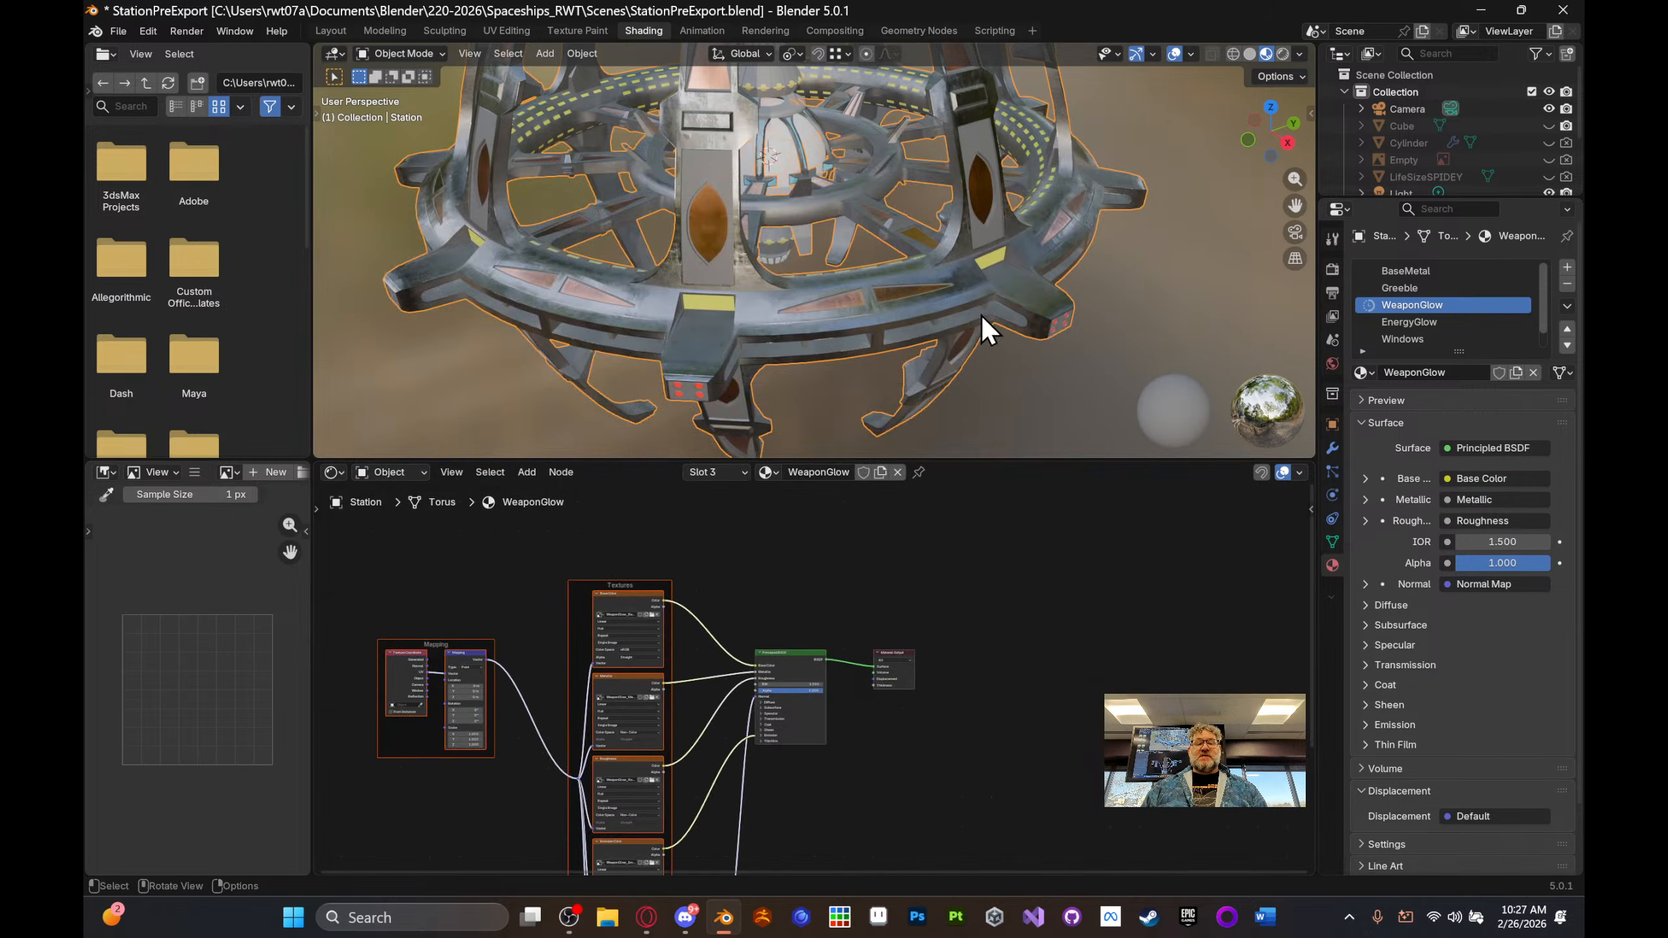
- Run Principled Texture Setup on the EnergyGlow material's Principled BSDF with the five EnergyGlow maps, EnergyGlow_BaseColor.png through EnergyGlow_Roughness.png
left_click(1435, 319)
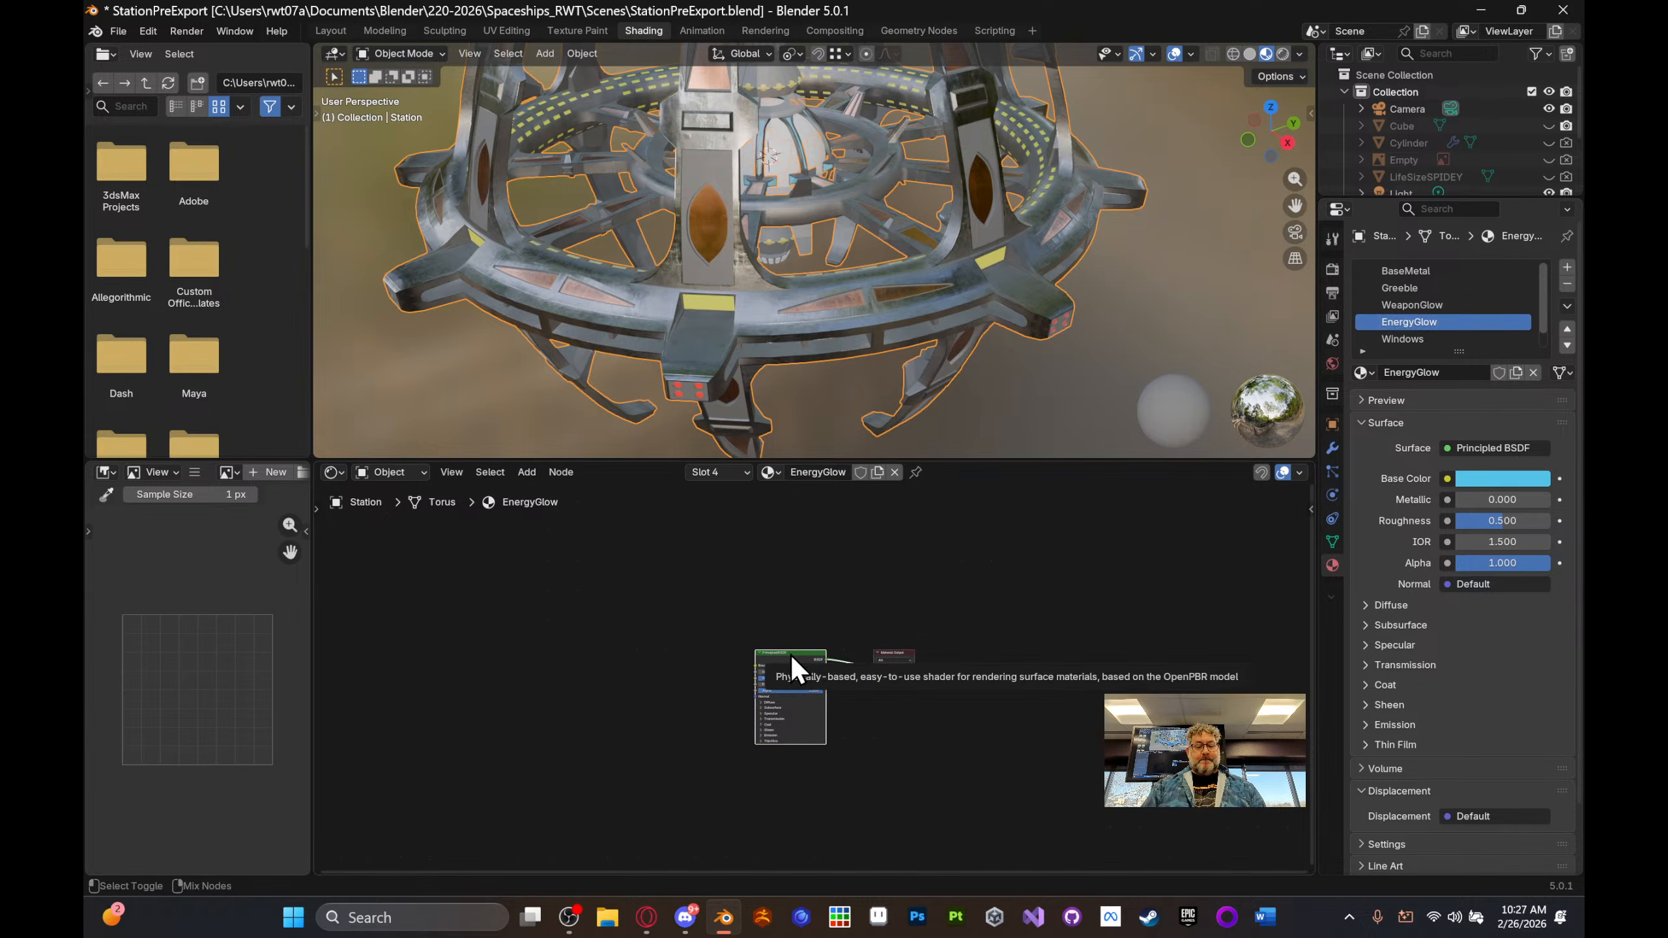
key("ctrl+shift+t")
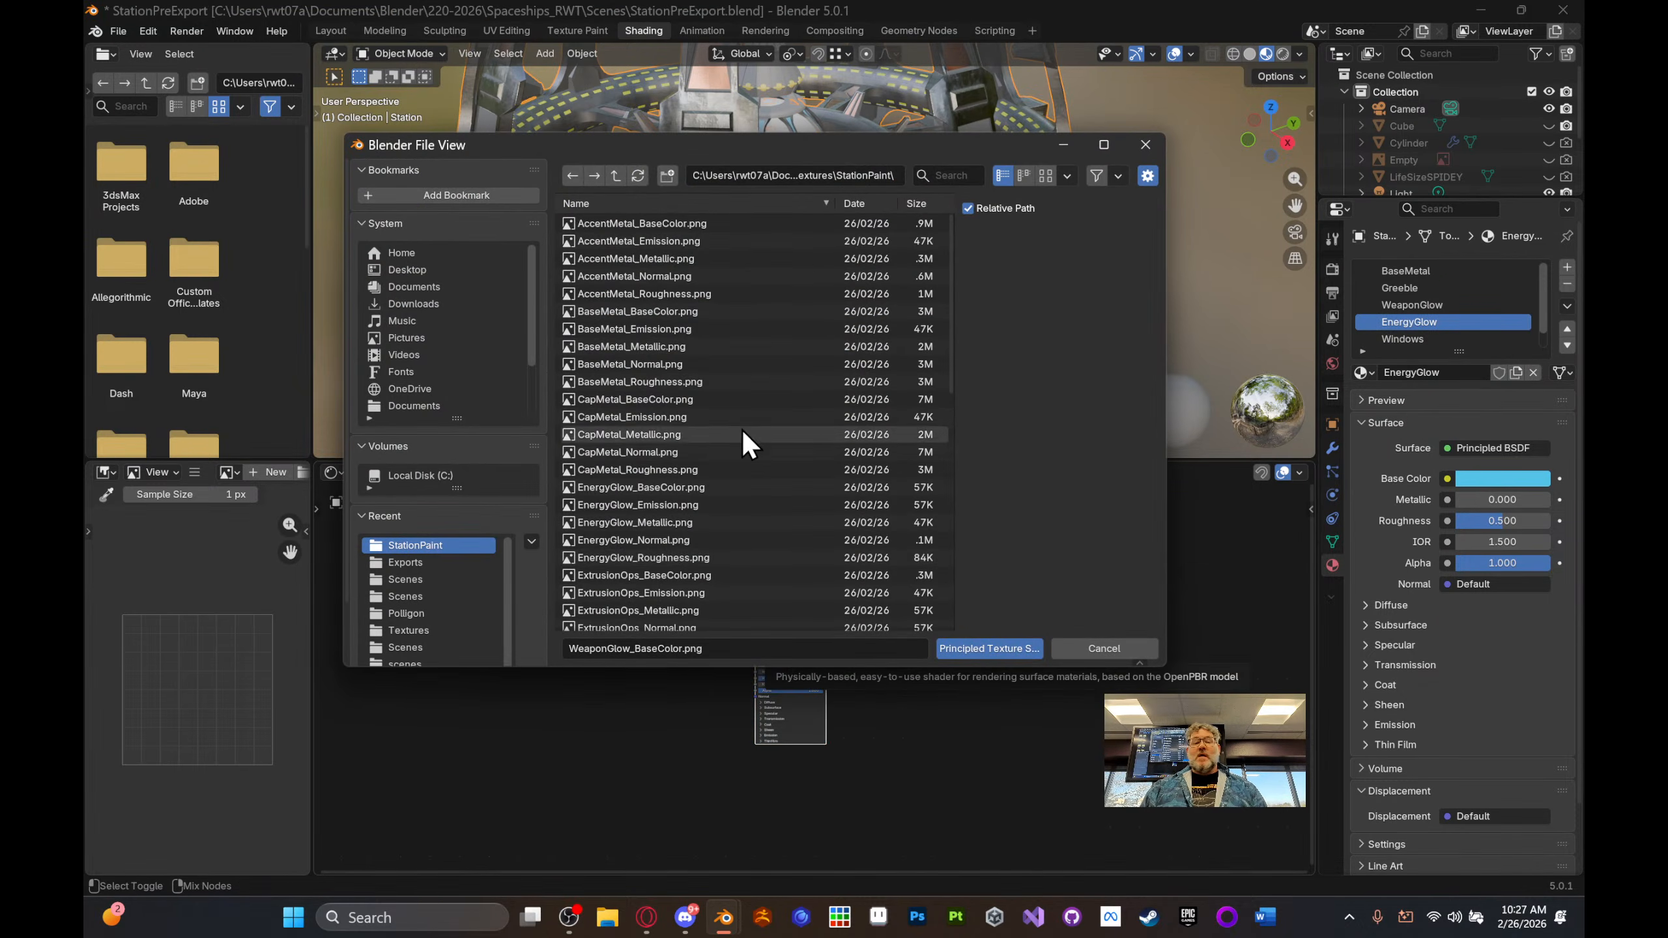
left_click(671, 485)
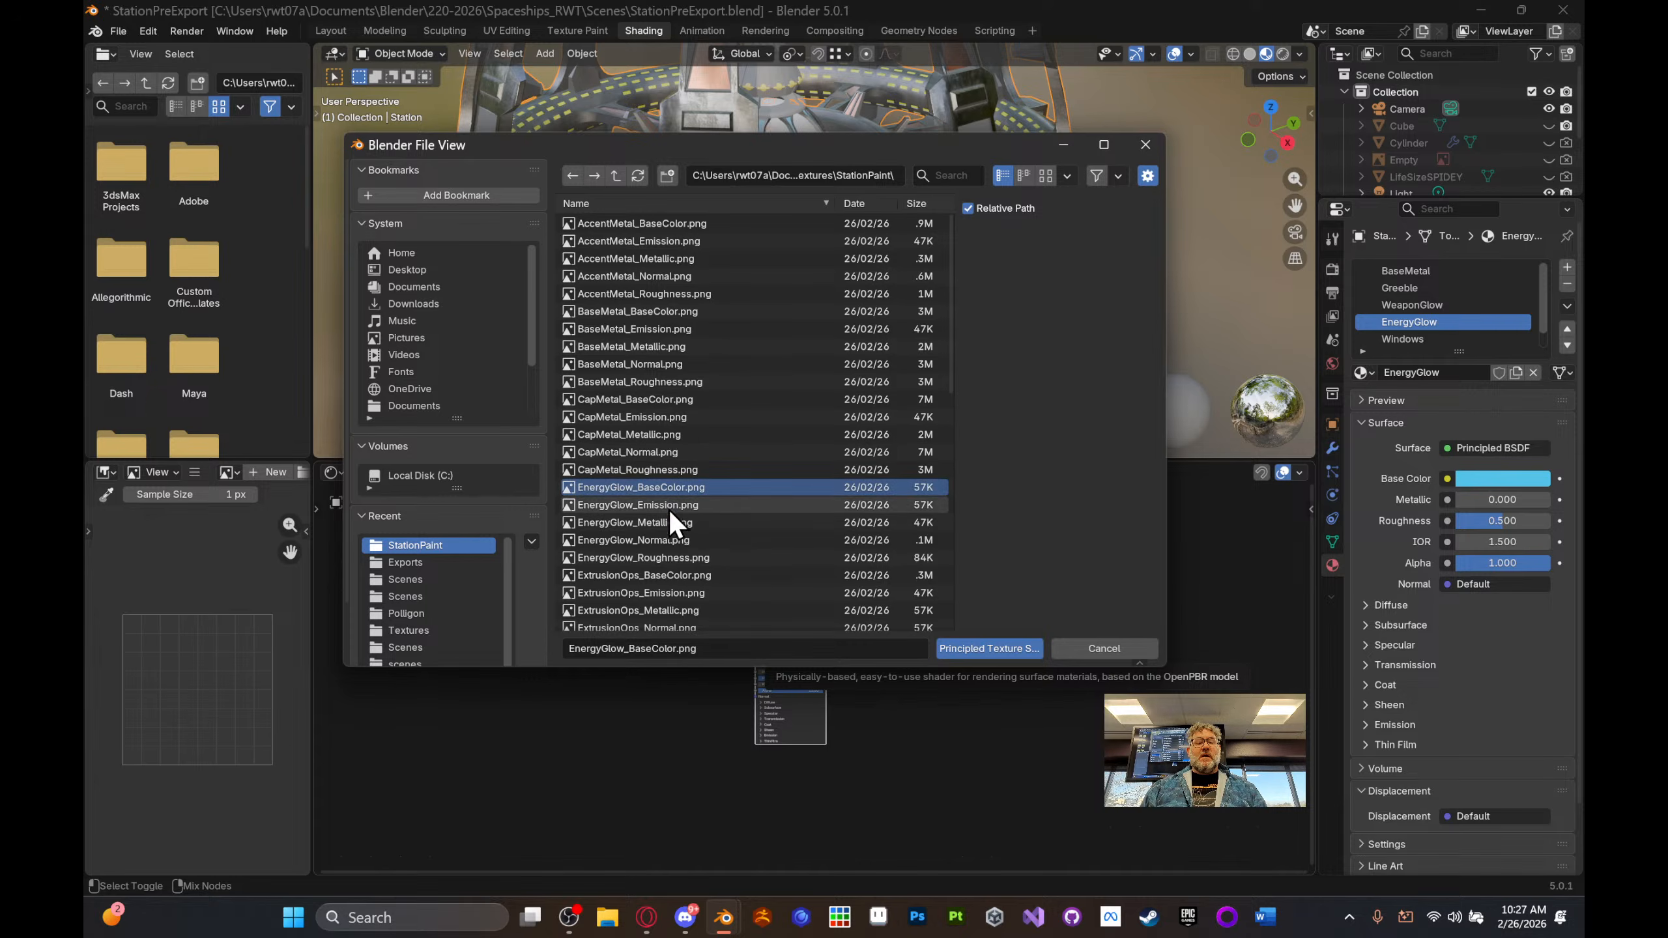
left_click(670, 555, "shift")
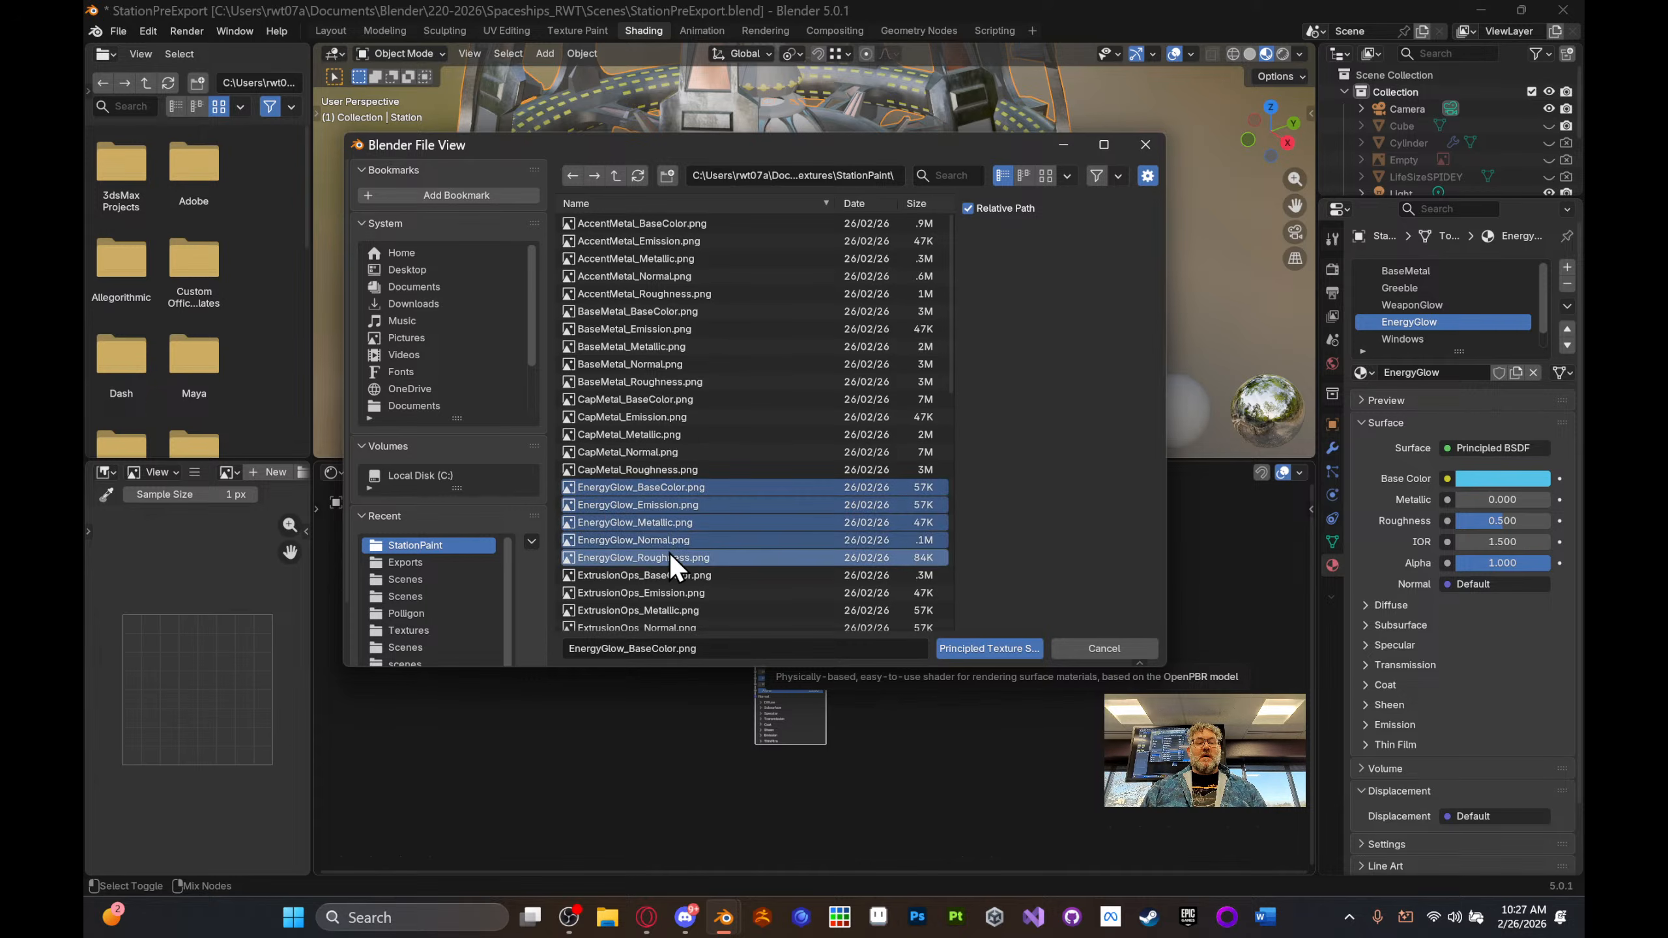
left_click(978, 647)
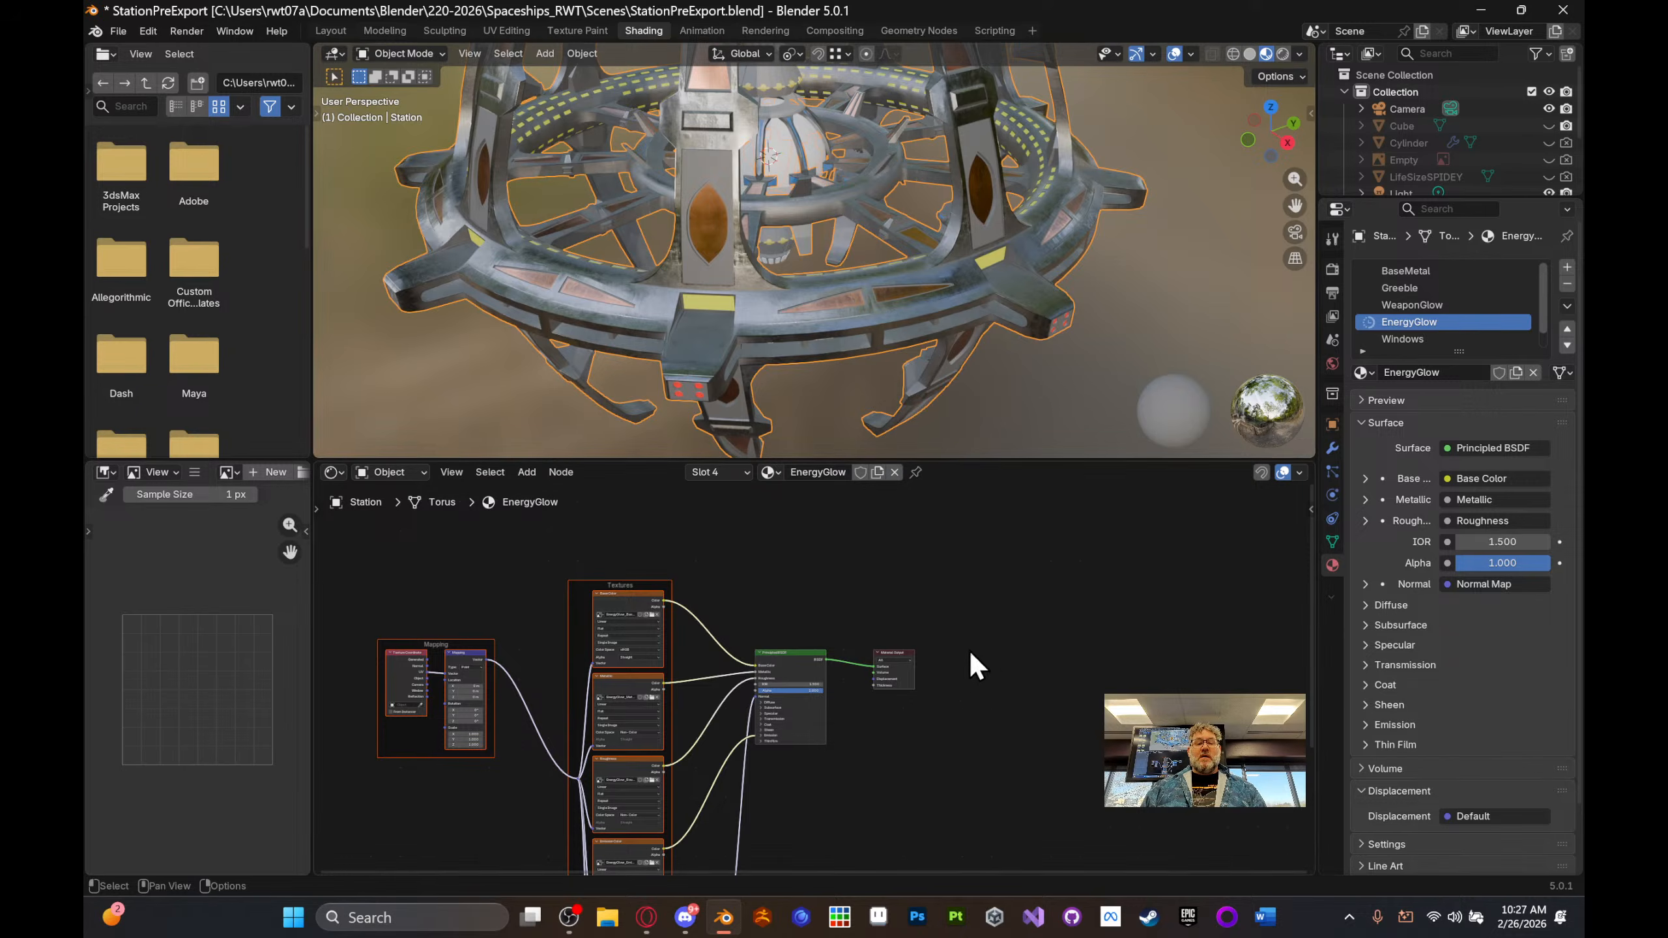
- Run Principled Texture Setup on the Windows material's Principled BSDF with the five Windows maps, Windows_BaseColor.png through Windows_Roughness.png
left_click(1442, 340)
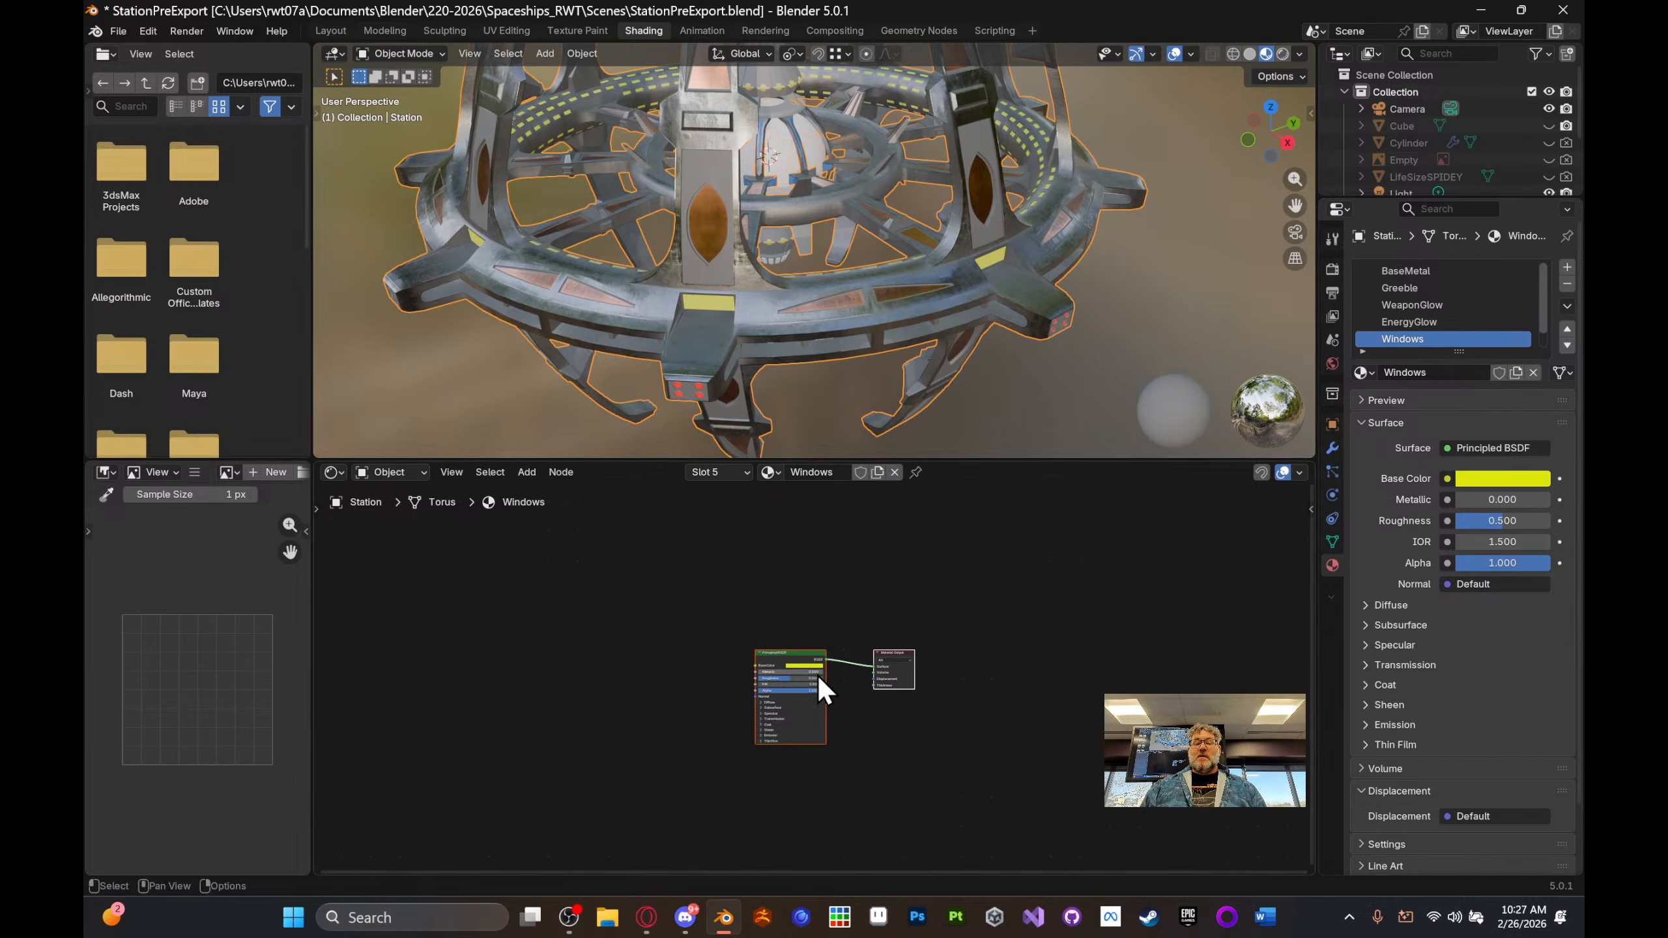
left_click(785, 656)
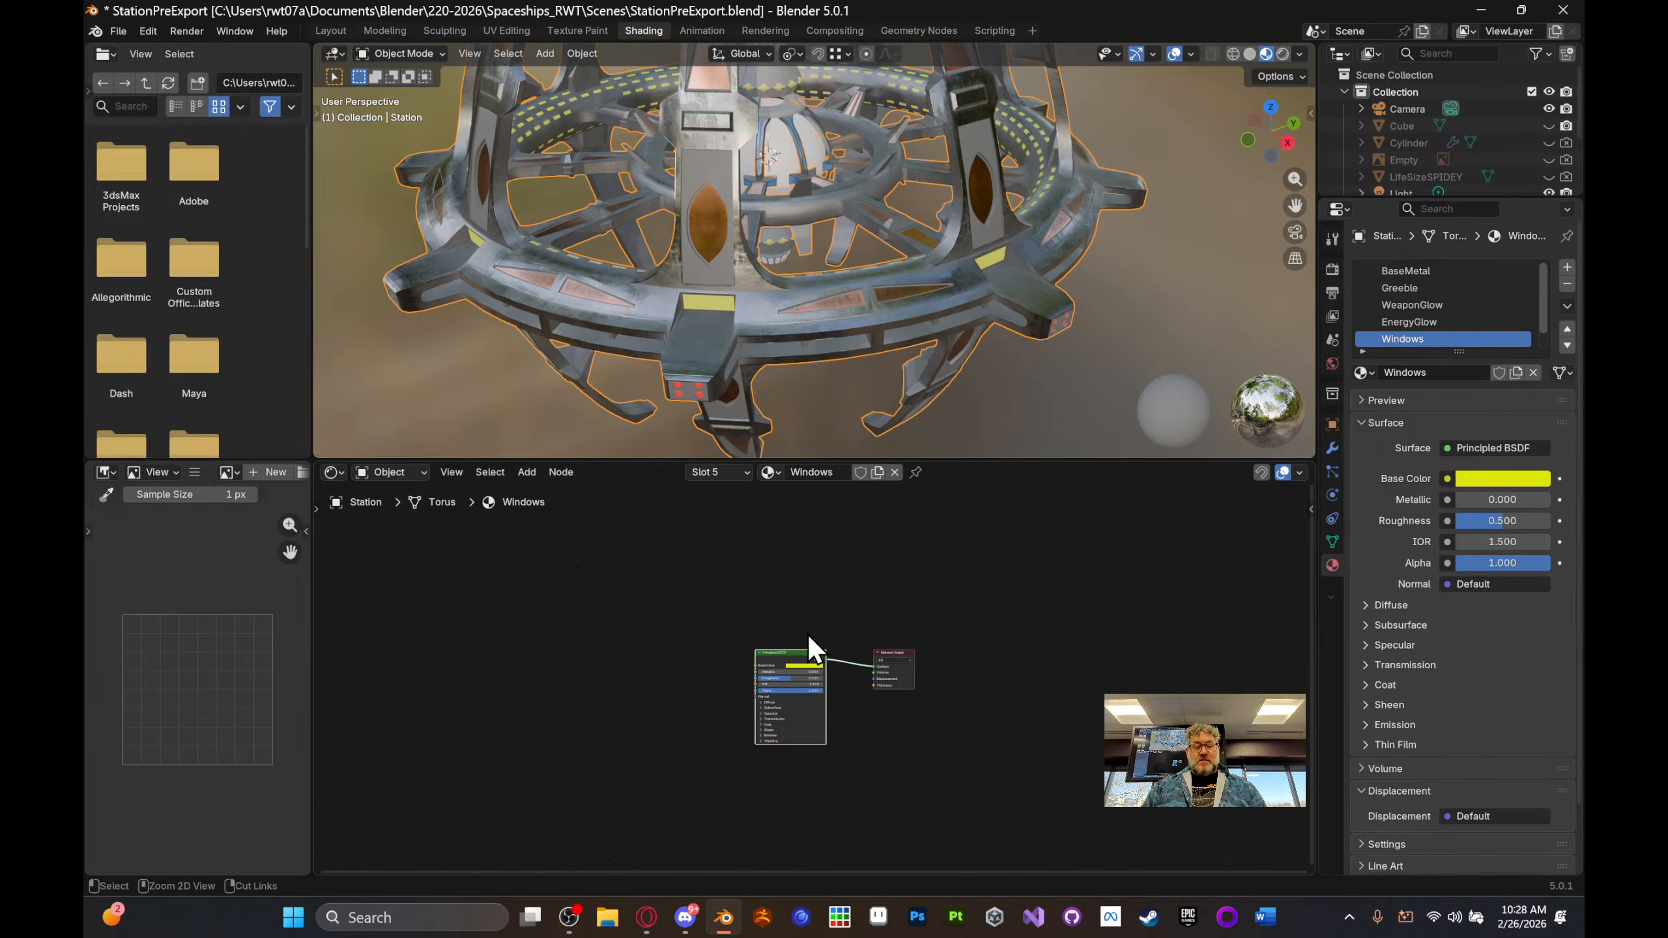
key("ctrl+shift+t")
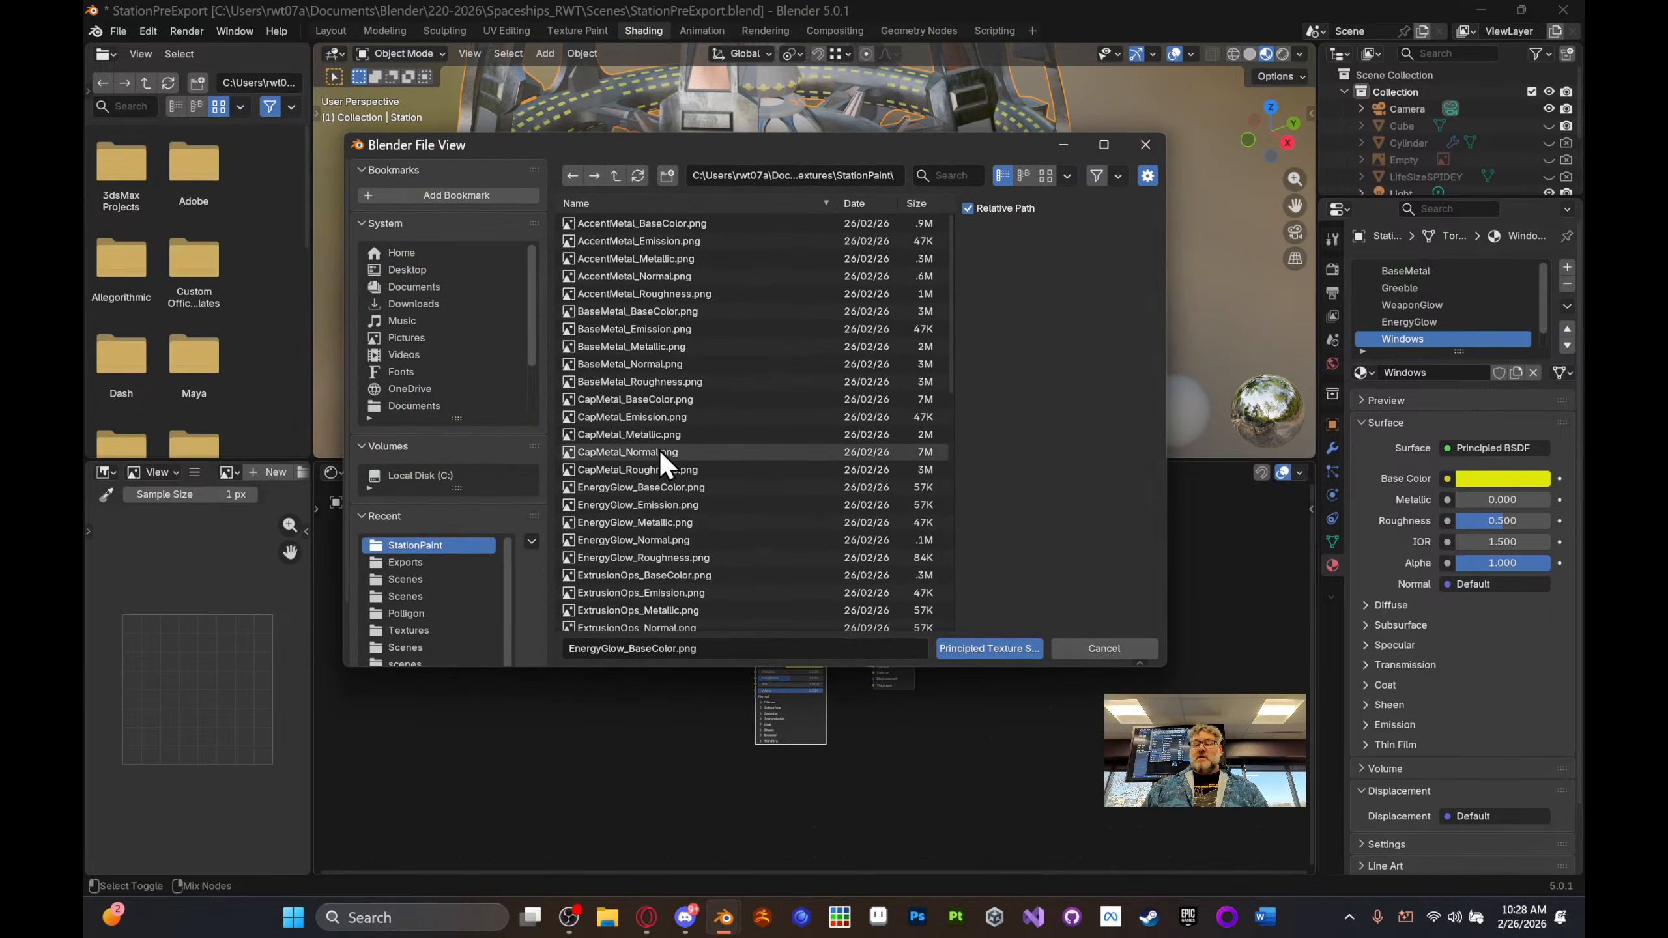
mouse_move(672, 417)
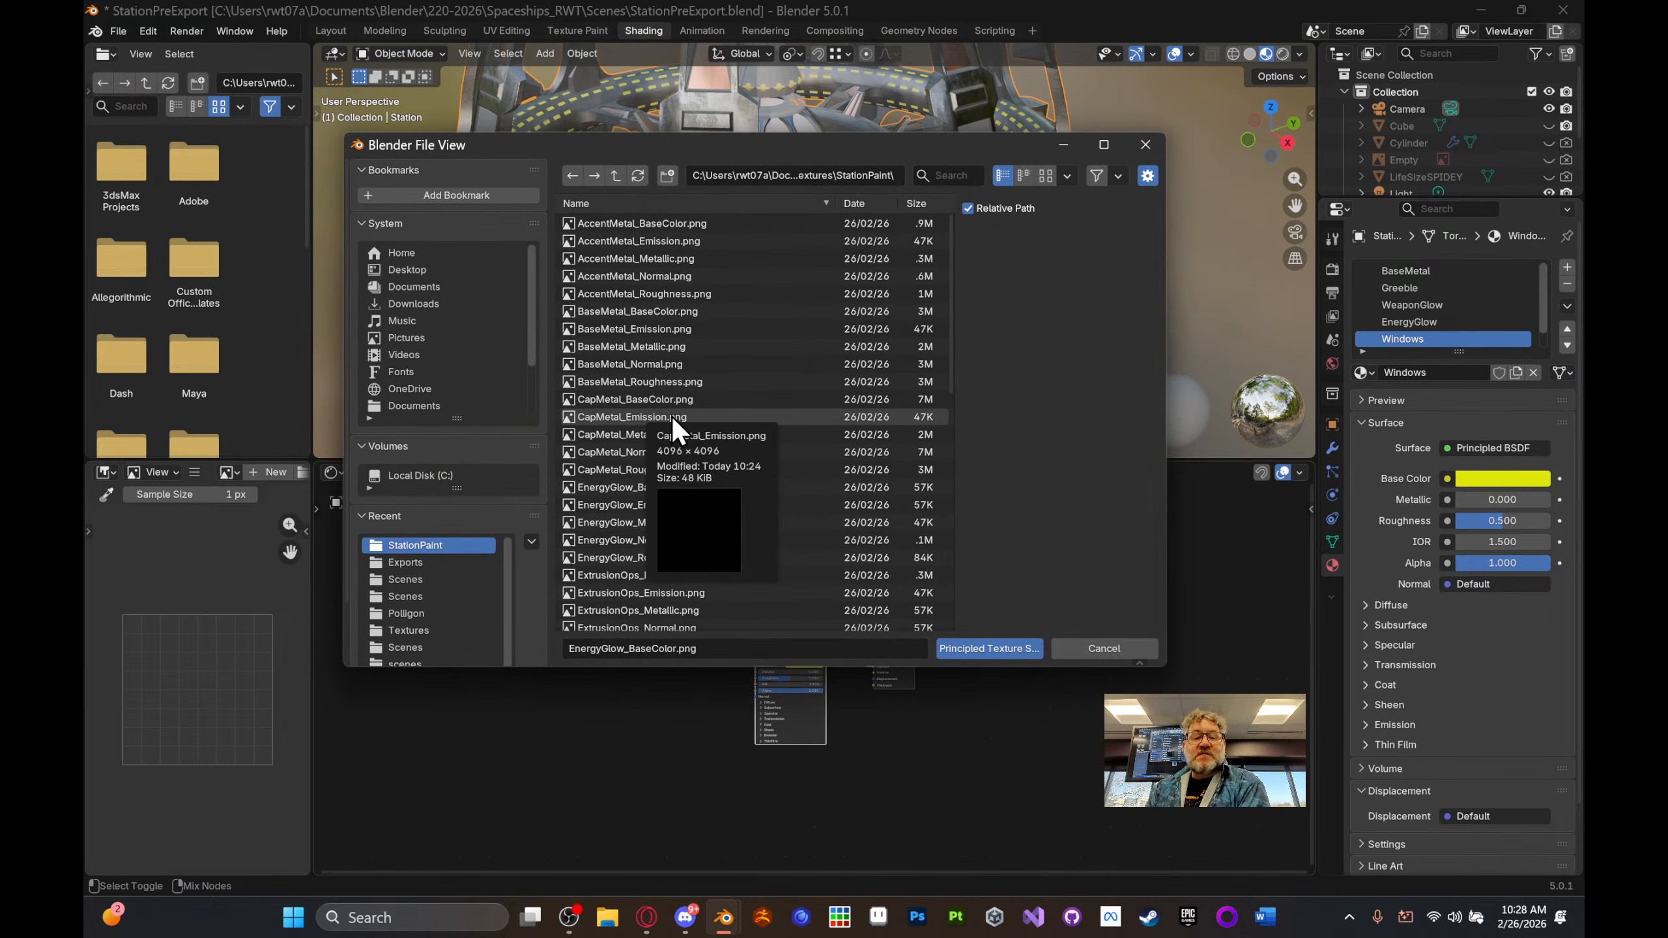
scroll(664, 437, "down", 4)
mouse_move(650, 443)
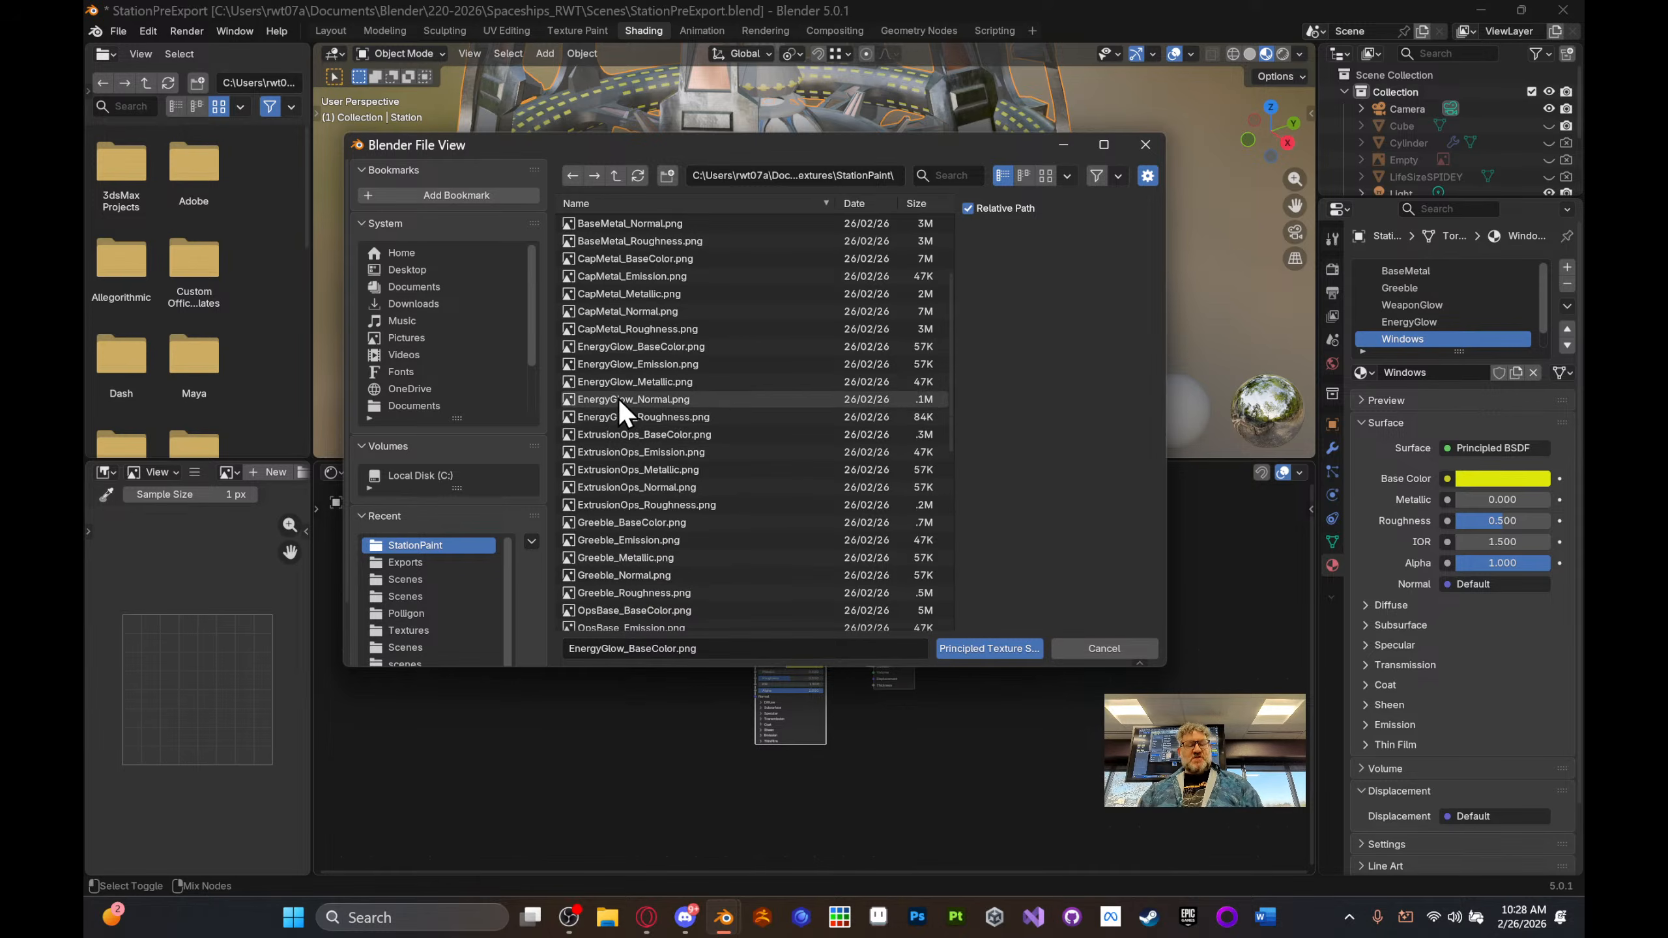
scroll(670, 460, "down", 10)
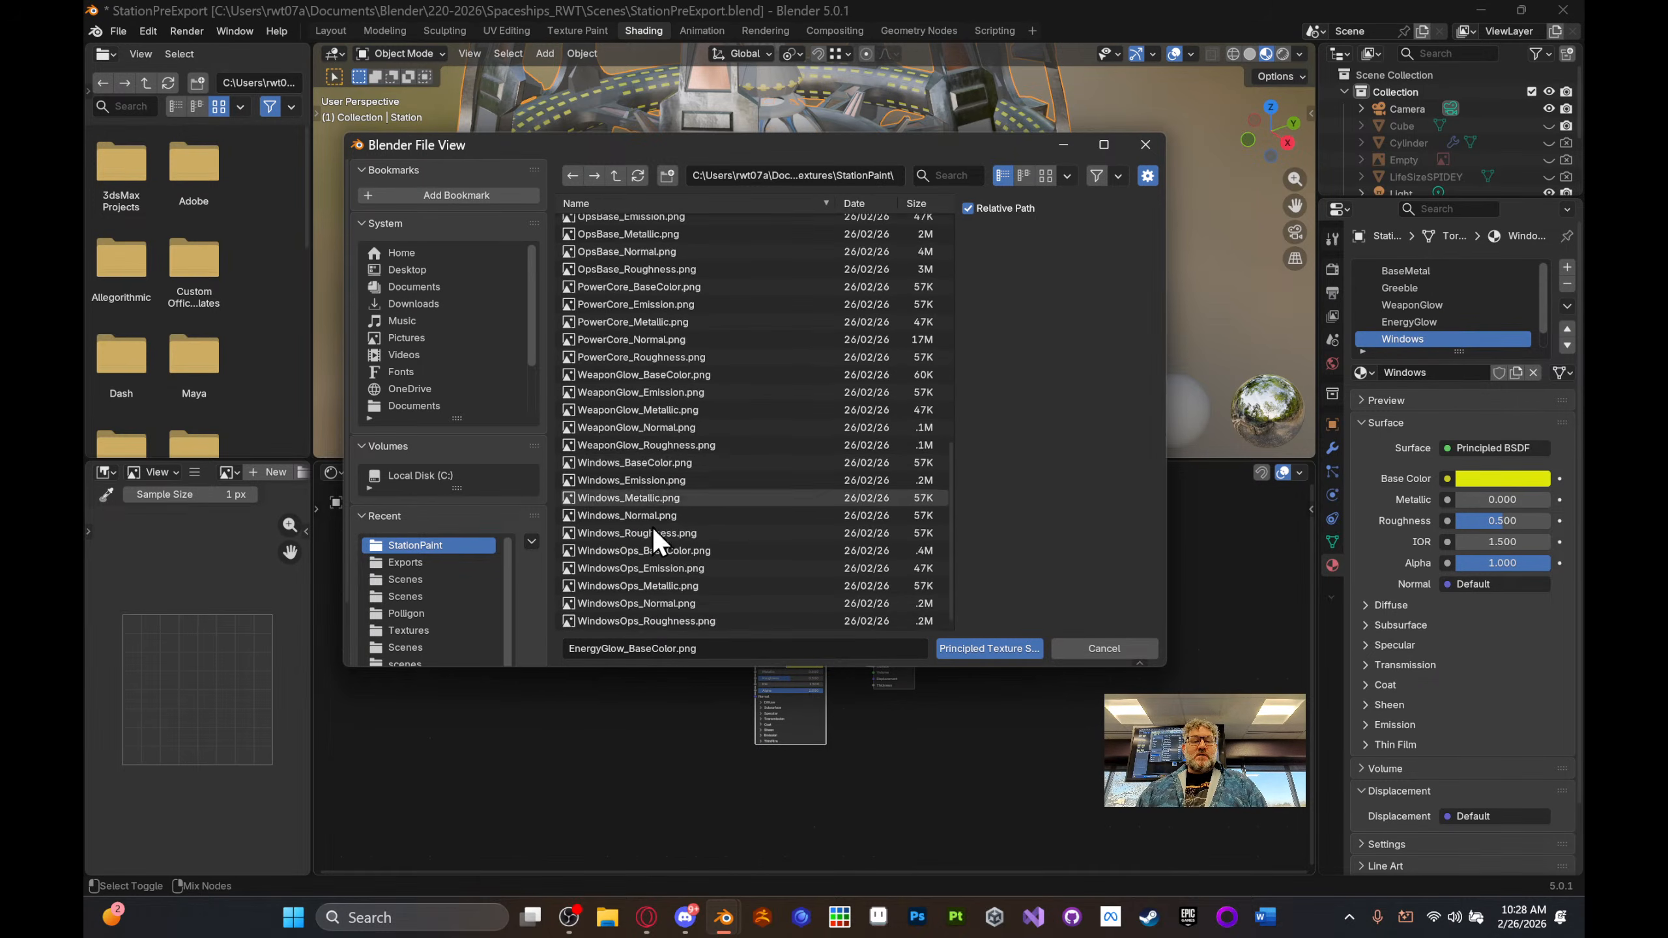
left_click(660, 464)
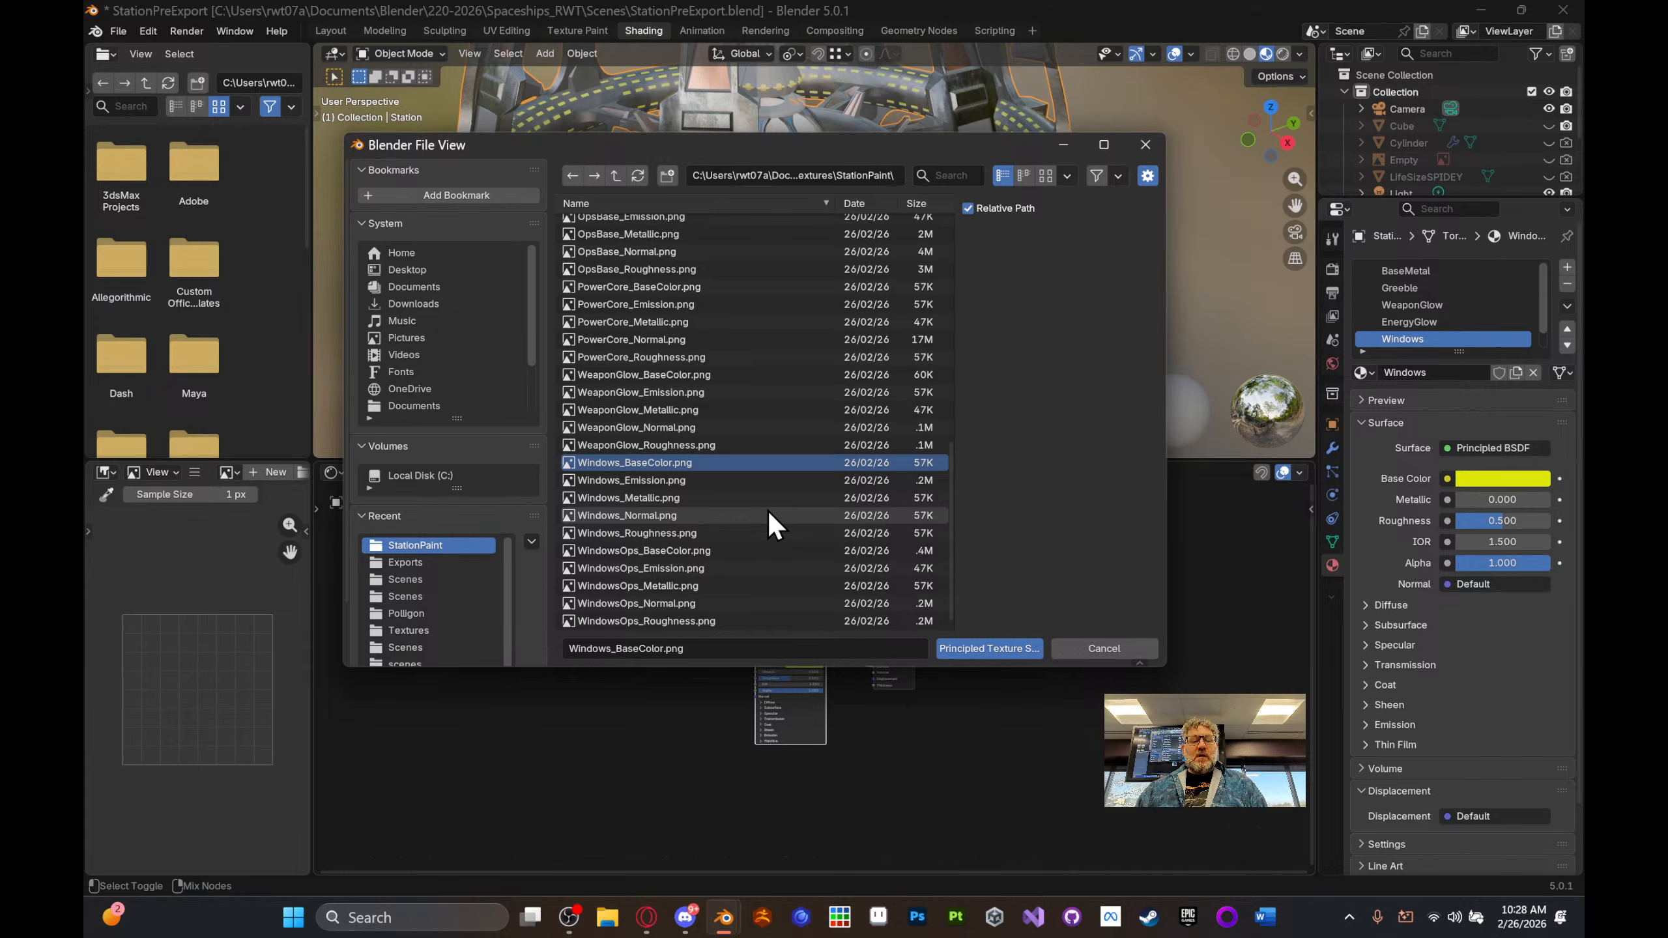
left_click(667, 537, "shift")
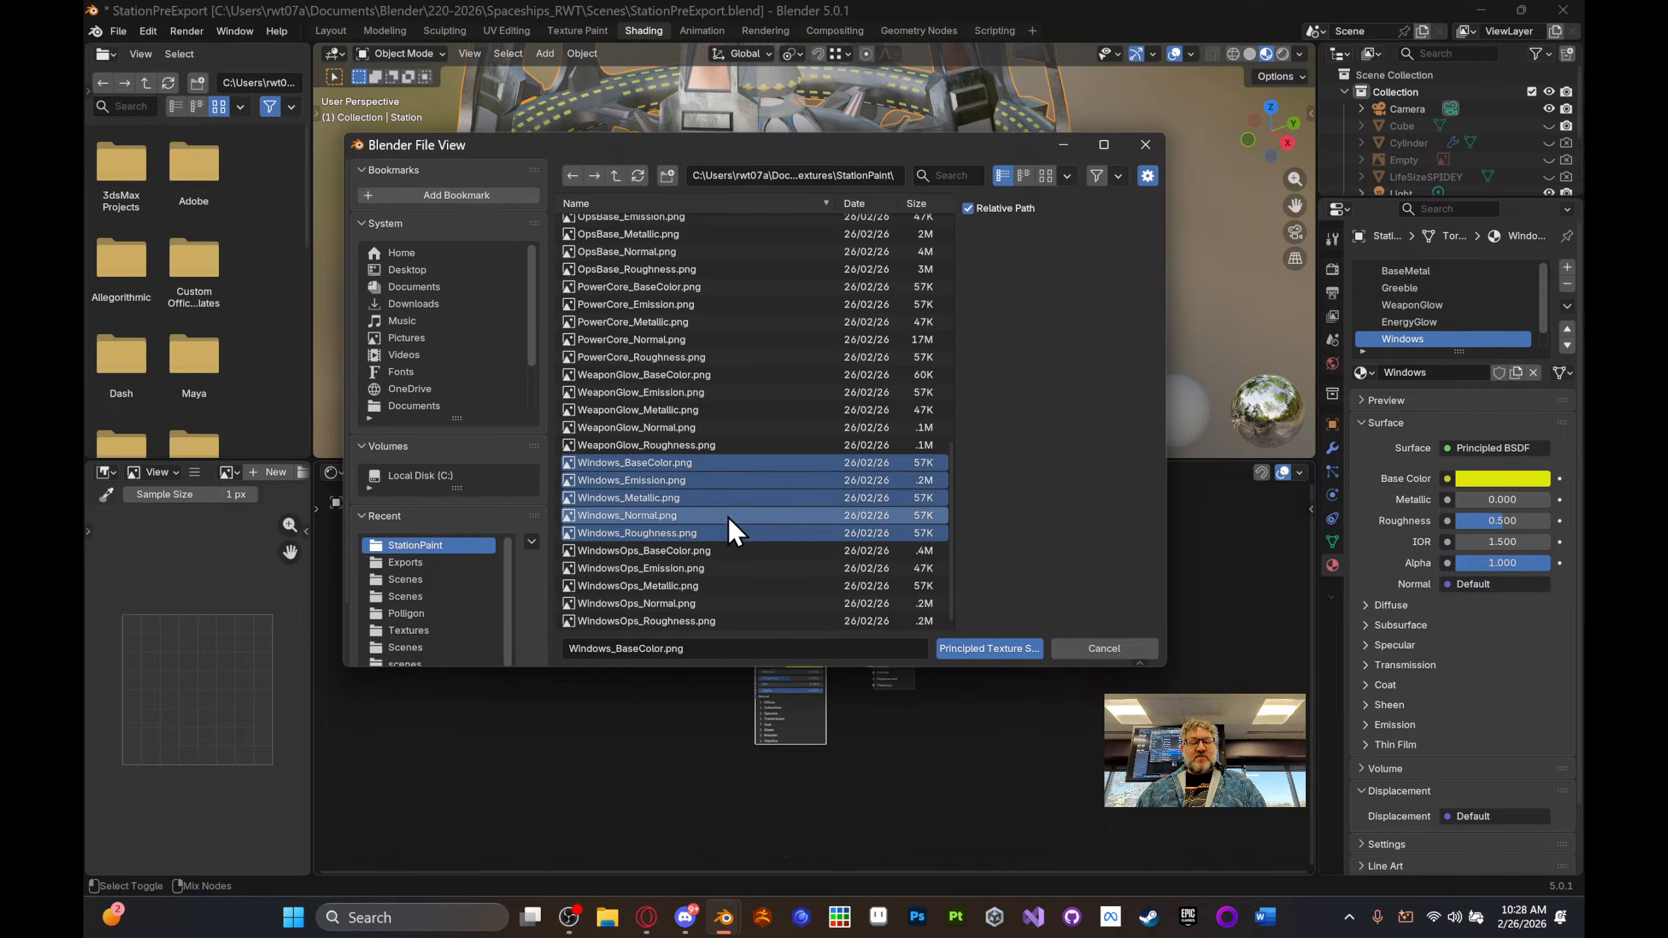
left_click(996, 649)
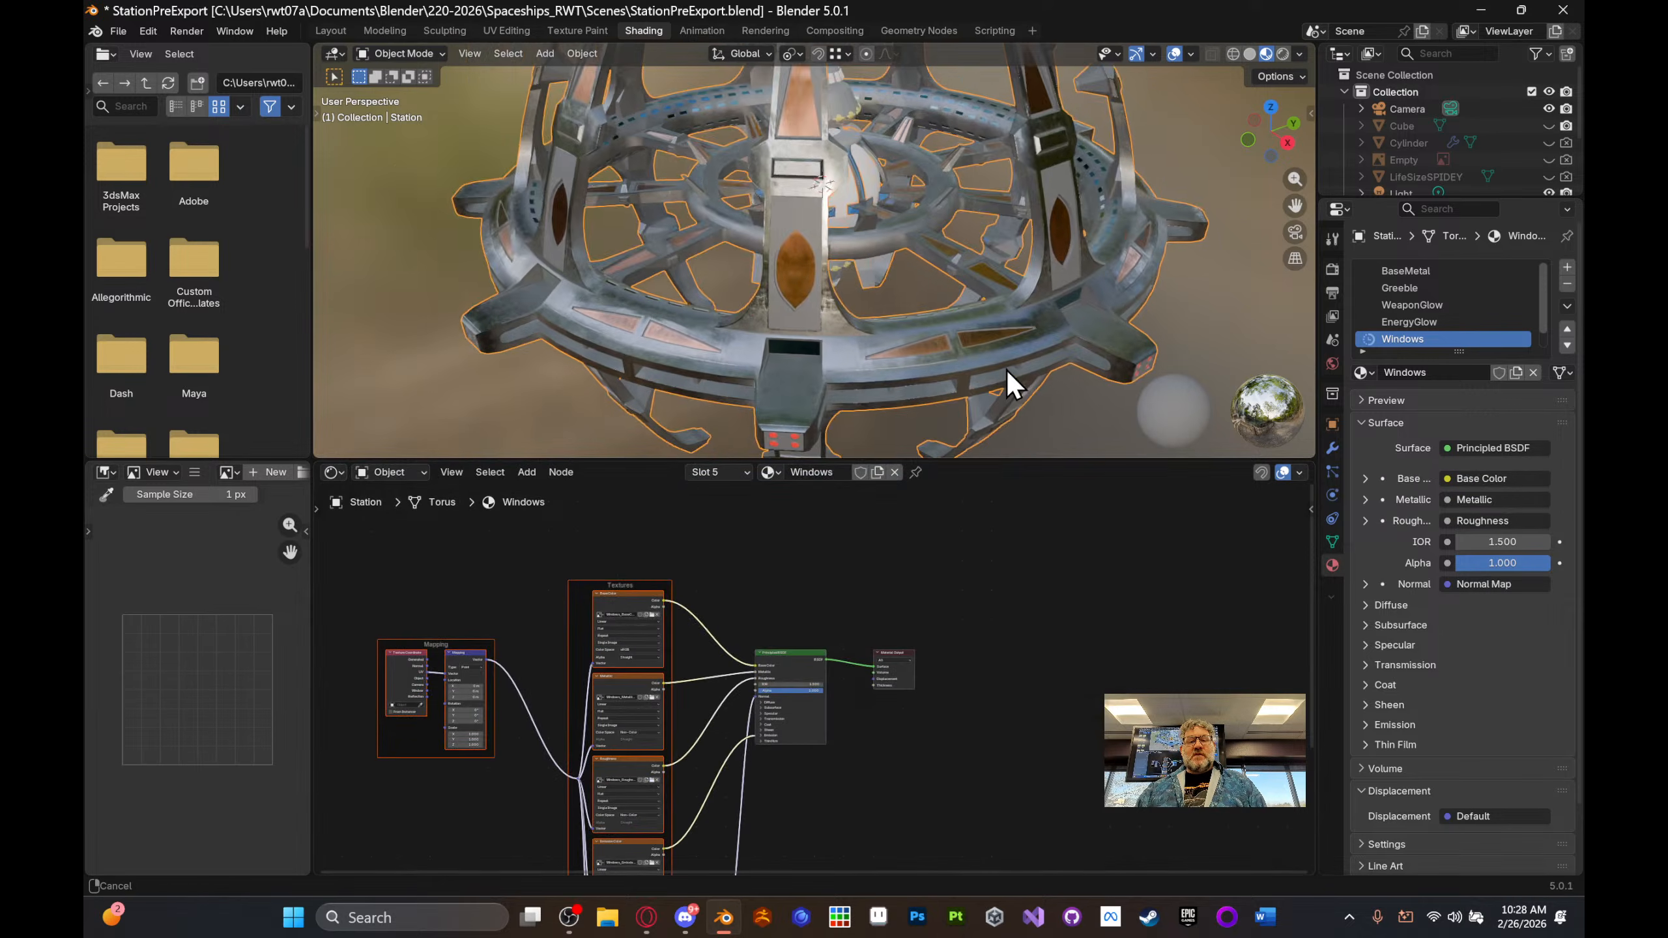
middle_click_drag(1006, 370, 966, 372)
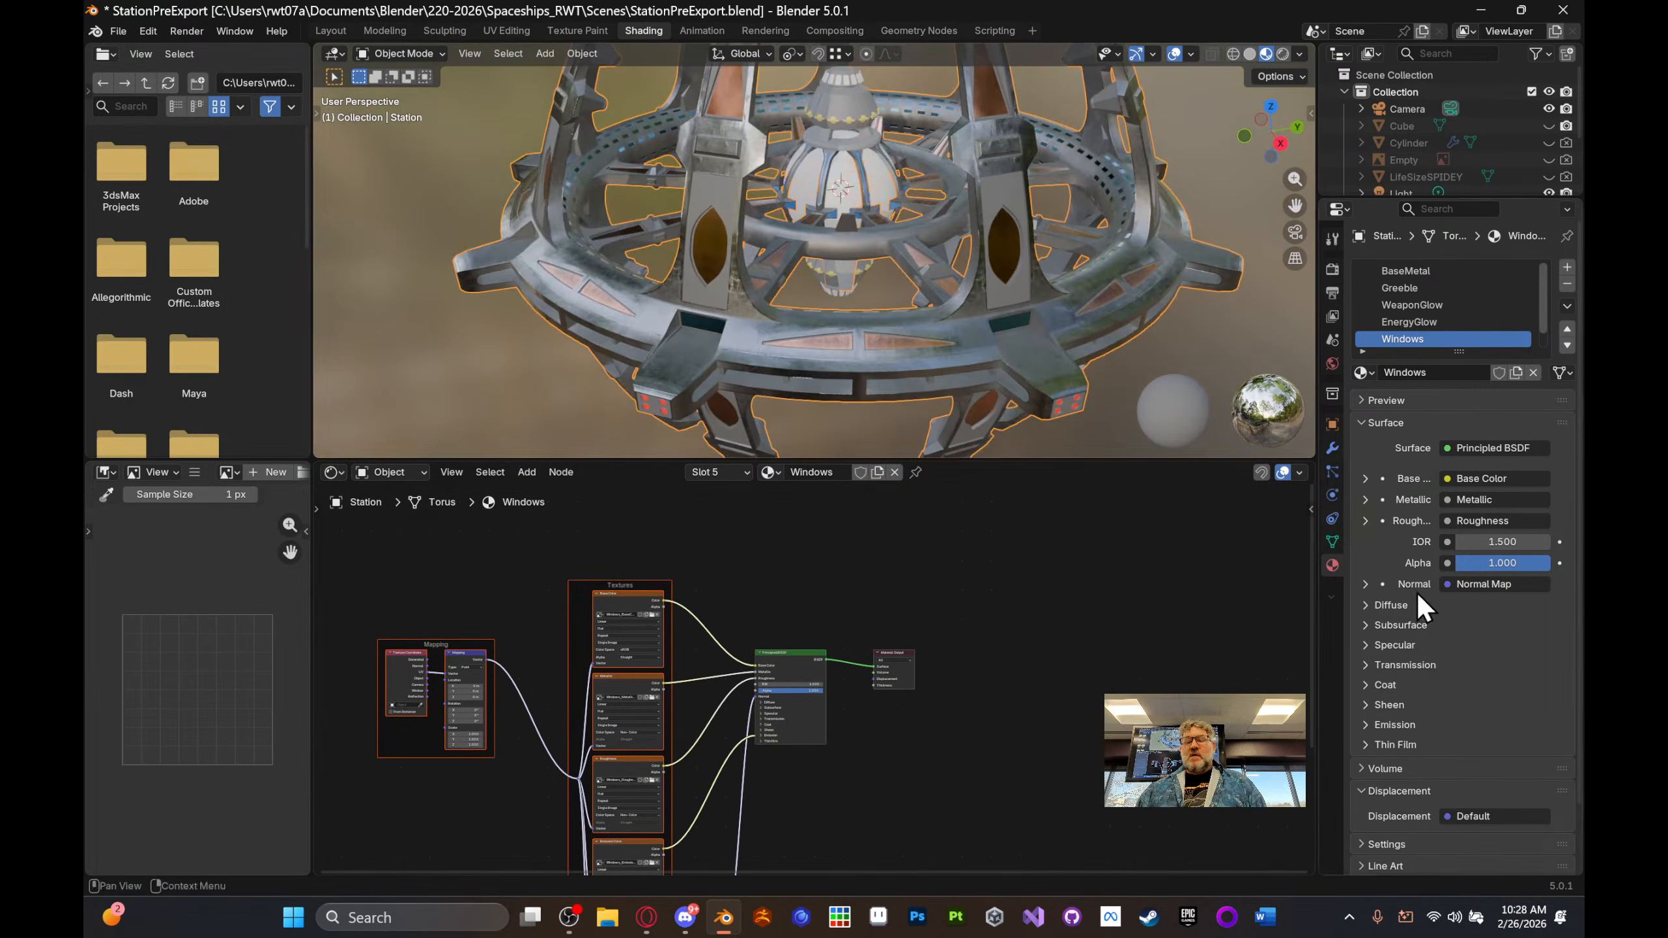
- Run Principled Texture Setup on the AccentMetal material's Principled BSDF with the five AccentMetal maps, AccentMetal_BaseColor.png through AccentMetal_Roughness.png
scroll(1437, 326, "down", 1)
left_click(1431, 339)
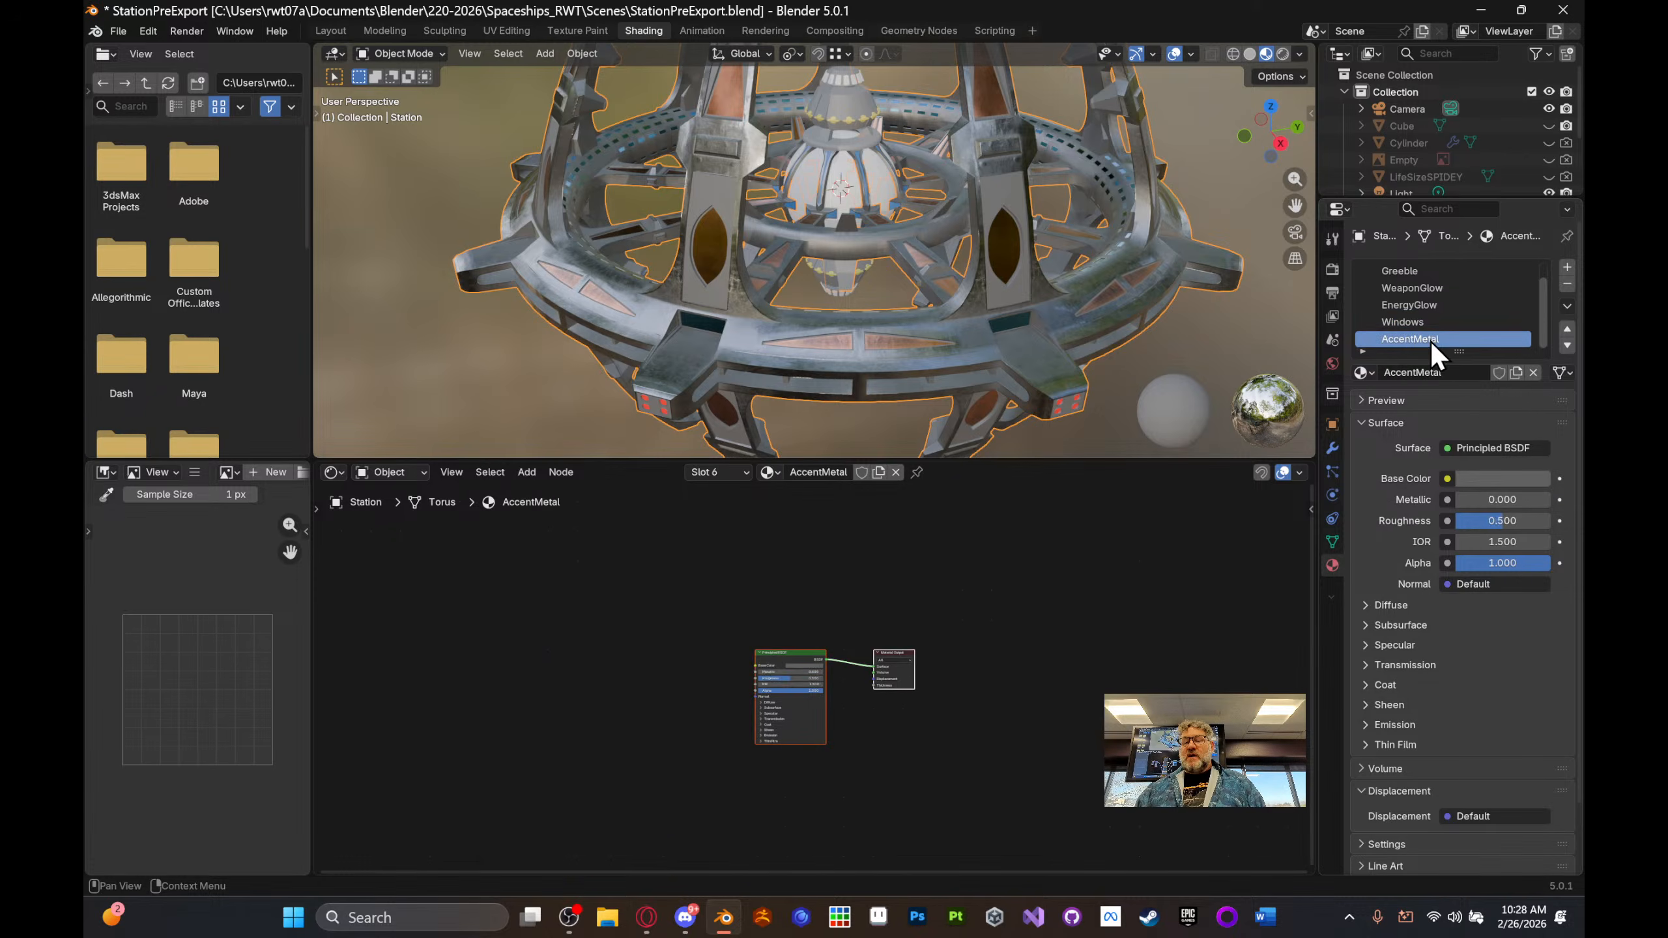
left_click(787, 654)
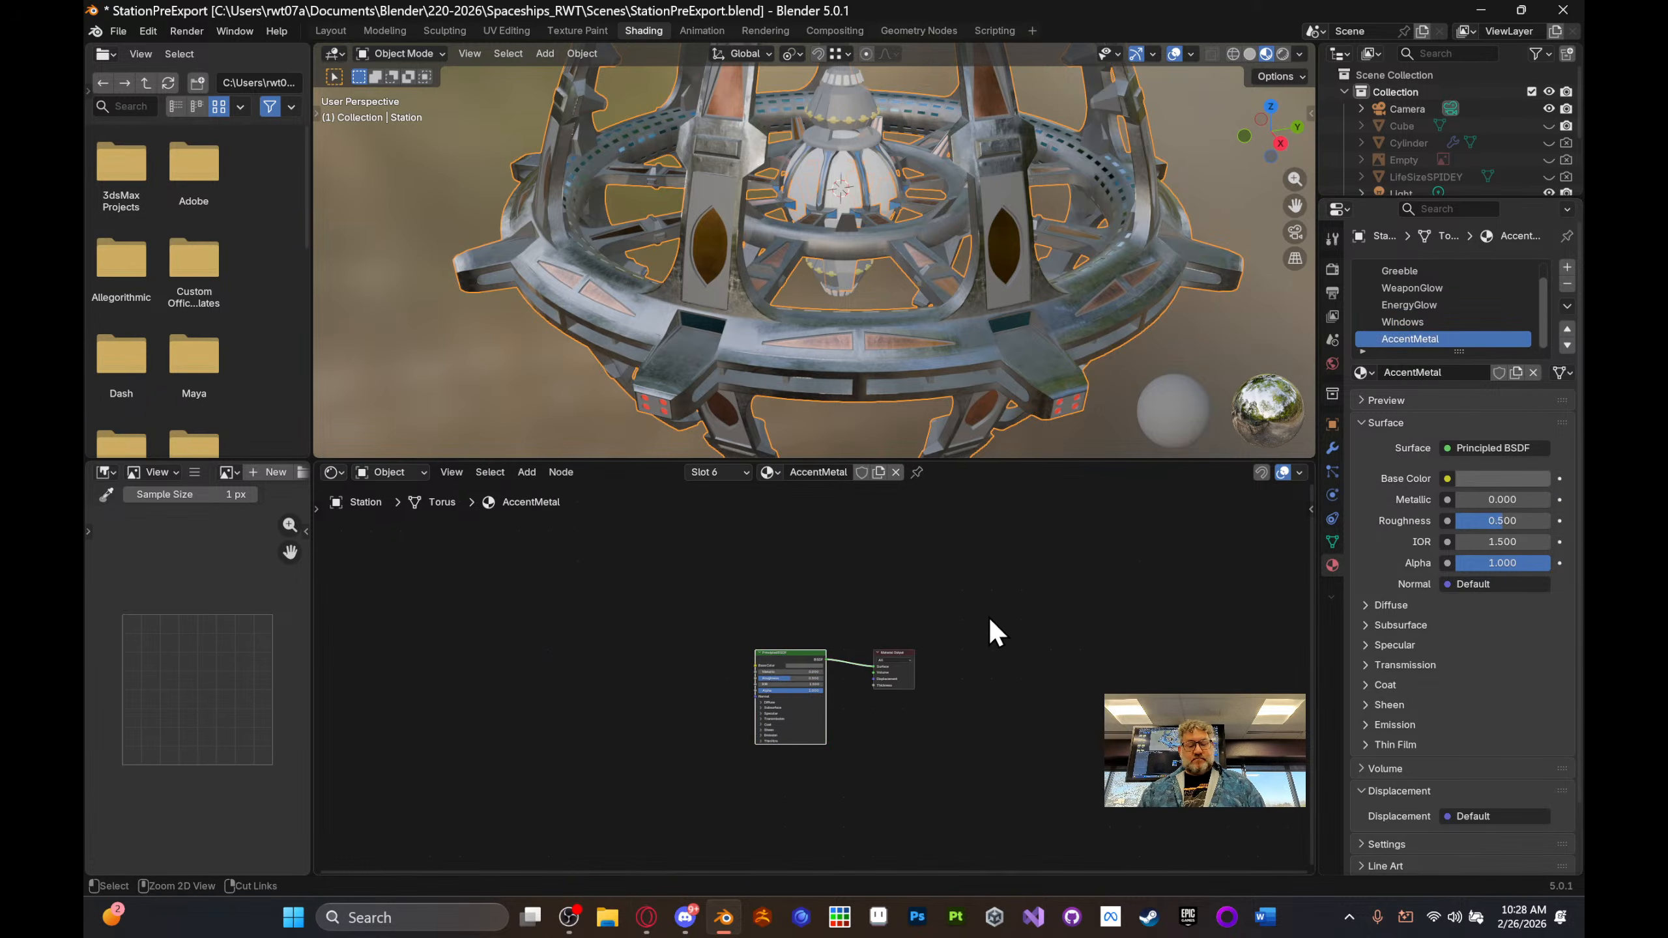
key("ctrl+shift+t")
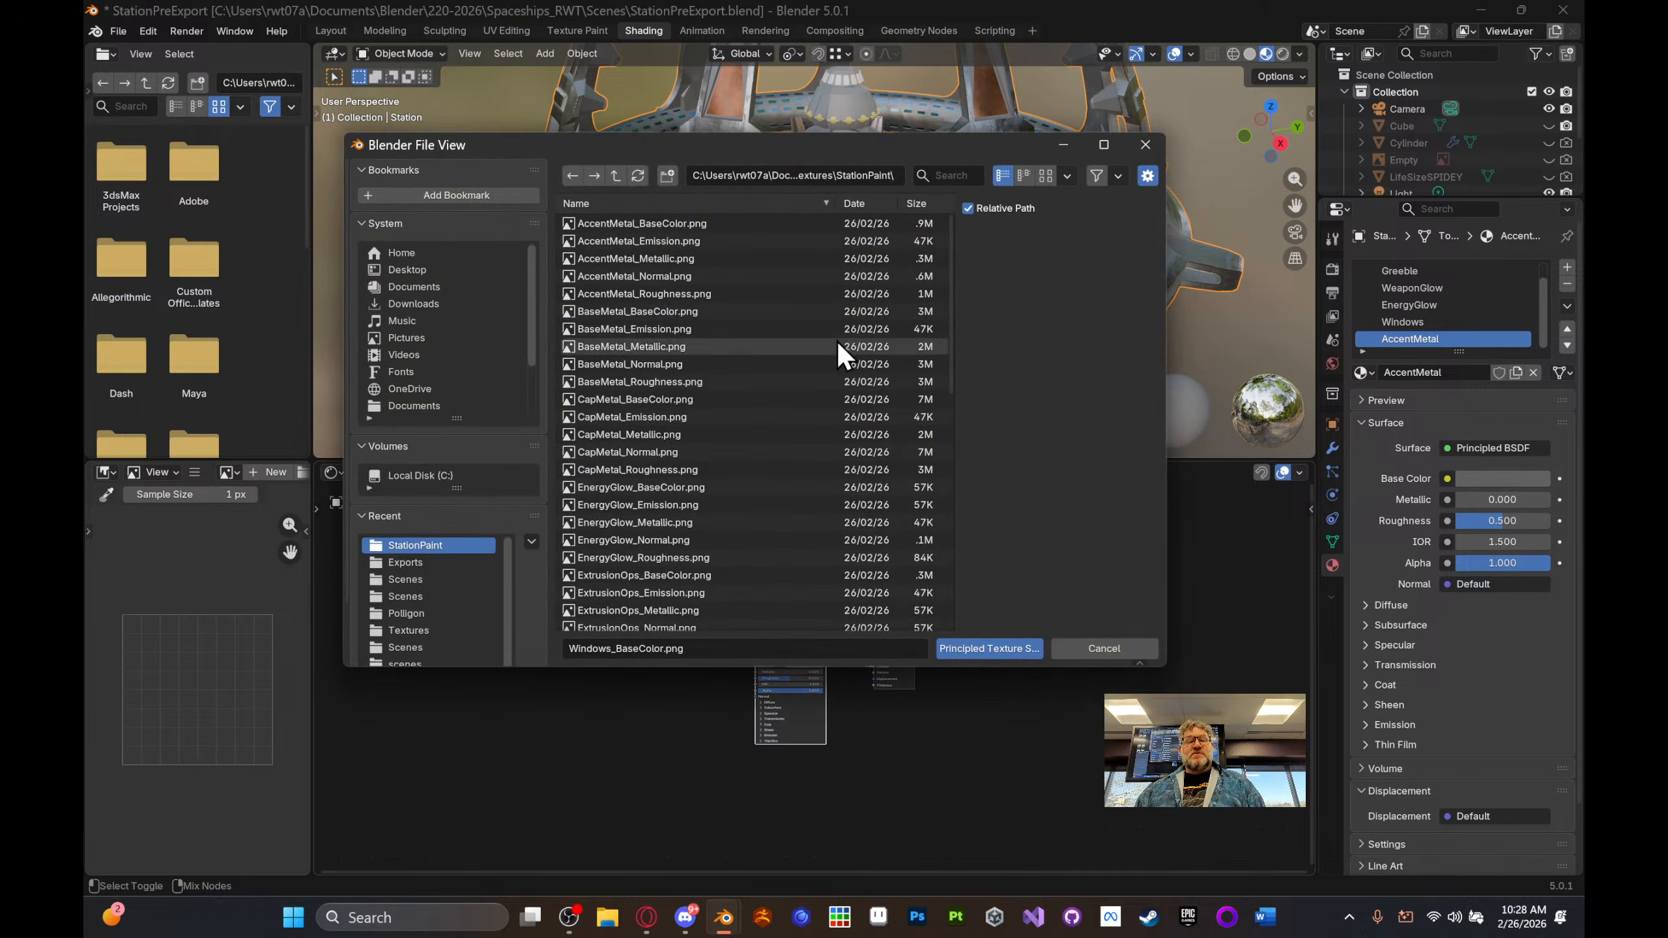
left_click(693, 225)
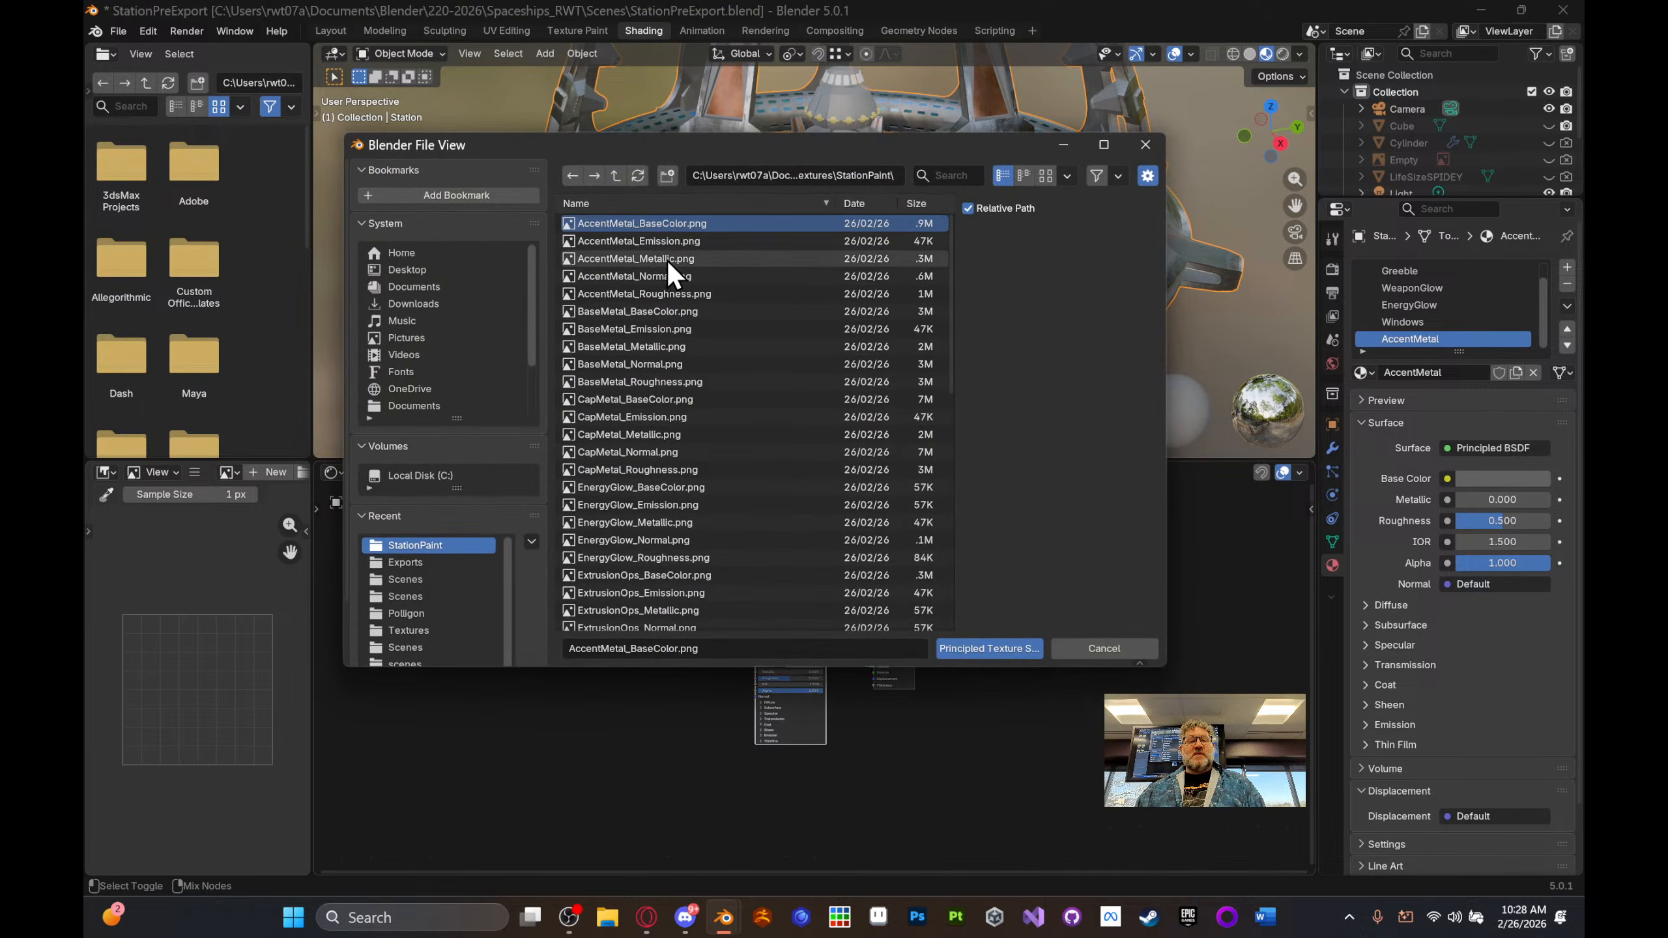
left_click(657, 297, "shift")
left_click(975, 651)
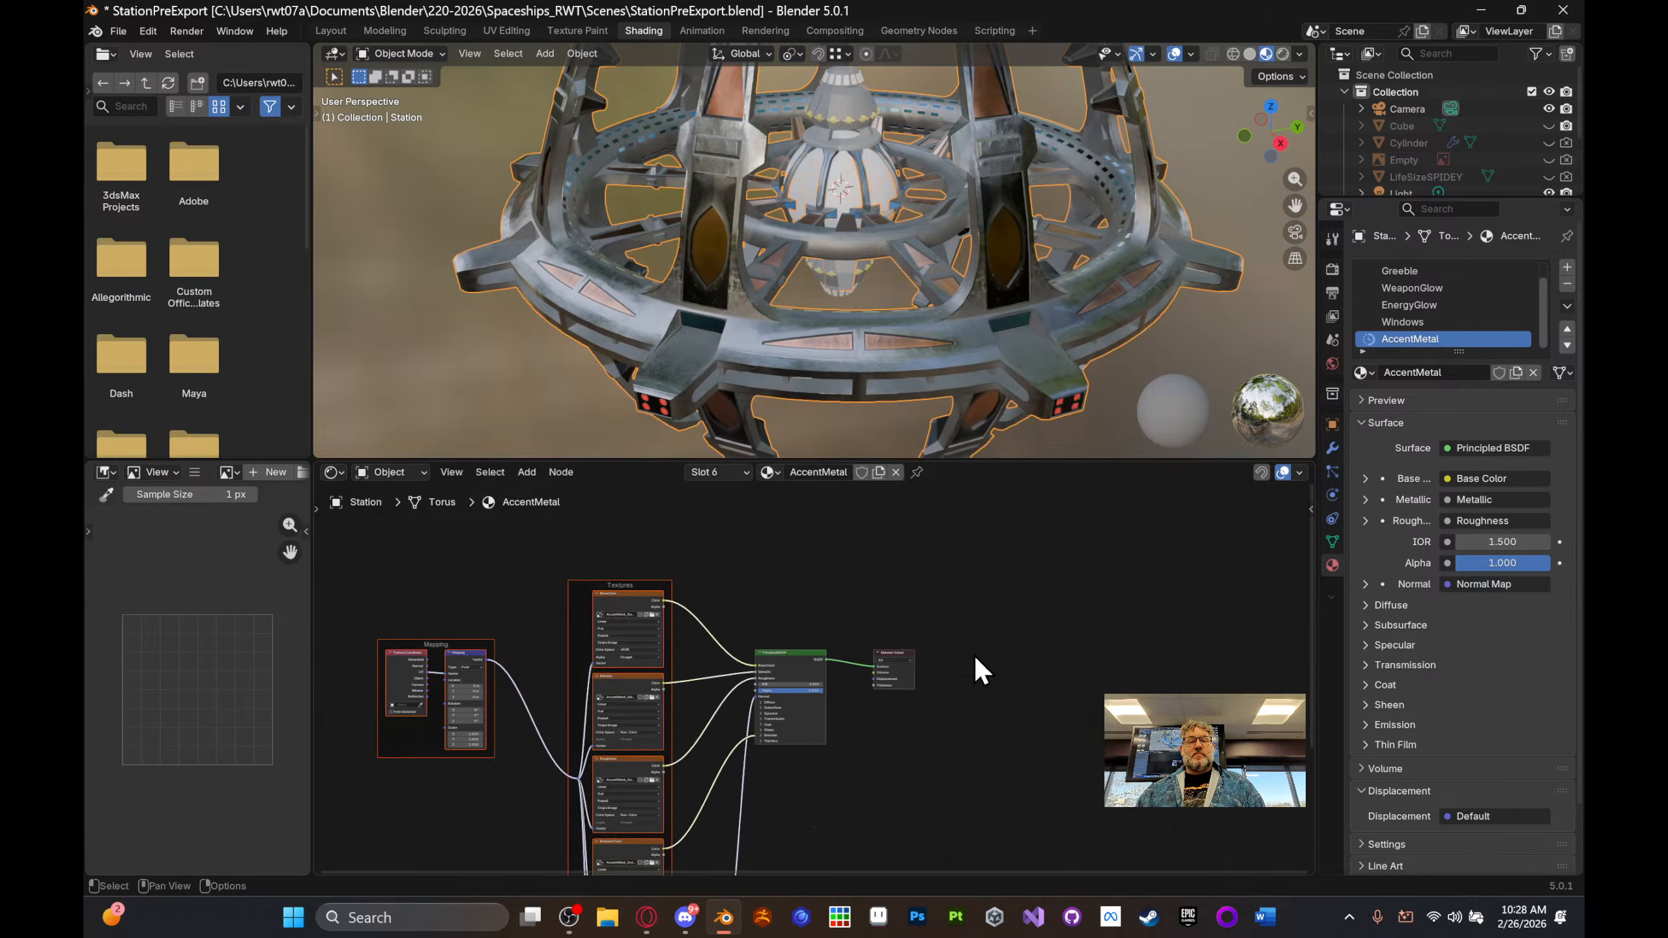
- Select the PowerCore sphere and run Principled Texture Setup on its Principled BSDF with the five PowerCore maps, PowerCore_BaseColor.png through PowerCore_Roughness.png
middle_click_drag(954, 367, 852, 328)
left_click(816, 328)
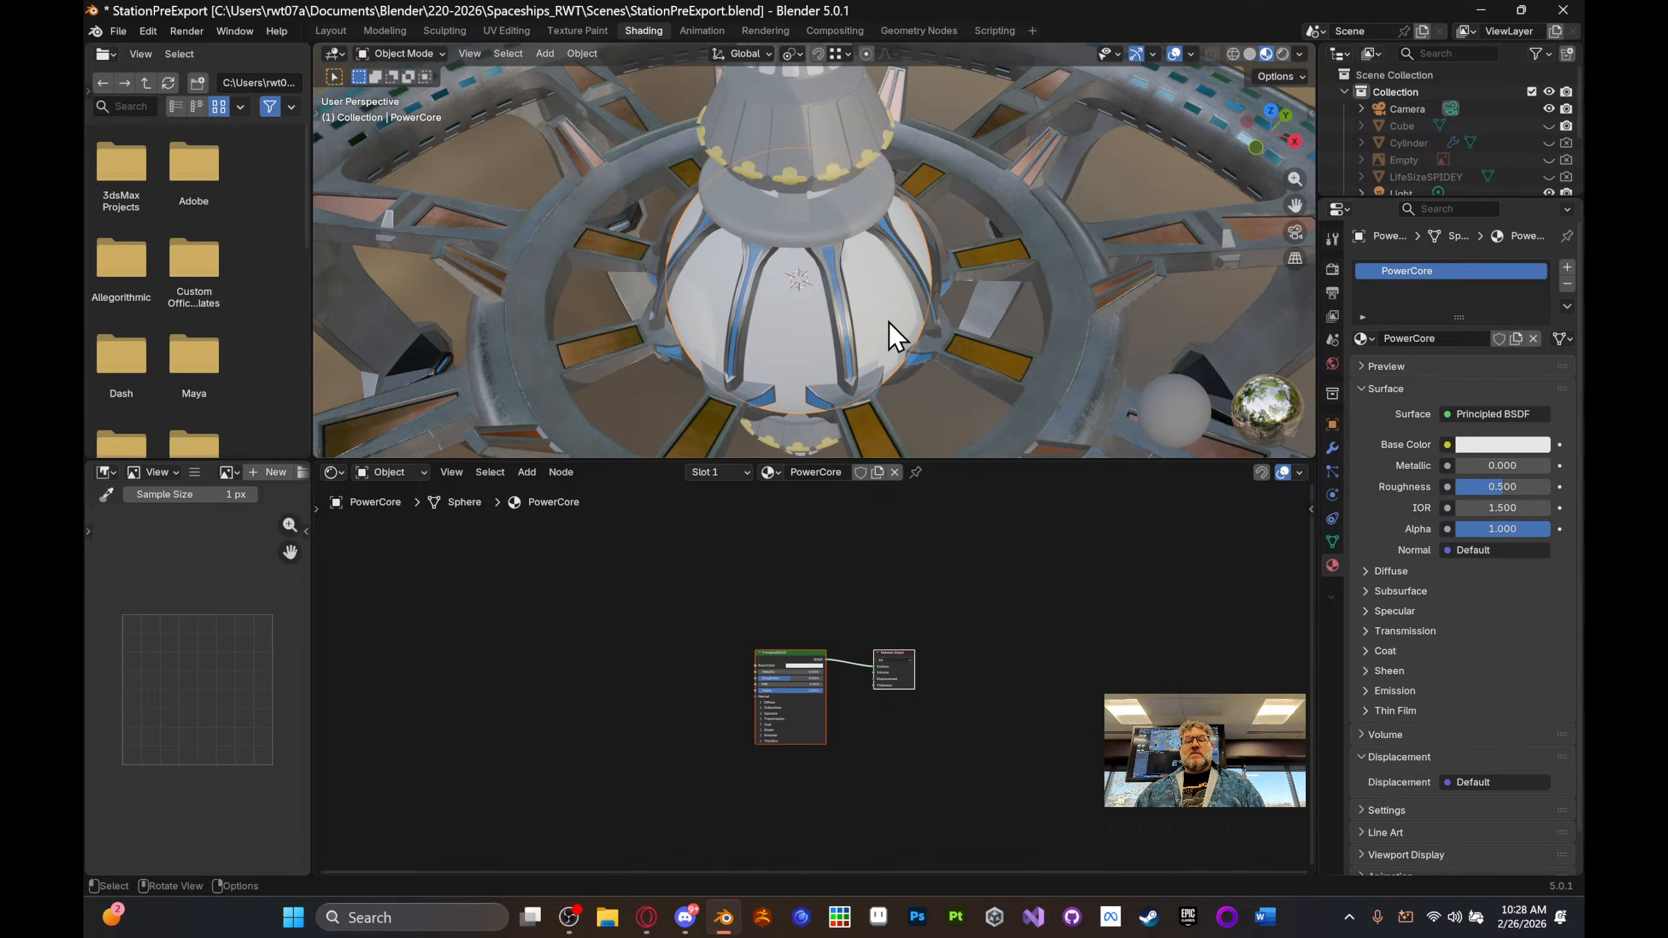
left_click(807, 650)
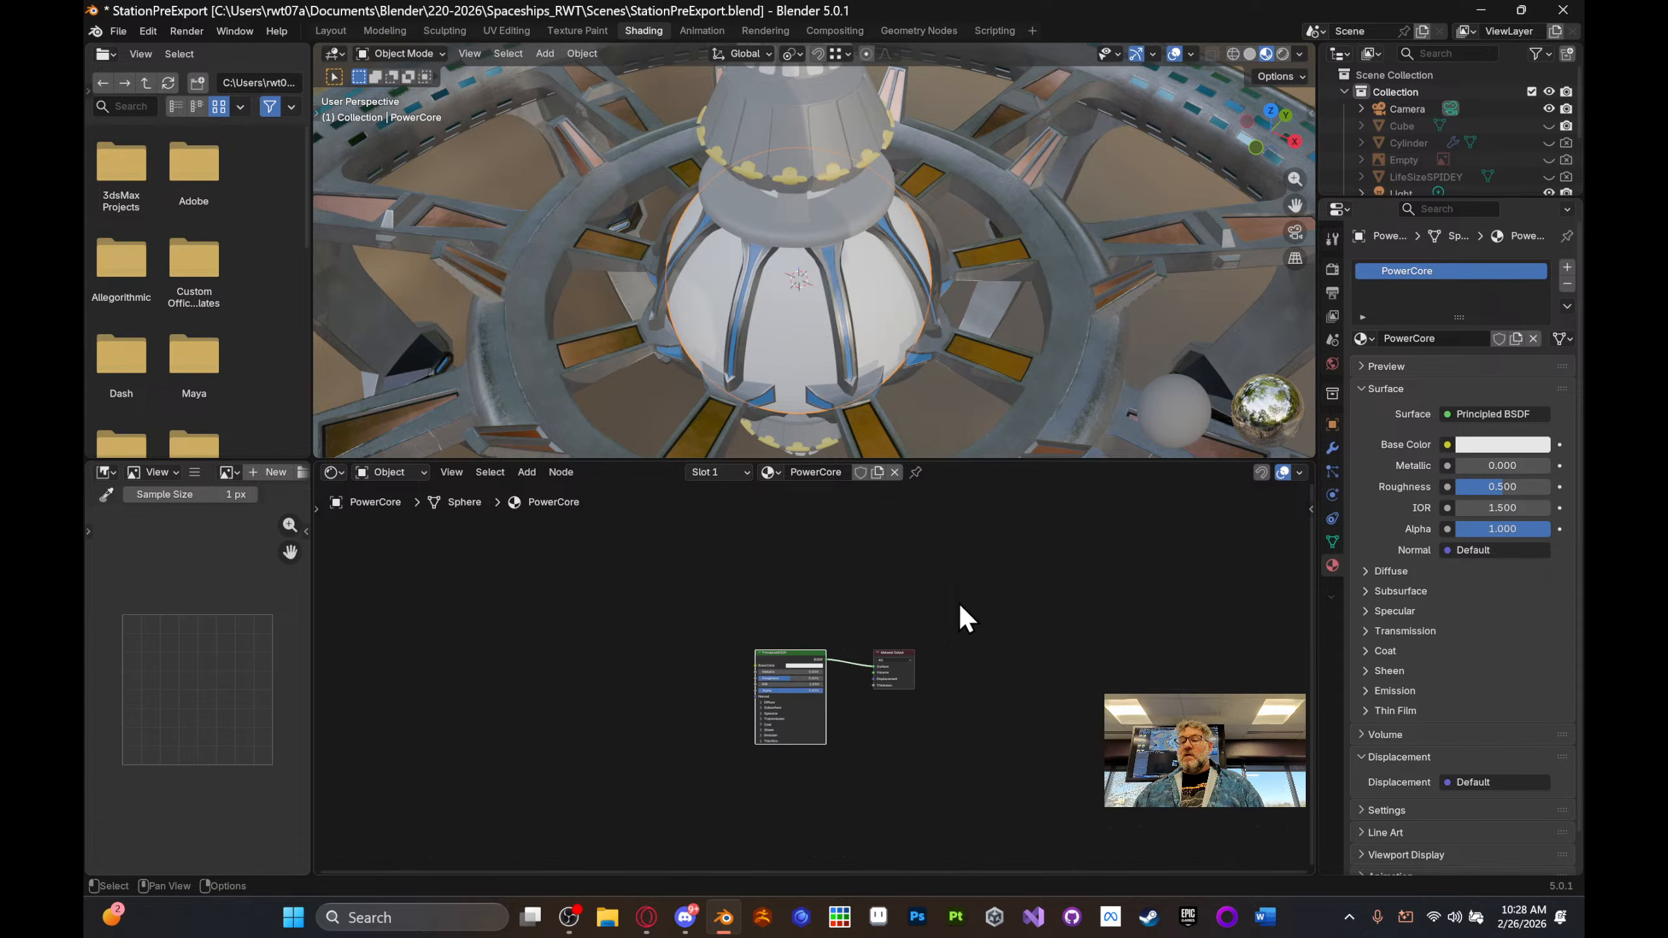
key("ctrl+shift+t")
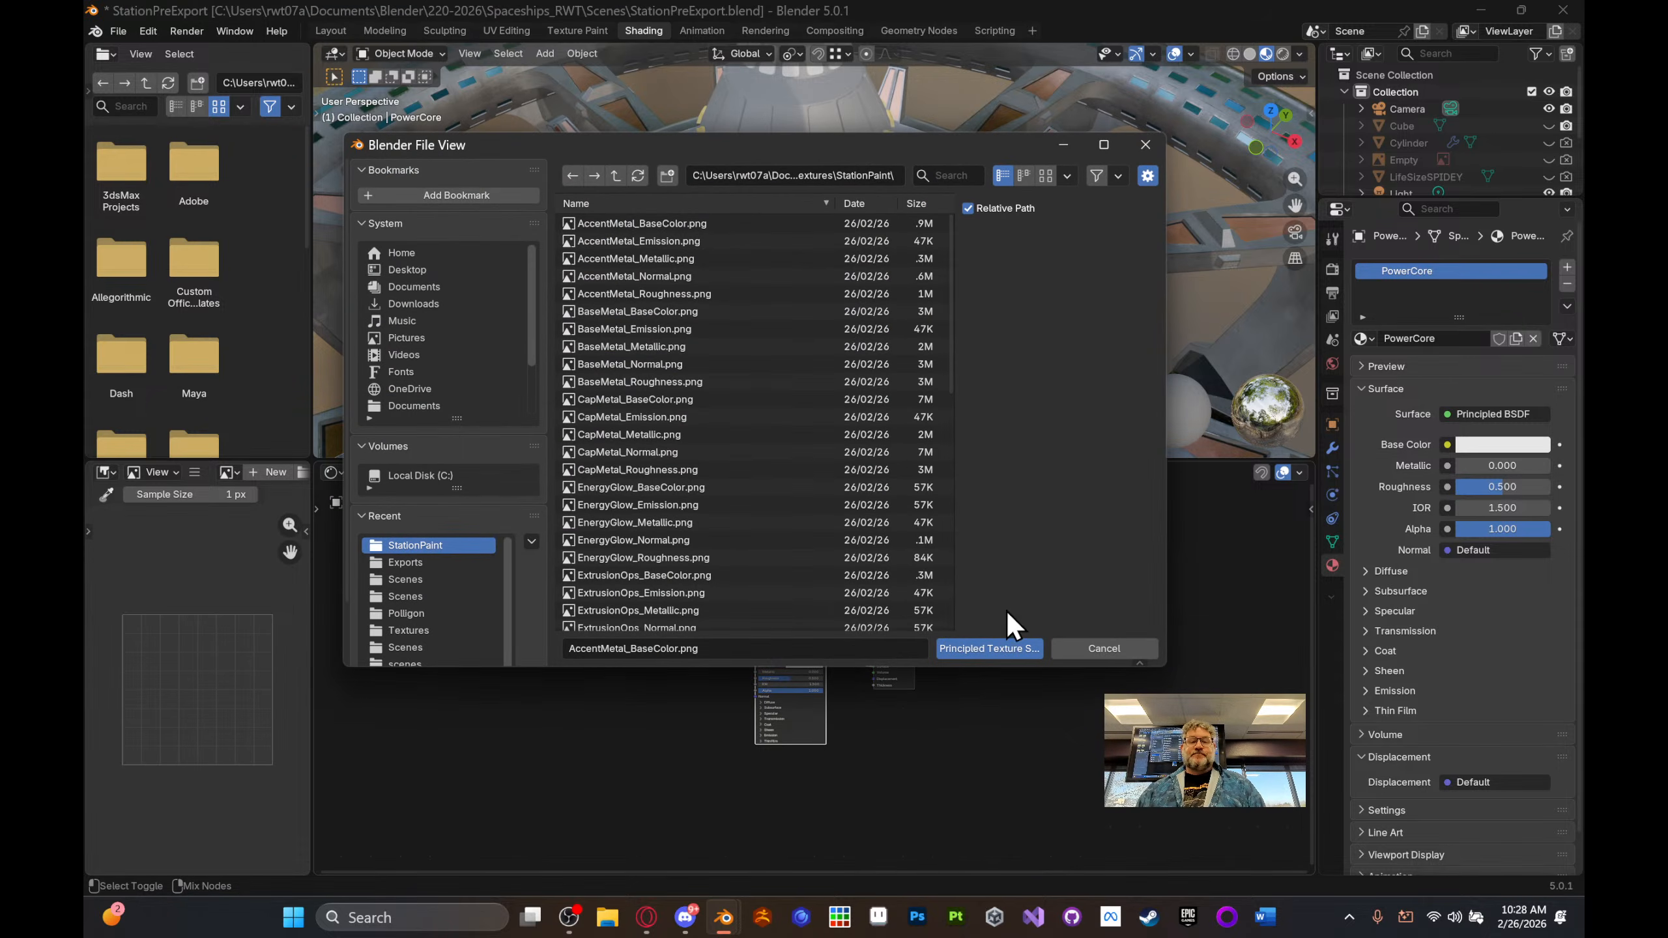
scroll(641, 519, "down", 6)
scroll(662, 504, "down", 10)
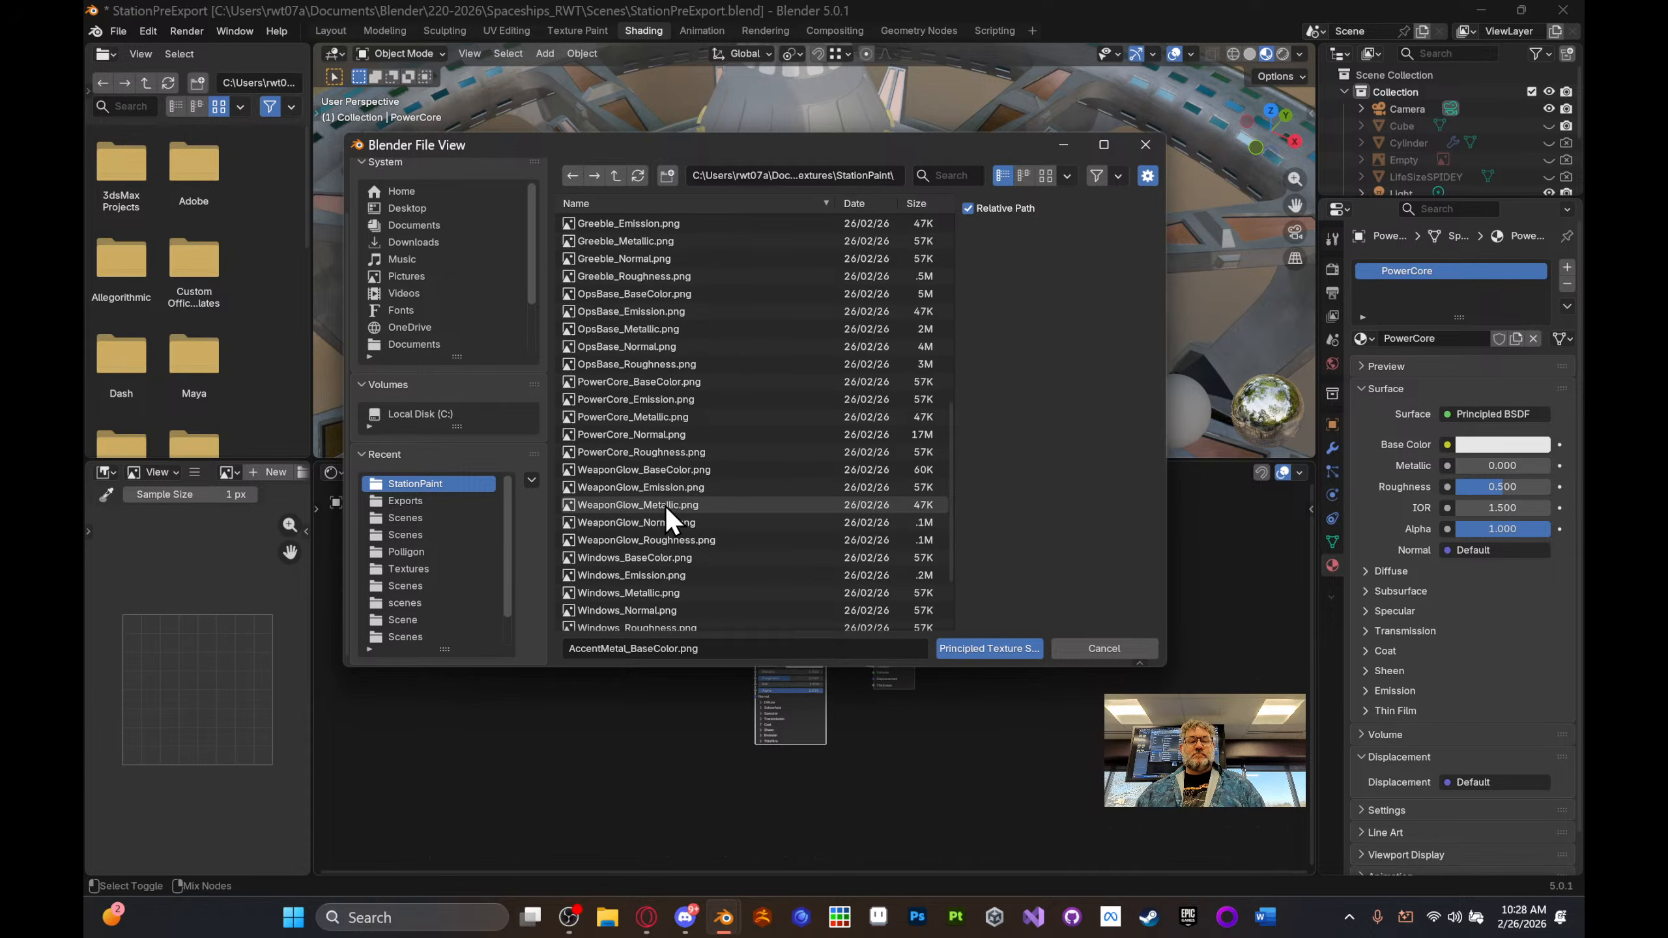
scroll(703, 495, "up", 3)
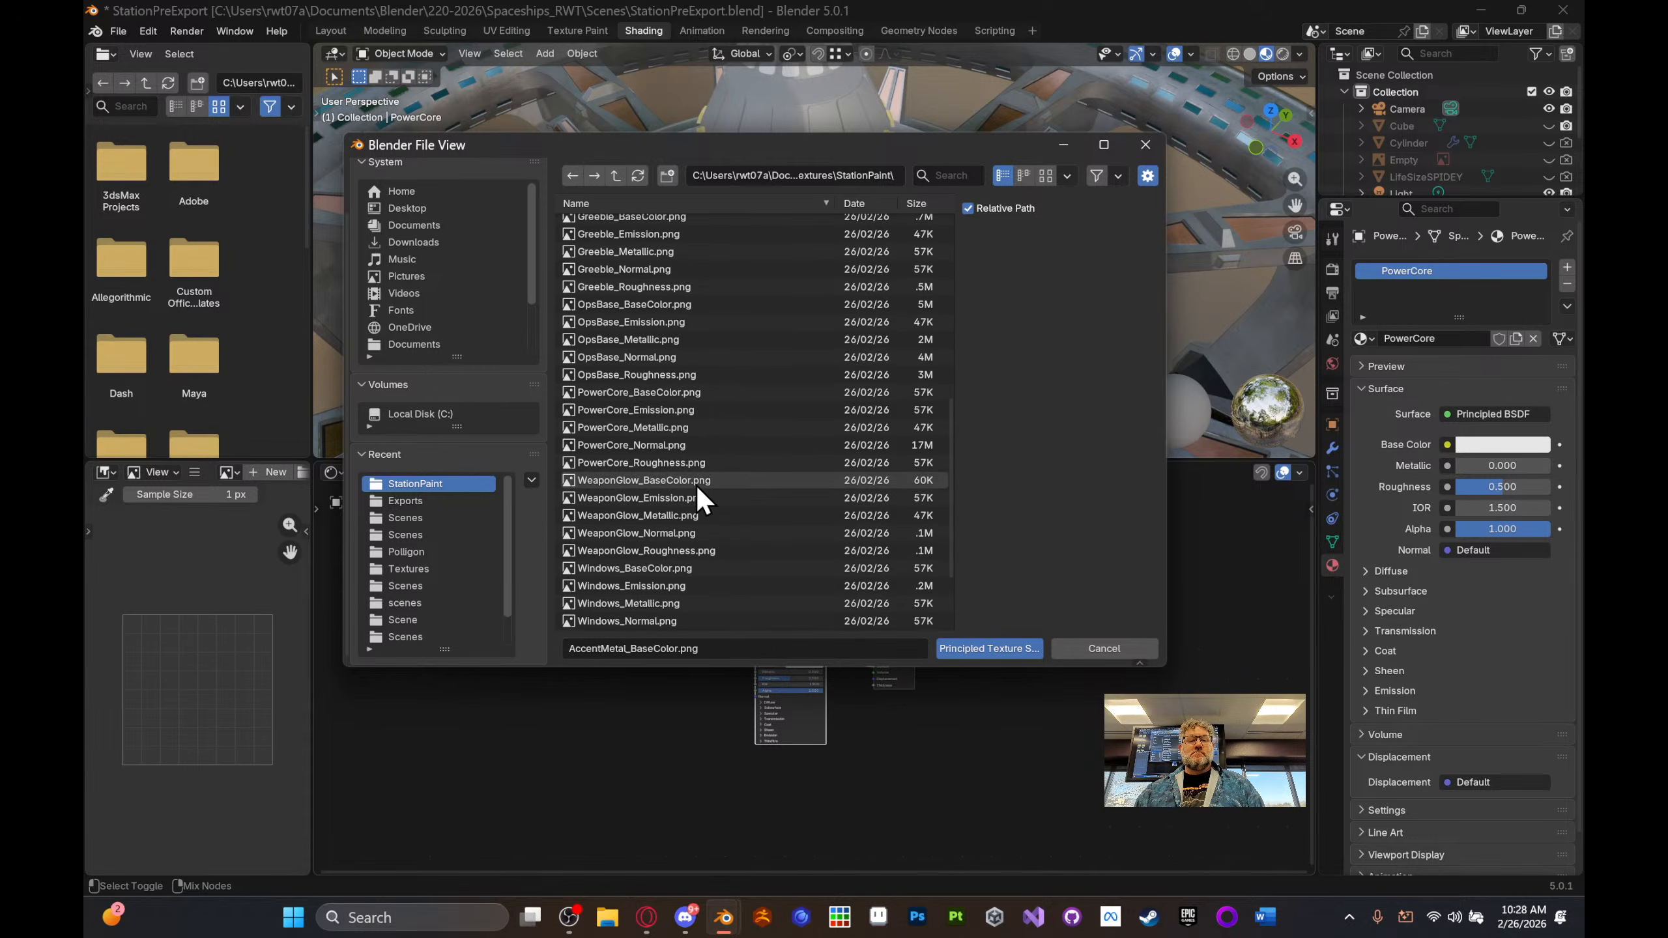
left_click(673, 393)
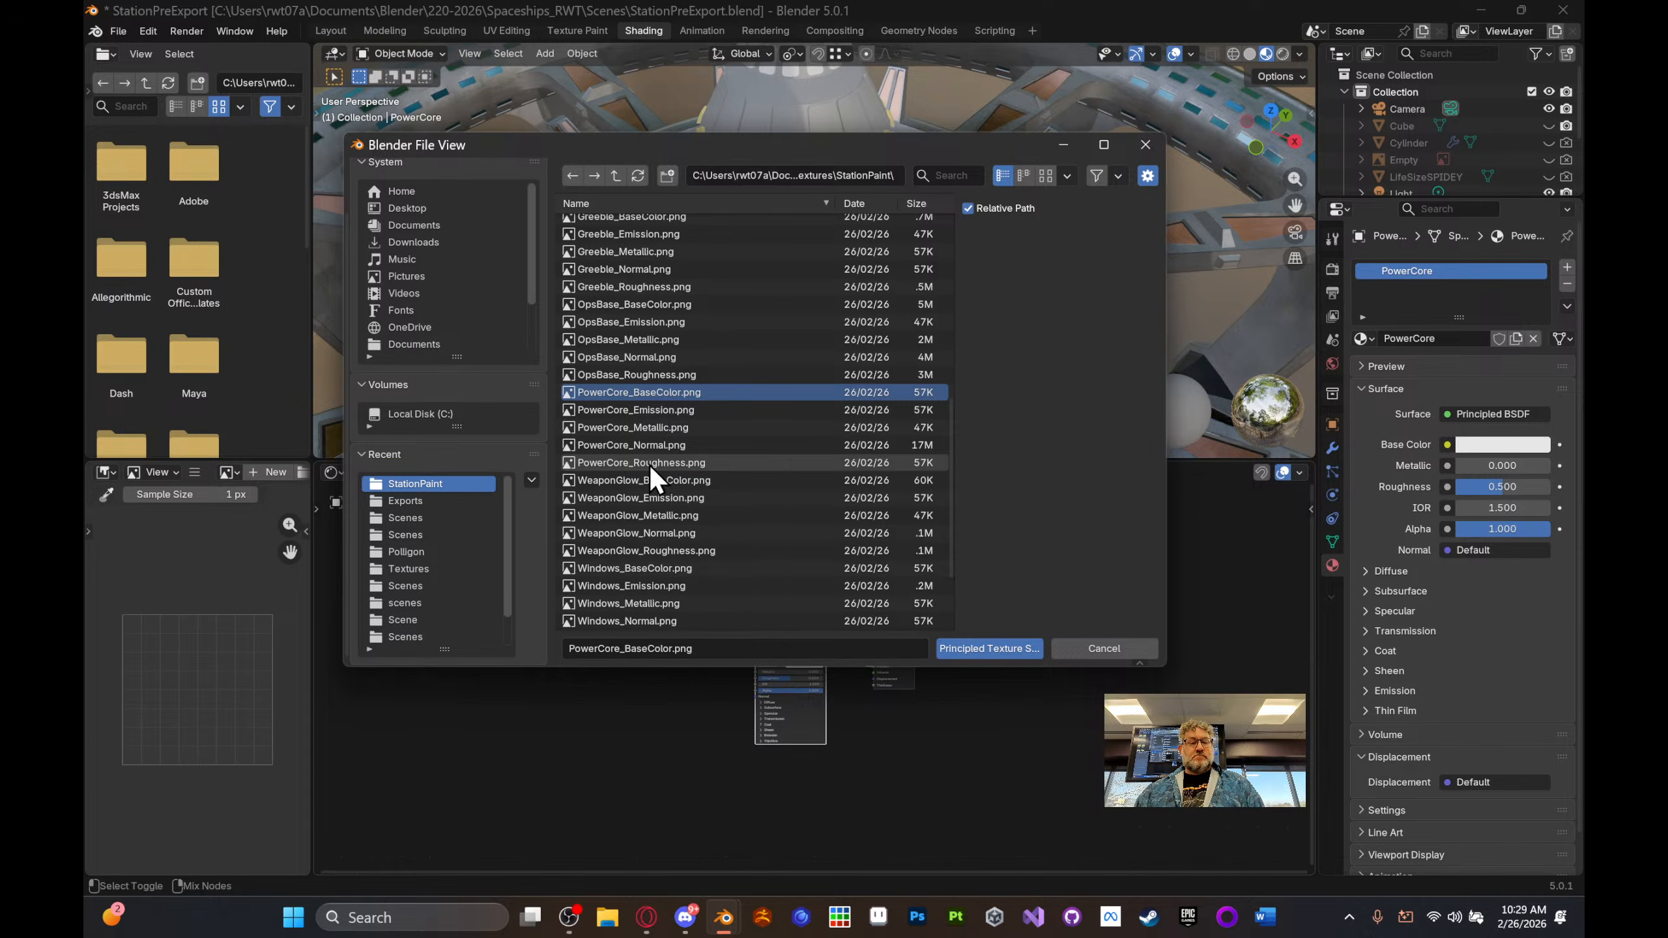
left_click(649, 463, "shift")
left_click(1008, 650)
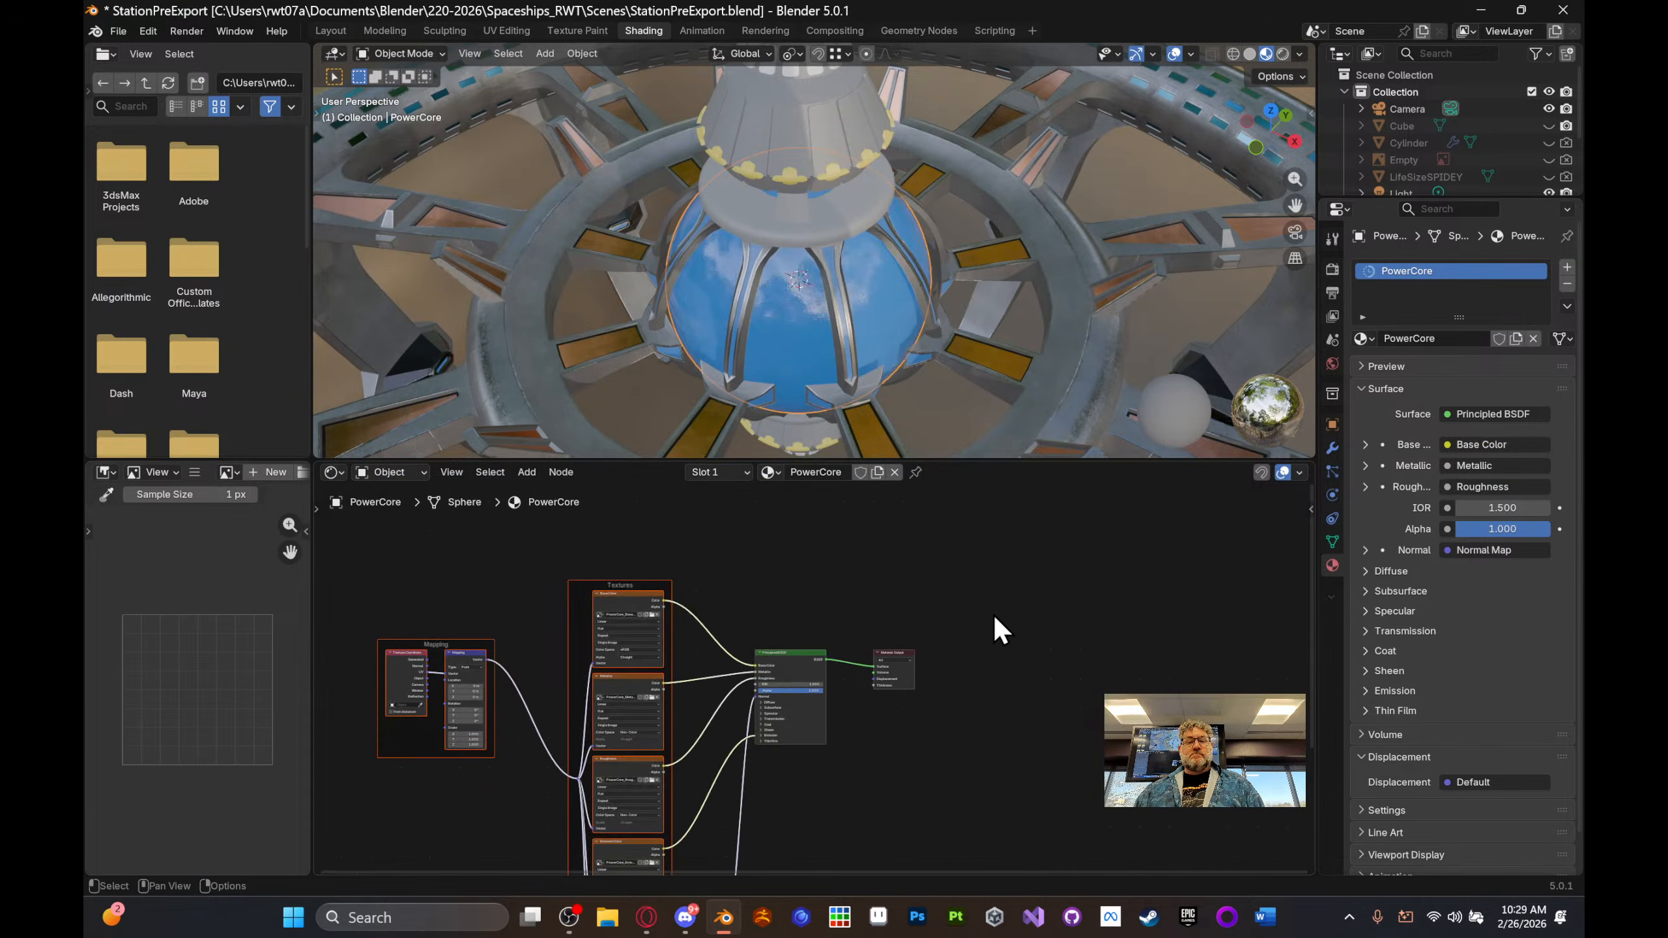
middle_click_drag(922, 411, 899, 319)
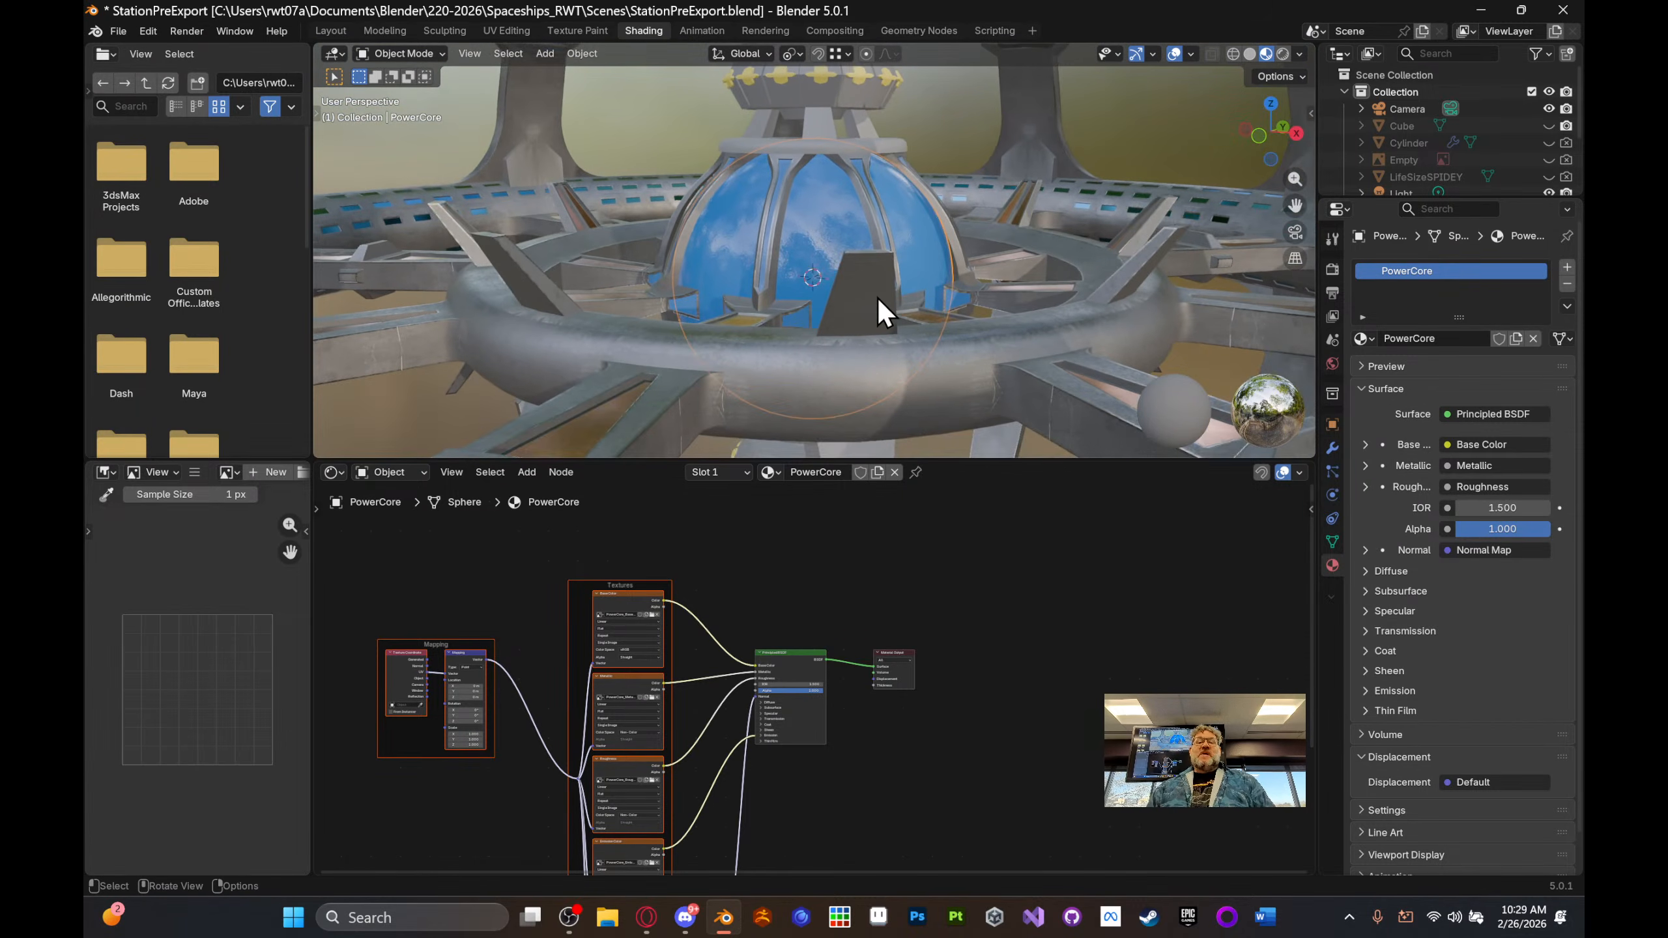
- Select the PowerCoreCap ring and run Principled Texture Setup on its CapMetal material with the five CapMetal maps, CapMetal_BaseColor.png through CapMetal_Roughness.png
middle_click_drag(904, 245, 842, 345, "shift")
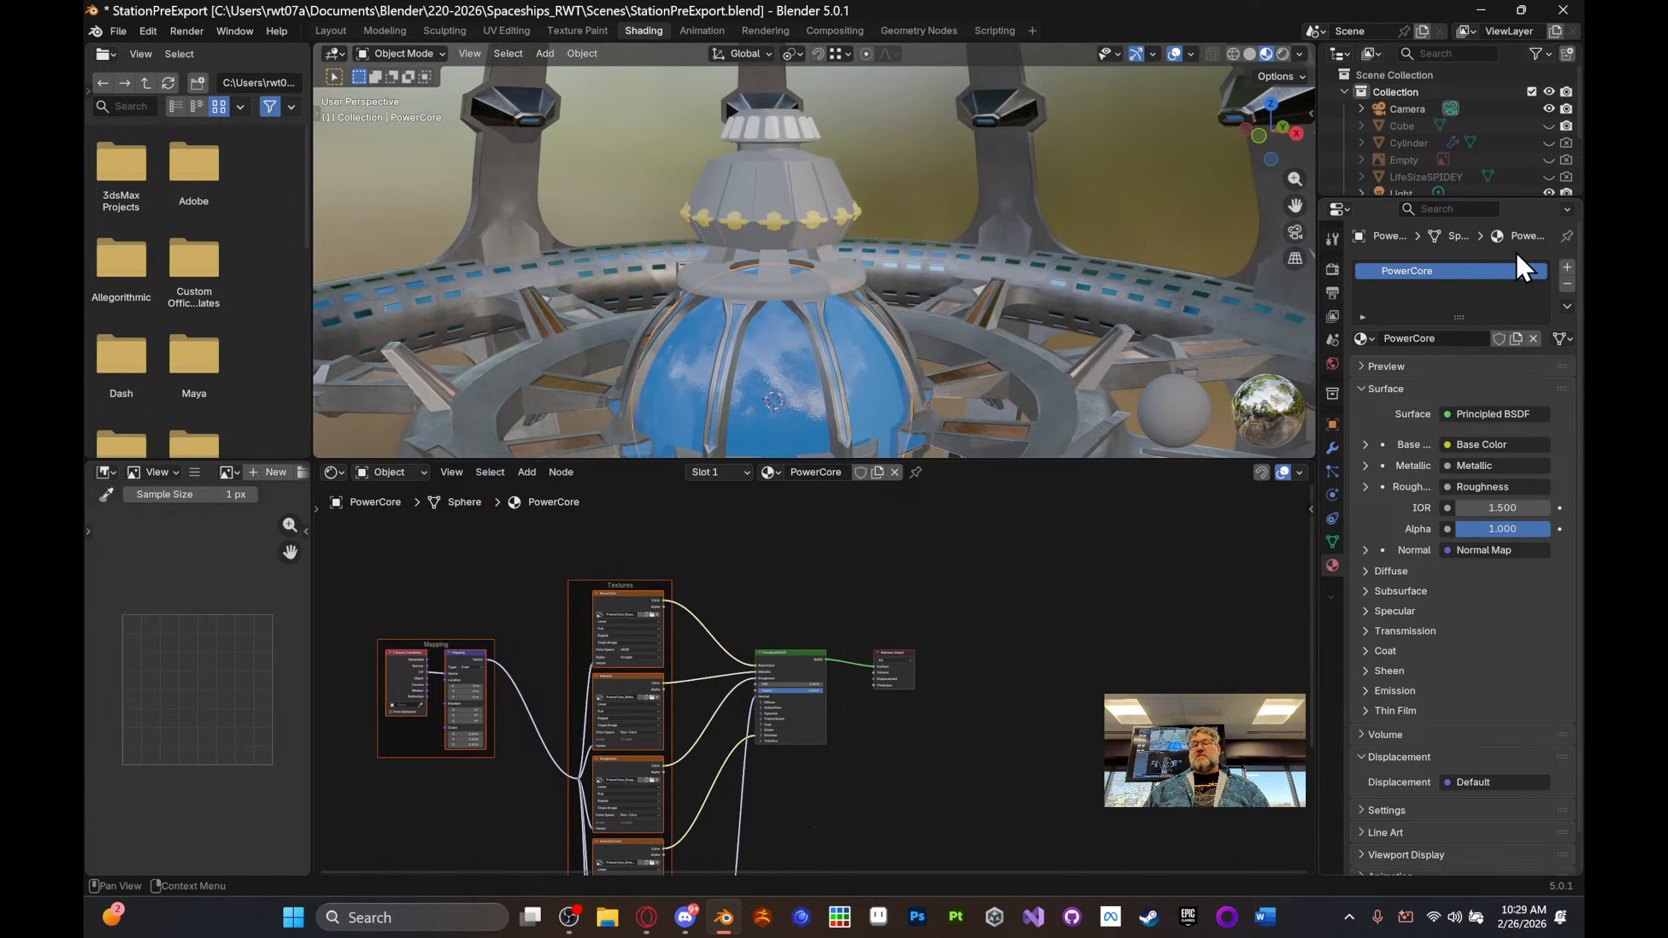
left_click(829, 282)
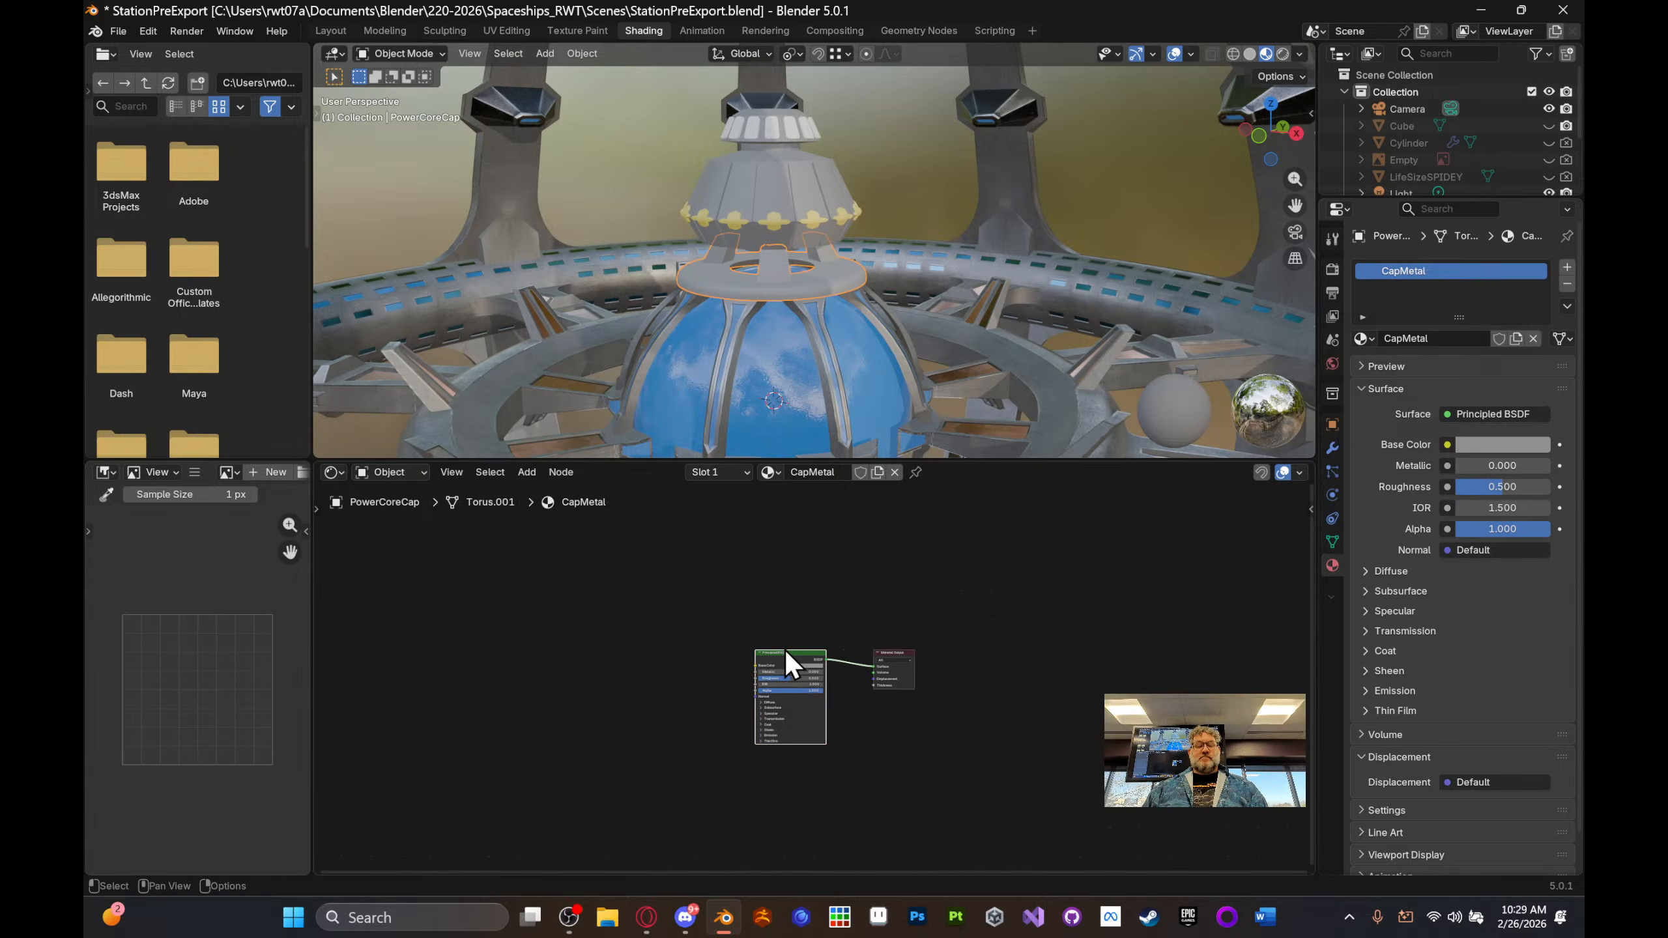
key("ctrl+shift+t")
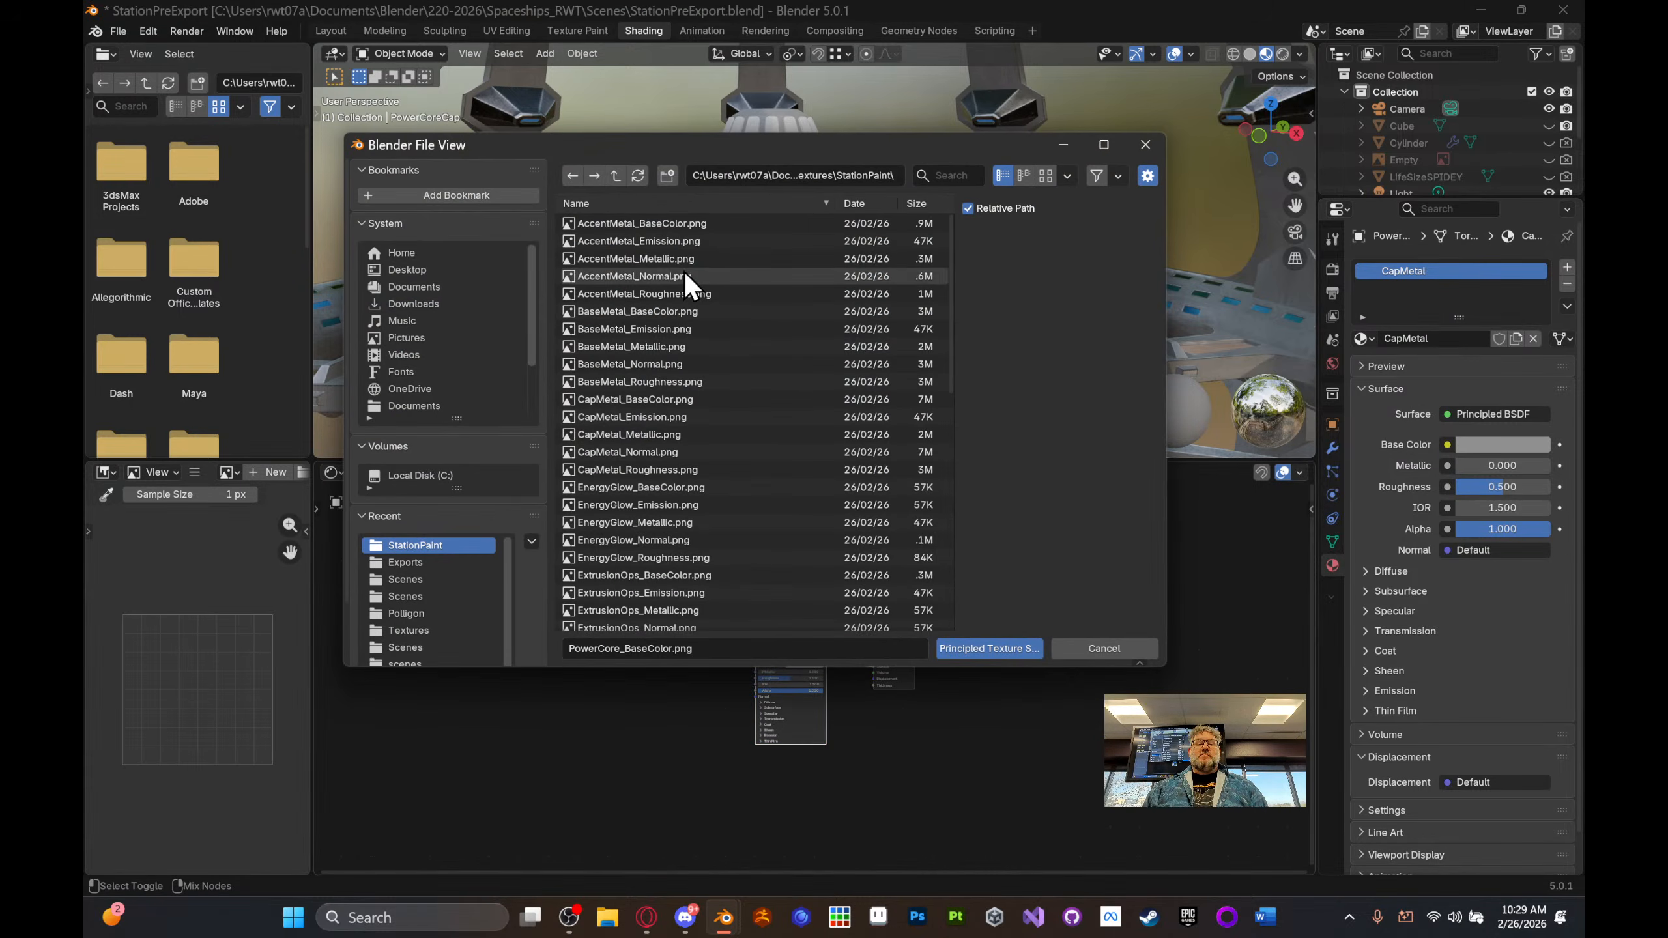
left_click(610, 400)
left_click(627, 474, "shift")
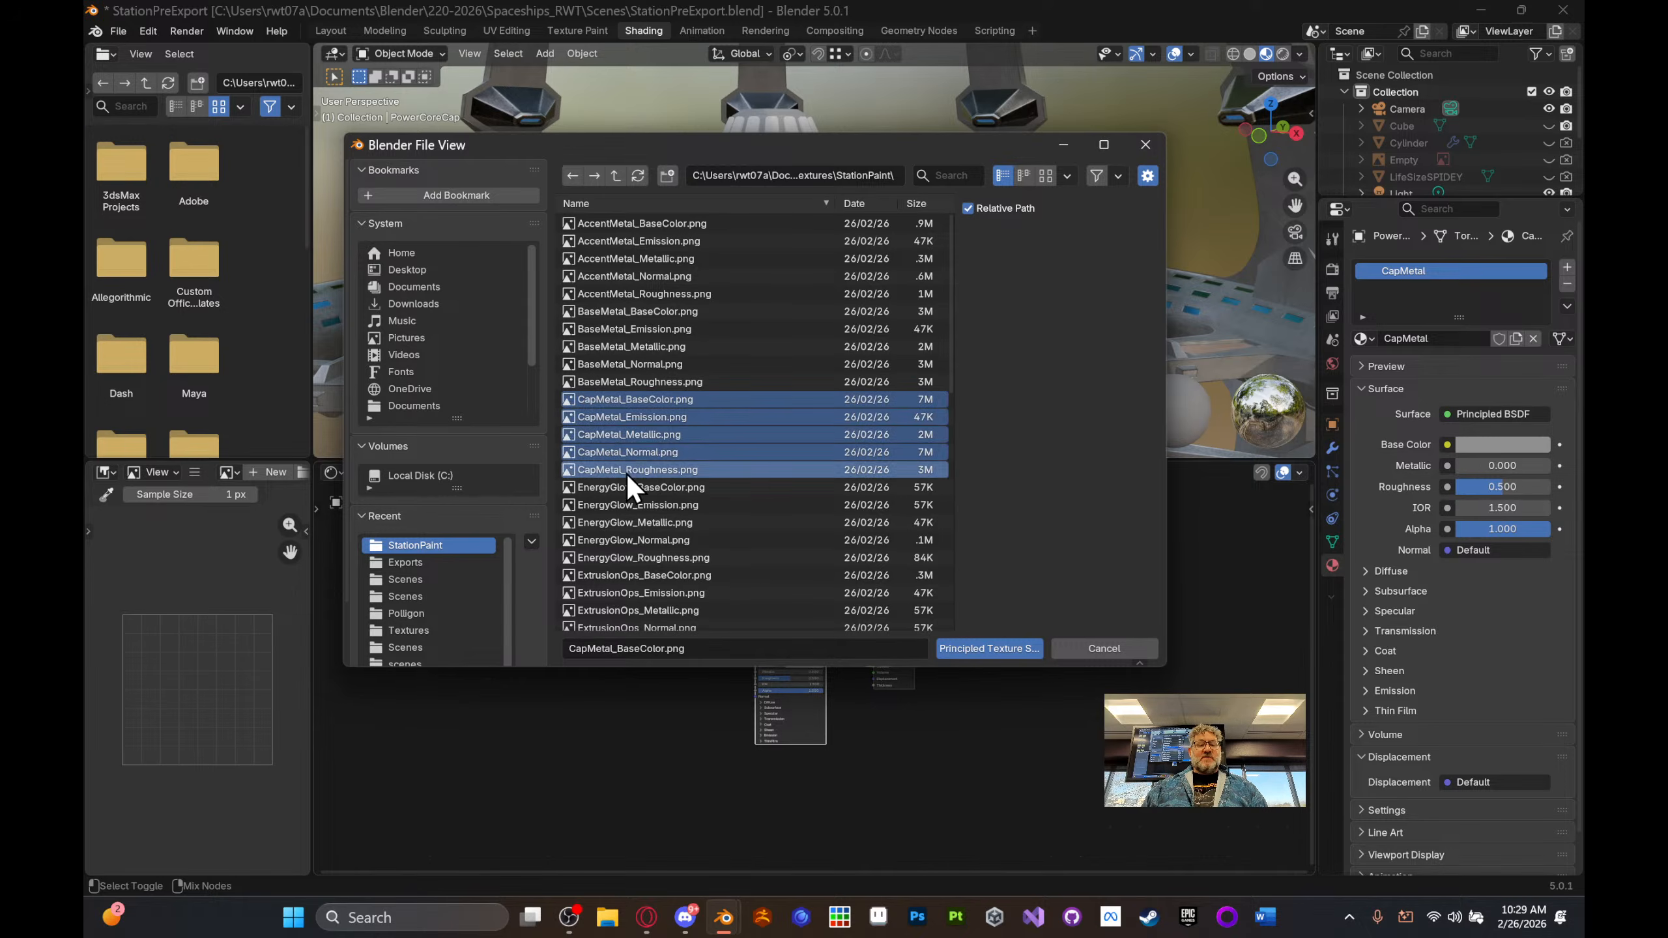
left_click(998, 651)
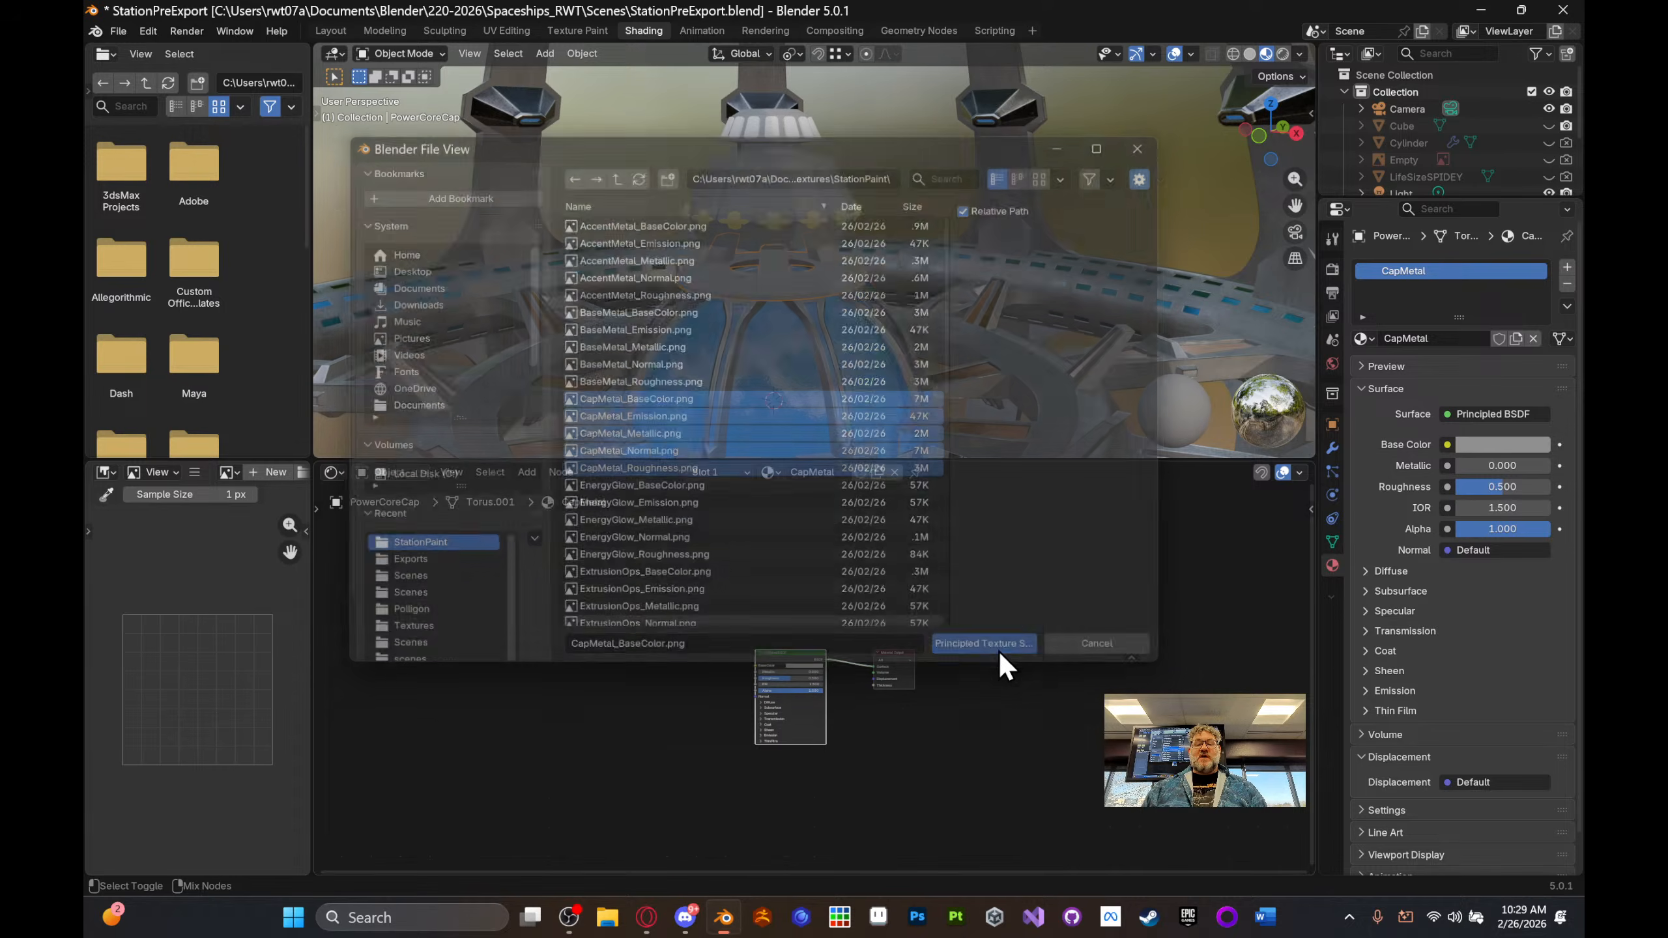
- Select the Ops tower and run Principled Texture Setup on its OpsBase material with the five OpsBase maps, OpsBase_BaseColor.png through OpsBase_Roughness.png
middle_click_drag(949, 280, 862, 250)
scroll(847, 338, "up", 4)
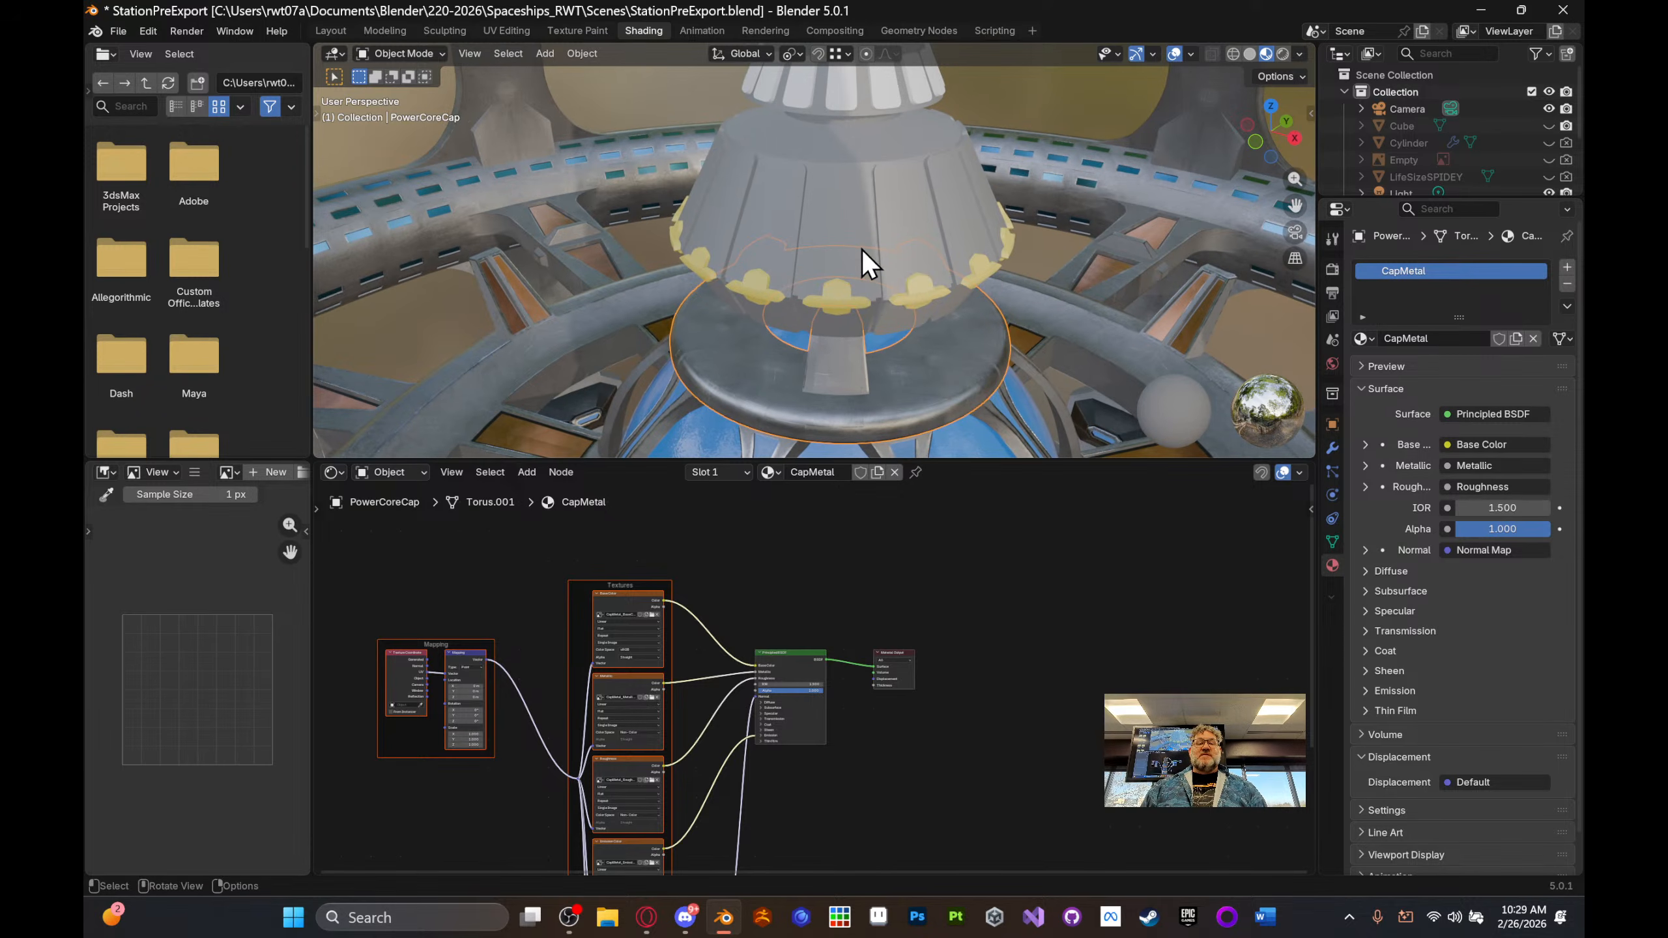
left_click(896, 138)
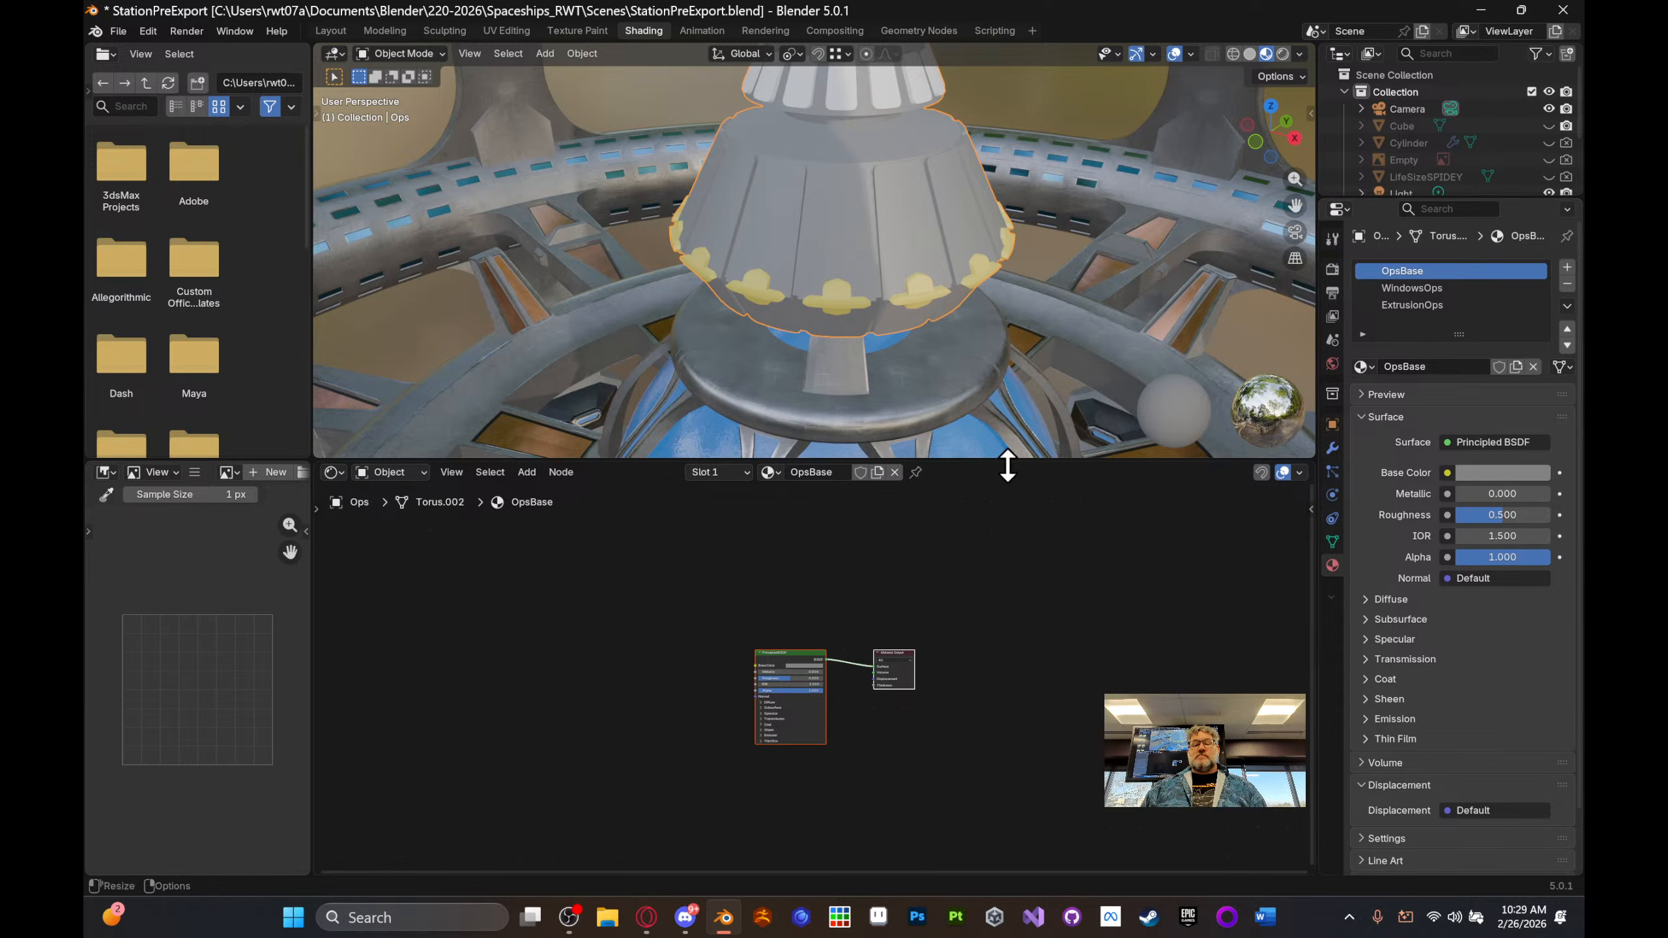
left_click(783, 649)
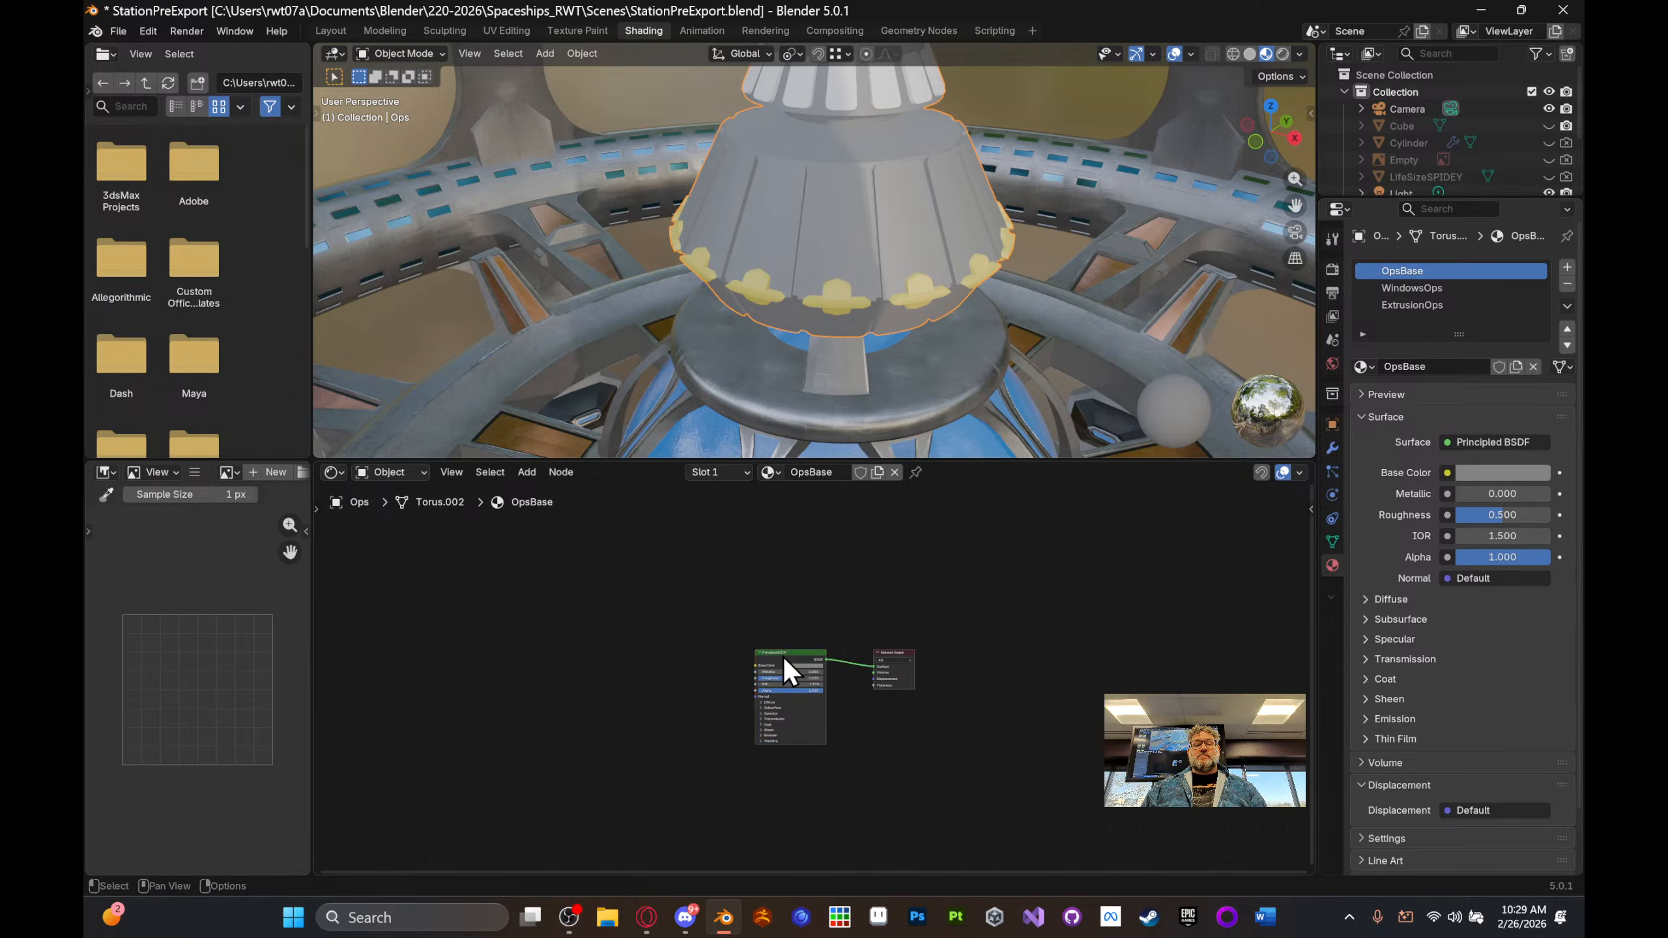
key("ctrl+shift+t")
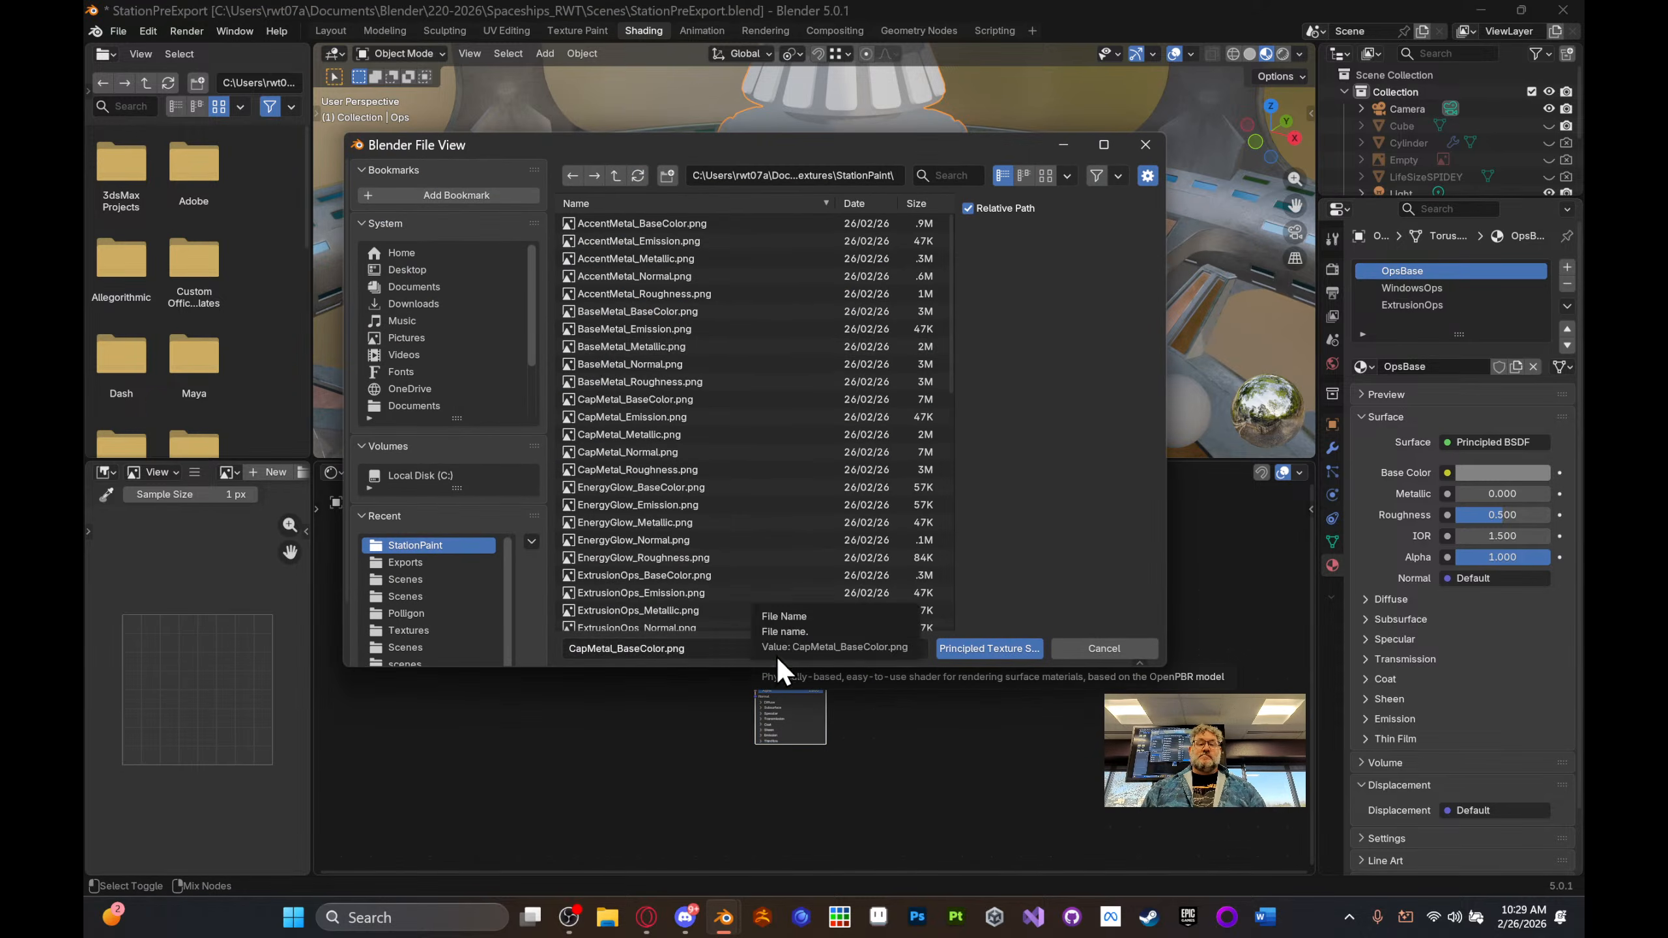
scroll(620, 477, "down", 4)
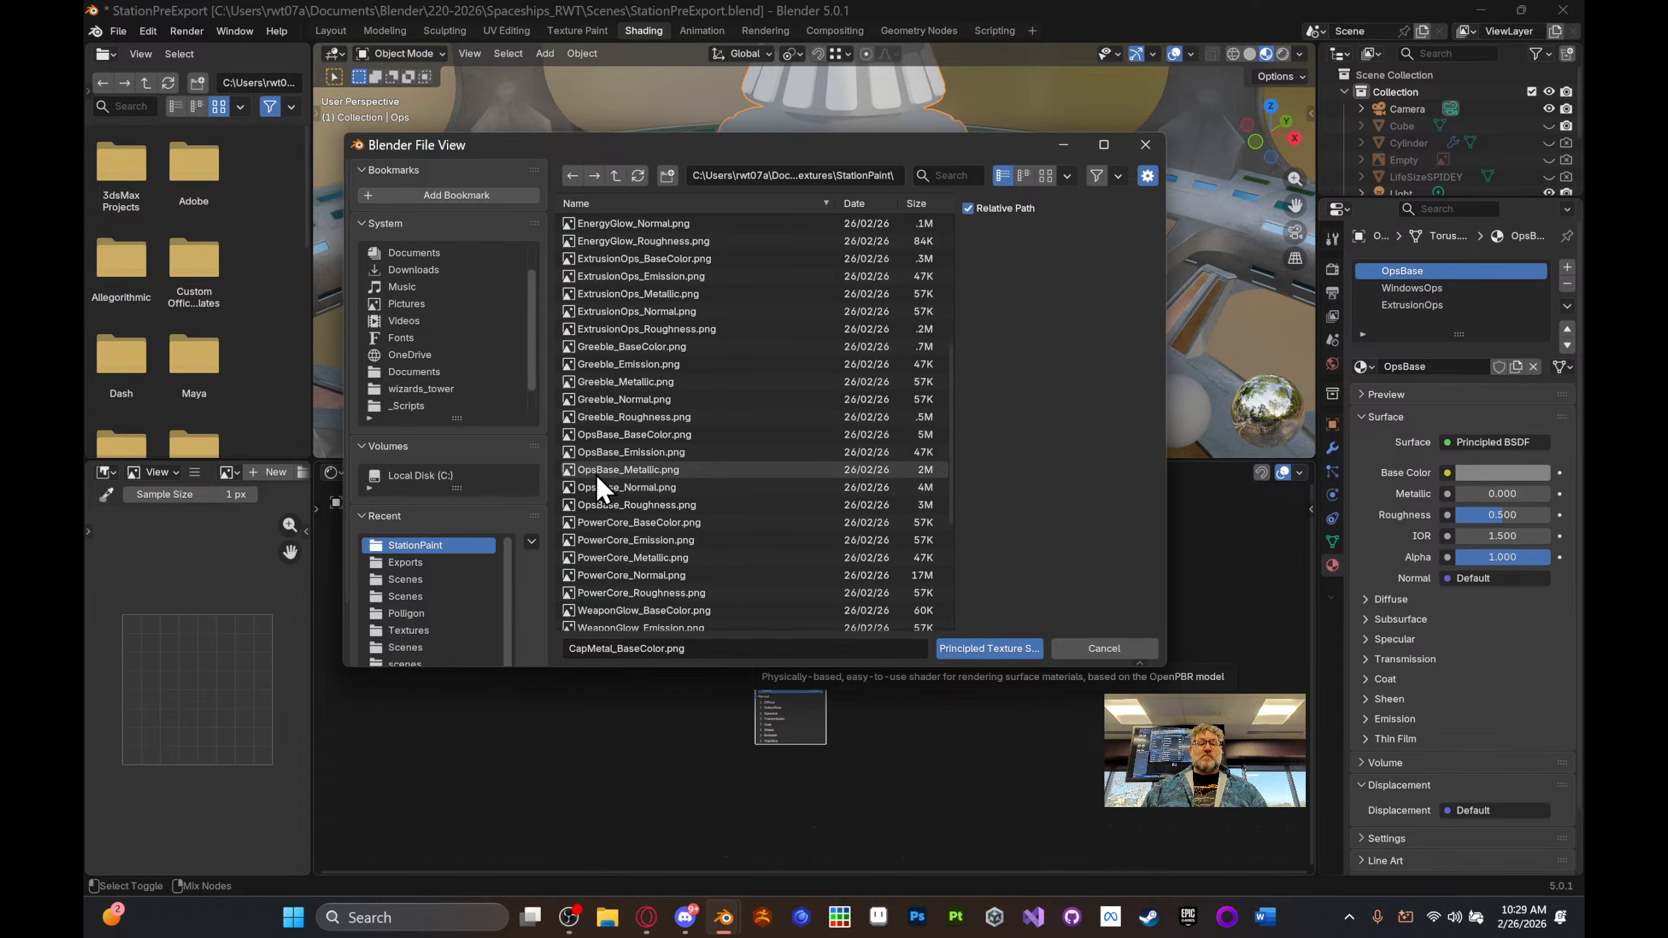
left_click(641, 435)
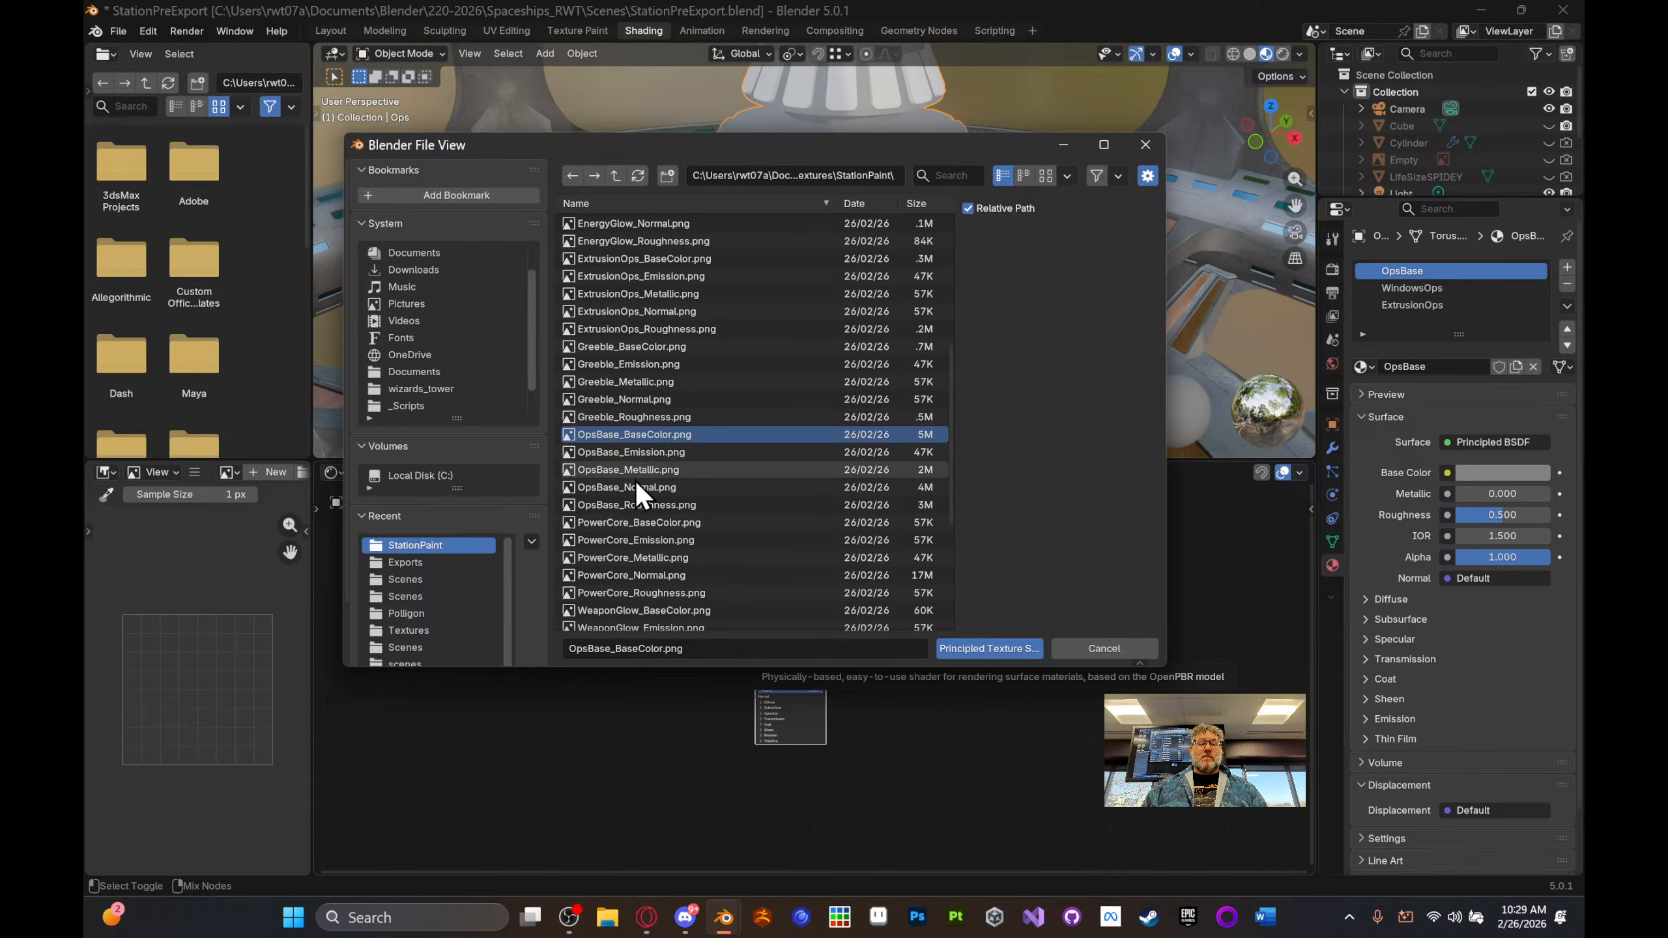
left_click(633, 502, "shift")
left_click(985, 649)
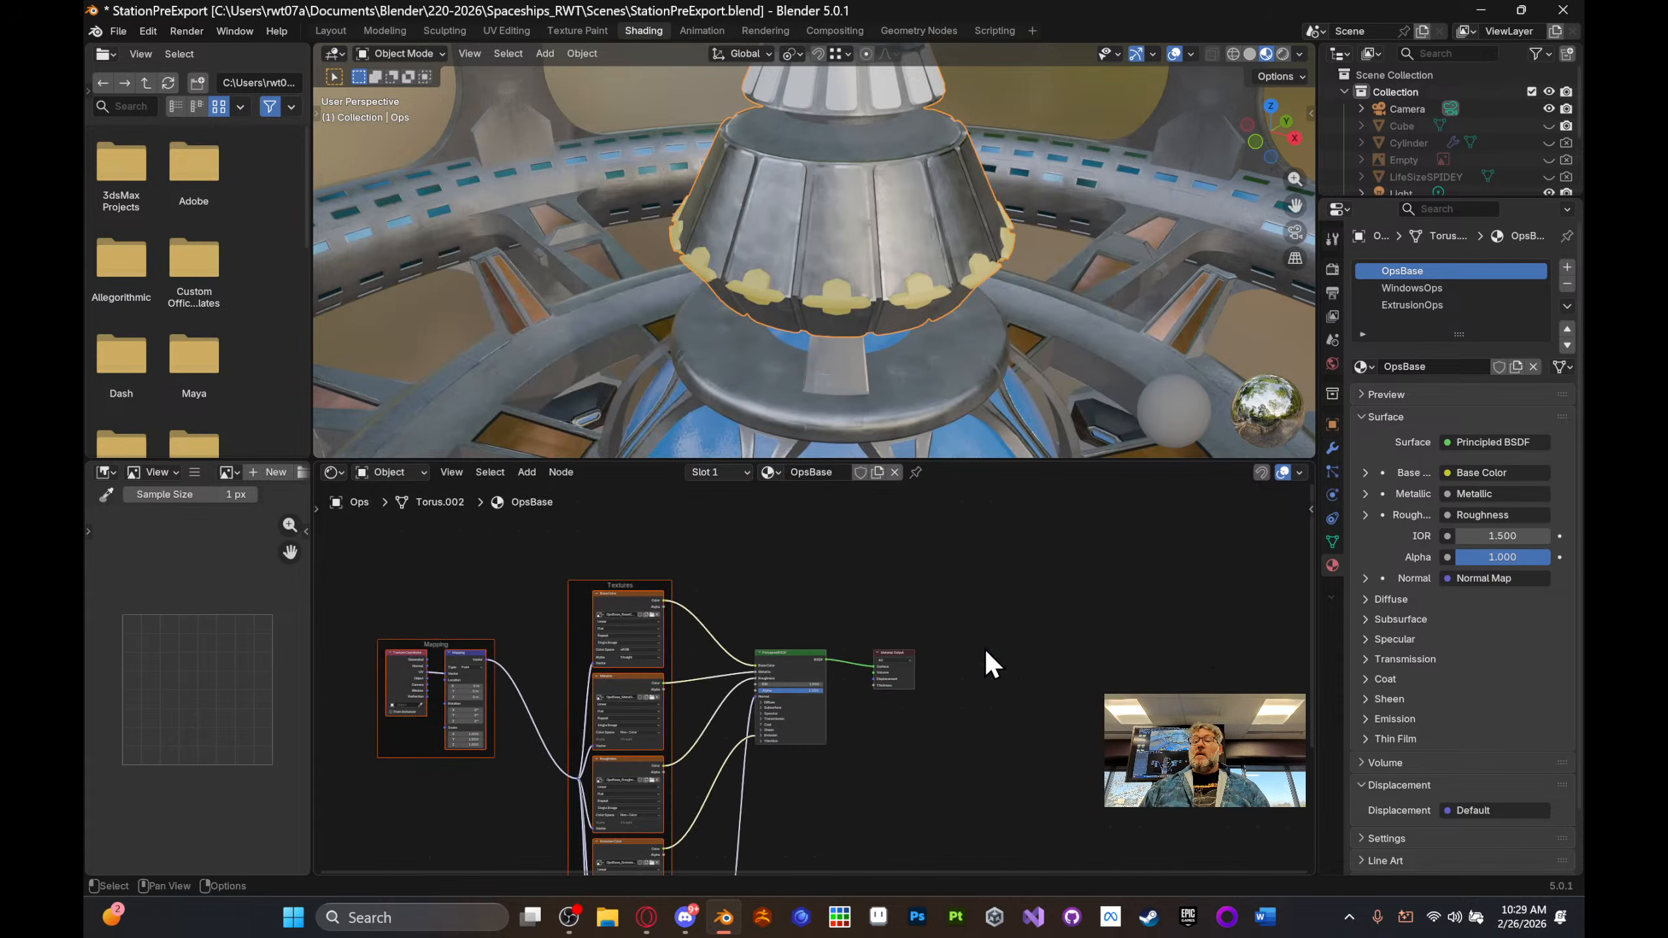
- Run Principled Texture Setup on the Ops tower's WindowsOps material with the five WindowsOps maps, WindowsOps_BaseColor.png through WindowsOps_Roughness.png
left_click(1429, 286)
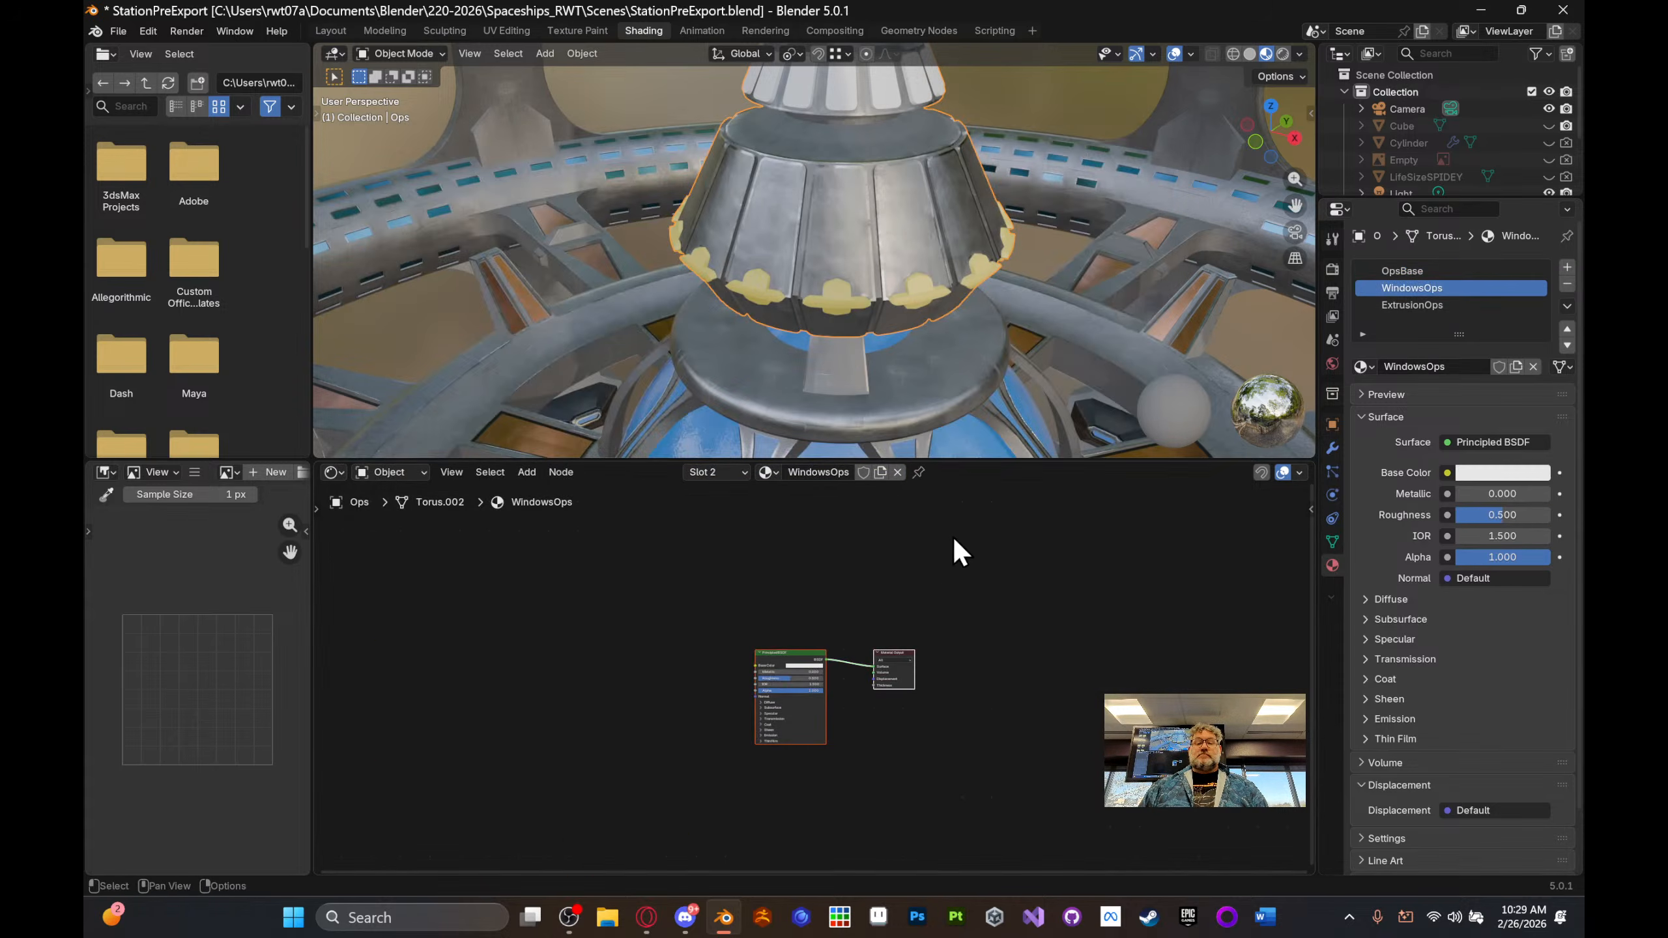
left_click(769, 657)
key("ctrl+shift+t")
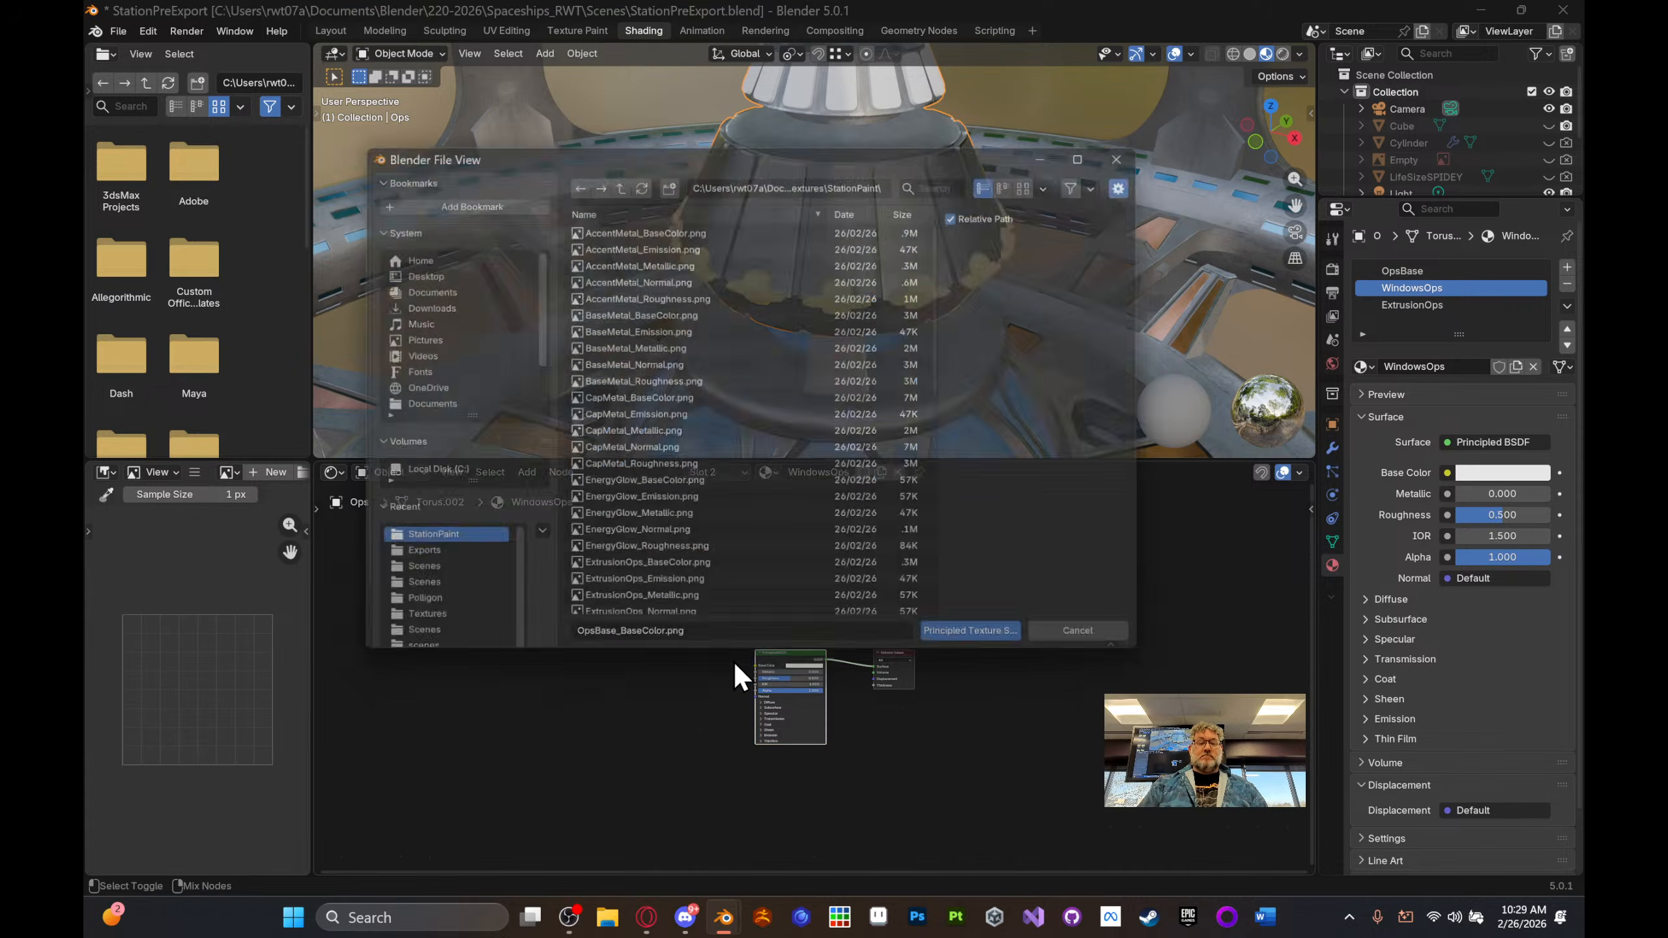
scroll(743, 492, "down", 8)
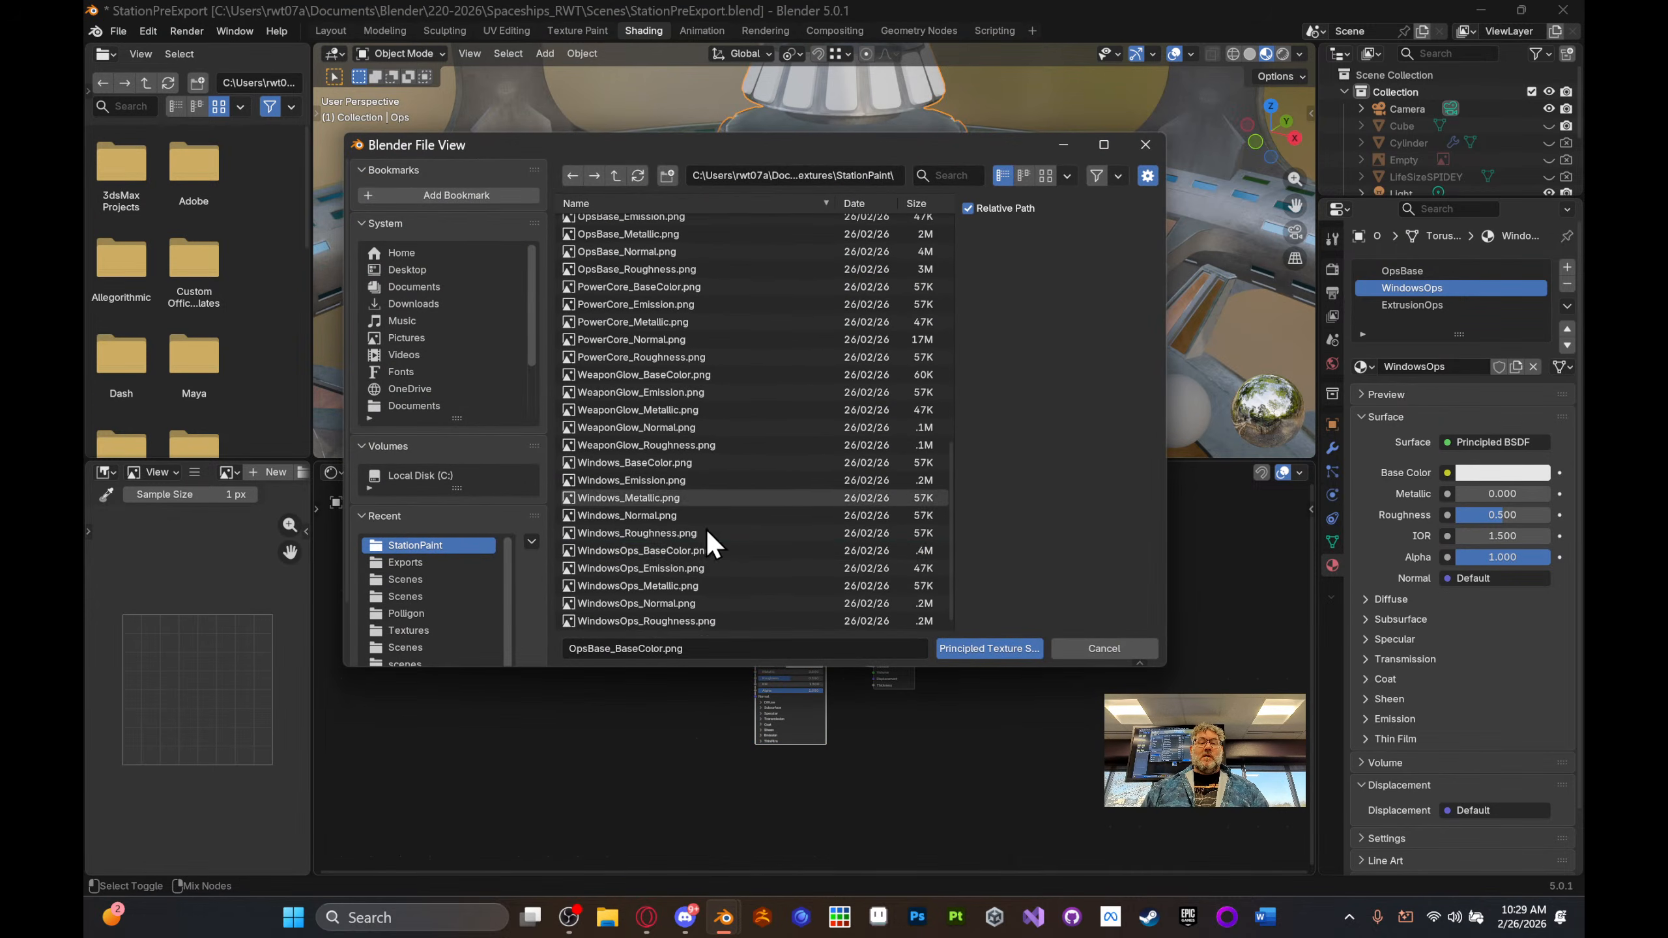
left_click(688, 549)
left_click(654, 621, "shift")
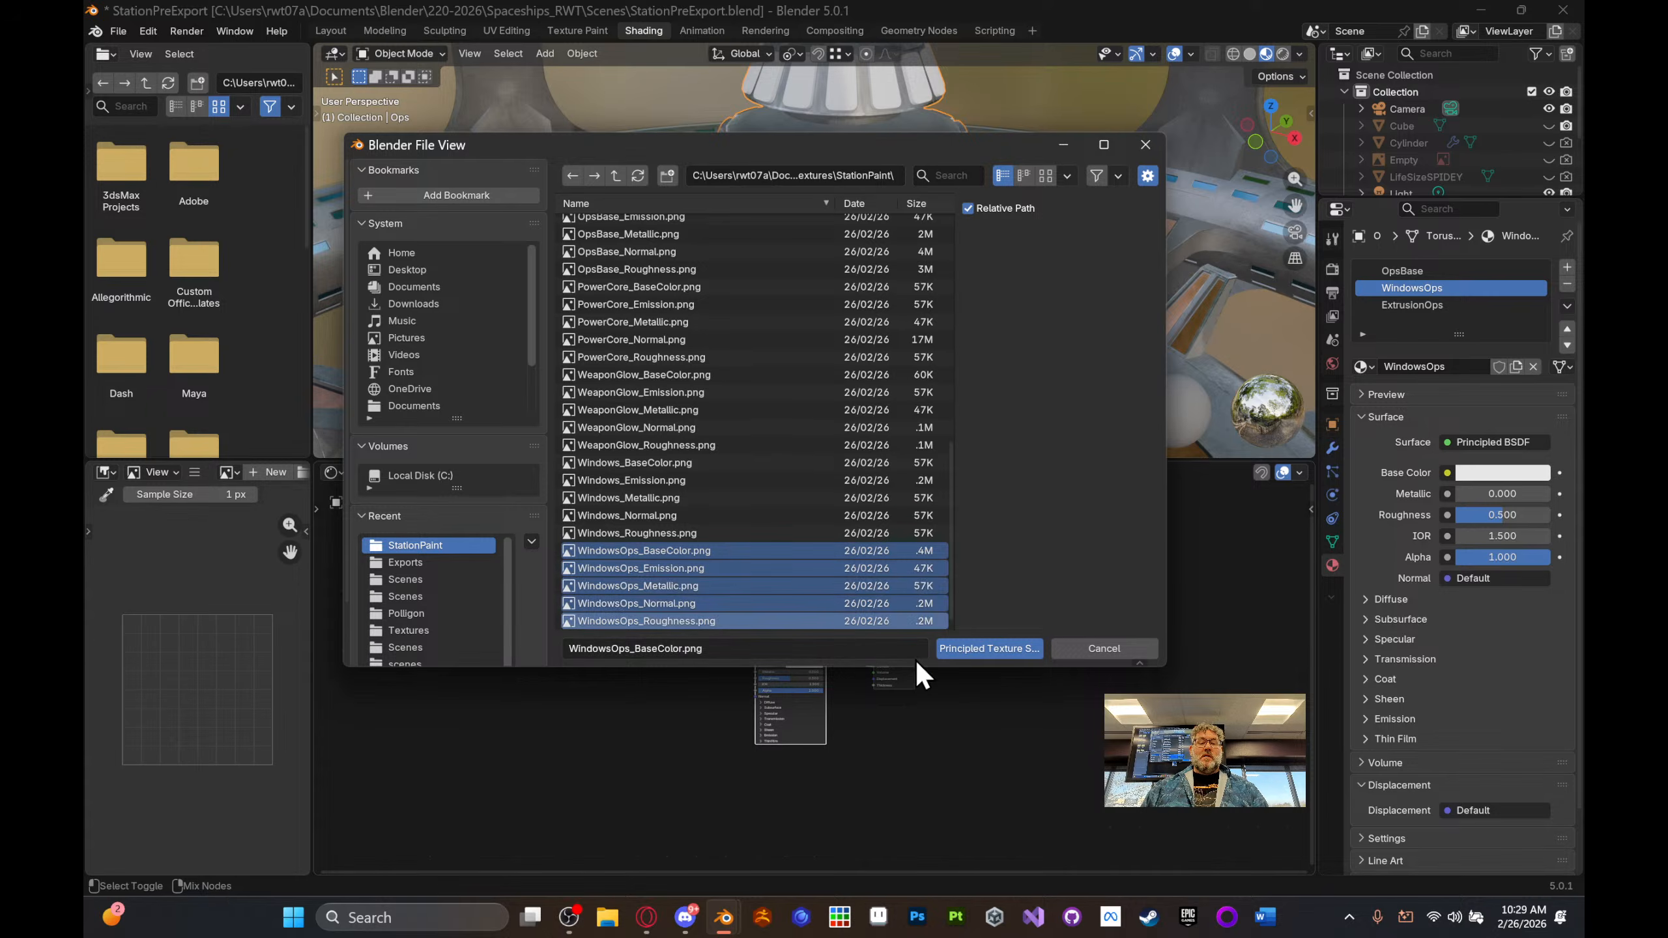
left_click(1011, 649)
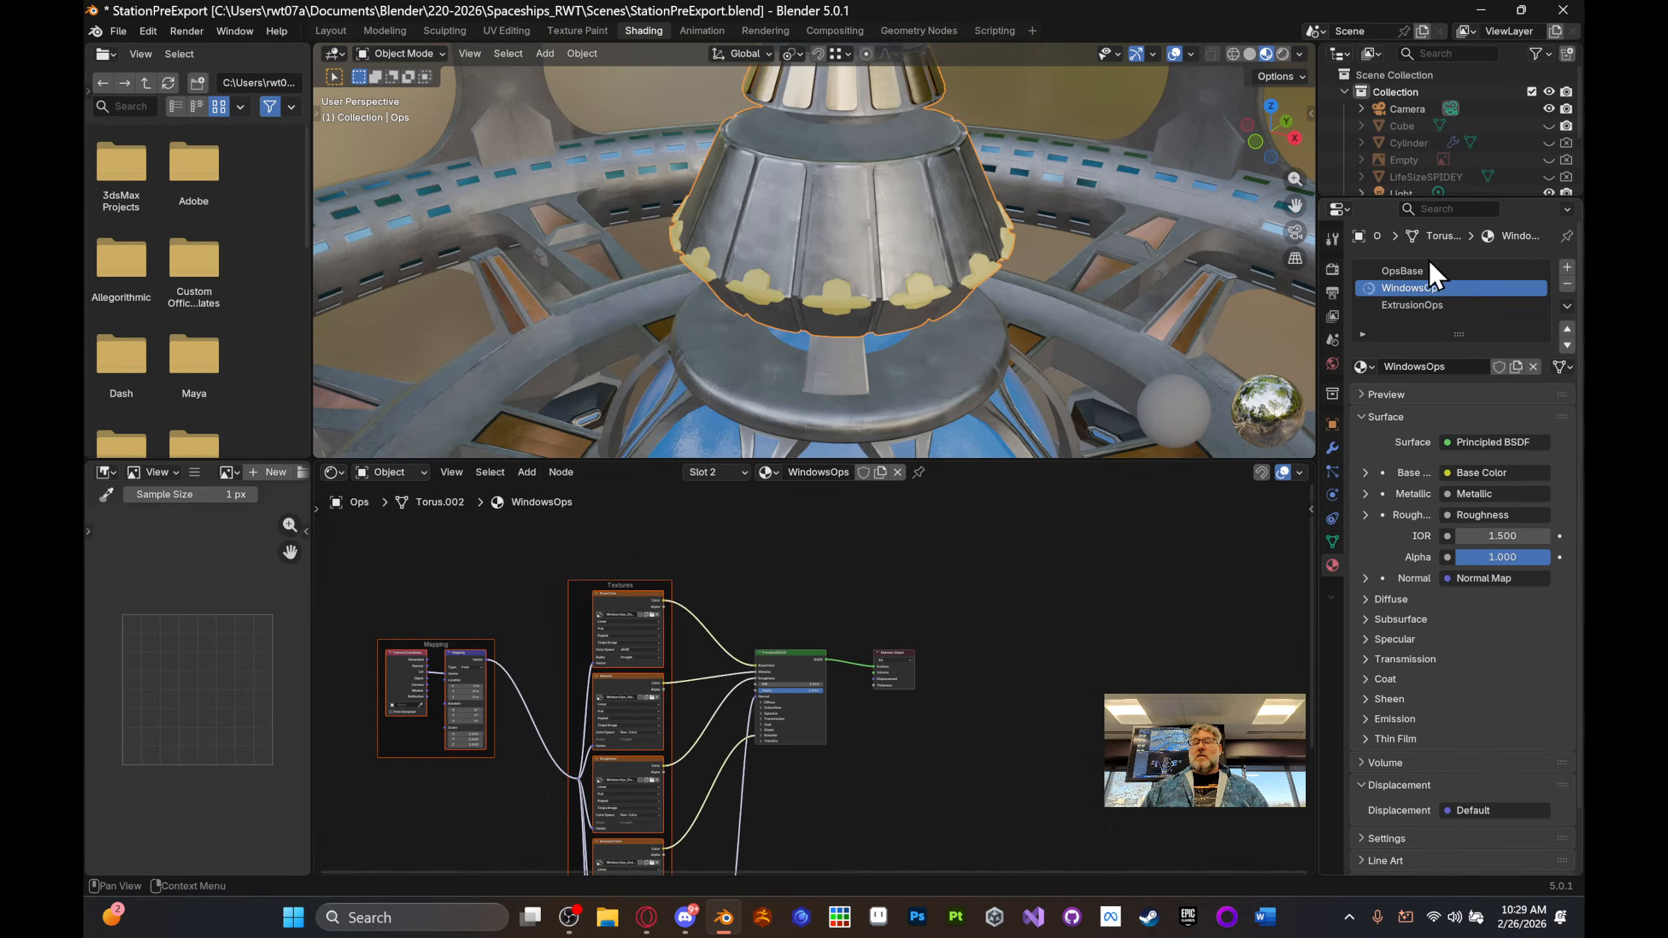
- Run Principled Texture Setup on the ExtrusionOps material's Principled BSDF with the five ExtrusionOps maps, ExtrusionOps_BaseColor.png through ExtrusionOps_Roughness.png
left_click(1433, 305)
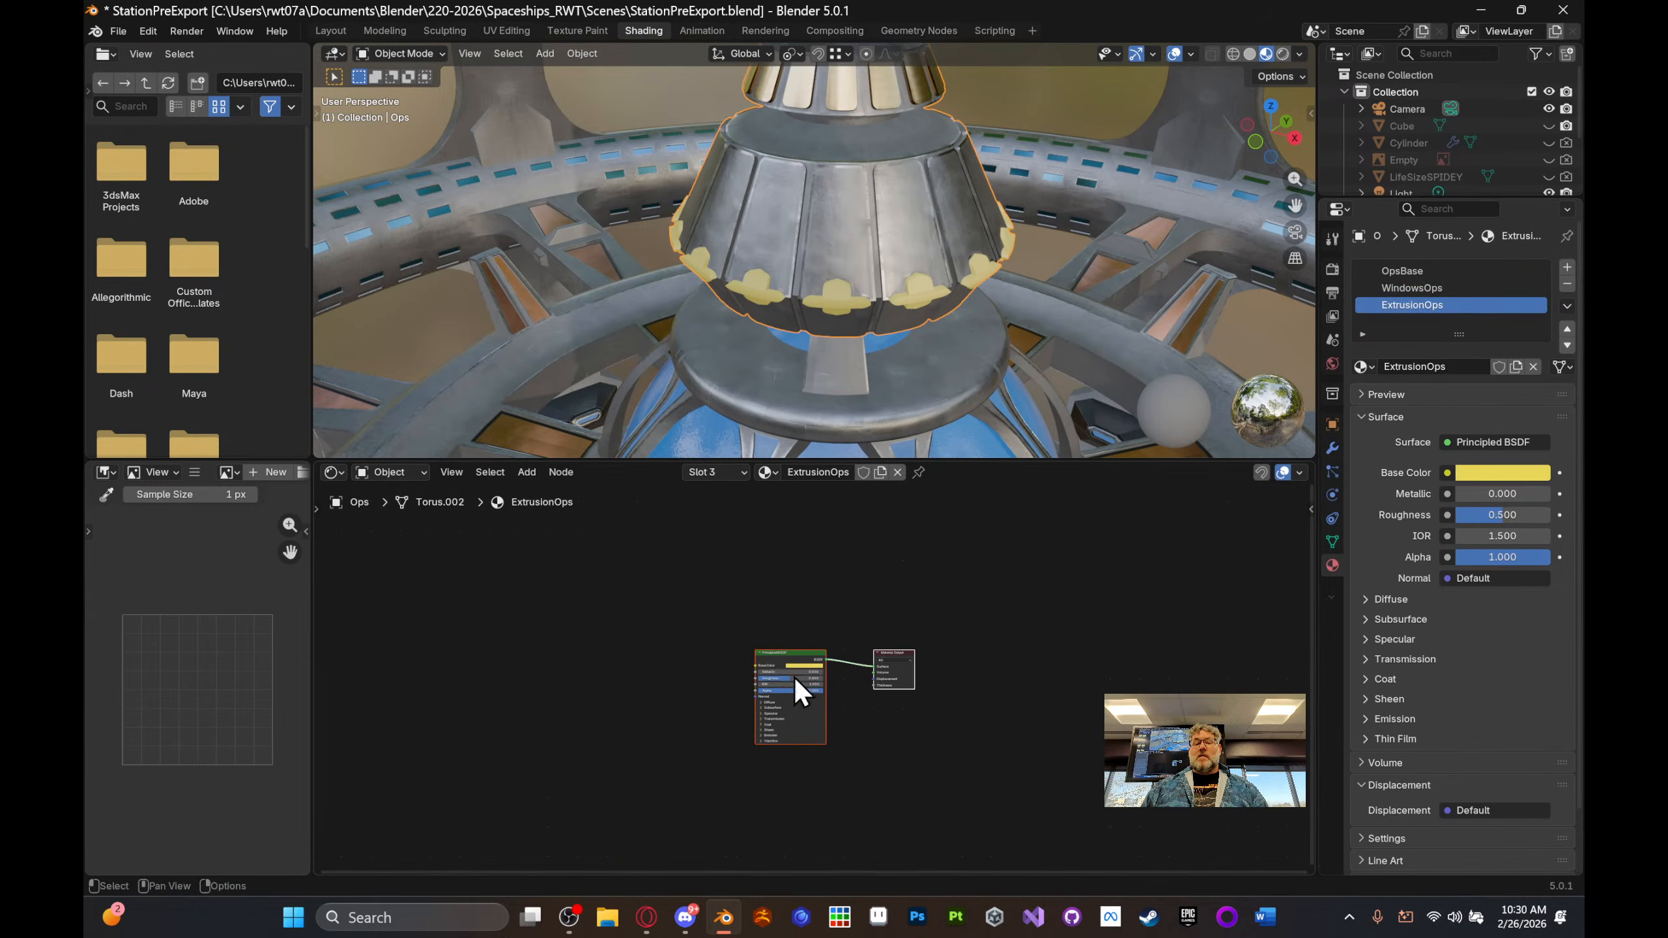
left_click(780, 654)
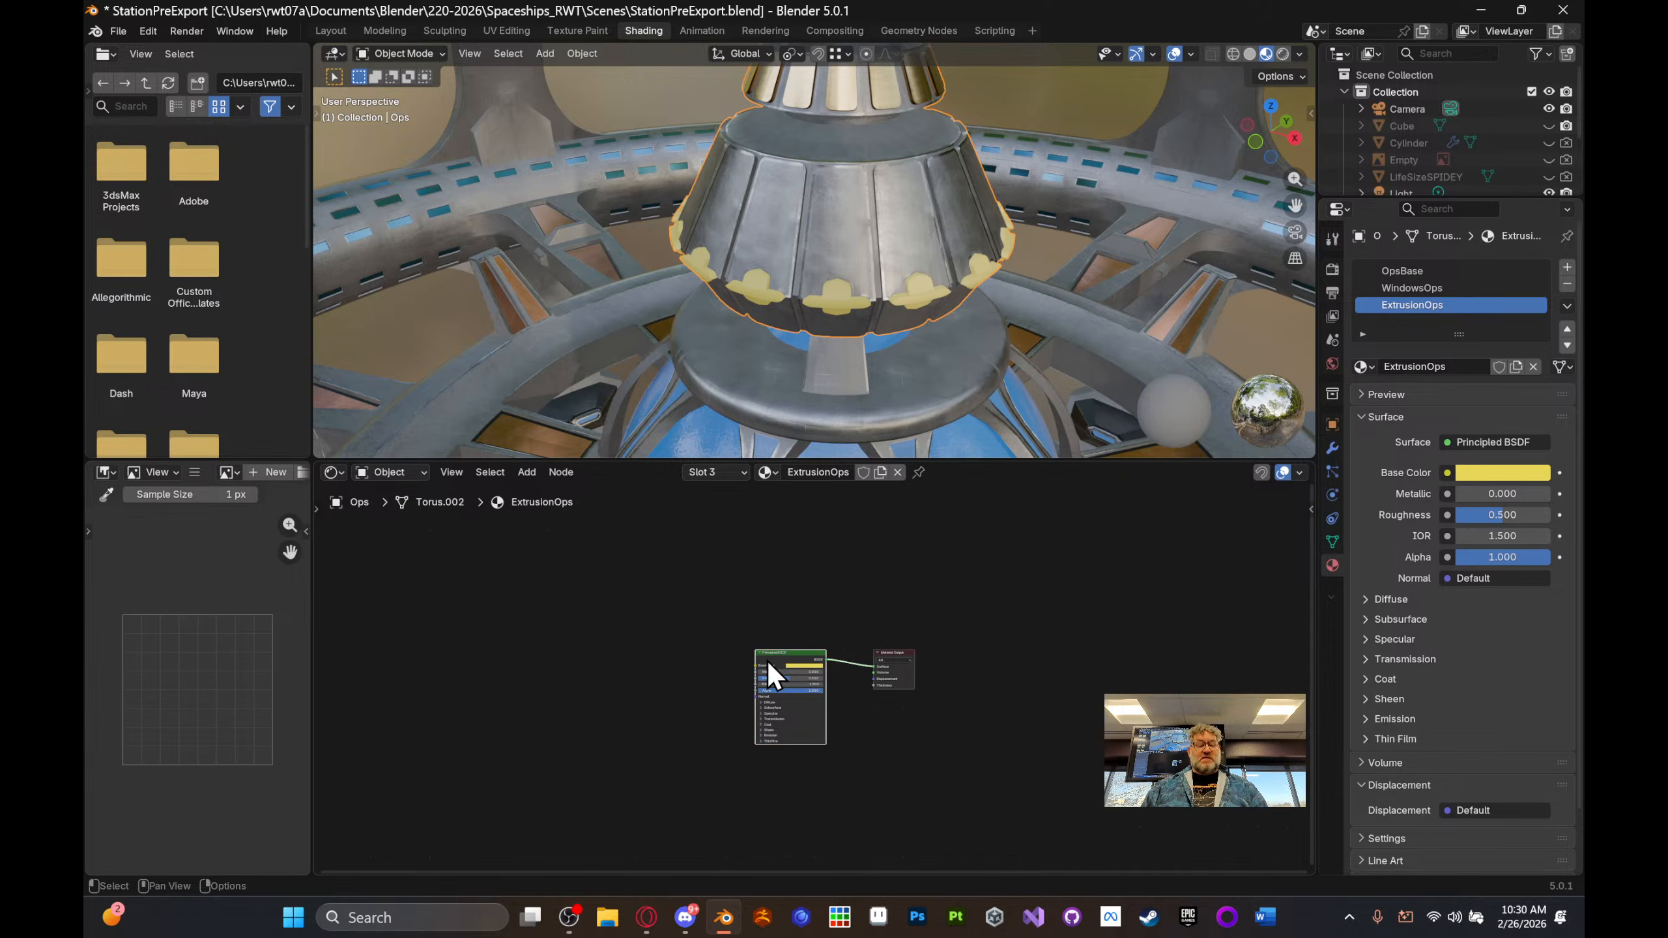
key("ctrl+shift+t")
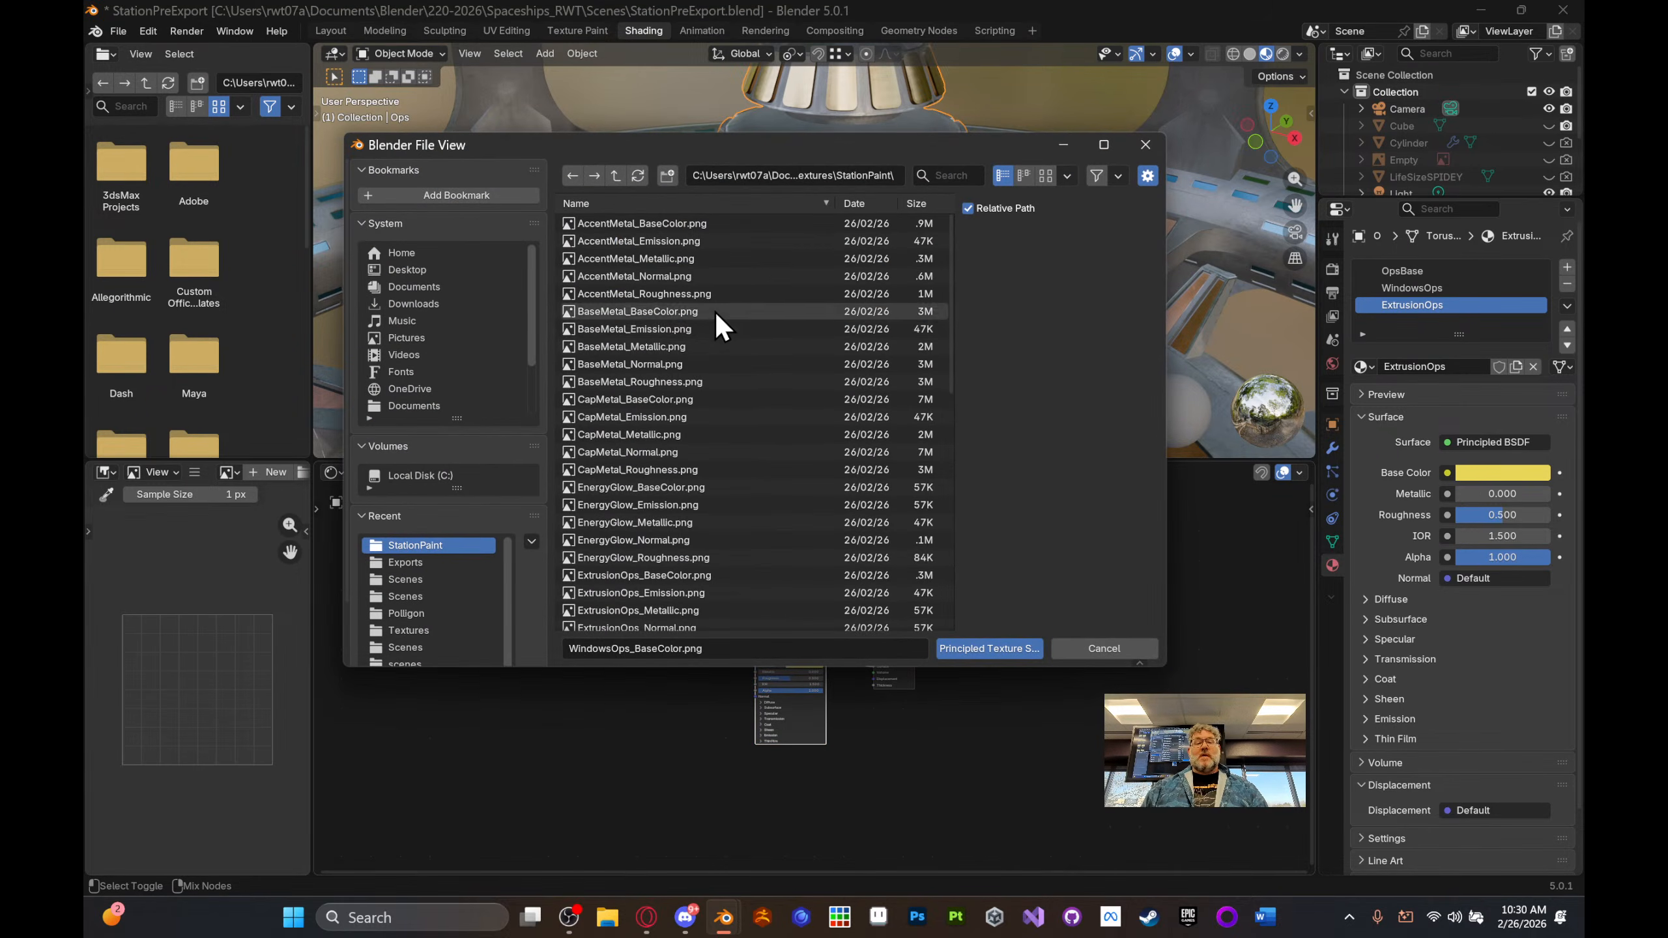
left_click(634, 435)
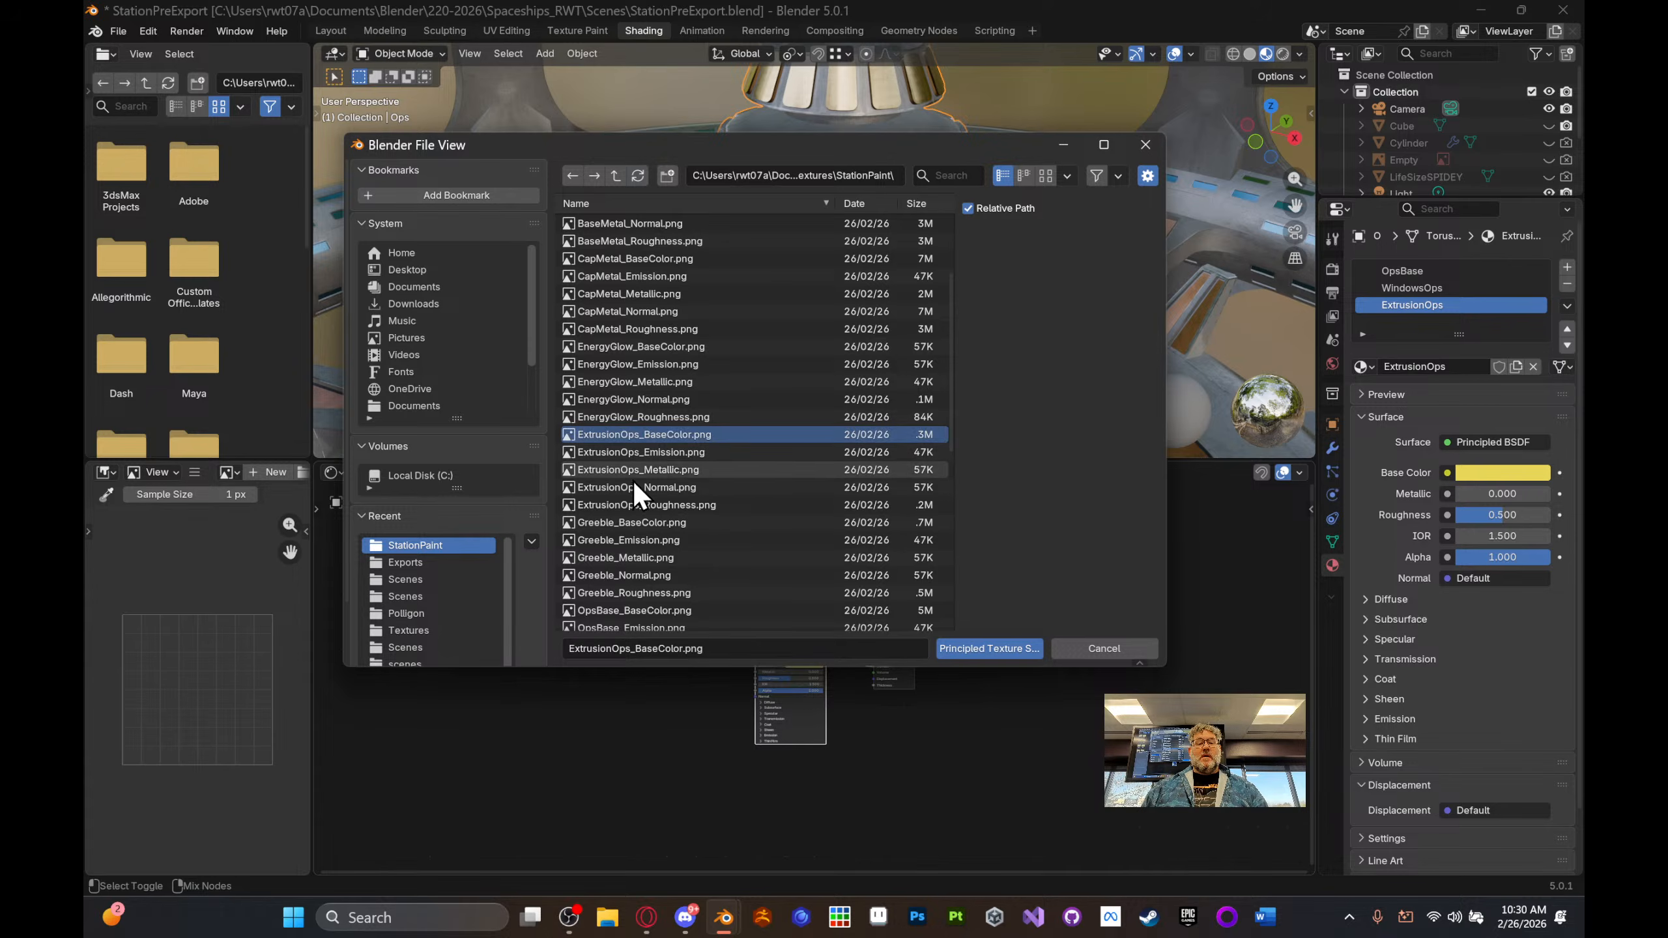
left_click(631, 506, "shift")
left_click(979, 650)
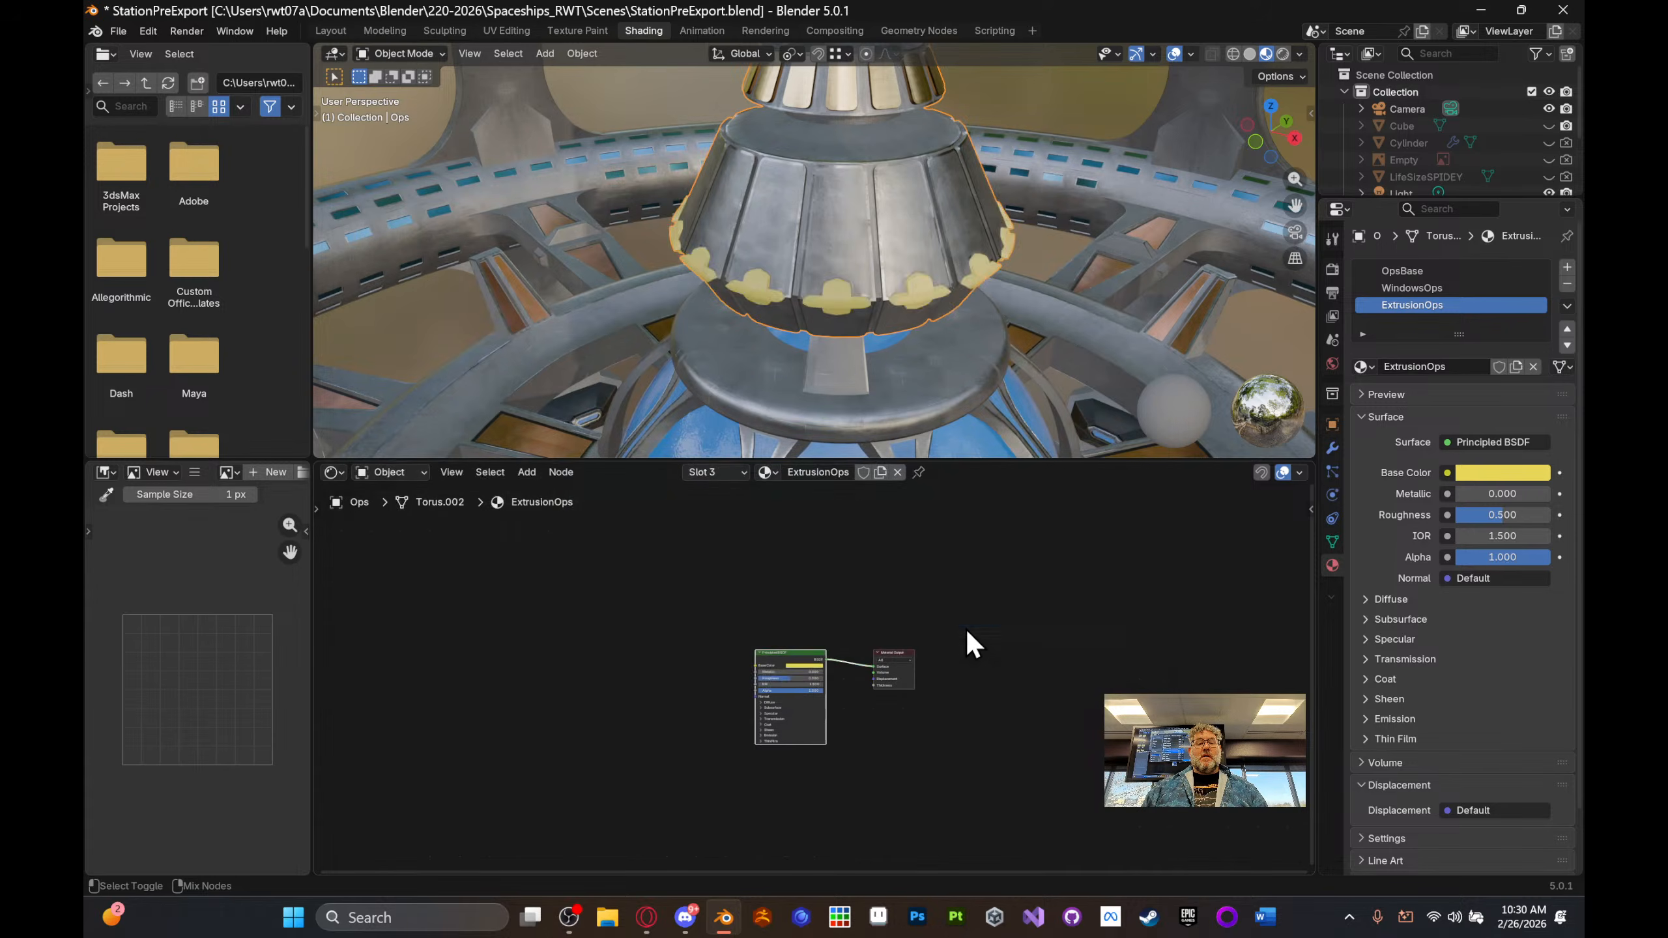
- Switch to the Layout workspace, deselect everything and inspect the textured station from outside and from below its core
scroll(1019, 378, "down", 8)
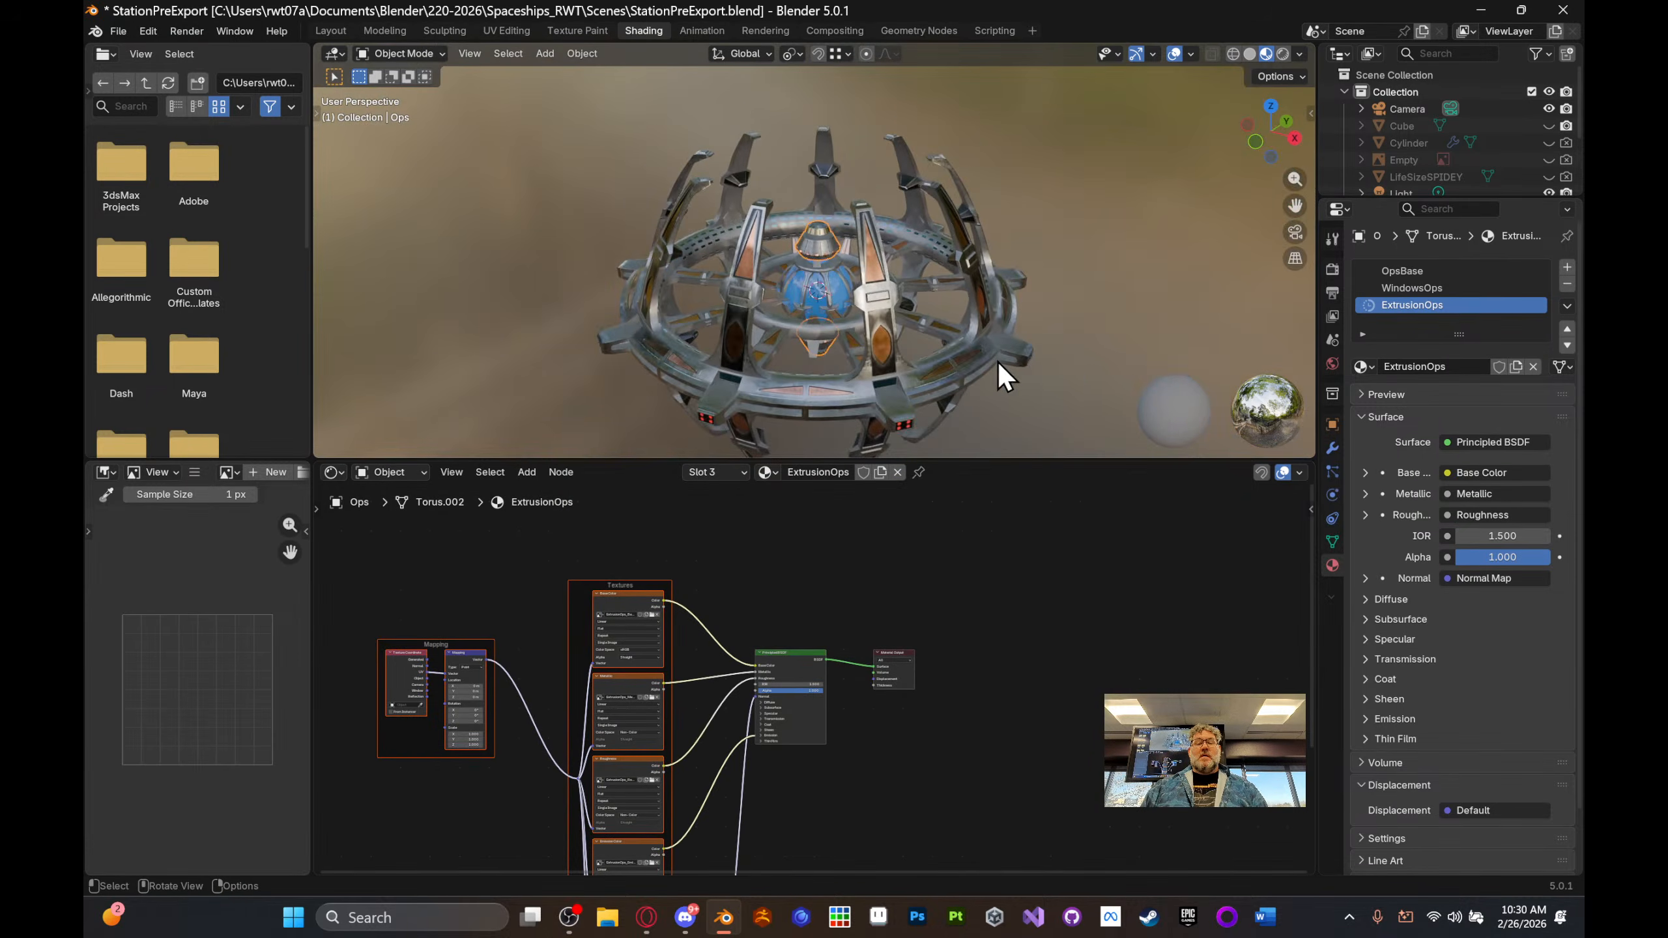
middle_click_drag(998, 363, 998, 333)
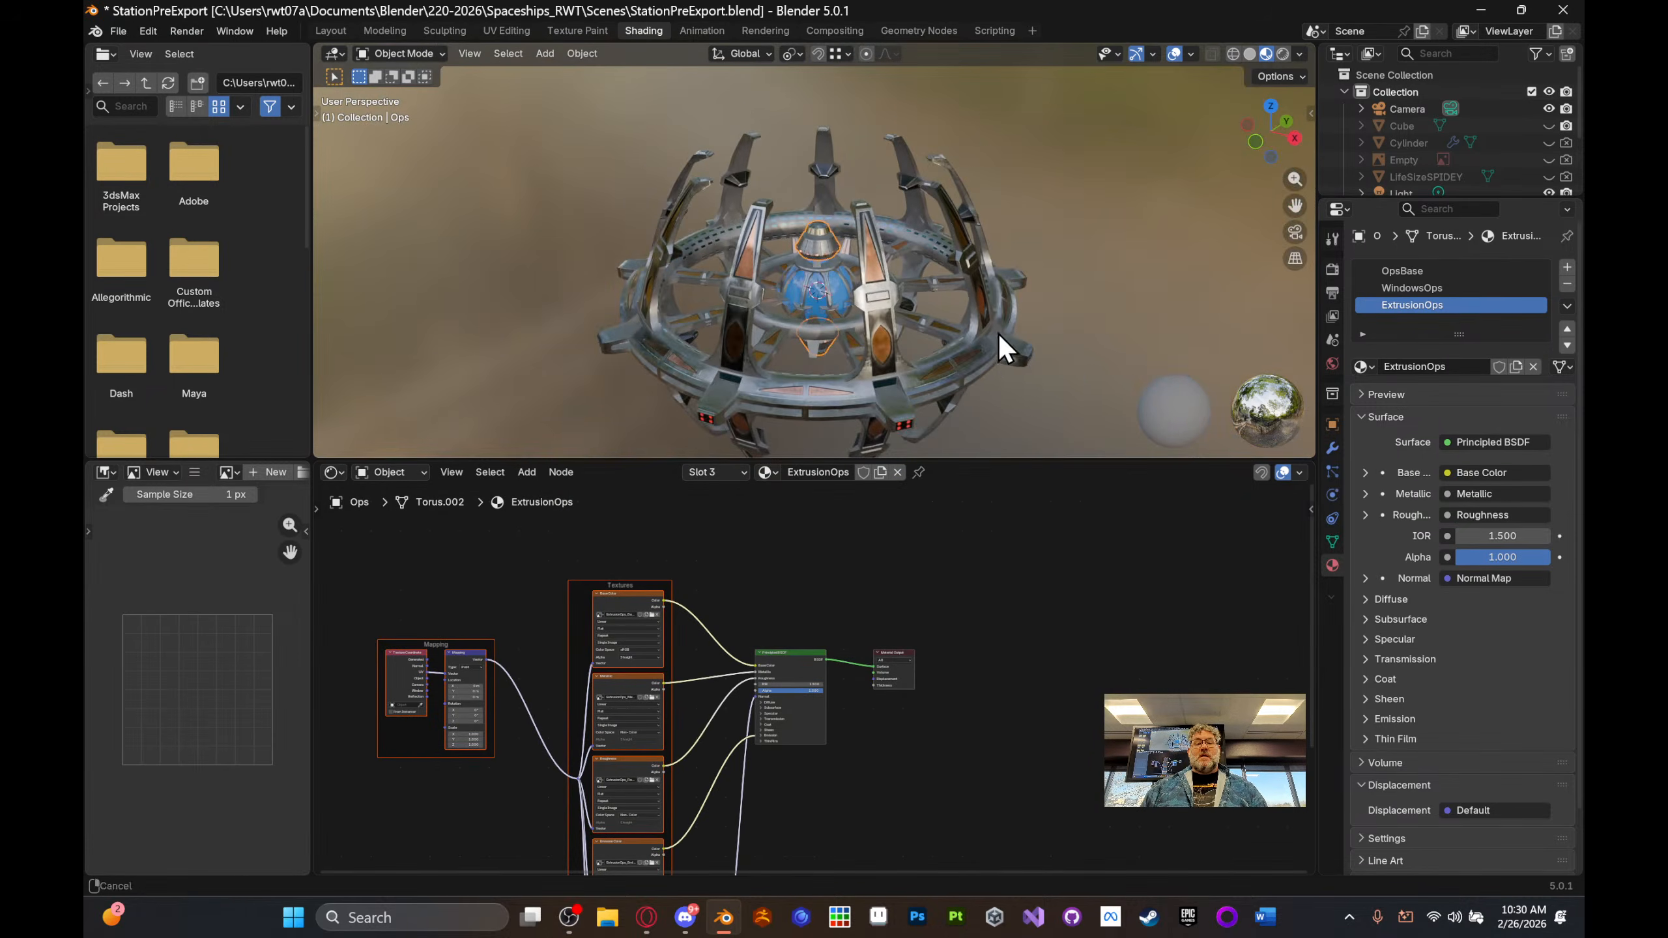
left_click(342, 33)
middle_click_drag(842, 449, 900, 405, "shift")
scroll(970, 381, "down", 2)
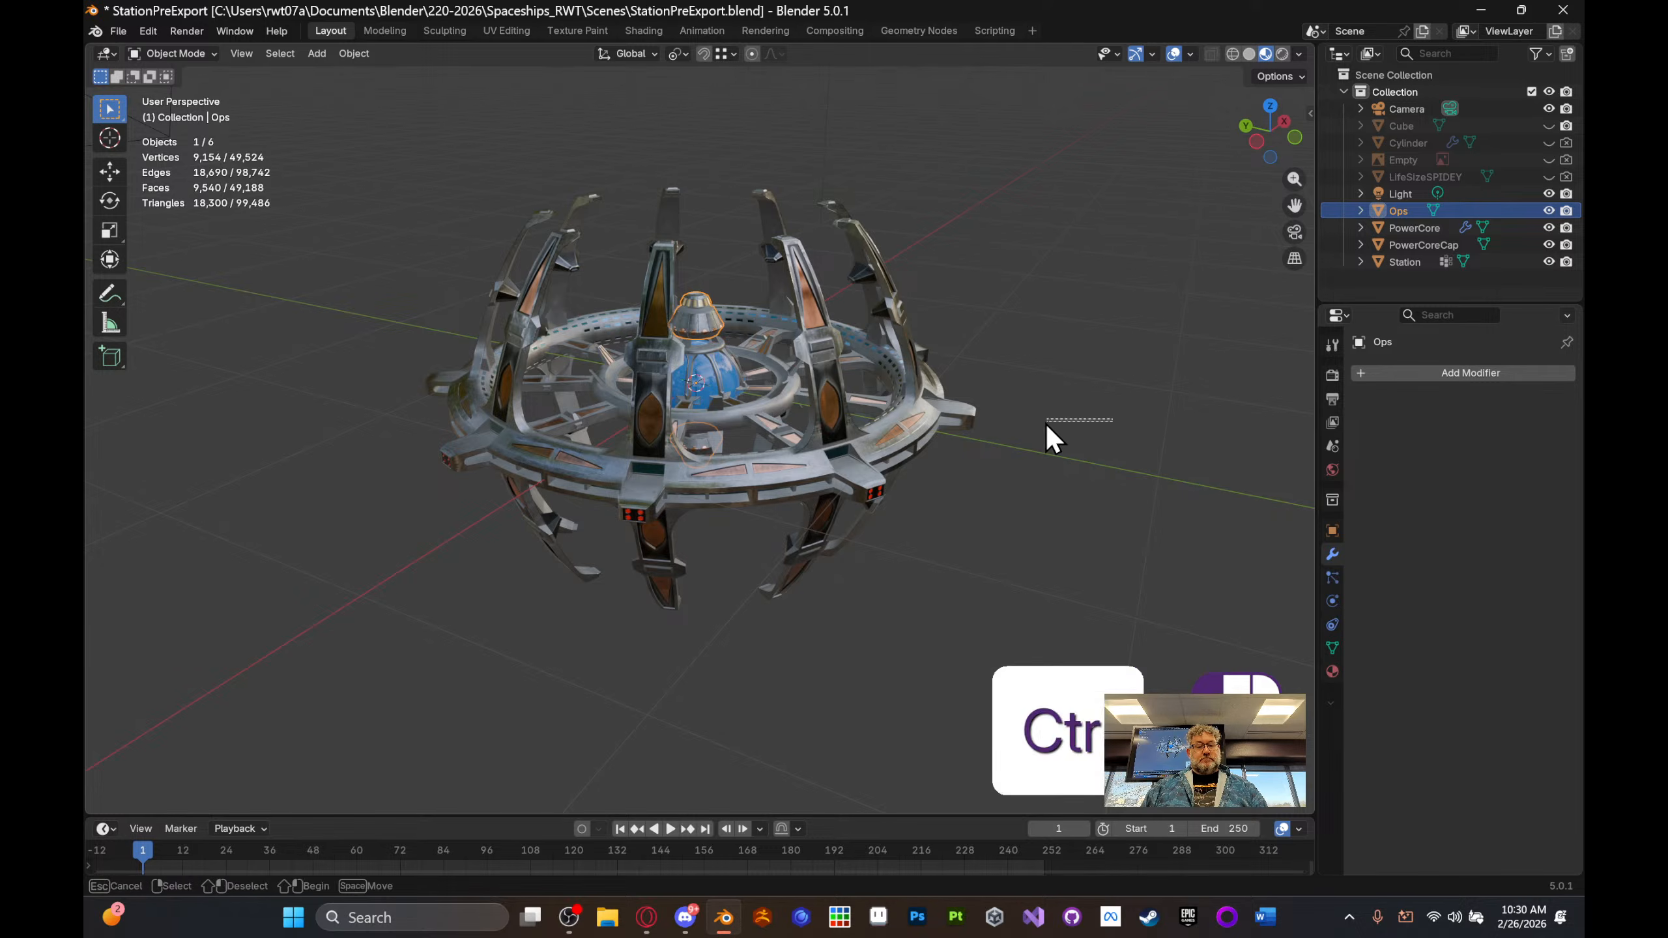
middle_click_drag(1099, 401, 1060, 397)
left_click(1137, 316)
scroll(1060, 400, "up", 8)
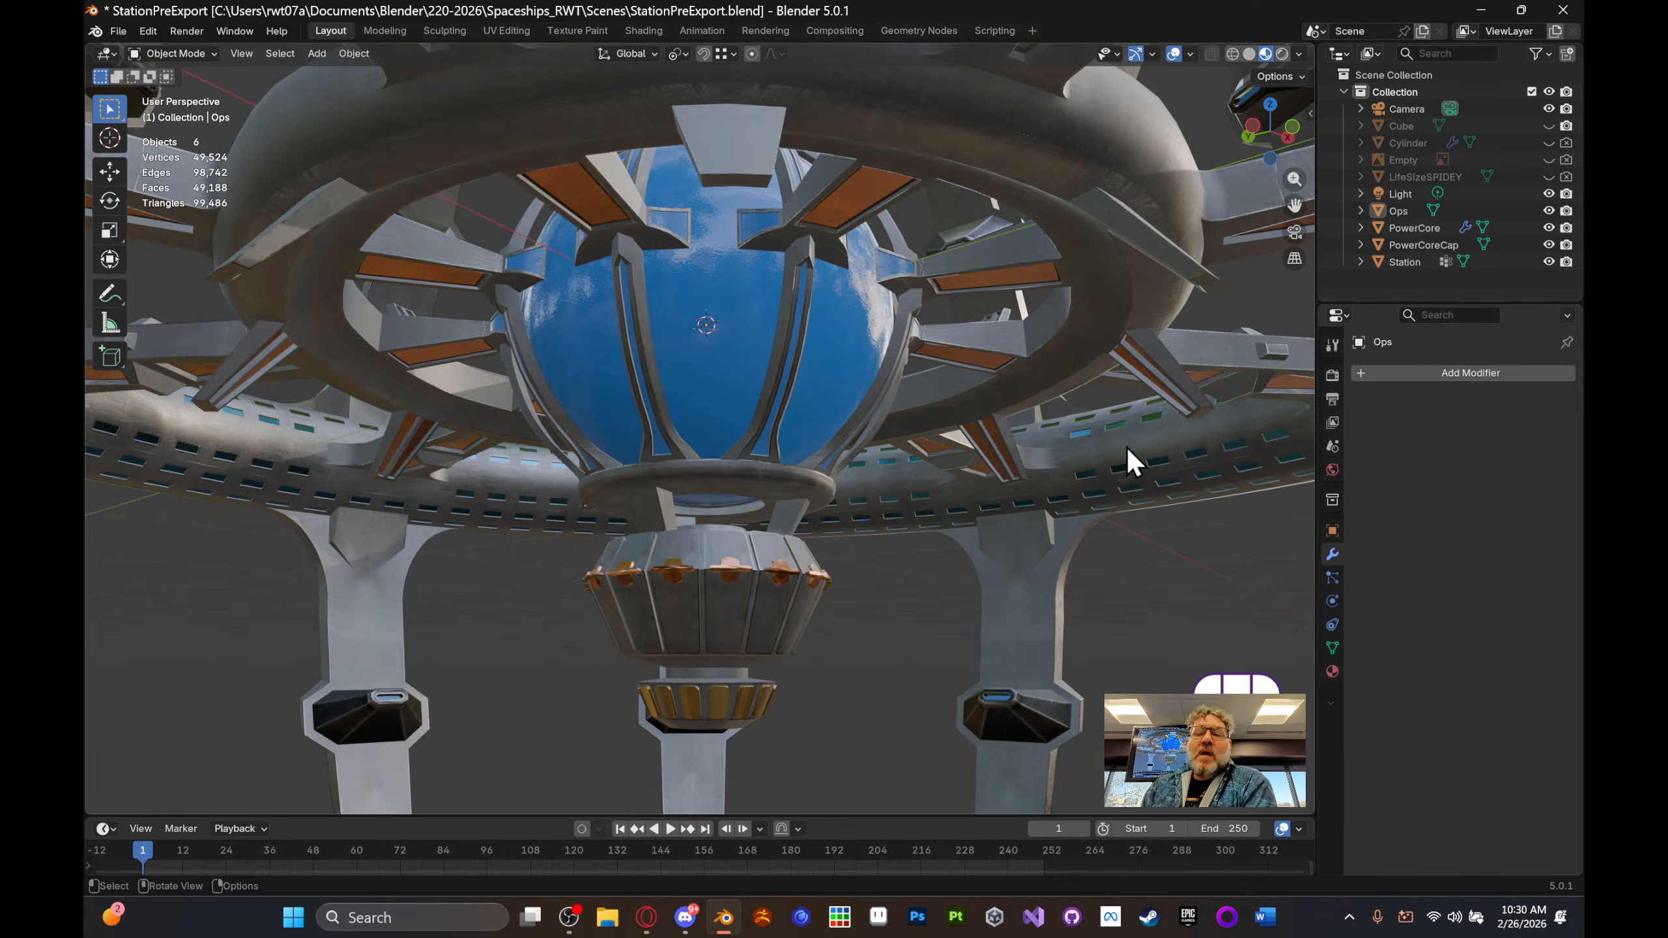
- Look at the station through the camera and compare it in Rendered, Solid and Material Preview shading
left_click(1297, 233)
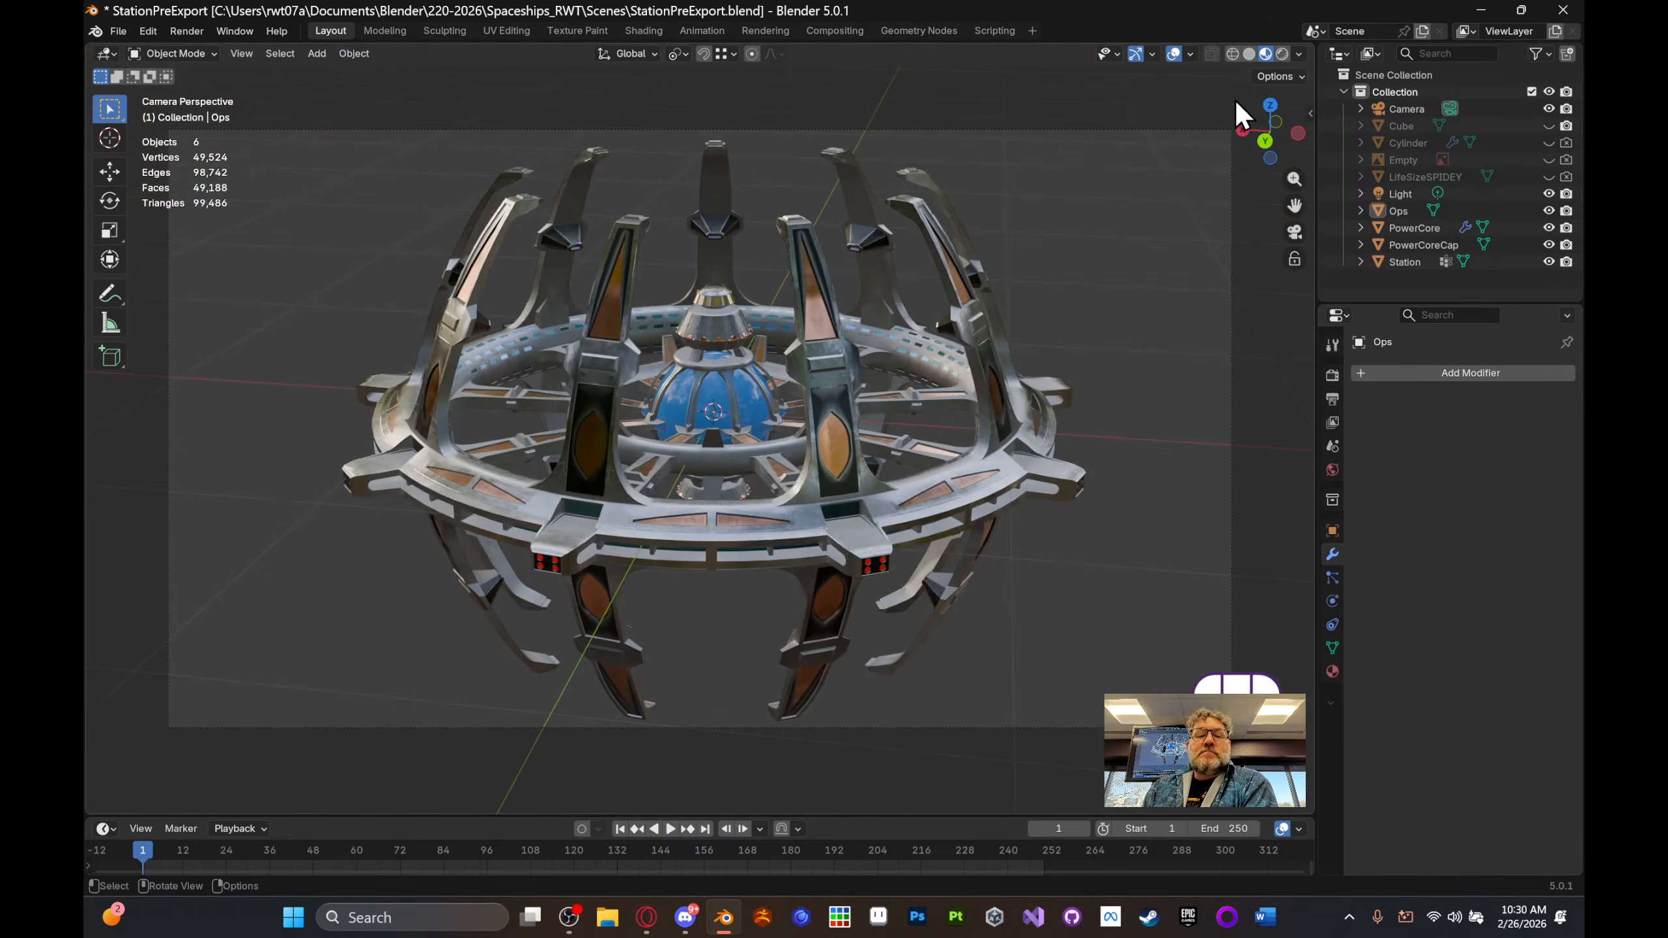
left_click(1278, 55)
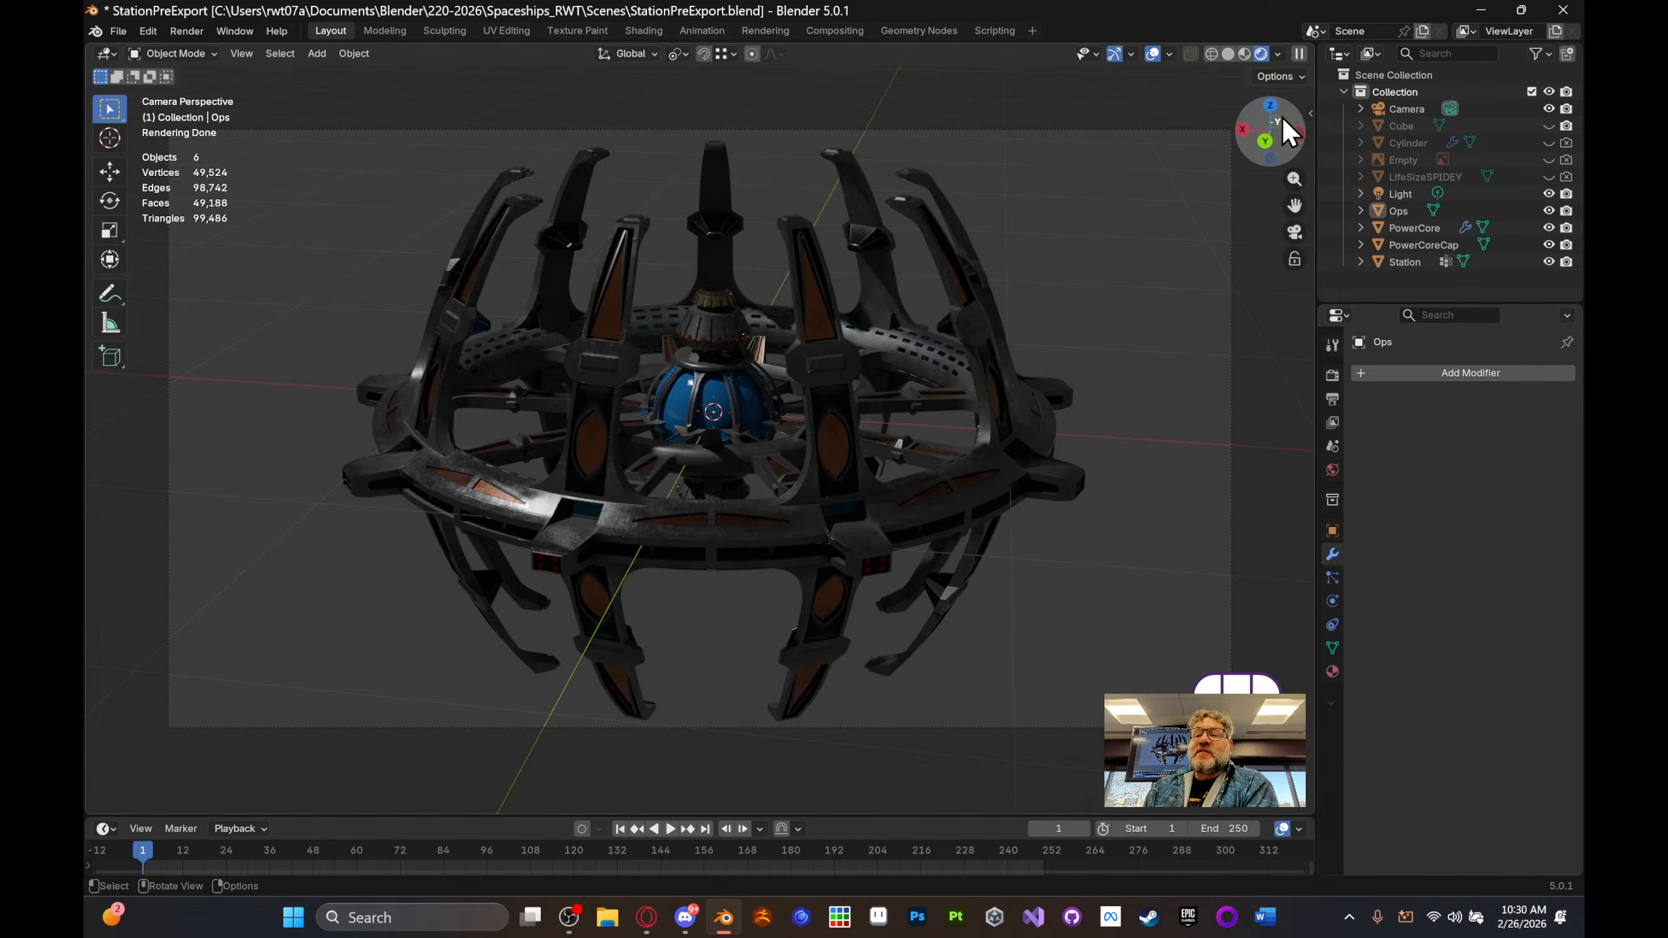
left_click(1227, 55)
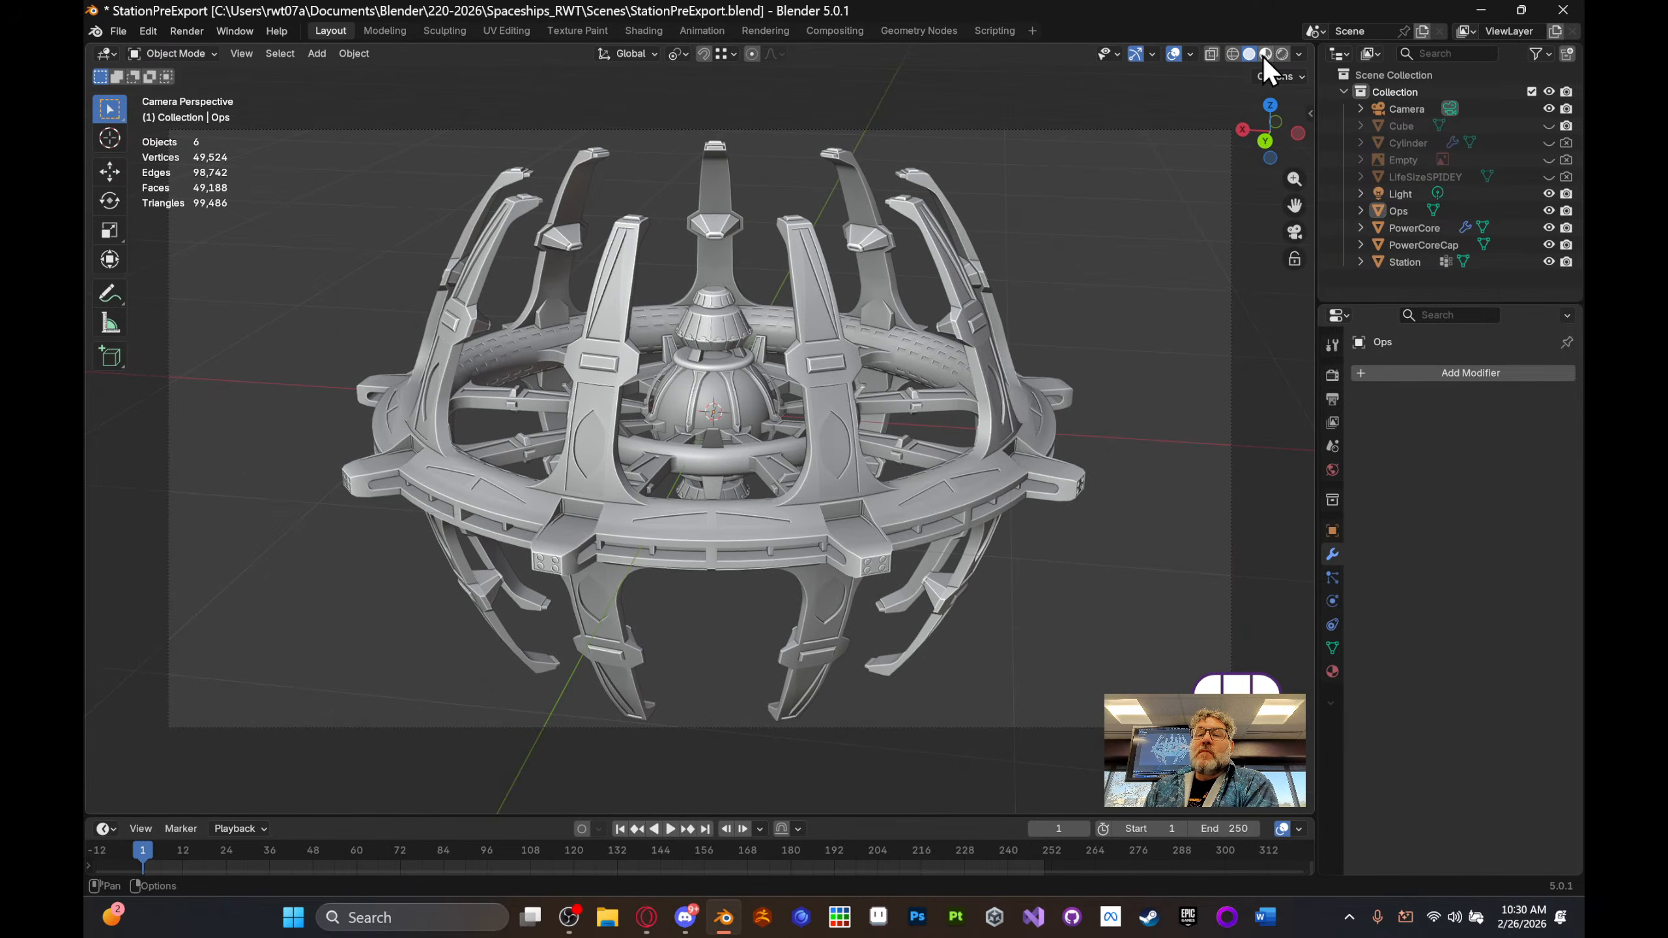
left_click(1262, 56)
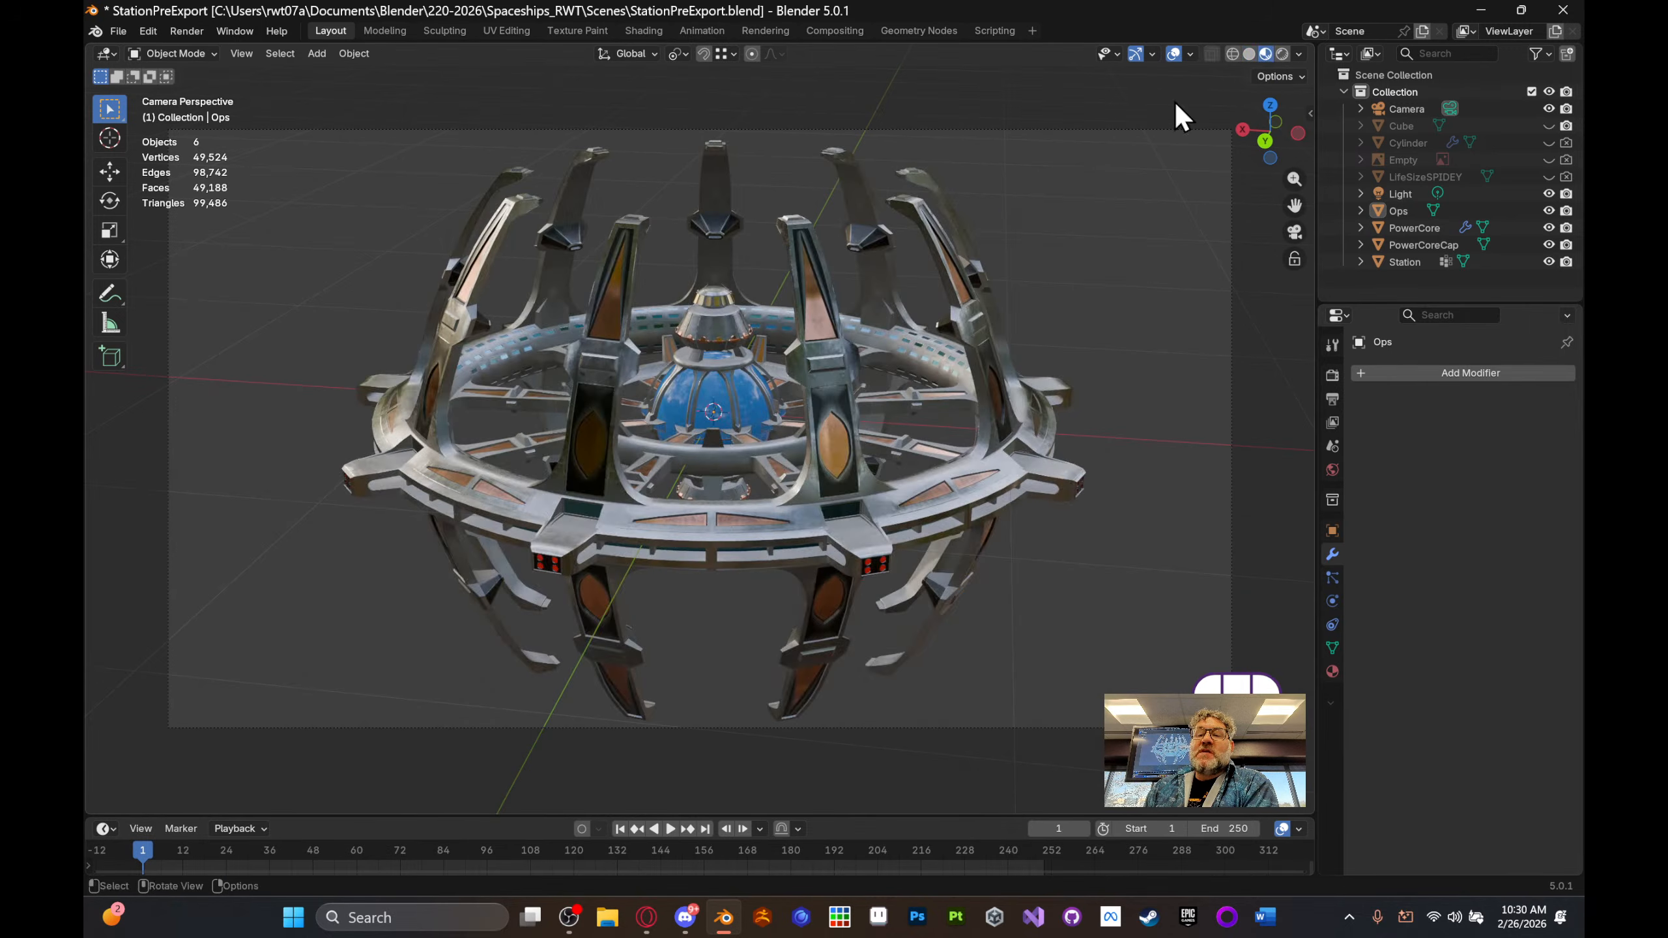
- Switch to the browser's DET 220.01 course page and open the Week 7 assignment "Step 4: SPACESHIPS - Gimme that FBX"
left_click(647, 917)
left_click(486, 27)
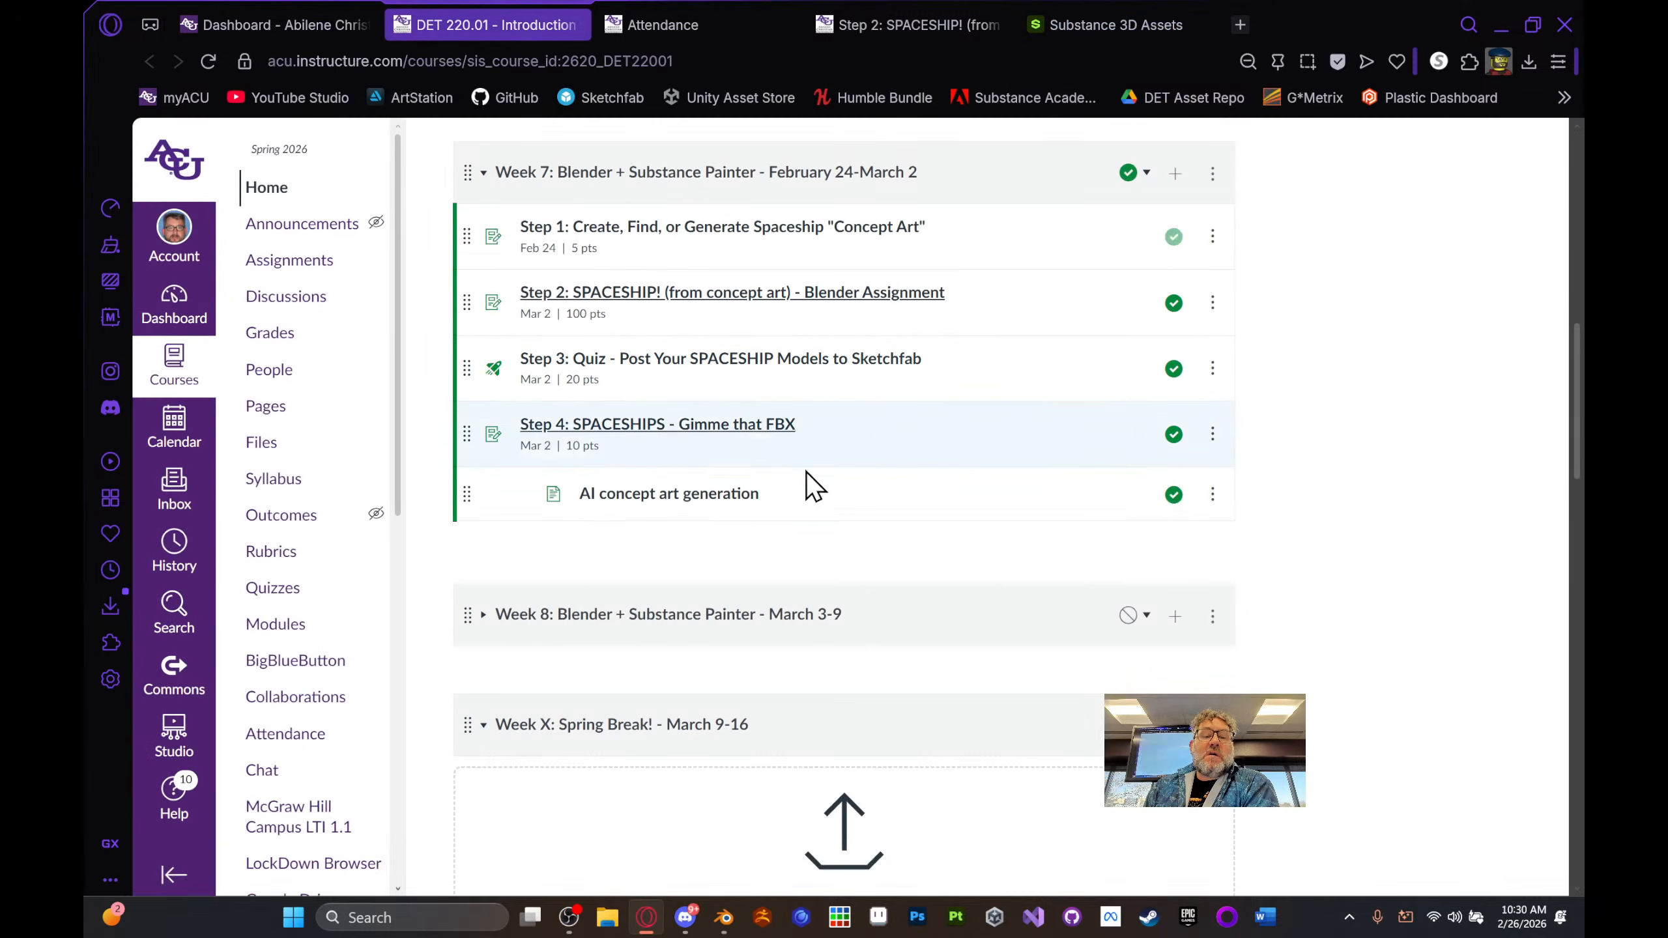
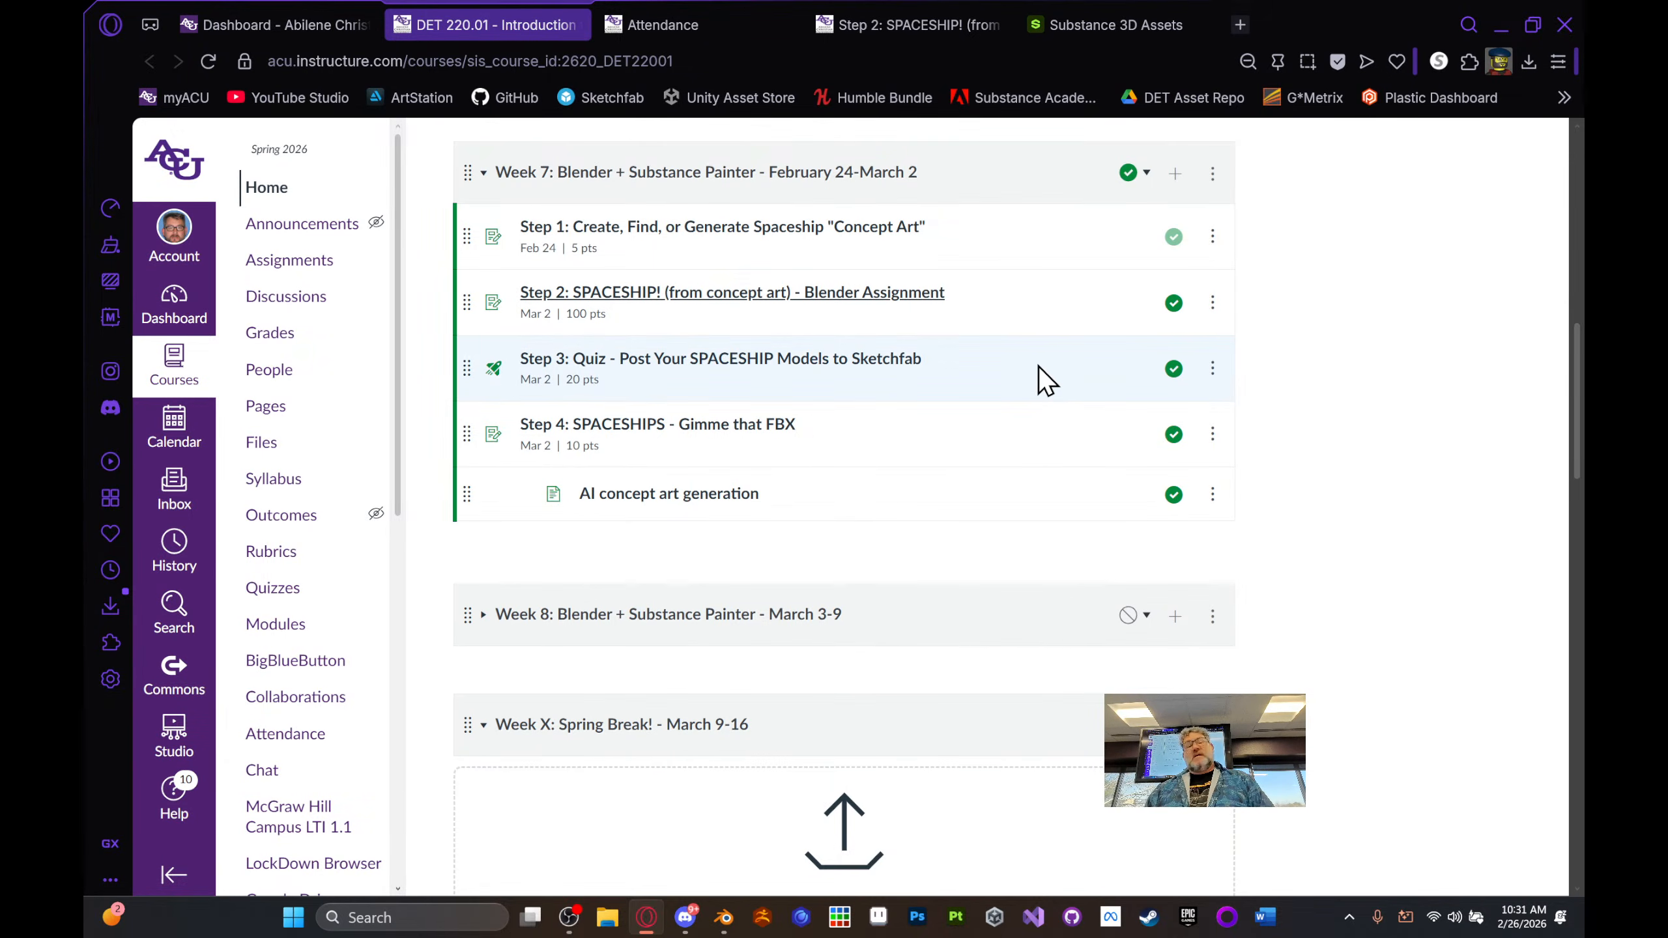
left_click(782, 426)
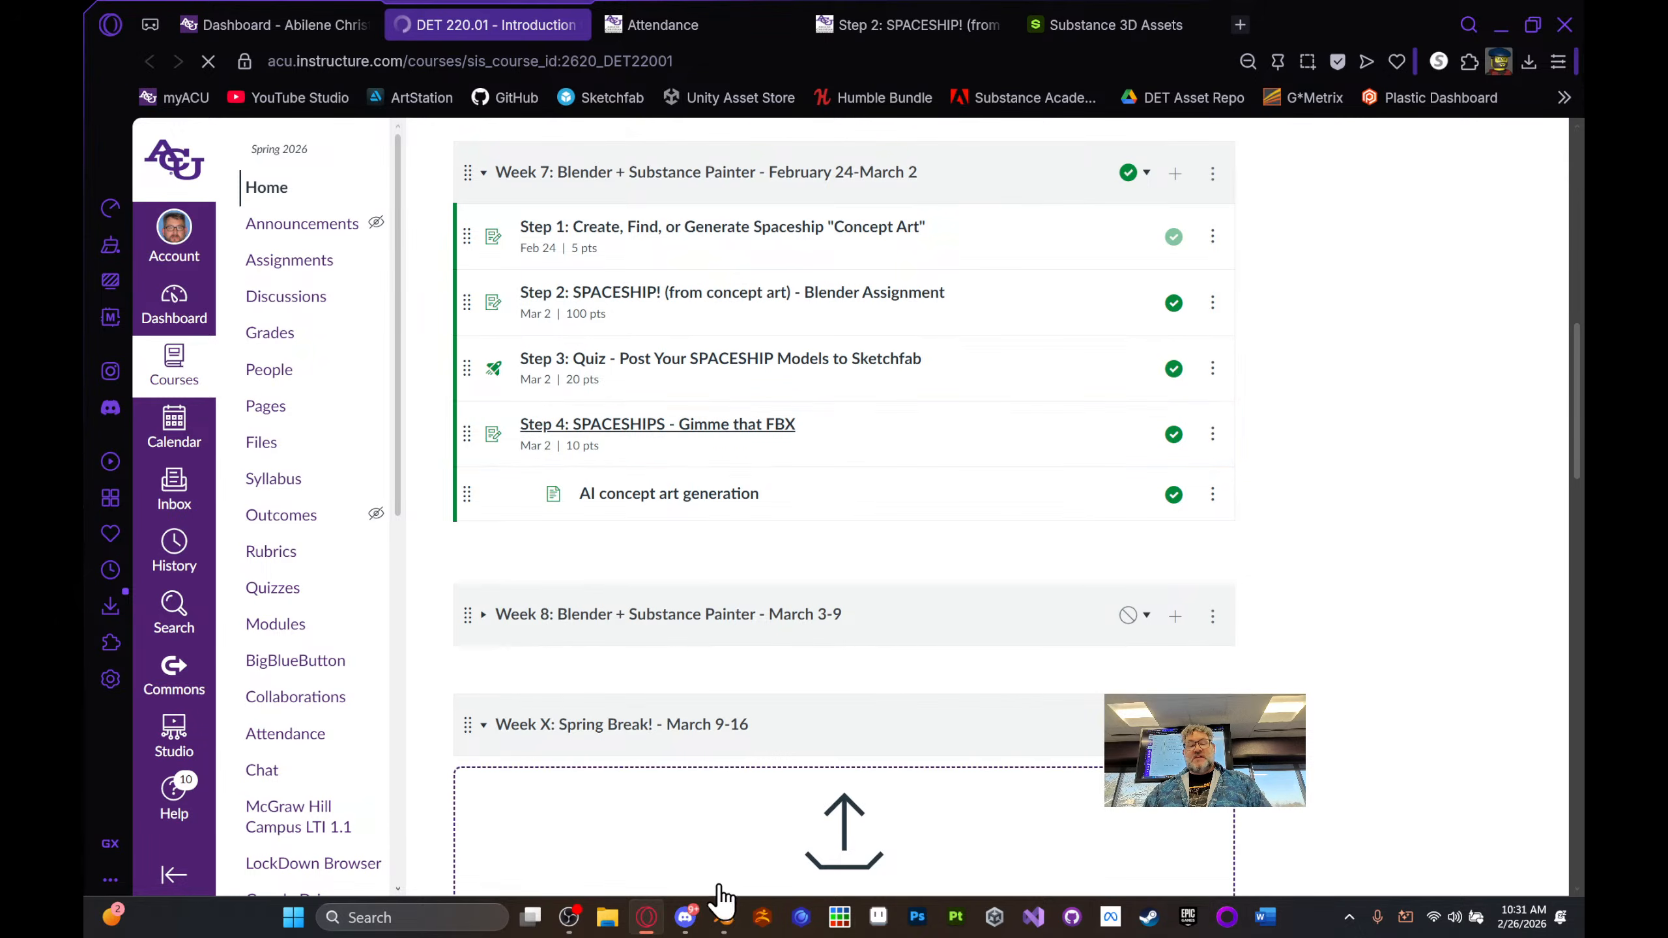
- Switch back to Blender, select the Ops, PowerCore, PowerCoreCap and Station meshes and start an FBX export
left_click(726, 920)
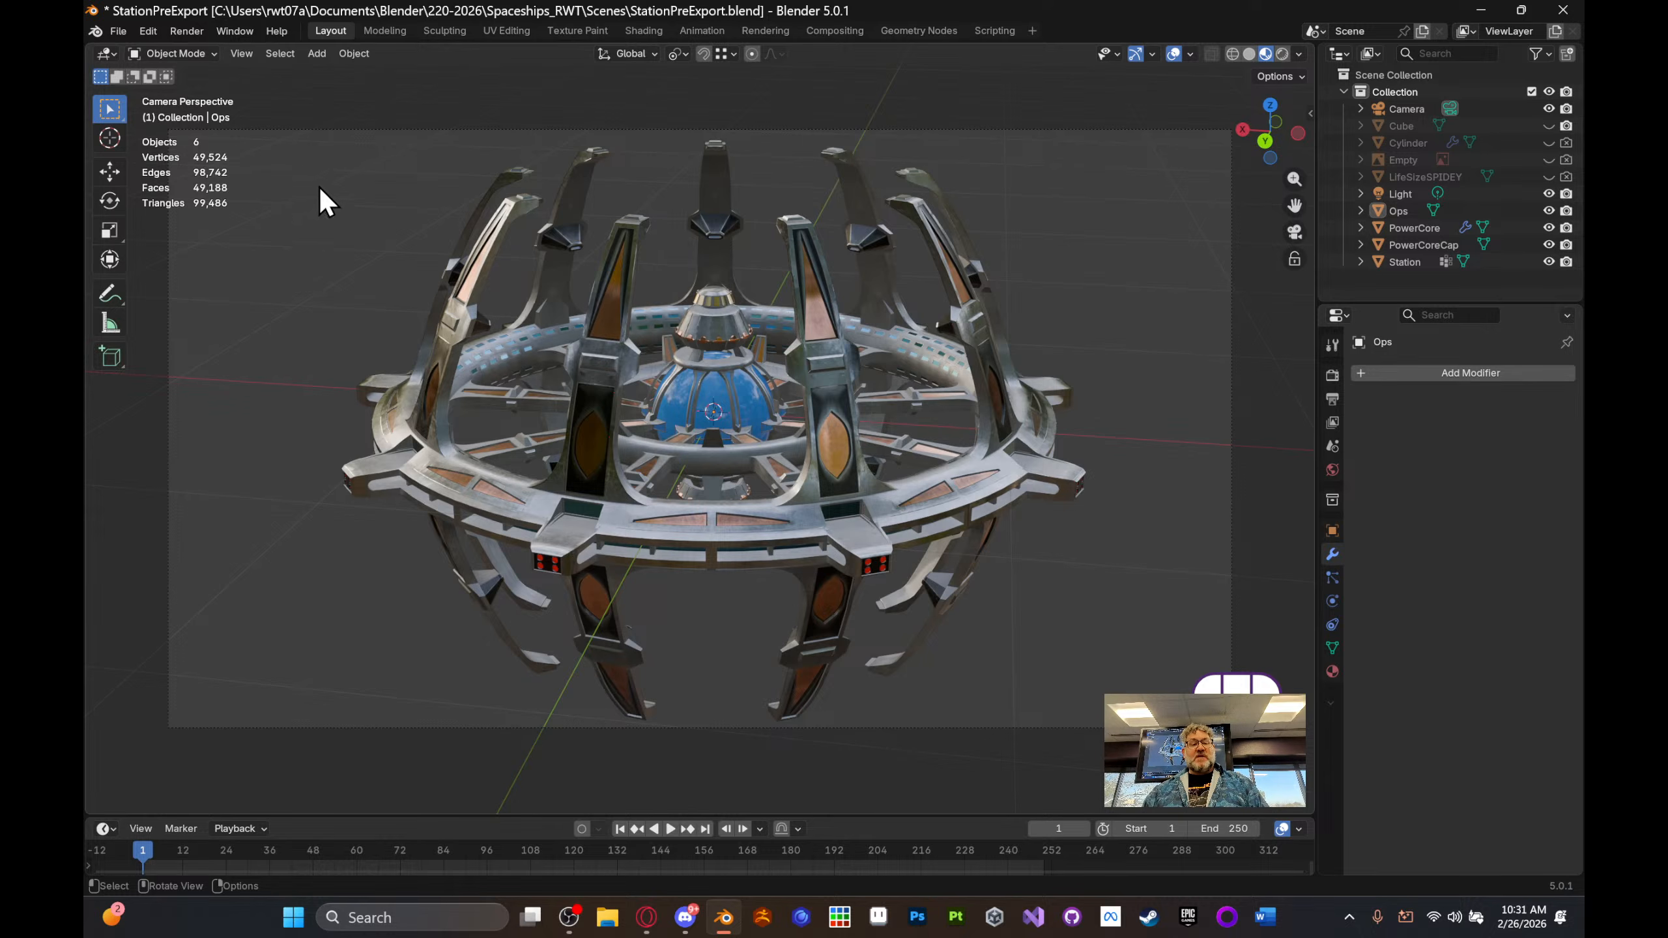
left_click_drag(319, 188, 1092, 626)
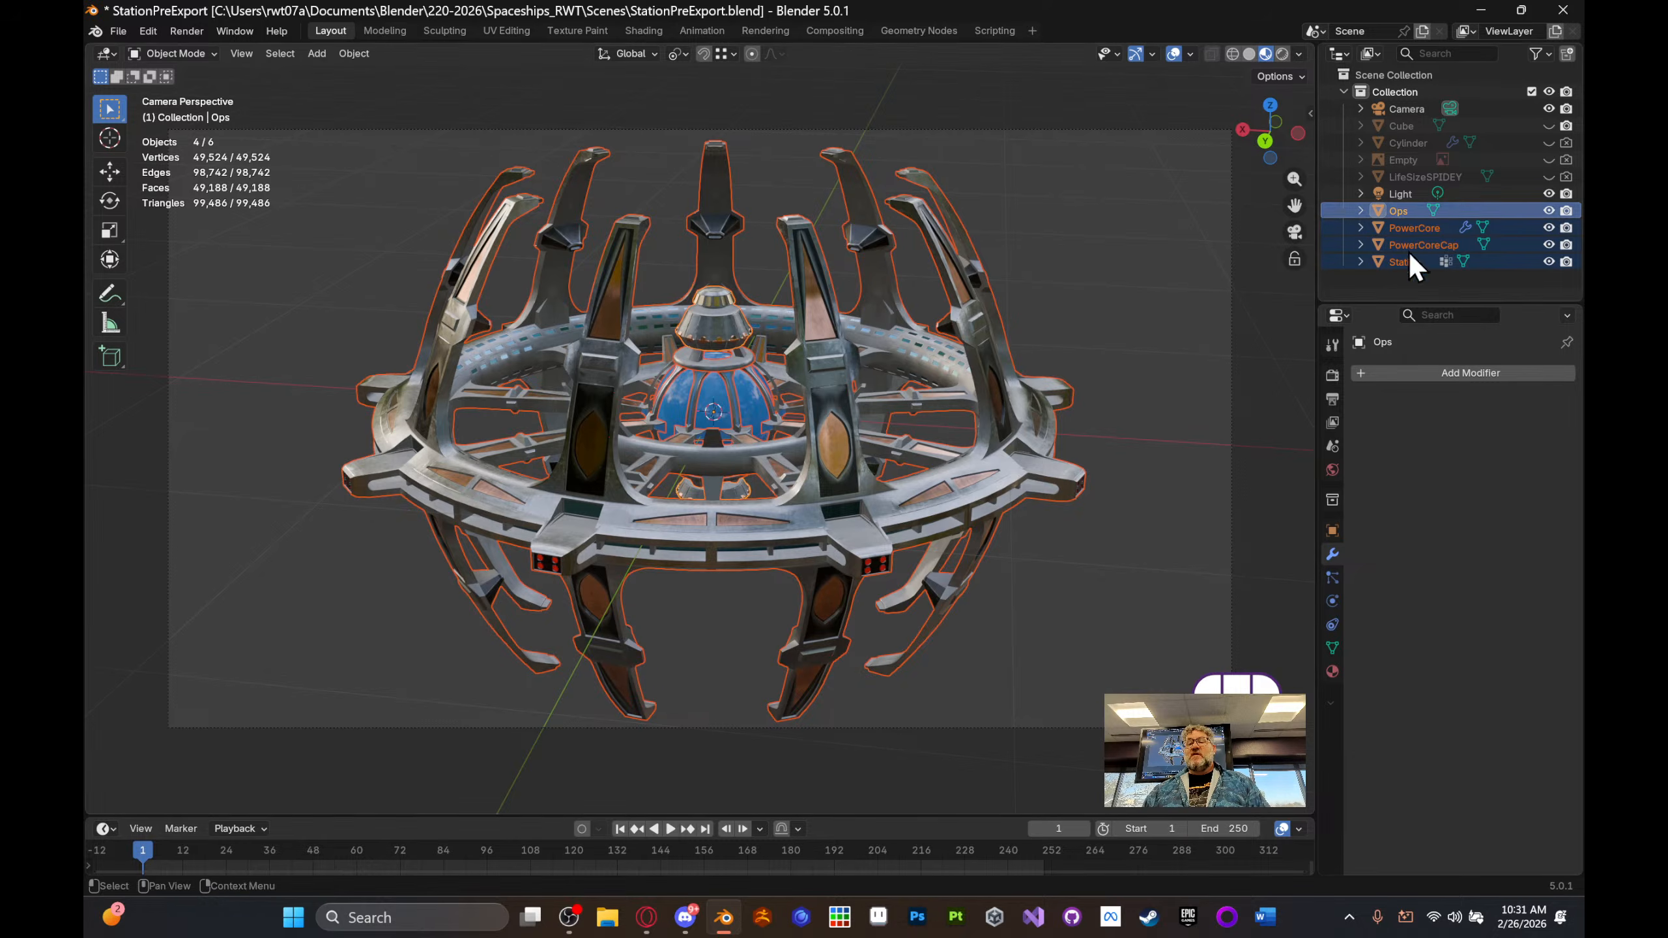
left_click(118, 30)
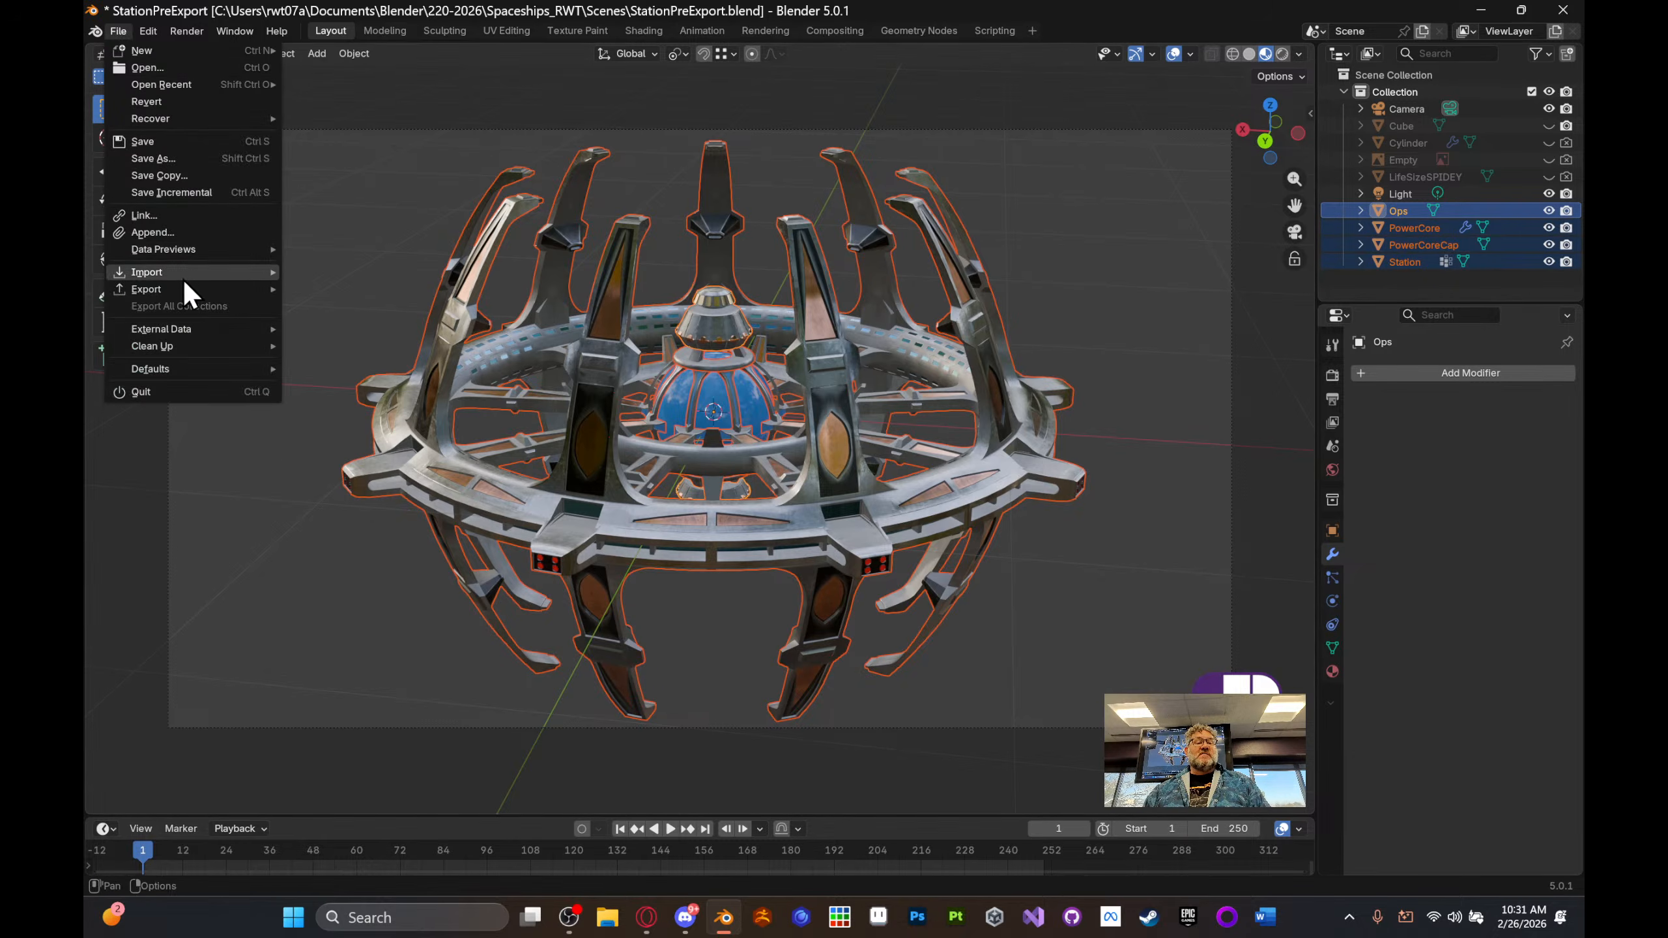
mouse_move(180, 285)
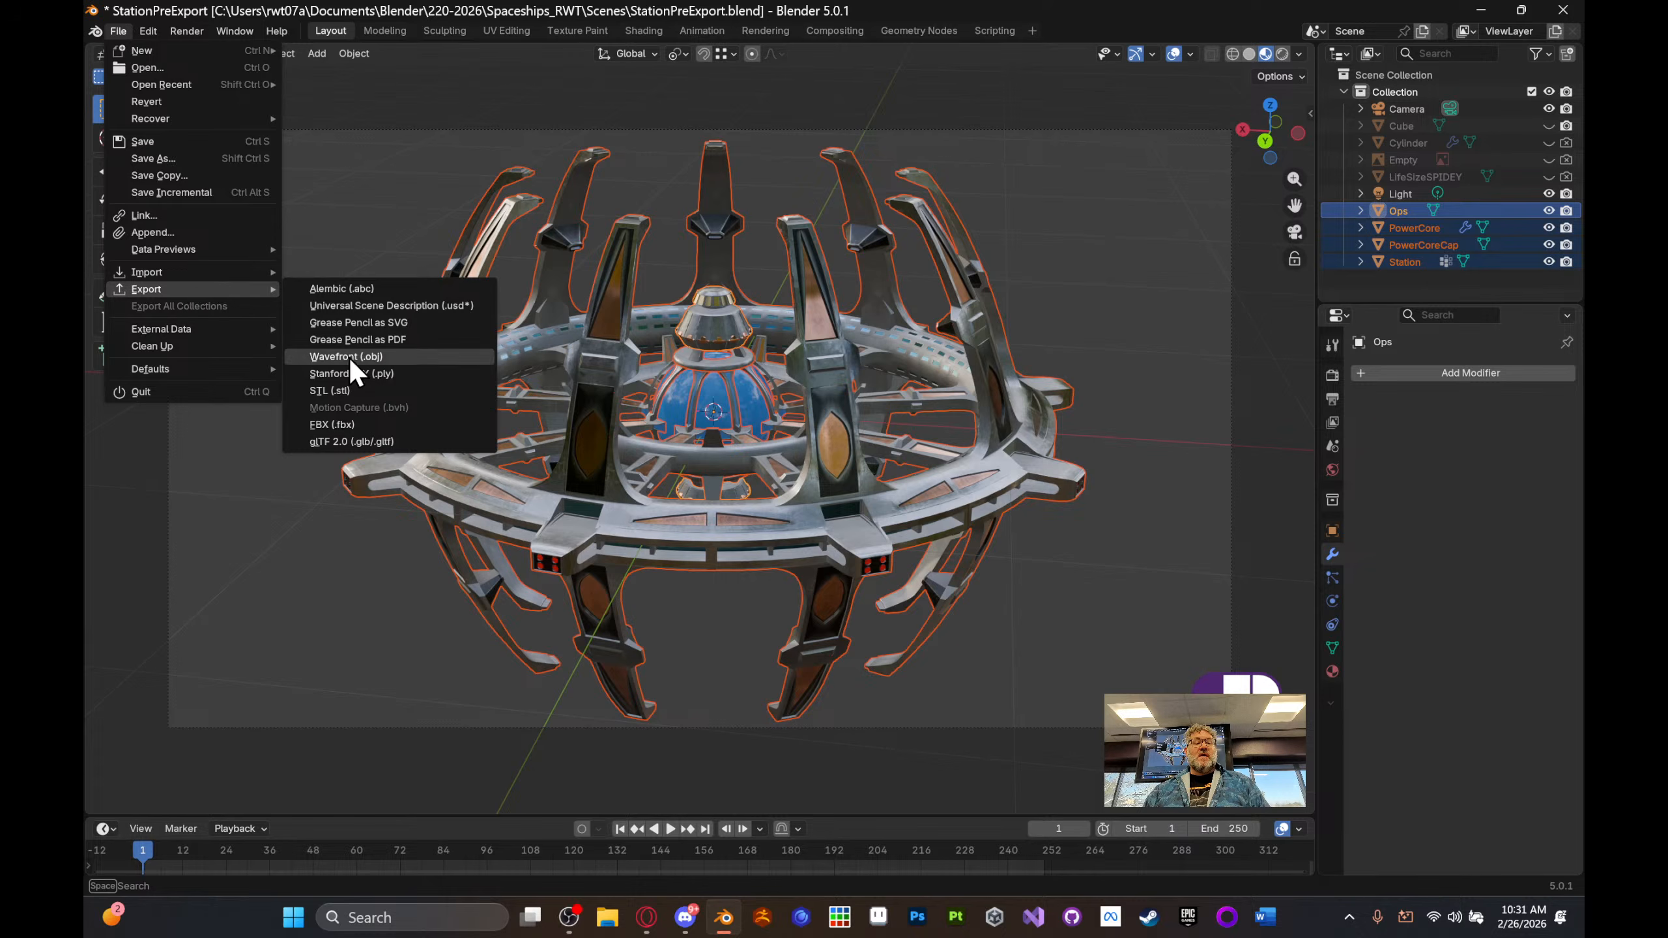
left_click(360, 423)
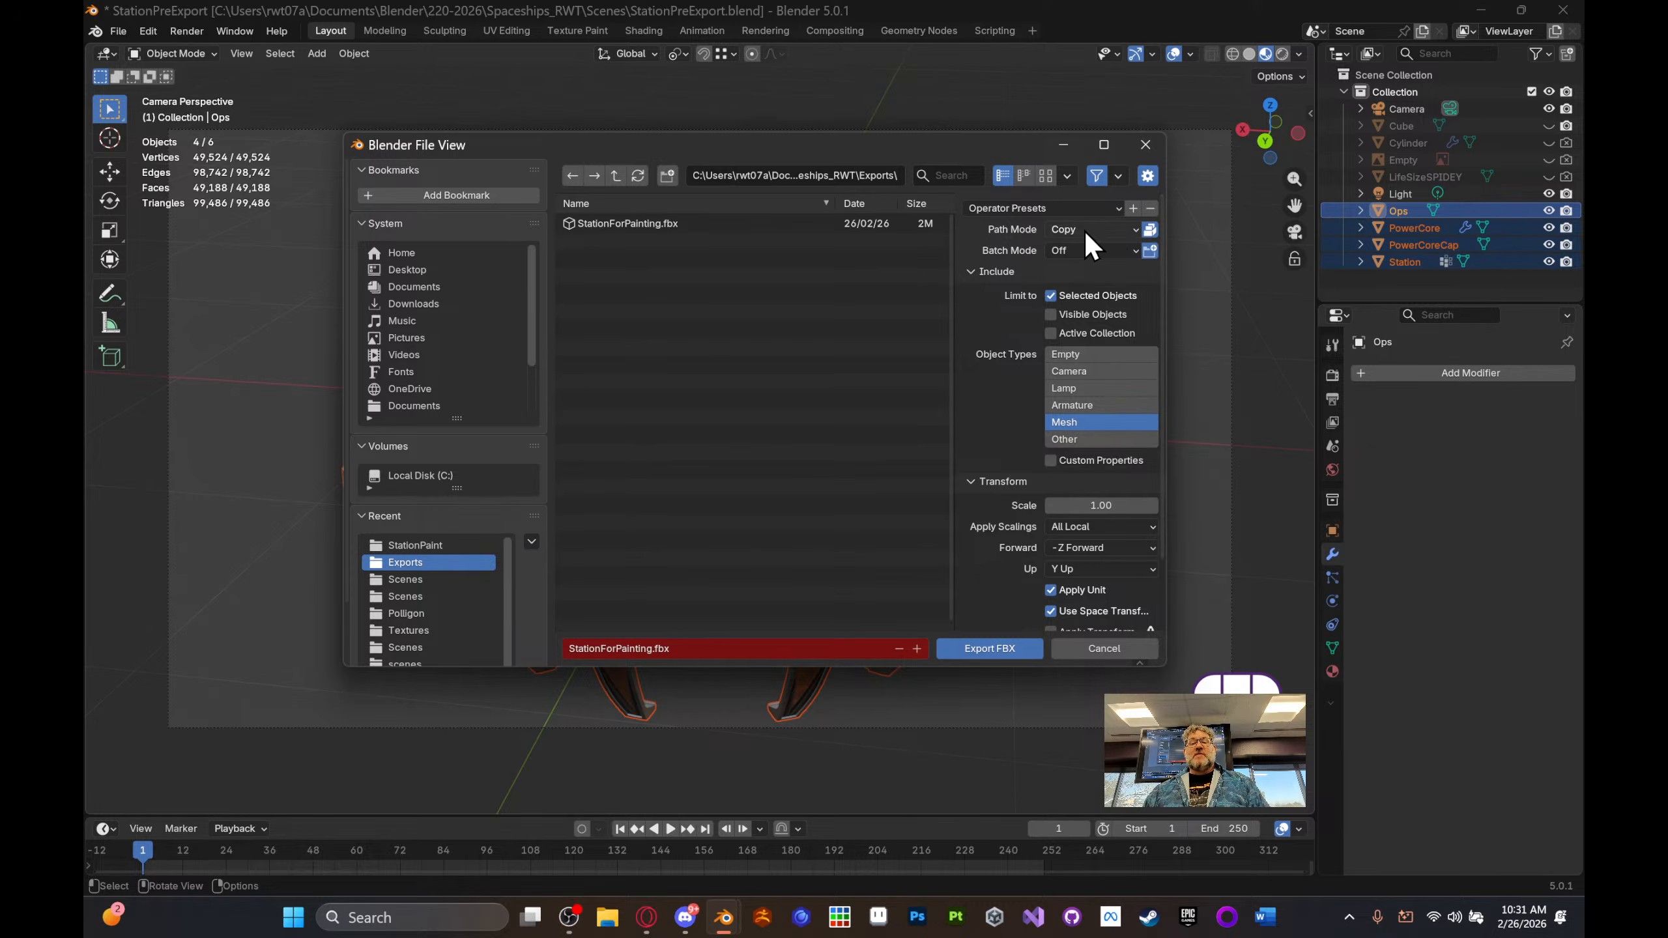
- Check the texture embedding option for the Copy path mode and name the export file FinishedStation.fbx
left_click(1151, 233)
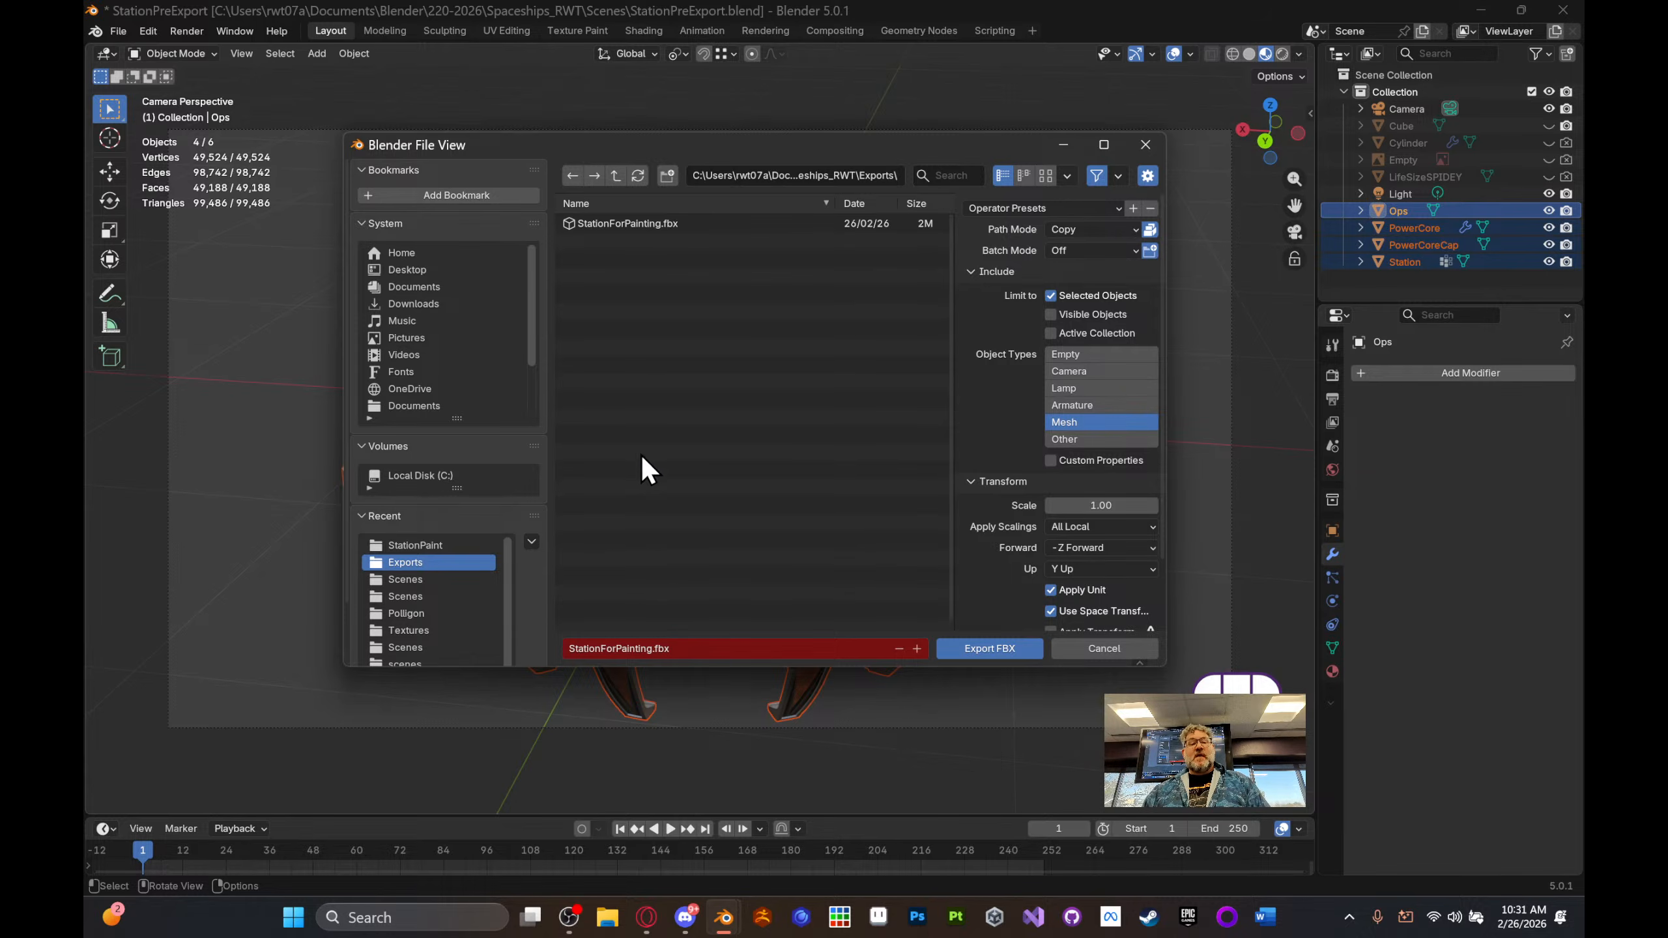
left_click(619, 649)
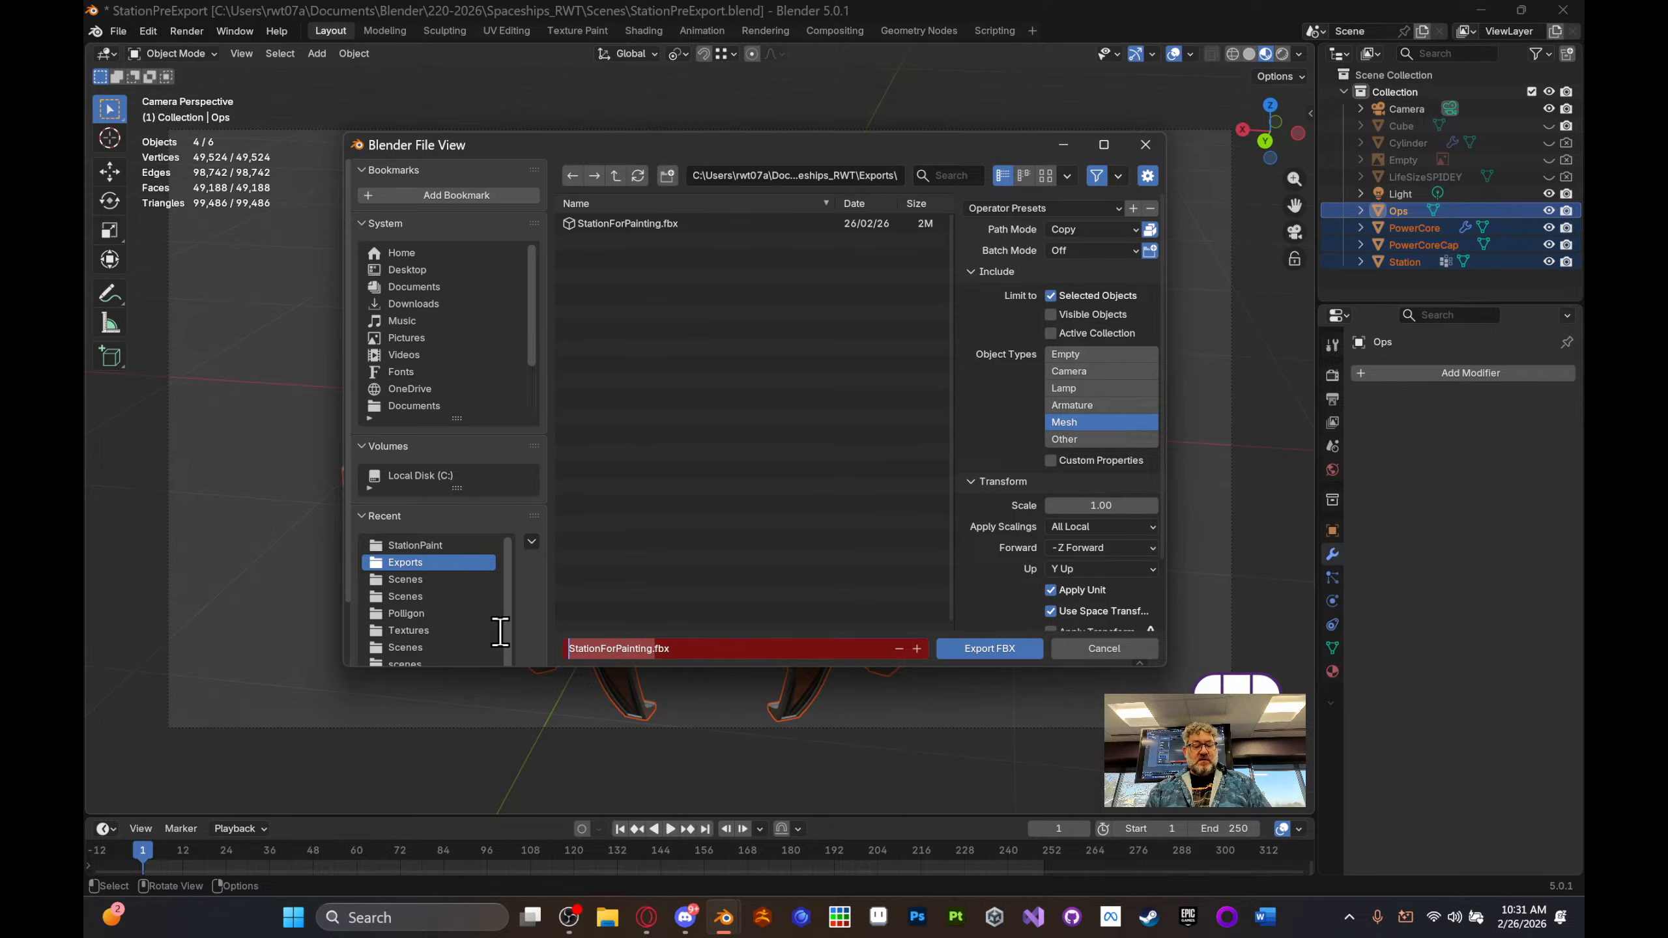
type("Finished")
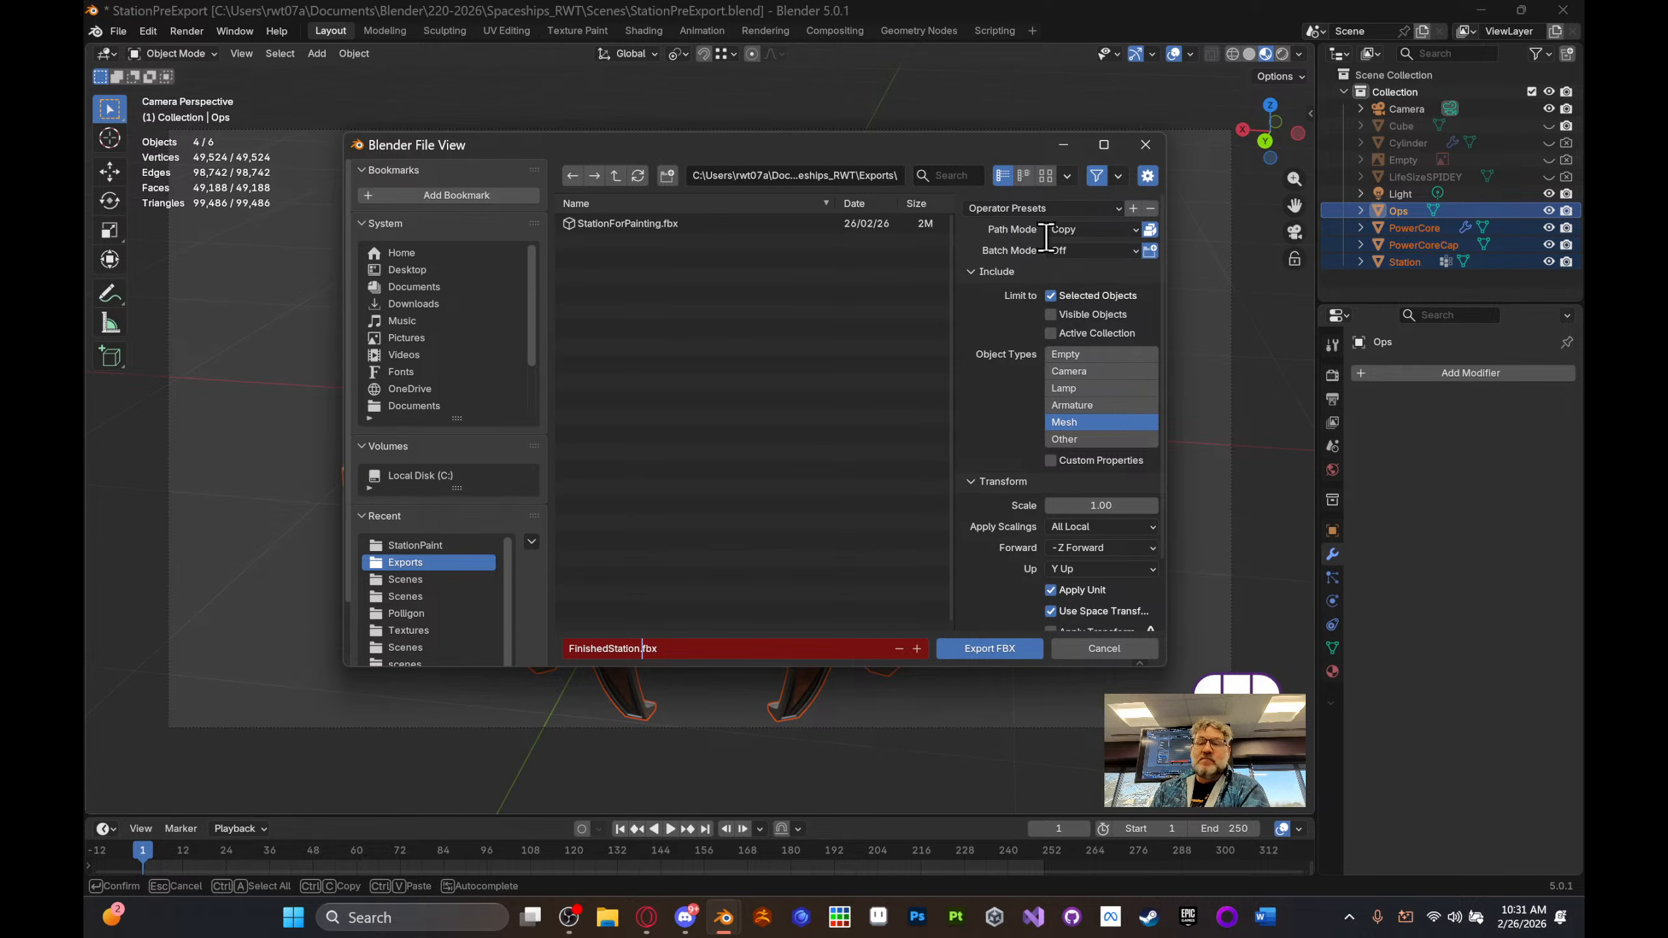
- Save the current FBX export settings as an operator preset named "FBX in 220"
left_click(1136, 209)
left_click(1136, 209)
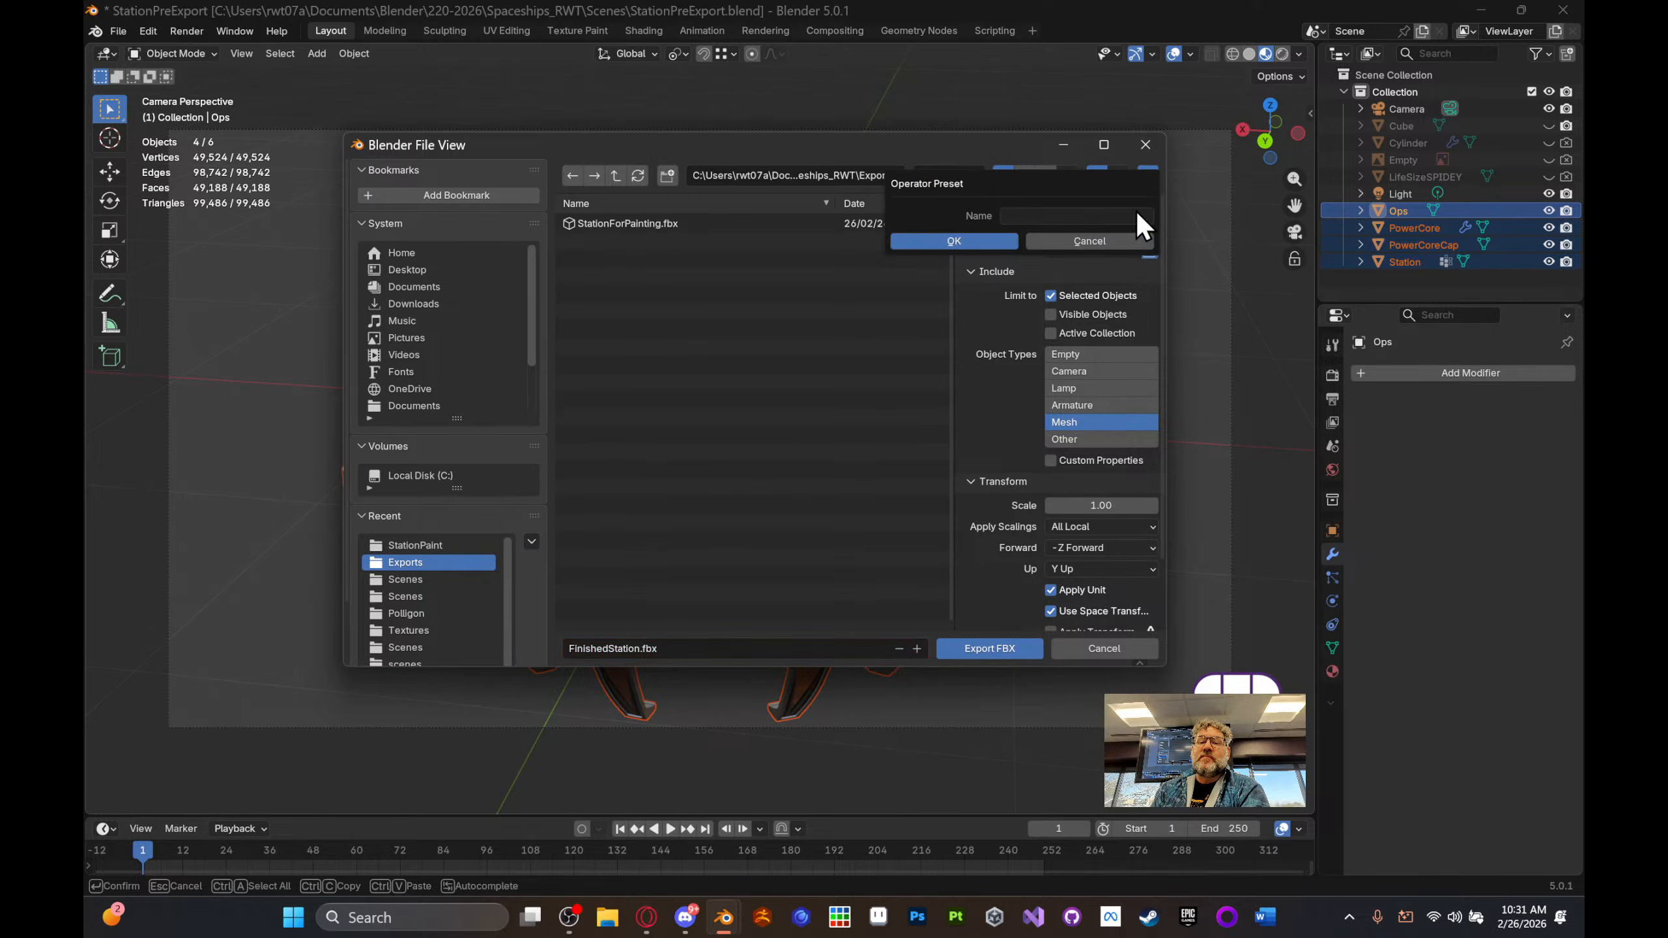
left_click(1071, 222)
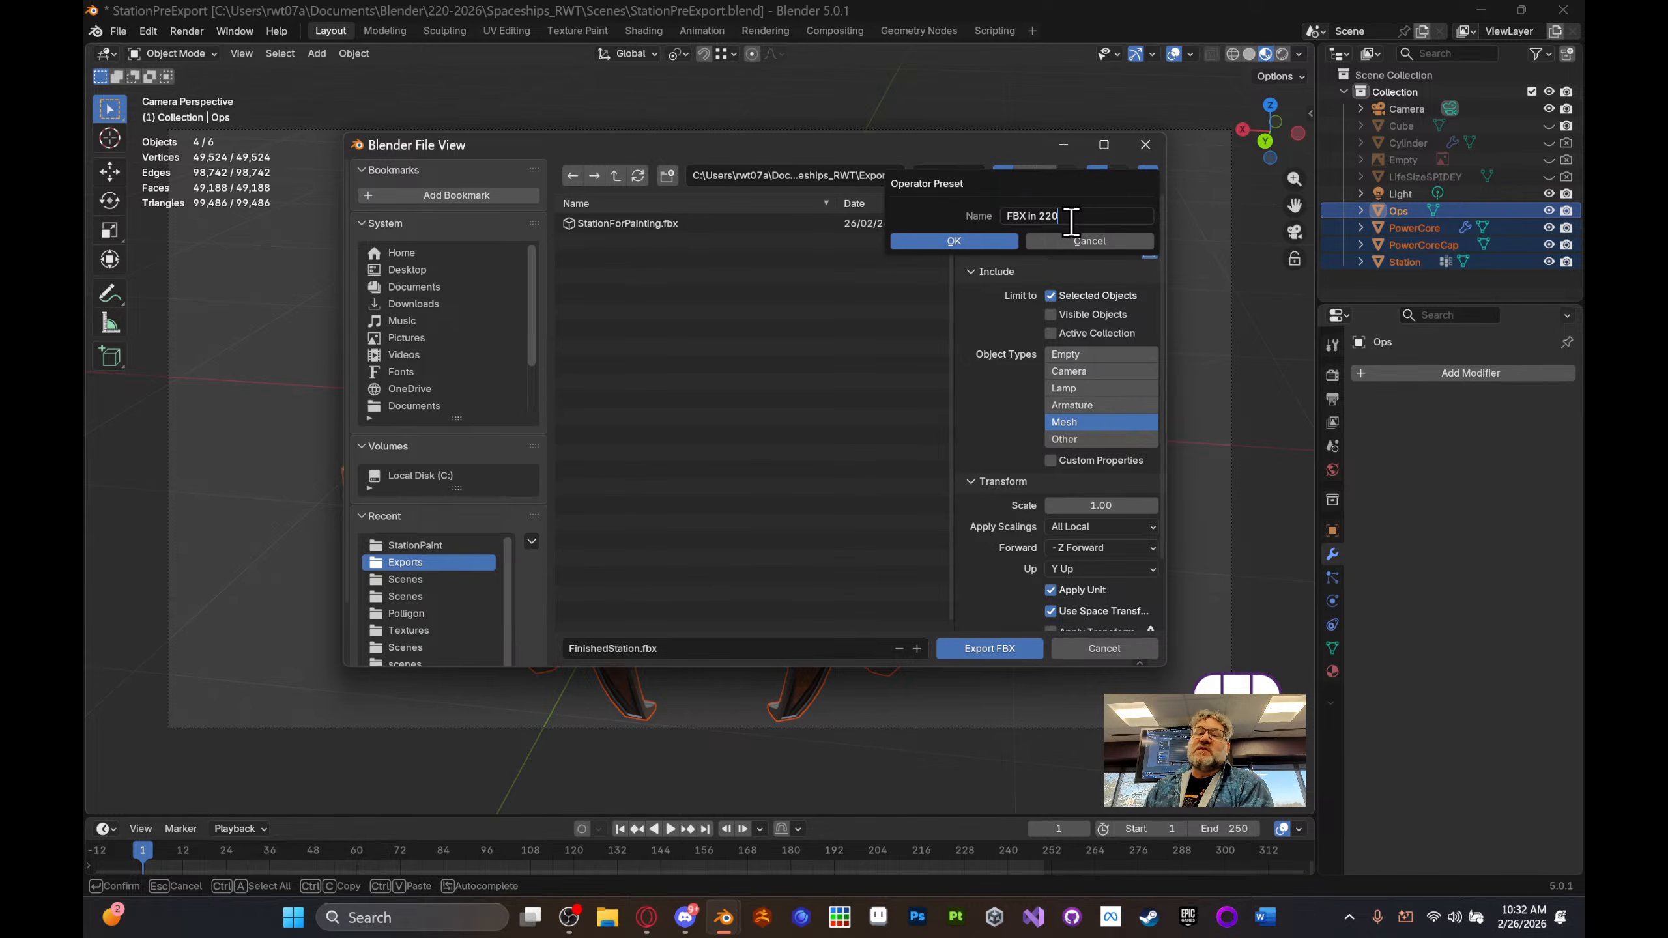
left_click(953, 241)
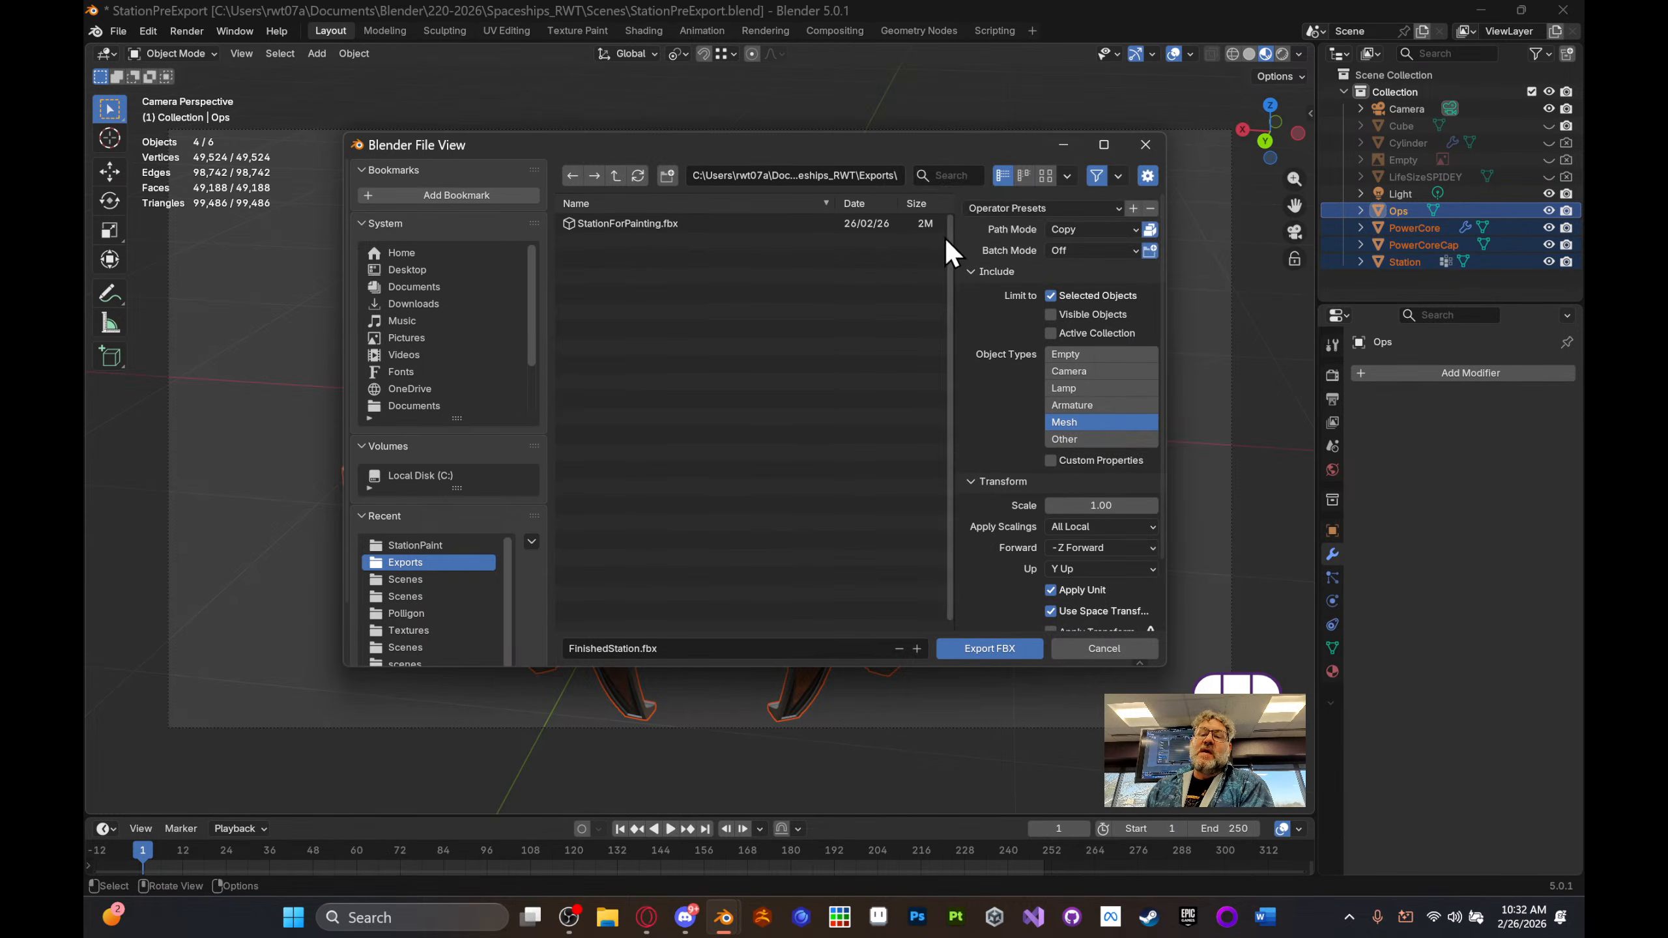
- Load the "FBX in 220" operator preset and export the selected meshes as FinishedStation.fbx
left_click(1066, 208)
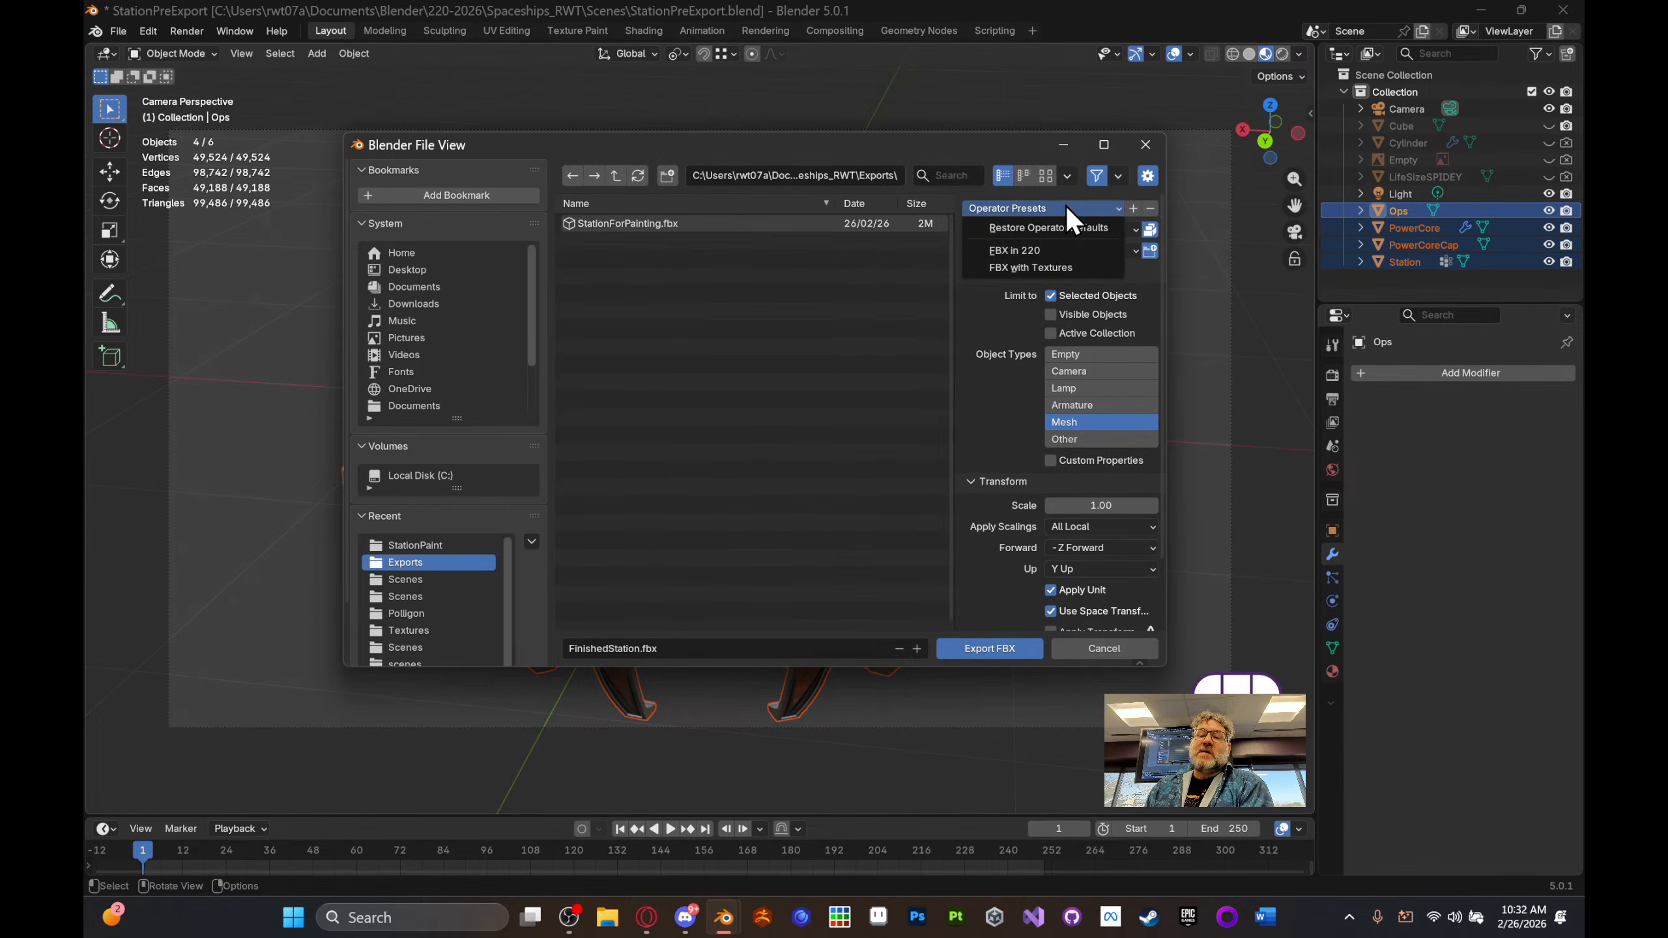
left_click(1066, 269)
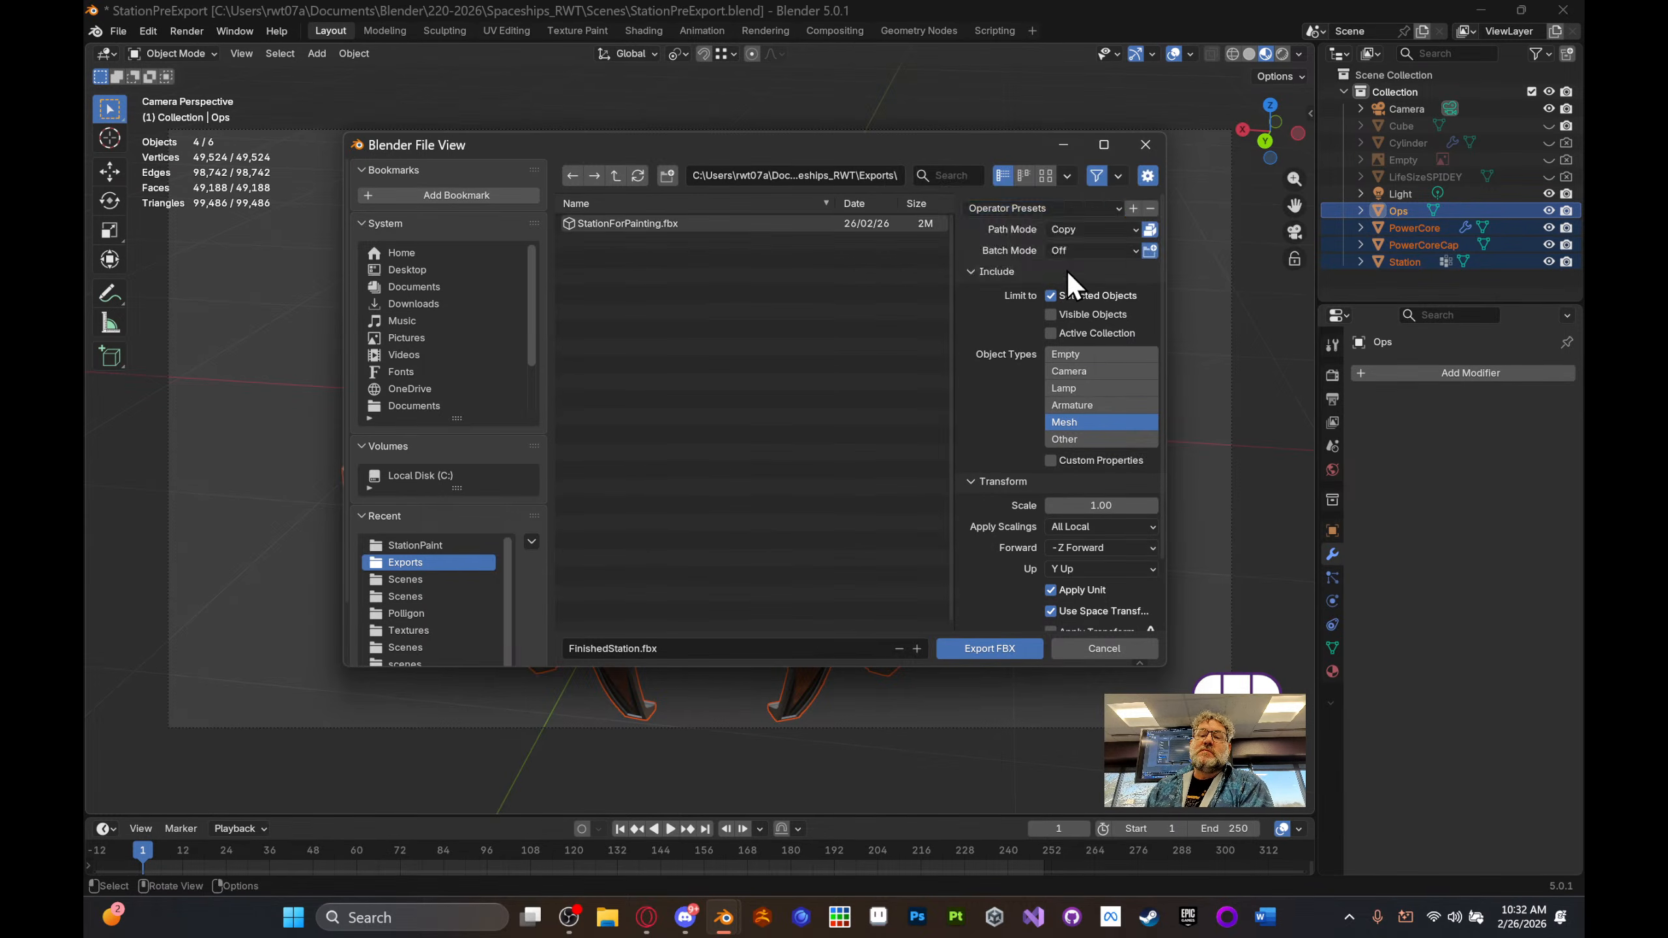
left_click(1071, 208)
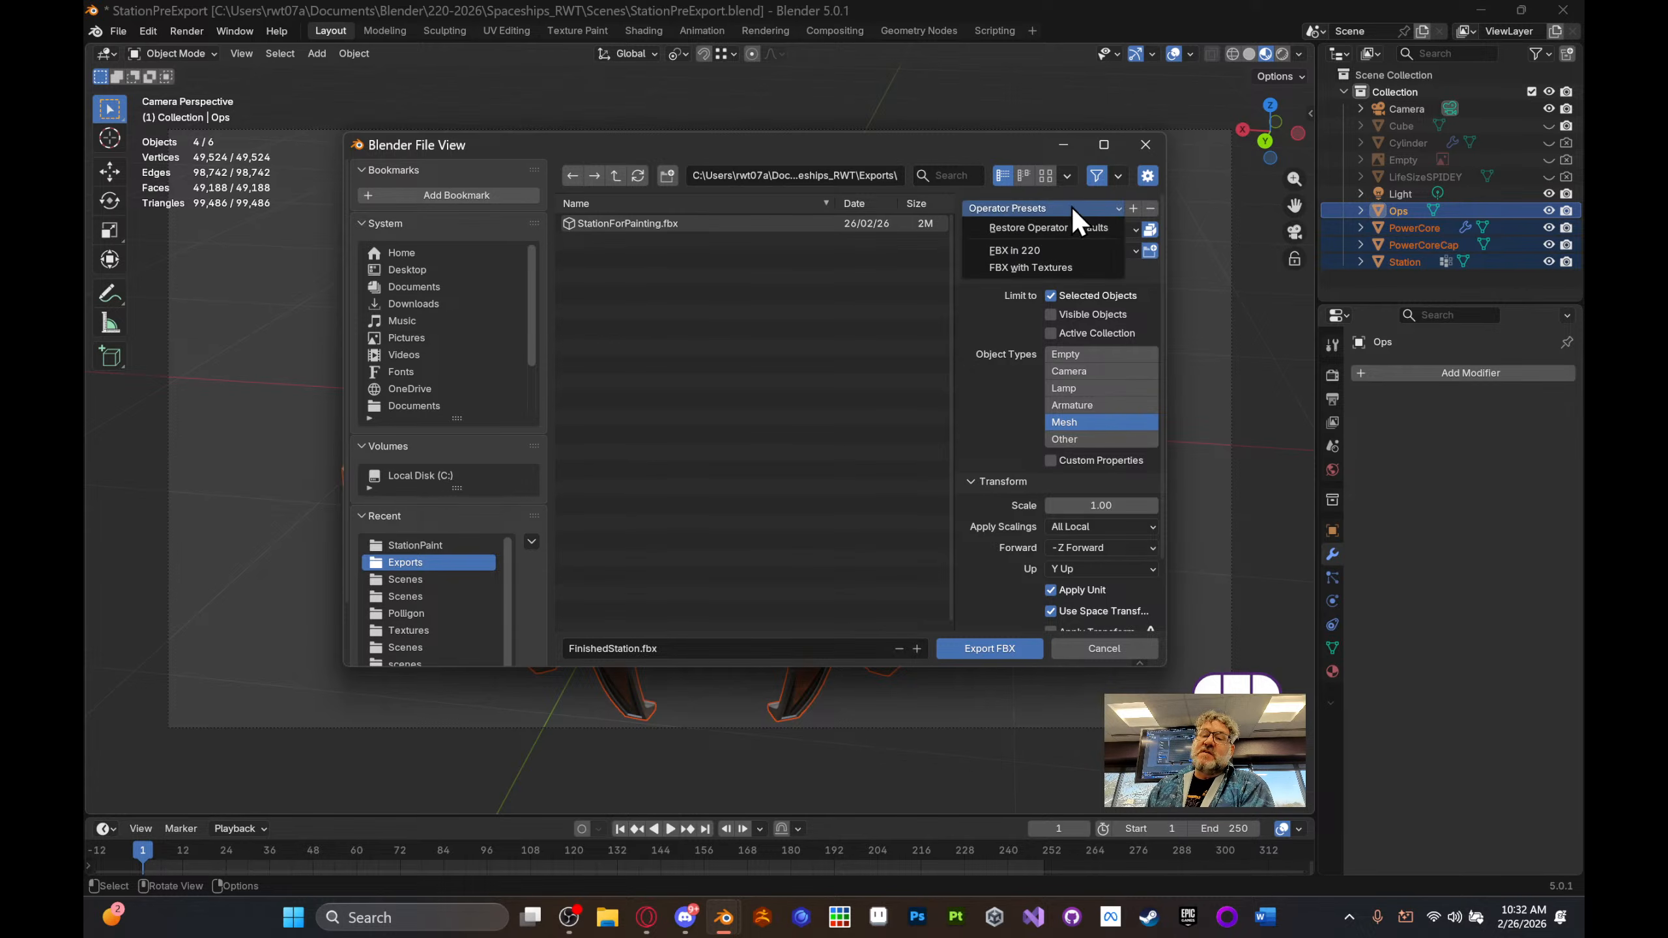
left_click(1079, 253)
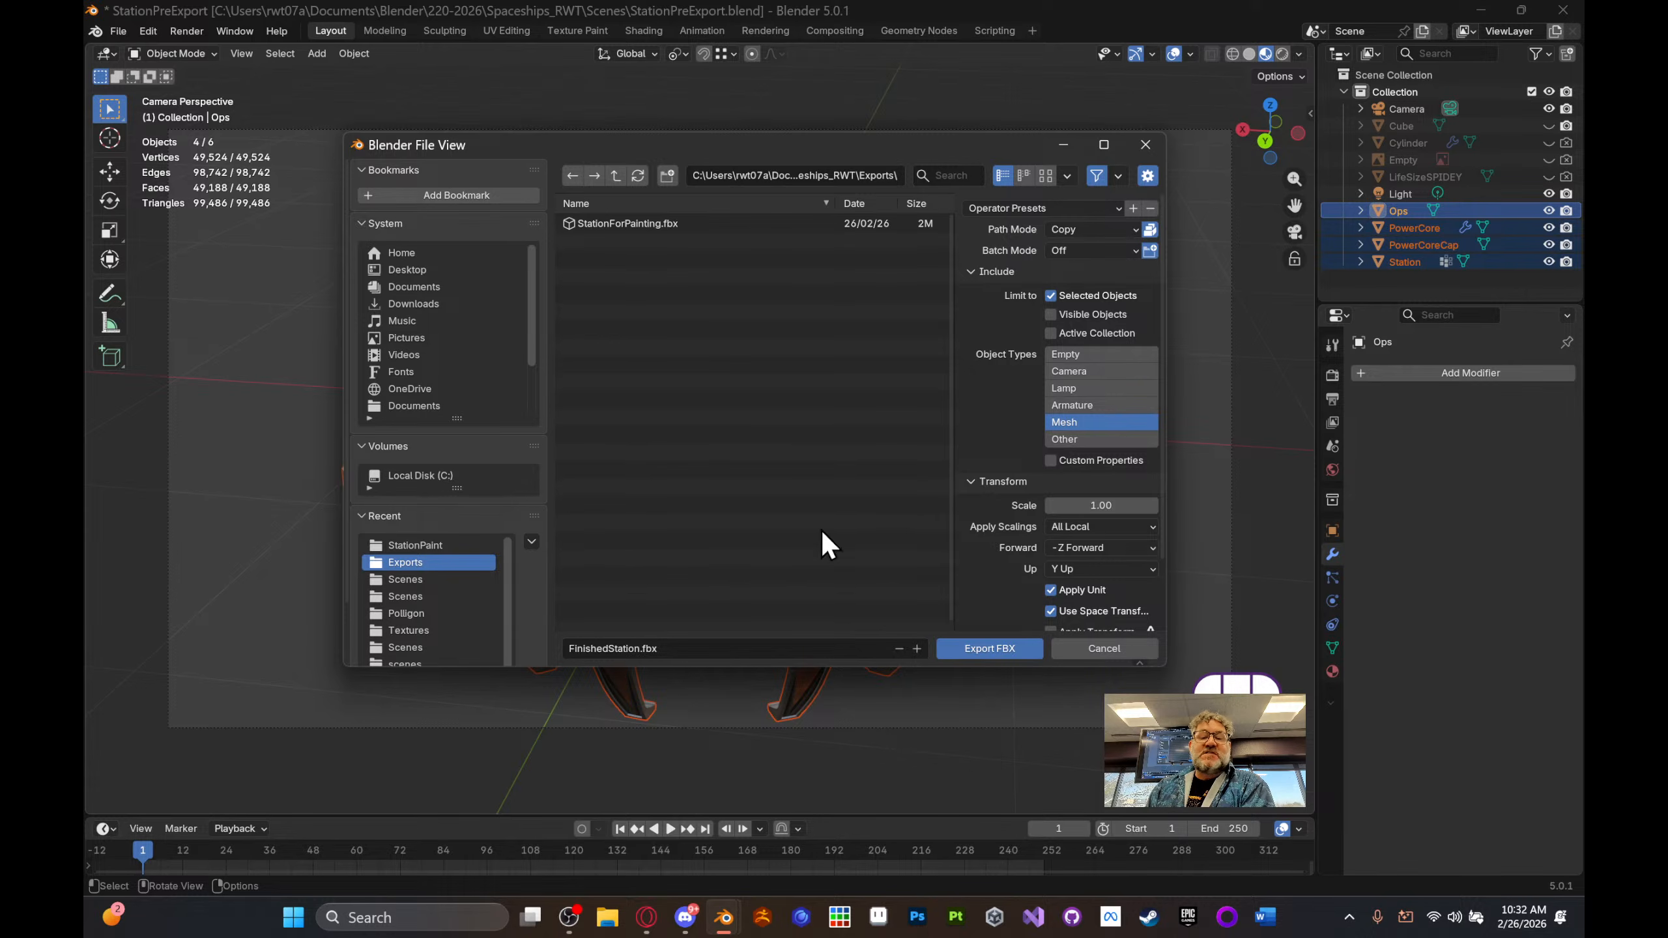
left_click(972, 644)
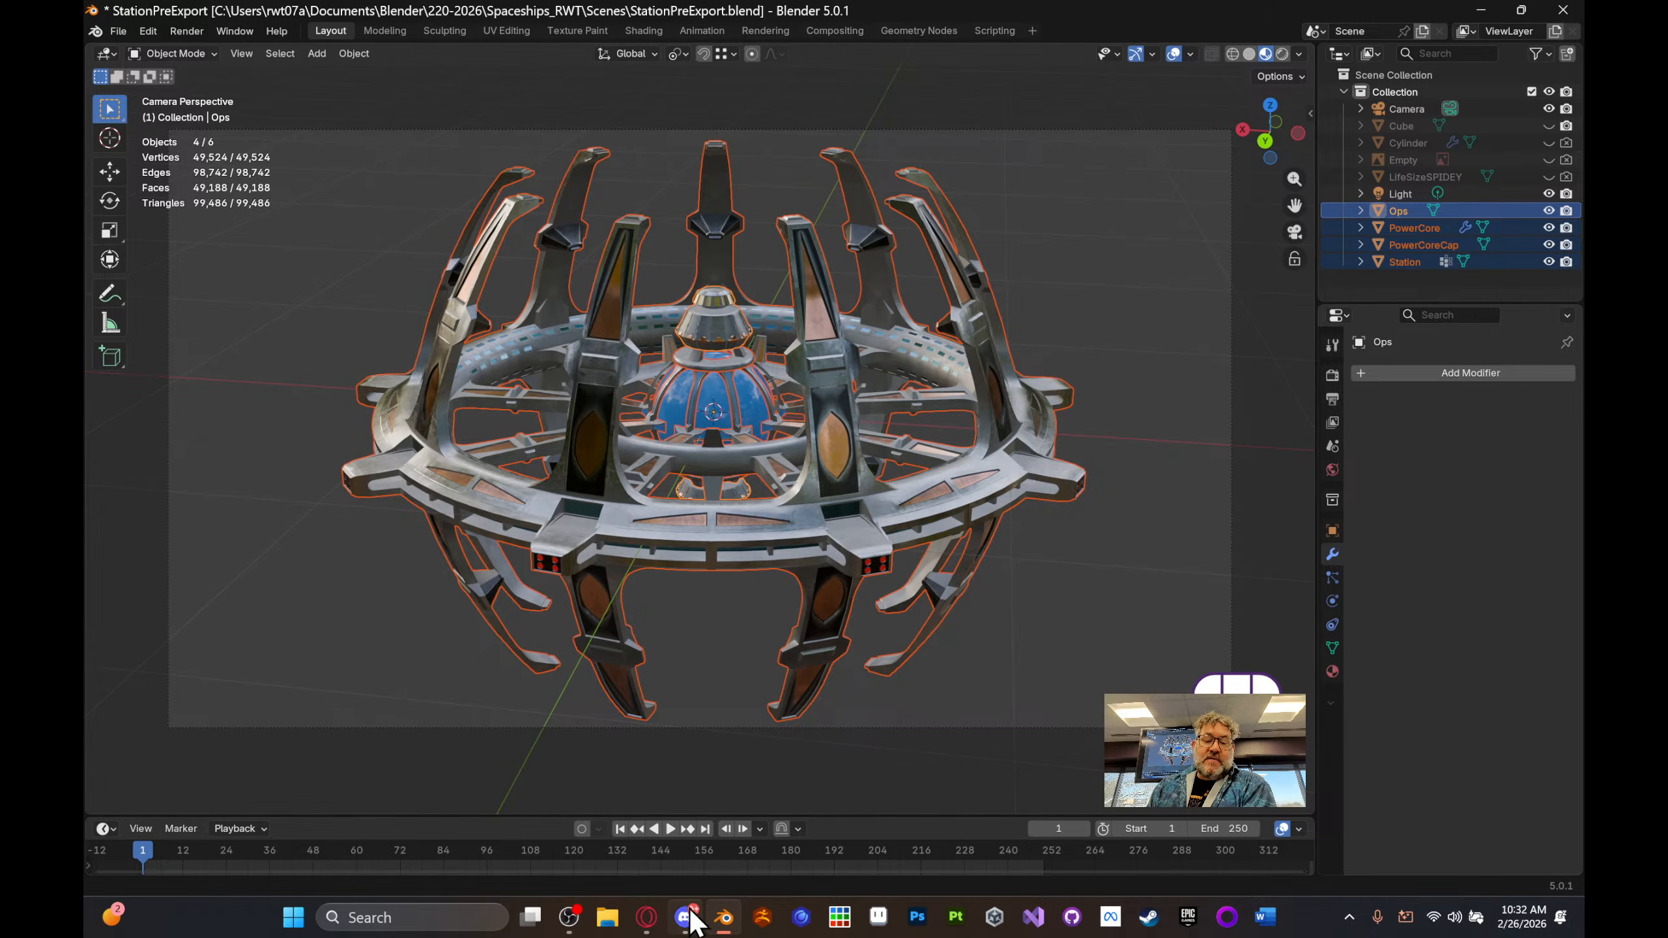
- In File Explorer, browse to Documents\Blender\220-2026\Spaceships_RWT\Exports and open the FinishedStation file in 3D Viewer
left_click(609, 925)
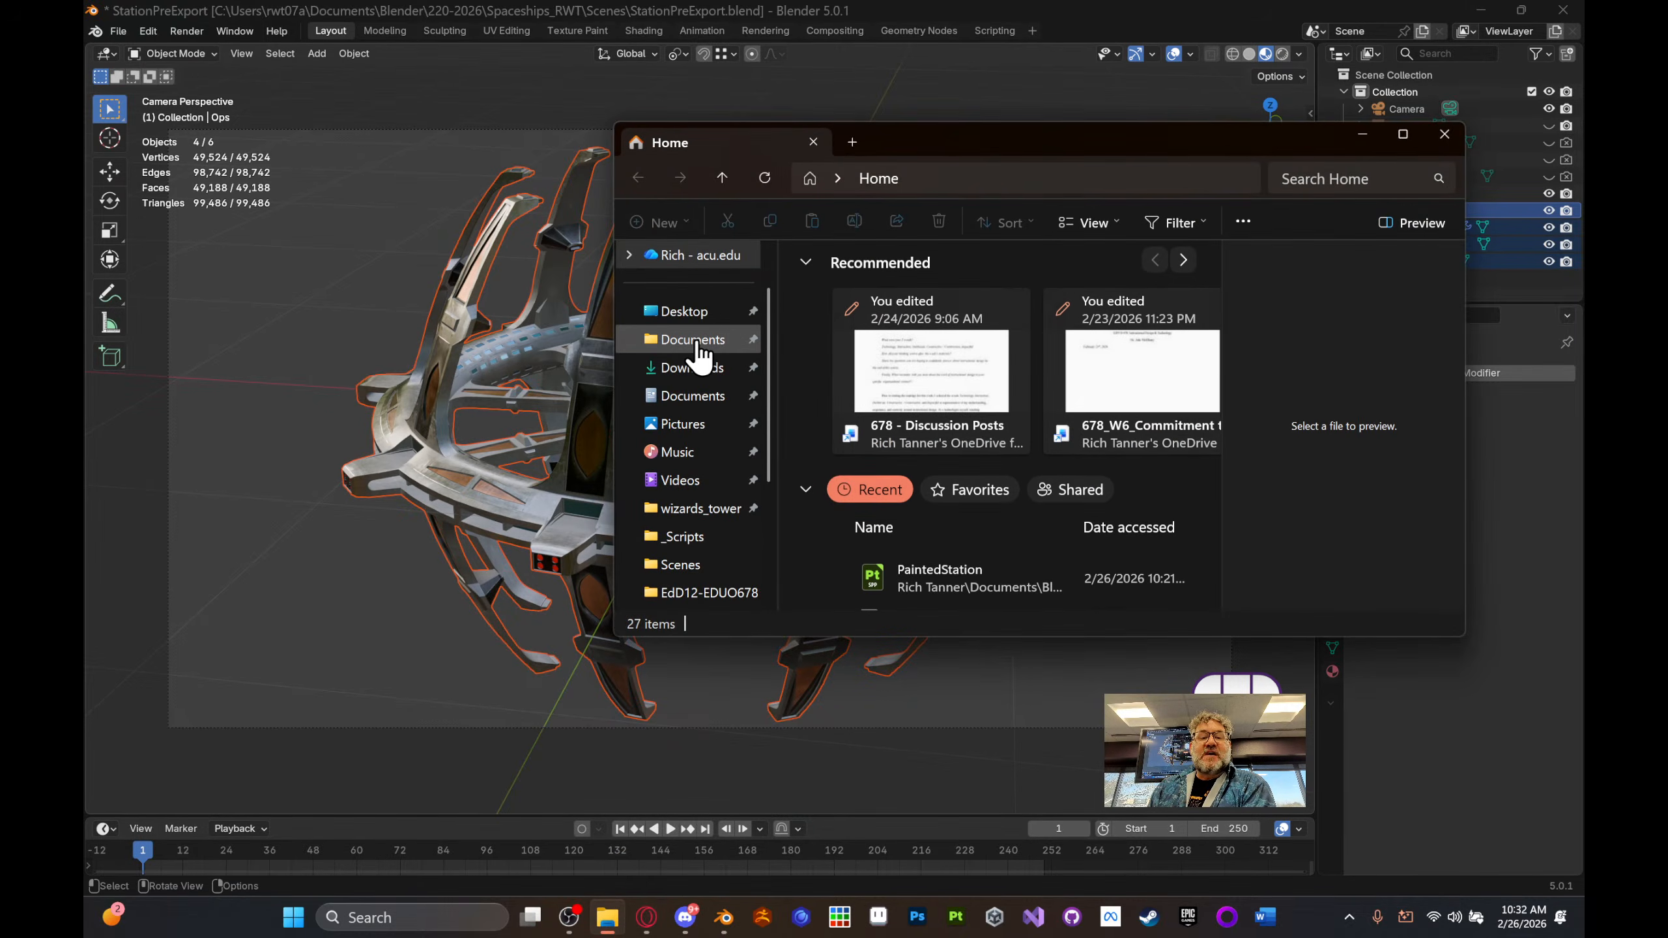
left_click(692, 343)
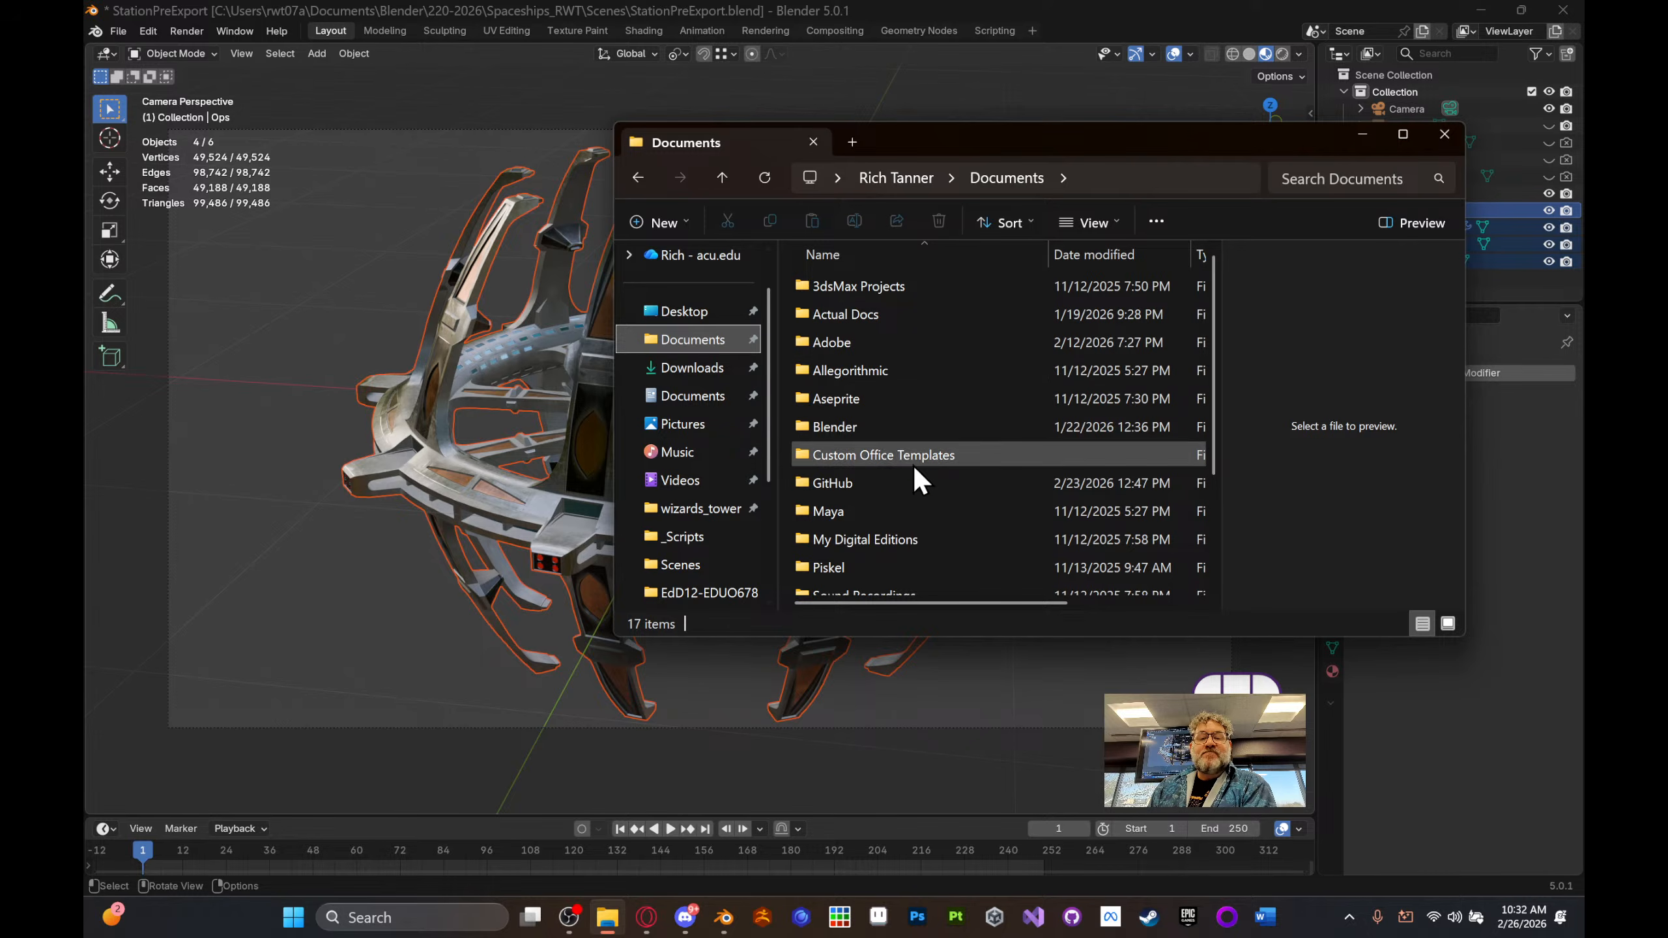
double_click(899, 423)
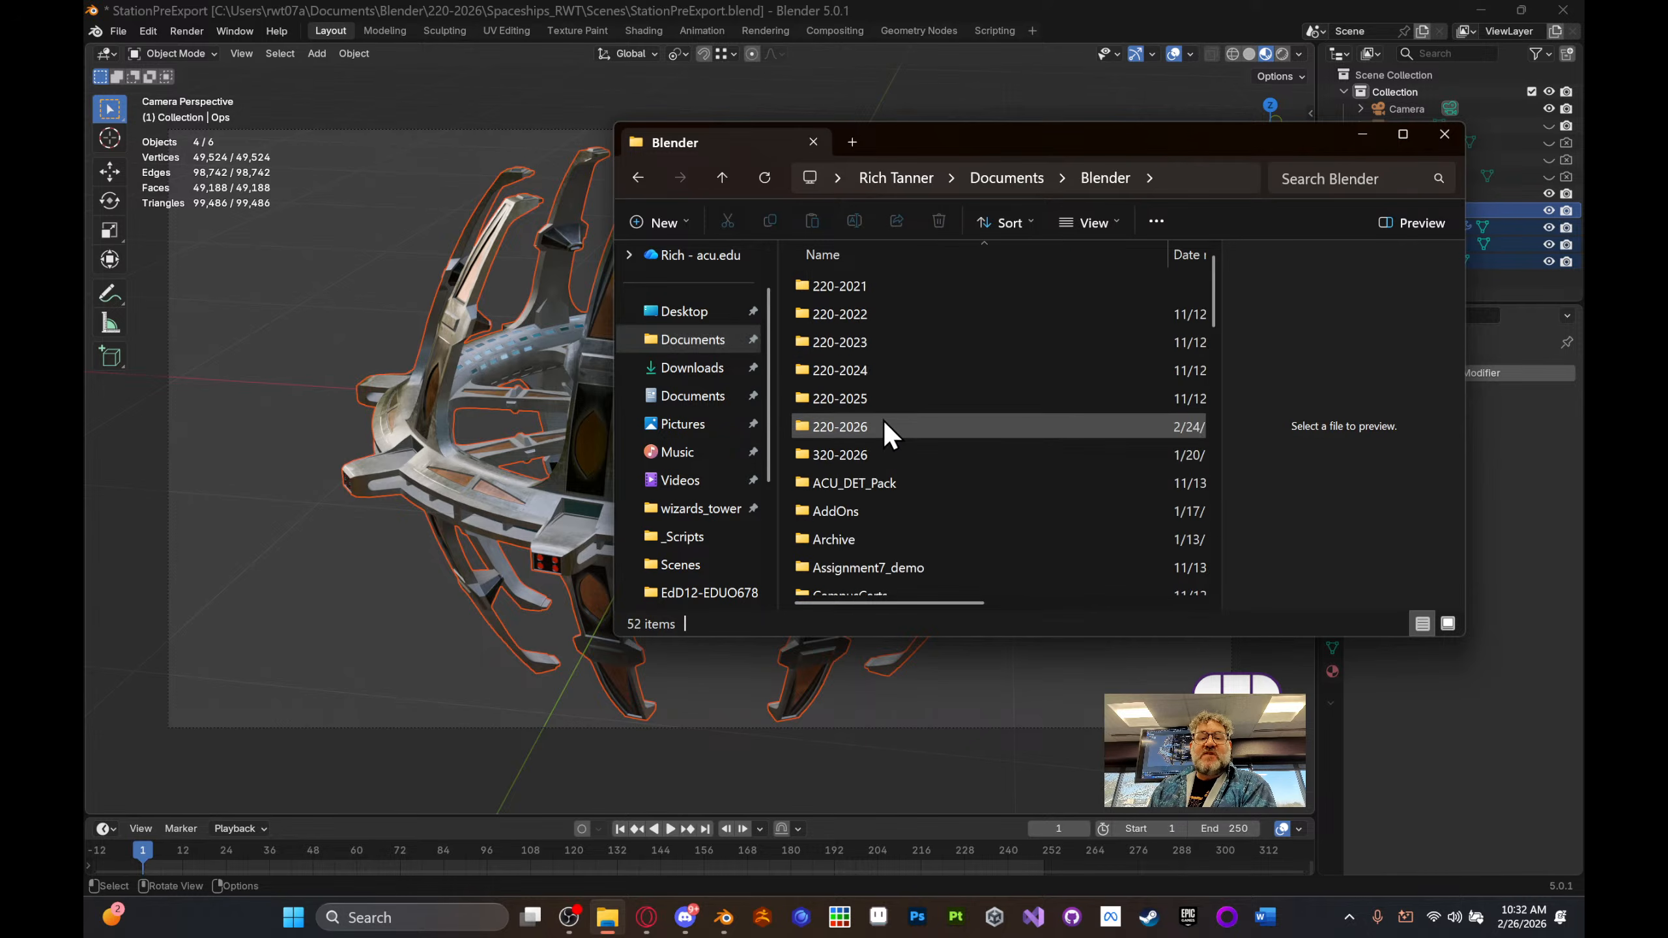
double_click(883, 421)
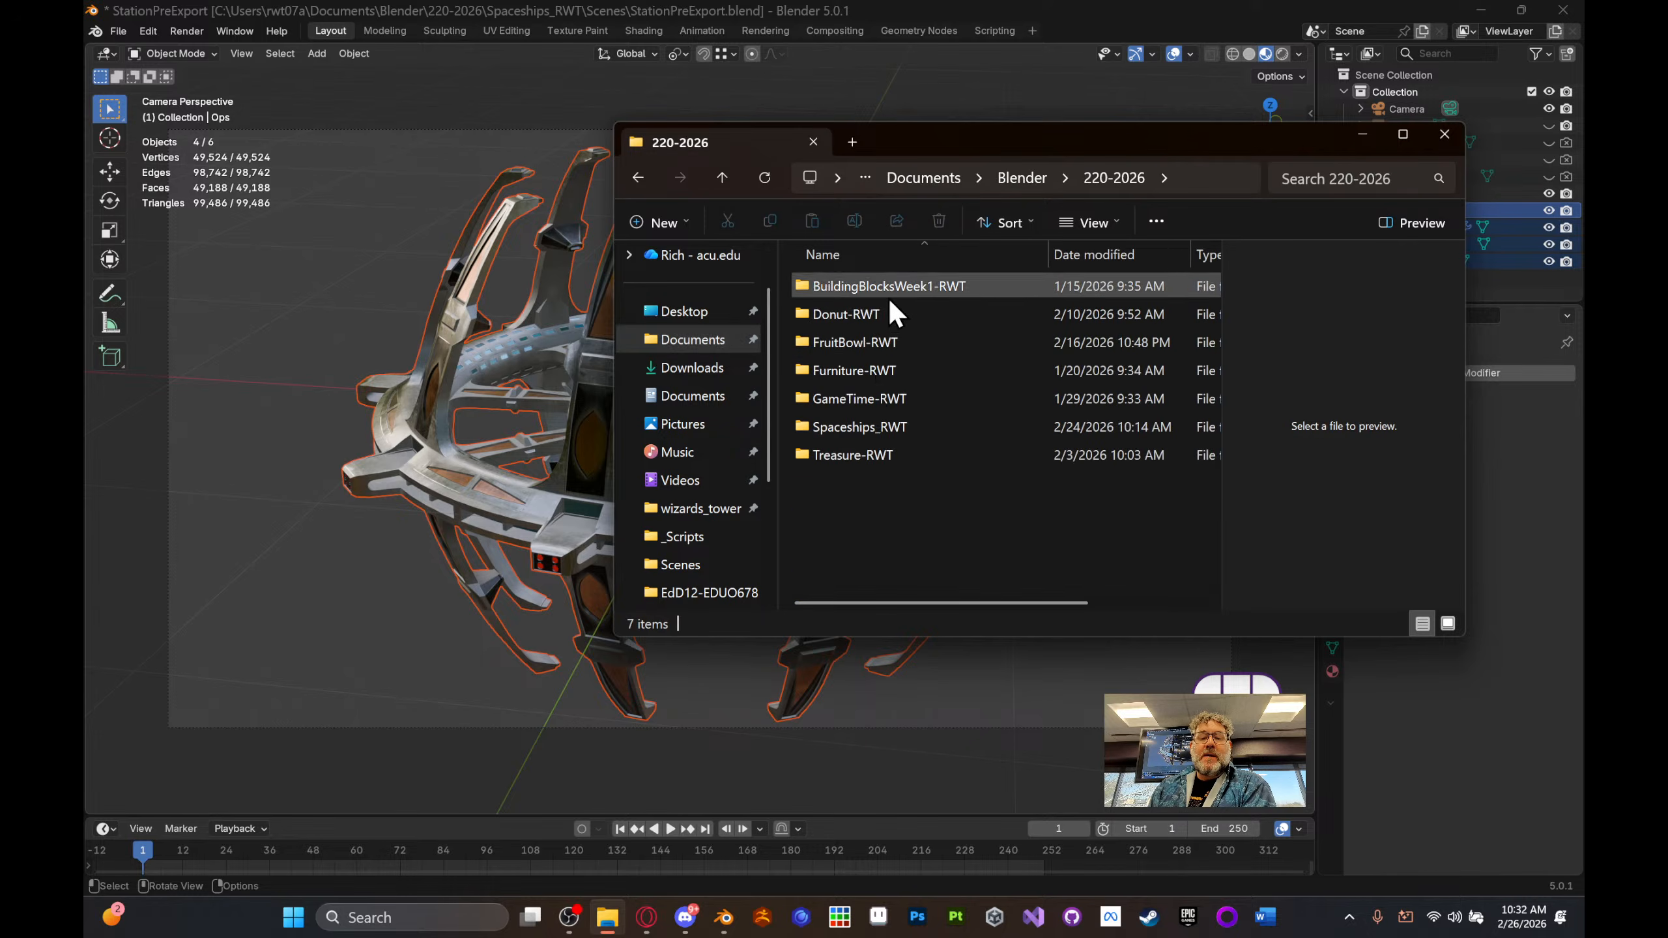
double_click(865, 427)
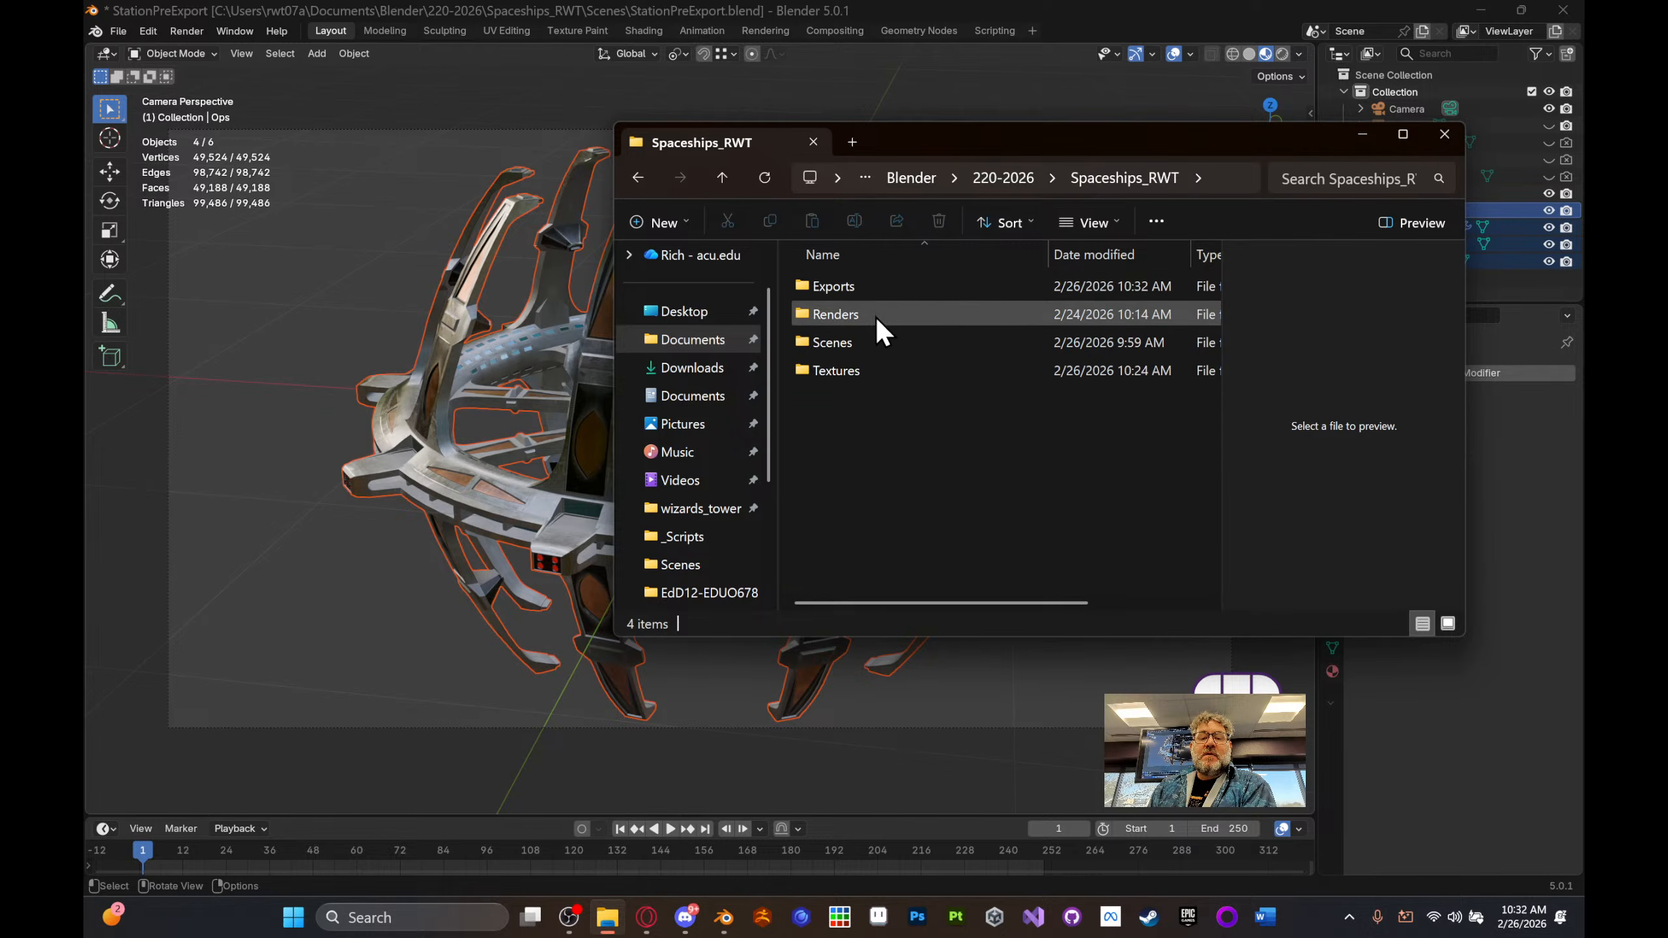
double_click(869, 293)
double_click(869, 293)
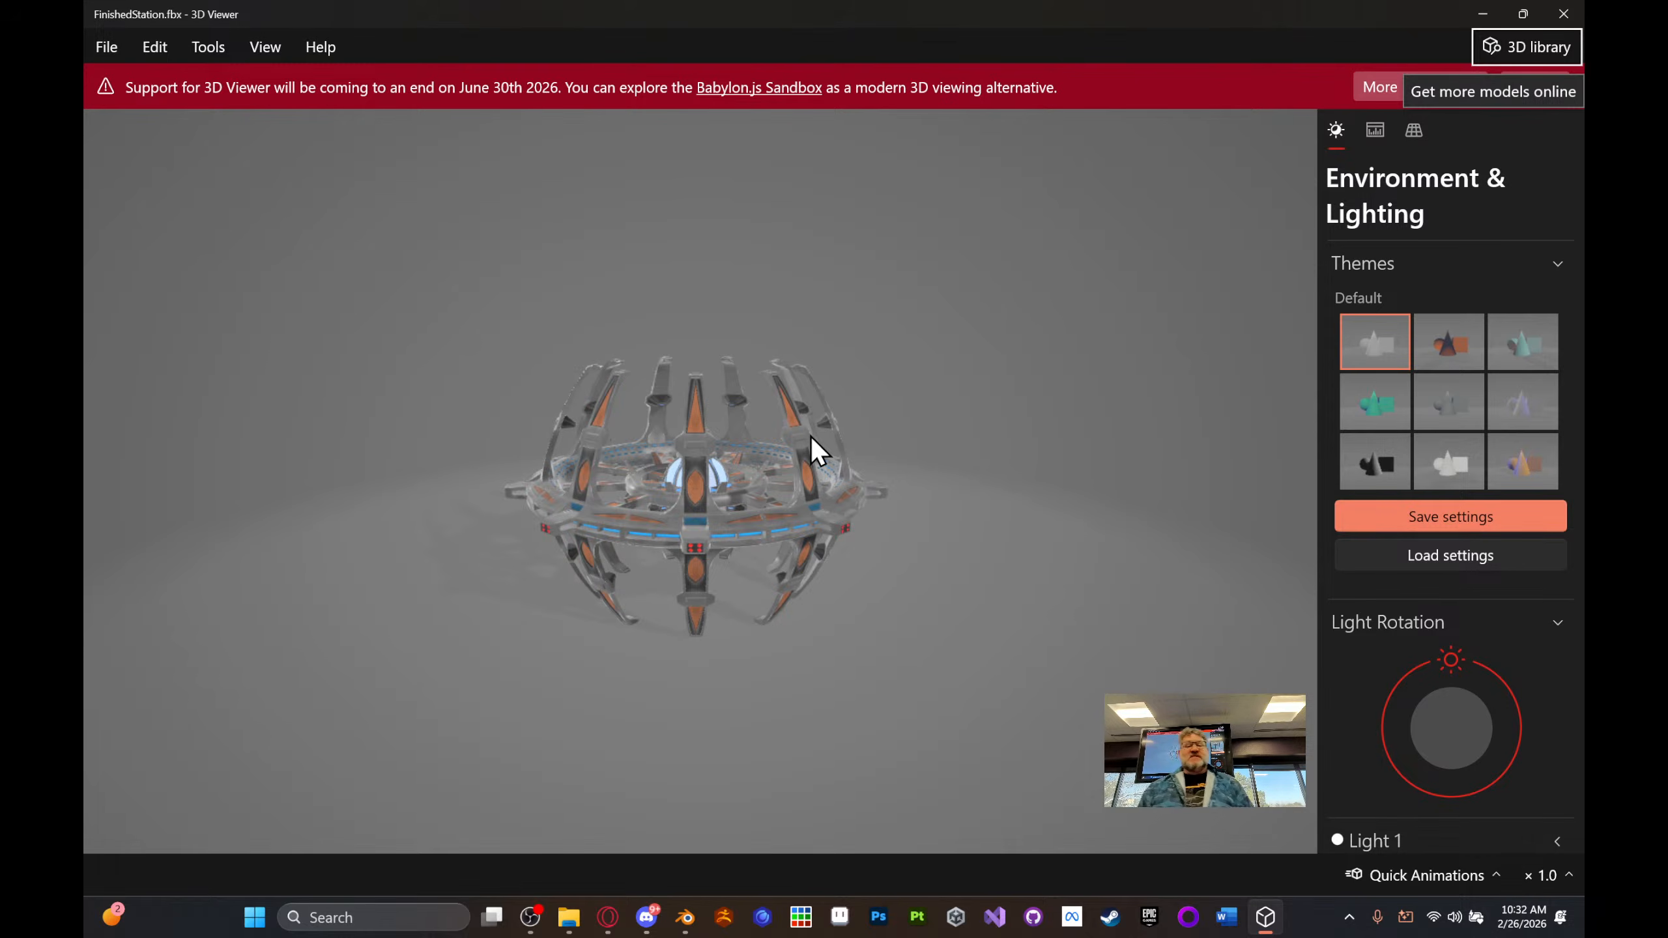
- Inspect the exported station's textures up close and from different angles, then close the viewer
scroll(821, 442, "up", 10)
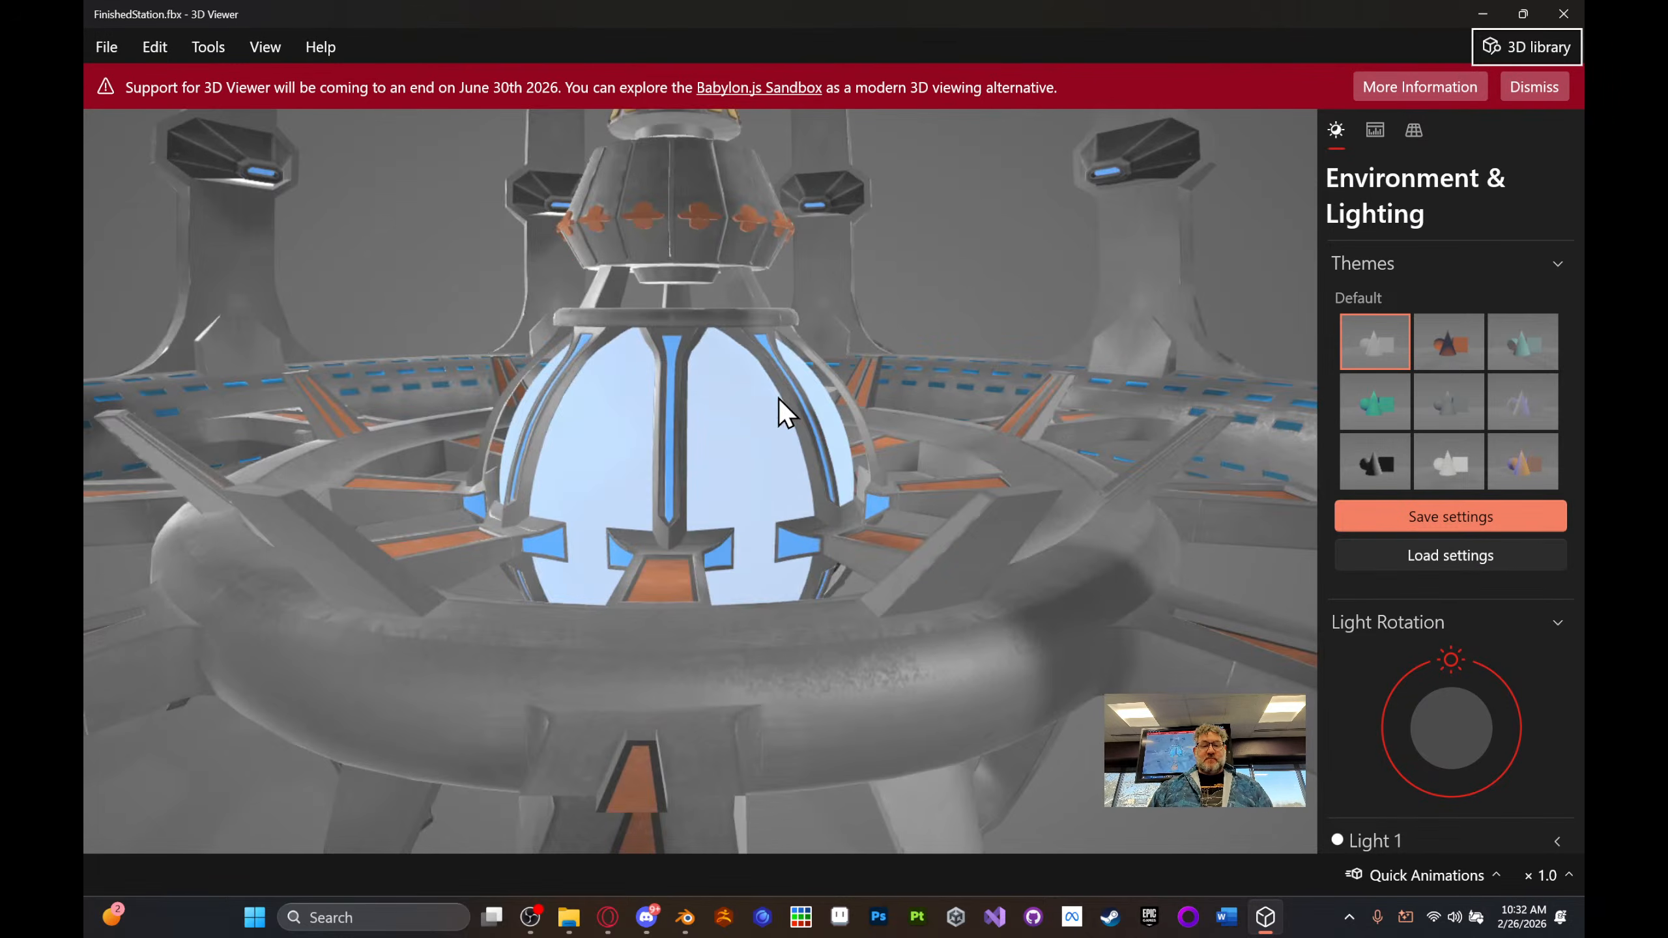
scroll(755, 420, "down", 10)
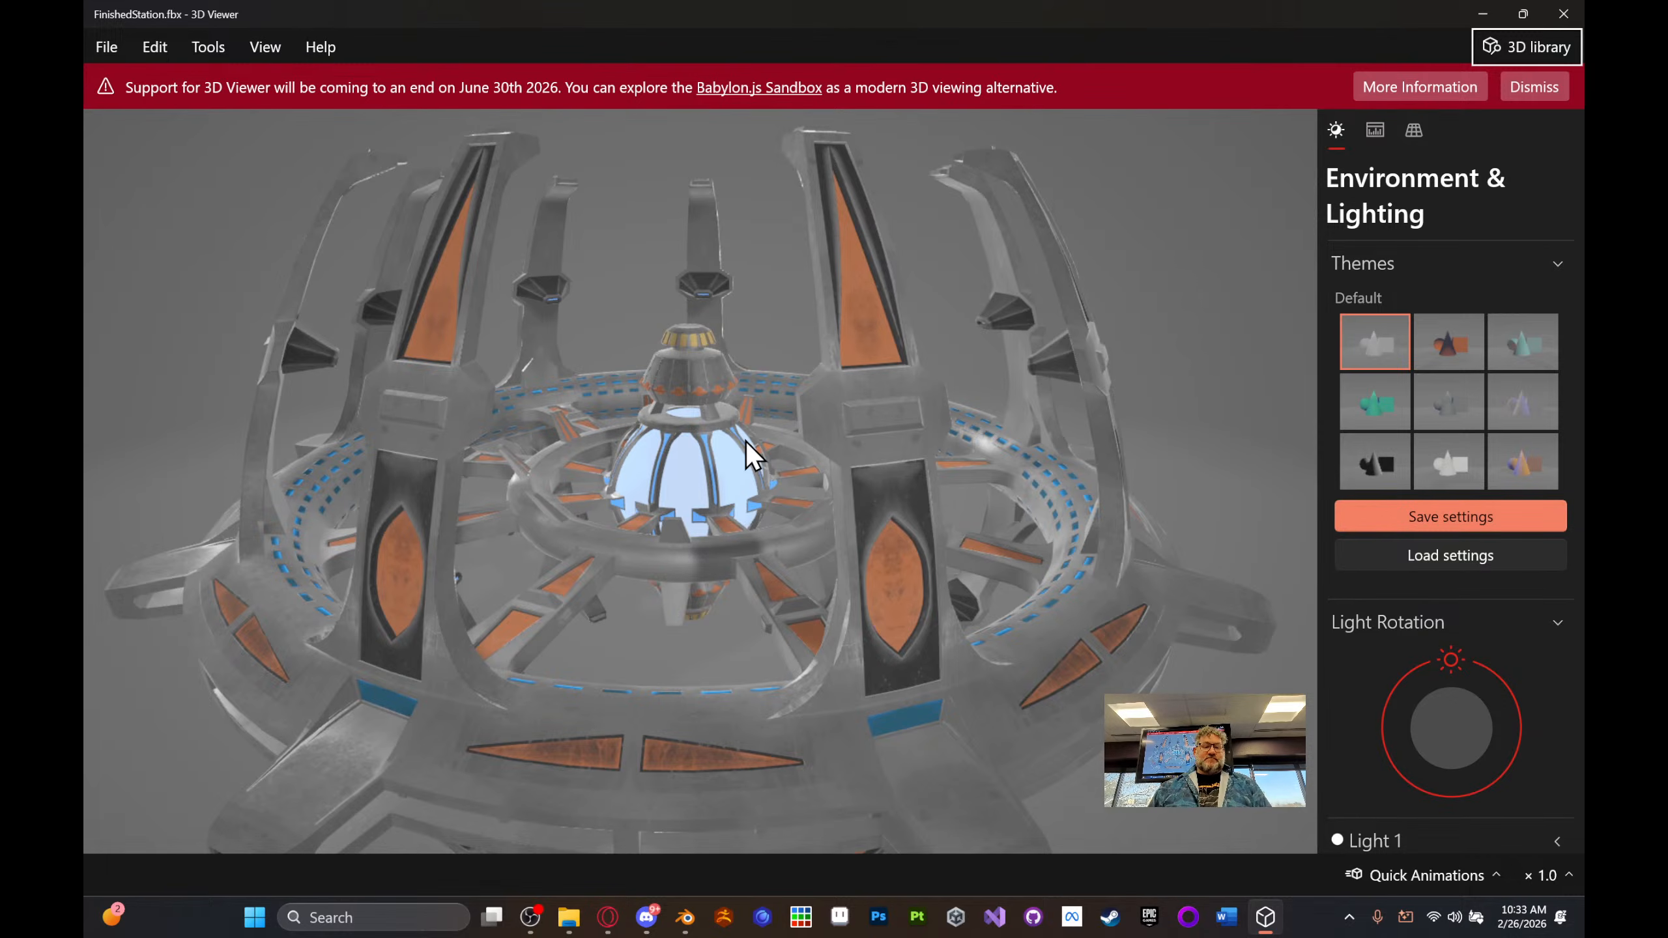
left_click_drag(827, 352, 807, 426)
scroll(784, 356, "down", 5)
scroll(855, 399, "up", 10)
scroll(850, 394, "down", 5)
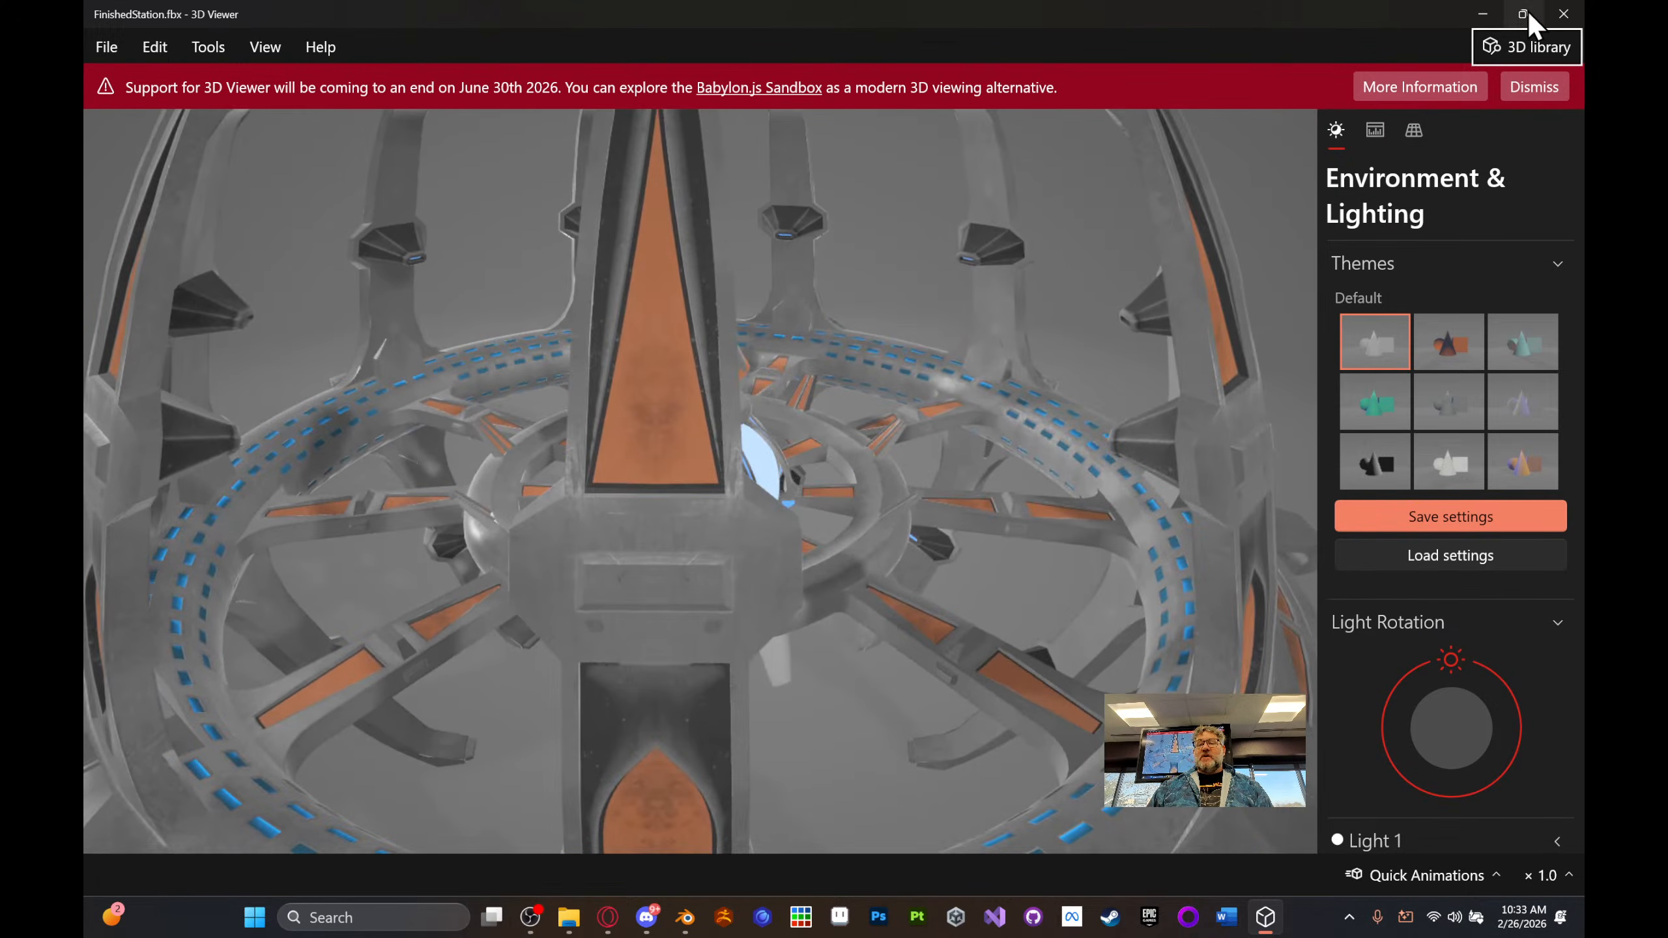
left_click(1562, 14)
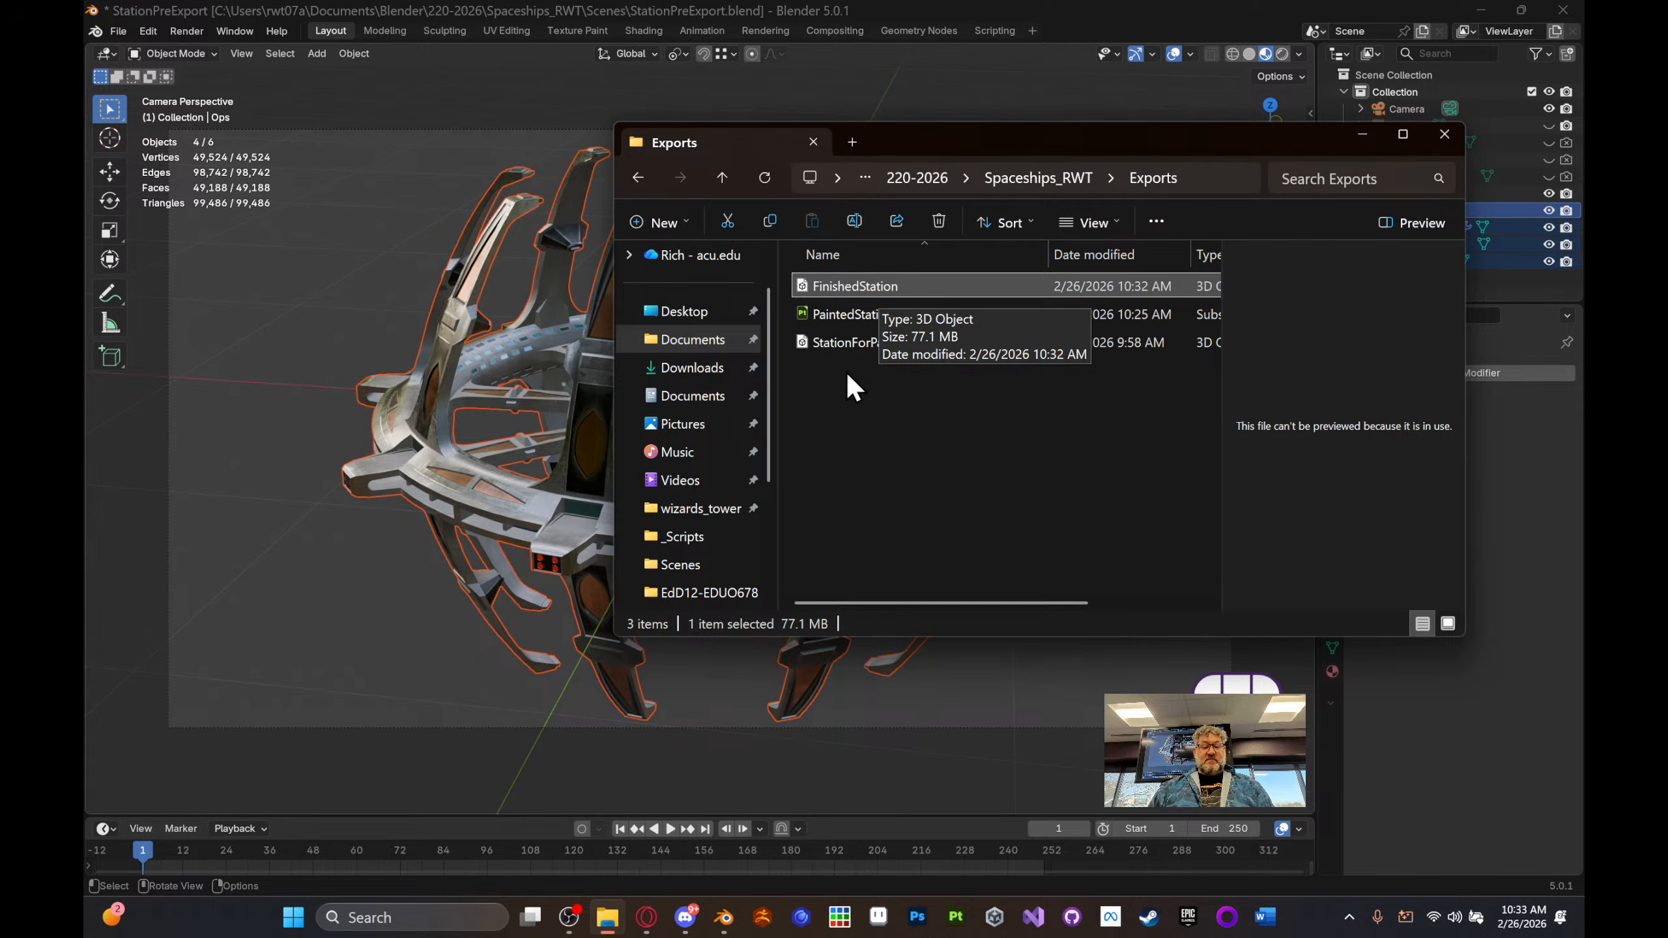
- Switch to the browser and review the submission requirements of the "Step 4: SPACESHIPS - Gimme that FBX" assignment
left_click(647, 917)
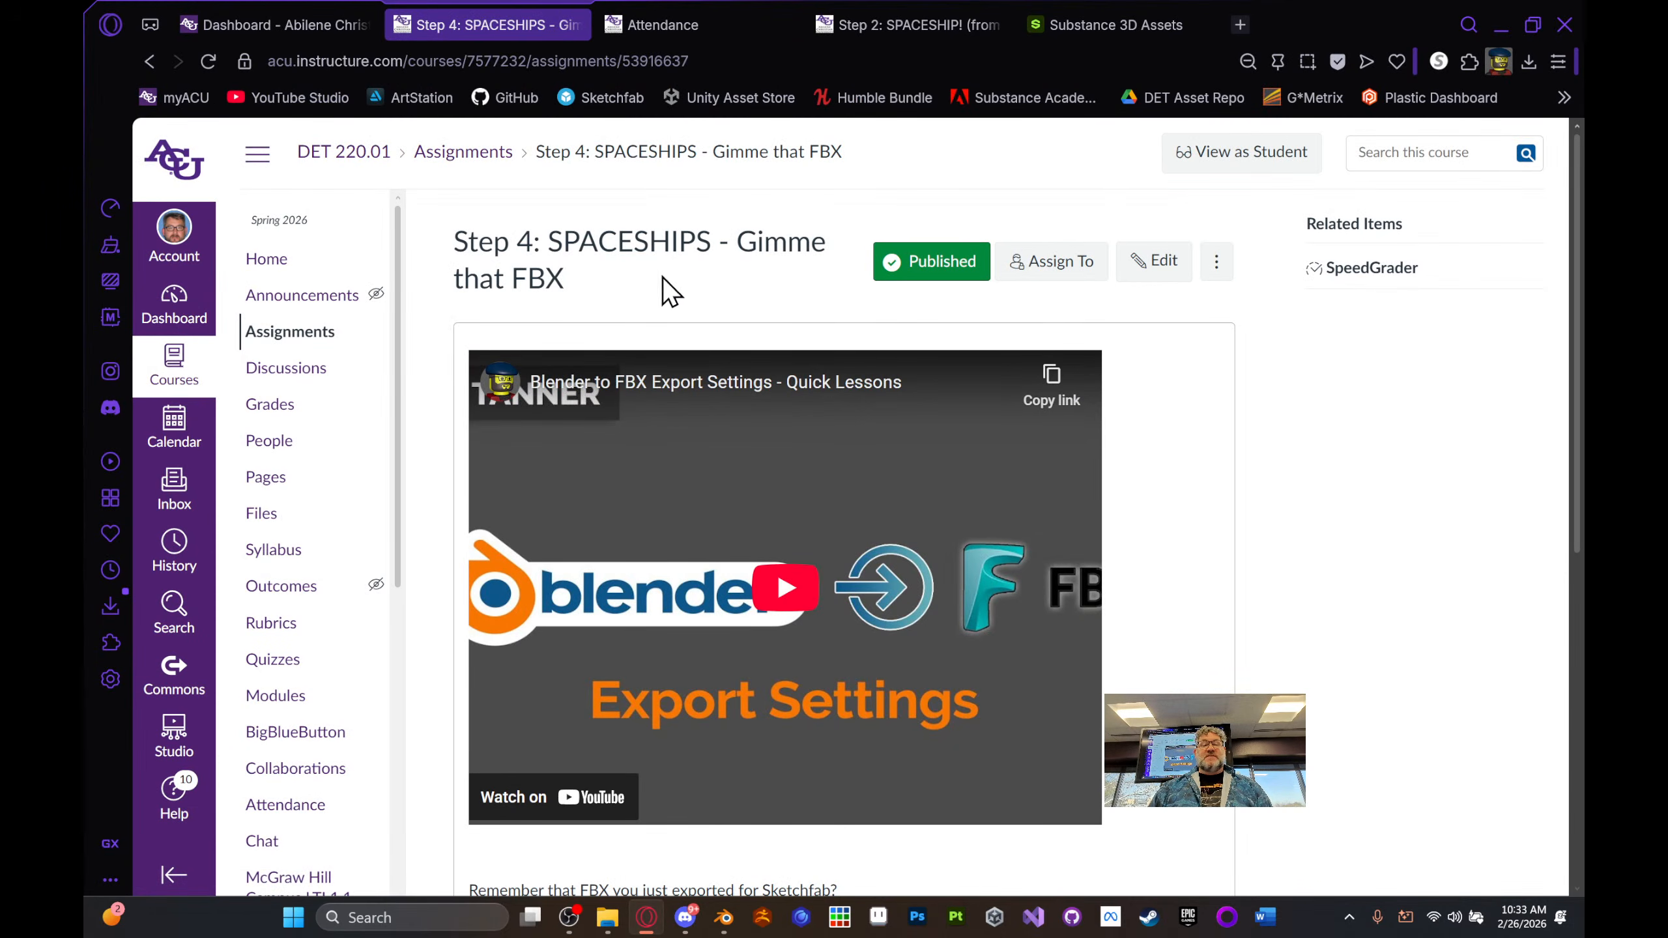
scroll(961, 388, "down", 6)
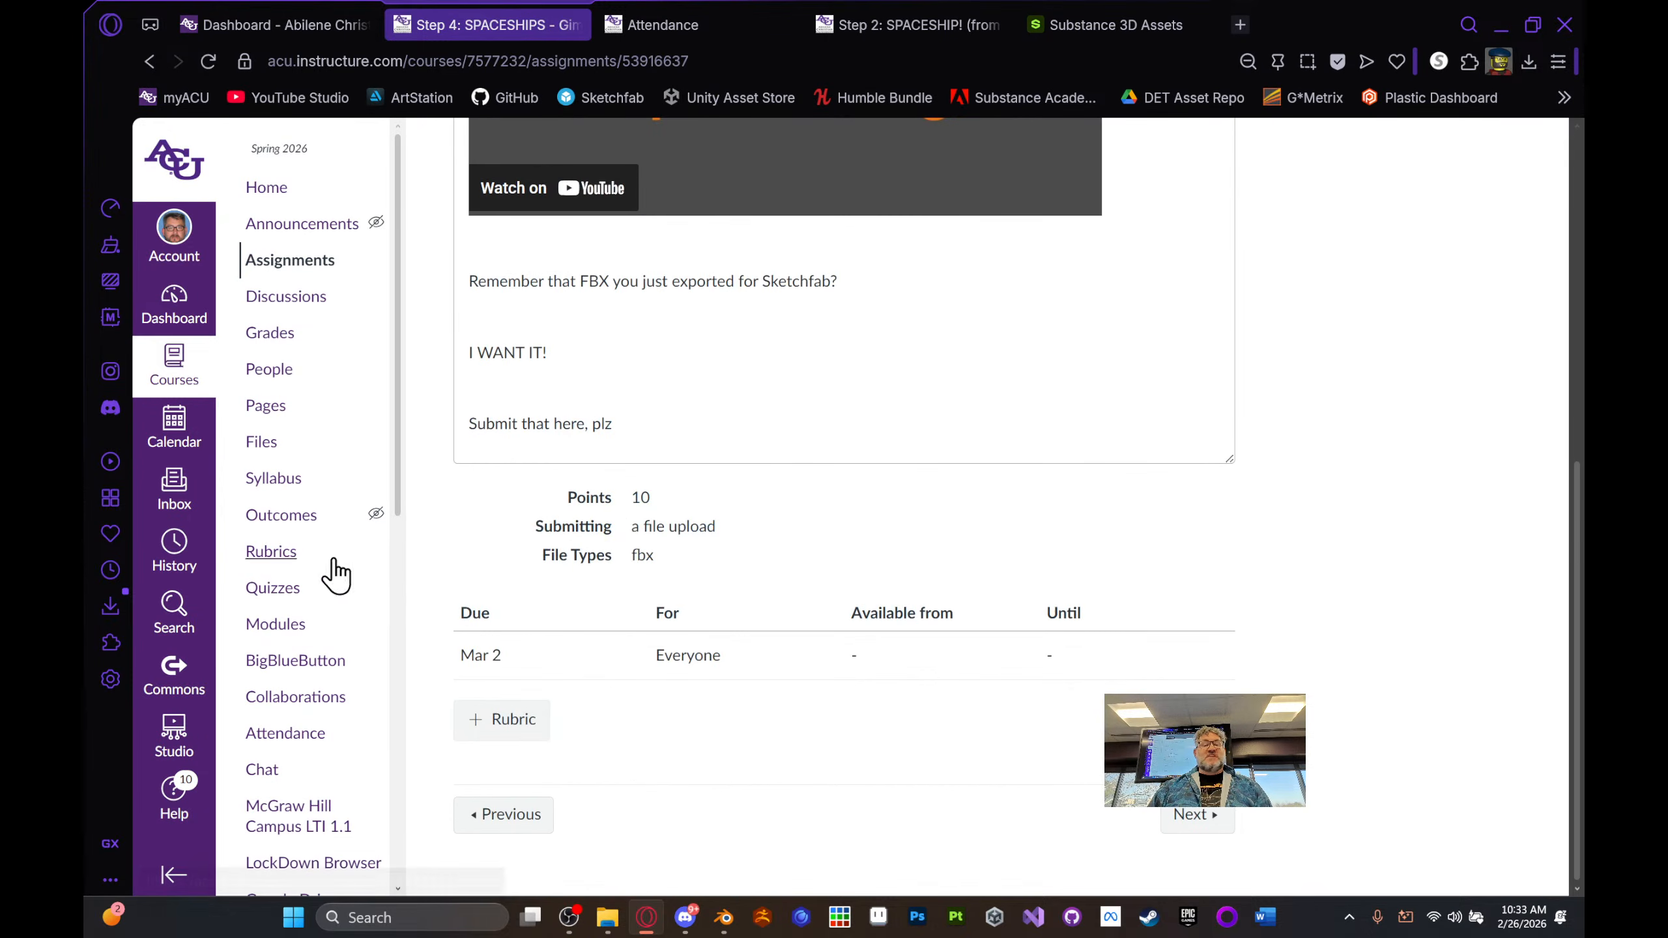
scroll(700, 427, "up", 6)
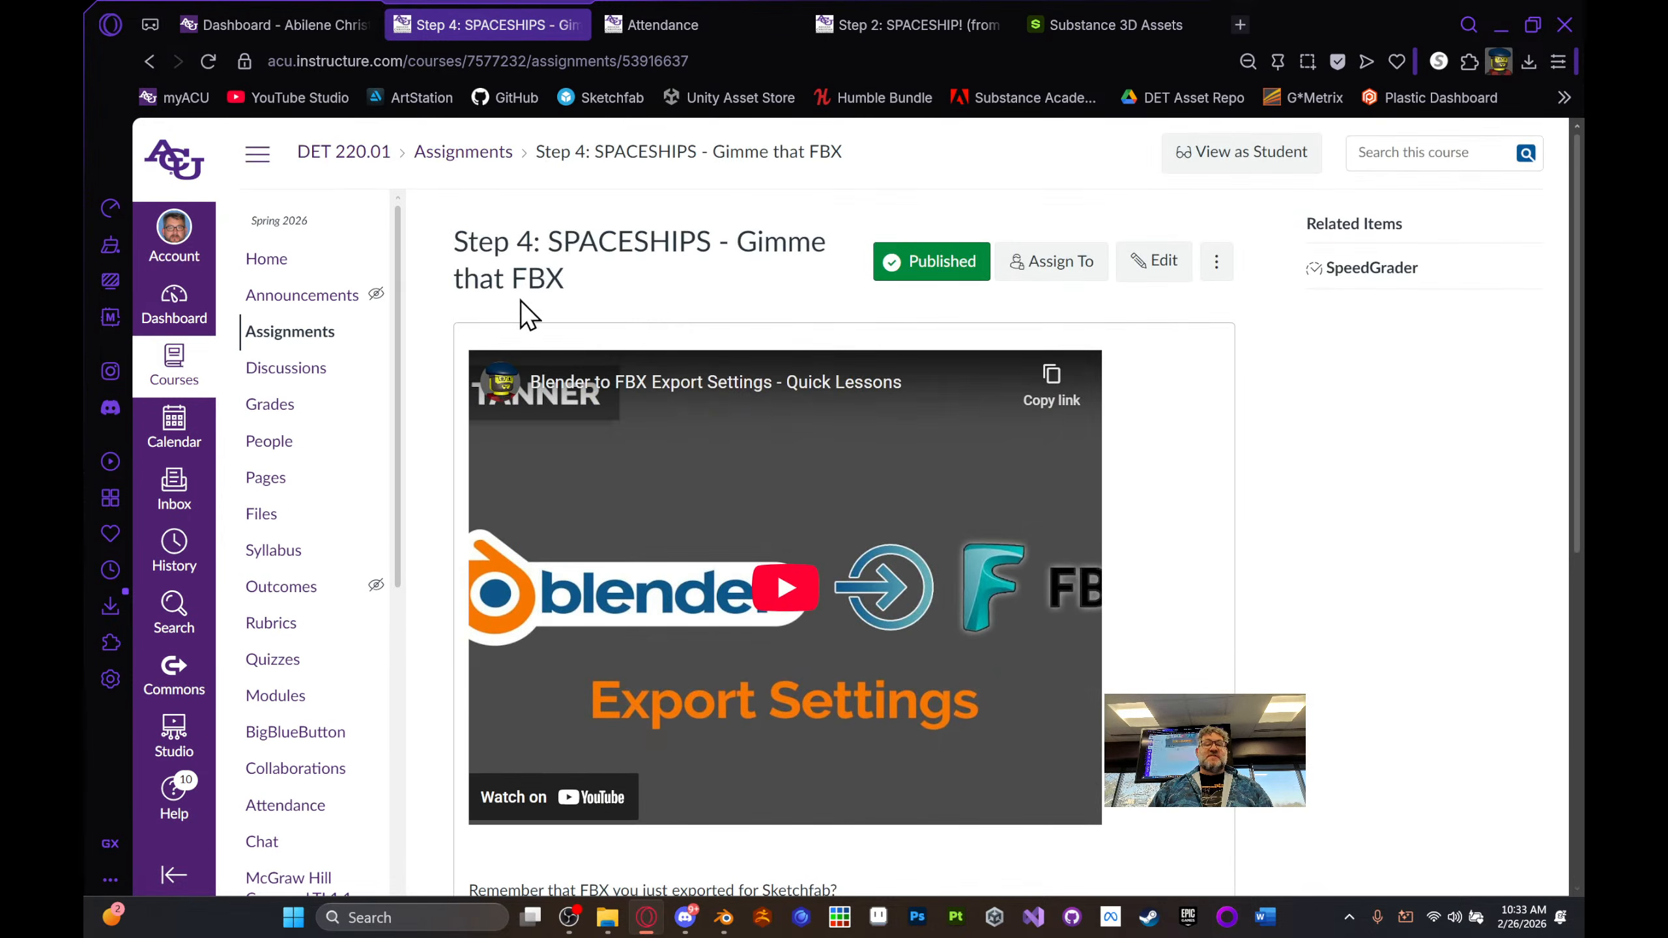
- Open the Week 7 assignment "Step 2: SPACESHIP! (from concept art)" from the course home and review its instructions, submission type and rubric
left_click(267, 258)
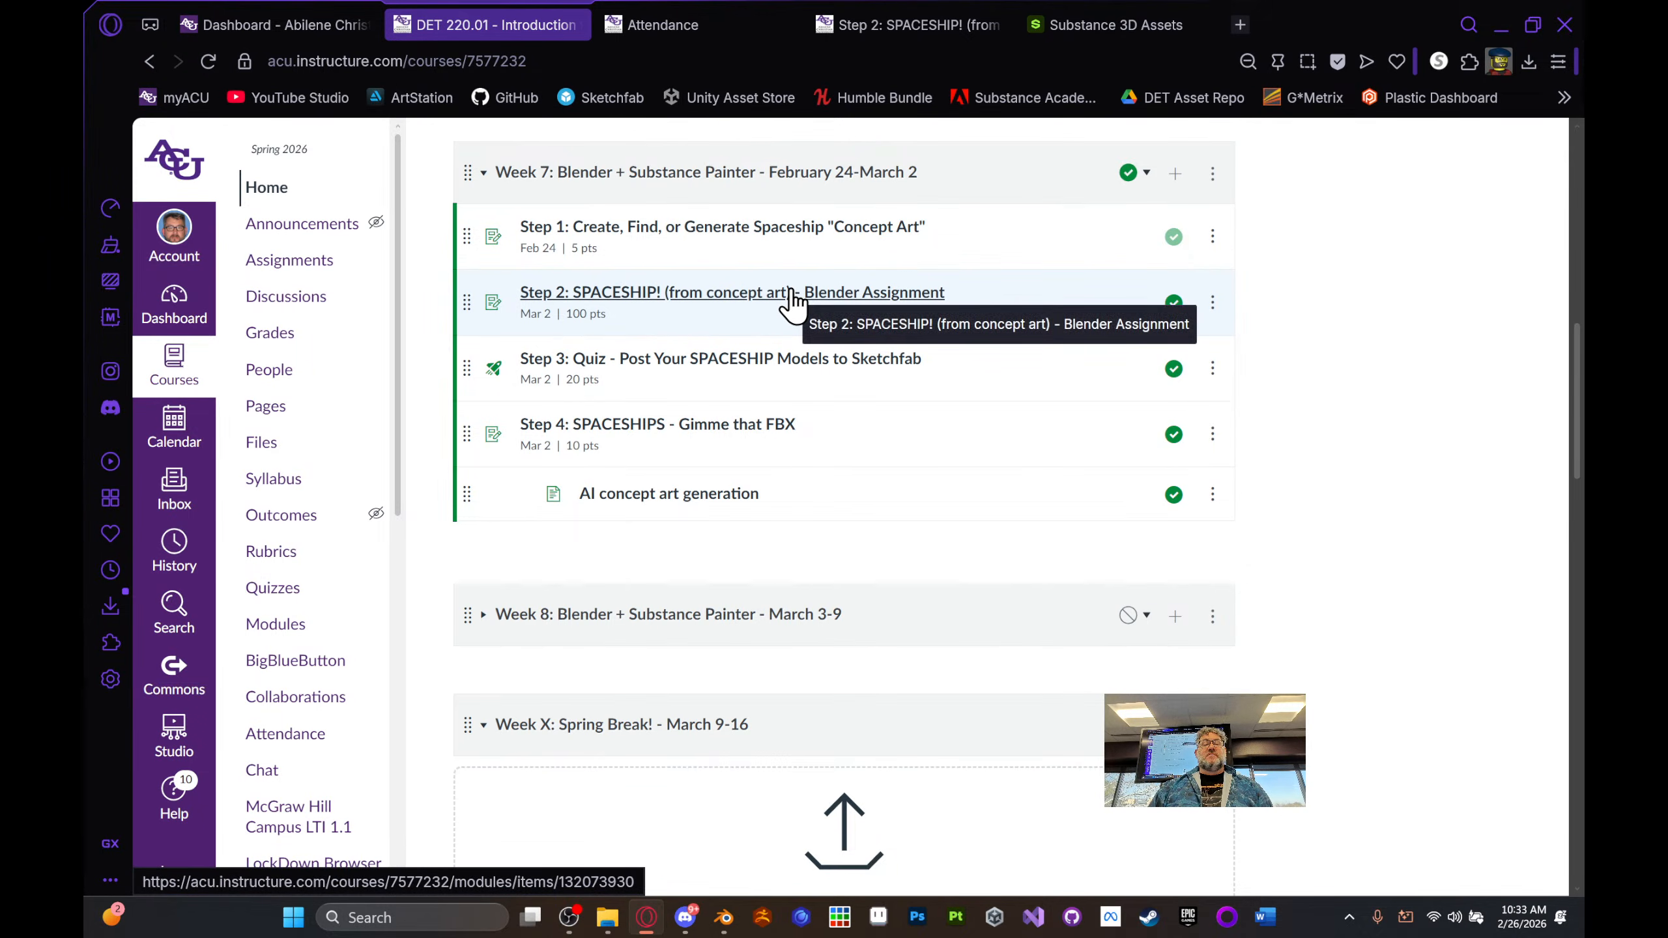
left_click(791, 291)
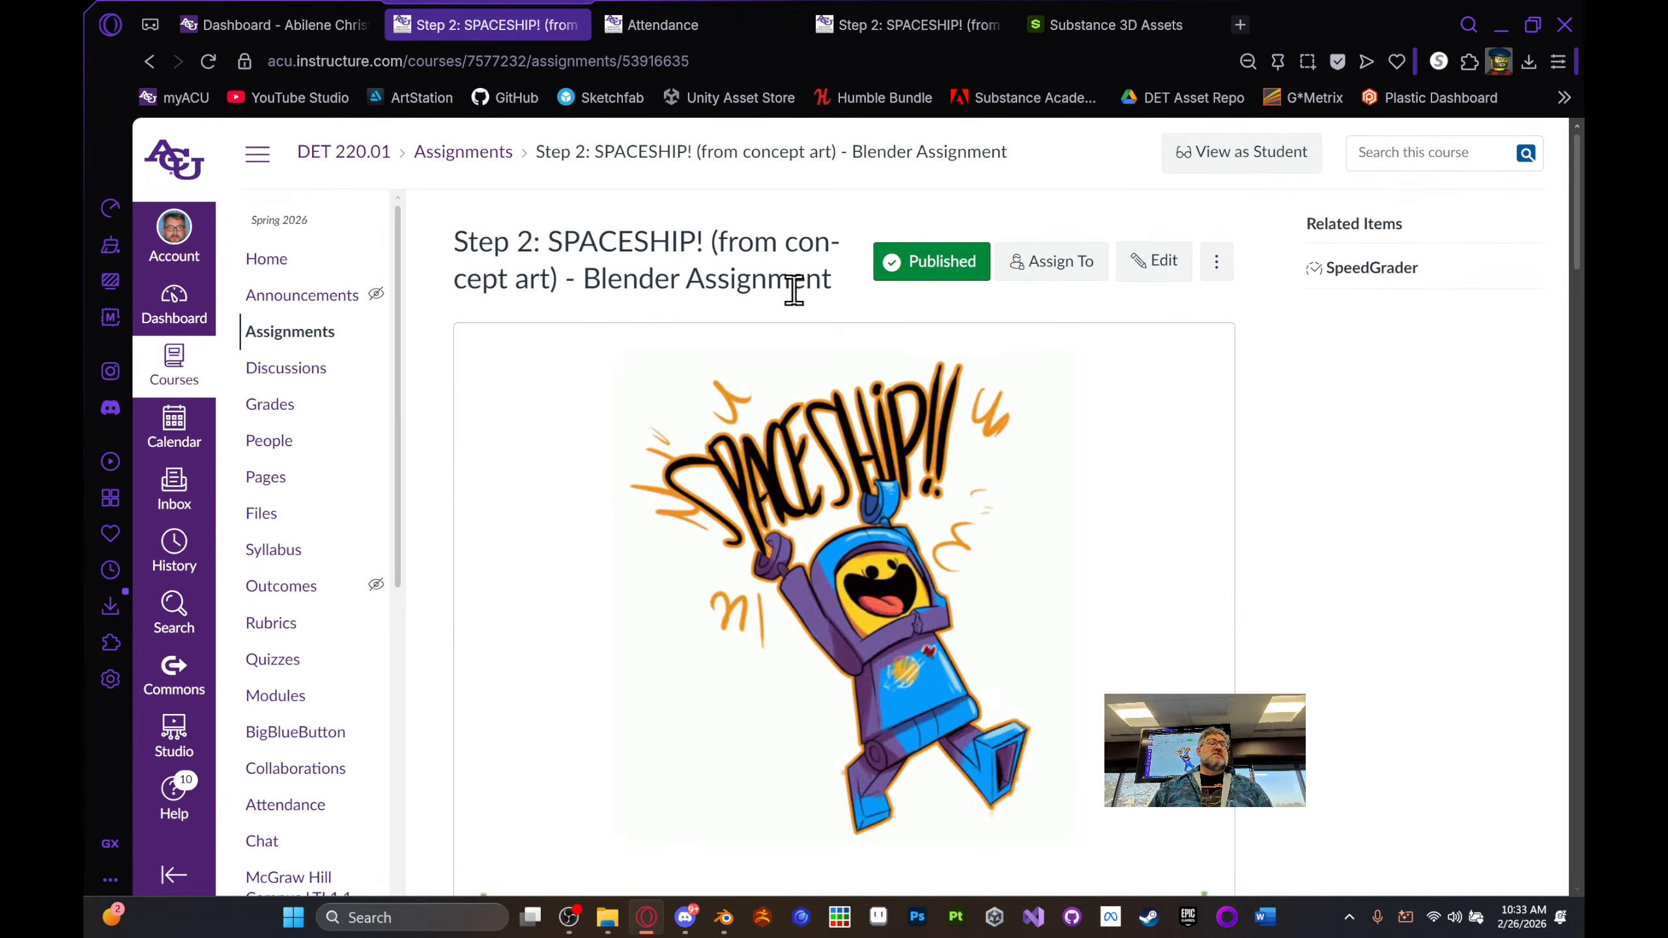
scroll(1173, 464, "down", 10)
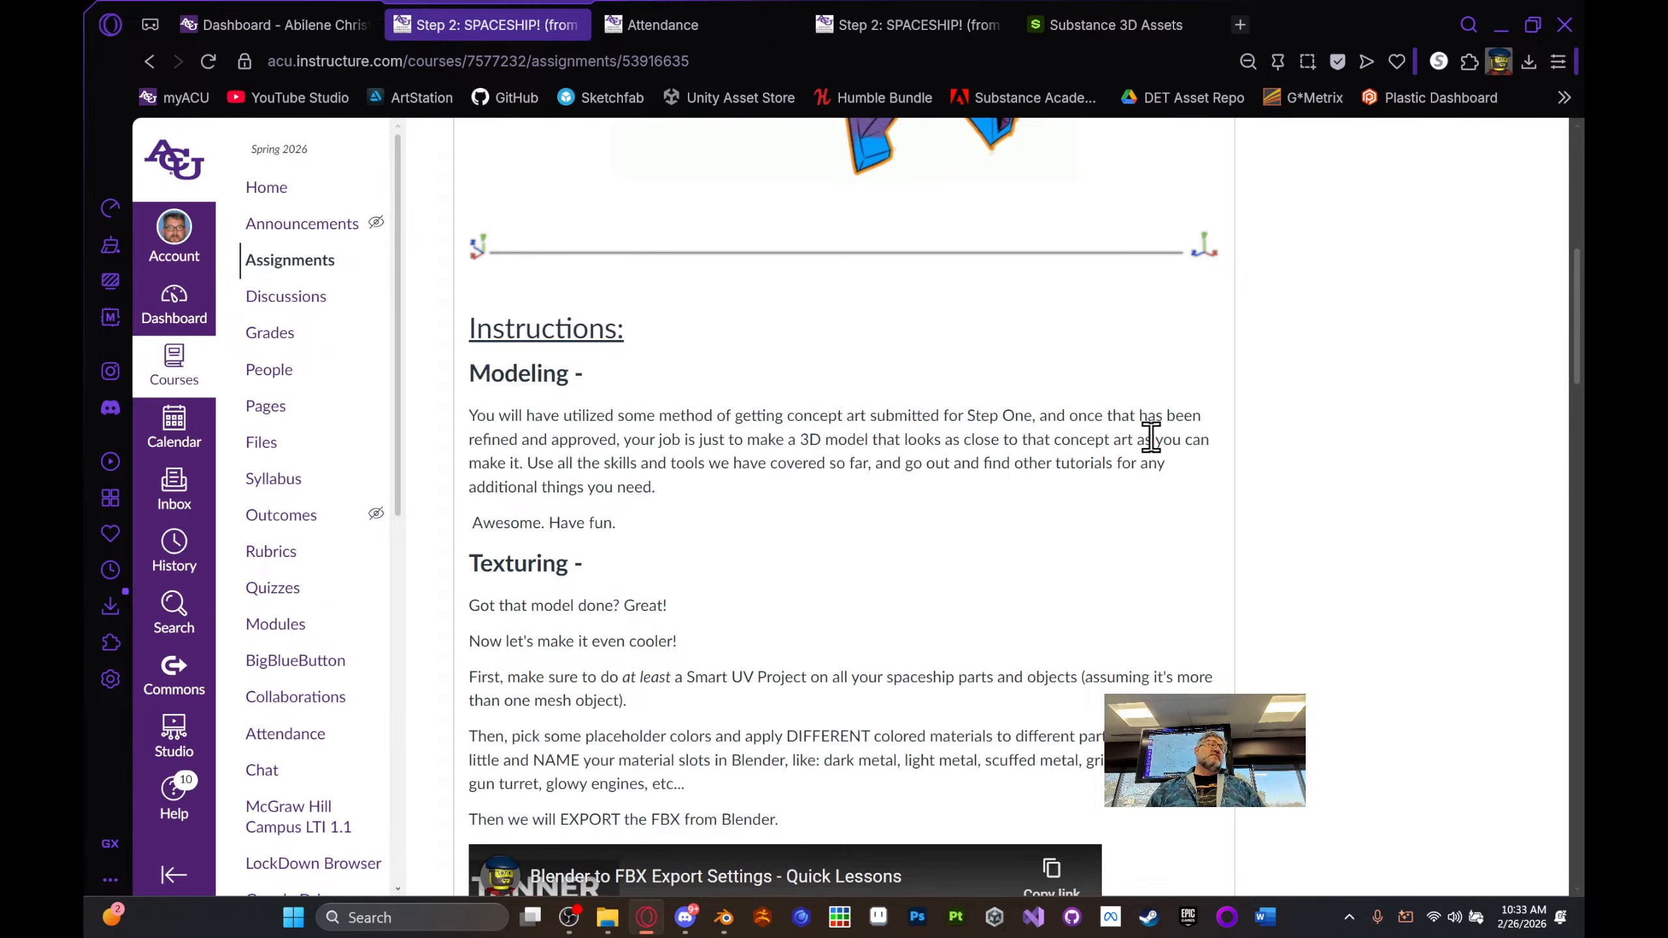
scroll(1166, 420, "down", 5)
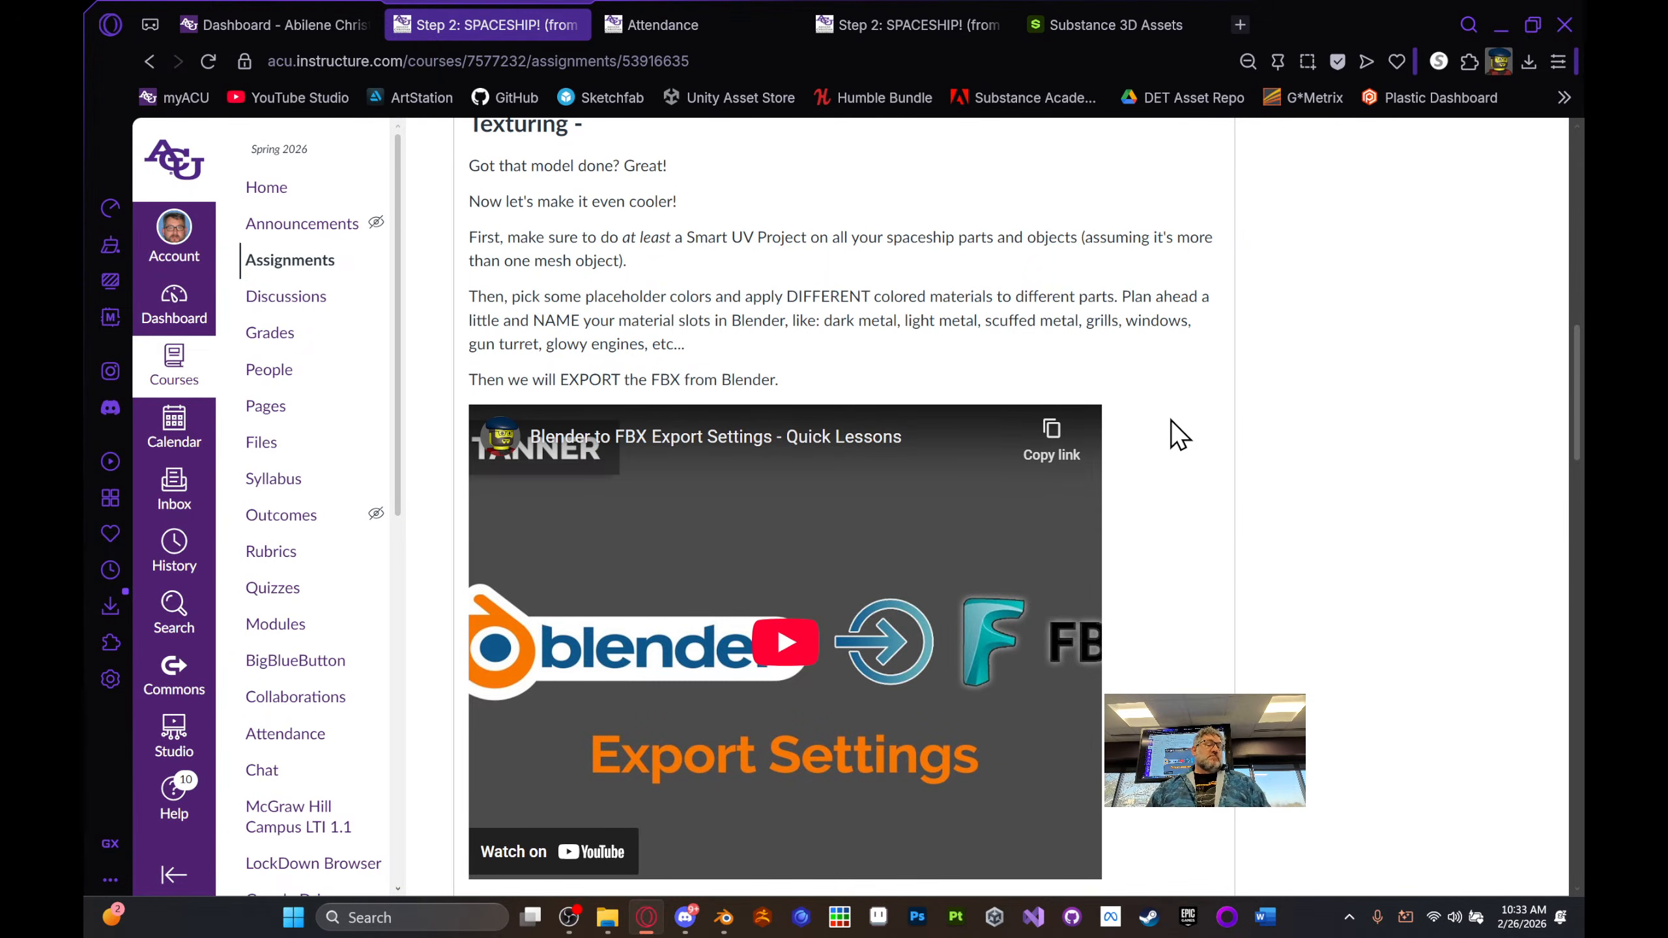
scroll(1170, 420, "down", 5)
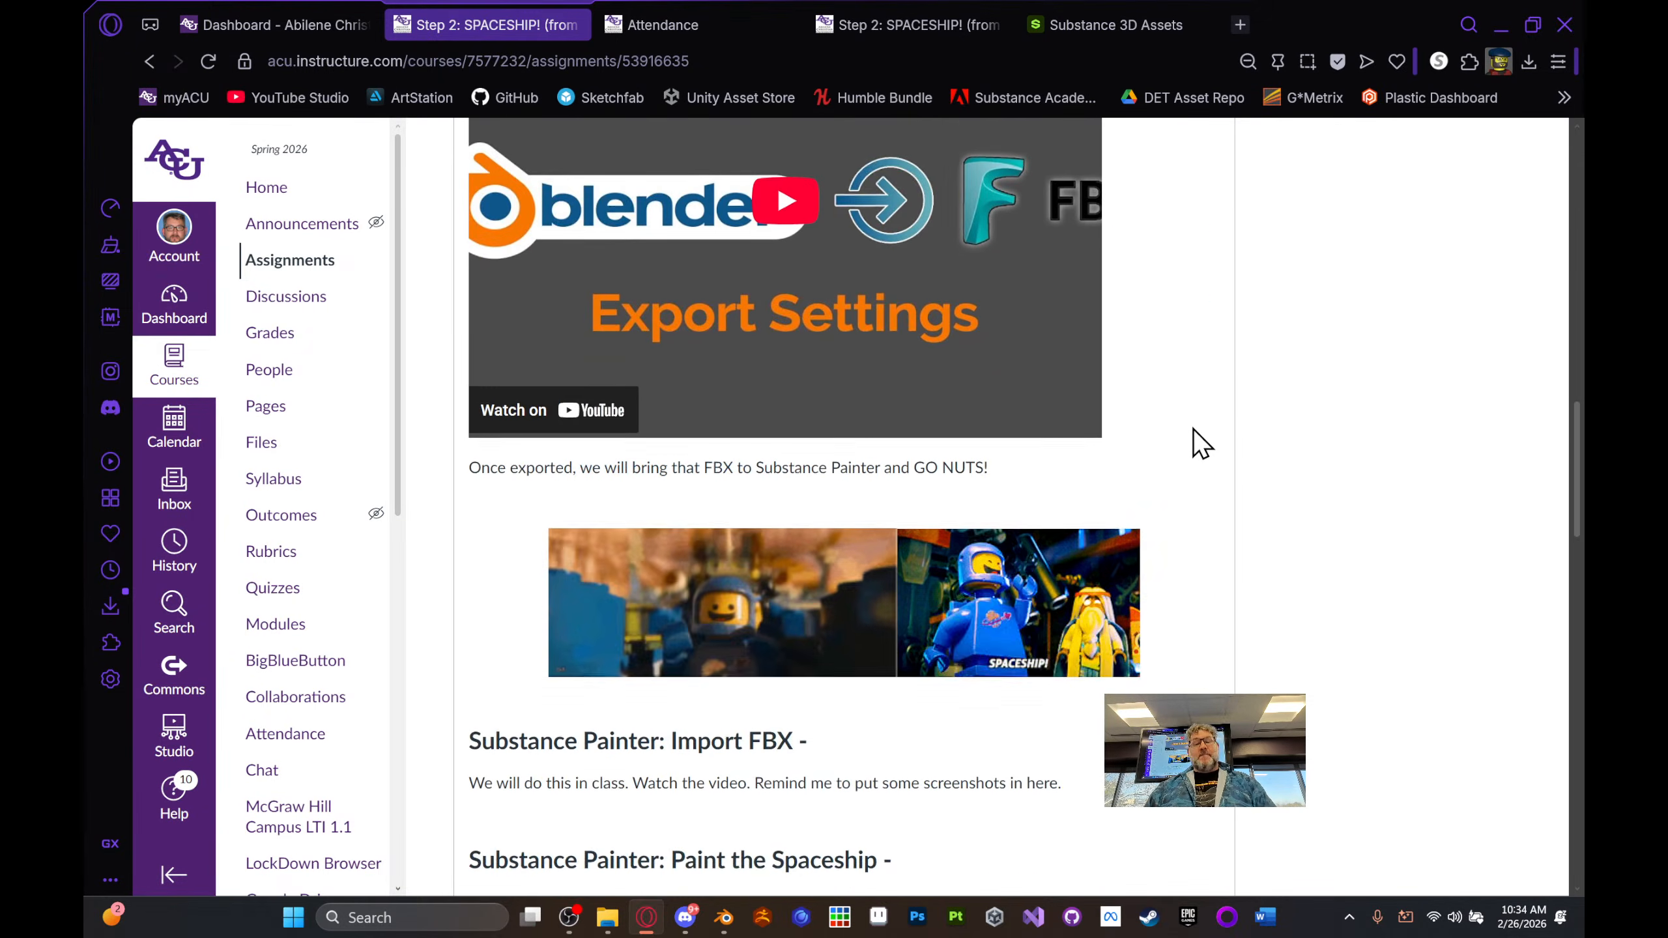
scroll(1194, 428, "down", 10)
scroll(1211, 461, "down", 10)
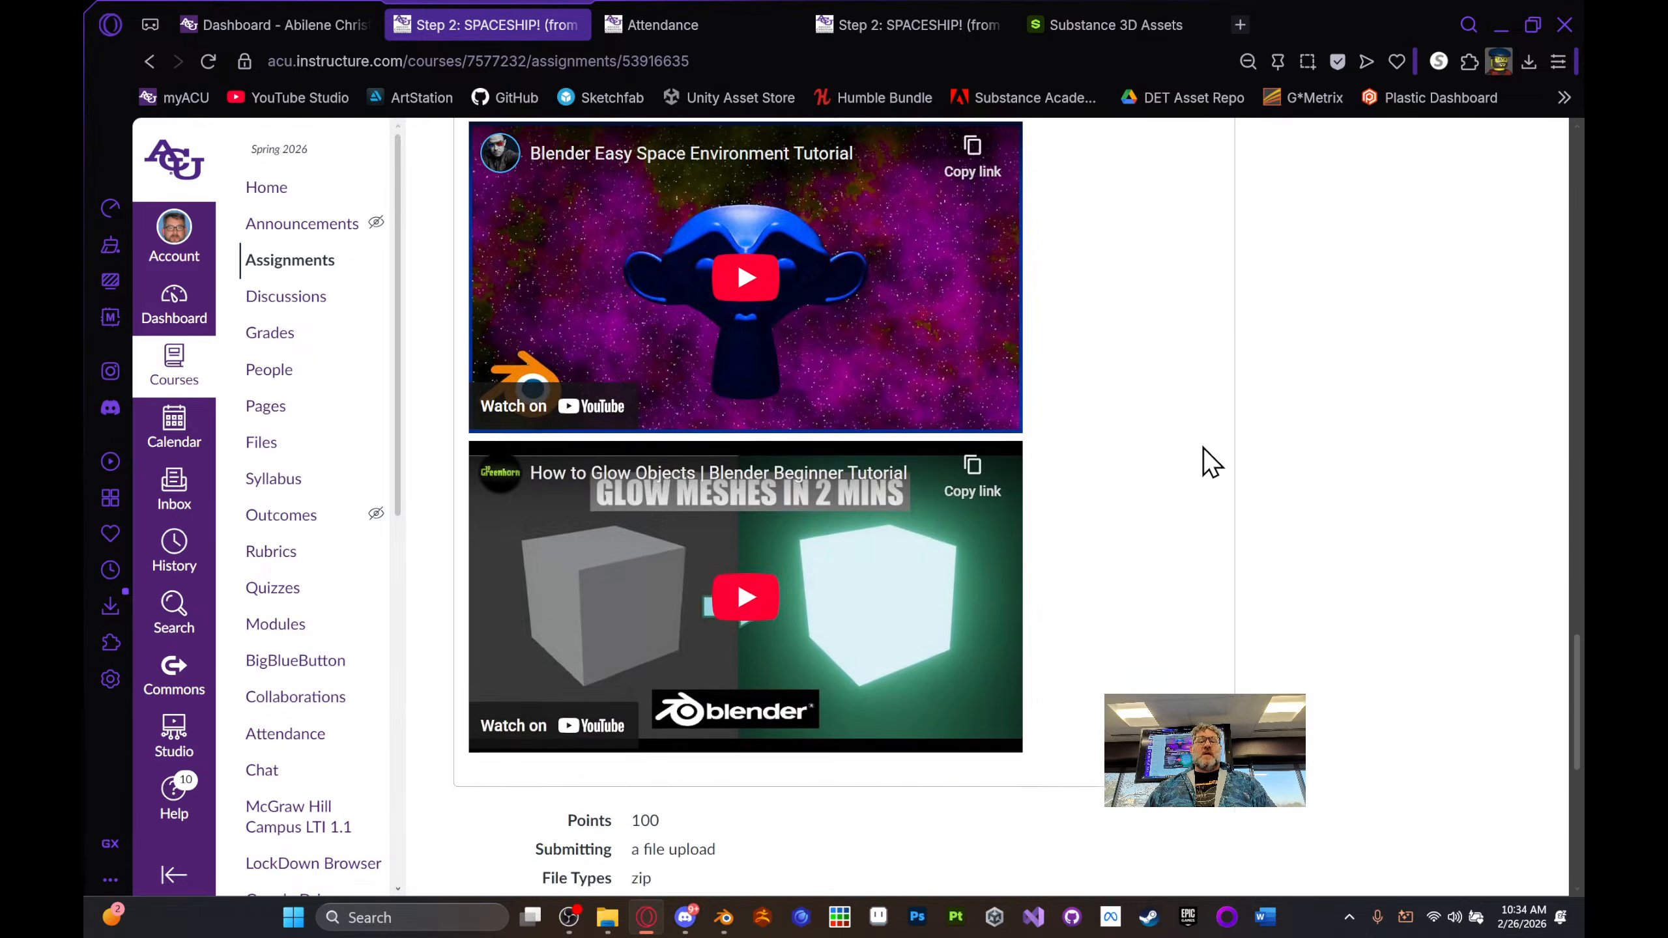
scroll(1210, 462, "up", 4)
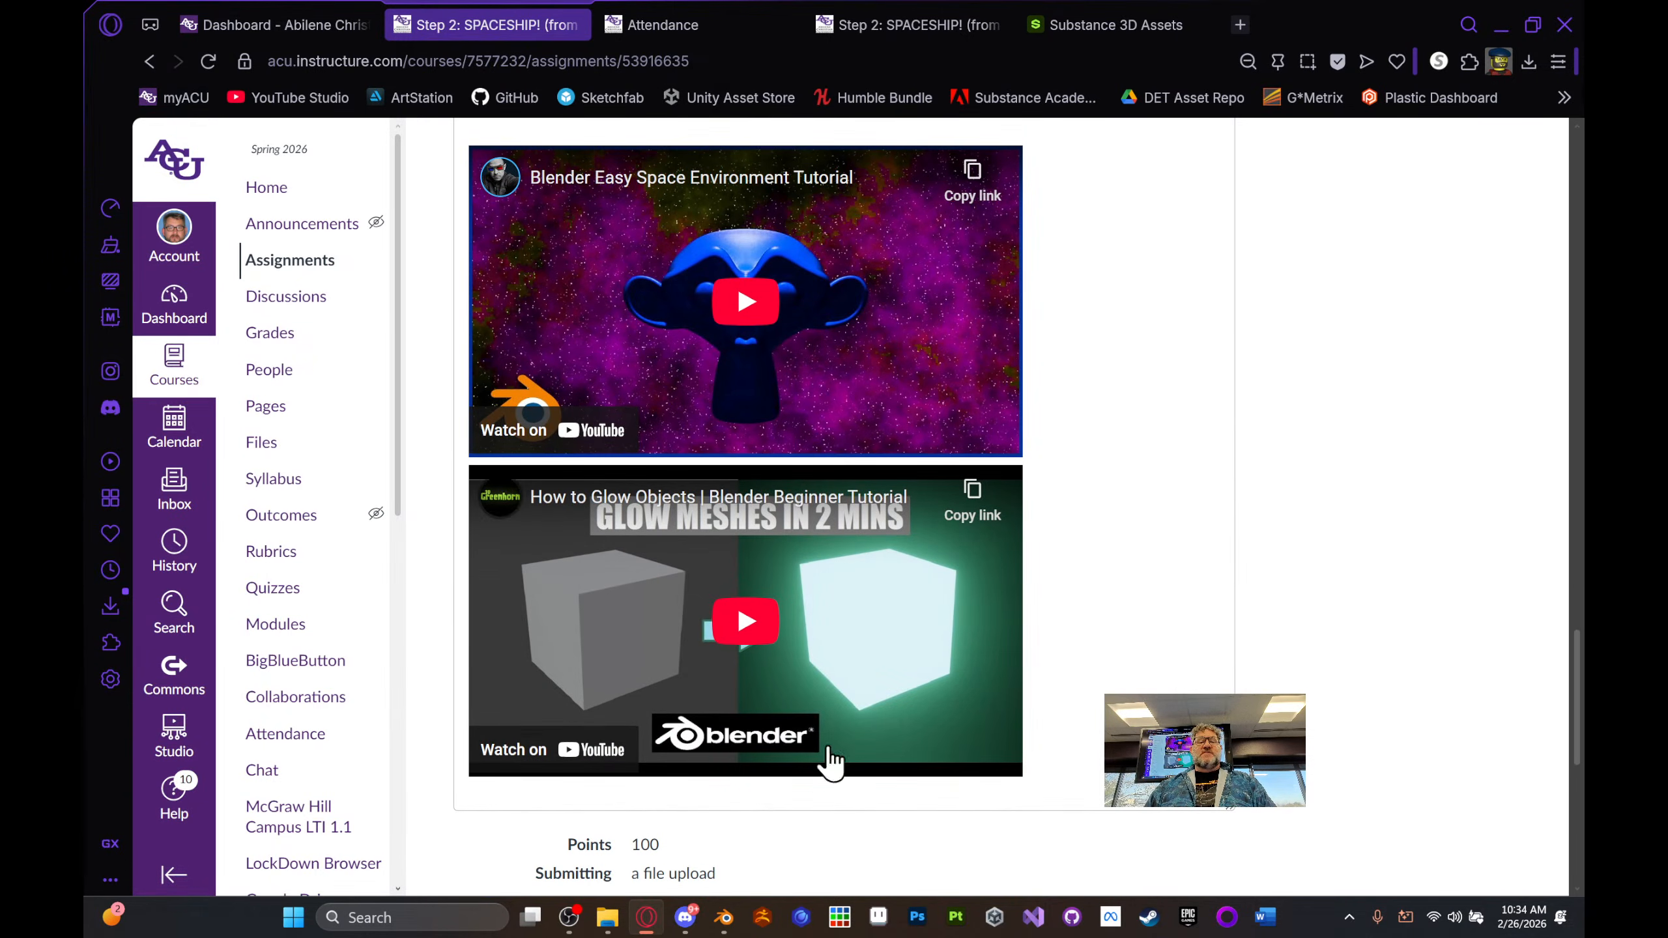
scroll(1201, 409, "down", 5)
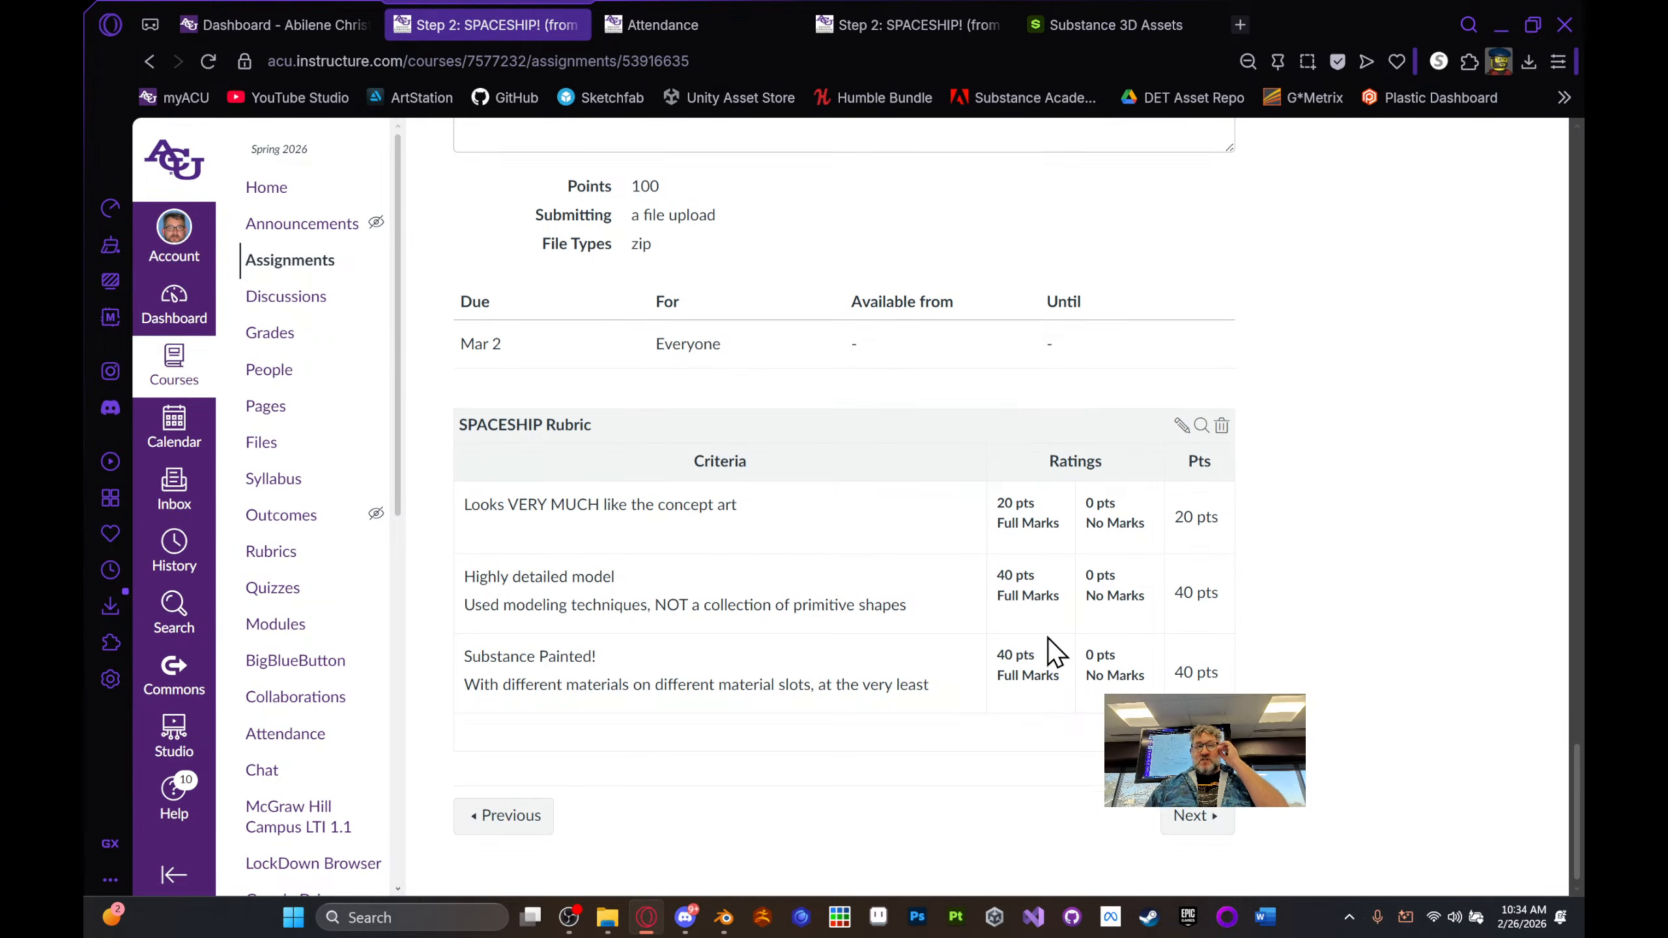
scroll(1048, 639, "up", 15)
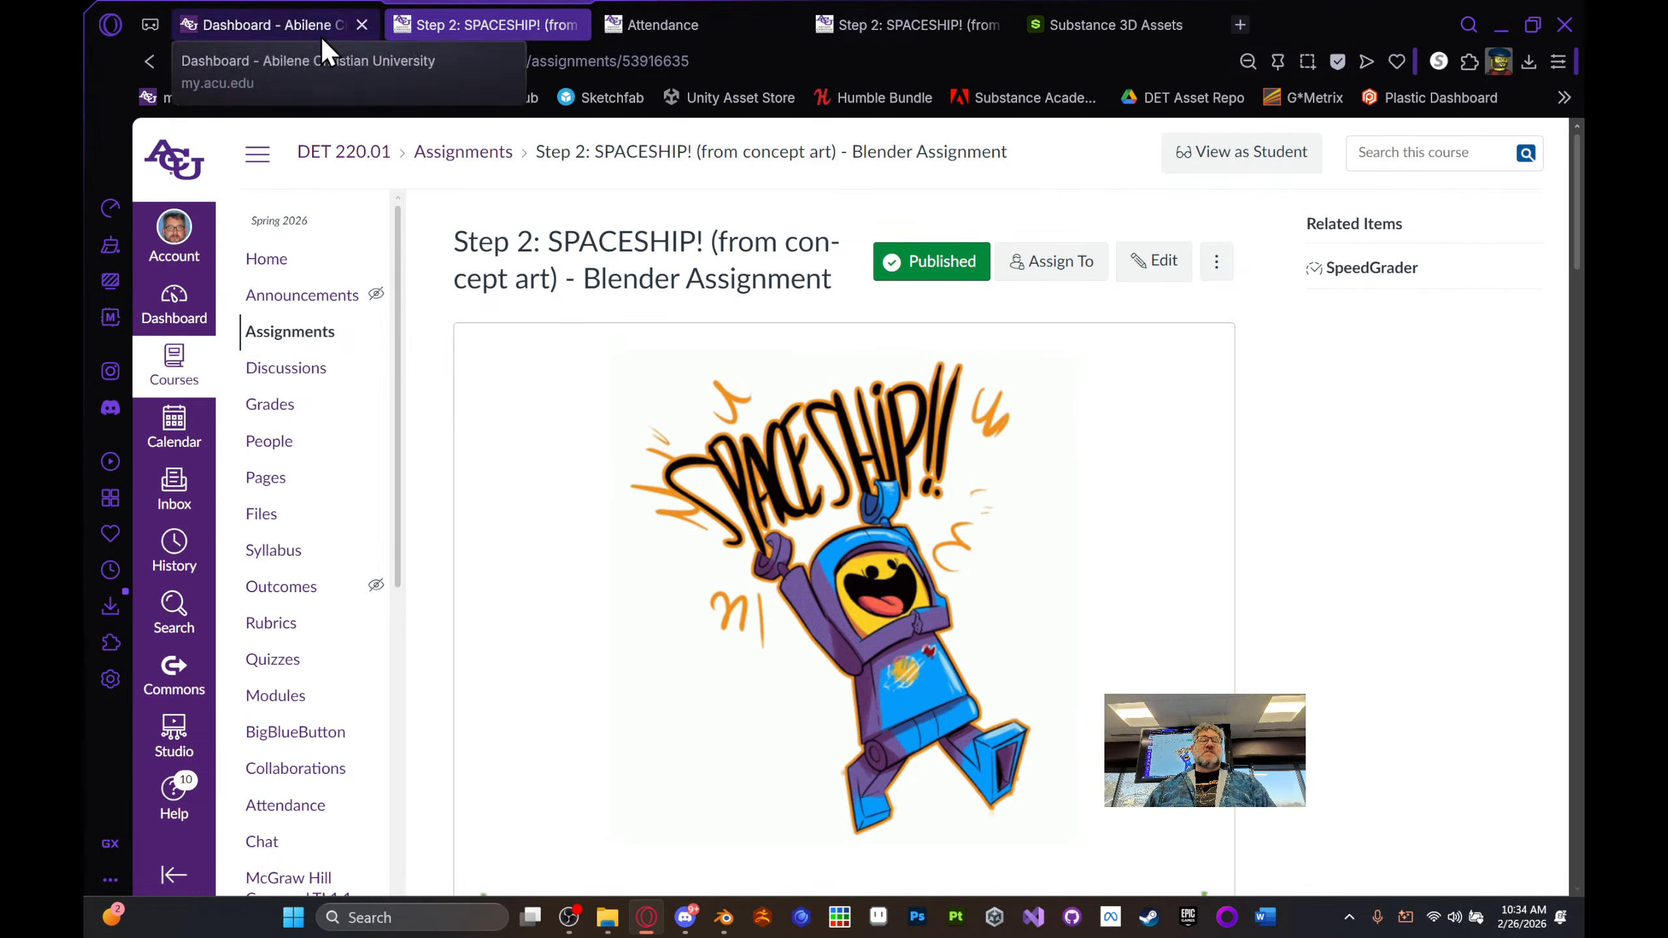
- Return to the course home, look through the Step 3 Sketchfab quiz's settings and go back to the module list
key("alt+Left")
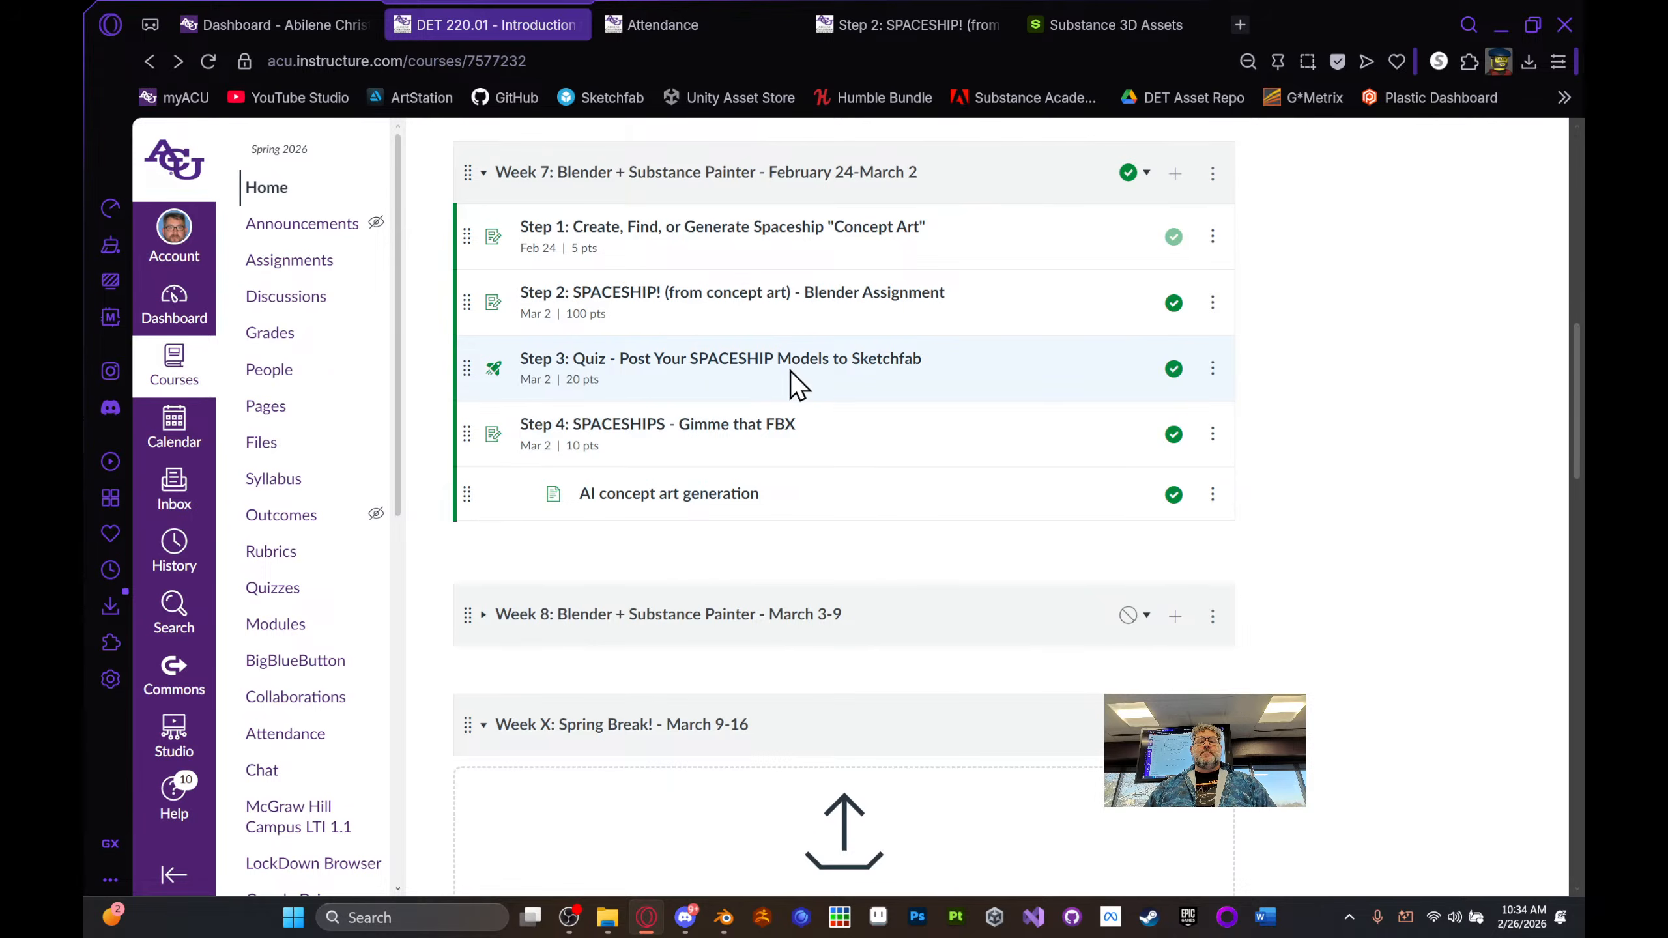
left_click(787, 372)
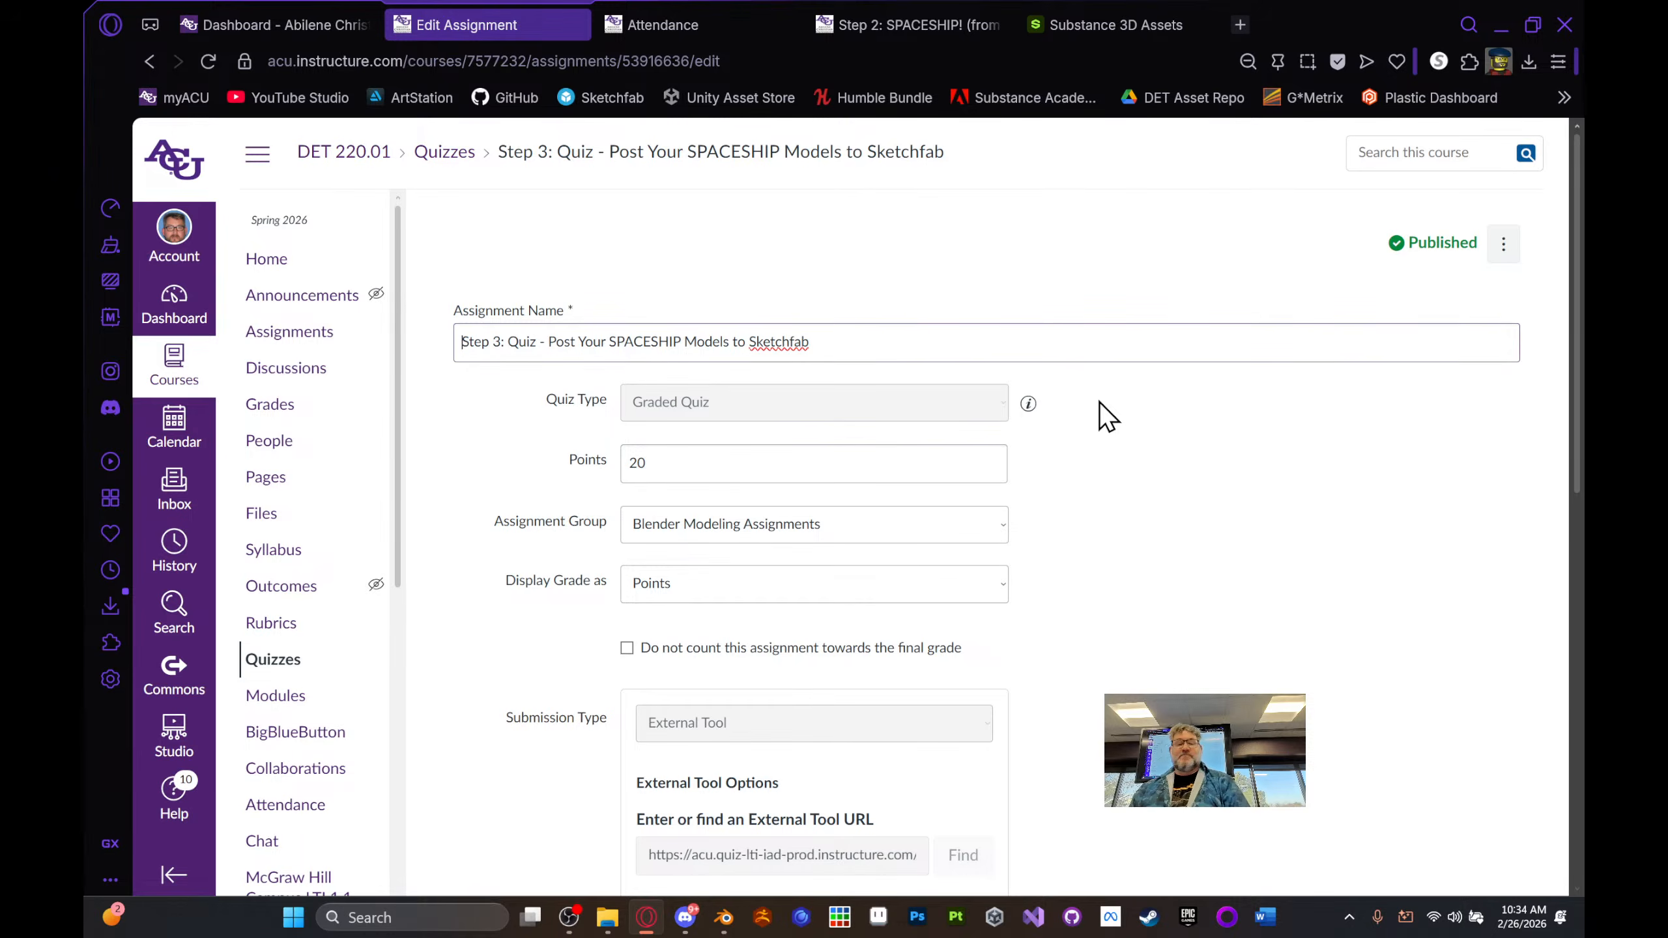
scroll(1147, 420, "down", 5)
scroll(1154, 434, "down", 5)
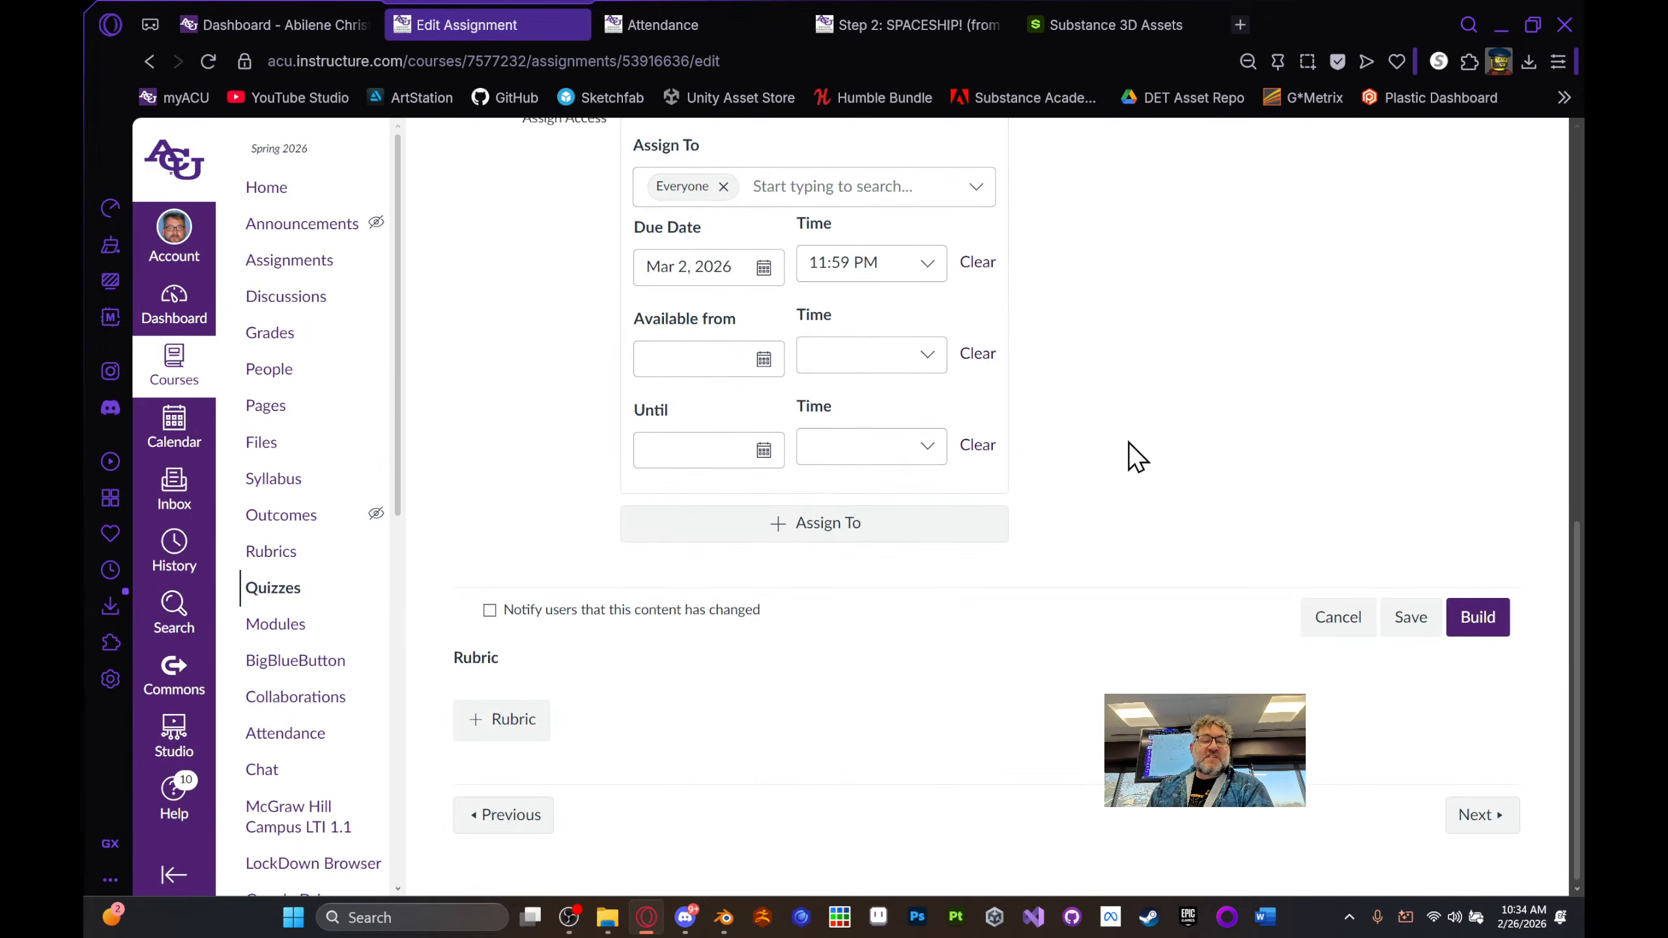
scroll(1138, 458, "up", 10)
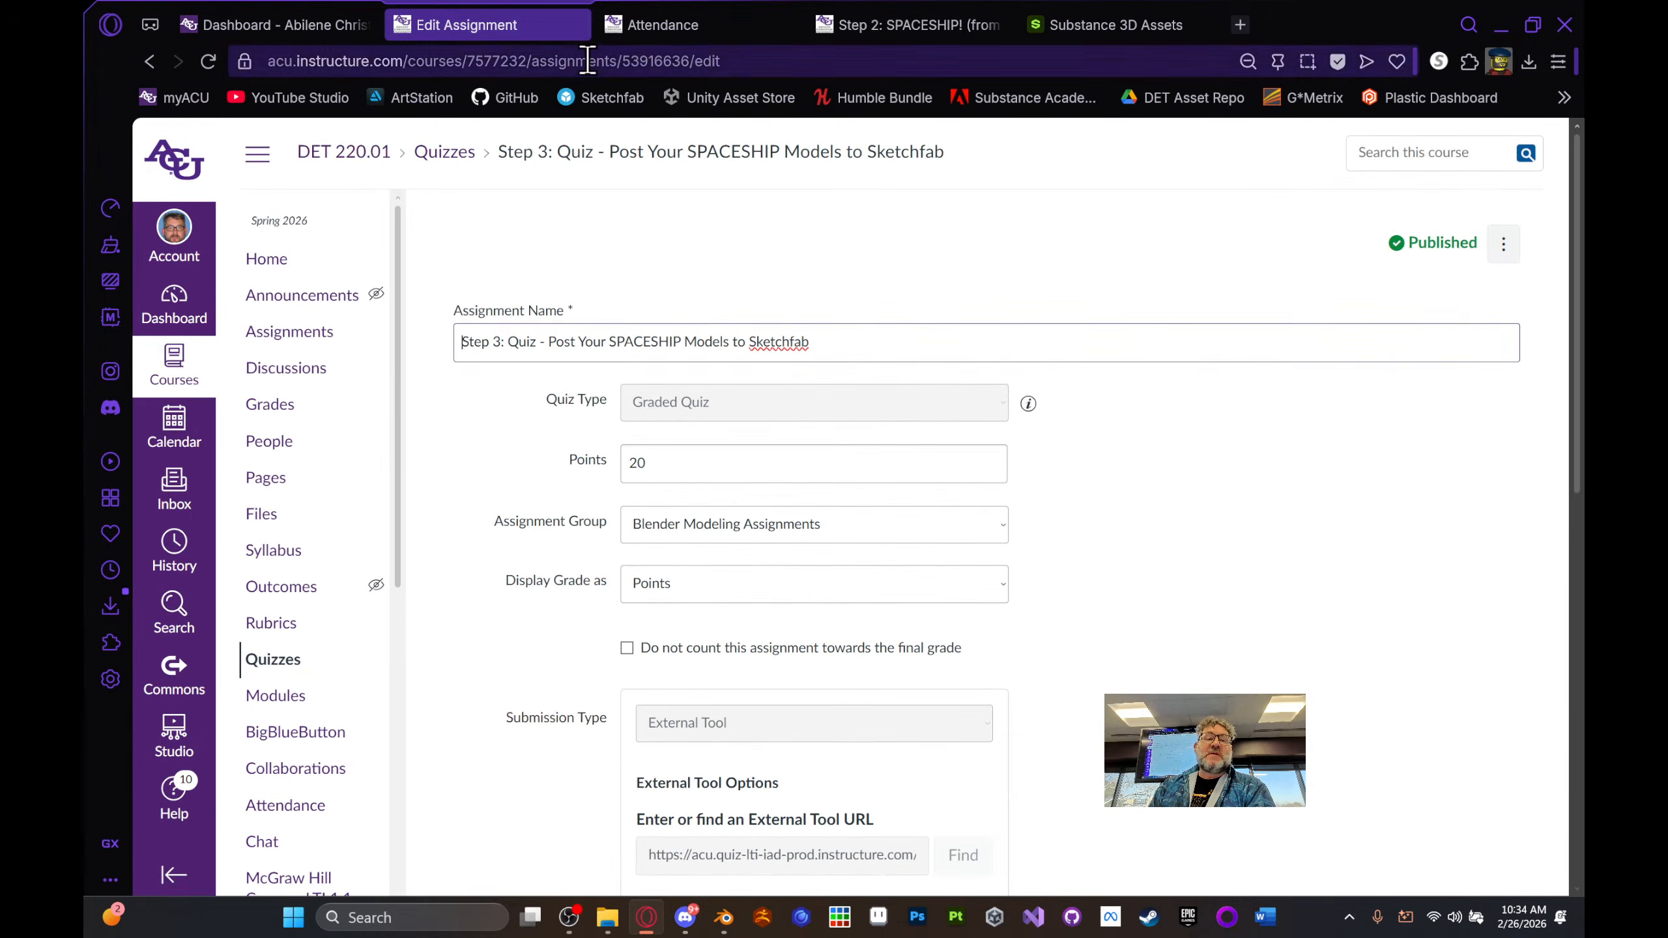
left_click(152, 61)
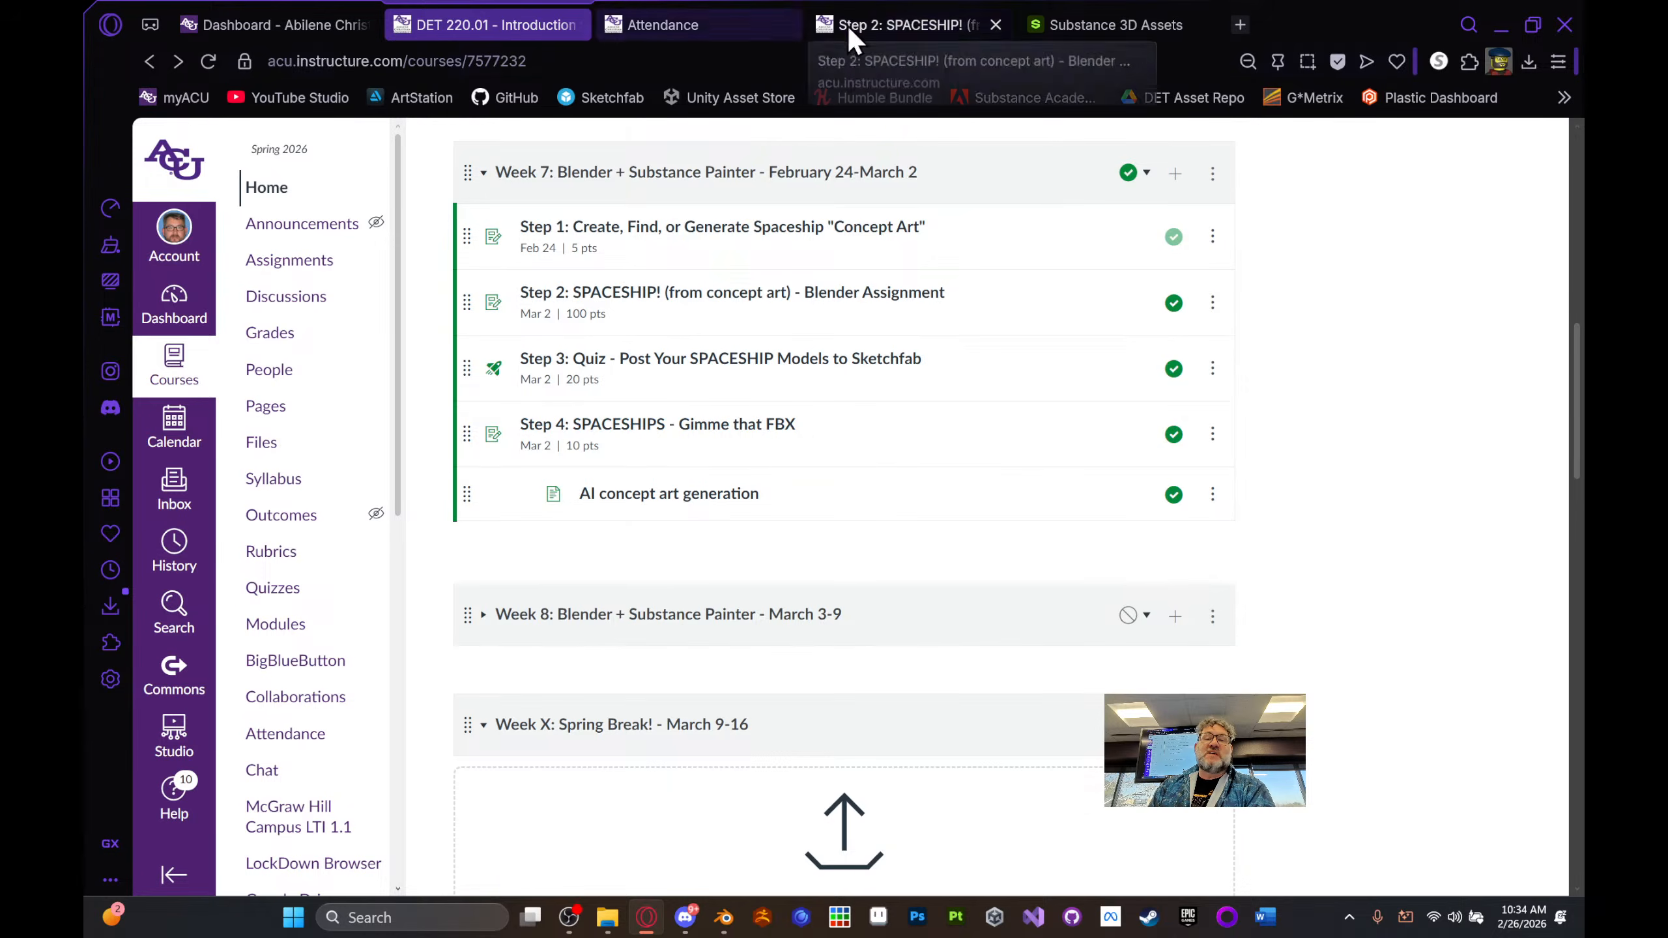
- Open Sketchfab in a new browser tab and start uploading a new model
left_click(1240, 24)
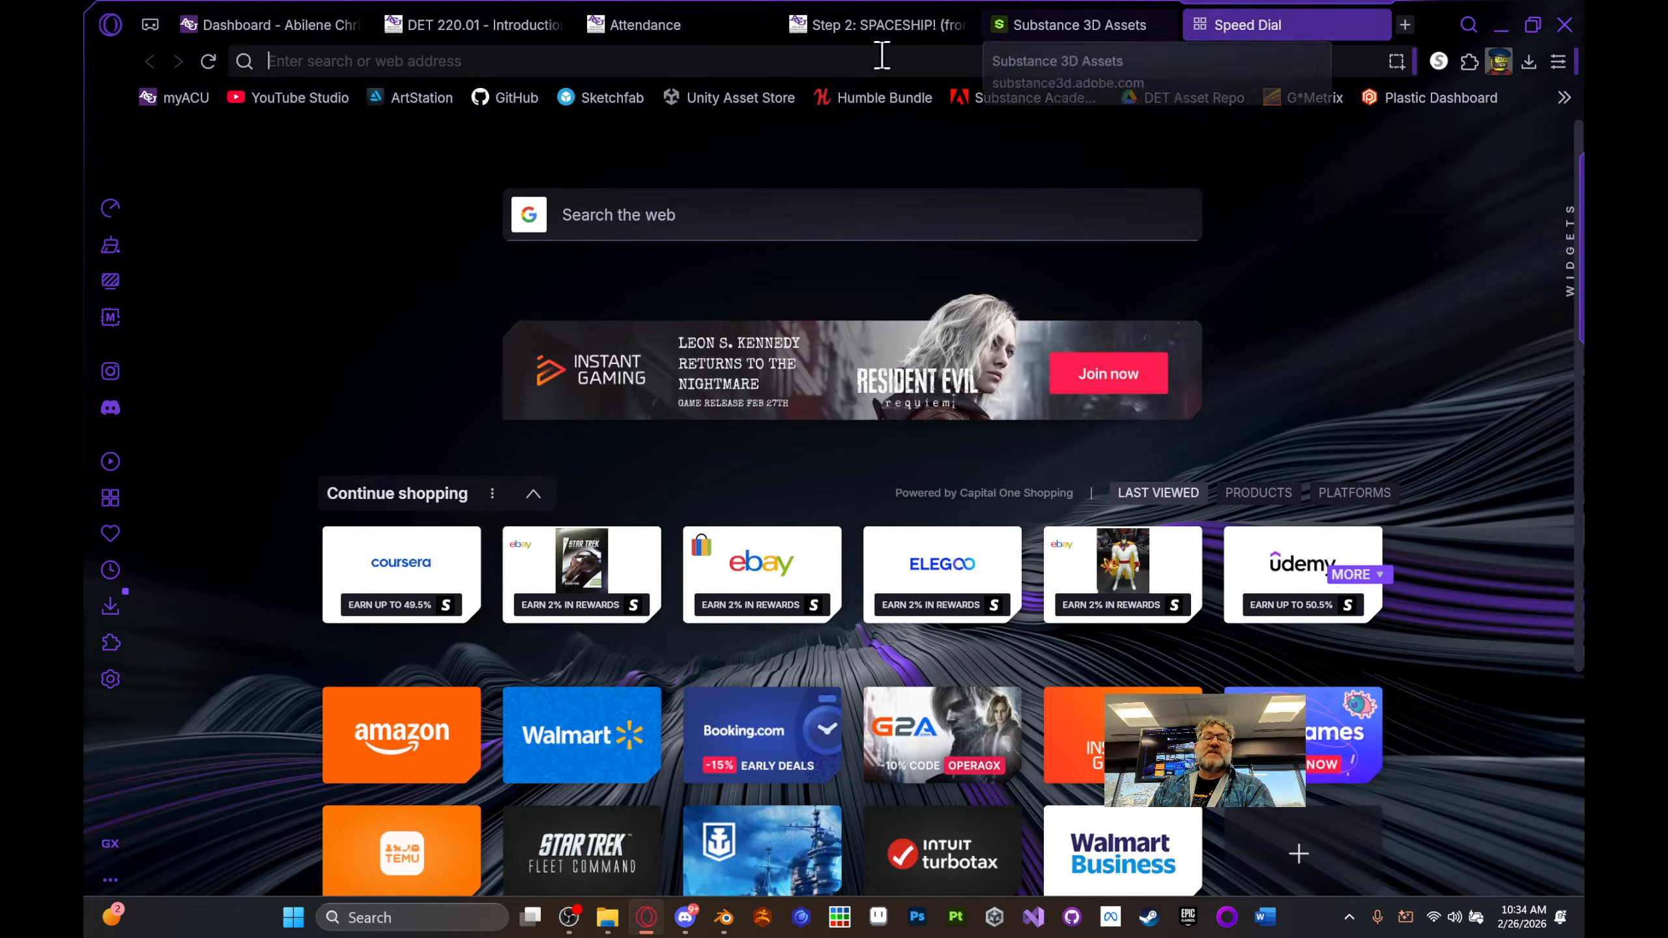
left_click(620, 94)
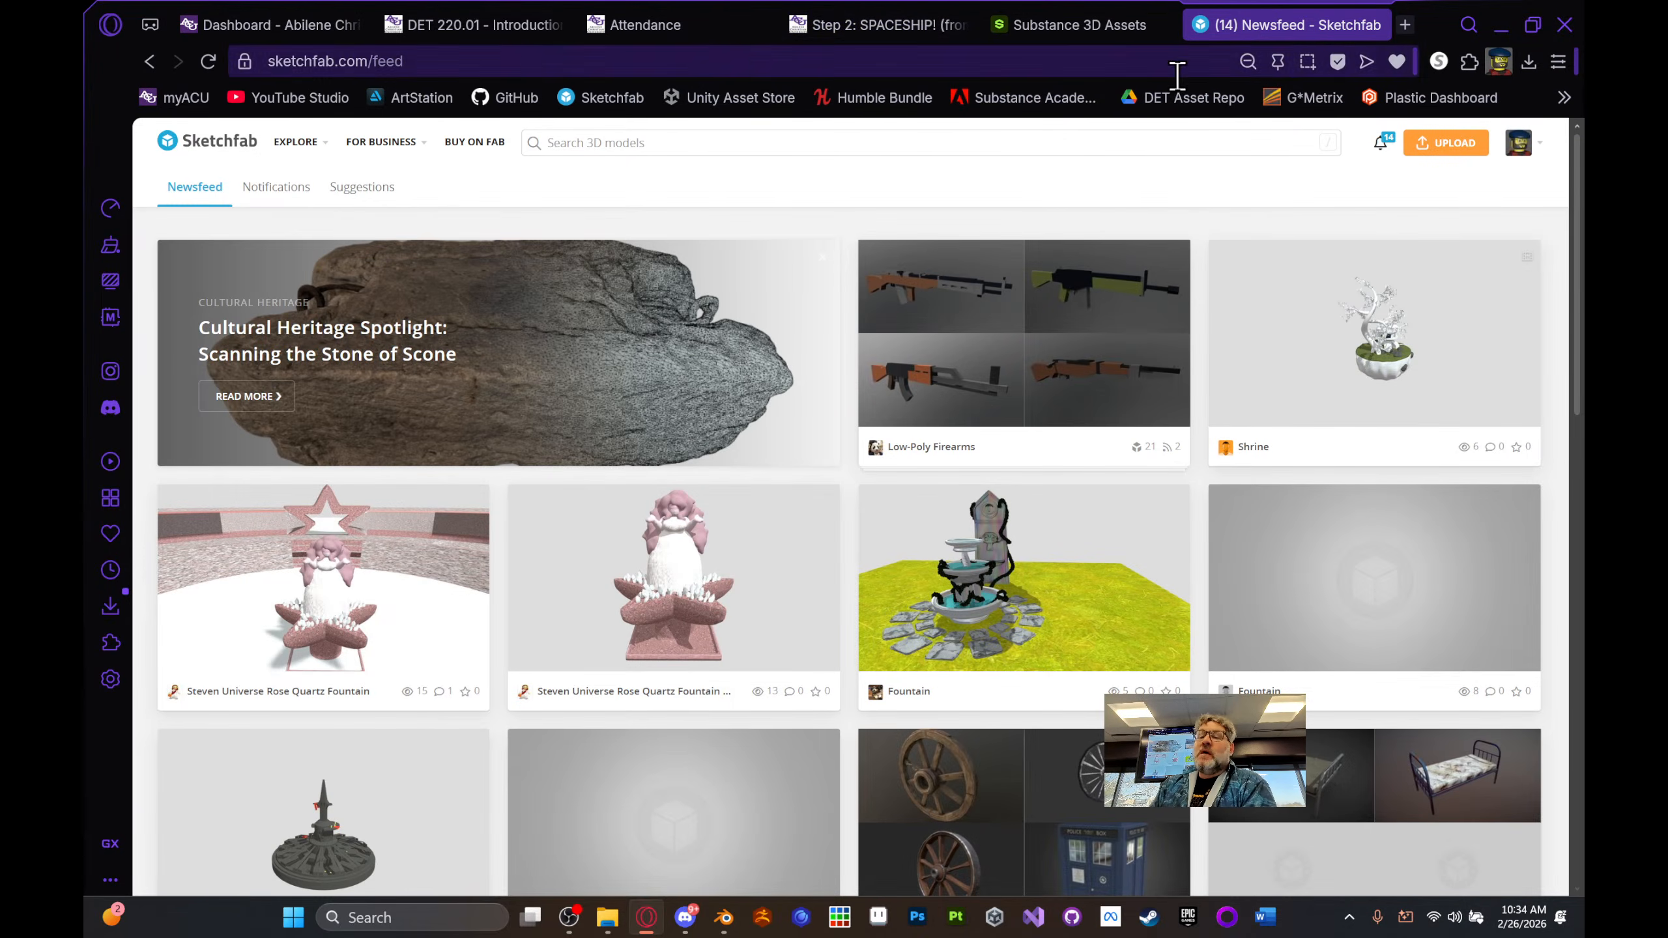
left_click(1444, 145)
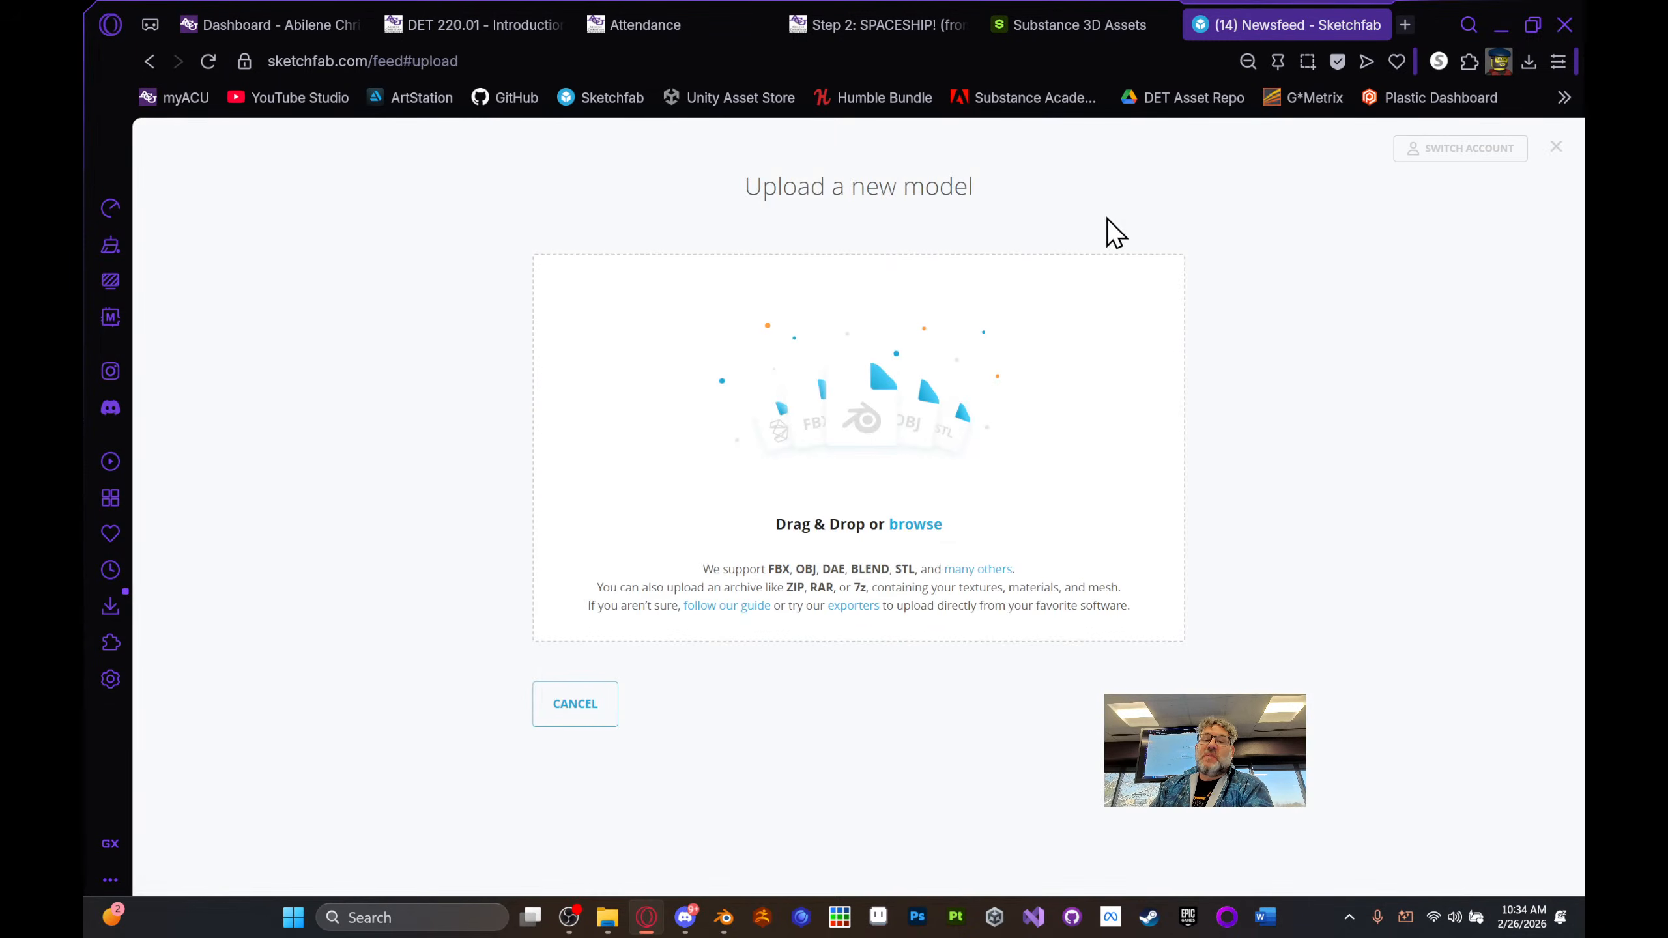
- Choose FinishedStation.fbx from the Blender/220-2026/Spaceships_RWT/Exports folder in Documents and upload it
left_click(910, 526)
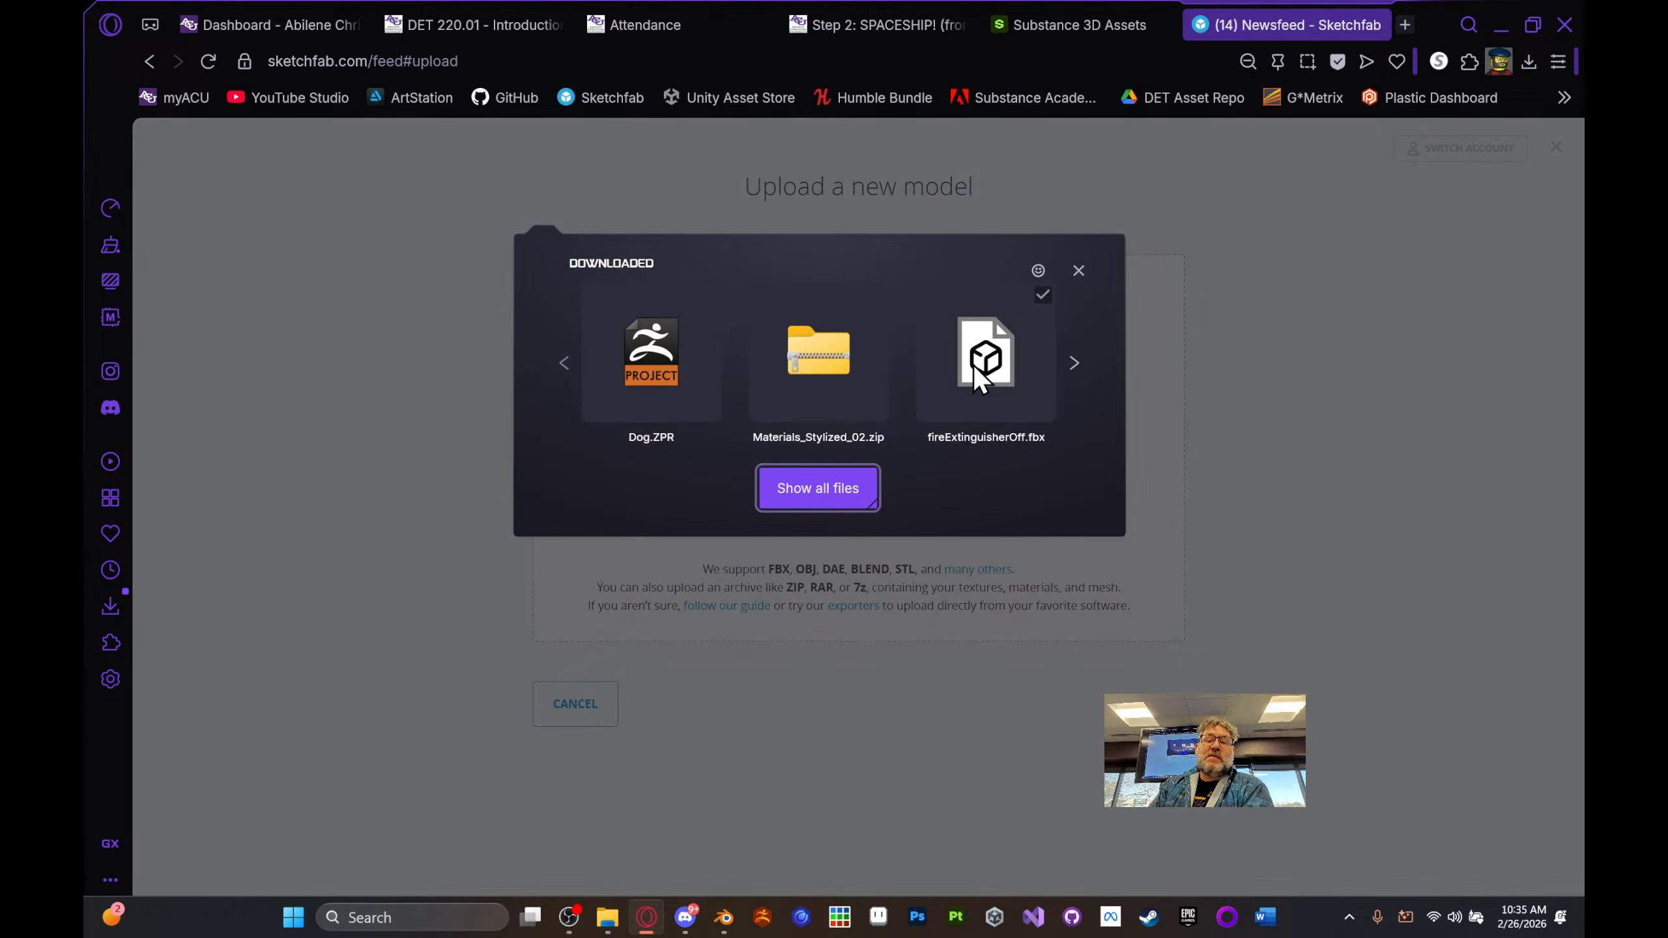
left_click(784, 487)
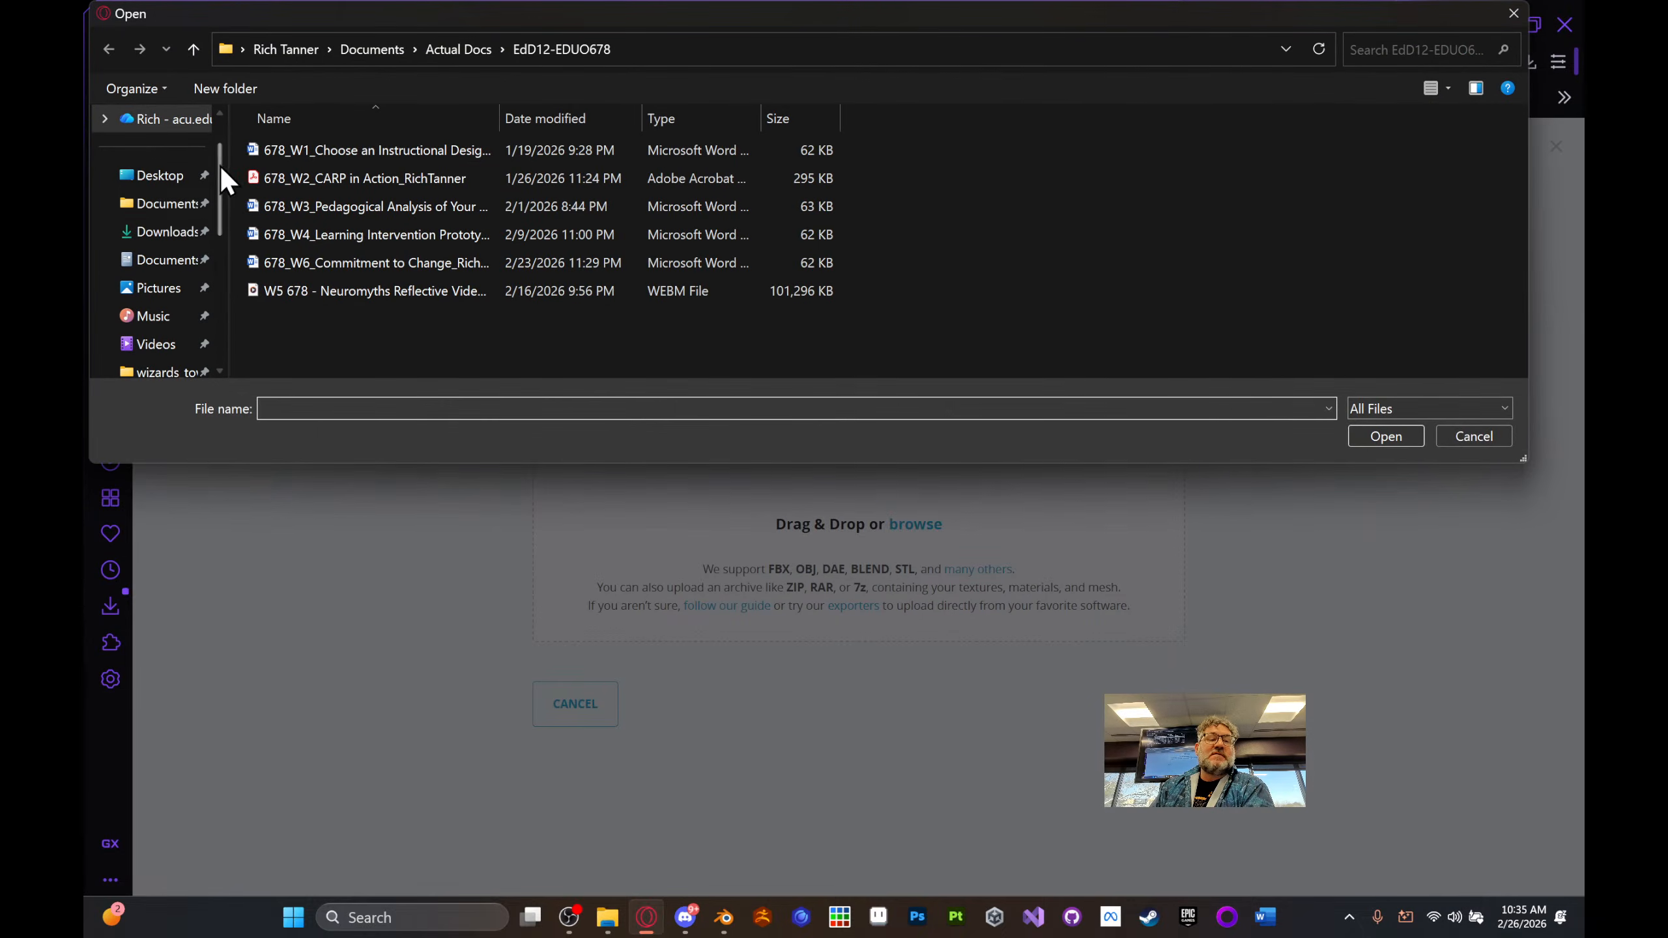
left_click(169, 205)
double_click(300, 290)
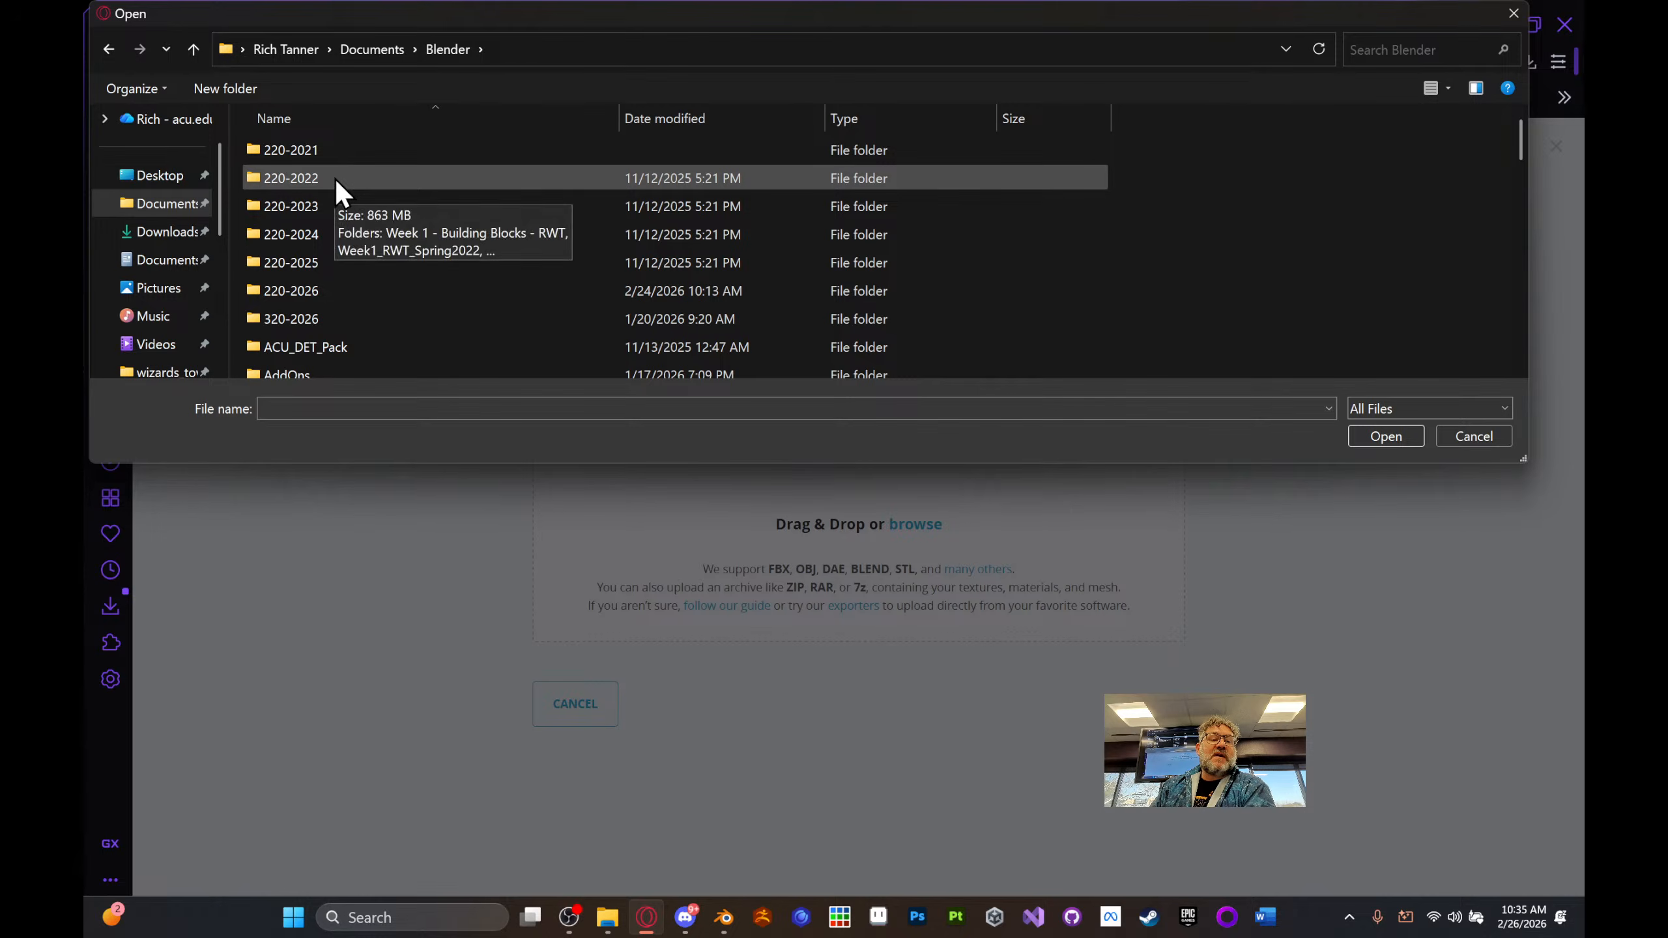
double_click(326, 288)
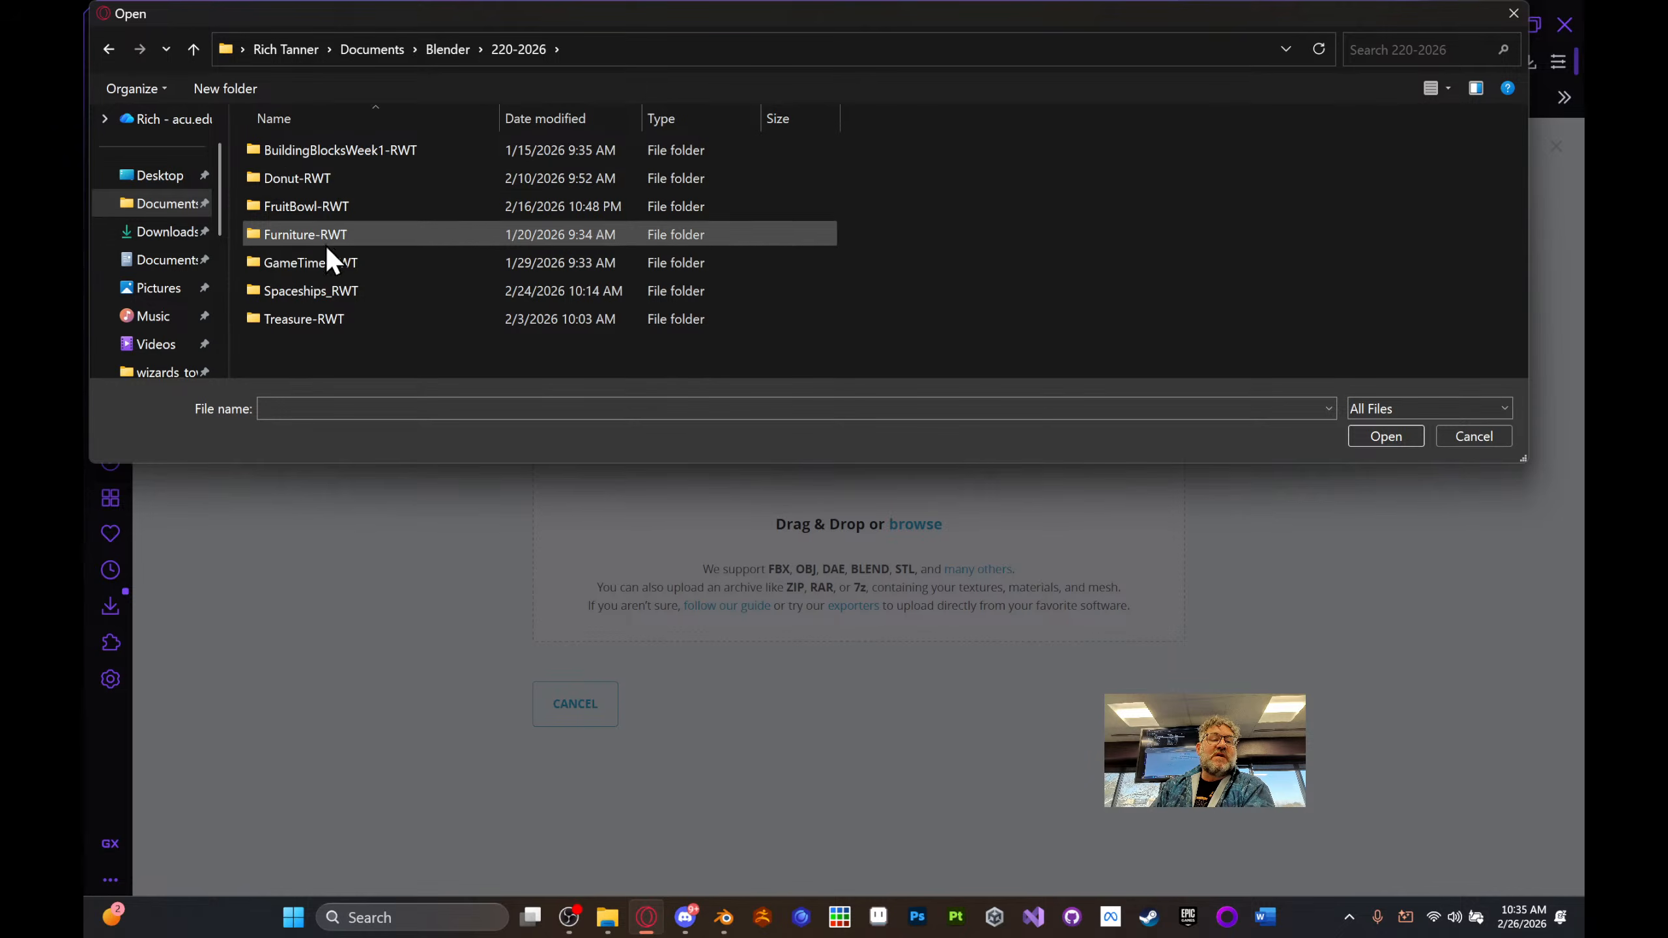
double_click(328, 289)
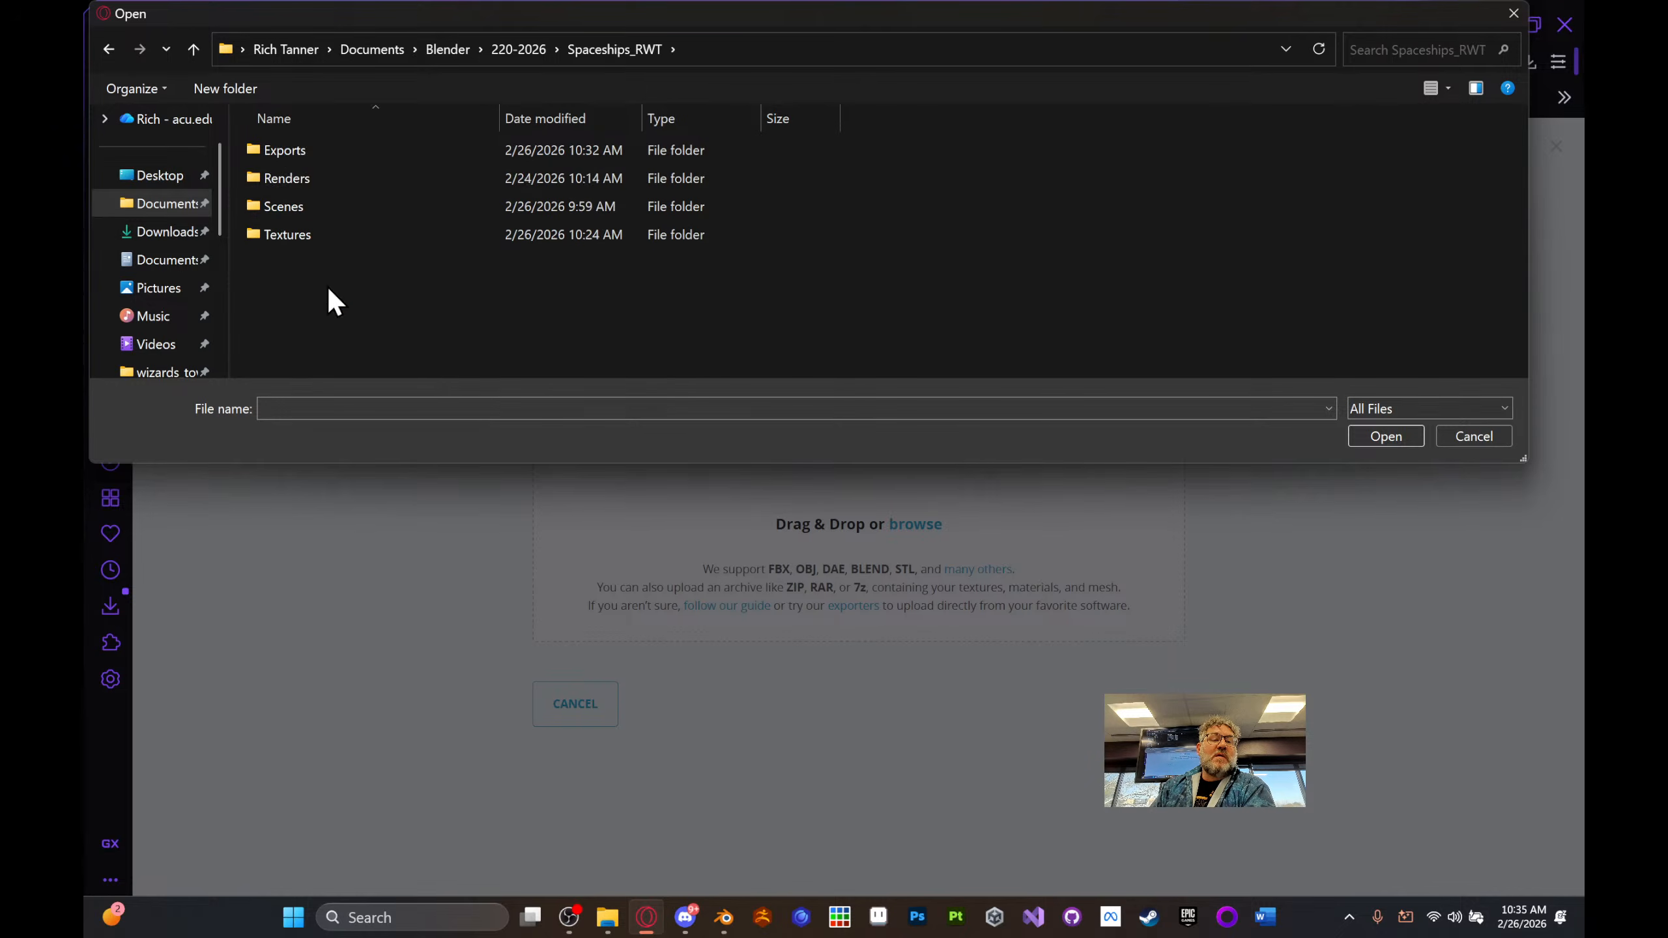
double_click(309, 154)
double_click(334, 151)
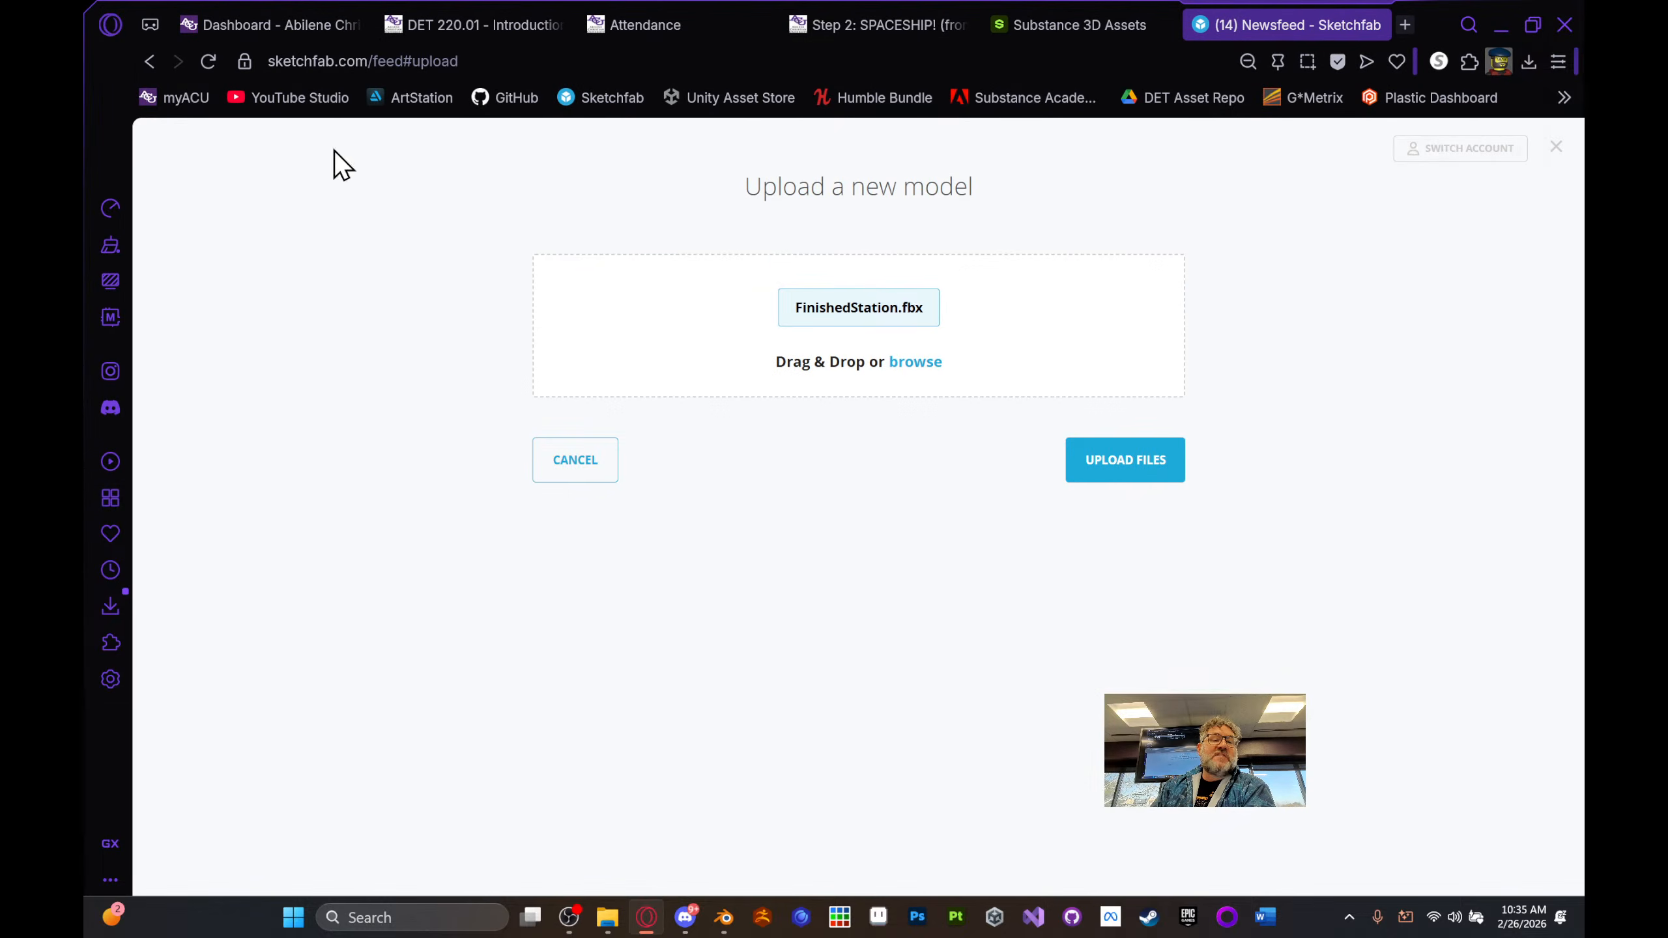
left_click(1090, 477)
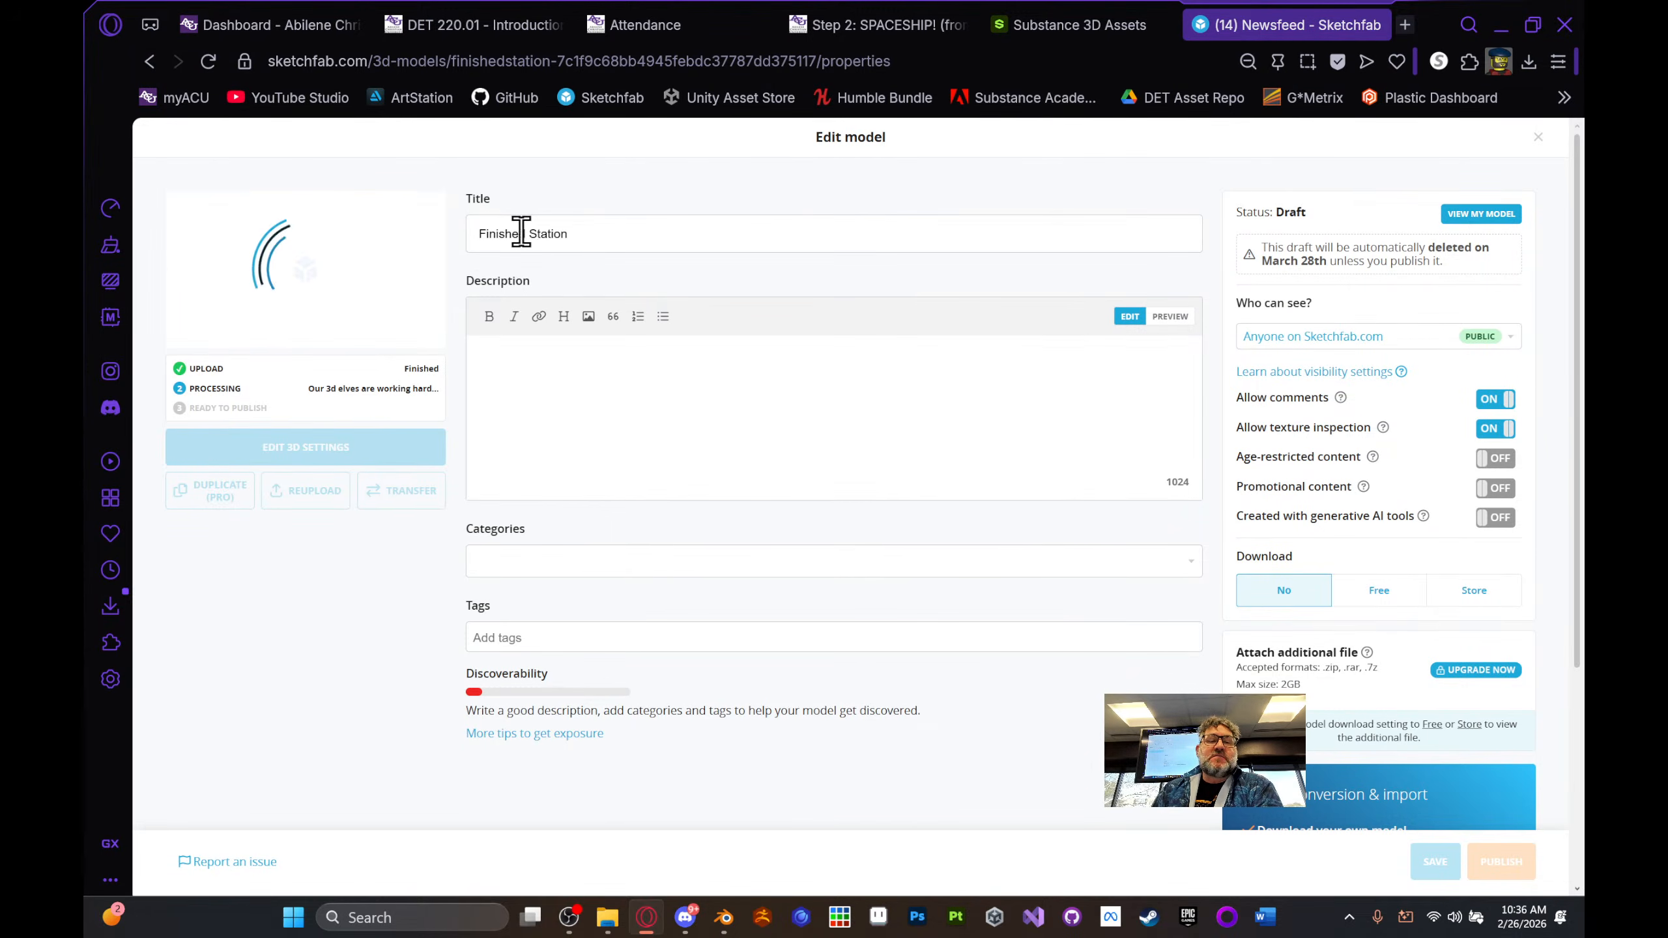
- Change the model's title to "Space Station loosely based on Deep Space Nice"
left_click_drag(524, 231, 460, 231)
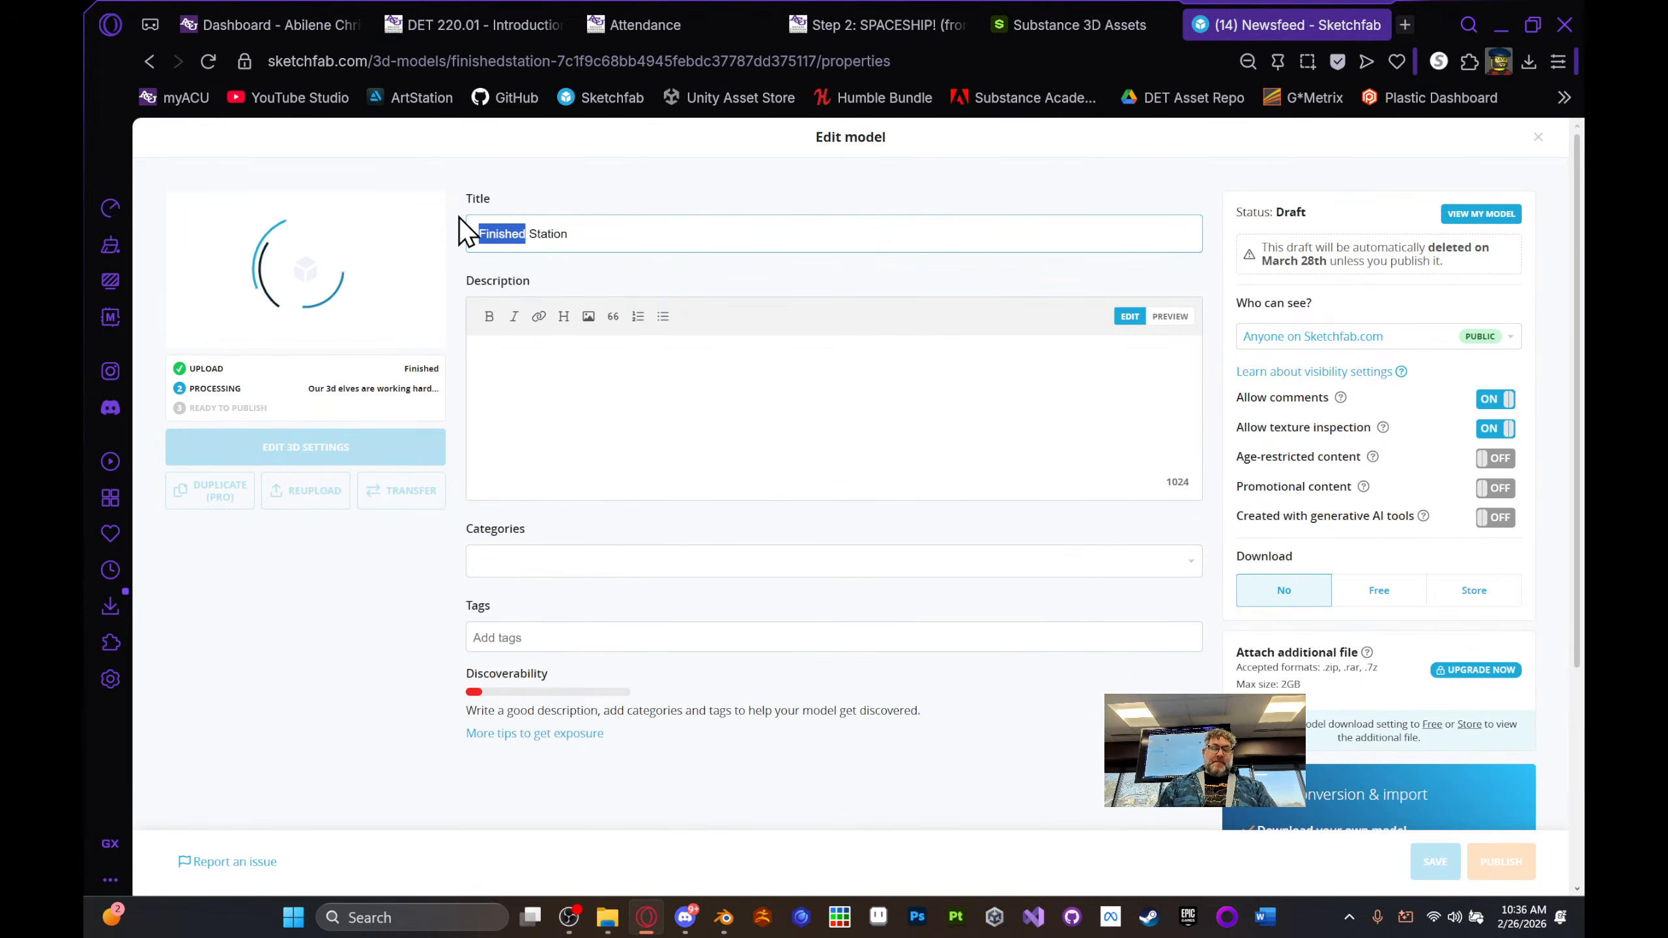
type("Space")
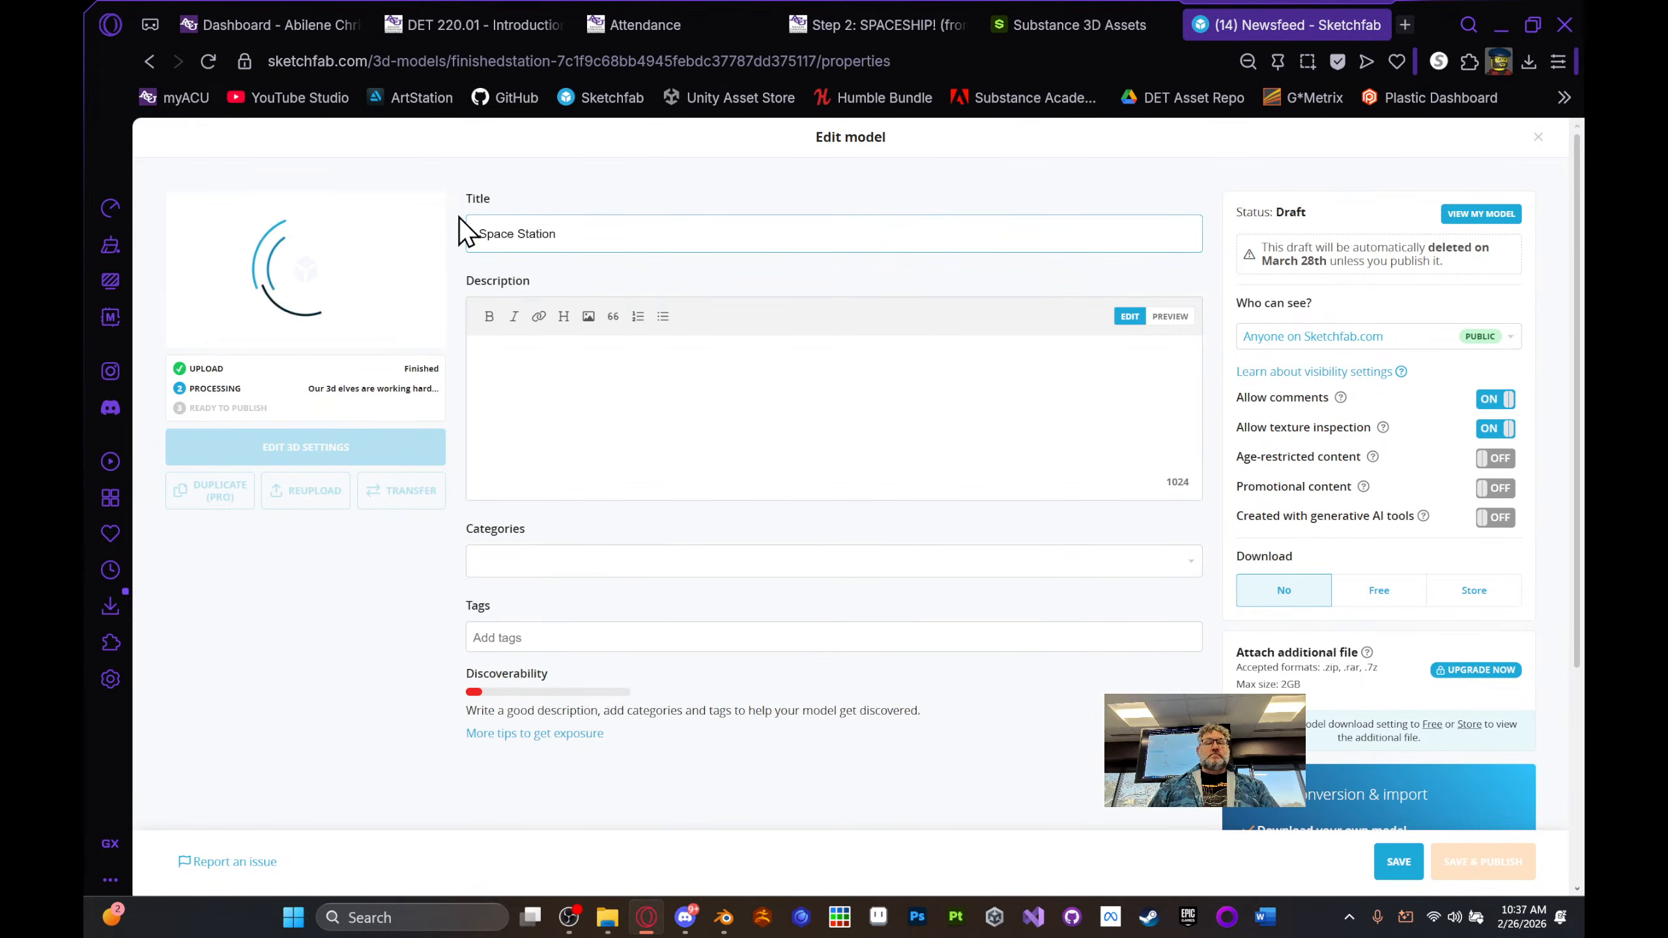
left_click(623, 235)
type("loos")
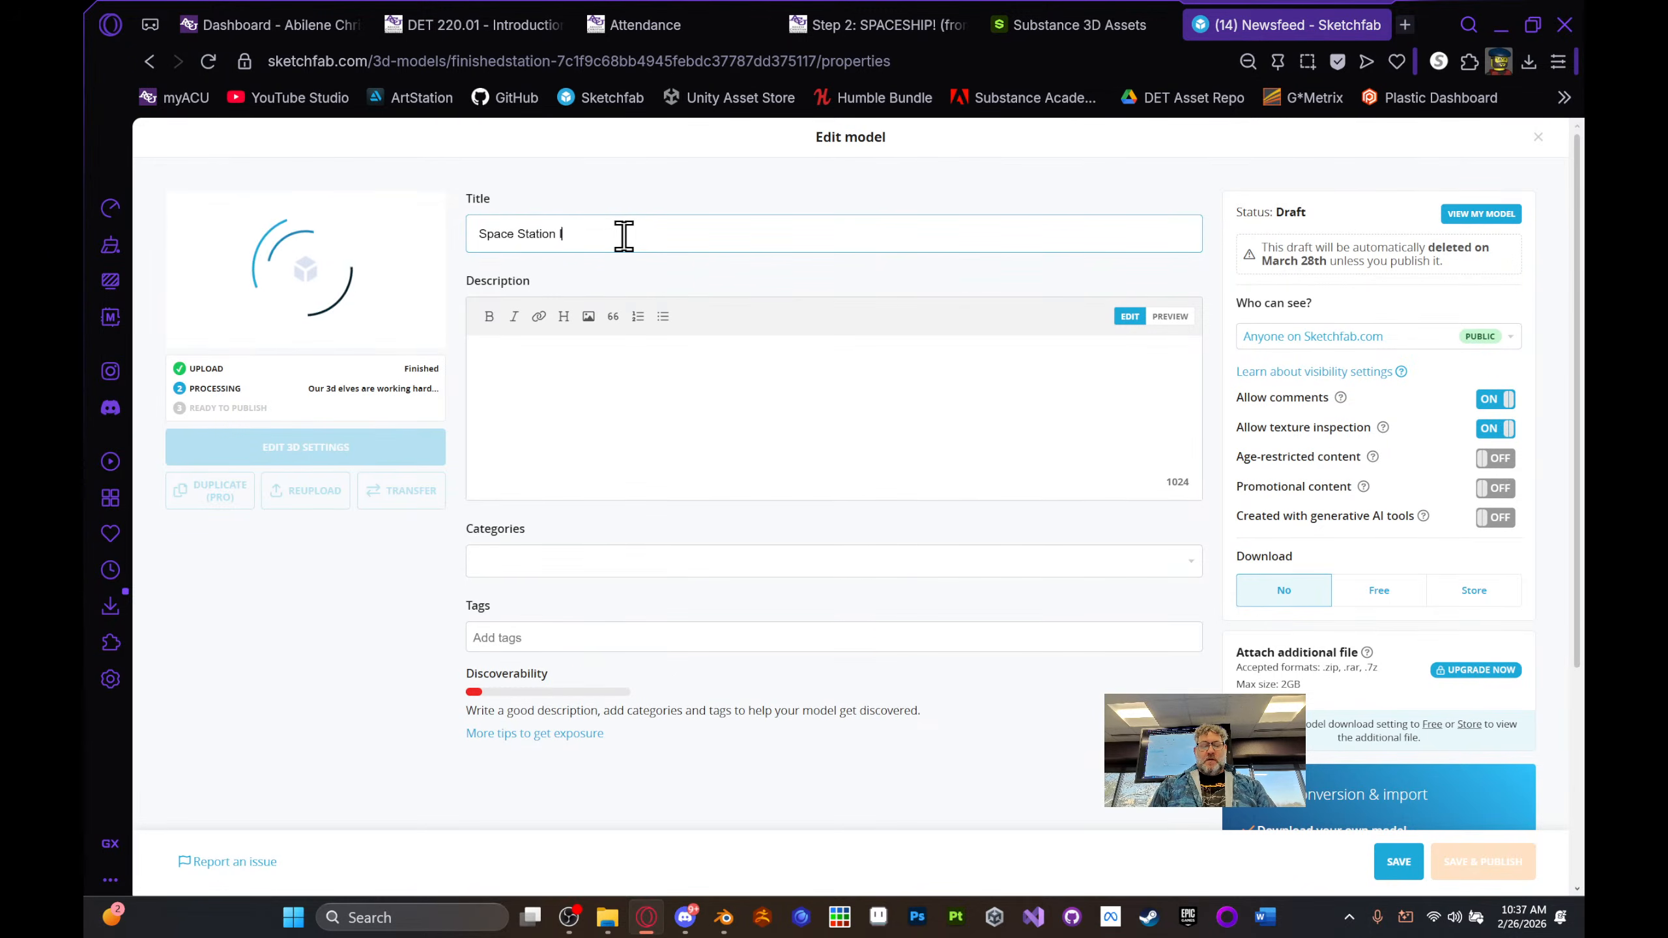
type("ely ")
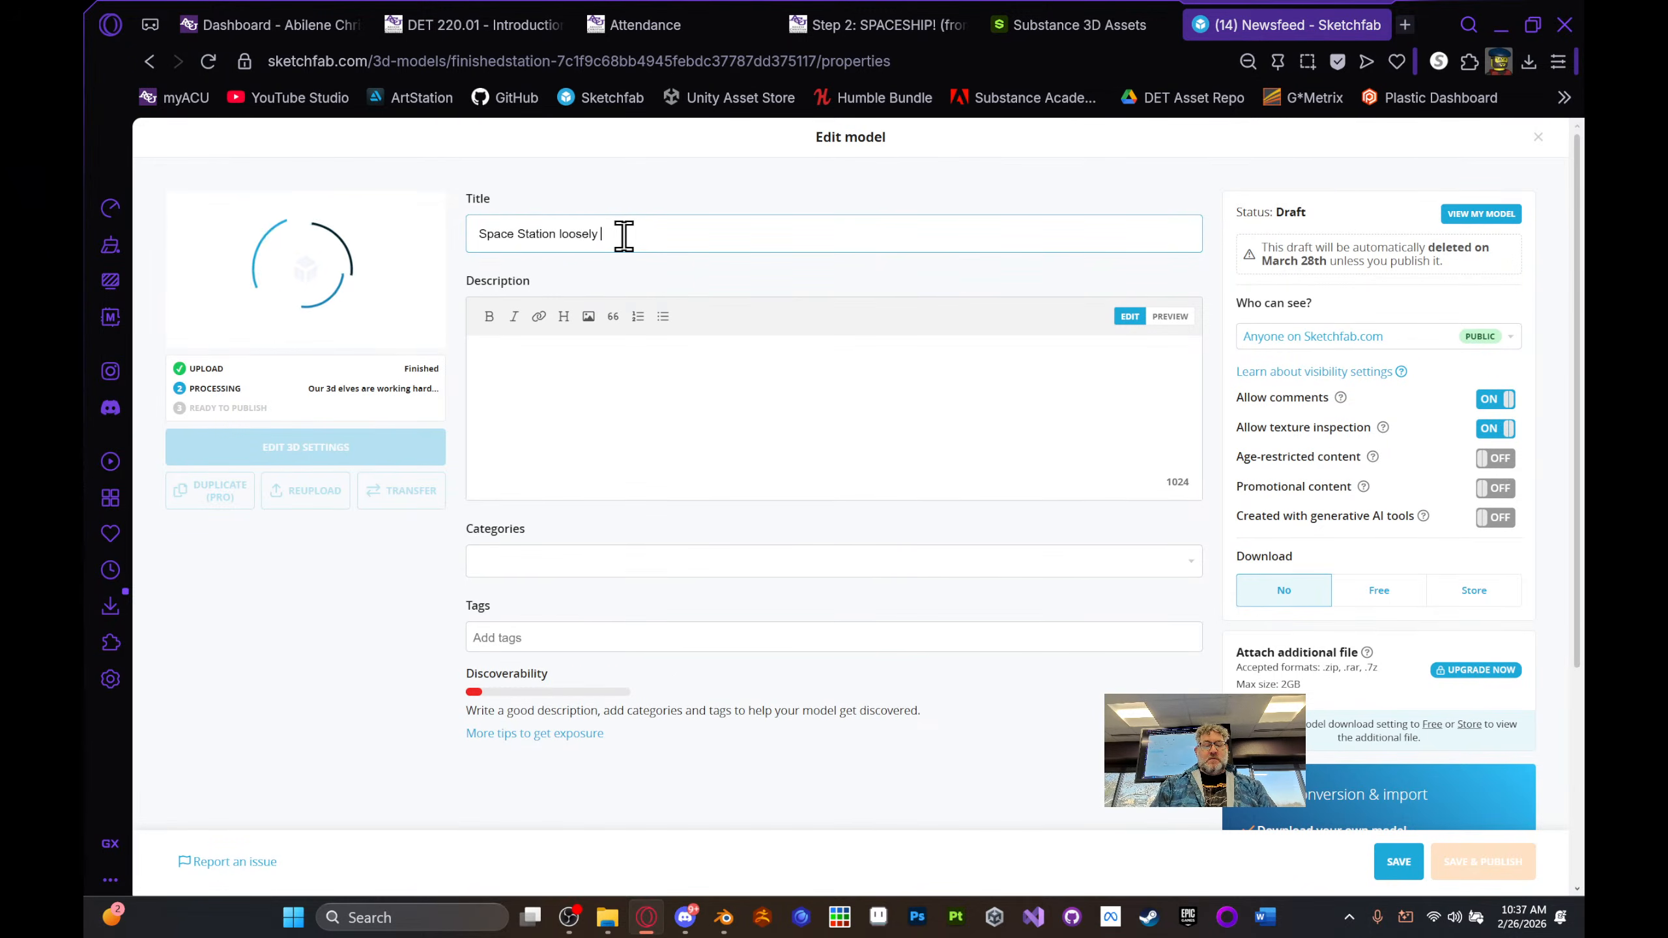
type("based on")
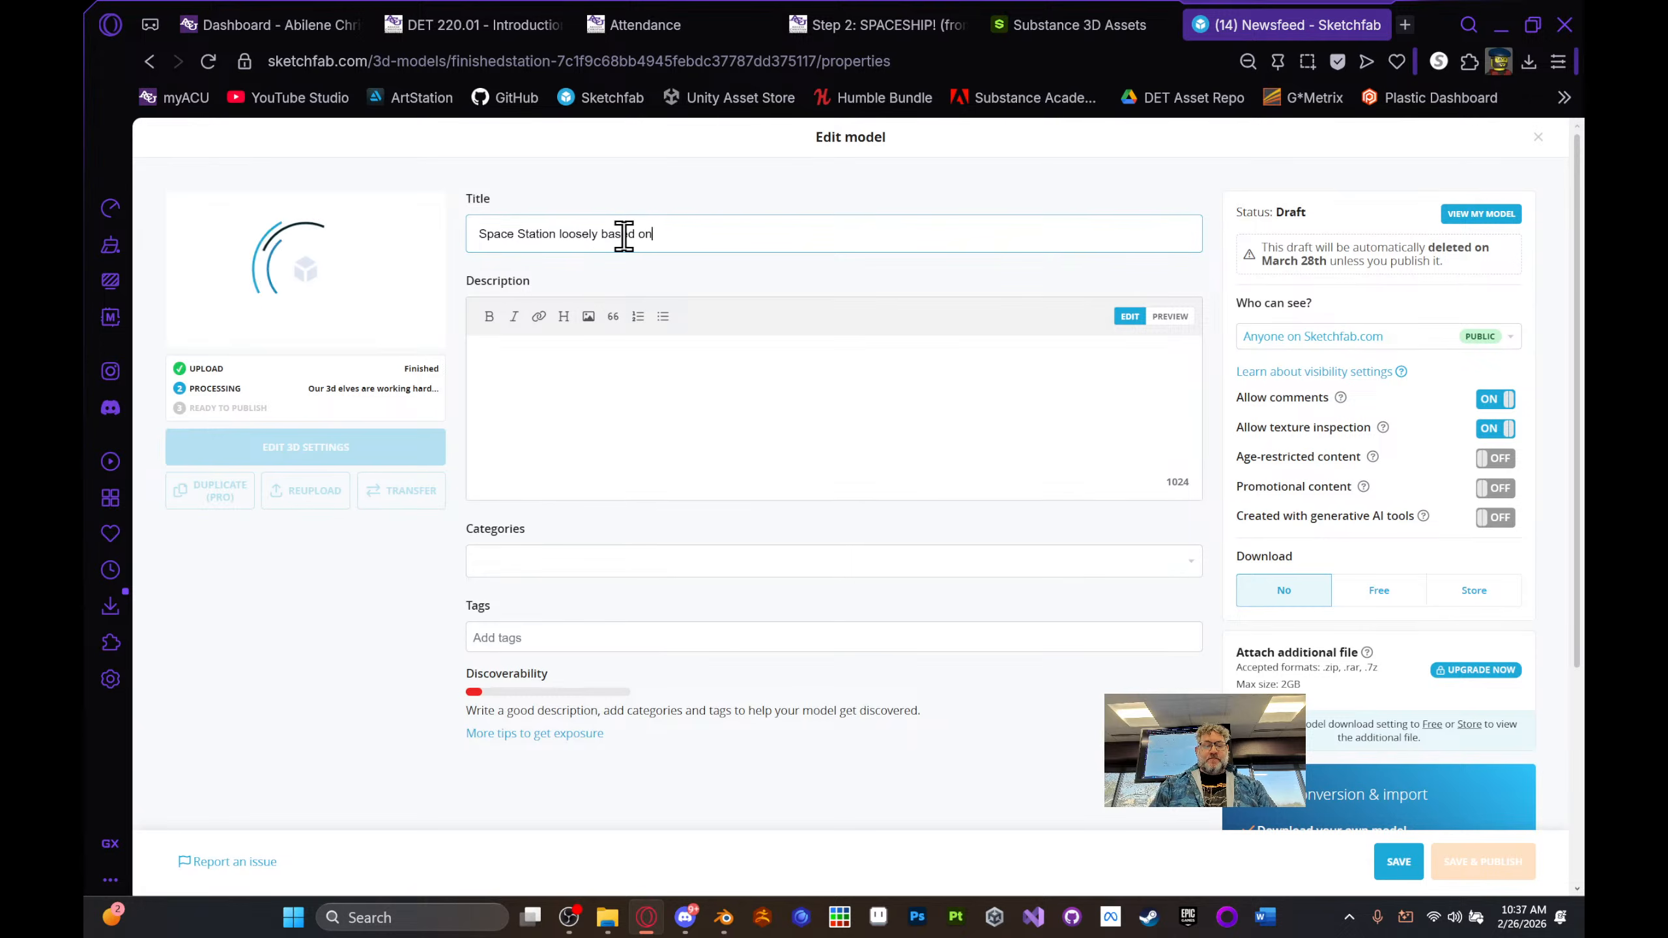
type(" Deep Spa")
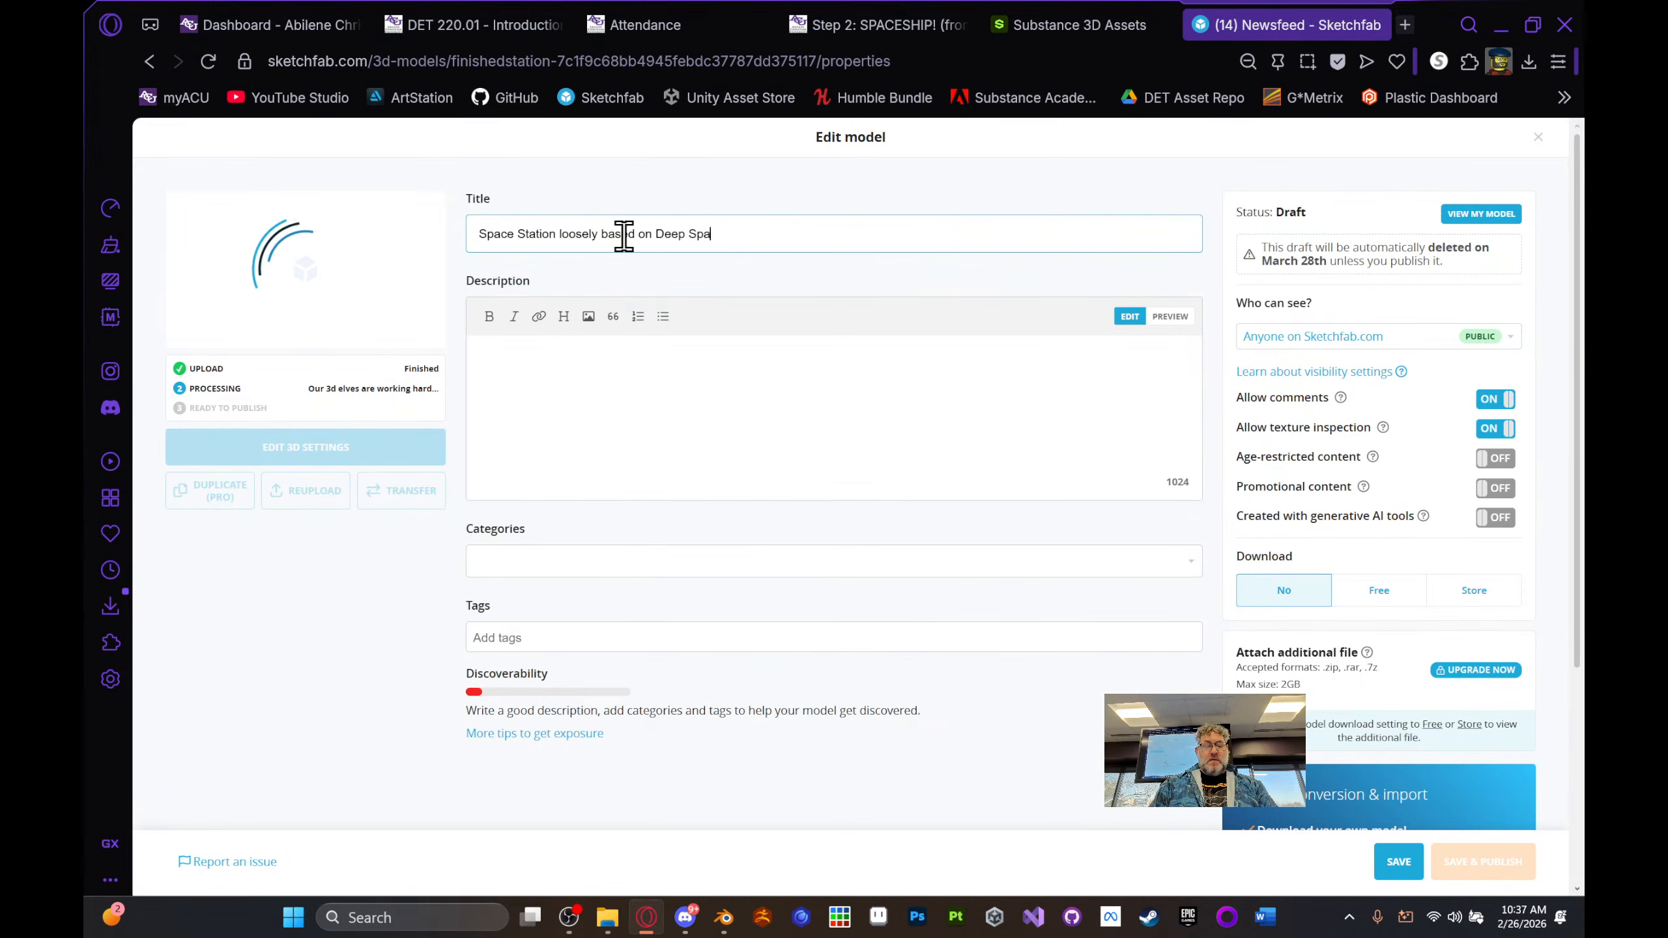
type("ce Nice")
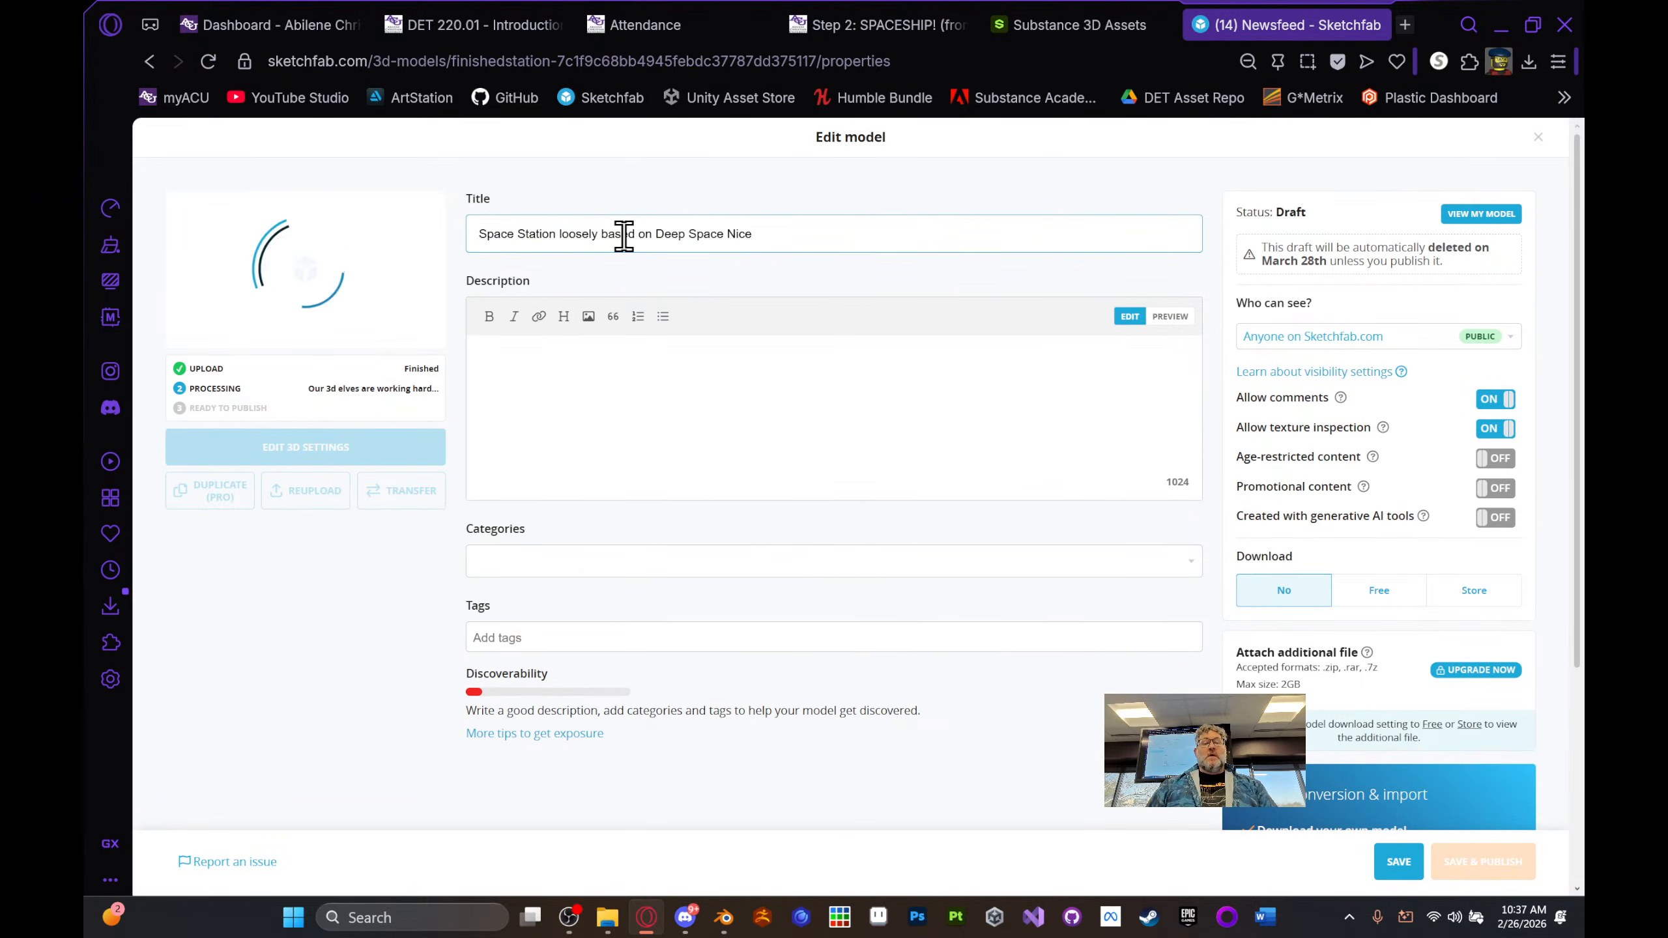
- Enter "sorry Paramount" as the model's description
left_click(693, 400)
type("sorr")
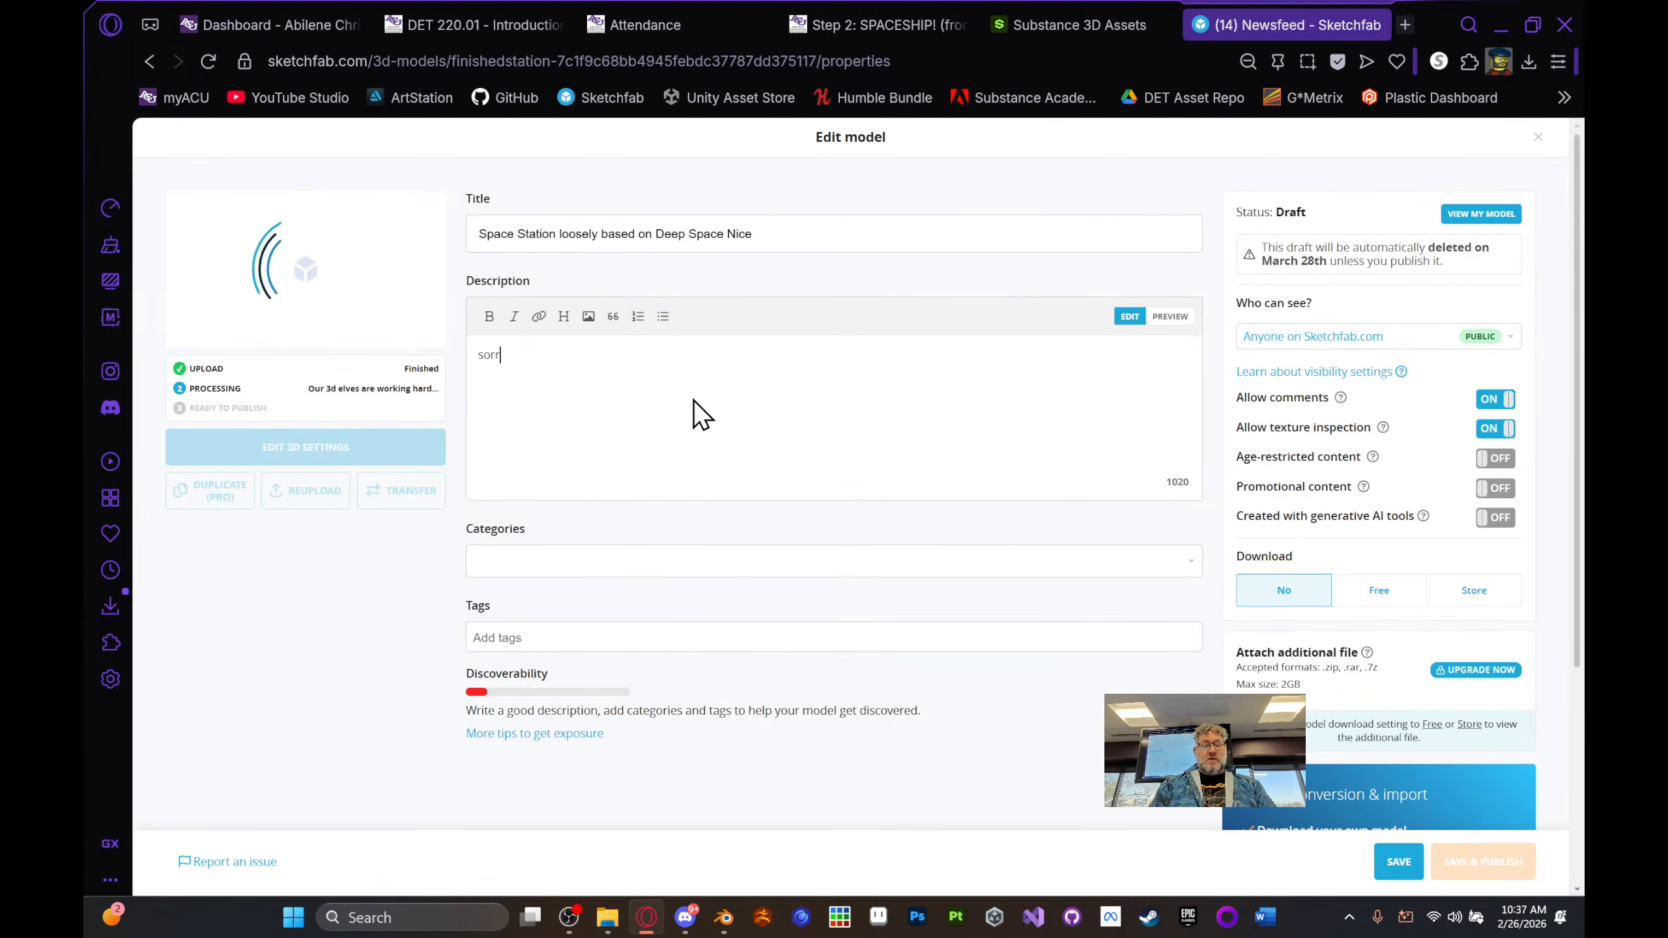
type("y Paramount")
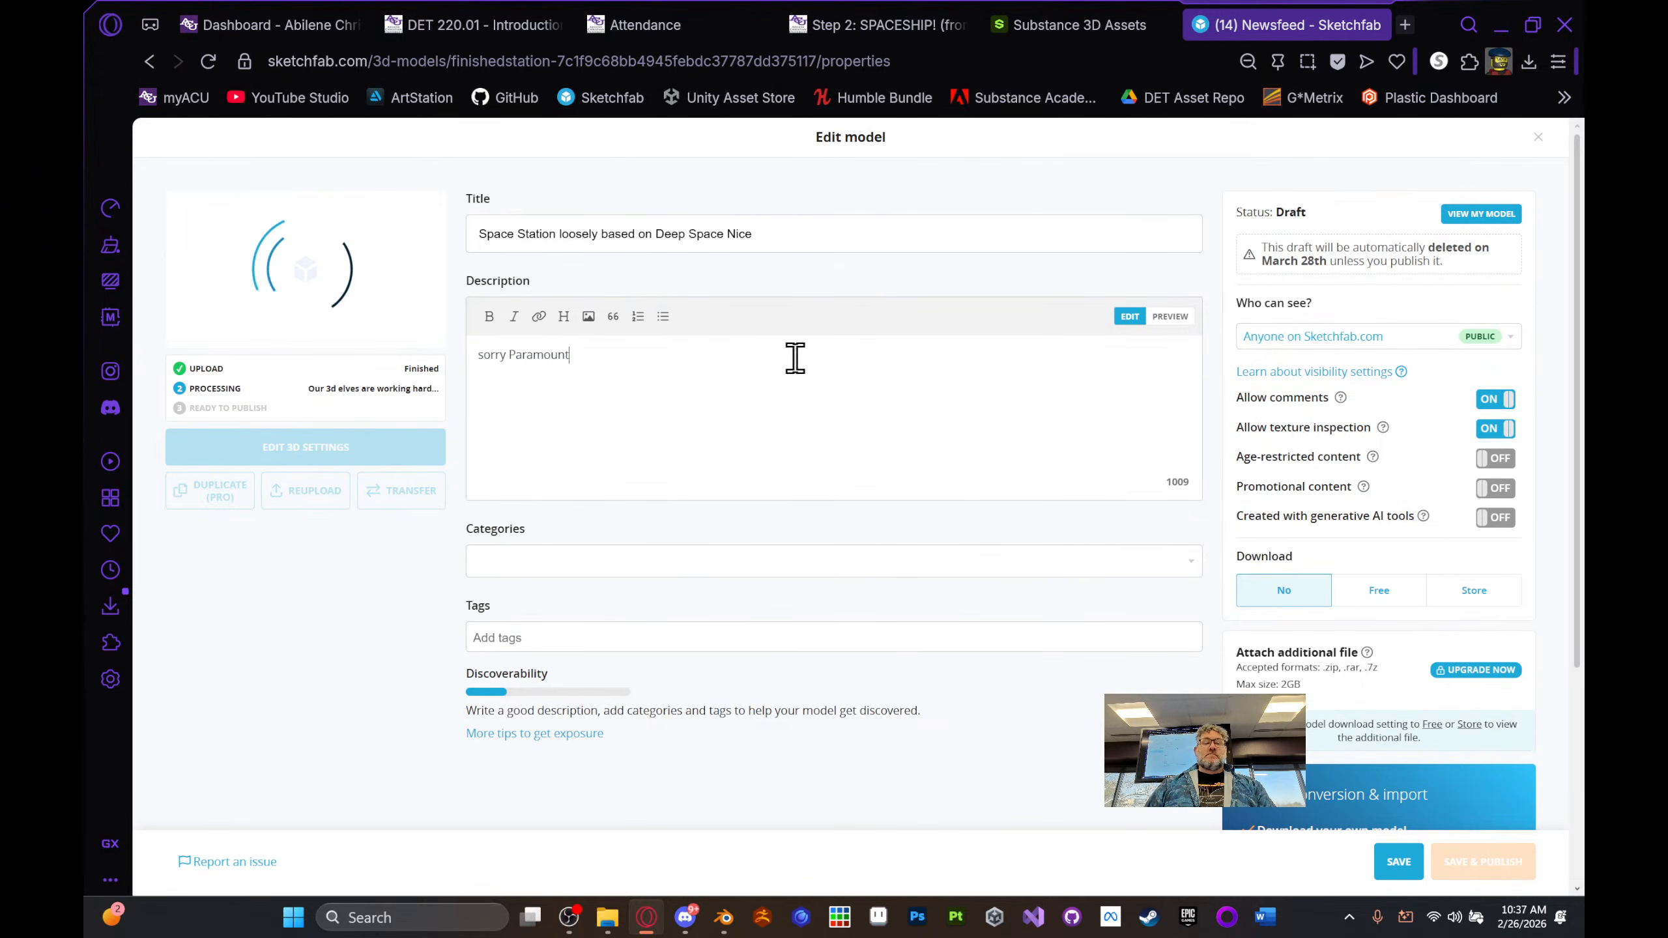
- Assign the model to the Science & Technology and Cars & Vehicles categories
left_click(1192, 564)
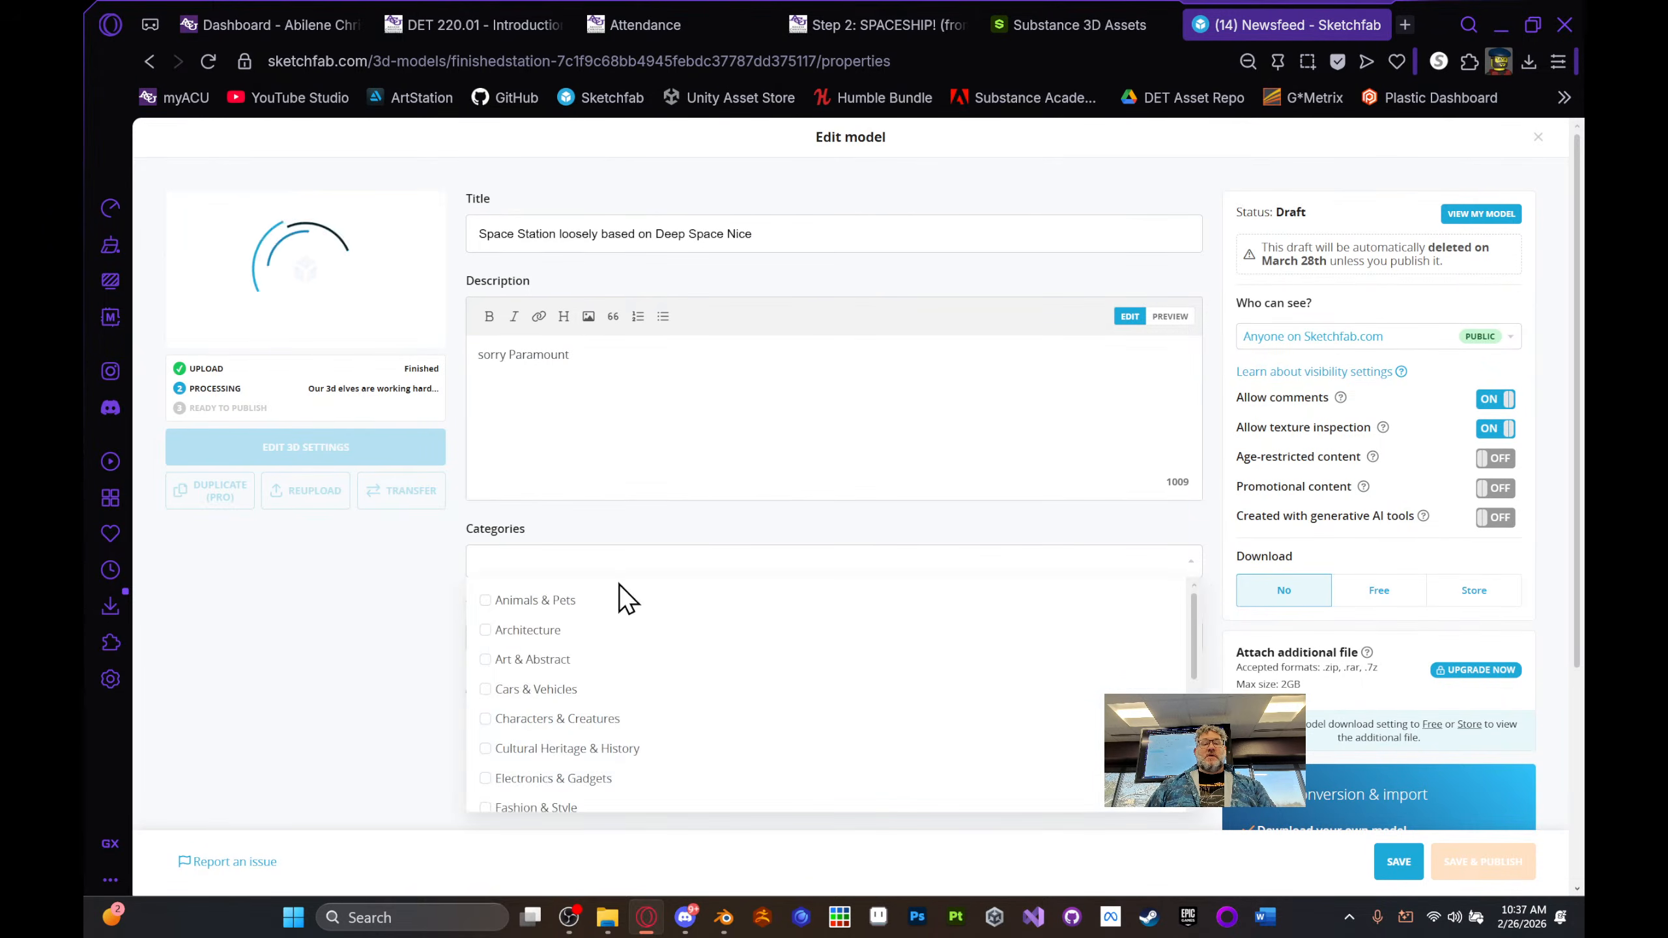
scroll(617, 611, "down", 5)
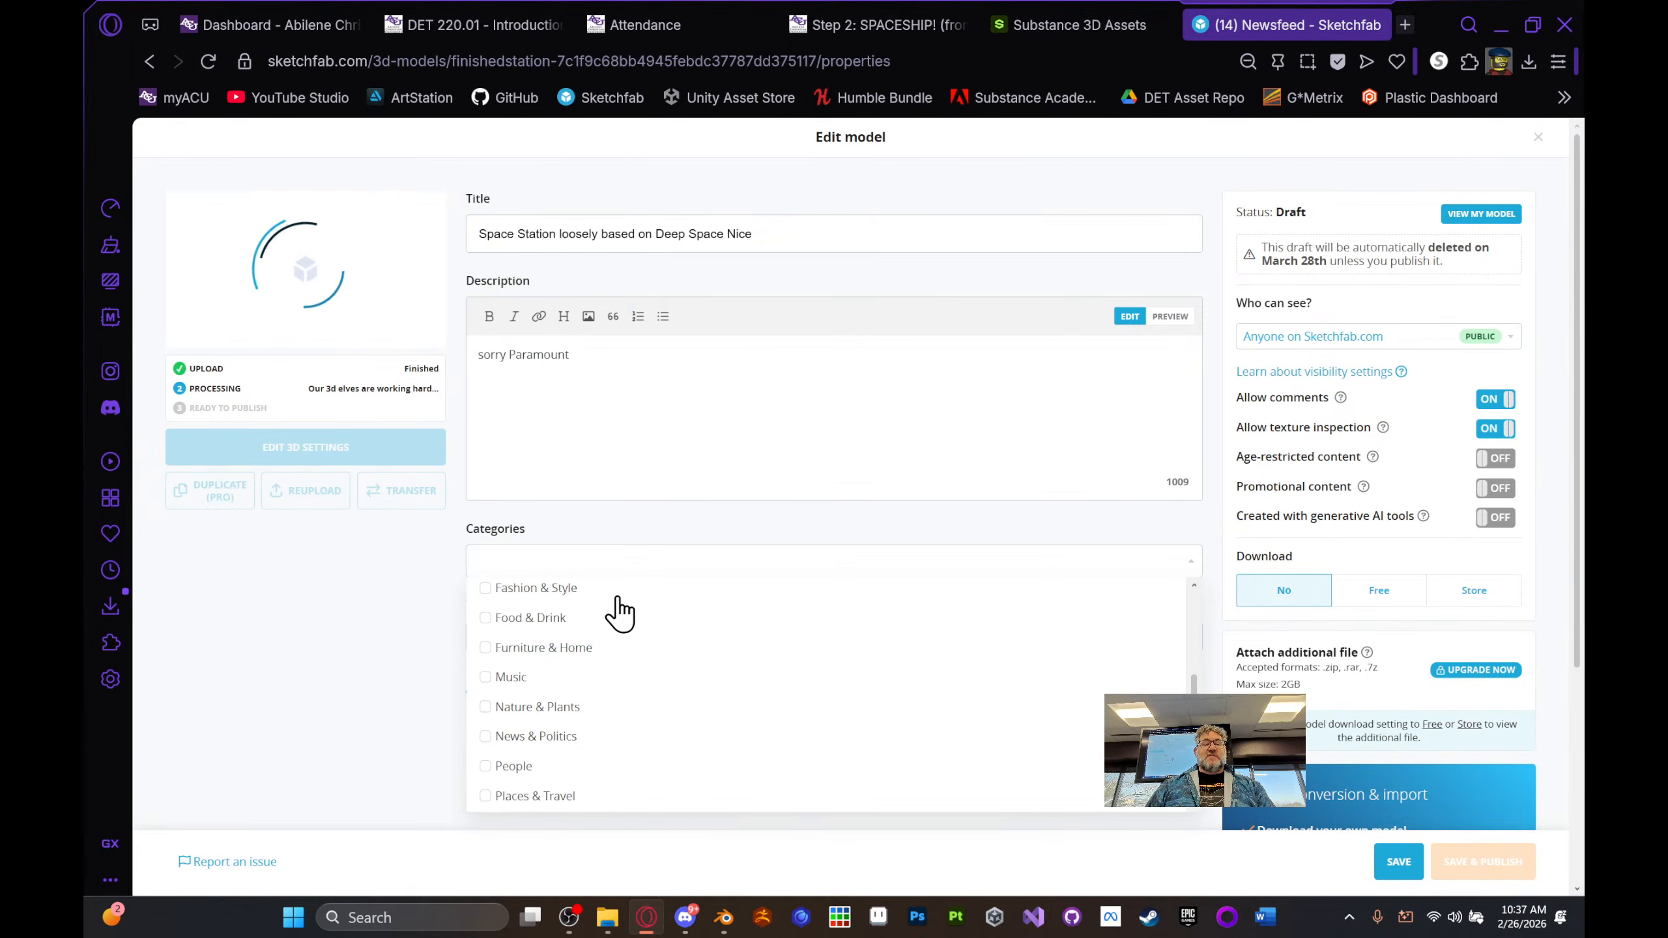
scroll(670, 686, "down", 2)
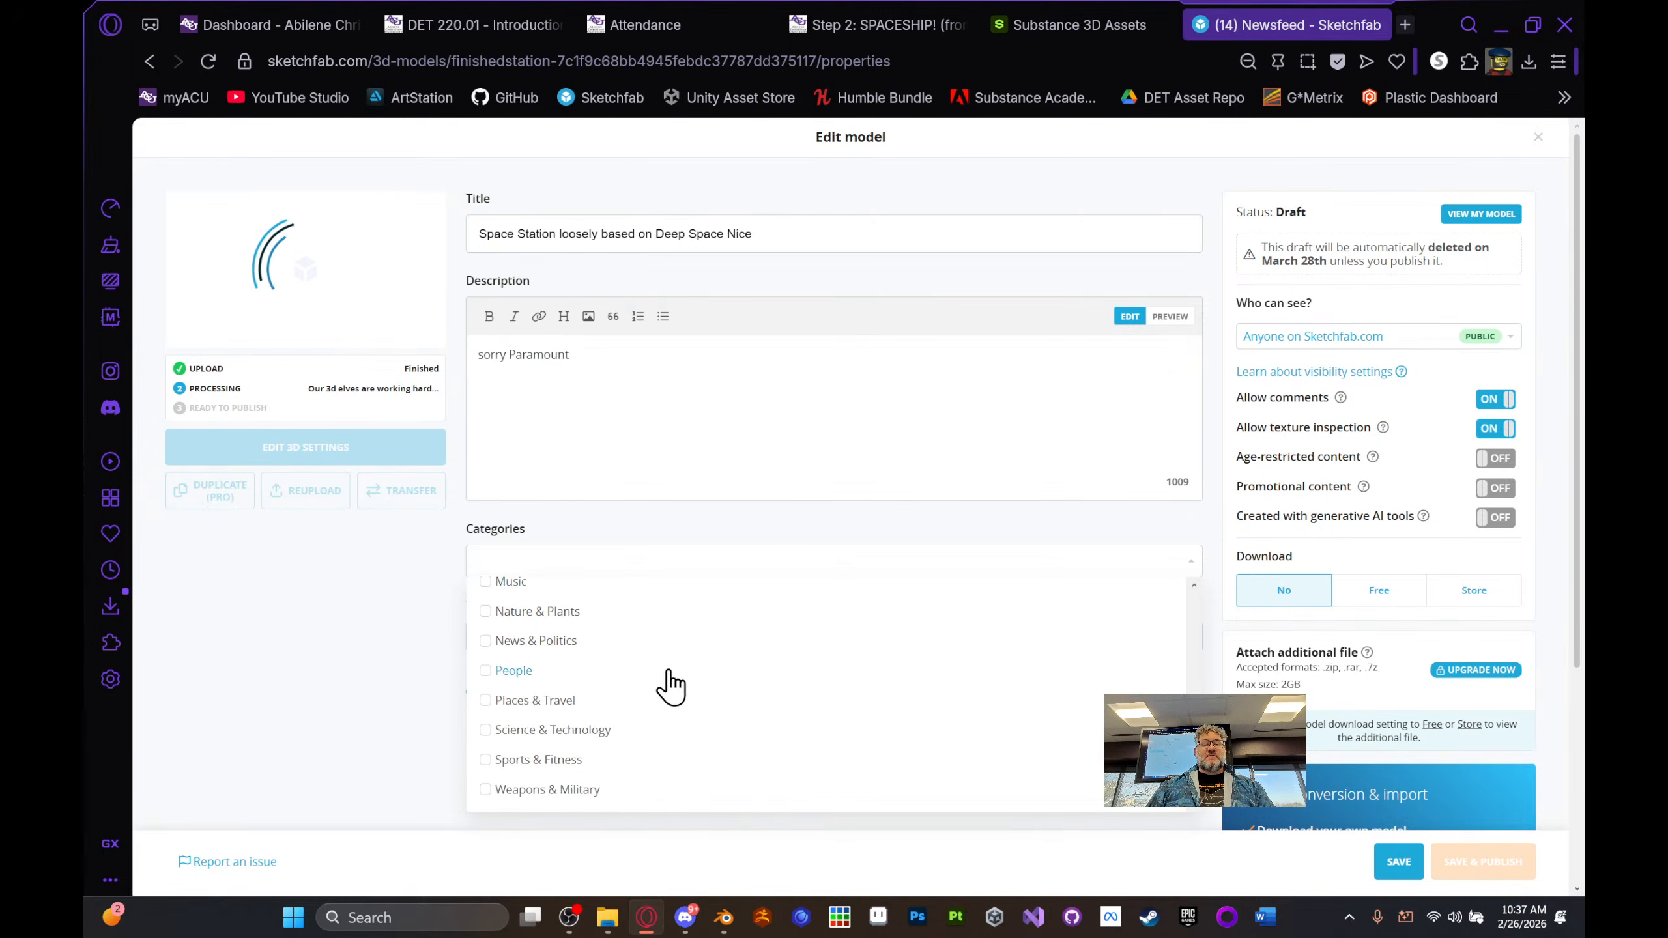
left_click(611, 729)
scroll(643, 700, "up", 4)
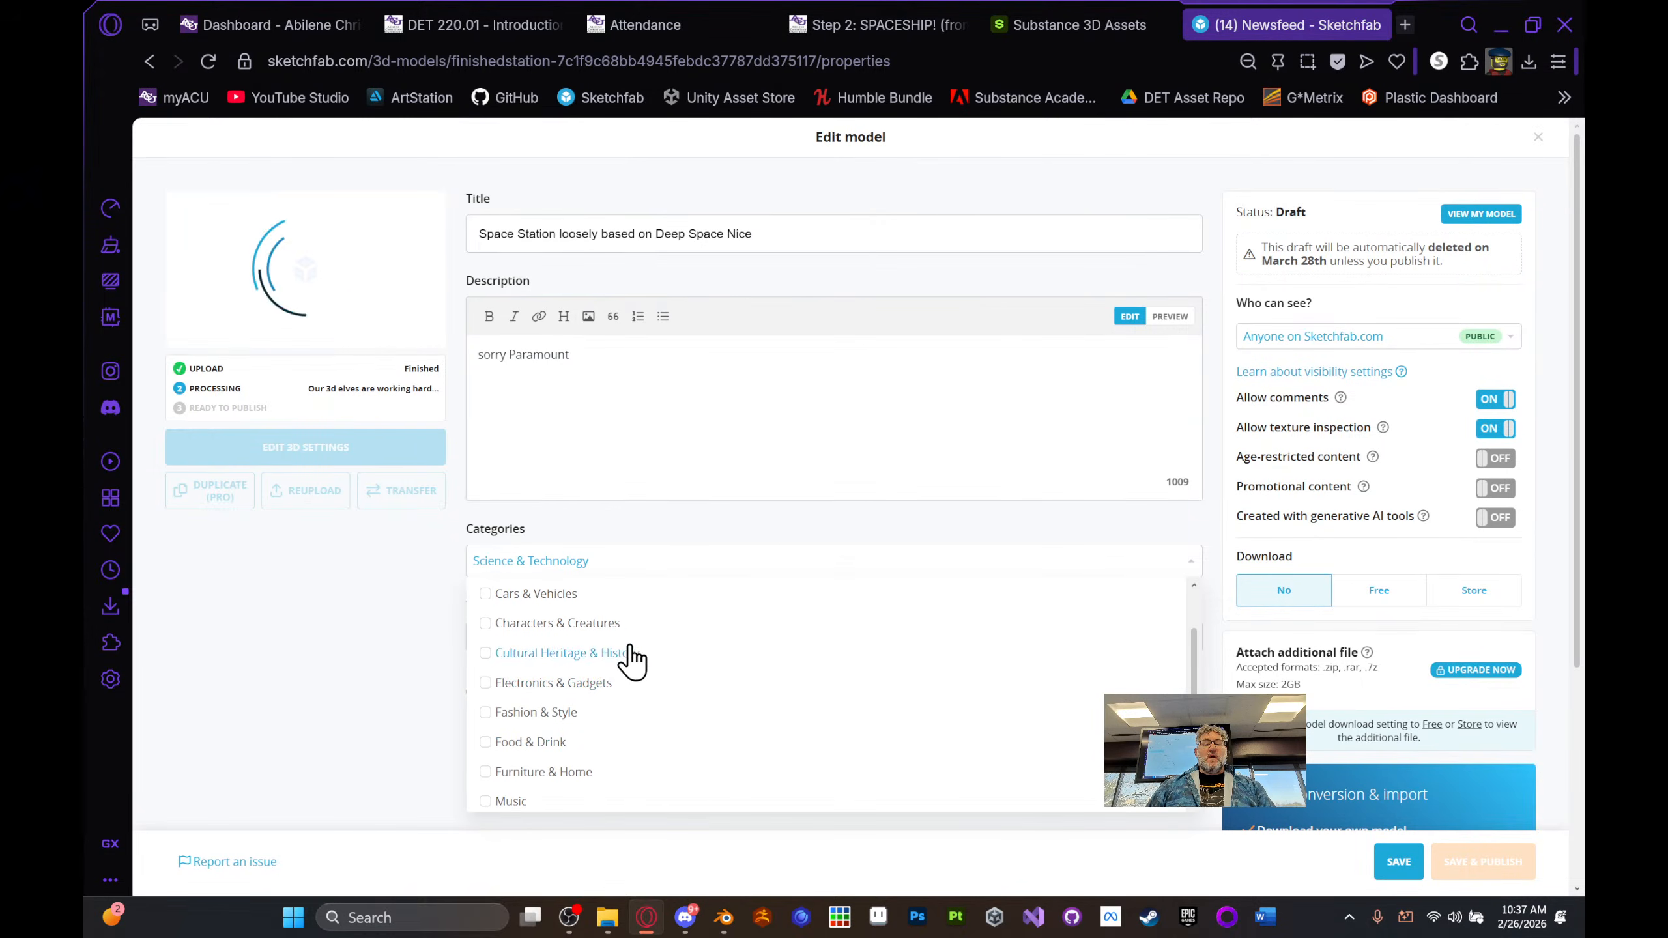
left_click(576, 601)
scroll(597, 684, "up", 2)
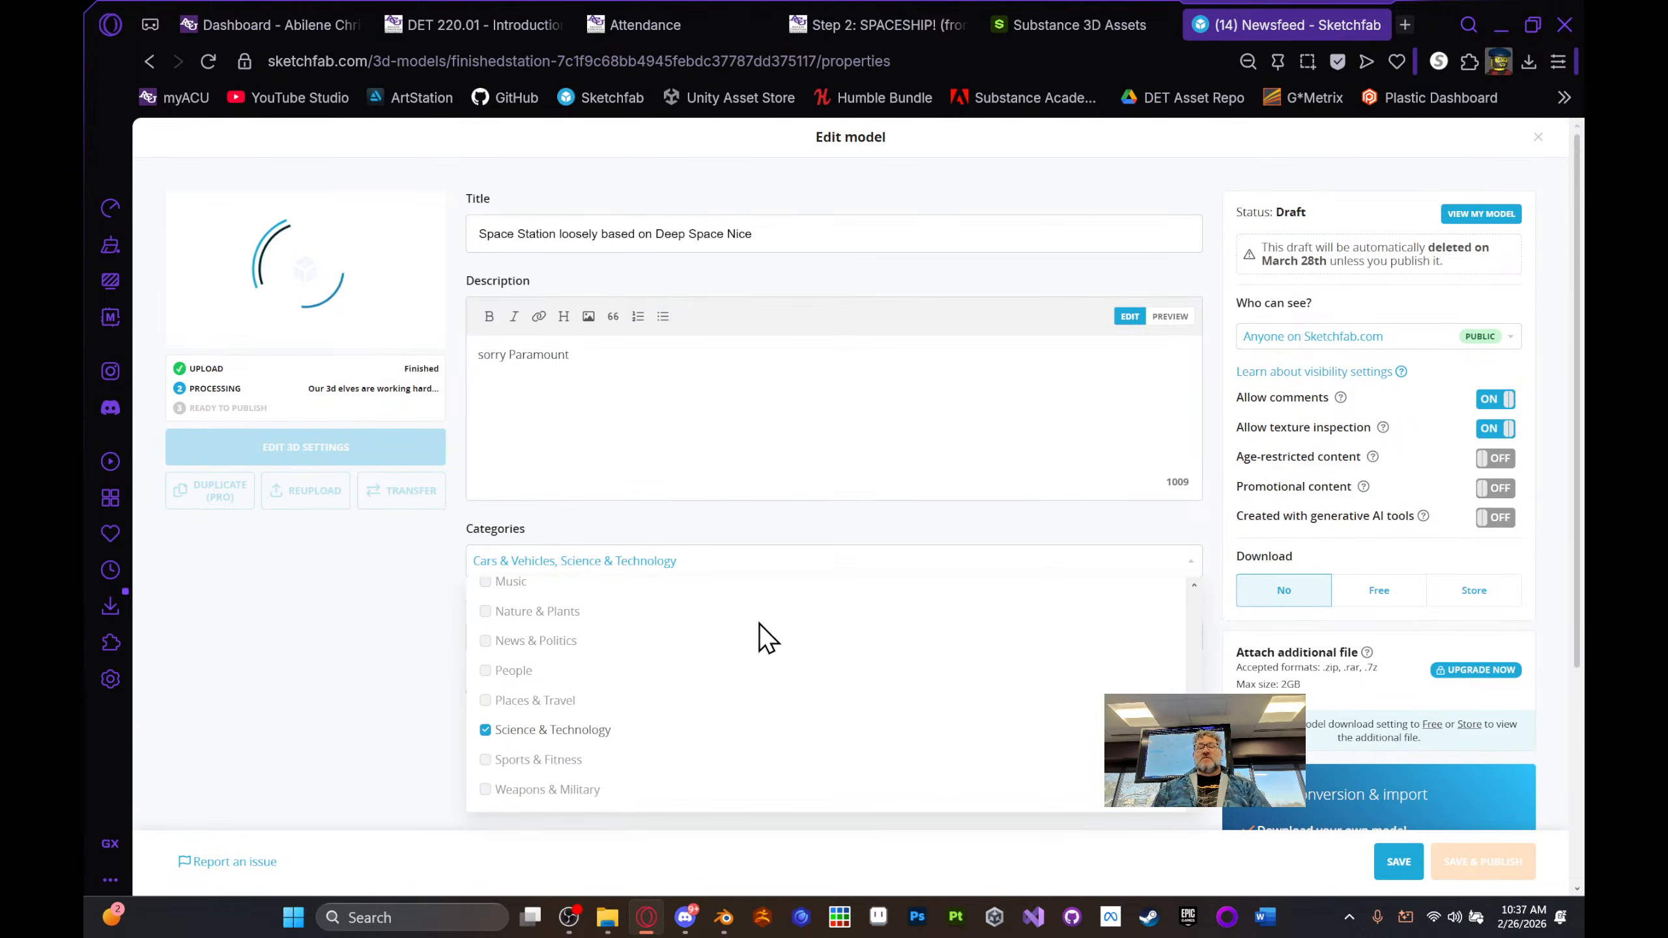
scroll(848, 541, "down", 6)
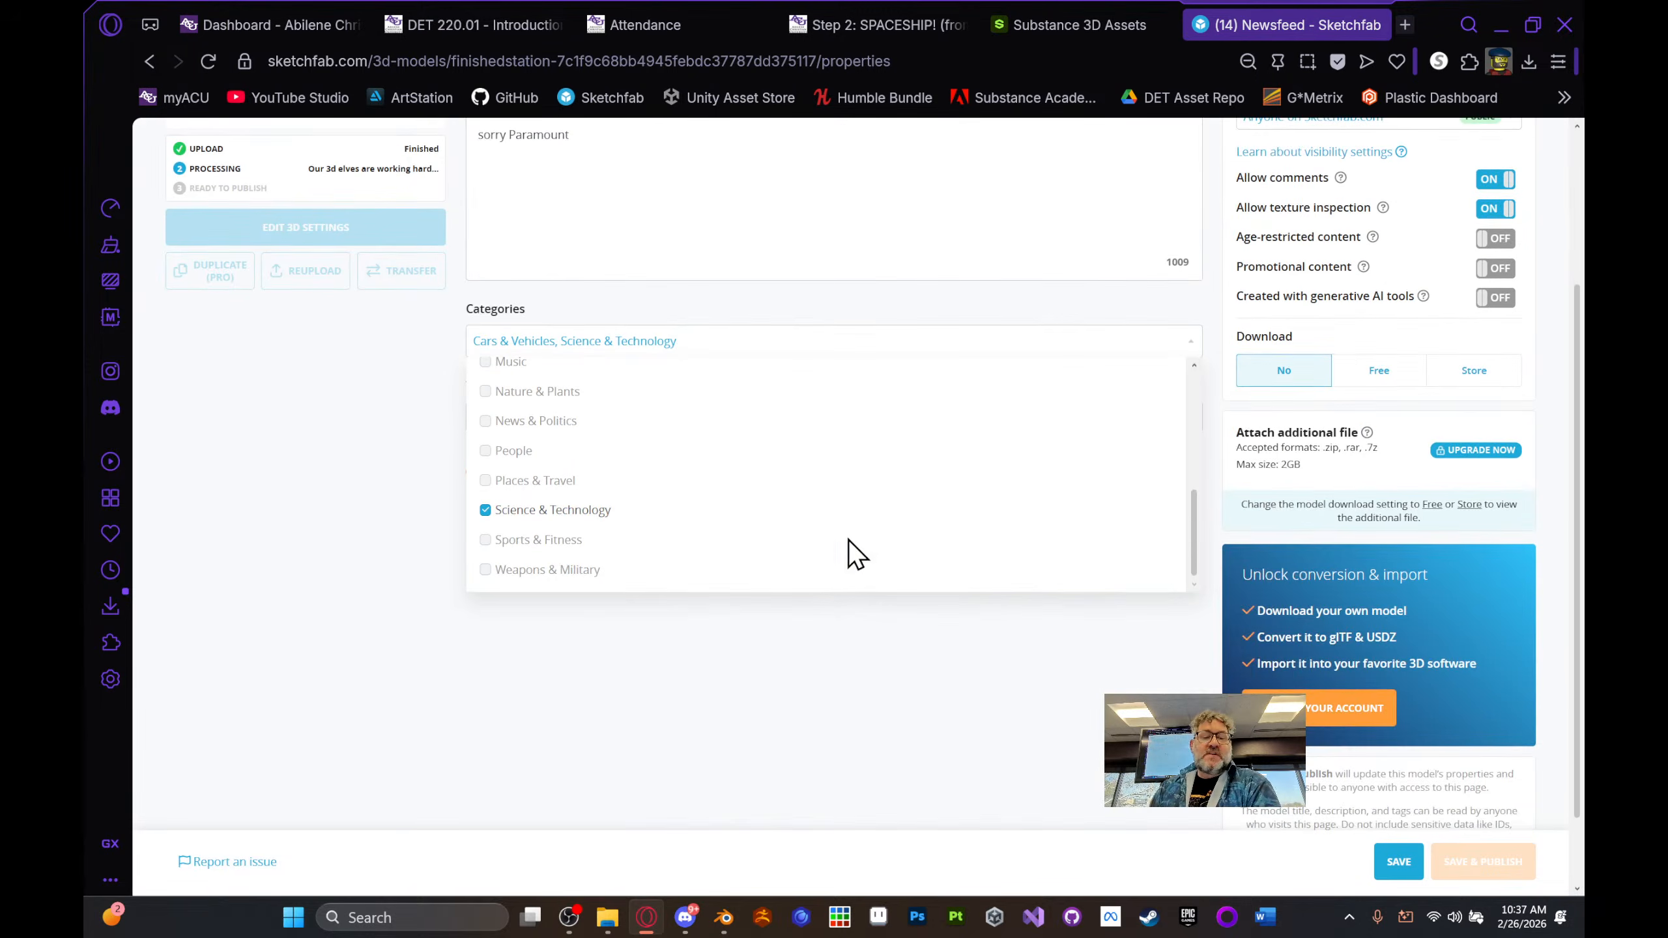
left_click(739, 716)
- Add the tag Blender to the model
left_click(976, 420)
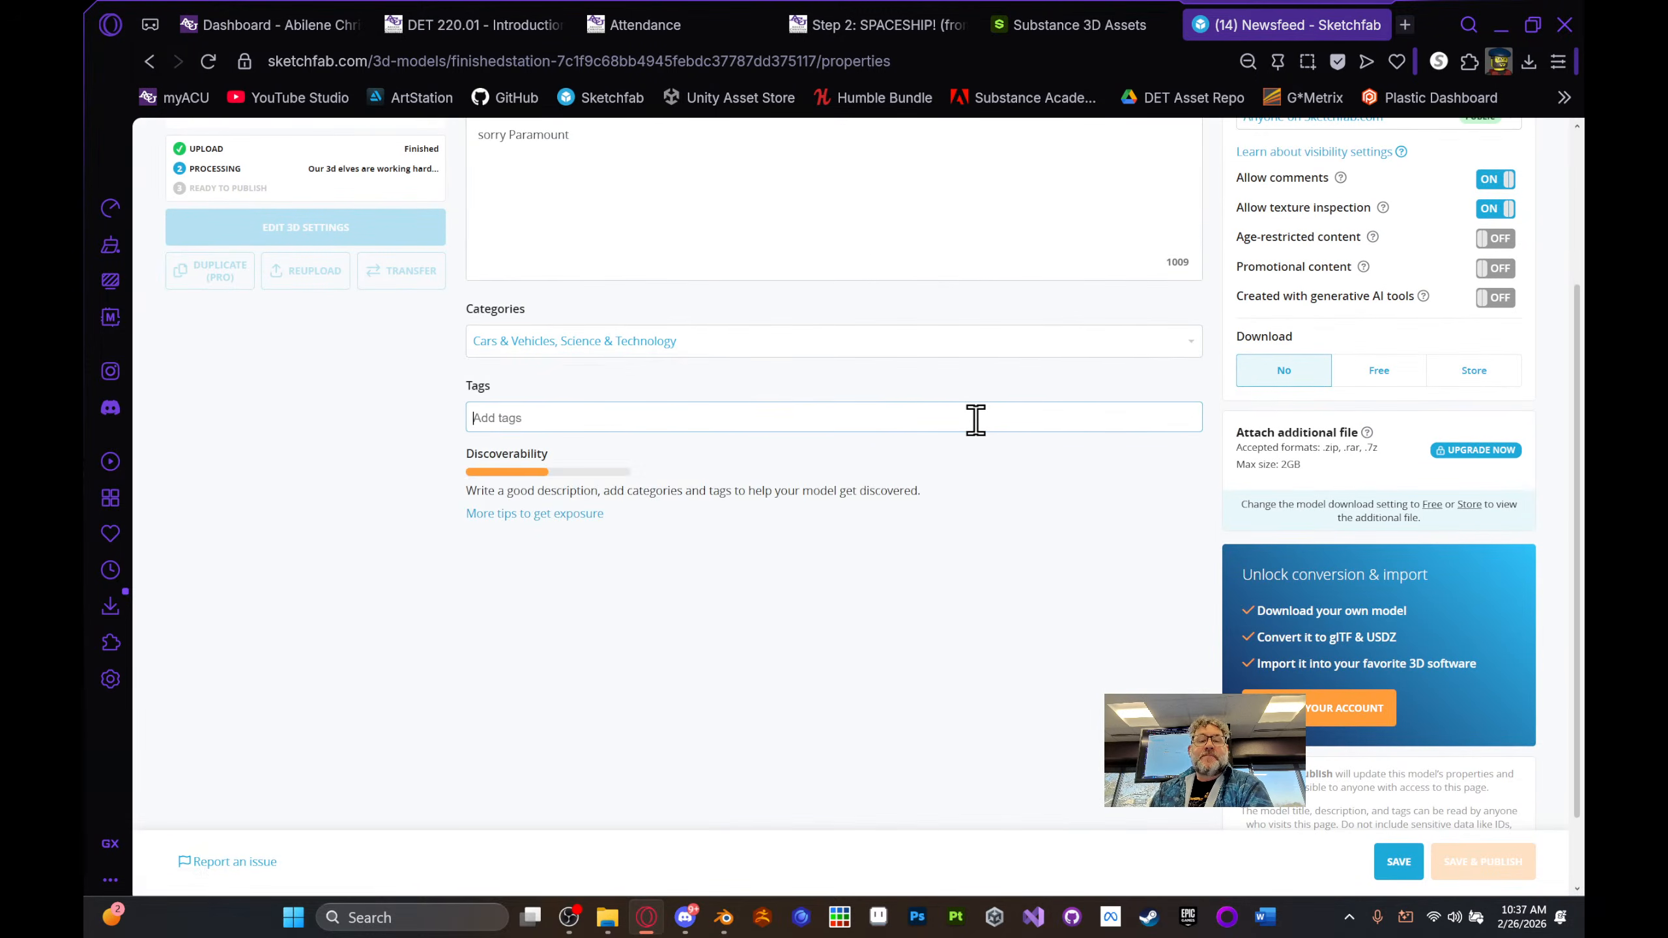
type("Ble")
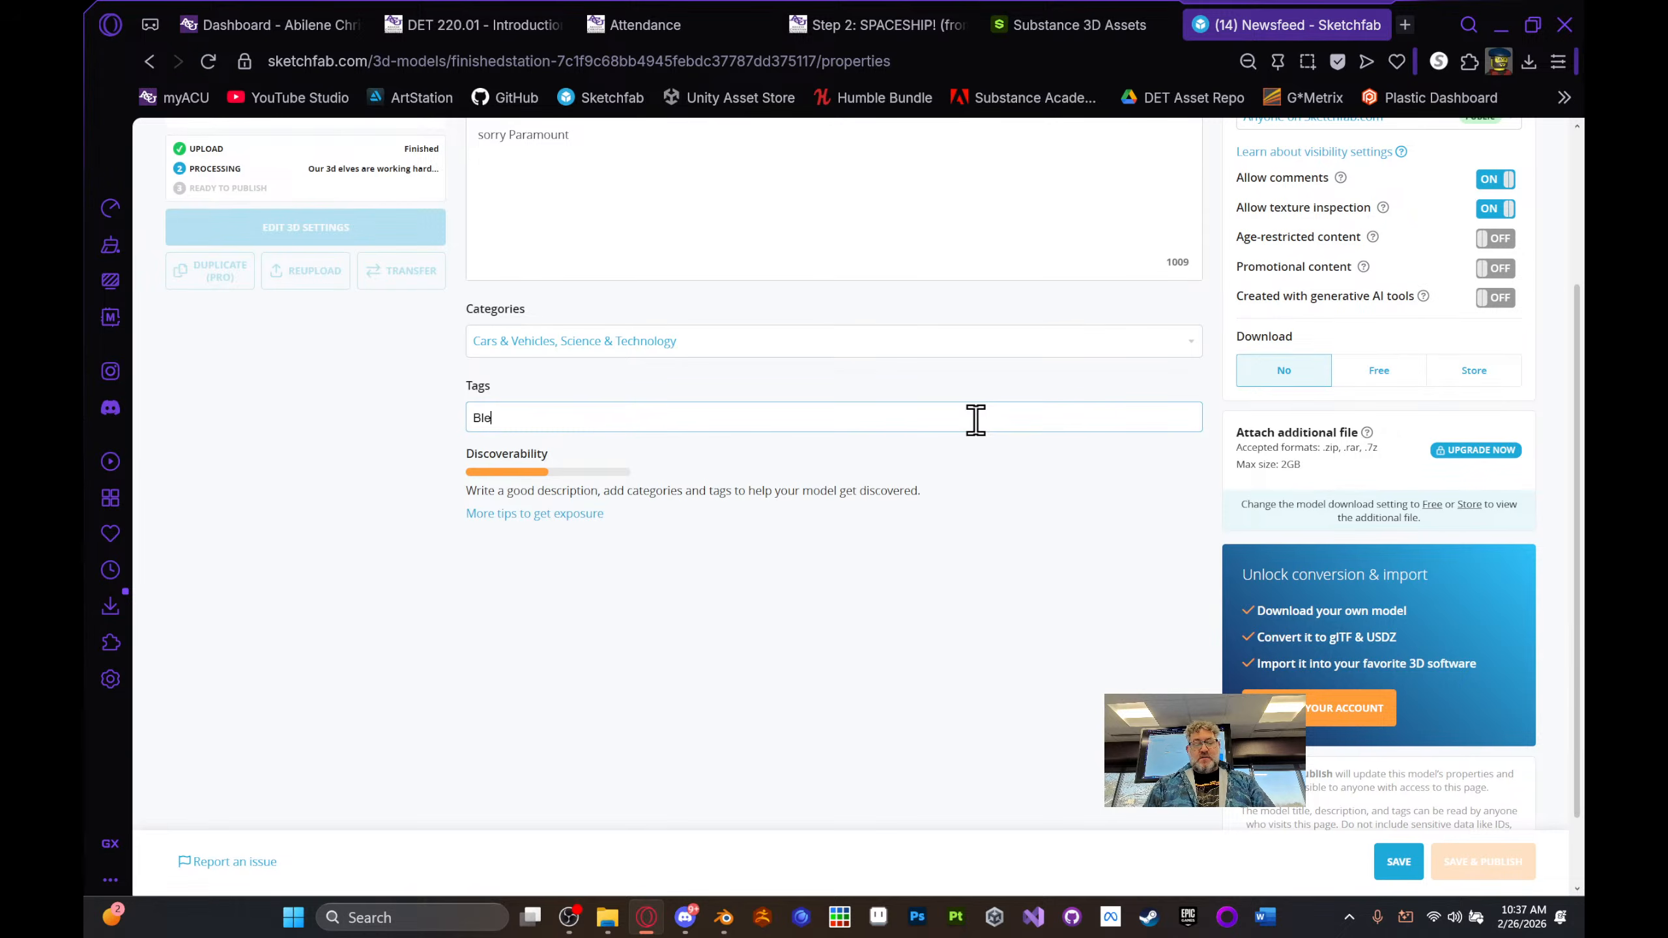
type("nder")
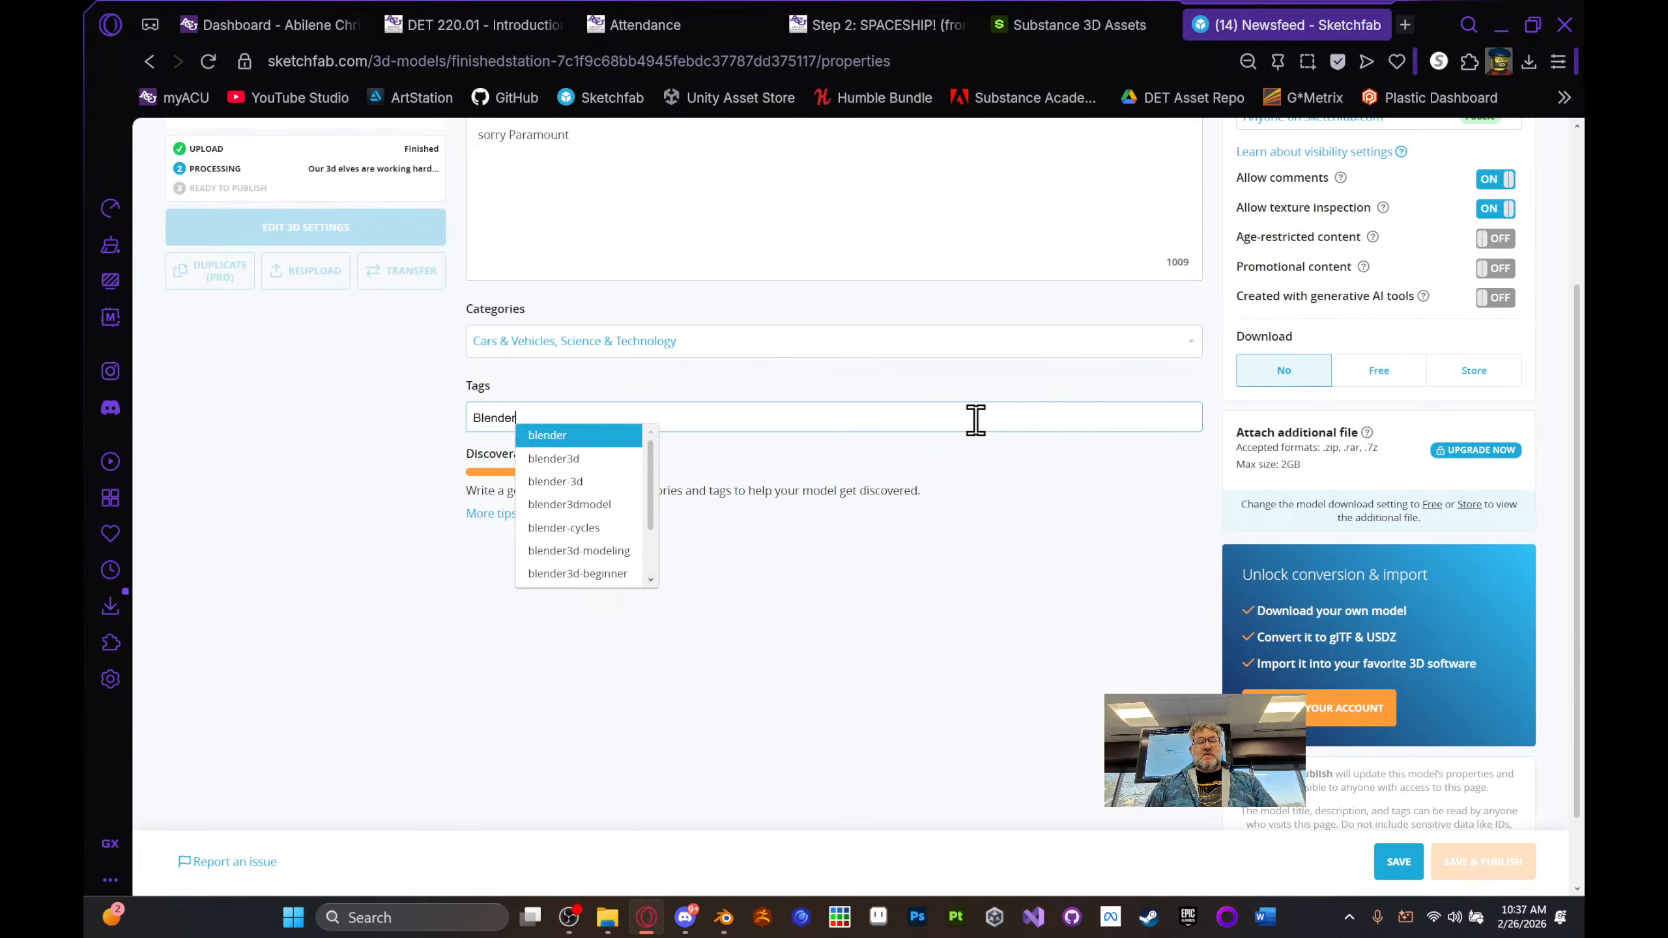
key("Return")
type("Su")
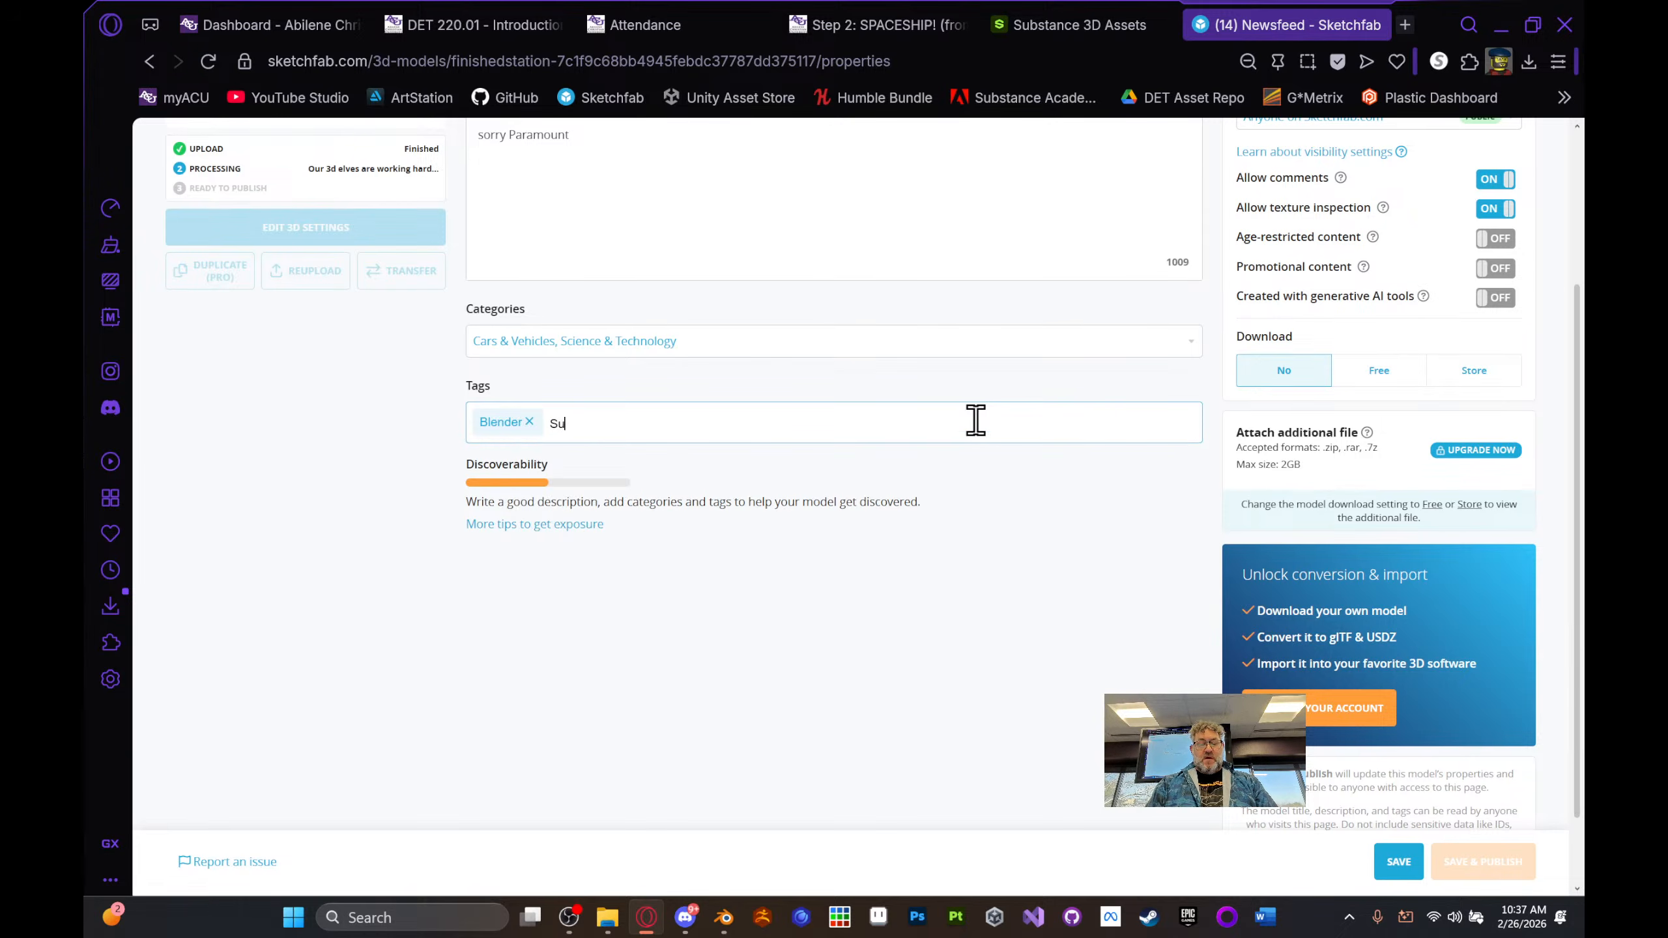
type("bstance")
key("Return")
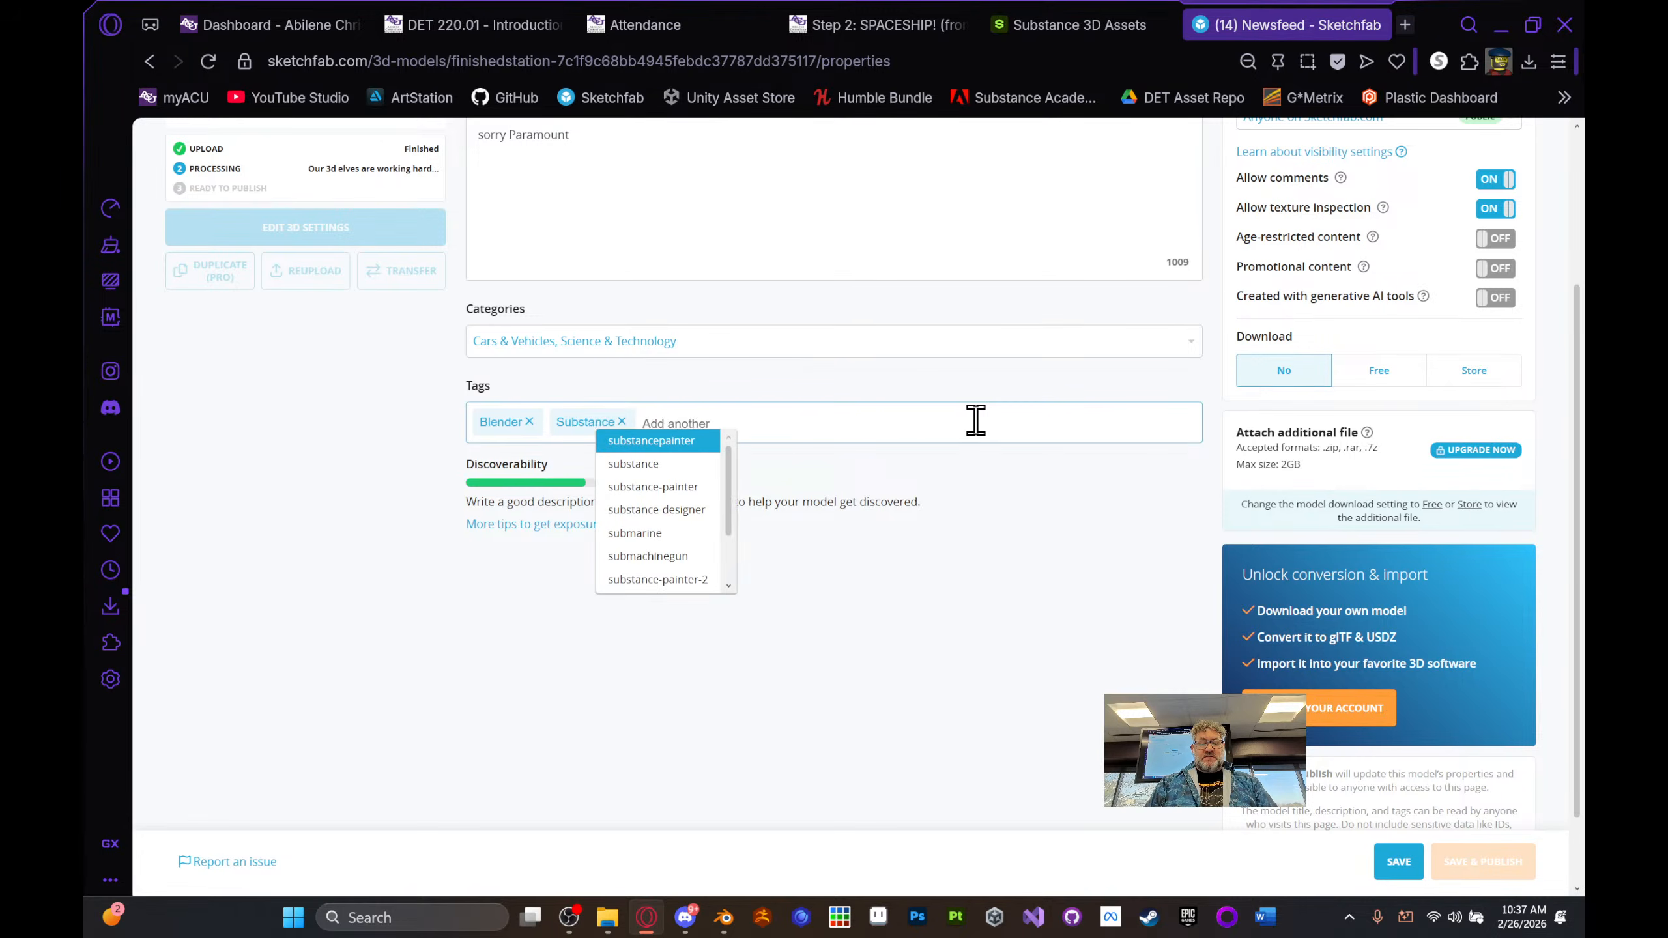
type("Painter")
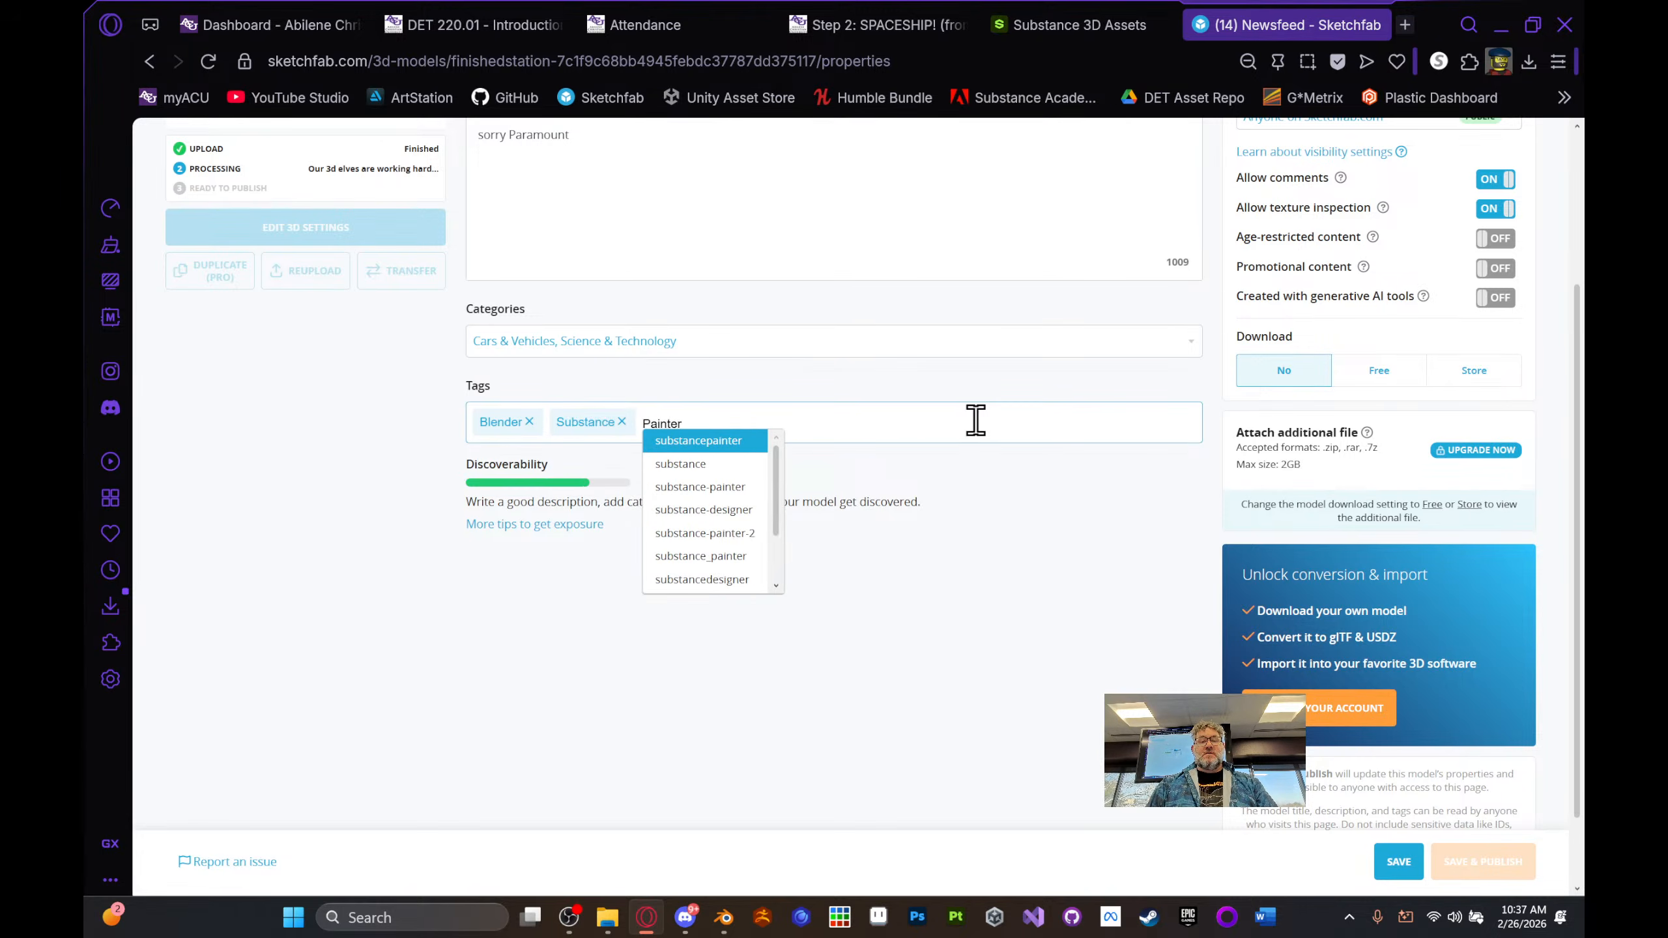
key("Return")
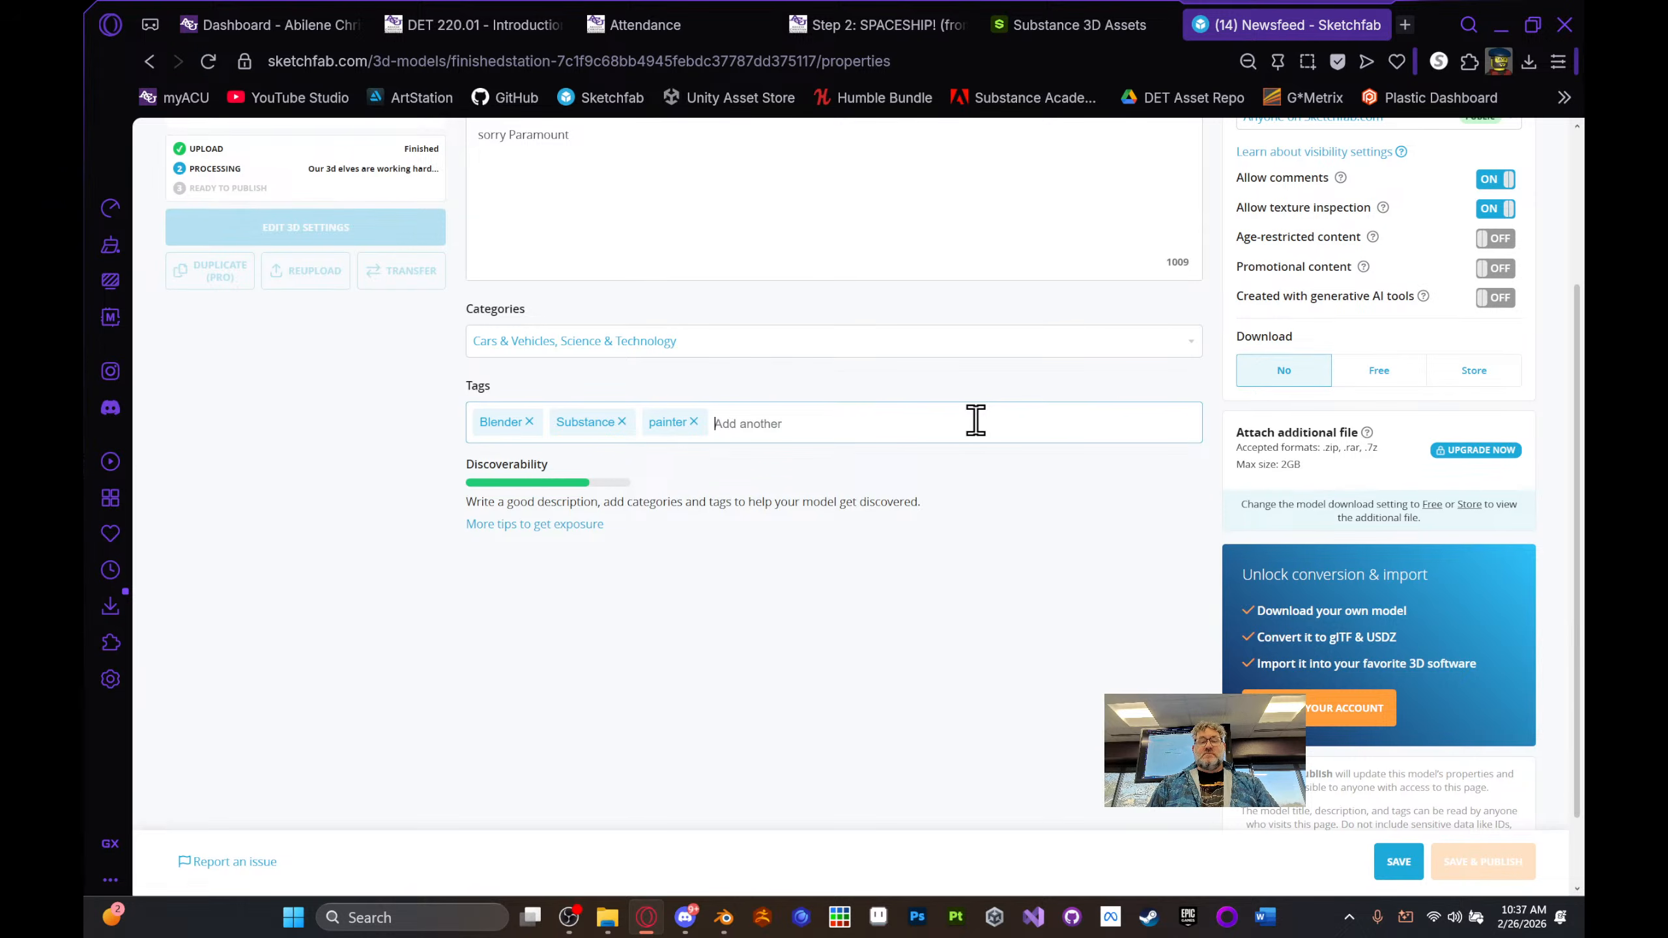
key("BackSpace")
key("BackSpace")
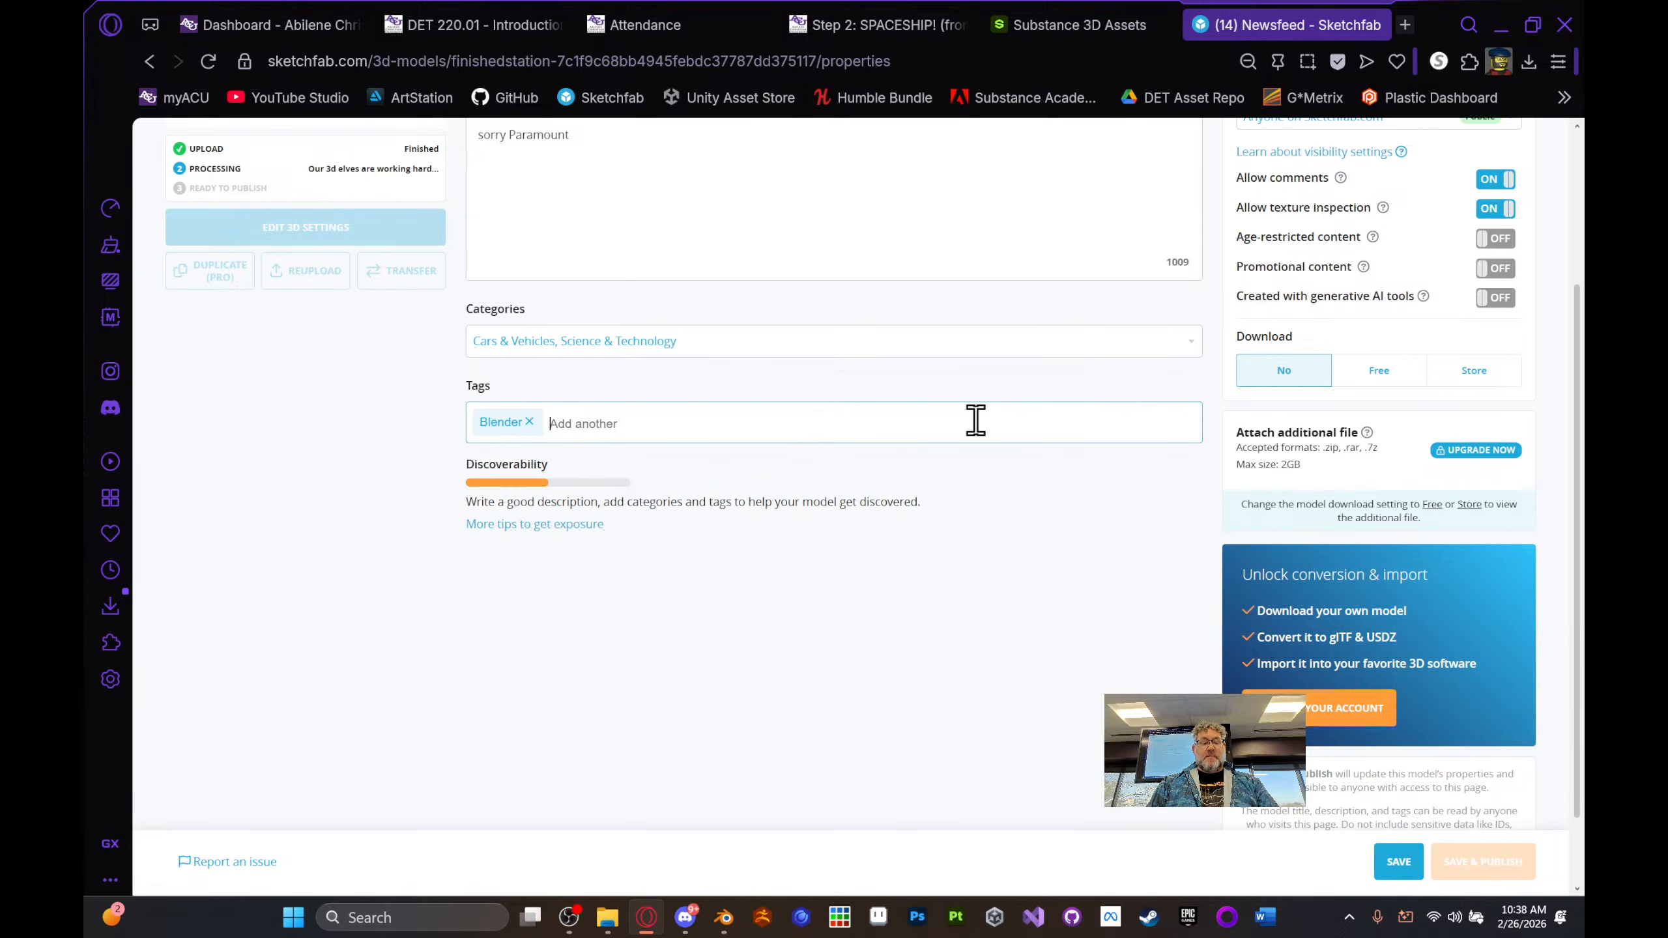
- Add the tags substancepainter, startrek and ds9 to the space station model
type("SubstancePainter")
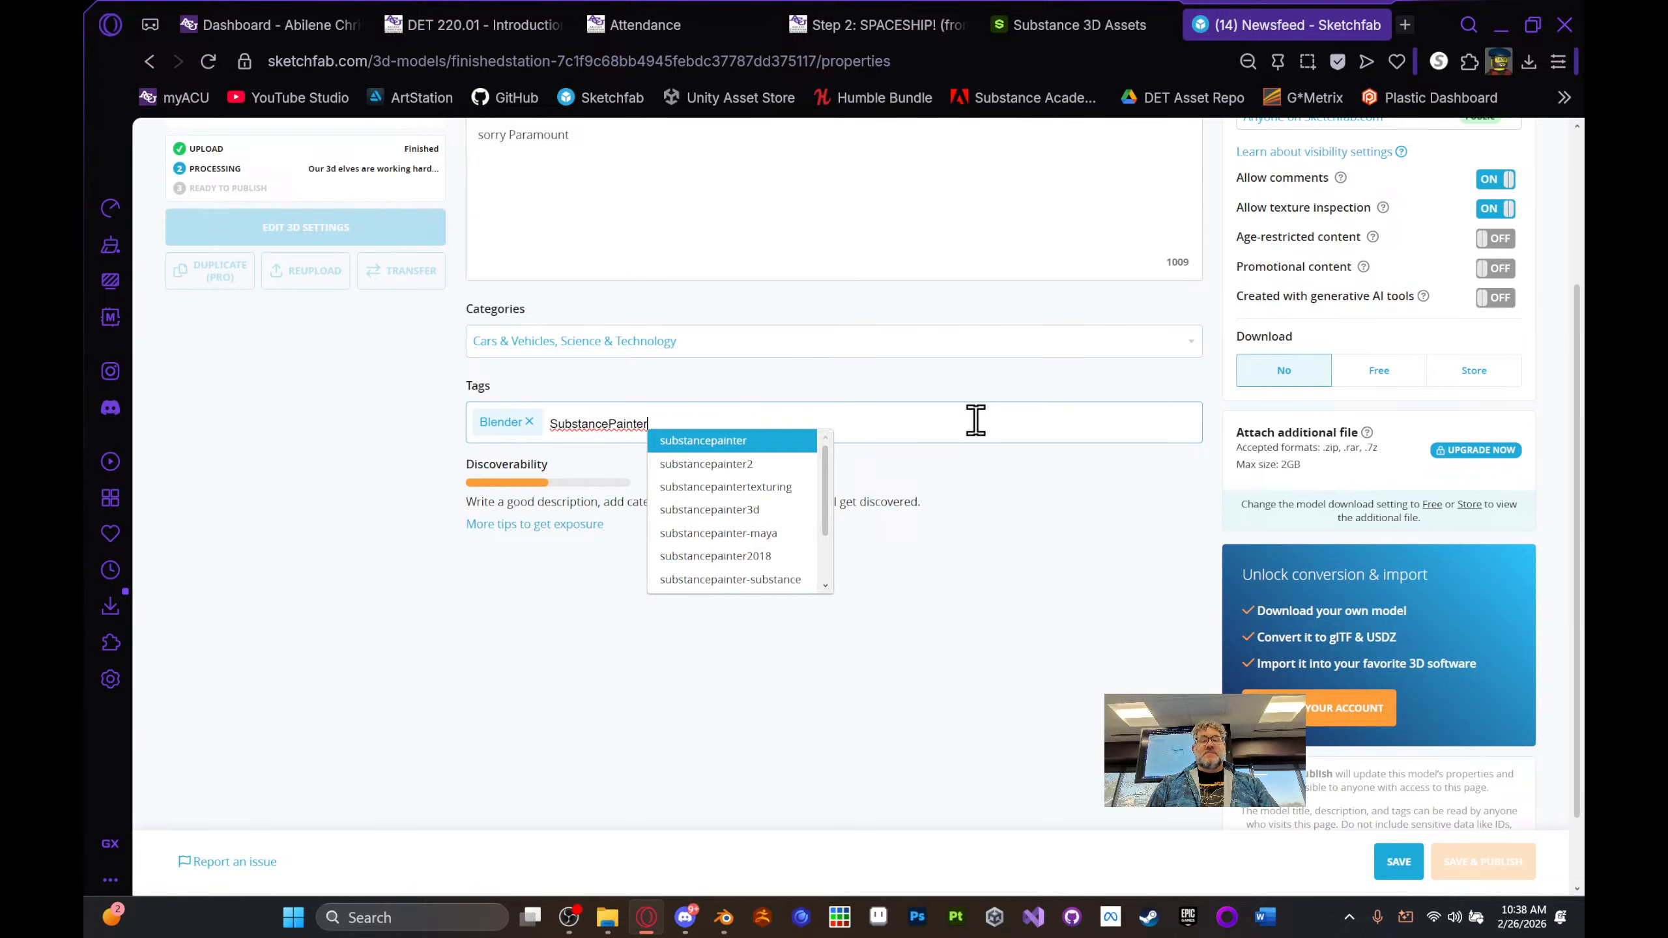
key("Return")
type("Star")
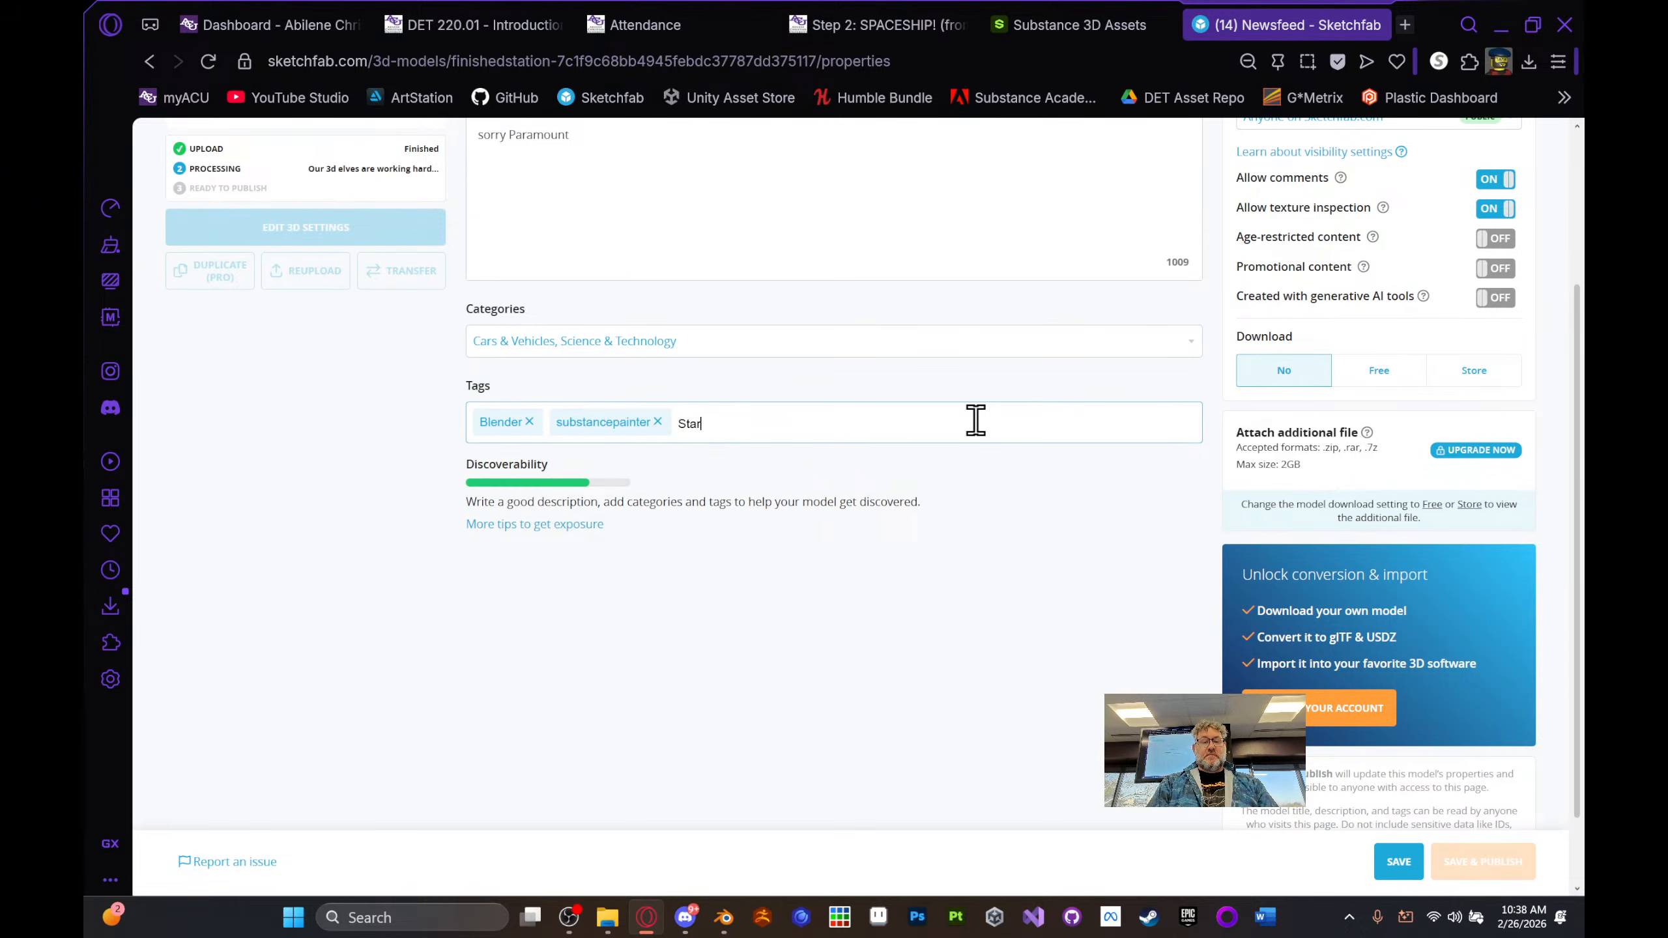
type("Trek")
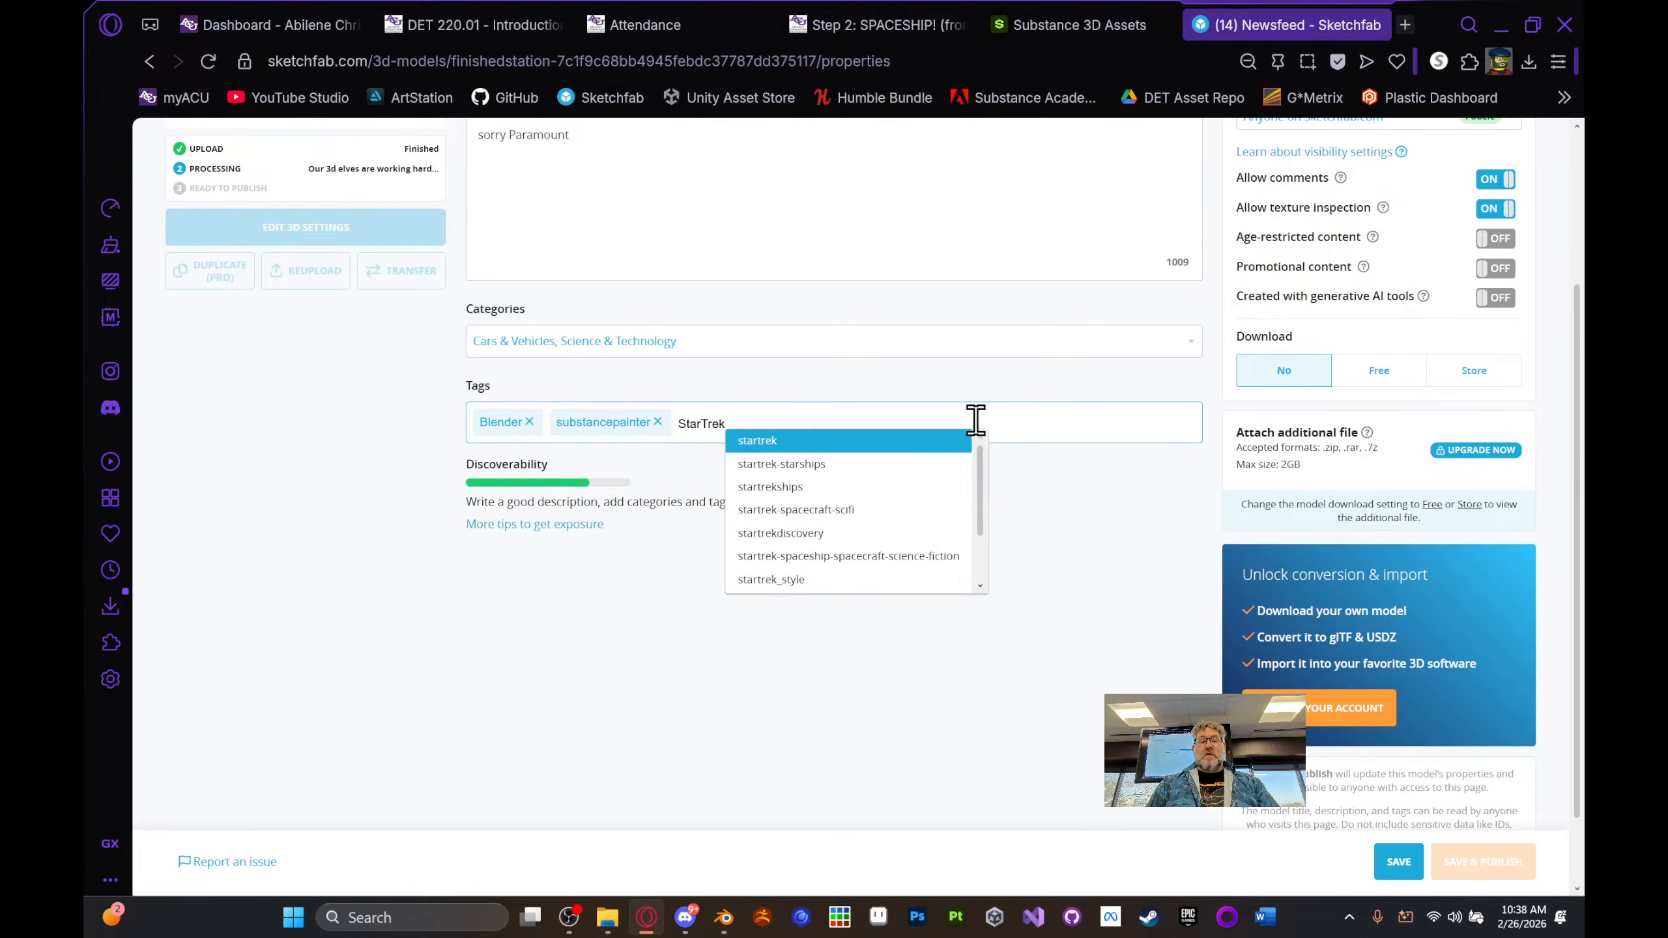
key("Return")
type("ds9")
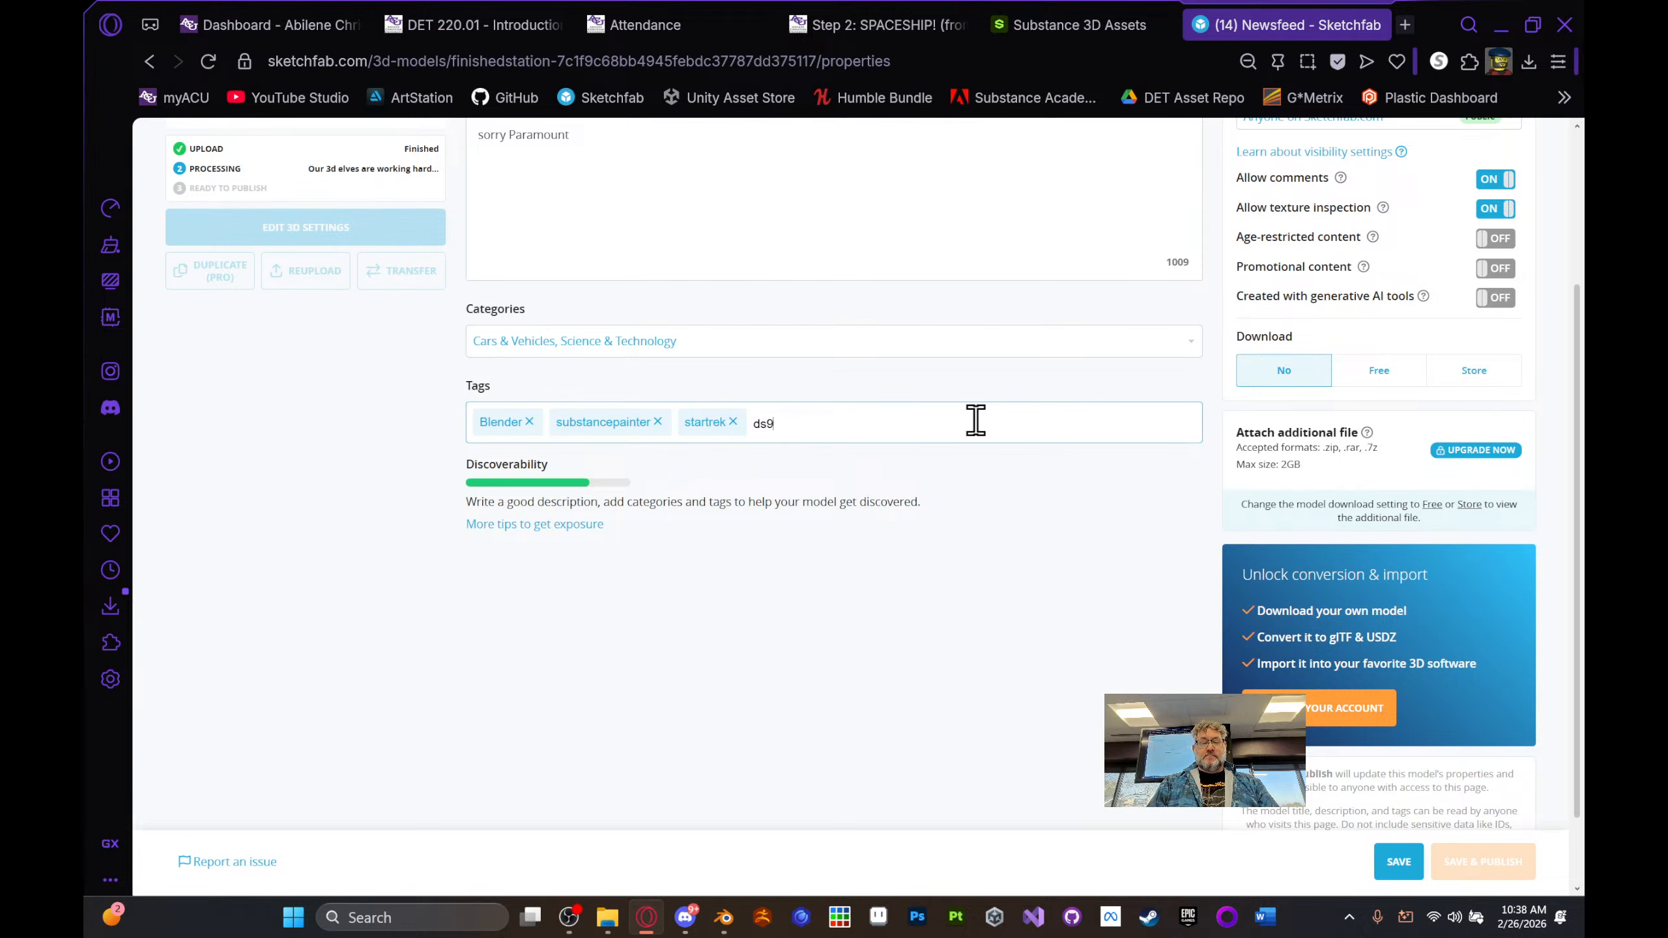
key("Return")
- Add the tags det220, classproject and station to the space station model
type("W")
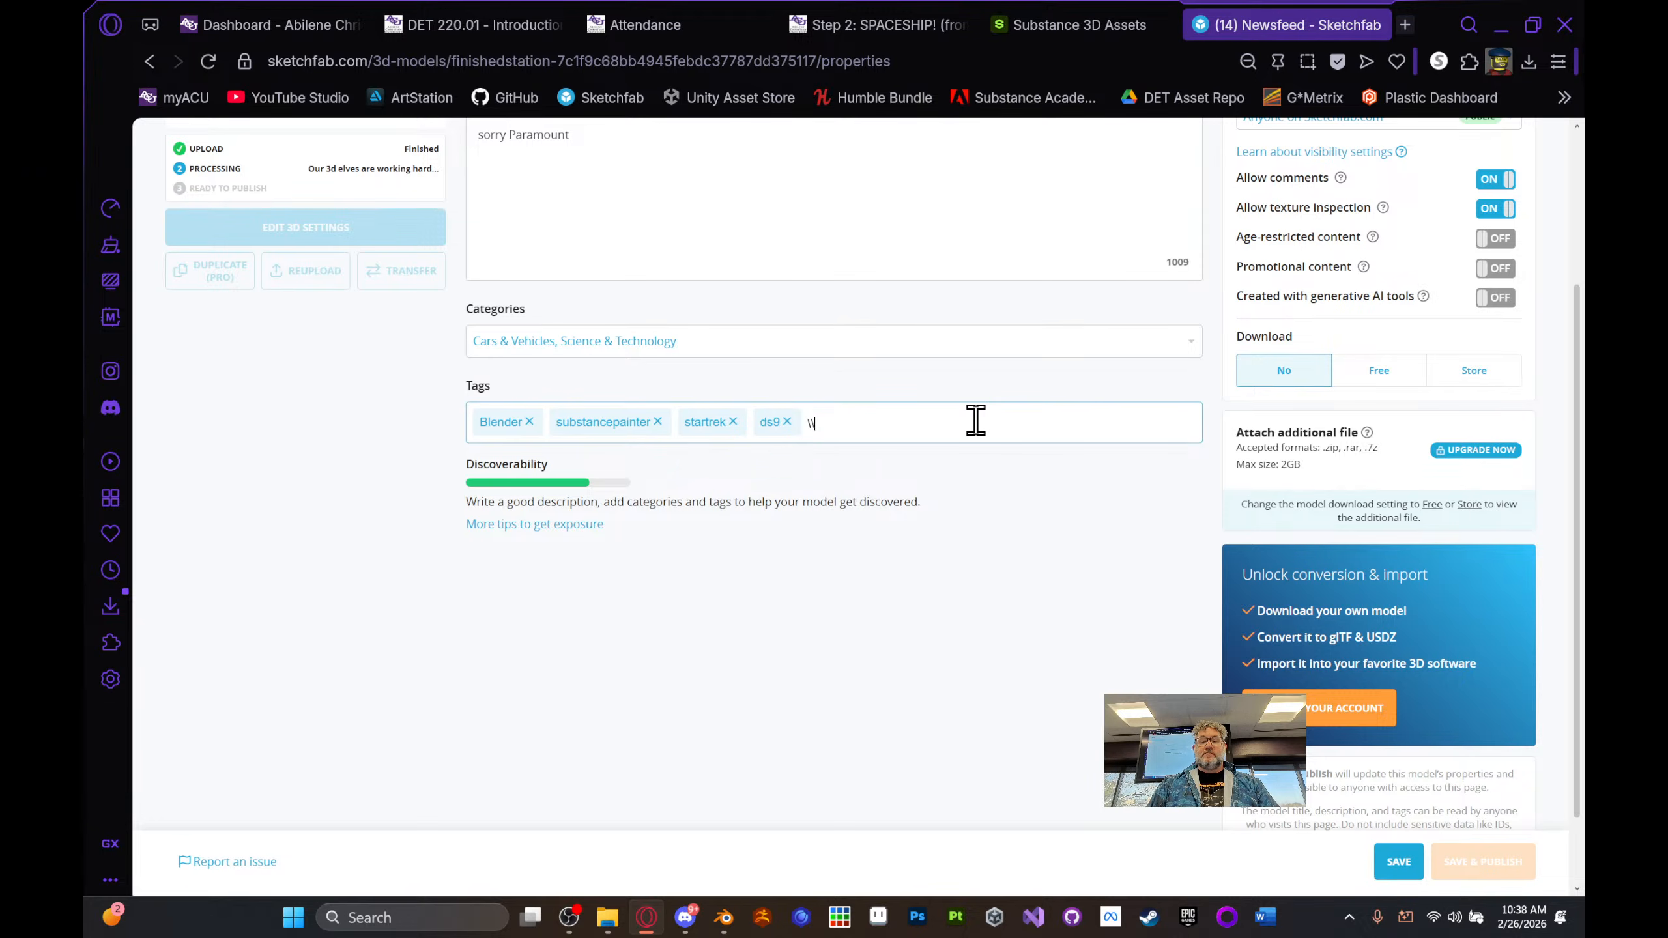
key("BackSpace")
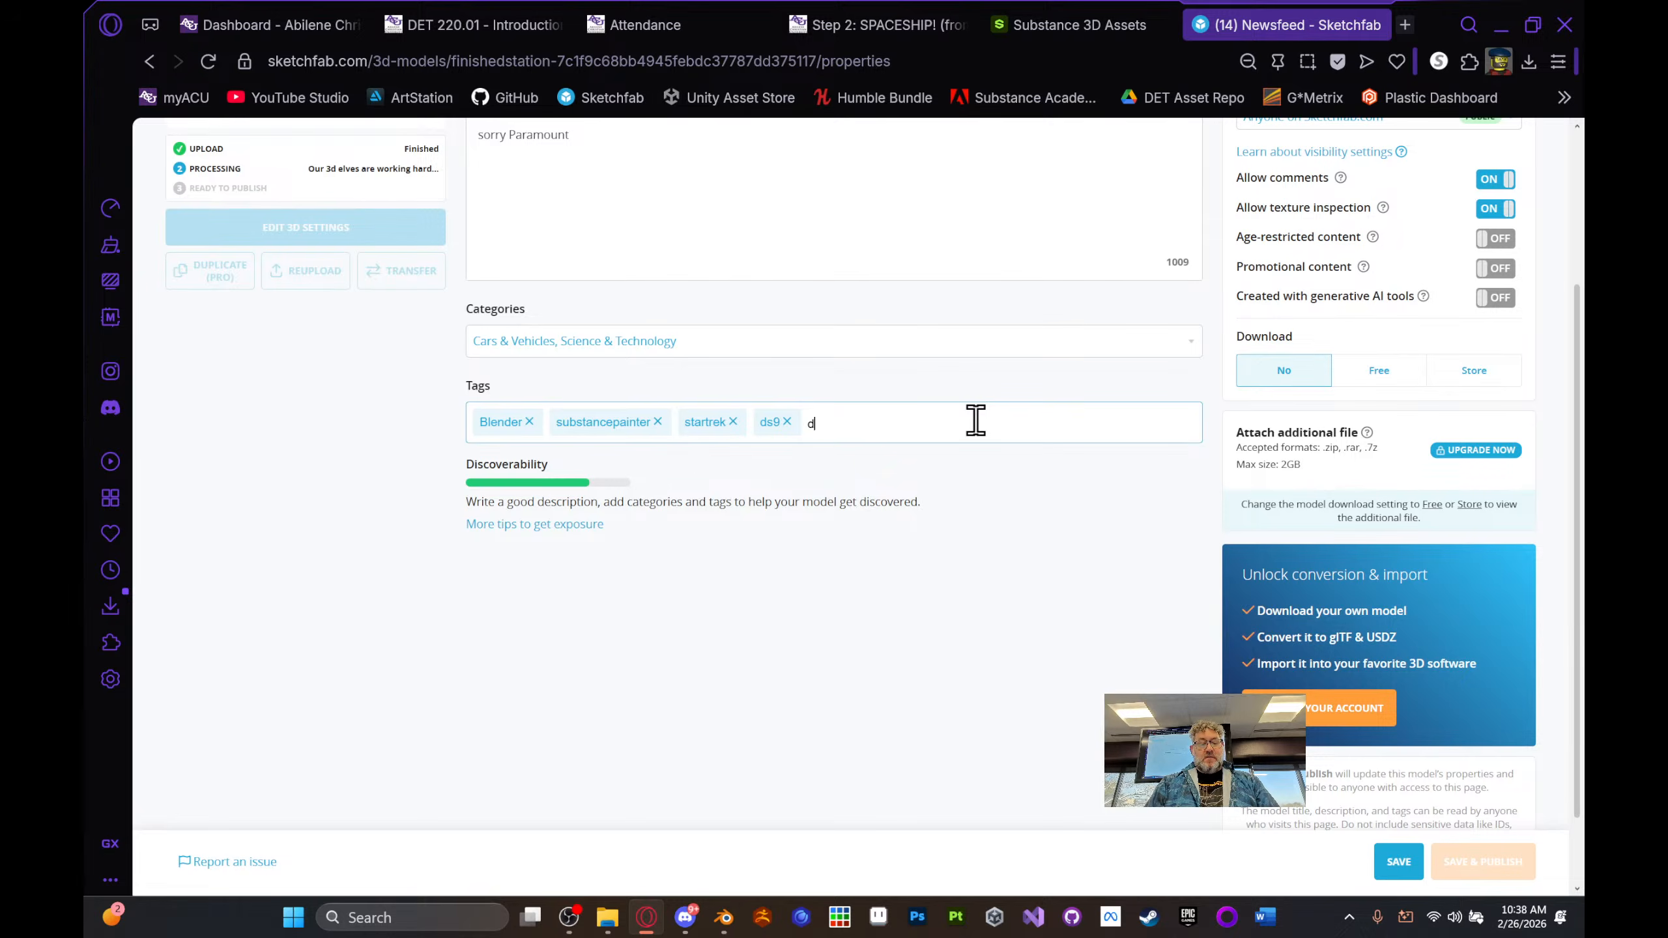
type("0")
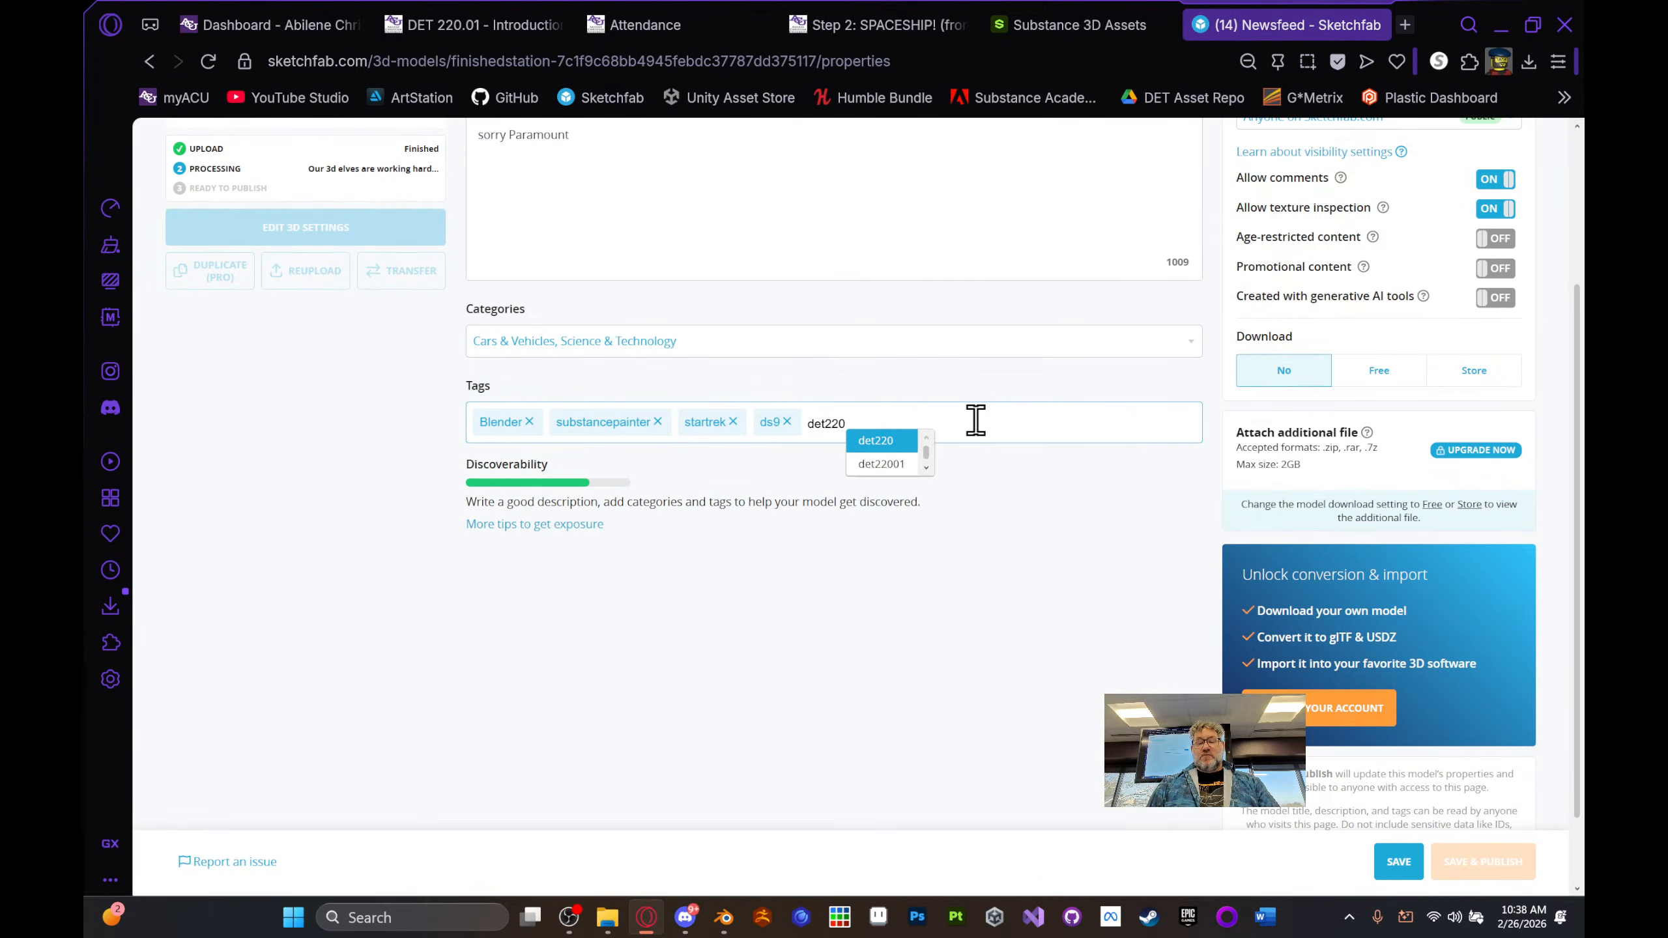
key("Return")
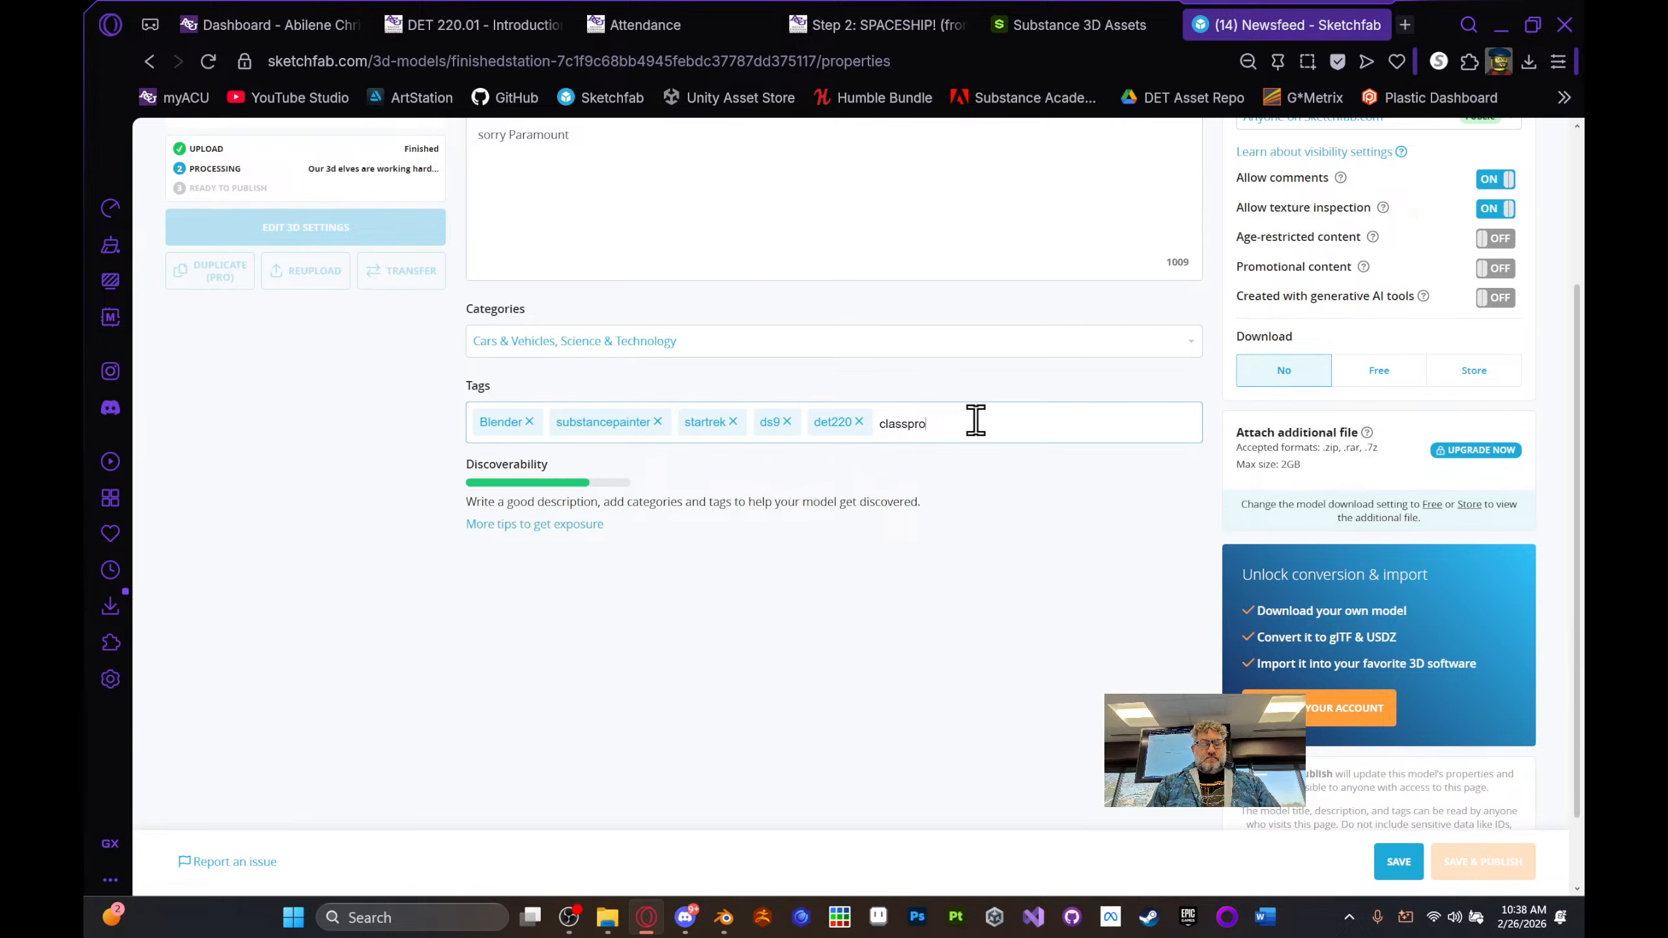
type("classproject")
key("Return")
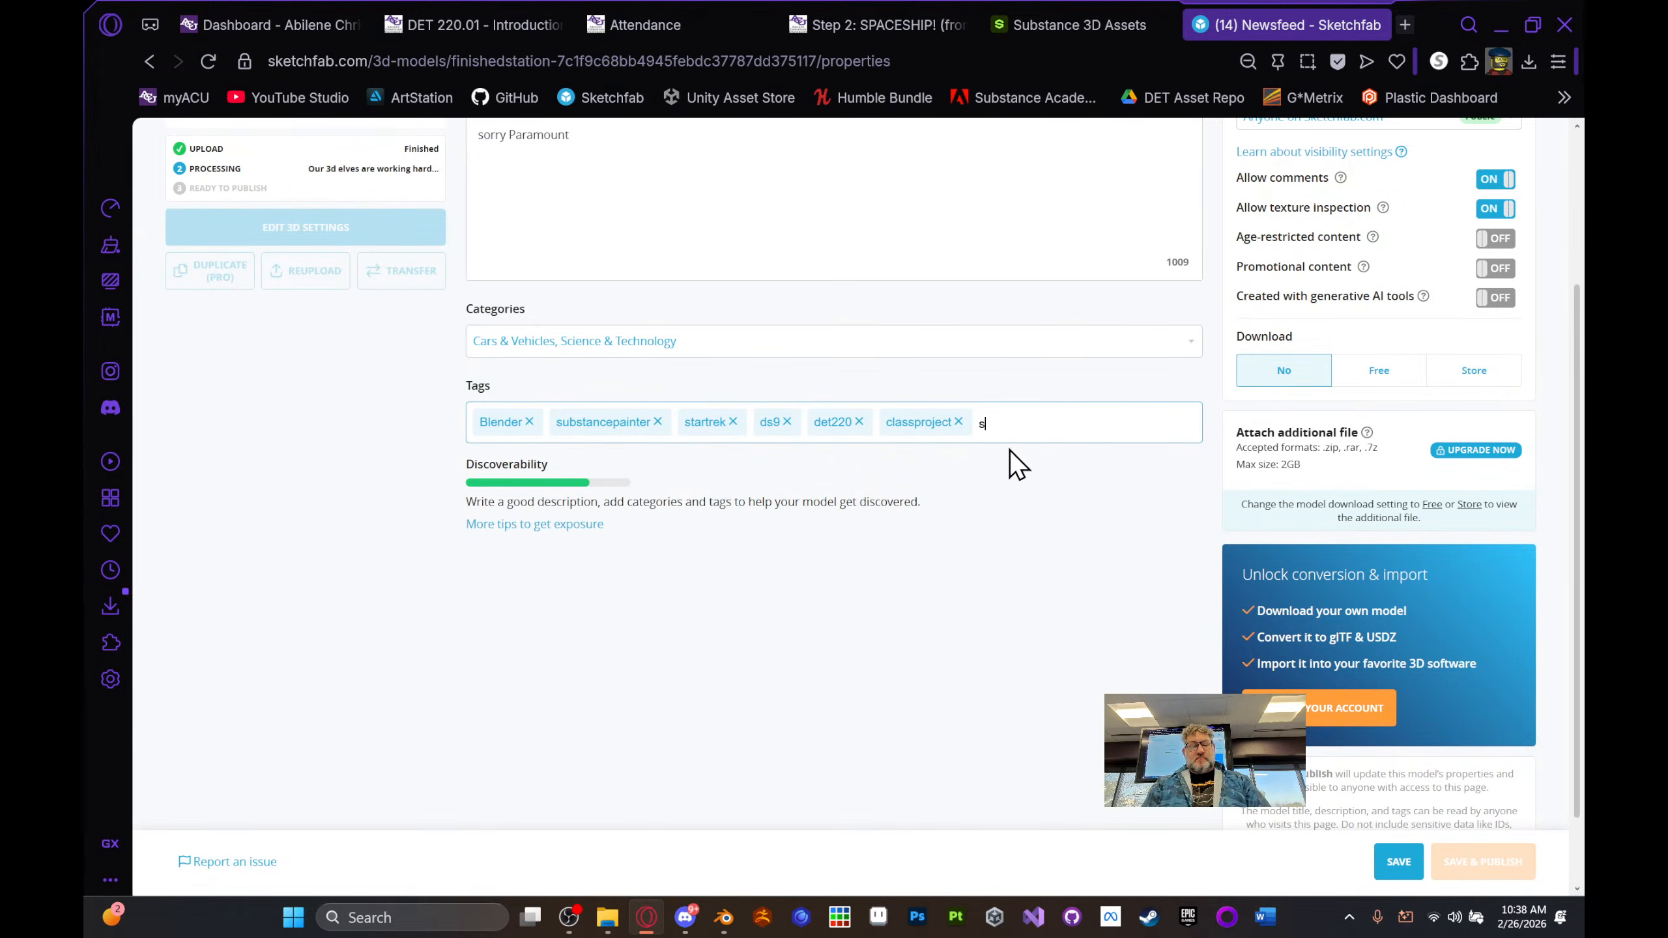
type("station")
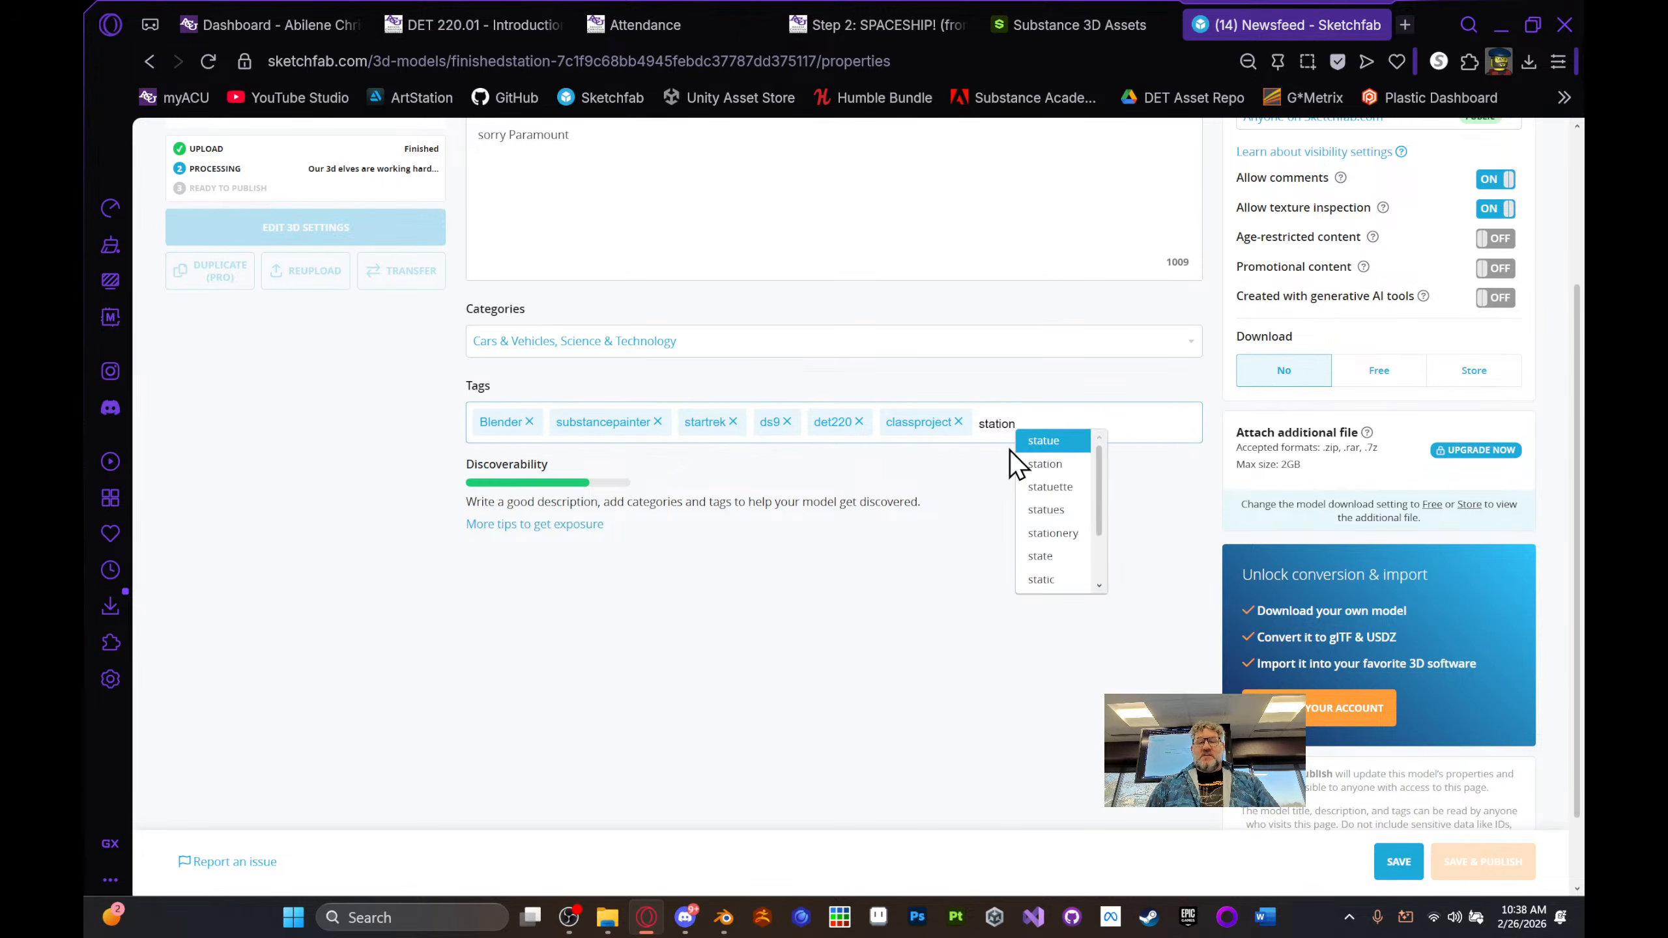
key("Return")
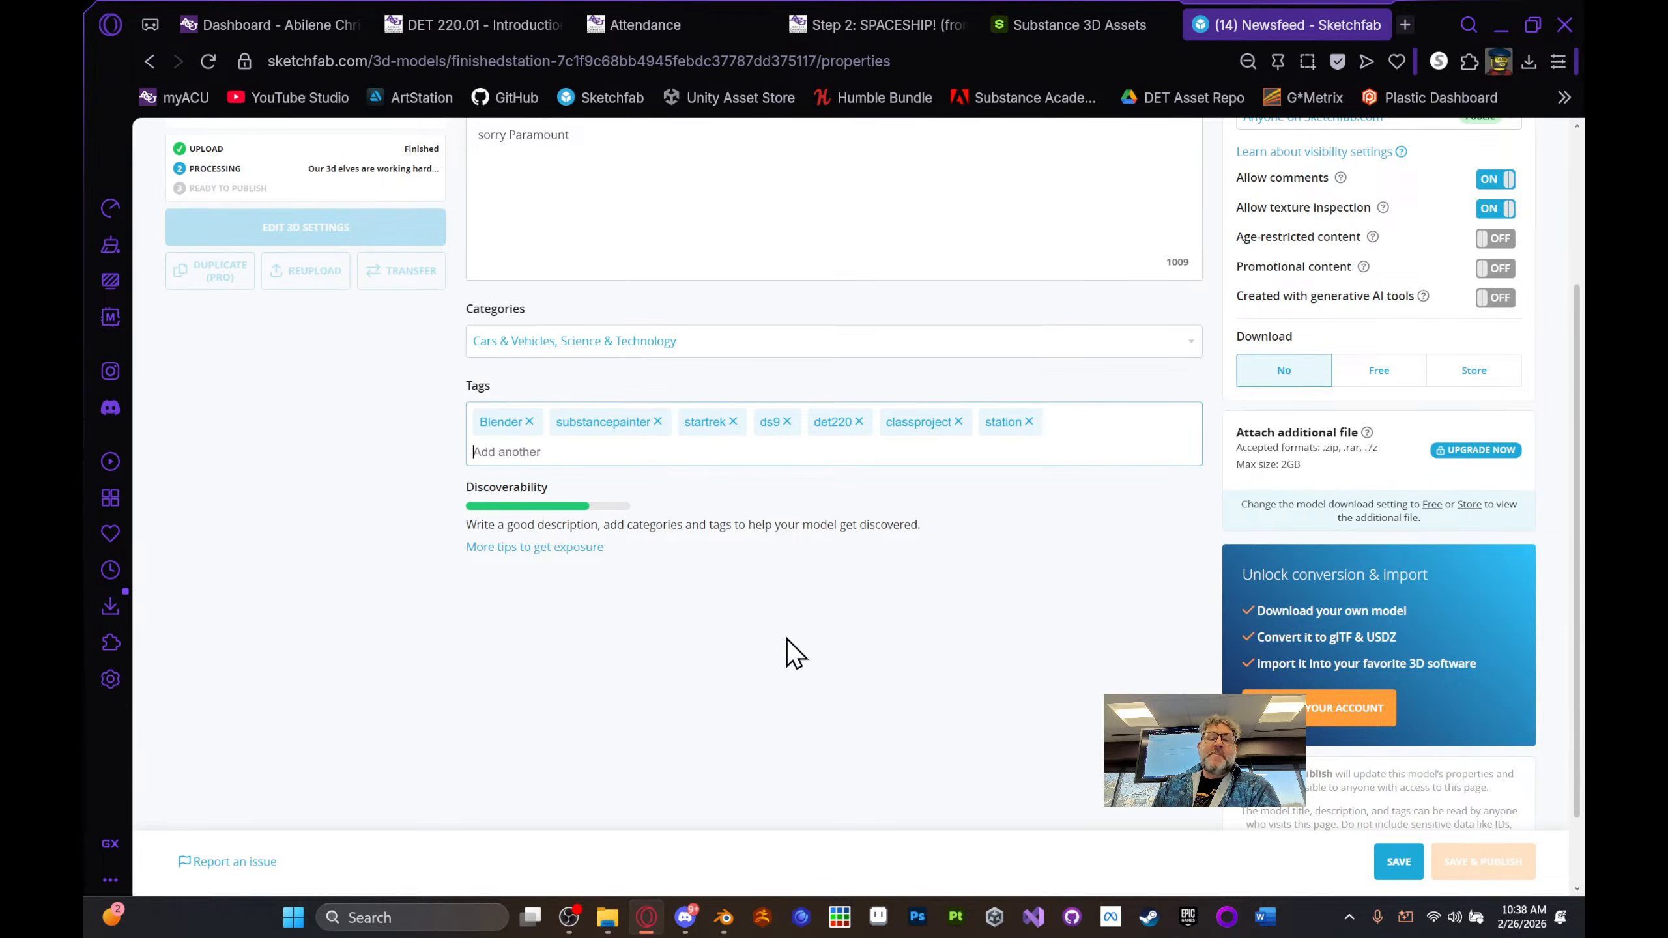
scroll(795, 654, "up", 3)
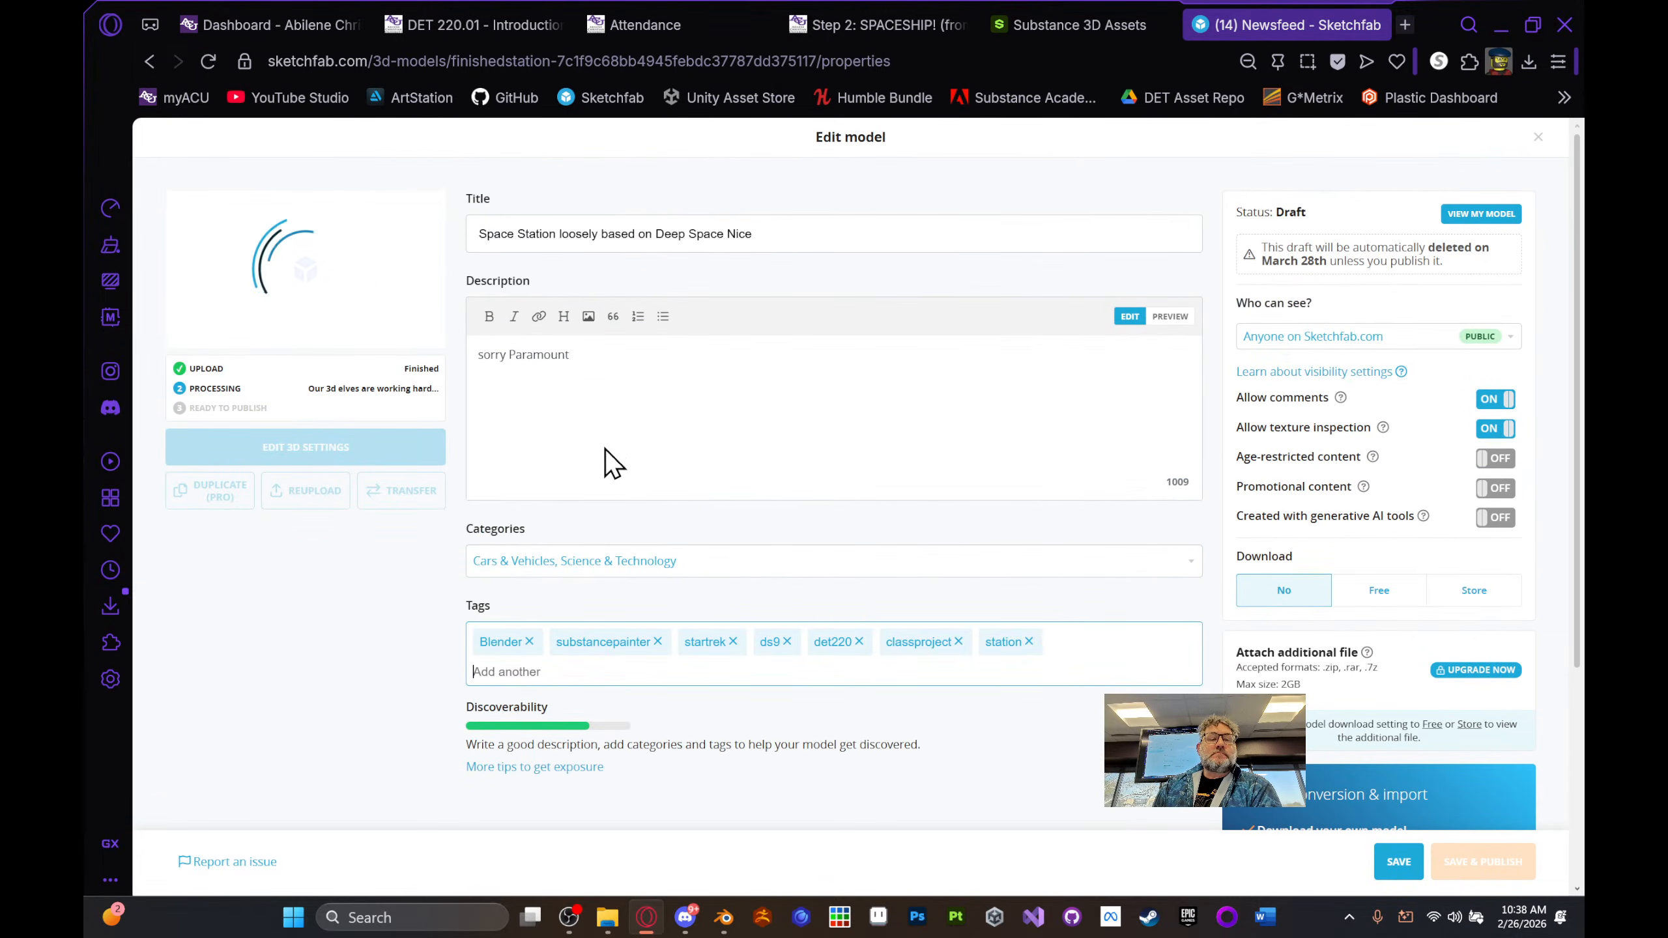
left_click(624, 361)
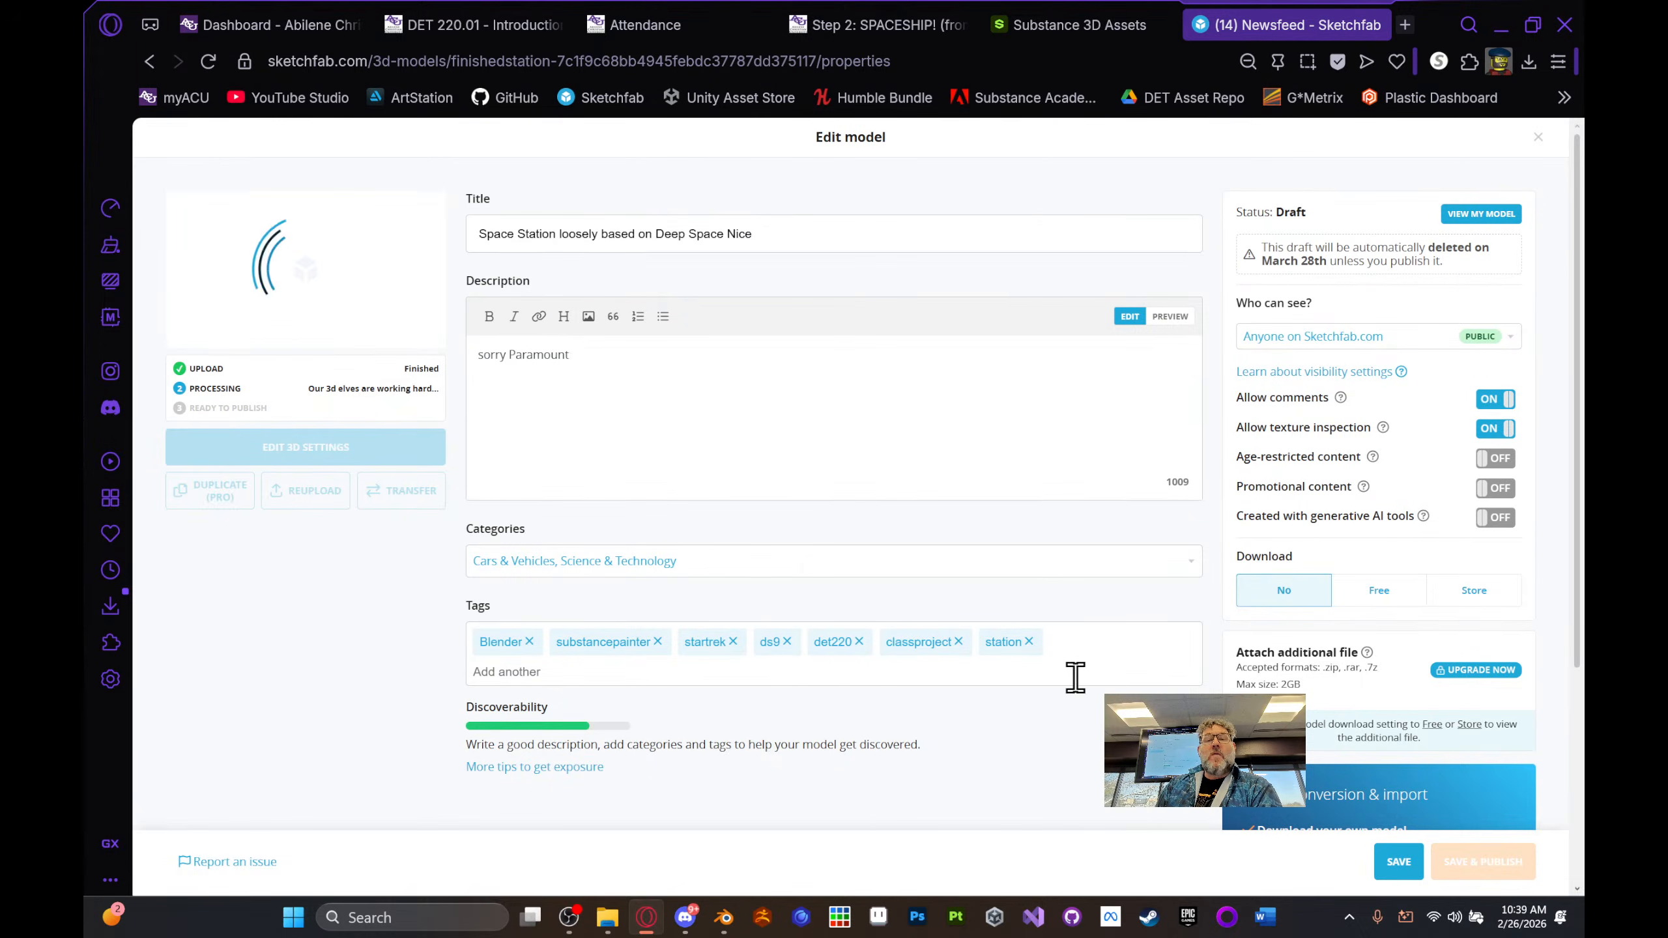
- Search Sketchfab for det220 models in a new browser tab
left_click(1404, 26)
left_click(607, 96)
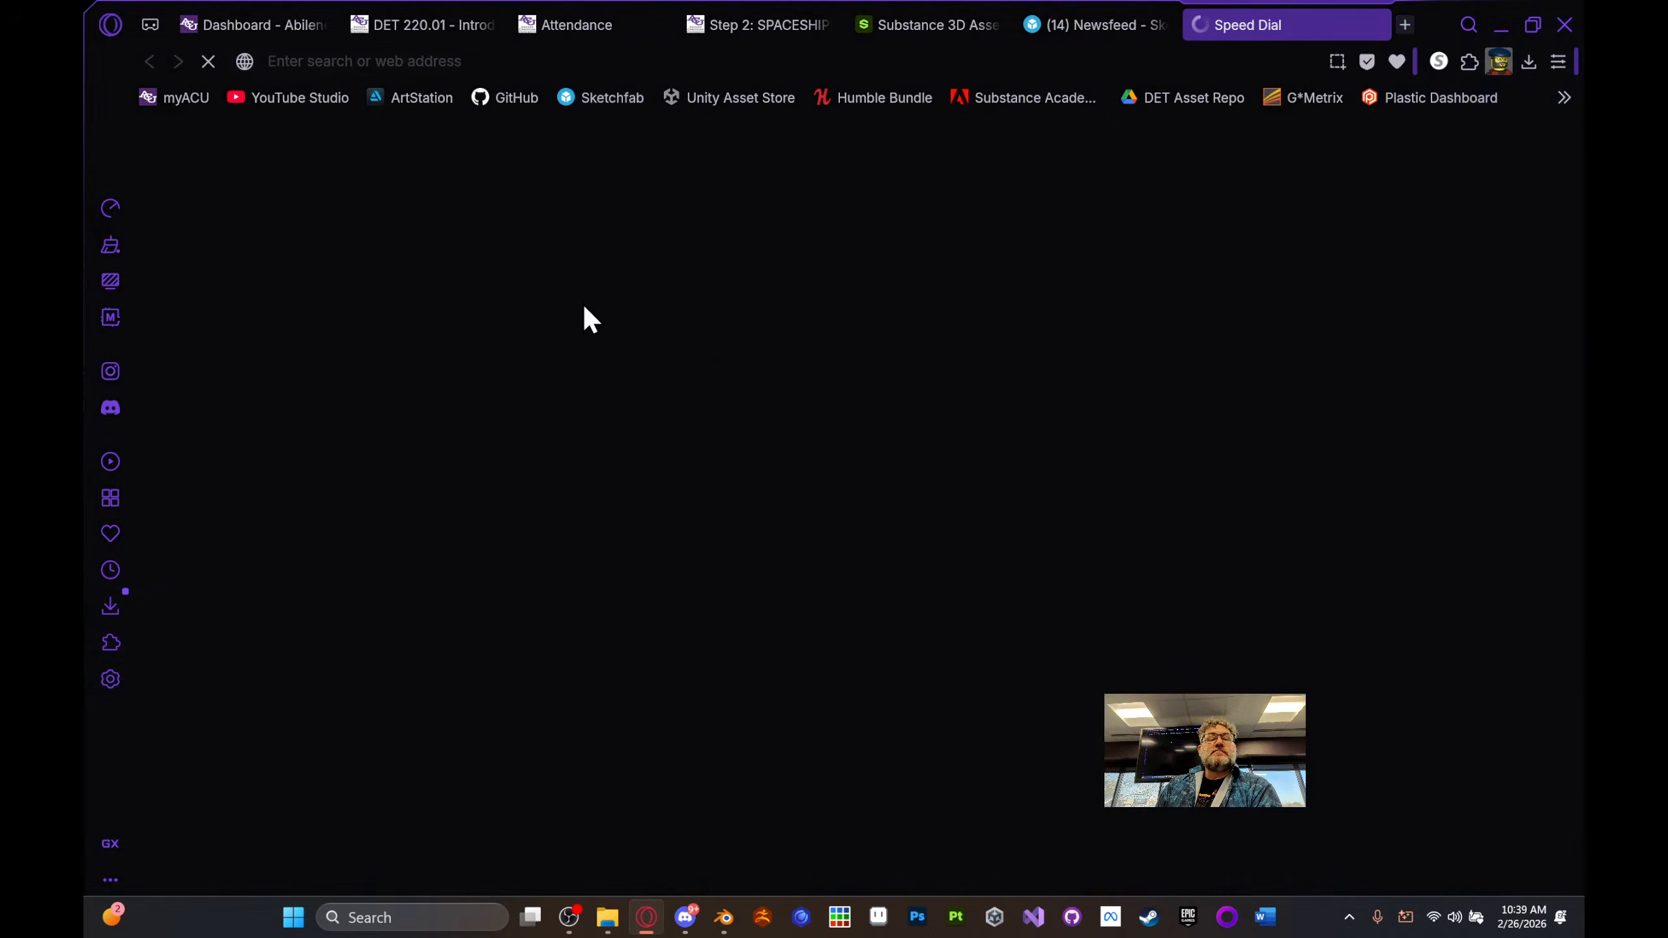
left_click(610, 143)
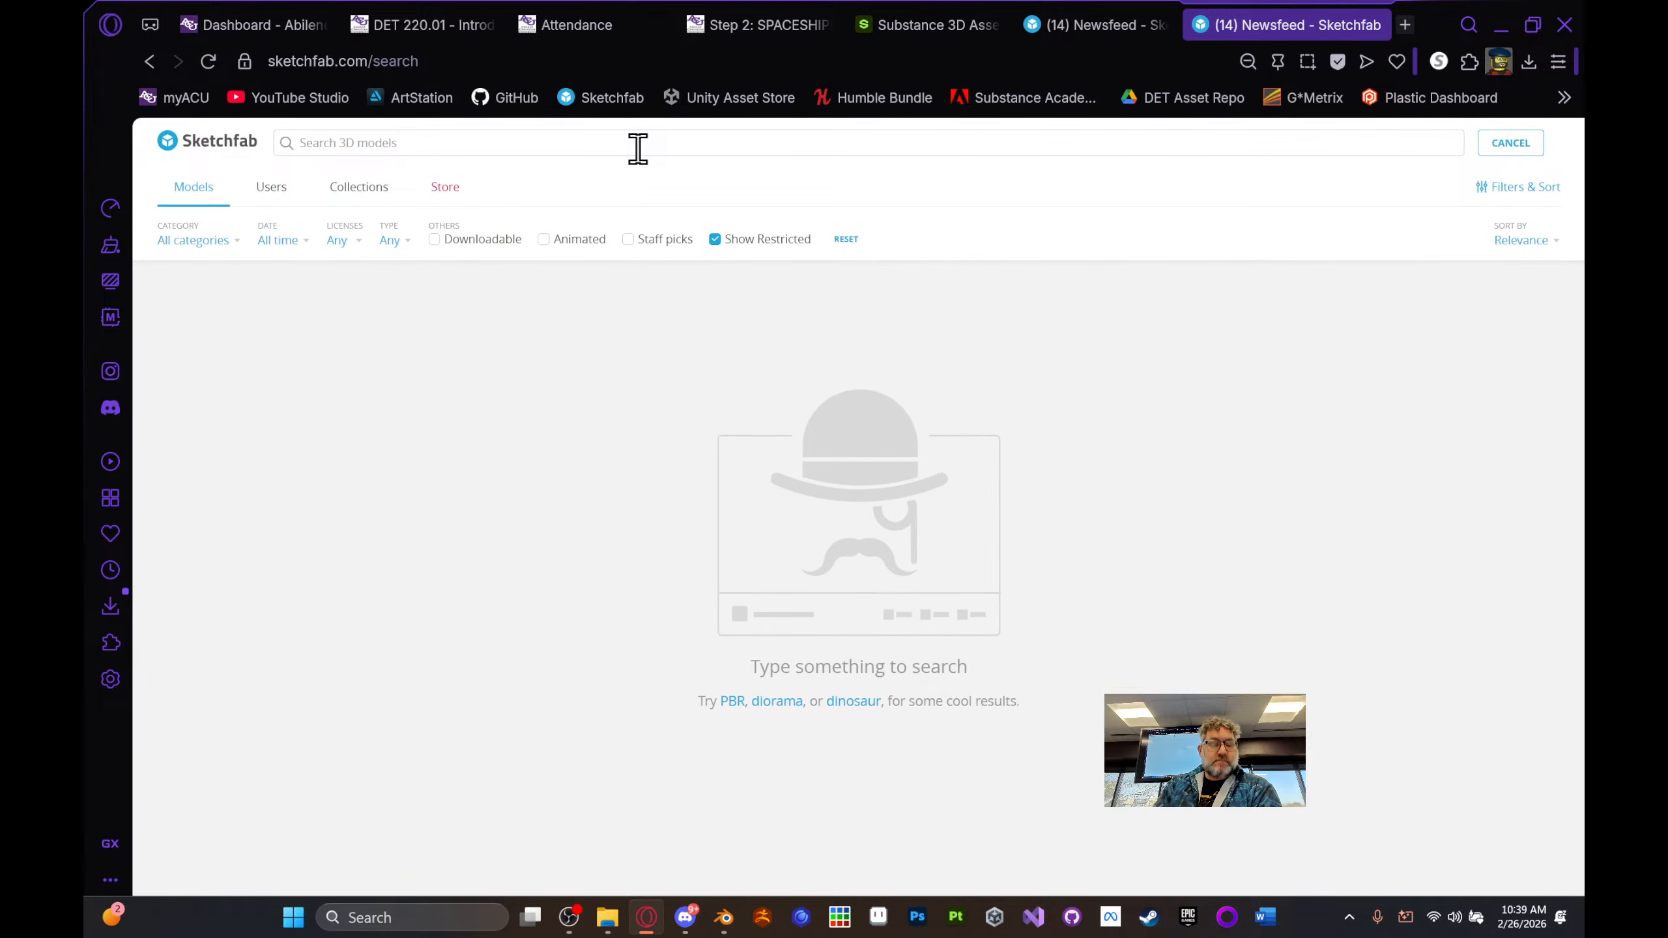
type("det22")
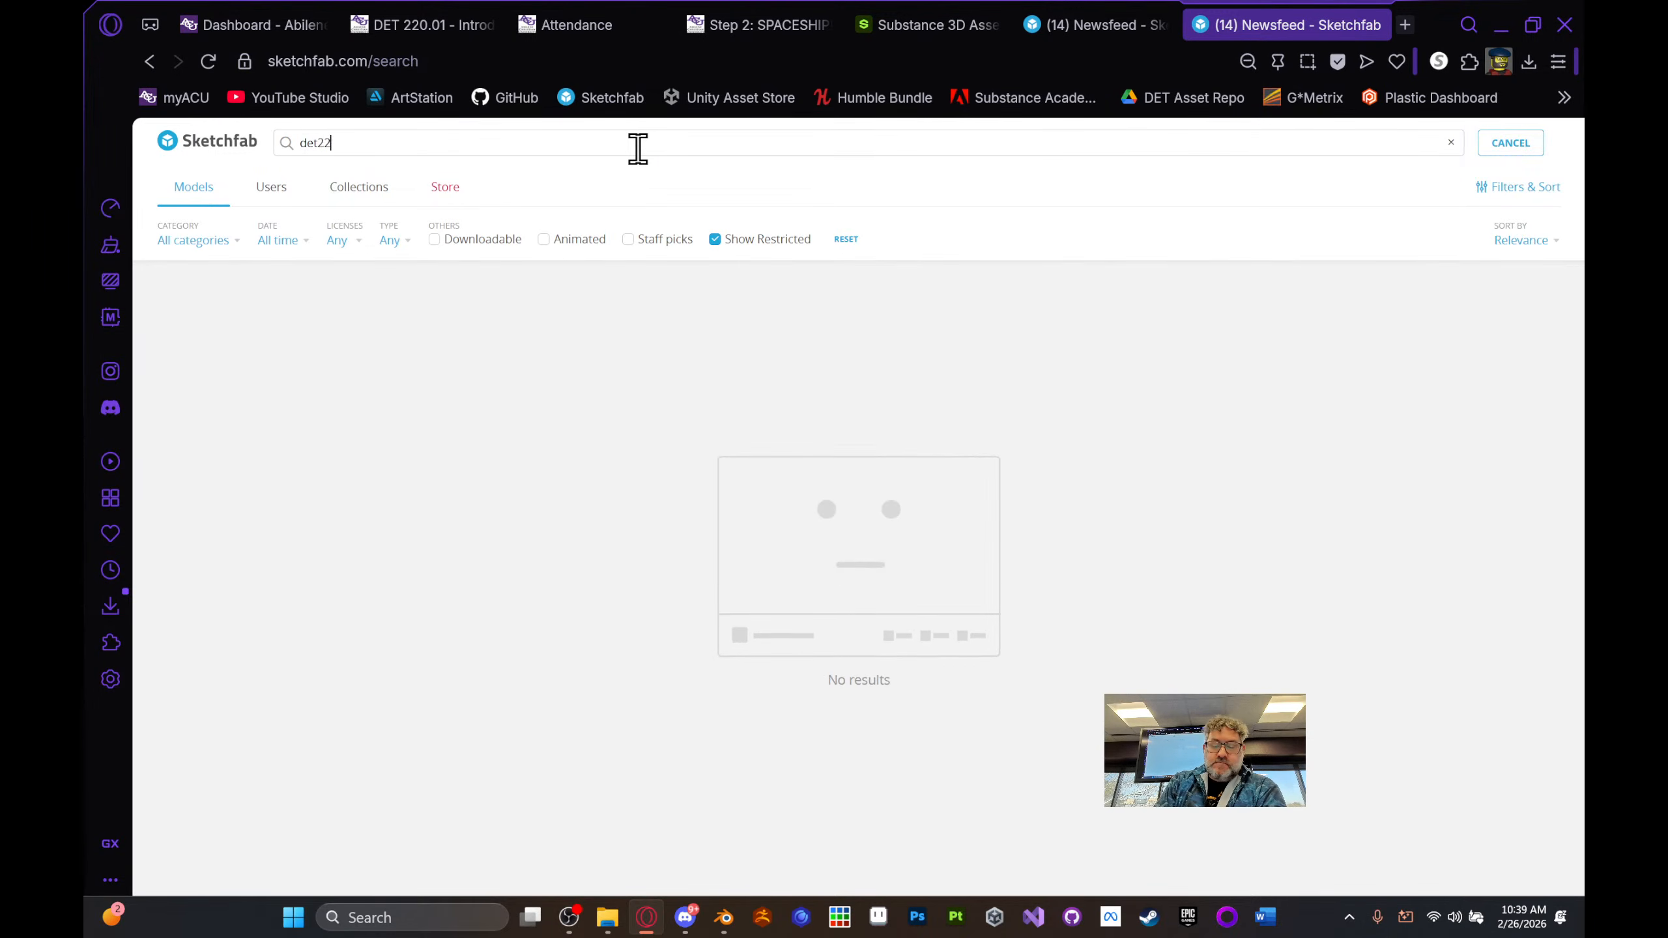
type("0")
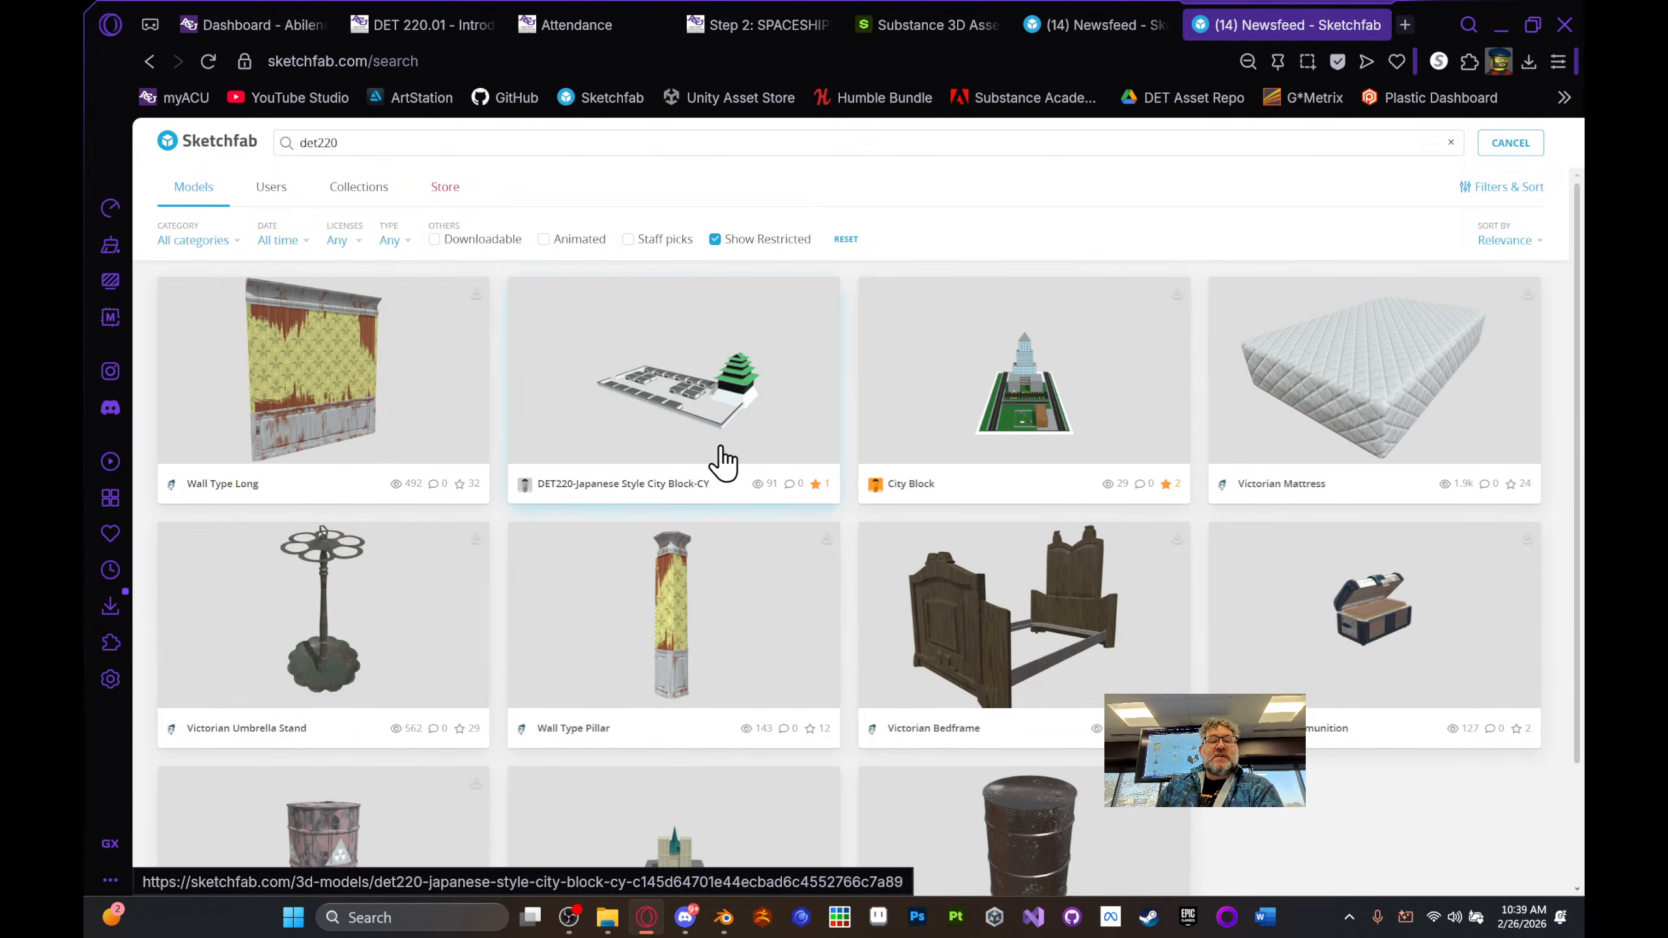
- Browse the det220 search results and view the Victorian Bedframe model
scroll(723, 460, "down", 2)
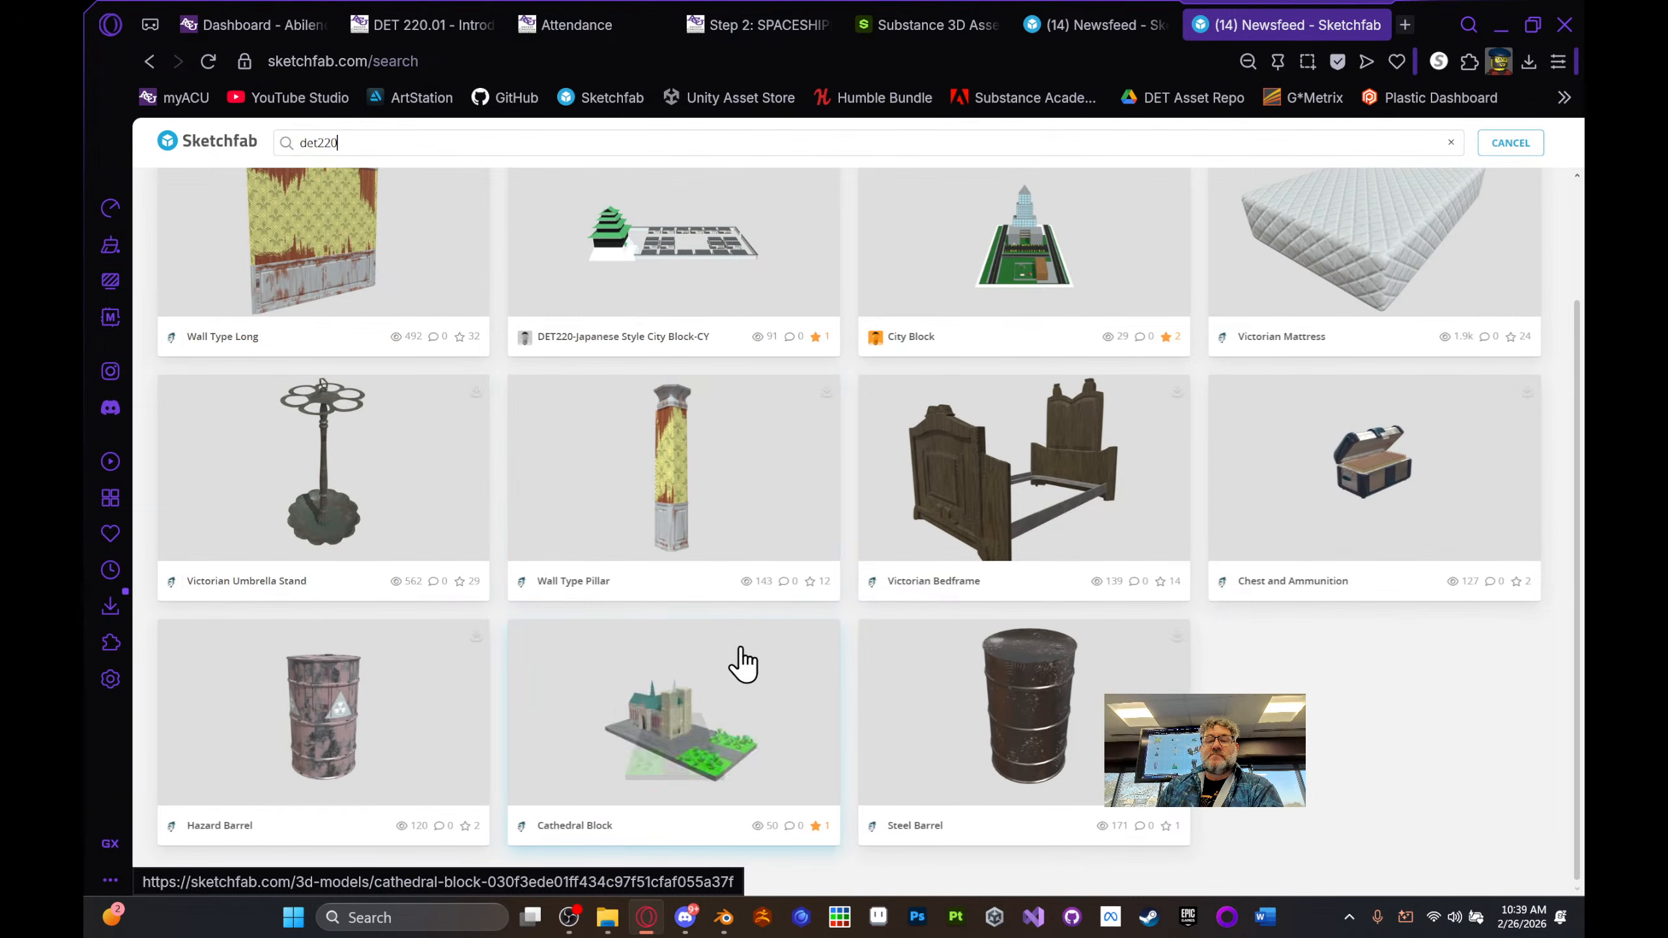
left_click(998, 501)
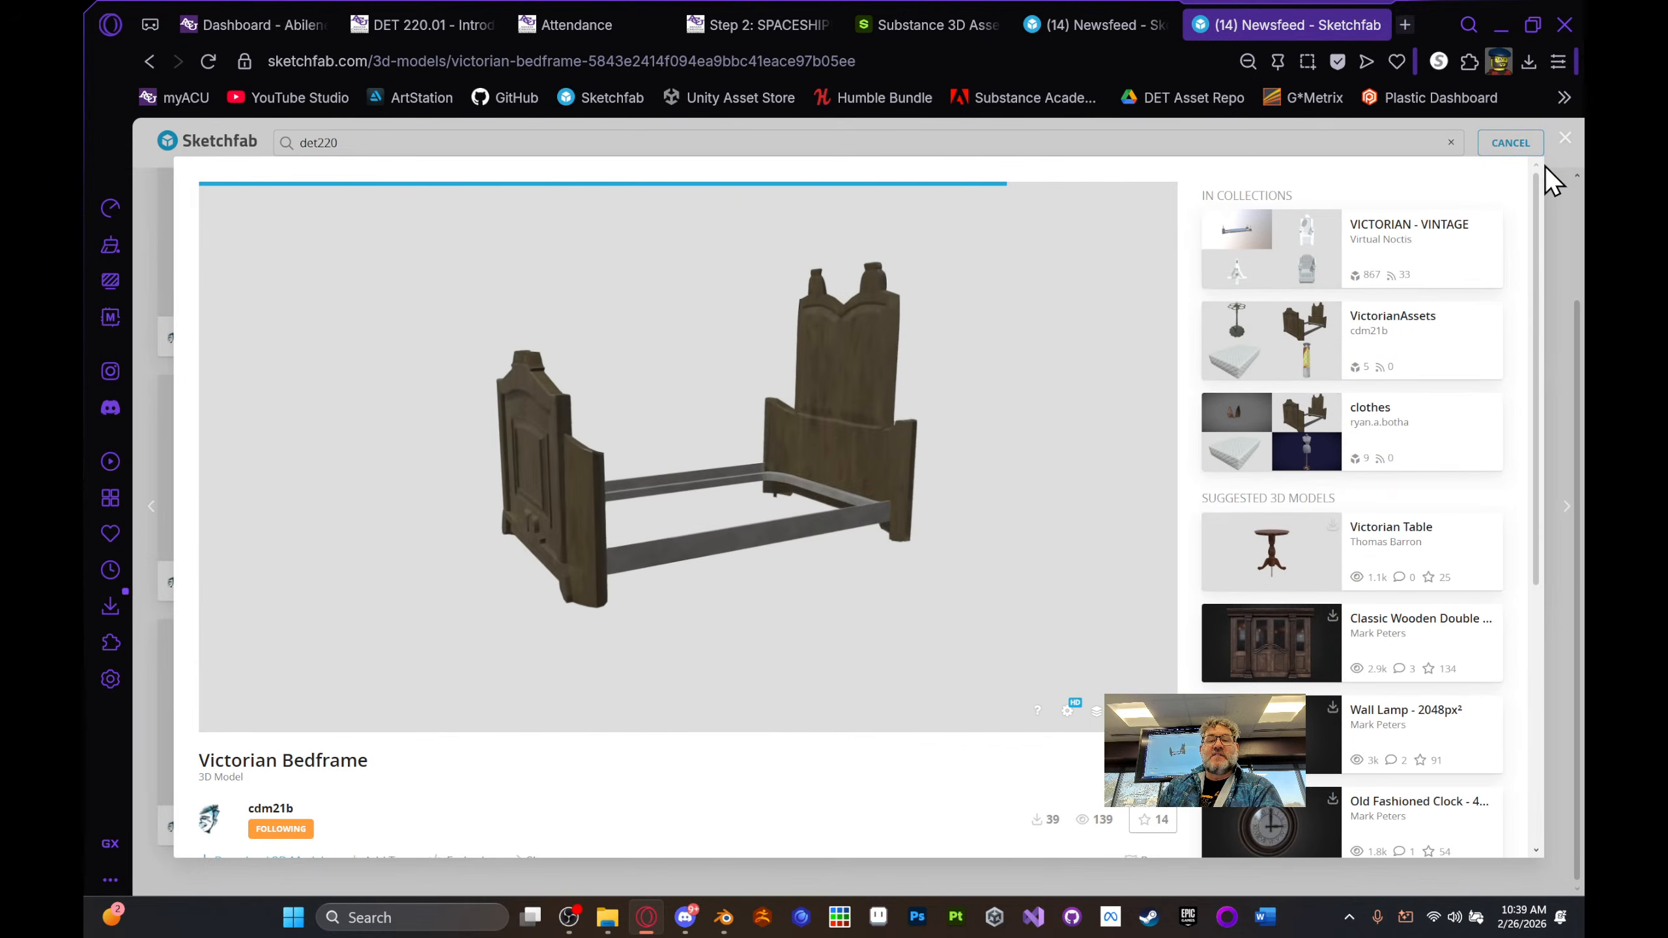
left_click(1565, 146)
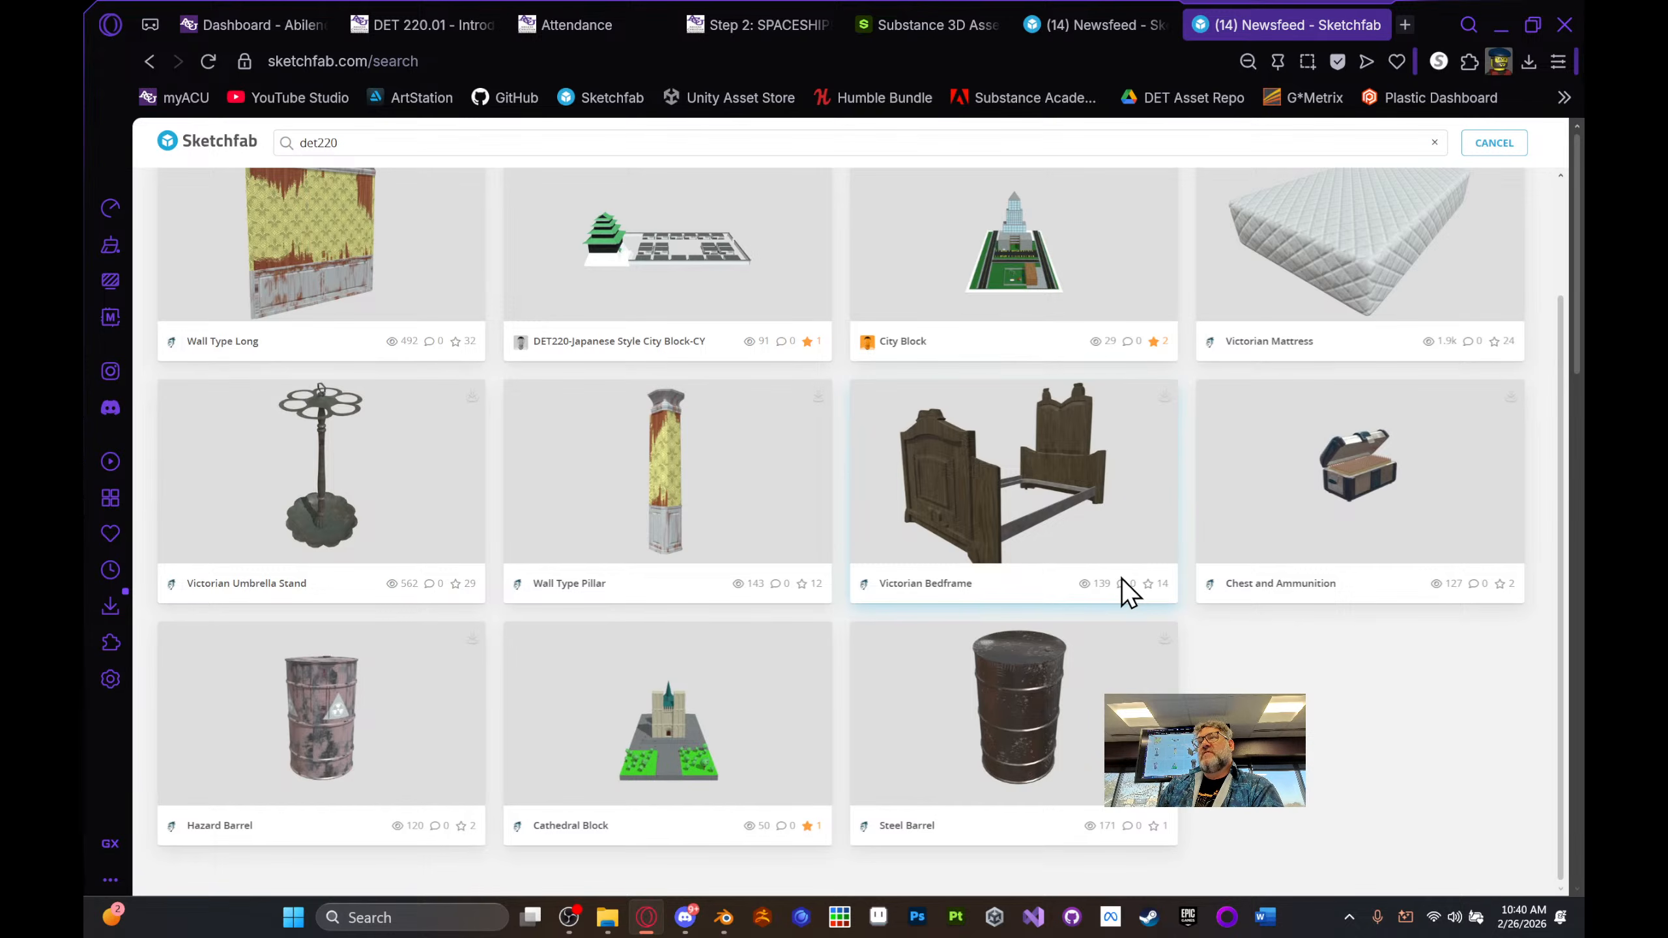
scroll(1062, 723, "up", 2)
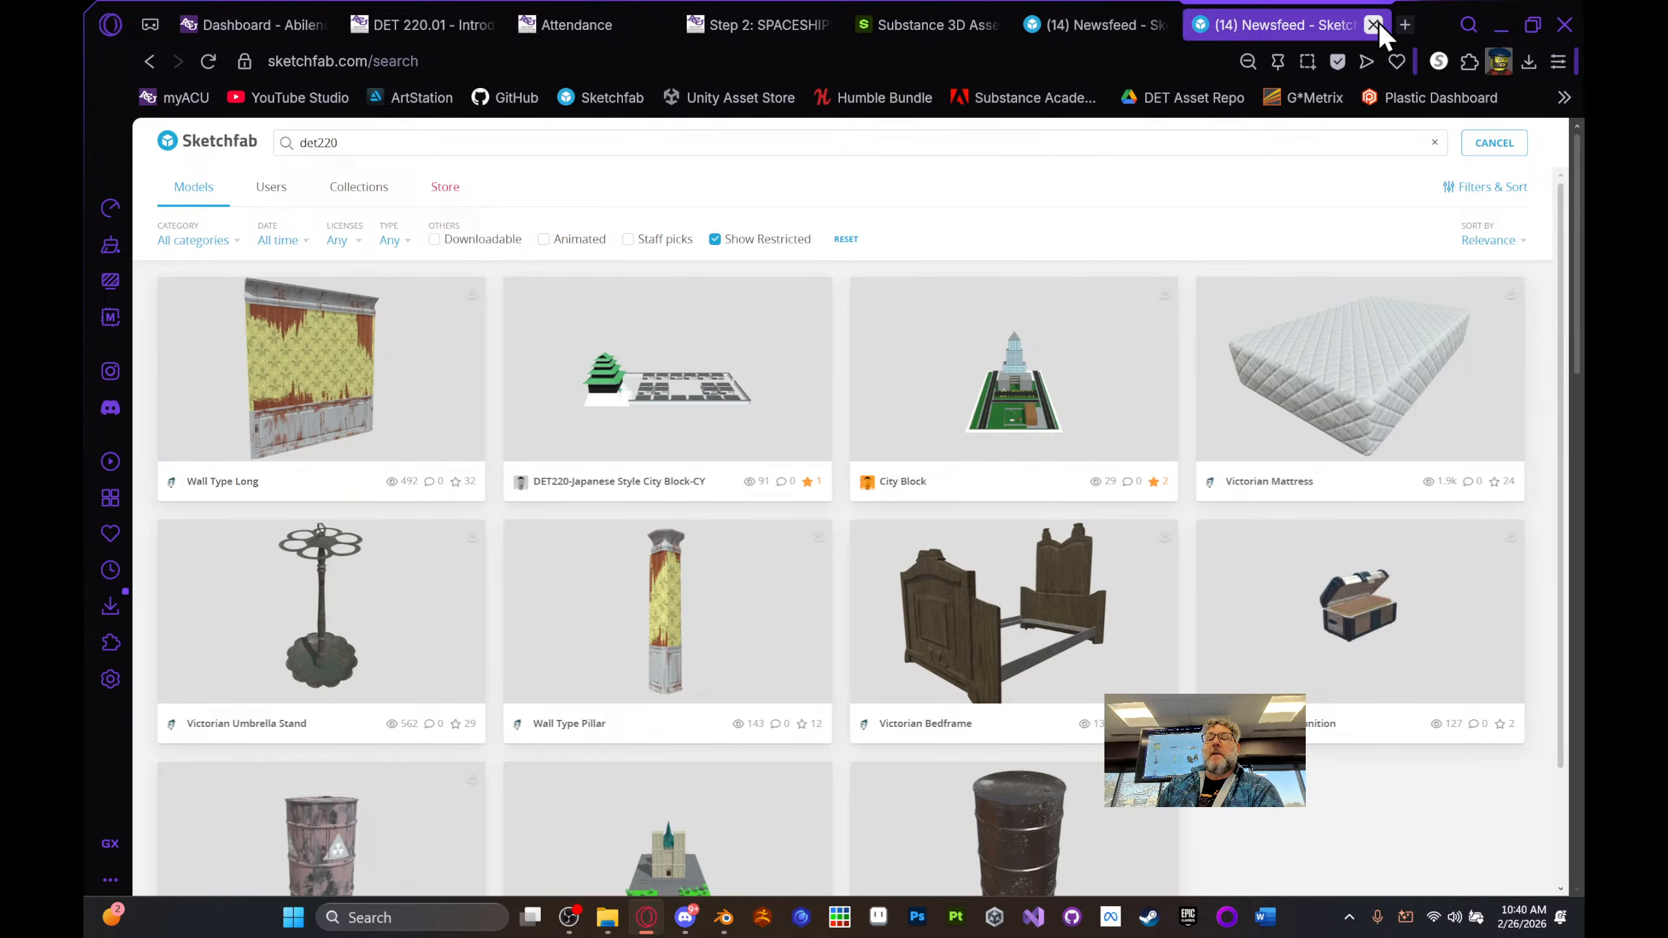
- Return to the space station model's edit page and save its properties
left_click(1086, 33)
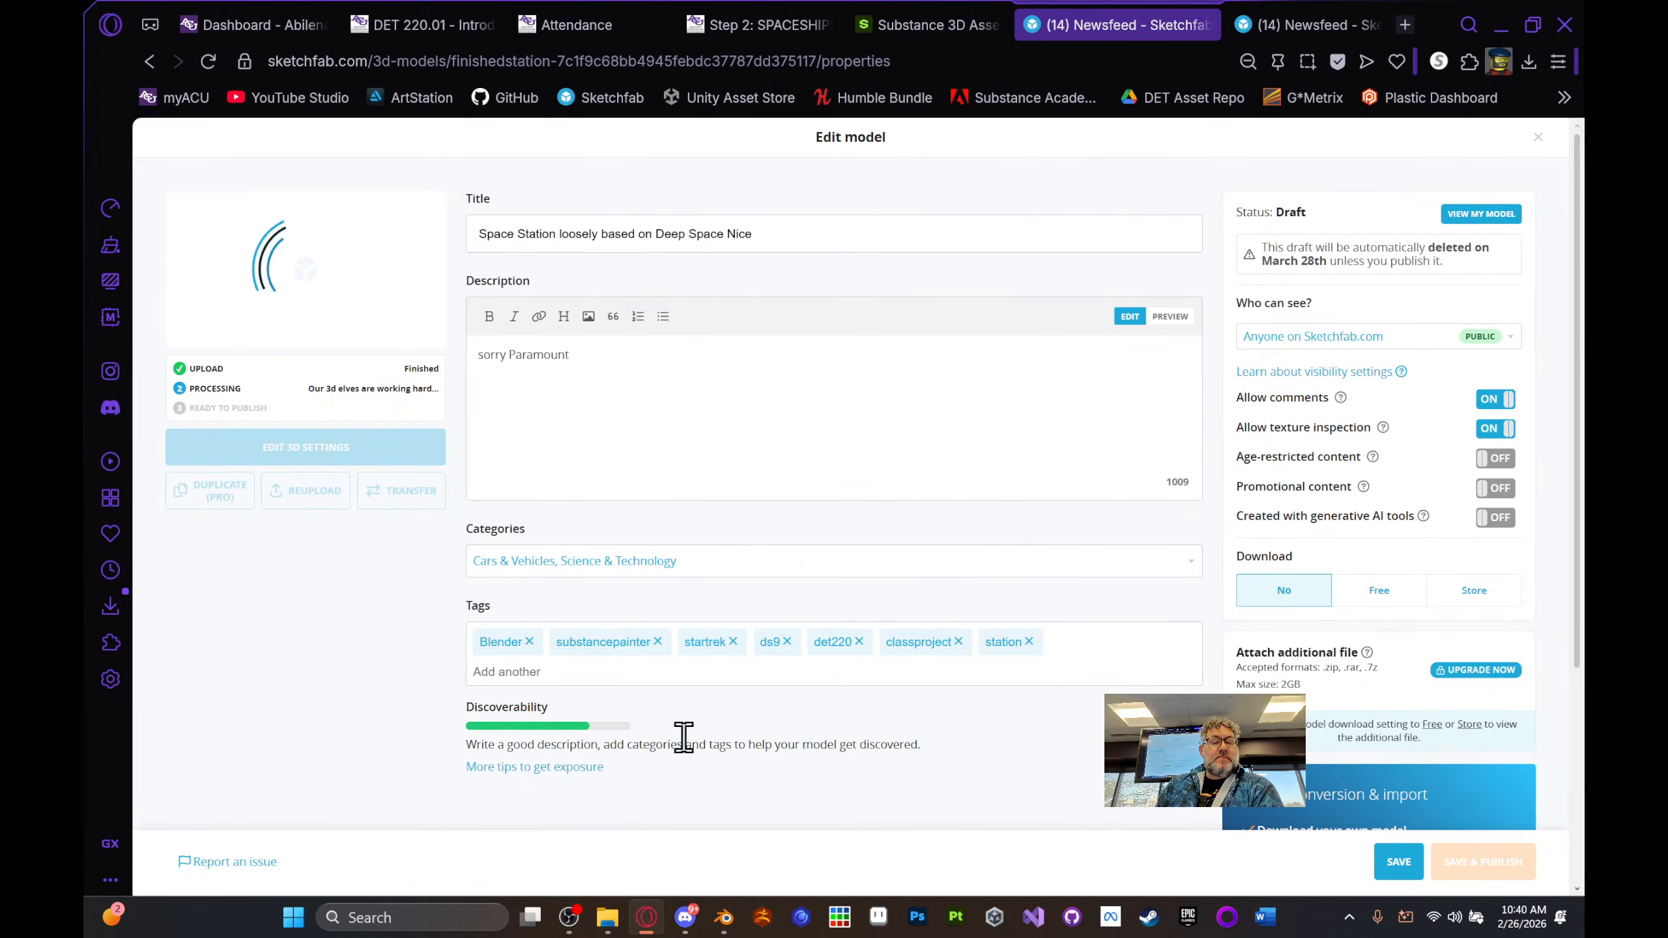
left_click(1400, 864)
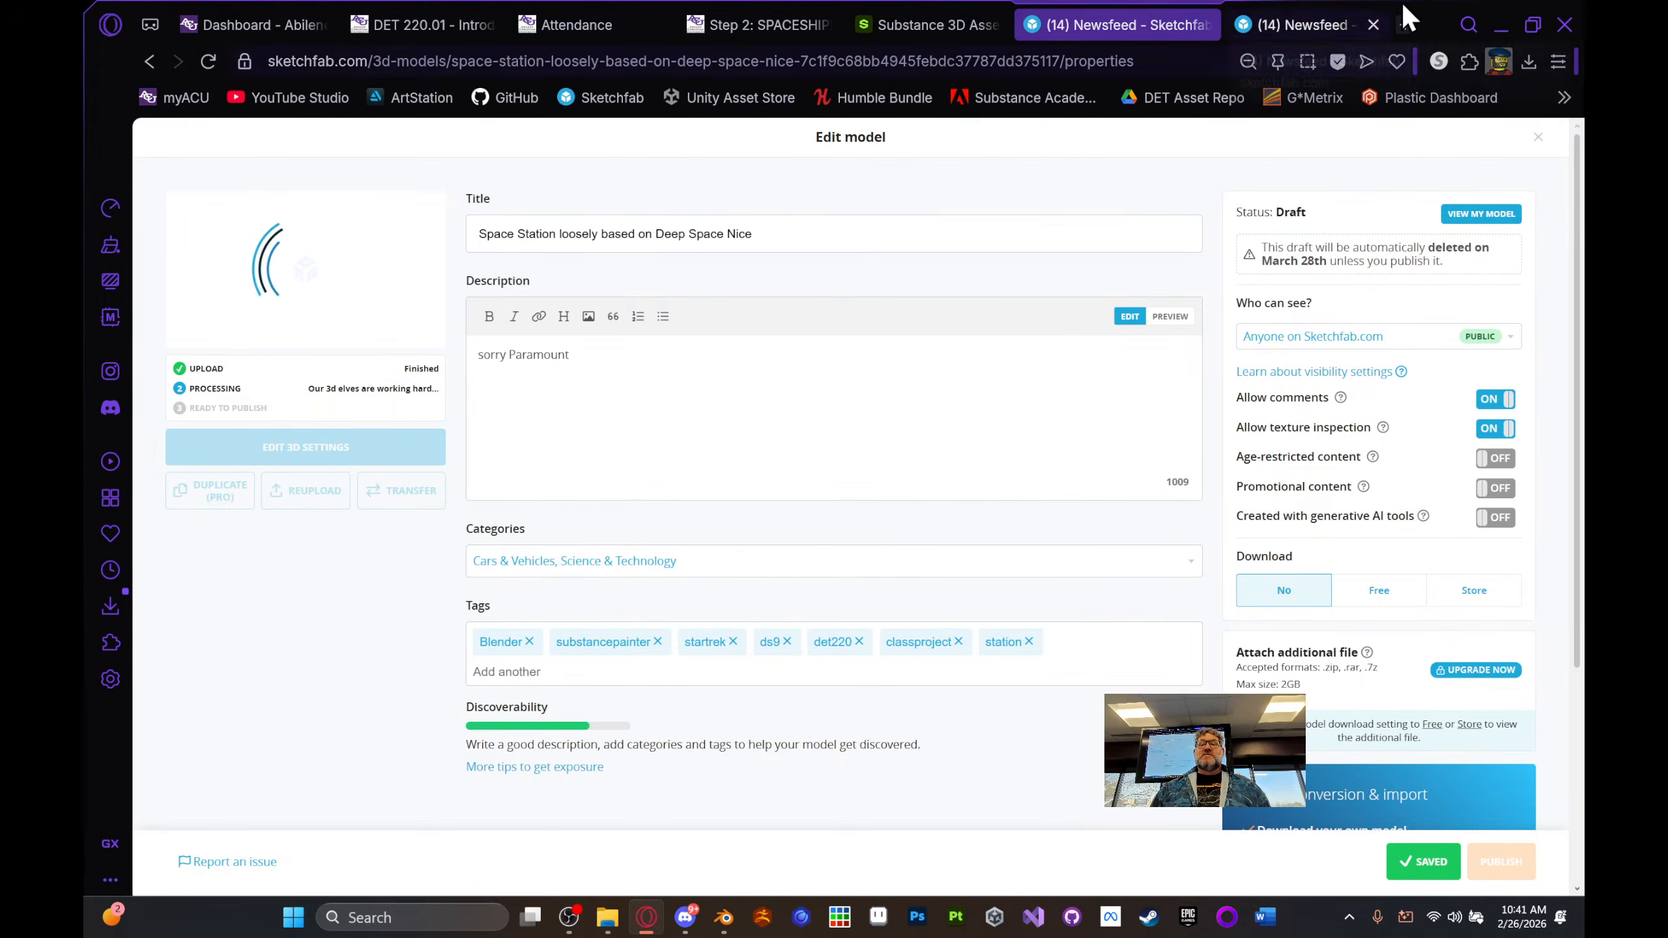
- Leave the det220 search and open the model "Discovery - updated slightly" from the account's own profile
left_click(1278, 20)
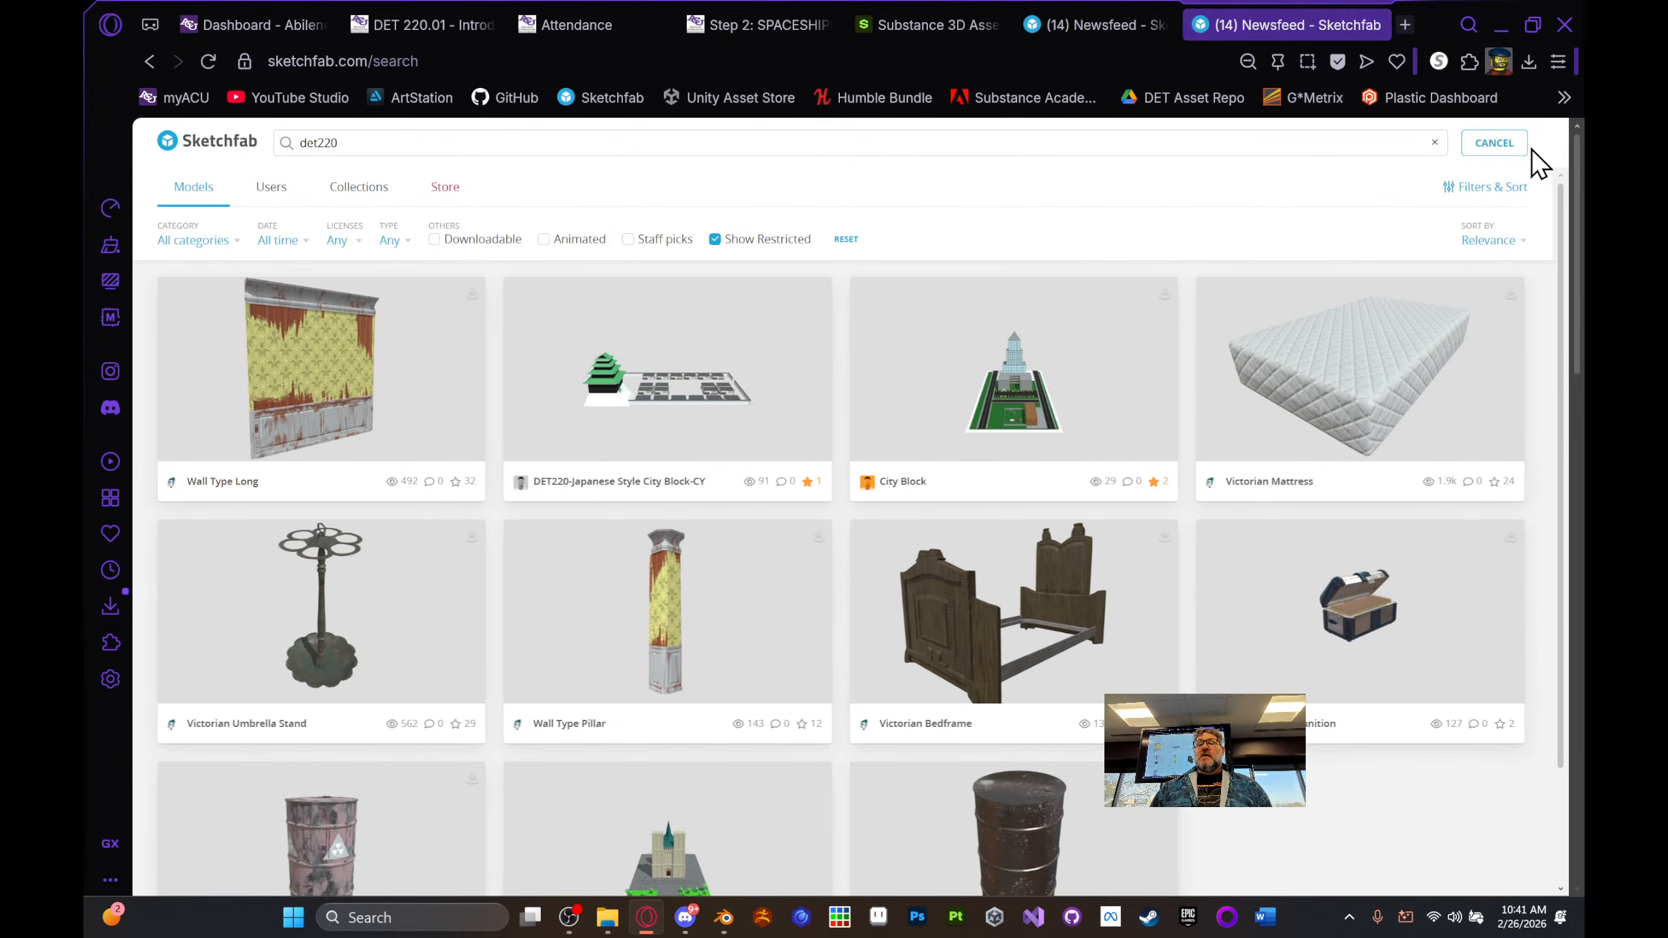
left_click(1492, 143)
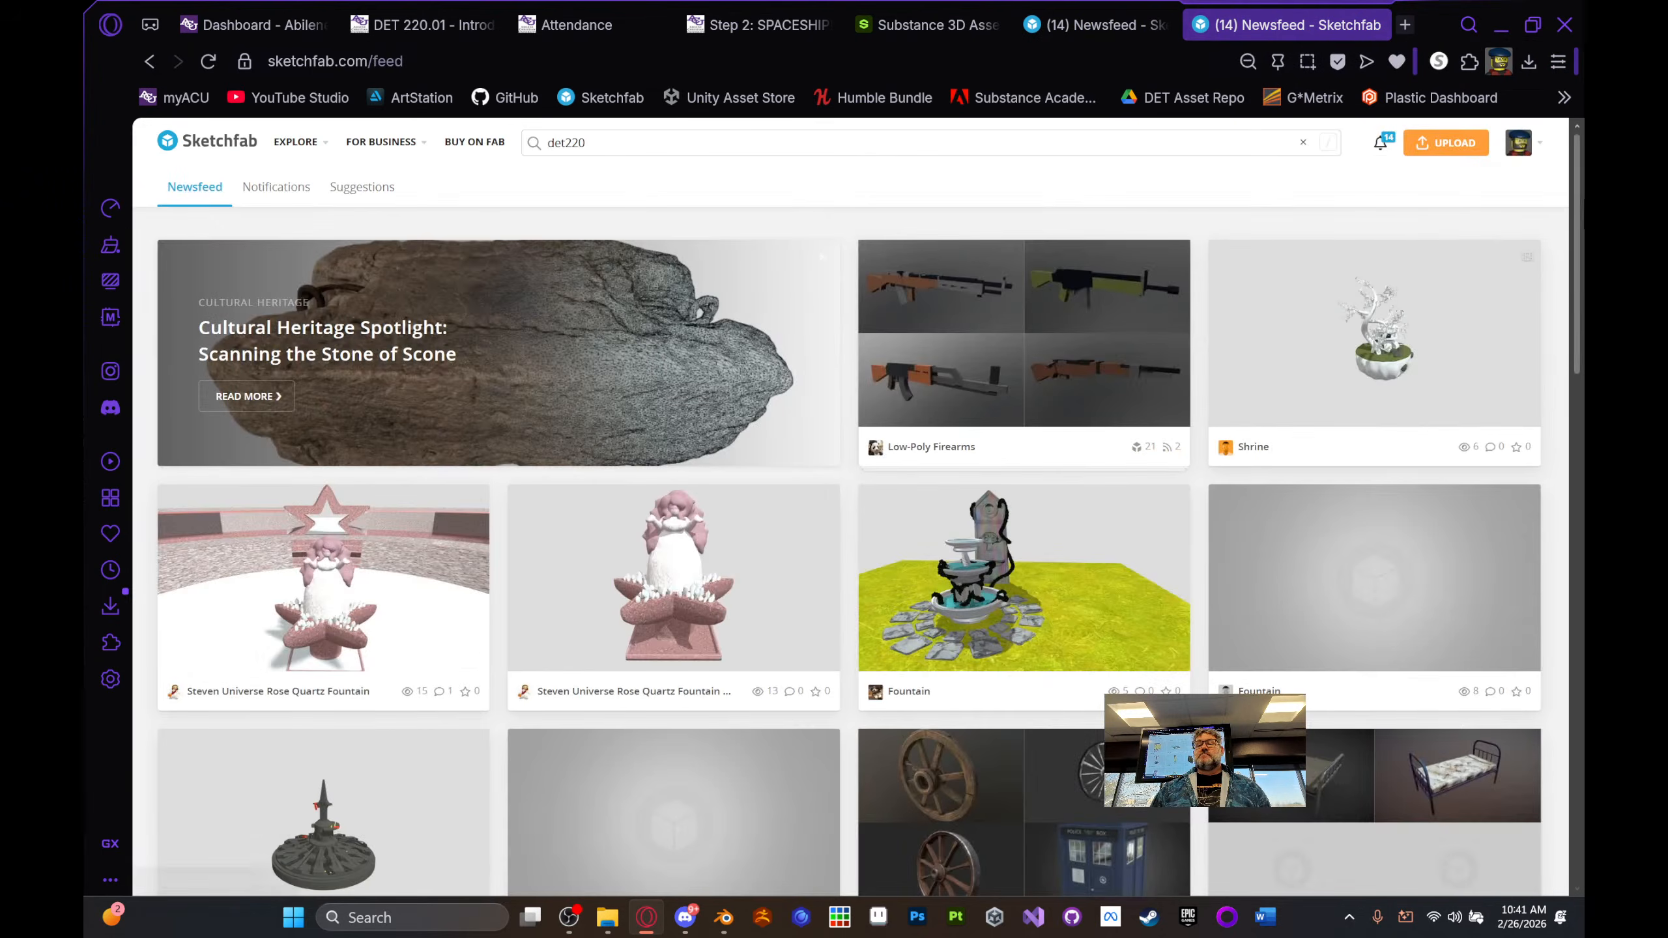
left_click(1526, 152)
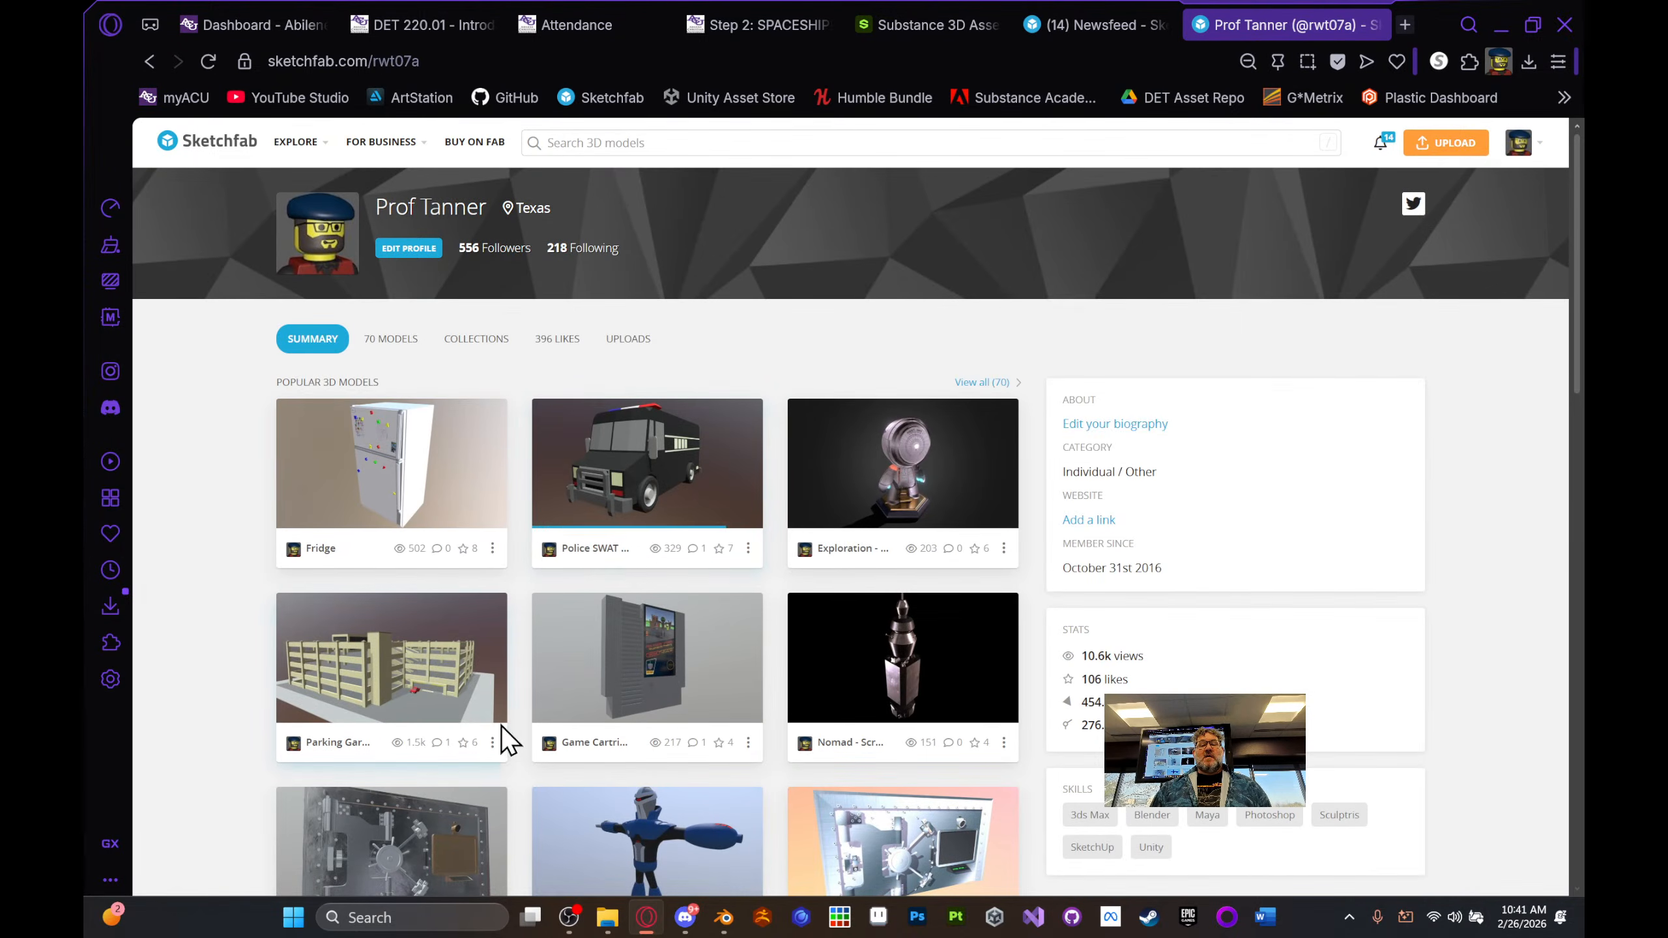
scroll(683, 647, "down", 5)
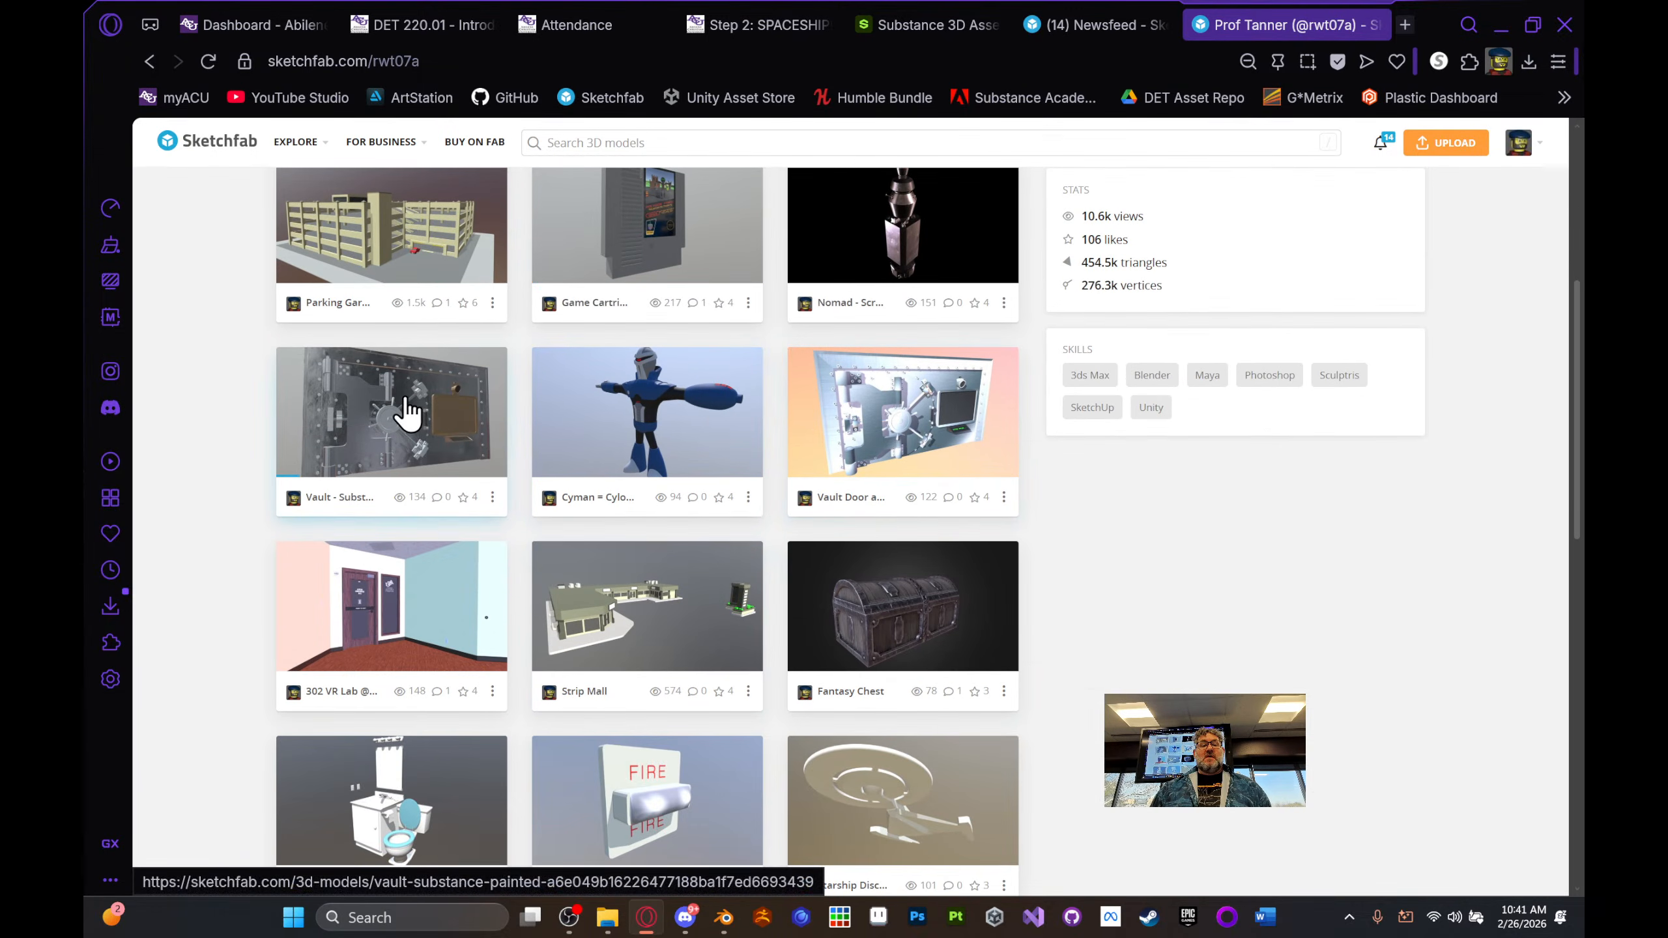
scroll(735, 552, "down", 3)
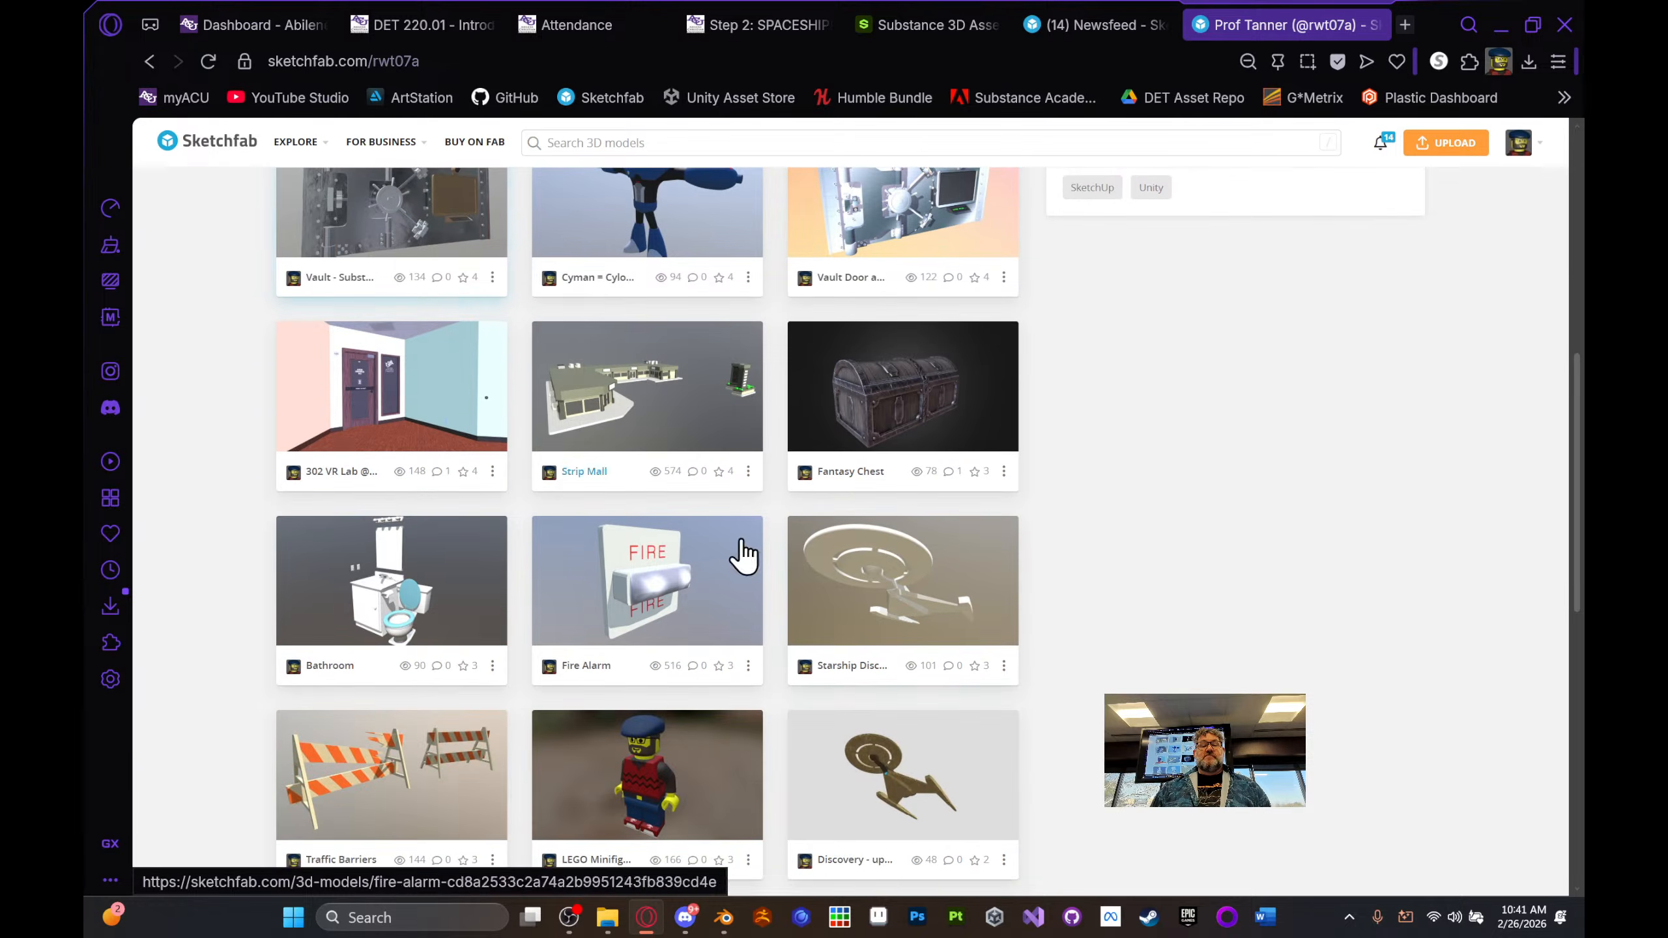
left_click(1004, 665)
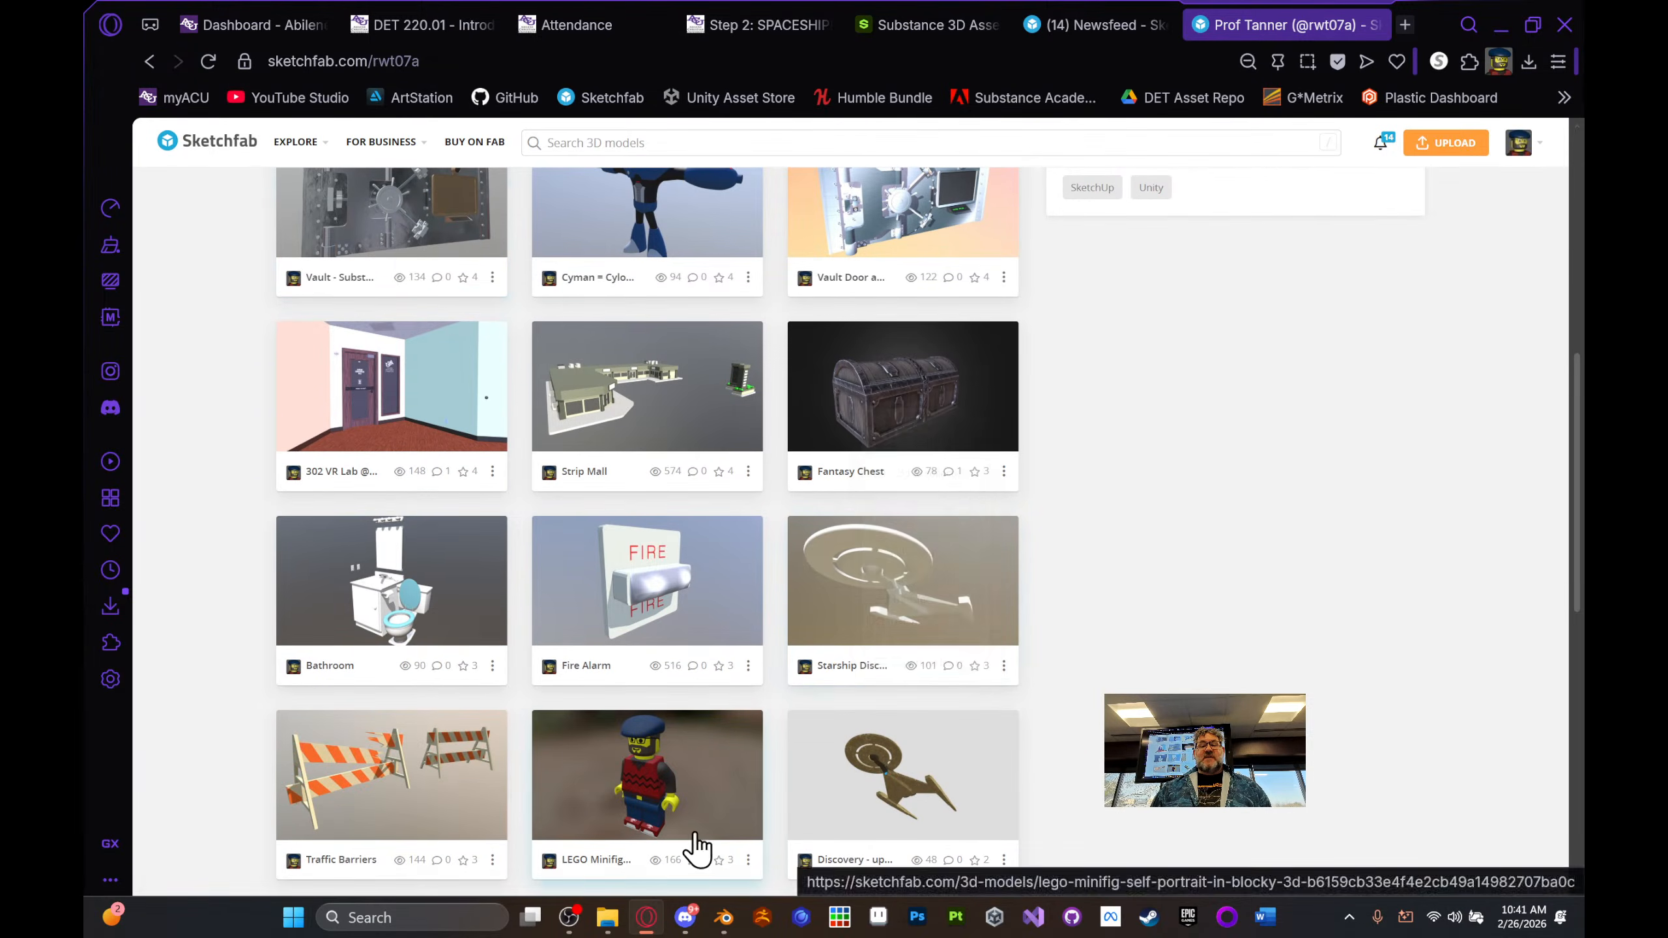
left_click(873, 782)
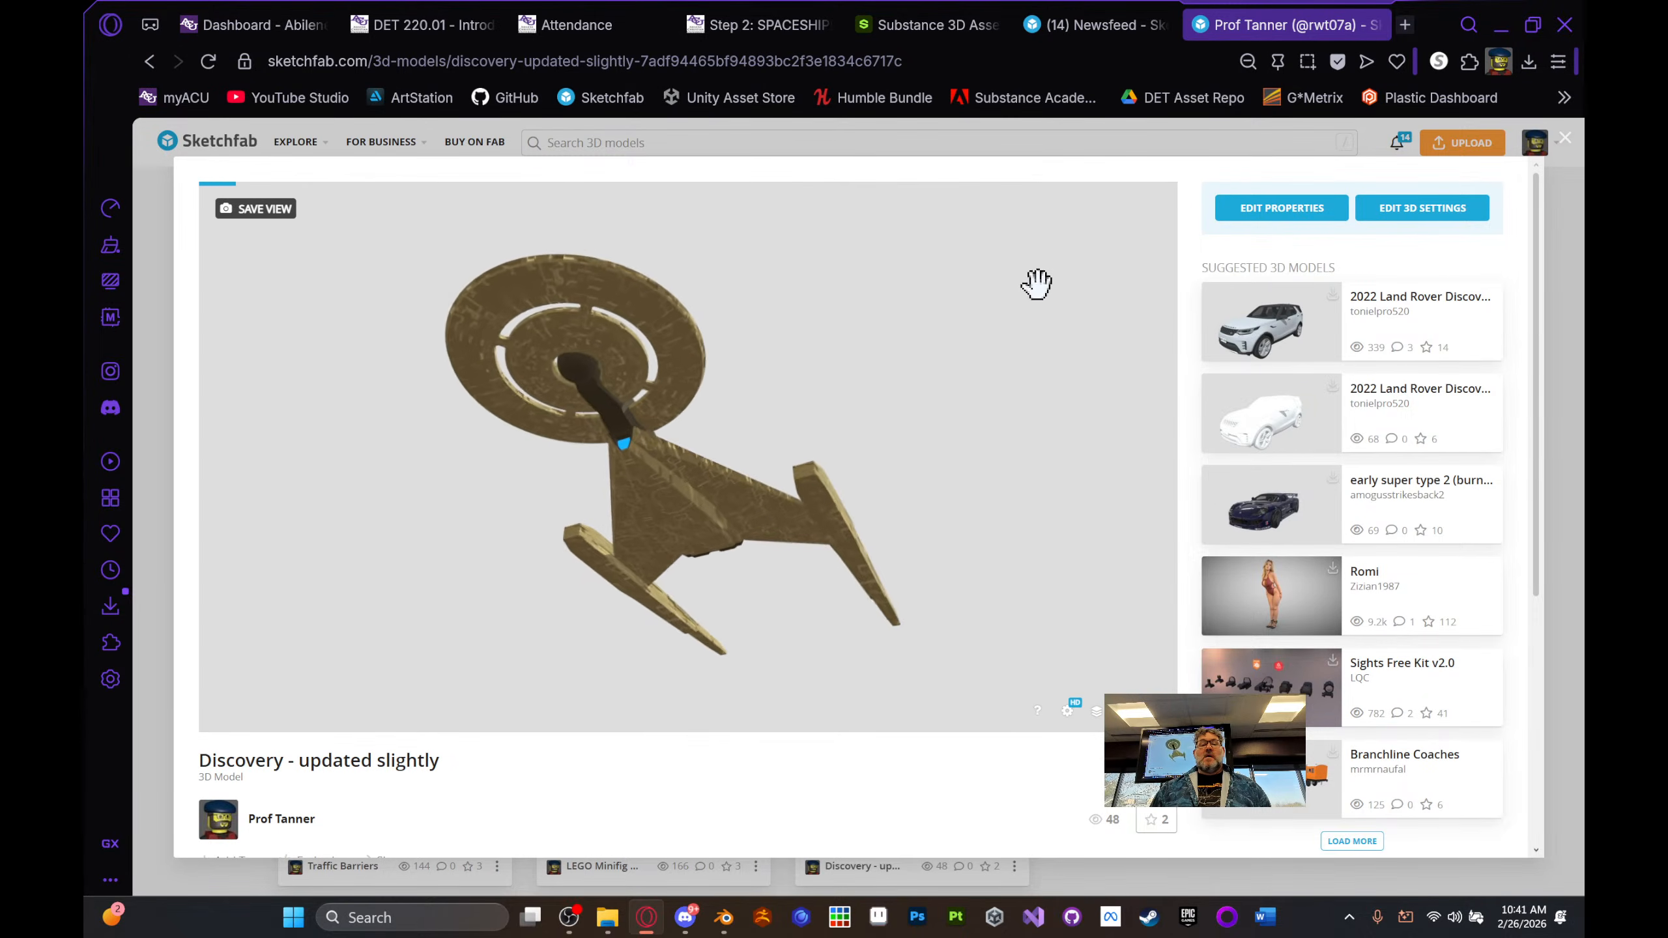
- Orbit the Discovery starship so its saucer points to the lower left and save this as the model's view
left_click_drag(1035, 280, 670, 278)
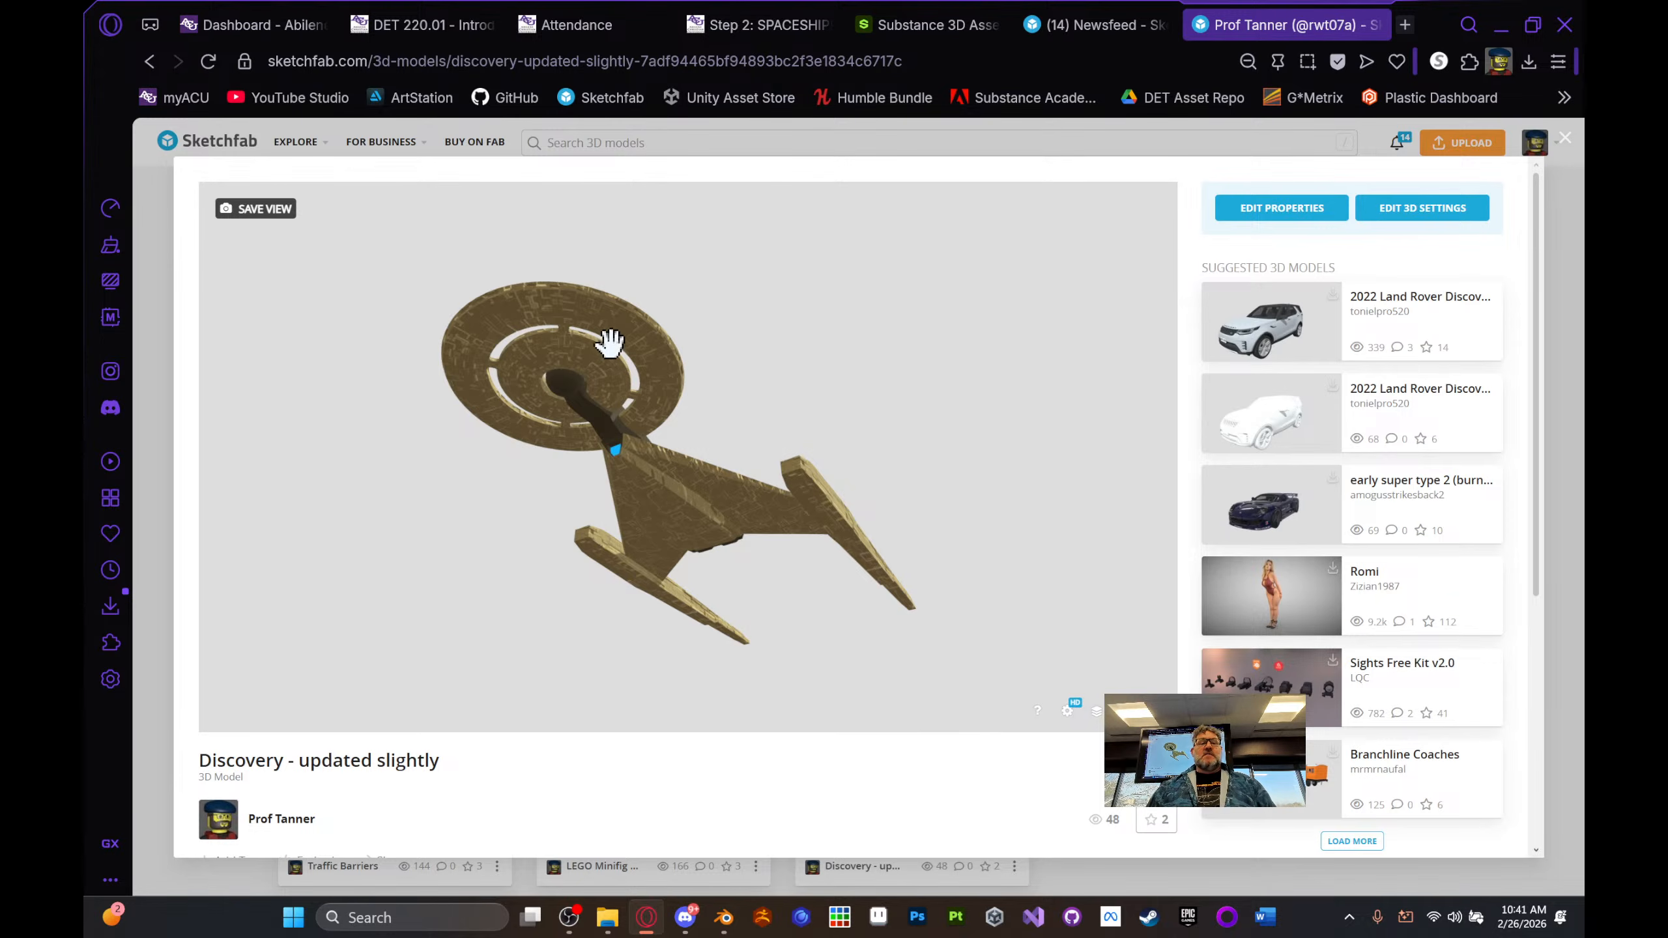
mouse_move(614, 353)
left_mouse_down()
mouse_move(617, 425)
mouse_move(580, 424)
mouse_move(640, 421)
mouse_move(621, 383)
mouse_move(618, 424)
left_mouse_up()
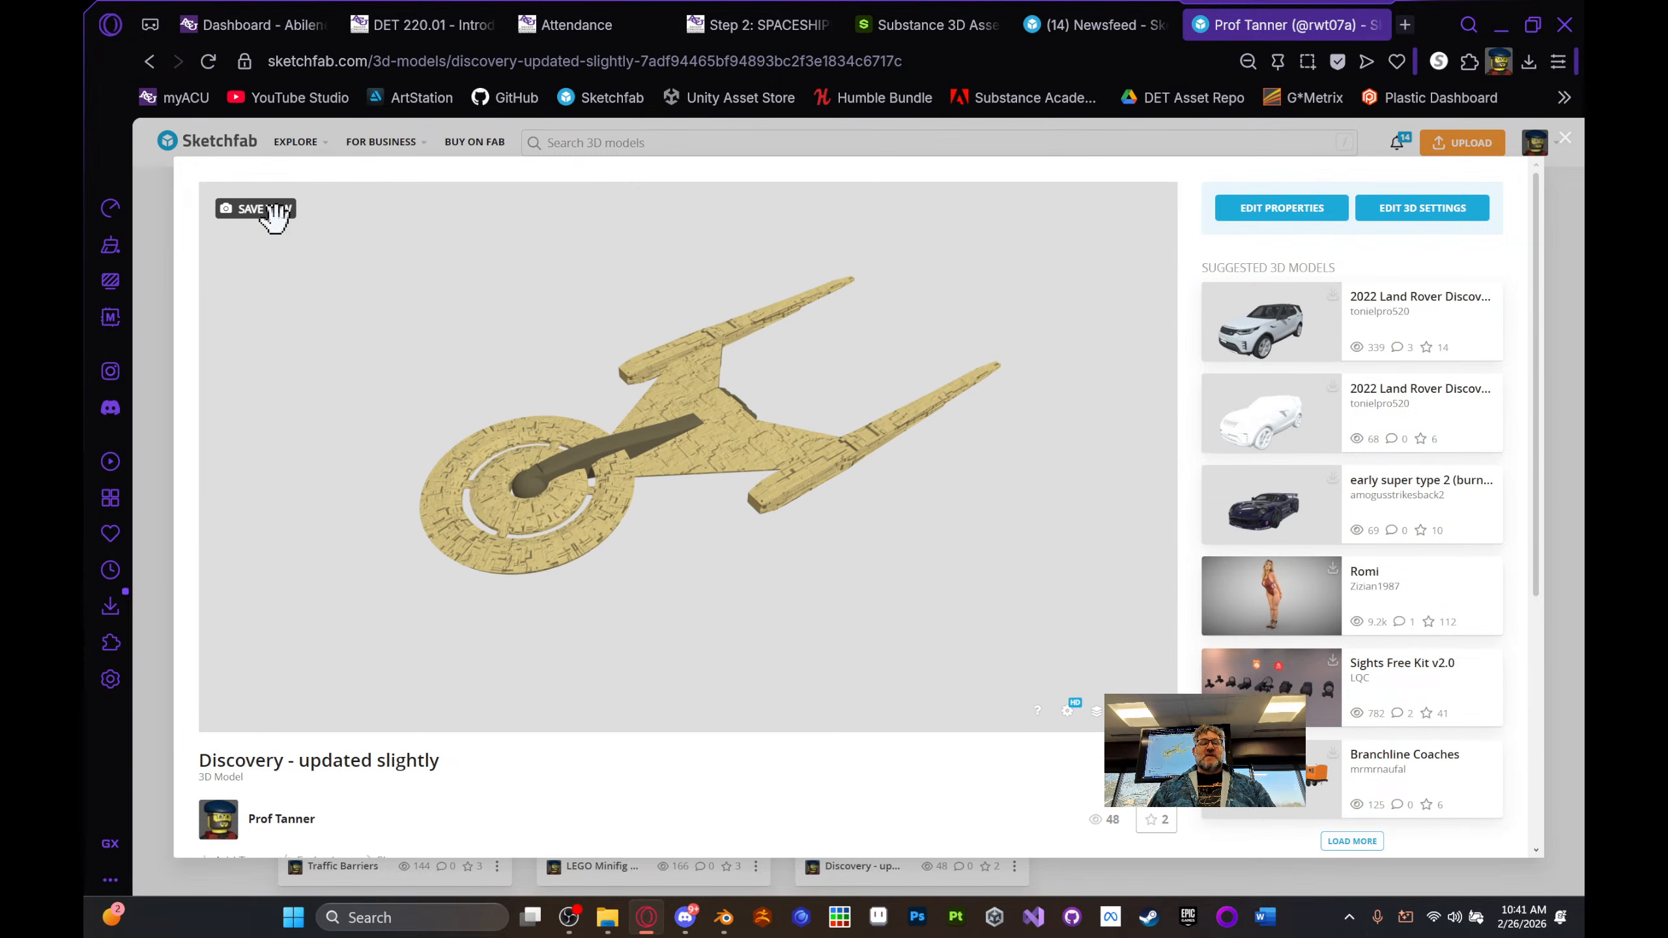
left_click(265, 217)
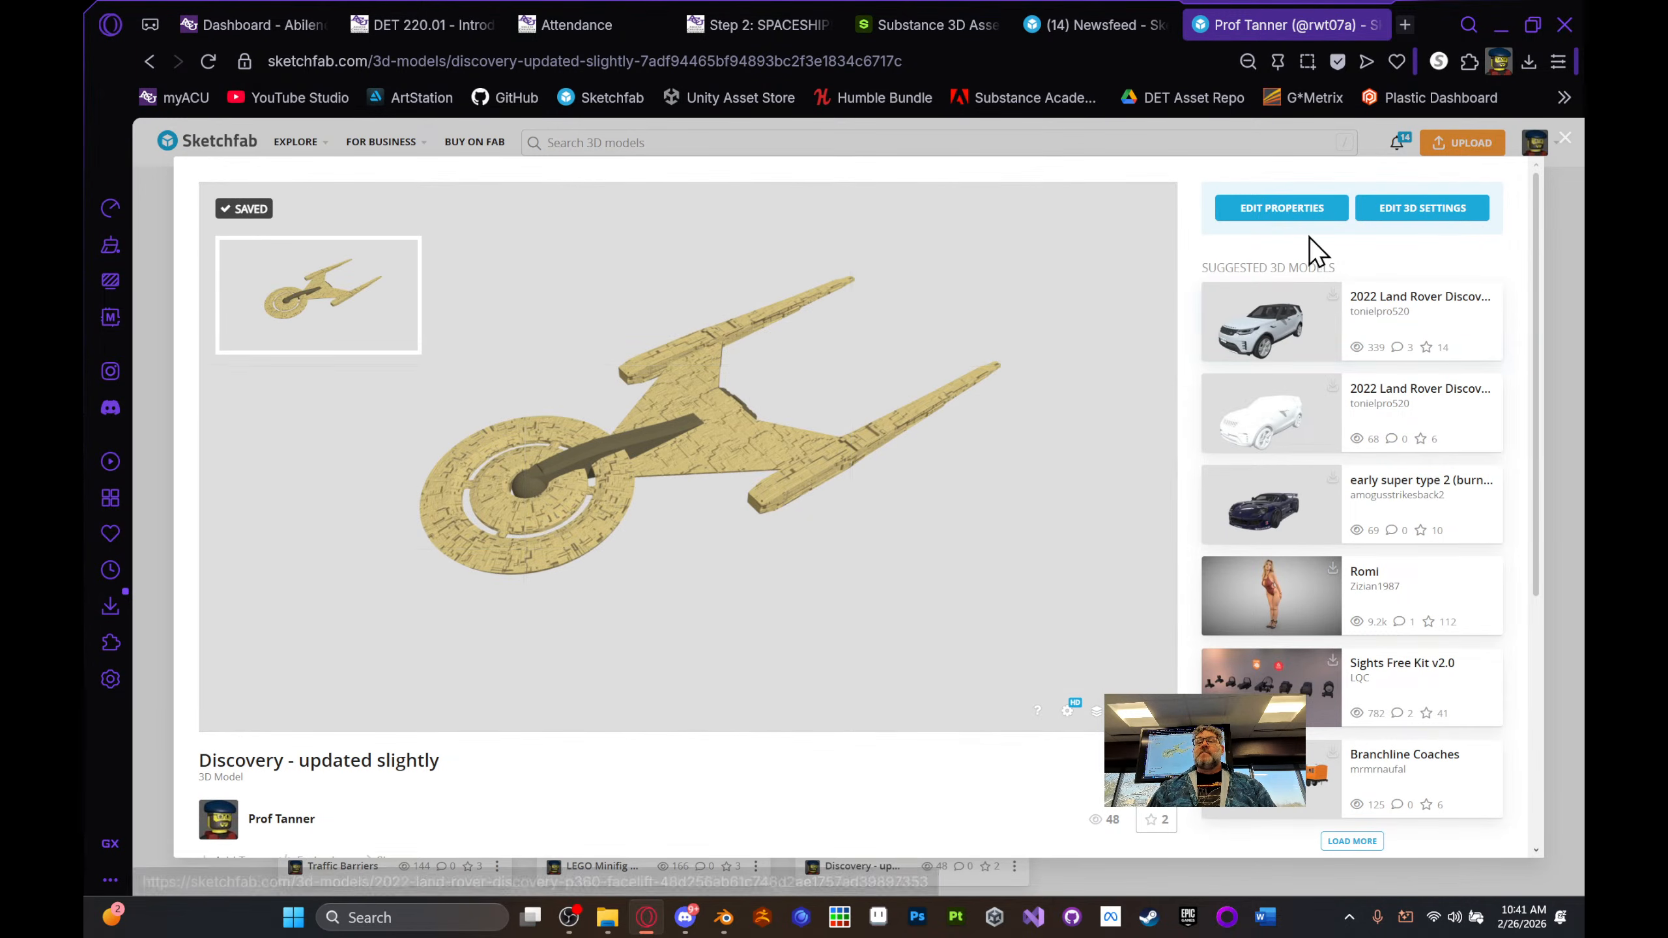
- Open the Discovery model's properties and go on to its 3D settings editor
left_click(1306, 216)
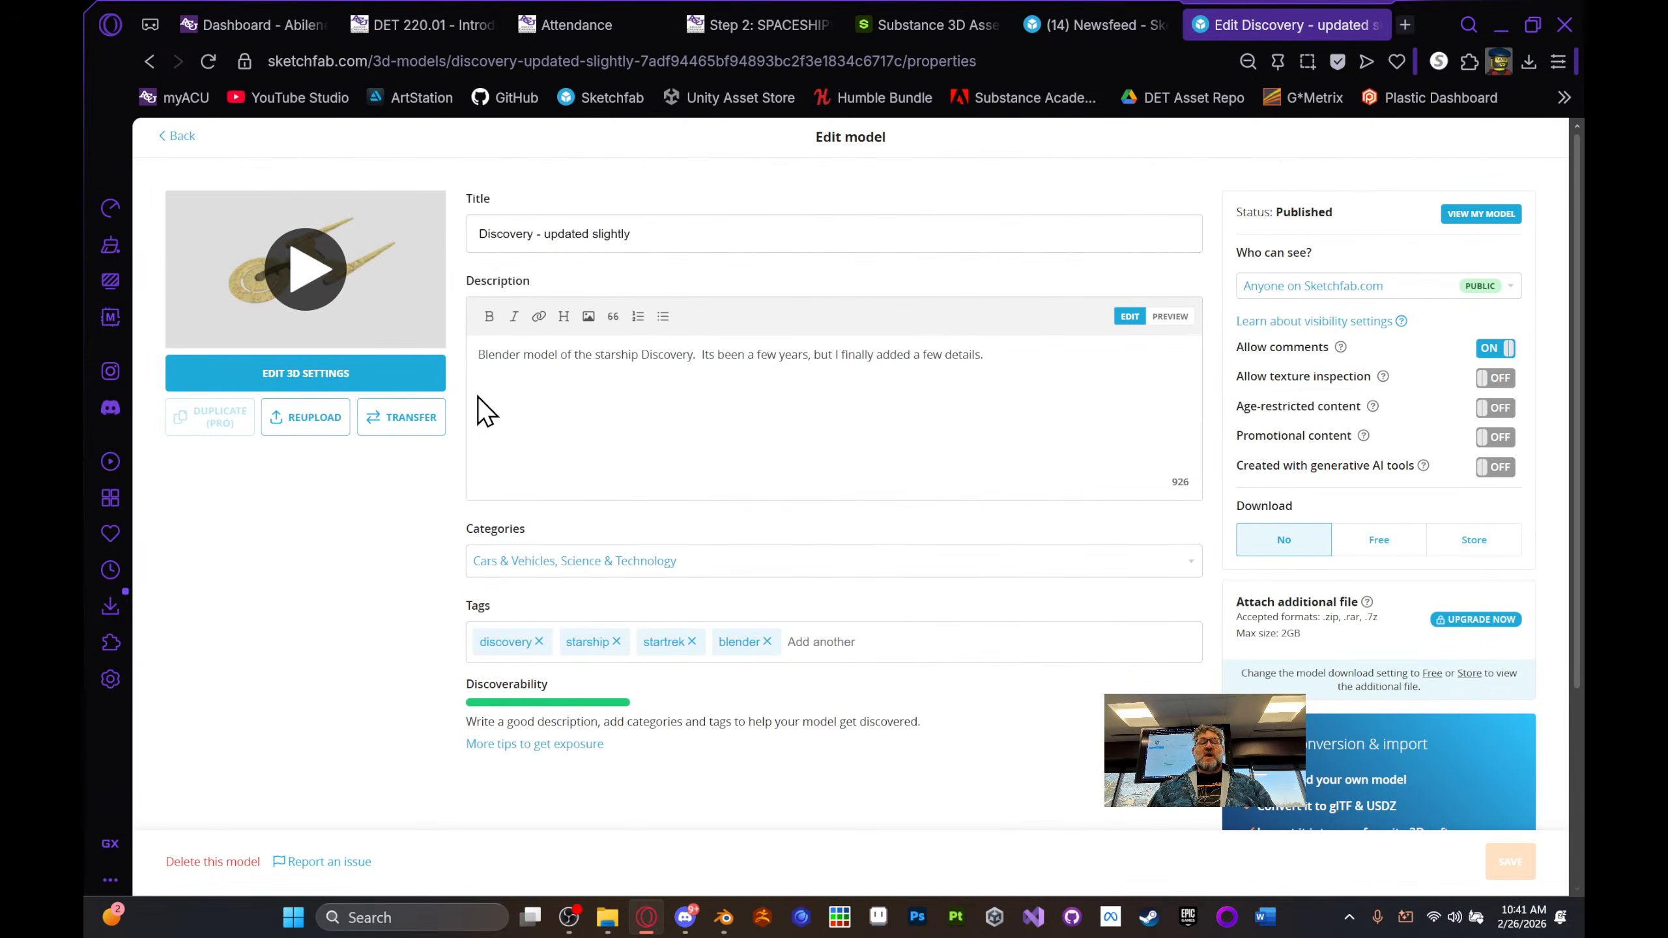
left_click(313, 380)
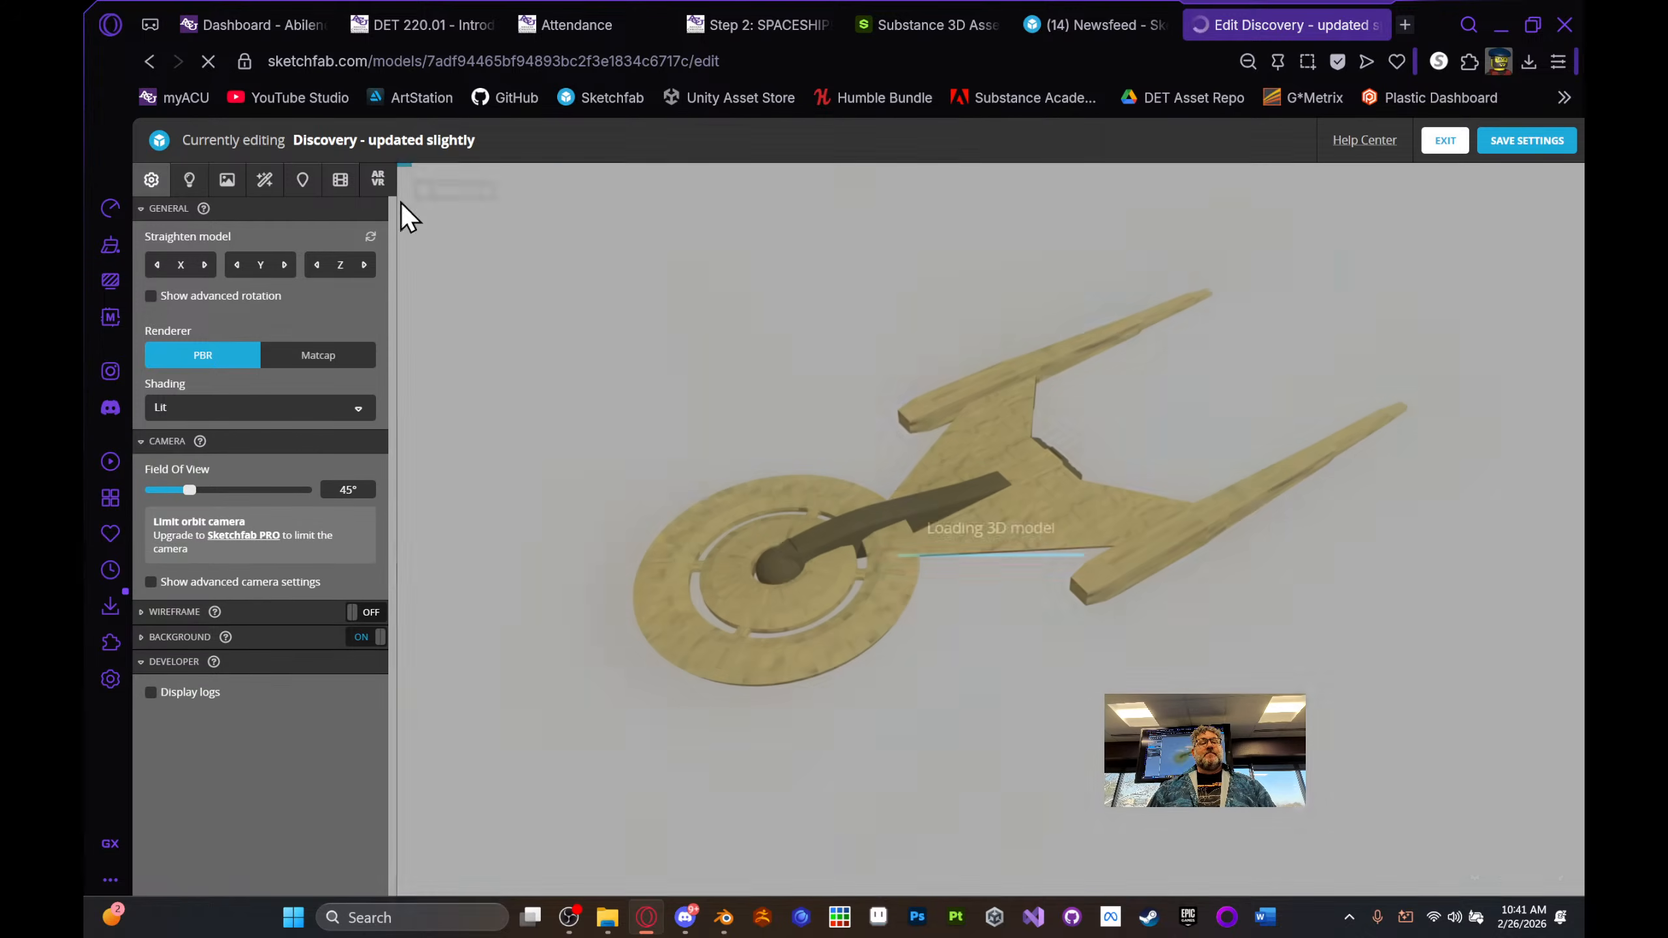
- Orbit the Discovery starship to show its underside with the saucer toward the upper left, enlarge it, and save this as the model's view
left_click_drag(894, 529, 916, 447)
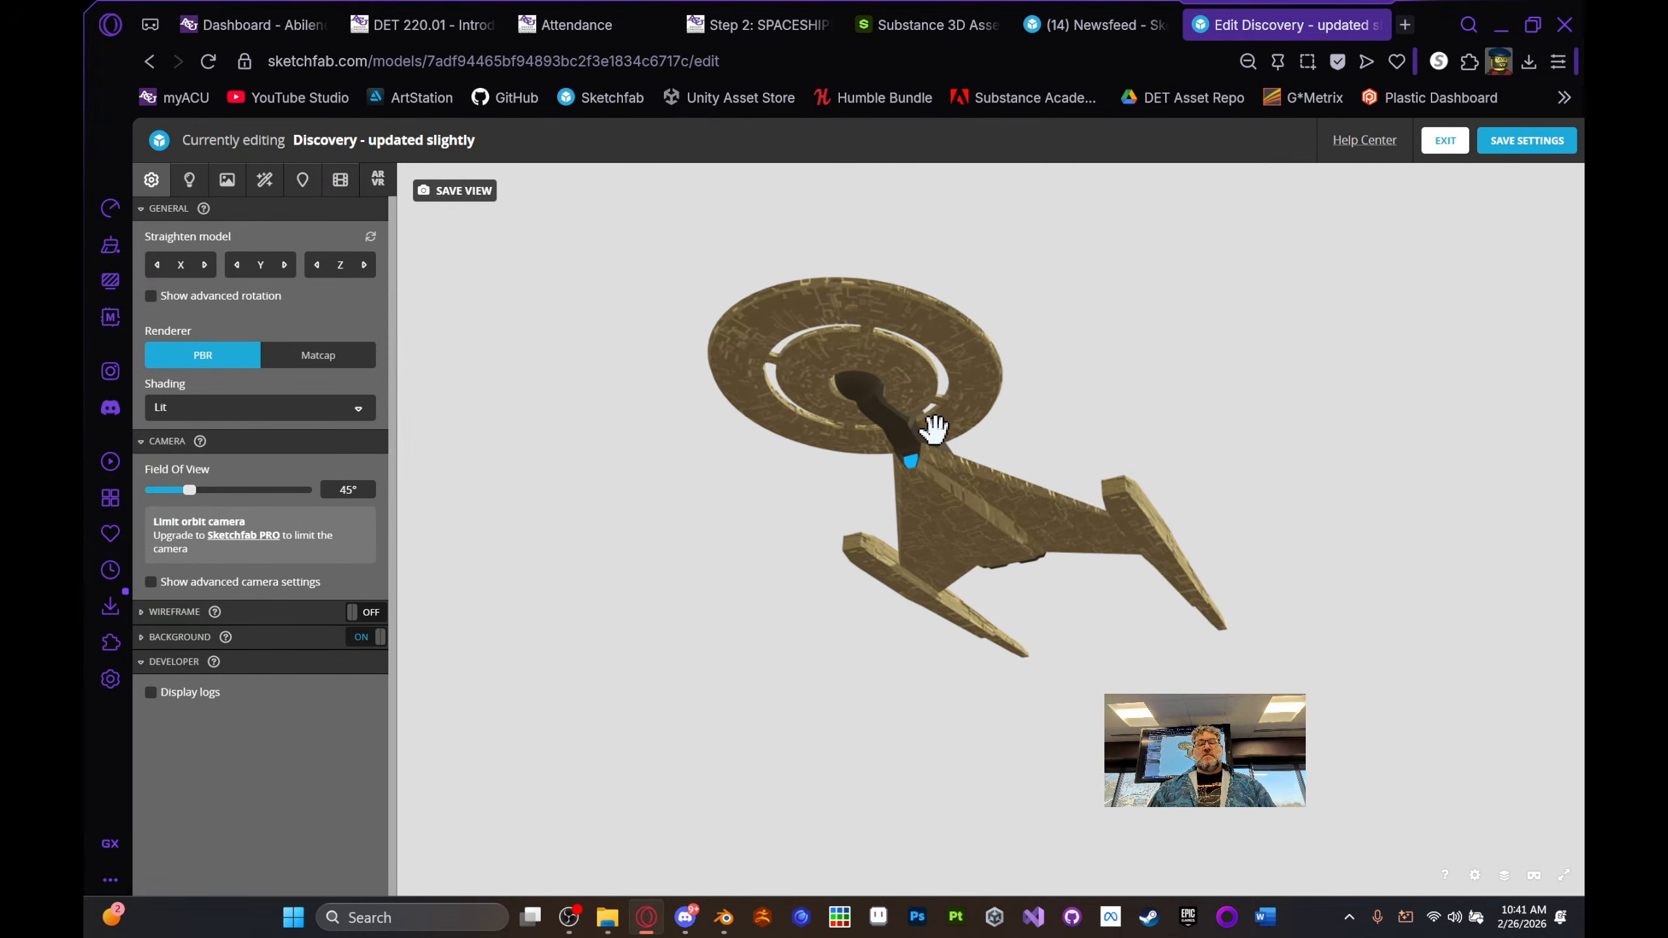
scroll(935, 432, "up", 4)
right_click_drag(936, 432, 938, 497)
left_click_drag(938, 496, 906, 475)
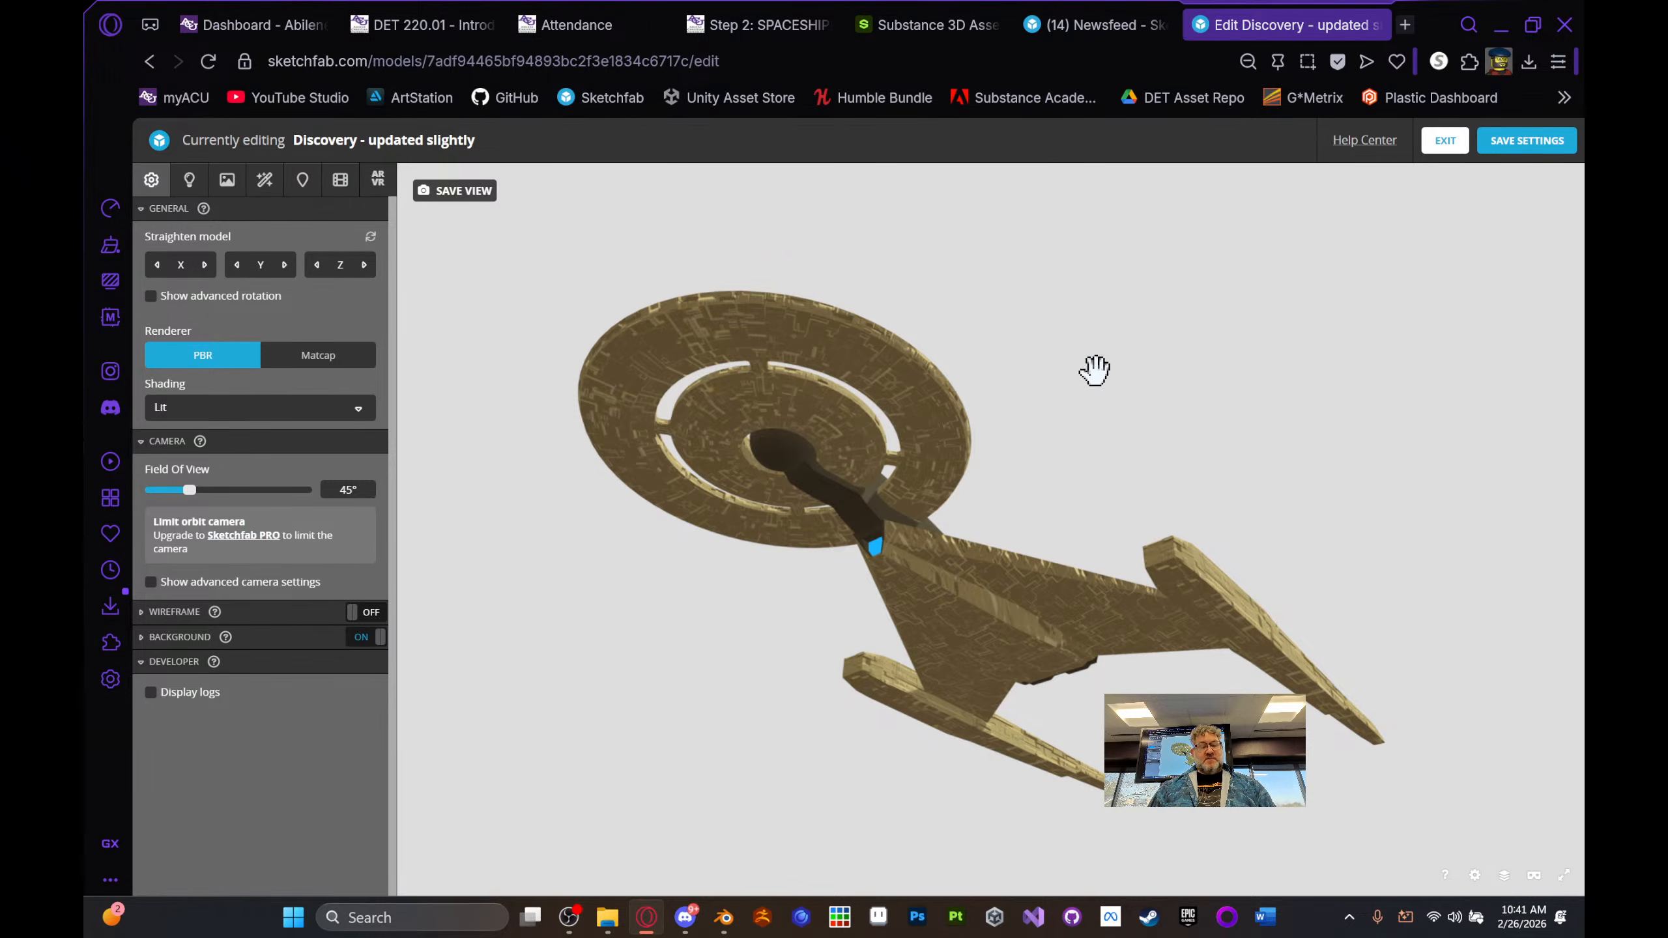
left_click_drag(1094, 370, 1107, 336)
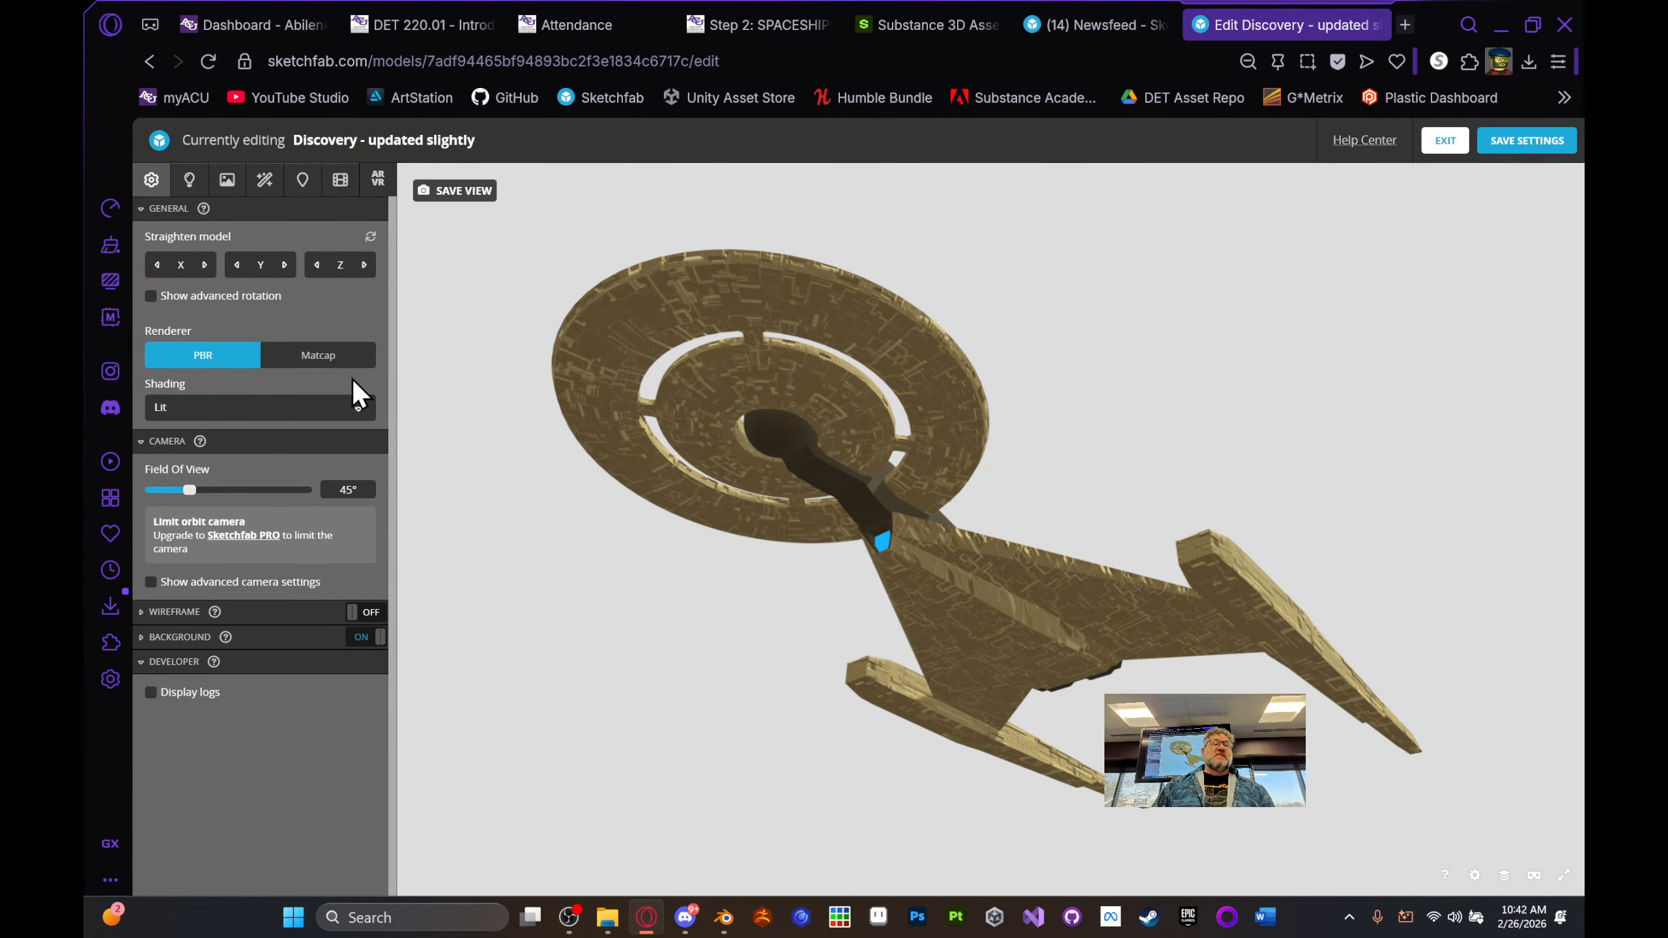
left_click(443, 197)
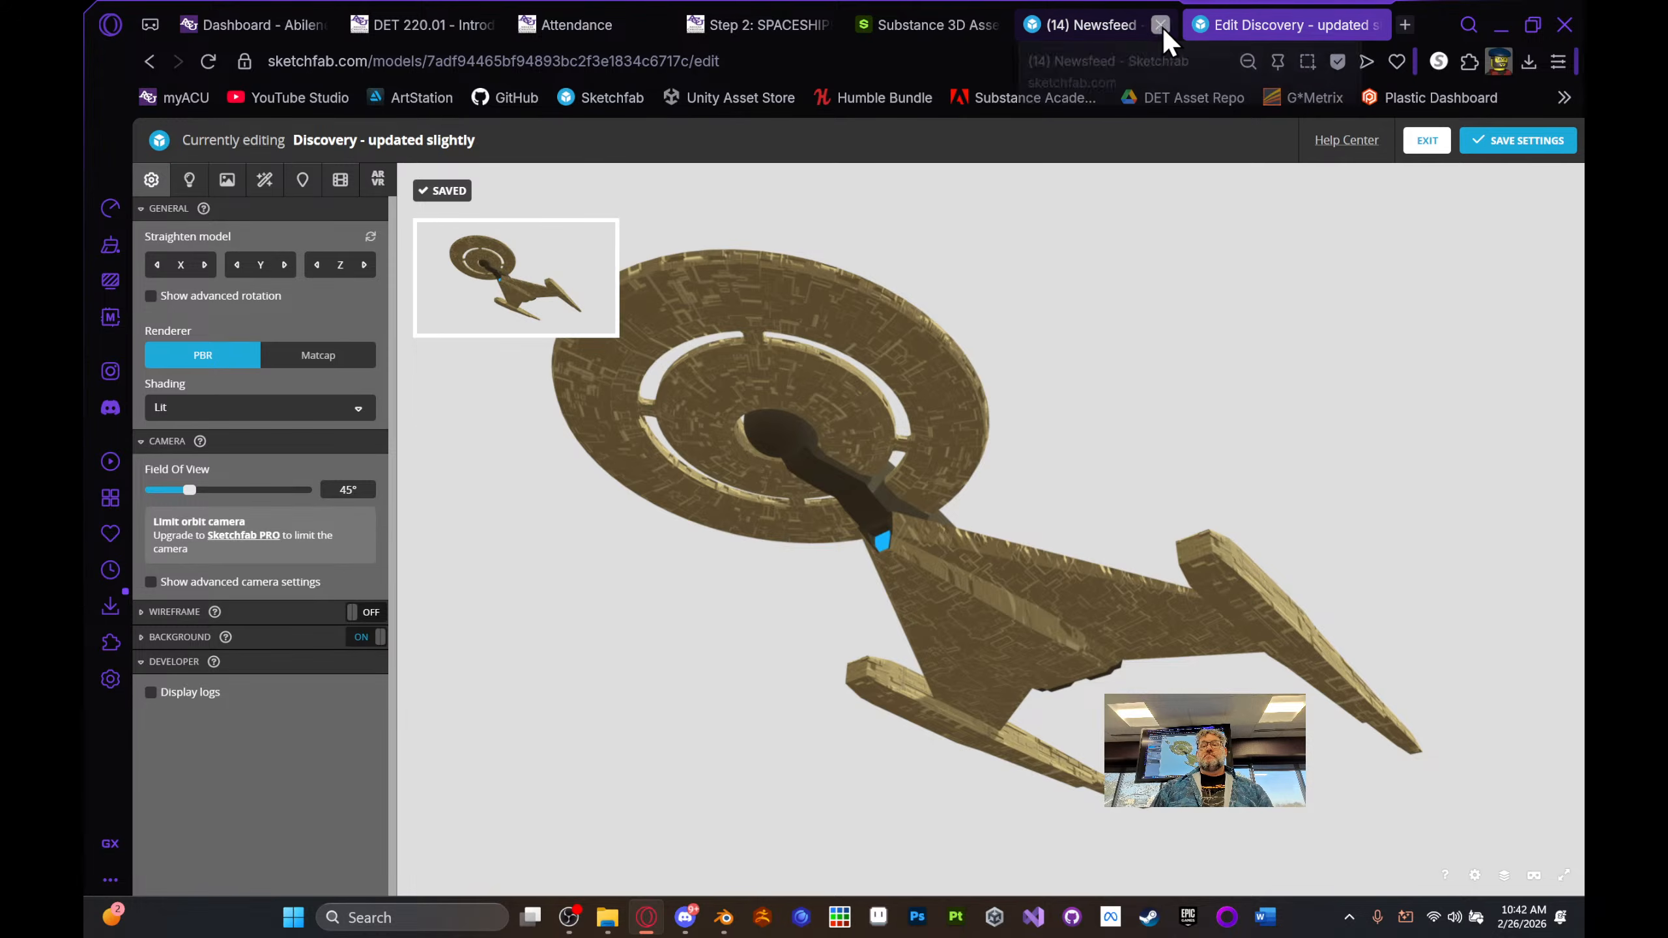
- Return to the space station's edit page and review its processing status and properties
left_click(1116, 25)
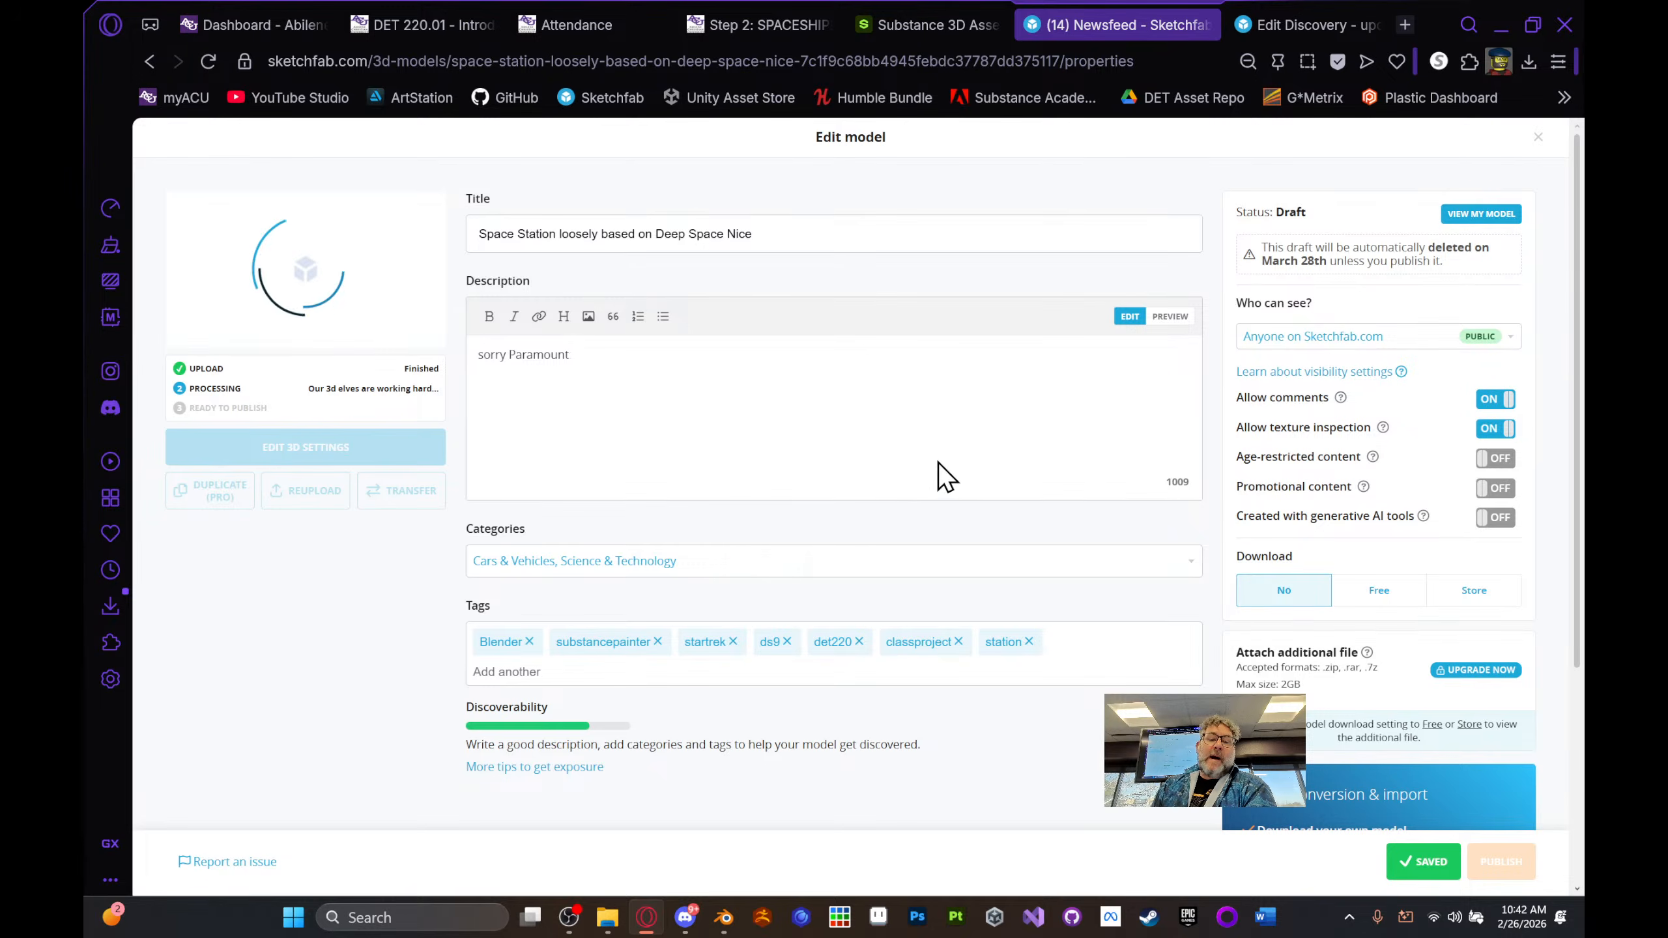
scroll(1076, 664, "down", 4)
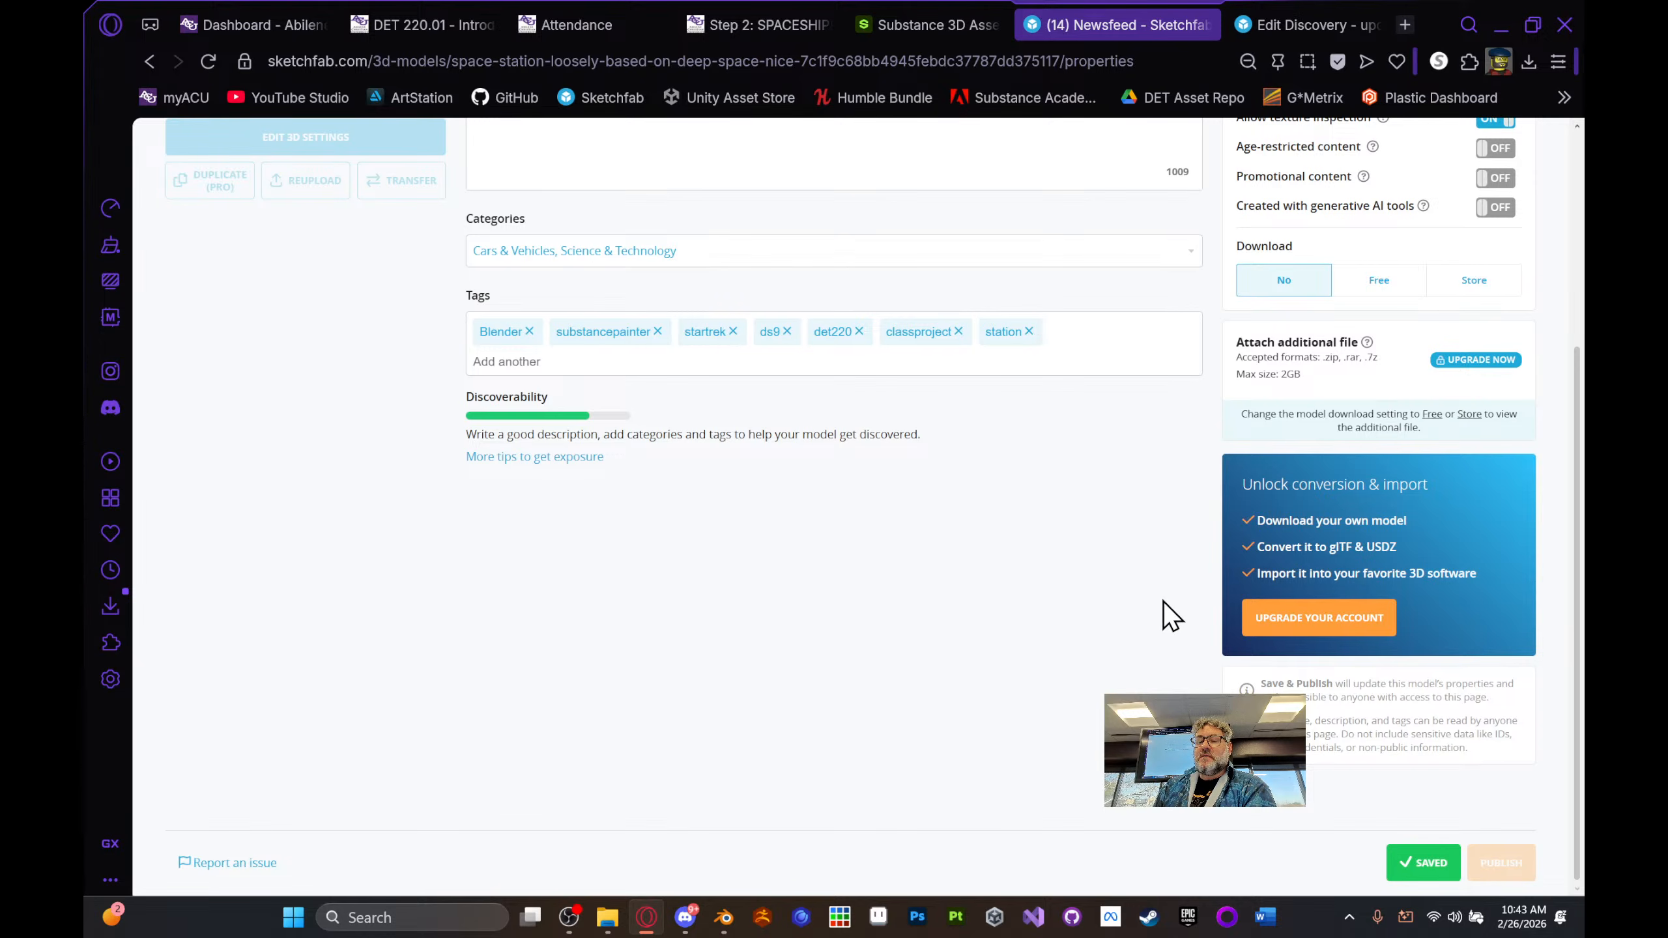
scroll(1225, 581, "up", 5)
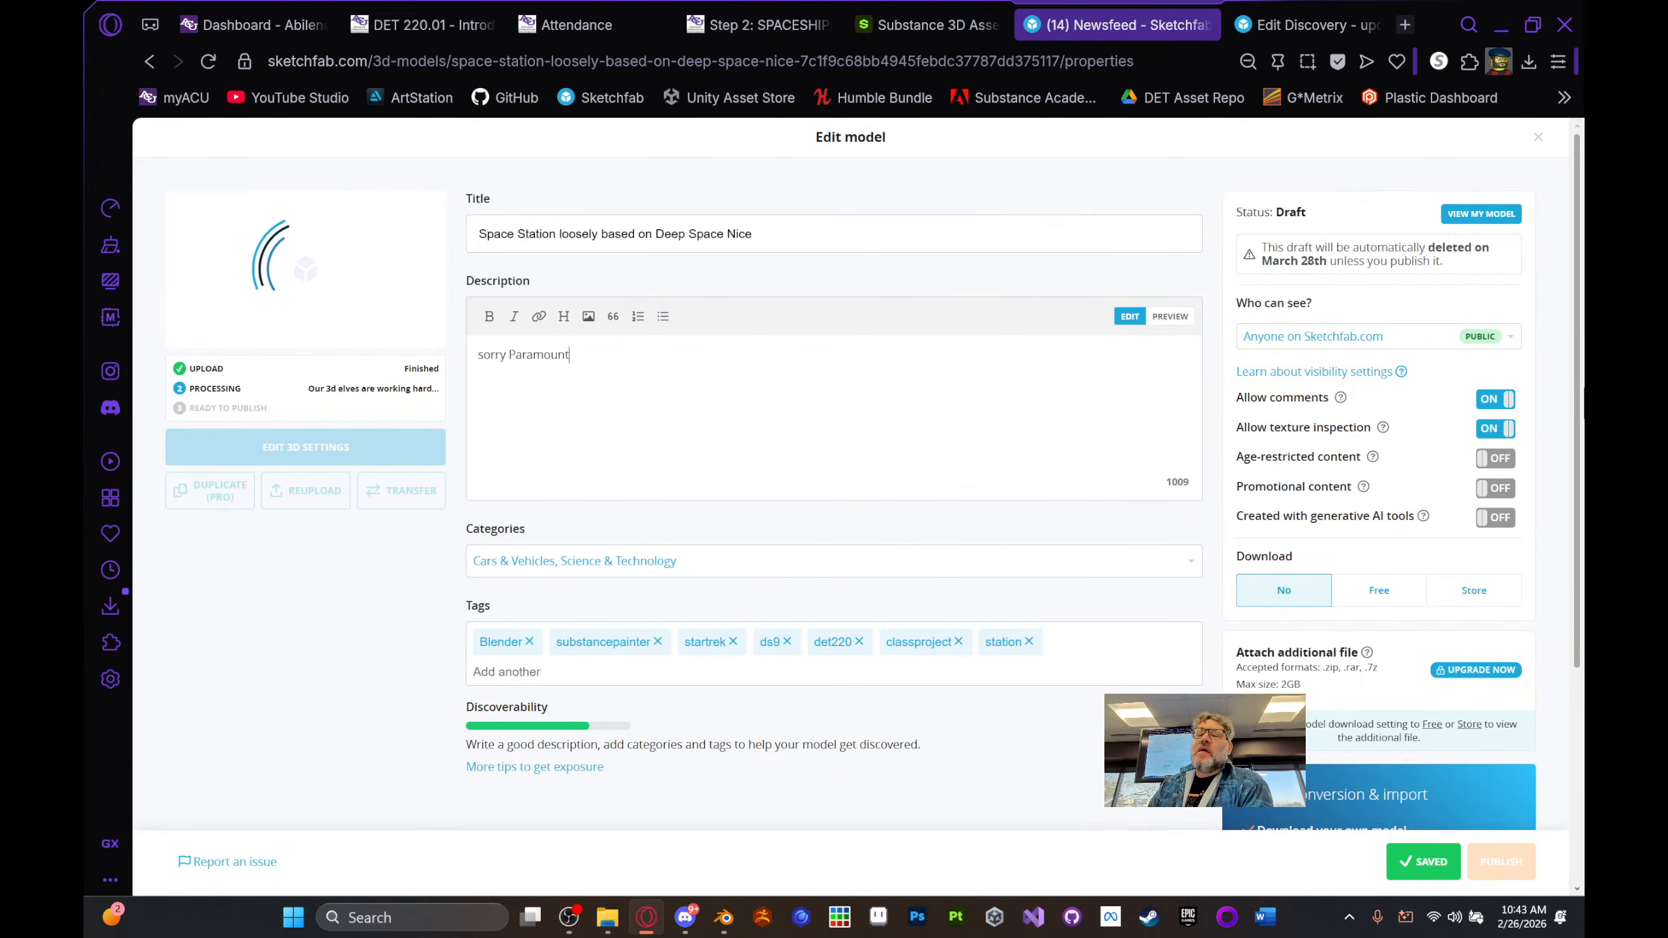
left_click(757, 374)
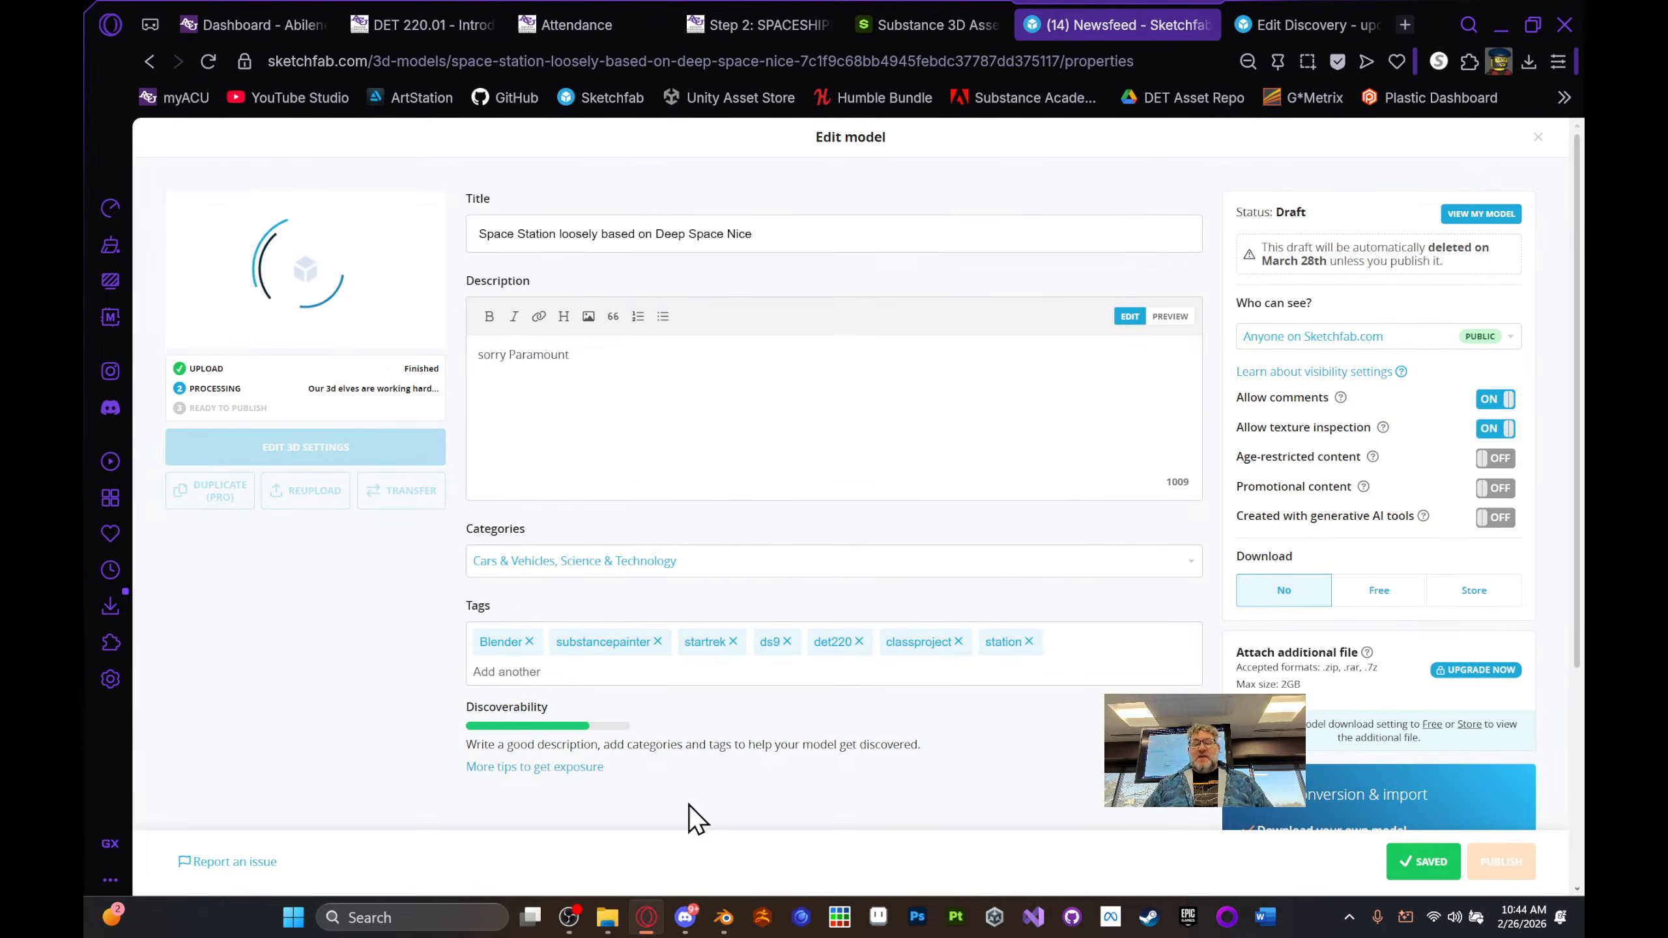
- Switch to Discord, open the det220-intro-to-3d-modeling channel under DET Classes, and find the original "easy greeble" video post
left_click(684, 917)
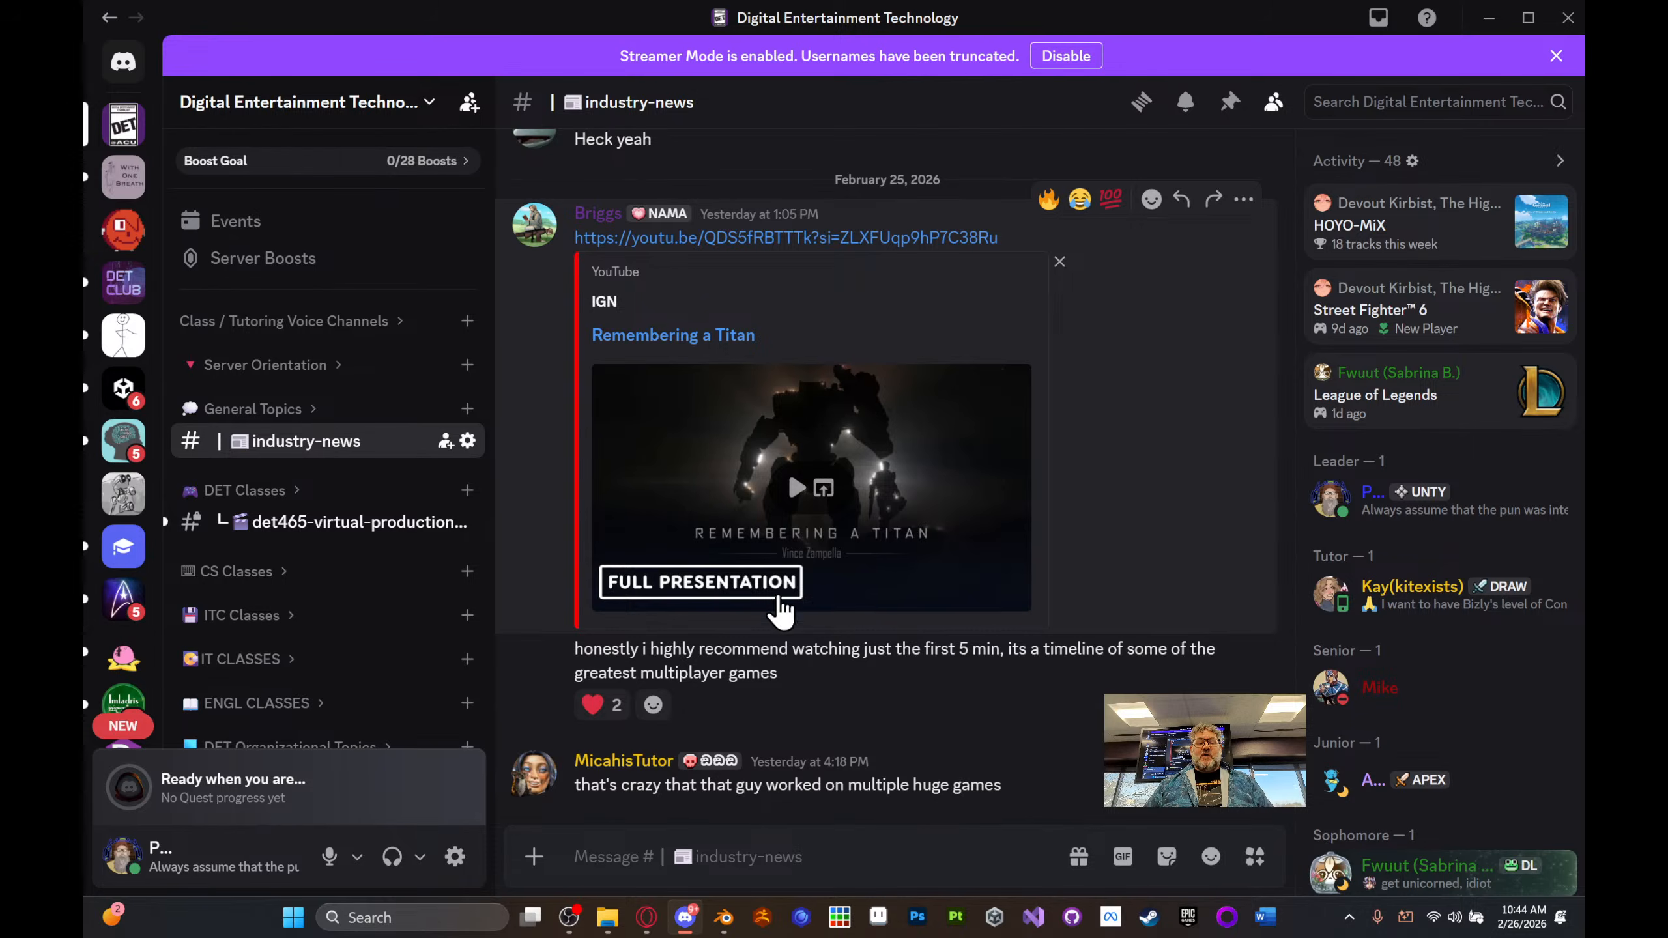
left_click(305, 492)
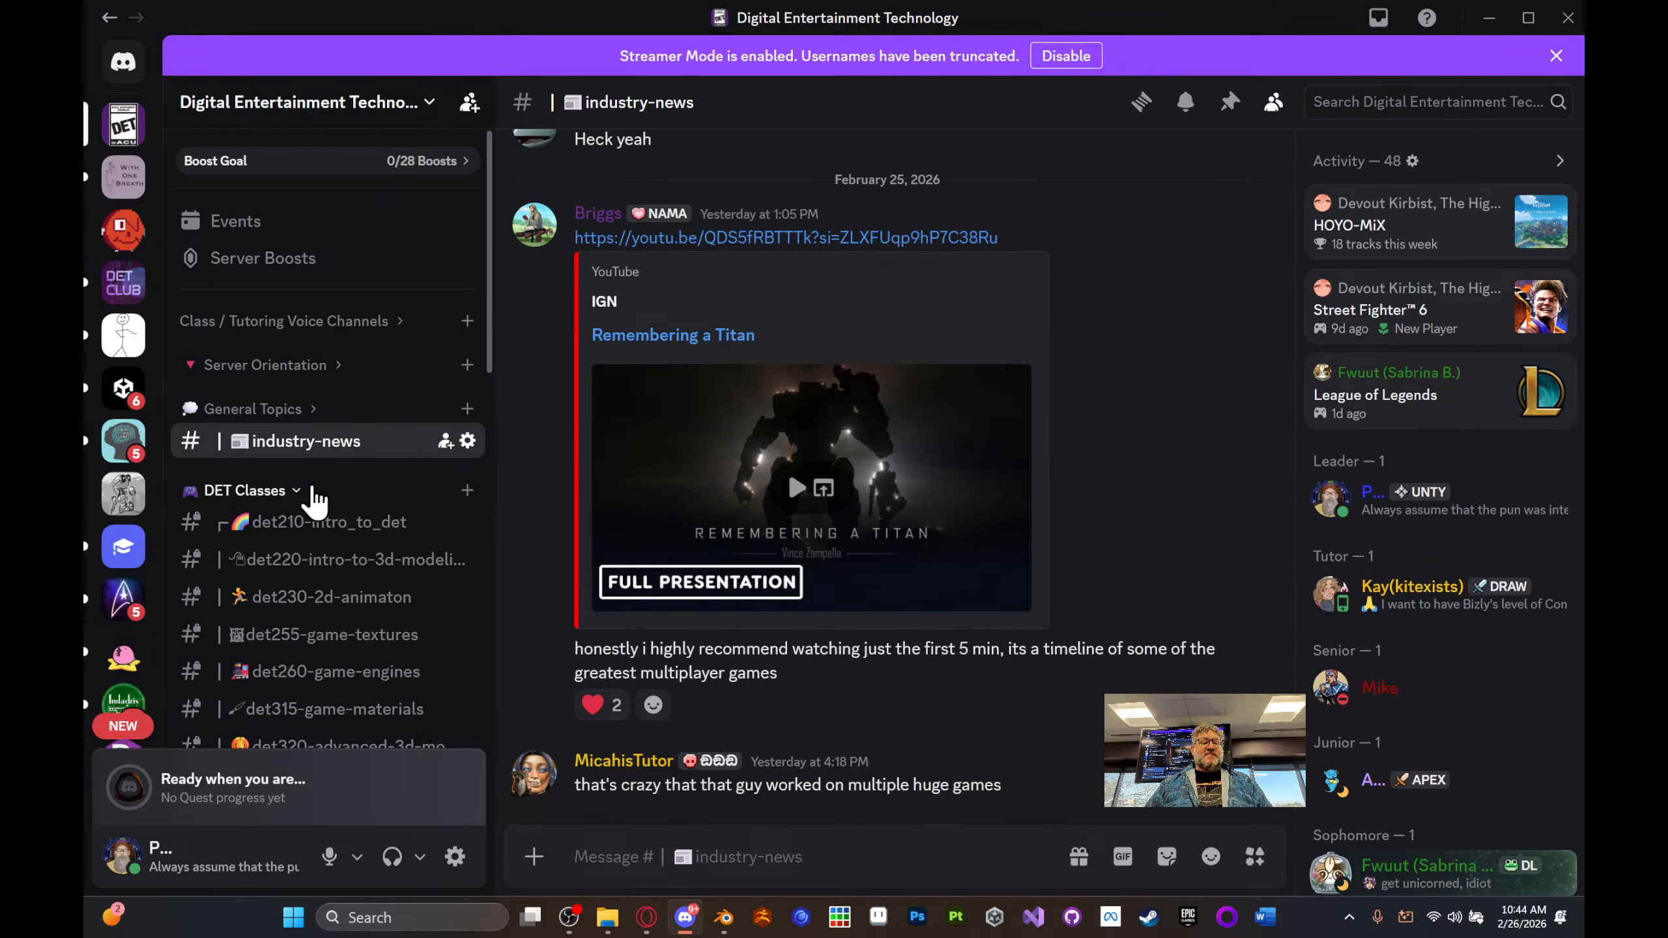
left_click(370, 559)
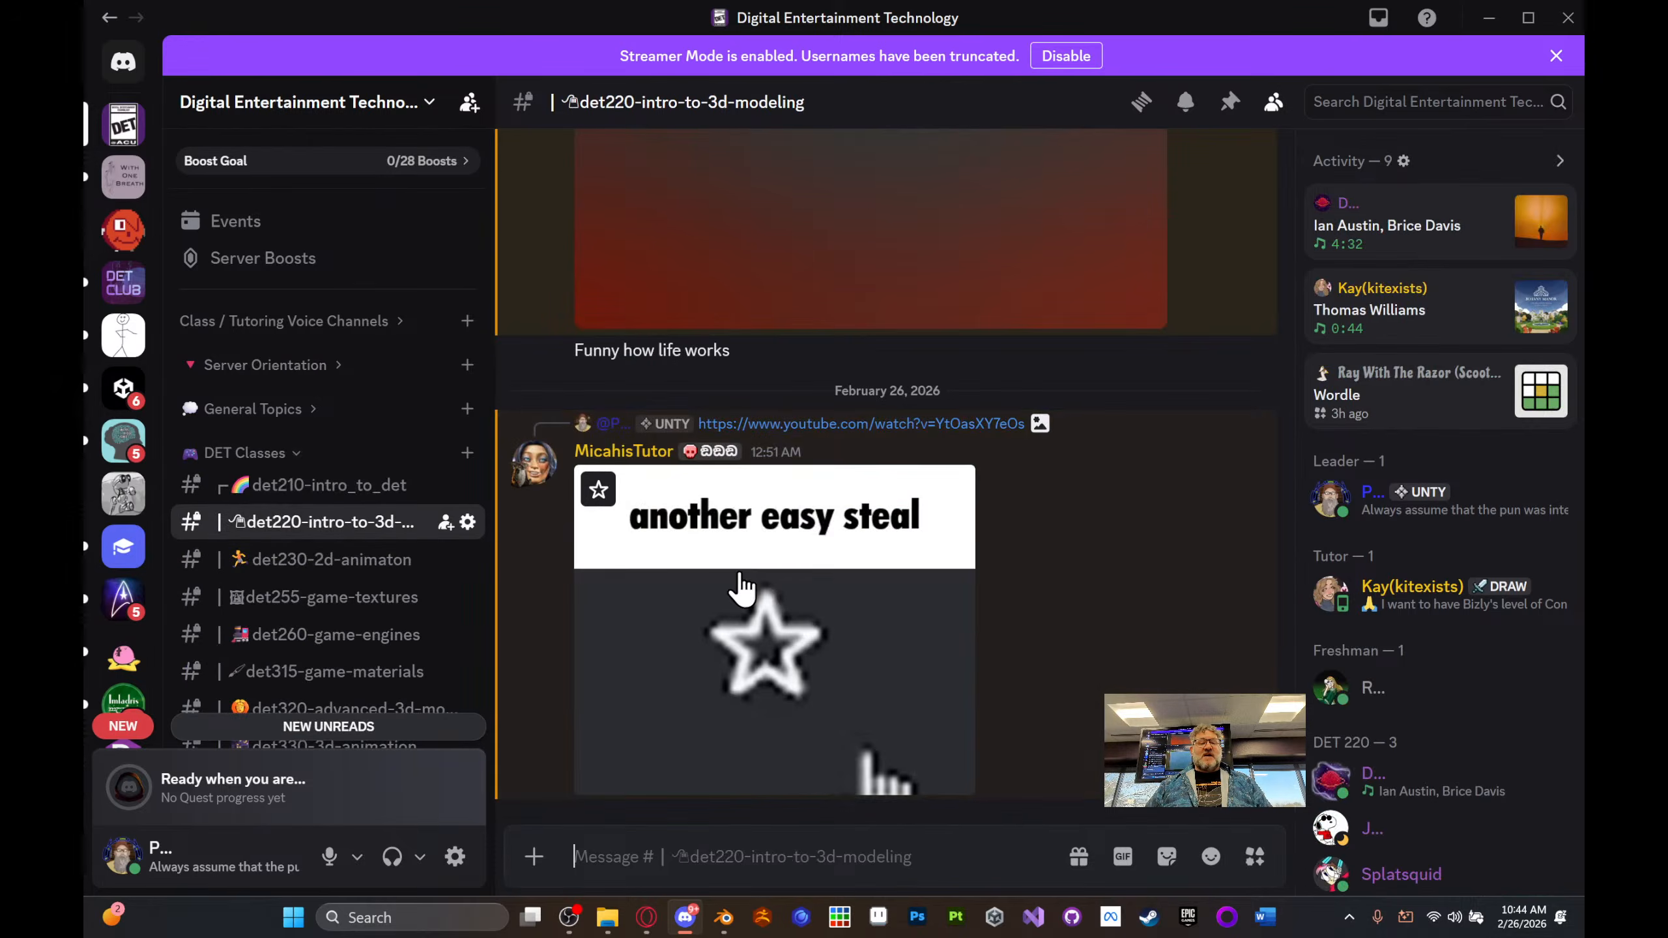
scroll(1028, 596, "up", 3)
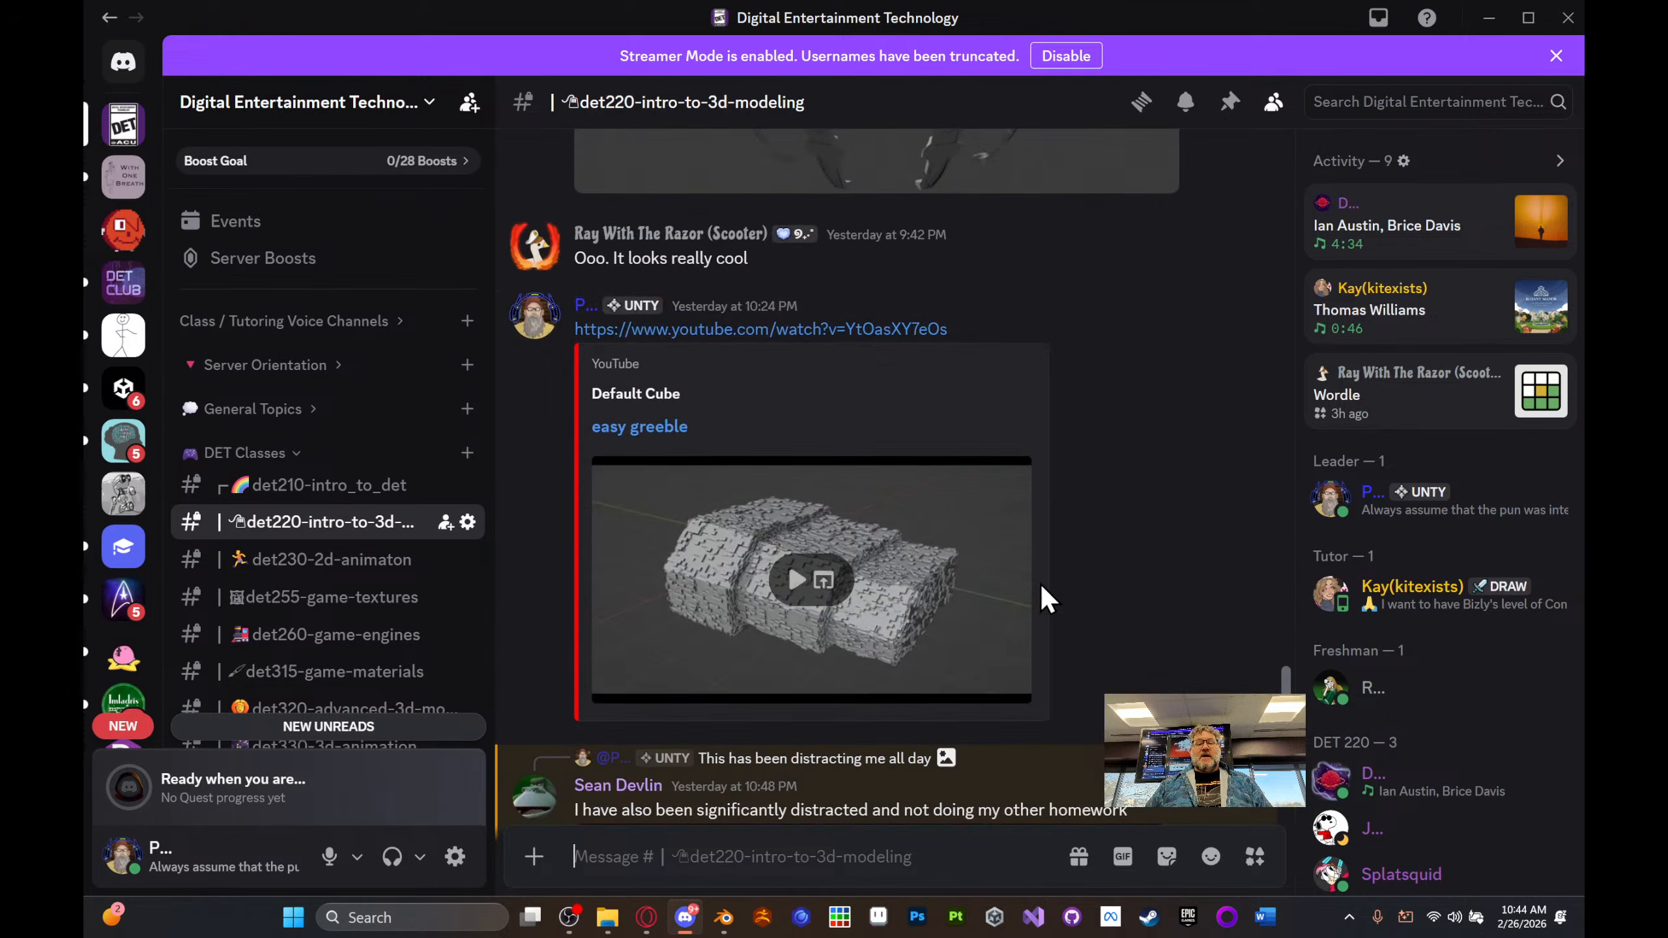
scroll(1049, 600, "down", 3)
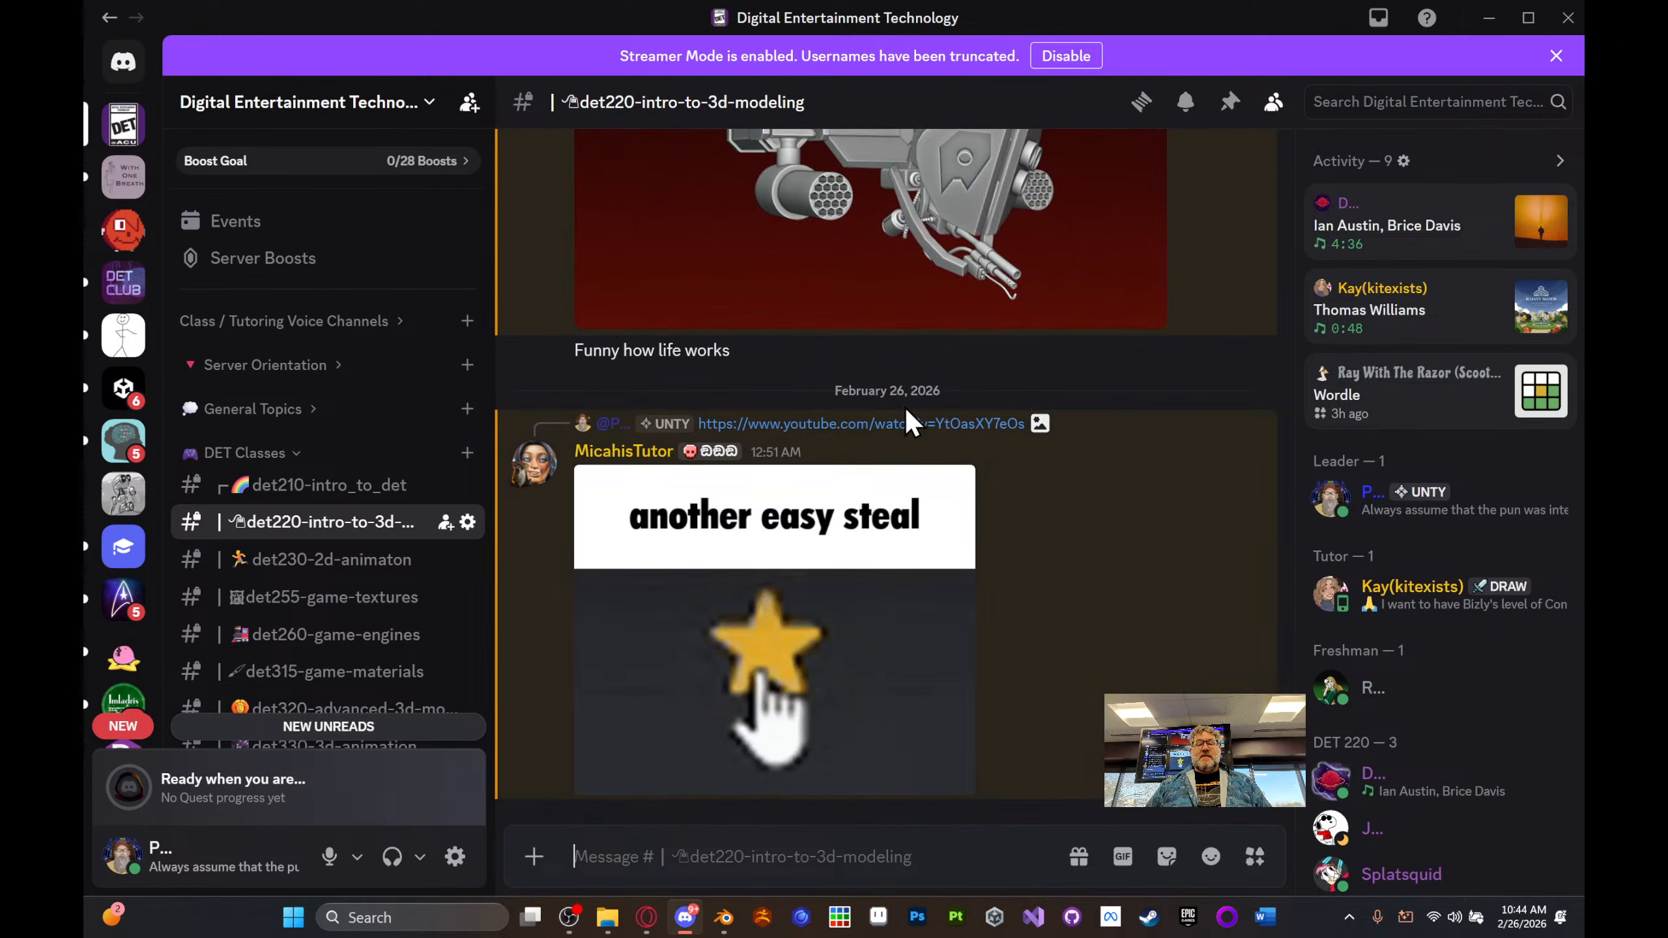
left_click(908, 425)
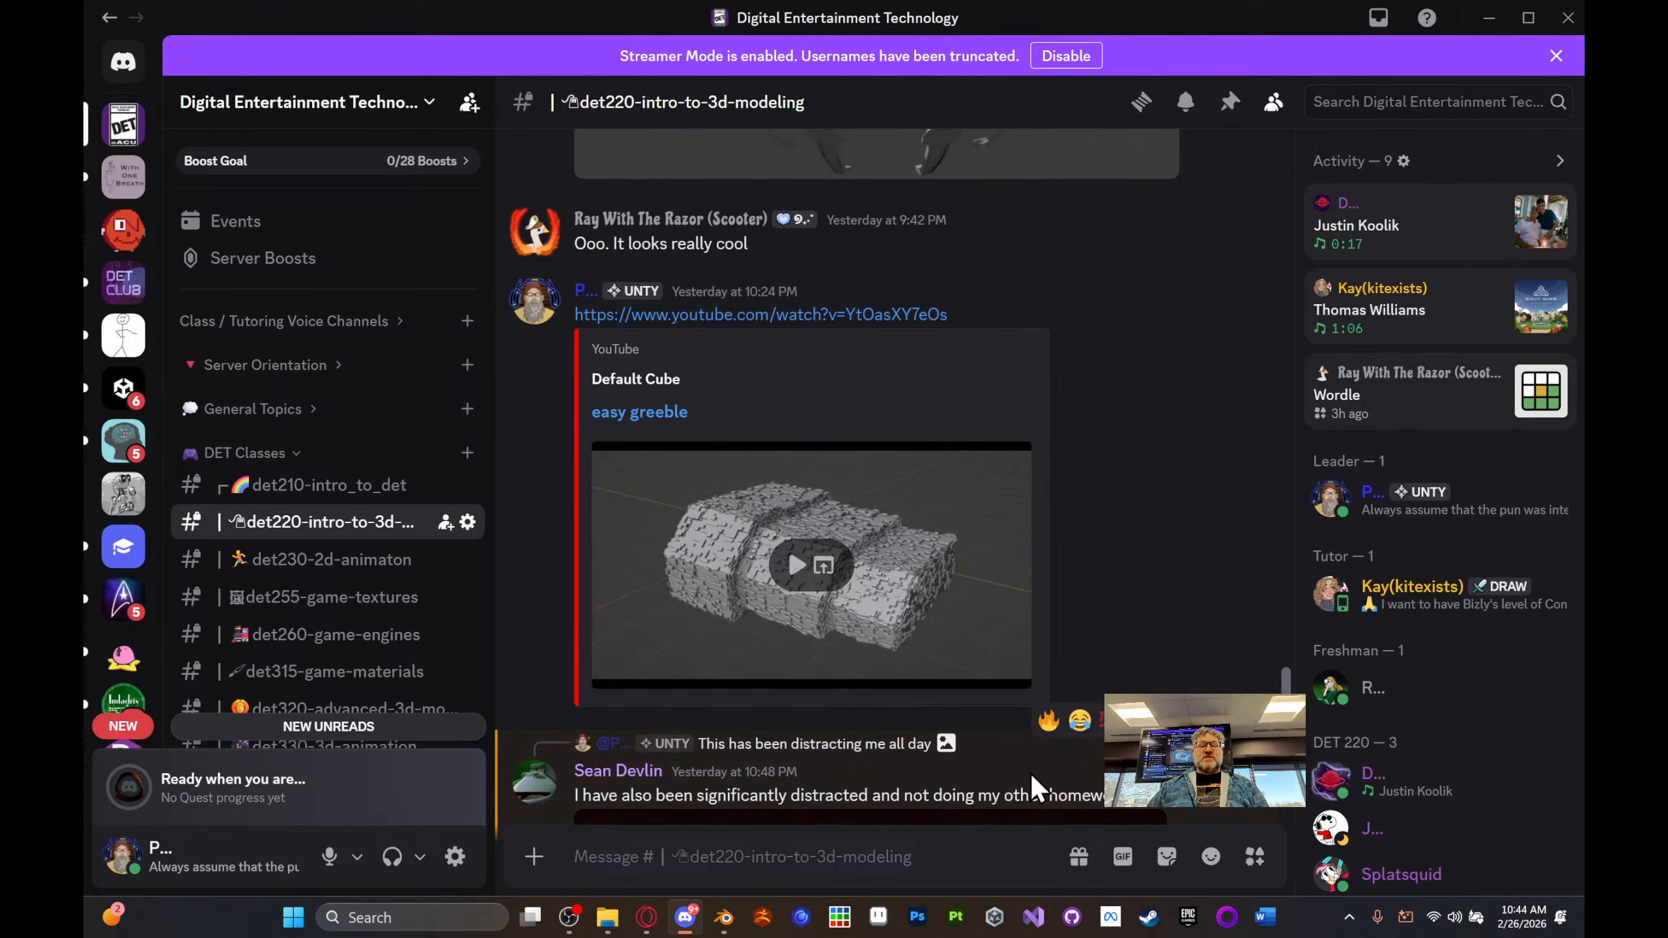
- Switch to Blender and select the Station object with its mesh data properties open to show the vertex groups
left_click(724, 918)
middle_click_drag(909, 407, 864, 412)
scroll(864, 411, "up", 6)
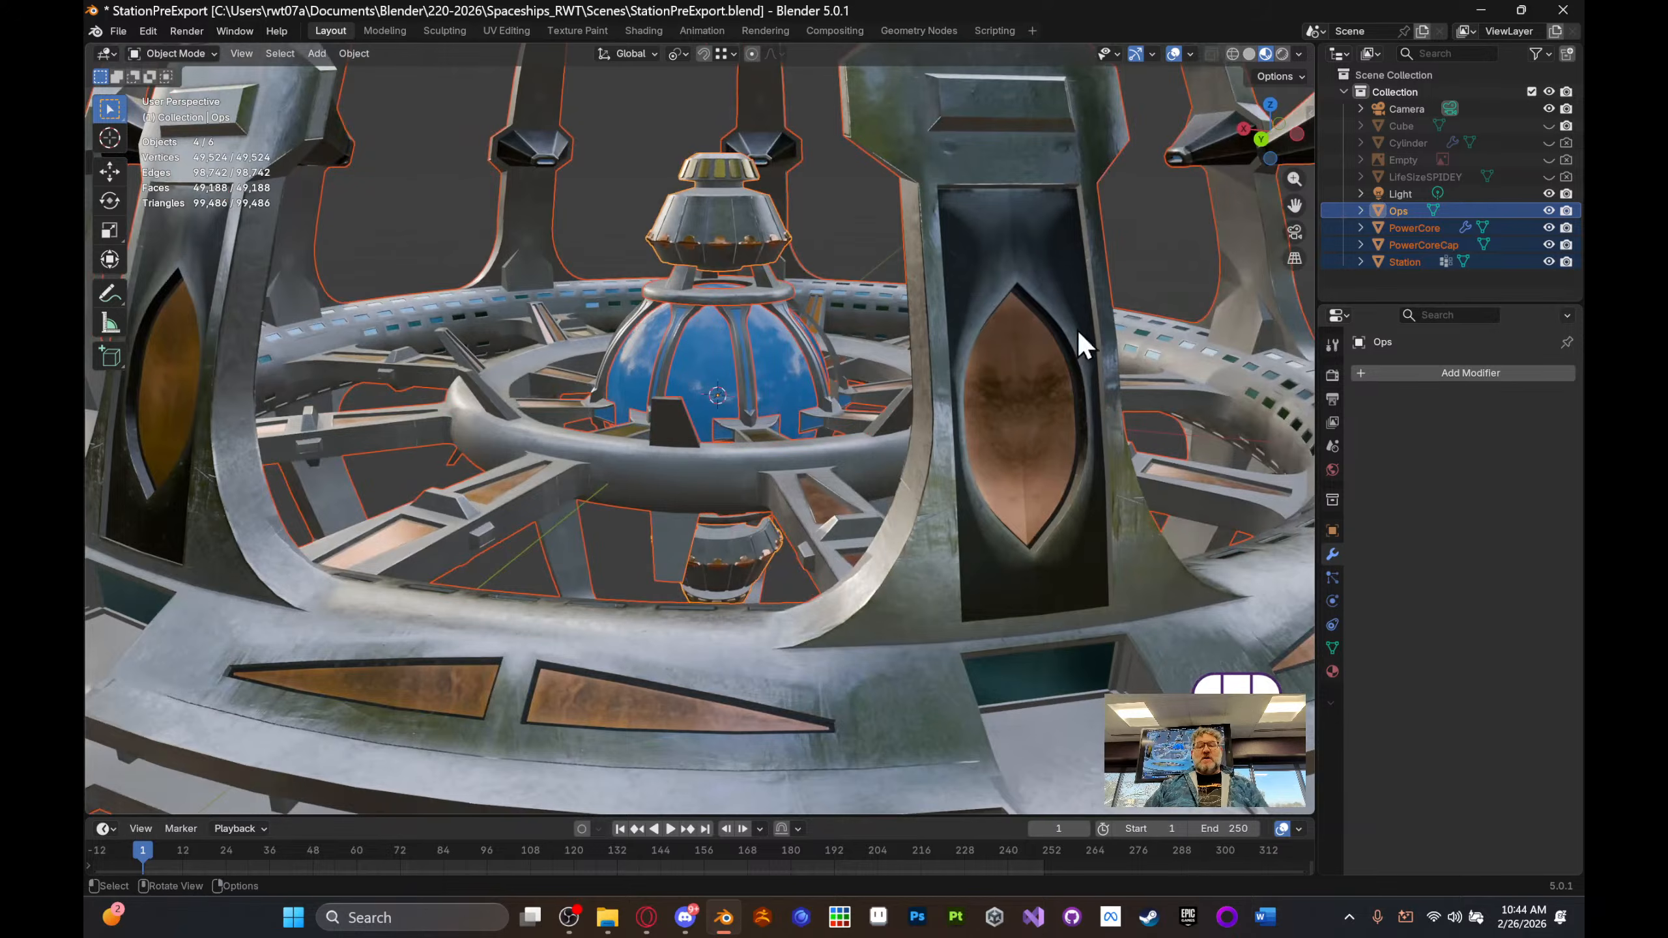
scroll(1182, 453, "down", 4)
left_click(1331, 648)
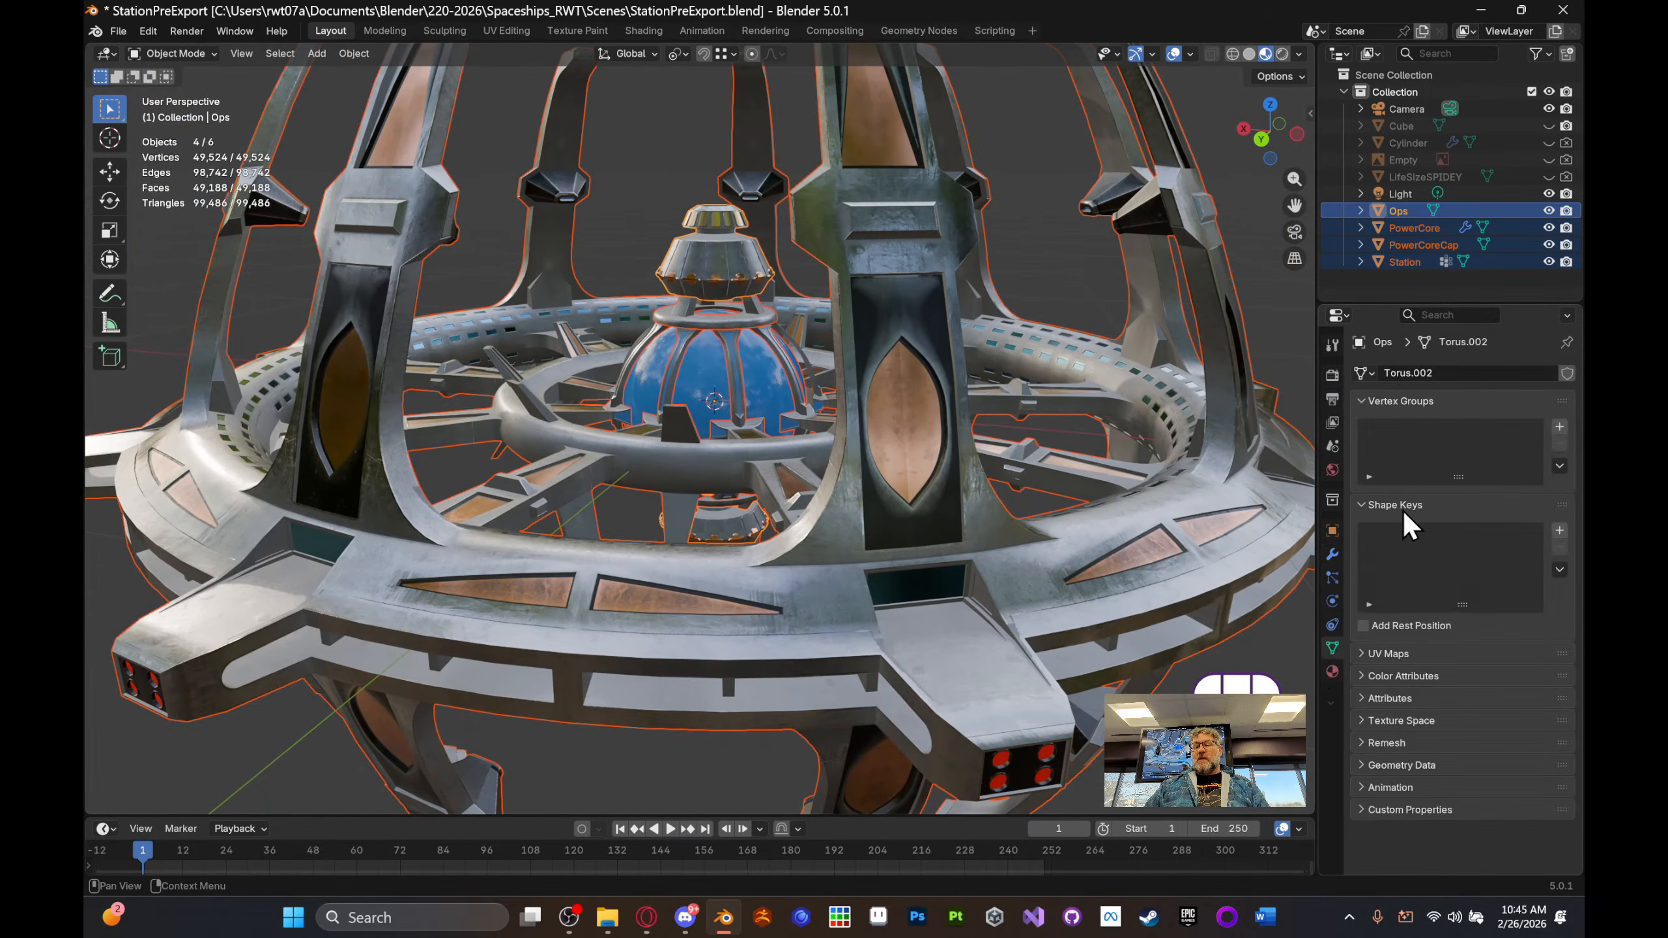
middle_click_drag(1068, 422, 979, 390)
left_click(1048, 492)
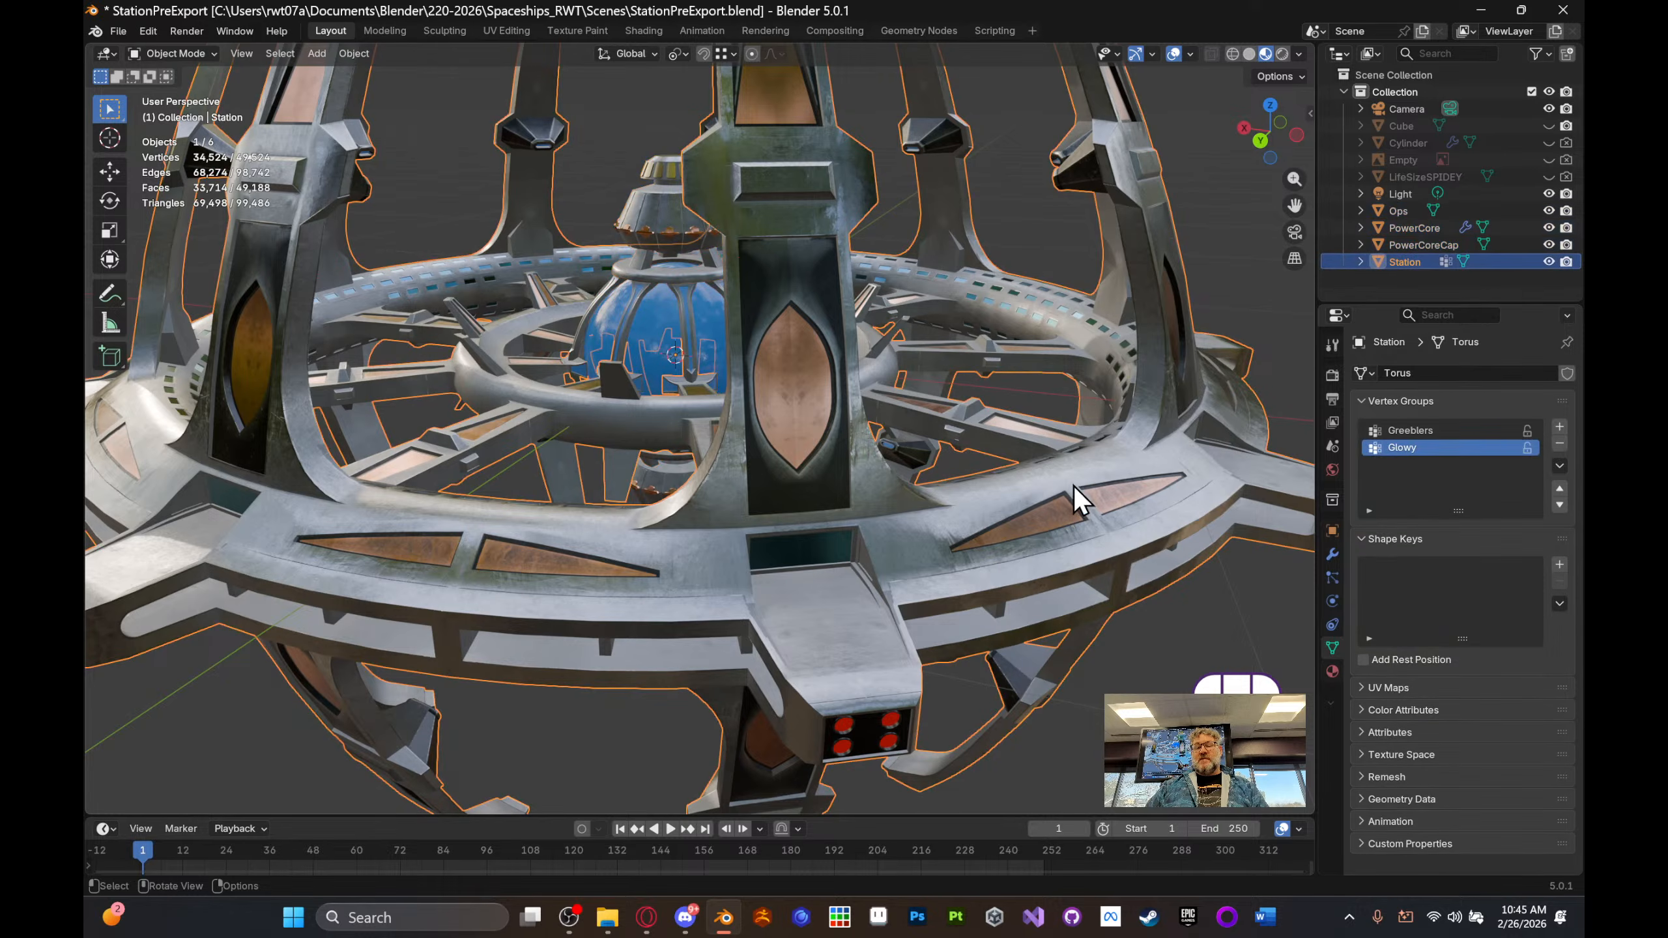
- In Edit Mode, clear the selection, select the faces assigned to the Station's Greeblers vertex group, and inspect them around the model
left_click(1432, 431)
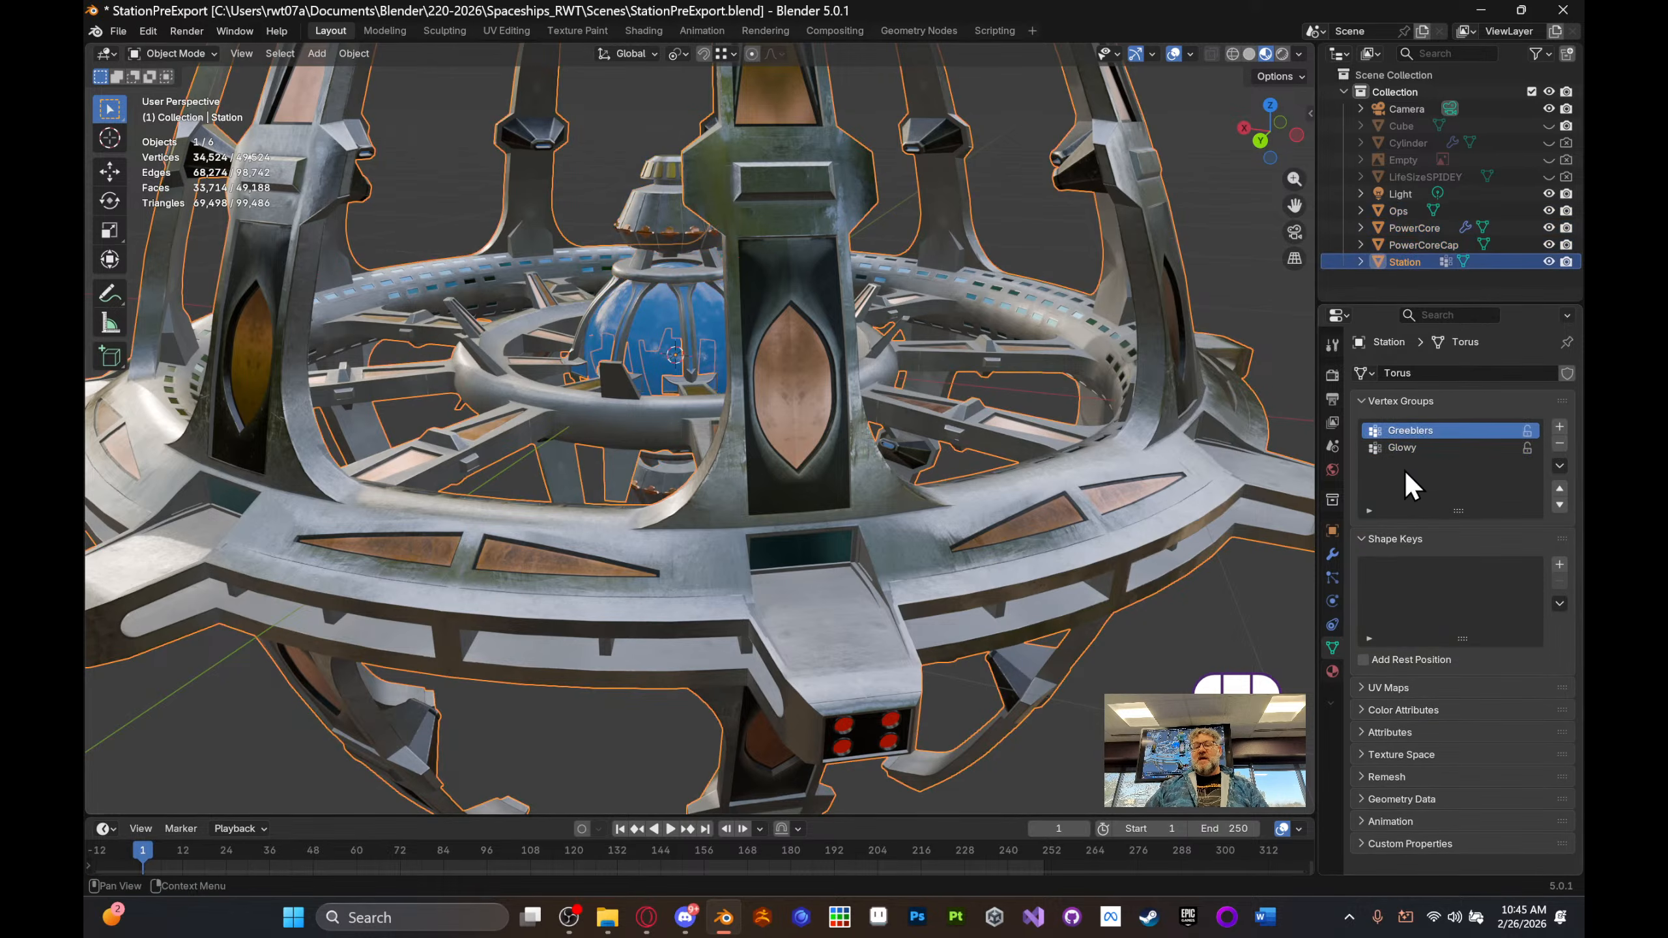
key("Tab")
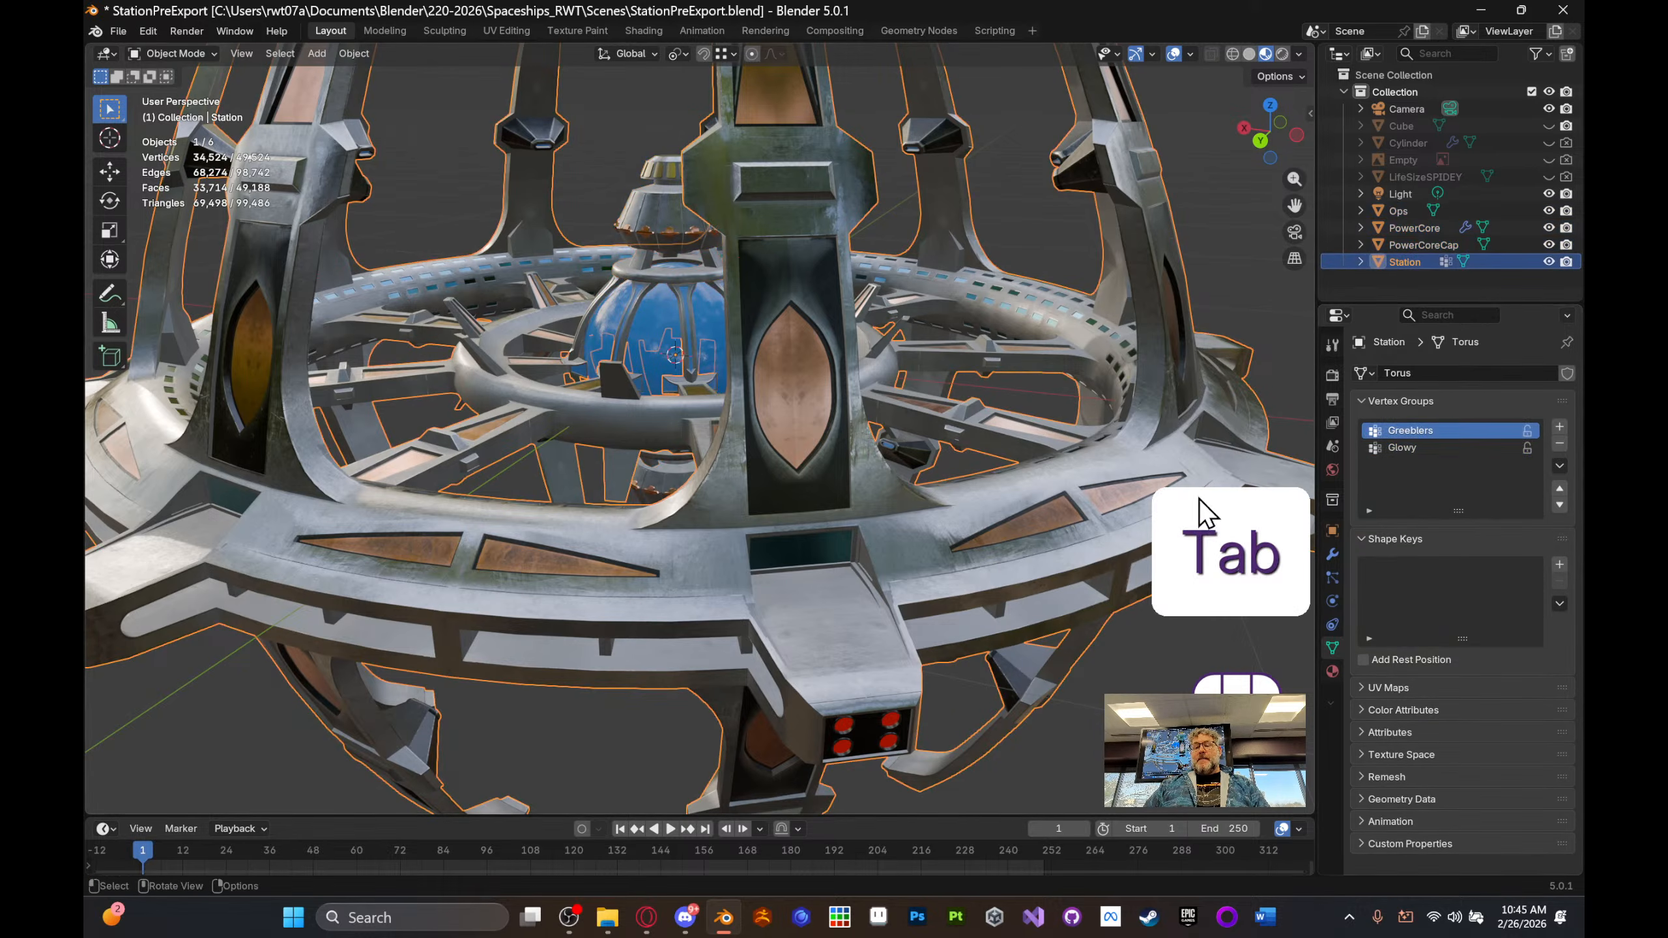
key("Tab")
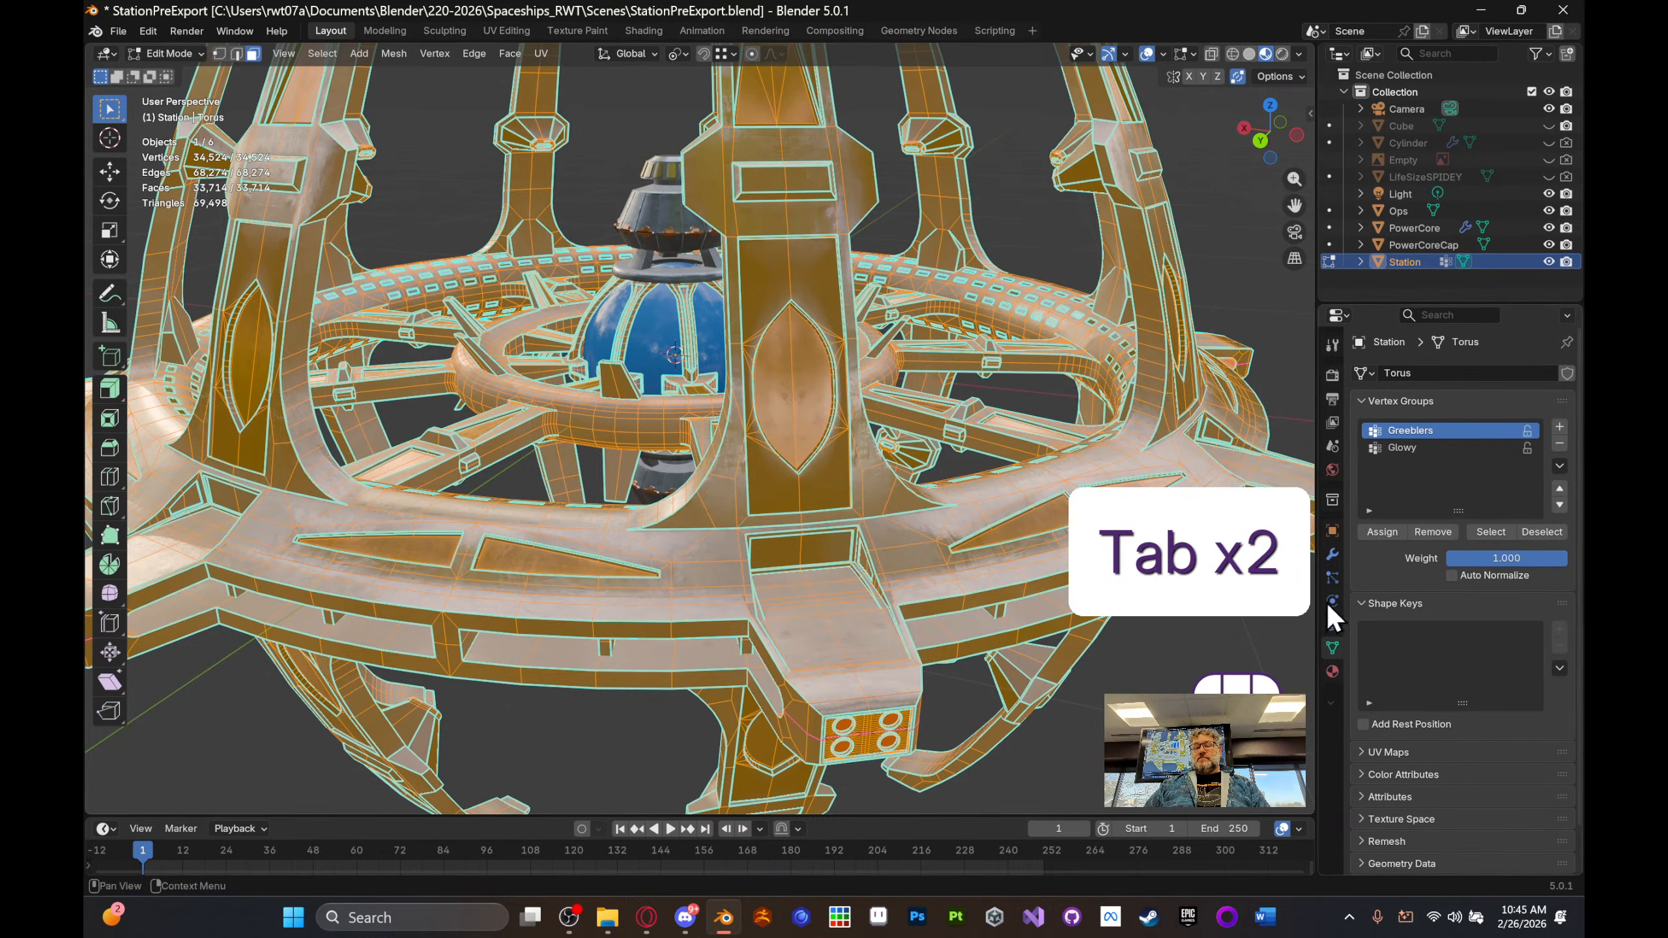
key("alt+a")
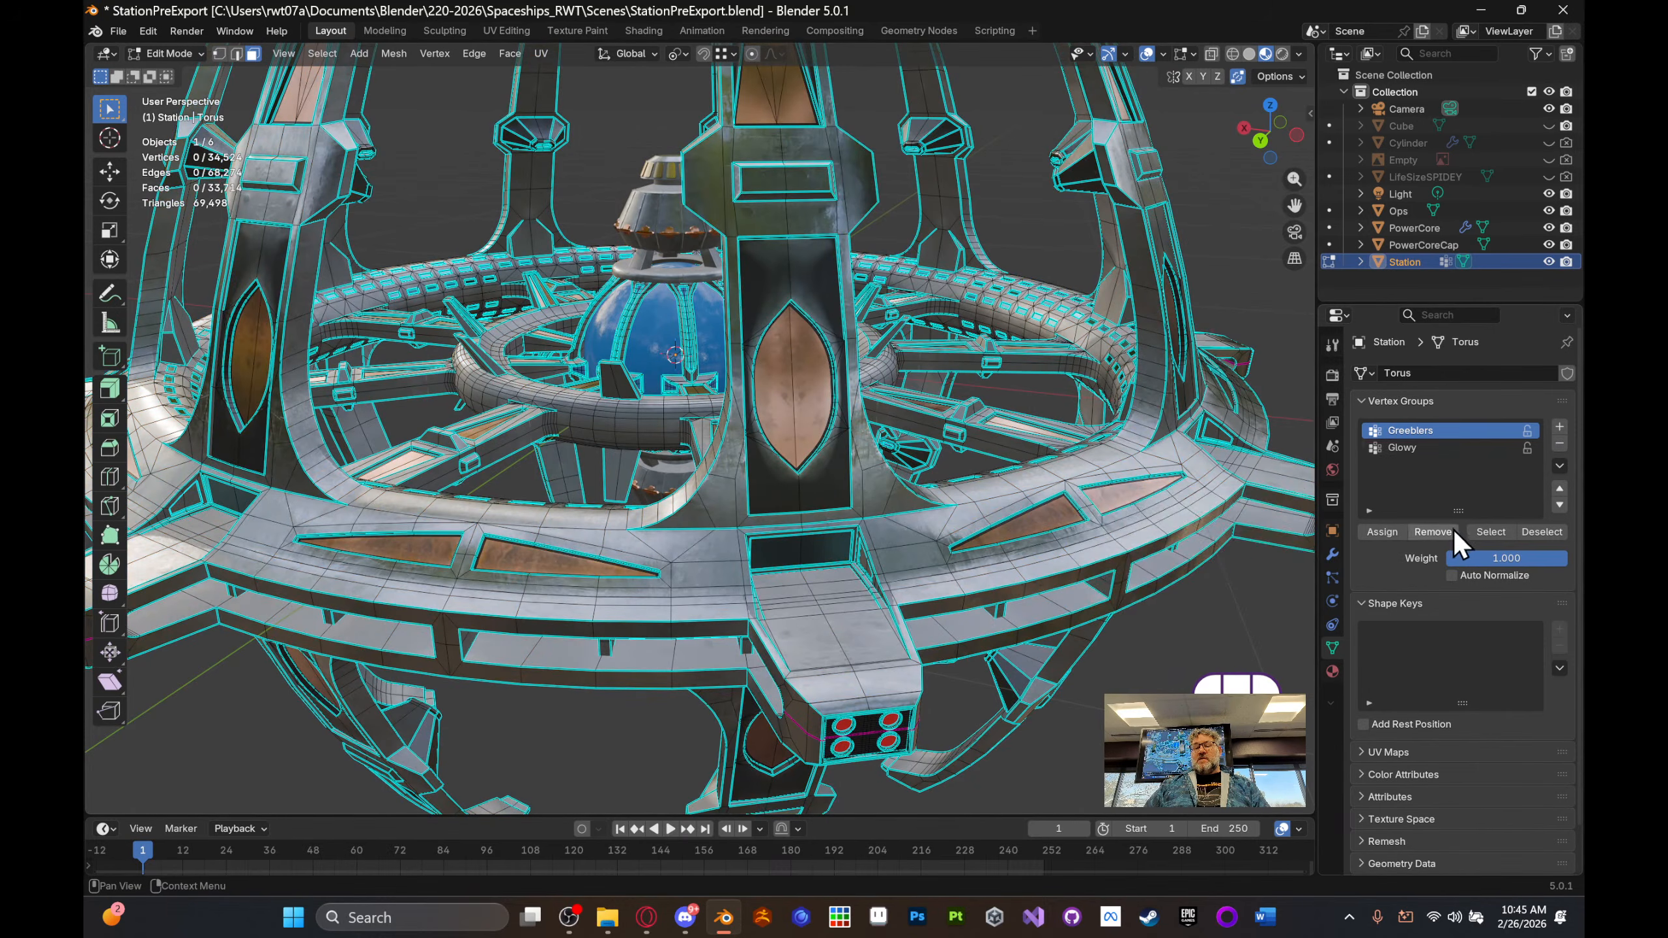
left_click(1475, 527)
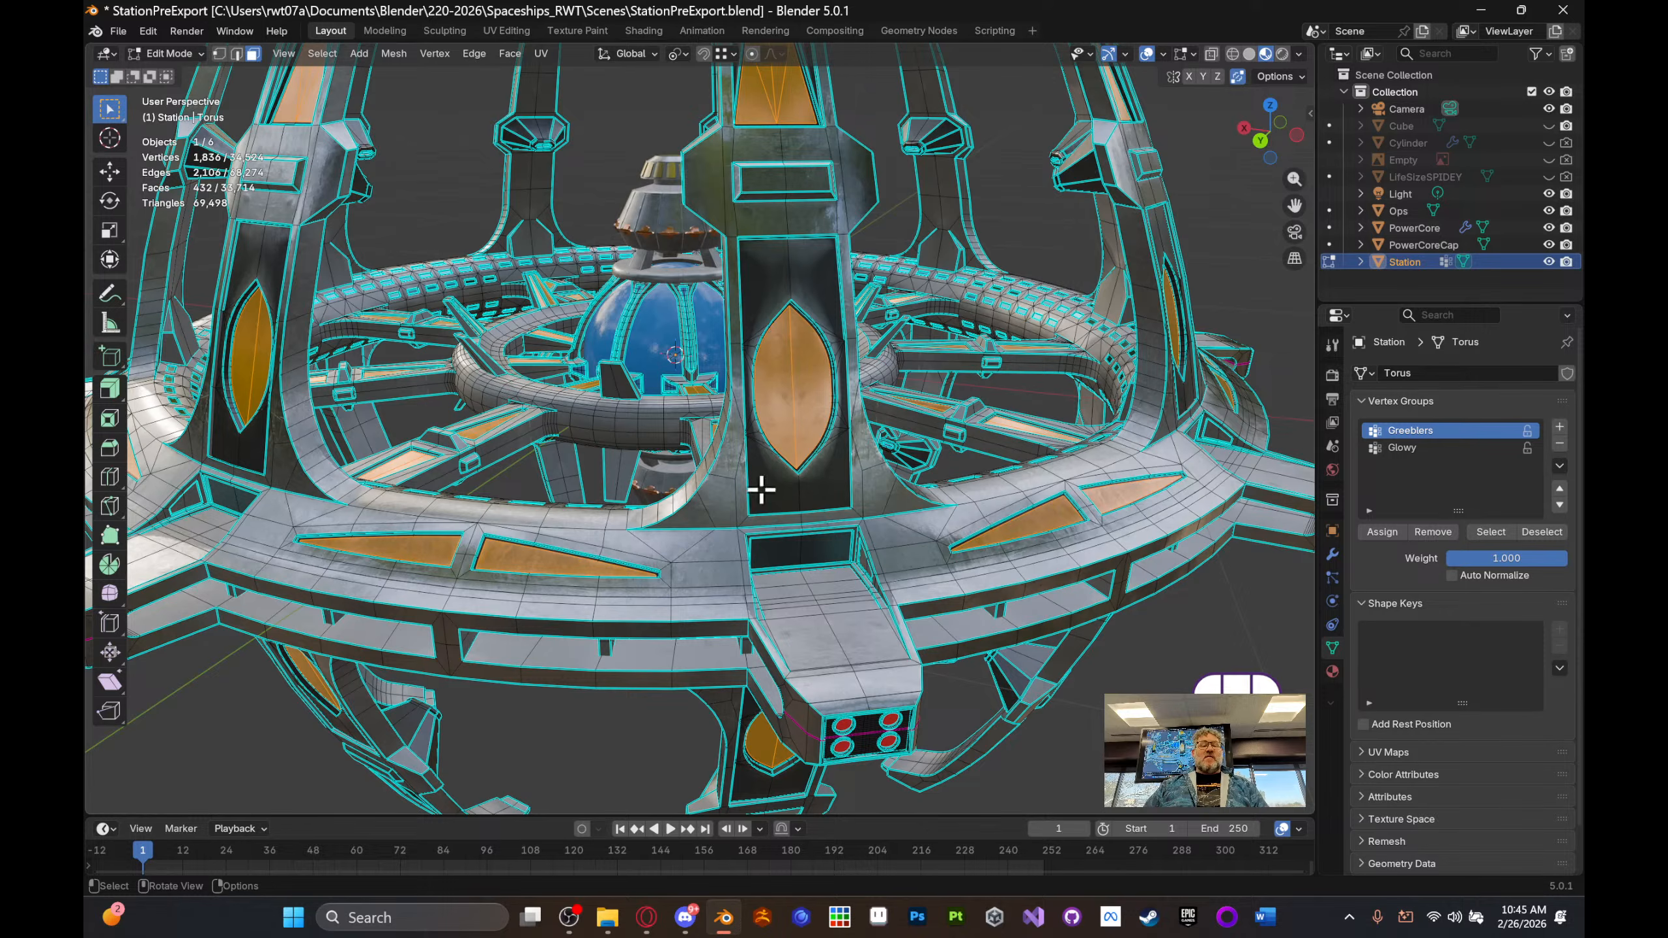
middle_click_drag(742, 420, 696, 363)
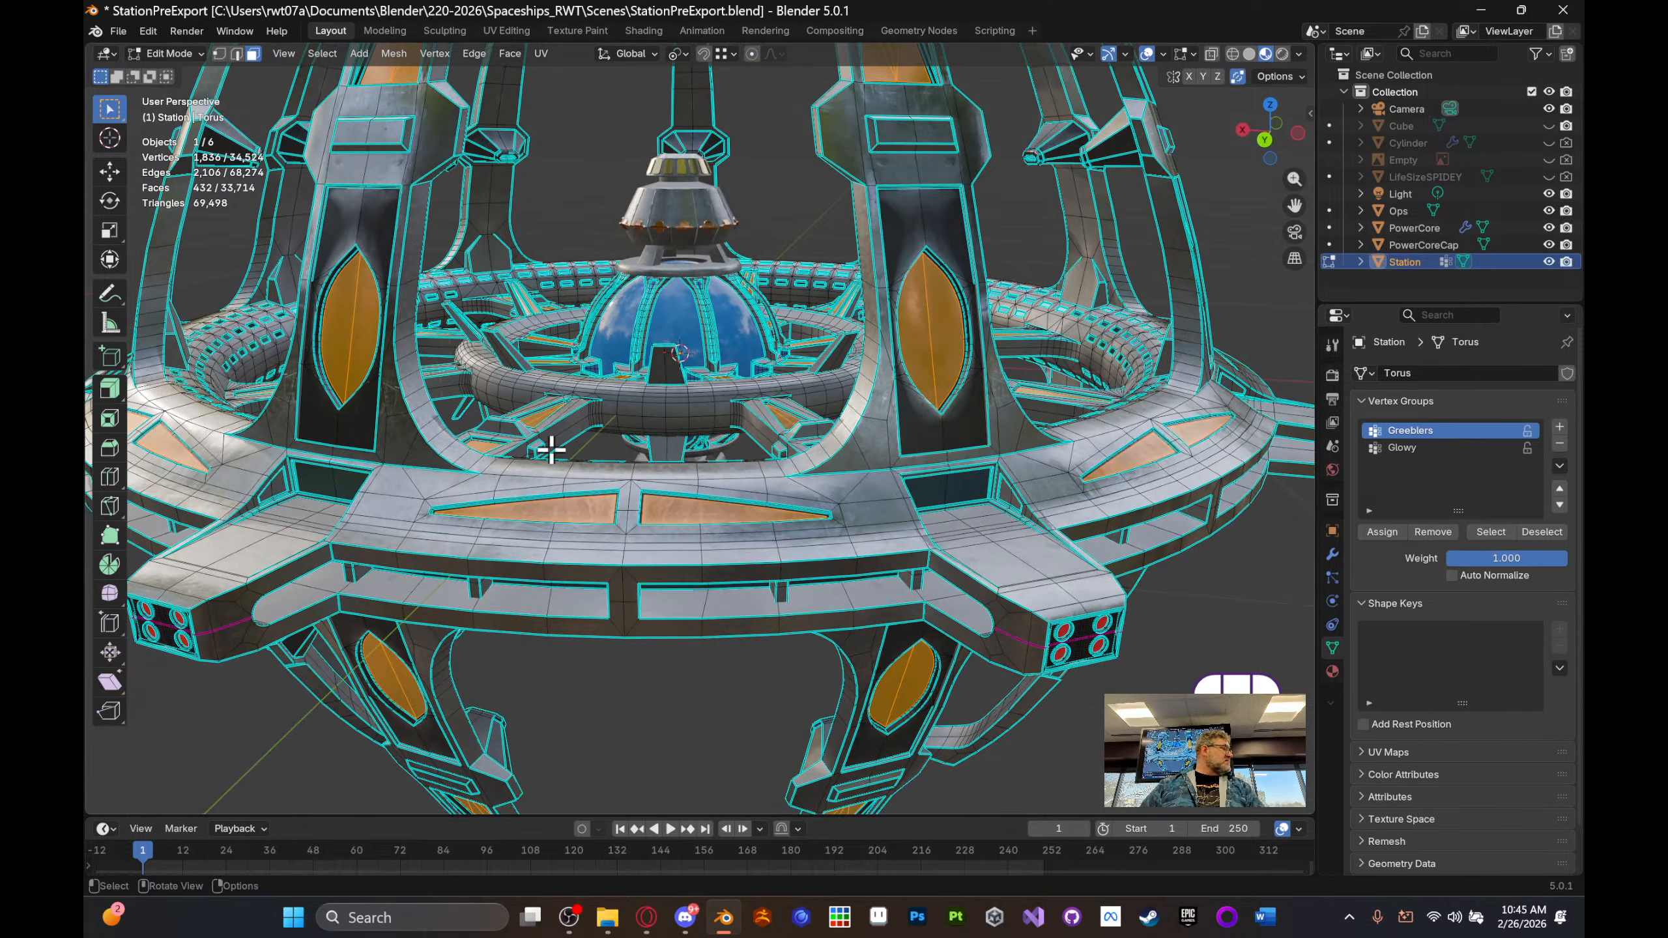
middle_click_drag(551, 450, 694, 487)
scroll(723, 348, "down", 3)
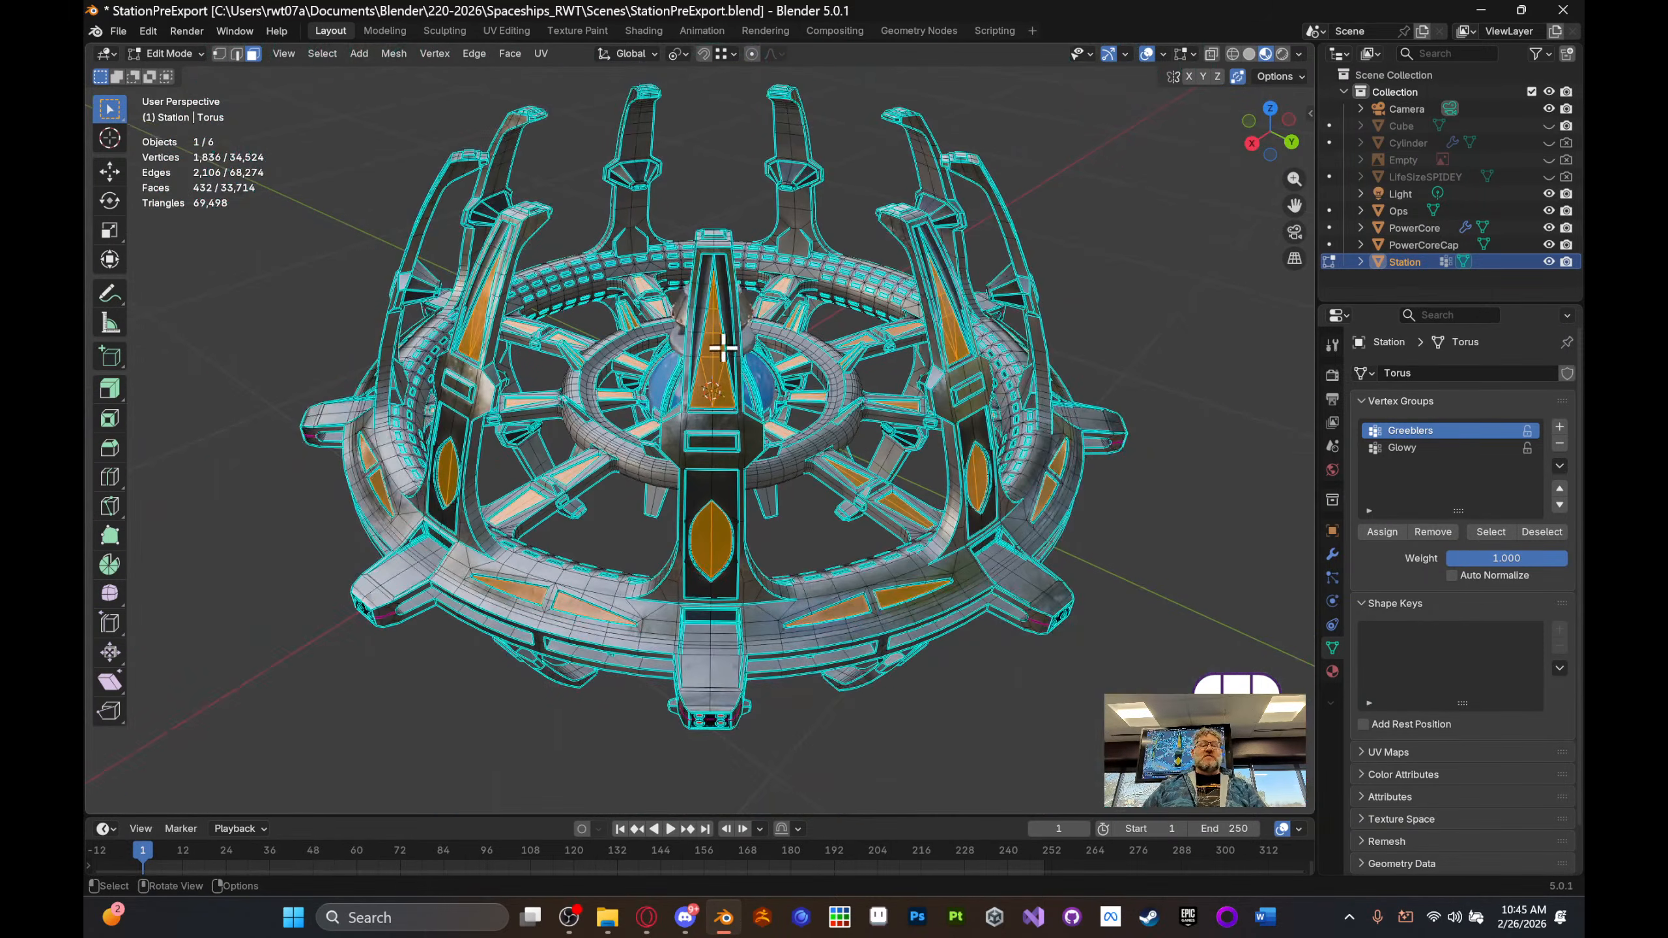
middle_click_drag(723, 348, 758, 335)
scroll(759, 338, "up", 4)
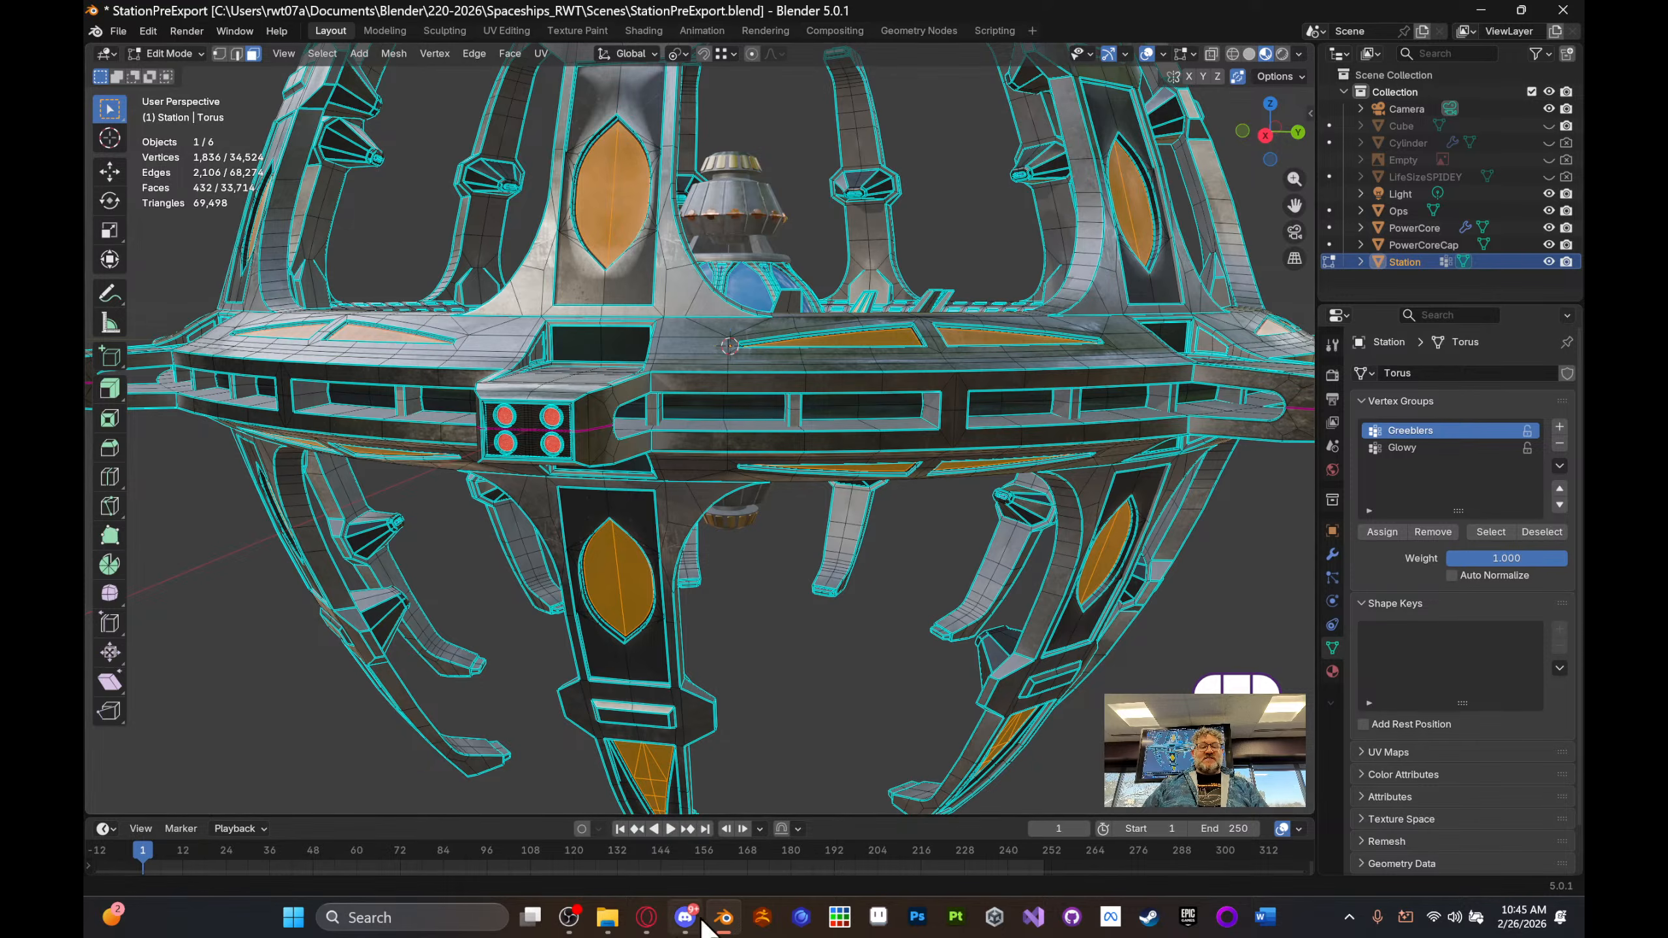
- Switch back to Discord and look through the recent posts in the det220-intro-to-3d-modeling channel
mouse_move(722, 931)
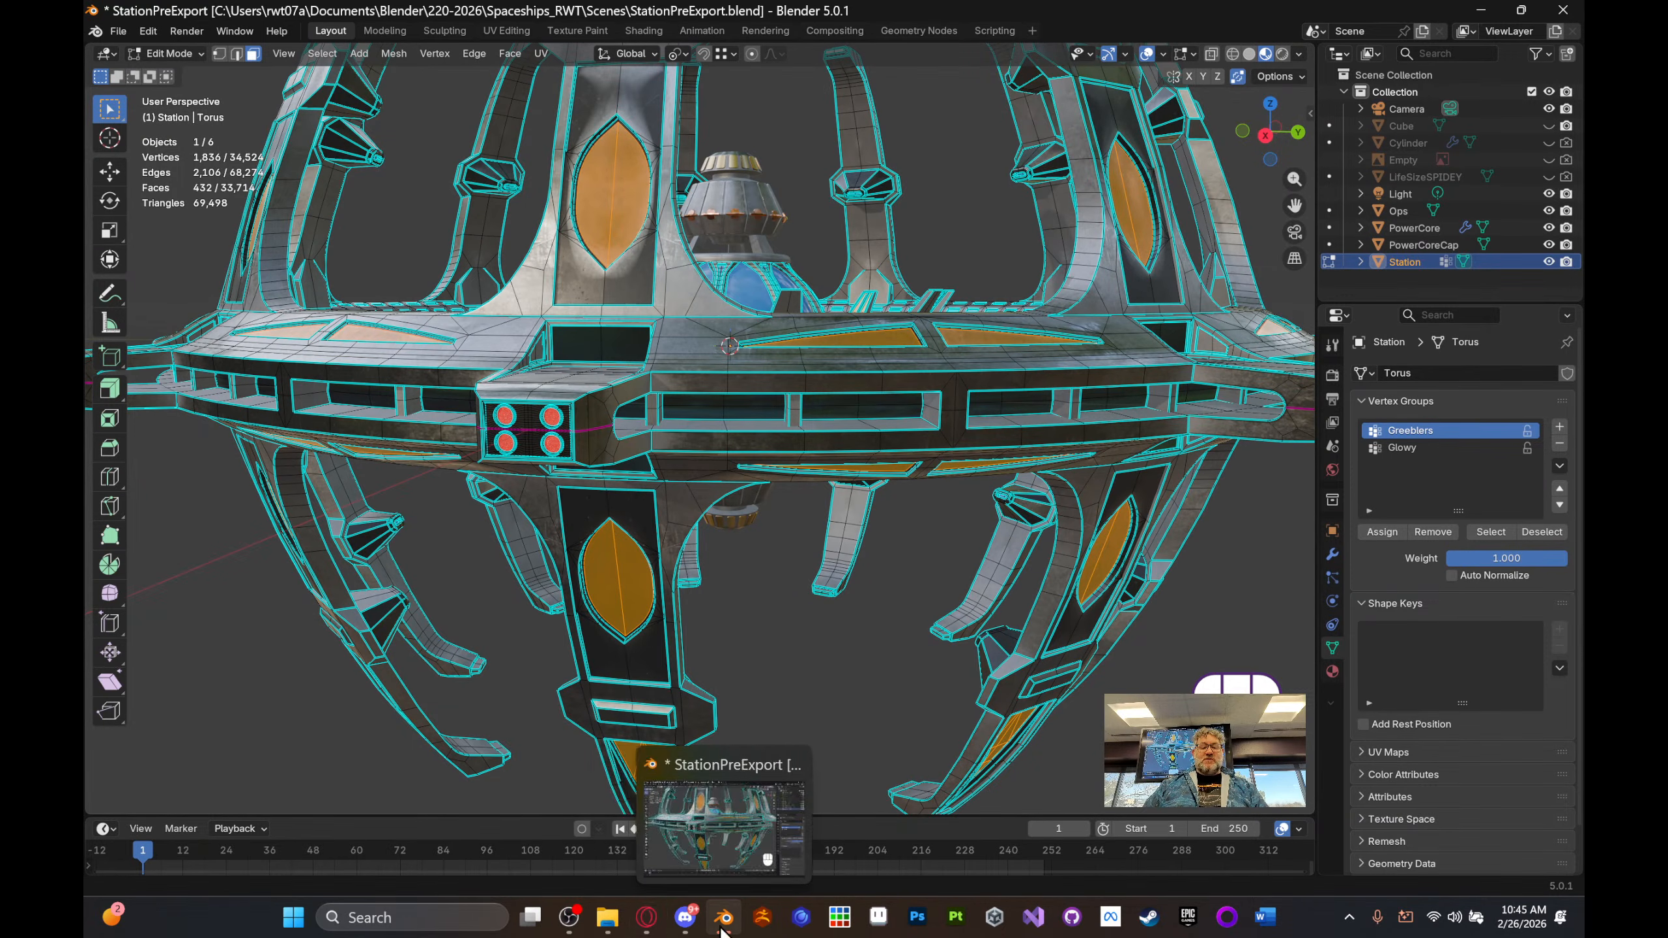
left_click(685, 917)
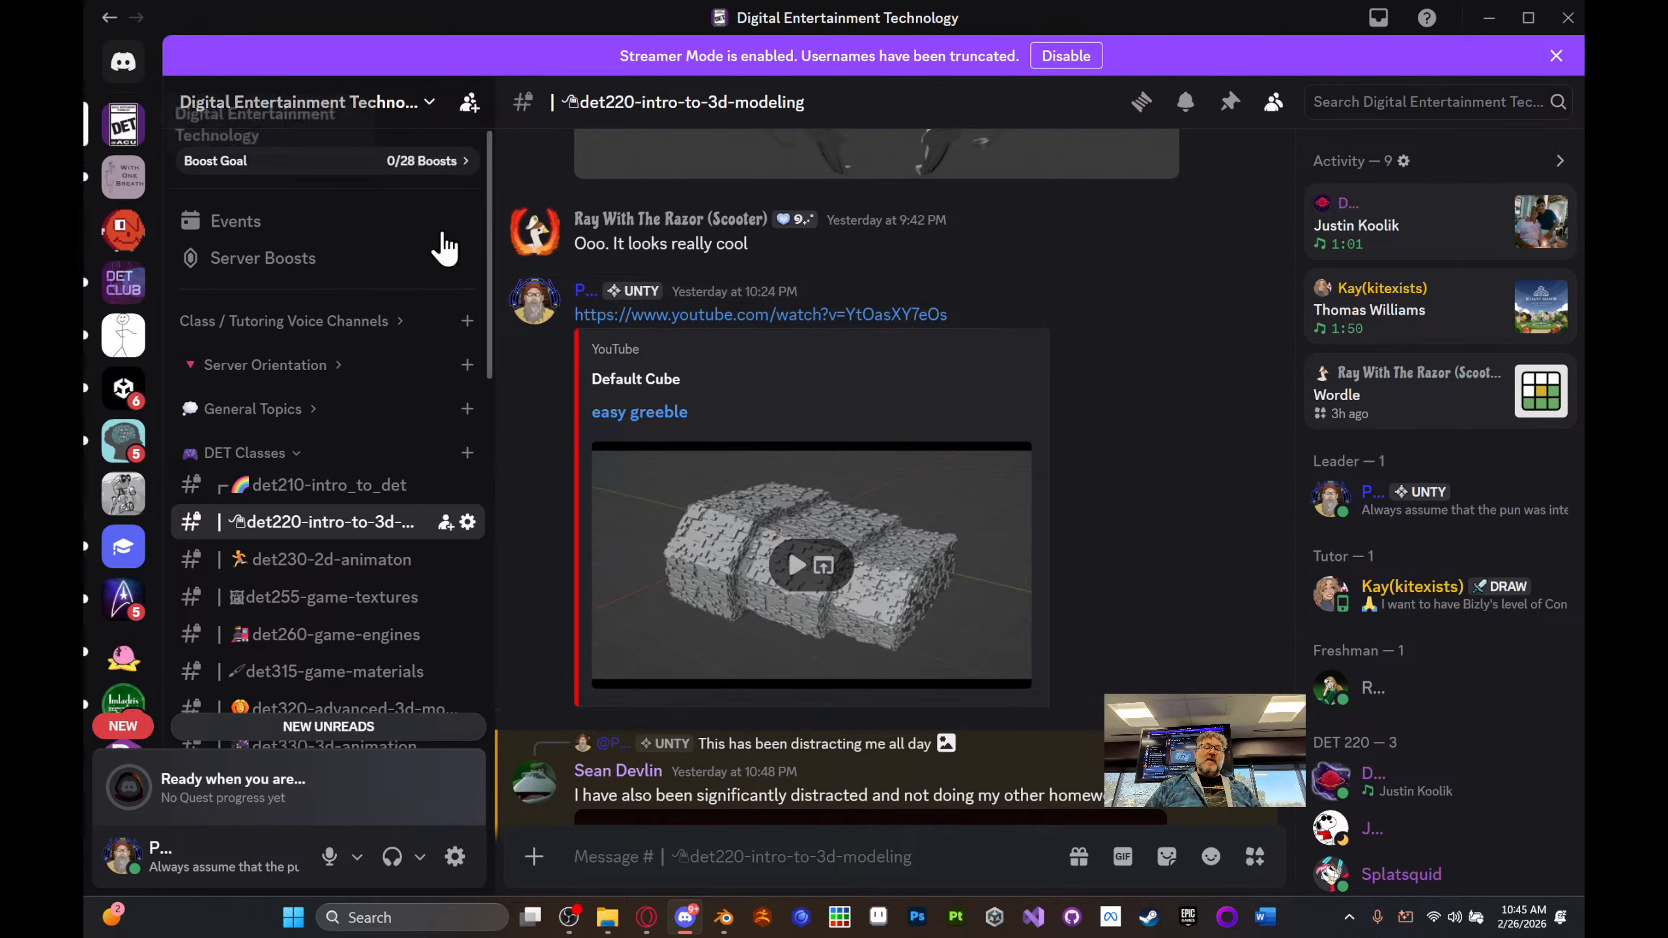
scroll(785, 532, "up", 4)
scroll(774, 519, "down", 4)
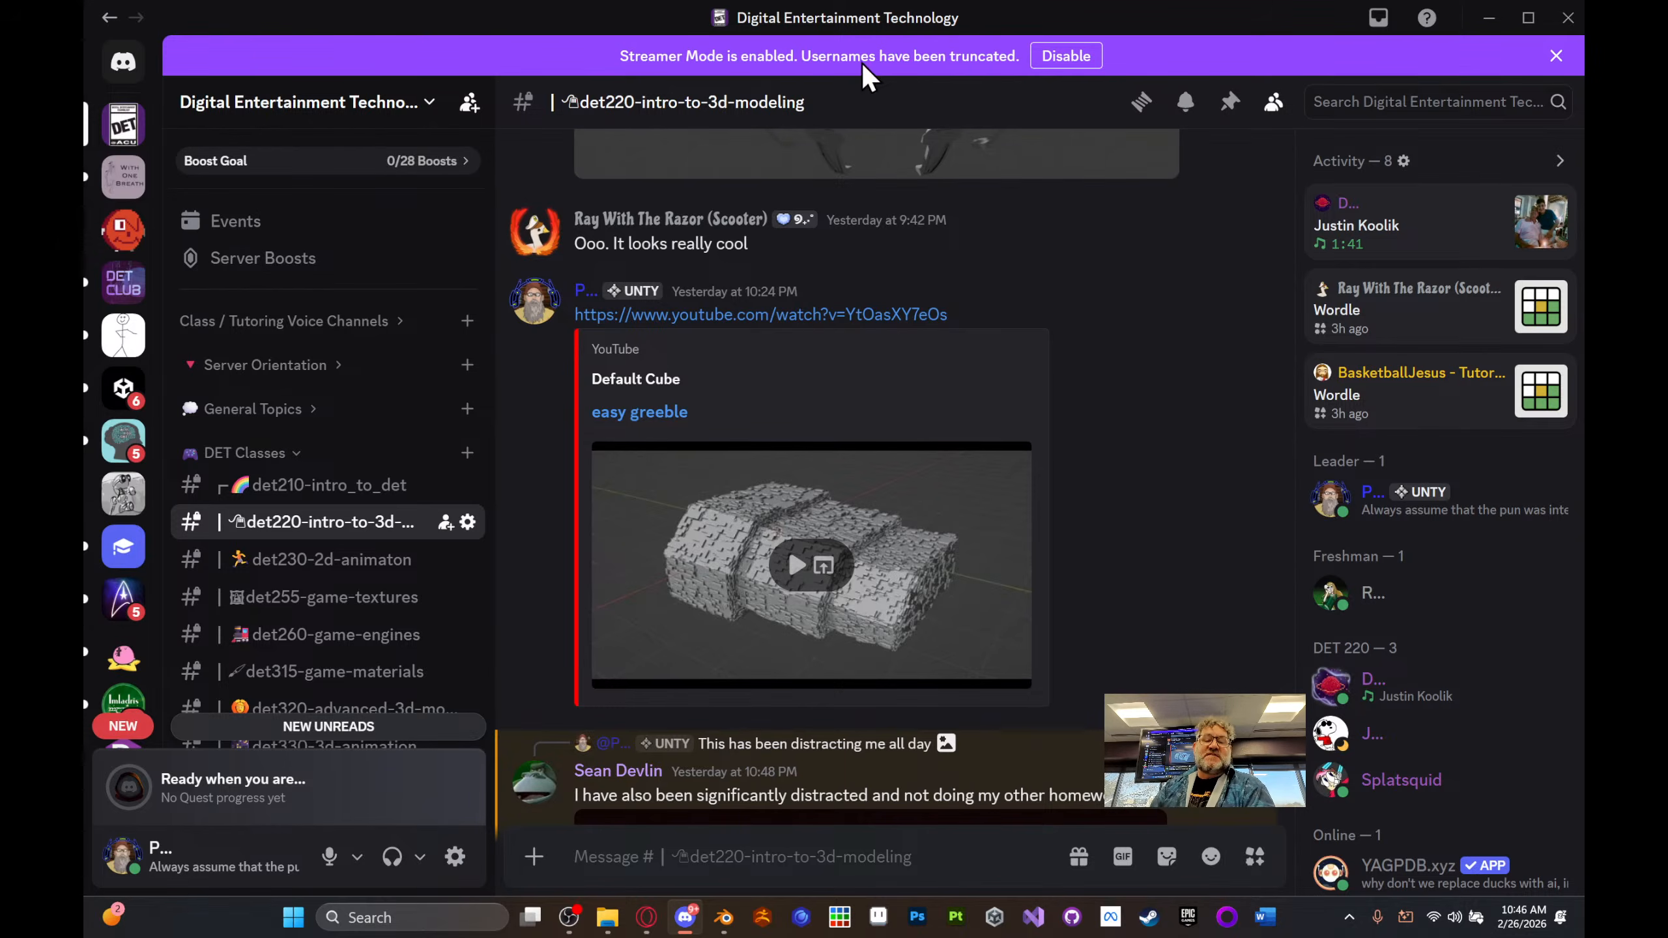
scroll(883, 502, "down", 10)
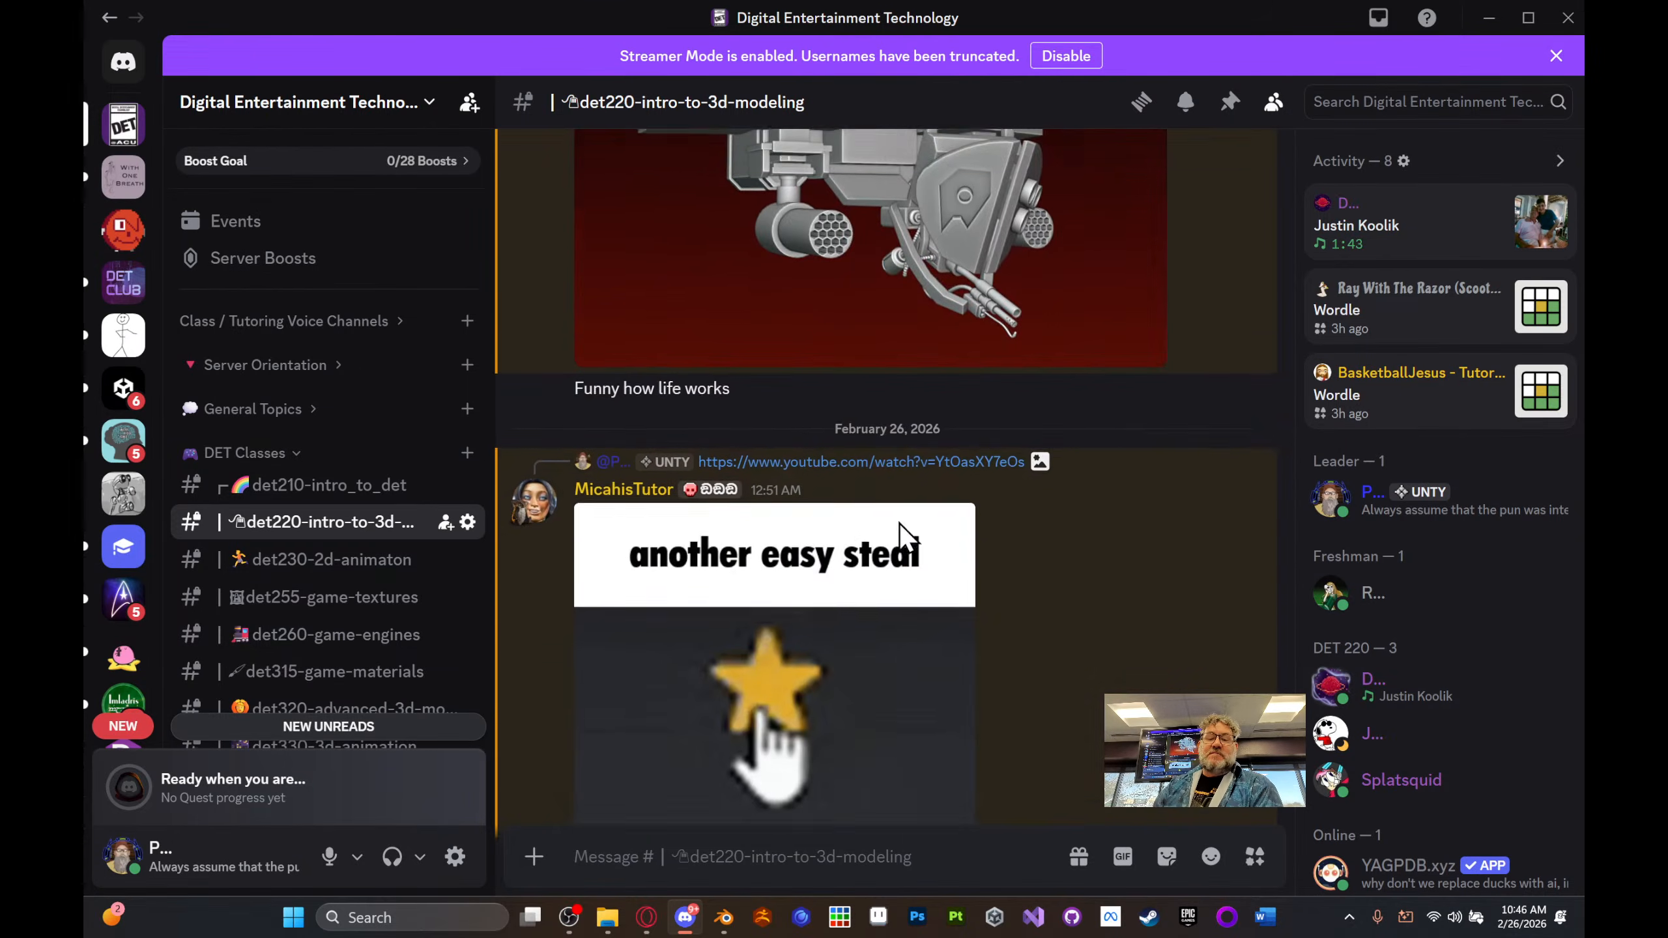
scroll(948, 635, "up", 10)
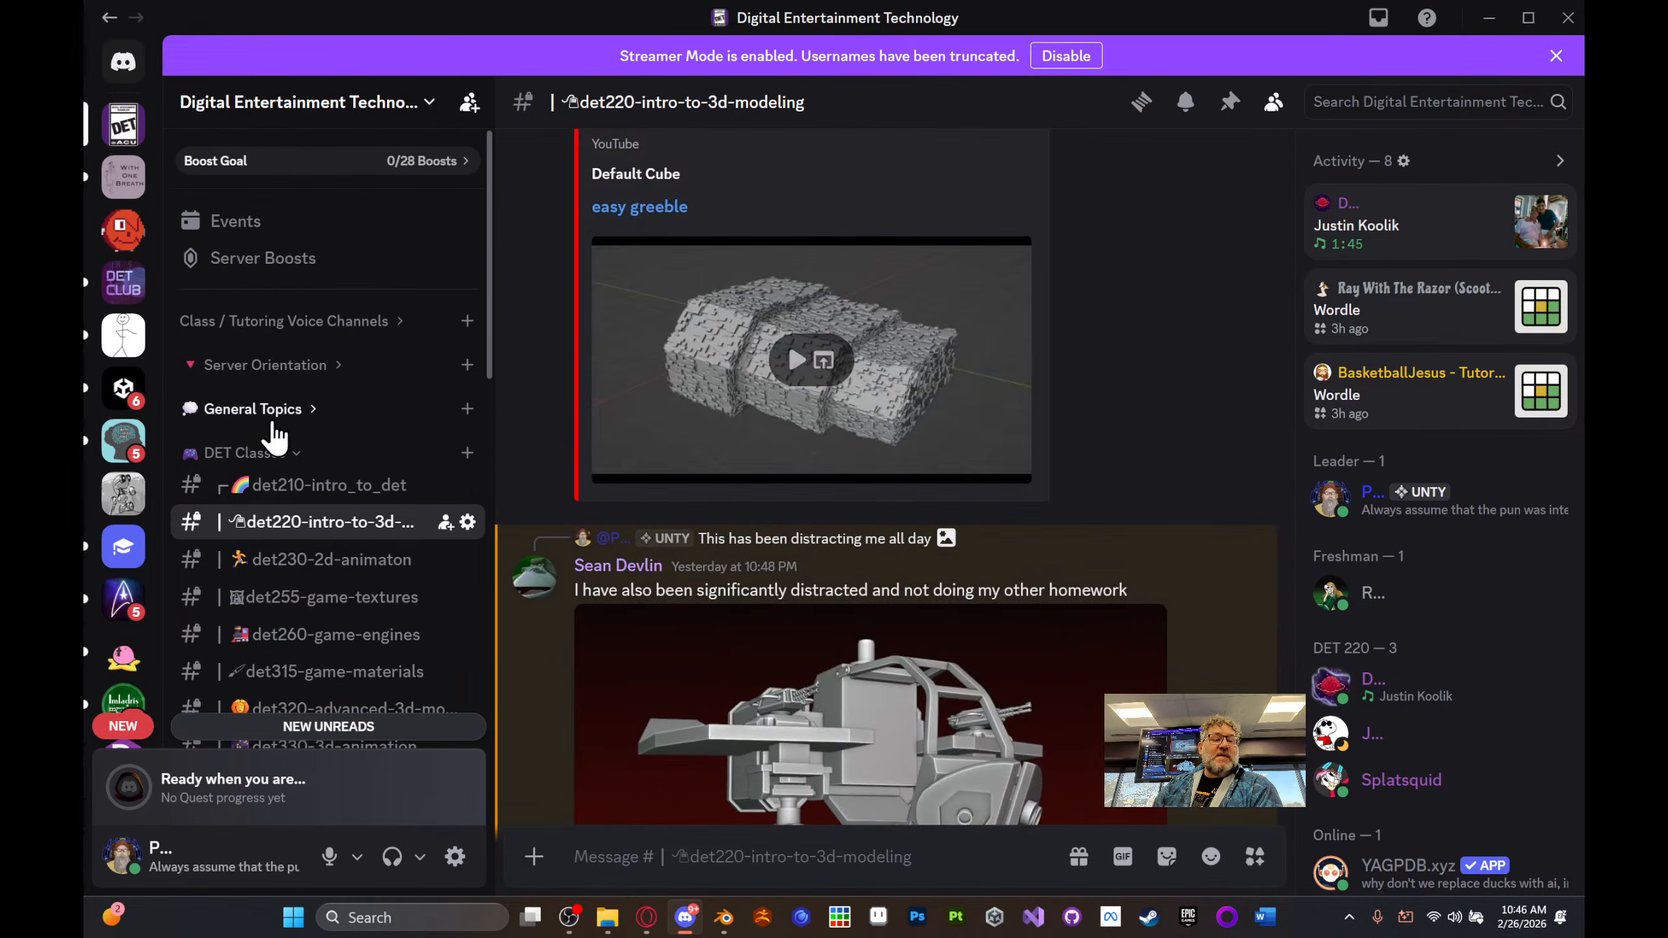
- Open the det320-advanced-3d-modeling channel under DET Classes and look back through its older posts of sculpted models
scroll(331, 516, "down", 3)
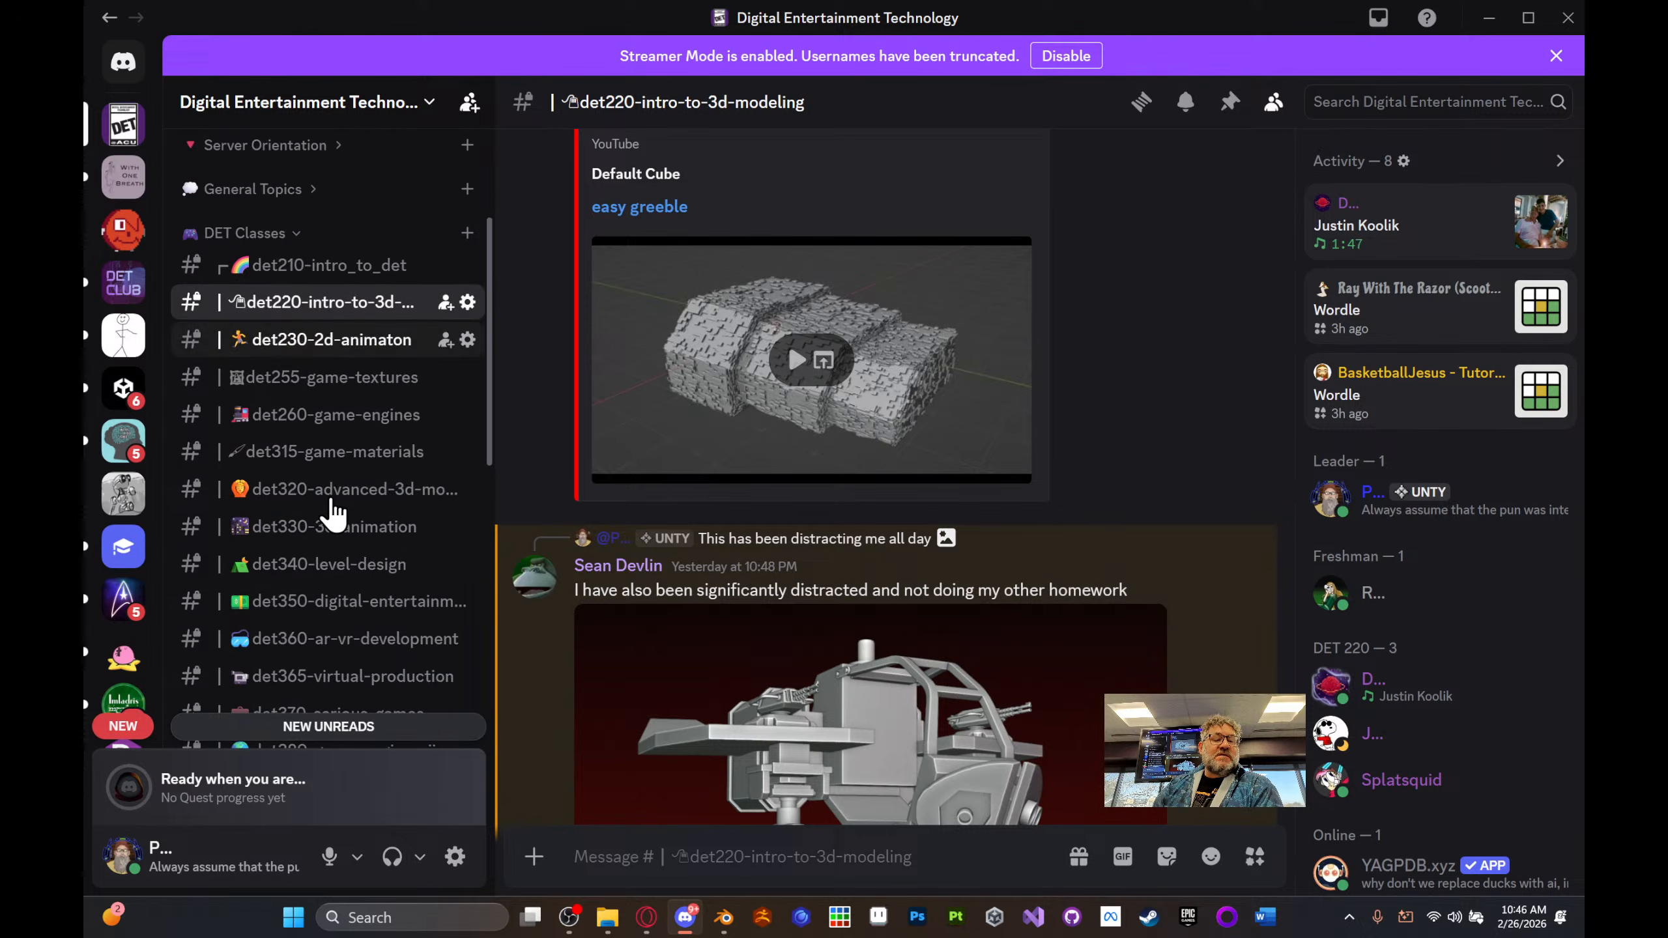
scroll(332, 505, "down", 6)
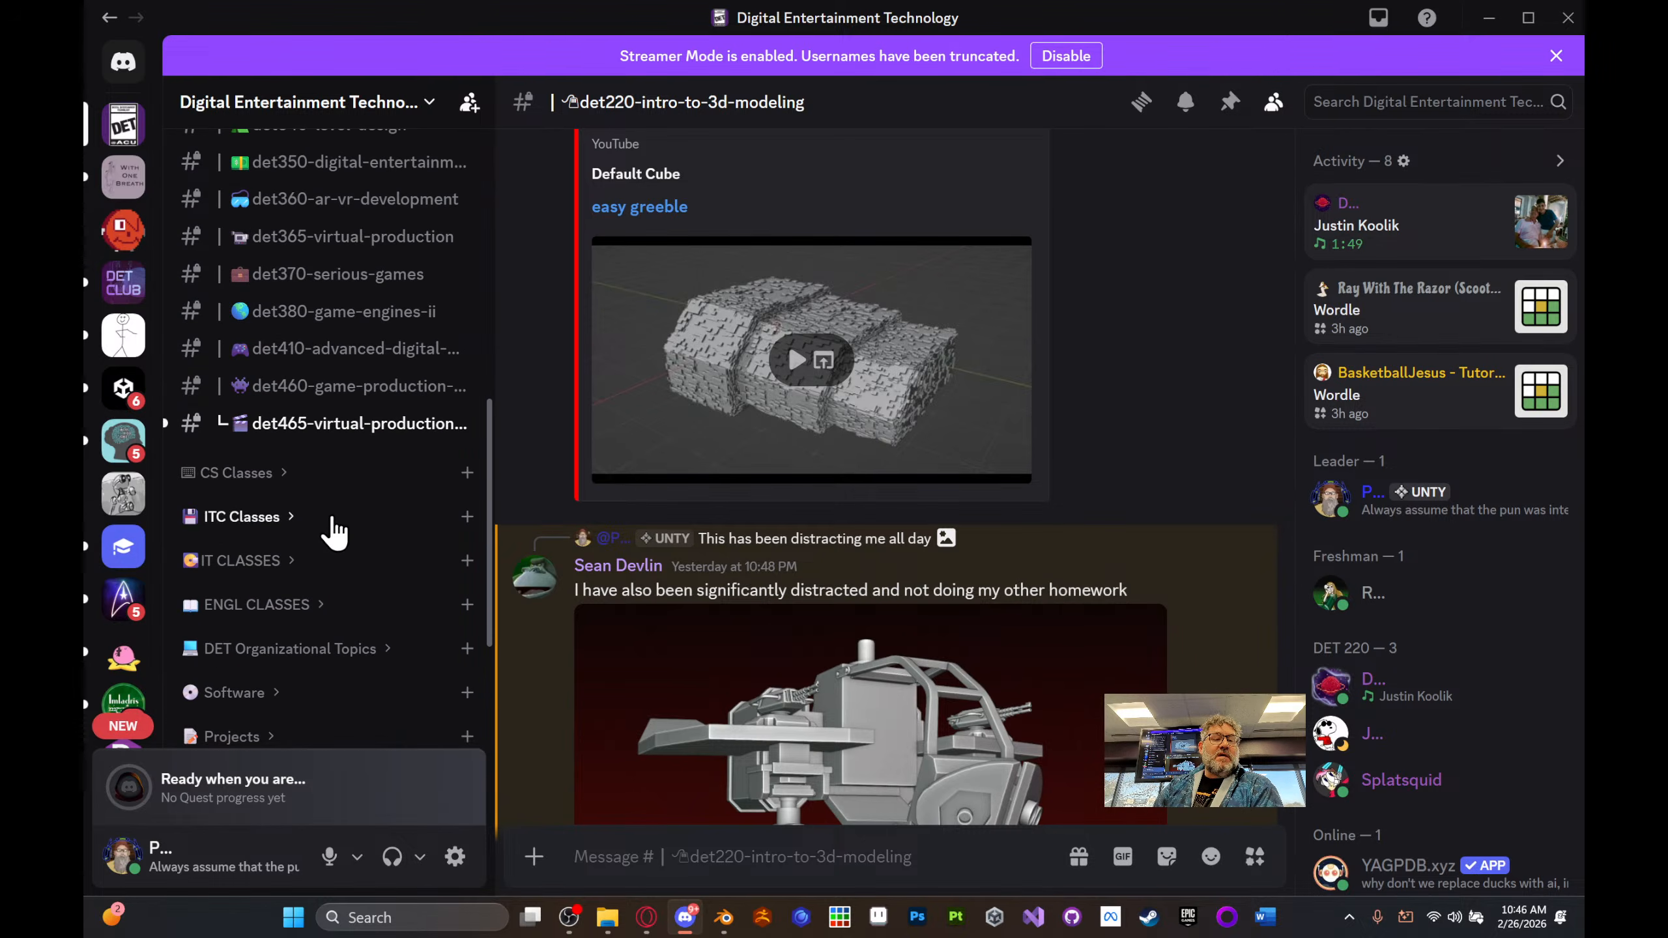
scroll(335, 533, "up", 3)
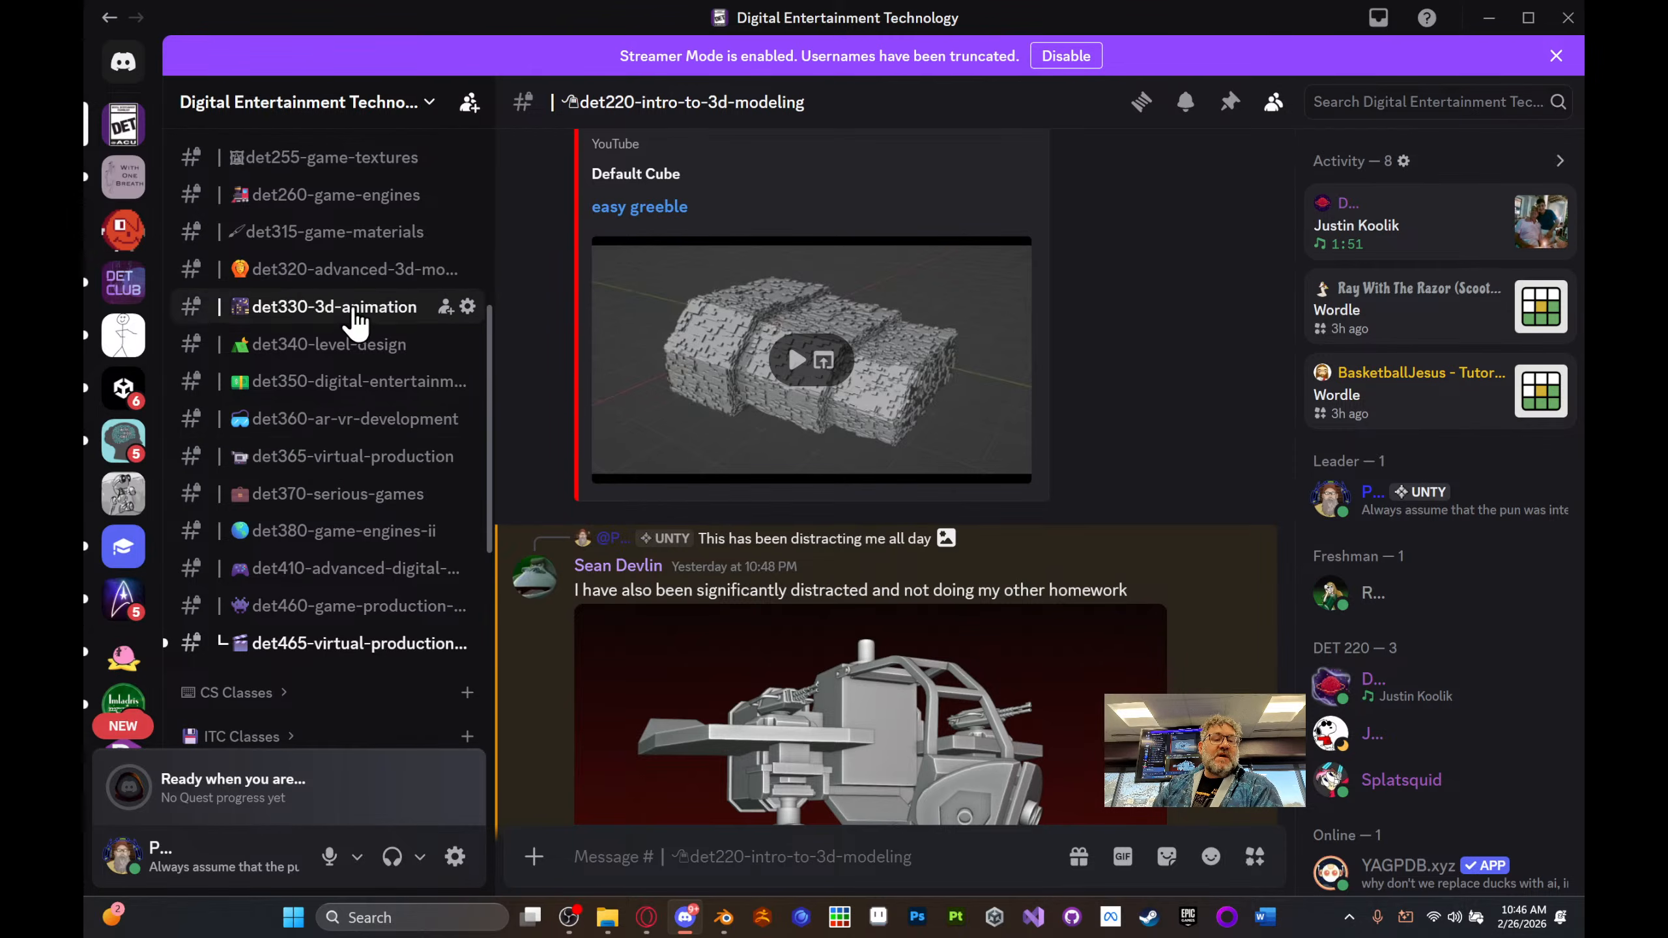
left_click(336, 276)
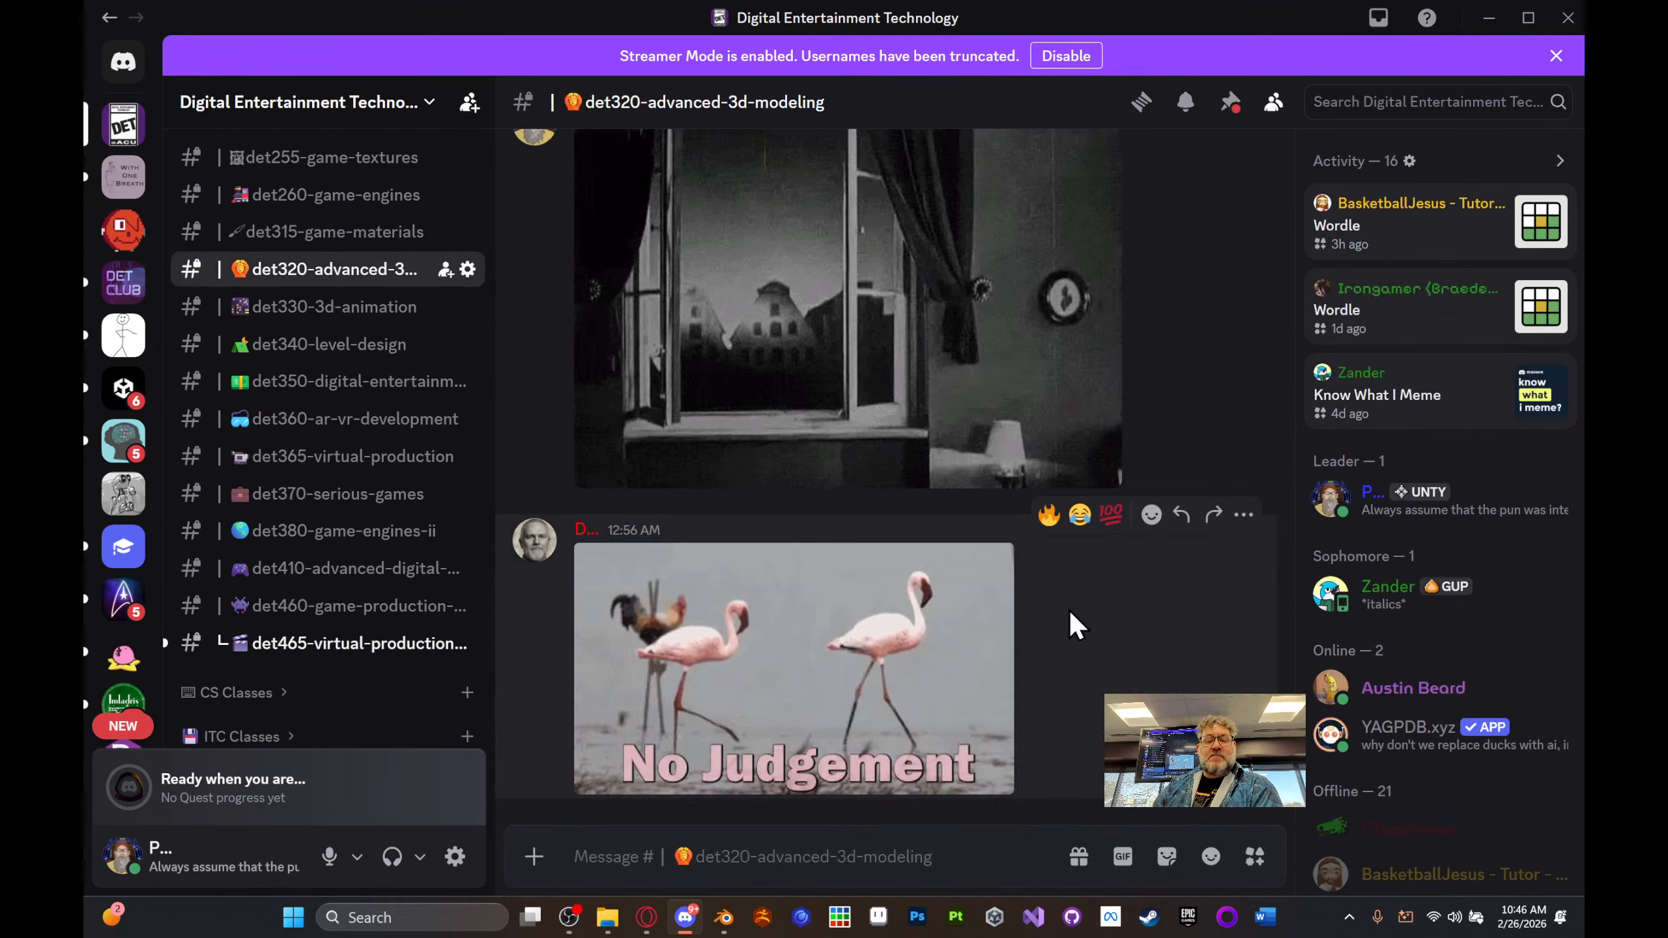
scroll(1070, 637, "up", 15)
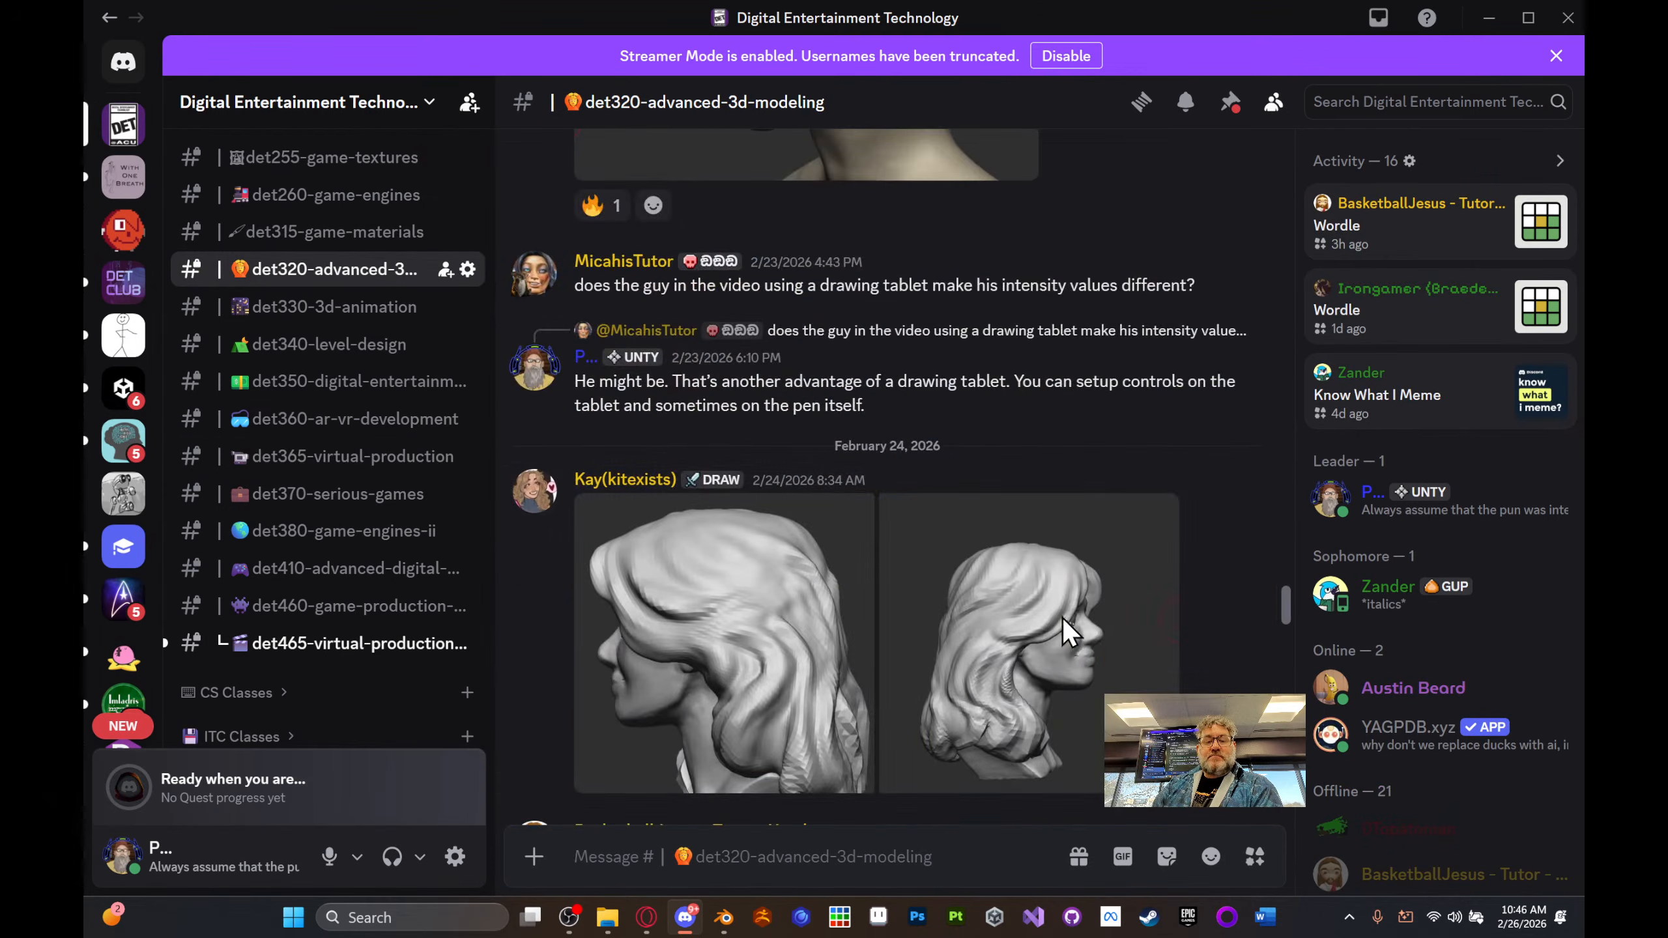
scroll(1069, 651, "up", 15)
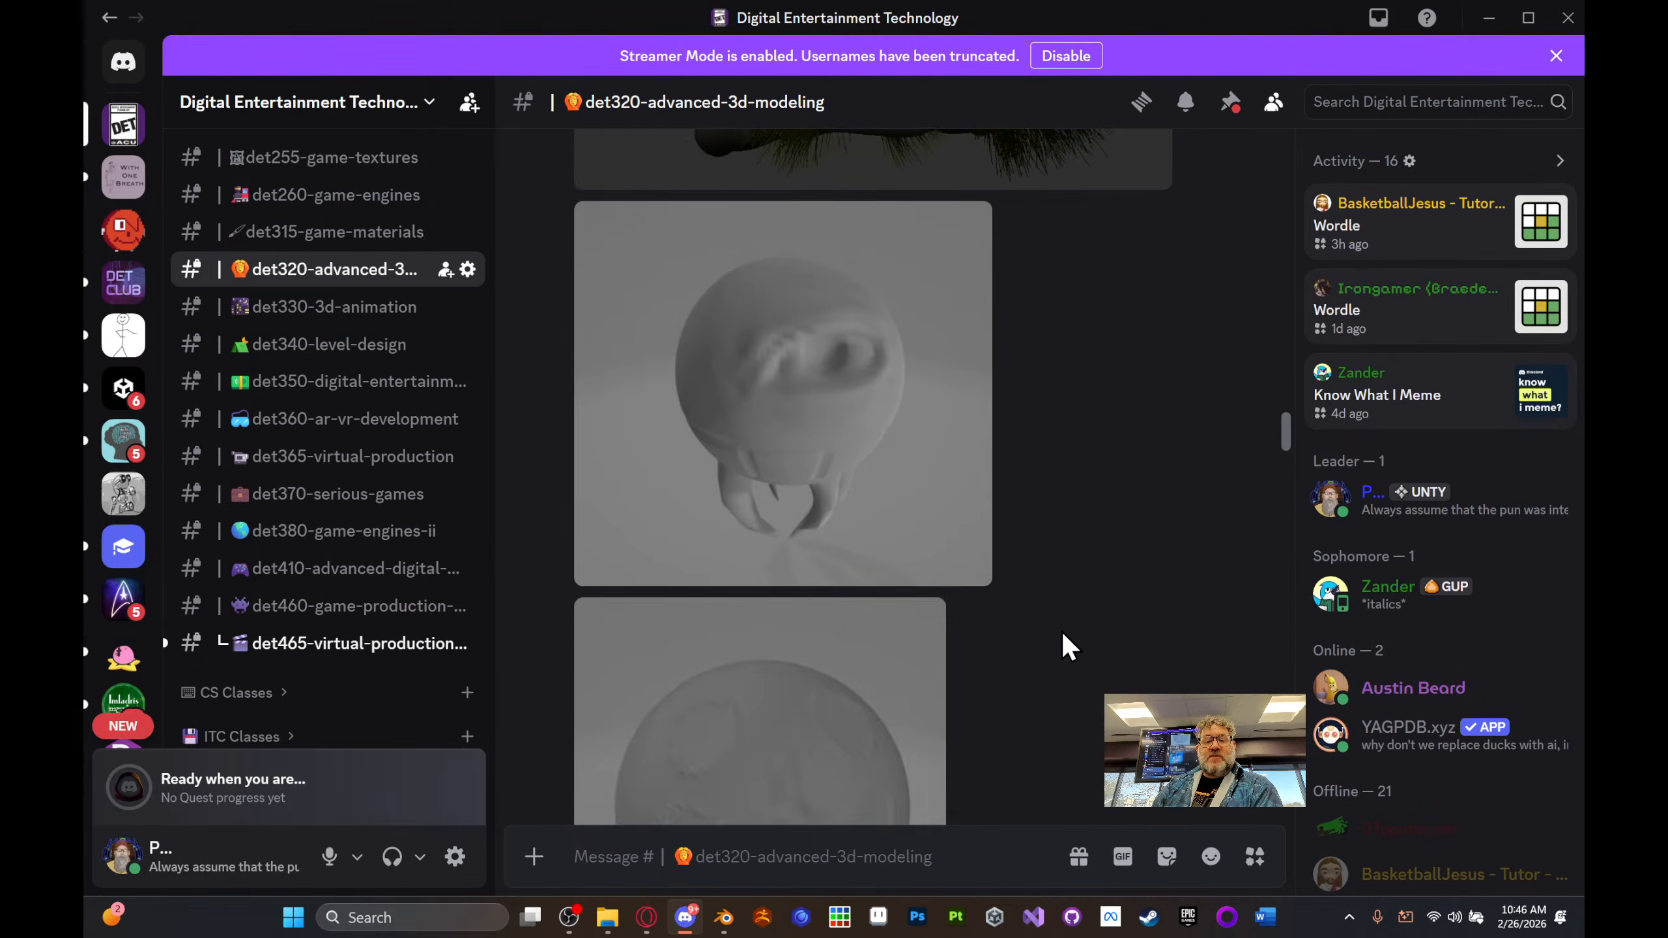
scroll(1069, 637, "up", 5)
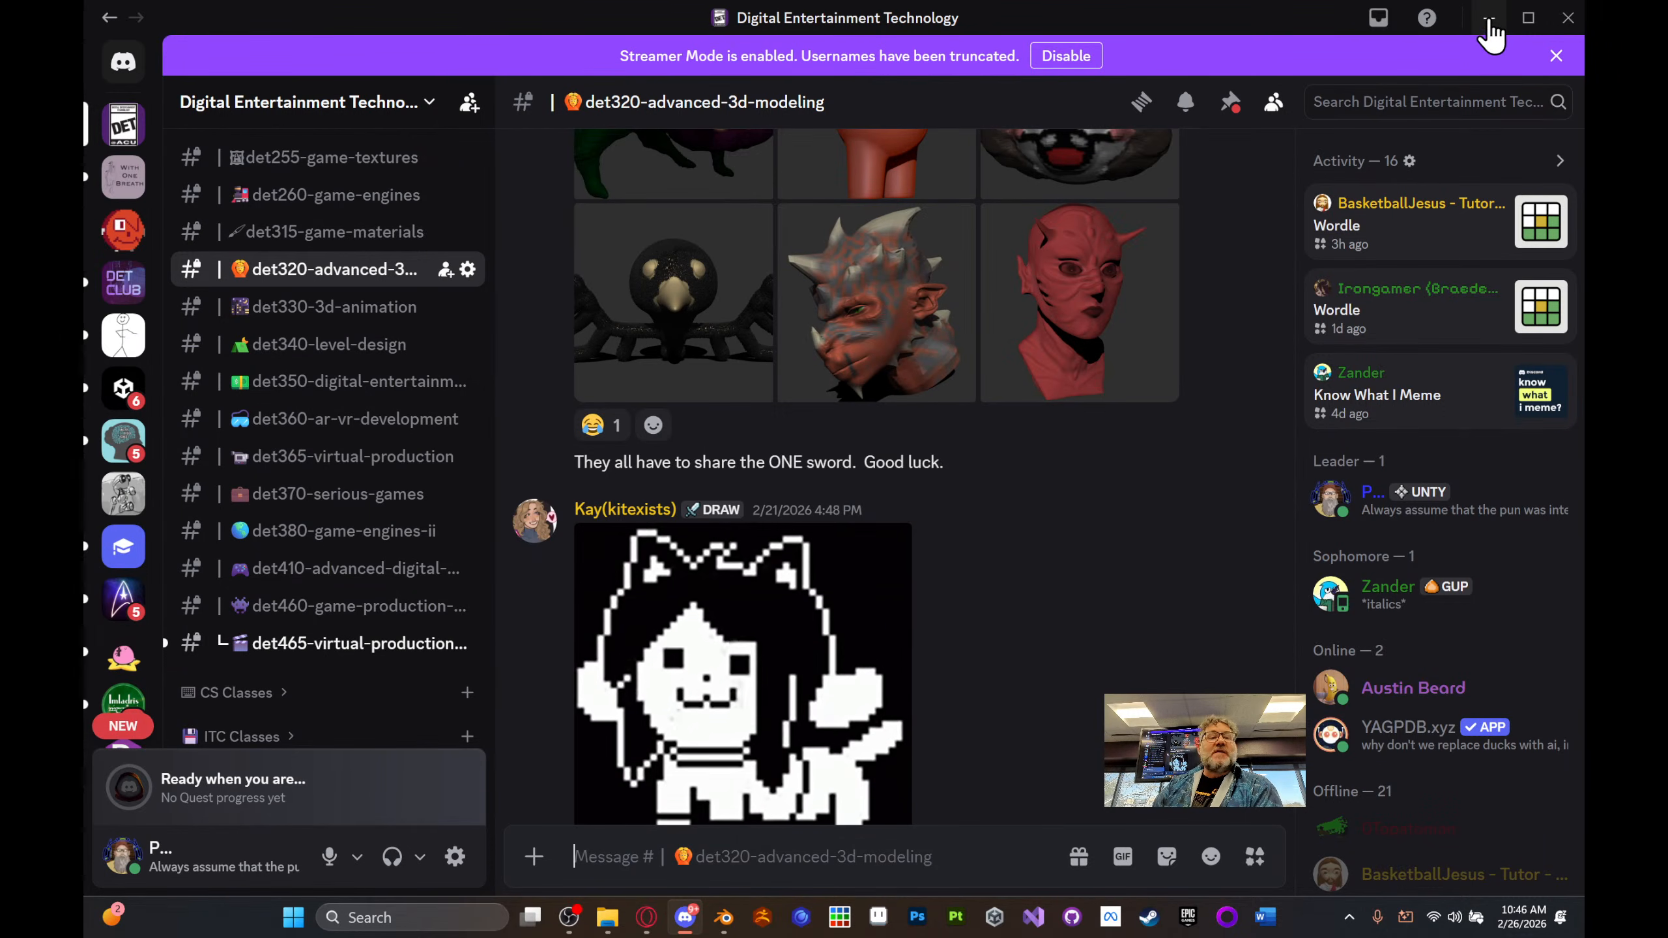
- Minimize Discord to return to Blender, and switch the Station from Edit Mode to Object Mode with the whole model in view
left_click(1488, 19)
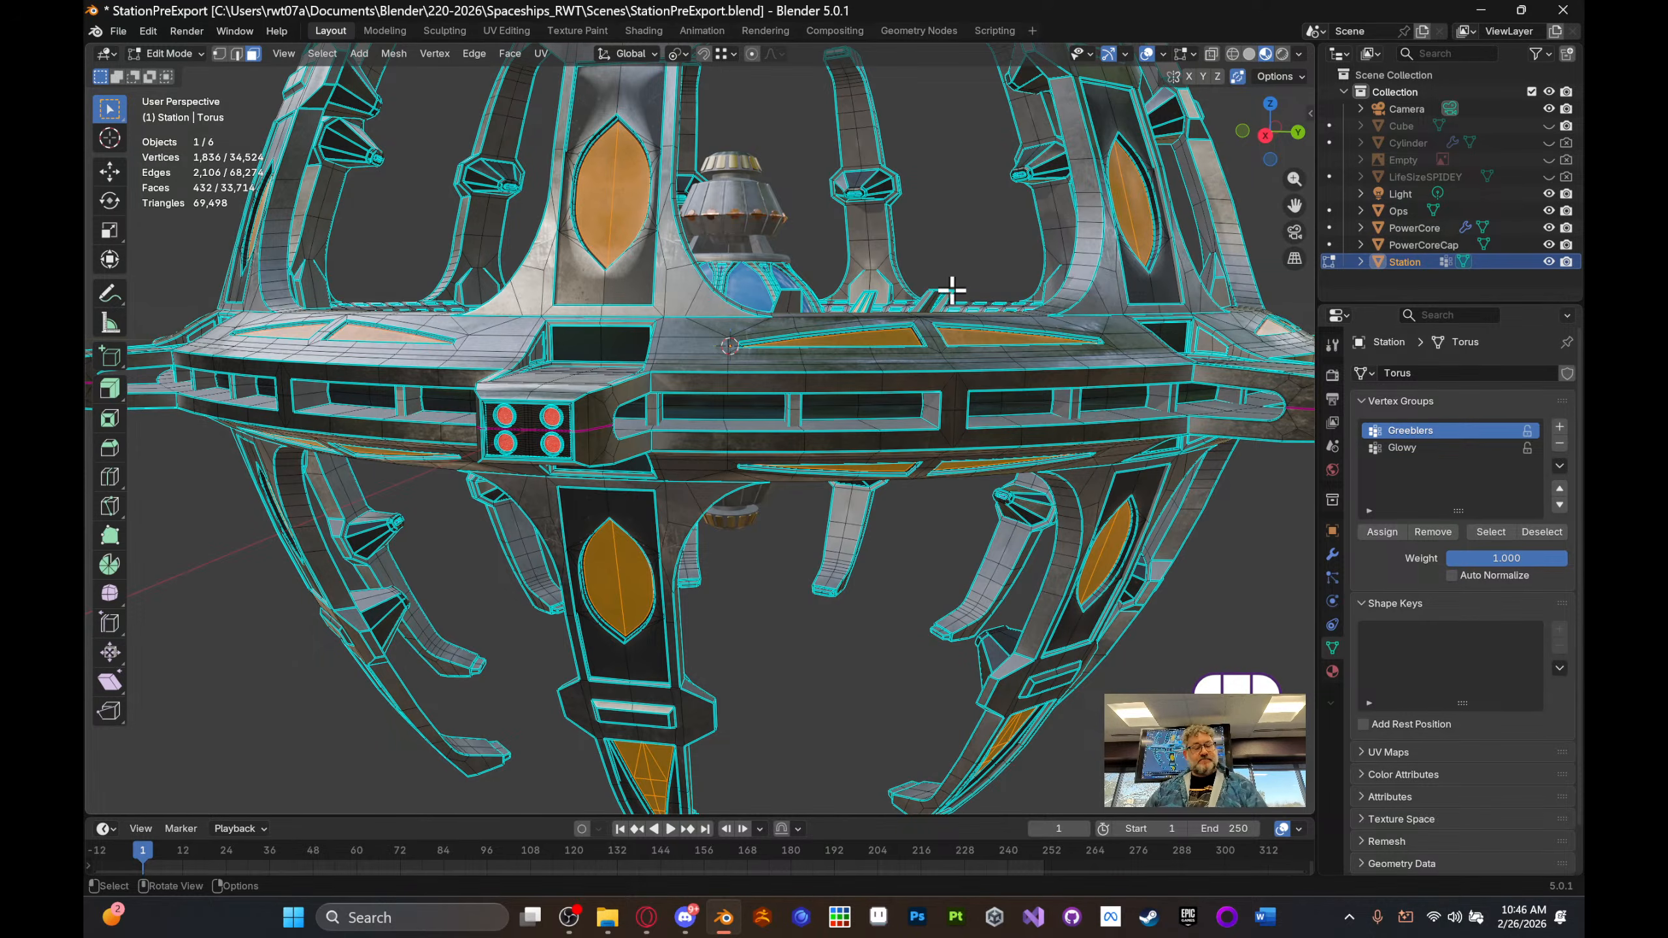
key("Tab")
mouse_move(946, 285)
middle_mouse_down()
mouse_move(938, 298)
mouse_move(962, 302)
mouse_move(946, 317)
mouse_move(936, 282)
middle_mouse_up()
scroll(876, 332, "down", 4)
middle_click_drag(875, 332, 896, 338)
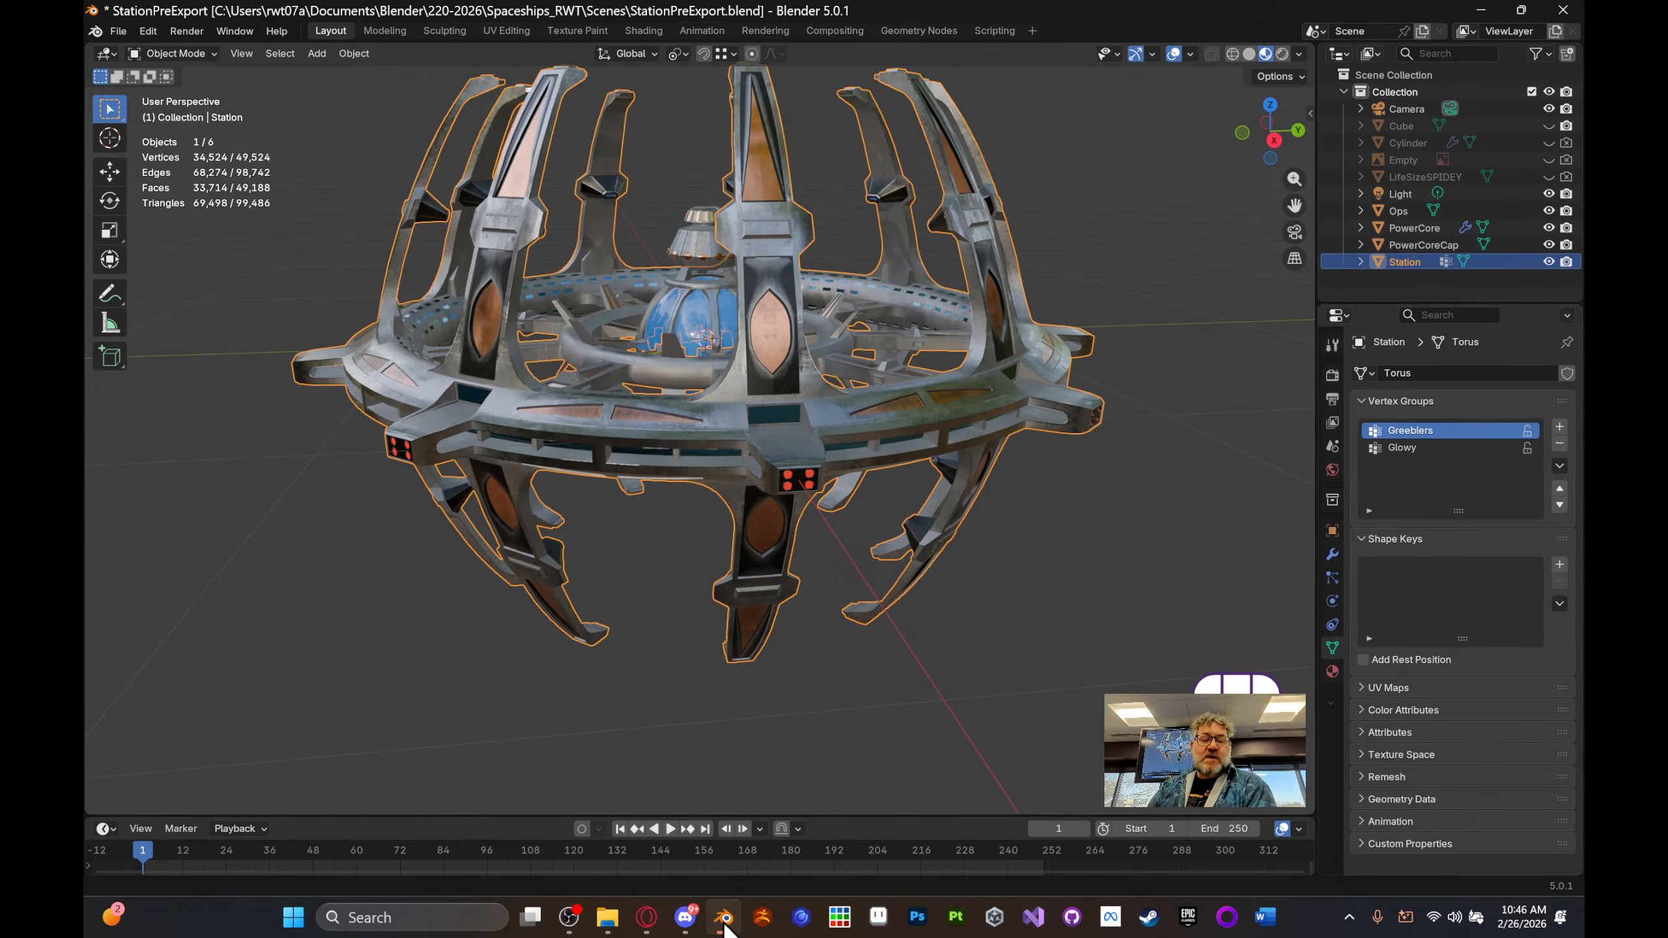
- Switch to the browser and check the processing status and properties on the space station's Sketchfab Edit model page
left_click(647, 917)
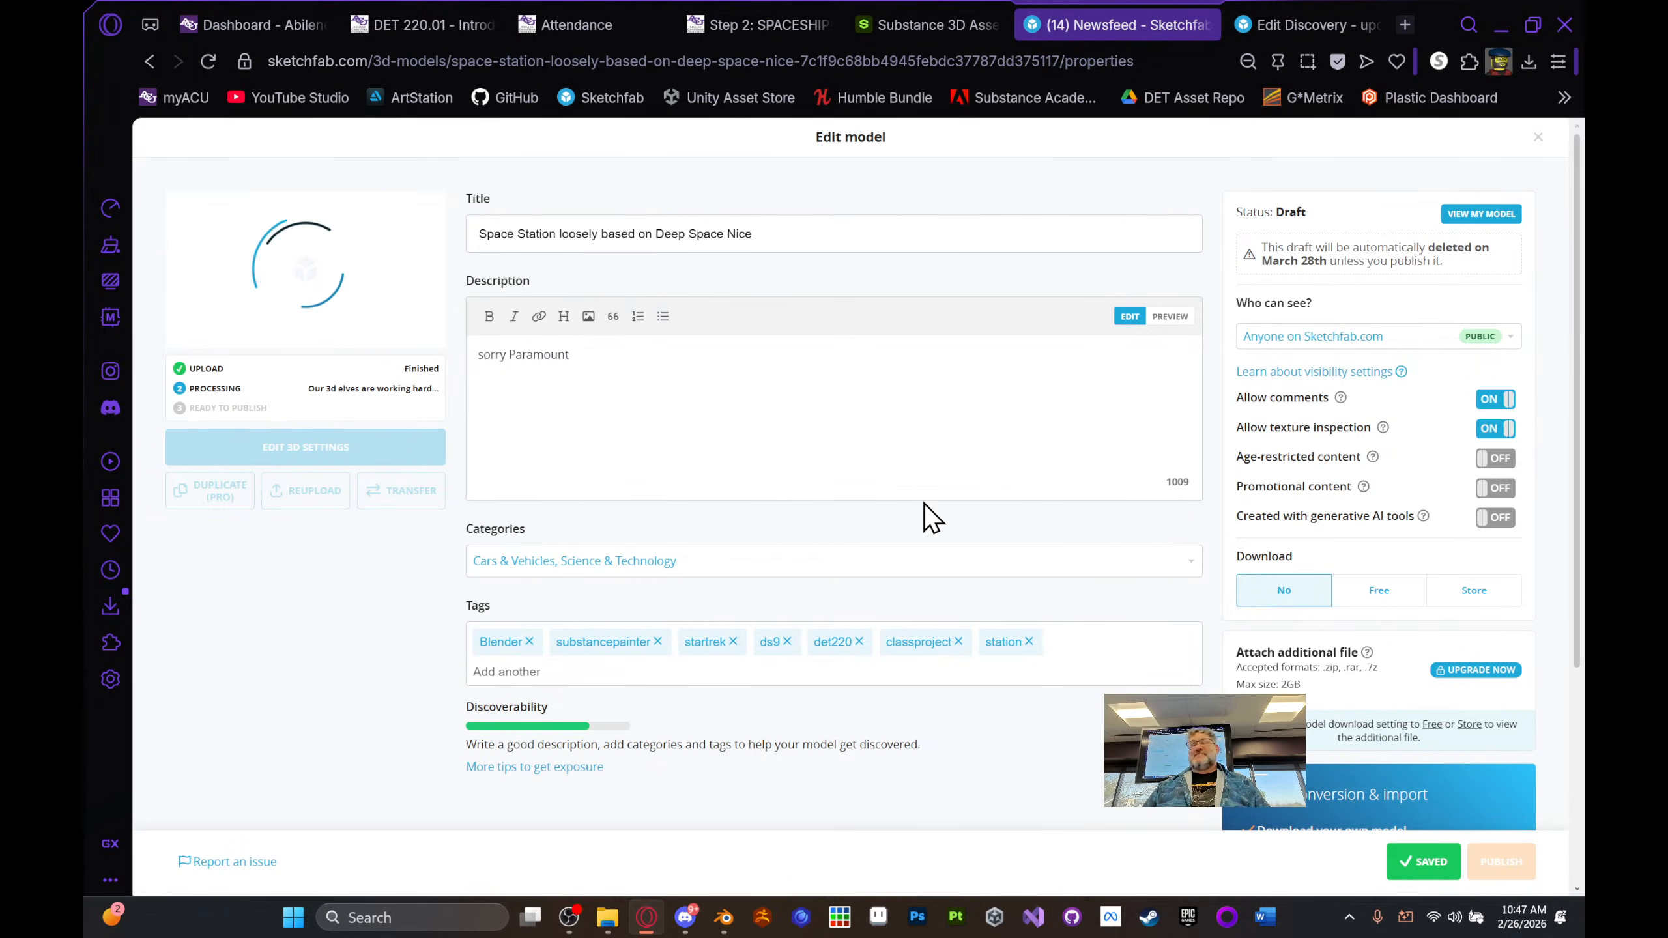
scroll(944, 415, "down", 3)
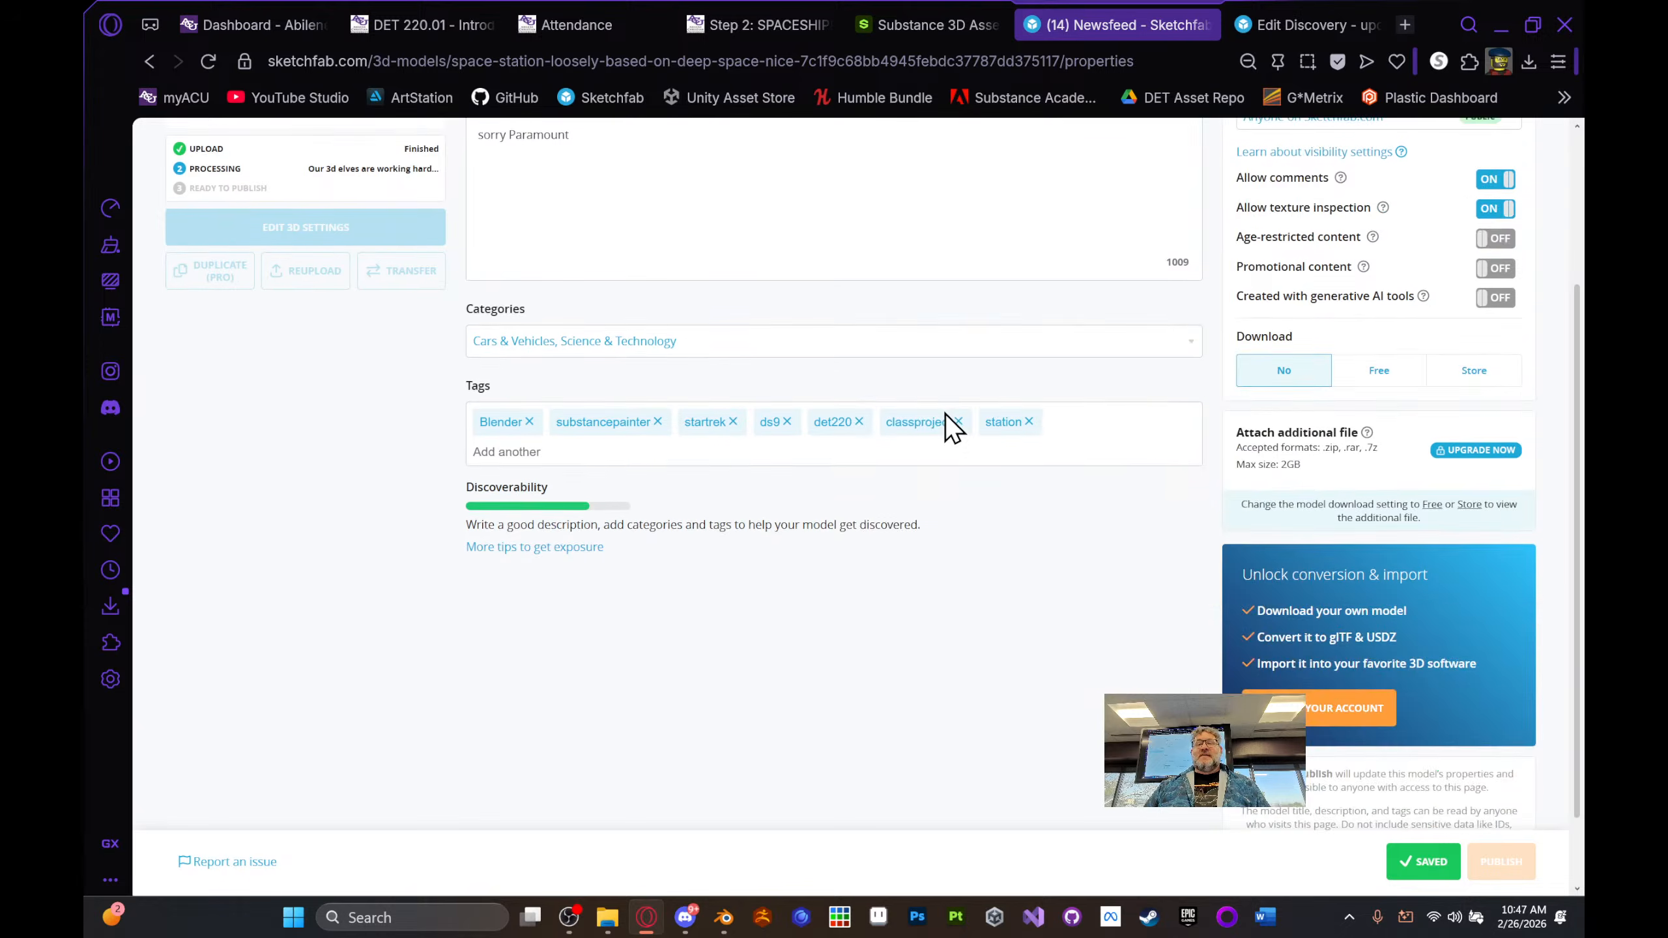
scroll(944, 415, "up", 3)
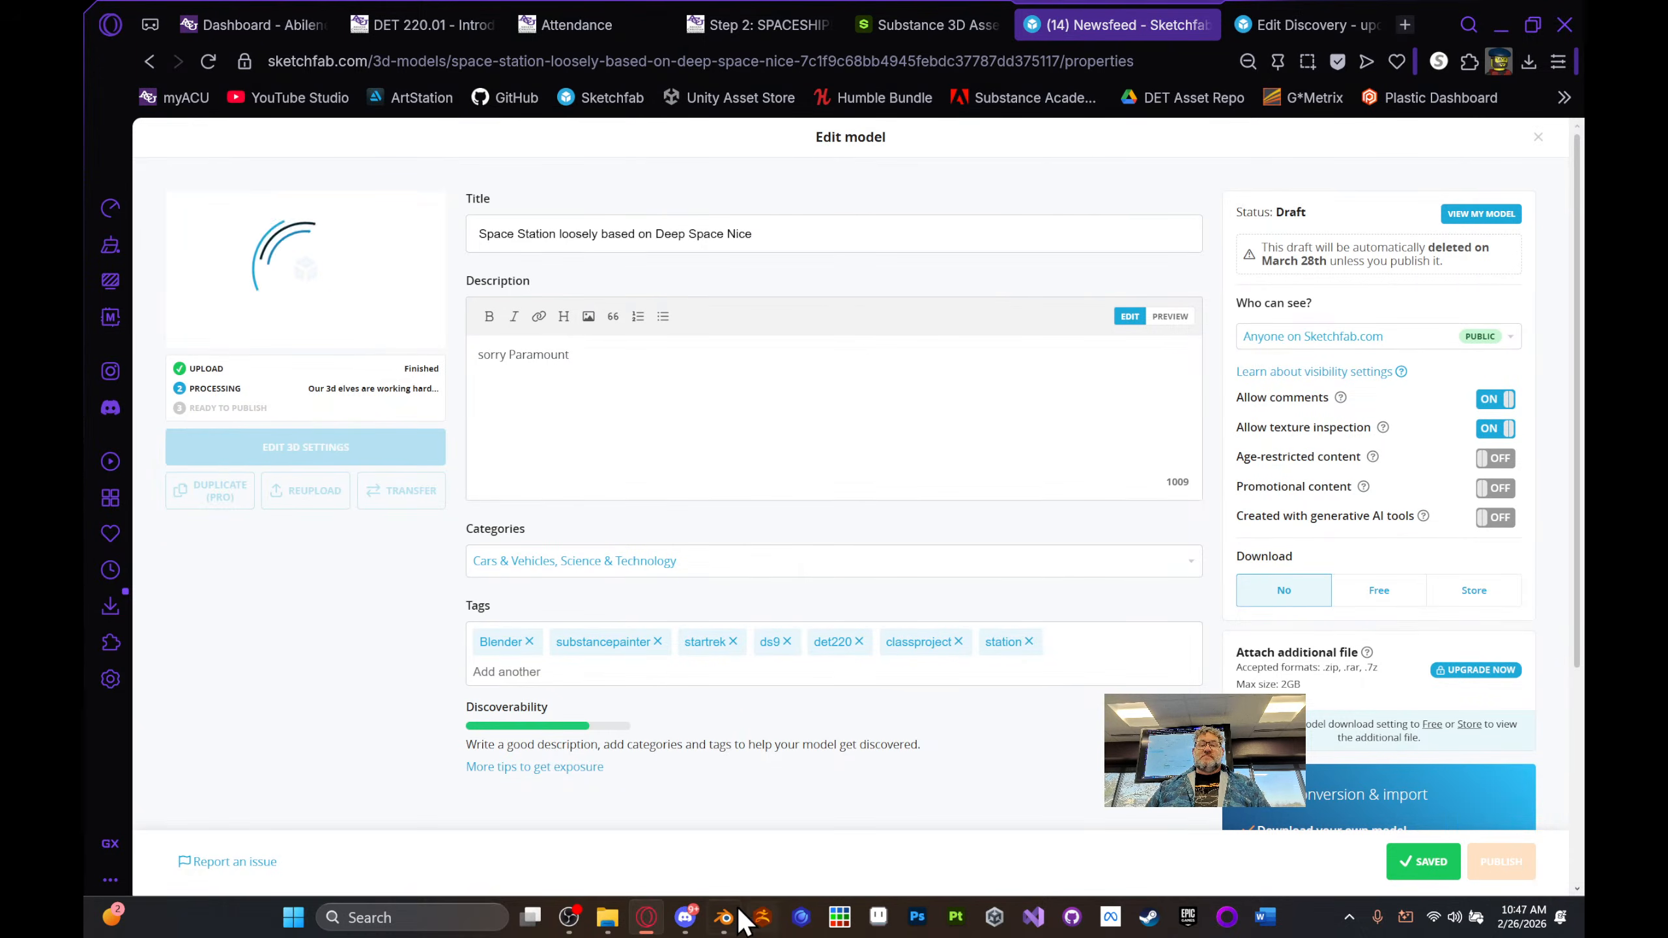
- Switch to Blender and examine the station's outer ring, pylons and central blue dome up close
left_click(723, 924)
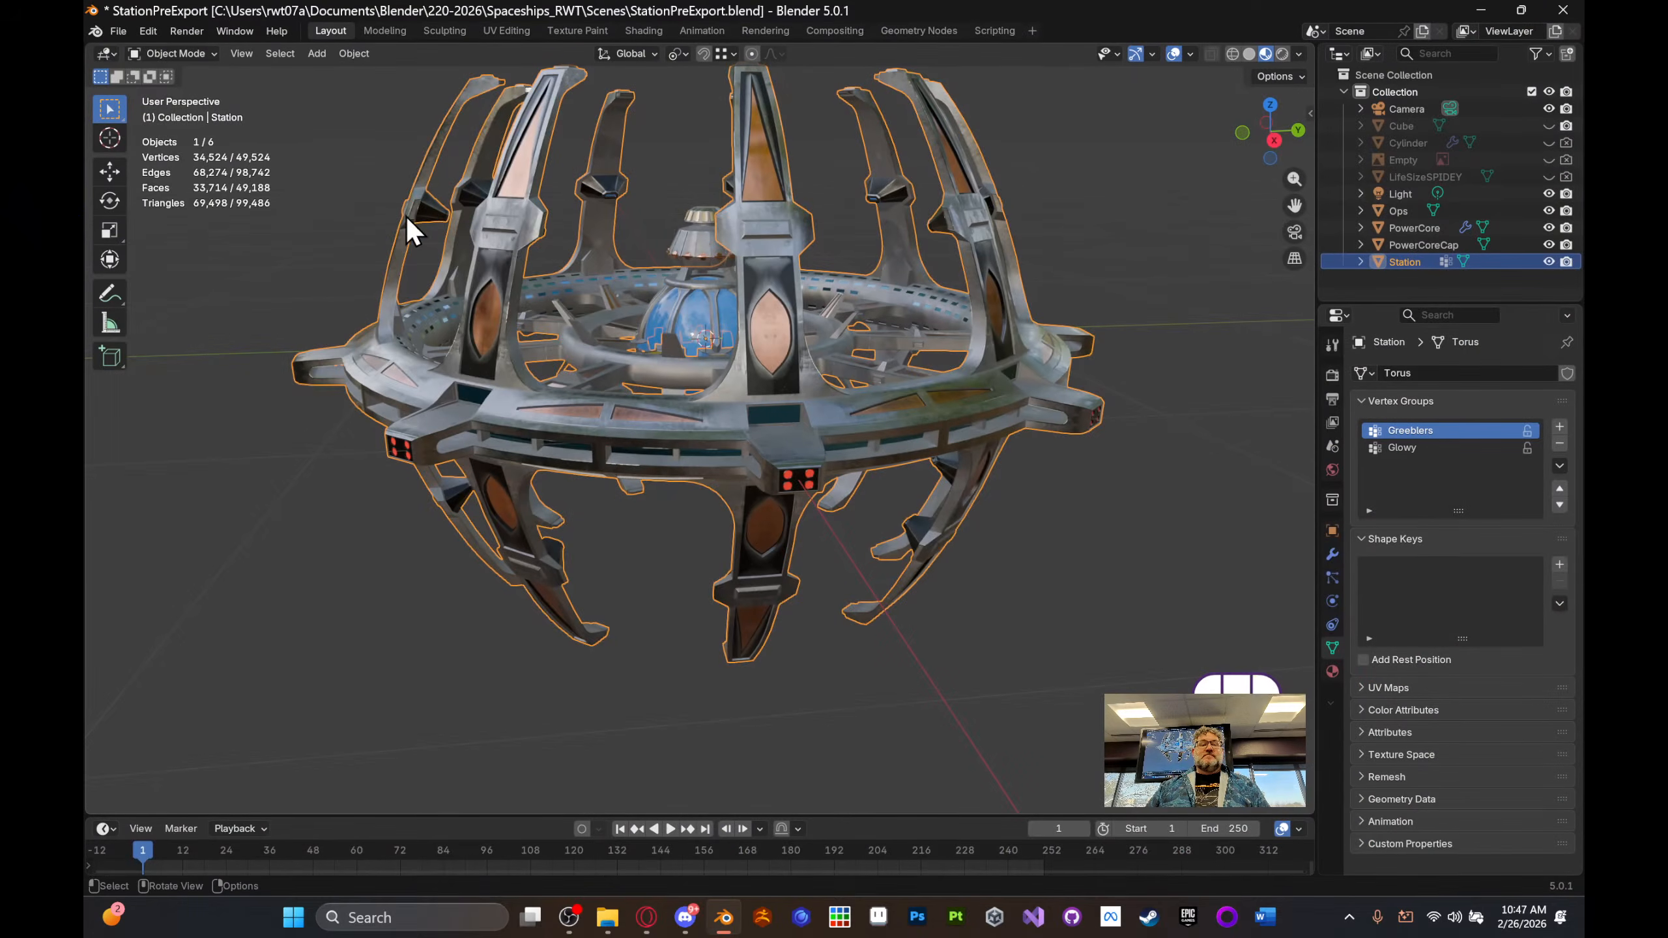
scroll(291, 244, "up", 2)
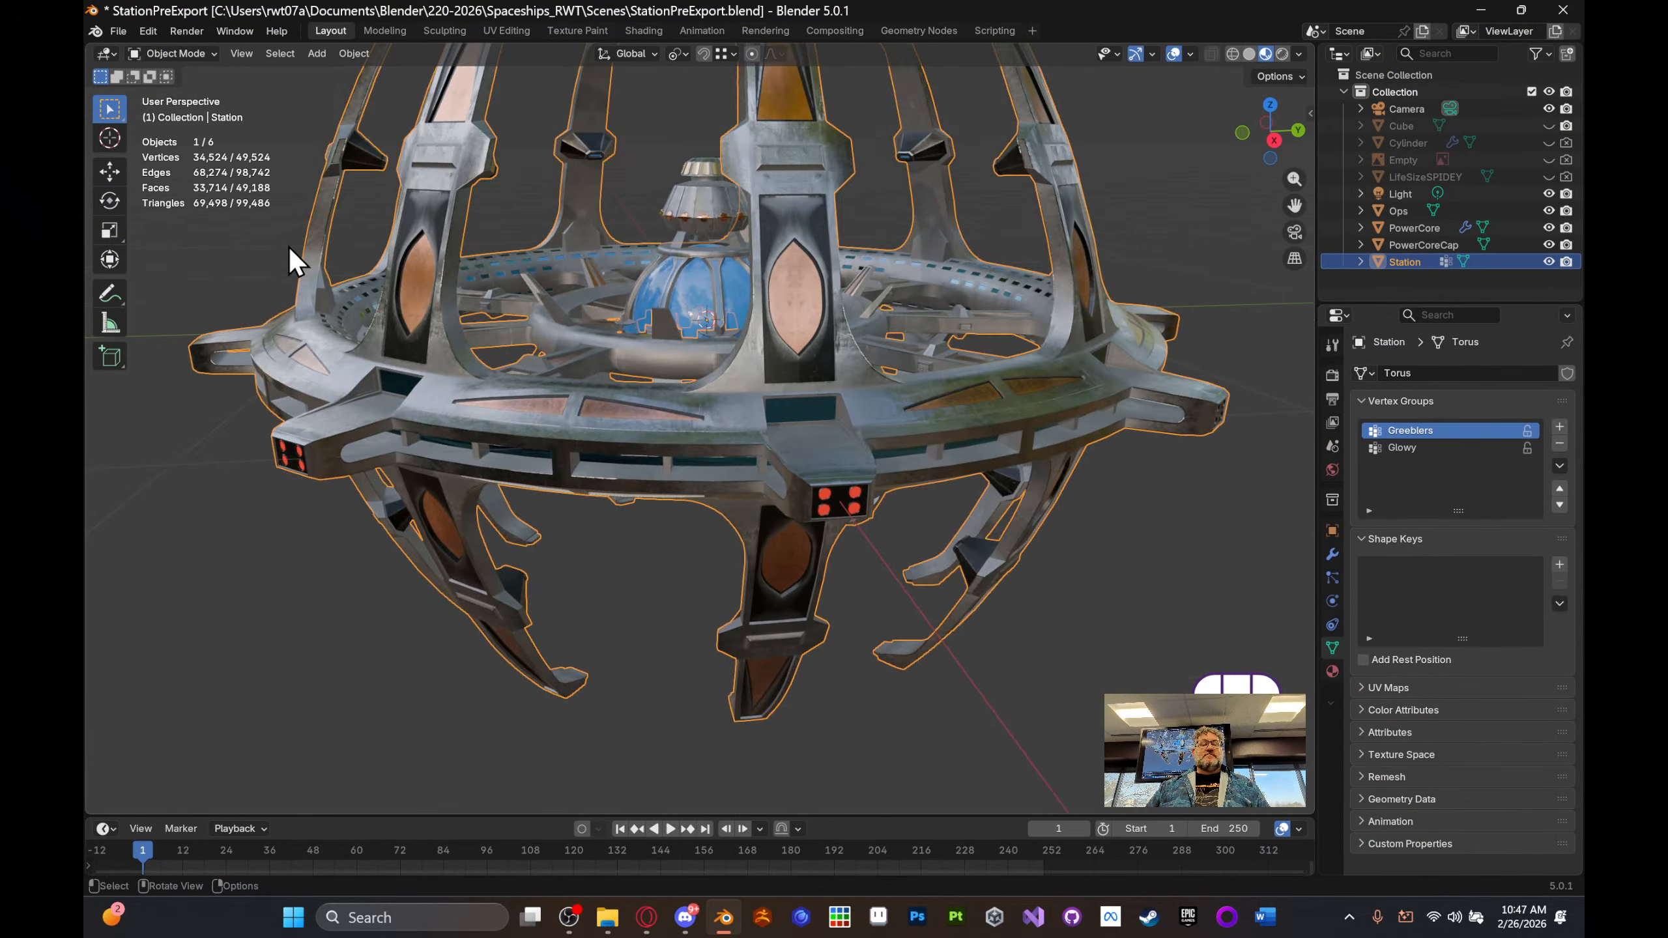
middle_click_drag(320, 260, 361, 293, "shift")
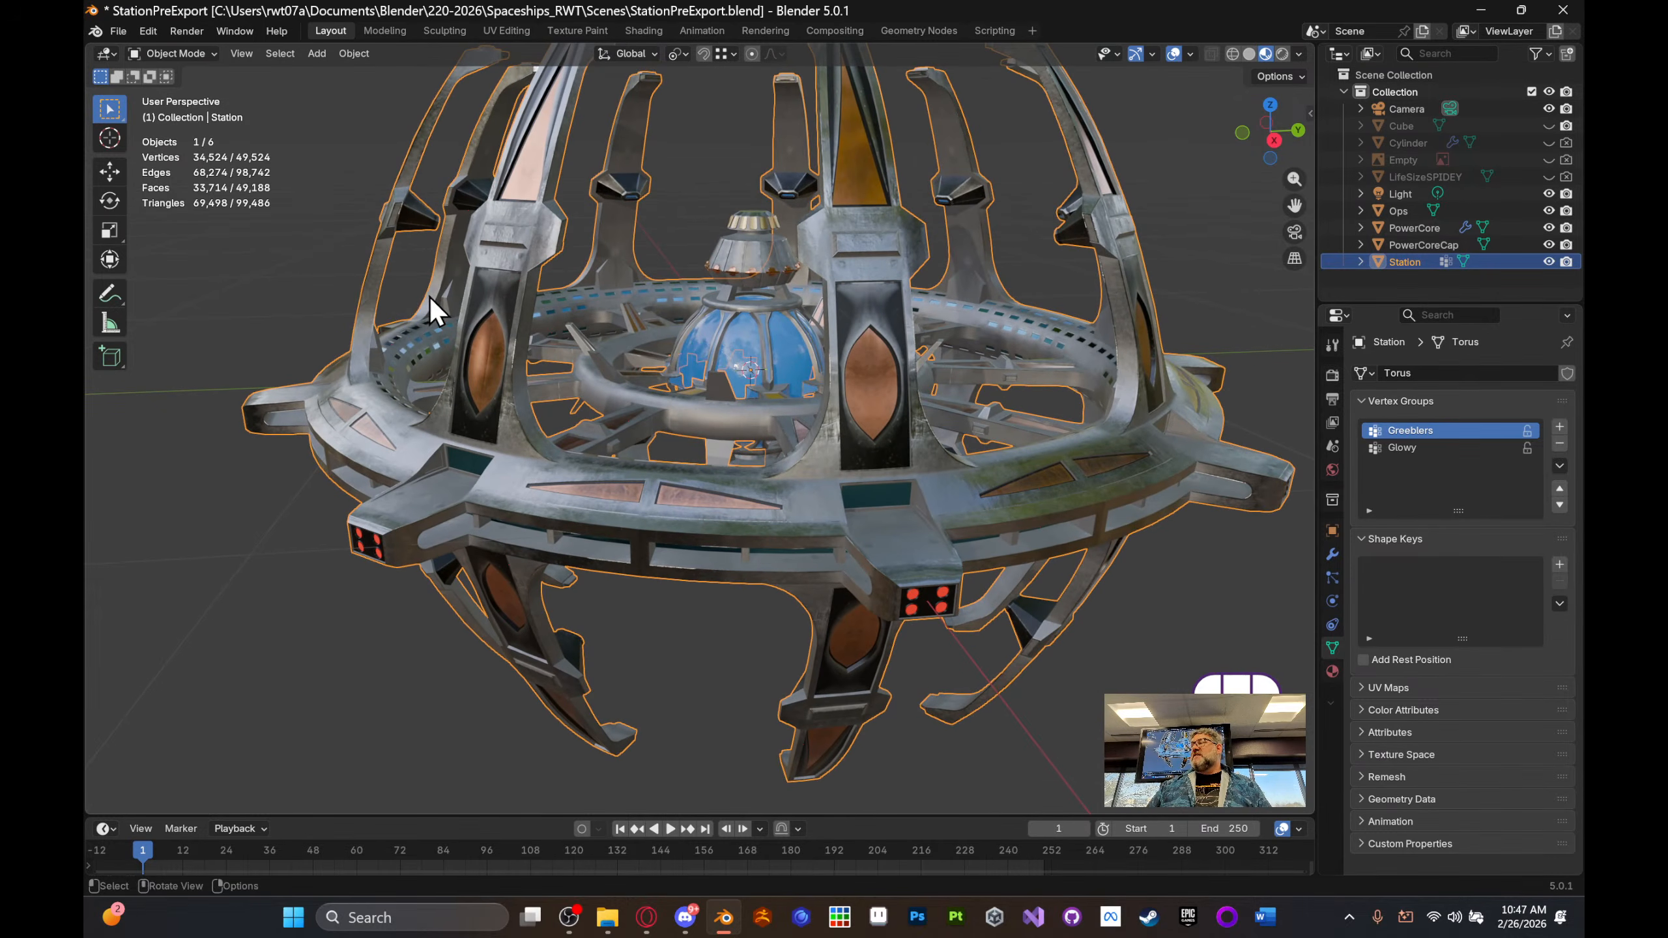
mouse_move(439, 298)
middle_mouse_down("shift")
mouse_move(495, 310)
mouse_move(469, 308)
middle_mouse_up("shift")
scroll(469, 307, "up", 4)
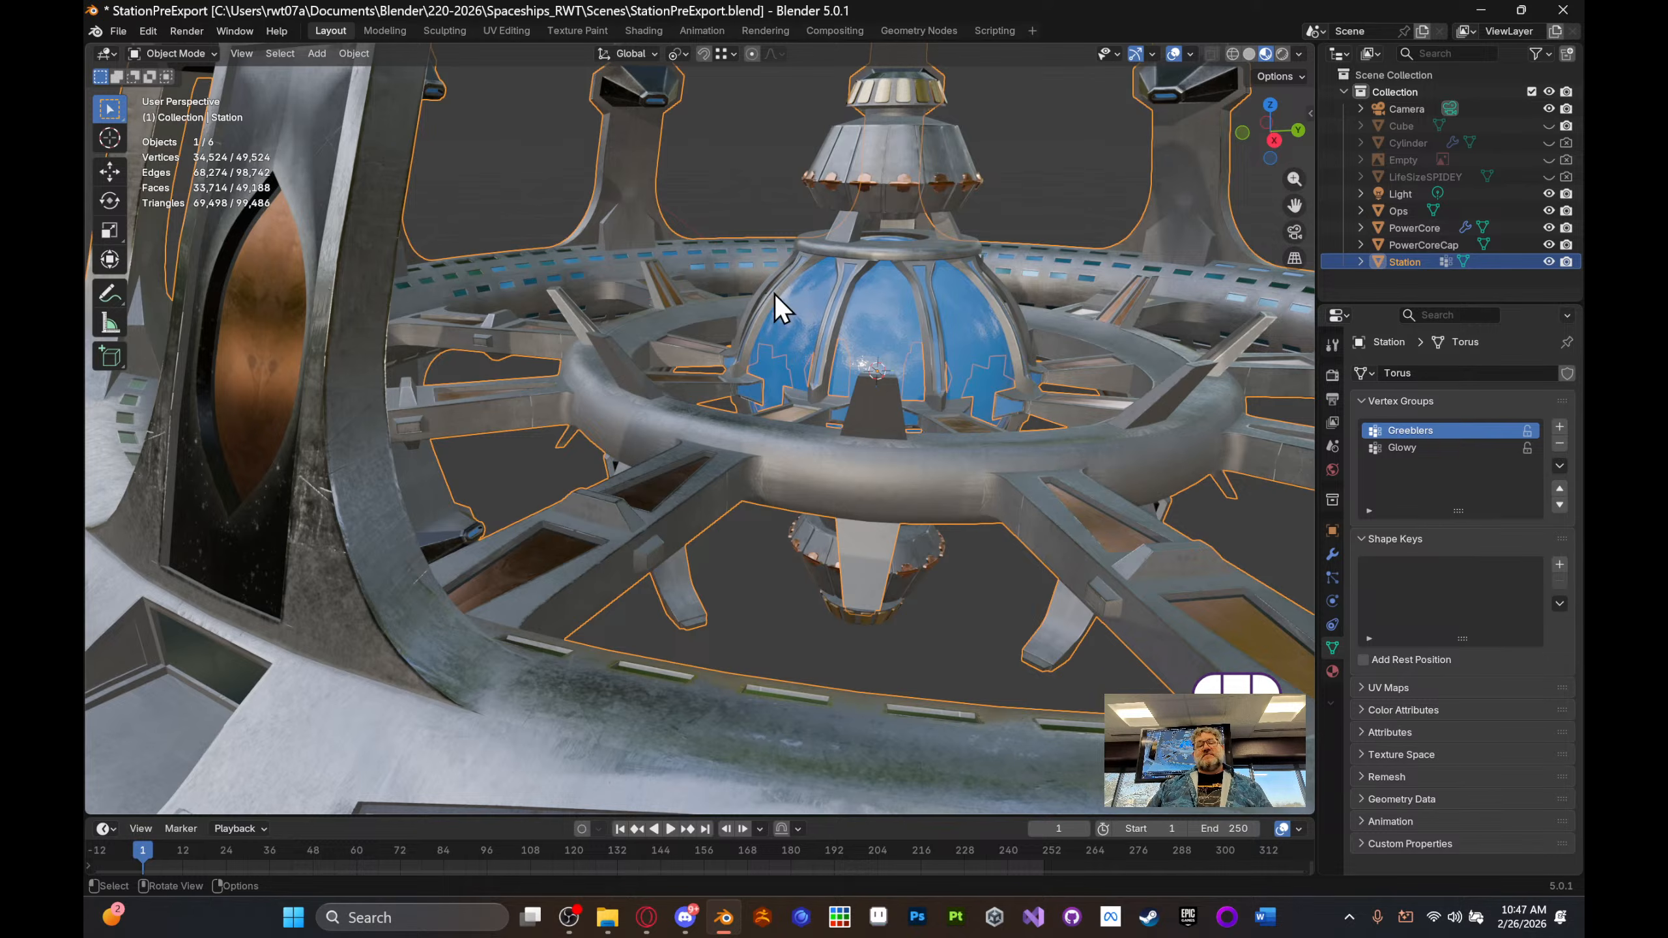
scroll(773, 294, "down", 6)
middle_click_drag(792, 335, 768, 382, "shift")
scroll(773, 331, "up", 3)
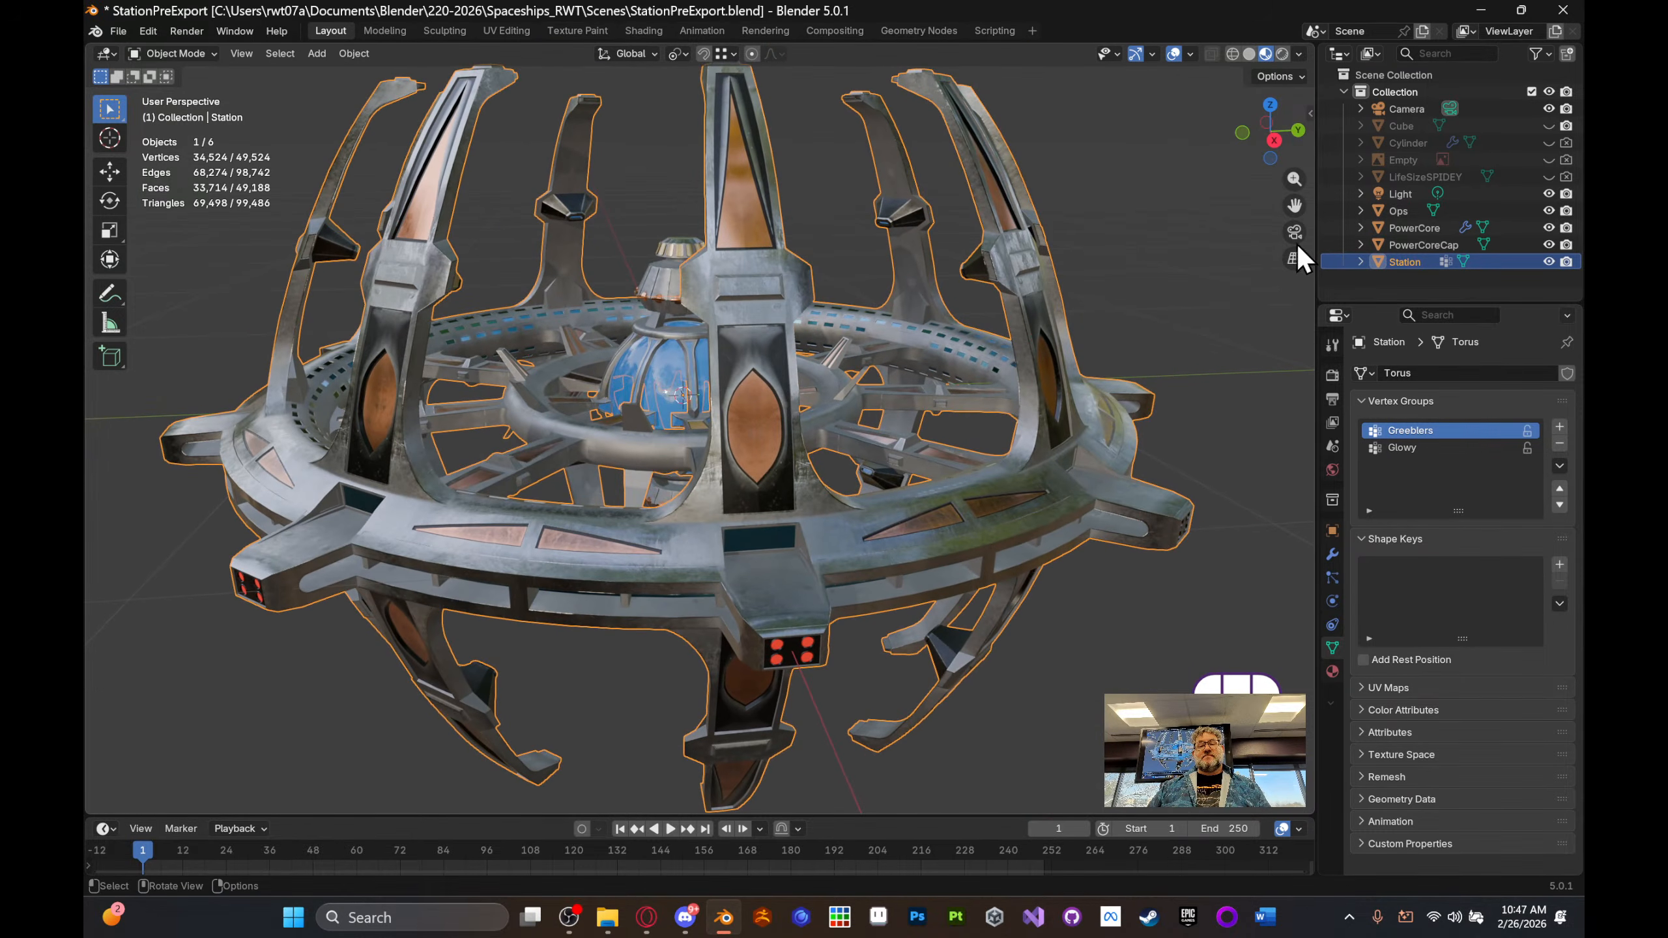
- View the station through the scene camera, and switch back to its Edit model page on Sketchfab
left_click(1295, 238)
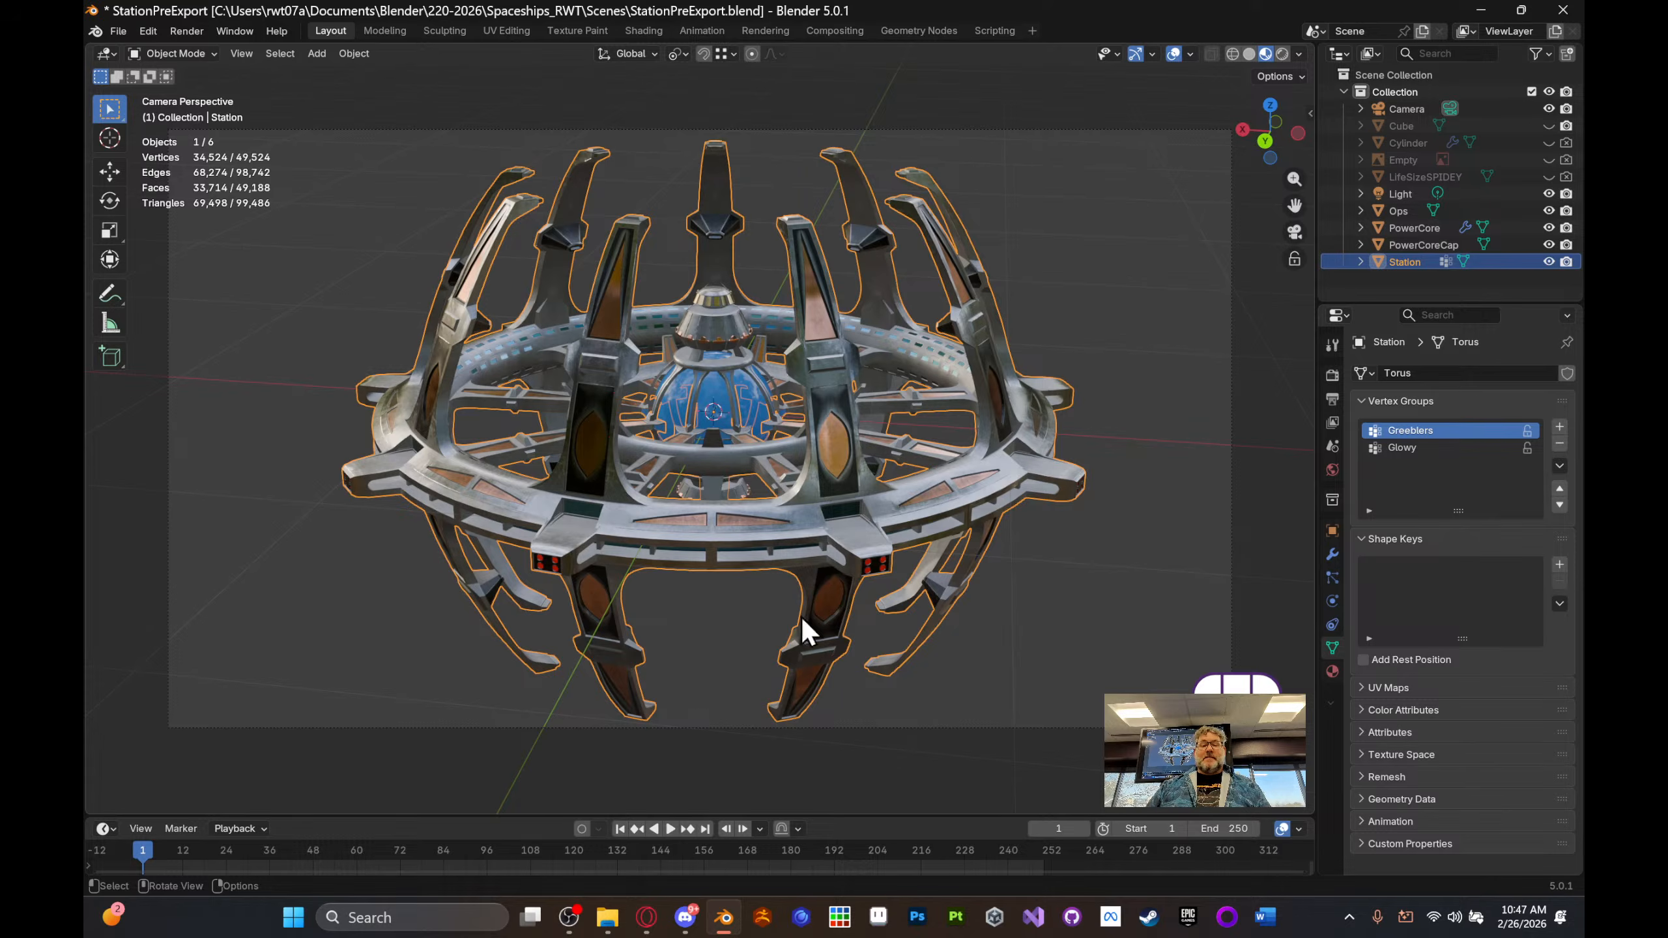
mouse_move(650, 913)
left_click(647, 847)
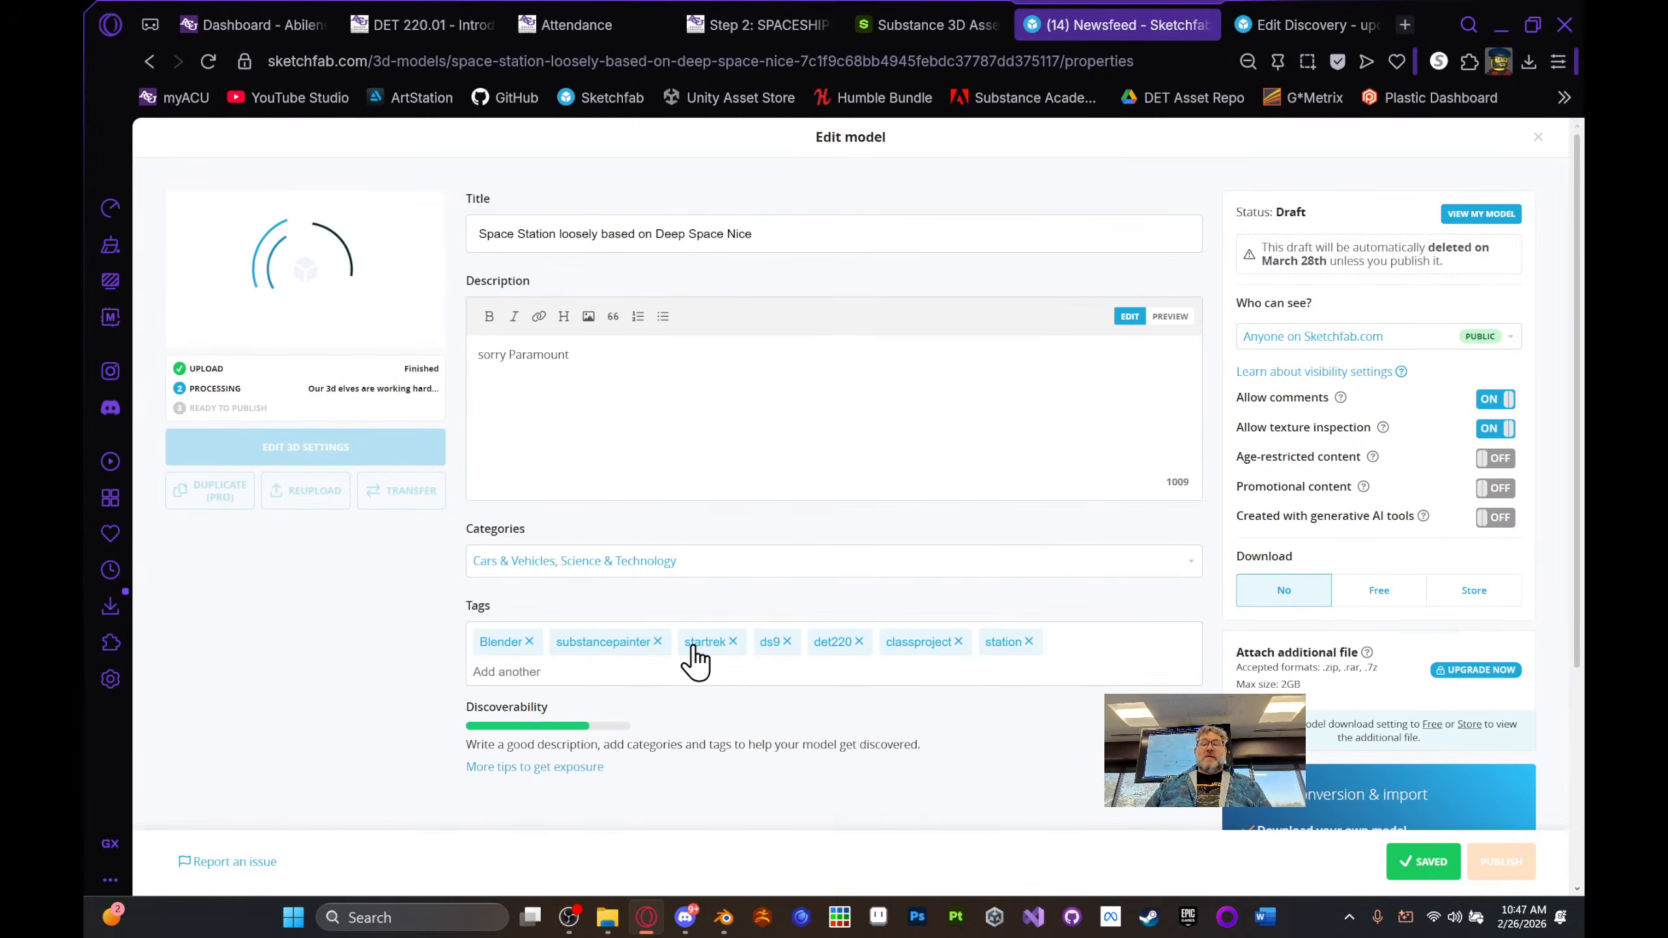